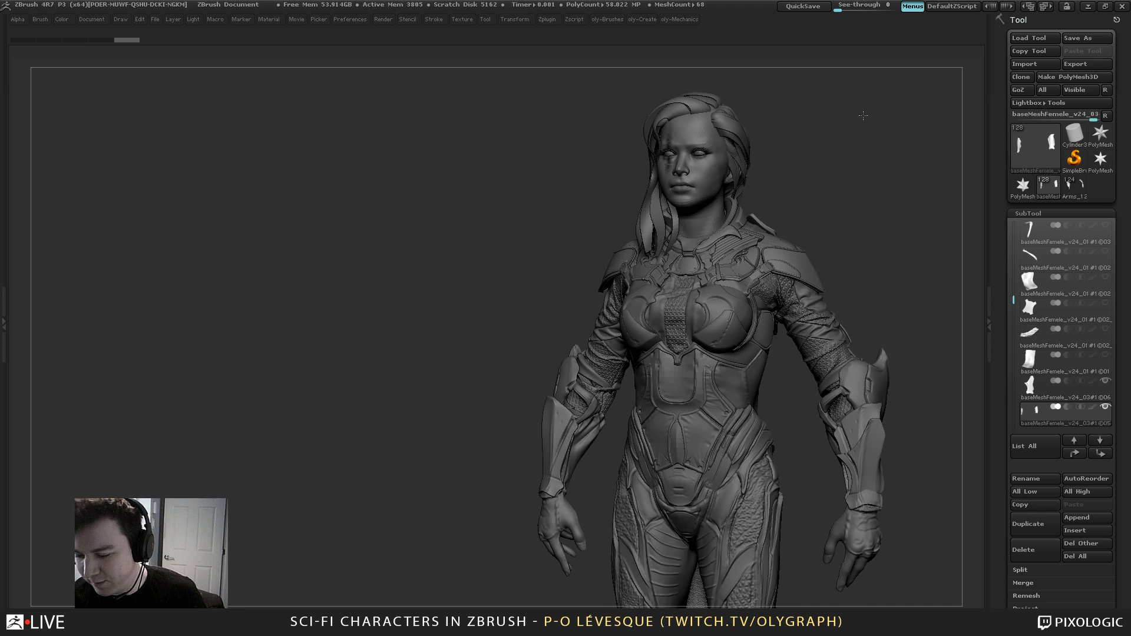
Examine the armored female figure's head, torso and arms from several angles
drag(847, 211, 872, 256)
mouse_move(860, 212)
mouse_down()
mouse_move(807, 194)
mouse_move(817, 128)
mouse_move(800, 43)
mouse_up()
mouse_move(788, 133)
mouse_down()
mouse_move(797, 157)
mouse_move(785, 122)
mouse_up()
drag(841, 180, 858, 303)
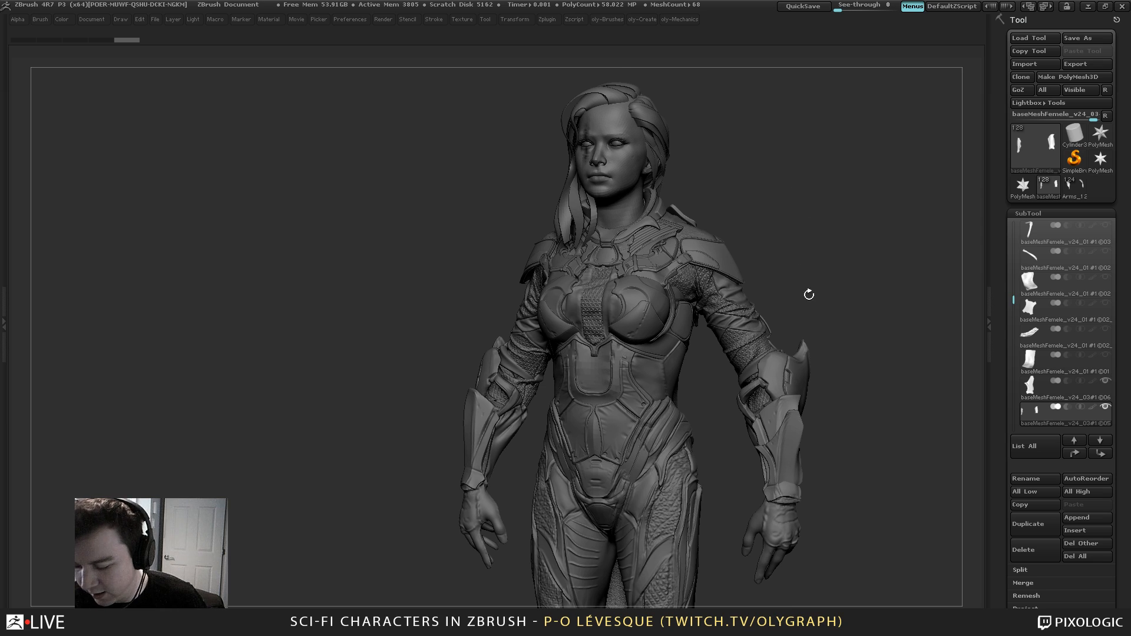
alt+drag(808, 293, 797, 280)
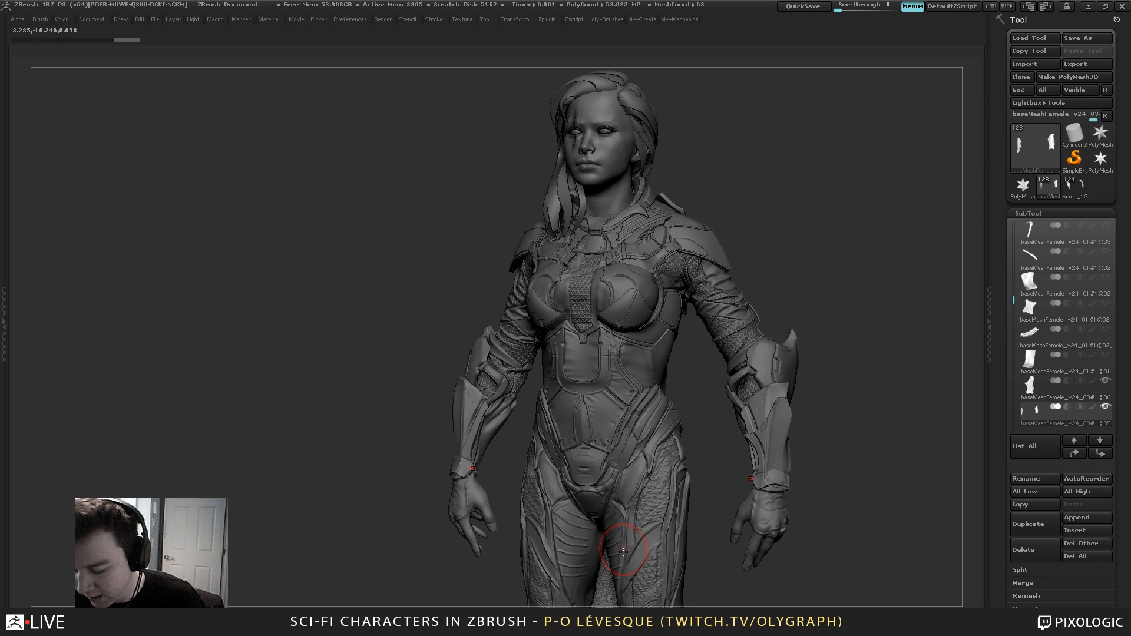
drag(820, 220, 812, 231)
drag(831, 325, 790, 216)
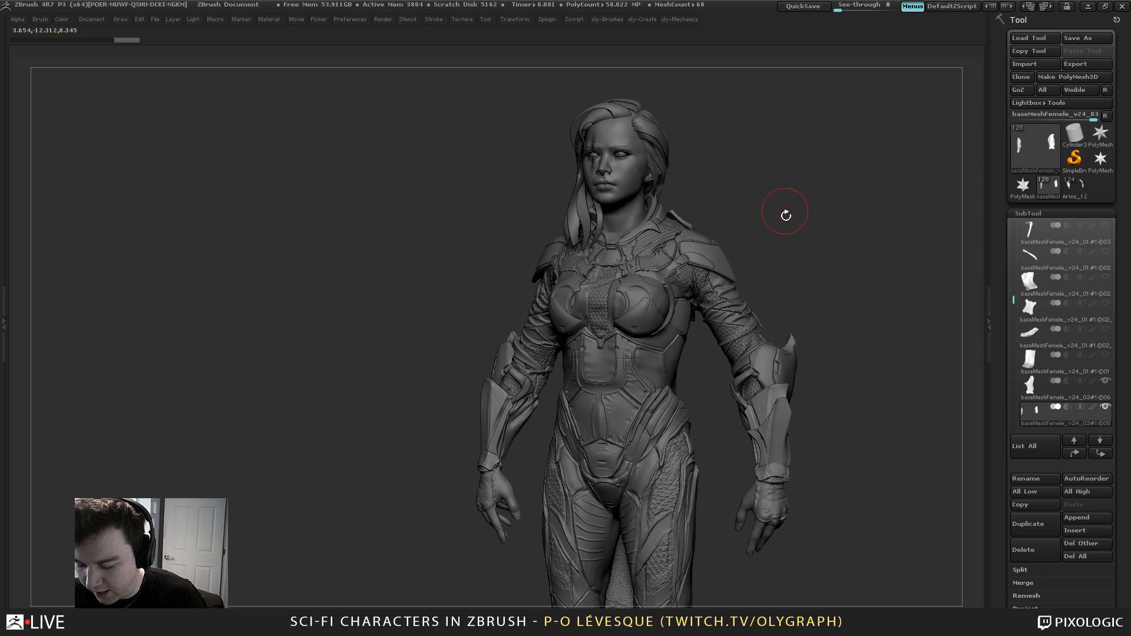
Select the bodysuit subtool with the legs, view it in isolation, and inspect the full figure again
alt+click(673, 484)
key(alt+s)
alt+drag(781, 314, 734, 160)
alt+drag(755, 280, 738, 278)
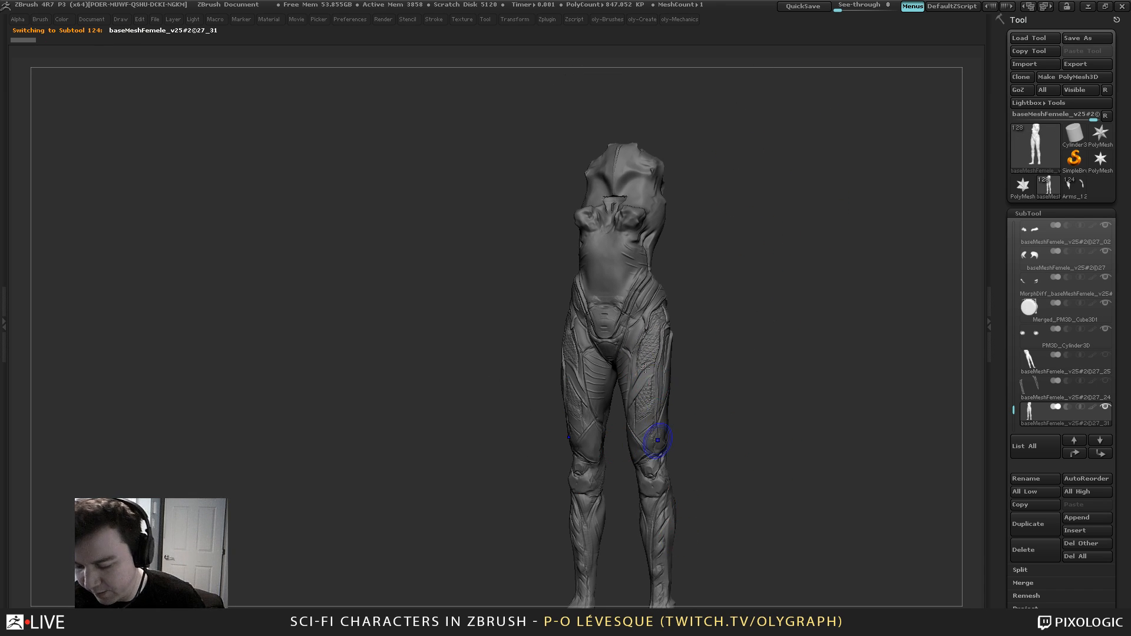
key(alt+s)
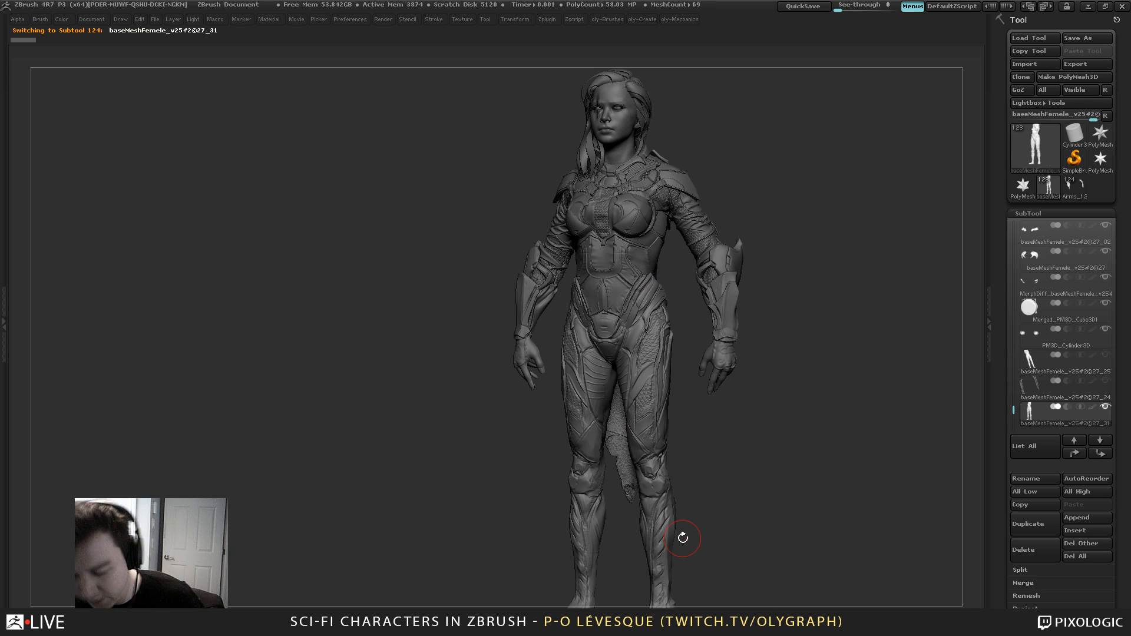
alt+drag(793, 356, 753, 370)
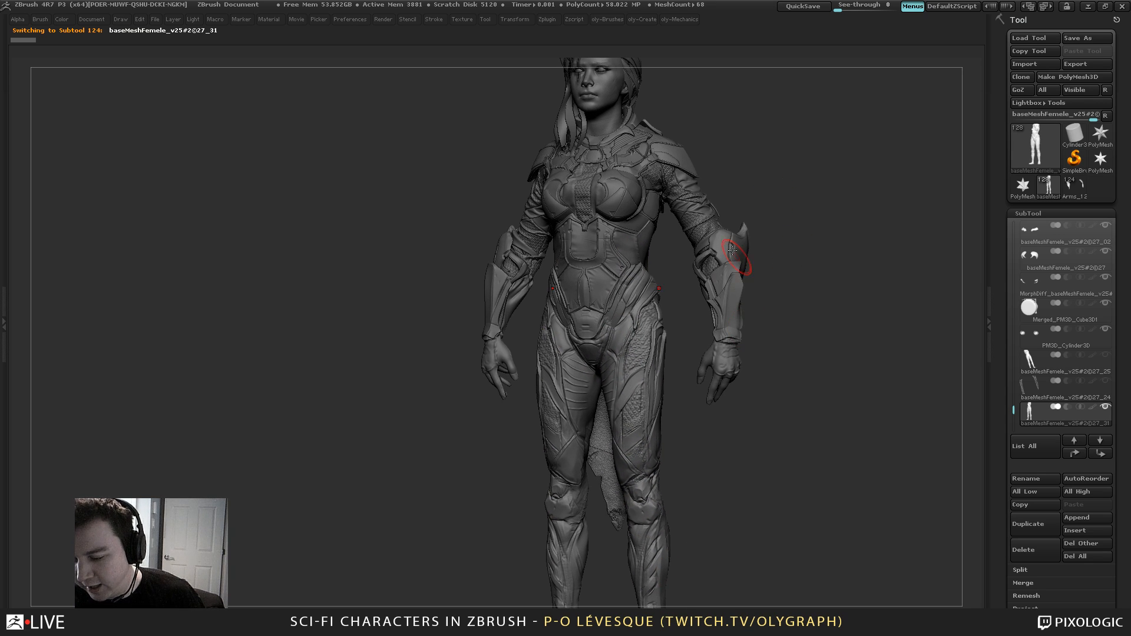
drag(795, 203, 745, 280)
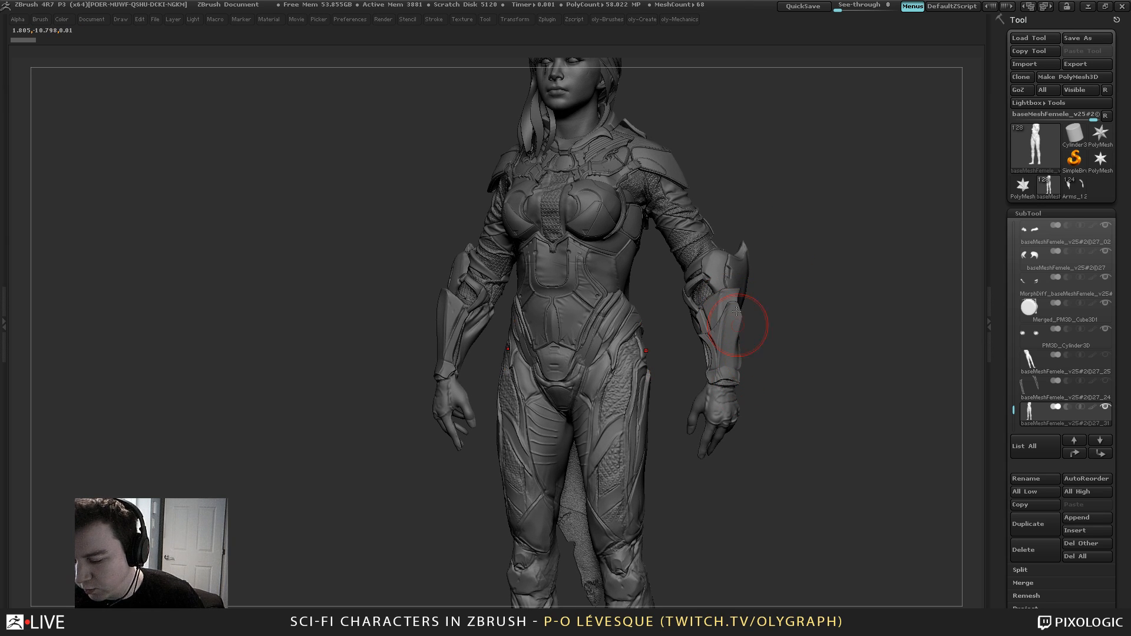
alt+drag(804, 120, 799, 183)
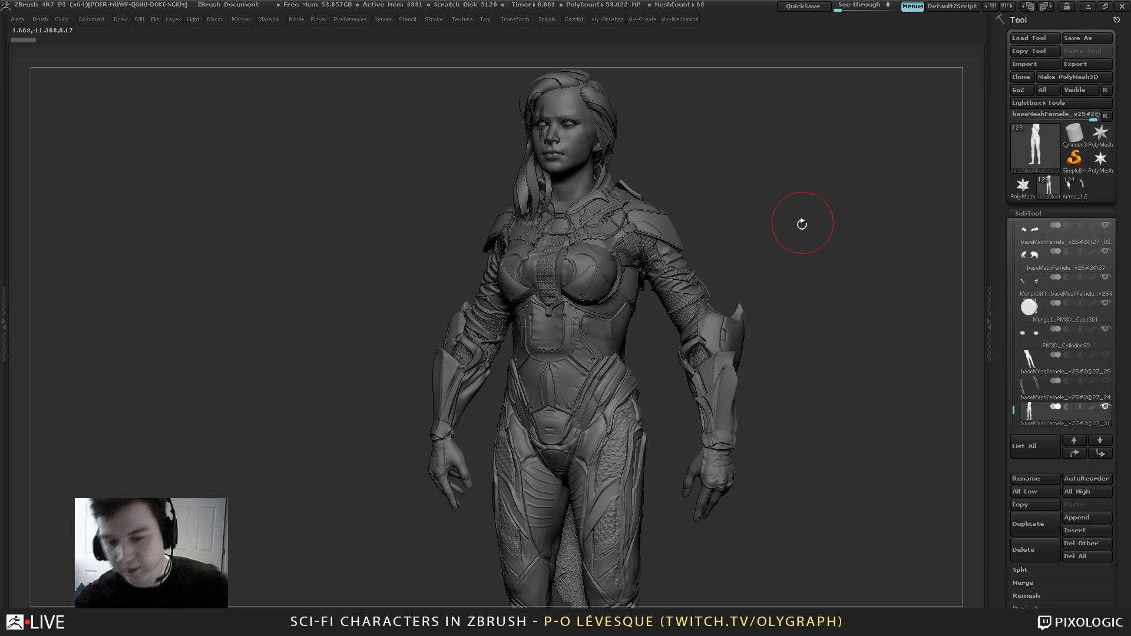
Show the sculpting interface and isolate the forearm guard subtool on the figure's left arm
key(Tab)
key(s)
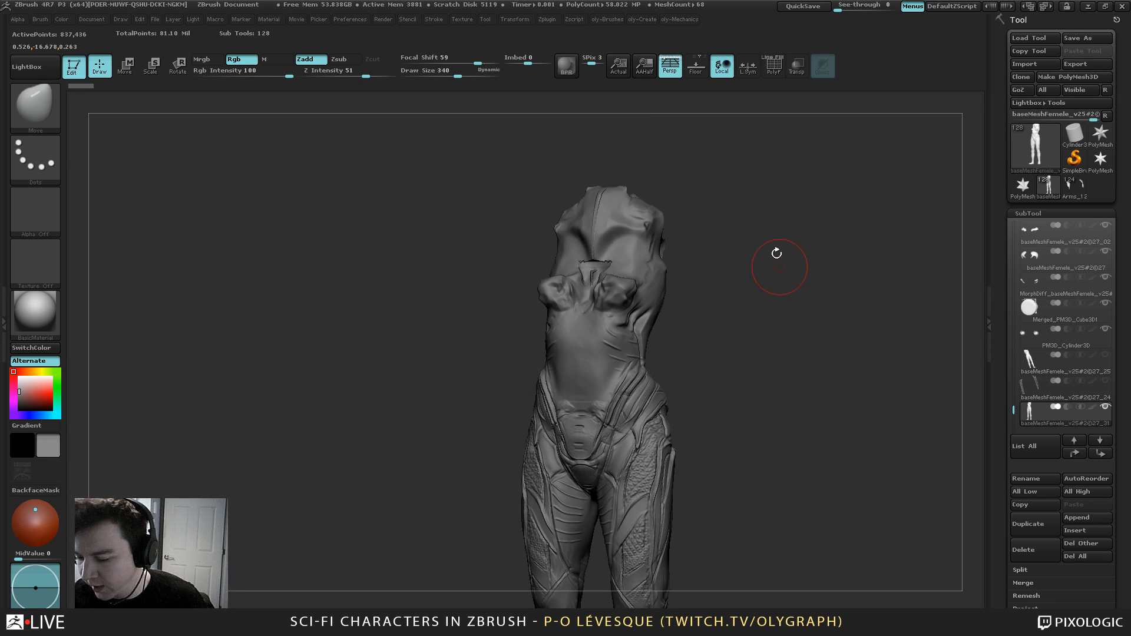
alt+click(752, 399)
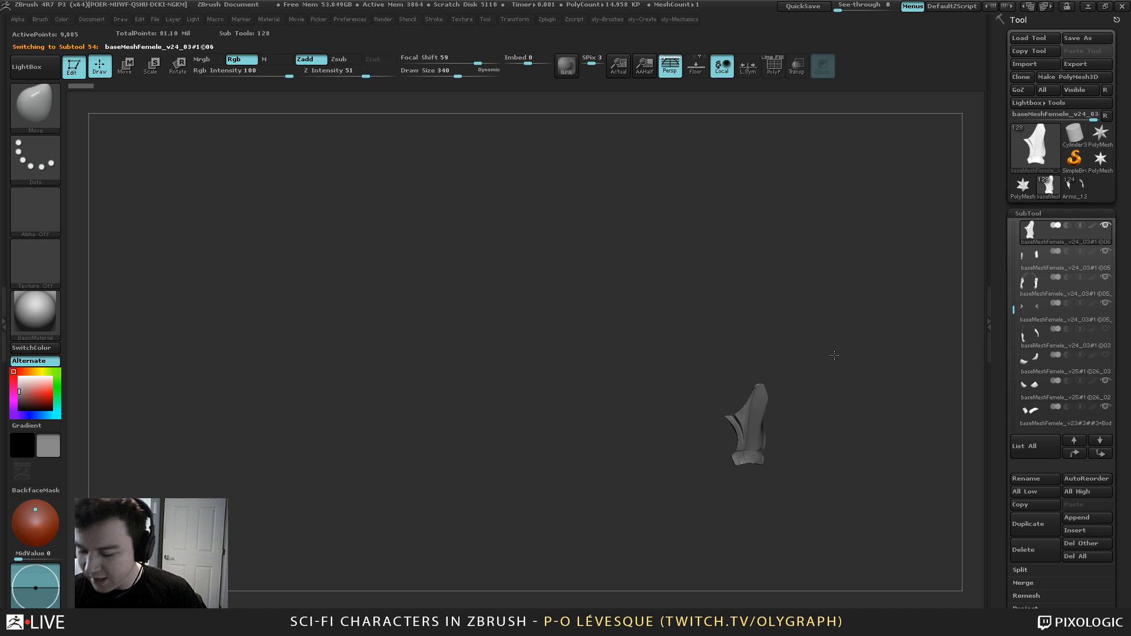
mouse_move(834, 354)
mouse_down()
mouse_move(853, 336)
mouse_move(828, 353)
mouse_move(852, 389)
mouse_move(682, 227)
mouse_move(656, 225)
mouse_move(695, 205)
mouse_move(659, 214)
mouse_up()
Set the Move brush's draw size to 251 and its focal shift to 57
key([)
key(s)
click(659, 206)
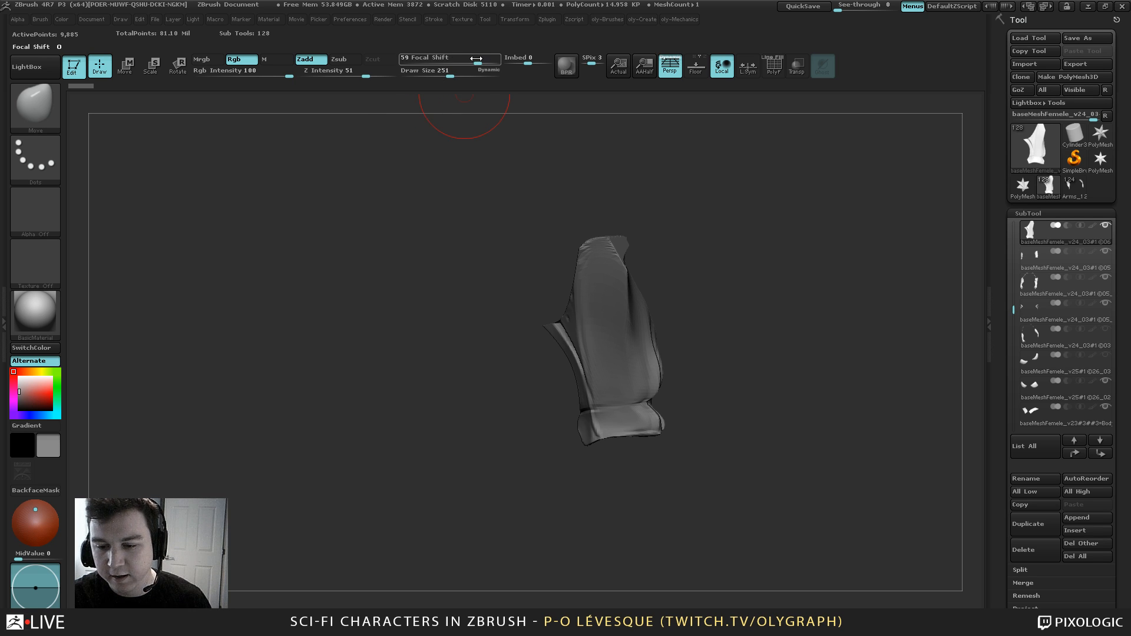
drag(476, 59, 472, 58)
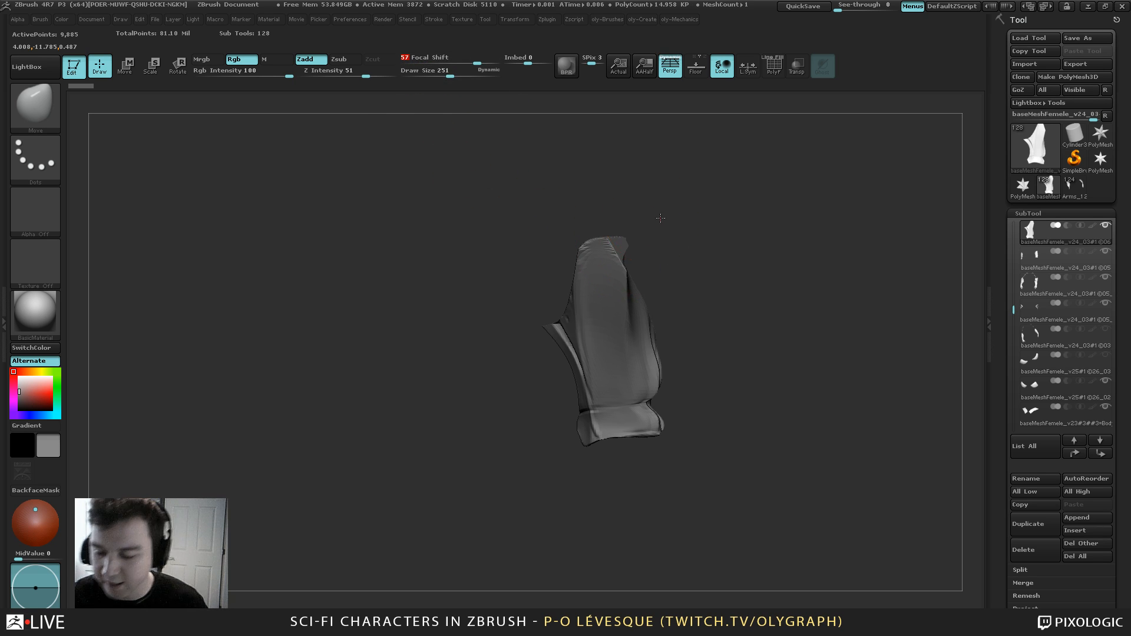
Reshape the forearm guard's upper side edge and side spike with the Move brush, reducing the draw size to 160
mouse_move(661, 218)
alt+mouse_down()
mouse_move(734, 193)
mouse_move(731, 183)
alt+mouse_up()
key(s)
mouse_move(661, 250)
mouse_down()
mouse_move(649, 243)
mouse_move(655, 225)
mouse_up()
drag(666, 211, 659, 208)
key(s)
drag(652, 251, 649, 255)
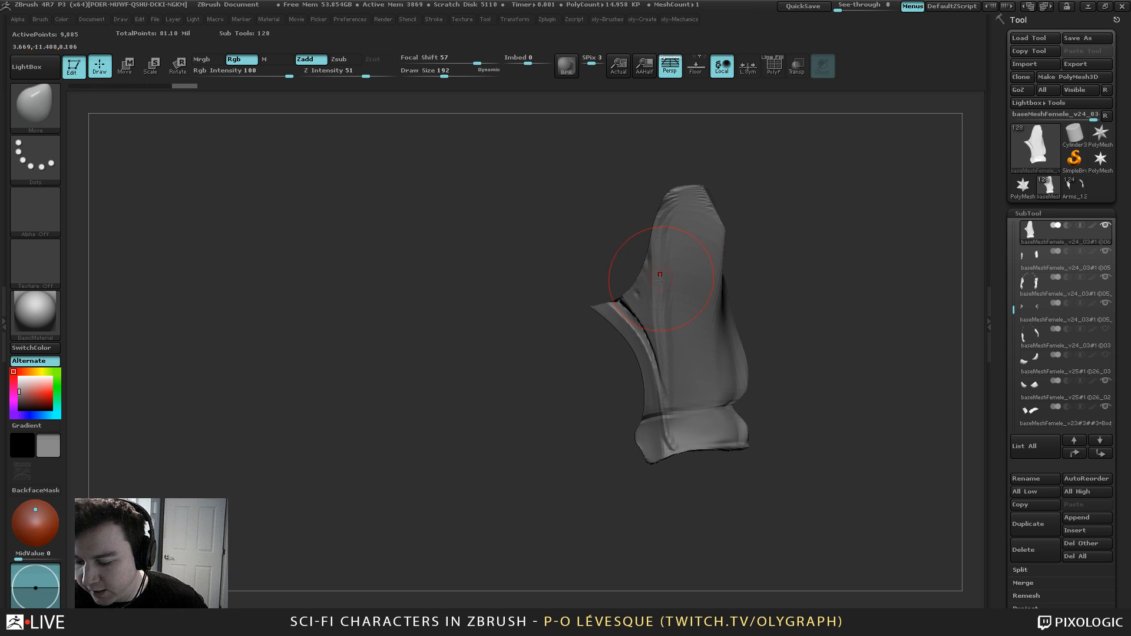
key(s)
drag(651, 318, 639, 322)
drag(626, 308, 629, 305)
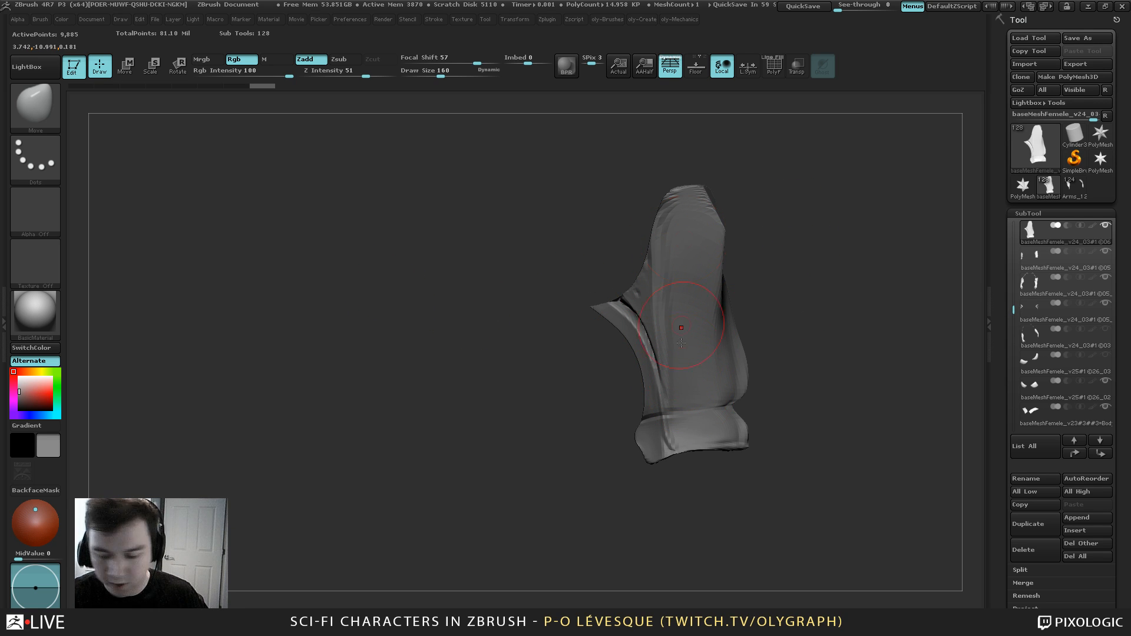
Try smoothing the guard's side with the Smooth brush at Z Intensity 100, undo the stroke, and lower the intensity again
alt+drag(766, 202, 710, 218)
mouse_move(665, 324)
shift+mouse_down()
mouse_move(674, 365)
mouse_move(662, 335)
shift+mouse_up()
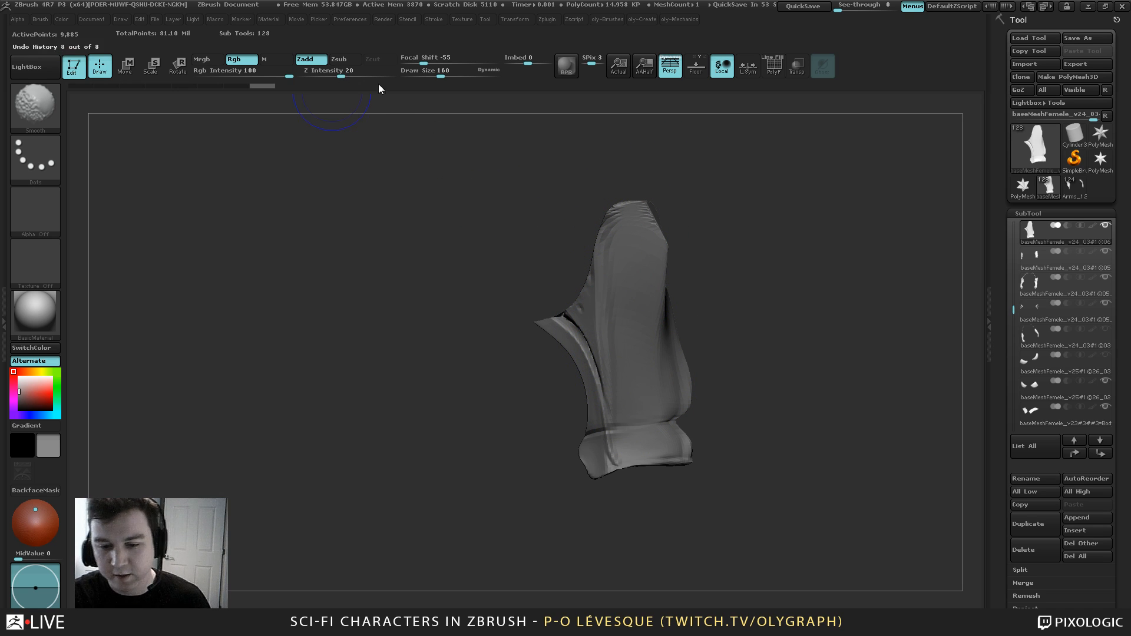
drag(342, 74, 389, 74)
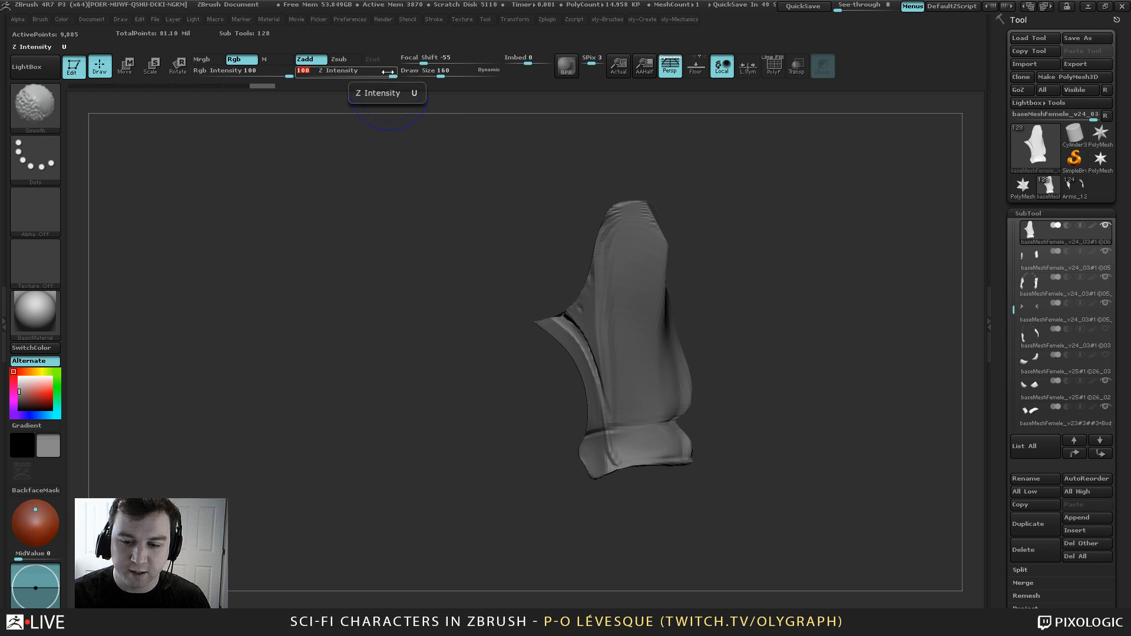
shift+drag(584, 346, 574, 330)
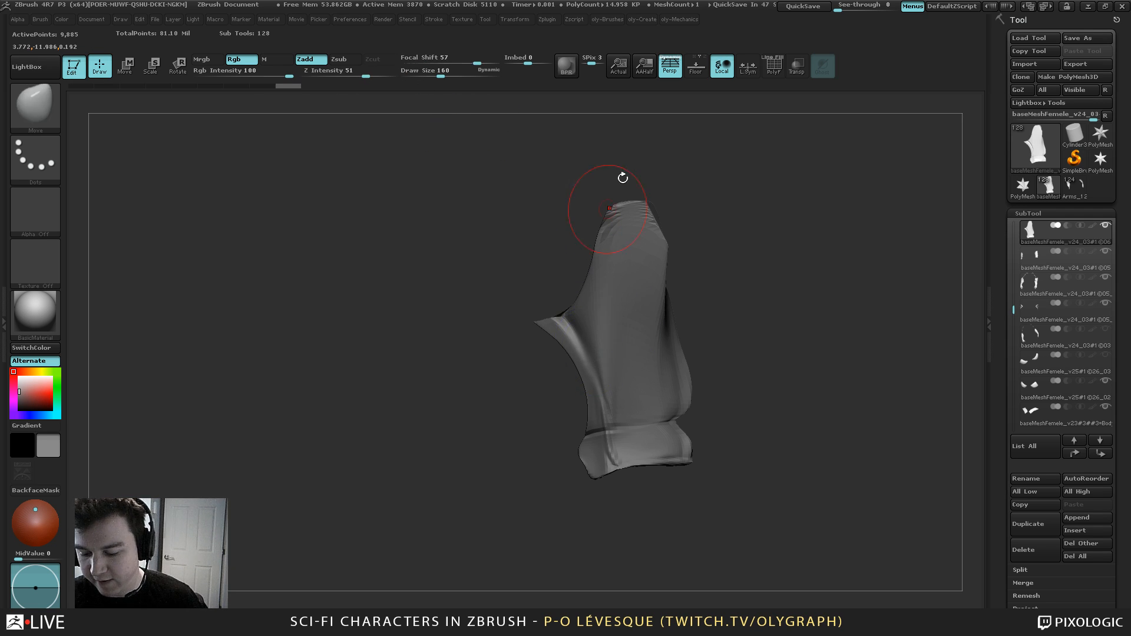
key(ctrl+z)
key(shift)
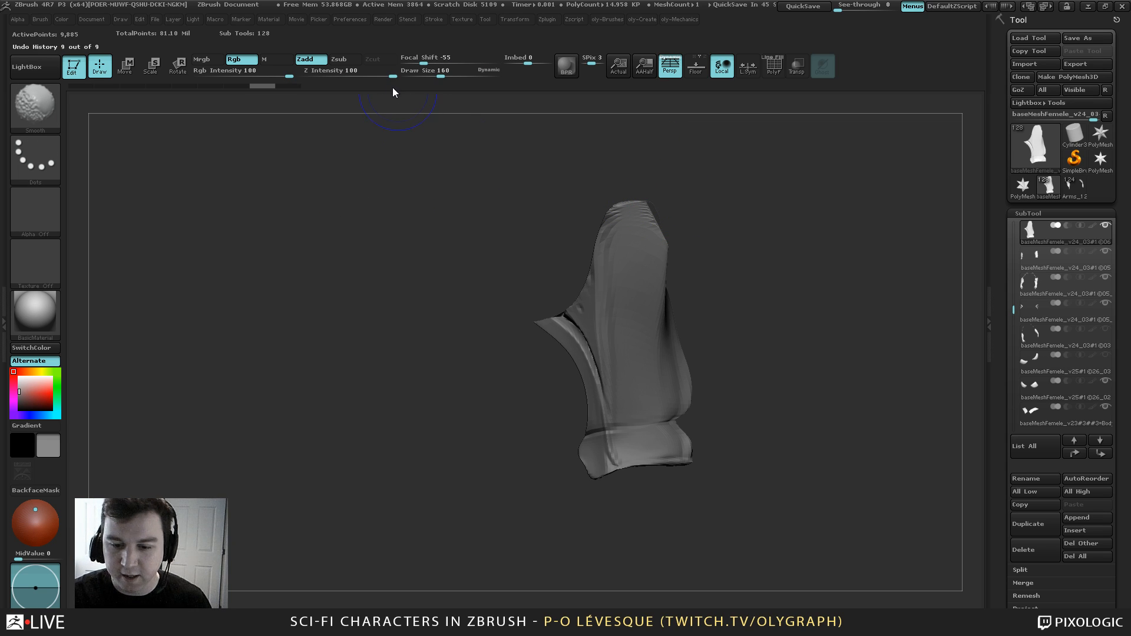
drag(383, 72, 339, 72)
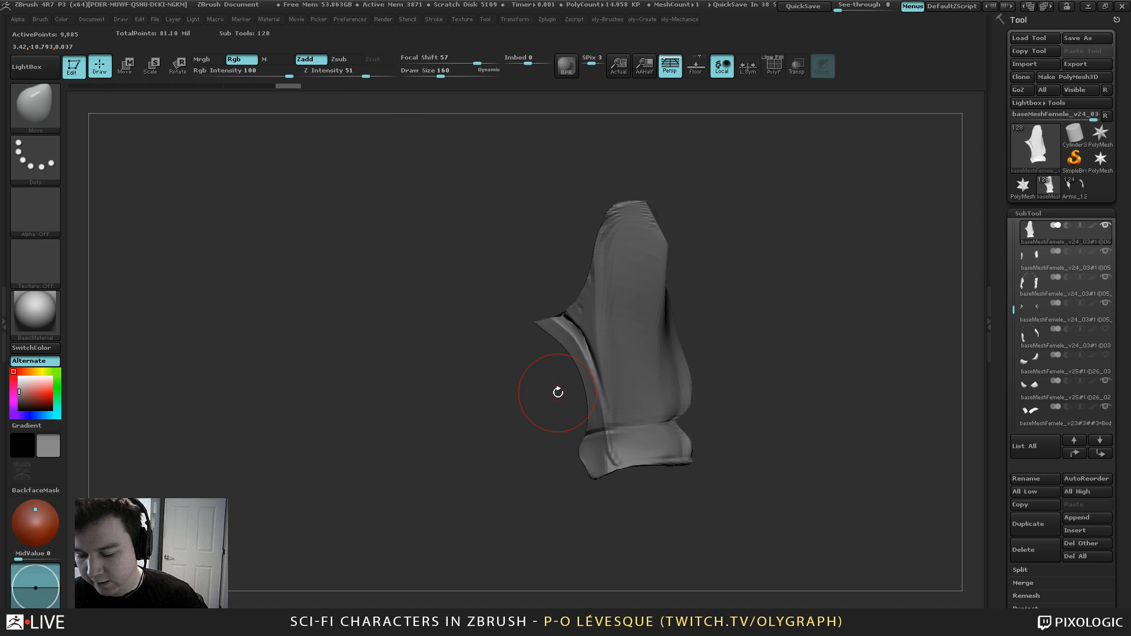
Choose the ClayTubes brush and build up a vertical strip of clay down the guard's front face
drag(558, 392, 401, 428)
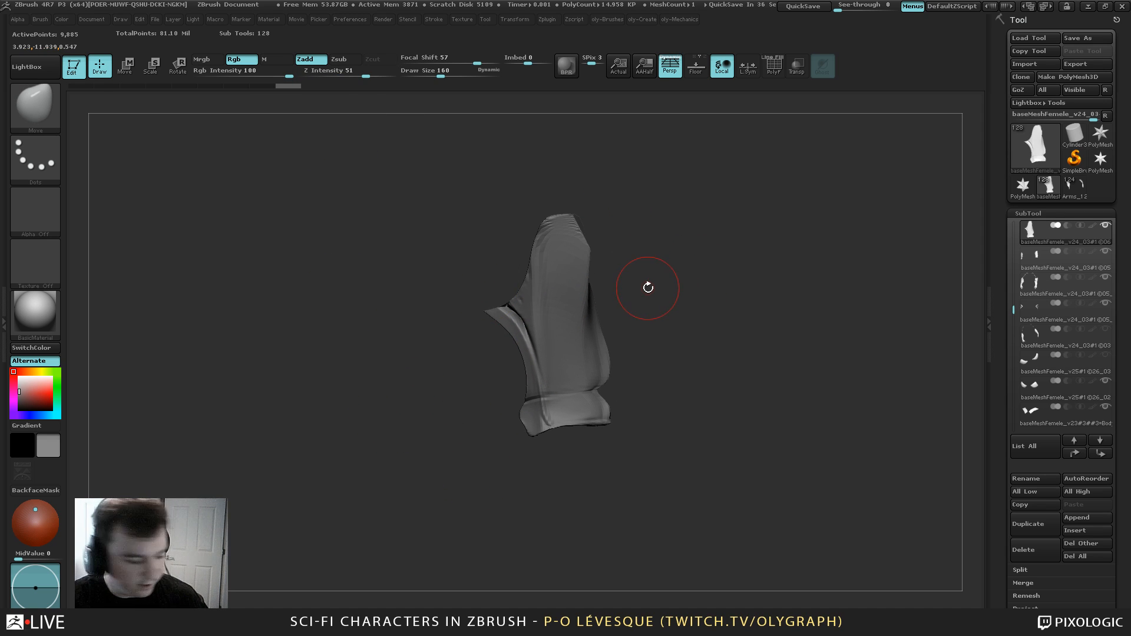
key(b)
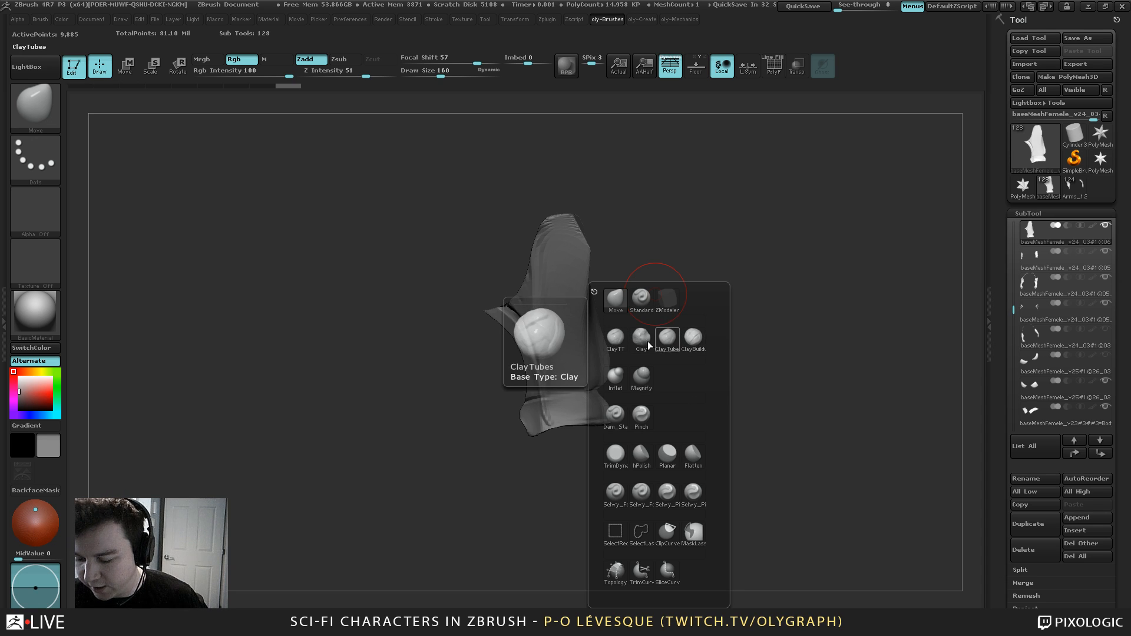
click(669, 342)
mouse_move(666, 207)
alt+mouse_down()
mouse_move(639, 206)
mouse_move(637, 237)
alt+mouse_up()
mouse_move(534, 272)
mouse_down()
mouse_move(508, 321)
mouse_move(533, 388)
mouse_up()
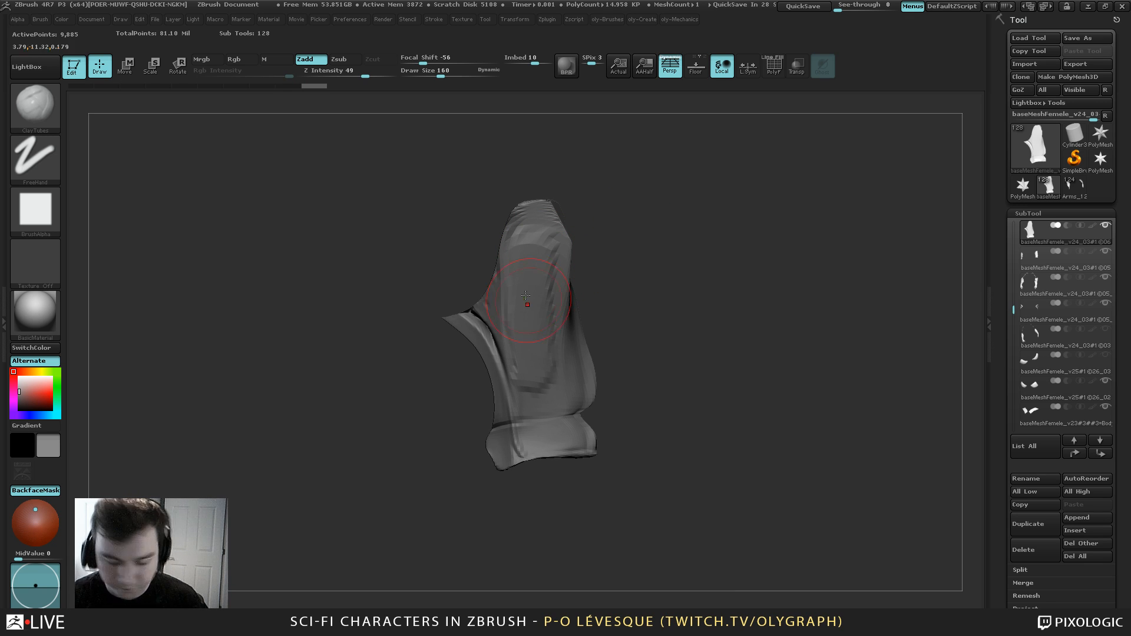
Turn off BackfaceMask, sculpt the guard's upper front with ClayTubes up to draw size 203, and inspect its reverse side
click(44, 492)
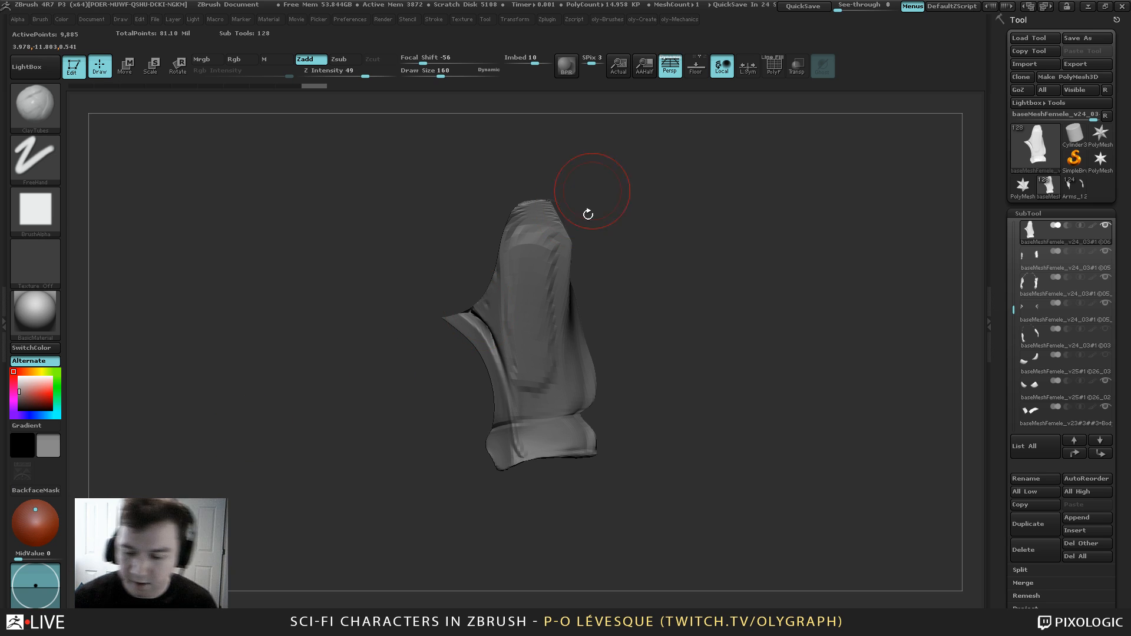
key(s)
mouse_move(602, 275)
mouse_down()
mouse_move(611, 275)
mouse_move(533, 250)
mouse_move(536, 242)
mouse_move(807, 205)
mouse_up()
drag(636, 245, 564, 268)
key(s)
mouse_move(545, 265)
mouse_down()
mouse_move(530, 321)
mouse_move(546, 251)
mouse_move(548, 262)
mouse_up()
key(s)
drag(551, 262, 537, 260)
drag(671, 206, 779, 181)
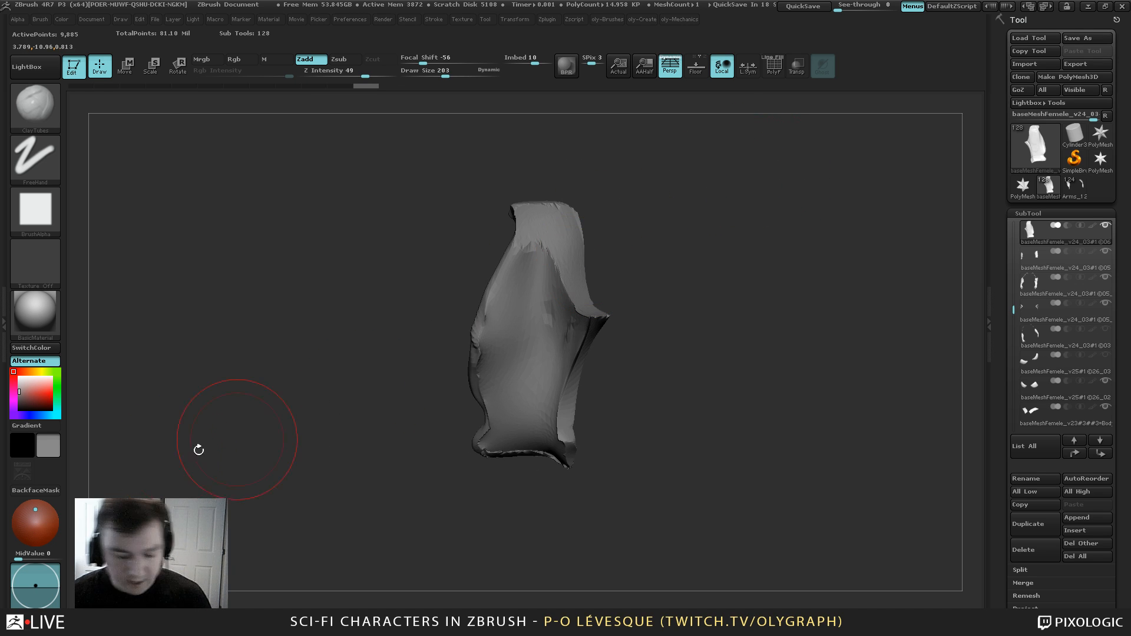
Turn BackfaceMask on and add ClayTubes strokes to the guard's front face at draw size 251
click(48, 493)
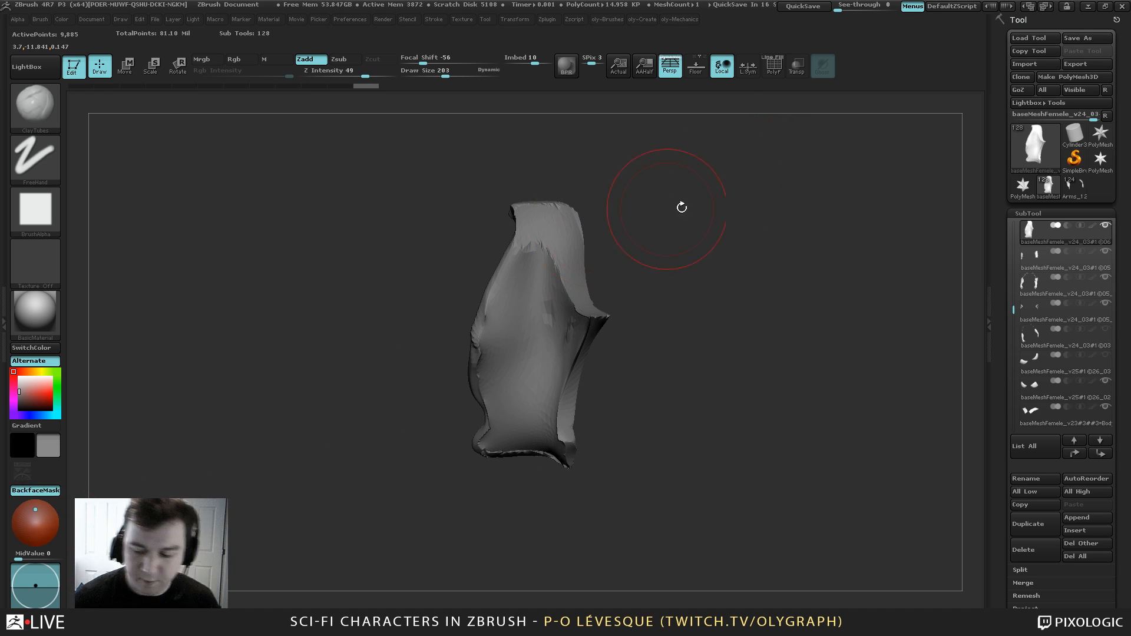
mouse_move(682, 207)
mouse_down()
mouse_move(622, 199)
mouse_move(651, 200)
mouse_up()
key(s)
click(539, 277)
mouse_move(528, 304)
mouse_down()
mouse_move(530, 253)
mouse_move(525, 321)
mouse_up()
drag(718, 212, 595, 237)
mouse_move(530, 321)
mouse_down()
mouse_move(532, 398)
mouse_move(532, 339)
mouse_up()
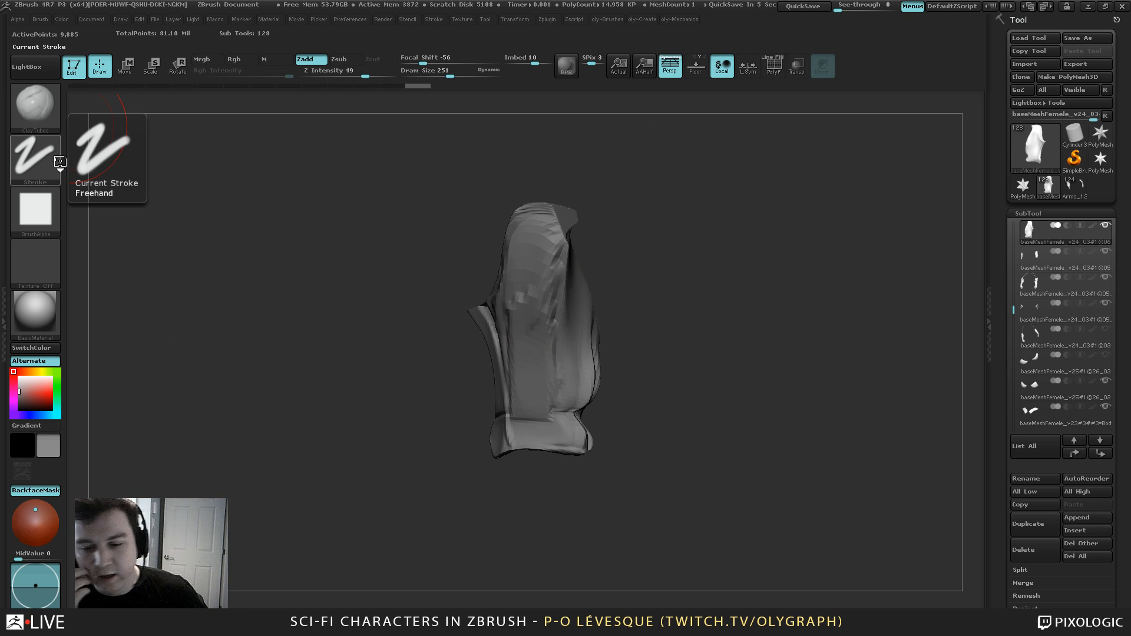
Store the current interface configuration in the Config preferences
click(353, 19)
click(385, 61)
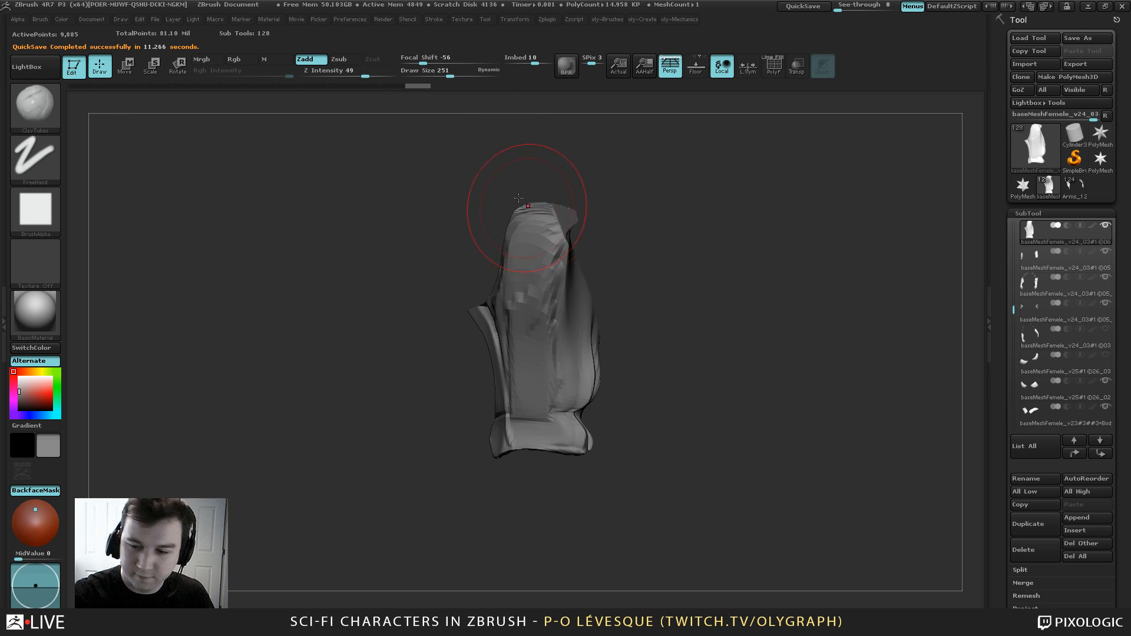
click(364, 19)
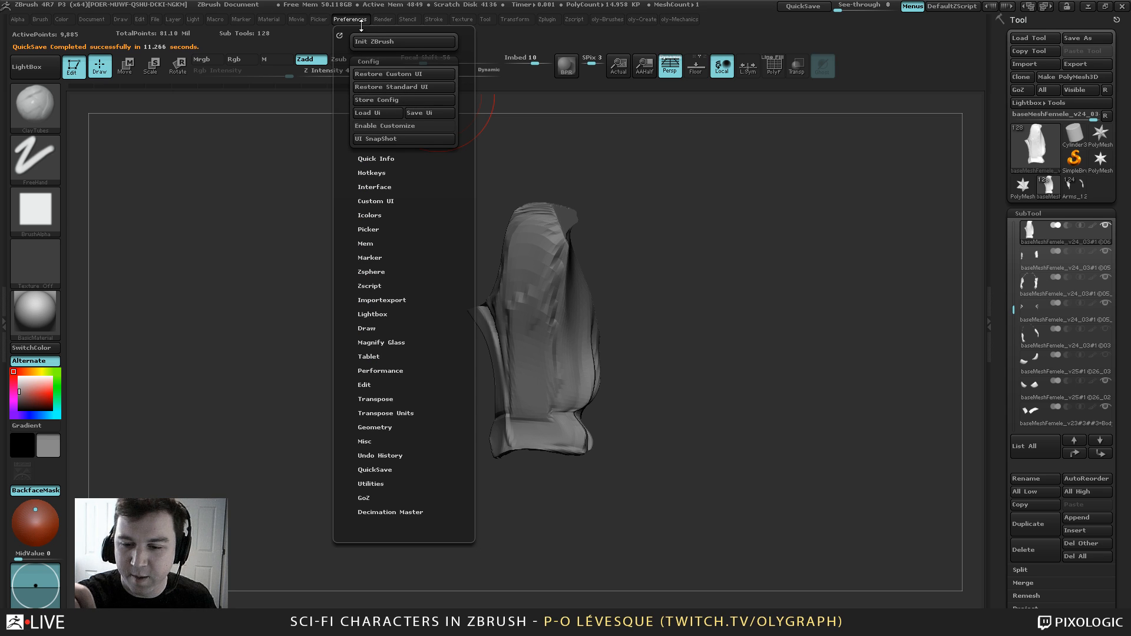
click(391, 100)
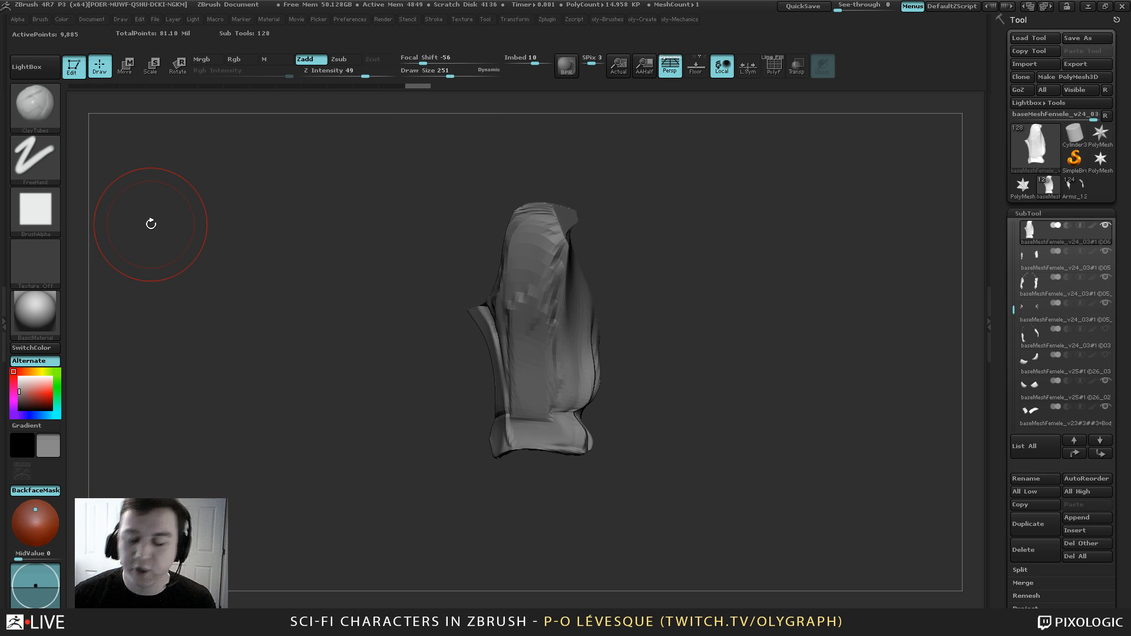
Pull the guard's side edge outward above the spike with the Move brush, reducing the draw size to 226
drag(608, 210, 618, 222)
key(b)
key(m)
key(v)
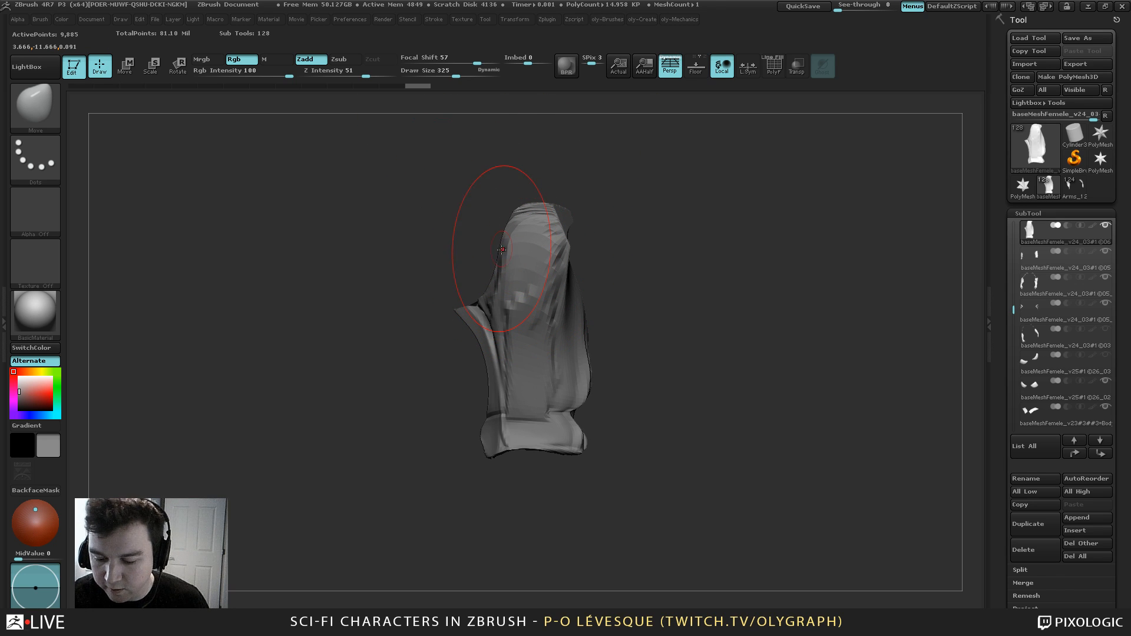
key([)
drag(501, 254, 481, 324)
key([)
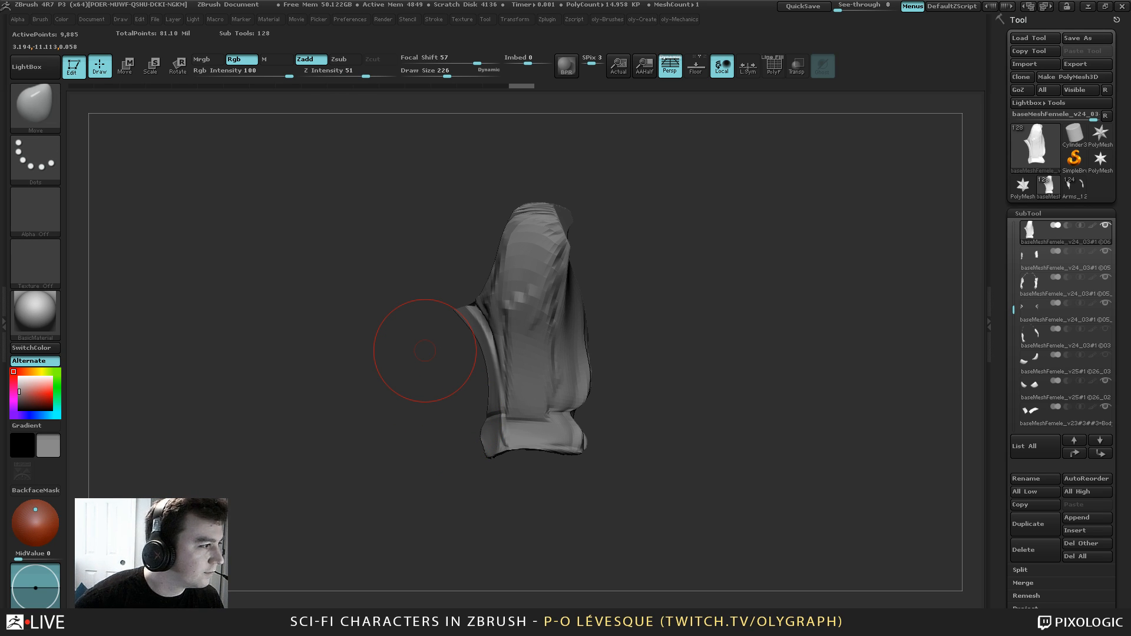
Switch to File Explorer and open the ZScripts folder inside the ZBrush 4R7 installation folder
key(super+e)
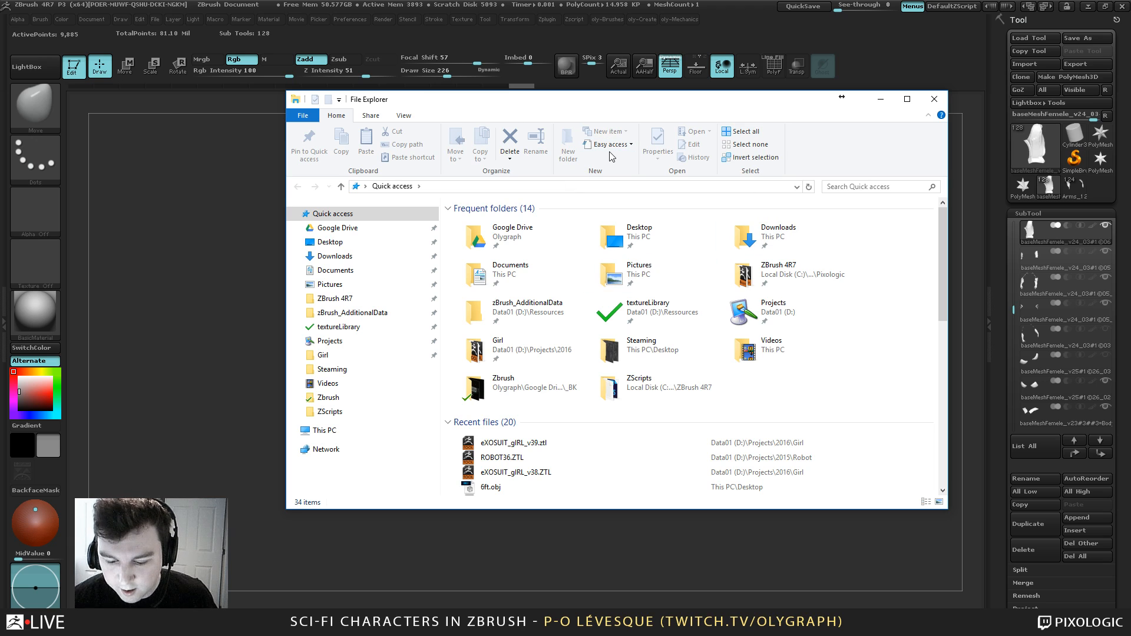
click(358, 299)
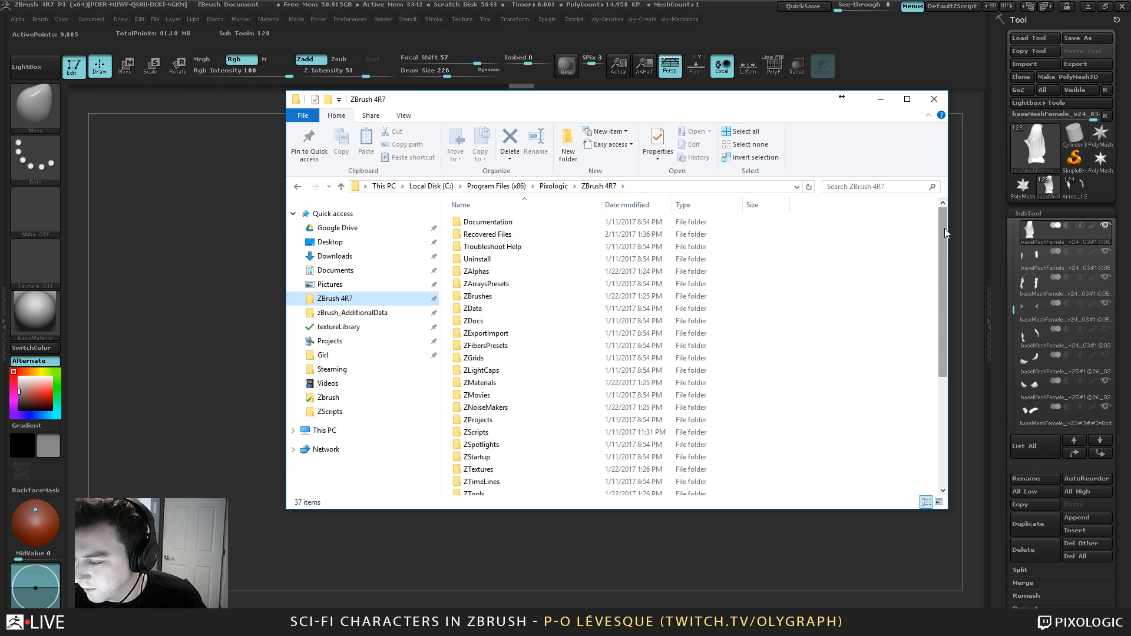
drag(945, 228, 946, 279)
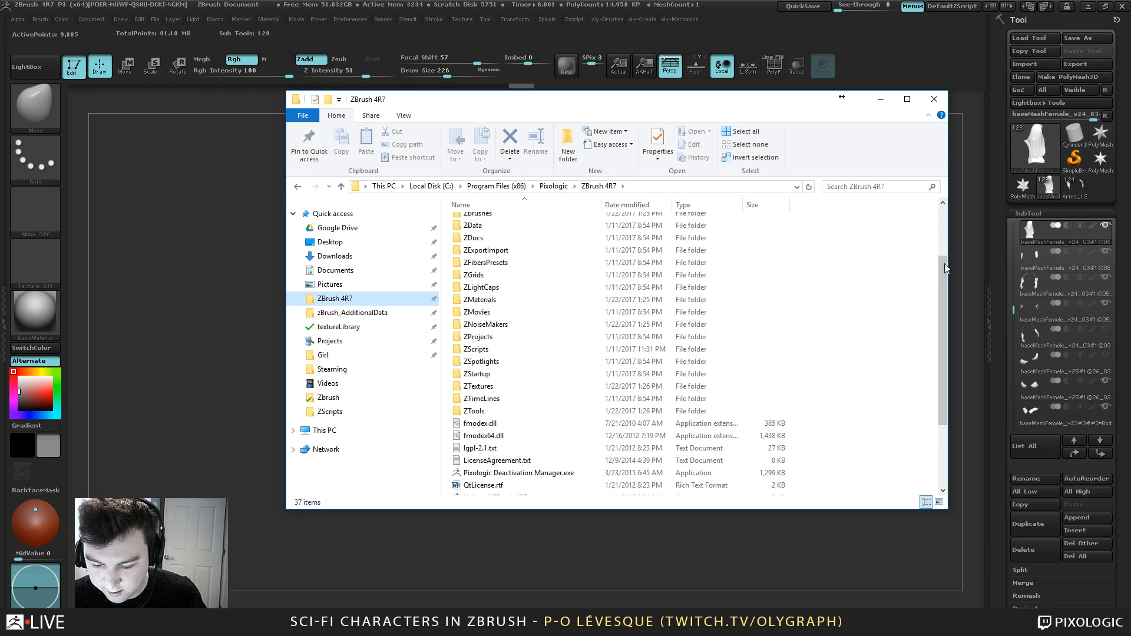
double_click(492, 350)
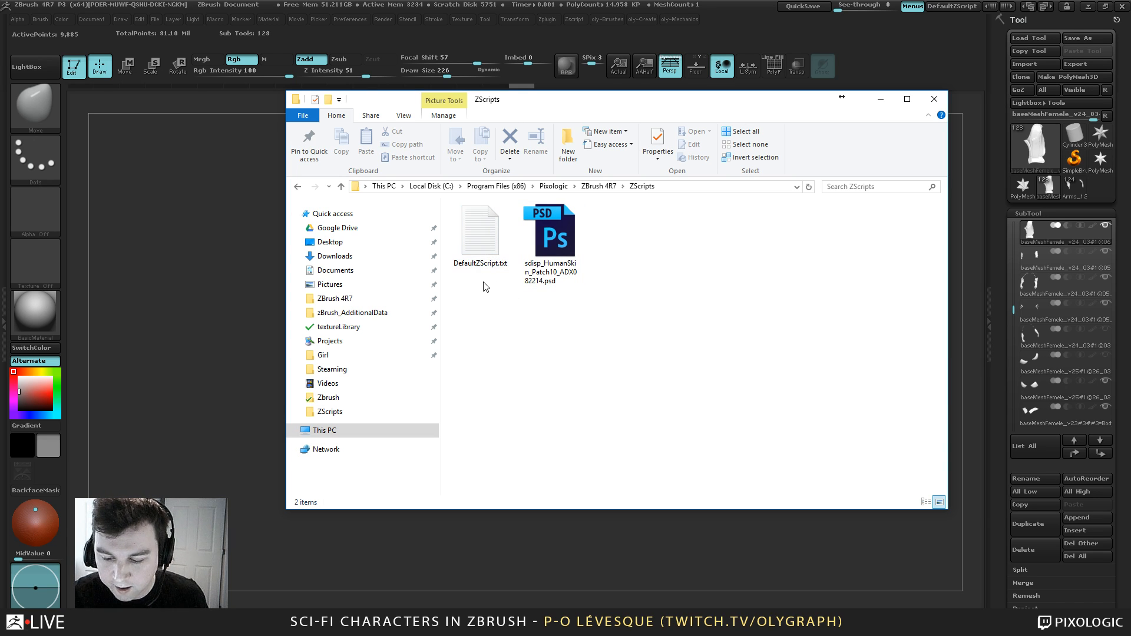
Open DefaultZScript.txt and examine its startup lines for the PolyMesh3D tool, the canvas stroke and Edit mode
double_click(474, 226)
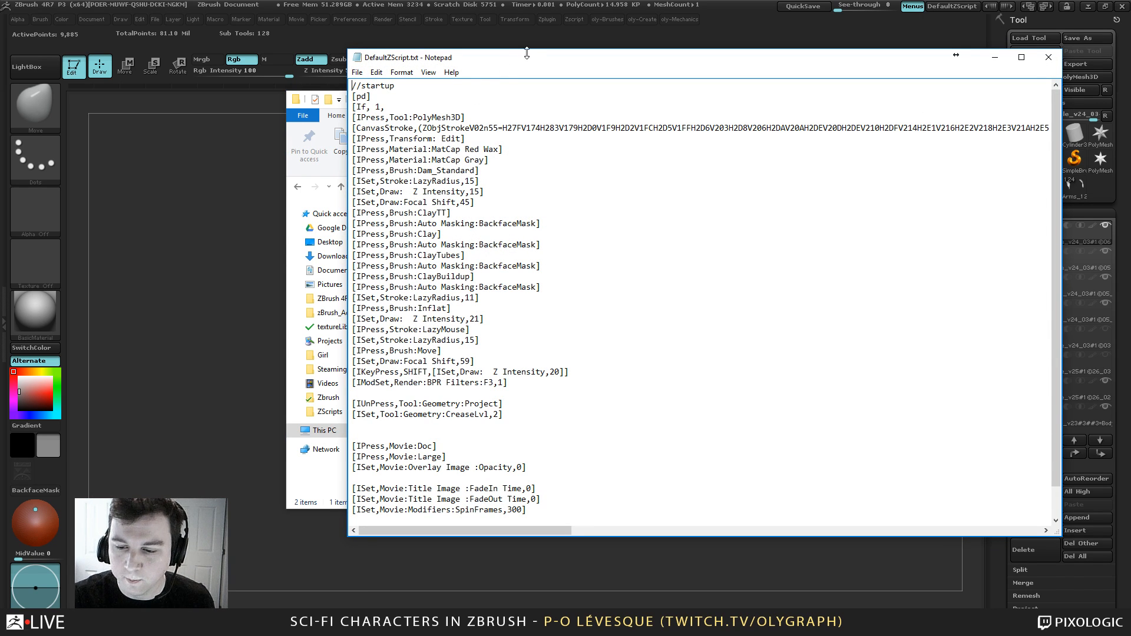
drag(526, 54, 386, 101)
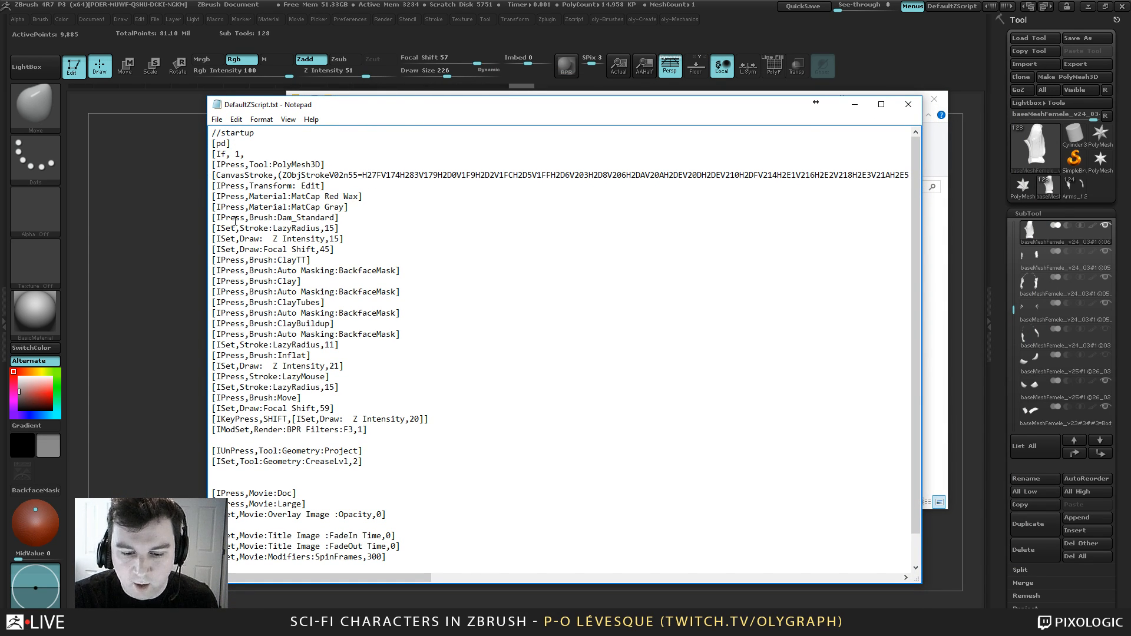
drag(213, 165, 328, 164)
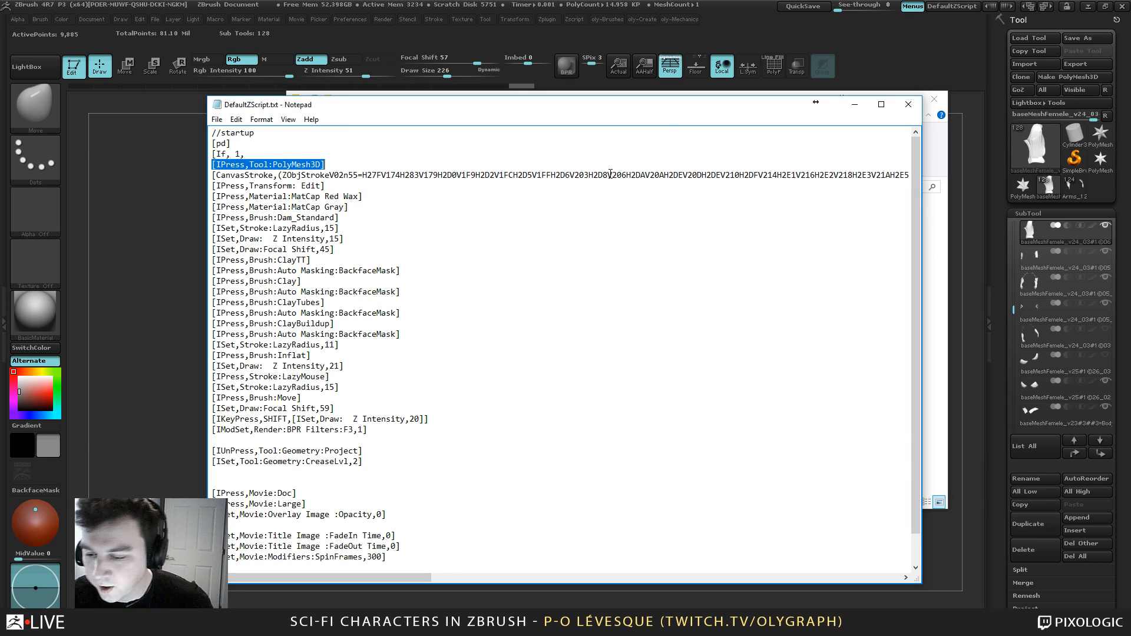
drag(610, 174, 647, 175)
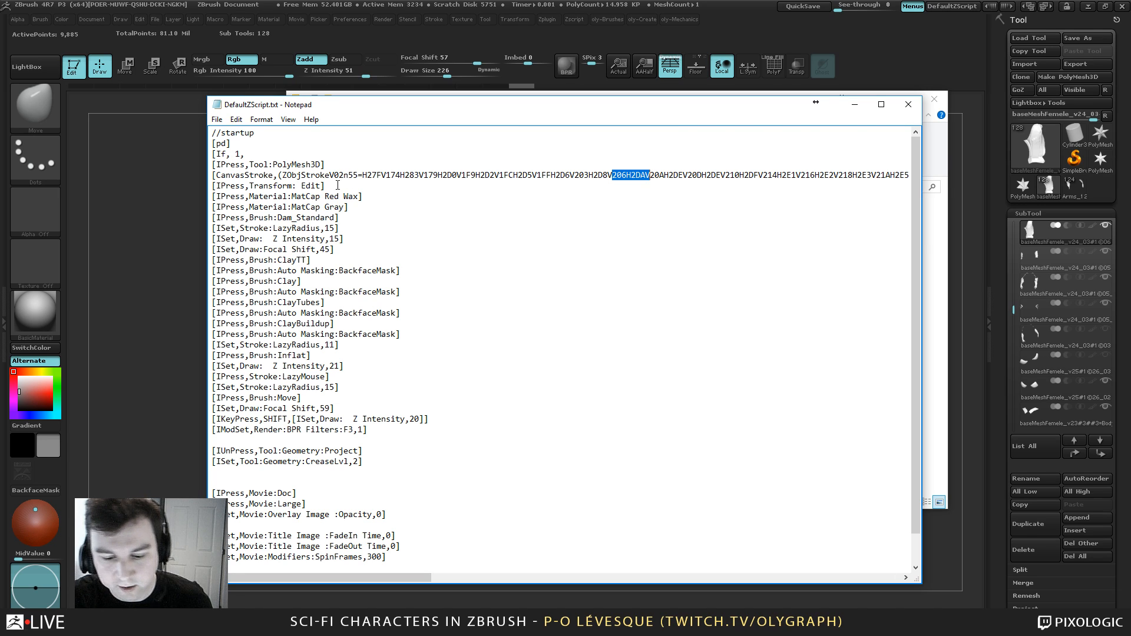
click(337, 185)
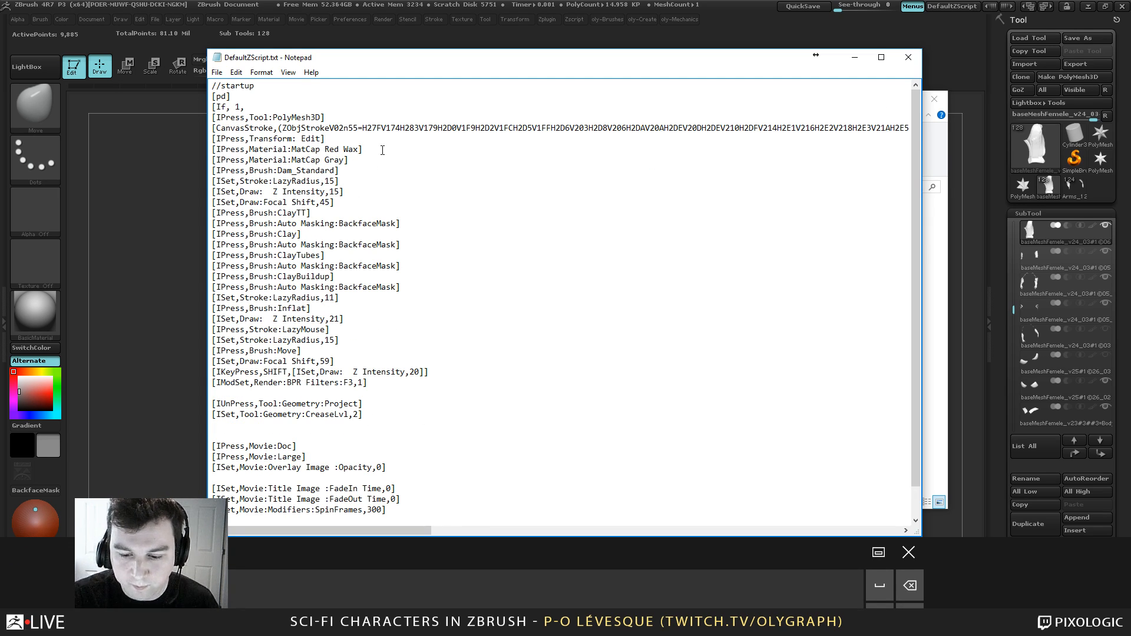
Delete the MatCap Red Wax material line from DefaultZScript.txt
drag(382, 150, 218, 151)
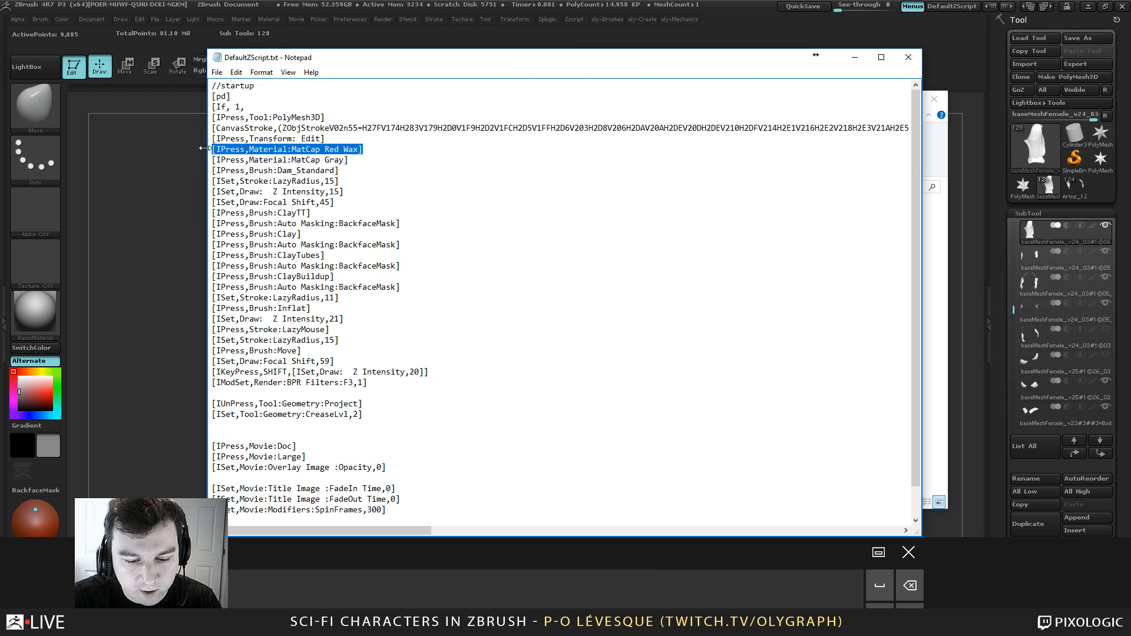
key(BackSpace)
key(BackSpace)
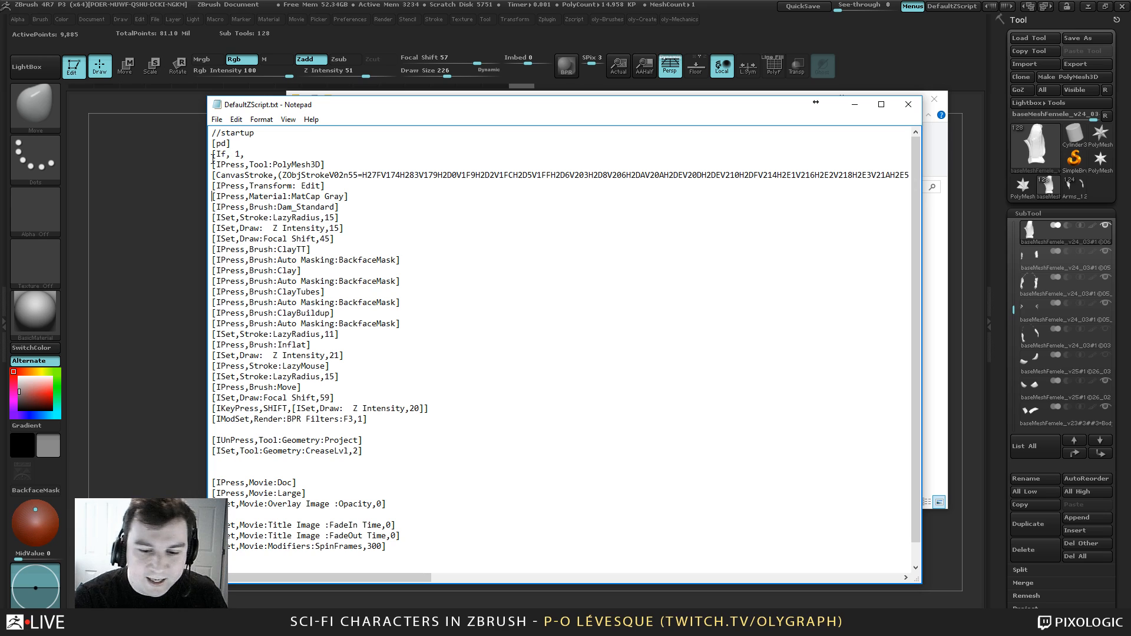
Highlight the script's "If, 1," line, then close the script and get the ZScripts folder window out of the way
drag(254, 153, 218, 154)
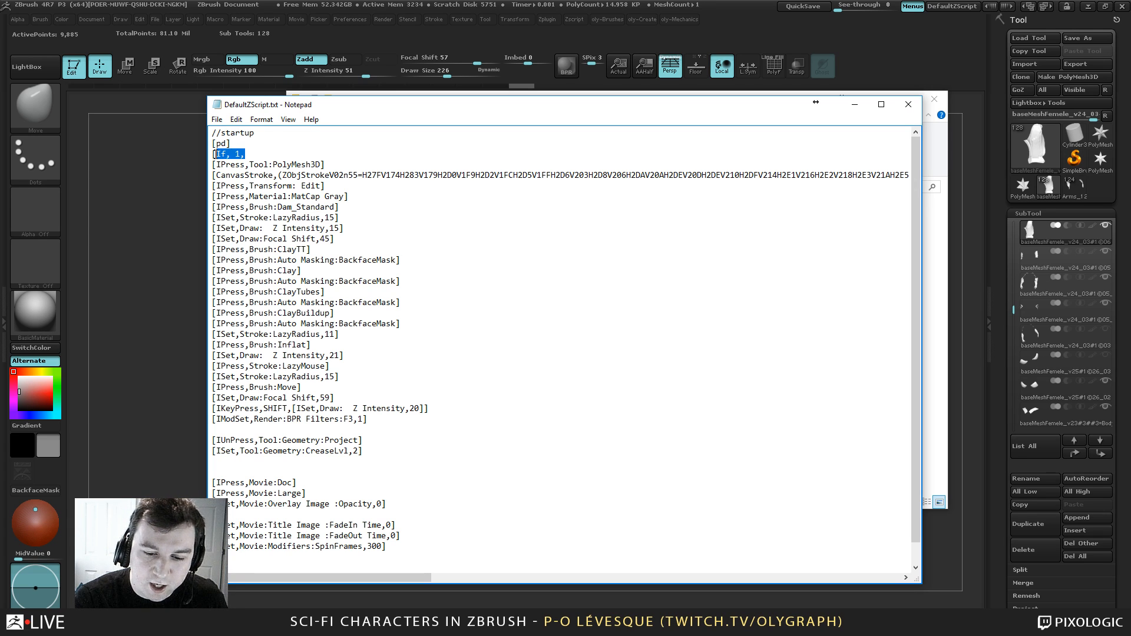
click(216, 154)
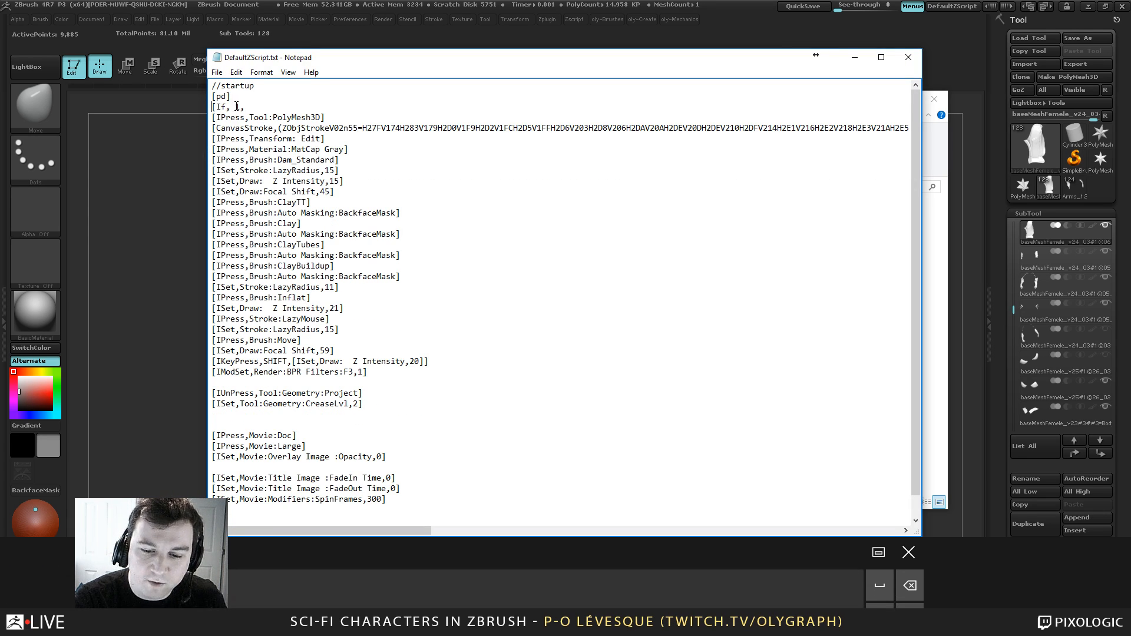
mouse_move(916, 148)
mouse_down()
mouse_move(914, 170)
mouse_move(917, 151)
mouse_up()
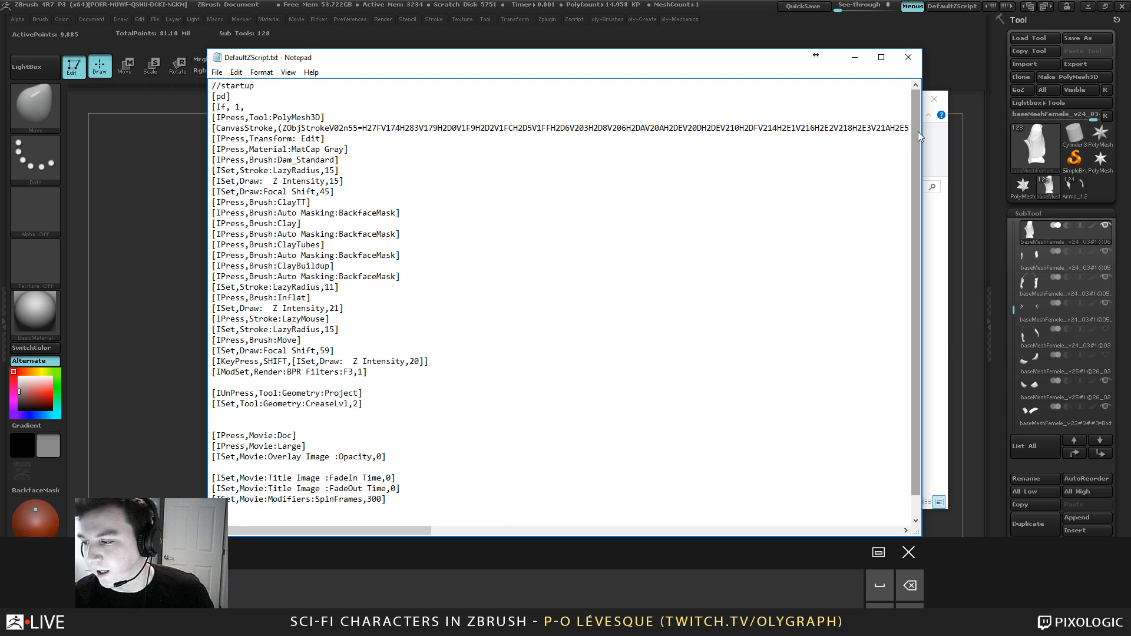
mouse_move(918, 132)
mouse_down()
mouse_move(914, 169)
mouse_move(918, 129)
mouse_up()
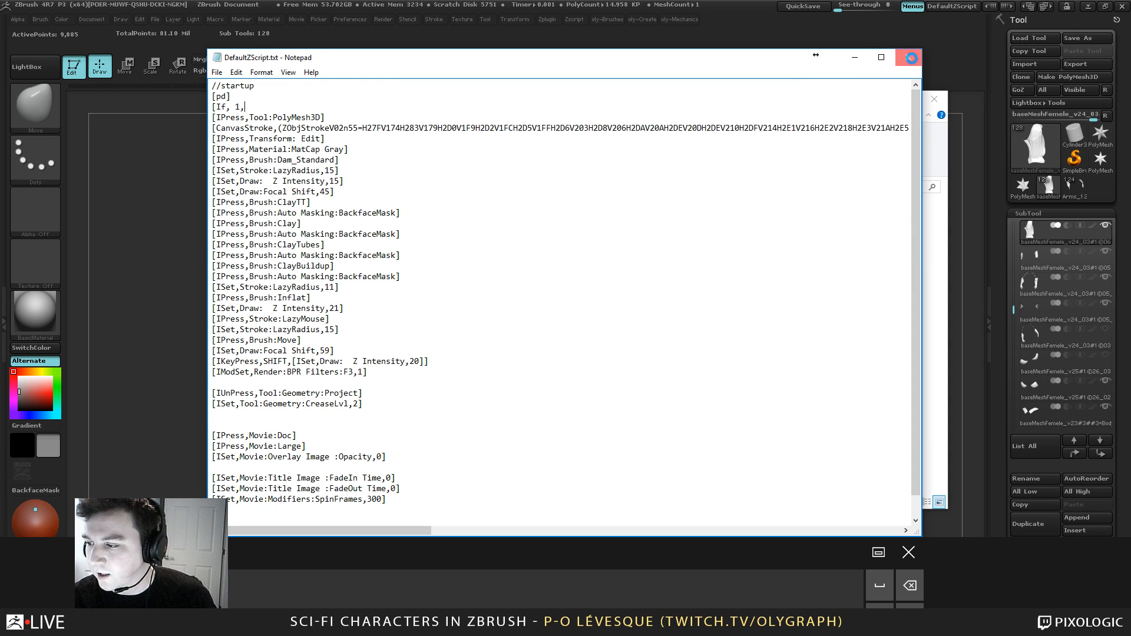
click(908, 57)
click(583, 323)
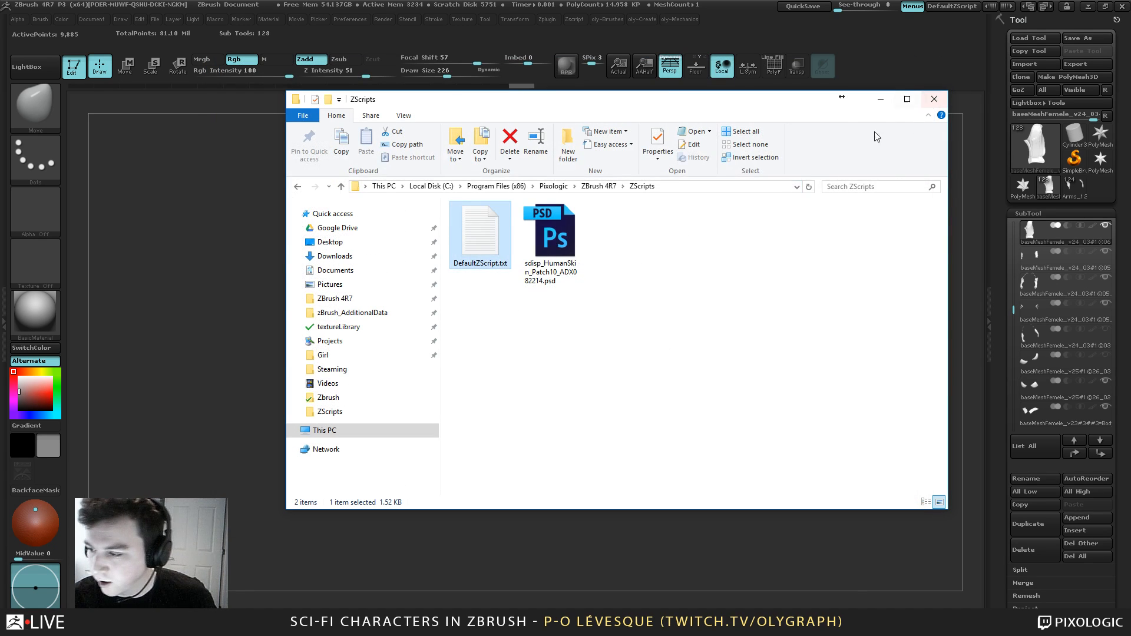
click(881, 98)
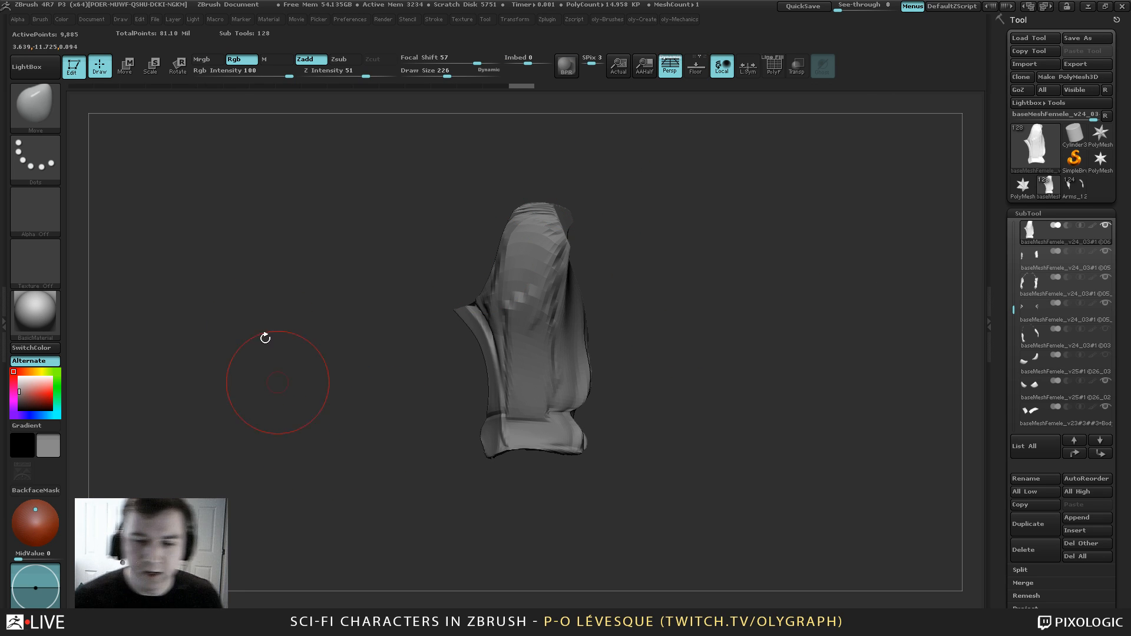
Start recording a new macro without initializing ZBrush, and set Focal Shift to 58 and Z Intensity to 46
click(215, 19)
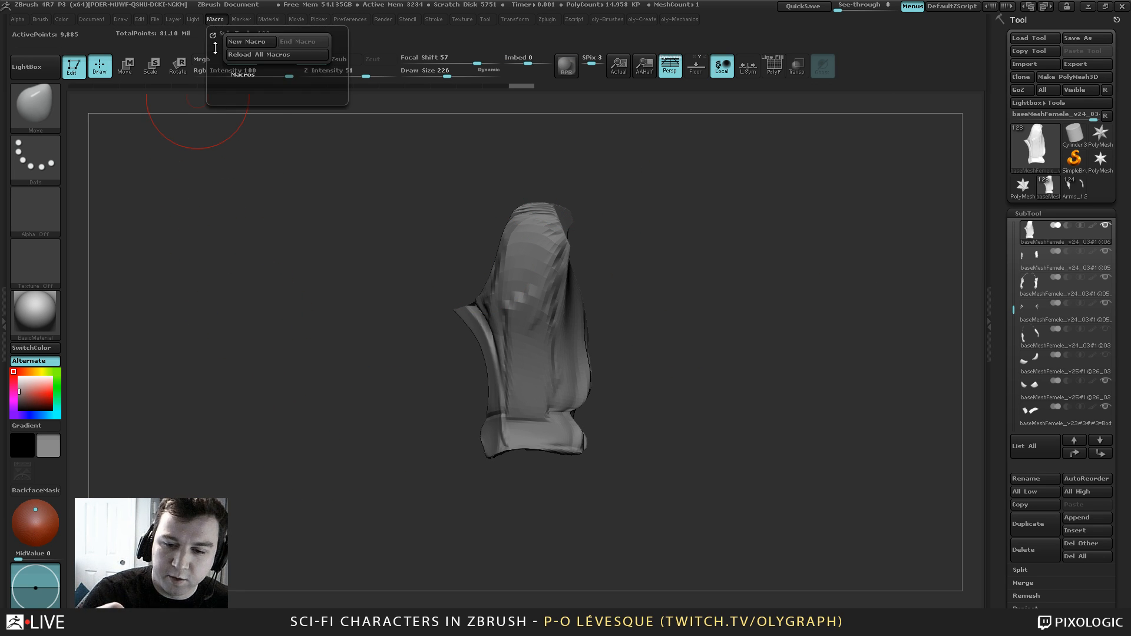
click(215, 19)
click(241, 41)
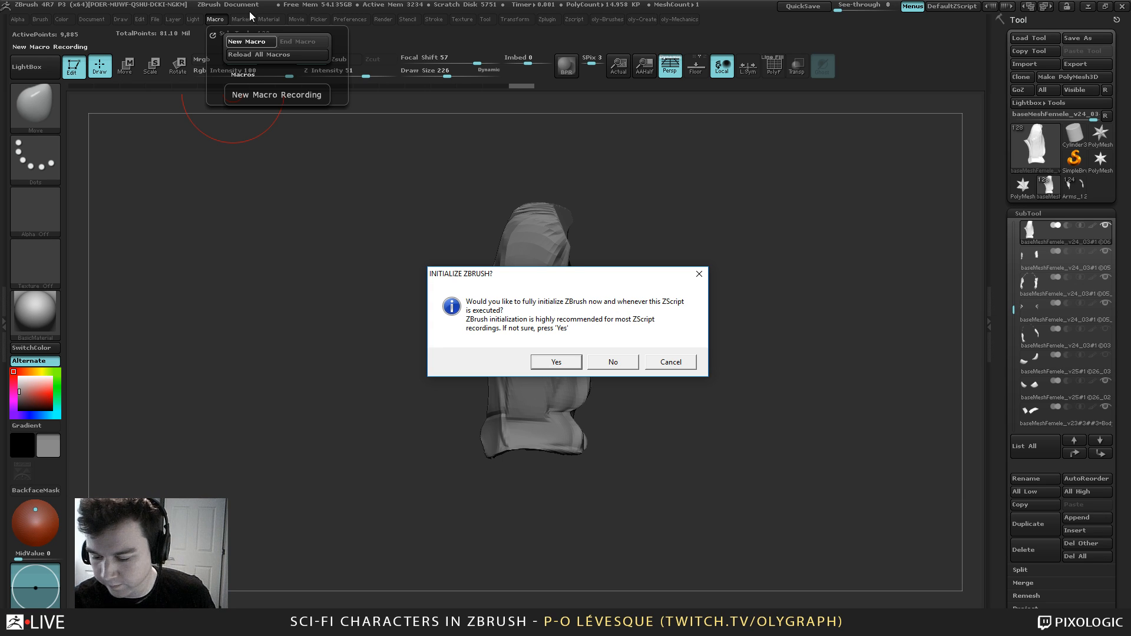
click(615, 366)
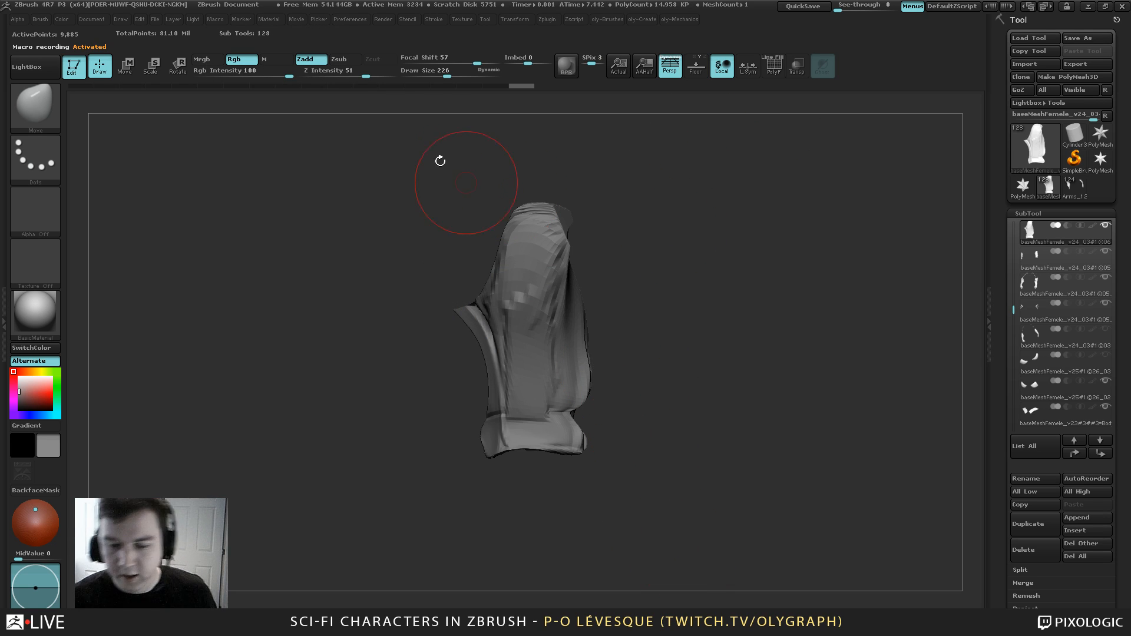
drag(471, 59, 478, 57)
drag(348, 73, 363, 72)
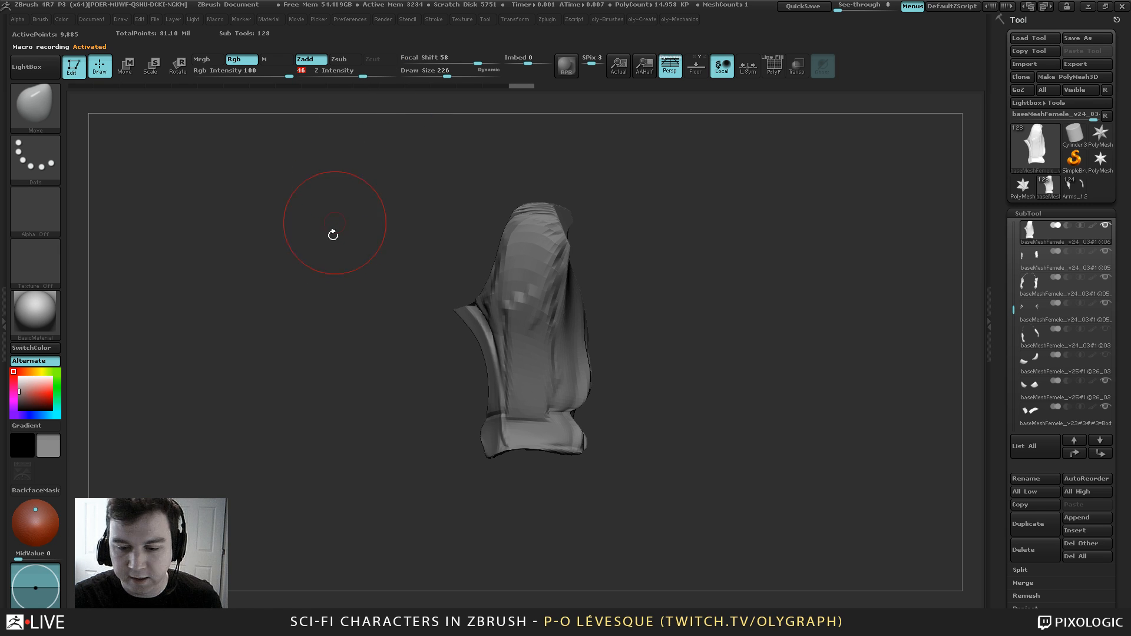
End the macro recording and save it to the Desktop as ZBrushMacro.txt, replacing the existing file
click(215, 19)
click(215, 20)
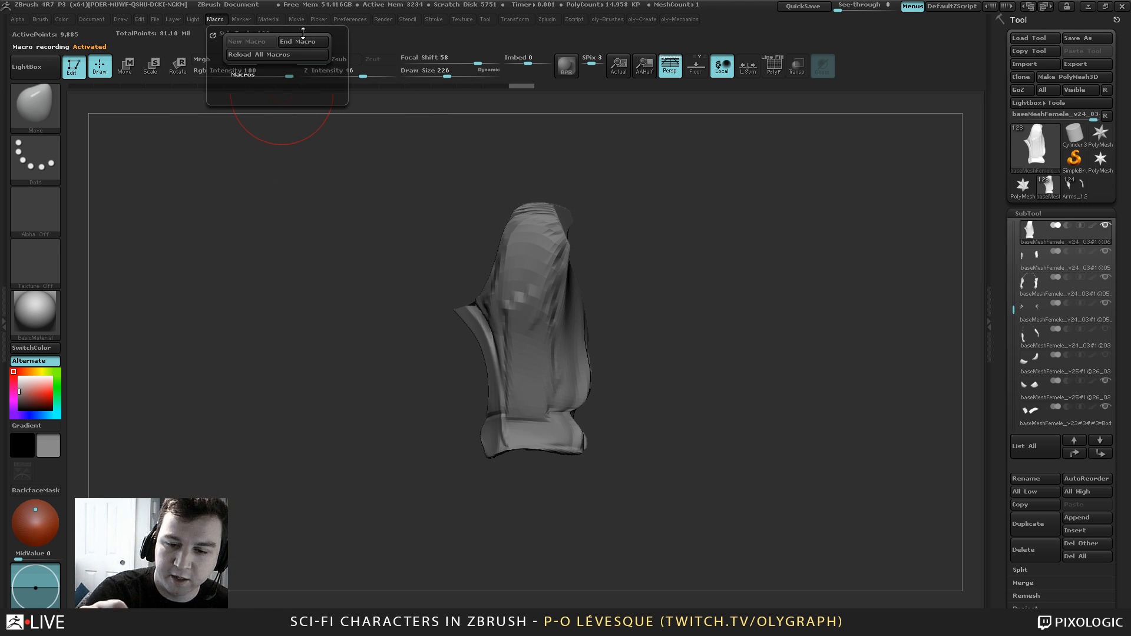
click(303, 42)
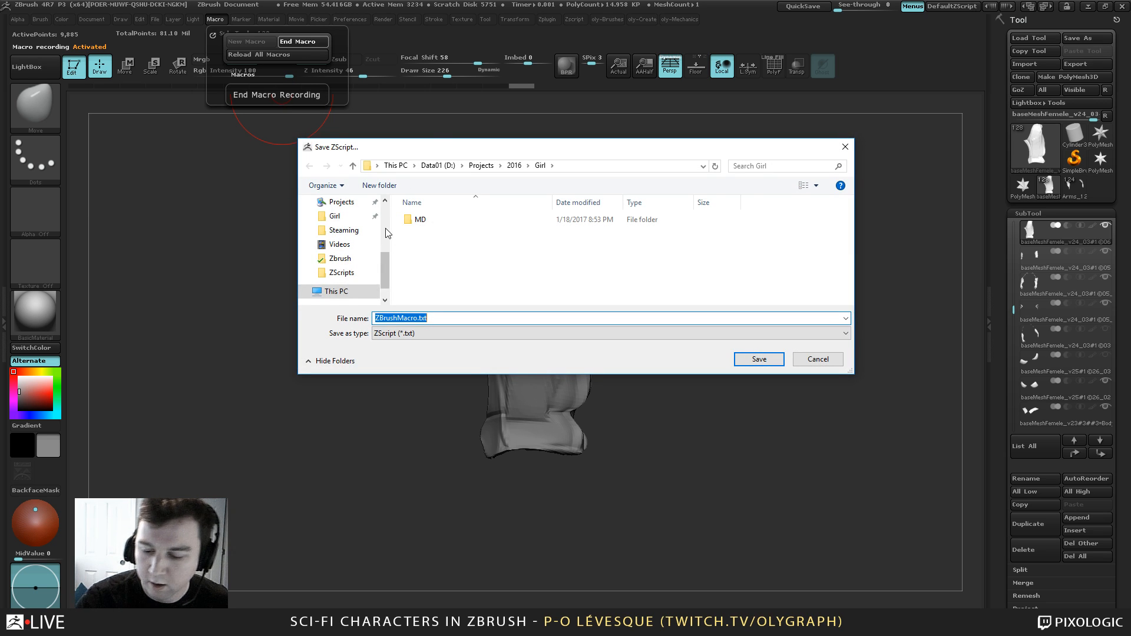
scroll(366, 236, up, 3)
click(341, 202)
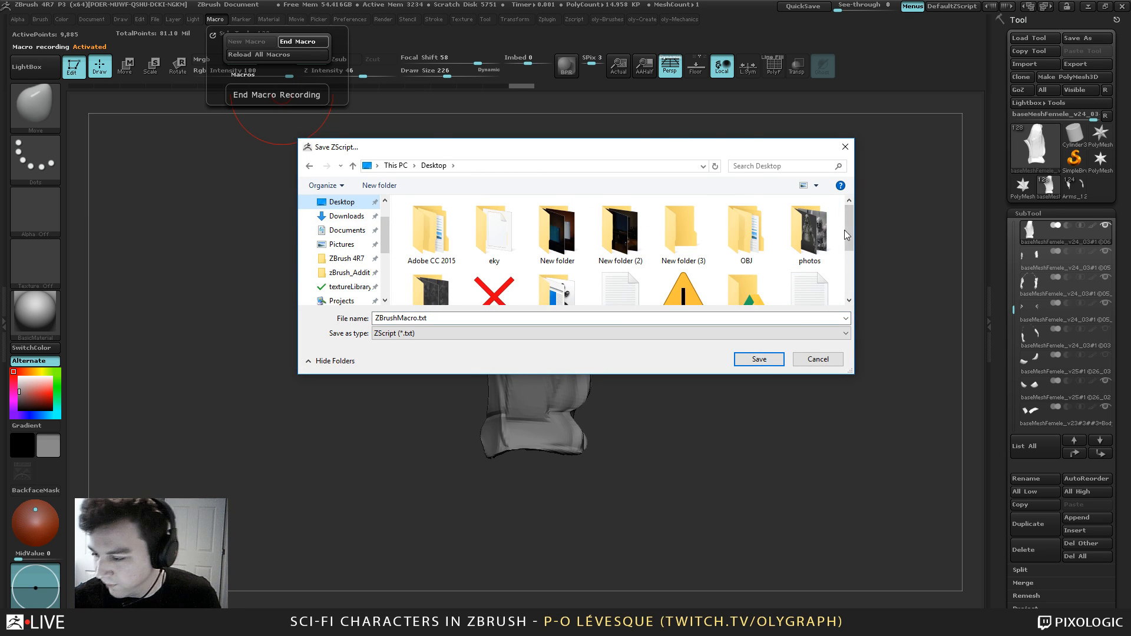
click(759, 359)
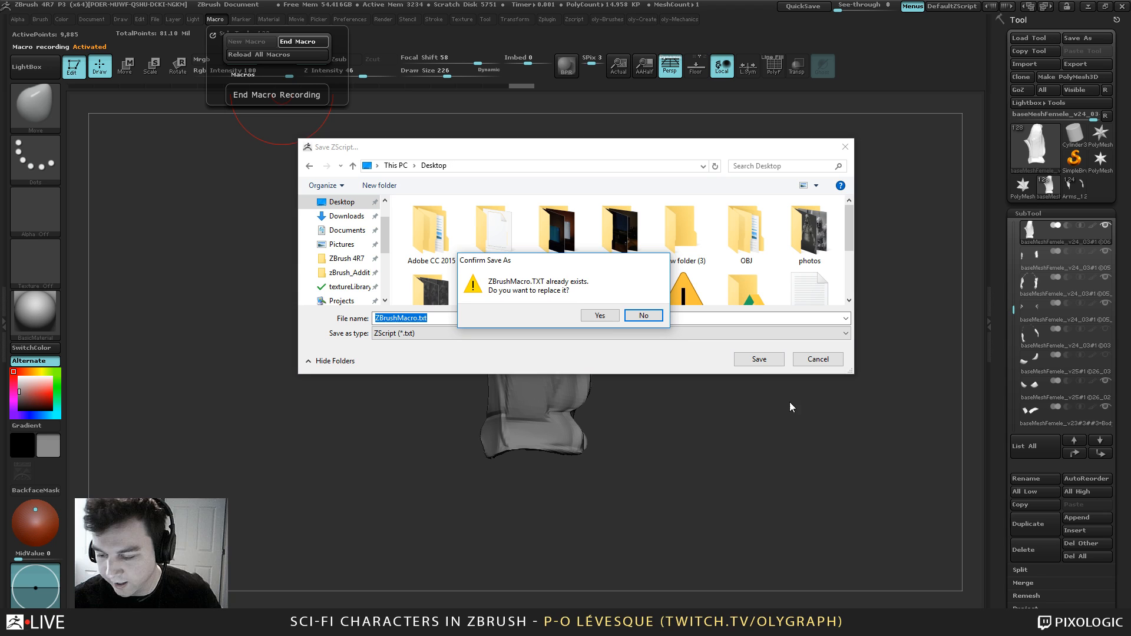
click(606, 318)
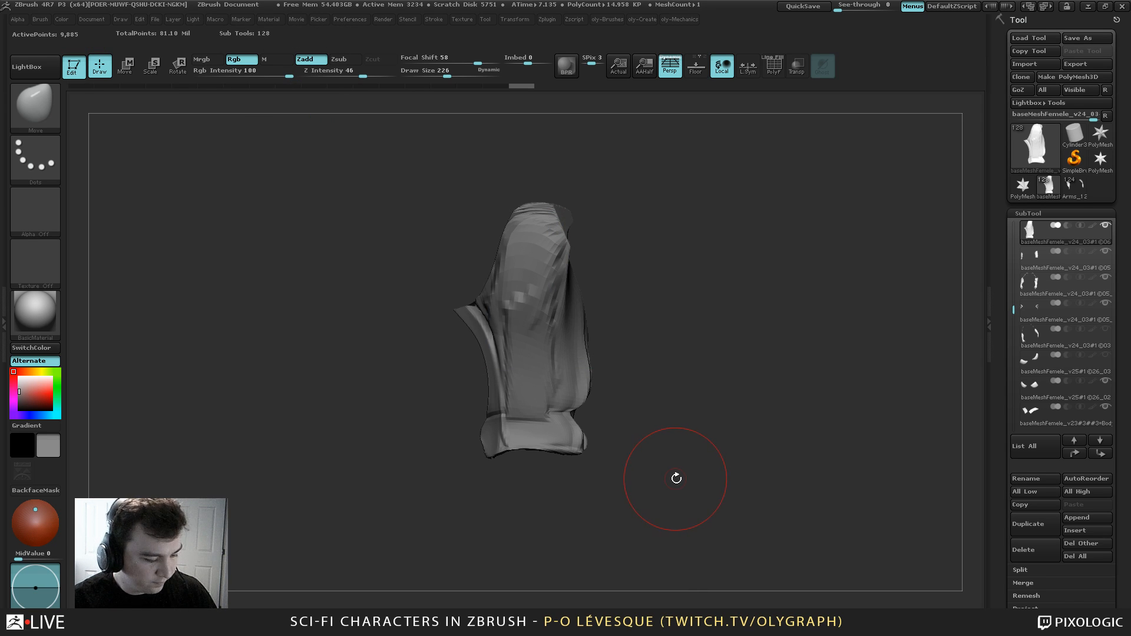
Switch to File Explorer and open the recorded ZBrushMacro.TXT from the Desktop
key(super+e)
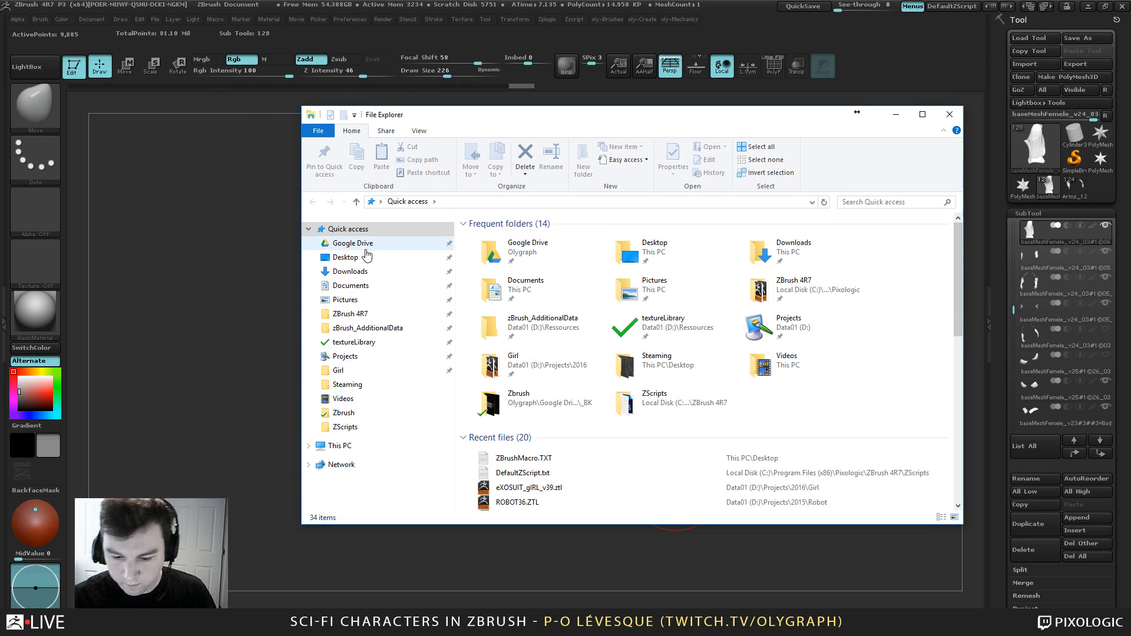
click(345, 257)
scroll(960, 270, down, 3)
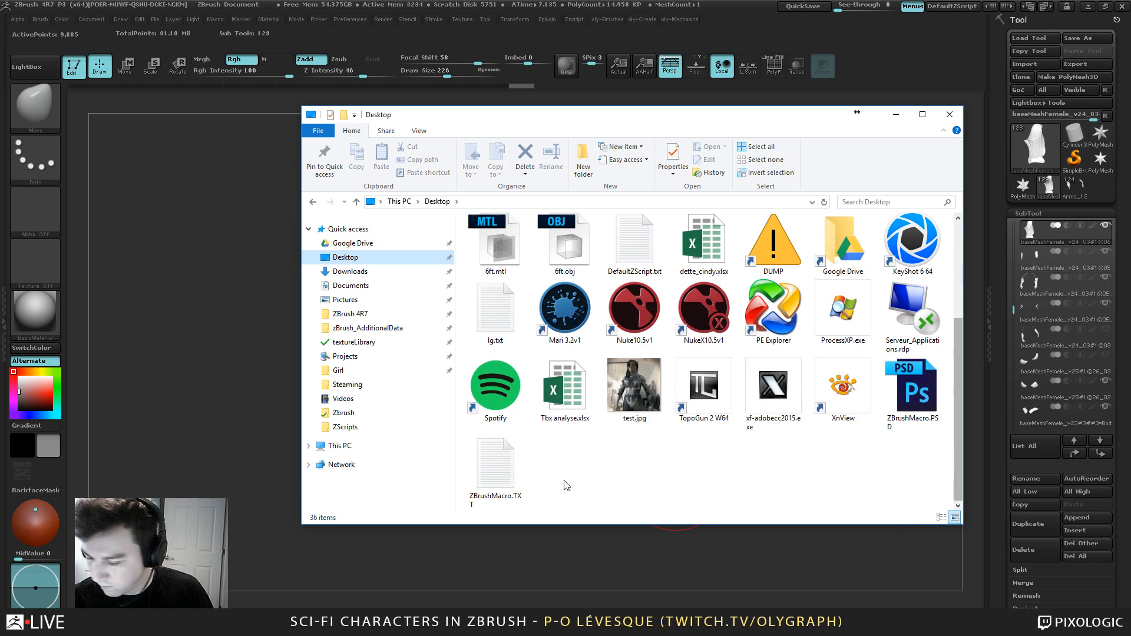
double_click(496, 471)
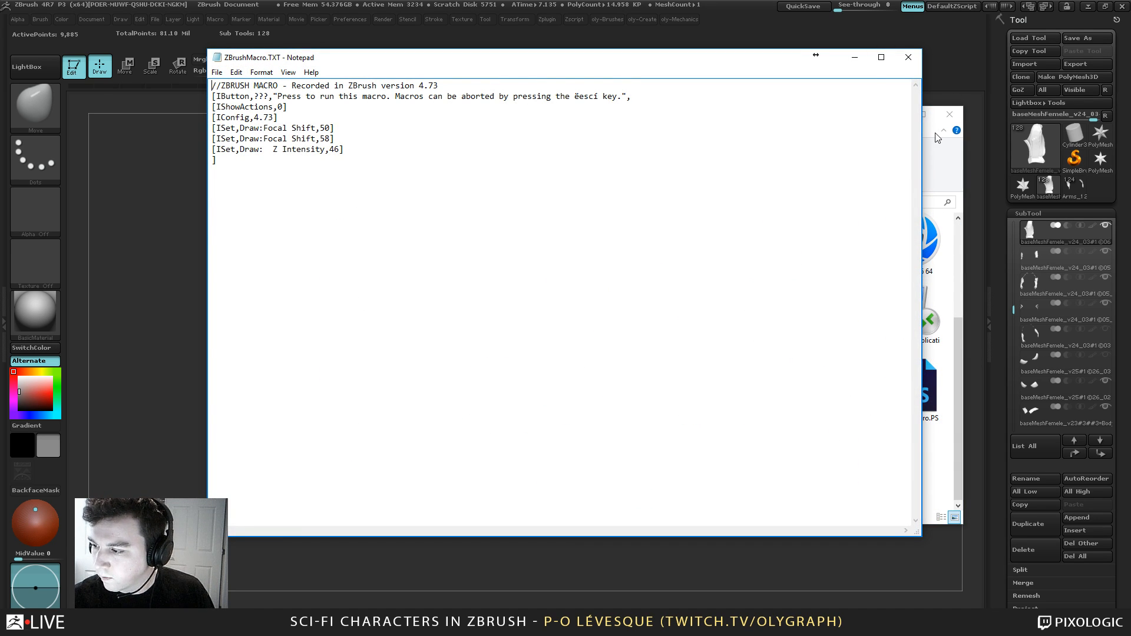
click(938, 138)
click(902, 114)
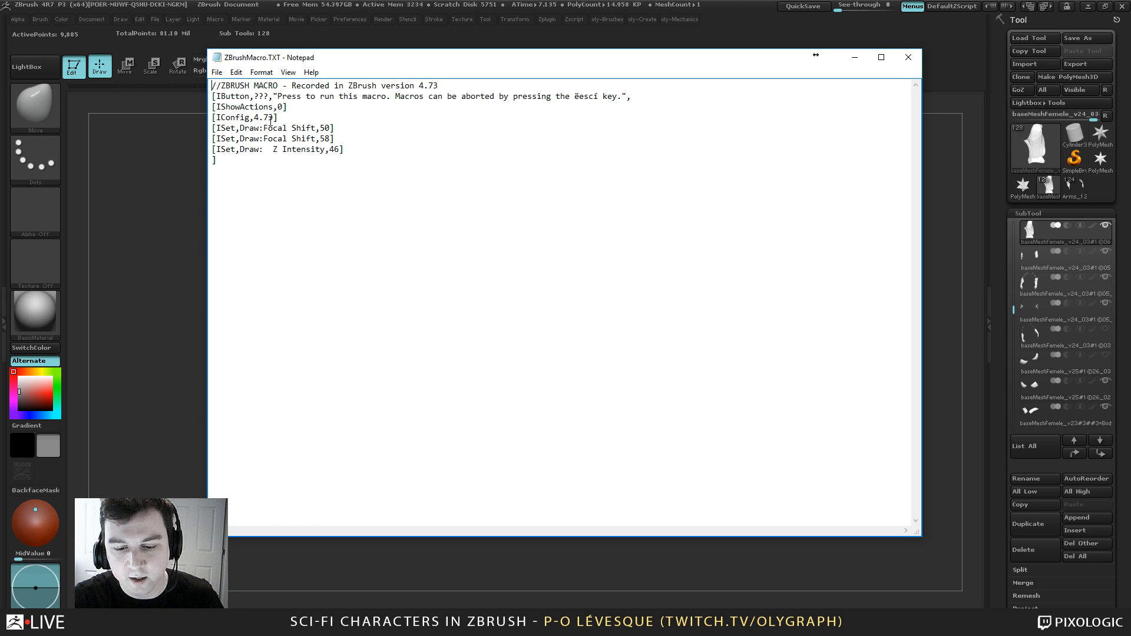
Highlight the recorded Focal Shift and Z Intensity lines, then close the macro file and the on-screen keyboard
drag(346, 129, 259, 128)
click(344, 137)
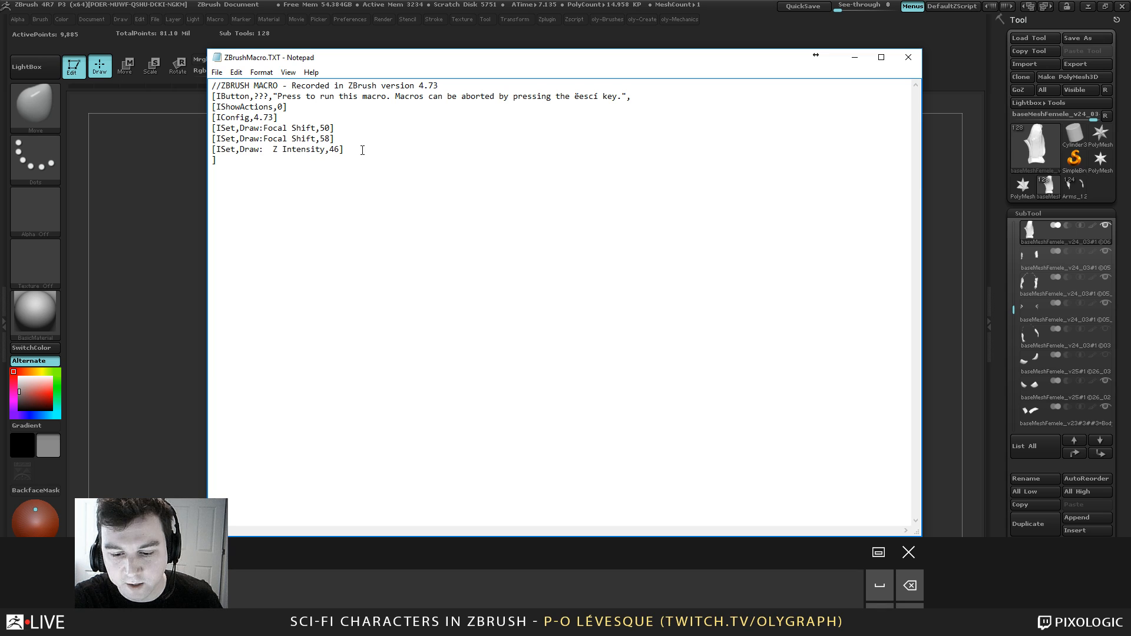
drag(346, 150, 212, 150)
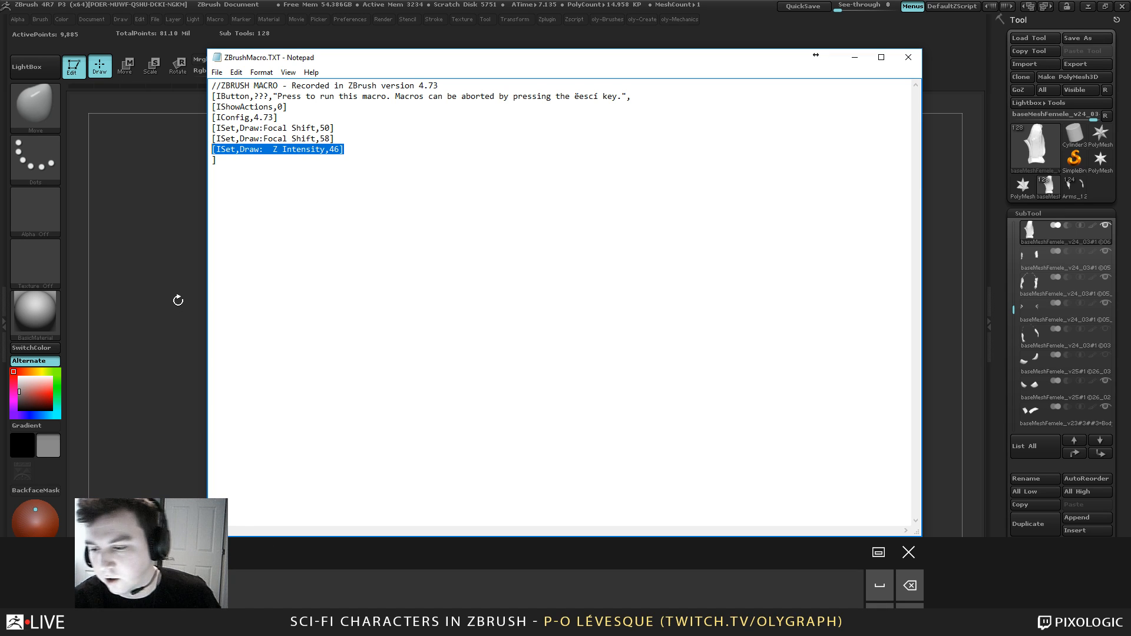
click(907, 58)
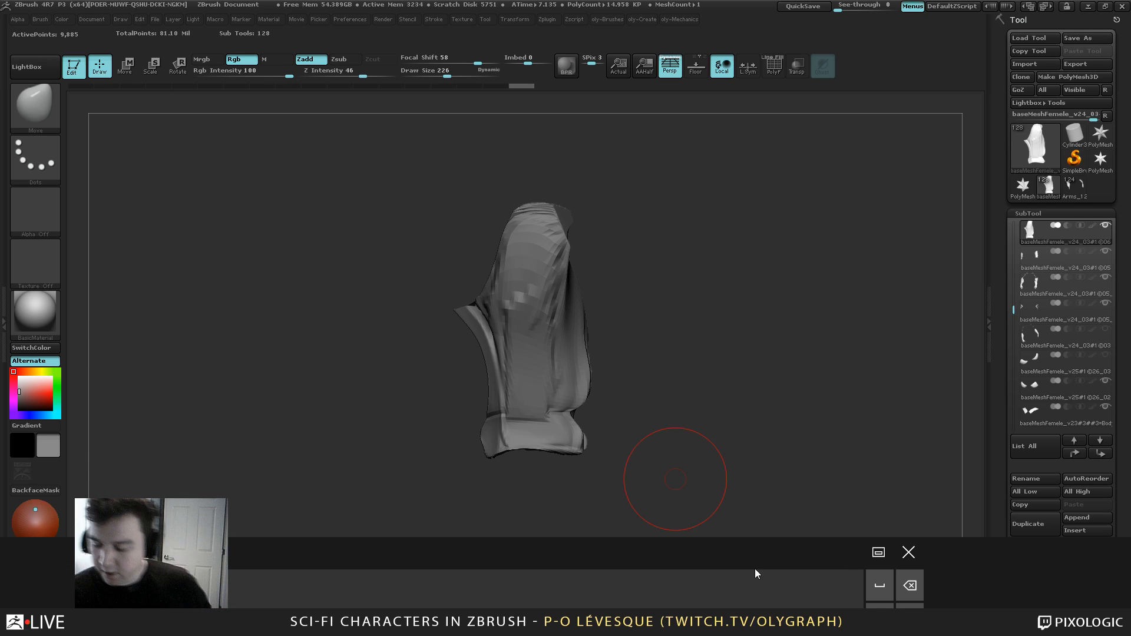
click(911, 556)
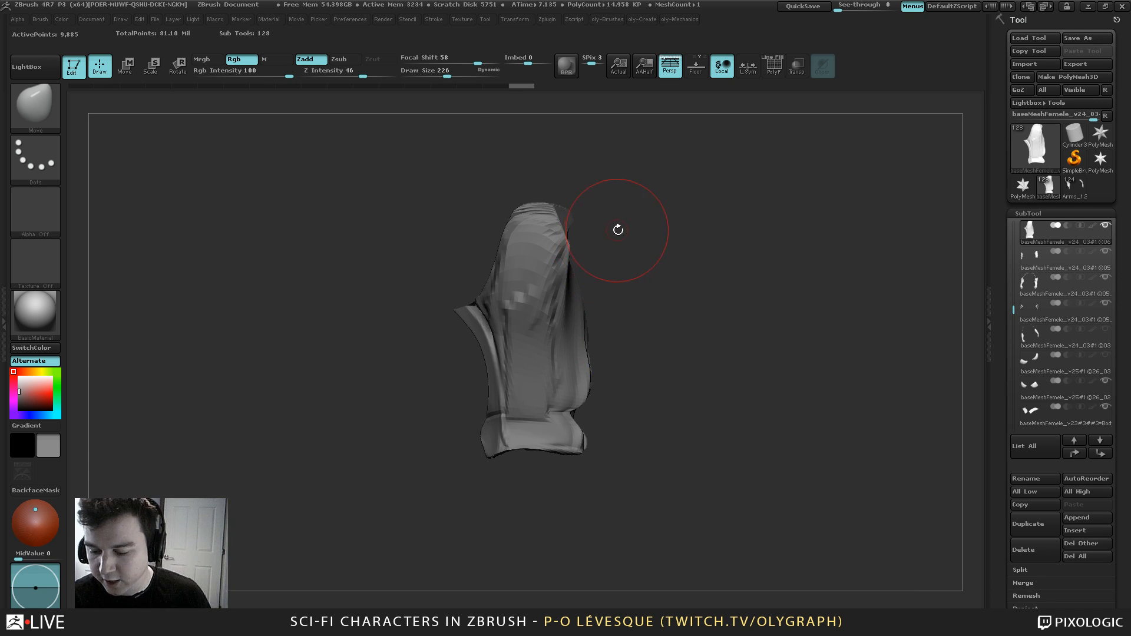
Reduce the Move brush's draw size to 82 around the isolated forearm guard
key(s)
drag(619, 230, 623, 241)
mouse_move(623, 243)
mouse_down()
mouse_move(642, 269)
mouse_move(679, 235)
mouse_up()
key(s)
drag(678, 235, 666, 246)
key(s)
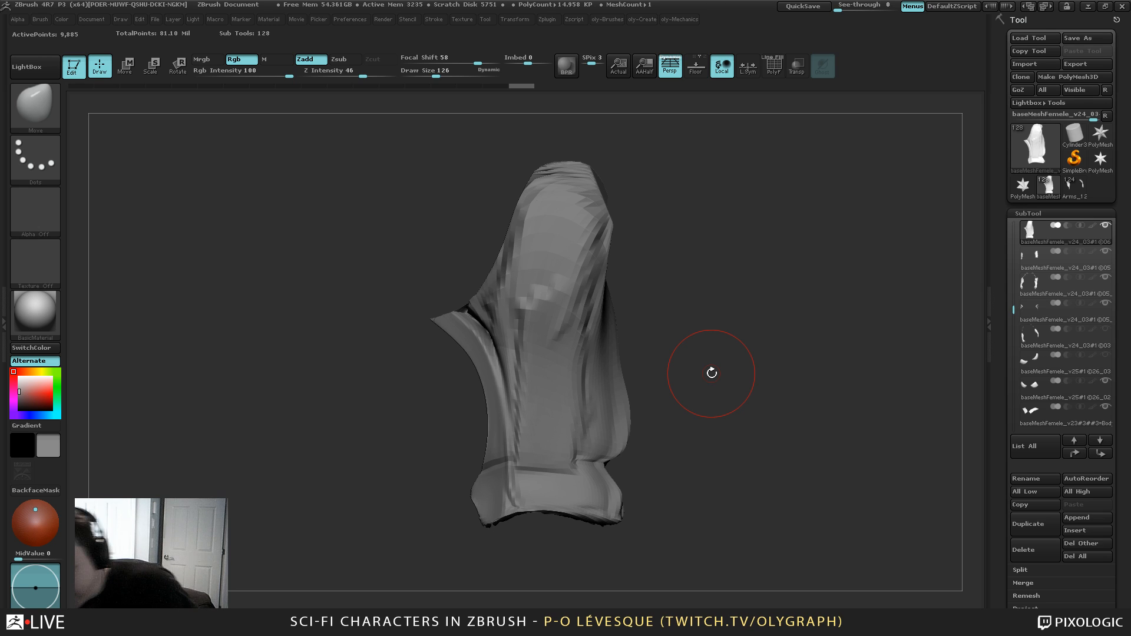
alt+drag(756, 299, 746, 300)
key(bracketleft)
key(bracketleft)
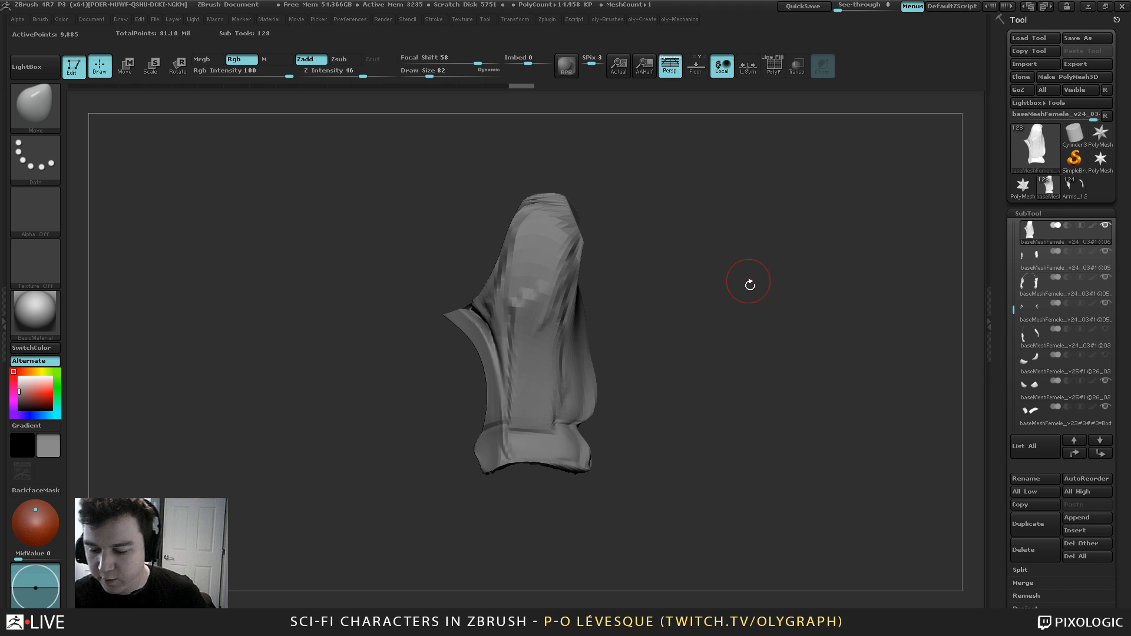
Show the character's other subtools around the forearm guard again and set the draw size to 186
key(shift+s)
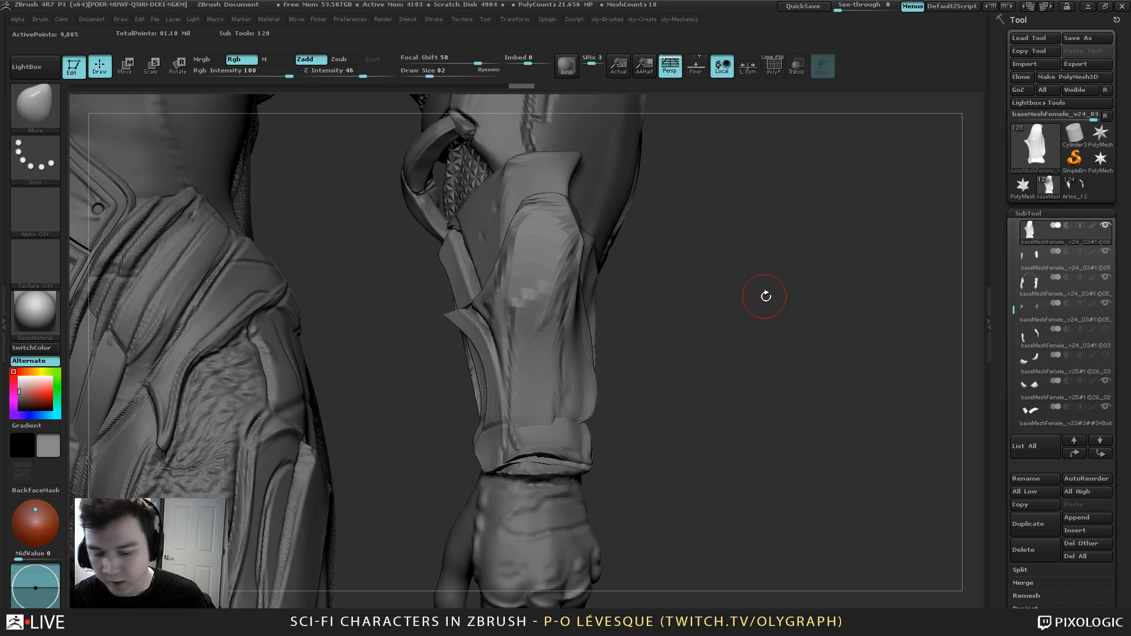
alt+drag(766, 297, 677, 170)
shift+drag(626, 205, 659, 211)
key(s)
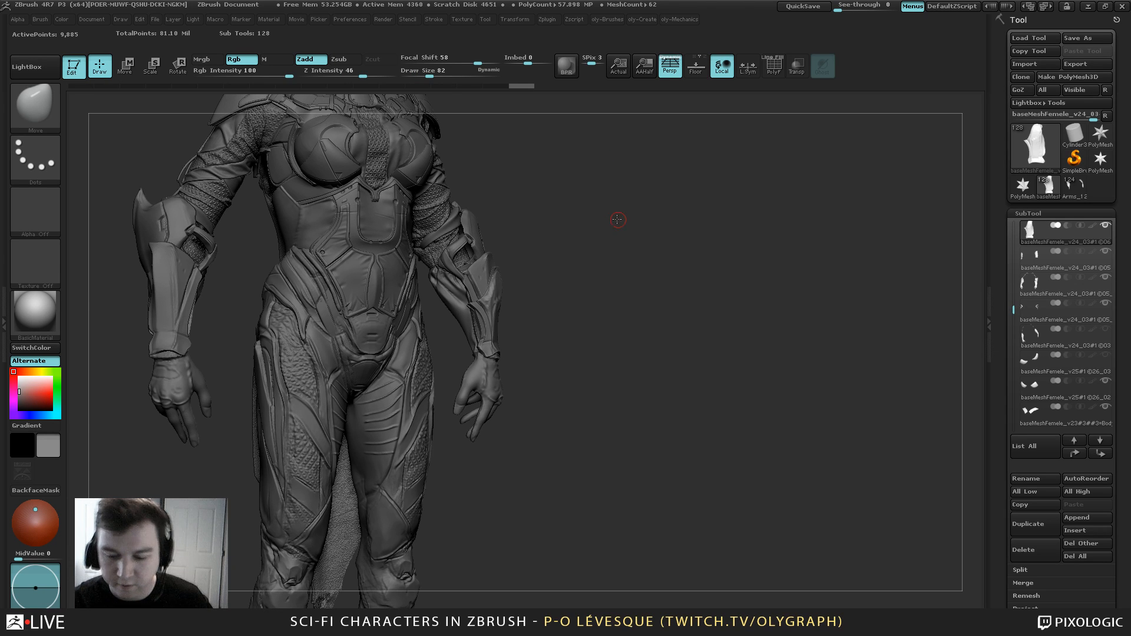
alt+drag(619, 220, 557, 118)
key(s)
mouse_move(543, 180)
mouse_down()
mouse_move(556, 175)
mouse_move(581, 198)
mouse_move(530, 202)
mouse_move(520, 368)
mouse_up()
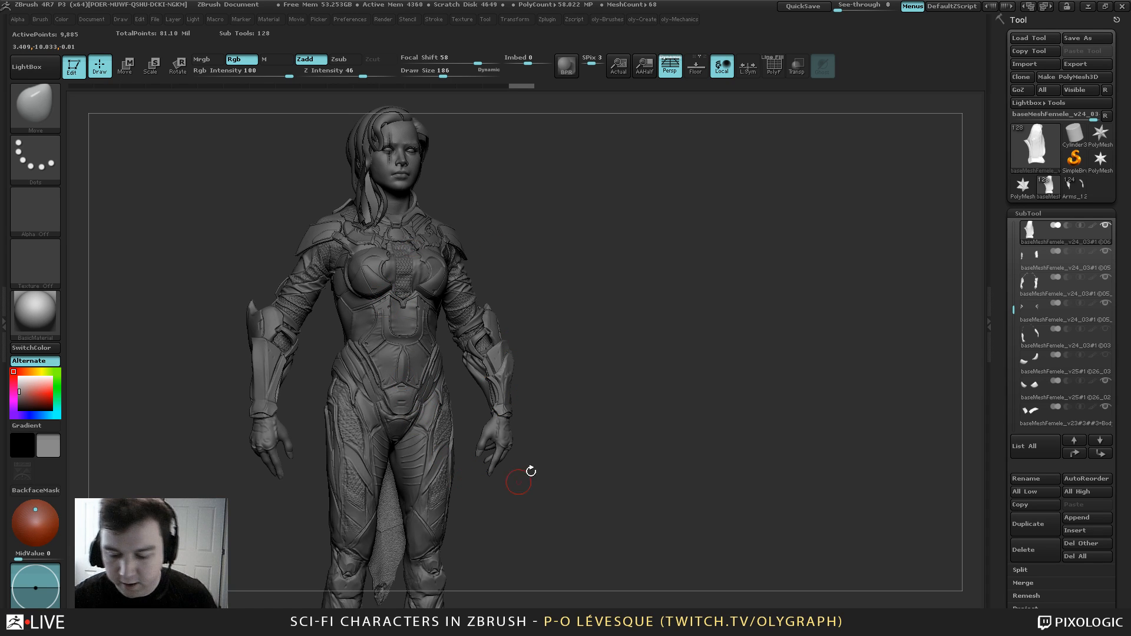
Switch the active tool to the PolyMesh3D star and expand its Export and Import settings
drag(714, 235, 689, 233)
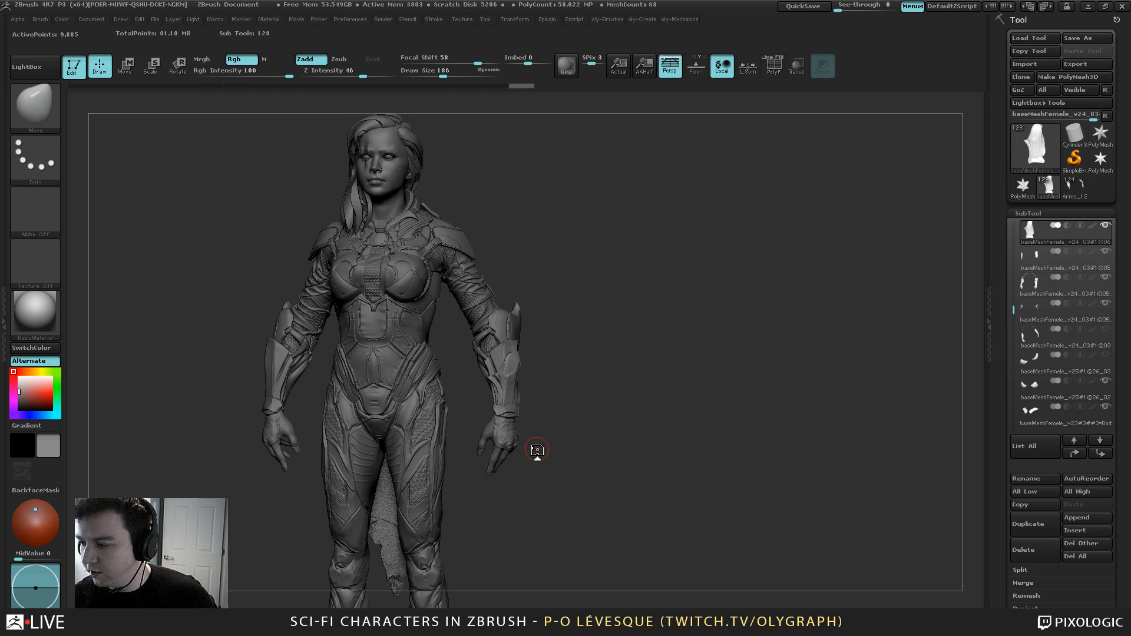
click(1100, 132)
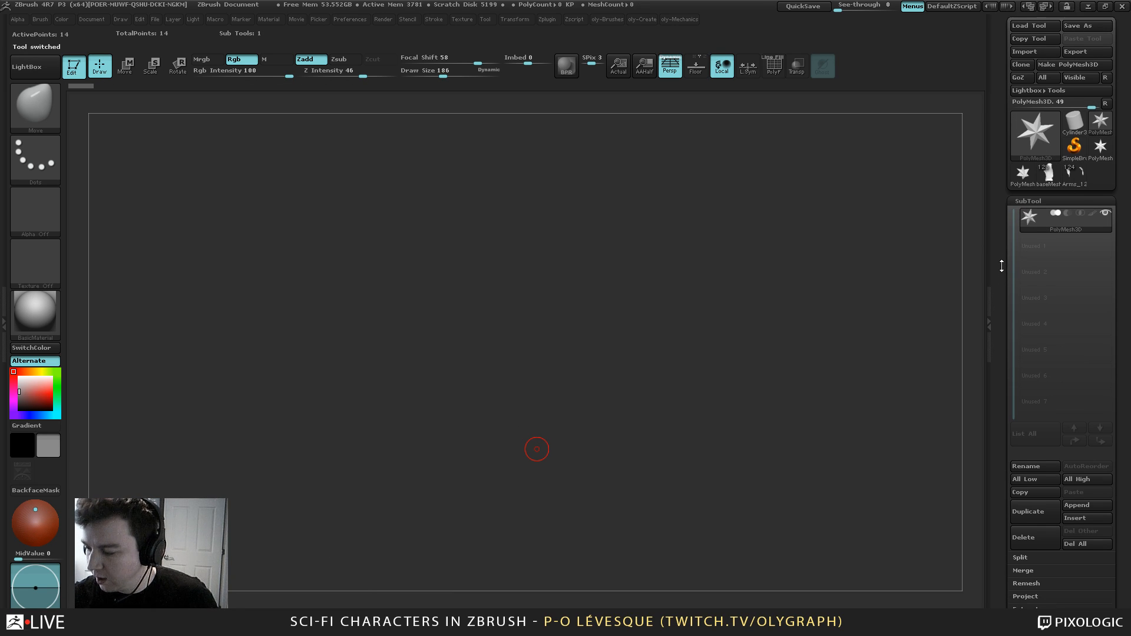
scroll(1001, 266, down, 10)
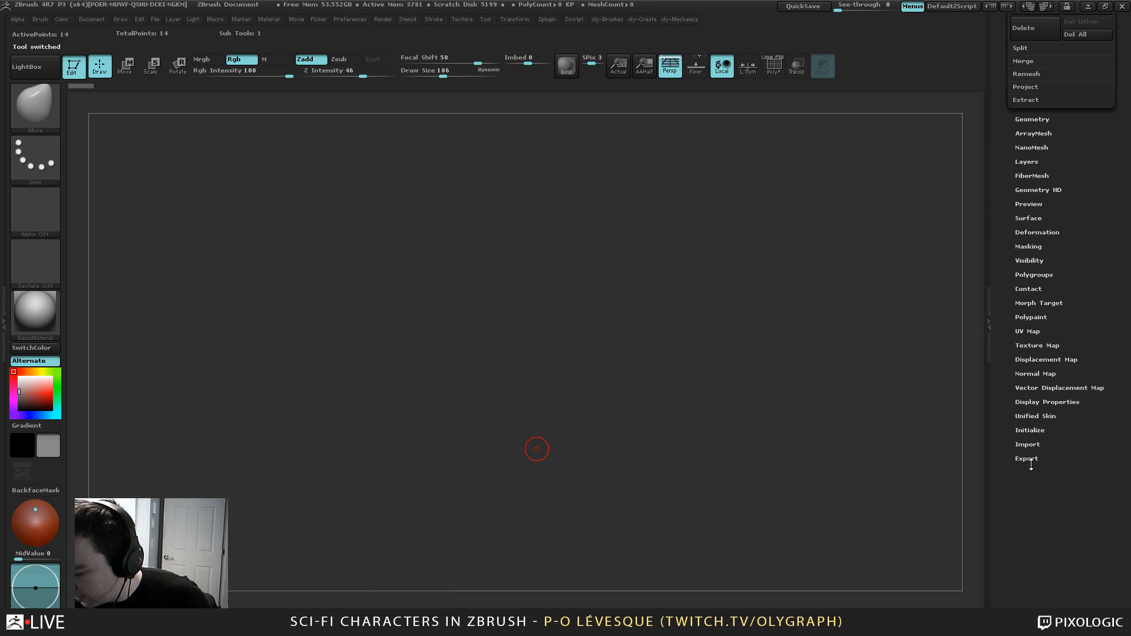
click(1028, 459)
scroll(1029, 462, down, 2)
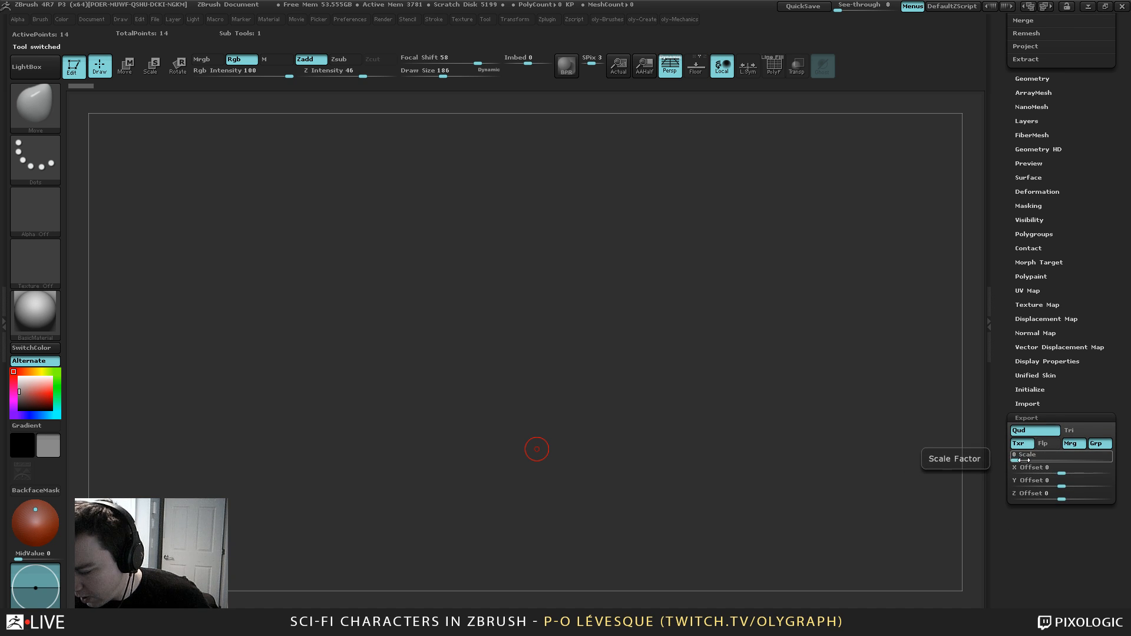
drag(1002, 382, 1007, 415)
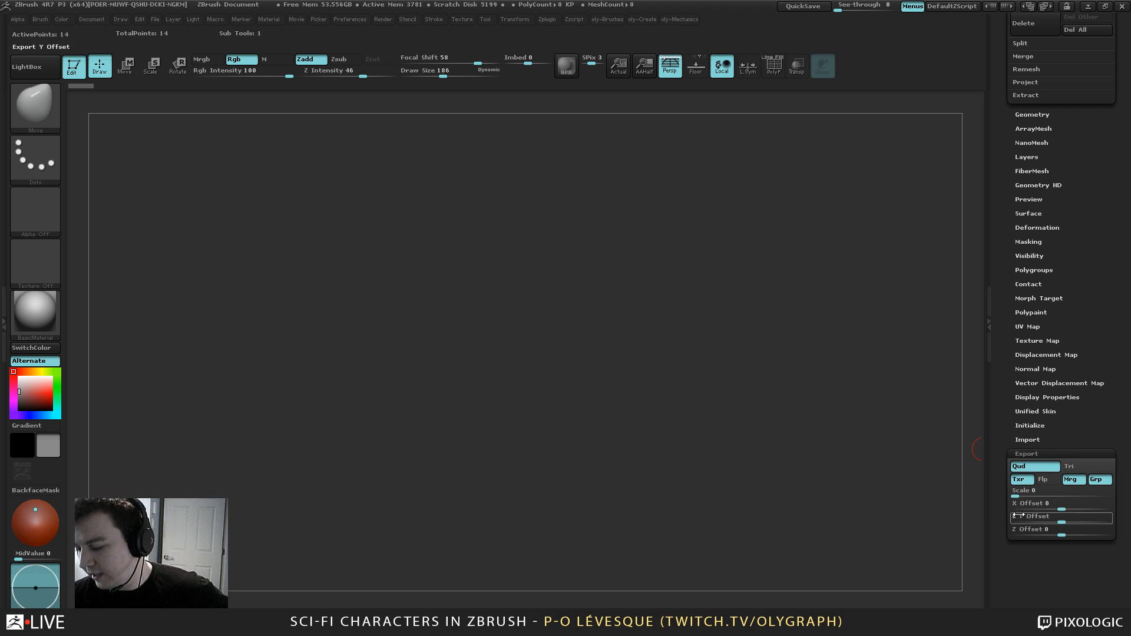
click(1025, 440)
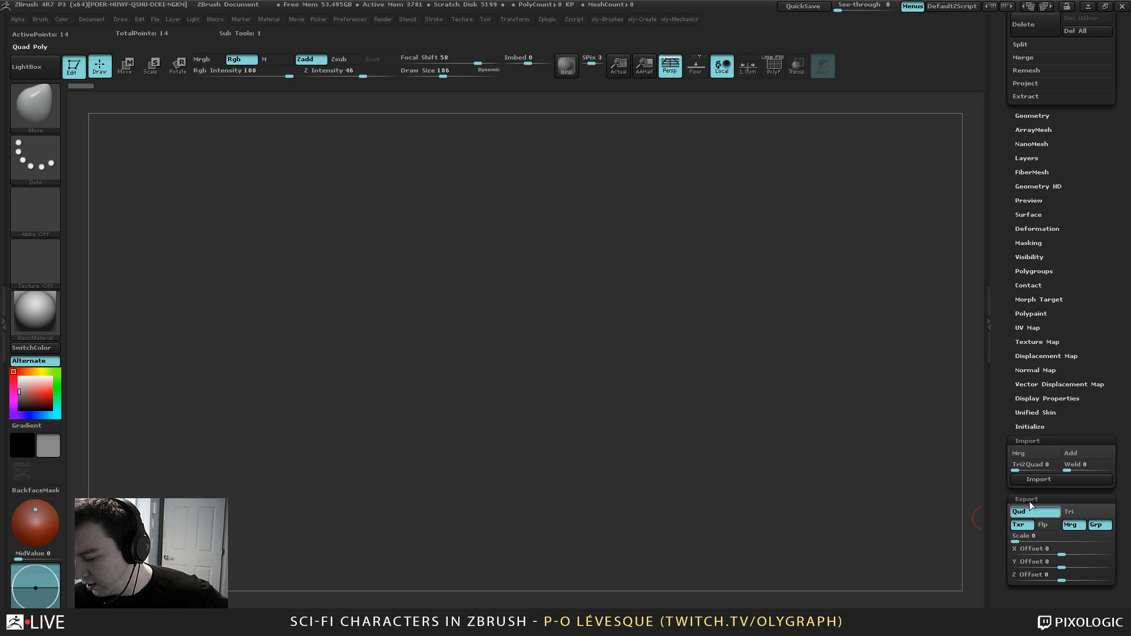
Examine the star's Import and Export settings and locate the tool's mesh import command
drag(999, 388, 1001, 513)
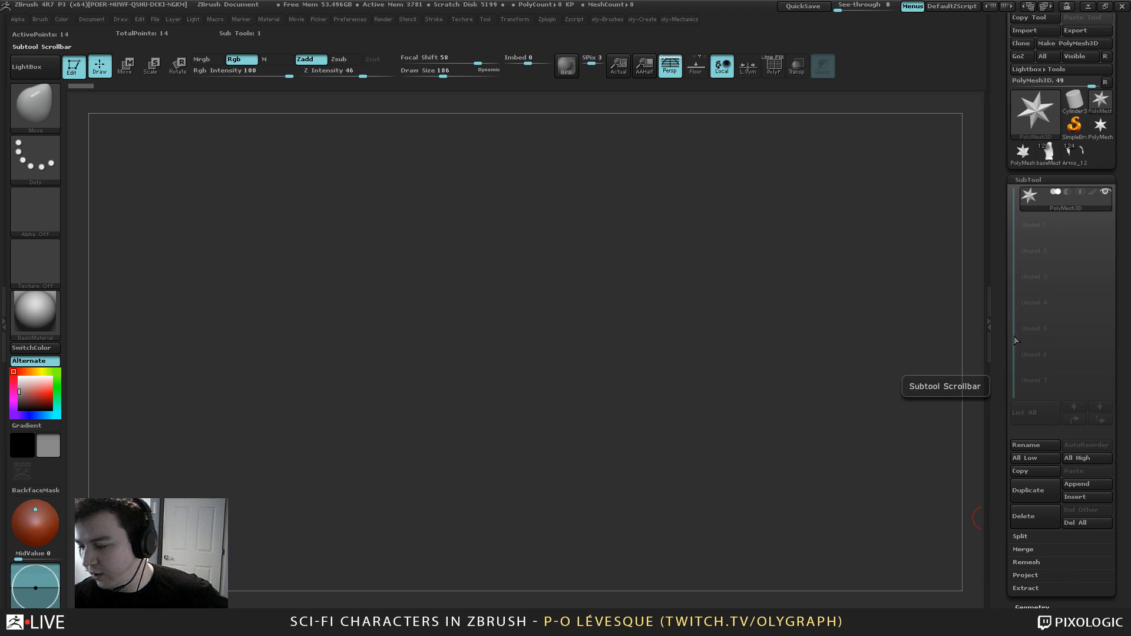
drag(1001, 356, 1003, 192)
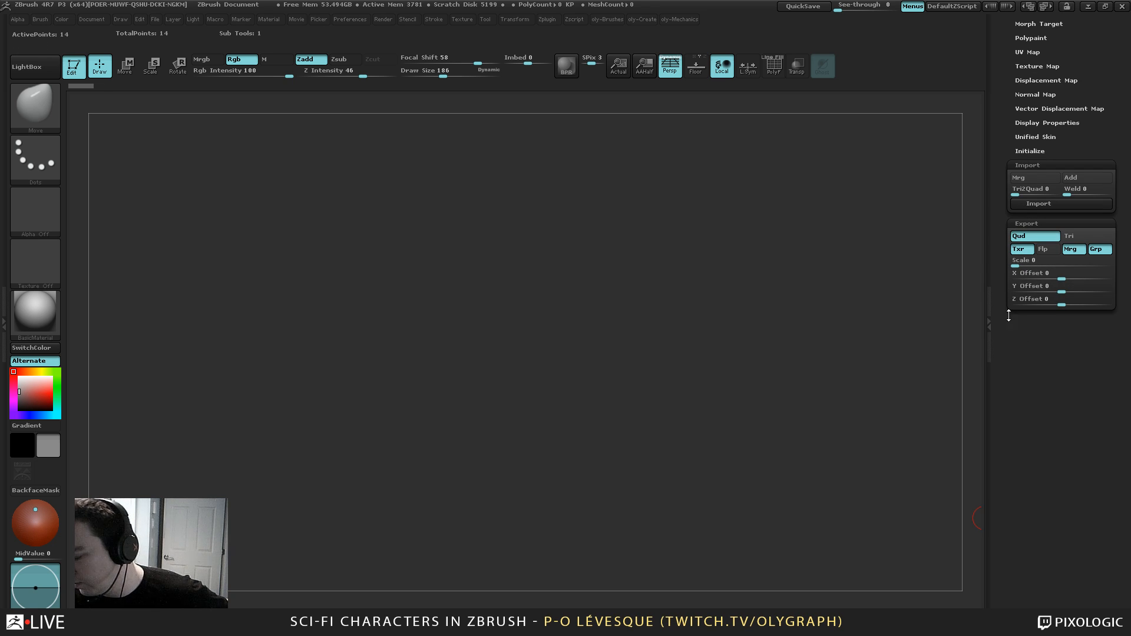
scroll(1020, 364, up, 1)
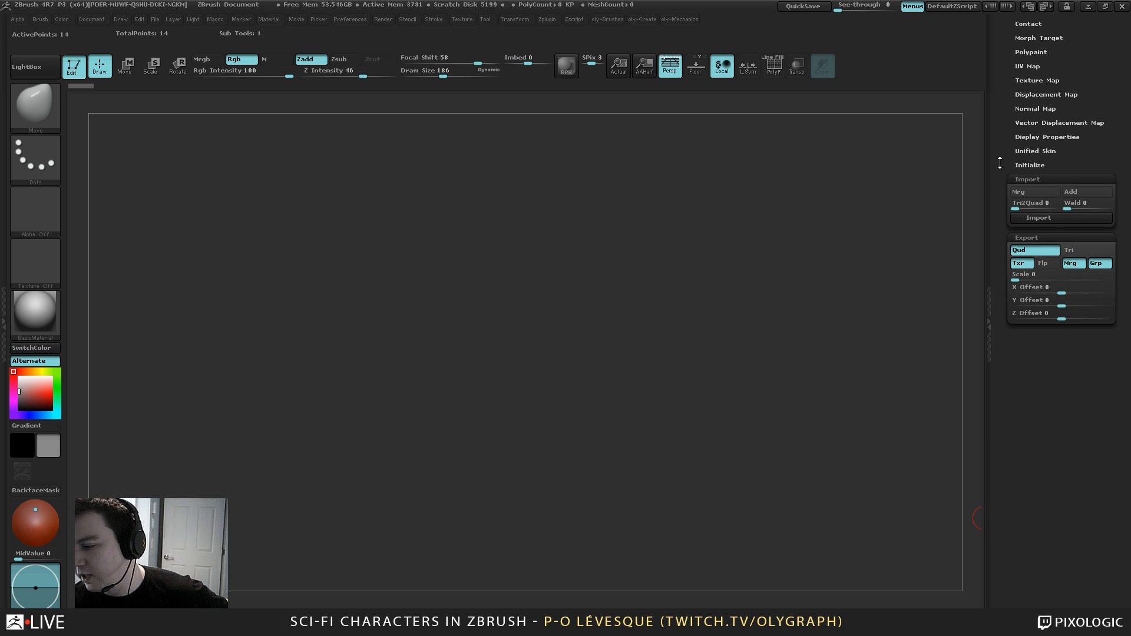
scroll(1009, 123, up, 10)
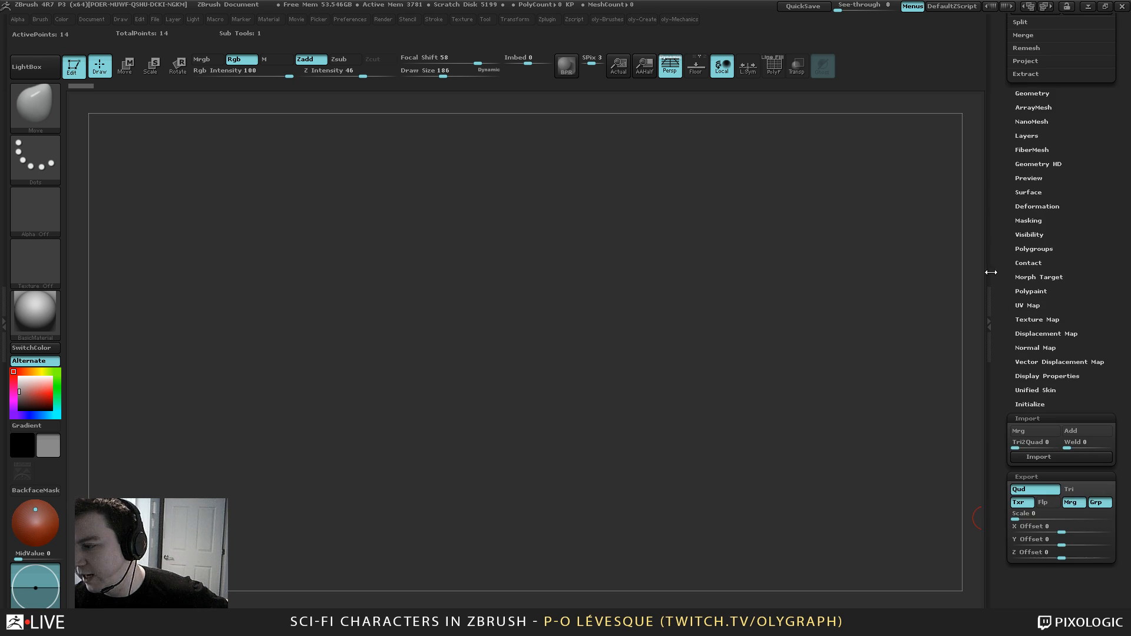
scroll(1001, 225, down, 3)
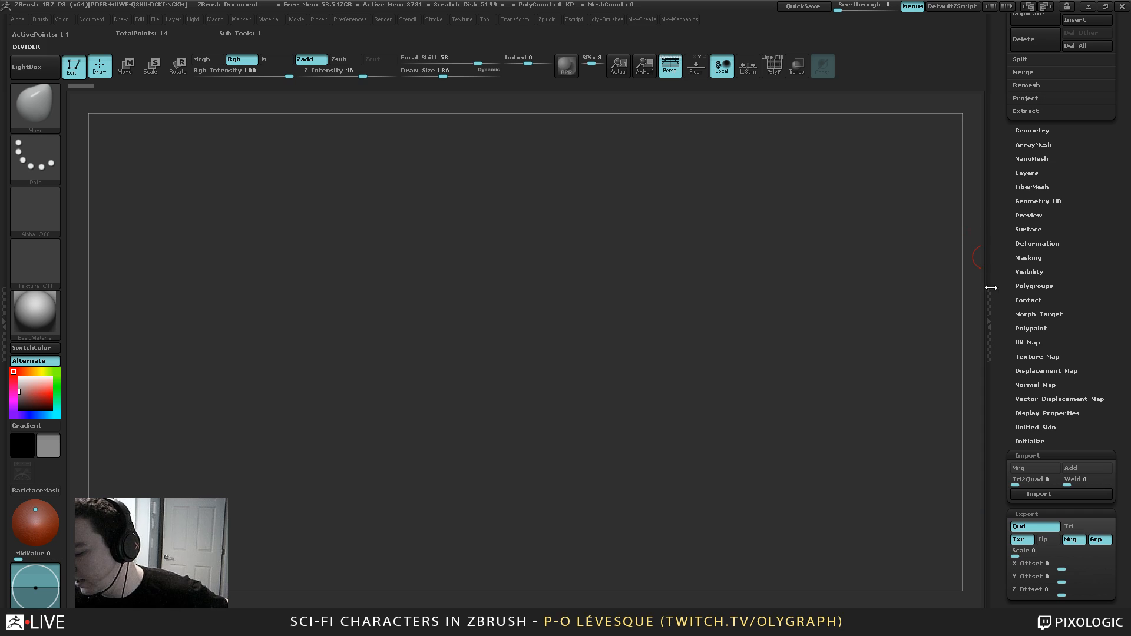
scroll(1002, 324, down, 4)
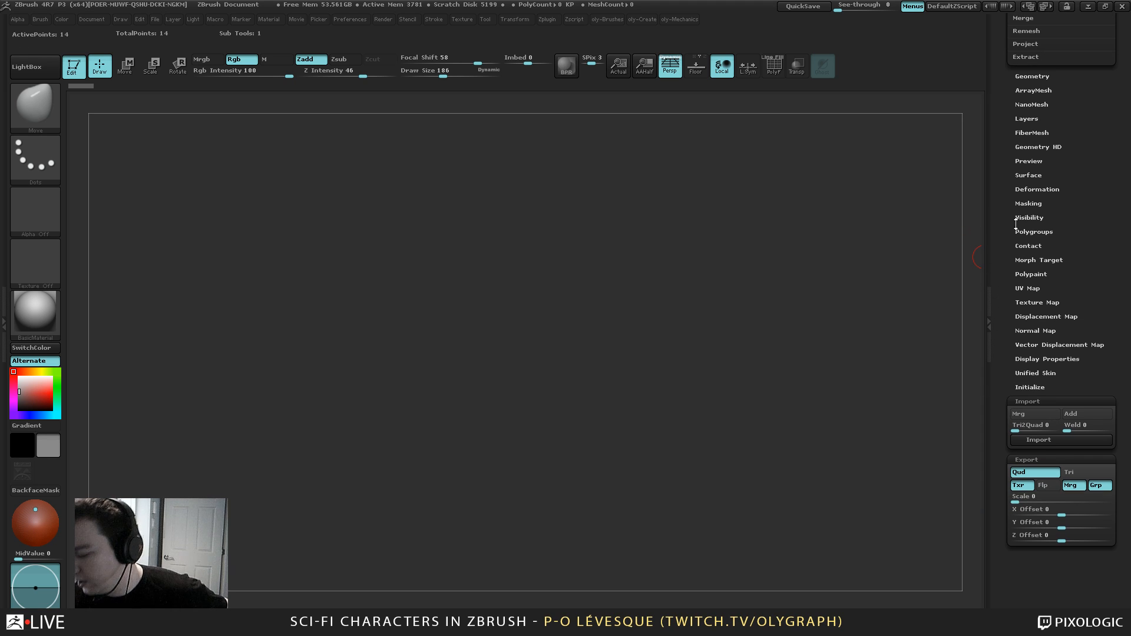
drag(1002, 236, 1013, 377)
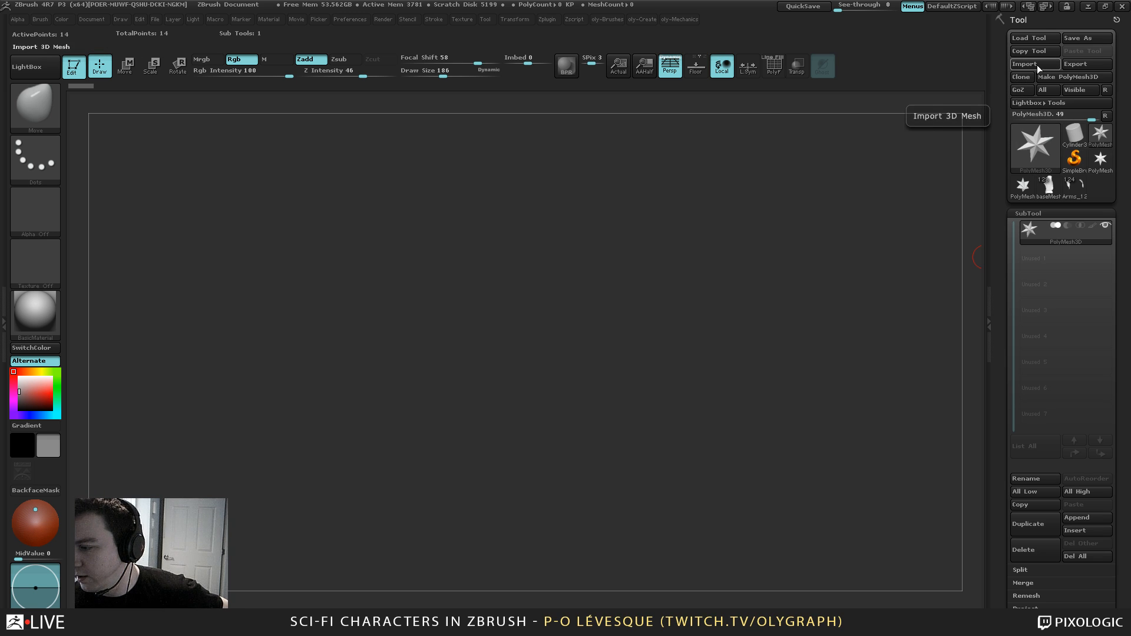
drag(997, 192, 1005, 131)
scroll(1002, 301, down, 15)
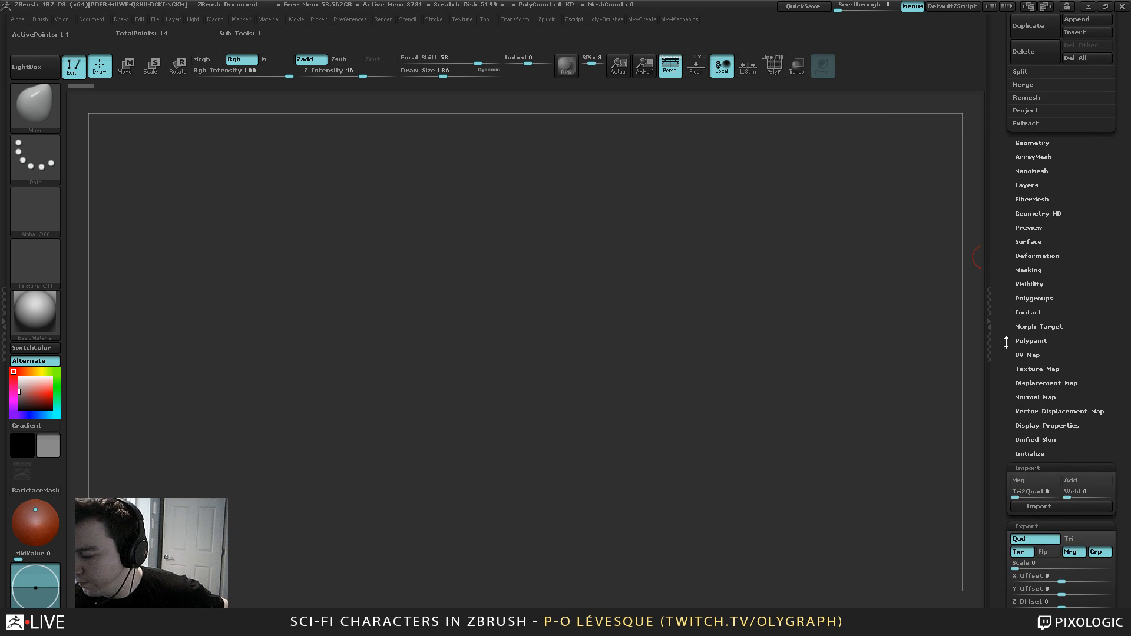
Set the star's export scale to 10
click(1018, 300)
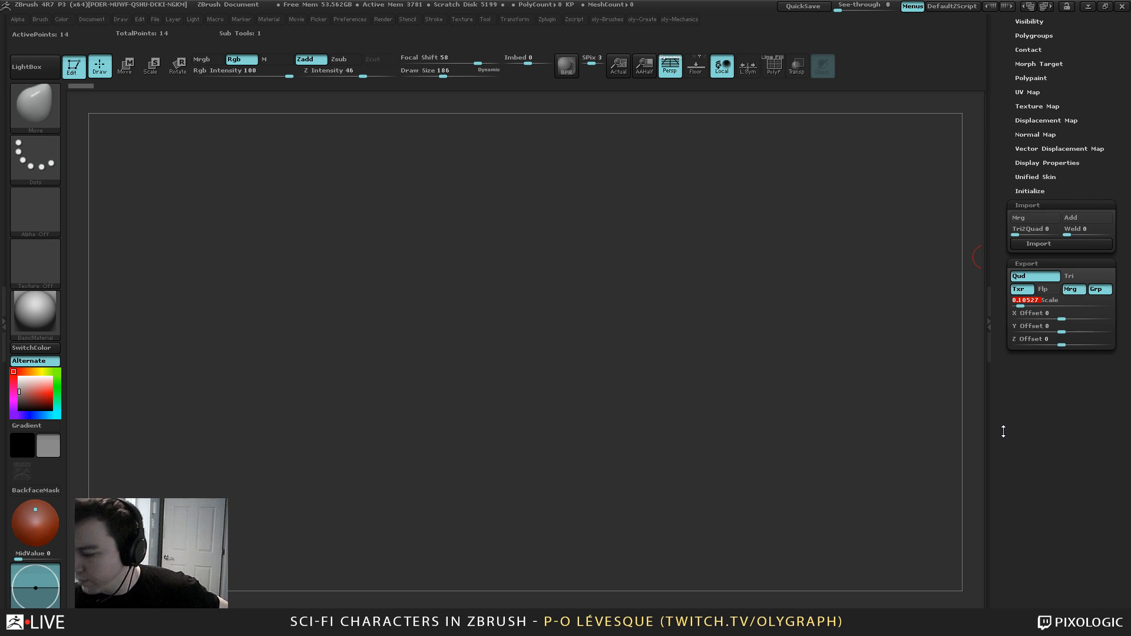
text(10)
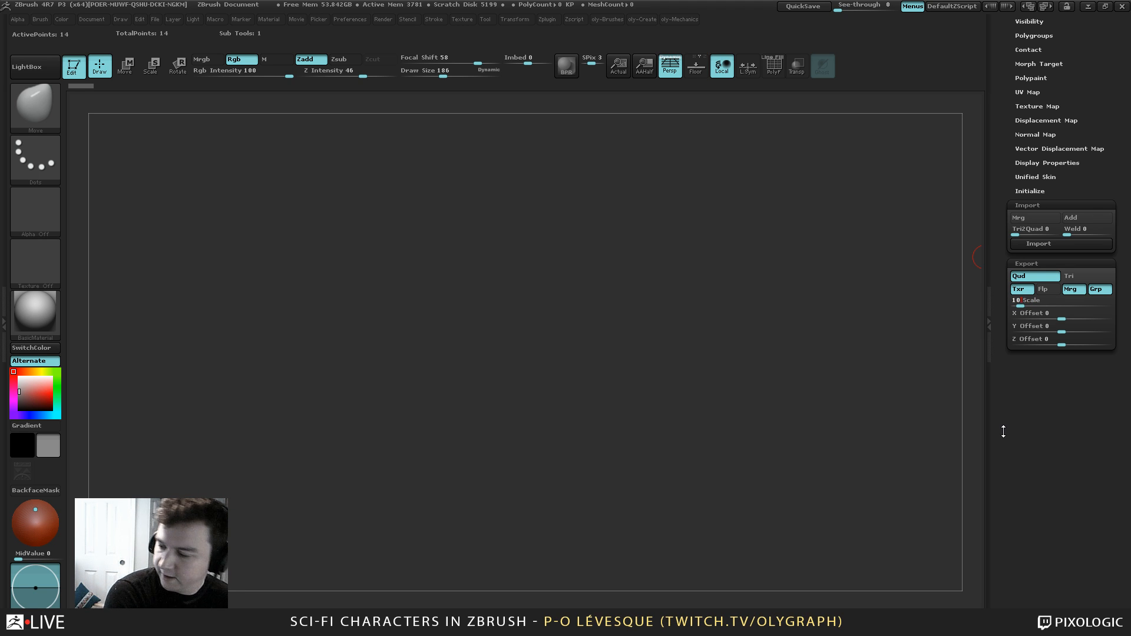
key(Return)
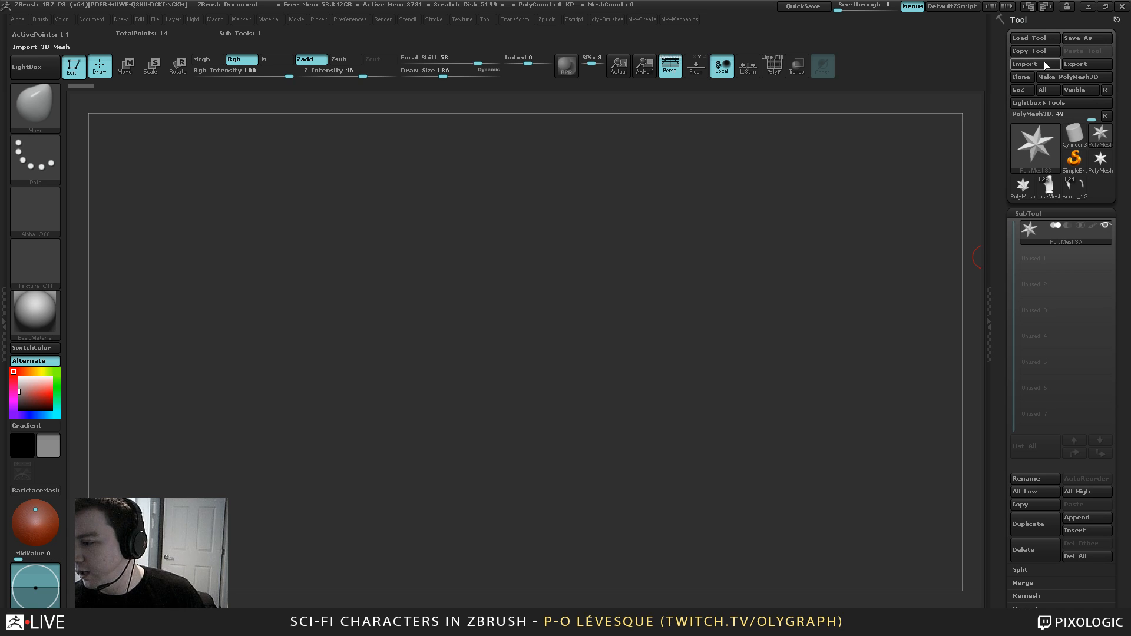
Import 6ft.obj from the Desktop in place of the star and check its export scale
click(1043, 62)
drag(848, 228, 848, 257)
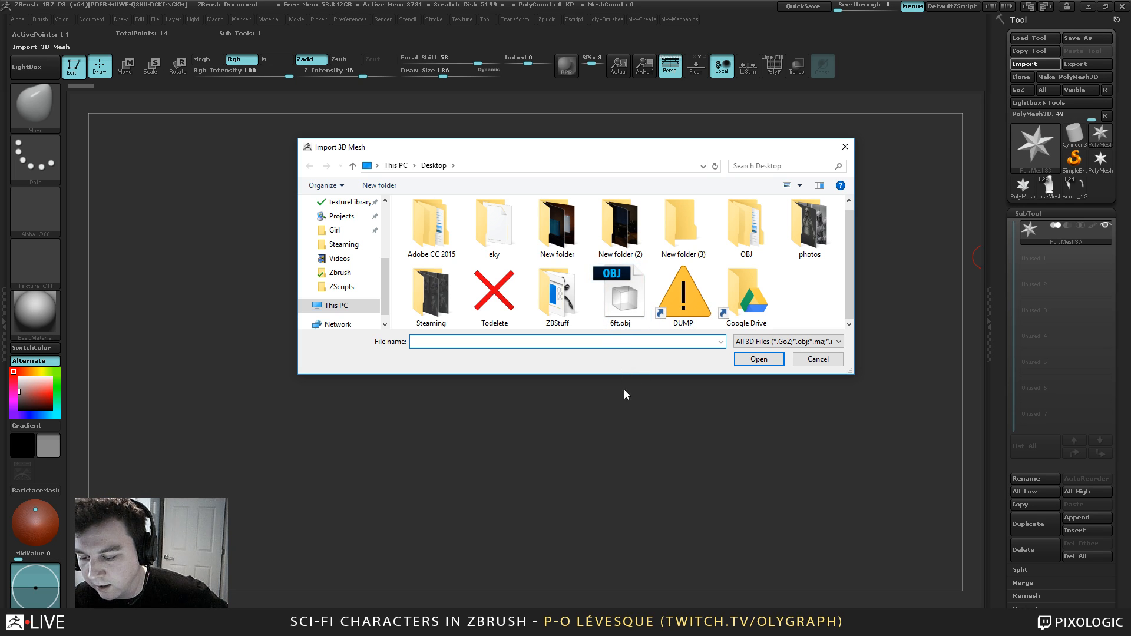
click(616, 282)
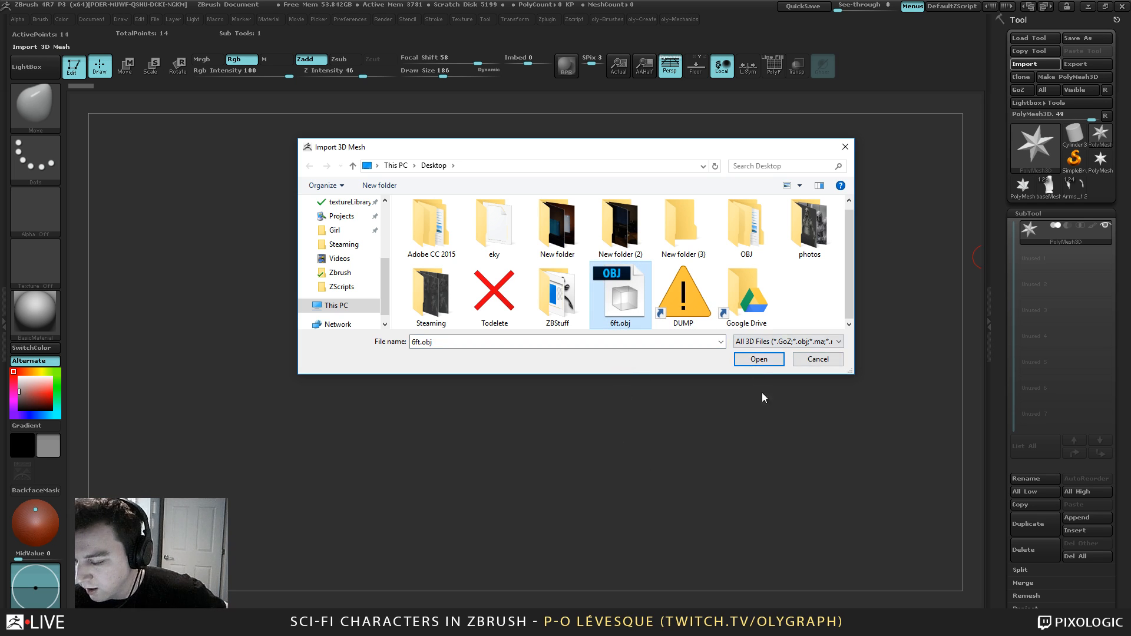
click(758, 360)
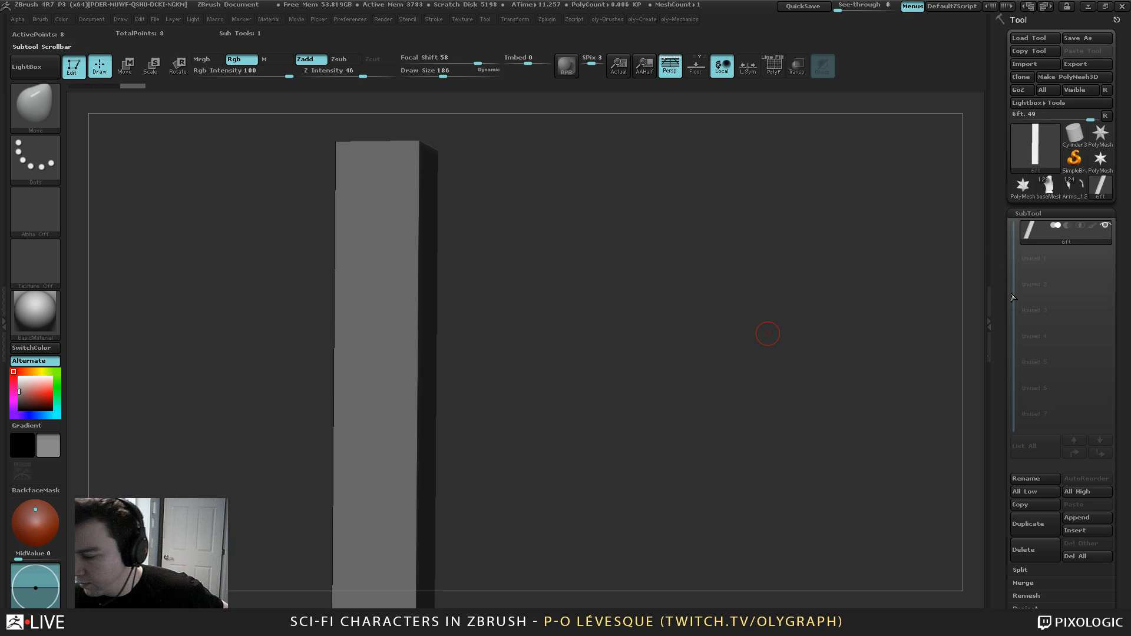
drag(1000, 317, 1002, 142)
click(1046, 363)
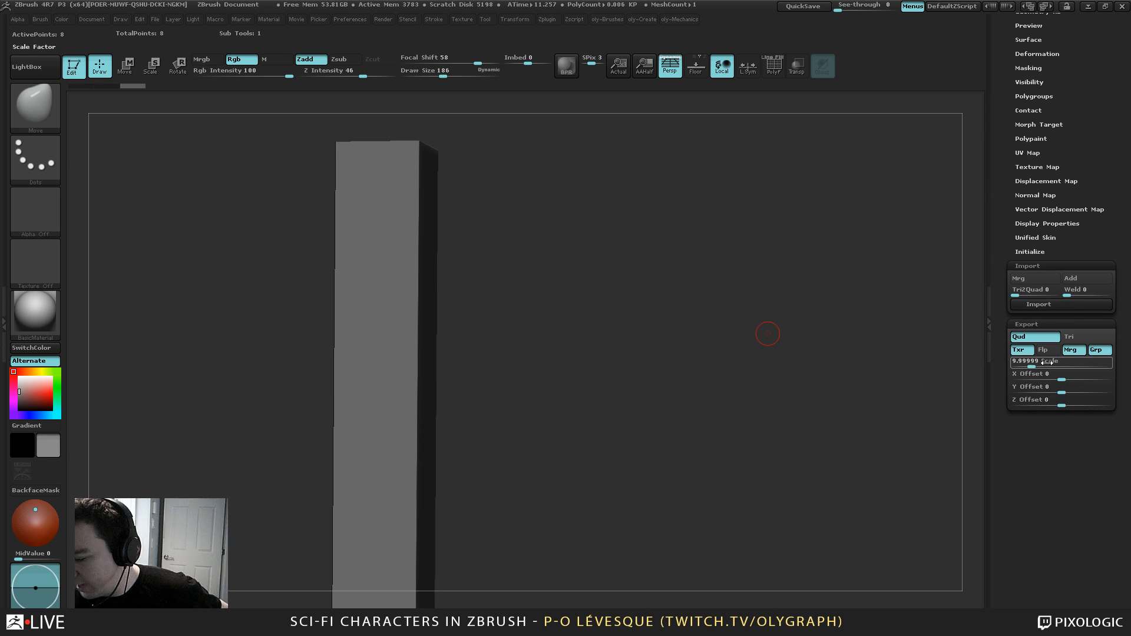
key(Return)
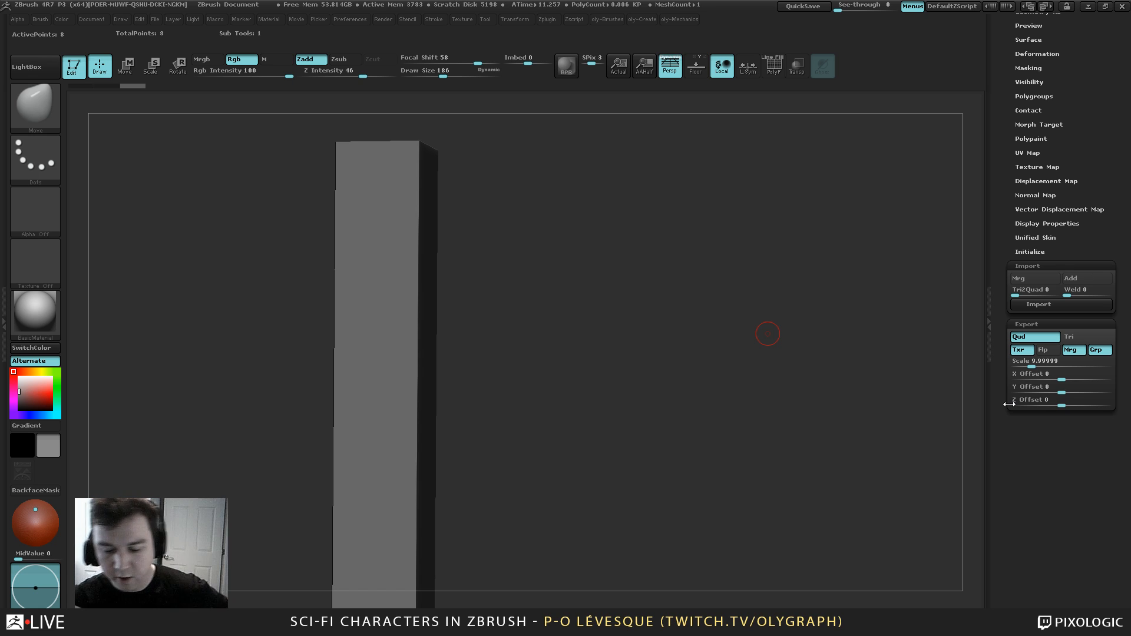
Frame the whole imported bar and turn on its PolyFrame display
mouse_move(545, 363)
alt+mouse_down()
mouse_move(534, 339)
mouse_move(547, 343)
mouse_move(578, 265)
mouse_move(553, 274)
mouse_move(620, 237)
alt+mouse_up()
key(s)
mouse_move(591, 286)
alt+mouse_down()
mouse_move(594, 238)
mouse_move(606, 255)
alt+mouse_up()
key(s)
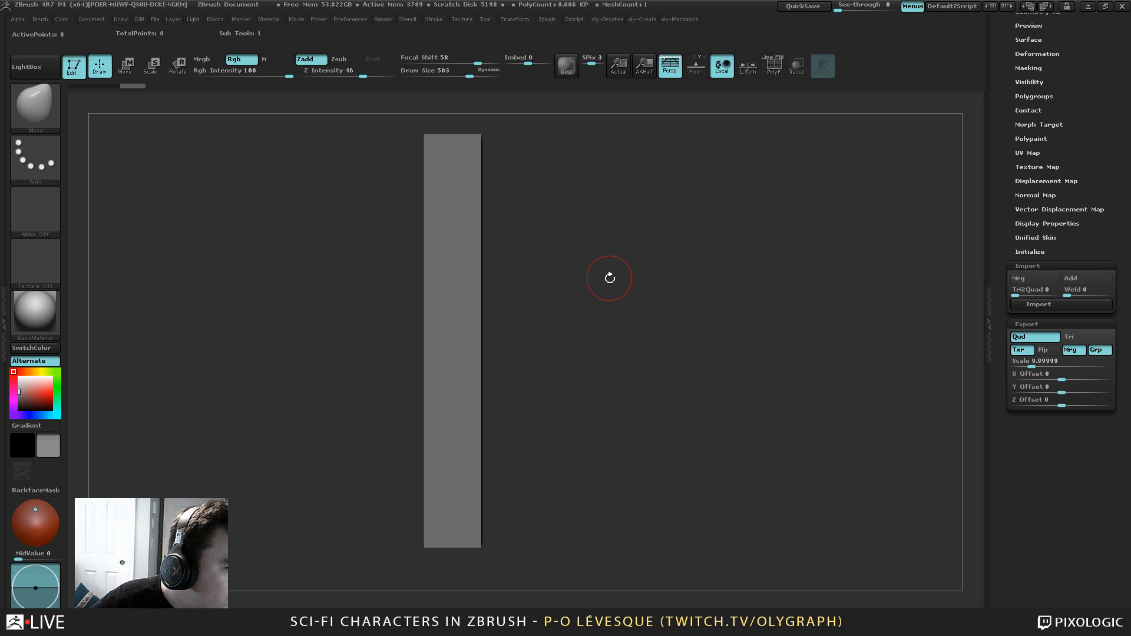
mouse_move(648, 271)
mouse_down()
mouse_move(625, 283)
mouse_move(638, 313)
mouse_up()
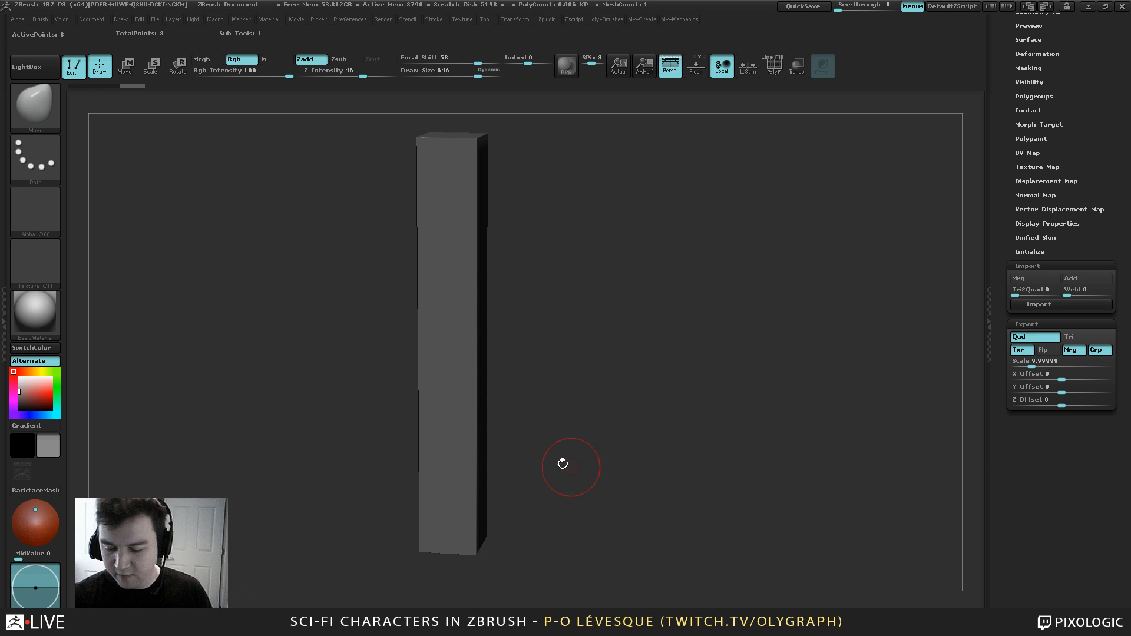
key(2)
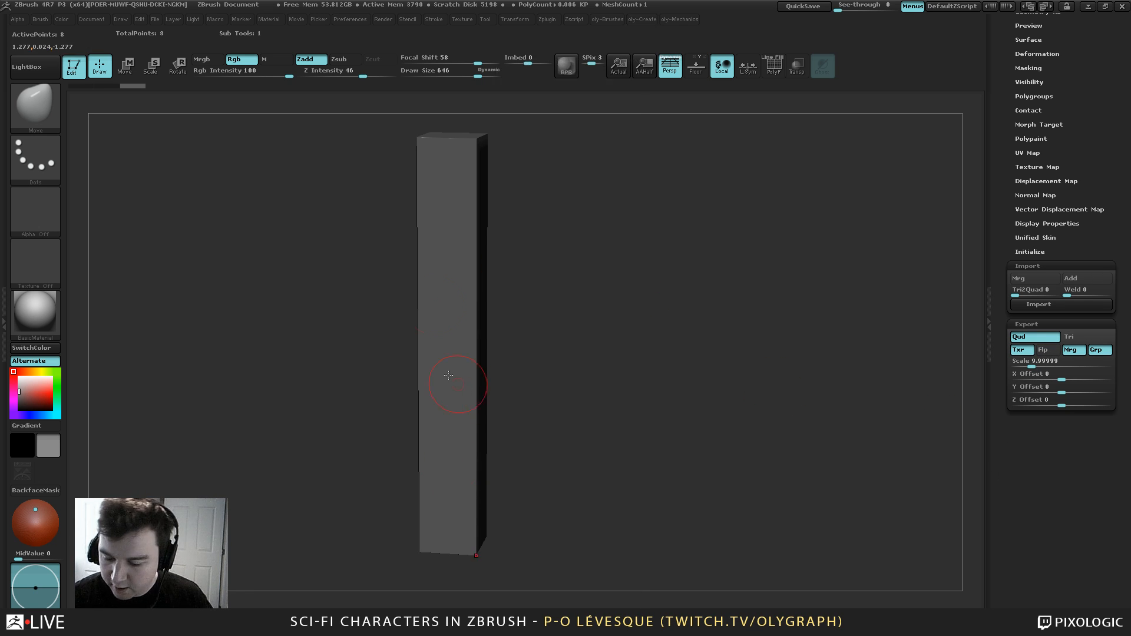
key(shift+f)
drag(562, 253, 563, 255)
key(2)
drag(499, 387, 510, 235)
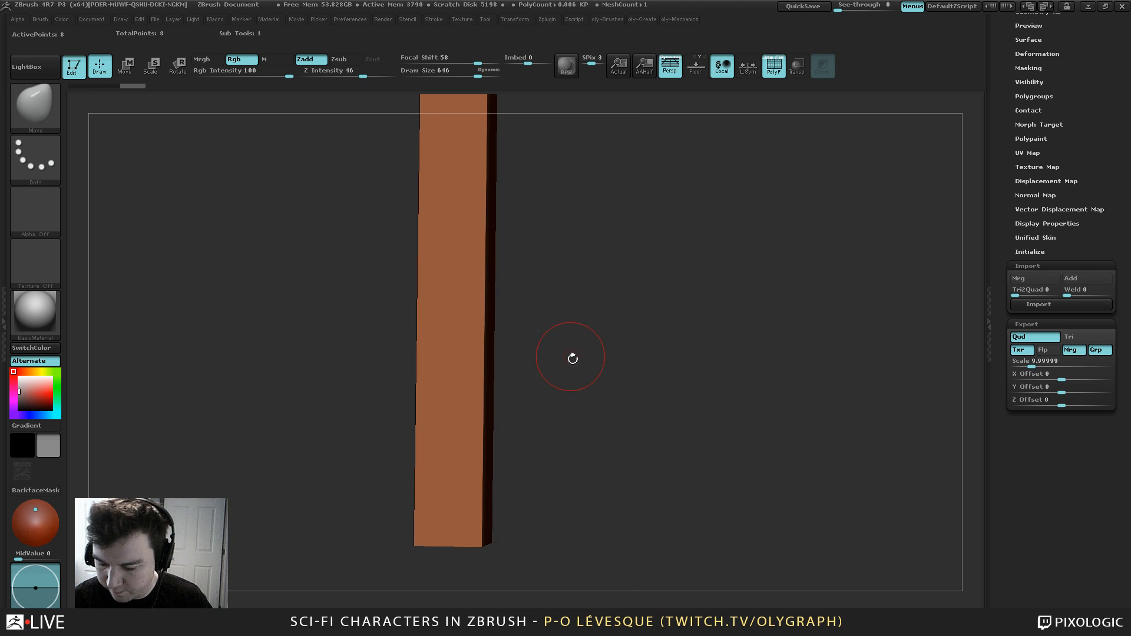
Turn off DynaMesh projection and DynaMesh the bar to test its mesh density
key(2)
drag(505, 460, 510, 313)
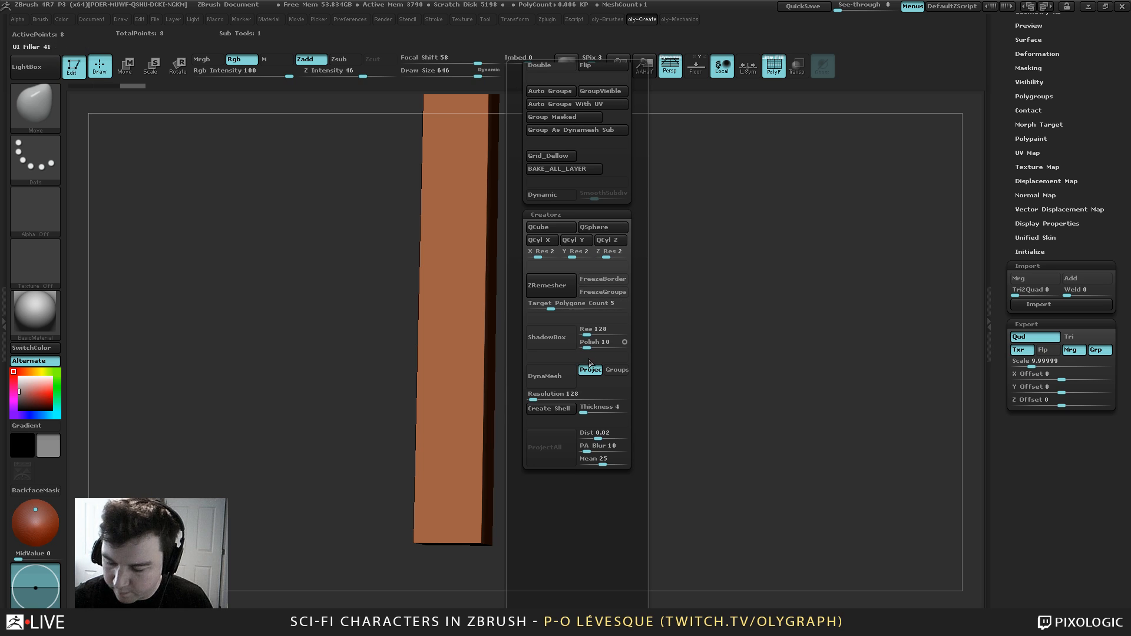
click(590, 370)
click(559, 380)
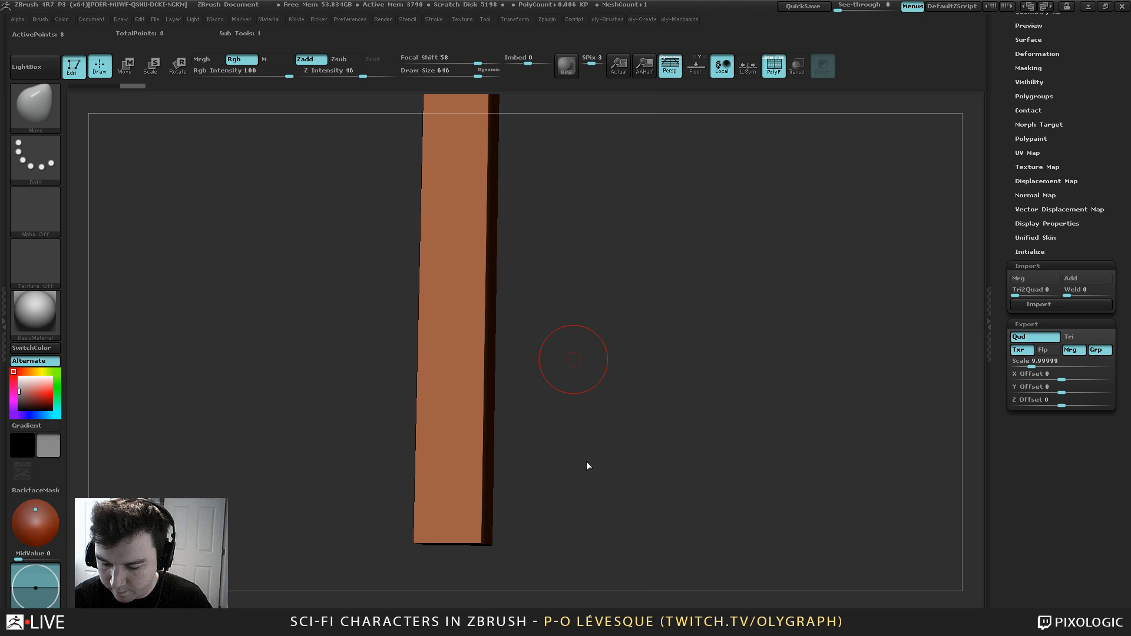
drag(576, 424, 496, 376)
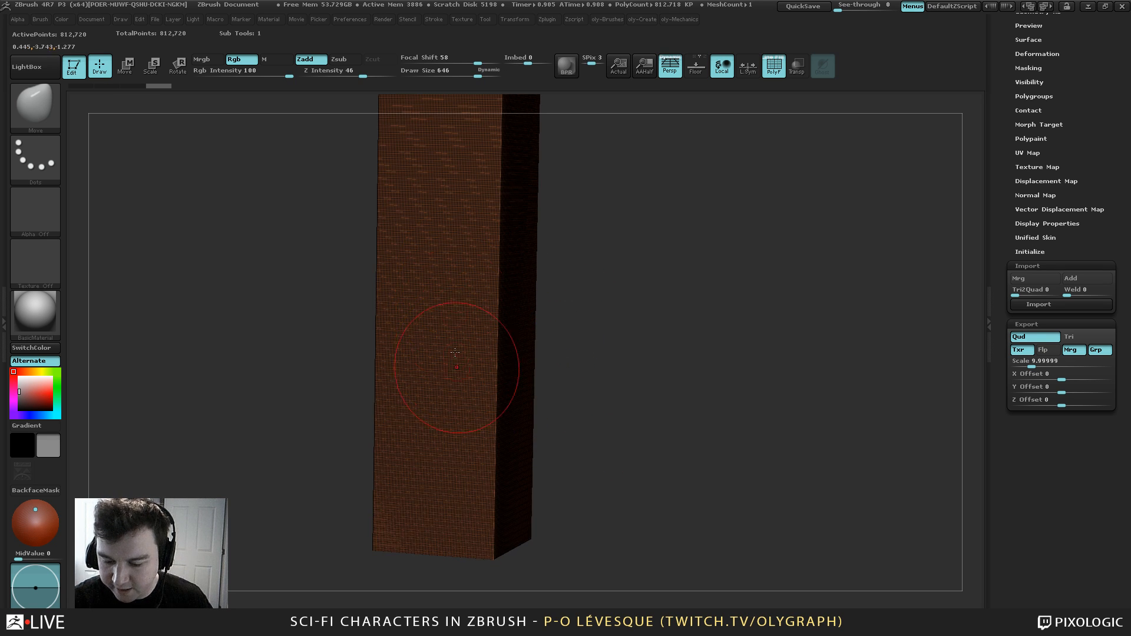
Undo the DynaMesh and the bar import to return to the star
key(ctrl)
key(ctrl+z)
key(ctrl+z)
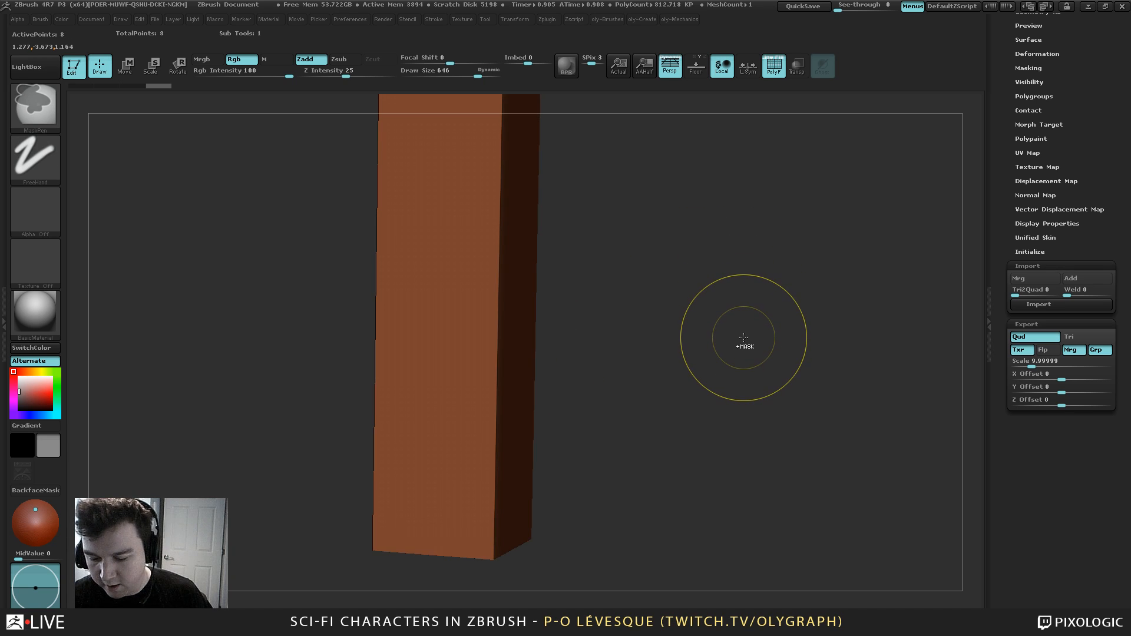
Set the star's export scale to 100
click(1029, 363)
text(100)
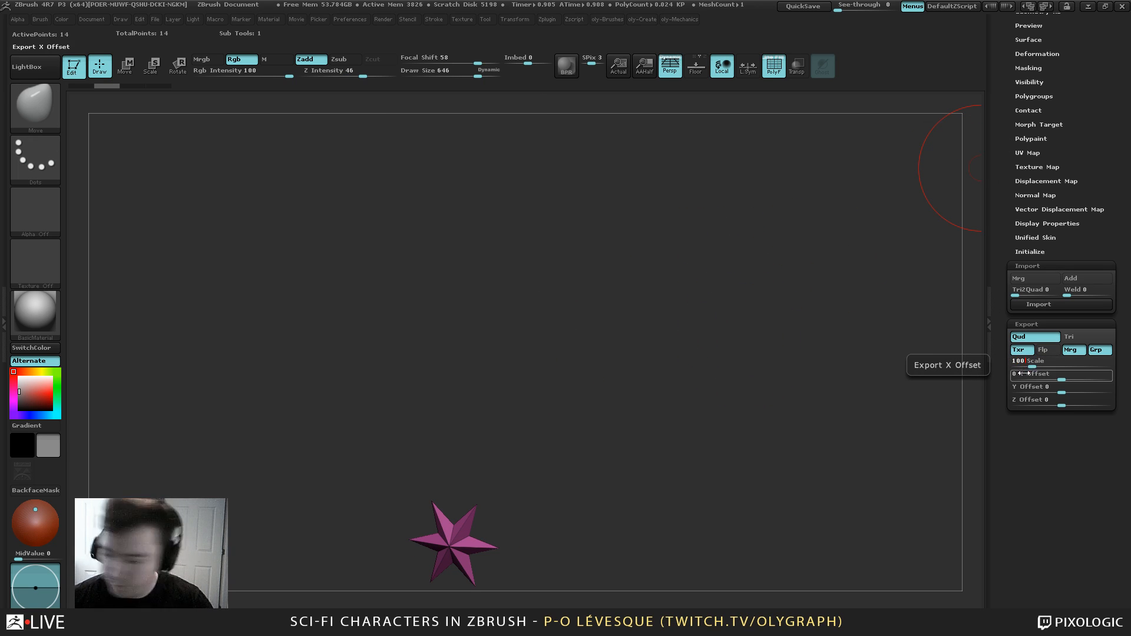
key(Return)
Import 6ft.obj from the Desktop over the star again and check the bar's export scale
drag(1002, 224, 1000, 387)
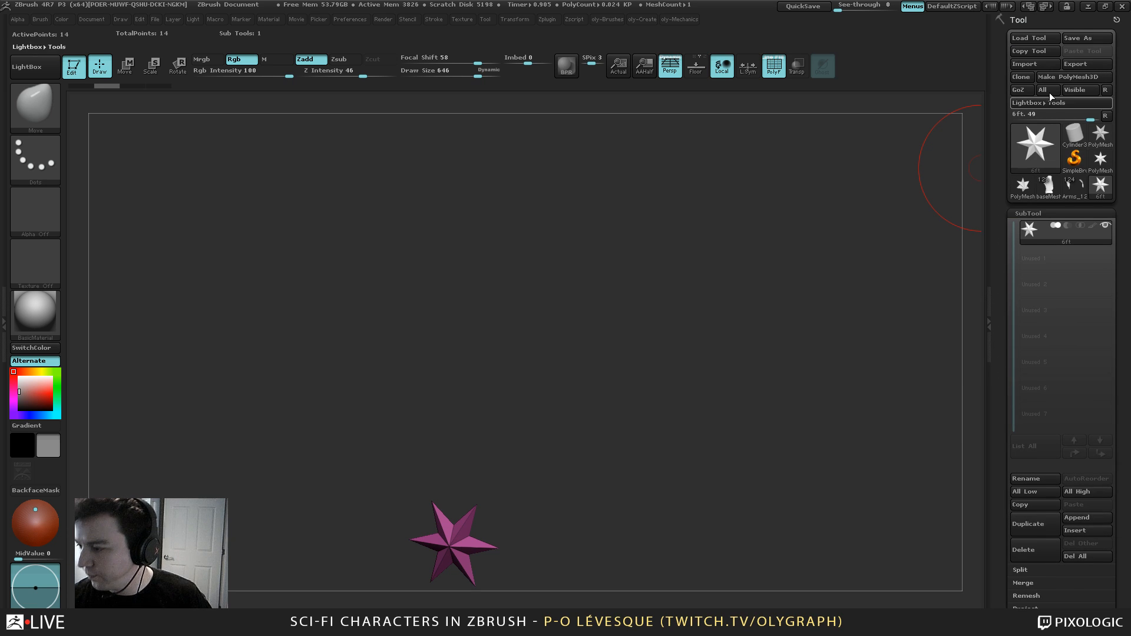
click(1037, 64)
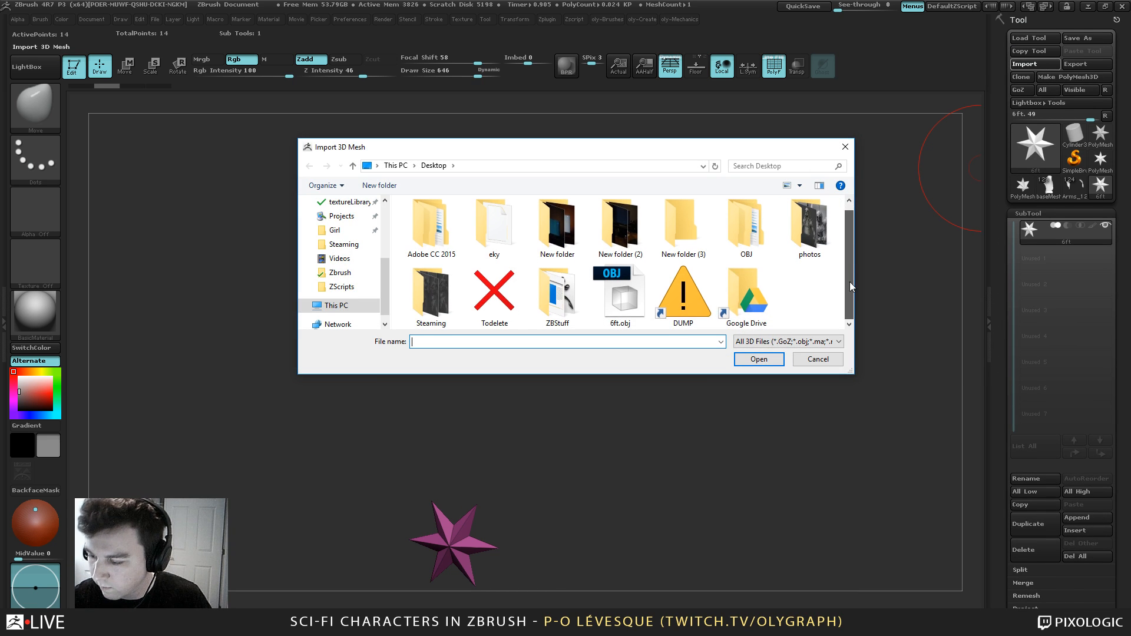
double_click(621, 291)
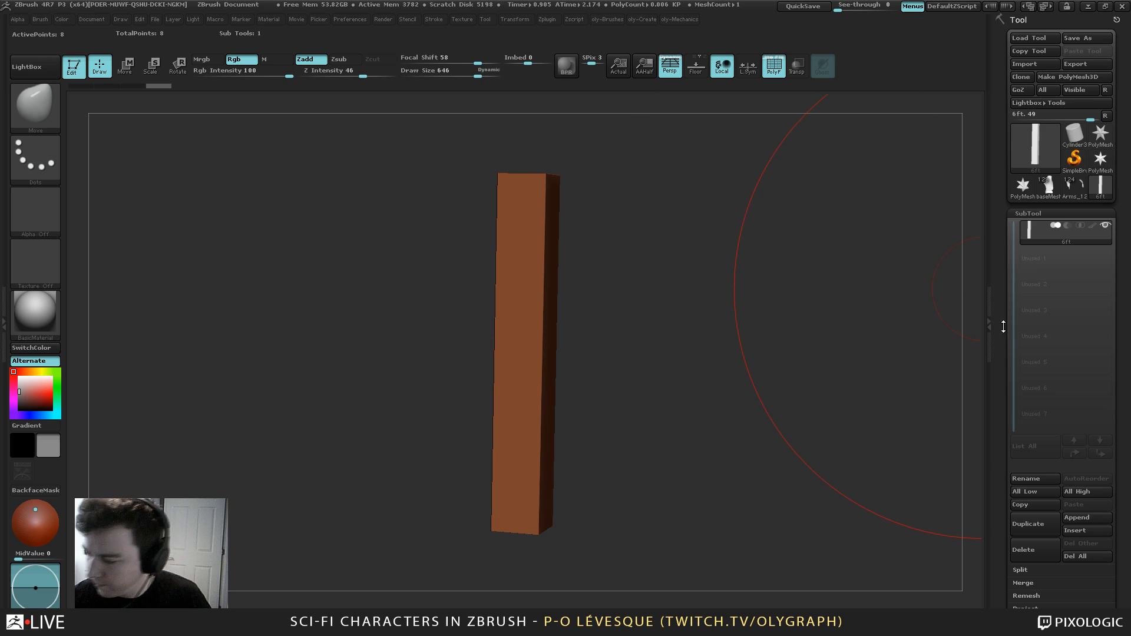
drag(1003, 326, 1012, 172)
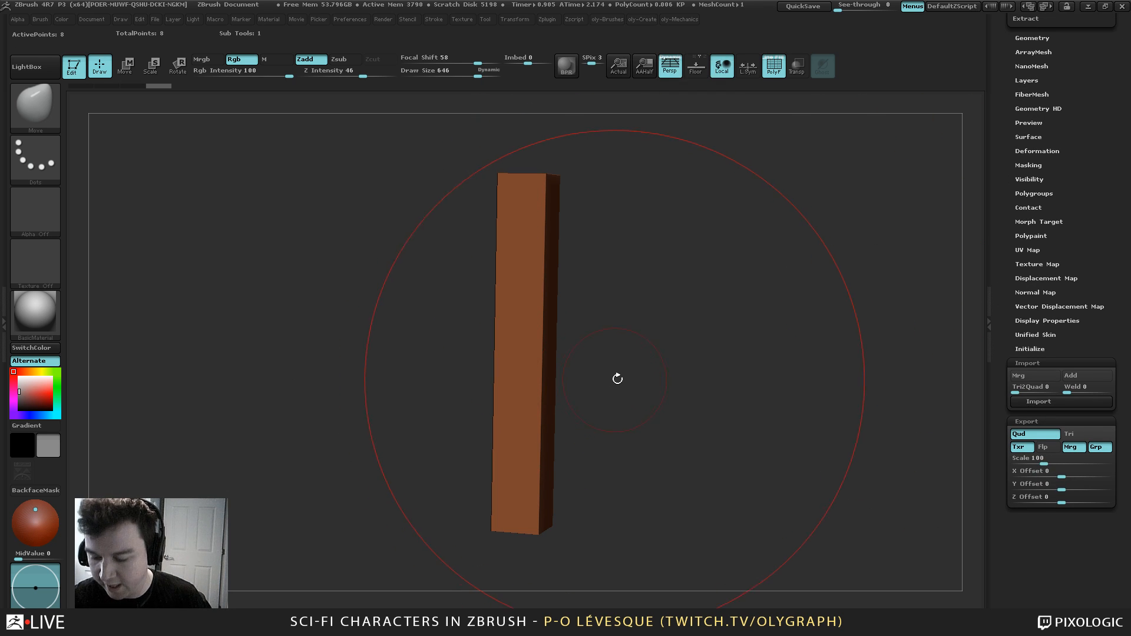
DynaMesh the imported bar at resolution 128 and inspect its mesh density
key(2)
drag(559, 386, 561, 254)
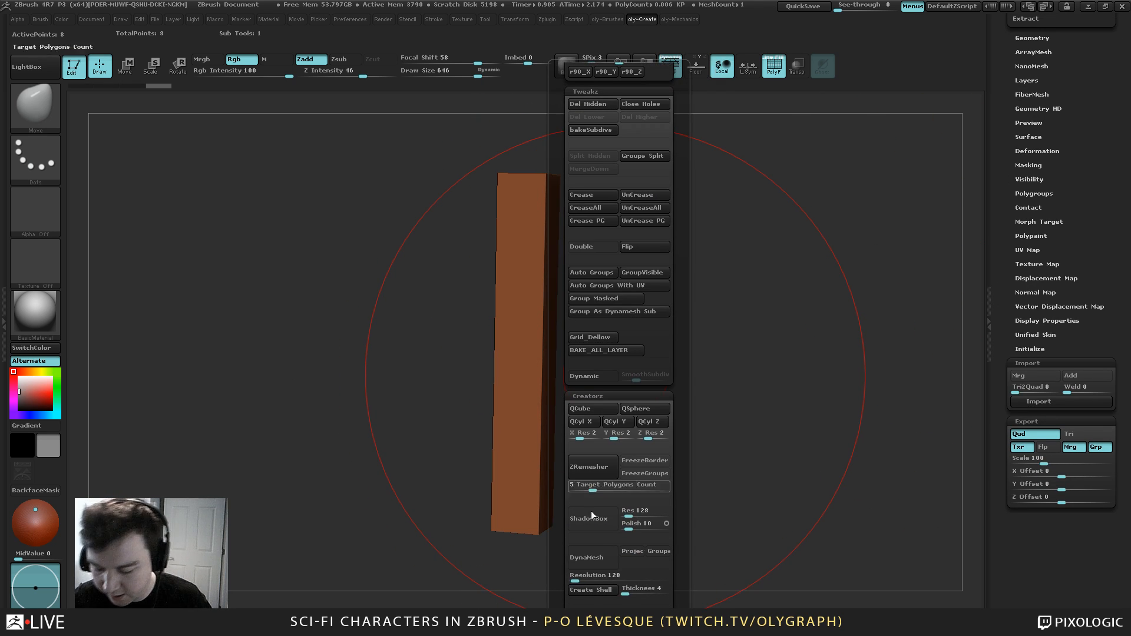
click(589, 557)
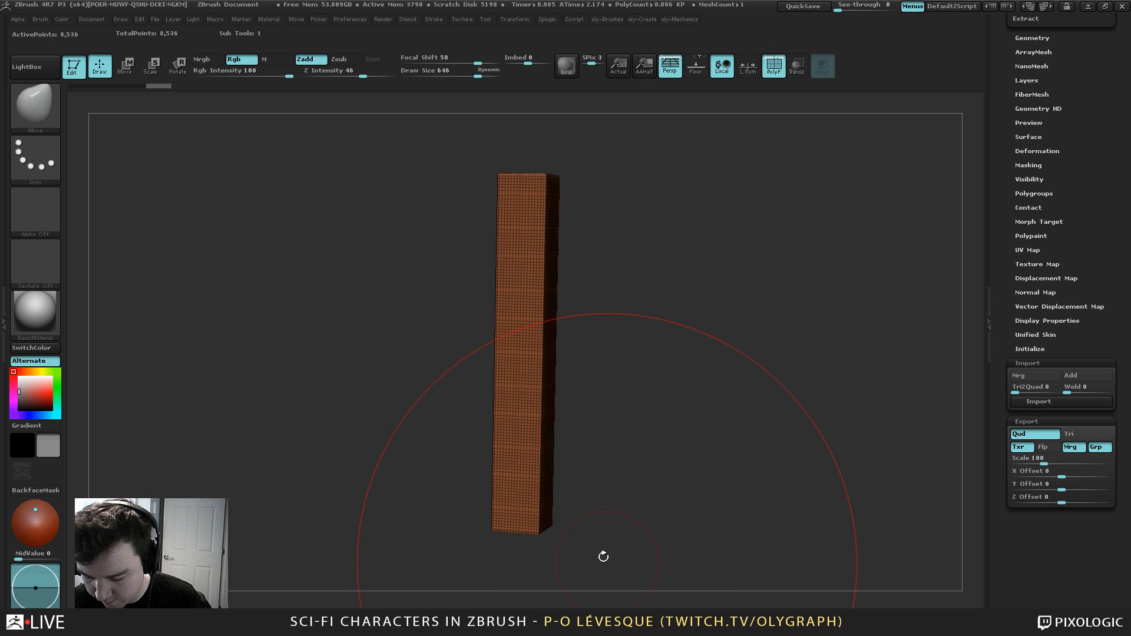
drag(640, 273, 631, 289)
key(s)
mouse_move(638, 362)
mouse_down()
mouse_move(622, 364)
mouse_move(632, 365)
mouse_up()
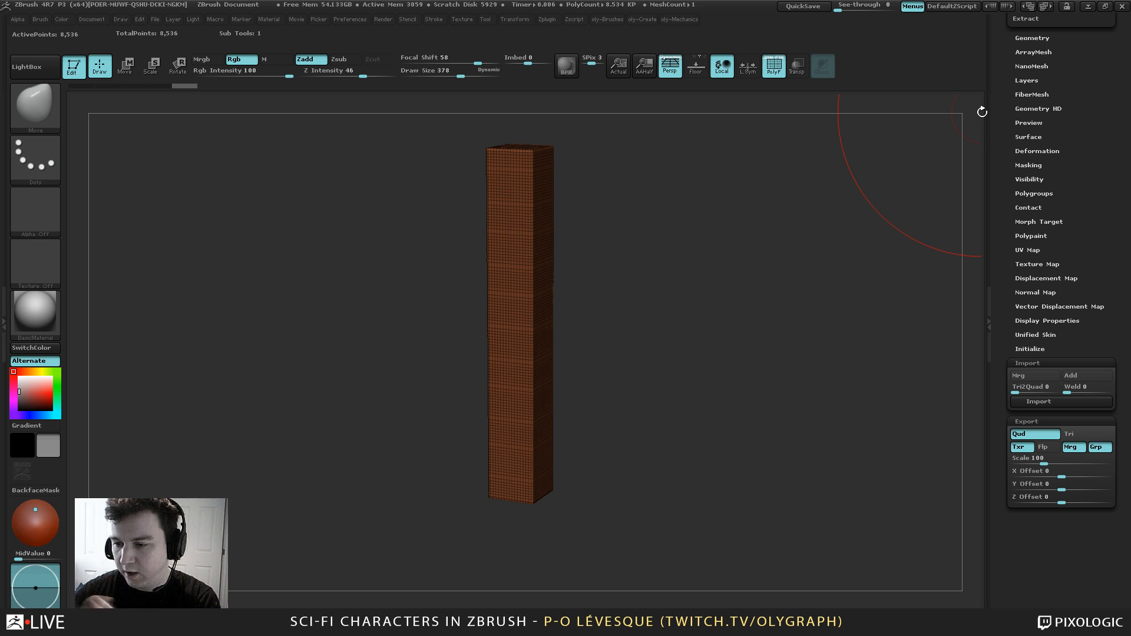
Set the bar's export scale to 10 and examine its DynaMesh grid up close
drag(1007, 245, 1002, 406)
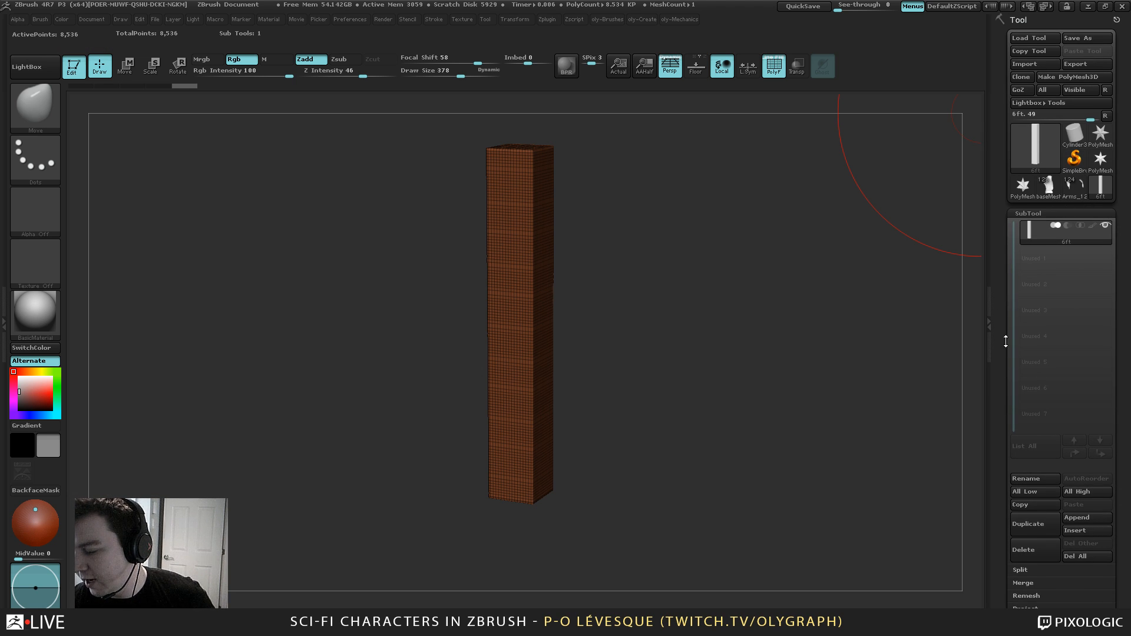
drag(1006, 341, 1013, 177)
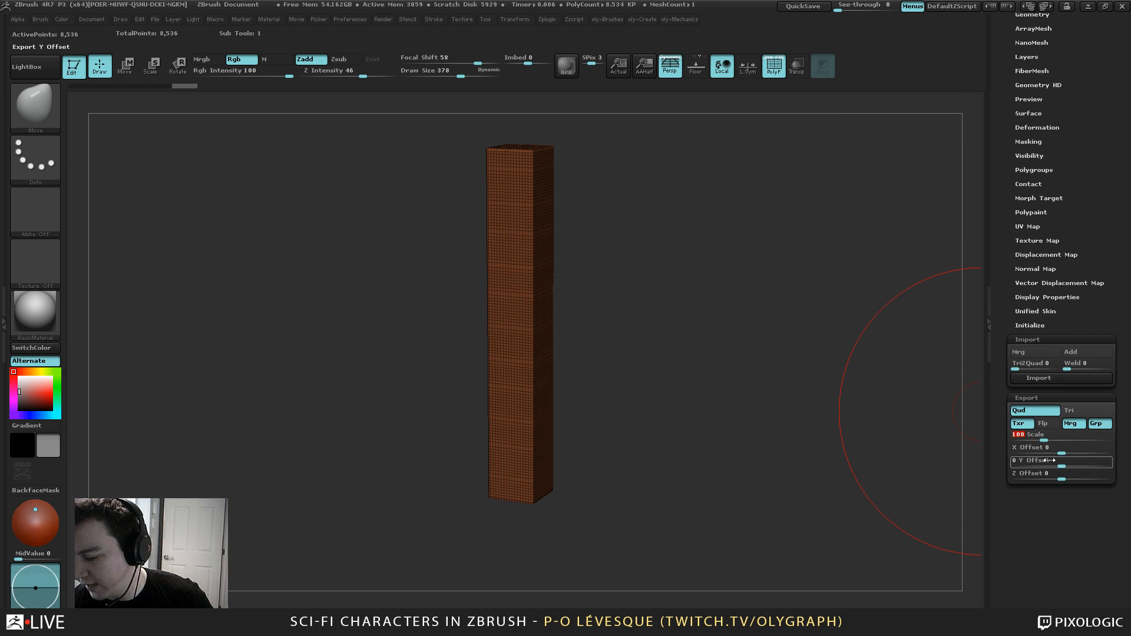
text(10)
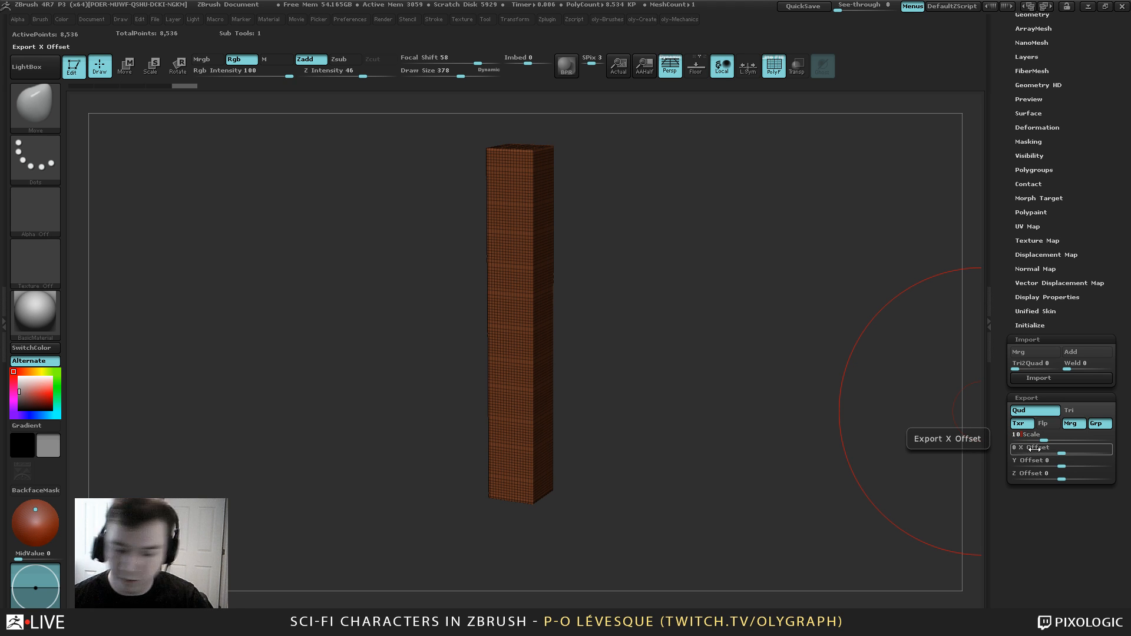
key(Return)
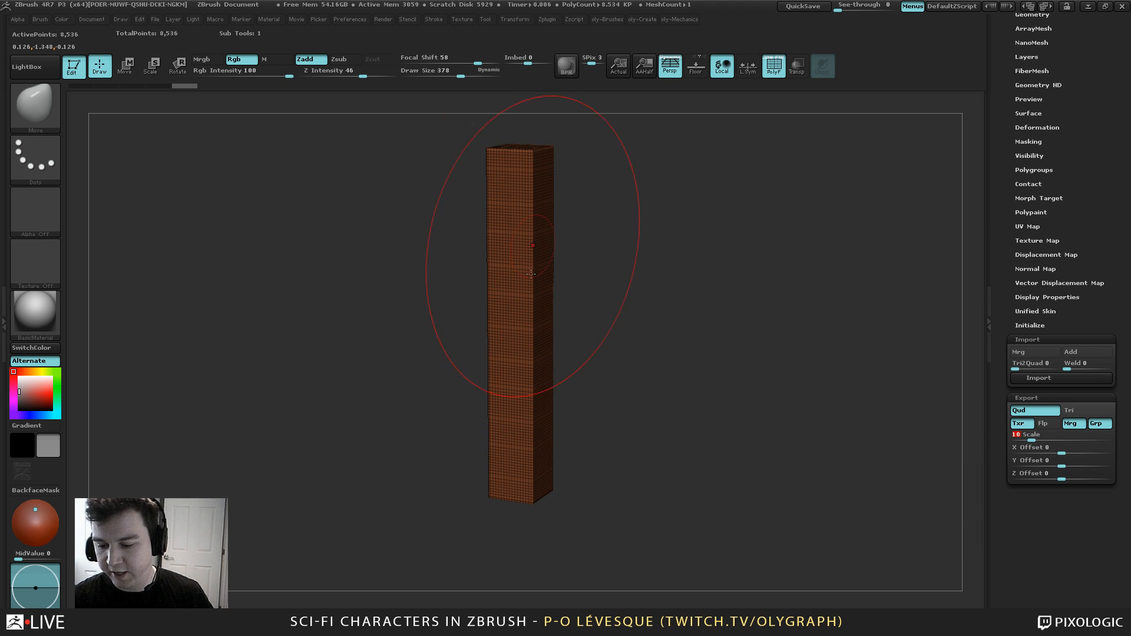
key(s)
drag(616, 215, 605, 215)
alt+drag(618, 253, 632, 395)
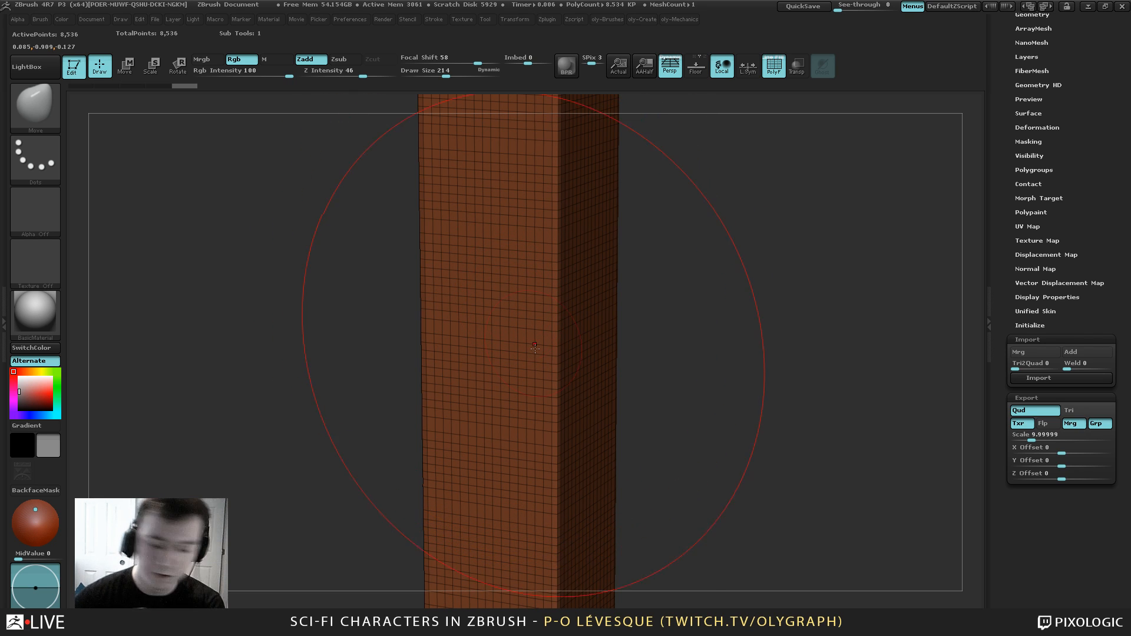
key(ctrl)
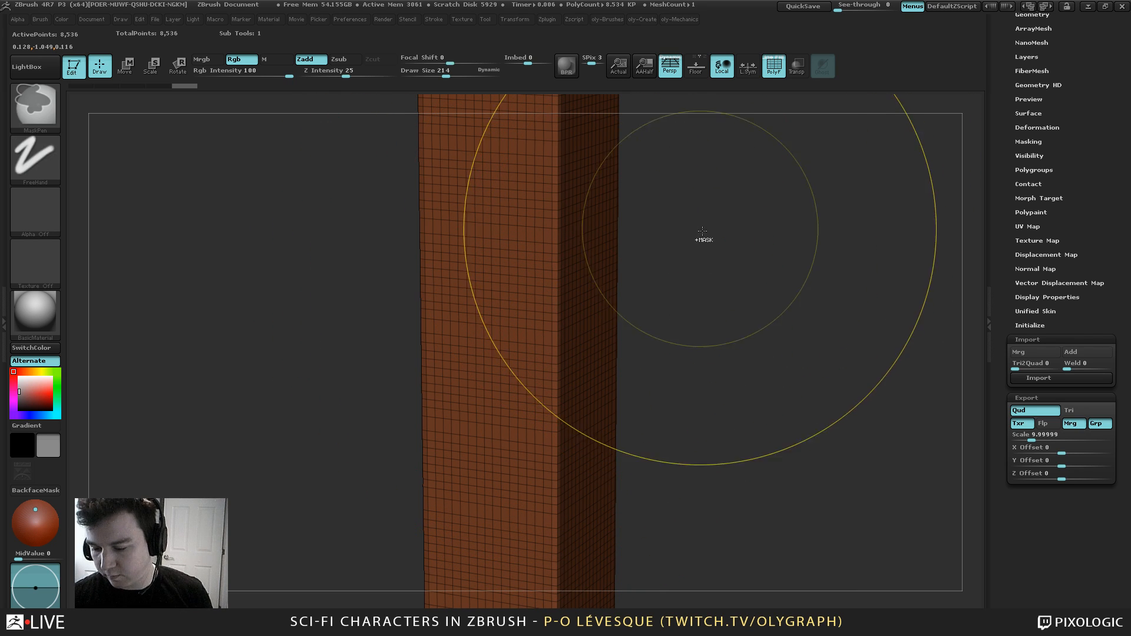
Switch from the bar to the baseMeshFemele_v24_03 character tool and frame the whole figure
drag(1004, 111, 1008, 161)
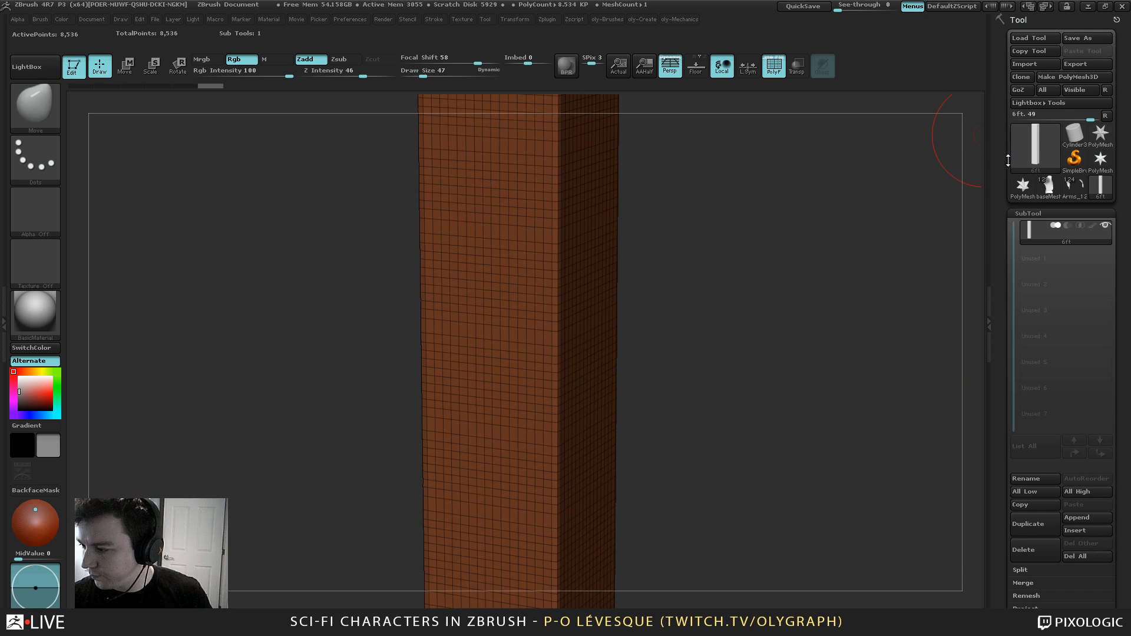
mouse_move(1038, 192)
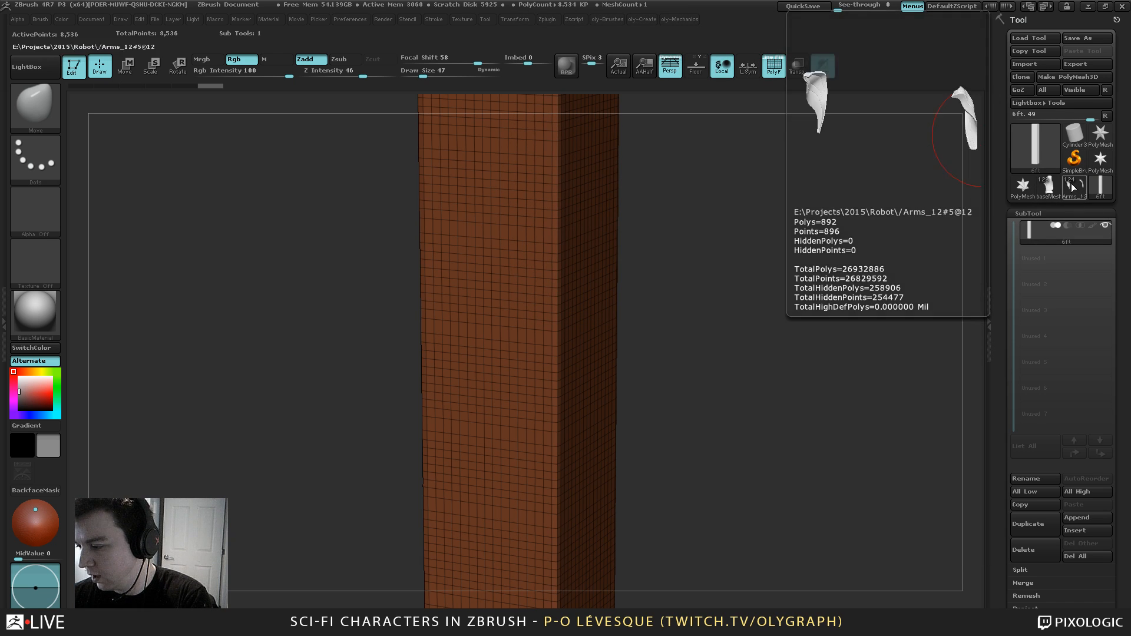
drag(999, 283, 995, 89)
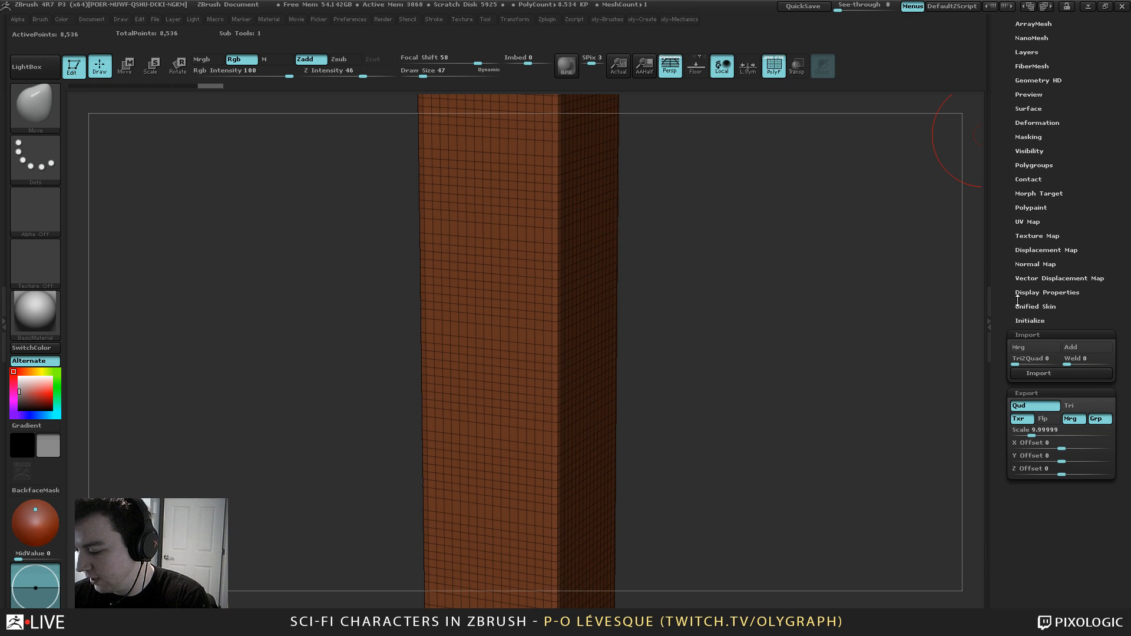
drag(1013, 193, 1016, 359)
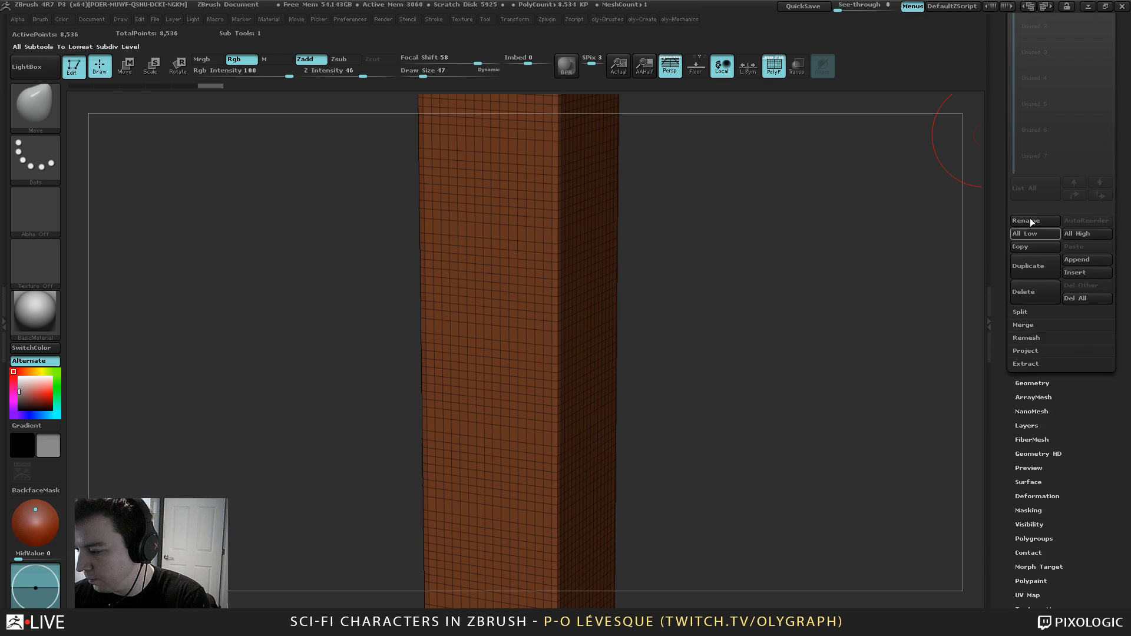
drag(1007, 406, 1004, 322)
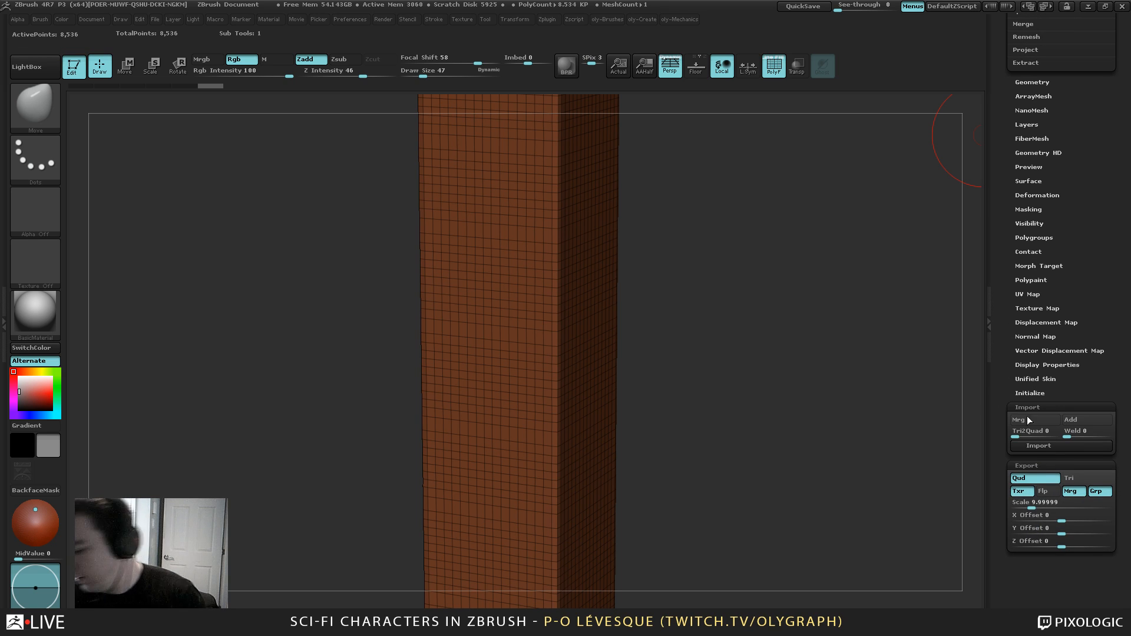
drag(1007, 237, 1005, 436)
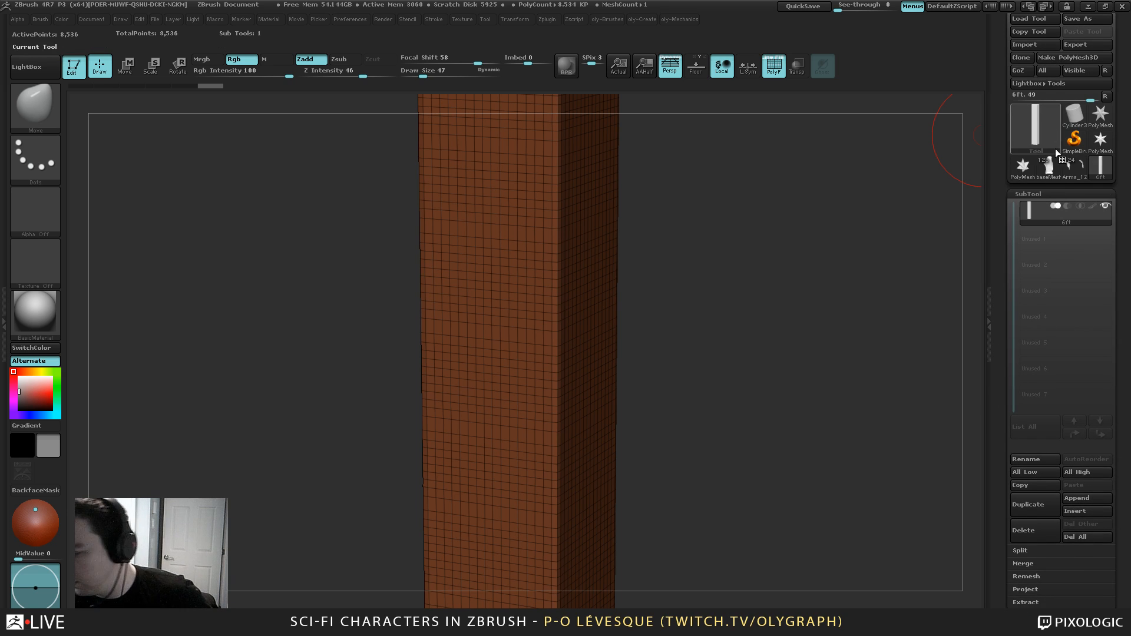
click(1049, 166)
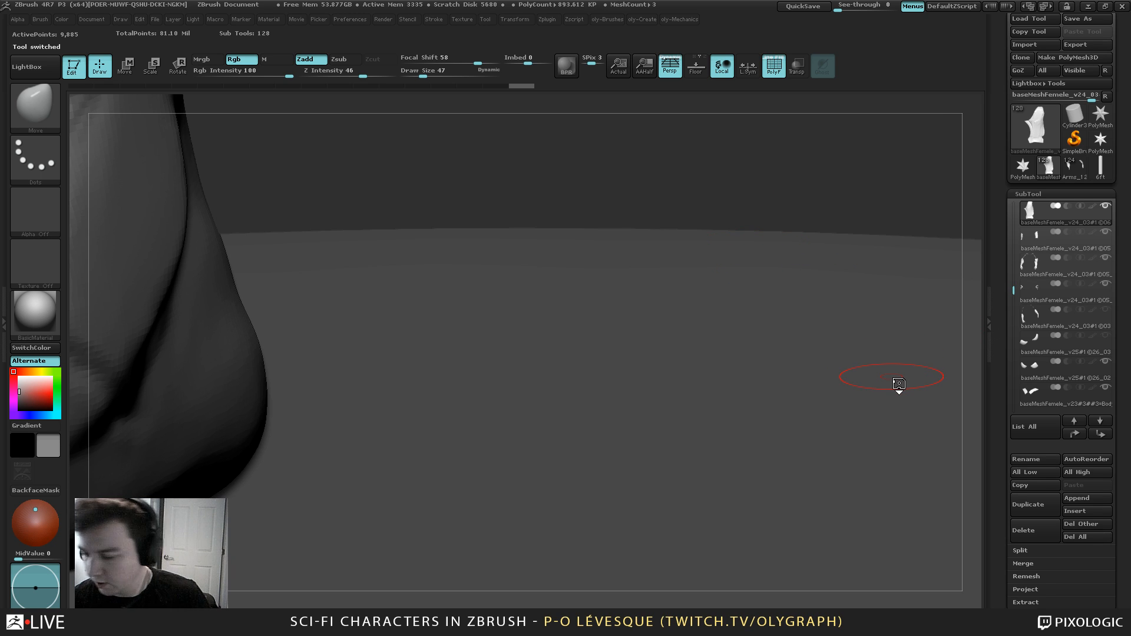
key(f)
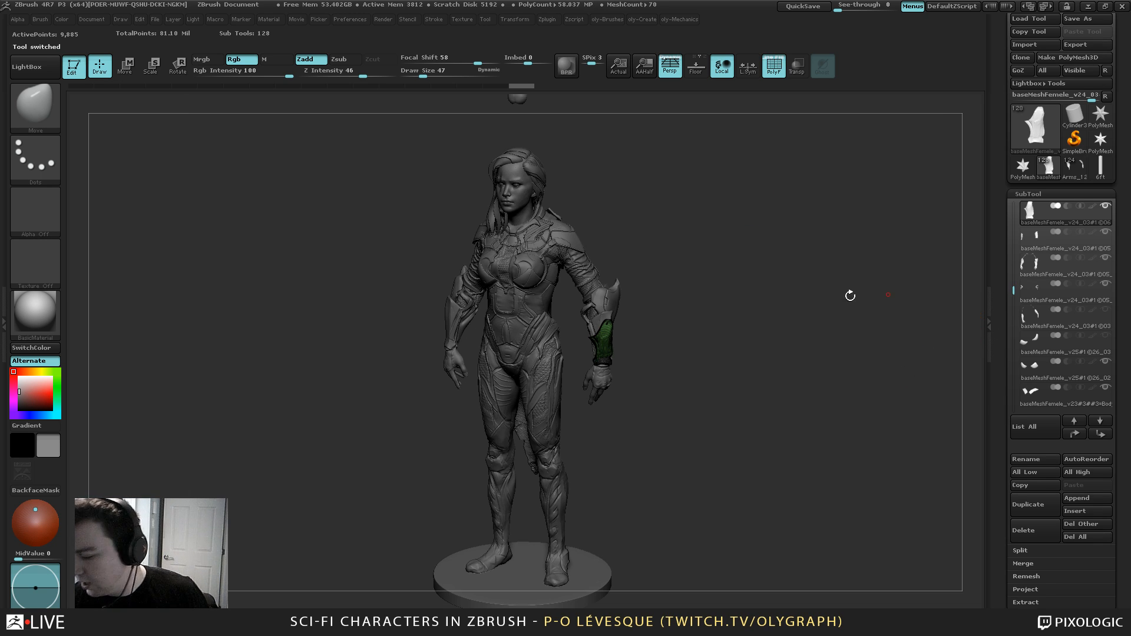
Set the export scale of the character's selected subtool to 10
drag(998, 377, 1007, 219)
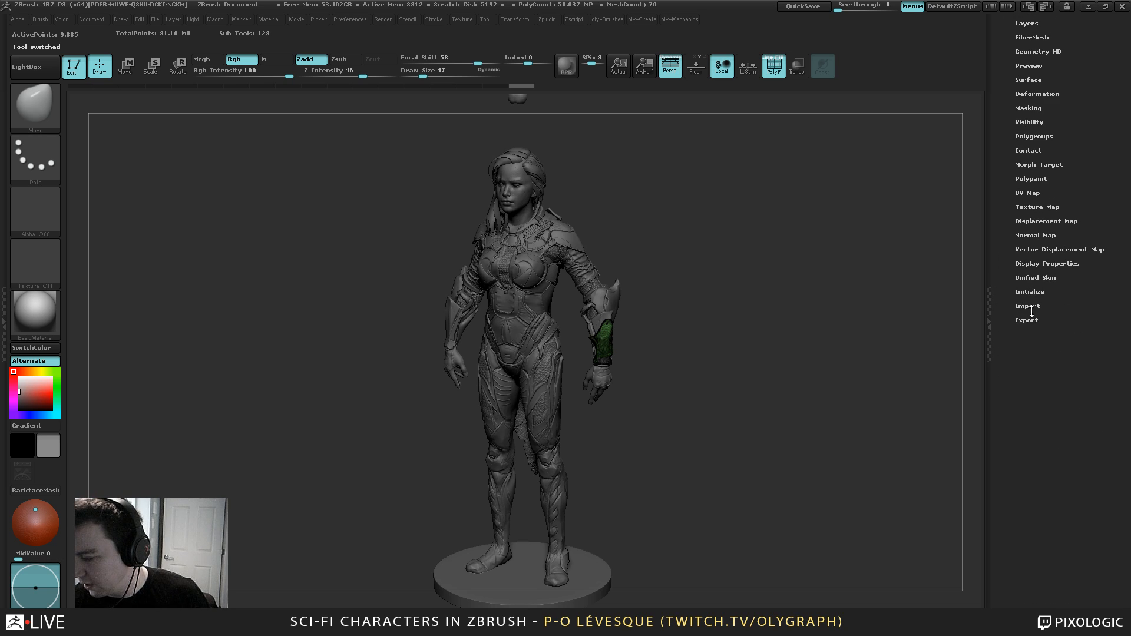
click(1027, 319)
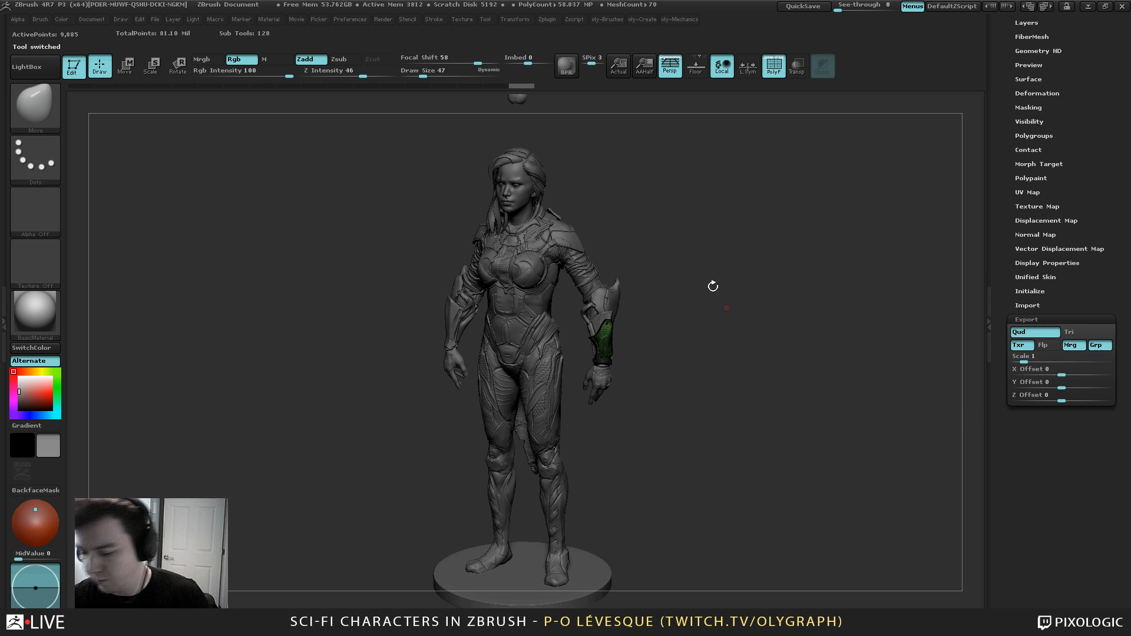
key(s)
drag(697, 257, 738, 264)
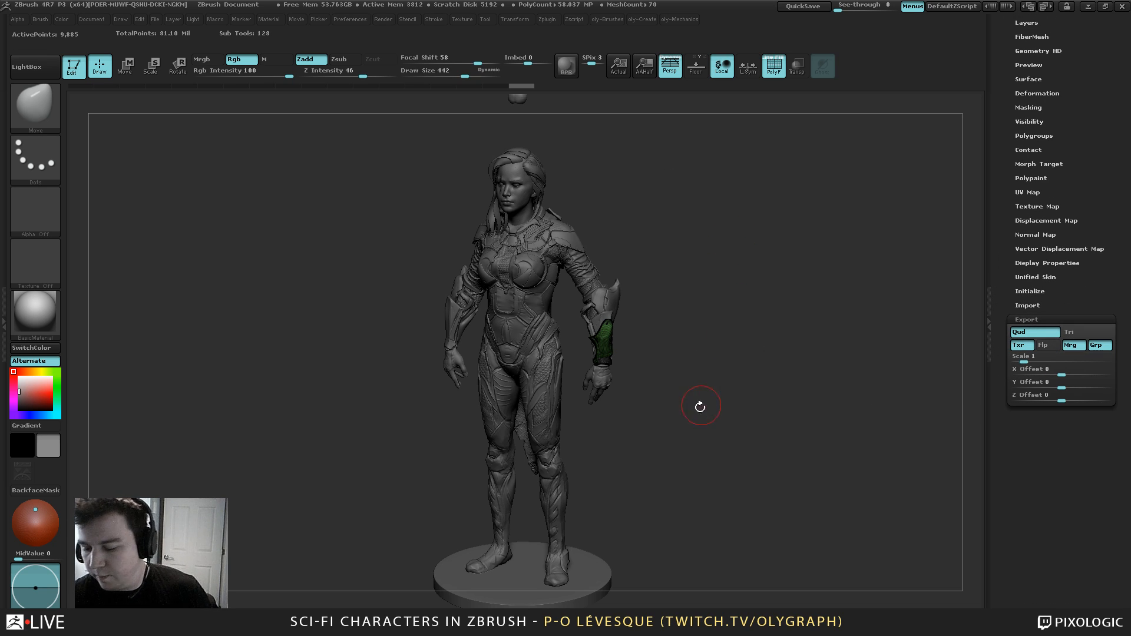
click(1025, 357)
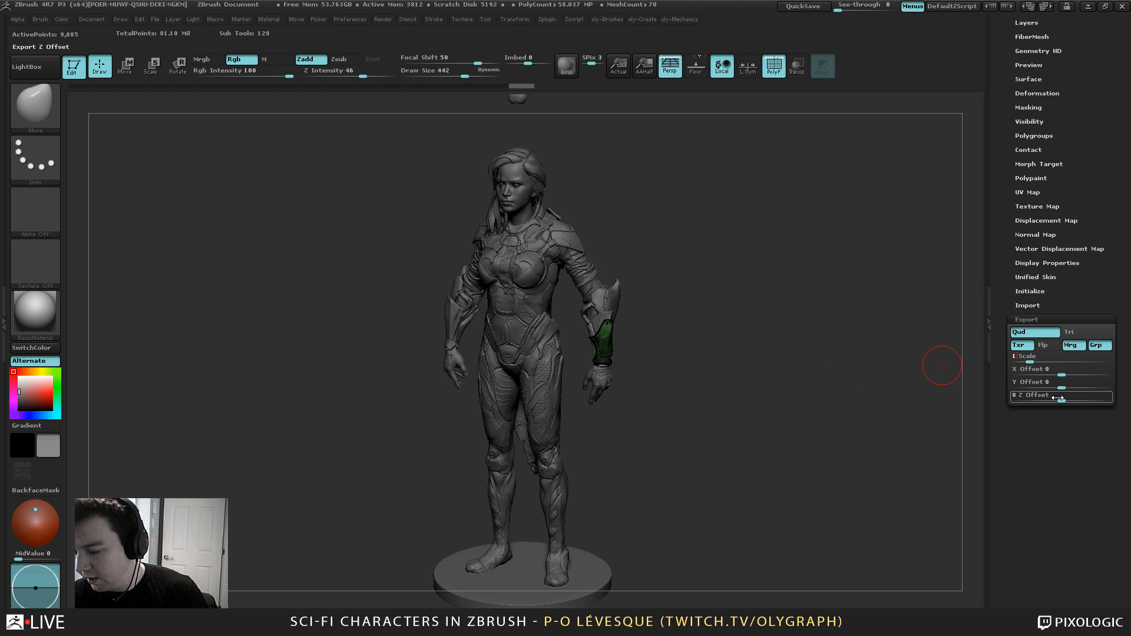
text(00)
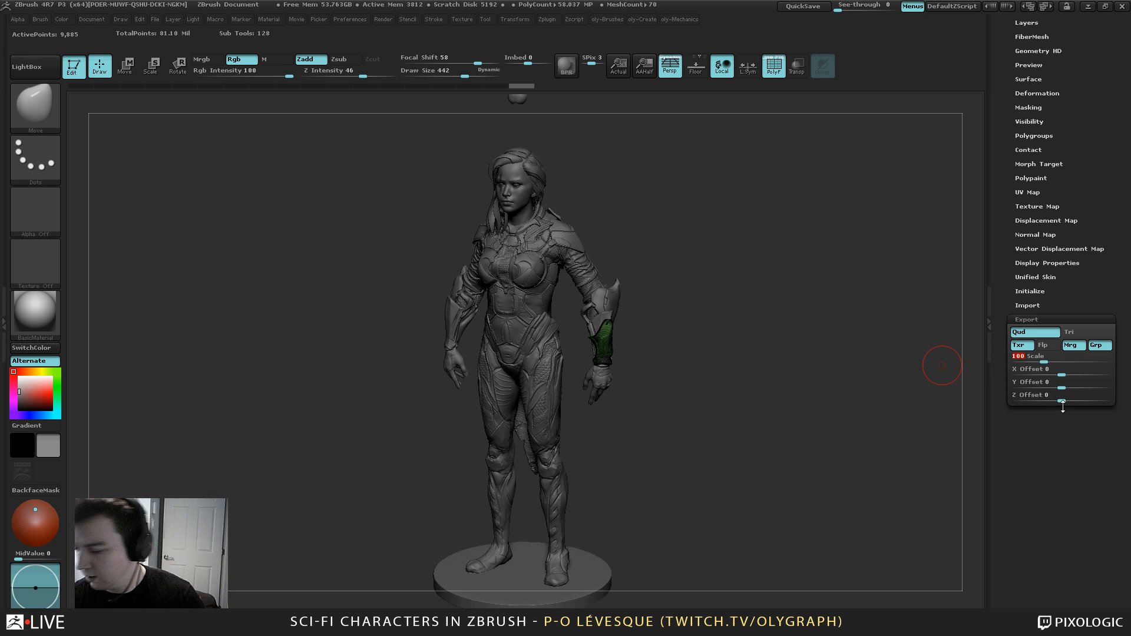
key(BackSpace)
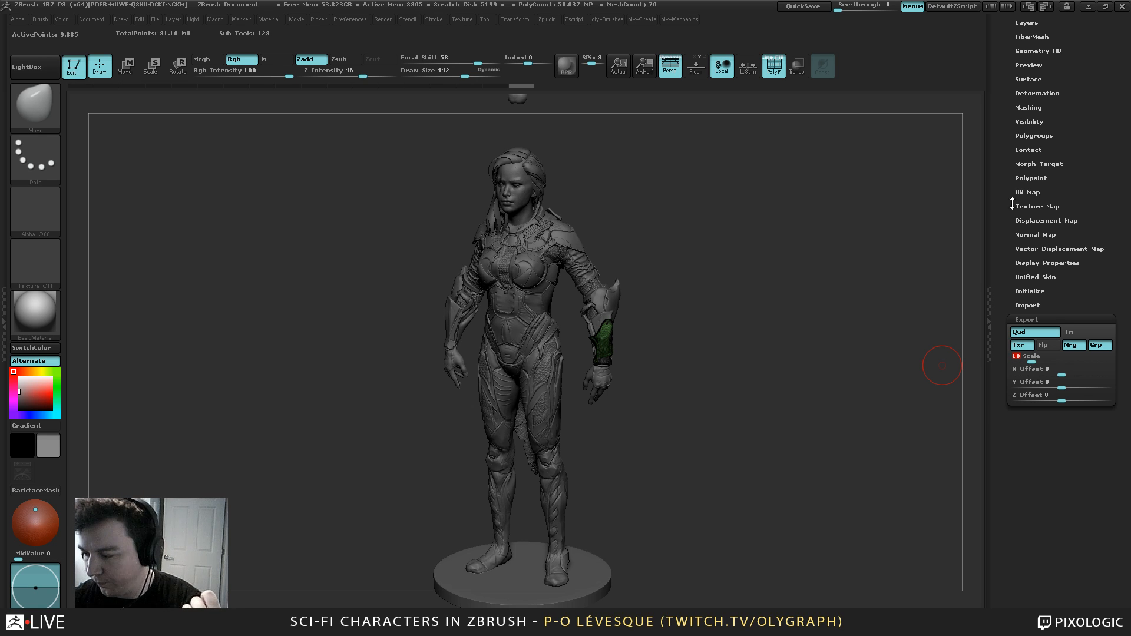
Check the Geometry settings of the character's selected subtool and return to the subtool list
drag(1008, 190, 997, 365)
click(1046, 390)
text(1)
click(1051, 170)
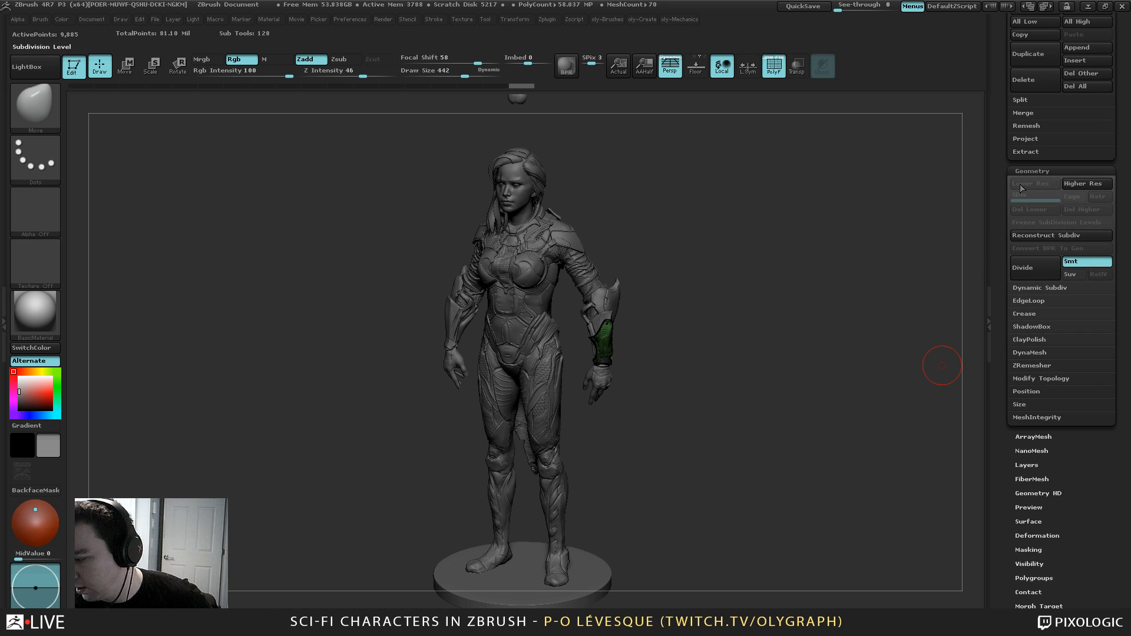
click(1035, 168)
drag(1001, 189, 1000, 217)
scroll(996, 261, up, 5)
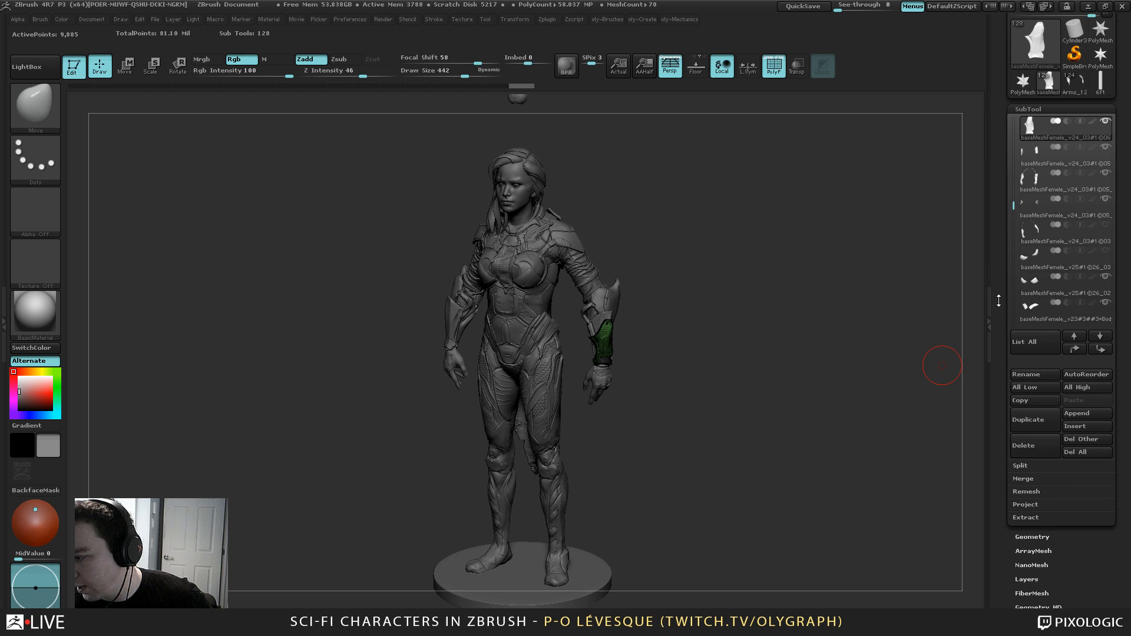
Select the arms subtool baseMeshFemele_v24_03#1@03 and set its export scale to 10
drag(729, 387, 747, 369)
key(space)
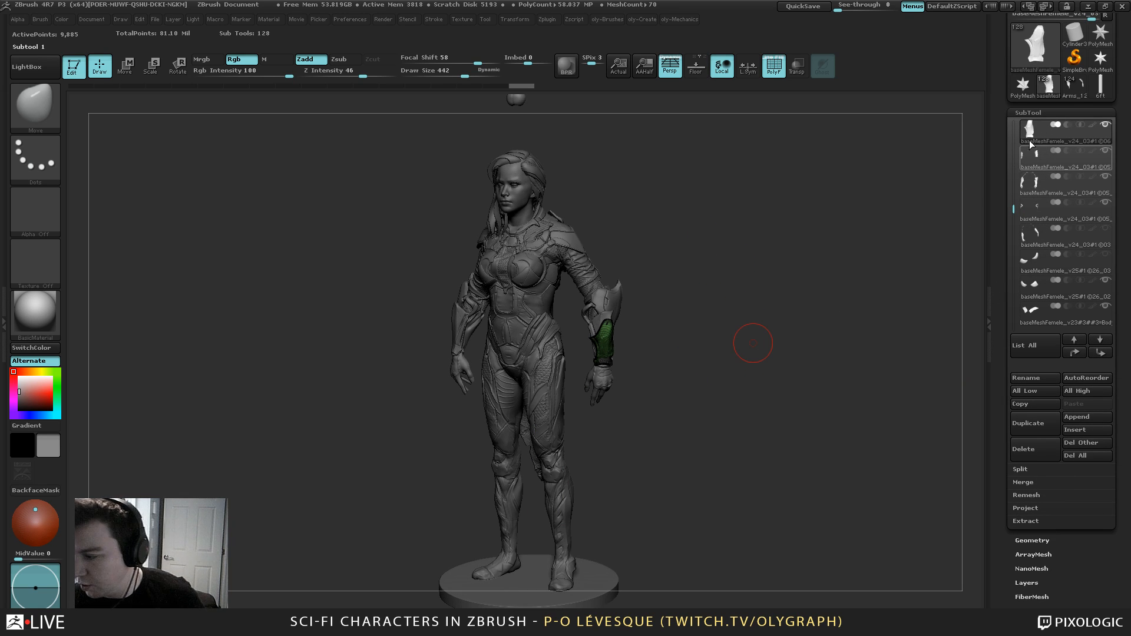
scroll(995, 194, down, 5)
scroll(994, 193, up, 3)
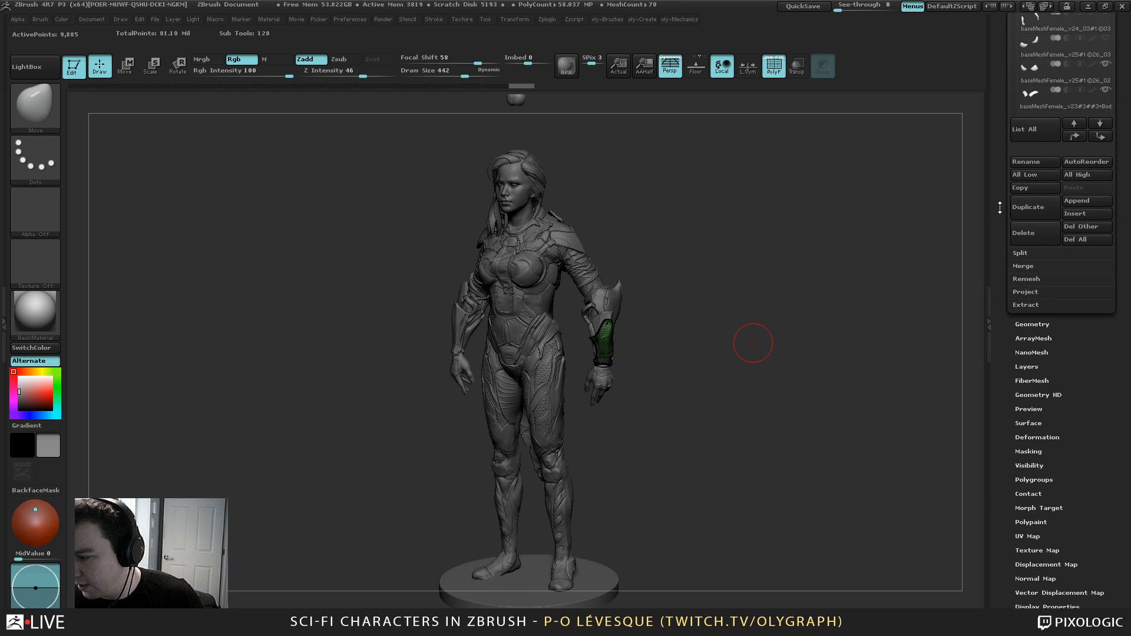
click(1031, 131)
scroll(996, 302, down, 10)
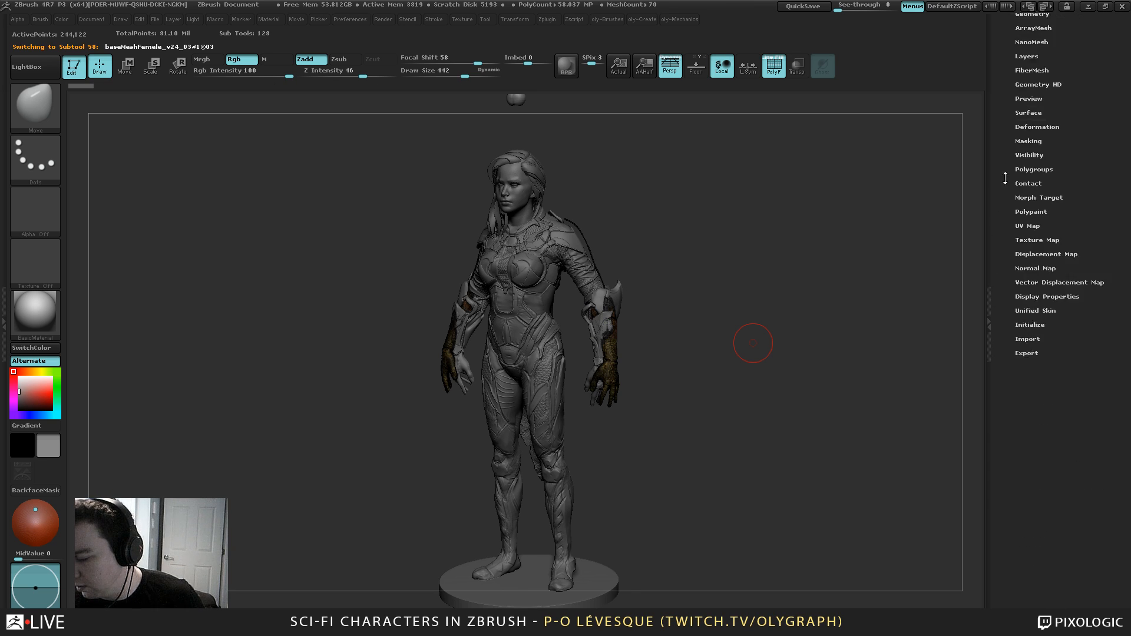
click(1026, 260)
click(1023, 298)
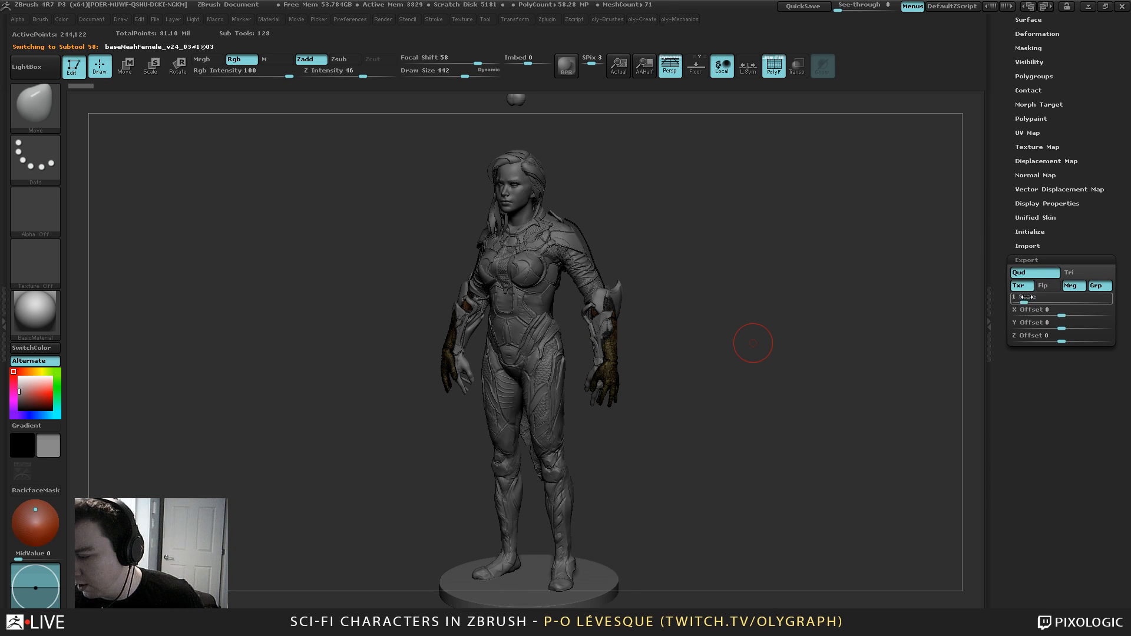
text(10)
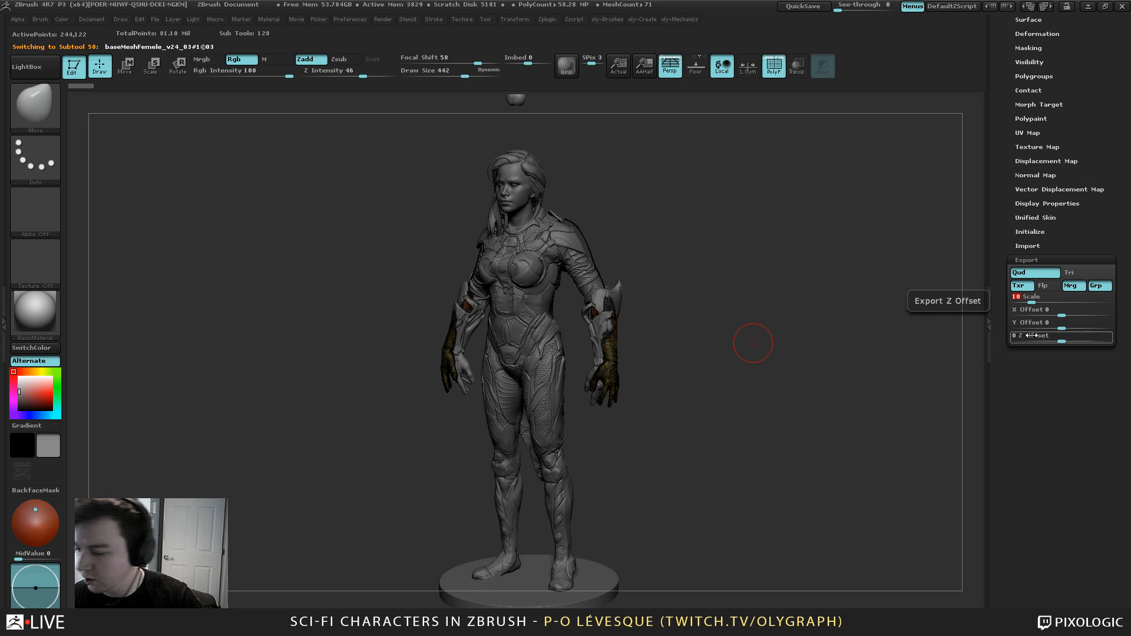
Reselect the first listed subtool, switch to baseMeshFemele_v24_03#1@05_02 and check its export scale
scroll(997, 354, up, 10)
drag(998, 374, 998, 369)
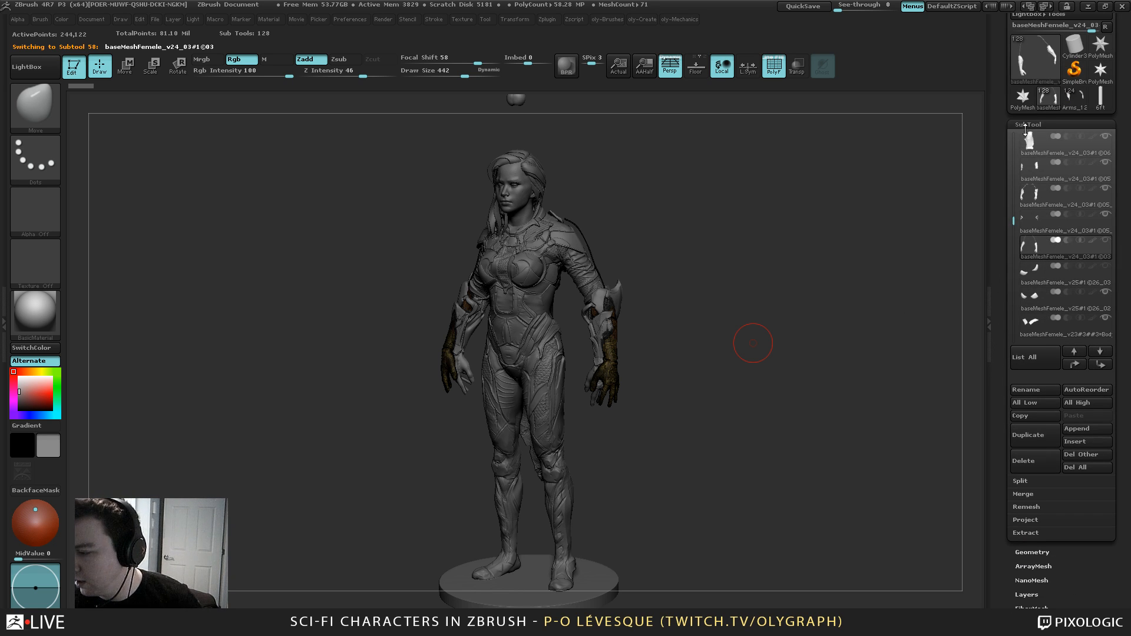
click(1028, 142)
scroll(1000, 320, down, 10)
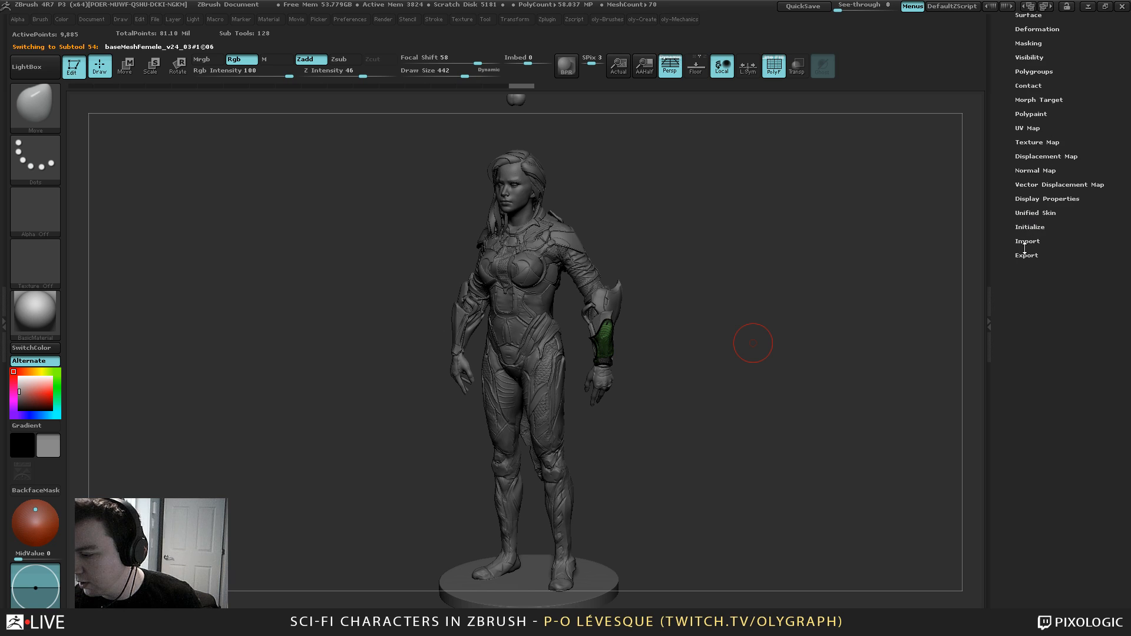
scroll(1037, 283, up, 10)
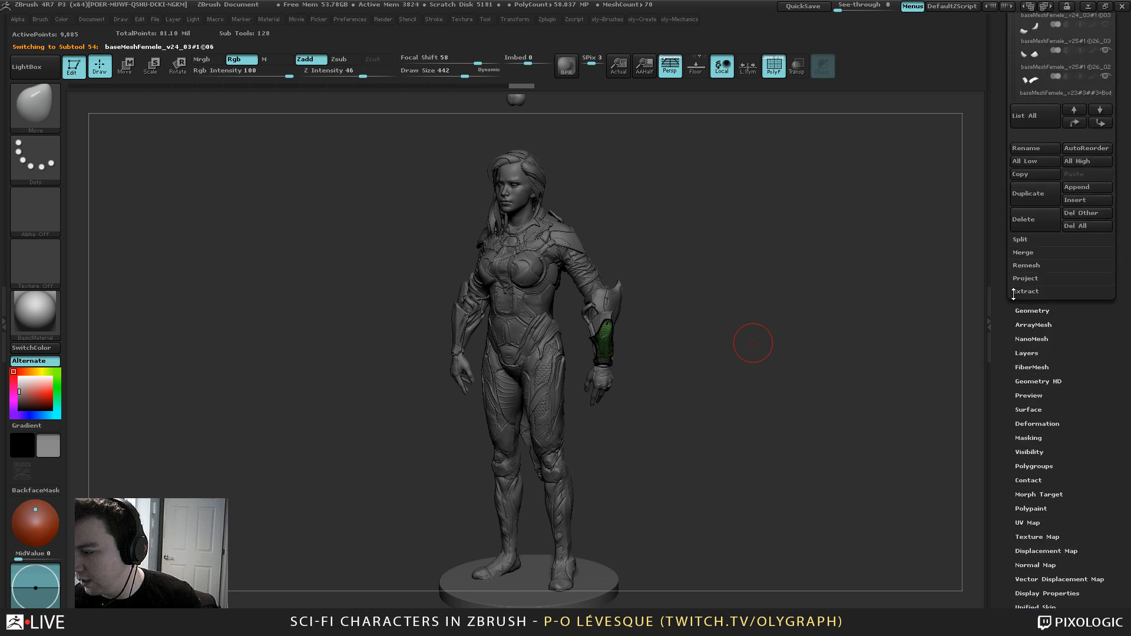
scroll(1022, 259, down, 10)
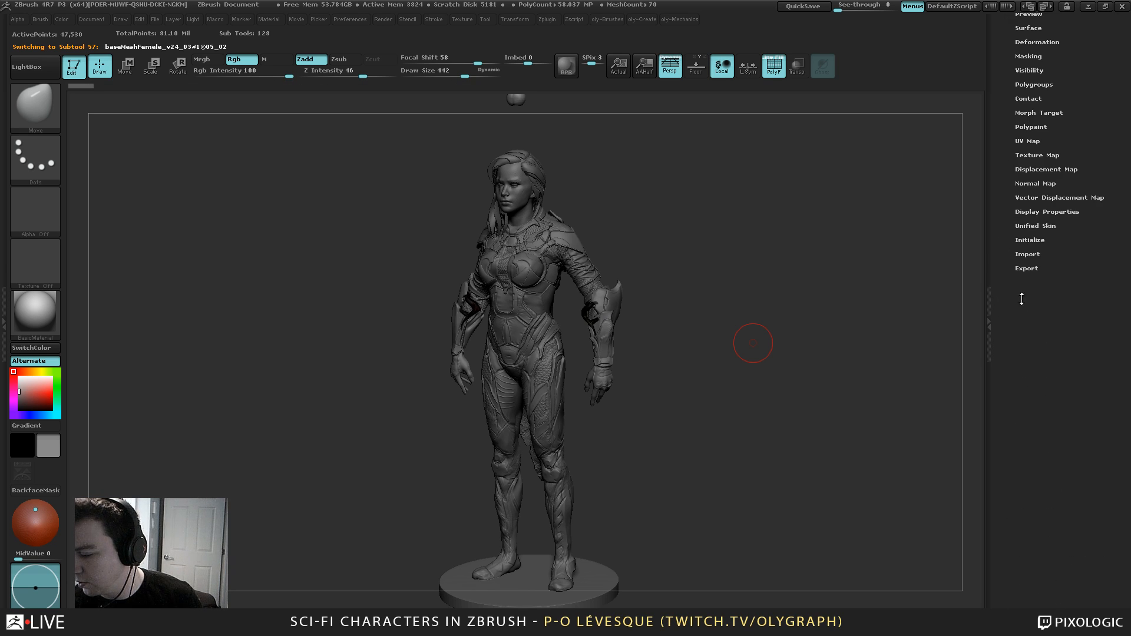
click(1024, 268)
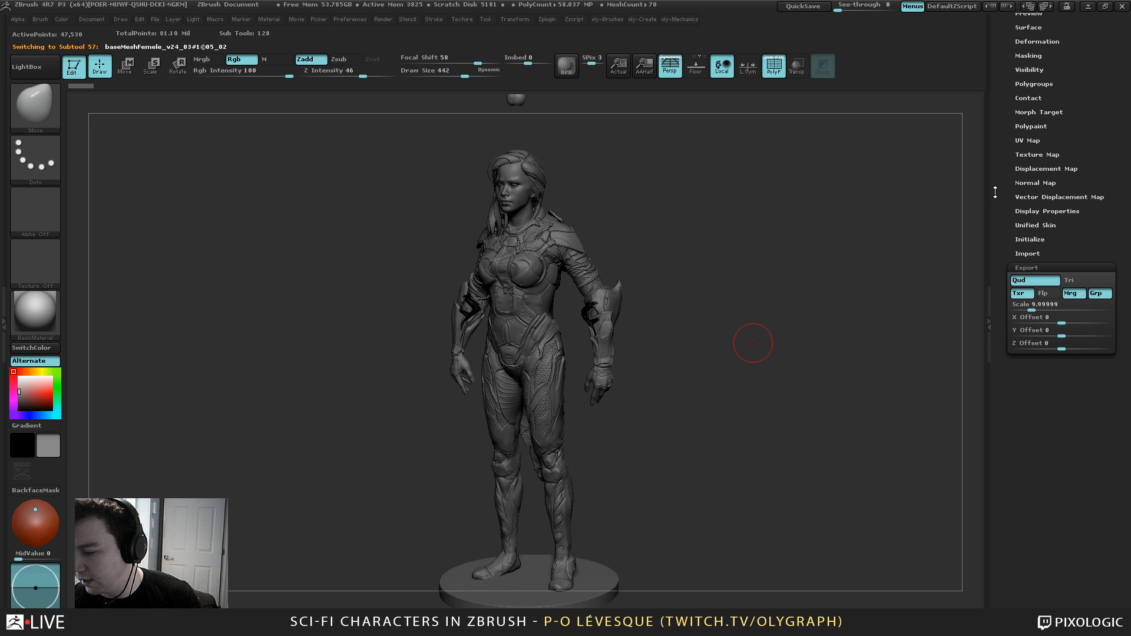
Check the Displacement Map and Export settings of the selected subtool, and return to the start of the subtool list
click(1031, 268)
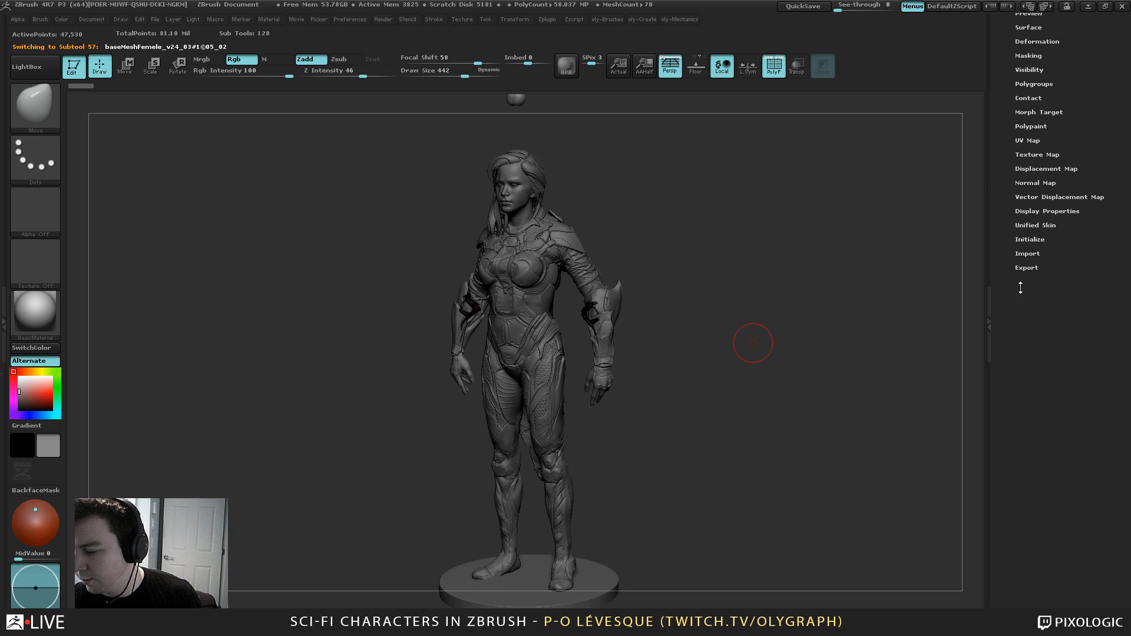
drag(1013, 210, 999, 342)
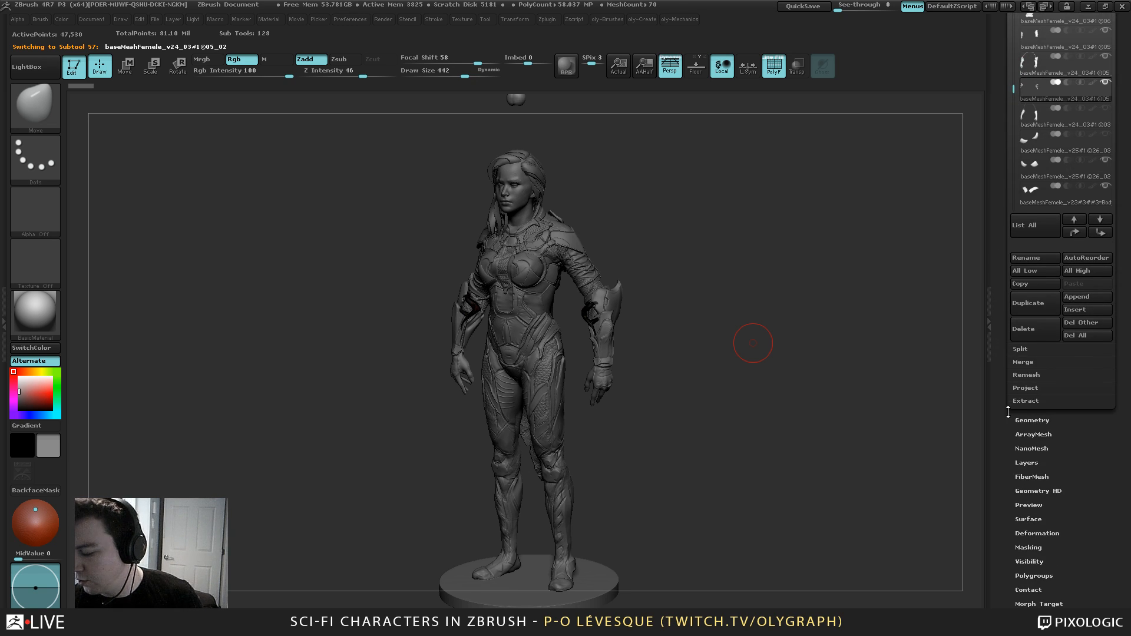
drag(1005, 414, 995, 303)
drag(995, 484, 995, 189)
click(1046, 403)
click(1029, 381)
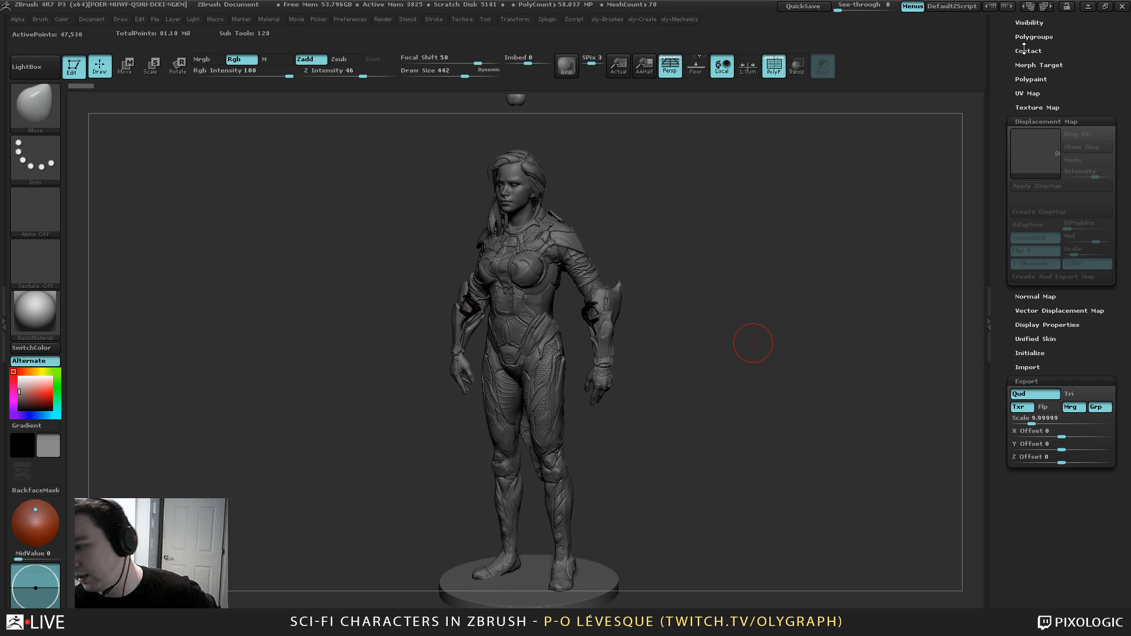
drag(1010, 72, 1002, 231)
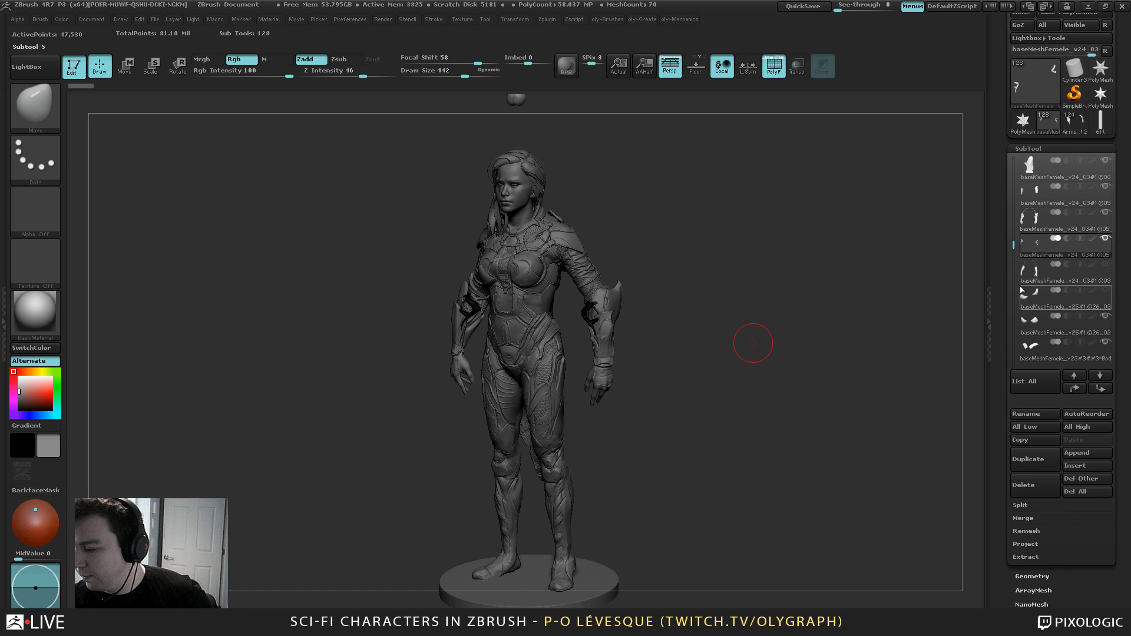
drag(1014, 245, 1014, 179)
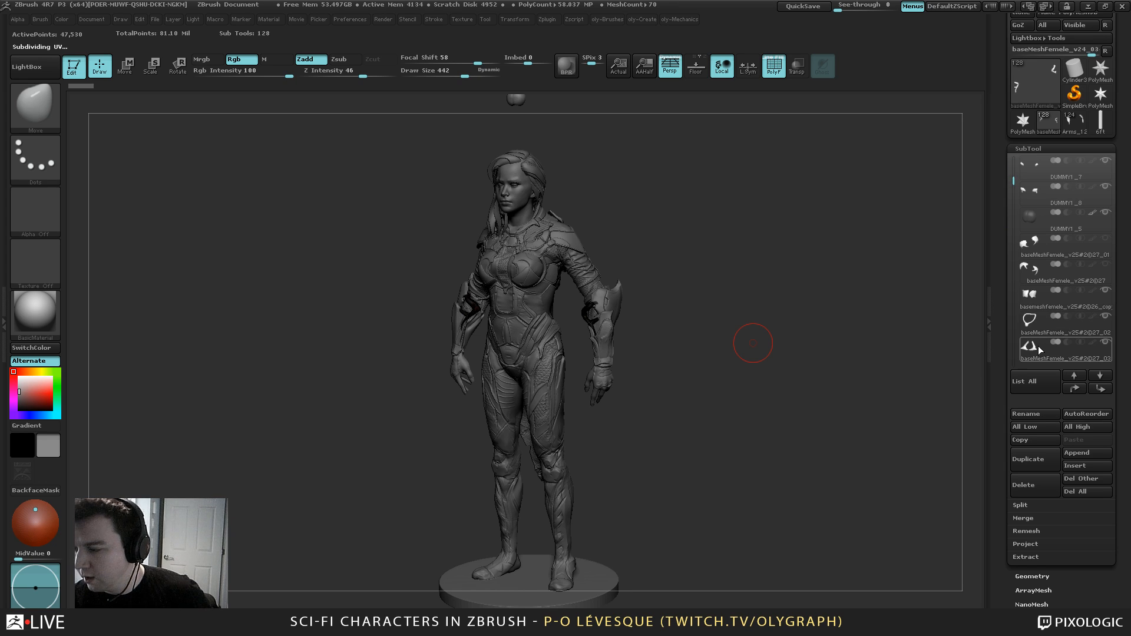
Select the character's large outer shoulder plate, isolate it to examine its polygroups and topology, and restore the other subtools
drag(702, 211, 717, 400)
alt+drag(692, 213, 617, 154)
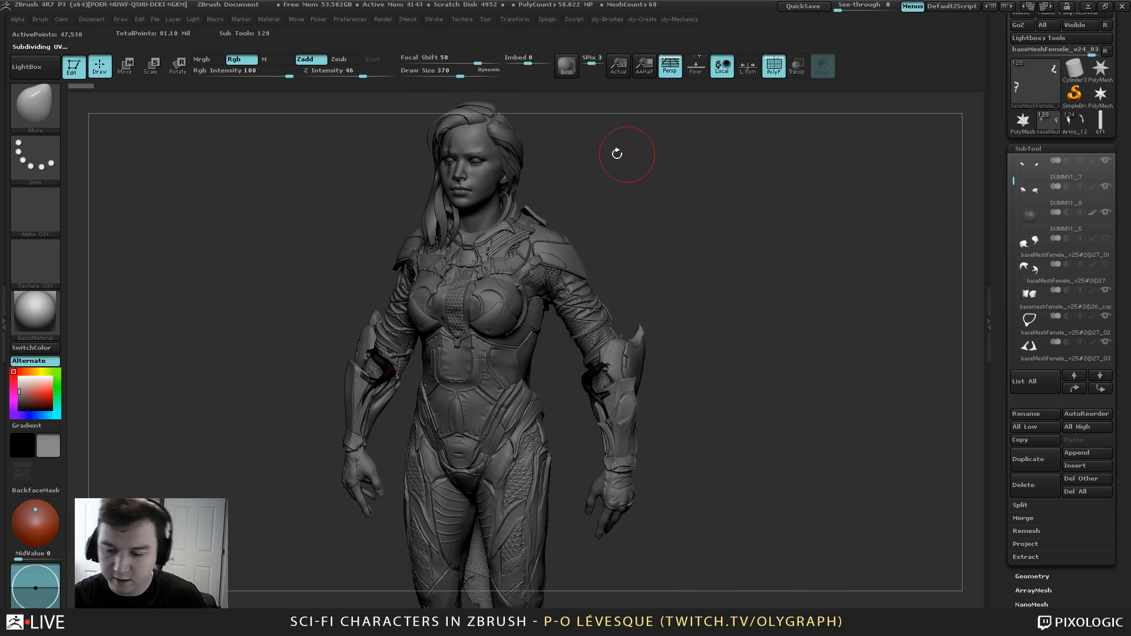
drag(611, 209, 623, 255)
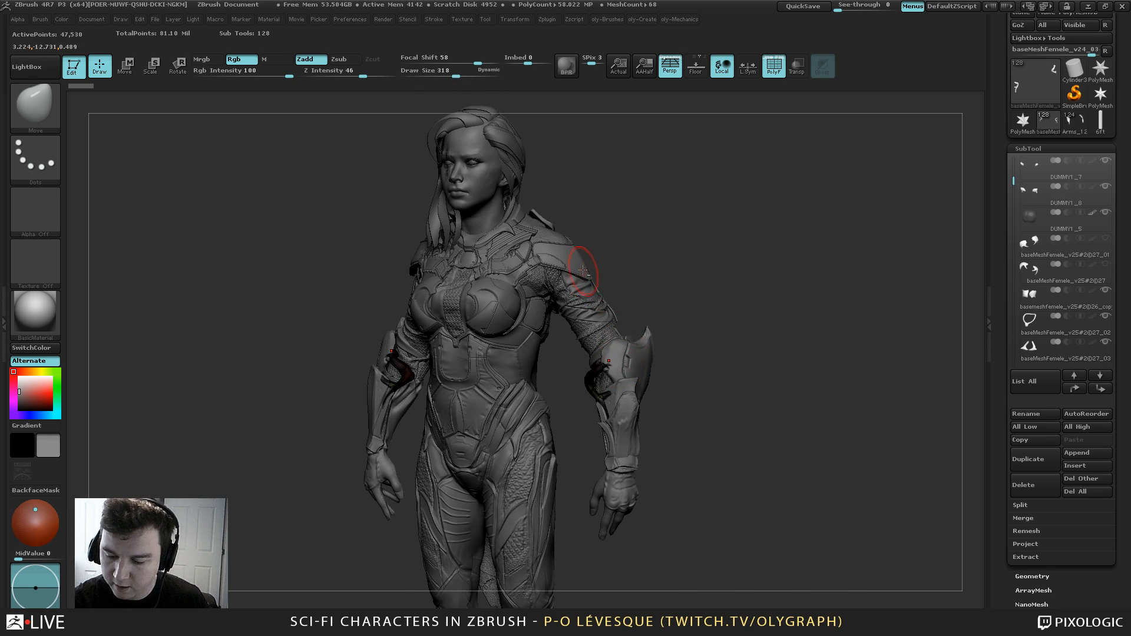
key(space)
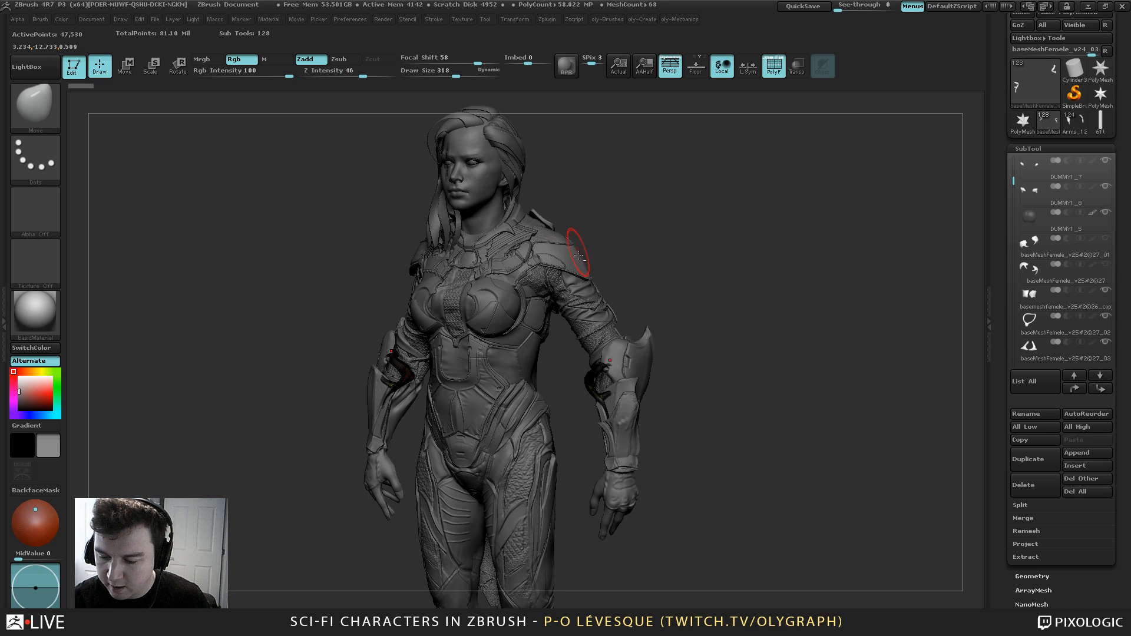
alt+click(577, 254)
key(shift+s)
key(shift+f)
mouse_move(655, 216)
mouse_down()
mouse_move(695, 366)
mouse_move(636, 203)
mouse_move(651, 323)
mouse_up()
mouse_move(598, 159)
alt+mouse_down()
mouse_move(671, 283)
mouse_move(666, 230)
mouse_move(679, 200)
mouse_move(679, 298)
alt+mouse_up()
key(shift+f)
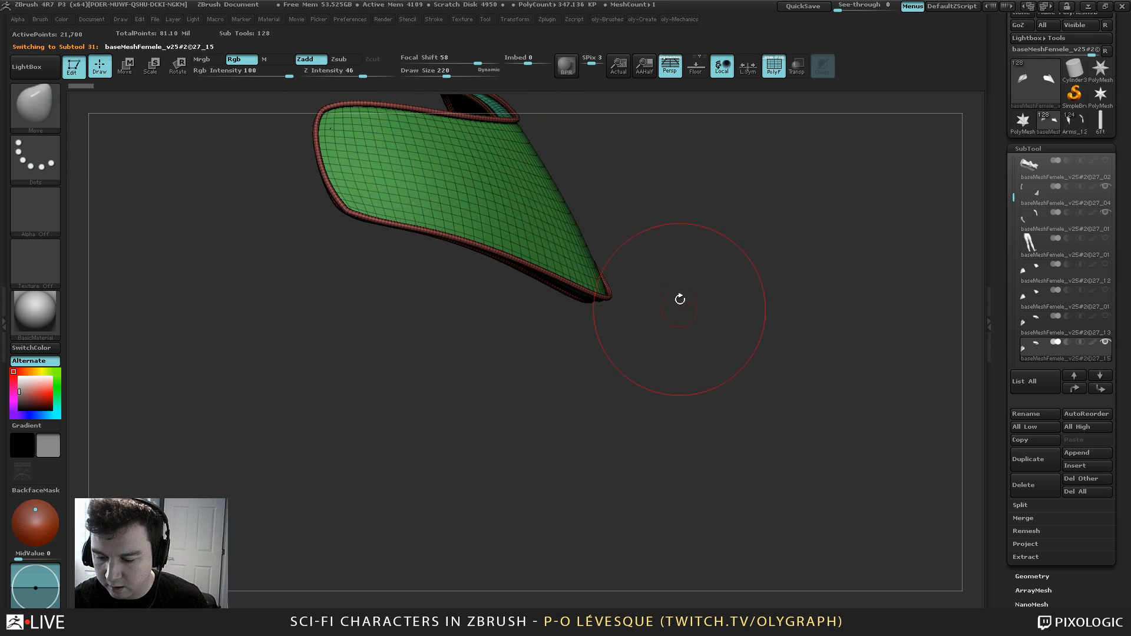
key(shift+s)
Select the small rimmed inset panel on the shoulder plate, isolate it for a close look, and restore the other subtools
alt+click(395, 194)
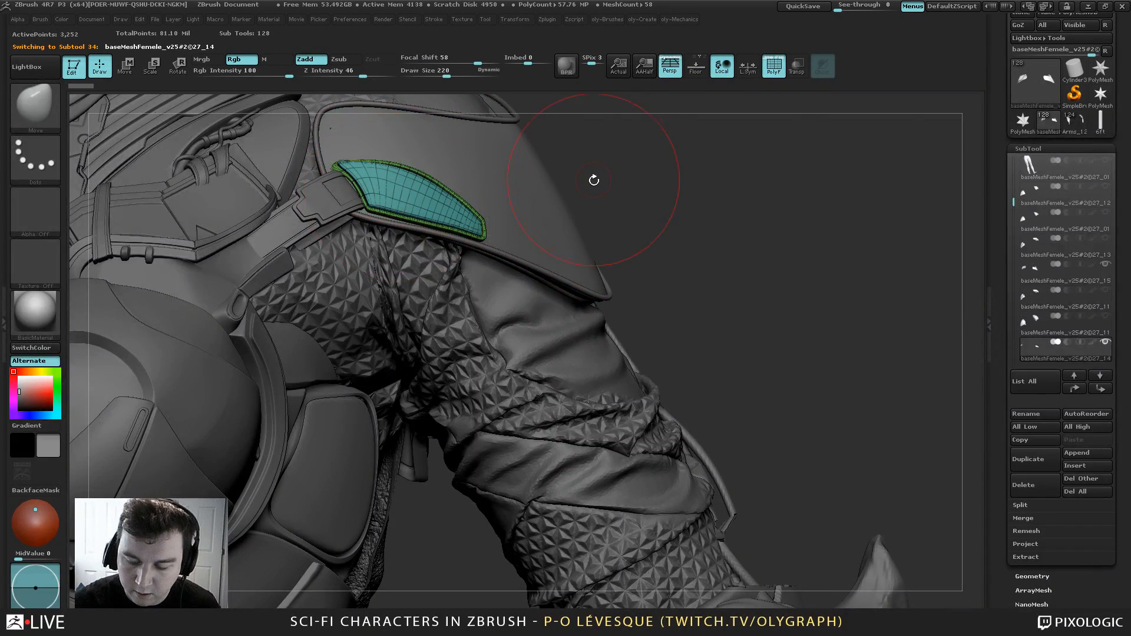
key(shift+s)
key(bracketleft)
mouse_move(582, 196)
mouse_down()
mouse_move(631, 179)
mouse_move(621, 191)
mouse_move(647, 201)
mouse_up()
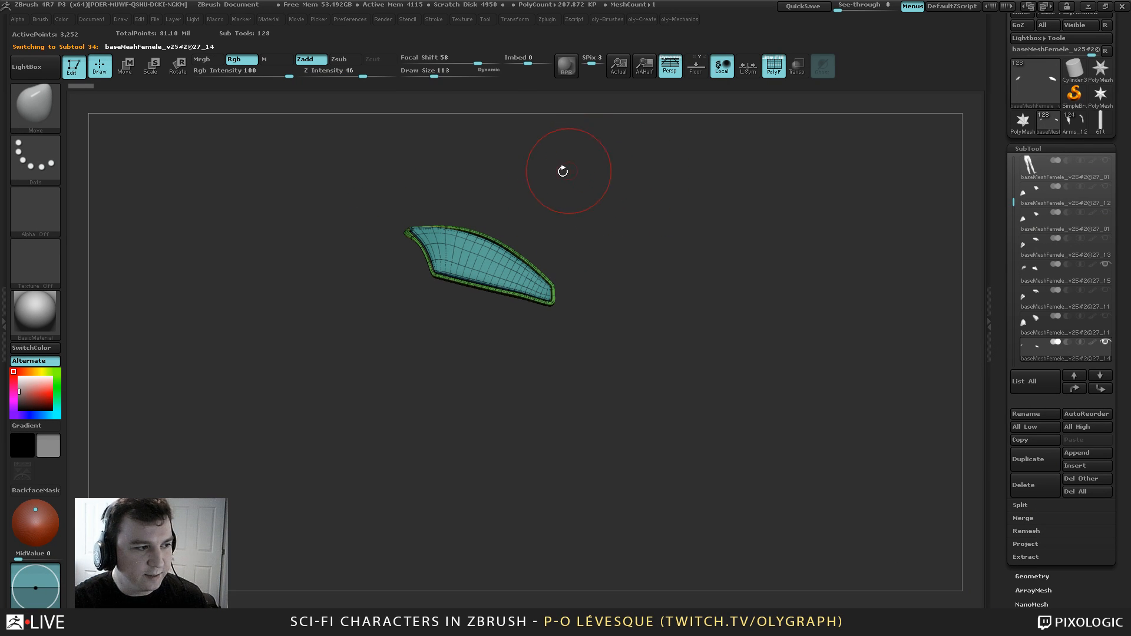
mouse_move(575, 255)
alt+mouse_down()
mouse_move(585, 222)
mouse_move(732, 290)
alt+mouse_up()
key(shift)
key(shift+s)
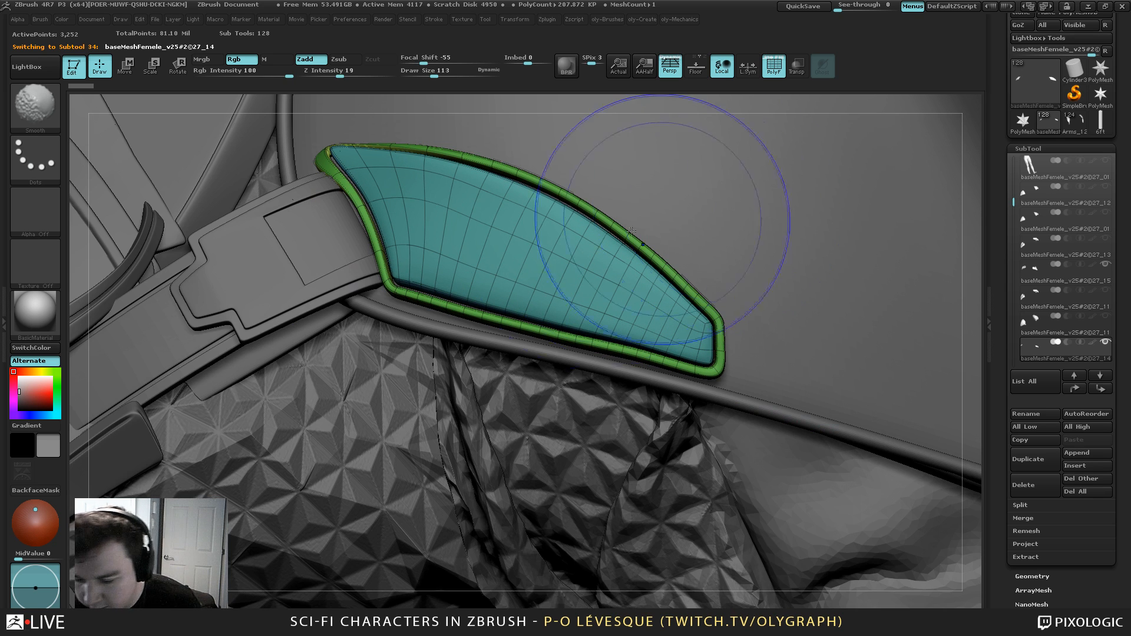
Select the strap buckle subtool DUMMY1_1, isolate it with its wireframe and turn off its dynamic subdivision preview
alt+click(287, 307)
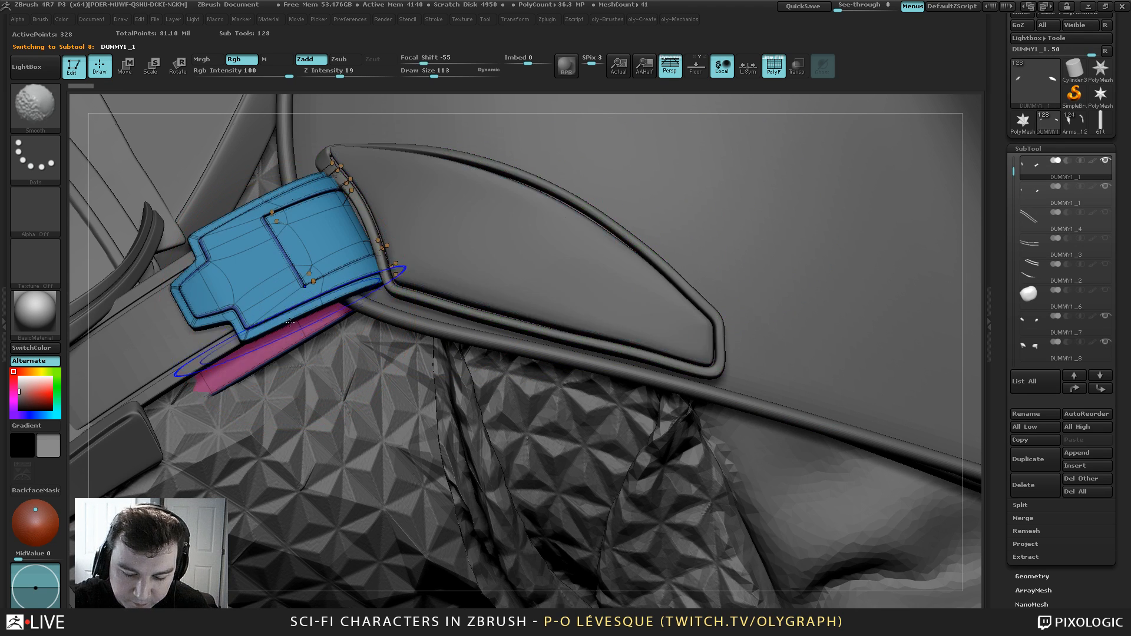
key(shift+s)
key(shift+f)
key(shift+d)
mouse_move(505, 239)
alt+mouse_down()
mouse_move(601, 206)
mouse_move(582, 203)
alt+mouse_up()
key(shift+f)
key(s)
drag(582, 203, 543, 206)
alt+drag(457, 237, 600, 187)
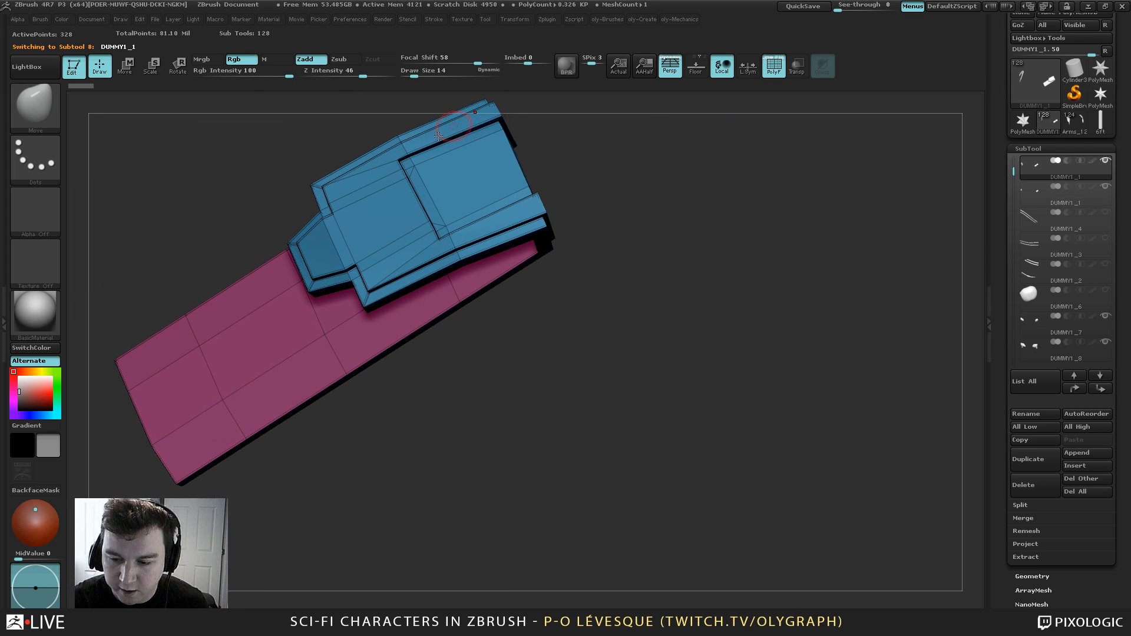
Examine the low-poly geometry of the isolated buckle and strap from several angles
mouse_move(431, 407)
mouse_down()
mouse_move(447, 354)
mouse_move(447, 409)
mouse_move(432, 390)
mouse_move(463, 386)
mouse_move(450, 427)
mouse_up()
key(s)
key(s)
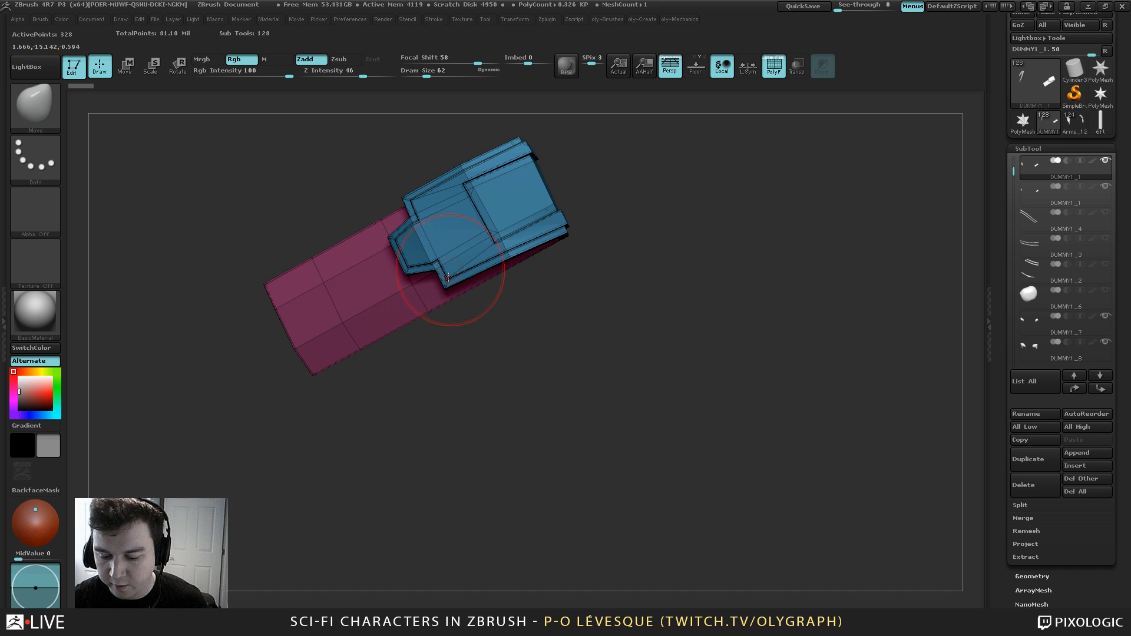
key(s)
drag(456, 269, 449, 269)
mouse_move(456, 387)
mouse_down()
mouse_move(426, 333)
mouse_move(456, 382)
mouse_move(430, 359)
mouse_up()
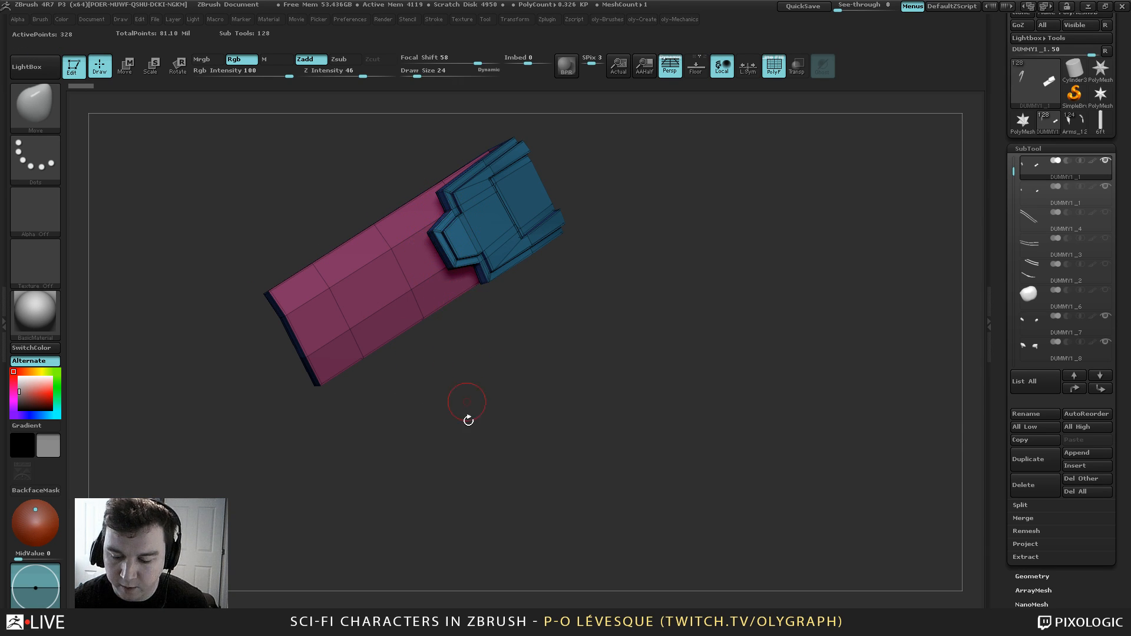
mouse_move(468, 420)
mouse_down()
mouse_move(451, 448)
mouse_move(459, 453)
mouse_up()
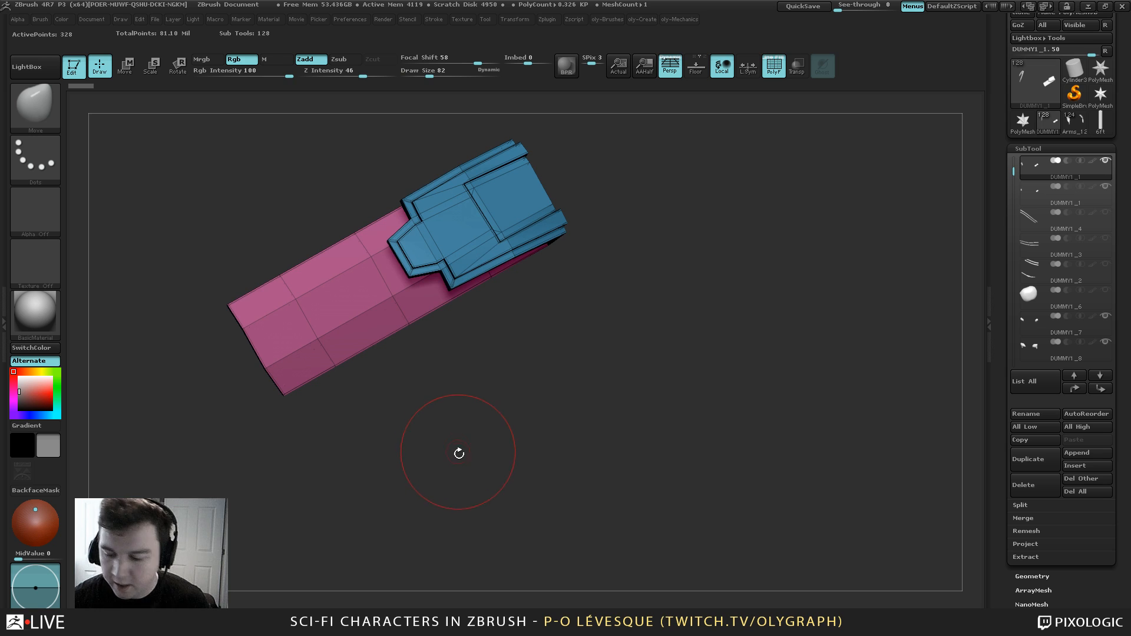
Switch to the Cylinder3D tool, make it a PolyMesh3D and replace its shape with a cube
click(1075, 71)
key(f)
key(f)
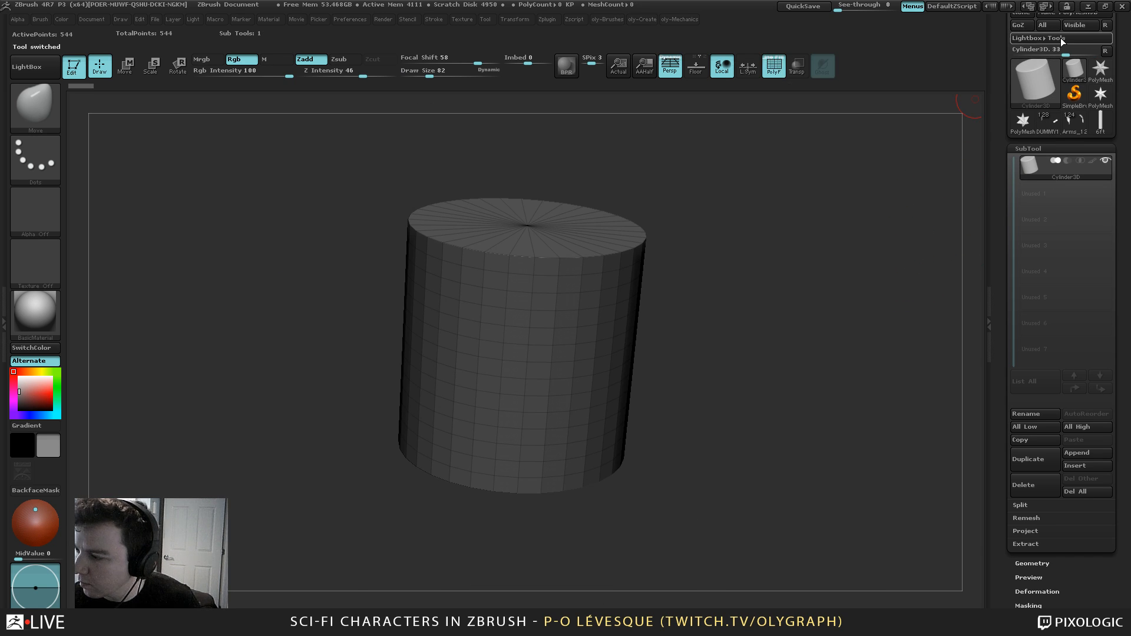
scroll(1060, 59, up, 2)
click(1073, 77)
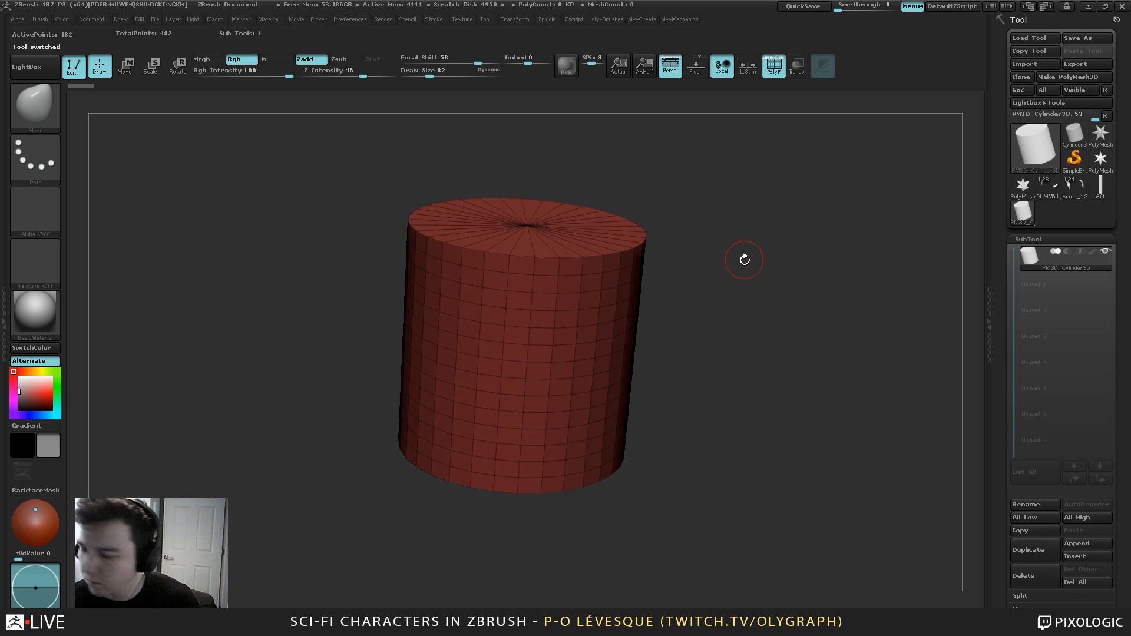
click(642, 19)
mouse_move(669, 426)
mouse_down()
mouse_move(666, 257)
mouse_move(653, 252)
mouse_up()
click(694, 506)
drag(654, 252, 689, 283)
Use the ZModeler brush to delete the cube's three middle edge loops
key(b)
click(697, 279)
drag(667, 176, 678, 244)
key(s)
drag(678, 245, 670, 246)
drag(669, 246, 676, 247)
alt+click(538, 287)
alt+click(517, 276)
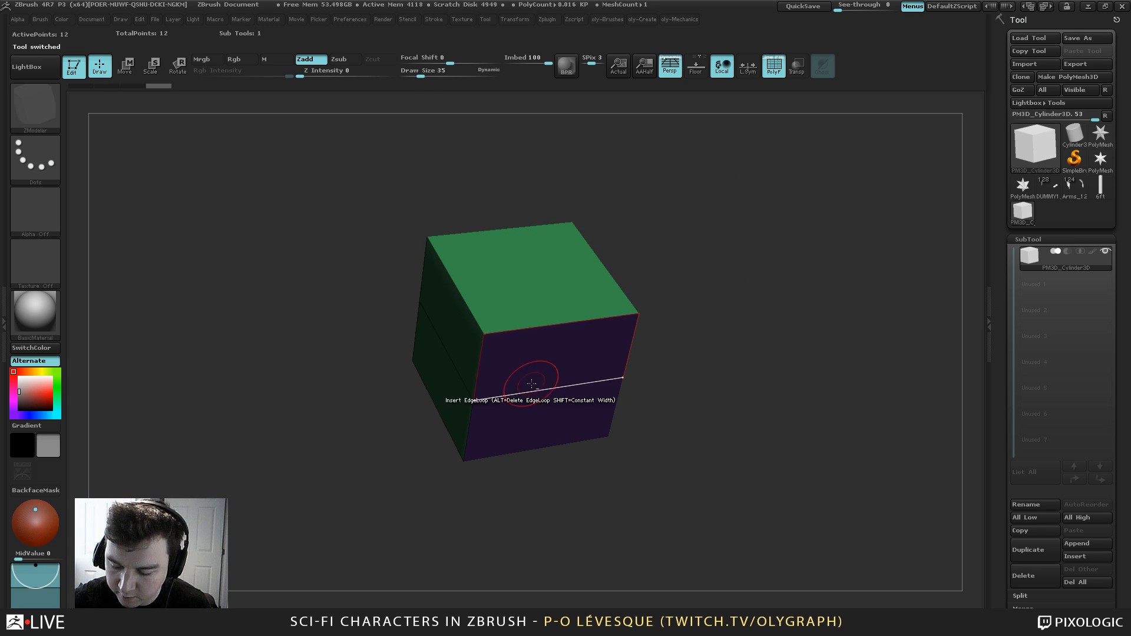
alt+click(531, 384)
drag(532, 510, 732, 253)
Mask the cube's lower part and move its top straight up with Transpose to form a tall box
ctrl+drag(753, 193, 236, 495)
alt+drag(235, 412, 267, 367)
key(w)
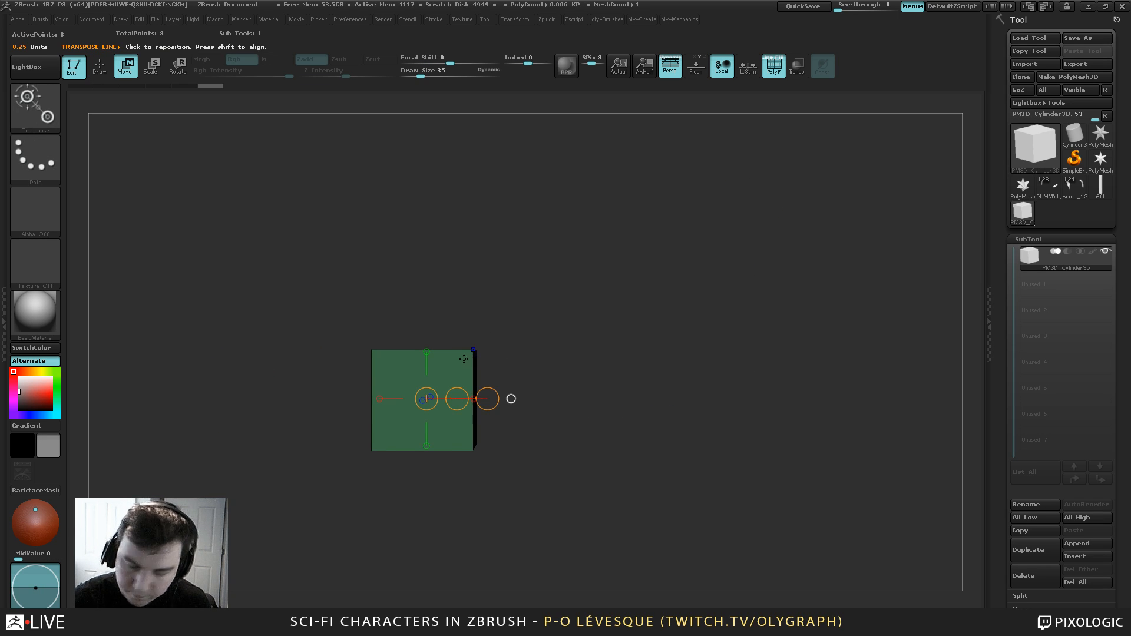
shift+drag(473, 350, 473, 187)
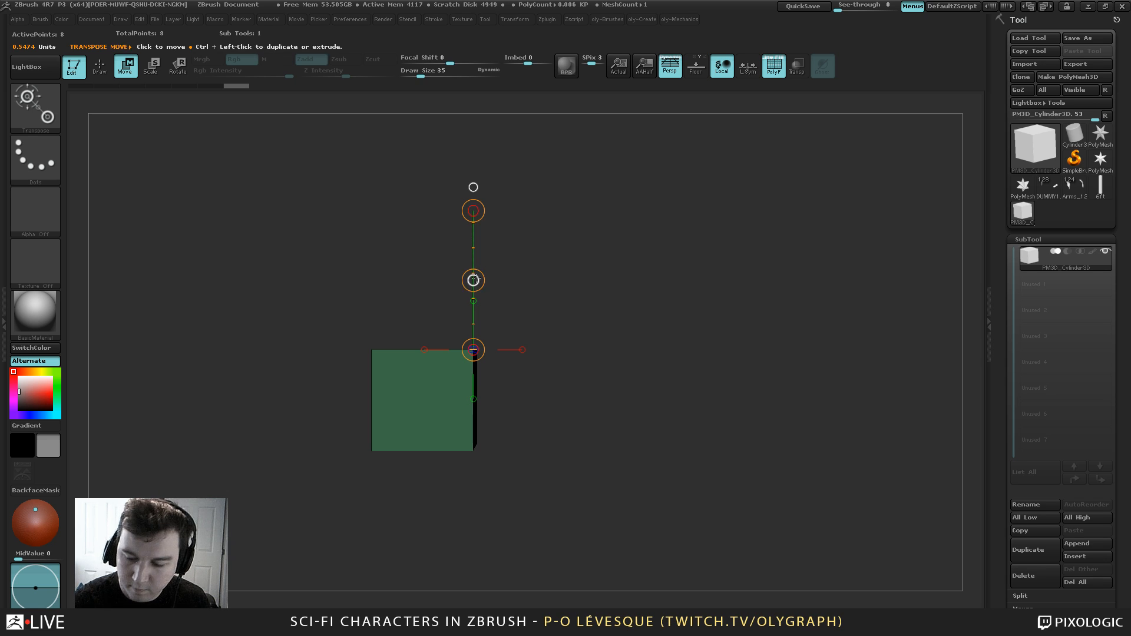
shift+drag(473, 280, 474, 97)
key(q)
mouse_move(569, 196)
alt+mouse_down()
mouse_move(597, 257)
mouse_move(585, 260)
mouse_move(616, 223)
alt+mouse_up()
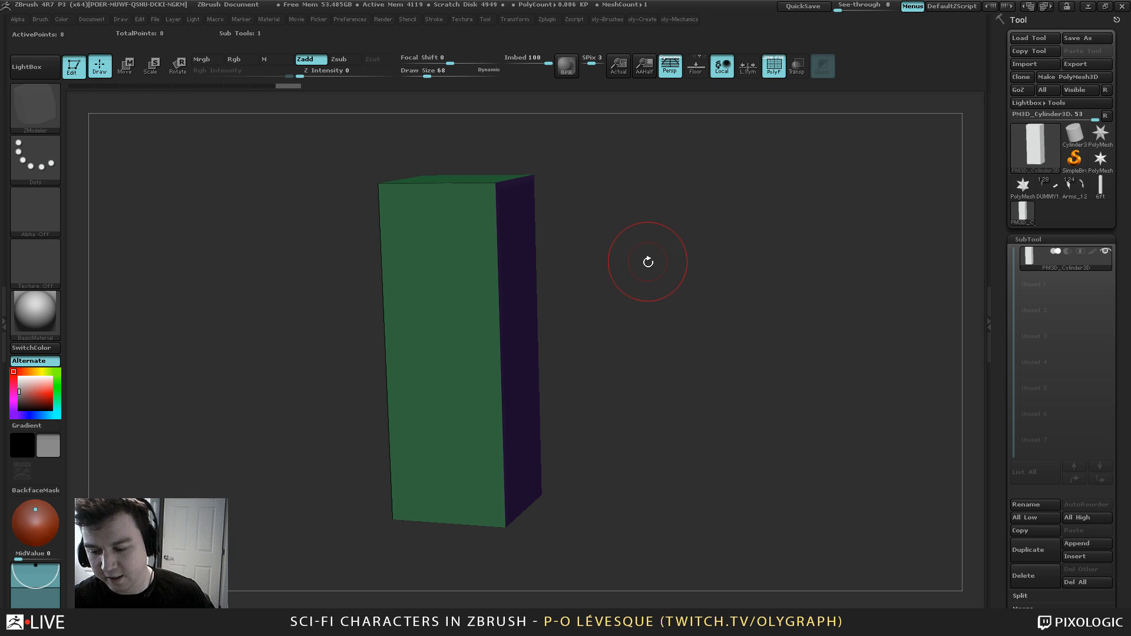
Switch to the Move brush and set its draw size to 50
key(b)
key(m)
key(v)
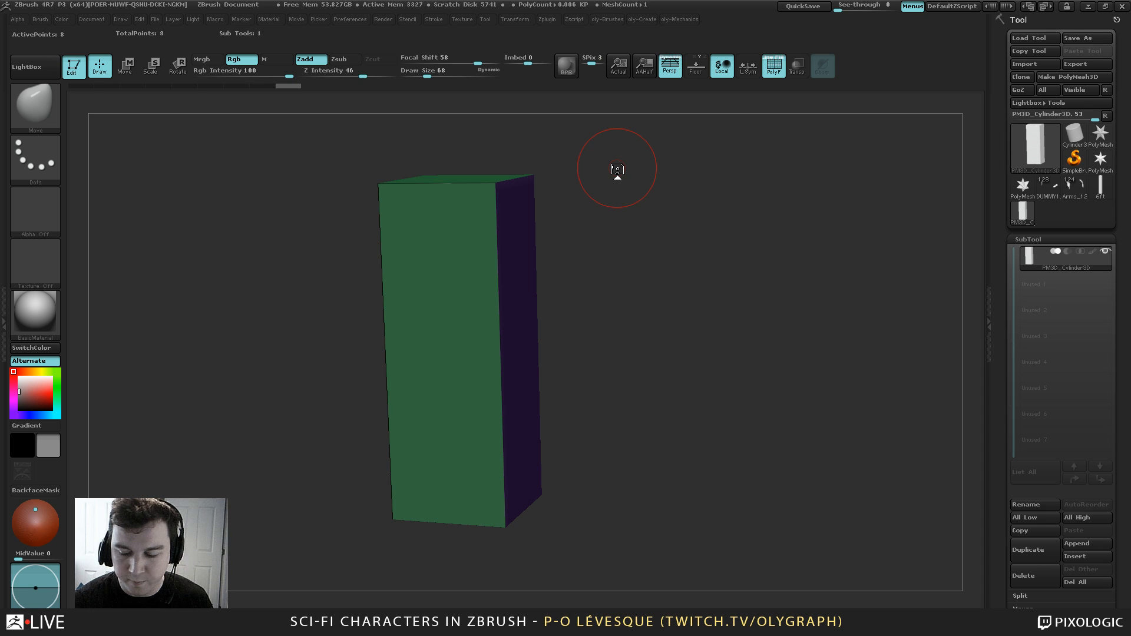
drag(620, 225, 628, 234)
key(s)
click(627, 235)
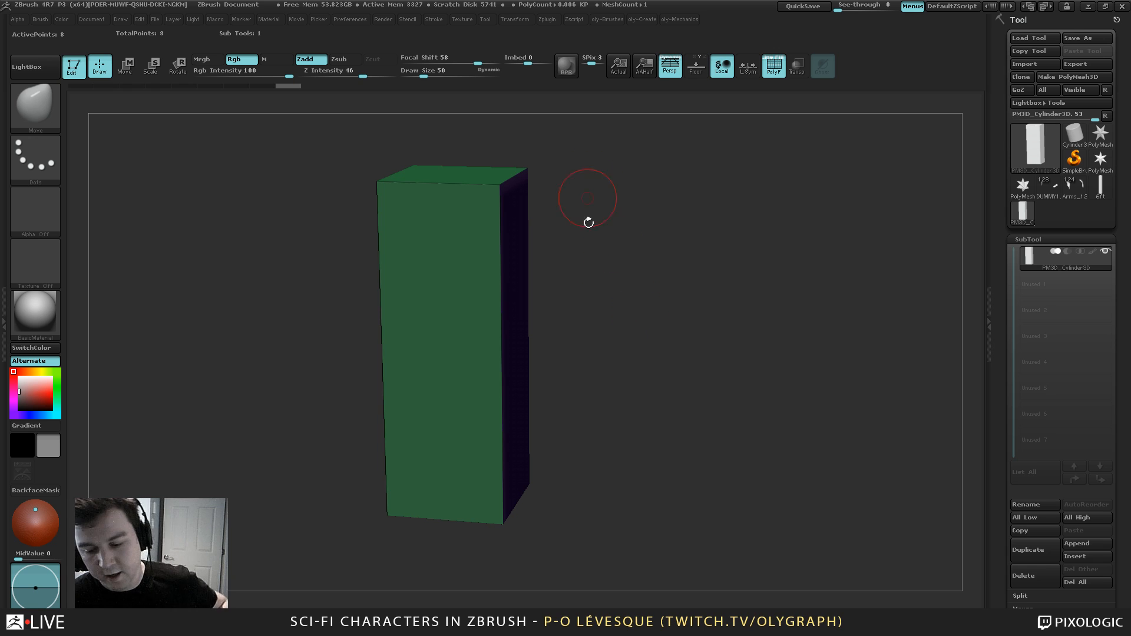
drag(600, 241, 602, 244)
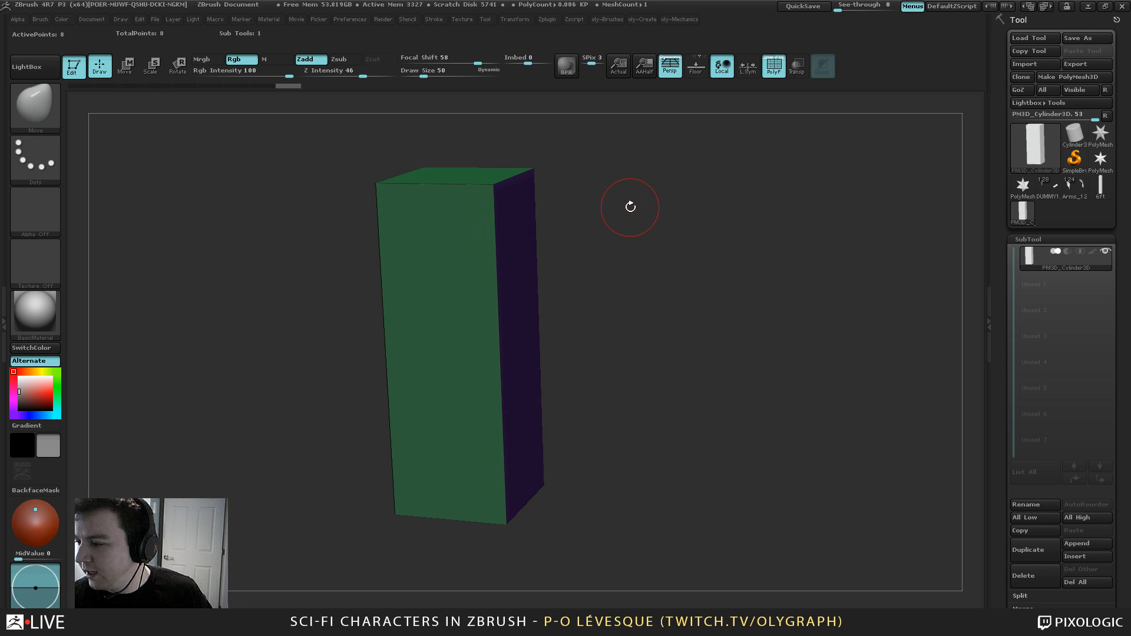
Look at the tool's save dialog and the file formats offered for mesh export, cancelling both dialogs
click(1084, 39)
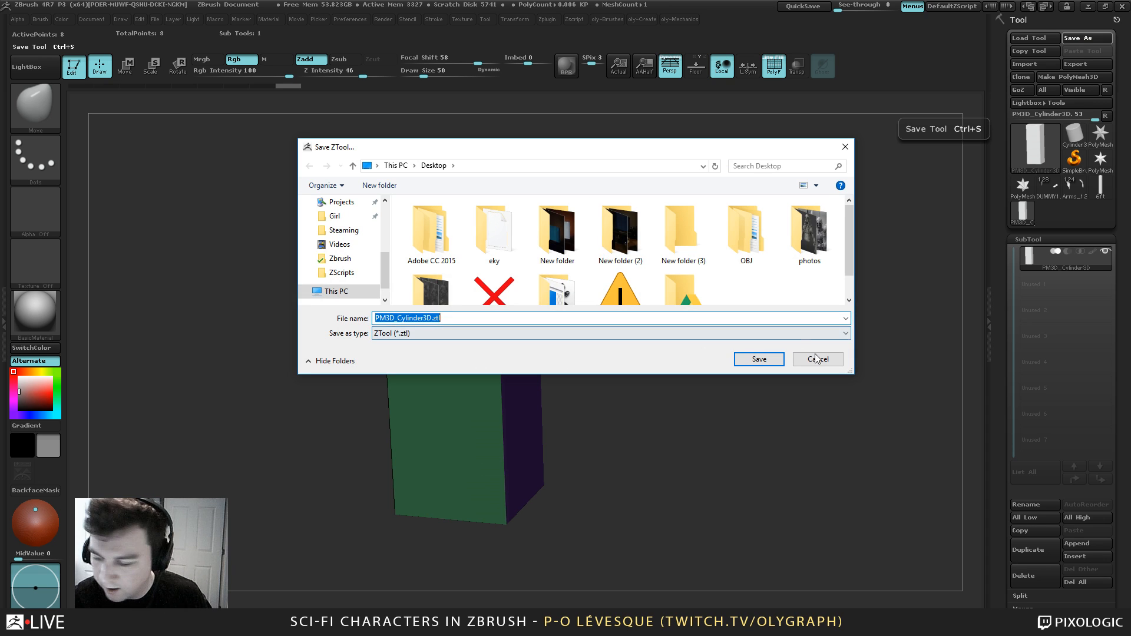
click(816, 358)
click(1089, 63)
click(775, 334)
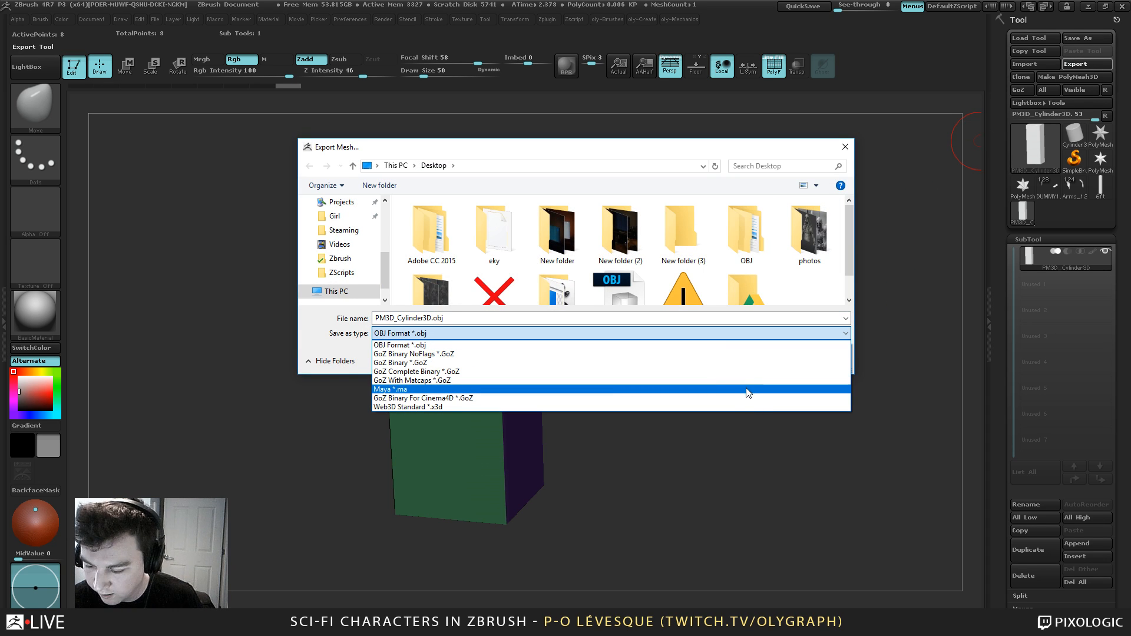
click(779, 451)
click(830, 360)
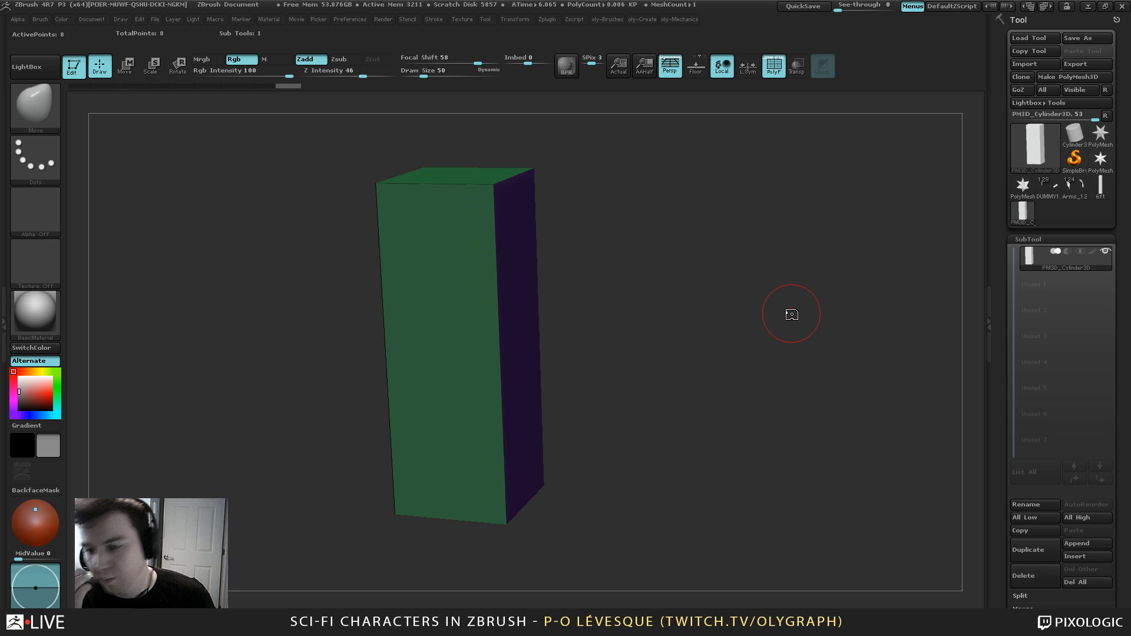
Crease the edges around the box's top face with the ZModeler brush and turn on the dynamic subdivision preview
mouse_move(610, 175)
mouse_down()
mouse_move(596, 170)
mouse_move(614, 238)
mouse_up()
key(s)
click(618, 227)
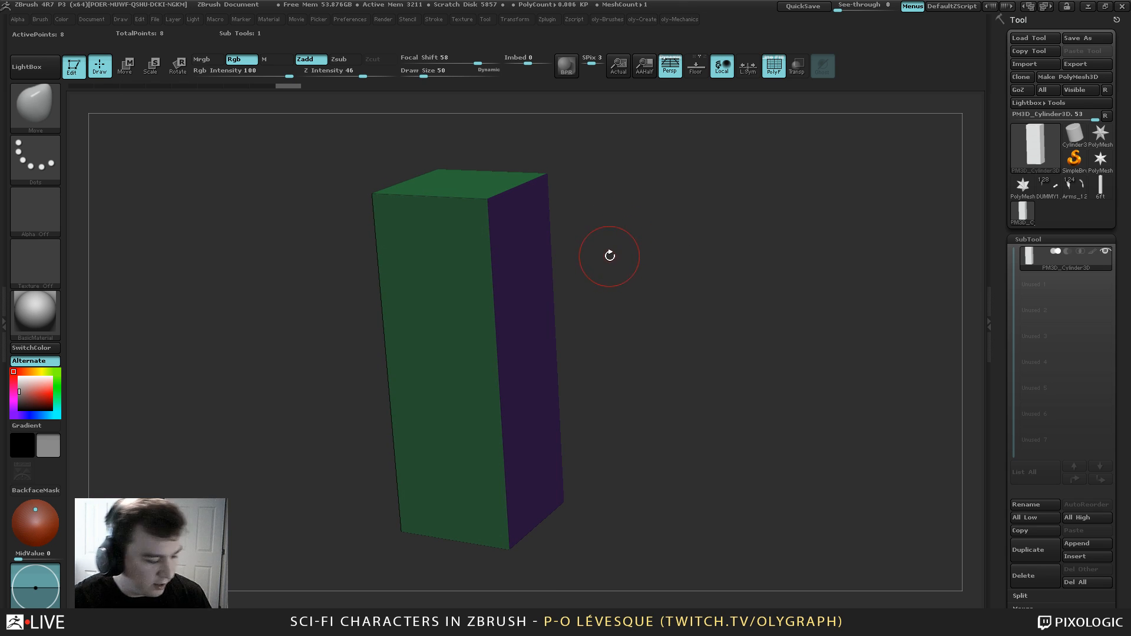
key(b)
key(z)
key(m)
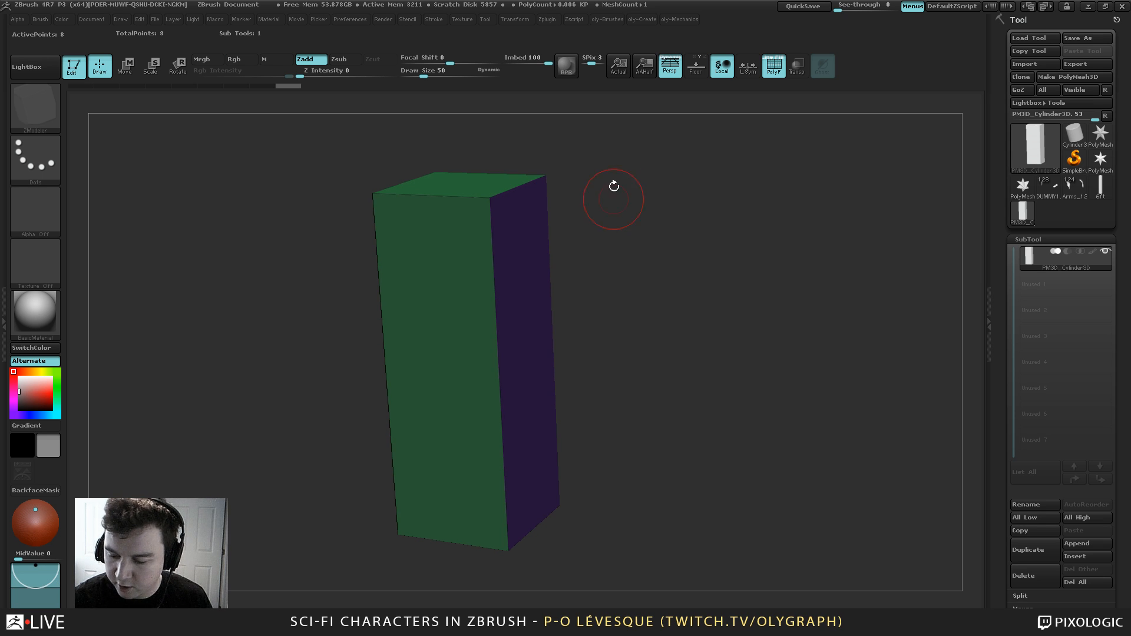
mouse_move(606, 198)
mouse_down()
mouse_move(610, 252)
mouse_move(608, 202)
mouse_up()
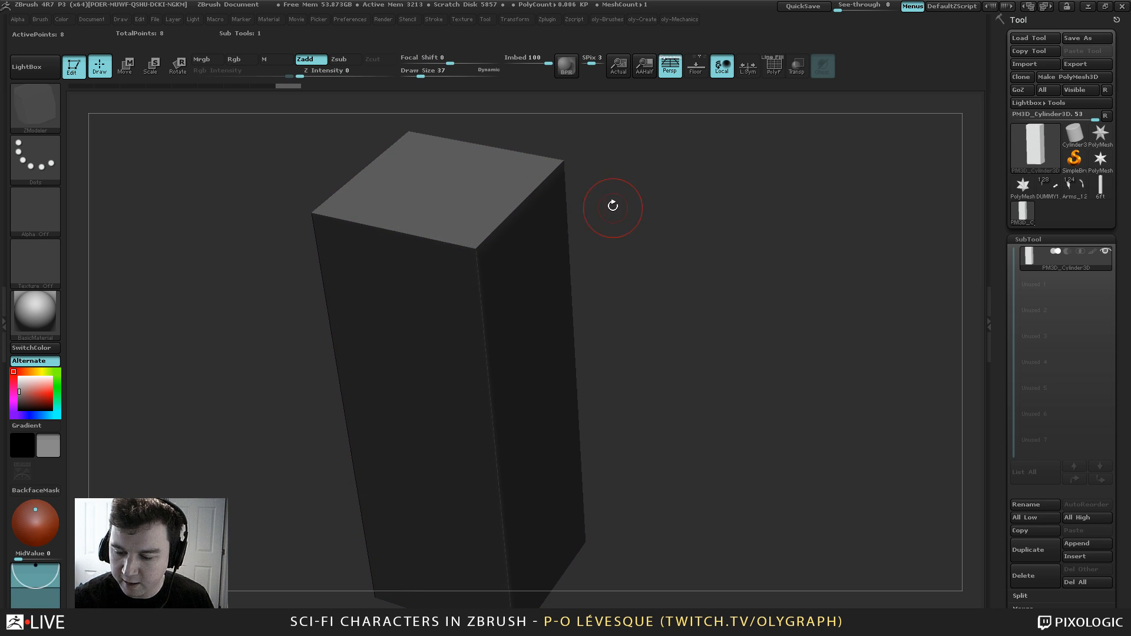
key(space)
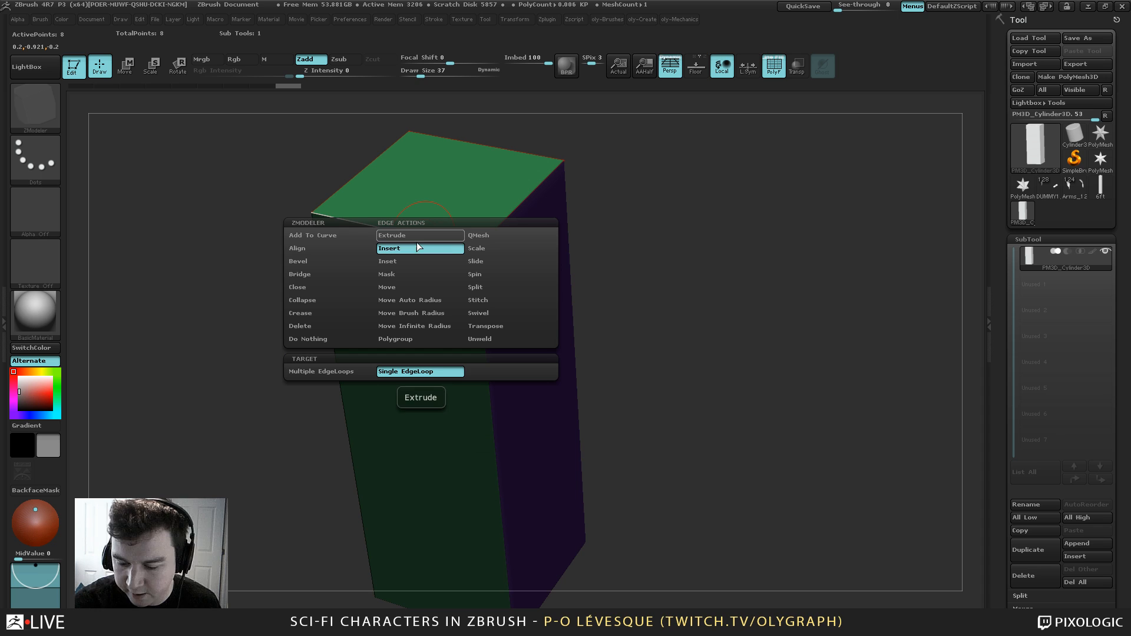
click(300, 313)
click(299, 371)
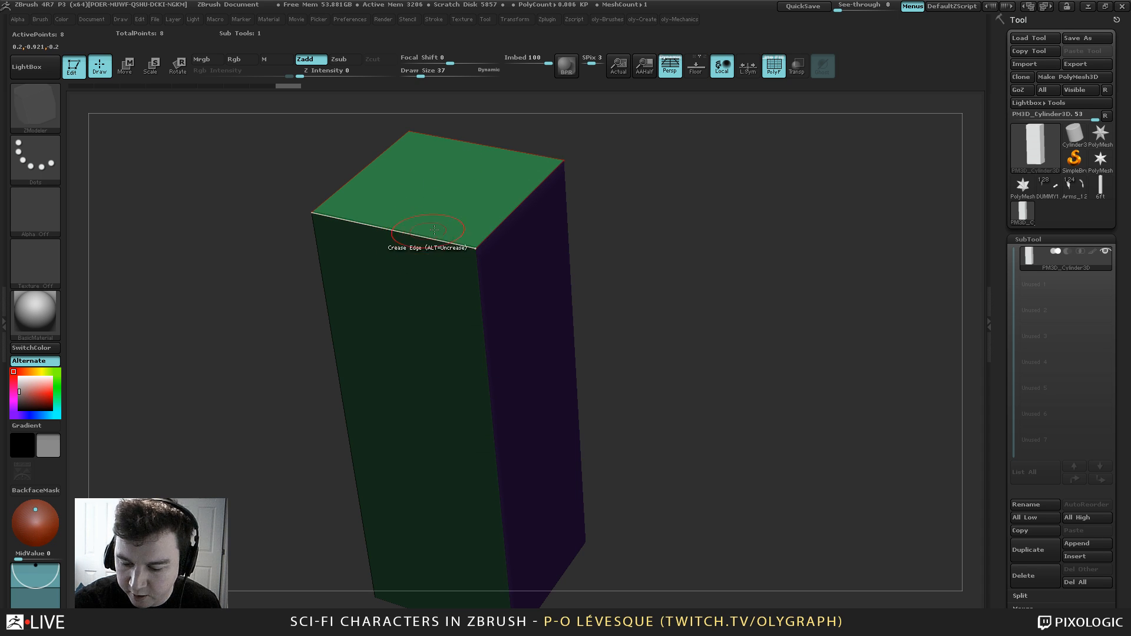
click(505, 207)
key(d)
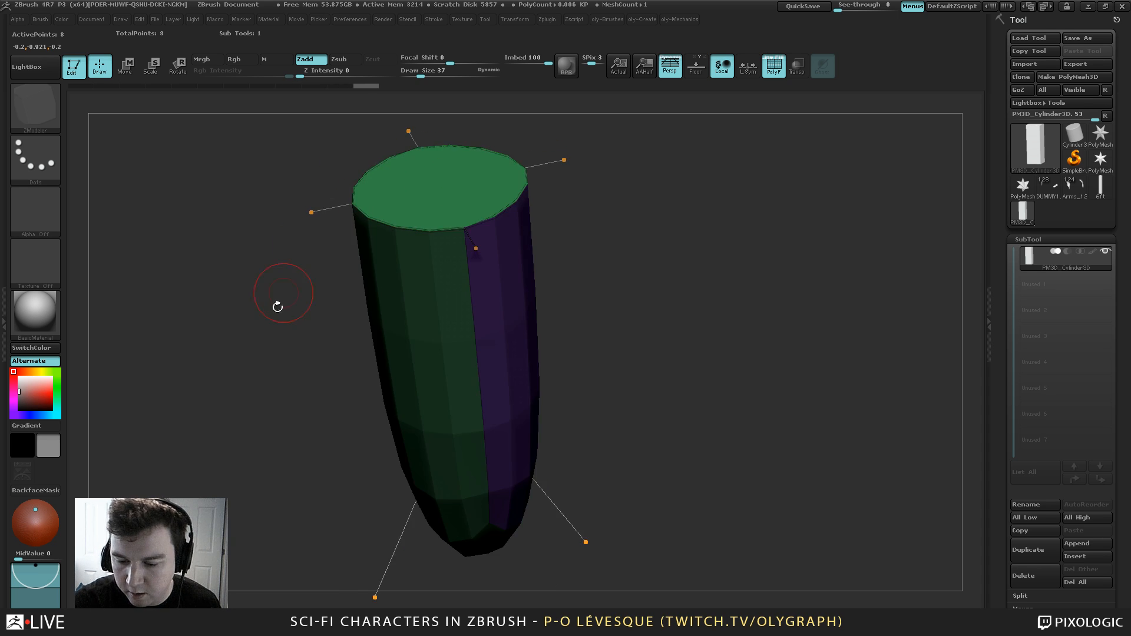
Hide the polyframe and set the dynamic preview's smooth subdivision level to 4 on the box
drag(277, 303, 241, 329)
key(shift+f)
drag(585, 194, 579, 164)
key(s)
drag(574, 179, 604, 234)
key(s)
drag(606, 235, 598, 235)
key(2)
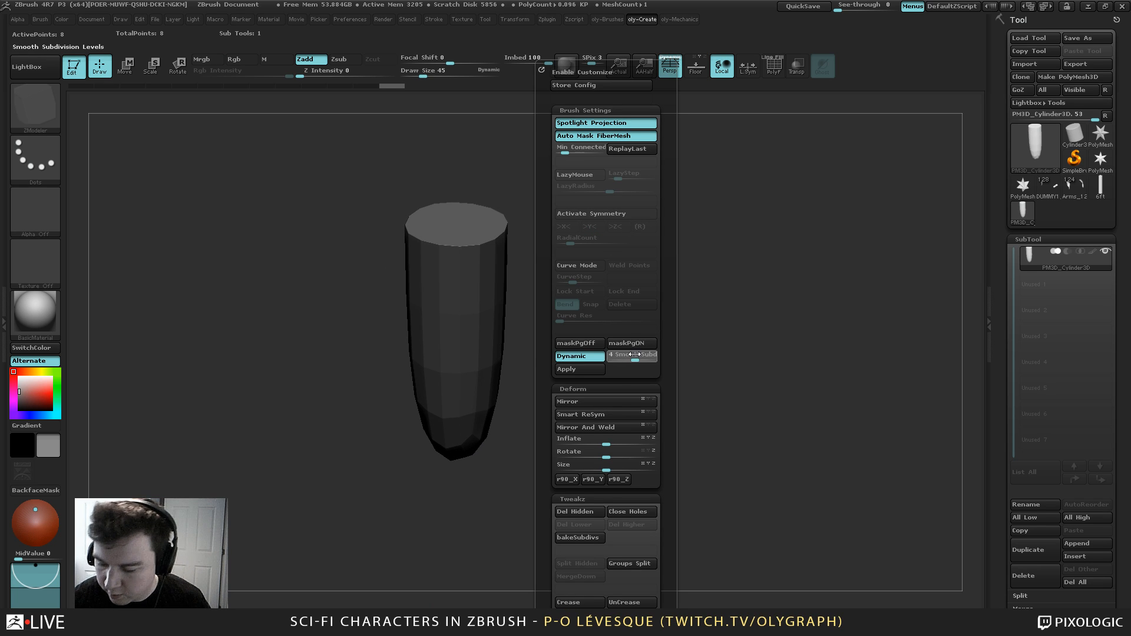
drag(636, 355, 636, 356)
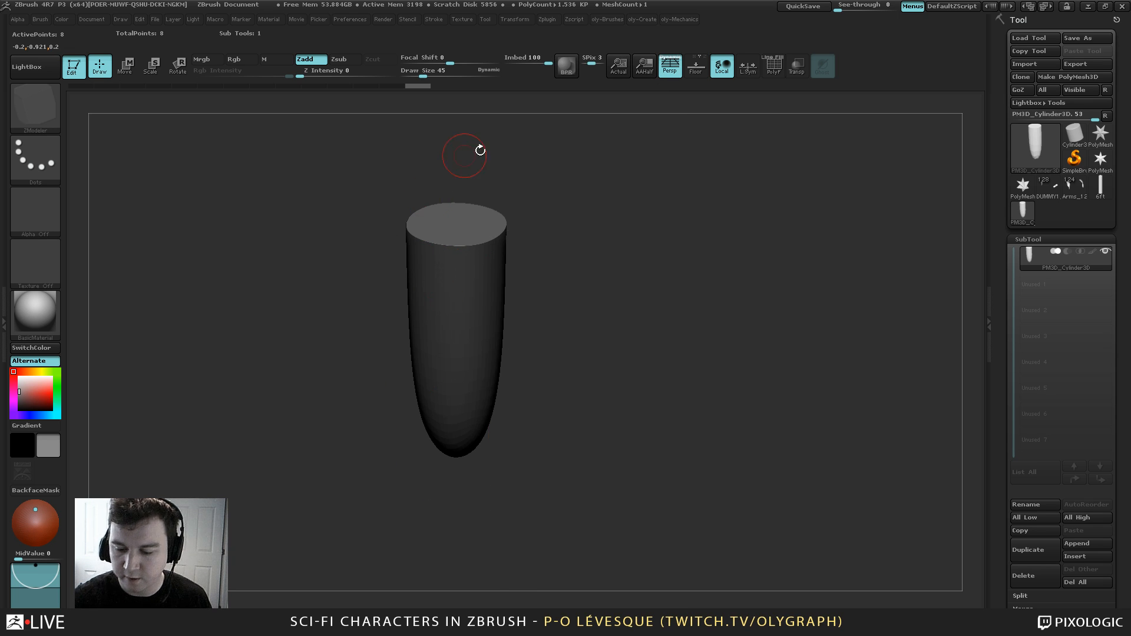
drag(472, 147, 618, 197)
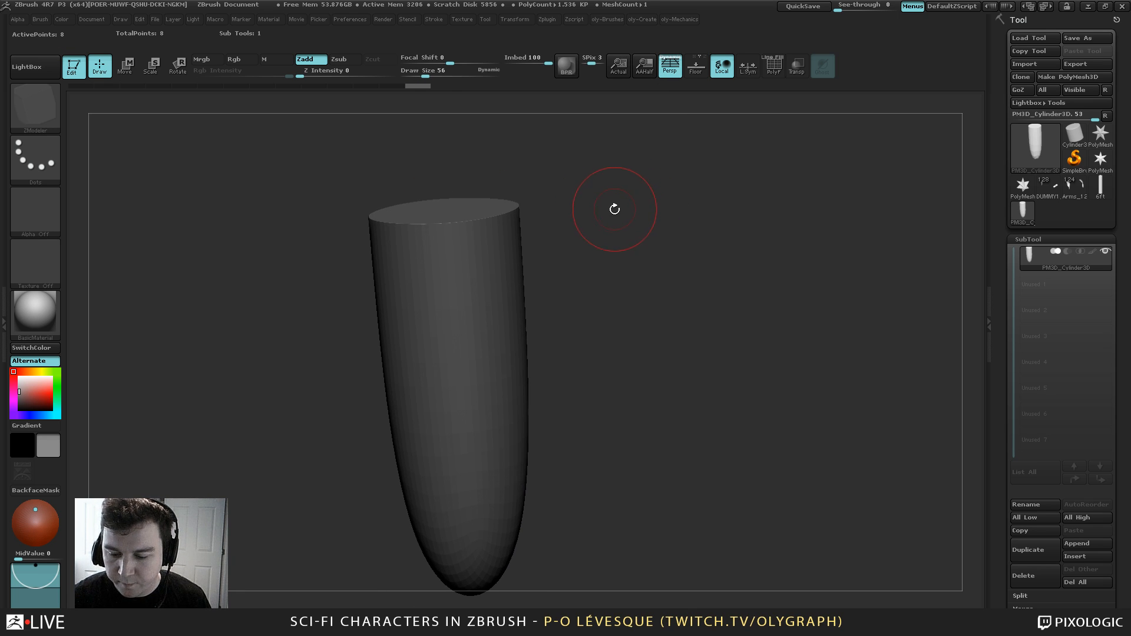
Dock the custom oly-Create menu in the side tray and enable interface customization
key(space)
key(space)
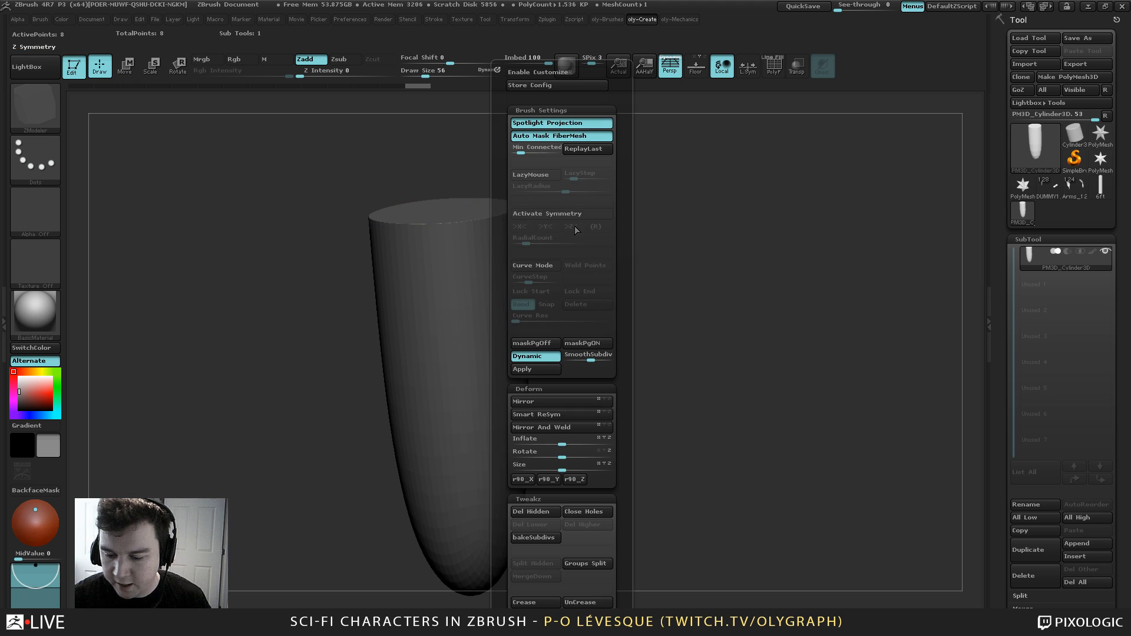
drag(1001, 351, 1000, 285)
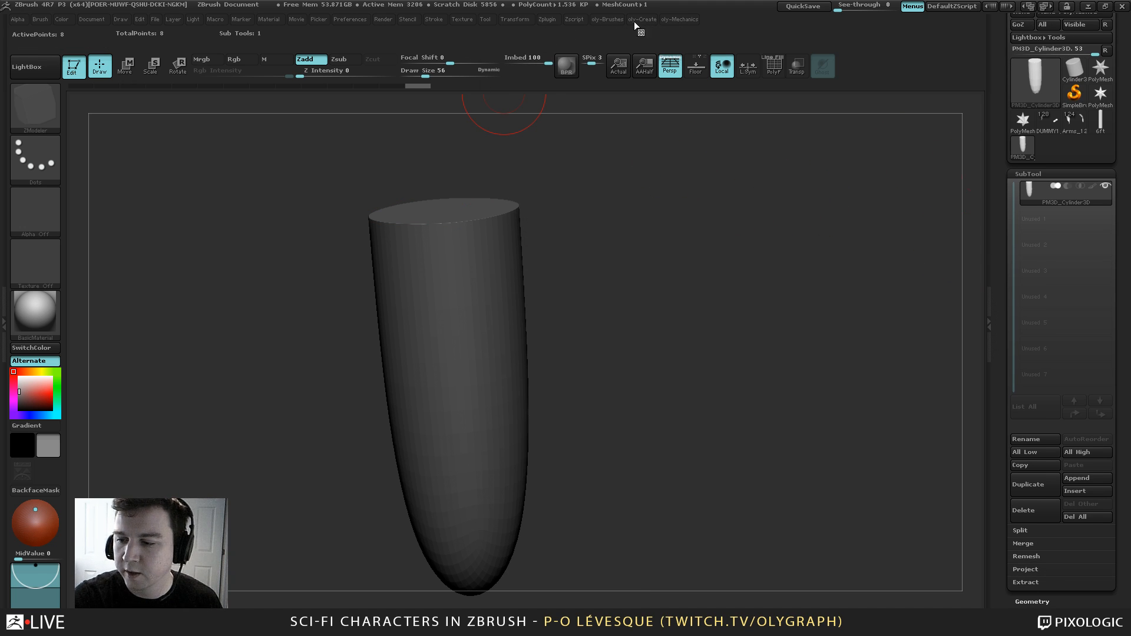
click(6, 175)
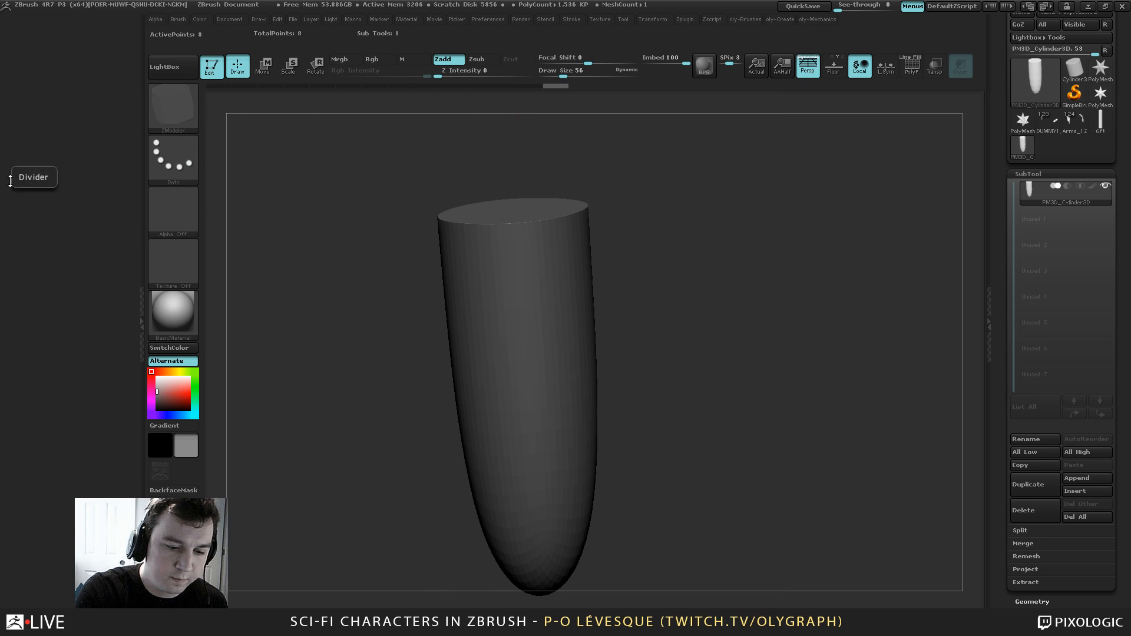
click(755, 18)
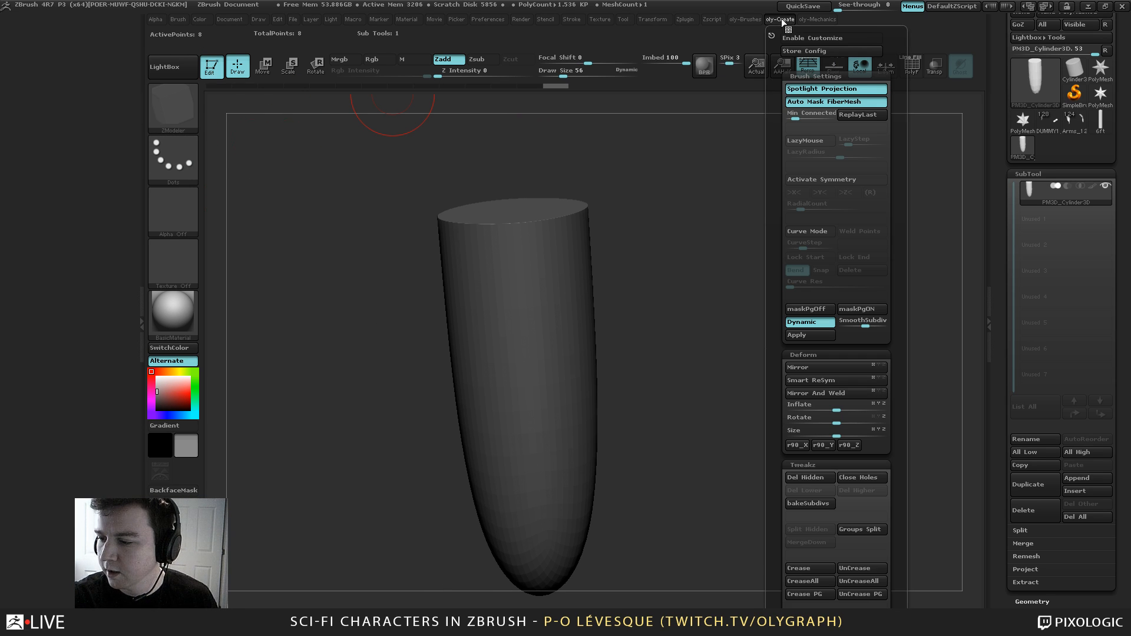
drag(781, 18, 59, 121)
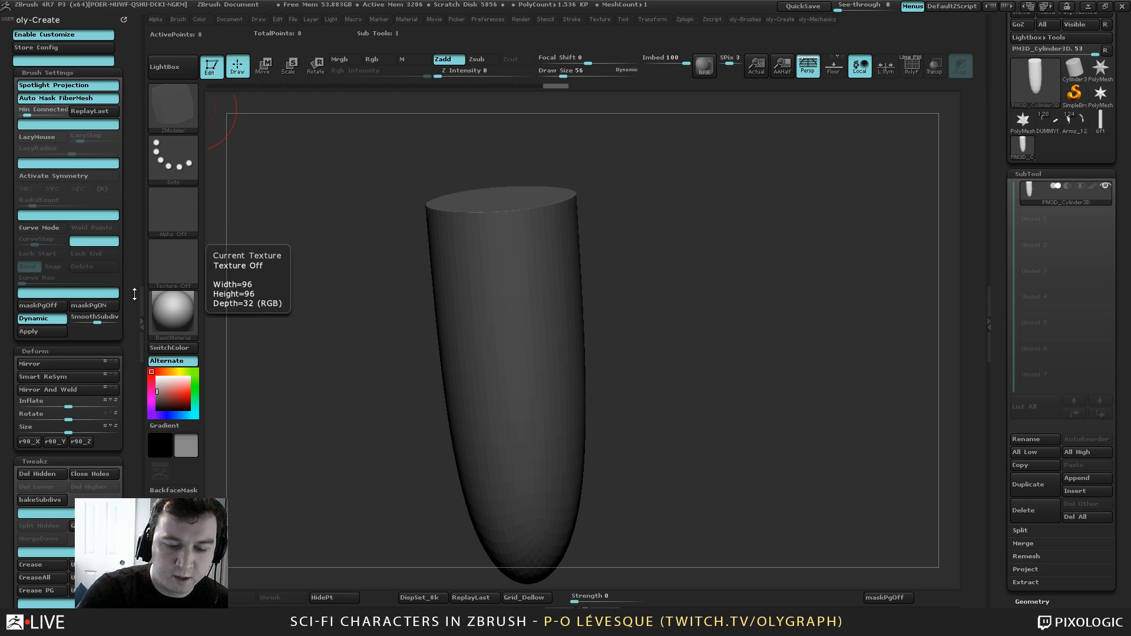
drag(48, 350, 359, 281)
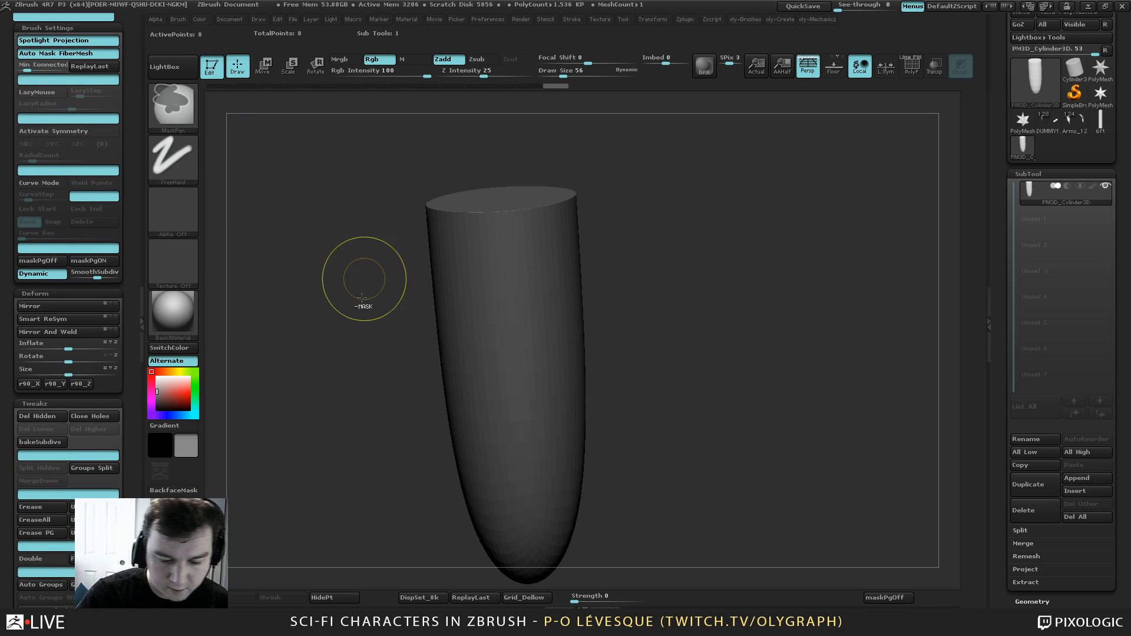
Look at the Dynamic Subdiv settings of the tool's geometry and try a smooth subdivision level of 2
drag(997, 380, 1069, 179)
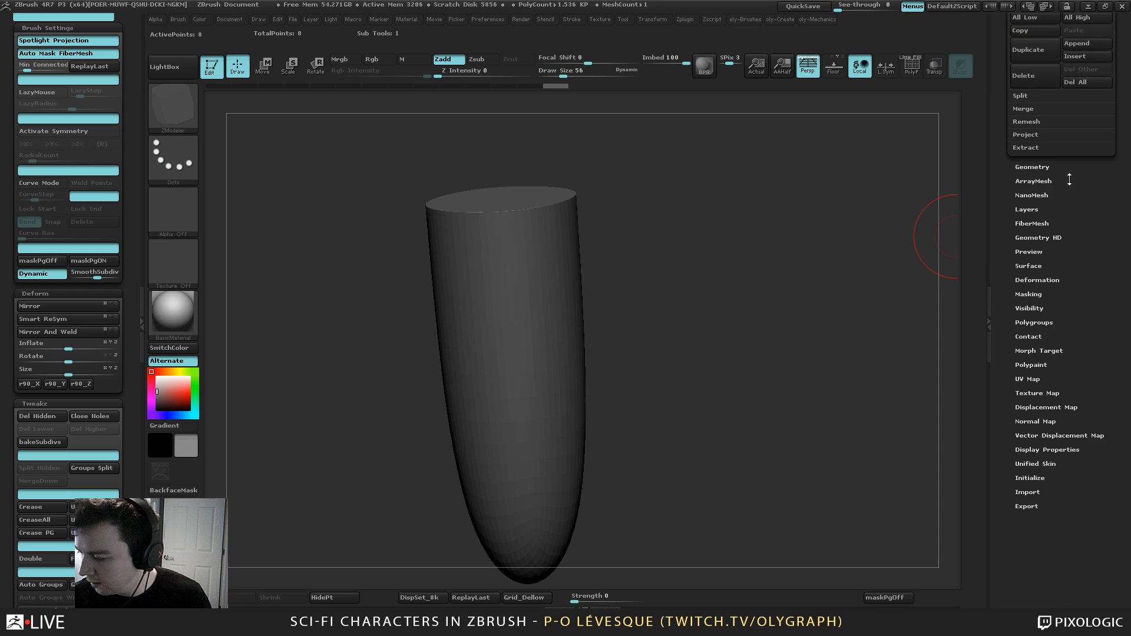
click(1032, 167)
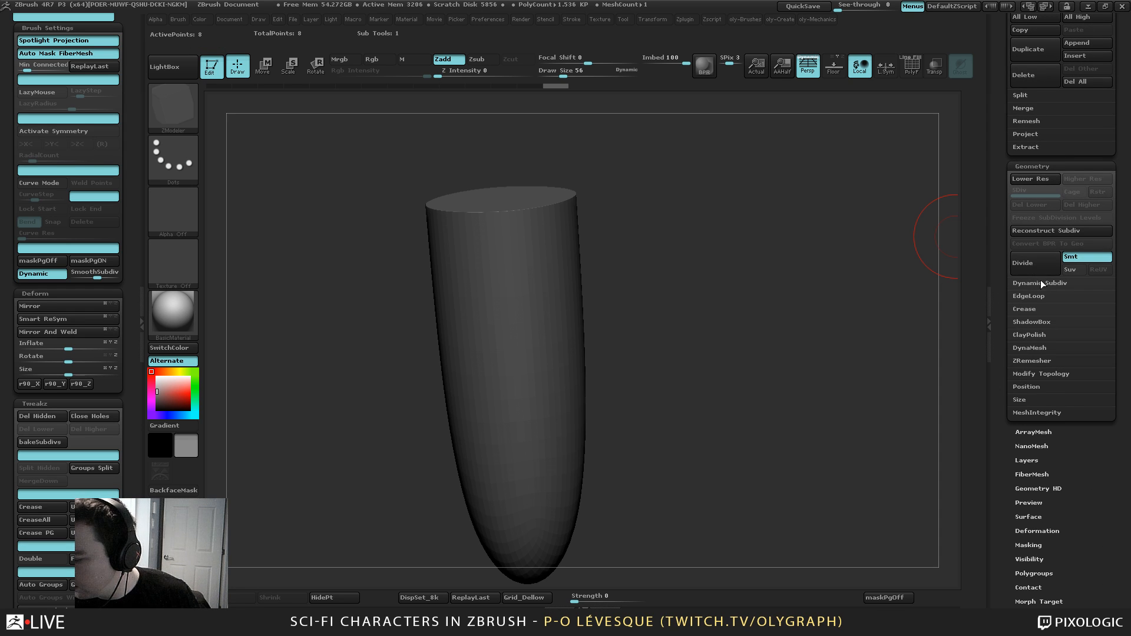
click(1064, 284)
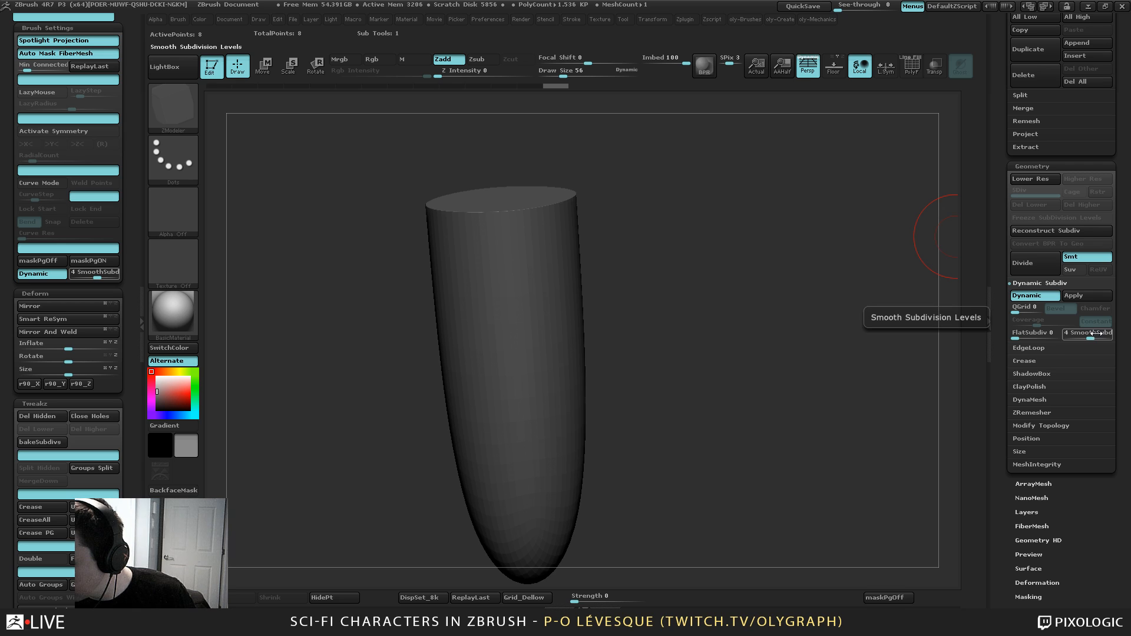
drag(1094, 334, 1091, 335)
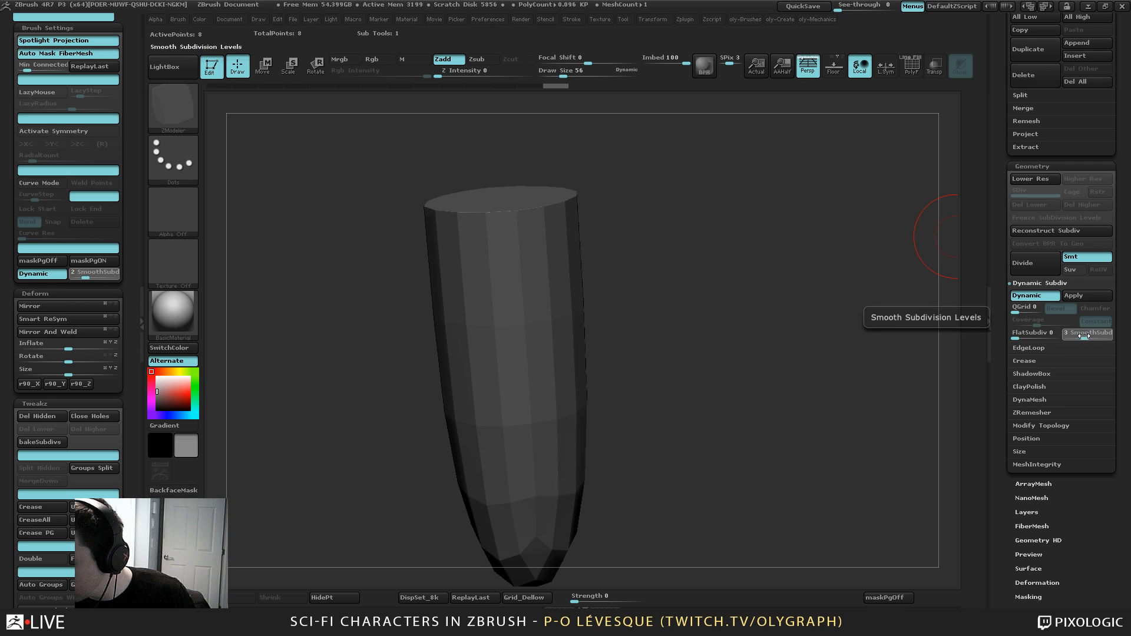
Add the geometry's CreaseLvl slider to the oly-Create menu beneath the Dynamic option, in place of Apply
click(1034, 361)
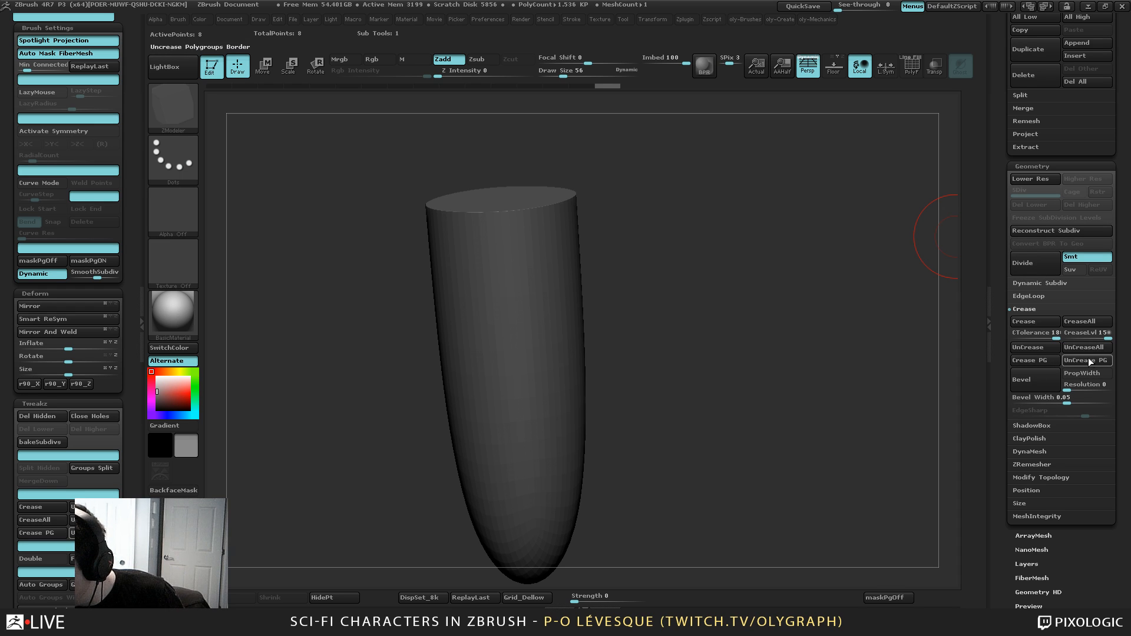
key(ctrl)
ctrl+drag(1100, 335, 99, 295)
drag(128, 43, 129, 88)
Turn off interface customization and store the interface configuration so it loads at every start
click(103, 35)
click(48, 47)
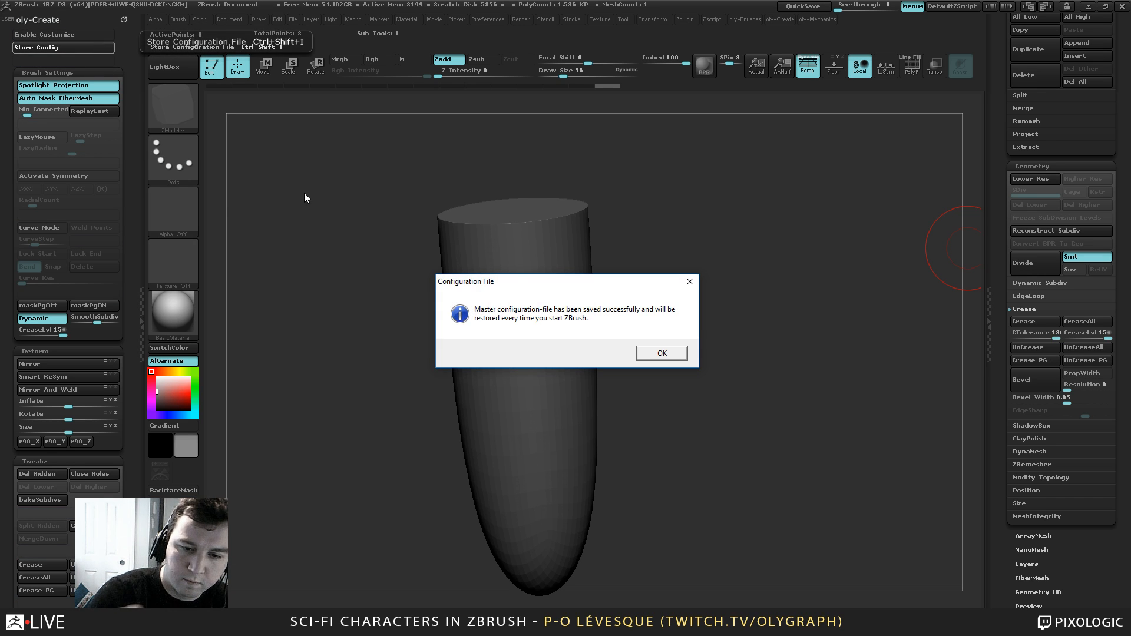
click(662, 353)
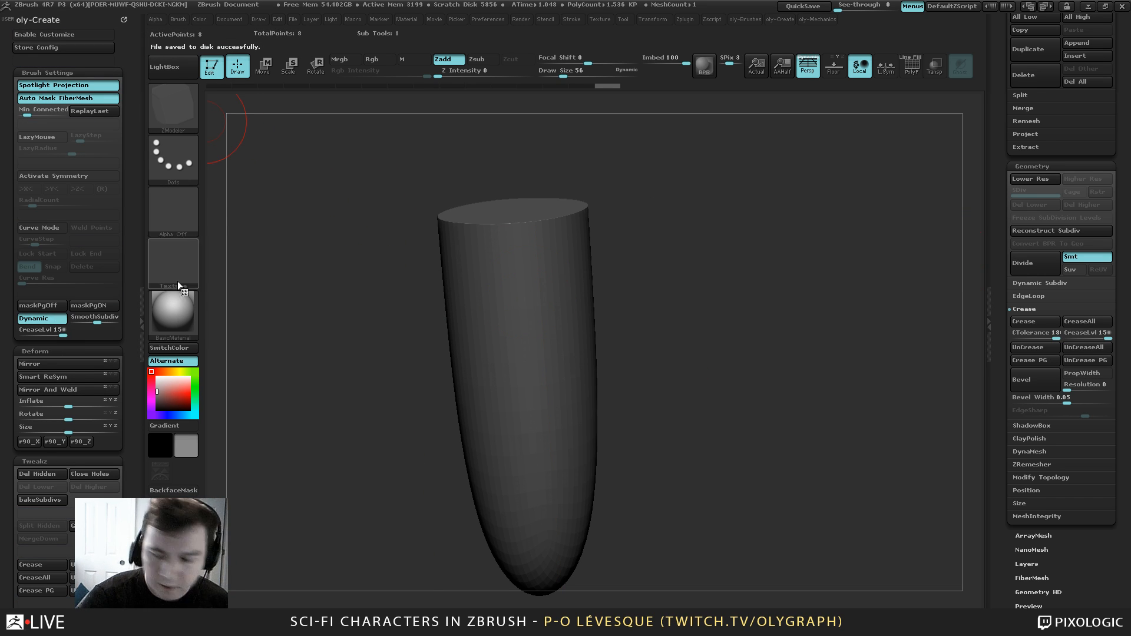
Set the crease level to 3 and close the docked oly-Create menu together with its tray
drag(58, 333, 30, 333)
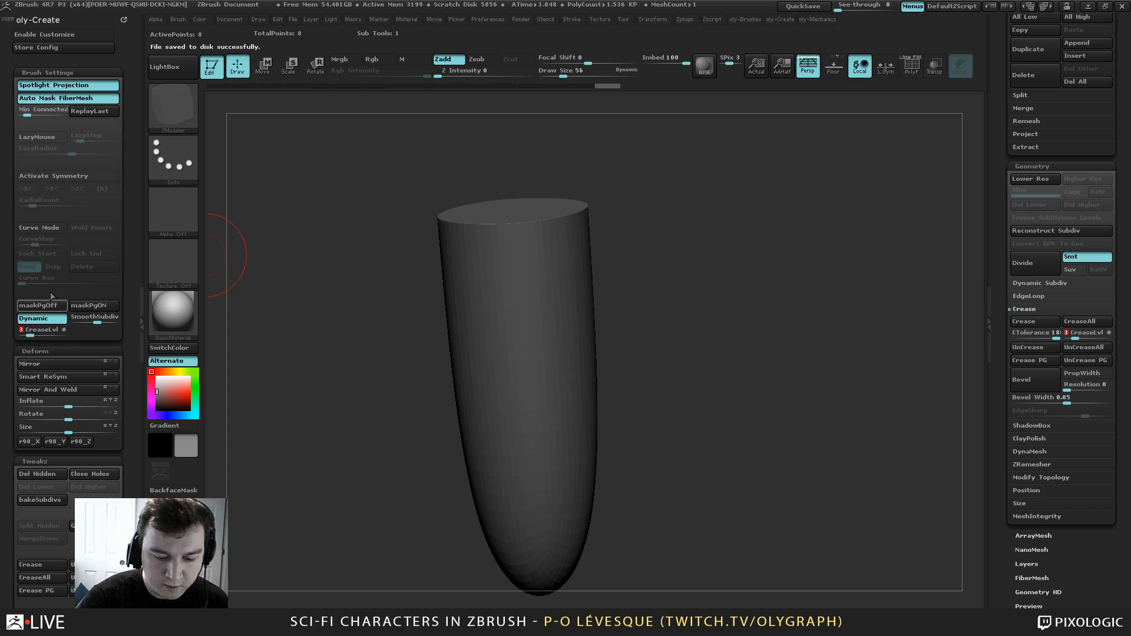
click(124, 21)
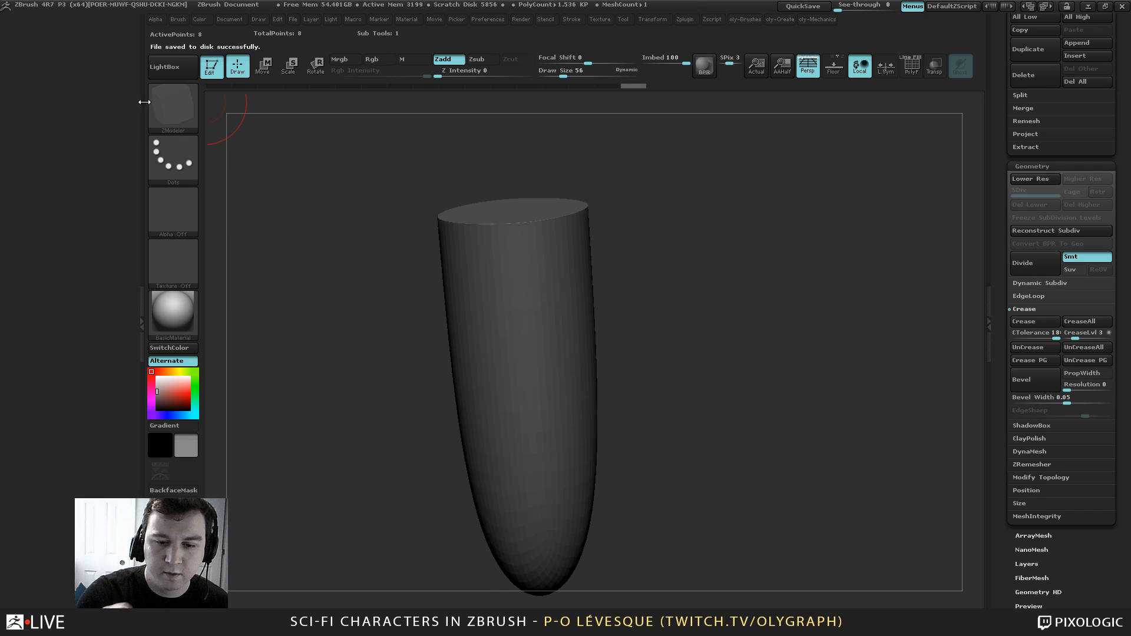
click(145, 102)
Readjust the crease level to 3 and raise the smooth subdivision level to 6 for the box's dynamic preview
key(space)
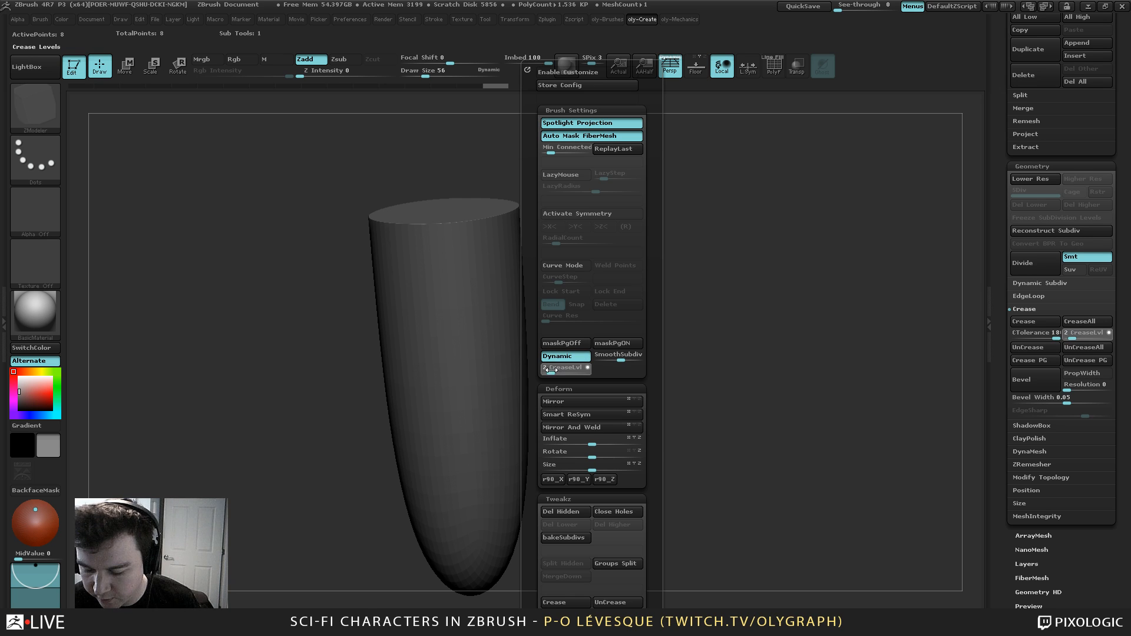
drag(256, 367, 254, 395)
key(shift+d)
key(d)
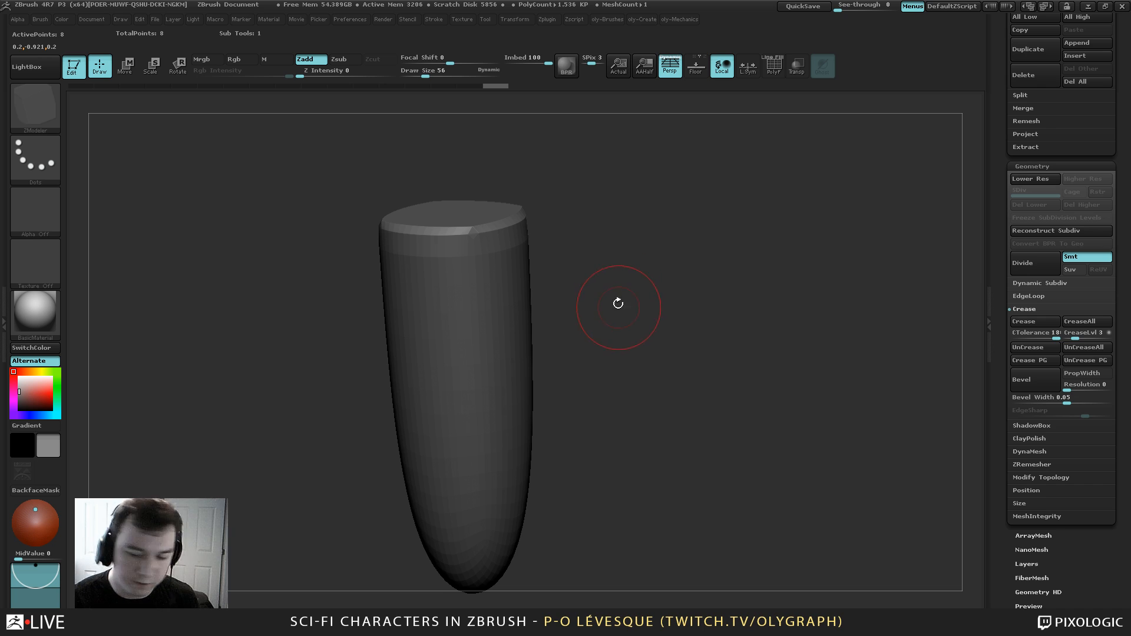
key(space)
drag(645, 357, 661, 356)
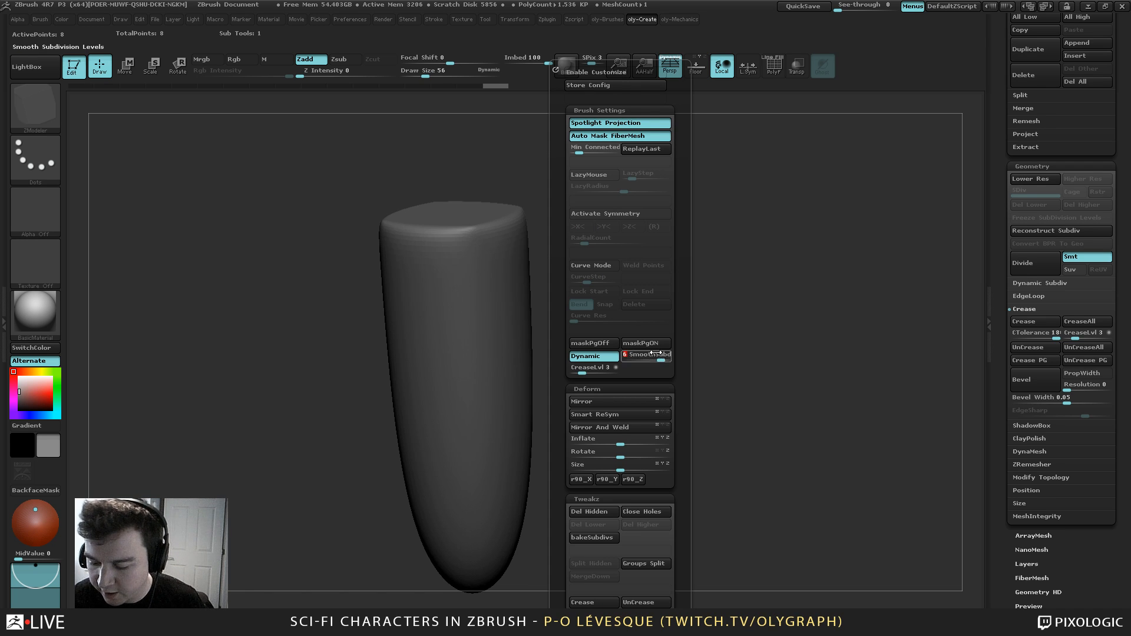
drag(644, 160, 642, 201)
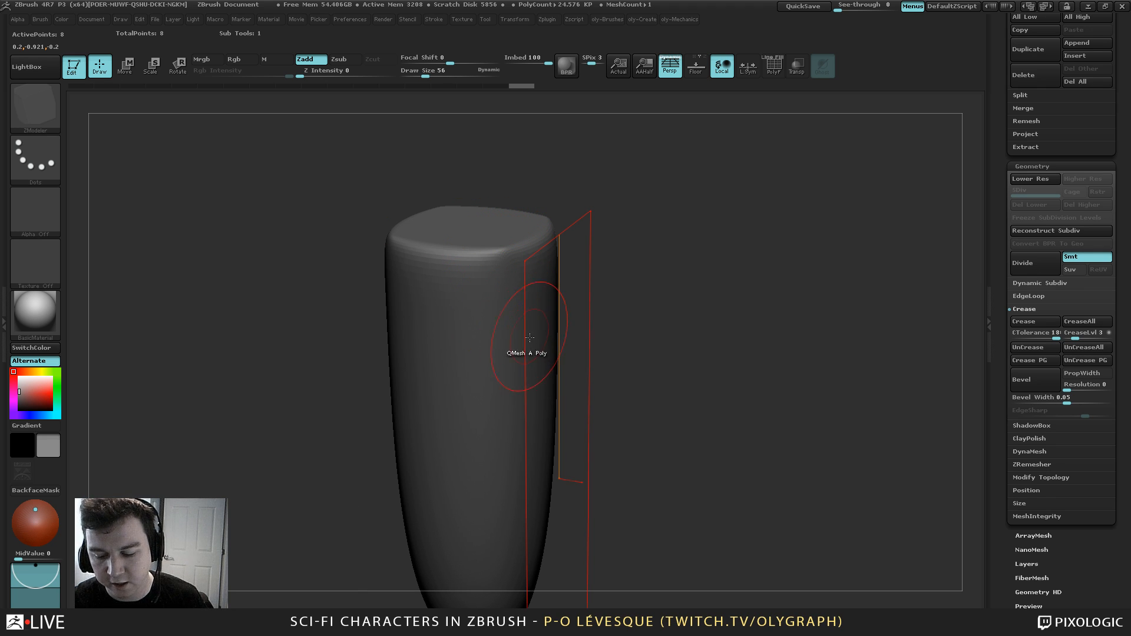
Set the draw size to 32, show the polyframe and turn off the dynamic subdivision preview
drag(652, 261, 644, 245)
key(s)
drag(644, 245, 634, 220)
alt+drag(634, 220, 652, 252)
key(s)
mouse_move(652, 252)
mouse_down()
mouse_move(641, 238)
mouse_move(650, 299)
mouse_up()
key(shift+f)
key(shift+d)
key(d)
key(shift+d)
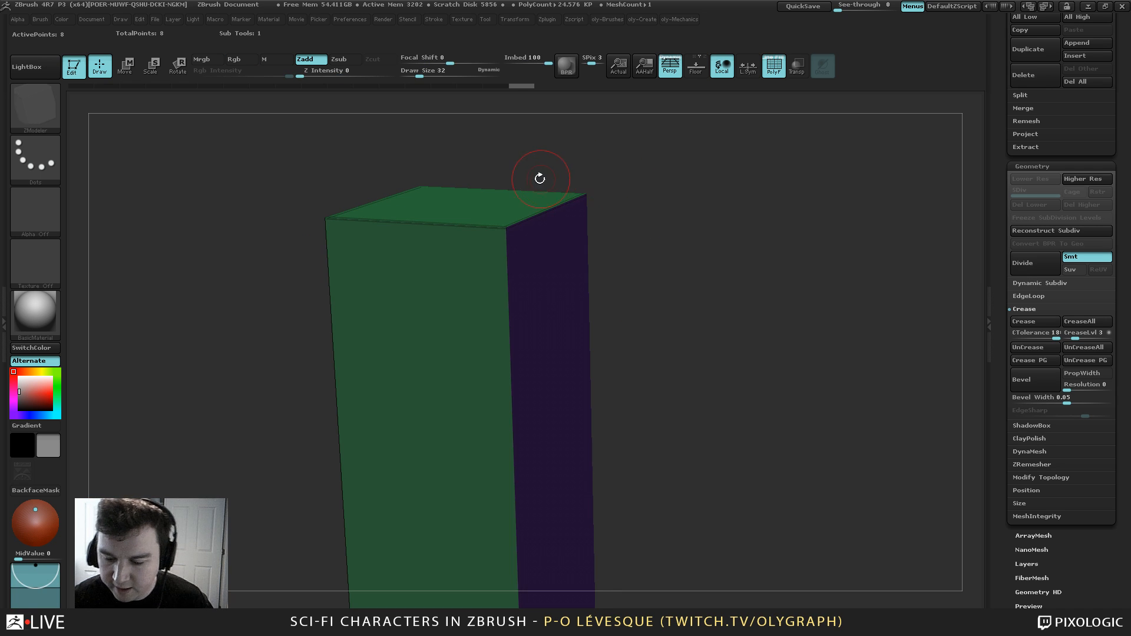
Insert a ZModeler edge loop close to the box's bottom edges and preview it with dynamic subdivision
drag(538, 177, 645, 203)
right_drag(645, 203, 633, 330)
alt+right_drag(566, 456, 591, 264)
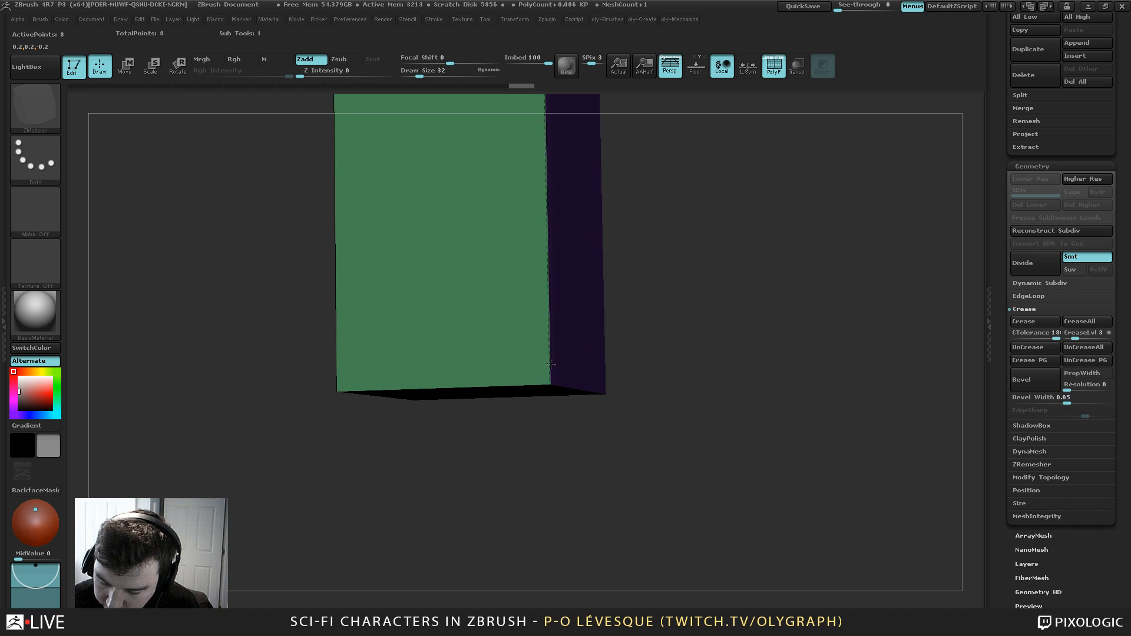
key(d)
click(541, 330)
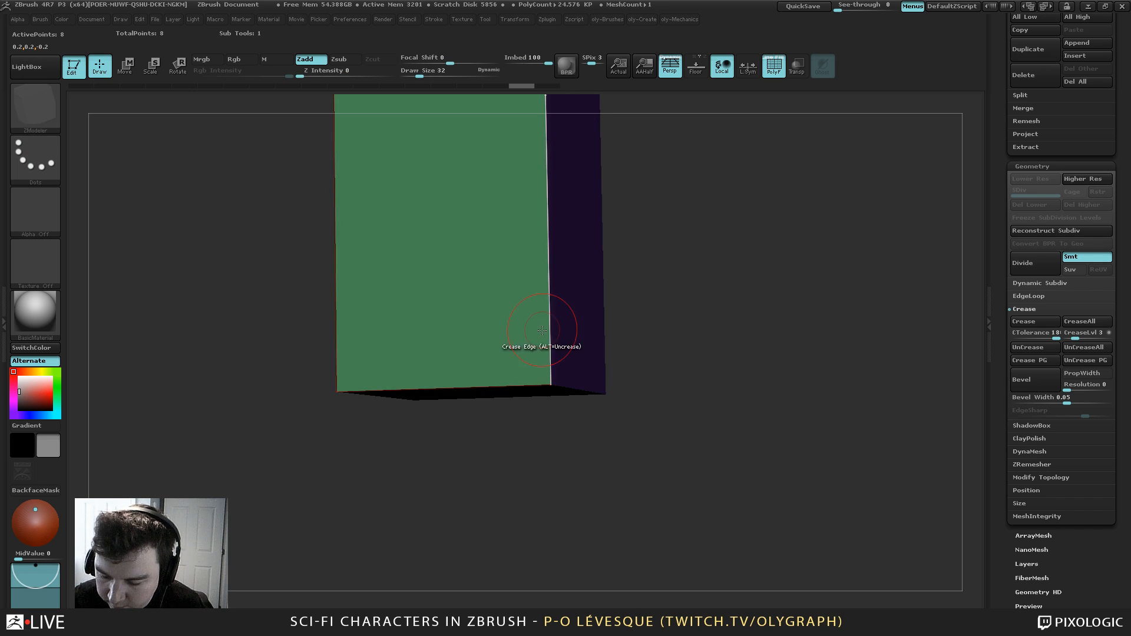
key(space)
click(533, 314)
drag(550, 332, 551, 381)
key(d)
mouse_move(658, 285)
right_down()
mouse_move(655, 241)
mouse_move(651, 277)
mouse_move(669, 278)
right_up()
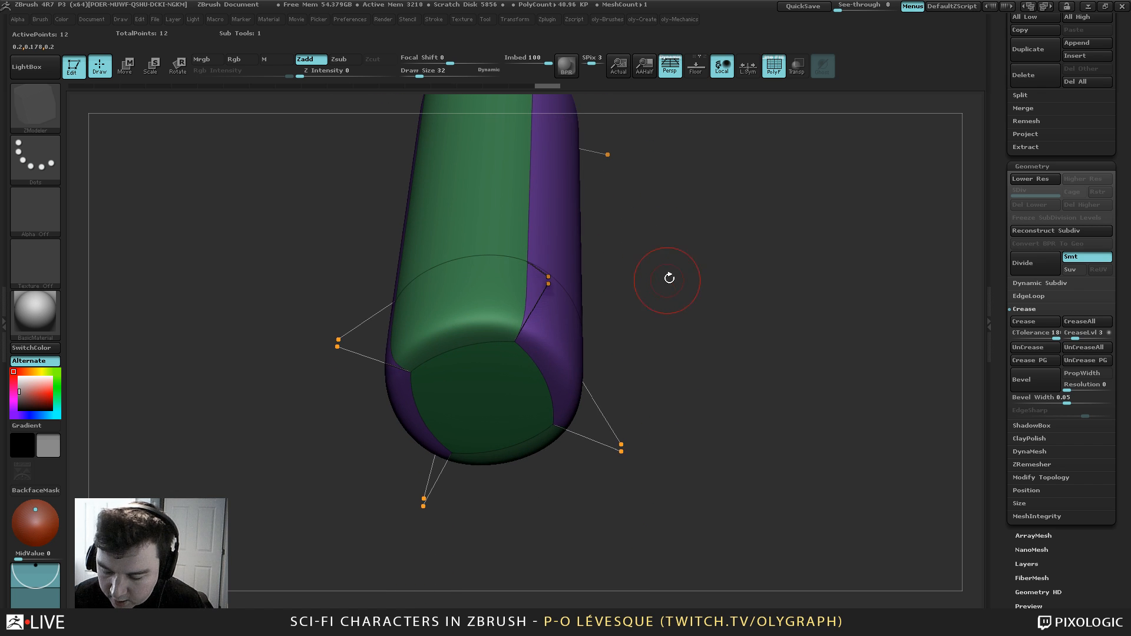
Try inserting an edge loop along the box's vertical corner edge with the dynamic subdivision preview, and undo it
key(shift+d)
drag(537, 293, 550, 293)
key(d)
key(shift+d)
key(ctrl+z)
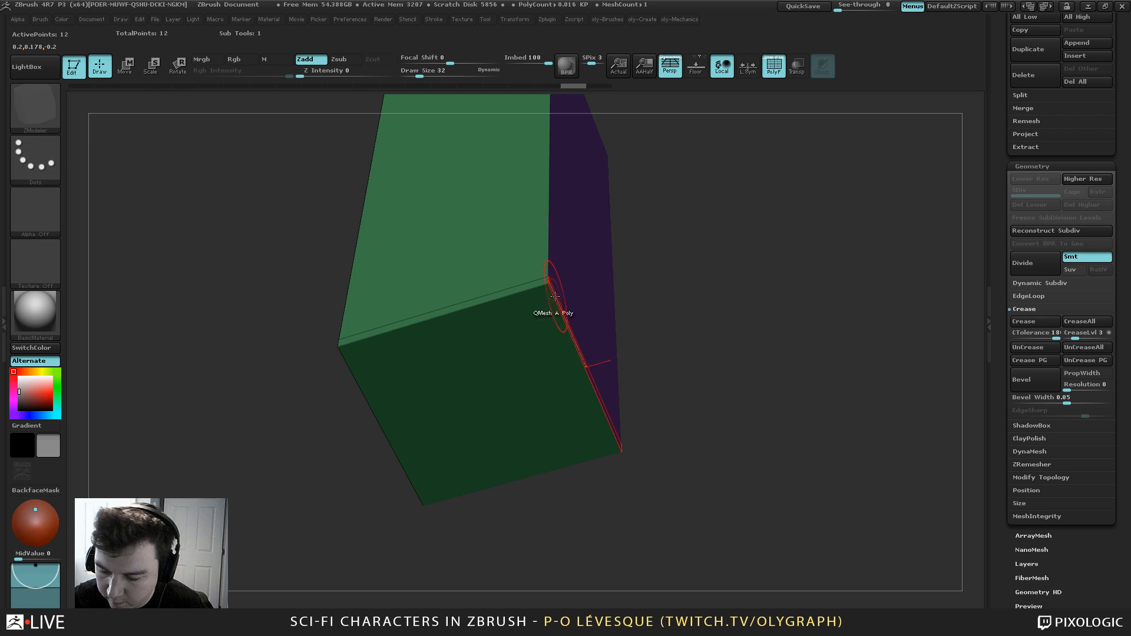
Insert edge loops close to both sides of the box's vertical corner edge and preview the smoothed shape without the polyframe
drag(551, 292, 554, 297)
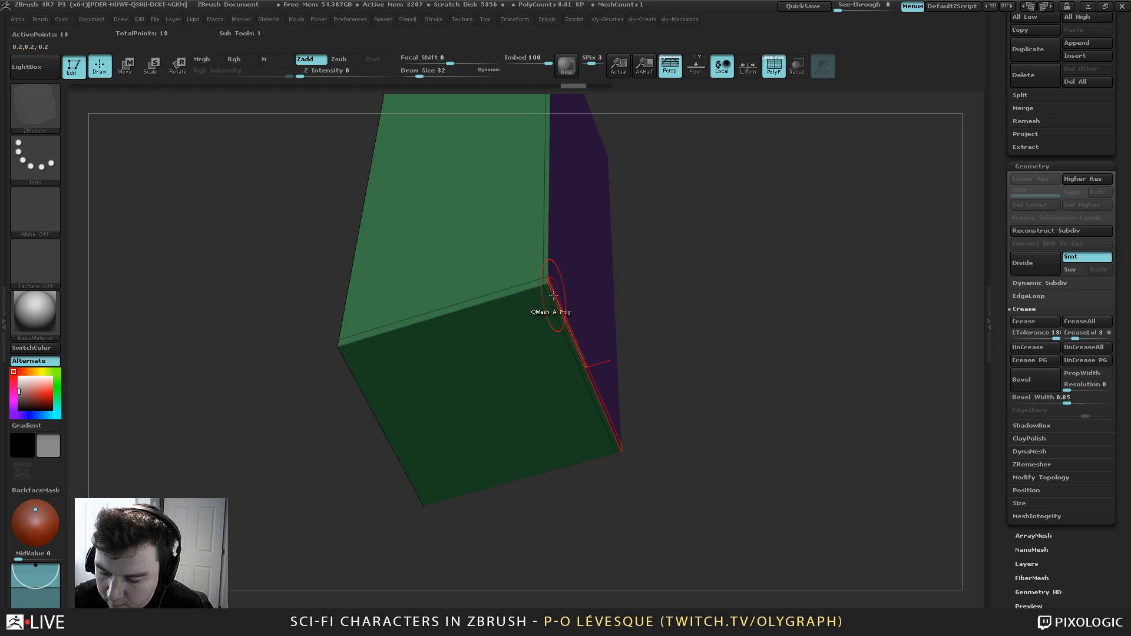
drag(678, 255, 568, 281)
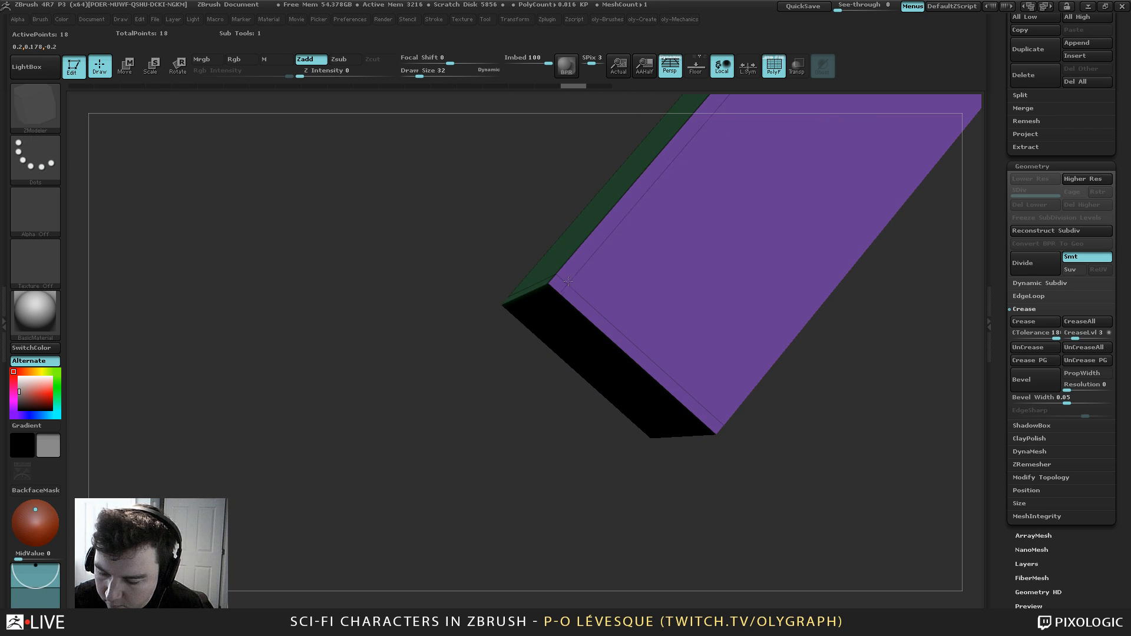
key(d)
drag(515, 436, 709, 233)
key(shift+f)
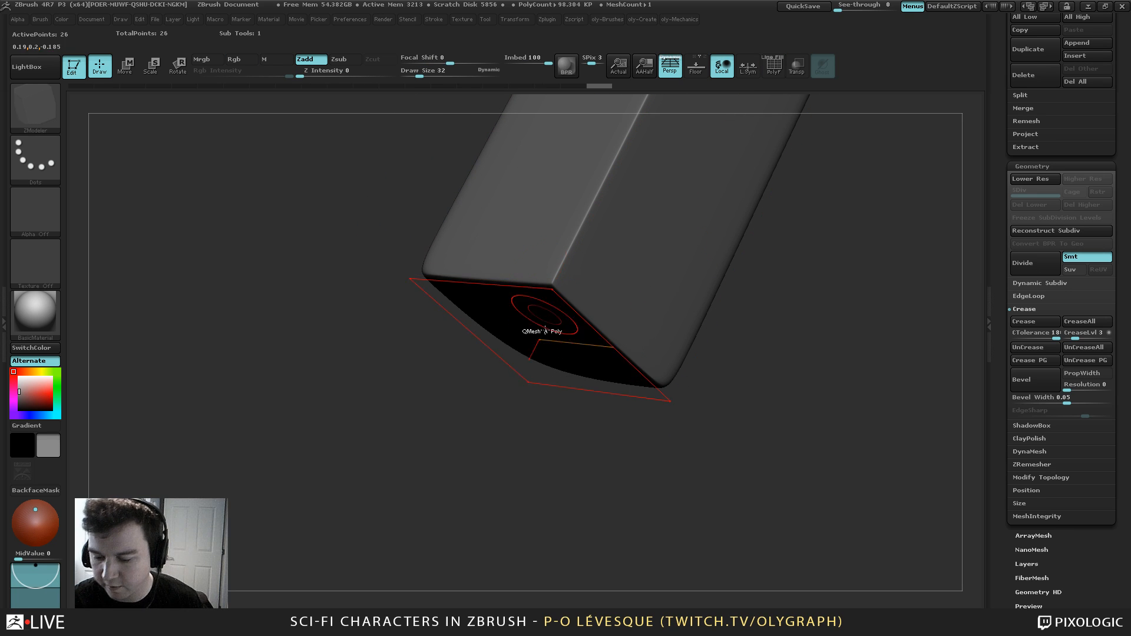
drag(481, 456, 483, 523)
key(shift+d)
key(d)
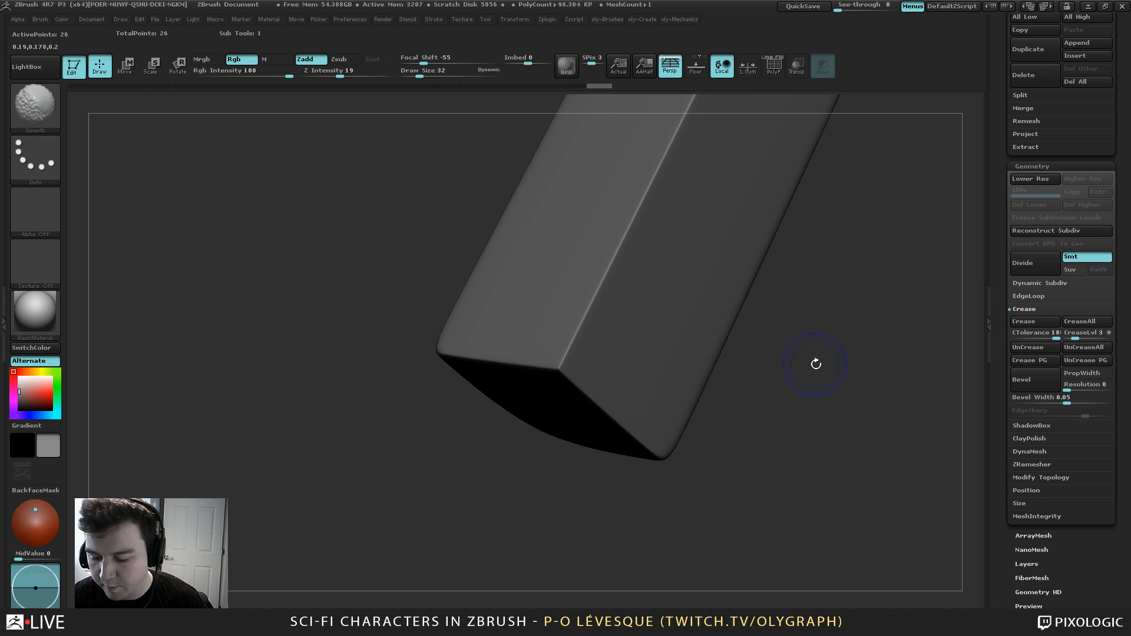
Turn off dynamic subdivision, show the polyframe and examine the edge loops around the box's bottom corner
key(shift+d)
key(shift+f)
drag(823, 381, 839, 411)
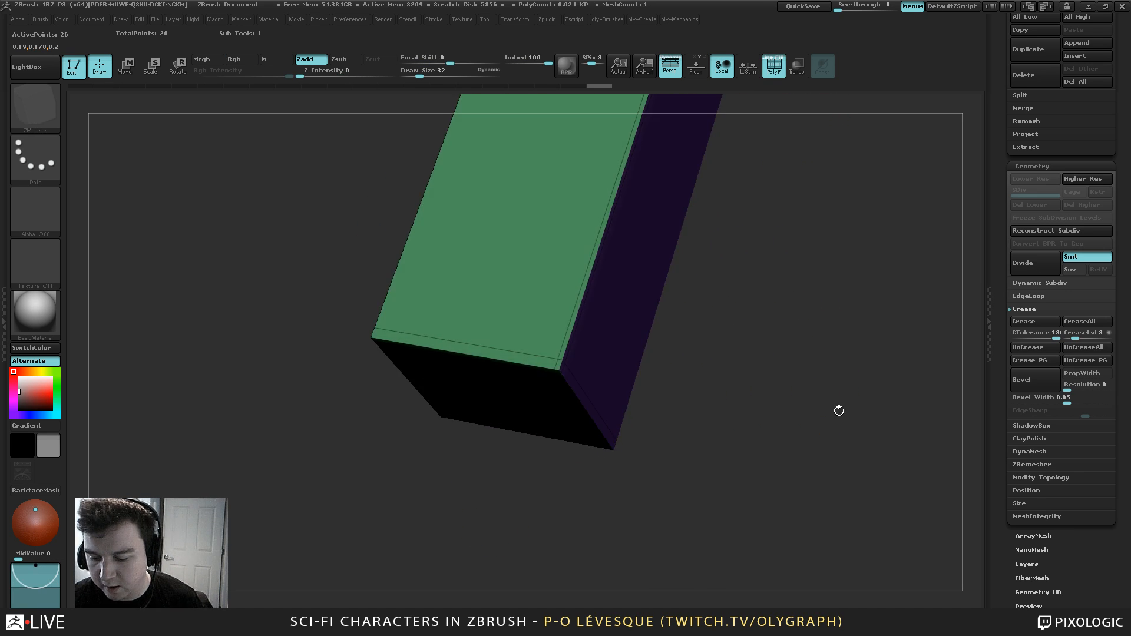
drag(604, 491, 605, 476)
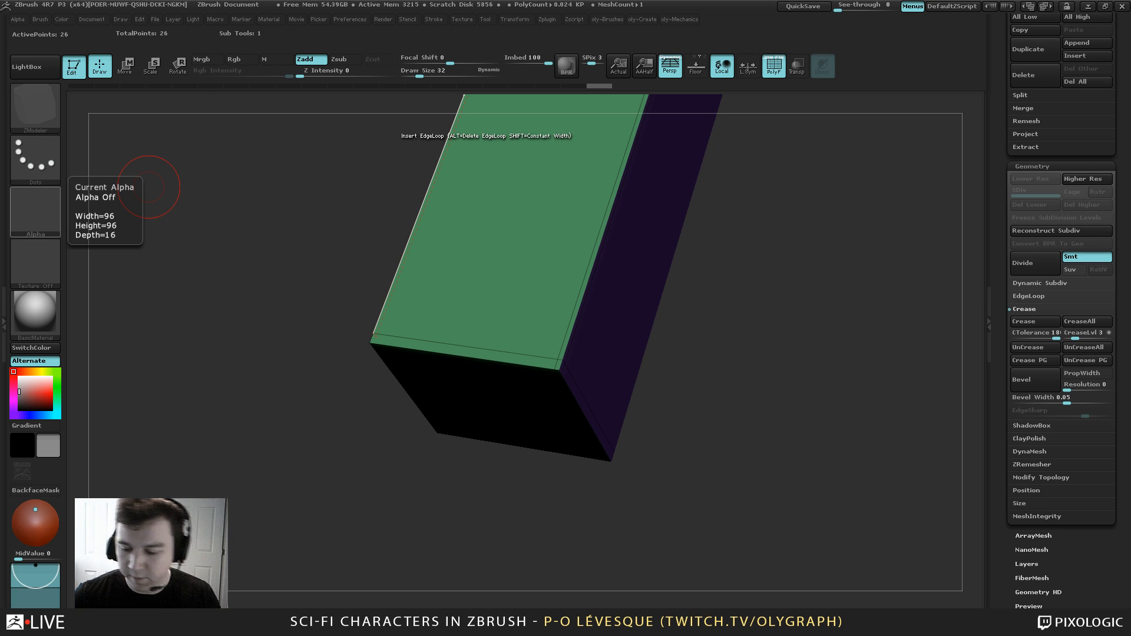
mouse_move(762, 317)
mouse_down()
mouse_move(781, 329)
mouse_move(782, 319)
mouse_up()
drag(770, 238, 758, 283)
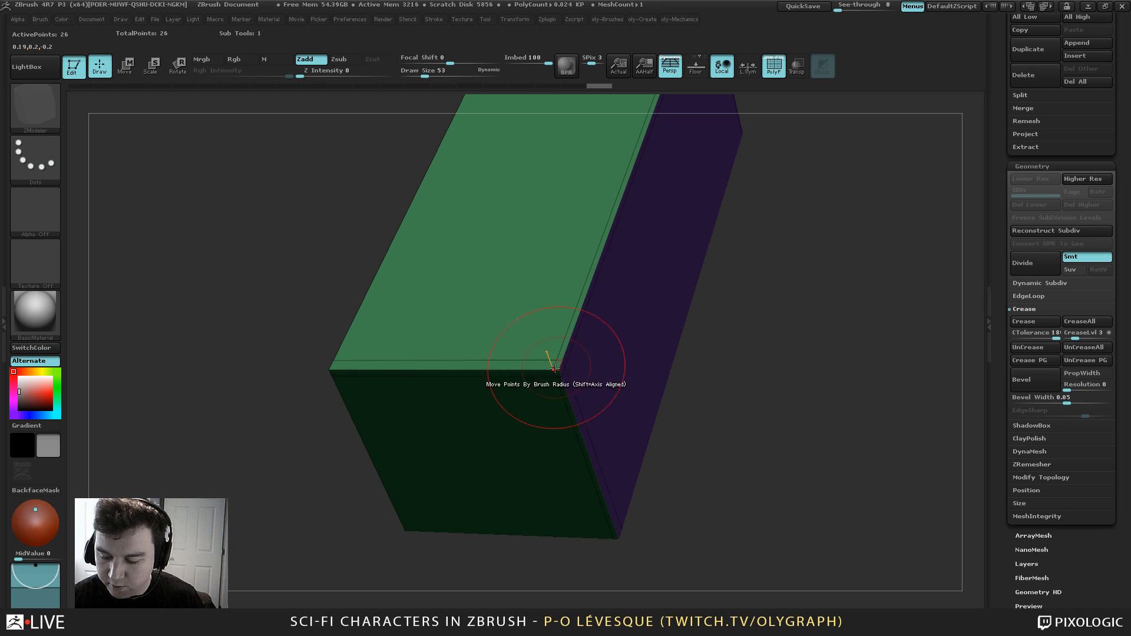
key(bracketleft)
key(bracketleft)
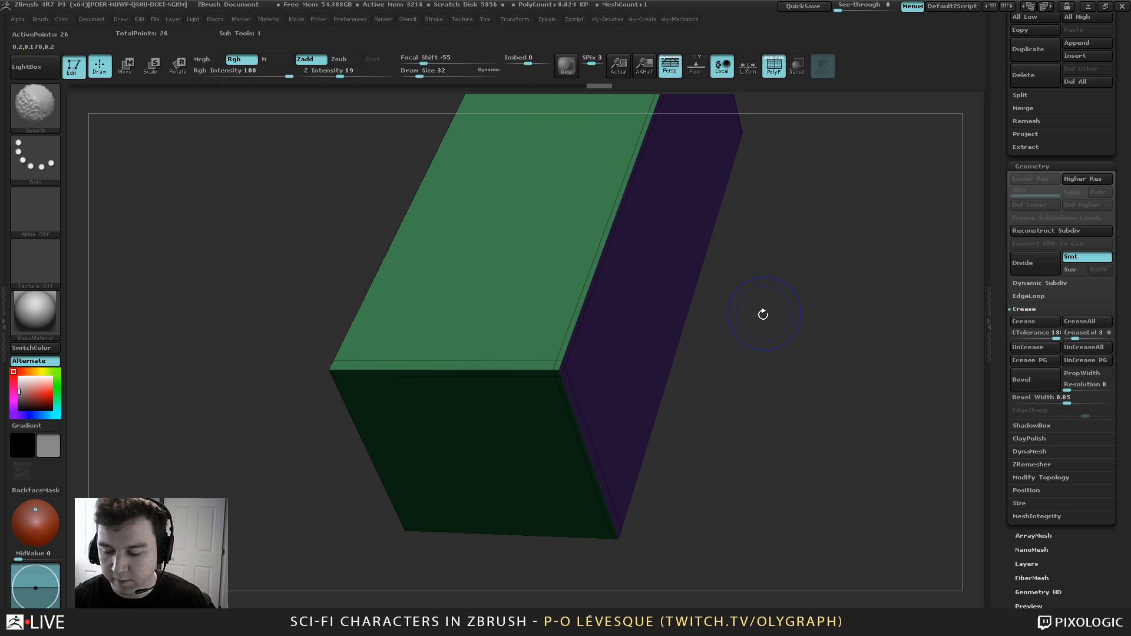
Subdivide the box with its support edge loops up to subdivision level 7 and hide the polyframe
key(ctrl+d)
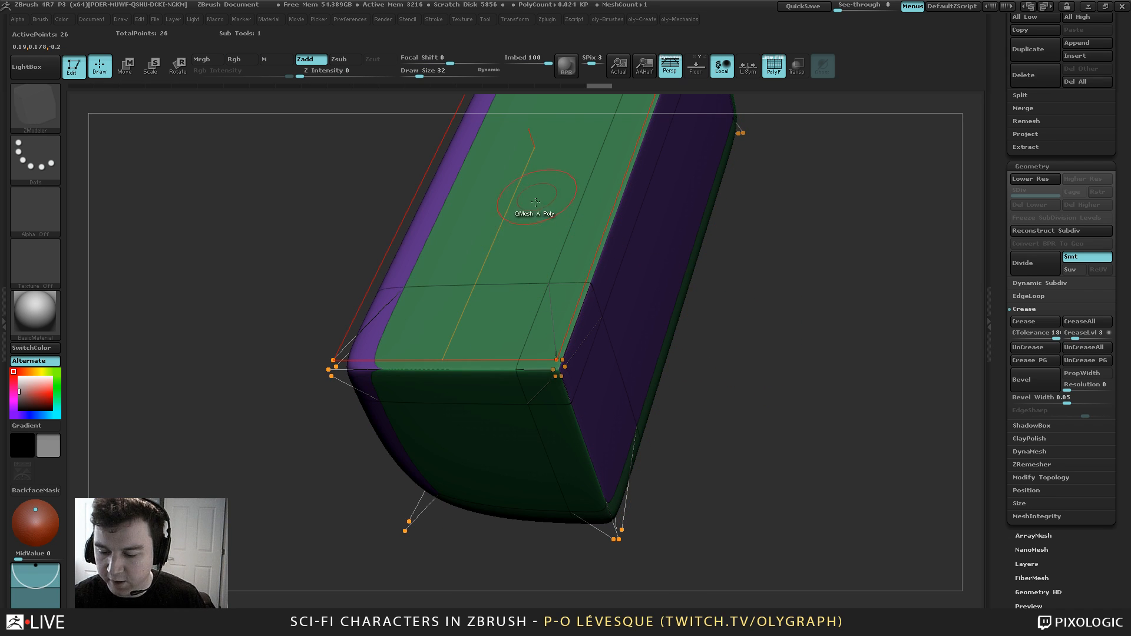
key(shift+d)
key(ctrl+d)
key(ctrl+d)
key(ctrl+d)
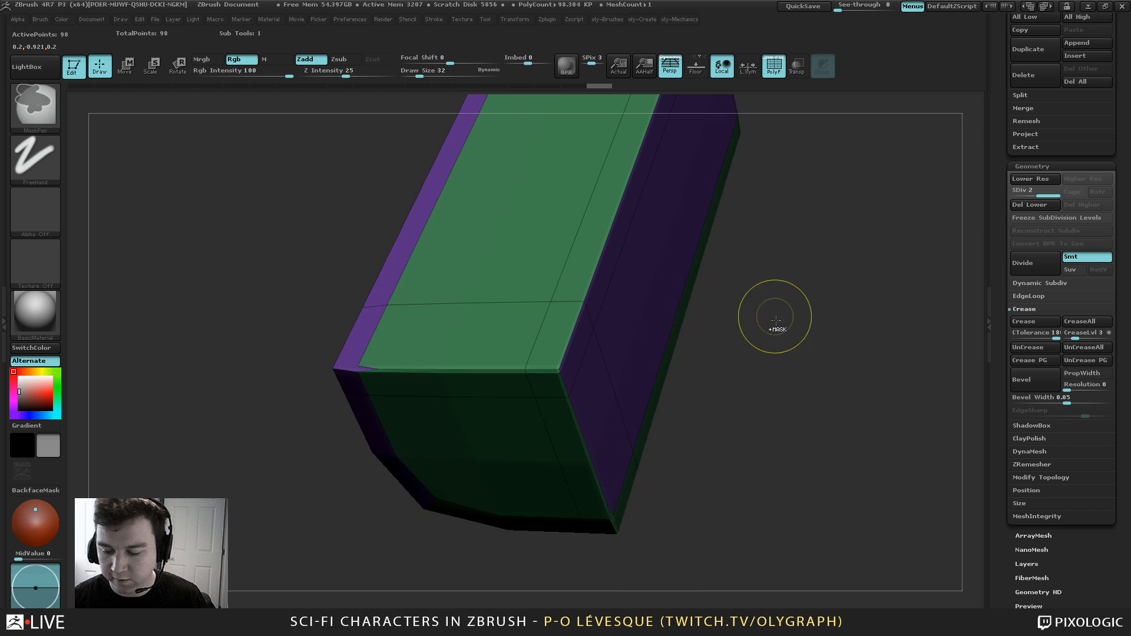
key(ctrl+d)
key(ctrl+d)
key(ctrl+d)
key(shift+f)
Sculpt test strokes with the Standard brush on the subdivided box's face and along its vertical corner edge
drag(770, 283, 779, 312)
key(b)
click(756, 296)
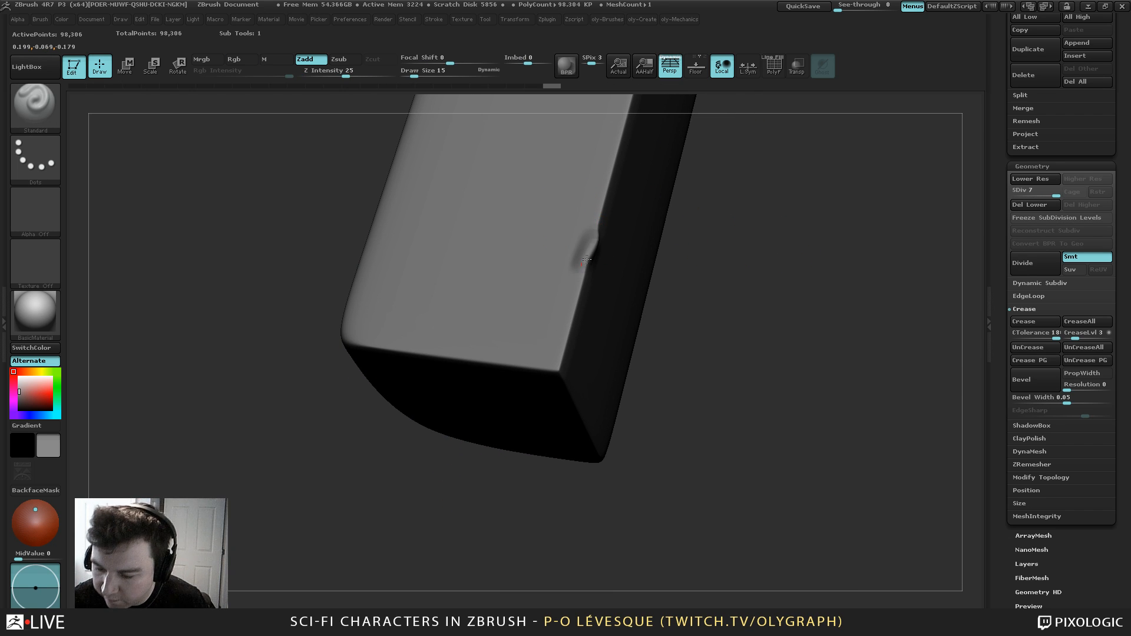
mouse_move(495, 218)
mouse_down()
mouse_move(448, 200)
mouse_move(460, 229)
mouse_move(522, 246)
mouse_up()
mouse_move(738, 147)
alt+mouse_down()
mouse_move(695, 321)
mouse_move(686, 303)
mouse_move(683, 321)
alt+mouse_up()
key(s)
drag(683, 322, 688, 321)
key(shift+d)
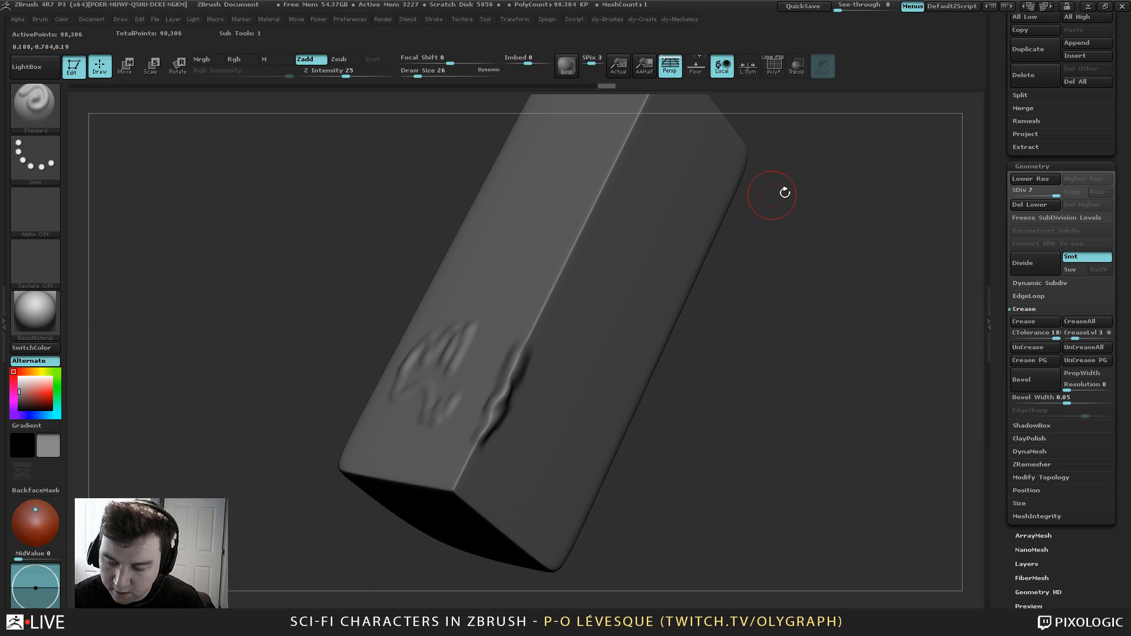
drag(786, 194, 780, 310)
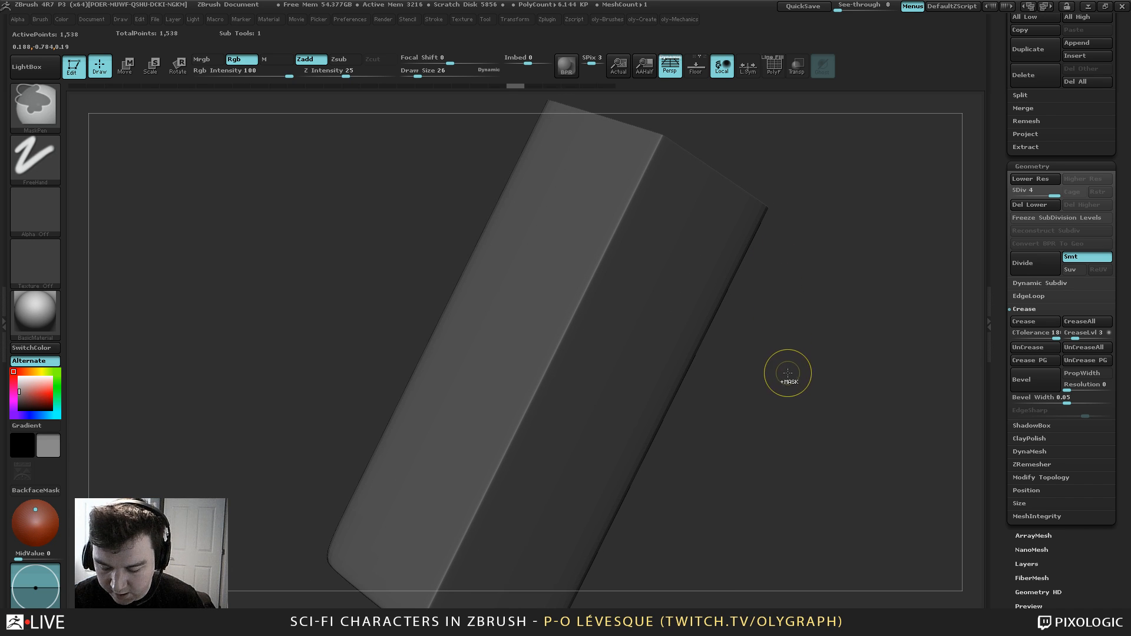
Step down the subdivision levels with the polyframe shown, and undo the strokes, subdivisions and edge loops back to the plain box
key(shift+d)
key(shift+d)
key(shift+d)
key(shift+d)
key(shift+d)
key(shift+f)
drag(791, 391, 775, 340)
key(ctrl+z)
key(ctrl+z)
key(ctrl+z)
key(ctrl+z)
key(ctrl+z)
key(ctrl+z)
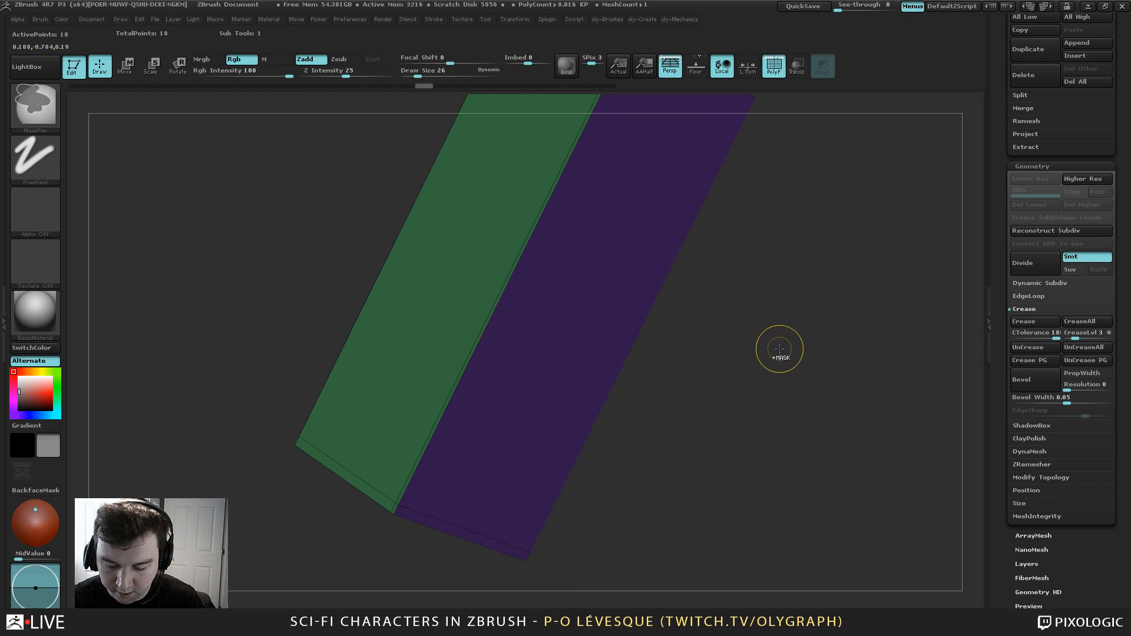
Turn off the dynamic subdivision preview and subdivide the plain box up to subdivision level 6
mouse_move(769, 252)
mouse_down()
mouse_move(756, 326)
mouse_move(759, 266)
mouse_up()
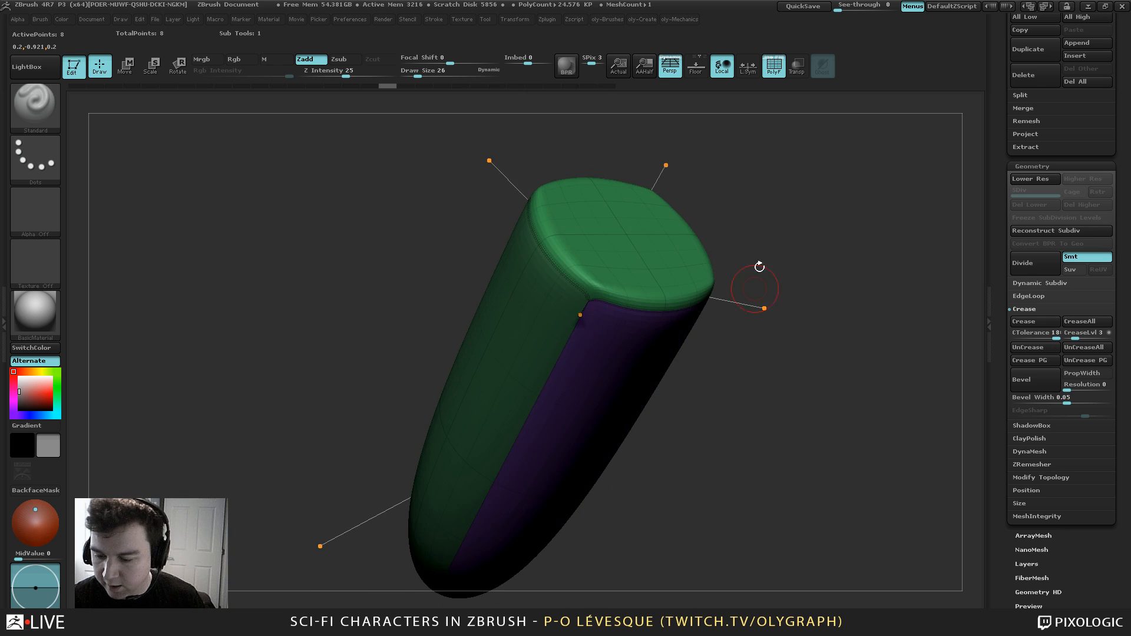
key(shift+d)
key(ctrl+d)
key(ctrl+d)
key(ctrl+d)
key(ctrl+d)
key(ctrl+d)
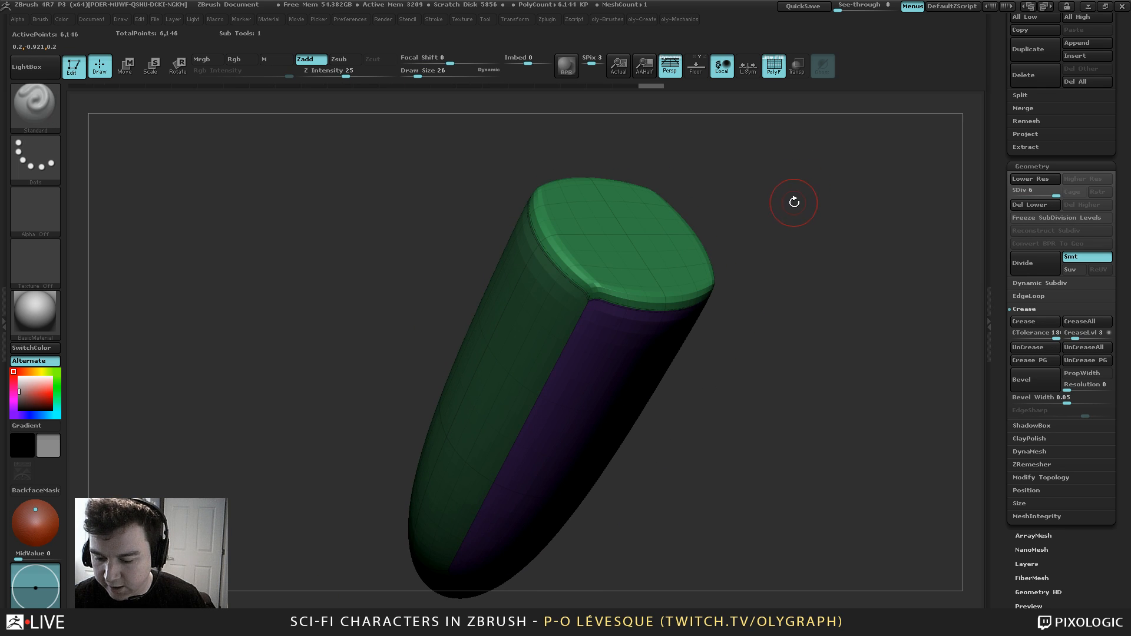
drag(779, 253, 785, 225)
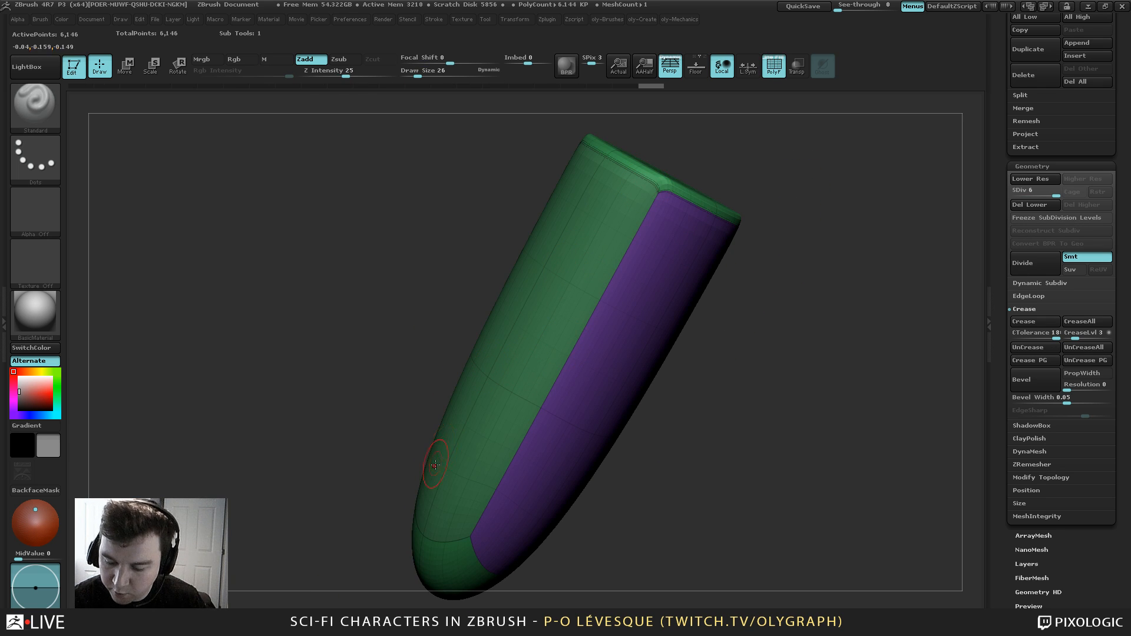
Hide the polyframe, subdivide the box to level 8, and sculpt test strokes on its end face and down its side
drag(741, 181, 612, 250)
key(shift+f)
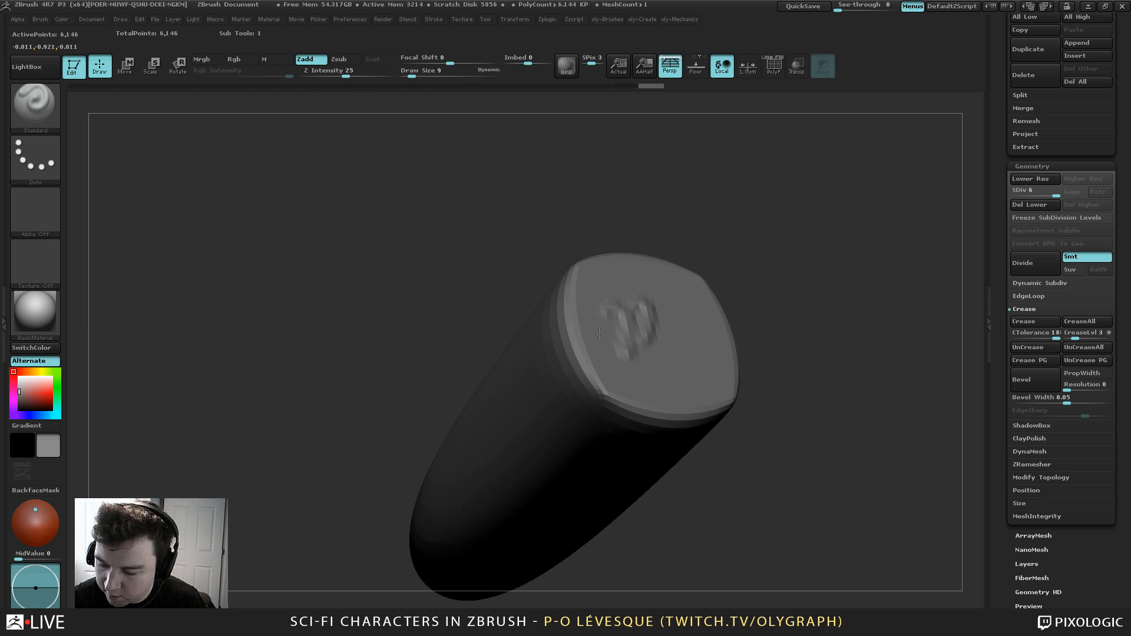
key(ctrl+d)
key(ctrl+d)
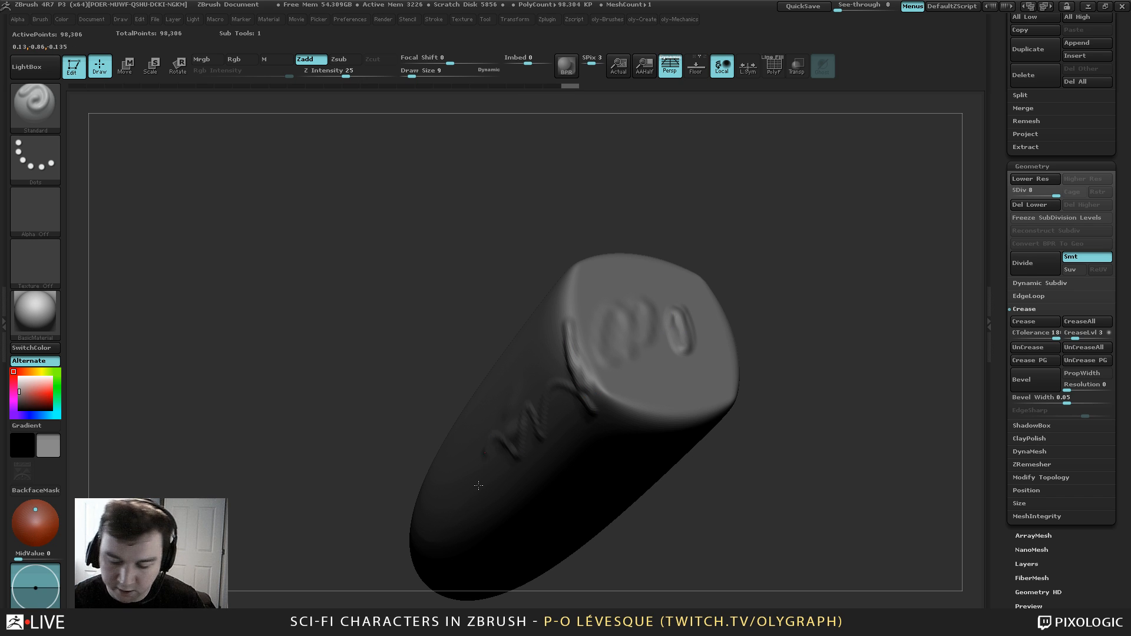
drag(478, 485, 437, 516)
alt+drag(382, 468, 351, 396)
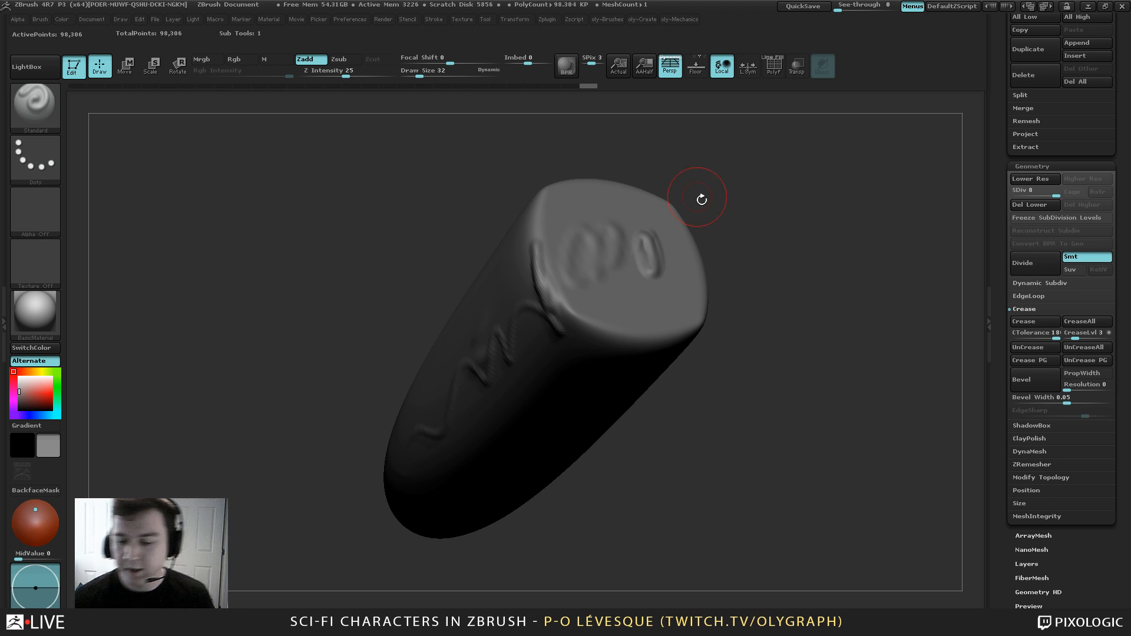
drag(732, 182, 752, 263)
key(shift+f)
key(shift+f)
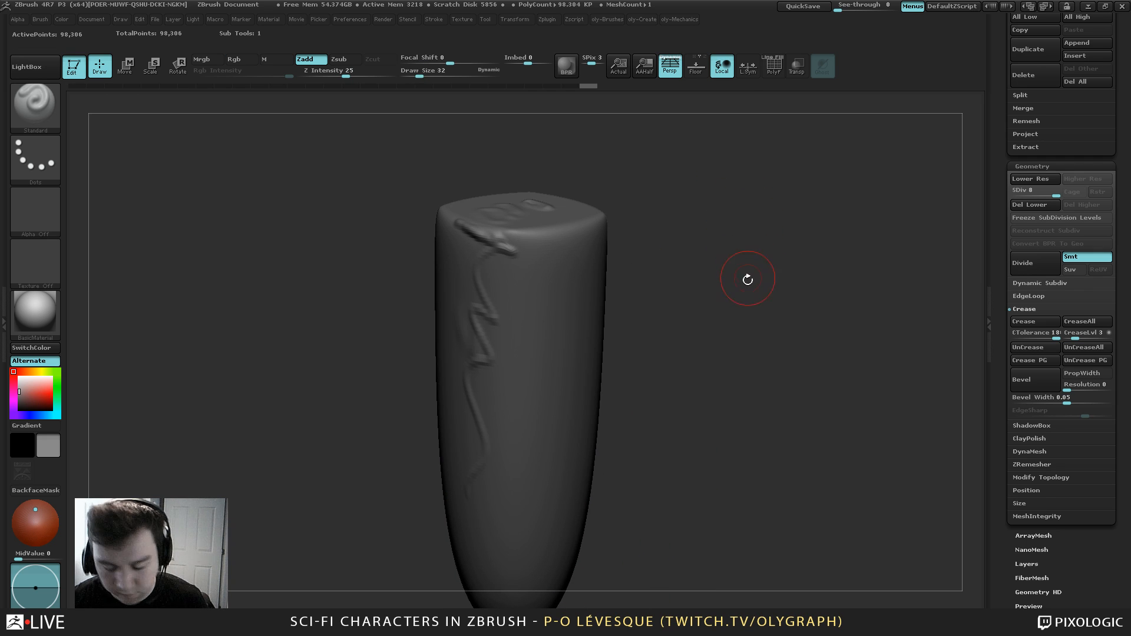
drag(647, 262, 669, 233)
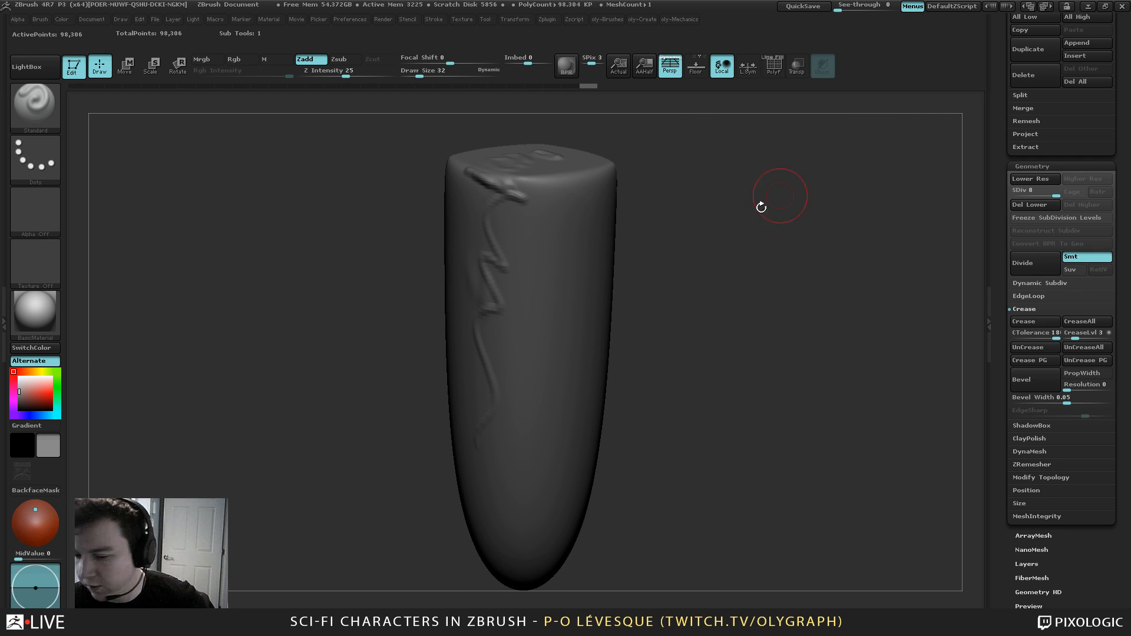
Show the polyframe and step down through the sculpted box's subdivision levels to compare its geometry
key(shift)
key(shift+d)
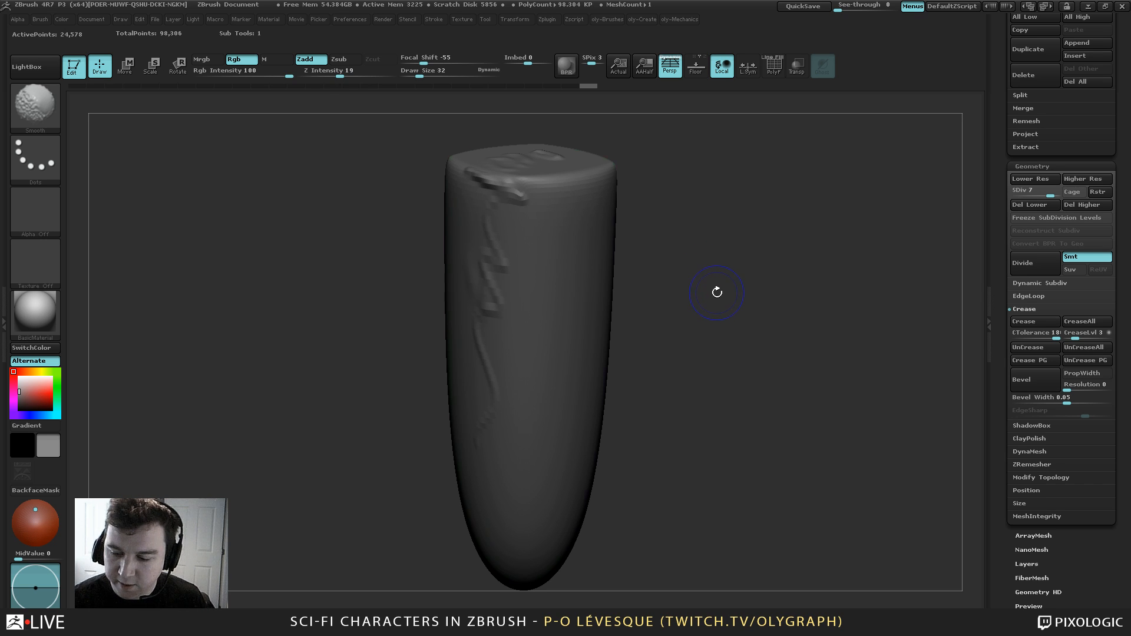
key(shift+f)
key(ctrl)
key(d)
key(d)
key(d)
key(d)
key(d)
key(d)
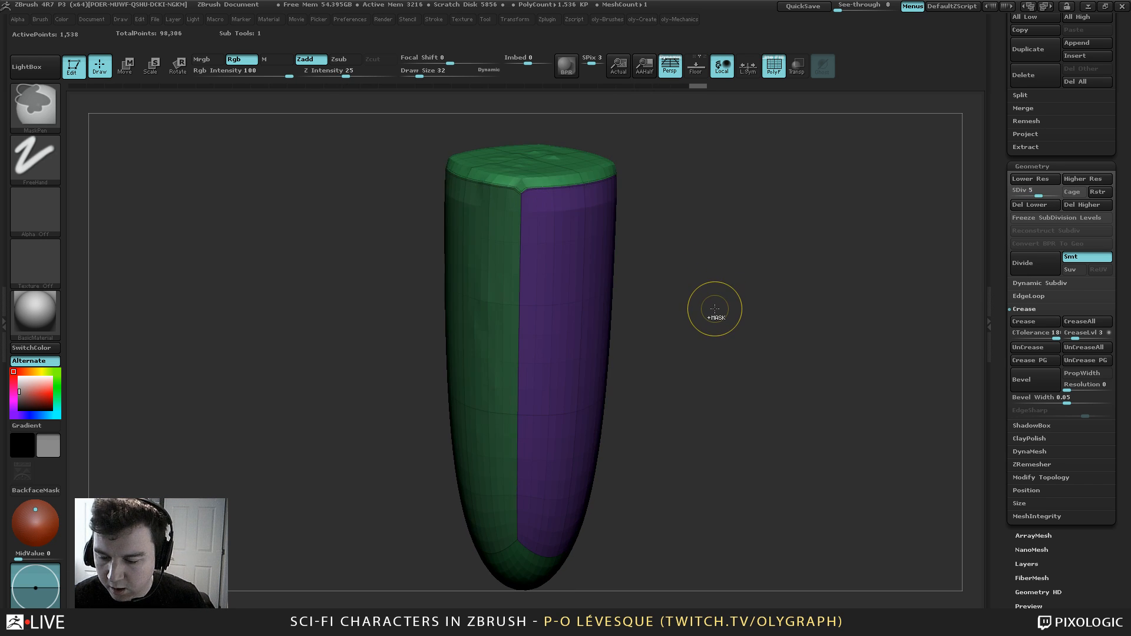
key(shift+d)
key(shift+d)
key(shift+d)
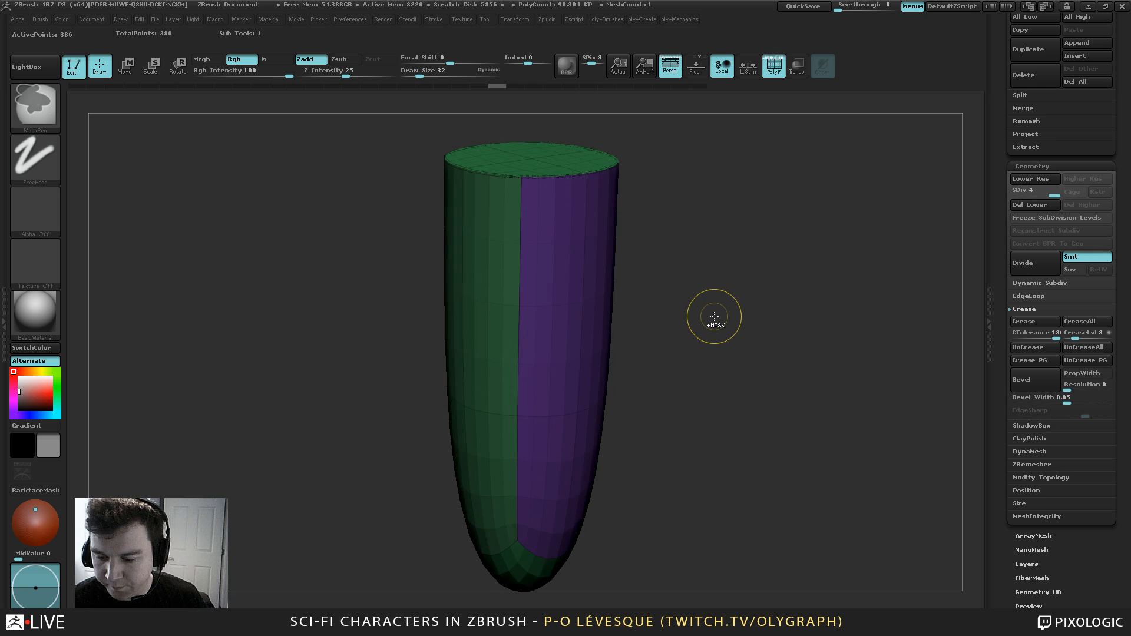
Undo the box's subdivisions back to the base mesh and preview it with dynamic subdivision
key(ctrl+z)
key(ctrl+z)
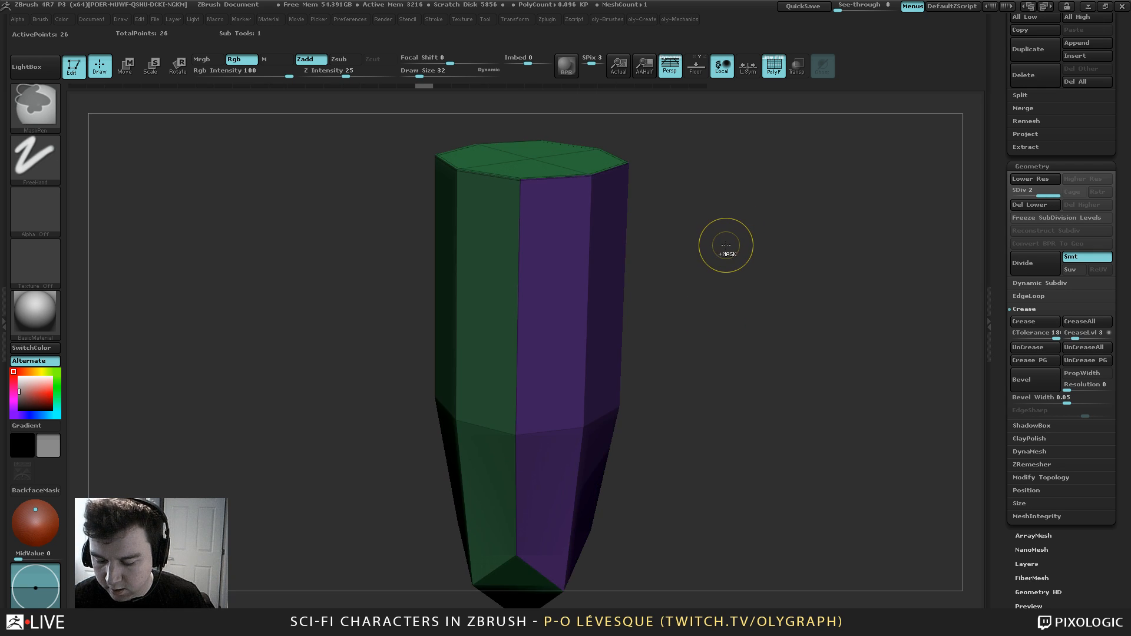
key(shift+f)
key(shift+d)
key(shift+f)
key(d)
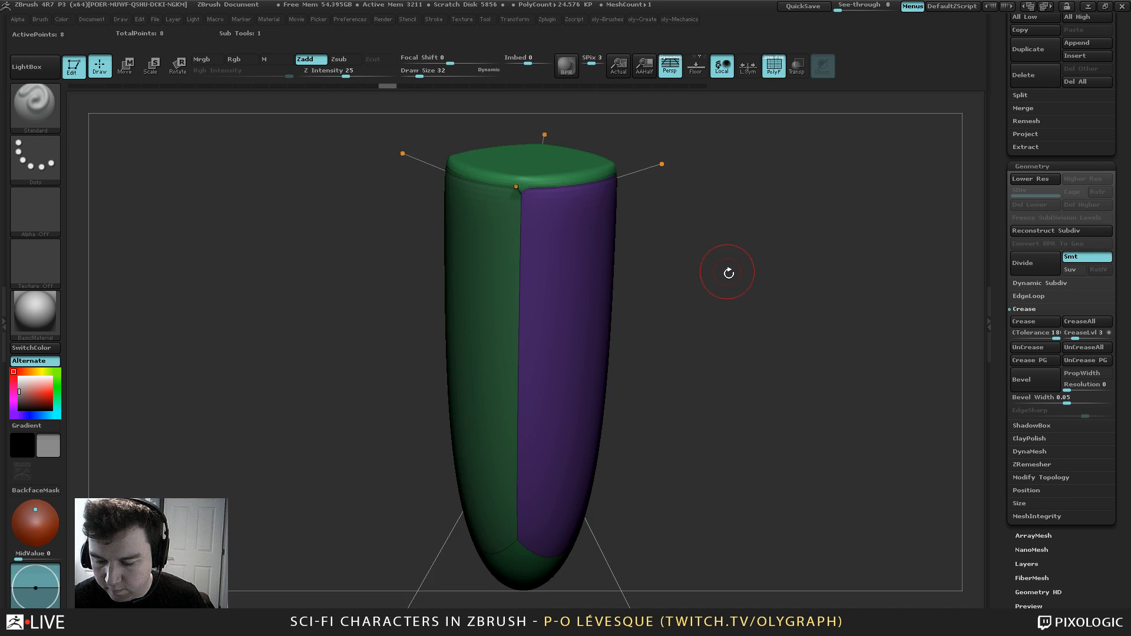
drag(727, 273, 720, 280)
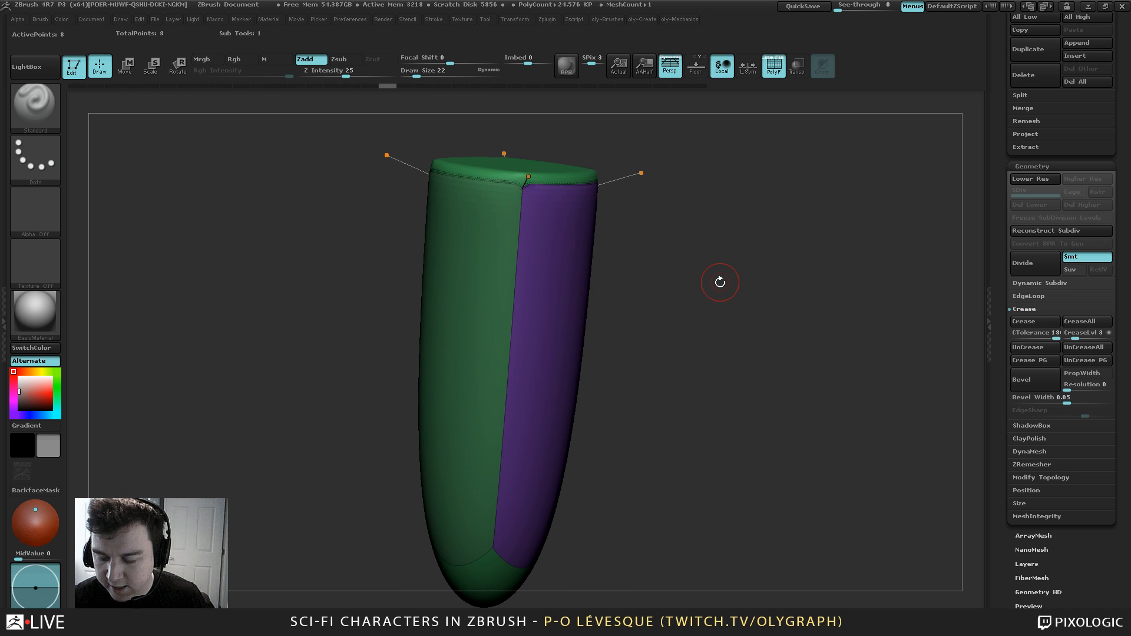
Turn off dynamic subdivision and insert a ZModeler edge loop close to the base box's bottom edges
key(shift+f)
key(shift+d)
key(shift+f)
drag(691, 389, 700, 242)
key(b)
key(z)
key(m)
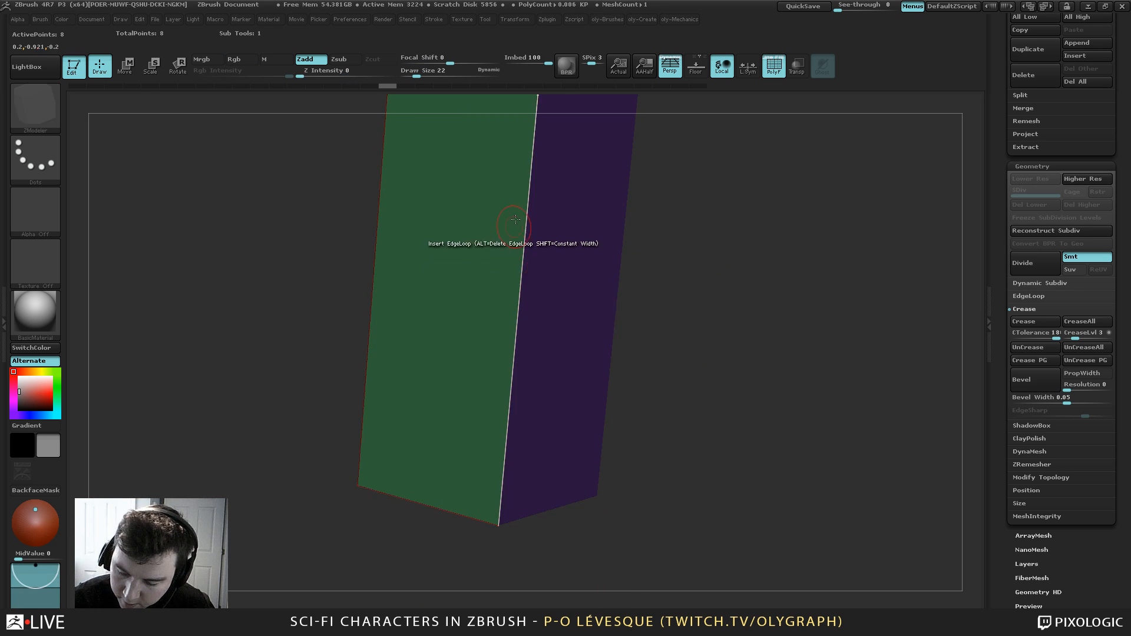
click(516, 336)
click(489, 515)
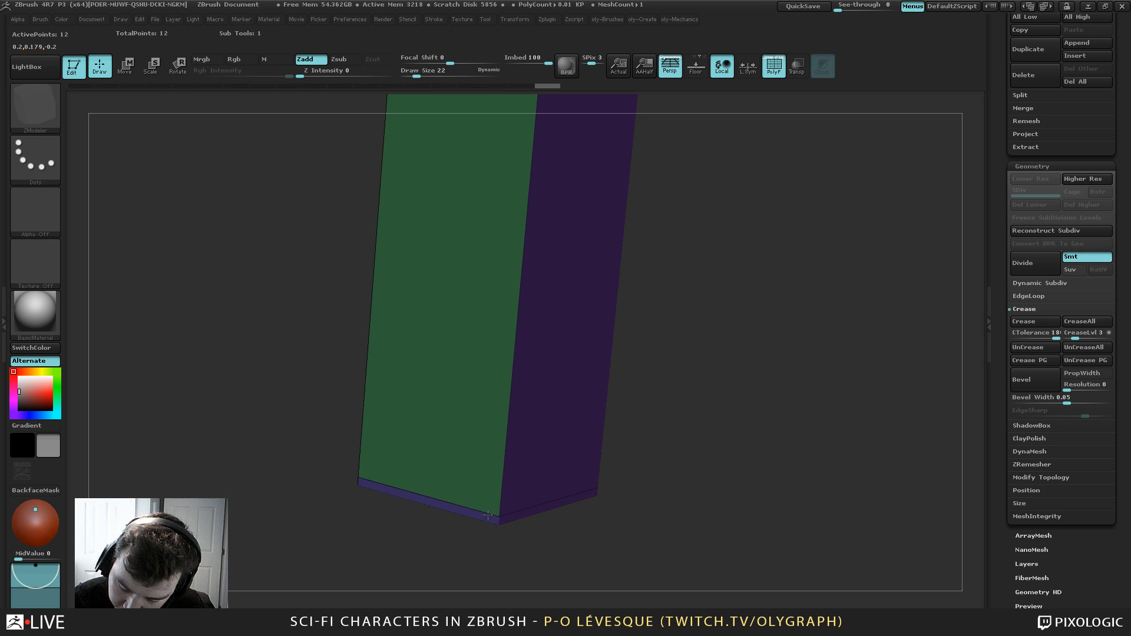
key(ctrl+shift+z)
click(489, 516)
key(ctrl+z)
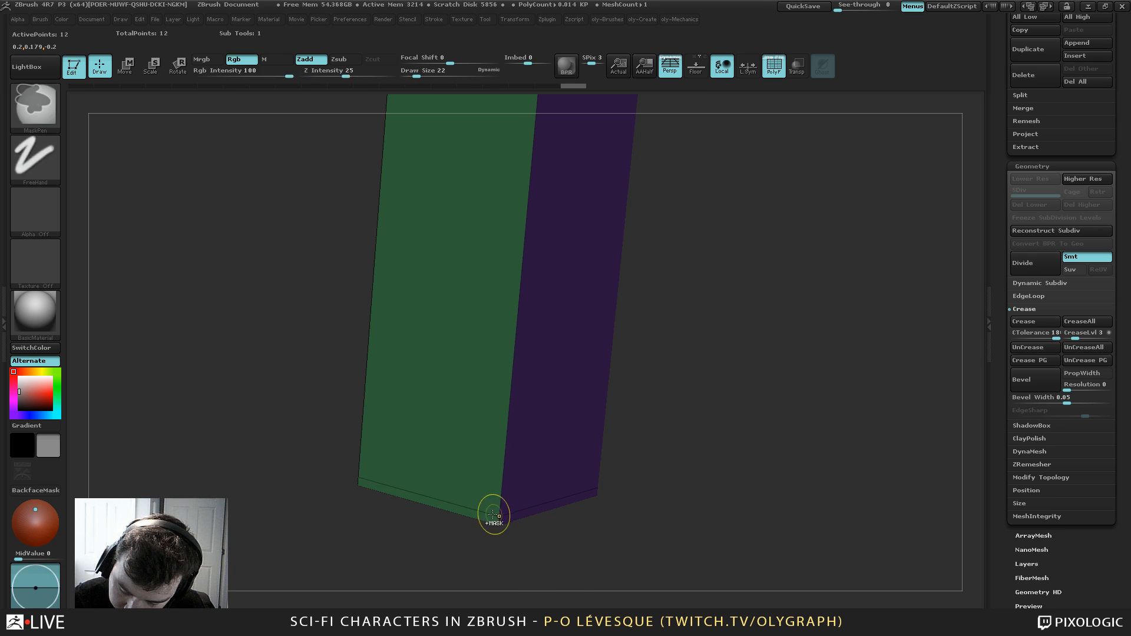
Insert edge loops close to both sides of the vertical corner edge and preview the smoothed box without the polyframe
click(479, 510)
click(510, 513)
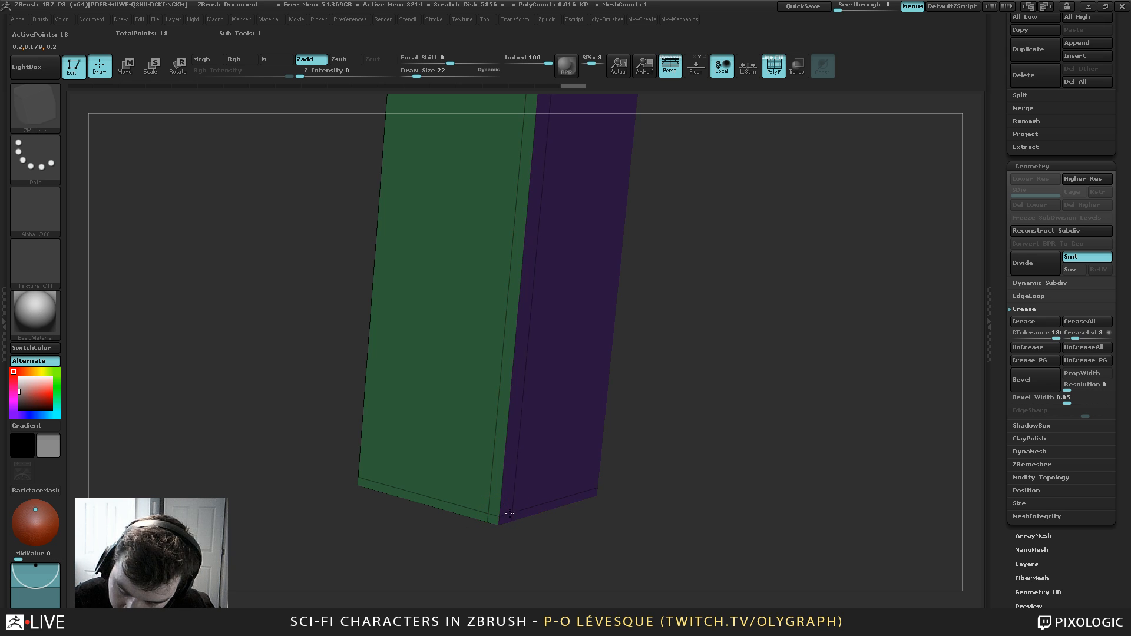
key(d)
drag(525, 551, 527, 462)
alt+drag(690, 457, 707, 289)
key(shift+f)
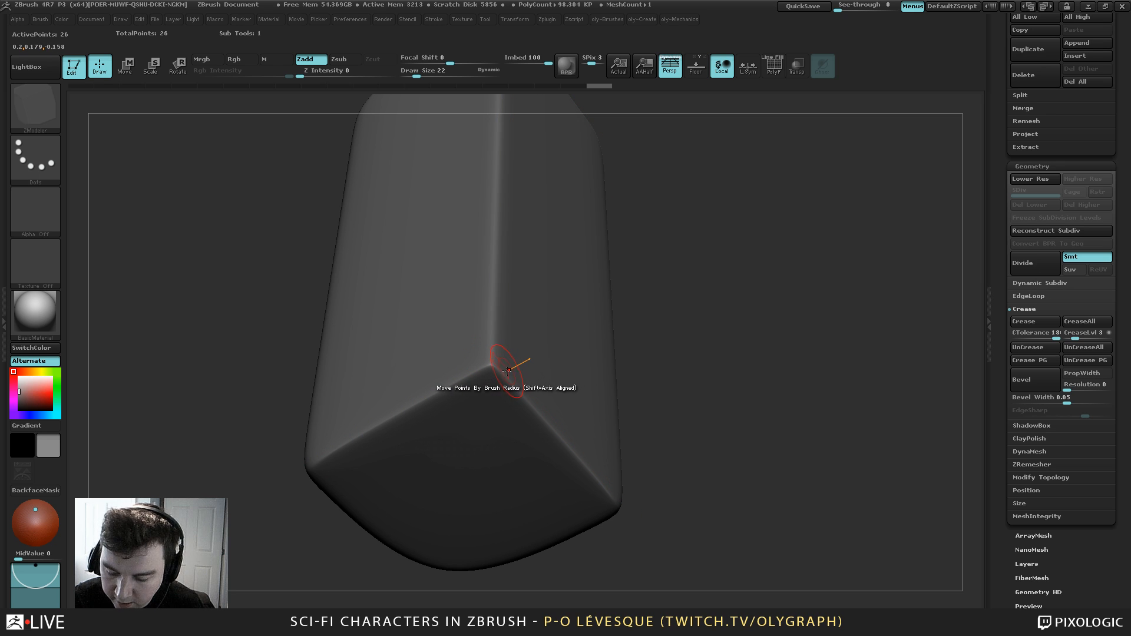
Turn off dynamic subdivision and replace the tight edge loops around the box's bottom corner with loops set farther from the edges
key(shift+f)
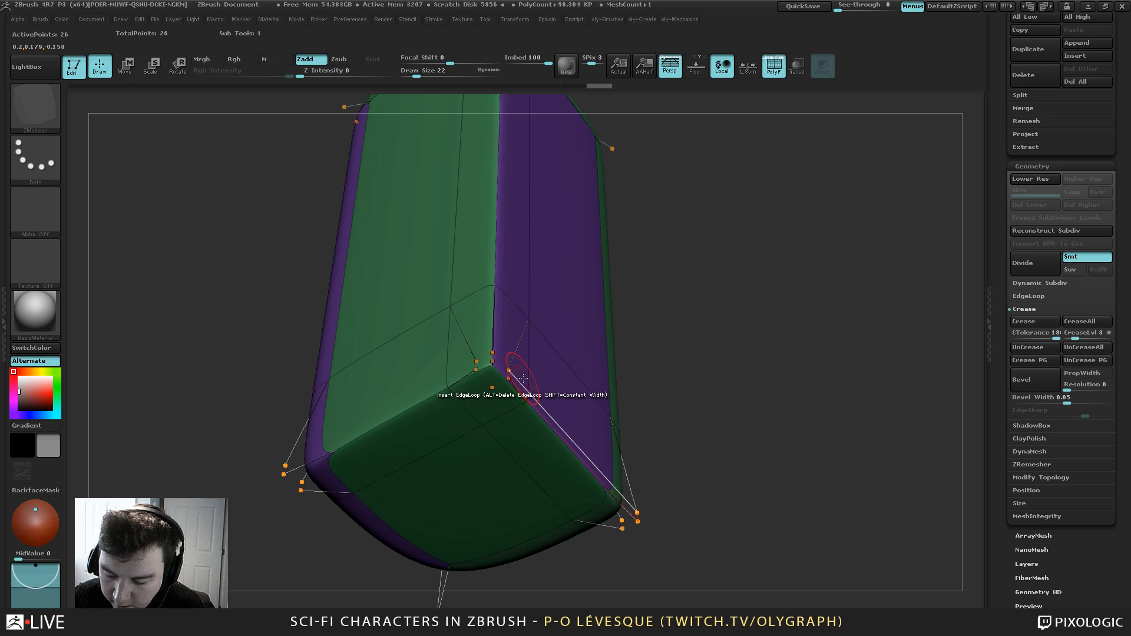
key(shift+d)
drag(651, 318, 583, 330)
alt+click(535, 386)
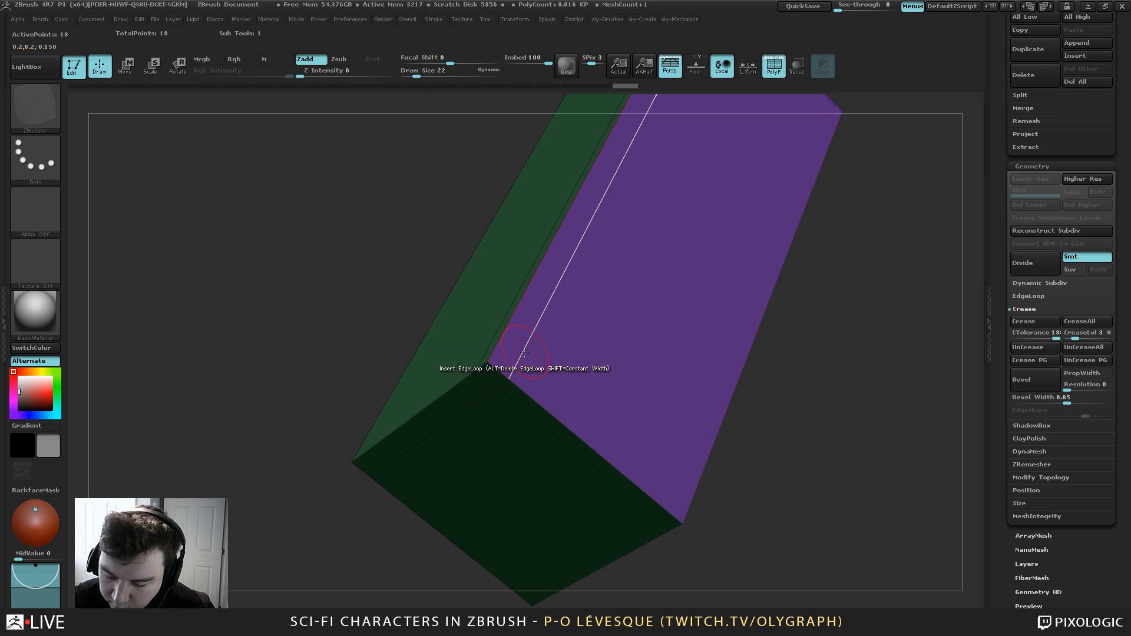
drag(524, 352, 533, 330)
alt+click(486, 378)
drag(486, 378, 467, 414)
drag(357, 512, 530, 391)
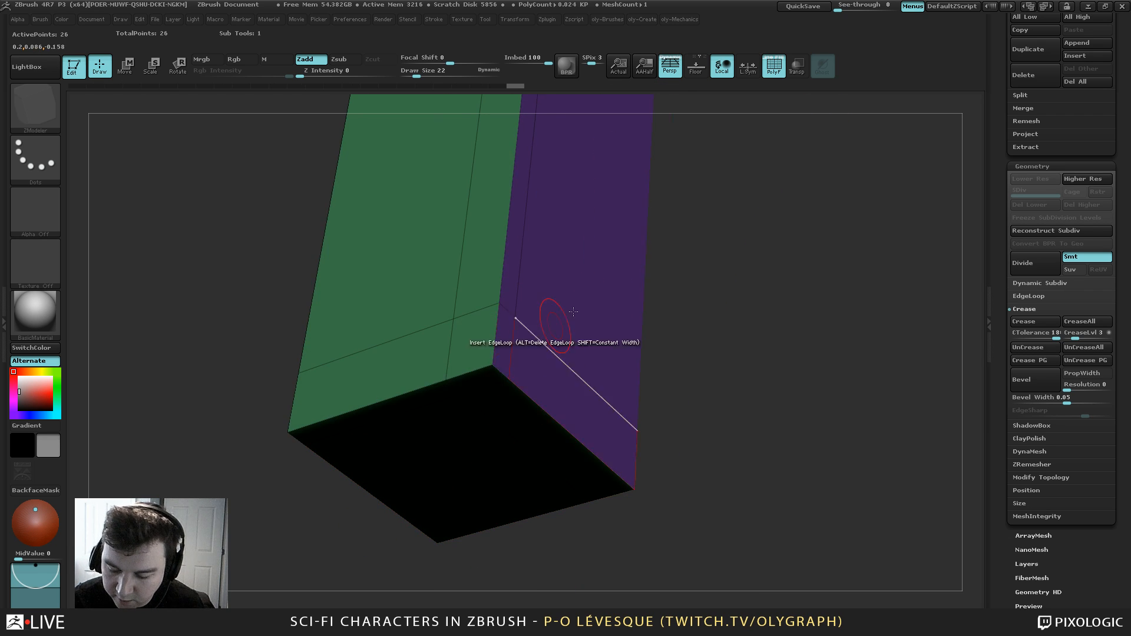
Preview the box with dynamic subdivision and examine how softly the corners and edges round with the wider edge loops
key(d)
drag(763, 250, 521, 401)
drag(495, 329, 669, 235)
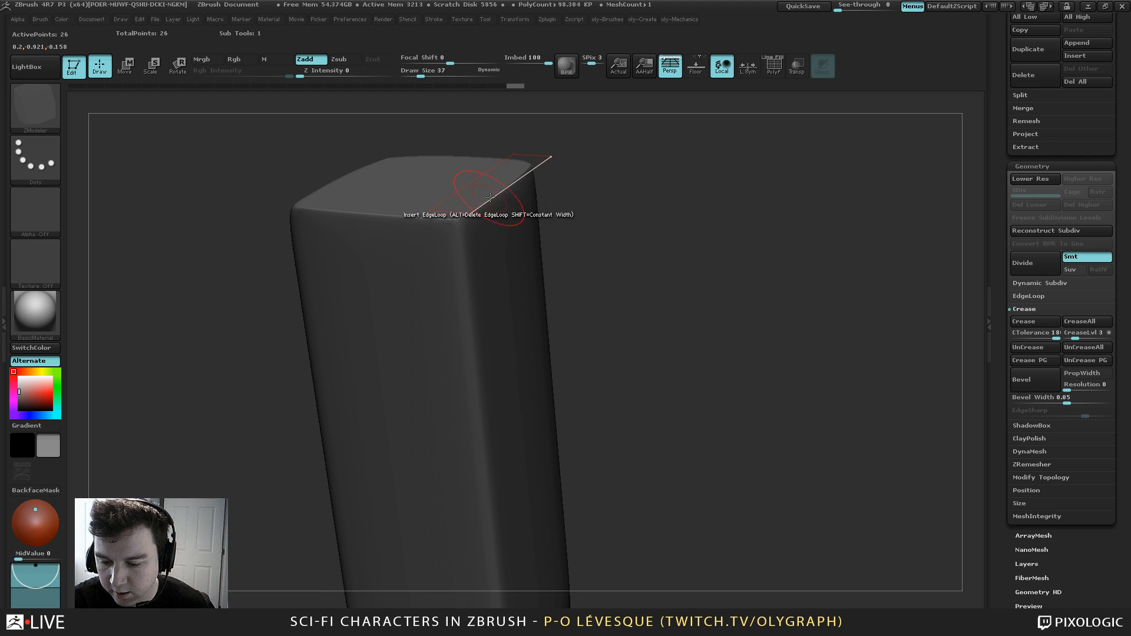
key(s)
mouse_move(610, 209)
mouse_down()
mouse_move(588, 220)
mouse_move(543, 304)
mouse_up()
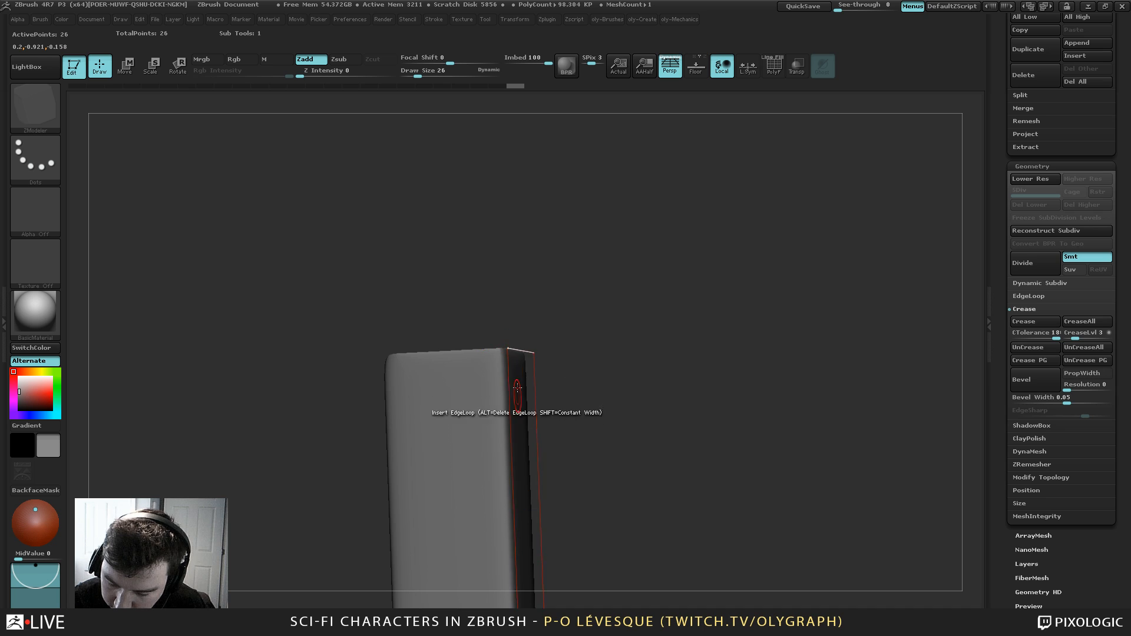
mouse_move(517, 346)
mouse_down()
mouse_move(559, 334)
mouse_move(507, 309)
mouse_move(505, 182)
mouse_up()
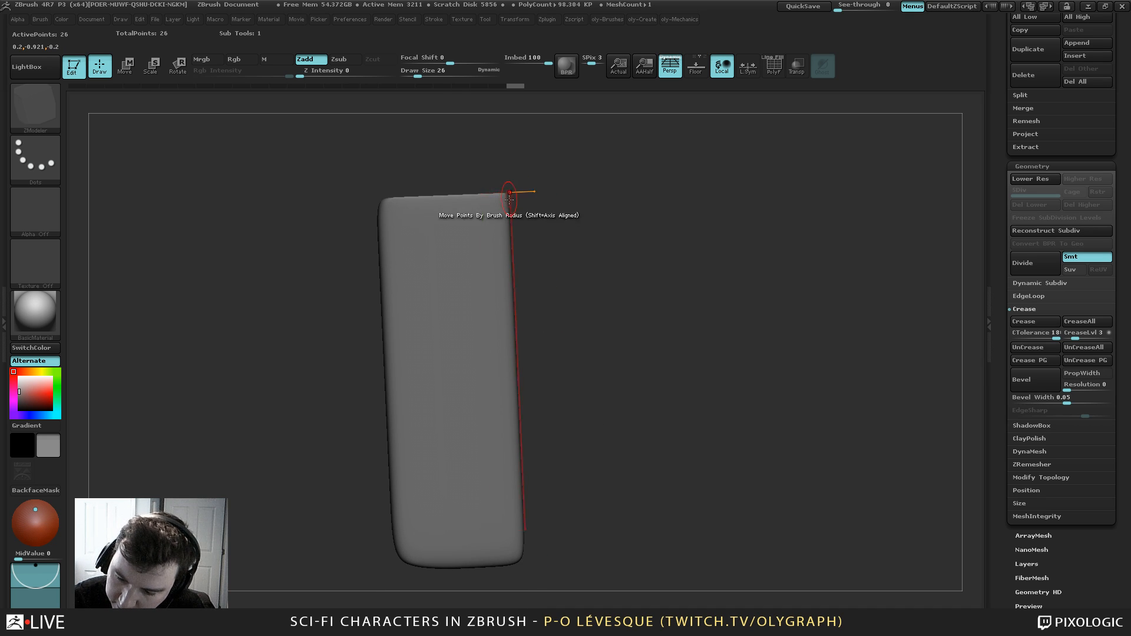
Turn off dynamic subdivision and insert additional horizontal edge loops along the box's height, up to near its top edge
key(shift+f)
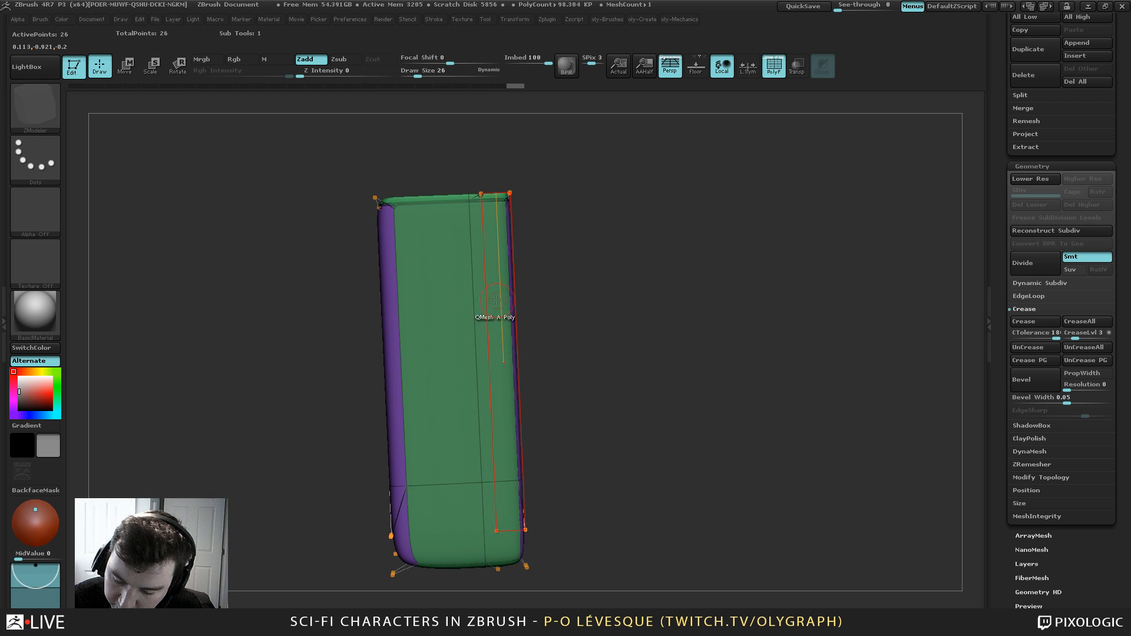
key(shift+d)
drag(580, 247, 541, 253)
click(490, 478)
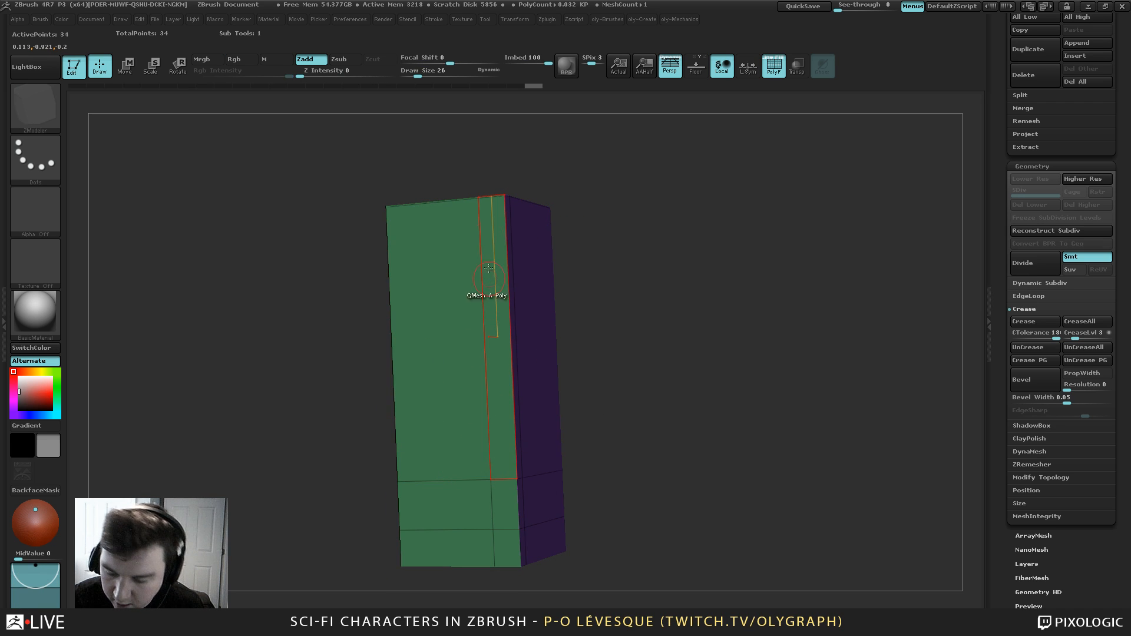
drag(549, 162, 552, 187)
key(shift+f)
key(shift+f)
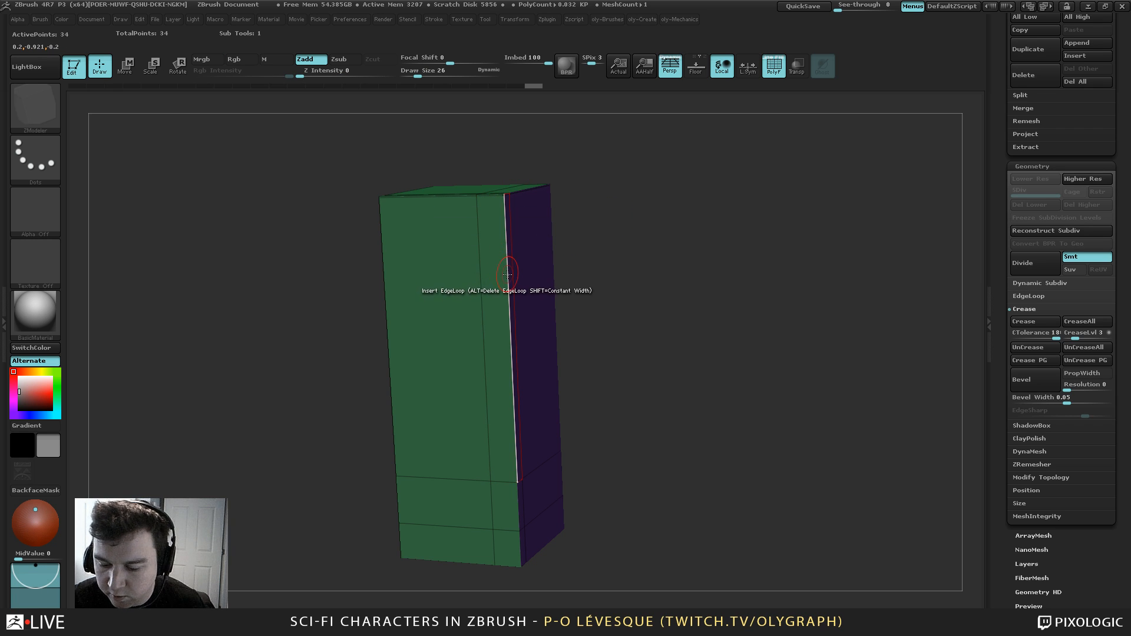
click(505, 232)
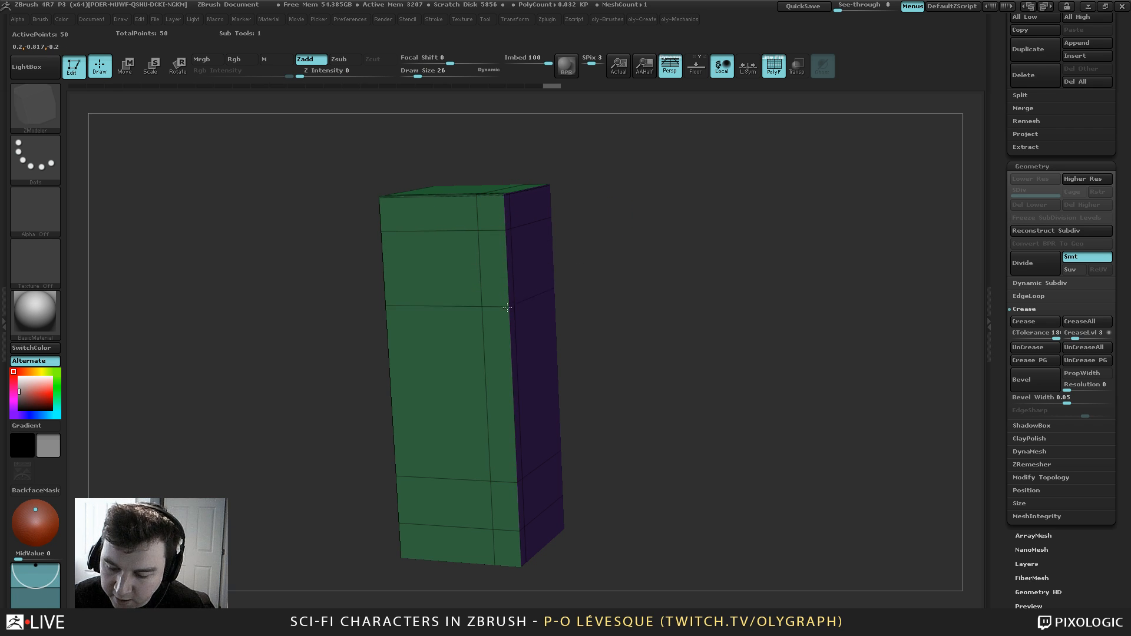
click(511, 367)
Preview the box with dynamic subdivision and no polyframe, and examine the rounding of its top and vertical edges
key(d)
key(shift+f)
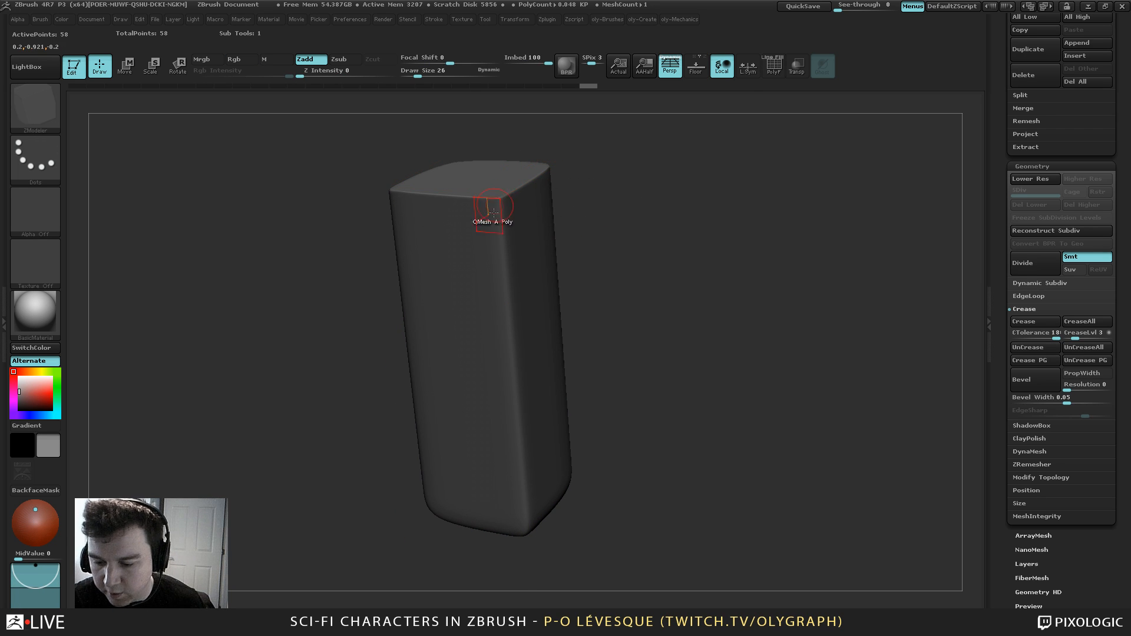
drag(578, 182, 585, 253)
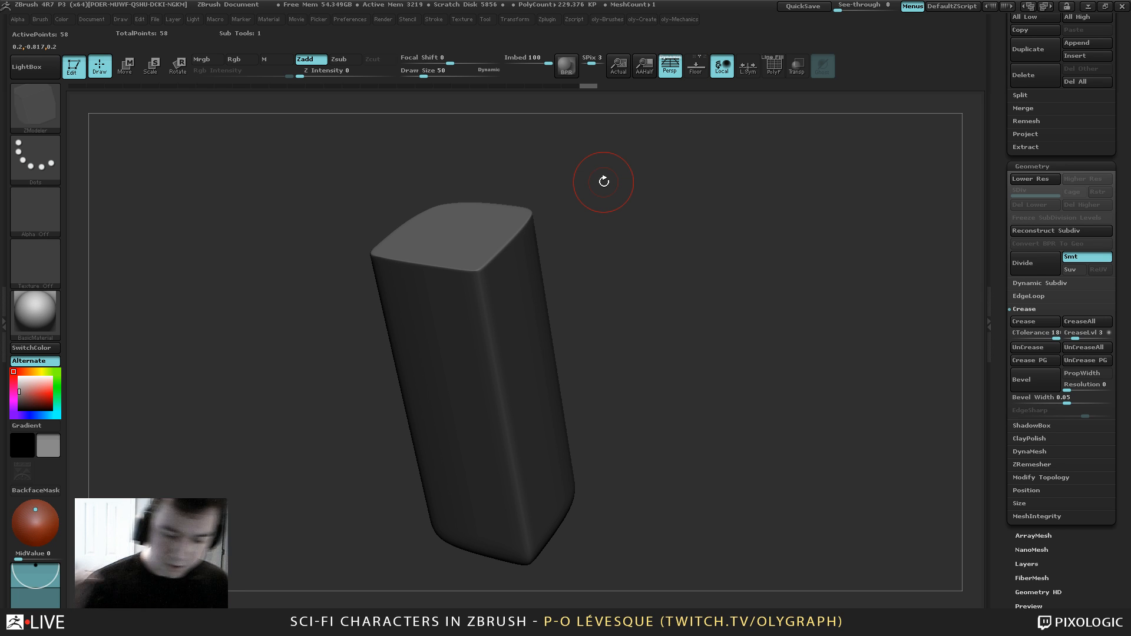
Choose the Move brush with a draw size of 56 and switch to the full character tool DUMMY1_1
key(b)
key(m)
key(v)
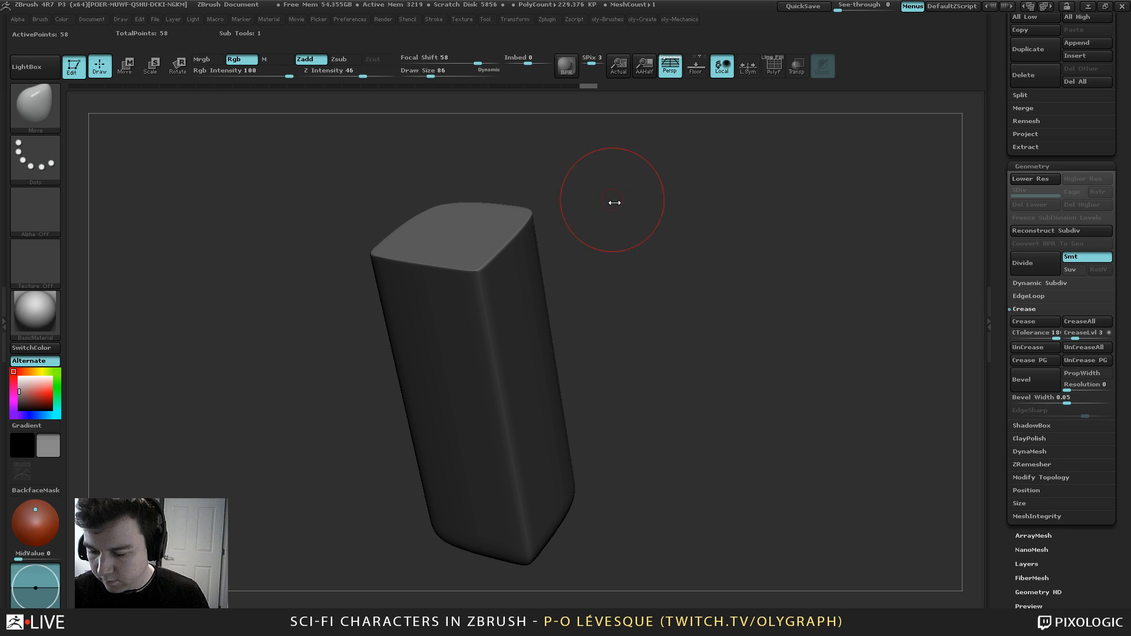
mouse_move(615, 202)
mouse_down()
mouse_move(621, 305)
mouse_move(720, 153)
mouse_up()
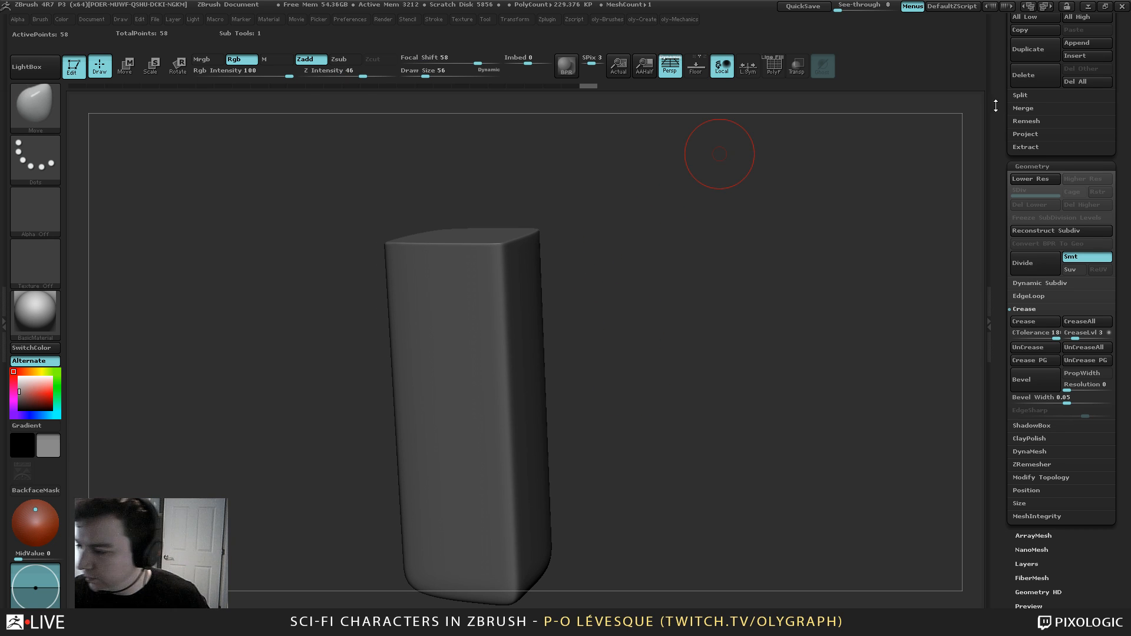
drag(995, 106, 987, 283)
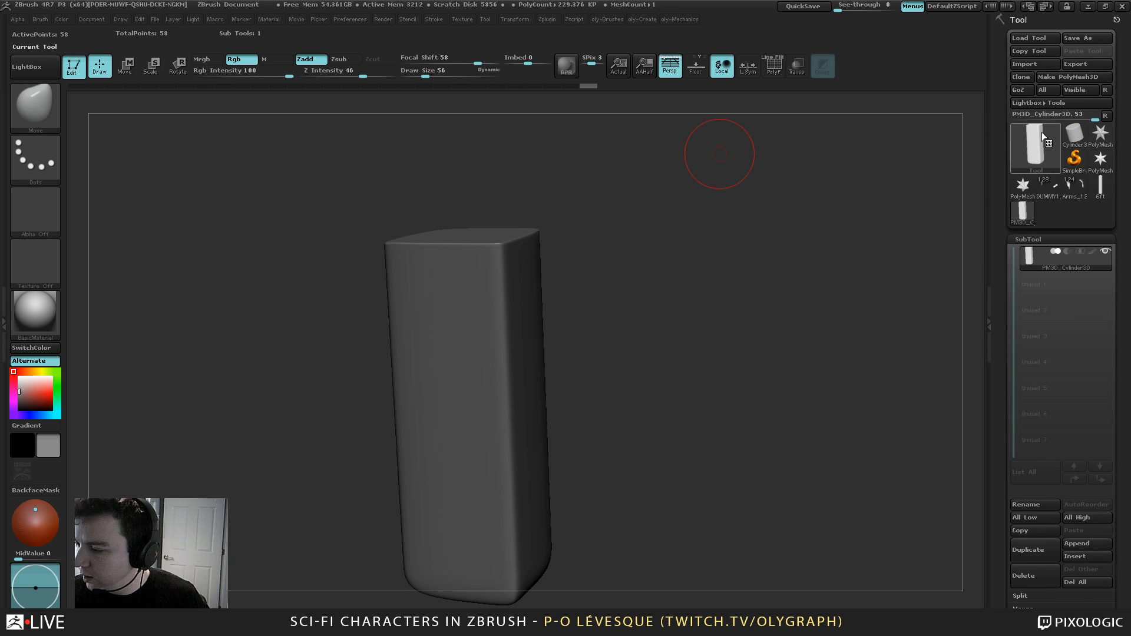
click(1054, 194)
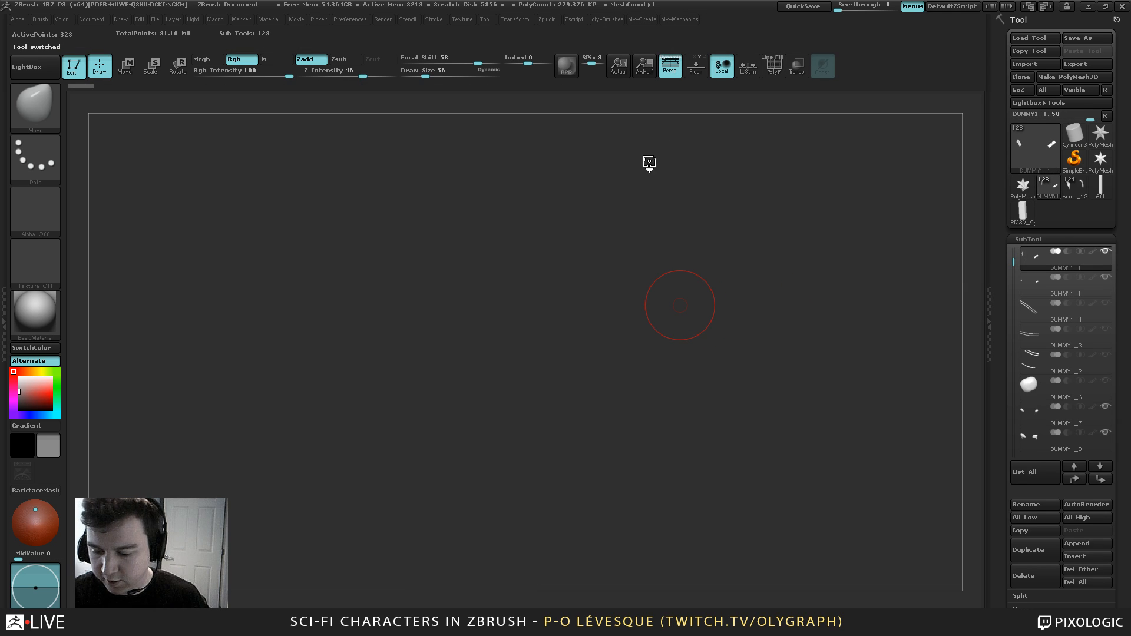
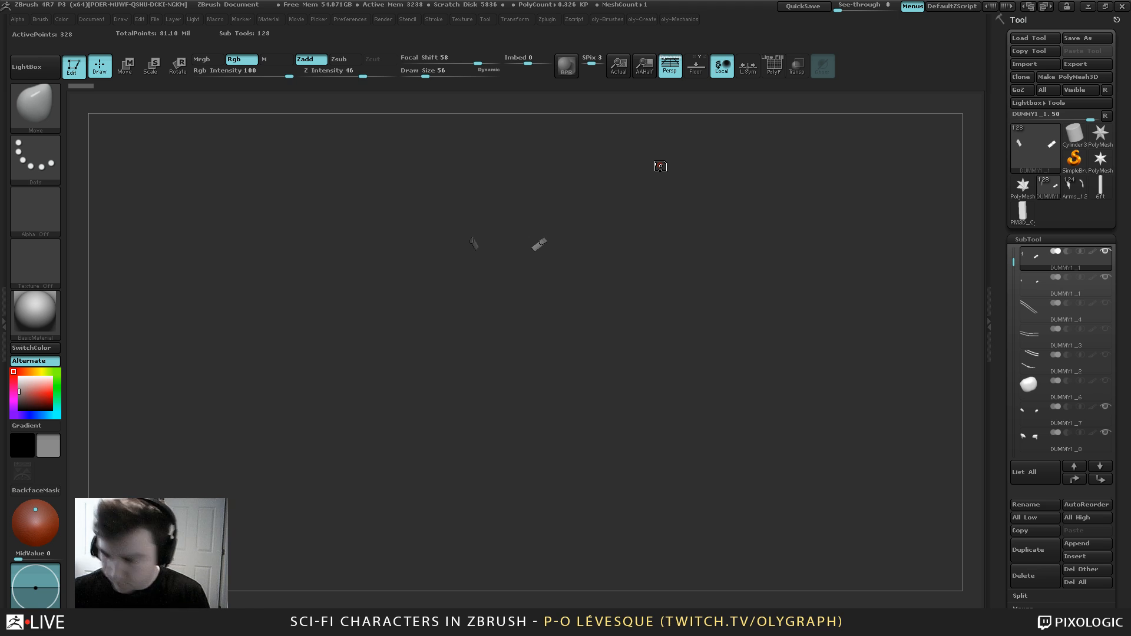
Examine the full character from the front and the upper-body armor from an angle, with the draw size set to 37
key(shift)
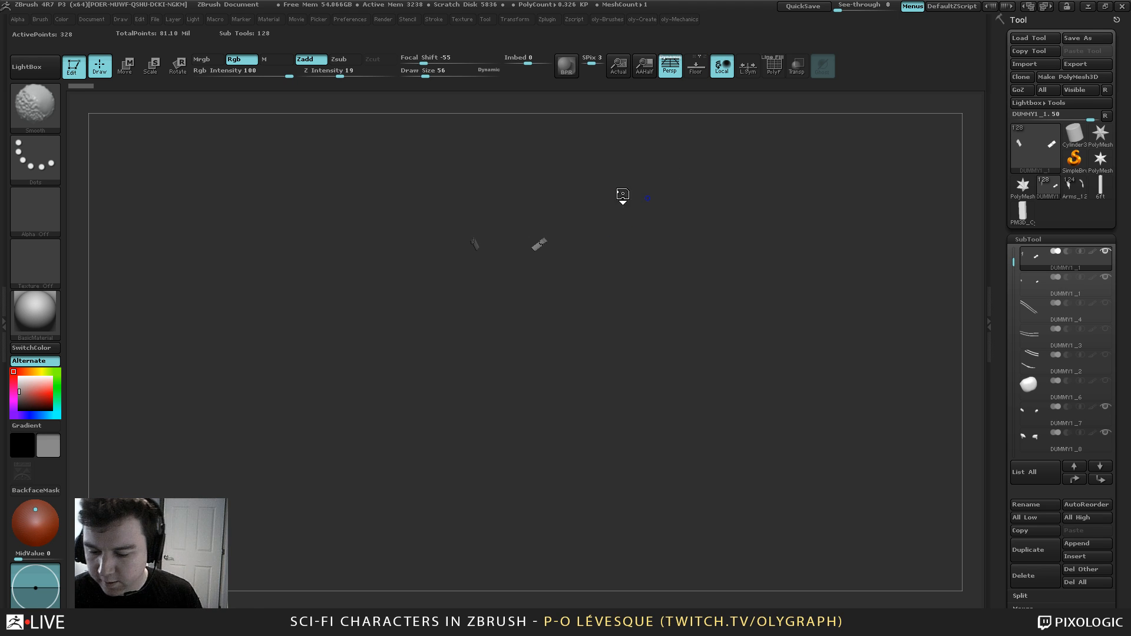
key(s)
click(681, 234)
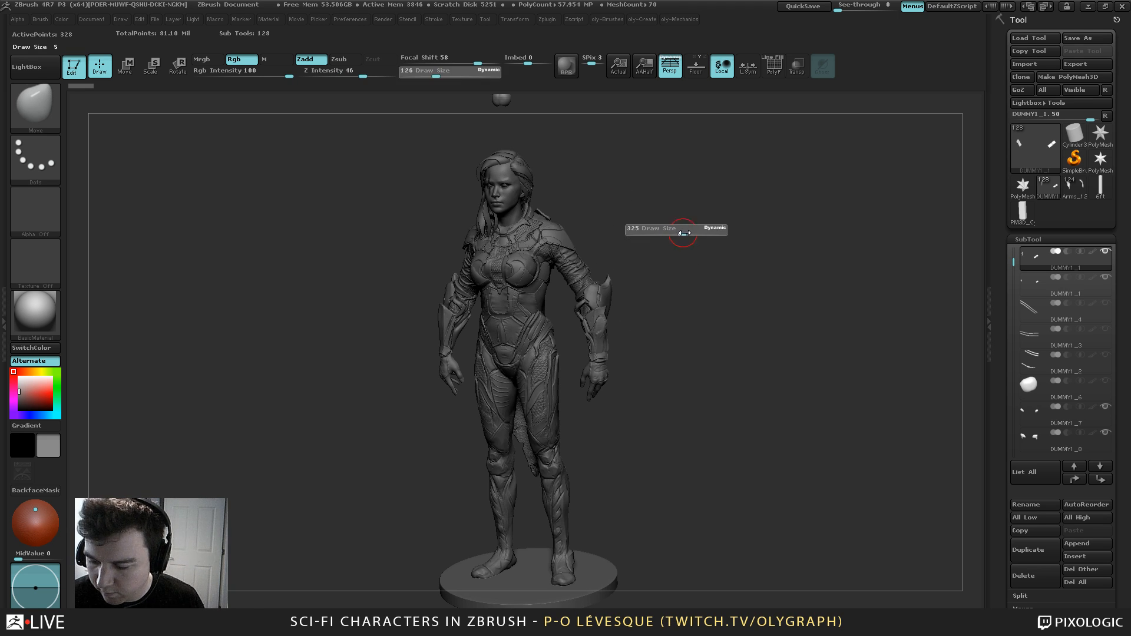
shift+drag(594, 166, 589, 154)
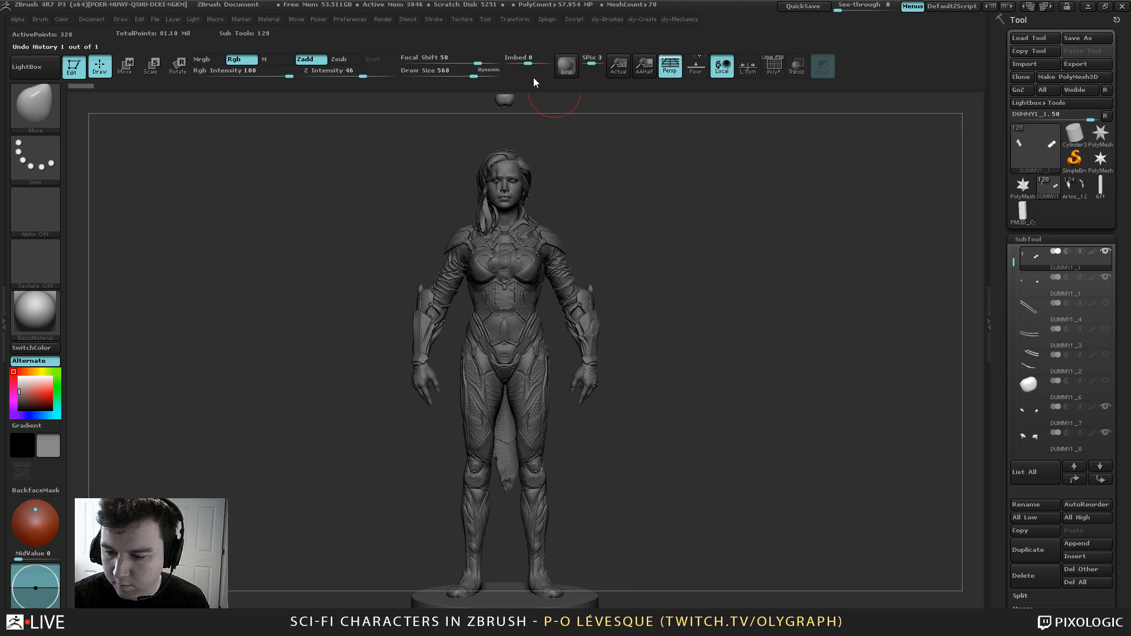
key(shift)
key(s)
click(609, 218)
mouse_move(609, 217)
mouse_down()
mouse_move(588, 217)
mouse_move(634, 235)
mouse_move(657, 184)
mouse_move(644, 195)
mouse_up()
key(bracketleft)
drag(673, 328, 594, 227)
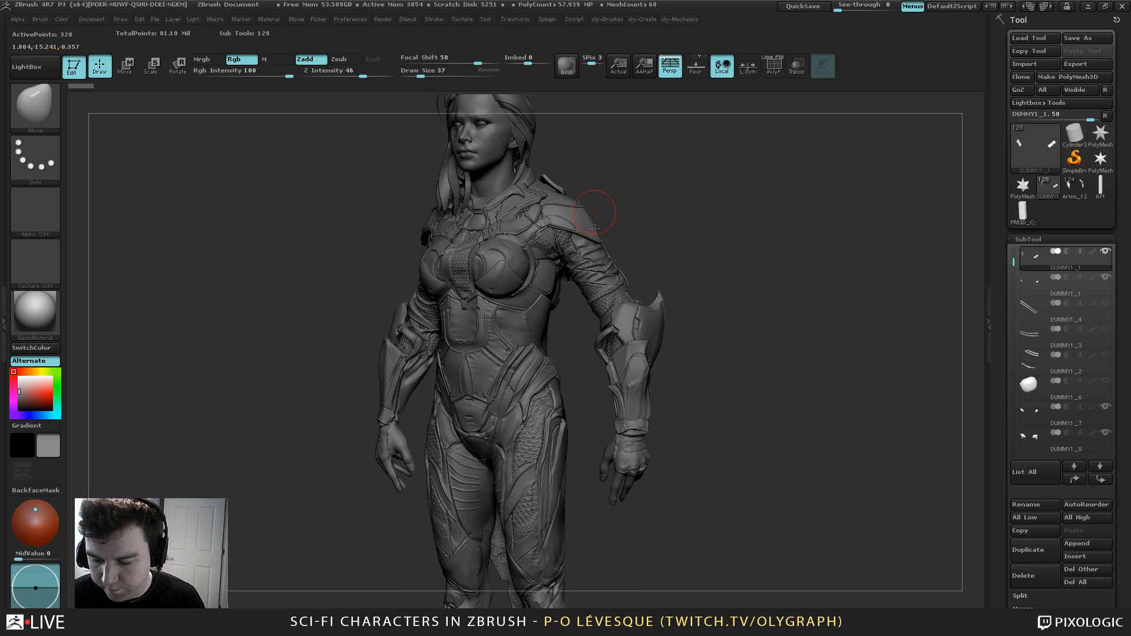
Isolate the shoulder armor piece to examine its polyframe topology, and bring back the whole character without the polyframe
key(alt+s)
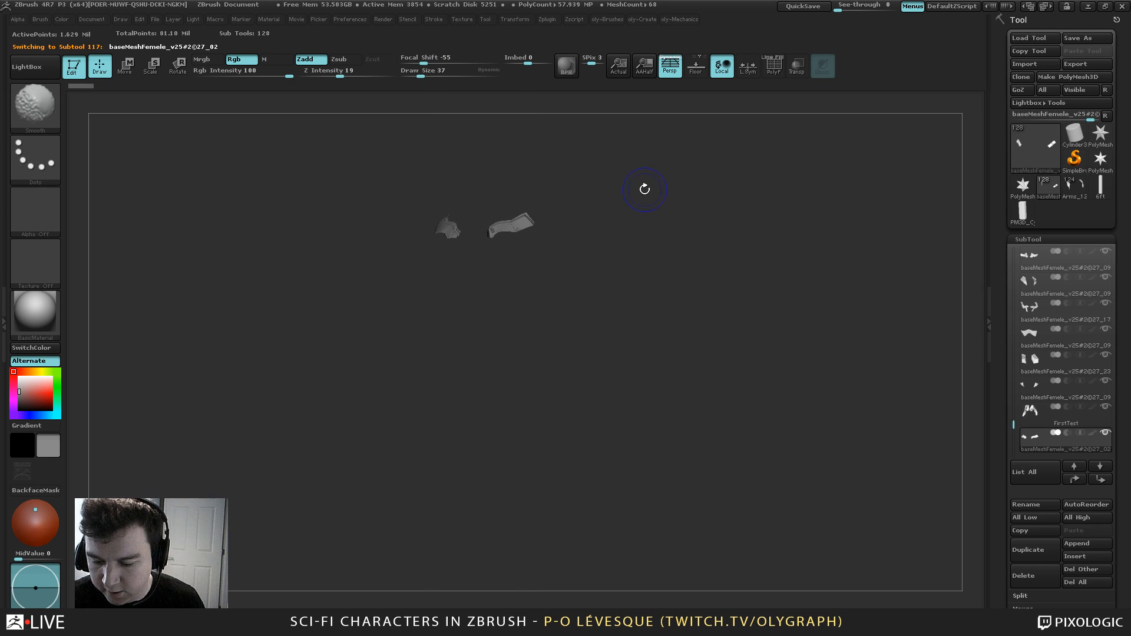
key(shift+f)
alt+drag(628, 185, 661, 412)
drag(628, 242, 588, 144)
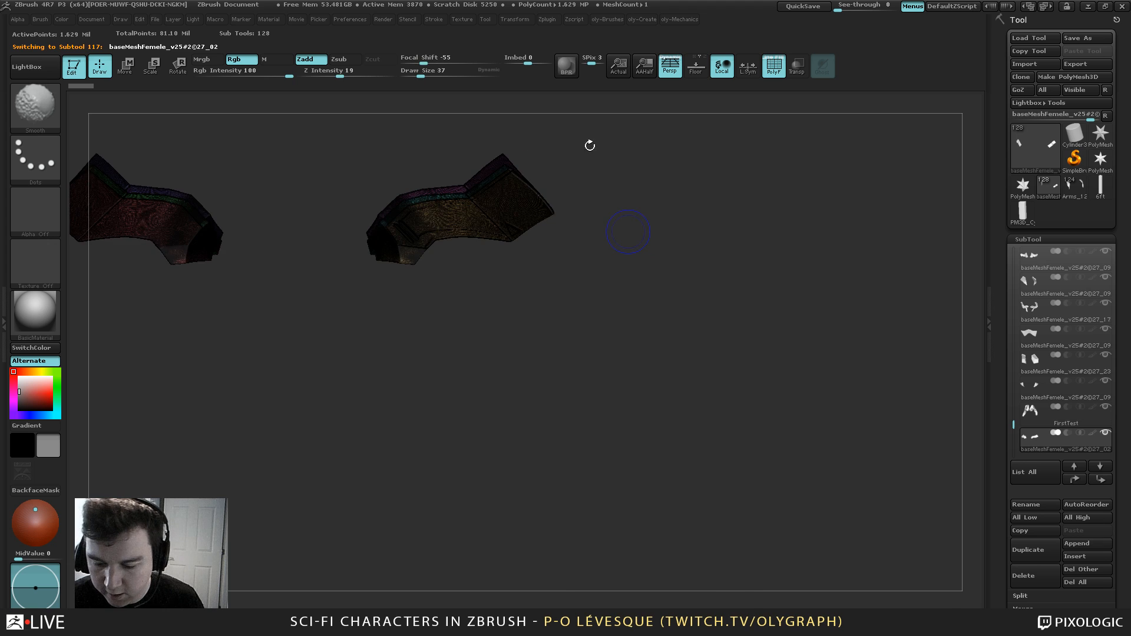
key(alt+s)
key(shift+f)
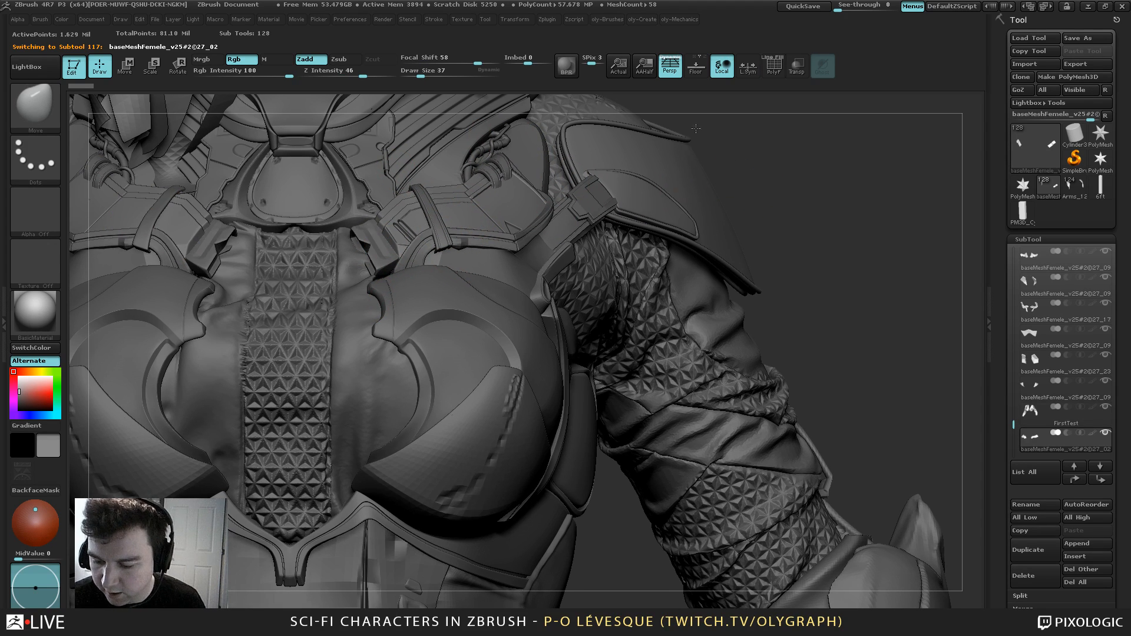
Select the forearm guard subtool on the arm with the unfinished armor and set the draw size to 75
alt+drag(696, 129, 688, 107)
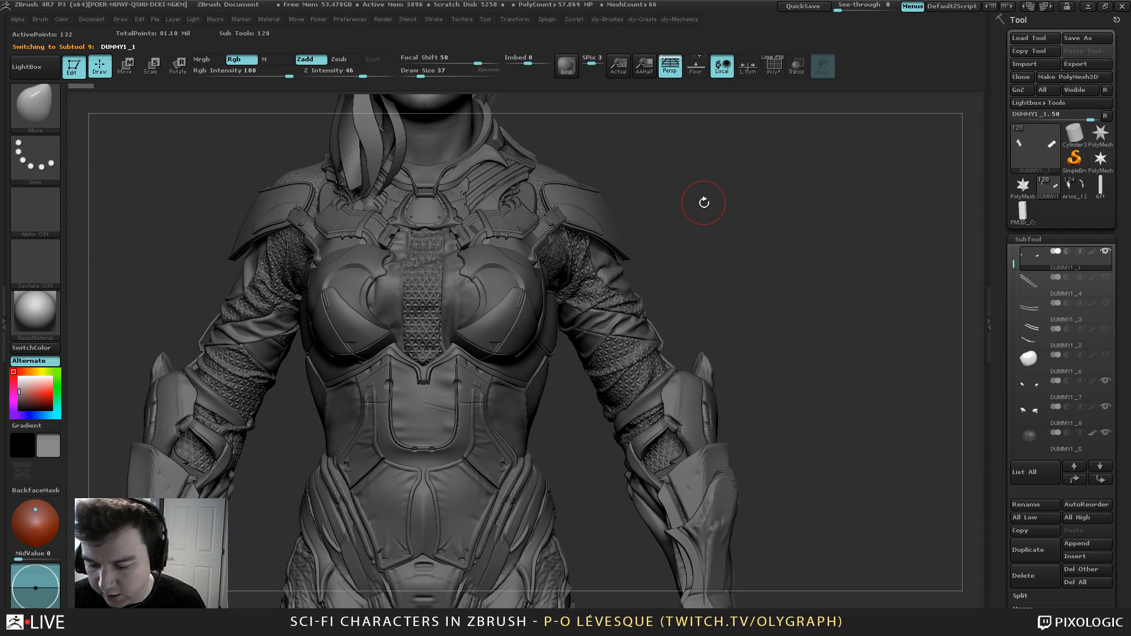
alt+drag(719, 322, 684, 210)
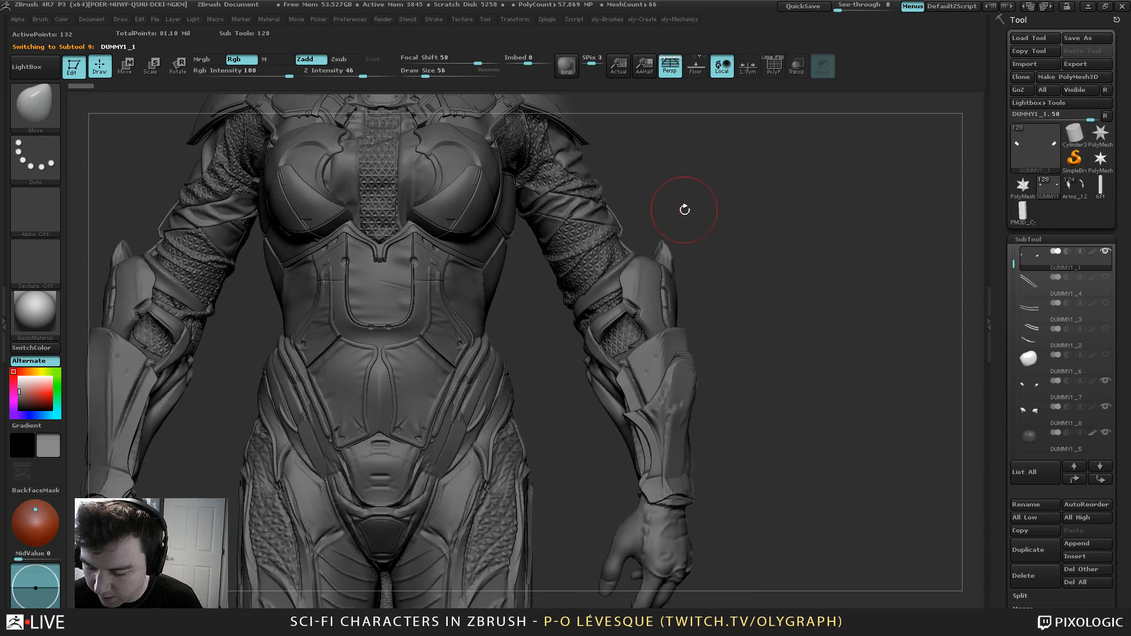
alt+drag(703, 268, 678, 371)
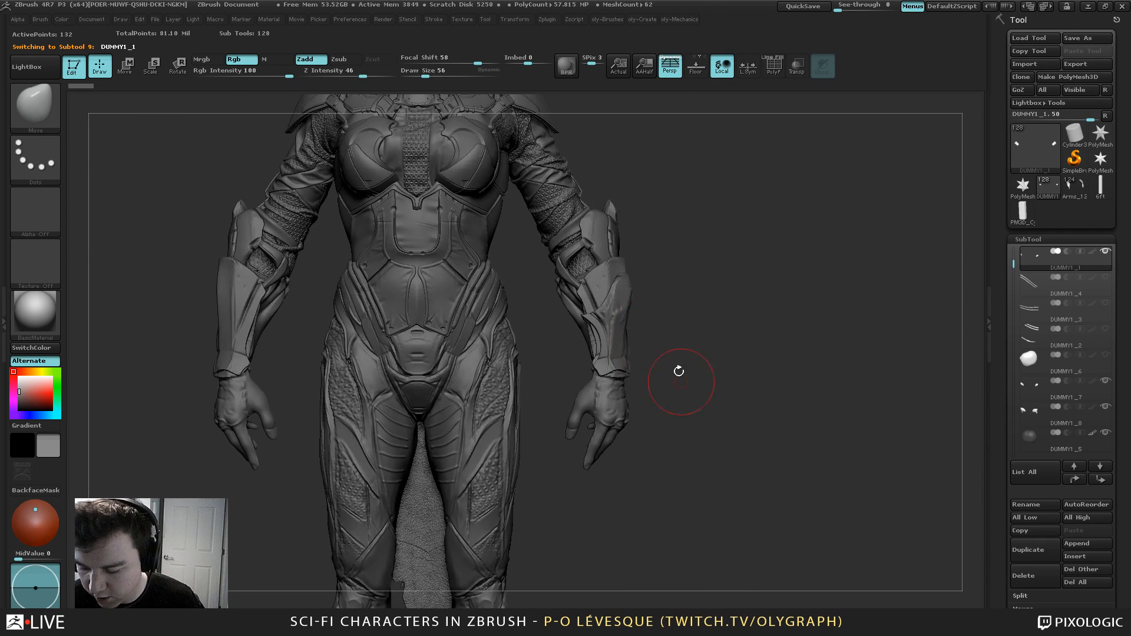
alt+click(620, 318)
mouse_move(742, 242)
mouse_down()
mouse_move(737, 284)
mouse_move(687, 150)
mouse_up()
key(shift+s)
key(shift+s)
key(s)
mouse_move(710, 192)
mouse_down()
mouse_move(723, 193)
mouse_move(695, 177)
mouse_move(724, 248)
mouse_up()
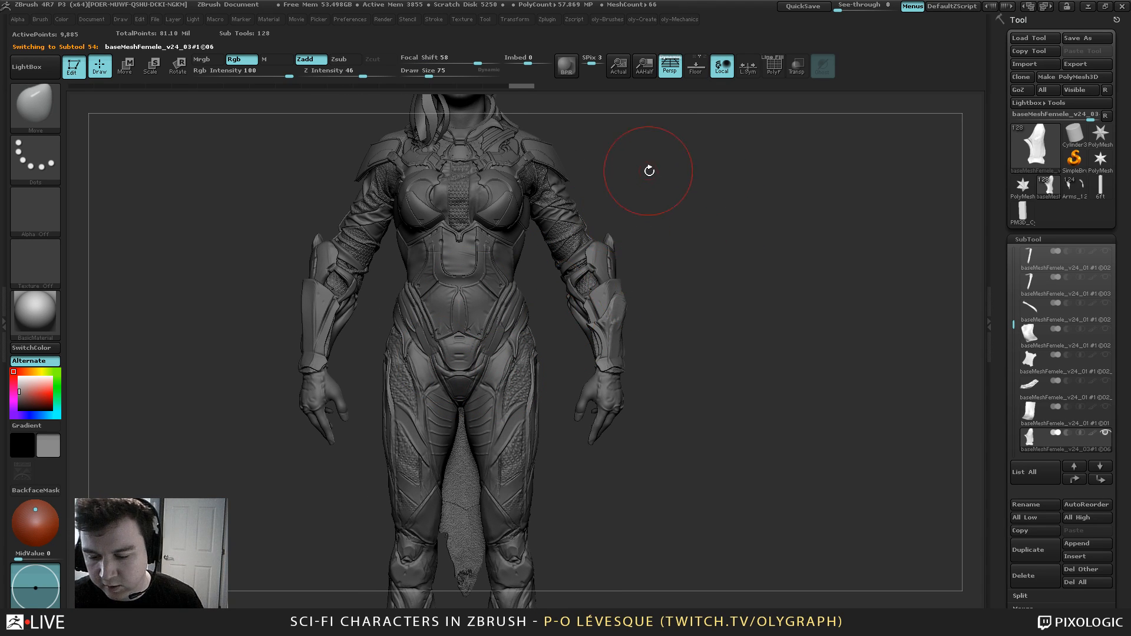
Isolate the forearm guard with Solo, frame it in the view and set the draw size to 53
alt+drag(638, 199, 644, 246)
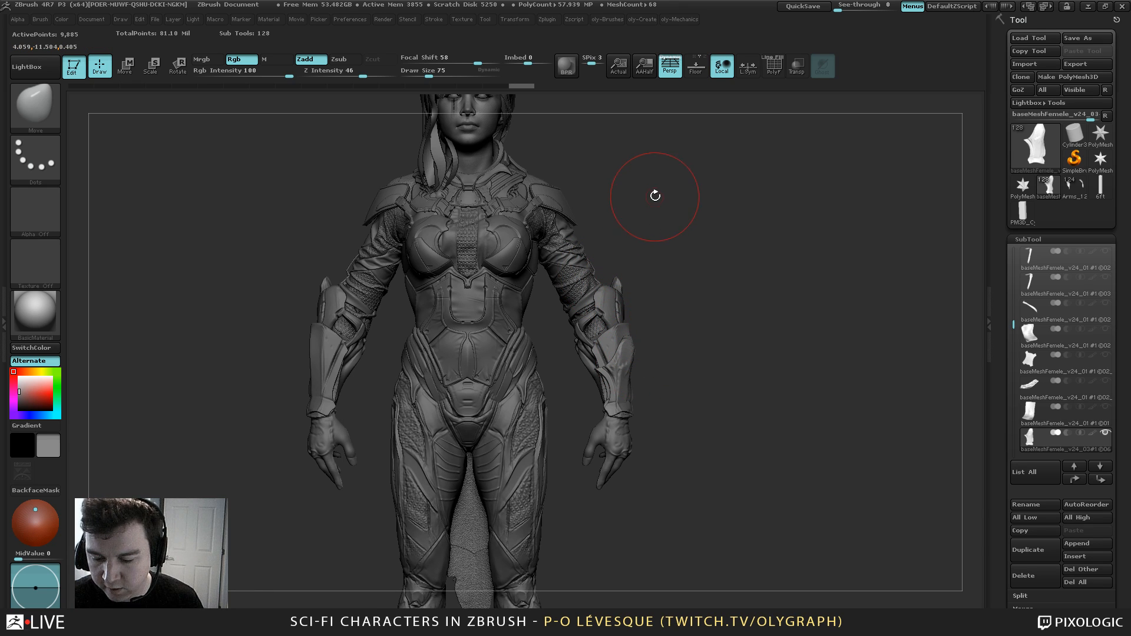
drag(655, 196, 645, 230)
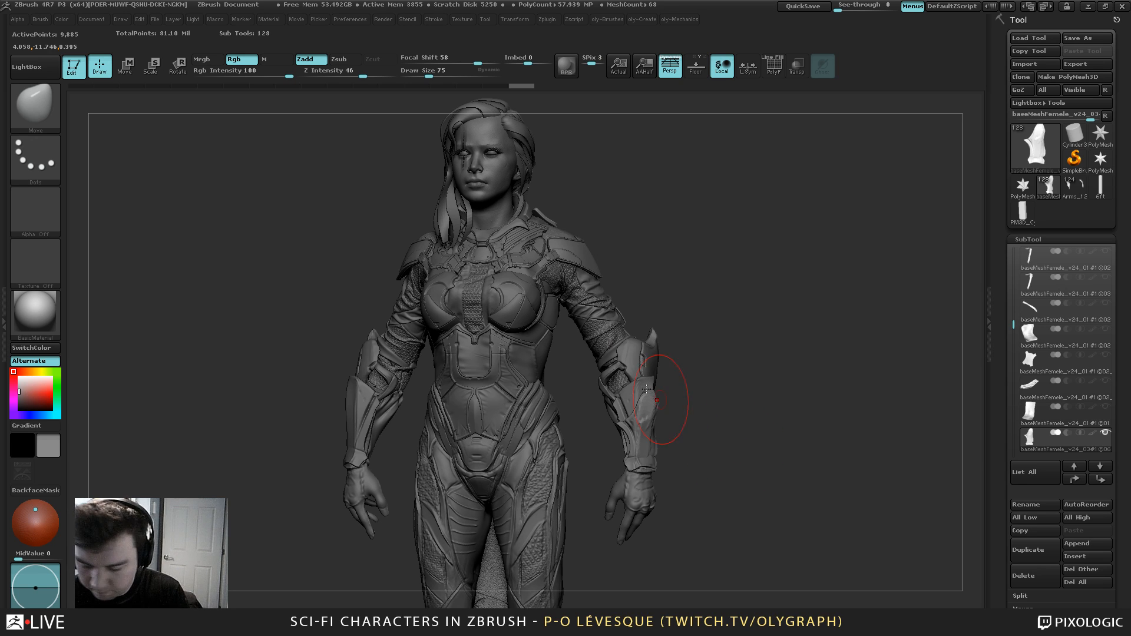
key(s)
drag(685, 382, 680, 383)
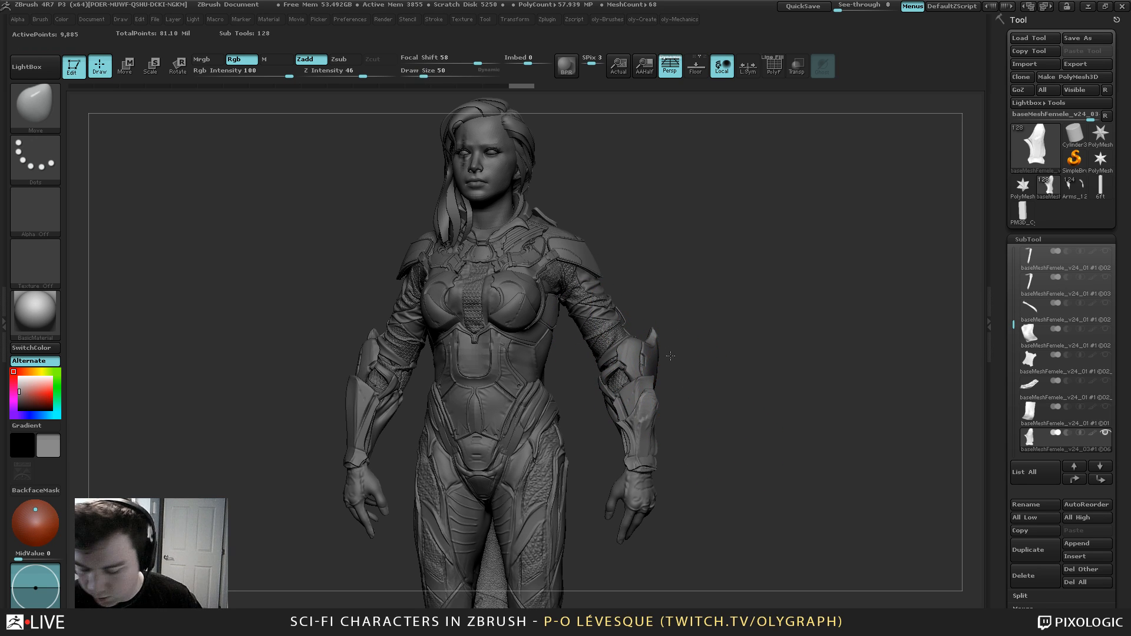
alt+drag(652, 307, 652, 294)
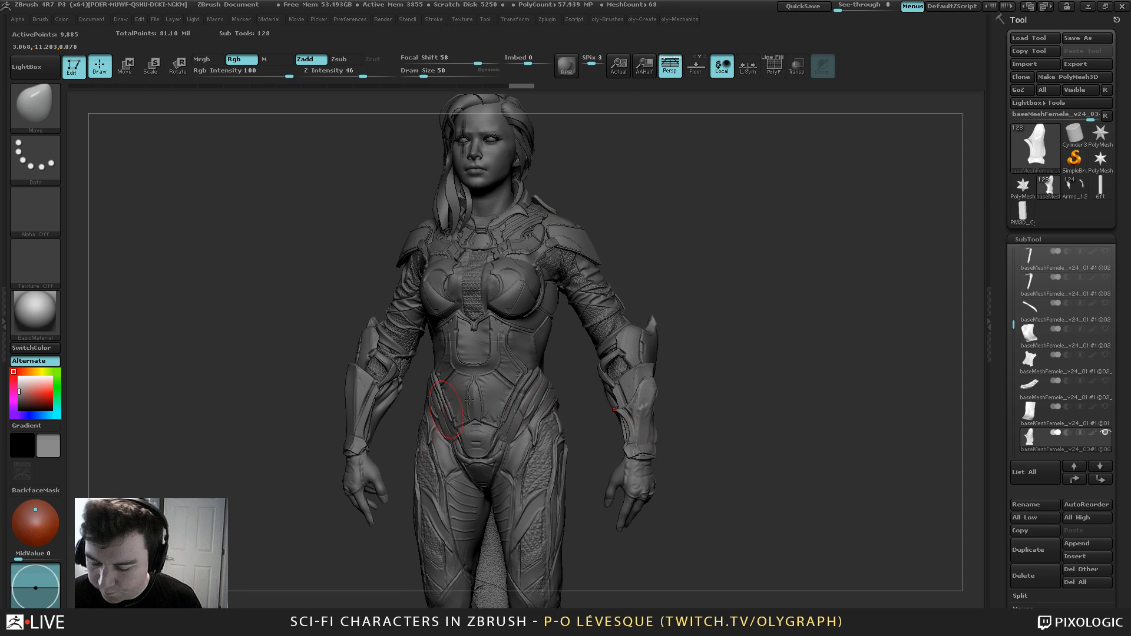
key(shift+s)
alt+drag(723, 275, 671, 198)
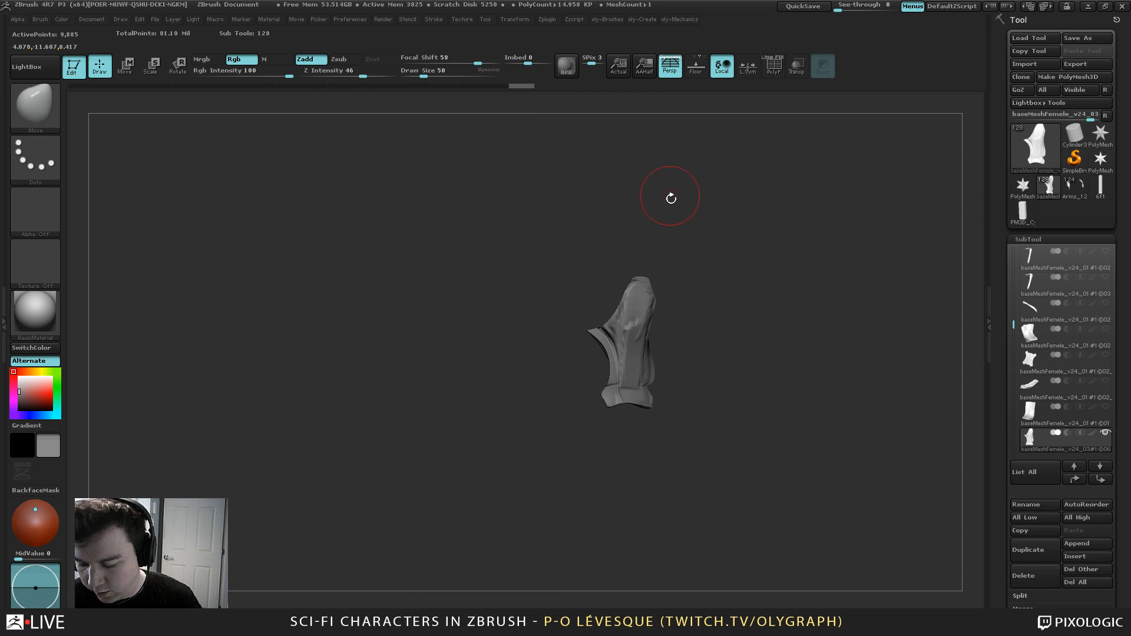
key(f)
mouse_move(730, 289)
alt+mouse_down()
mouse_move(711, 255)
mouse_move(726, 298)
alt+mouse_up()
key(s)
key(s)
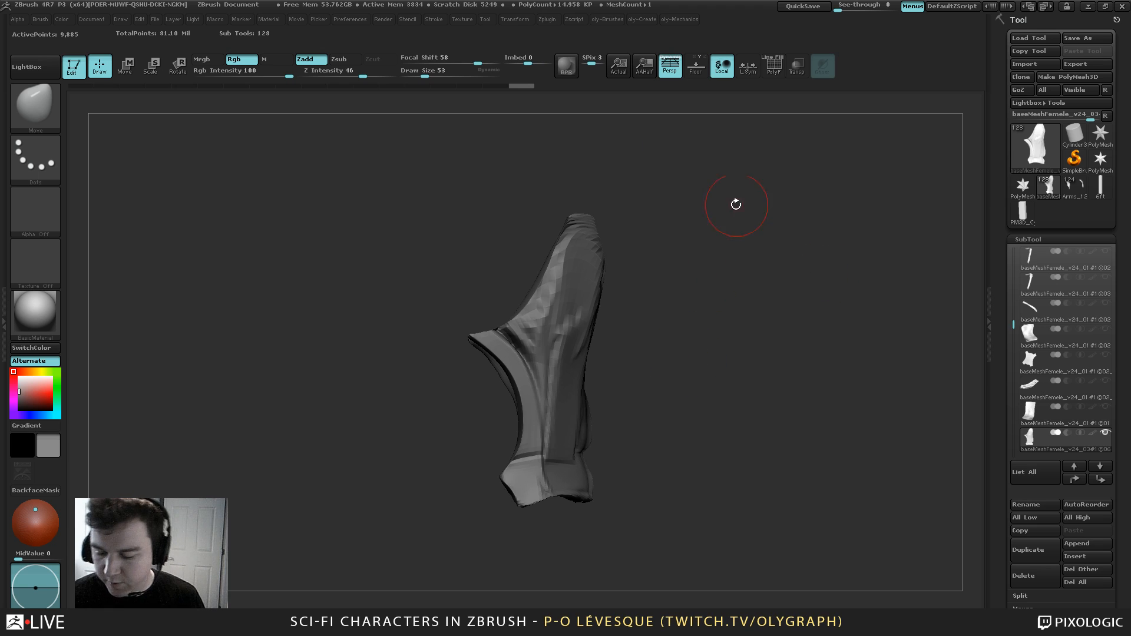
Choose the TrimDynamic brush for the forearm guard and inspect the piece's surface from several angles
drag(736, 204, 702, 263)
key(s)
click(705, 256)
drag(702, 263, 700, 270)
key(b)
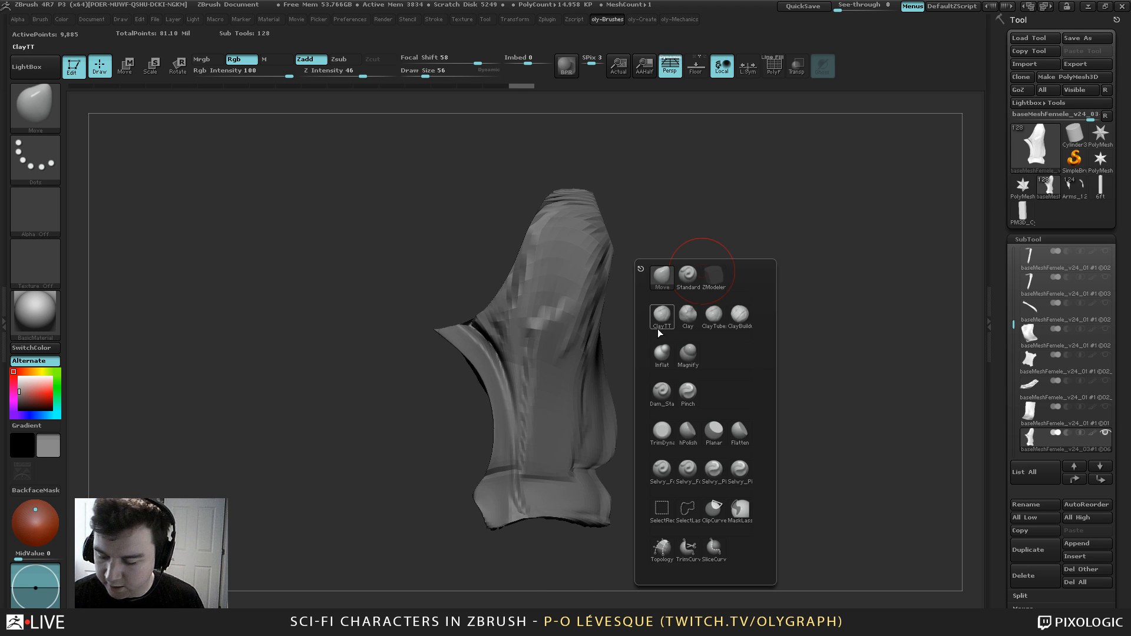
click(664, 436)
drag(628, 210, 684, 353)
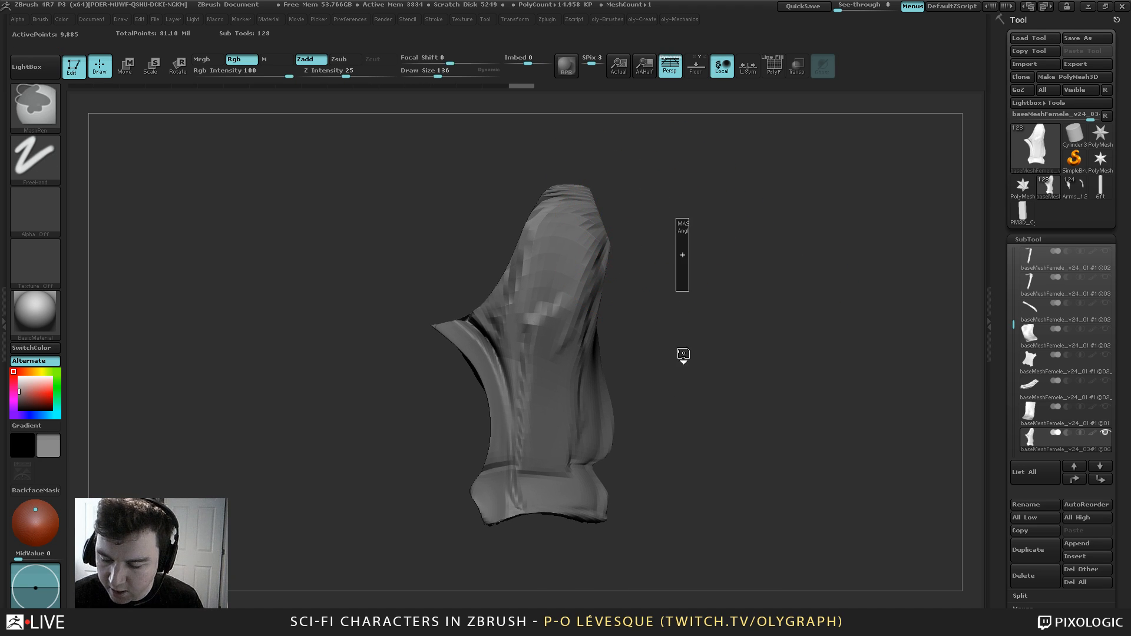
drag(696, 264, 730, 268)
Check the forearm guard's polyframe and remesh the piece with DynaMesh at resolution 128, leaving the polyframe hidden
key(shift+f)
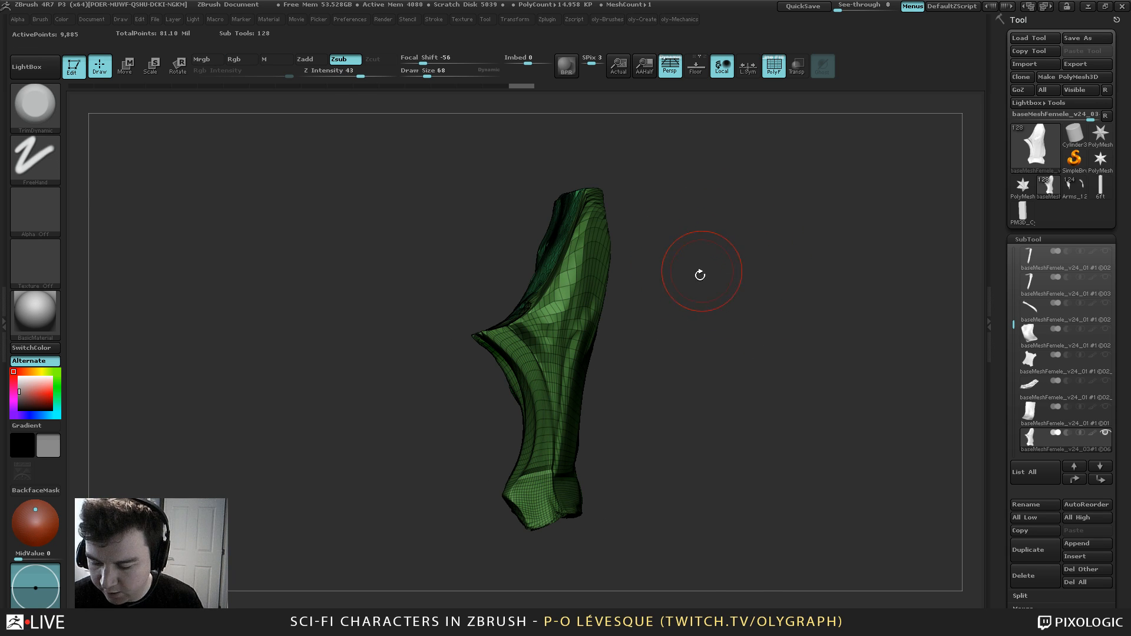
key(b)
key(n)
drag(597, 433, 599, 260)
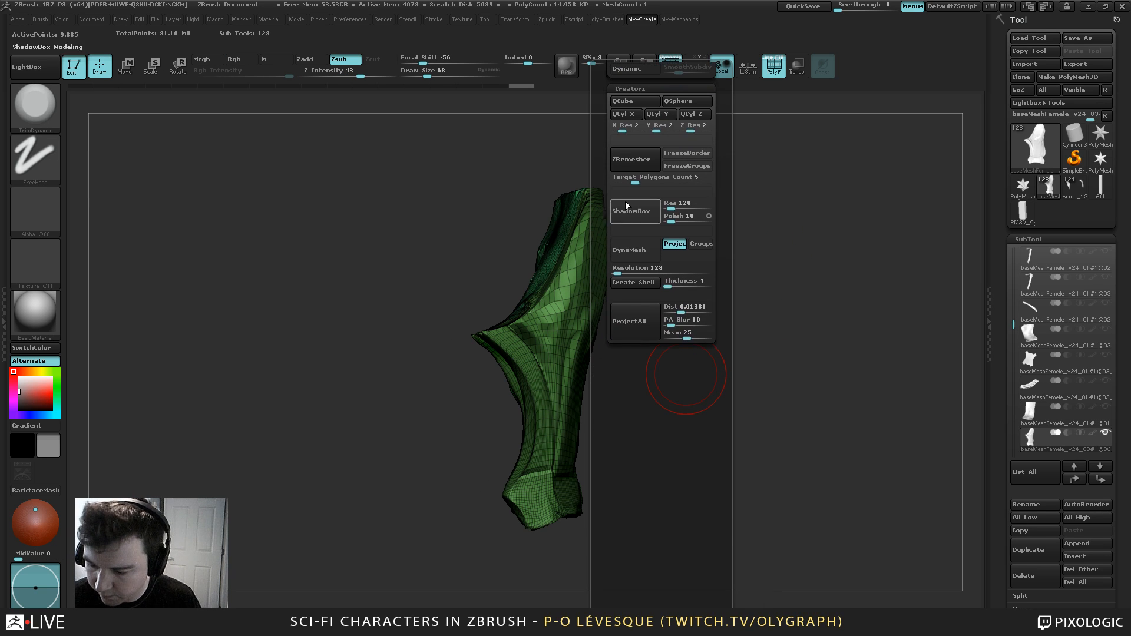
click(611, 284)
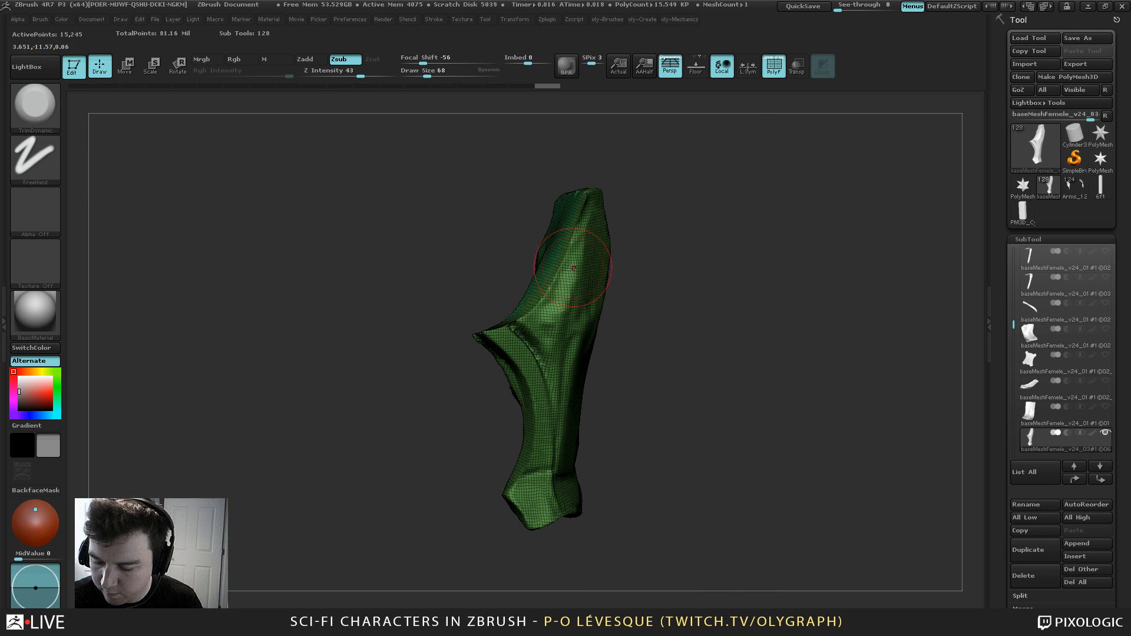
key(shift+f)
drag(679, 251, 681, 236)
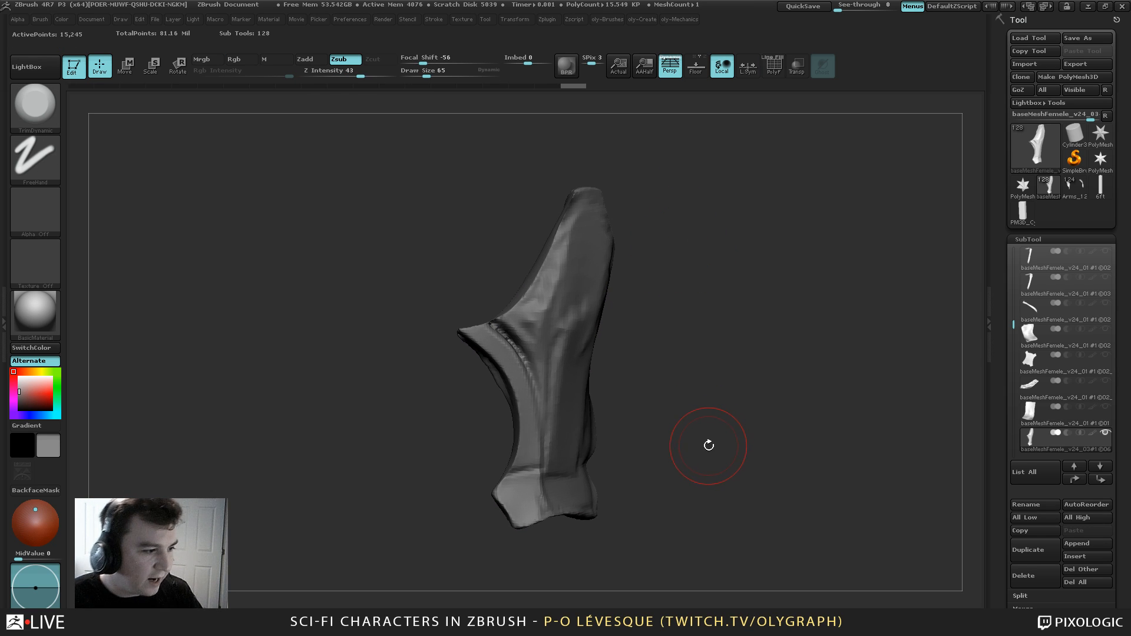
Set the TrimDynamic brush's draw size to 53
key(s)
click(678, 258)
key(b)
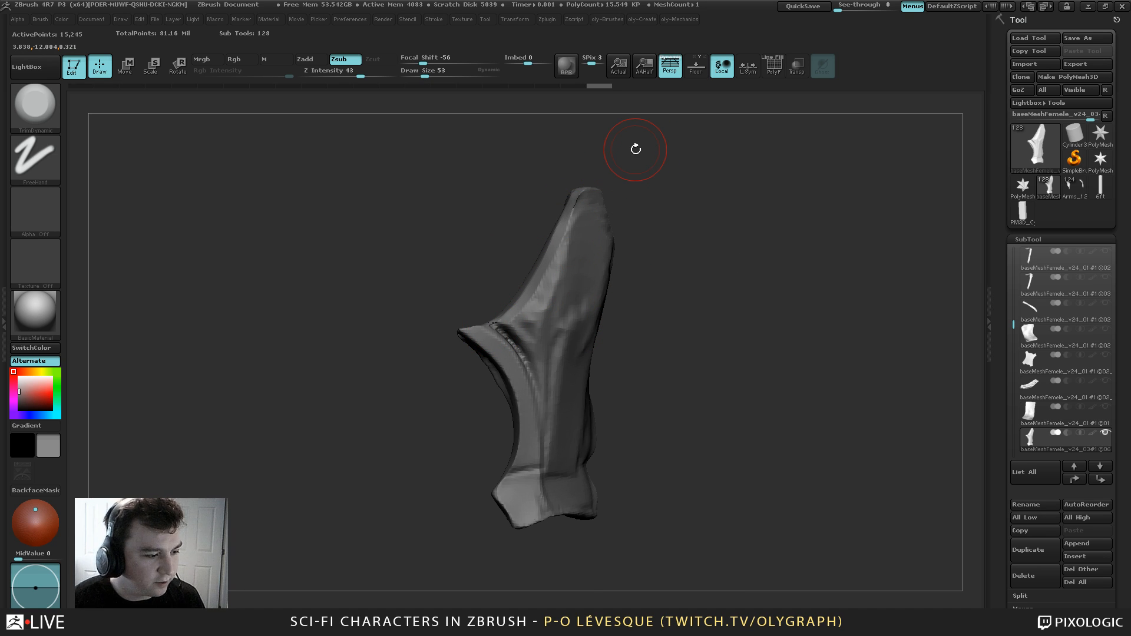
Update the forearm guard's DynaMesh and smooth its pointed side corner at draw size 39
drag(657, 179, 569, 190)
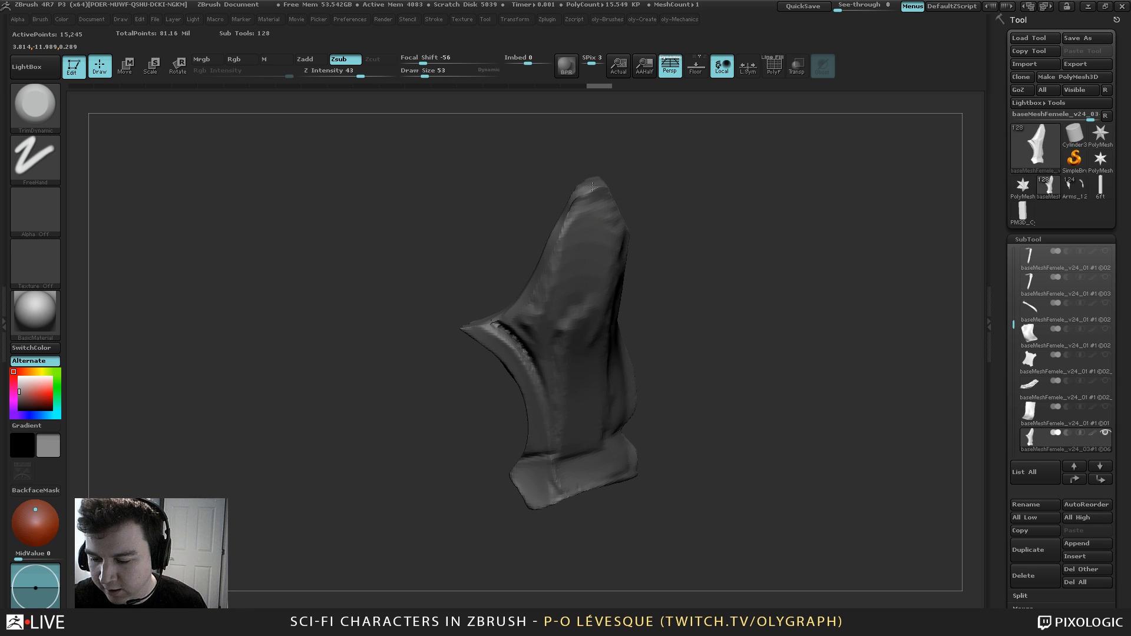
ctrl+drag(679, 189, 695, 248)
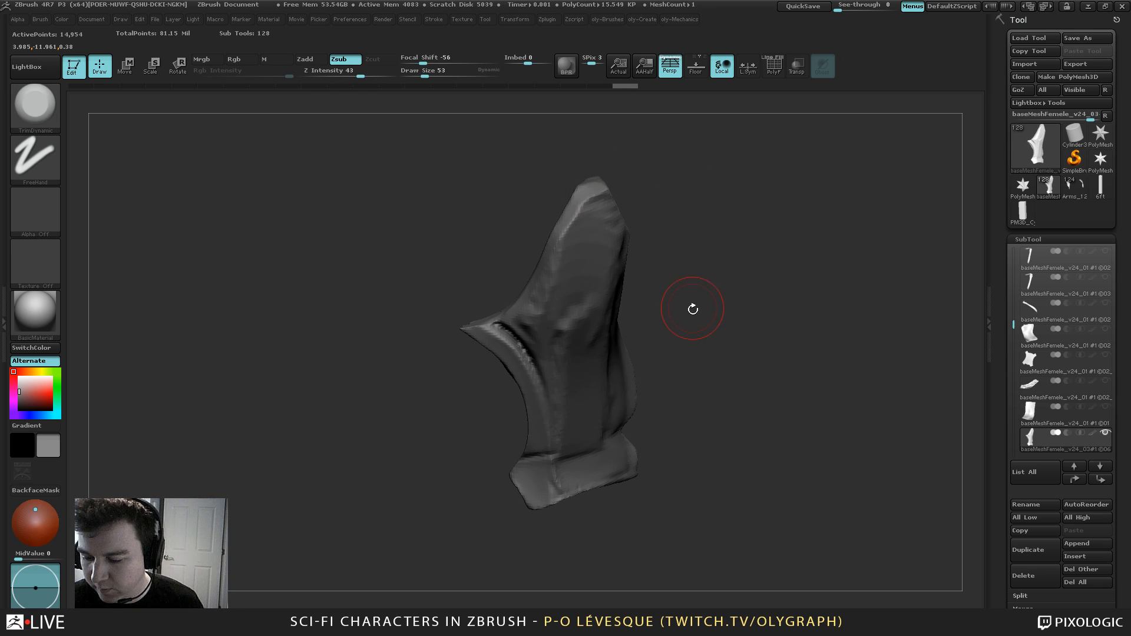
key(bracketleft)
drag(498, 323, 469, 331)
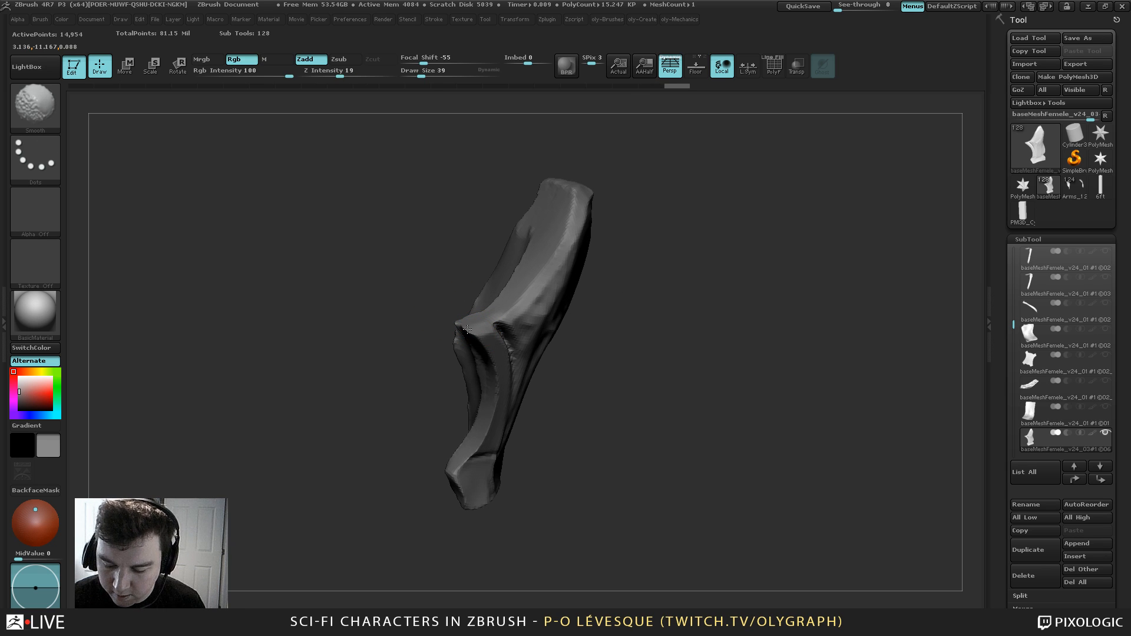
Flatten the guard's outer long edge with TrimDynamic at a larger draw size and check it against the surrounding arm
mouse_move(586, 270)
mouse_down()
mouse_move(656, 257)
mouse_move(647, 235)
mouse_move(668, 284)
mouse_up()
key(bracketright)
key(bracketright)
drag(655, 238, 600, 374)
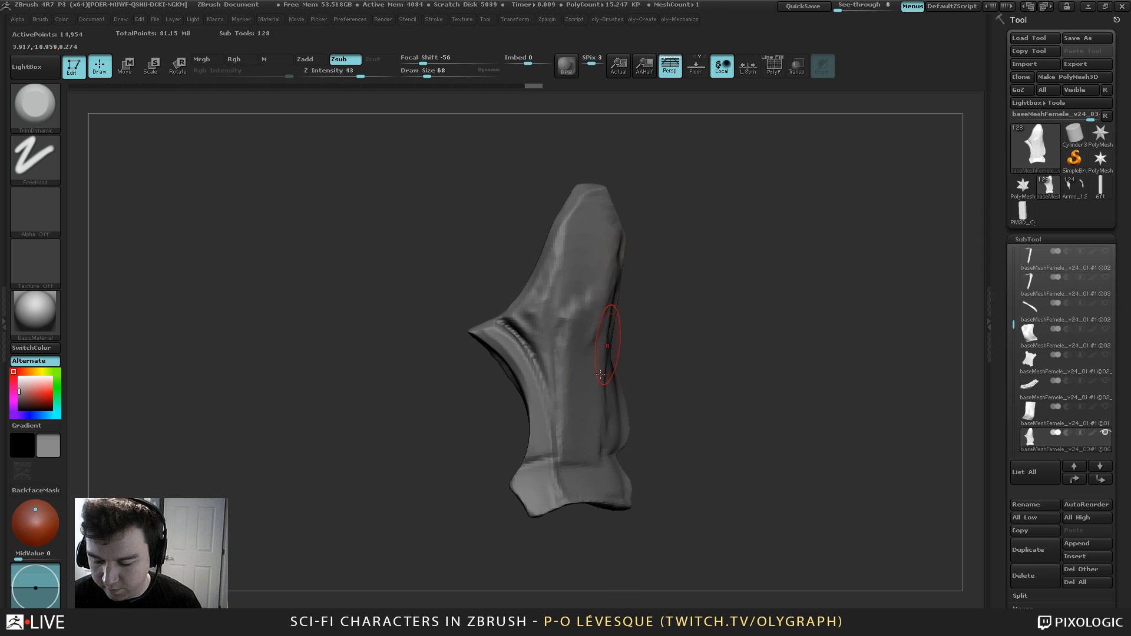
shift+drag(684, 310, 720, 404)
alt+drag(696, 292, 668, 145)
key(shift+s)
key(f)
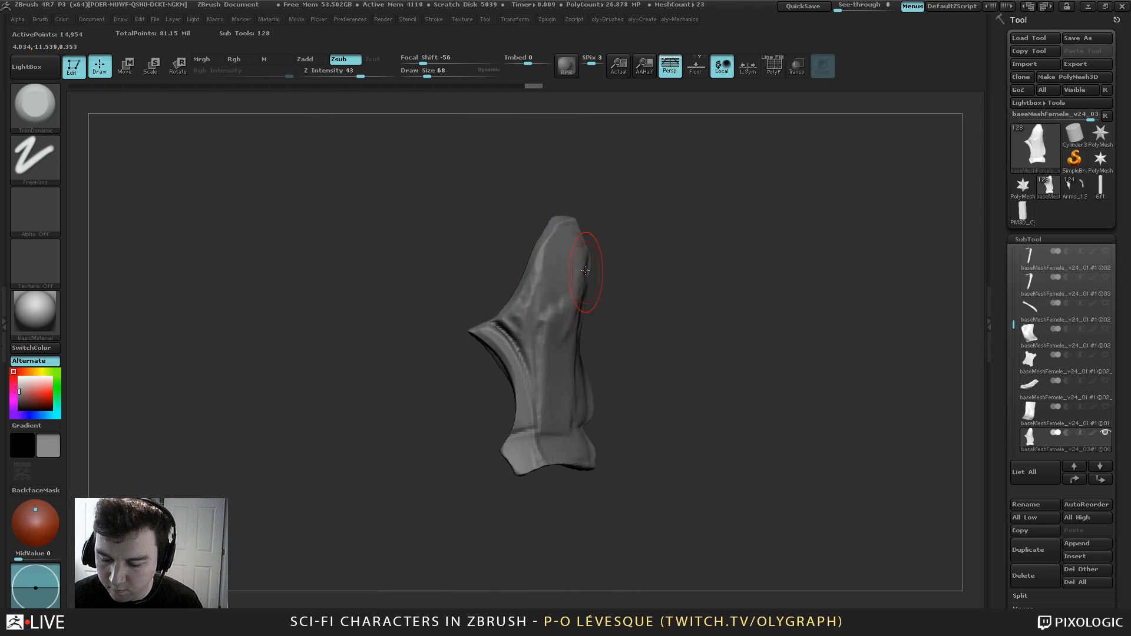
Even out the planes of the guard's front face with TrimDynamic, using draw sizes 50, 65 and 56
drag(544, 281, 521, 316)
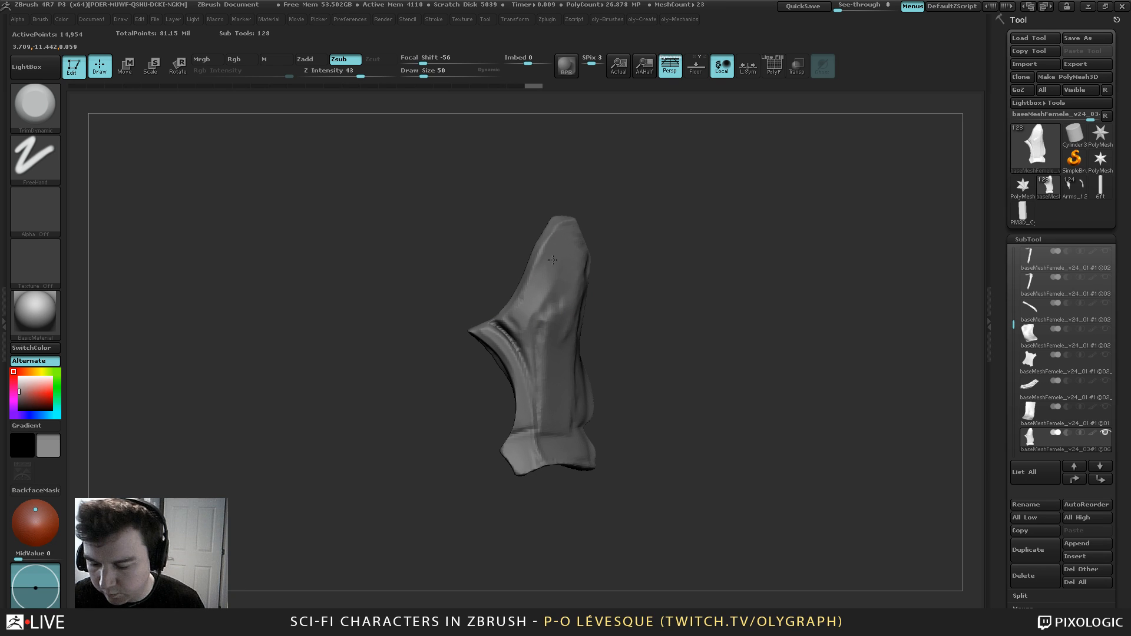
key(s)
mouse_move(561, 256)
mouse_down()
mouse_move(661, 214)
mouse_move(613, 239)
mouse_up()
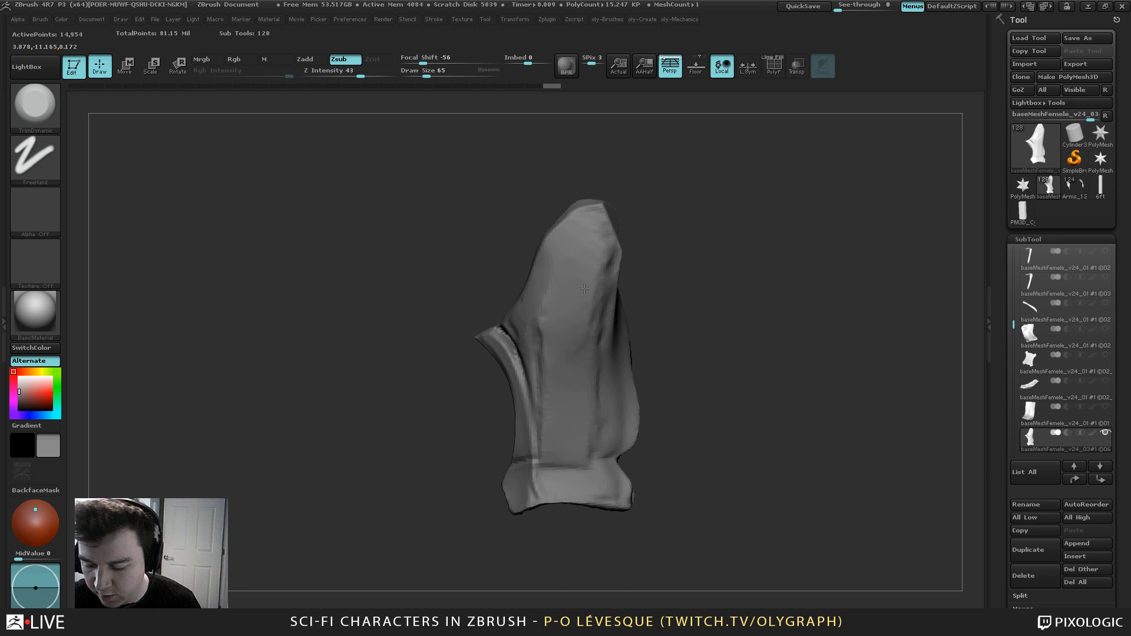
drag(584, 288, 589, 334)
key(s)
drag(630, 250, 628, 250)
drag(690, 229, 686, 219)
Choose the Topology brush, dismiss its Dynamic Draw Size note and switch to the Move brush
key(b)
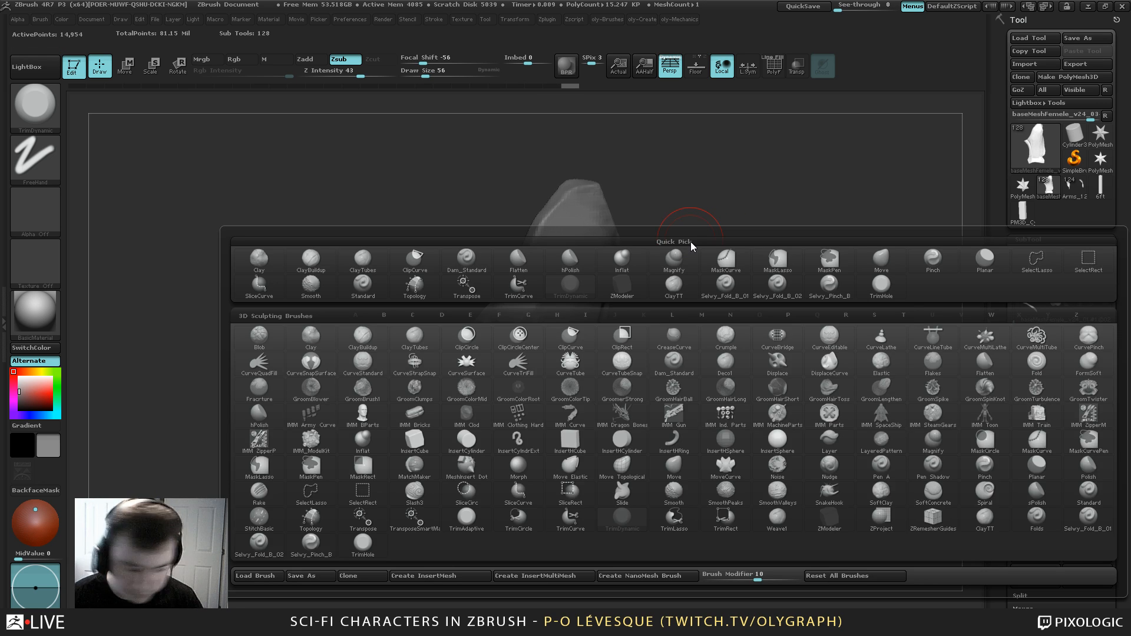
key(t)
click(311, 518)
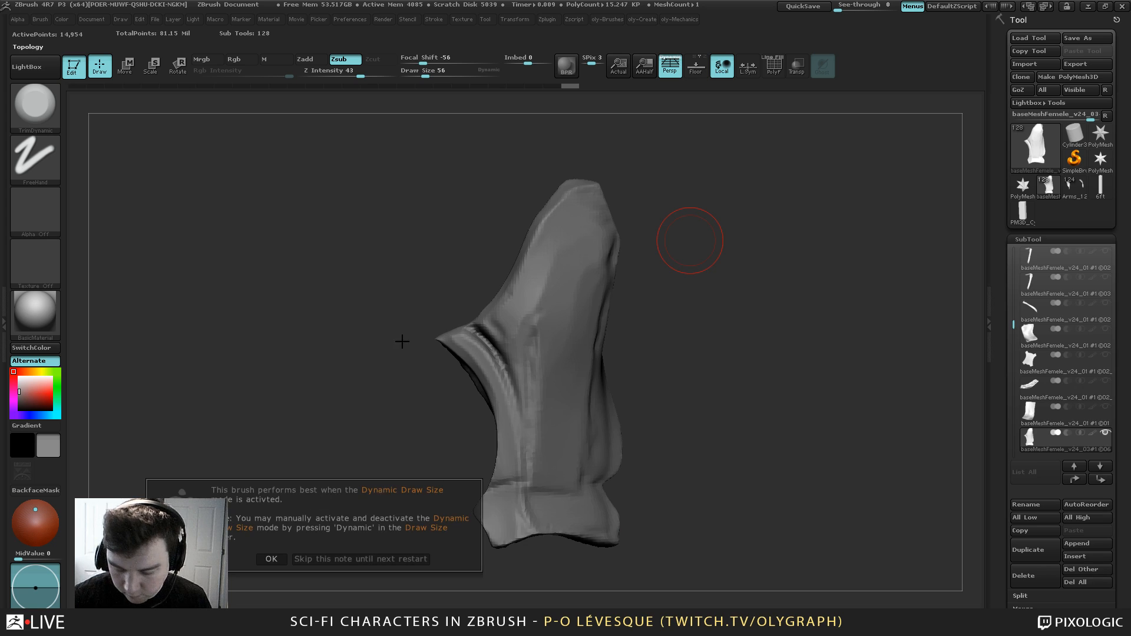
click(274, 555)
key(s)
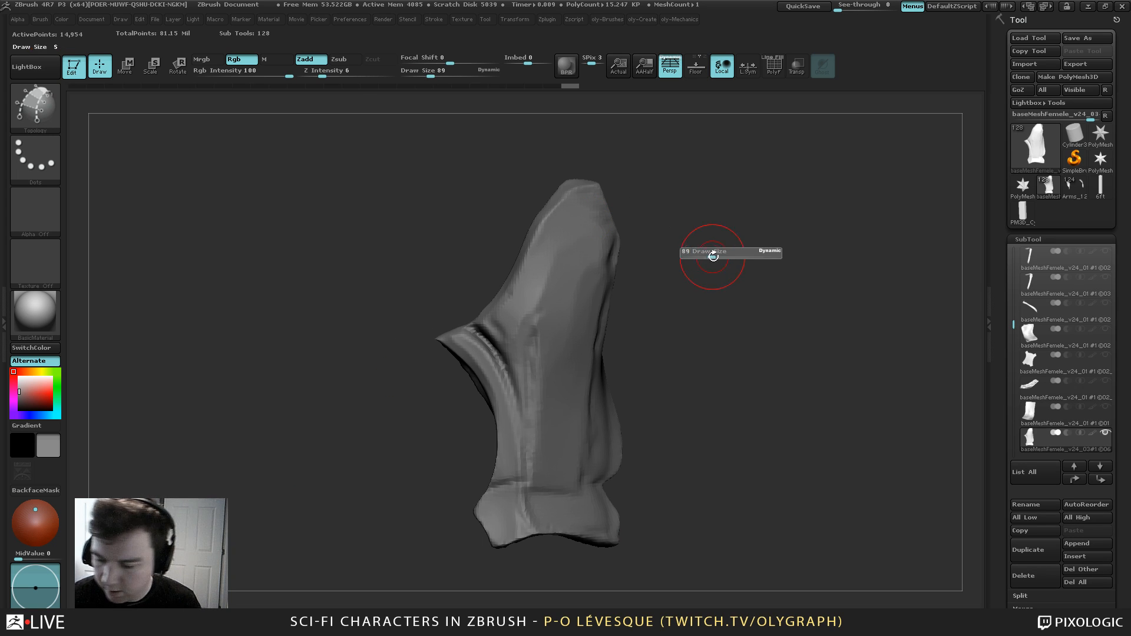
alt+drag(709, 264, 709, 248)
key(1)
click(670, 259)
drag(681, 206, 694, 212)
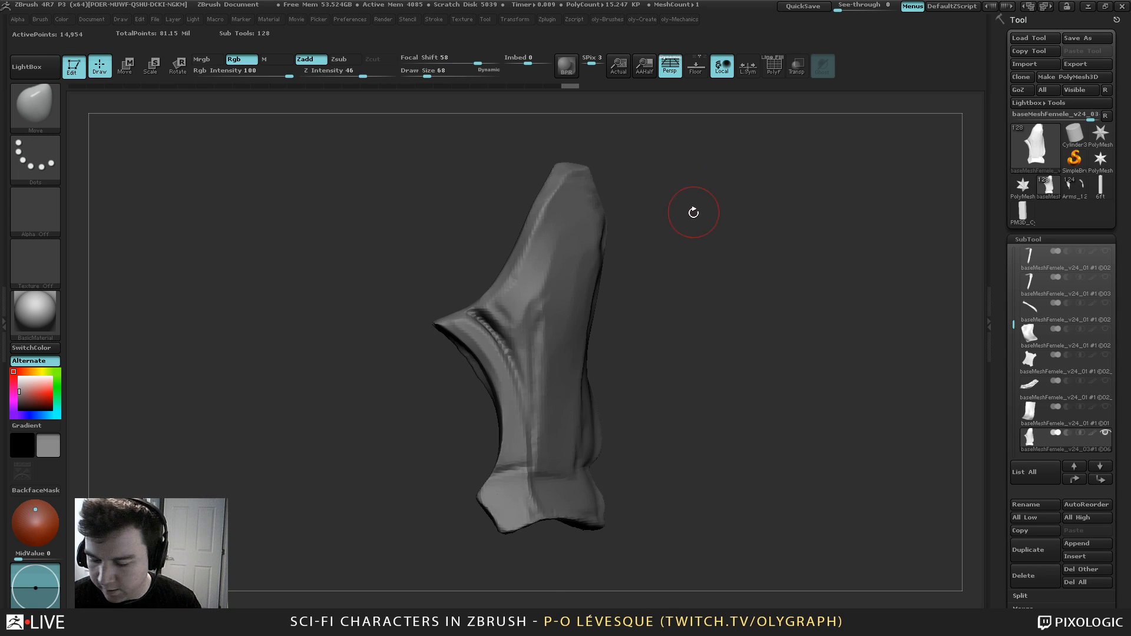
Look through the custom tweak tools and macros and run the bakeSubdivs macro on the forearm guard
key(2)
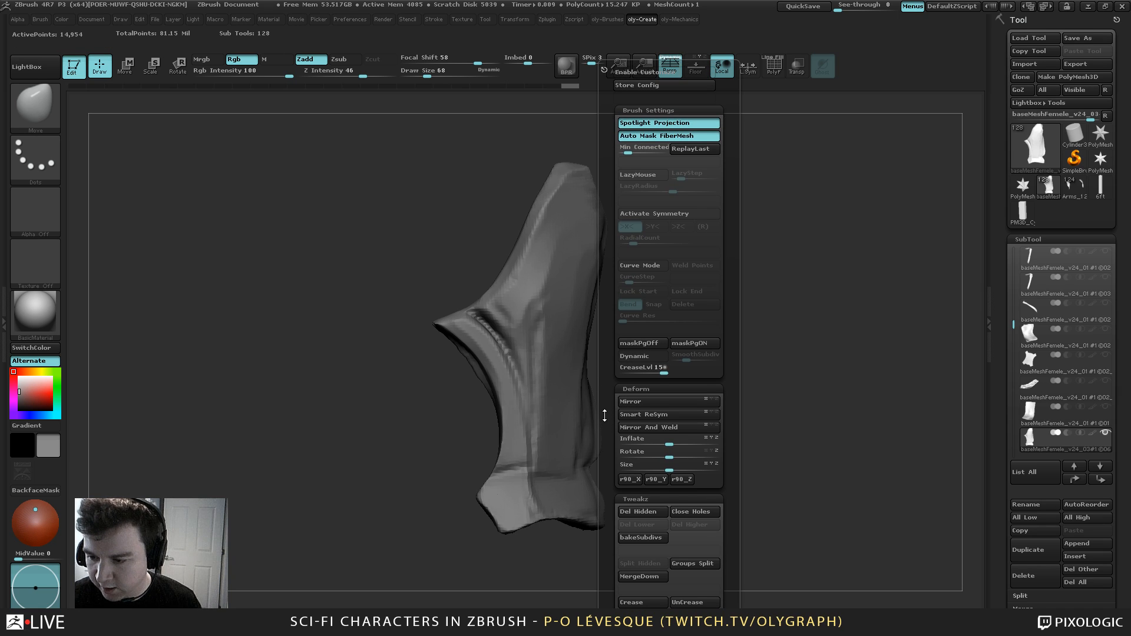
scroll(607, 432, down, 5)
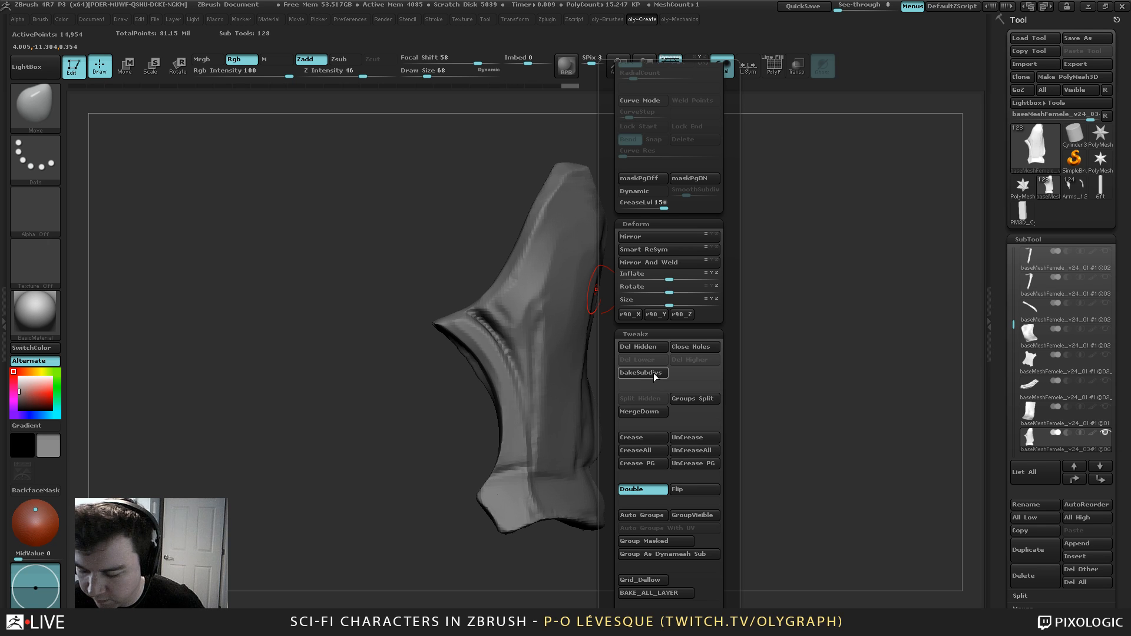
click(217, 20)
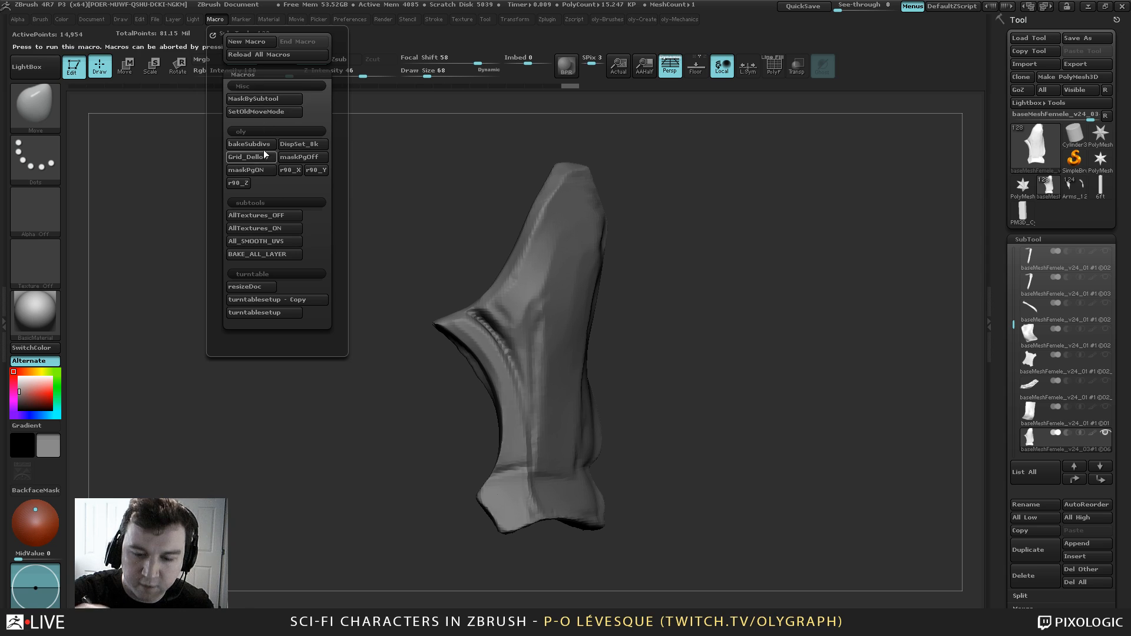
drag(665, 269, 662, 274)
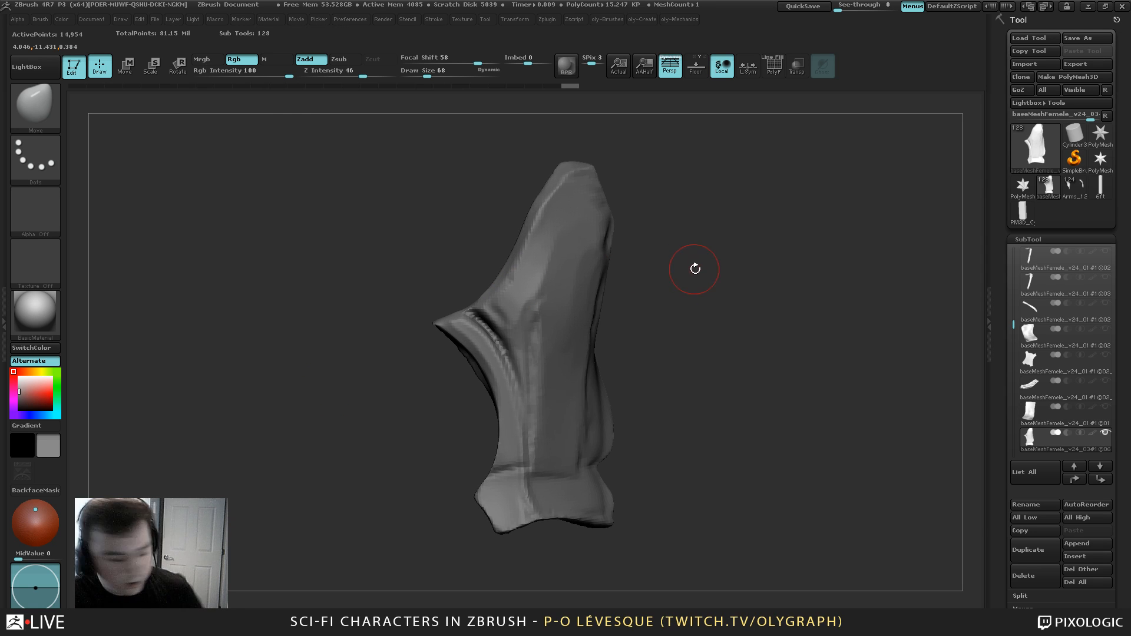
mouse_move(642, 20)
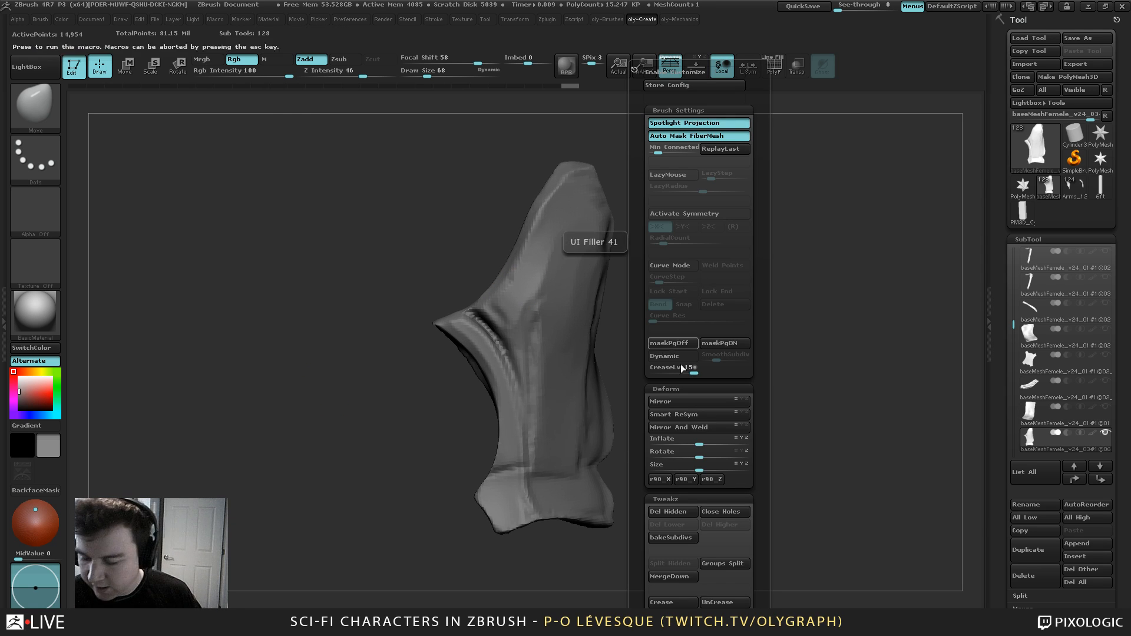
click(685, 540)
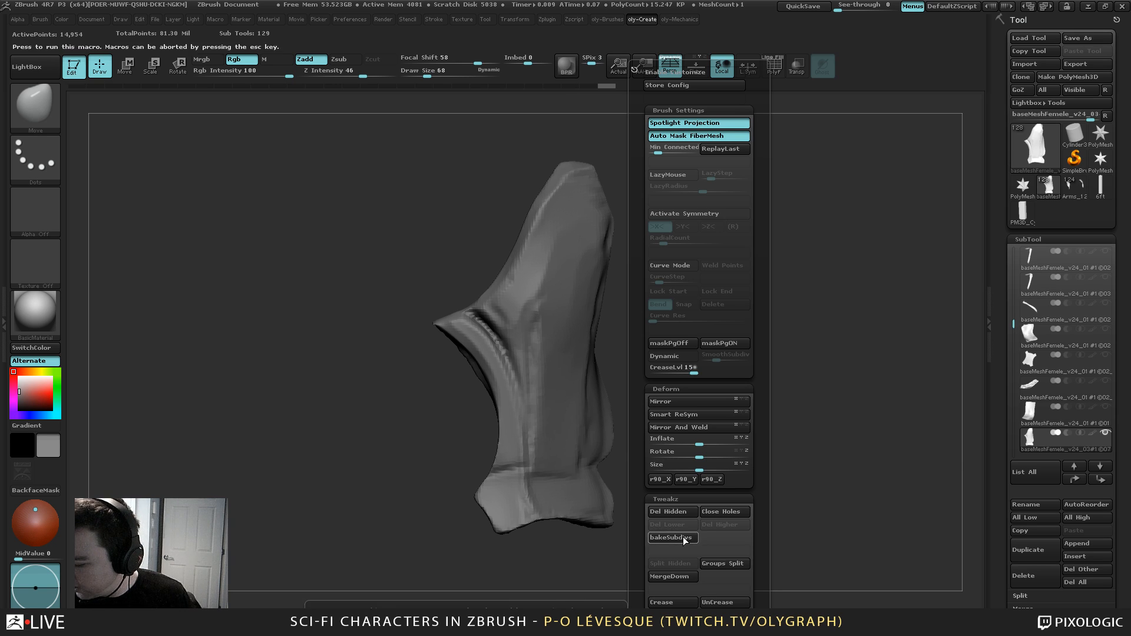
drag(1013, 324, 1013, 333)
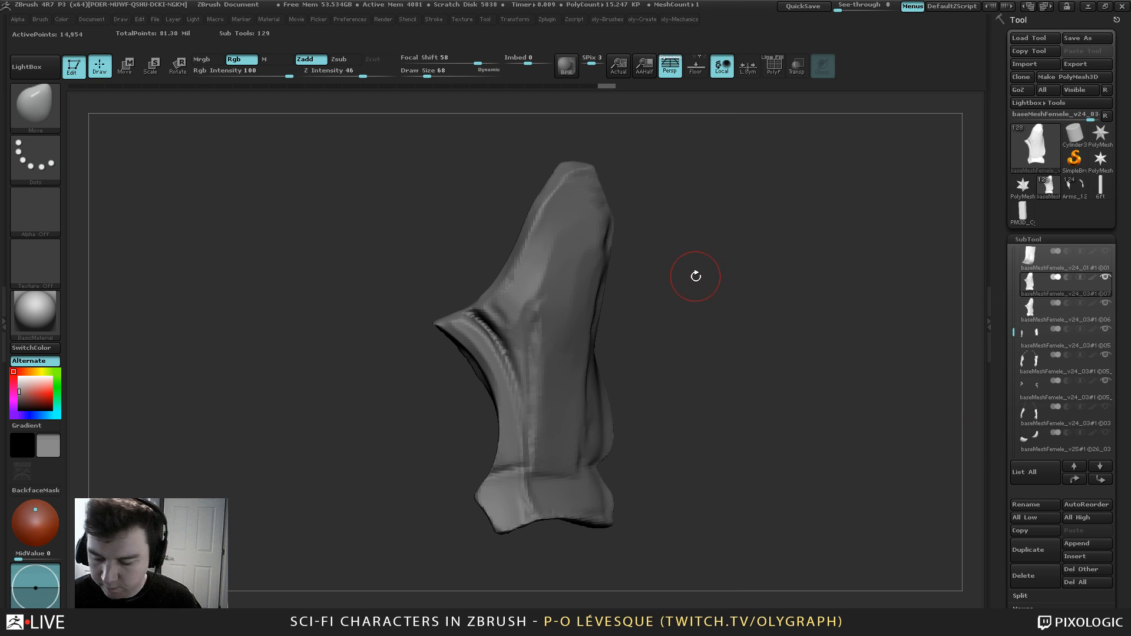
Show the guard's polyframe, mask two patches of its front face as separate polygroups and regroup the whole piece as one
key(shift+f)
key(ctrl)
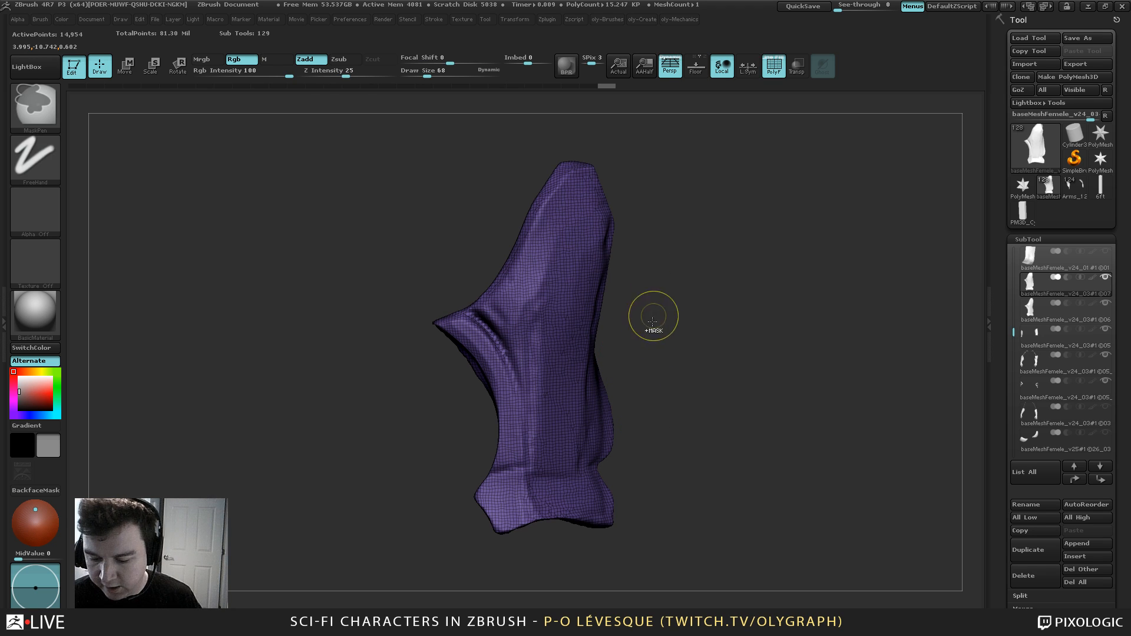
key(])
key(])
key(])
key(])
key(])
mouse_move(556, 303)
ctrl+mouse_down()
mouse_move(556, 291)
mouse_move(517, 336)
mouse_move(560, 359)
mouse_move(551, 406)
ctrl+mouse_up()
key(ctrl+w)
key(ctrl+w)
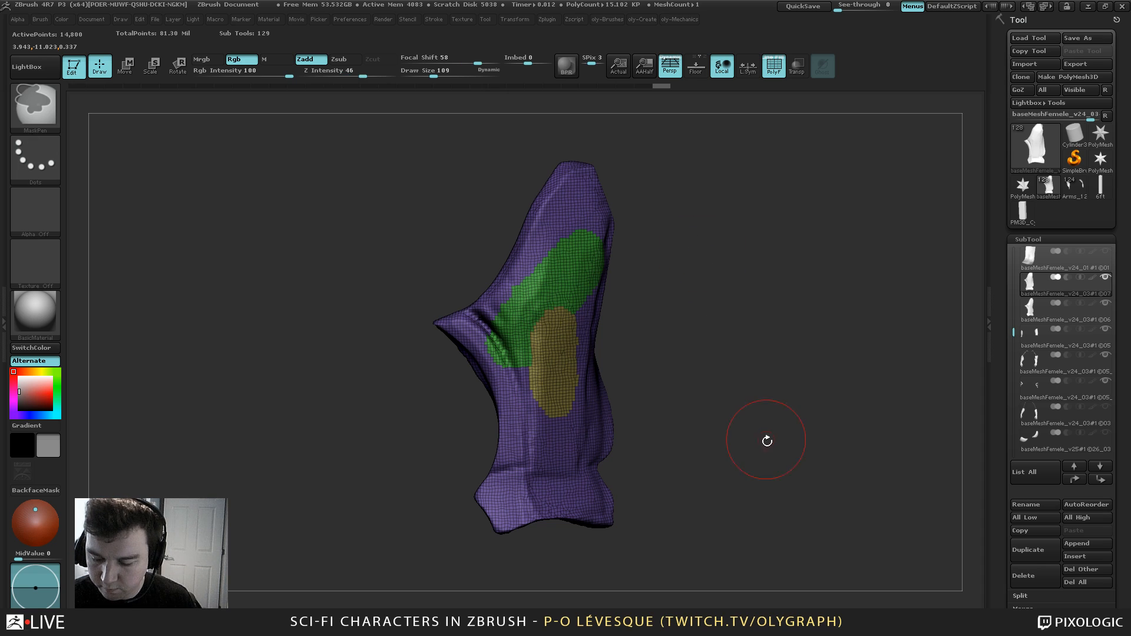
key(ctrl+w)
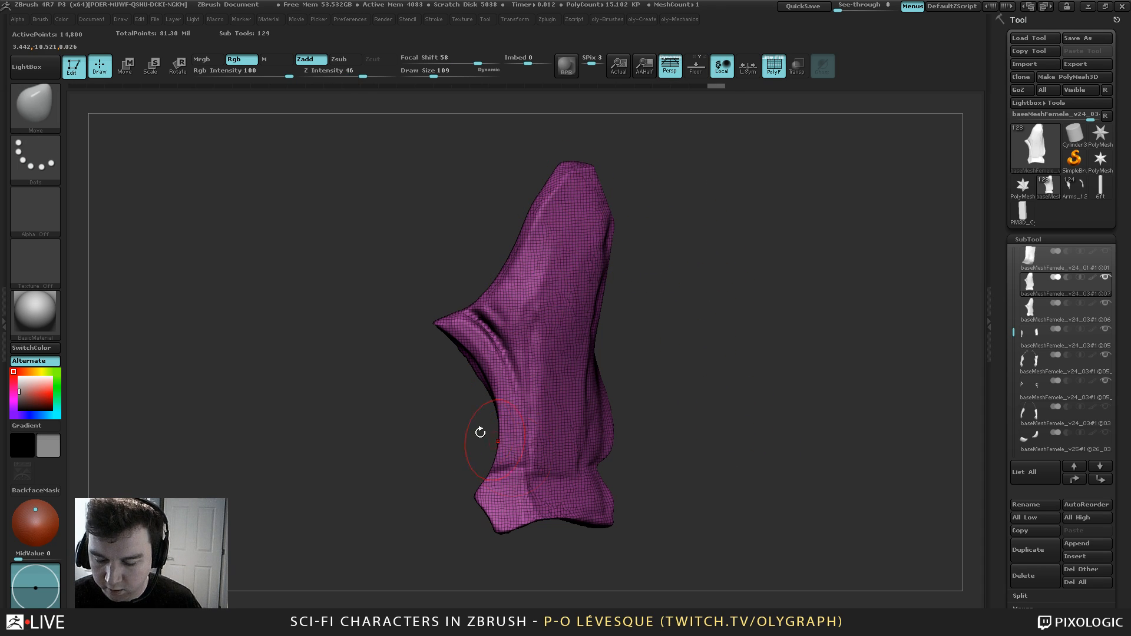
drag(479, 434, 612, 282)
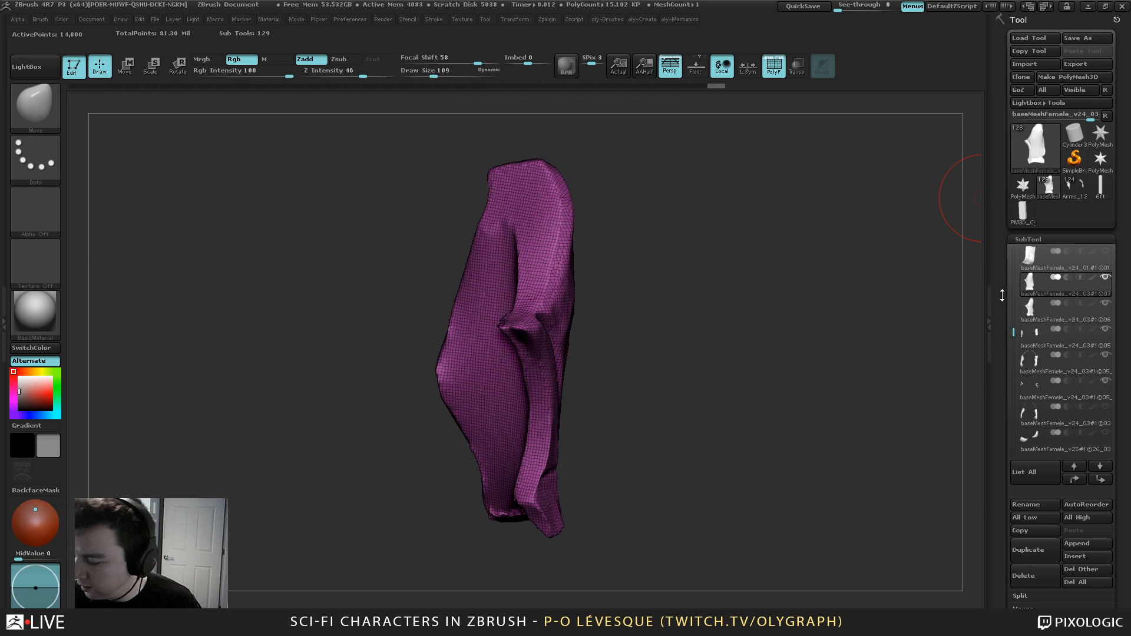
scroll(1000, 222, down, 5)
scroll(997, 479, down, 10)
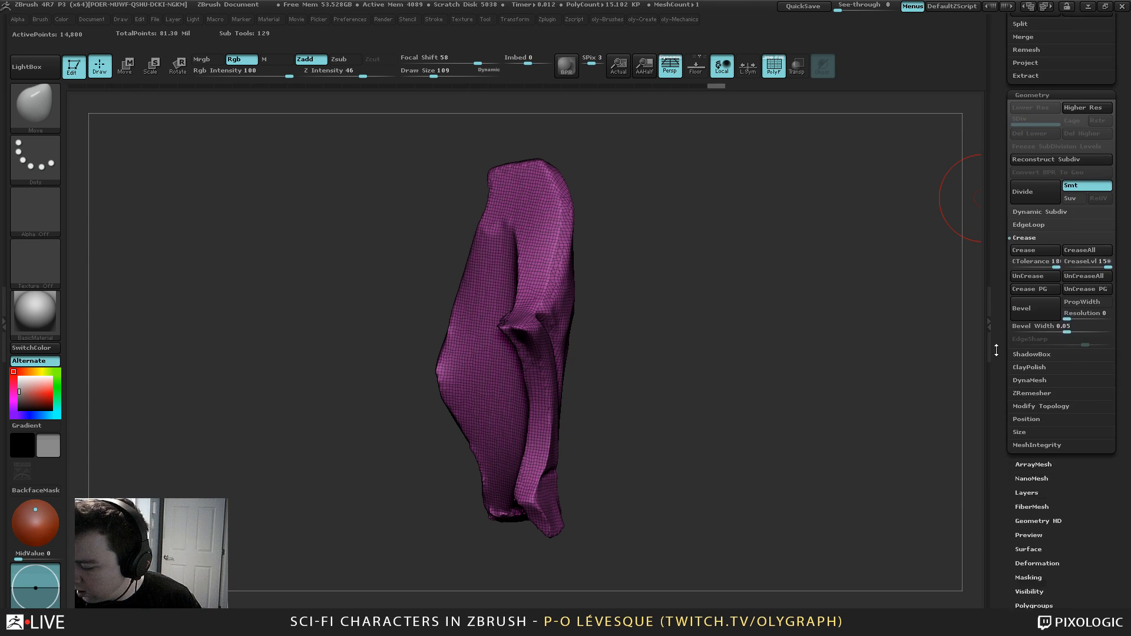
scroll(1022, 469, up, 10)
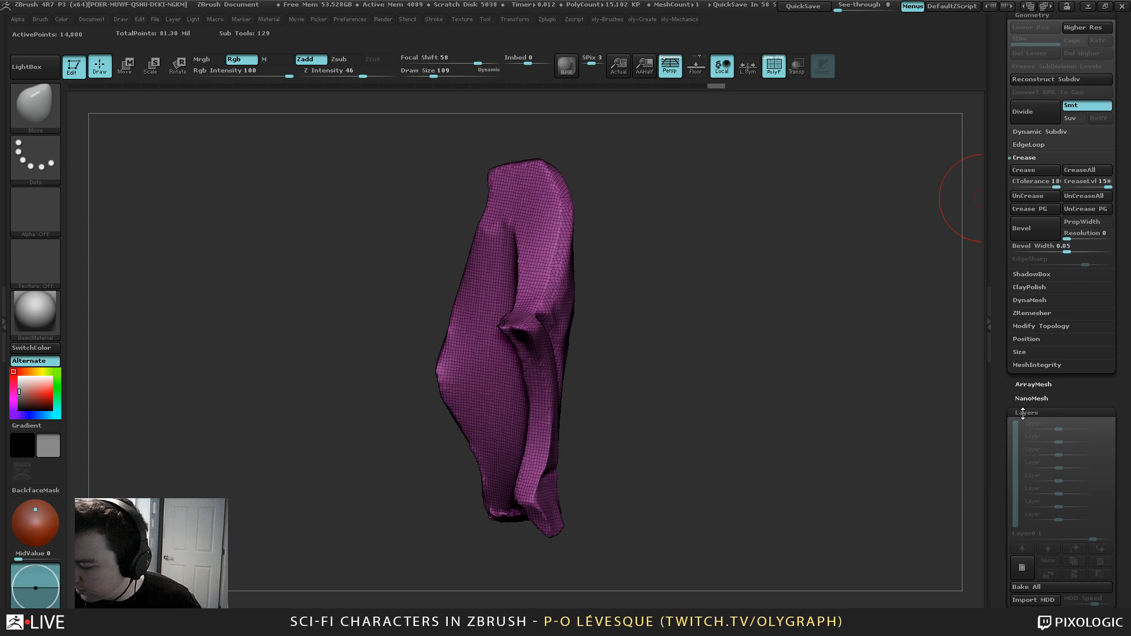
drag(1002, 520, 1003, 541)
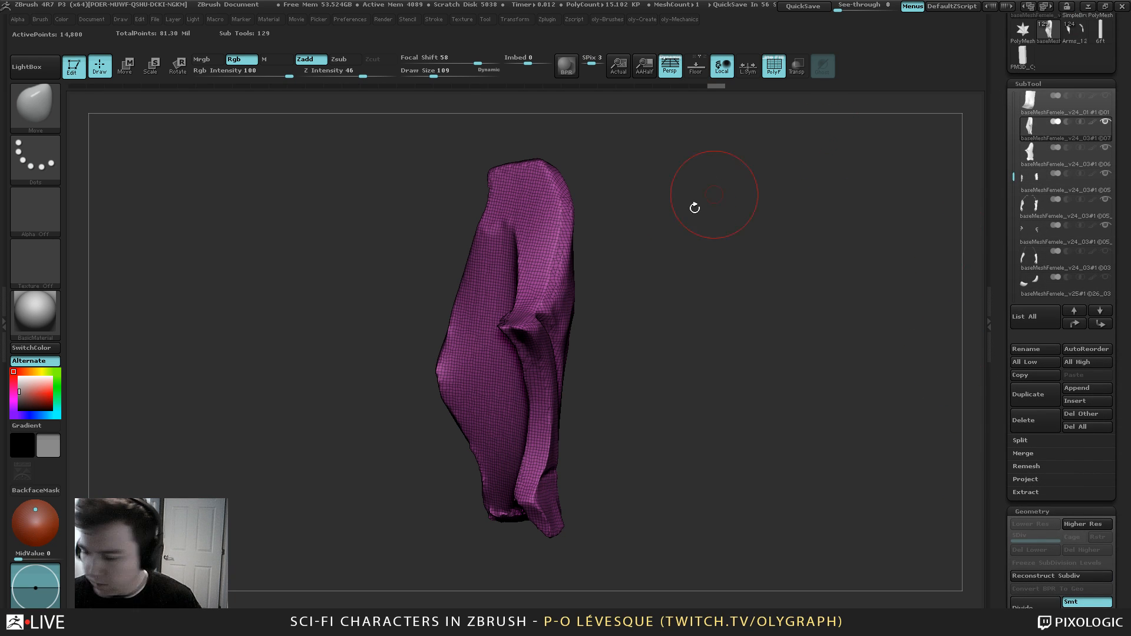
Hide the polyframe, compare the overlapping guards on the arm and isolate subtool baseMeshFemele_v24_03#1@07
mouse_move(691, 233)
mouse_down()
mouse_move(667, 223)
mouse_move(695, 214)
mouse_up()
key(shift+f)
key(shift+s)
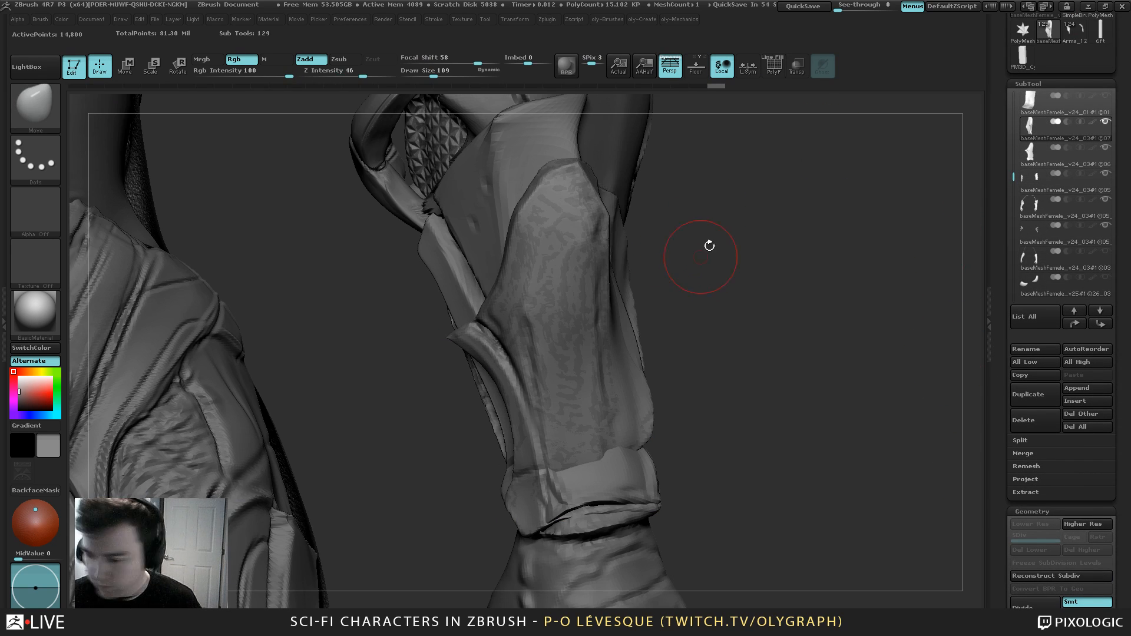
click(1029, 130)
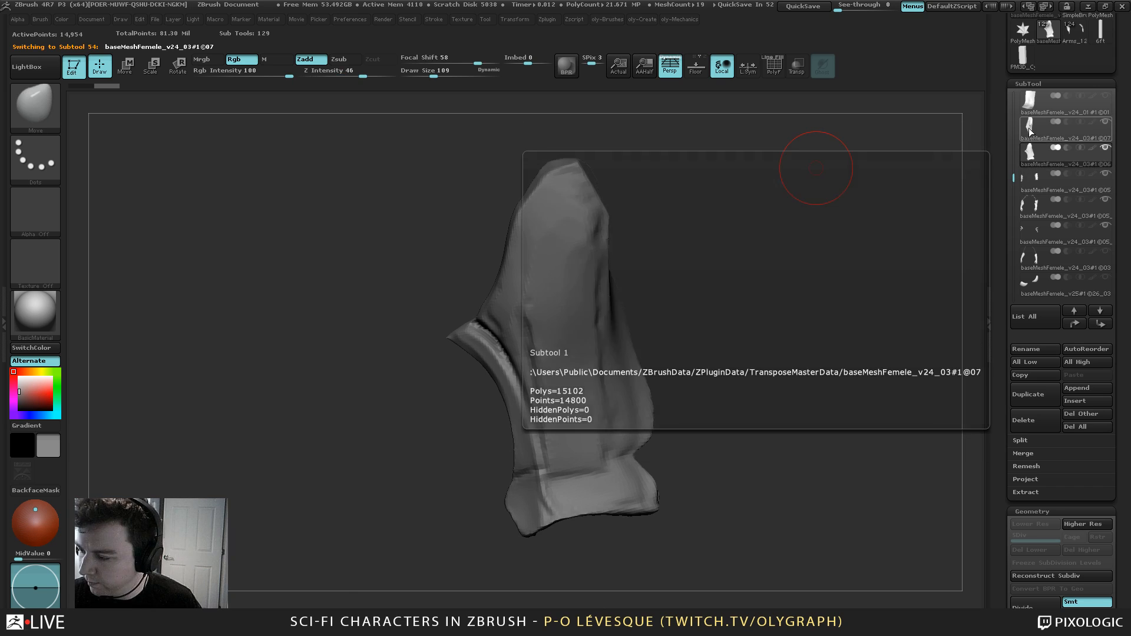
key(shift+s)
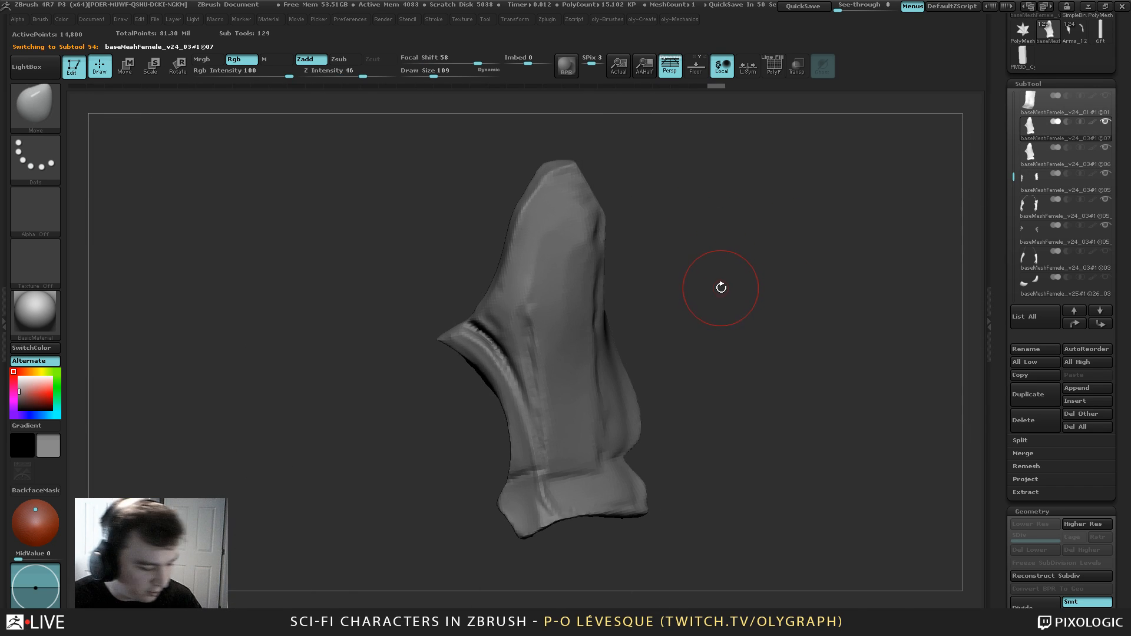
With the Topology brush at draw size 62, draw two long curves crossed by five lines on the guard and create the panel strip
key(b)
key(t)
key(o)
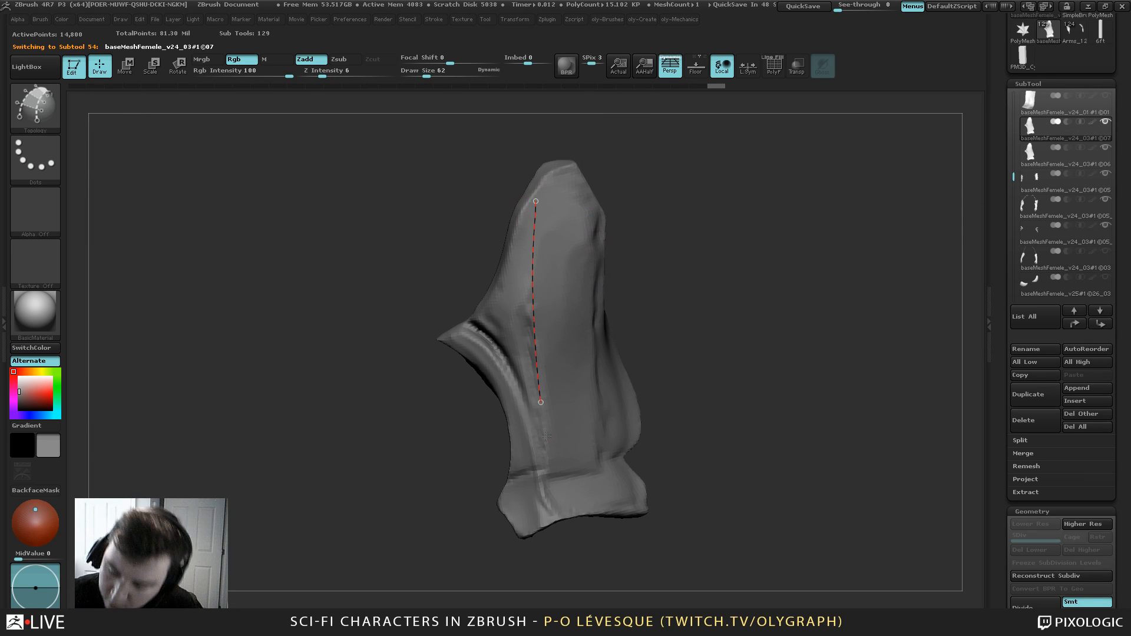
drag(546, 436, 551, 446)
drag(589, 193, 598, 489)
drag(506, 439, 631, 436)
drag(509, 398, 627, 401)
drag(503, 320, 624, 335)
drag(509, 275, 612, 277)
mouse_move(514, 222)
mouse_down()
mouse_move(619, 206)
mouse_move(633, 253)
mouse_up()
click(422, 602)
click(505, 346)
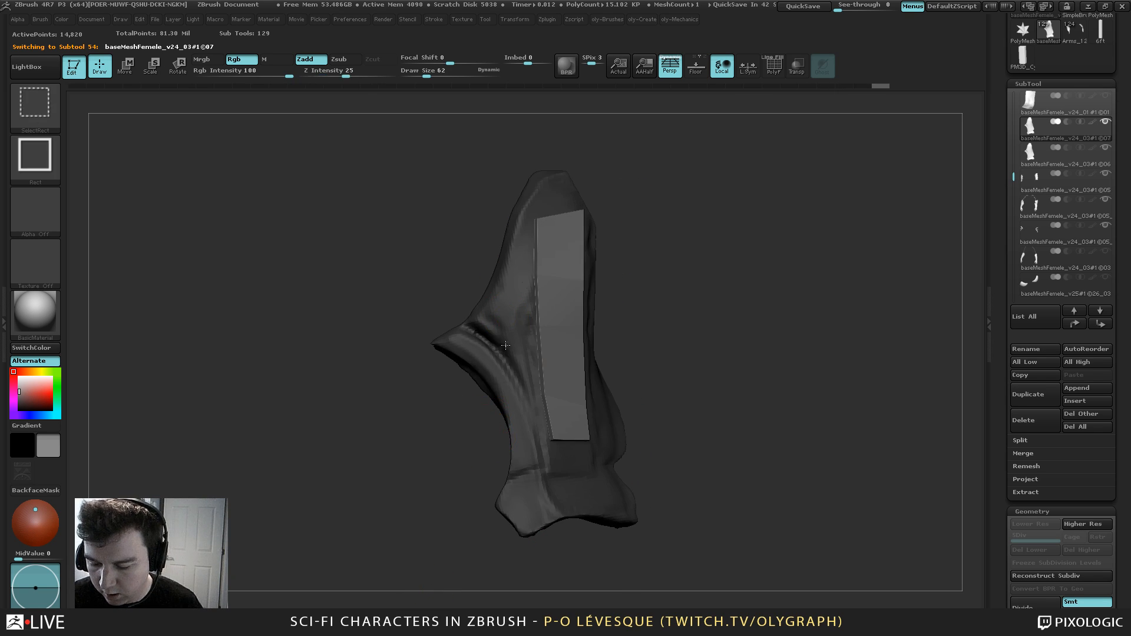
Keep only the new strip in the subtool by deleting the hidden guard geometry, and show the surrounding arm
ctrl+shift+click(506, 346)
key(2)
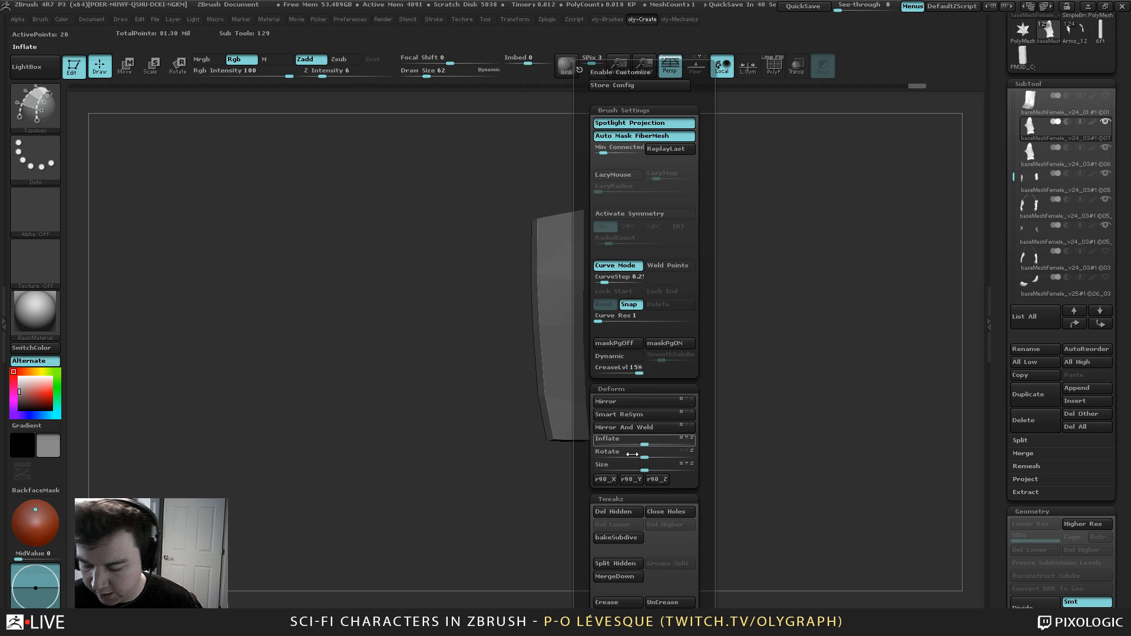
ctrl+shift+click(709, 231)
Pull the strip's two upper corners up to the guard's top edge with the Move brush at draw size 170
key(1)
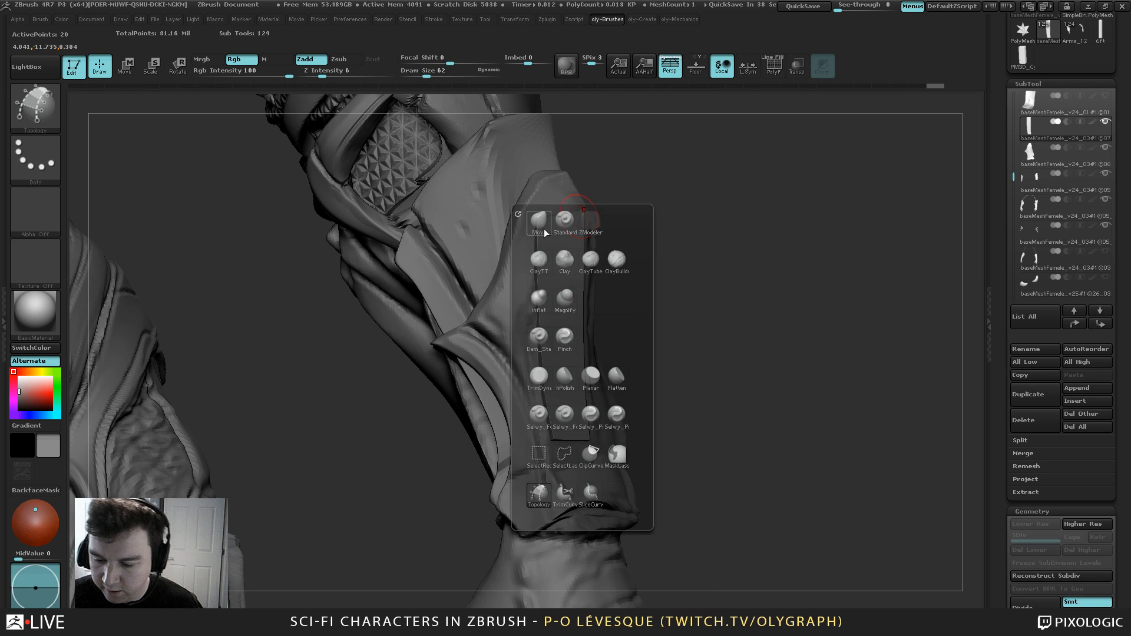
click(539, 224)
drag(539, 223, 550, 226)
key(s)
drag(527, 213, 514, 157)
mouse_move(580, 198)
mouse_down()
mouse_move(572, 142)
mouse_move(583, 173)
mouse_move(577, 152)
mouse_up()
key(s)
drag(648, 177, 606, 180)
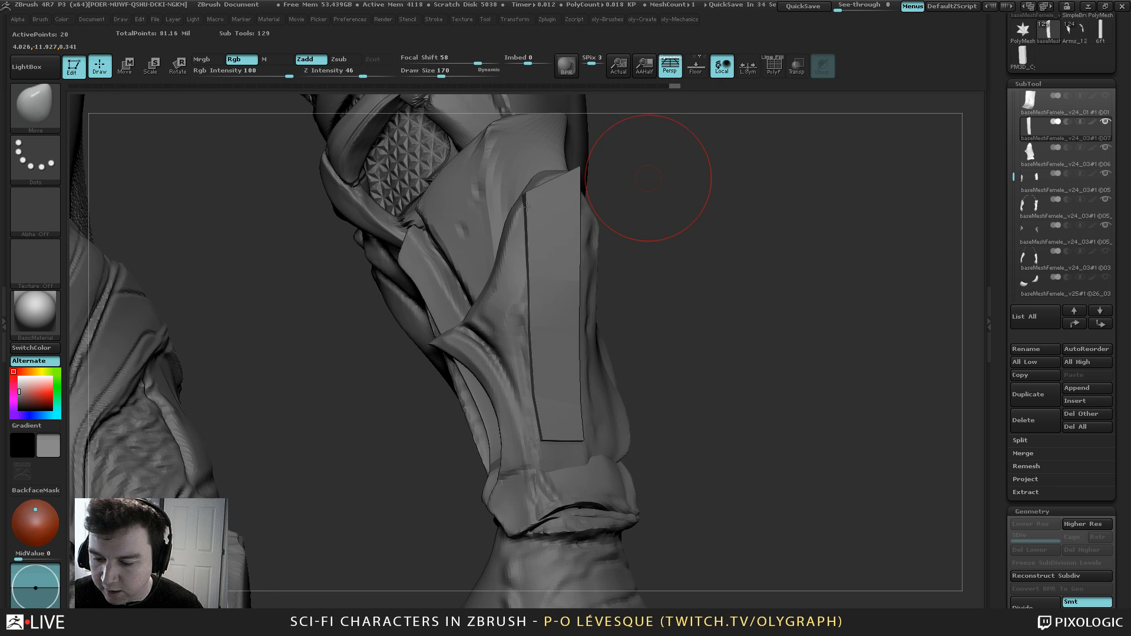
Turn on dynamic subdivision for the strip and choose the ZModeler brush
key(s)
key(d)
key(2)
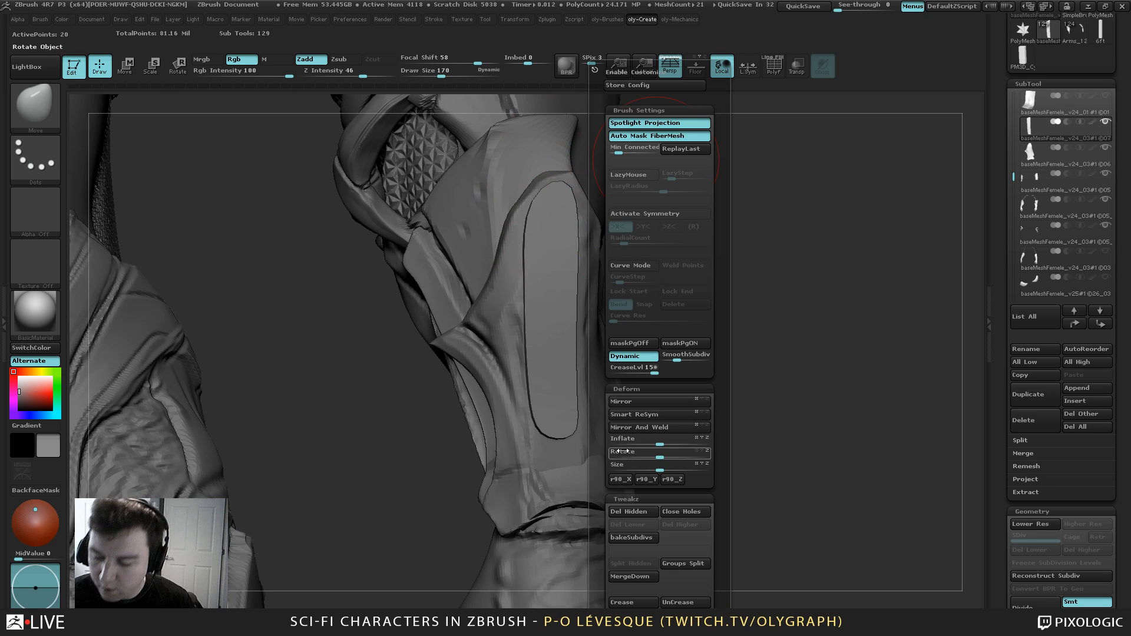
drag(597, 479, 588, 364)
key(2)
click(661, 249)
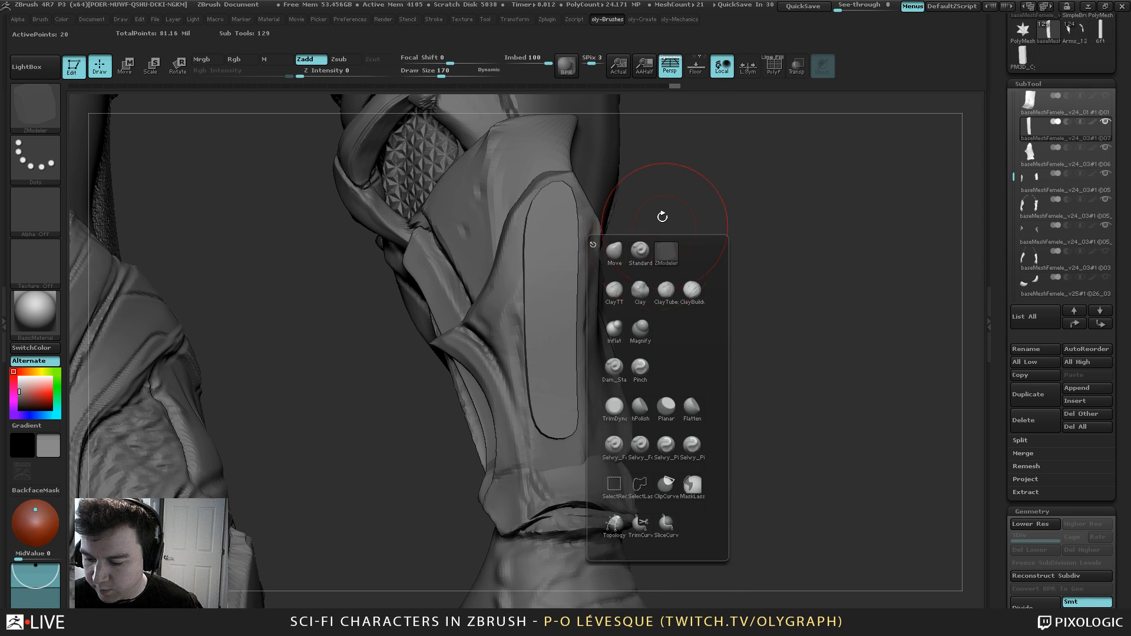
Turn off the strip's dynamic subdivision, show its wireframe and set the ZModeler edge action to Crease
mouse_move(662, 214)
mouse_down()
mouse_move(660, 196)
mouse_move(656, 210)
mouse_up()
key(shift+d)
key(shift+f)
key(space)
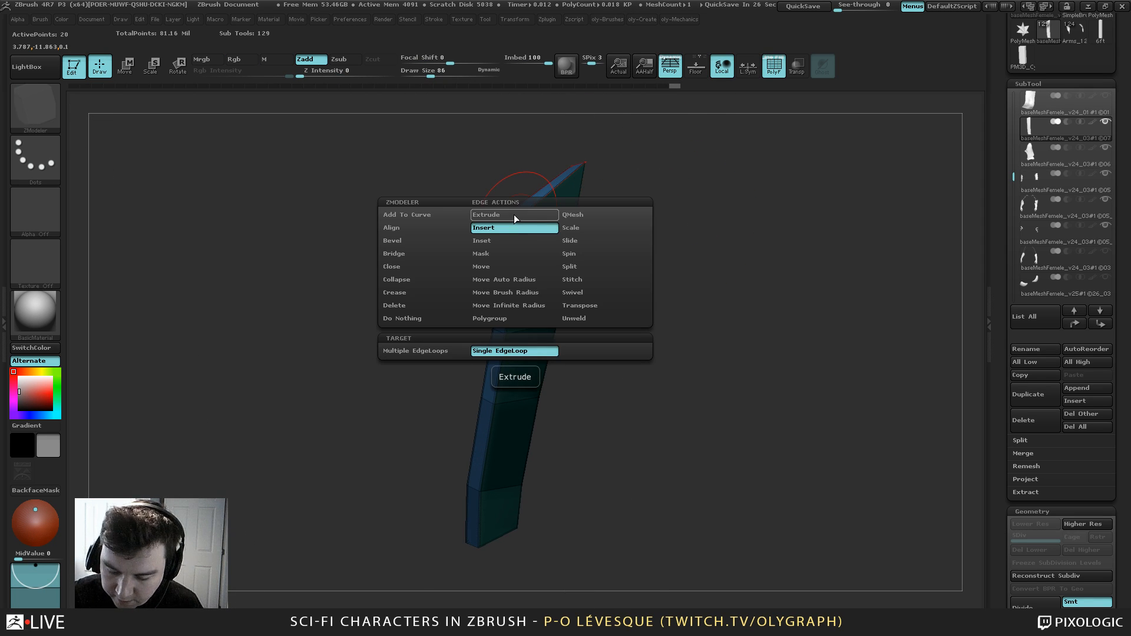
click(441, 295)
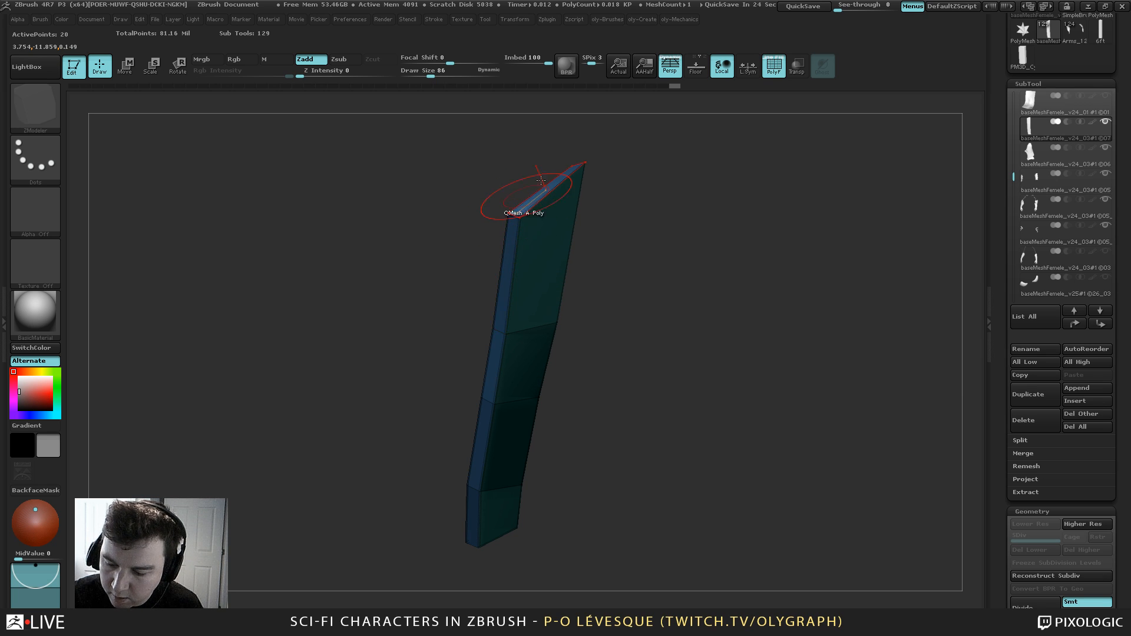
Crease the short edges at the strip's top and bottom ends with ZModeler
drag(541, 181, 592, 246)
click(516, 208)
click(514, 216)
alt+drag(624, 357, 400, 323)
drag(683, 261, 586, 265)
click(559, 269)
drag(483, 321, 589, 330)
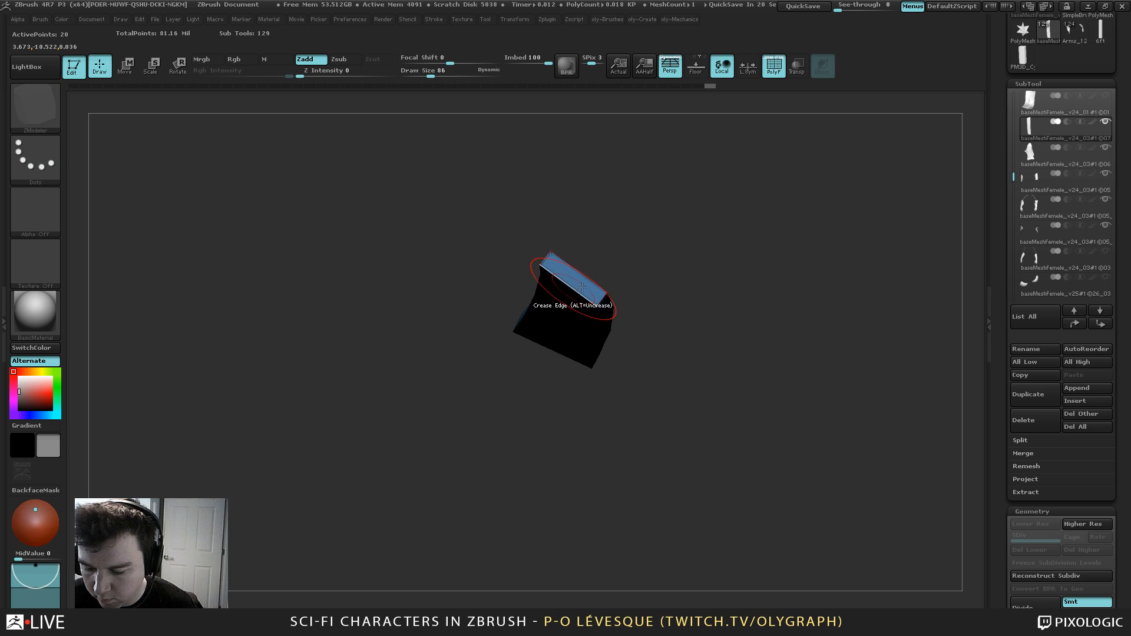
click(610, 297)
Turn dynamic subdivision back on for the strip and check its creased ends
drag(654, 253, 690, 202)
key(d)
mouse_move(721, 250)
mouse_down()
mouse_move(715, 167)
mouse_move(677, 250)
mouse_move(596, 219)
mouse_up()
key(shift+f)
key(shift+f)
key(s)
click(597, 223)
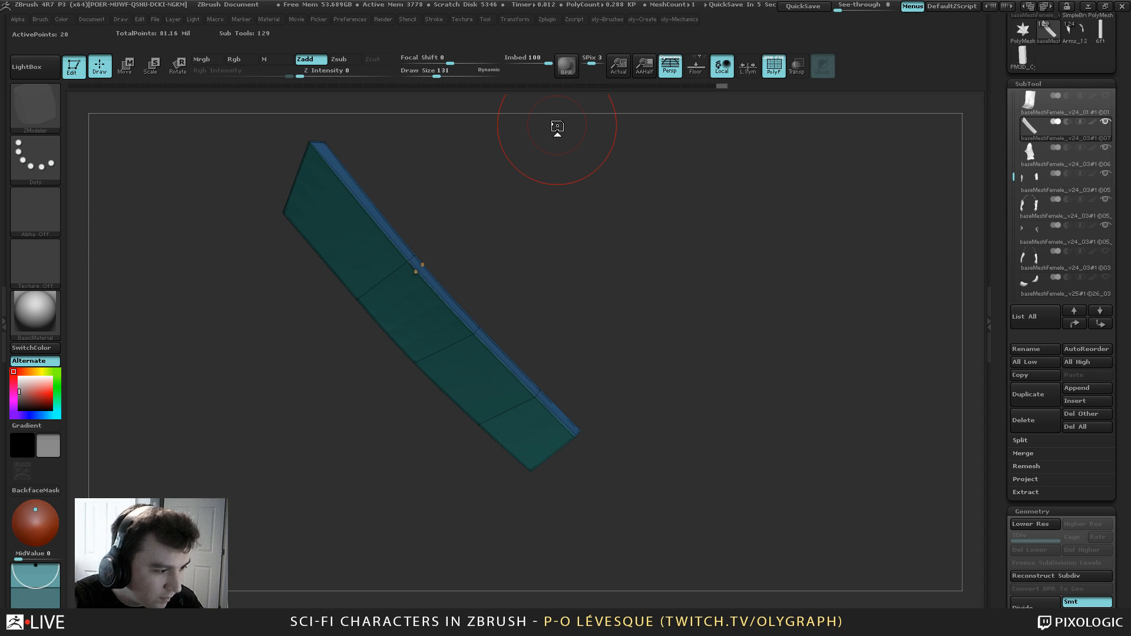
alt+drag(568, 251, 581, 302)
Switch to the Move brush at draw size 226 and show the surrounding arm around the strip
key(b)
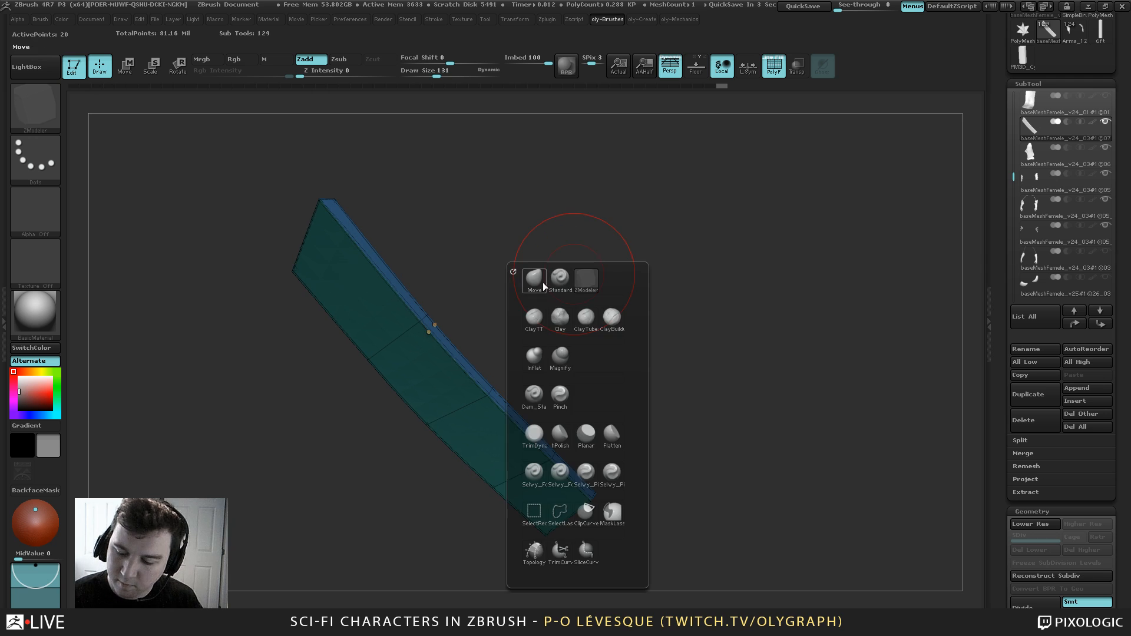
click(541, 284)
key(])
key(])
key(])
key(shift+s)
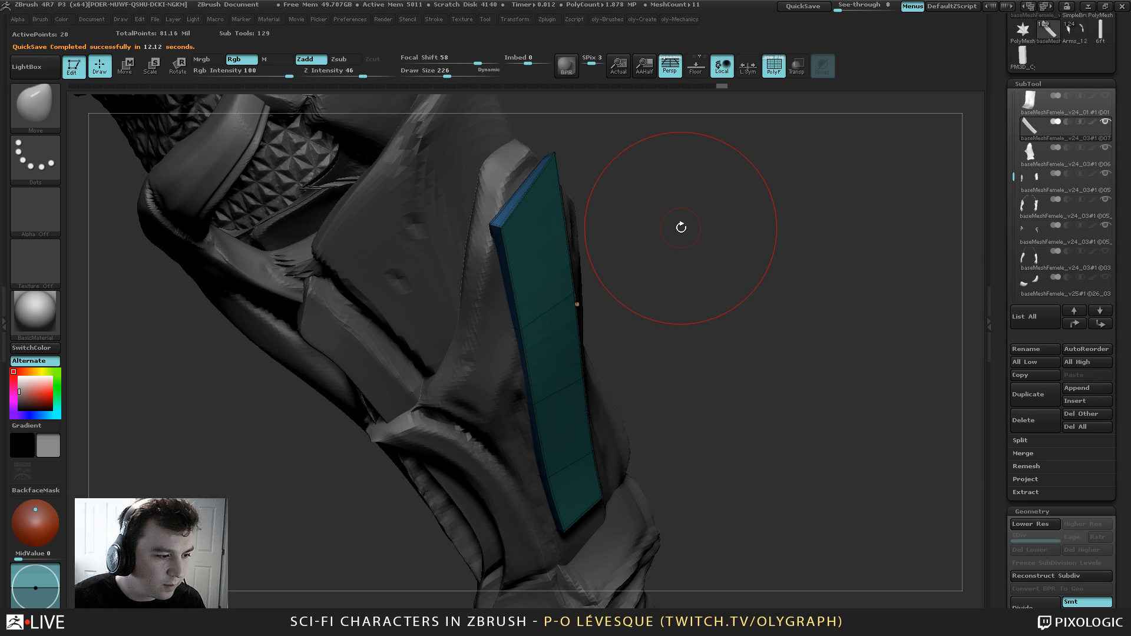
Hide the wireframe and adjust the strip's upper corner against the guard with the Move brush at draw size 118
mouse_move(653, 211)
mouse_down()
mouse_move(636, 199)
mouse_move(630, 210)
mouse_up()
key(s)
drag(632, 210, 647, 227)
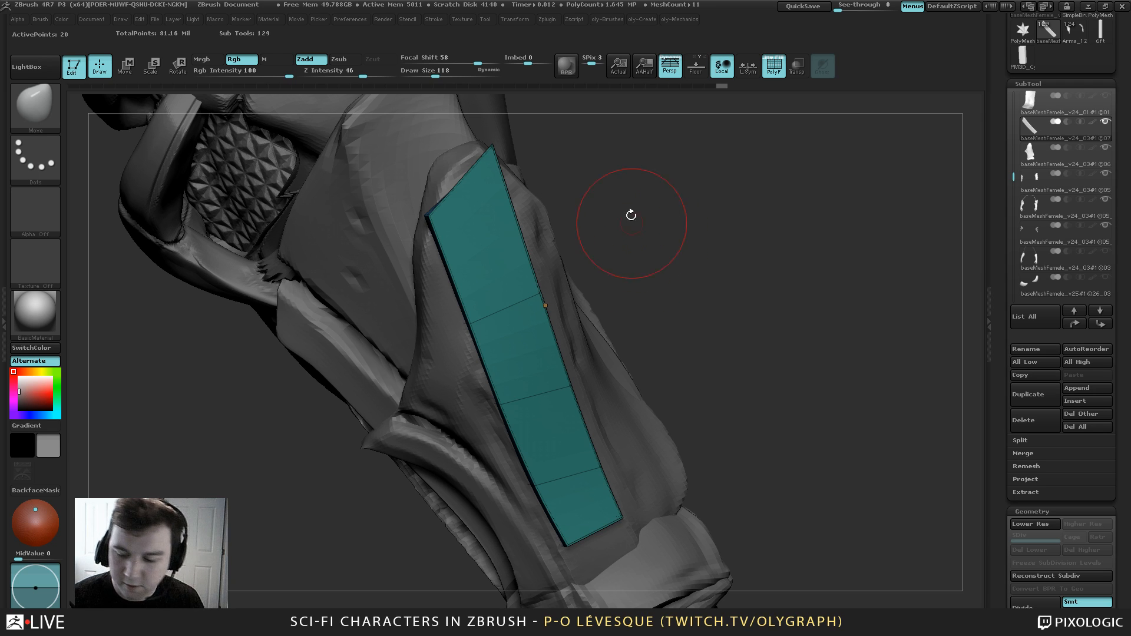
key(shift+f)
key(shift+s)
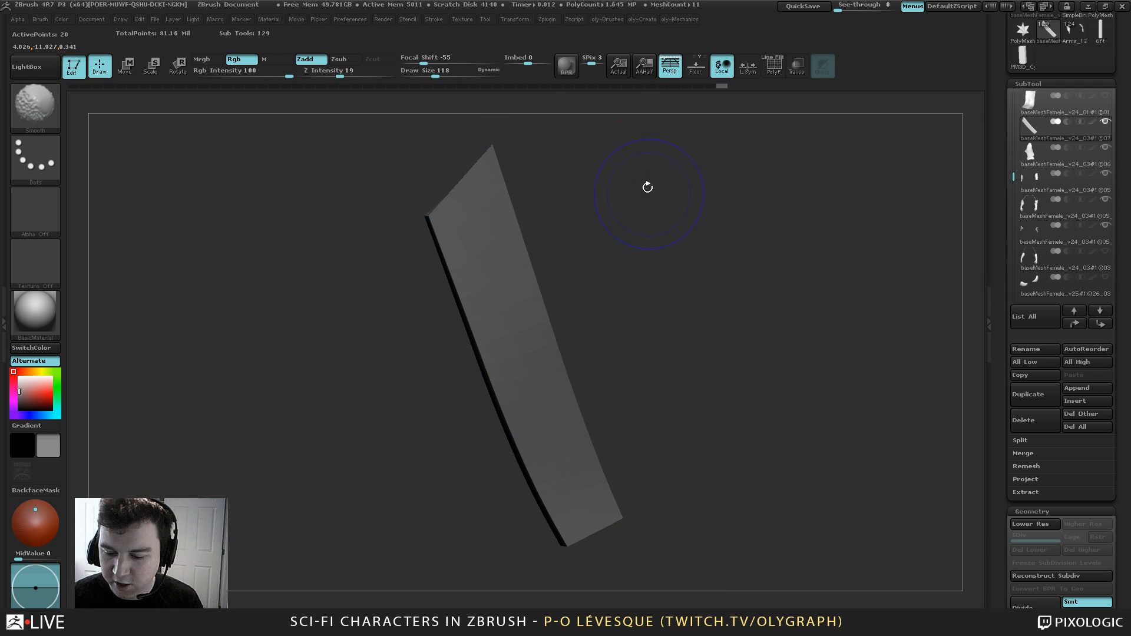
mouse_move(493, 144)
mouse_down()
mouse_move(498, 155)
mouse_move(534, 149)
mouse_move(481, 131)
mouse_move(541, 201)
mouse_up()
key(shift+s)
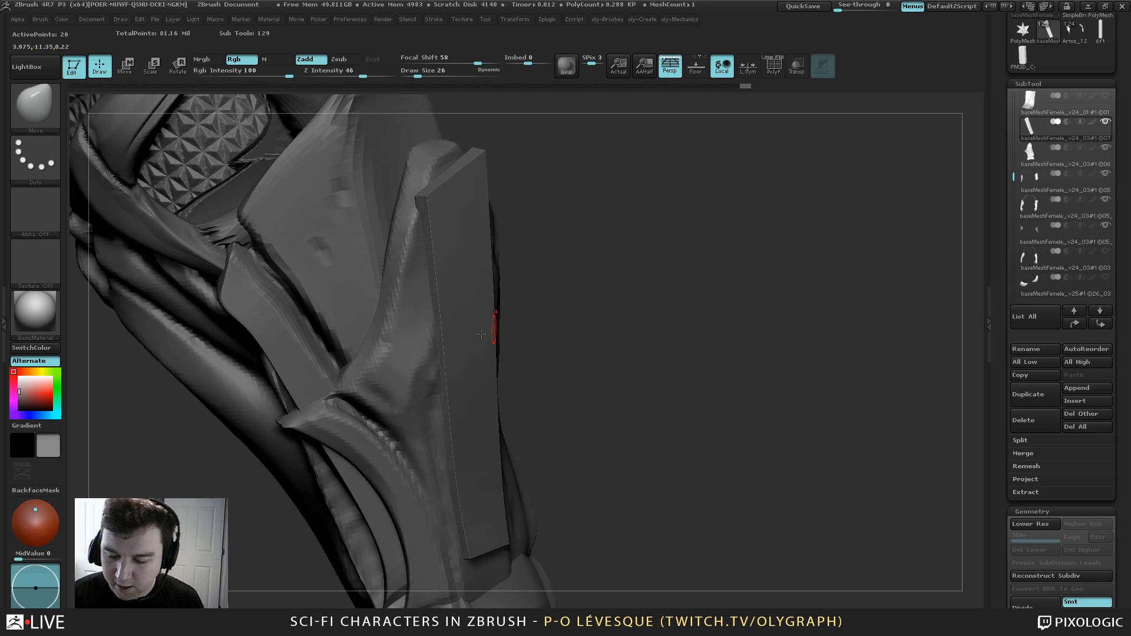
Select the forearm guard subtool, isolate it and choose the Topology brush
alt+click(422, 330)
key(shift+s)
mouse_move(544, 271)
mouse_down()
mouse_move(575, 268)
mouse_move(580, 218)
mouse_move(596, 221)
mouse_up()
key(b)
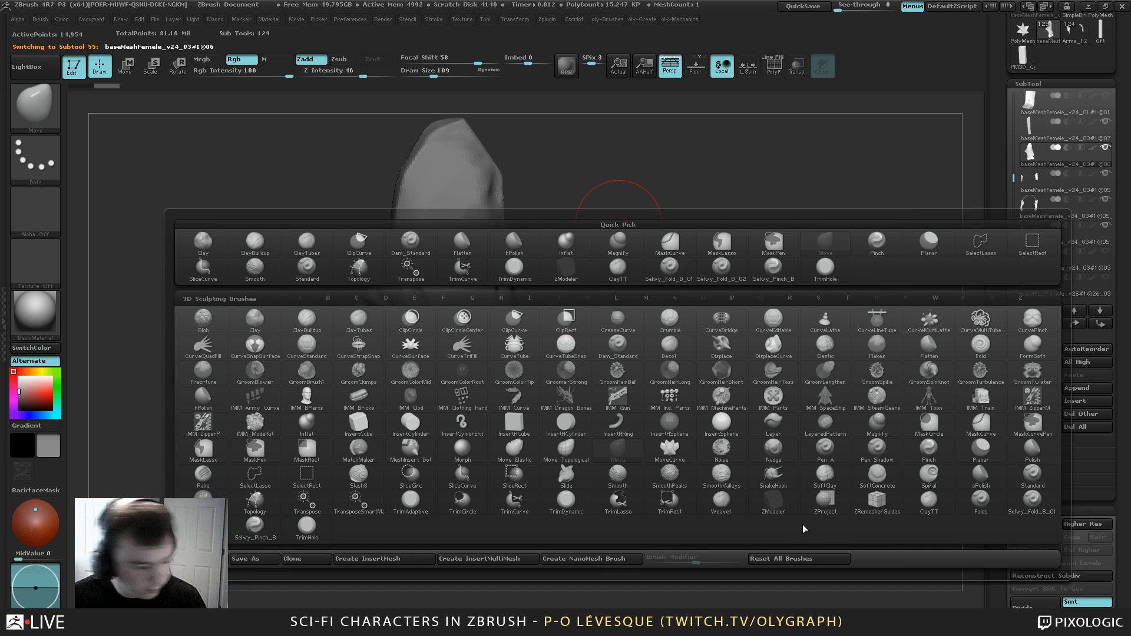
key(t)
key(o)
key(p)
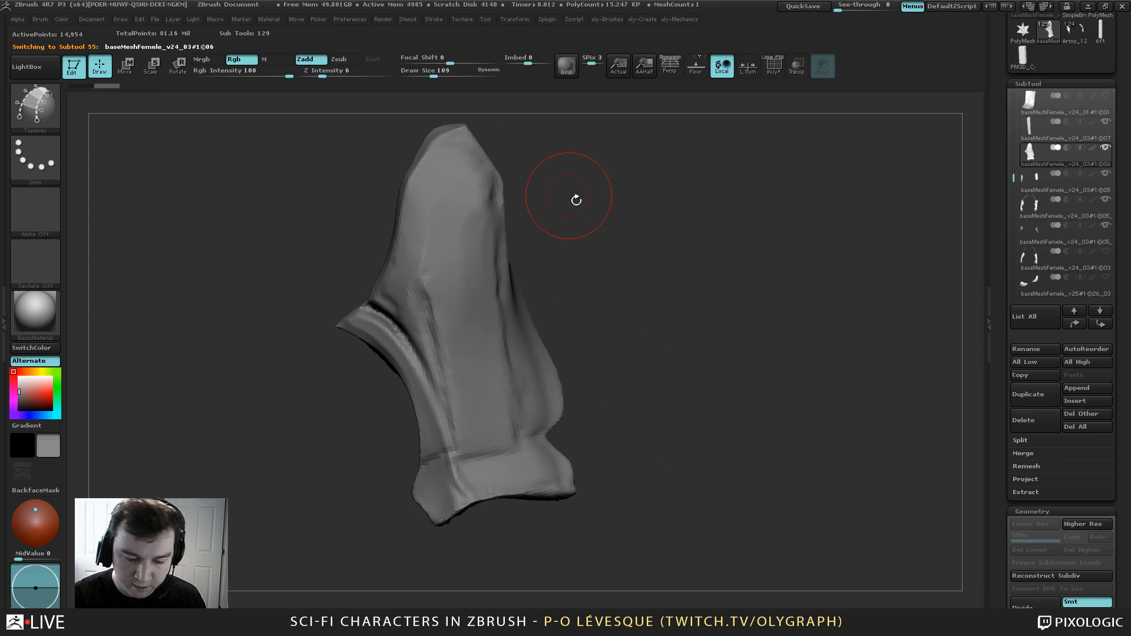
With the Topology brush at draw size 62, draw two long curves down the guard's front face
key(s)
drag(598, 213, 594, 213)
key(s)
drag(568, 254, 564, 255)
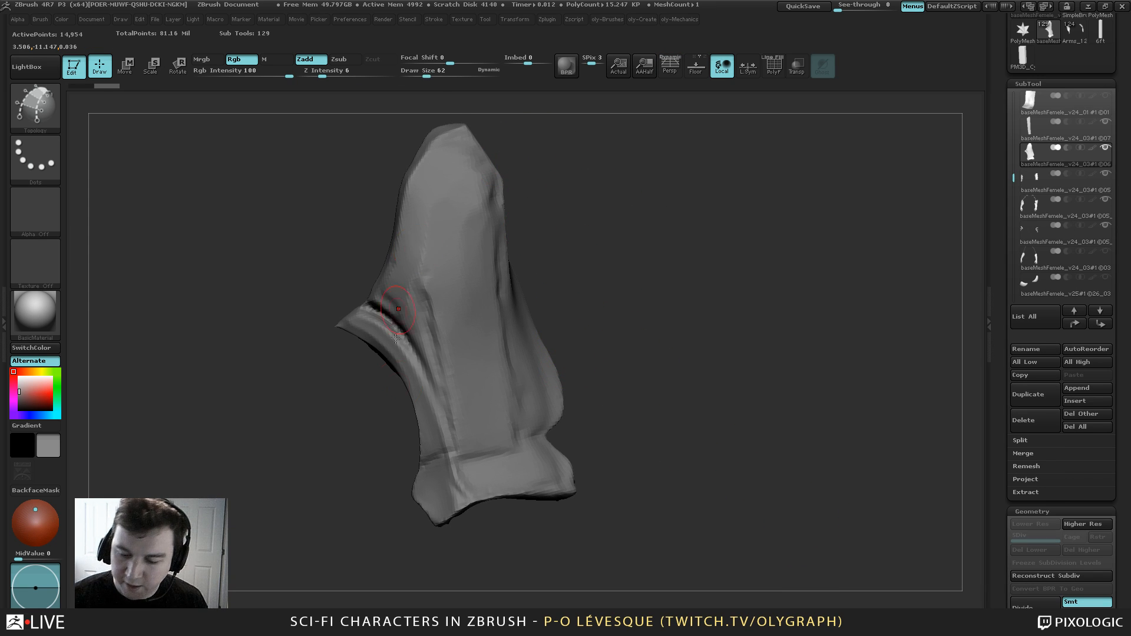
drag(416, 206, 470, 426)
drag(480, 168, 513, 439)
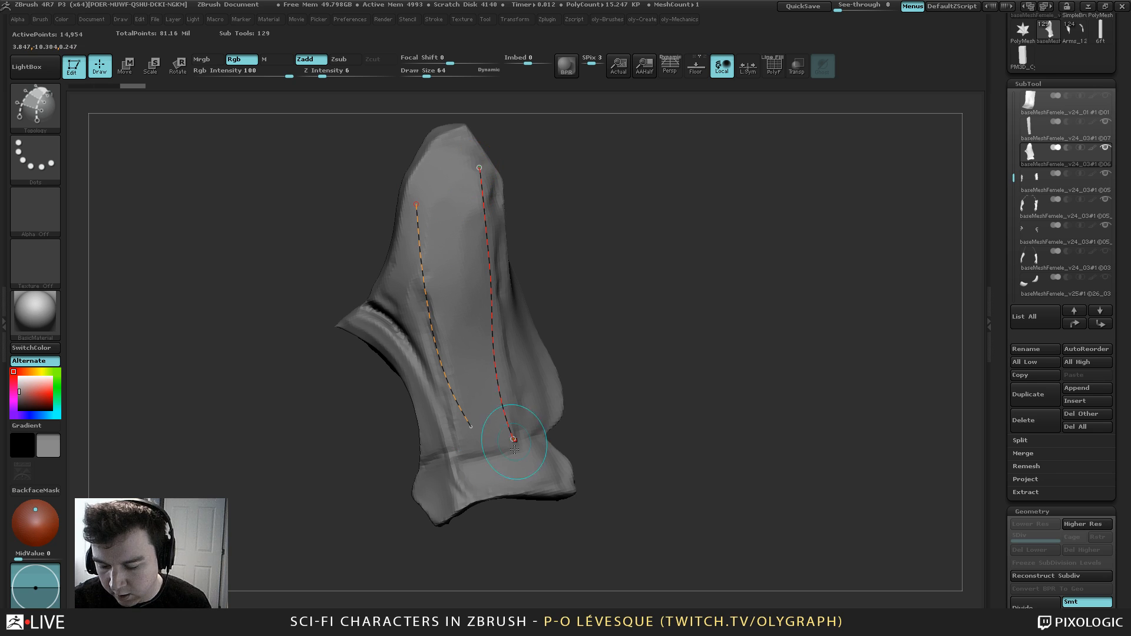
Cross the two long curves with five lines to form a column of four faces
drag(393, 239, 528, 168)
drag(404, 274, 543, 213)
drag(414, 324, 515, 287)
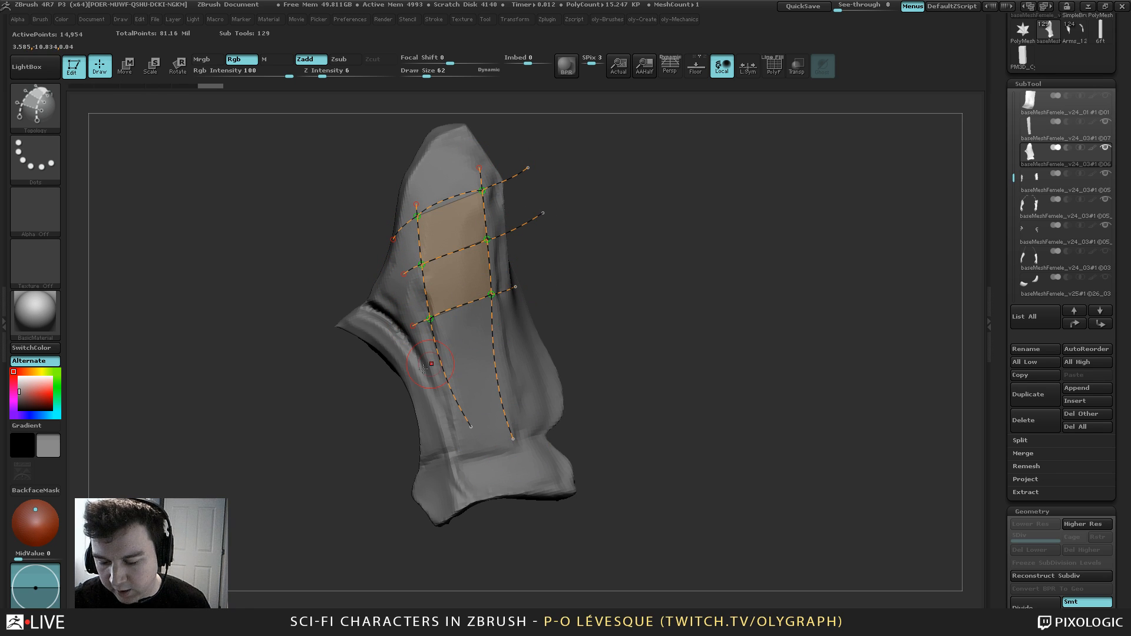
drag(426, 371, 520, 335)
drag(436, 423, 555, 388)
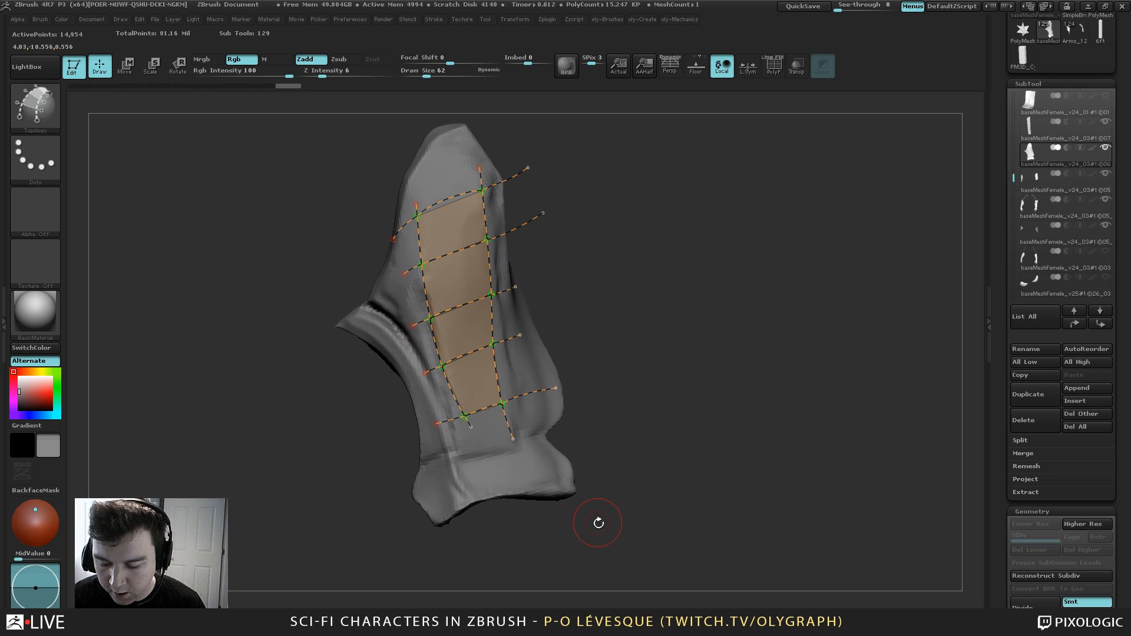
Trim the loose curve ends around the column and draw a side line from its upper left corner
drag(608, 251, 617, 237)
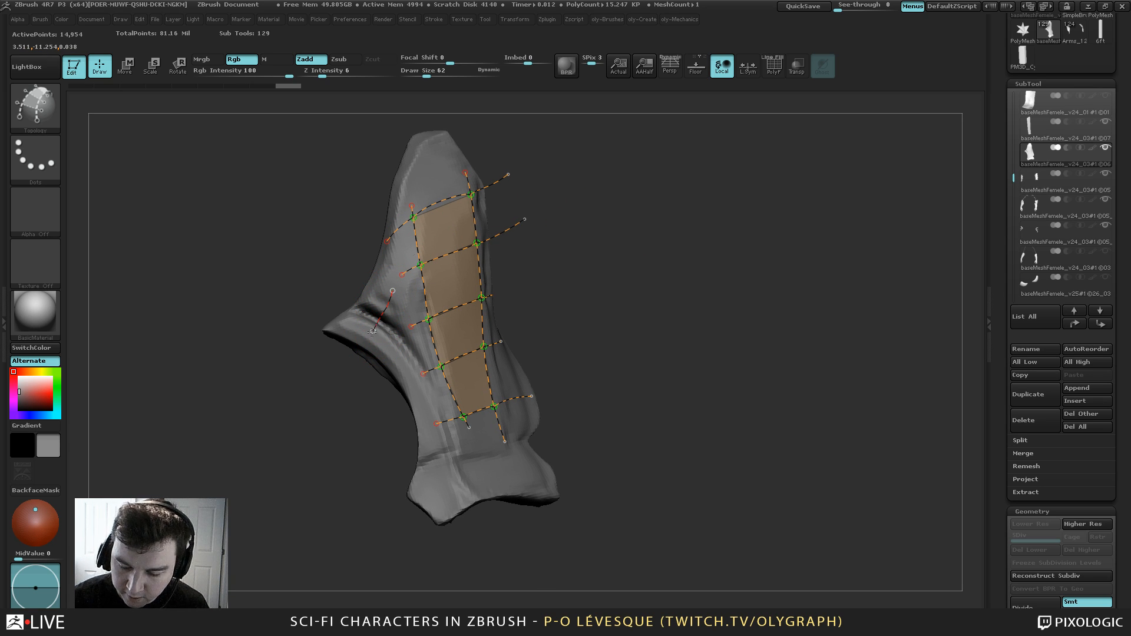
alt+drag(392, 291, 371, 333)
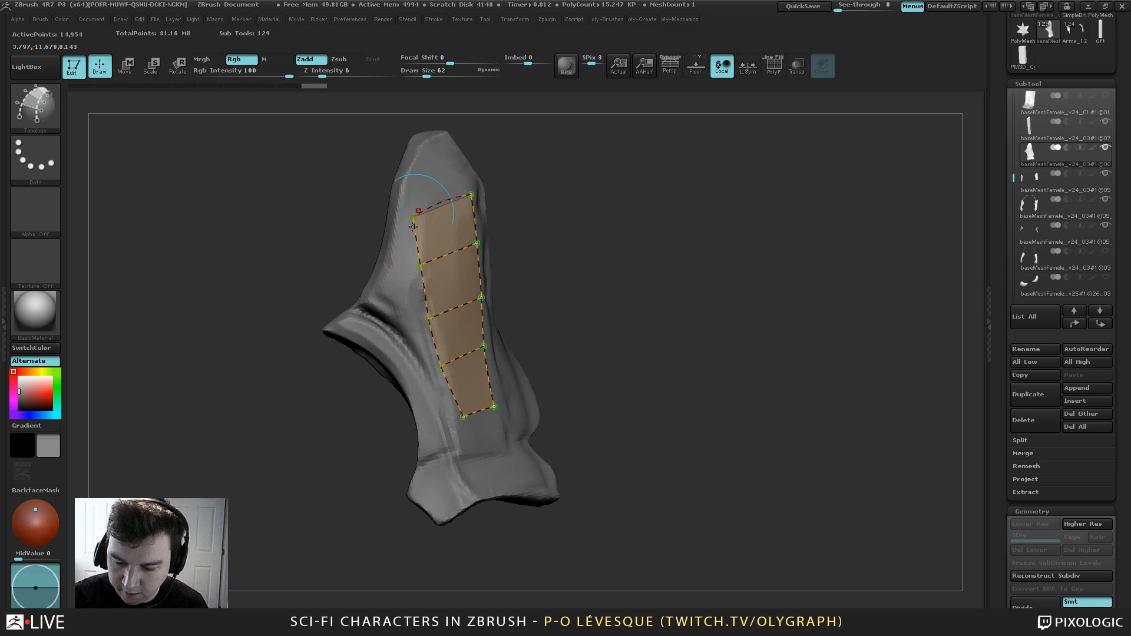
mouse_move(413, 218)
mouse_down()
mouse_move(376, 288)
mouse_move(370, 357)
mouse_up()
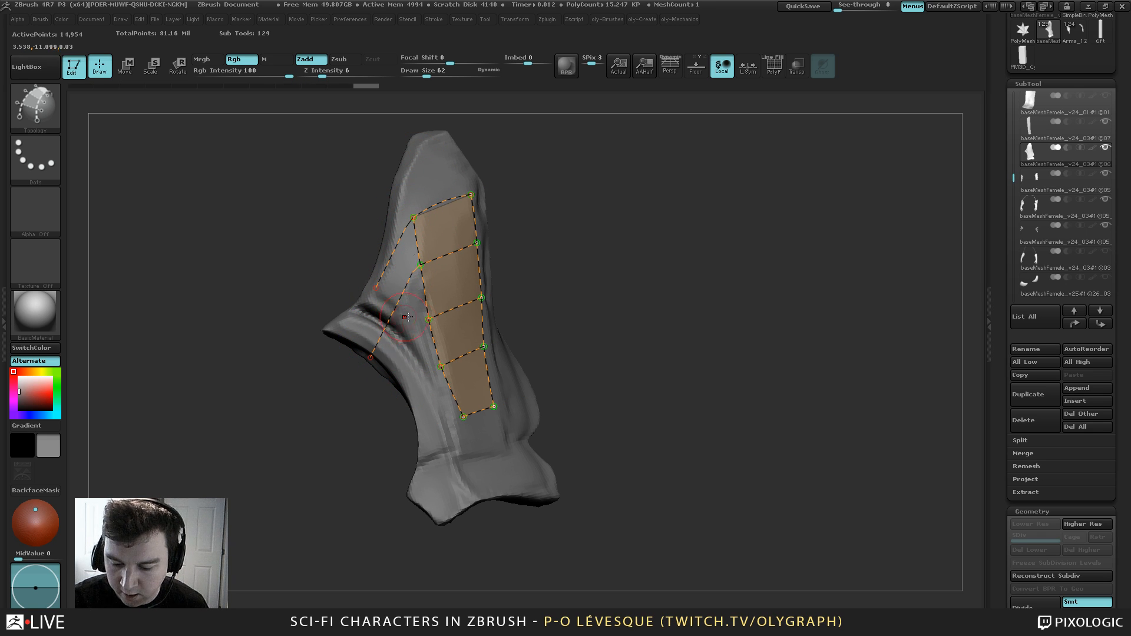
drag(430, 320, 387, 398)
mouse_move(441, 366)
mouse_down()
mouse_move(405, 439)
mouse_move(429, 475)
mouse_up()
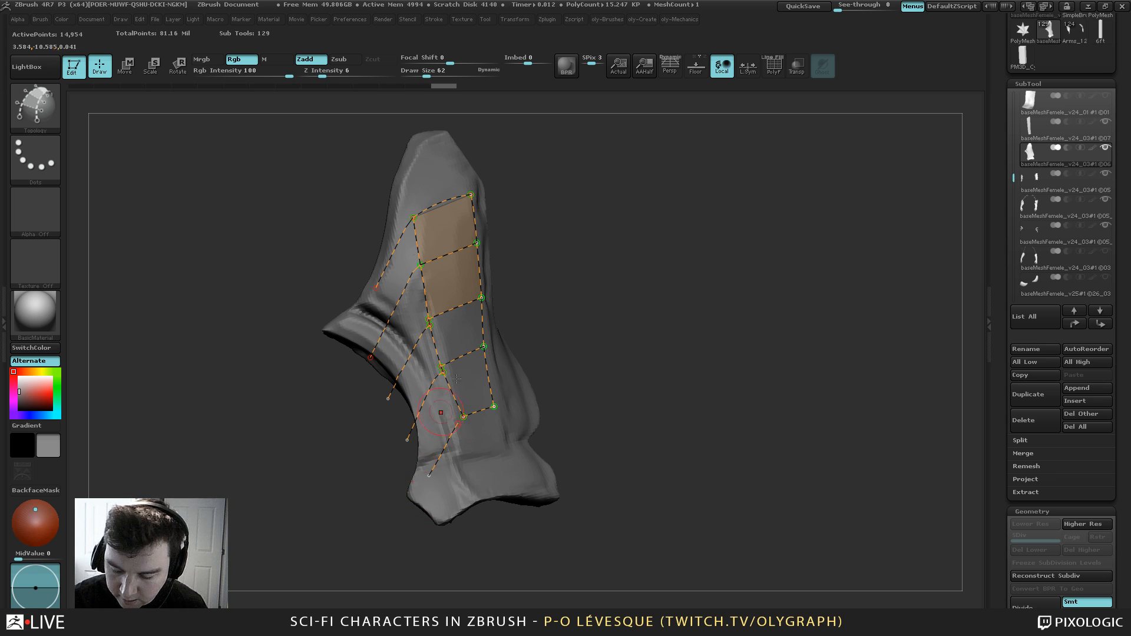
drag(560, 268, 551, 253)
key(ctrl+z)
key(ctrl+z)
key(ctrl+z)
key(ctrl+z)
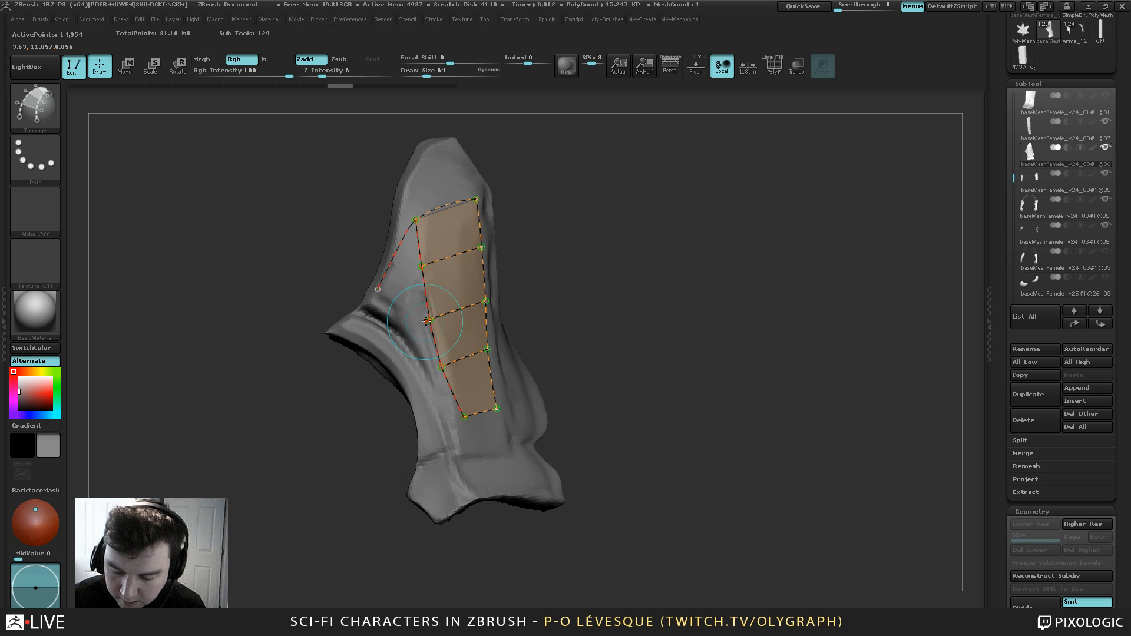
Draw the remaining side lines from the column's left edge, cross them with a long curve and trim the loose ends
drag(430, 320, 394, 378)
drag(421, 266, 375, 333)
mouse_move(441, 366)
mouse_down()
mouse_move(410, 425)
mouse_move(419, 487)
mouse_up()
drag(381, 262, 457, 494)
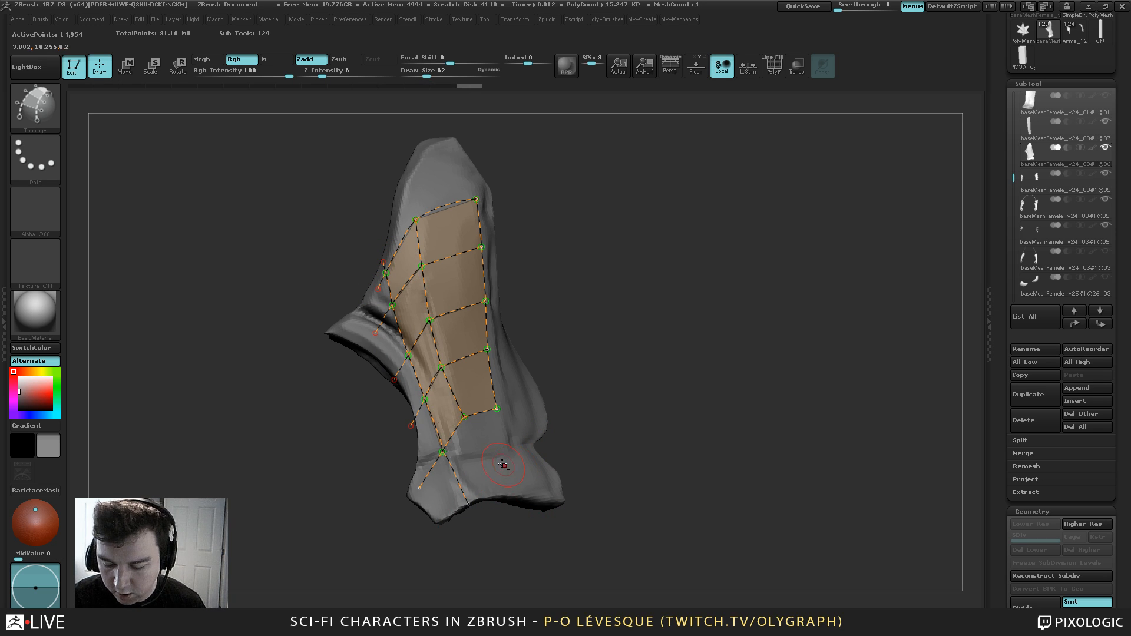
click(570, 523)
Draw five side lines from the column's right edge and cross them with a long curve to build a right column
drag(613, 341, 522, 415)
drag(558, 452, 558, 451)
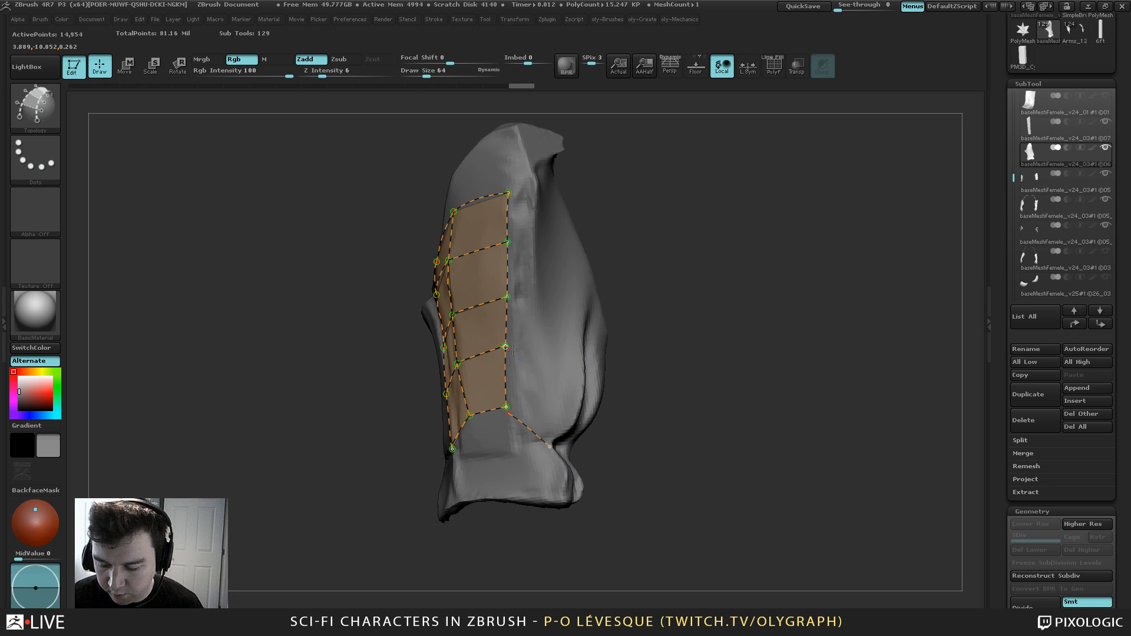
drag(512, 297, 557, 326)
drag(509, 192, 569, 228)
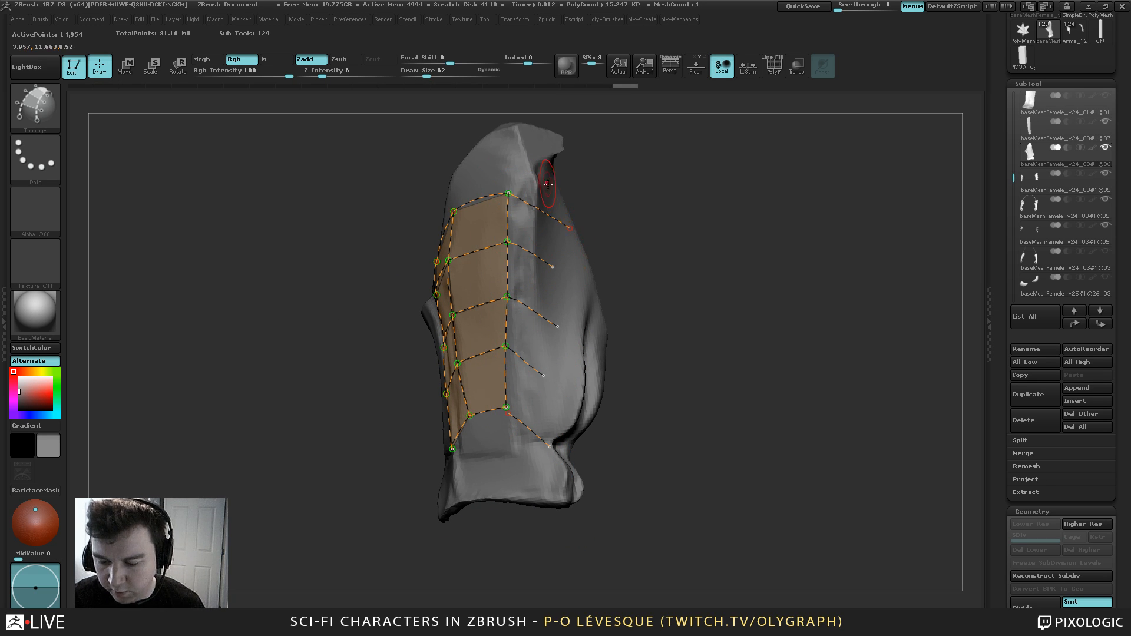
drag(549, 190, 547, 501)
mouse_move(540, 411)
alt+mouse_down()
mouse_move(570, 475)
mouse_move(538, 498)
alt+mouse_up()
drag(543, 375, 534, 489)
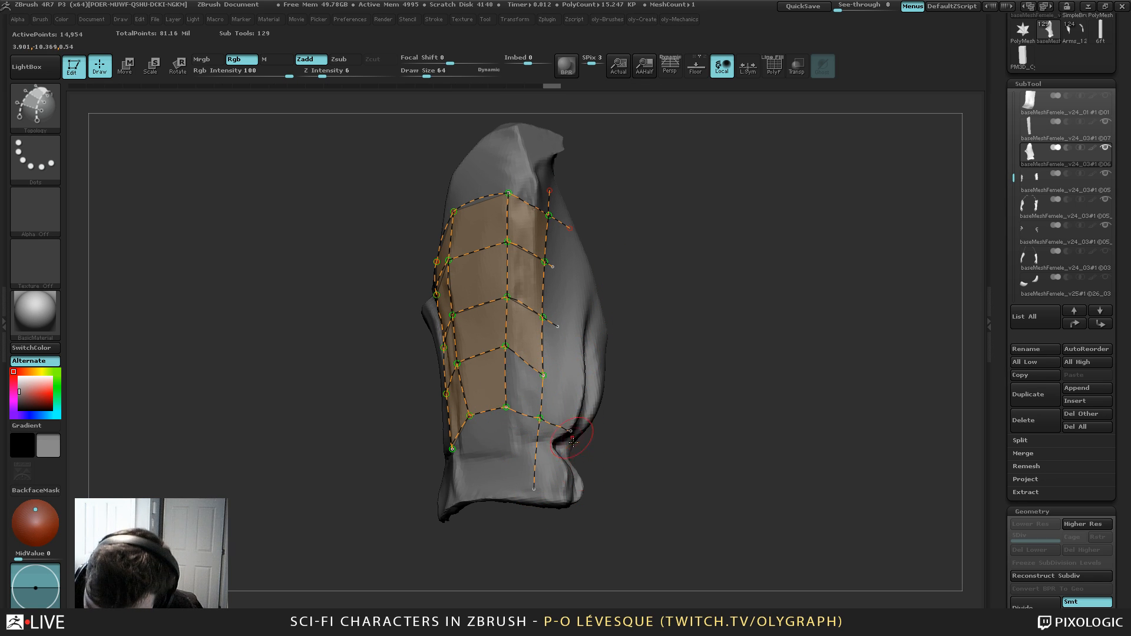
Clear the unfinished curves at the panel's lower right and set the Topology brush's draw size to 30
alt+click(554, 403)
drag(648, 259, 533, 412)
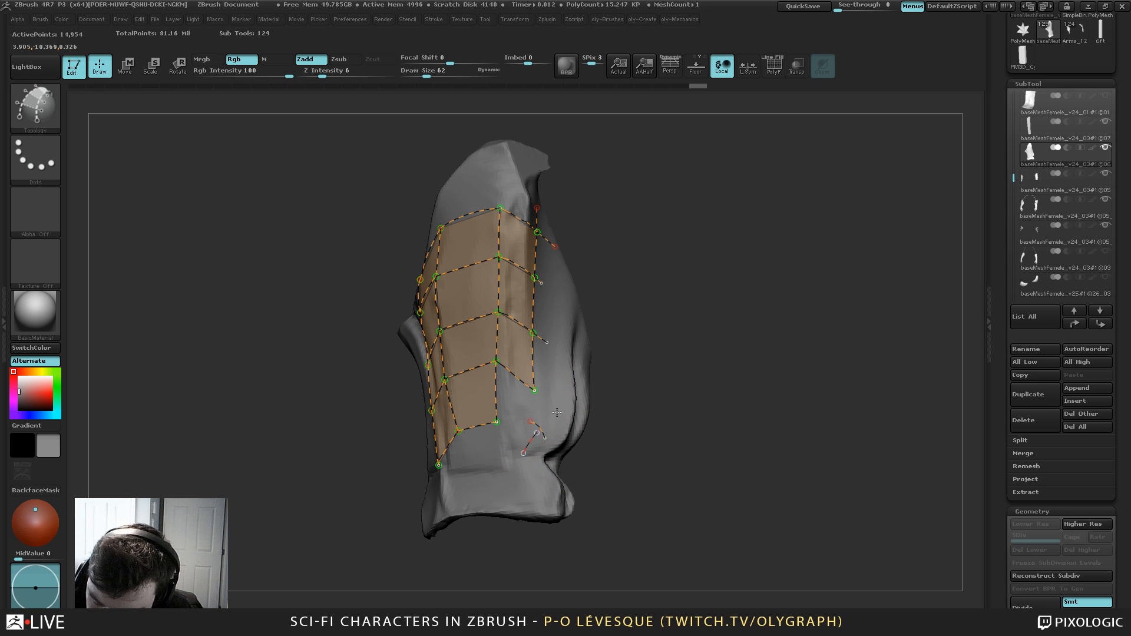
drag(613, 281, 624, 183)
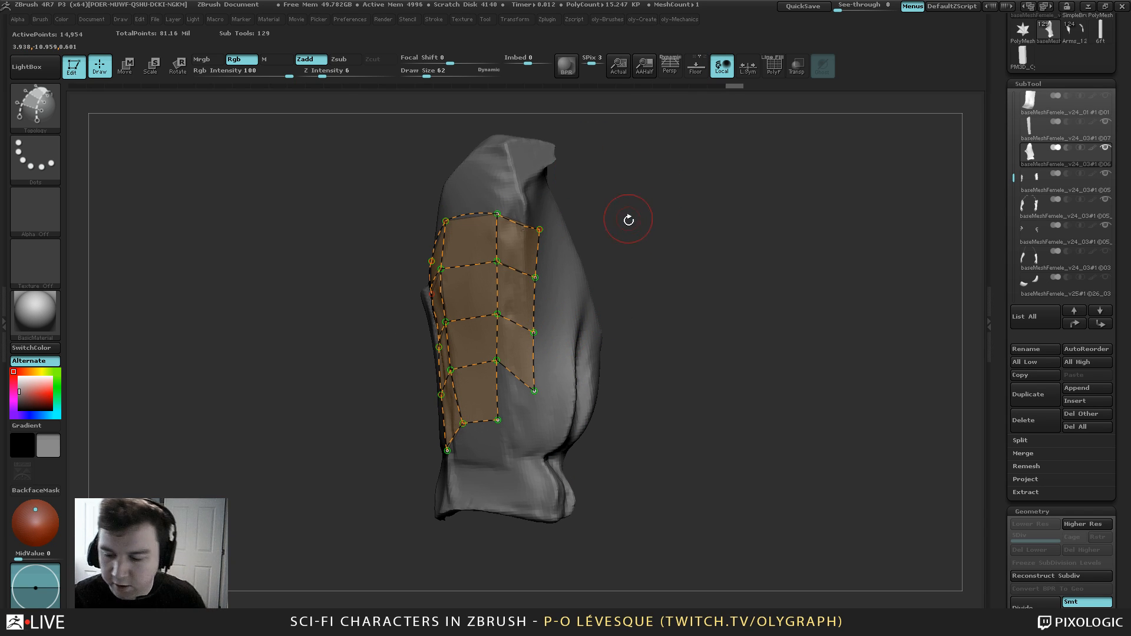
key(s)
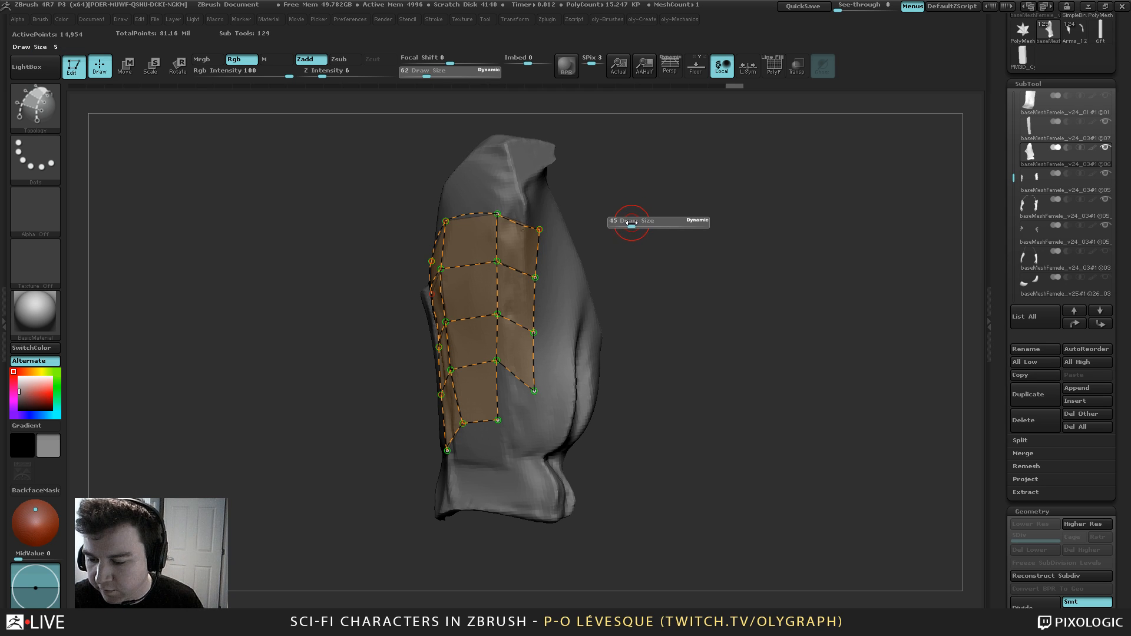
drag(632, 223, 610, 205)
key(s)
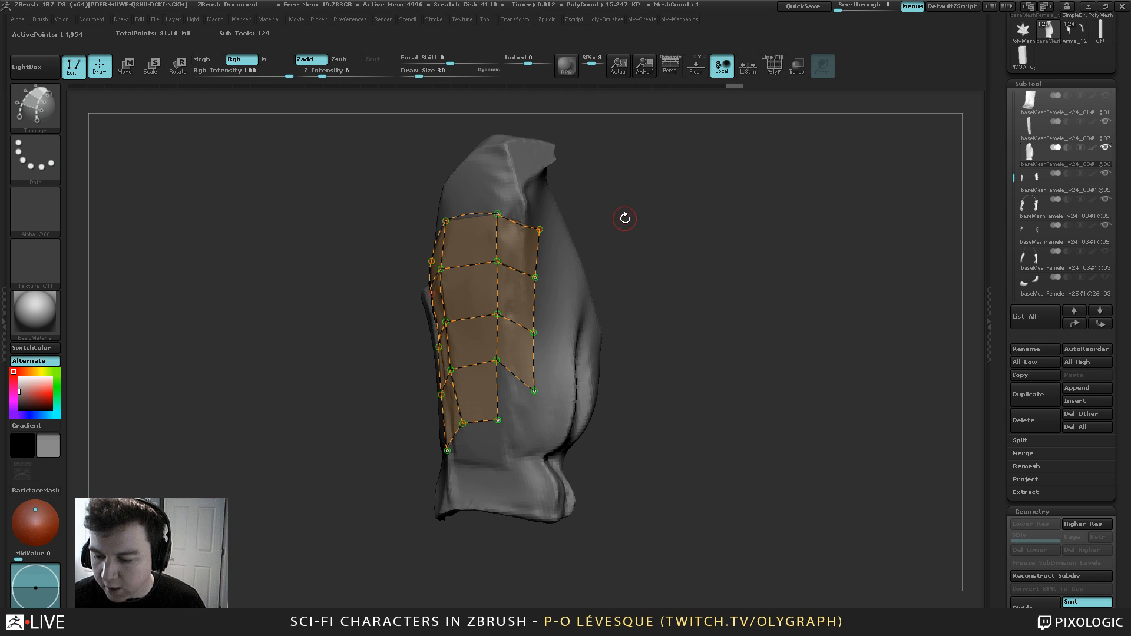
drag(534, 391, 523, 479)
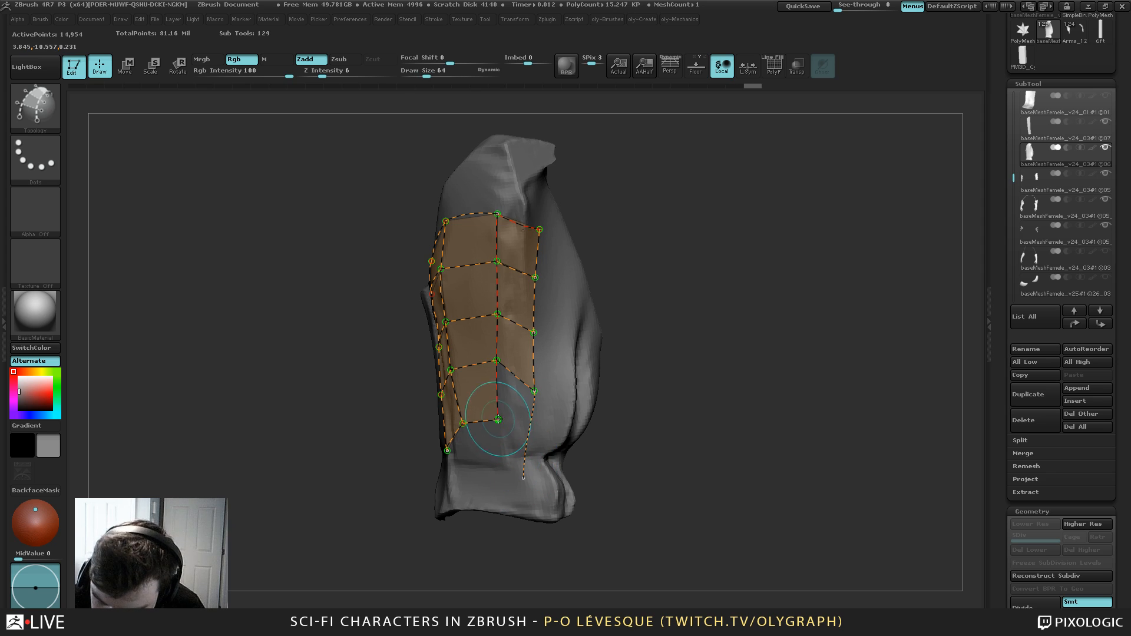
drag(498, 420, 553, 432)
alt+click(516, 431)
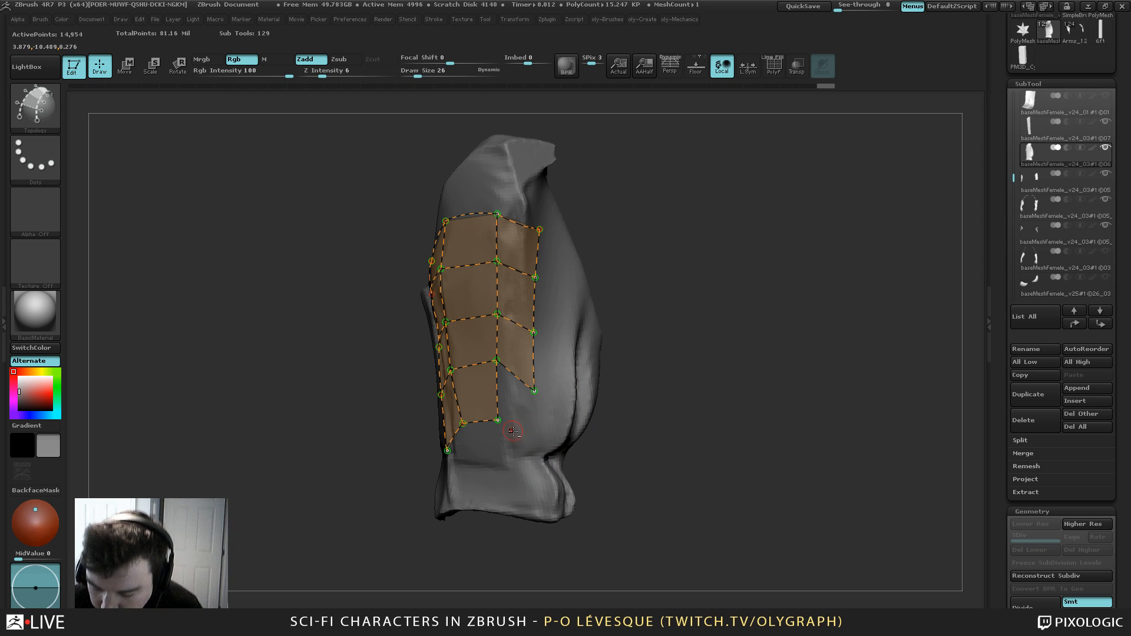
Delete the lower right curves and redraw the middle column's bottom edge and right side further down the guard
alt+drag(550, 351, 553, 346)
alt+drag(480, 406, 507, 383)
mouse_move(480, 412)
alt+mouse_down()
mouse_move(465, 428)
mouse_move(529, 448)
alt+mouse_up()
drag(495, 363, 497, 360)
drag(497, 360, 500, 504)
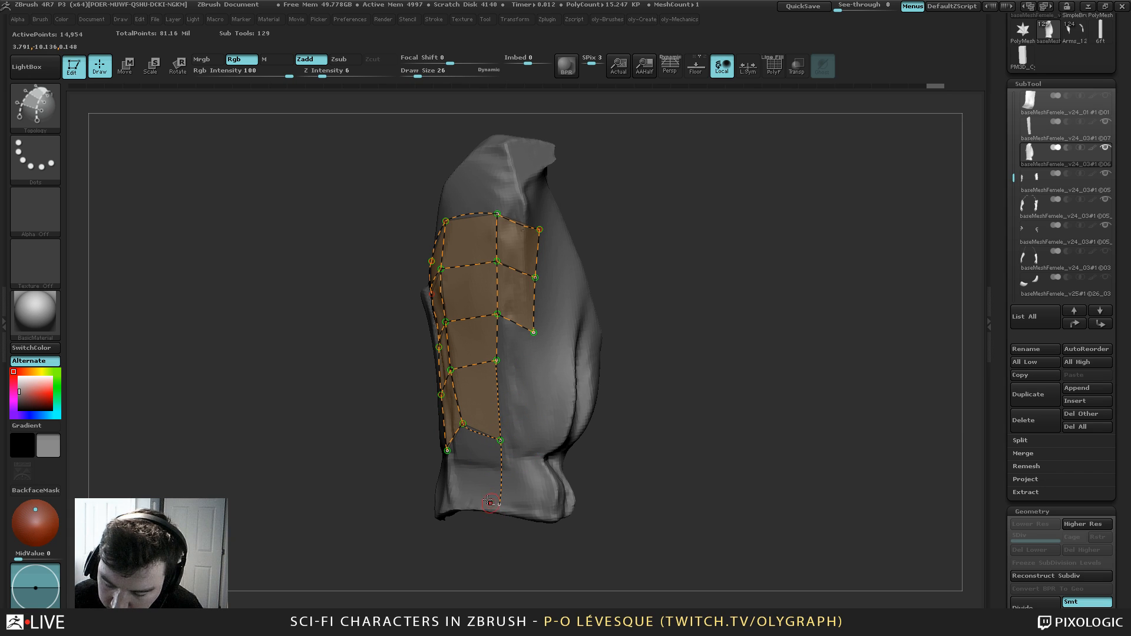
Extend the right column's outer curve downward and cross it with two lines to rebuild its two lower faces
drag(533, 333, 531, 408)
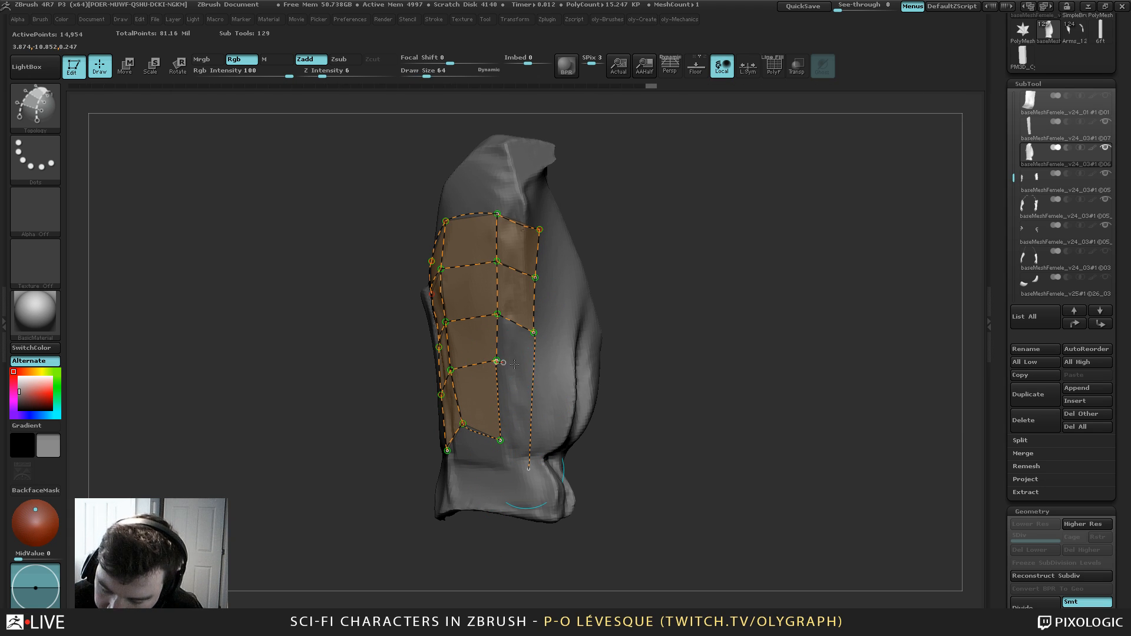
drag(514, 364, 571, 382)
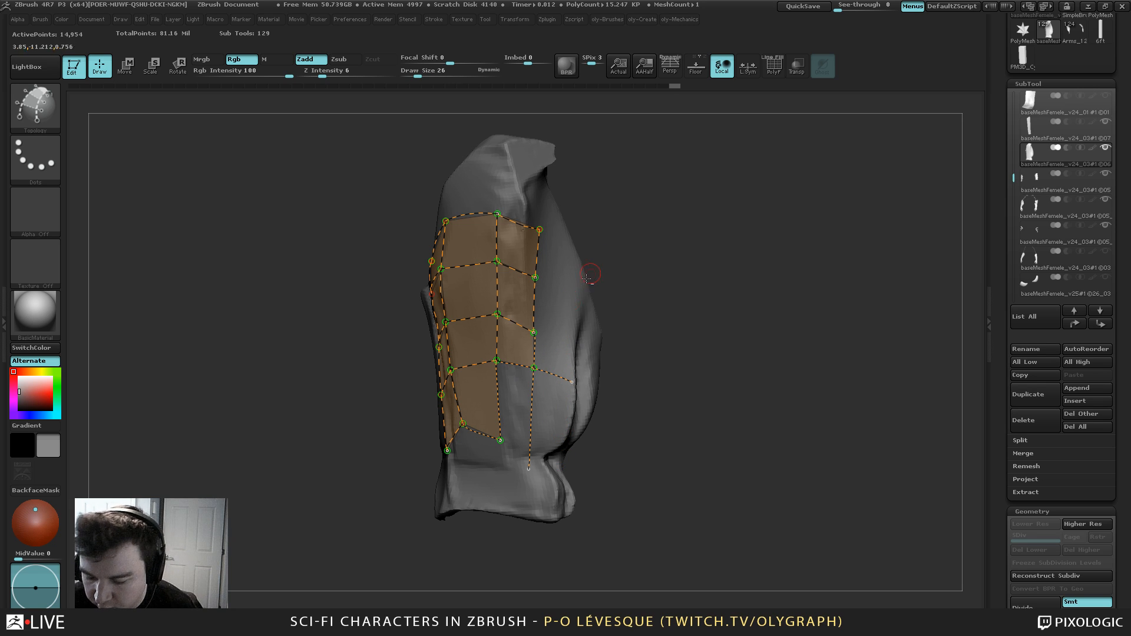
mouse_move(580, 281)
mouse_down()
mouse_move(633, 235)
mouse_move(548, 239)
mouse_up()
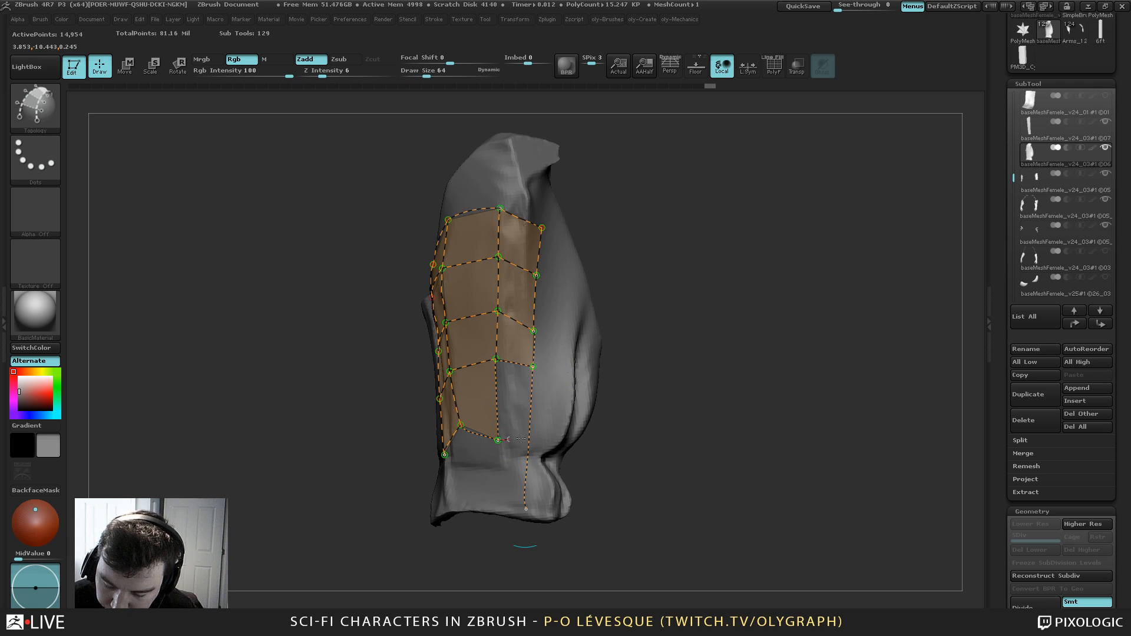
drag(497, 440, 577, 442)
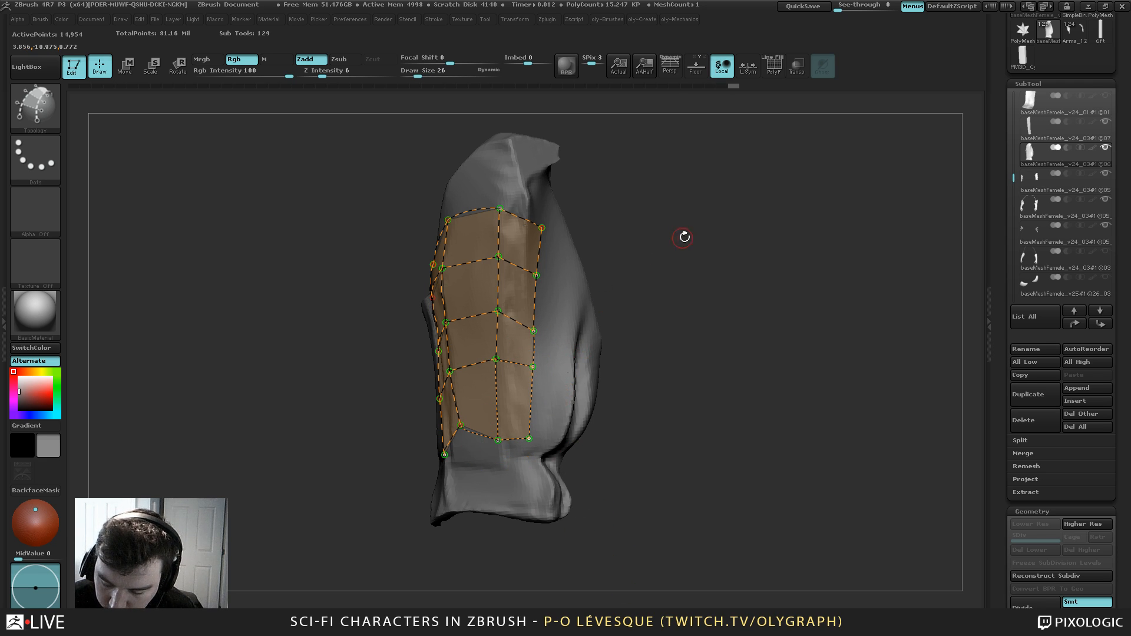
drag(685, 236, 604, 333)
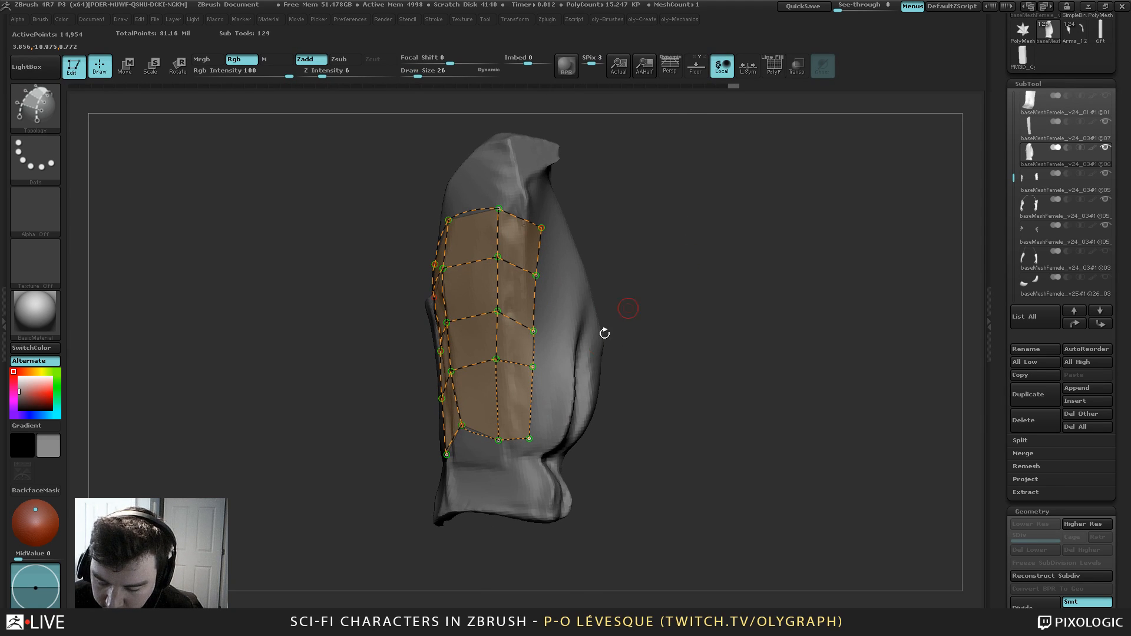
drag(498, 440, 498, 496)
drag(532, 448, 524, 502)
click(547, 488)
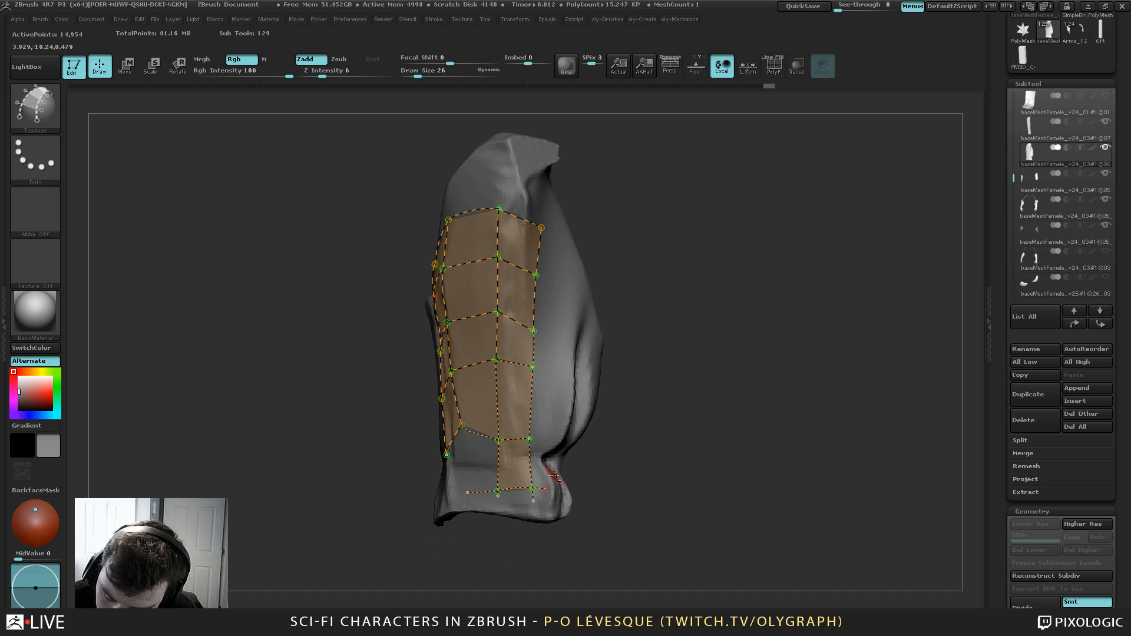
alt+drag(556, 507, 516, 478)
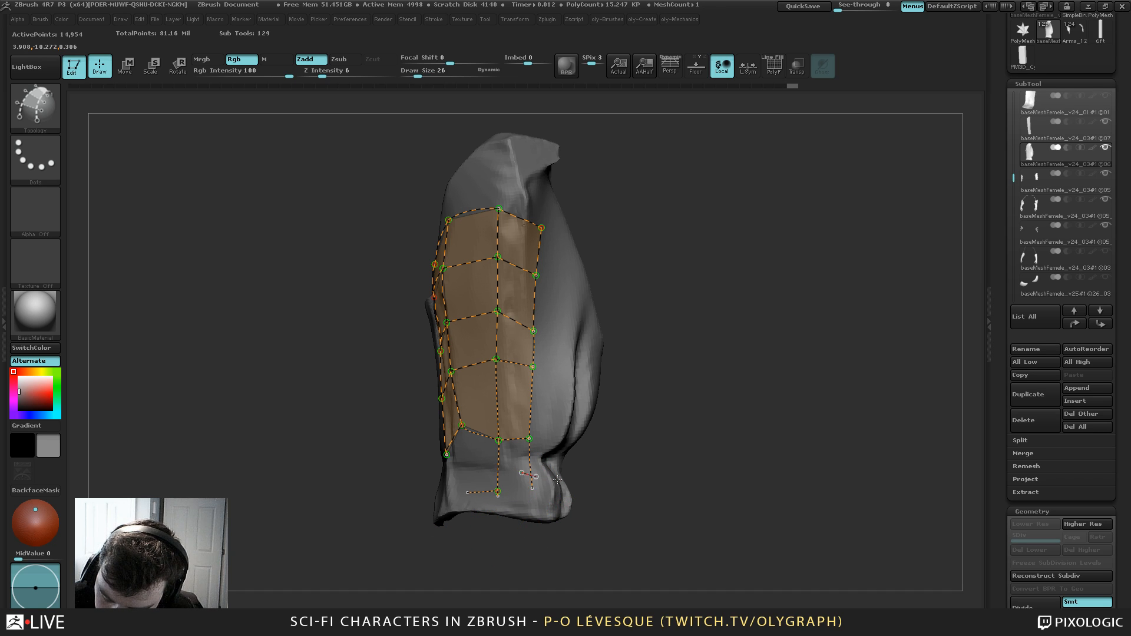
mouse_move(529, 440)
mouse_down()
mouse_move(531, 509)
mouse_move(488, 523)
mouse_move(530, 521)
mouse_up()
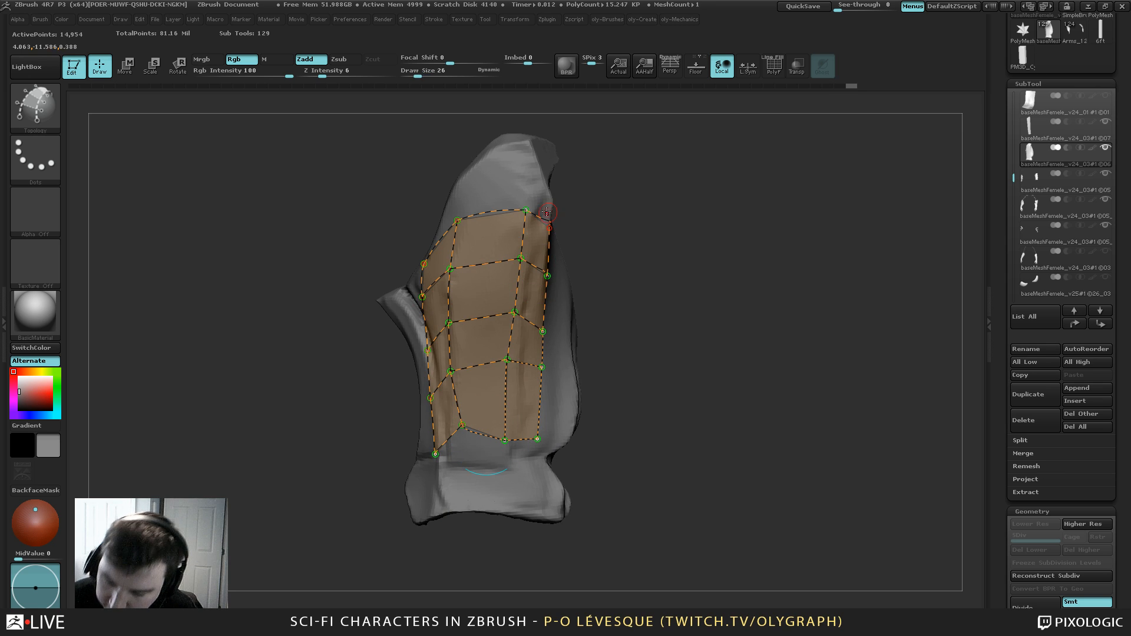
Draw a lengthwise curve through the right column, a diagonal curve across the lower faces and a line toward the wrist's outer edge
drag(608, 195, 527, 197)
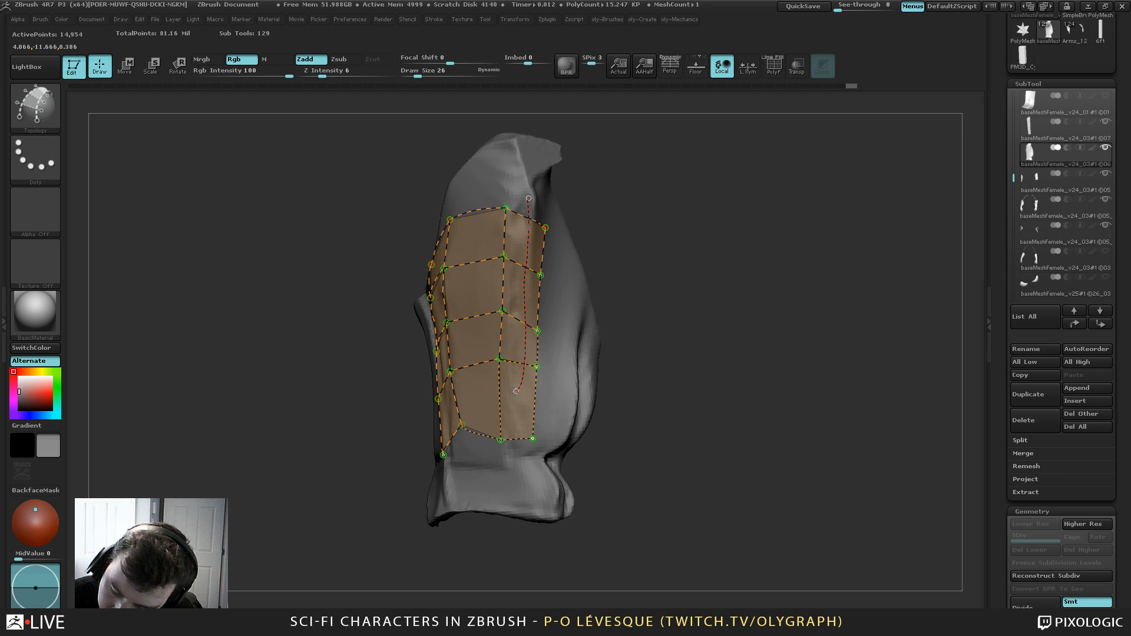
drag(464, 408, 401, 473)
drag(612, 388, 651, 346)
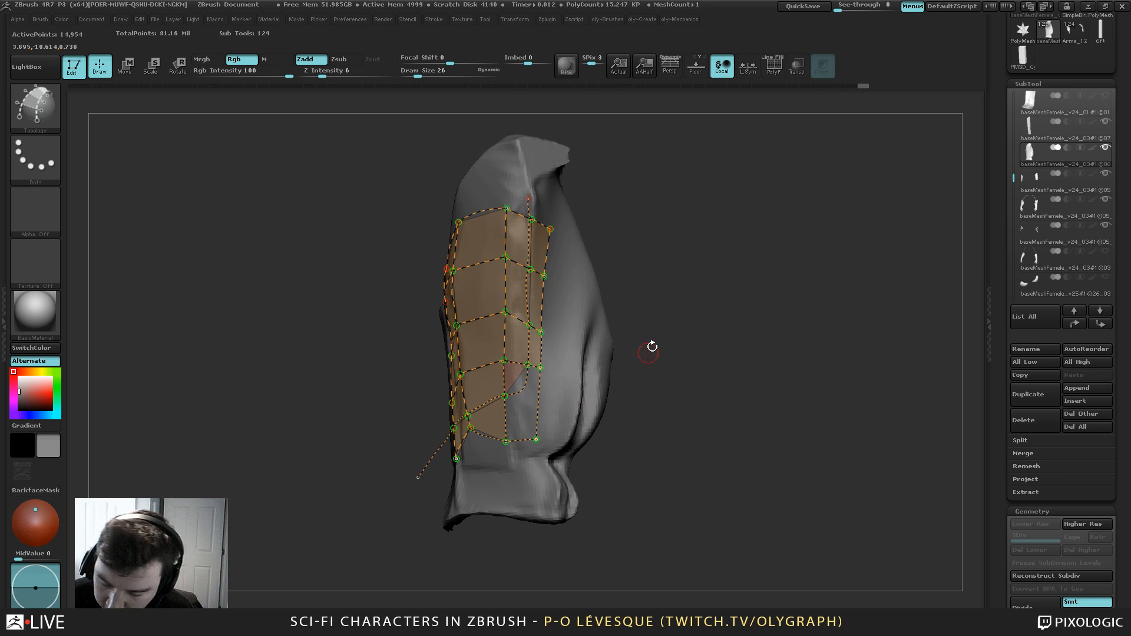
alt+drag(704, 305, 683, 337)
mouse_move(545, 411)
shift+mouse_down()
mouse_move(518, 389)
mouse_move(507, 478)
mouse_move(516, 486)
mouse_move(542, 424)
mouse_move(529, 440)
mouse_move(569, 534)
shift+mouse_up()
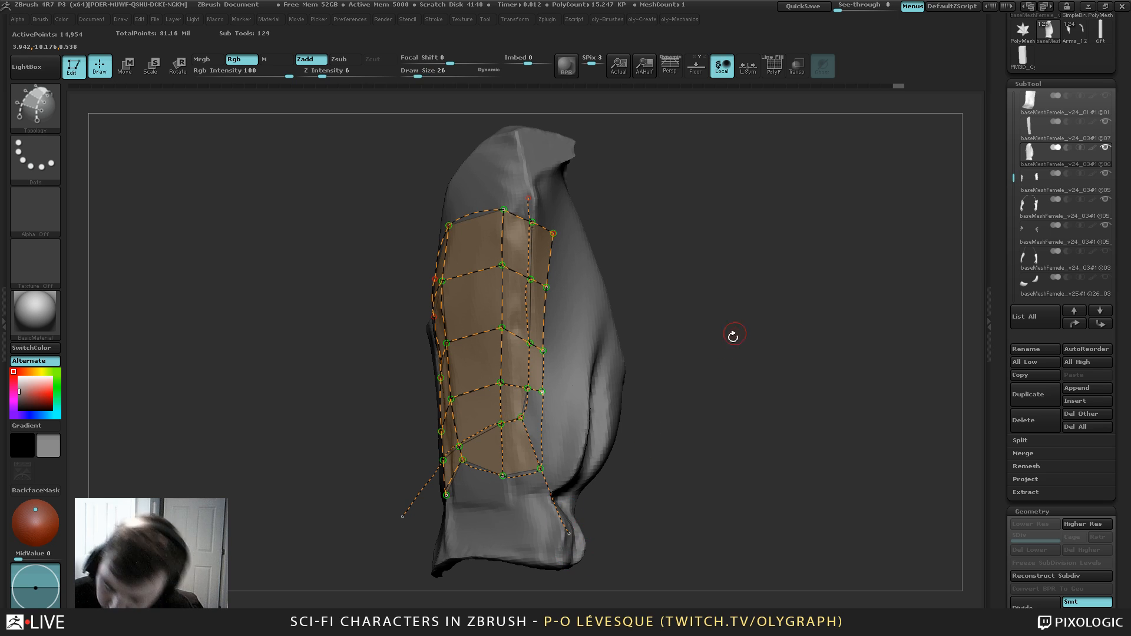
mouse_move(734, 354)
mouse_down()
mouse_move(722, 346)
mouse_move(738, 358)
mouse_up()
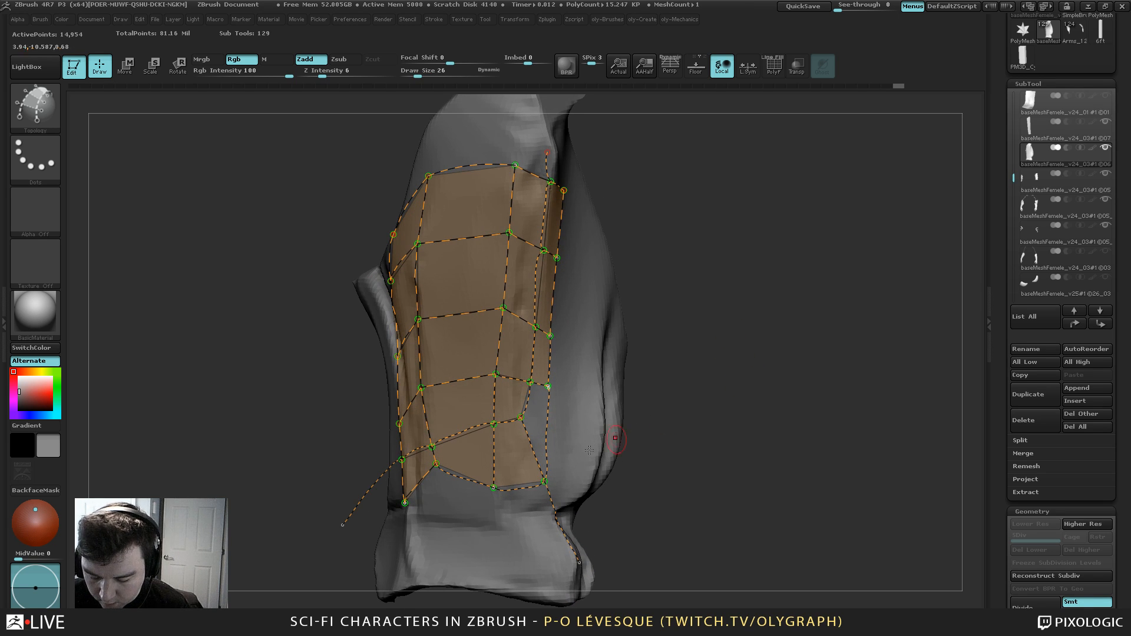
Delete the curves at the right column's lower end to leave a notch, and generate the panel mesh from the topology curves
alt+drag(572, 445, 507, 380)
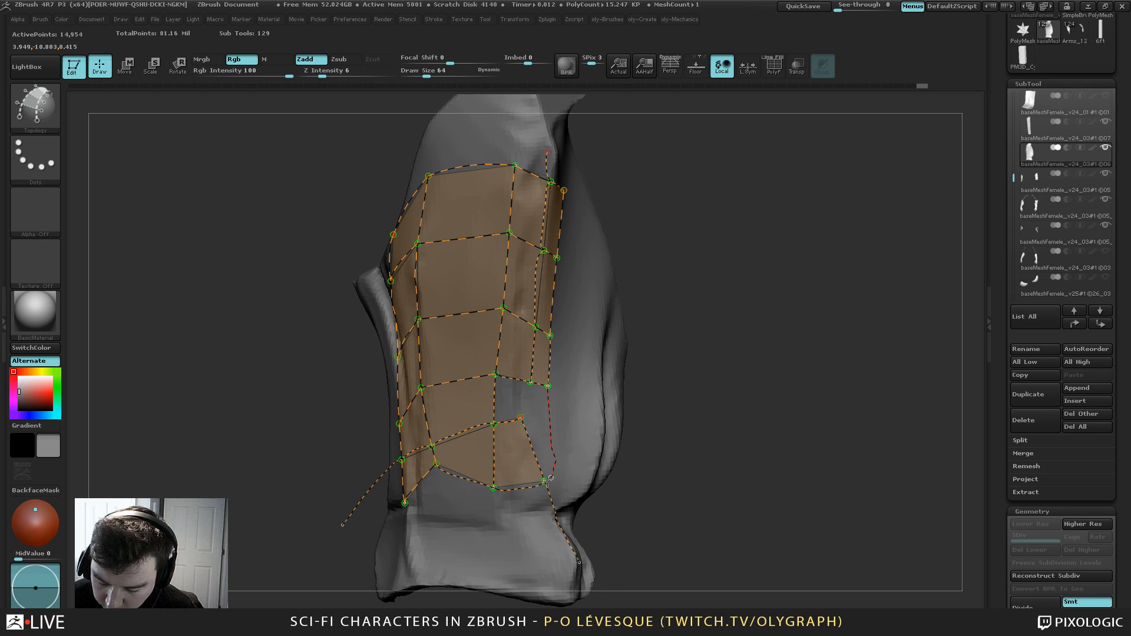
alt+drag(548, 480, 547, 391)
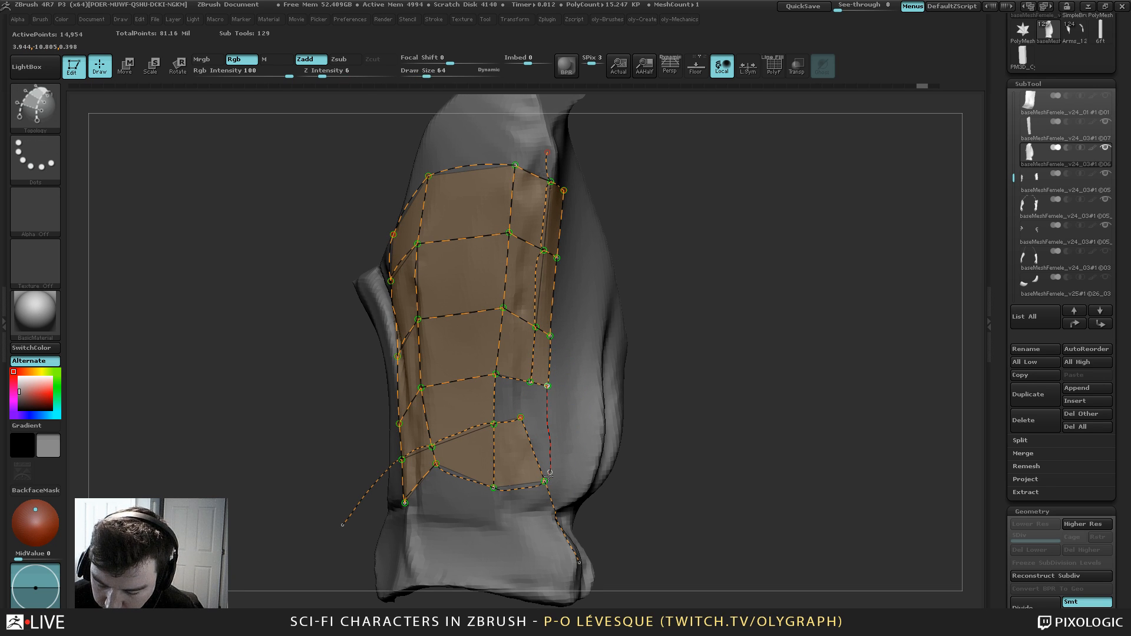
drag(549, 473, 544, 482)
drag(520, 418, 521, 419)
alt+drag(662, 333, 645, 301)
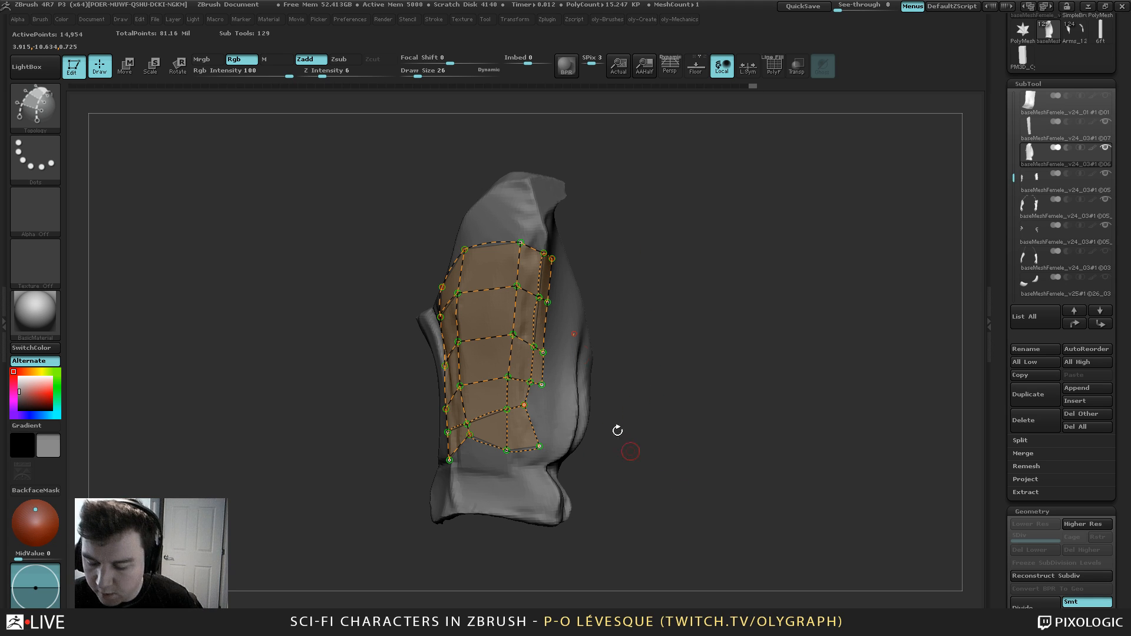
click(568, 340)
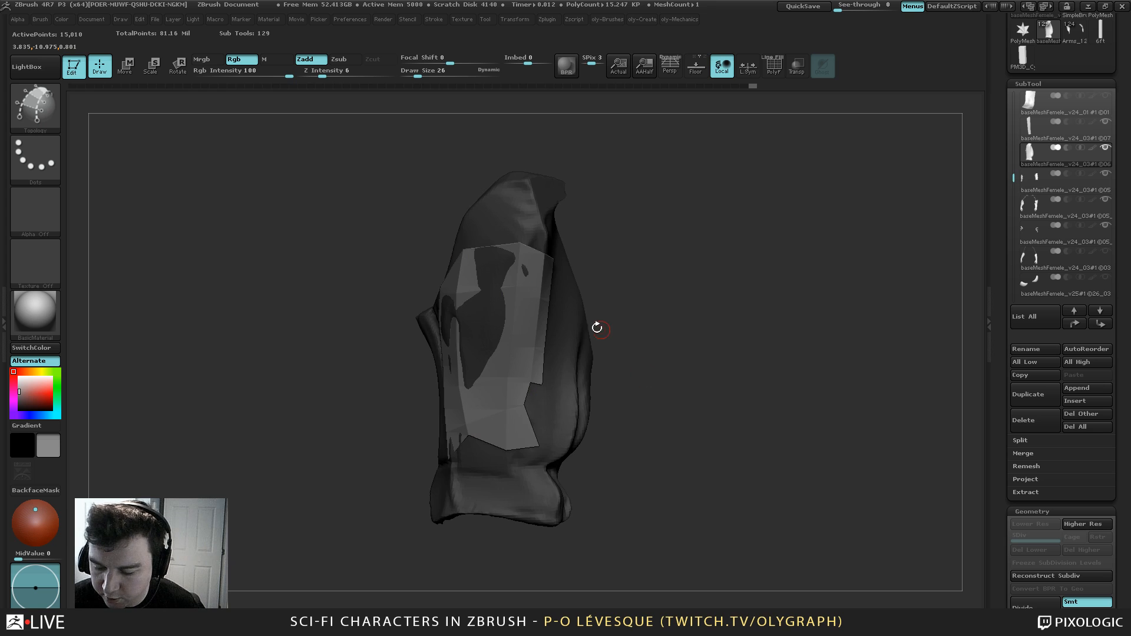
drag(609, 279, 709, 253)
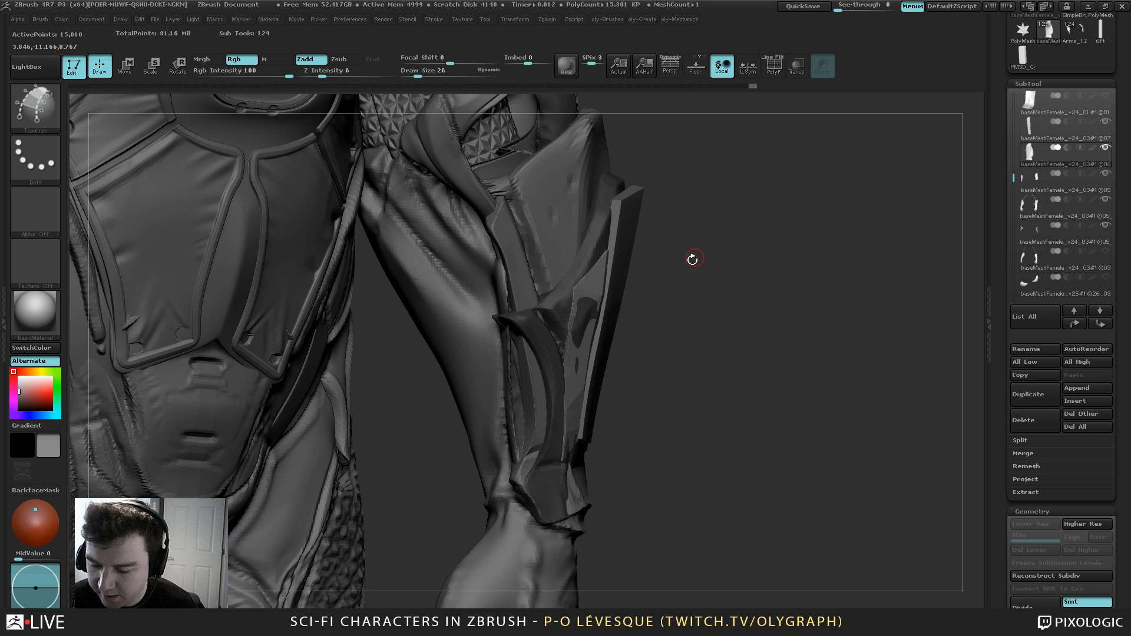
Switch to the Move brush with a draw size of 264 and show the polyframe on the guard and new panel
key(b)
click(620, 269)
key(s)
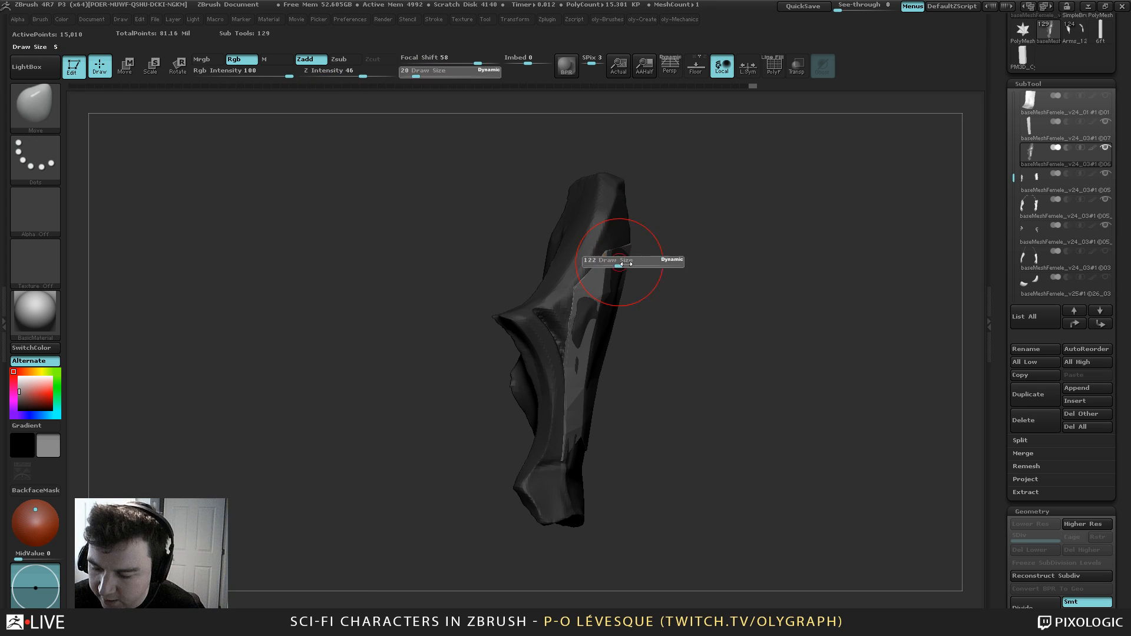
drag(621, 263, 623, 261)
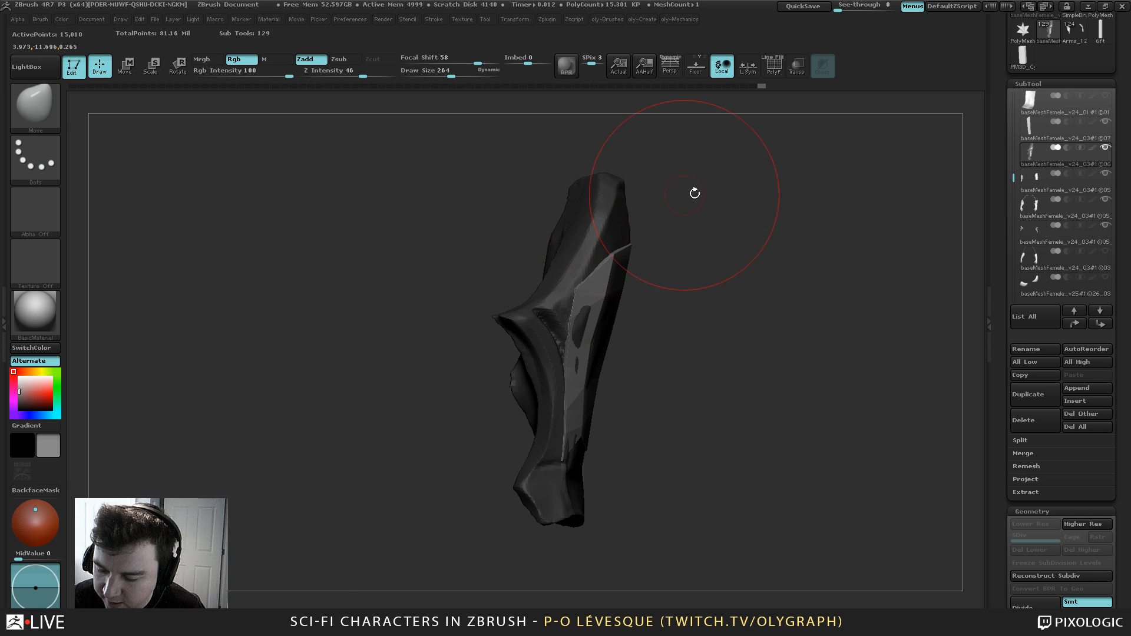
key(shift+f)
drag(726, 263, 627, 257)
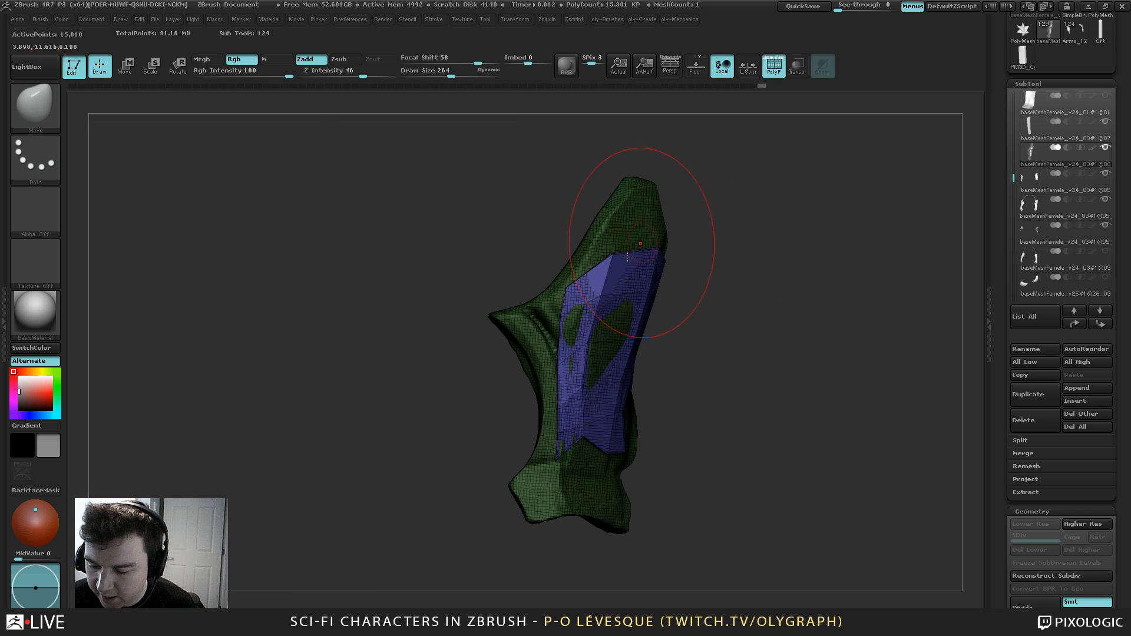
mouse_move(719, 228)
mouse_down()
mouse_move(777, 245)
mouse_move(712, 235)
mouse_up()
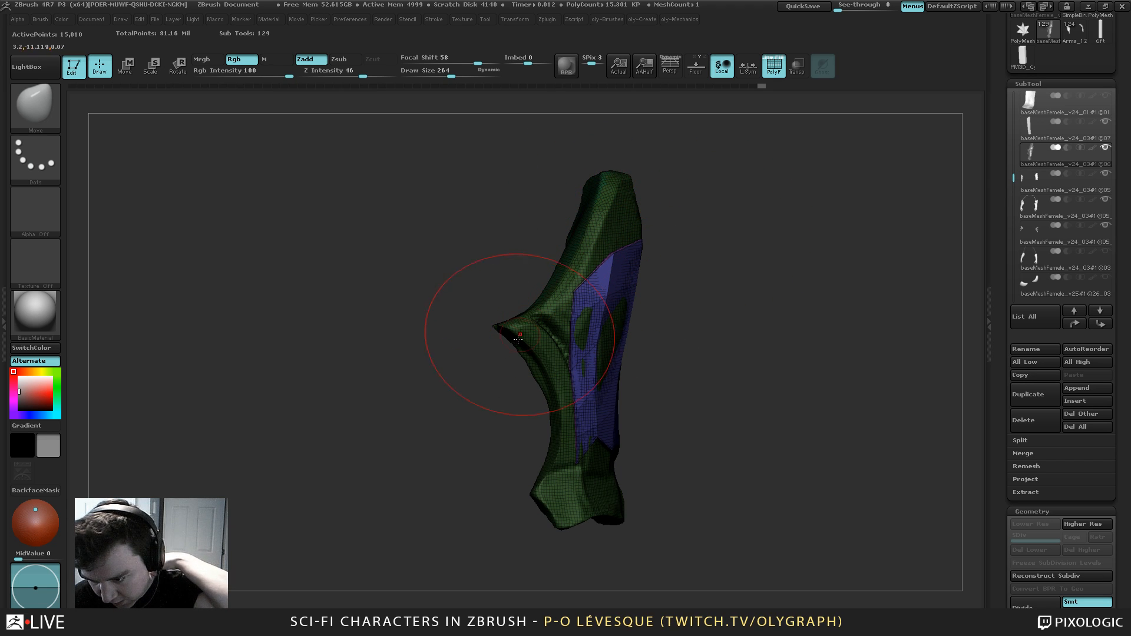
Isolate the new panel by hiding the old guard's polygroup, and delete the hidden geometry
ctrl+shift+click(612, 215)
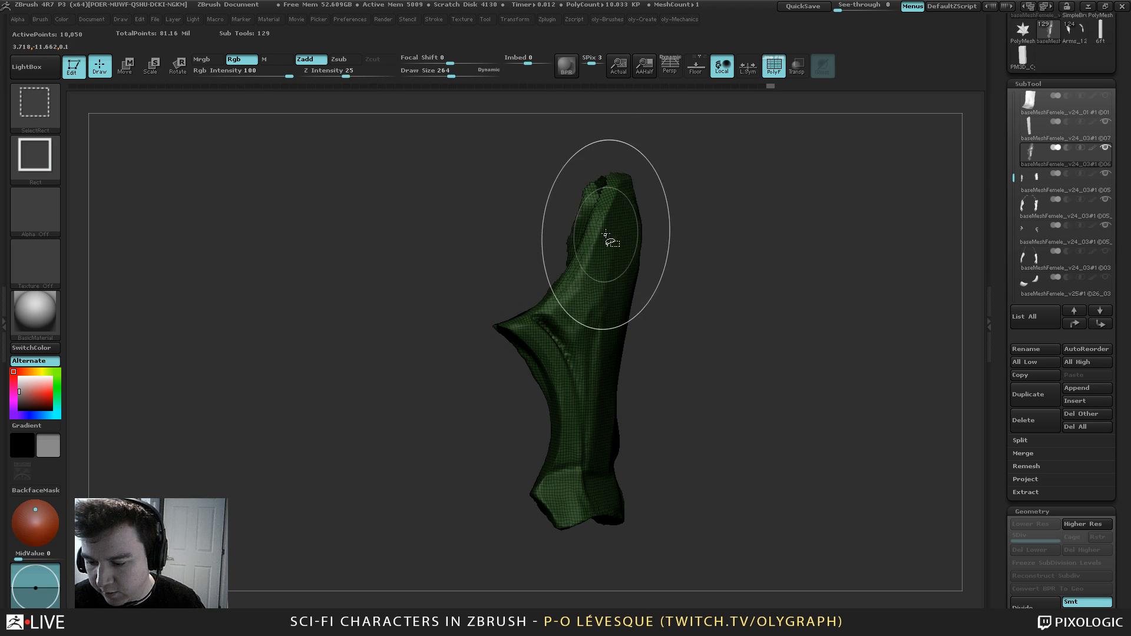
ctrl+shift+click(612, 235)
ctrl+shift+click(570, 255)
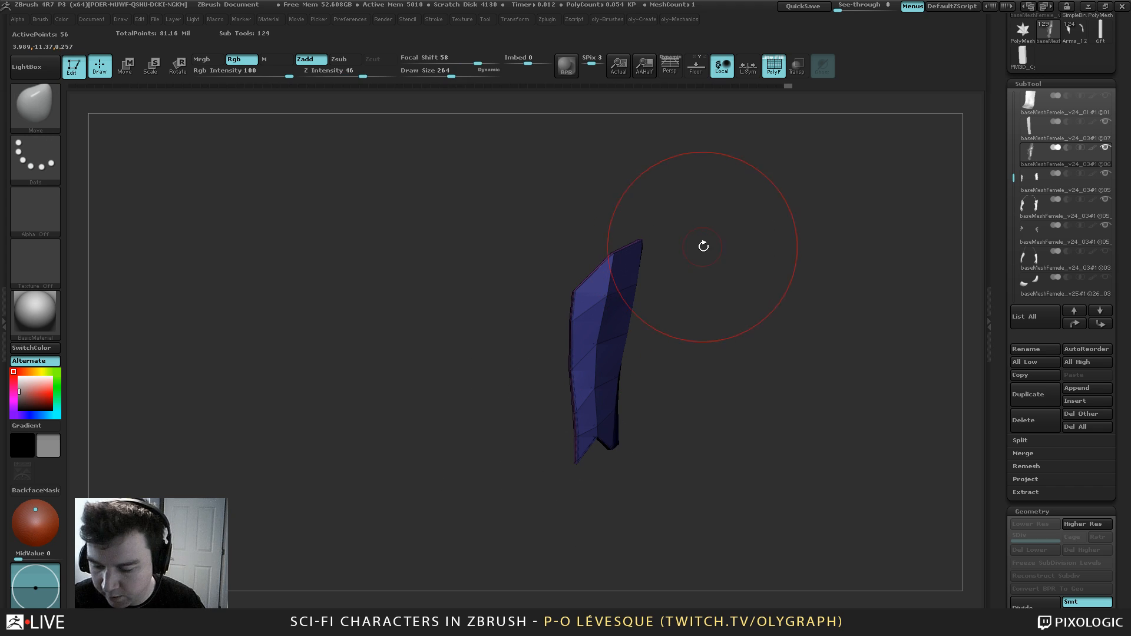
key(space)
click(688, 512)
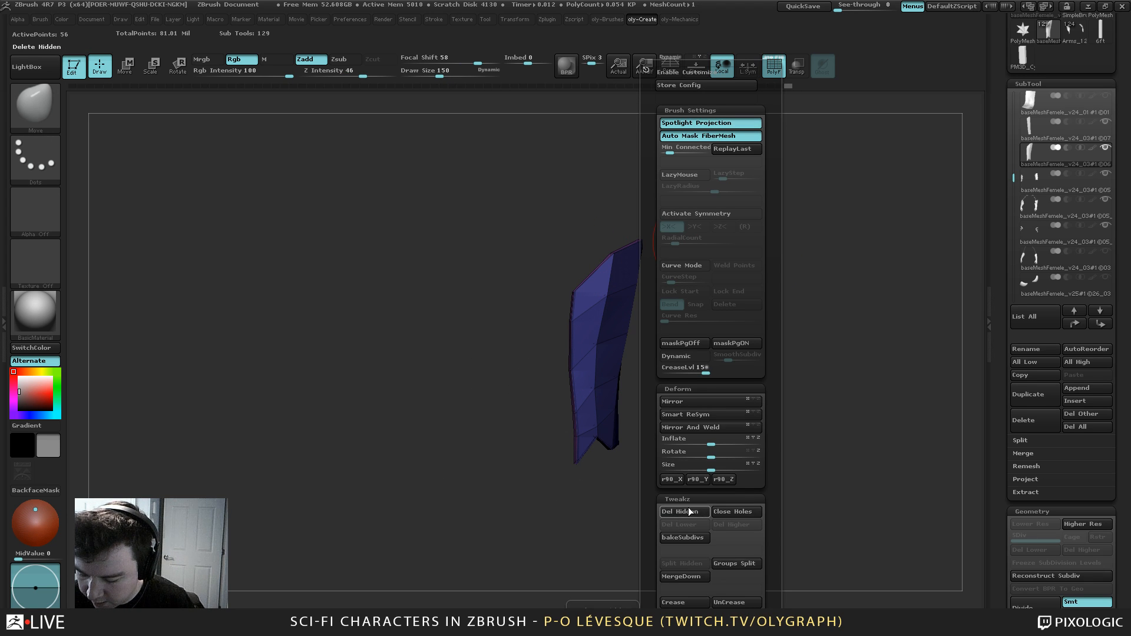
Show the rest of the character and pull the panel's upper inner corner and top edge outward and up with the Move brush
key(shift+s)
drag(749, 299, 704, 296)
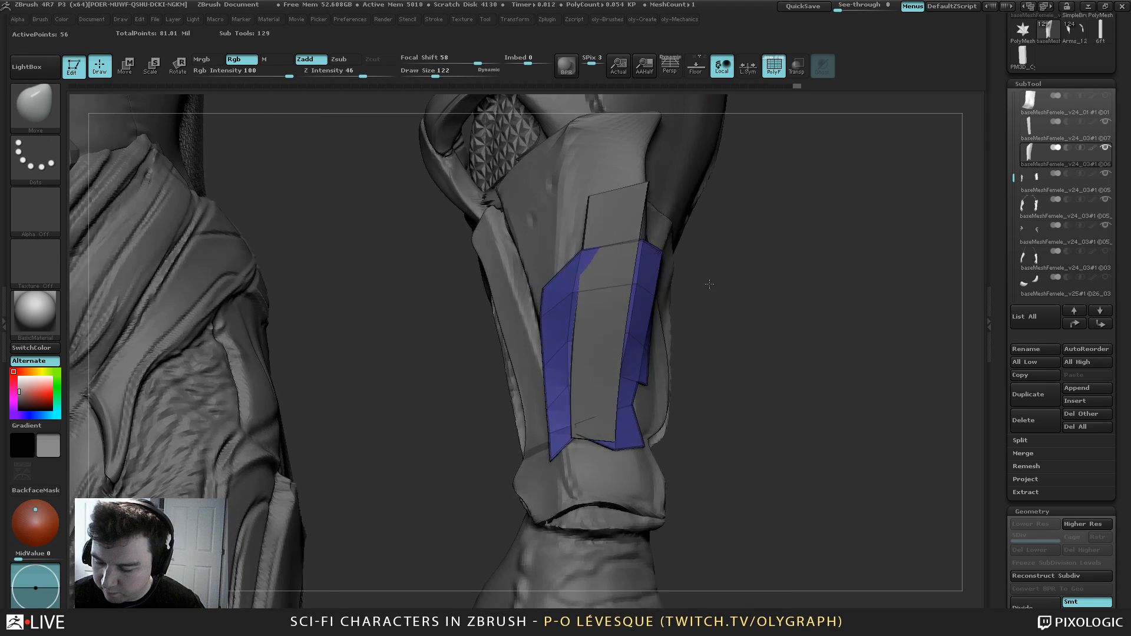
key(s)
mouse_move(557, 287)
mouse_down()
mouse_move(576, 287)
mouse_move(507, 245)
mouse_up()
drag(588, 239, 582, 208)
Raise the panel's upper outer corner into a tall peak and adjust the vertices along its upper inner side
key(s)
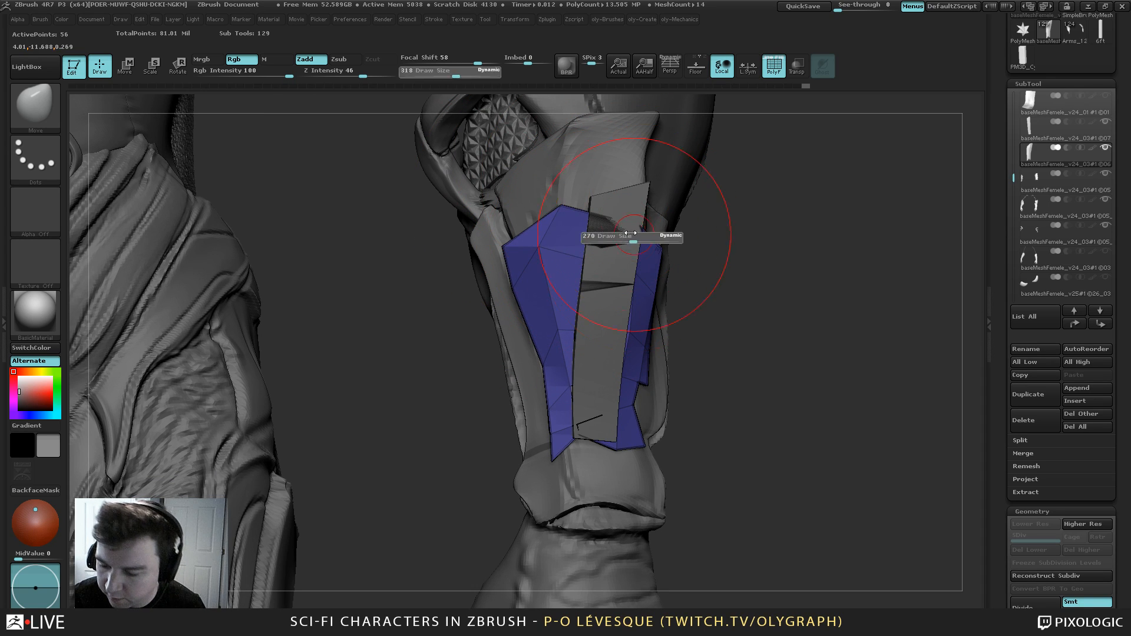
drag(633, 237, 623, 237)
drag(641, 237, 646, 159)
drag(552, 263, 560, 269)
key(s)
drag(537, 284, 532, 305)
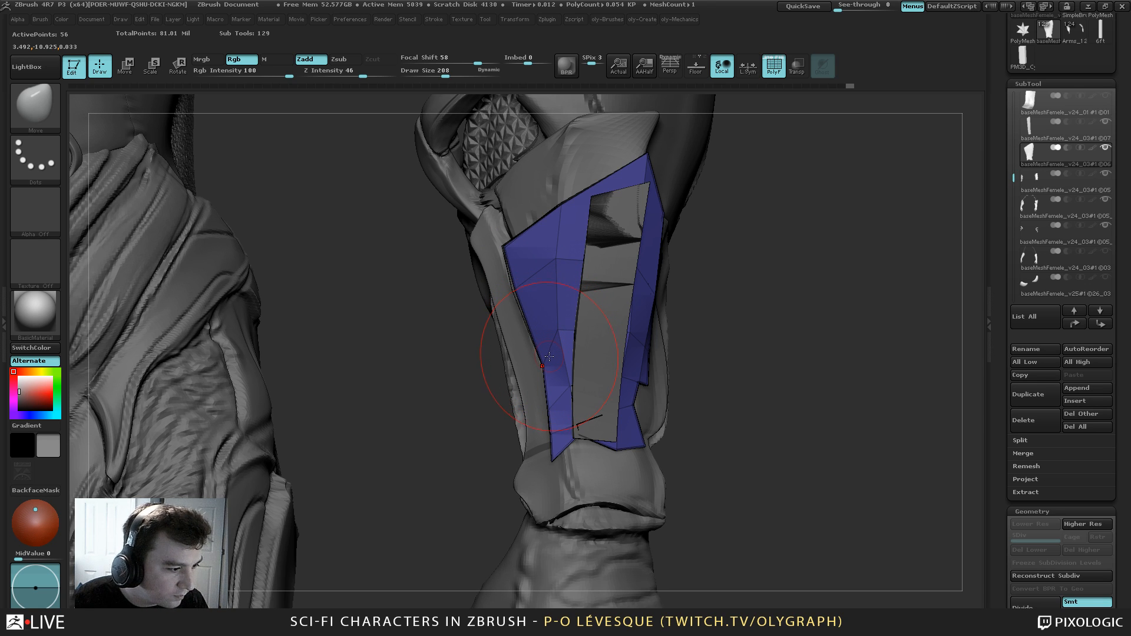
Preview the panel with Dynamic Subdivision and no polyframe, and pull its upper inner corner outward using the Move brush at size 214
key(s)
mouse_move(716, 196)
mouse_down()
mouse_move(757, 216)
mouse_move(762, 204)
mouse_move(724, 195)
mouse_up()
key(shift+f)
key(d)
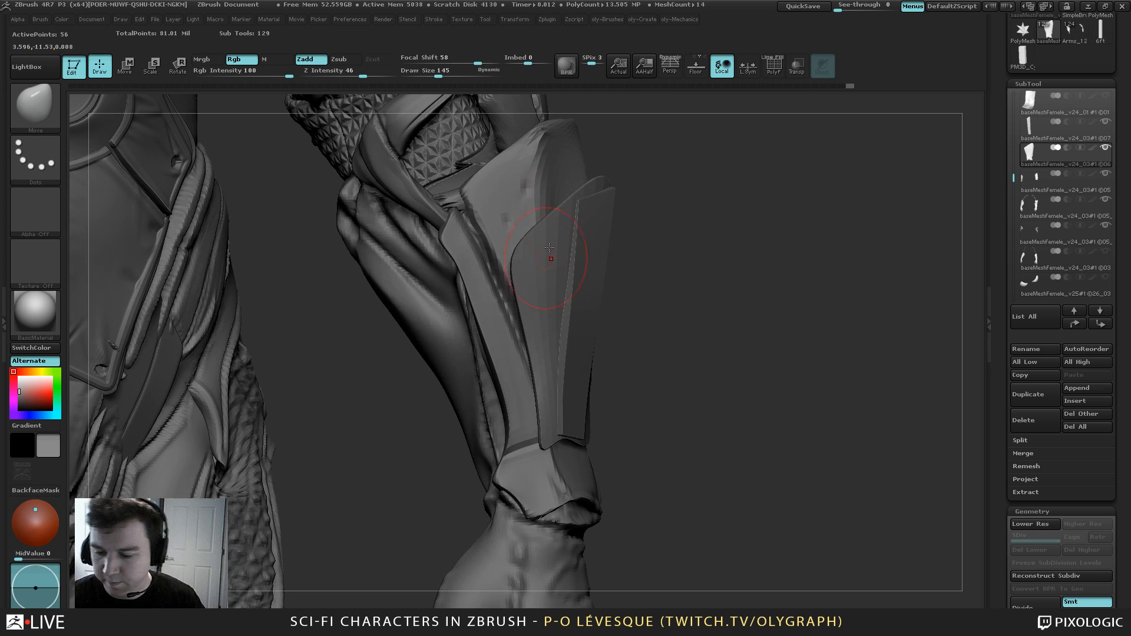
key(s)
drag(564, 235, 488, 212)
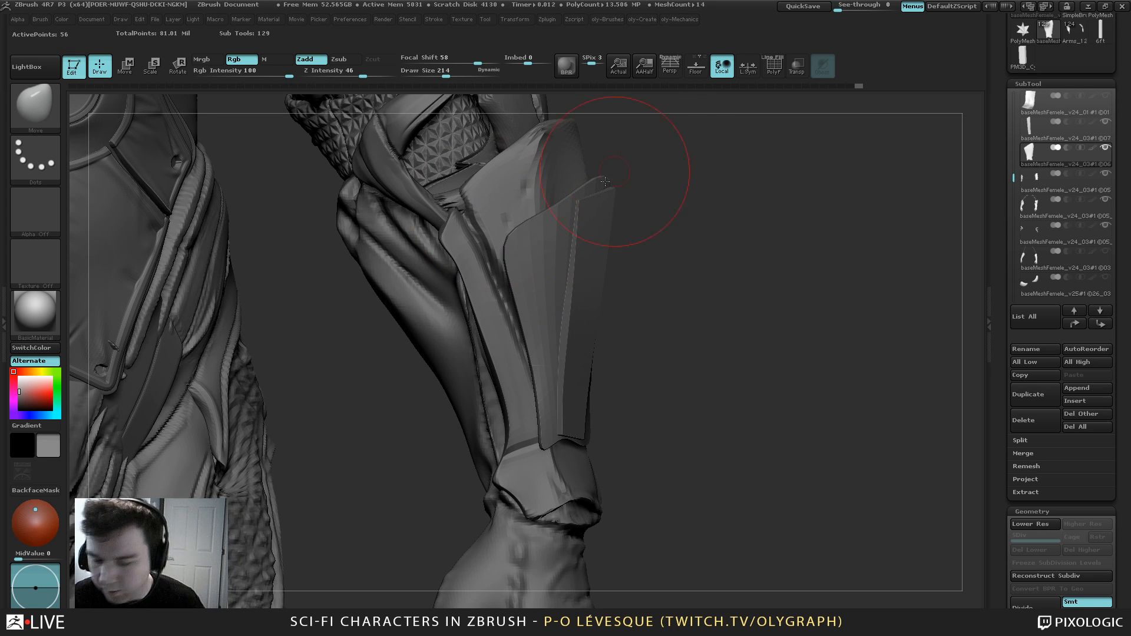
Switch to the ZModeler brush, isolate the panel, turn off its Dynamic Subdivision preview and show the polyframe
click(35, 106)
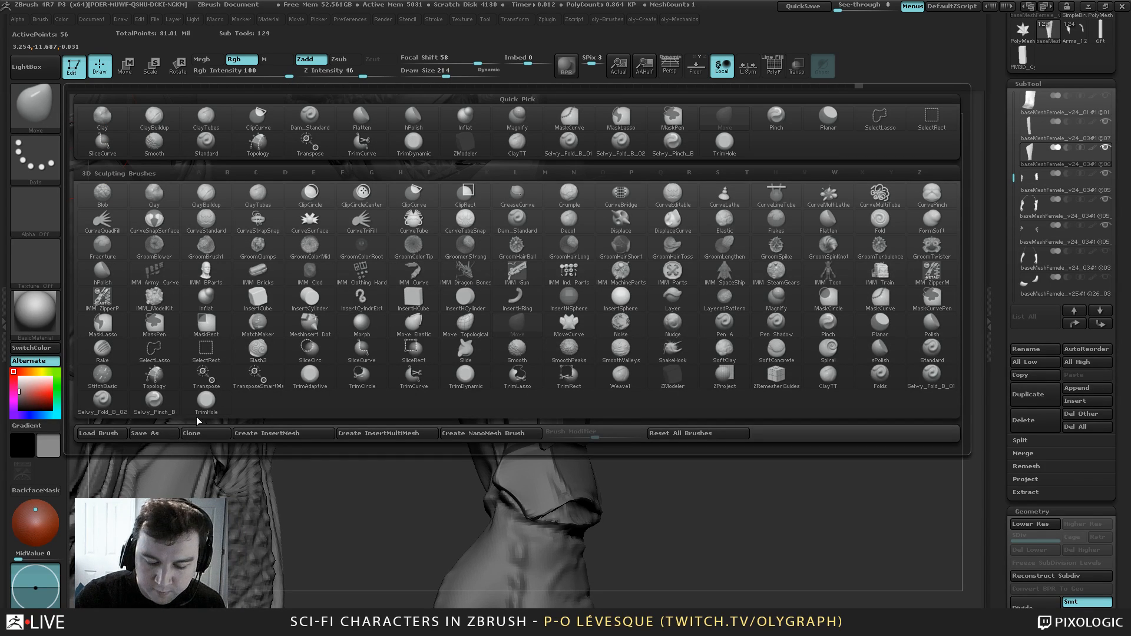
click(673, 377)
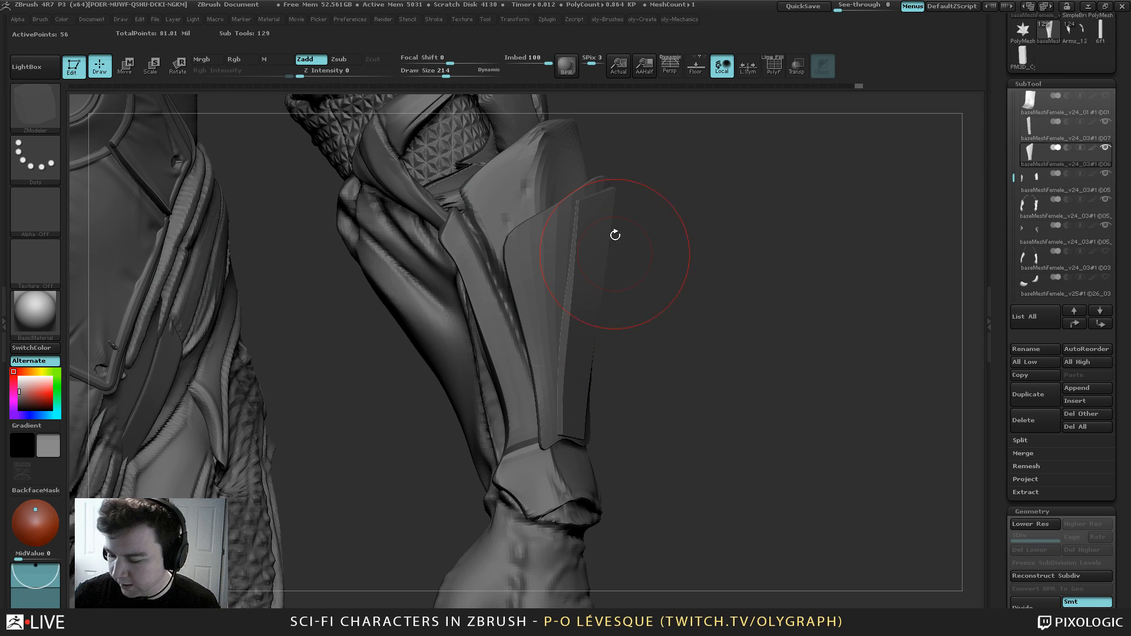
key(shift+f)
key(alt+s)
drag(702, 194, 758, 181)
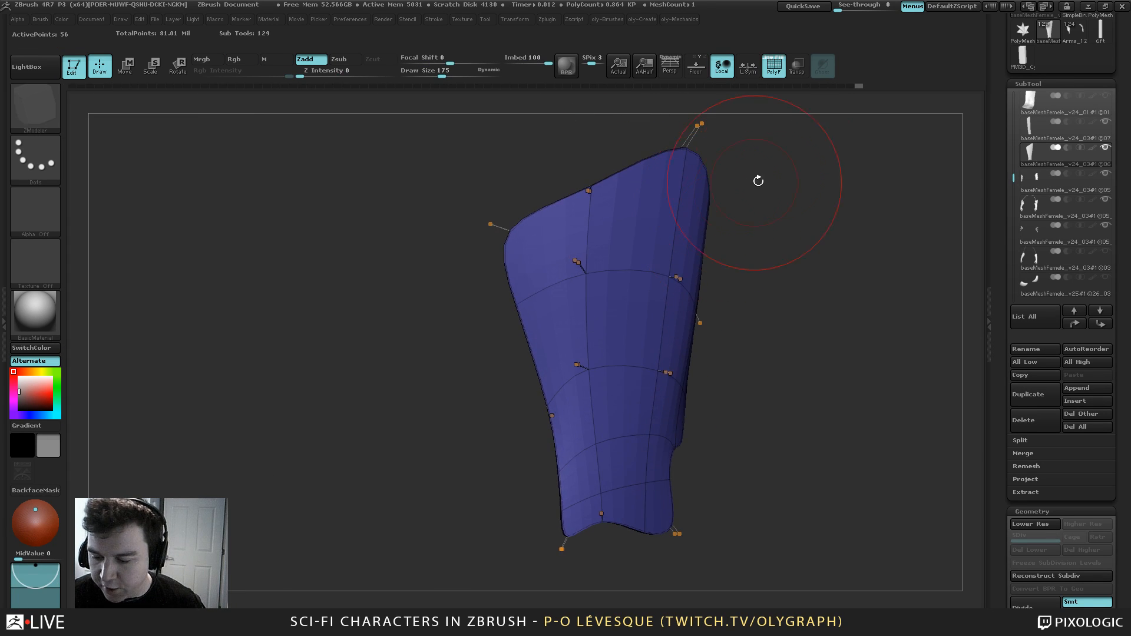
key(shift+f)
key(shift+d)
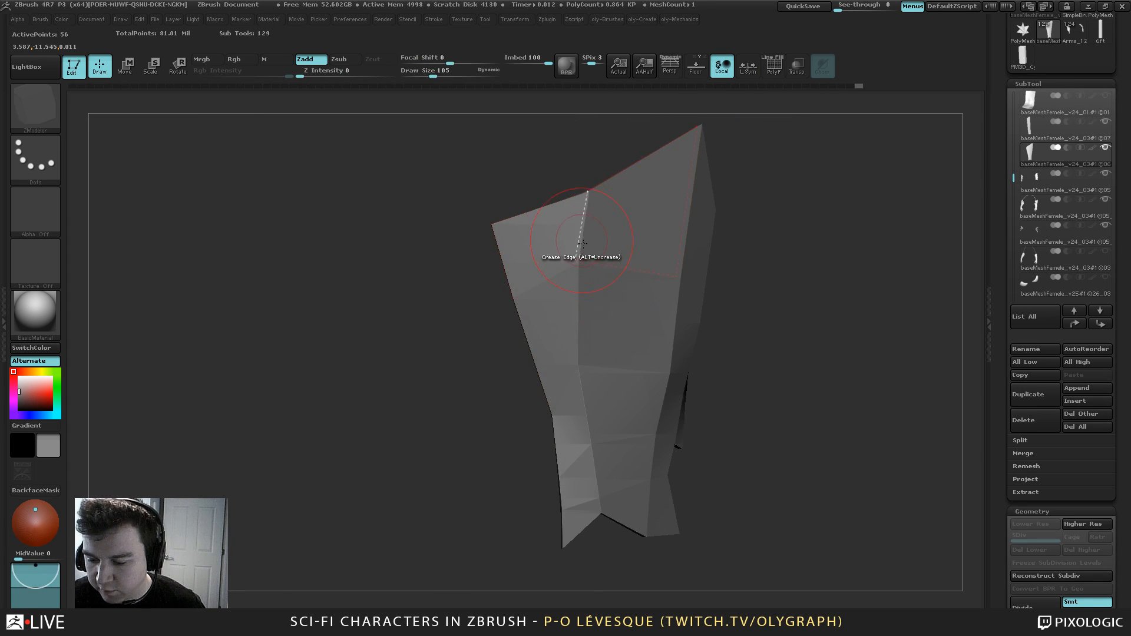
key(shift+f)
drag(753, 167, 636, 203)
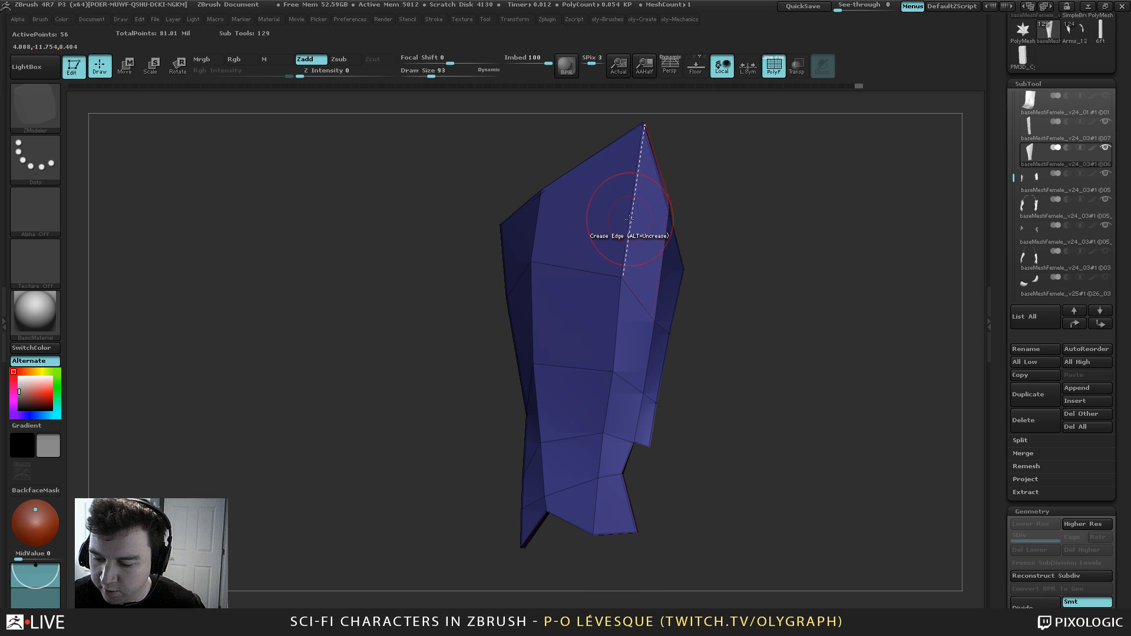
Insert a lengthwise edge loop down the panel's middle column with the ZModeler Insert edge action, and try a crosswise loop near its top
key(space)
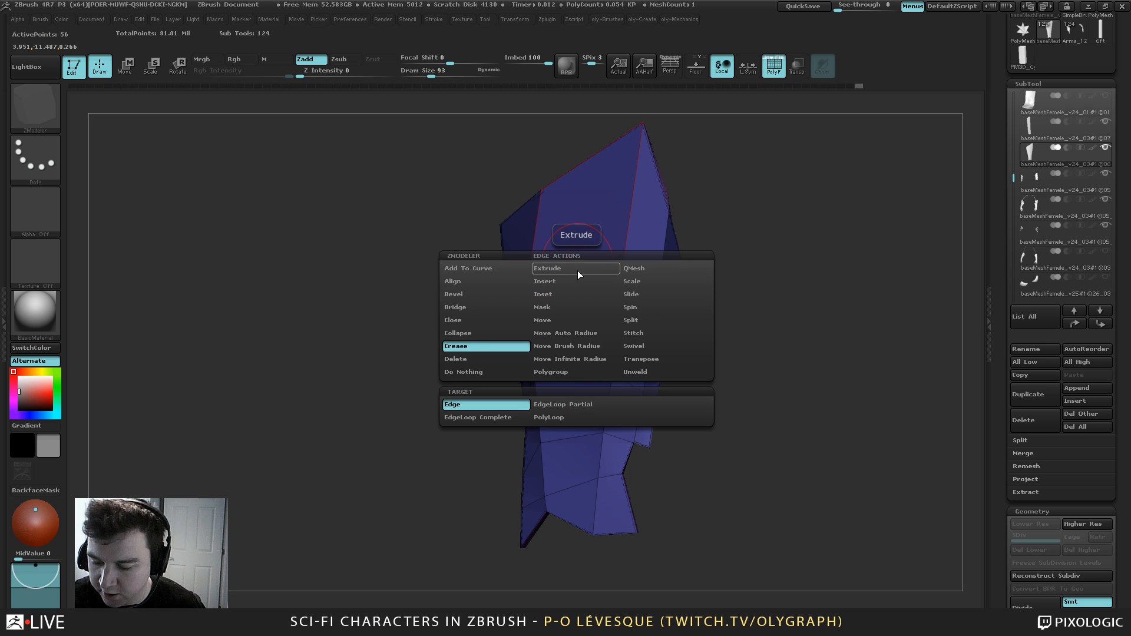
click(570, 281)
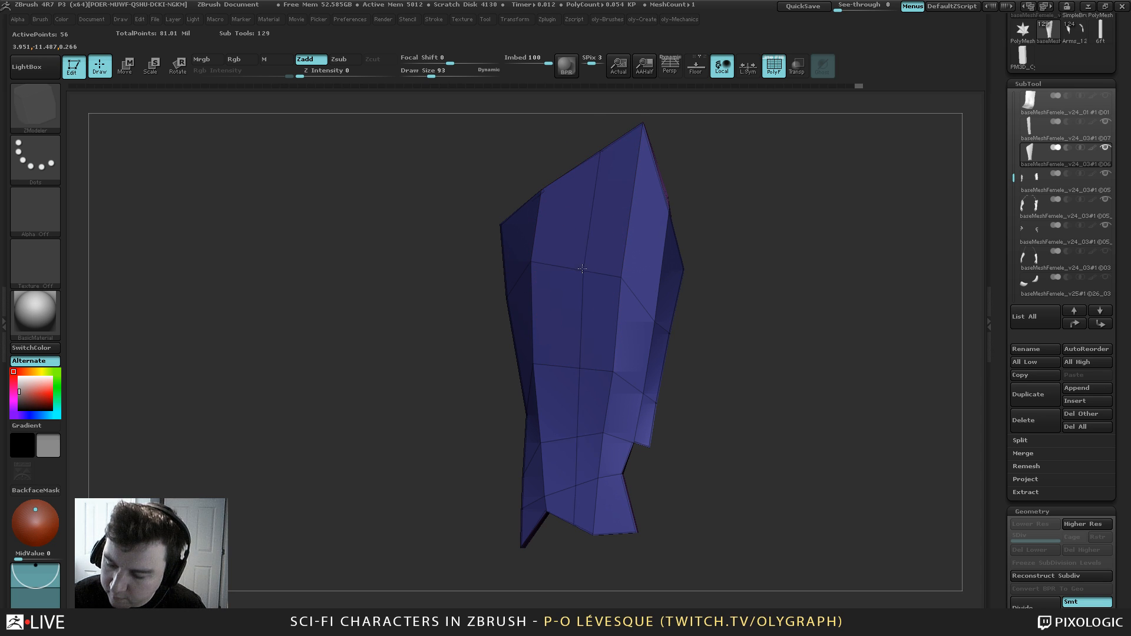
click(628, 224)
key(s)
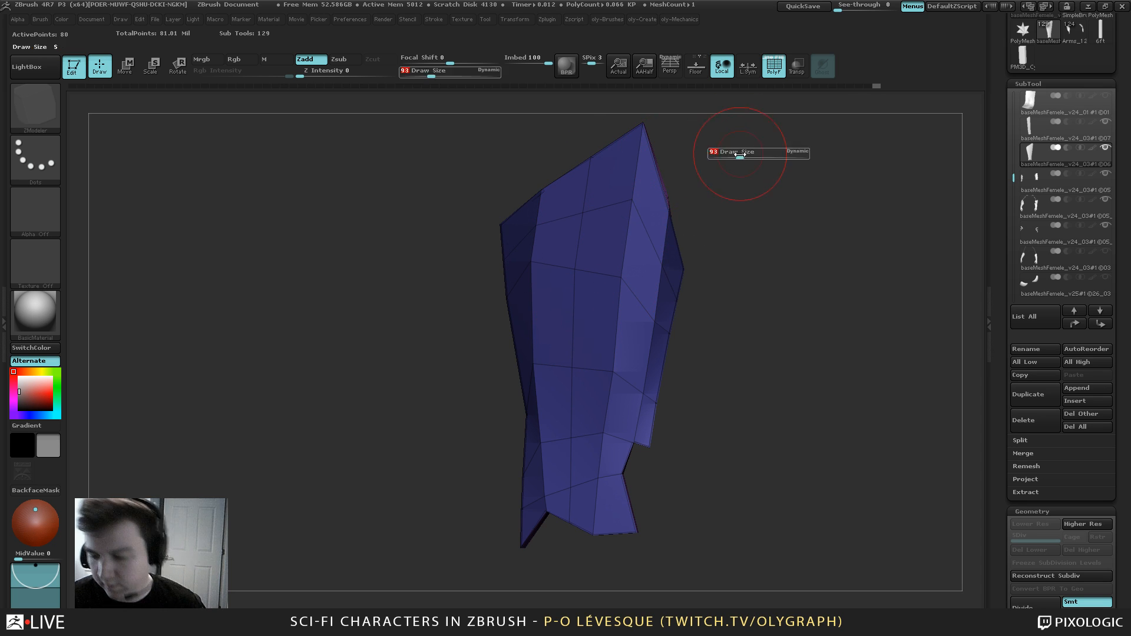
click(738, 155)
drag(737, 190, 729, 184)
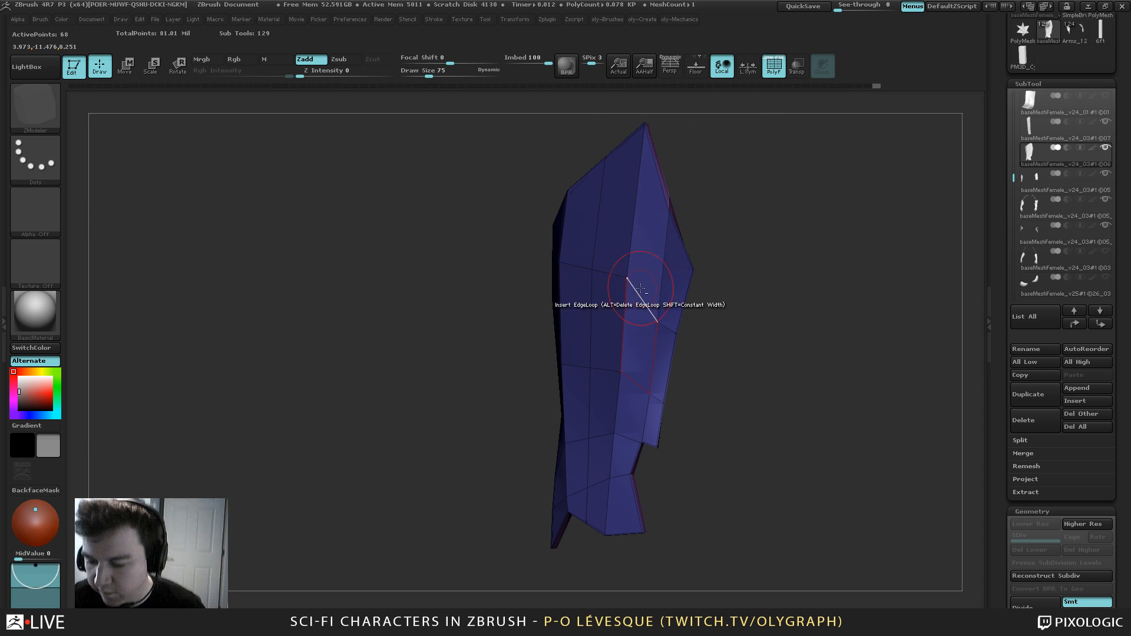
Insert an edge loop across the middle of the forearm panel, and switch to the Move brush at draw size 42
click(645, 309)
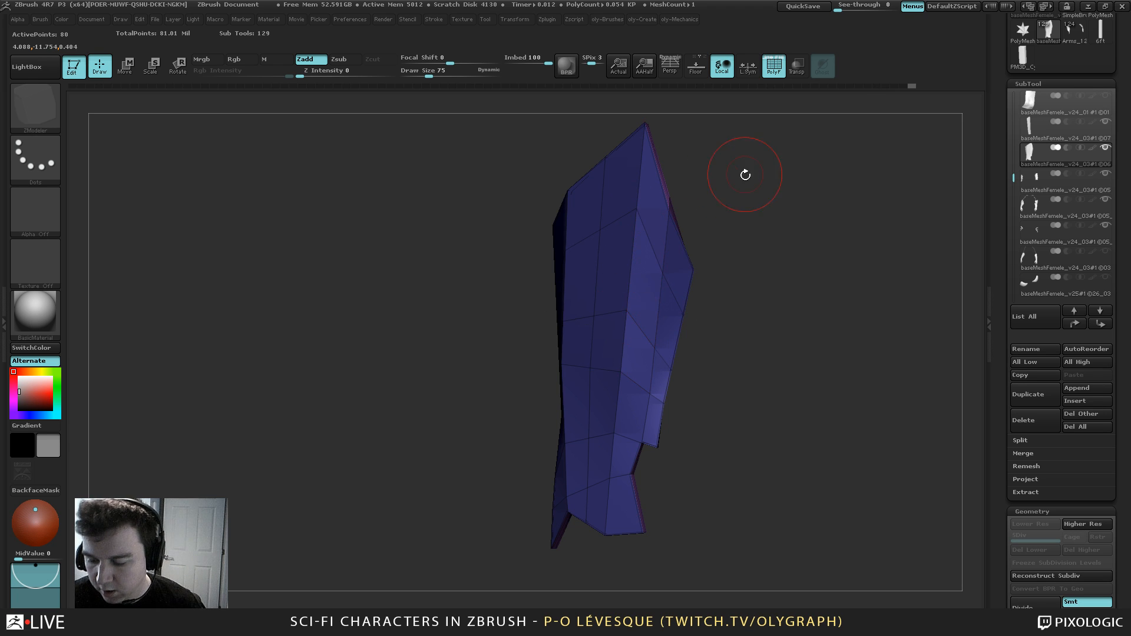
key(ctrl+z)
key(b)
key(m)
key(v)
key(bracketleft)
mouse_move(701, 180)
mouse_down()
mouse_move(833, 193)
mouse_move(819, 202)
mouse_move(788, 172)
mouse_up()
key(bracketleft)
key(bracketleft)
key(bracketleft)
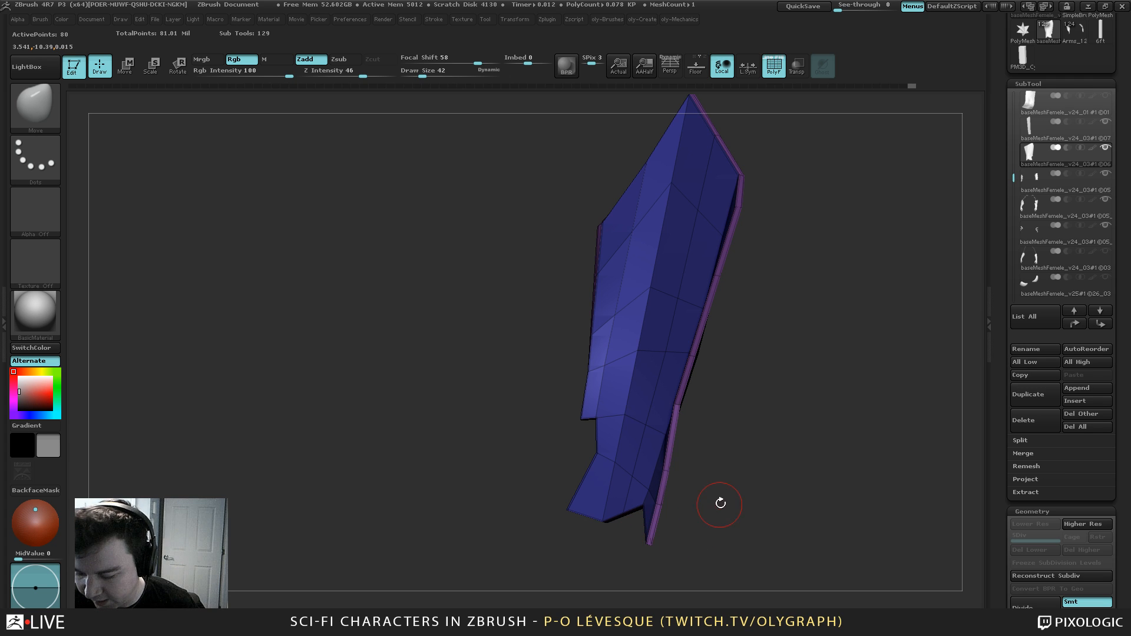
Examine the forearm panel's face and thickness border by isolating each polygroup in turn and restoring the full panel
ctrl+shift+click(676, 295)
mouse_move(763, 263)
mouse_down()
mouse_move(777, 260)
mouse_move(752, 248)
mouse_move(793, 264)
mouse_move(749, 247)
mouse_up()
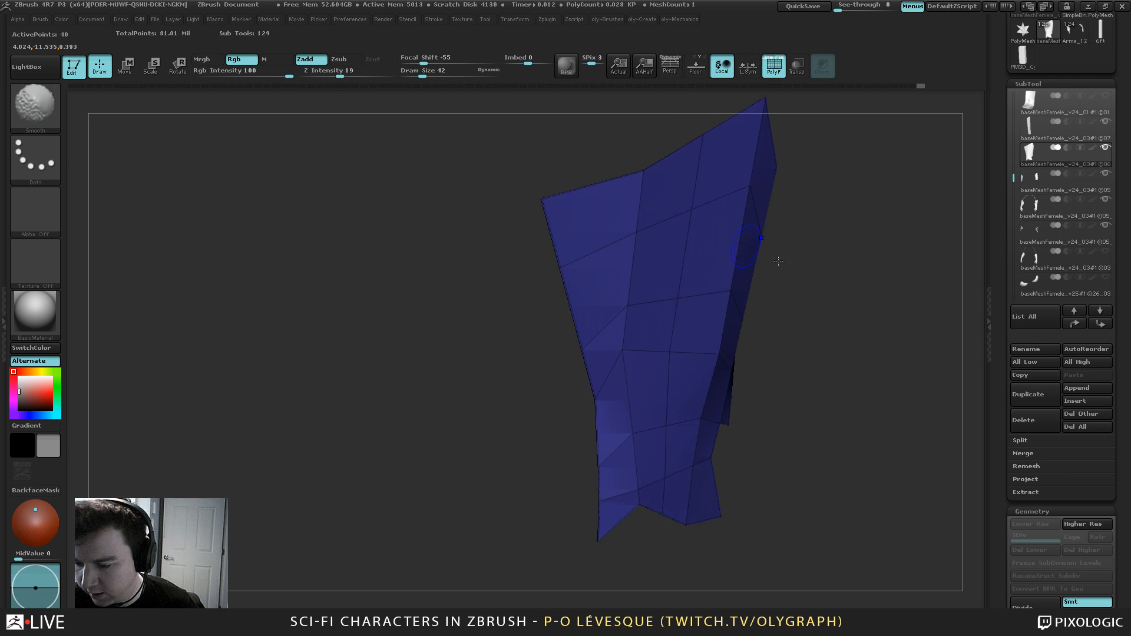
key(shift+s)
mouse_move(840, 238)
mouse_down()
mouse_move(858, 300)
mouse_move(869, 288)
mouse_move(851, 274)
mouse_move(816, 278)
mouse_move(752, 219)
mouse_move(825, 228)
mouse_move(815, 233)
mouse_up()
key(shift+s)
ctrl+shift+click(816, 279)
ctrl+shift+click(676, 247)
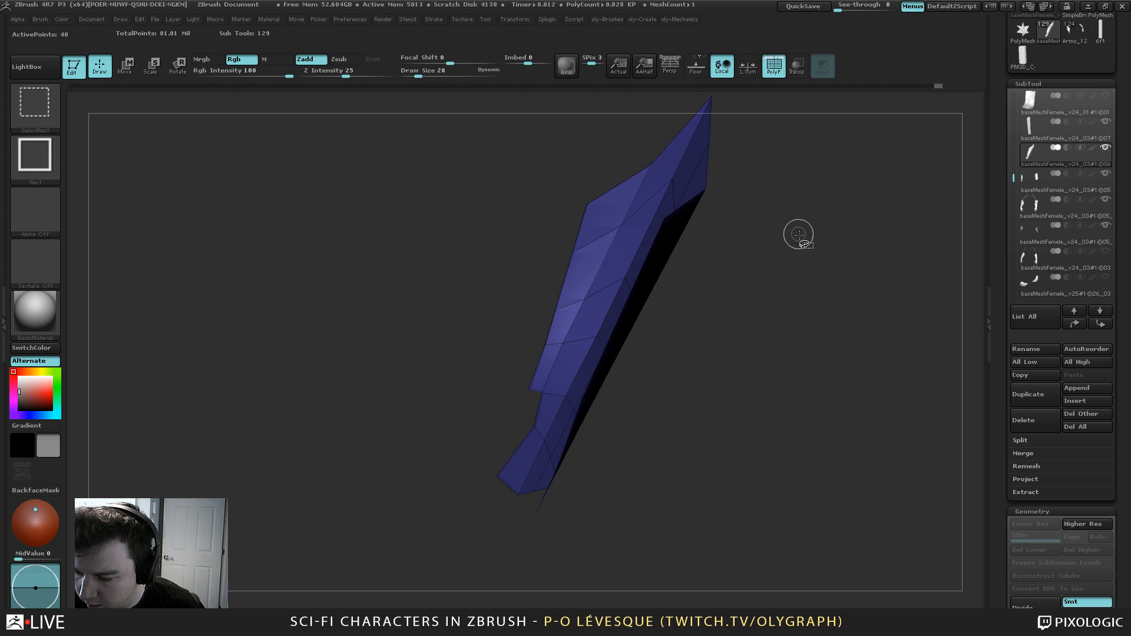
ctrl+shift+click(815, 275)
ctrl+shift+double_click(667, 177)
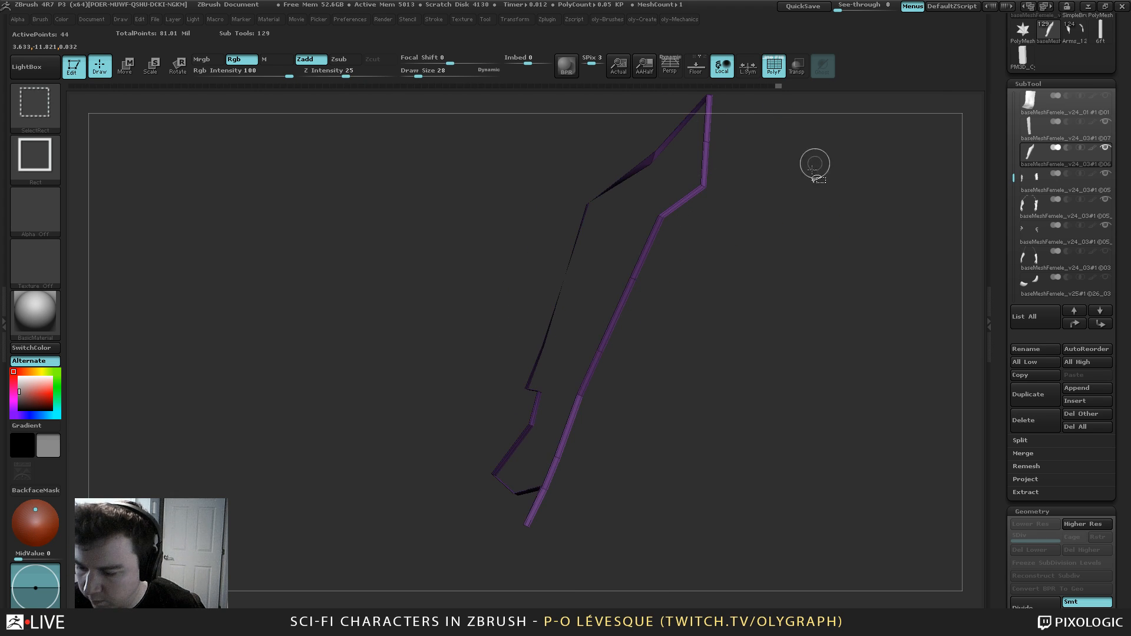
ctrl+shift+click(814, 164)
mouse_move(835, 252)
mouse_down()
mouse_move(772, 221)
mouse_move(811, 248)
mouse_up()
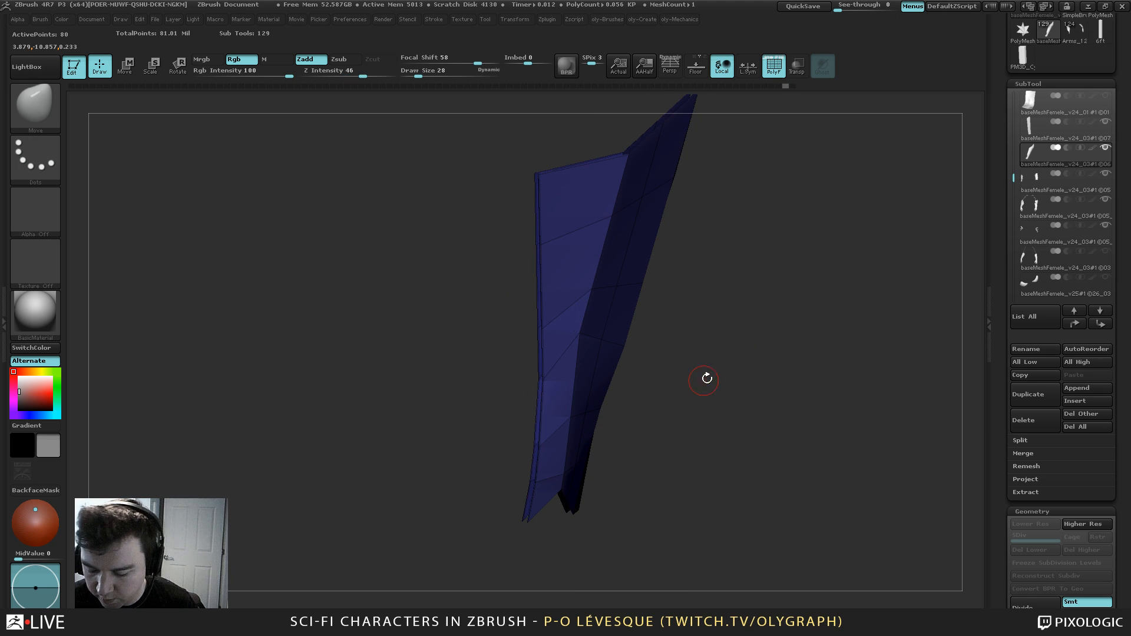
Reassign the forearm panel's polygroups and isolate its face shell without the thickness border
key(space)
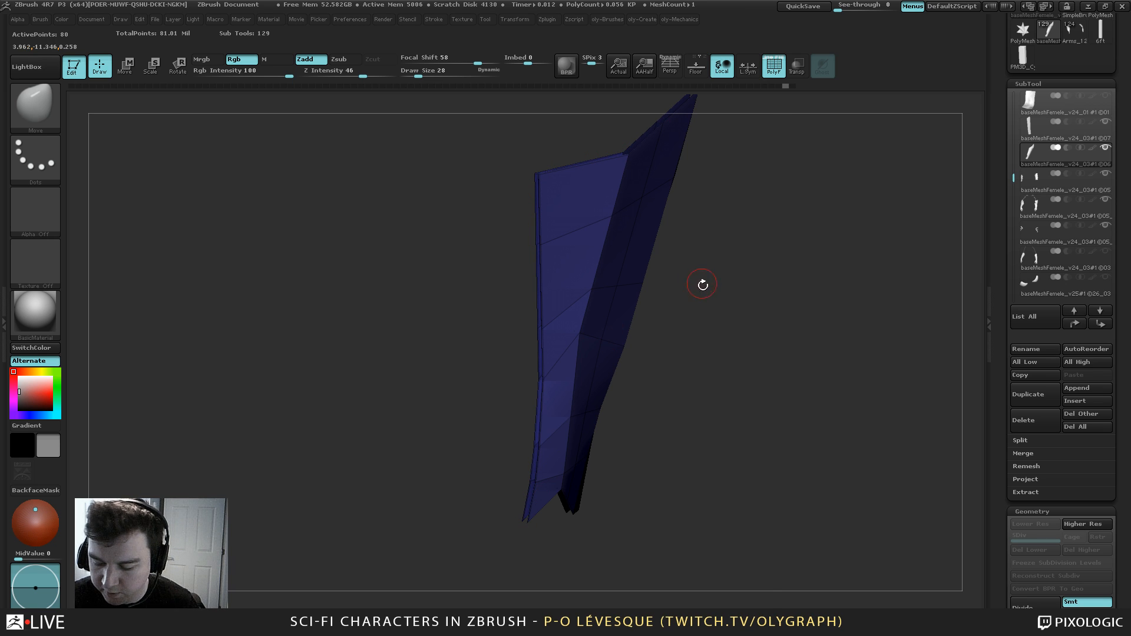
key(2)
drag(639, 374, 634, 288)
key(ctrl+z)
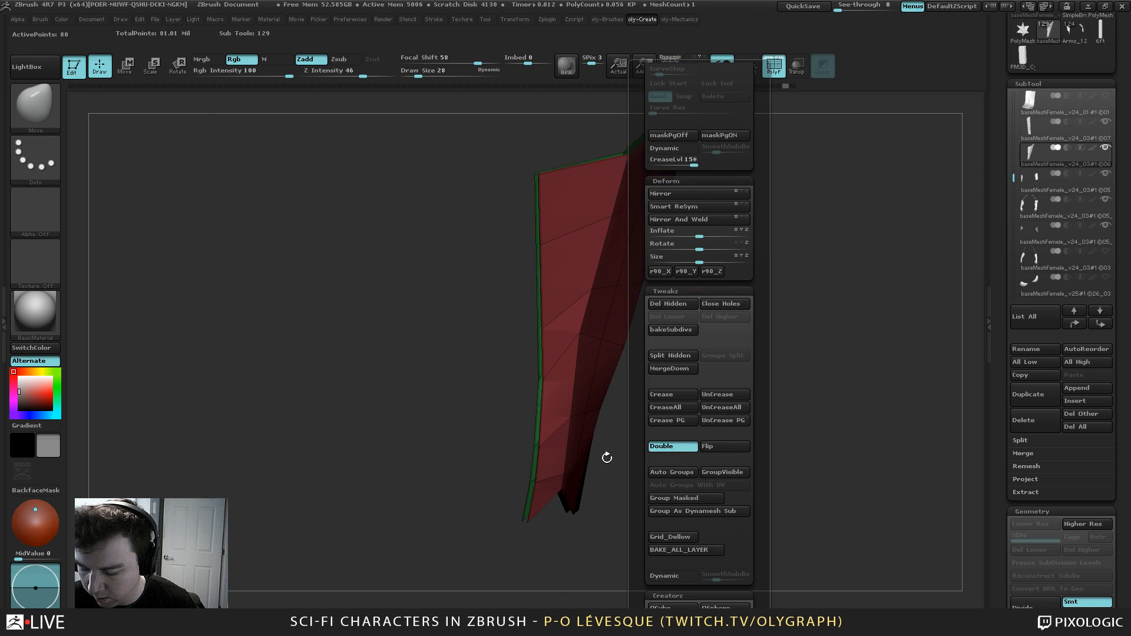
drag(749, 255, 747, 214)
ctrl+shift+click(567, 216)
key(alt+s)
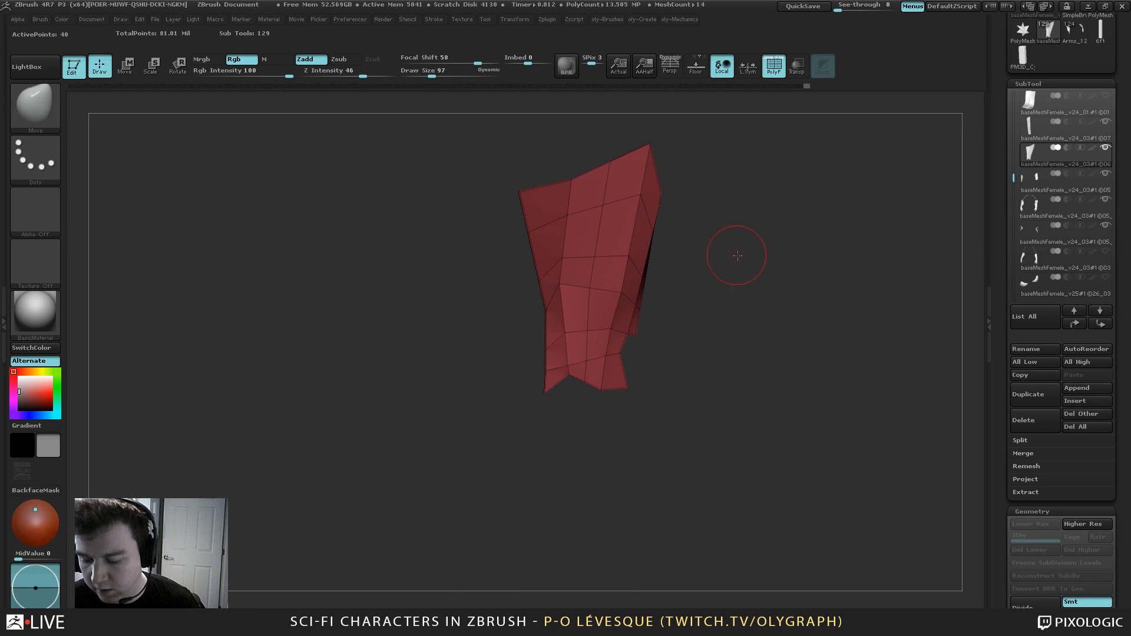
Show the arm around the panel shell and pull its upper edge upward along the forearm with the Move brush
drag(737, 255, 786, 249)
drag(714, 224, 682, 201)
key(1)
key(2)
click(701, 513)
key(alt+s)
key(bracketright)
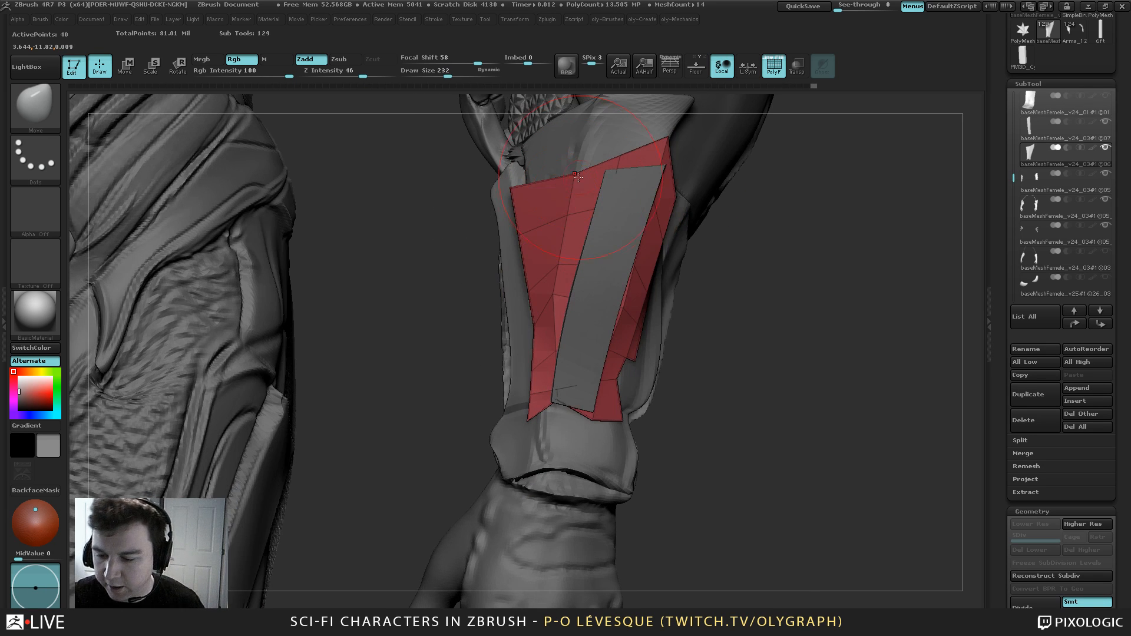
mouse_move(577, 177)
mouse_down()
mouse_move(576, 131)
mouse_move(683, 109)
mouse_up()
key(bracketleft)
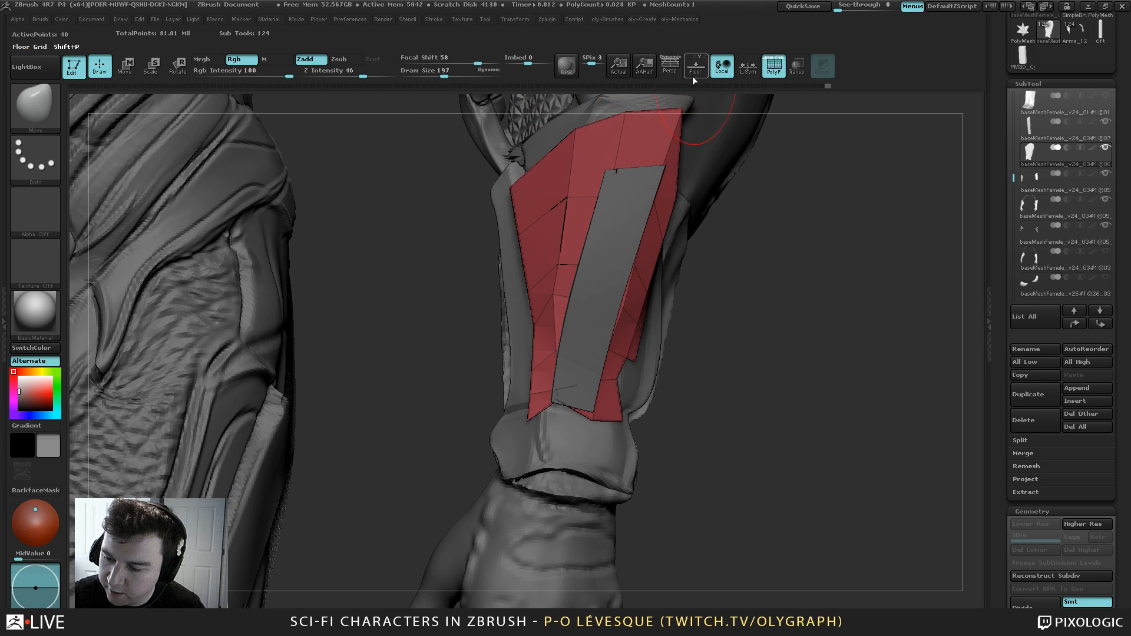
Solo the panel shell and delete two surplus horizontal edge loops from its lower half with ZModeler
alt+drag(790, 178, 756, 256)
key(alt+s)
key(1)
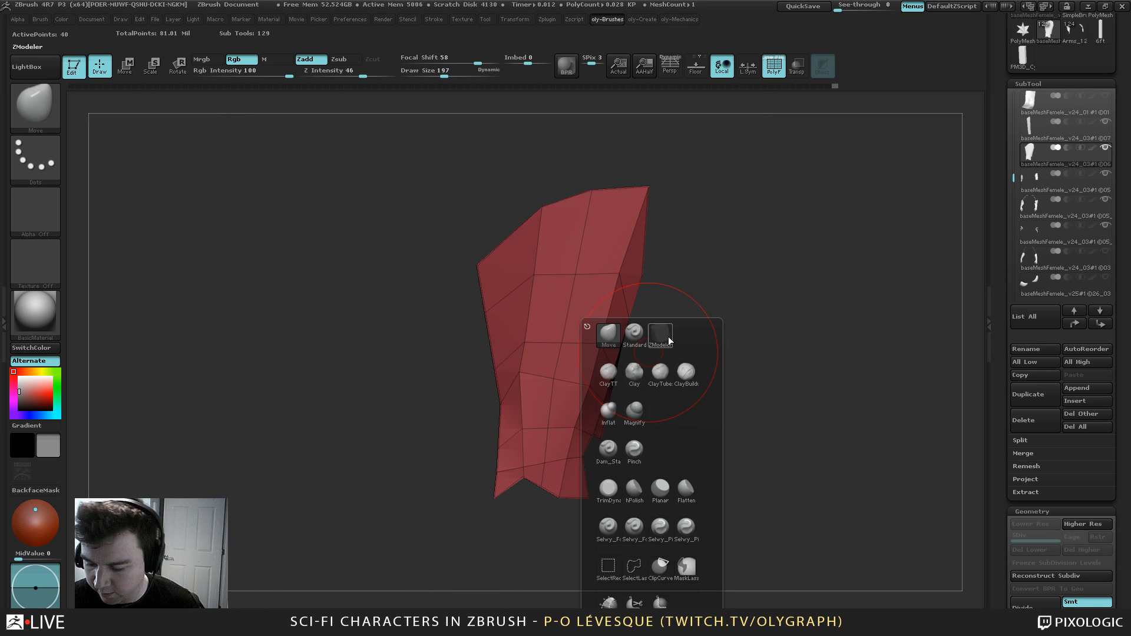
click(668, 339)
alt+click(541, 376)
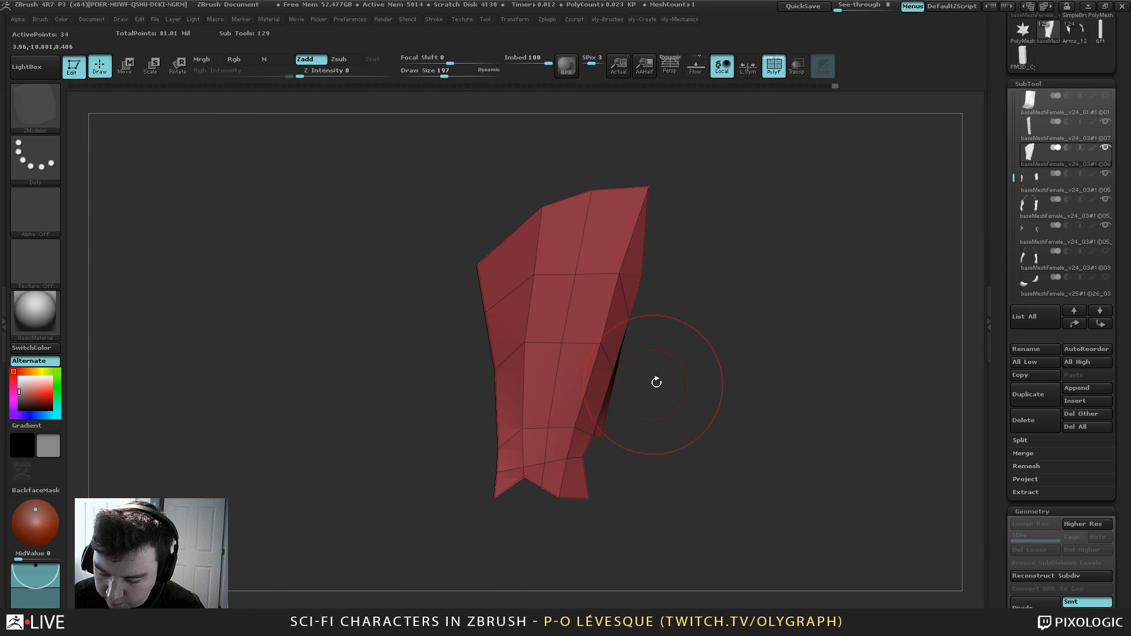
alt+click(540, 426)
Straighten the panel shell's lower edge and pull its lower side corner outward with the Move brush
key(1)
click(514, 347)
key(s)
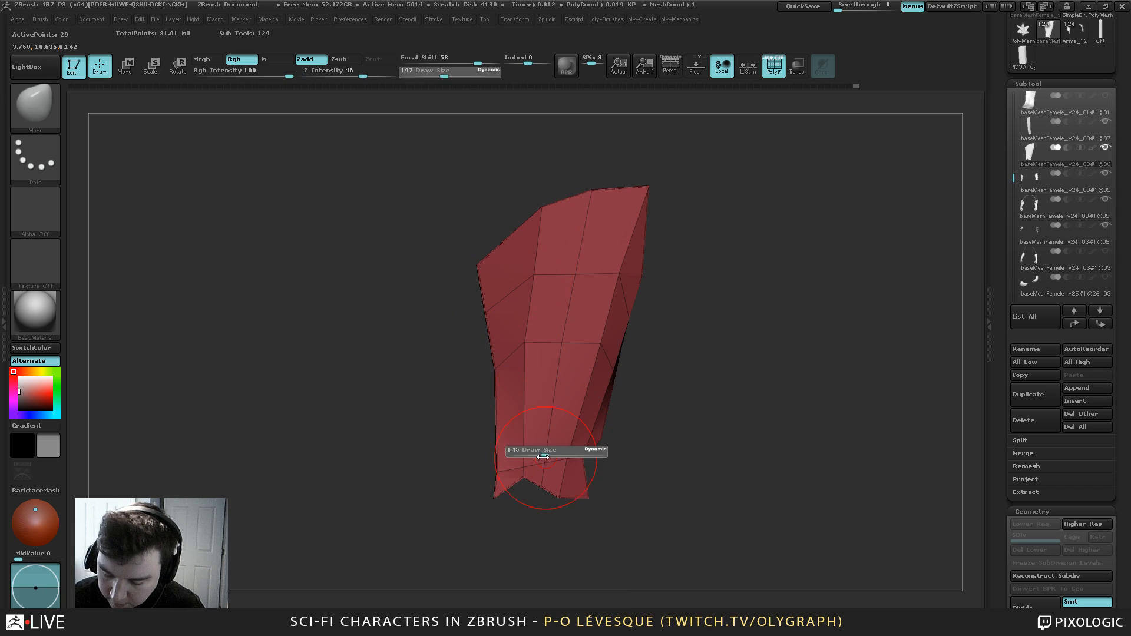
mouse_move(547, 455)
mouse_down()
mouse_move(526, 458)
mouse_move(529, 493)
mouse_up()
key(s)
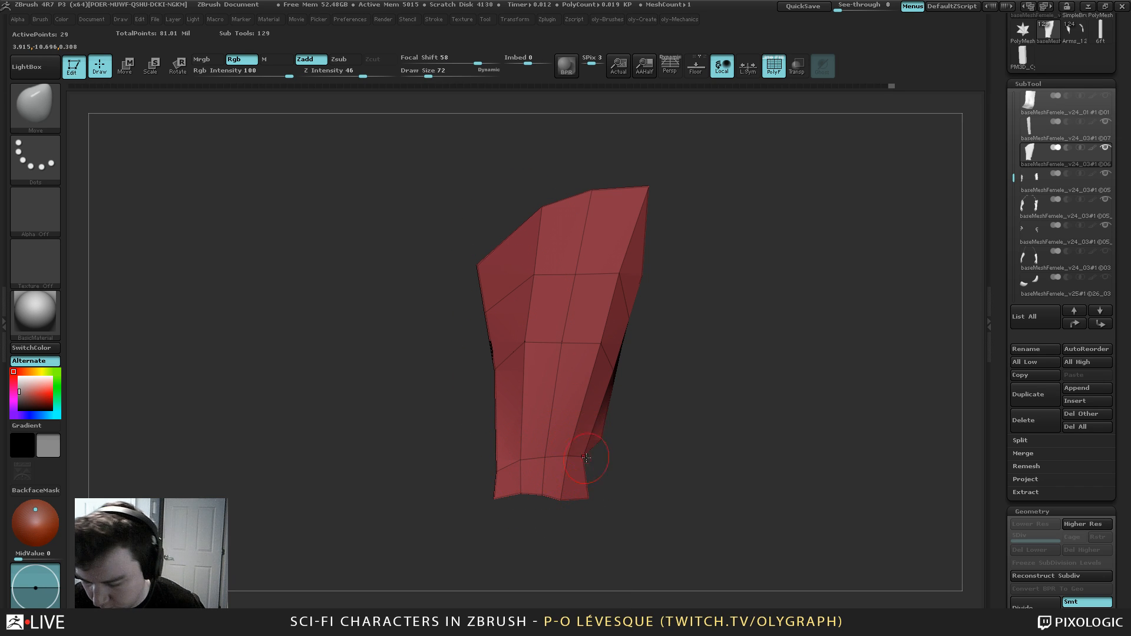
drag(591, 463, 605, 454)
key(s)
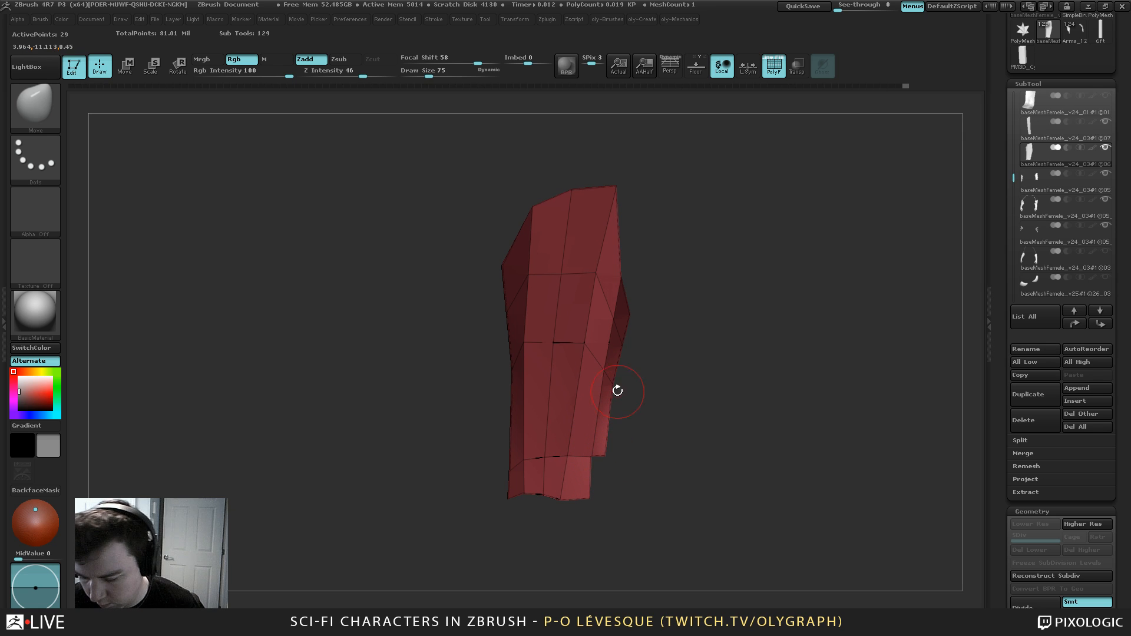
Reshape the panel shell's side edge and upper corner into a smoother outline with the Move brush
key(s)
drag(615, 388, 622, 391)
drag(681, 311, 658, 310)
drag(639, 295, 619, 260)
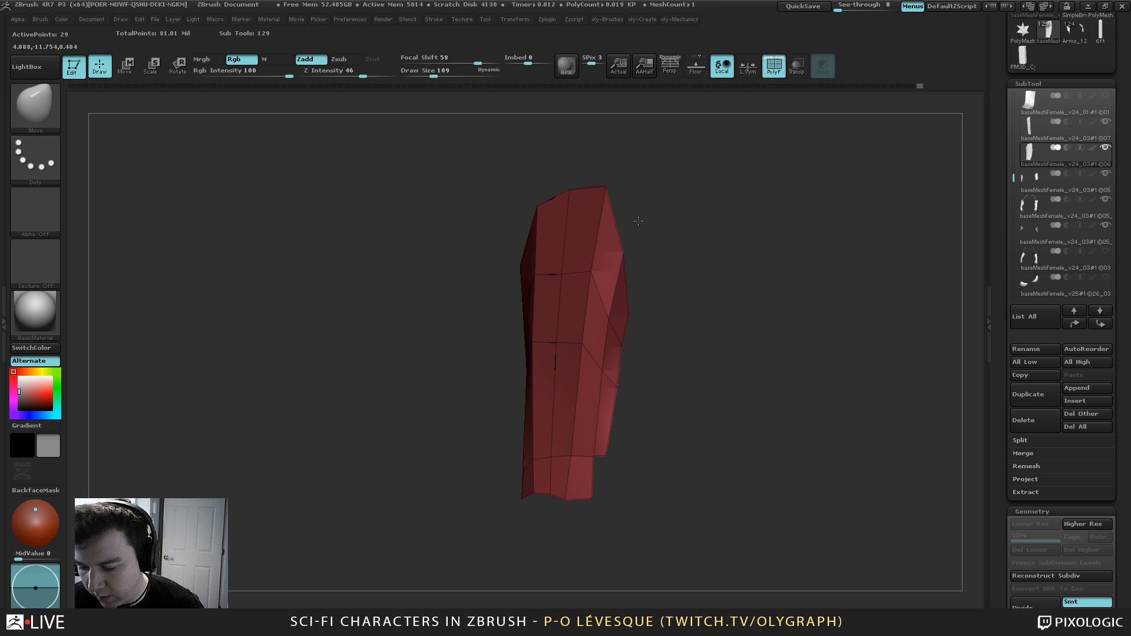
key(s)
drag(595, 189, 568, 191)
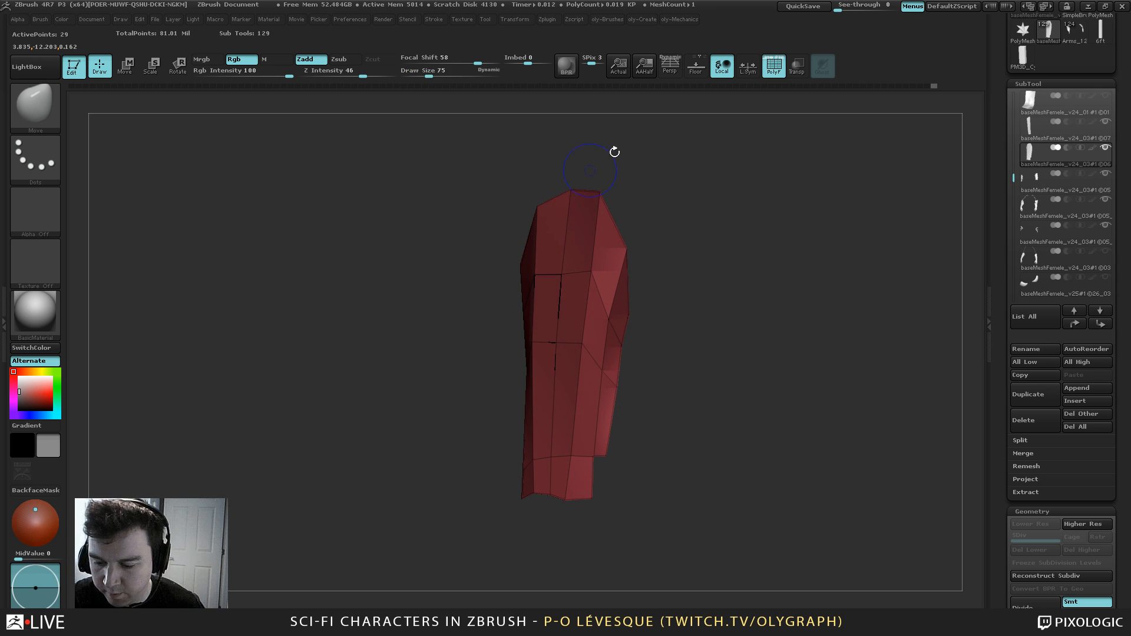
Show the panel against the arm, and make the sculpted forearm guard the active subtool with its wireframe hidden
drag(614, 152, 616, 153)
mouse_move(771, 407)
mouse_down()
mouse_move(660, 424)
mouse_move(533, 466)
mouse_up()
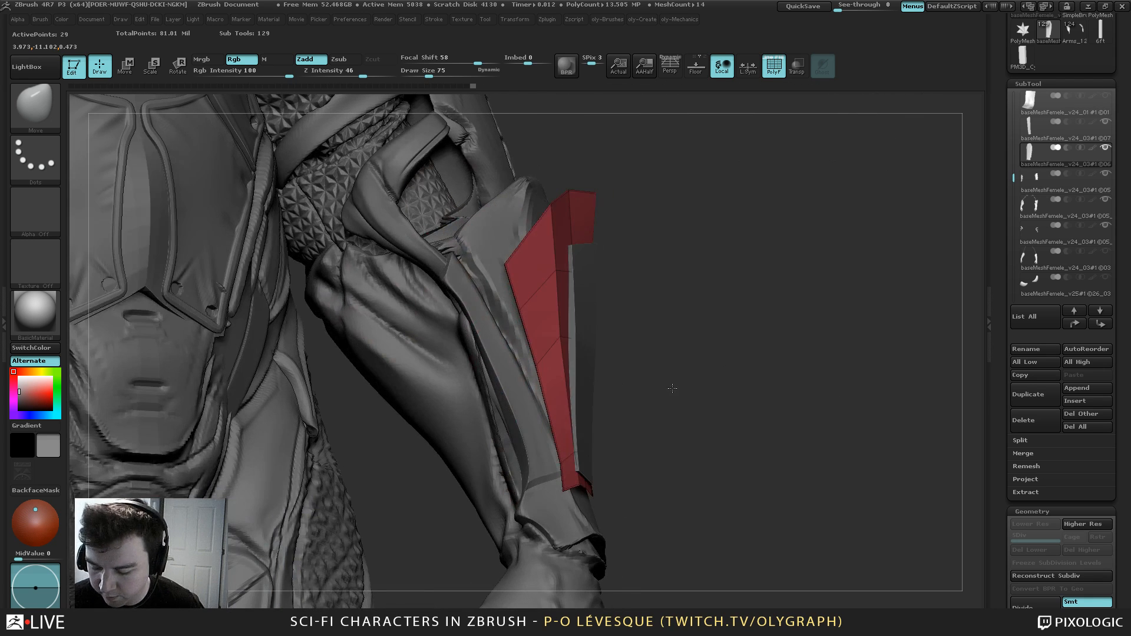
key(bracketright)
key(bracketright)
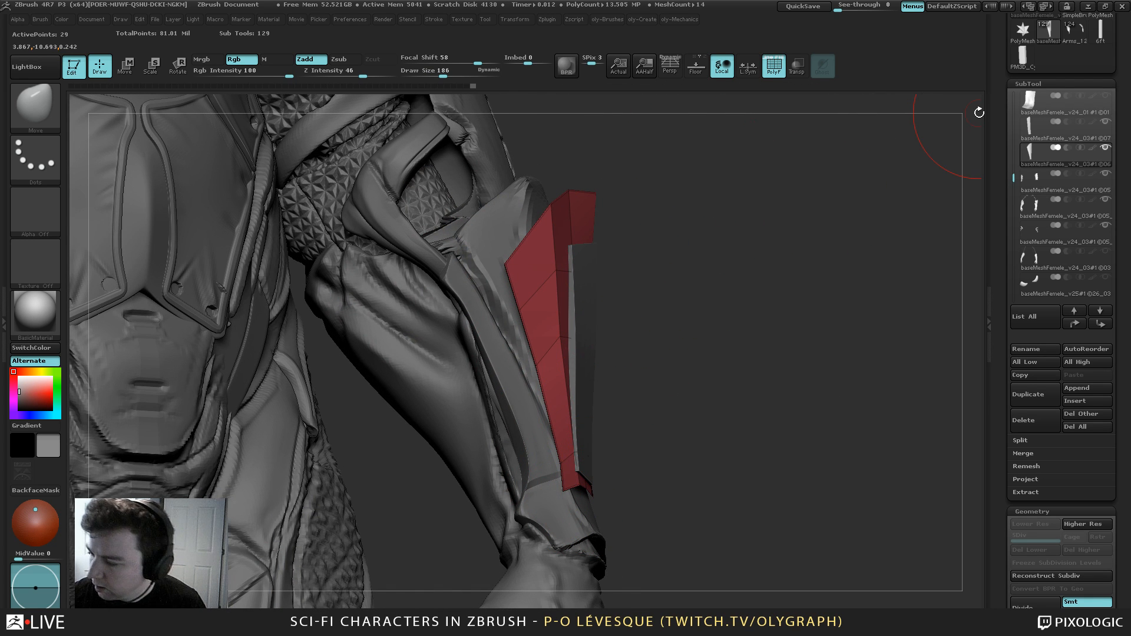
alt+click(583, 259)
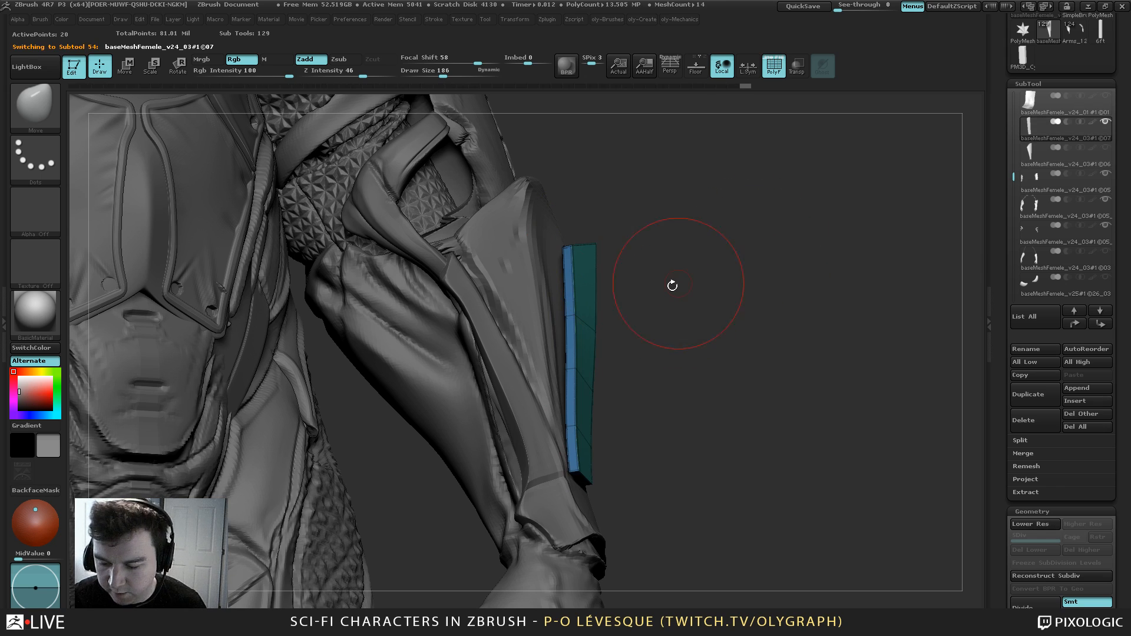
key(bracketleft)
drag(702, 231, 653, 250)
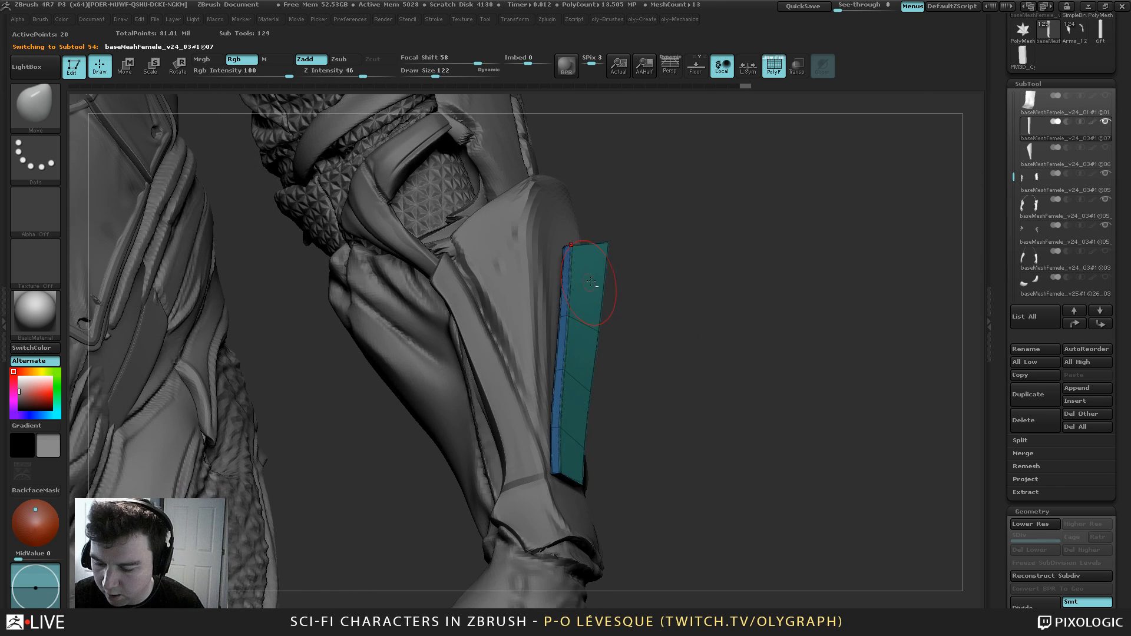
alt+click(521, 255)
key(shift+f)
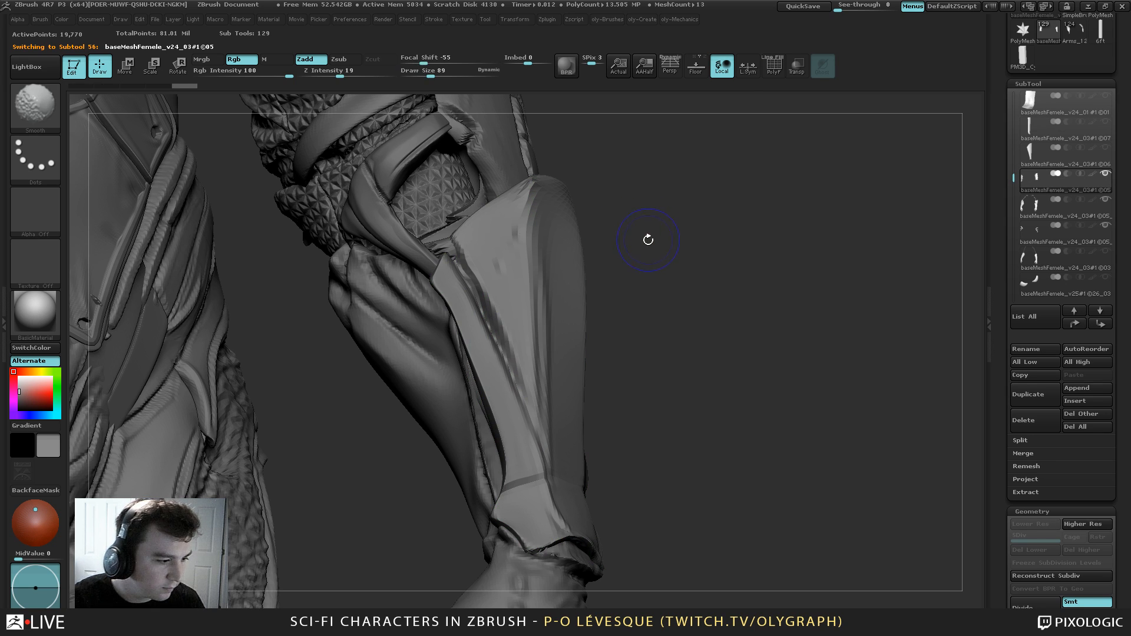
Solo the forearm guard and choose the TrimDynamic brush
key(bracketleft)
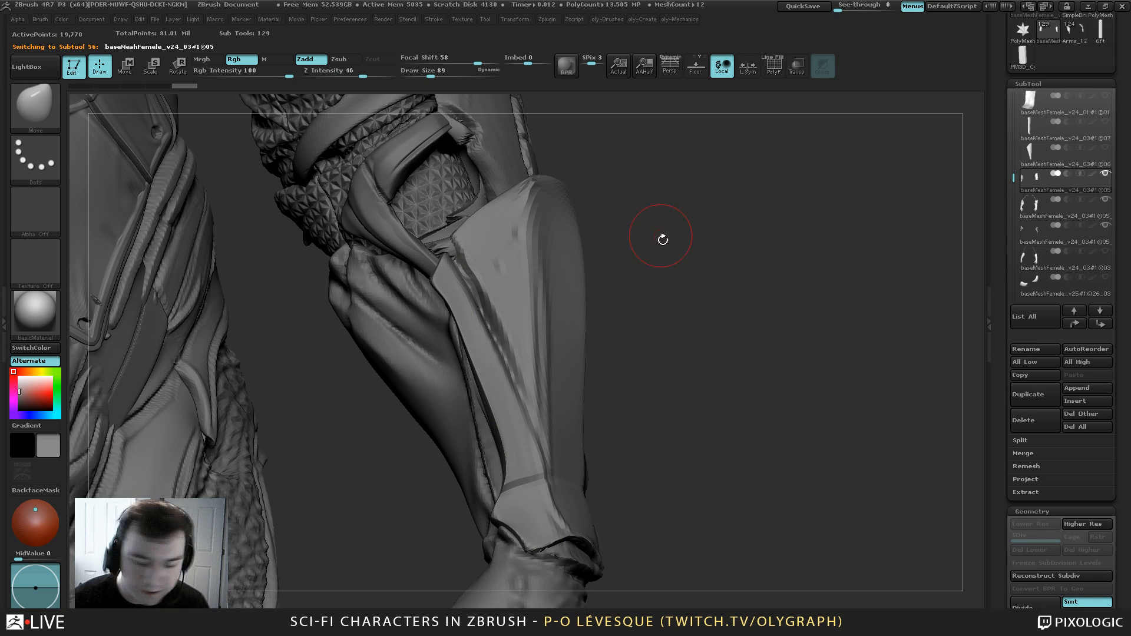
key(shift+s)
mouse_move(666, 267)
mouse_down()
mouse_move(657, 276)
mouse_move(644, 249)
mouse_up()
key(b)
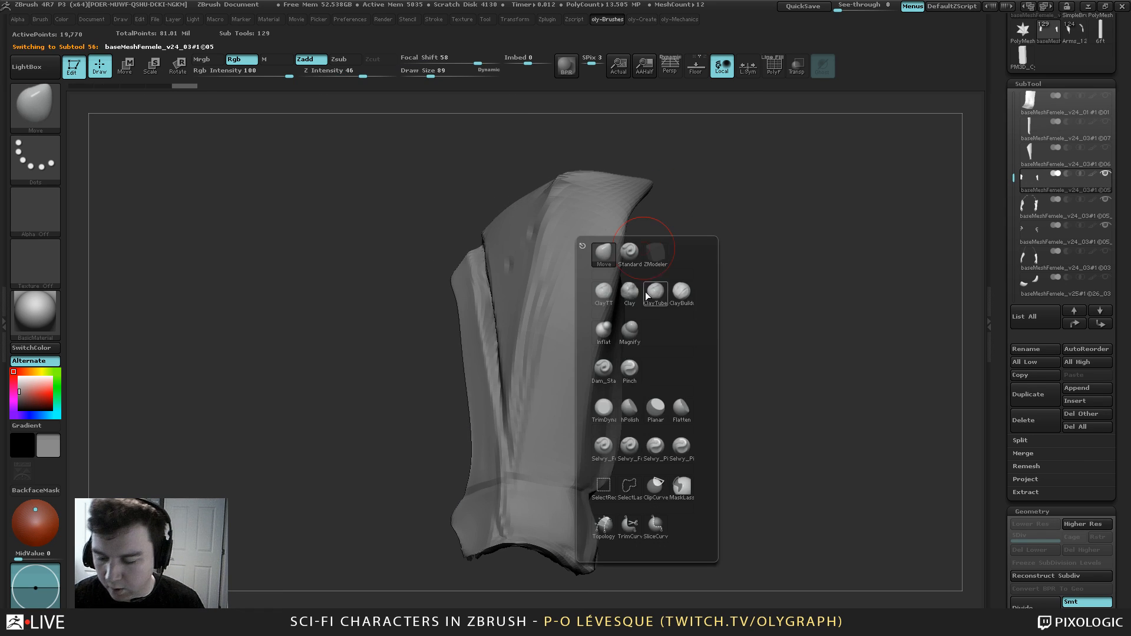
click(603, 407)
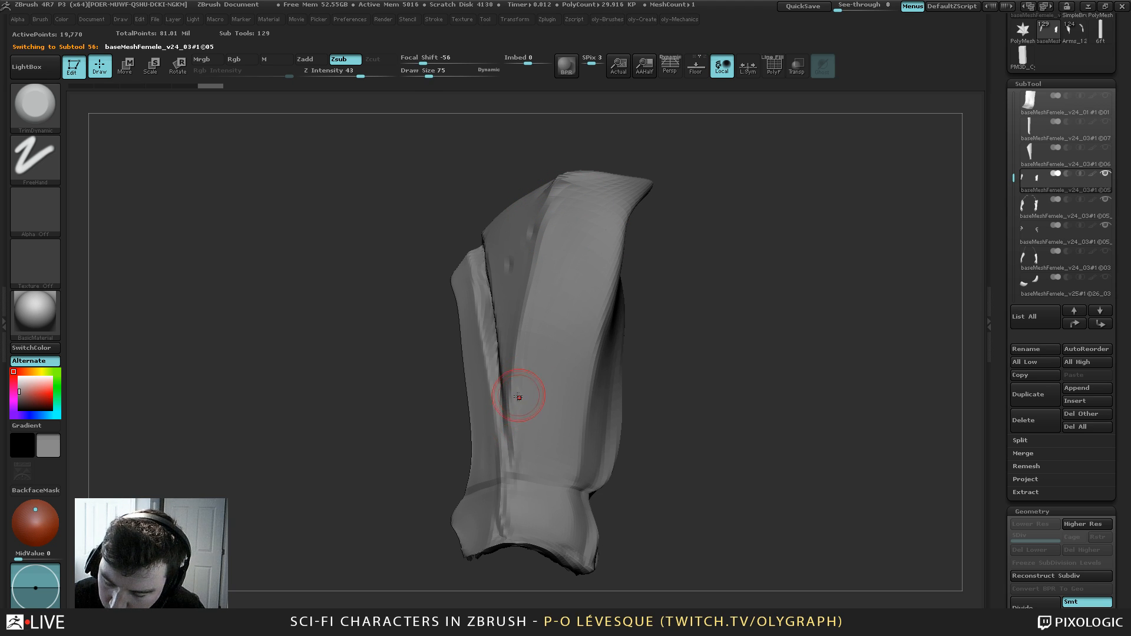
Examine the forearm guard's surface and wireframe, both alone and against the rest of the body
drag(702, 238, 700, 289)
key(shift+f)
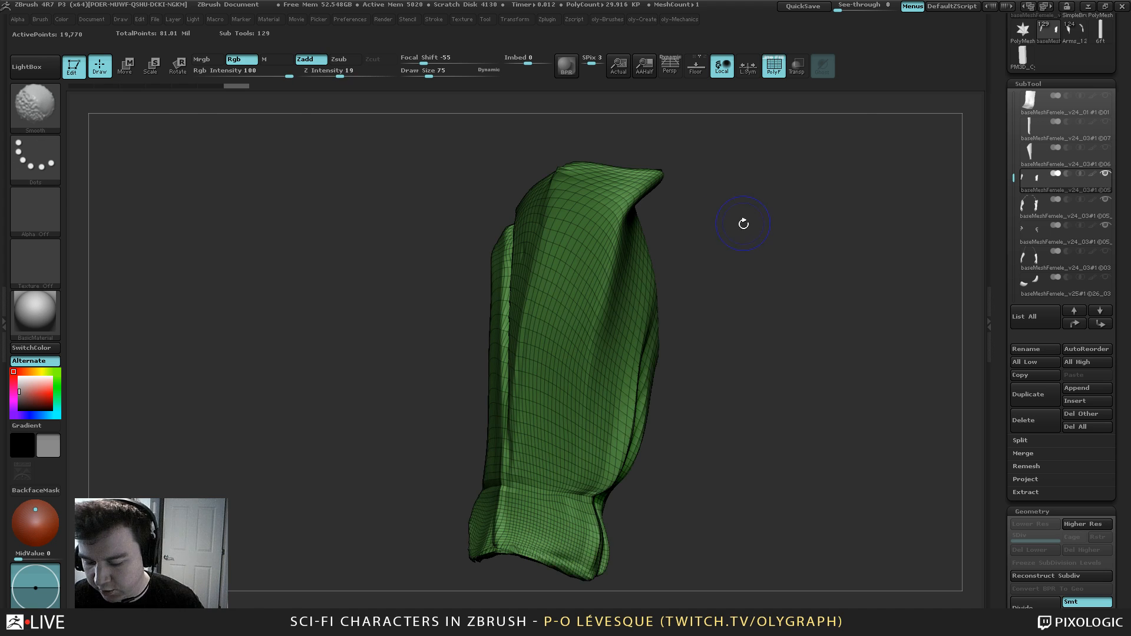
key(shift+s)
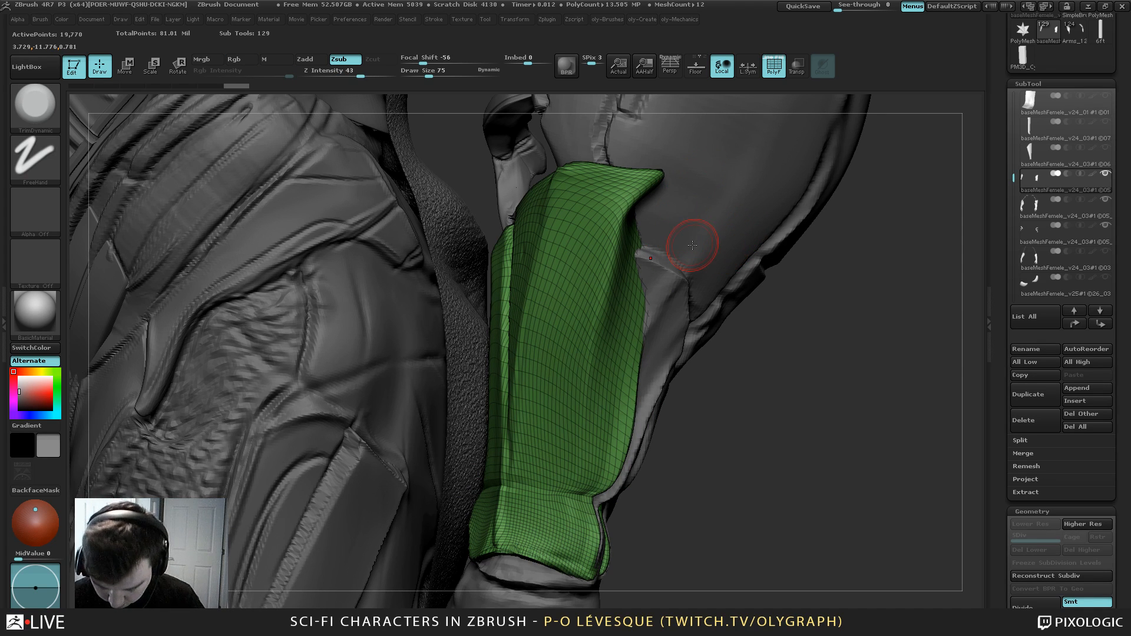
key(shift+s)
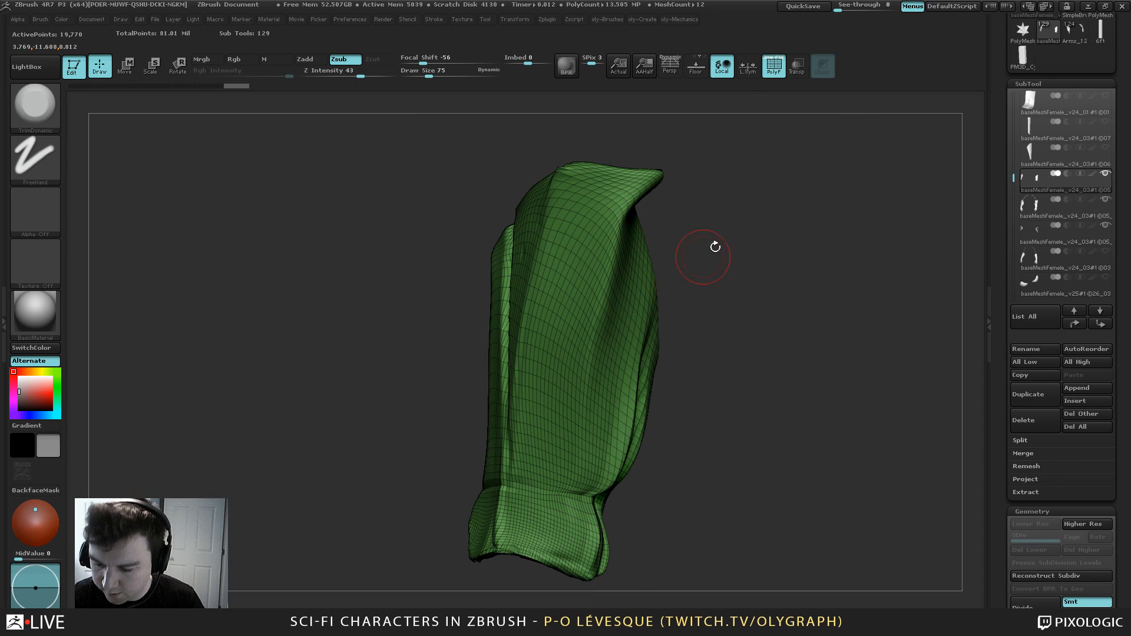
key(shift+f)
alt+drag(750, 240, 731, 196)
ctrl+drag(747, 201, 720, 324)
key(shift+s)
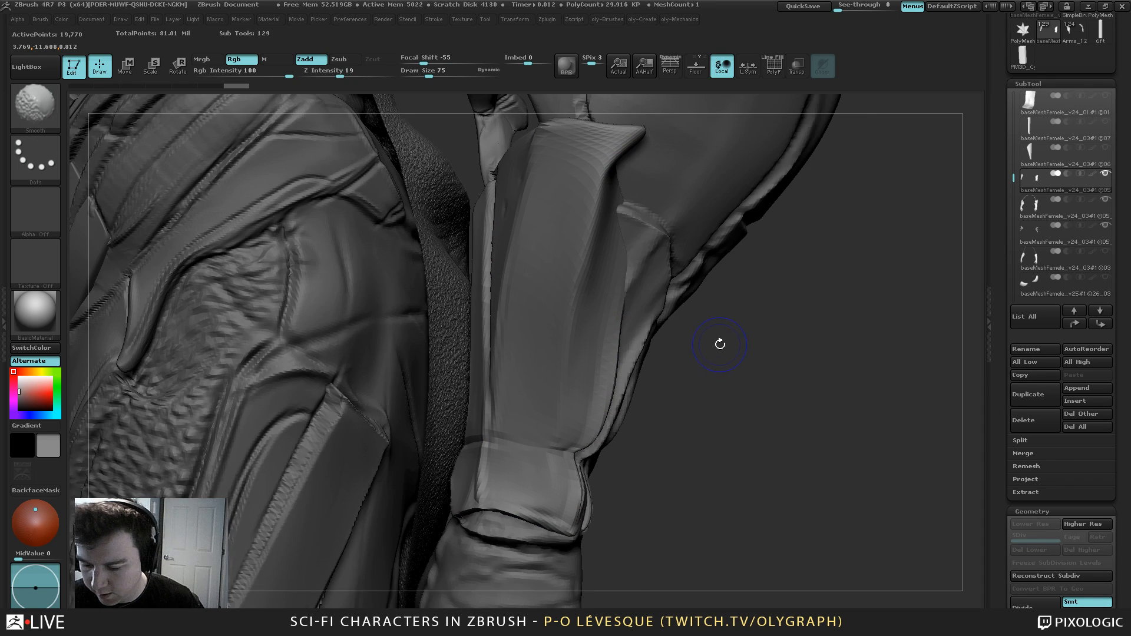
Solo the forearm guard, toggle the Project option and remesh the guard with DynaMesh at resolution 128
key(shift+s)
key(2)
drag(661, 391, 668, 70)
click(737, 367)
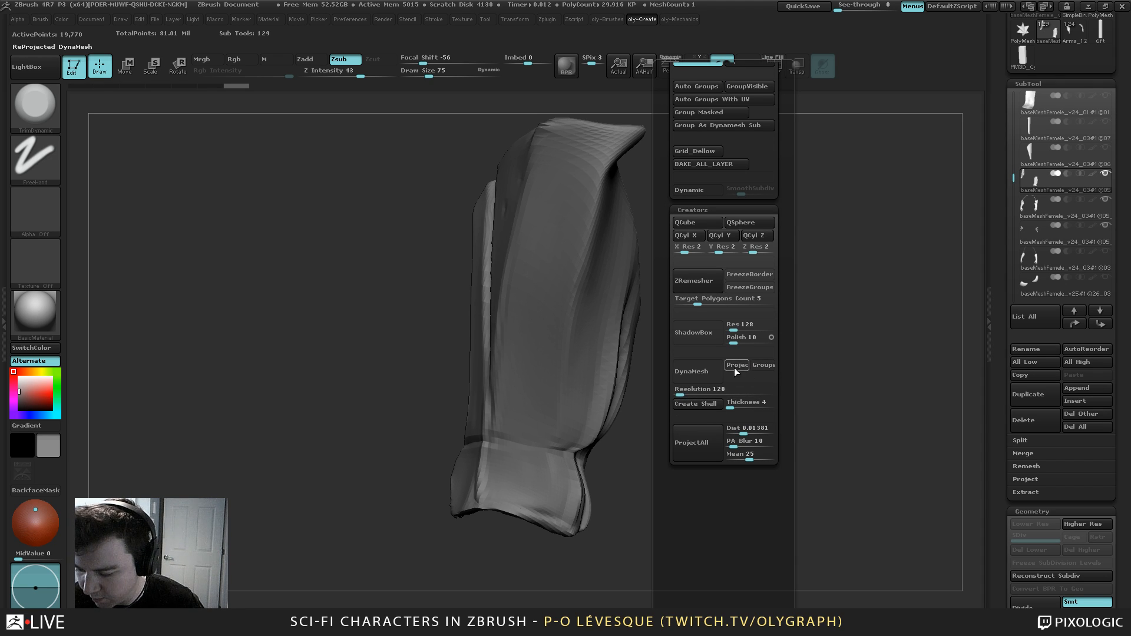
click(695, 403)
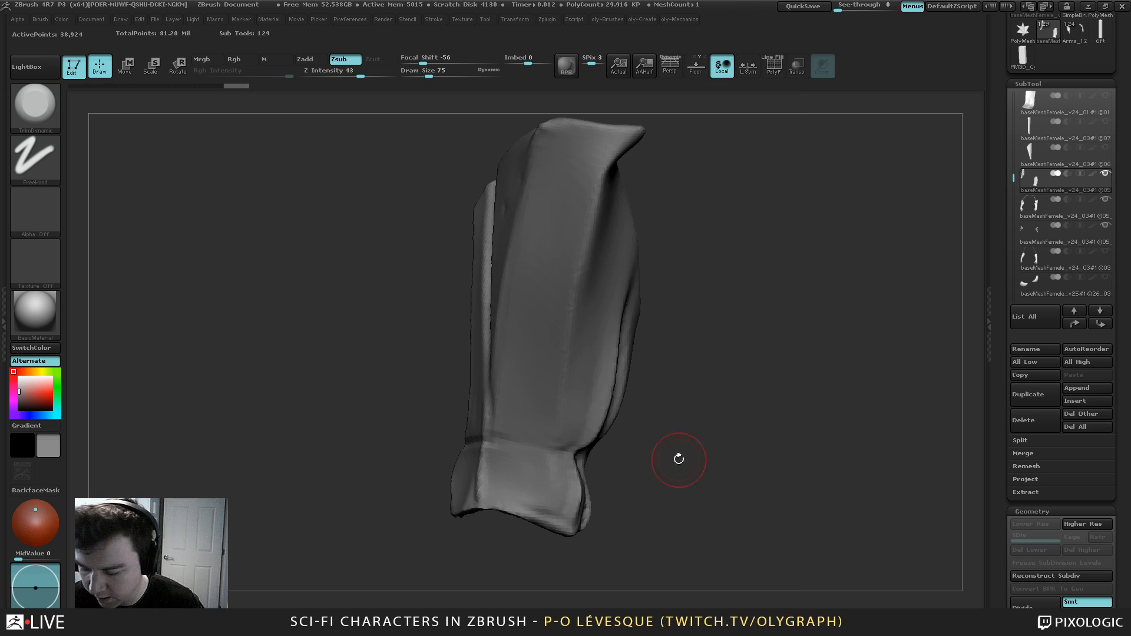
Flatten the plane along the forearm guard's long side ridge with TrimDynamic strokes, adjusting the draw size between them
key(bracketright)
key(1)
key(s)
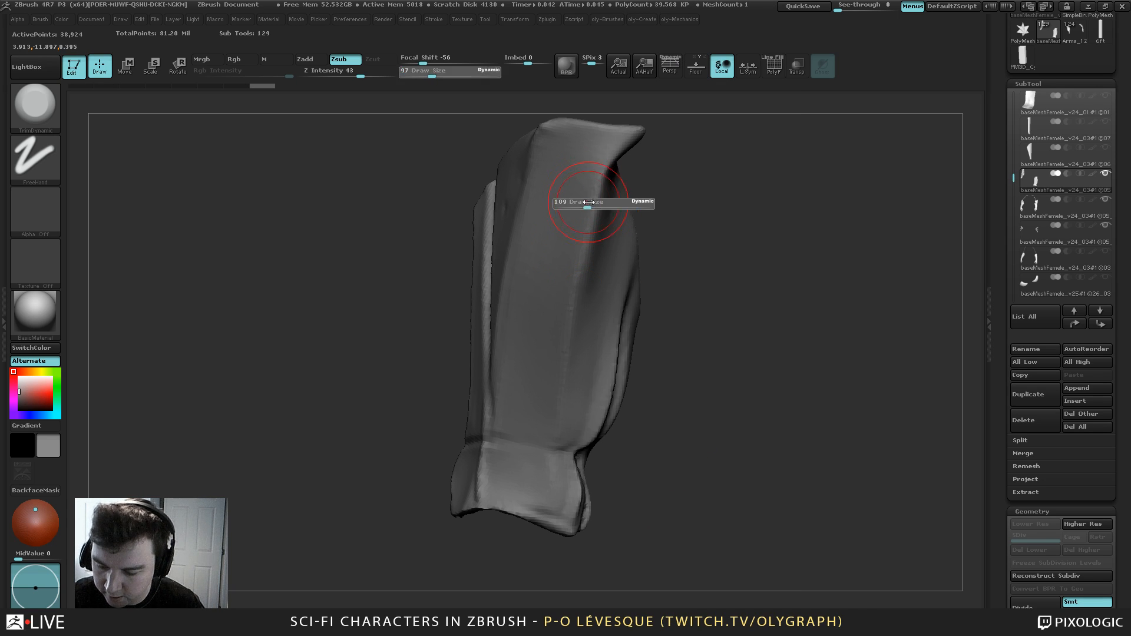
drag(584, 205, 590, 205)
mouse_move(602, 168)
mouse_down()
mouse_move(559, 365)
mouse_move(600, 227)
mouse_move(577, 354)
mouse_up()
key(s)
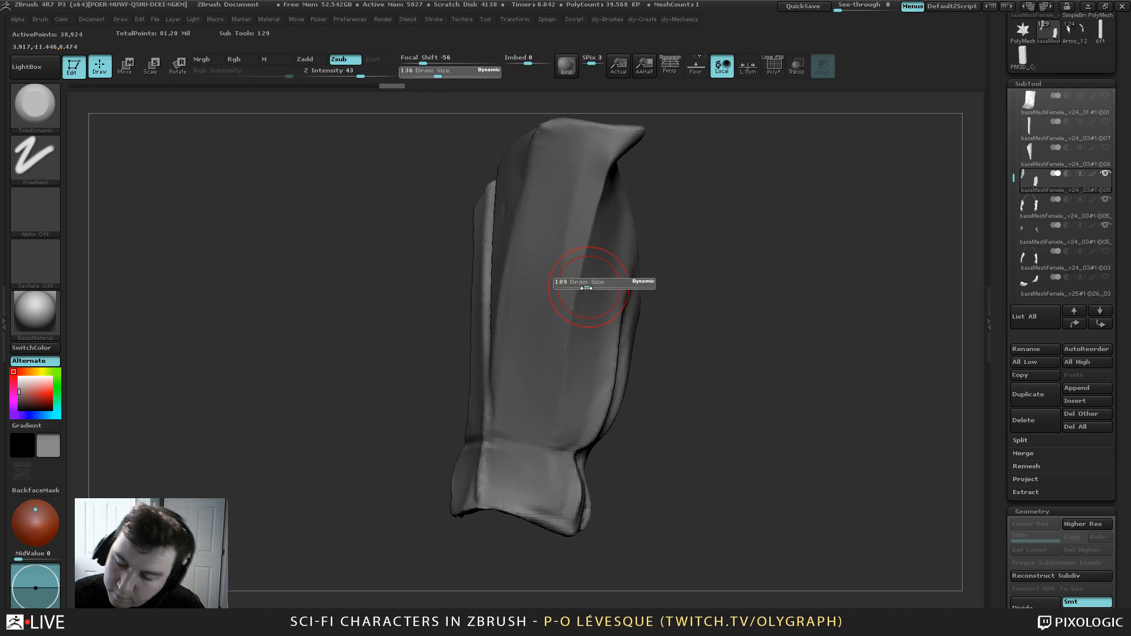
drag(595, 283, 585, 317)
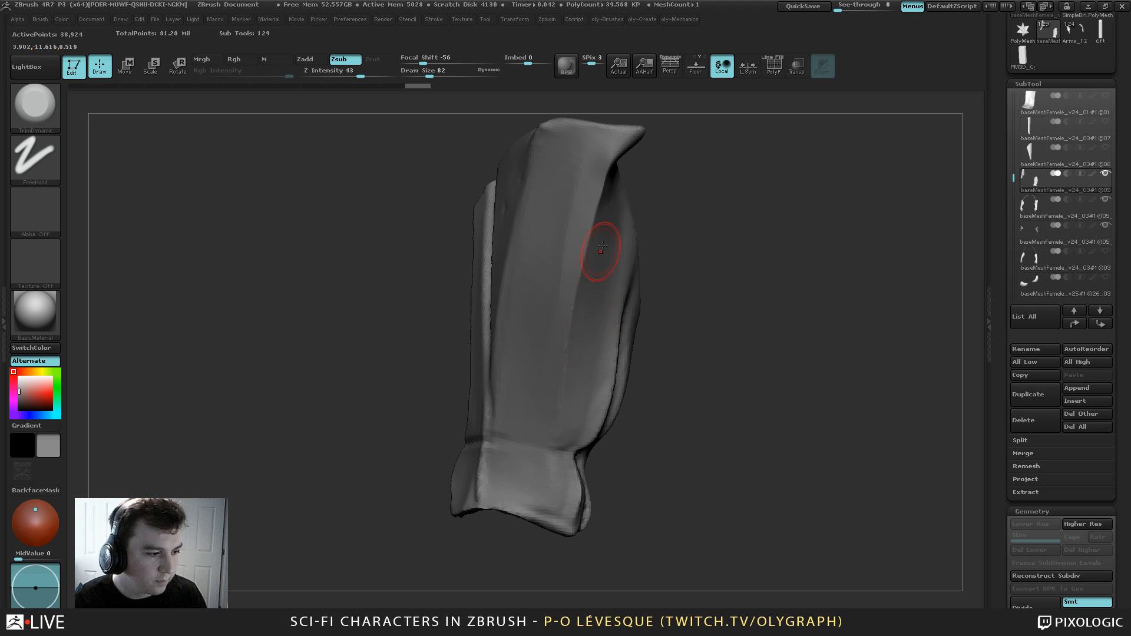
Flatten the upper part of the forearm guard's broad front plane with TrimDynamic at draw size 136
drag(683, 204, 671, 247)
key(s)
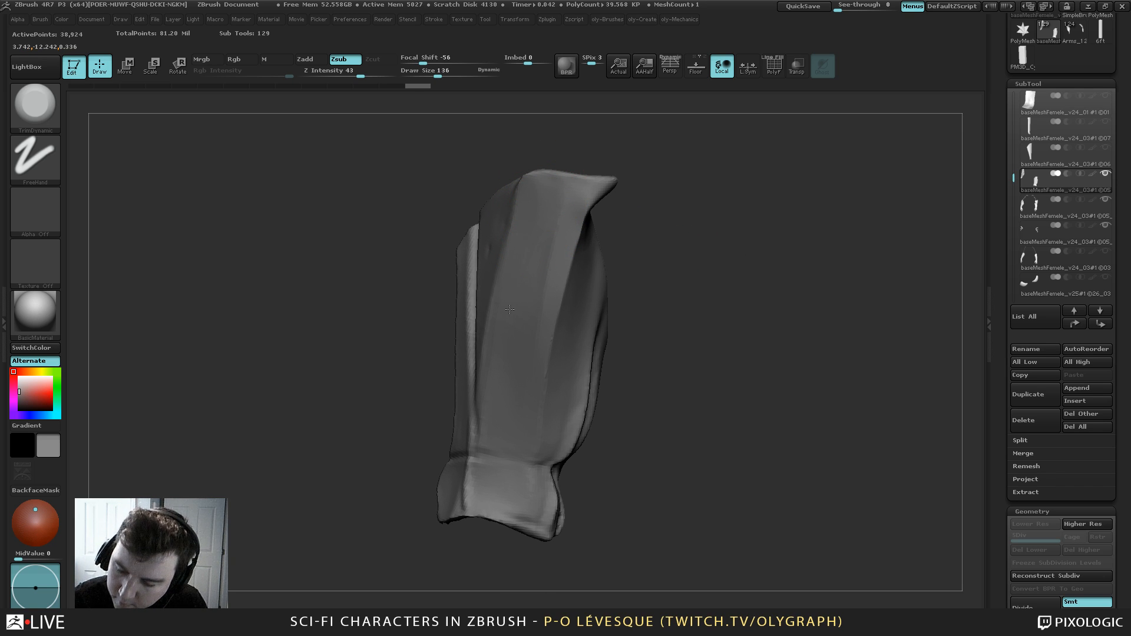
mouse_move(526, 301)
mouse_down()
mouse_move(556, 205)
mouse_move(519, 406)
mouse_move(560, 210)
mouse_up()
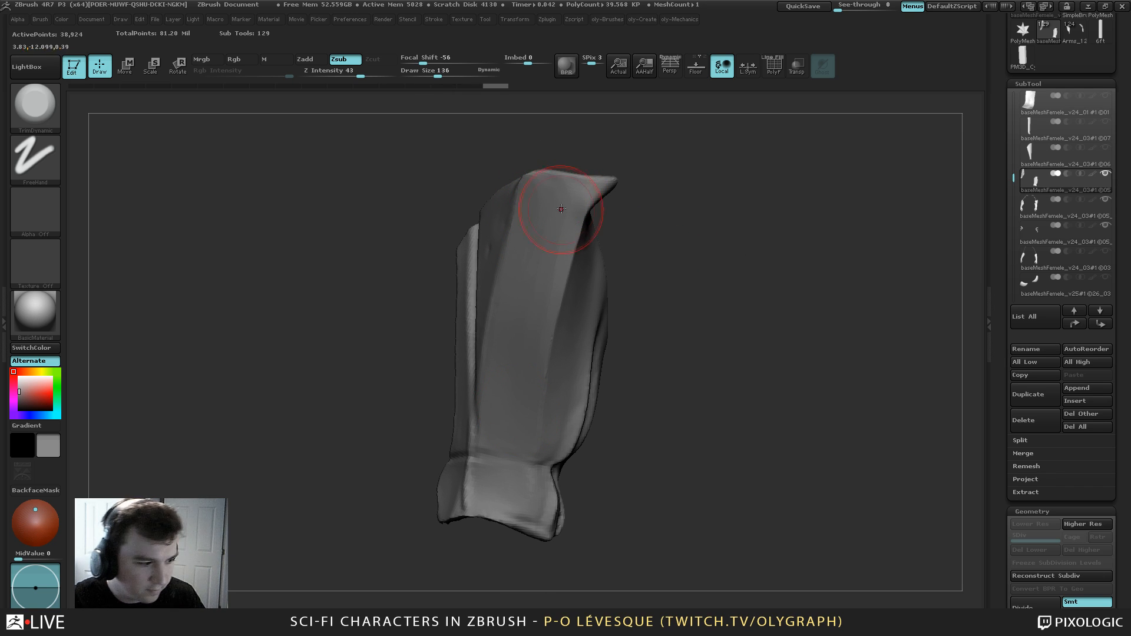
drag(685, 206, 717, 225)
Tighten the long seam down the forearm guard's inner side with Pinch brush strokes
key(shift+s)
key(bracketleft)
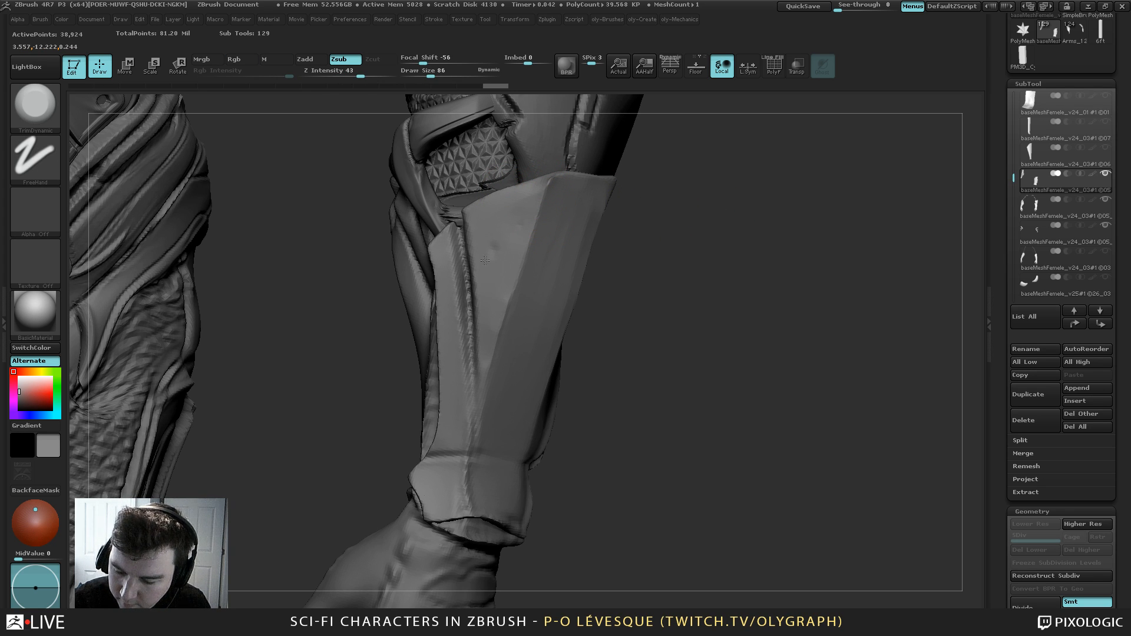
key(b)
key(p)
key(i)
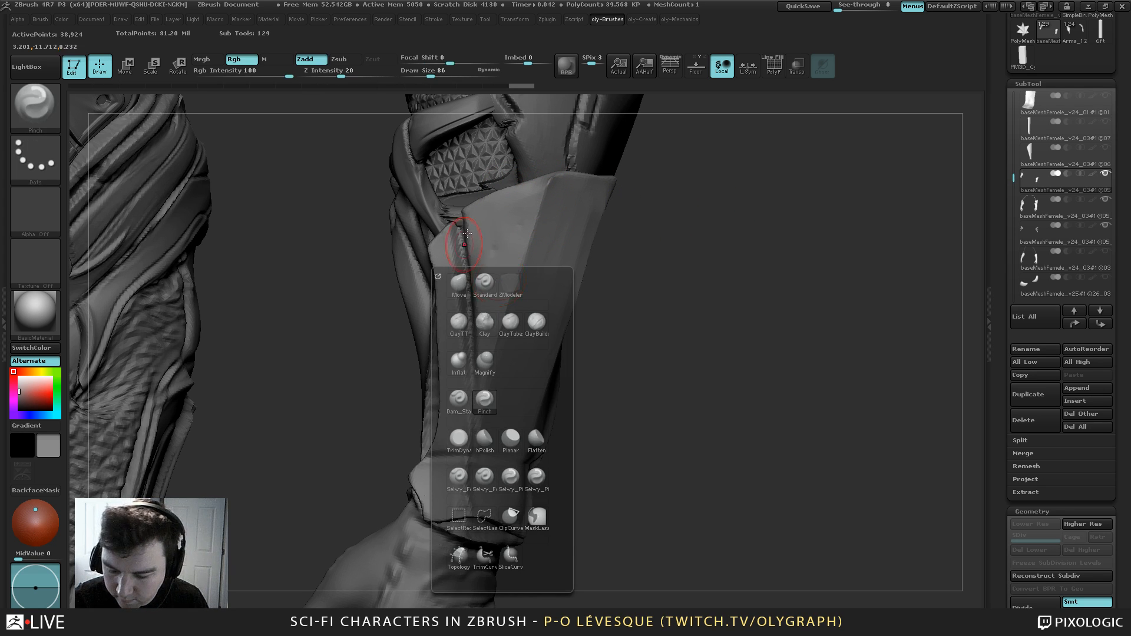
key(bracketright)
drag(460, 224, 467, 433)
mouse_move(468, 336)
mouse_down()
mouse_move(464, 227)
mouse_move(470, 444)
mouse_up()
Solo the forearm guard and sharpen the vertical crease across its wrist cuff with the Pinch brush
mouse_move(637, 307)
alt+mouse_down()
mouse_move(629, 263)
mouse_move(620, 287)
mouse_move(578, 204)
mouse_move(527, 202)
mouse_move(606, 191)
mouse_move(612, 218)
mouse_move(661, 240)
mouse_move(677, 262)
mouse_move(697, 257)
alt+mouse_up()
key(s)
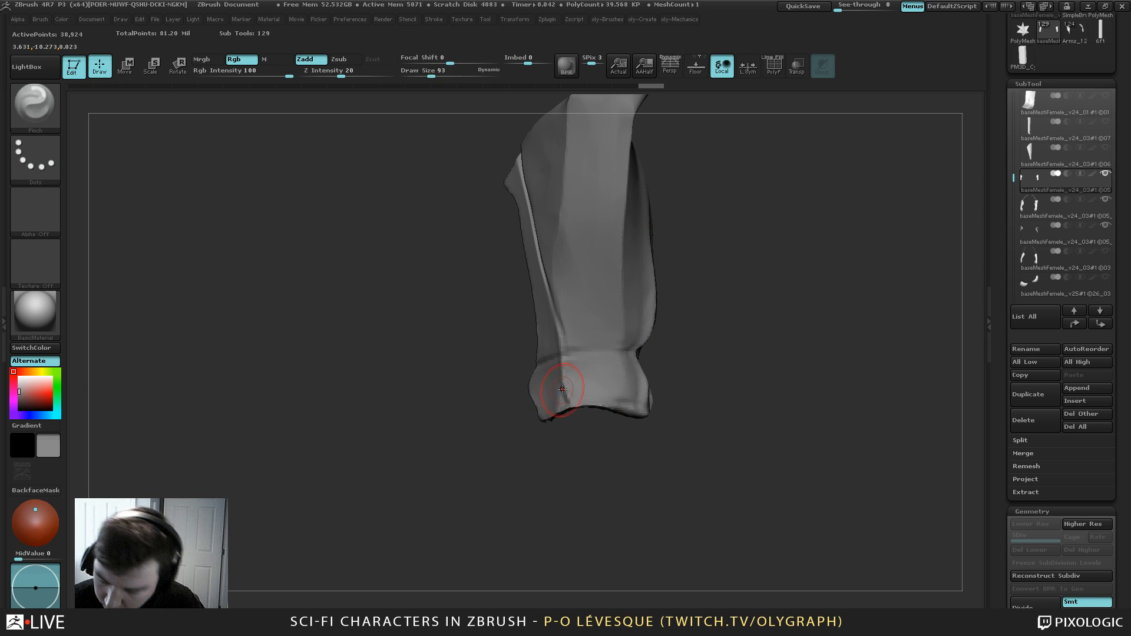
drag(564, 394, 563, 359)
drag(562, 400, 564, 358)
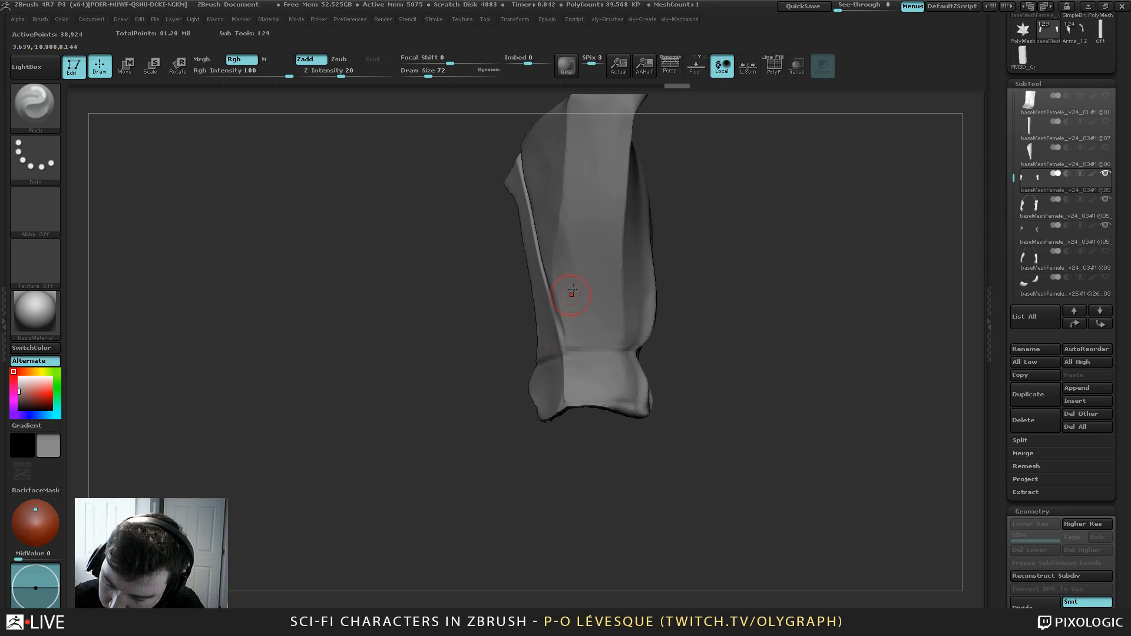
Flatten the inner side of the wrist cuff with TrimDynamic, using a larger draw size
alt+drag(696, 191, 682, 216)
key(b)
click(627, 424)
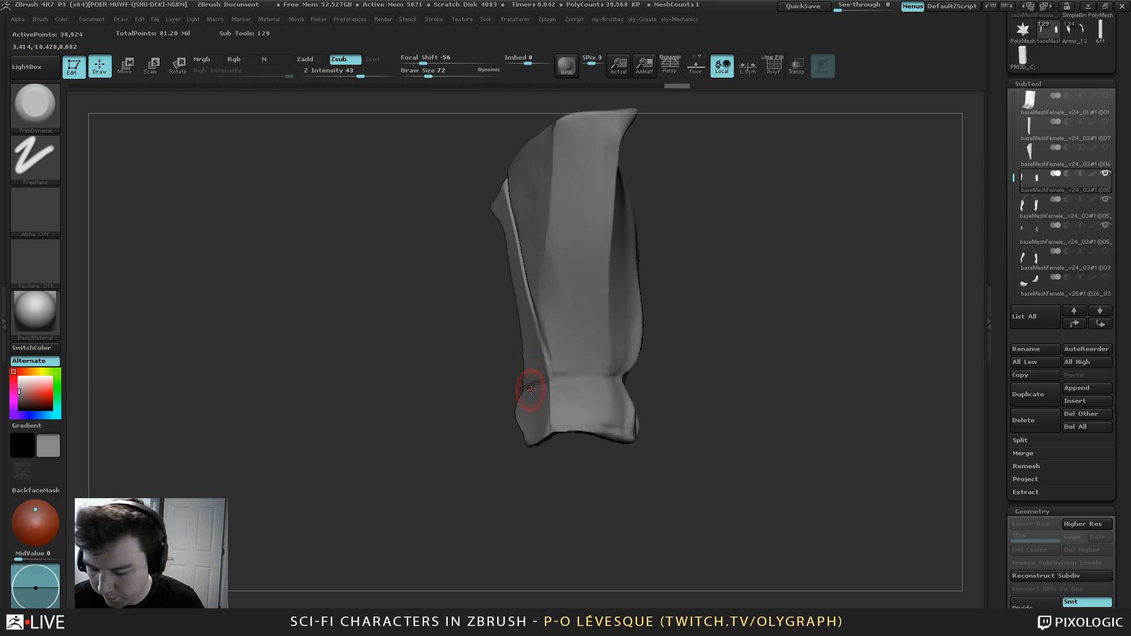
key(])
drag(531, 397, 523, 435)
drag(502, 473, 551, 481)
key(b)
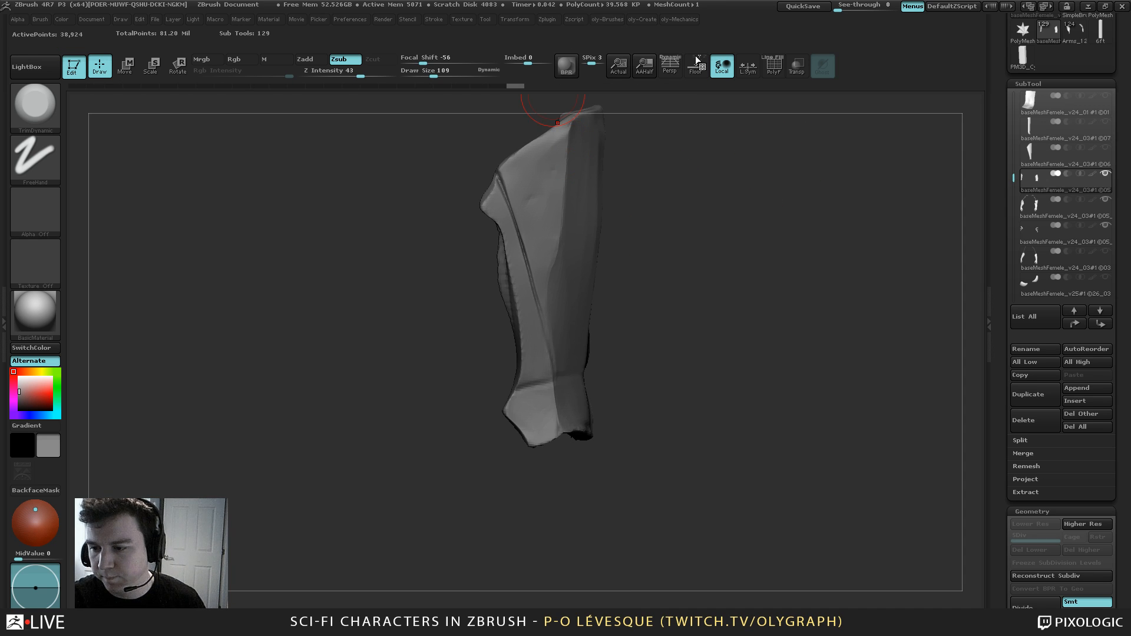
drag(656, 184, 653, 187)
alt+drag(661, 237, 650, 276)
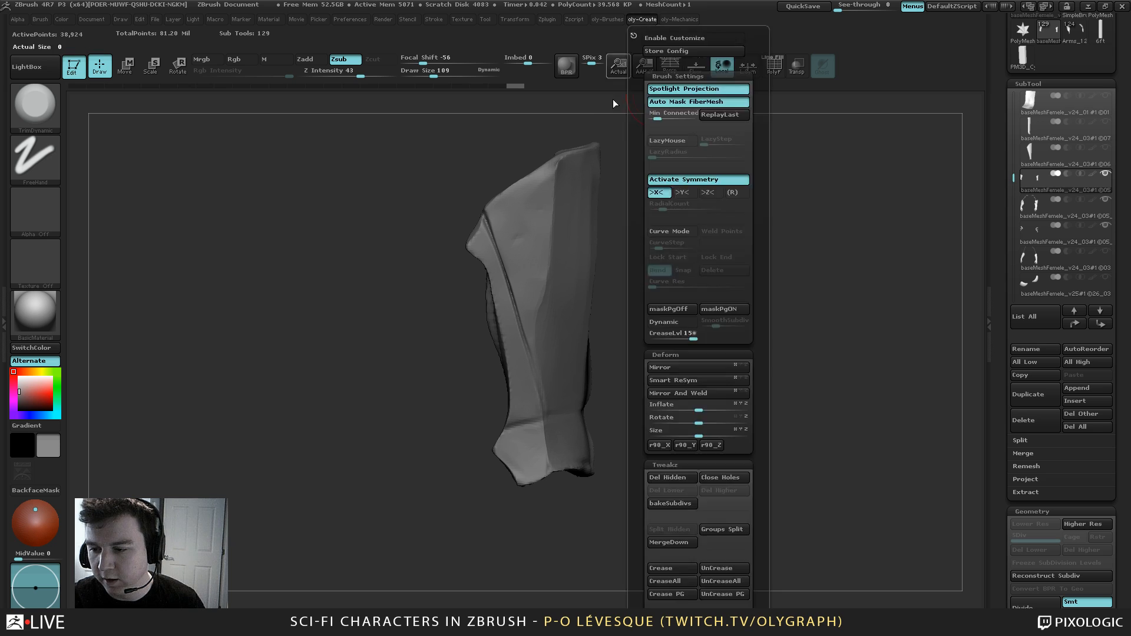
click(601, 18)
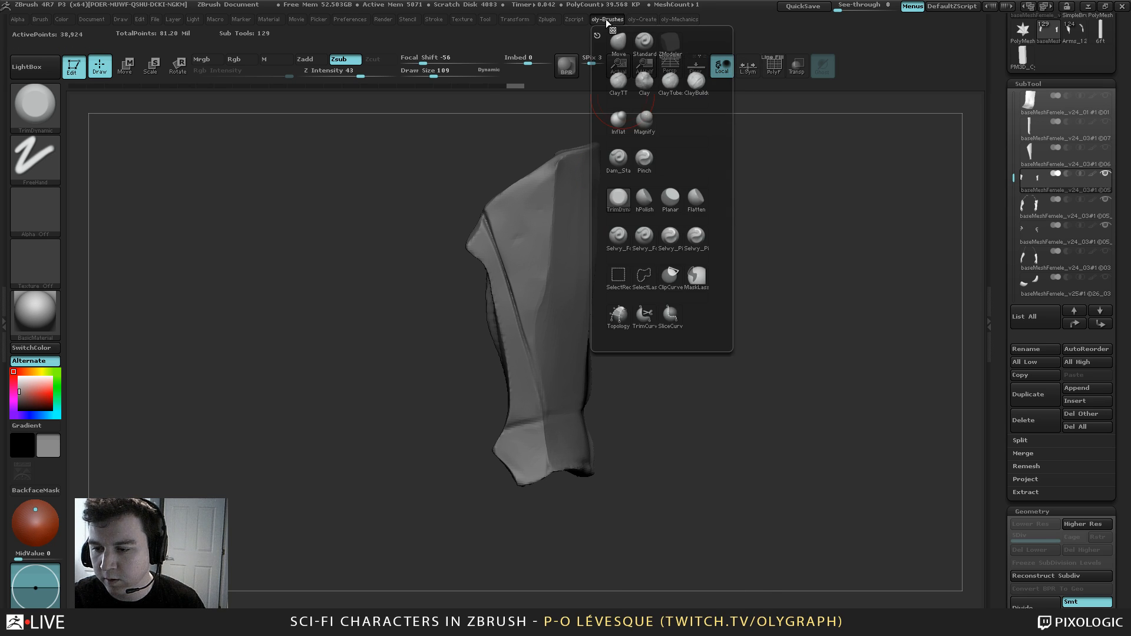
mouse_move(645, 19)
mouse_move(603, 20)
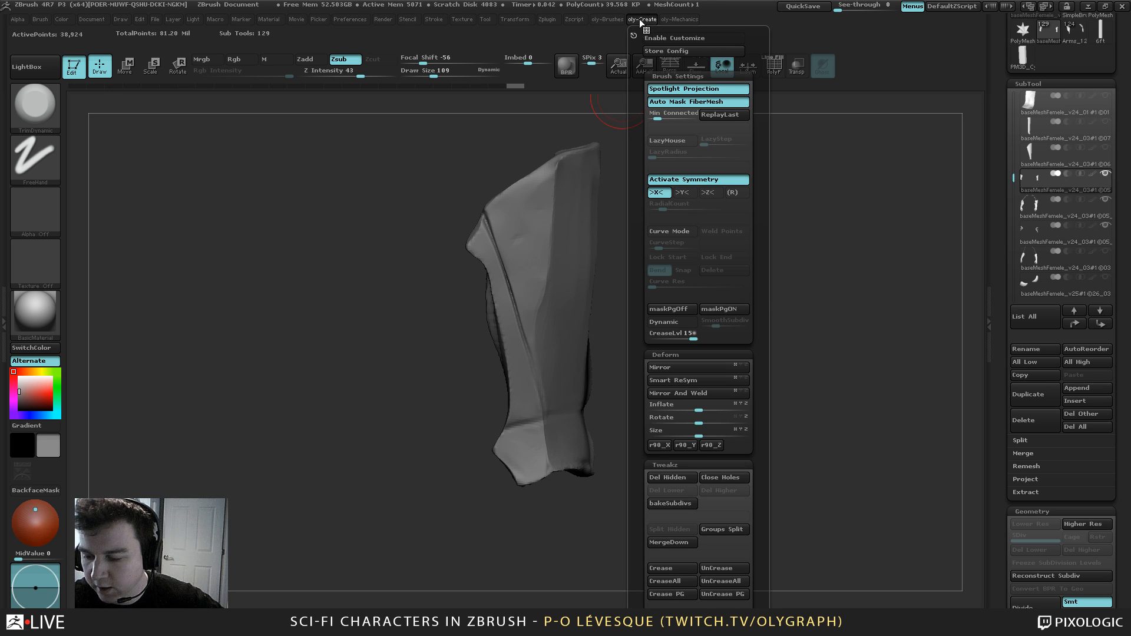
scroll(637, 161, down, 10)
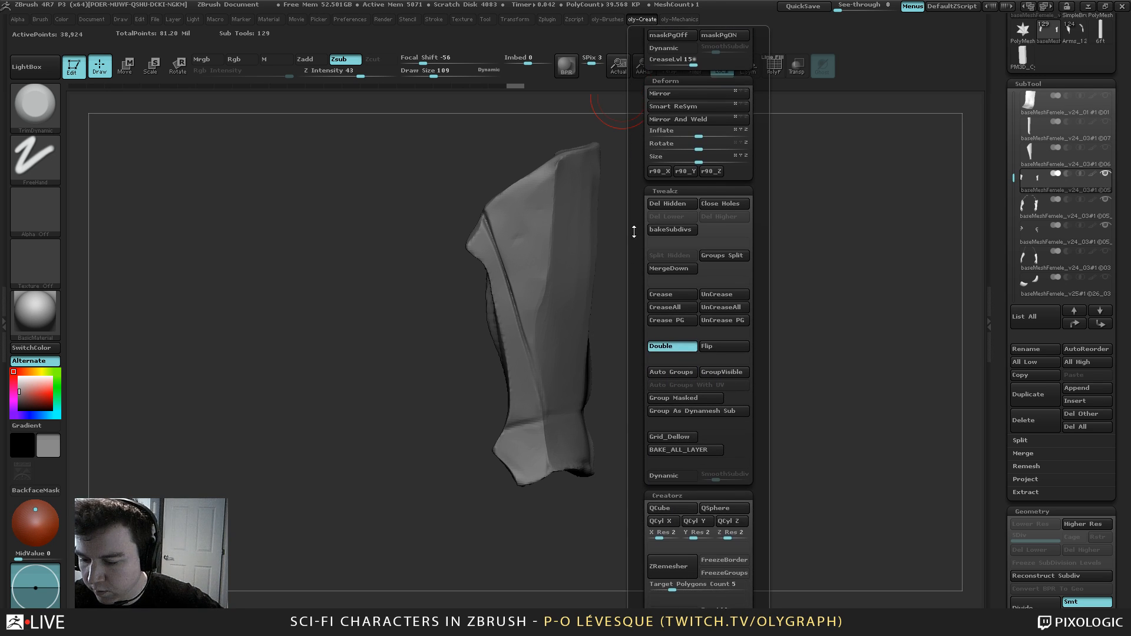
drag(634, 170, 630, 356)
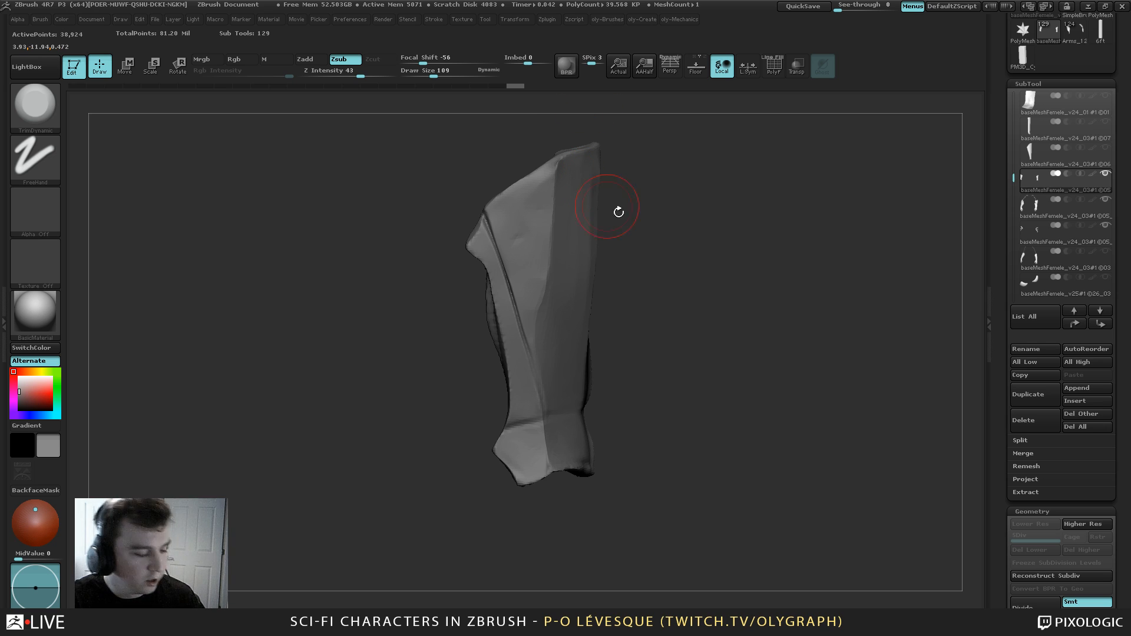
drag(702, 277, 666, 245)
key(b)
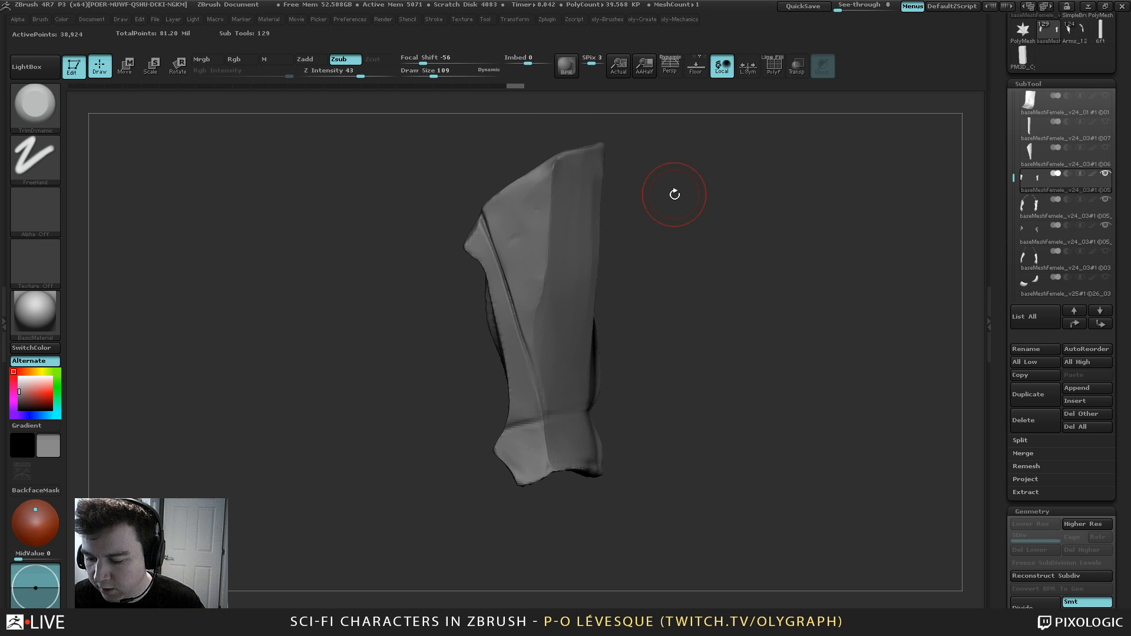
key(2)
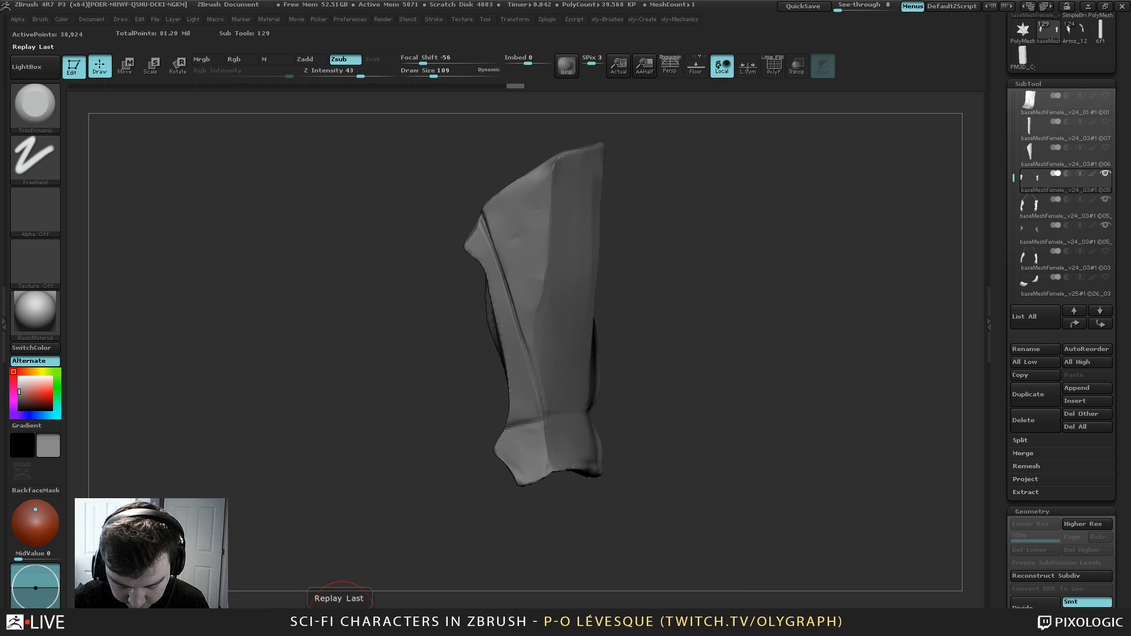
Adjust the lower part of the ridge line along the guard's front plane with the Move brush
drag(694, 224, 694, 222)
key(s)
alt+drag(698, 220, 698, 281)
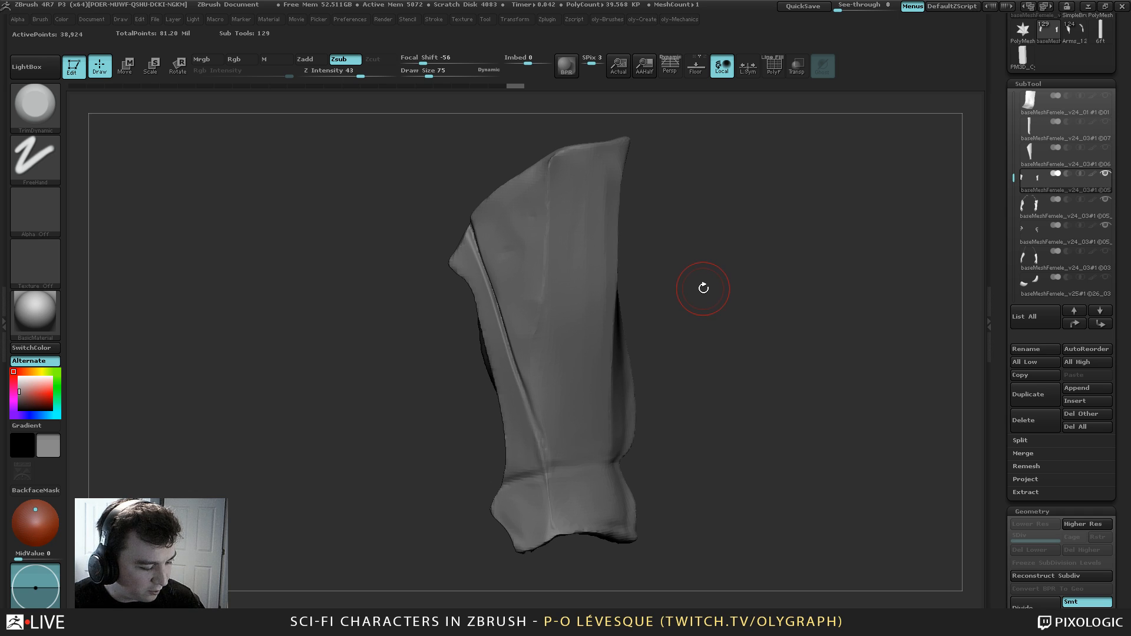
key(space)
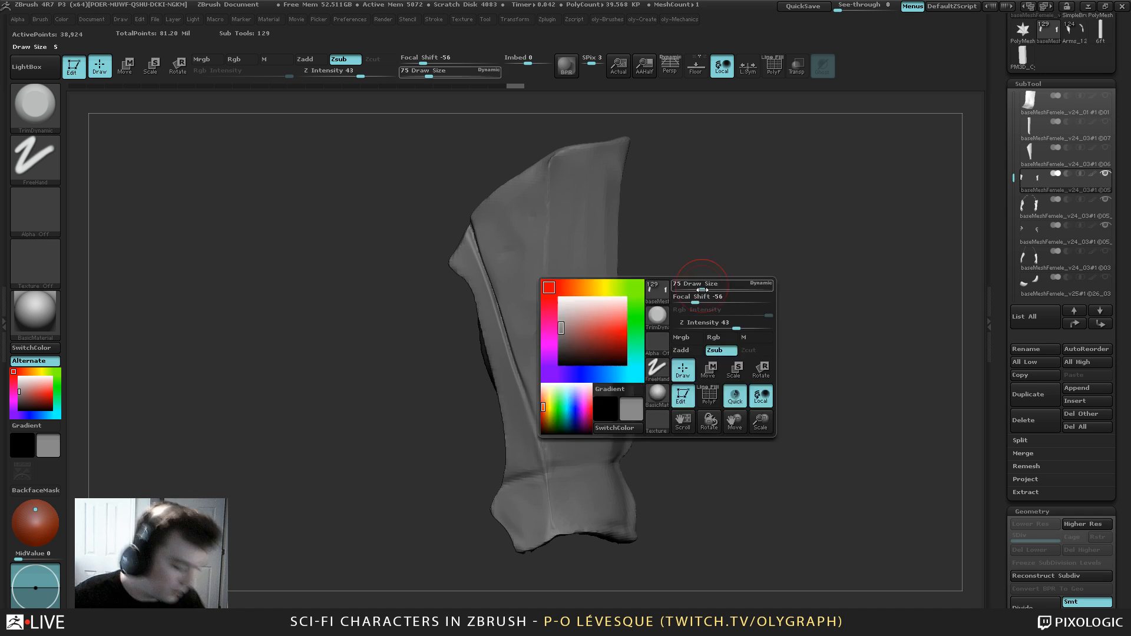
key(b)
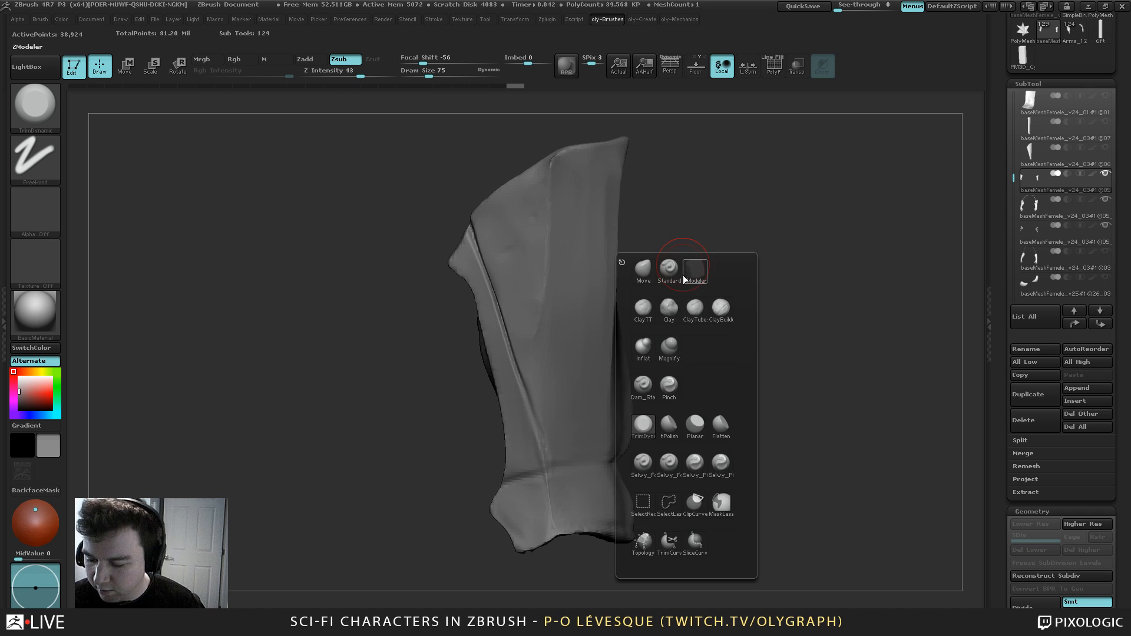
click(648, 274)
key(s)
drag(548, 329, 546, 350)
key(s)
key(s)
drag(543, 361, 535, 365)
Flatten the planes on both sides of the ridge with TrimDynamic, adjusting the draw size between strokes
key(b)
click(529, 490)
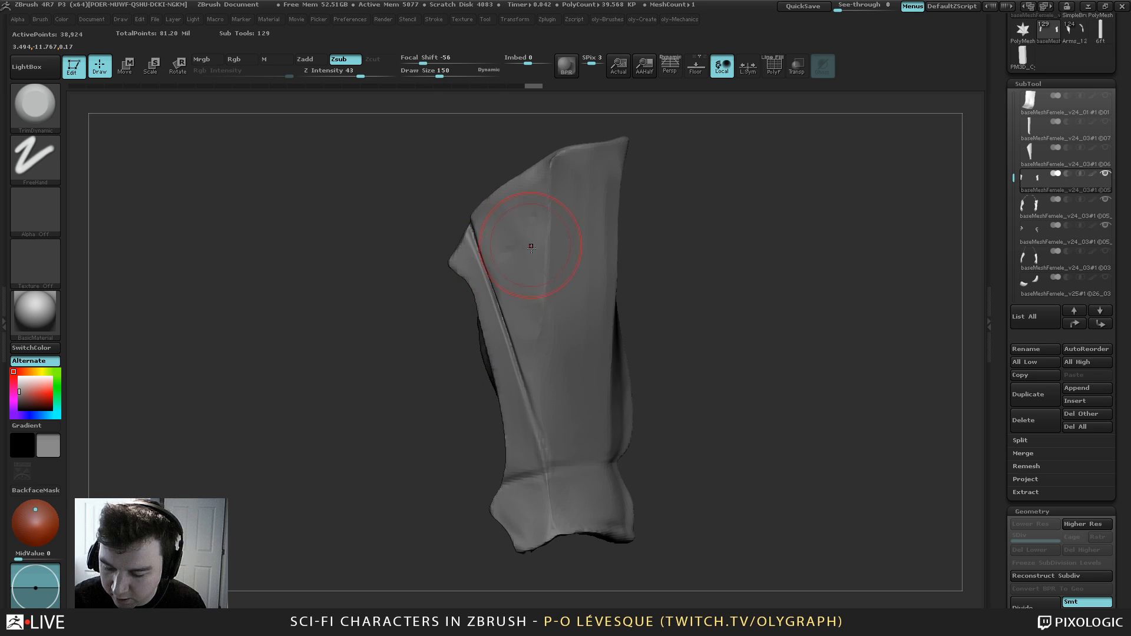
key(s)
drag(527, 372, 553, 372)
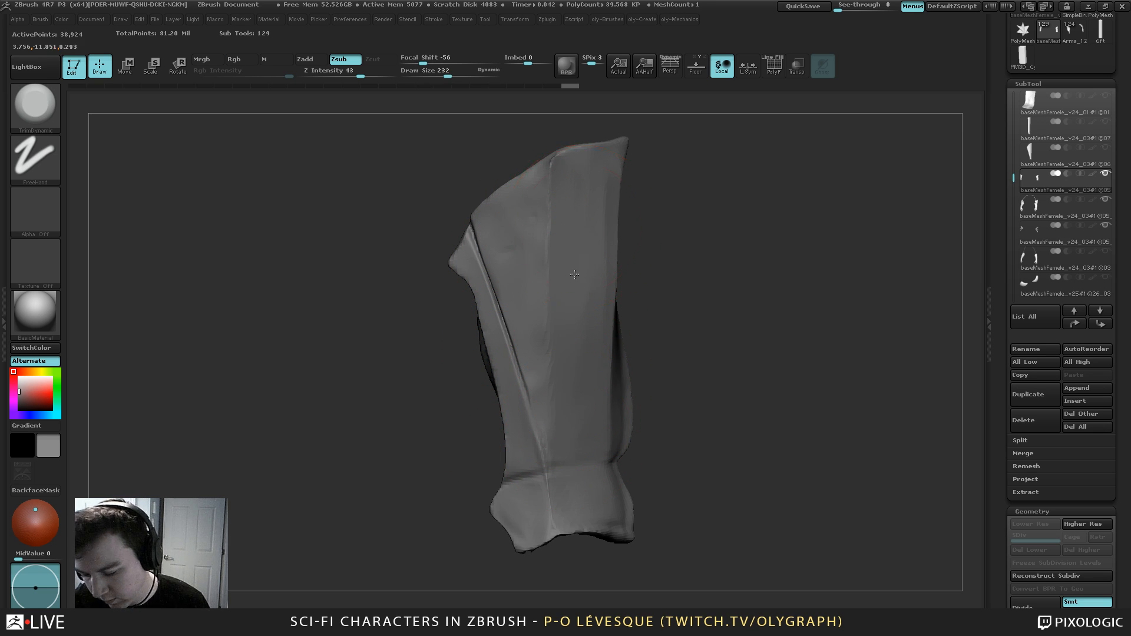
key(s)
mouse_move(568, 301)
mouse_down()
mouse_move(548, 301)
mouse_move(579, 348)
mouse_up()
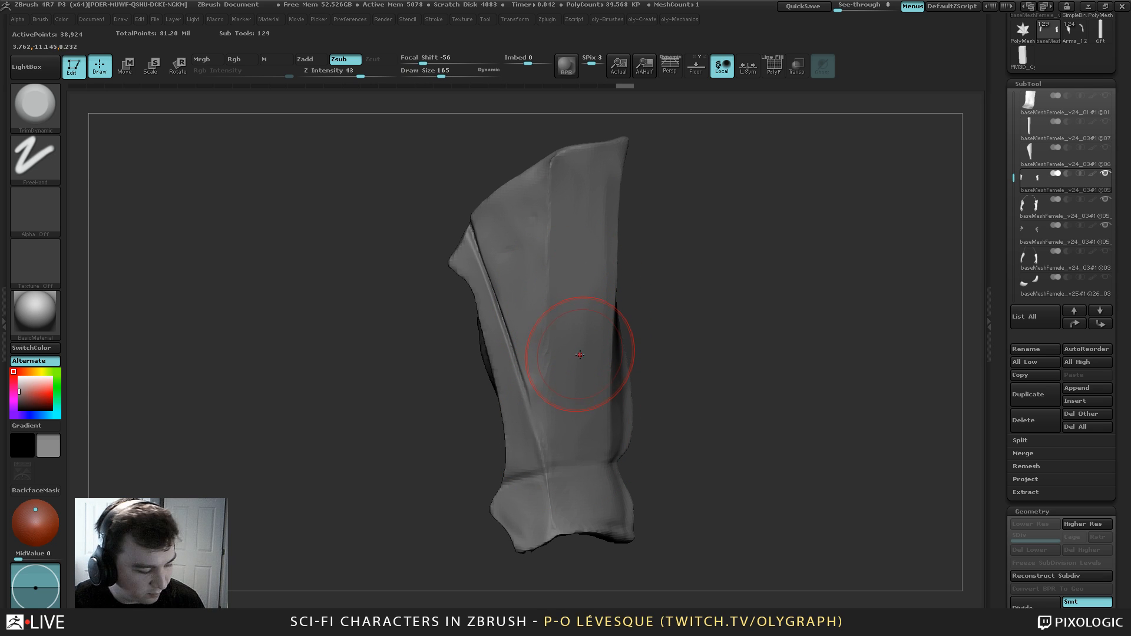
Switch to the Move brush and hide the interface palettes around the canvas
key(b)
click(545, 337)
key(b)
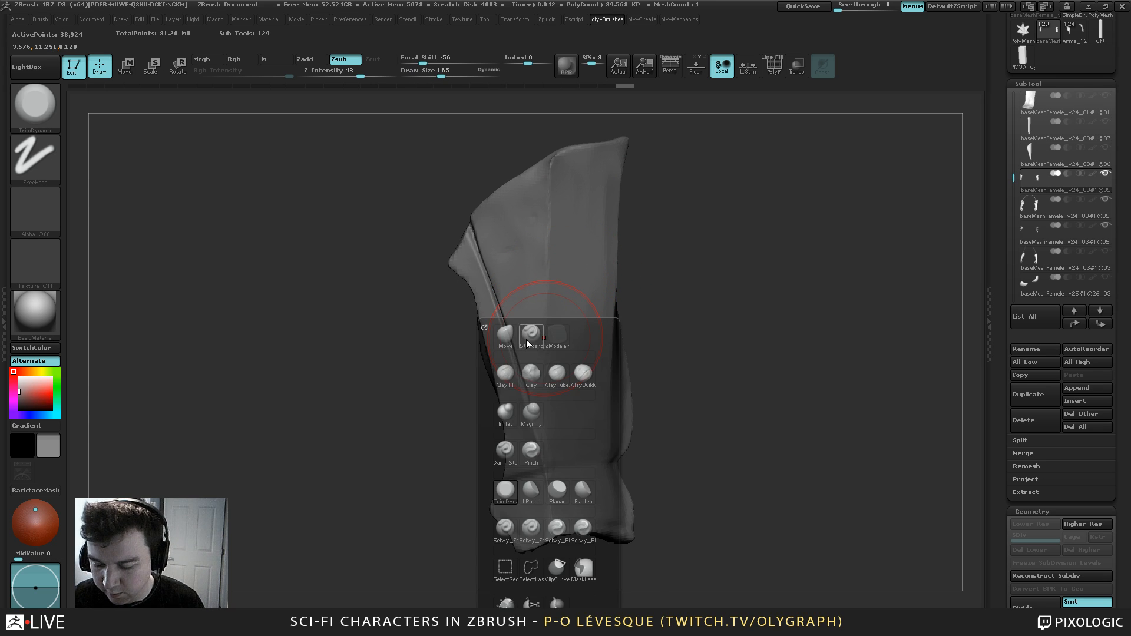
click(527, 338)
click(505, 337)
alt+drag(692, 190, 676, 204)
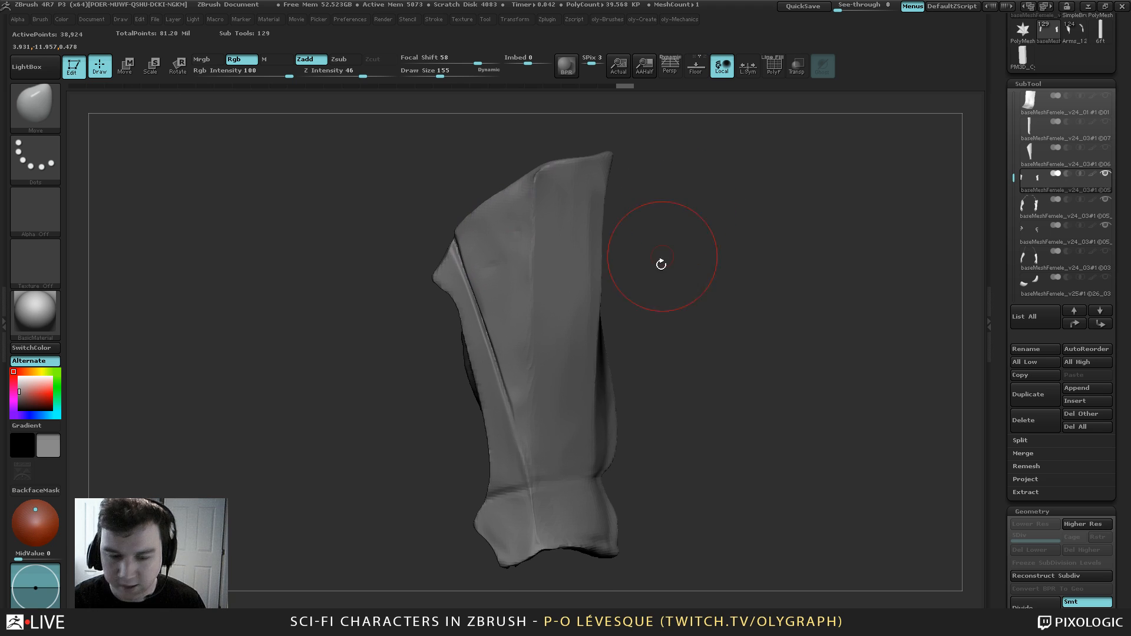
key(Tab)
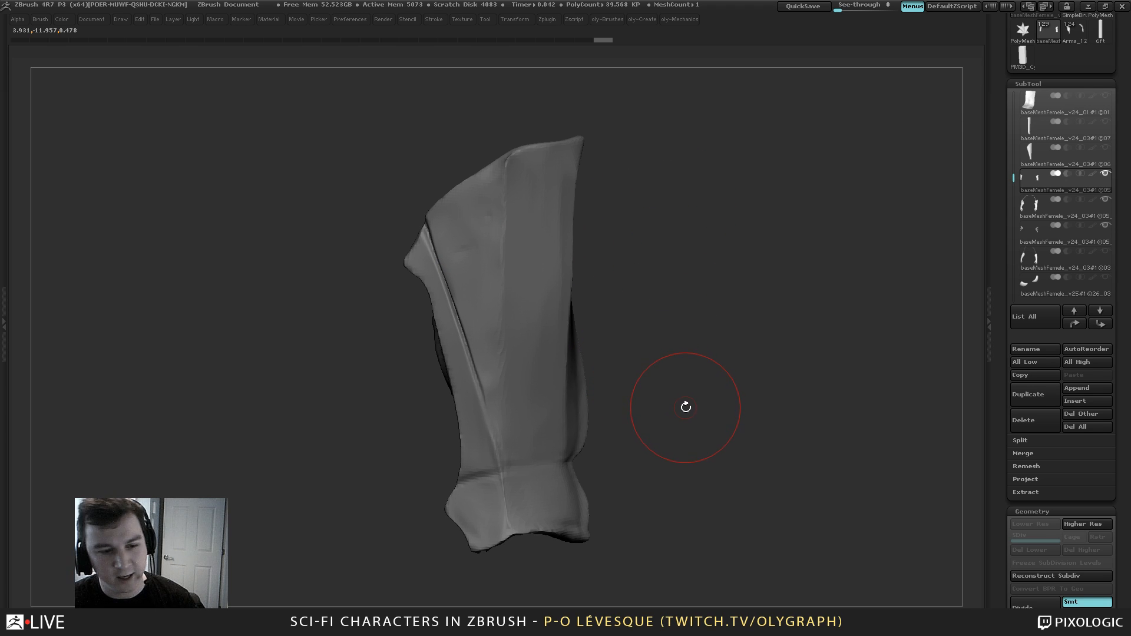
key(Tab)
key(Tab)
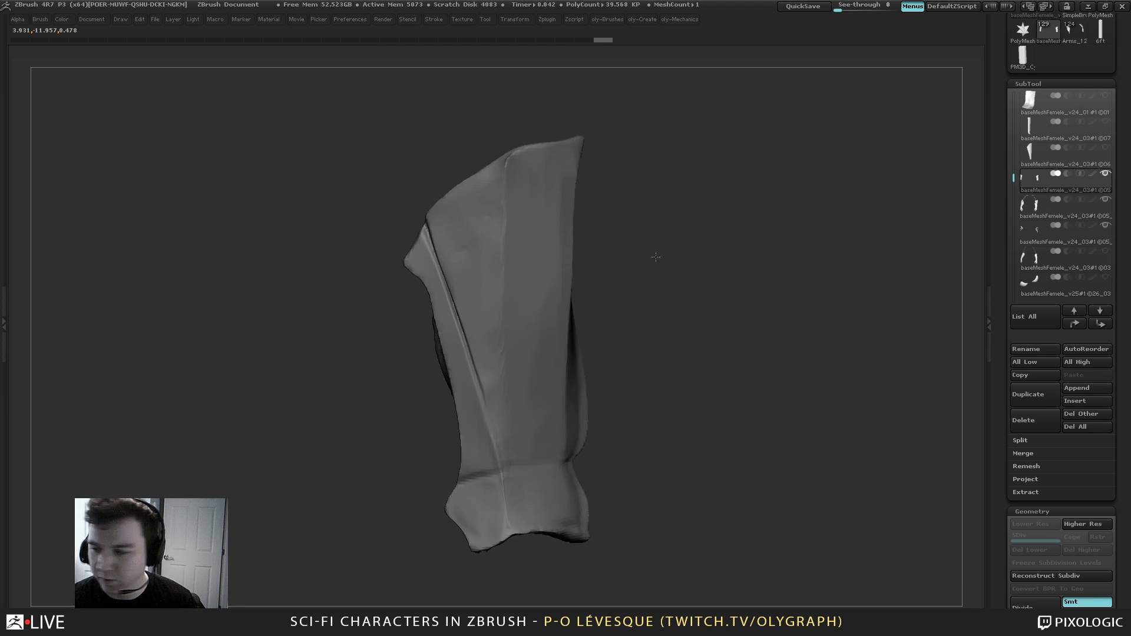
Show the whole character with the side tray collapsed and examine the forearm guards against the body
alt+drag(656, 257, 652, 232)
key(shift+s)
mouse_move(662, 281)
alt+mouse_down()
mouse_move(610, 141)
mouse_move(616, 212)
alt+mouse_up()
key(s)
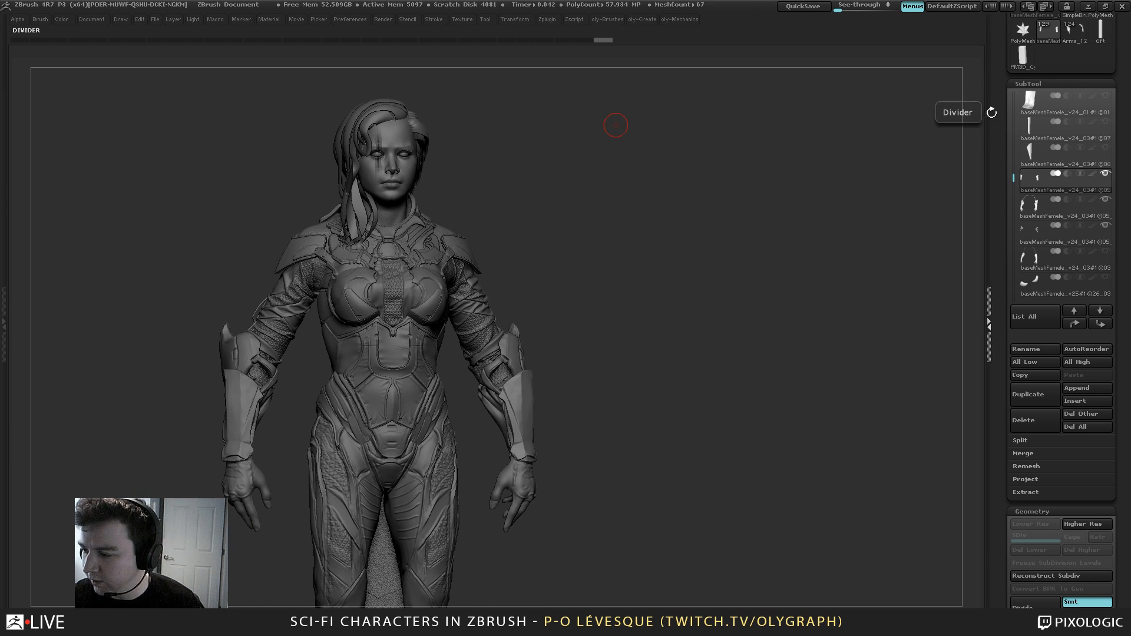
click(992, 110)
key(space)
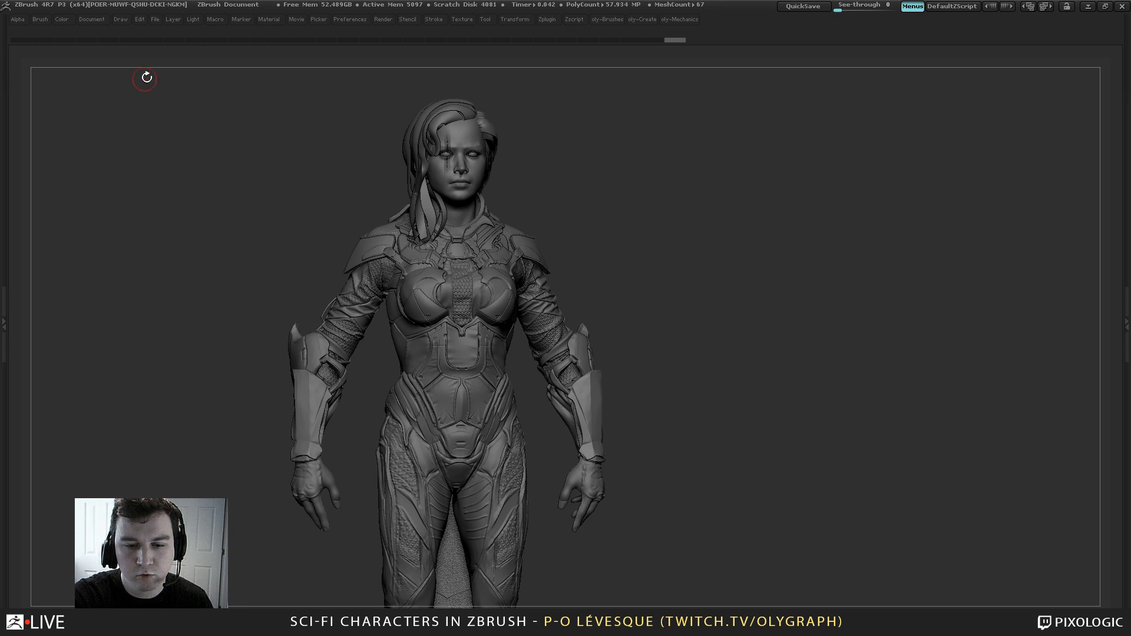
click(484, 18)
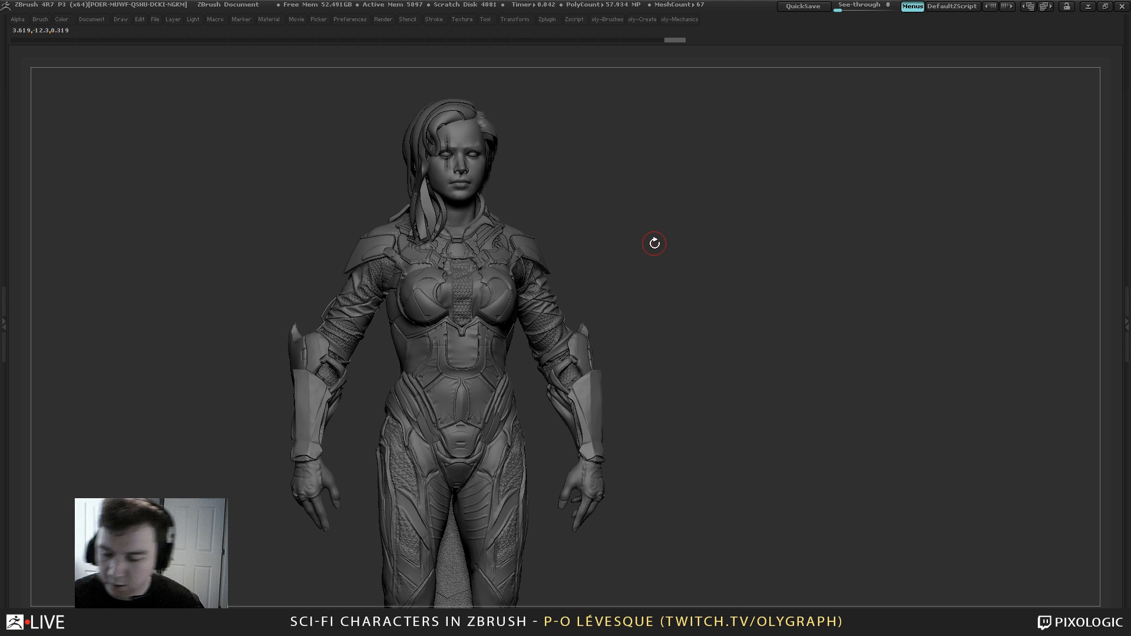
key(F1)
drag(604, 333, 643, 203)
key(F1)
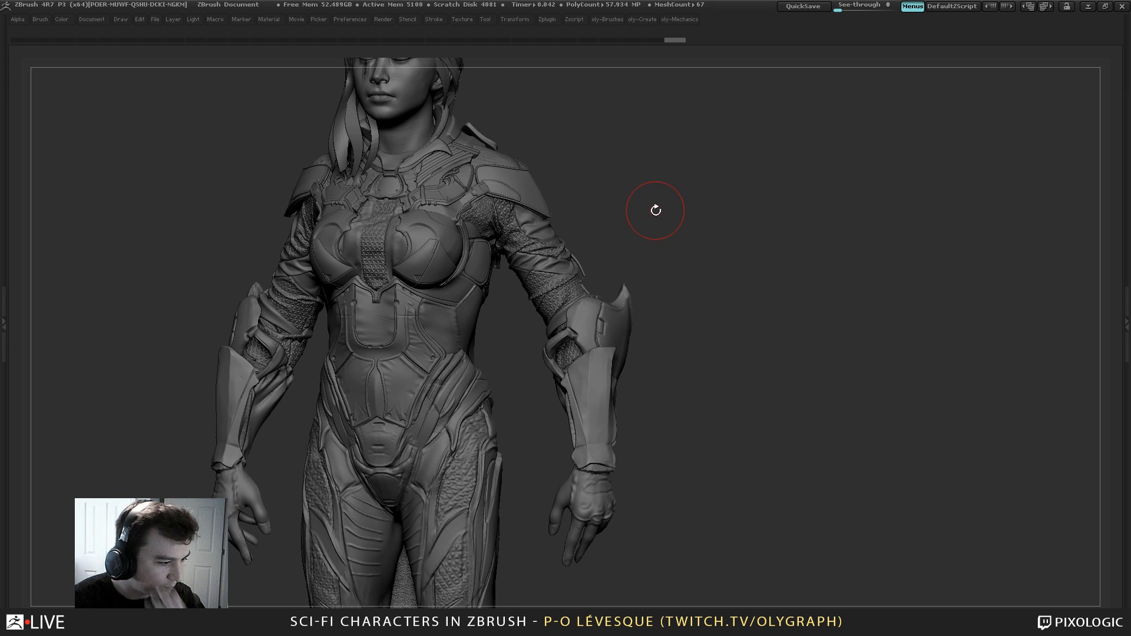
Solo the forearm guards and flatten the upper inner side plane with TrimDynamic
key(alt+s)
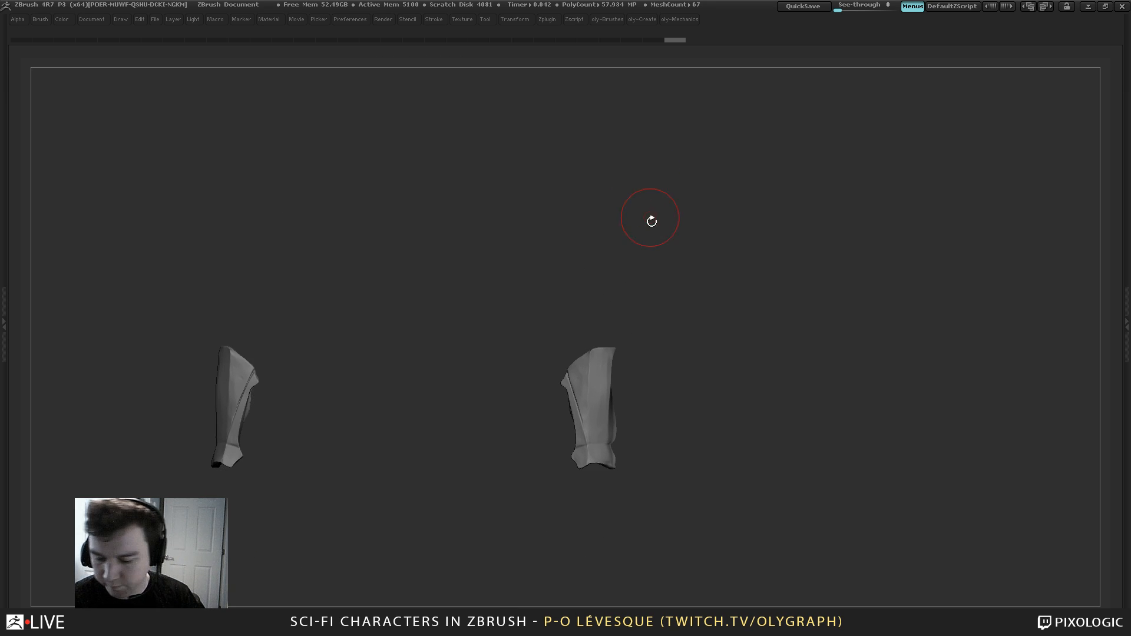
mouse_move(652, 222)
alt+mouse_down()
mouse_move(722, 268)
mouse_move(707, 209)
mouse_move(727, 250)
alt+mouse_up()
key(F2)
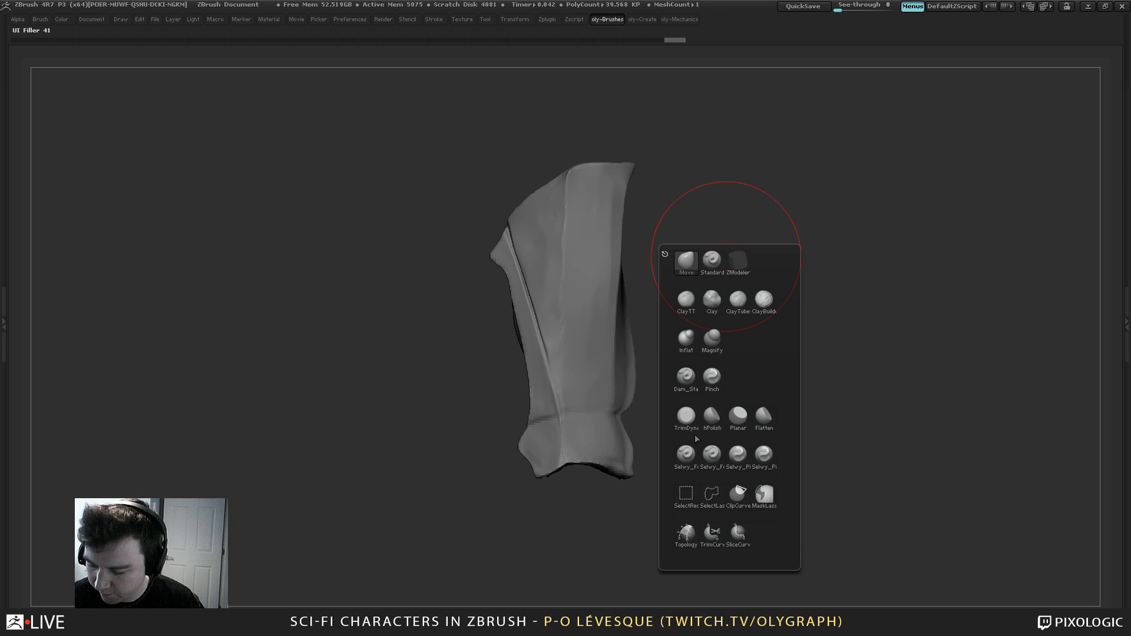
click(687, 260)
drag(555, 241, 530, 225)
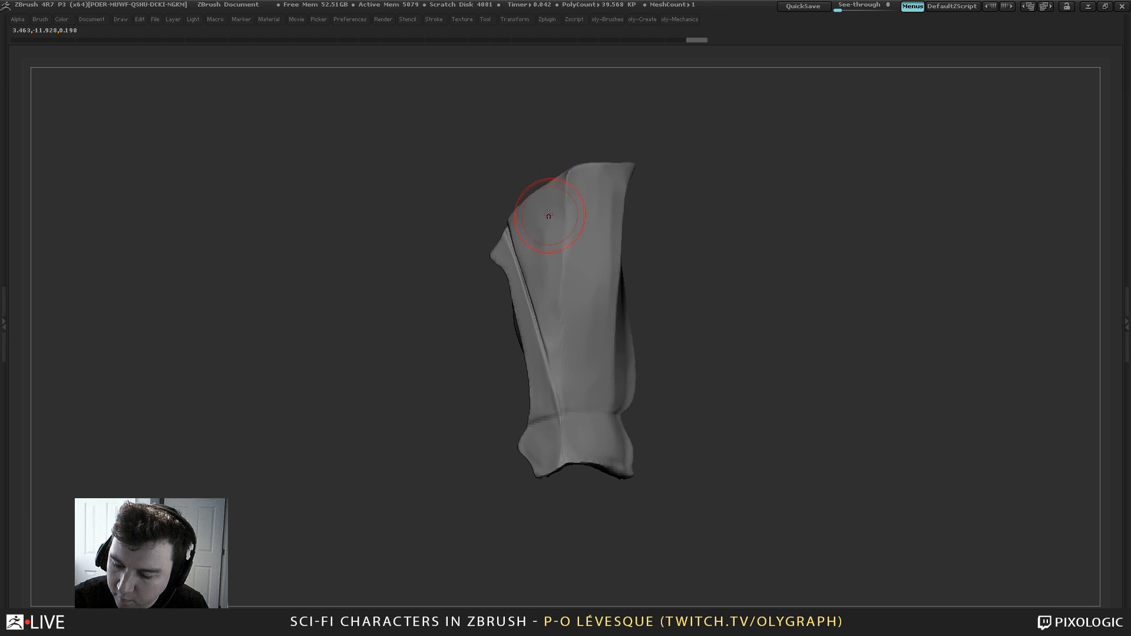
drag(677, 165, 666, 187)
Clip the guard's slanted upper edge to a straight line with the ClipCurve brush
key(F2)
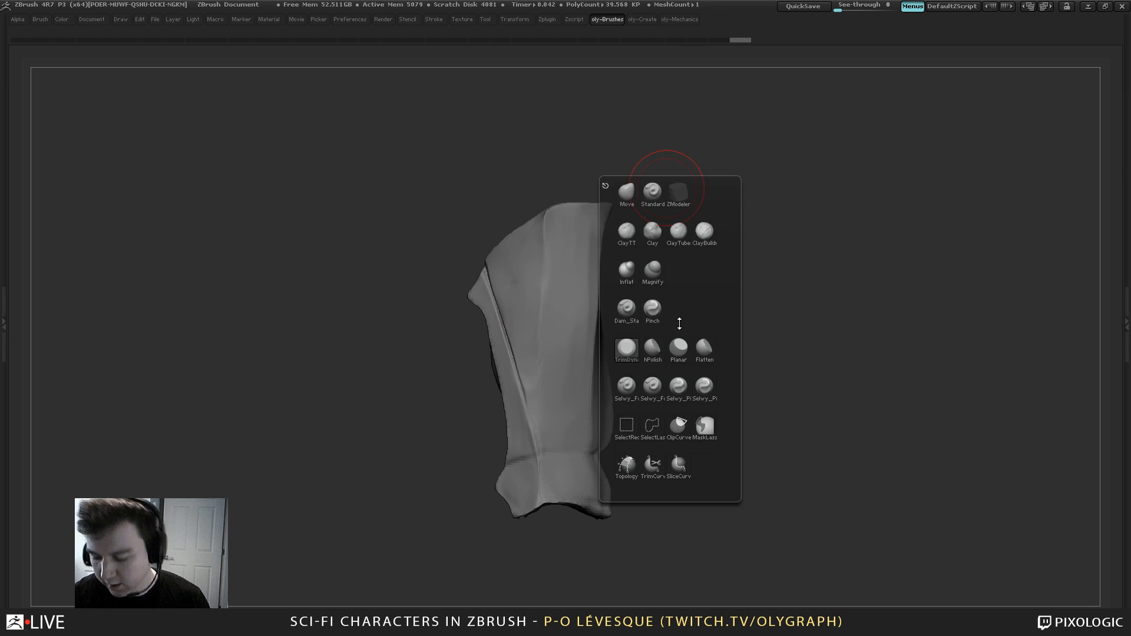
click(685, 434)
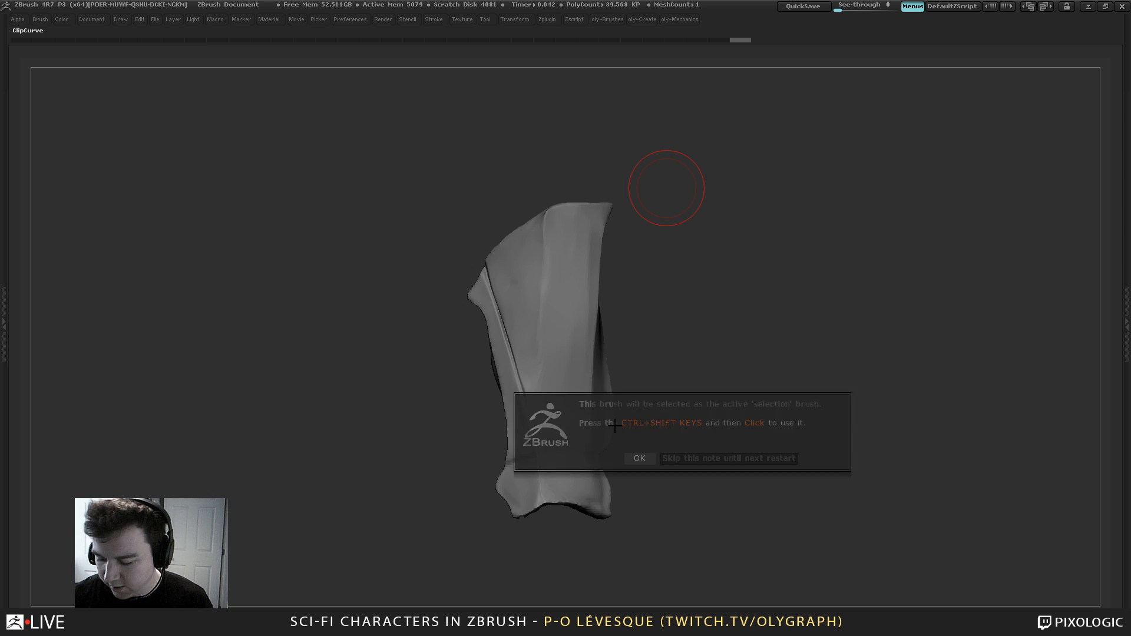
ctrl+alt+drag(450, 281, 607, 170)
ctrl+shift+drag(439, 303, 613, 157)
drag(622, 224, 591, 211)
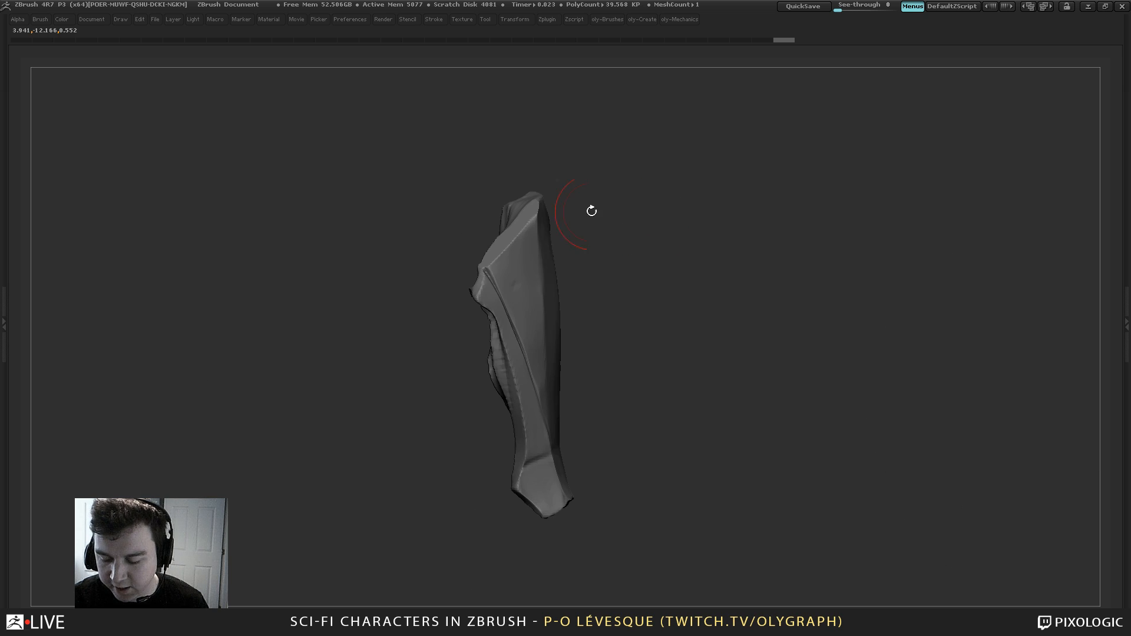
Try to clip the forearm guard's inner side edge straight with the ClipCurve brush, and undo the attempt
drag(644, 411, 567, 476)
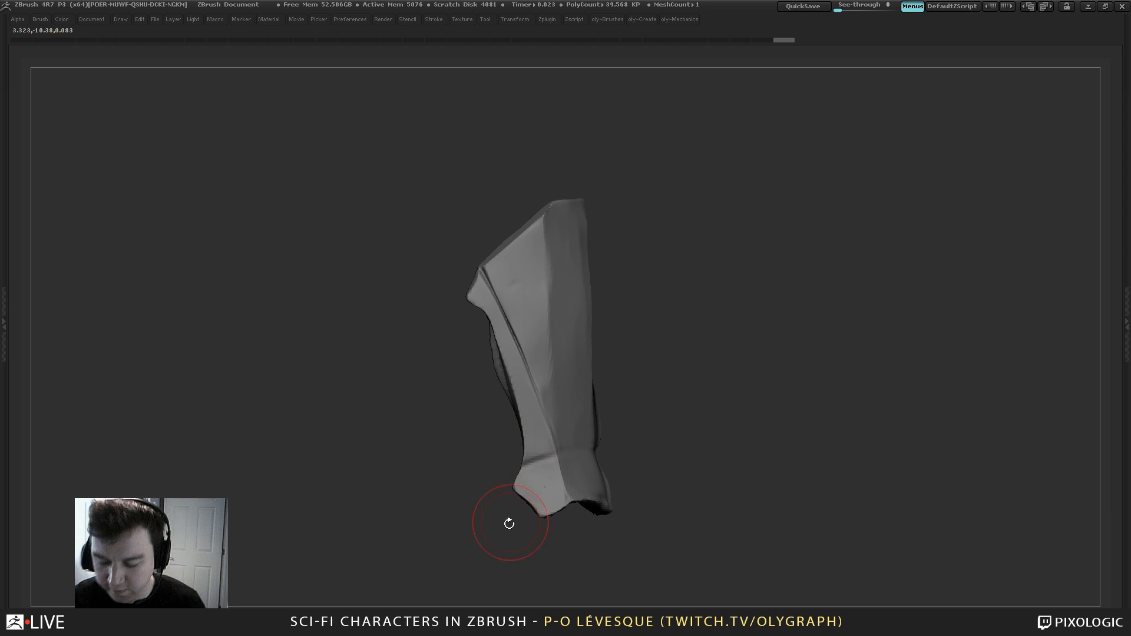
ctrl+shift+drag(502, 515, 415, 257)
drag(684, 248, 682, 181)
key(ctrl+z)
Isolate one forearm guard and delete the hidden guard of the opposite arm with Del Hidden
alt+drag(697, 232, 501, 277)
mouse_move(504, 336)
mouse_down()
mouse_move(522, 378)
mouse_move(465, 366)
mouse_up()
ctrl+shift+drag(708, 150, 426, 515)
ctrl+shift+drag(791, 112, 444, 478)
key(2)
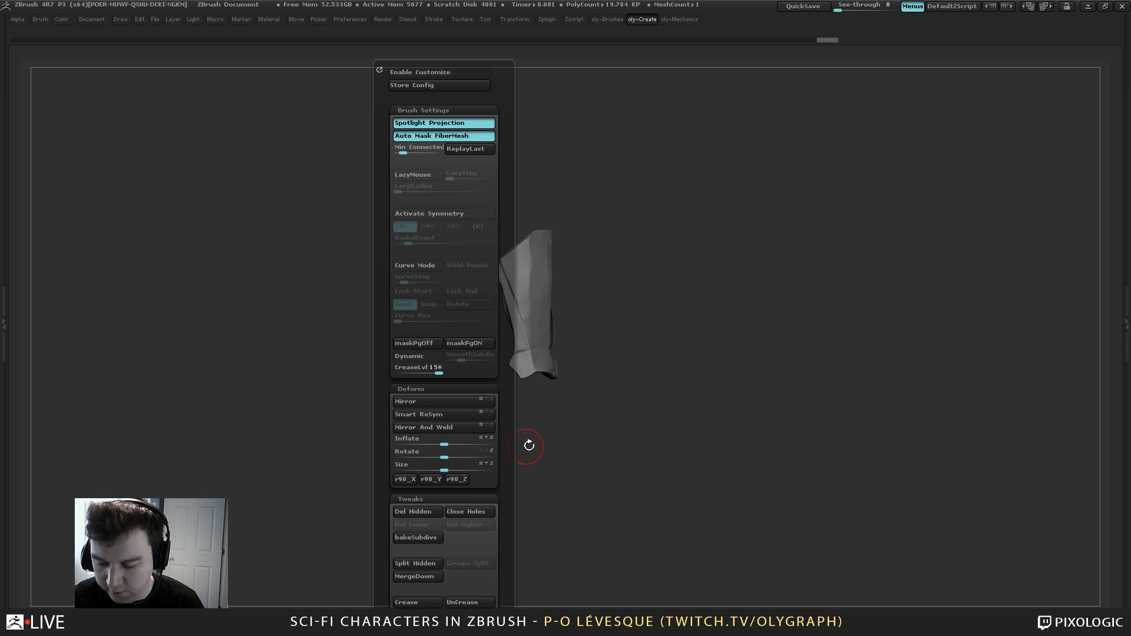
click(423, 514)
Clip the remaining guard's inner side edge and the corner above it to straight lines with ClipCurve
alt+drag(265, 418, 504, 460)
ctrl+shift+drag(484, 536, 495, 325)
ctrl+shift+drag(487, 307, 421, 253)
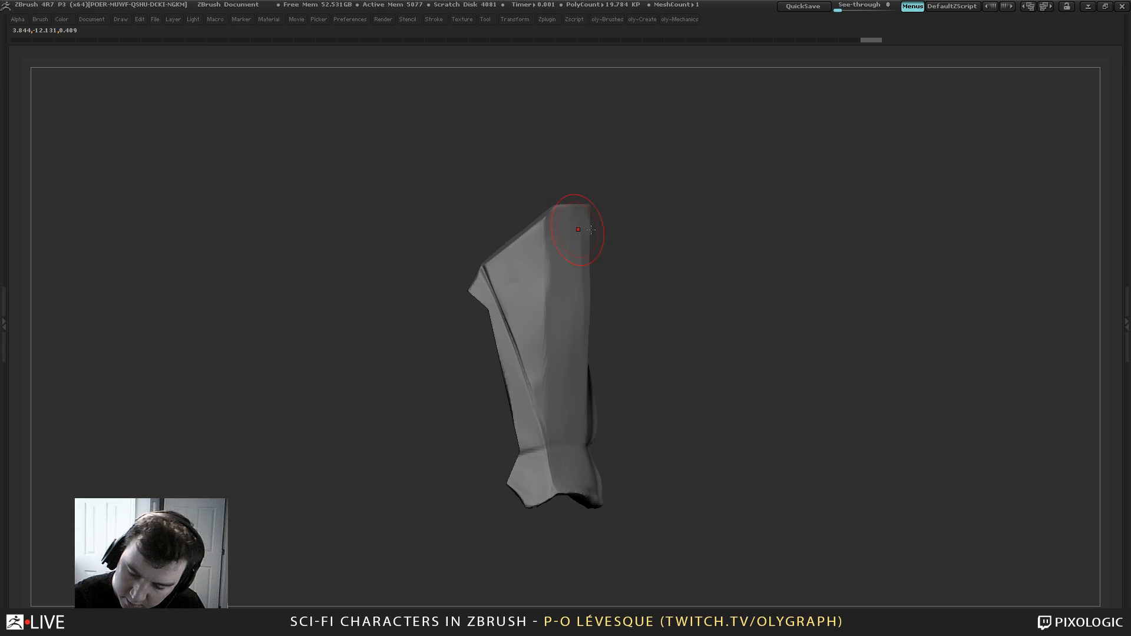
Try to mirror and weld the single forearm guard across the X axis while checking it against the whole character
alt+drag(668, 268, 628, 225)
key(2)
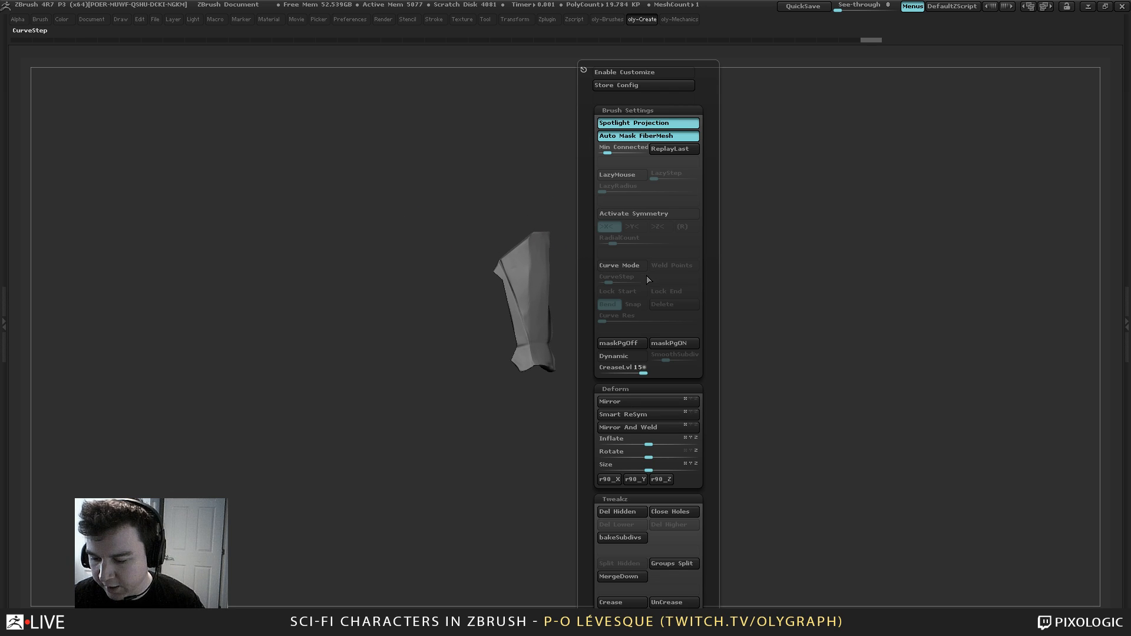
key(shift+s)
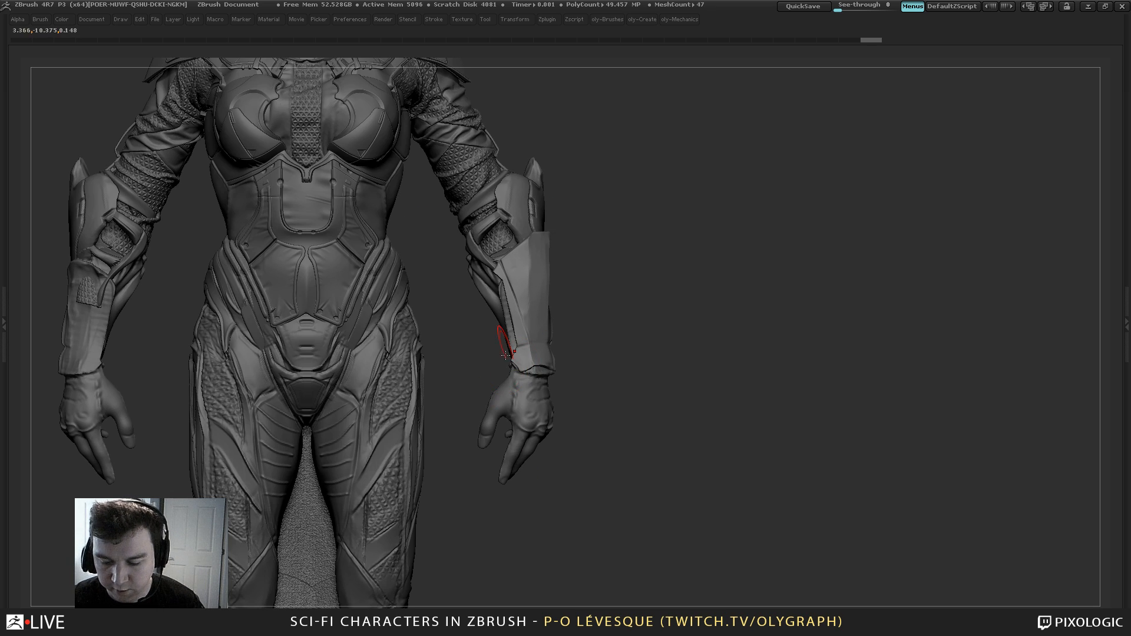
key(2)
click(694, 403)
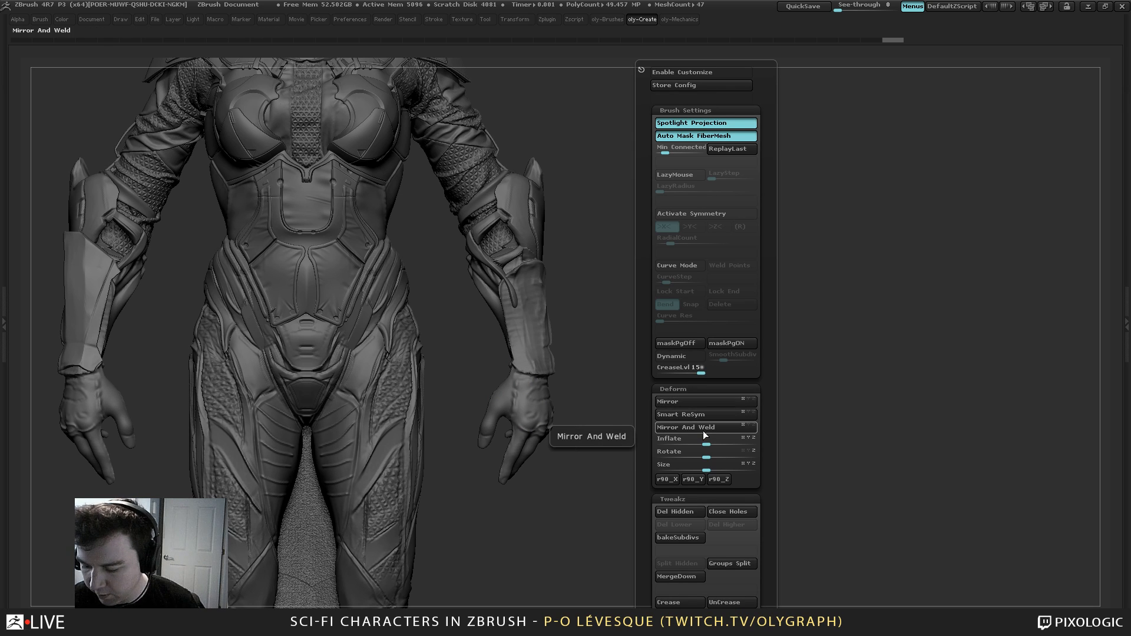
click(701, 402)
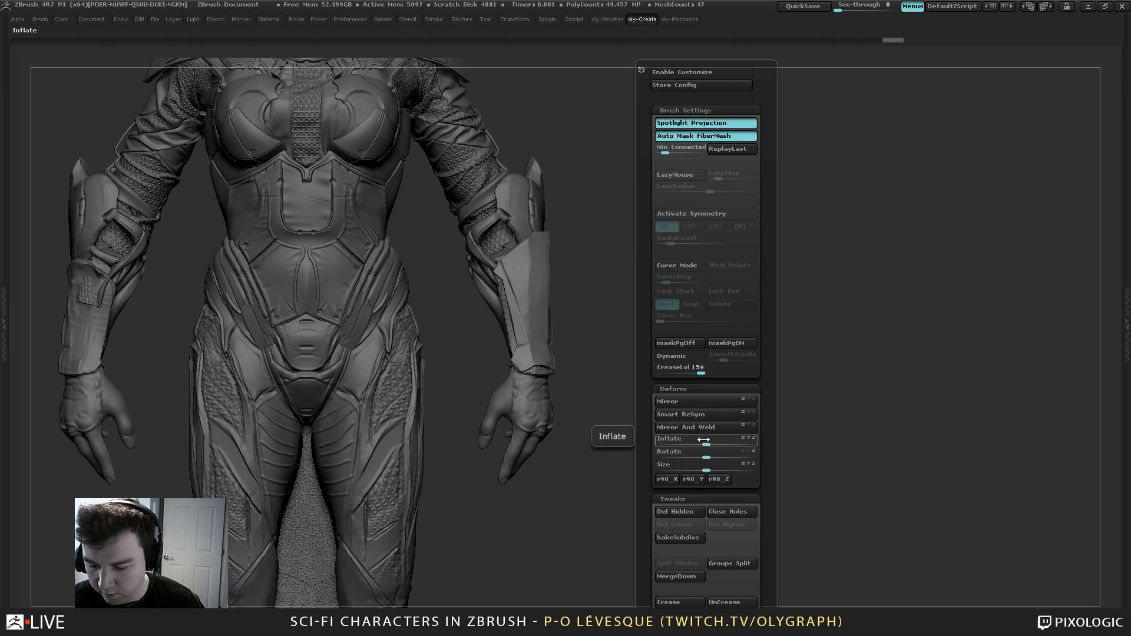
click(703, 428)
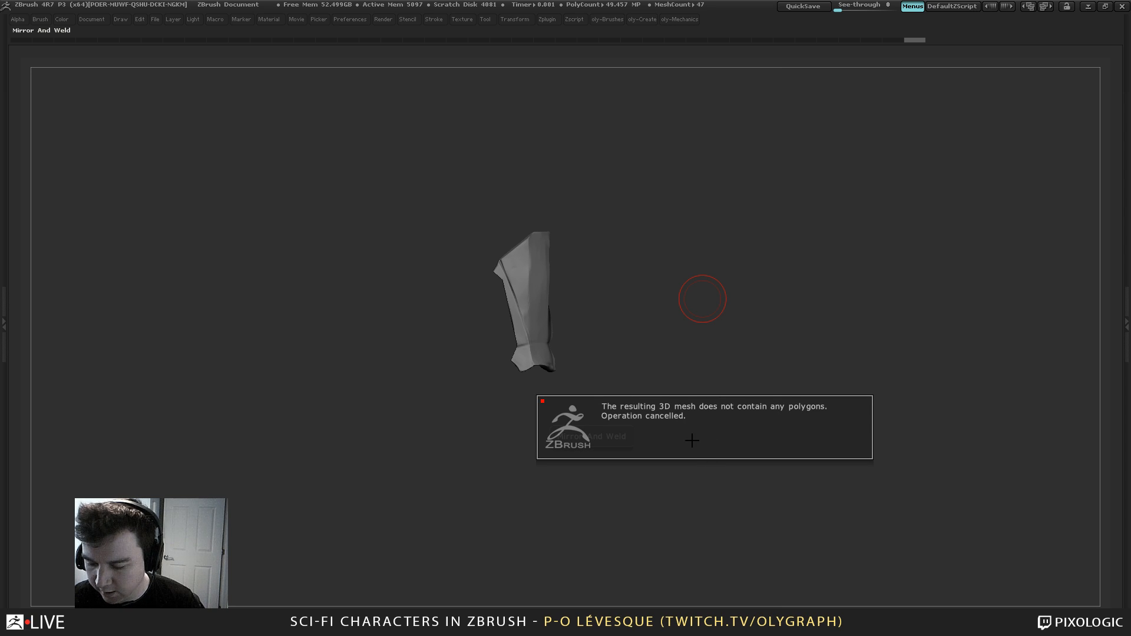
click(697, 443)
Flip the guard with Mirror on X and apply Mirror And Weld to recreate the guard on the opposite arm
key(2)
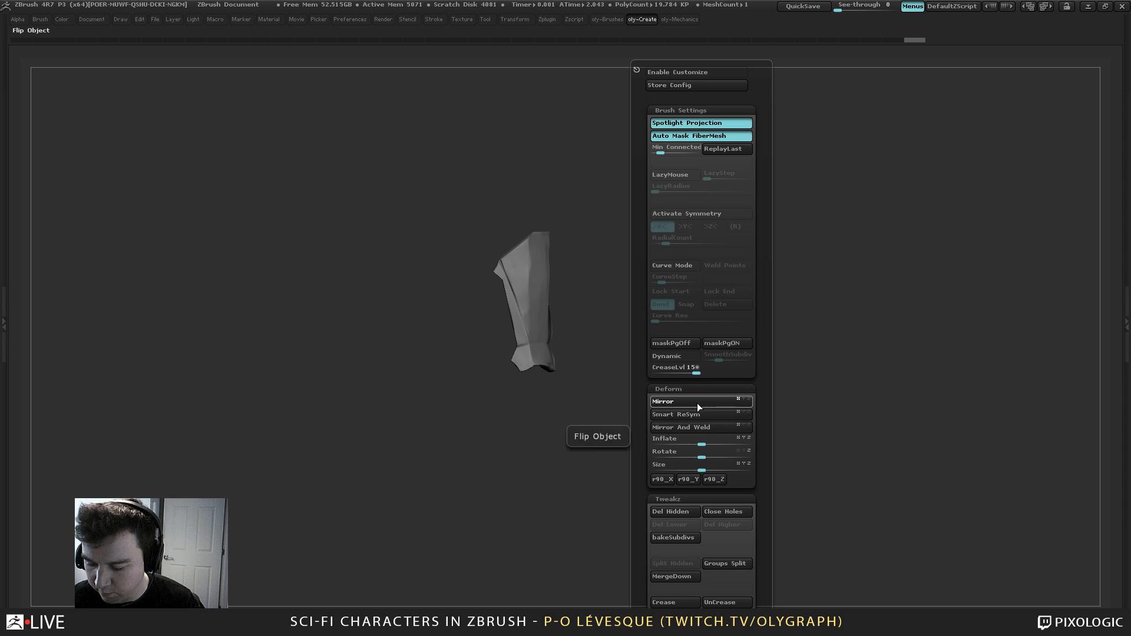
click(698, 403)
click(714, 429)
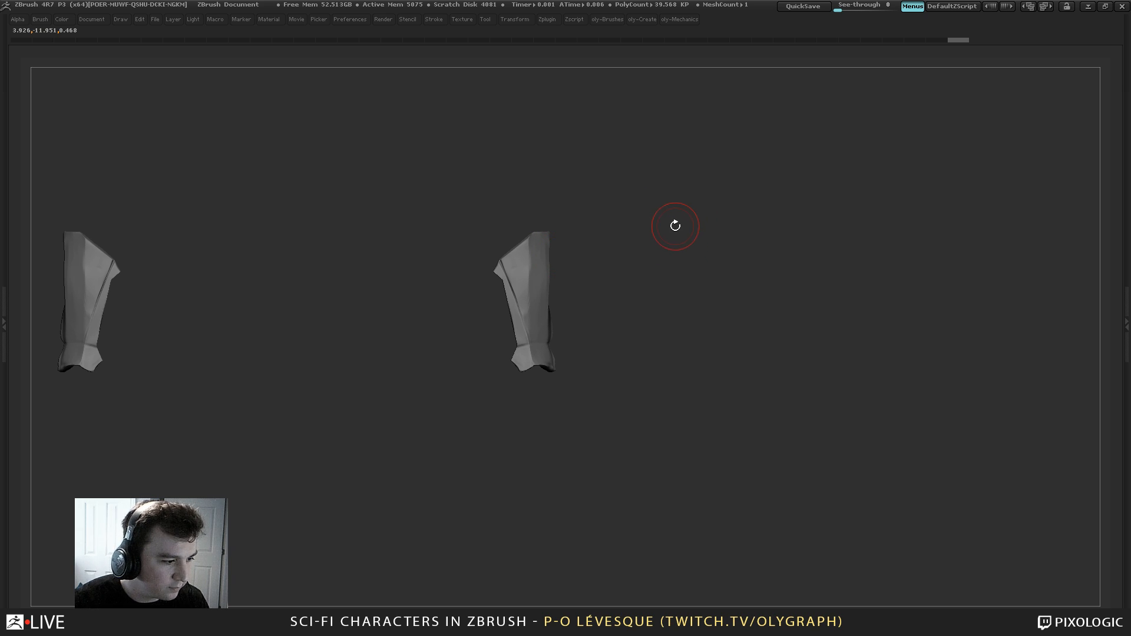
Show the whole character around the mirrored forearm guards and examine how they fit the arms
drag(675, 225, 685, 247)
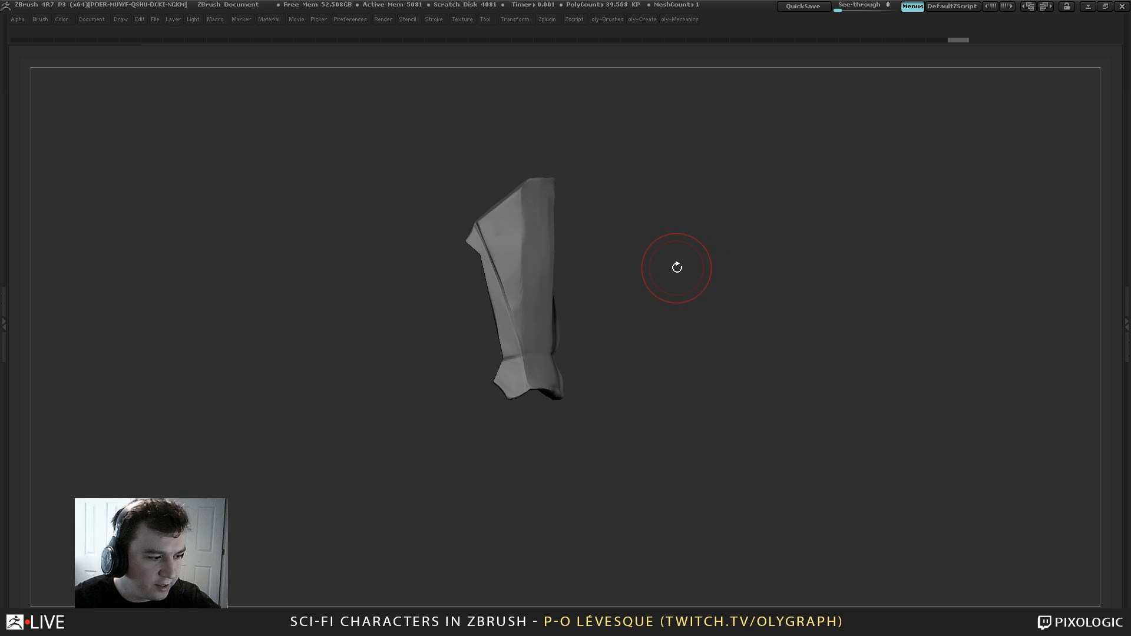
key(shift+s)
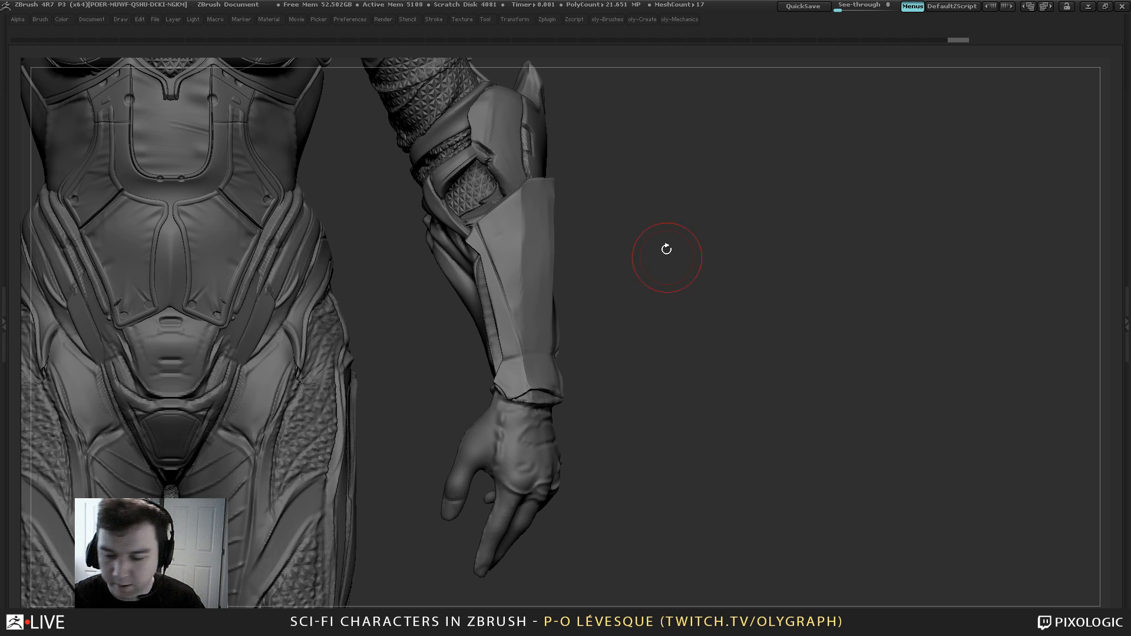
mouse_move(672, 261)
alt+mouse_down()
mouse_move(624, 167)
mouse_move(595, 172)
mouse_move(628, 236)
mouse_move(612, 221)
mouse_move(618, 232)
alt+mouse_up()
key(s)
key(b)
click(501, 371)
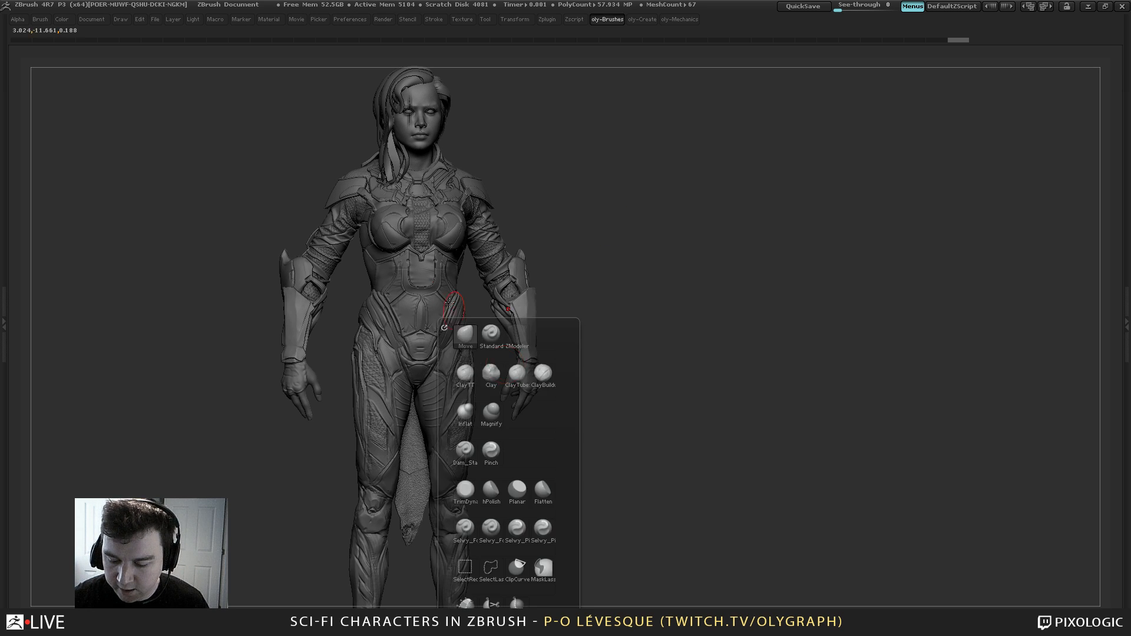
Select the leg and torso body suit and compare it soloed and together with the rest of the character
alt+click(461, 384)
key(alt+s)
drag(517, 462, 500, 377)
drag(543, 186, 554, 229)
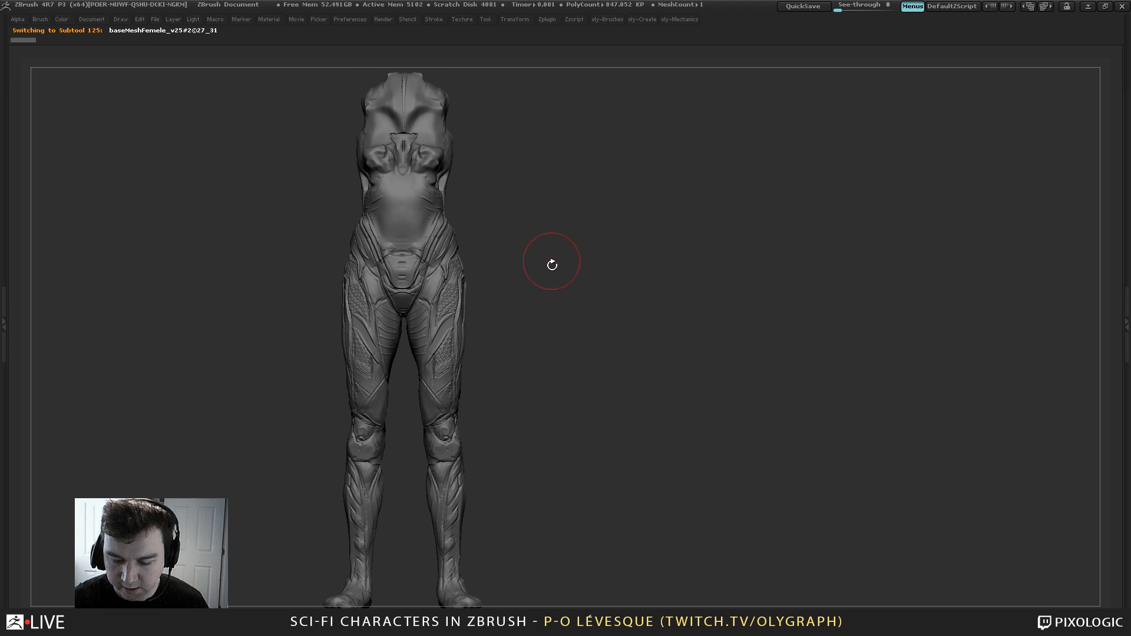
key(alt+s)
alt+drag(571, 409, 521, 484)
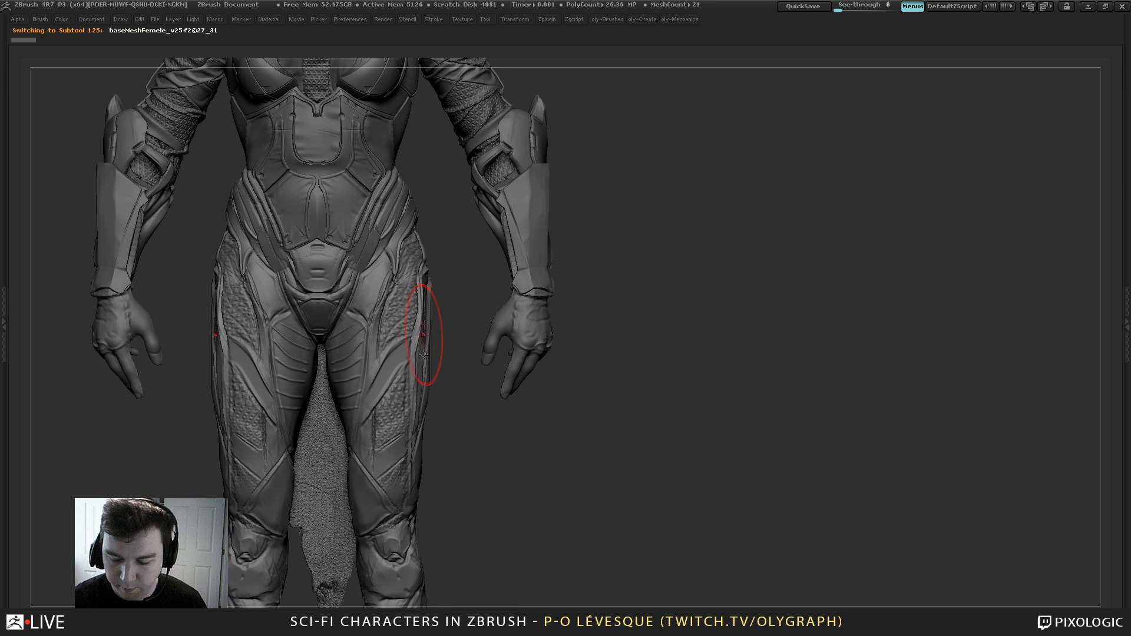
key(alt+s)
alt+drag(475, 324, 538, 301)
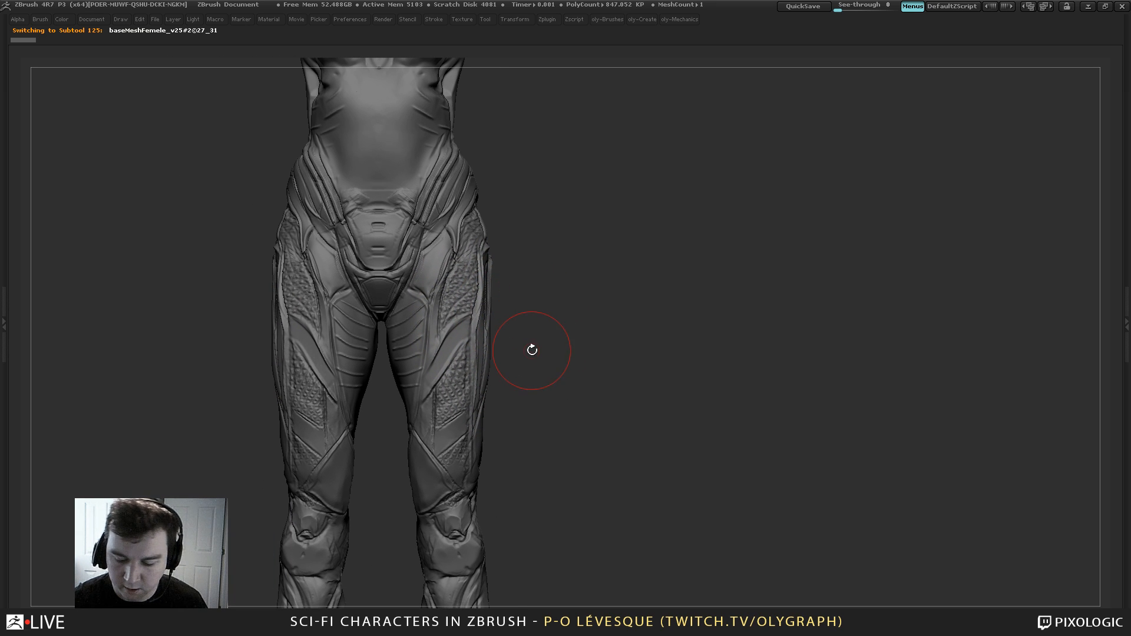
key(b)
click(543, 489)
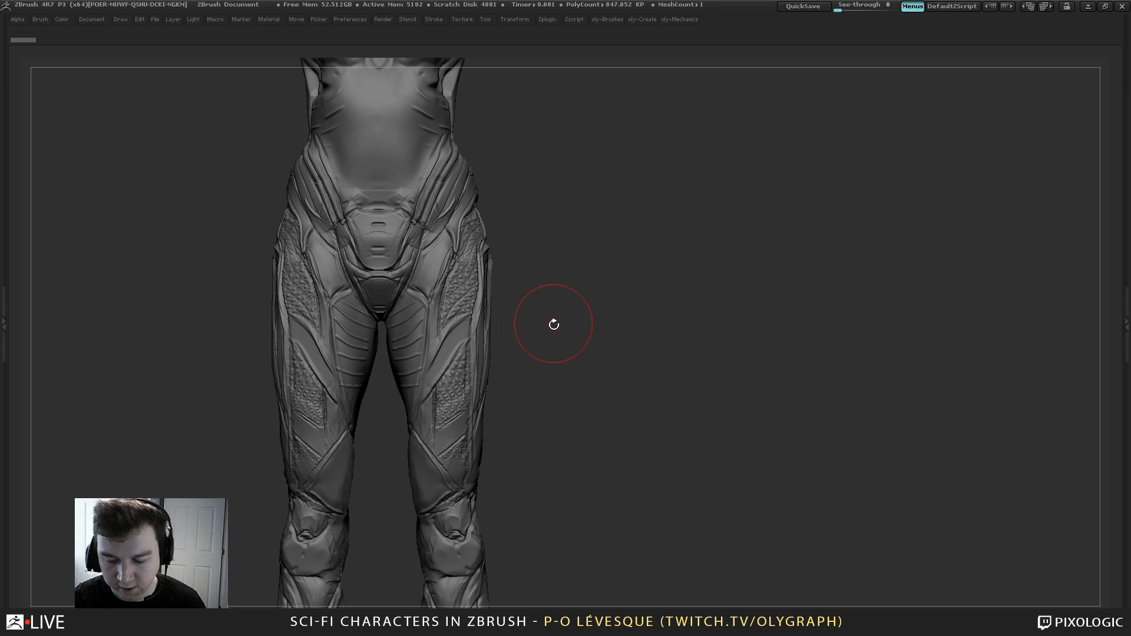
Show the whole character again and examine the torso and arm armor from the front
key(shift+s)
alt+drag(599, 482, 559, 441)
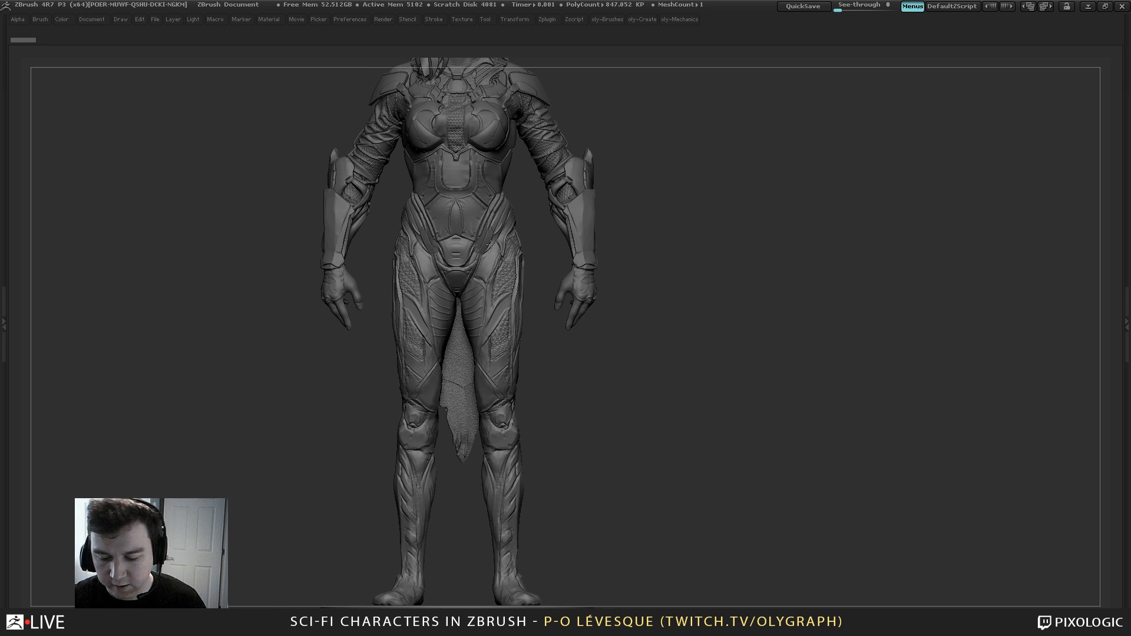
alt+drag(535, 212, 512, 389)
mouse_move(563, 254)
alt+mouse_down()
mouse_move(567, 275)
mouse_move(581, 269)
mouse_move(638, 211)
alt+mouse_up()
key(s)
key(s)
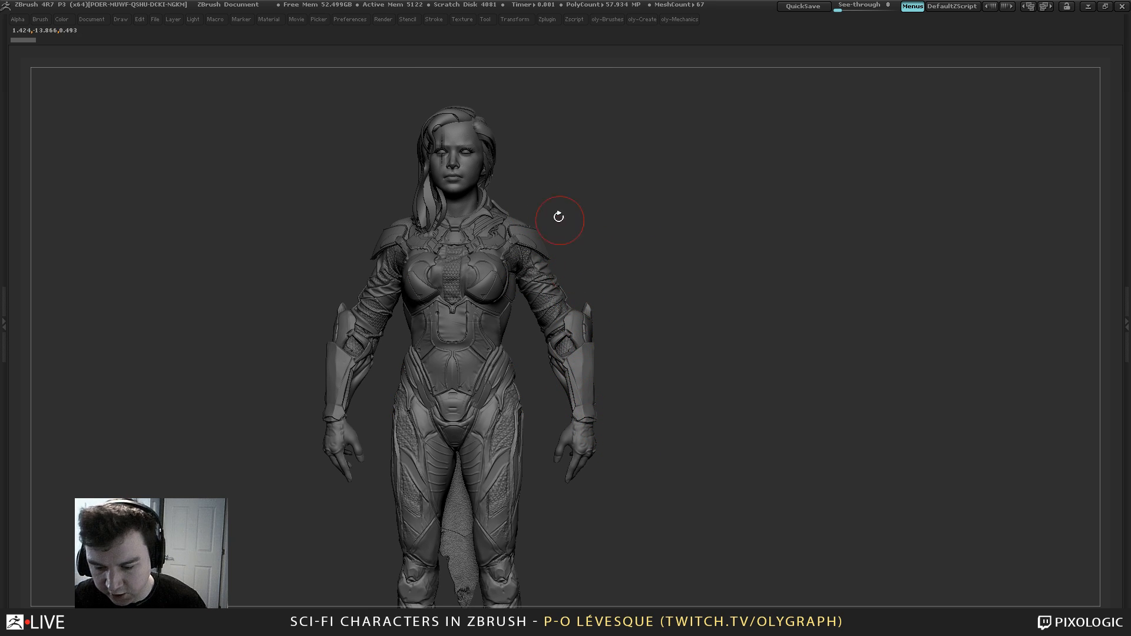
alt+drag(619, 231, 596, 122)
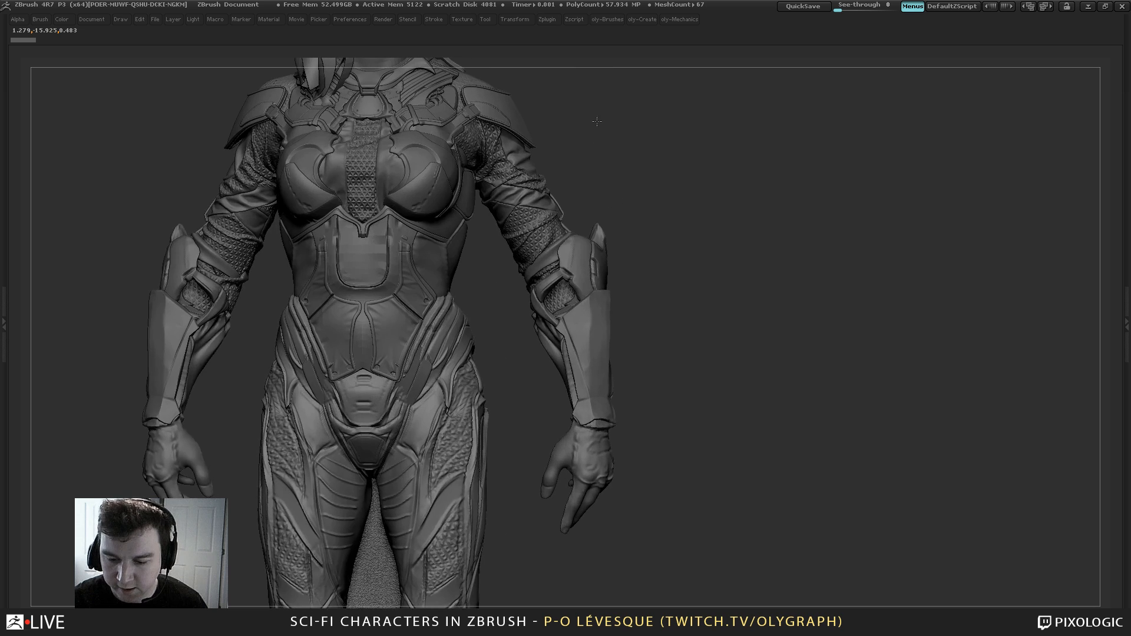
alt+drag(603, 165, 640, 264)
Make the upper breast armor plates on the chest the active subtool
alt+click(484, 193)
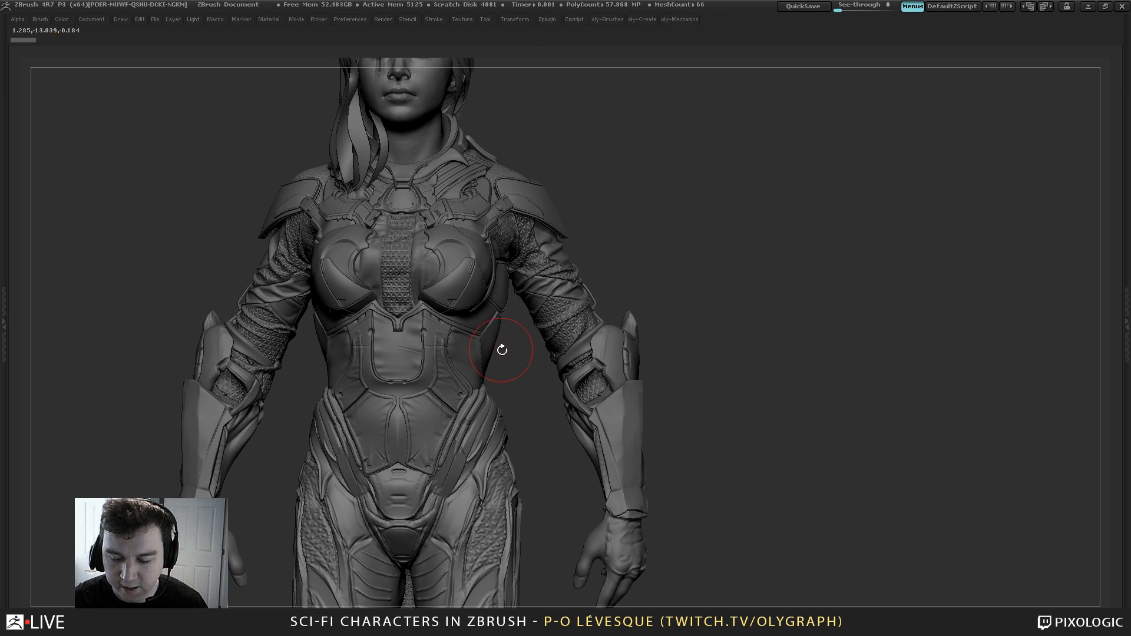
alt+click(493, 268)
drag(474, 301, 458, 236)
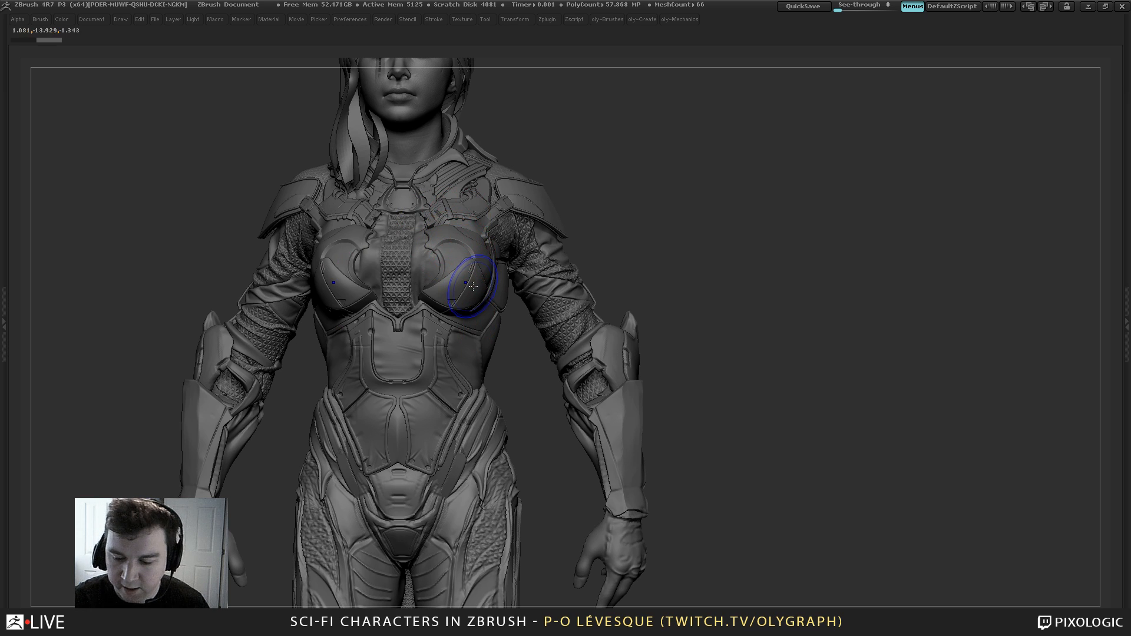
shift+drag(472, 283, 457, 243)
key(b)
click(451, 254)
alt+click(458, 247)
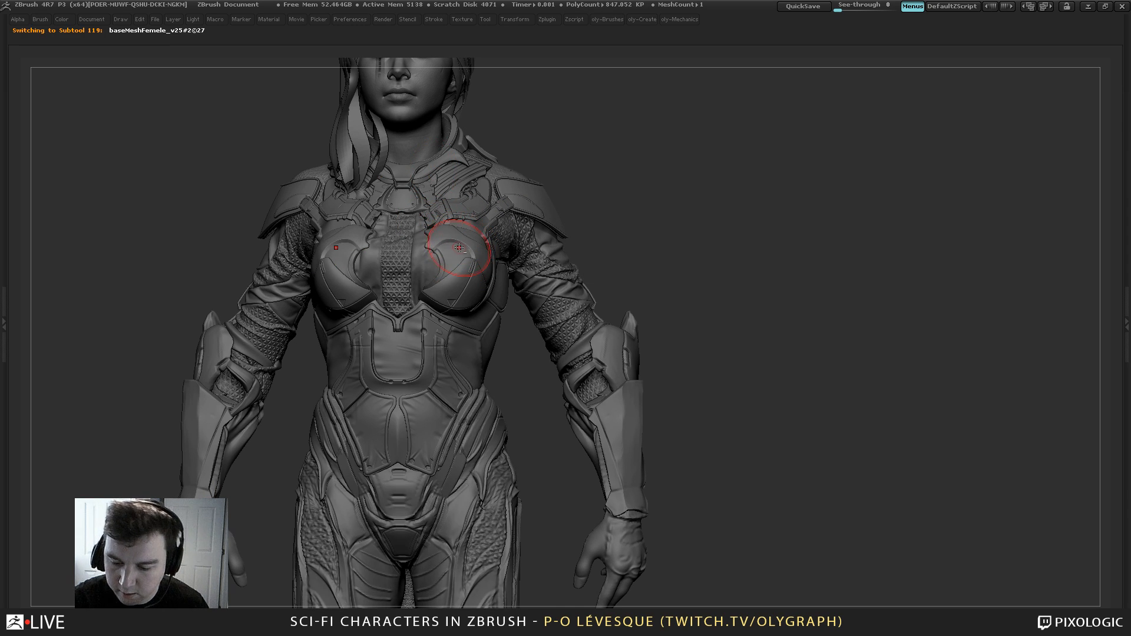
Solo the upper breast plates, examine their shape and polygroup wireframe, and bring back the rest of the character
alt+drag(605, 153, 618, 184)
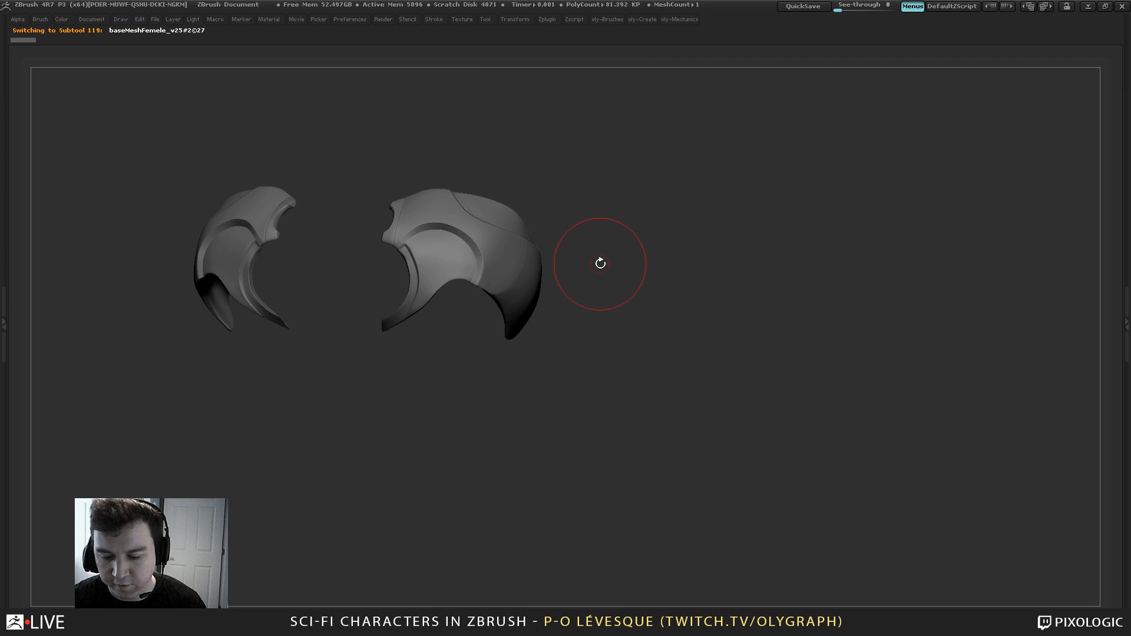
key(alt+s)
key(alt+s)
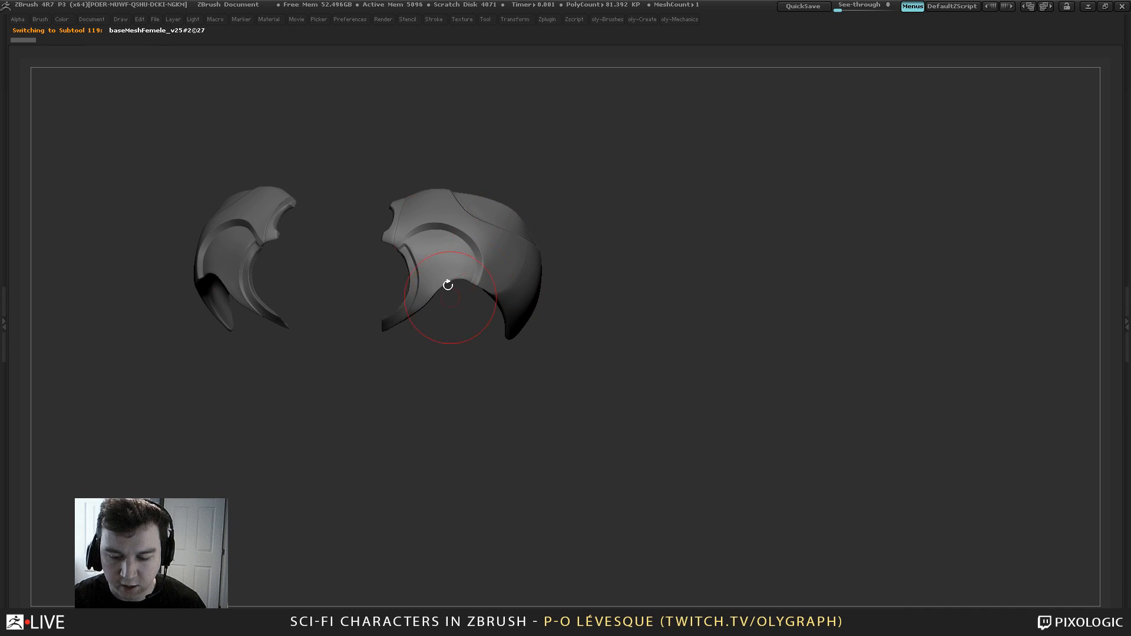
drag(588, 179, 627, 177)
key(shift+f)
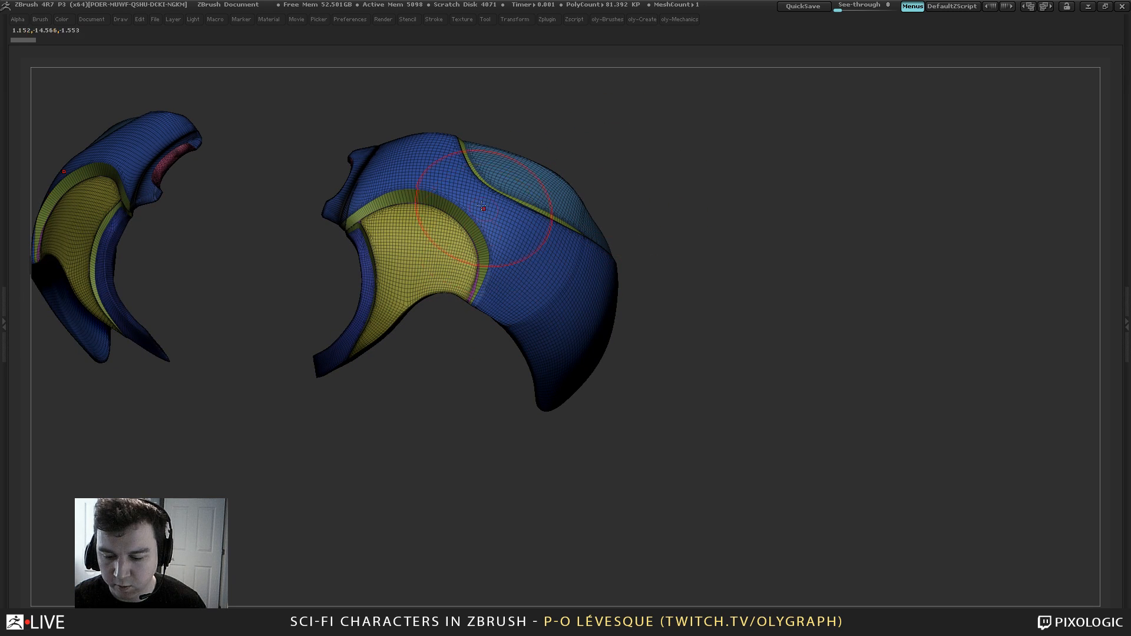
drag(452, 391, 505, 388)
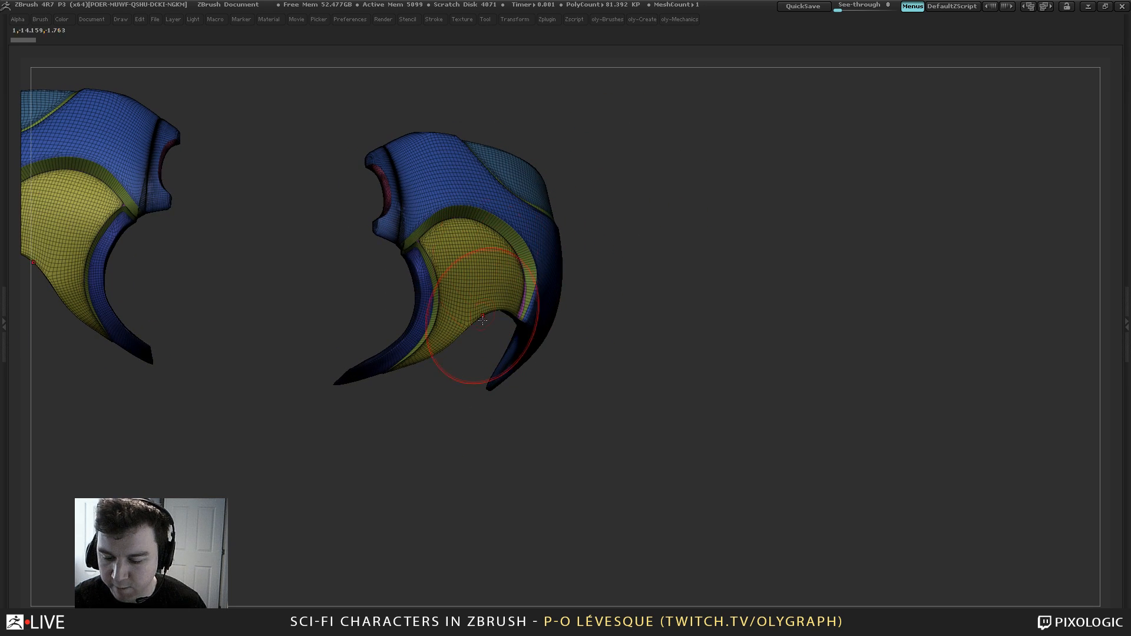
key(shift+f)
drag(457, 432, 463, 462)
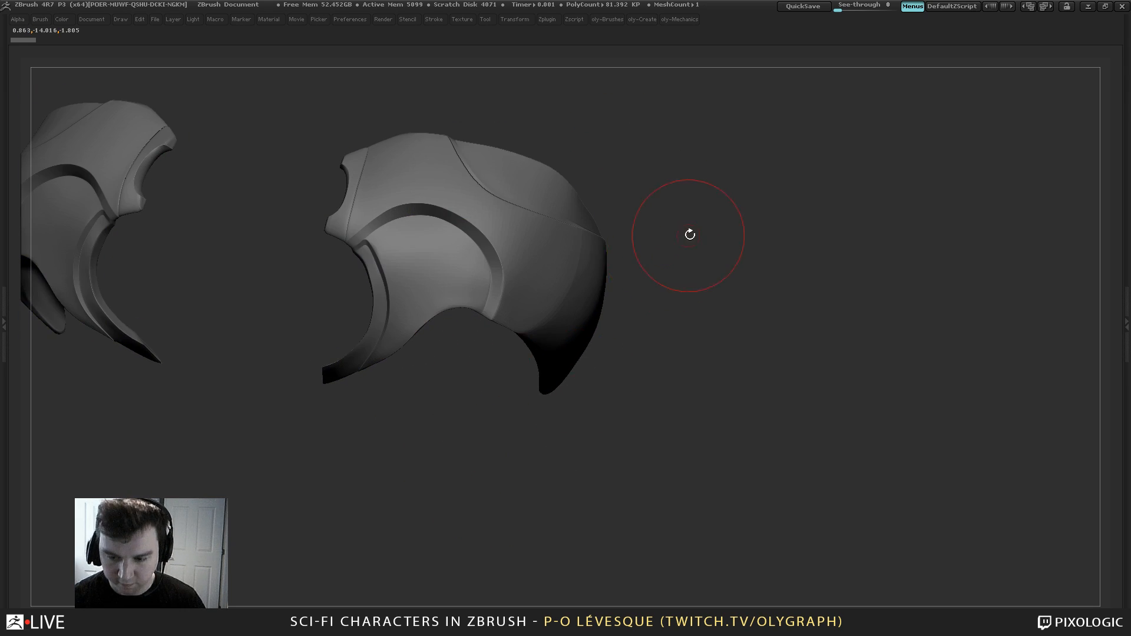
alt+drag(690, 234, 653, 152)
key(alt+s)
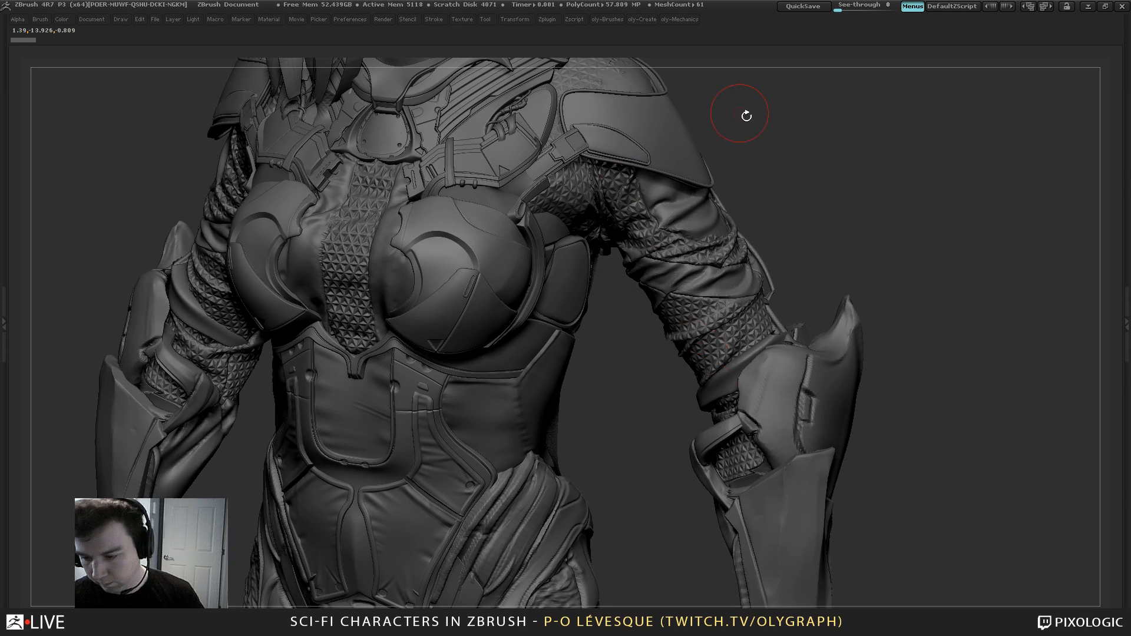
alt+drag(752, 144, 715, 172)
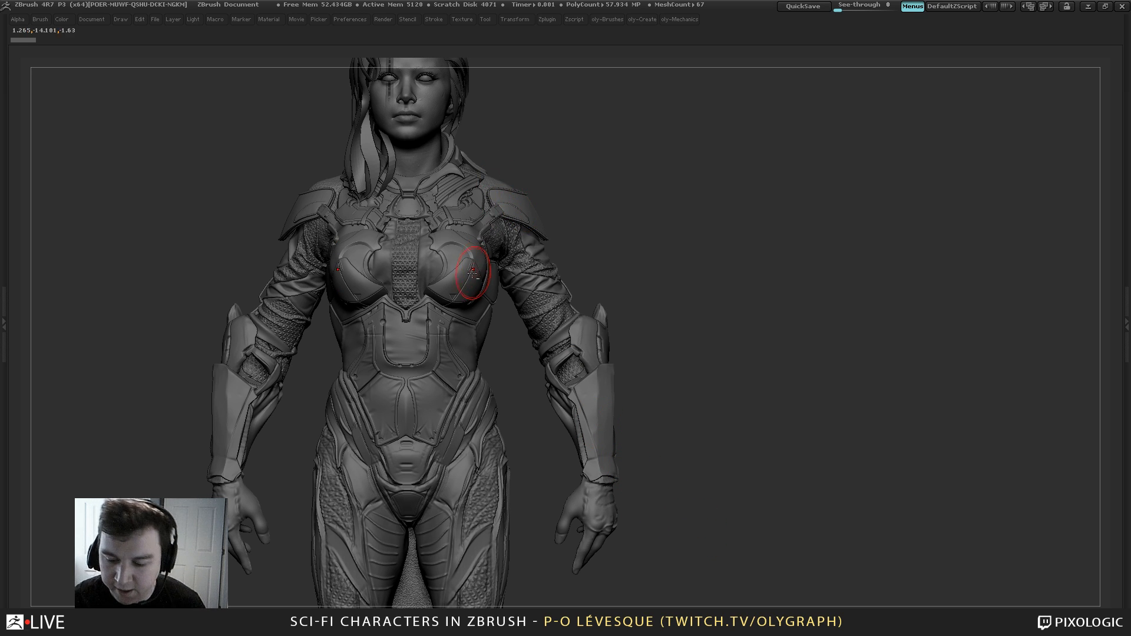
Select the lower breast armor panels and solo them for inspection
alt+click(483, 287)
key(alt+s)
key(s)
key(alt+s)
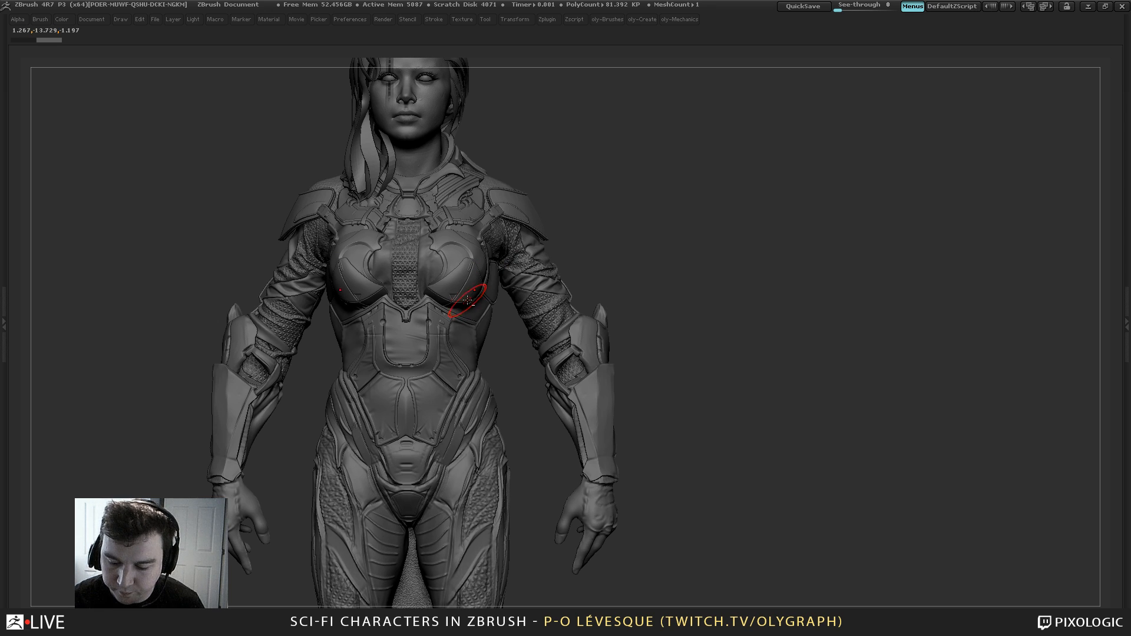
alt+click(467, 300)
key(shift+d)
key(alt+s)
drag(475, 316, 486, 269)
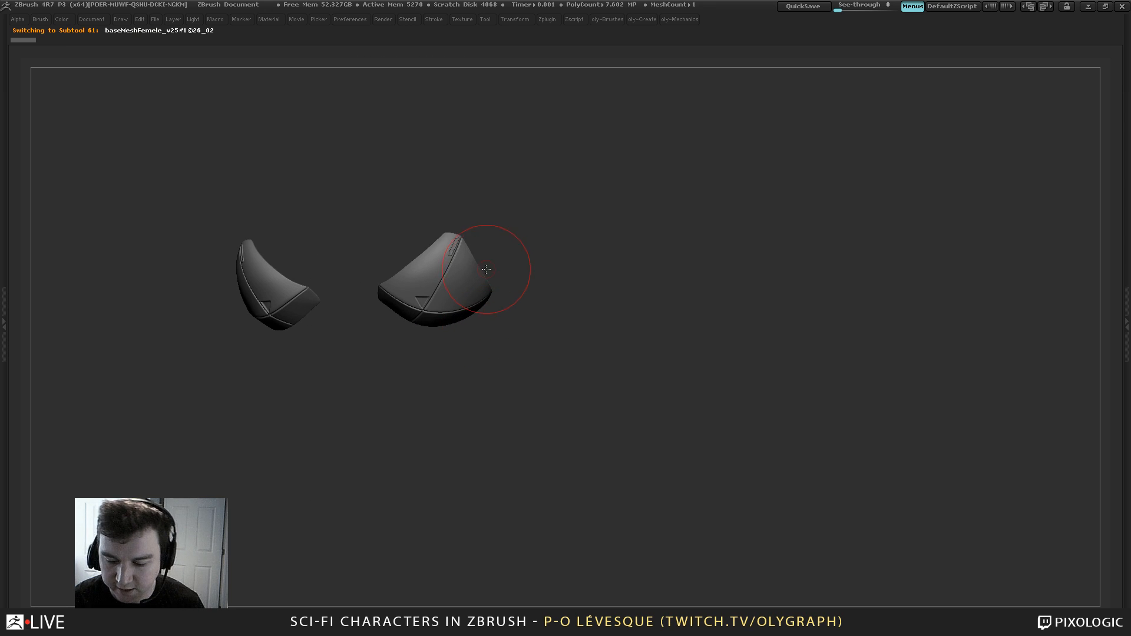
Show the whole character and examine the overall armor from three-quarter and front views
key(alt+s)
mouse_move(708, 205)
mouse_down()
mouse_move(660, 115)
mouse_move(644, 113)
mouse_up()
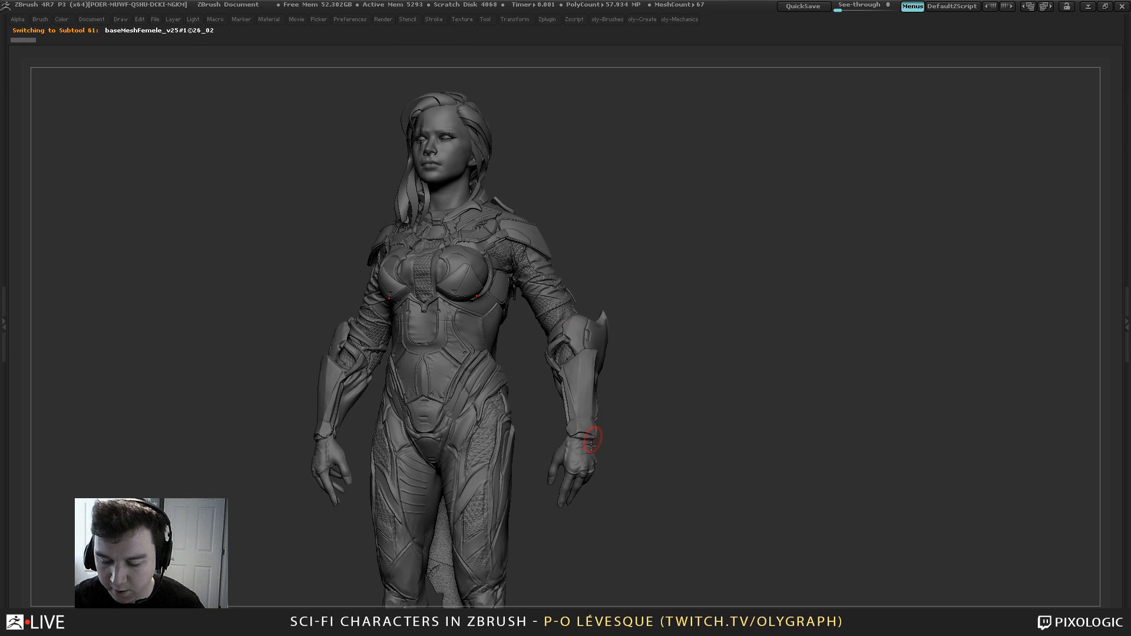
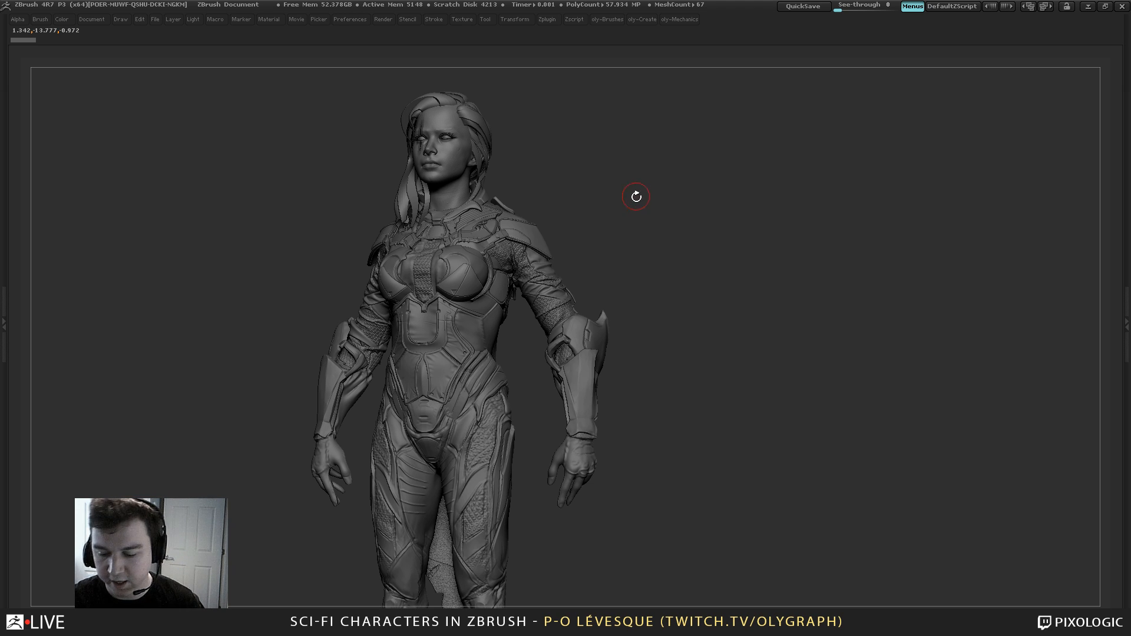
mouse_move(641, 200)
mouse_down()
mouse_move(648, 223)
mouse_move(633, 186)
mouse_up()
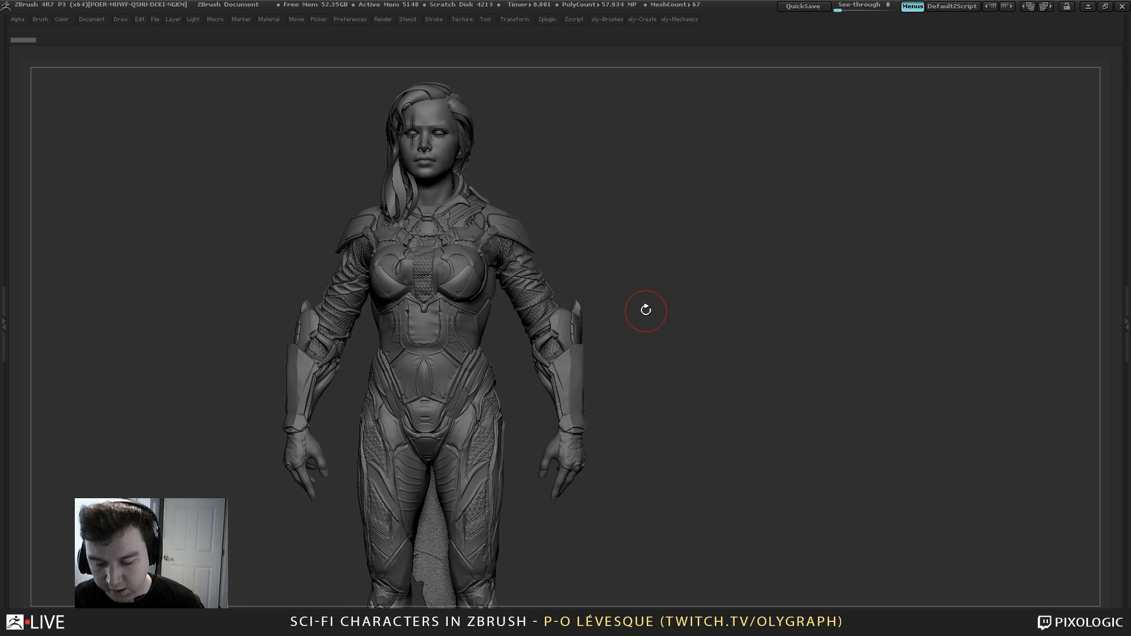
Make the forearm guard on the character's left arm the active subtool and solo it in a close view
mouse_move(644, 305)
mouse_down()
mouse_move(608, 286)
mouse_move(644, 233)
mouse_up()
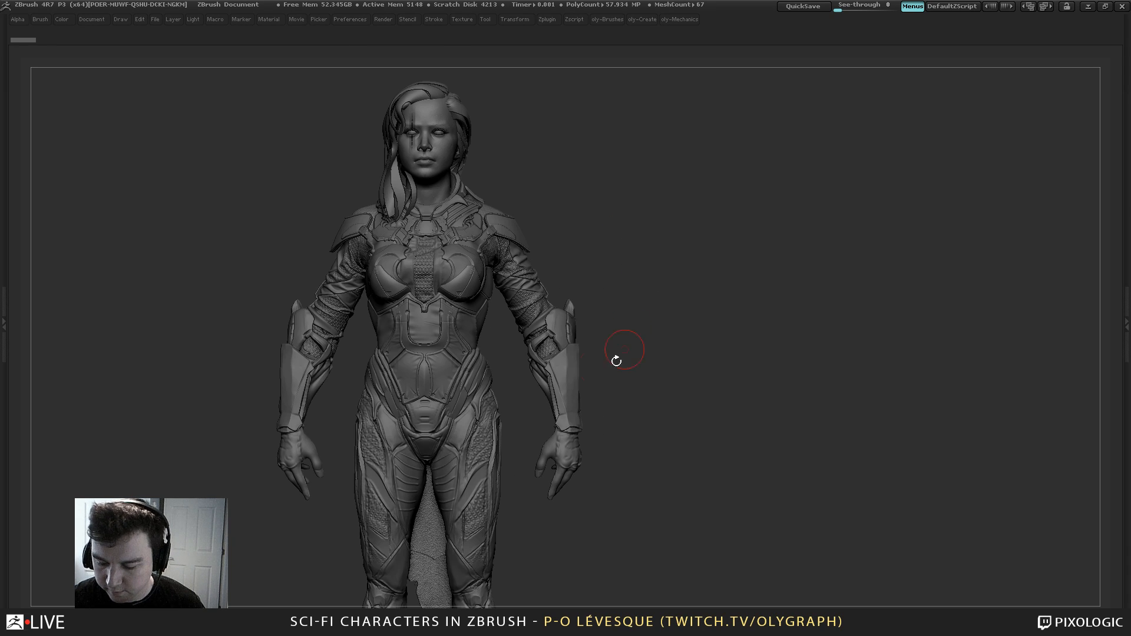
alt+click(574, 379)
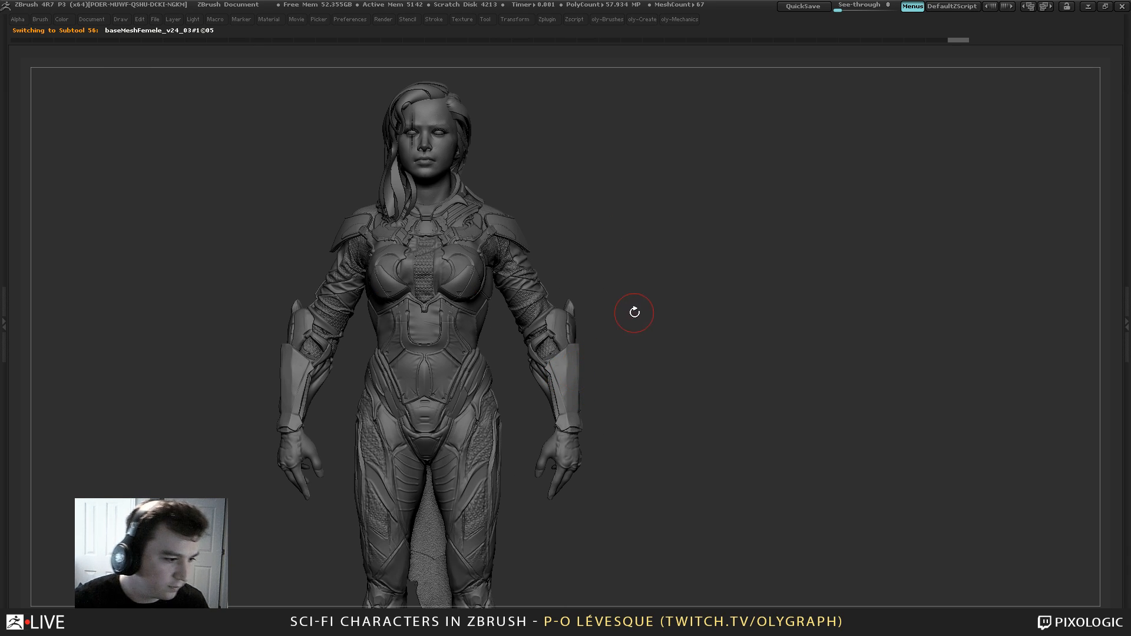
key(space)
key(ctrl+space)
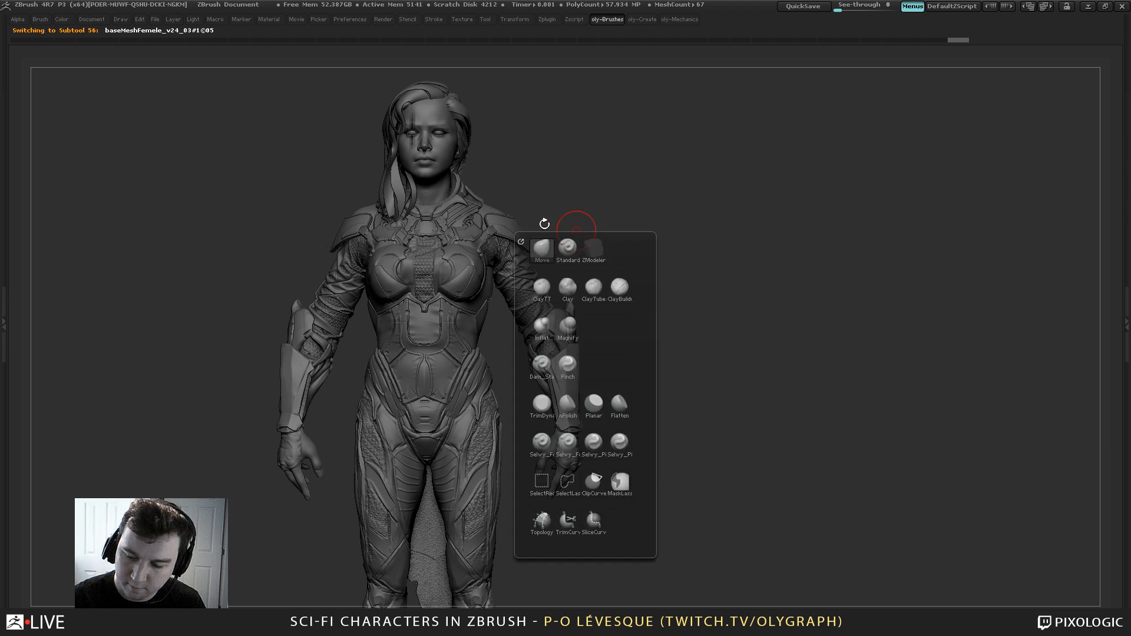
key(alt+s)
mouse_move(611, 275)
alt+mouse_down()
mouse_move(670, 348)
mouse_move(506, 106)
alt+mouse_up()
key(s)
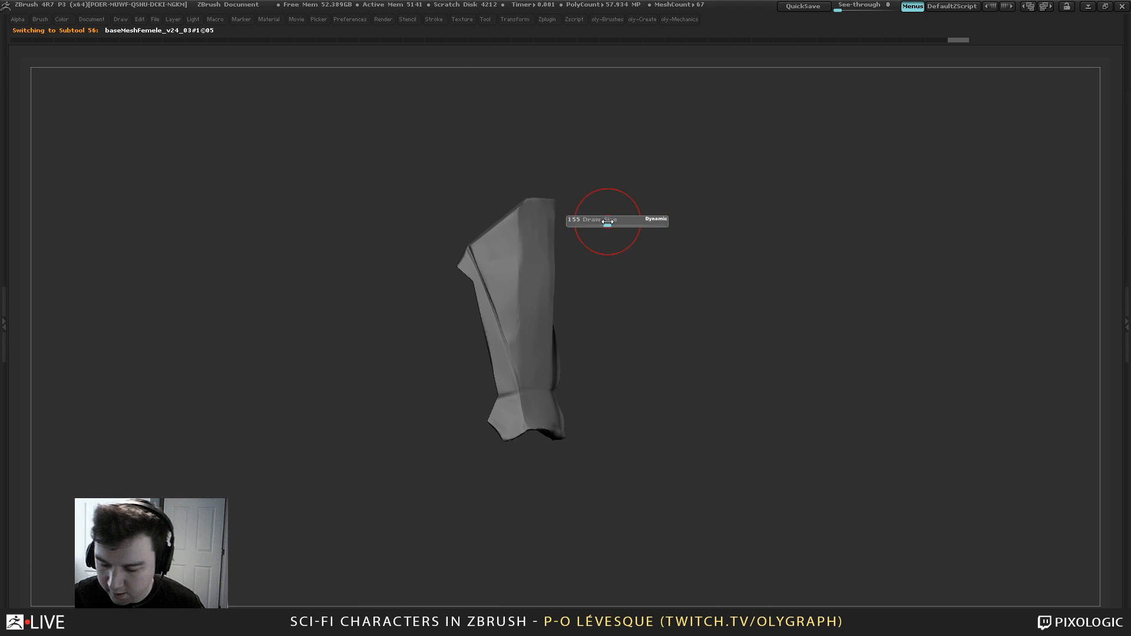
mouse_move(636, 221)
mouse_down()
mouse_move(614, 214)
mouse_move(691, 196)
mouse_move(681, 184)
mouse_move(615, 181)
mouse_up()
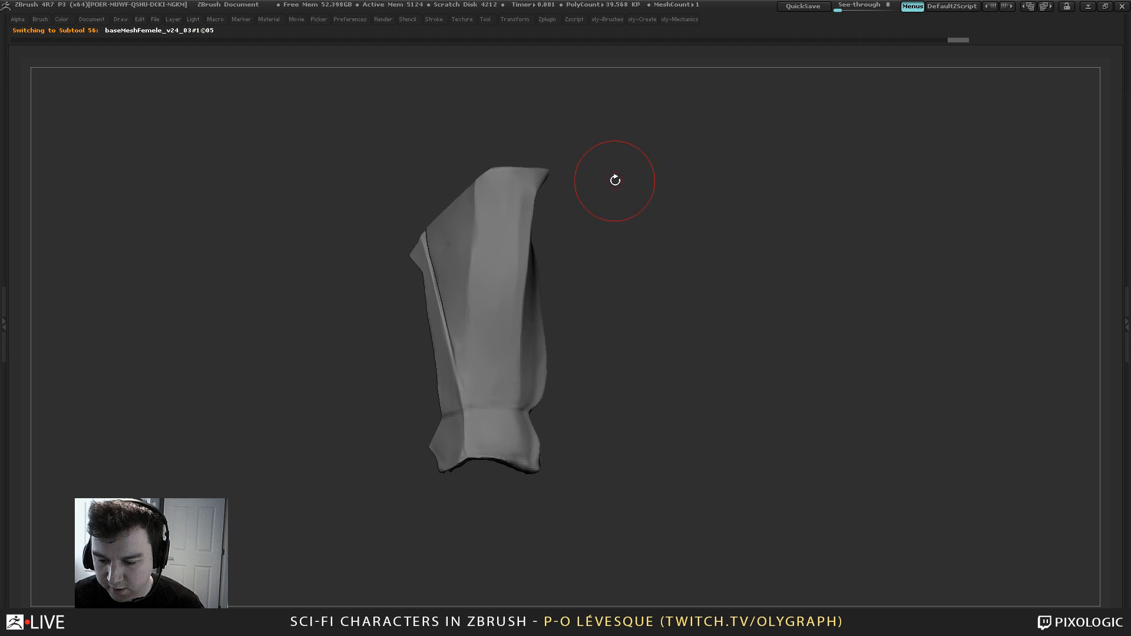
Flatten the side facet and upper corner of the forearm guard with short brush strokes
key(b)
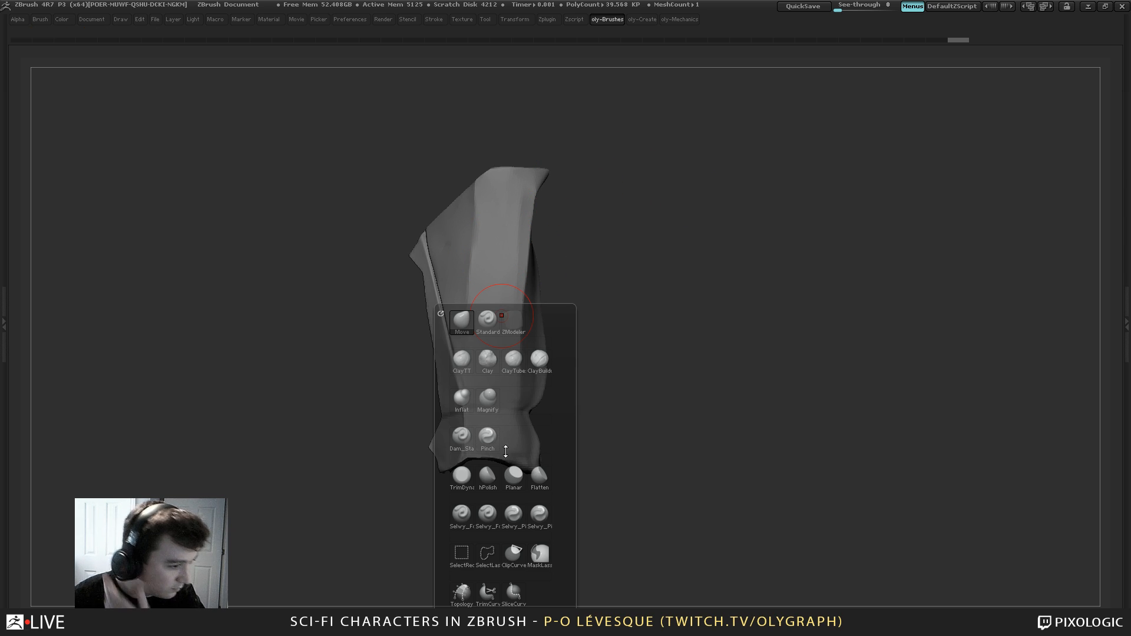
click(475, 475)
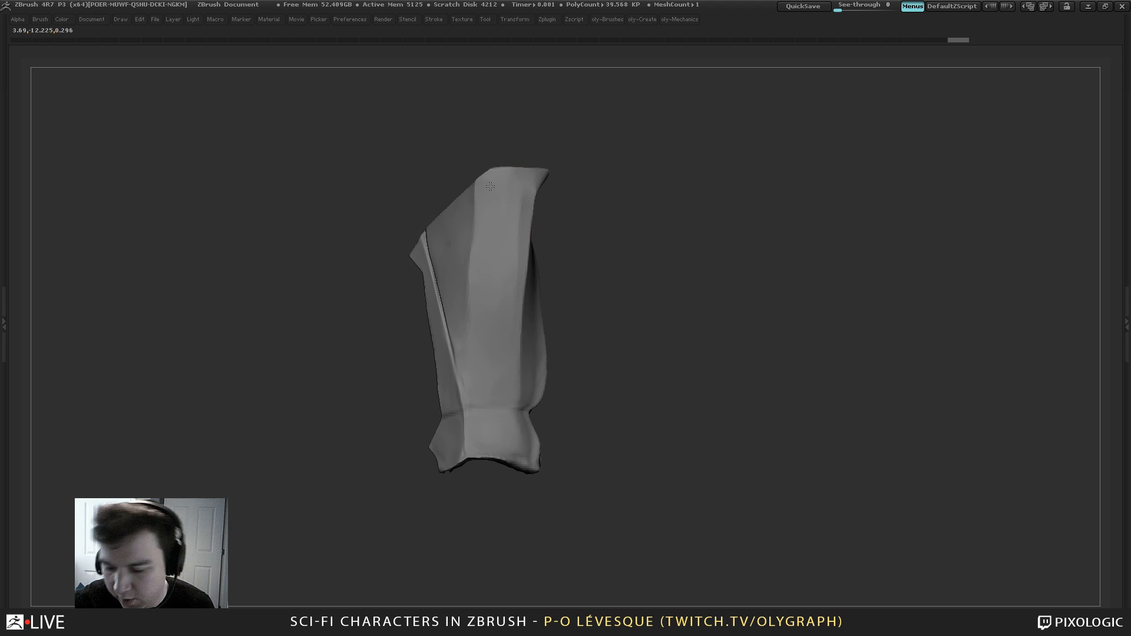
drag(460, 259, 459, 272)
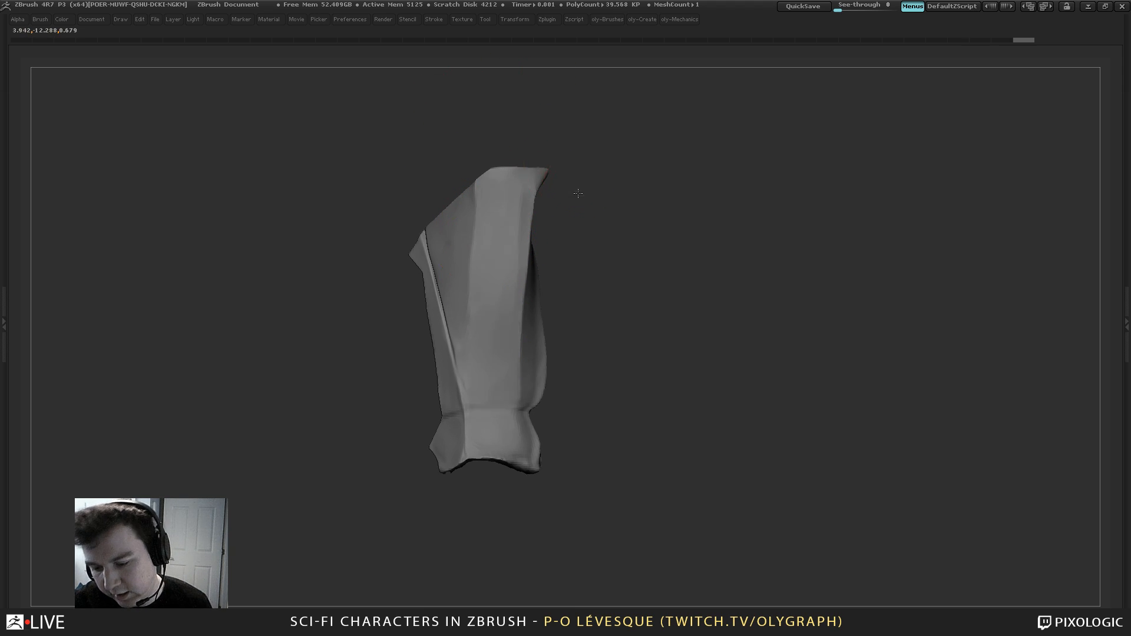
drag(575, 192, 621, 194)
key(s)
drag(473, 197, 452, 237)
drag(568, 249, 551, 256)
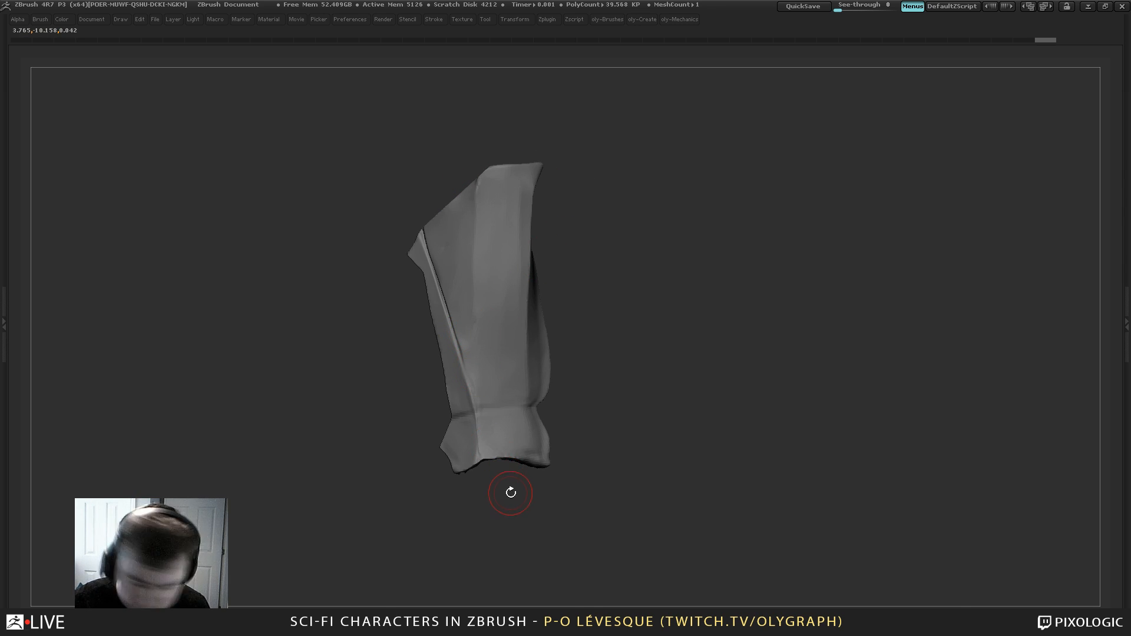
Sharpen the diagonal seam on the forearm guard and refine the narrow strip along its outer edge
key(b)
click(455, 294)
drag(421, 232, 435, 275)
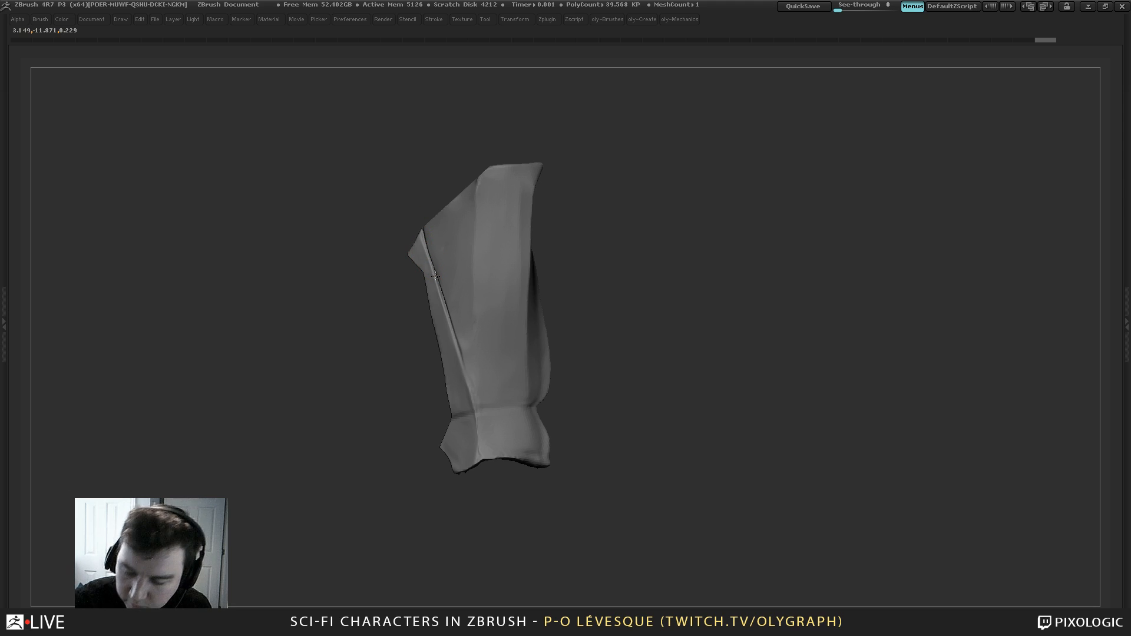
drag(472, 387, 473, 390)
drag(435, 312, 444, 382)
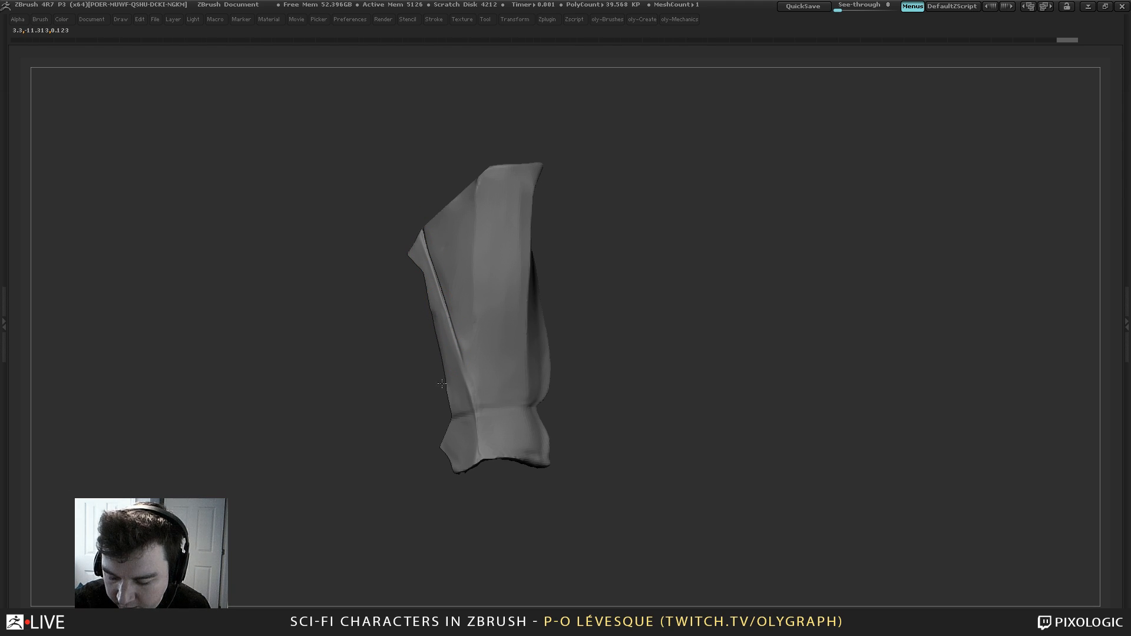
drag(368, 330, 401, 323)
key(s)
click(427, 286)
drag(424, 281, 430, 309)
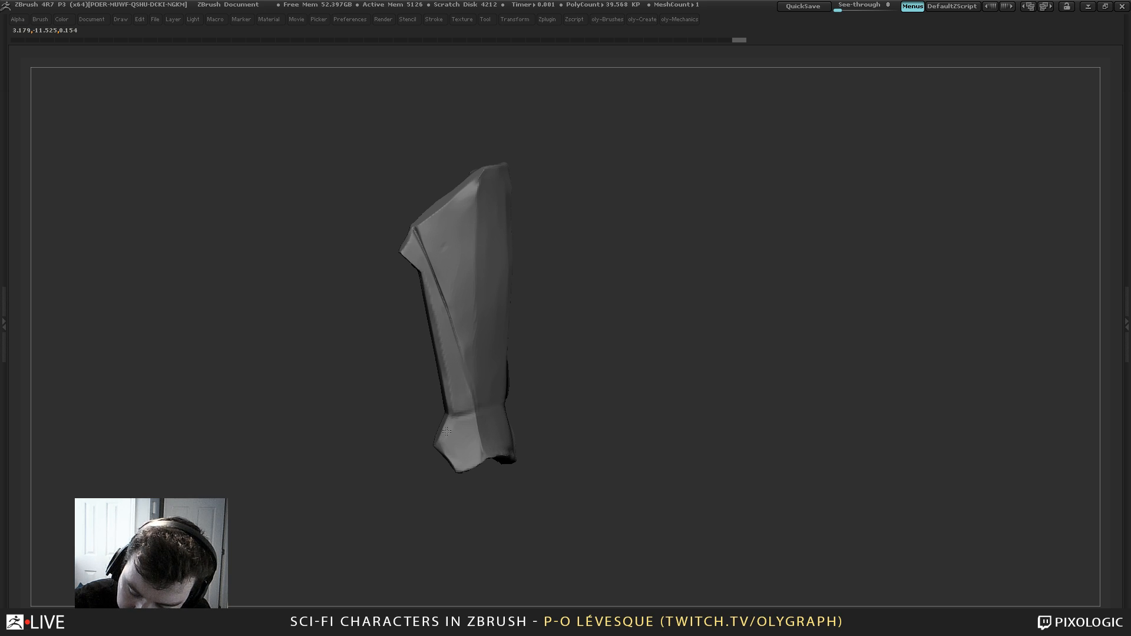
Clean up the pointed elbow corner and the sloping upper edge of the guard with short strokes
drag(543, 200, 432, 174)
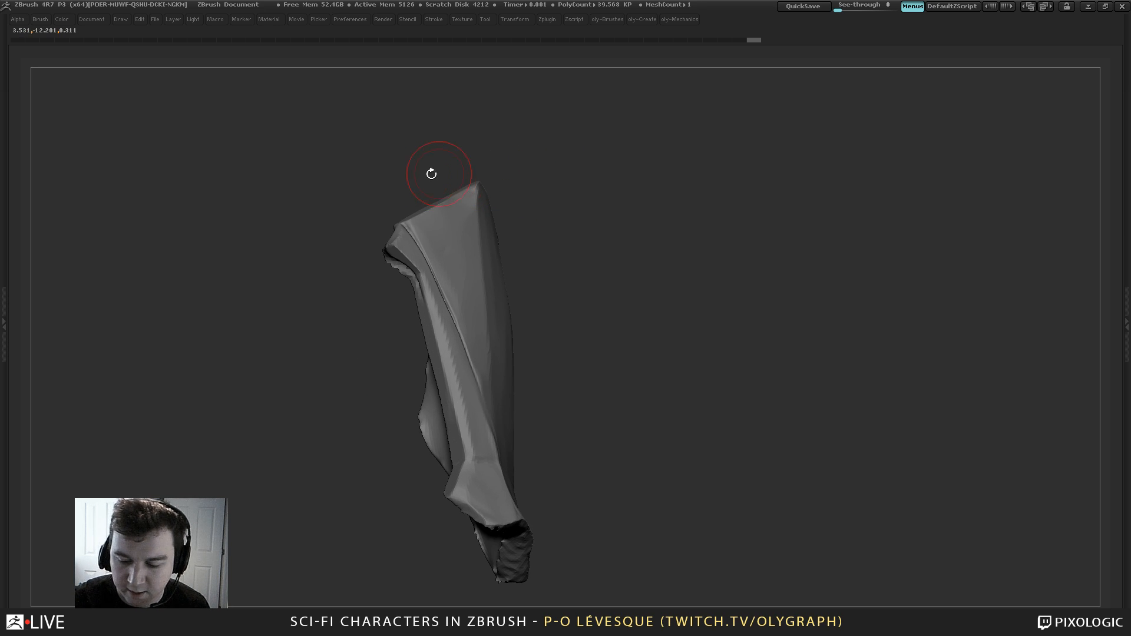
drag(399, 247, 416, 264)
drag(398, 248, 421, 271)
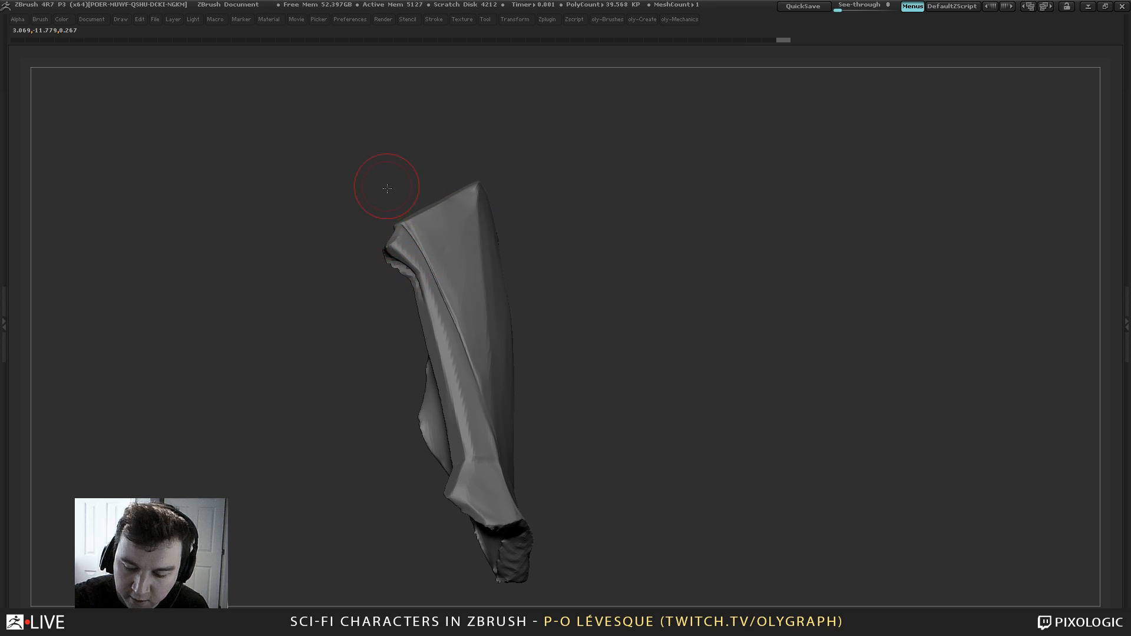
drag(386, 186, 384, 215)
mouse_move(399, 237)
mouse_down()
mouse_move(407, 244)
mouse_move(407, 204)
mouse_up()
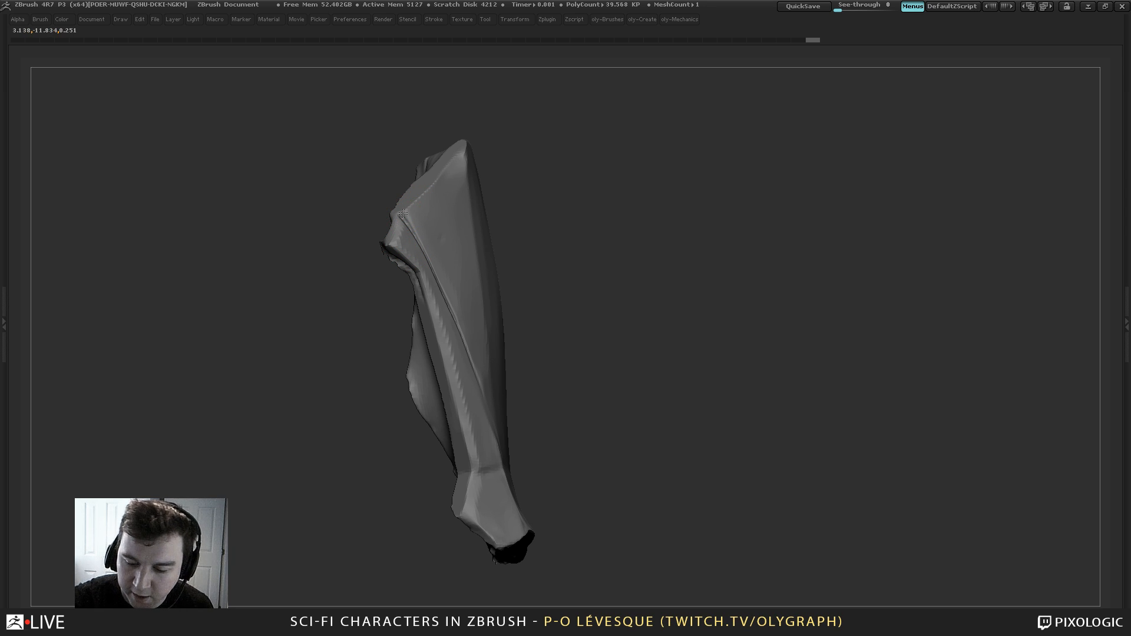
drag(443, 170, 426, 192)
Work along the guard's long curved surface with a smaller touch-up pass from the opposite side
mouse_move(613, 229)
mouse_down()
mouse_move(581, 234)
mouse_move(598, 237)
mouse_move(623, 204)
mouse_move(622, 245)
mouse_up()
mouse_move(471, 256)
mouse_down()
mouse_move(460, 261)
mouse_move(567, 232)
mouse_up()
mouse_move(630, 205)
mouse_down()
mouse_move(605, 196)
mouse_move(566, 209)
mouse_up()
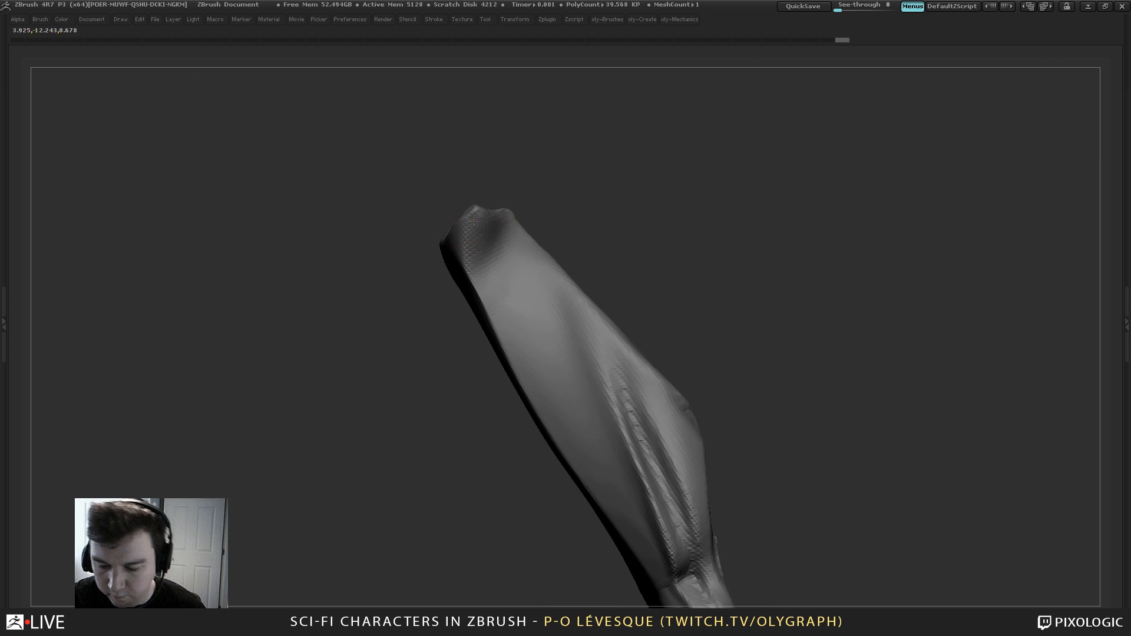
mouse_move(485, 305)
mouse_down()
mouse_move(517, 380)
mouse_move(609, 511)
mouse_up()
mouse_move(712, 282)
mouse_down()
mouse_move(657, 261)
mouse_move(678, 134)
mouse_up()
Push the guard's sloping upper edge inward with the Move brush to form a notch beside the tall tip
key(b)
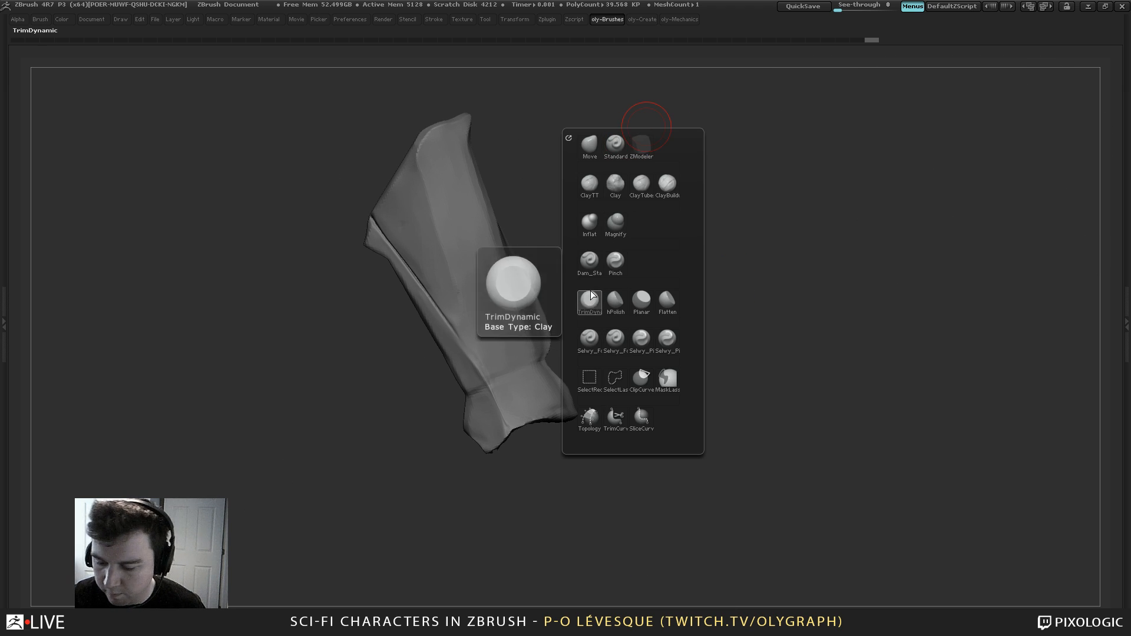
click(592, 145)
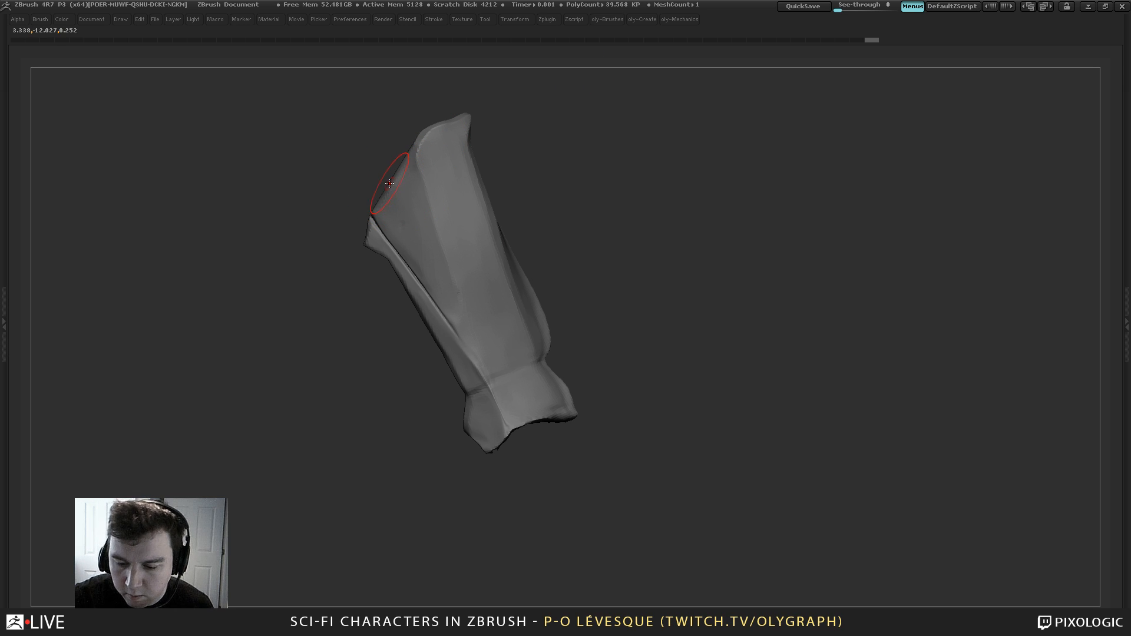
drag(390, 182, 396, 193)
mouse_move(349, 231)
mouse_down()
mouse_move(357, 201)
mouse_move(404, 174)
mouse_up()
mouse_move(397, 176)
mouse_down()
mouse_move(390, 198)
mouse_move(402, 177)
mouse_move(393, 144)
mouse_move(414, 102)
mouse_up()
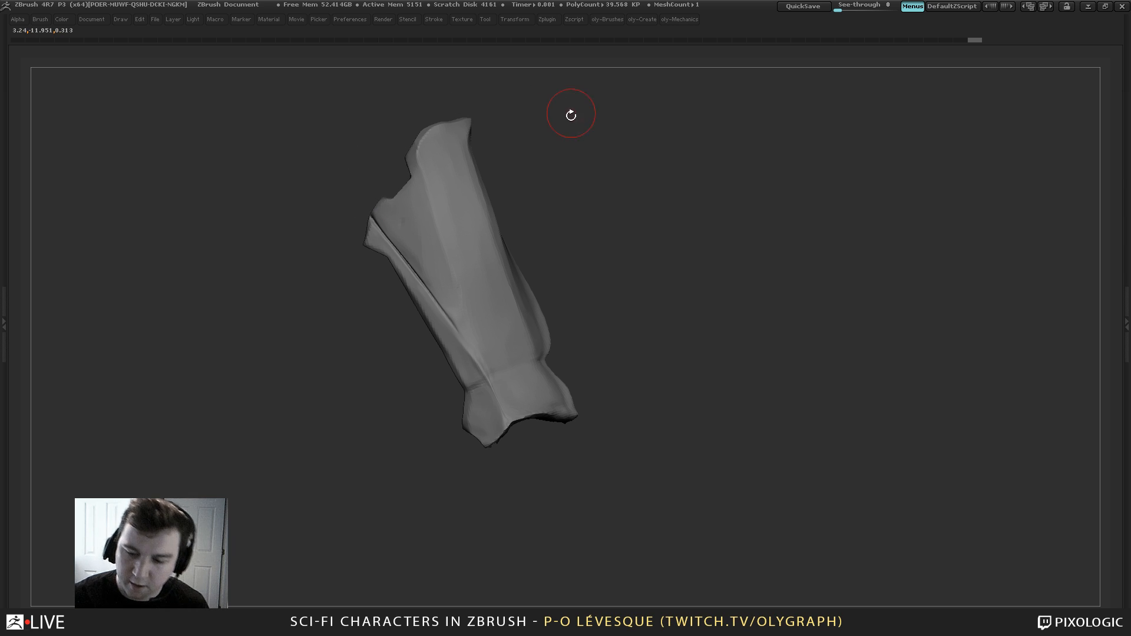
Build up a raised ridge with the Clay brush from the guard's tip down the middle of its front face
key(s)
drag(558, 162, 560, 152)
key(b)
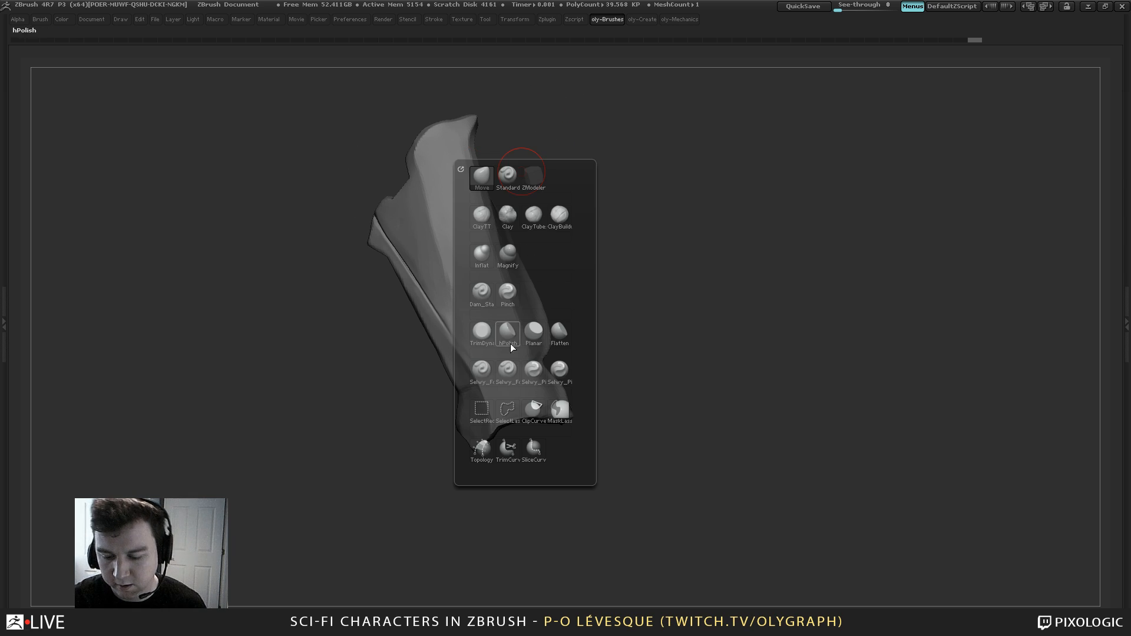
click(506, 218)
key(s)
mouse_move(441, 152)
mouse_down()
mouse_move(464, 225)
mouse_move(438, 153)
mouse_up()
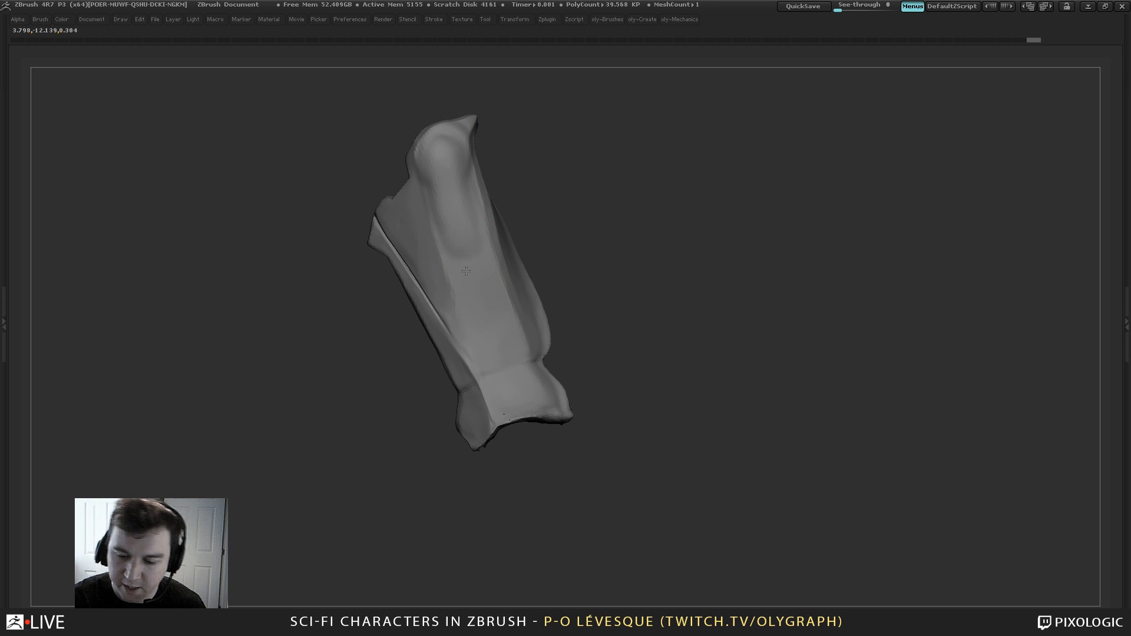
drag(466, 271, 458, 206)
Switch brushes and flatten the raised ridge into cleaner planes around the guard's tip
key(space)
click(487, 378)
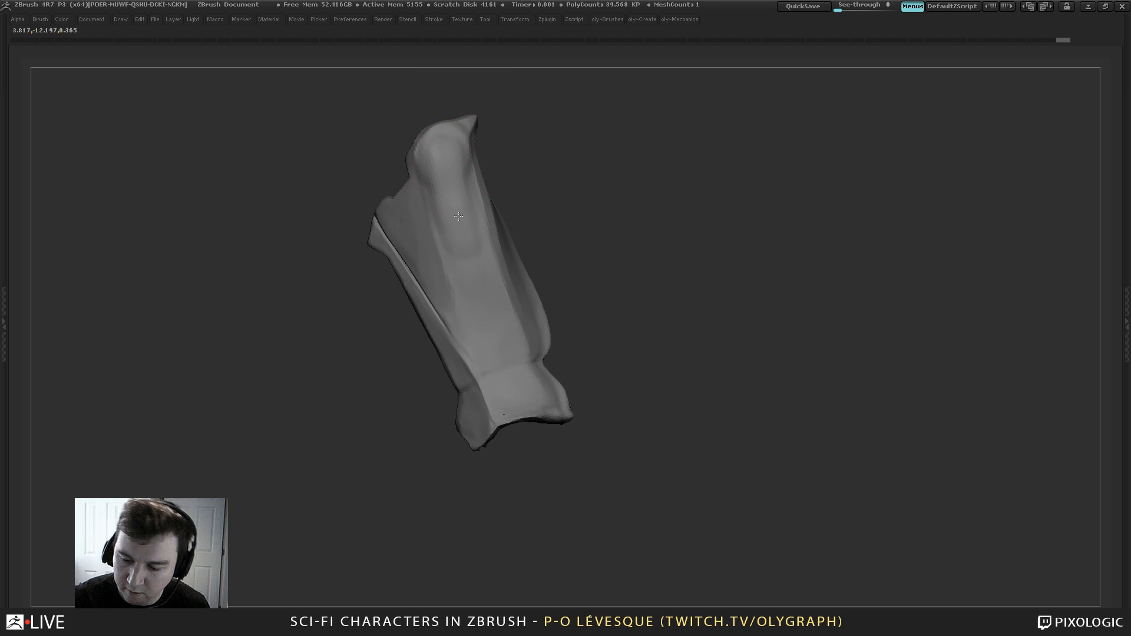
drag(434, 142, 455, 235)
mouse_move(458, 153)
mouse_down()
mouse_move(470, 209)
mouse_move(445, 187)
mouse_up()
key(s)
drag(430, 183, 422, 155)
Examine the notched guard up close and against the whole character from front and three-quarter views
mouse_move(513, 155)
alt+mouse_down()
mouse_move(540, 227)
mouse_move(563, 218)
mouse_move(555, 237)
alt+mouse_up()
mouse_move(532, 196)
alt+mouse_down()
mouse_move(558, 162)
mouse_move(576, 182)
mouse_move(598, 144)
alt+mouse_up()
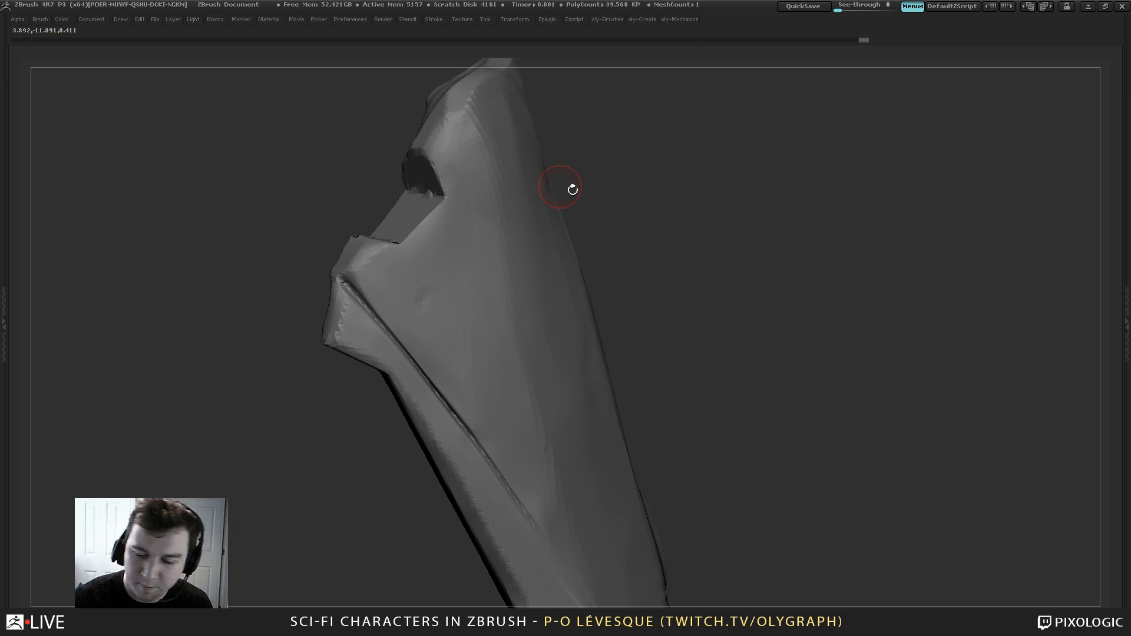
drag(571, 187, 597, 233)
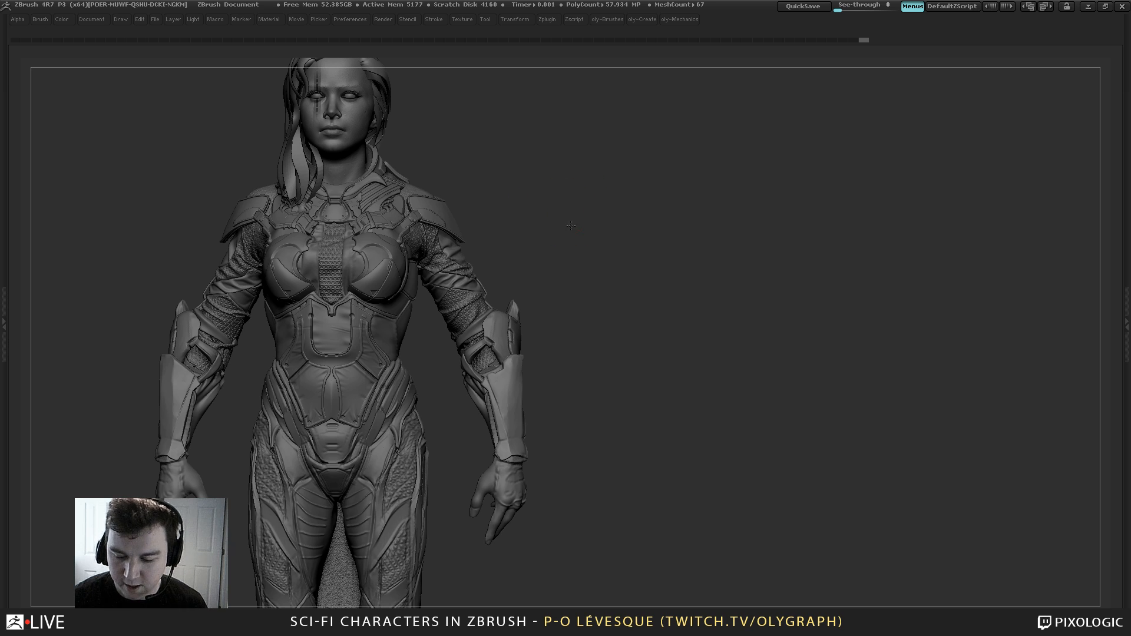
drag(571, 225, 584, 159)
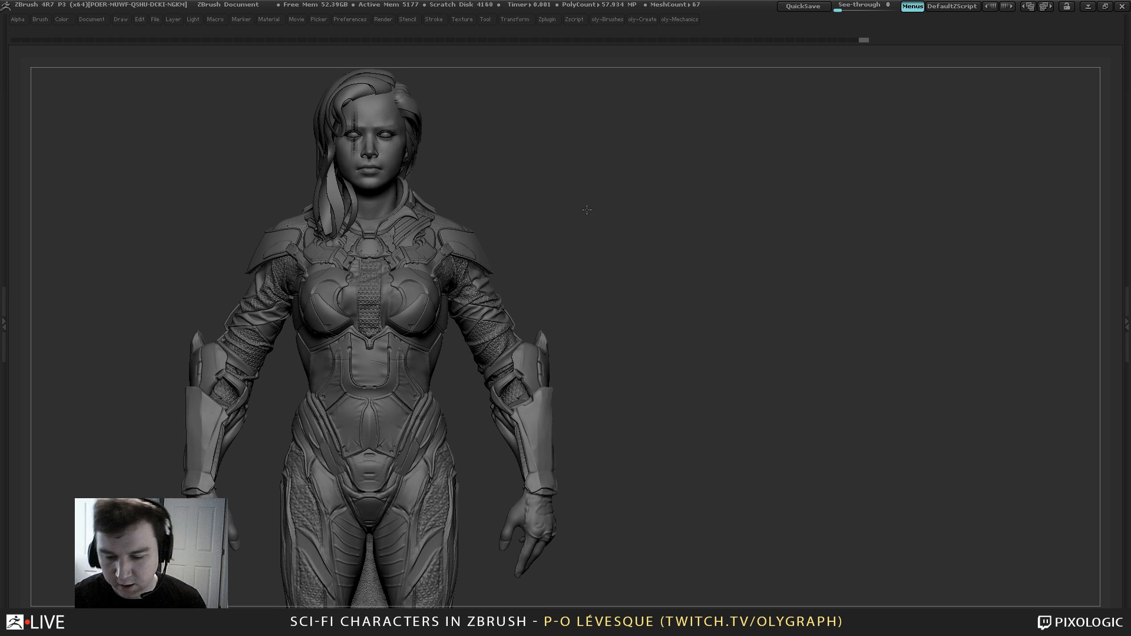
mouse_move(587, 210)
mouse_down()
mouse_move(588, 196)
mouse_move(581, 212)
mouse_up()
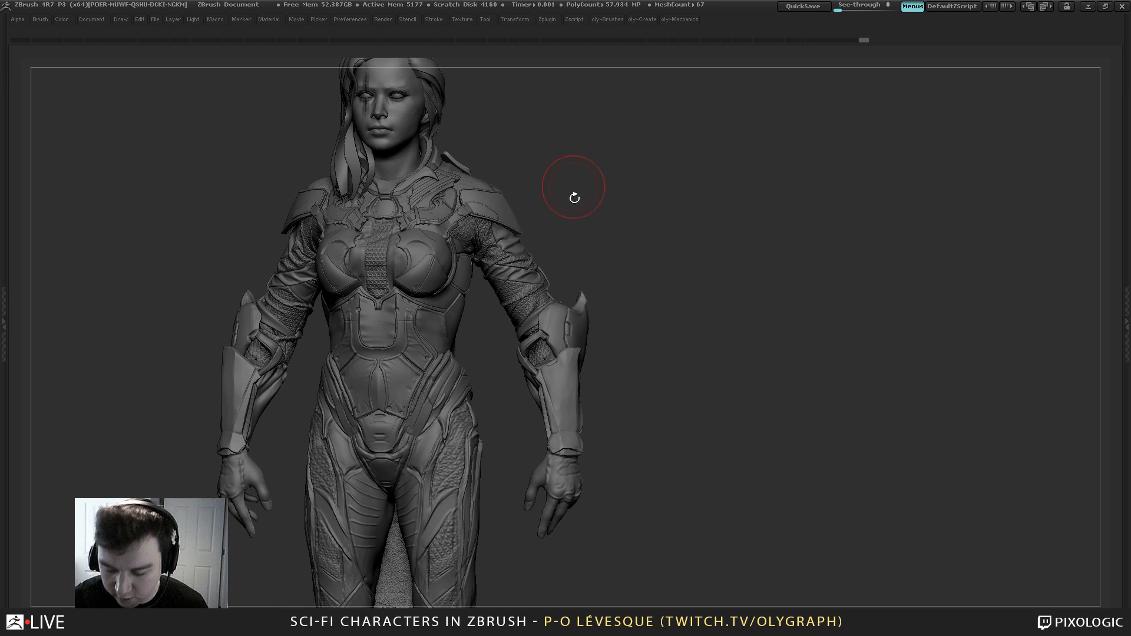
alt+drag(656, 357, 633, 311)
key(s)
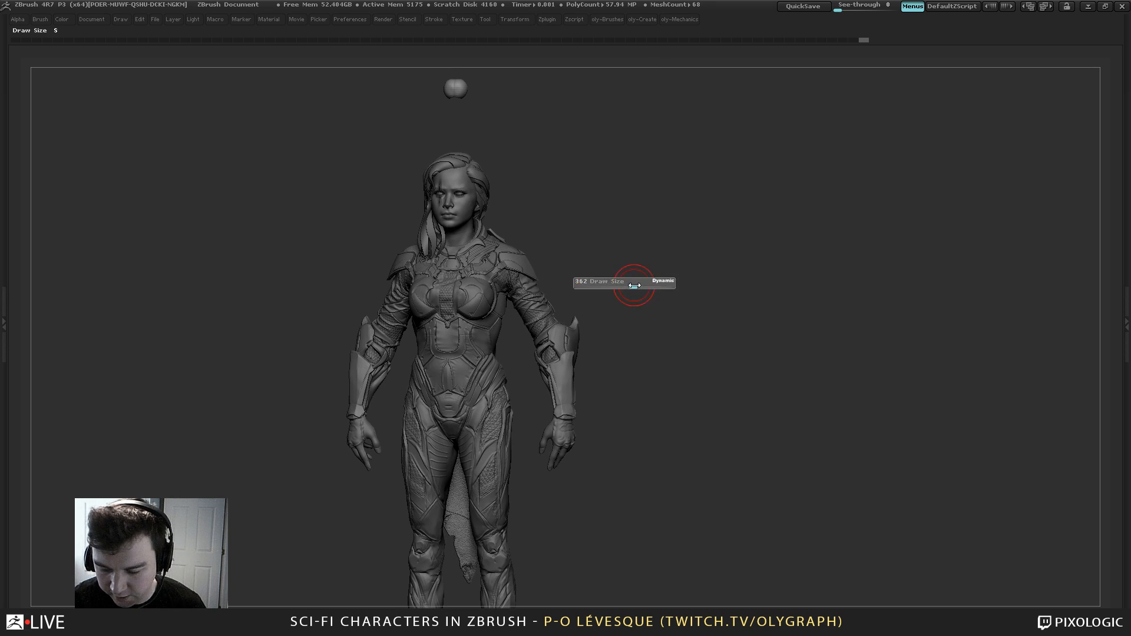
key(b)
click(602, 315)
key(s)
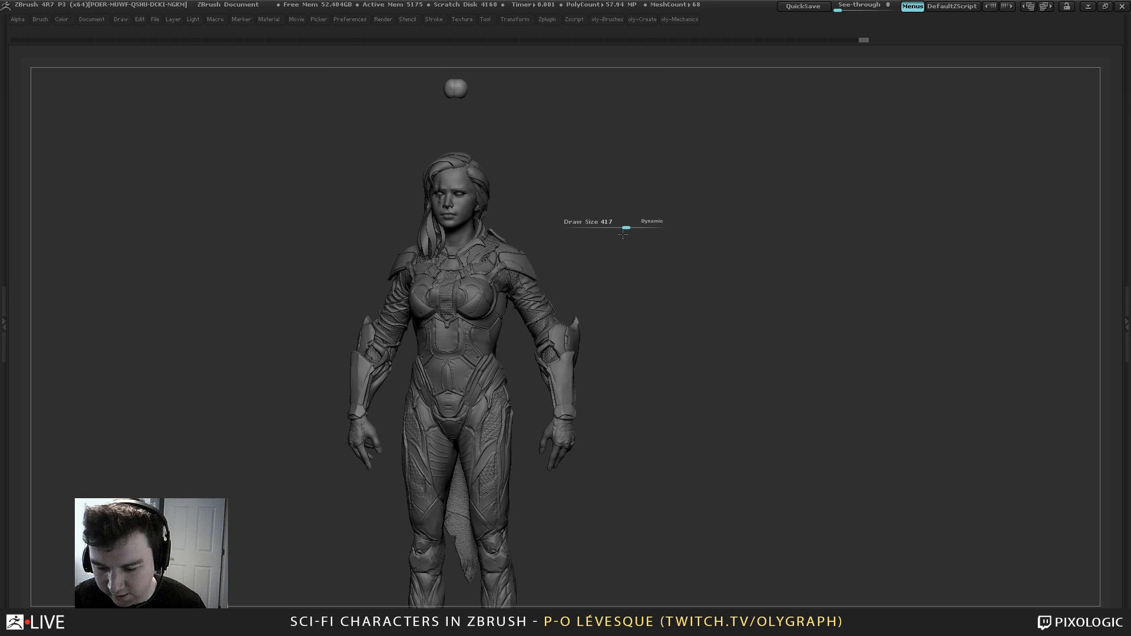
alt+drag(609, 263, 619, 160)
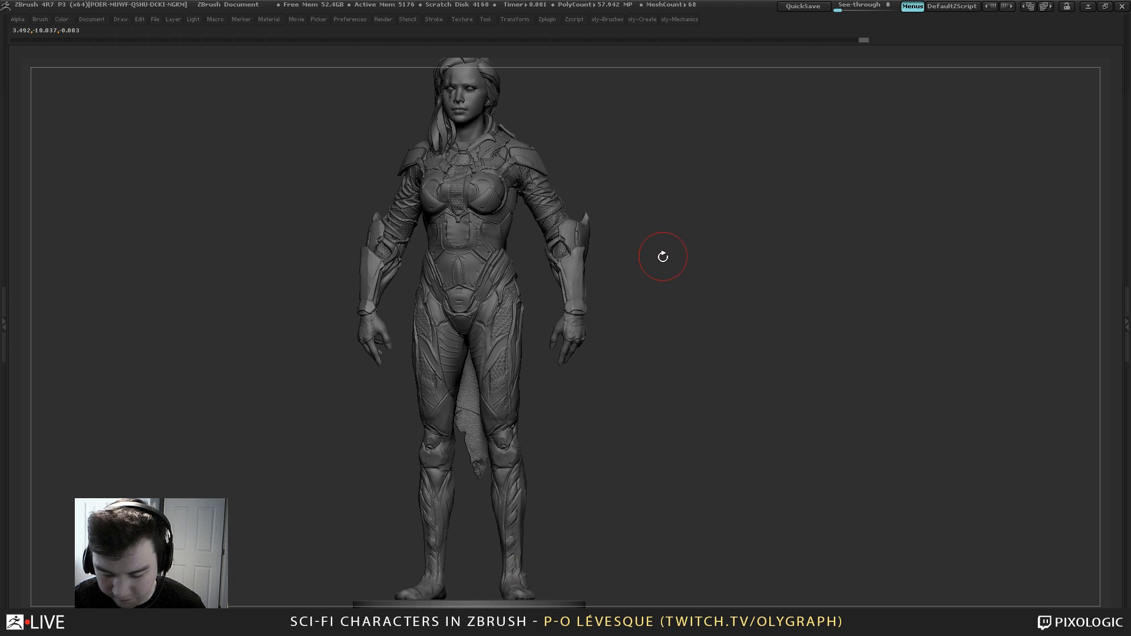
drag(660, 133, 657, 219)
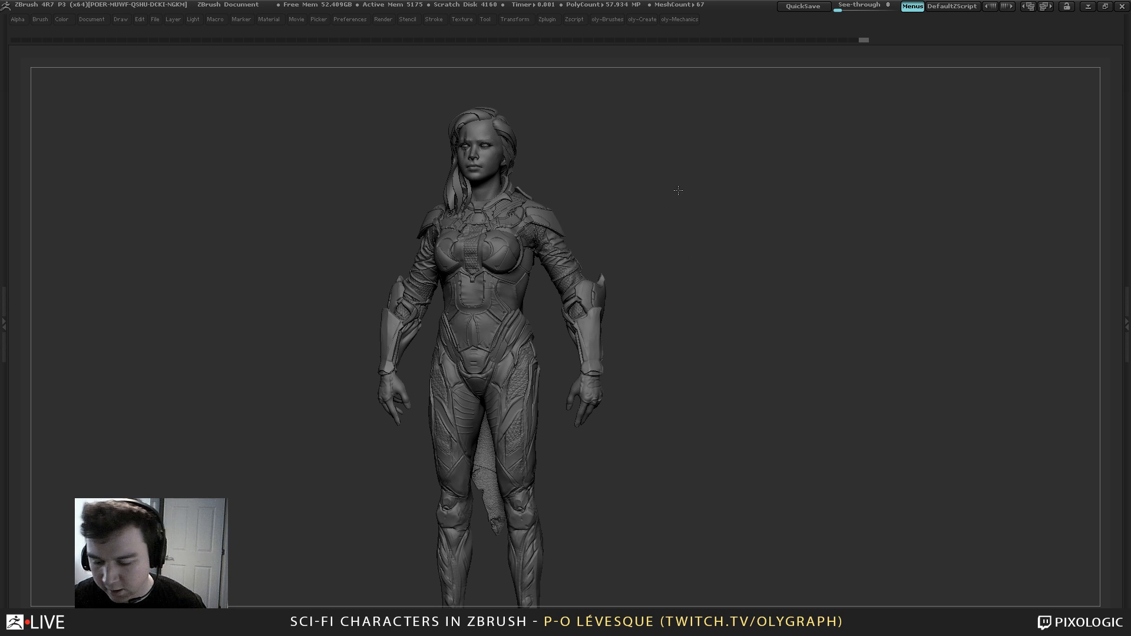
Solo the forearm guard again and reduce the brush size for detail work
alt+drag(678, 190, 704, 338)
key(alt+s)
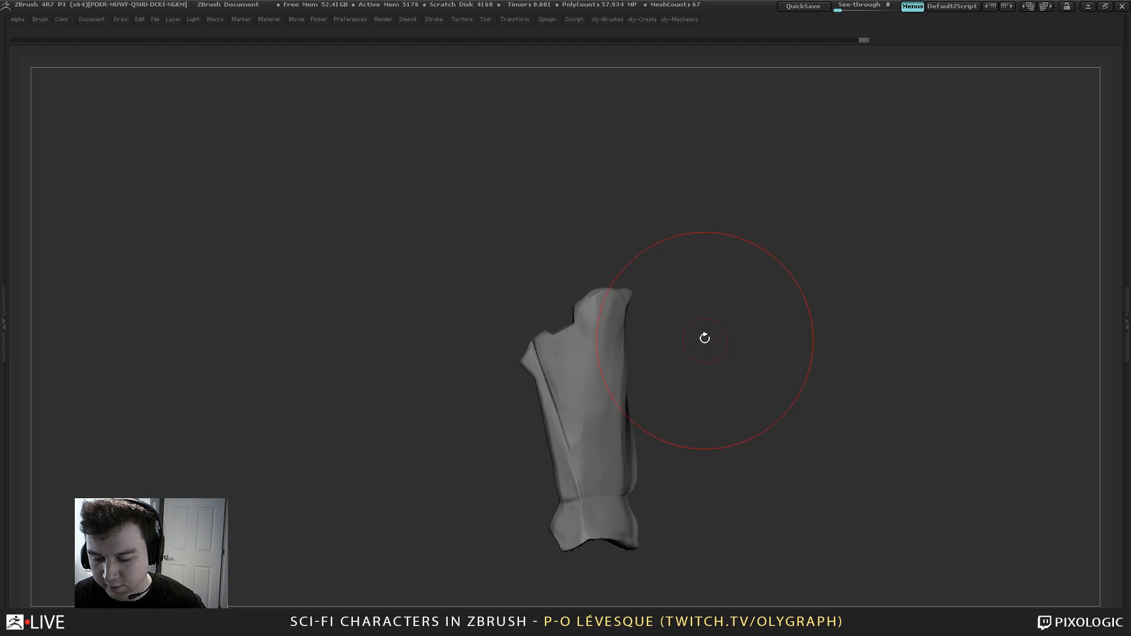
key(2)
click(695, 433)
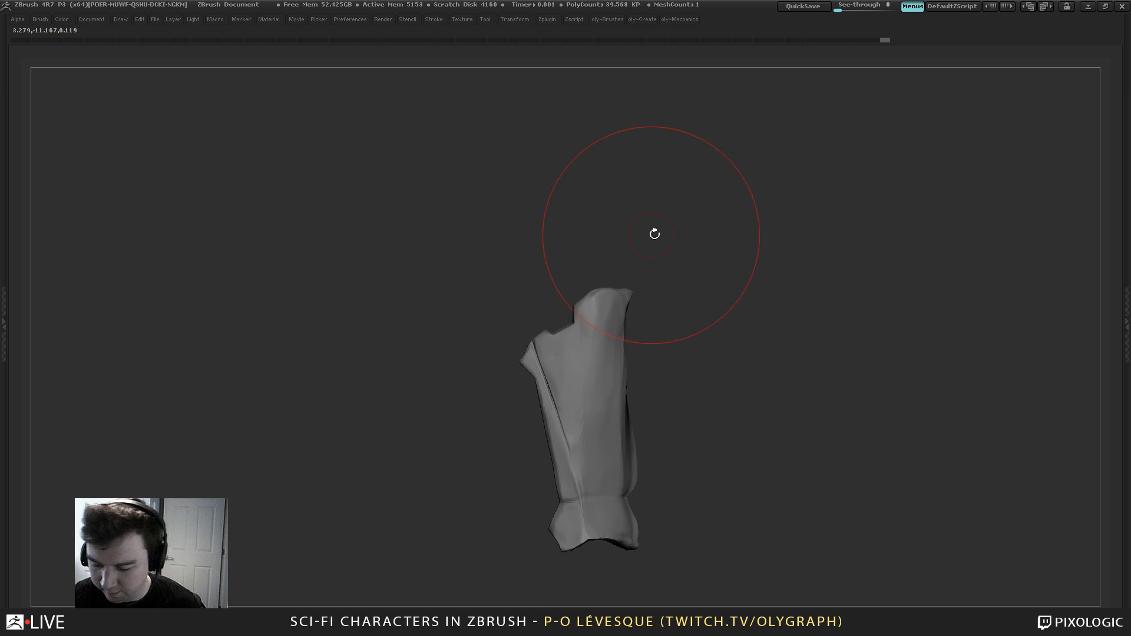
key(s)
click(651, 234)
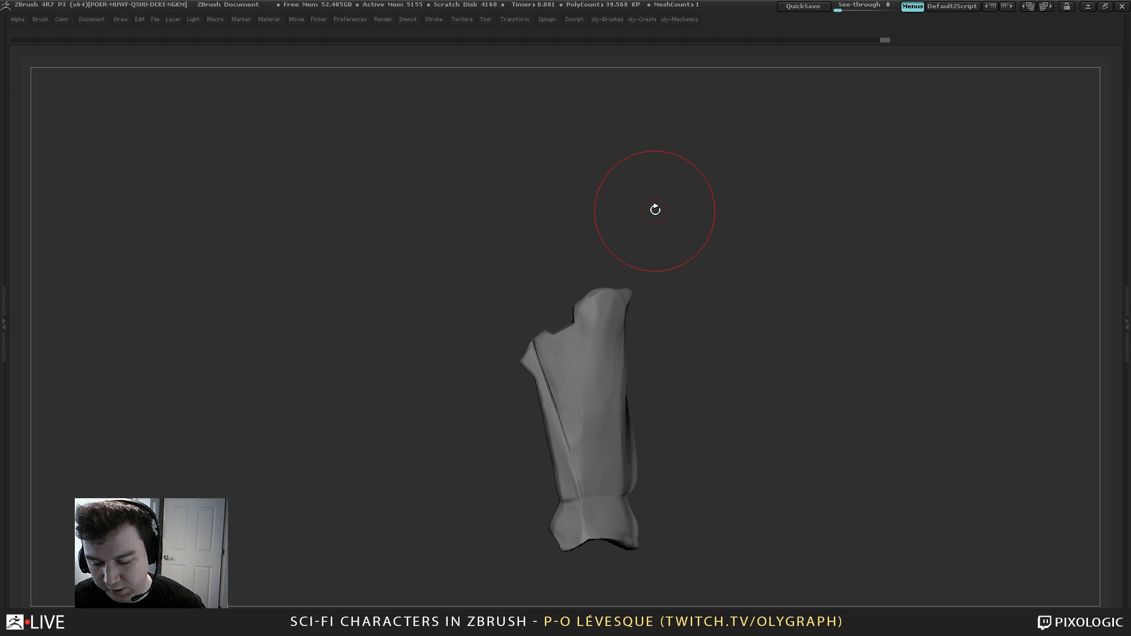
Resize the brush and stroke along the narrow strip on the forearm guard's side, below the protruding corner
mouse_move(655, 209)
alt+mouse_down()
mouse_move(693, 256)
mouse_move(696, 141)
mouse_move(711, 178)
alt+mouse_up()
key(s)
click(684, 159)
key(1)
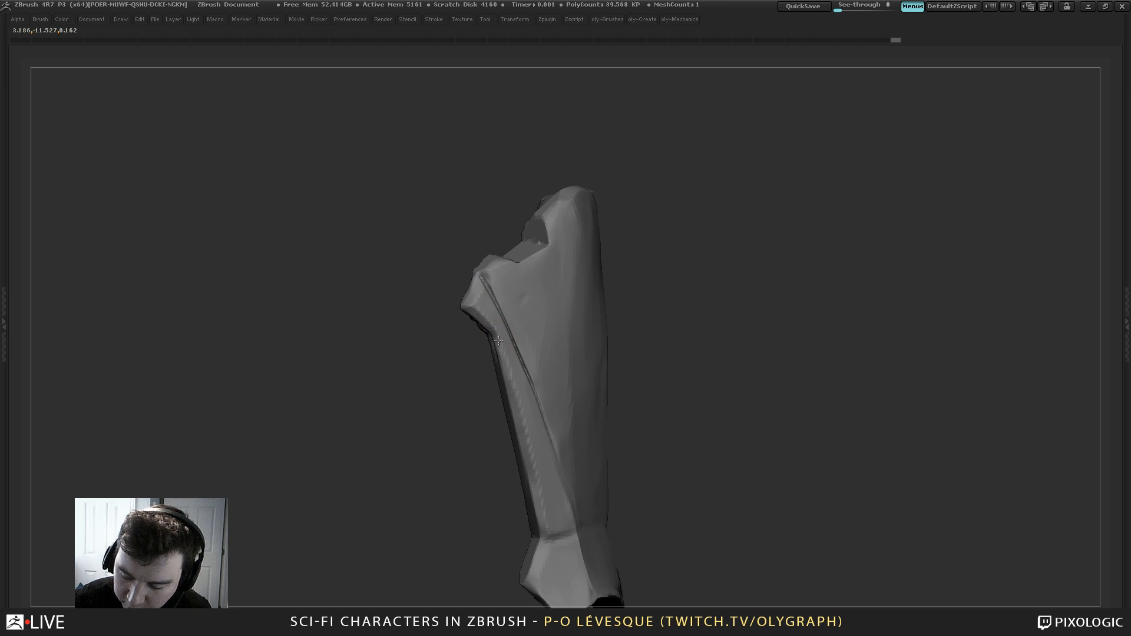
drag(516, 403, 518, 412)
key(s)
click(515, 377)
drag(504, 354, 517, 410)
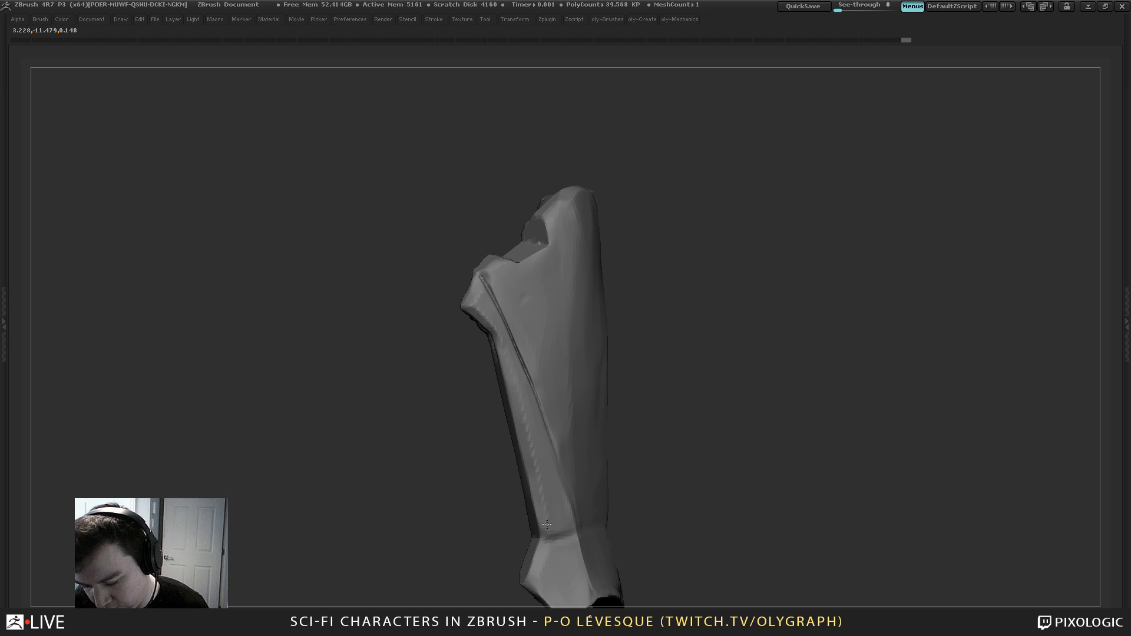
drag(656, 163, 666, 245)
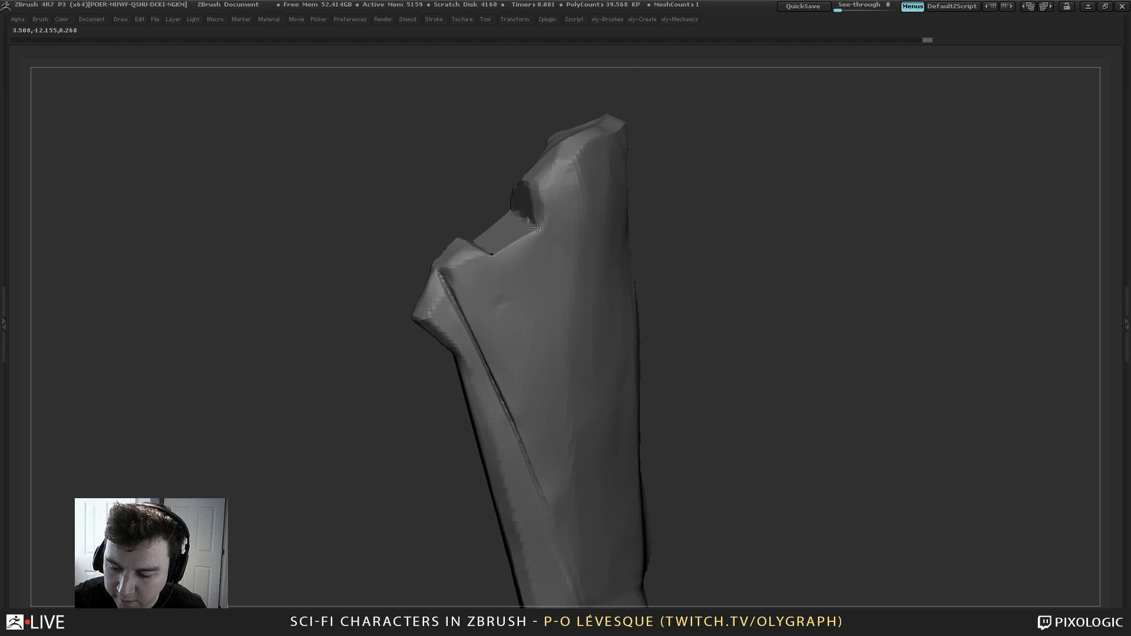
Refine the lower edge of the guard's notch with short strokes beside the protruding corner
drag(509, 250, 494, 258)
drag(401, 366, 382, 364)
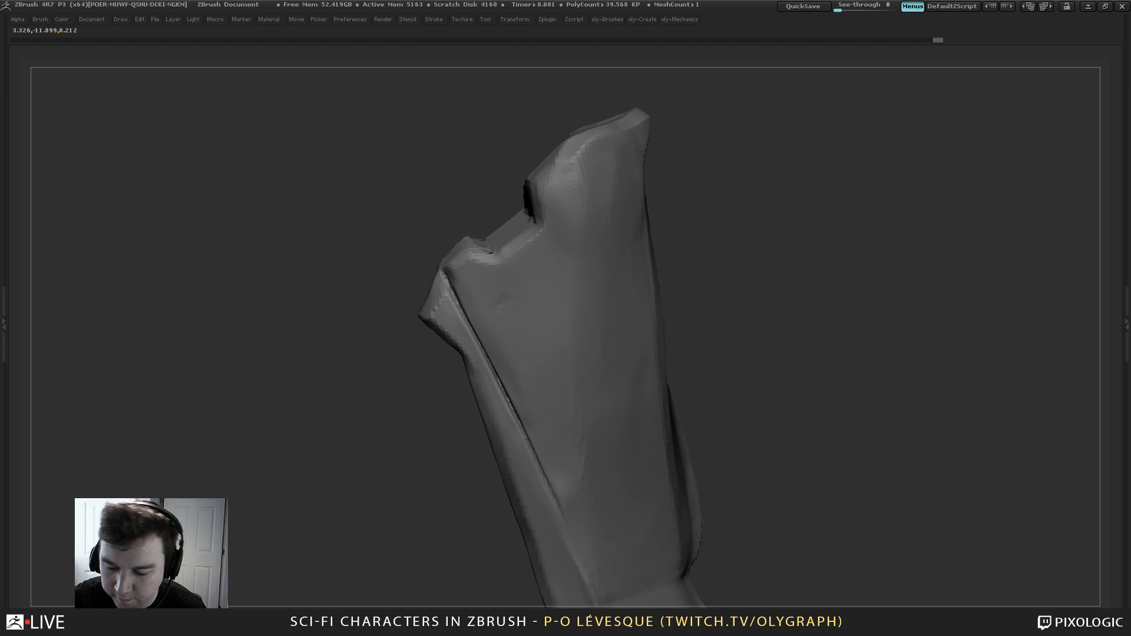
drag(474, 248, 464, 252)
Try remeshing the guard with DynaMesh at different resolutions
ctrl+drag(375, 343, 409, 407)
key(ctrl+z)
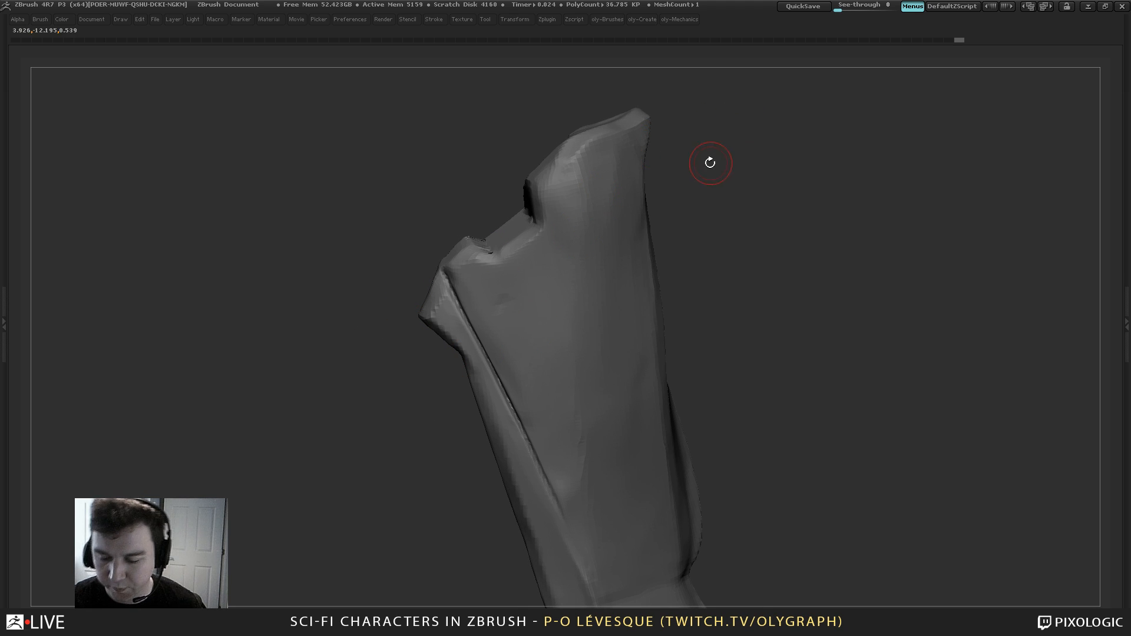
key(2)
drag(633, 295, 633, 222)
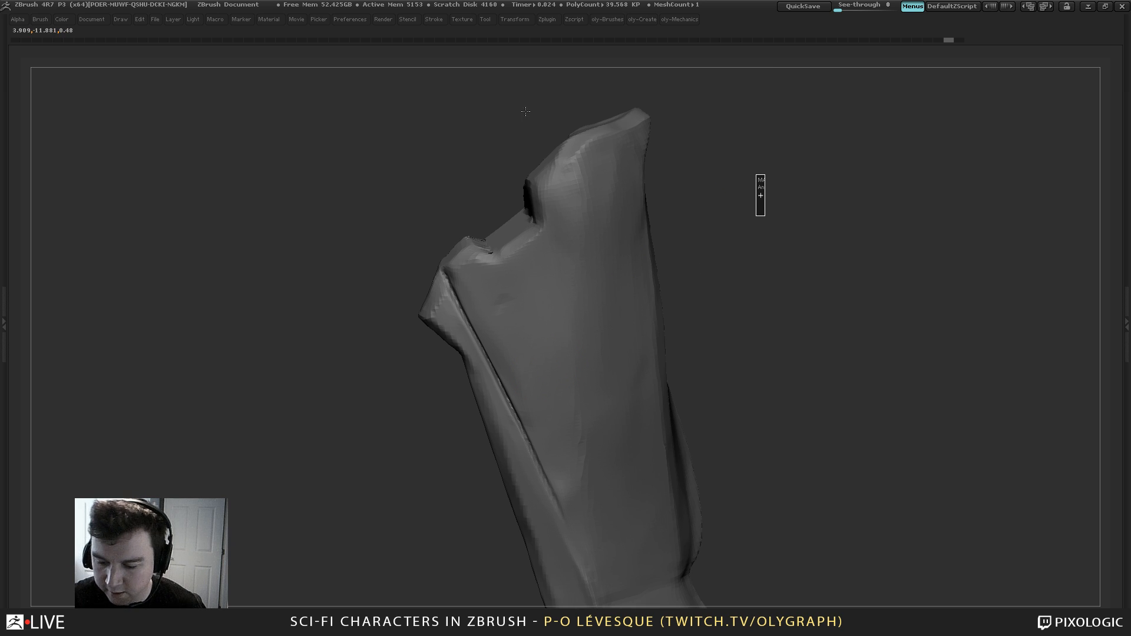
ctrl+drag(755, 174, 765, 216)
key(s)
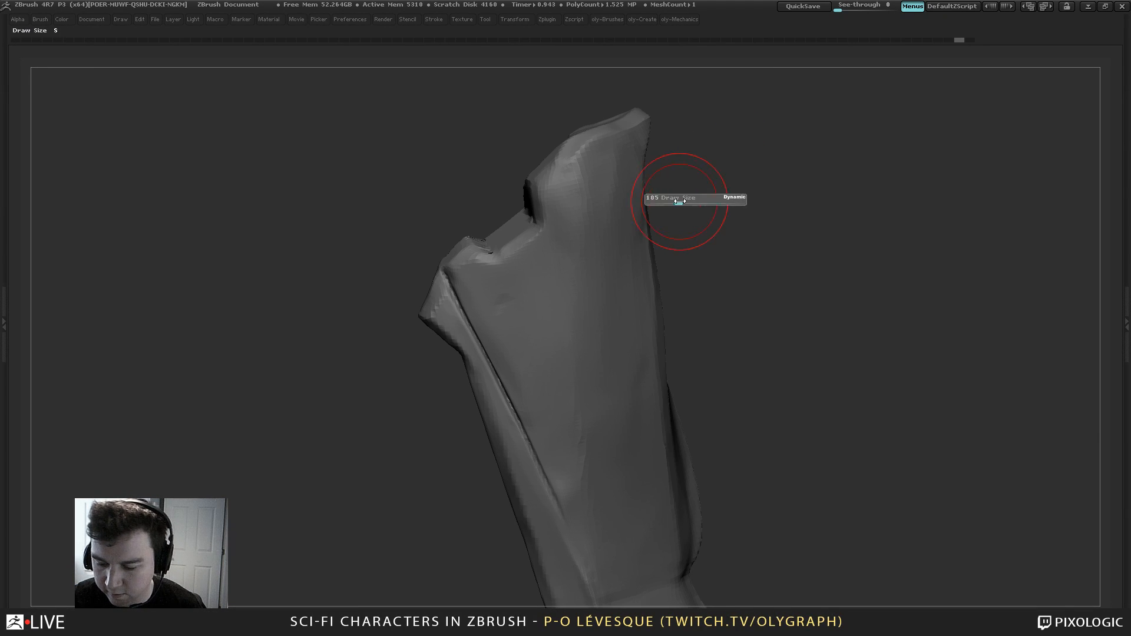
Smooth the guard's protruding corner and the rim at its wrist end, and remesh it into a much denser mesh
key(1)
click(641, 214)
key(s)
mouse_move(594, 185)
mouse_down()
mouse_move(614, 183)
mouse_move(649, 207)
mouse_move(717, 201)
mouse_move(757, 214)
mouse_up()
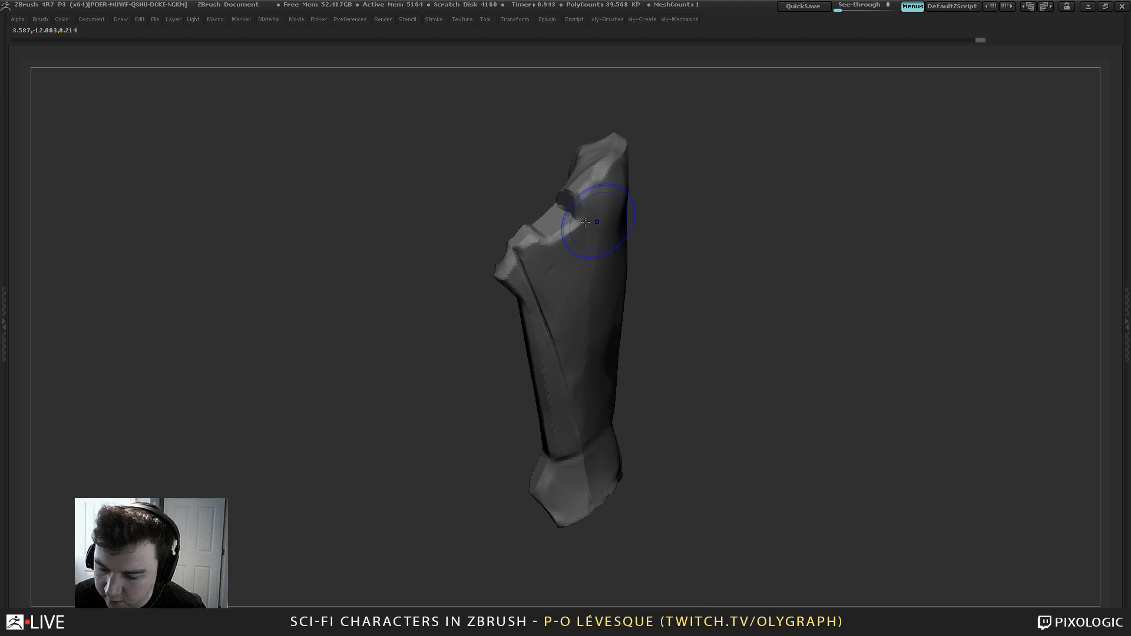
shift+drag(520, 236, 513, 248)
mouse_move(466, 241)
mouse_down()
mouse_move(553, 257)
mouse_move(530, 300)
mouse_up()
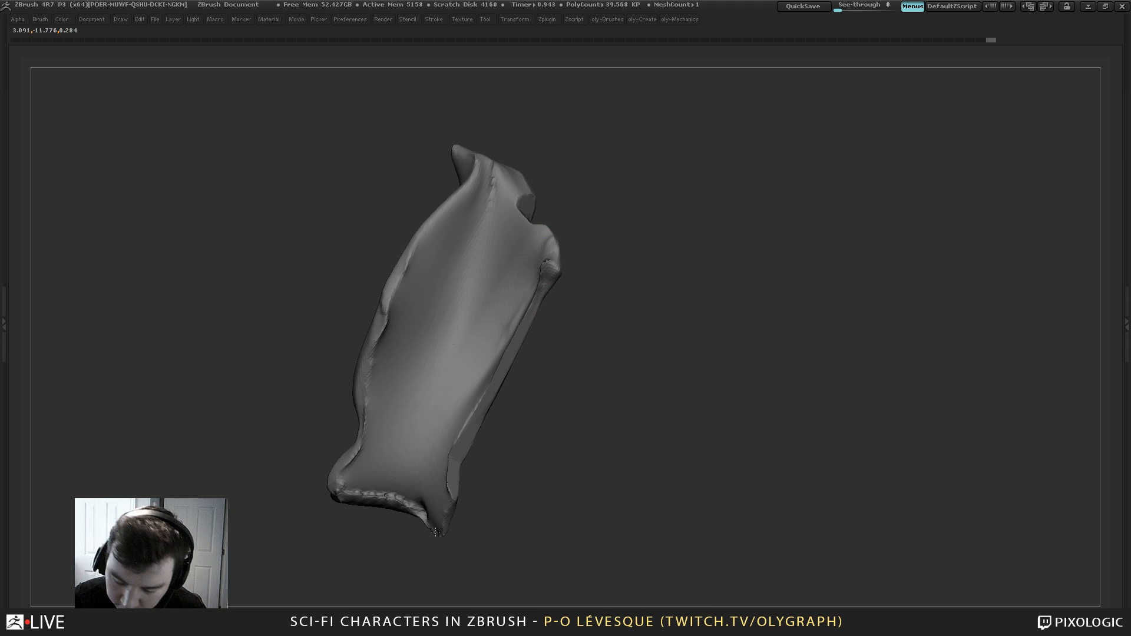
shift+drag(436, 532, 345, 493)
ctrl+drag(638, 150, 684, 192)
Adjust the shape of the guard's protruding side corner with the Move brush
alt+drag(798, 167, 795, 306)
key(b)
click(503, 332)
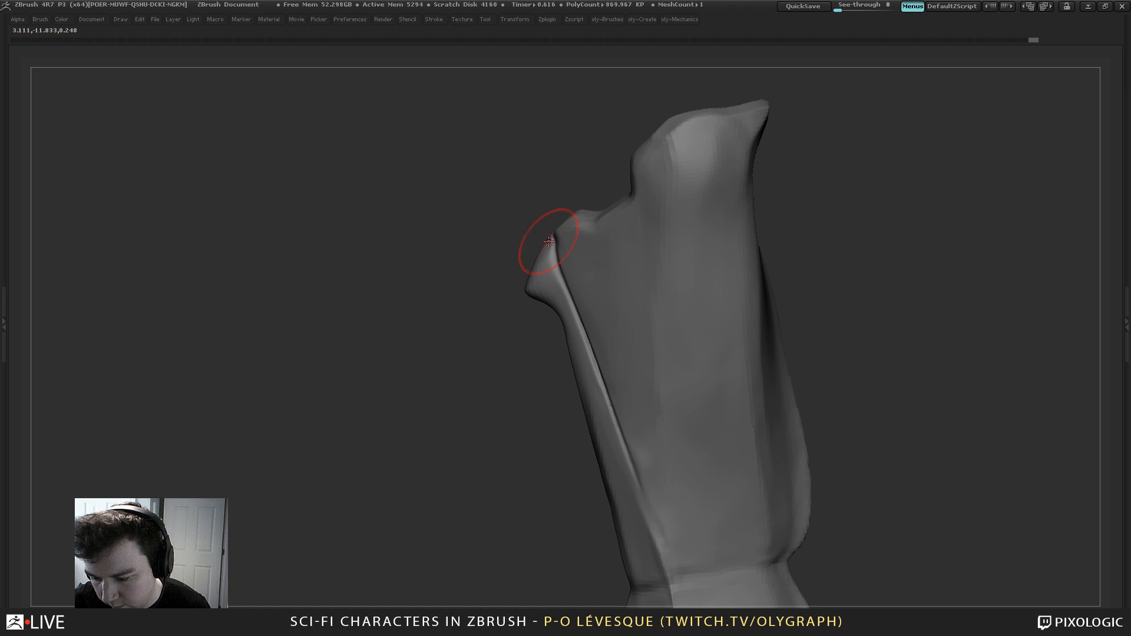
key(s)
click(545, 279)
drag(553, 273, 548, 275)
drag(504, 320, 528, 323)
Flatten the surface beneath the protruding side corner and along the notch's beveled edge with the TrimDynamic brush
key(b)
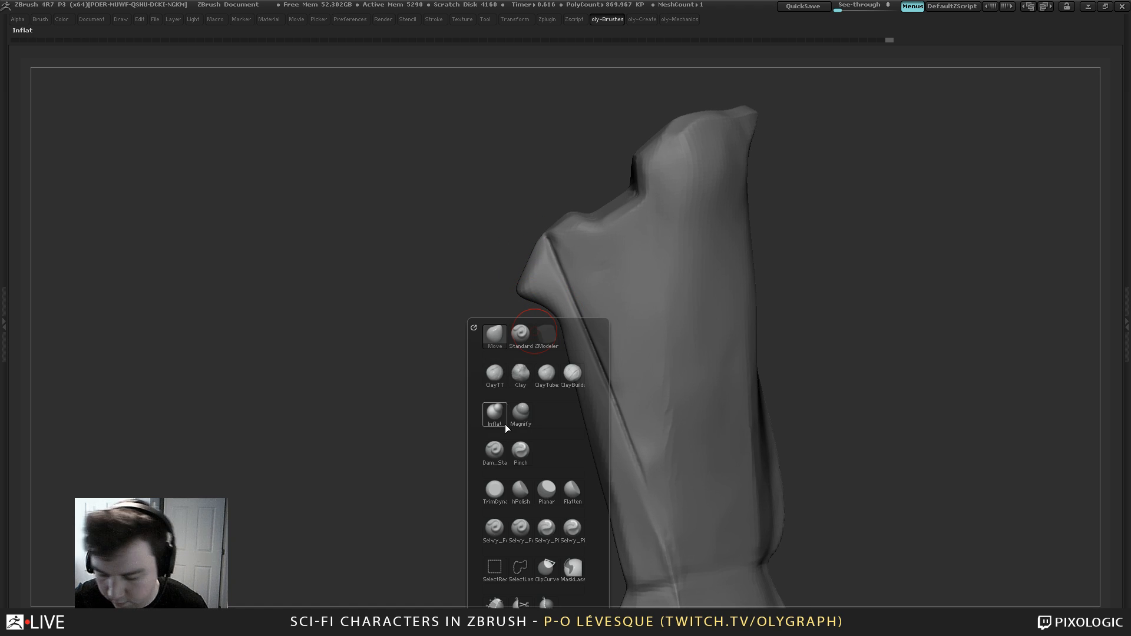
click(495, 489)
mouse_move(408, 225)
alt+mouse_down()
mouse_move(381, 212)
mouse_move(386, 245)
alt+mouse_up()
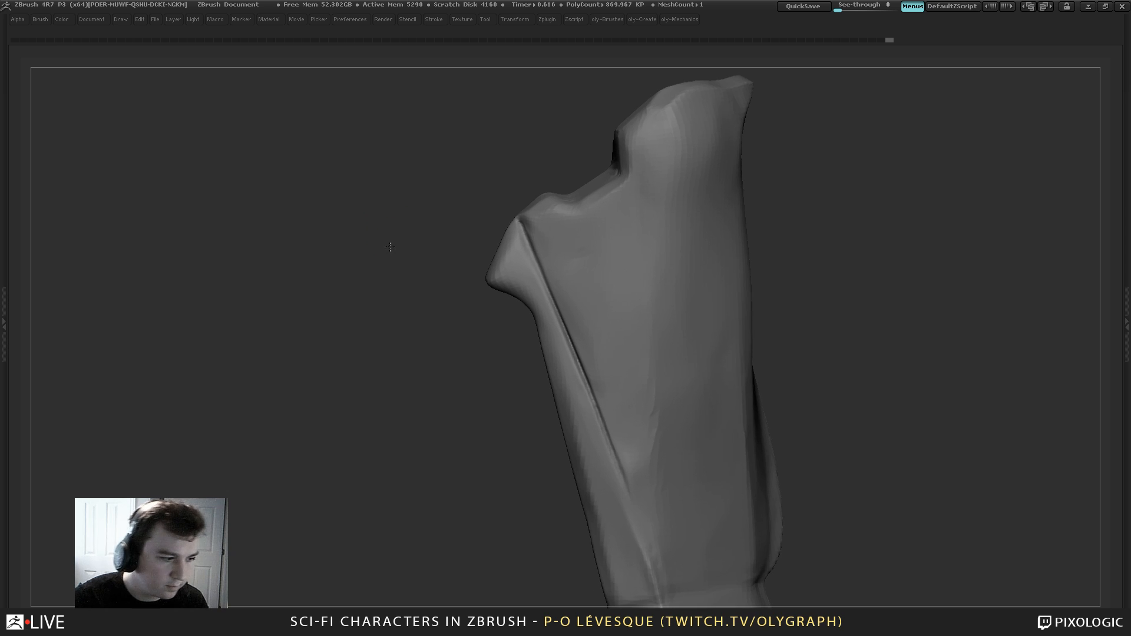
mouse_move(455, 361)
alt+mouse_down()
mouse_move(423, 322)
mouse_move(470, 337)
alt+mouse_up()
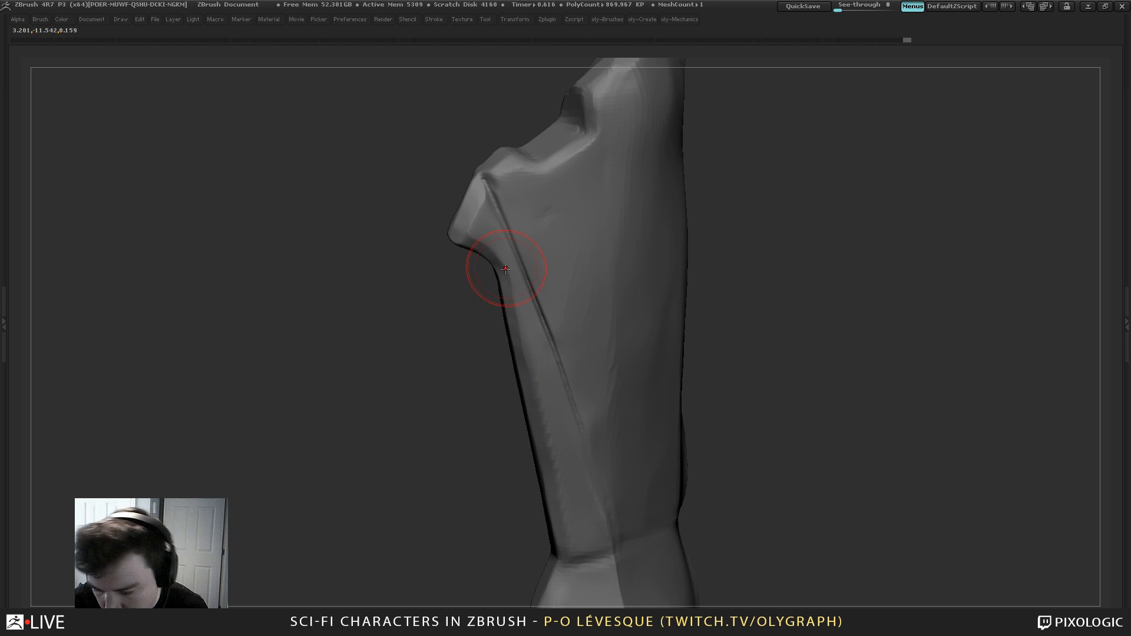
drag(507, 293, 515, 268)
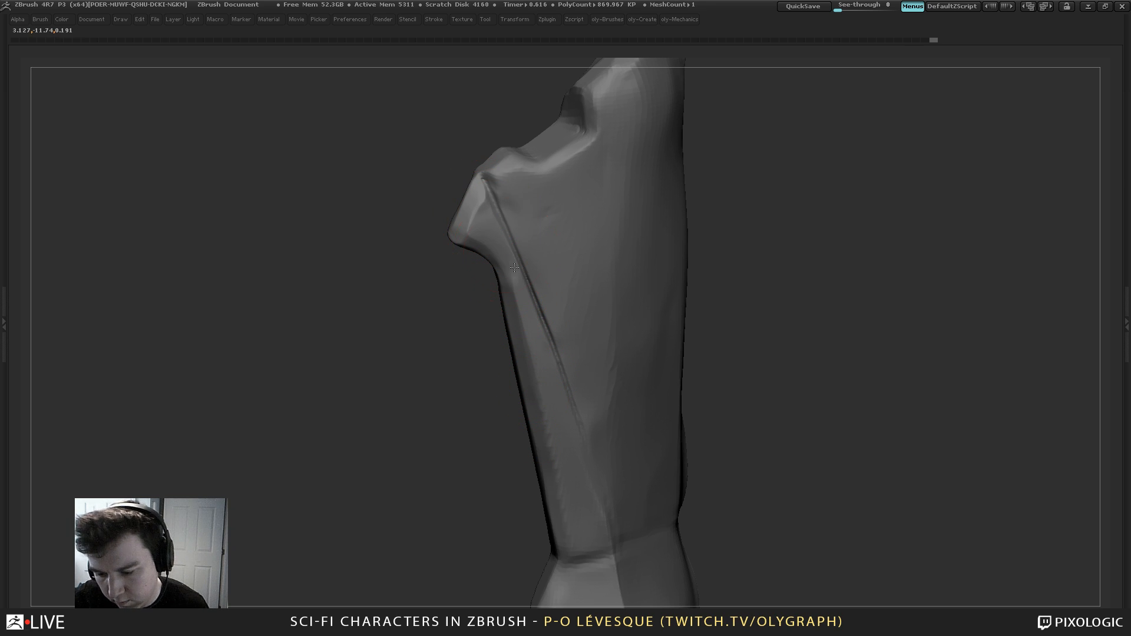
drag(467, 354, 542, 187)
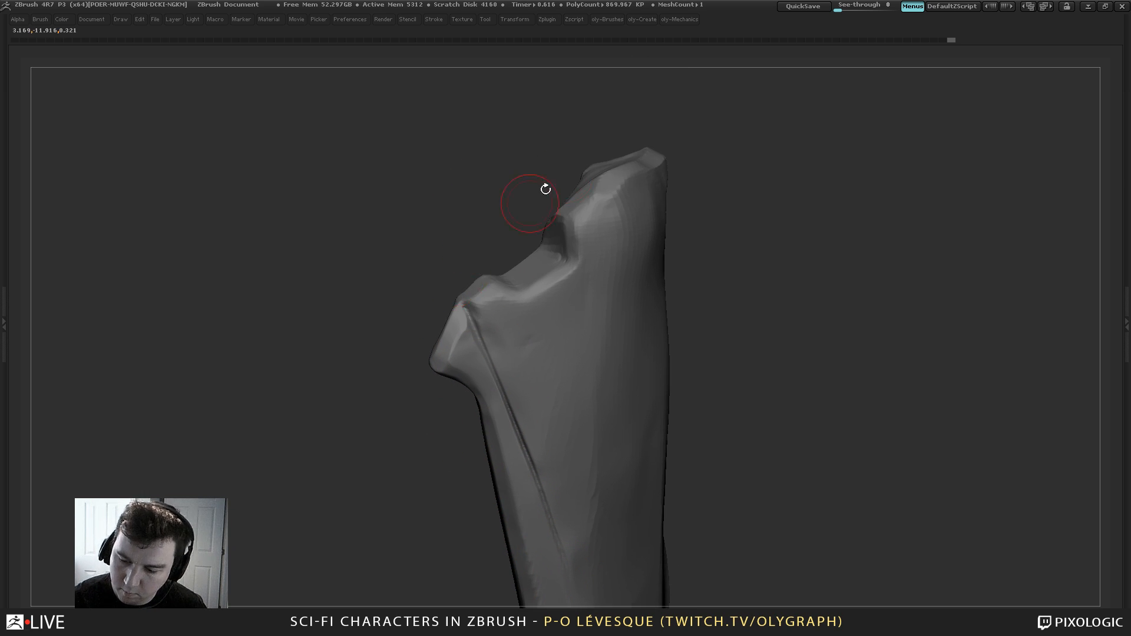
key(s)
mouse_move(480, 301)
mouse_down()
mouse_move(556, 264)
mouse_move(572, 222)
mouse_up()
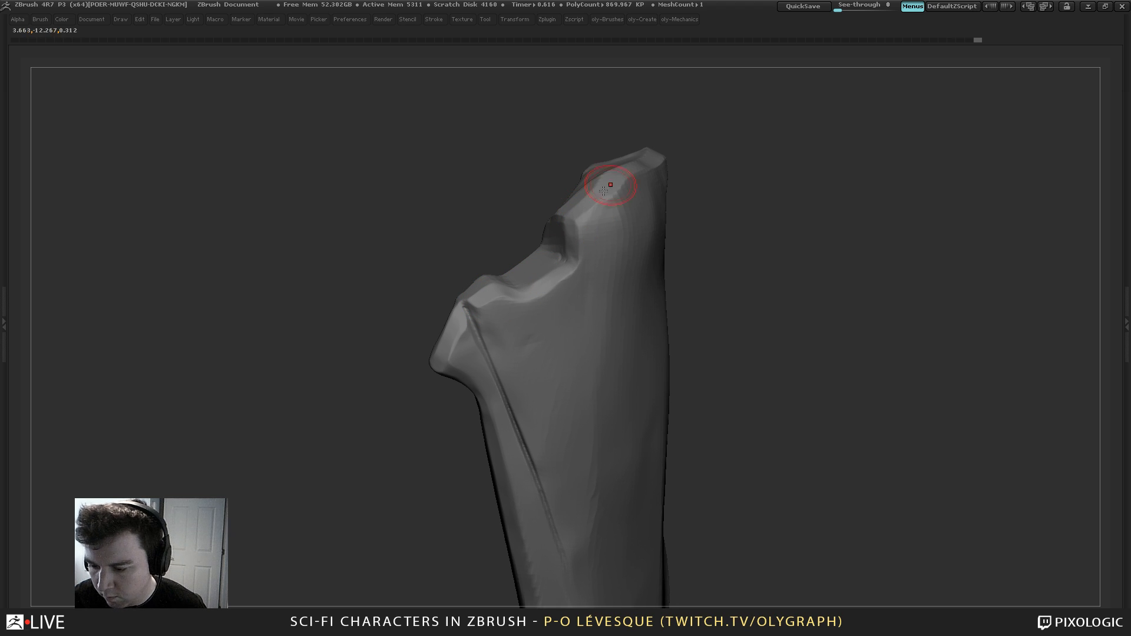
mouse_move(694, 135)
mouse_down()
mouse_move(697, 157)
mouse_move(704, 144)
mouse_up()
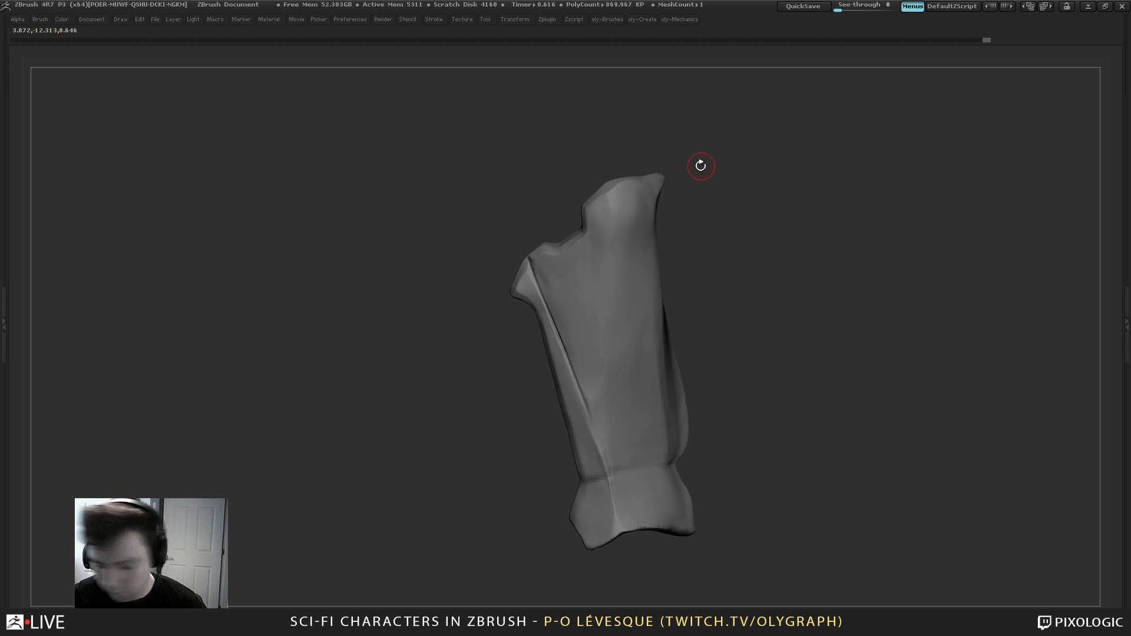
Show the full interface and open the file dialog for loading a brush preset
key(b)
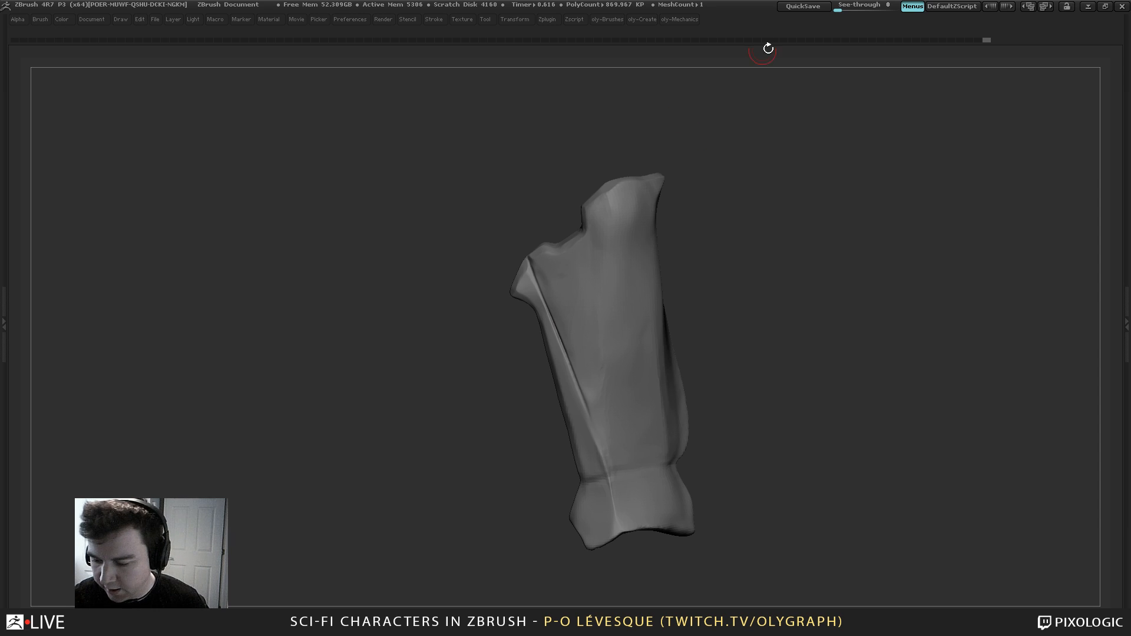
key(b)
key(Tab)
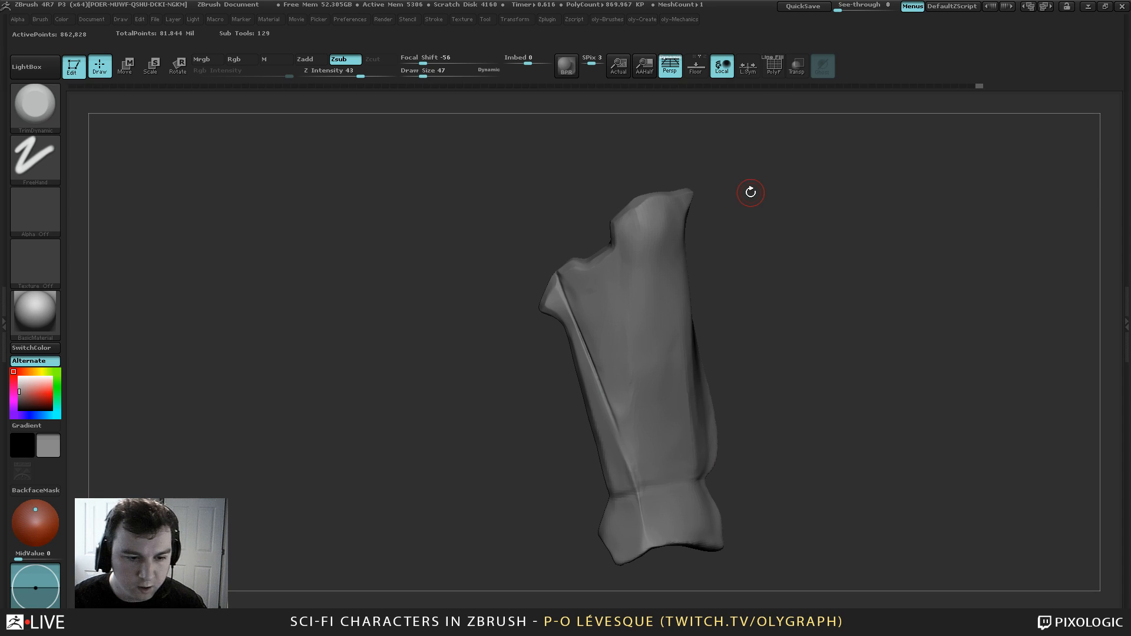
click(39, 107)
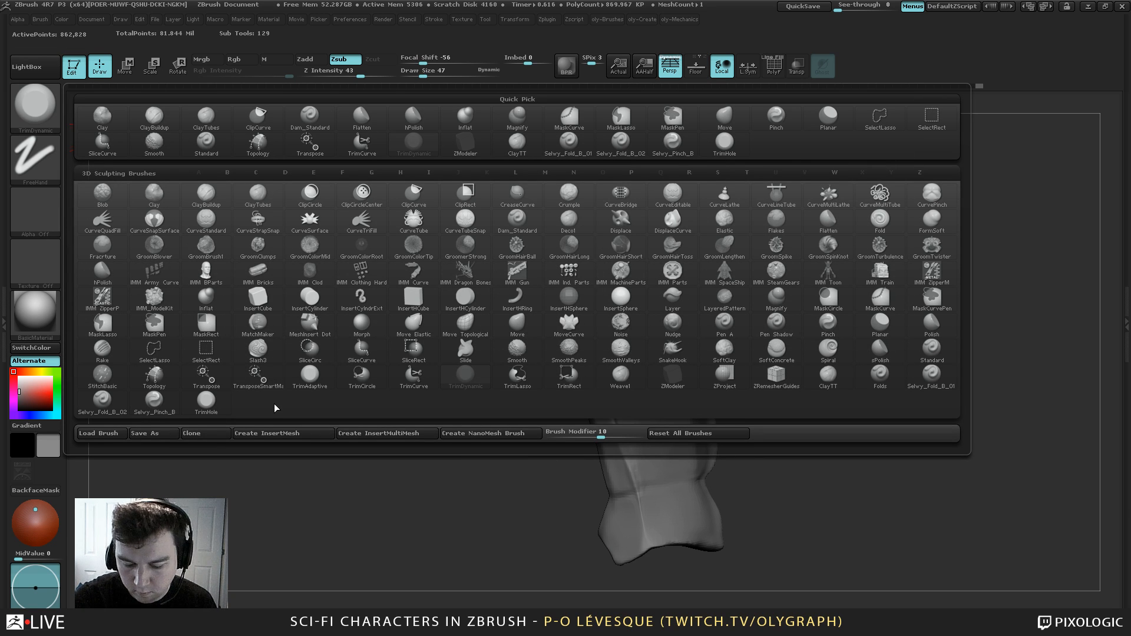
click(106, 434)
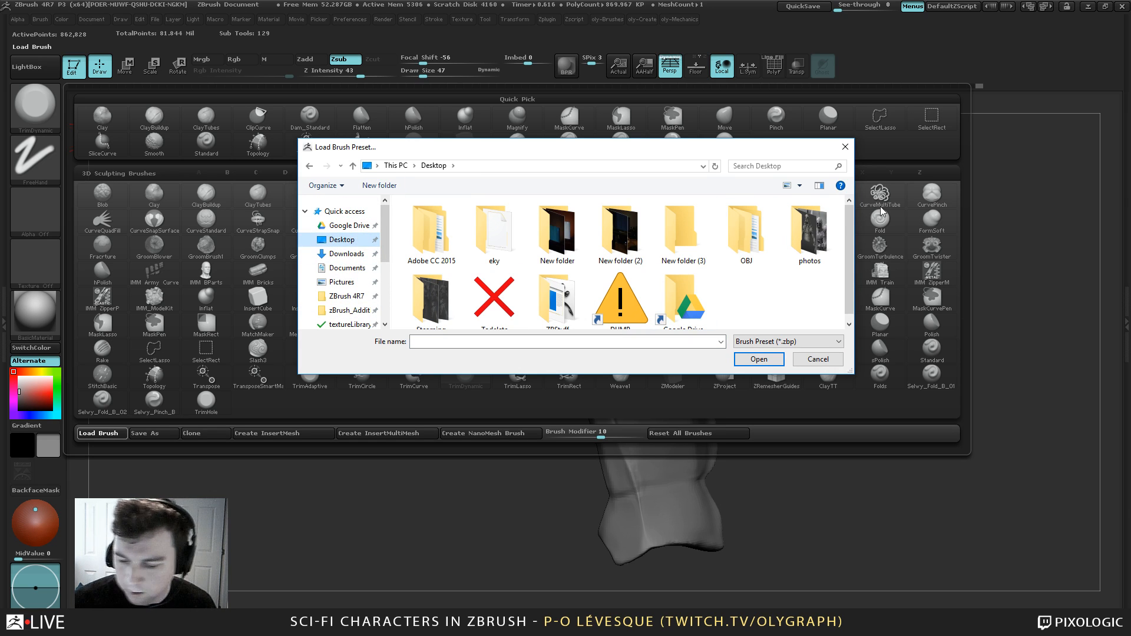
Look for the brush preset in the ZBrush 4R7 program folder and its ZTools subfolder
click(347, 296)
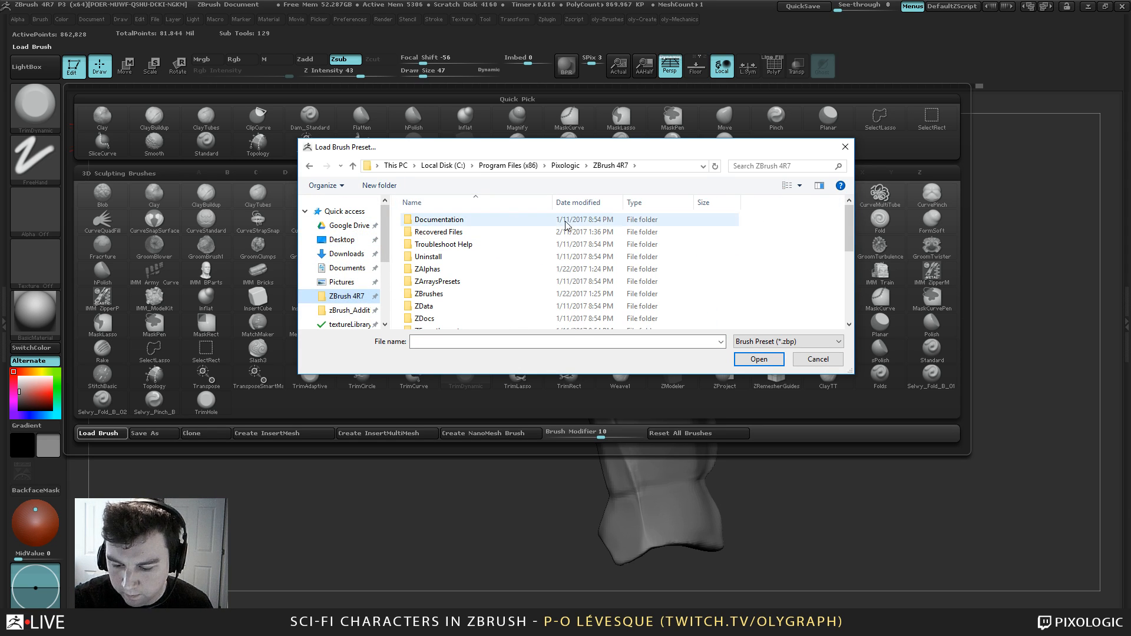
scroll(783, 226, down, 1)
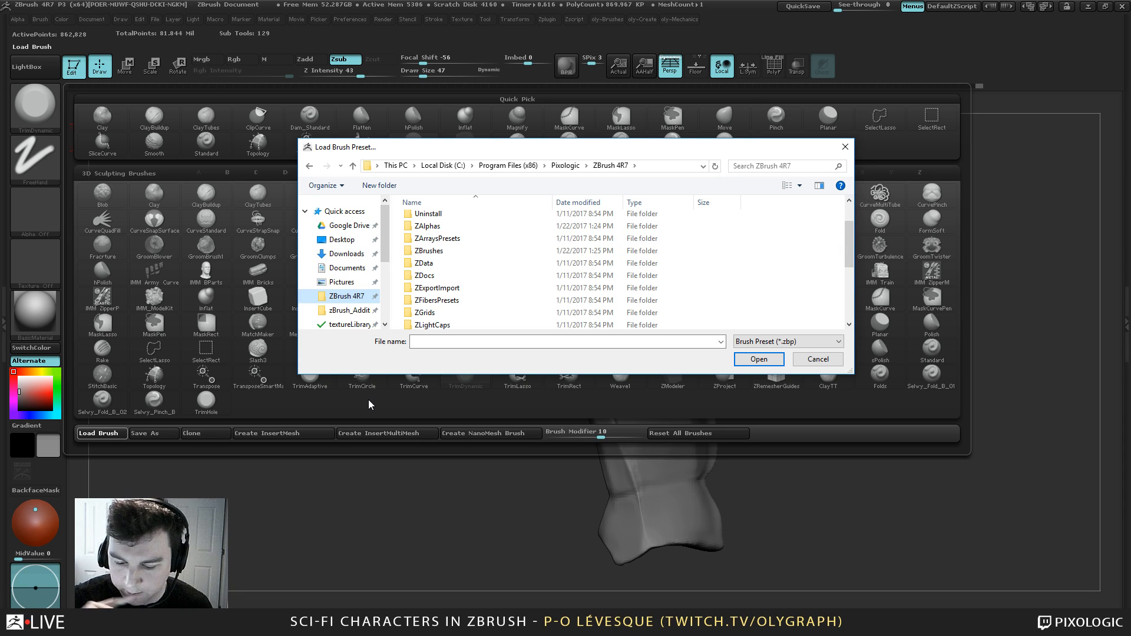
drag(382, 234, 386, 256)
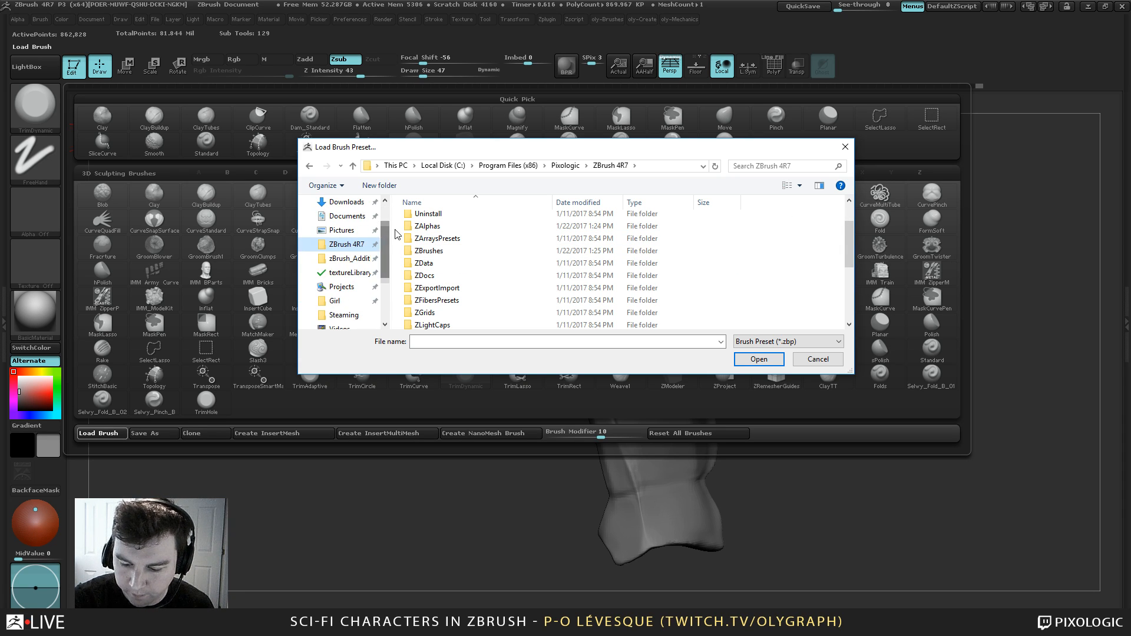
drag(849, 241, 849, 293)
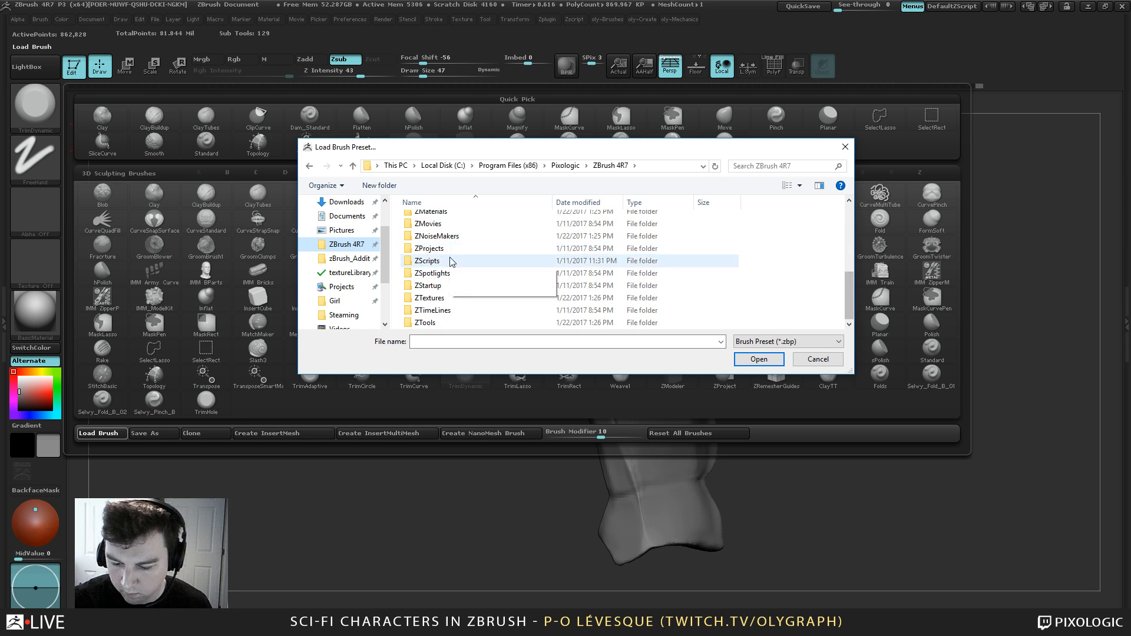
double_click(425, 322)
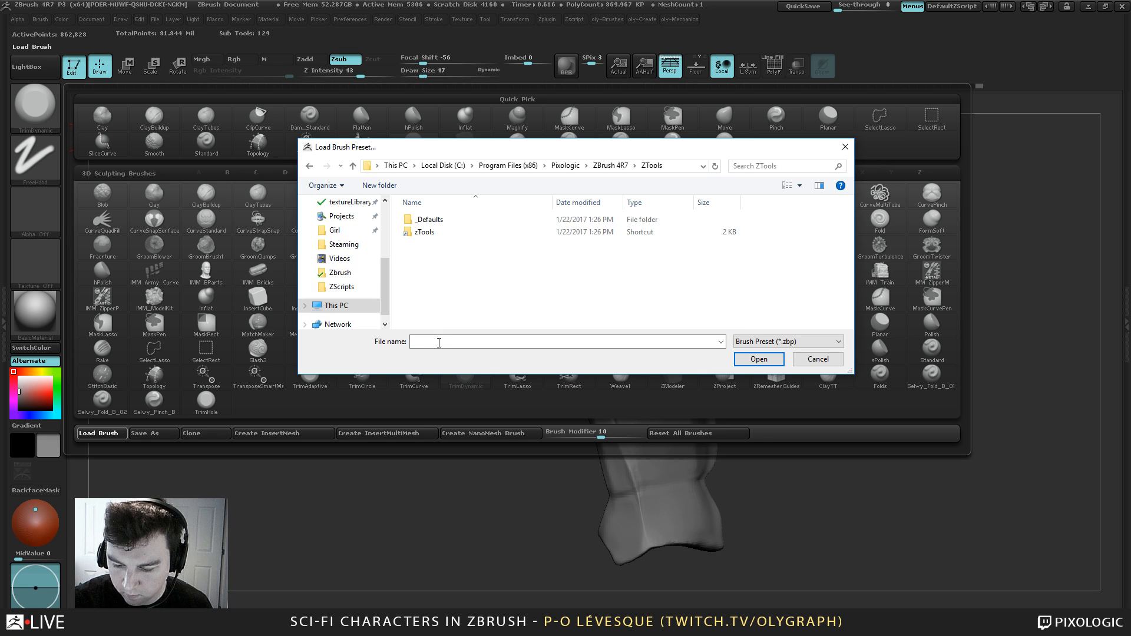
click(566, 166)
click(508, 165)
drag(383, 275, 382, 218)
click(342, 239)
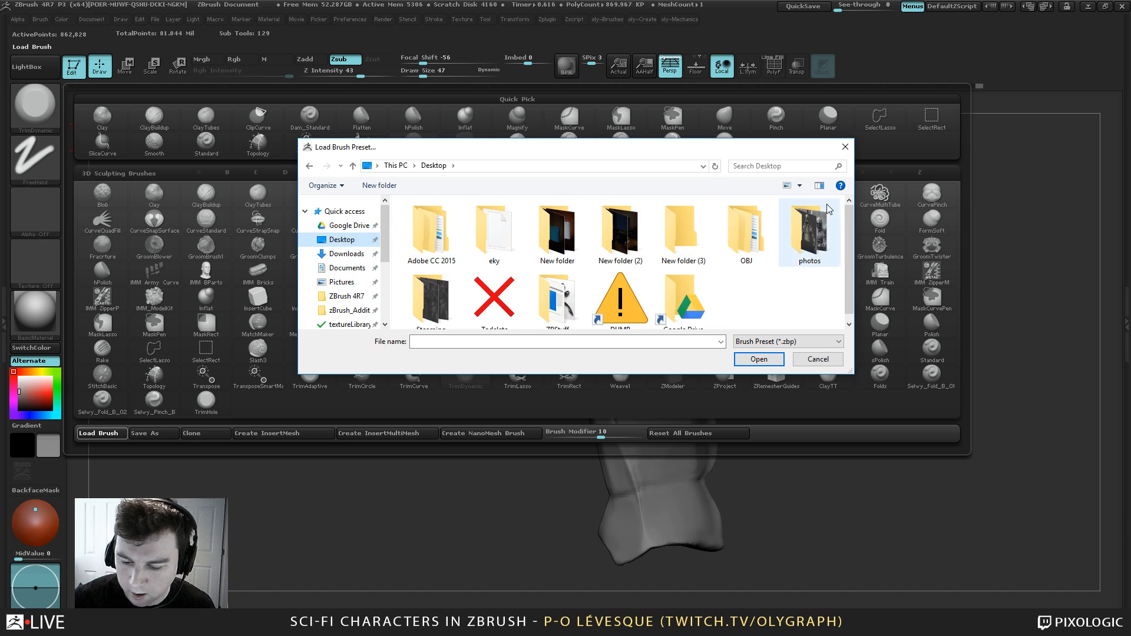
Load the Orb_Cracks.ZBP brush from the BrushPresets folder under DUMP, ZBRUSH_UI and ZStartup
click(631, 297)
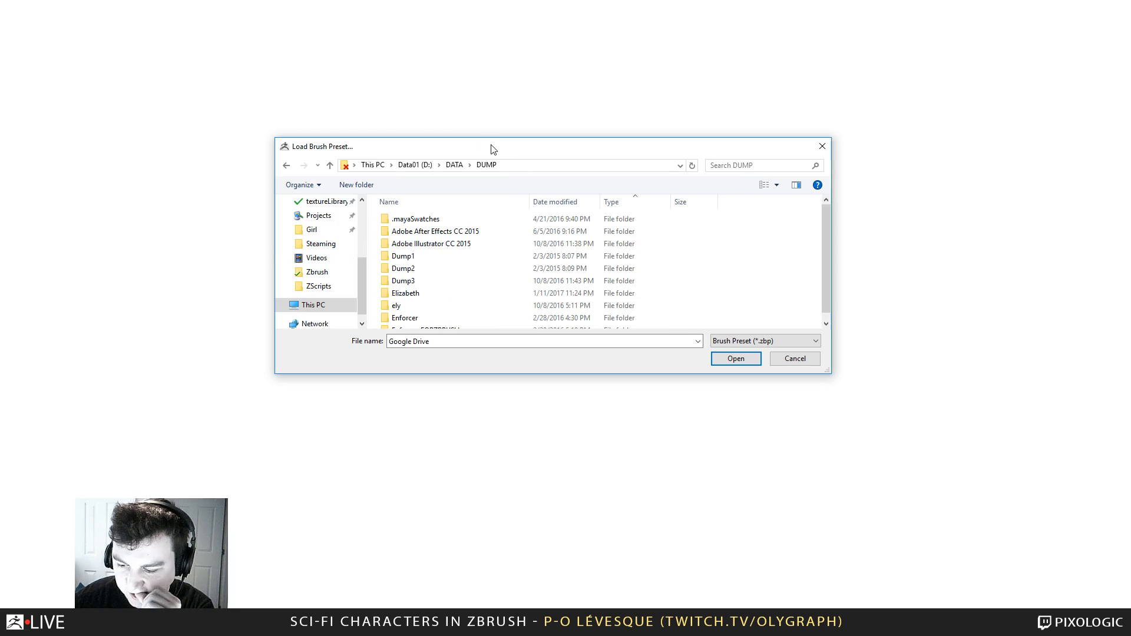
click(471, 293)
scroll(486, 276, down, 10)
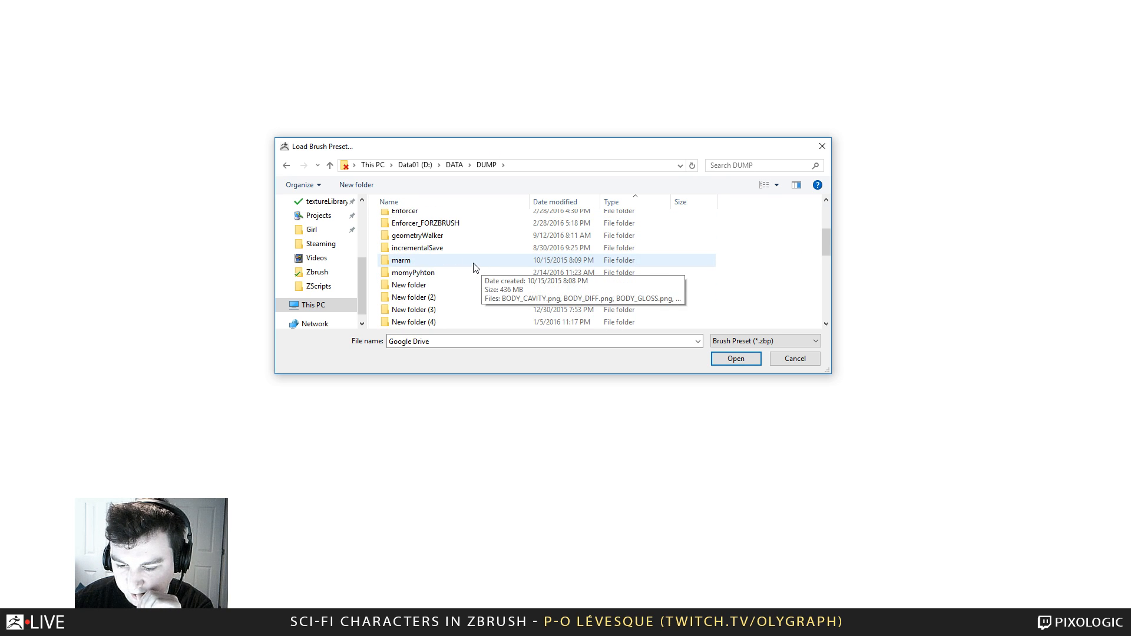
scroll(470, 268, down, 3)
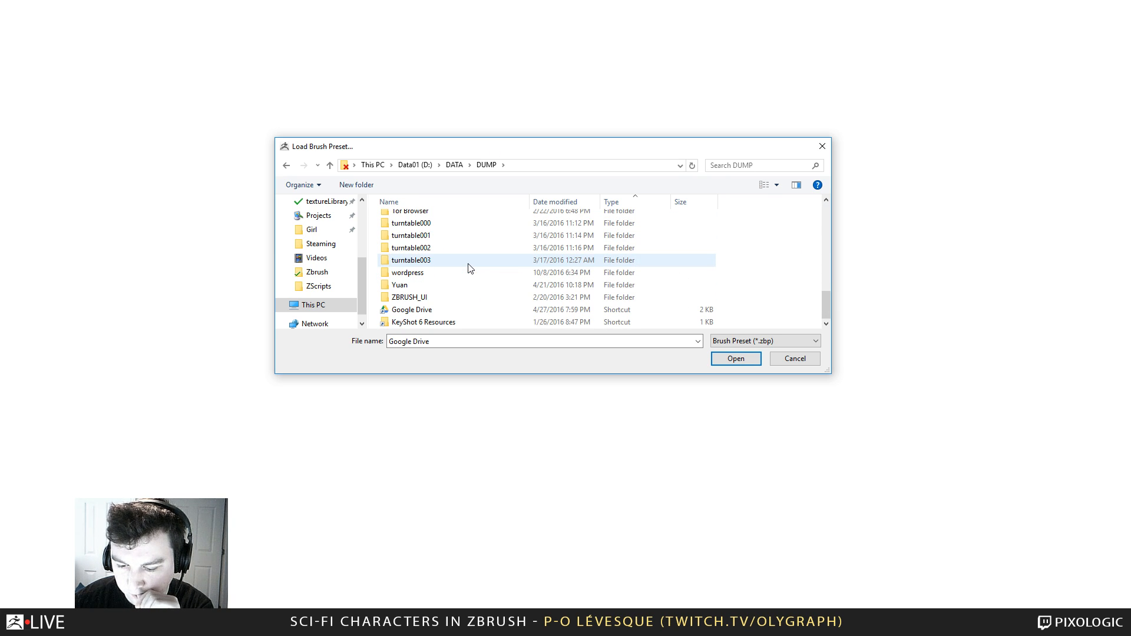
double_click(445, 297)
click(412, 222)
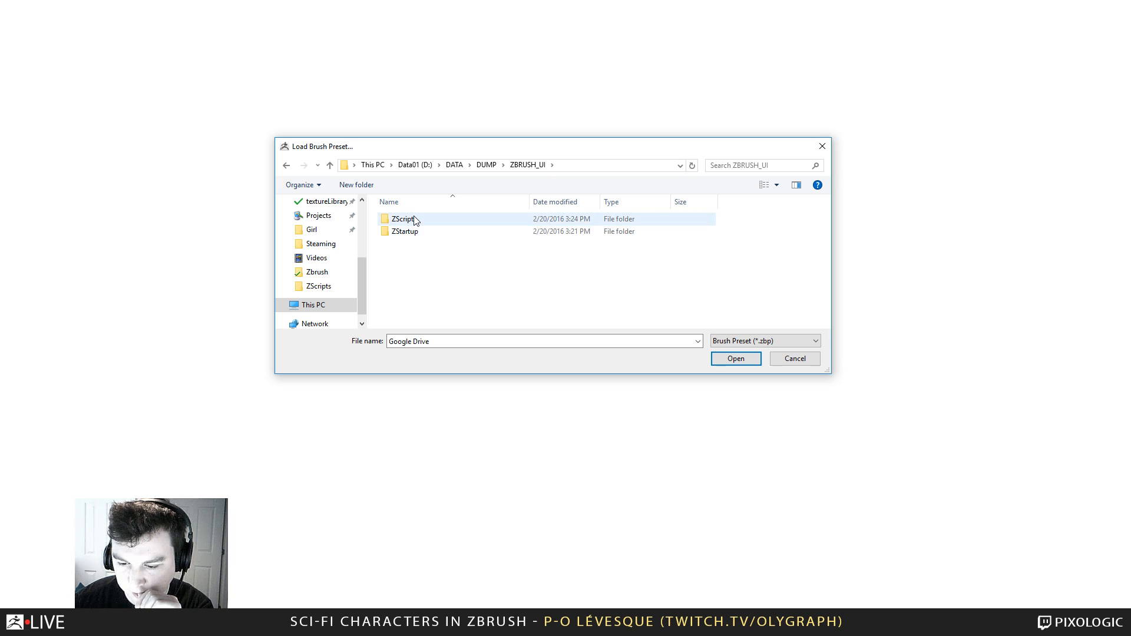
shift+click(411, 234)
double_click(410, 234)
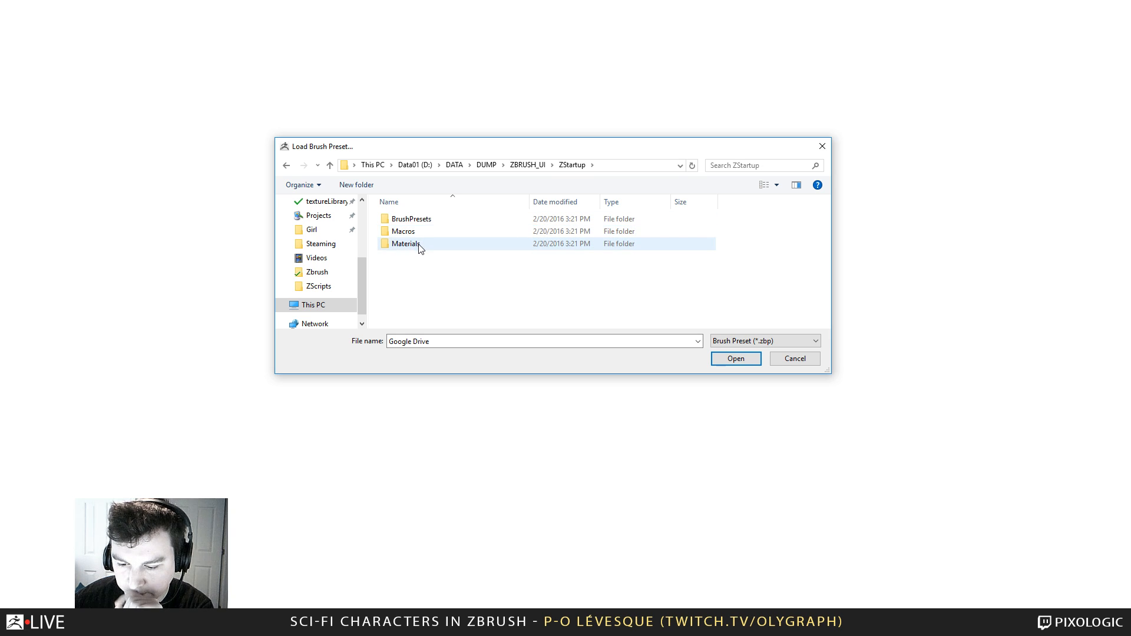
double_click(422, 221)
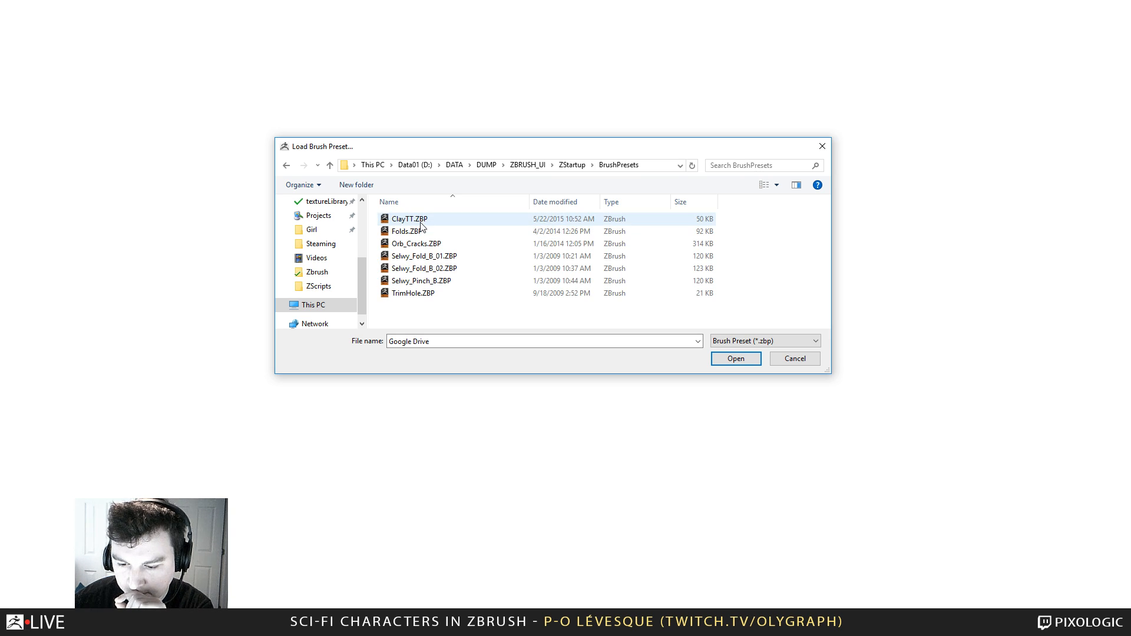
double_click(417, 243)
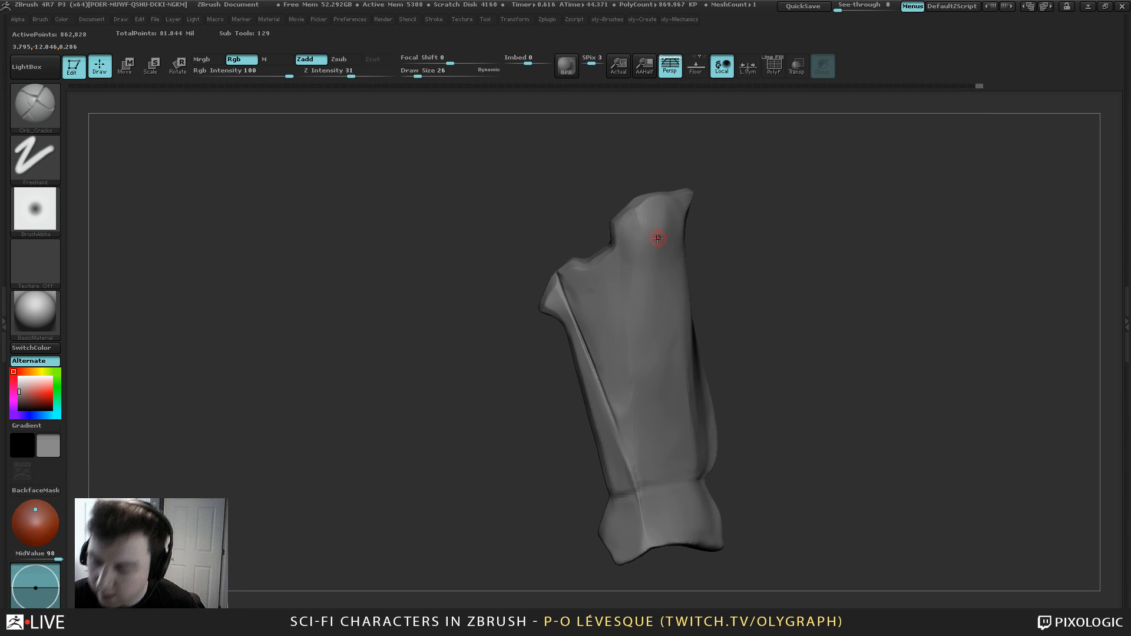
Set the draw size to 37 and try an Orb_Cracks stroke down the guard's front face, undoing the stroke
key(s)
click(634, 267)
drag(638, 202, 639, 321)
key(ctrl+z)
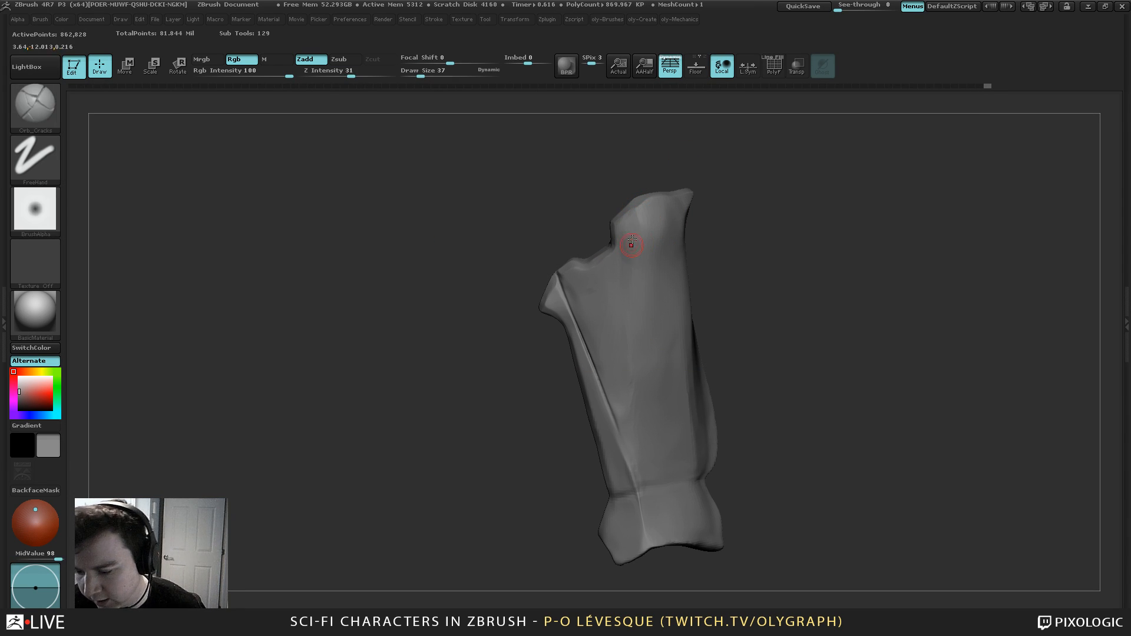
Carve a long Orb_Cracks line down the guard's front and a diagonal line joining it from the side groove
drag(638, 204, 635, 298)
drag(580, 326, 643, 284)
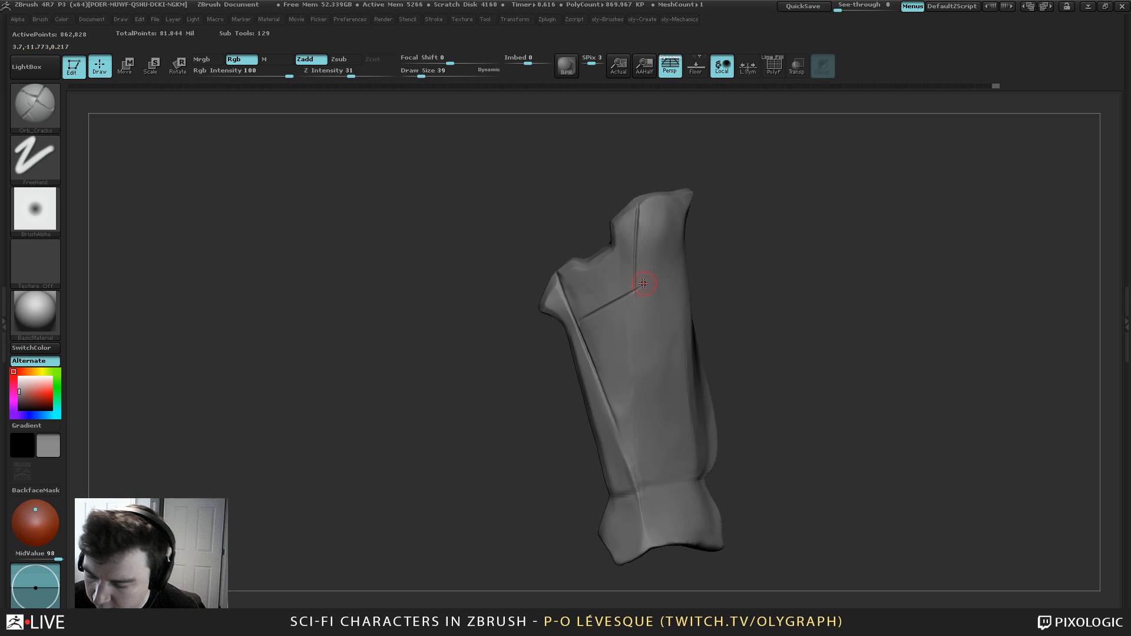
drag(743, 195, 733, 199)
mouse_move(623, 197)
mouse_down()
mouse_move(617, 301)
mouse_move(633, 456)
mouse_up()
mouse_move(563, 525)
mouse_down()
mouse_move(744, 235)
mouse_move(719, 232)
mouse_move(724, 242)
mouse_up()
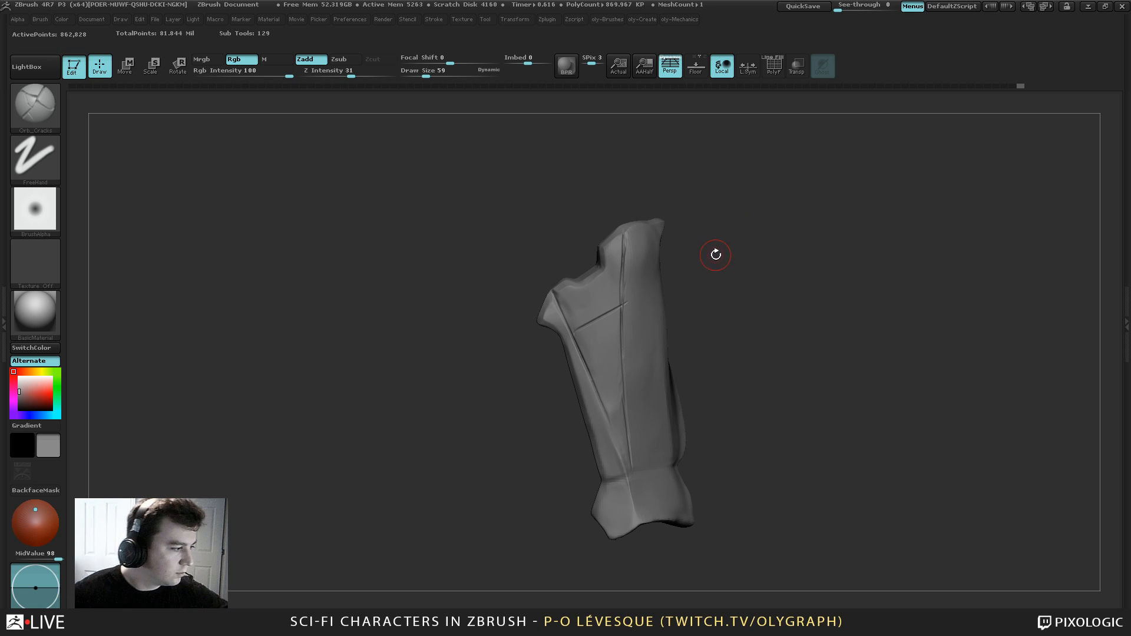
mouse_move(726, 192)
mouse_down()
mouse_move(739, 227)
mouse_move(758, 224)
mouse_move(719, 197)
mouse_up()
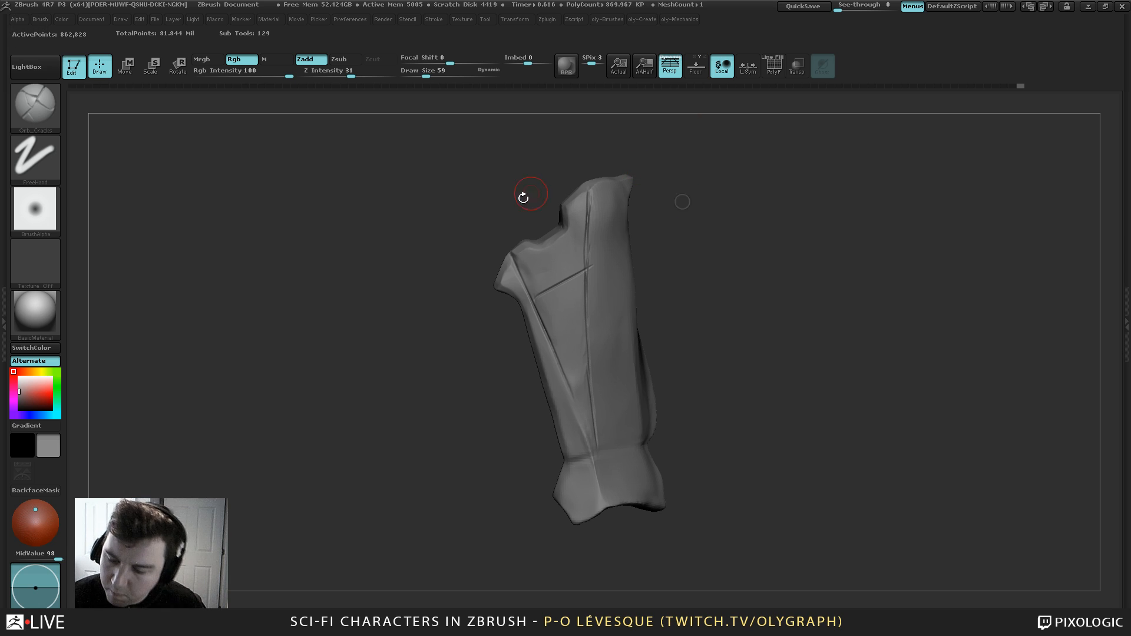
Carve a crack line along the guard's notched upper edge at draw size 35
key(f)
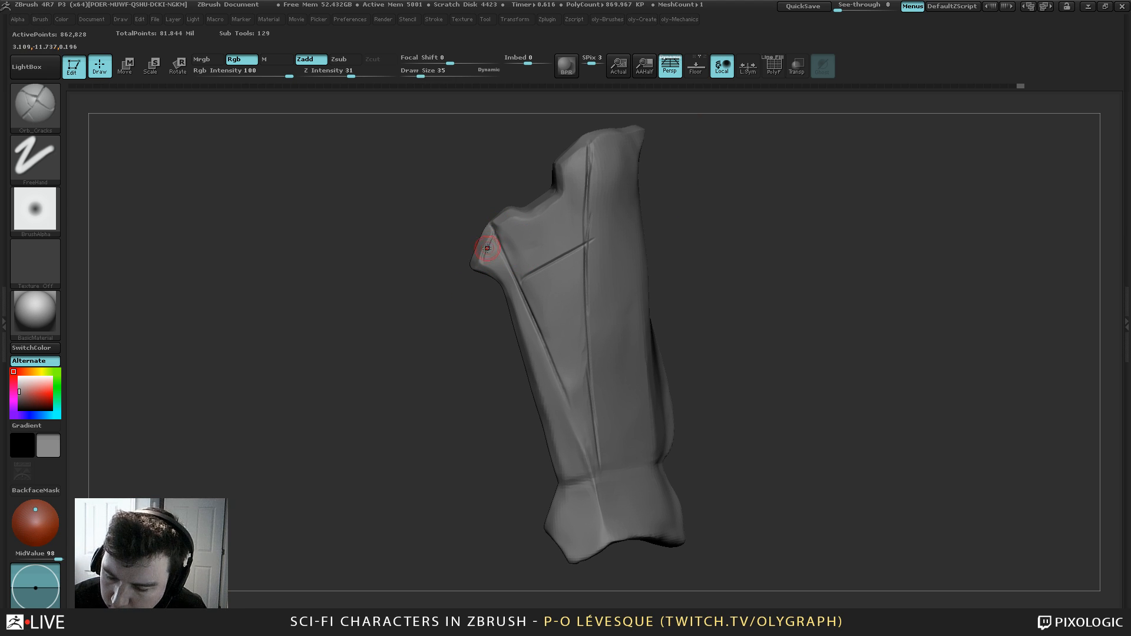
drag(520, 216, 560, 185)
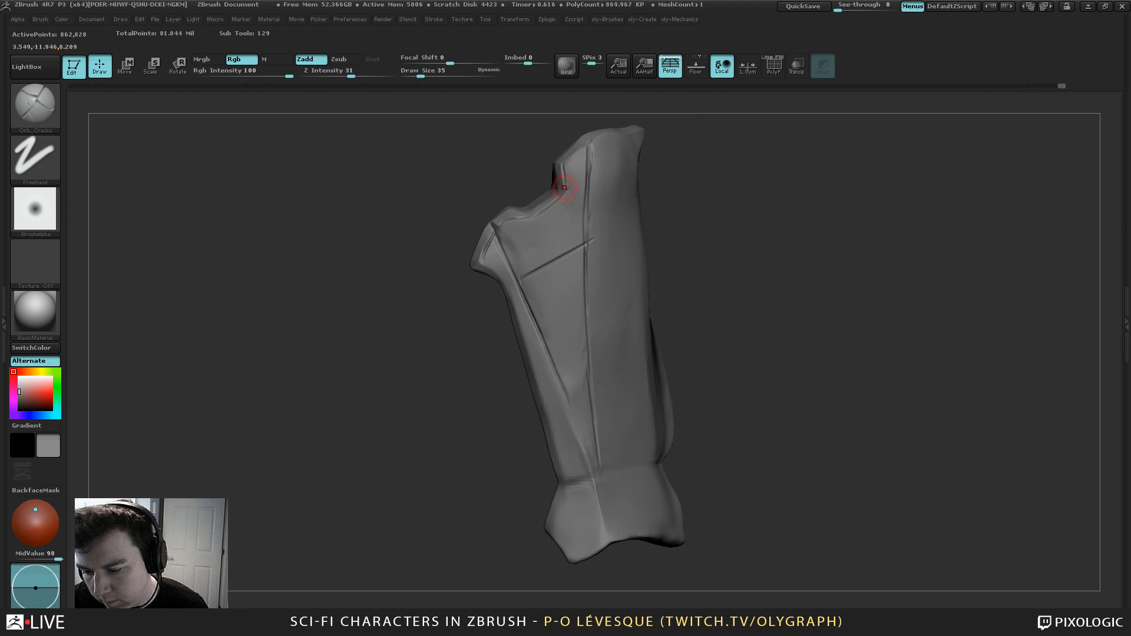
mouse_move(681, 191)
alt+mouse_down()
mouse_move(669, 136)
mouse_move(672, 187)
mouse_move(694, 186)
alt+mouse_up()
Show the whole character and extend the guard's line detail onto the wrist cuff at draw size 53
key(shift+s)
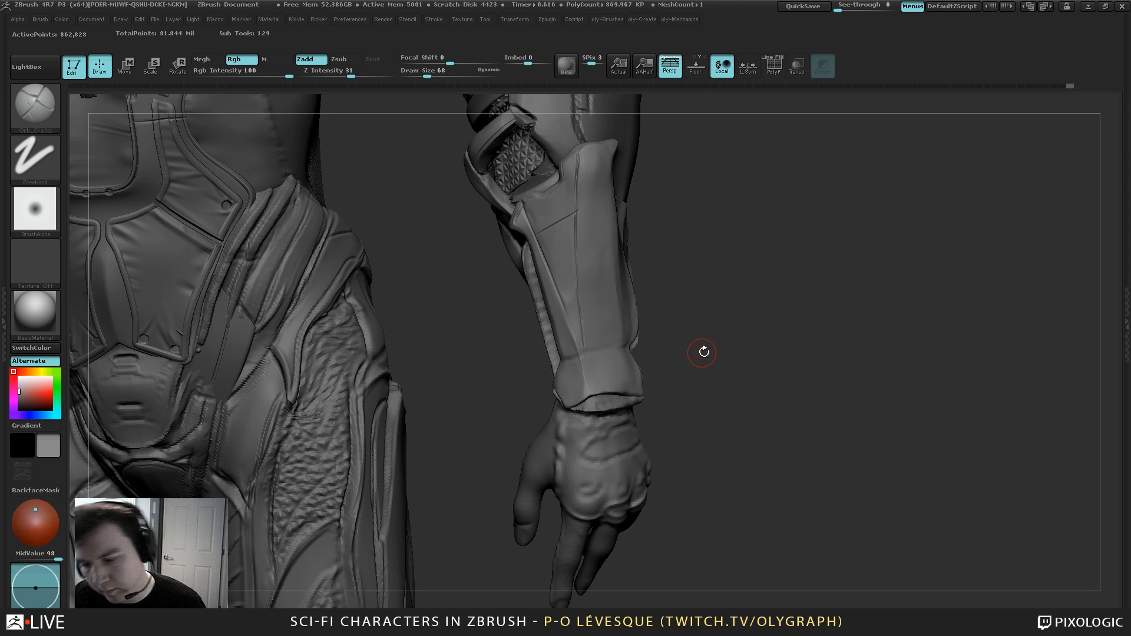
mouse_move(680, 259)
mouse_down()
mouse_move(636, 174)
mouse_move(648, 330)
mouse_up()
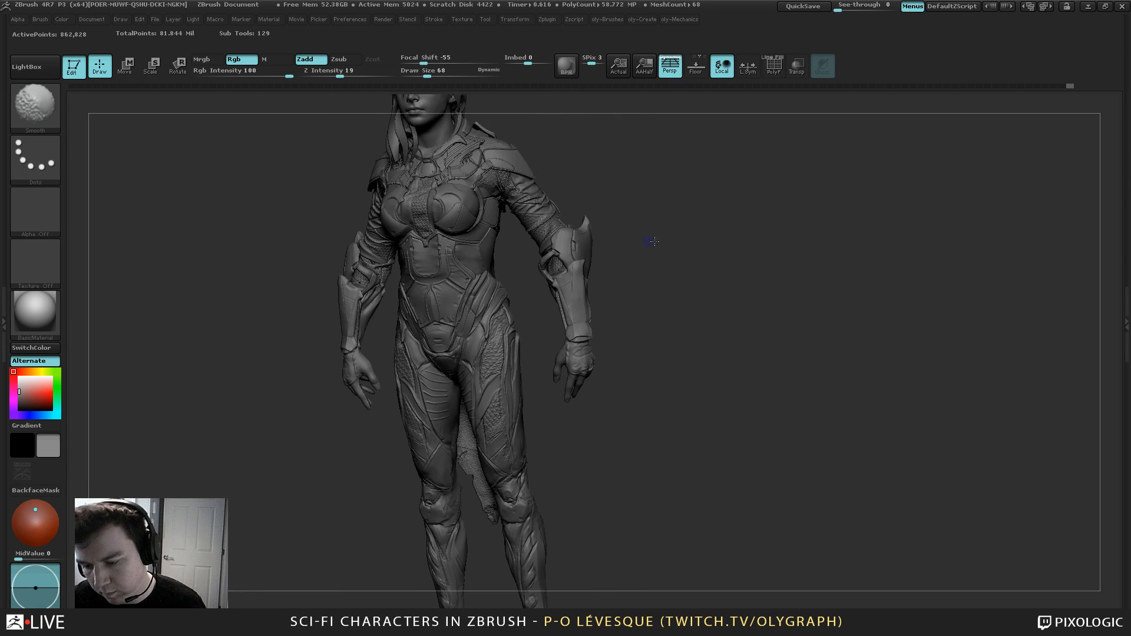
mouse_move(656, 245)
shift+mouse_down()
mouse_move(591, 216)
mouse_move(581, 271)
shift+mouse_up()
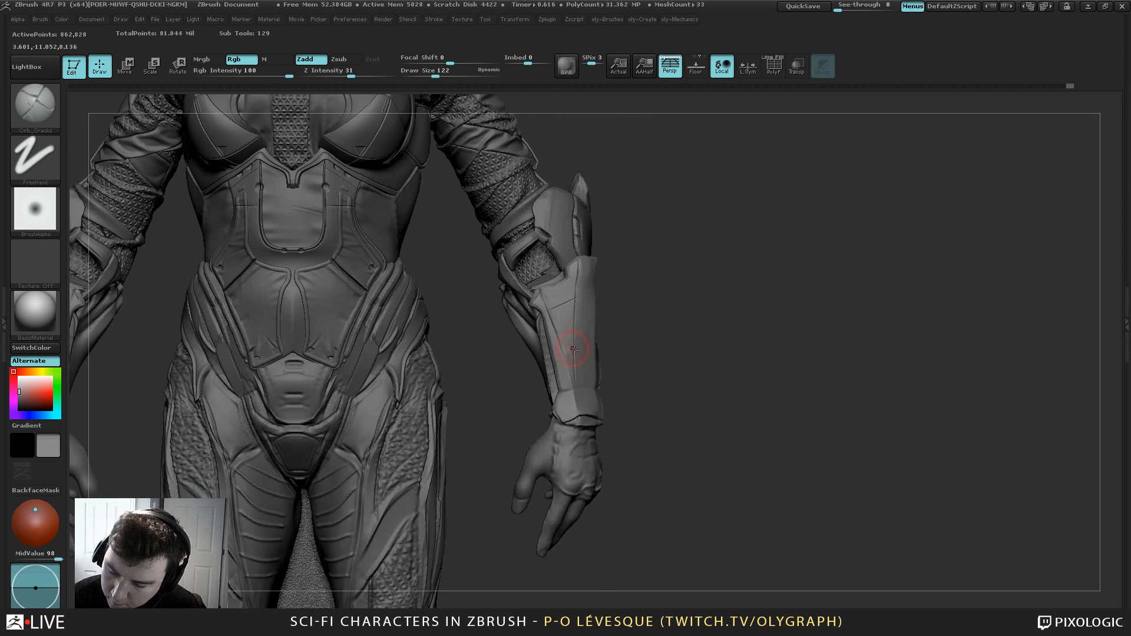
key(s)
mouse_move(583, 356)
mouse_down()
mouse_move(543, 428)
mouse_move(559, 428)
mouse_up()
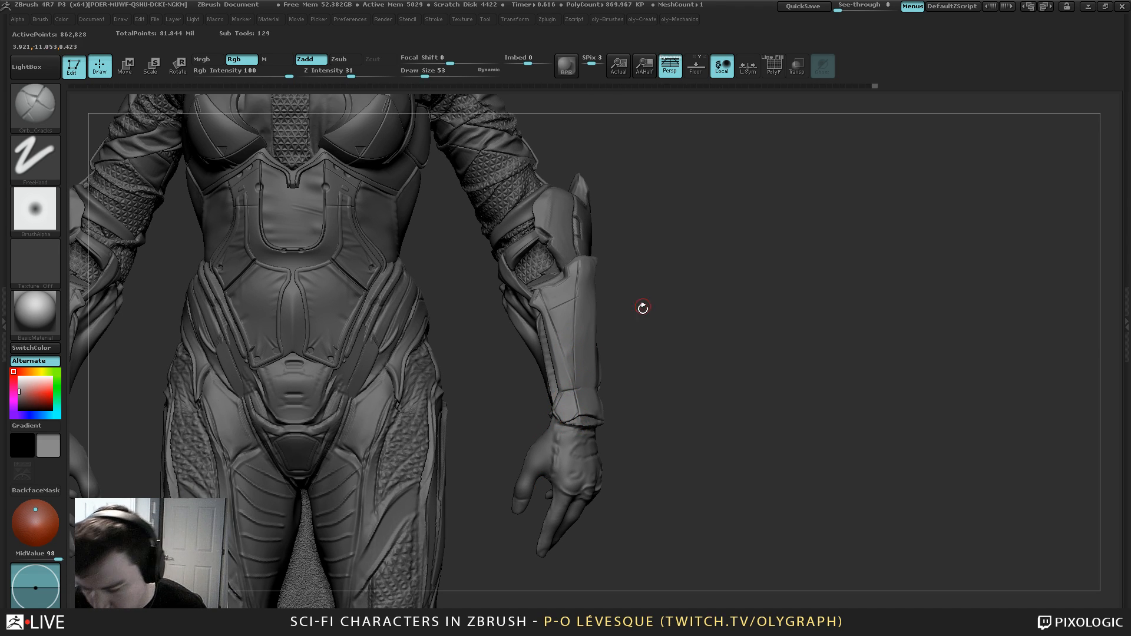
Set the draw size to 62 and isolate the forearm guards again
mouse_move(604, 280)
alt+mouse_down()
mouse_move(624, 329)
mouse_move(609, 185)
alt+mouse_up()
key(s)
drag(558, 312, 556, 312)
ctrl+shift+click(532, 263)
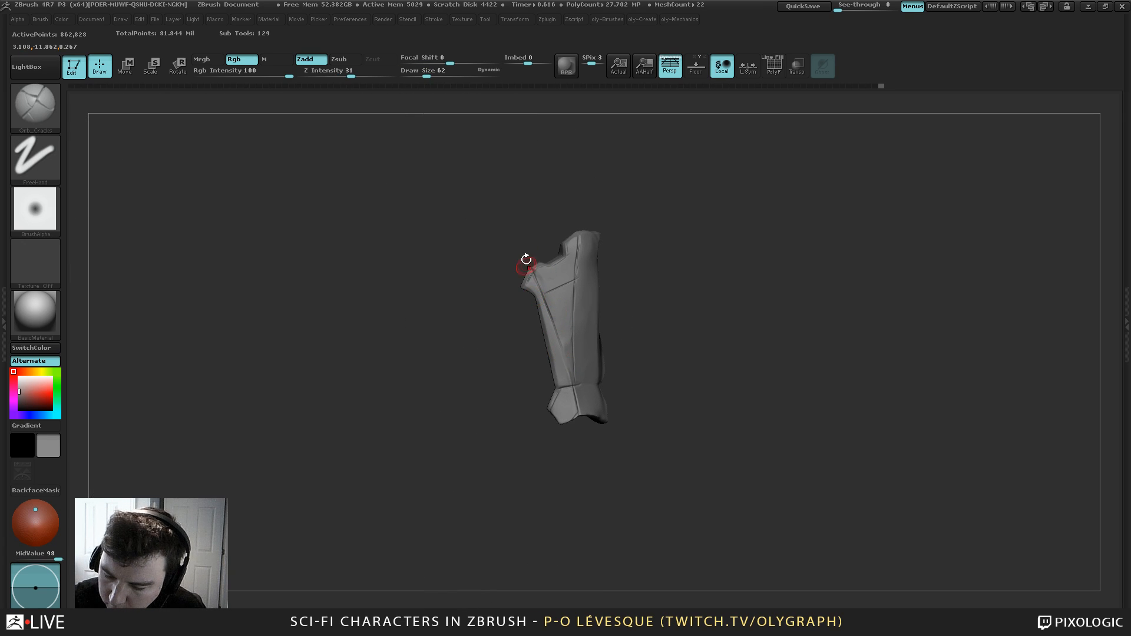
drag(525, 260, 411, 262)
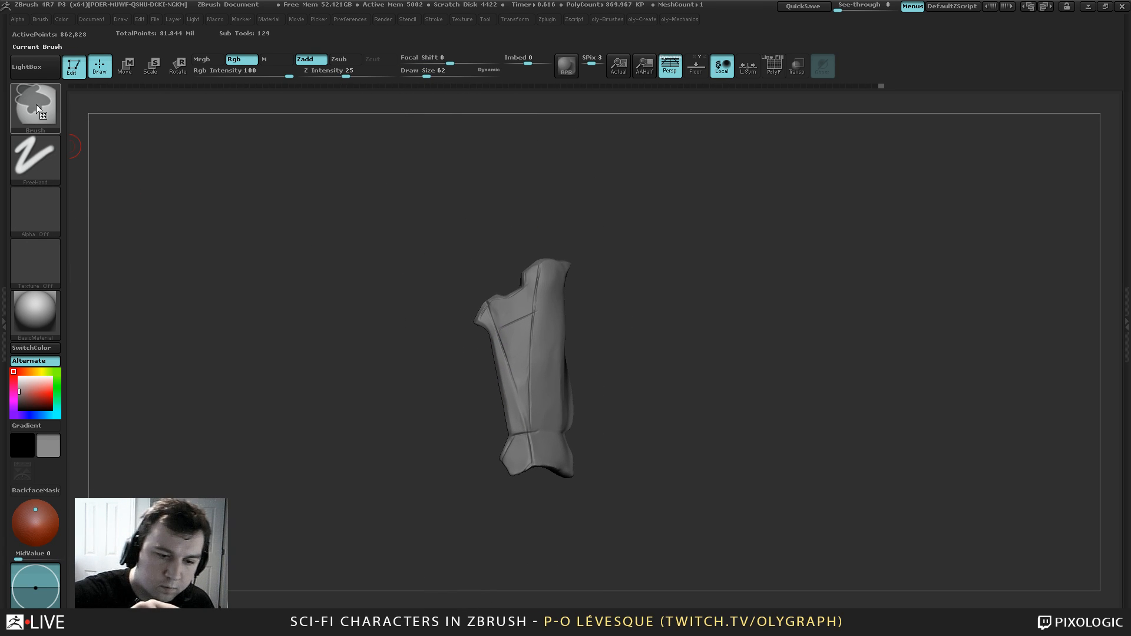
Choose the MaskCurve masking brush and try masking the guard's side strip and lower part, clearing the mask
ctrl+click(35, 104)
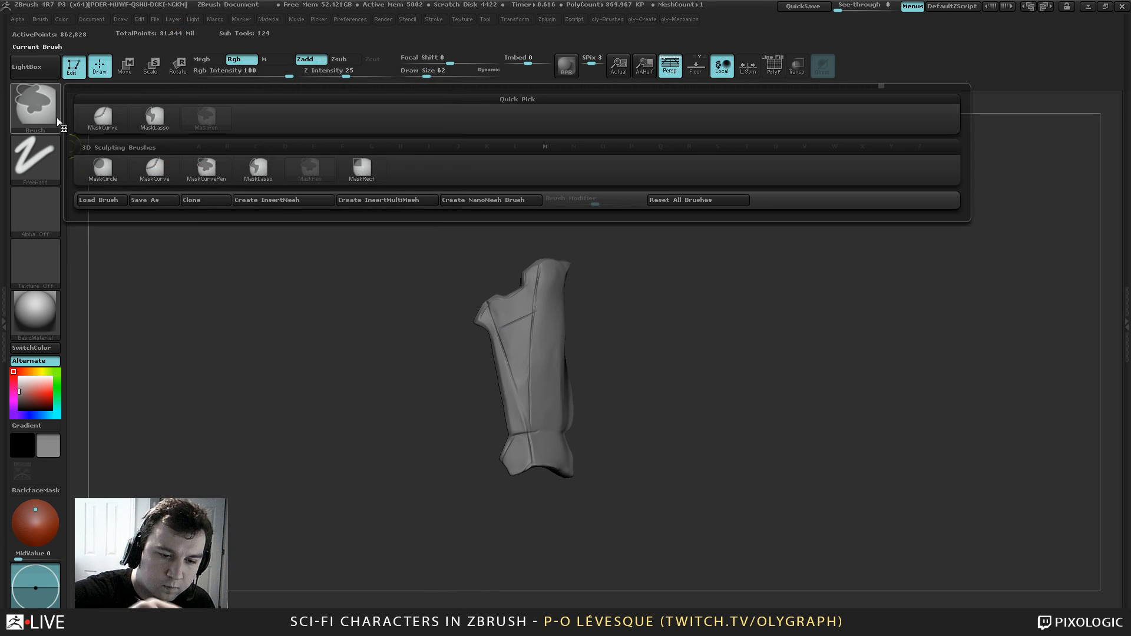
ctrl+click(169, 167)
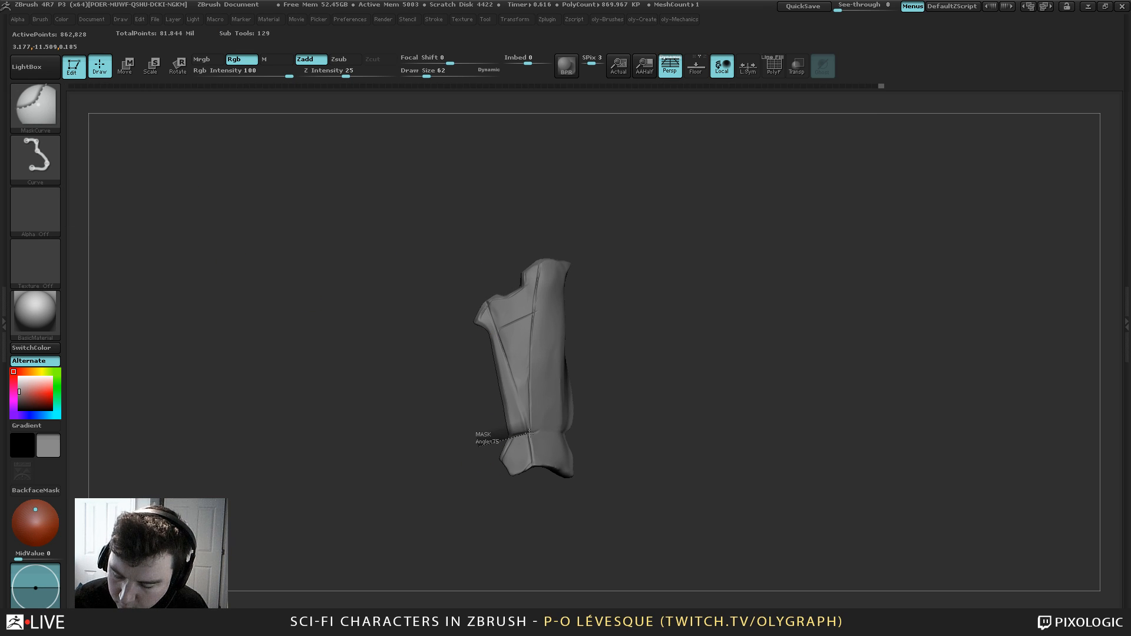
ctrl+drag(529, 433, 474, 253)
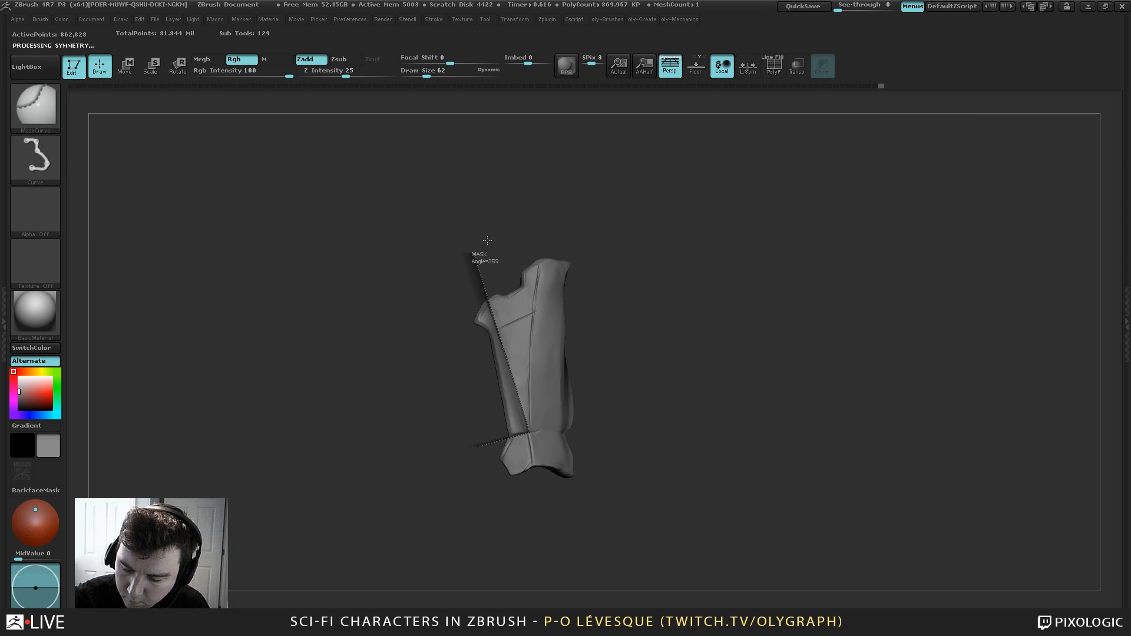
ctrl+click(606, 212)
ctrl+drag(545, 530, 462, 227)
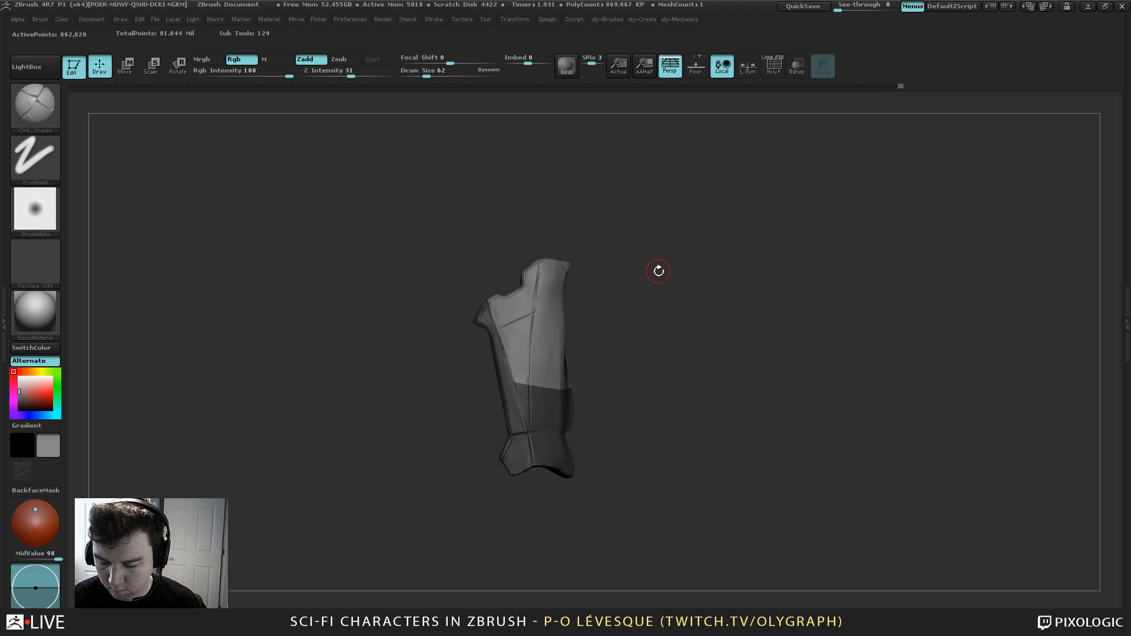
ctrl+drag(665, 271, 583, 236)
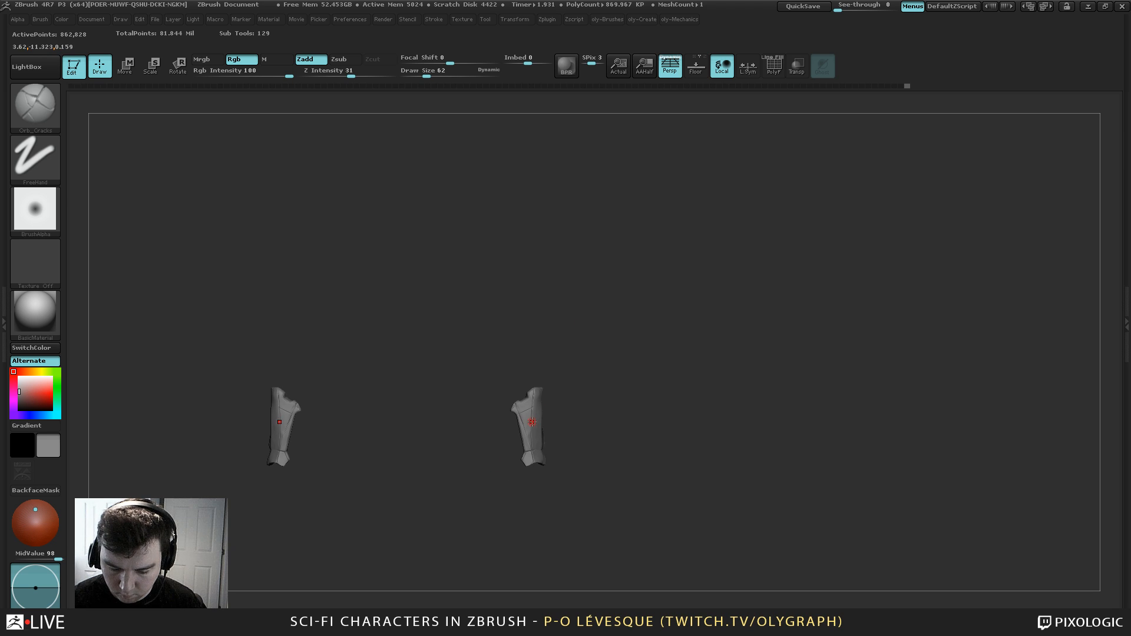
Delete the opposite forearm guard as hidden geometry, and undo a trial cut along the remaining guard's side strip
ctrl+shift+drag(628, 291, 471, 551)
key(2)
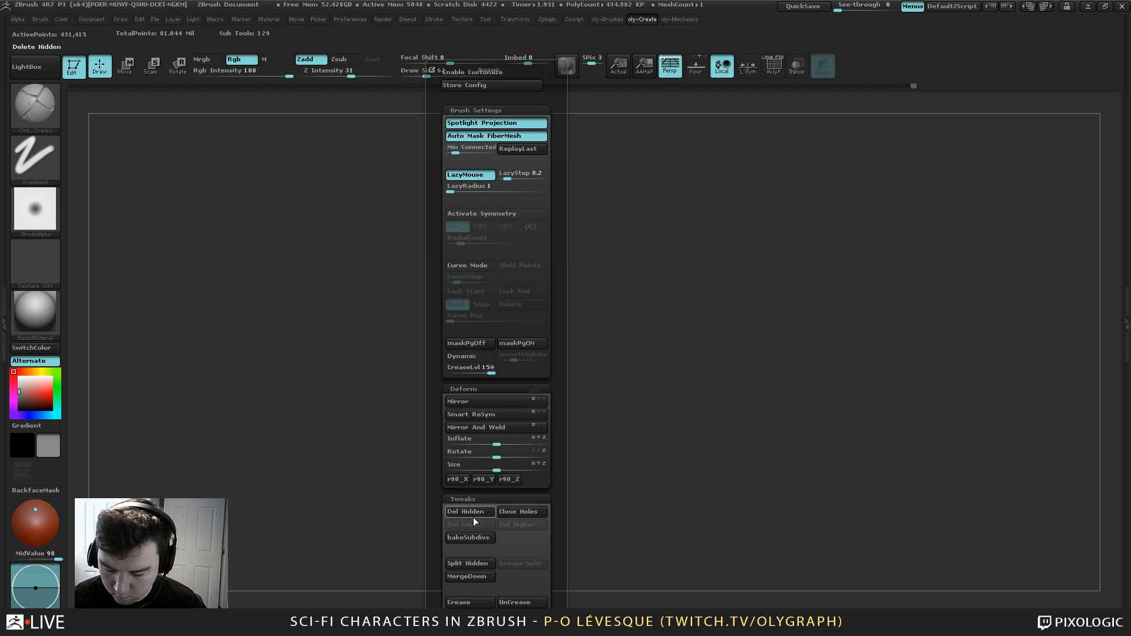
click(472, 517)
mouse_move(534, 524)
ctrl+shift+mouse_down()
mouse_move(528, 441)
mouse_move(471, 281)
ctrl+shift+mouse_up()
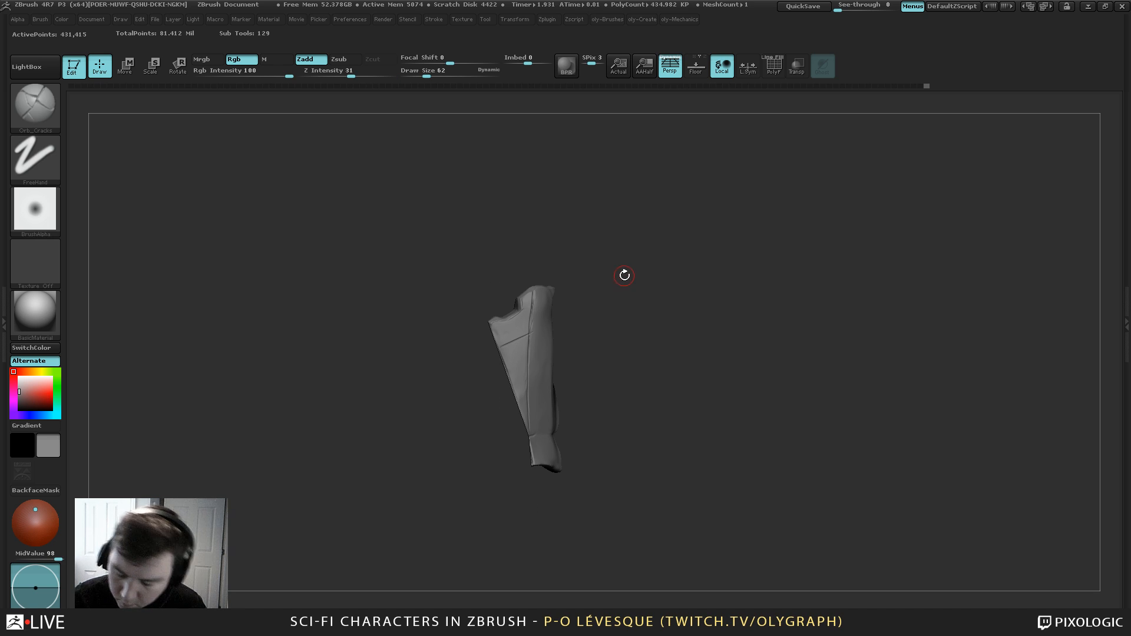
key(ctrl+z)
Mask the guard with a curve along its diagonal side groove, leaving only the narrow side strip unmasked
mouse_move(543, 522)
ctrl+mouse_down()
mouse_move(528, 437)
mouse_move(464, 252)
ctrl+mouse_up()
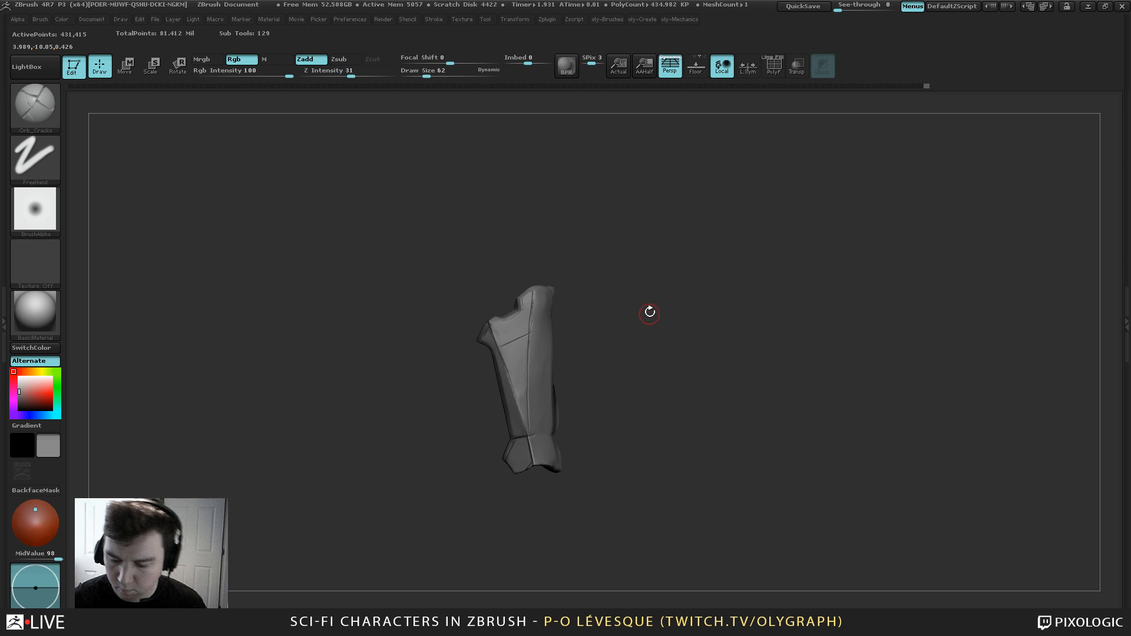
mouse_move(649, 313)
alt+mouse_down()
mouse_move(666, 300)
mouse_move(648, 295)
alt+mouse_up()
ctrl+click(660, 303)
Shift the unmasked side strip slightly sideways with Transpose Move after undoing an inflate attempt, and clear the mask
key(w)
drag(505, 385, 410, 401)
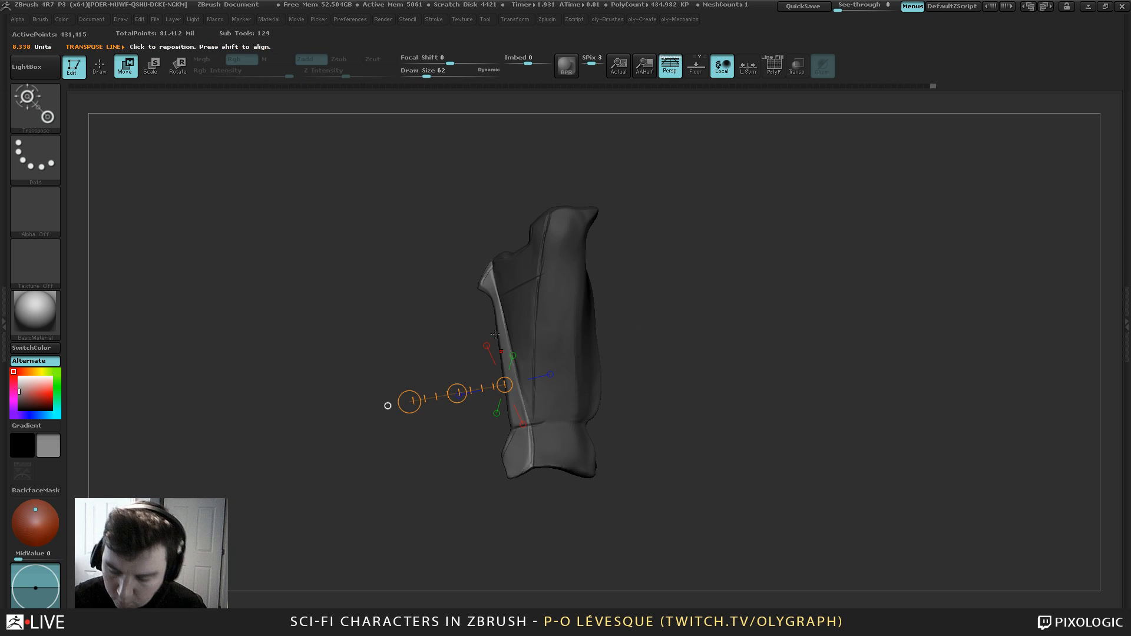
right_drag(409, 401, 396, 404)
key(ctrl+z)
mouse_move(643, 299)
mouse_down()
mouse_move(595, 292)
mouse_move(528, 339)
mouse_up()
drag(456, 392, 446, 394)
key(q)
drag(418, 501, 484, 508)
ctrl+drag(674, 252, 683, 265)
Smooth the groove between the side strip and the front face down to the wrist cuff at draw size 118
alt+drag(677, 259, 673, 280)
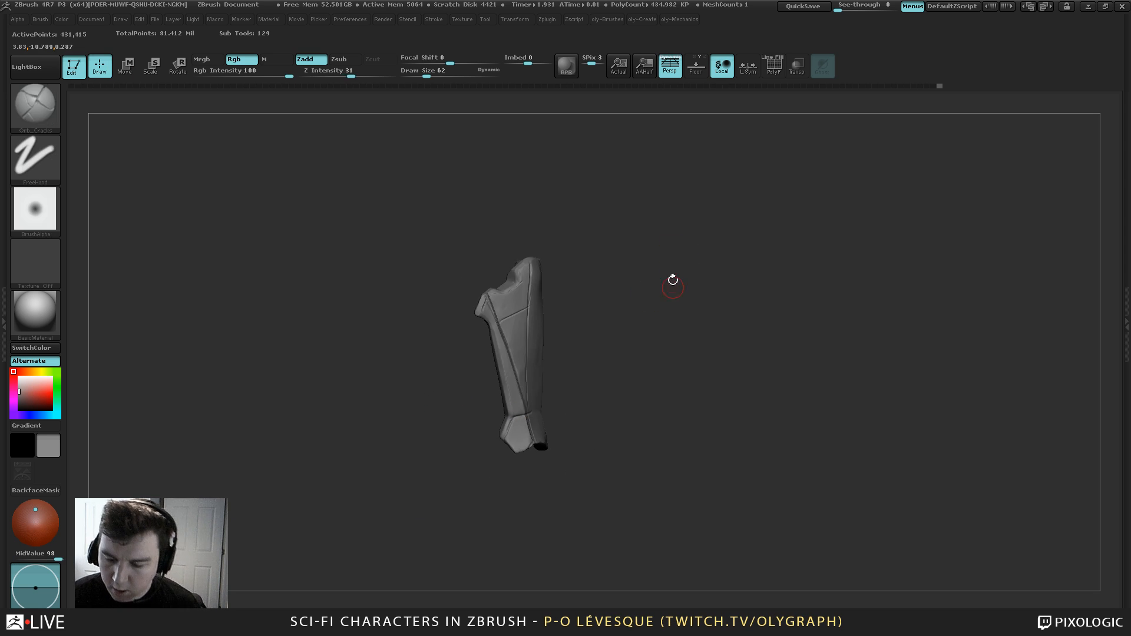
mouse_move(659, 236)
mouse_down()
mouse_move(641, 248)
mouse_move(671, 288)
mouse_up()
key(s)
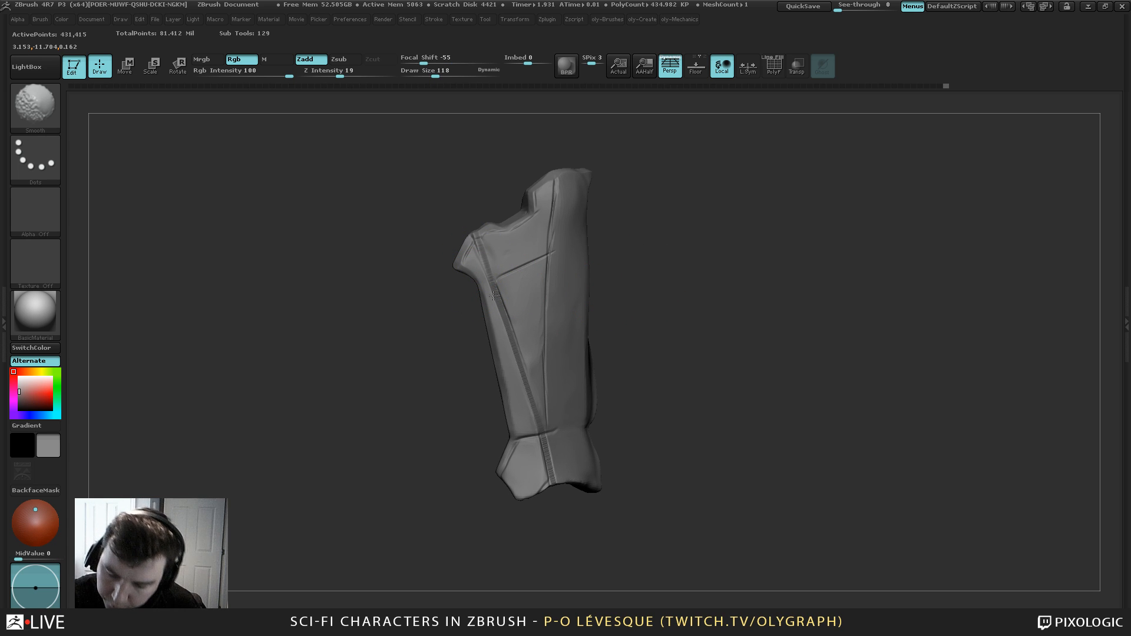
shift+drag(530, 396, 546, 450)
Increase the Orb_Cracks brush's LazyRadius and carve a crack line along the diagonal side groove
key(s)
drag(587, 274, 566, 274)
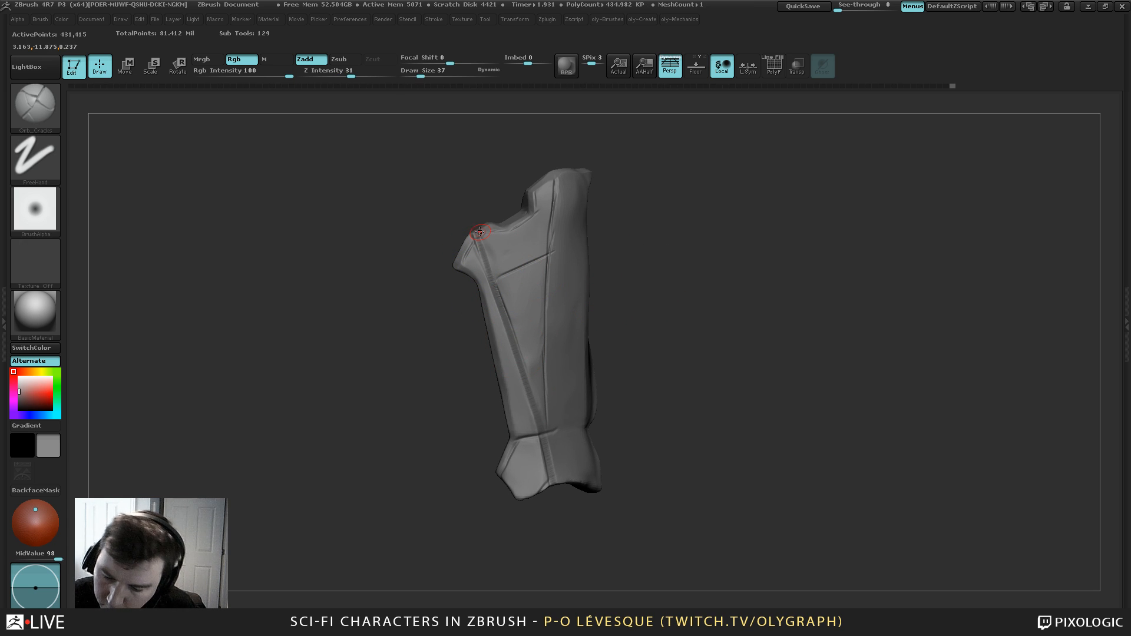
drag(510, 322, 512, 326)
key(2)
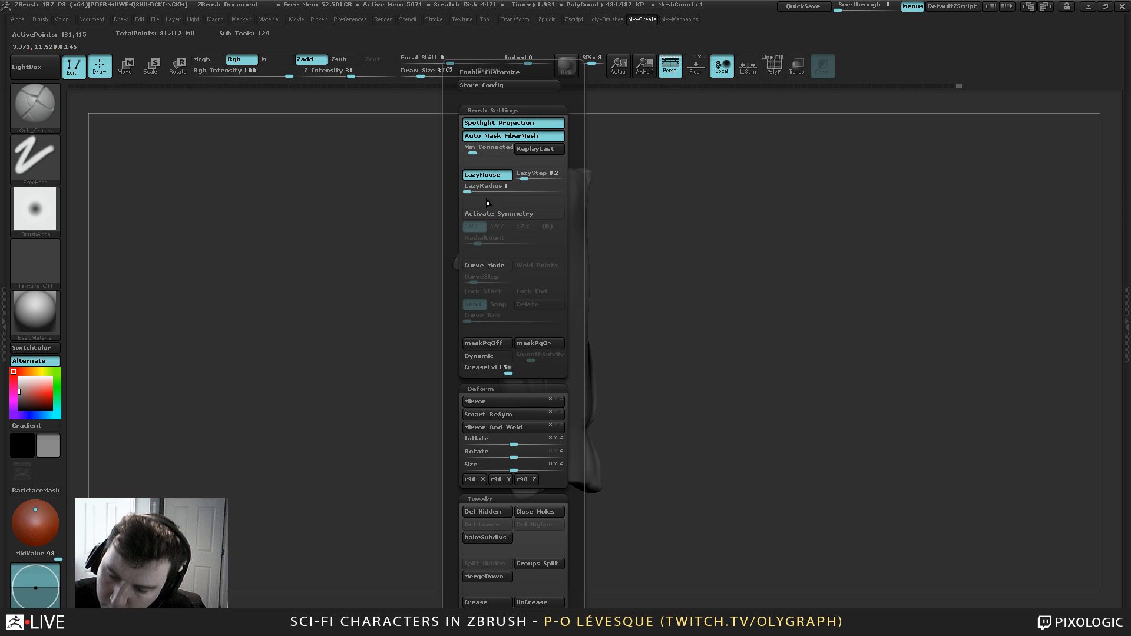
drag(484, 189, 490, 189)
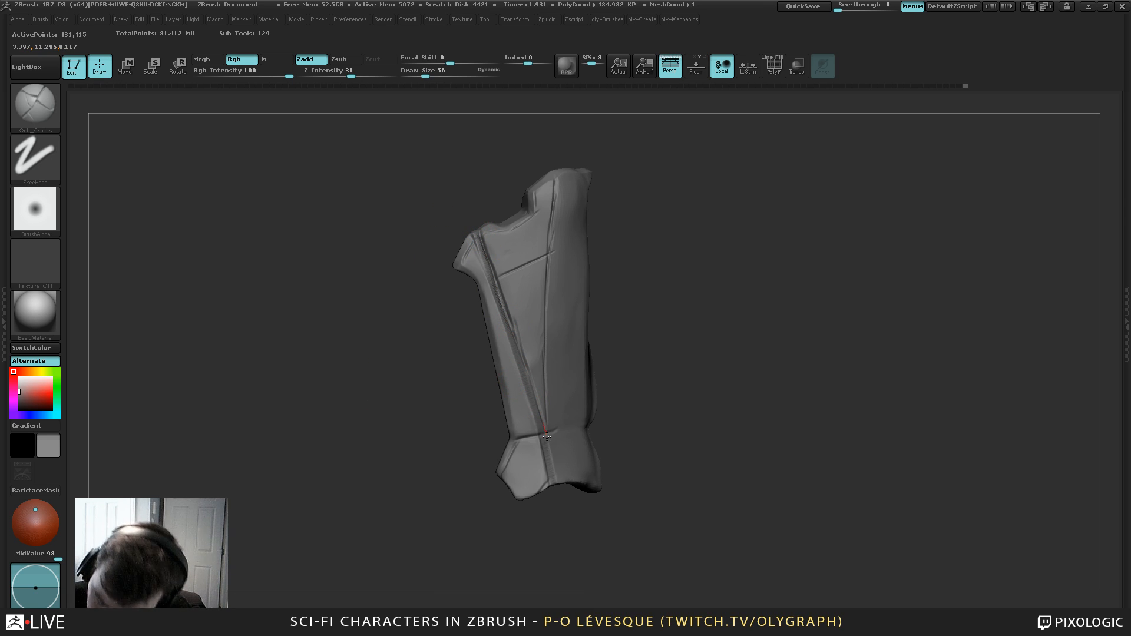
Lay a Transpose line along the guard's length and try moving the guard with it, undoing both attempts
mouse_move(612, 414)
alt+mouse_down()
mouse_move(628, 288)
mouse_move(611, 303)
mouse_move(626, 300)
mouse_move(630, 328)
mouse_move(573, 406)
mouse_move(536, 282)
mouse_move(538, 189)
mouse_move(532, 231)
mouse_move(513, 174)
alt+mouse_up()
key(w)
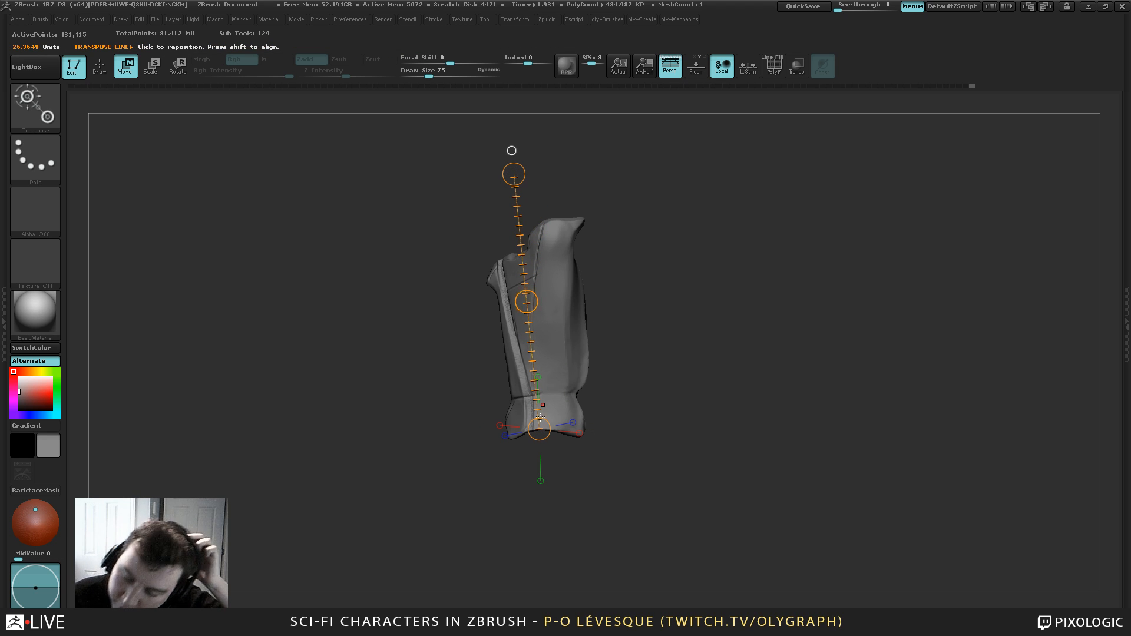
drag(540, 427, 541, 485)
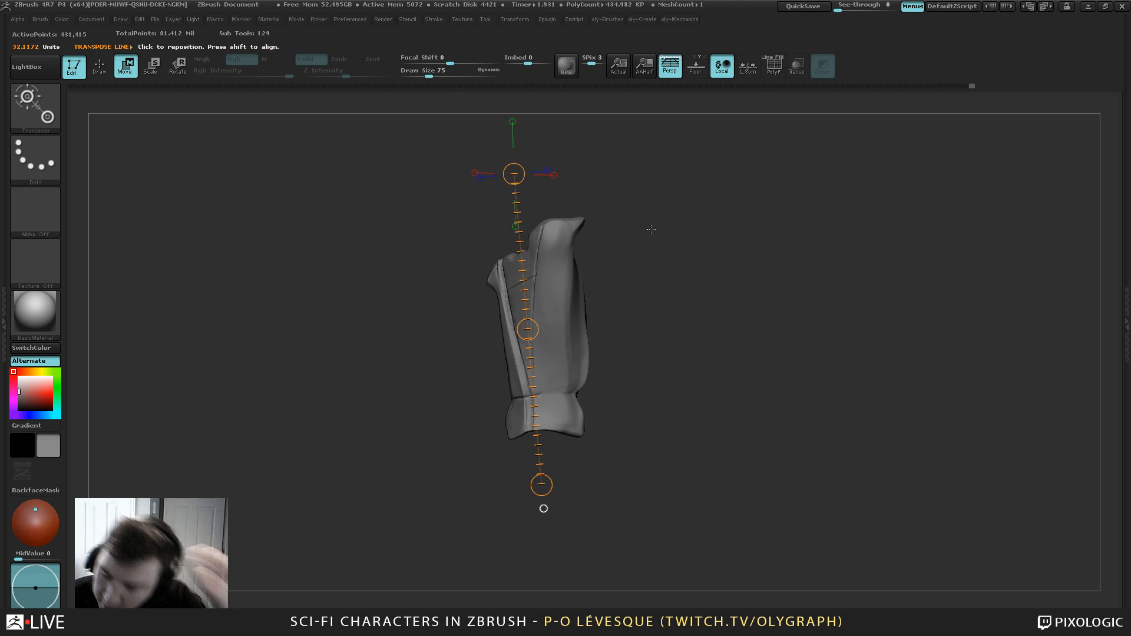
drag(651, 229, 655, 258)
alt+drag(652, 216, 640, 242)
drag(572, 318, 592, 305)
key(ctrl+z)
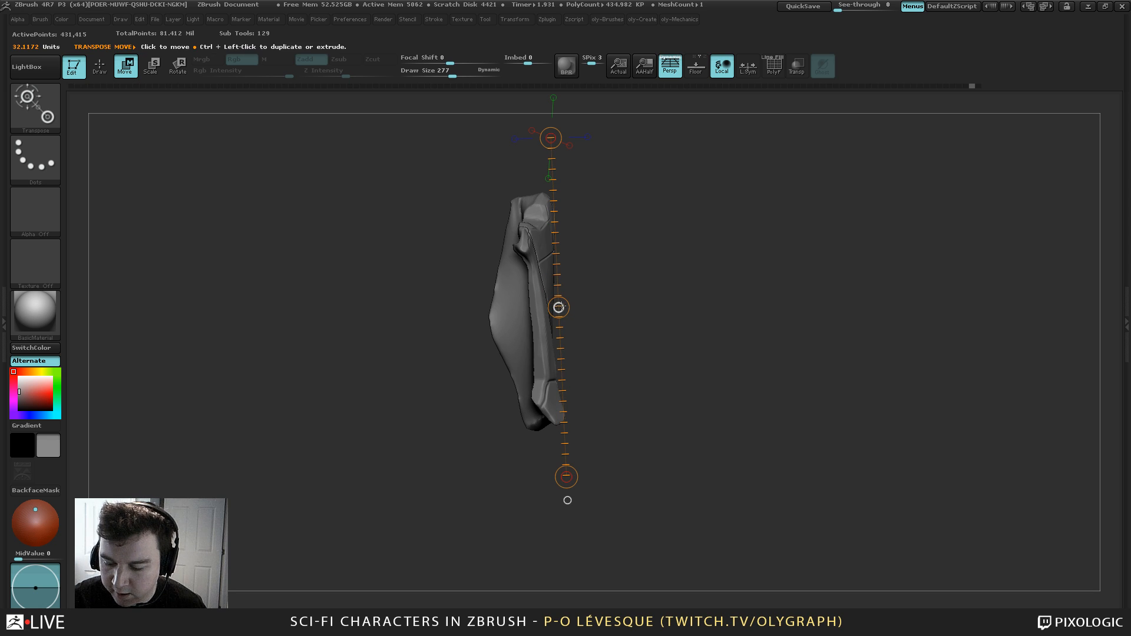
drag(559, 307, 580, 302)
key(ctrl+z)
Adjust the Transpose line's lower end and try shifting the guard's wrist end outward, undoing the change
drag(589, 504, 578, 474)
click(580, 487)
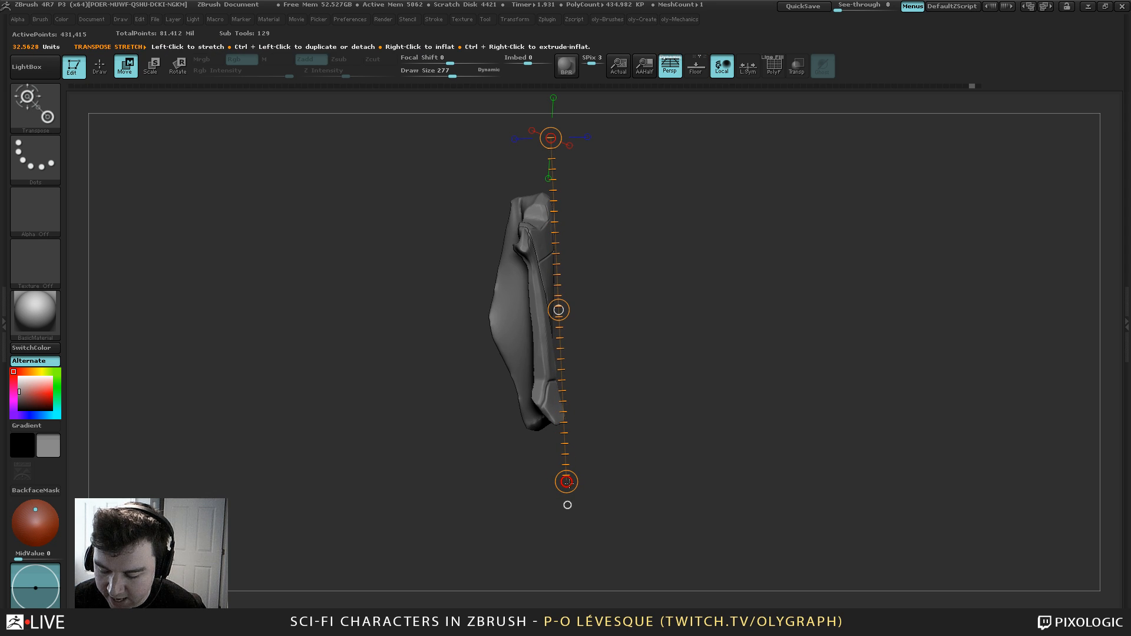
mouse_move(568, 483)
mouse_down()
mouse_move(433, 457)
mouse_move(668, 459)
mouse_move(459, 497)
mouse_move(597, 483)
mouse_move(566, 481)
mouse_up()
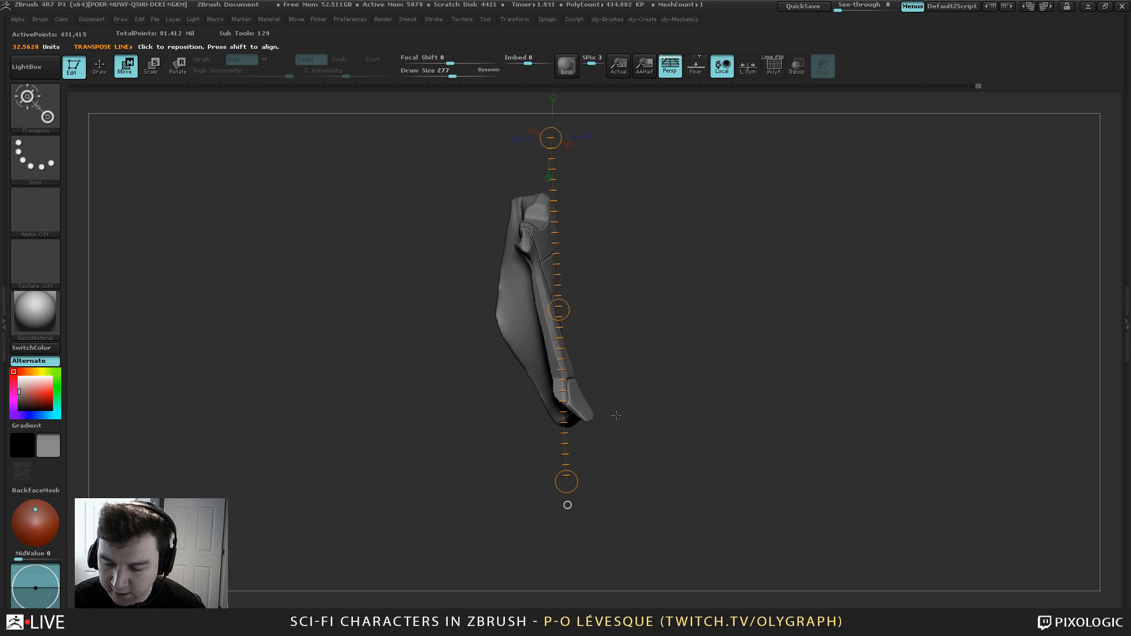
drag(554, 134, 533, 153)
key(ctrl+z)
Move the guard slightly forward with the Transpose line running along its length
drag(611, 250, 665, 251)
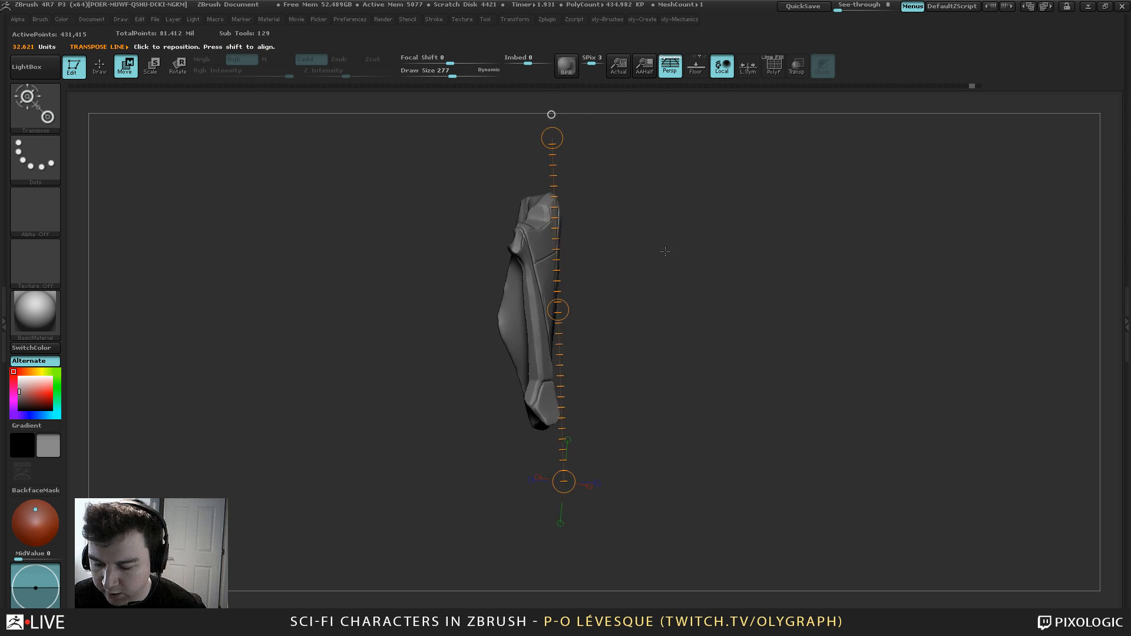
drag(558, 309, 572, 306)
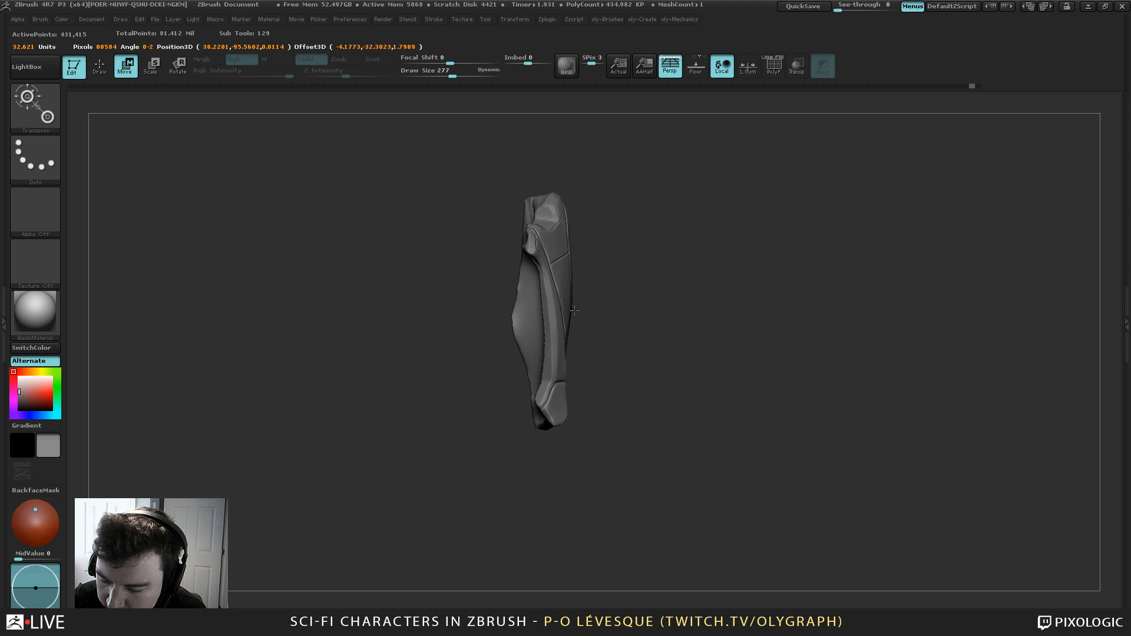
key(q)
key(w)
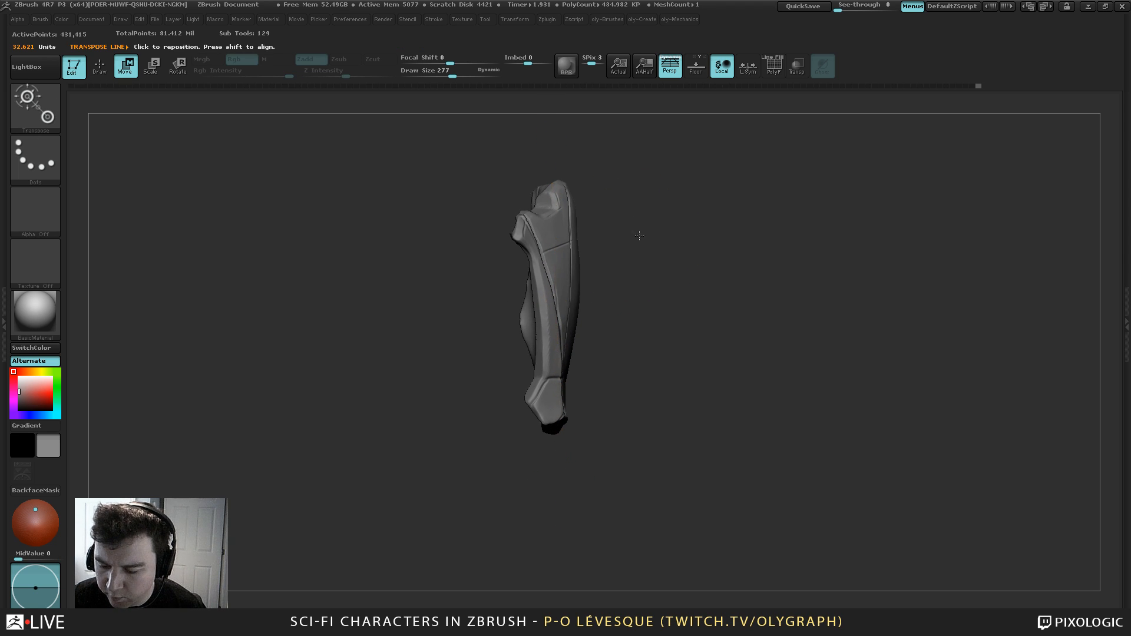
Lay a Transpose line up the guard from its wrist end and mask the guard's upper part
mouse_move(639, 235)
mouse_down()
mouse_move(634, 248)
mouse_move(651, 243)
mouse_move(634, 253)
mouse_up()
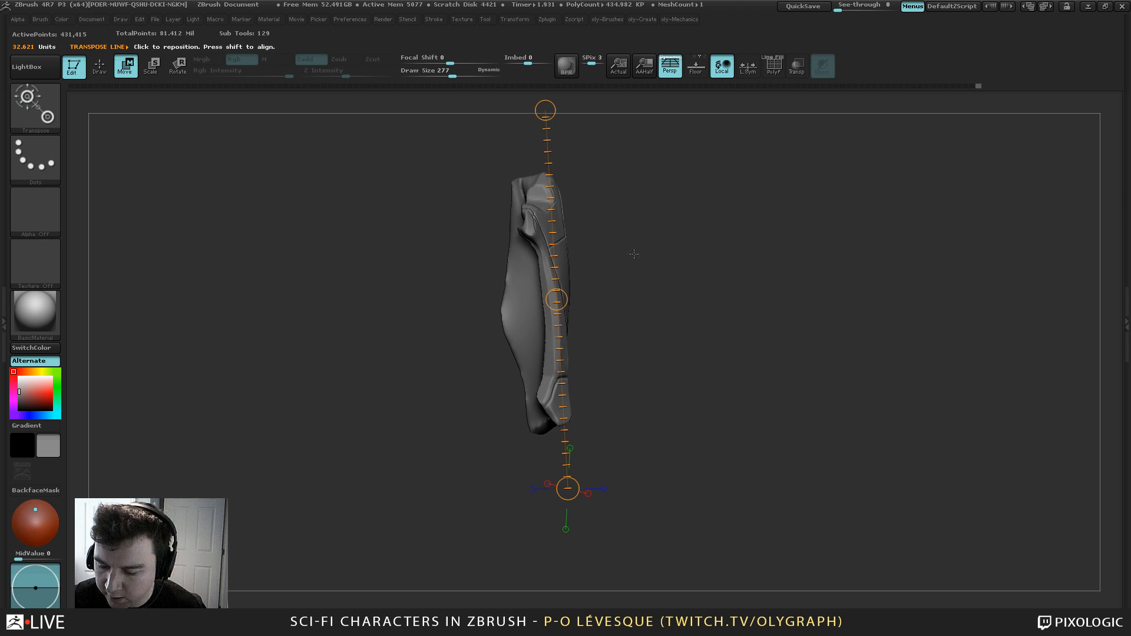
drag(621, 322, 557, 383)
mouse_move(550, 424)
mouse_down()
mouse_move(546, 255)
mouse_move(613, 244)
mouse_up()
ctrl+click(622, 273)
ctrl+shift+click(624, 275)
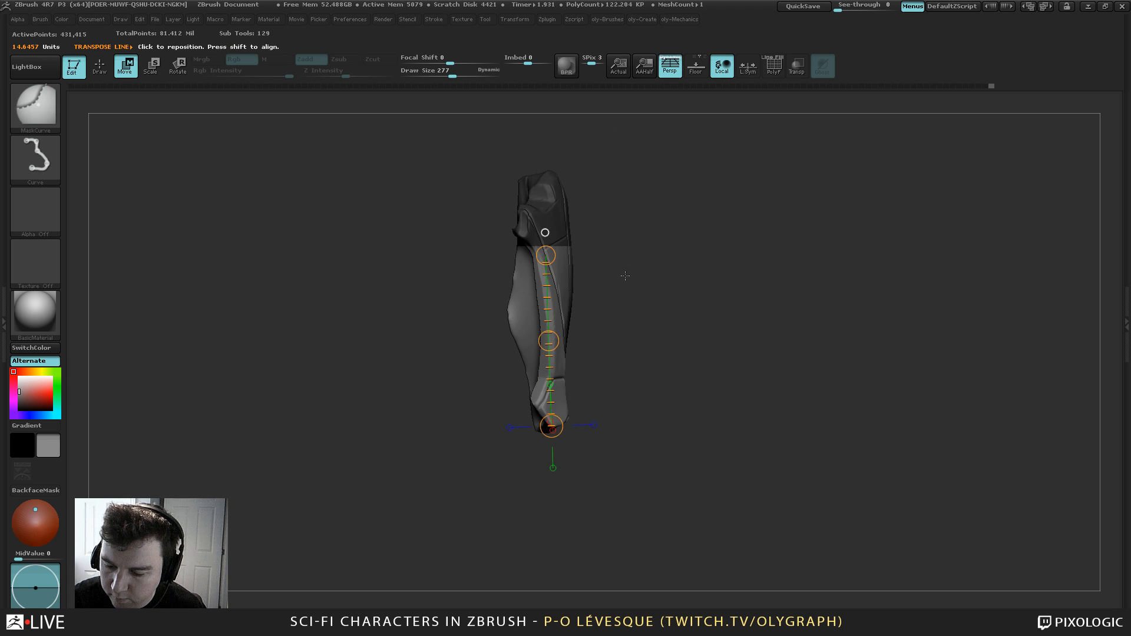
Invert the mask and try shifting and rotating the guard's upper end, undoing the changes
ctrl+click(590, 241)
drag(545, 255, 534, 256)
key(ctrl+z)
key(r)
key(ctrl+z)
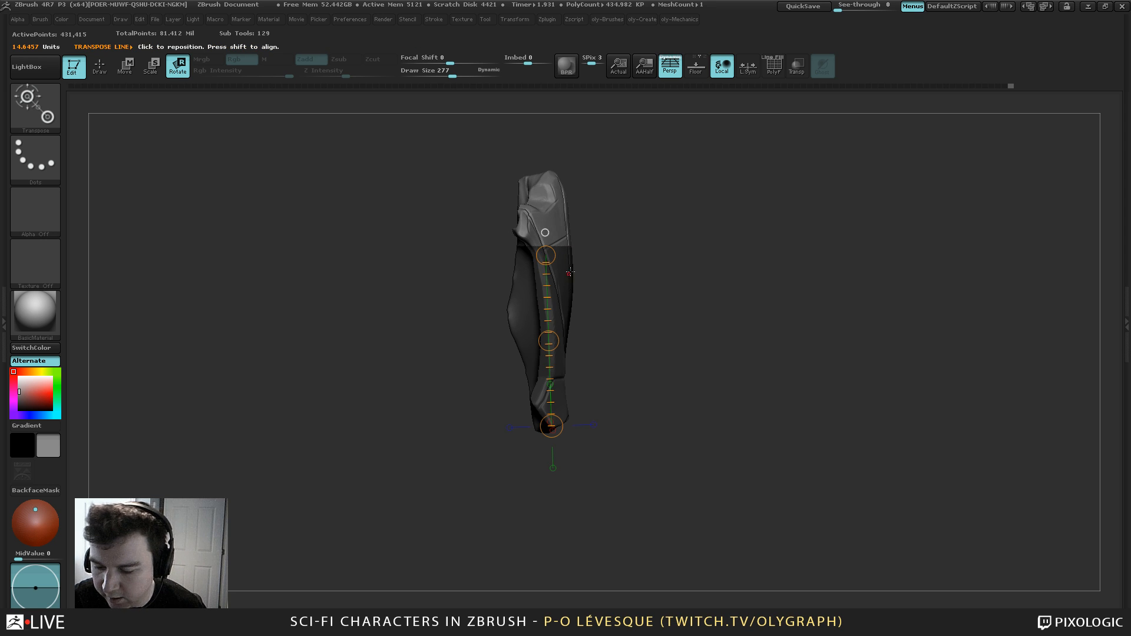
drag(612, 281, 518, 288)
key(ctrl+z)
Lay a new Transpose line from the wrist to the mask border, try rotating the guard's upper end and undo it
drag(585, 417, 589, 245)
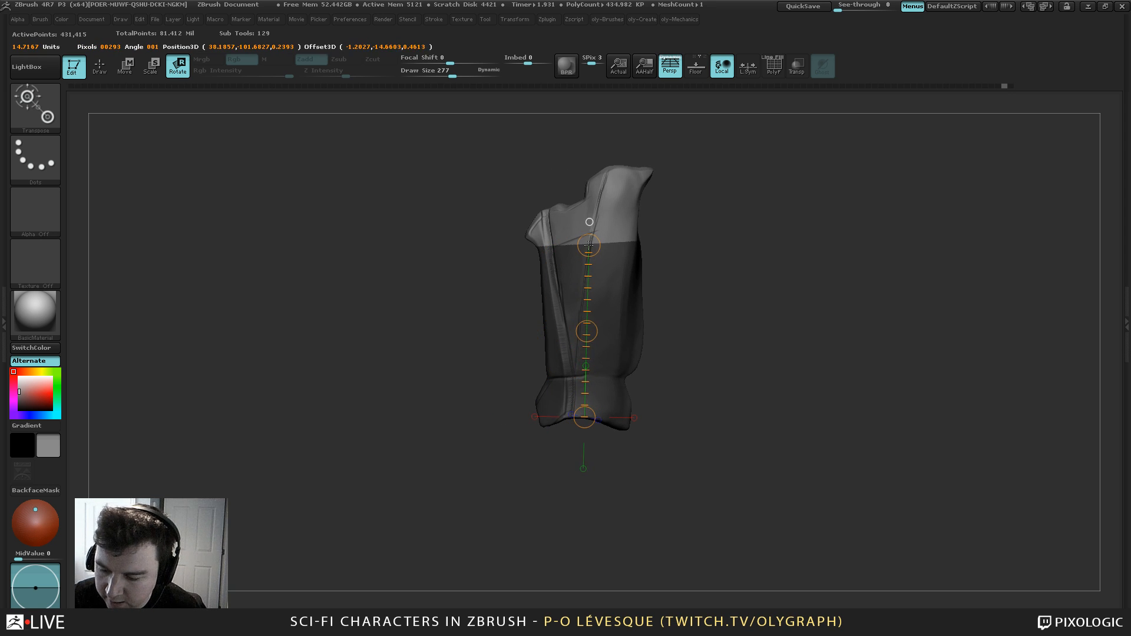
drag(465, 333, 588, 246)
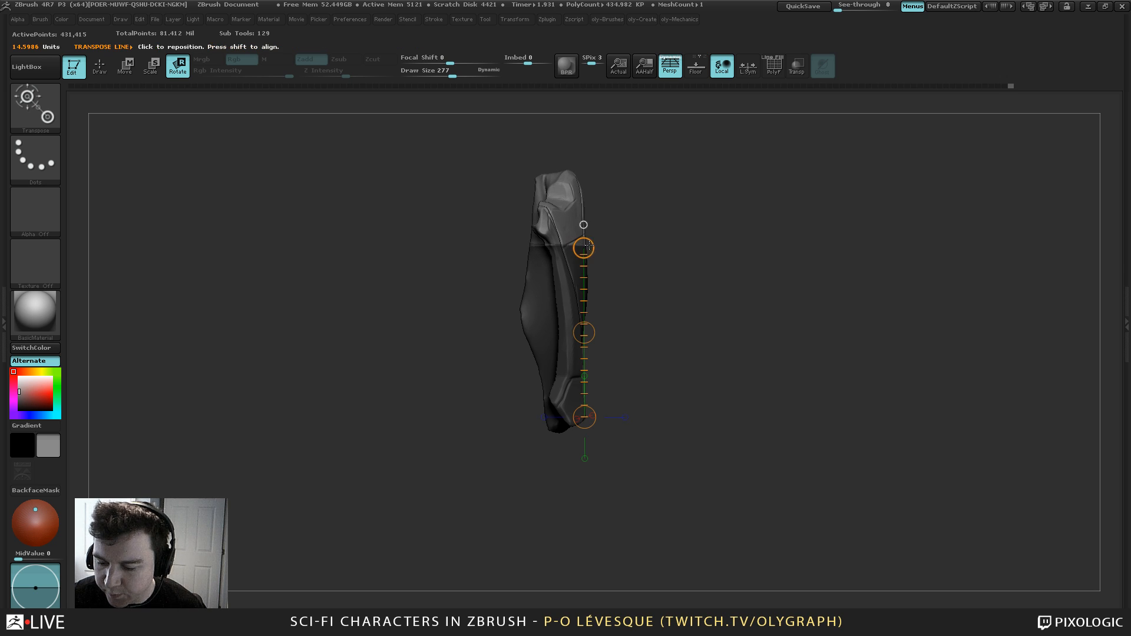
key(ctrl+z)
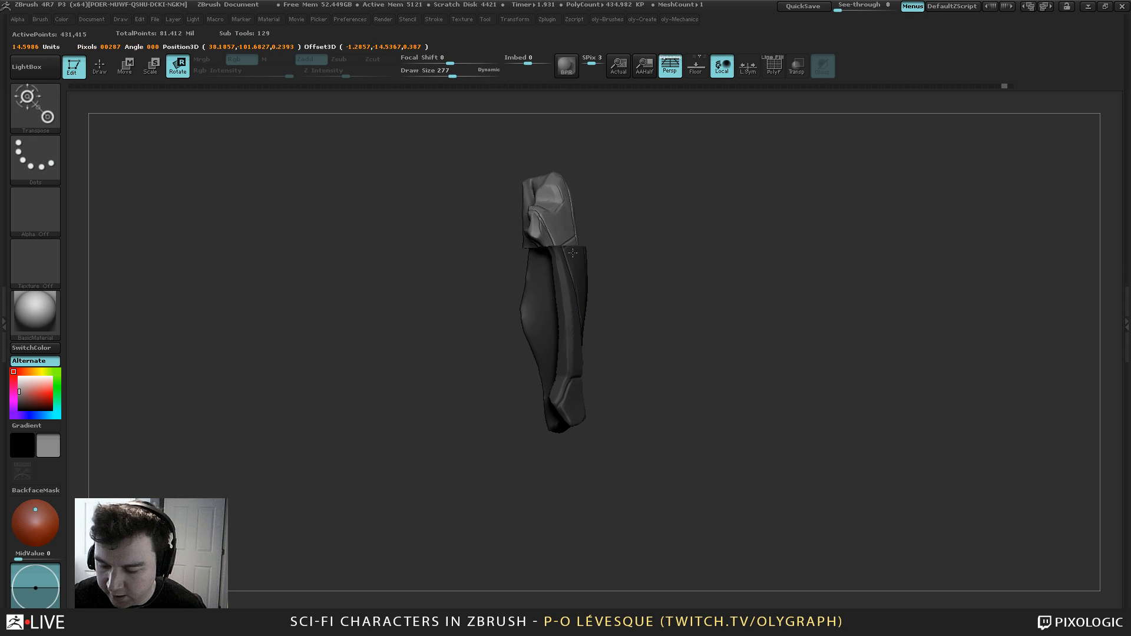
key(ctrl+shift+z)
key(ctrl+z)
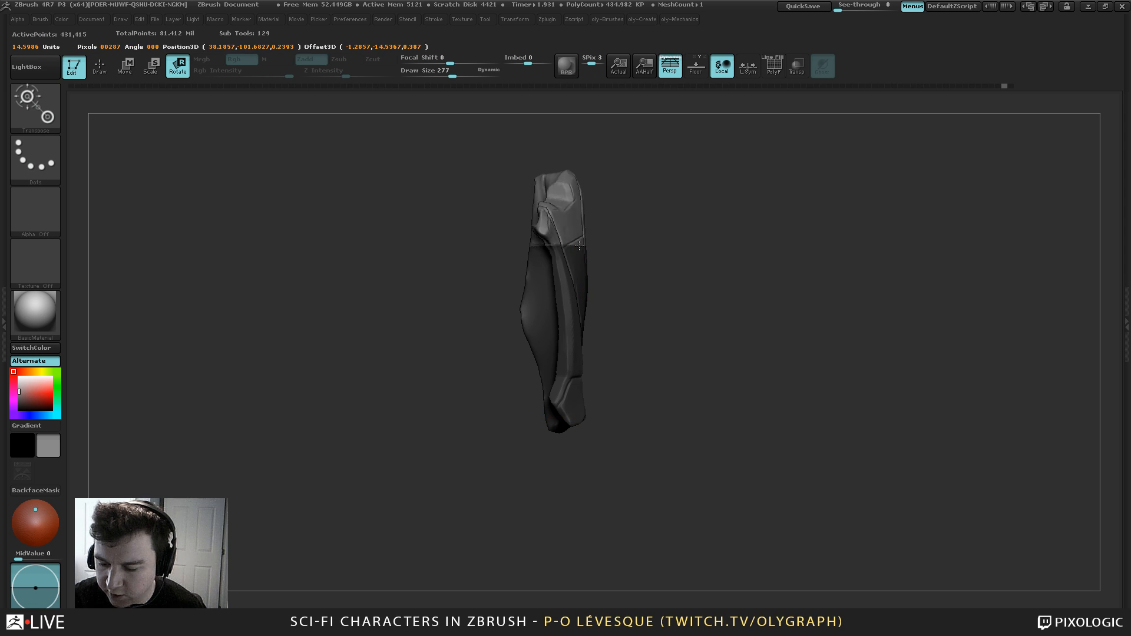
key(q)
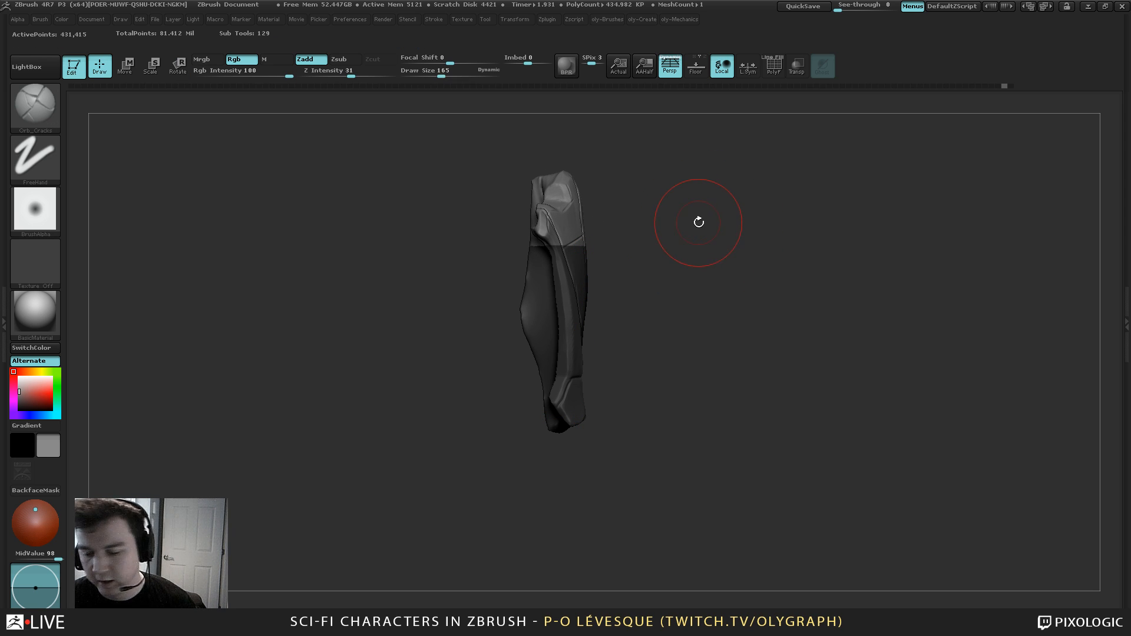
Clear the guard's mask and reduce the brush's Draw Size to 126
drag(695, 226, 705, 271)
key(s)
mouse_move(712, 255)
mouse_down()
mouse_move(689, 248)
mouse_move(706, 253)
mouse_move(702, 265)
mouse_move(689, 255)
mouse_move(694, 265)
mouse_up()
key(s)
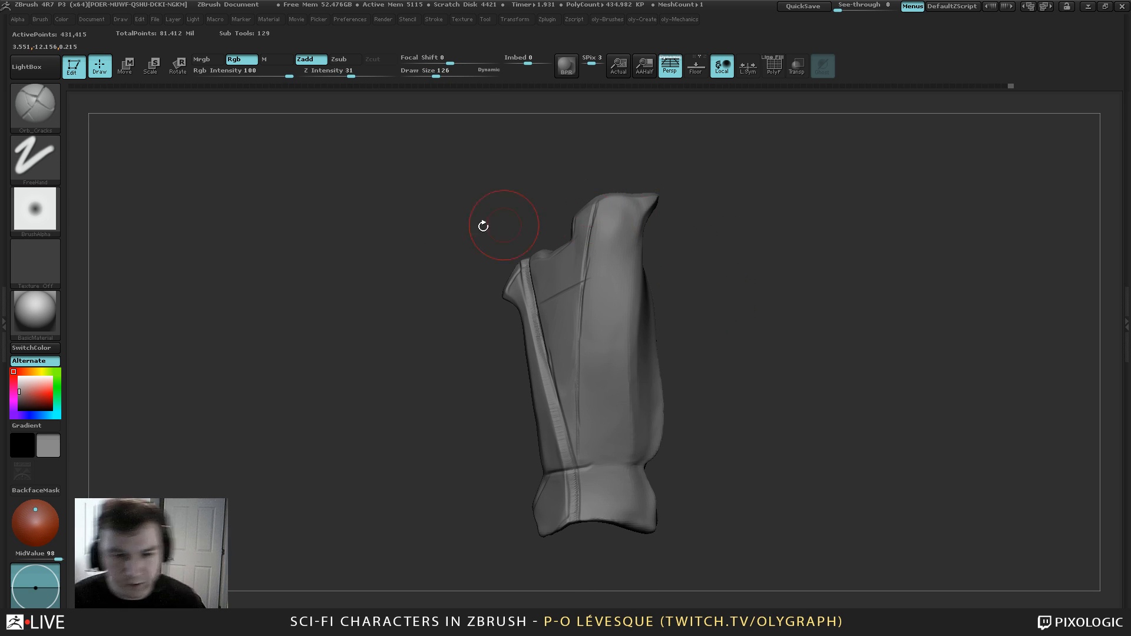
Lay a short Transpose line outward from the guard's side and try inflating the guard with it
click(154, 69)
key(w)
drag(675, 301, 656, 285)
drag(604, 313, 680, 307)
drag(699, 245, 718, 257)
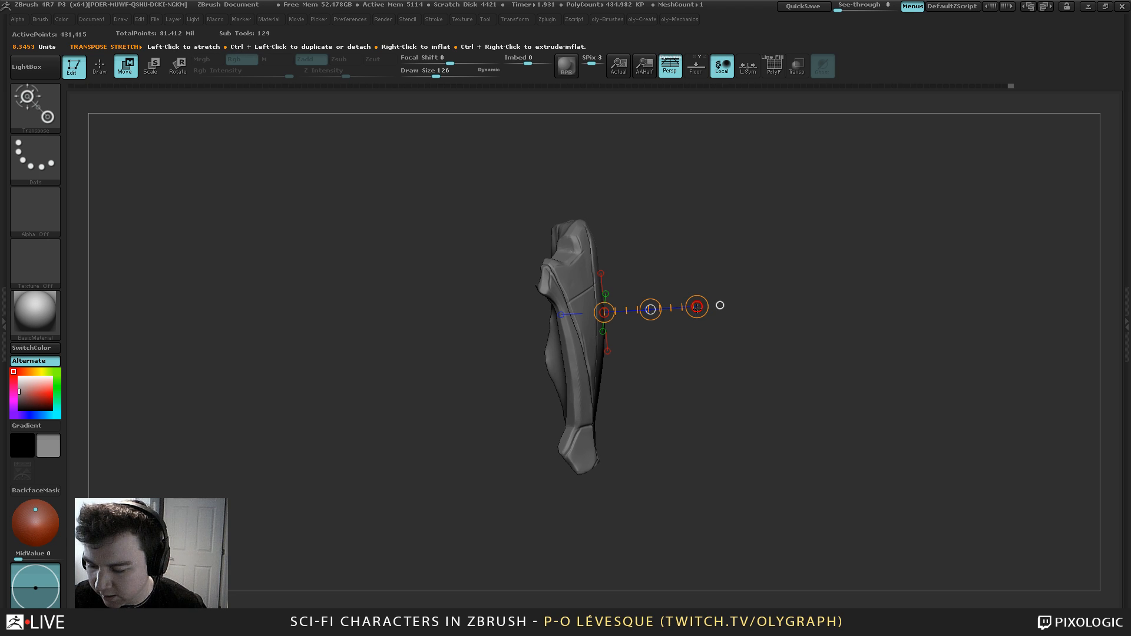
right_drag(697, 306, 719, 304)
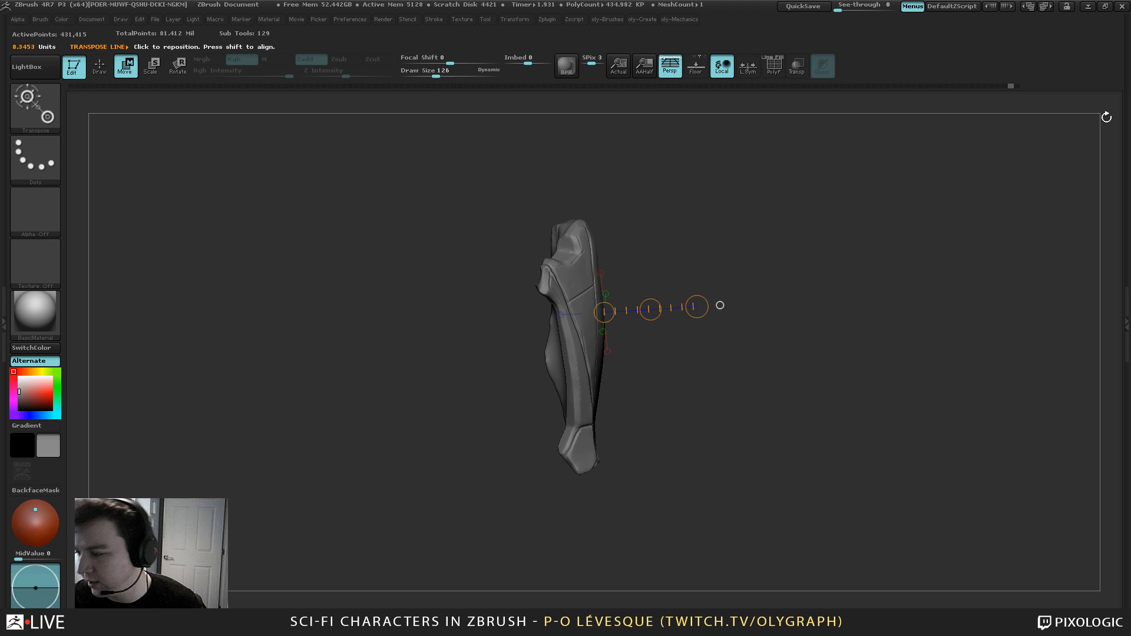
Open the Deformation settings and try inflating the guard with Inflate and with the Transpose line, undoing both attempts
click(1126, 126)
drag(999, 429, 1019, 247)
click(1048, 196)
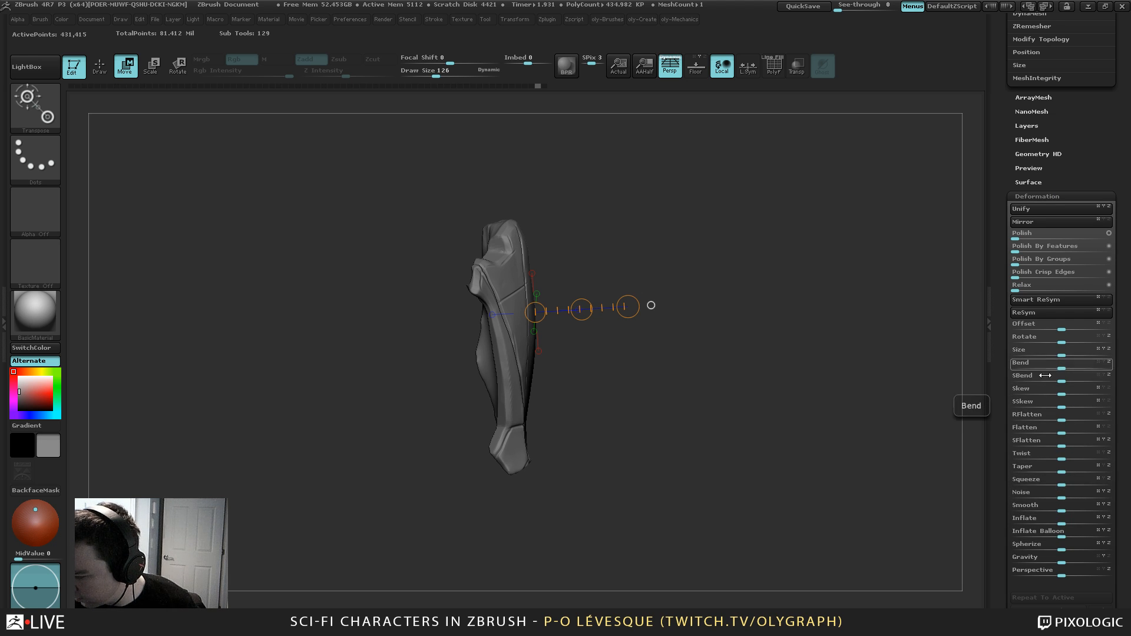
mouse_move(1061, 518)
mouse_down()
mouse_move(1086, 518)
mouse_move(1072, 517)
mouse_up()
key(ctrl+z)
right_drag(628, 306, 646, 299)
key(ctrl+z)
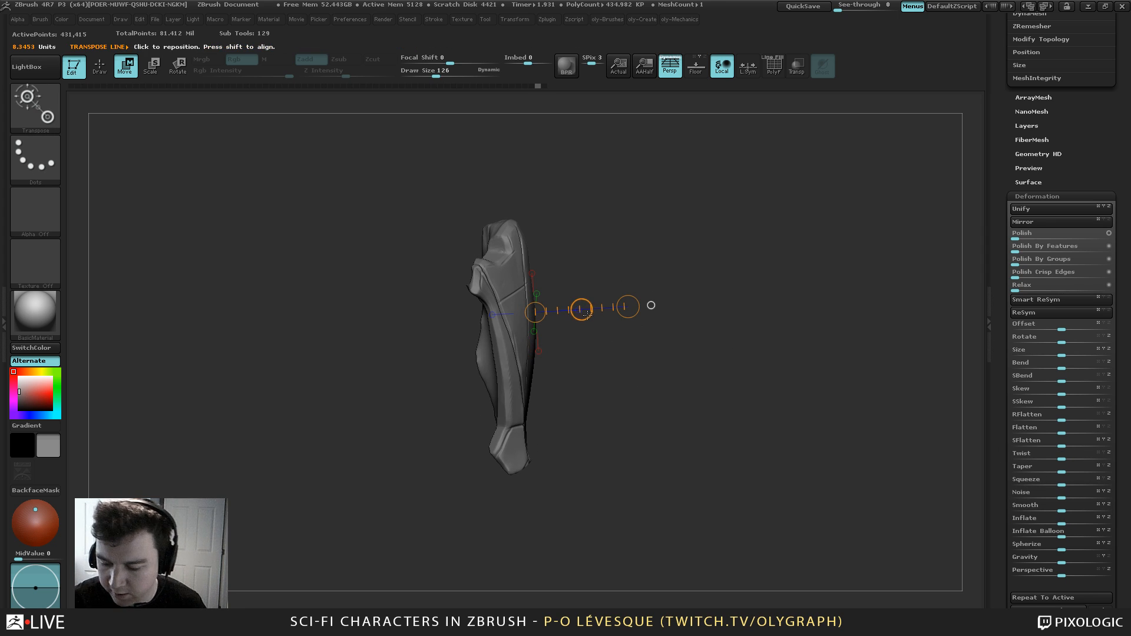
Duplicate the guard beside the original, inflate the copy with the Inflate deformation and clear the mask
shift+drag(516, 355, 635, 351)
drag(1061, 524, 1089, 524)
ctrl+drag(620, 244, 634, 252)
Lay a Transpose line between the two guards and try inflating the mesh further with it
drag(508, 284, 569, 264)
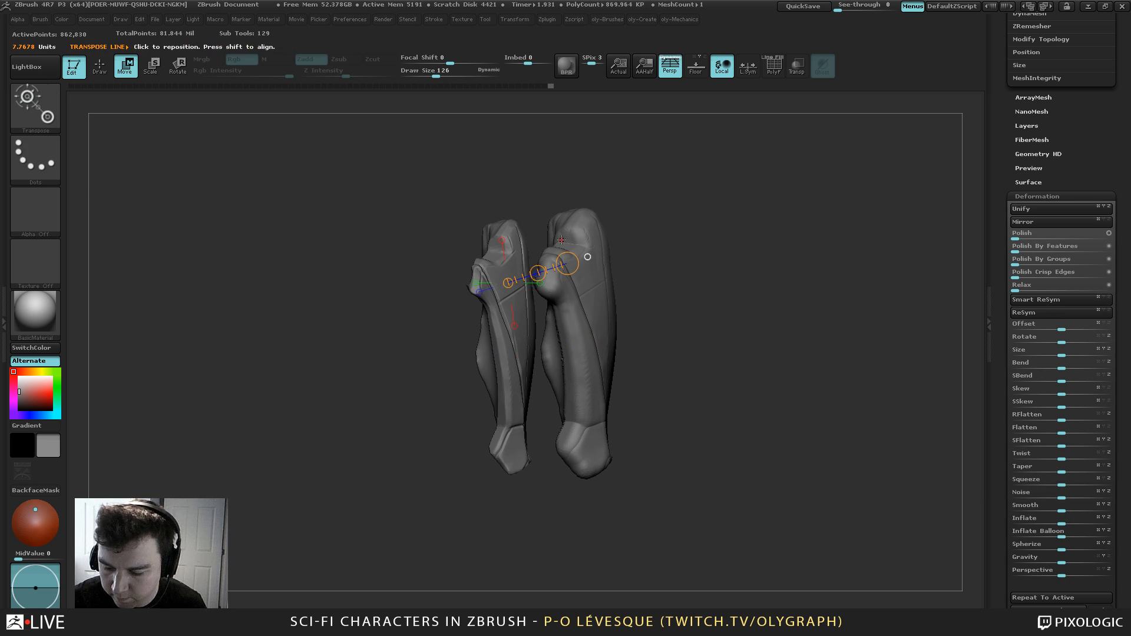
right_drag(569, 264, 582, 257)
key(ctrl+z)
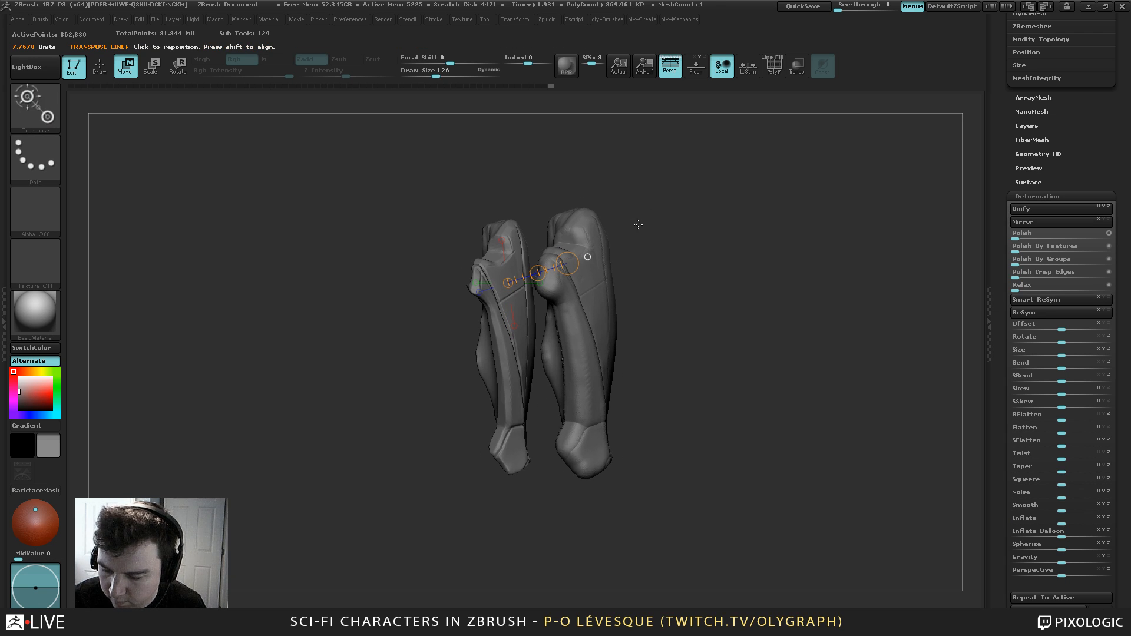
ctrl+click(523, 323)
right_drag(569, 264, 597, 296)
key(q)
mouse_move(704, 200)
mouse_down()
mouse_move(683, 216)
mouse_move(695, 219)
mouse_up()
Undo the inflations and the guard's duplication
key(ctrl+z)
key(ctrl+z)
key(ctrl+z)
key(ctrl+z)
key(ctrl+z)
key(ctrl+z)
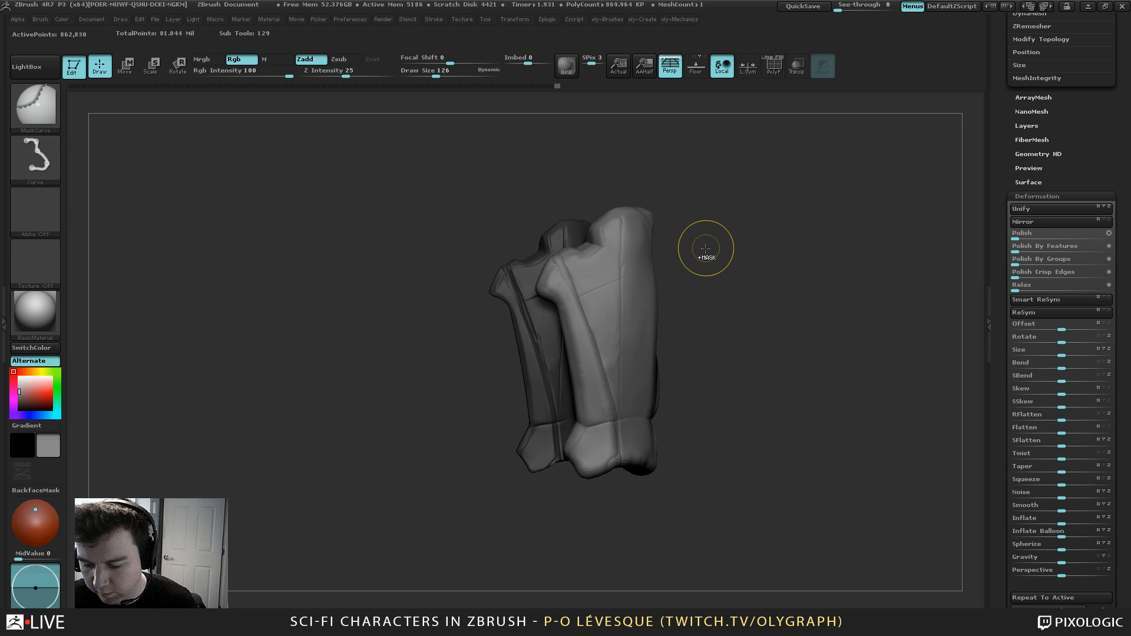
key(ctrl+z)
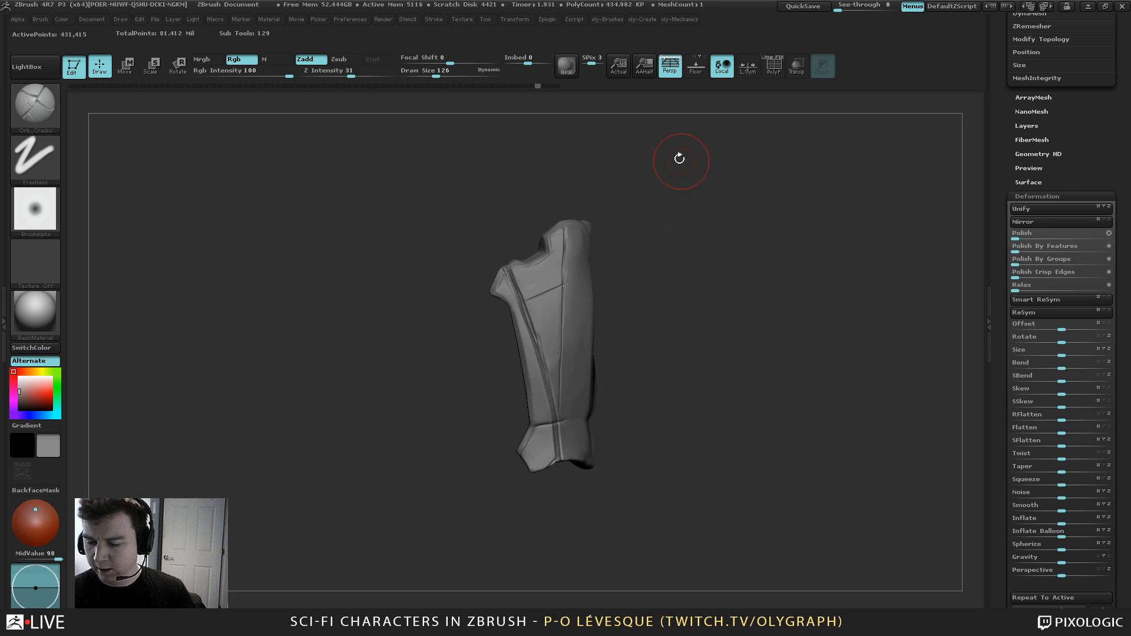
Switch to the Move brush and set its Draw Size to 109
drag(679, 159, 696, 252)
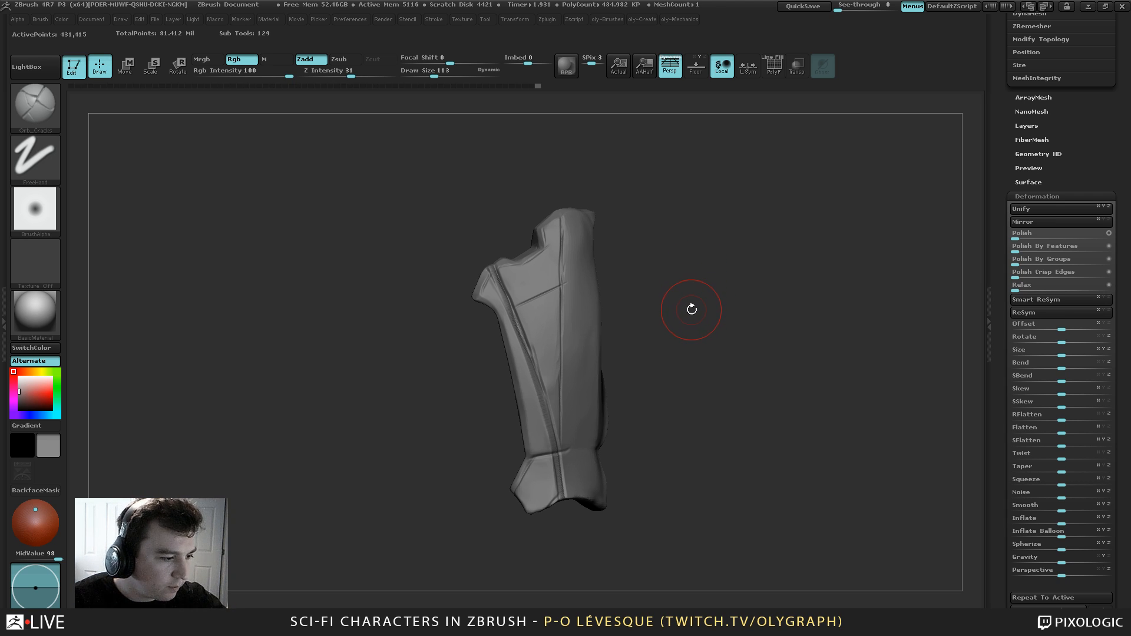
alt+drag(702, 218, 701, 253)
key([)
key(b)
click(672, 239)
key(s)
drag(679, 170, 682, 172)
mouse_move(674, 188)
mouse_down()
mouse_move(649, 175)
mouse_move(666, 185)
mouse_move(651, 206)
mouse_up()
key(s)
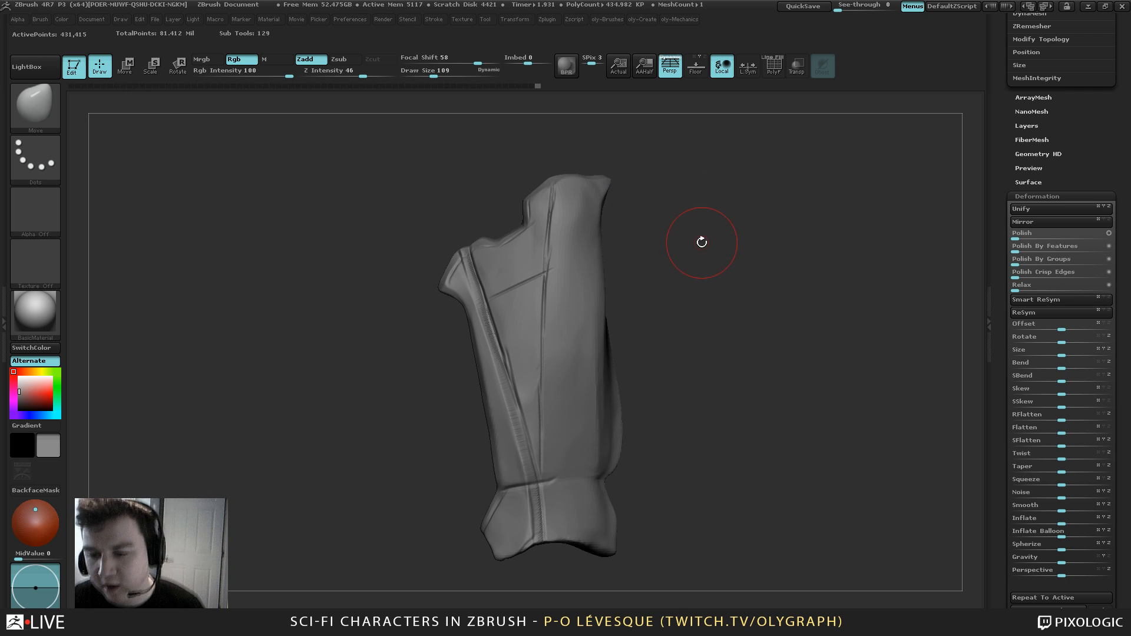
key(c)
drag(643, 296, 640, 263)
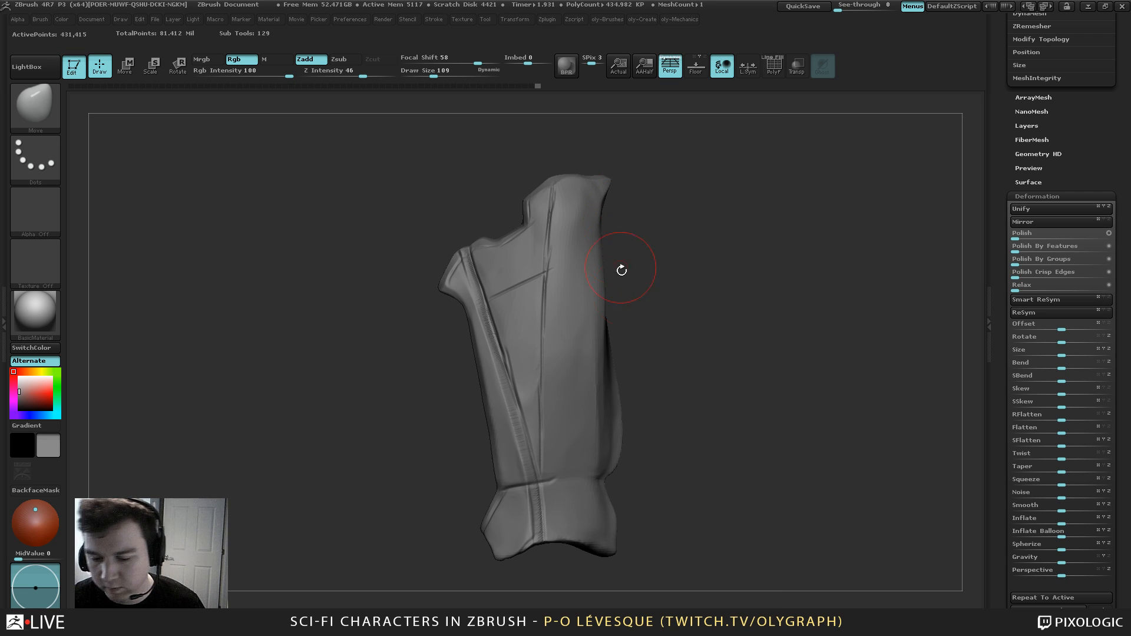
Enlarge the Move brush to a Draw Size of 145 and pull the guard's pointed upper corner outward
key(b)
key(m)
key(t)
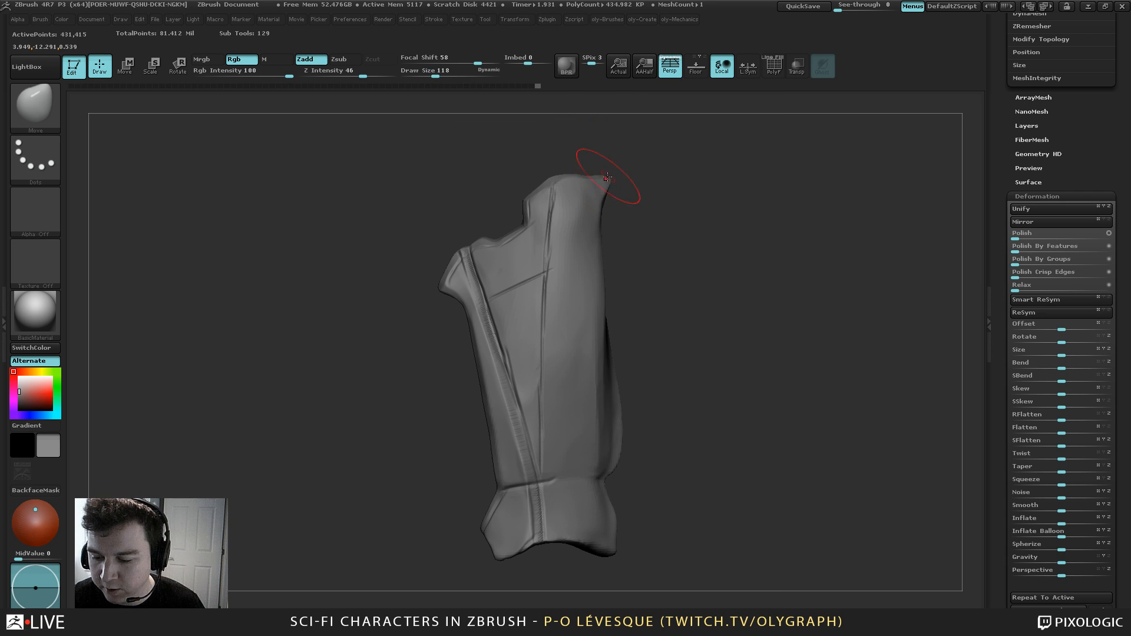
key([)
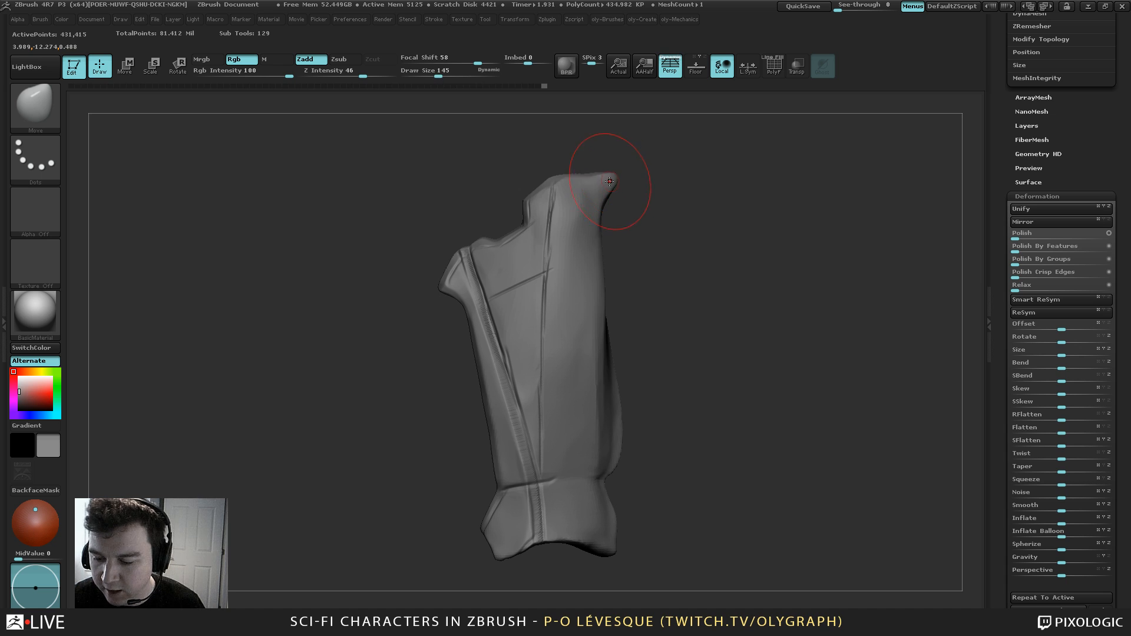
key([)
drag(660, 160, 647, 164)
Switch to the TrimDynamic brush, increase its Draw Size and flatten the guard's outer side face
key(b)
key(t)
key(d)
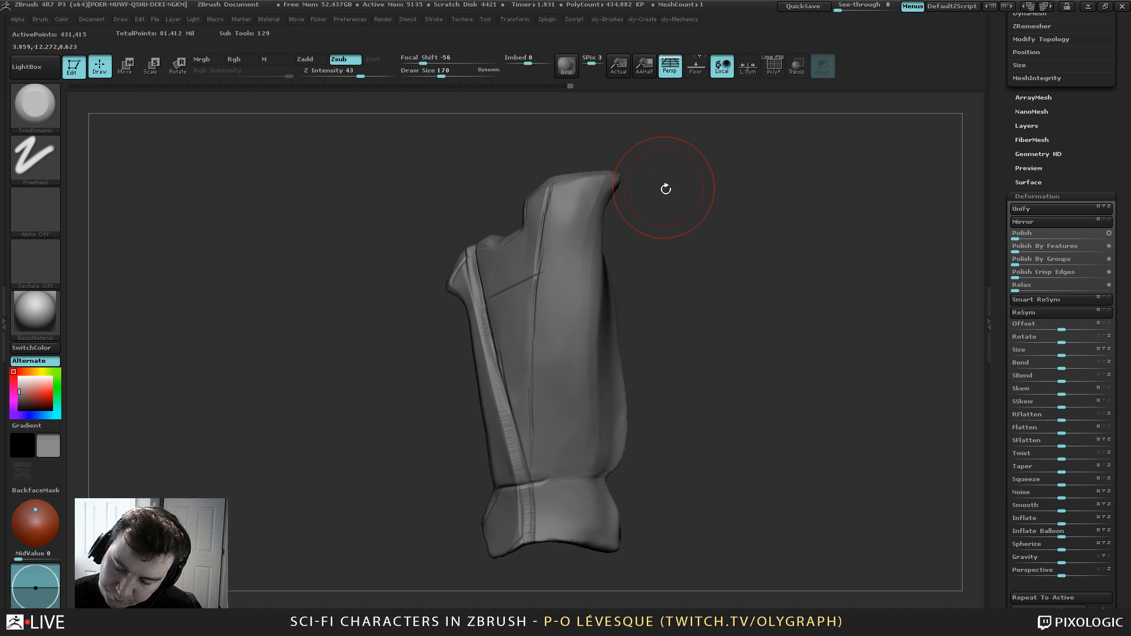
mouse_move(664, 186)
mouse_down()
mouse_move(651, 185)
mouse_move(662, 198)
mouse_up()
key(s)
drag(615, 325, 623, 325)
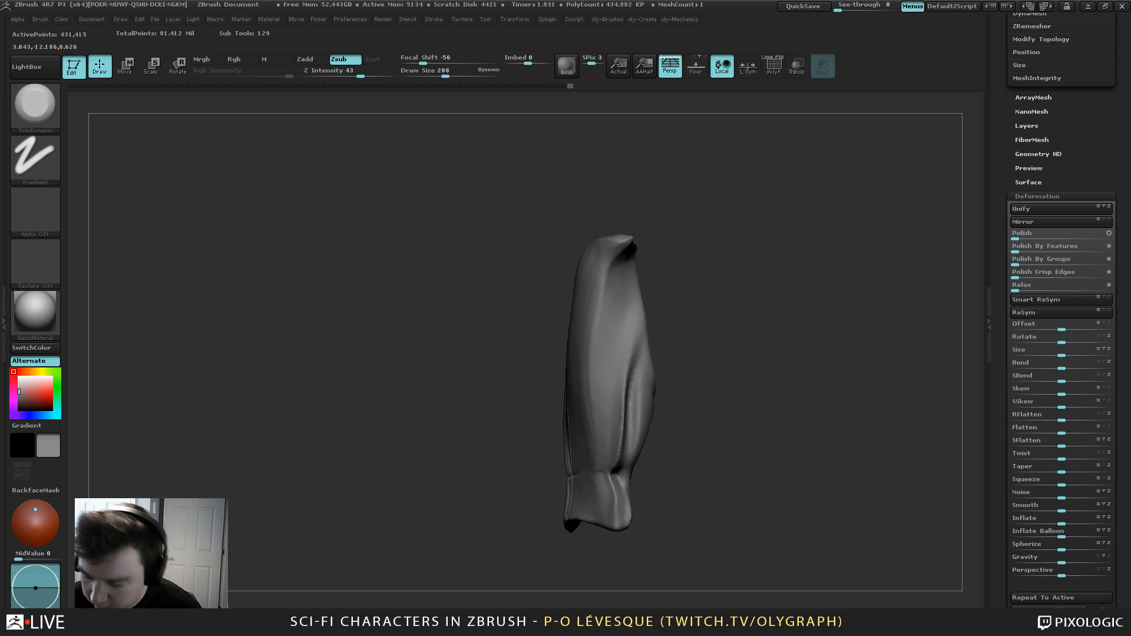
drag(599, 384, 607, 440)
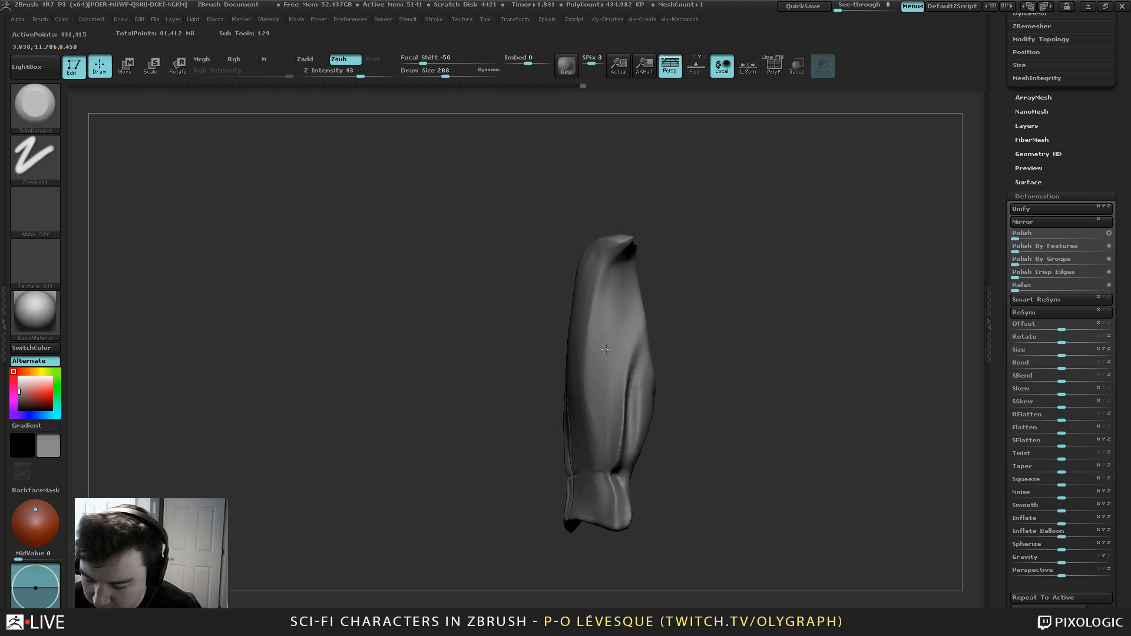
Trim along the guard's outer side down toward the wrist to define a crisper lengthwise edge
drag(606, 350, 618, 337)
drag(612, 416, 613, 430)
mouse_move(654, 306)
mouse_down()
mouse_move(702, 292)
mouse_move(688, 372)
mouse_up()
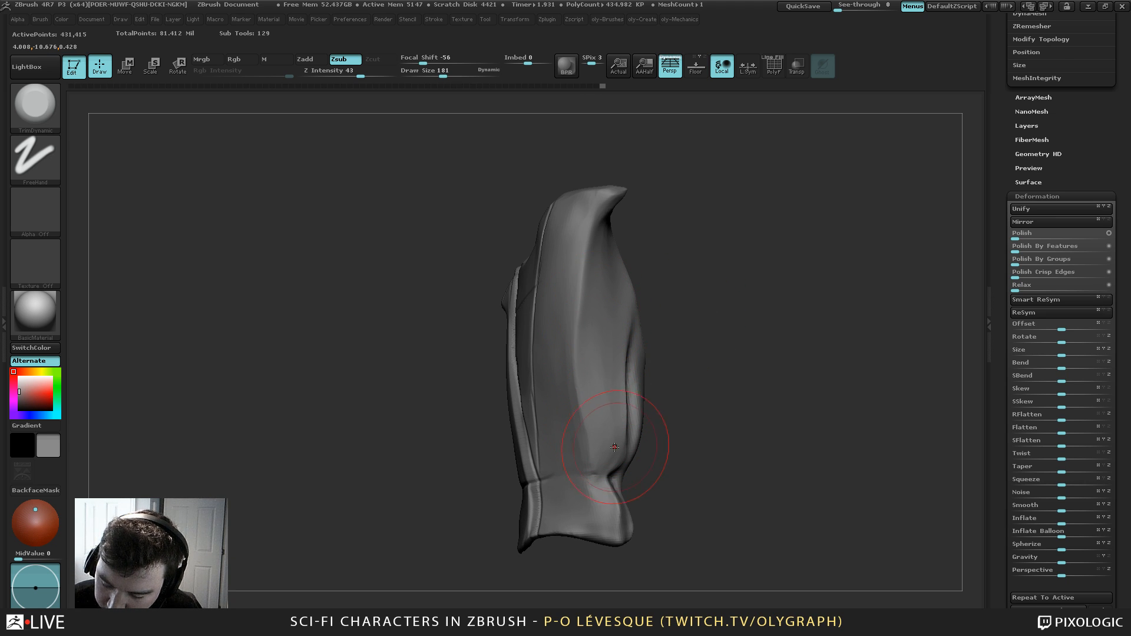
drag(597, 408, 593, 289)
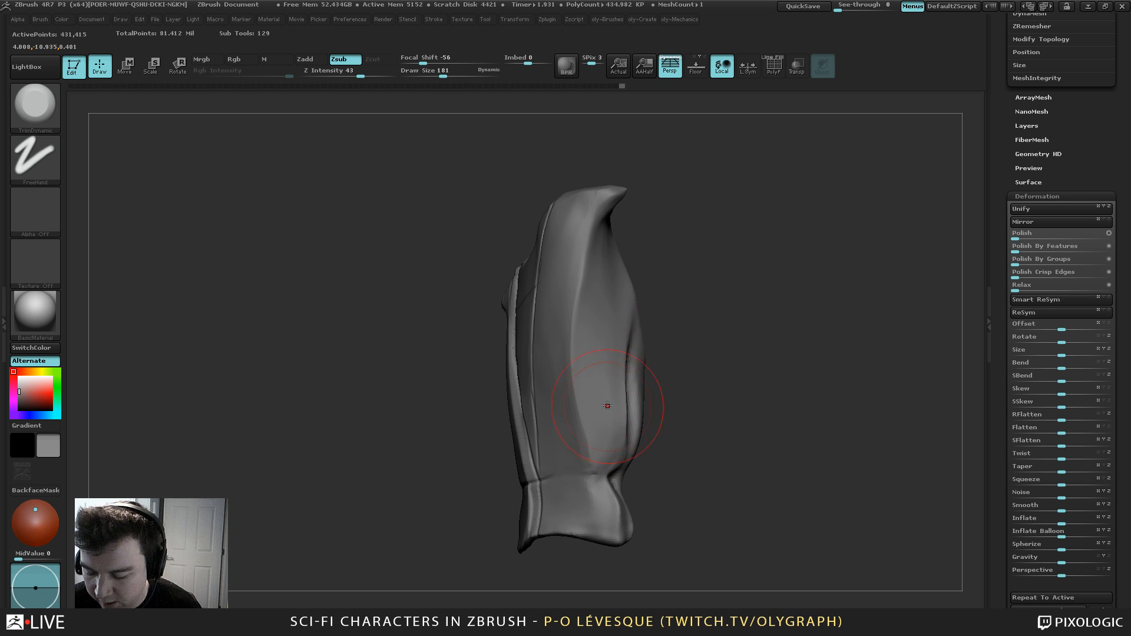
key(s)
drag(589, 295, 636, 354)
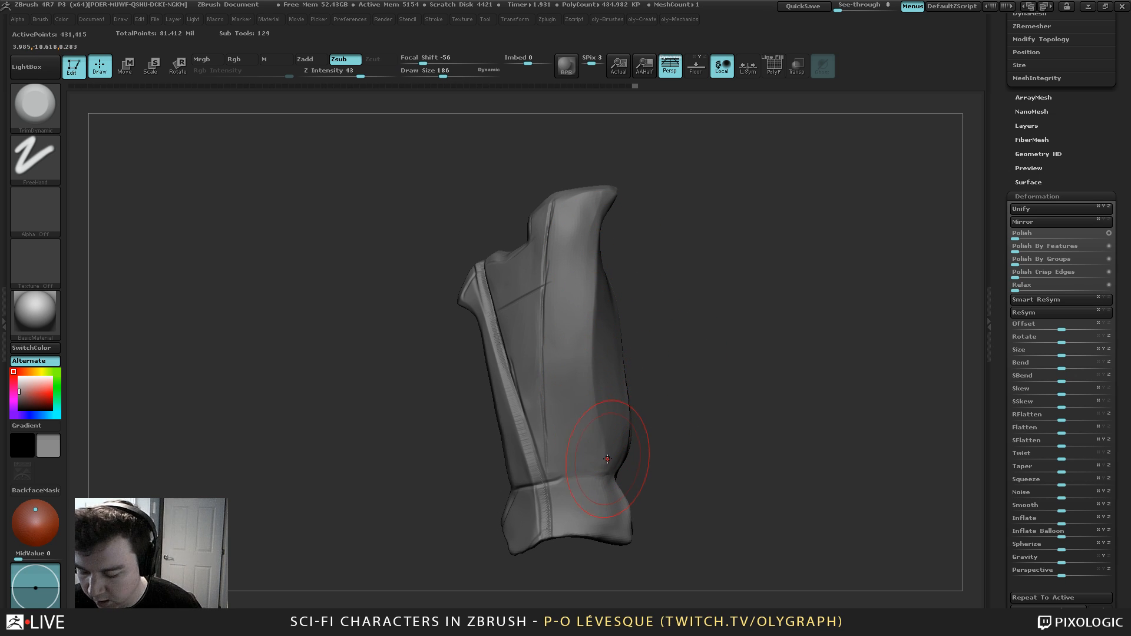
Switch to the Move brush, enlarge it to a Draw Size of 297 and show the whole character again
key(b)
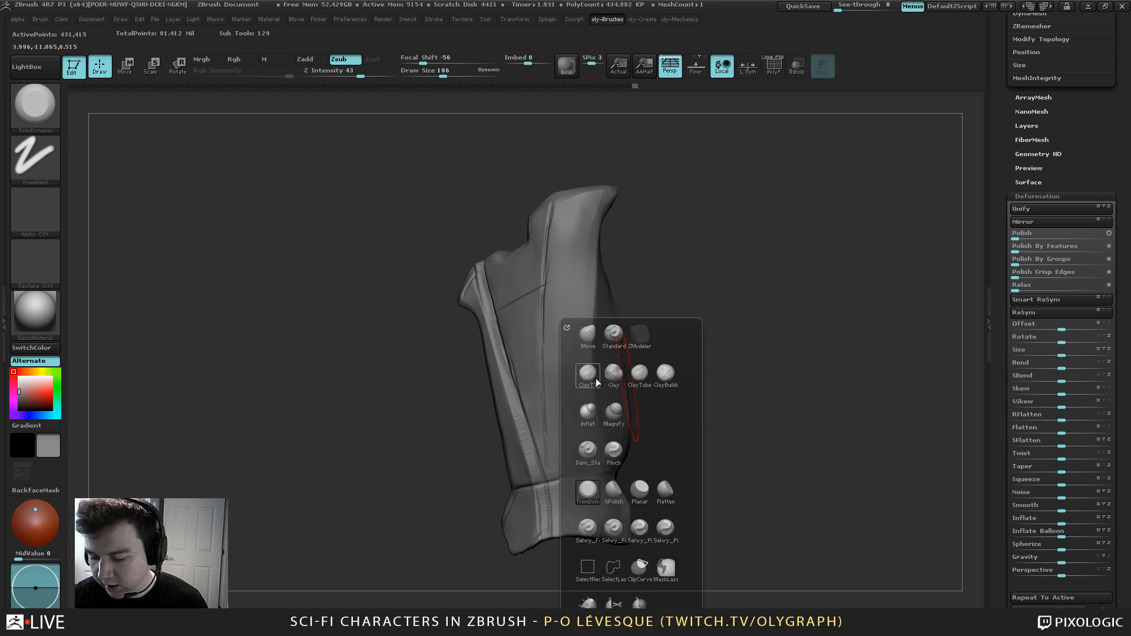
key(m)
key(v)
drag(622, 254, 661, 316)
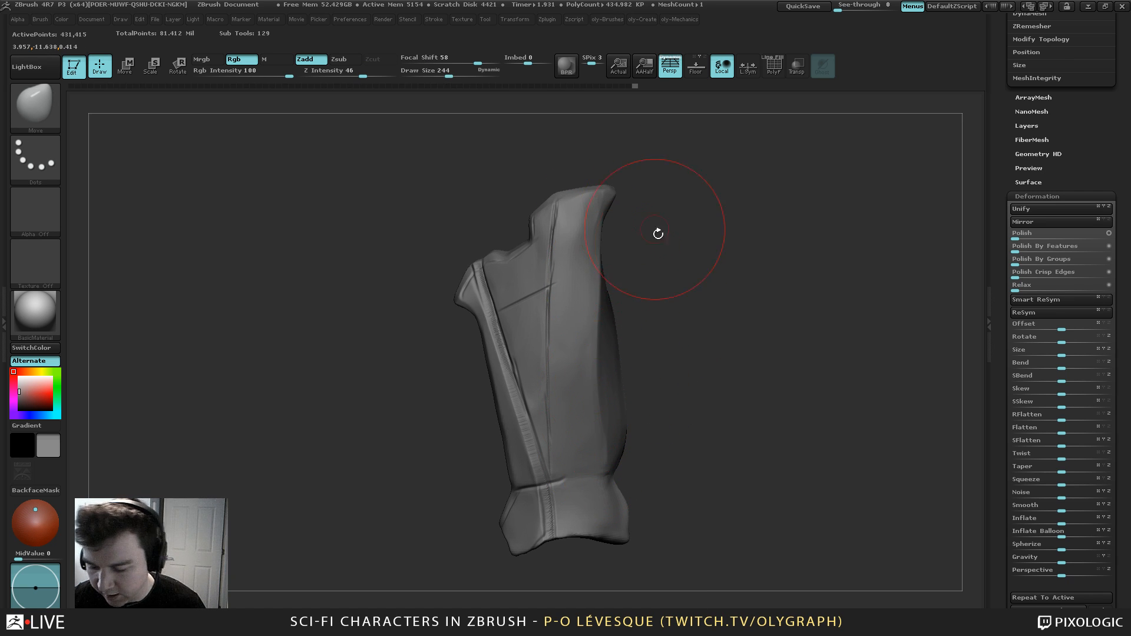
key(s)
drag(658, 234, 654, 264)
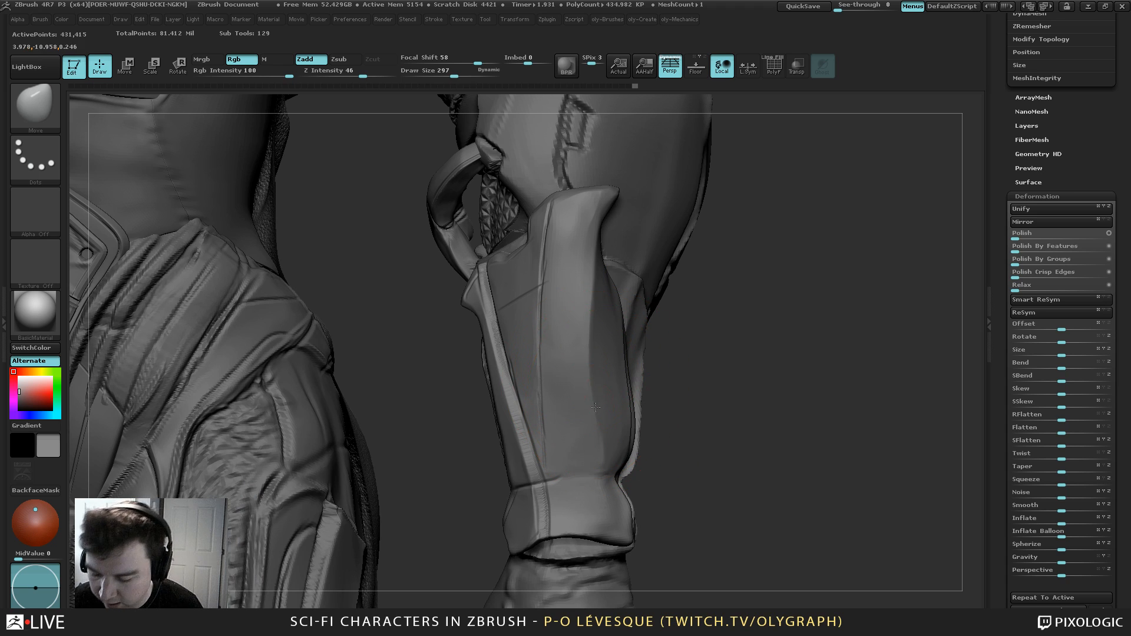
Nudge the guard's lower side edge inward, then reshape its upper outer corner with a slightly smaller Move brush
drag(596, 407, 590, 407)
key([)
drag(597, 258, 606, 250)
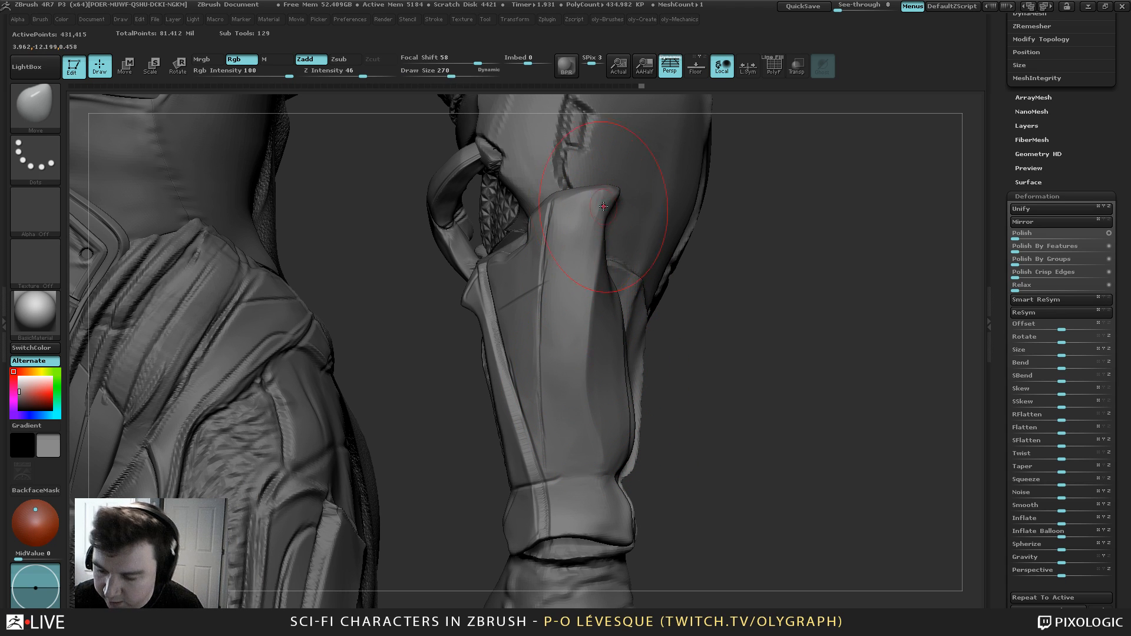
drag(604, 206, 612, 204)
Adjust the Move brush's size and pull the guard's upper tip outward, working with the whole arm in view
alt+drag(748, 237, 700, 140)
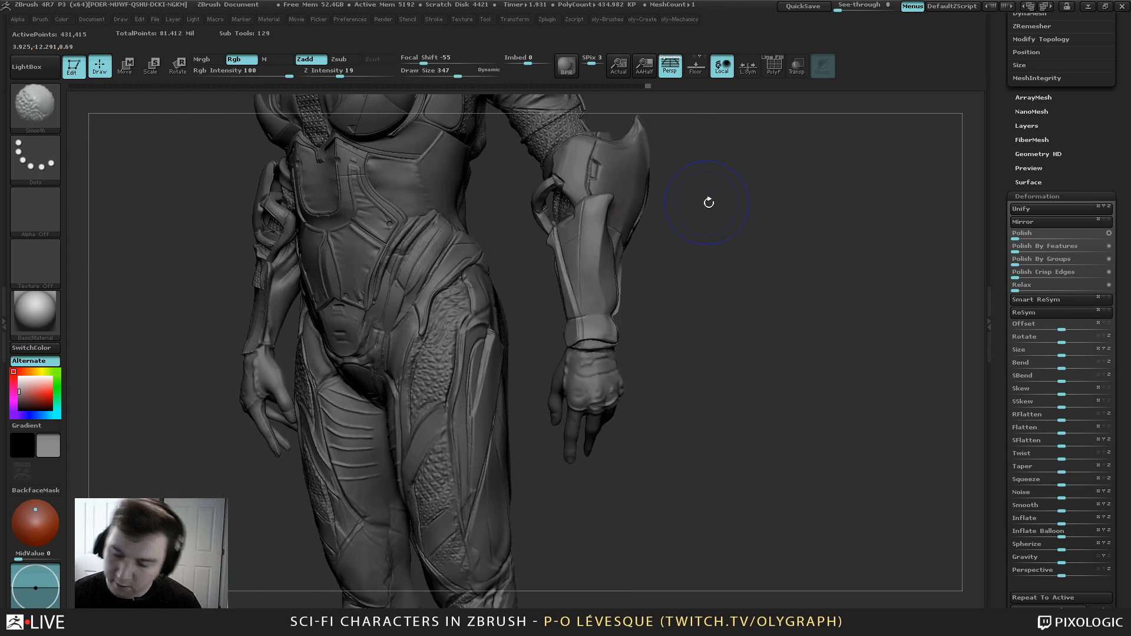
mouse_move(709, 202)
shift+mouse_down()
mouse_move(600, 196)
mouse_move(659, 200)
mouse_move(612, 177)
mouse_move(583, 196)
shift+mouse_up()
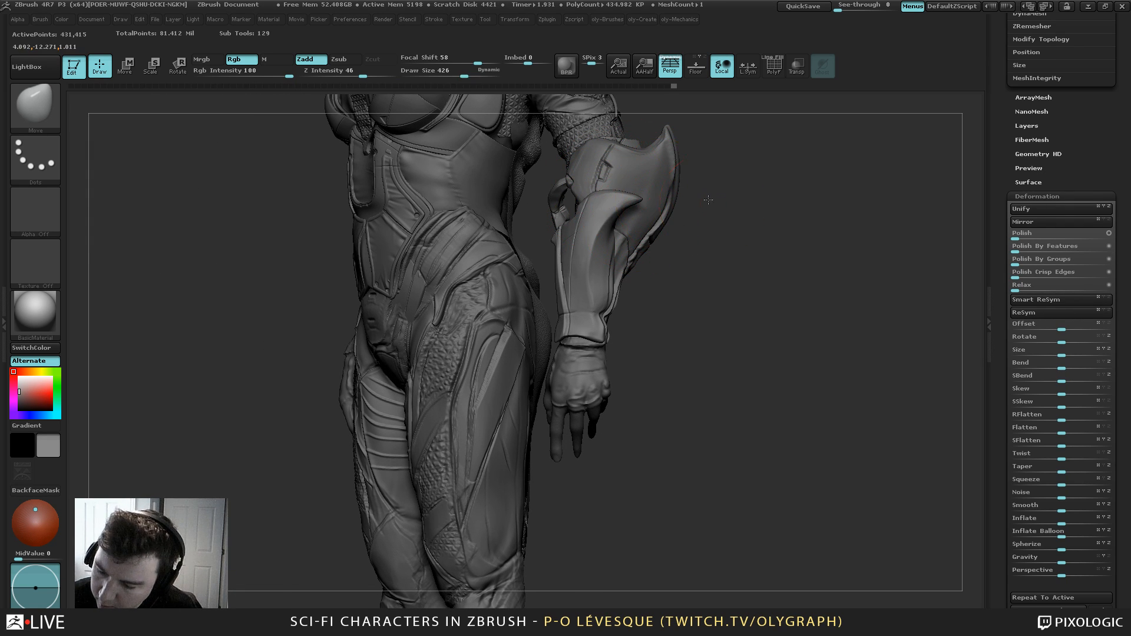
drag(708, 199, 679, 96)
key(s)
drag(638, 197, 650, 200)
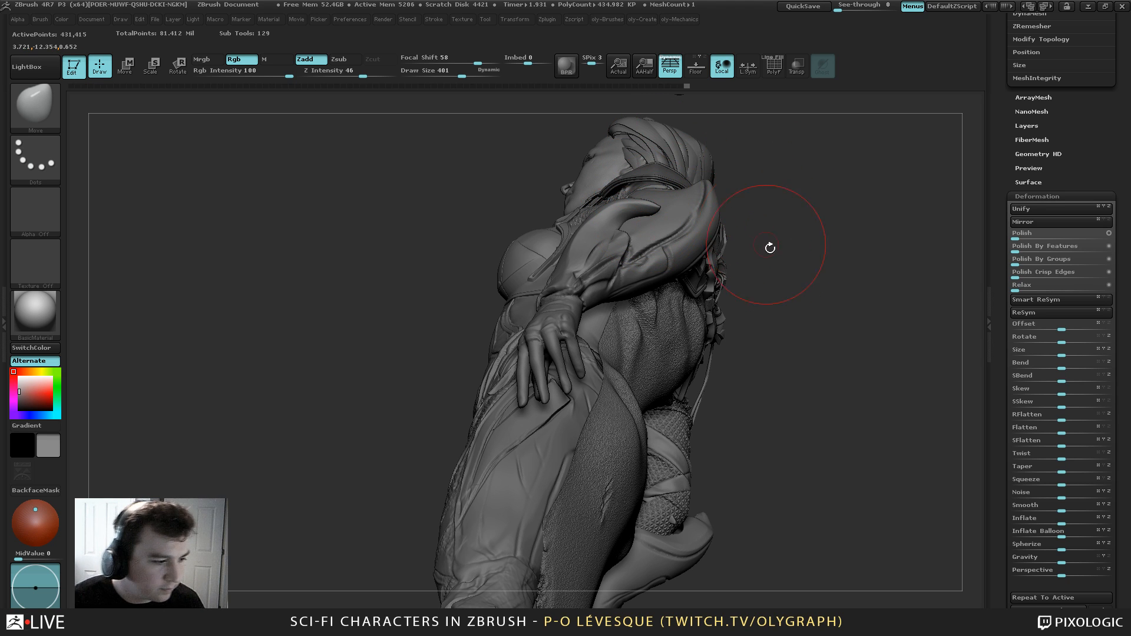
Set the Move brush's Draw Size to 362 and bring both forearm guards into a front view of the character
mouse_move(818, 283)
mouse_down()
mouse_move(730, 225)
mouse_move(776, 237)
mouse_up()
key(s)
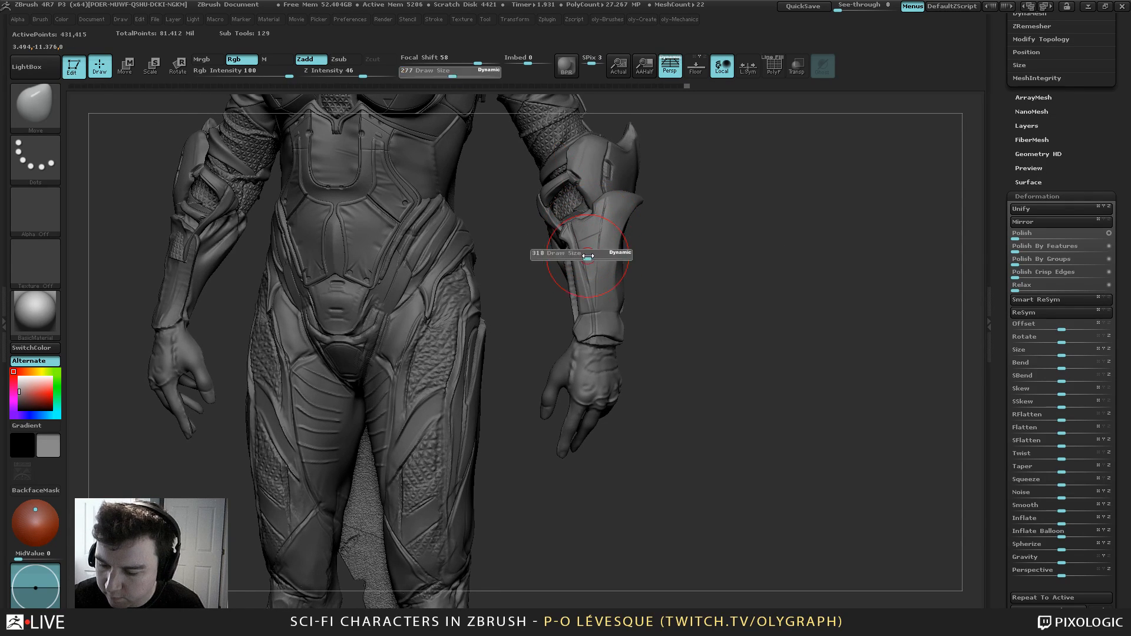
key(s)
drag(591, 279, 588, 278)
mouse_move(702, 220)
alt+mouse_down()
mouse_move(689, 255)
mouse_move(699, 260)
alt+mouse_up()
key(s)
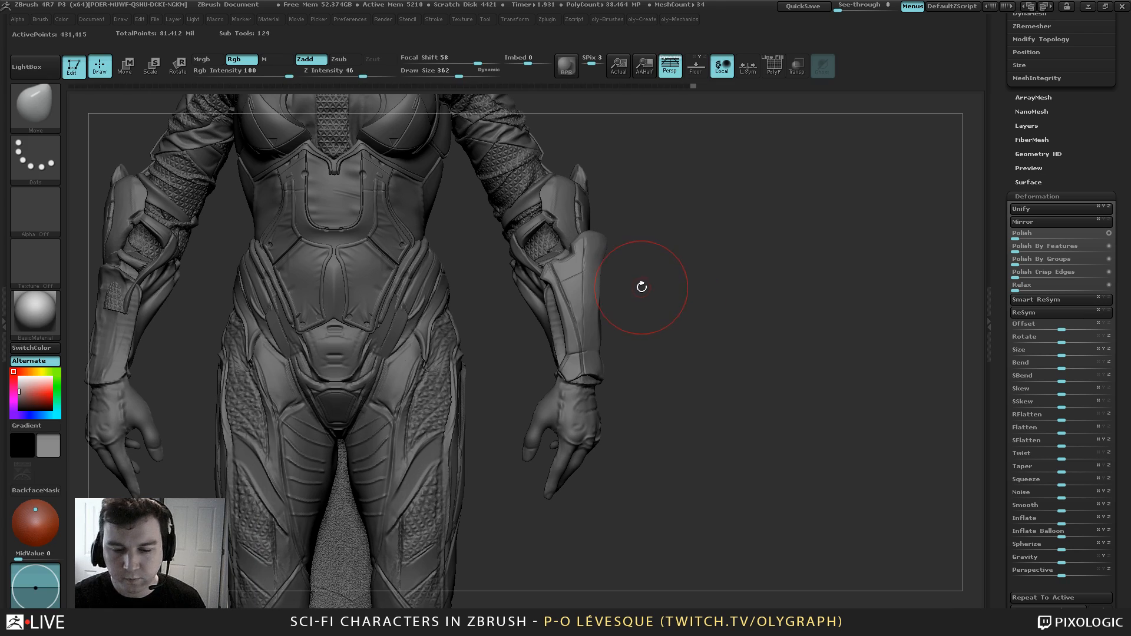
Turn on Enable Customize in the preferences, expand the Custom UI settings and call up the new-menu title prompt, cancelling it
drag(1004, 142, 1008, 282)
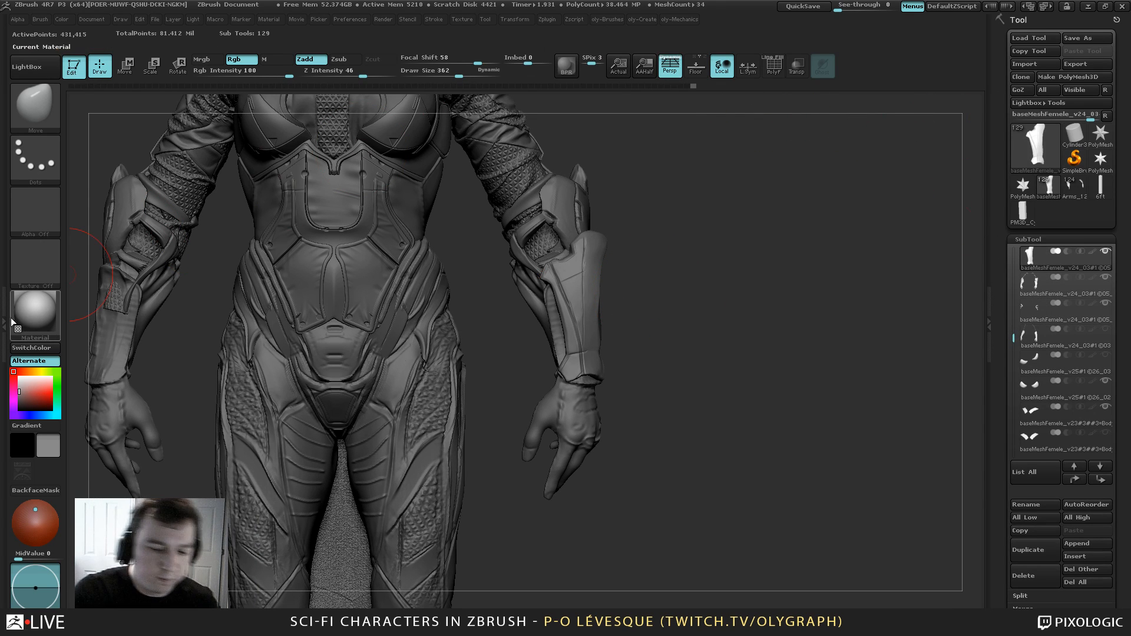
click(4, 323)
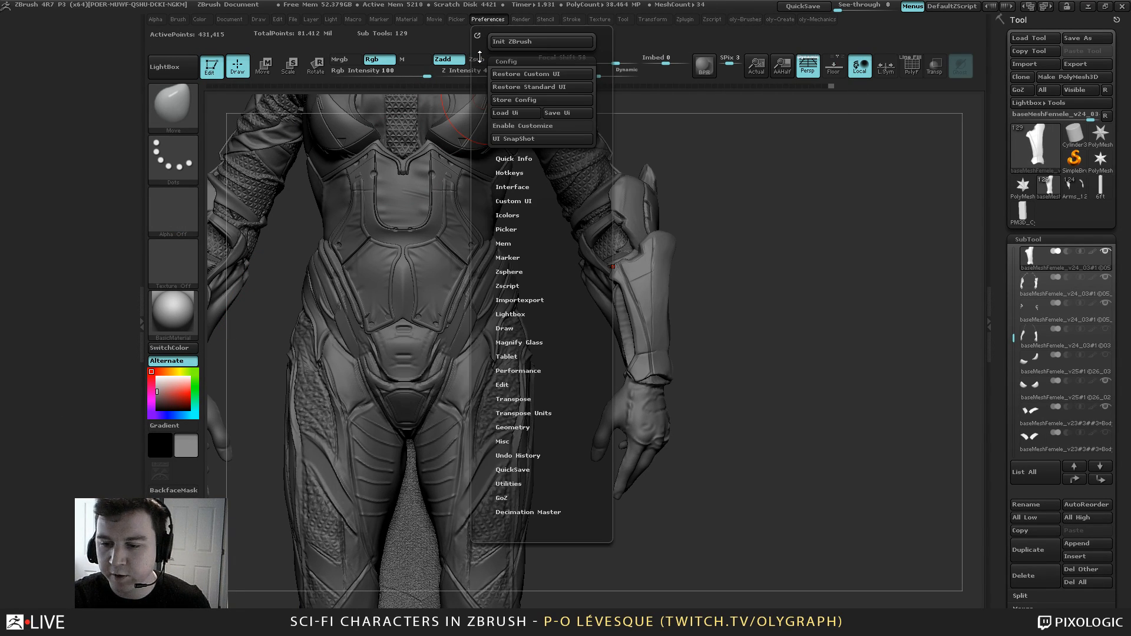
mouse_move(486, 17)
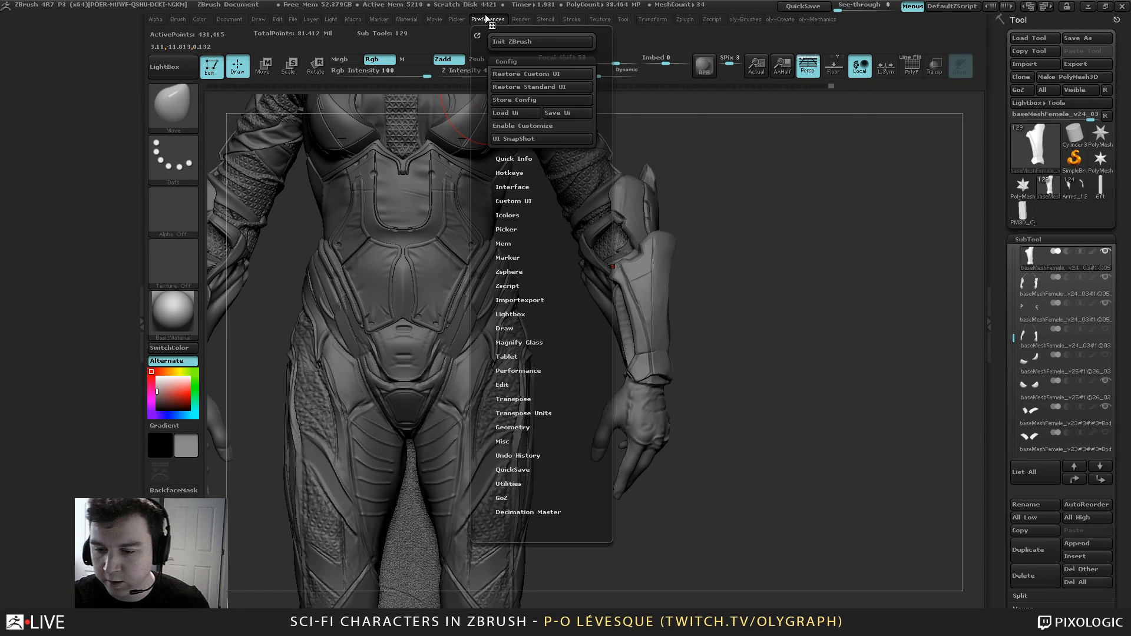
click(523, 127)
click(522, 126)
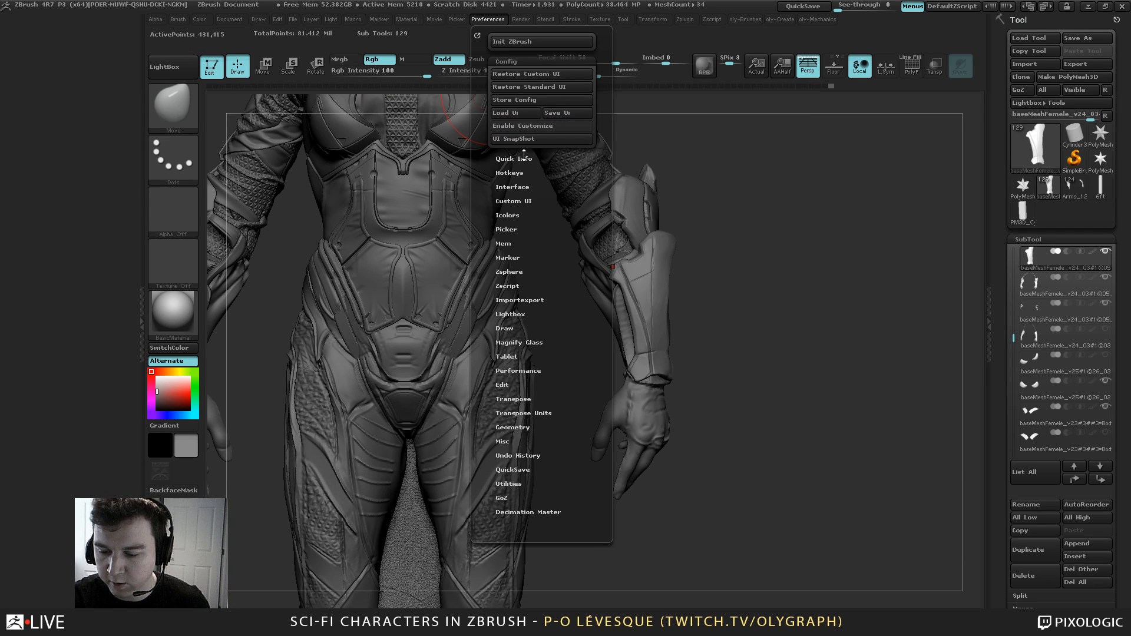
click(526, 187)
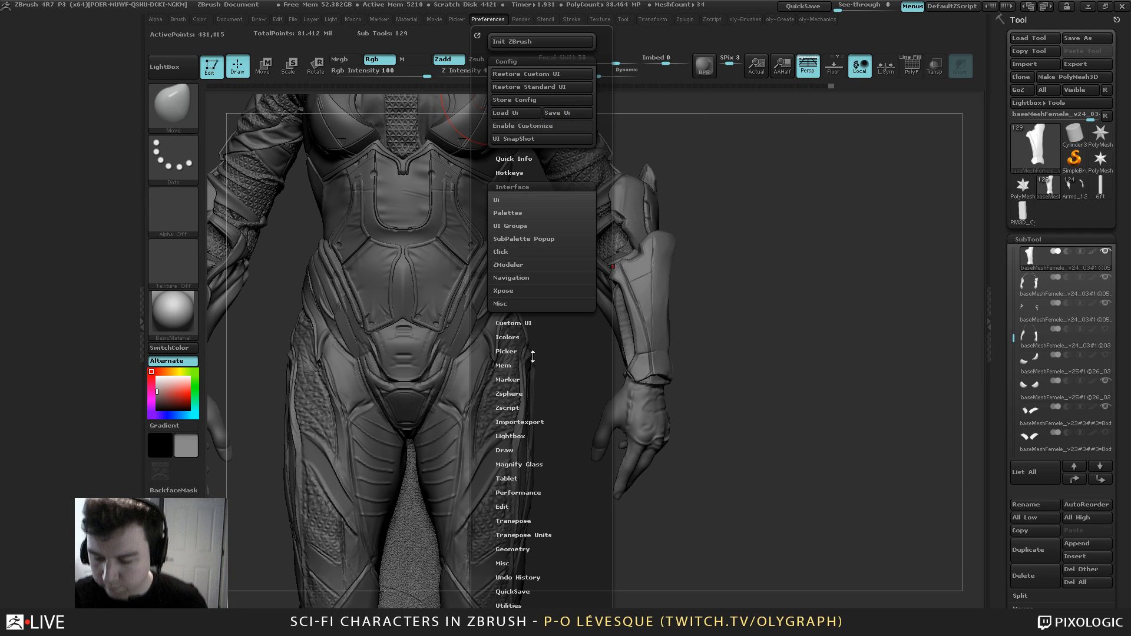
click(538, 322)
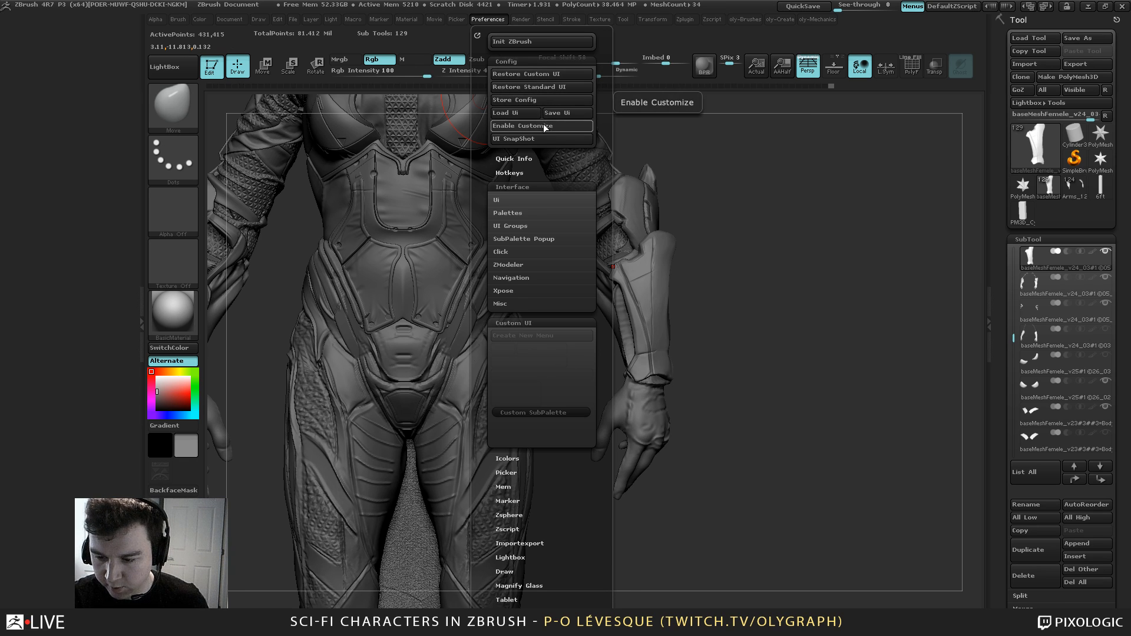
click(522, 125)
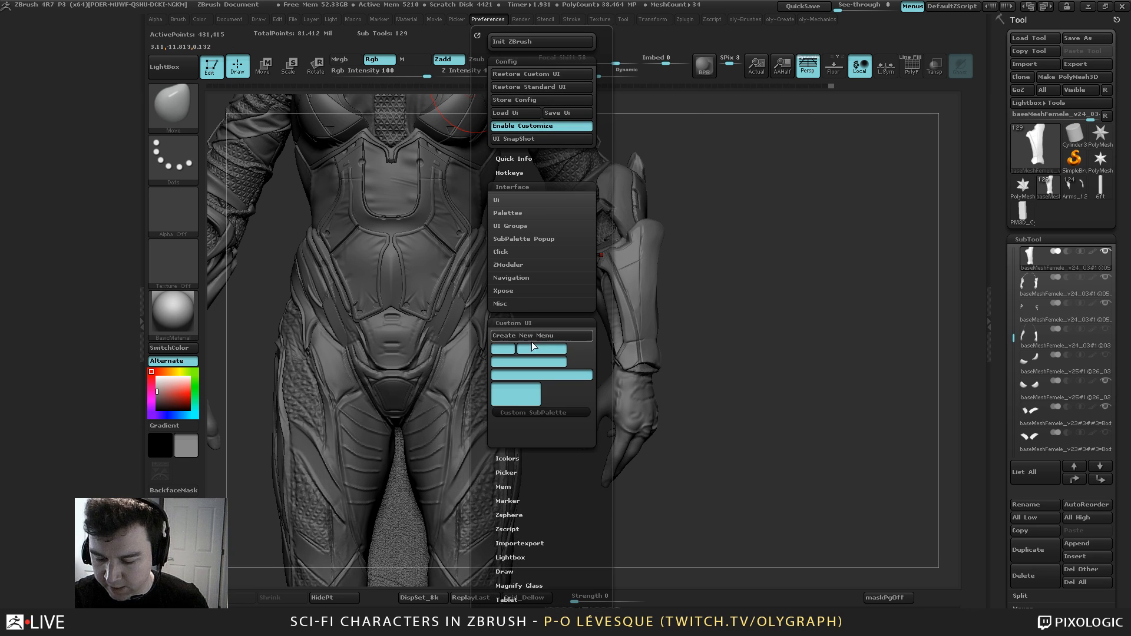
click(570, 338)
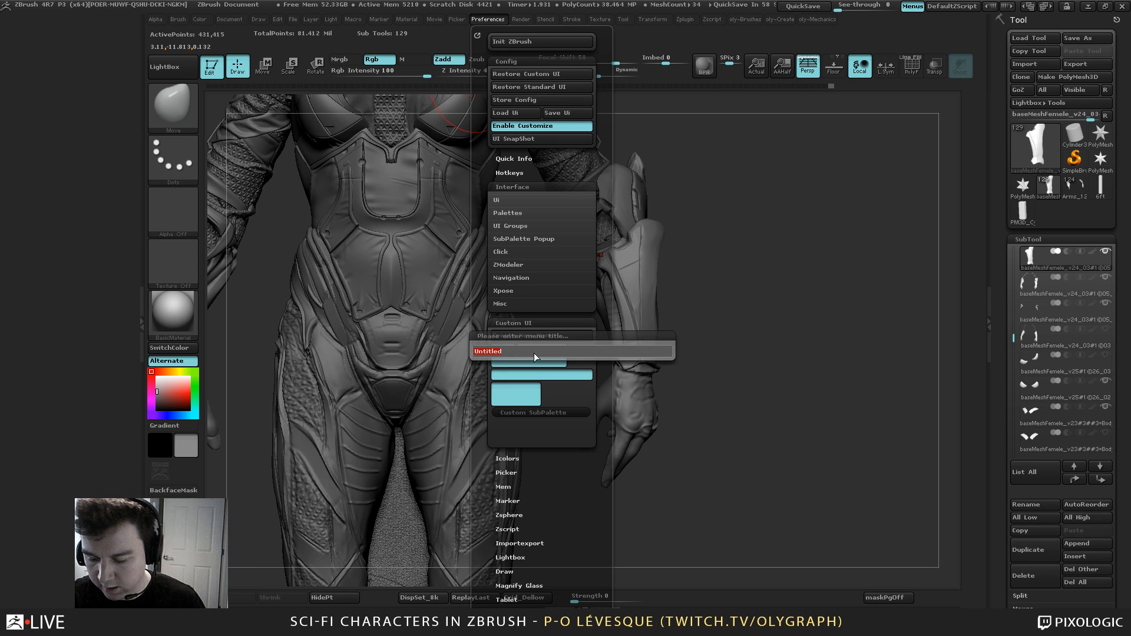
key(Escape)
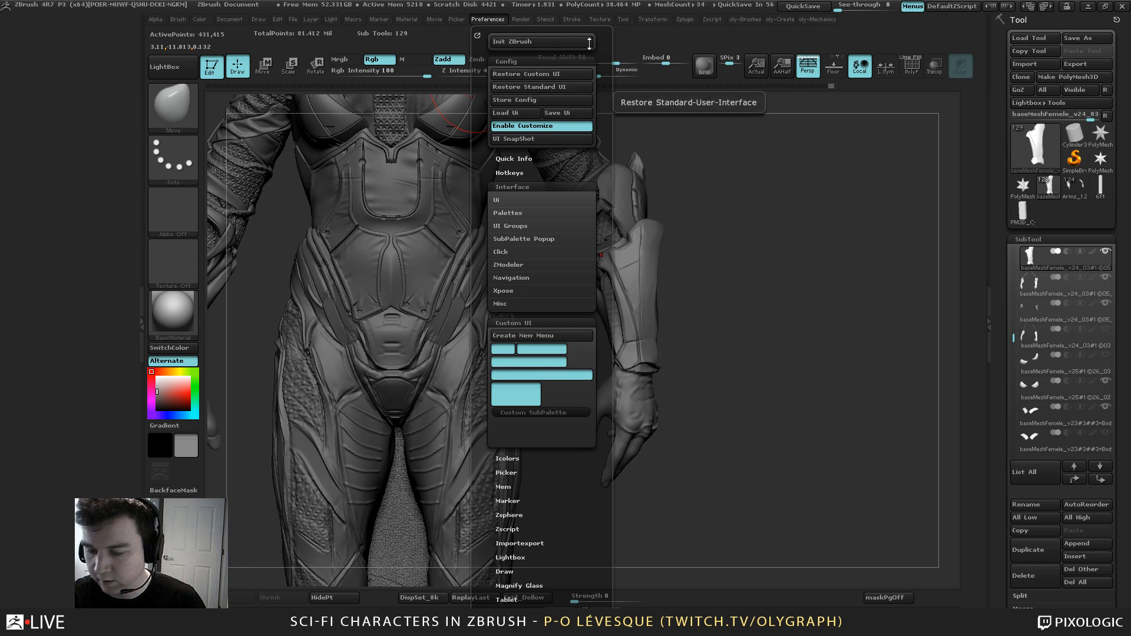
Dock the Preferences palette, the custom oly-Brushes menu and the Brush palette in the side trays
click(477, 35)
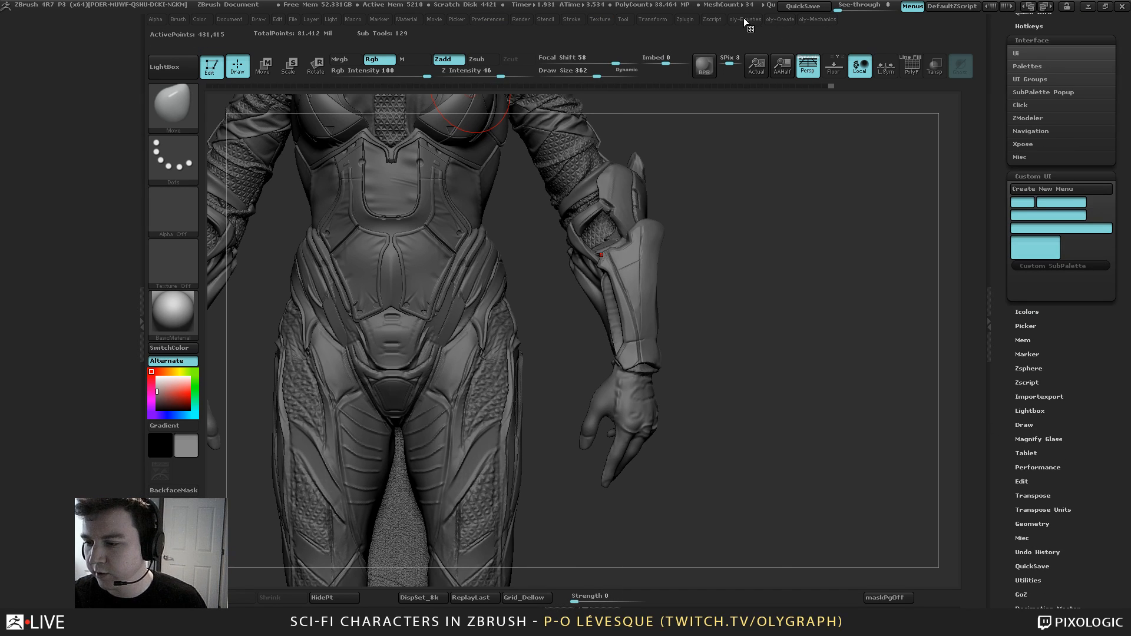
click(744, 19)
mouse_move(744, 20)
mouse_down()
mouse_move(716, 73)
mouse_move(75, 107)
mouse_move(36, 62)
mouse_up()
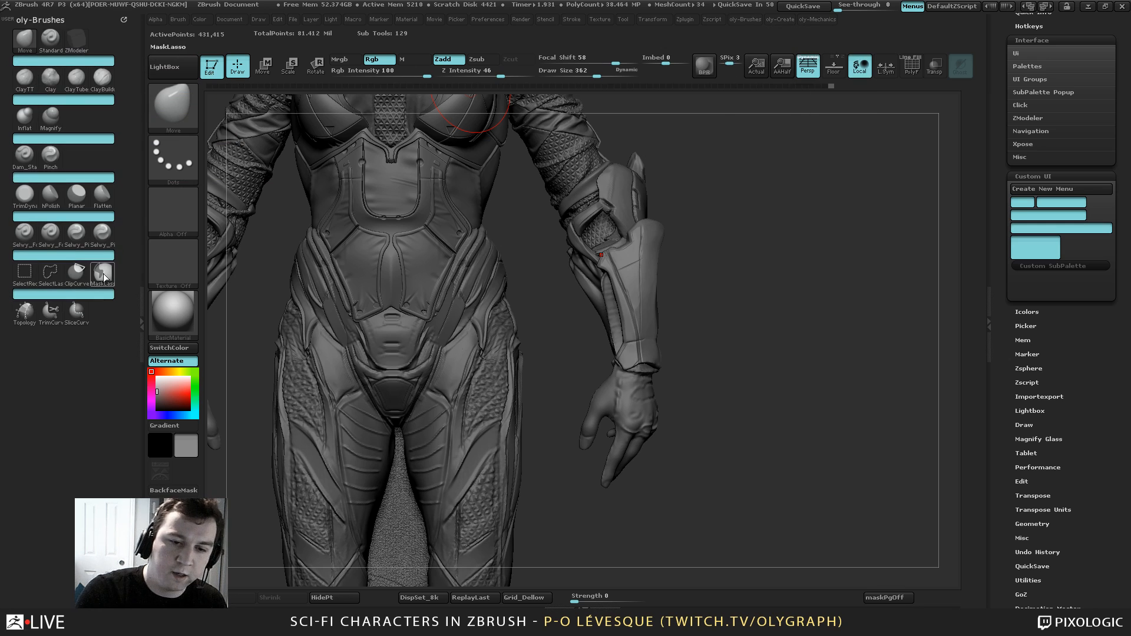
click(178, 19)
mouse_move(175, 31)
mouse_down()
mouse_move(589, 134)
mouse_move(1013, 41)
mouse_up()
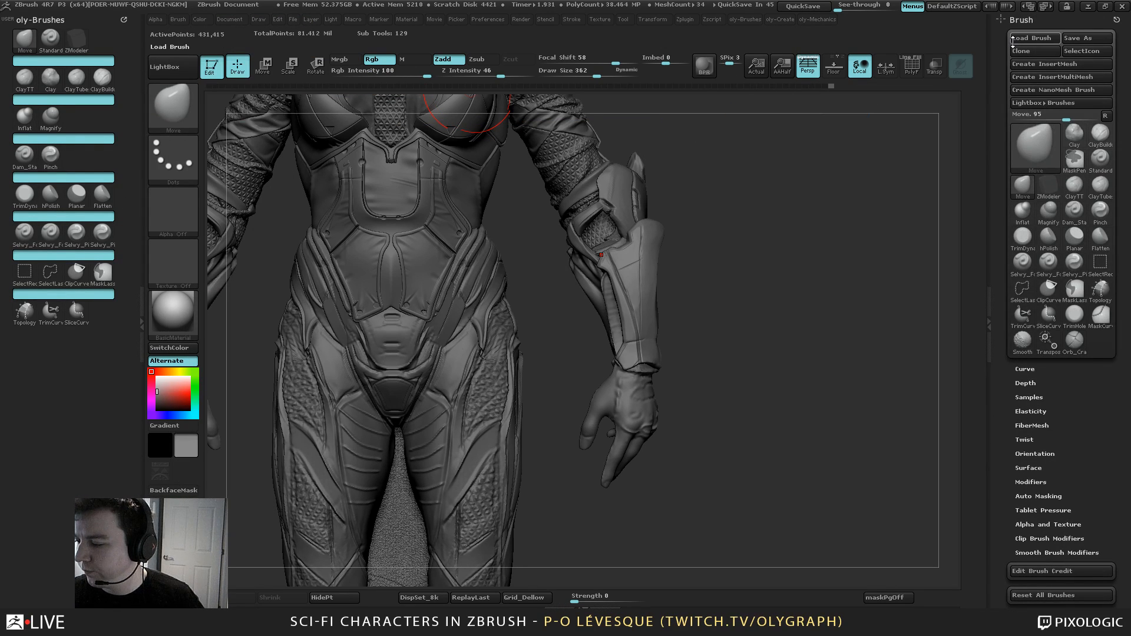
mouse_move(1054, 159)
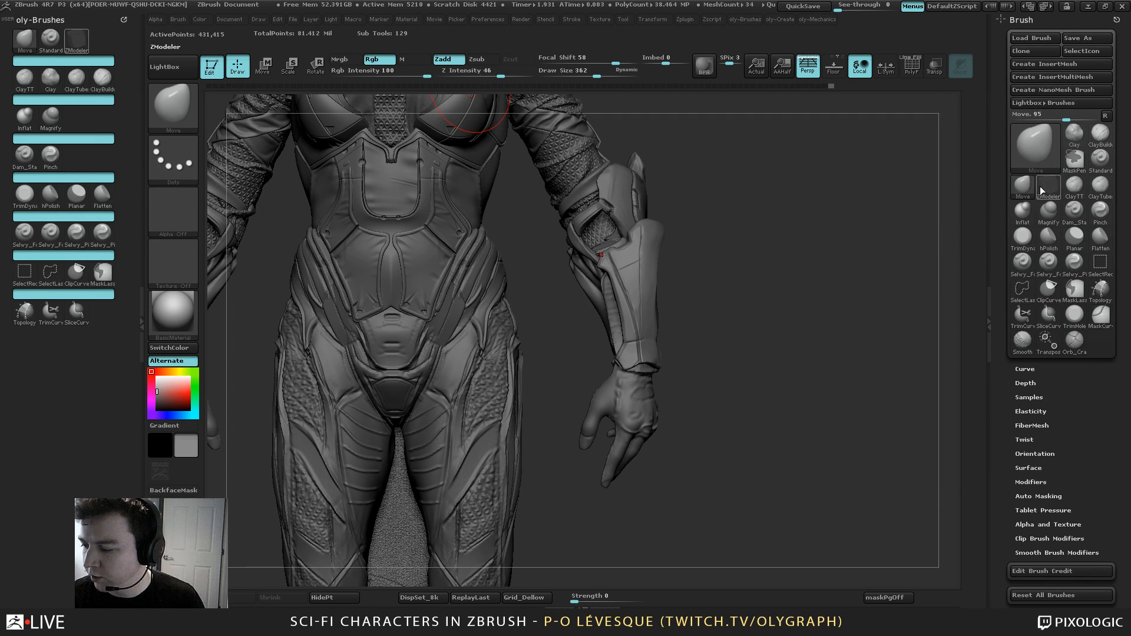
key(ctrl)
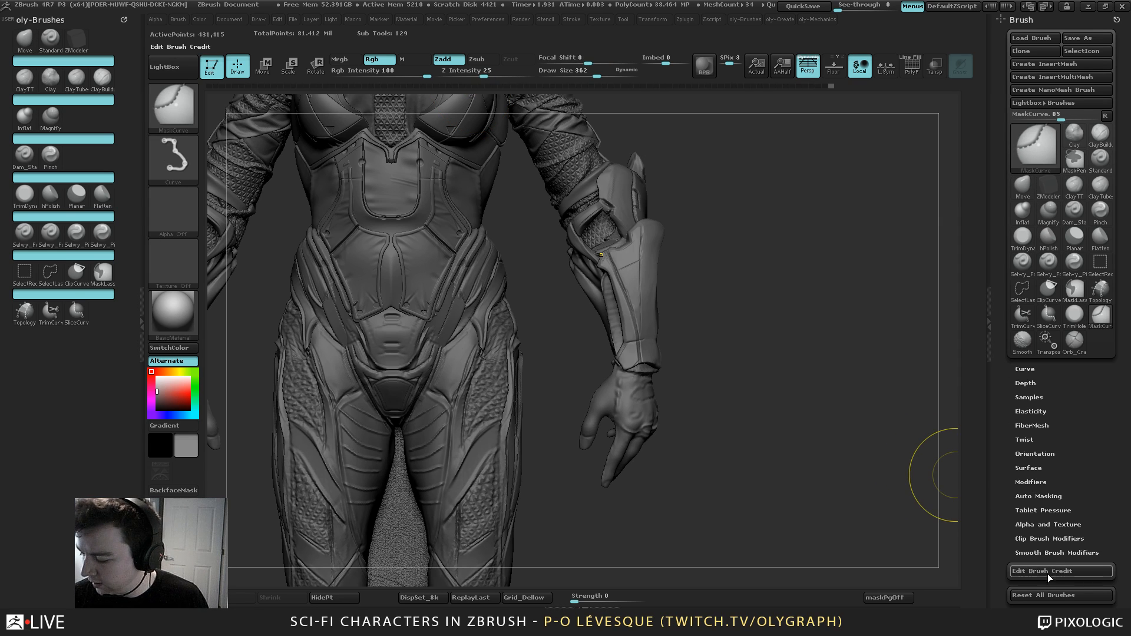
mouse_move(1045, 572)
ctrl+alt+mouse_down()
mouse_move(62, 321)
mouse_move(69, 336)
mouse_move(253, 353)
mouse_move(695, 270)
ctrl+alt+mouse_up()
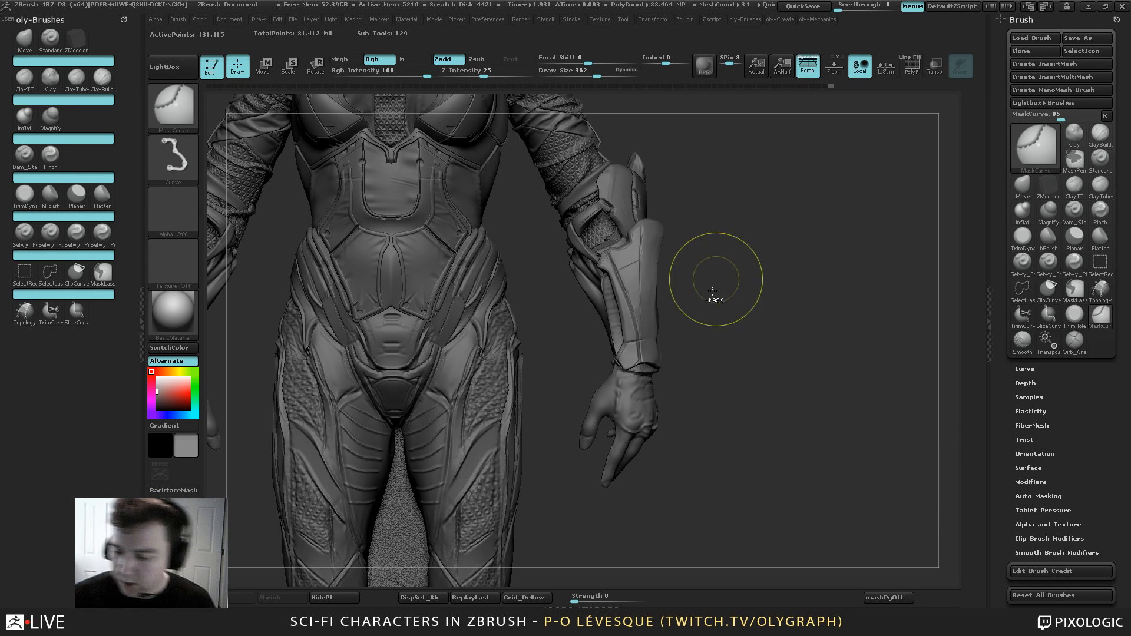
Choose the Displace brush from the sculpting brush library, trying DisplaceCurve before returning to Displace
click(1039, 155)
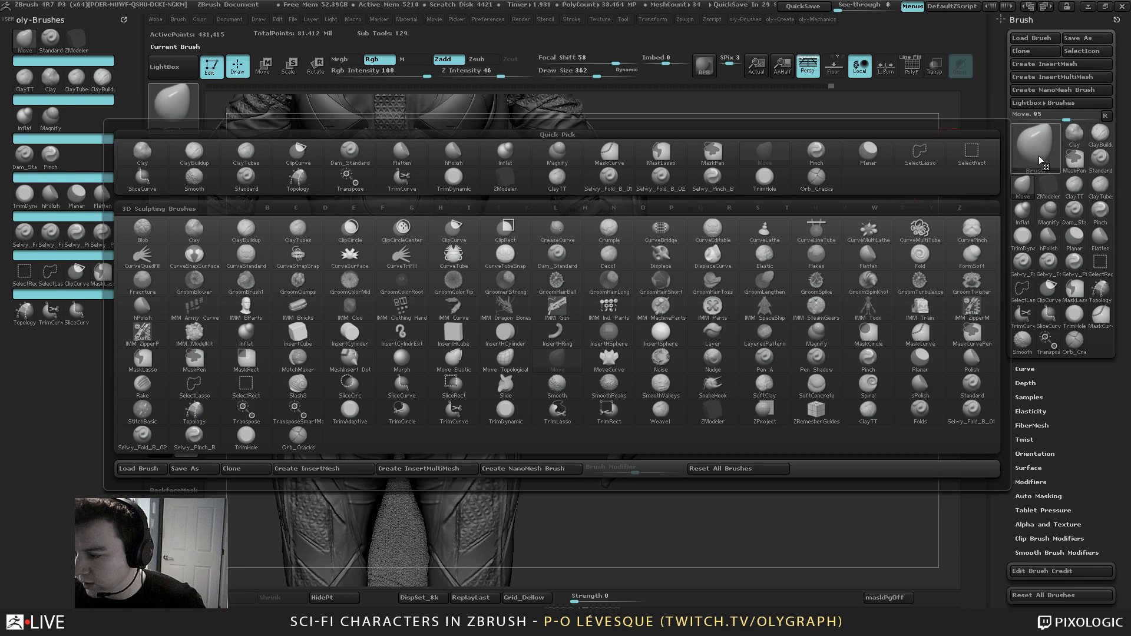
click(660, 254)
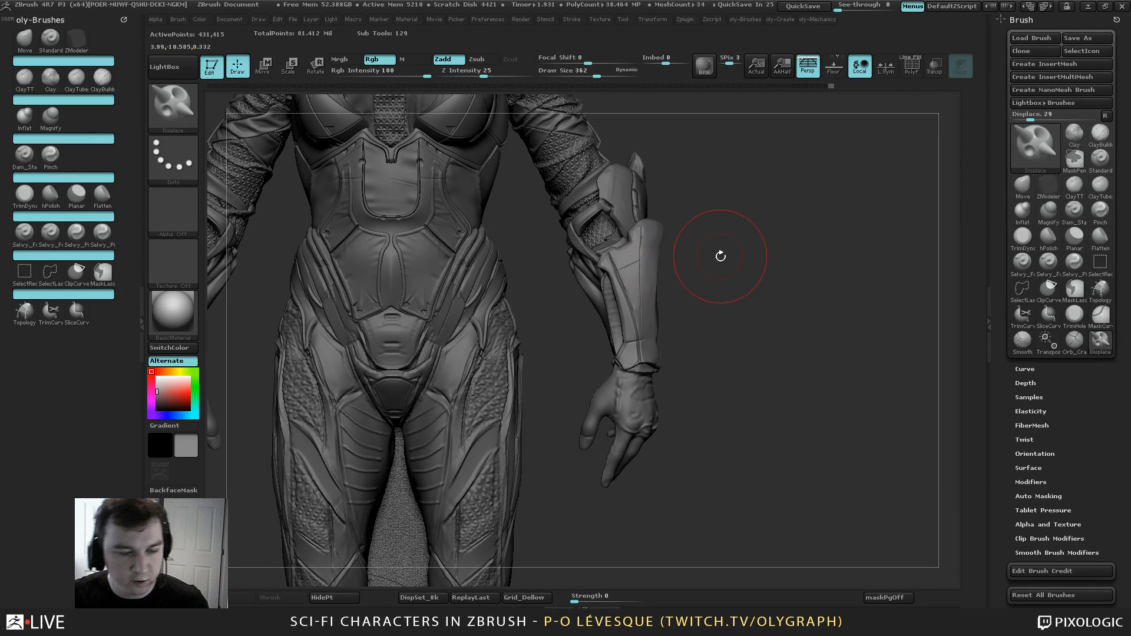
click(1041, 152)
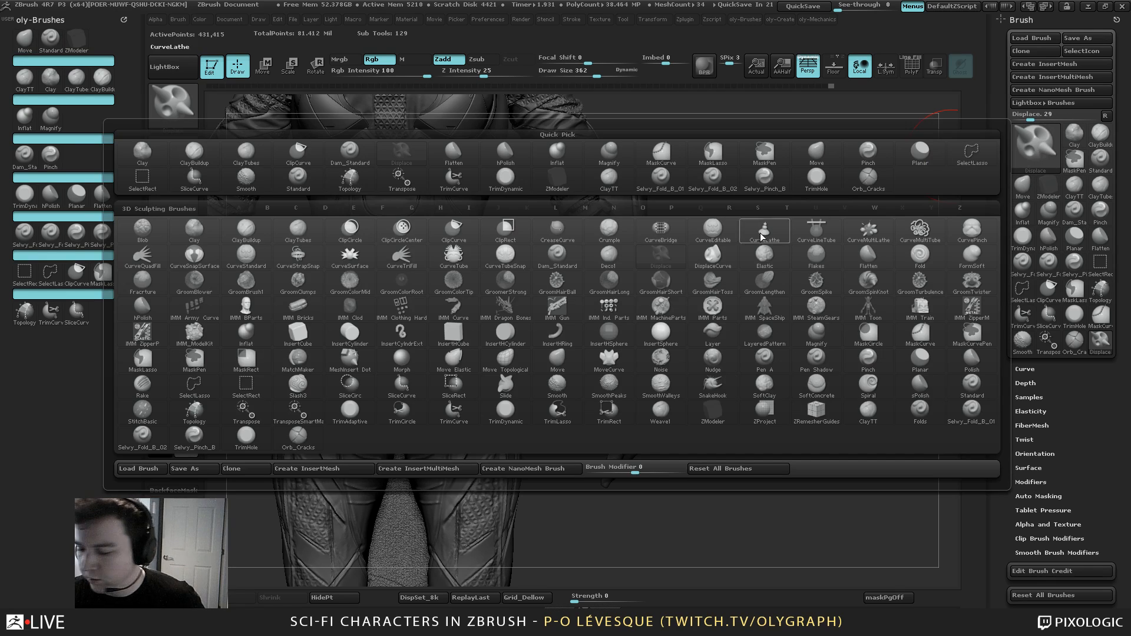
click(712, 254)
key(b)
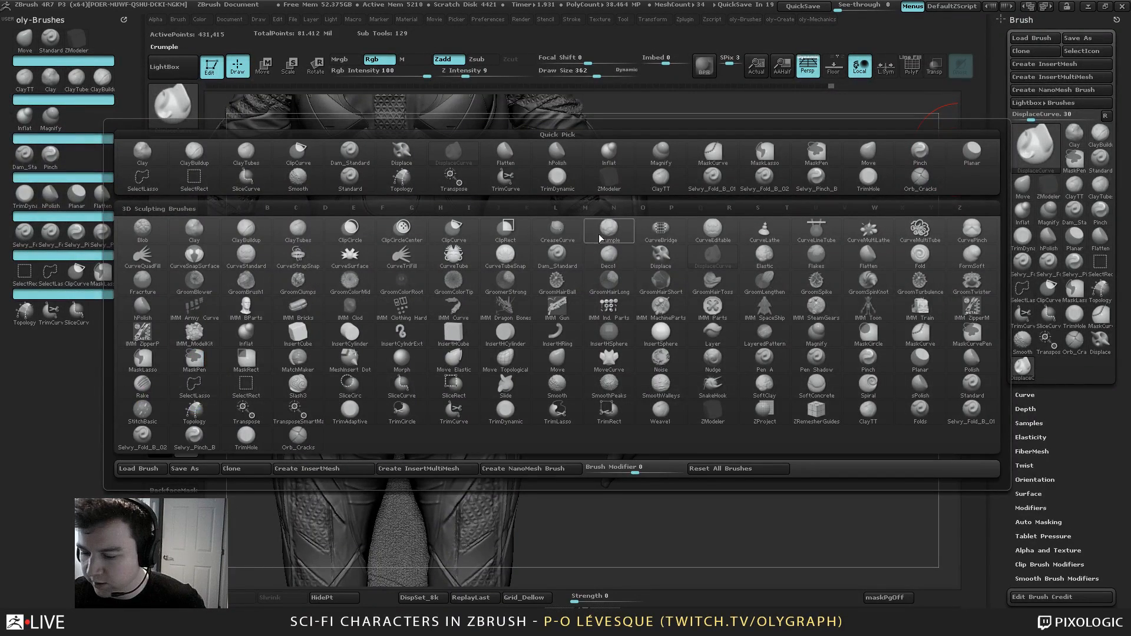
key(d)
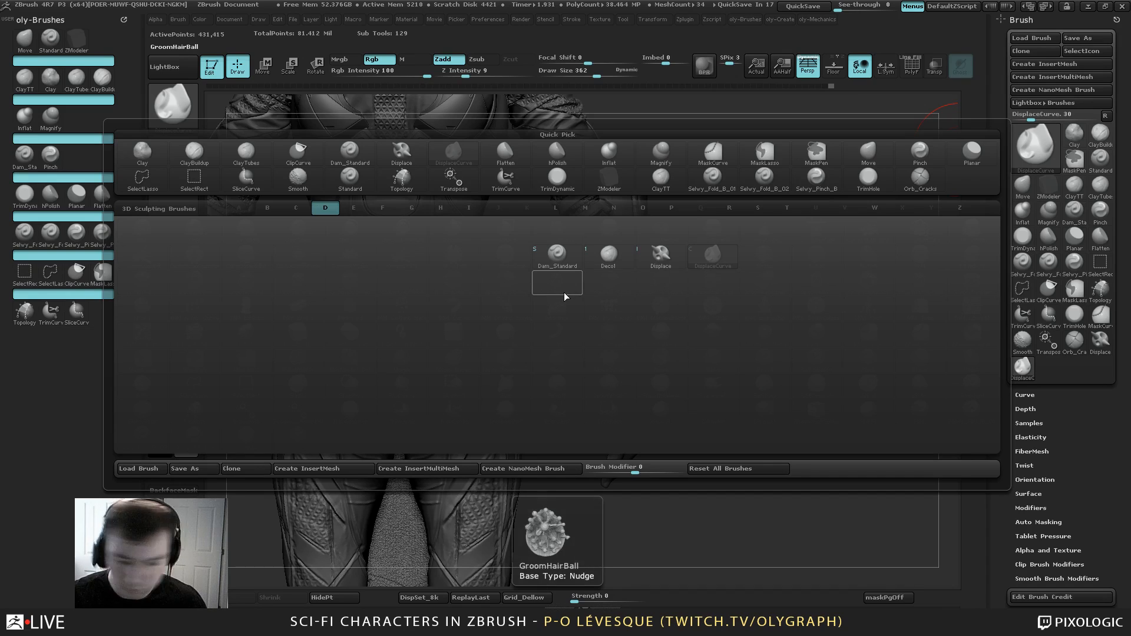
click(659, 254)
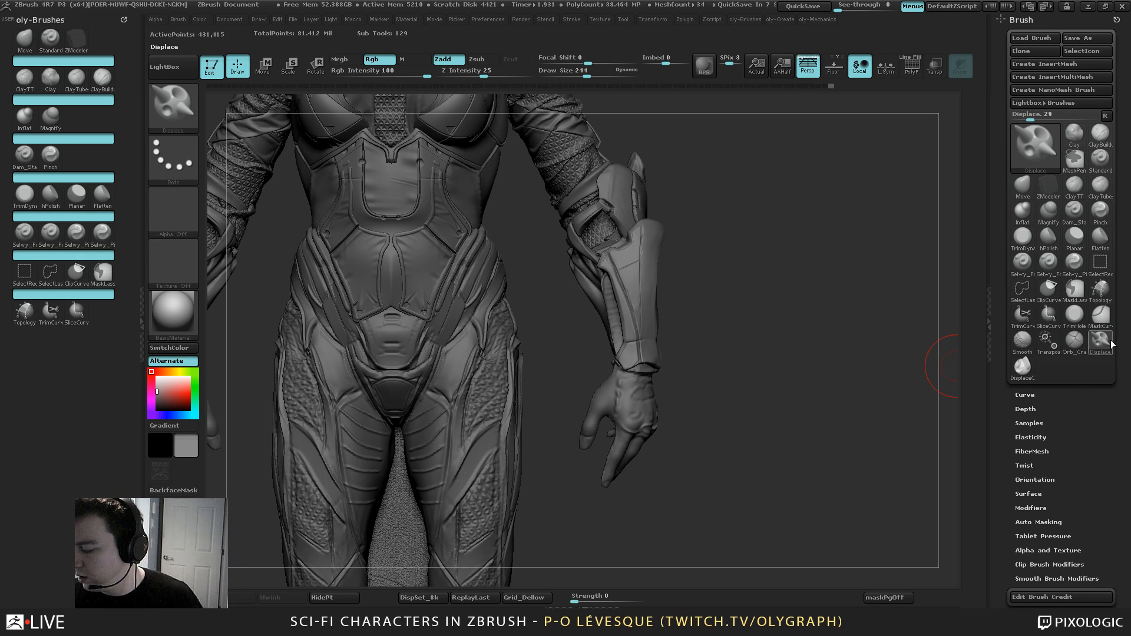
Add the Displace brush to the oly-Brushes menu beside SliceCurve, put the menu and its tray away, and disable interface customization
key(ctrl)
mouse_move(1107, 350)
ctrl+alt+mouse_down()
mouse_move(659, 383)
mouse_move(111, 323)
ctrl+alt+mouse_up()
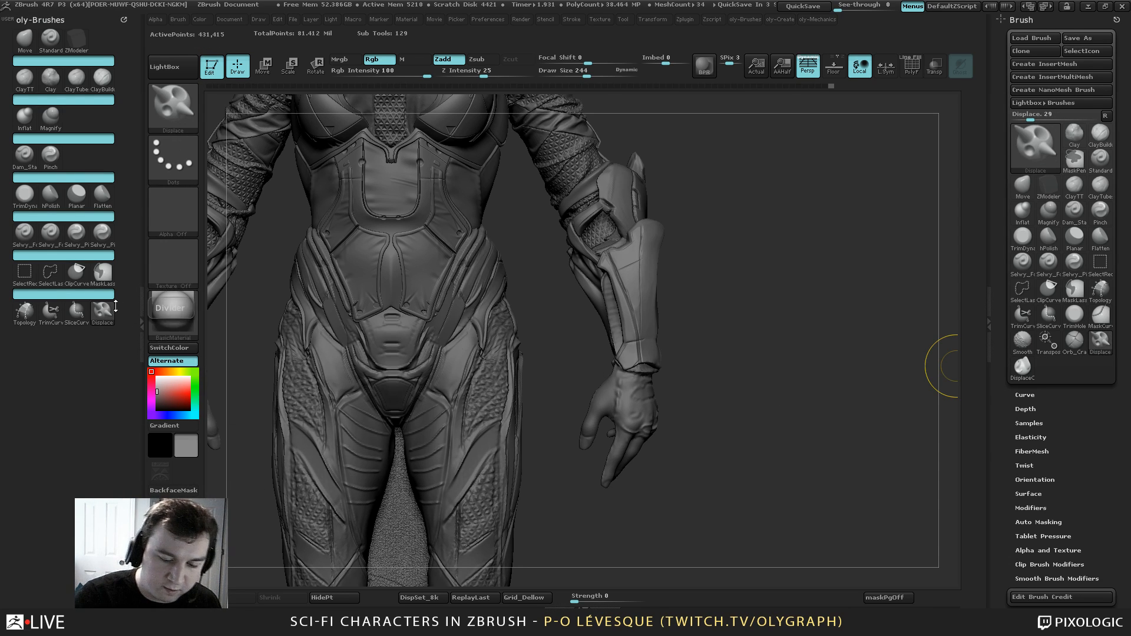
key(ctrl+s)
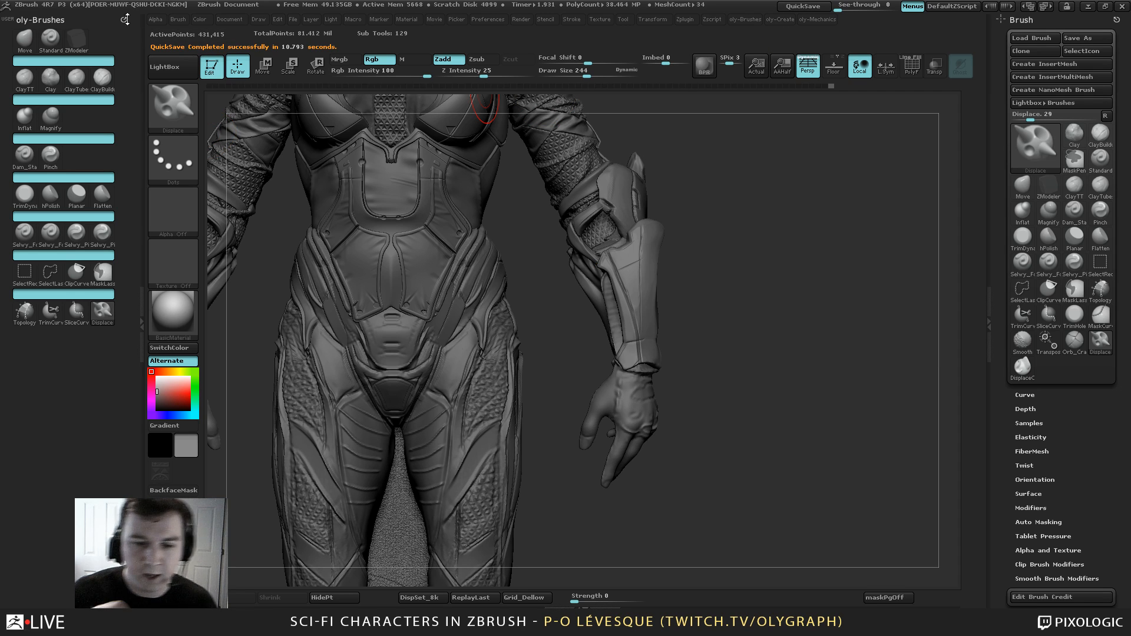
click(124, 20)
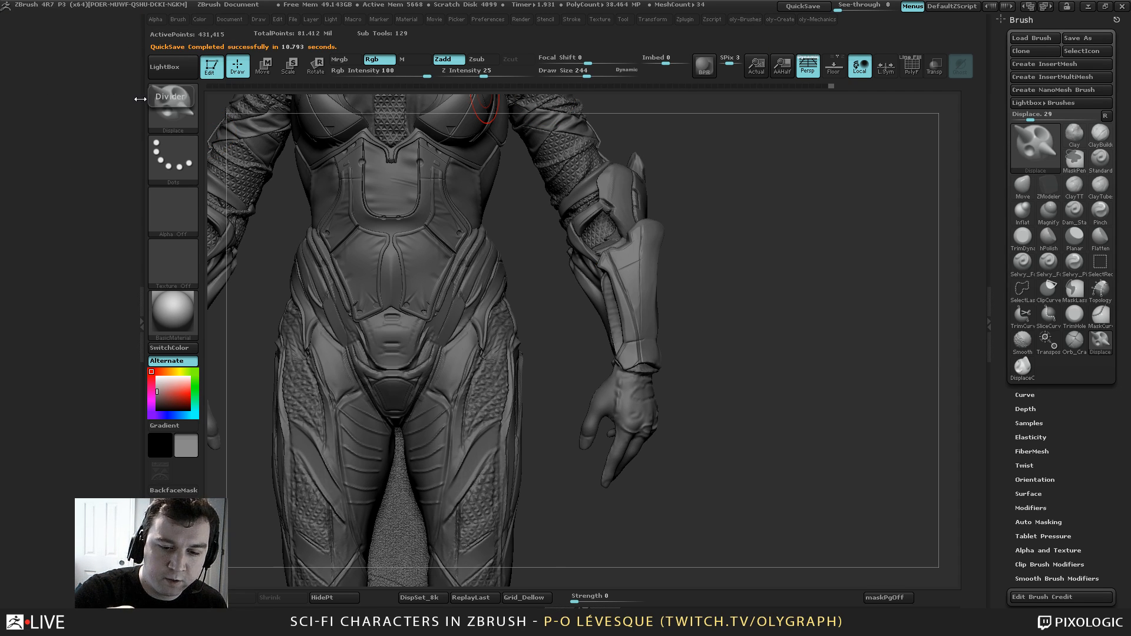
click(141, 112)
click(642, 19)
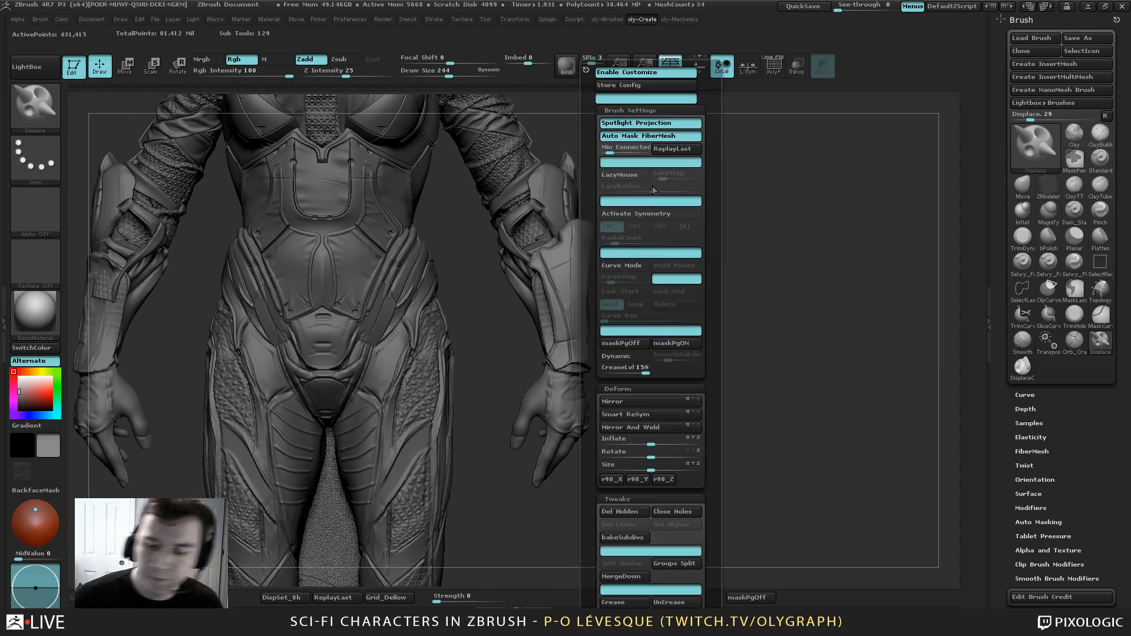
click(652, 73)
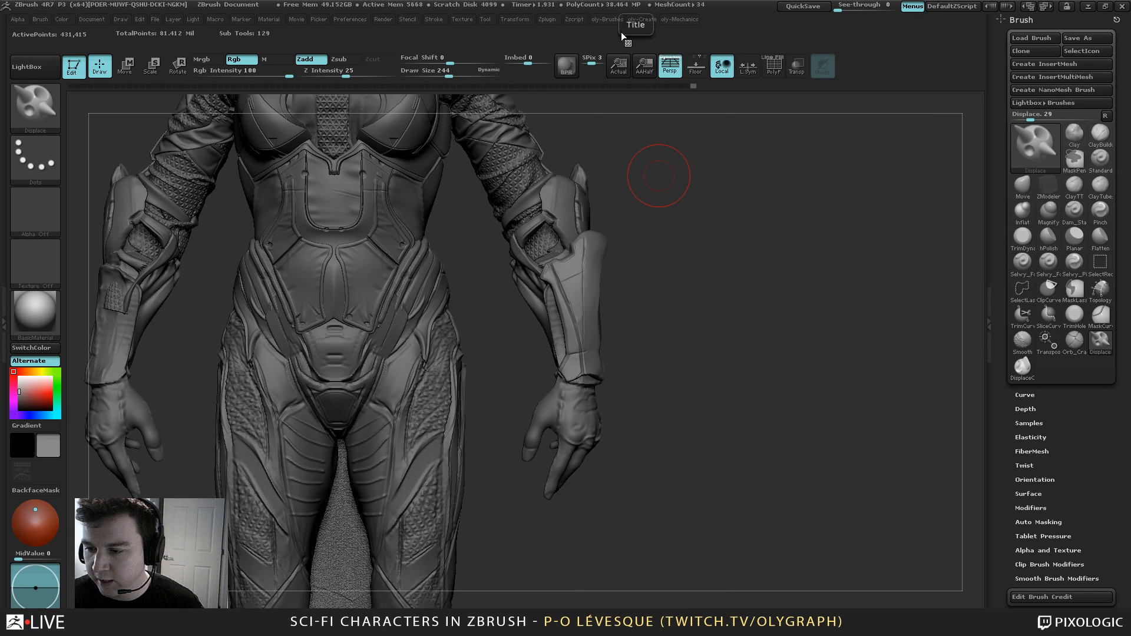
key(ctrl)
ctrl+alt+click(645, 19)
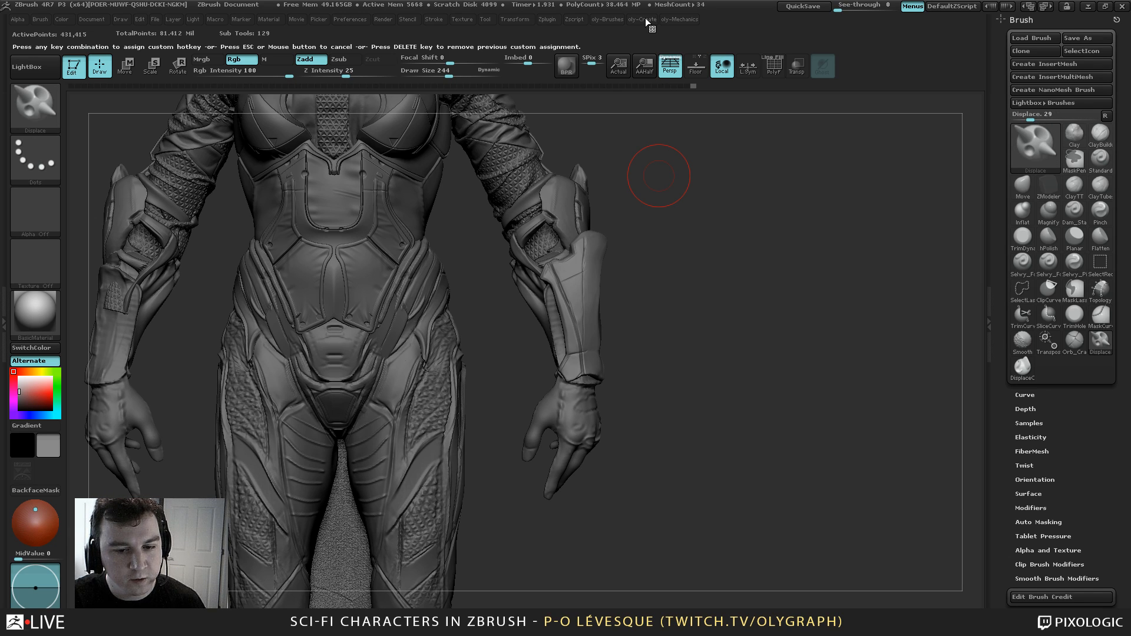
click(644, 19)
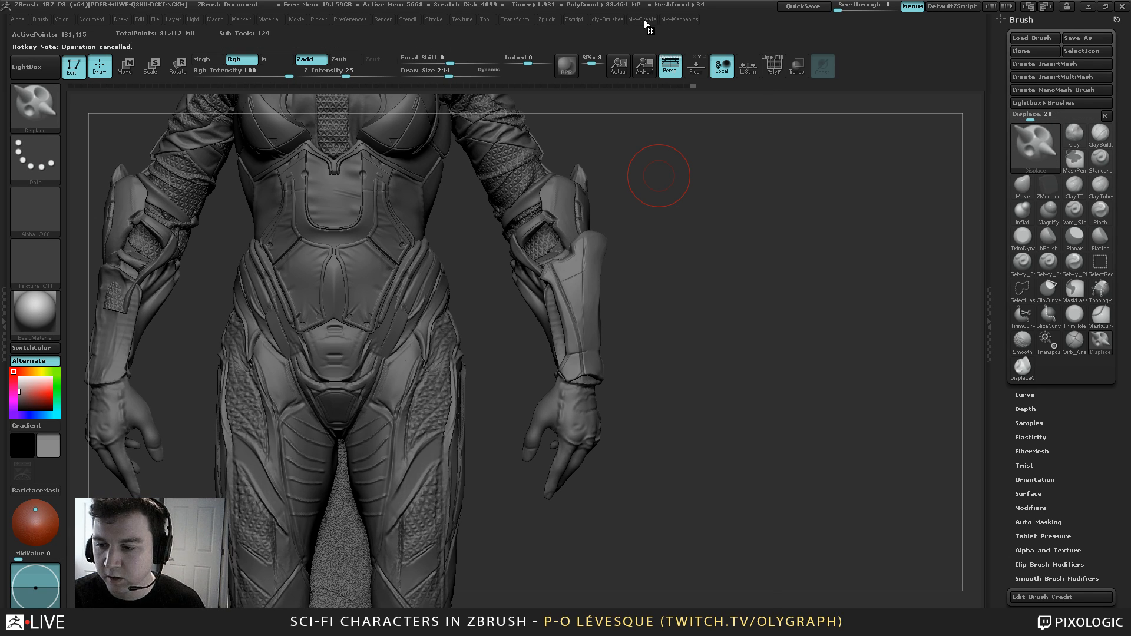
Bring up the oly-Brushes menu over the canvas, select the Move brush from it and open the full brush library for comparison
mouse_move(690, 16)
mouse_move(610, 26)
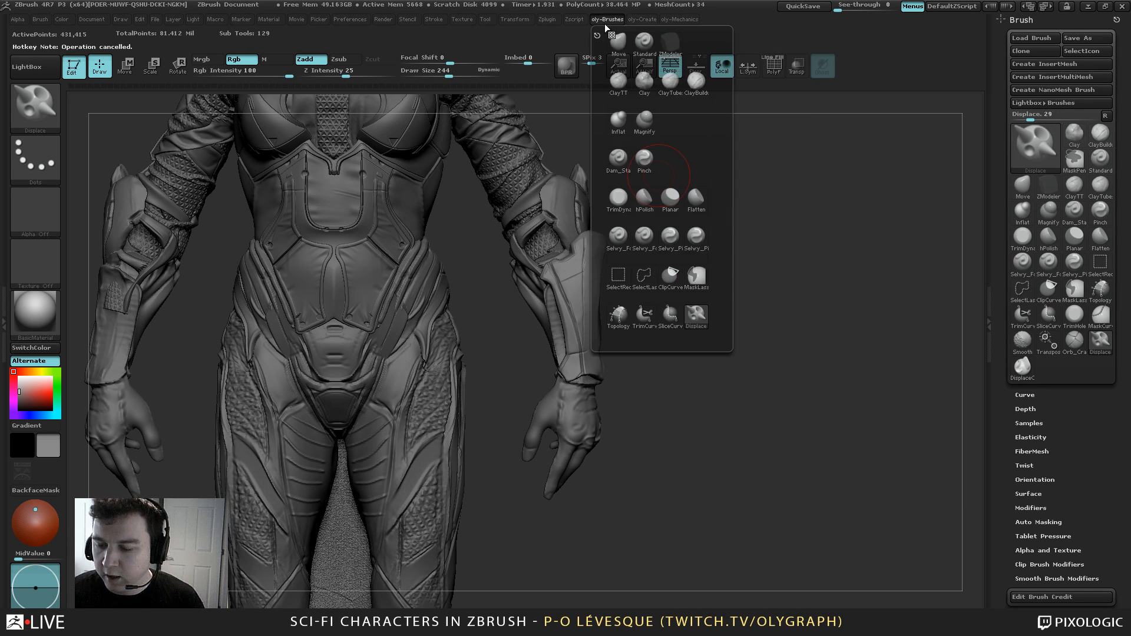
click(696, 314)
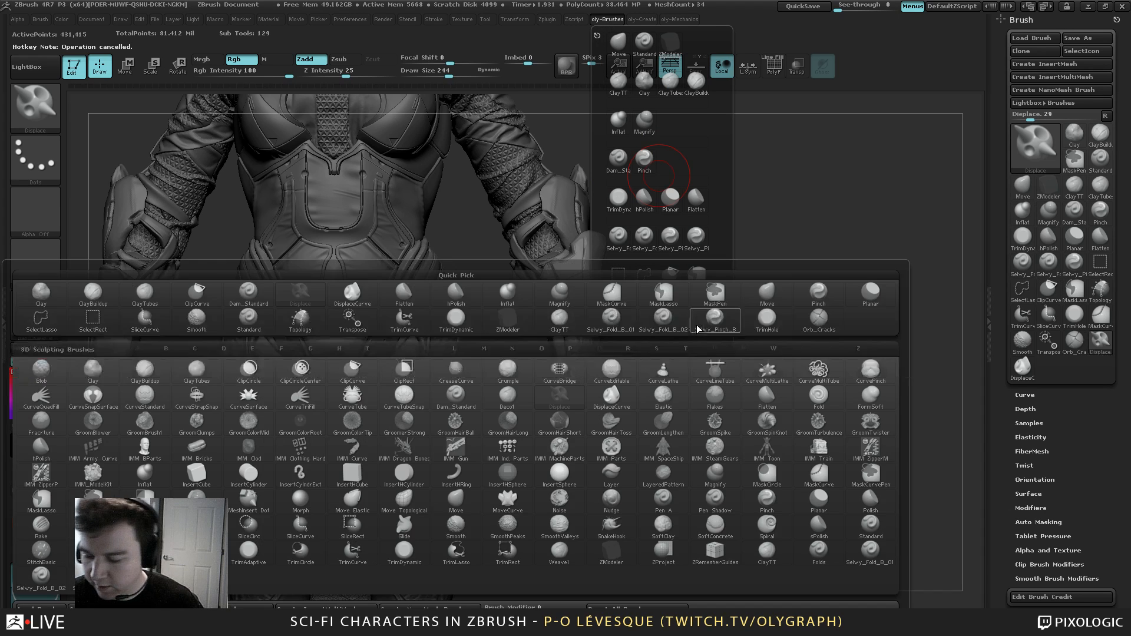
alt+drag(689, 231, 725, 277)
key(b)
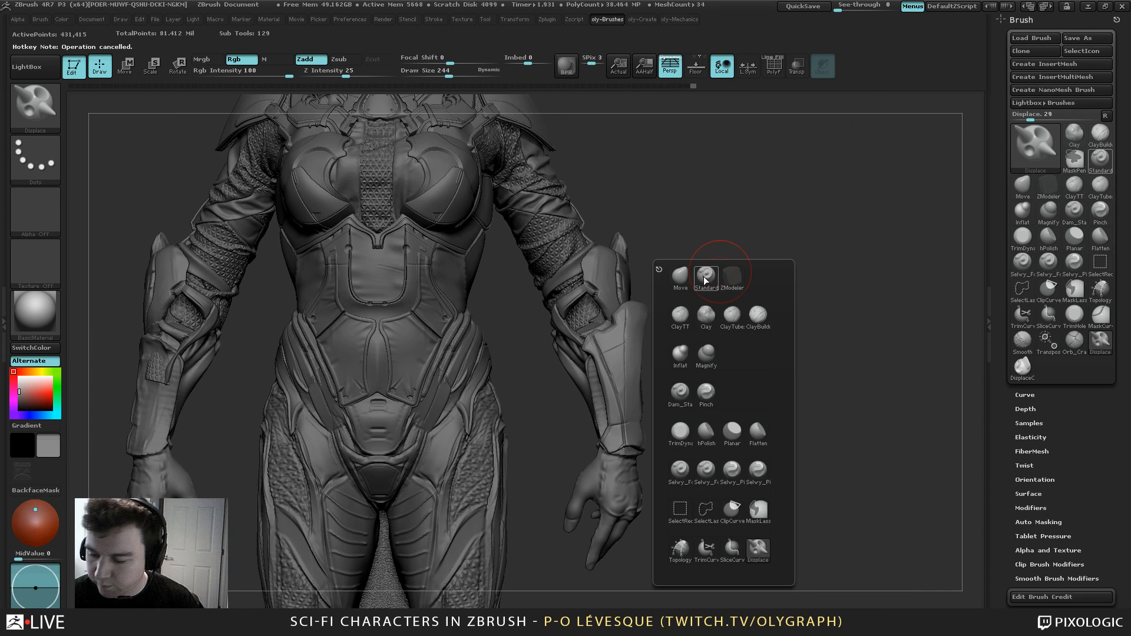
click(680, 275)
key(b)
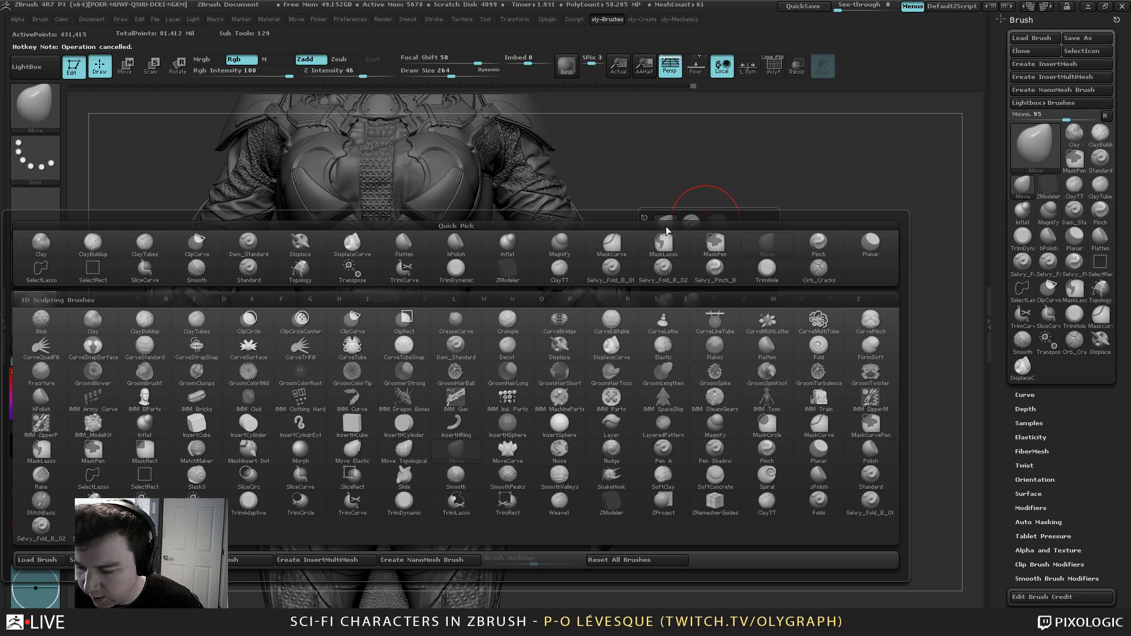
key(b)
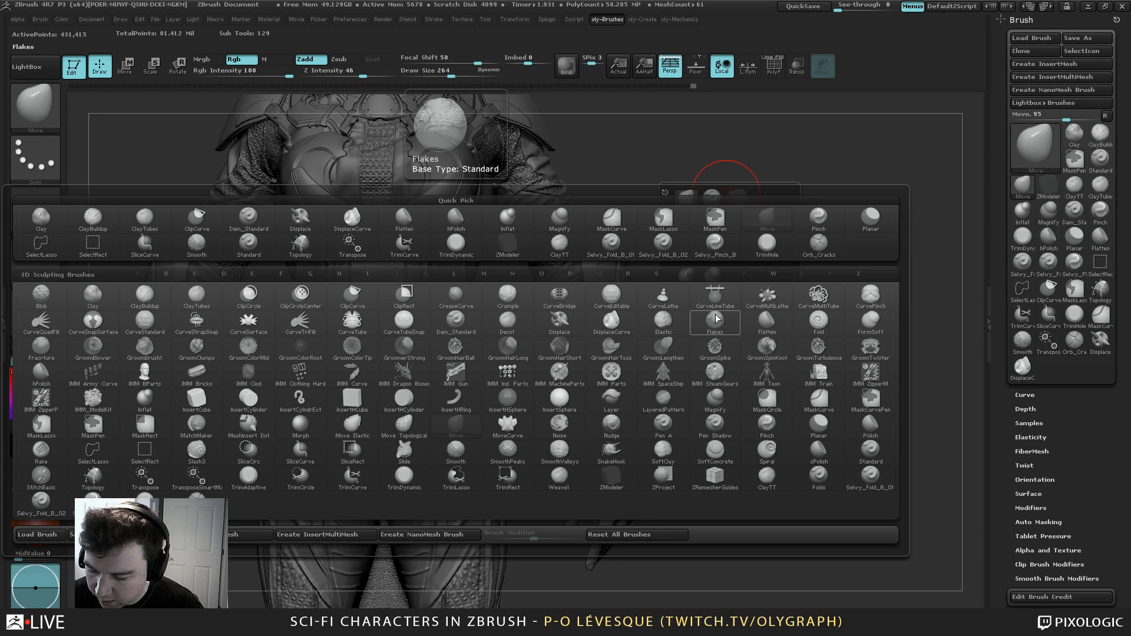
Choose the Flatten brush from the full brush library and switch back to the Move brush
click(767, 321)
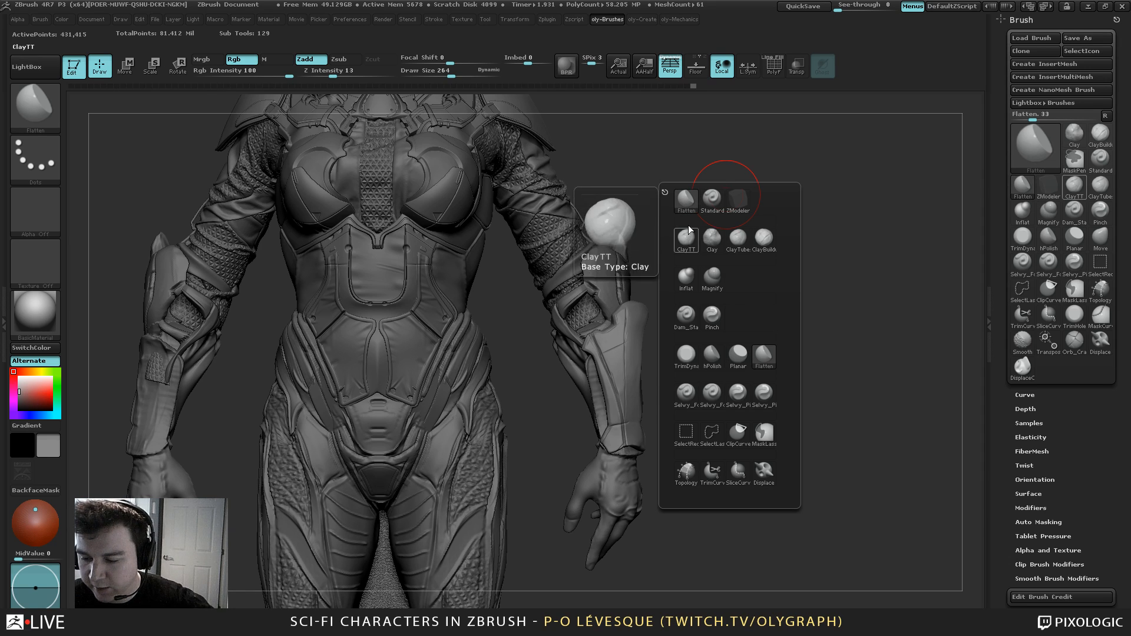
key(b)
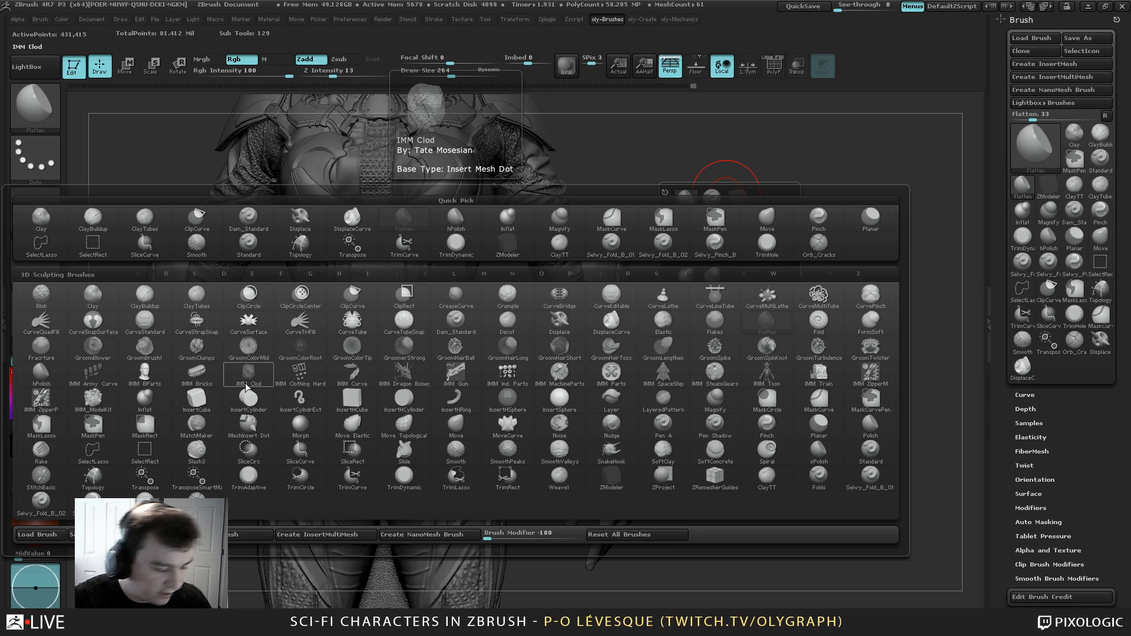
key(m)
key(v)
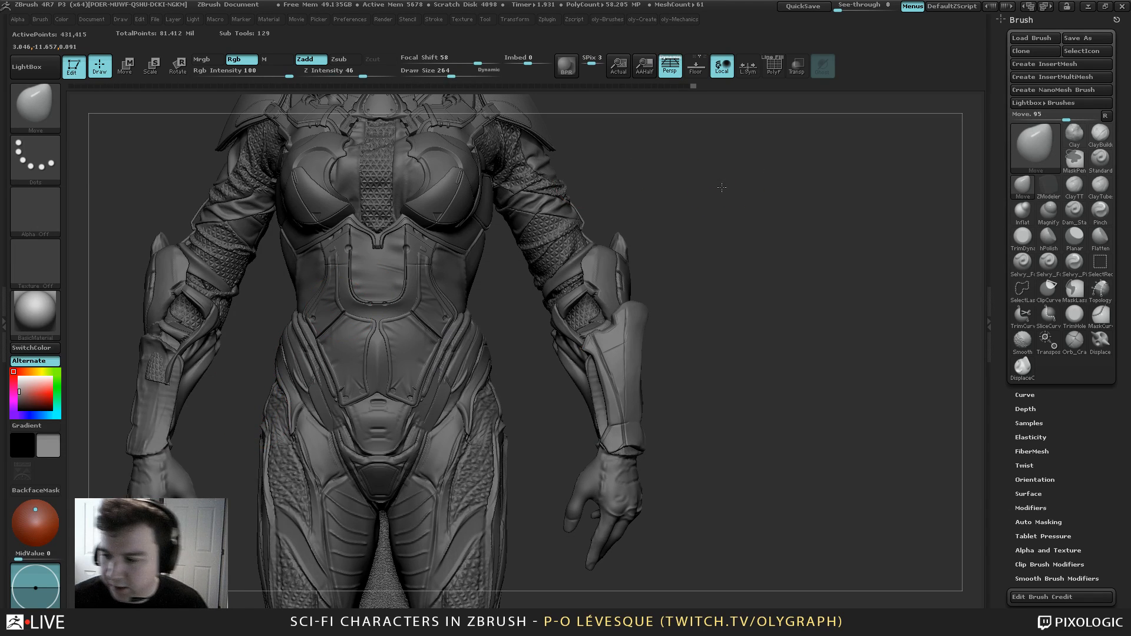
Choose the SliceCurve brush from the full brush library and accept the selection-brush note
drag(721, 188, 719, 205)
key(1)
key(b)
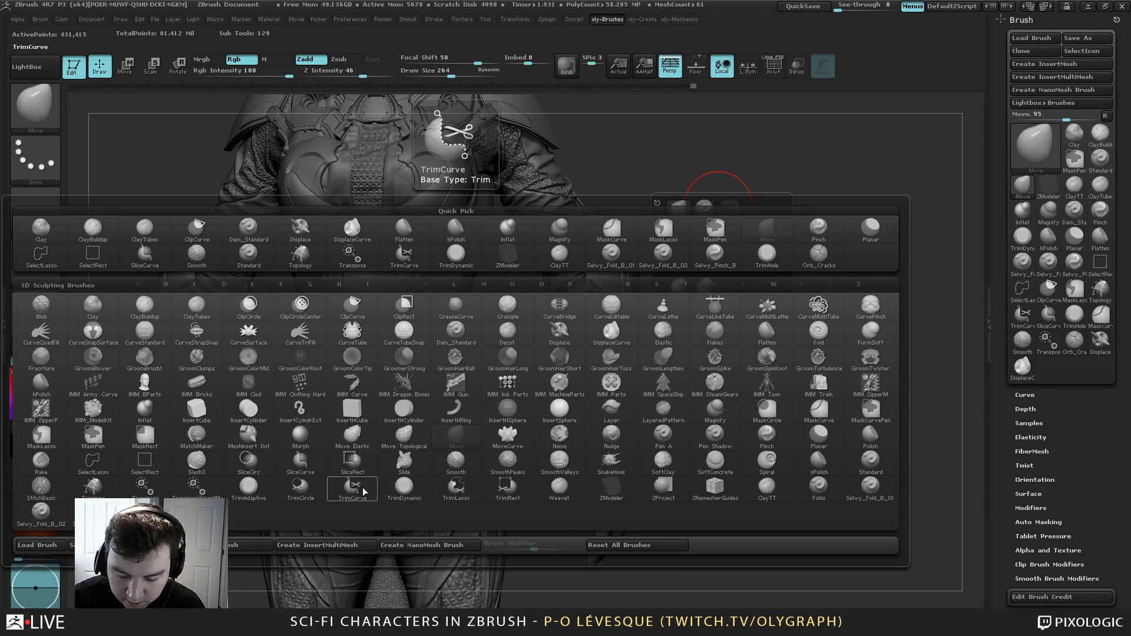
click(343, 469)
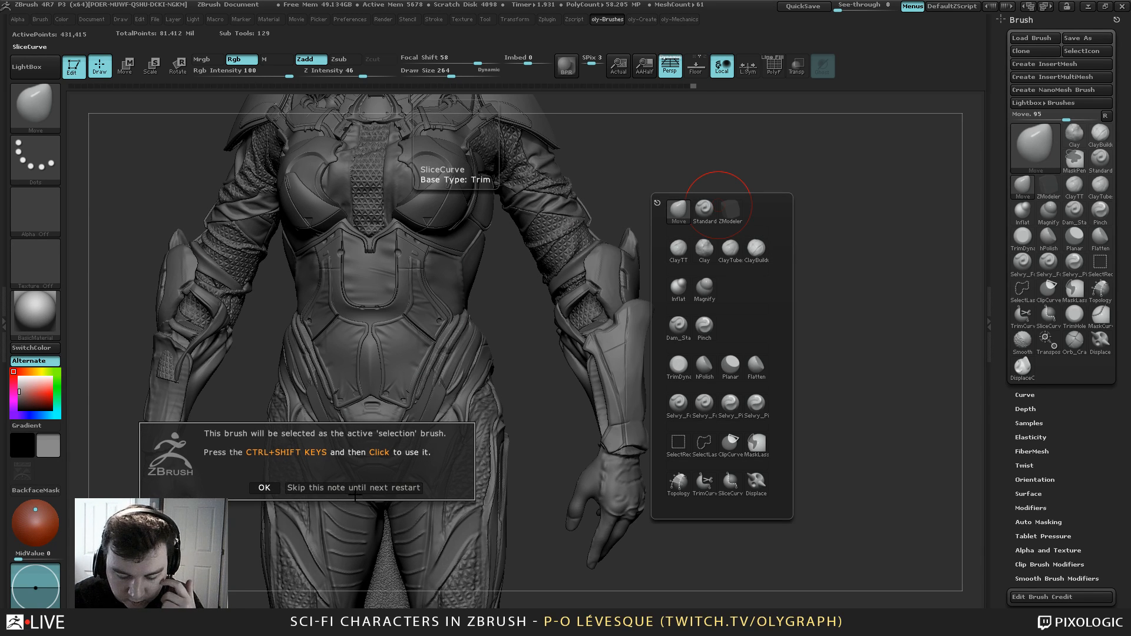
click(331, 485)
key(b)
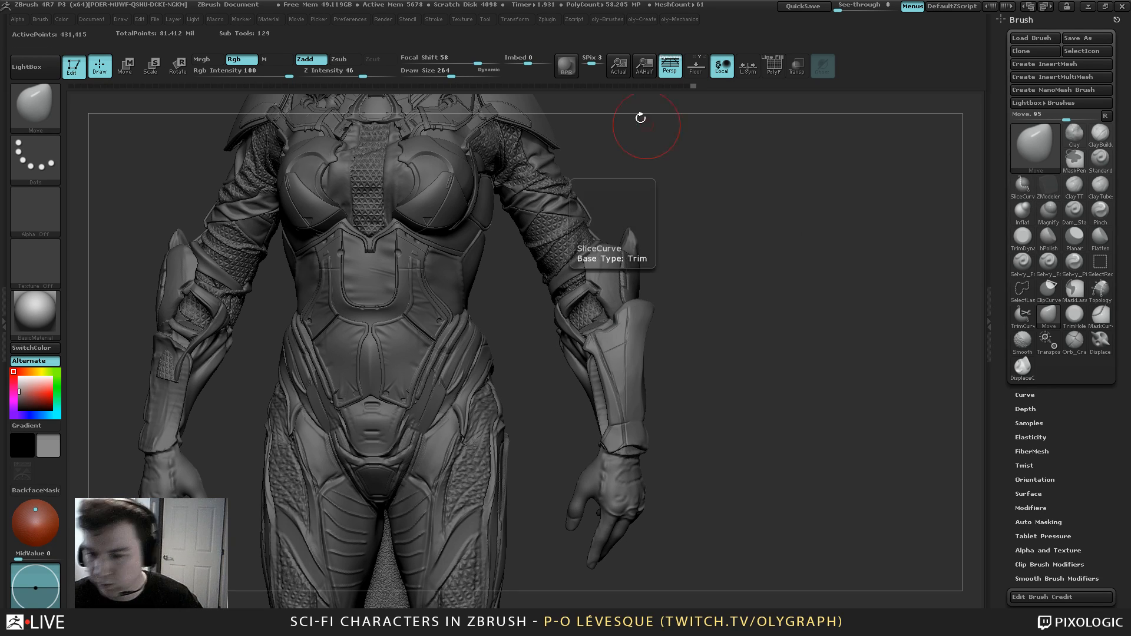
Restore the standard interface for comparison and switch back to the custom interface
click(350, 19)
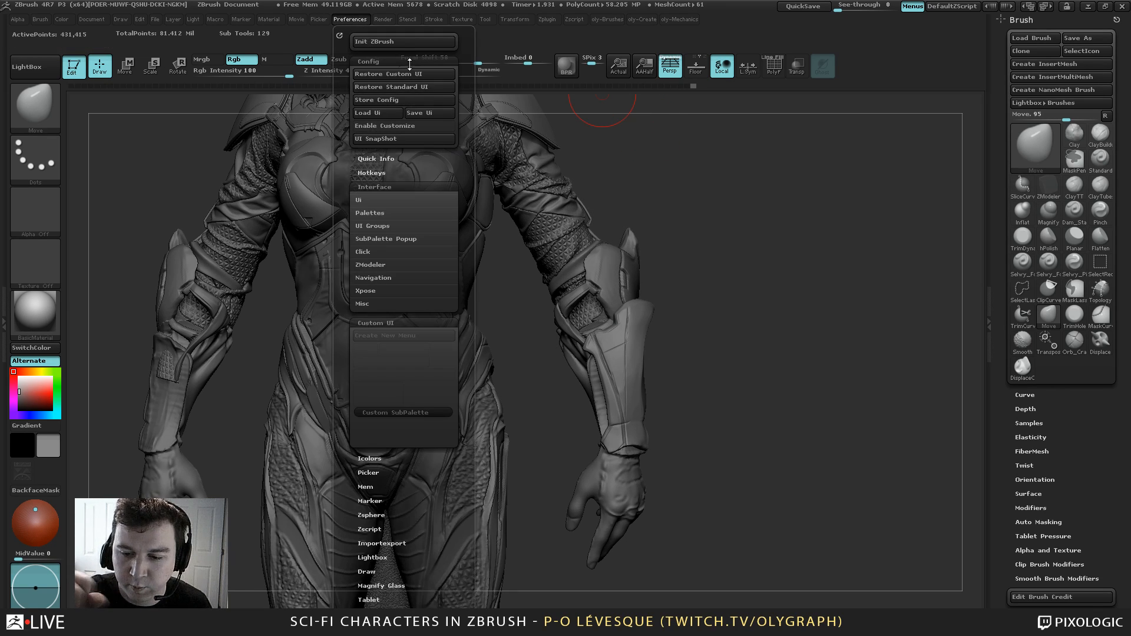
click(432, 86)
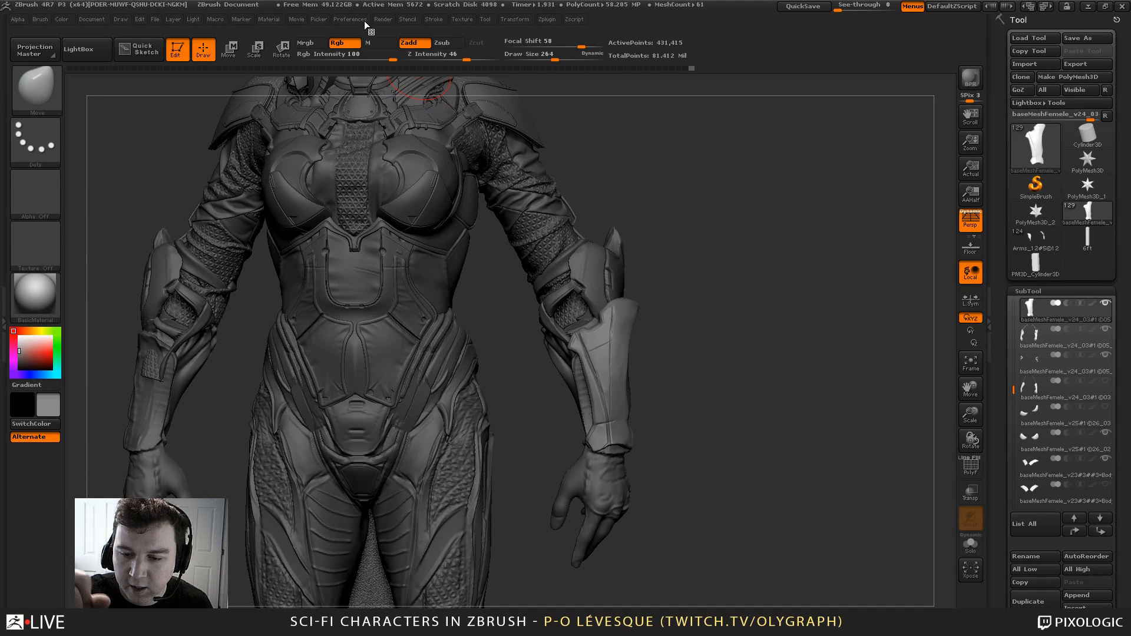
click(365, 24)
click(389, 59)
click(415, 83)
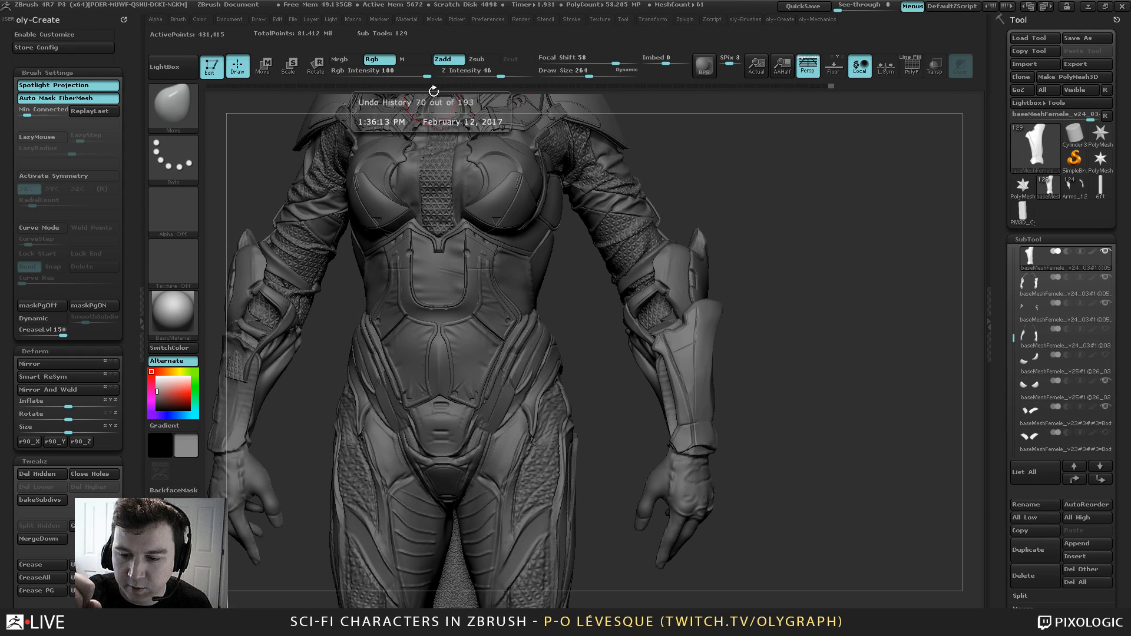
Bring up the restored oly-Brushes menu, remove the oly-Create palette from its tray and collapse the tray
key(b)
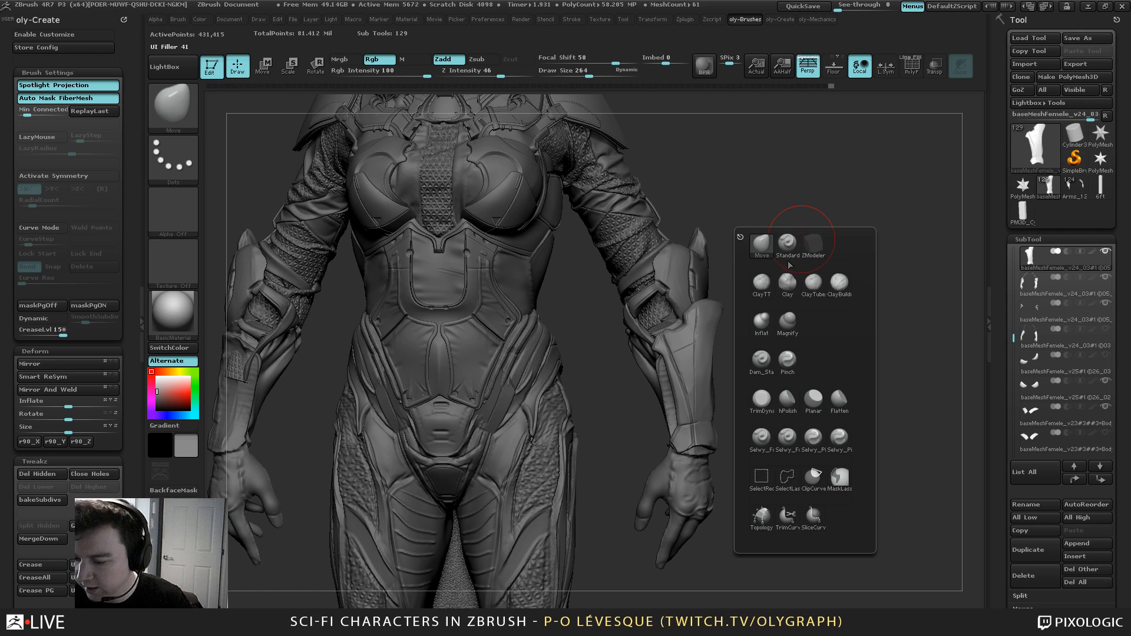
click(122, 20)
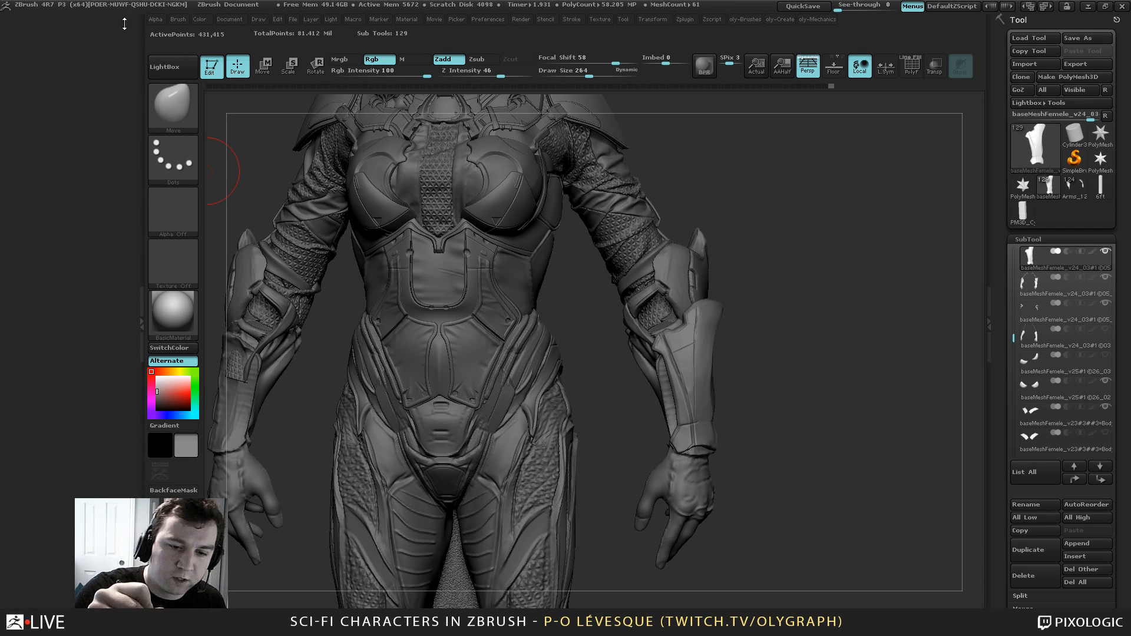
click(139, 184)
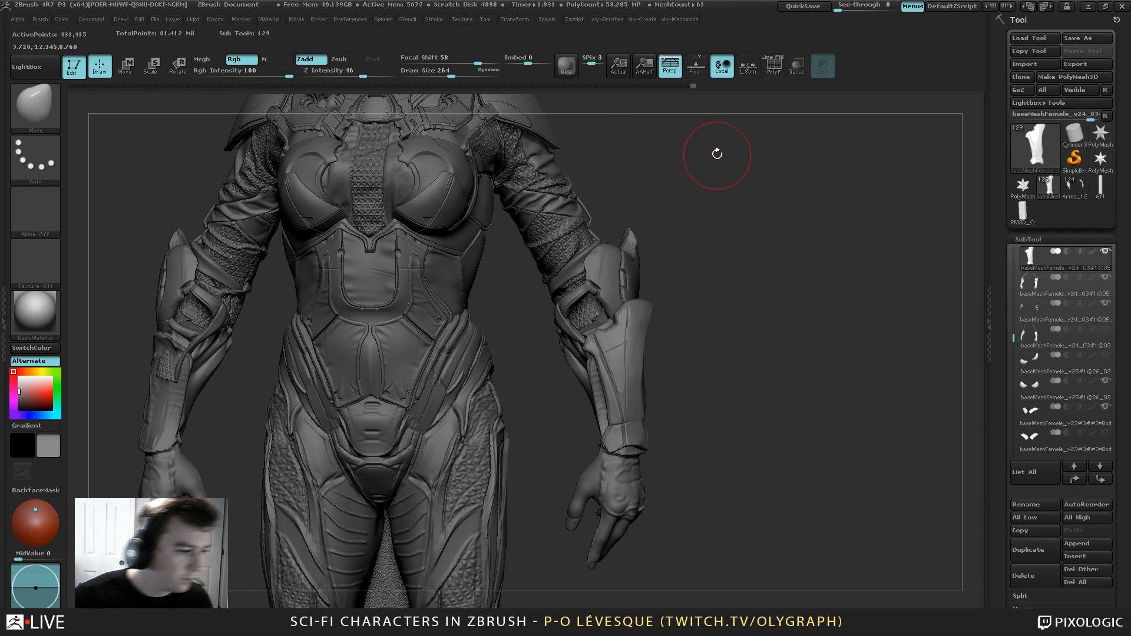
Set the Move brush's draw size to about 251 and isolate the forearm guard from the other subtools
key(s)
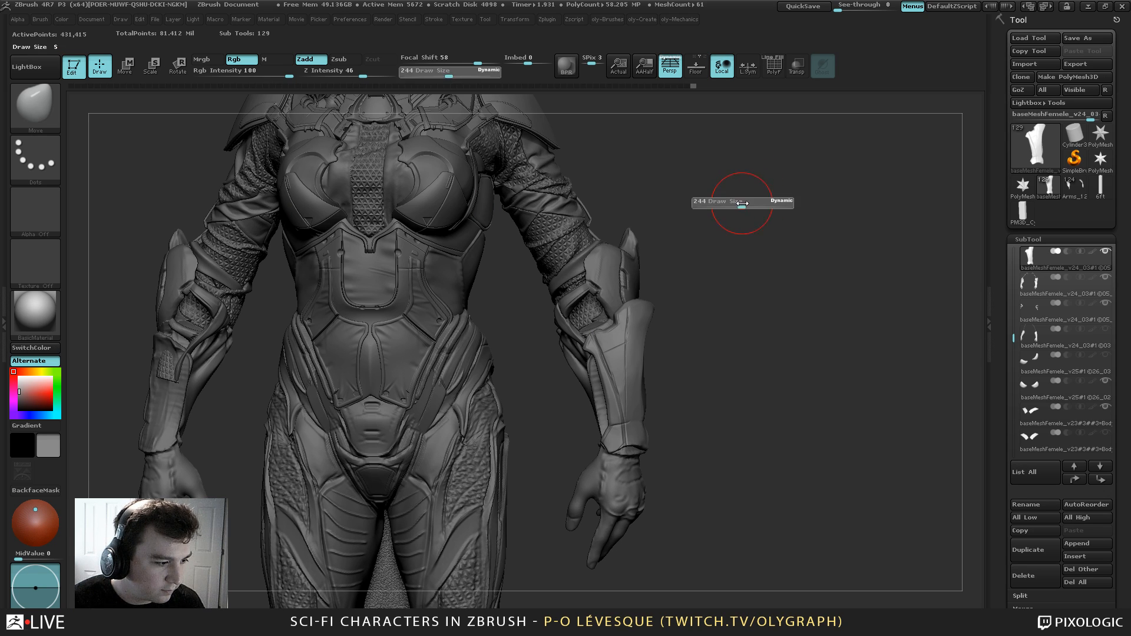
click(743, 204)
alt+drag(715, 175, 733, 207)
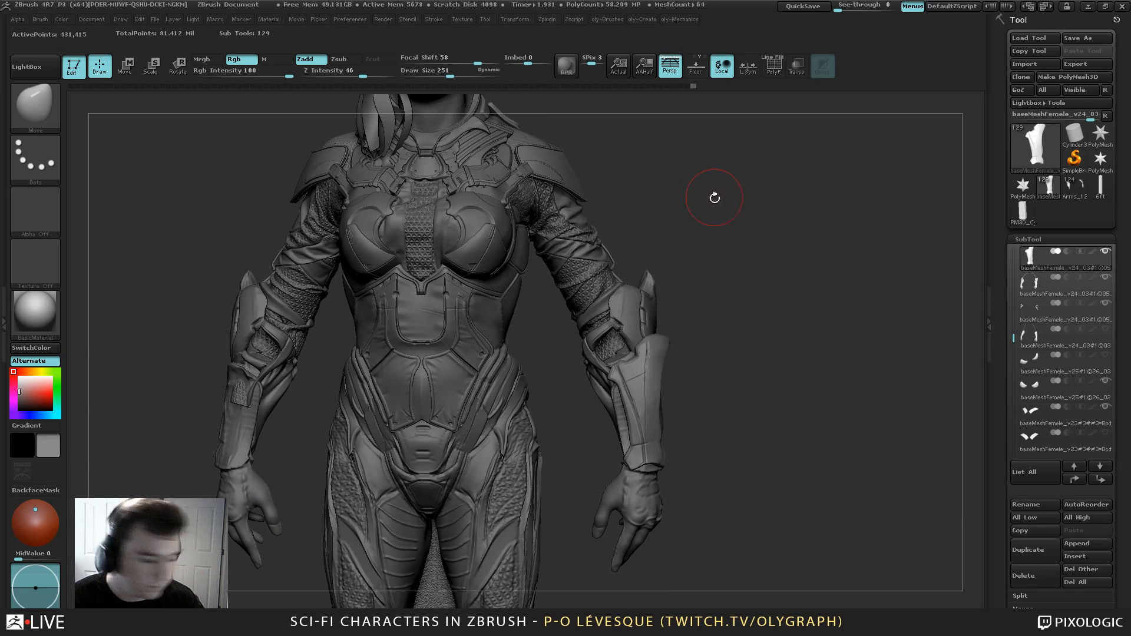
key(1)
click(678, 209)
mouse_move(718, 289)
mouse_down()
mouse_move(696, 271)
mouse_move(778, 285)
mouse_move(734, 238)
mouse_up()
alt+drag(693, 274, 720, 333)
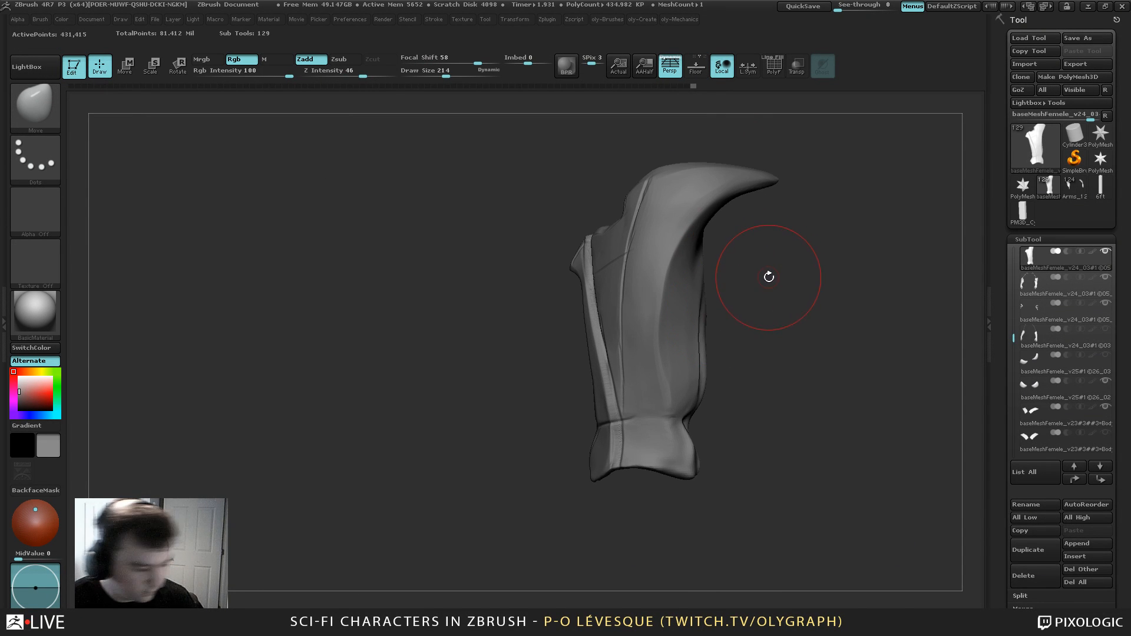
Carve a long groove along the forearm guard from its hooked tip into the cuff with Orb_Cracks, using draw sizes 56 and 37
key(2)
key(s)
drag(695, 223, 677, 224)
drag(772, 219, 753, 218)
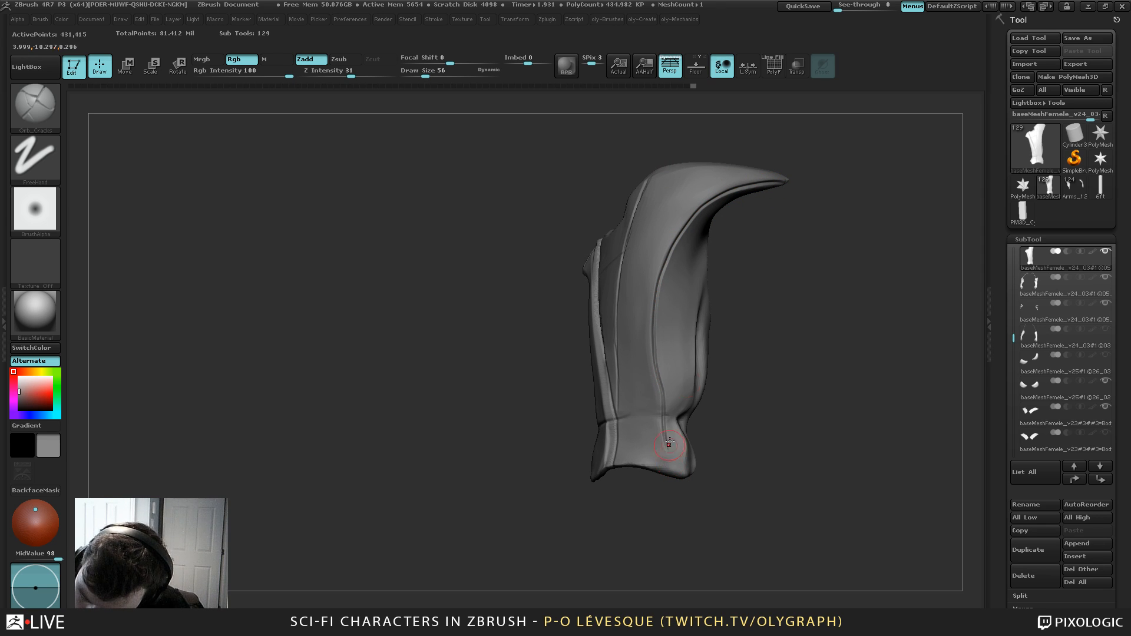
key(s)
drag(724, 321, 718, 321)
drag(759, 281, 745, 282)
Nudge the long groove into a smoother curve with the Move brush and switch back to the Orb_Cracks brush
key(b)
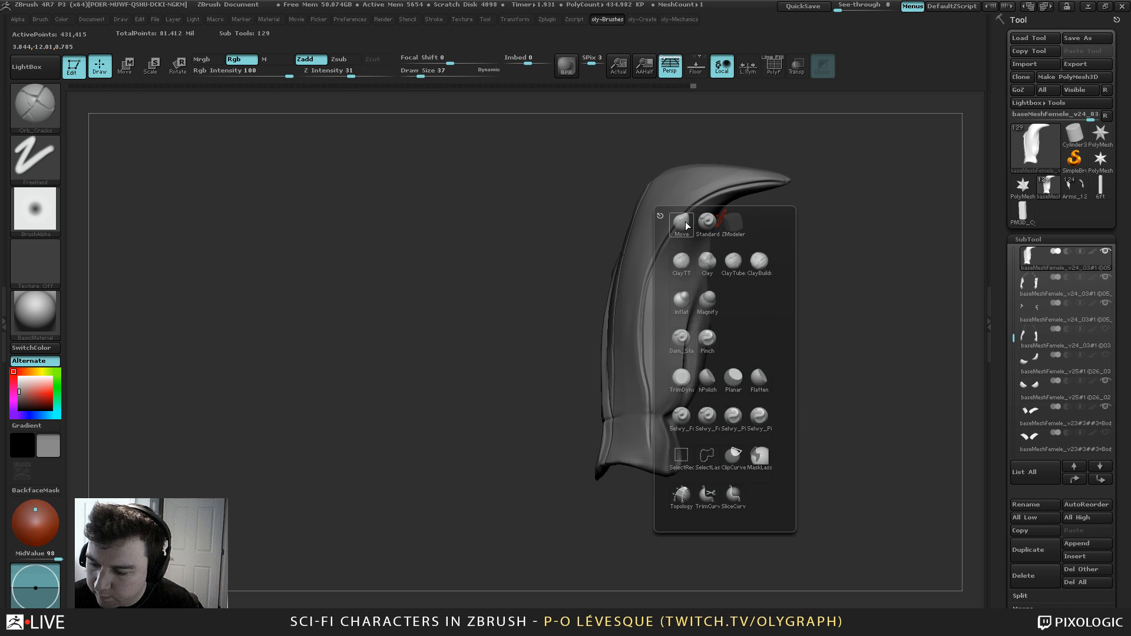
click(685, 226)
key(s)
mouse_move(663, 242)
mouse_down()
mouse_move(686, 242)
mouse_move(662, 265)
mouse_up()
key(s)
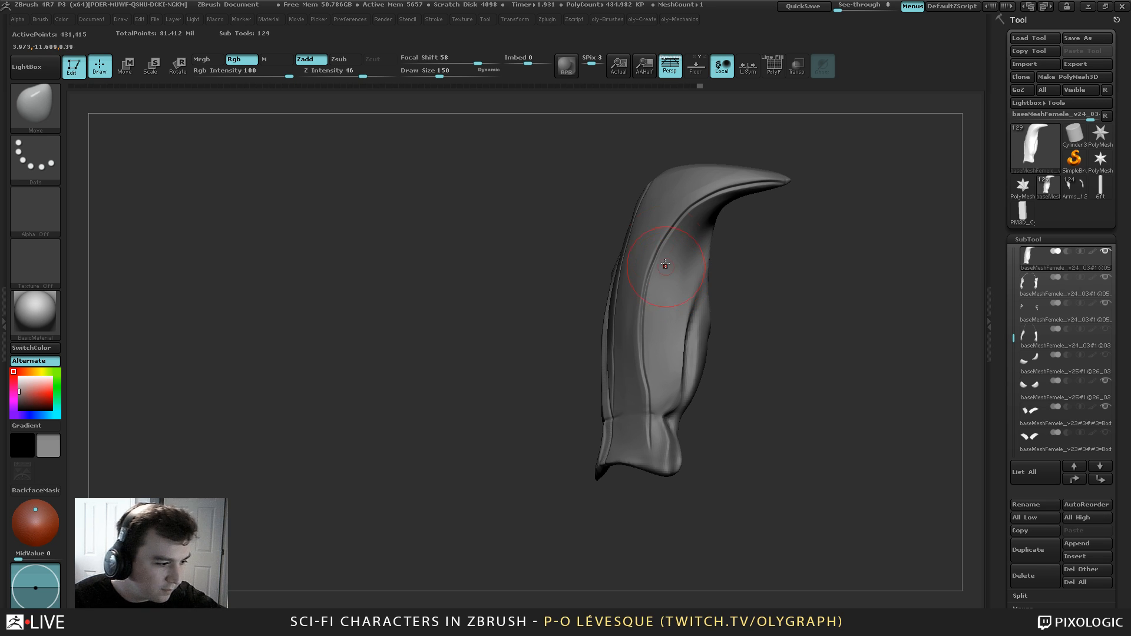
key(s)
drag(634, 369, 642, 369)
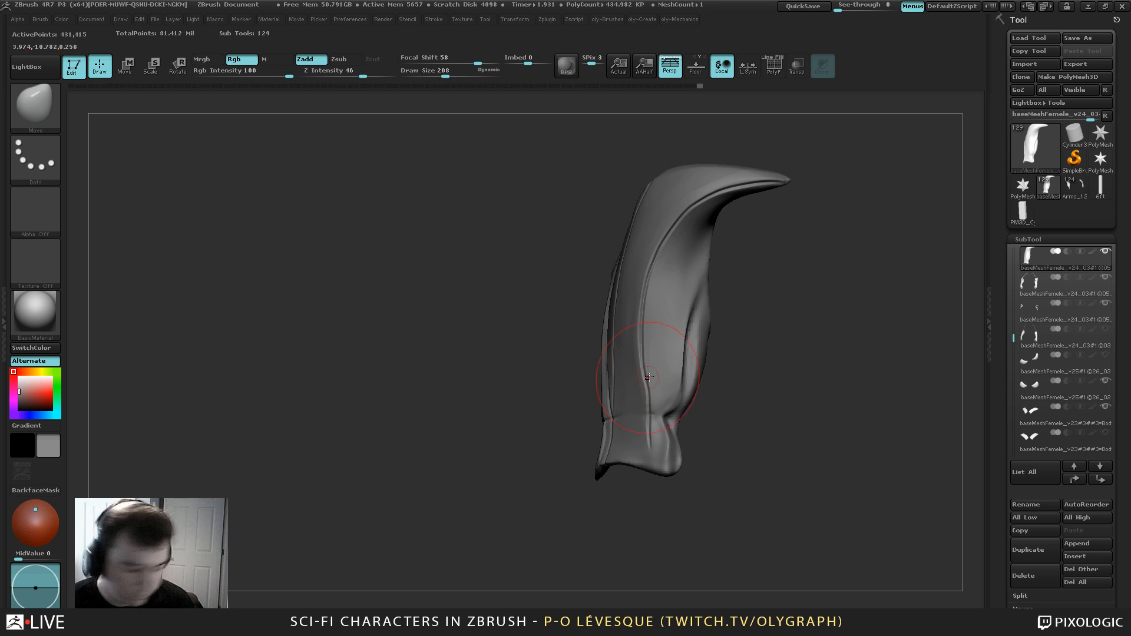
drag(651, 429, 647, 396)
key(s)
key(s)
drag(656, 399, 625, 396)
key(s)
key(s)
drag(628, 354, 631, 354)
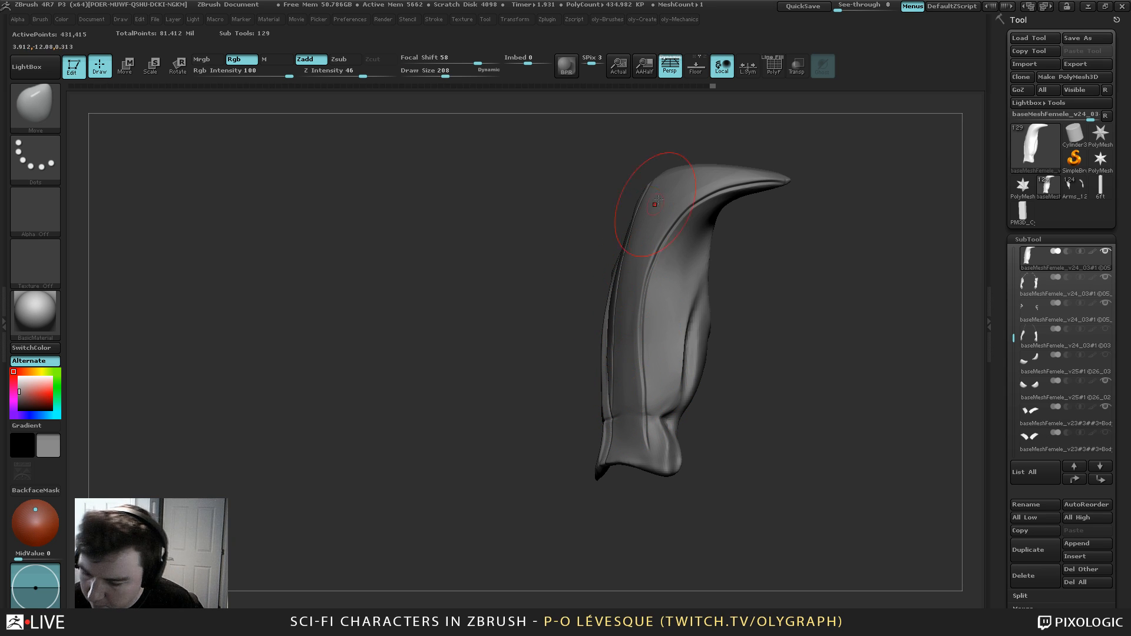
key(b)
click(651, 298)
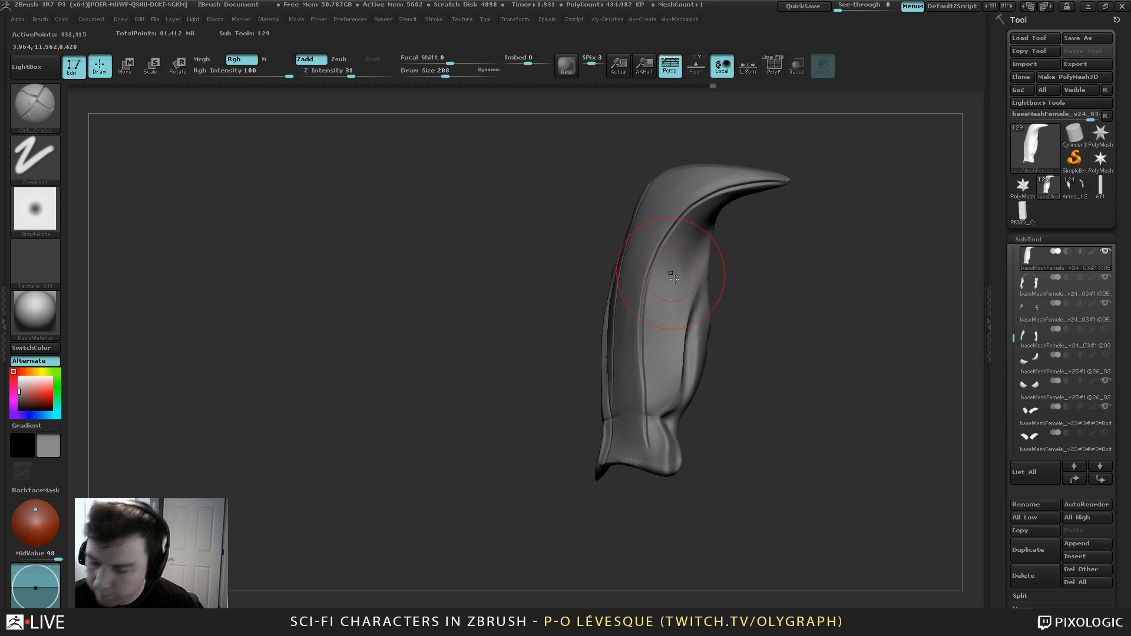
Try carving a small angular panel outline beside the middle of the long groove with Orb_Cracks at draw size 37
key(s)
mouse_move(659, 275)
mouse_down()
mouse_move(659, 329)
mouse_move(642, 359)
mouse_up()
drag(826, 207, 770, 259)
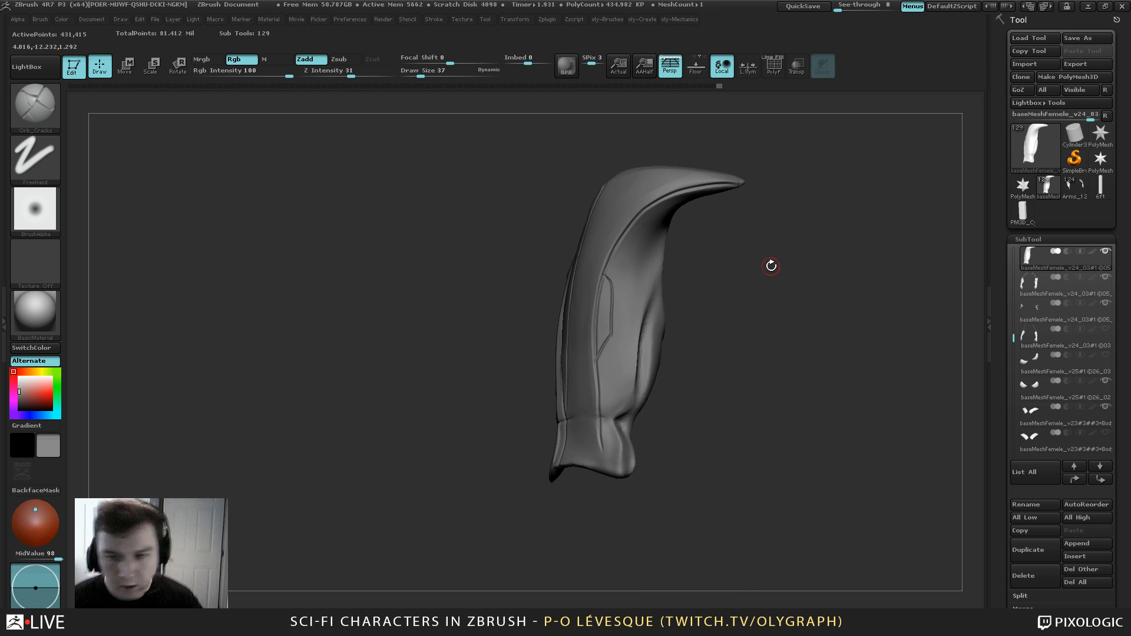
key(Tab)
key(Tab)
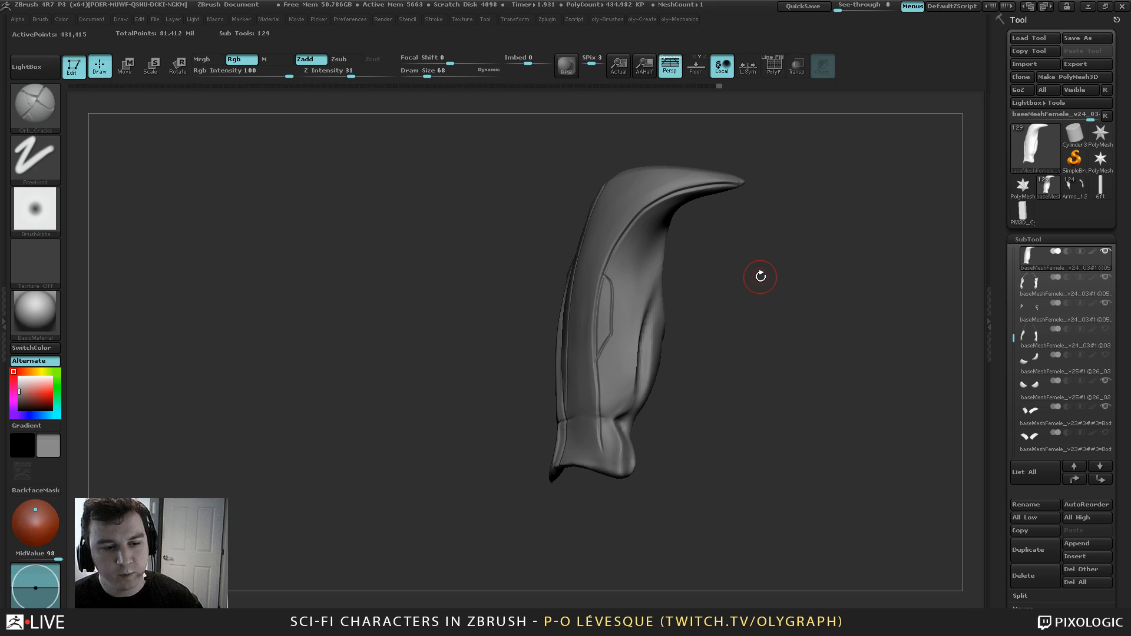
alt+drag(747, 286, 735, 285)
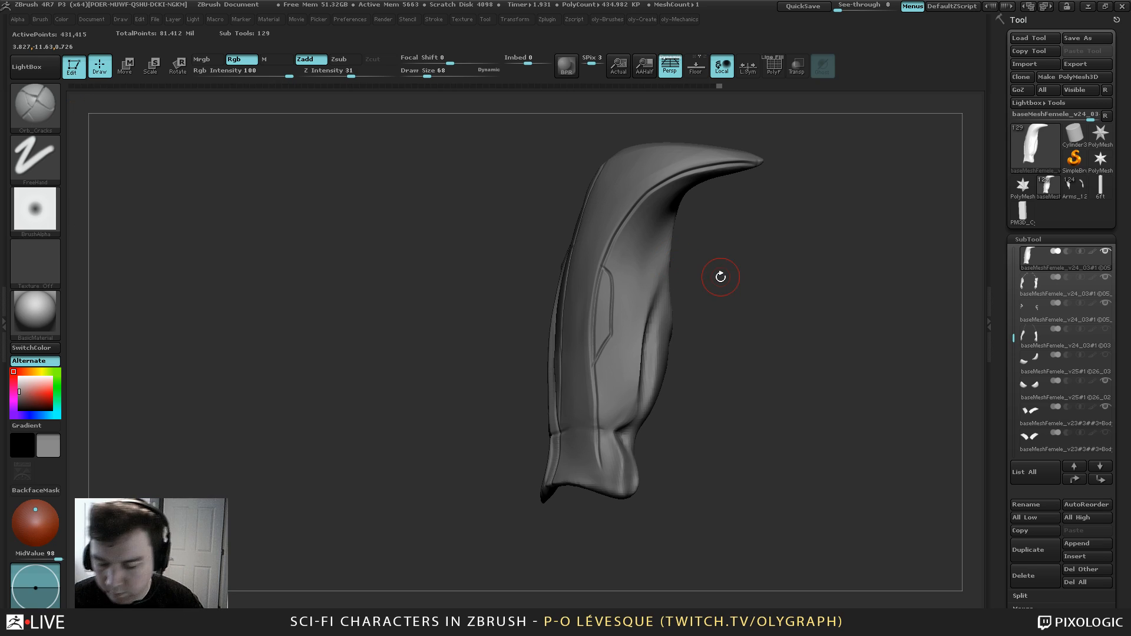
key(Tab)
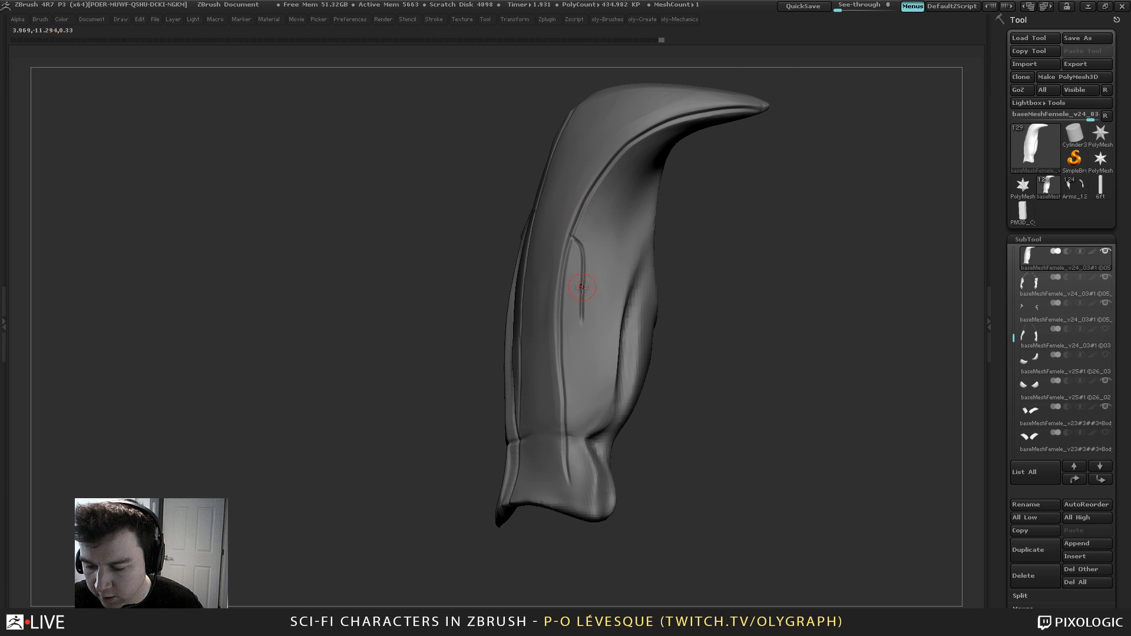
key(Tab)
Carve a second groove parallel to the first, from a short notch at mid-height down to the cuff
key(bracketright)
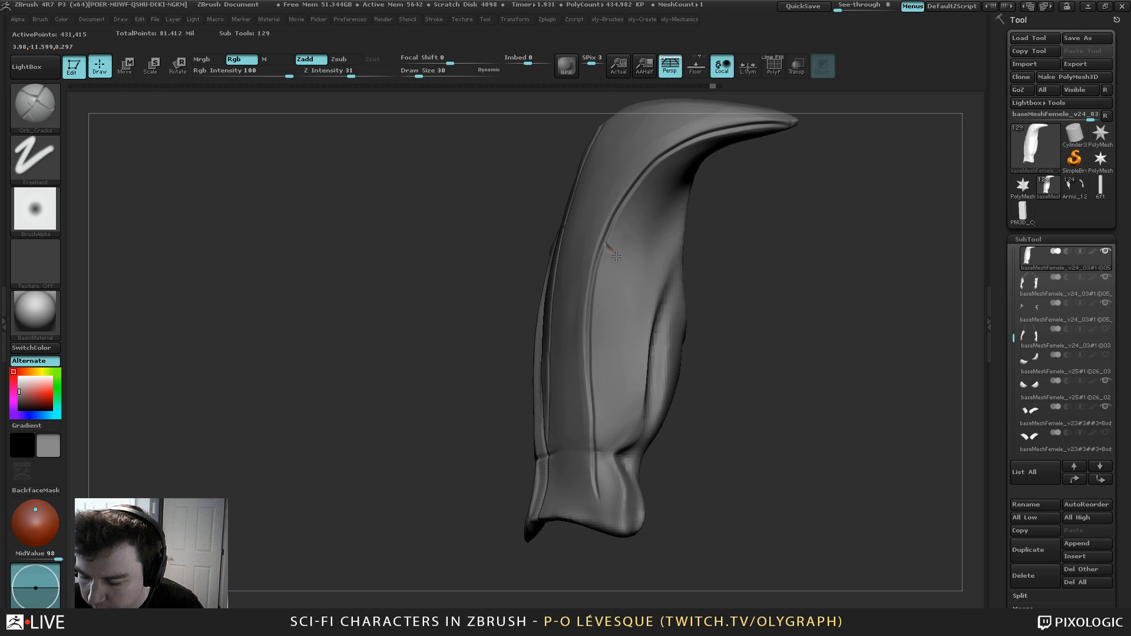
mouse_move(611, 242)
mouse_down()
mouse_move(601, 328)
mouse_move(611, 469)
mouse_move(603, 314)
mouse_up()
alt+drag(708, 226, 669, 298)
drag(669, 298, 657, 294)
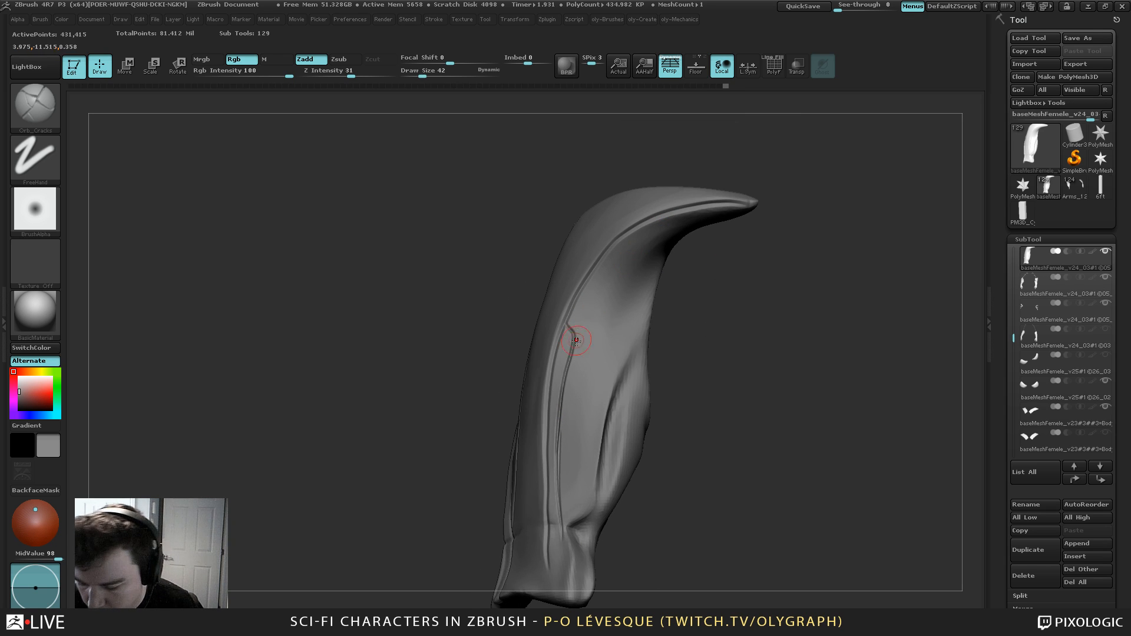
Extend the second groove from the notch up toward the hooked tip and hide the interface and the Tool tray
drag(571, 334, 615, 265)
key(bracketright)
key(Tab)
key(Tab)
key(Tab)
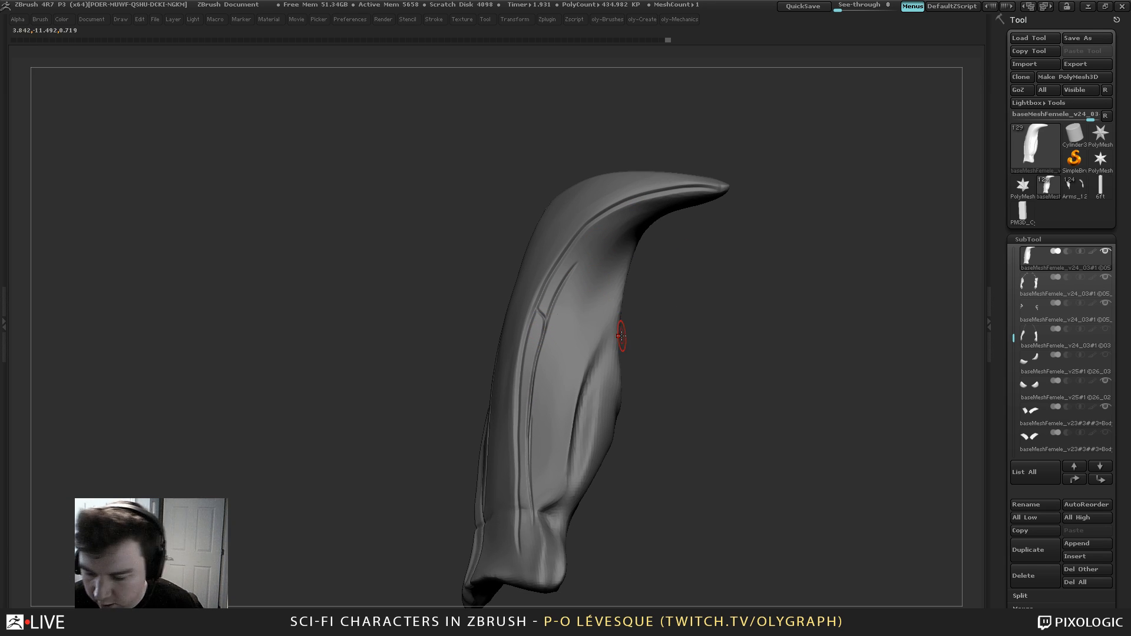
key(Tab)
key(Tab)
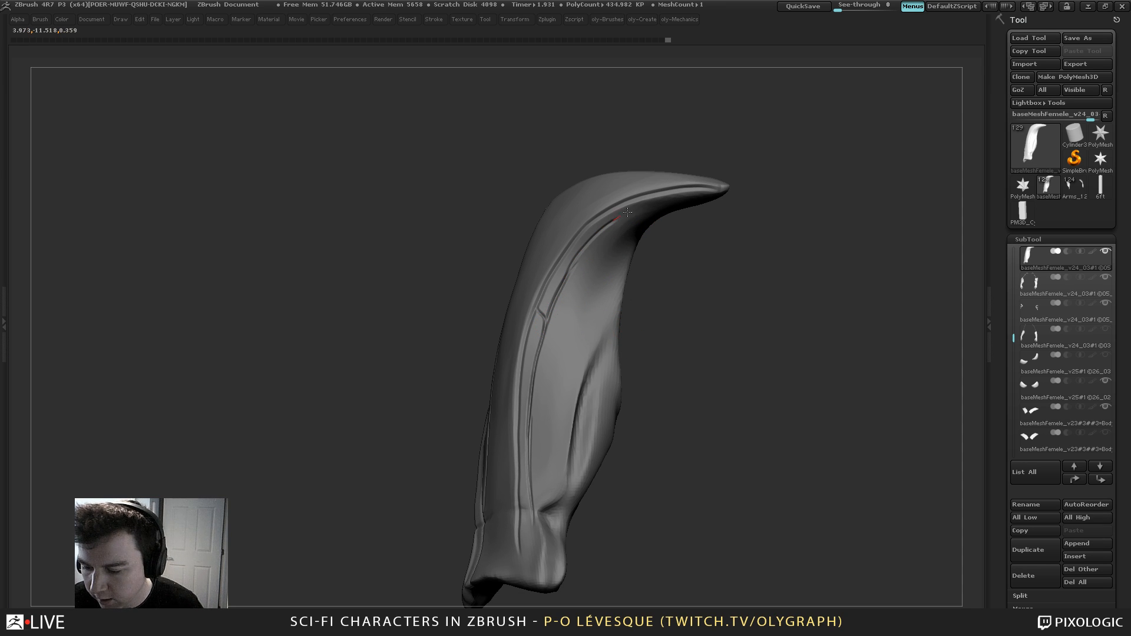
double_click(988, 108)
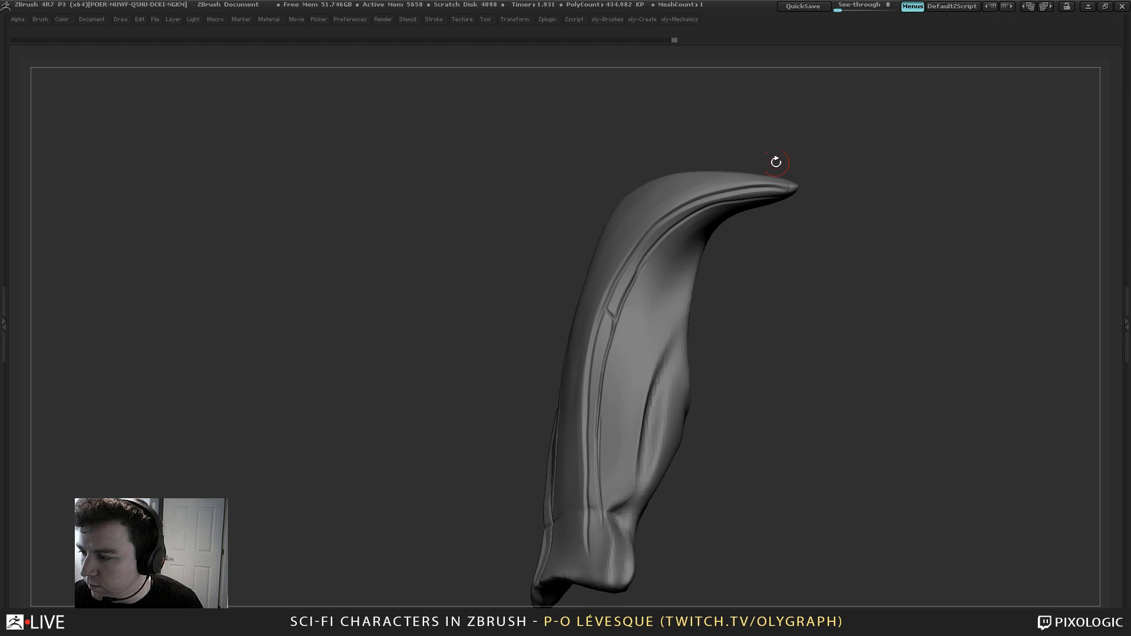
Carve a short groove across the guard's inner face just below the hooked tip with Orb_Cracks
alt+drag(848, 197, 757, 138)
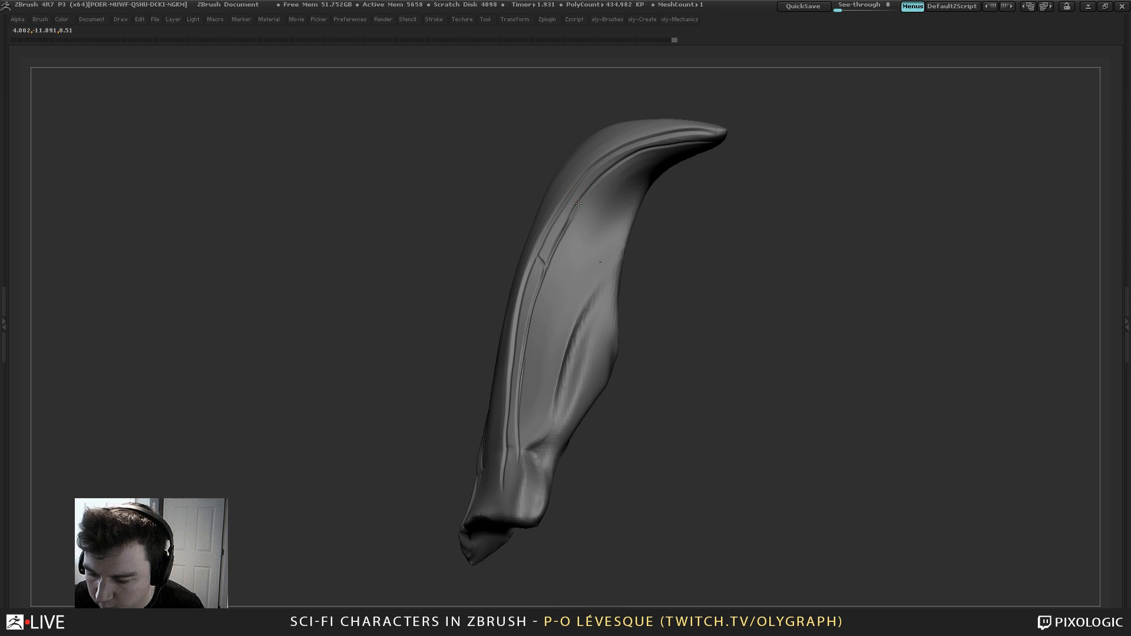
alt+drag(689, 242, 652, 213)
key(s)
click(631, 244)
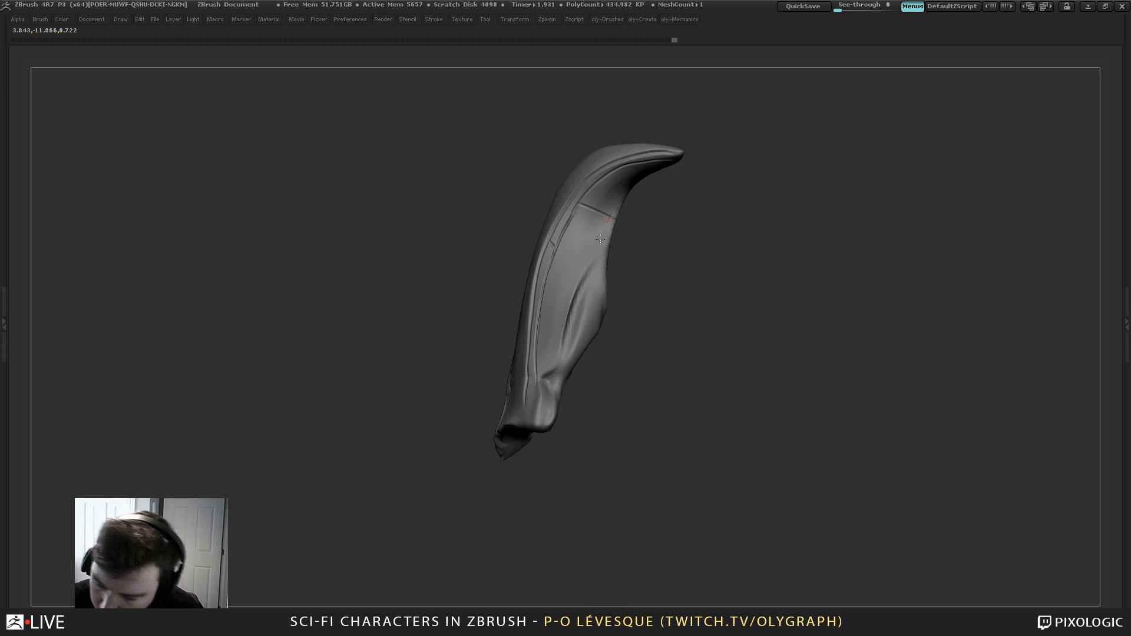
alt+drag(642, 406, 624, 359)
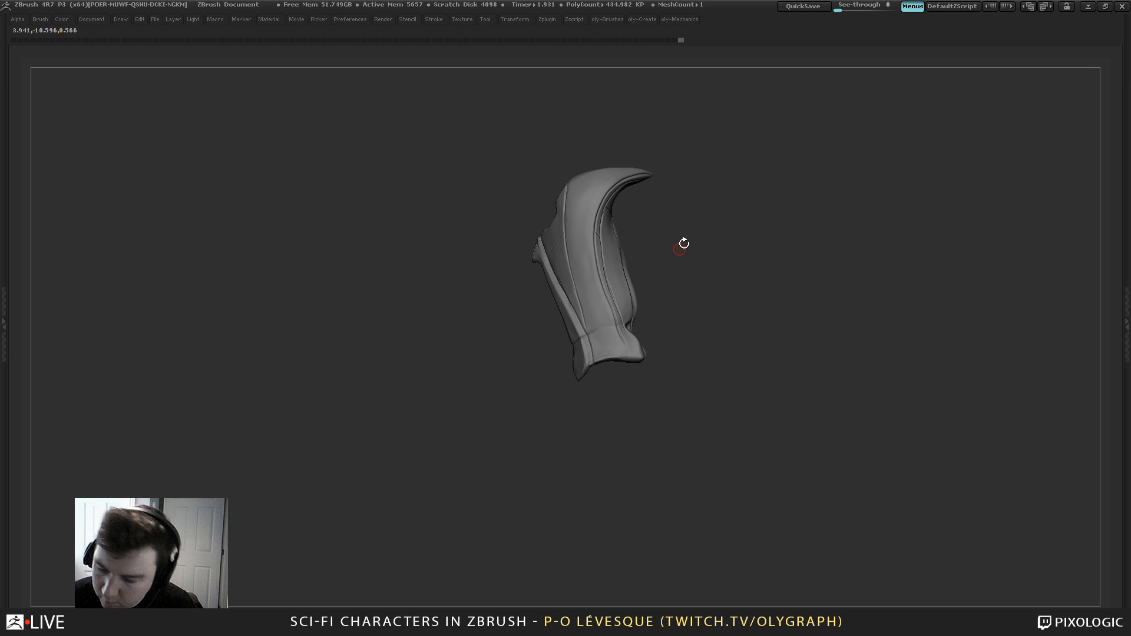
mouse_move(682, 245)
alt+mouse_down()
mouse_move(657, 293)
mouse_move(654, 336)
alt+mouse_up()
Build up the bulge along the guard's inner side edge at mid-height with the ClayTT brush
key(b)
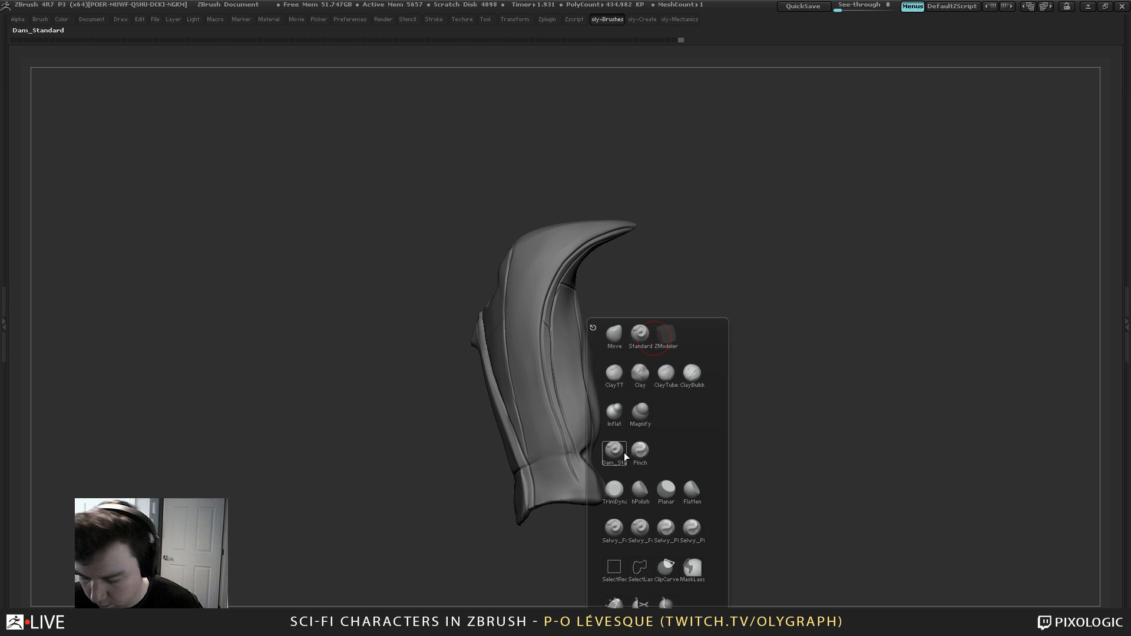
click(621, 379)
drag(688, 223, 679, 240)
mouse_move(677, 333)
alt+mouse_down()
mouse_move(641, 286)
mouse_move(622, 295)
alt+mouse_up()
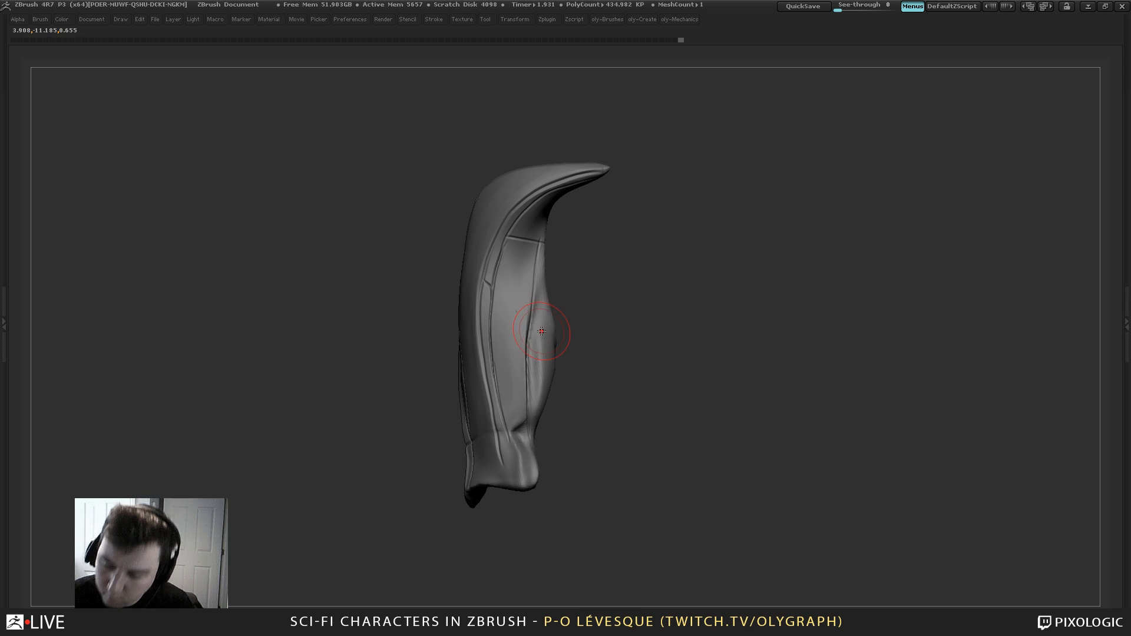
mouse_move(543, 308)
mouse_down()
mouse_move(533, 373)
mouse_move(543, 395)
mouse_up()
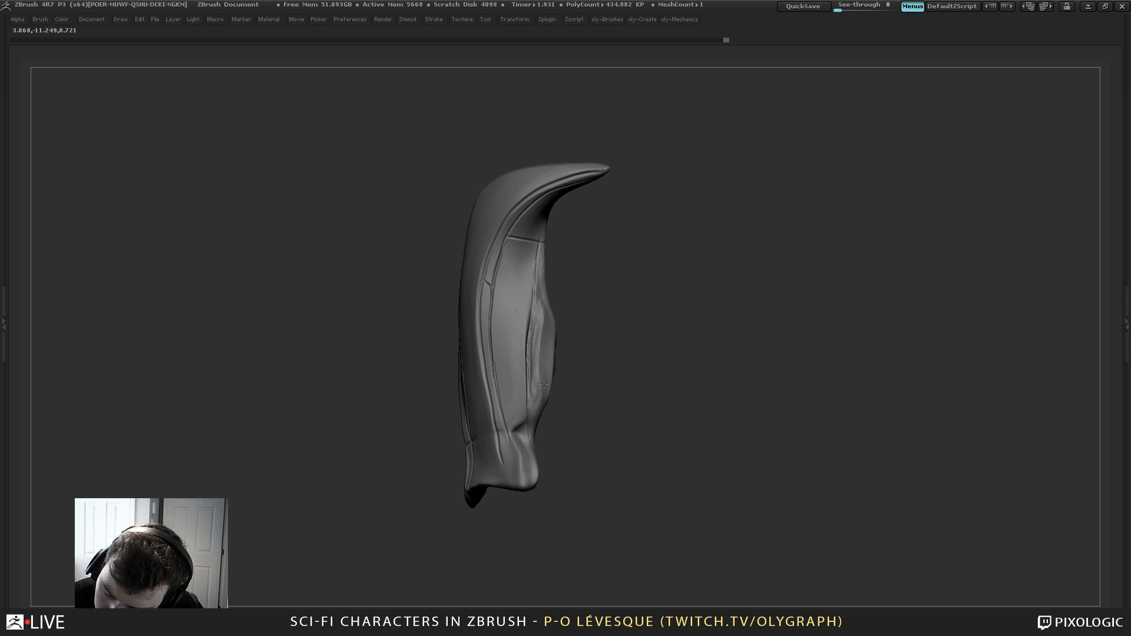
Flatten the built-up bulge into crisp planes along the guard's inner edge, down toward the cuff
key(b)
mouse_move(594, 284)
mouse_down()
mouse_move(618, 277)
mouse_move(610, 345)
mouse_up()
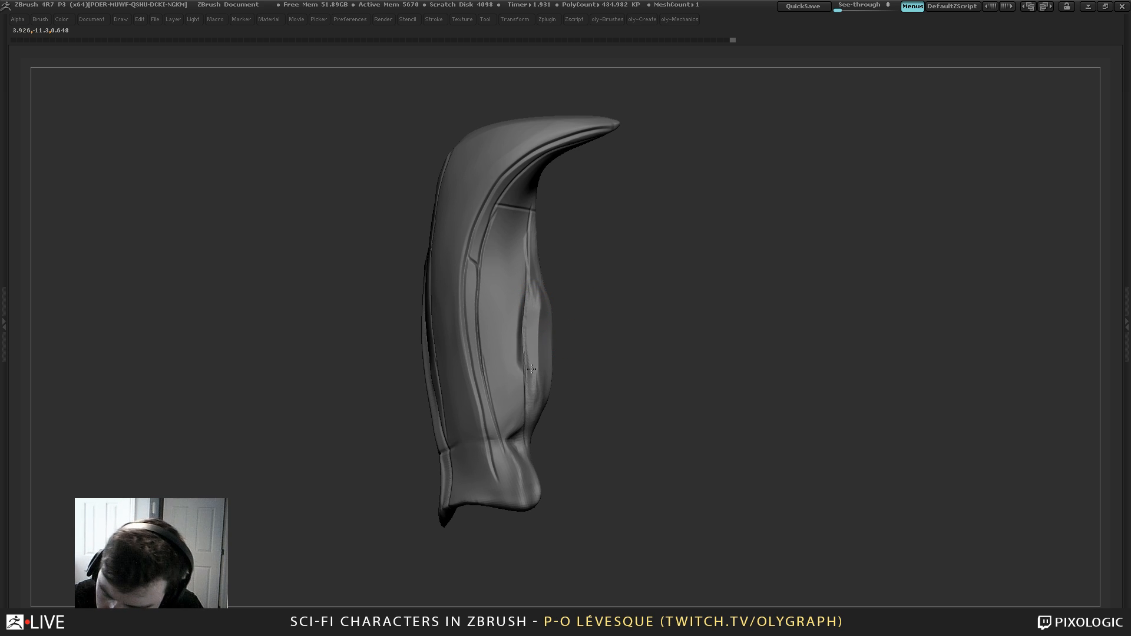
mouse_move(531, 369)
mouse_down()
mouse_move(535, 407)
mouse_move(542, 400)
mouse_up()
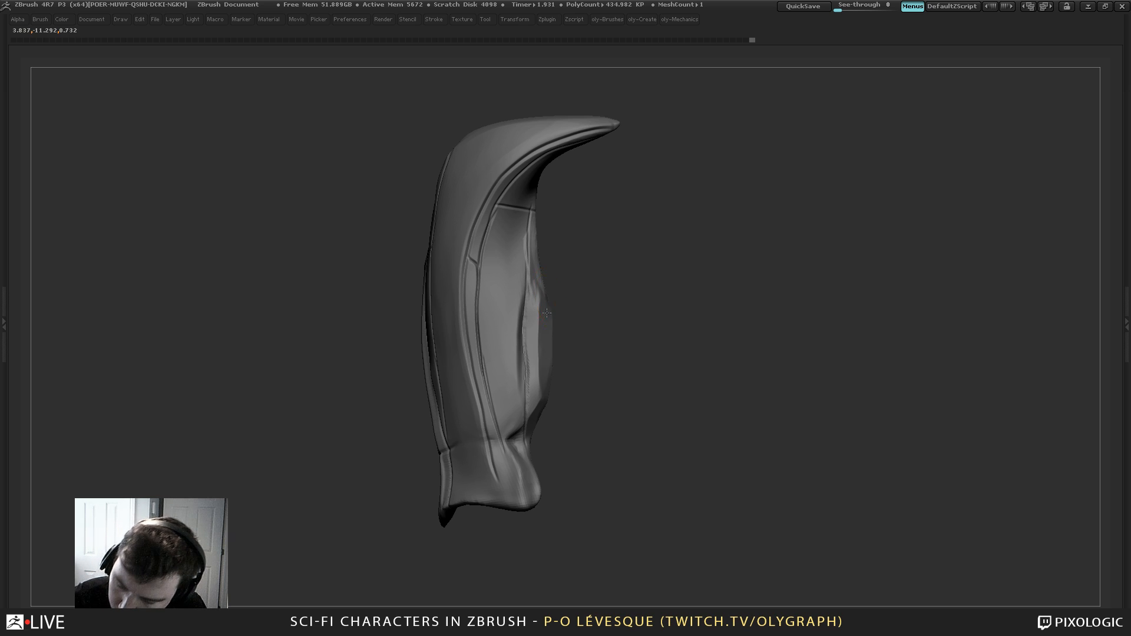
key(s)
mouse_move(546, 313)
mouse_down()
mouse_move(548, 324)
mouse_move(545, 287)
mouse_up()
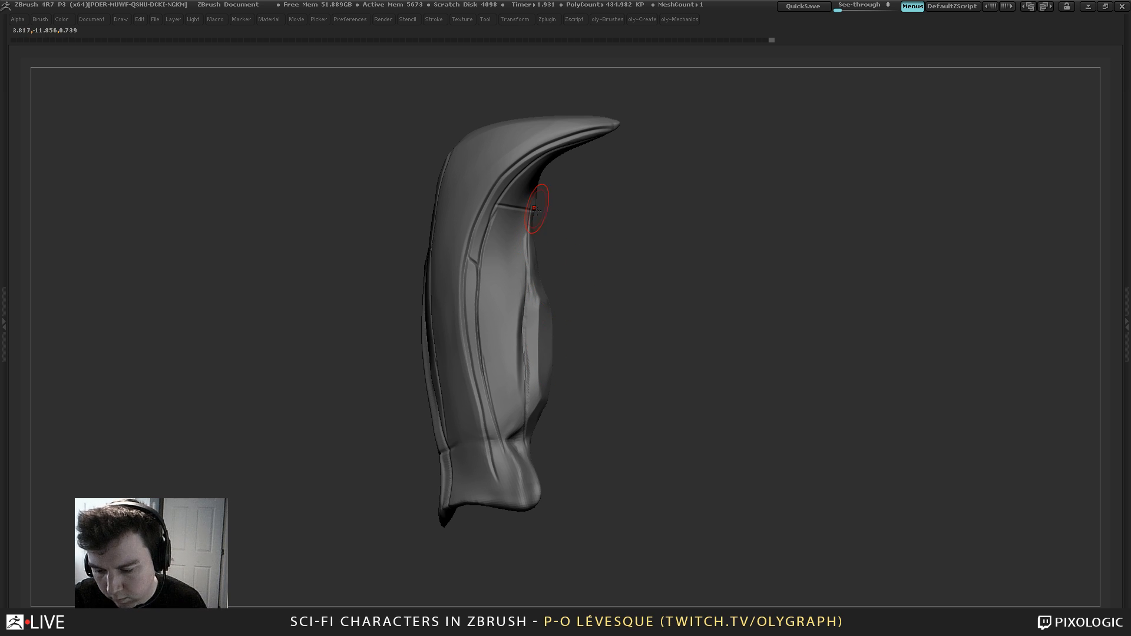
drag(547, 318, 544, 392)
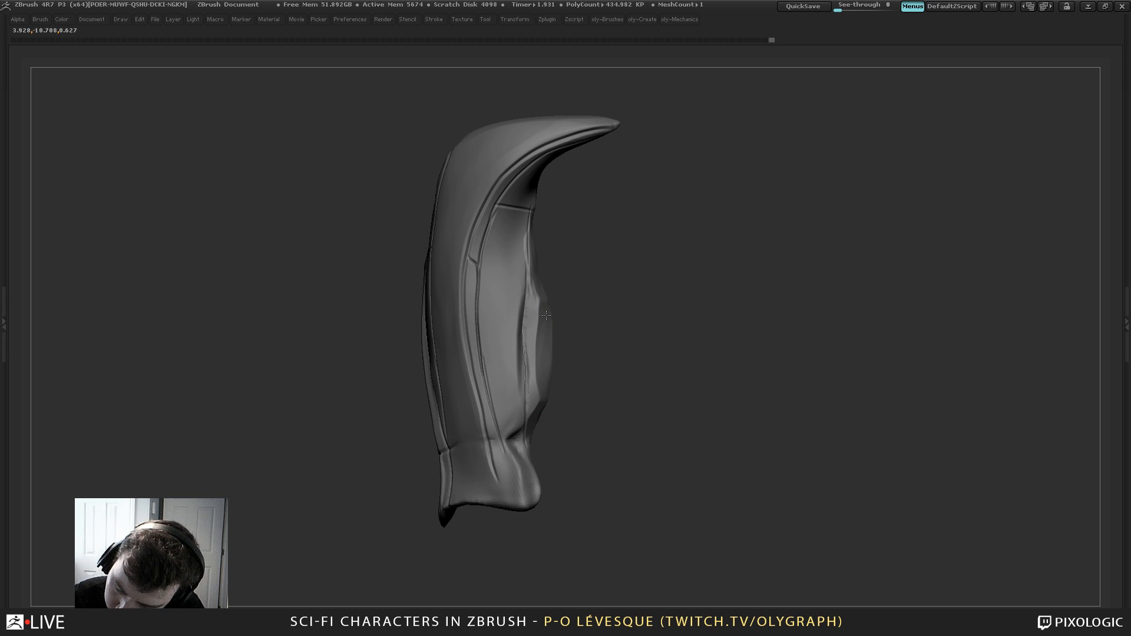
drag(546, 309, 549, 388)
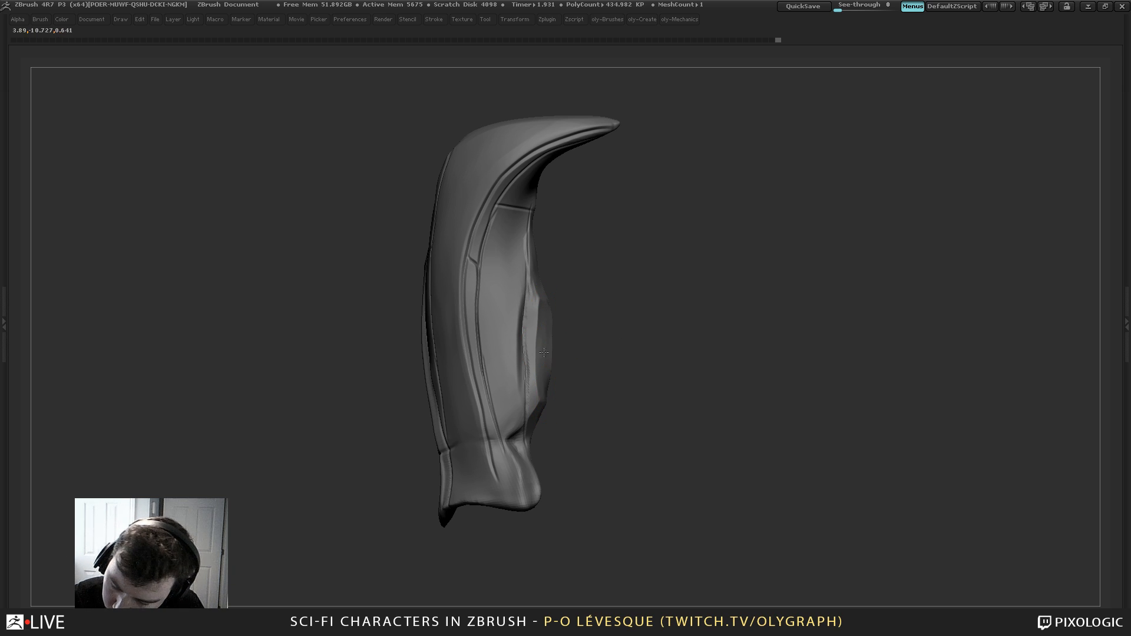
drag(586, 338, 557, 383)
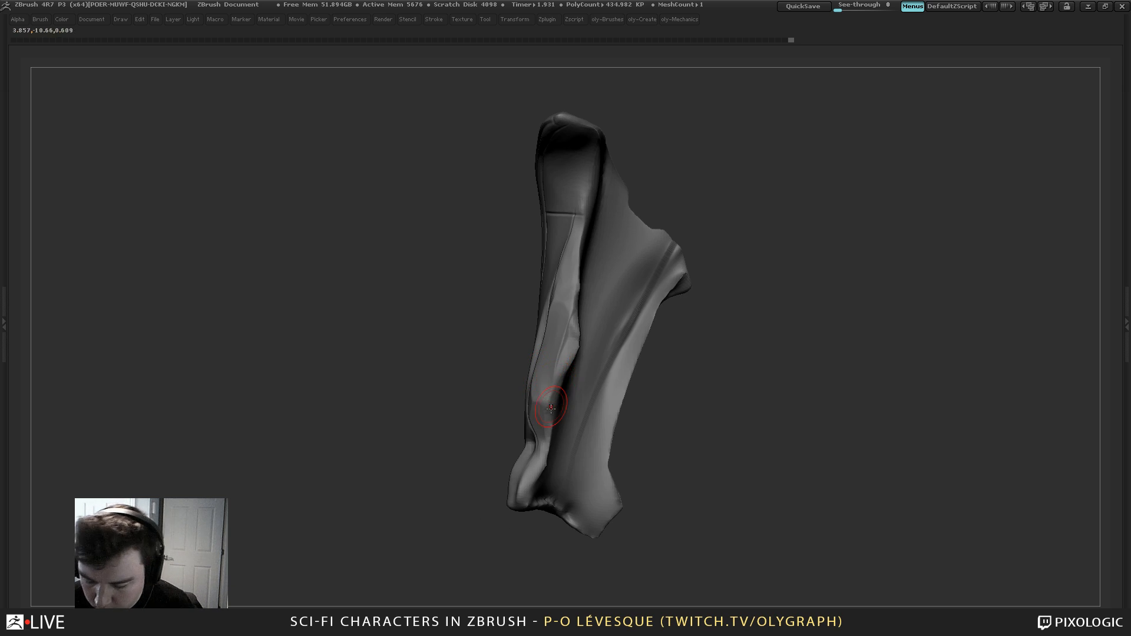
drag(709, 226, 639, 325)
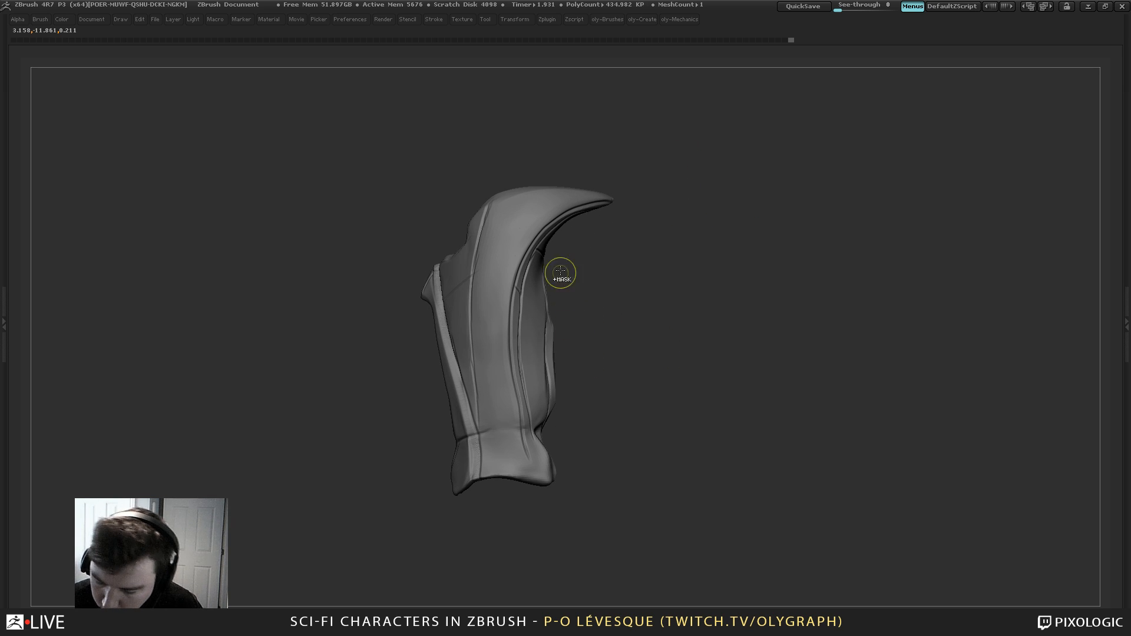
Mask the narrow bulge strip along the guard's inner edge and invert the mask to isolate it
ctrl+drag(560, 269, 624, 519)
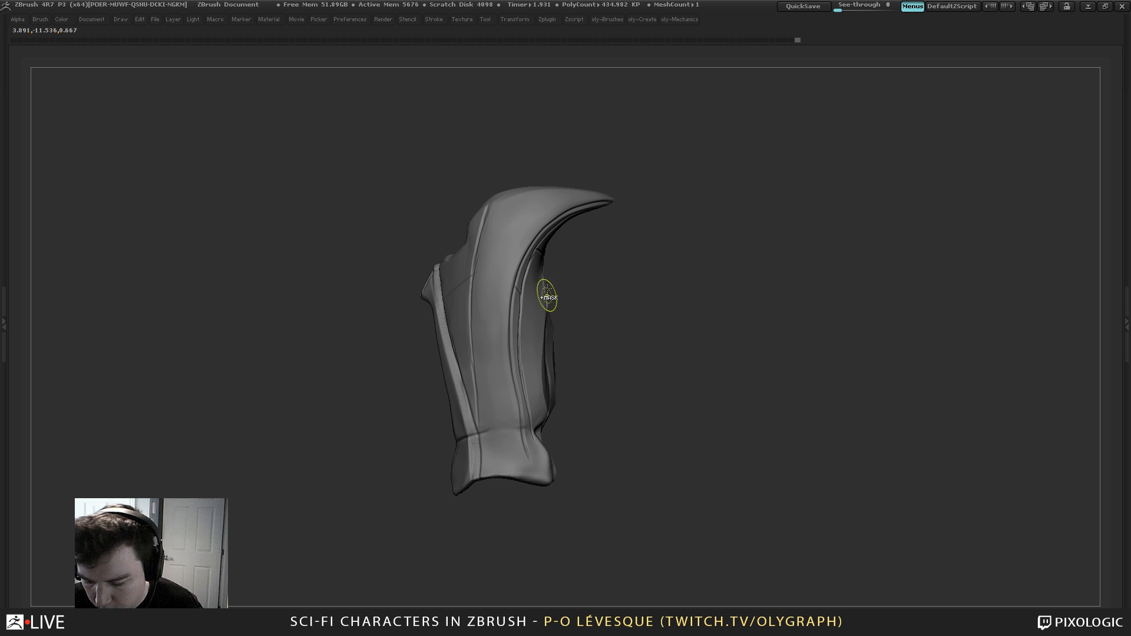
drag(565, 500, 571, 527)
ctrl+drag(572, 527, 536, 291)
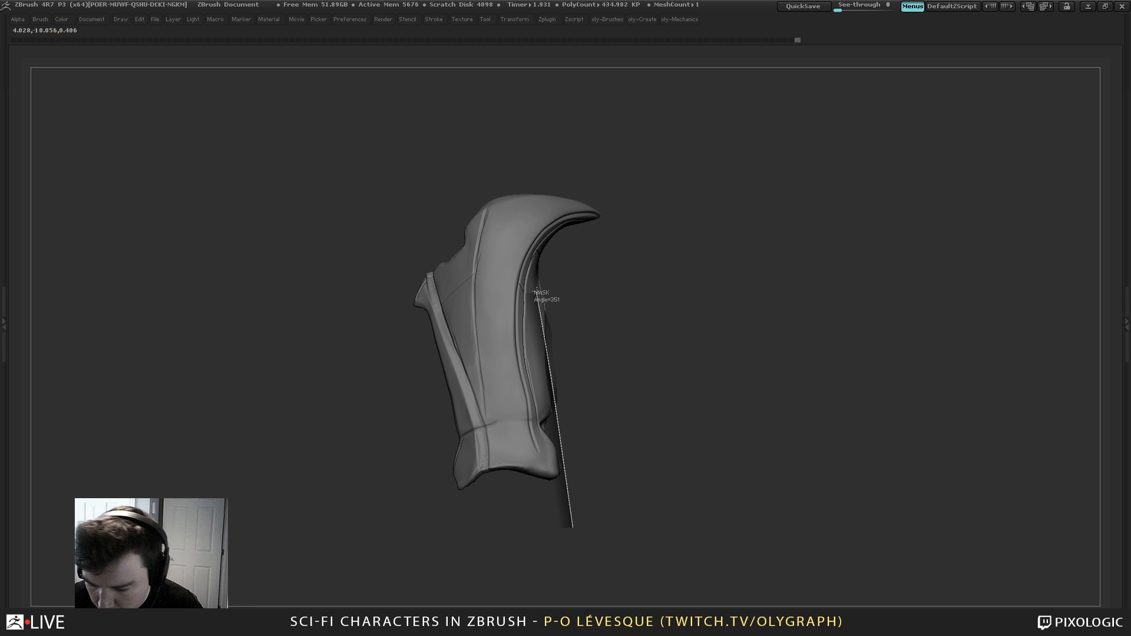
ctrl+drag(611, 214, 612, 217)
mouse_move(640, 341)
mouse_down()
mouse_move(630, 358)
mouse_move(608, 329)
mouse_up()
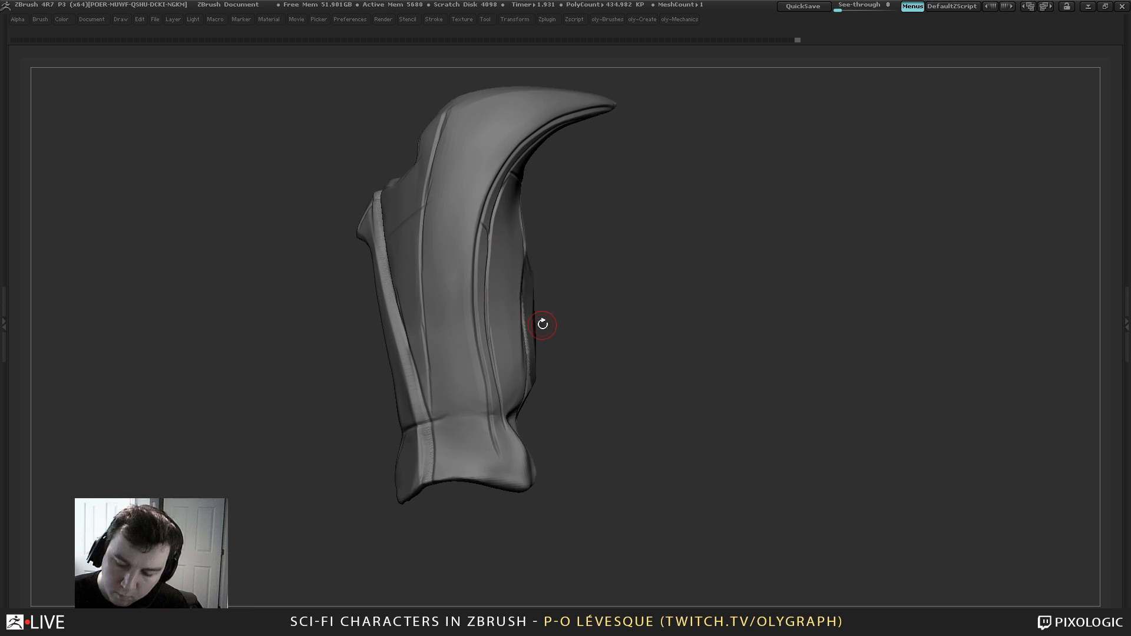
ctrl+drag(529, 364, 525, 340)
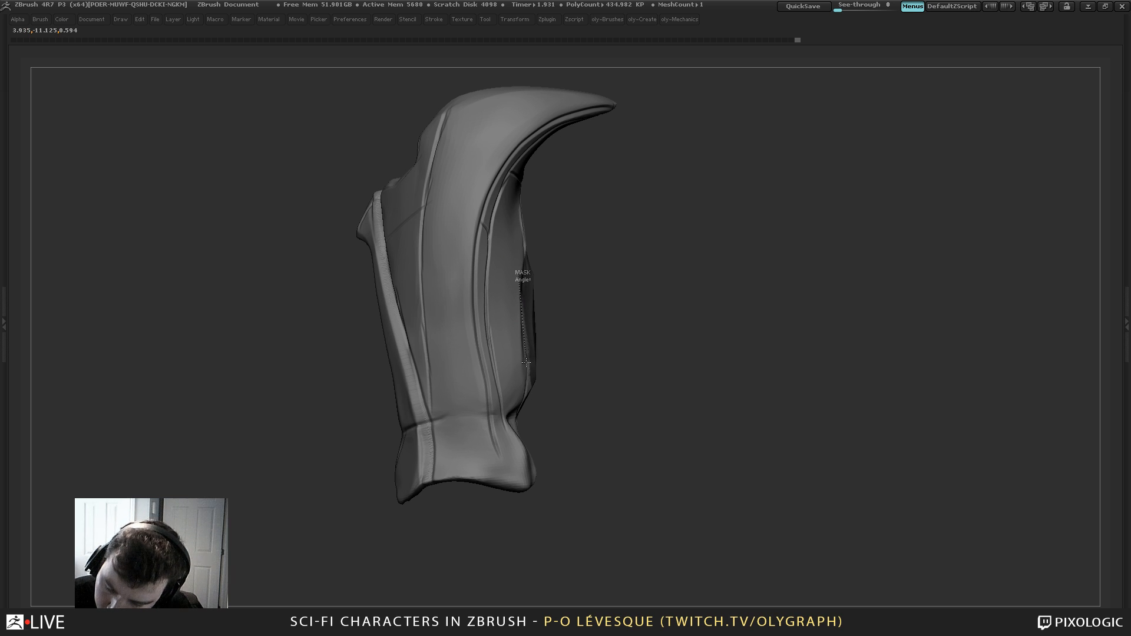
ctrl+drag(534, 421, 535, 423)
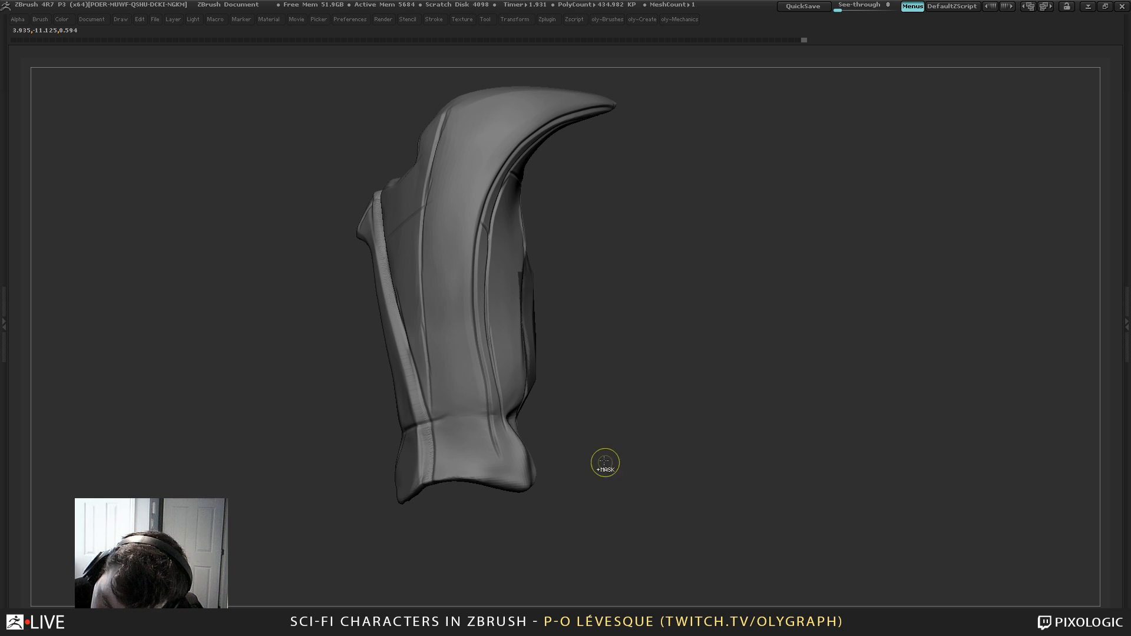
key(ctrl+i)
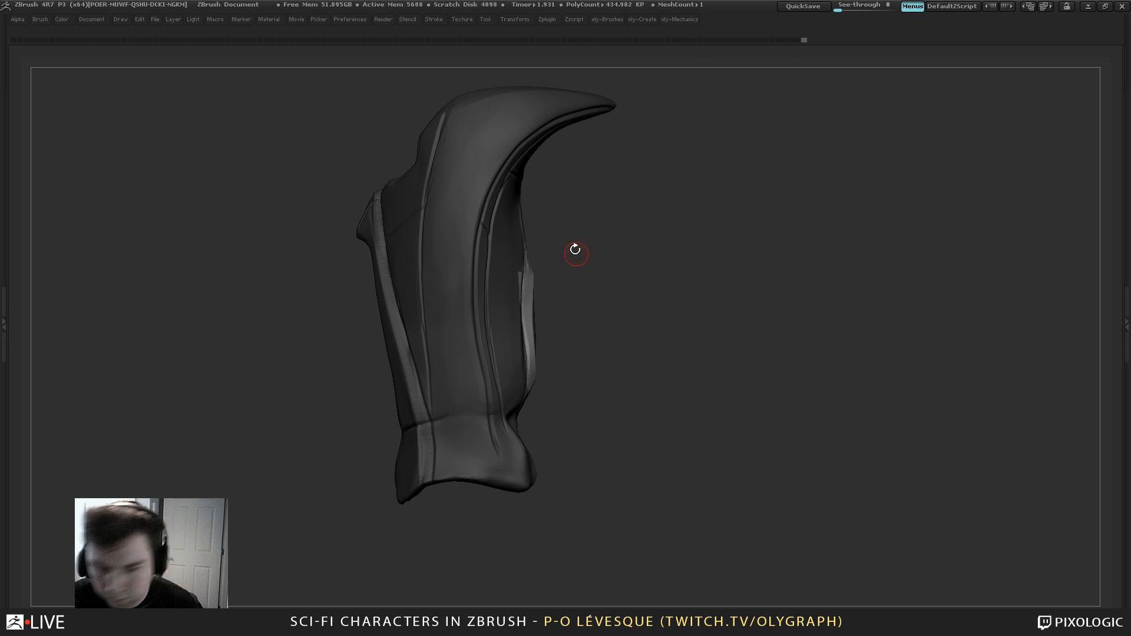
Pull the unmasked strip outward from the guard's inner edge, then clear the mask and remesh the guard
key(Tab)
key(b)
click(209, 123)
key(Tab)
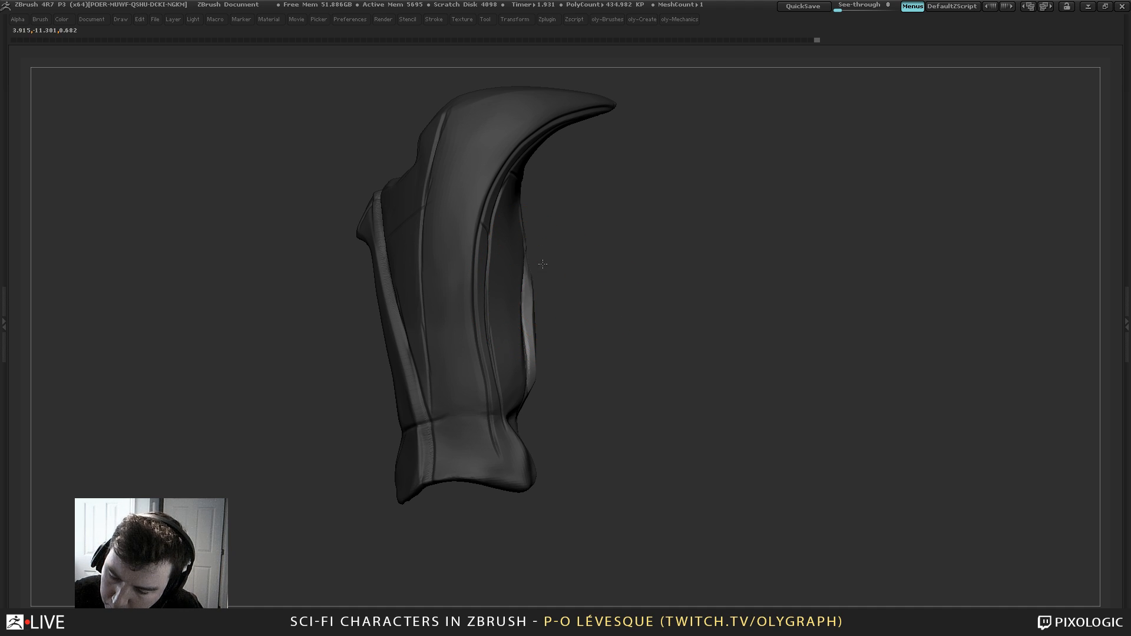
key(b)
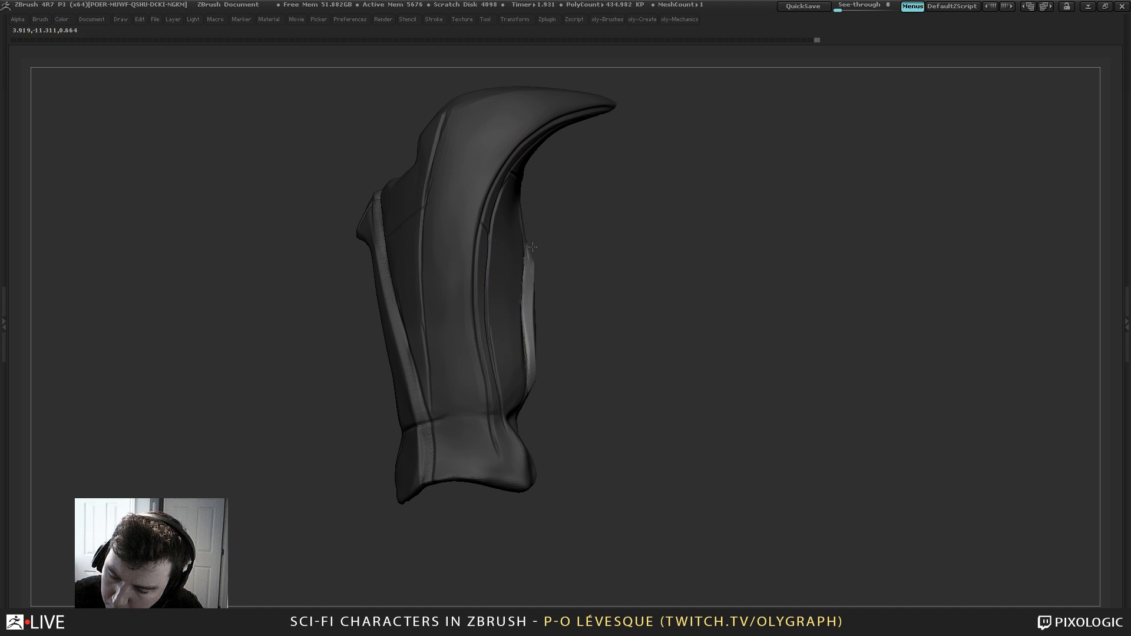
key(s)
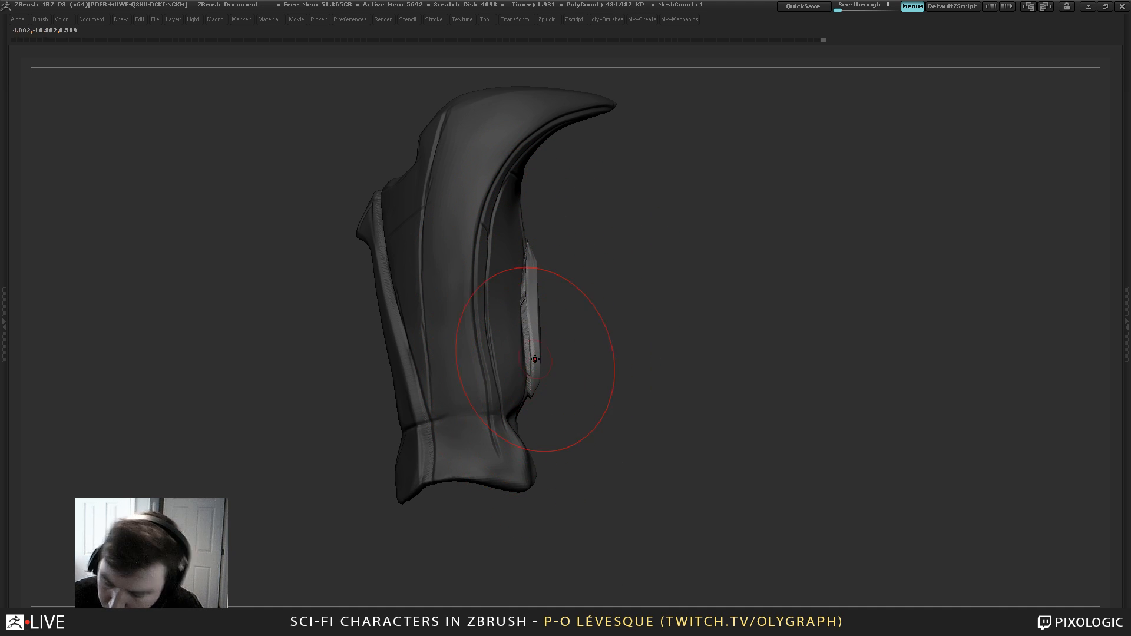
drag(535, 359, 532, 345)
ctrl+drag(603, 250, 638, 308)
Adjust the upper end of the raised strip with the Move brush
key(b)
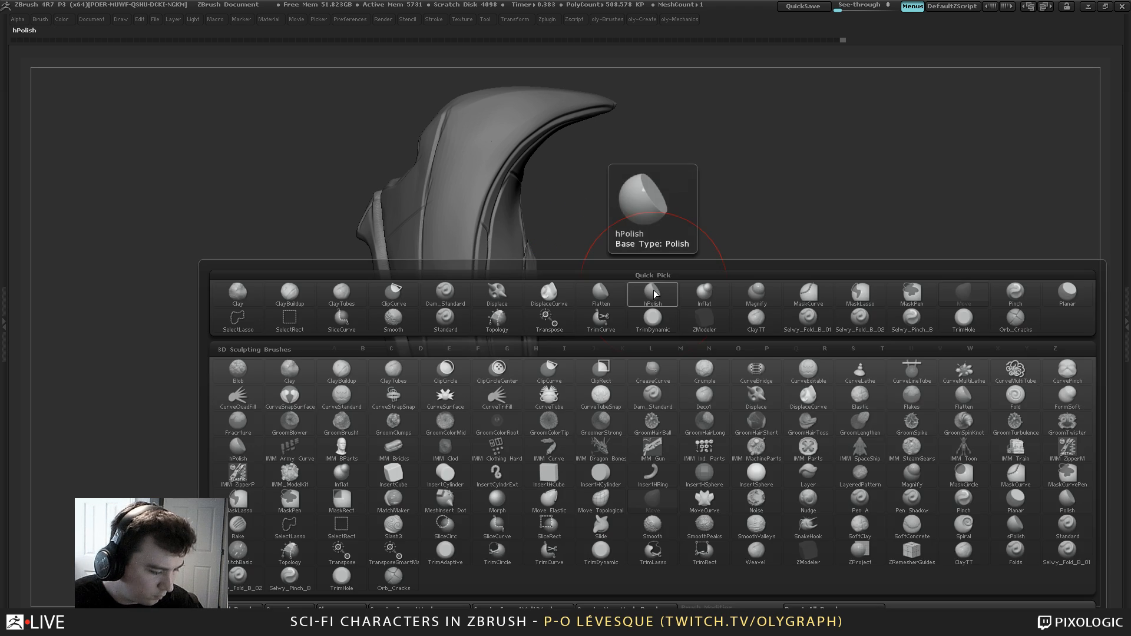
key(m)
key(v)
key(s)
drag(524, 246, 498, 247)
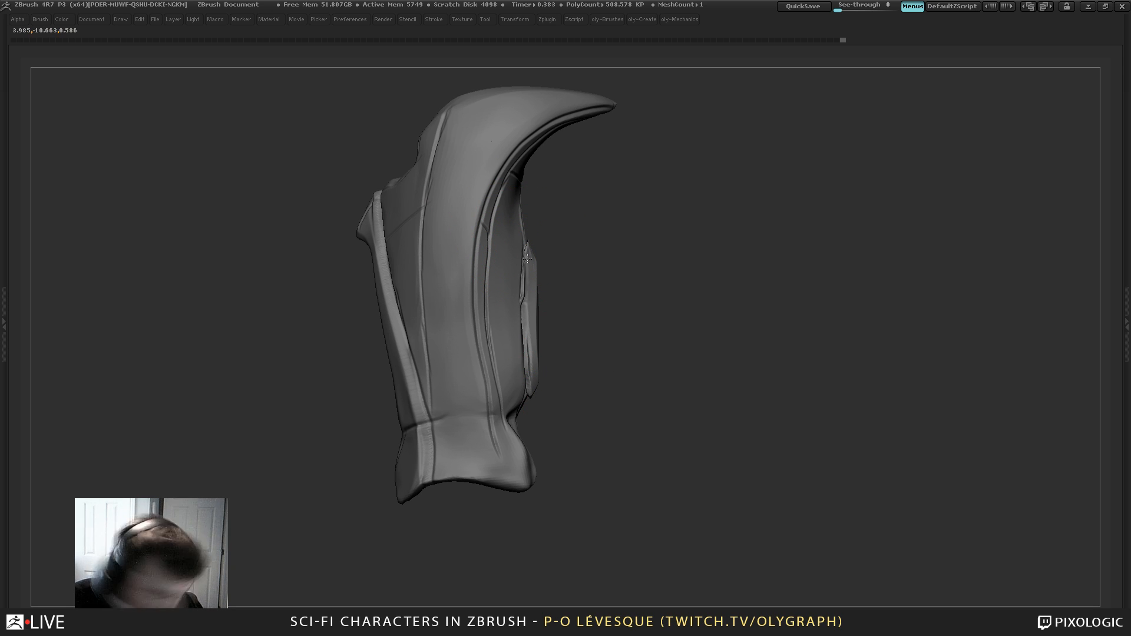
alt+drag(590, 392, 548, 278)
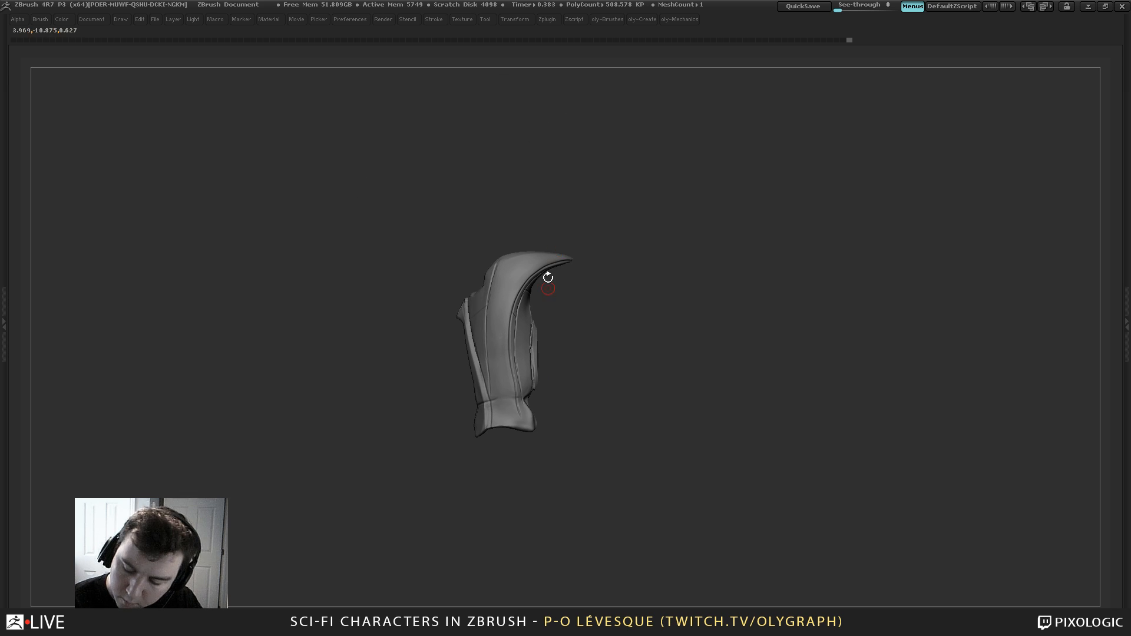
Show the full character again and reshape the forearm guard near the cuff with a resized Move brush
key(alt+s)
drag(719, 222, 601, 230)
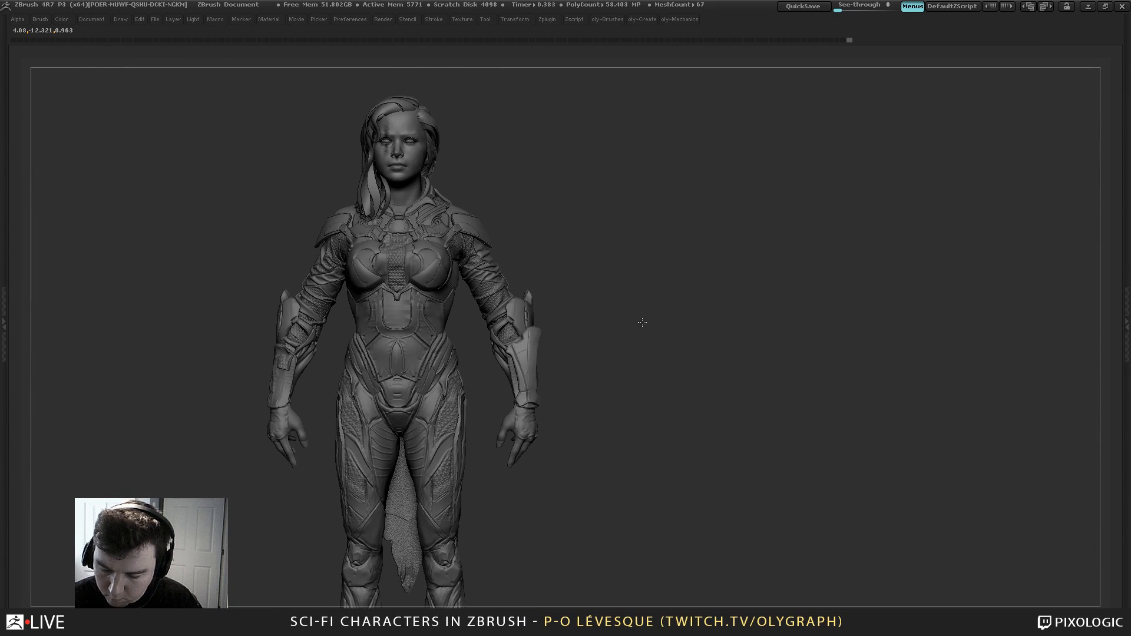
alt+drag(641, 321, 628, 250)
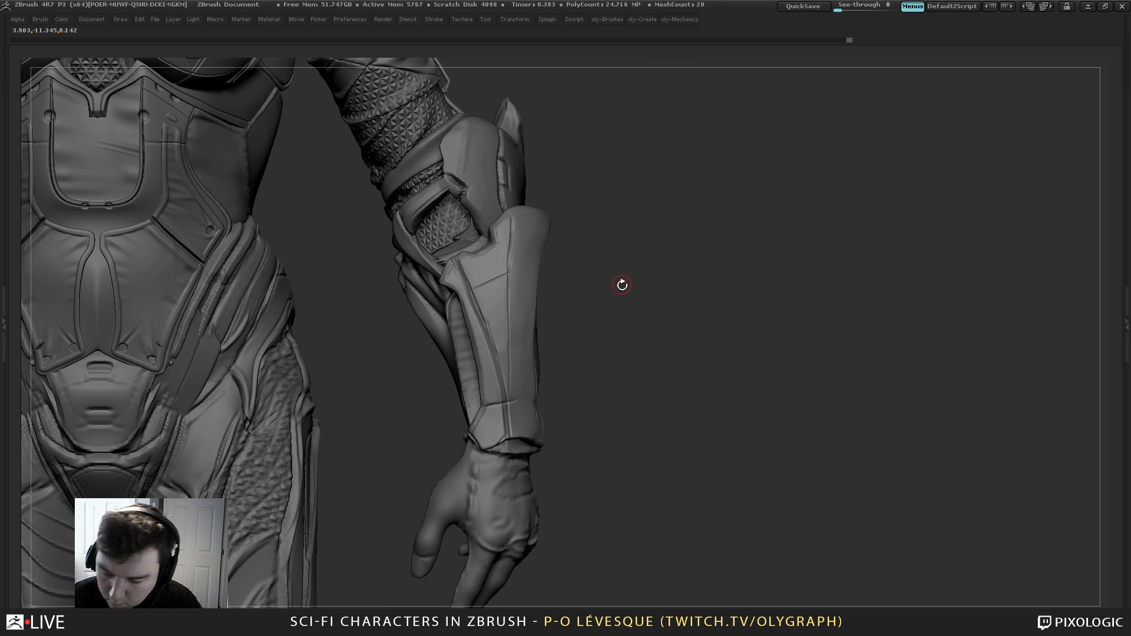
key(1)
click(584, 300)
key(s)
mouse_move(495, 419)
mouse_down()
mouse_move(487, 437)
mouse_move(467, 426)
mouse_move(484, 440)
mouse_move(469, 436)
mouse_up()
key(s)
key(s)
key(s)
Adjust the forearm guard's hooked tip against the elbow guard with the Move brush
alt+drag(559, 469, 658, 262)
drag(657, 261, 626, 177)
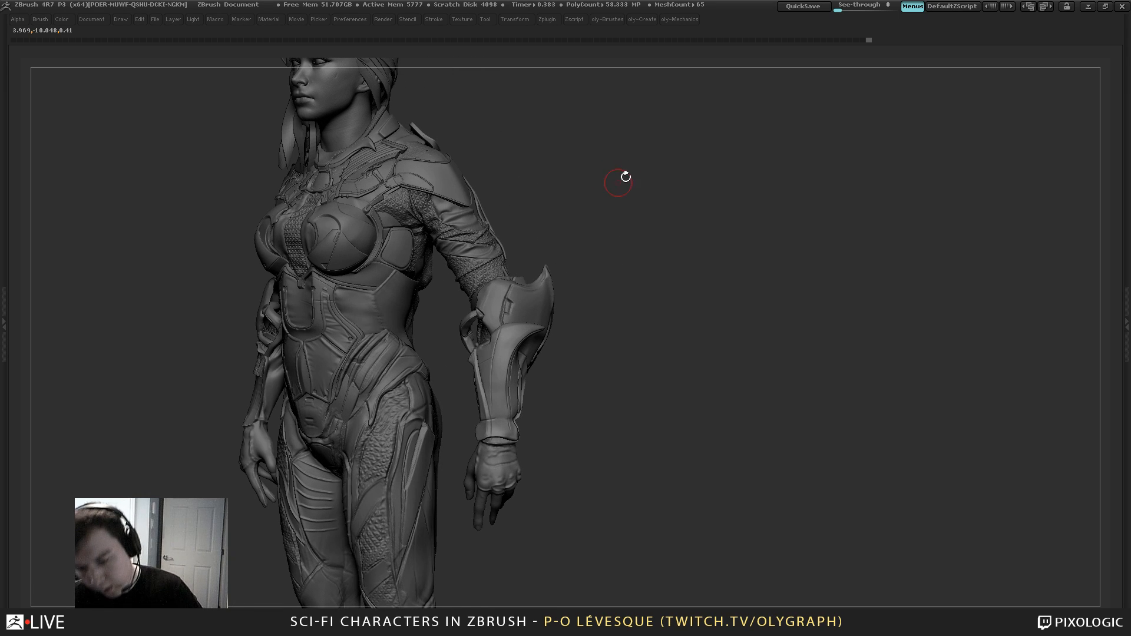
drag(615, 221, 642, 286)
mouse_move(627, 297)
mouse_down()
mouse_move(576, 354)
mouse_move(532, 326)
mouse_up()
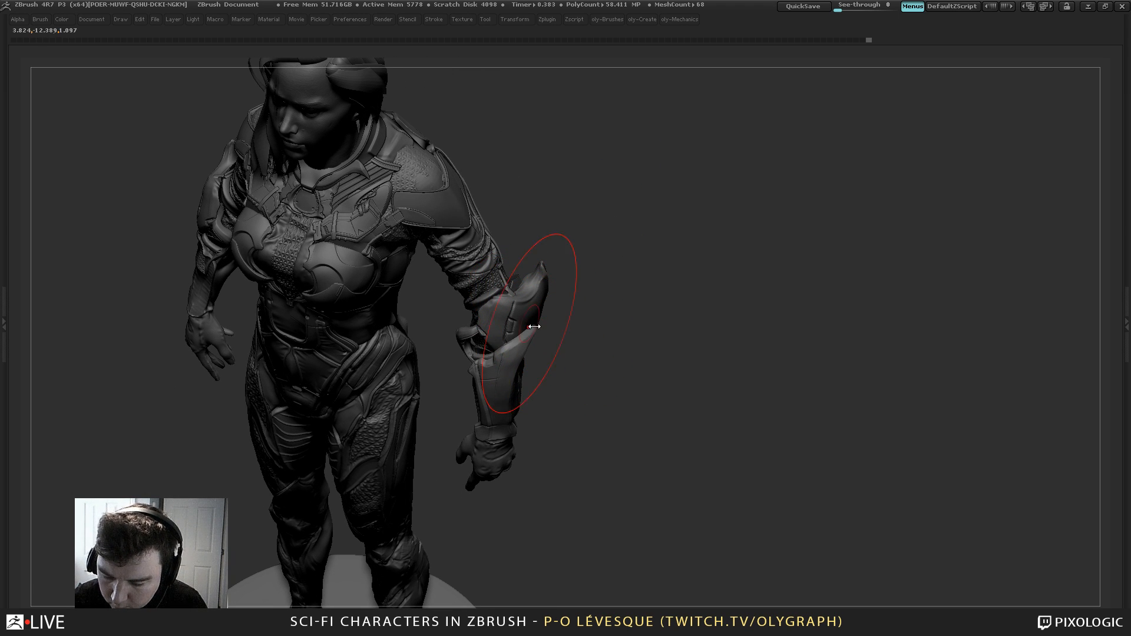
mouse_move(581, 271)
mouse_down()
mouse_move(560, 225)
mouse_move(538, 342)
mouse_up()
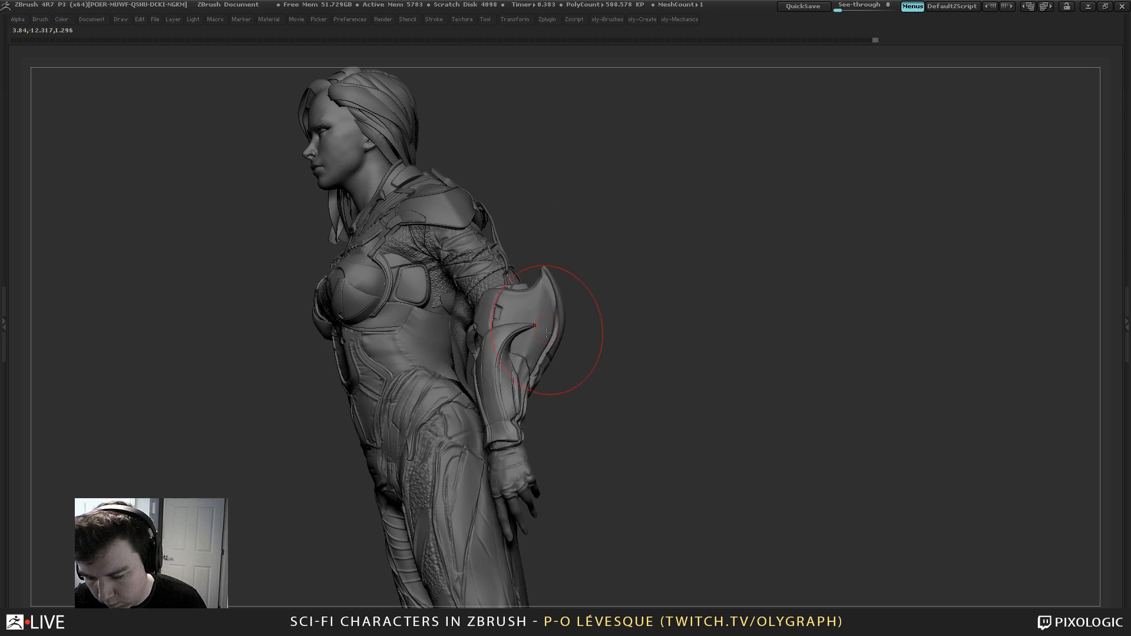
Select the elbow guard subtool and reshape its lower part behind the forearm guard with the Move brush
alt+click(536, 348)
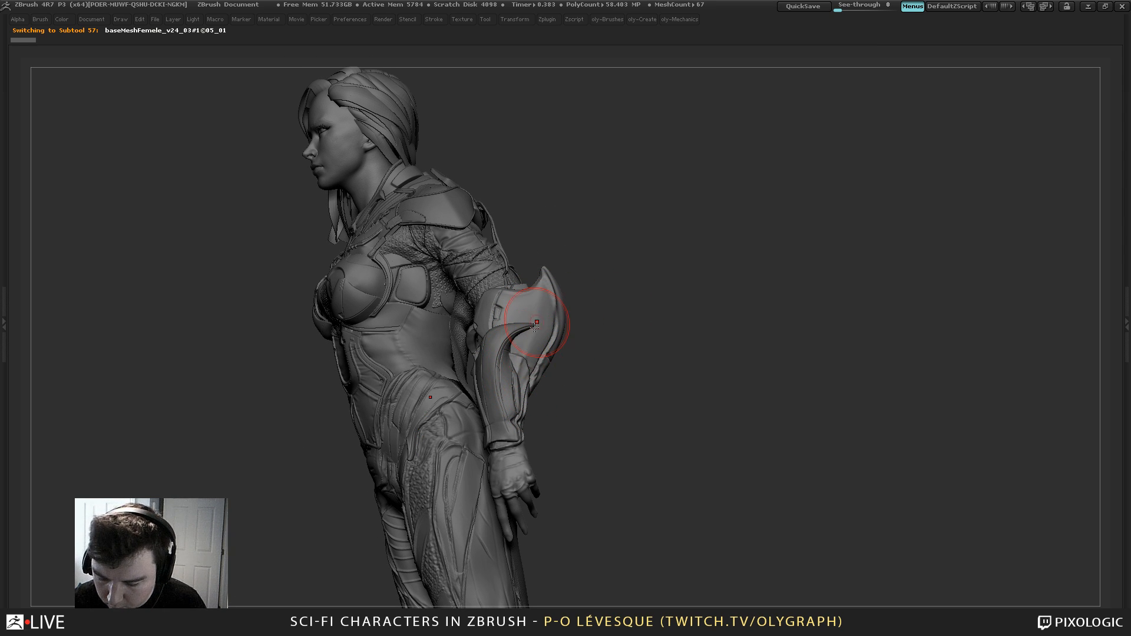
drag(520, 351, 516, 315)
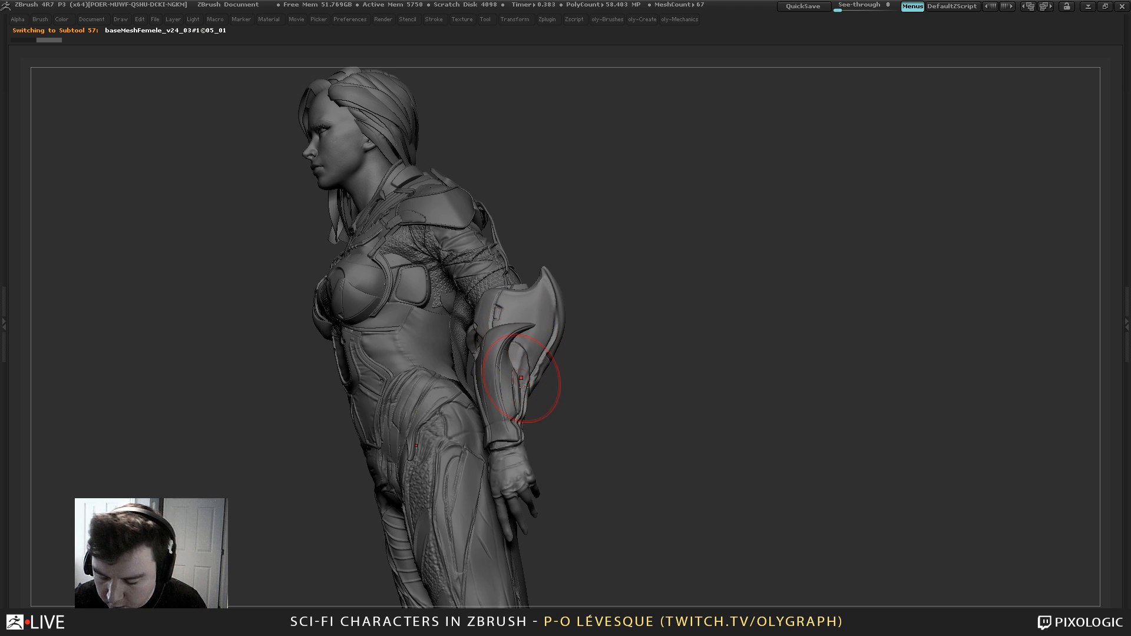
key(Tab)
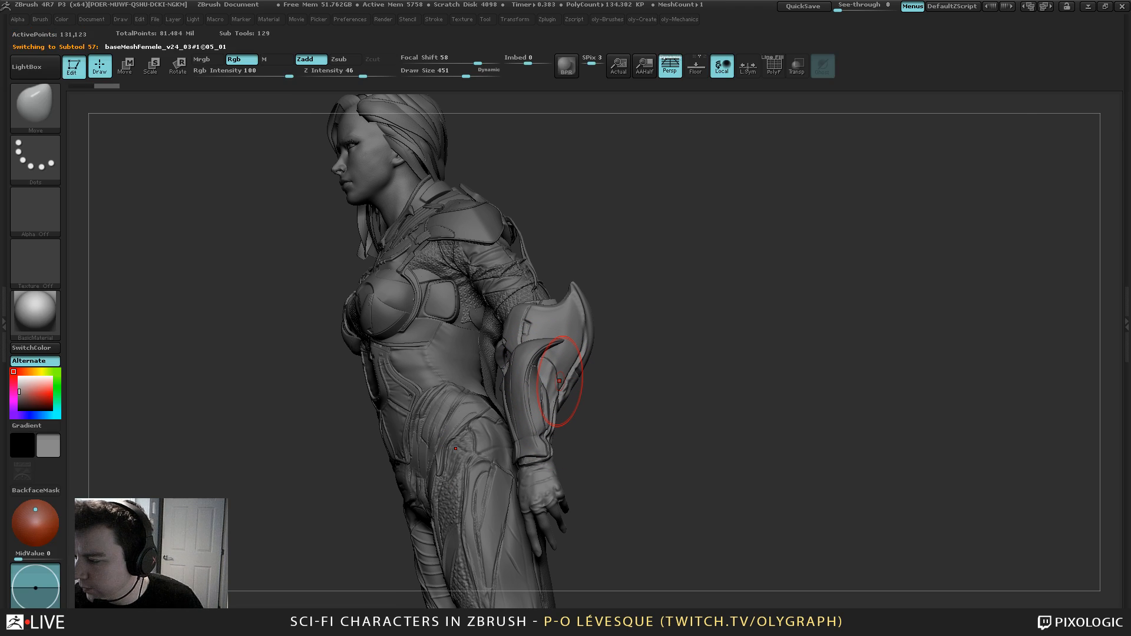
key(Tab)
Open the Tool palette, browse the subtools and select the elbow guard on the model
click(1123, 126)
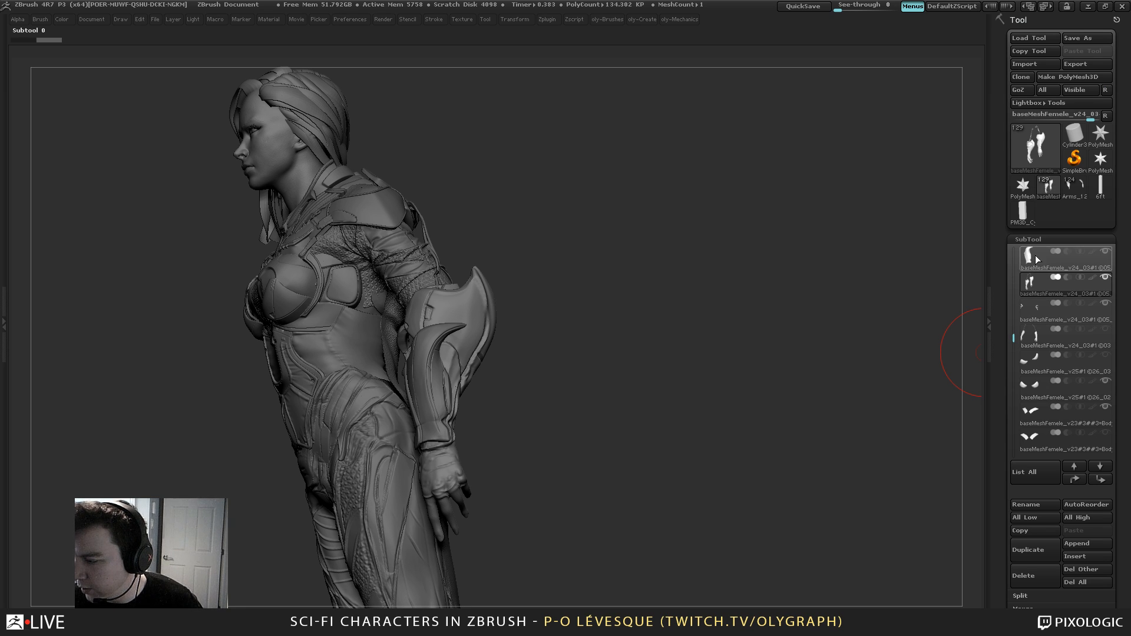
mouse_move(1012, 259)
mouse_down()
mouse_move(1010, 244)
mouse_move(1008, 398)
mouse_up()
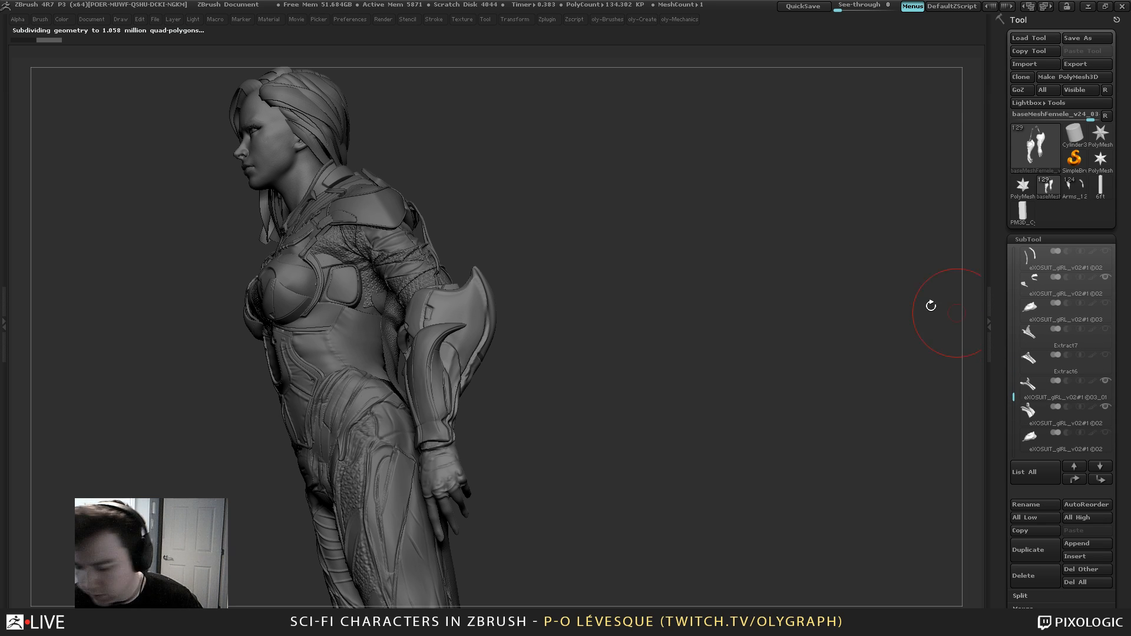
key(Tab)
key(Tab)
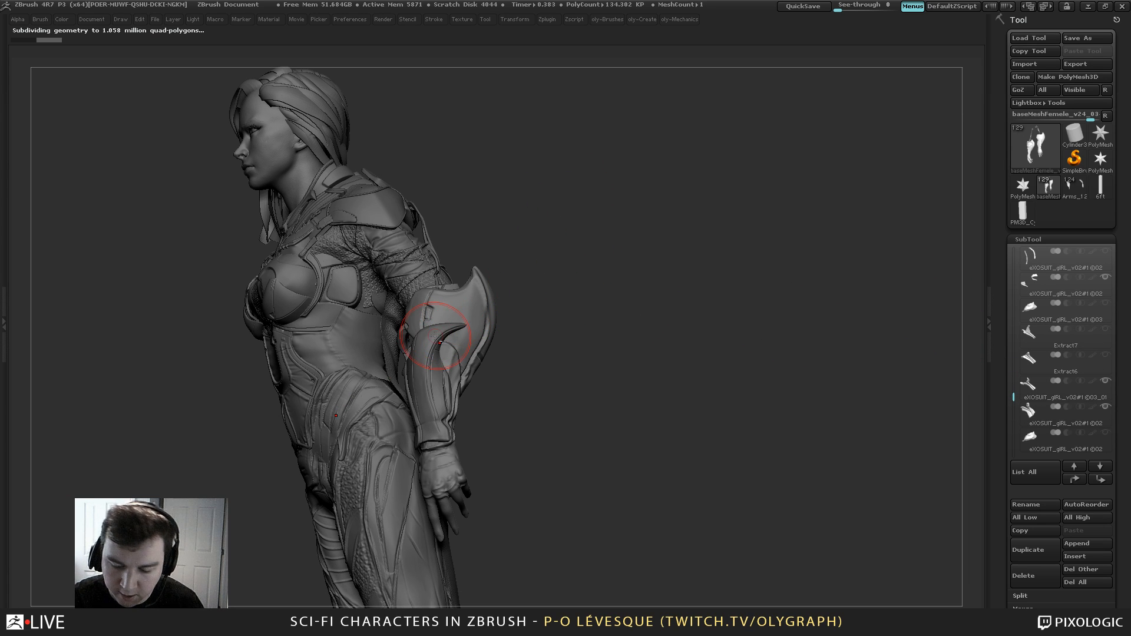
key(b)
click(412, 346)
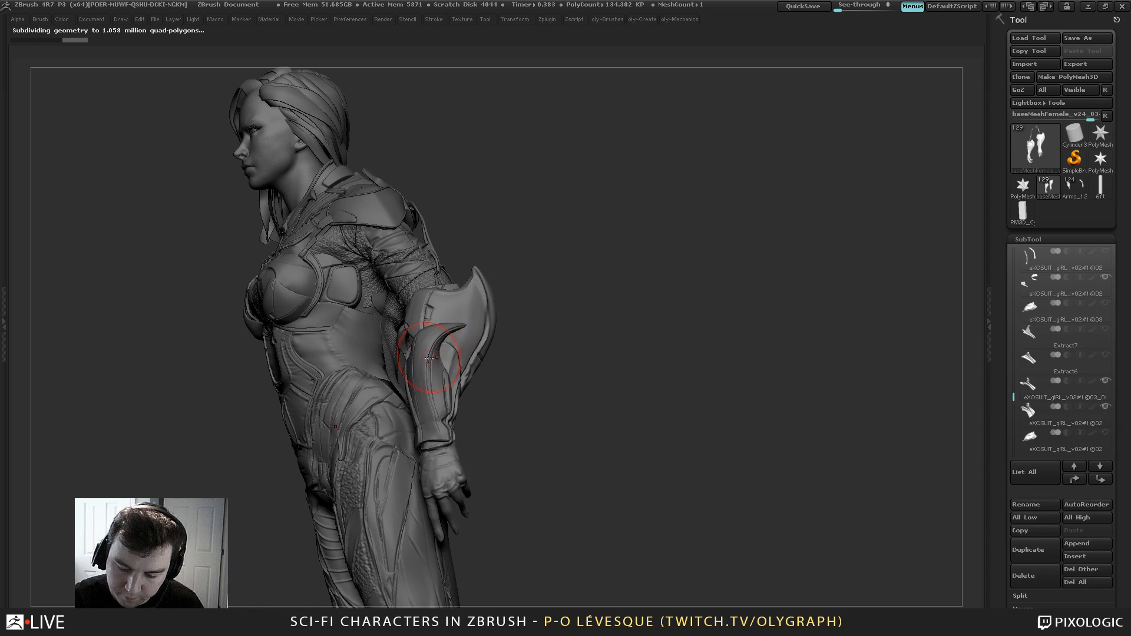
alt+click(430, 355)
alt+click(466, 305)
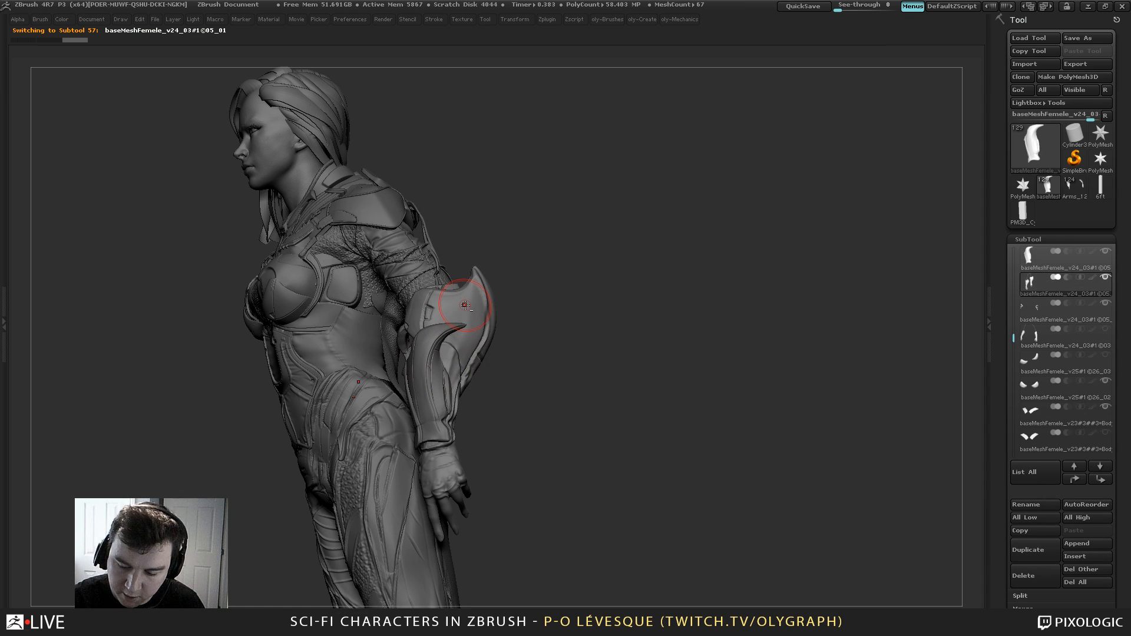
Pick the chest and waist pieces on the model, look through the subtool list and view the character's front and left arm
alt+click(301, 287)
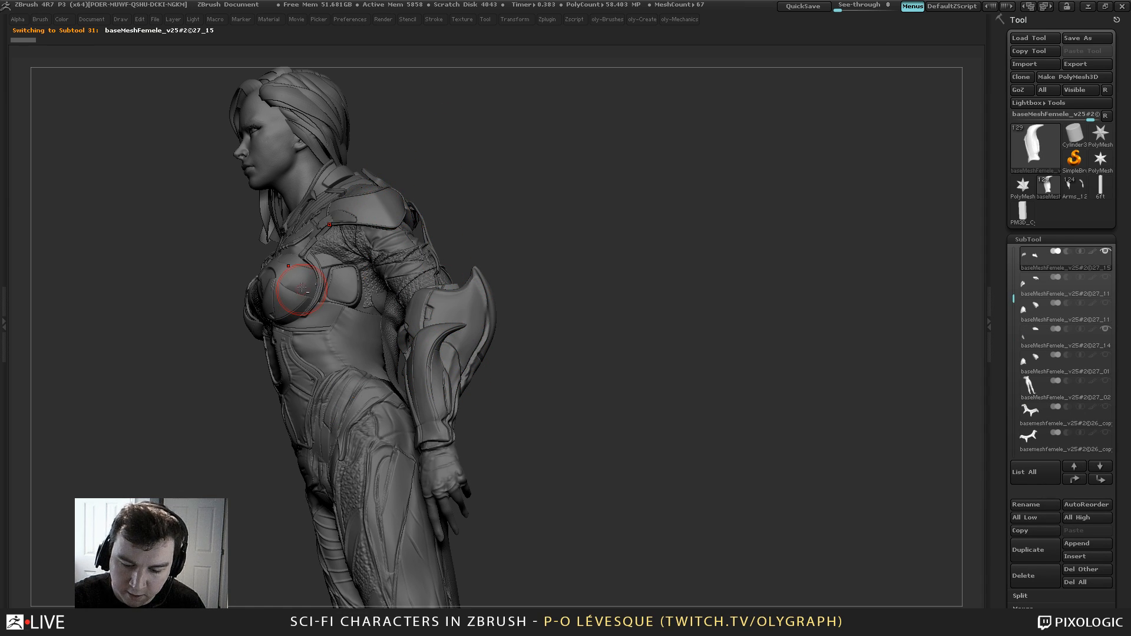
alt+click(336, 335)
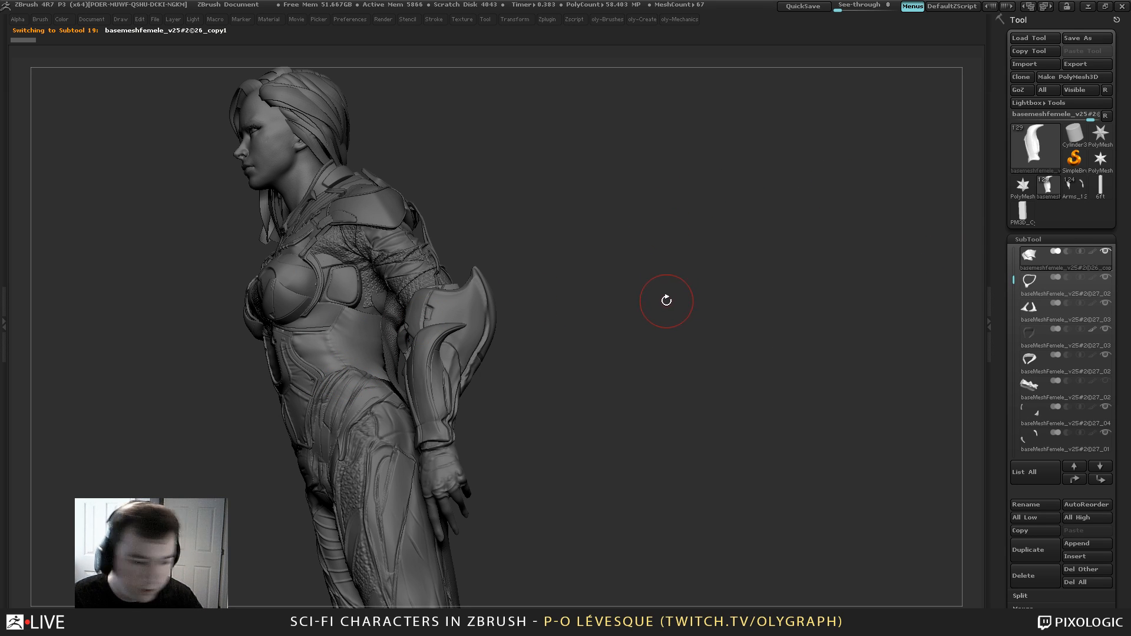
key(n)
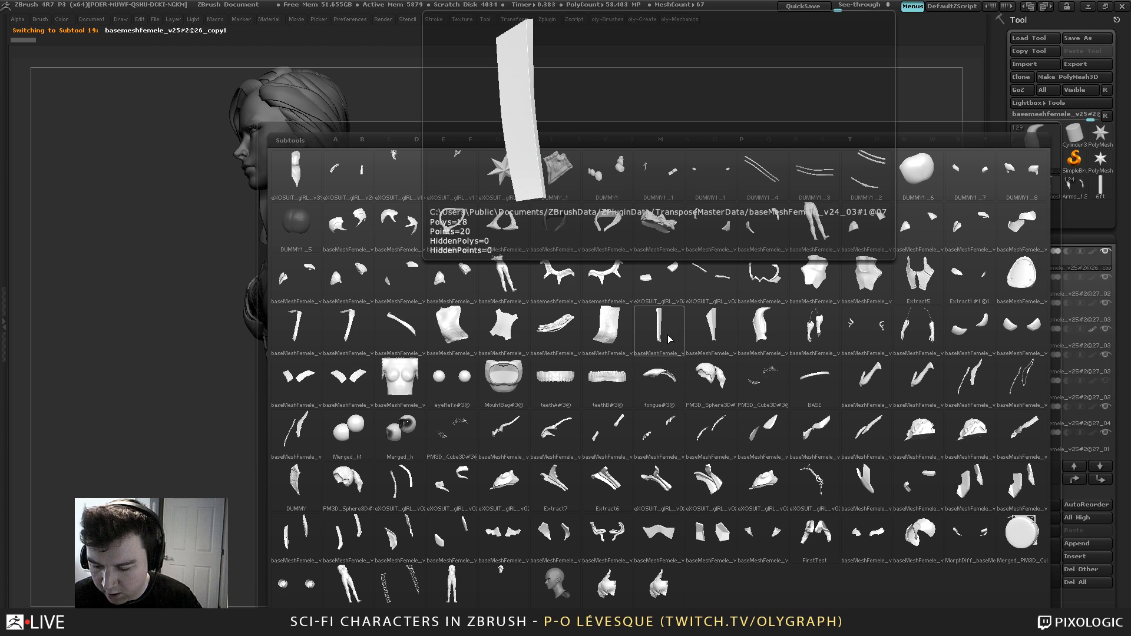
click(669, 339)
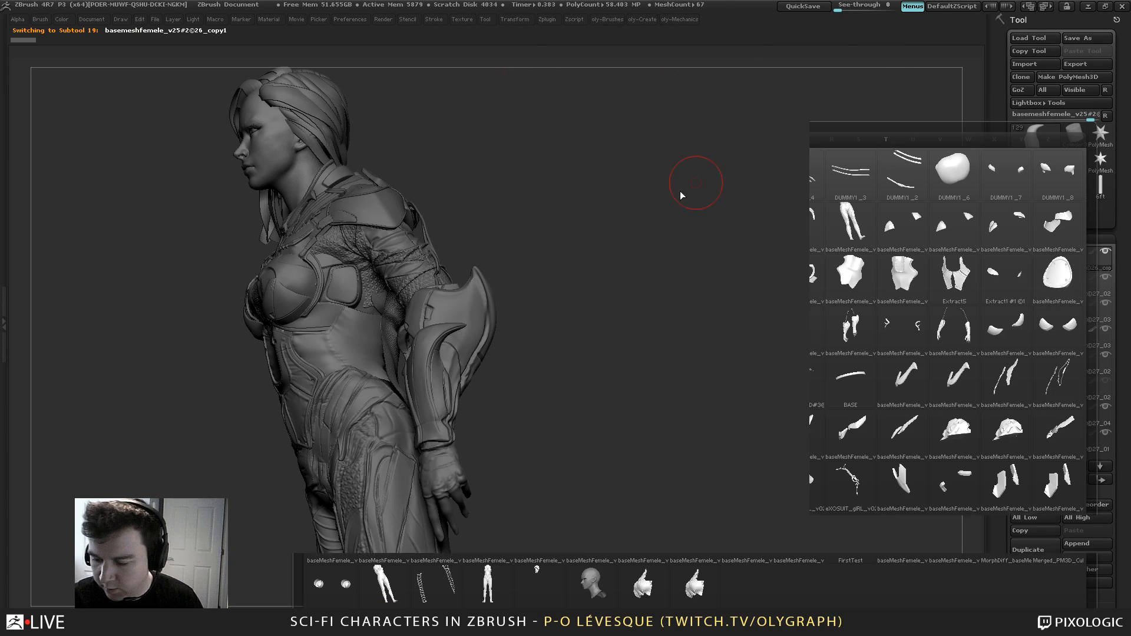
key(n)
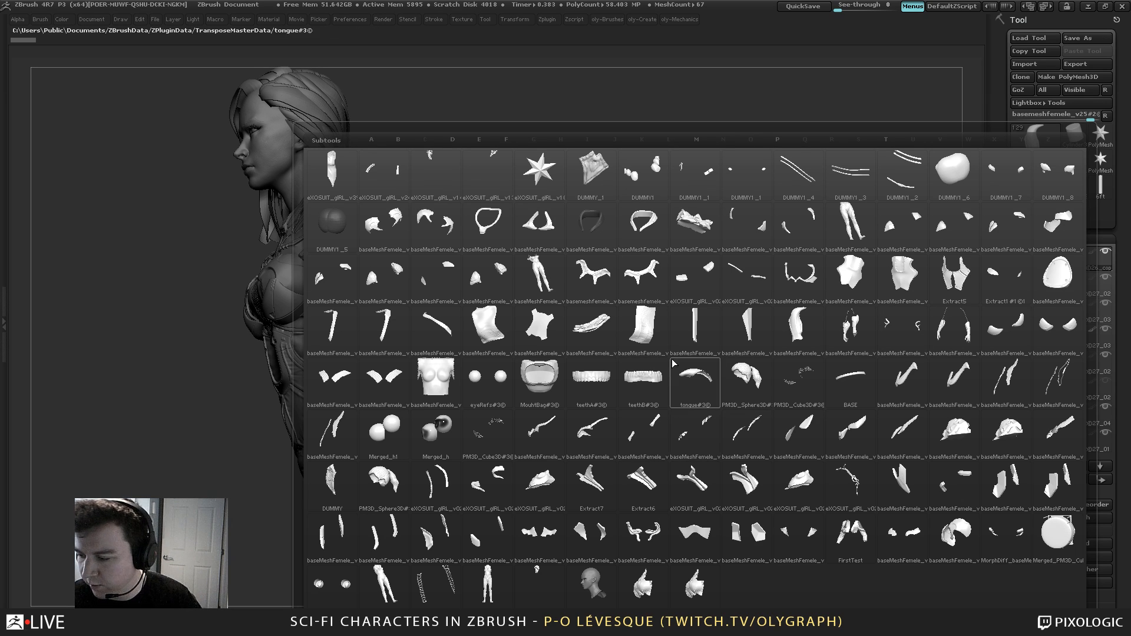
key(n)
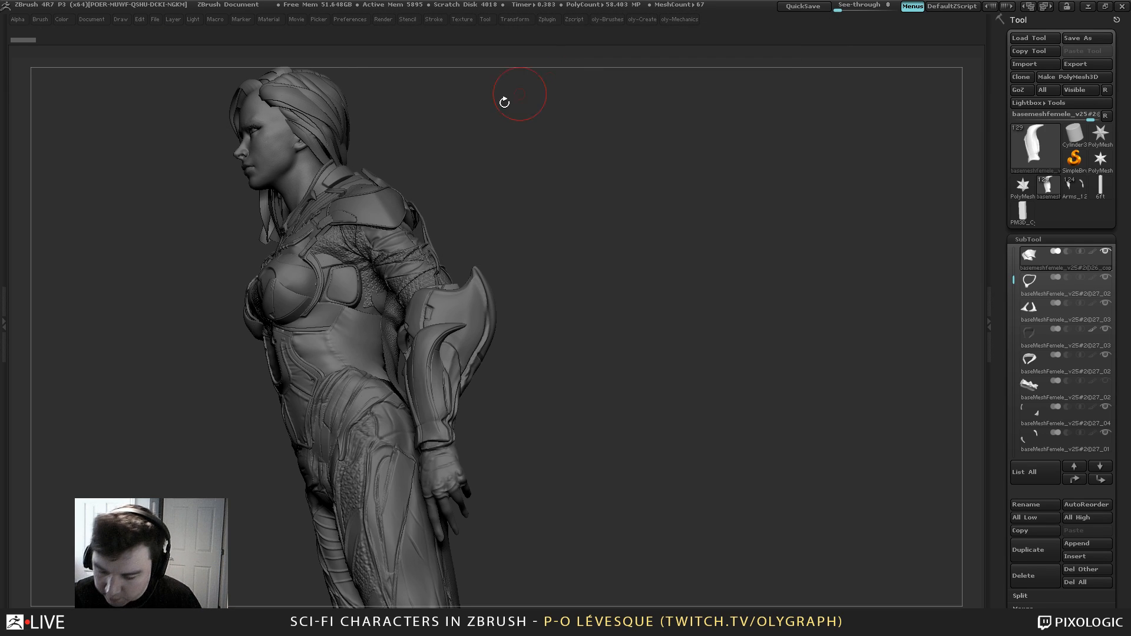
drag(536, 193, 517, 287)
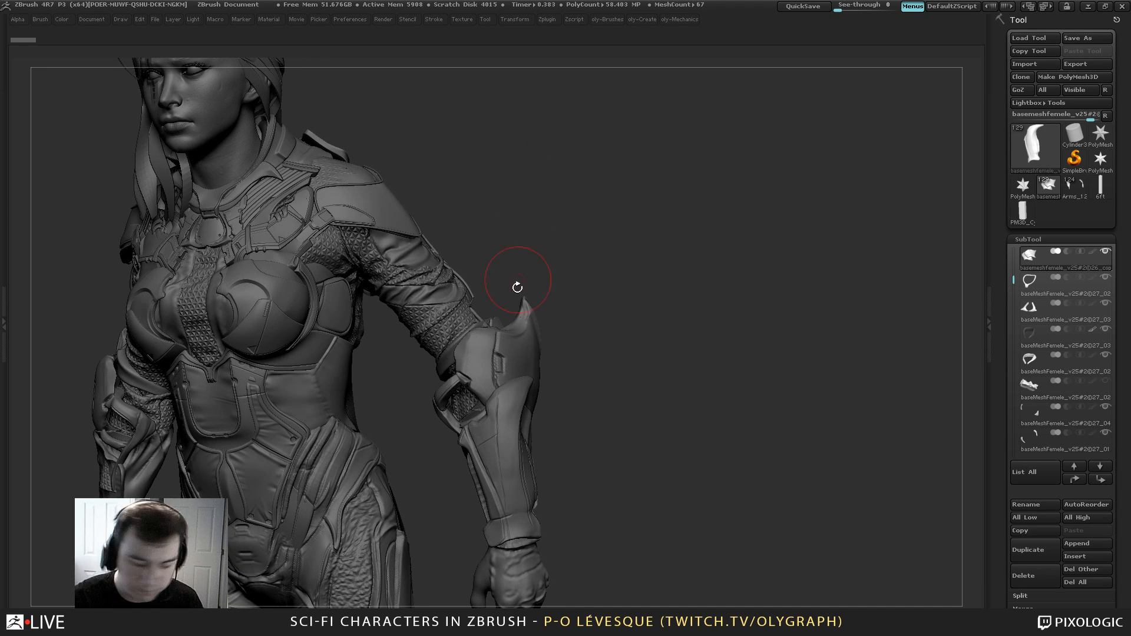
Select the elbow guard subtool and polish the lower front of the guard near the forearm with the hPolish brush
key(space)
click(469, 336)
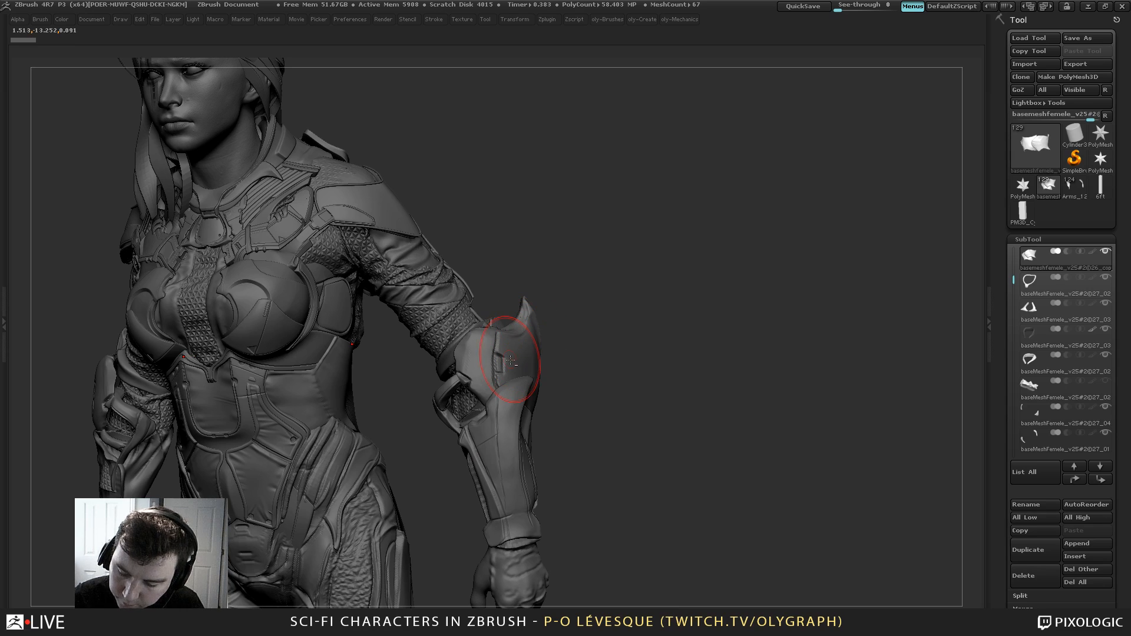
alt+click(511, 360)
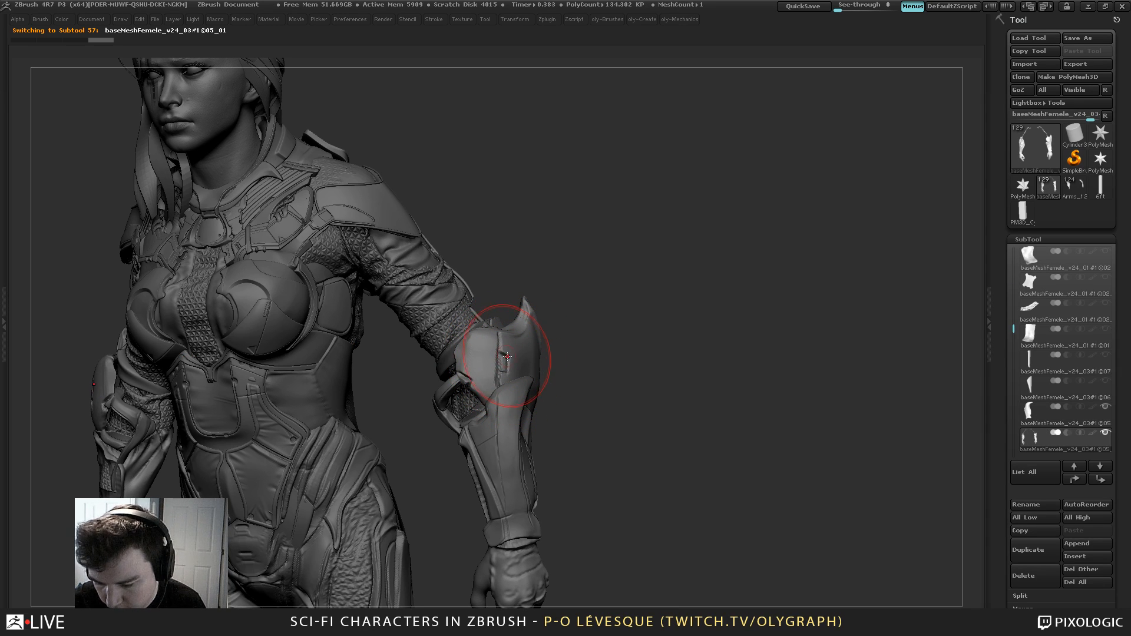
mouse_move(507, 356)
mouse_down()
mouse_move(502, 346)
mouse_move(505, 368)
mouse_move(511, 357)
mouse_up()
mouse_move(636, 263)
mouse_down()
mouse_move(494, 254)
mouse_move(602, 253)
mouse_up()
key(1)
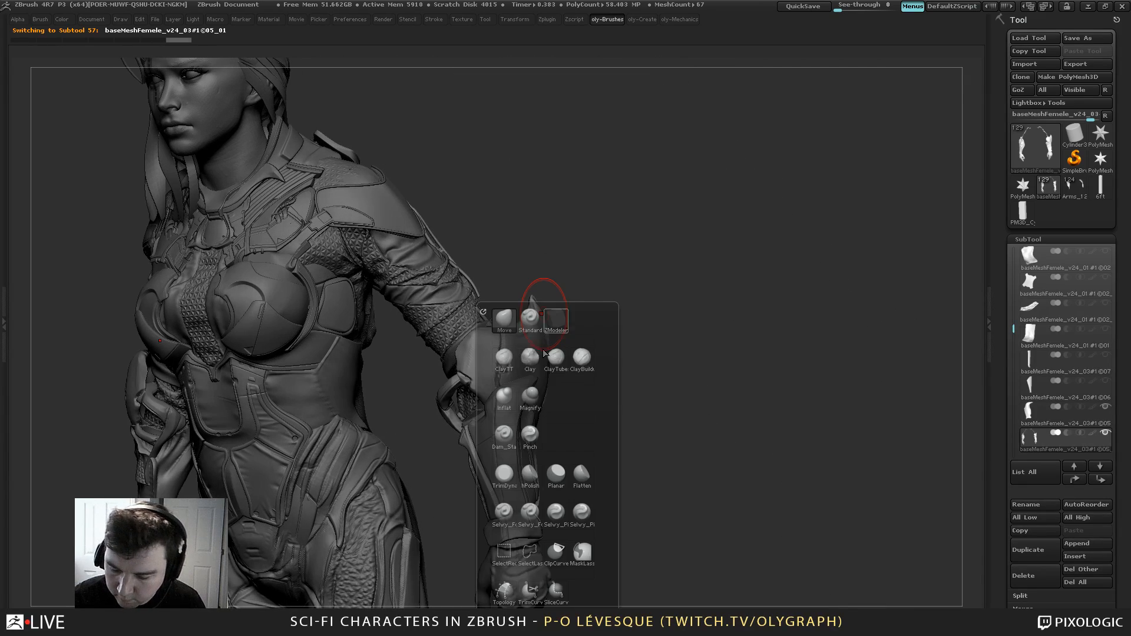
click(529, 471)
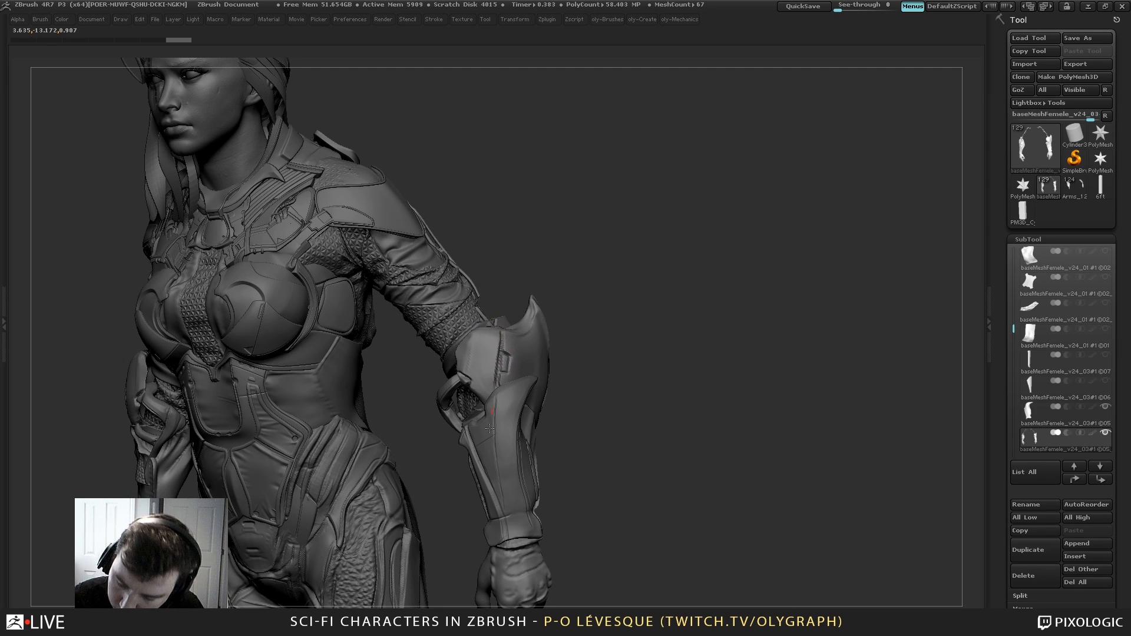
mouse_move(495, 388)
mouse_down()
mouse_move(500, 343)
mouse_move(496, 386)
mouse_up()
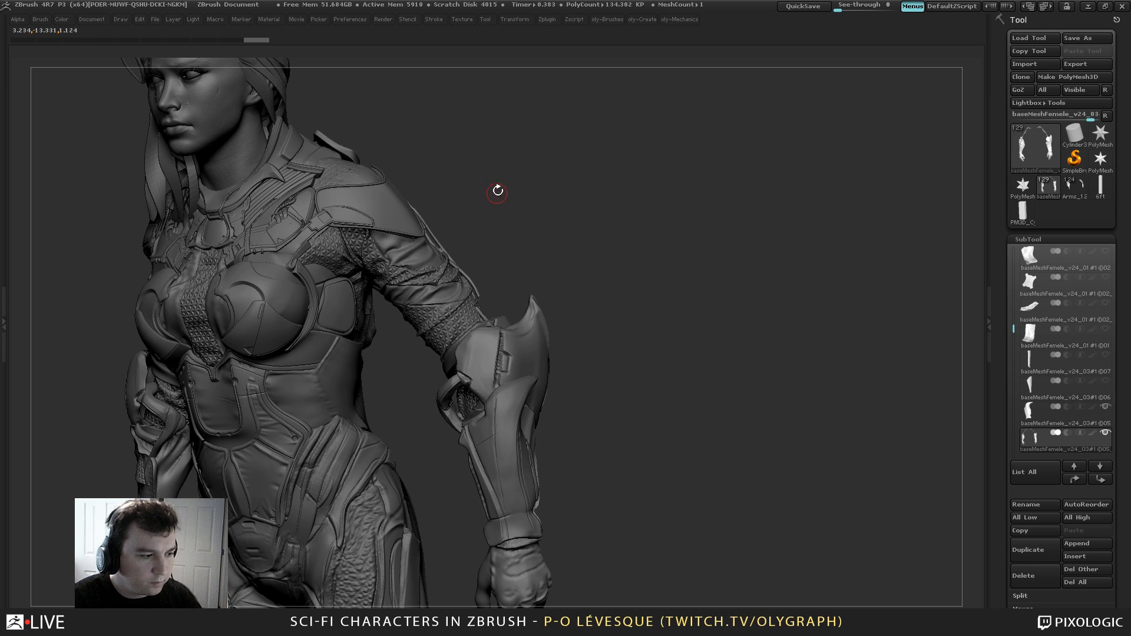
Set the brush draw size to about 82 and refine the elbow guard's front rim around the sleeve opening
alt+drag(604, 241, 599, 196)
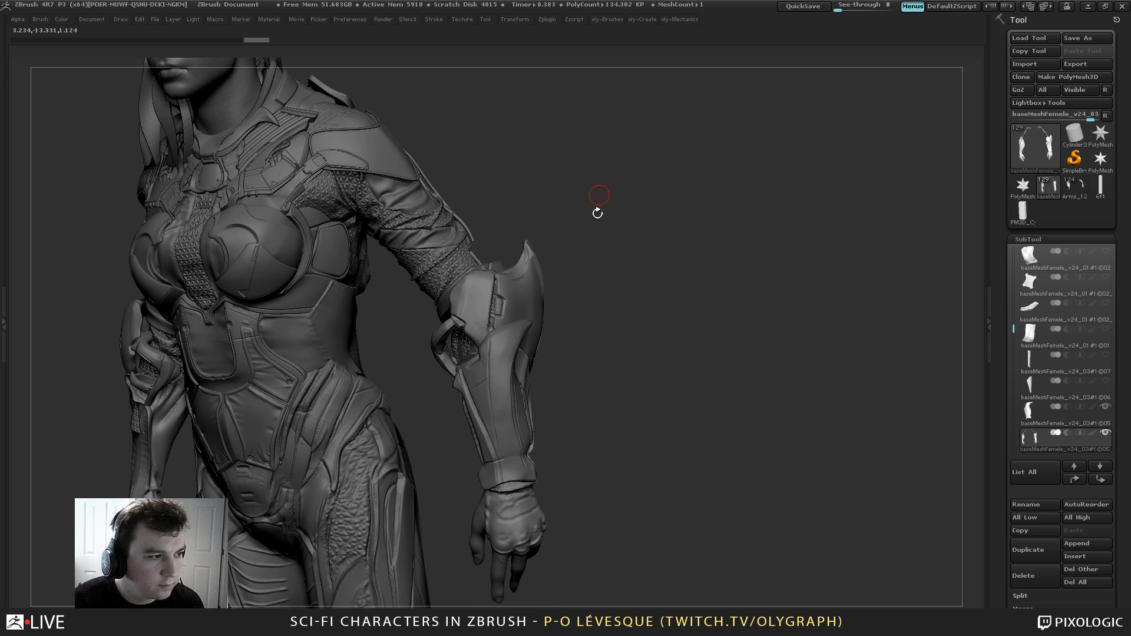
key(s)
drag(567, 247, 507, 186)
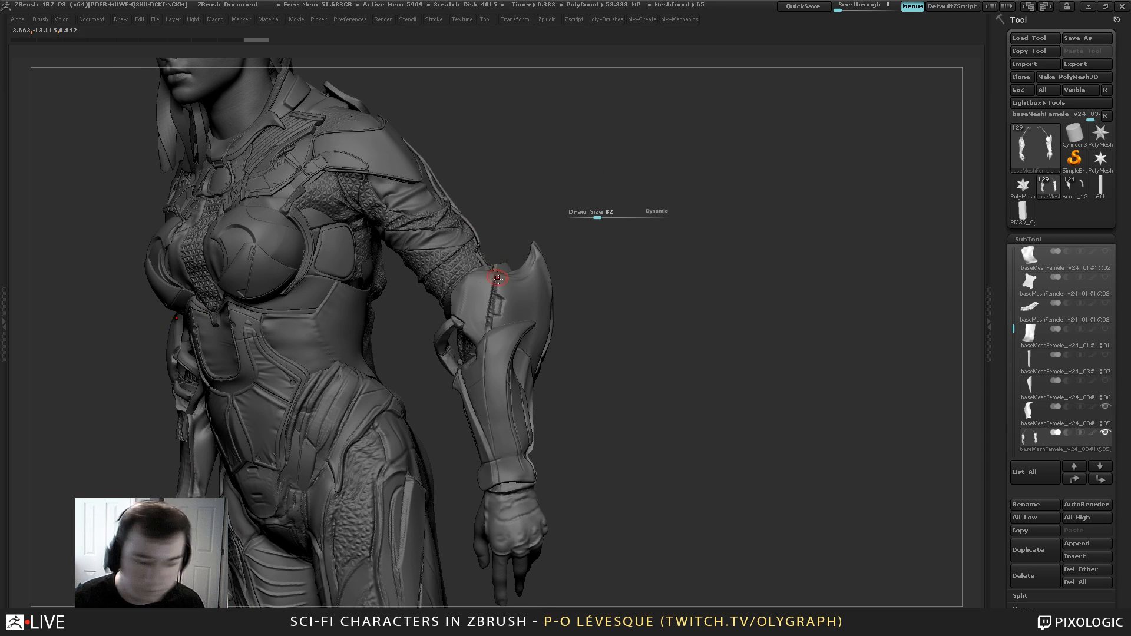
mouse_move(465, 288)
mouse_down()
mouse_move(457, 327)
mouse_move(462, 303)
mouse_up()
mouse_move(515, 181)
mouse_down()
mouse_move(558, 229)
mouse_move(477, 269)
mouse_up()
drag(454, 309, 450, 333)
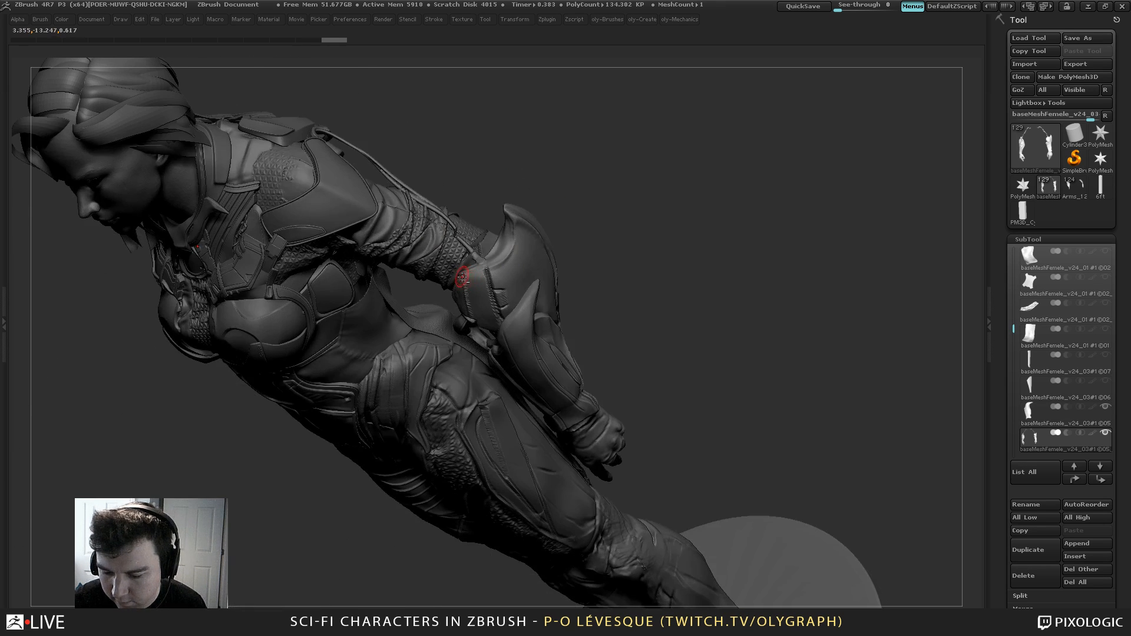
drag(500, 261, 493, 267)
Refine the elbow guard's outer back edge behind the forearm guard with short brush strokes
mouse_move(592, 181)
mouse_down()
mouse_move(561, 150)
mouse_move(509, 213)
mouse_move(570, 274)
mouse_up()
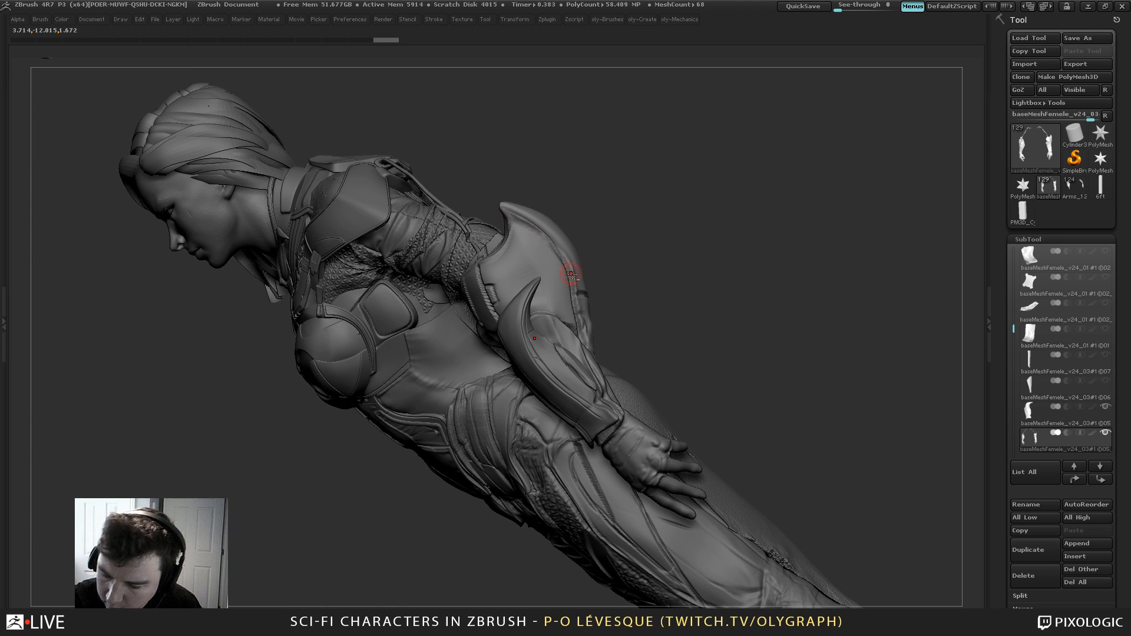
drag(574, 315, 591, 269)
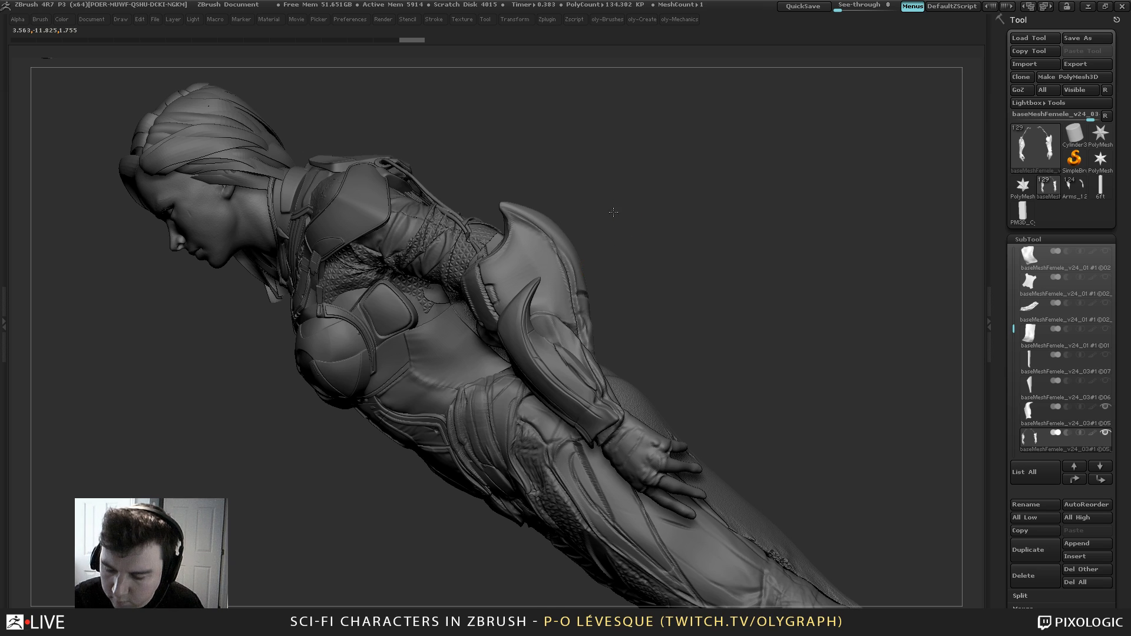
mouse_move(613, 212)
mouse_down()
mouse_move(515, 273)
mouse_move(501, 263)
mouse_move(551, 233)
mouse_up()
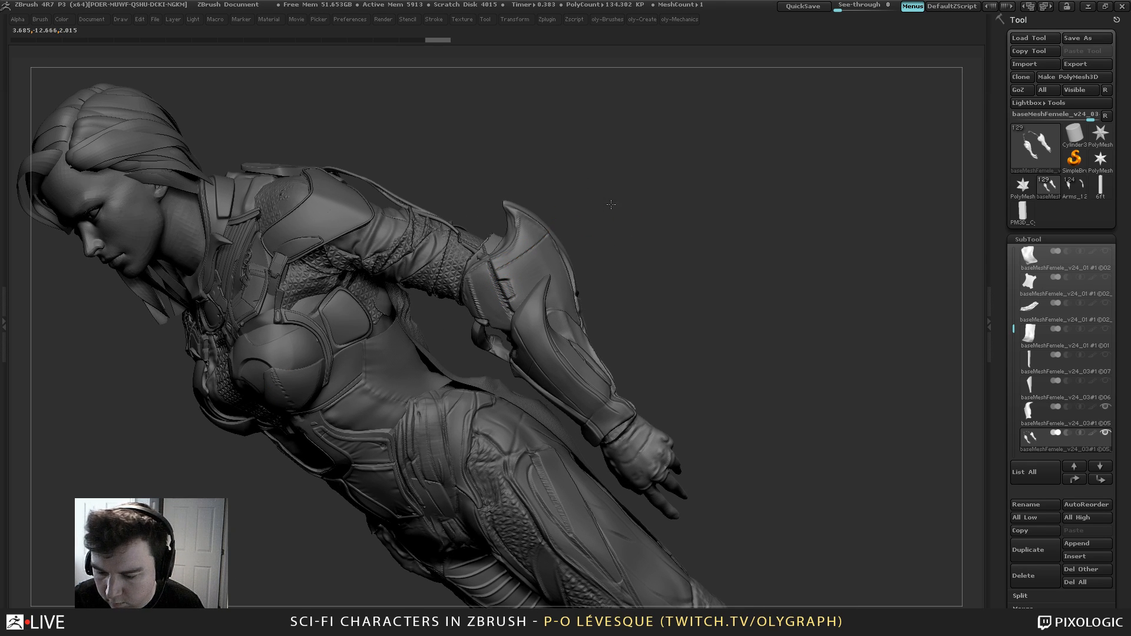
drag(611, 204, 570, 303)
Resize the brush, isolate the arms subtool and carve panel lines across the side of the elbow guard
key(space)
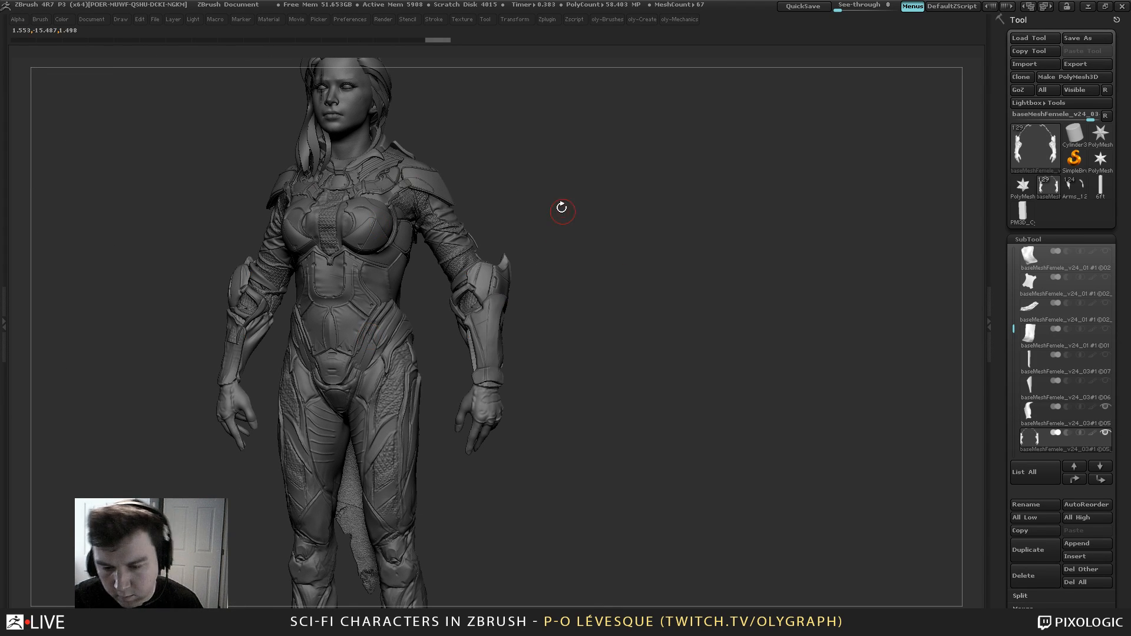
key(s)
click(559, 207)
mouse_move(544, 196)
alt+mouse_down()
mouse_move(566, 223)
mouse_move(533, 265)
mouse_move(547, 315)
alt+mouse_up()
key(s)
click(564, 224)
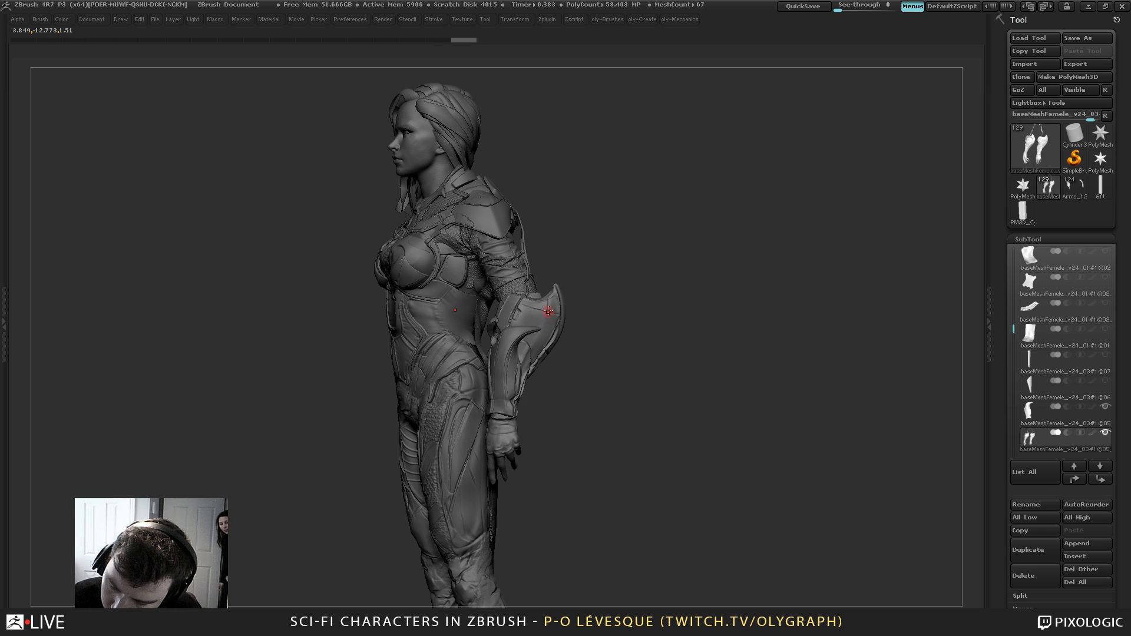
key(shift+s)
mouse_move(595, 276)
mouse_down()
mouse_move(613, 293)
mouse_move(608, 273)
mouse_move(542, 333)
mouse_up()
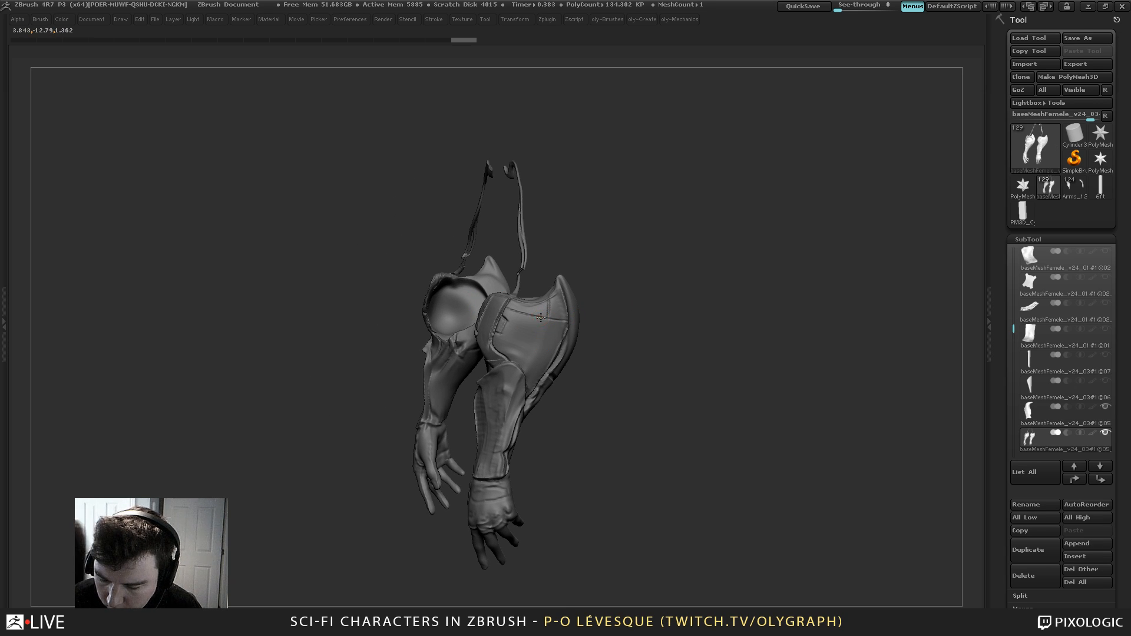
drag(520, 378, 518, 377)
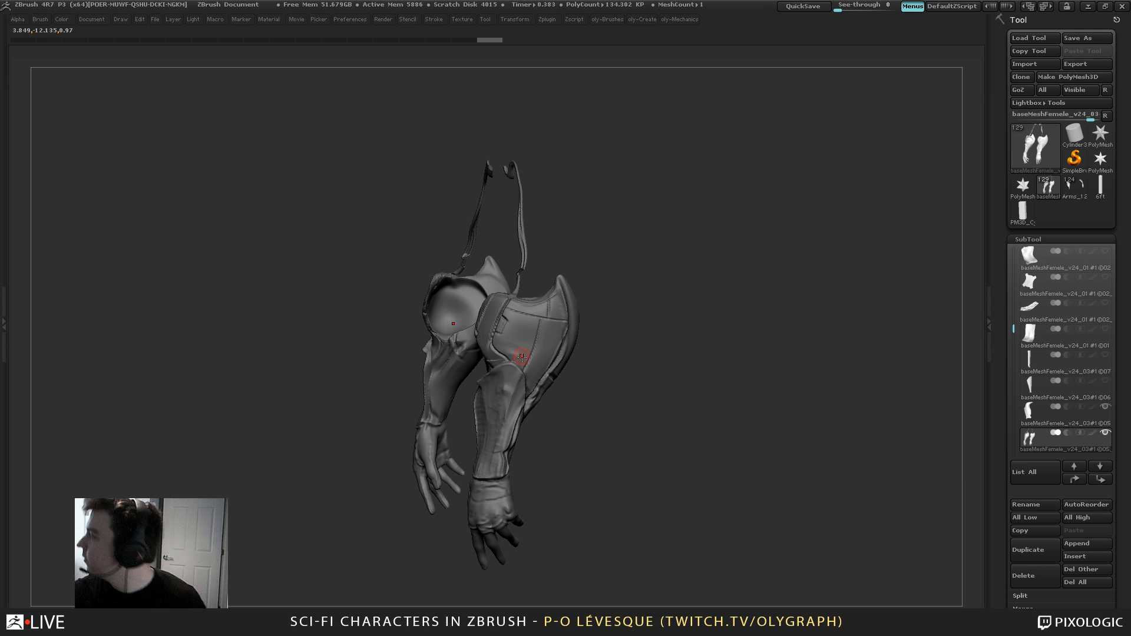
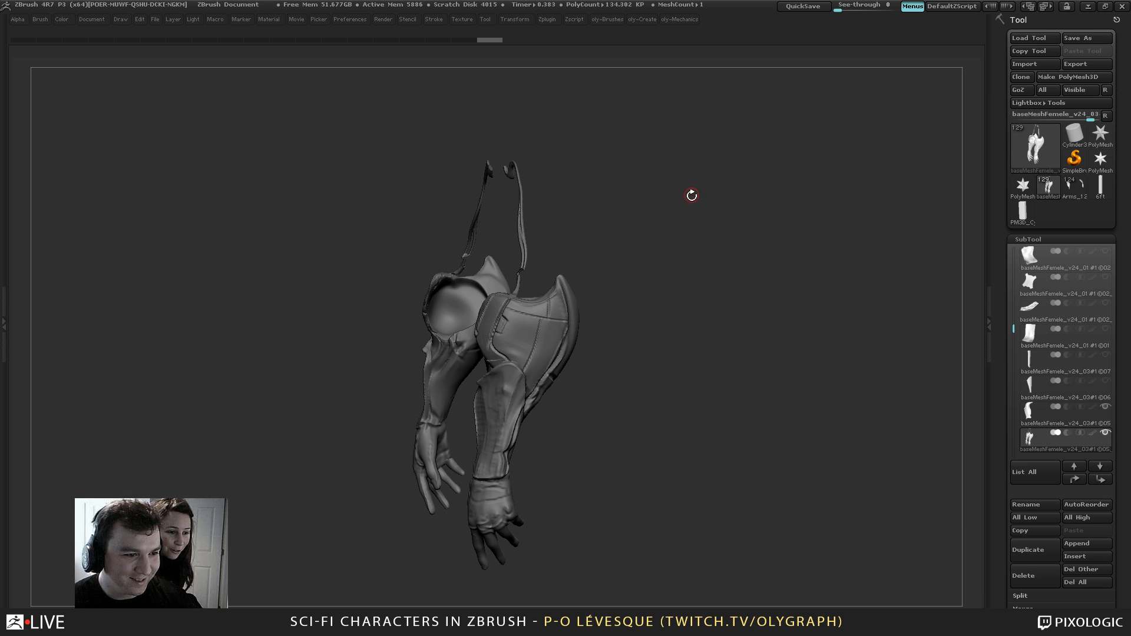
Build up the elbow guard's lower front seam above the forearm with the Clay brush
alt+drag(678, 236, 700, 240)
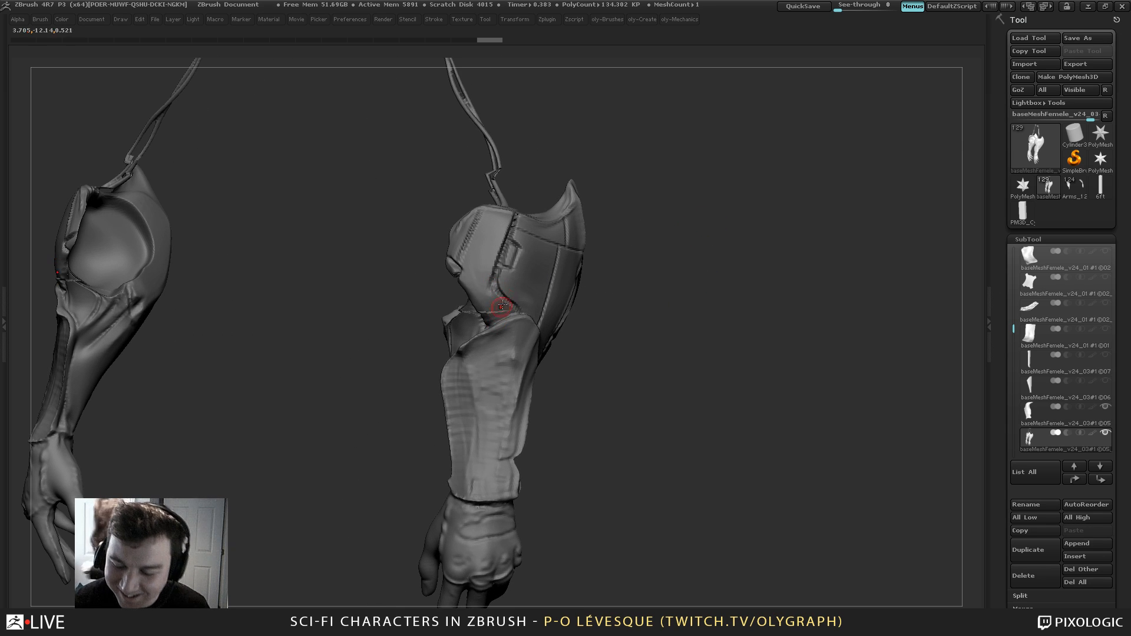
mouse_move(501, 306)
mouse_down()
mouse_move(479, 339)
mouse_move(494, 312)
mouse_up()
key(1)
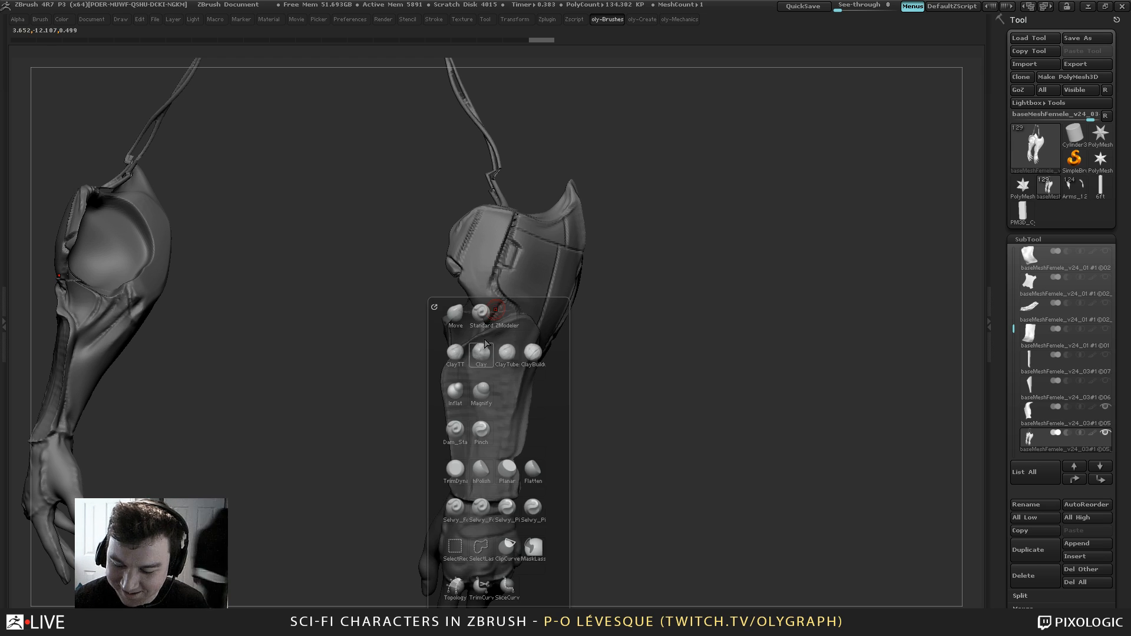
click(482, 352)
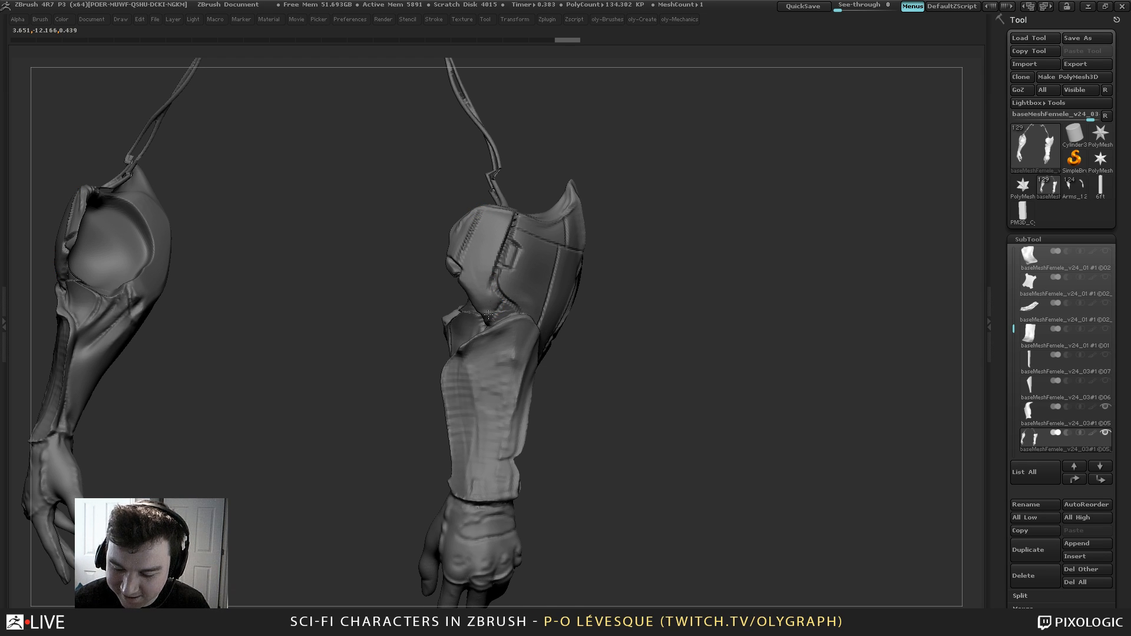
drag(489, 315, 502, 320)
Flatten the elbow guard's front panel with the TrimDynamic brush
key(1)
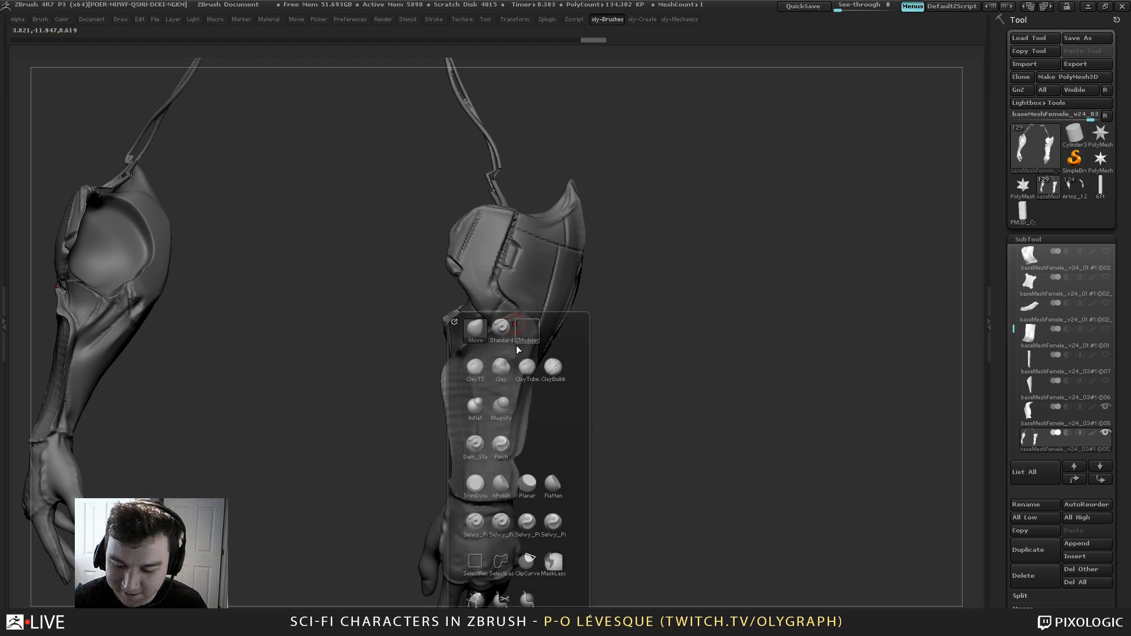
click(476, 484)
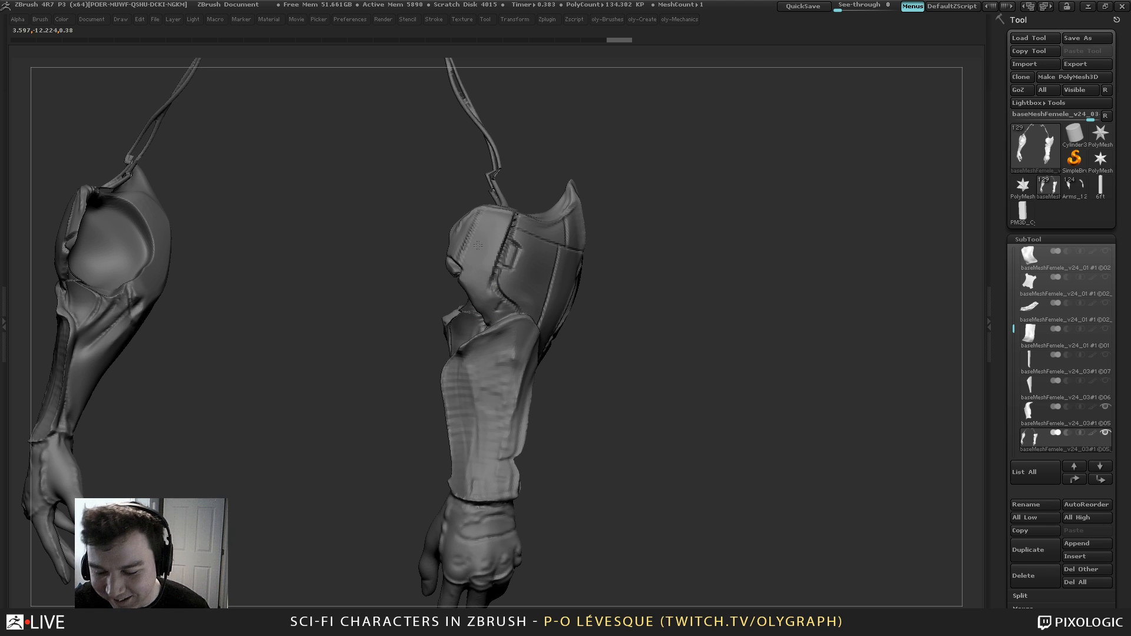
drag(362, 327, 400, 367)
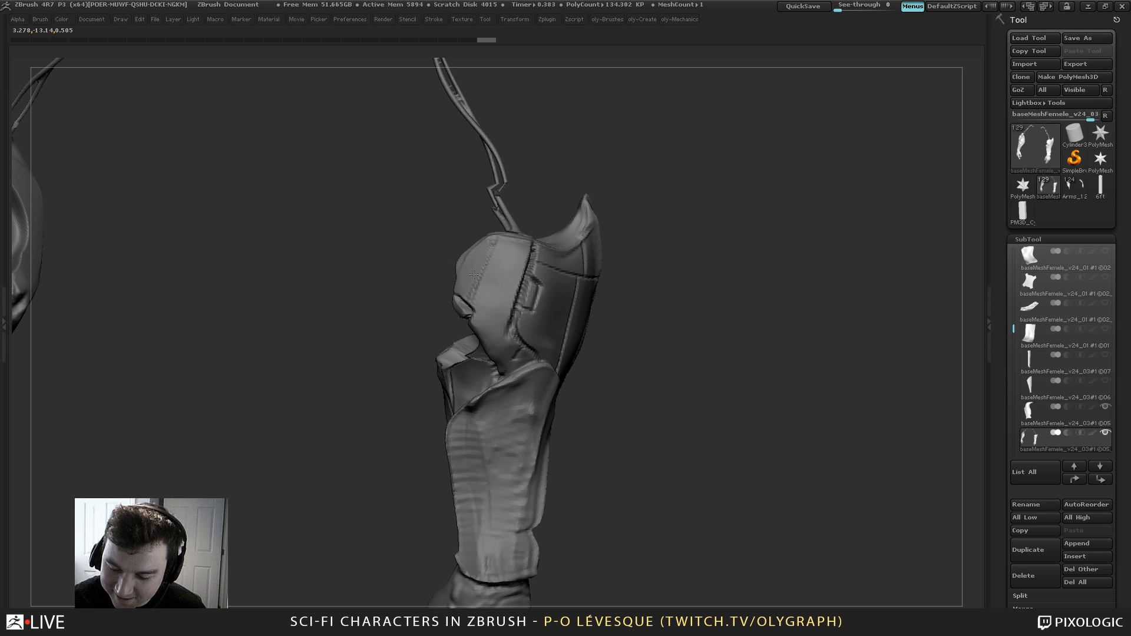
Change the brush and its size, and draw a stitched seam down the elbow guard's front panel
key(b)
click(503, 298)
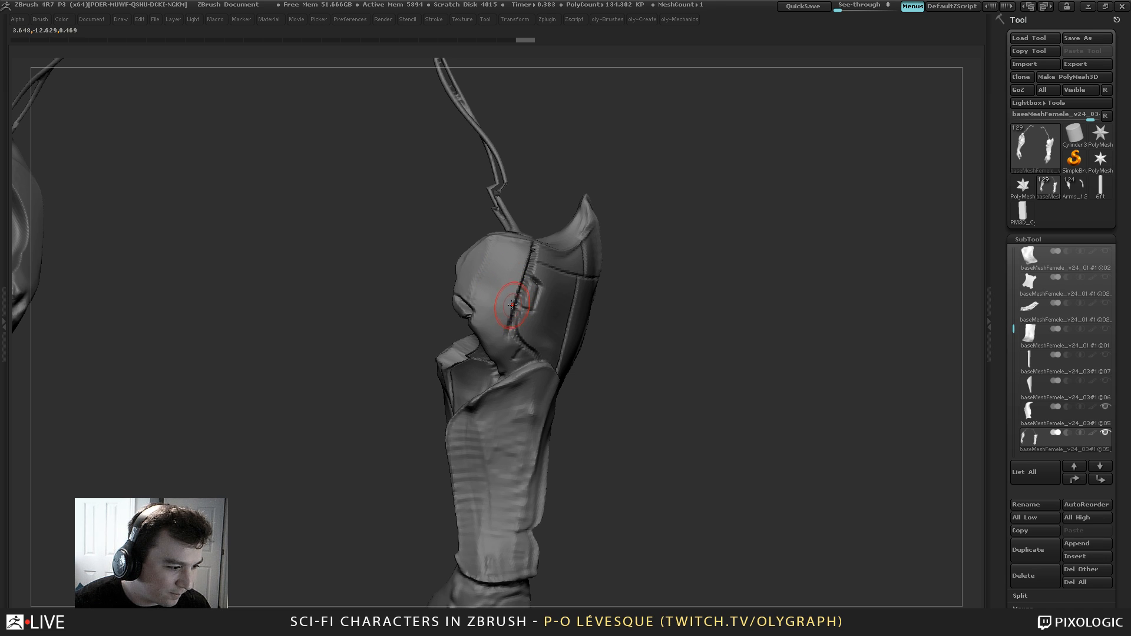
key(s)
drag(512, 301, 504, 301)
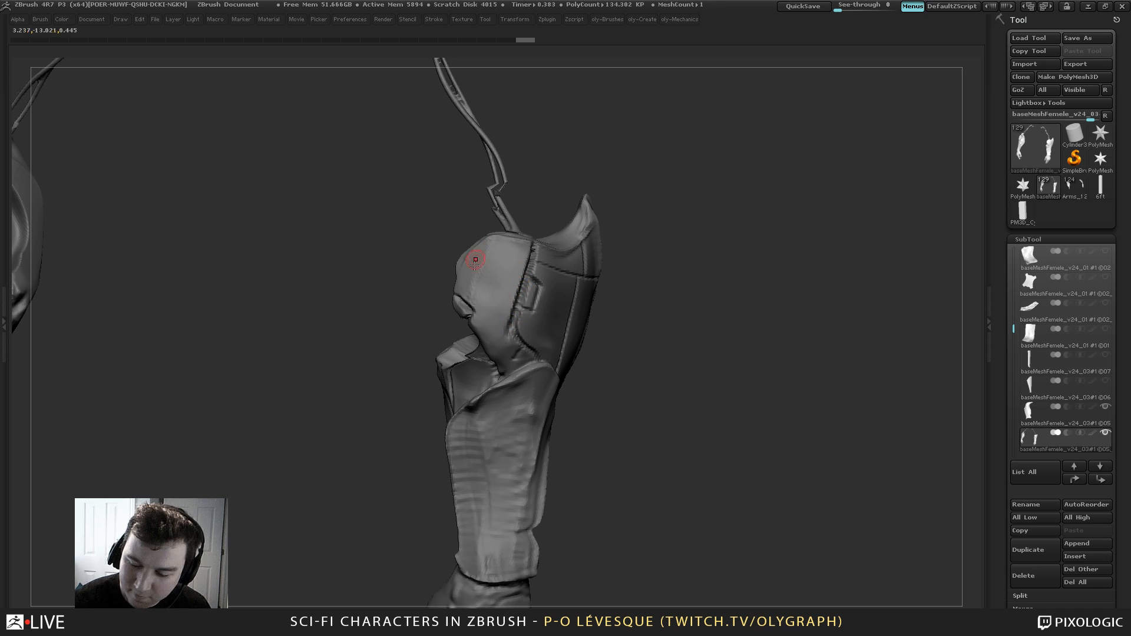
key(s)
drag(492, 240, 464, 328)
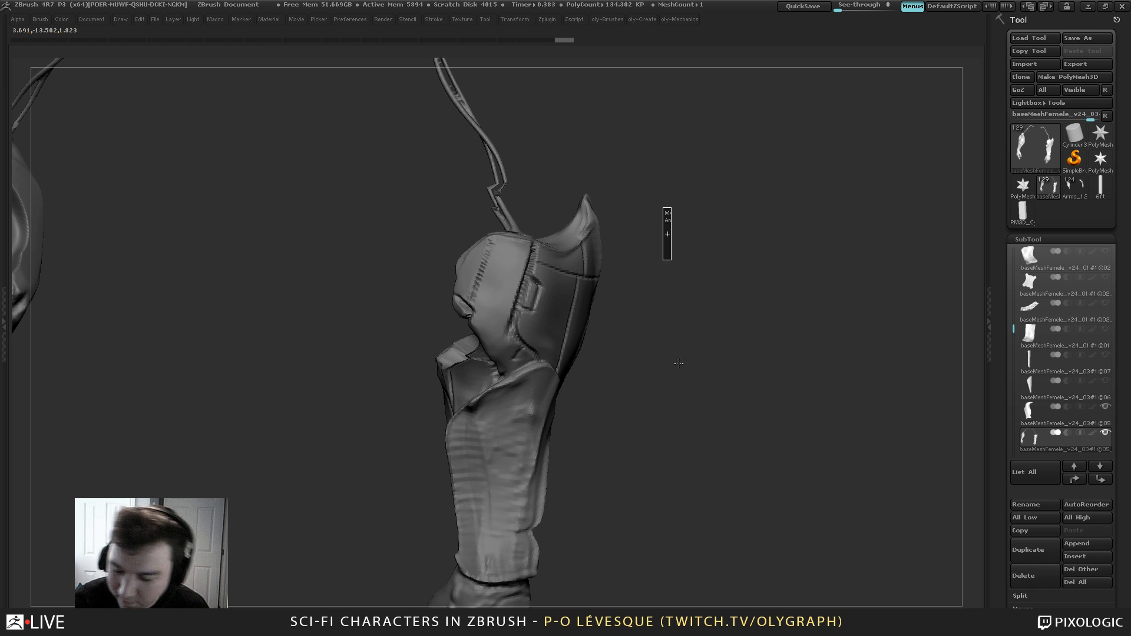
Check the front panel seam on the full character, undo the last strokes and rework the seam on the isolated arms
drag(684, 378, 591, 242)
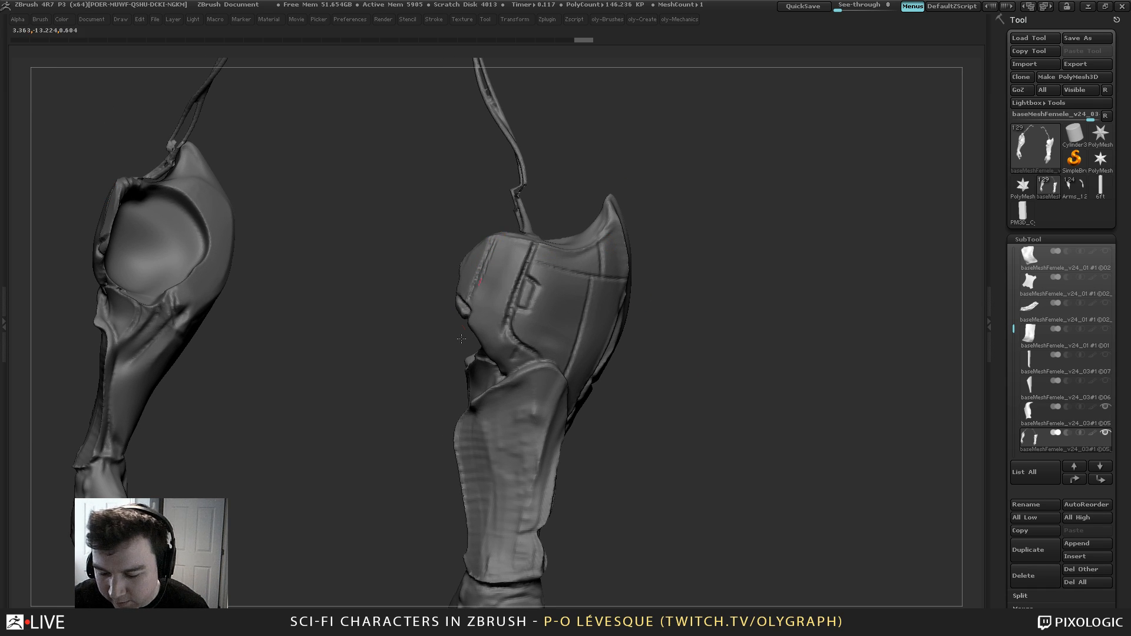
drag(707, 190, 708, 223)
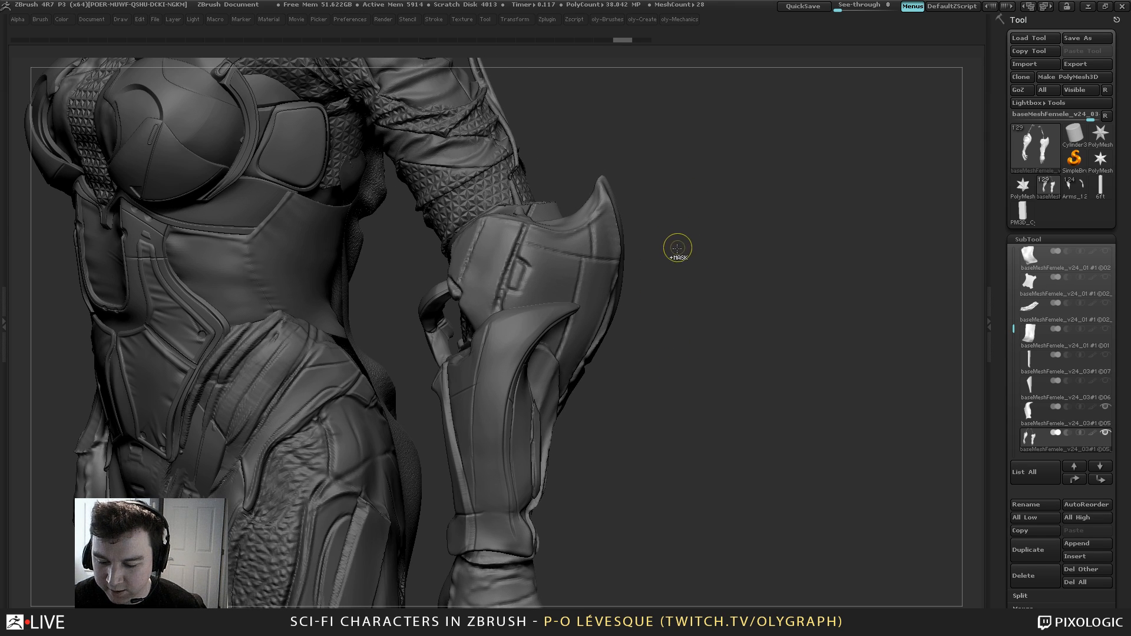
key(ctrl+z)
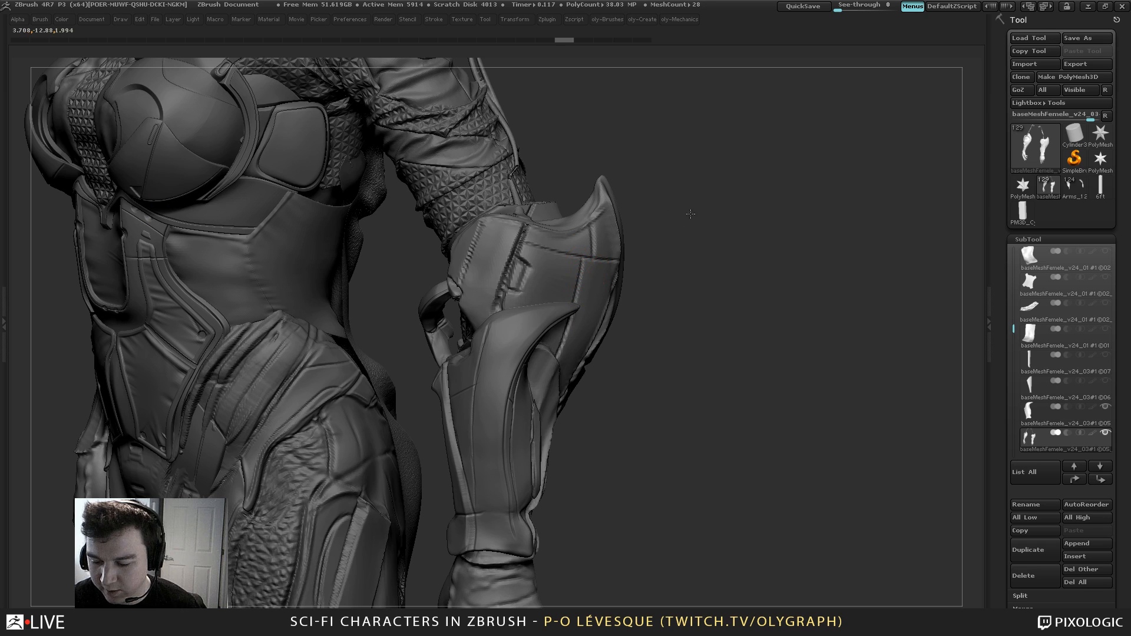
drag(689, 212, 648, 222)
mouse_move(692, 175)
mouse_down()
mouse_move(709, 167)
mouse_move(675, 260)
mouse_up()
drag(652, 309, 648, 313)
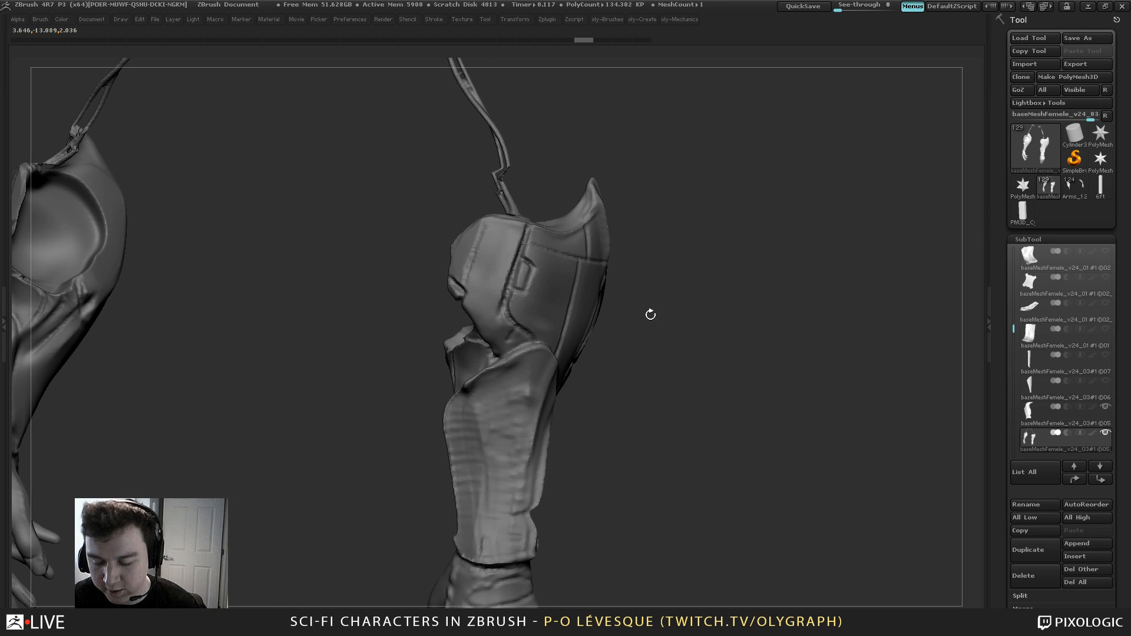
Remesh the arm armor with DynaMesh at resolution 128
key(2)
drag(598, 352, 602, 252)
drag(1002, 264, 1001, 117)
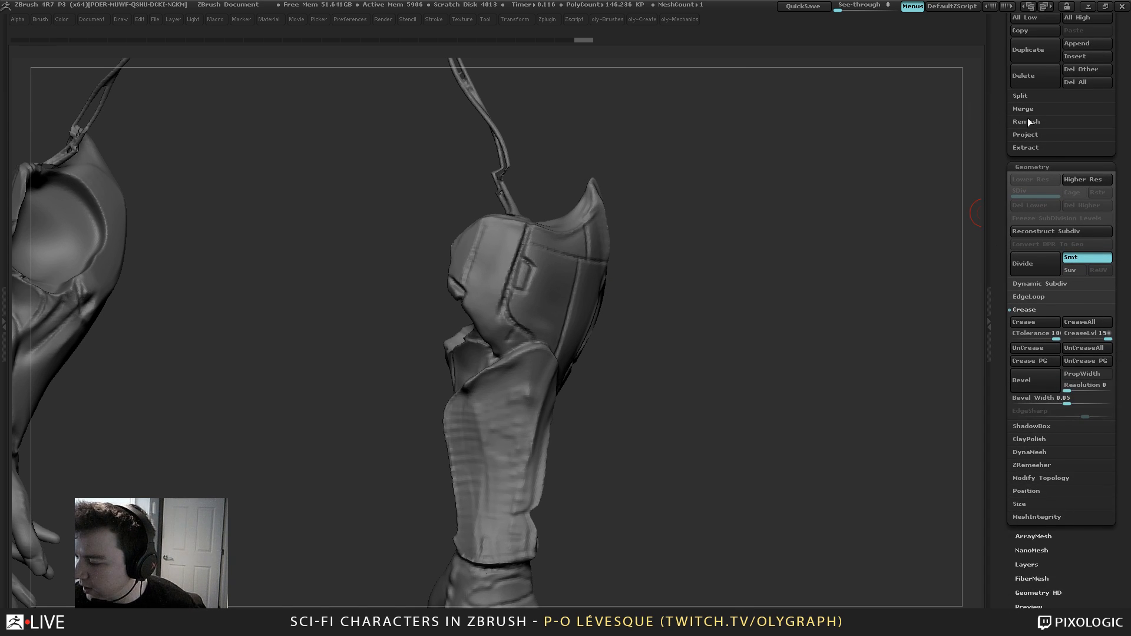
click(1037, 453)
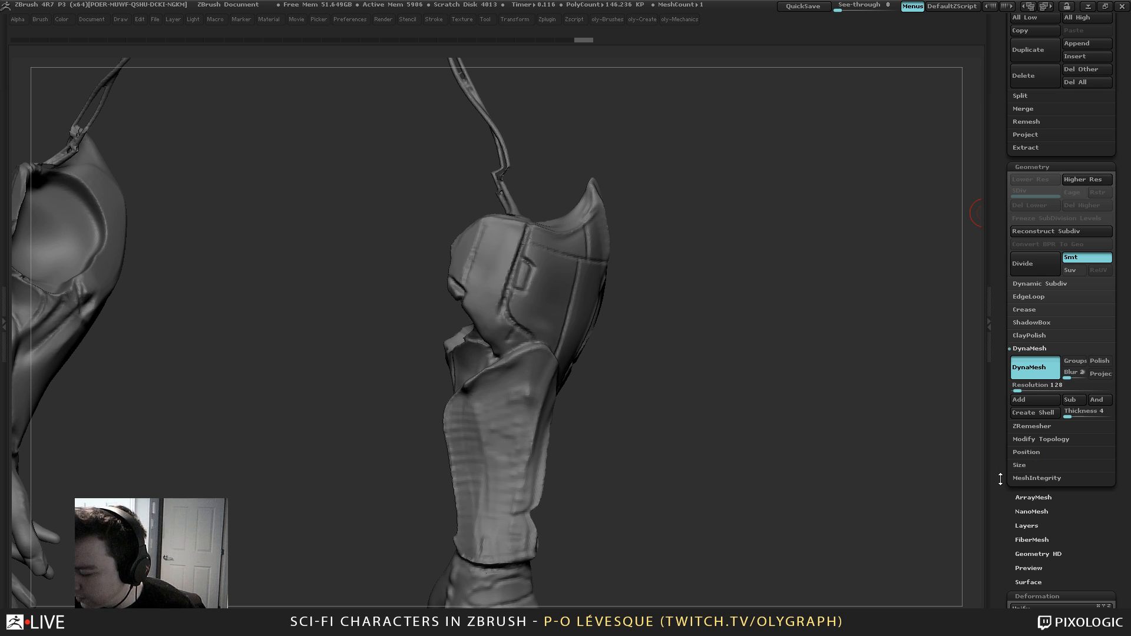
click(1096, 376)
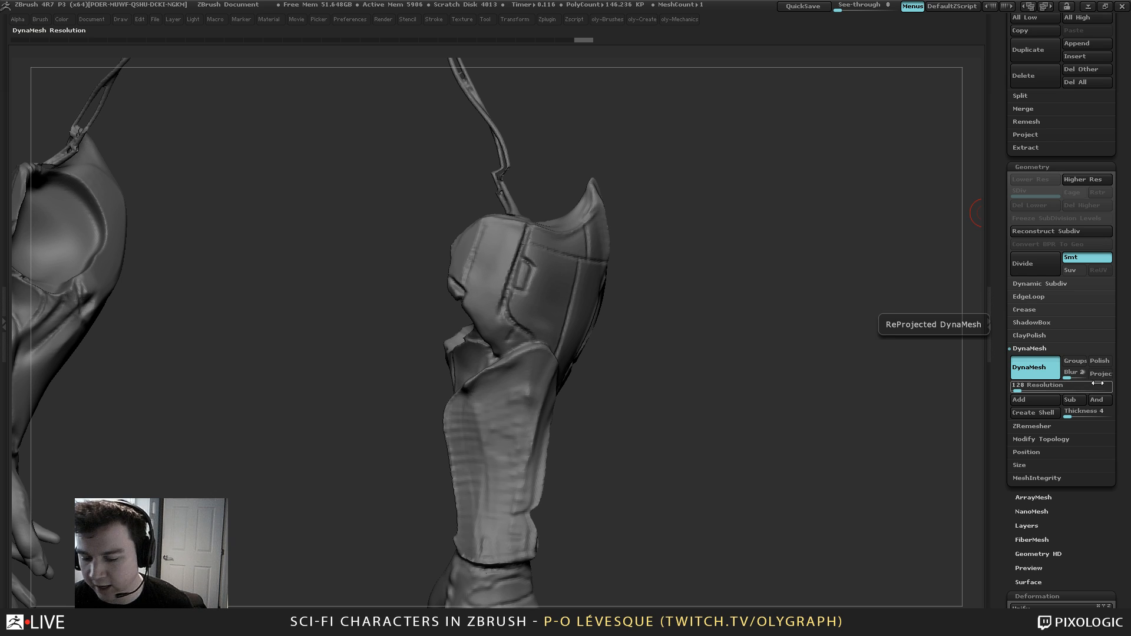
ctrl+drag(697, 205, 720, 290)
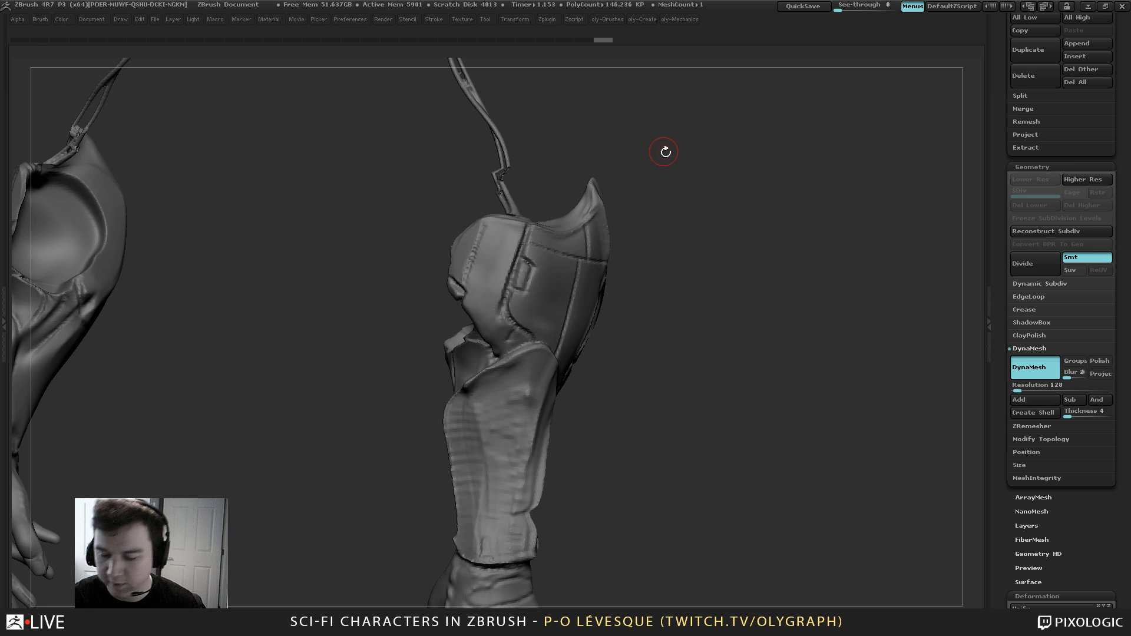
Refine the vertical seam and plate surface on the front of the elbow armor
drag(692, 160, 703, 176)
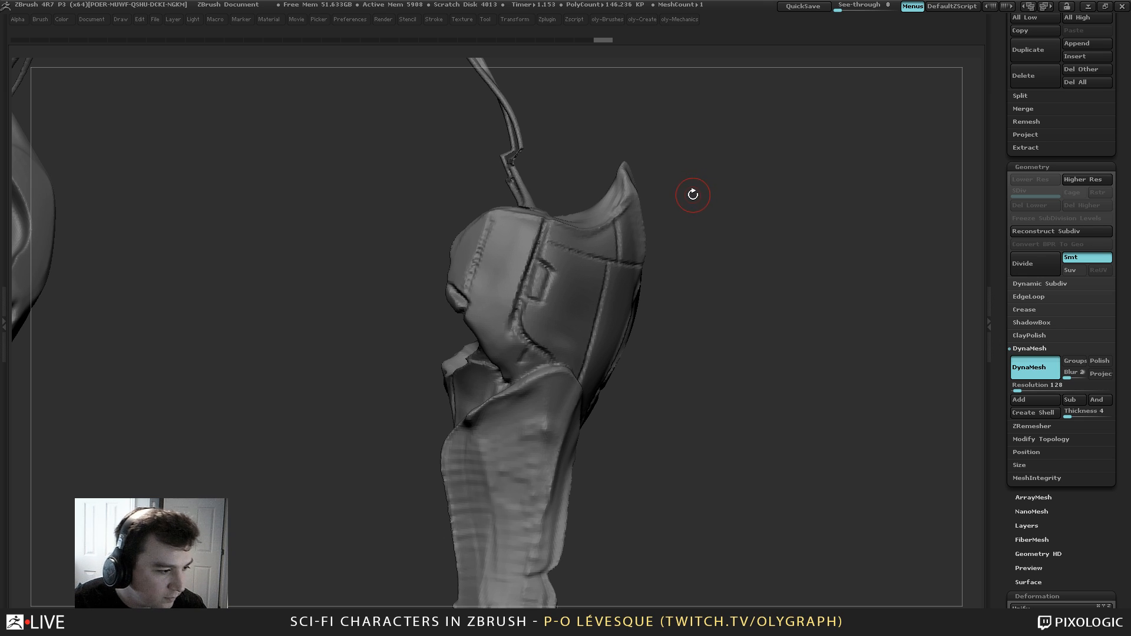
drag(680, 235, 671, 205)
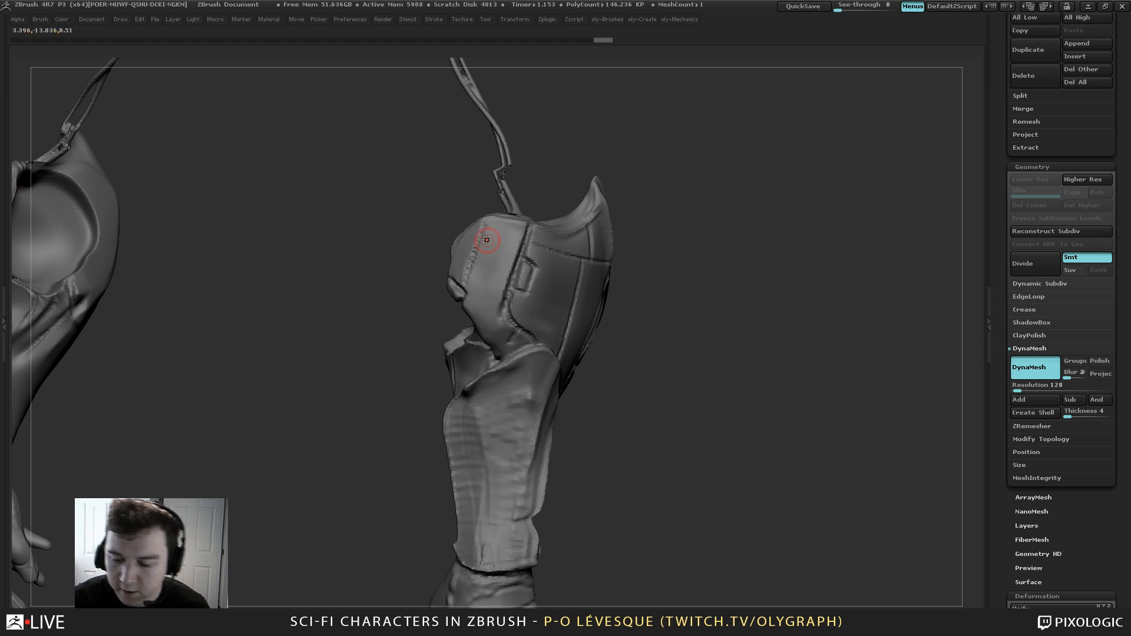
mouse_move(465, 276)
mouse_down()
mouse_move(481, 231)
mouse_move(479, 298)
mouse_move(492, 323)
mouse_move(519, 336)
mouse_up()
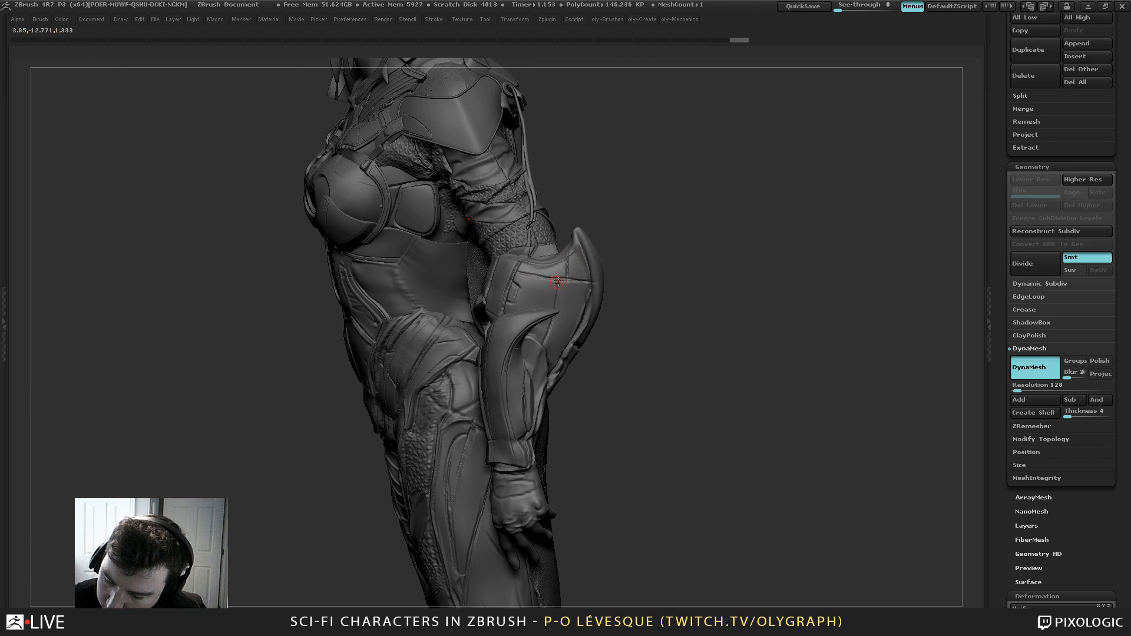
drag(557, 282, 544, 350)
mouse_move(645, 236)
mouse_down()
mouse_move(632, 204)
mouse_move(606, 202)
mouse_up()
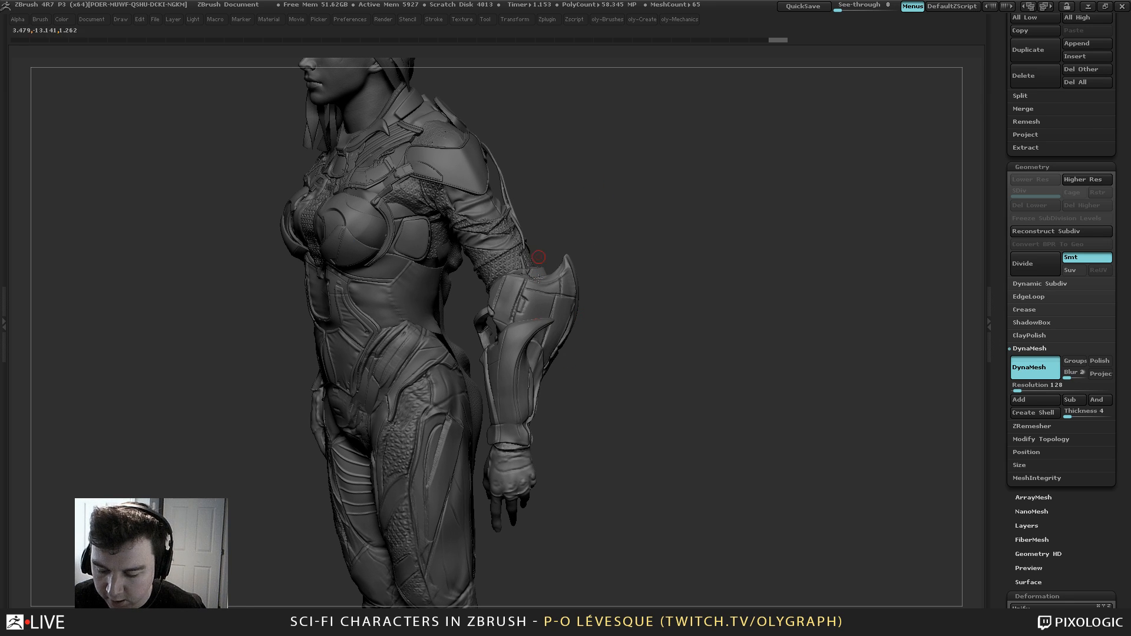
Compare the elbow armor with the full costume from the front, then isolate the arm mesh with a larger sculpting brush ready
drag(564, 418, 598, 419)
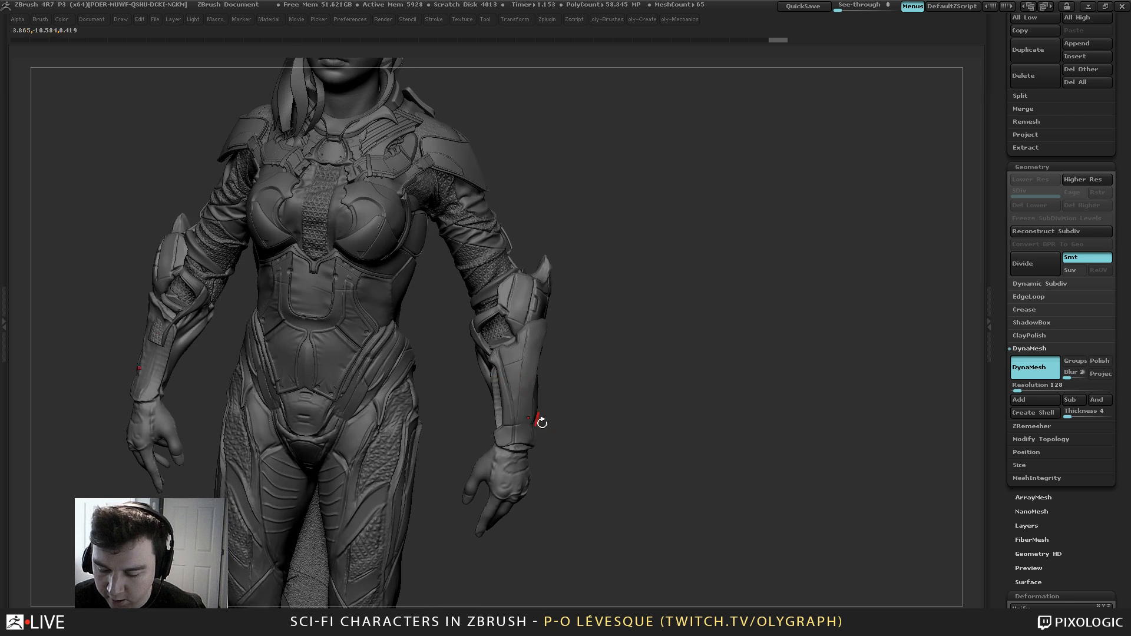
key(b)
click(518, 350)
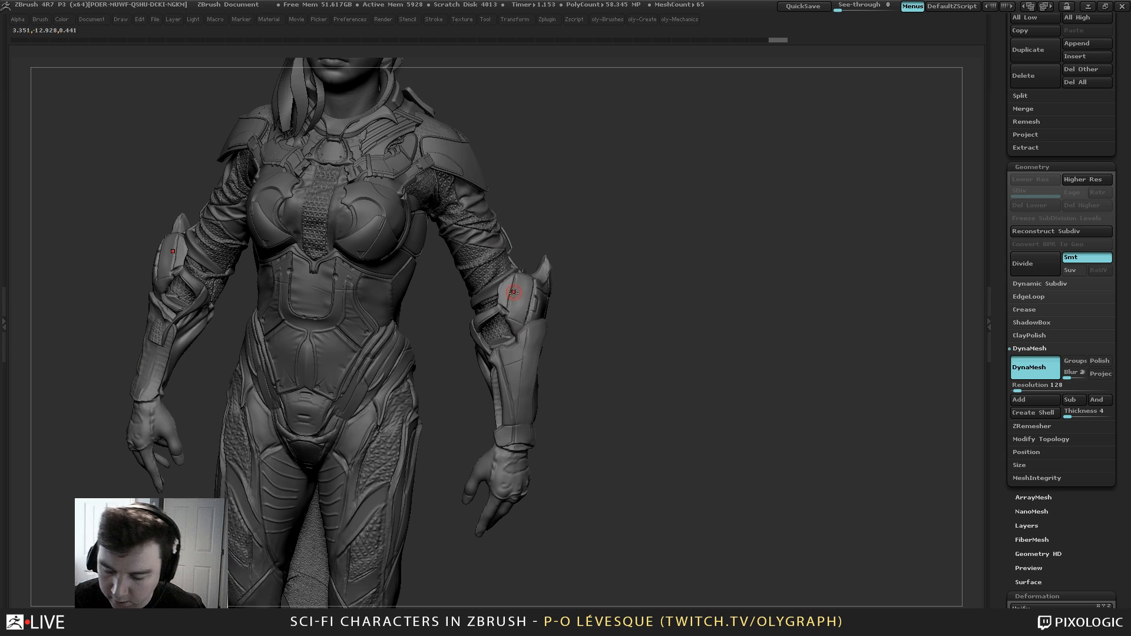
key(s)
drag(512, 292, 518, 298)
key(shift+s)
drag(594, 253, 554, 283)
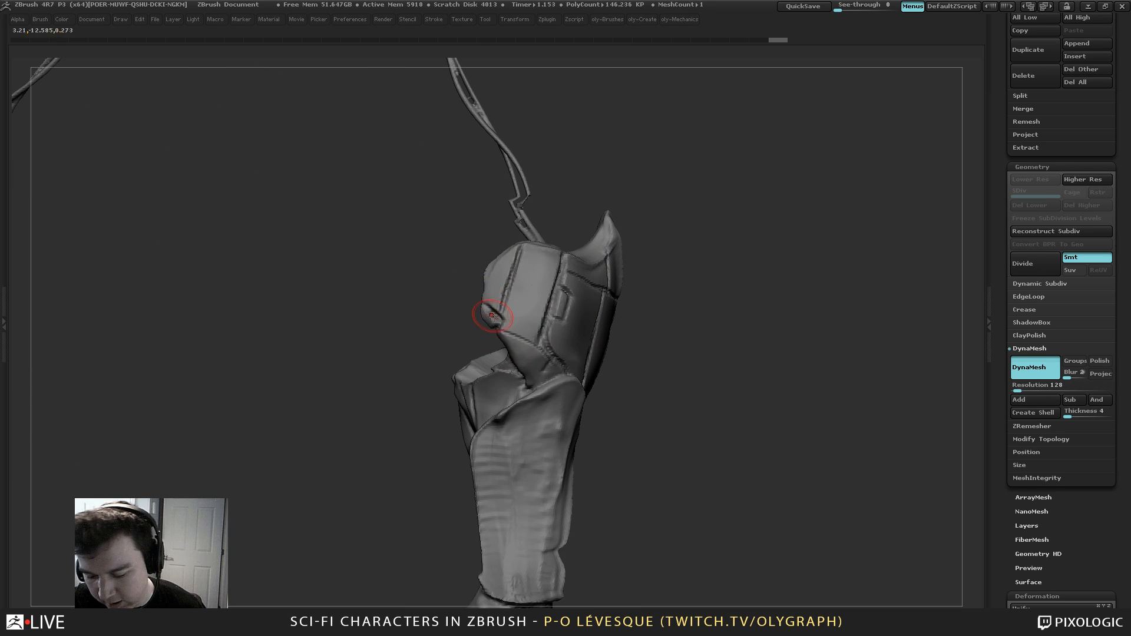
Rework the small notch on the inner front edge of the elbow plate to clean up its silhouette
key(b)
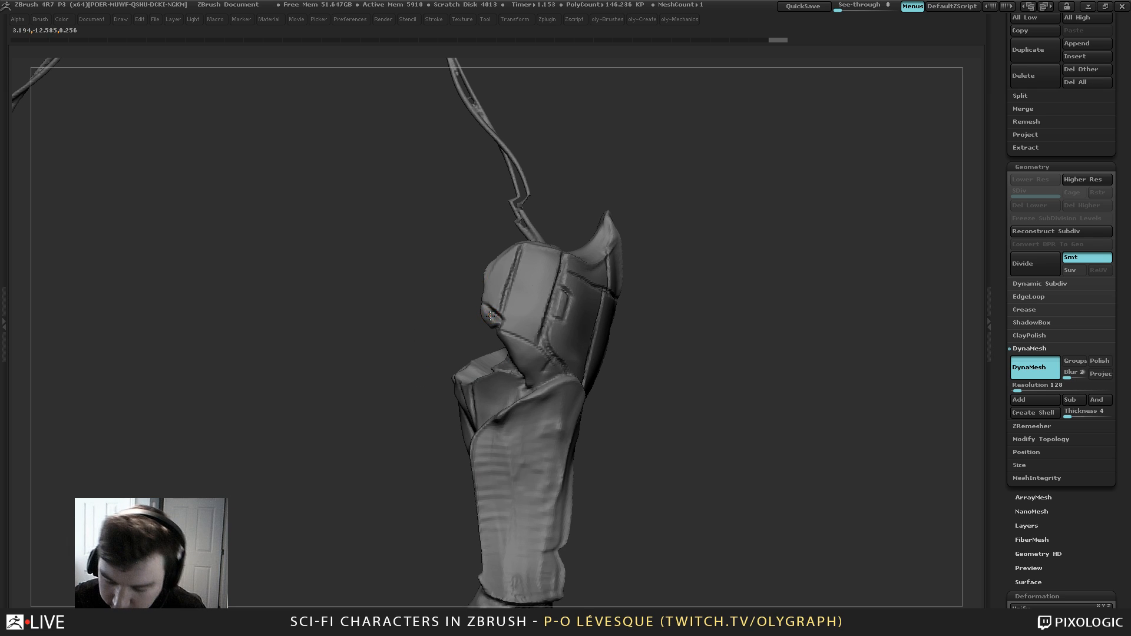
drag(492, 322, 485, 319)
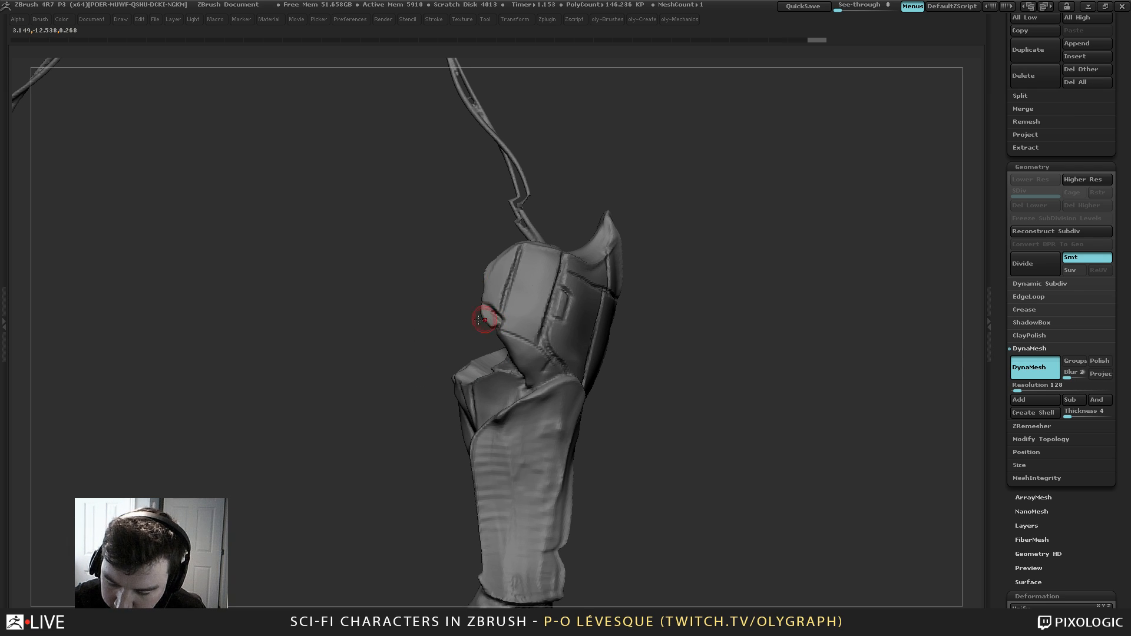
mouse_move(400, 315)
mouse_down()
mouse_move(495, 300)
mouse_move(493, 343)
mouse_move(492, 329)
mouse_up()
key(s)
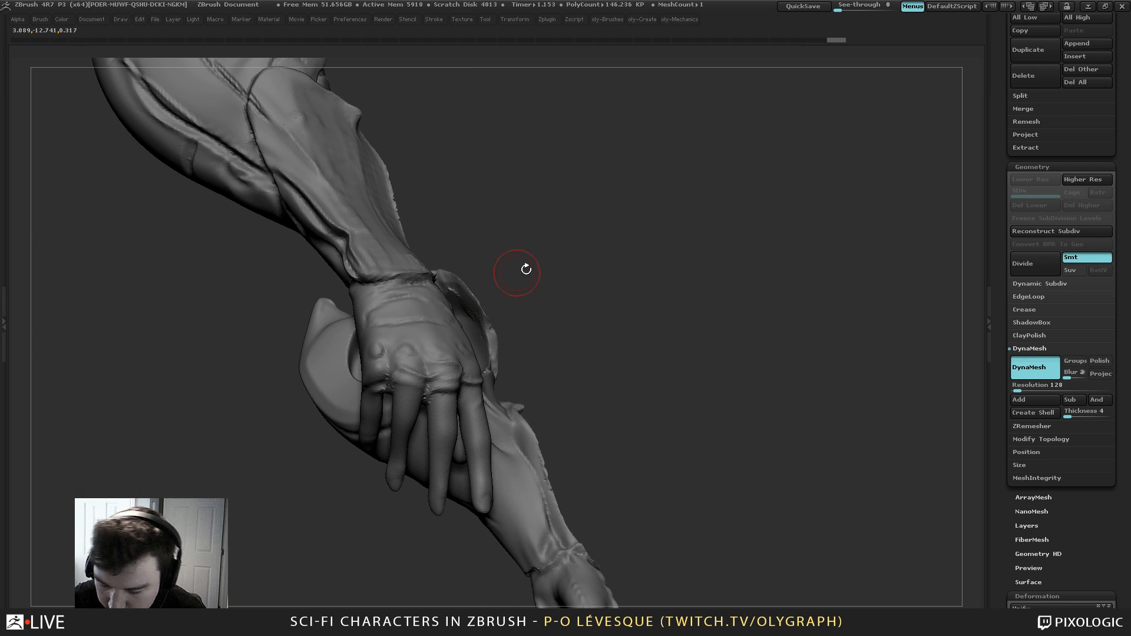
mouse_move(588, 225)
mouse_down()
mouse_move(553, 267)
mouse_move(575, 216)
mouse_move(626, 215)
mouse_move(632, 204)
mouse_move(592, 217)
mouse_up()
key(alt+s)
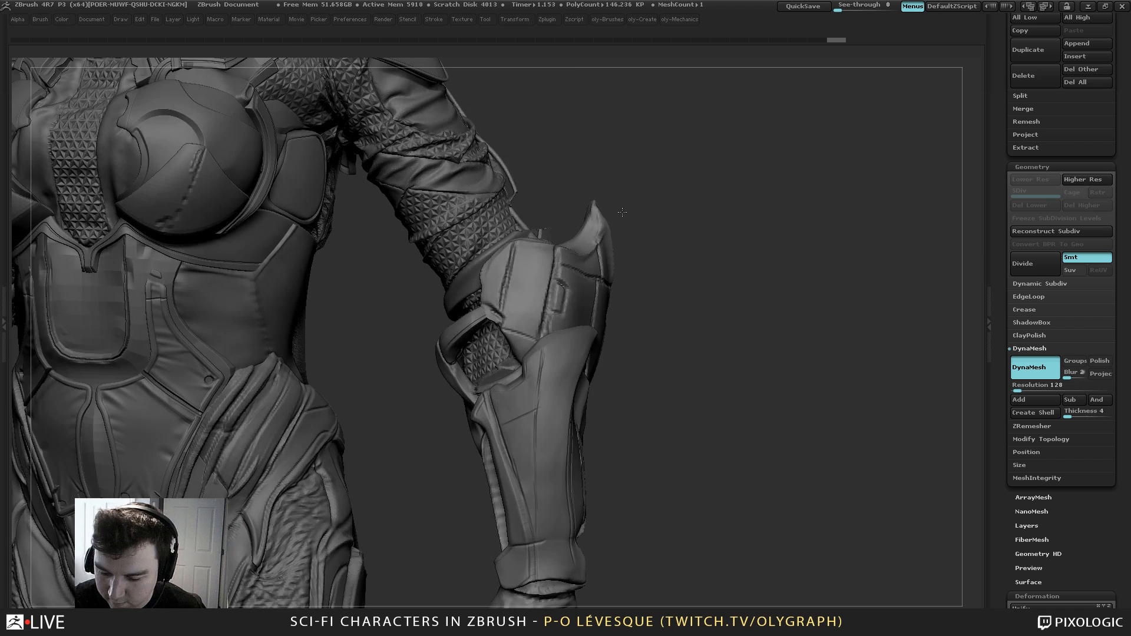
ctrl+shift+drag(438, 439, 506, 211)
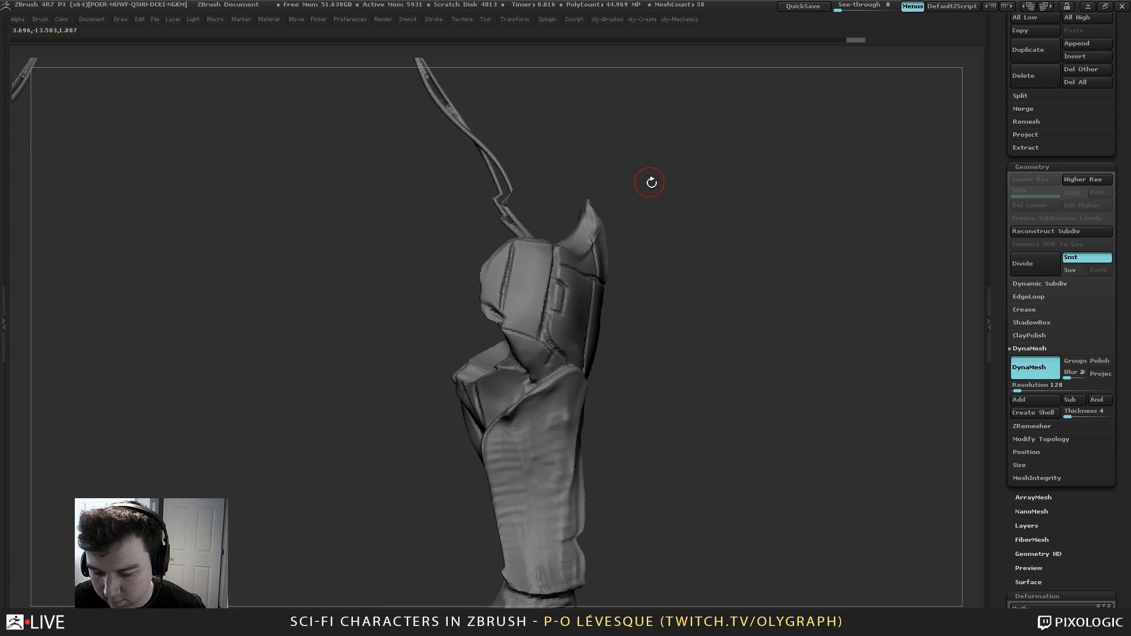
Examine the elbow armor's silhouette from the front and side, both isolated and with the full character shown
key(s)
drag(638, 190, 642, 189)
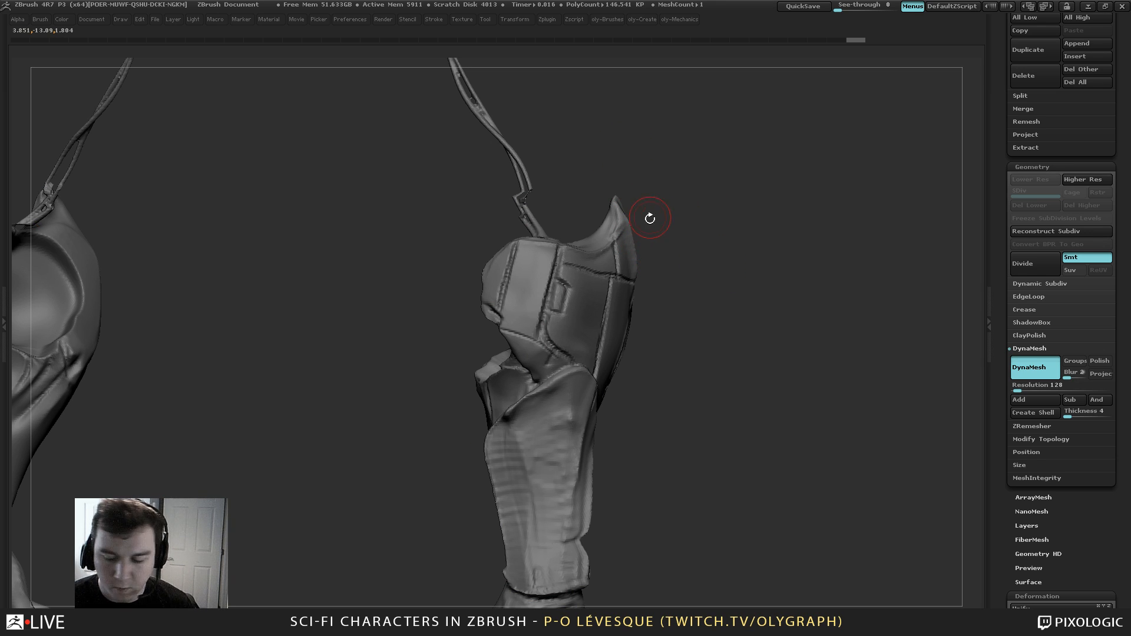
key(b)
click(618, 240)
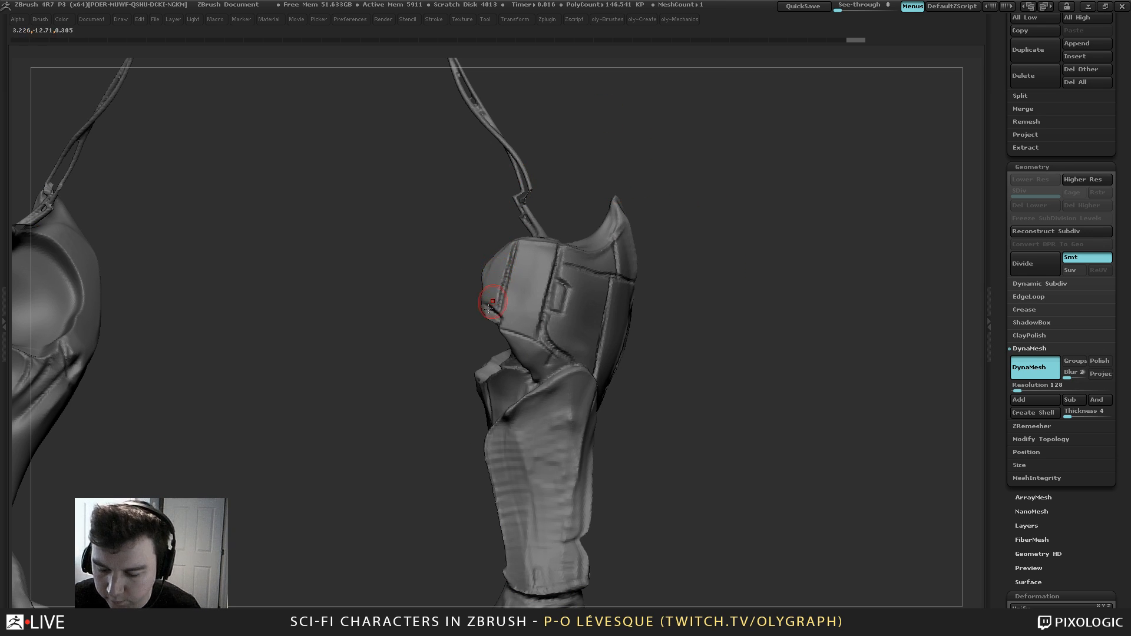
key(f)
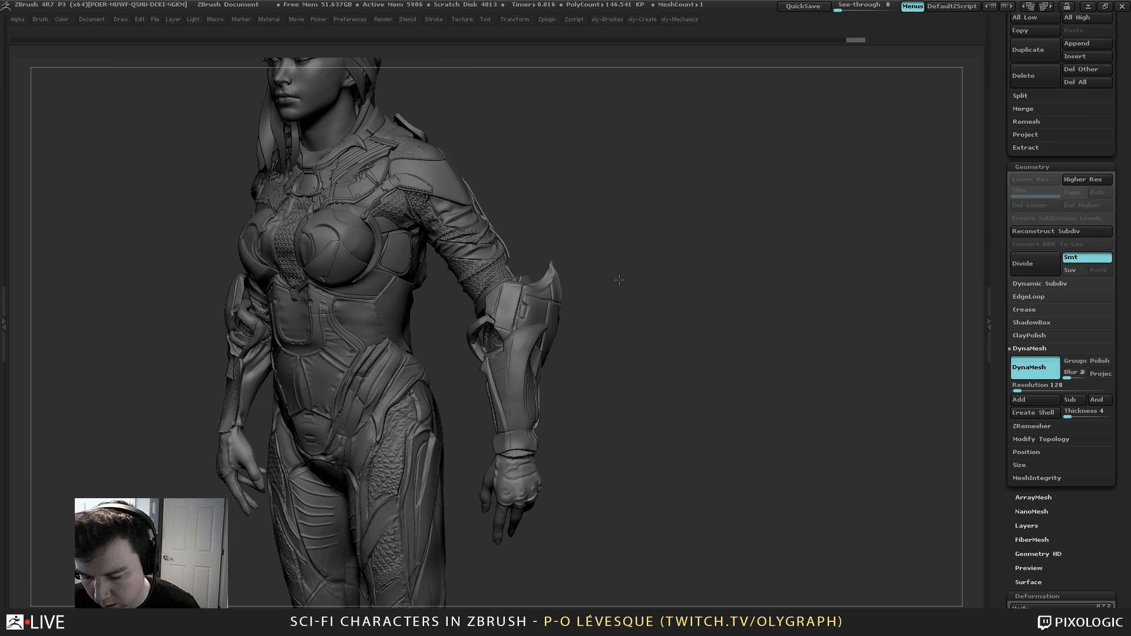
drag(619, 280, 588, 251)
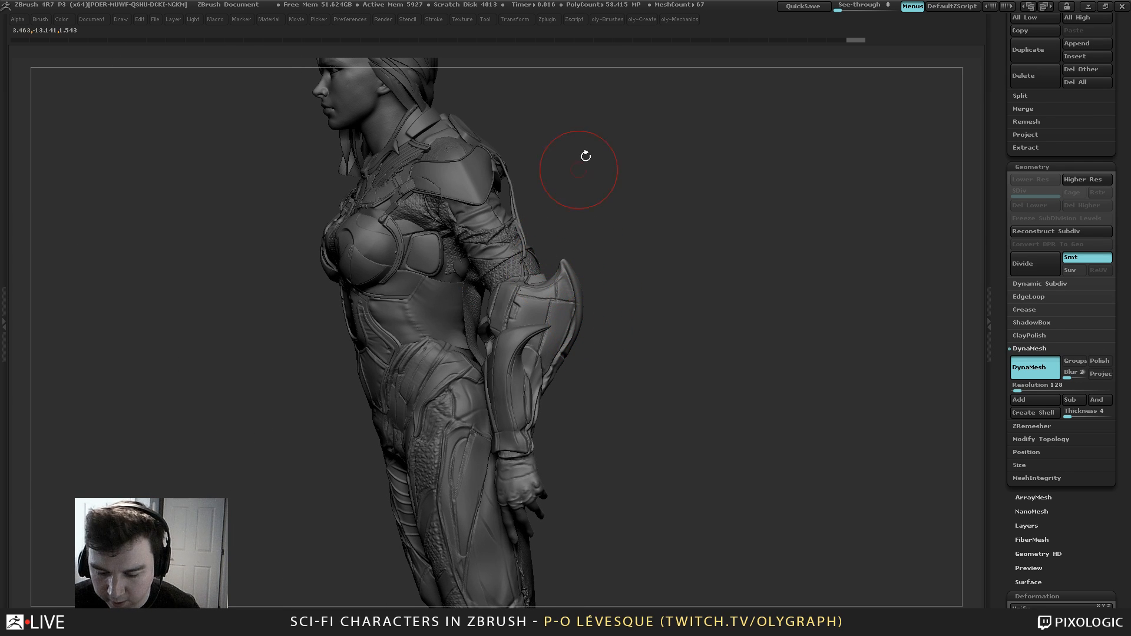
drag(585, 156, 599, 295)
key(s)
key(shift+s)
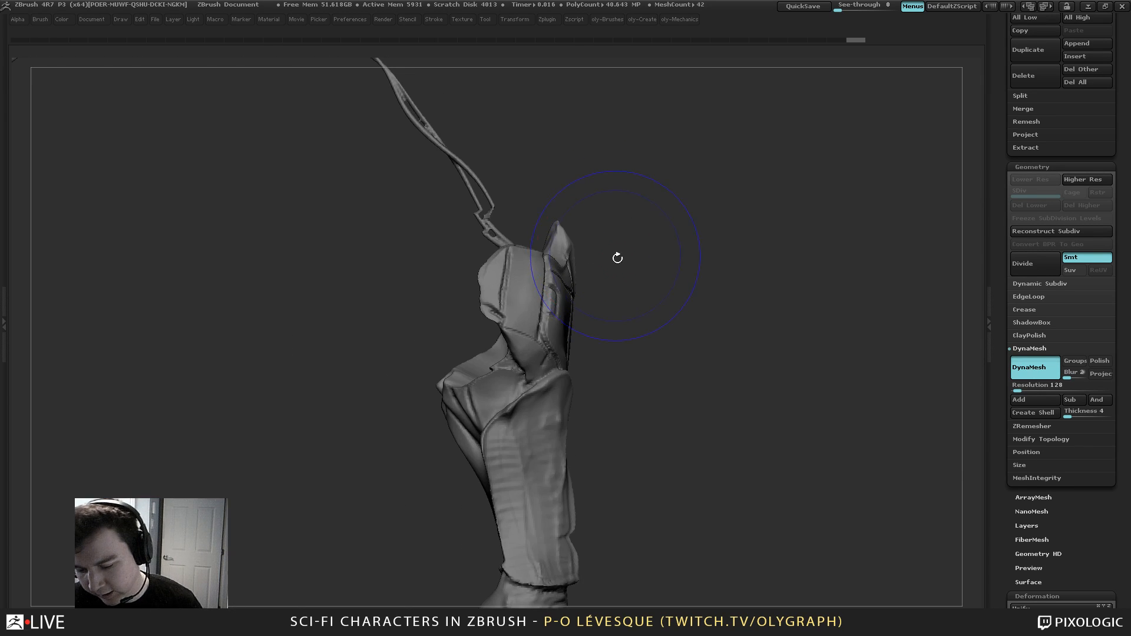
drag(616, 257, 568, 266)
mouse_move(696, 208)
mouse_down()
mouse_move(675, 261)
mouse_move(665, 258)
mouse_up()
Sculpt a crisp ridge down the rear plate of the elbow armor, from the spike to the lower panel seam
key(b)
click(641, 431)
drag(467, 472, 610, 273)
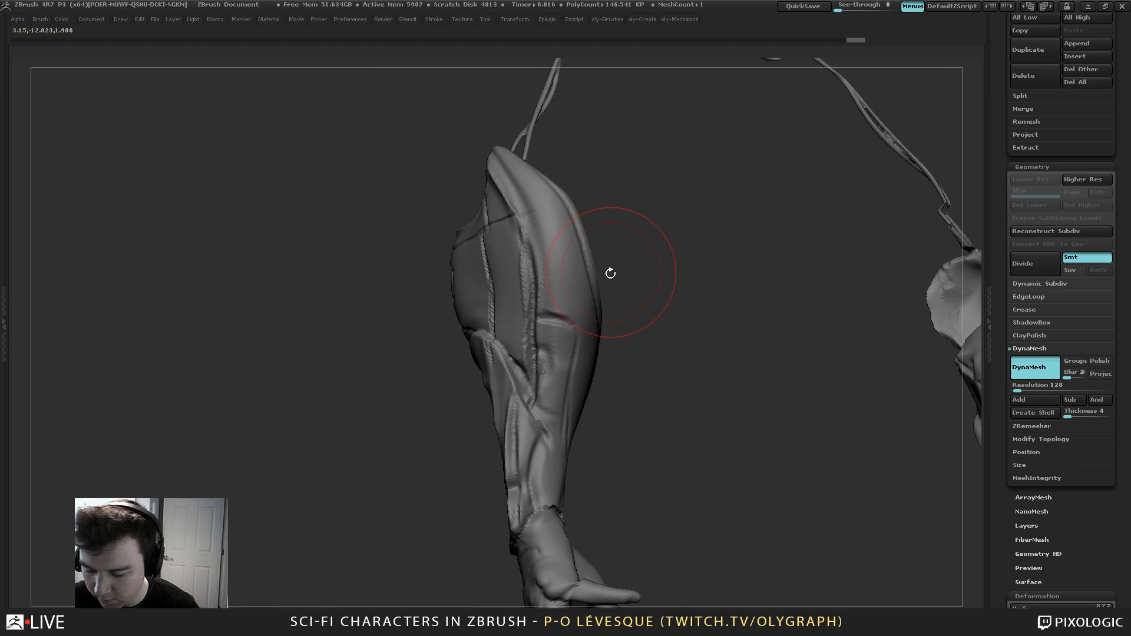
mouse_move(506, 158)
mouse_down()
mouse_move(533, 219)
mouse_move(523, 203)
mouse_up()
key(s)
drag(528, 201, 522, 201)
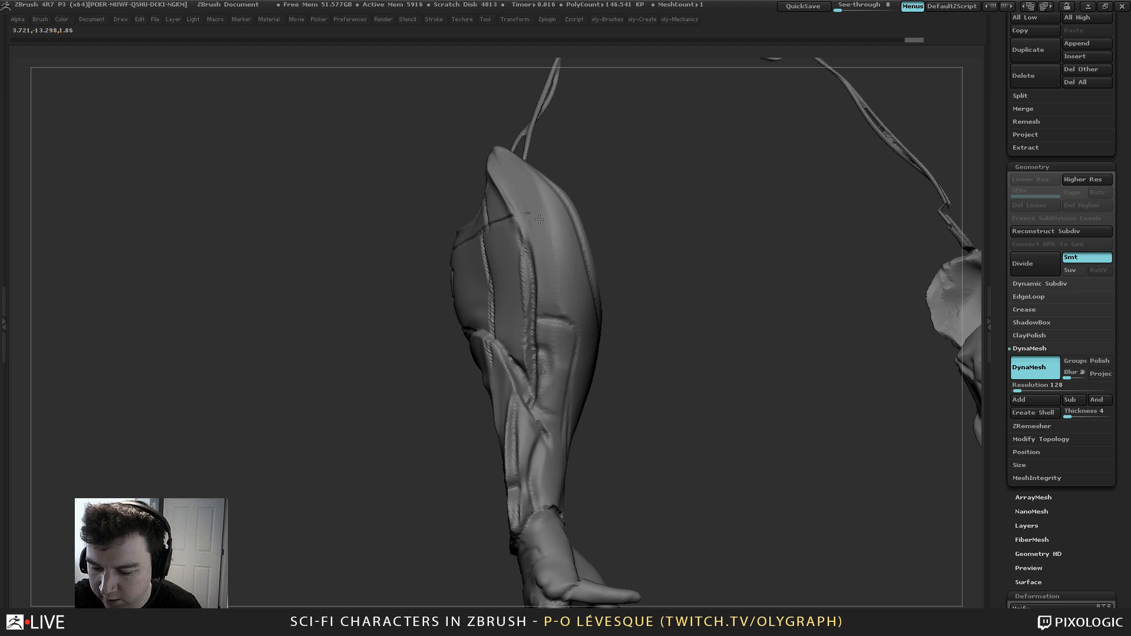
drag(539, 219, 560, 234)
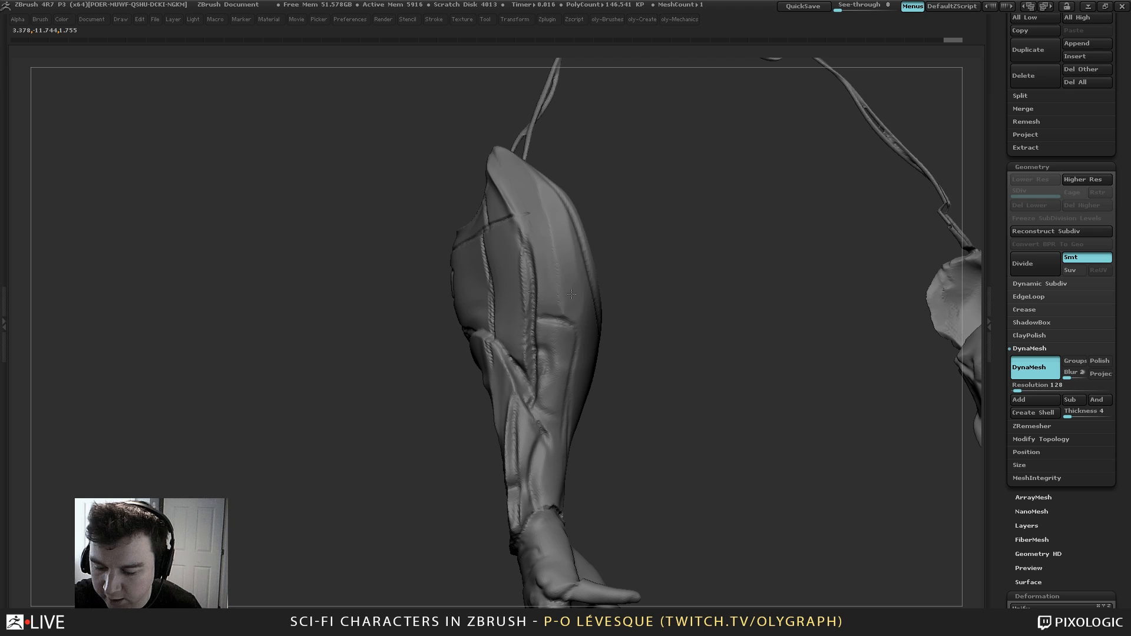
mouse_move(552, 203)
mouse_down()
mouse_move(535, 174)
mouse_move(564, 260)
mouse_up()
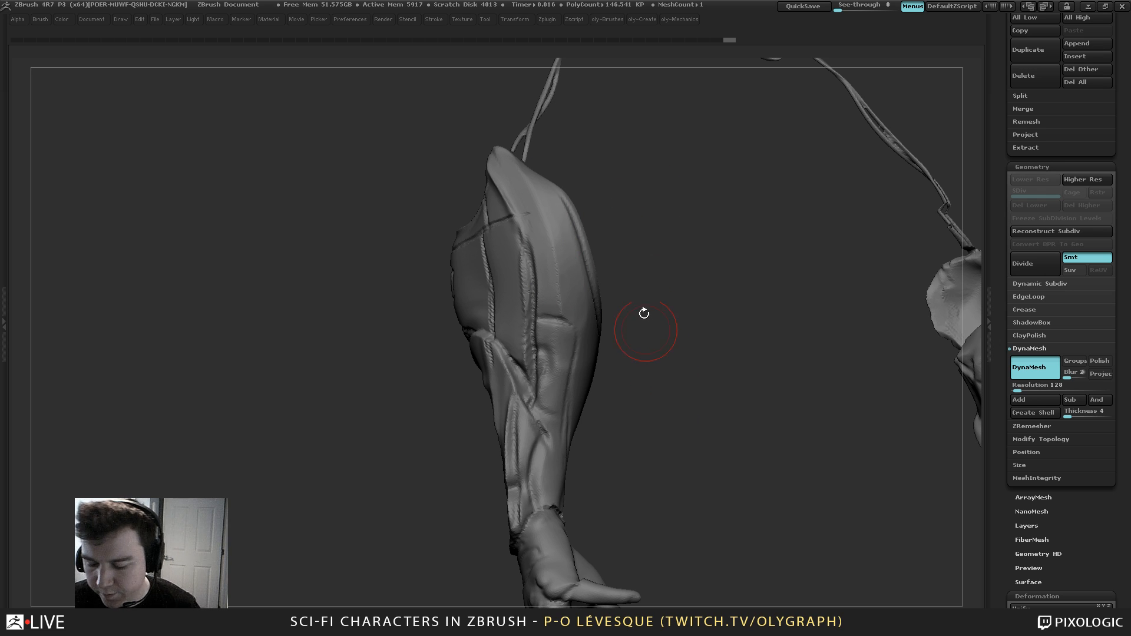
Carve in the forearm surface just below the short horizontal seam on the back of the elbow armor
drag(604, 332, 567, 351)
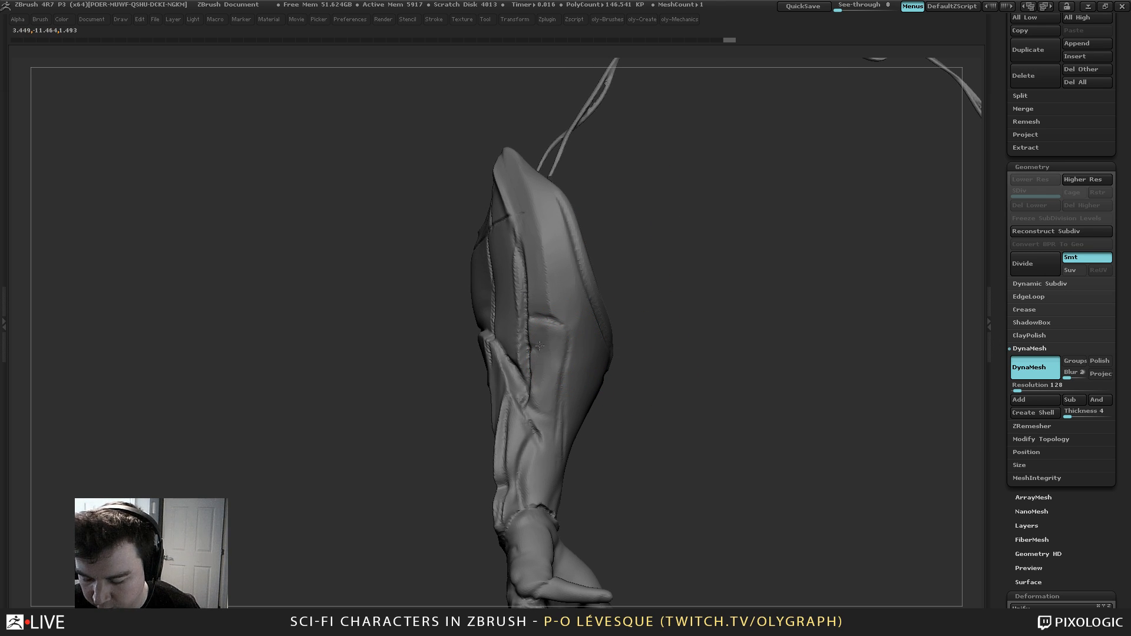
key(1)
click(508, 493)
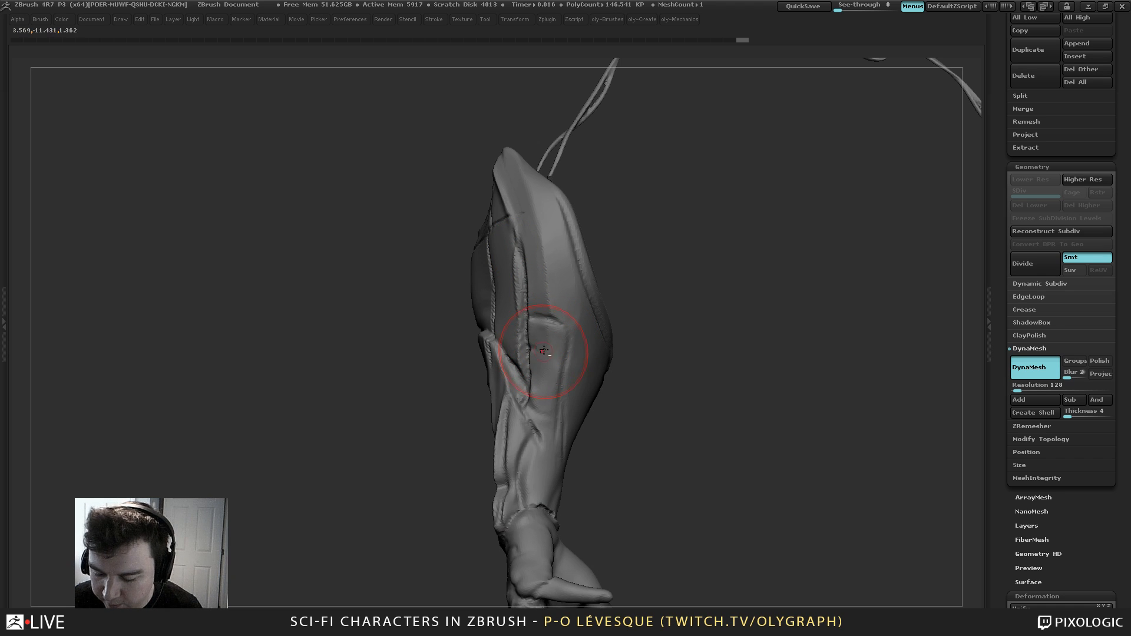
mouse_move(543, 351)
alt+mouse_down()
mouse_move(542, 338)
mouse_move(540, 356)
alt+mouse_up()
key(s)
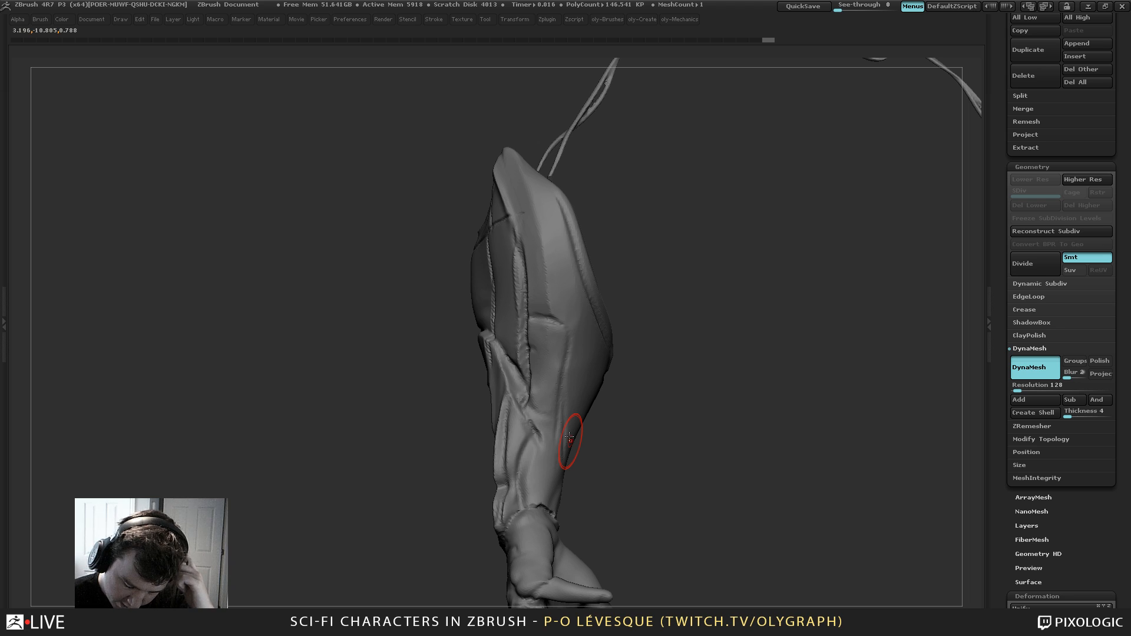
Carve a long groove along the outer edge of the rear forearm panel, from its upper corner down to the wrist
key(1)
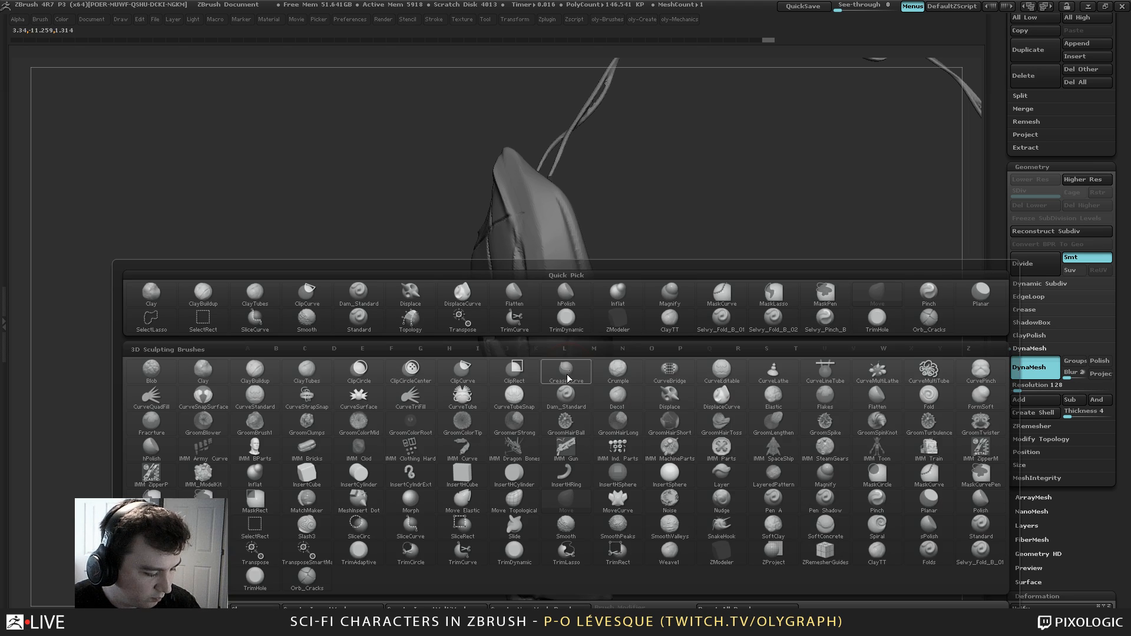
click(566, 374)
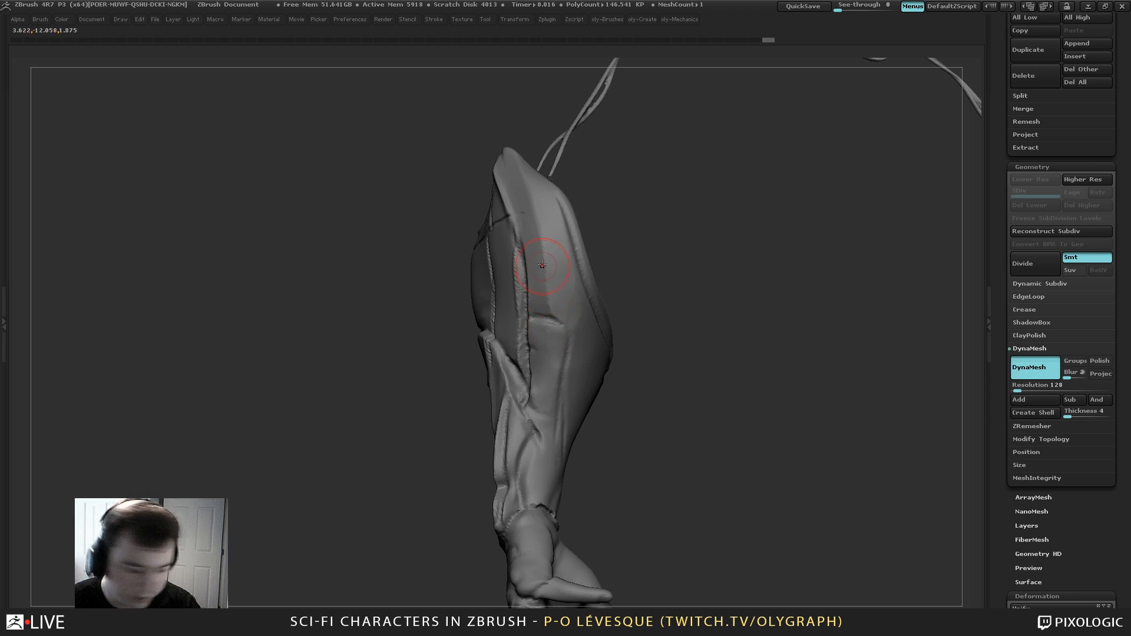
drag(552, 439, 550, 470)
mouse_move(633, 493)
mouse_down()
mouse_move(551, 496)
mouse_move(555, 436)
mouse_up()
drag(546, 507, 559, 421)
key(1)
click(553, 335)
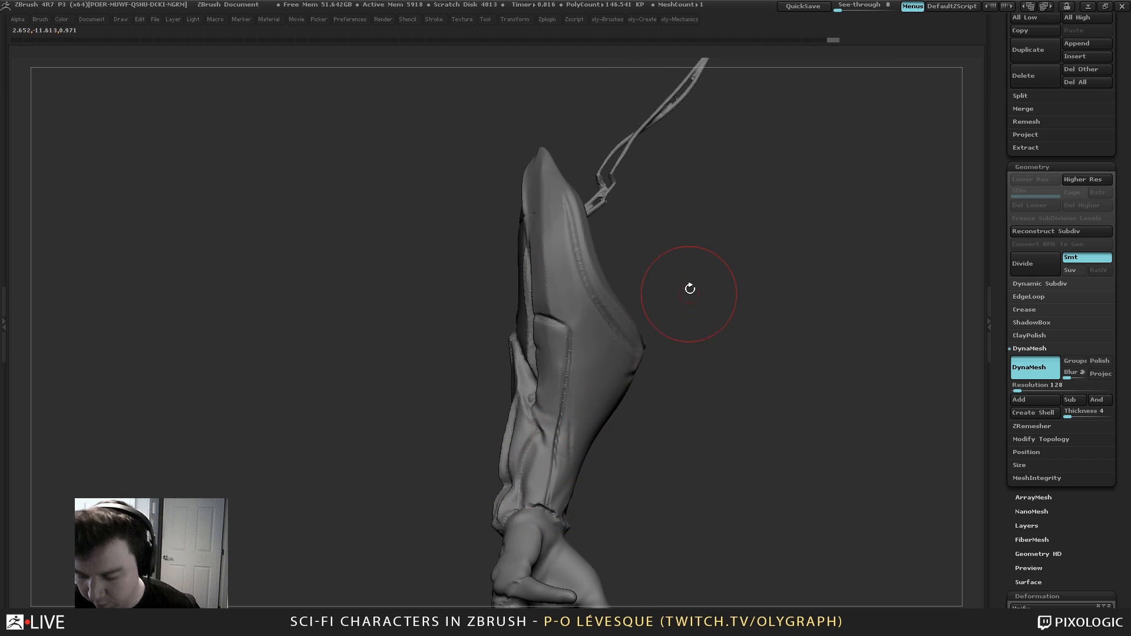
Refine the upper corner and side edges of the rear forearm panel, checking the form from several angles
drag(691, 294, 681, 311)
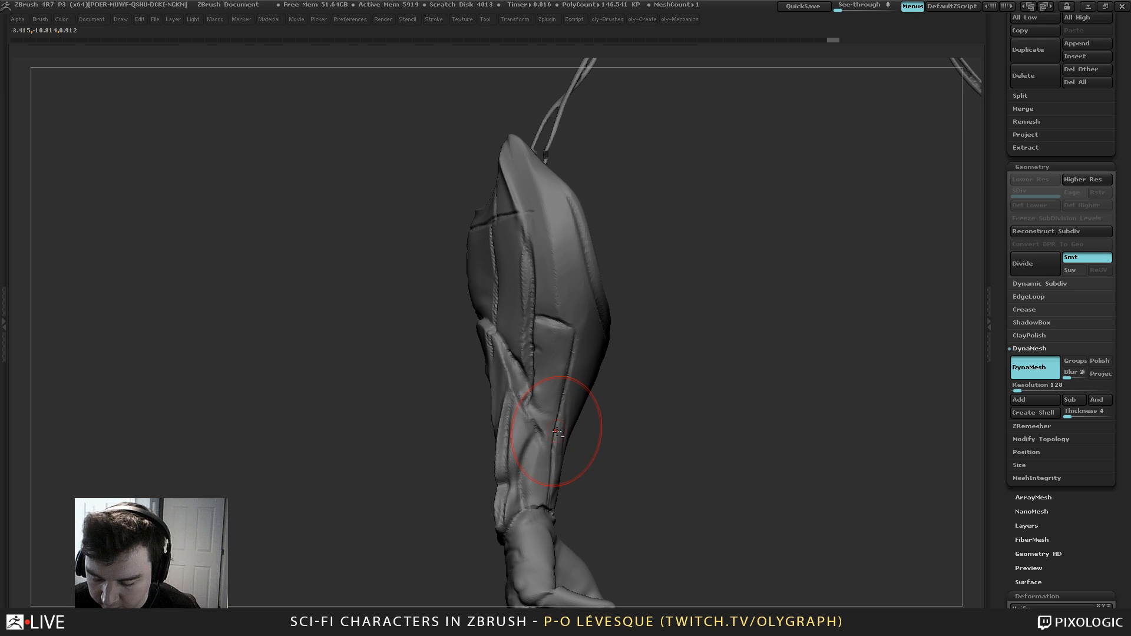
drag(606, 450, 598, 392)
key(b)
click(571, 495)
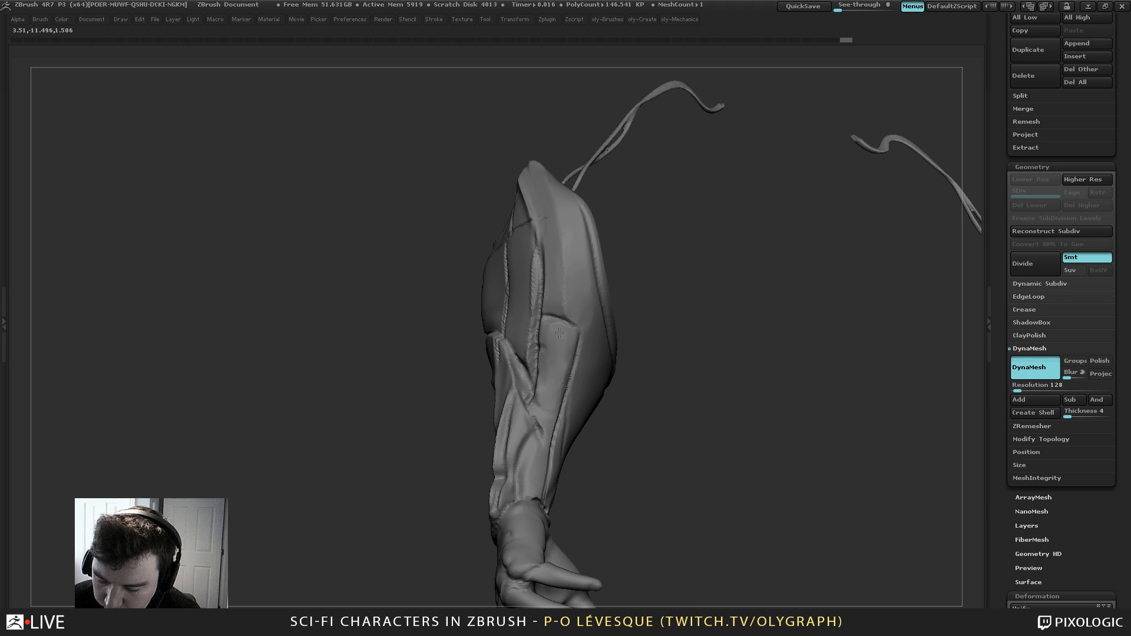
drag(546, 398, 547, 405)
mouse_move(636, 377)
mouse_down()
mouse_move(597, 347)
mouse_move(610, 370)
mouse_move(630, 344)
mouse_up()
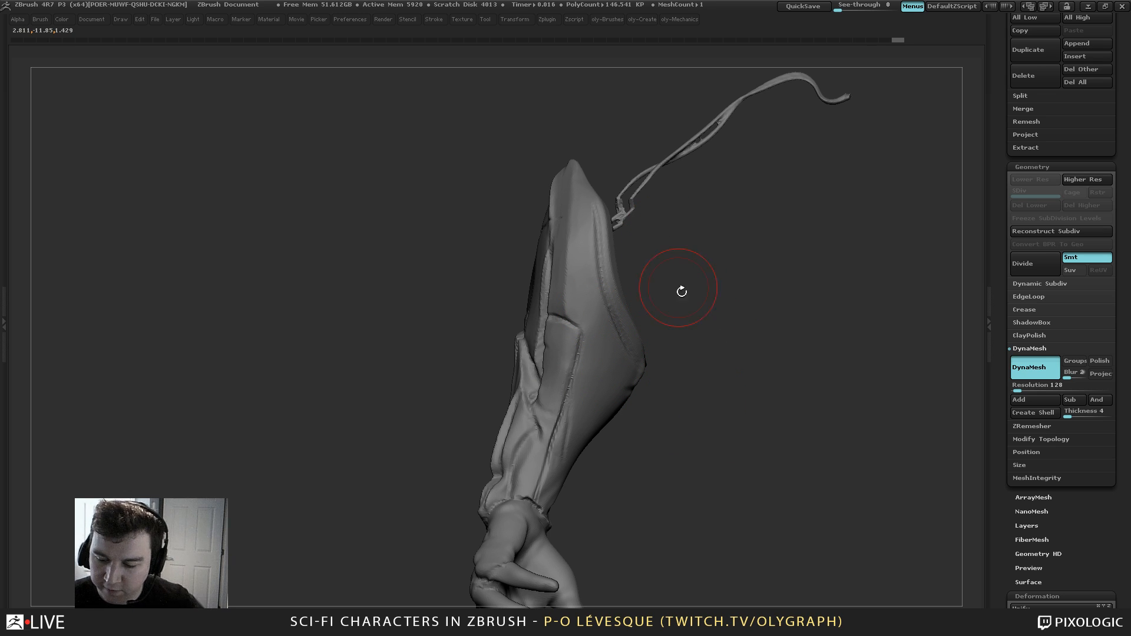
mouse_move(710, 234)
mouse_down()
mouse_move(707, 267)
mouse_move(722, 290)
mouse_up()
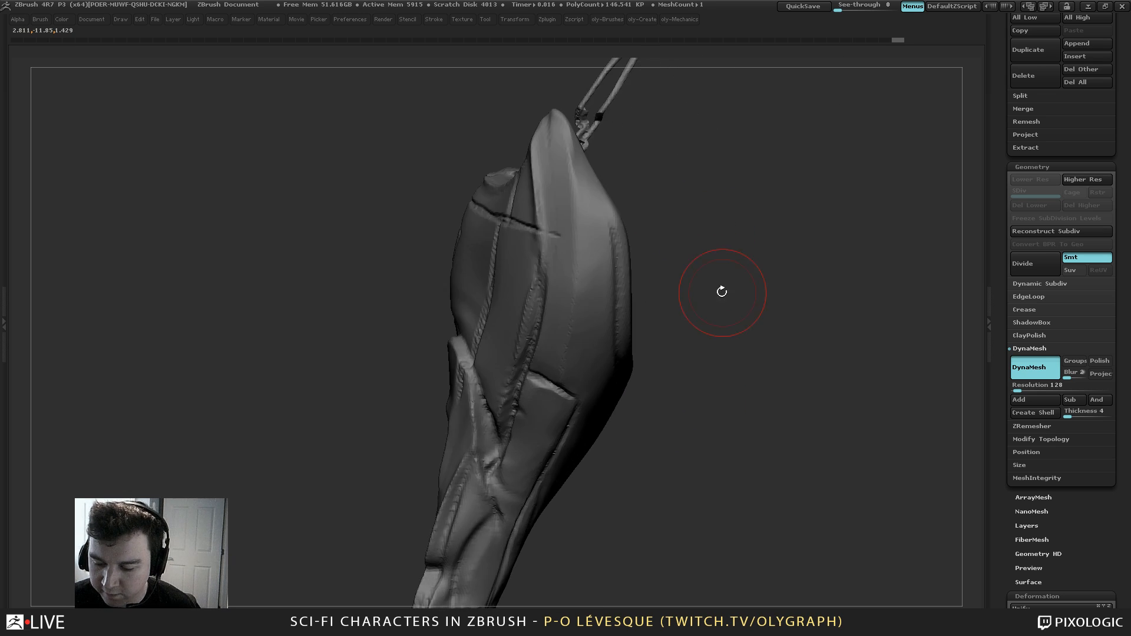
Sculpt a long vertical ridge down the rear plate of the elbow armor, from the spike tip towards the lower forearm panel
key(b)
click(718, 313)
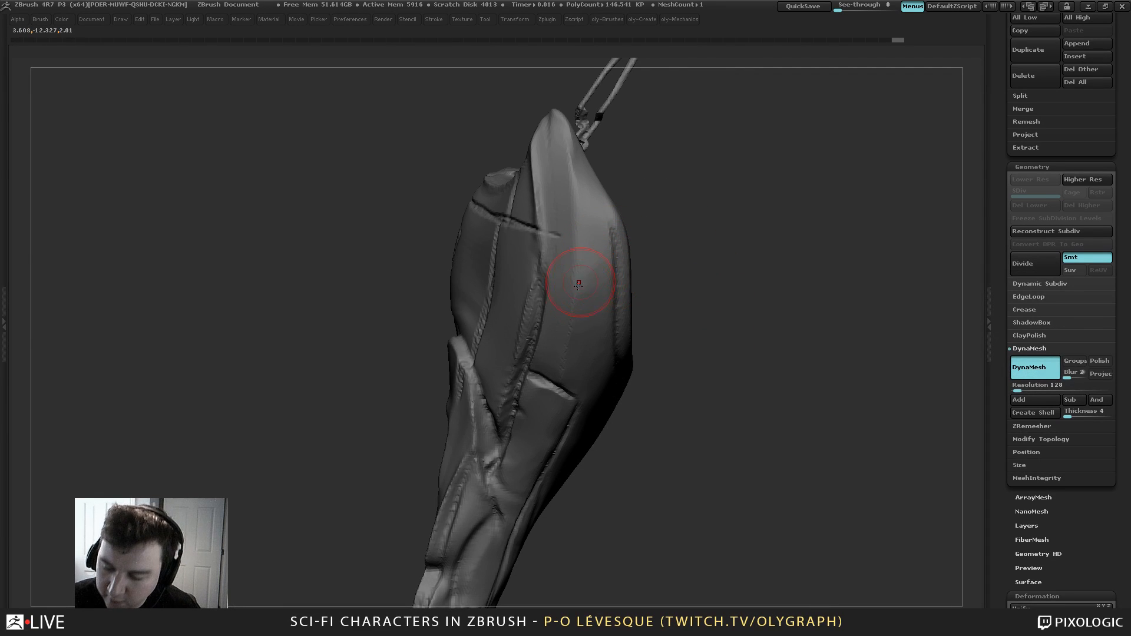
key(s)
drag(561, 380, 567, 294)
mouse_move(558, 112)
mouse_down()
mouse_move(572, 212)
mouse_move(569, 340)
mouse_up()
Flatten the surface along the new ridge on the rear elbow plate with the TrimDynamic brush
key(b)
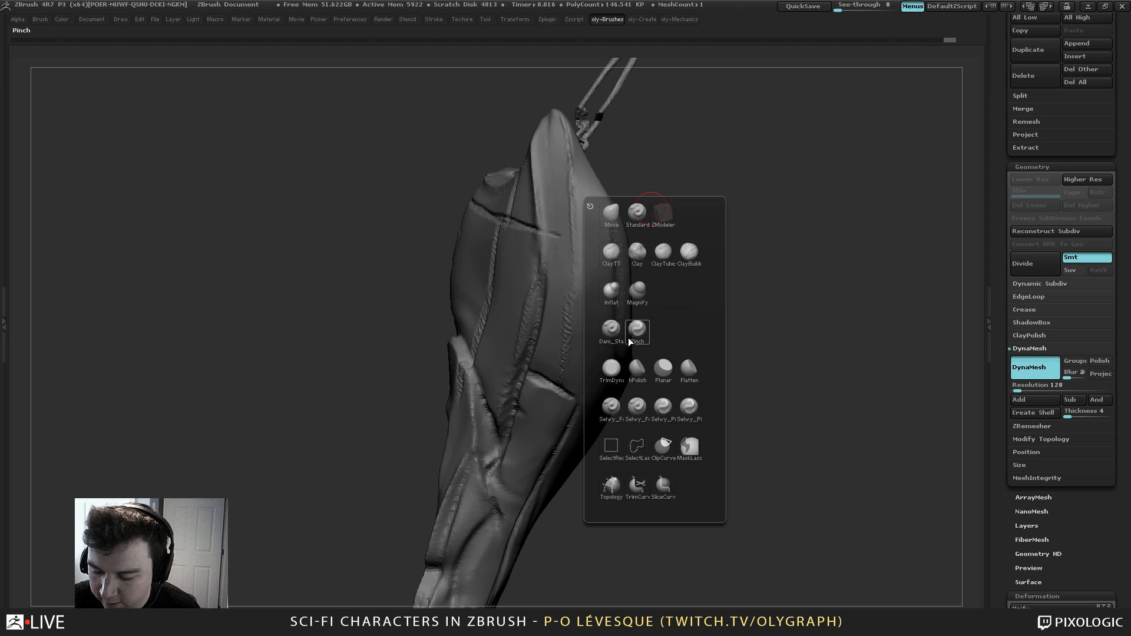
click(605, 361)
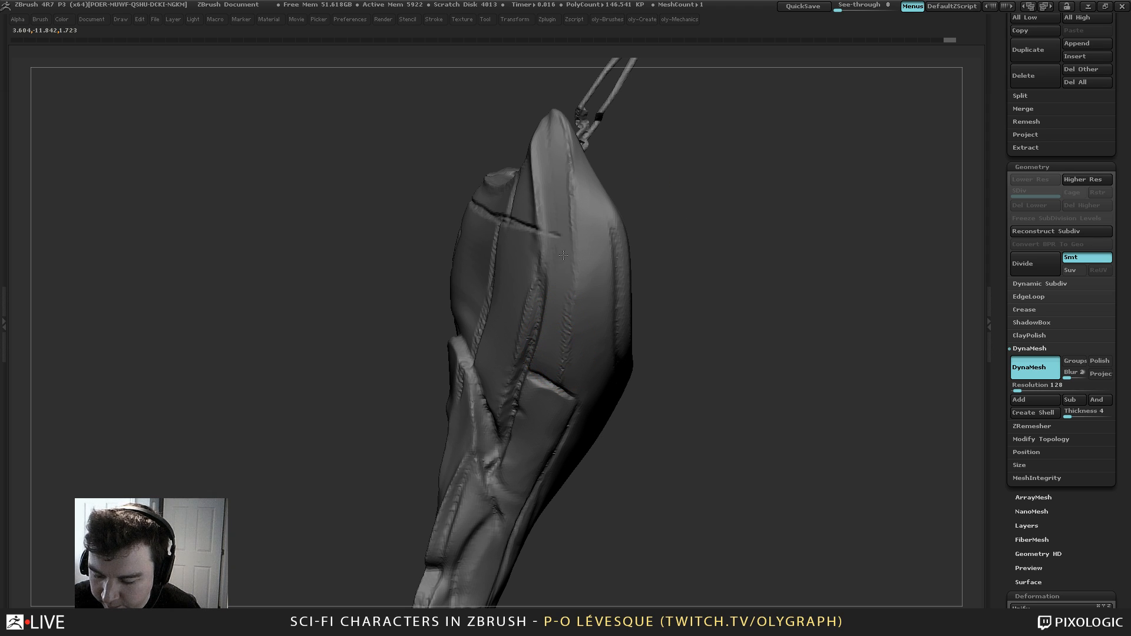
drag(558, 304, 564, 303)
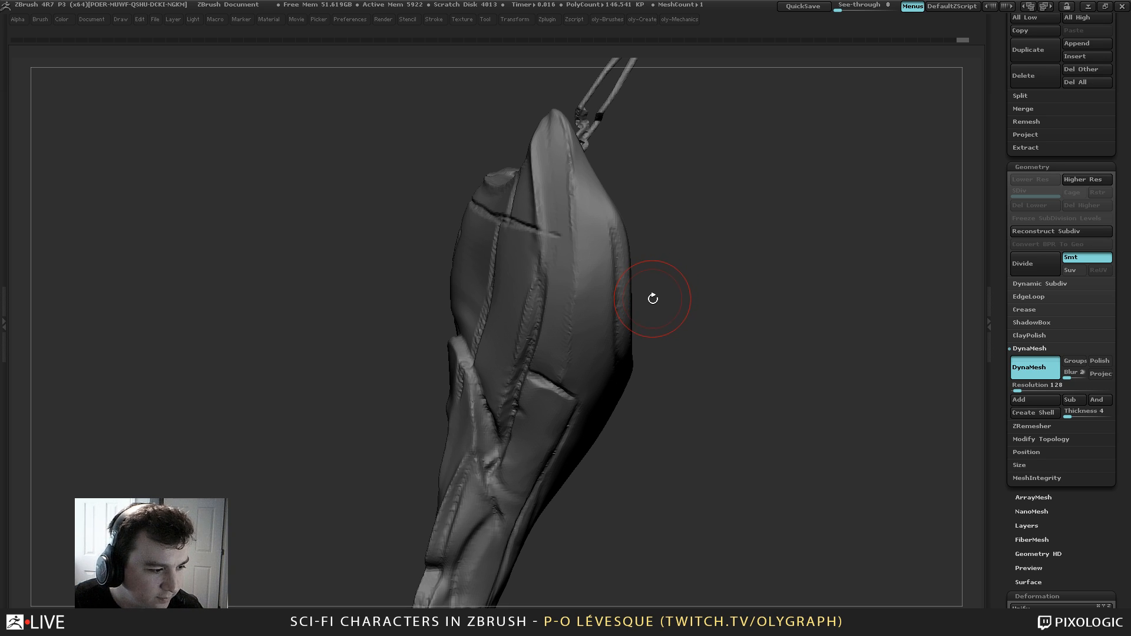
Plane the inner side of the elbow spike and the curved rim below it with the TrimDynamic brush
mouse_move(694, 244)
alt+mouse_down()
mouse_move(664, 230)
mouse_move(705, 202)
mouse_move(539, 230)
alt+mouse_up()
key(shift+s)
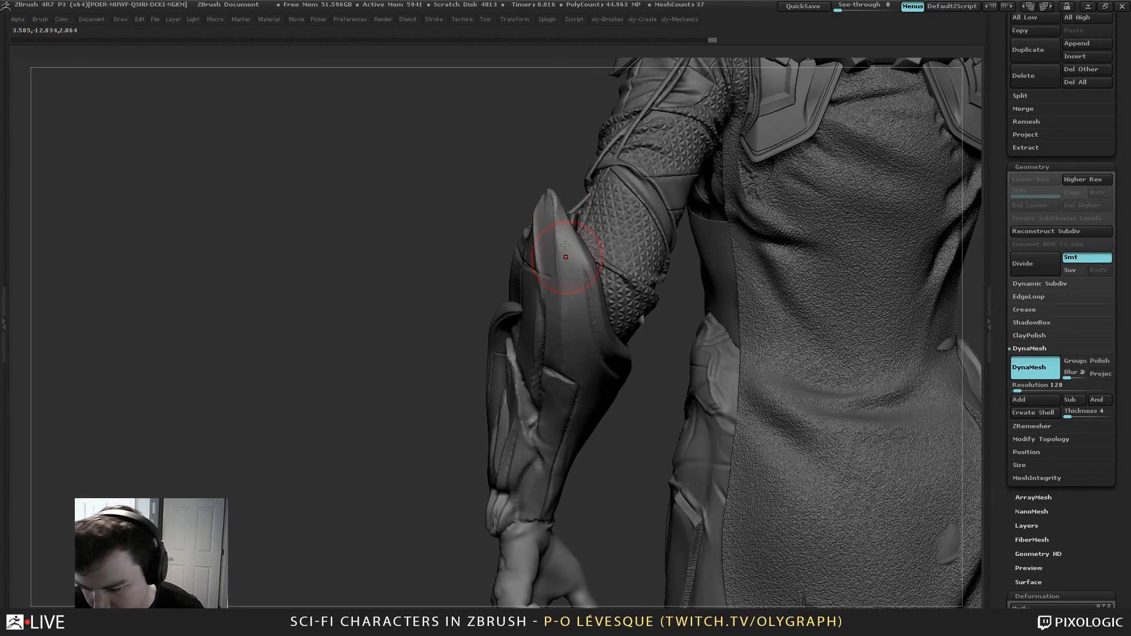
click(578, 325)
key(shift+s)
drag(479, 392, 407, 403)
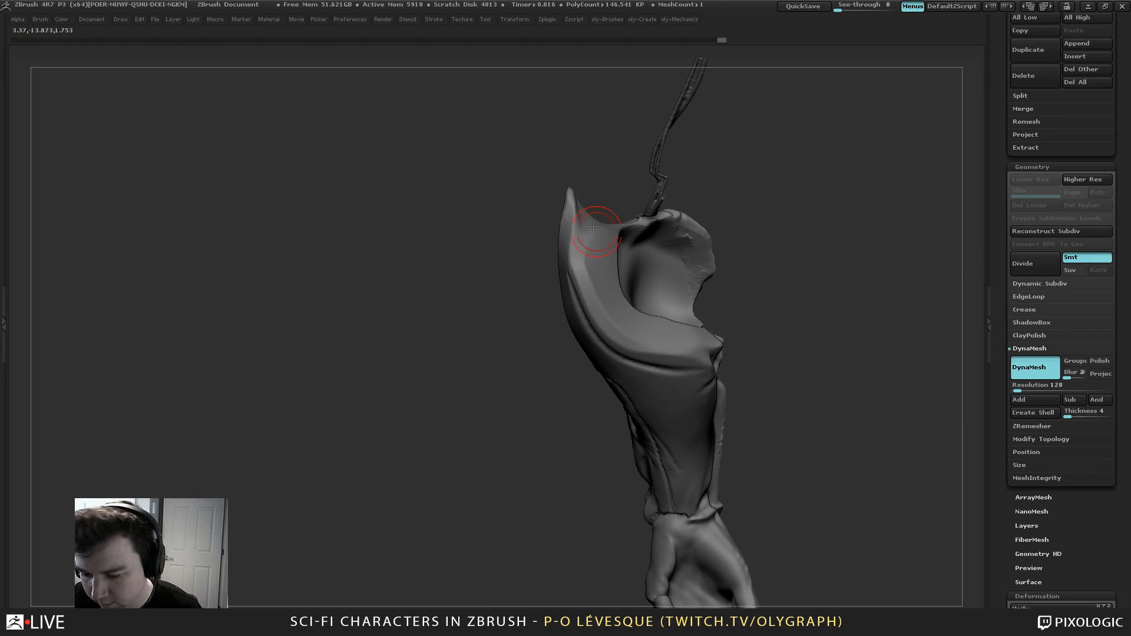
mouse_move(576, 200)
mouse_down()
mouse_move(575, 244)
mouse_move(597, 306)
mouse_up()
drag(652, 346, 662, 349)
Adjust the outer contour of the elbow armor with the Move brush, judging it against the whole arm
mouse_move(556, 401)
mouse_down()
mouse_move(681, 321)
mouse_move(688, 258)
mouse_move(757, 268)
mouse_up()
key(shift+s)
alt+drag(661, 263, 680, 377)
key(b)
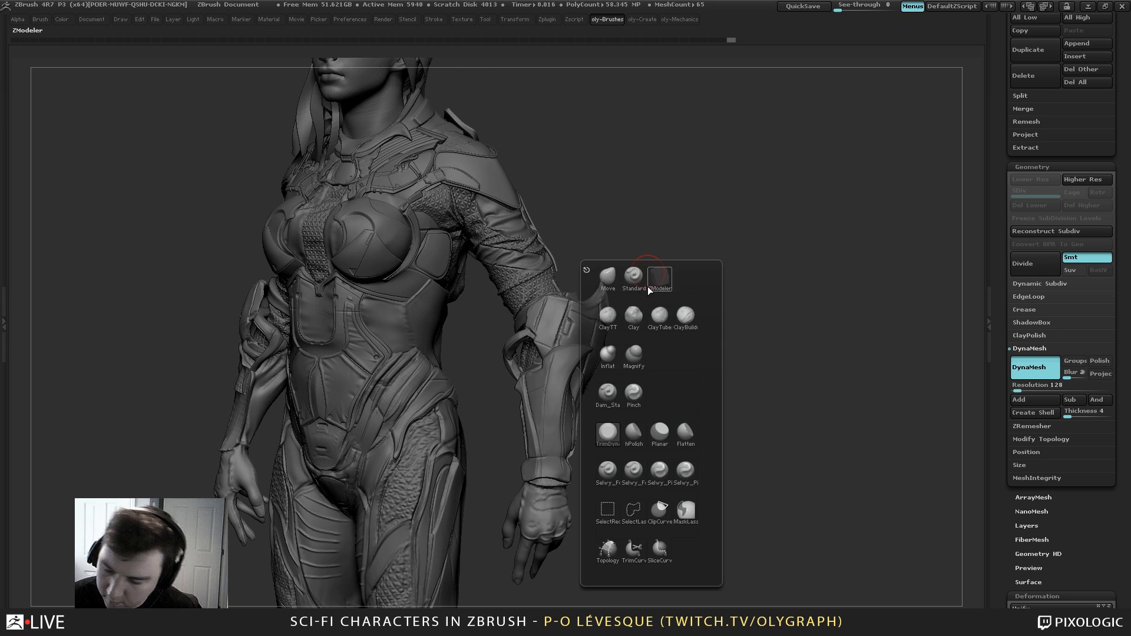
click(655, 284)
drag(585, 332, 576, 356)
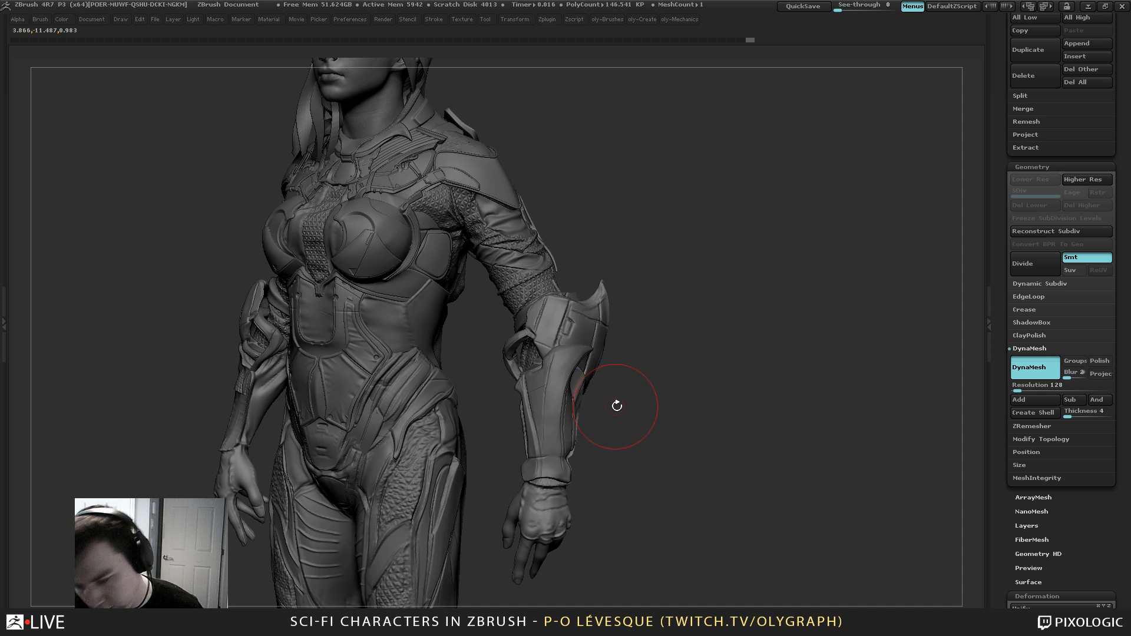
alt+drag(612, 392, 652, 277)
drag(657, 197, 673, 318)
key(shift+s)
key(shift+s)
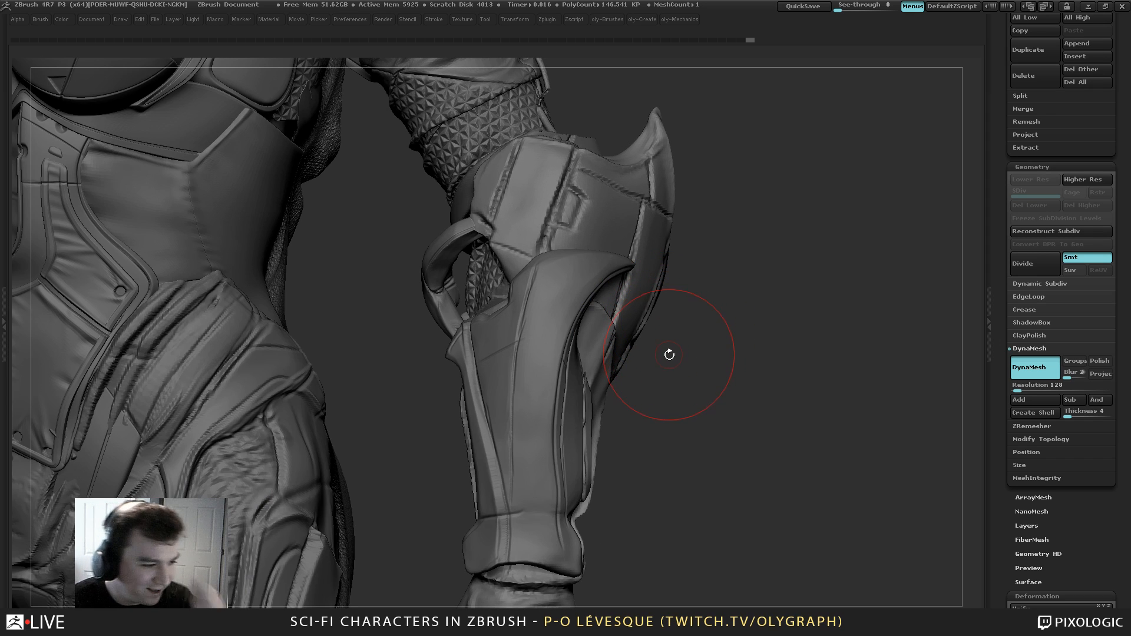
Carve the seam on the outer side of the elbow armor with a small Dam_Standard brush, down to the top of the forearm
key(b)
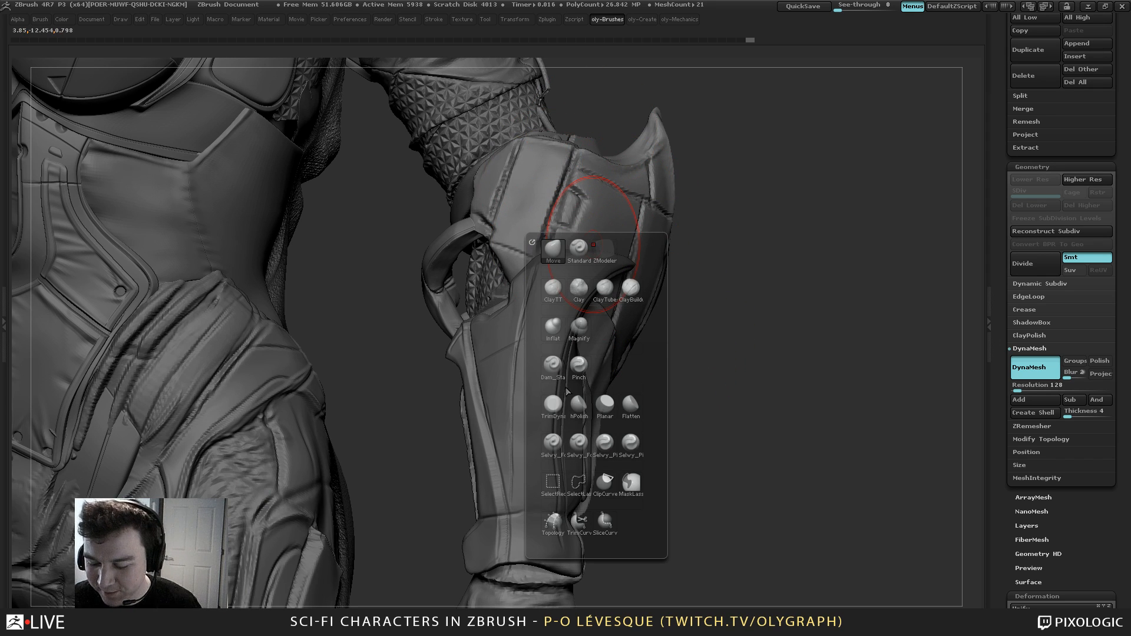
click(553, 374)
key([)
key([)
key([)
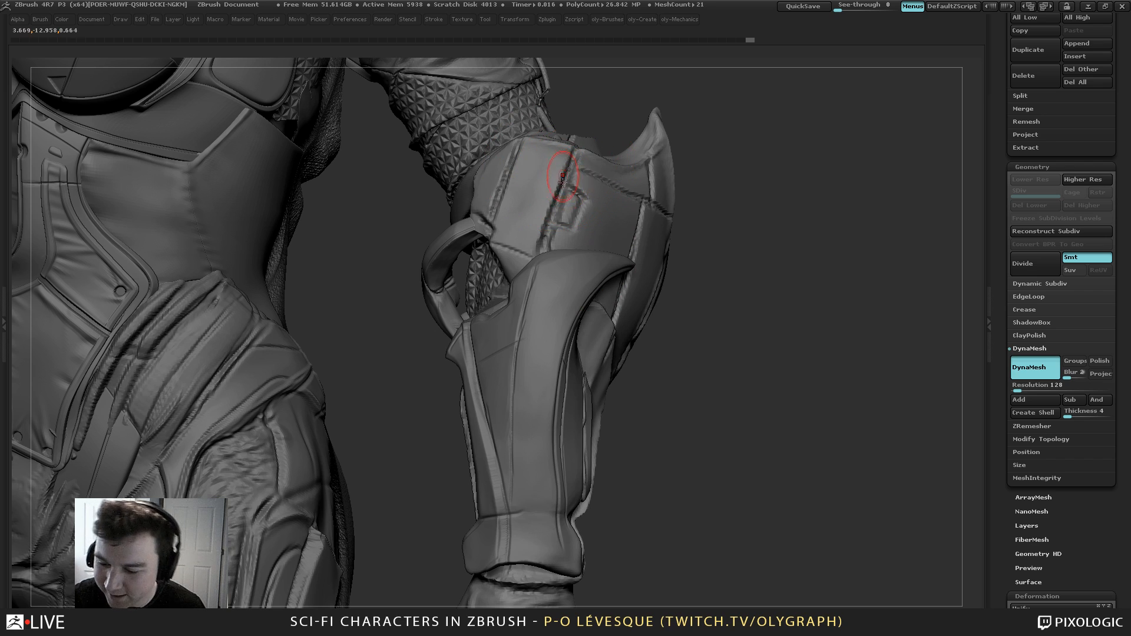
key(b)
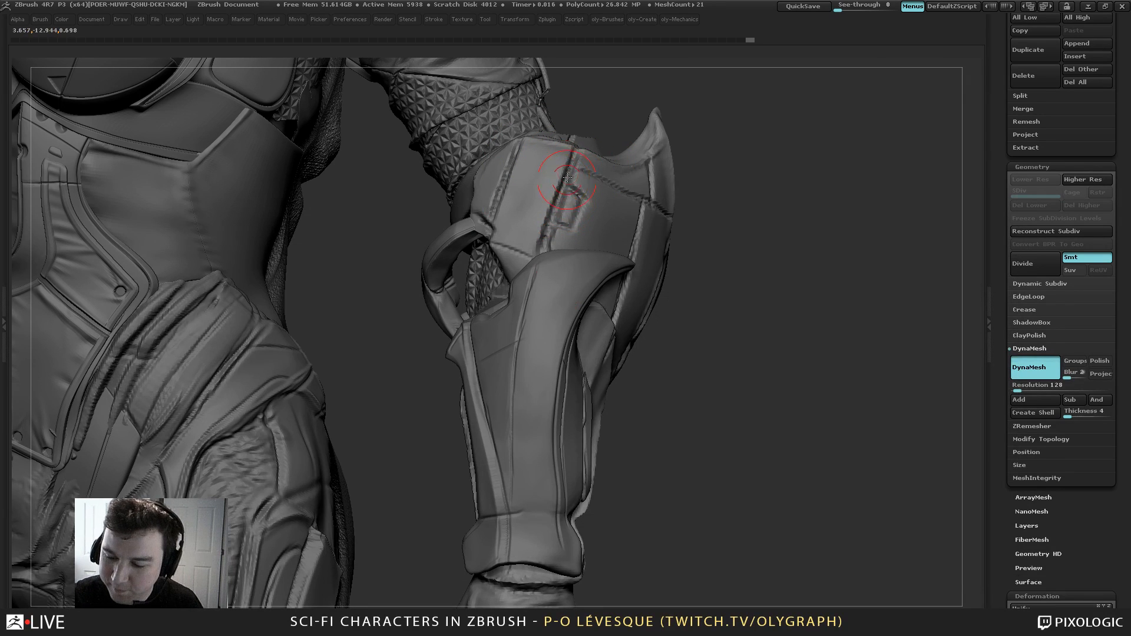
drag(575, 154, 559, 202)
ctrl+shift+click(543, 227)
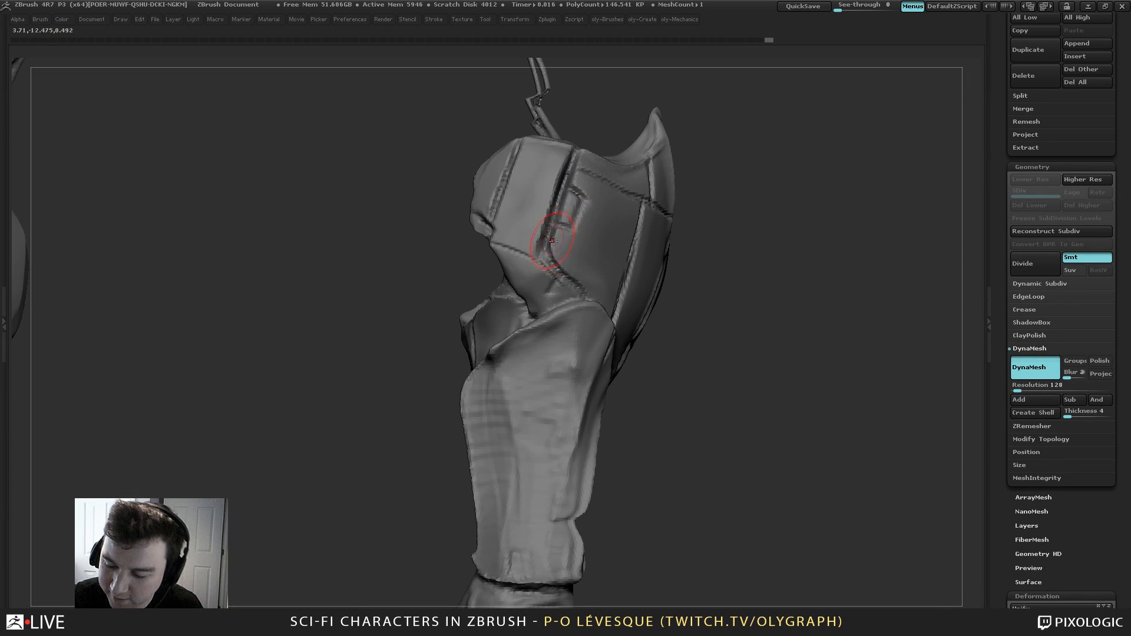
drag(541, 255, 594, 313)
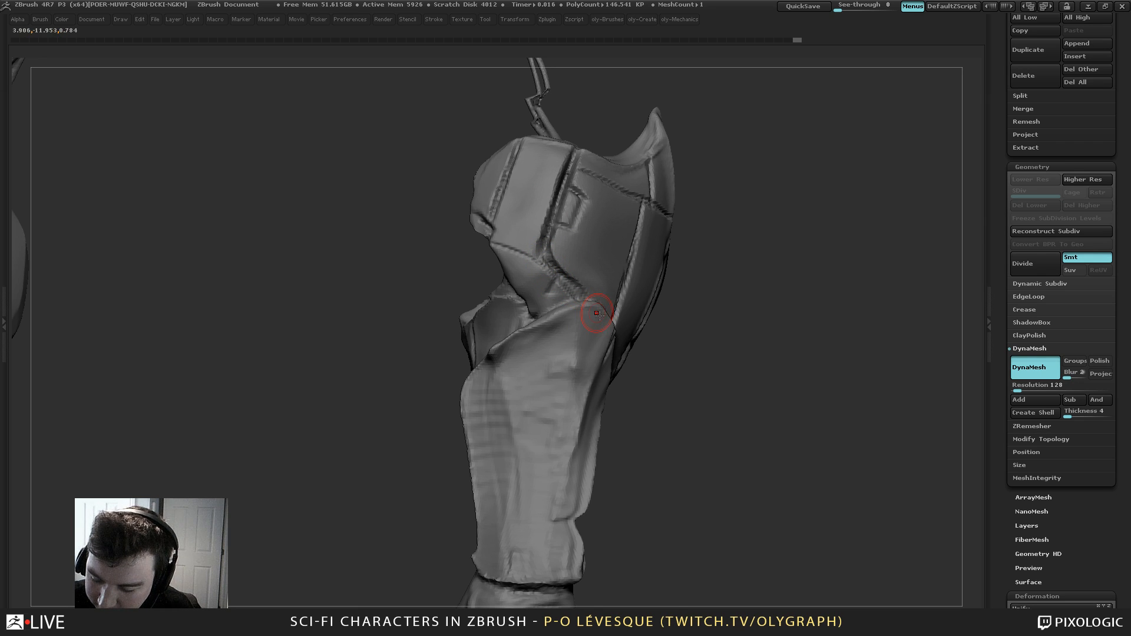
Tighten the side seam of the elbow armor into a thin, crisp line with the Pinch brush
key(b)
click(589, 442)
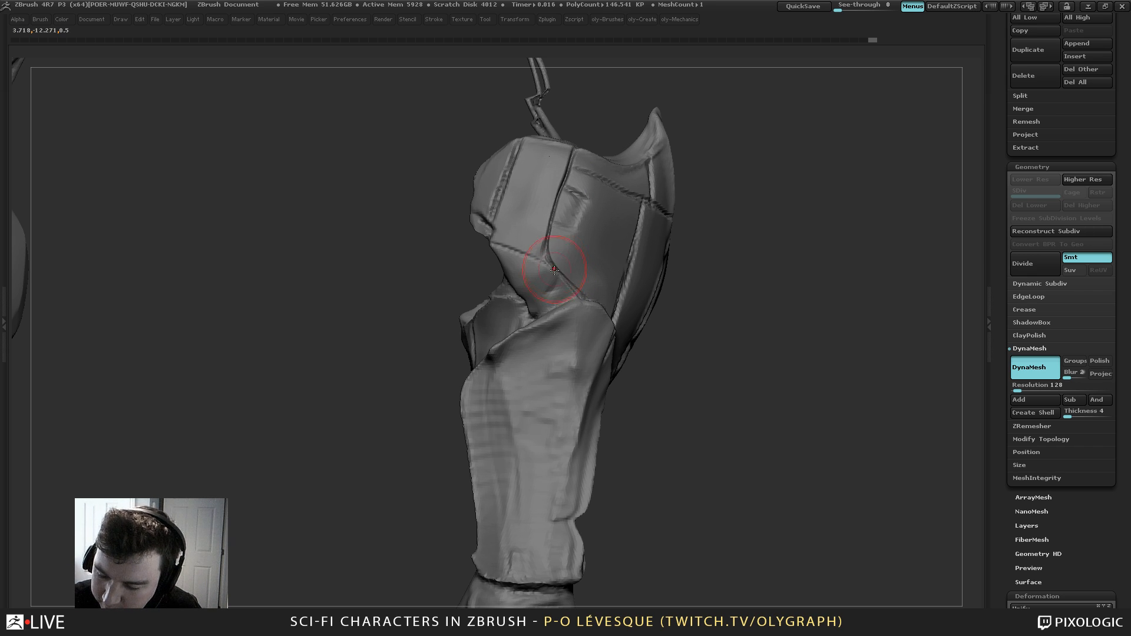
drag(755, 152, 685, 73)
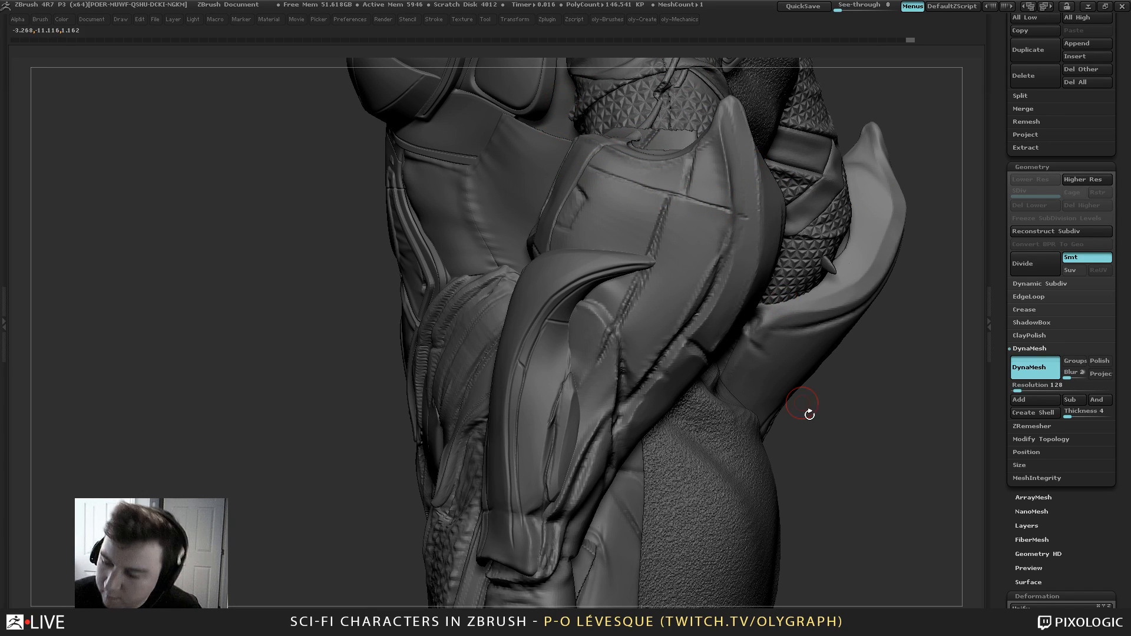
drag(809, 414, 779, 145)
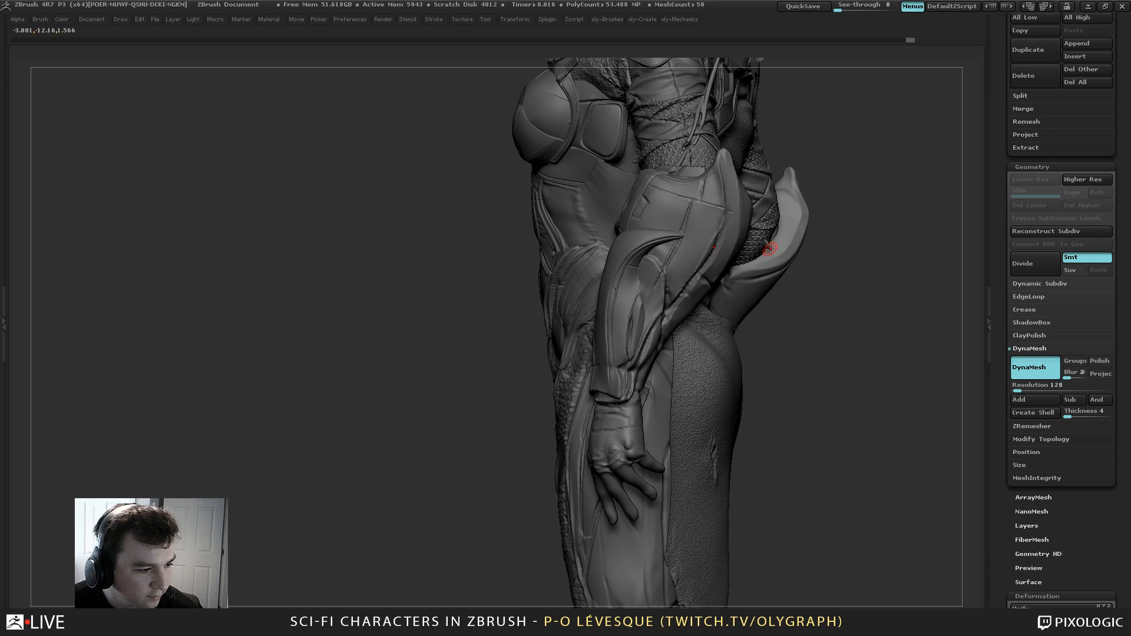
Refine the shape of the elbow armor's rear edge with the Move brush, checking it from the side and front
key(b)
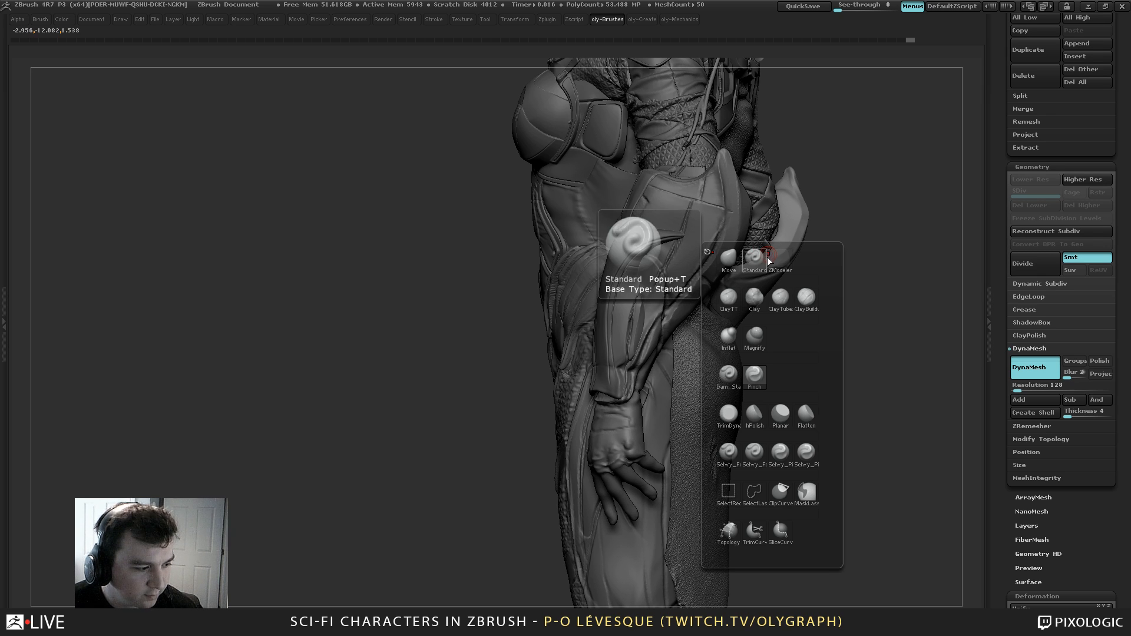
click(757, 254)
key(s)
click(713, 211)
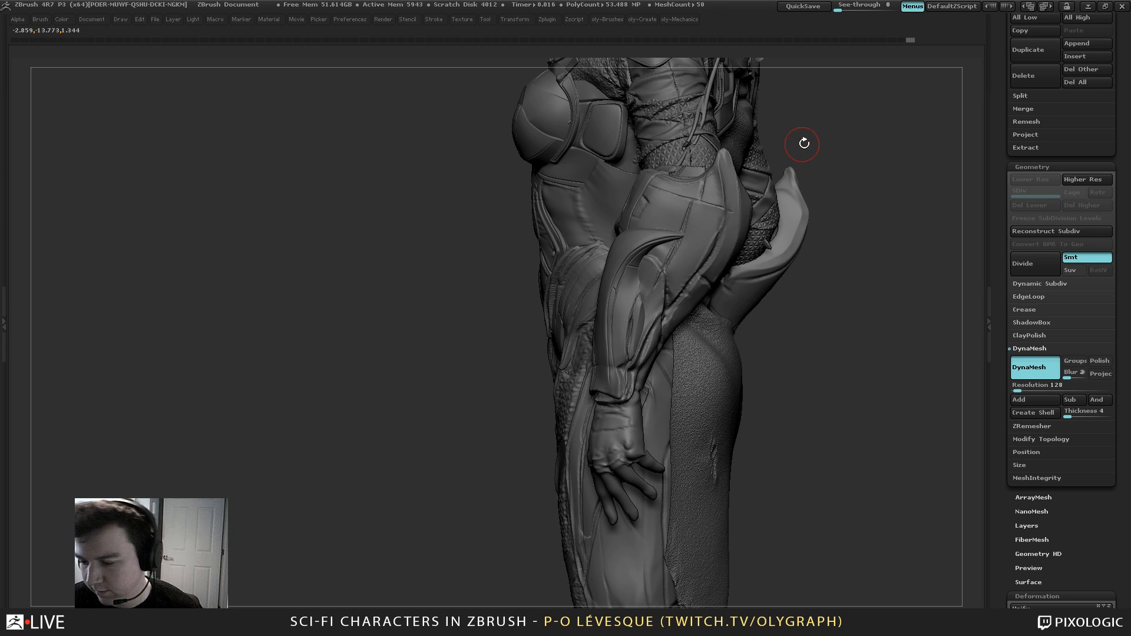
drag(804, 142, 847, 165)
drag(769, 207, 750, 321)
Carve a panel line down the outer elbow plate below the rim with Dam_Standard, and undo the last repeated stroke
key(b)
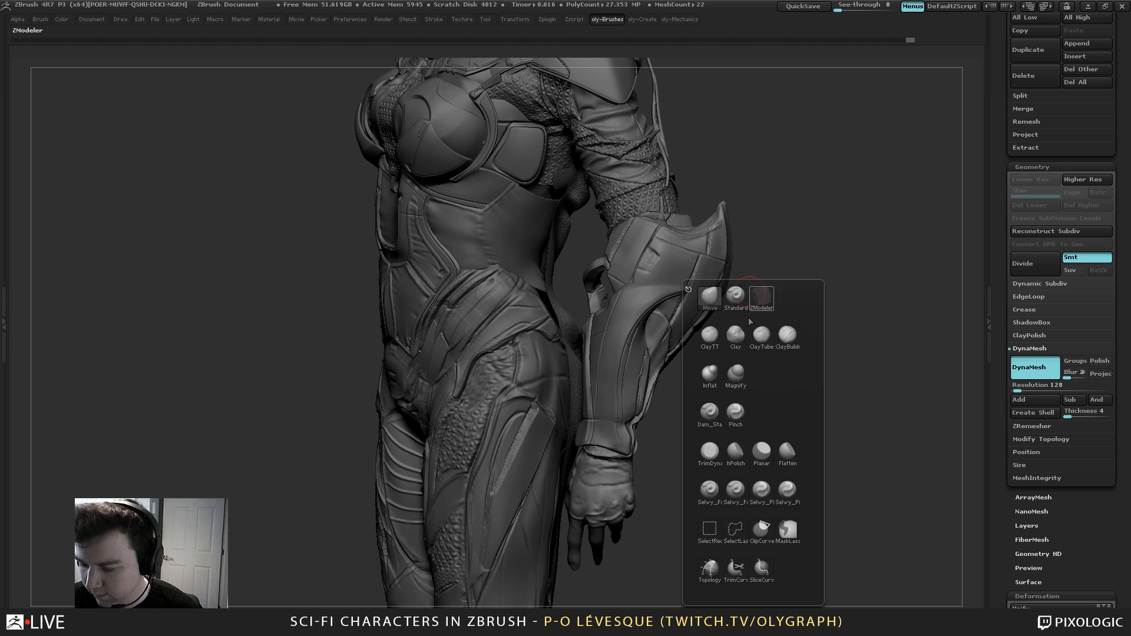
click(714, 427)
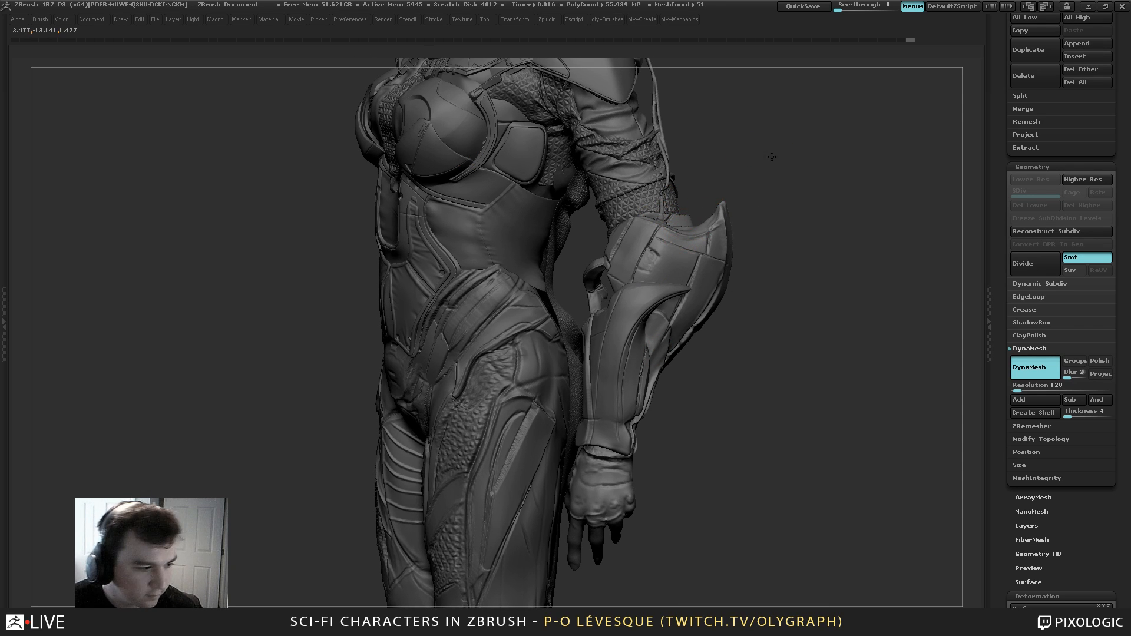
drag(771, 157, 670, 74)
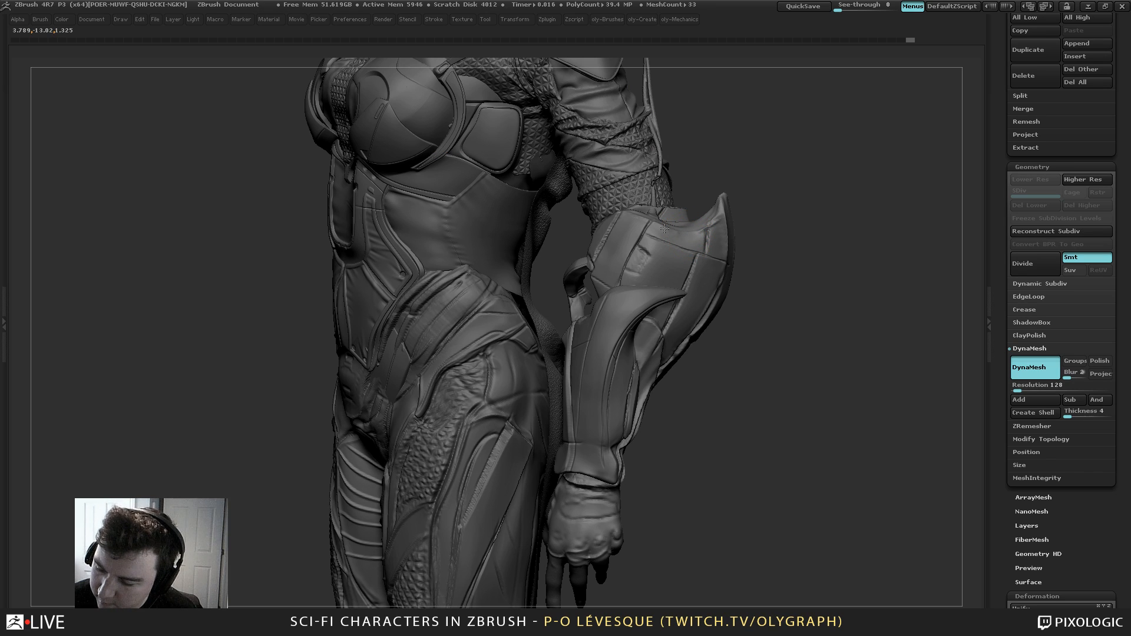
mouse_move(665, 228)
mouse_down()
mouse_move(704, 209)
mouse_move(679, 278)
mouse_up()
key(1)
click(692, 226)
key(ctrl+z)
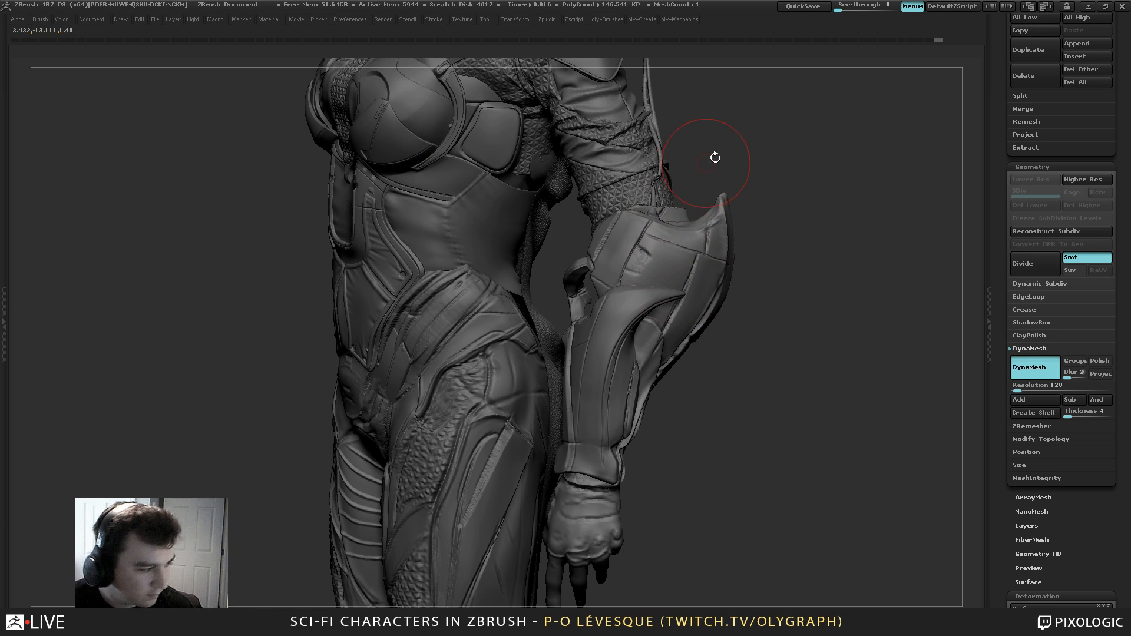
Examine the elbow armor on its own and together with the full body from the front and side
drag(772, 269, 804, 275)
key(alt+s)
key(b)
click(590, 264)
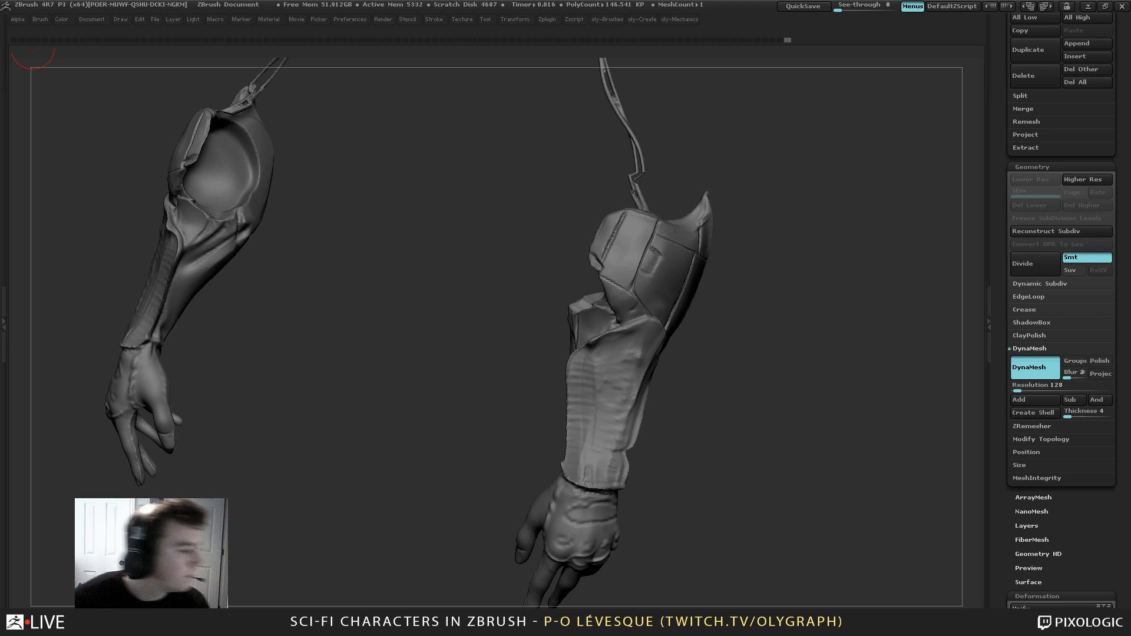
ctrl+shift+click(768, 180)
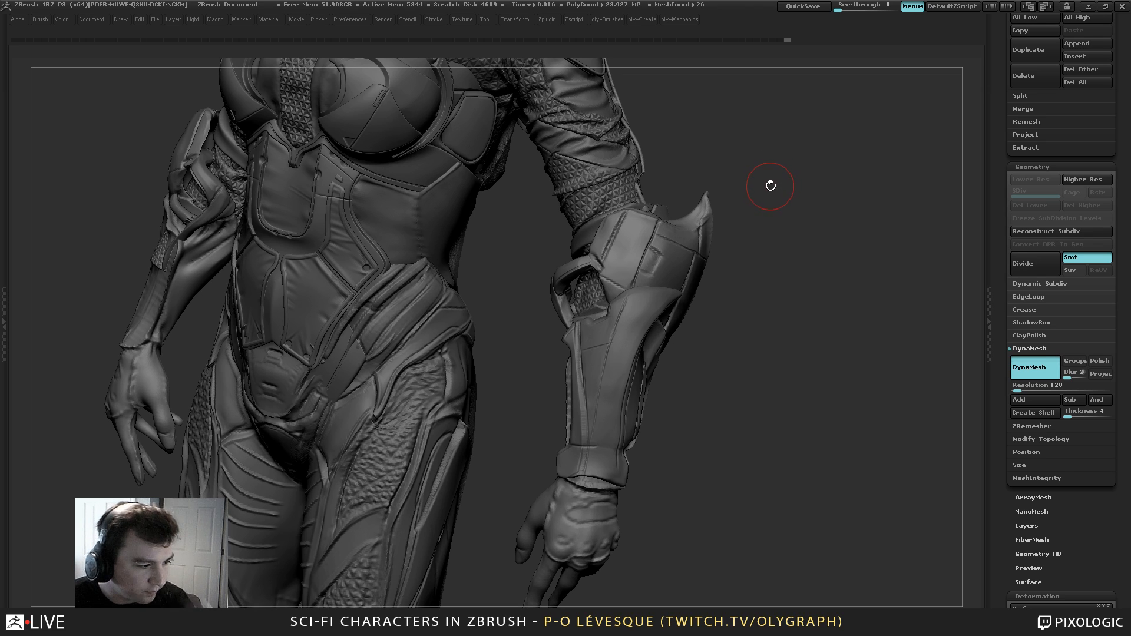
key(1)
click(721, 237)
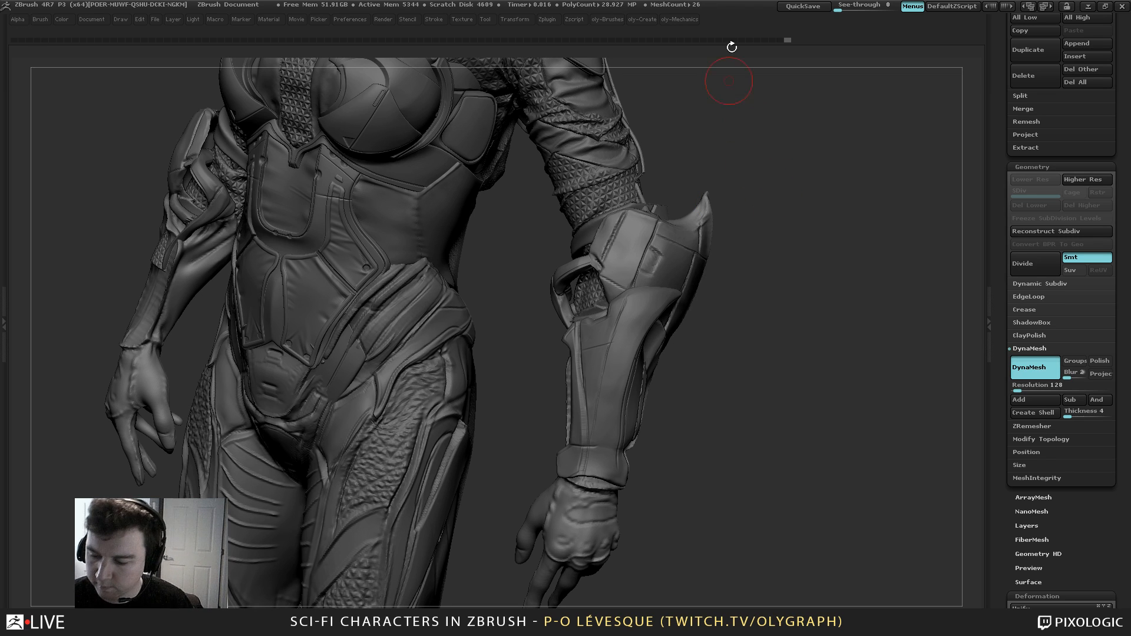
key(s)
click(639, 311)
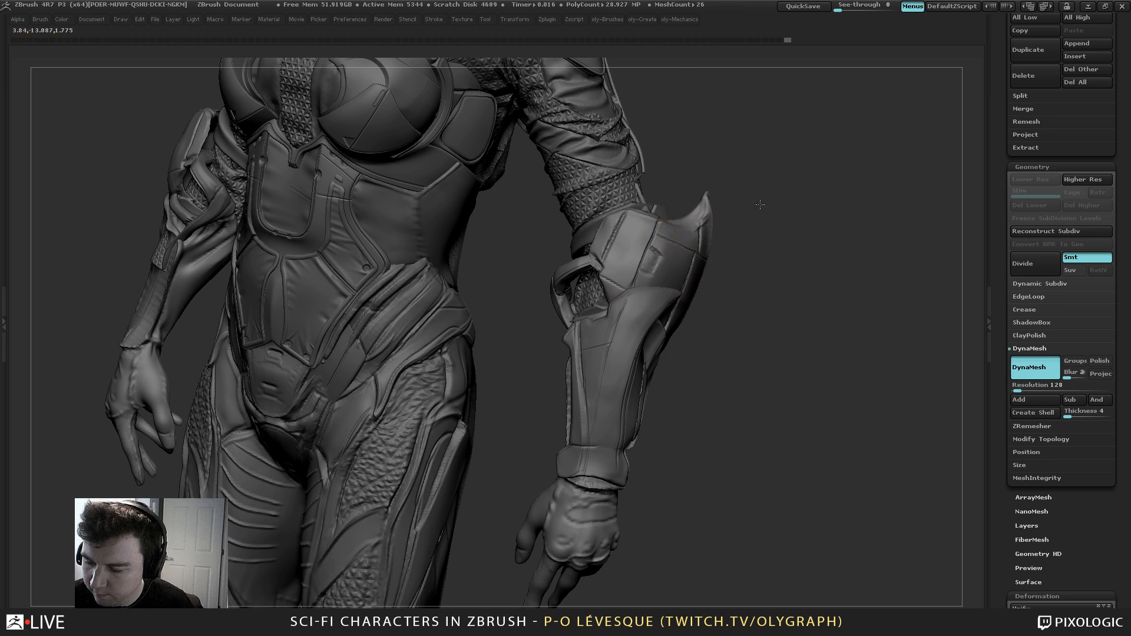
mouse_move(759, 204)
mouse_down()
mouse_move(666, 202)
mouse_move(695, 201)
mouse_up()
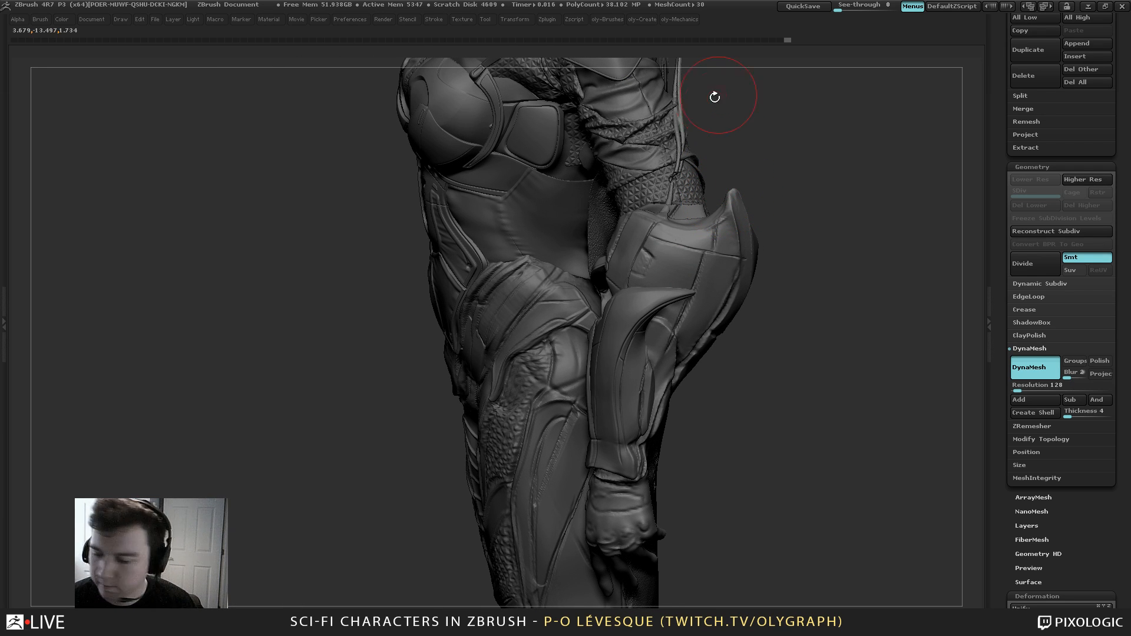
Flatten the front plate of the elbow armor with the TrimDynamic brush and check it on the full figure
key(1)
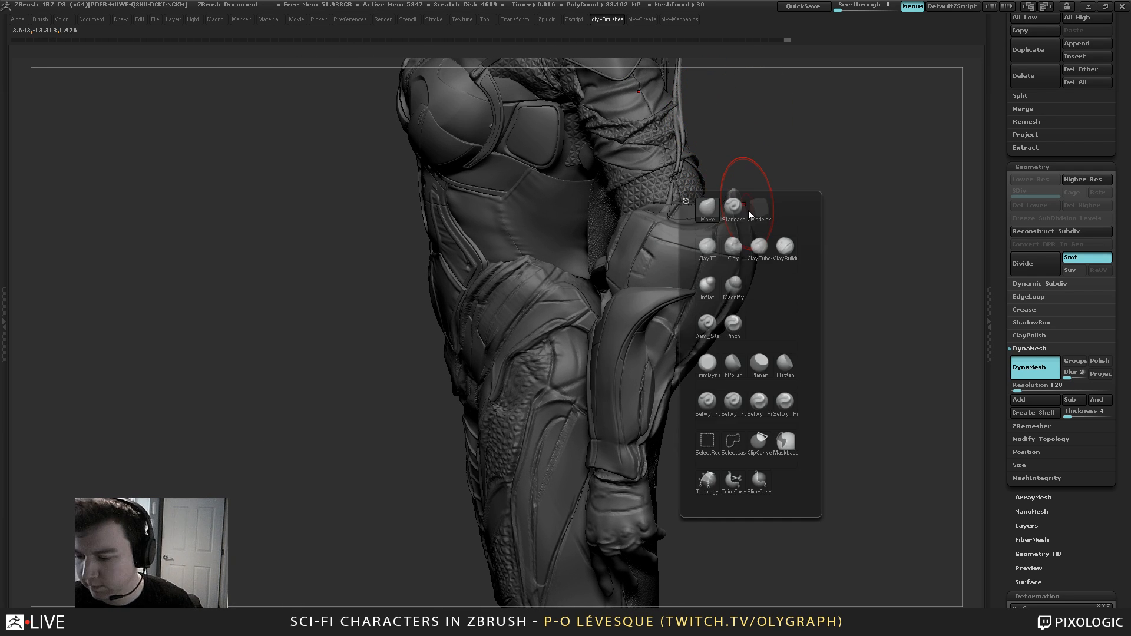
click(715, 371)
mouse_move(743, 117)
mouse_down()
mouse_move(789, 159)
mouse_move(774, 170)
mouse_up()
key(s)
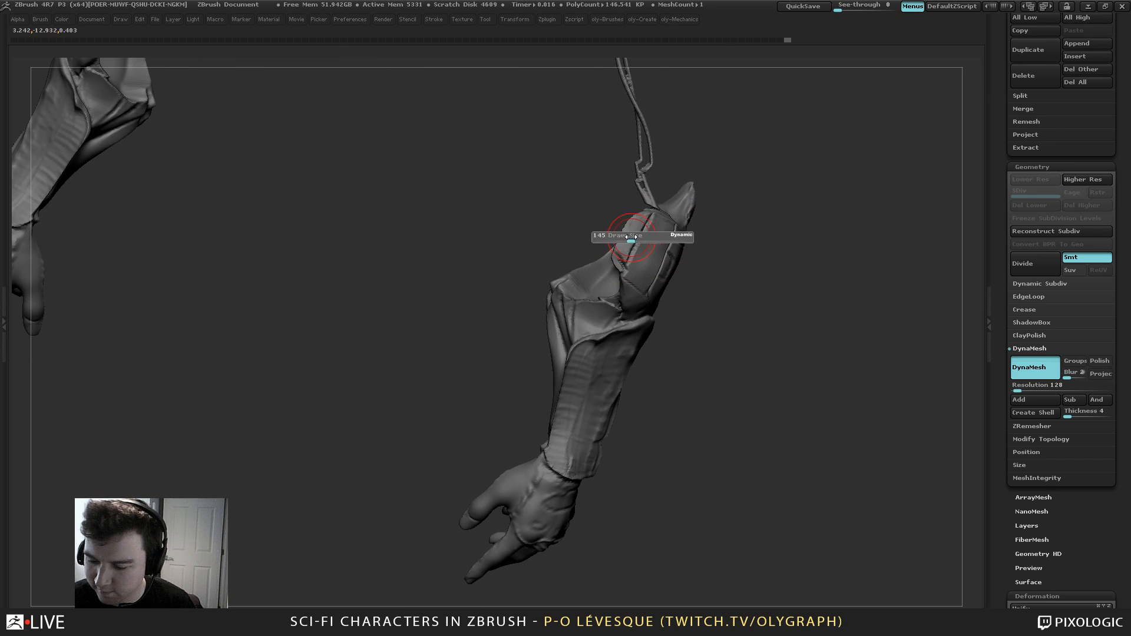
drag(631, 237, 617, 249)
mouse_move(768, 169)
ctrl+mouse_down()
mouse_move(774, 259)
mouse_move(766, 130)
mouse_move(744, 158)
mouse_move(716, 129)
ctrl+mouse_up()
key(shift+s)
key(s)
mouse_move(754, 176)
mouse_down()
mouse_move(741, 225)
mouse_move(728, 229)
mouse_up()
Adjust the overall shape of the forearm armor with the Move brush at a draw size of 676
key(b)
click(685, 274)
key(s)
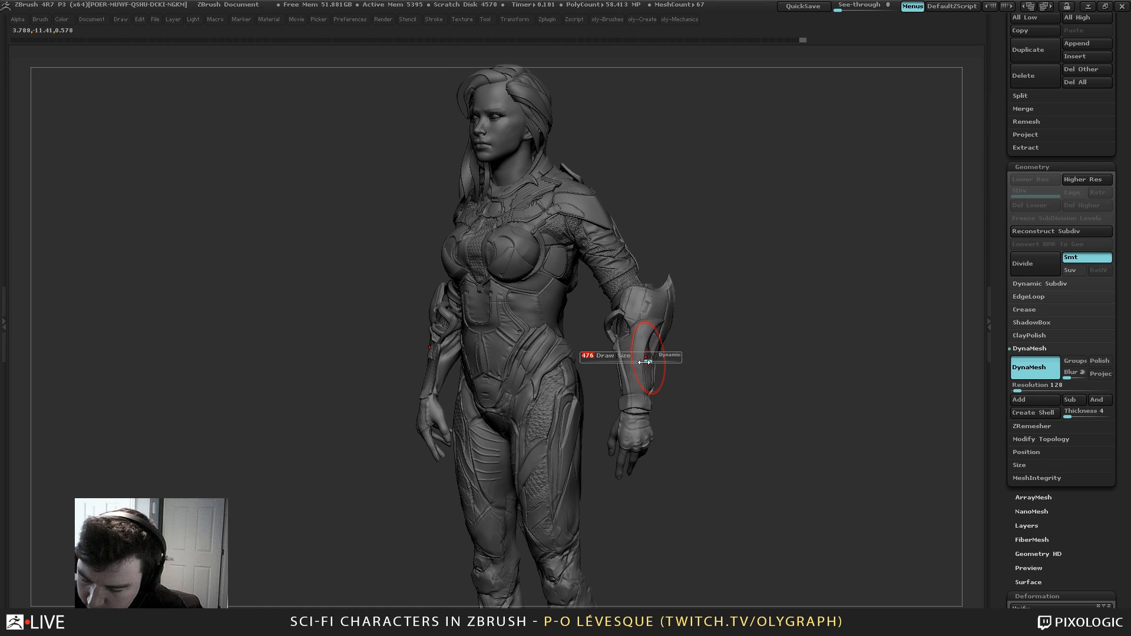
click(644, 362)
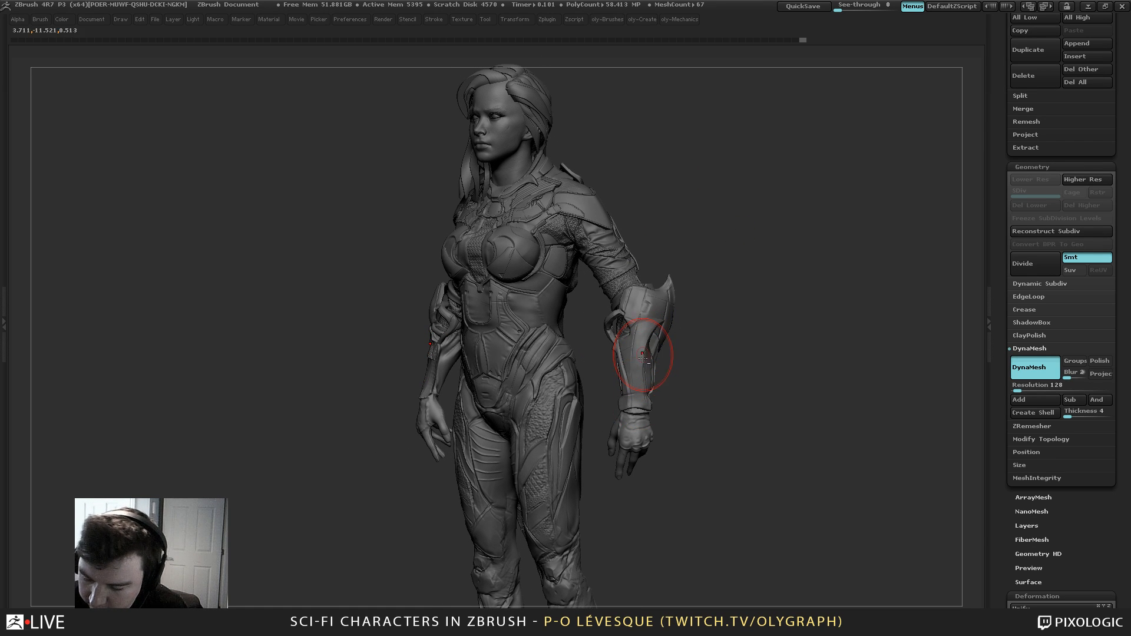
Select the forearm armor and clip its upper end along a diagonal line across the elbow with the ClipCurve brush
alt+click(670, 324)
key(s)
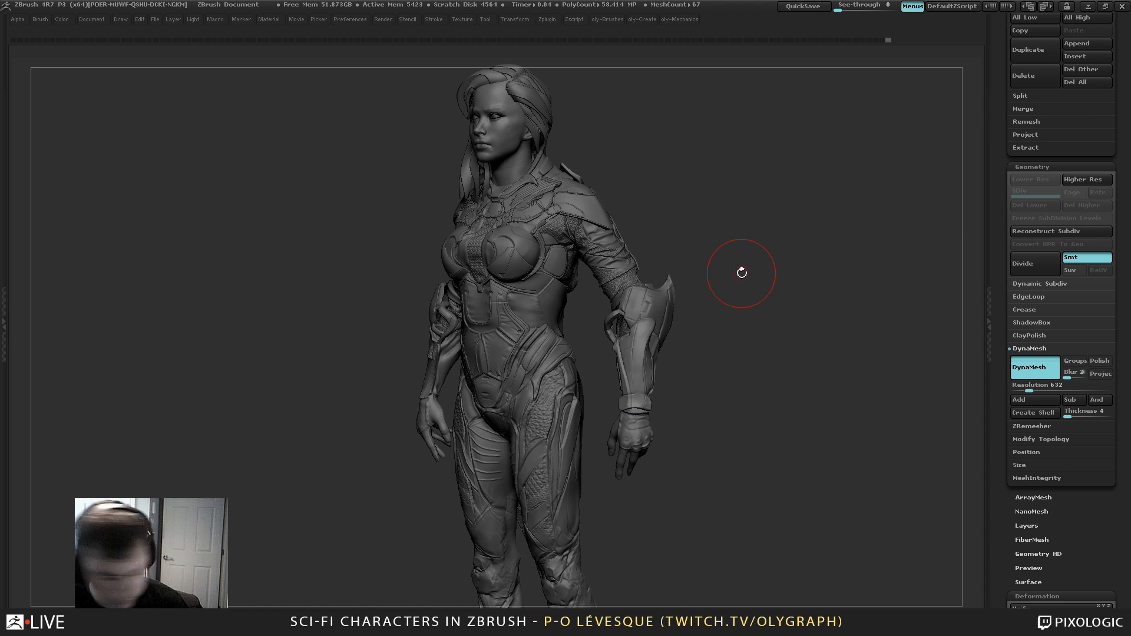
key(b)
key(c)
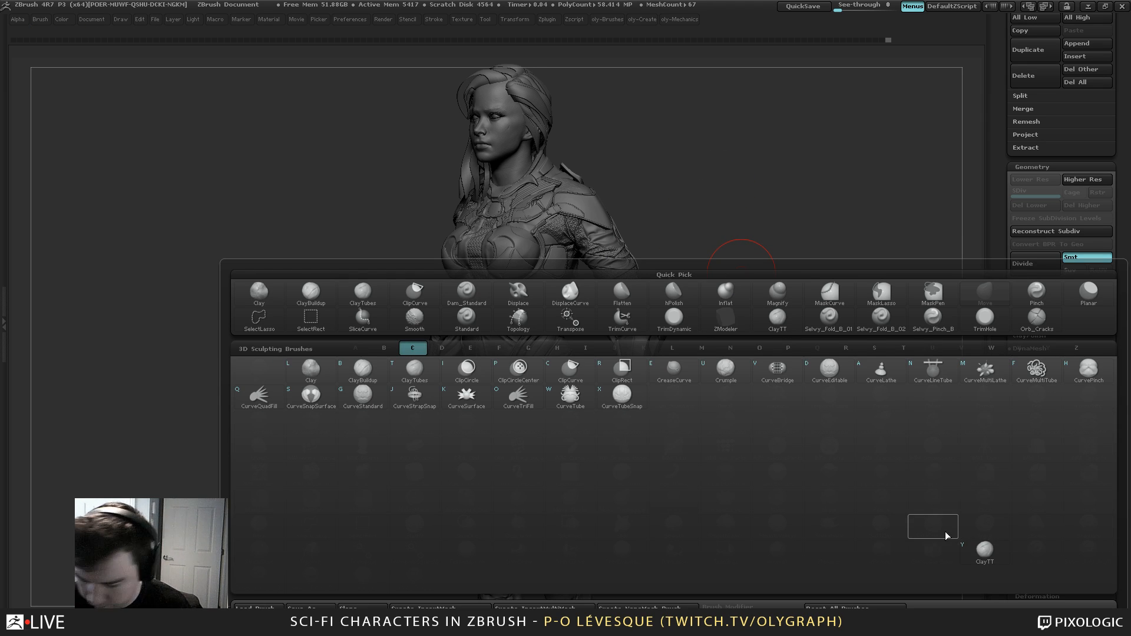
key(c)
ctrl+shift+drag(619, 239, 667, 382)
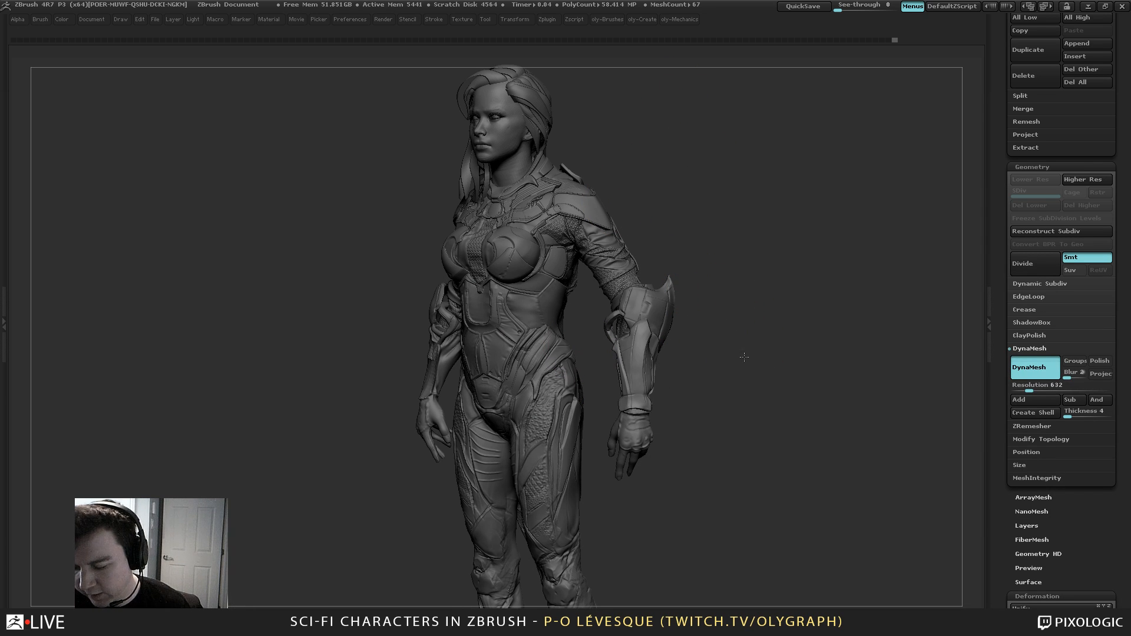
Smooth and reshape the upper end of the forearm armor just below the elbow guard
mouse_move(742, 356)
alt+mouse_down()
mouse_move(754, 318)
mouse_move(742, 336)
alt+mouse_up()
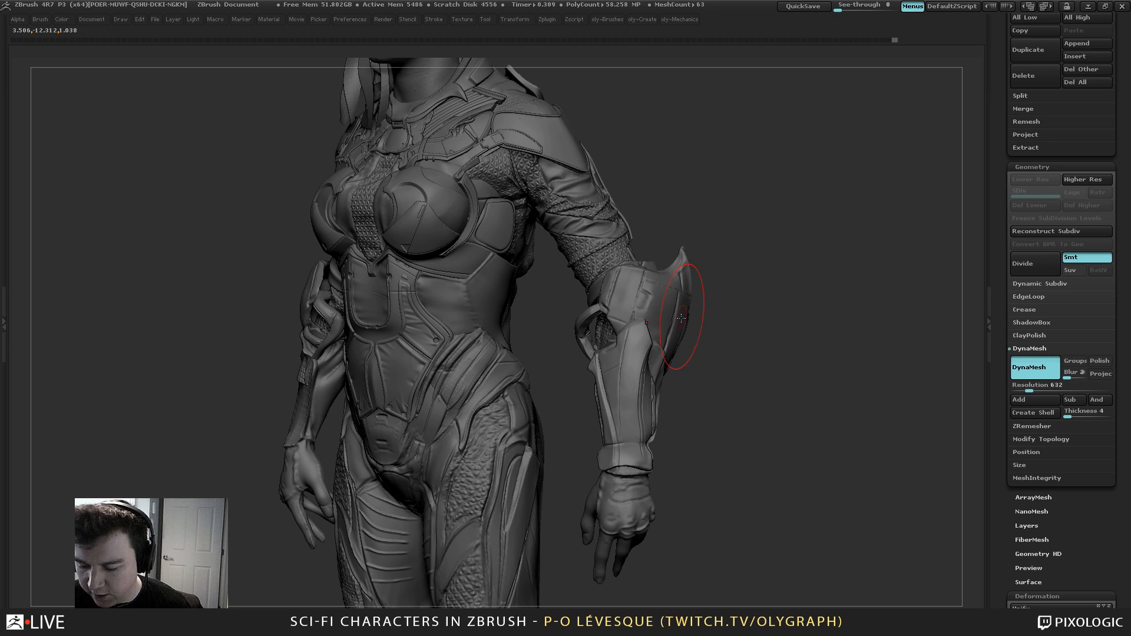
shift+drag(647, 336, 666, 318)
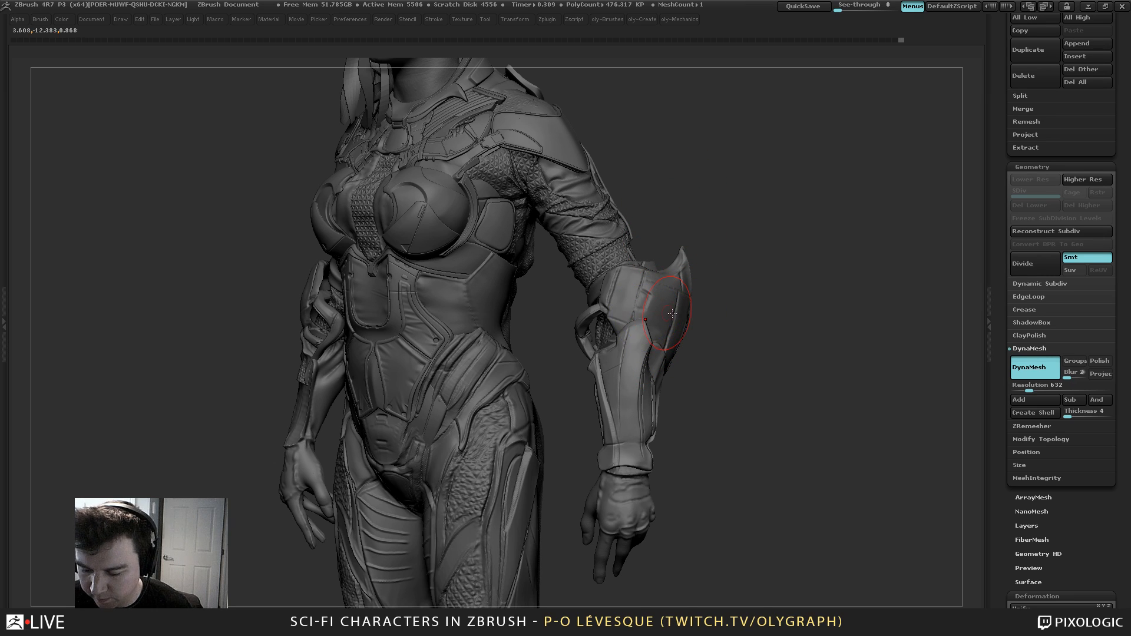
key(1)
click(654, 333)
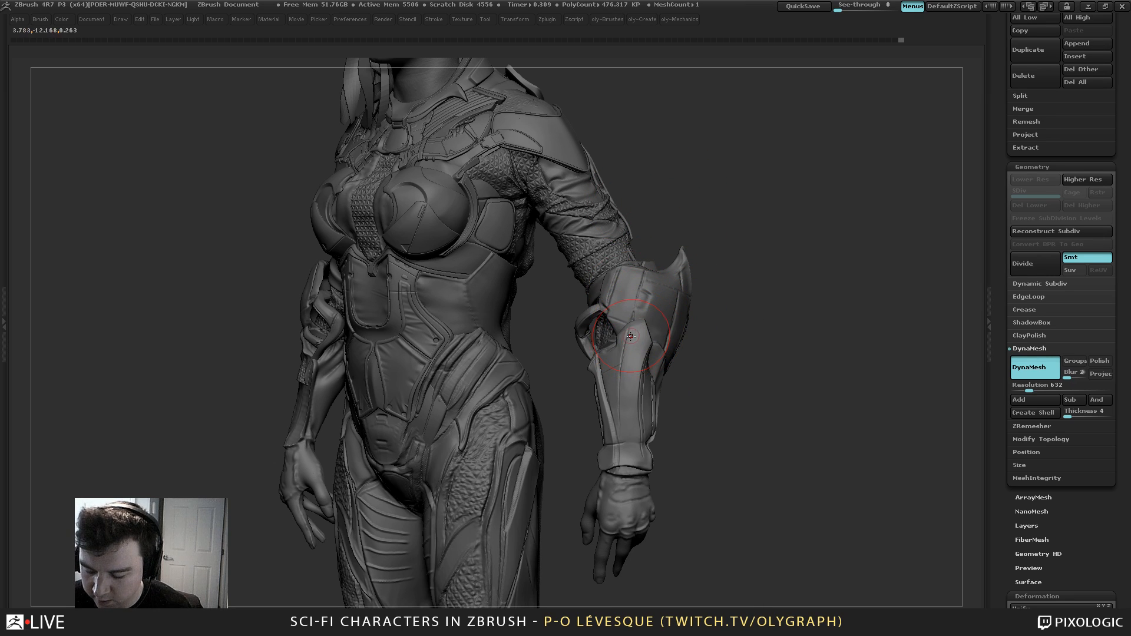
drag(630, 330, 620, 323)
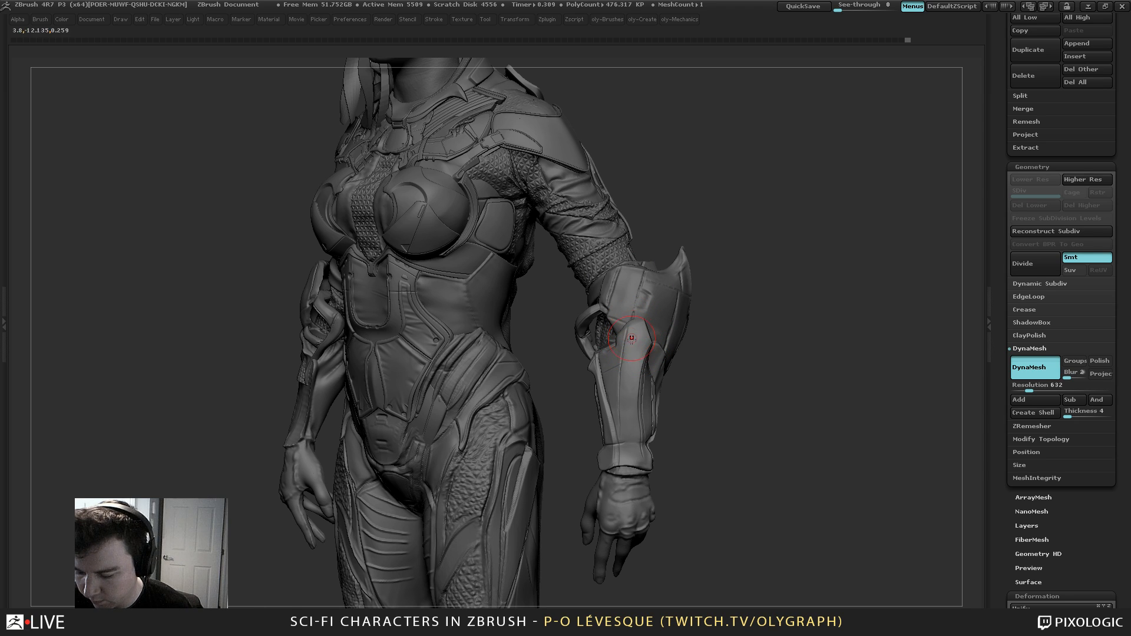
Isolate the forearm armor and polish the face at its upper tip with the hPolish brush
mouse_move(720, 189)
mouse_down()
mouse_move(663, 329)
mouse_move(755, 419)
mouse_up()
key(s)
key(1)
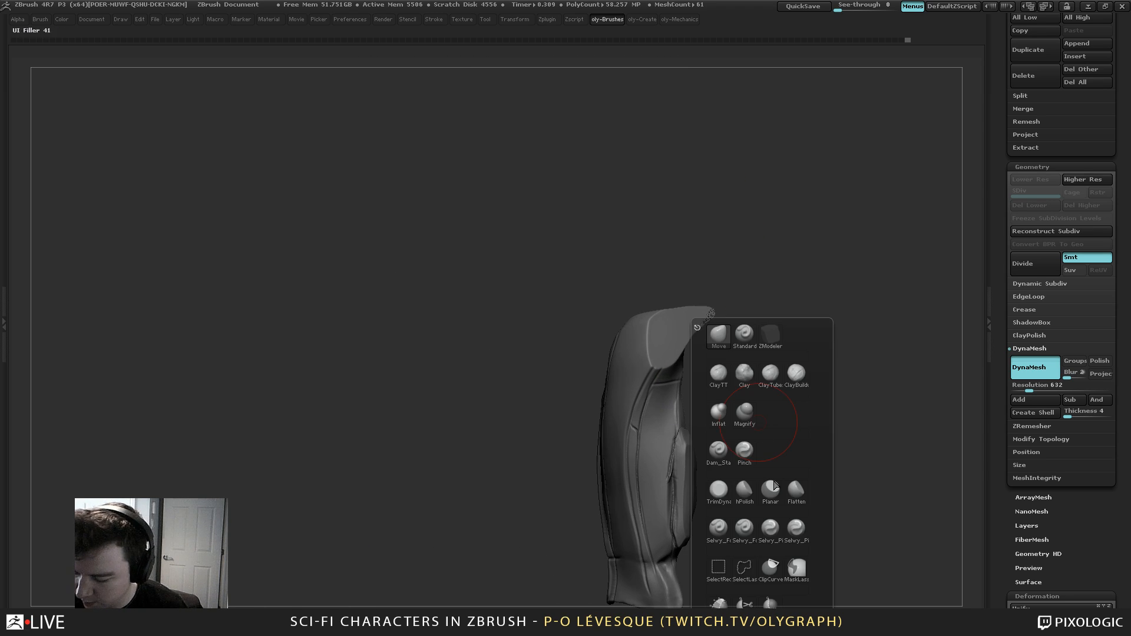
click(744, 495)
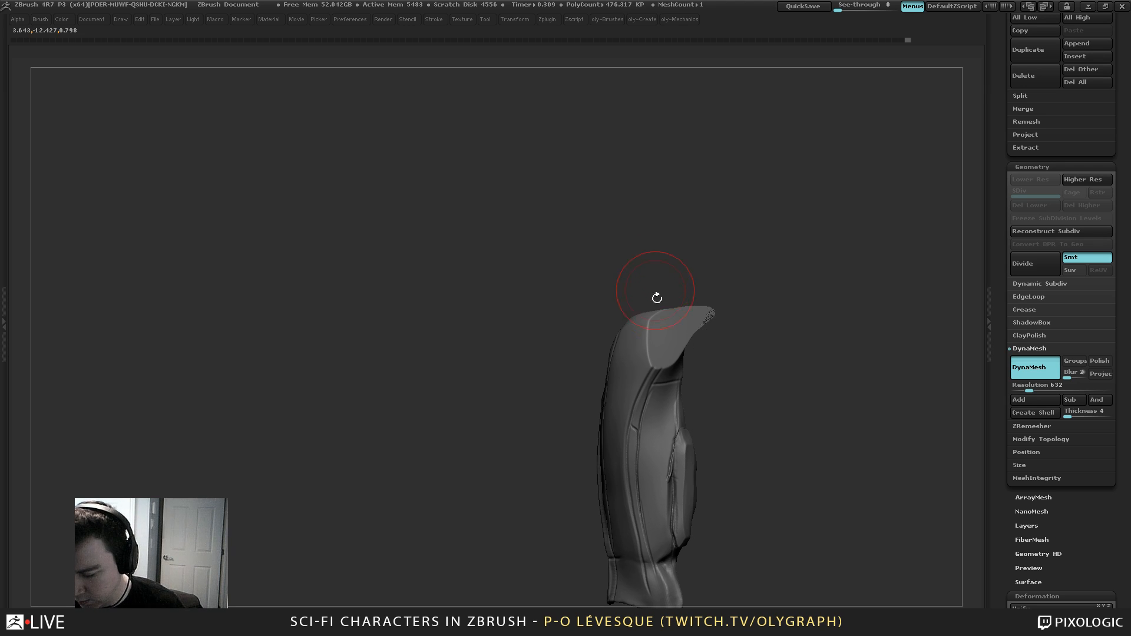
key(s)
mouse_move(661, 323)
mouse_down()
mouse_move(665, 353)
mouse_move(667, 324)
mouse_move(669, 348)
mouse_move(665, 327)
mouse_move(653, 330)
mouse_move(675, 319)
mouse_move(653, 334)
mouse_move(658, 356)
mouse_move(686, 331)
mouse_move(666, 314)
mouse_up()
Flatten the recessed face and rim at the tip of the forearm armor with the TrimDynamic brush
key(b)
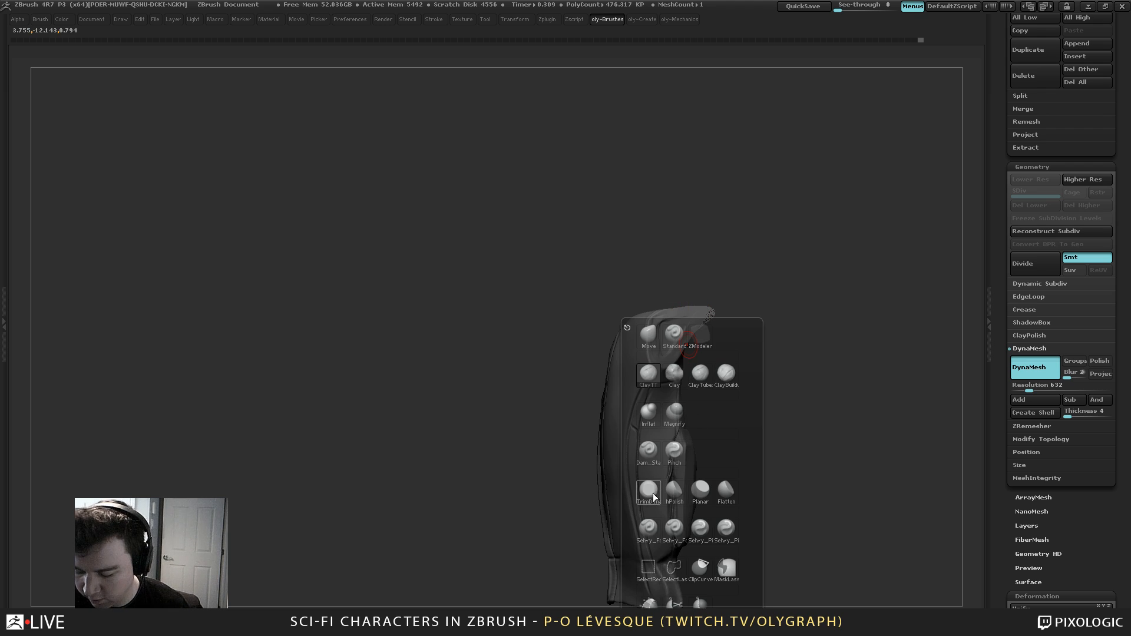
key(s)
drag(656, 277, 672, 308)
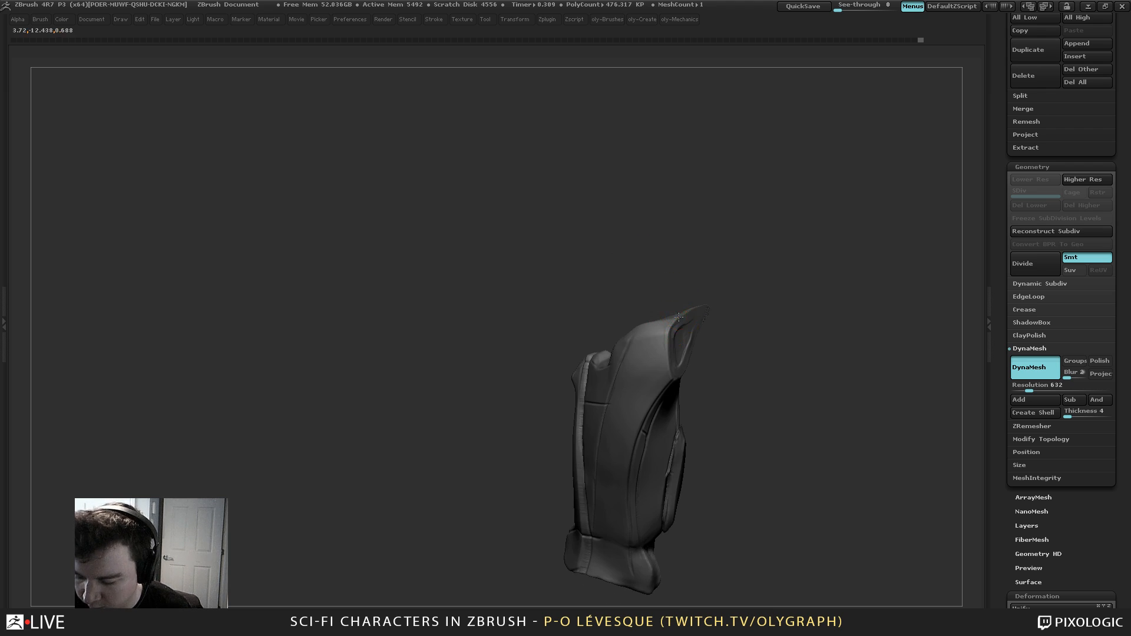
mouse_move(673, 382)
mouse_down()
mouse_move(778, 366)
mouse_move(717, 376)
mouse_up()
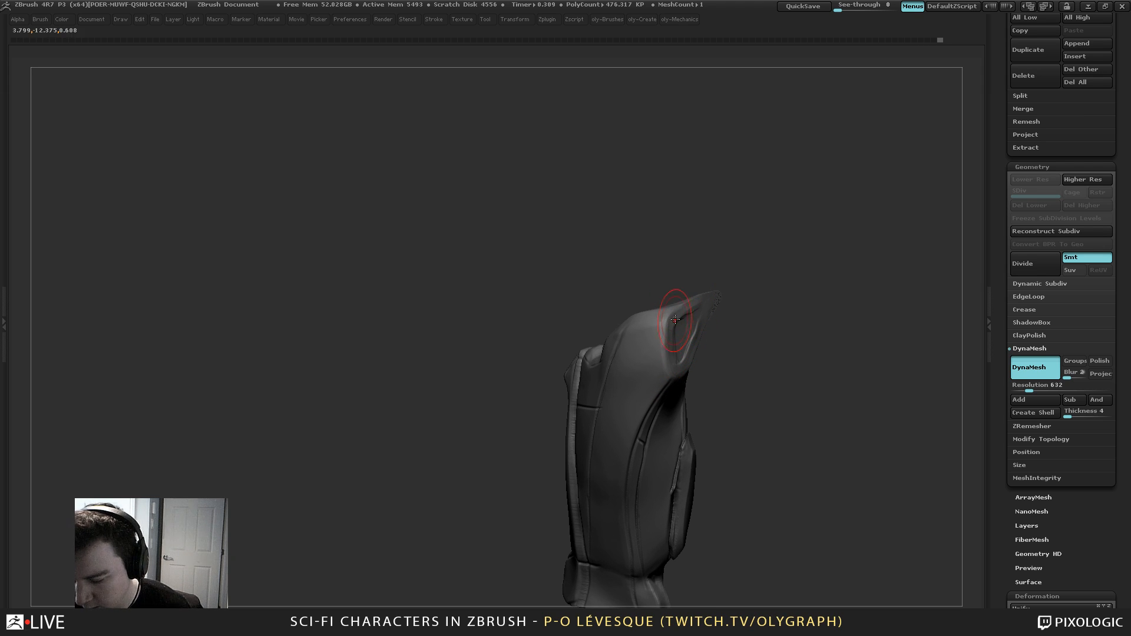
drag(679, 328, 685, 363)
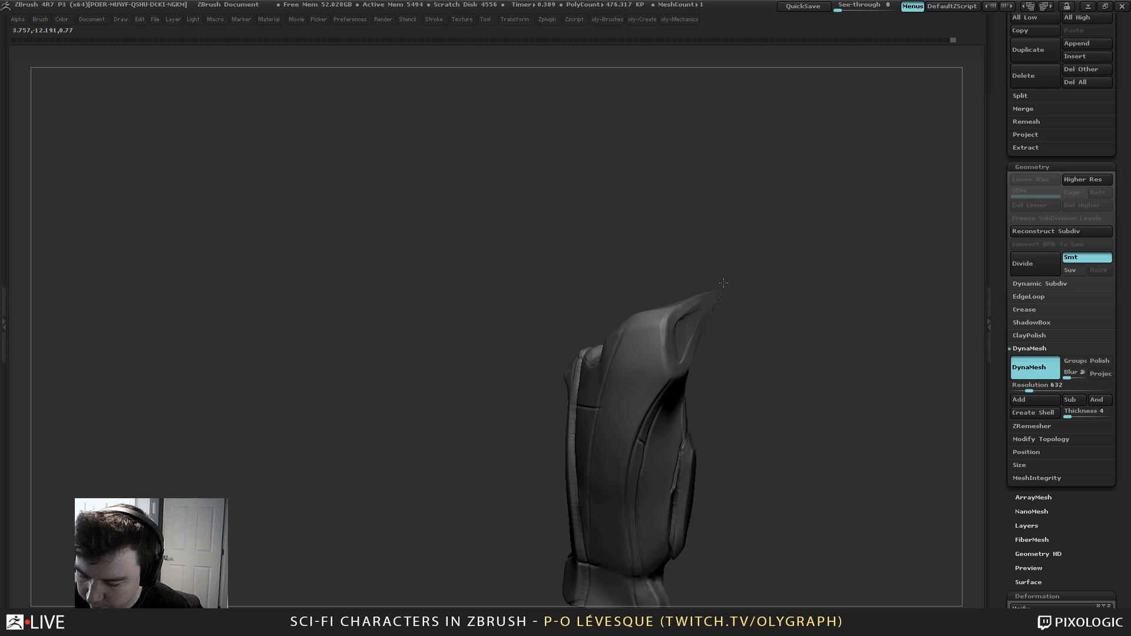
Show the full figure and reshape the upper tip of the forearm plate where it meets the elbow guard
mouse_move(745, 299)
alt+mouse_down()
mouse_move(729, 211)
mouse_move(757, 284)
alt+mouse_up()
key(alt+s)
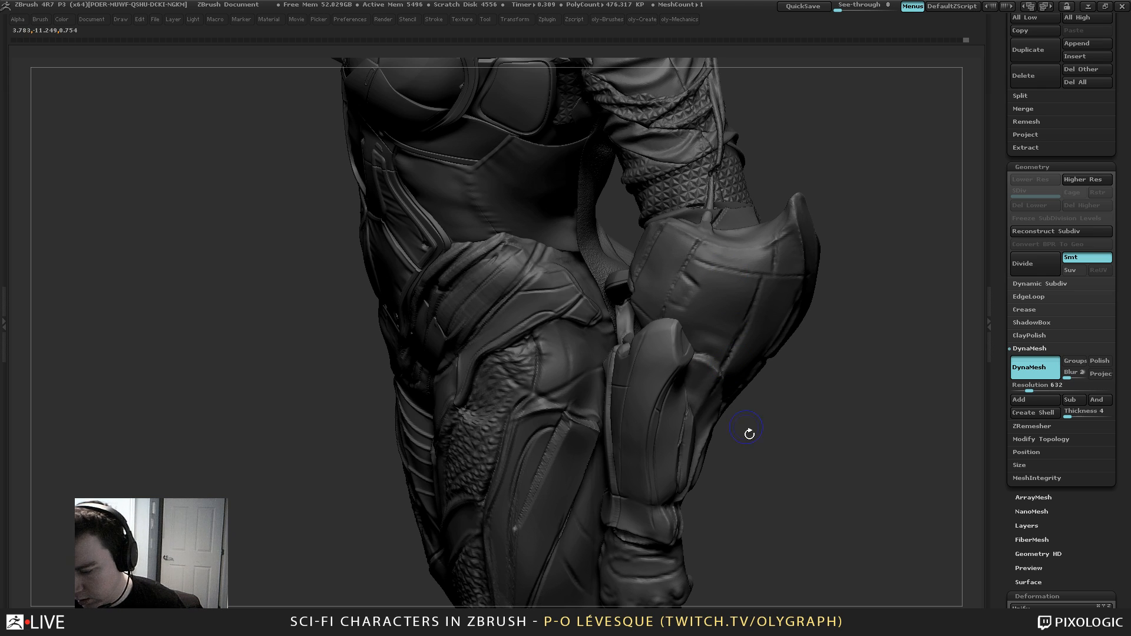
key(b)
click(706, 337)
key(s)
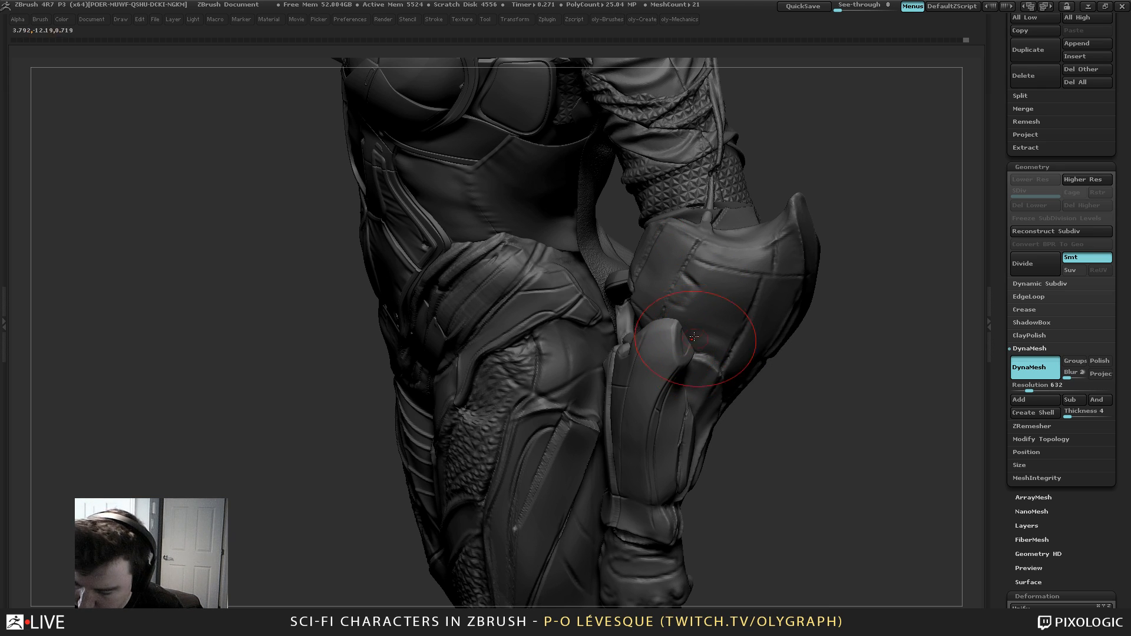
mouse_move(694, 342)
mouse_down()
mouse_move(706, 337)
mouse_move(699, 344)
mouse_up()
key(s)
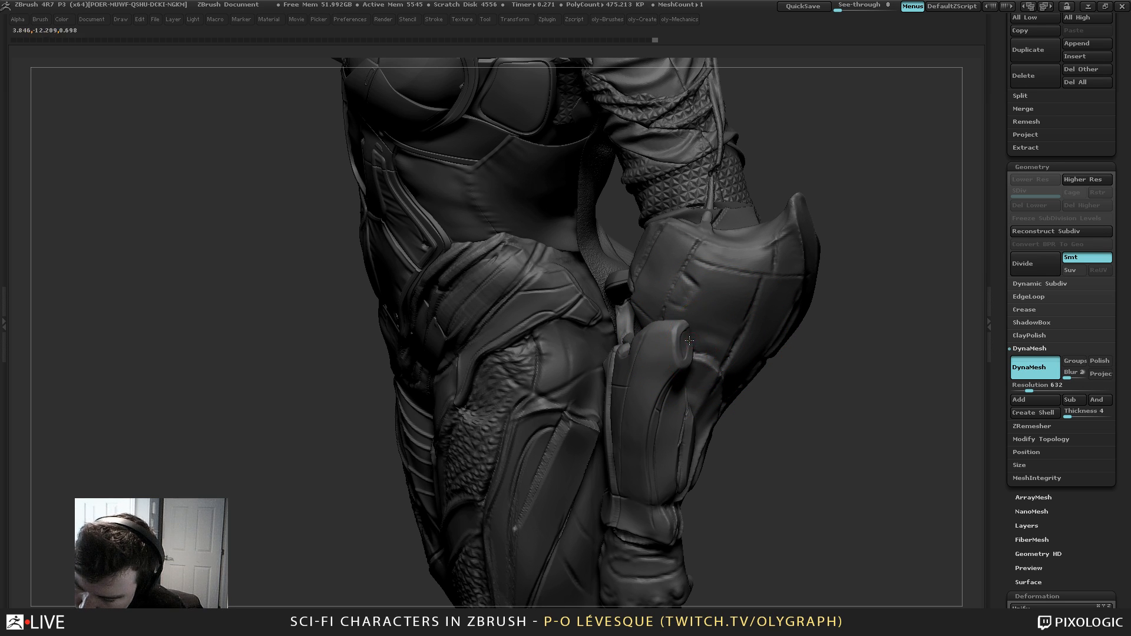
Examine the forearm and elbow armor on the full figure from the front and side
key(s)
drag(778, 454, 809, 447)
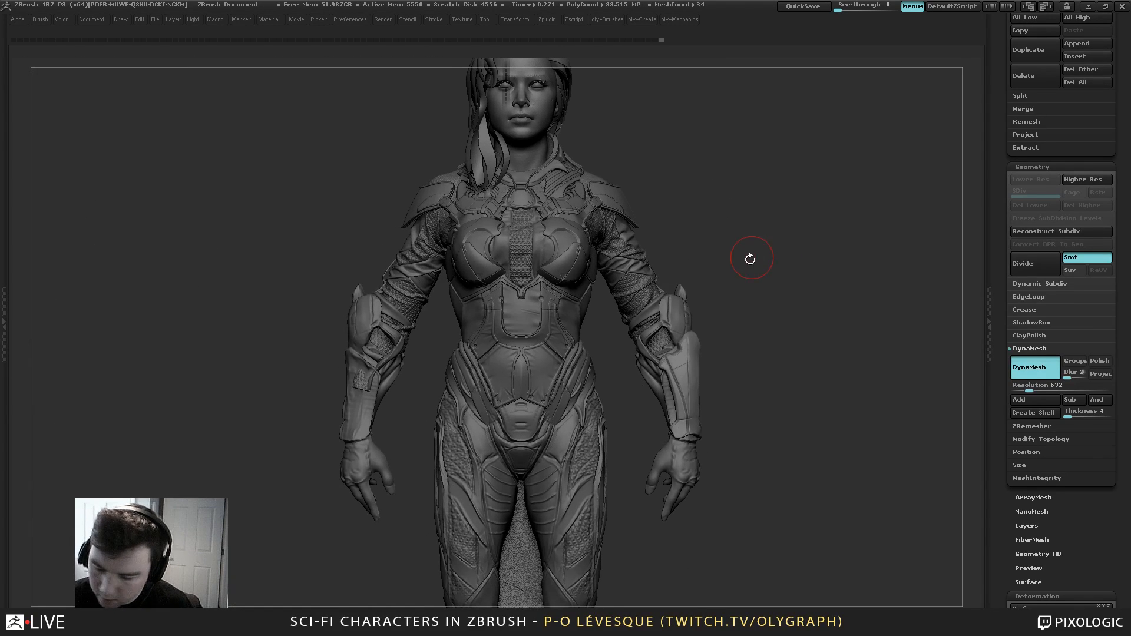
alt+drag(735, 262, 681, 234)
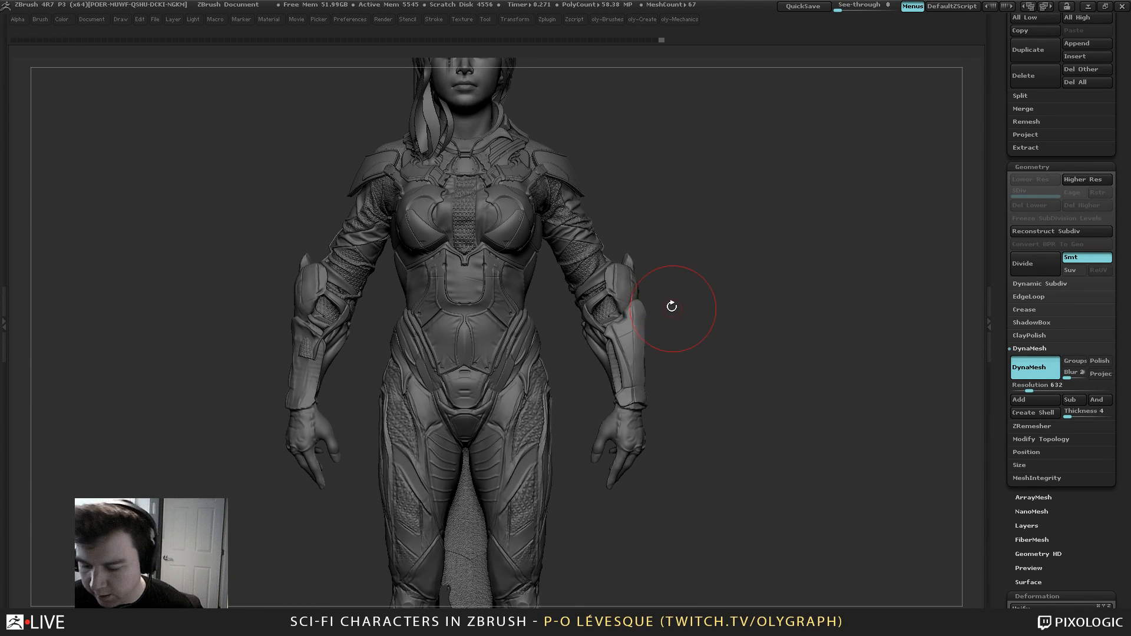
alt+drag(662, 287, 665, 227)
key(Tab)
key(Tab)
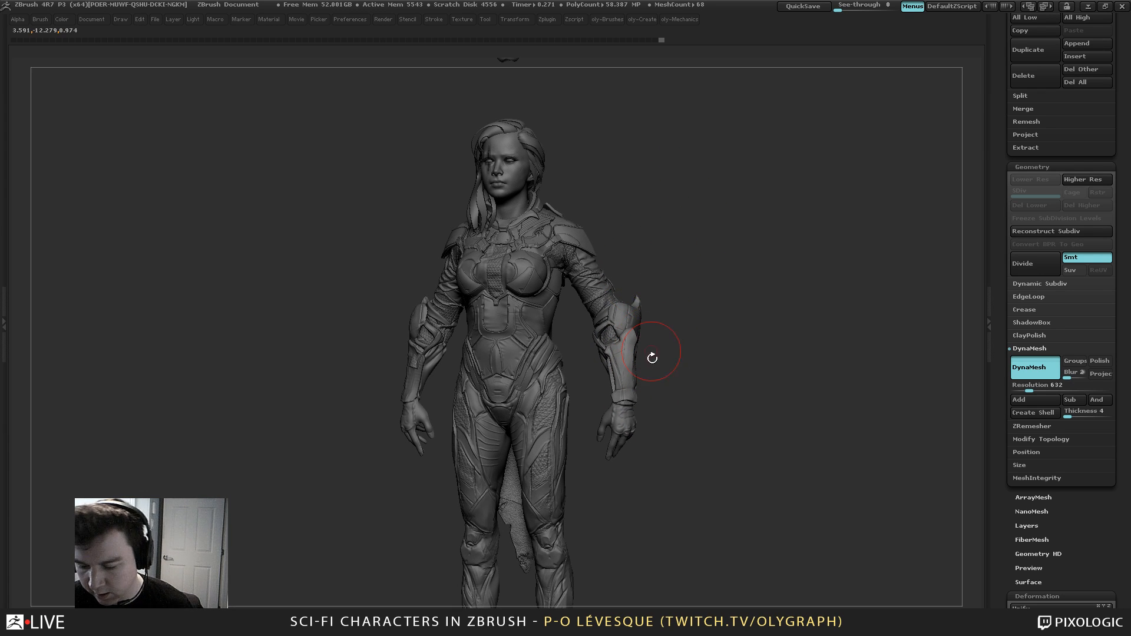
drag(672, 374, 583, 353)
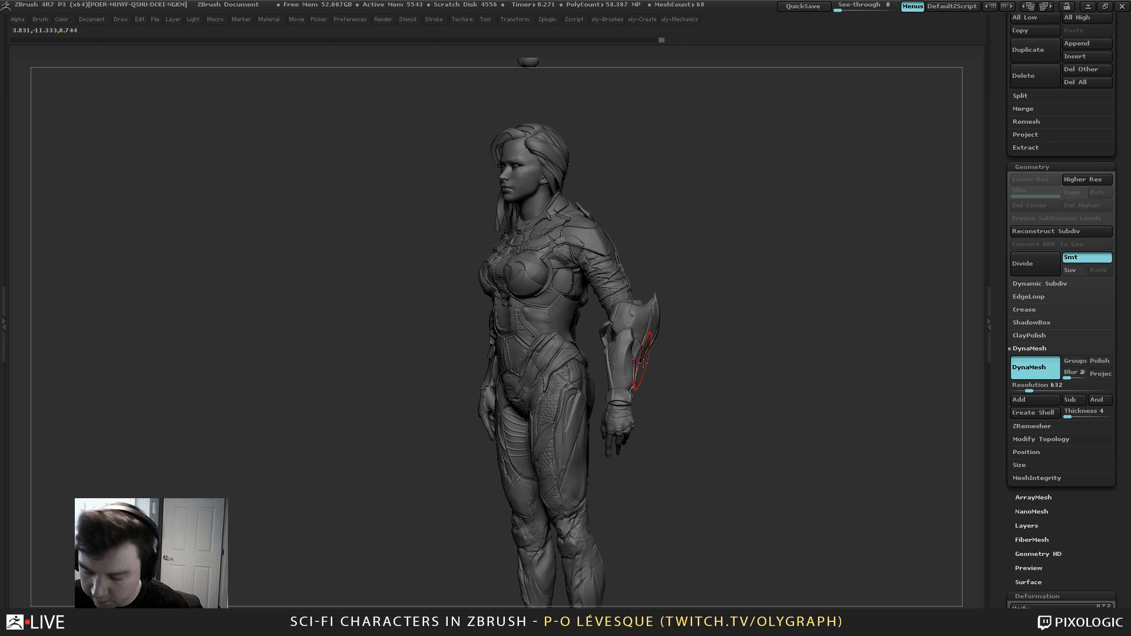
Select the elbow armor and adjust its outer contour from the side with the Move brush at a draw size of 667
alt+click(649, 323)
key(s)
mouse_move(669, 305)
mouse_down()
mouse_move(651, 311)
mouse_move(645, 353)
mouse_up()
key(s)
click(655, 310)
Apply the MatCap Gray material with a black color and view the figure as a silhouette
key(Tab)
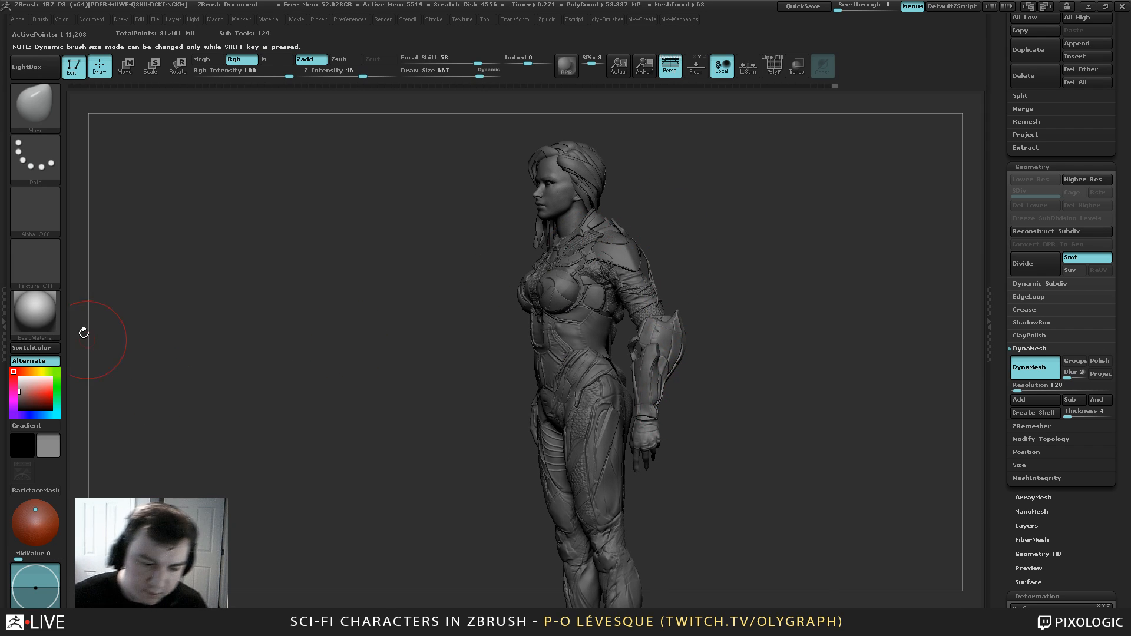
click(50, 333)
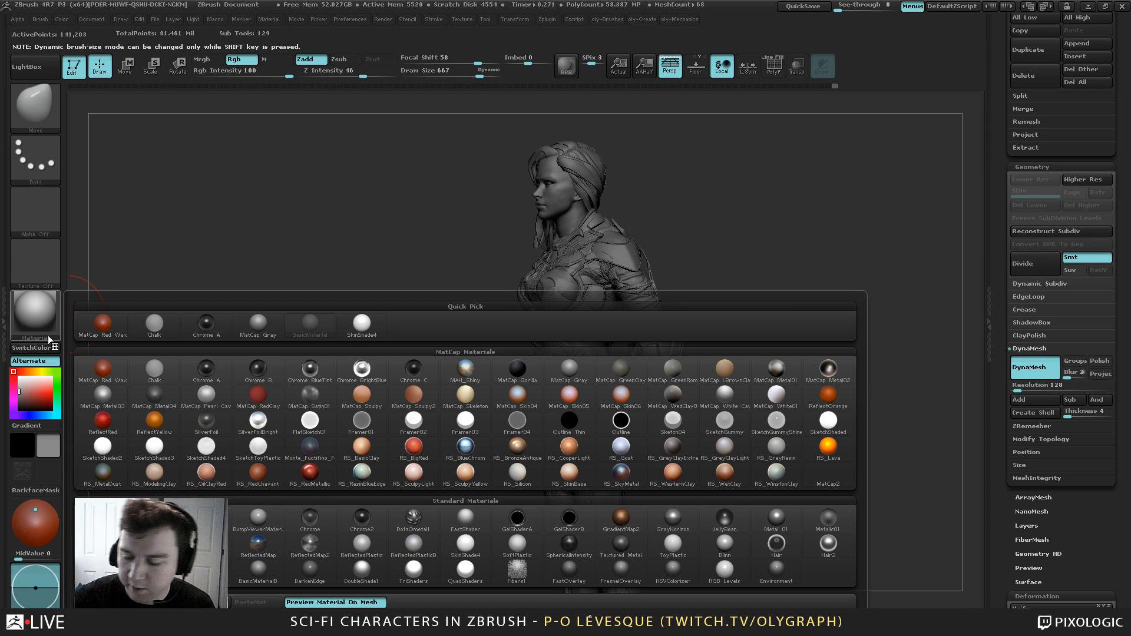
click(574, 370)
drag(34, 388, 19, 408)
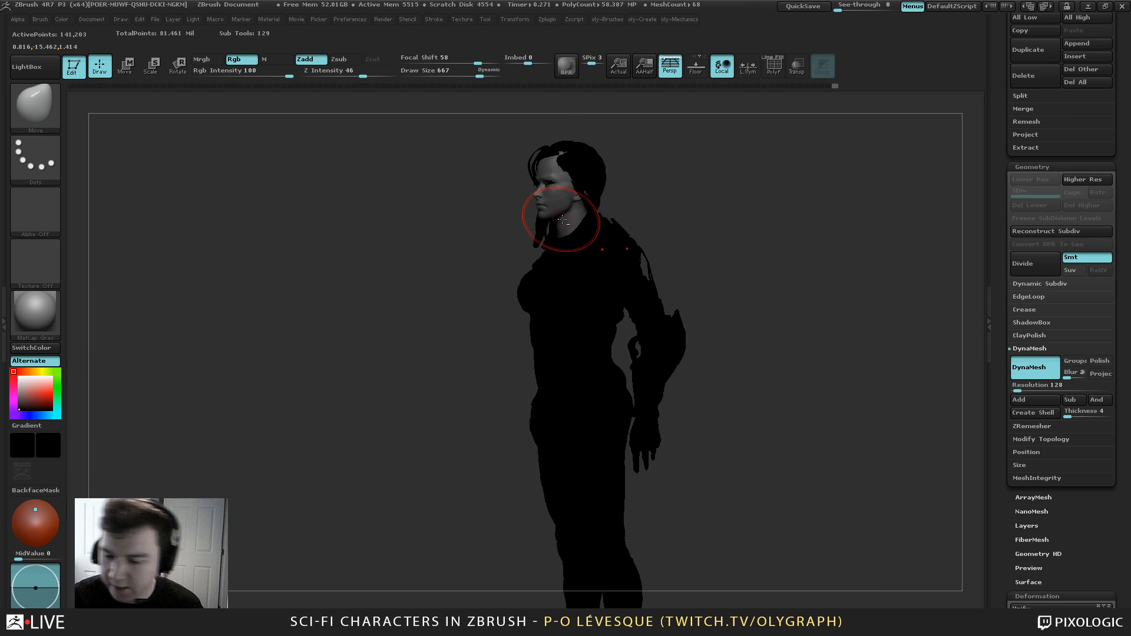
mouse_move(696, 225)
shift+mouse_down()
mouse_move(740, 217)
mouse_move(742, 206)
shift+mouse_up()
key(s)
mouse_move(717, 260)
alt+mouse_down()
mouse_move(674, 185)
mouse_move(657, 195)
alt+mouse_up()
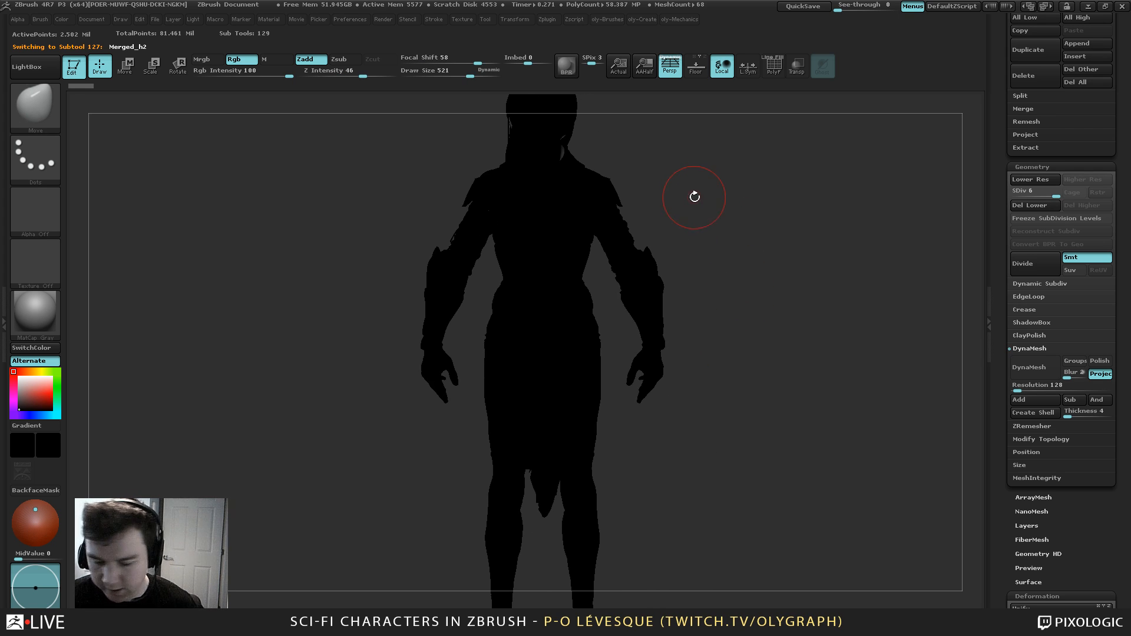
Try BasicMaterial on the blackened figure and switch back to MatCap Gray
click(35, 312)
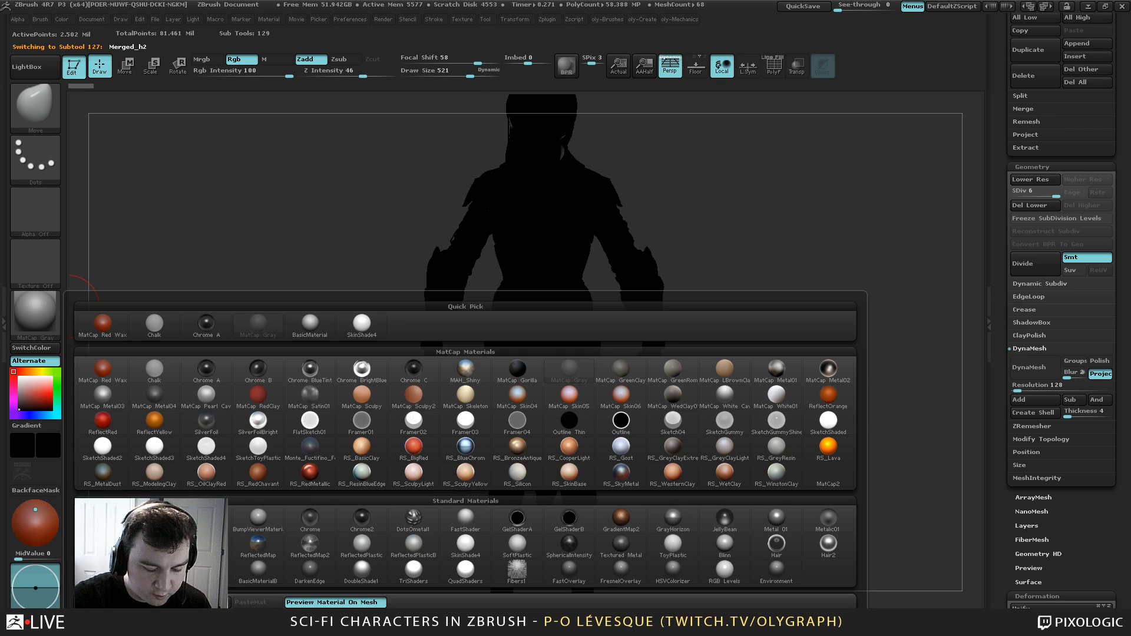
click(310, 323)
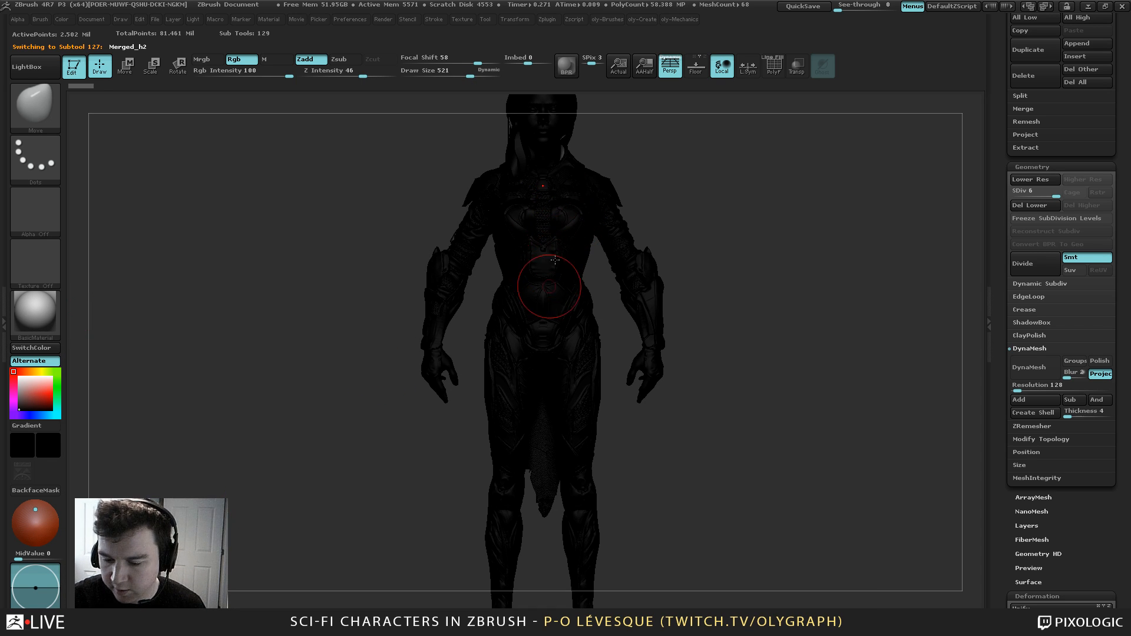
click(35, 312)
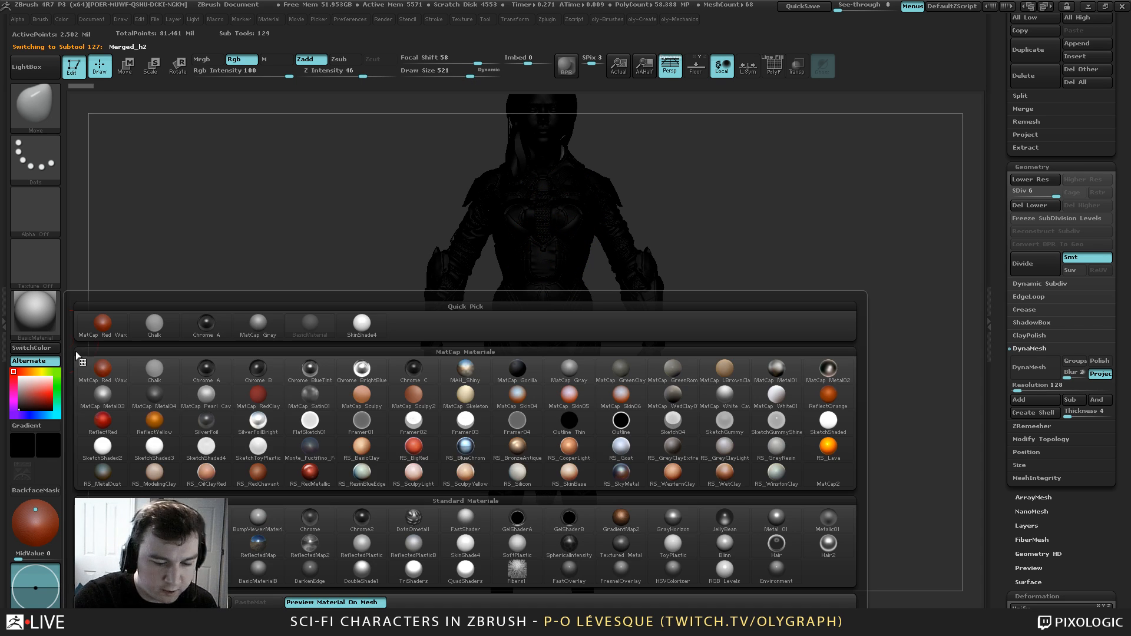
click(569, 368)
Adjust the inner arm armor contour below the elbow in silhouette with the Move brush at a draw size of 616
drag(684, 182, 708, 306)
key(b)
click(661, 255)
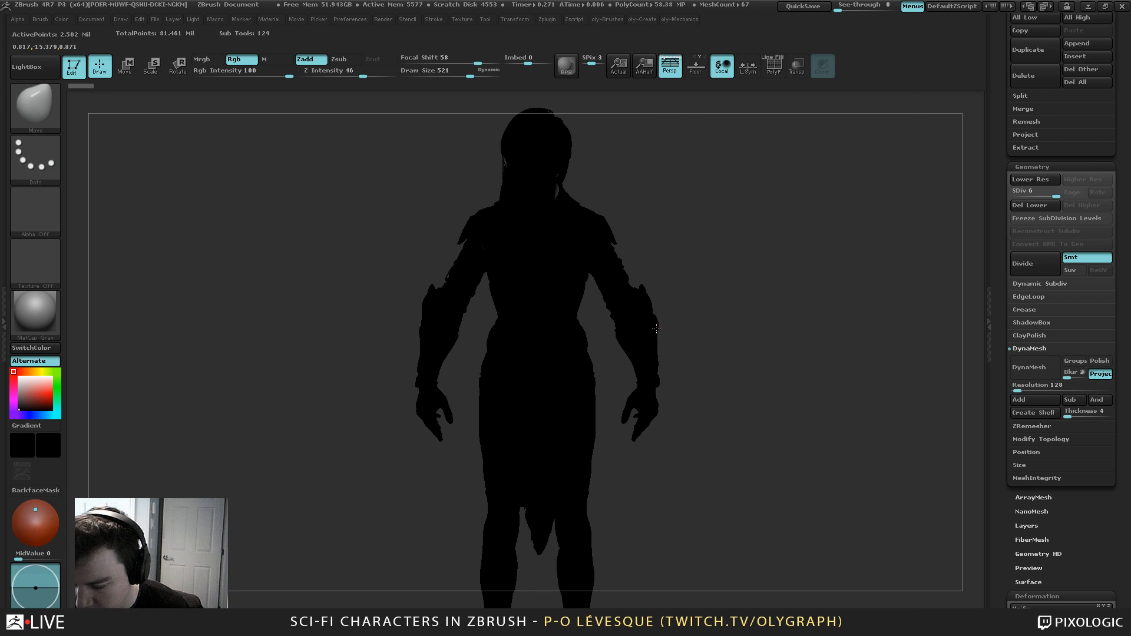
alt+click(656, 328)
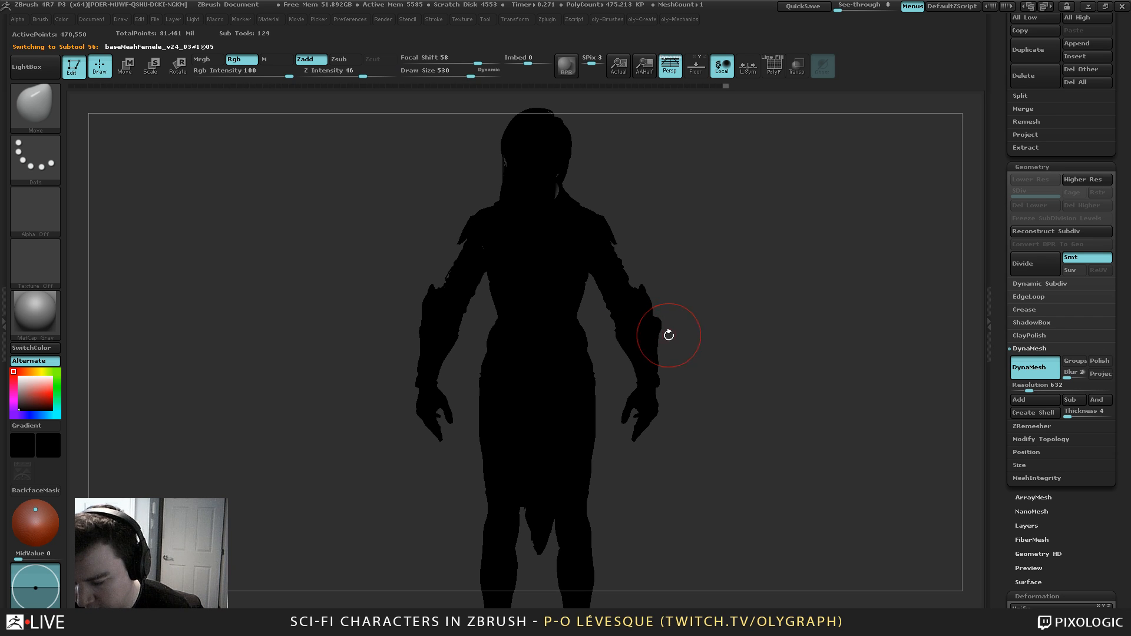
alt+click(618, 341)
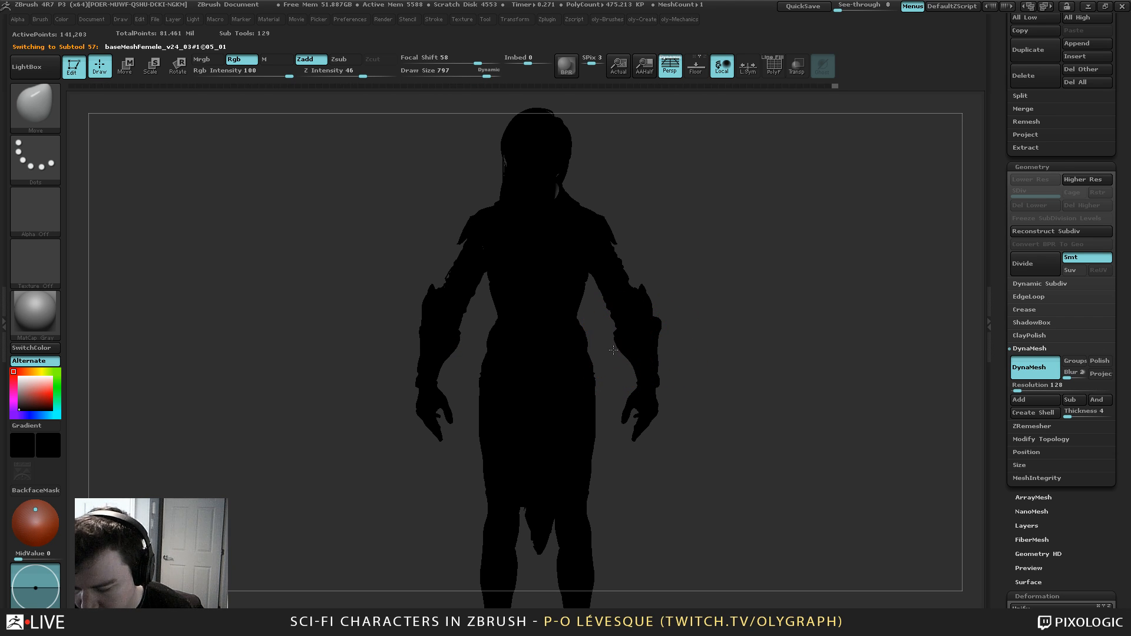
key(s)
drag(620, 352, 625, 351)
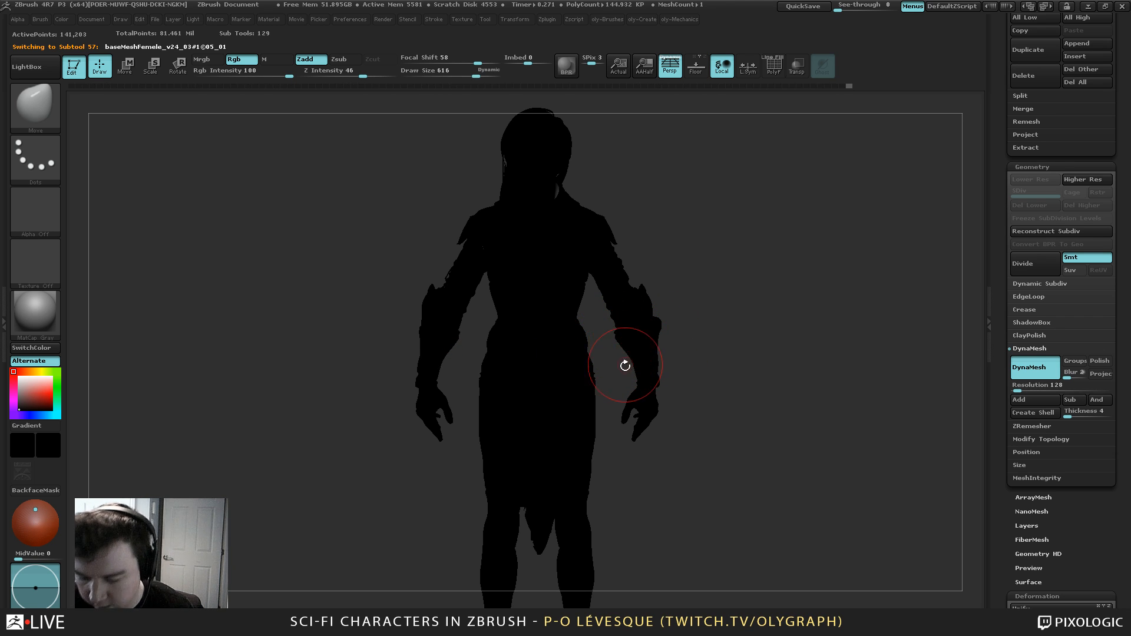
Check the arm silhouettes up close and switch the material back to BasicMaterial
alt+drag(723, 284, 674, 169)
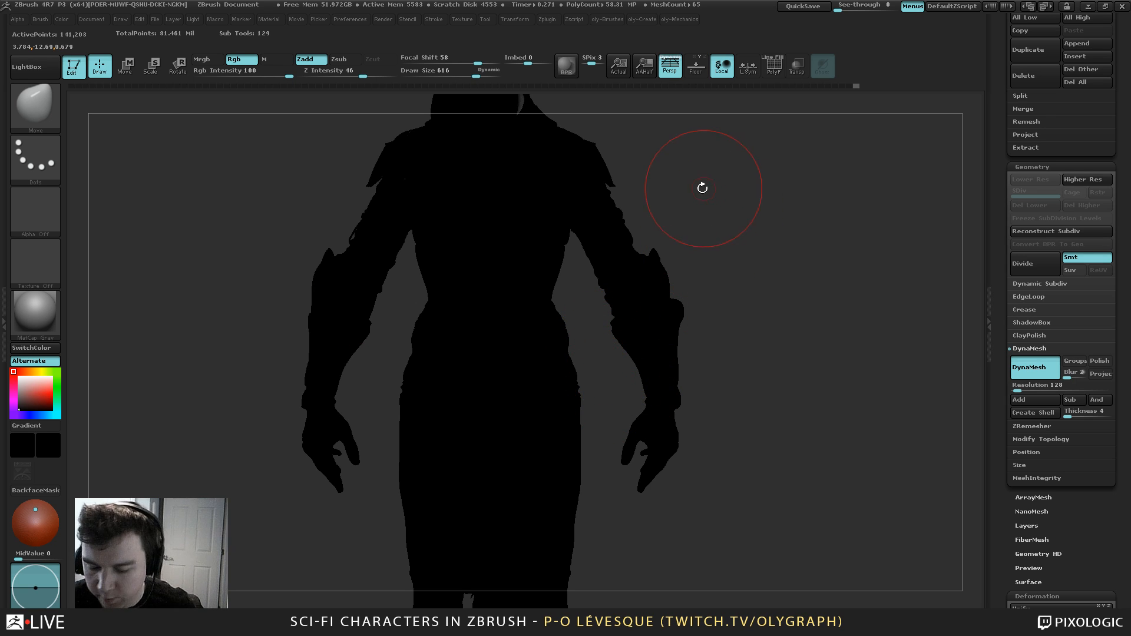
key(s)
click(721, 223)
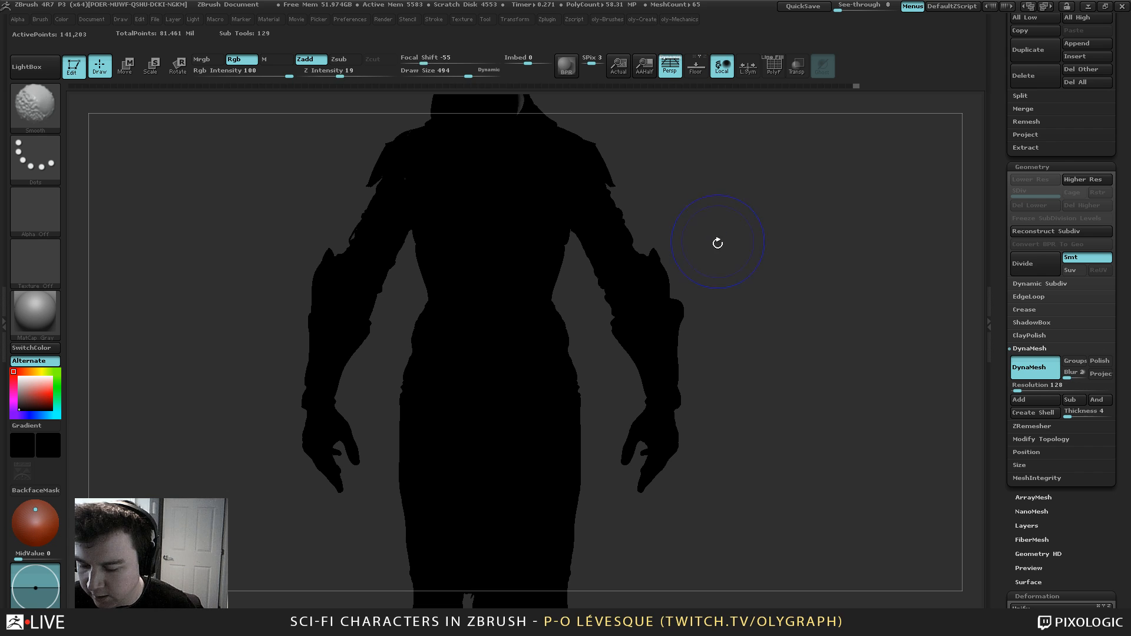
ctrl+shift+click(720, 250)
alt+drag(722, 259, 732, 273)
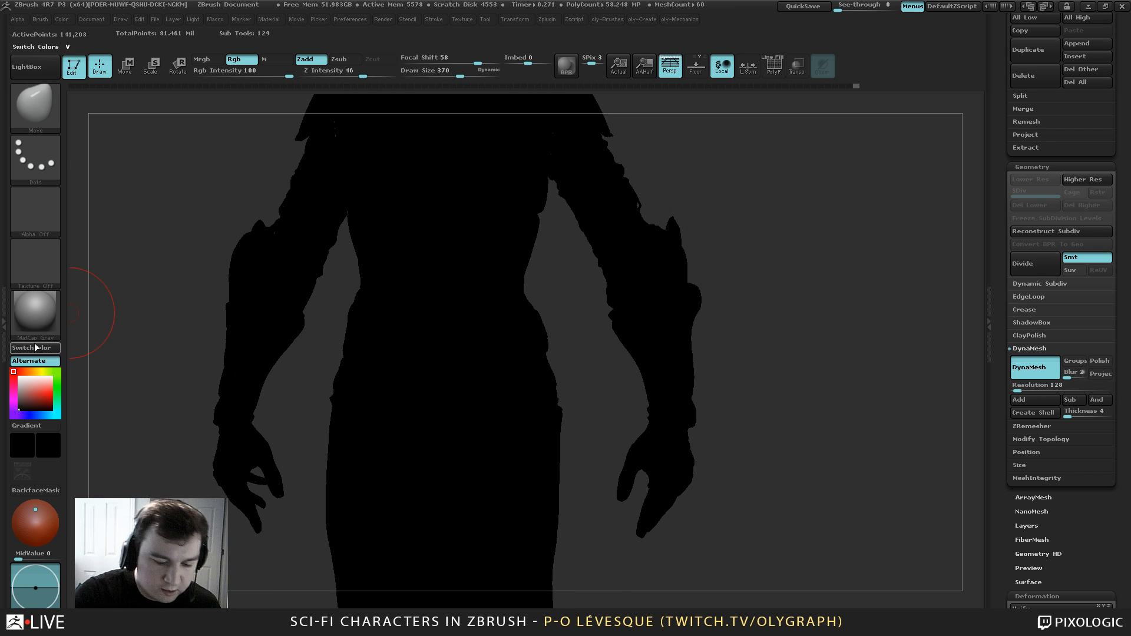
click(35, 312)
click(309, 322)
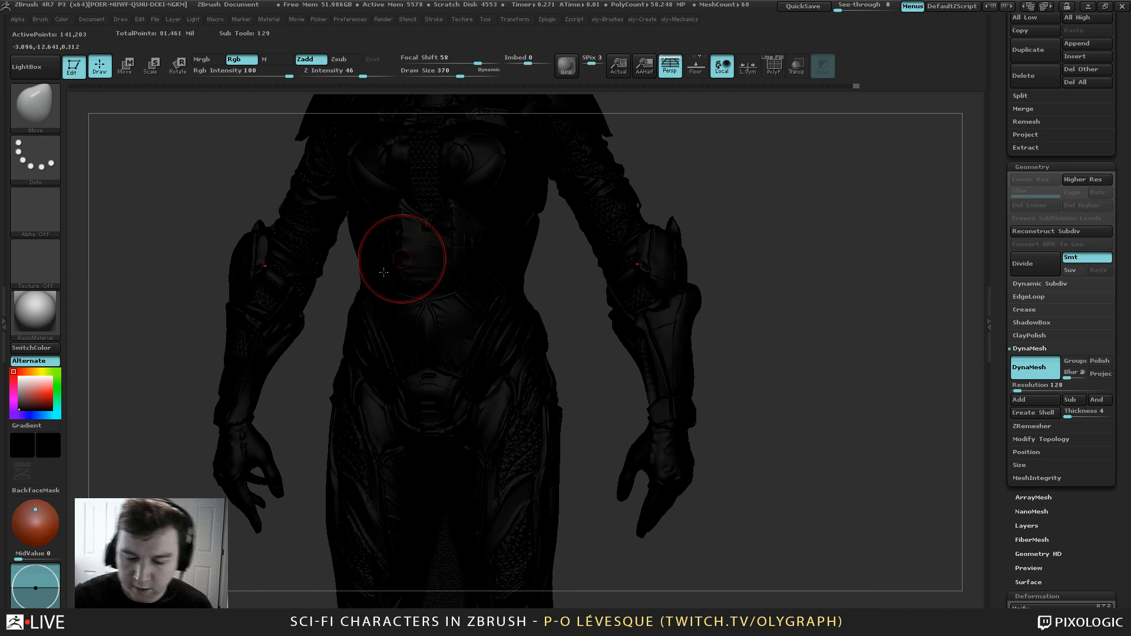
Restore the figure's medium gray color and set the Move brush's draw size to 238
click(19, 395)
key(s)
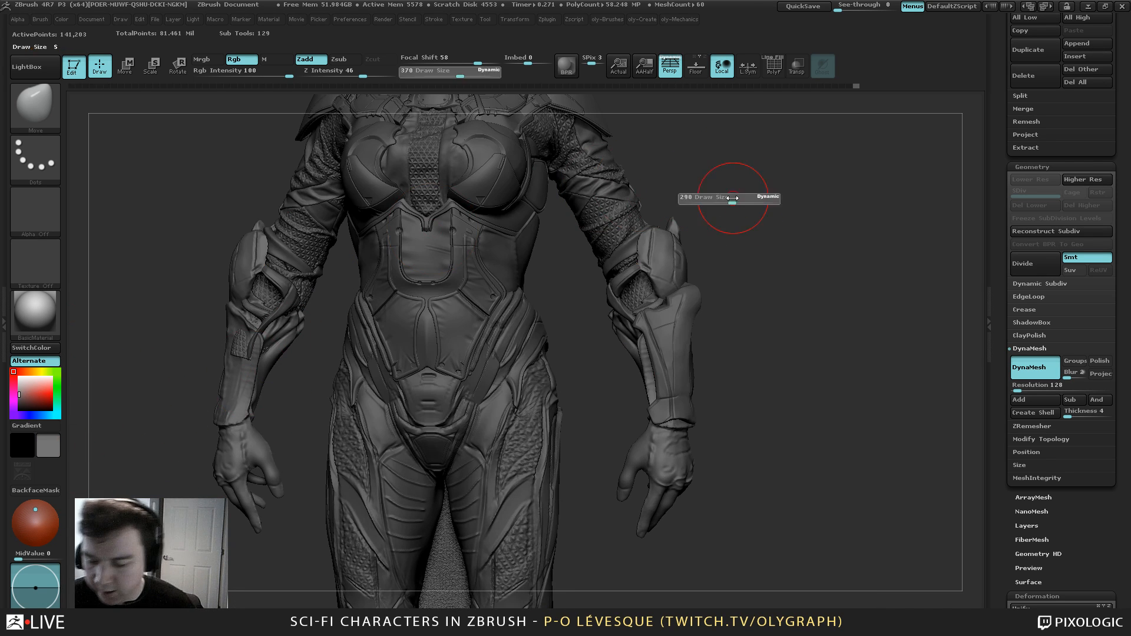
key(shift+s)
drag(704, 173, 730, 293)
key(b)
key(s)
click(734, 250)
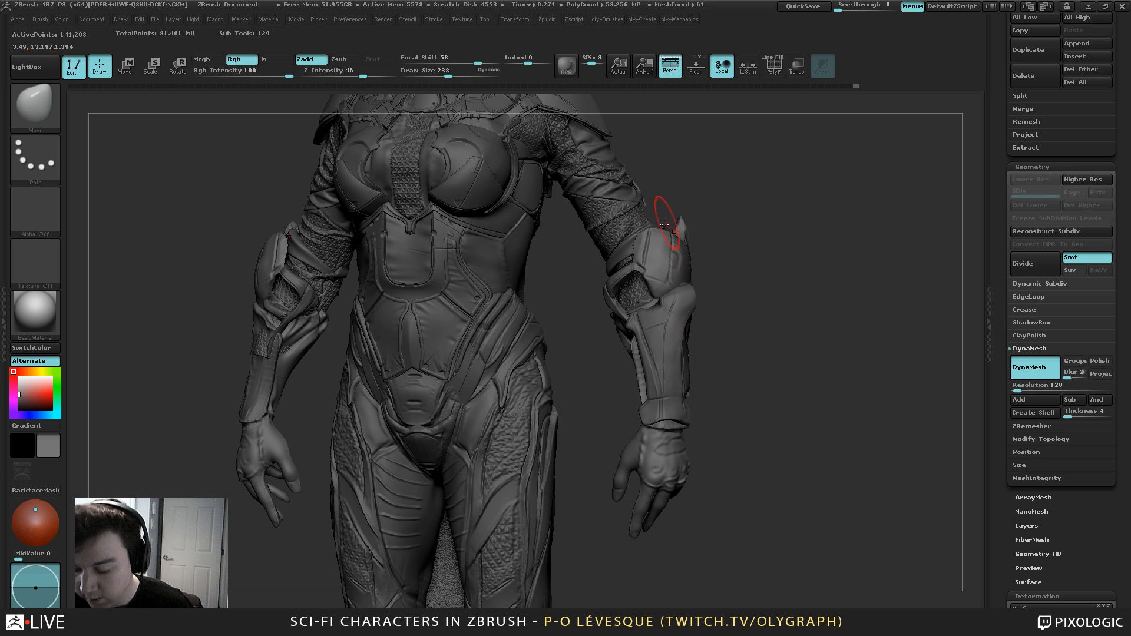
Select the forearm armor piece below the elbow and set the Move brush's draw size to 283
key(s)
click(695, 362)
drag(667, 341, 672, 330)
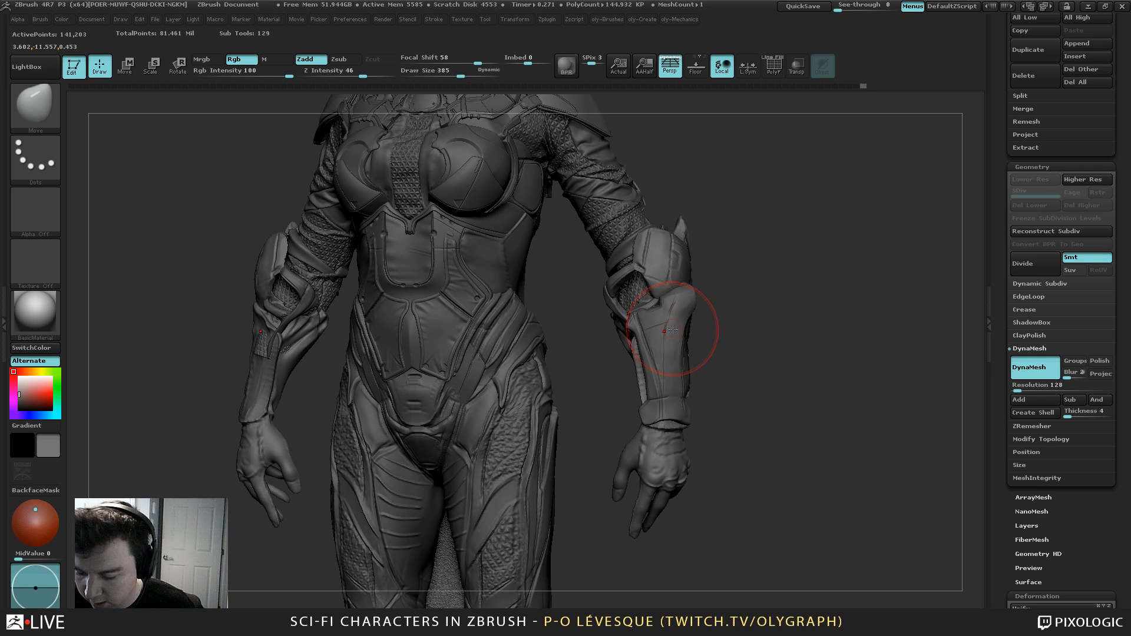
alt+click(674, 330)
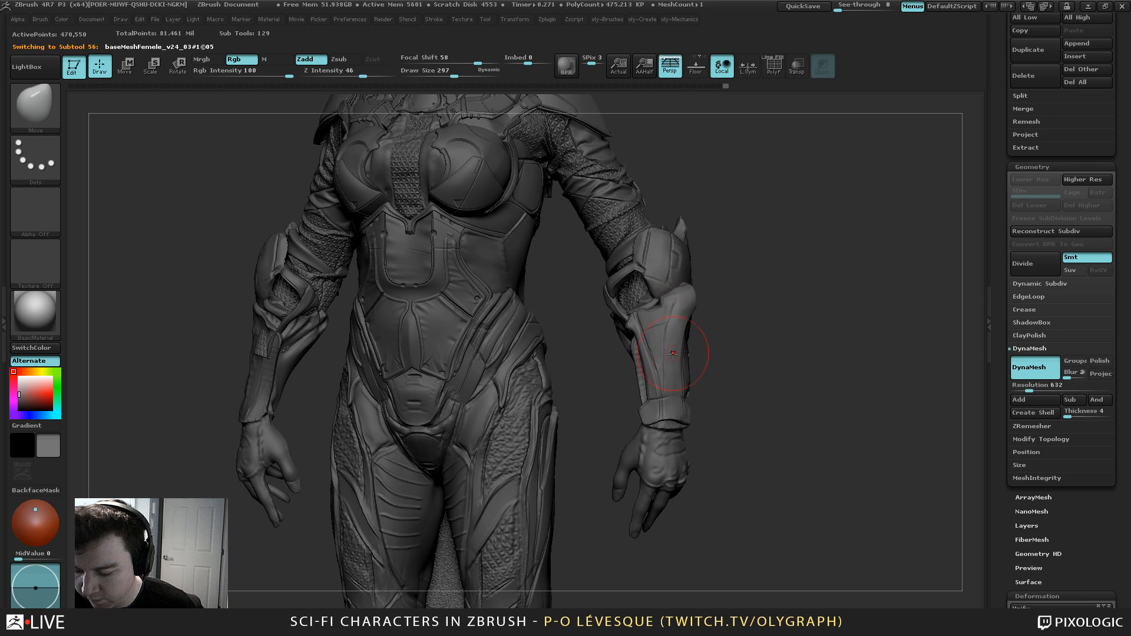
key(s)
click(671, 364)
Flatten the wrist-end rim of the forearm armor with the TrimDynamic brush, reducing the draw size to 89
mouse_move(685, 334)
shift+mouse_down()
mouse_move(709, 313)
mouse_move(750, 315)
mouse_move(747, 304)
shift+mouse_up()
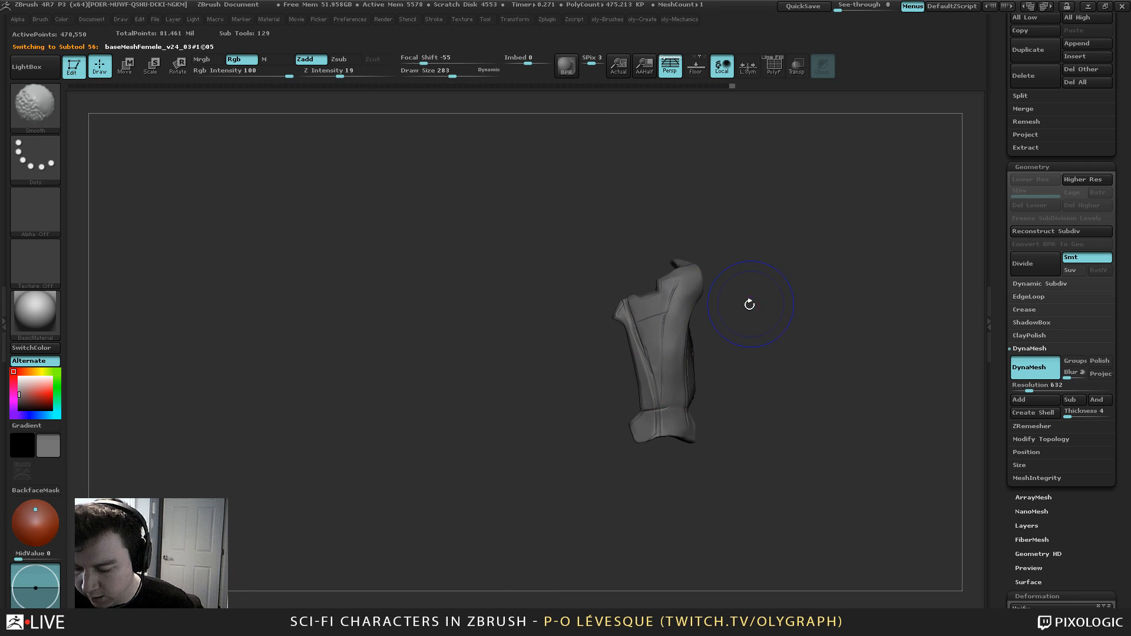
key(b)
click(694, 461)
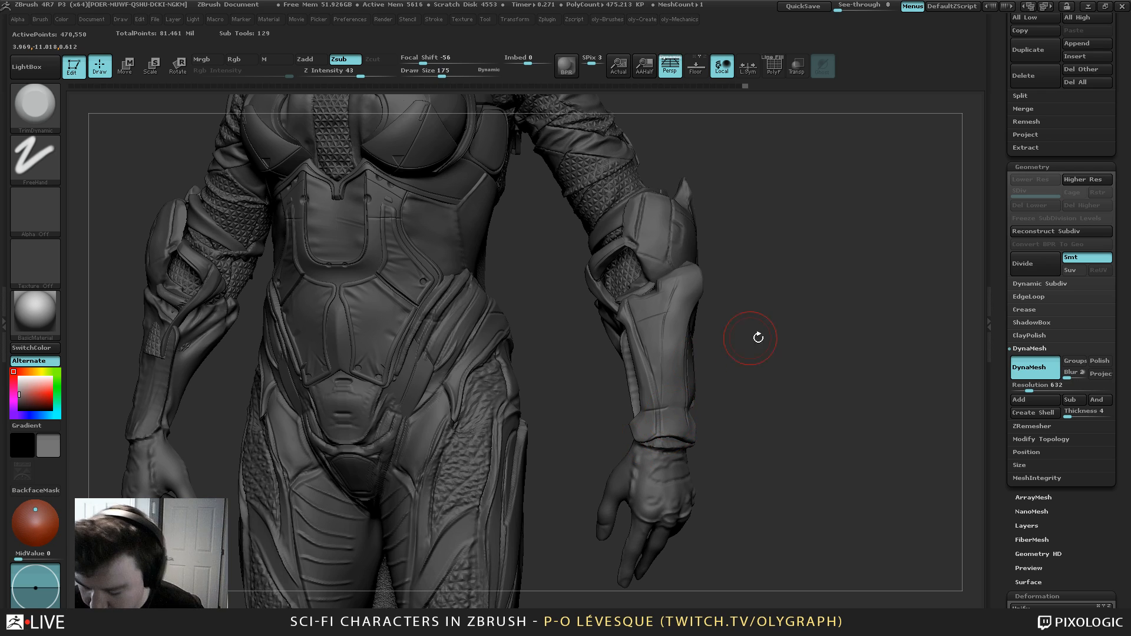
mouse_move(749, 360)
mouse_down()
mouse_move(763, 338)
mouse_move(776, 361)
mouse_move(774, 416)
mouse_up()
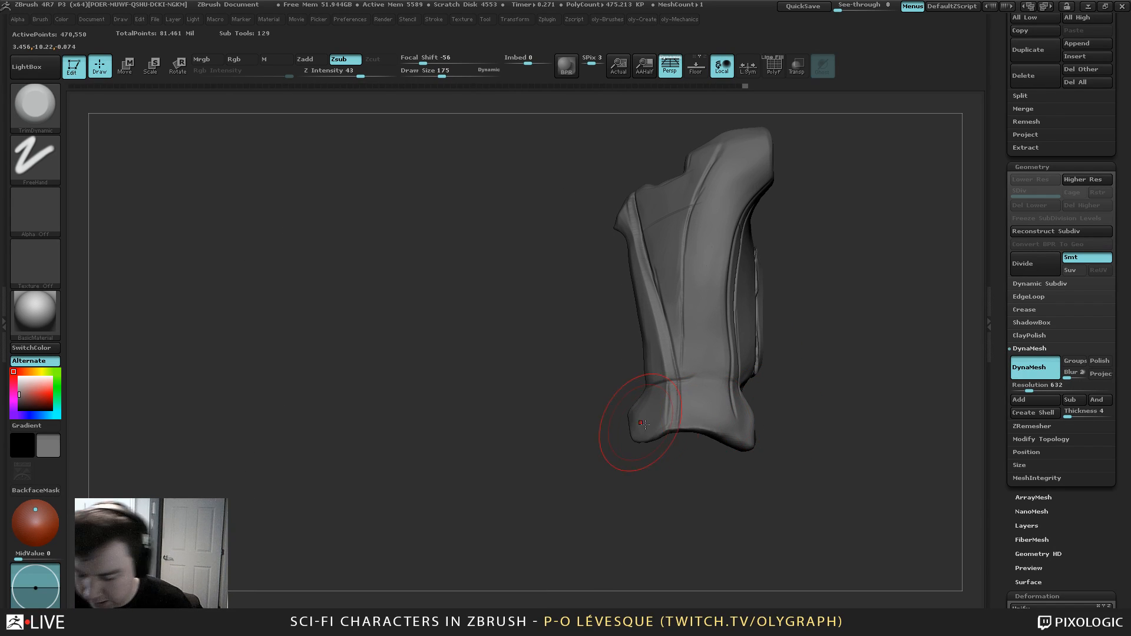
key(ctrl+z)
mouse_move(701, 429)
mouse_down()
mouse_move(723, 437)
mouse_move(645, 440)
mouse_up()
key(s)
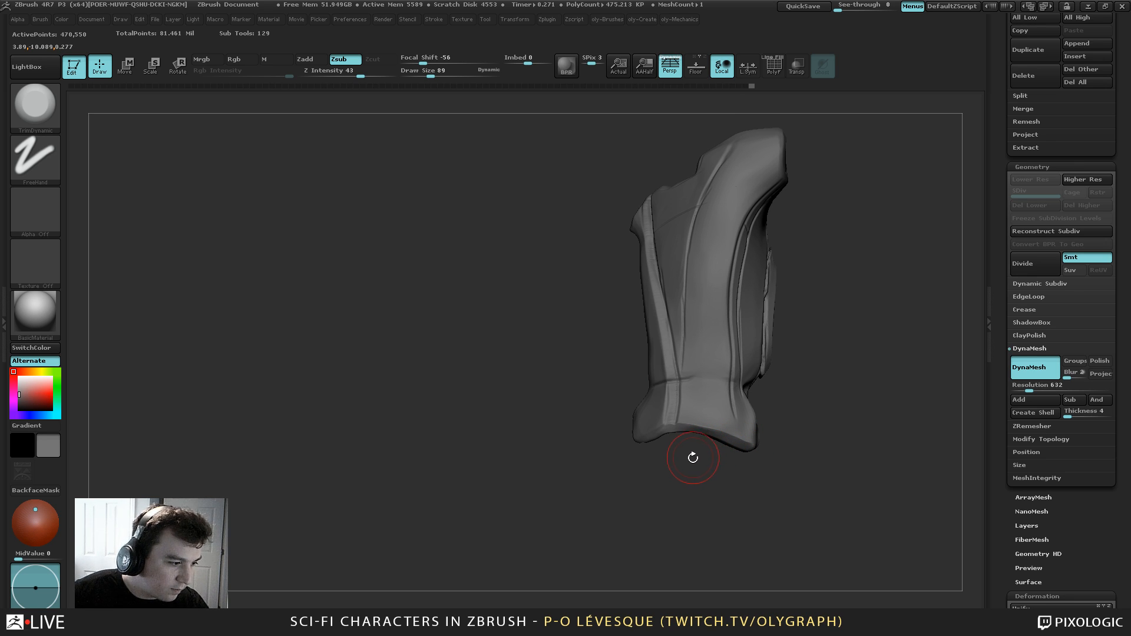
Check the arm silhouette of the whole figure in black with MatCap Gray and switch back to the gray color
alt+drag(519, 392, 502, 537)
key(v)
key(v)
key(v)
key(v)
key(v)
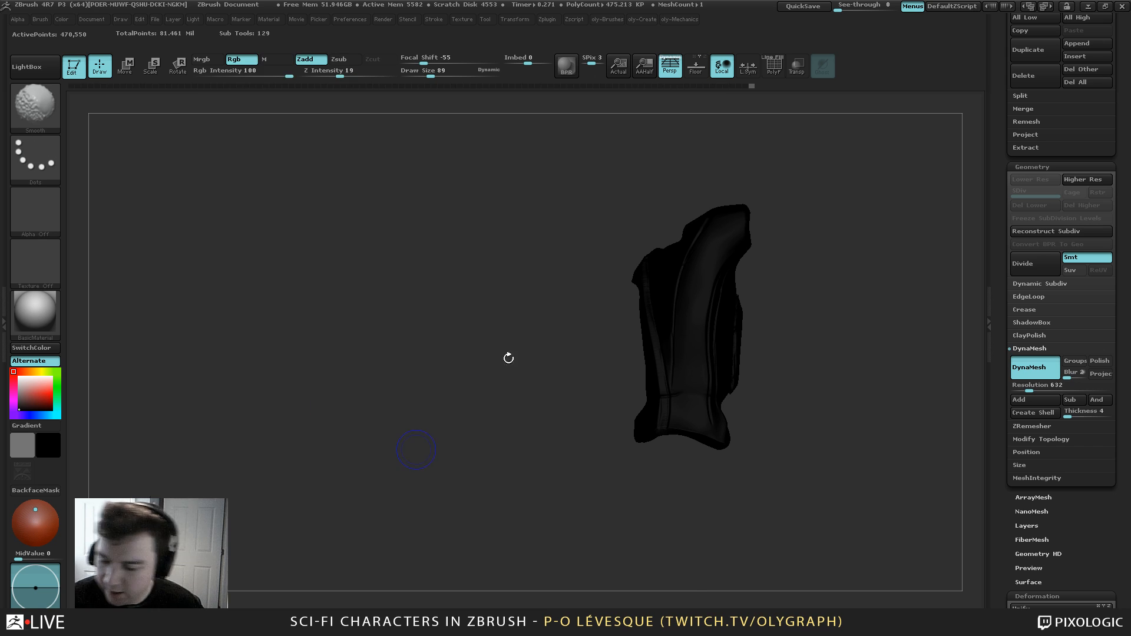
key(shift+s)
alt+drag(825, 281, 801, 240)
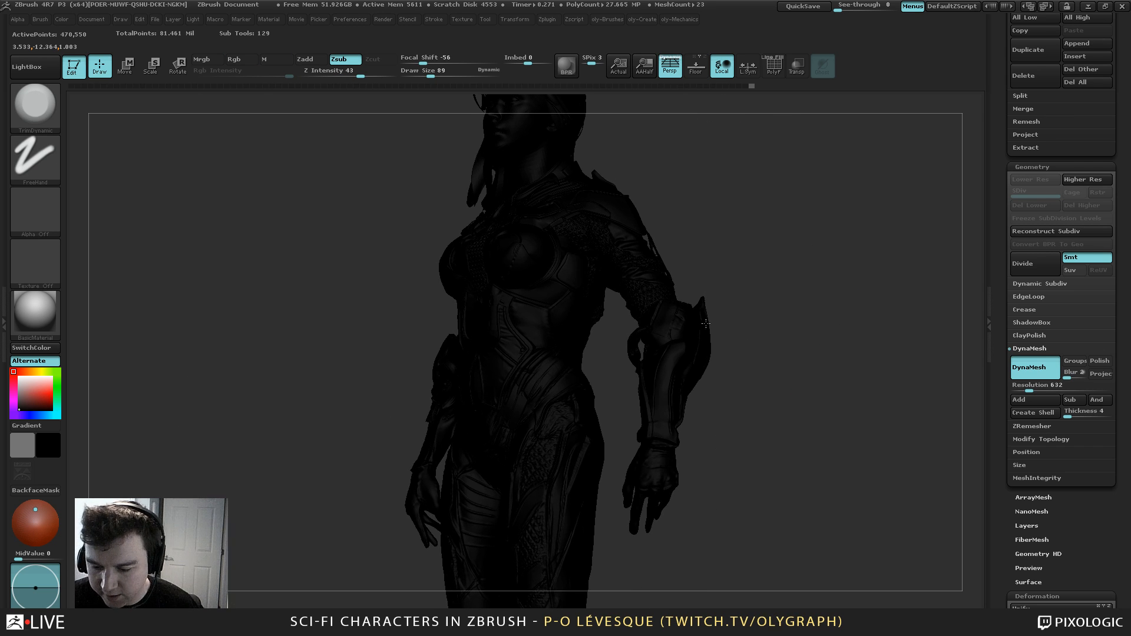
key(])
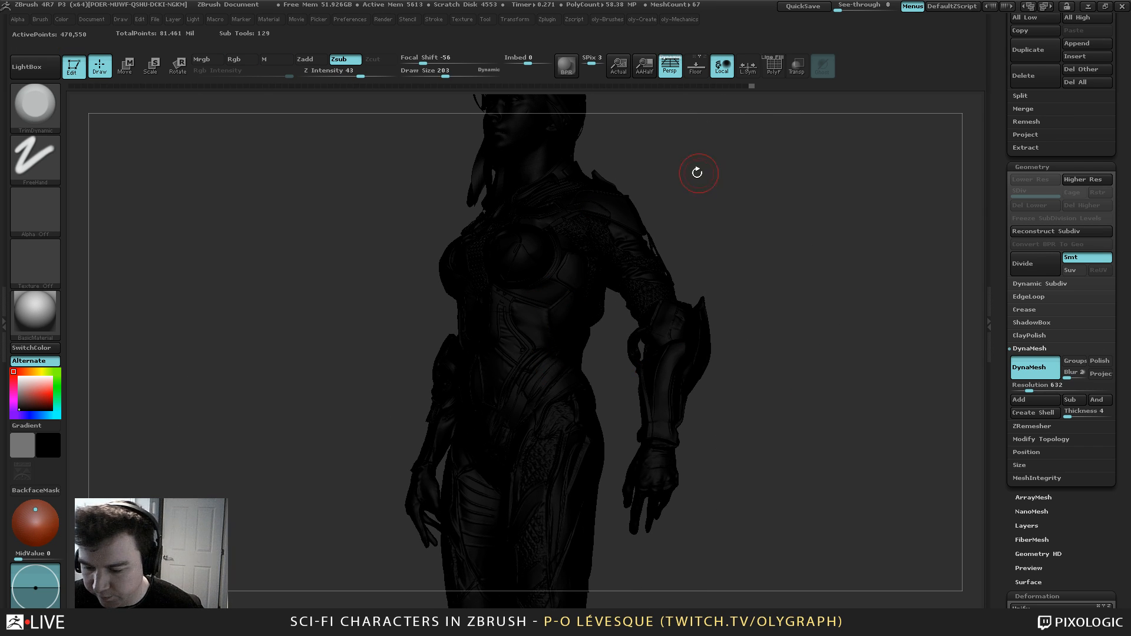
click(46, 309)
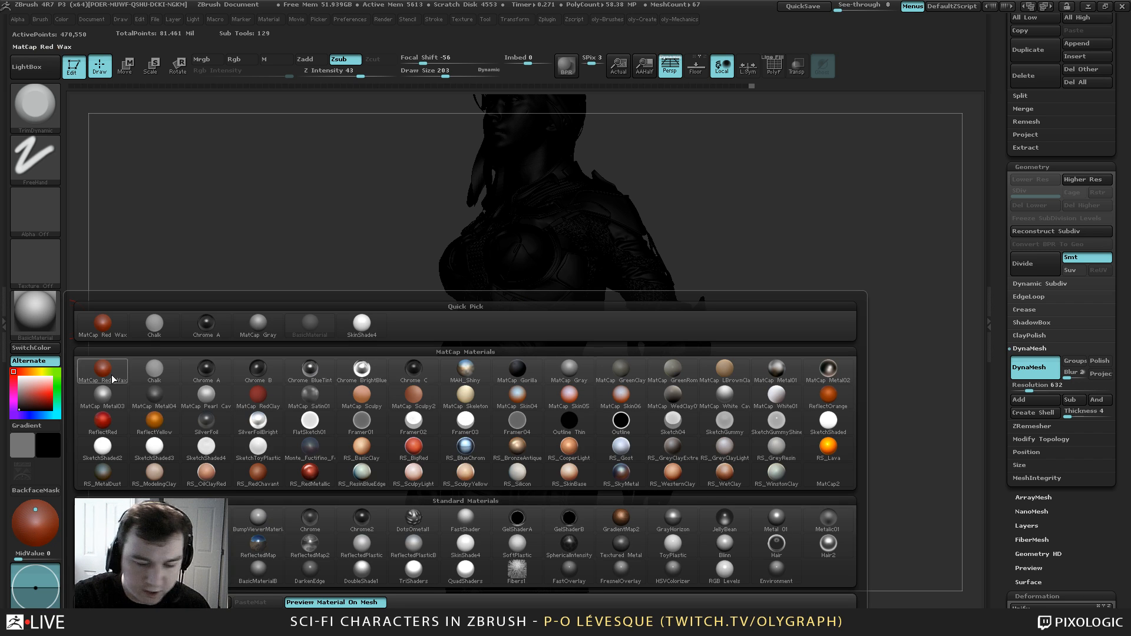
click(572, 383)
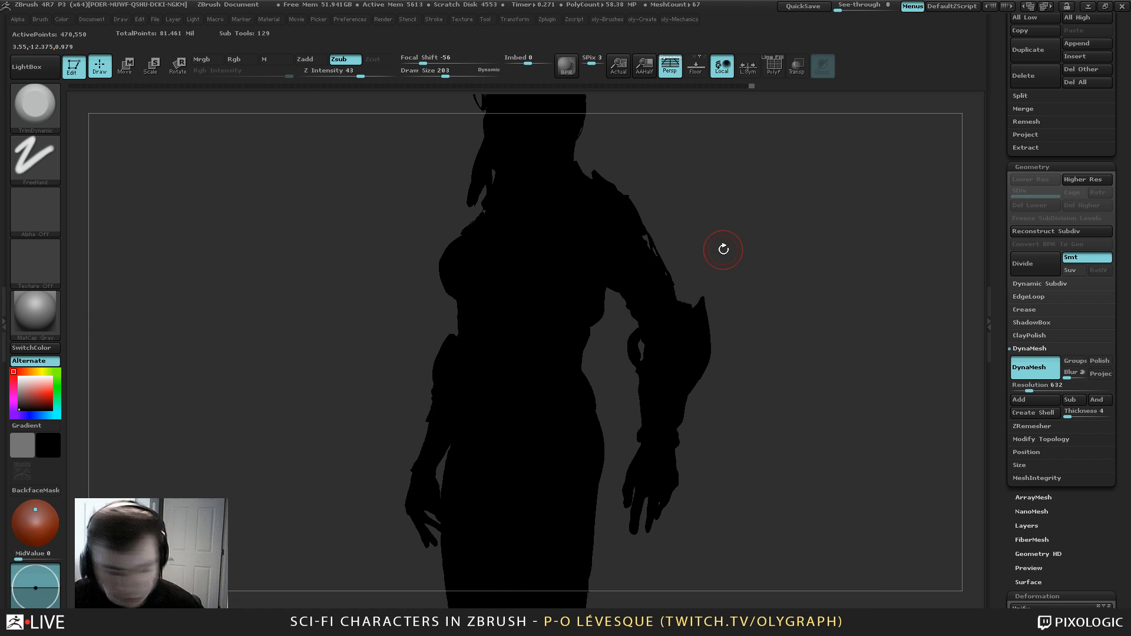
key(m)
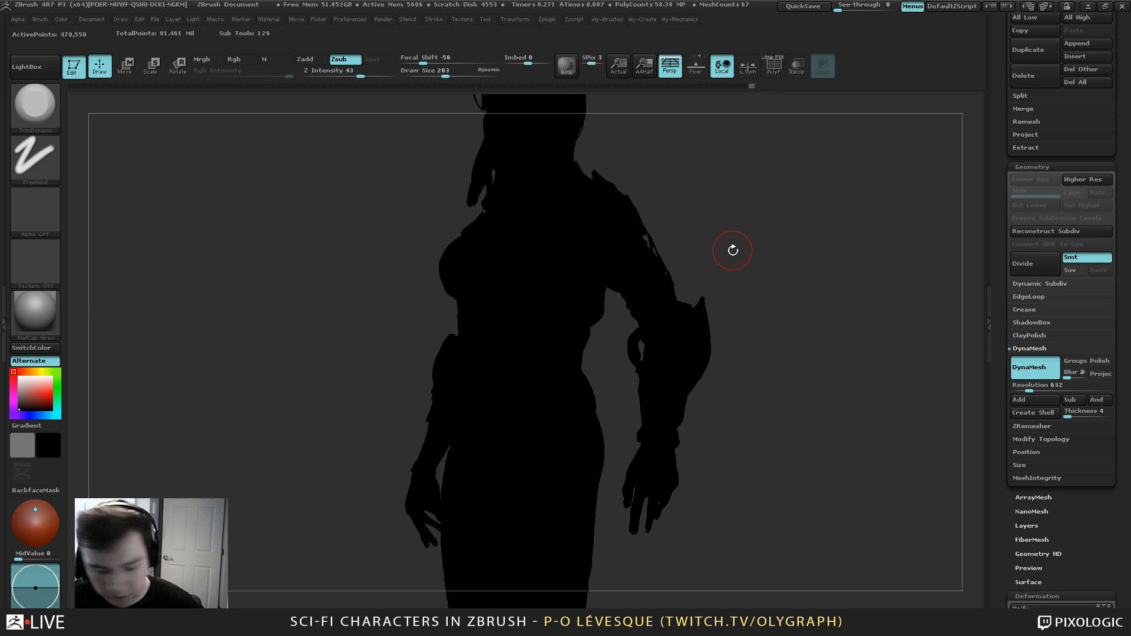
key(v)
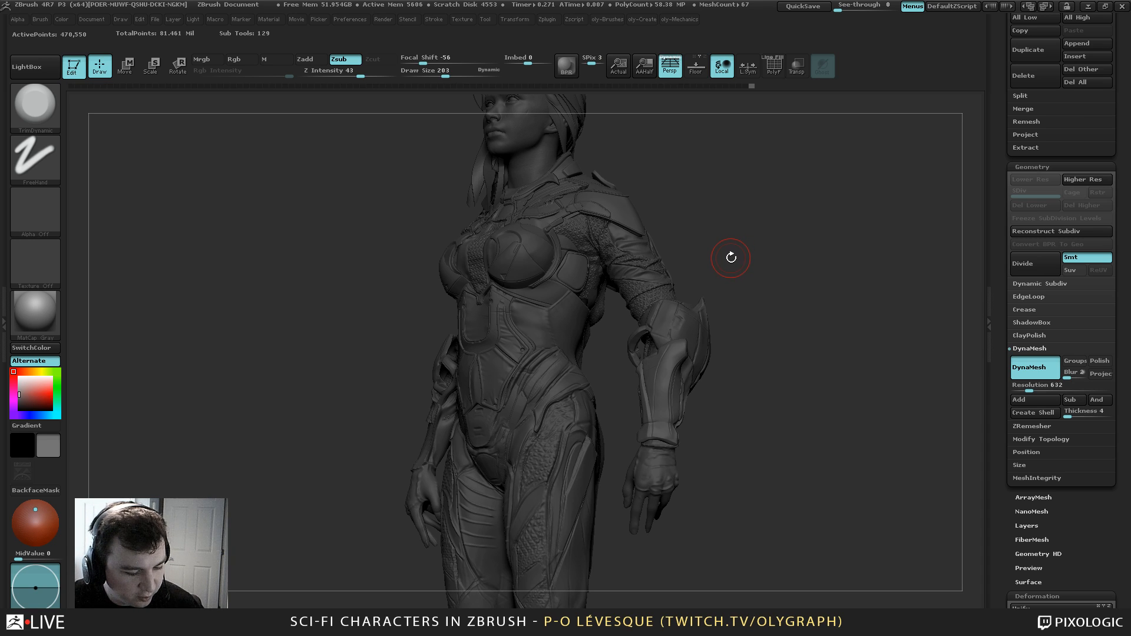
Try darker and lighter gray shades on the figure and return to a medium gray
key(c)
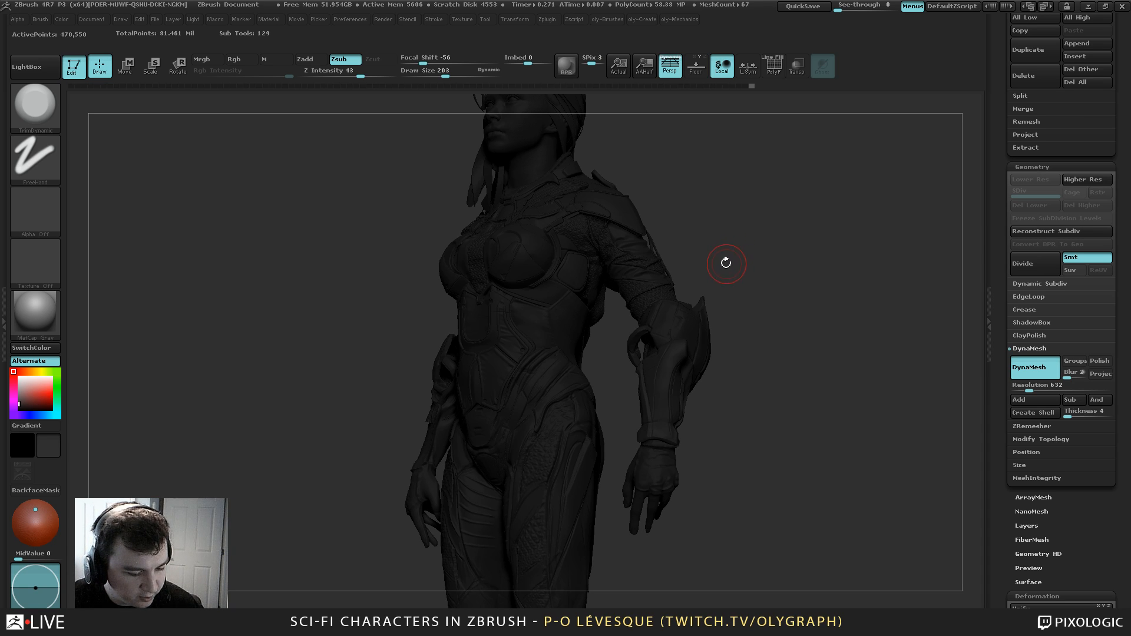
drag(31, 390, 19, 379)
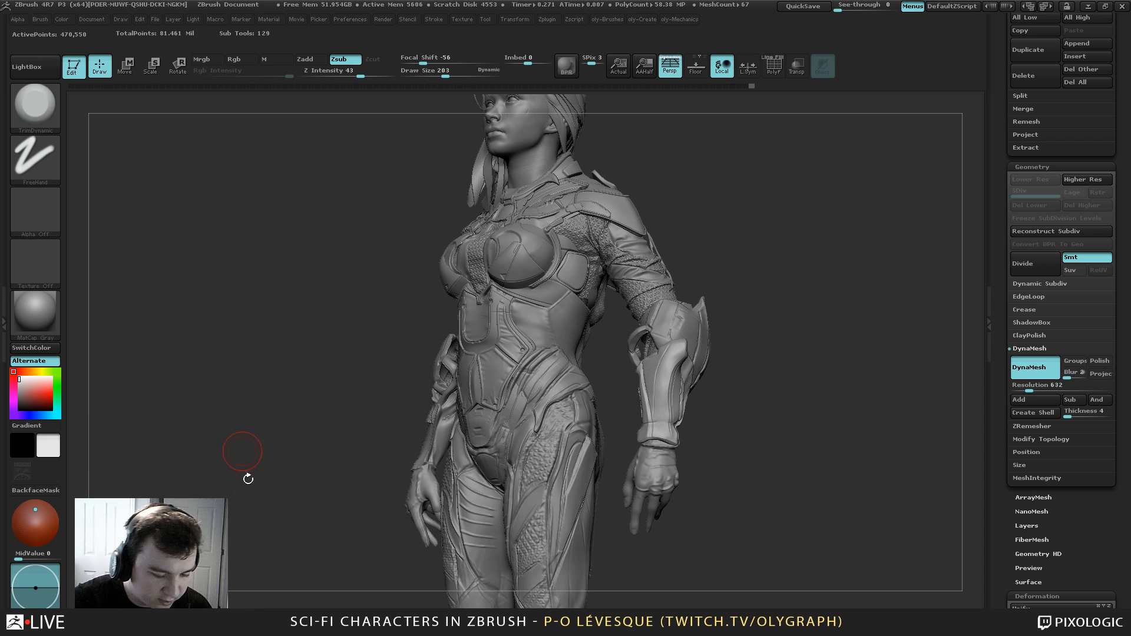
key(c)
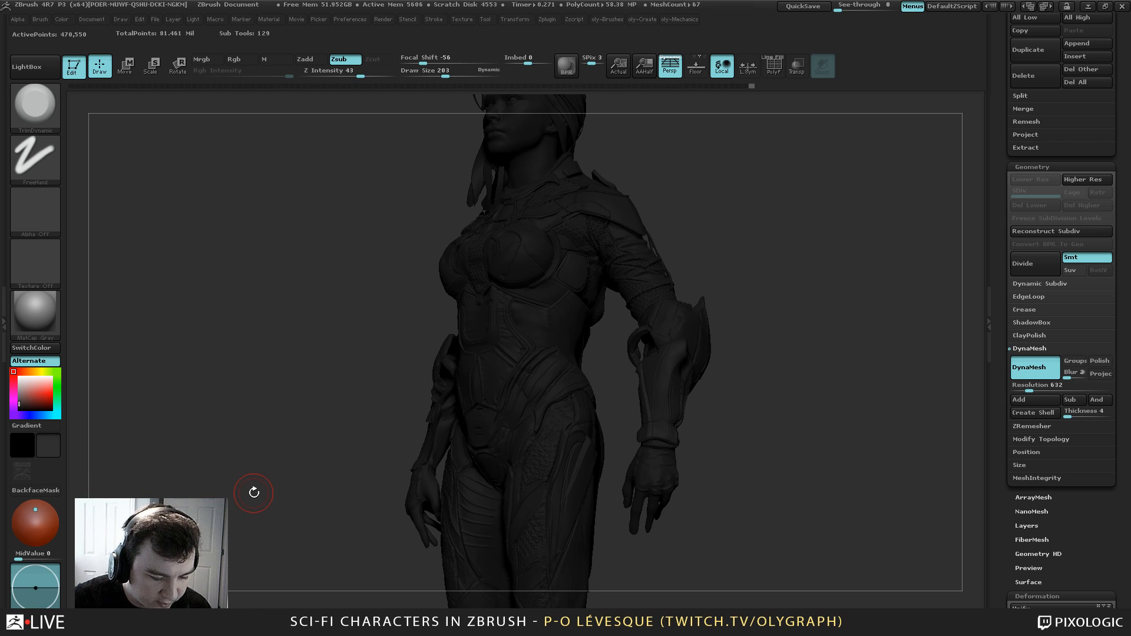
drag(32, 391, 17, 391)
click(19, 404)
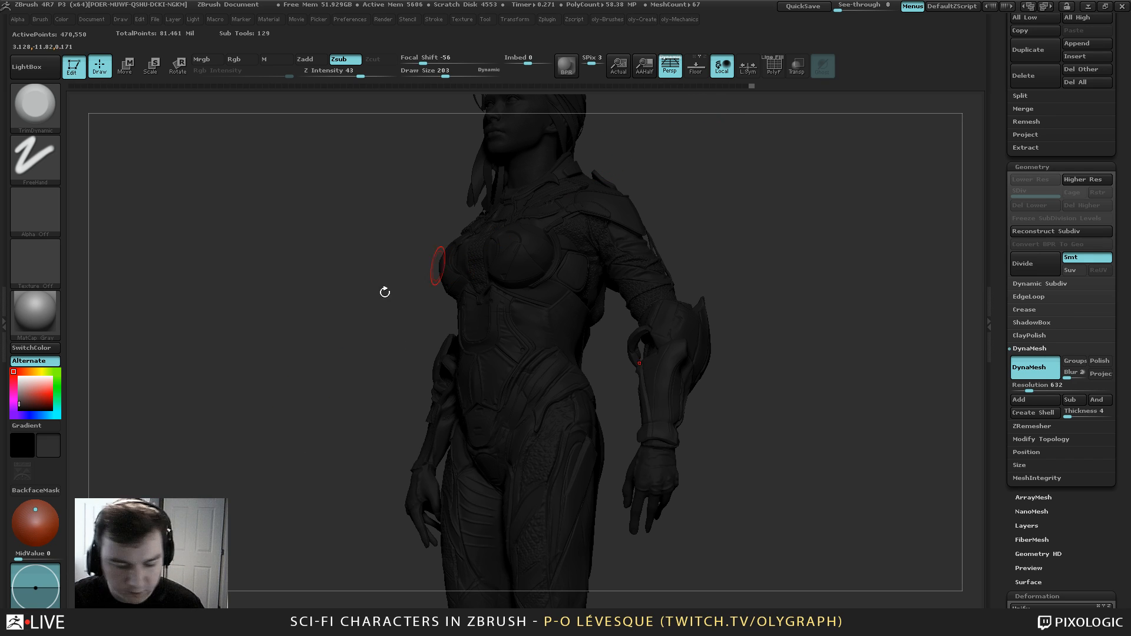
click(19, 389)
key(c)
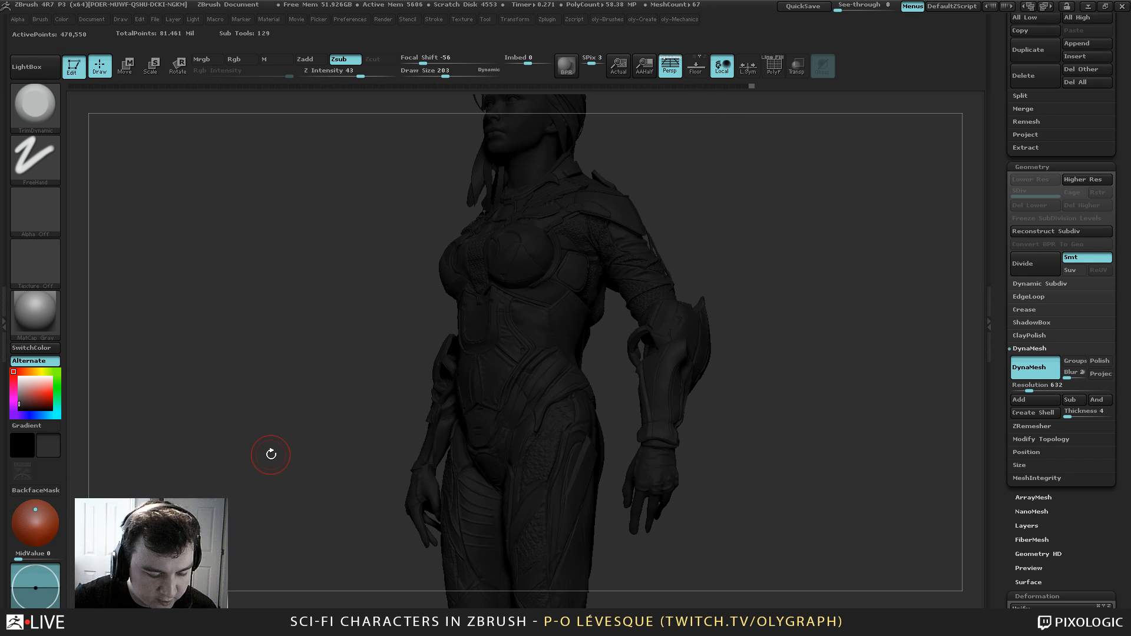
click(19, 392)
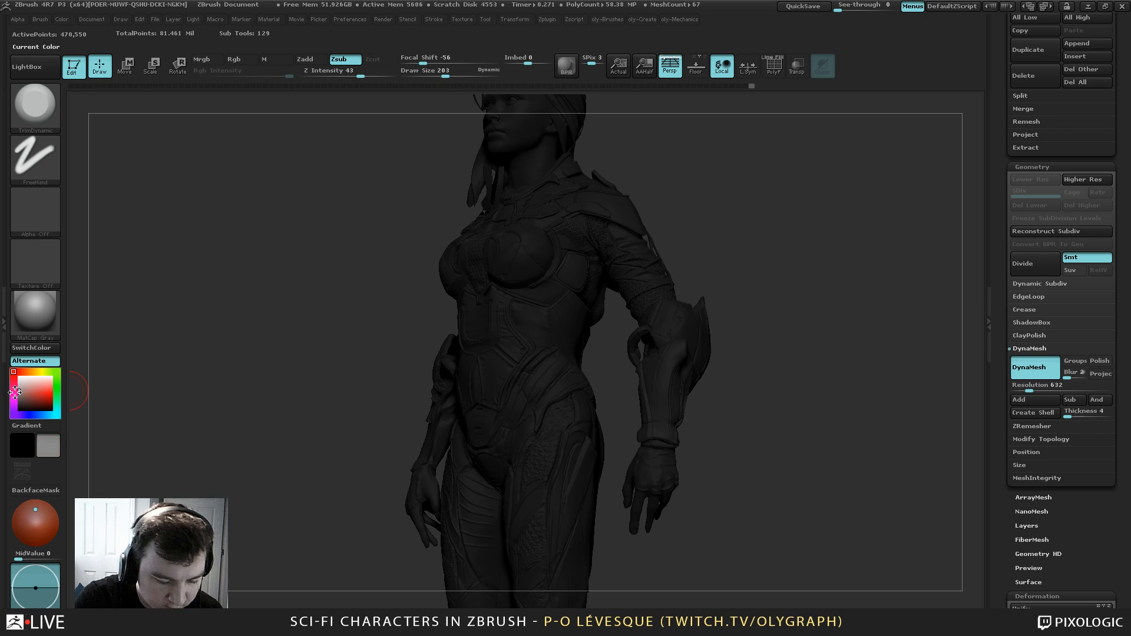
Choose the Move brush with a draw size of 214 and switch the material back to BasicMaterial
key(s)
key(b)
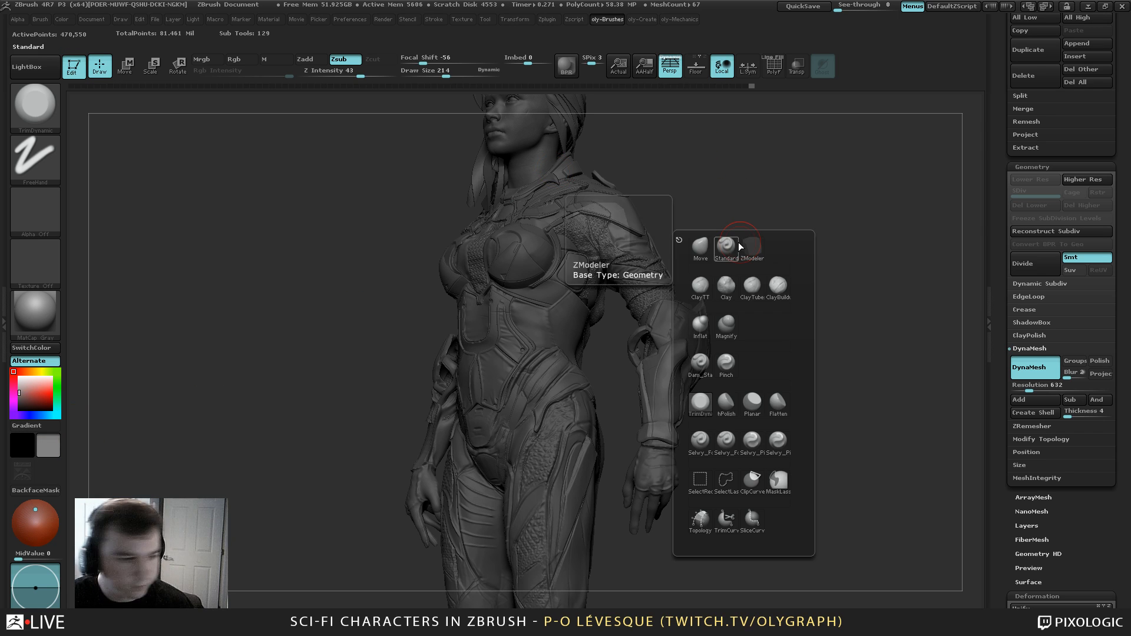
key(b)
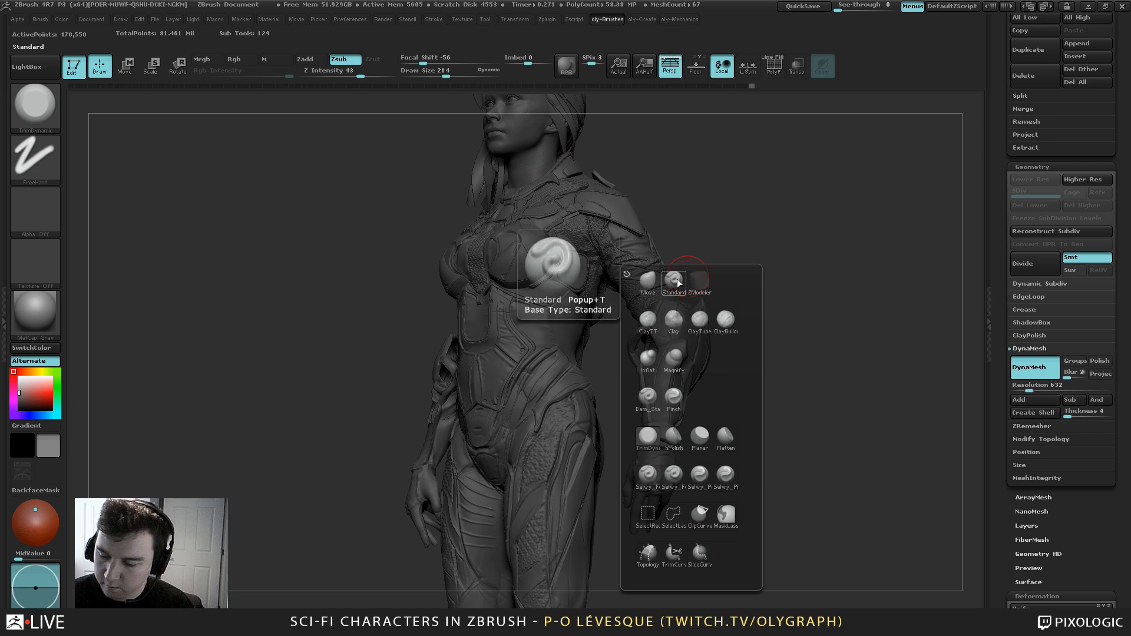
click(650, 280)
mouse_move(736, 205)
alt+mouse_down()
mouse_move(794, 278)
mouse_move(694, 233)
alt+mouse_up()
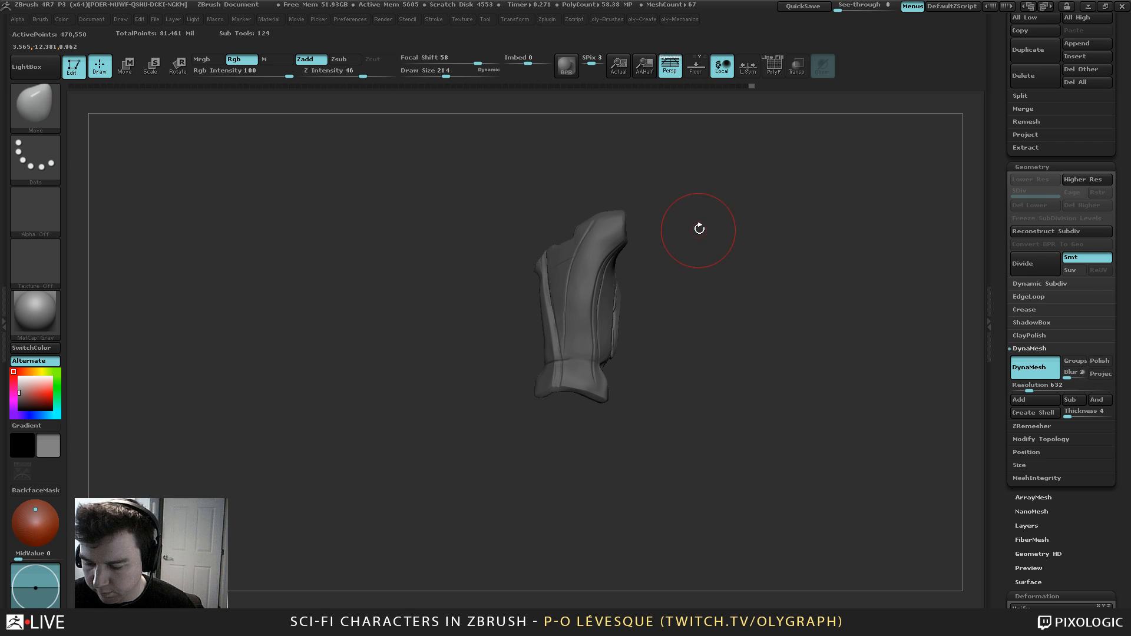
click(147, 343)
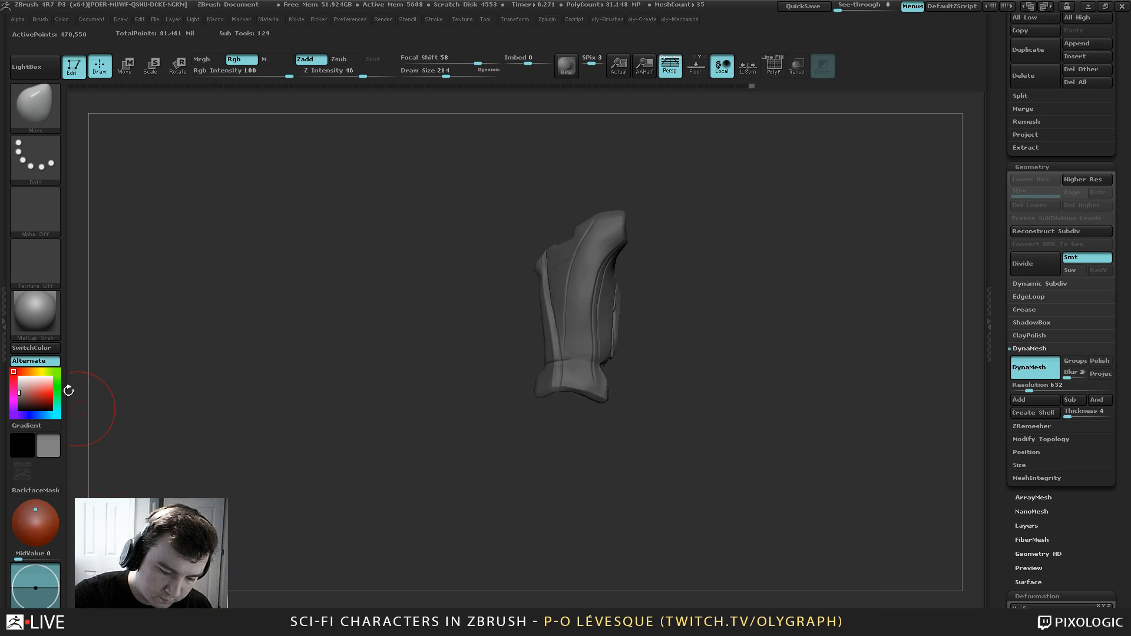
click(39, 315)
click(310, 325)
Examine the full figure's arm shapes from the front and at an angle with the draw size set to 251
key(bracketright)
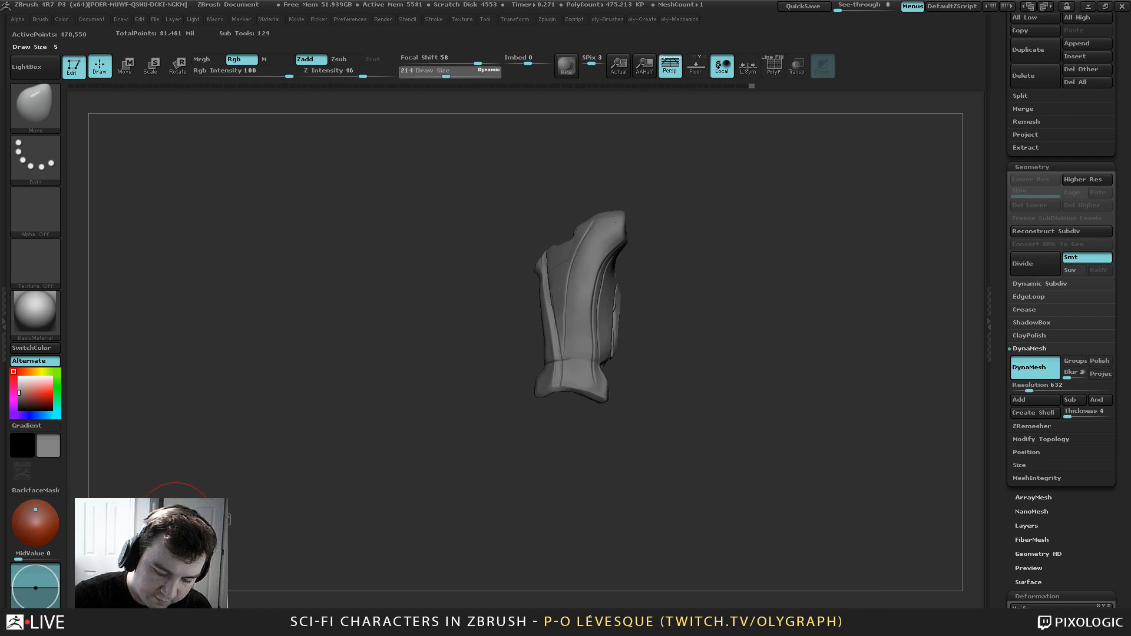
key(shift+s)
mouse_move(726, 258)
mouse_down()
mouse_move(701, 253)
mouse_move(656, 169)
mouse_move(629, 194)
mouse_move(649, 225)
mouse_move(633, 188)
mouse_up()
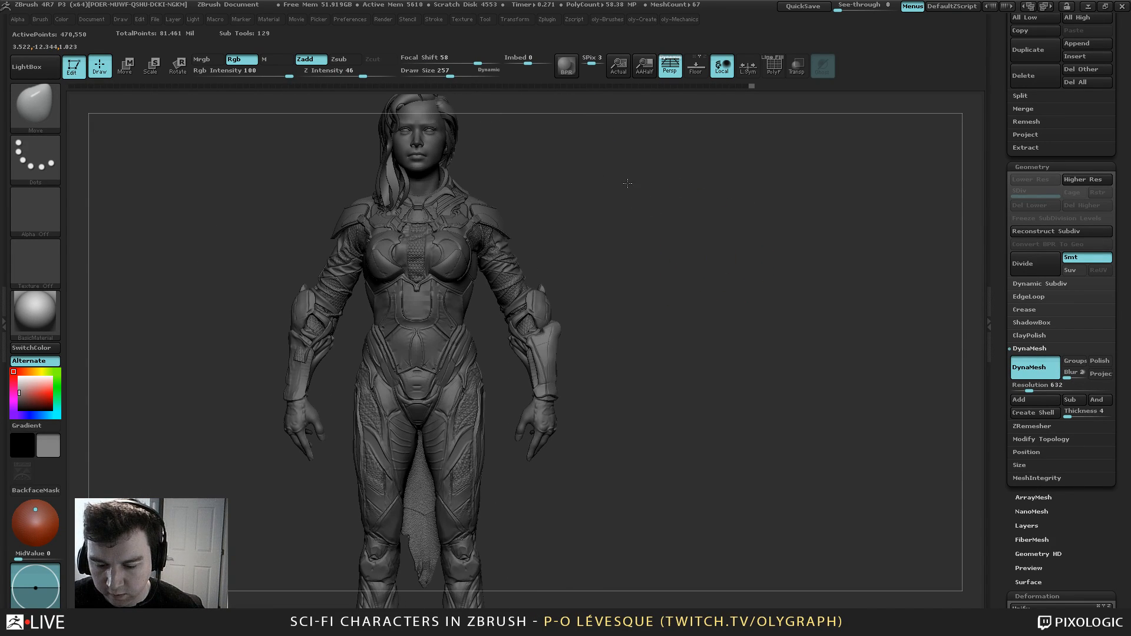
key(s)
click(629, 191)
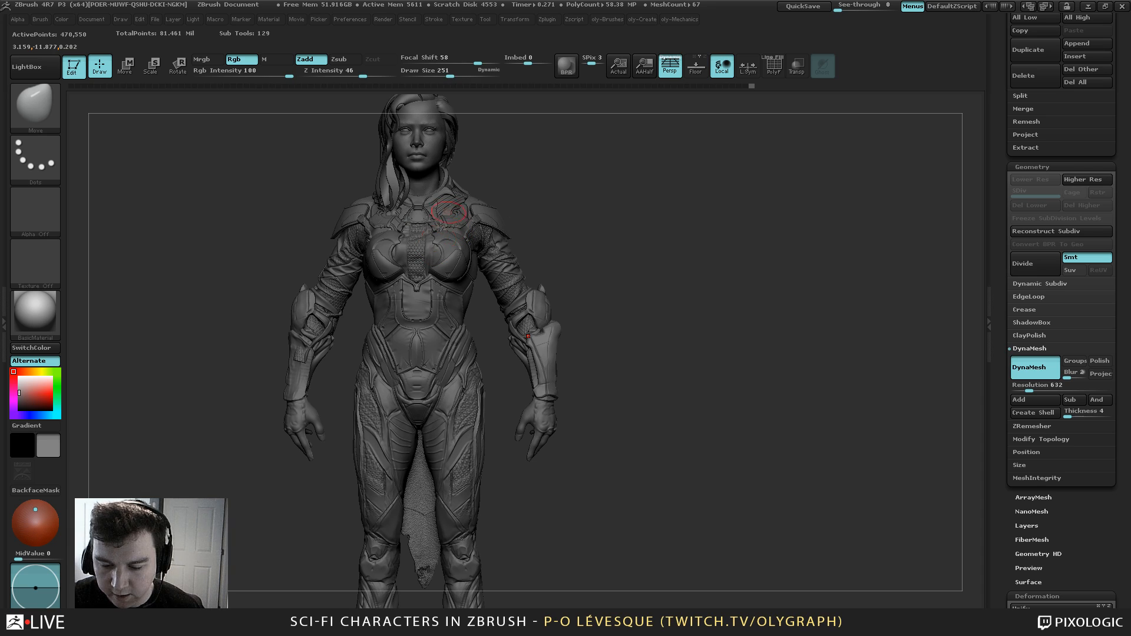
key(bracketright)
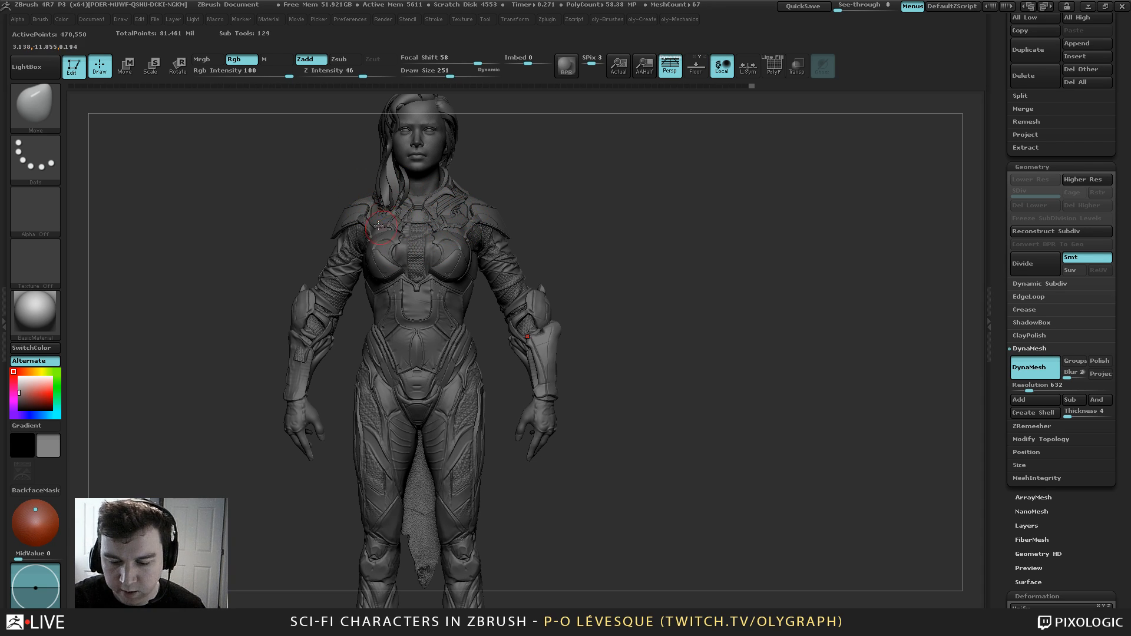
drag(555, 166, 522, 169)
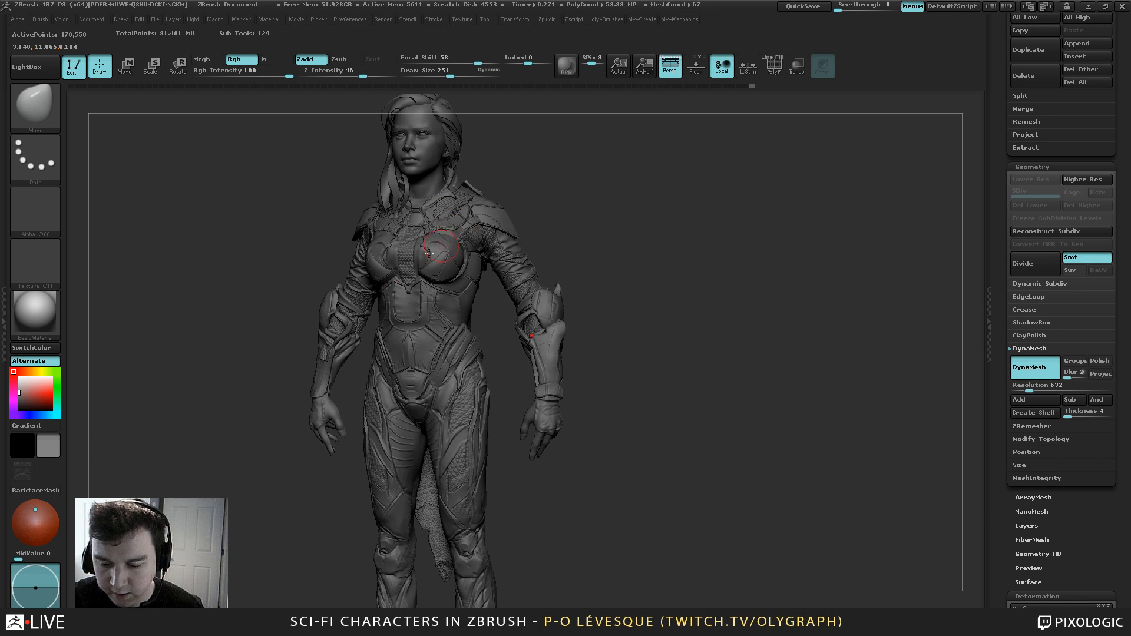
Try MatCap Gray on the figure and return to BasicMaterial
click(48, 330)
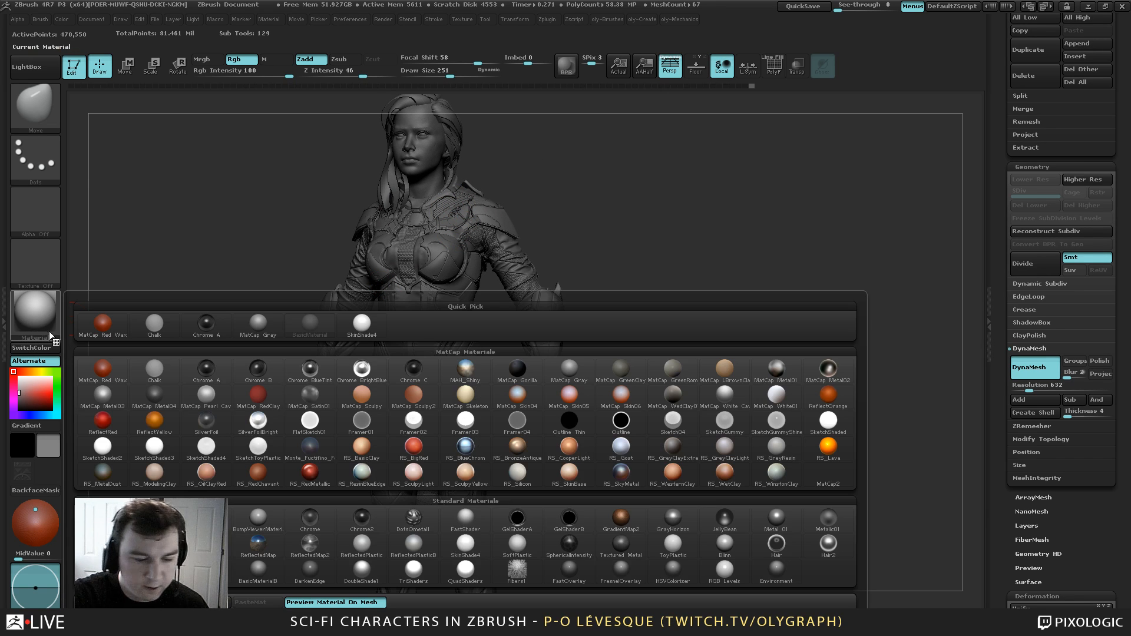
click(580, 370)
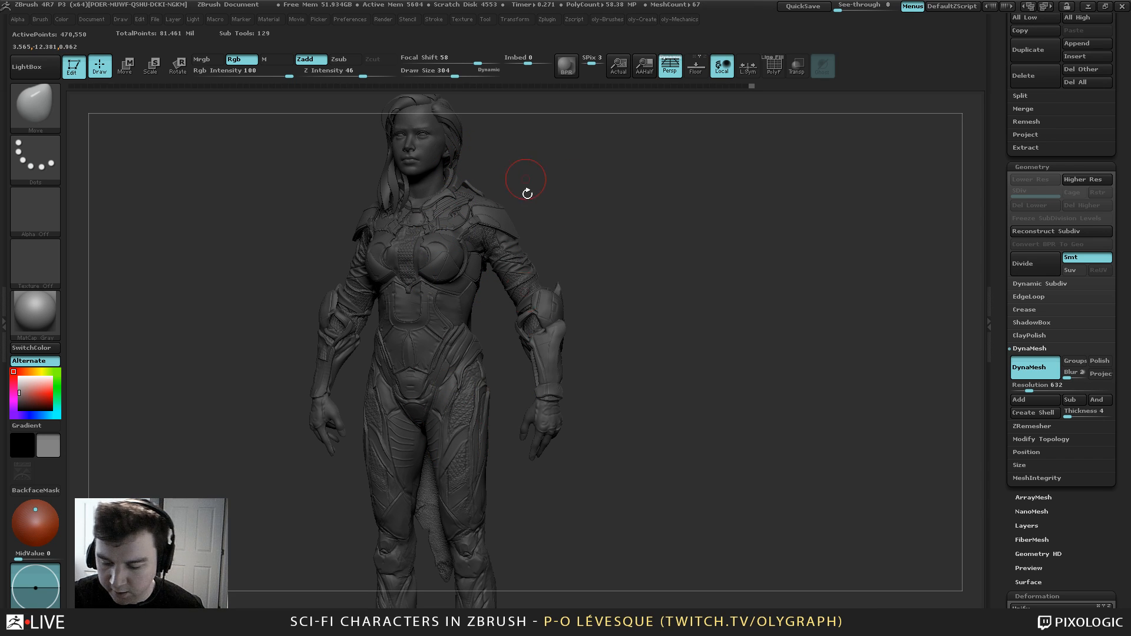
click(48, 321)
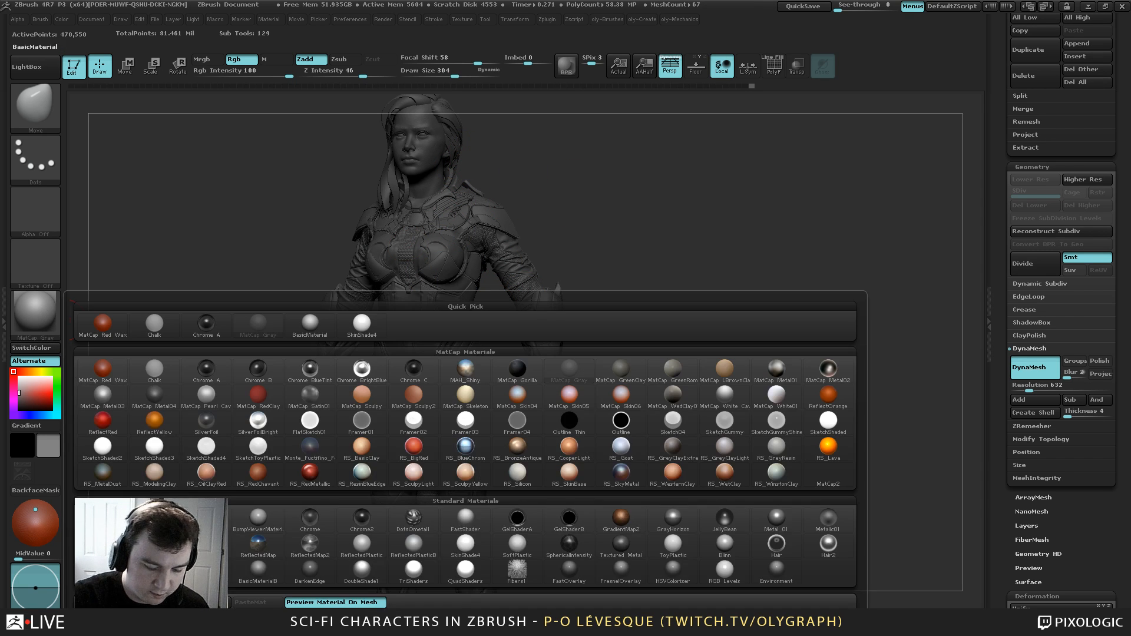
click(309, 323)
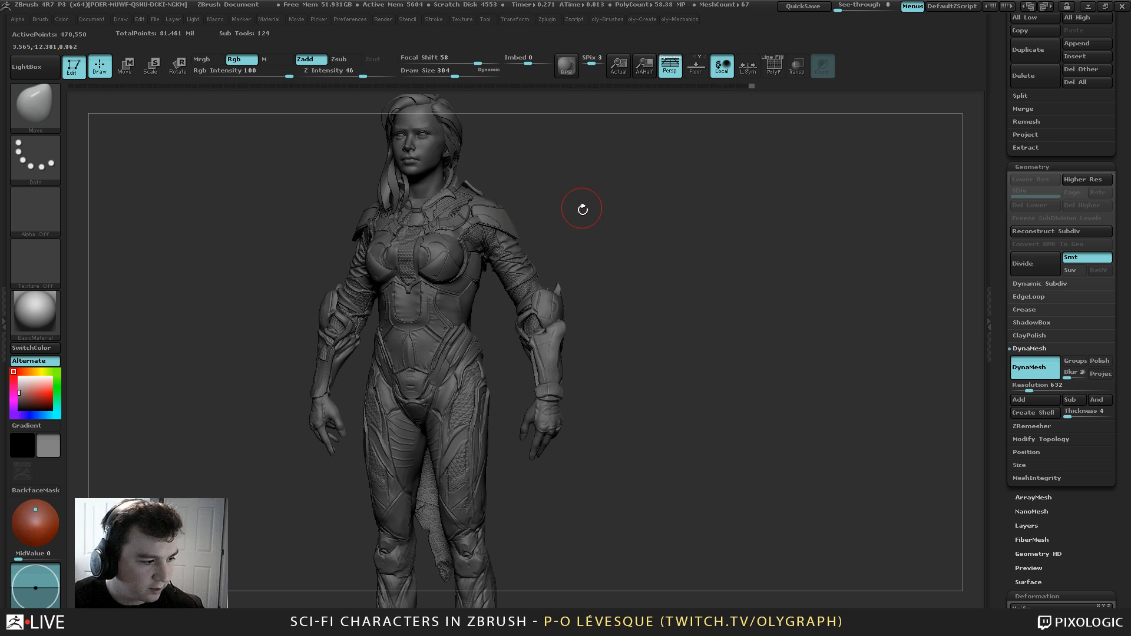
Darken the figure's color to a dark gray for judging the arm armor shapes up close
alt+drag(595, 217, 602, 252)
key(c)
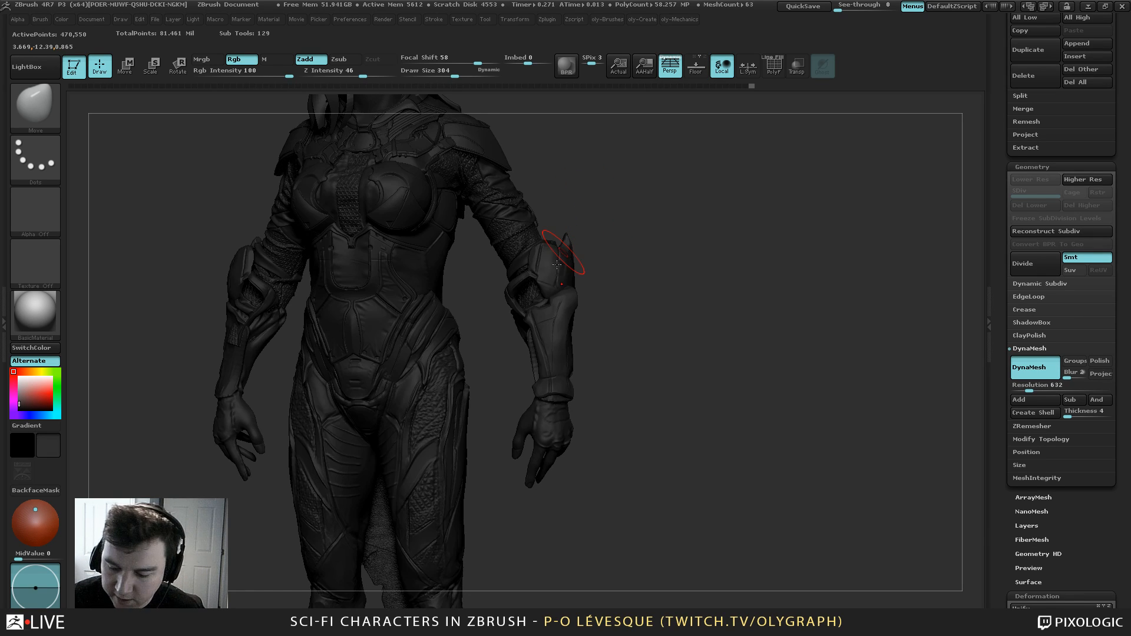
Try a near-black color on the figure and brighten it back to a medium gray
key(c)
key(c)
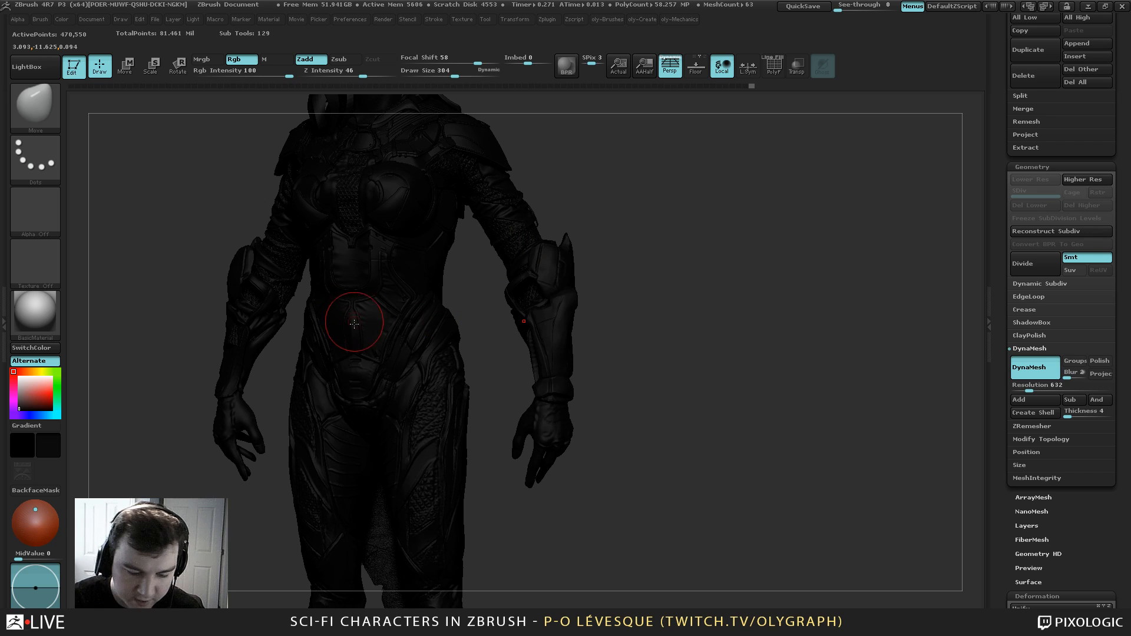
alt+drag(596, 199, 566, 190)
drag(25, 395, 19, 387)
key(c)
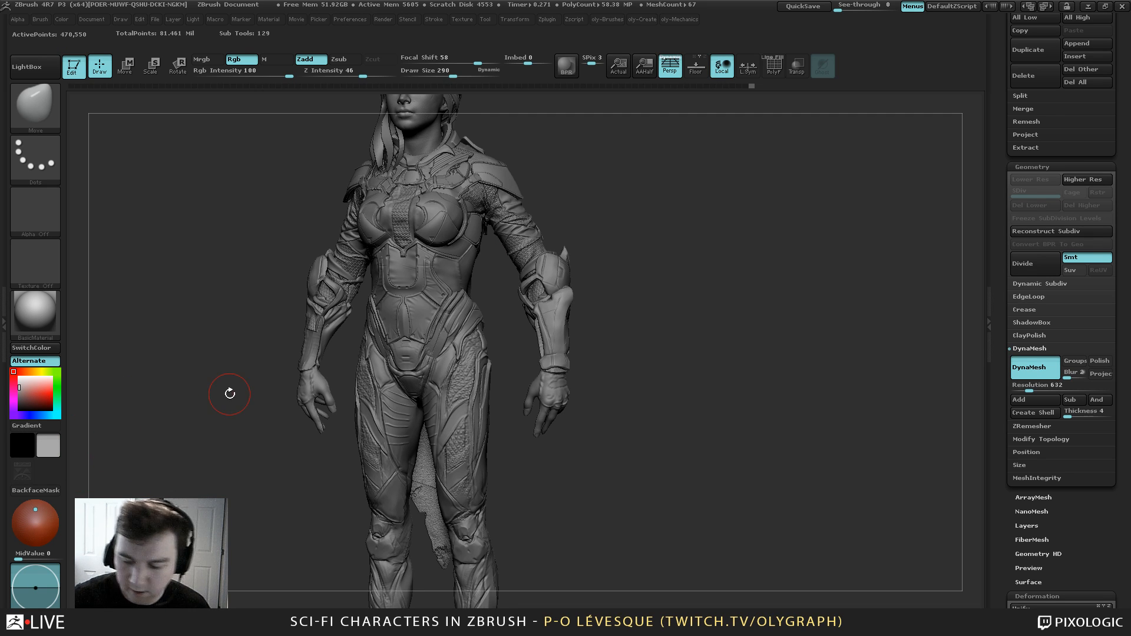
Examine the forearm plate in isolation with the draw size set to 244, and bring the full figure back
key(alt+s)
mouse_move(657, 250)
alt+mouse_down()
mouse_move(730, 353)
mouse_move(705, 260)
mouse_move(709, 275)
mouse_move(714, 253)
alt+mouse_up()
key(s)
click(704, 256)
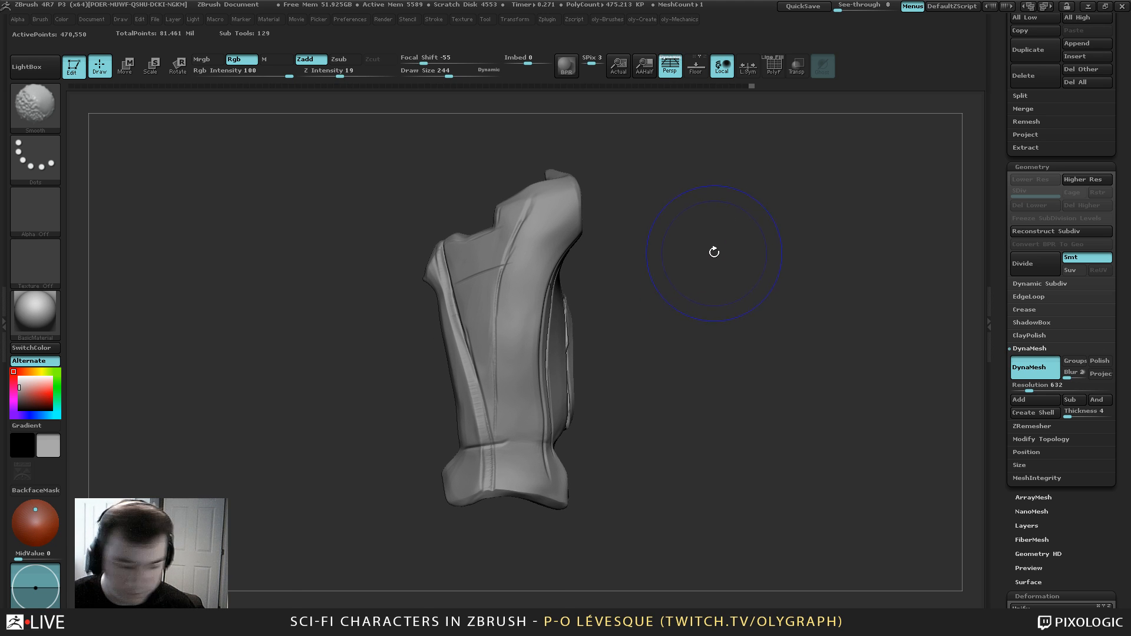
key(alt+s)
alt+drag(682, 198, 662, 171)
Fill the forearm plate with orange to set it apart, and return it to gray
click(32, 372)
click(52, 393)
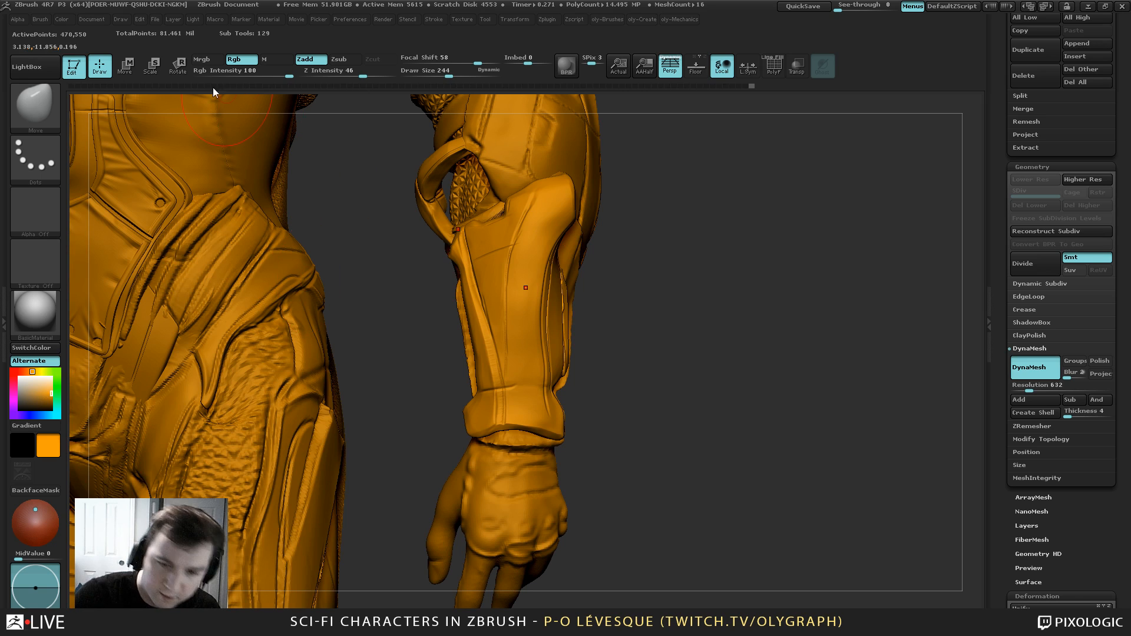
click(62, 18)
click(107, 263)
click(19, 391)
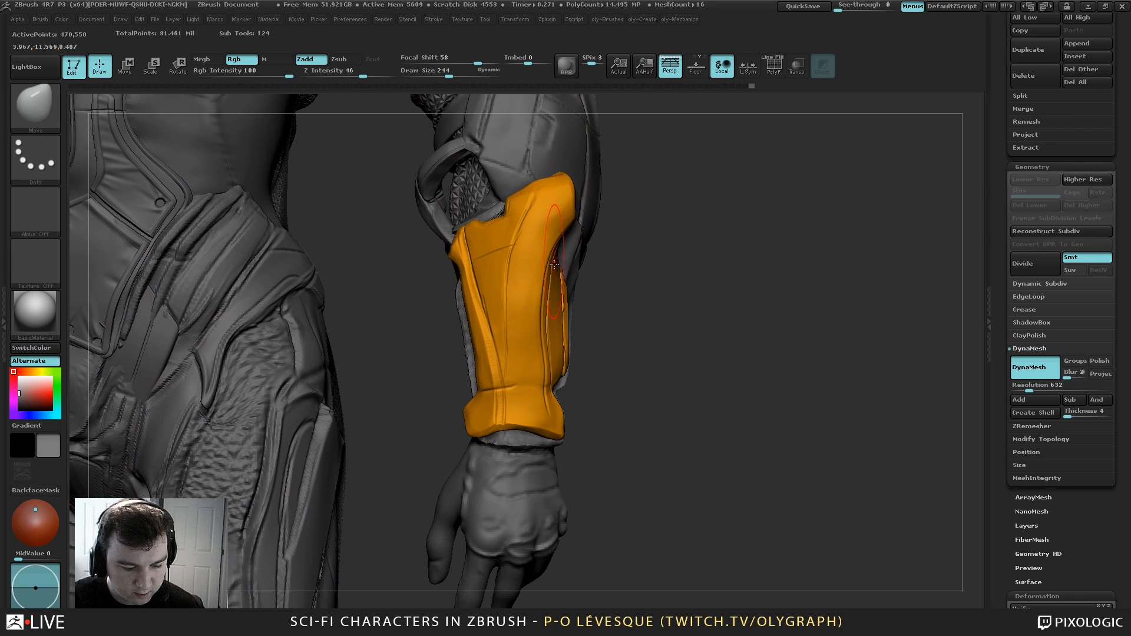
key(c)
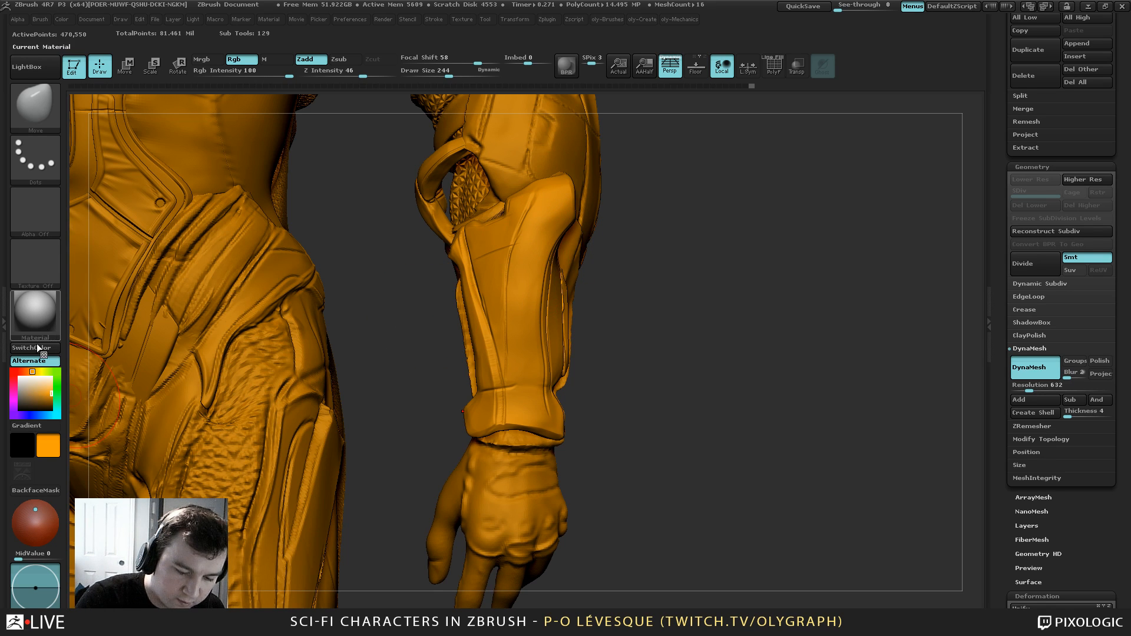
click(18, 391)
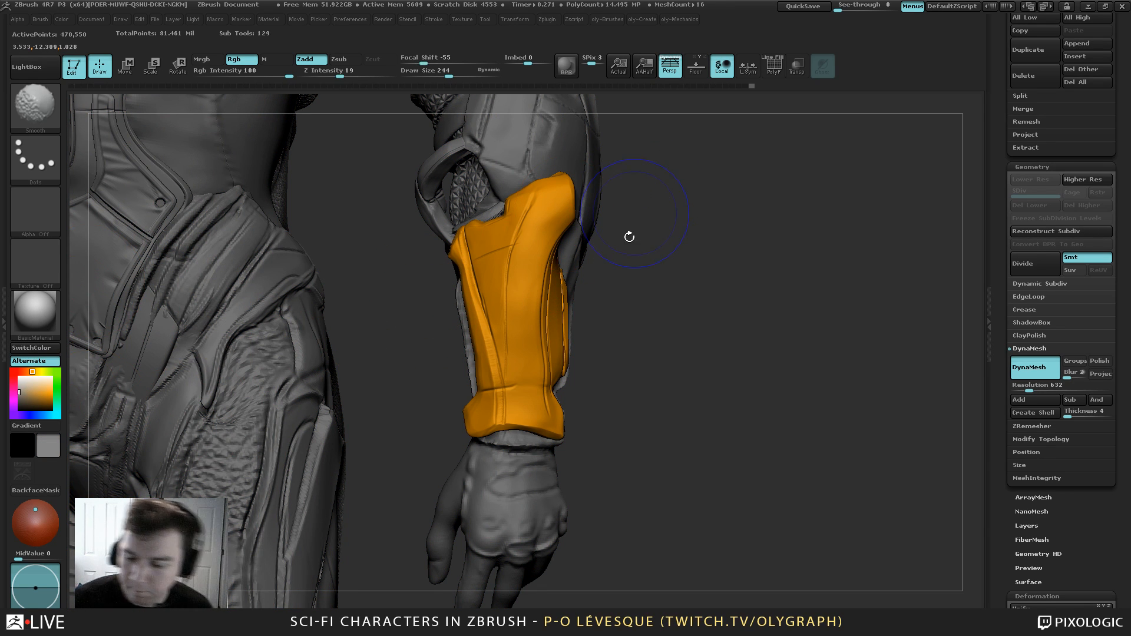
key(shift+c)
Isolate the forearm plate and choose the Move brush with a draw size of 68
key(s)
mouse_move(633, 245)
mouse_down()
mouse_move(651, 269)
mouse_move(638, 270)
mouse_move(646, 242)
mouse_up()
key(s)
drag(646, 242, 640, 244)
key(b)
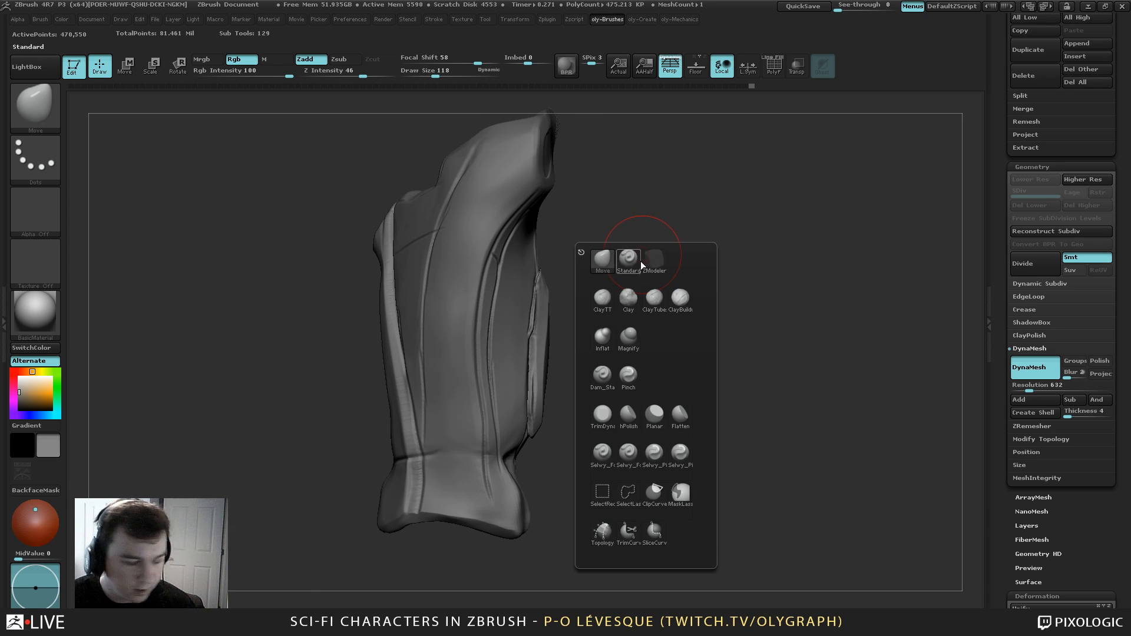
click(641, 260)
key(s)
key(s)
drag(552, 294, 543, 294)
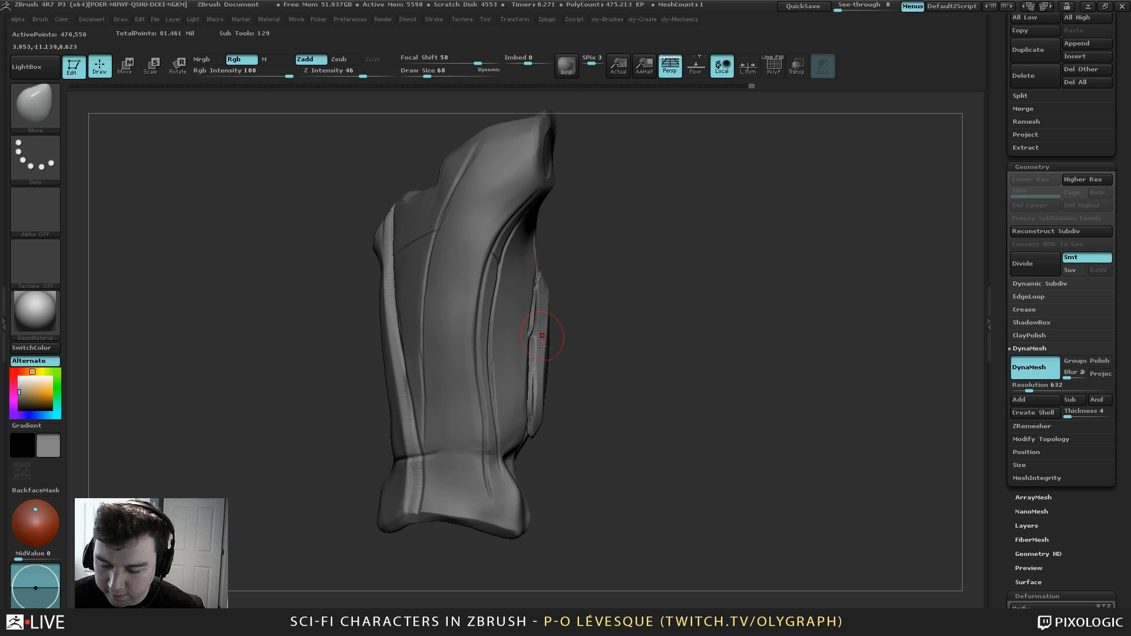
Mask the raised side plate on the forearm's outer edge at draw size 45 and invert the mask
key(ctrl)
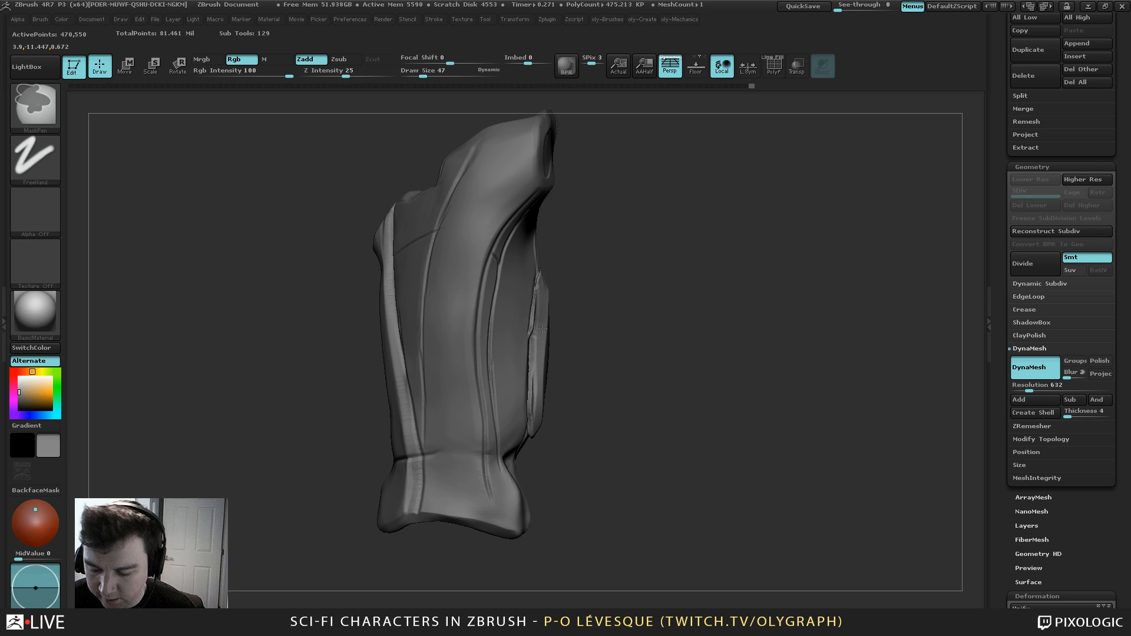
ctrl+drag(542, 317, 540, 375)
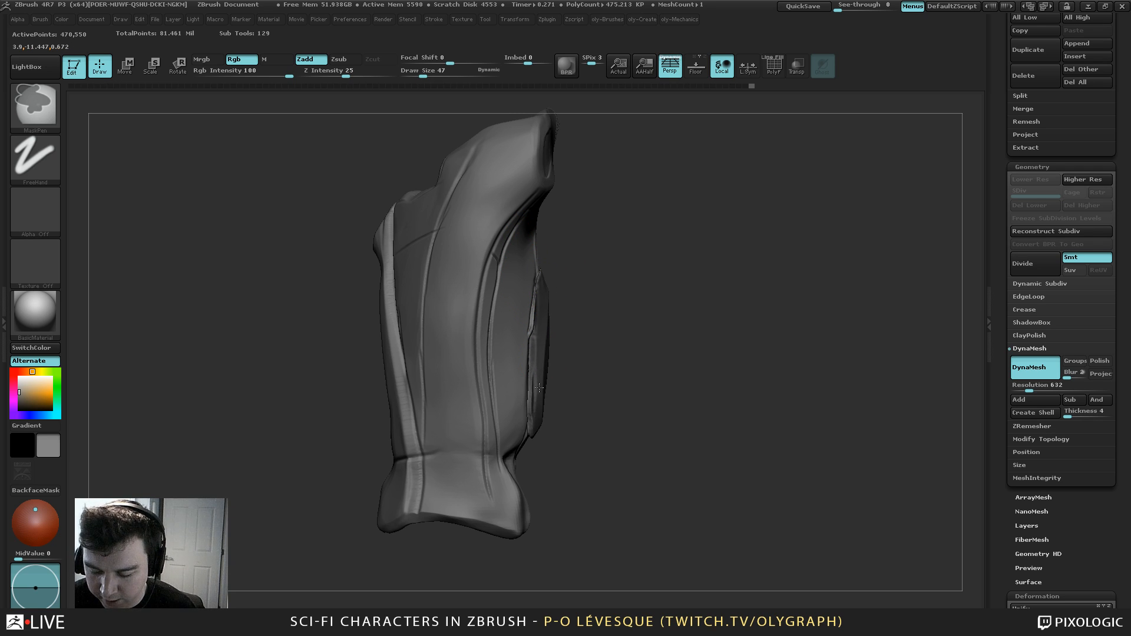
ctrl+drag(544, 336, 539, 389)
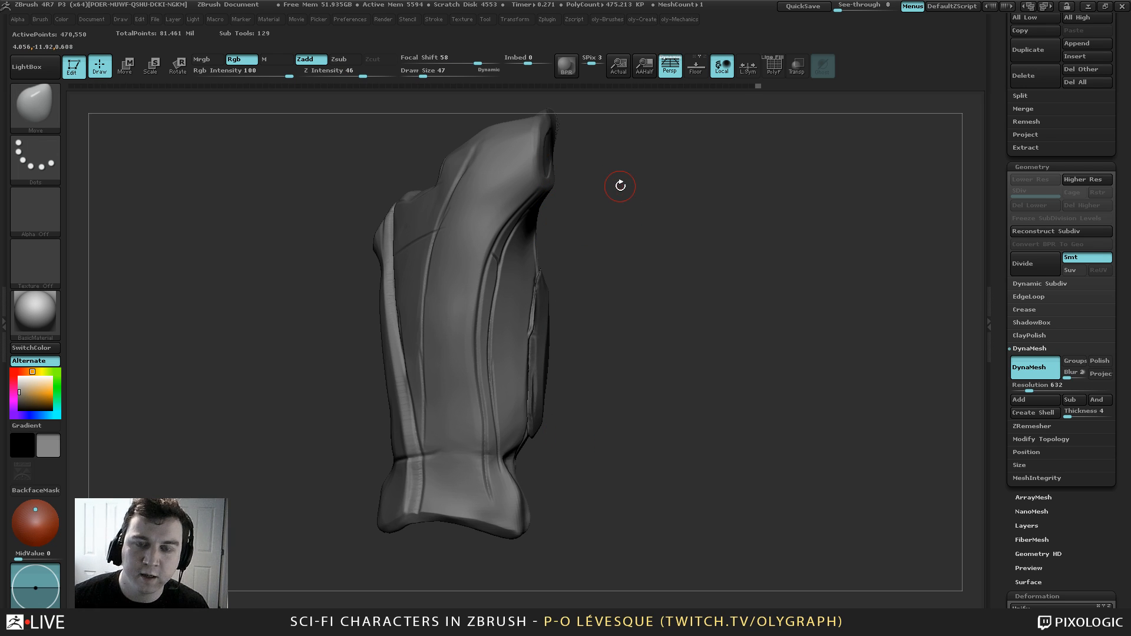
drag(578, 209, 561, 302)
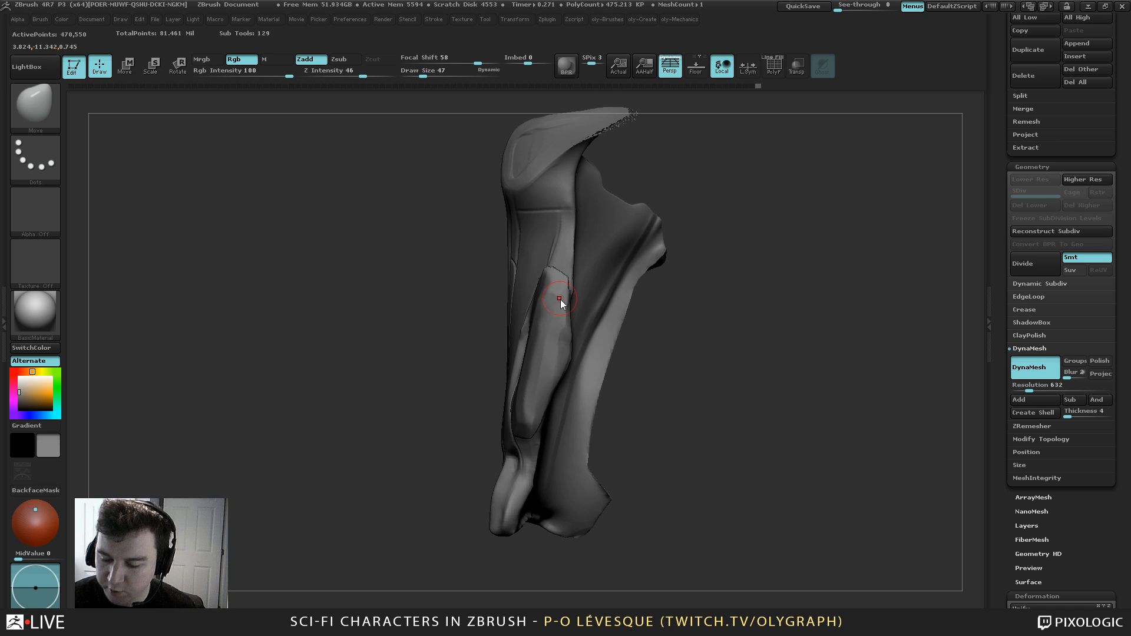
drag(695, 190, 613, 260)
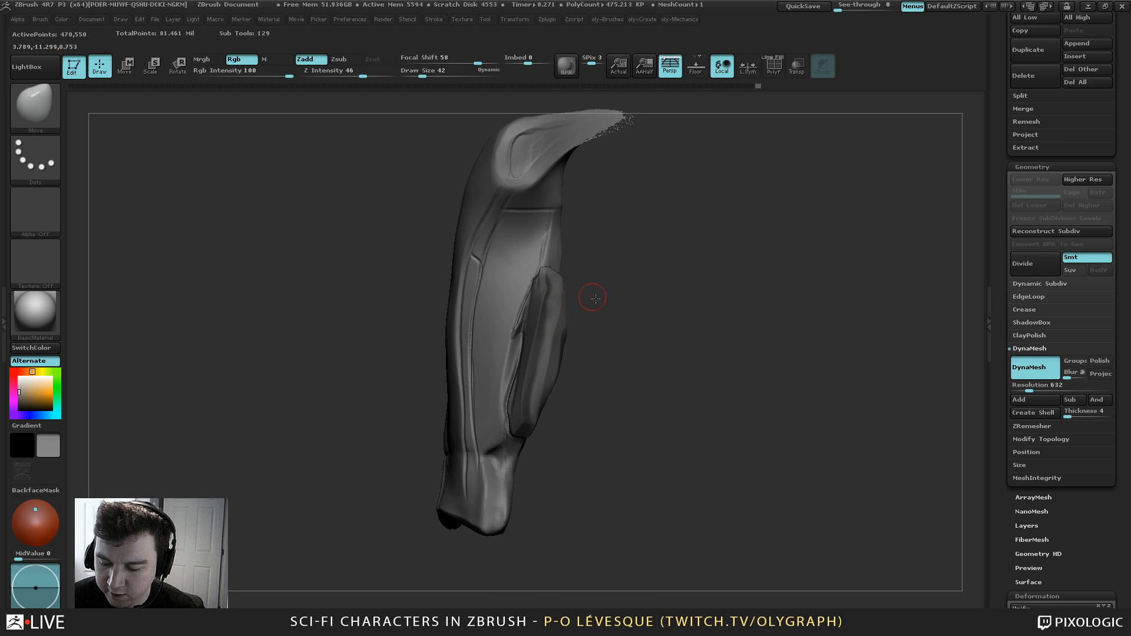
drag(593, 298, 575, 298)
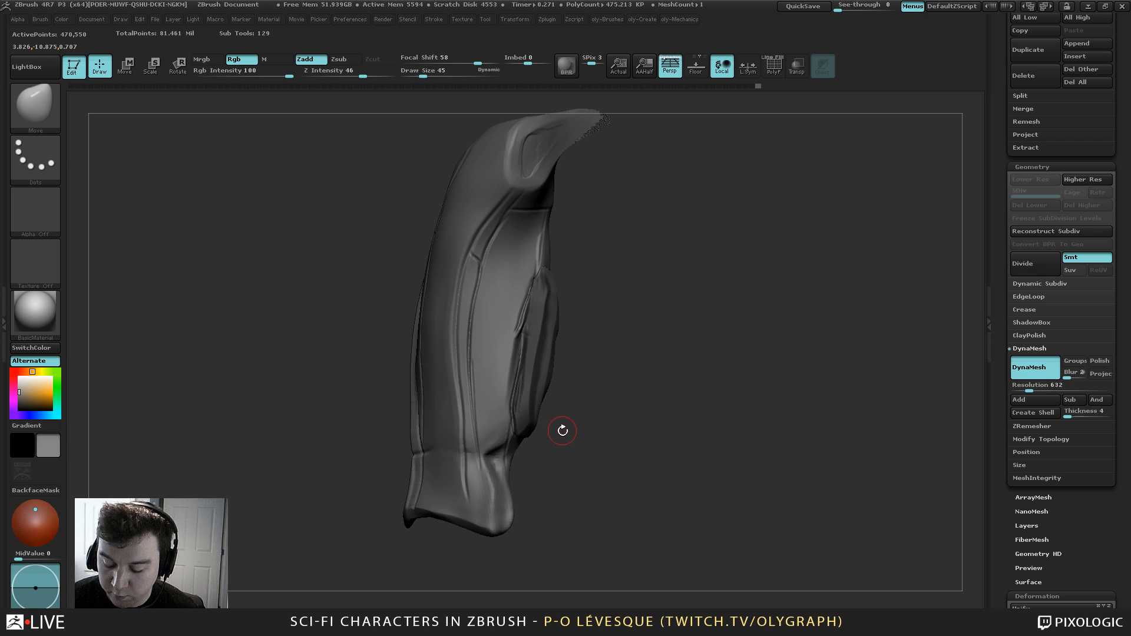
key(ctrl)
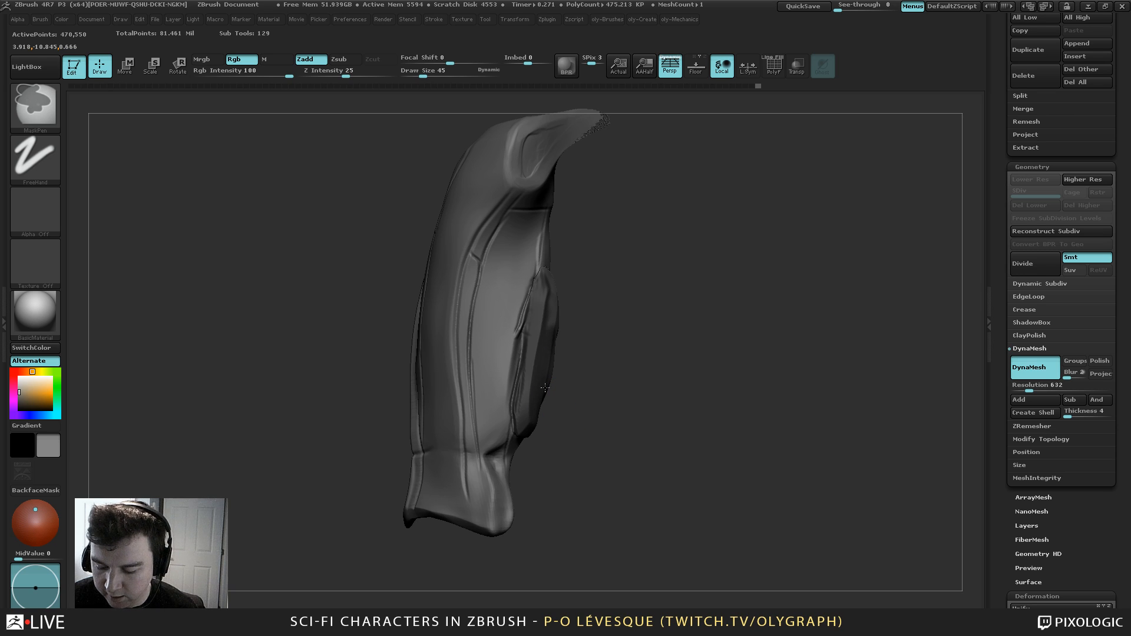
mouse_move(595, 254)
mouse_down()
mouse_move(607, 257)
mouse_move(581, 316)
mouse_move(603, 321)
mouse_up()
key(space)
click(561, 327)
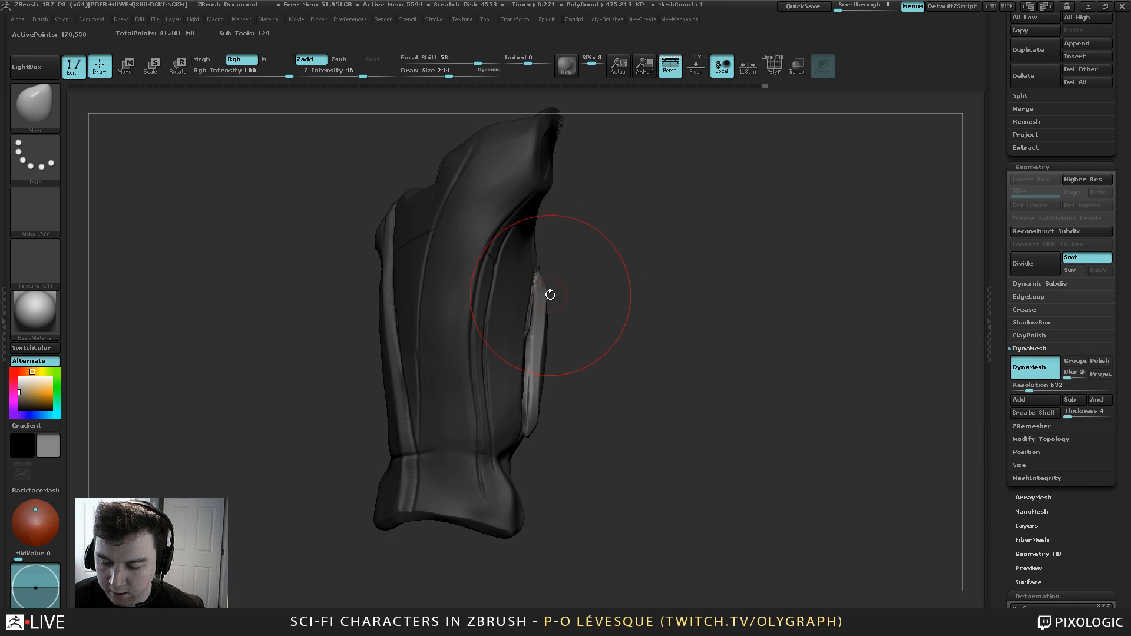
Clear the mask and pull the side plate's upper corner outward with the Move brush at draw size 72
key(bracketleft)
key(bracketleft)
mouse_move(596, 281)
ctrl+mouse_down()
mouse_move(604, 328)
mouse_move(596, 299)
mouse_move(548, 288)
ctrl+mouse_up()
key(s)
key(s)
key(s)
drag(534, 289, 538, 290)
key(s)
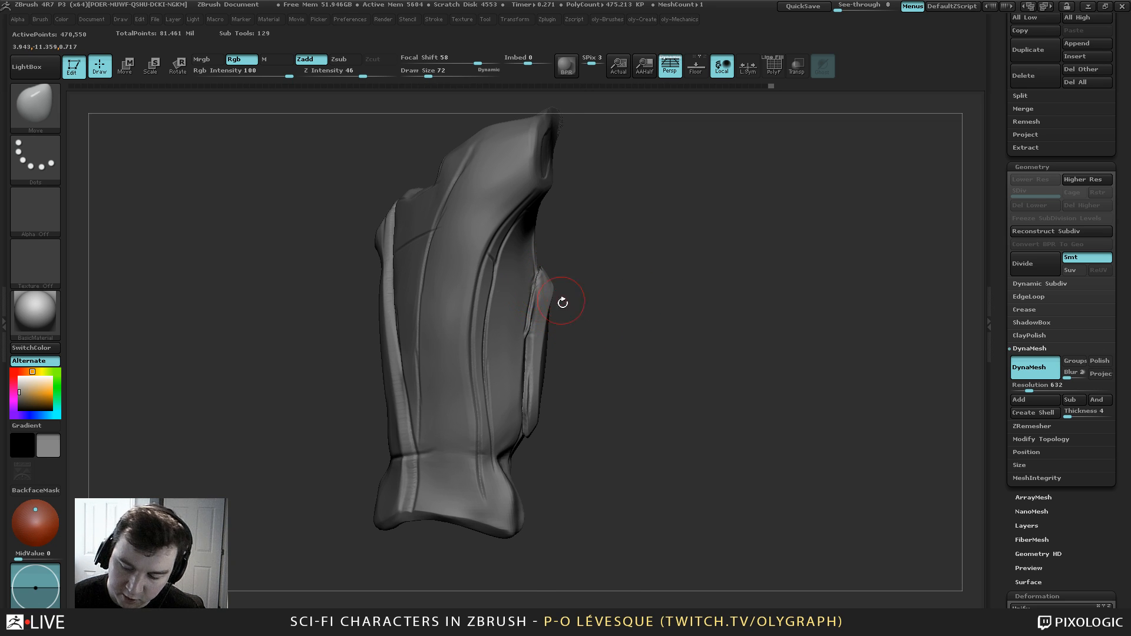
Flatten and sharpen the side plate's outer edge with the TrimDynamic brush at draw sizes 50 to 56
key(b)
key(t)
key(d)
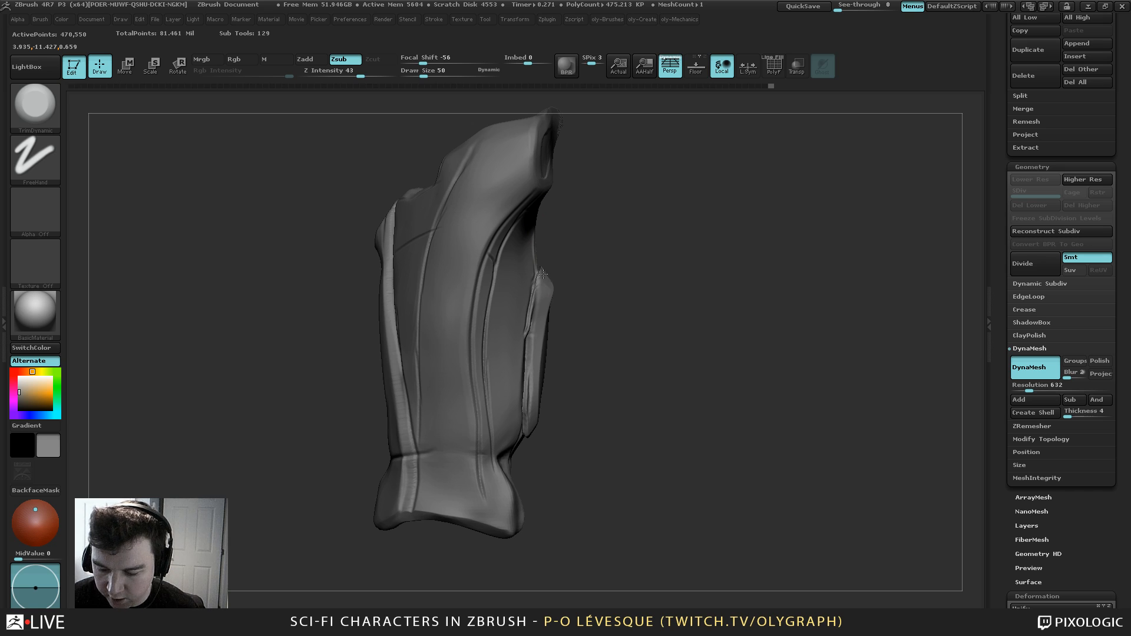
key(s)
drag(550, 277, 553, 277)
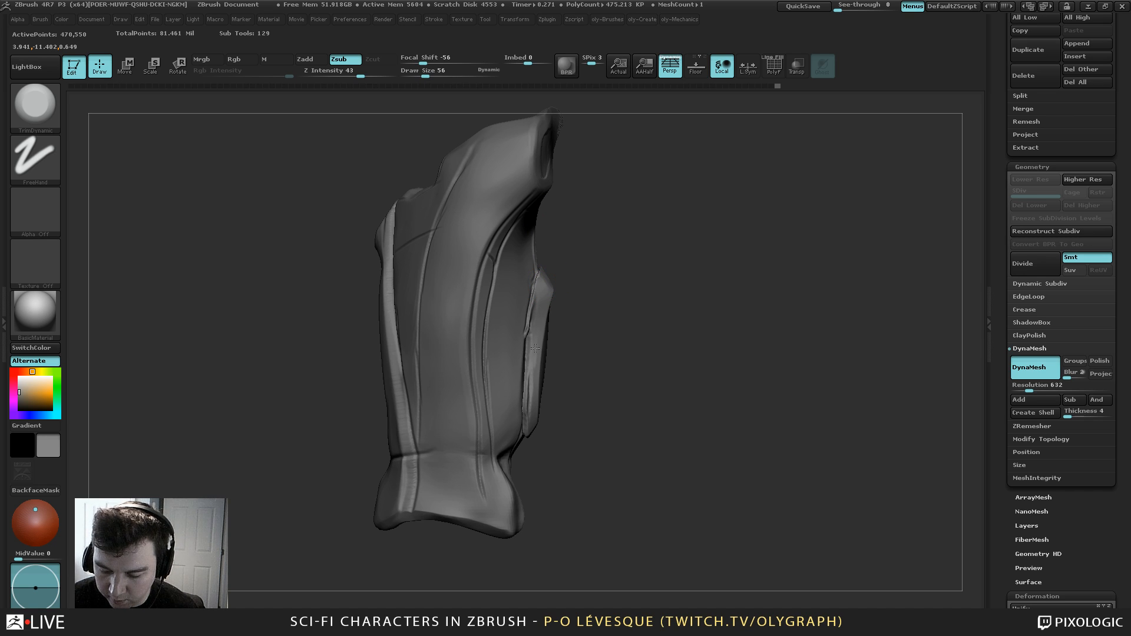
key(s)
mouse_move(563, 404)
mouse_down()
mouse_move(542, 399)
mouse_move(561, 394)
mouse_up()
mouse_move(530, 430)
mouse_down()
mouse_move(541, 336)
mouse_move(593, 312)
mouse_move(585, 320)
mouse_up()
key(s)
key([)
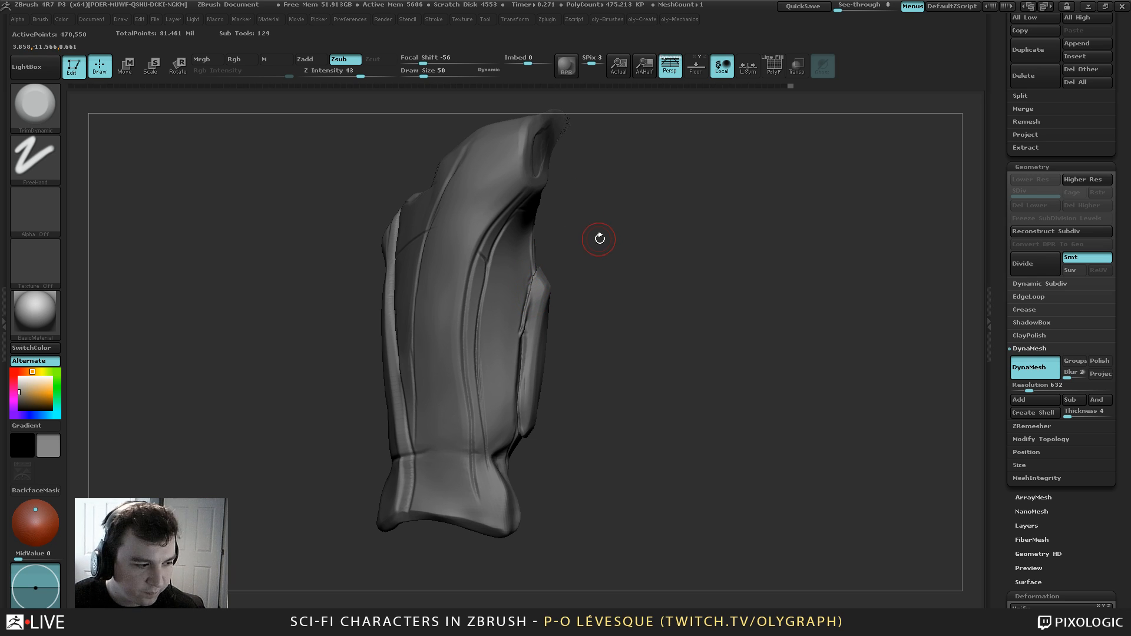
Show the full figure and reshape the forearm plate's inner edge with the Move brush at draw size 197
drag(589, 244, 587, 239)
key(ctrl+shift+s)
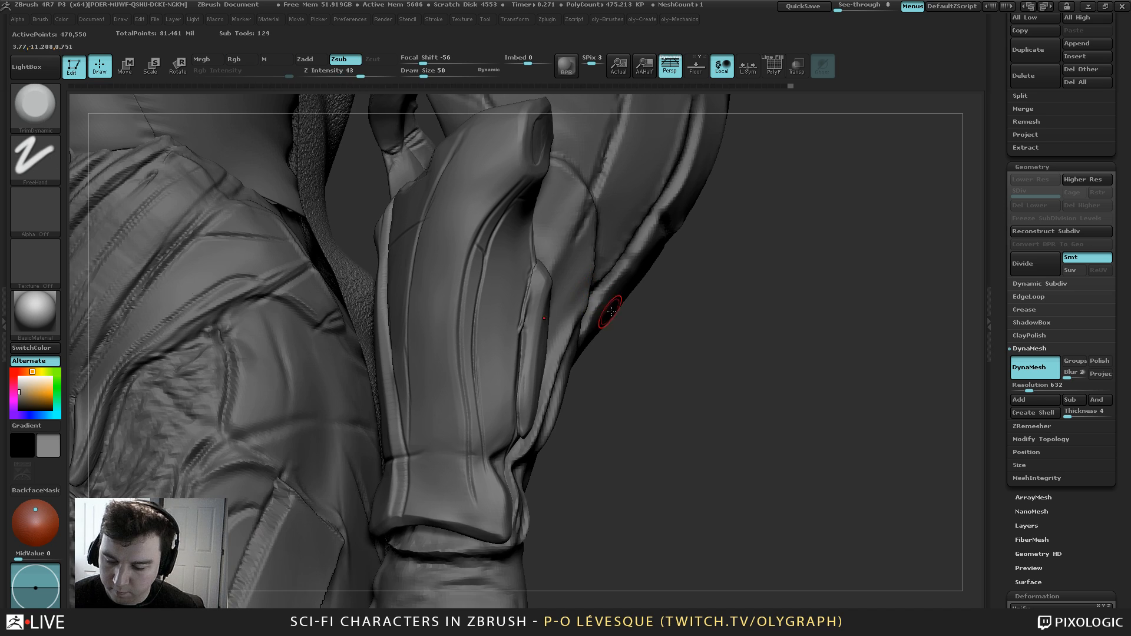
alt+drag(613, 306, 589, 155)
mouse_move(659, 201)
mouse_down()
mouse_move(629, 207)
mouse_move(691, 212)
mouse_move(681, 198)
mouse_move(692, 210)
mouse_up()
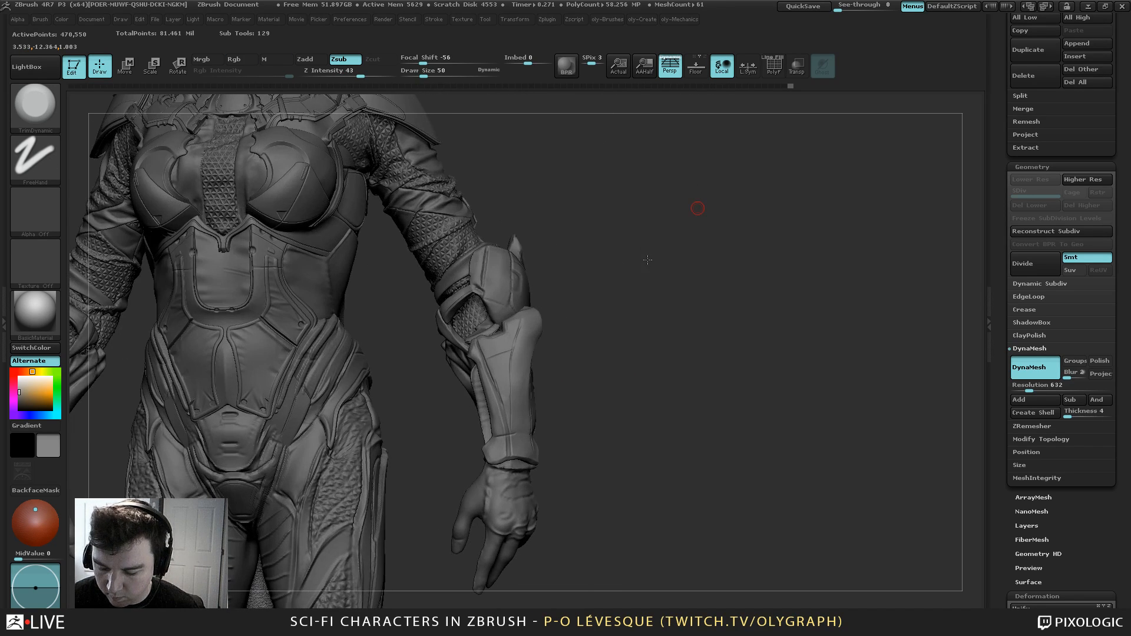
alt+drag(646, 255, 651, 263)
key(space)
click(584, 294)
key(s)
mouse_move(439, 356)
mouse_down()
mouse_move(479, 353)
mouse_move(438, 323)
mouse_up()
key(s)
key(bracketleft)
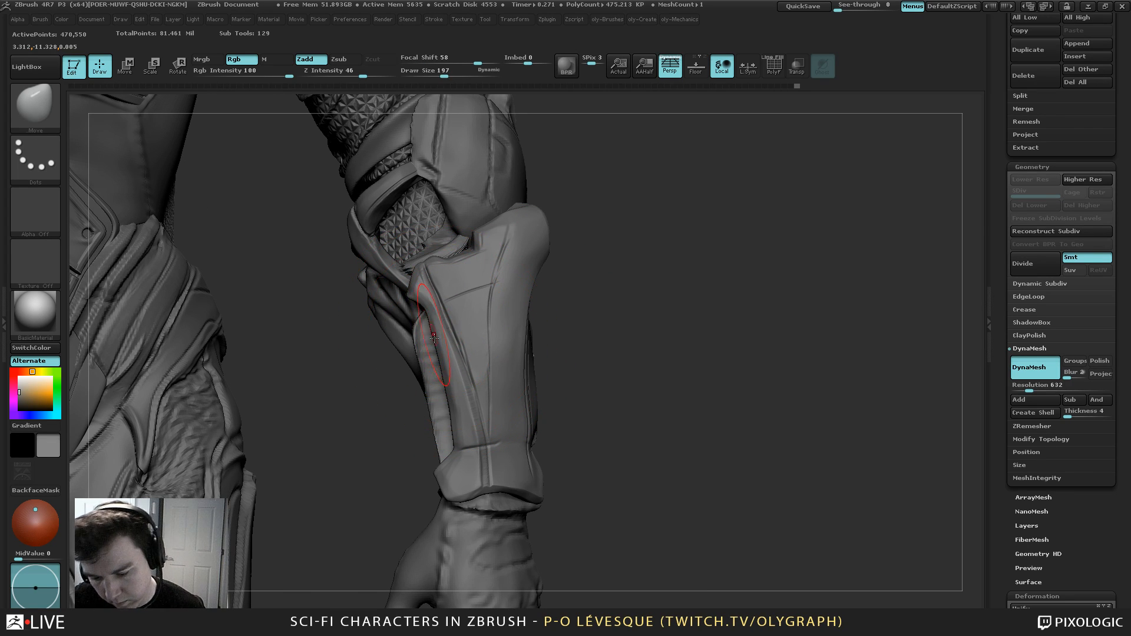
mouse_move(380, 430)
mouse_down()
mouse_move(401, 434)
mouse_move(450, 395)
mouse_up()
Trim the isolated forearm plate's inner edge with TrimDynamic at draw size 62, and show the full figure again
key(space)
click(416, 499)
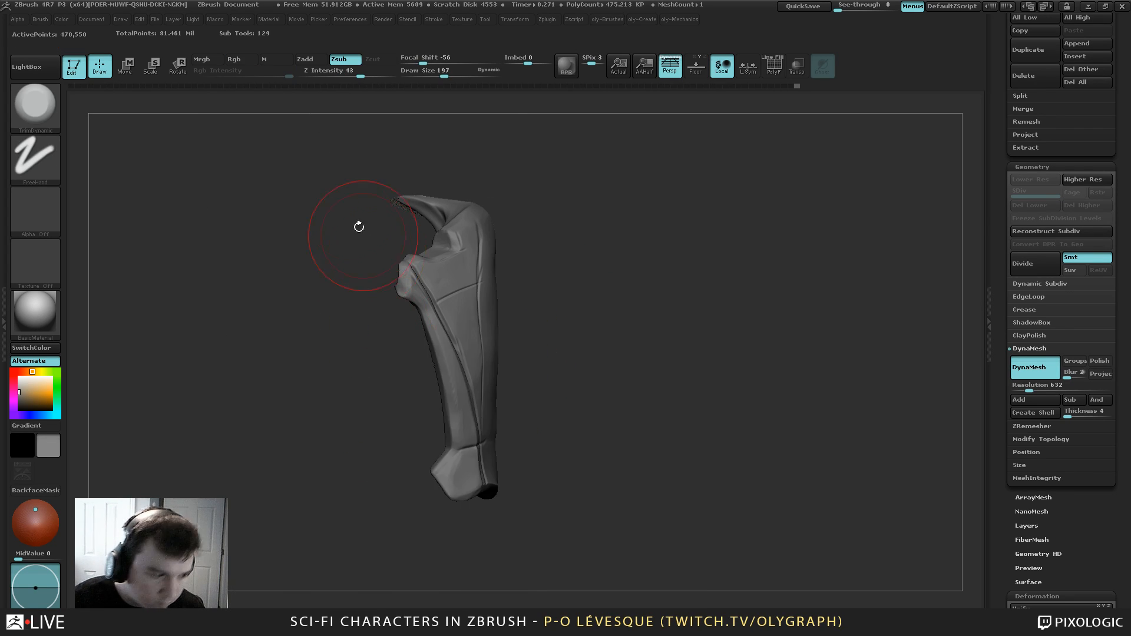
drag(366, 245, 396, 231)
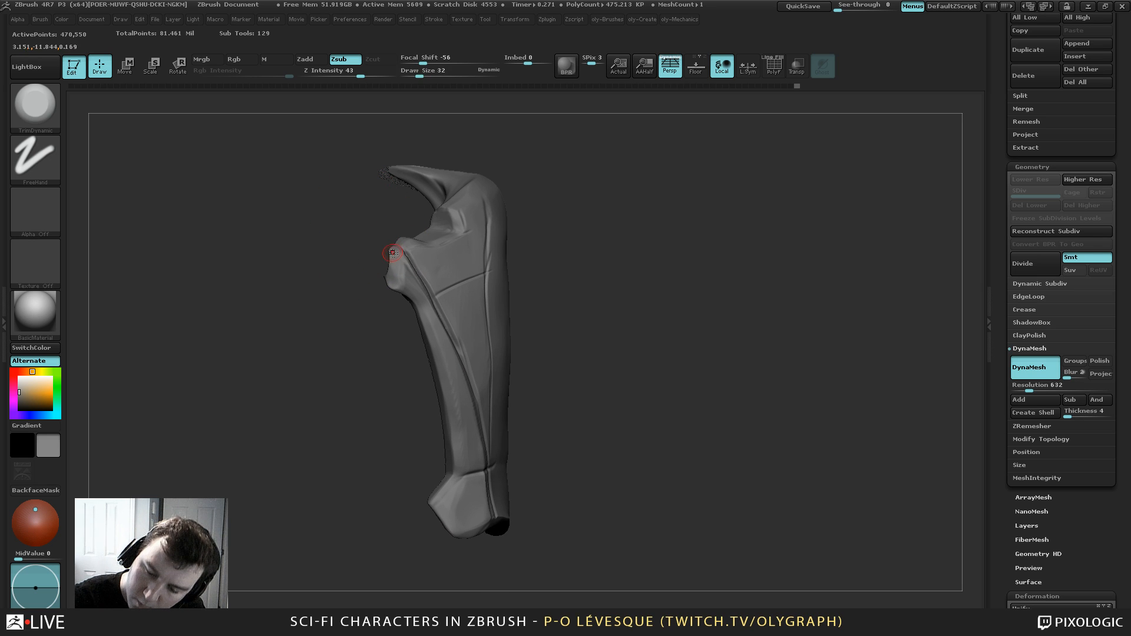
key(bracketleft)
mouse_move(395, 277)
mouse_down()
mouse_move(433, 344)
mouse_move(452, 451)
mouse_move(447, 486)
mouse_up()
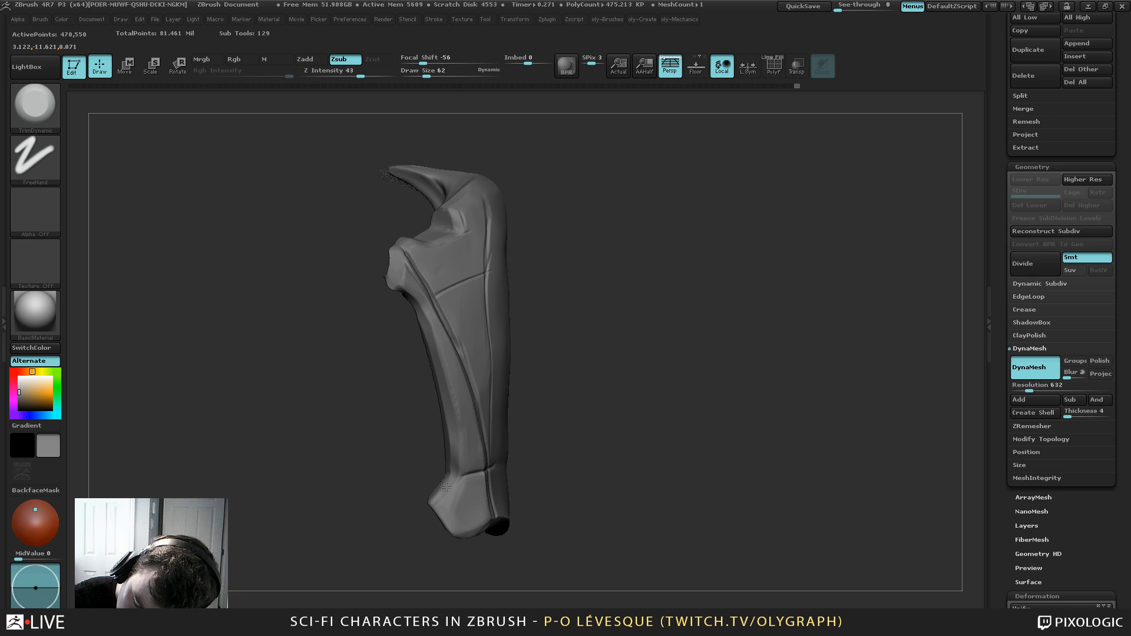
mouse_move(580, 409)
mouse_down()
mouse_move(534, 266)
mouse_move(583, 309)
mouse_move(607, 277)
mouse_move(548, 226)
mouse_up()
ctrl+shift+click(586, 310)
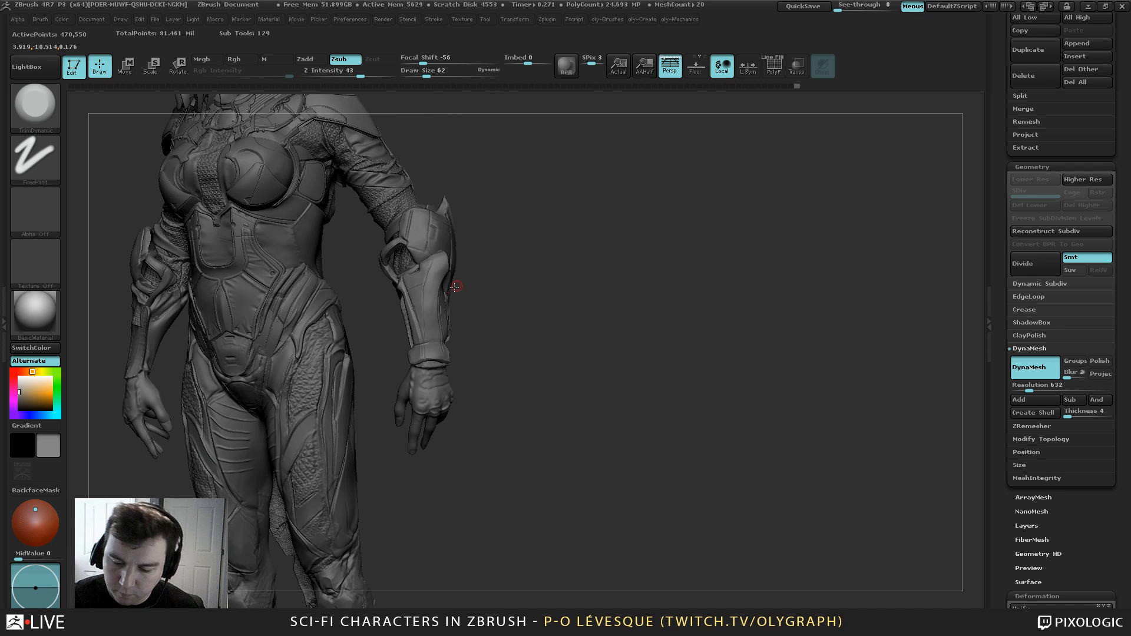
Paint a thin hooked mask line along the upper forearm plate at draw size 13 and invert the mask
key(s)
click(451, 294)
alt+drag(478, 278, 505, 336)
key(s)
click(457, 310)
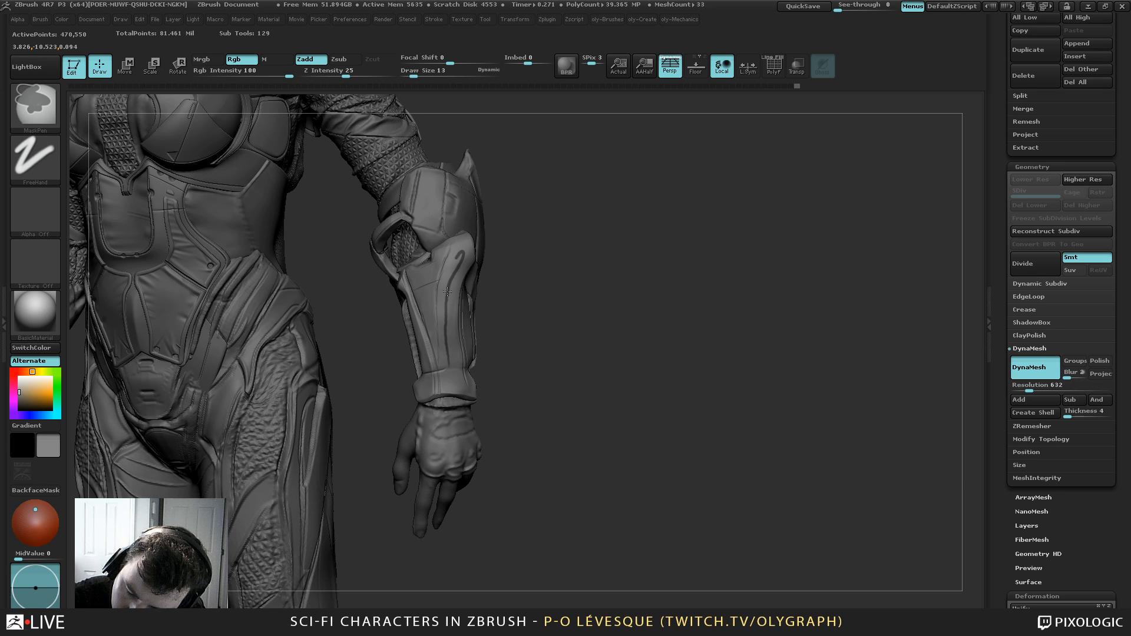
ctrl+click(497, 352)
Push the hooked line in with the Transpose move line to form a groove, clear the mask and remesh with DynaMesh
key(w)
click(382, 286)
drag(543, 349, 519, 346)
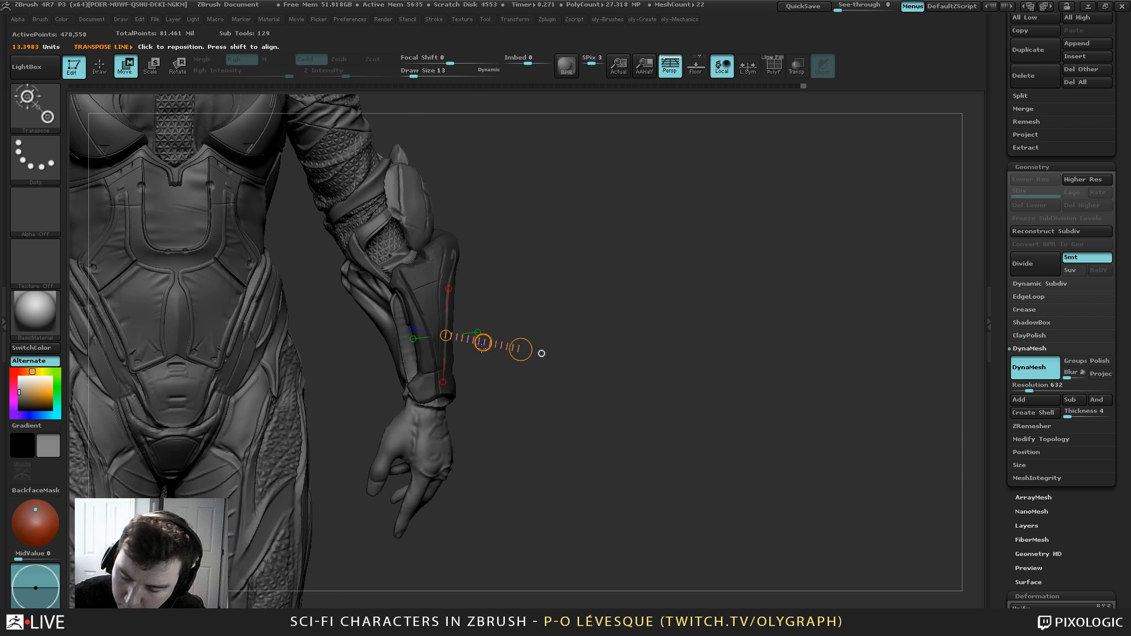
key(q)
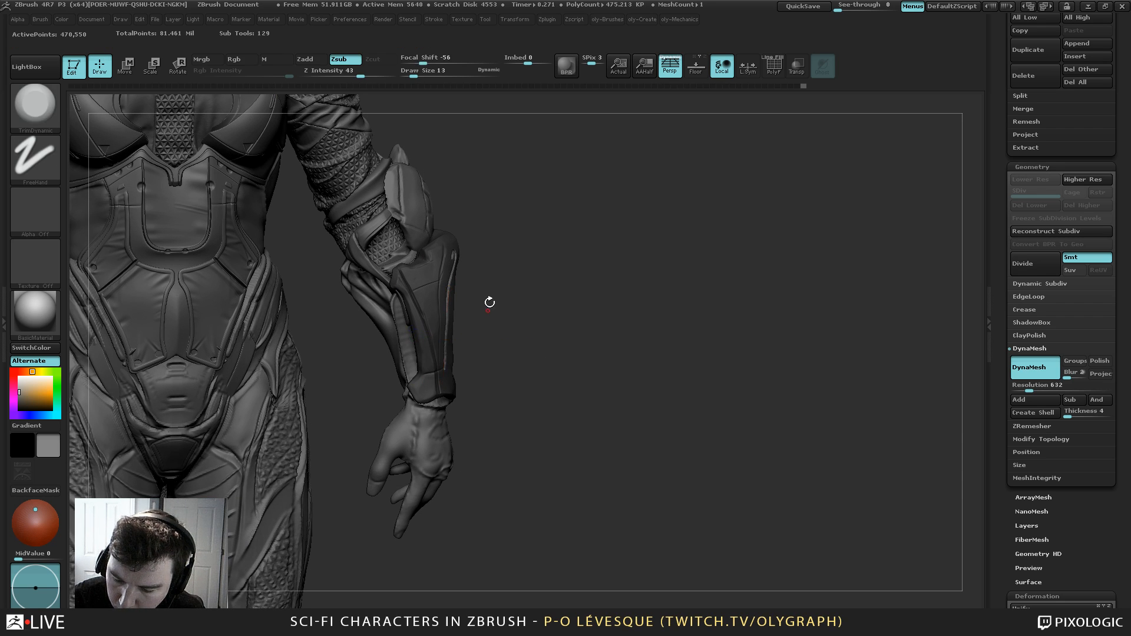
mouse_move(492, 301)
ctrl+mouse_down()
mouse_move(548, 274)
mouse_move(539, 236)
mouse_move(564, 244)
mouse_move(572, 278)
ctrl+mouse_up()
Smooth the surface around the forearm groove with the Smooth brush at draw size 75
key(s)
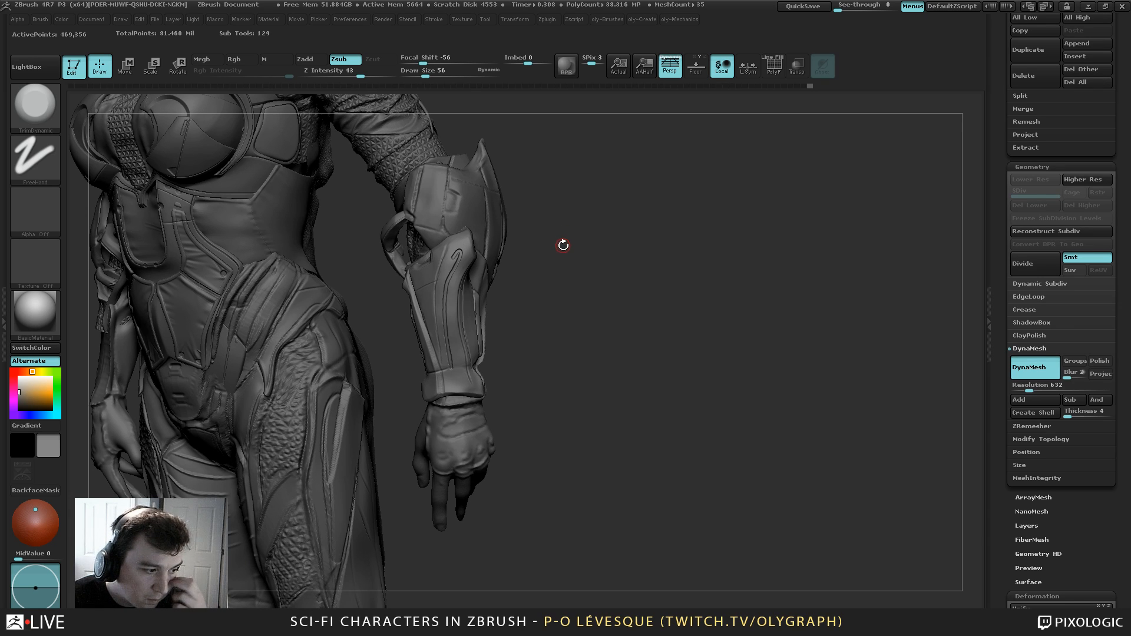
key(shift)
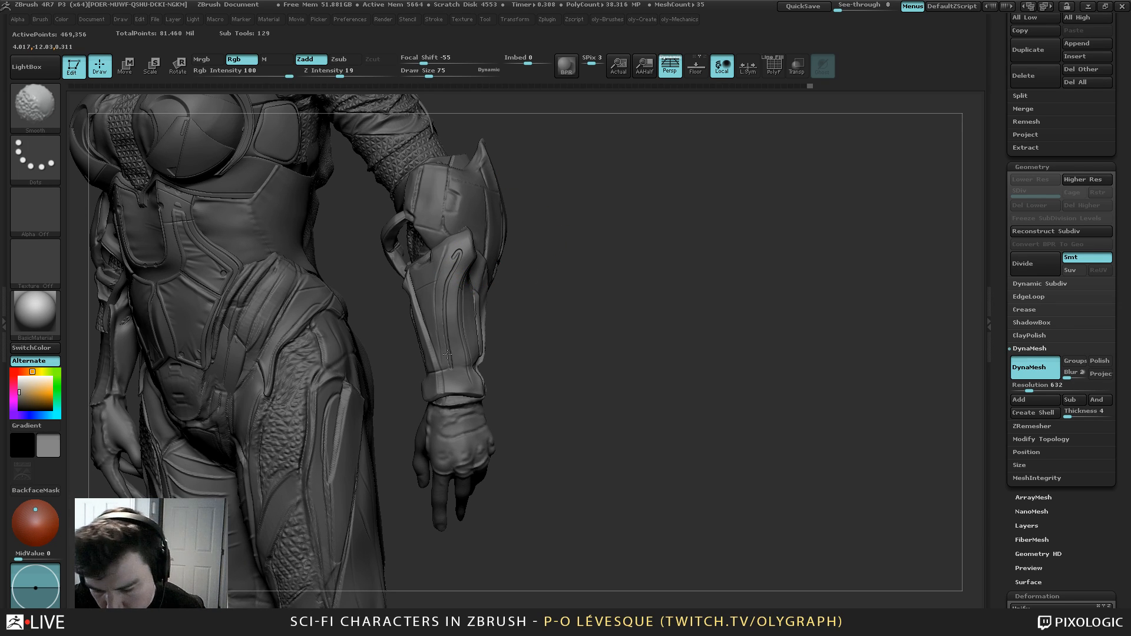
alt+drag(525, 290, 526, 272)
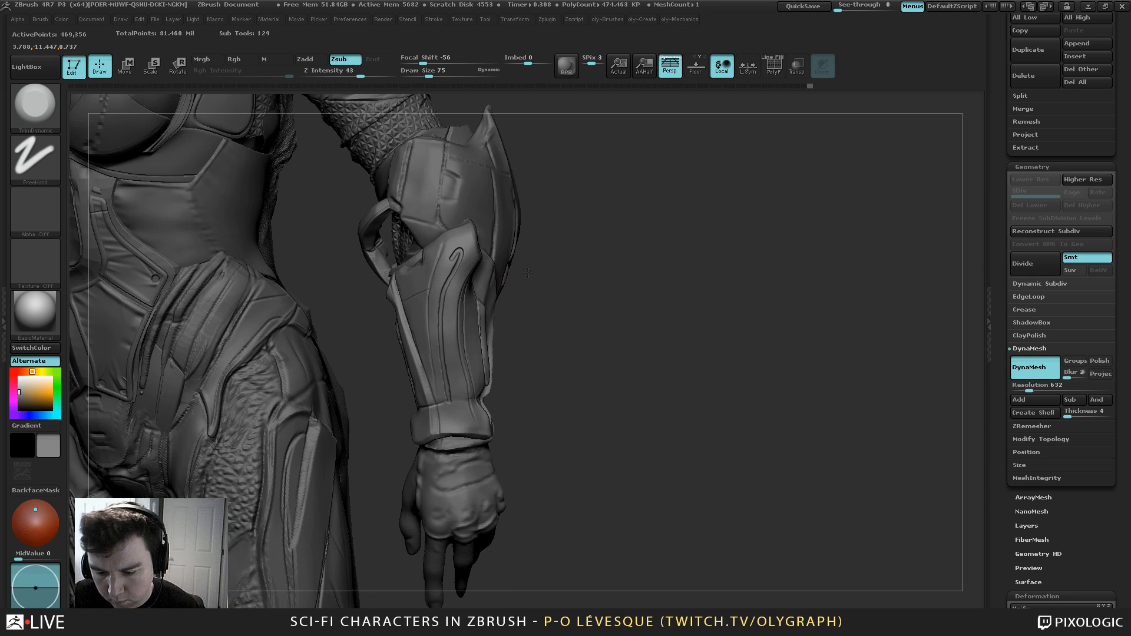
Adjust the forearm plate around the hooked groove with the Move brush at draw size 82
key(b)
click(513, 276)
key(s)
drag(448, 257, 450, 254)
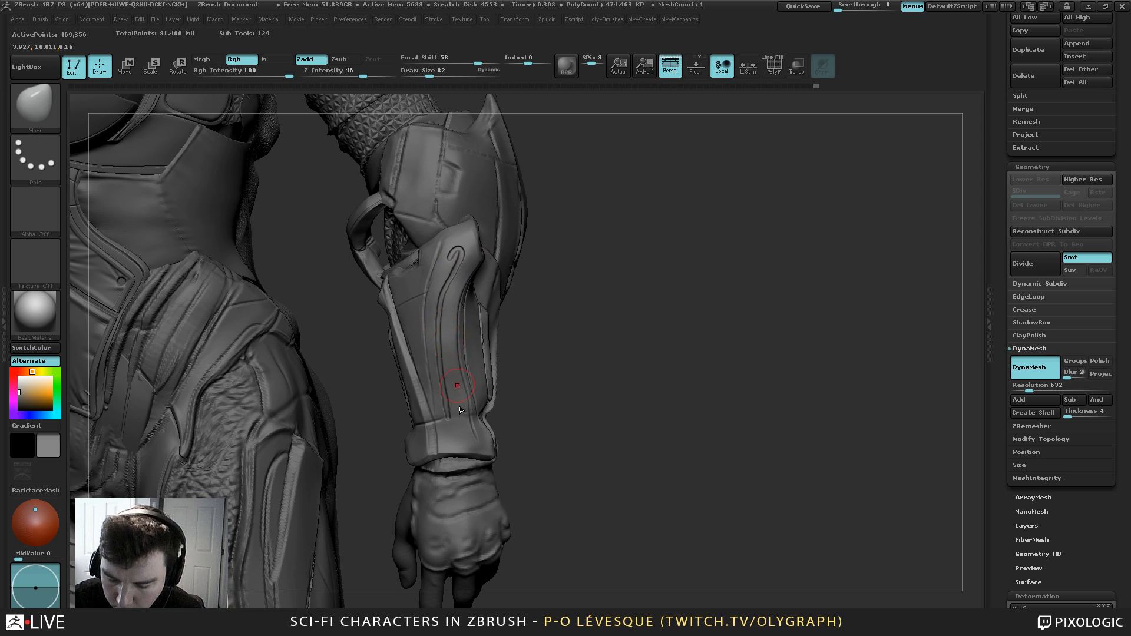
Tighten the long groove lines running down the forearm plate toward the cuff with the Pinch brush at draw size 65
key(b)
click(449, 364)
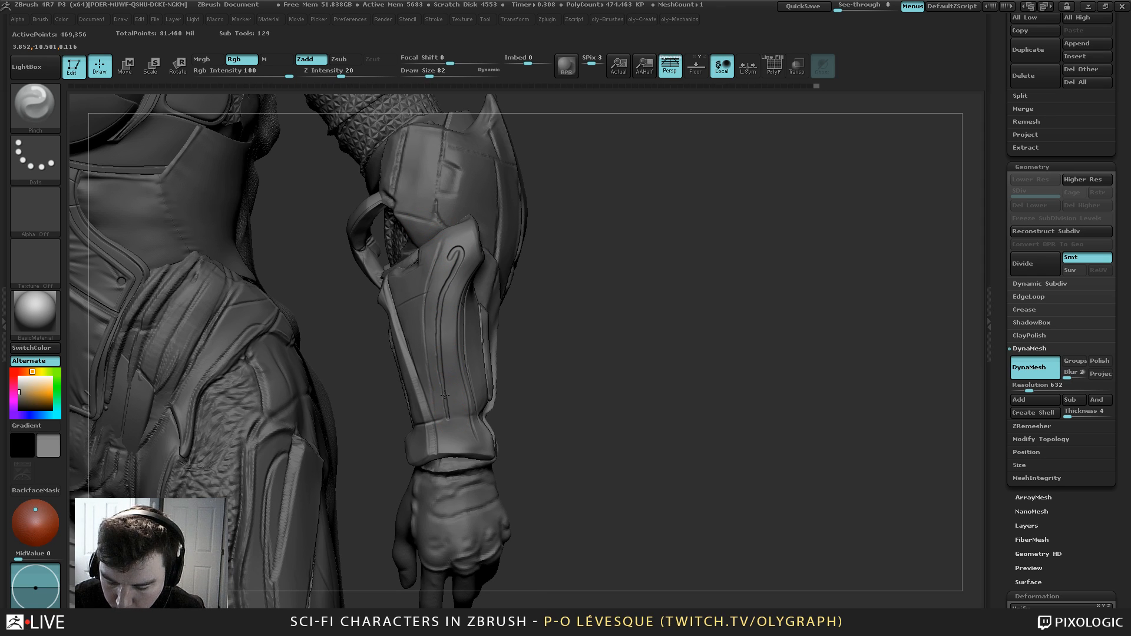
drag(439, 343, 439, 320)
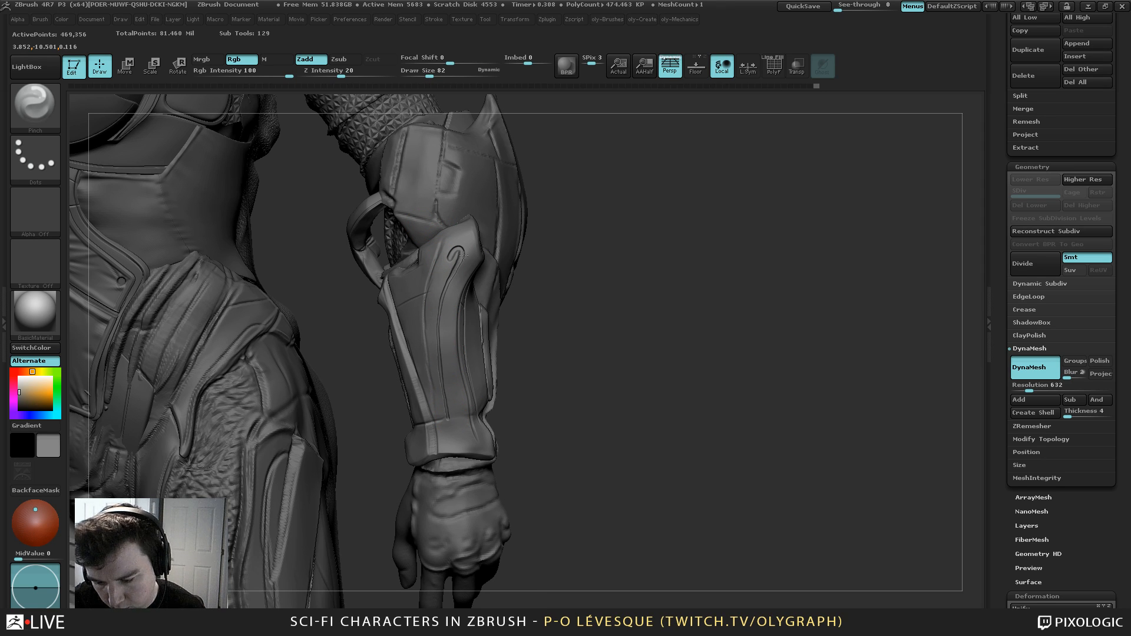
key(s)
drag(482, 251, 480, 252)
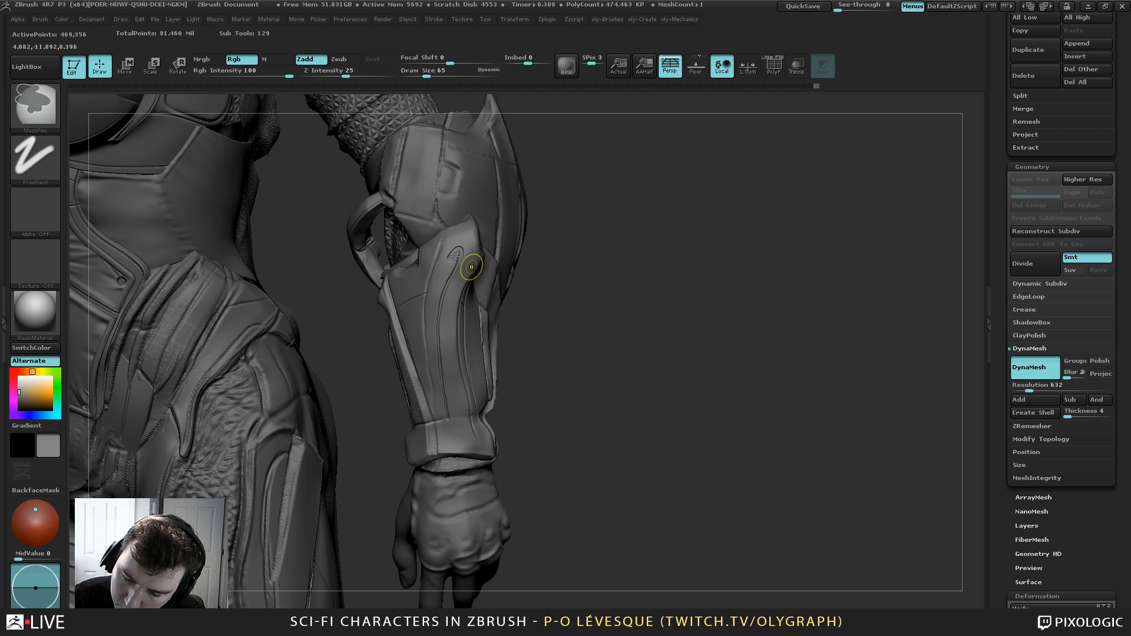
key(ctrl+z)
drag(440, 375, 448, 417)
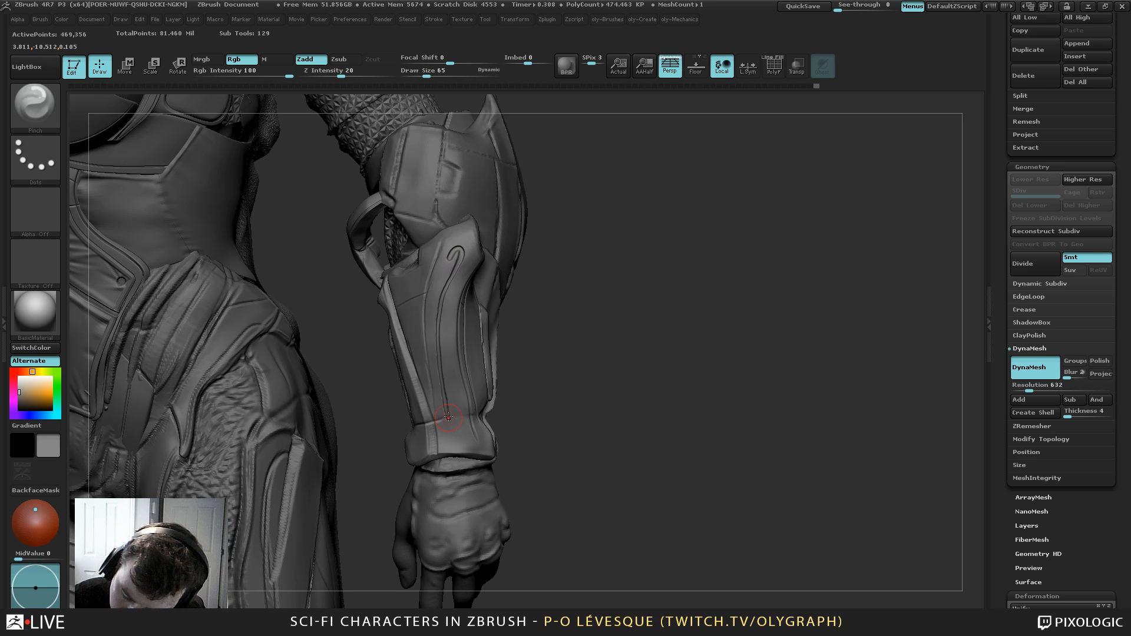
Flatten the hooked end of the groove on the upper forearm plate with the TrimDynamic brush at draw size 82
alt+drag(523, 301, 484, 159)
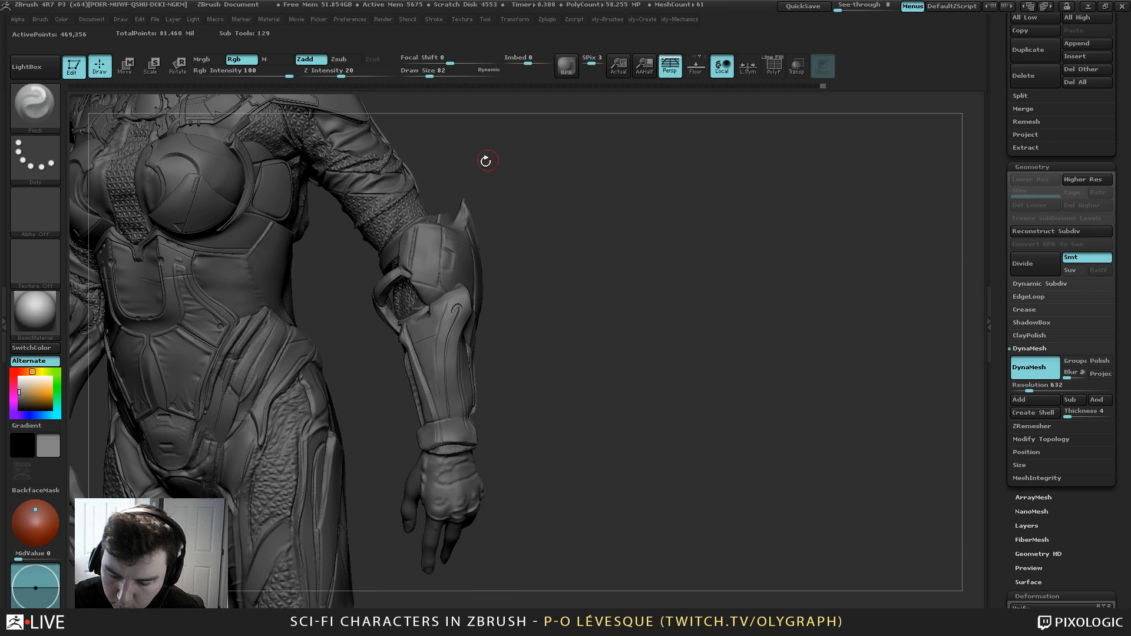
alt+drag(479, 254, 492, 294)
key(b)
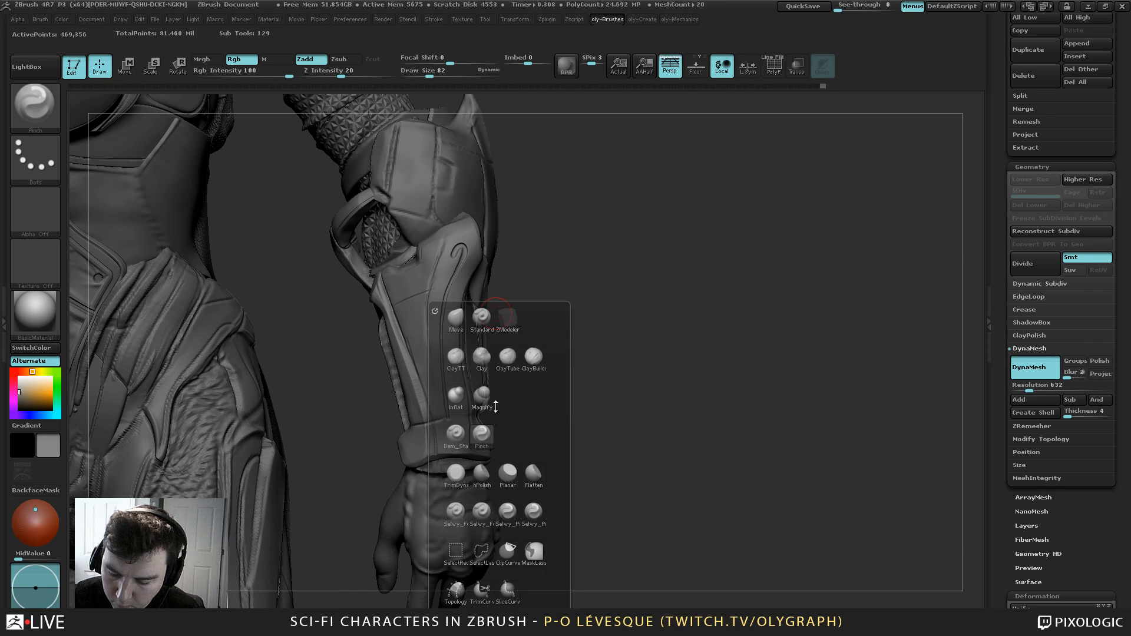
click(482, 437)
drag(462, 247, 460, 246)
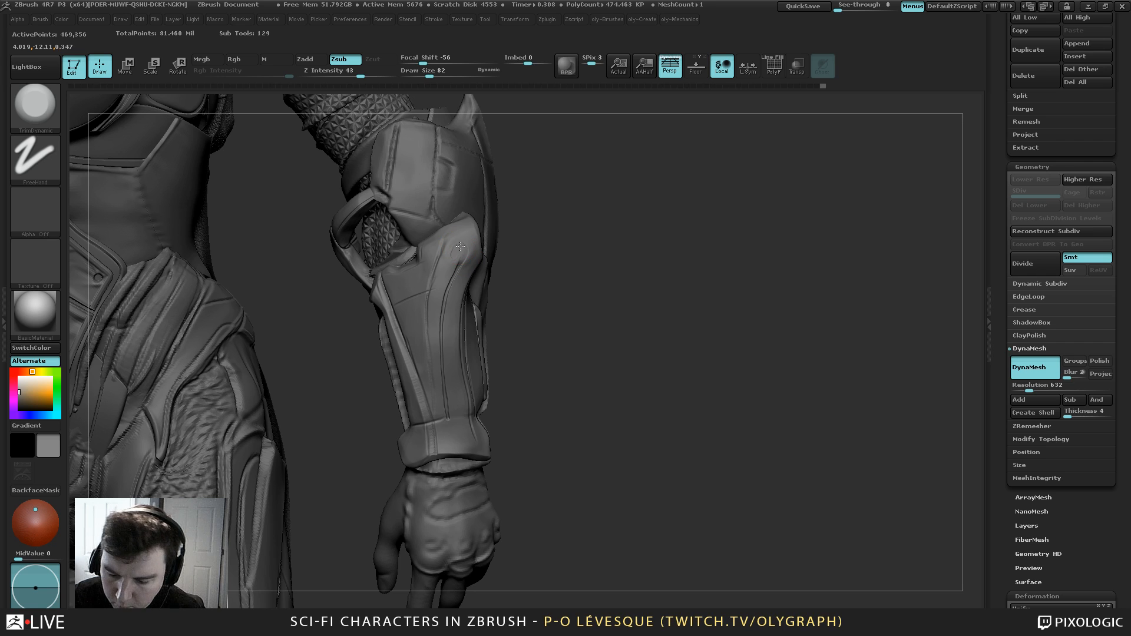
Engrave a seam across the top of the forearm plate with the Orb_Cracks brush at draw size 50
key(b)
click(522, 270)
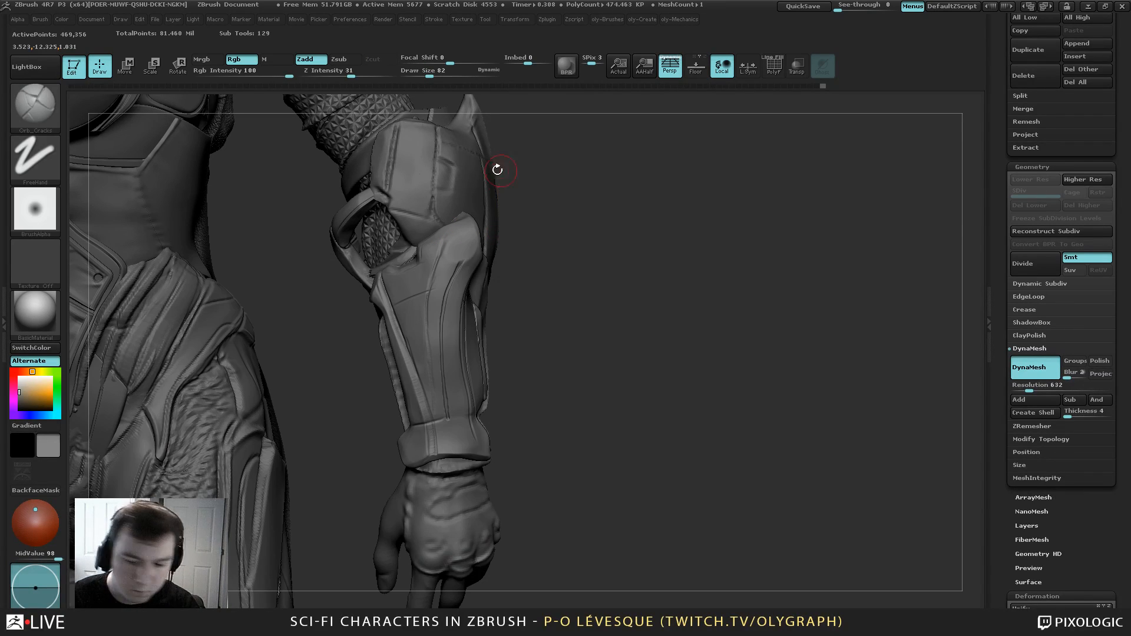
key([)
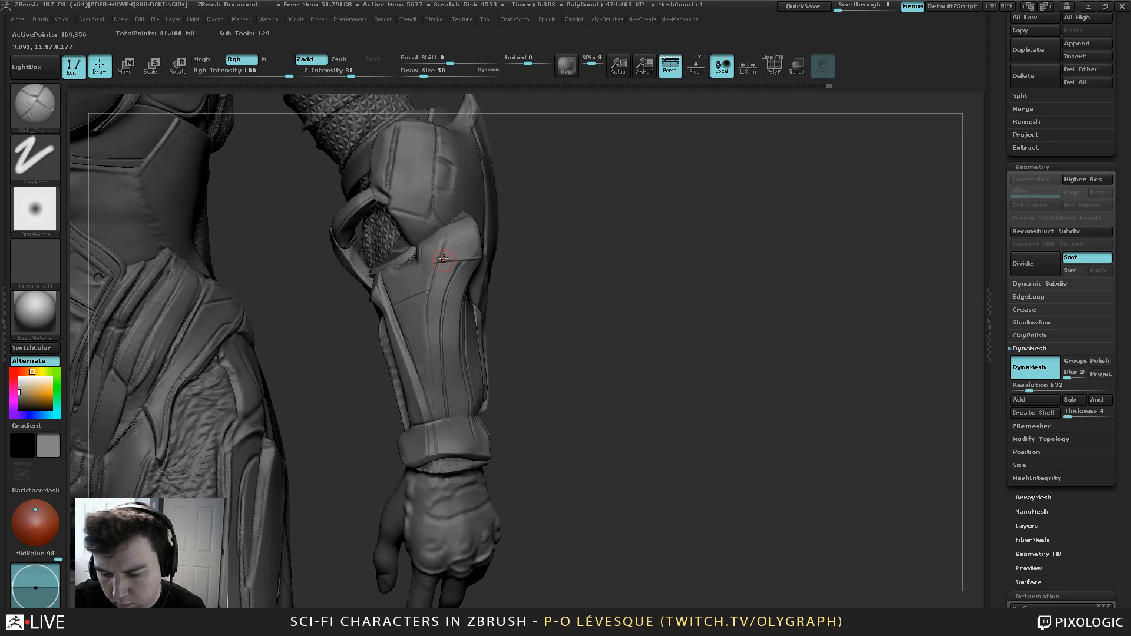
drag(435, 242, 485, 225)
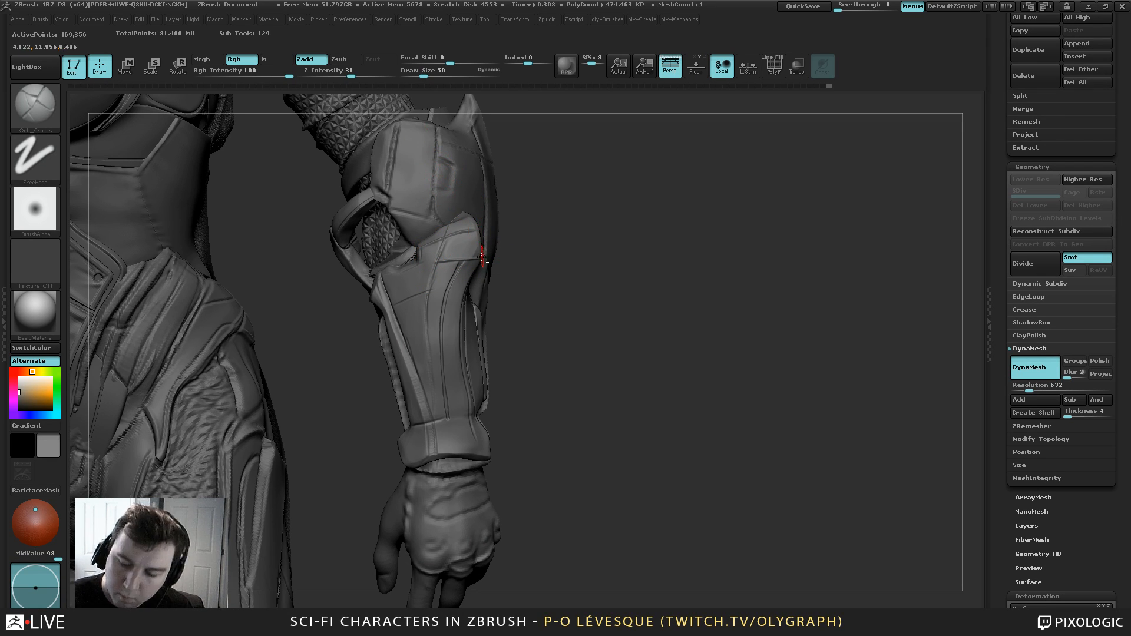
Engrave a long seam from the top of the forearm plate down to the cuff with Orb_Cracks at draw size 42
mouse_move(518, 261)
mouse_down()
mouse_move(573, 342)
mouse_move(600, 340)
mouse_move(580, 333)
mouse_up()
key([)
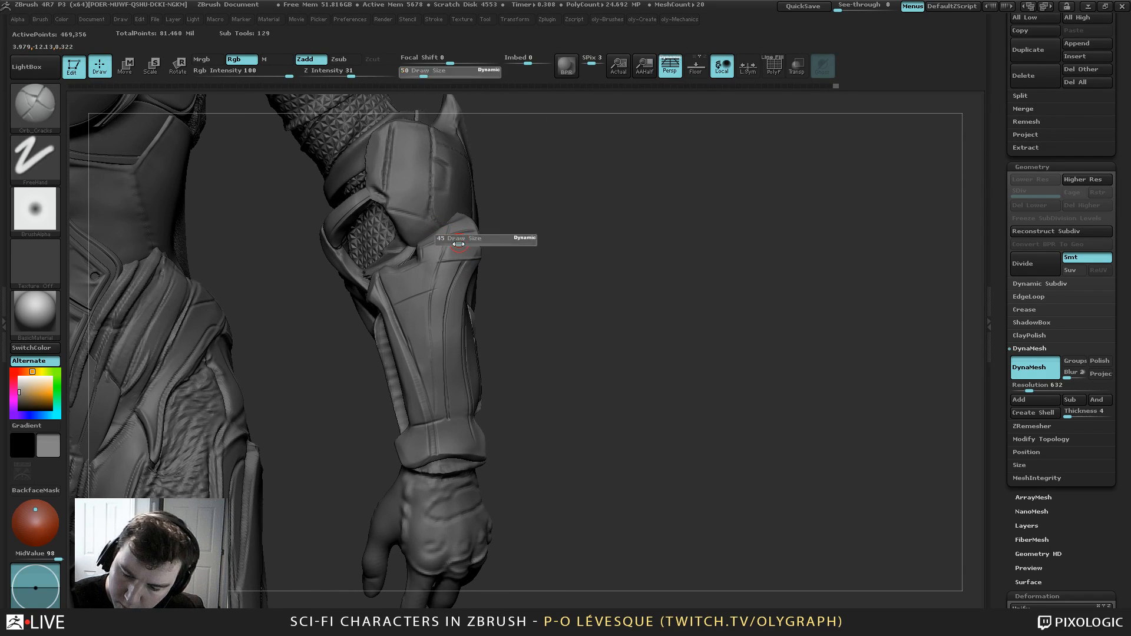
drag(450, 223, 446, 370)
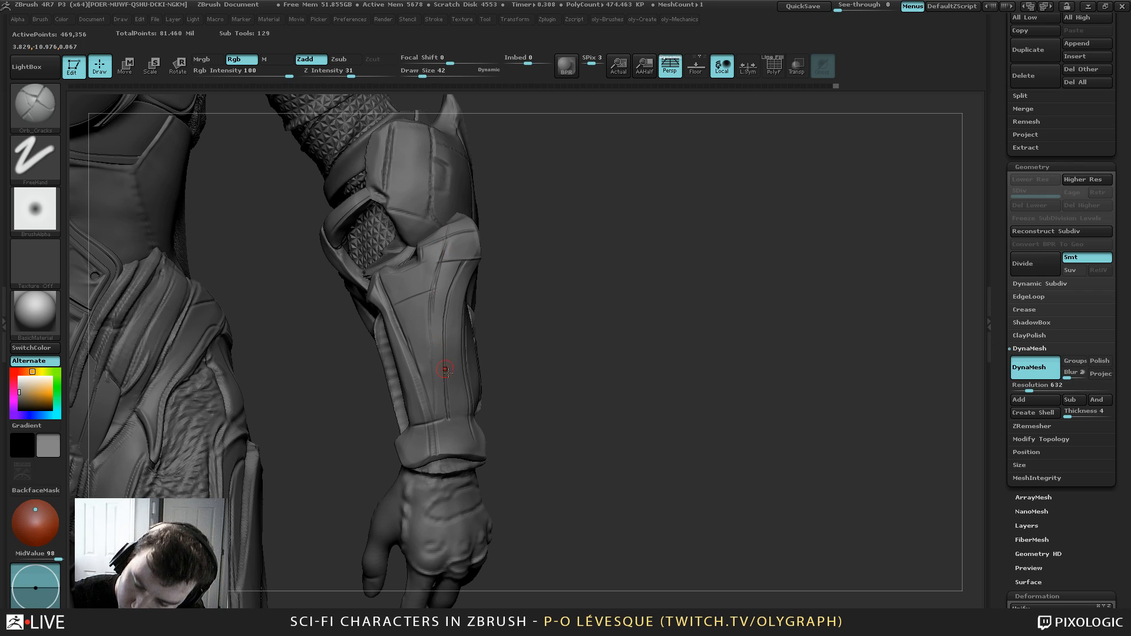
key(ctrl+z)
drag(449, 225, 442, 249)
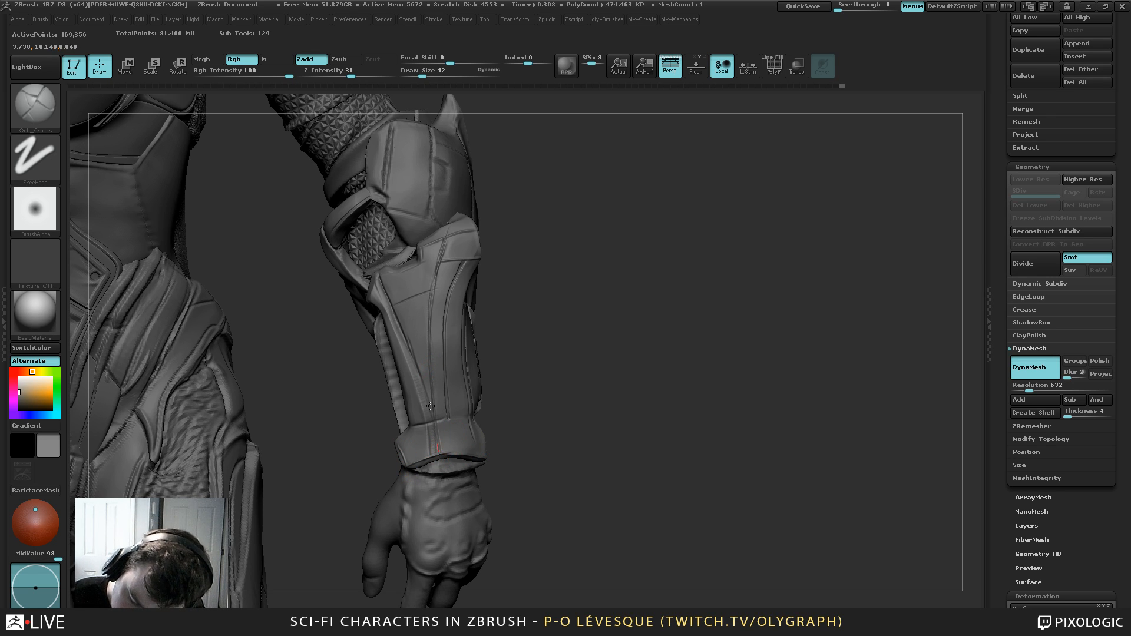
Mirror the forearm armor onto the character's other arm
key(shift+s)
key(s)
alt+drag(556, 361, 549, 330)
mouse_move(546, 323)
mouse_down()
mouse_move(533, 315)
mouse_move(545, 339)
mouse_move(557, 321)
mouse_move(510, 187)
mouse_move(532, 250)
mouse_up()
key(shift)
key(shift+s)
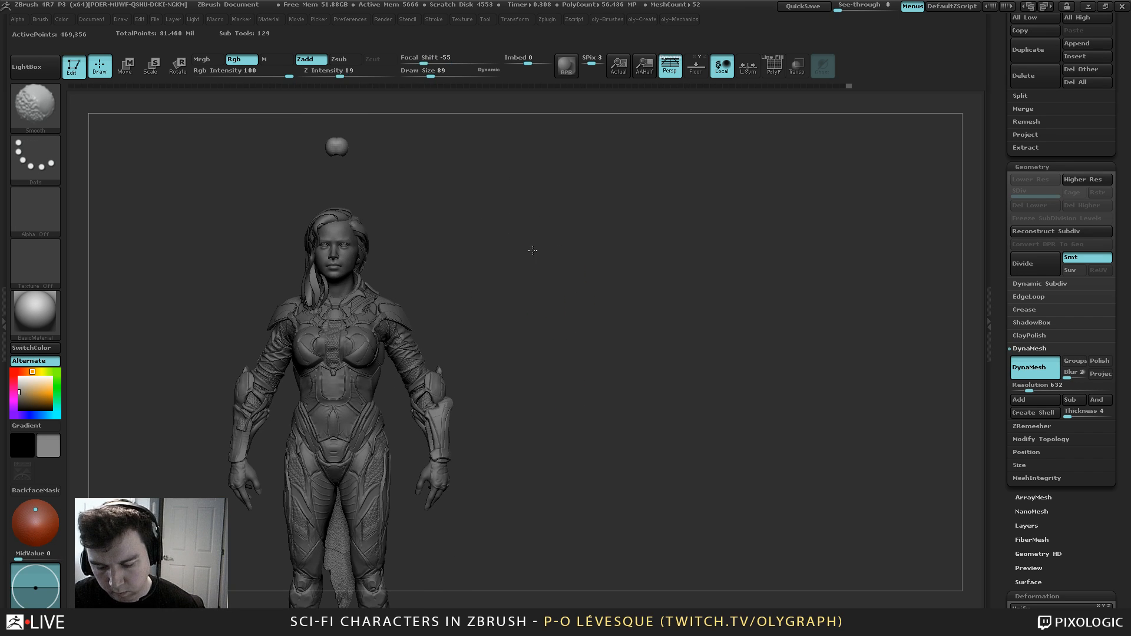
alt+drag(531, 290, 540, 377)
key(2)
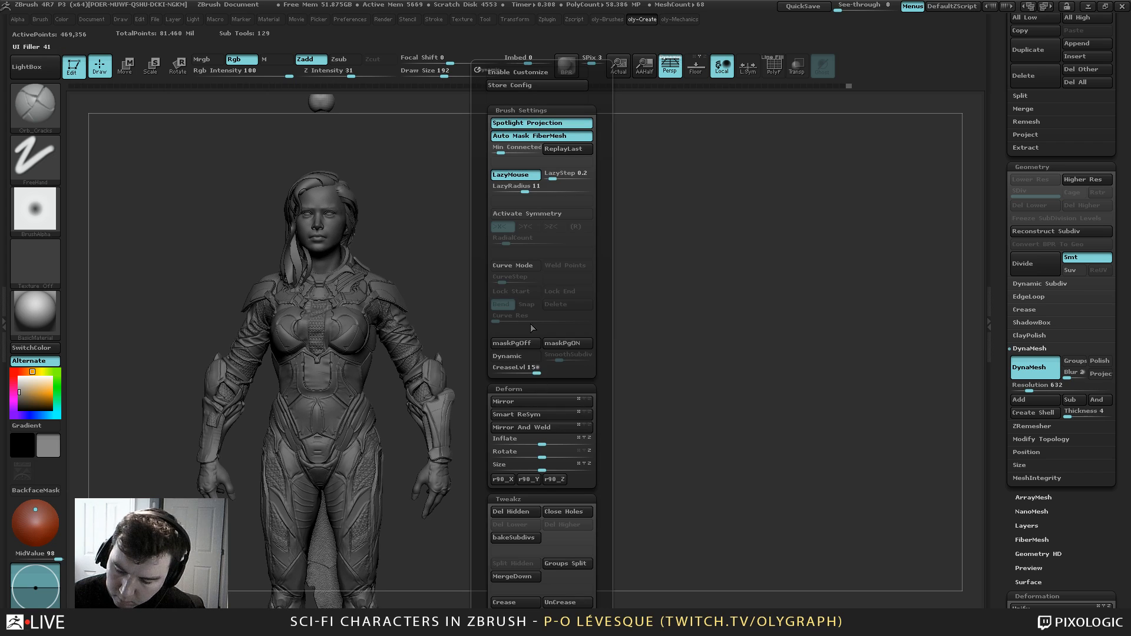
click(535, 403)
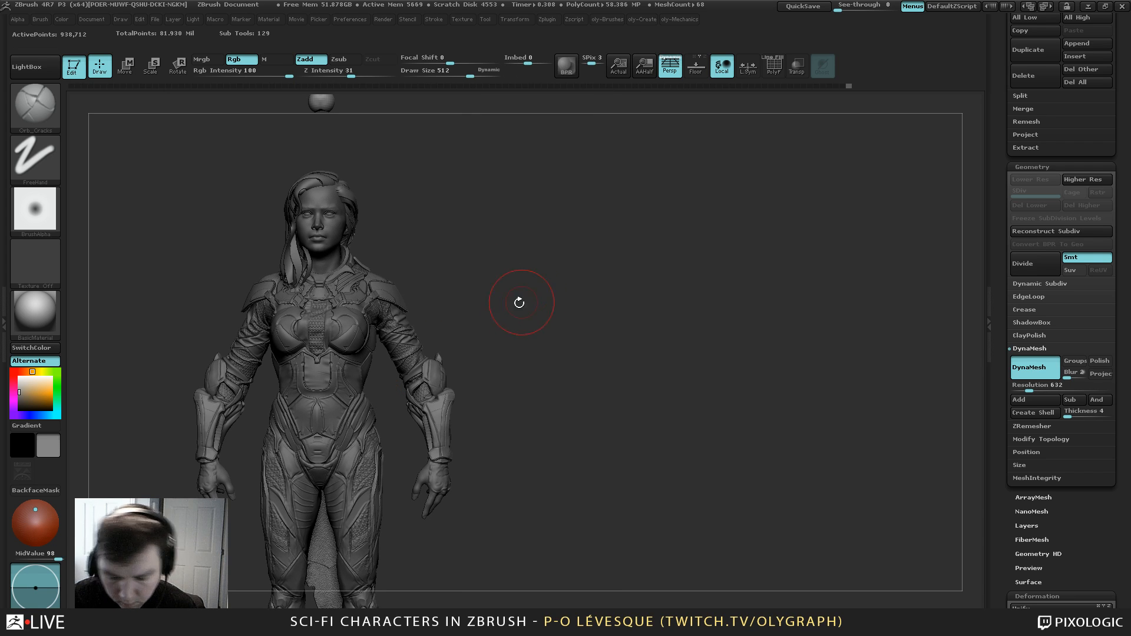
Adjust the silhouette of the forearm armor in the full-body view with the Move brush at draw size up to 468
alt+drag(508, 312, 555, 279)
key(1)
click(545, 307)
key(s)
mouse_move(497, 397)
mouse_down()
mouse_move(527, 399)
mouse_move(507, 404)
mouse_move(498, 430)
mouse_up()
key(s)
drag(494, 432, 488, 432)
key(s)
drag(500, 404, 495, 364)
key(s)
mouse_move(495, 362)
mouse_down()
mouse_move(503, 395)
mouse_move(491, 374)
mouse_up()
key(s)
key(s)
key(s)
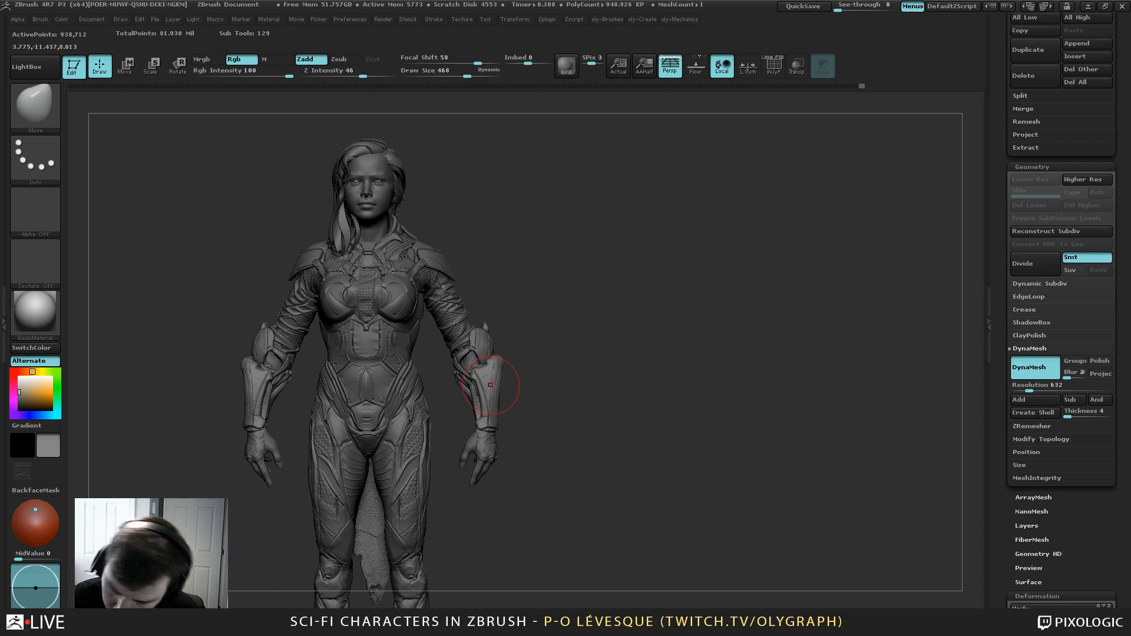
Isolate the forearm armor, engrave a small notch and converging lines in its inner triangular panel with Orb_Cracks at draw size 32, and show everything again
key(shift+s)
alt+drag(605, 285, 619, 344)
alt+drag(619, 344, 619, 269)
key(s)
mouse_move(611, 275)
mouse_down()
mouse_move(471, 241)
mouse_move(629, 254)
mouse_move(593, 287)
mouse_up()
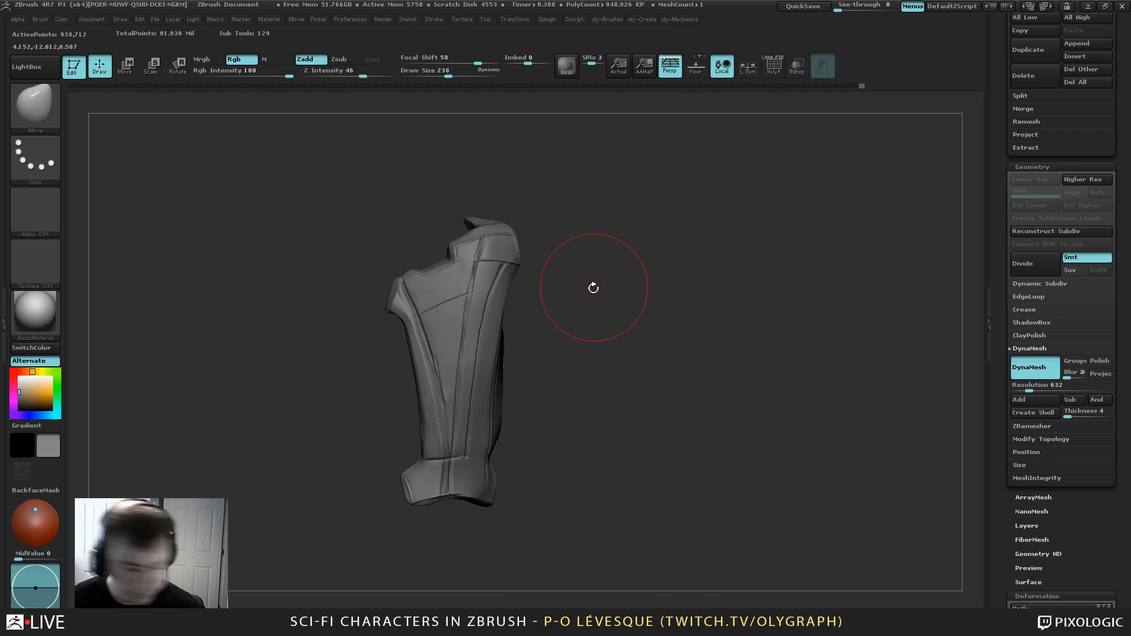
key(b)
key(o)
key(c)
key(s)
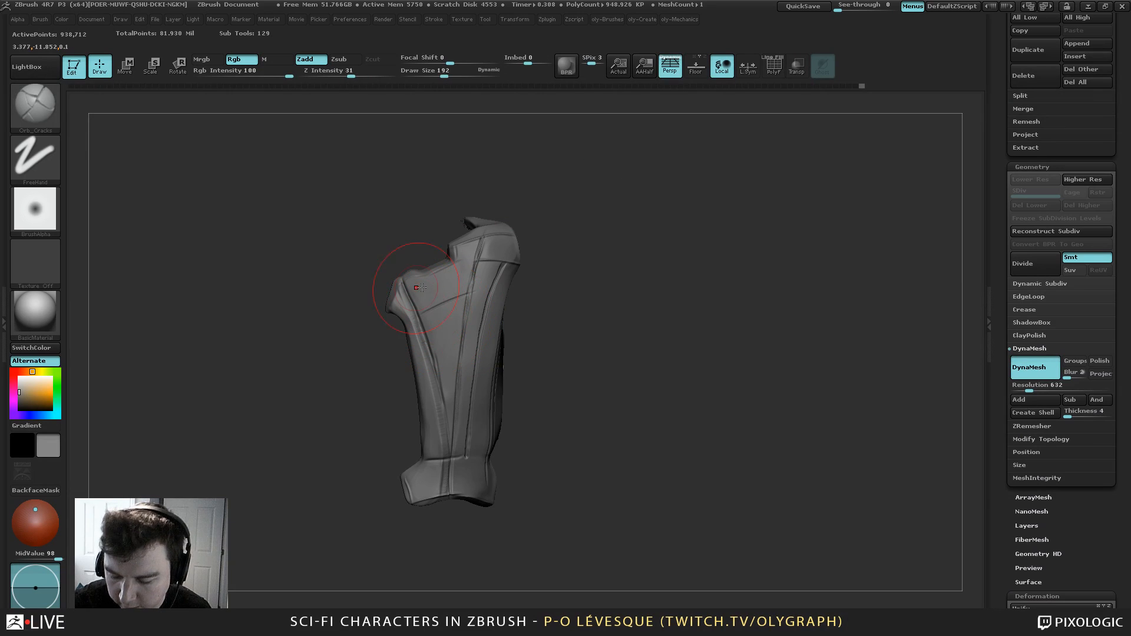
key(s)
drag(466, 311, 437, 312)
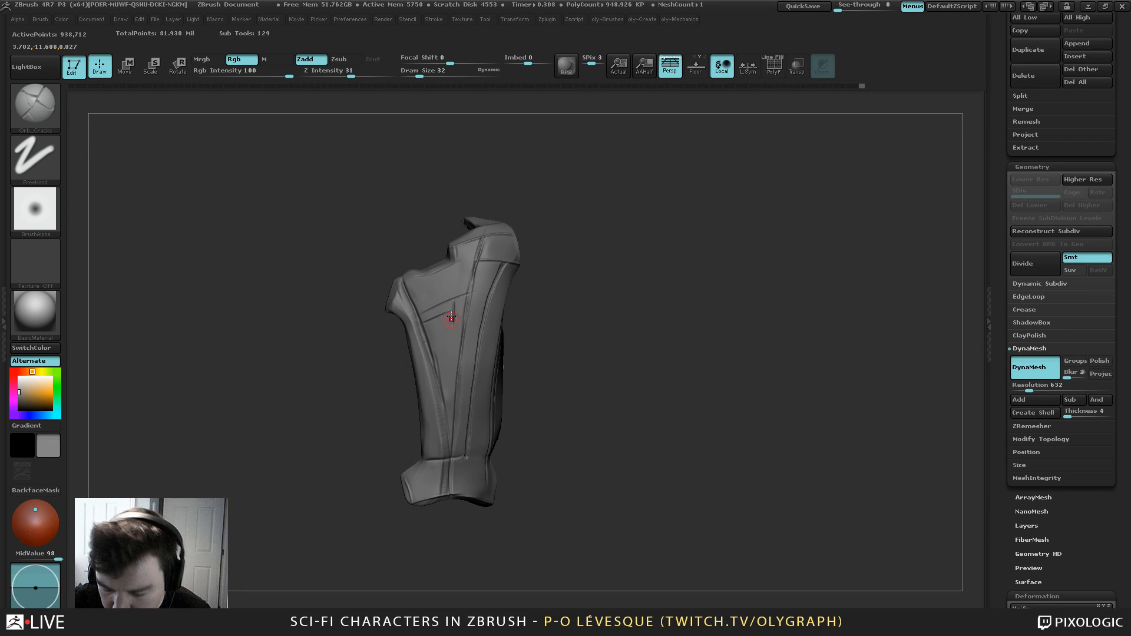
mouse_move(455, 323)
mouse_down()
mouse_move(449, 436)
mouse_move(452, 413)
mouse_up()
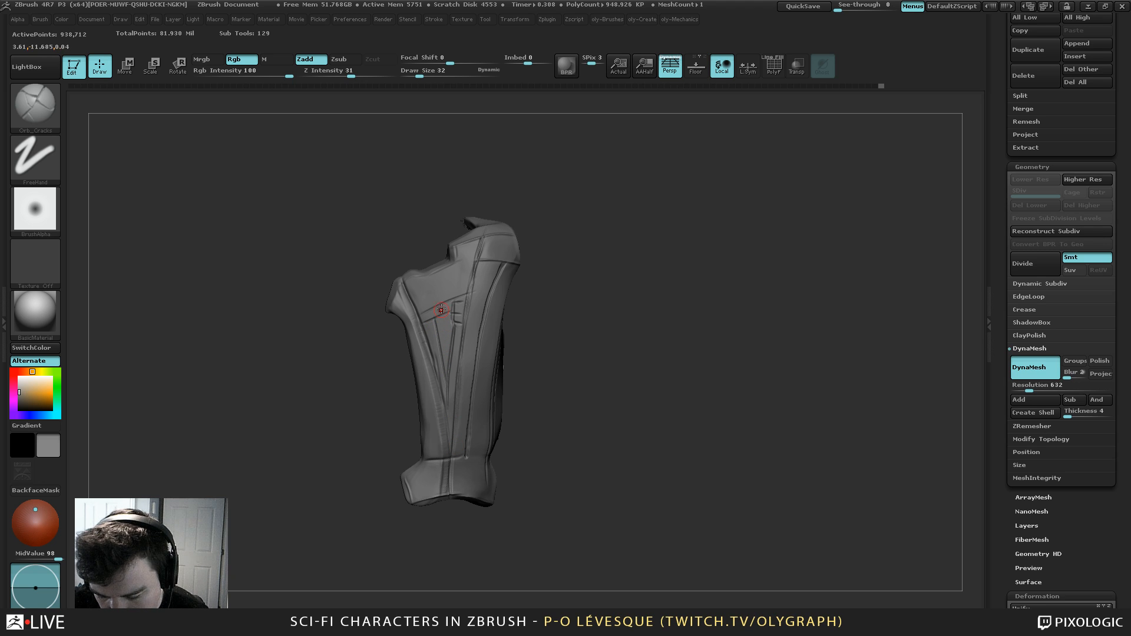
ctrl+shift+click(508, 293)
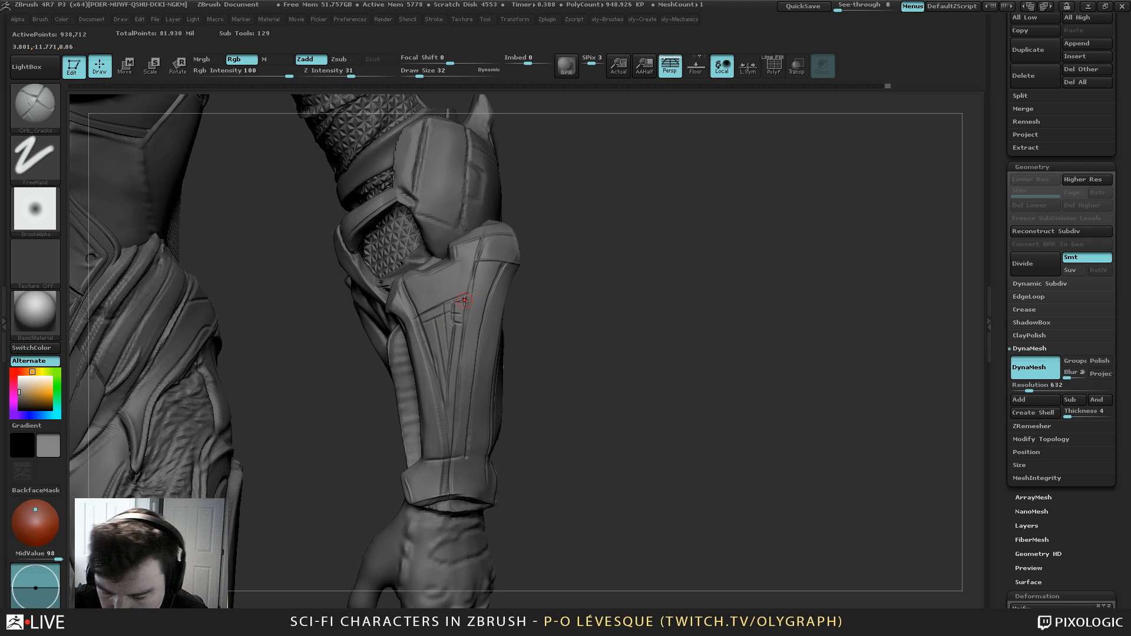
Paint a mask over the triangular inner panel of the forearm plate at draw sizes 32 and 26 and invert it
key(s)
ctrl+drag(462, 303, 449, 405)
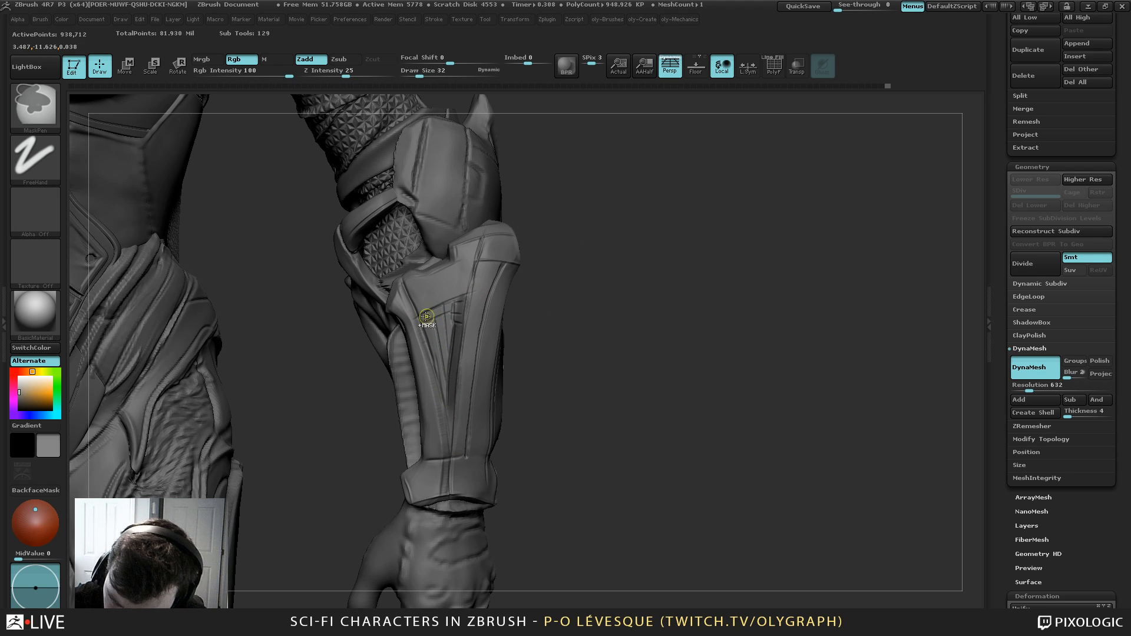
ctrl+drag(427, 317, 446, 433)
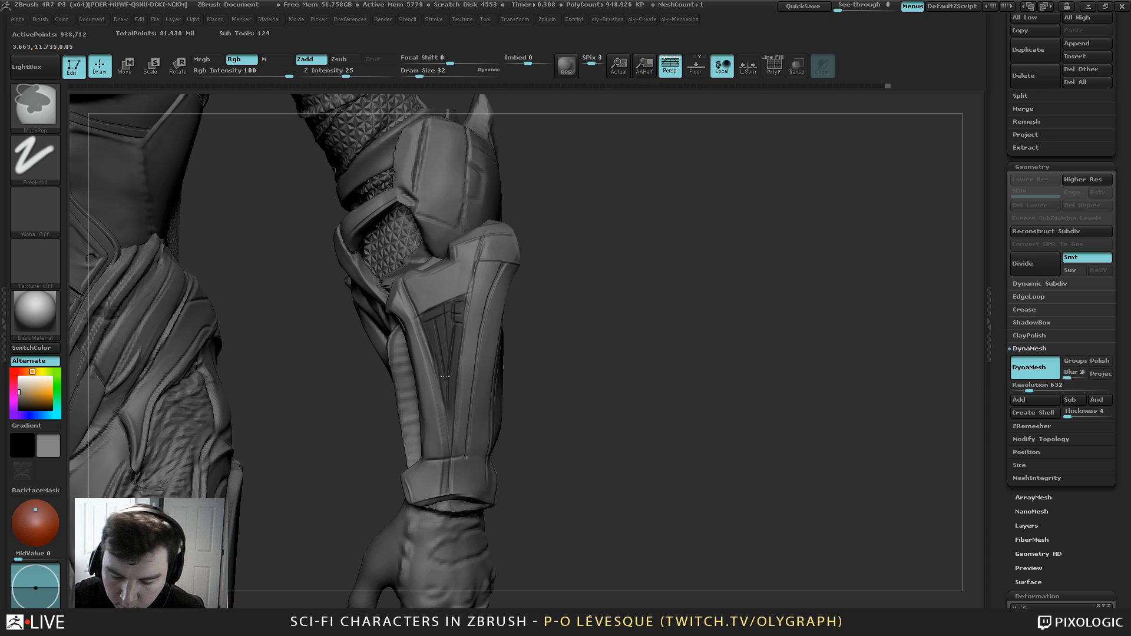
ctrl+drag(445, 386, 451, 447)
key([)
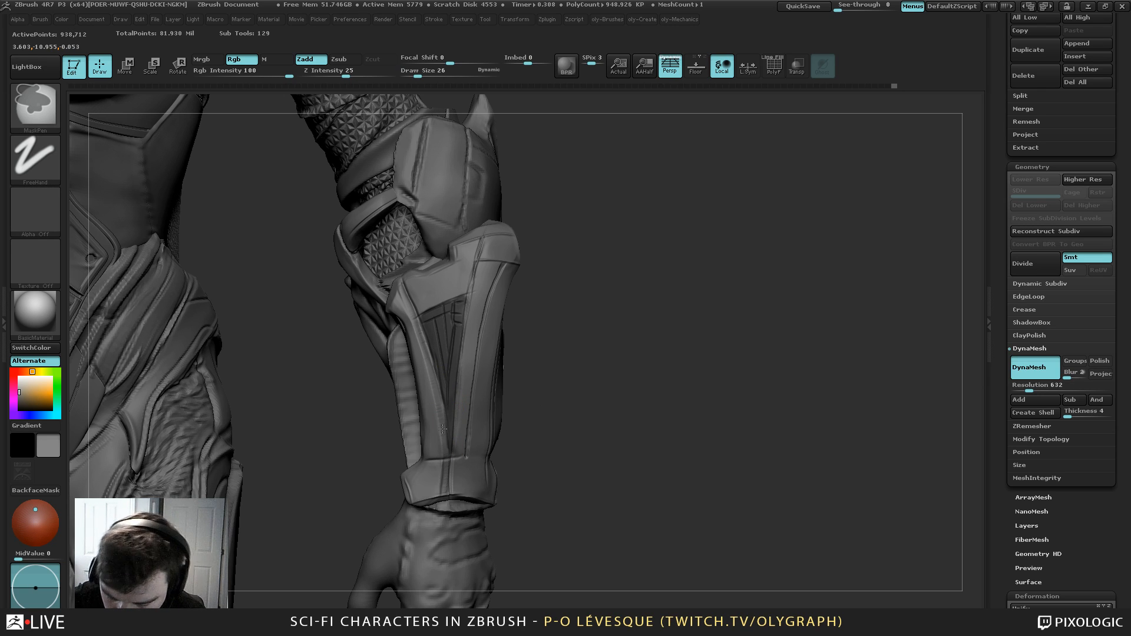
ctrl+click(556, 322)
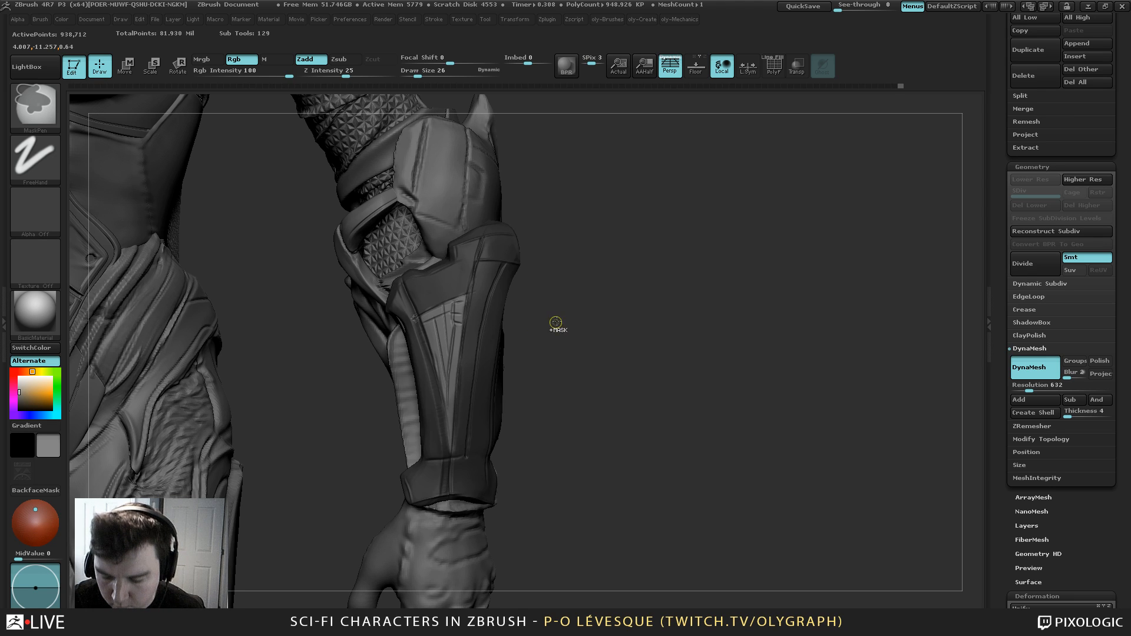
Push the triangular forearm panel inward with the Transpose move line and clear the mask
mouse_move(556, 322)
mouse_down()
mouse_move(336, 356)
mouse_move(391, 350)
mouse_up()
key(w)
key(q)
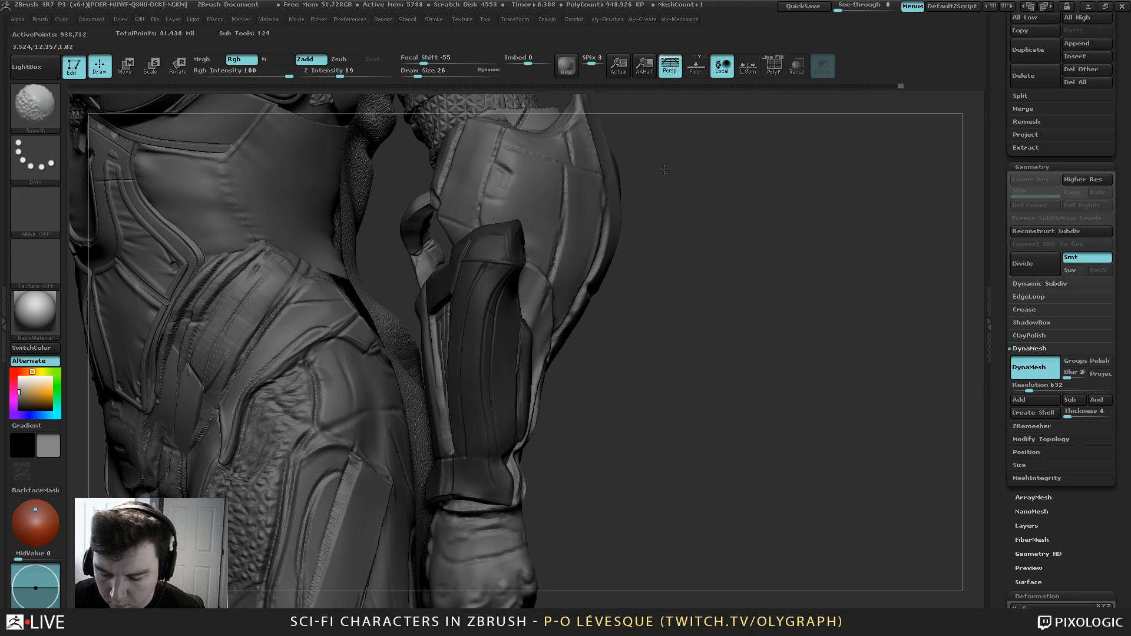
drag(664, 170, 649, 176)
drag(750, 179, 644, 211)
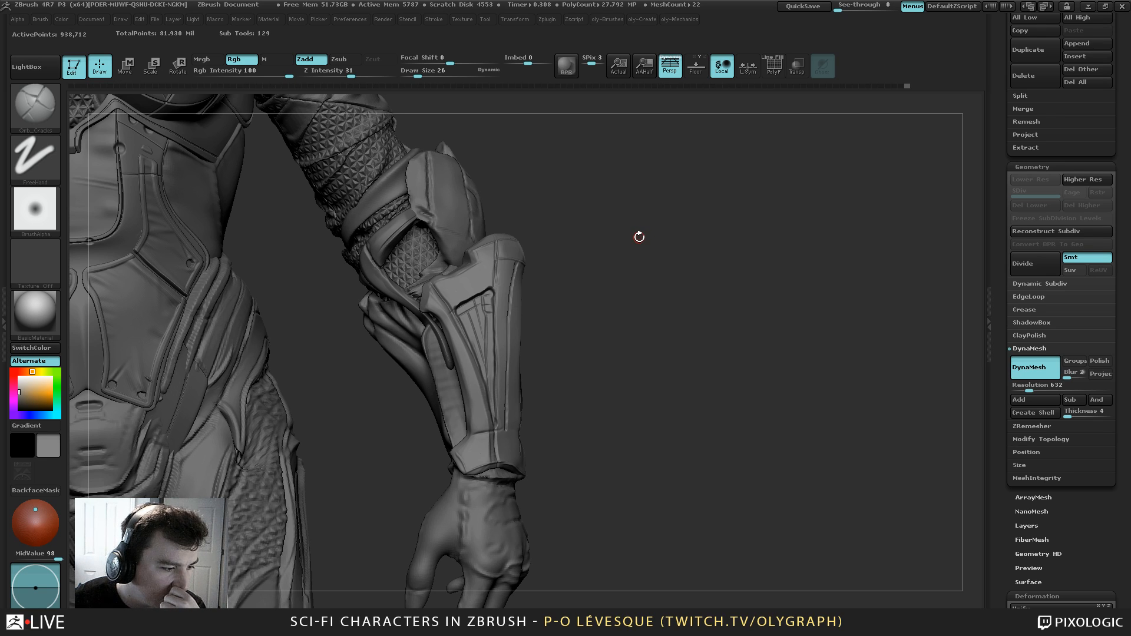
mouse_move(581, 193)
alt+mouse_down()
mouse_move(581, 179)
mouse_move(570, 193)
alt+mouse_up()
key(b)
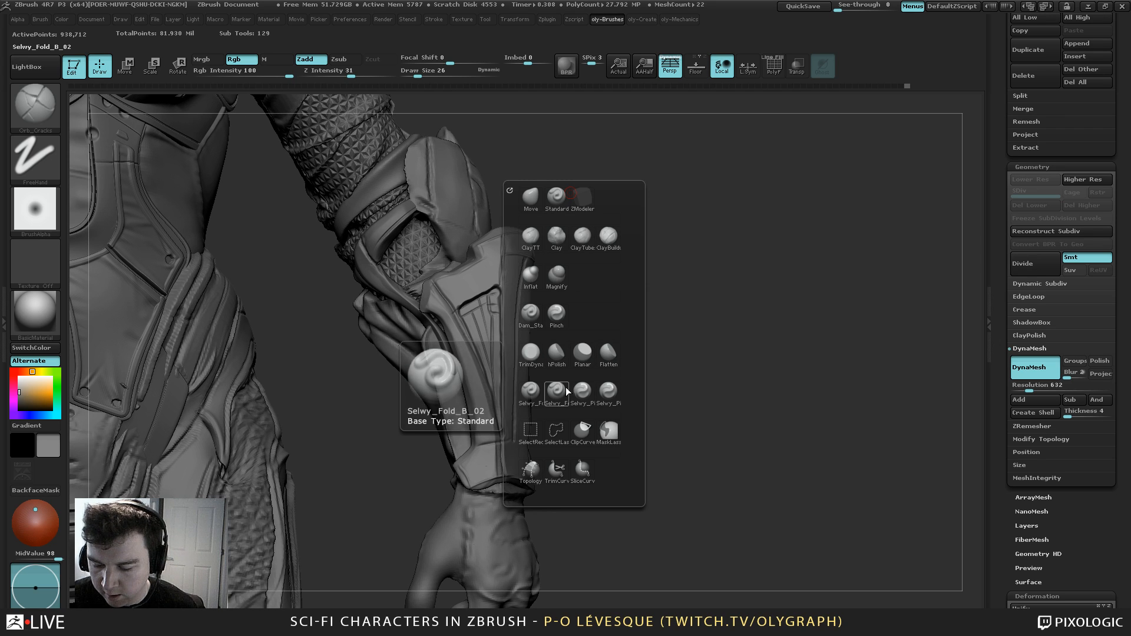
key(b)
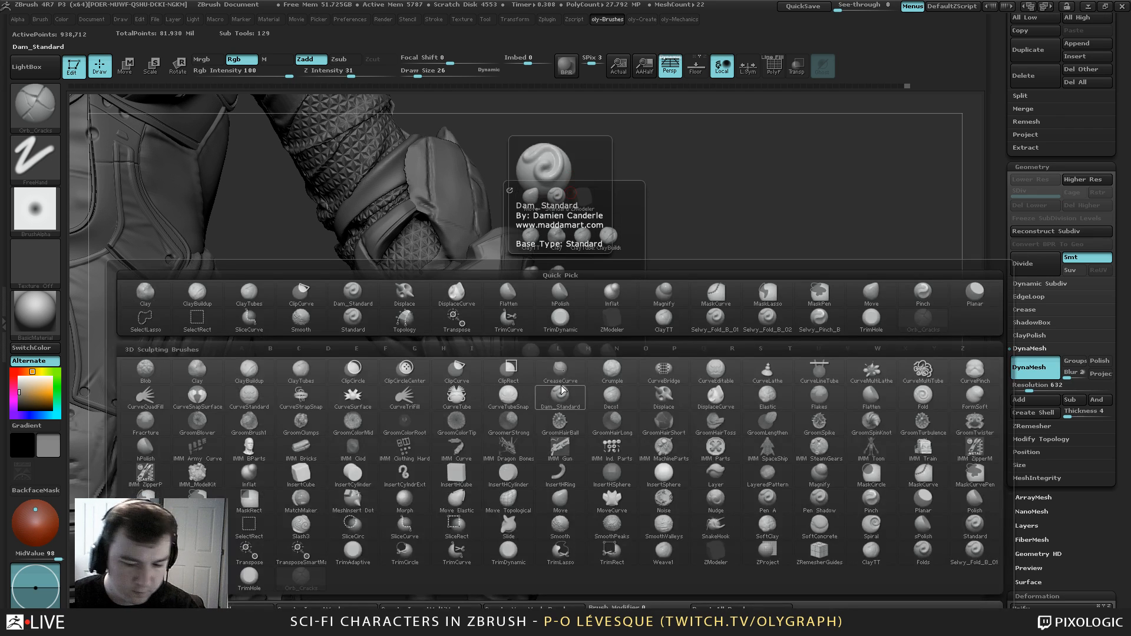
key(Escape)
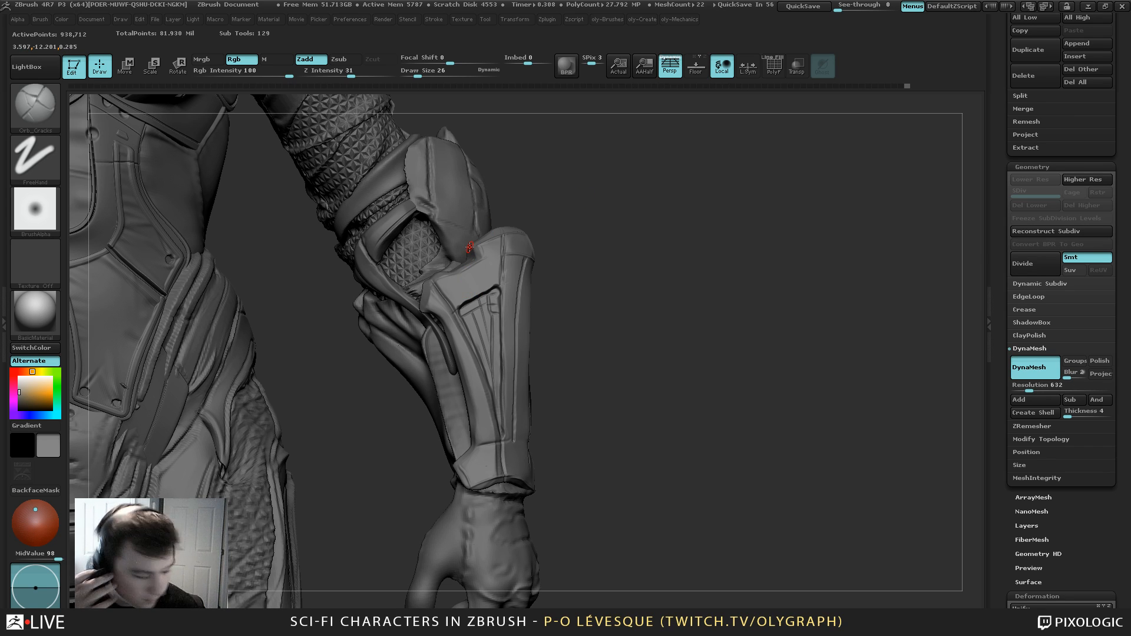
Sharpen the edges of the recessed triangular forearm panel with Orb_Cracks strokes at draw sizes 26 and 50
drag(497, 289, 459, 306)
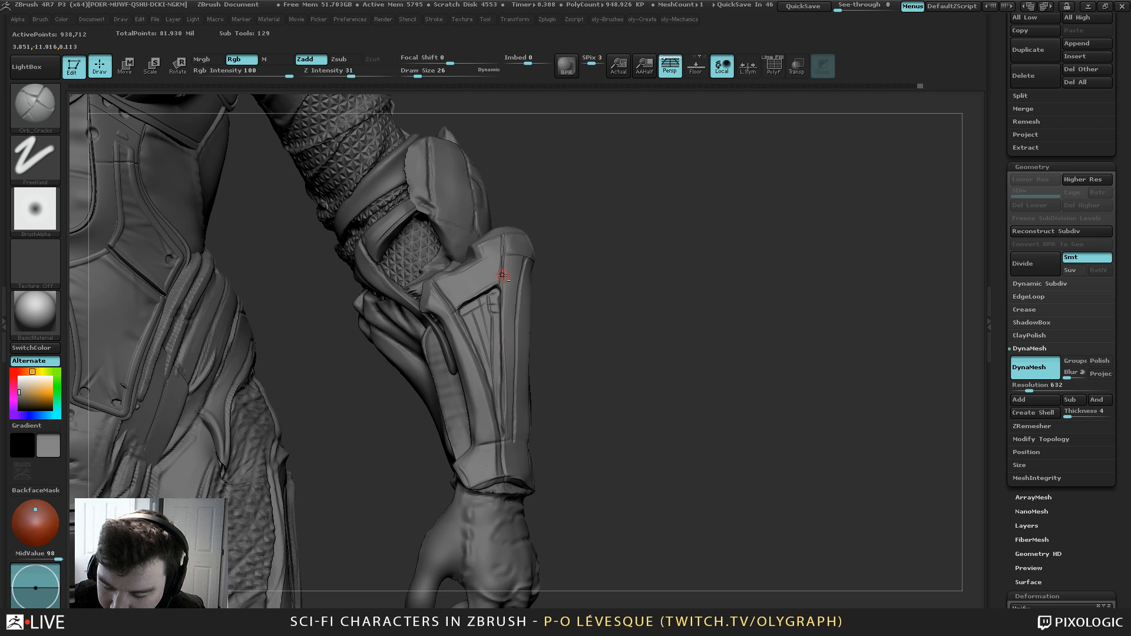
drag(569, 247, 511, 255)
key(s)
drag(460, 325, 495, 443)
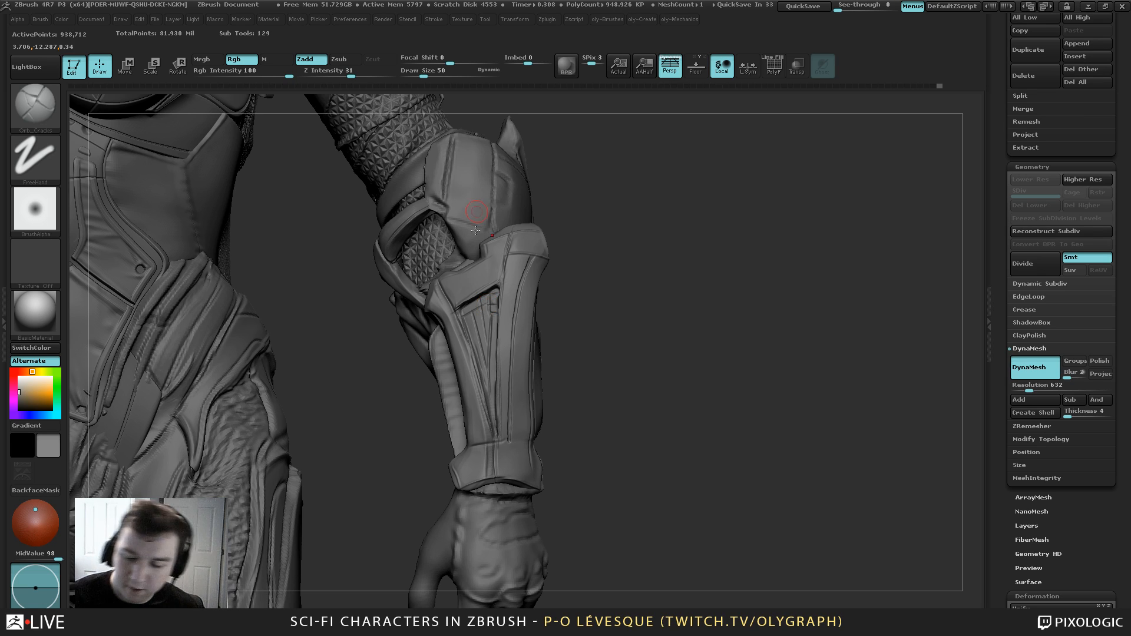
Isolate the forearm armor and deepen the seam running across its upper cap with Orb_Cracks at draw sizes 42 and 50
key(bracketleft)
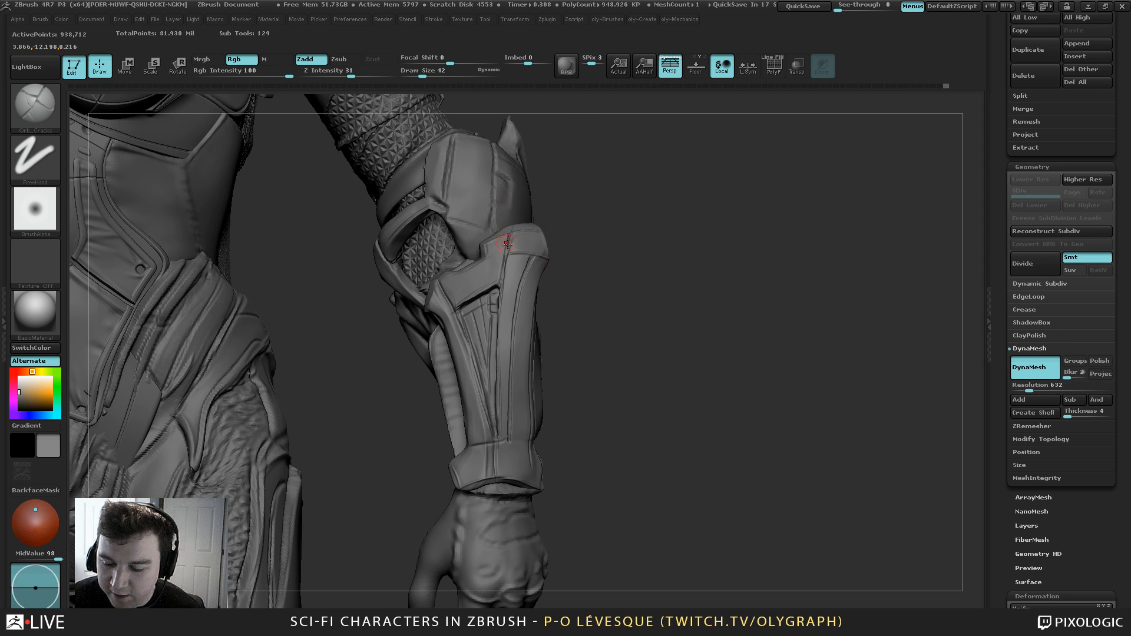
key(s)
drag(507, 243, 514, 242)
key(alt+s)
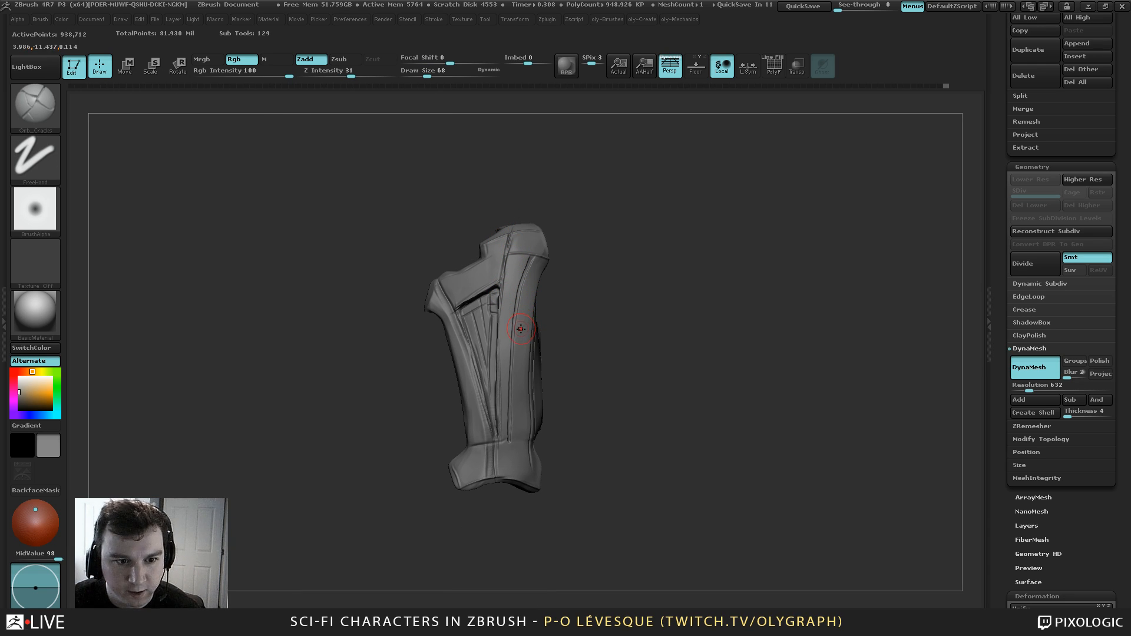
key(s)
mouse_move(513, 242)
mouse_down()
mouse_move(505, 242)
mouse_move(516, 223)
mouse_up()
Nudge the seam area on the forearm armor's upper cap with the Move brush at draw size 122
key(b)
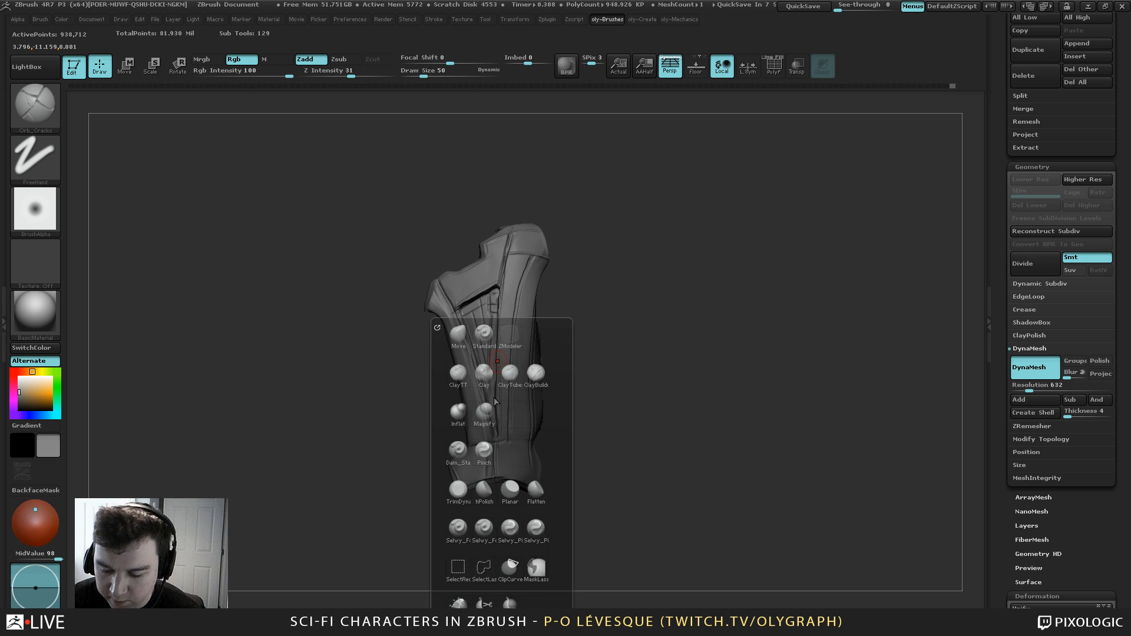
click(485, 465)
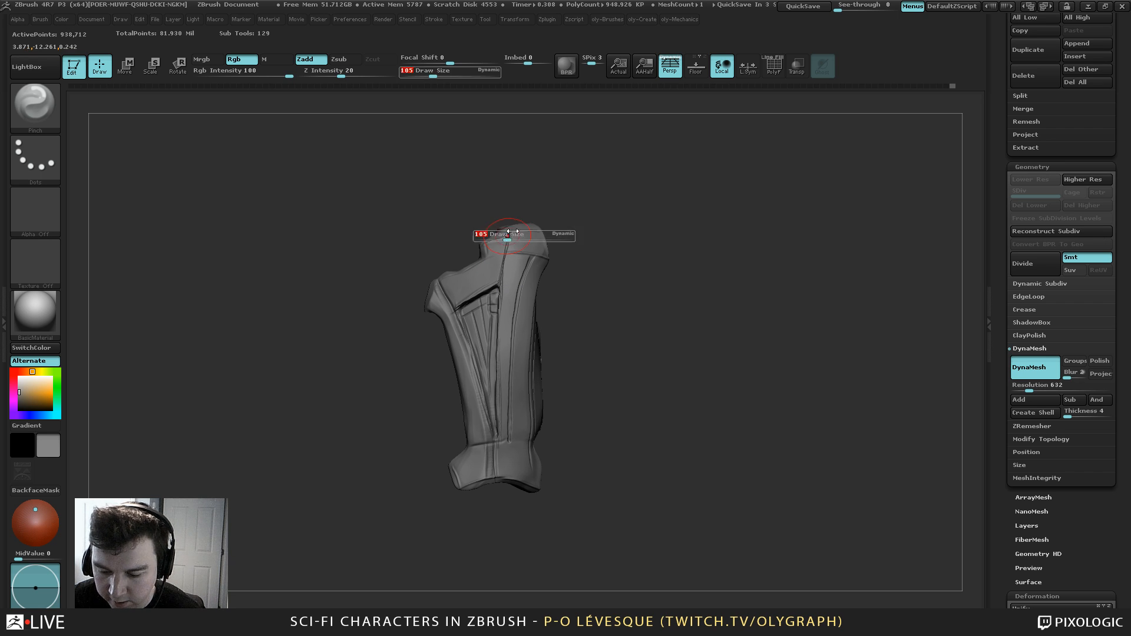
key(b)
key(m)
key(v)
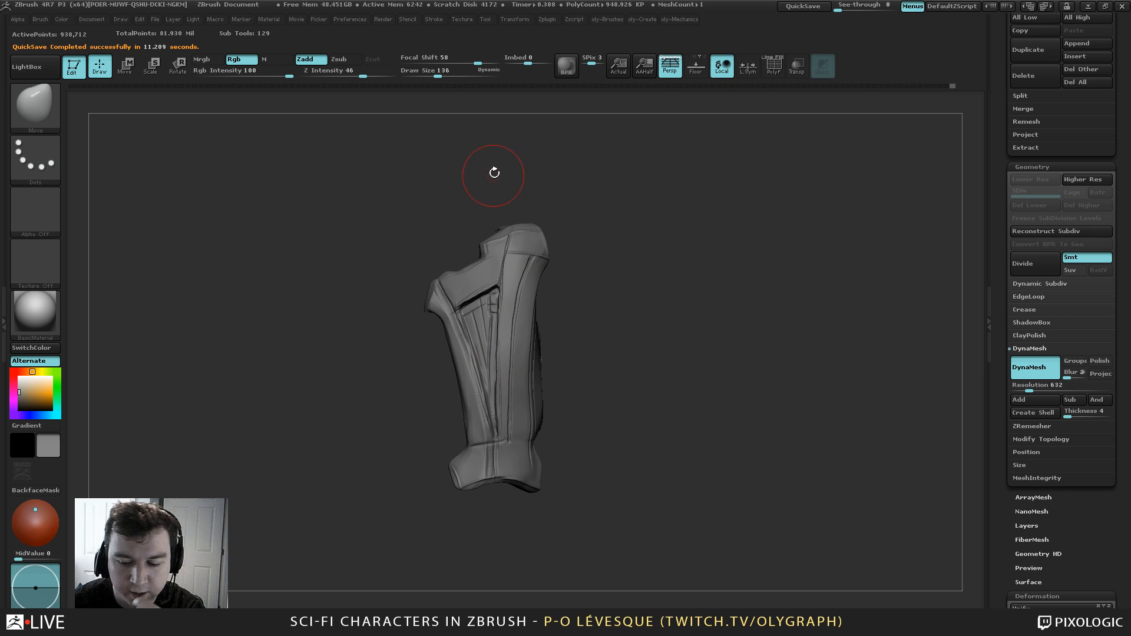
key(1)
click(512, 225)
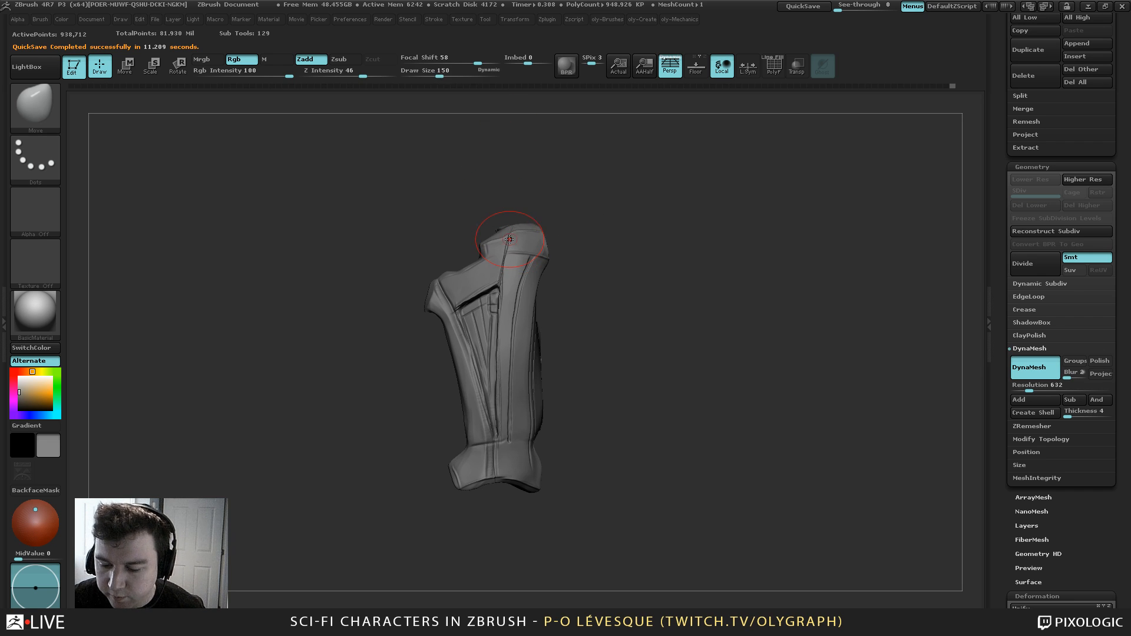
key(bracketleft)
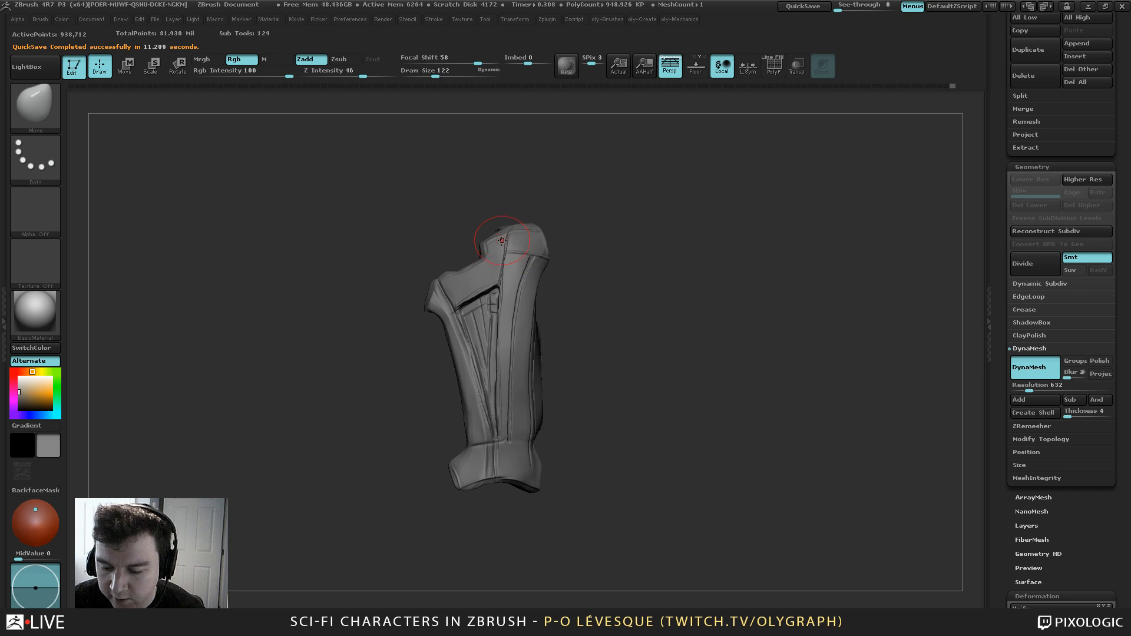
drag(502, 240, 503, 243)
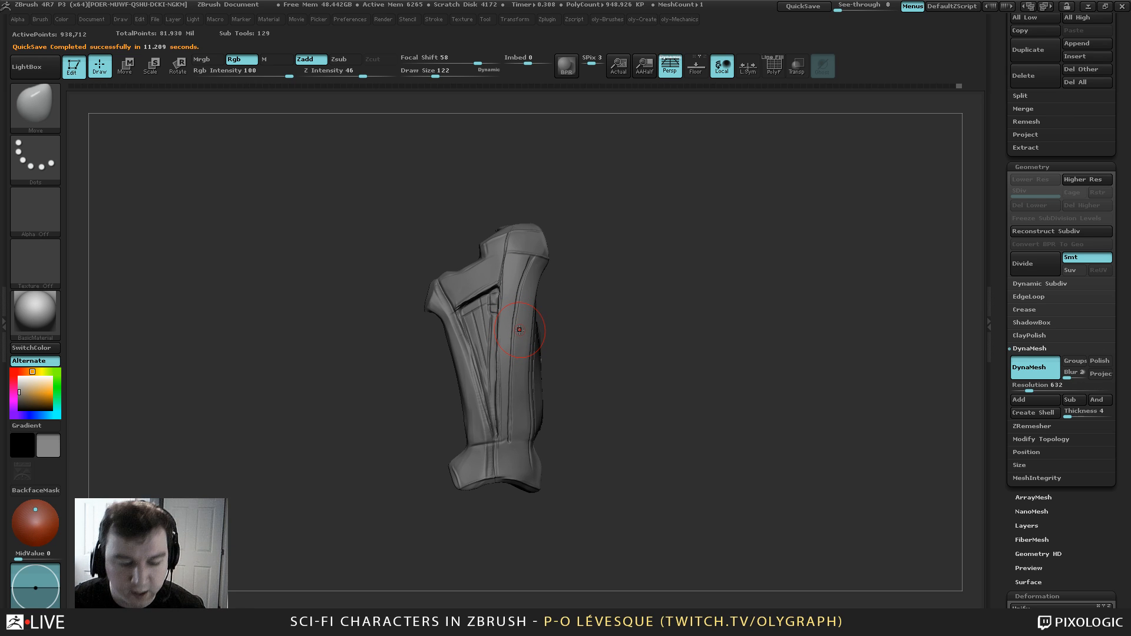
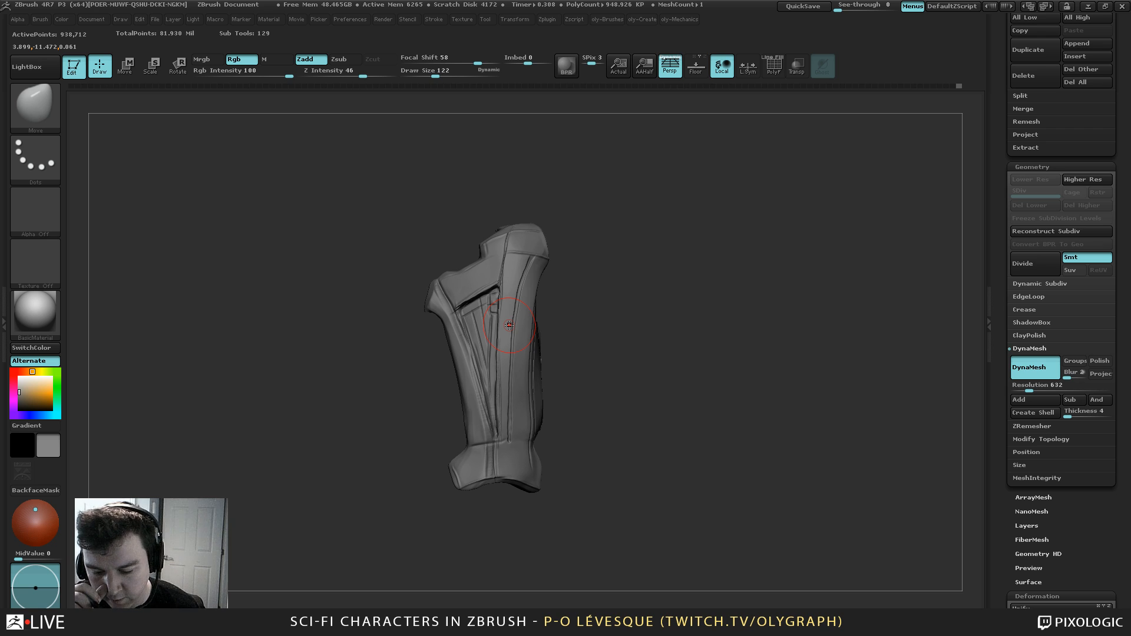
Tighten the vertical seam of the forearm armor from the wrist cuff upward with the Pinch brush at draw size 155
key(b)
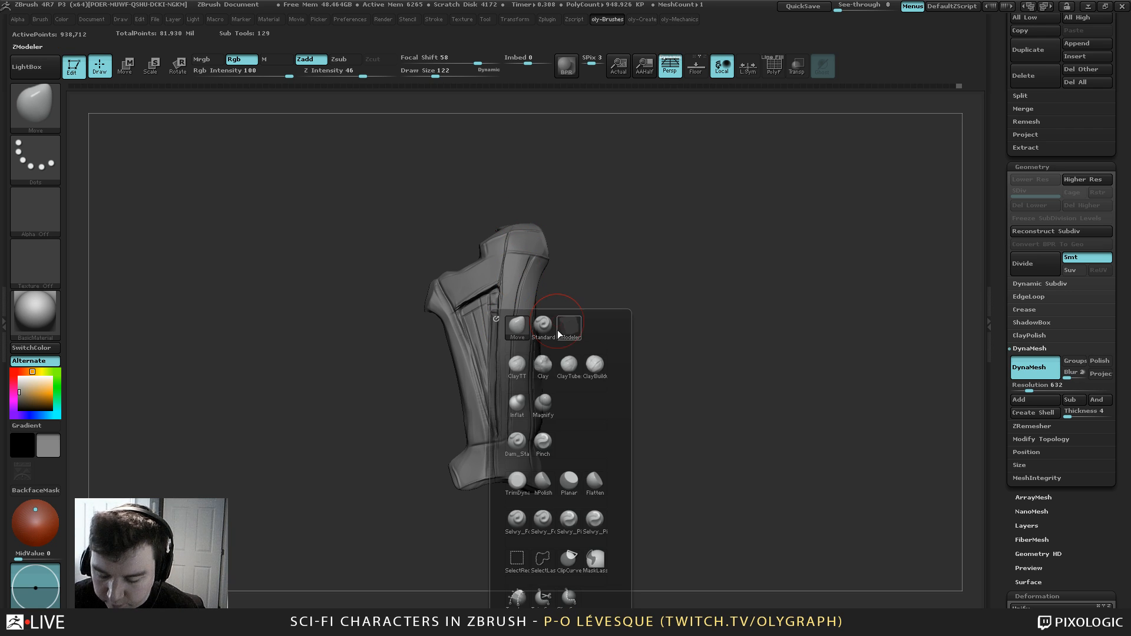
click(540, 441)
text(s155)
key(Return)
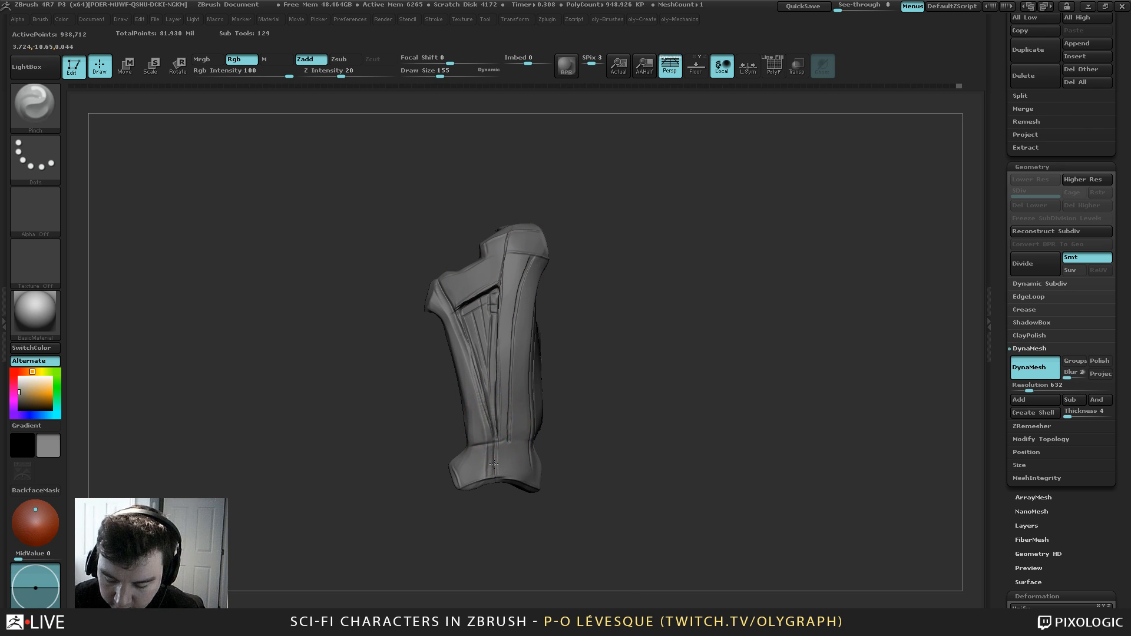
drag(493, 465, 493, 342)
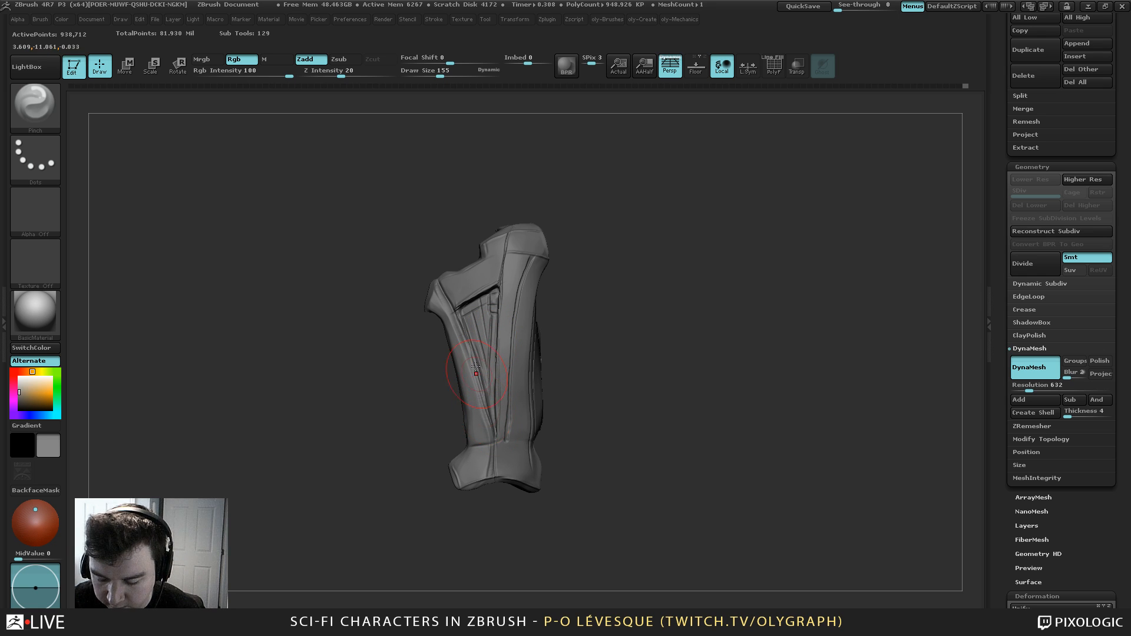
Flatten the inner edge band beside the triangular forearm panel with TrimDynamic at draw sizes 155, 136 and 101
key(b)
click(468, 493)
drag(404, 365, 471, 422)
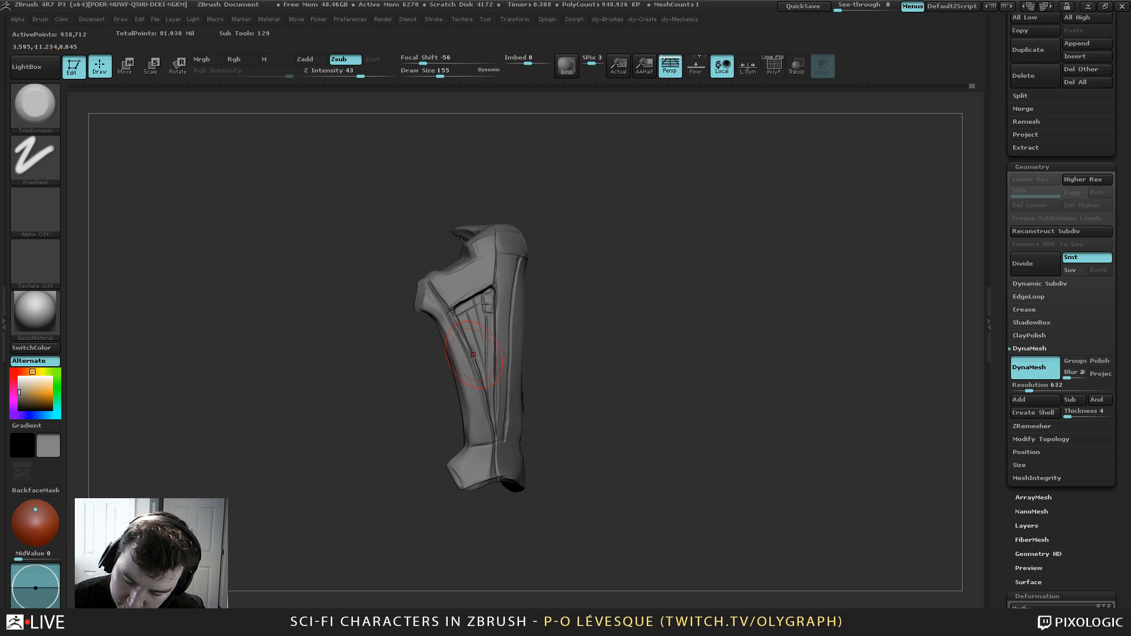
key(s)
click(476, 423)
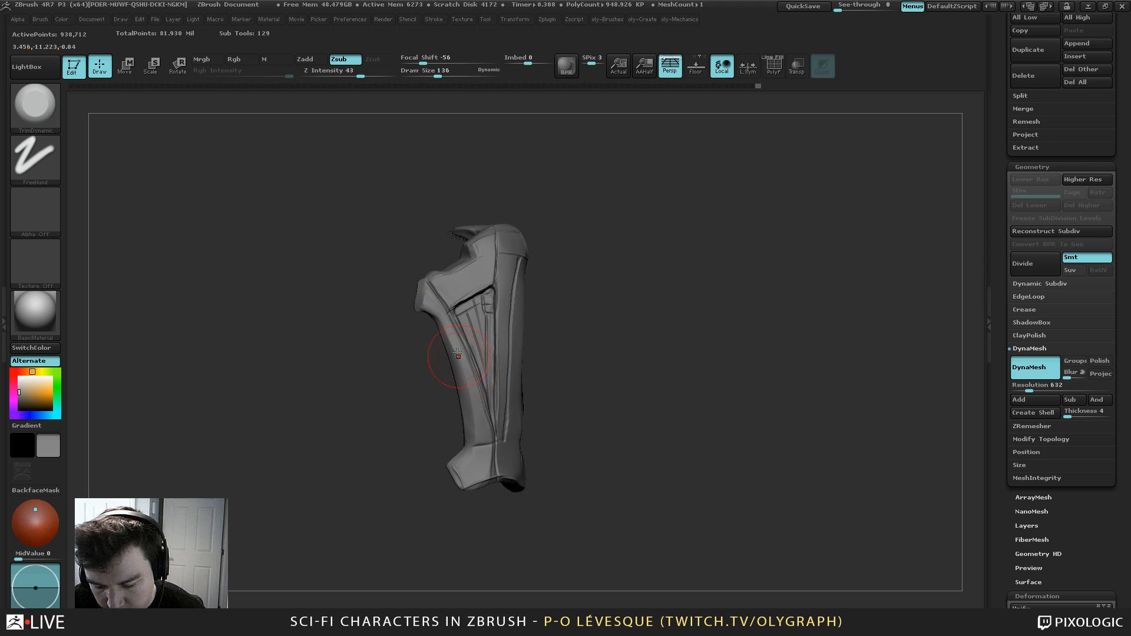
key(s)
click(470, 424)
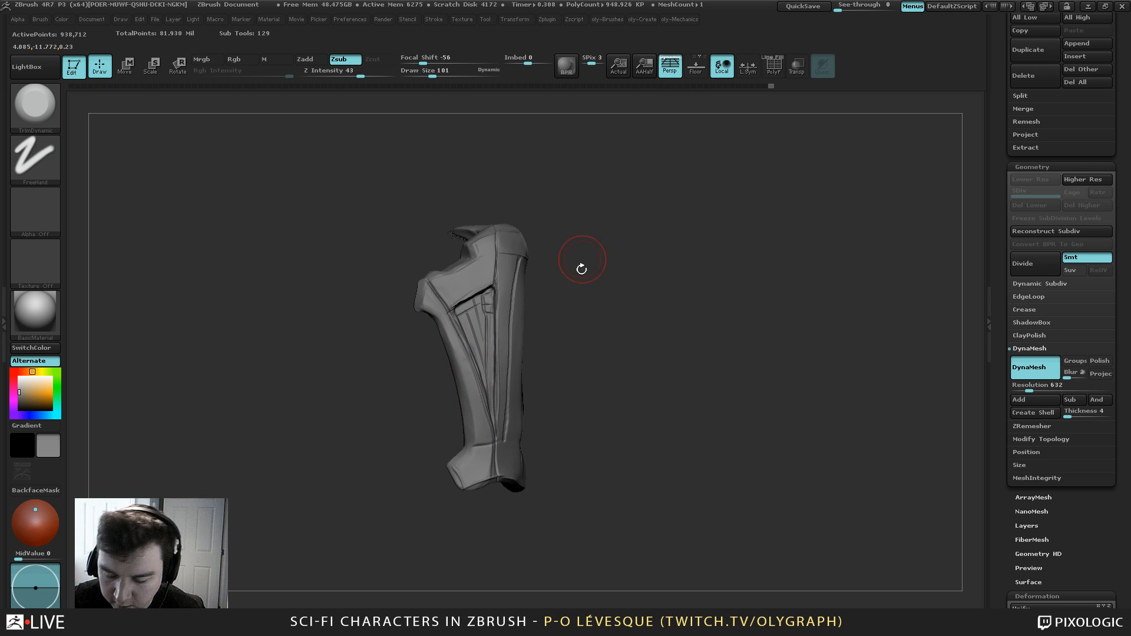
Flatten the protruding inner elbow corner of the forearm armor with TrimDynamic at draw size 101 and show the whole character again
key(shift+s)
key(shift+s)
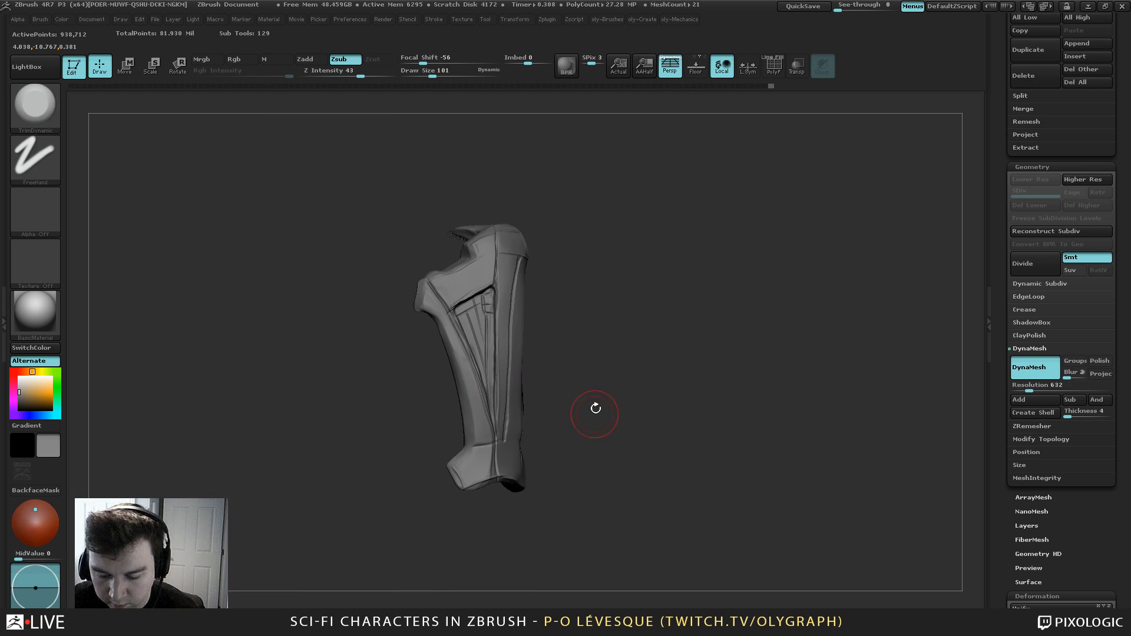
alt+drag(583, 257, 598, 321)
drag(405, 303, 407, 293)
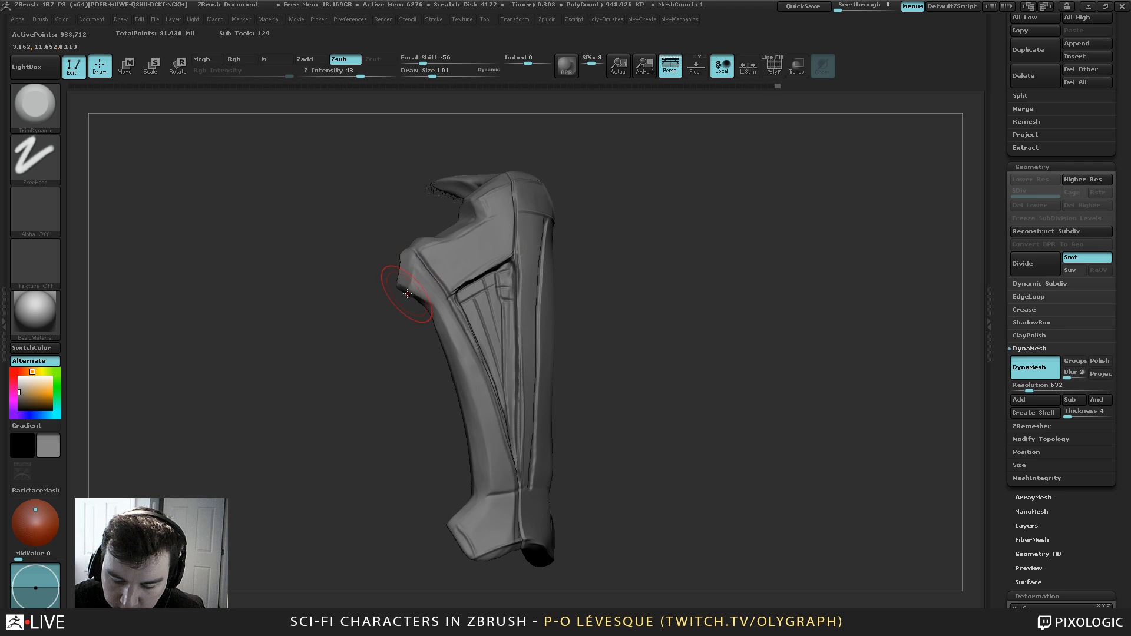
key(s)
click(406, 289)
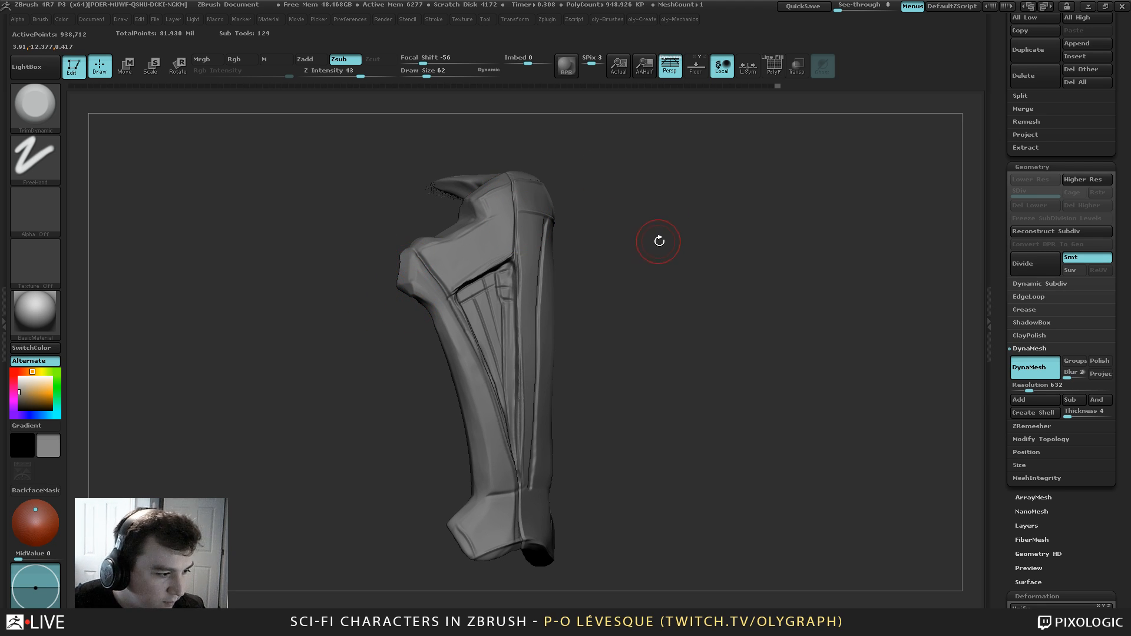
mouse_move(659, 243)
mouse_down()
mouse_move(653, 261)
mouse_move(644, 237)
mouse_move(652, 323)
mouse_move(611, 187)
mouse_up()
key(s)
click(658, 257)
key(shift+s)
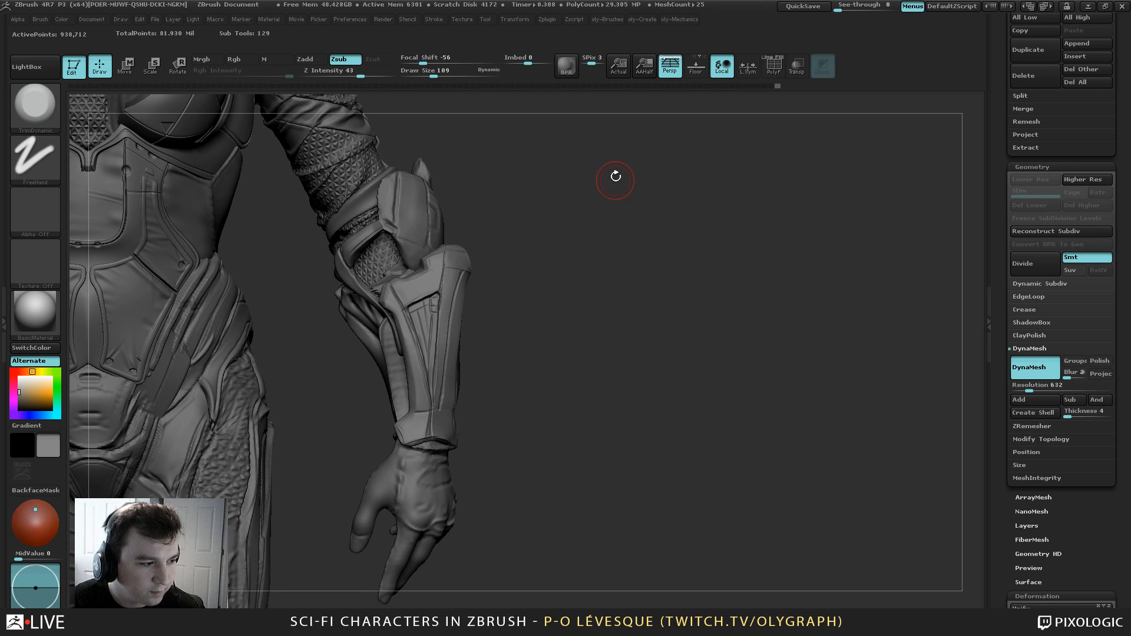
Pull the outer upper corner of the forearm armor outward with the Move brush at draw size 257
mouse_move(586, 266)
alt+mouse_down()
mouse_move(555, 222)
mouse_move(578, 229)
mouse_move(562, 247)
mouse_move(512, 189)
mouse_move(521, 310)
alt+mouse_up()
key(s)
drag(521, 313, 539, 315)
key(s)
key(b)
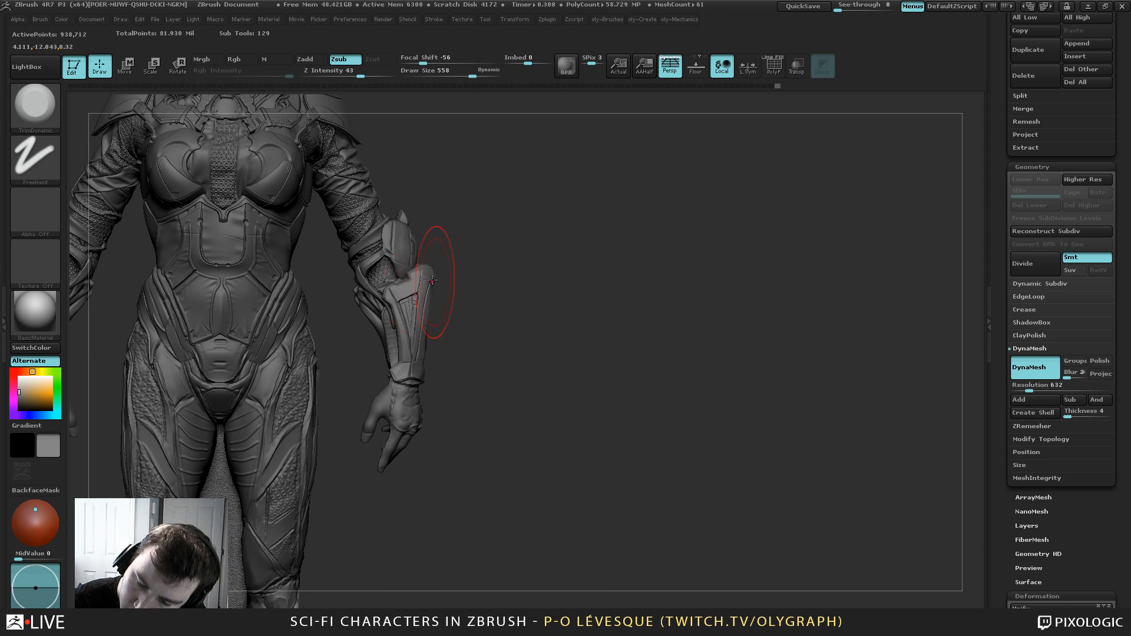
key(s)
drag(433, 274, 439, 264)
key(s)
key(b)
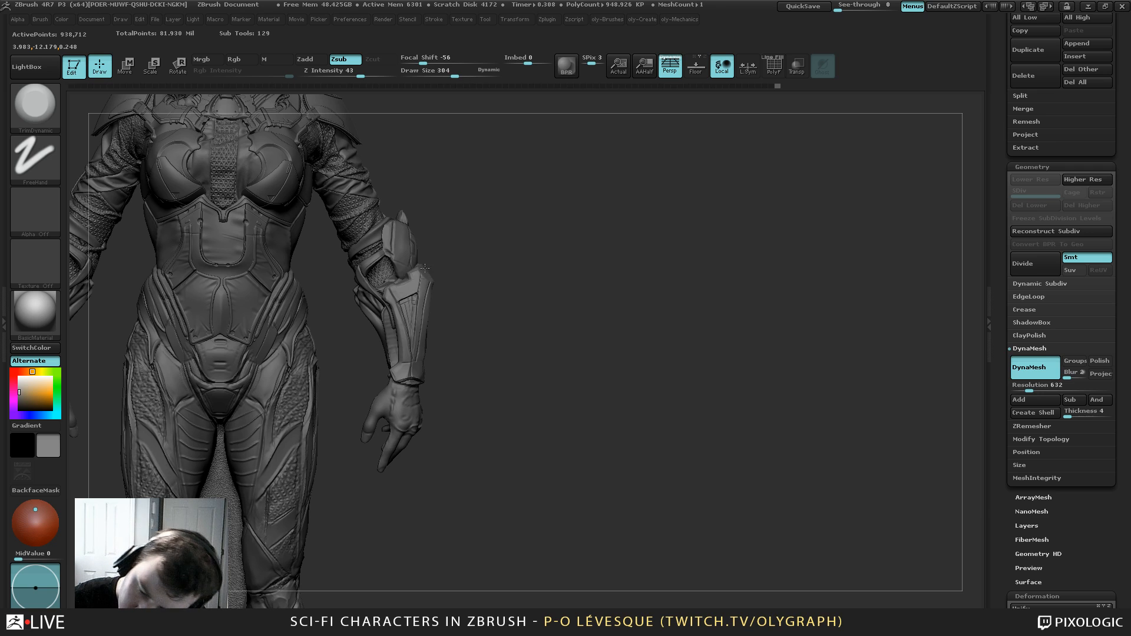
key(s)
drag(425, 268, 422, 268)
key(b)
key(m)
key(v)
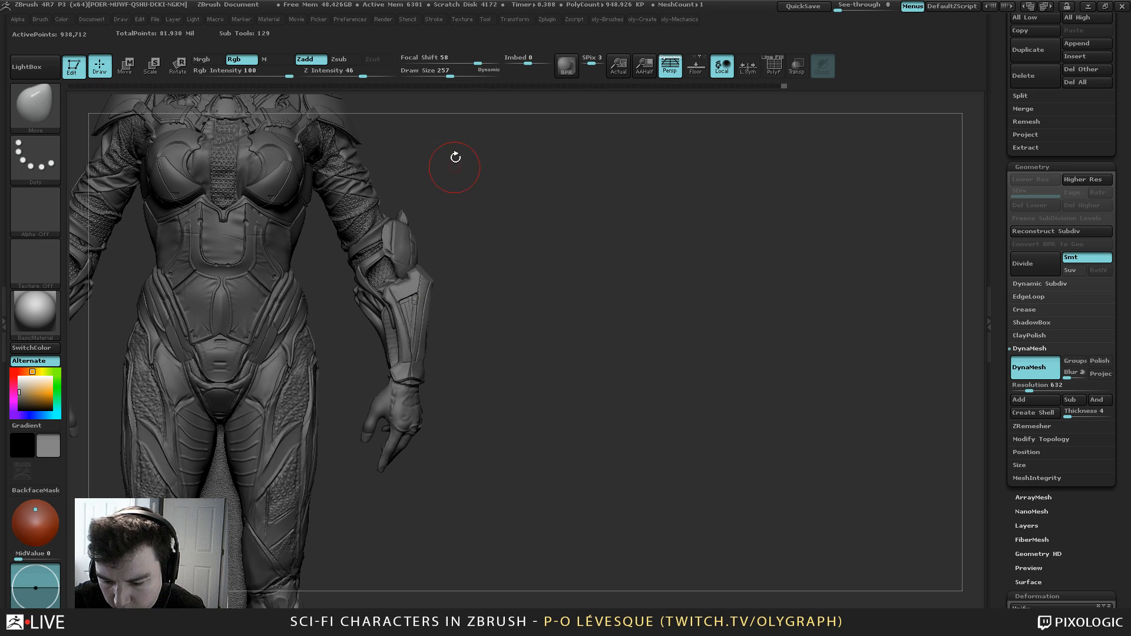
Try reshaping the forearm armor's overall silhouette with the Move brush at draw size 831
mouse_move(441, 300)
alt+mouse_down()
mouse_move(486, 222)
mouse_move(500, 232)
mouse_move(514, 331)
mouse_move(493, 298)
alt+mouse_up()
key(s)
key(s)
drag(412, 365, 432, 338)
key(s)
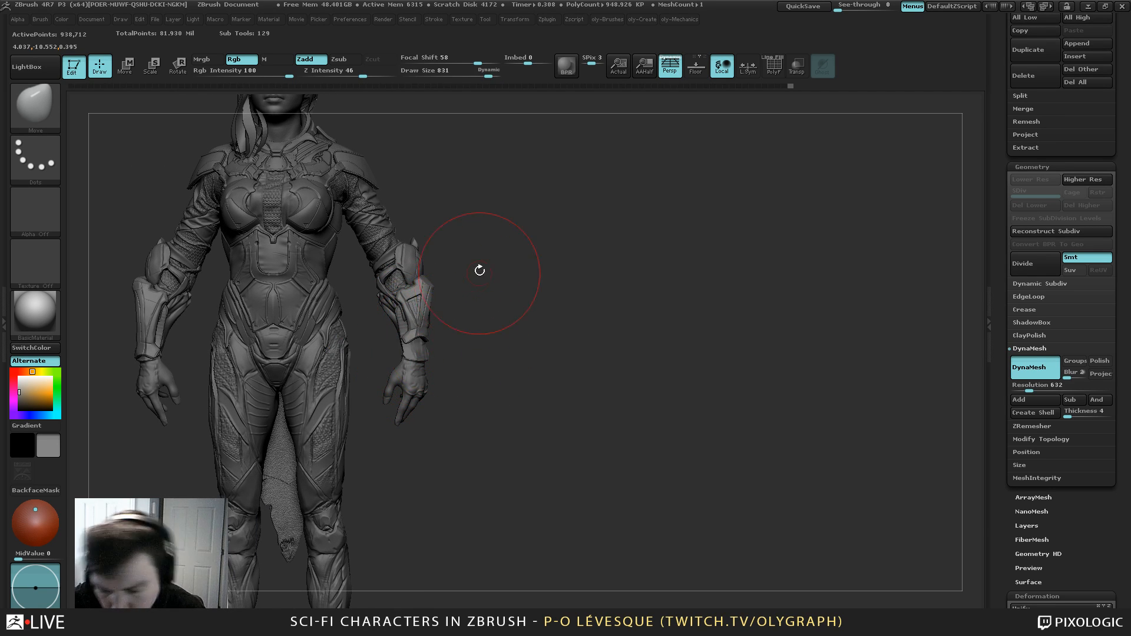
Shorten the forearm armor toward the elbow with a Transpose stretch line so that it ends above the wrist
key(w)
drag(427, 279, 426, 360)
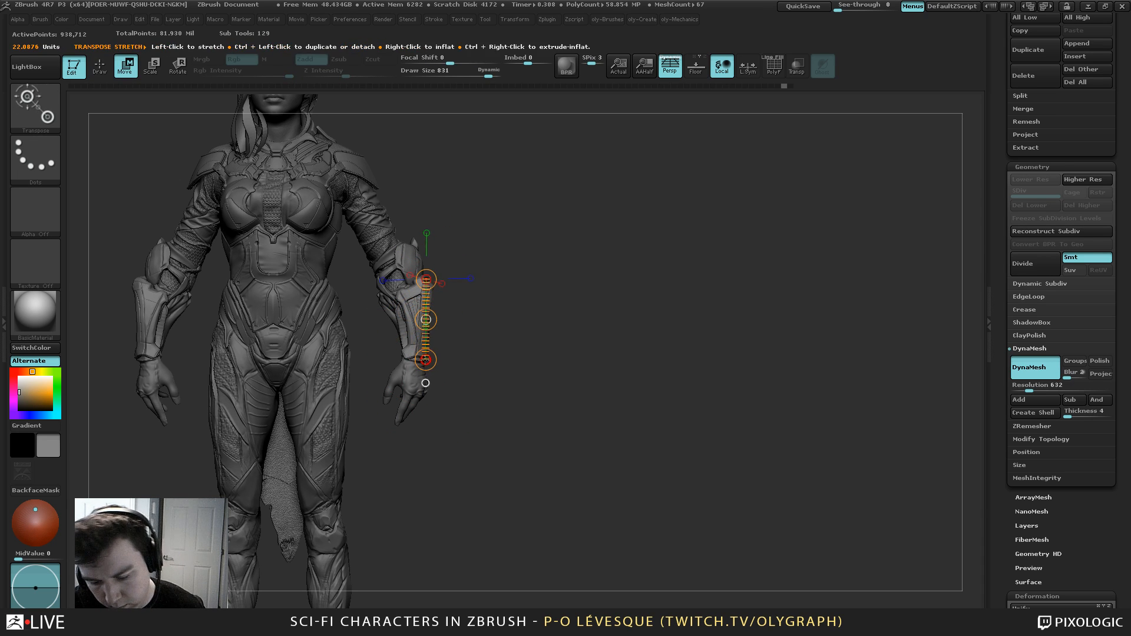
key(q)
key(s)
mouse_move(492, 292)
mouse_down()
mouse_move(449, 291)
mouse_move(490, 294)
mouse_move(417, 323)
mouse_up()
Select and isolate the base mesh of the arms and gloves and run bakeSubdivs on it
alt+click(420, 357)
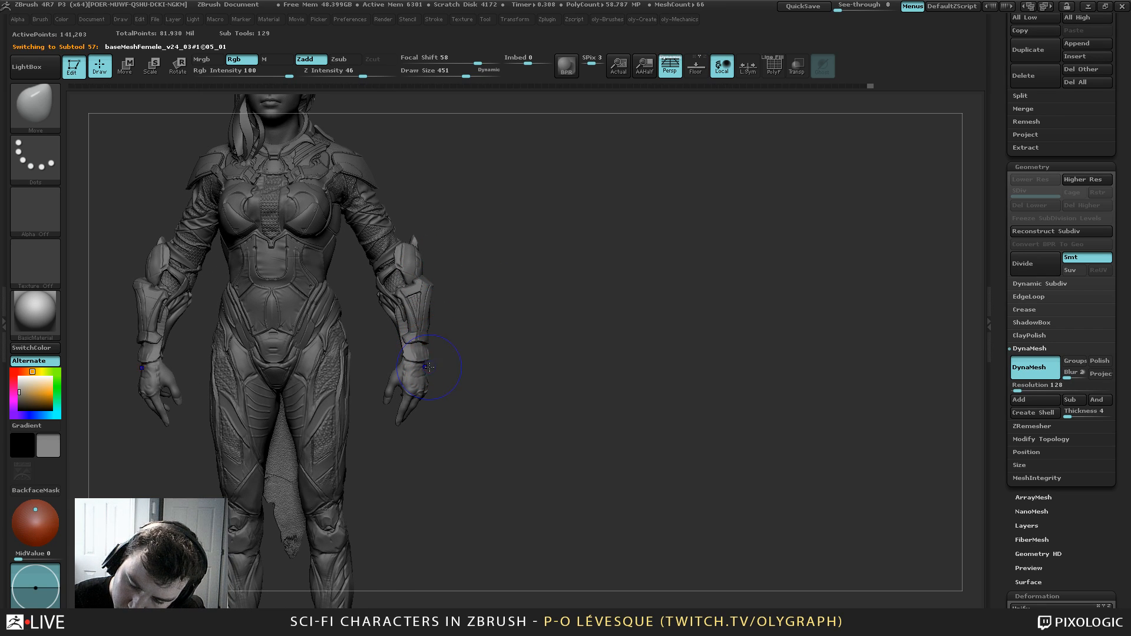
key(shift+s)
key(shift+s)
key(shift+s)
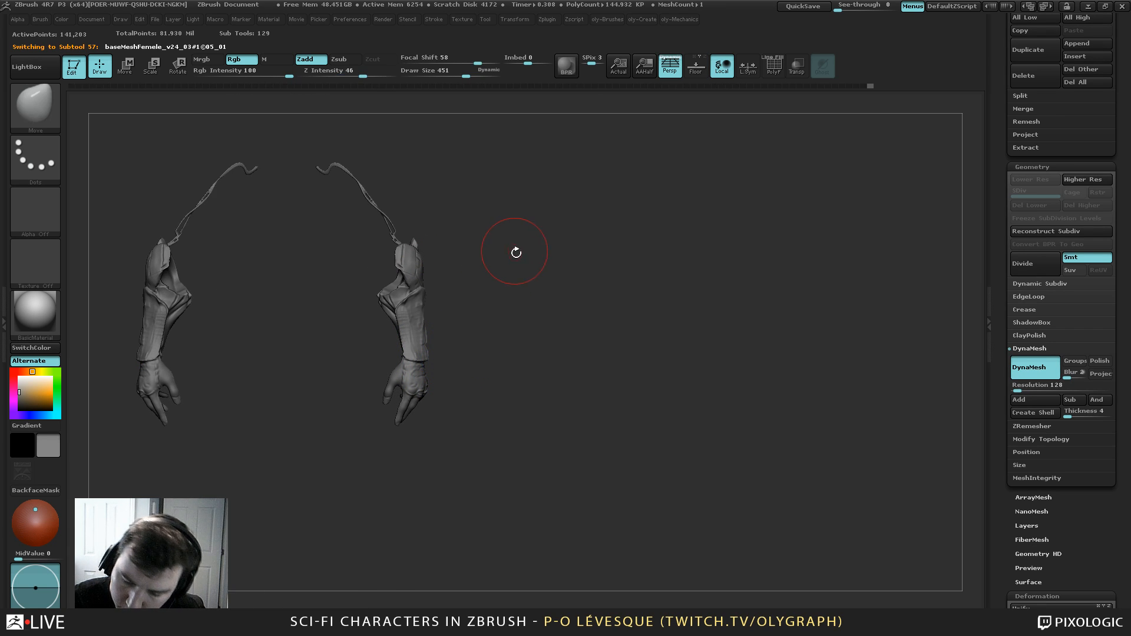
alt+drag(514, 252, 532, 287)
key(1)
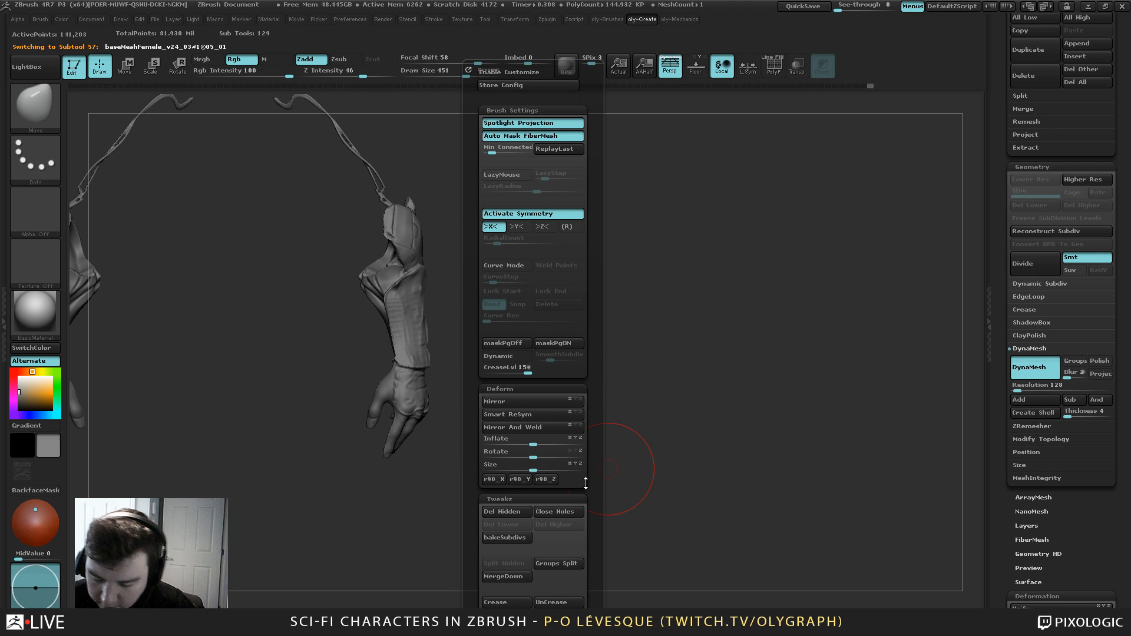
drag(595, 504, 595, 437)
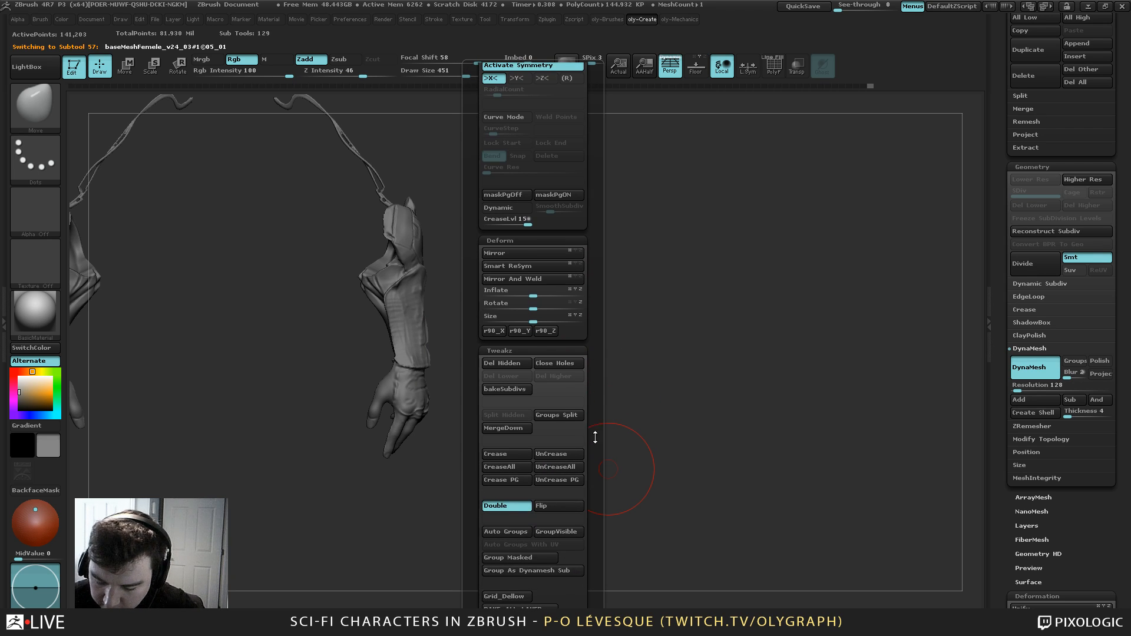
click(506, 390)
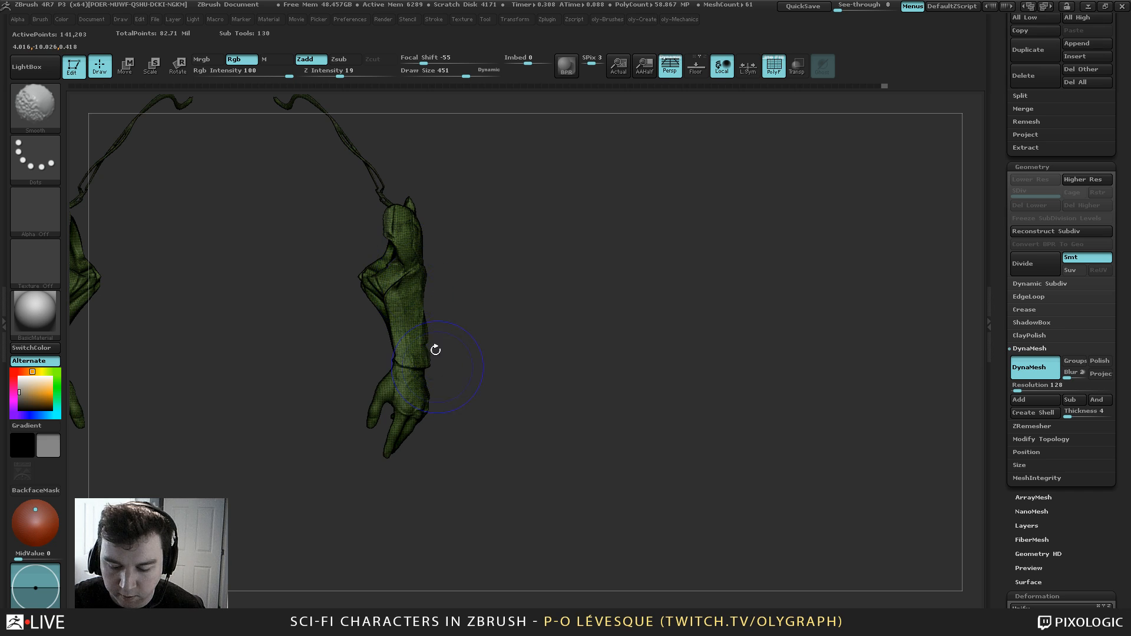
Turn off the polygon frame, show the whole character again and make the arm and glove base mesh active
shift+drag(496, 313, 497, 310)
key(s)
shift+drag(492, 271, 494, 286)
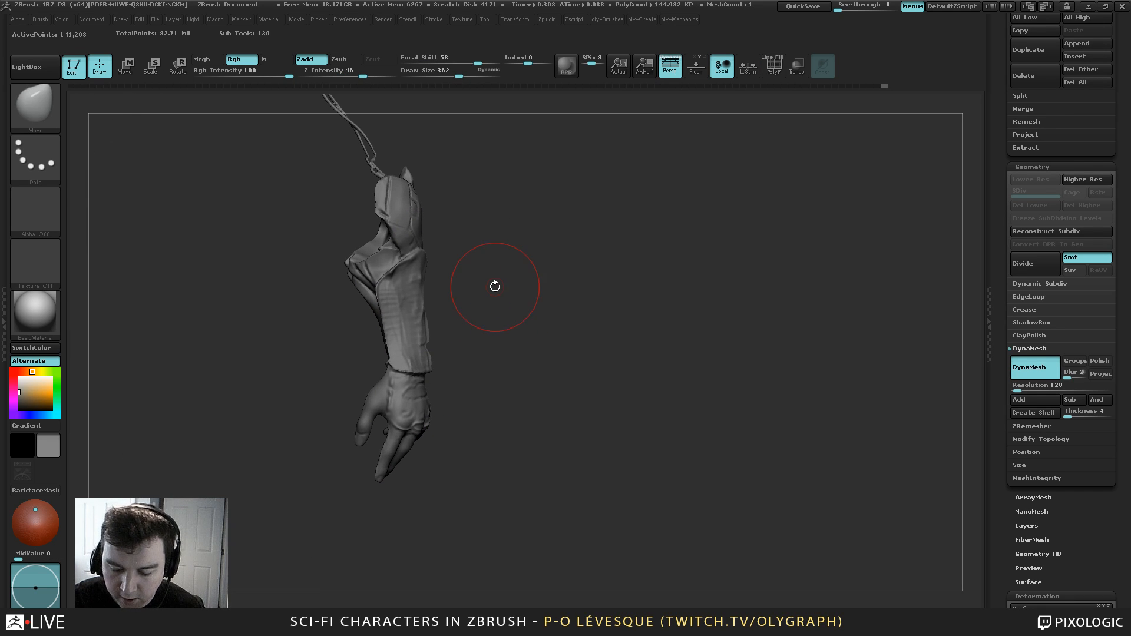
ctrl+shift+click(495, 306)
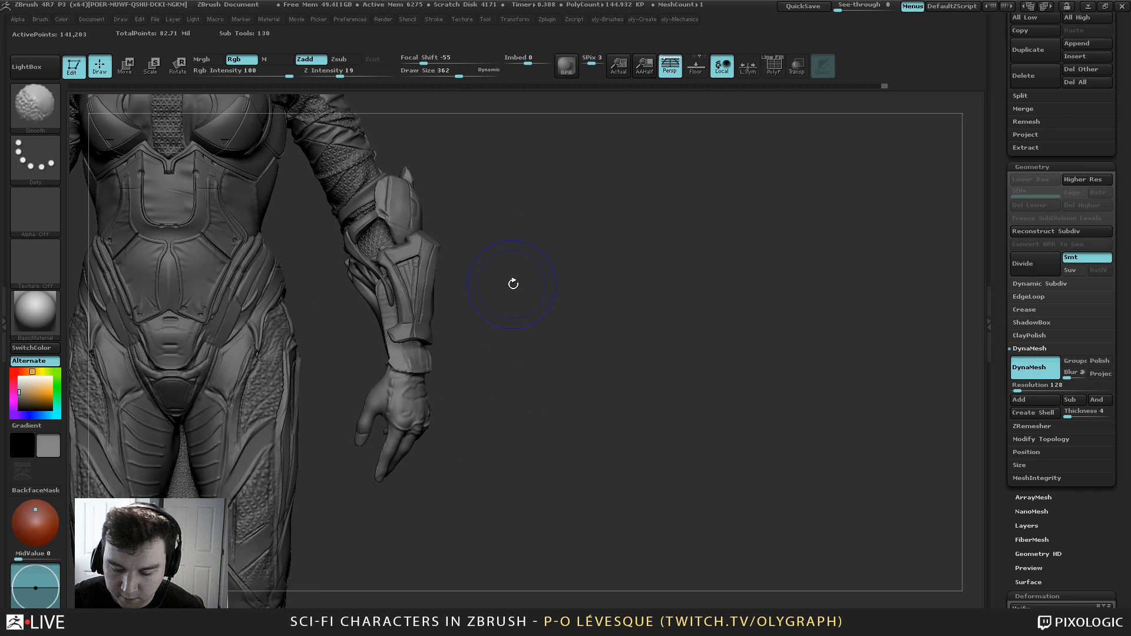
shift+drag(519, 290, 520, 299)
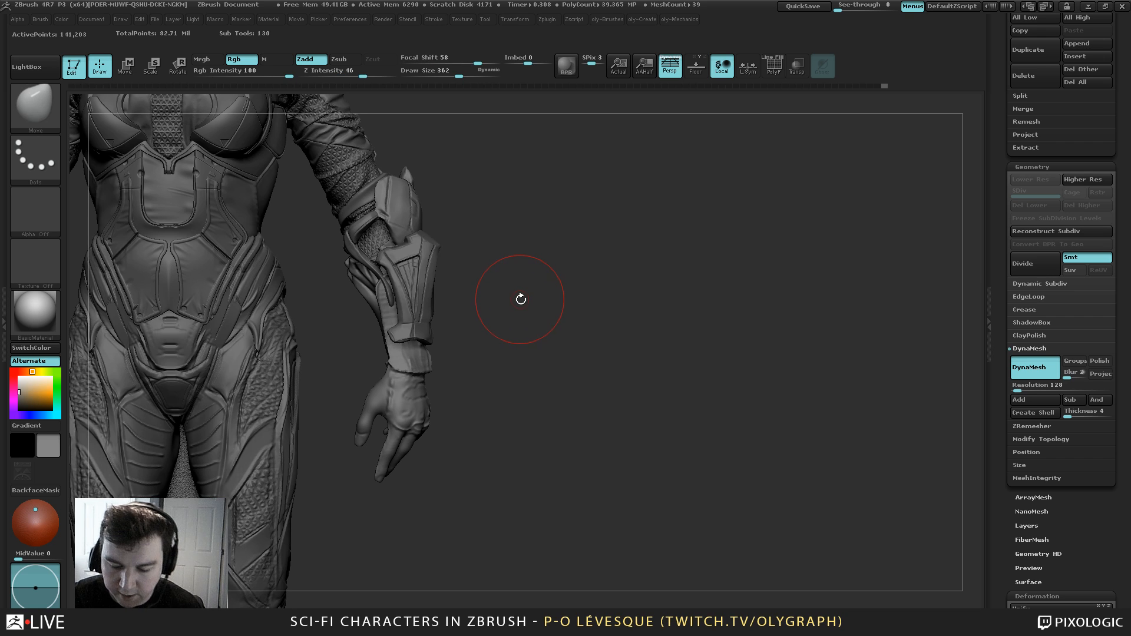
alt+click(520, 300)
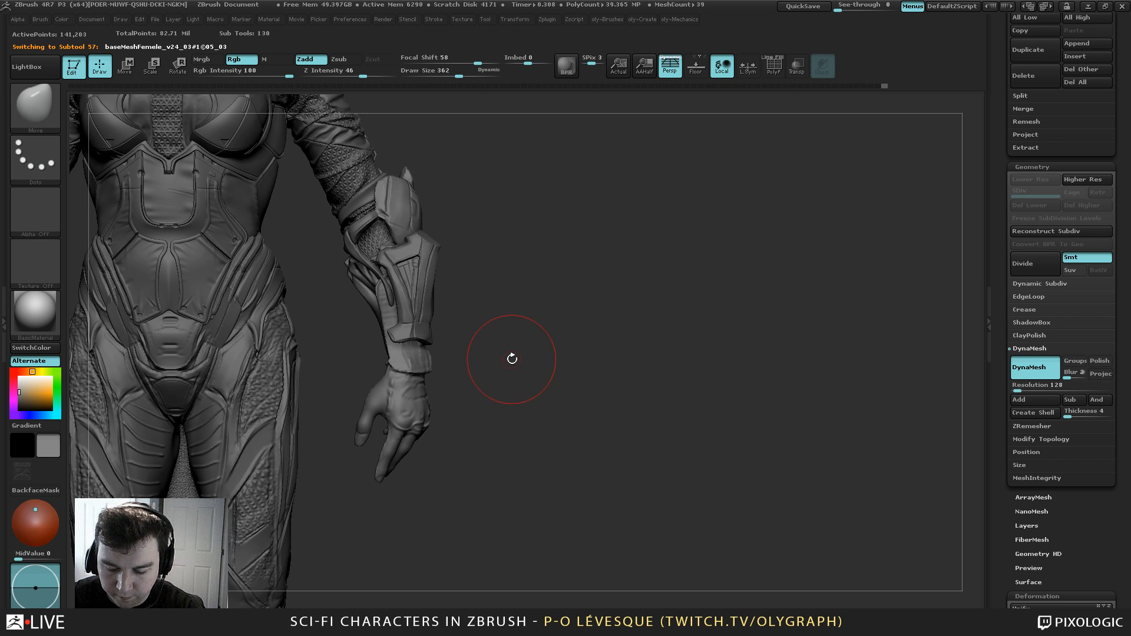
Isolate the wrist section of the arm base mesh, split it off as its own subtool and close its holes
shift+click(502, 316)
mouse_move(515, 257)
ctrl+shift+mouse_down()
mouse_move(385, 391)
mouse_move(362, 358)
mouse_move(361, 374)
ctrl+shift+mouse_up()
alt+drag(573, 256, 580, 273)
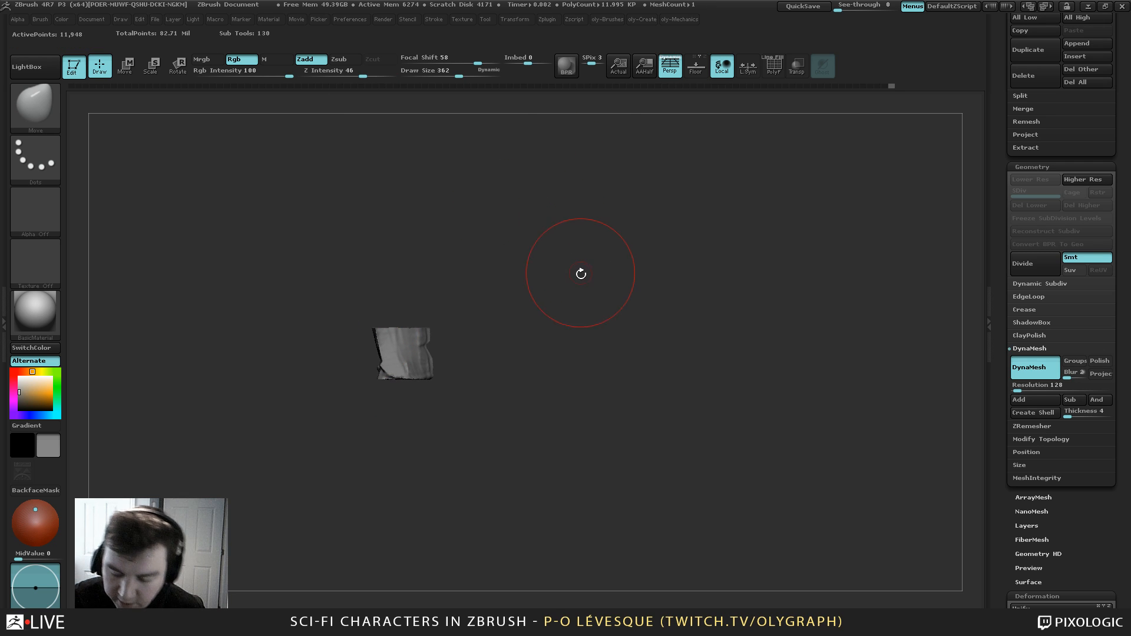
key(space)
key(space)
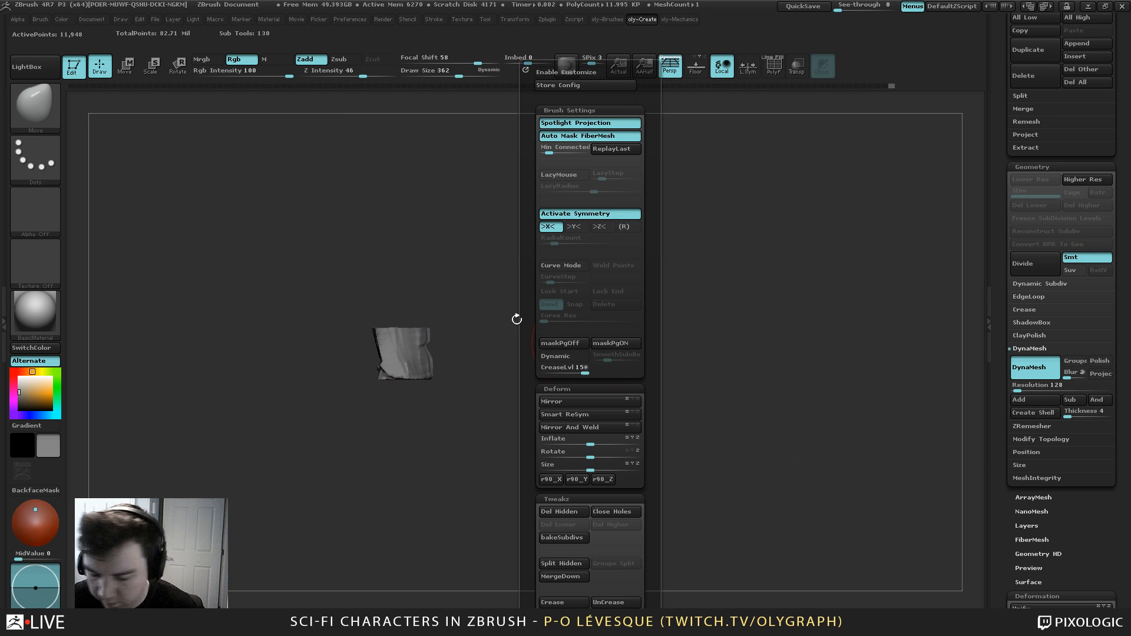
drag(531, 478, 525, 396)
click(577, 403)
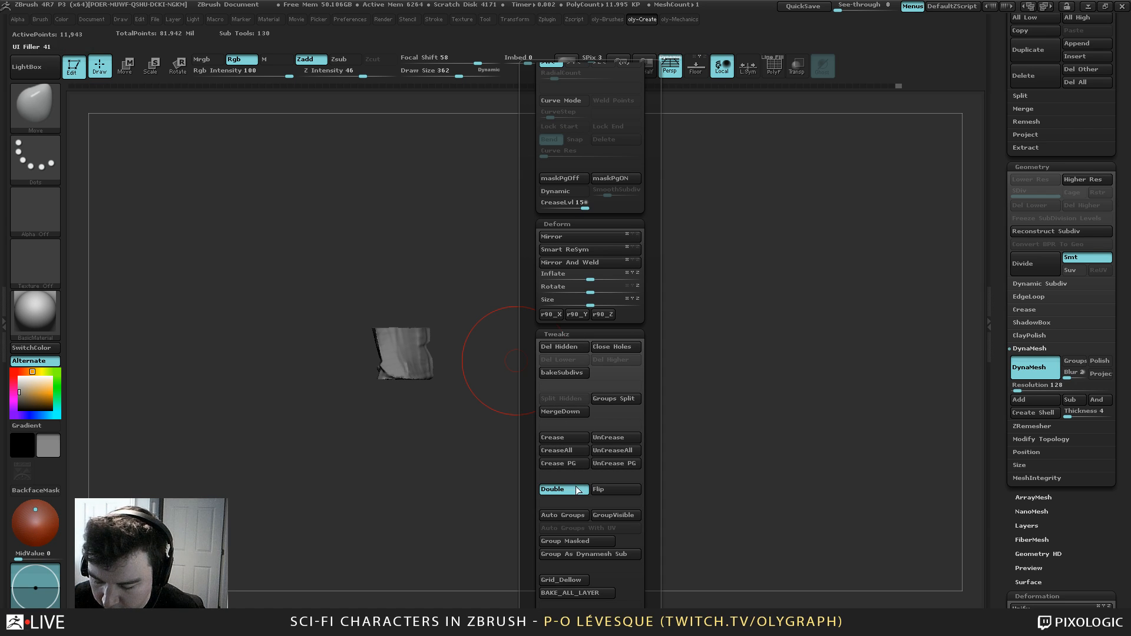
click(629, 348)
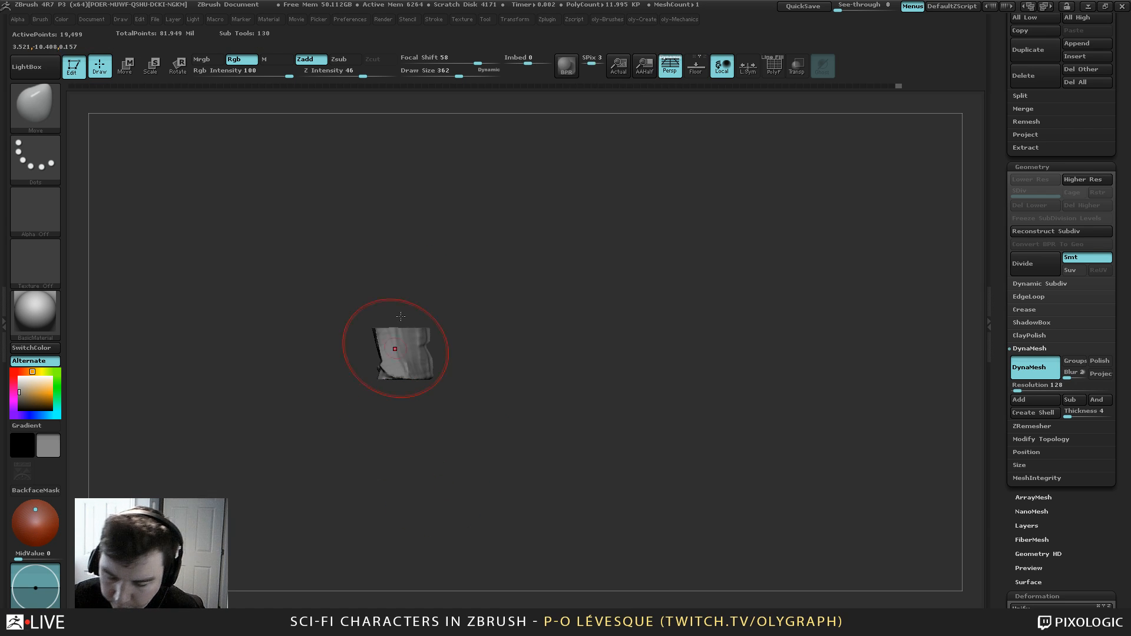
Build up the new wrist piece with the ClayTubes brush, reducing the draw size to 226
key(shift+s)
key(b)
click(498, 380)
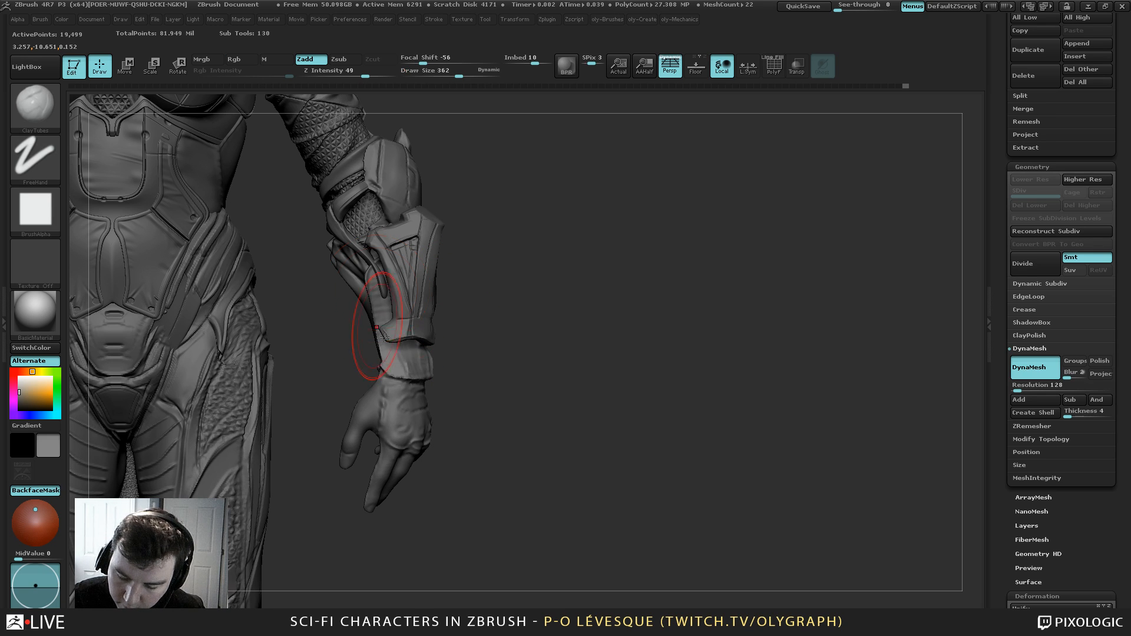
drag(401, 349, 420, 375)
key(s)
click(408, 358)
key(s)
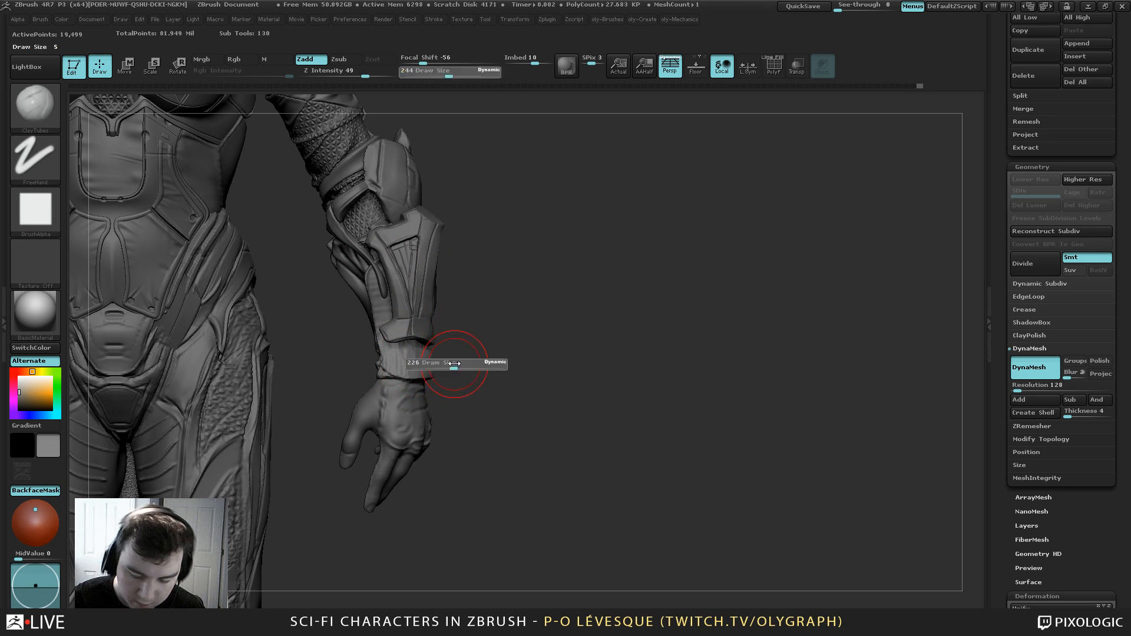
click(430, 364)
Flatten the wrist piece into planes and crisp edges with the TrimDynamic brush, ending at draw size 145
key(b)
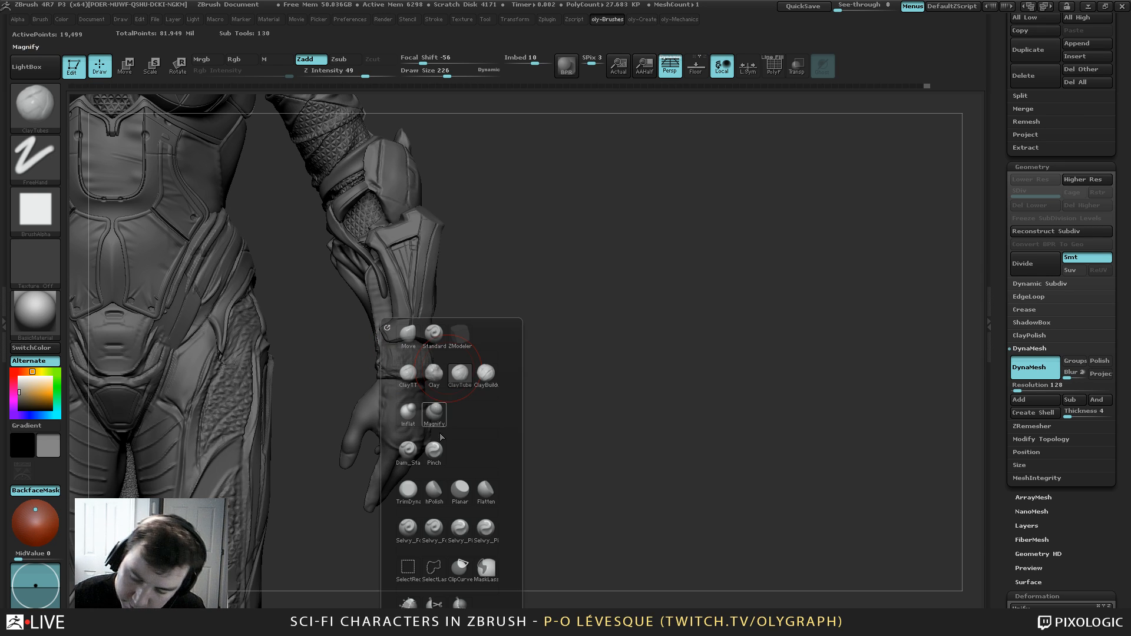
click(408, 491)
mouse_move(548, 217)
mouse_down()
mouse_move(562, 252)
mouse_move(487, 255)
mouse_up()
key(ctrl+shift+s)
key(s)
click(436, 372)
drag(379, 379, 443, 384)
drag(452, 396, 451, 375)
key(s)
click(435, 376)
drag(379, 380, 445, 411)
key(s)
click(444, 415)
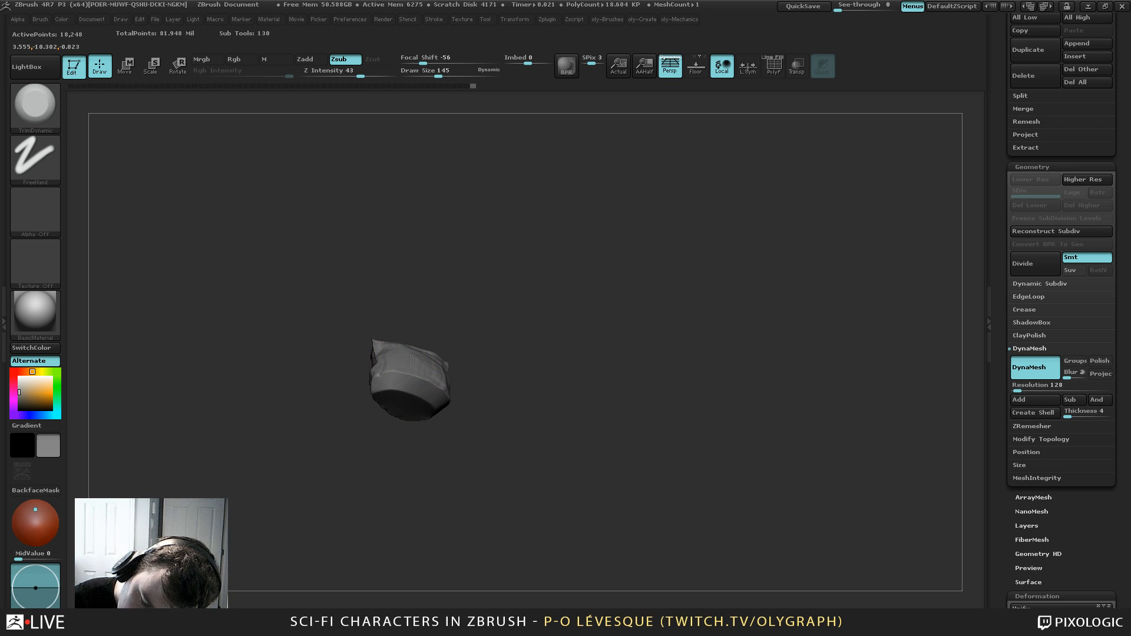
drag(475, 318, 479, 366)
ctrl+shift+click(489, 350)
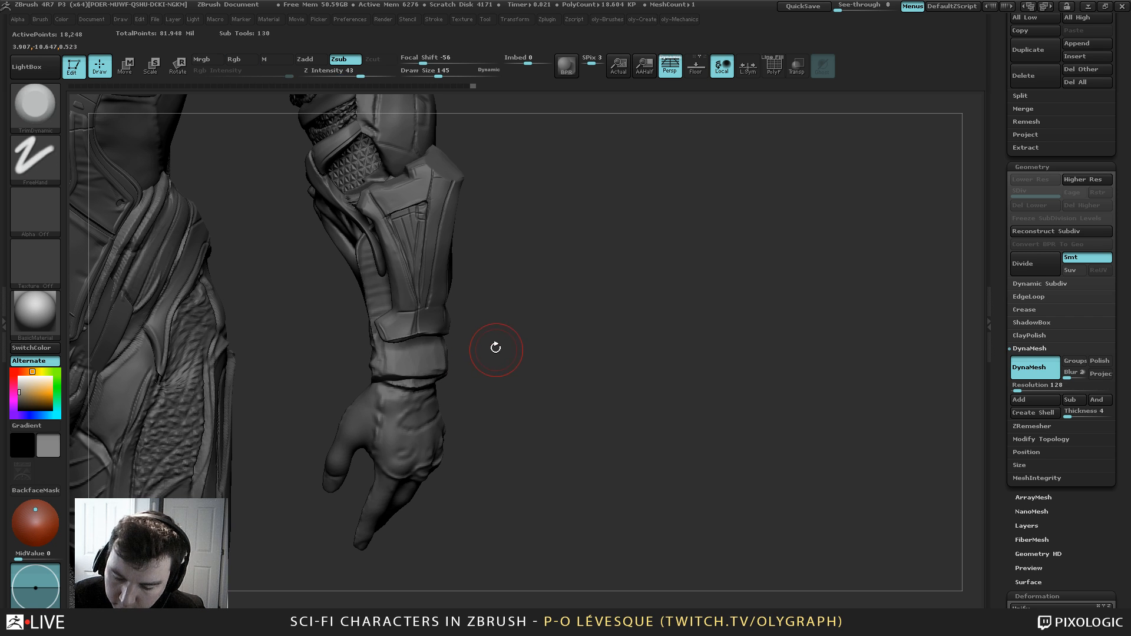
Engrave seams around the wrist piece's outer panel with the Orb_Cracks brush at draw size 47 to 53
key(b)
key(b)
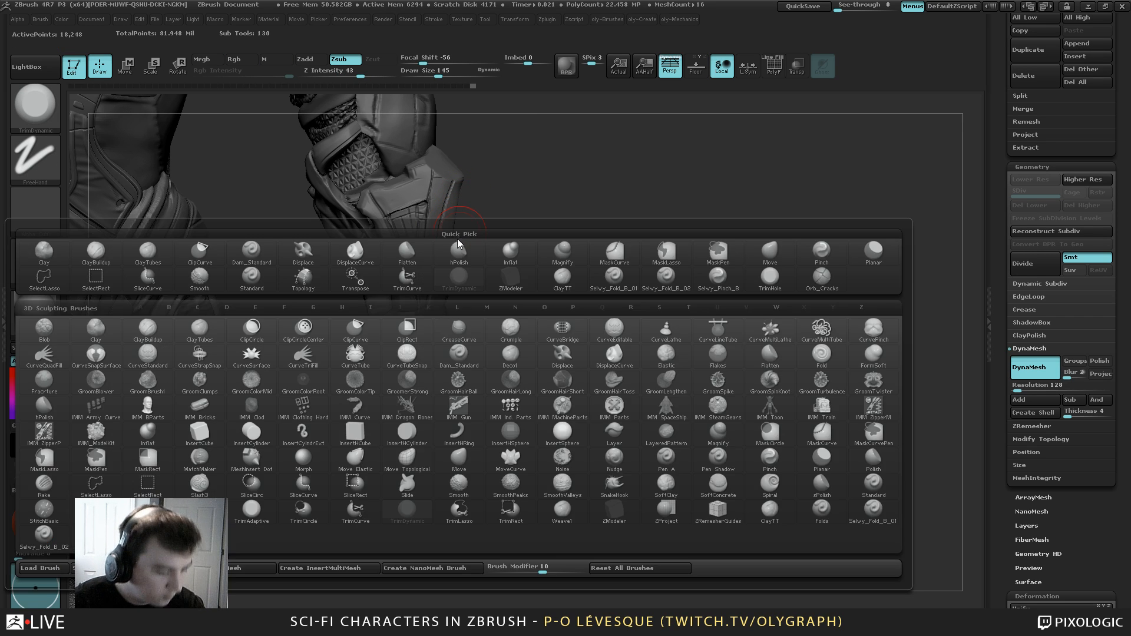
key(o)
key(c)
key(s)
drag(436, 359, 413, 359)
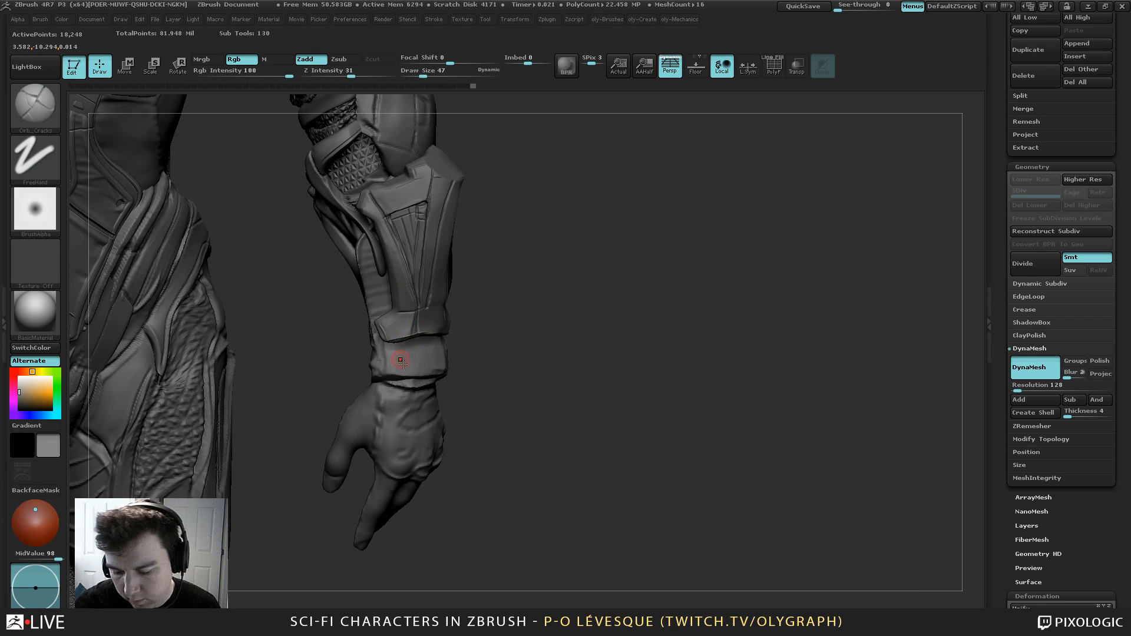
key(shift+s)
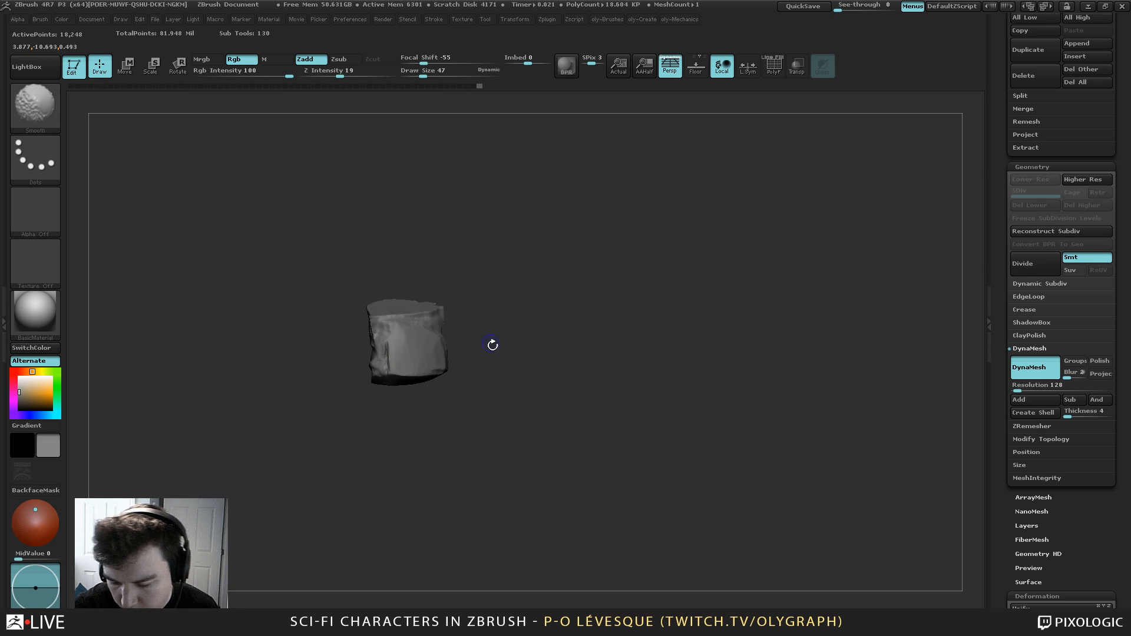
mouse_move(493, 345)
mouse_down()
mouse_move(472, 348)
mouse_move(442, 289)
mouse_move(386, 338)
mouse_up()
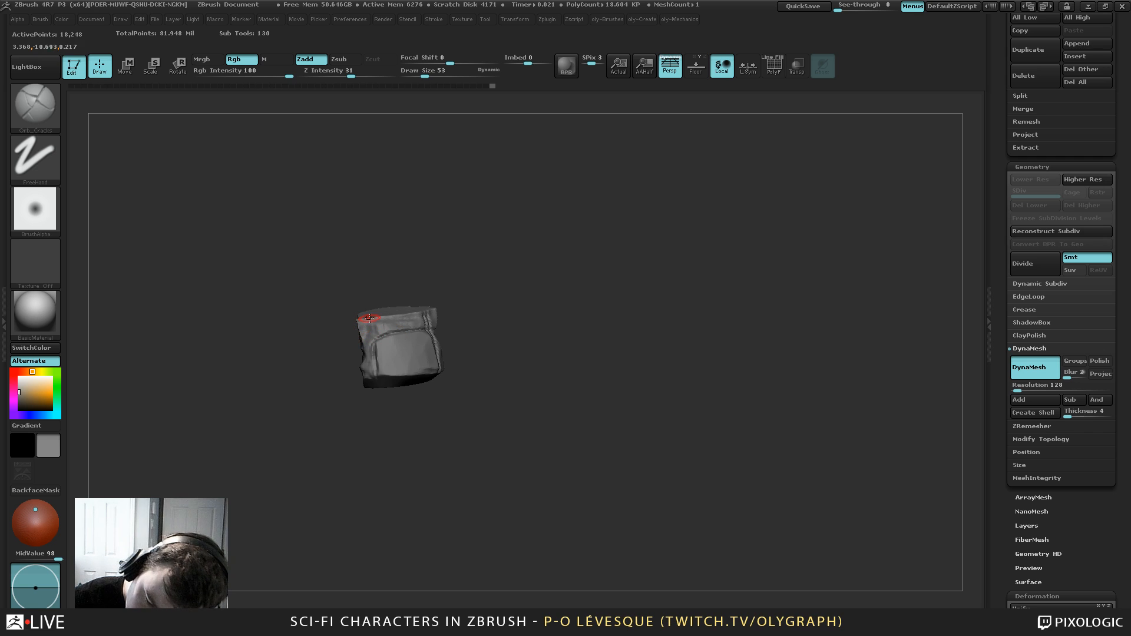
key(shift+s)
Reshape the wrist piece's silhouette beneath the forearm armor with the Move brush, adjusting the draw size to 214
key(b)
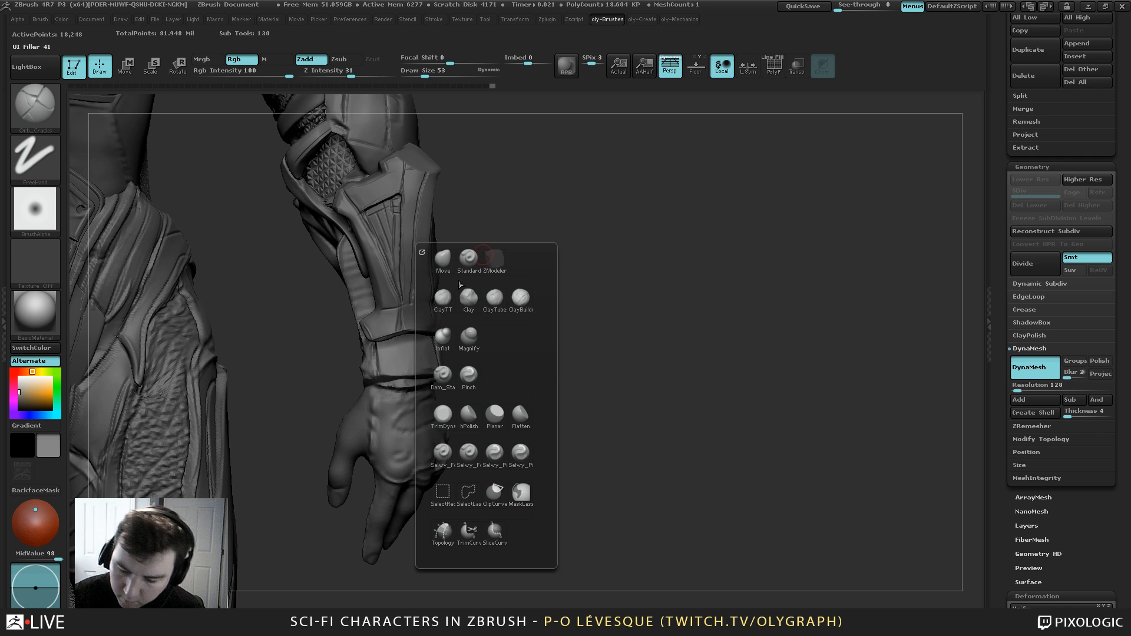
key(b)
click(412, 322)
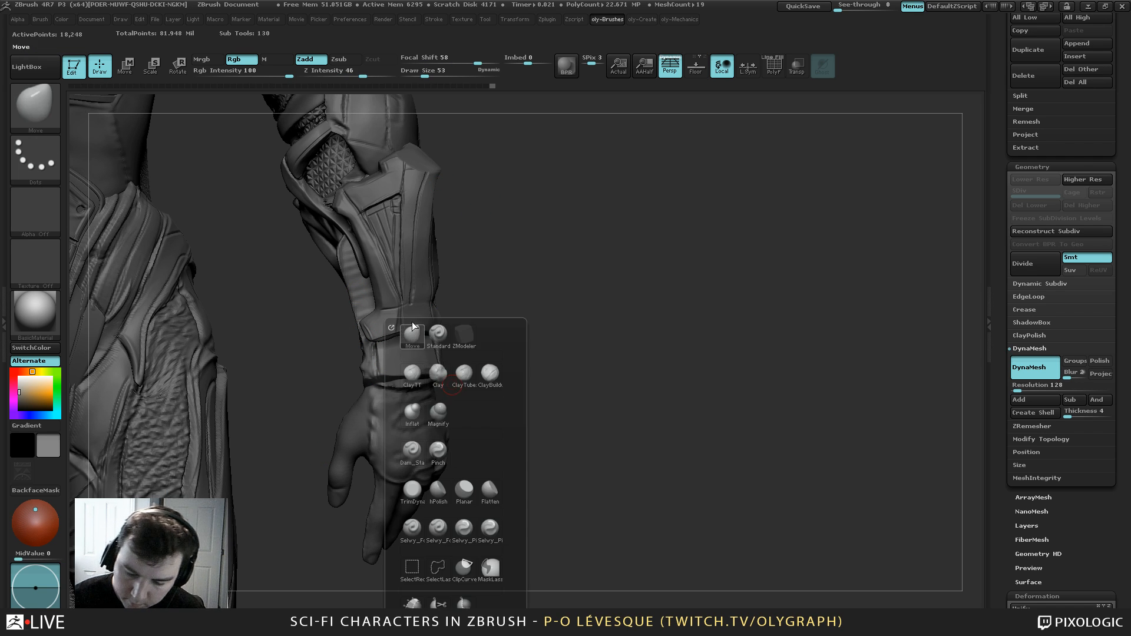
mouse_move(399, 338)
mouse_down()
mouse_move(402, 347)
mouse_move(459, 318)
mouse_move(406, 341)
mouse_move(367, 321)
mouse_move(423, 316)
mouse_move(425, 345)
mouse_move(435, 345)
mouse_up()
key(s)
click(408, 342)
key(s)
click(445, 320)
key(s)
click(433, 327)
key(s)
click(427, 332)
key(s)
click(422, 346)
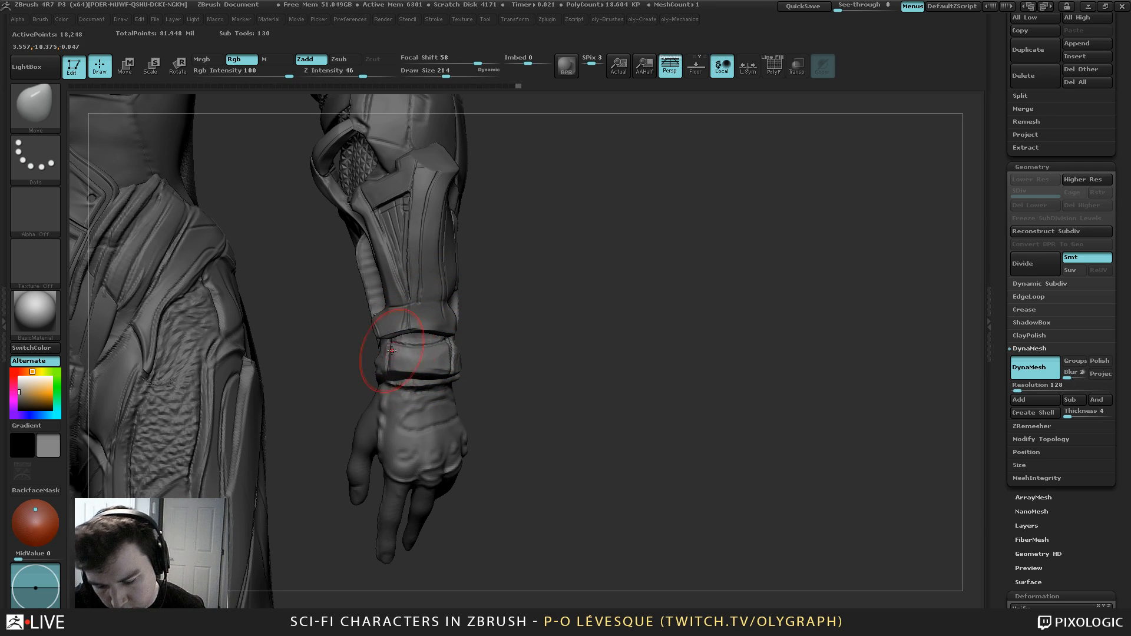
Mask the wrist piece's outer panel, invert the mask and pull the panel outward with Transpose Move
key(ctrl)
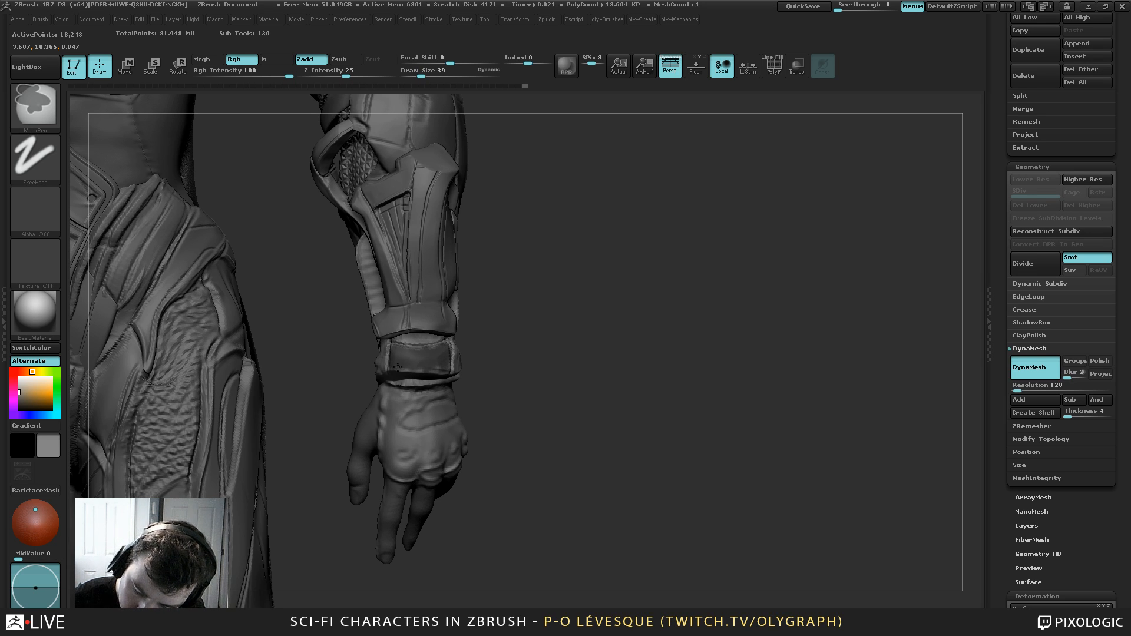
ctrl+click(469, 250)
mouse_move(515, 306)
alt+mouse_down()
mouse_move(494, 271)
mouse_move(477, 273)
mouse_move(488, 351)
mouse_move(454, 336)
mouse_move(449, 357)
mouse_move(434, 356)
alt+mouse_up()
key(w)
ctrl+click(463, 298)
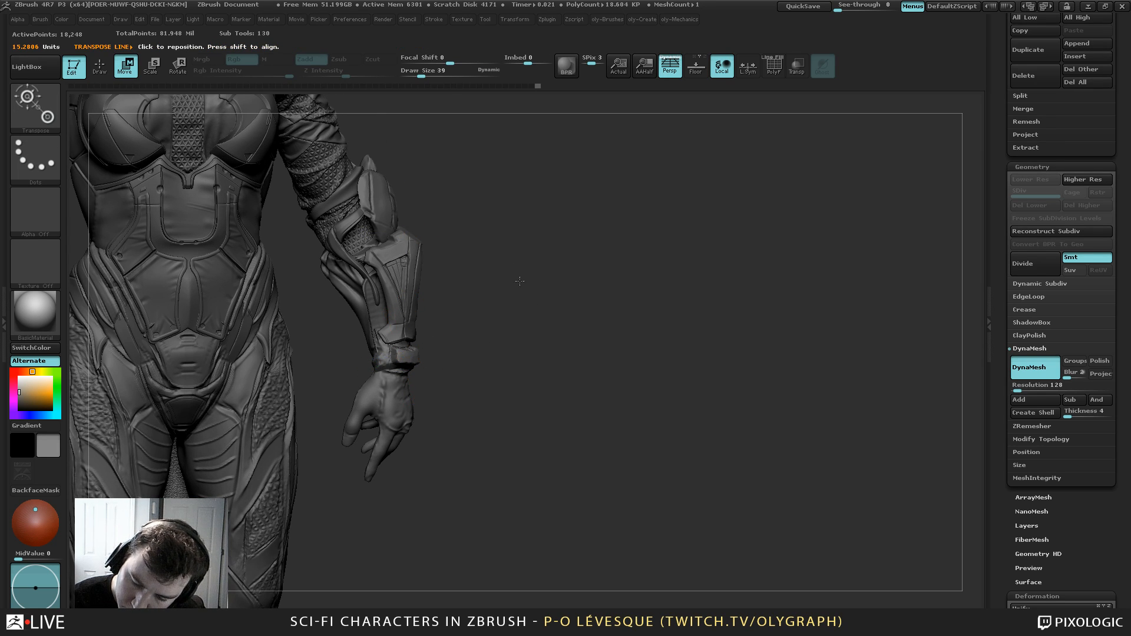
mouse_move(520, 281)
alt+mouse_down()
mouse_move(520, 316)
mouse_move(519, 300)
alt+mouse_up()
Clear the wrist piece's mask, smooth it with ClayPolish and update its DynaMesh
key(alt+s)
ctrl+drag(579, 193, 258, 496)
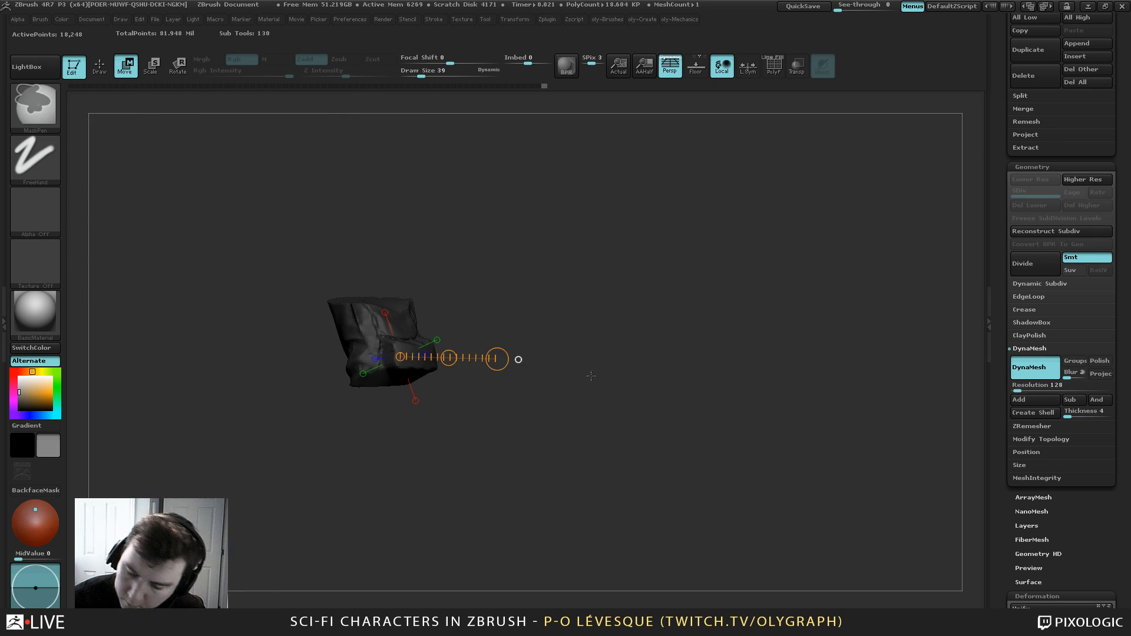
ctrl+click(591, 376)
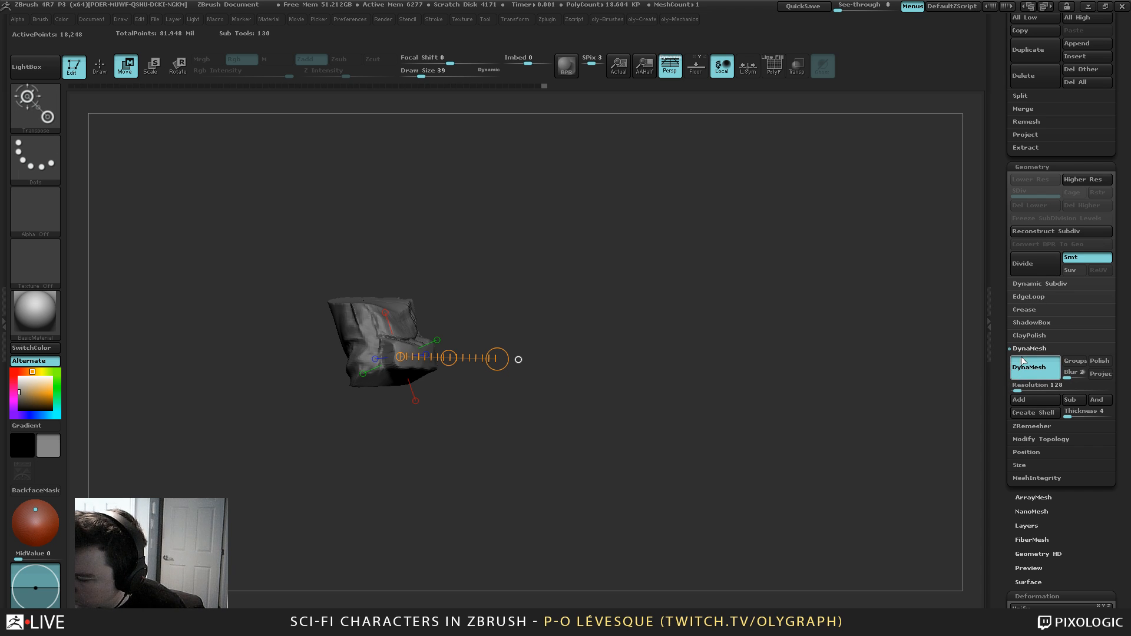
click(1030, 335)
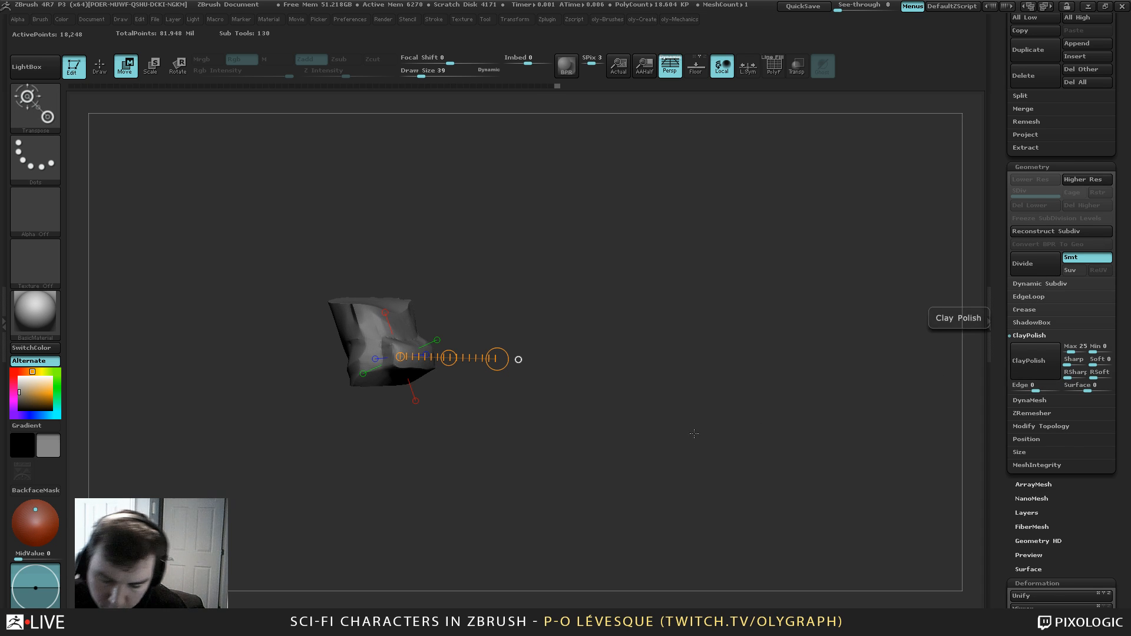
key(alt+s)
ctrl+drag(543, 276, 571, 307)
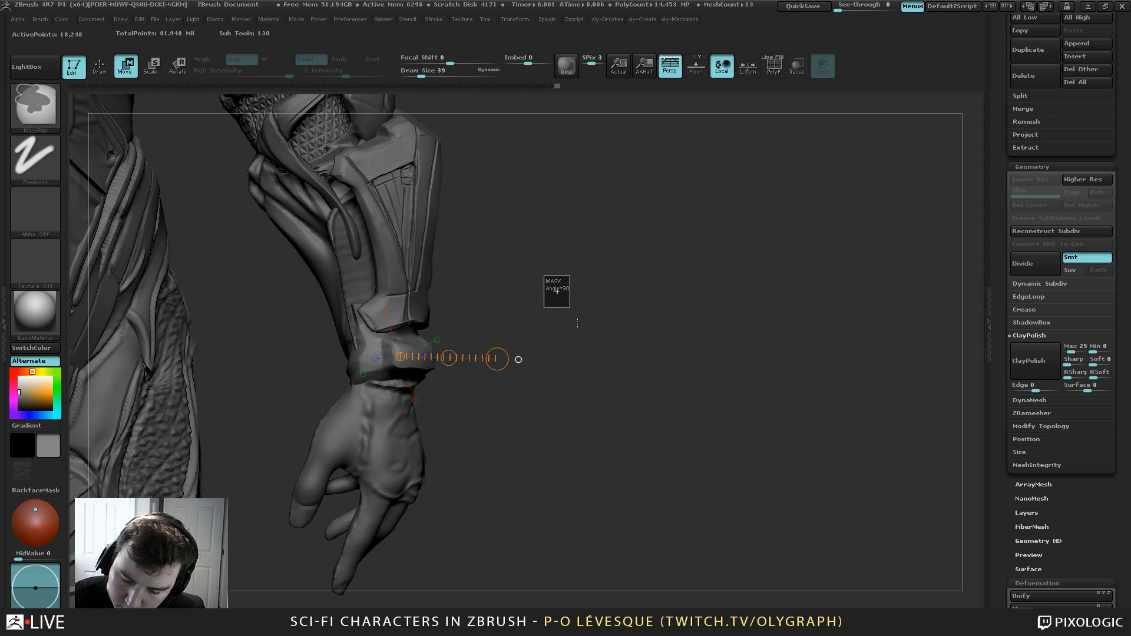
Recut the vertical and horizontal seams around the isolated wrist piece with the Orb_Cracks brush at draw size 42
key(b)
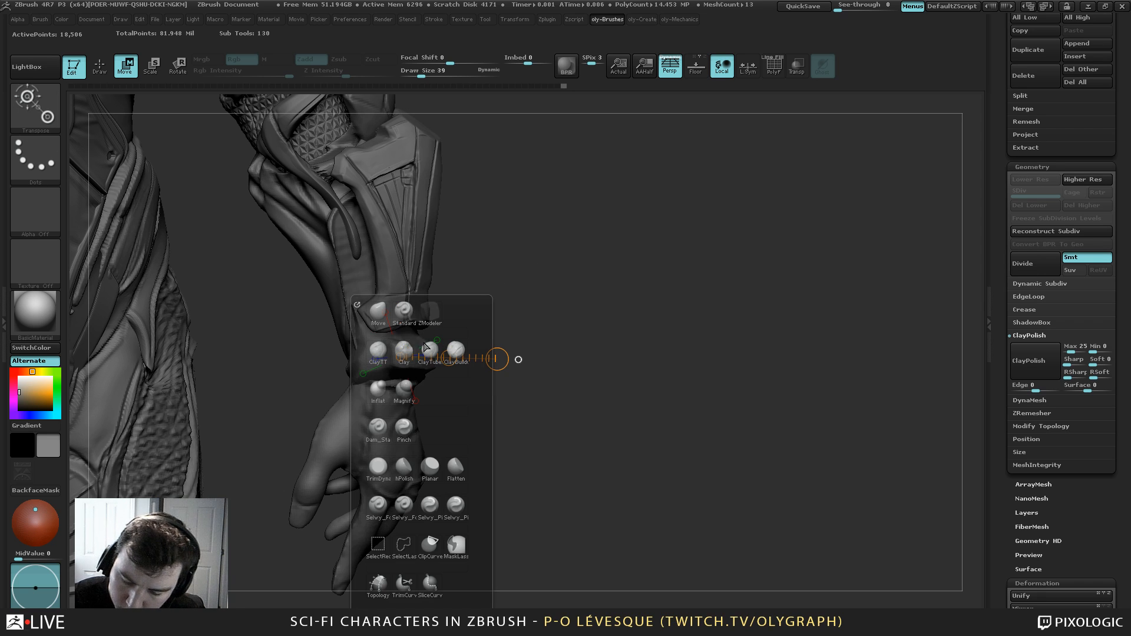
key(b)
click(401, 296)
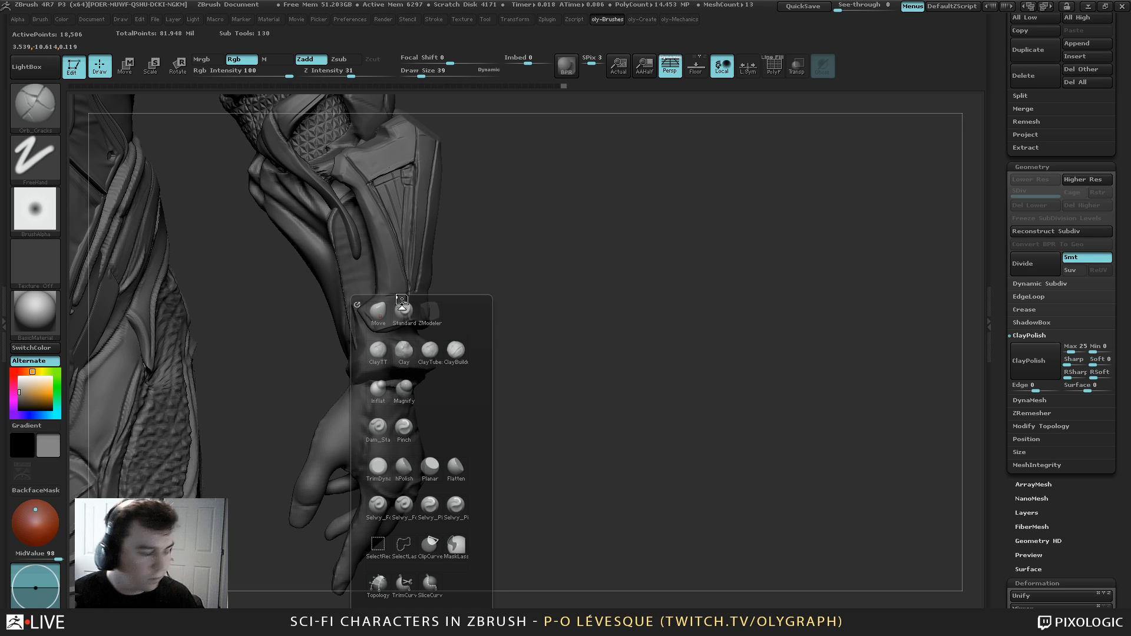
mouse_move(484, 219)
mouse_down()
mouse_move(467, 255)
mouse_move(484, 251)
mouse_move(488, 283)
mouse_up()
key(alt+s)
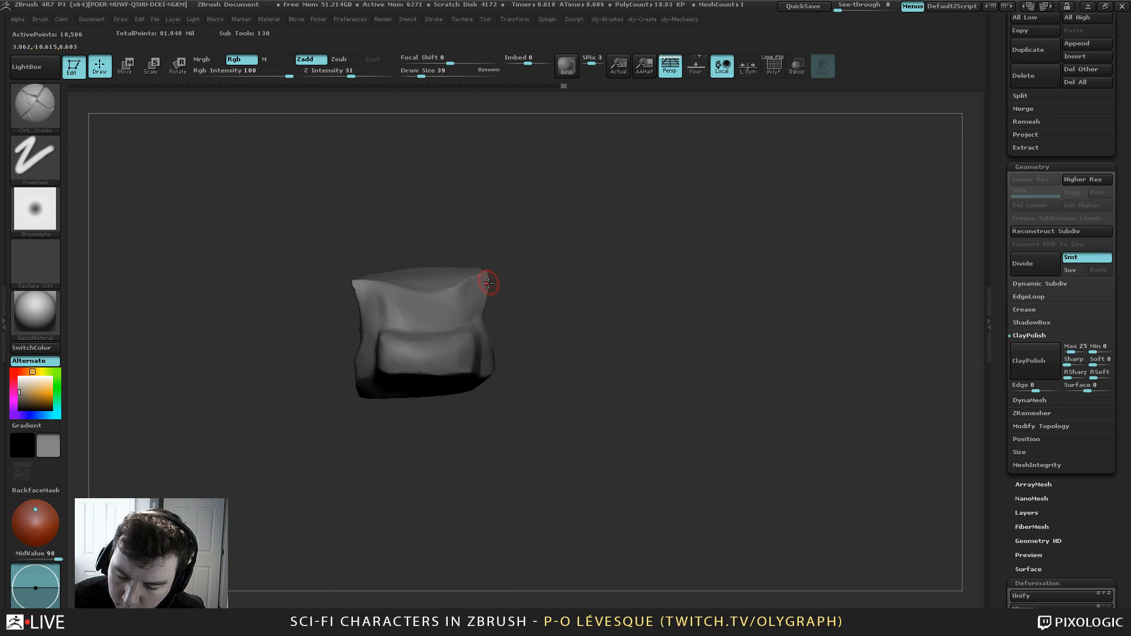
drag(518, 232, 477, 207)
key(s)
mouse_move(392, 360)
mouse_down()
mouse_move(391, 340)
mouse_move(379, 382)
mouse_up()
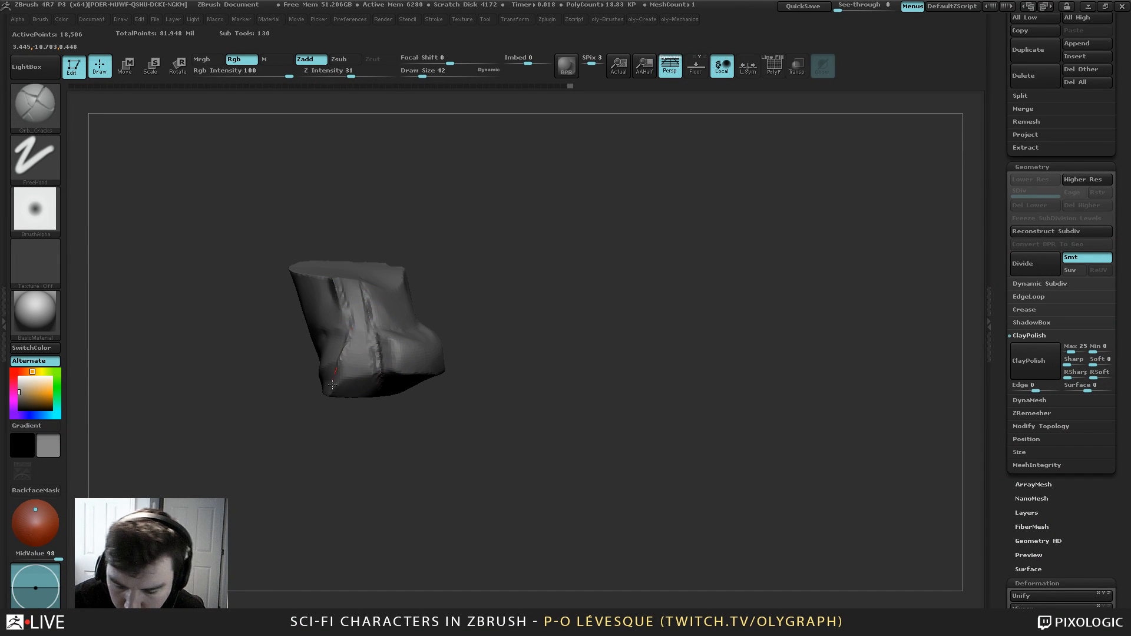
drag(411, 303, 445, 308)
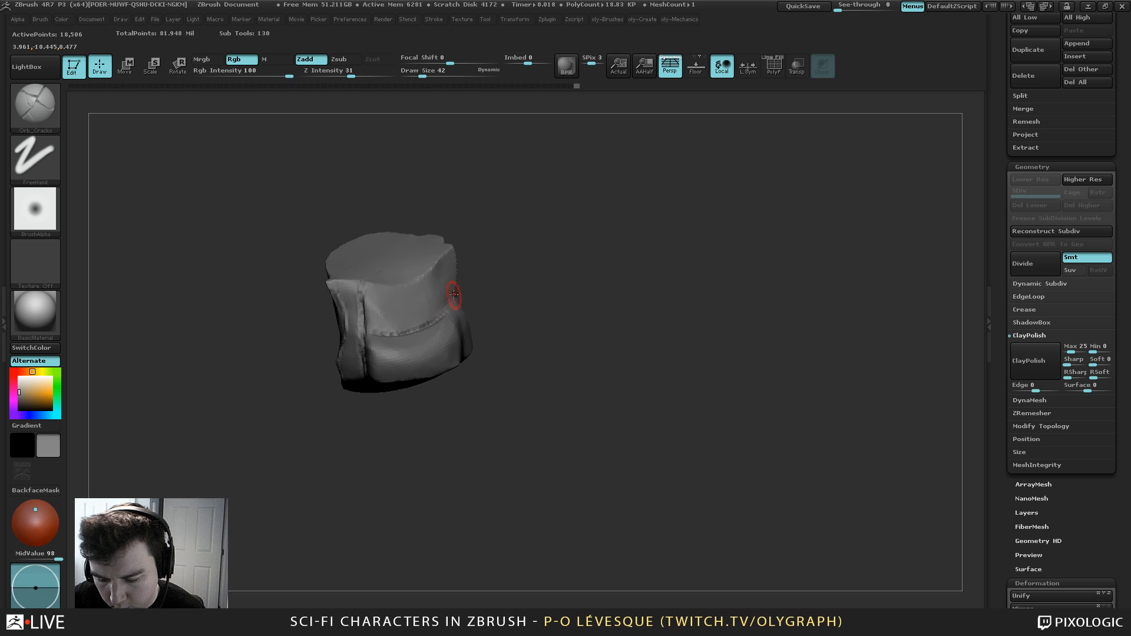
drag(518, 244, 454, 298)
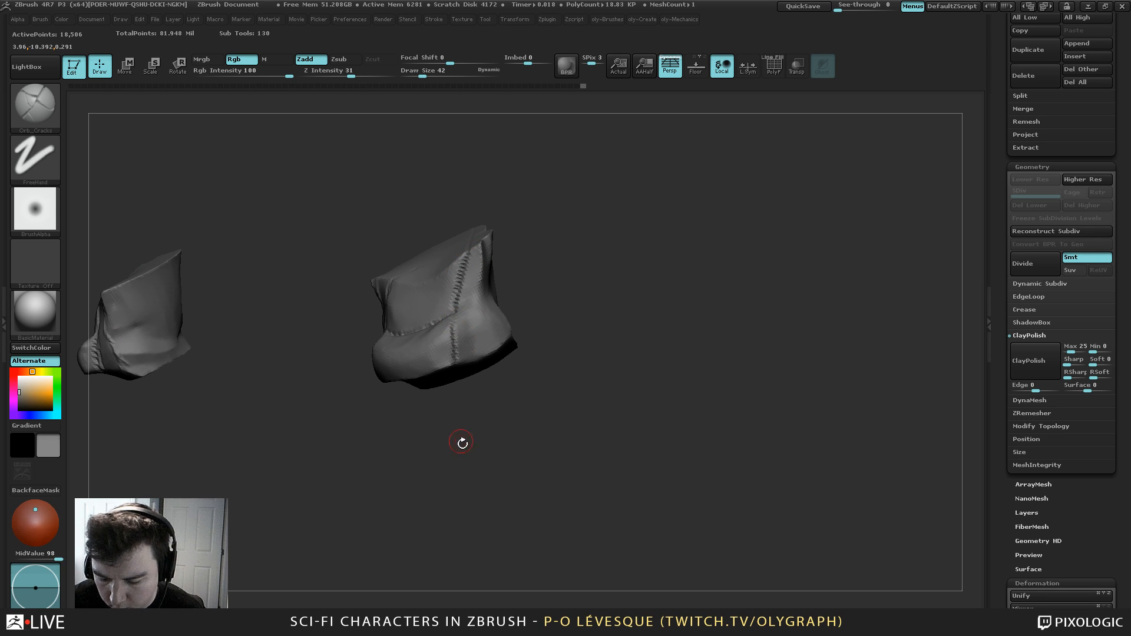
drag(461, 442, 526, 413)
key(shift+s)
mouse_move(563, 295)
alt+mouse_down()
mouse_move(505, 217)
mouse_move(523, 202)
mouse_move(533, 206)
mouse_move(516, 222)
mouse_move(578, 246)
mouse_move(547, 235)
mouse_move(527, 172)
mouse_move(538, 292)
alt+mouse_up()
Make the forearm armor active and set up the Move brush at draw size 68
key(s)
click(521, 227)
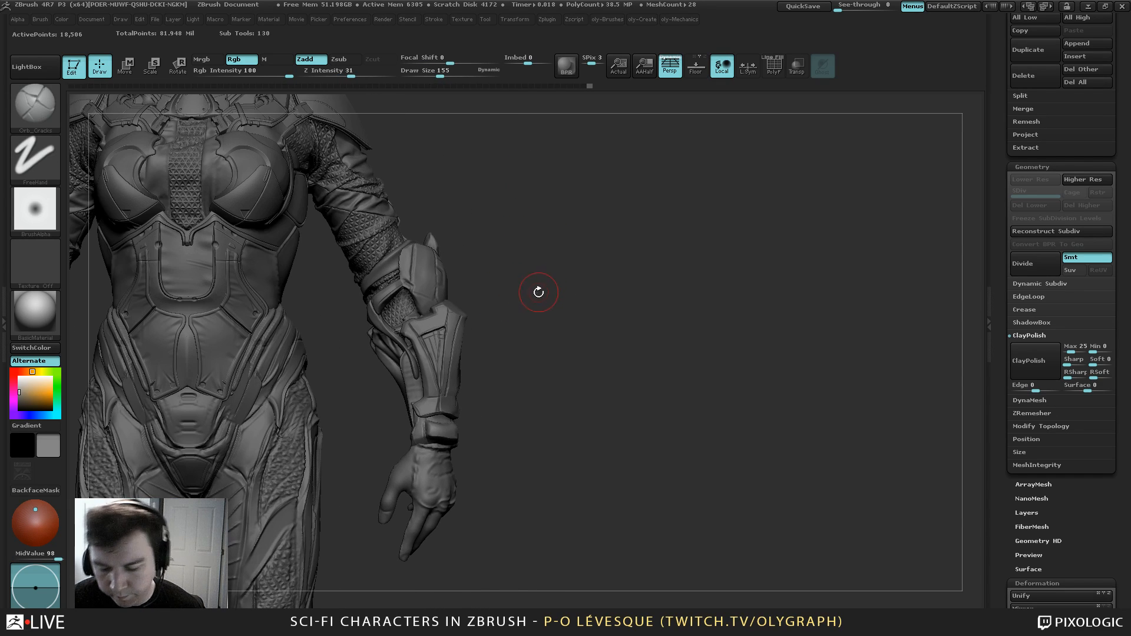
alt+click(473, 372)
key(b)
key(m)
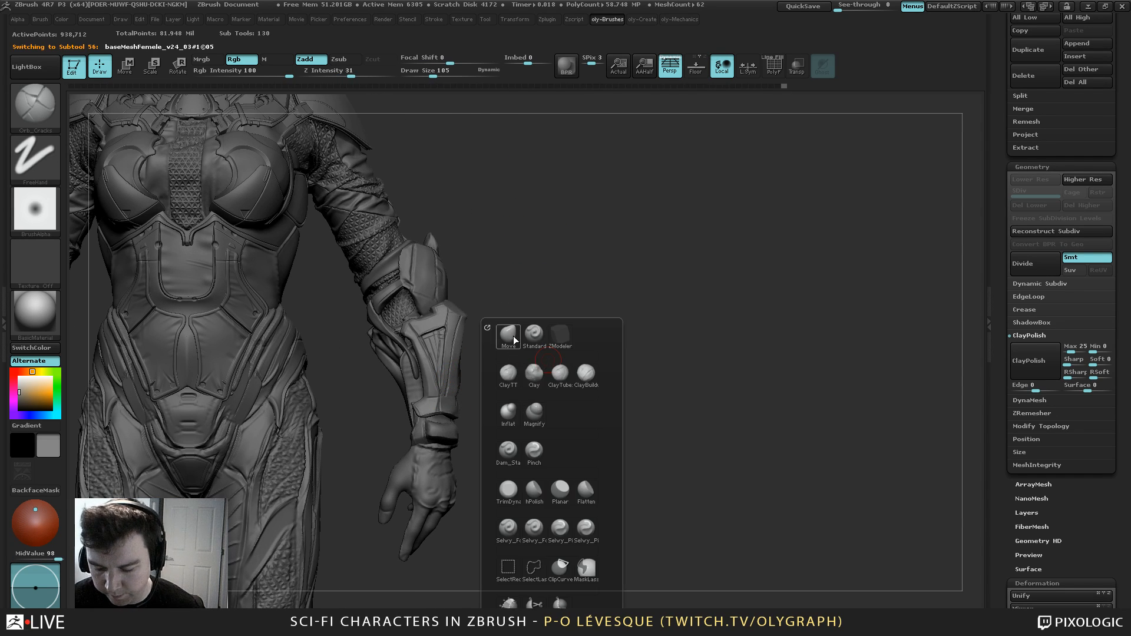
key(v)
alt+drag(519, 230, 566, 348)
mouse_move(561, 283)
alt+mouse_down()
mouse_move(563, 331)
mouse_move(539, 356)
alt+mouse_up()
key([)
key([)
key(shift+s)
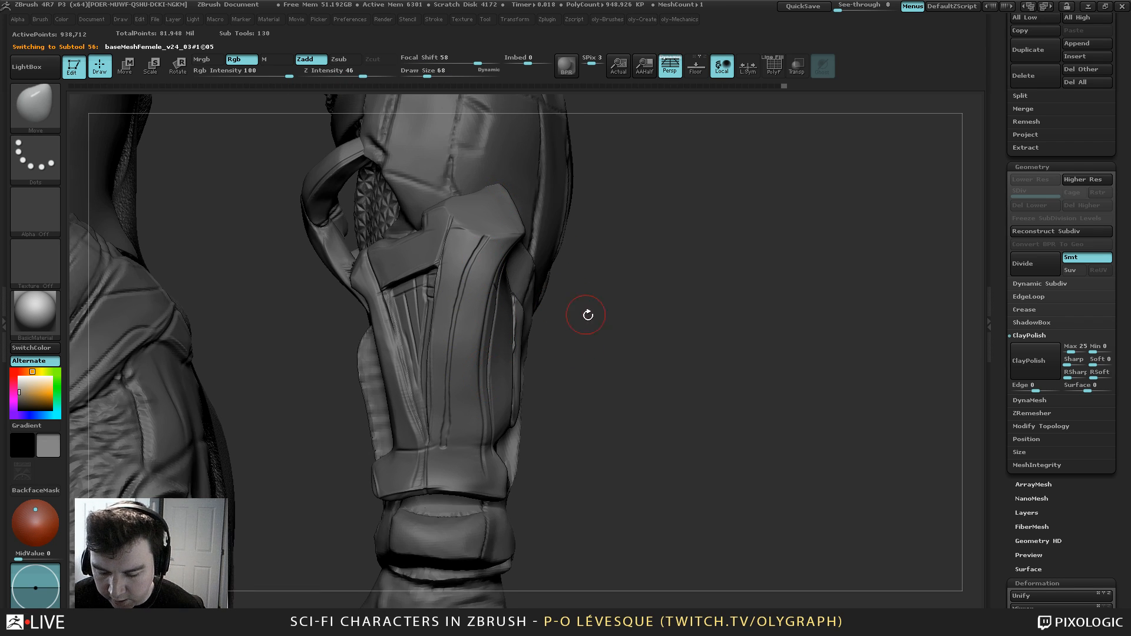
alt+drag(587, 316, 543, 255)
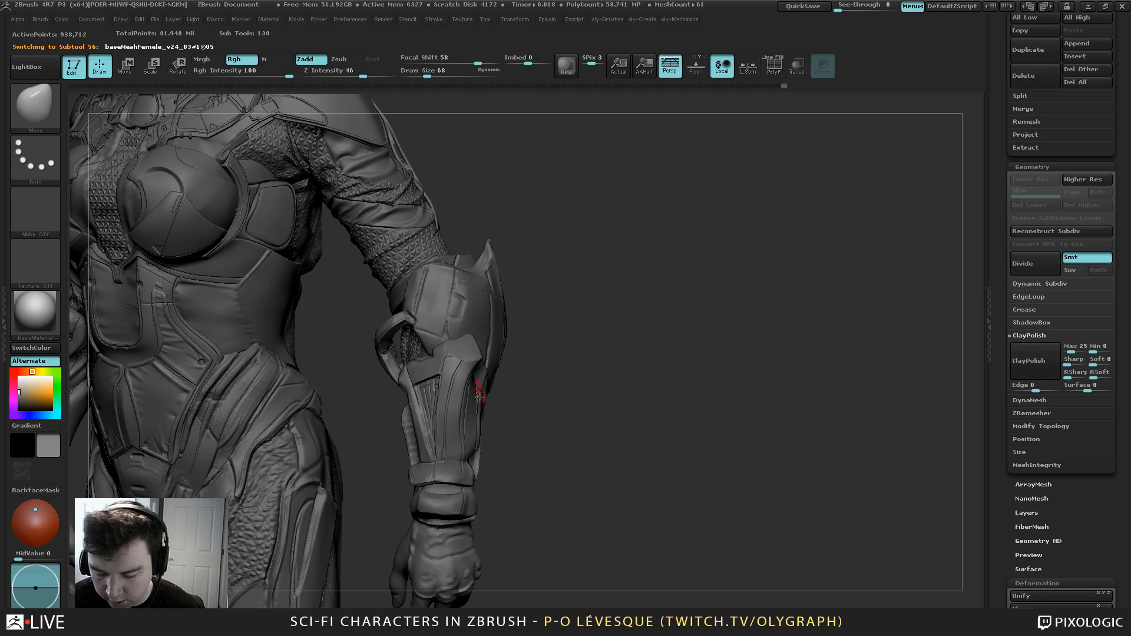
Isolate the forearm armor and draw two lengthwise Topology brush curves along its front strip
drag(562, 356, 573, 389)
key(shift+s)
alt+drag(572, 389, 569, 339)
key(b)
key(t)
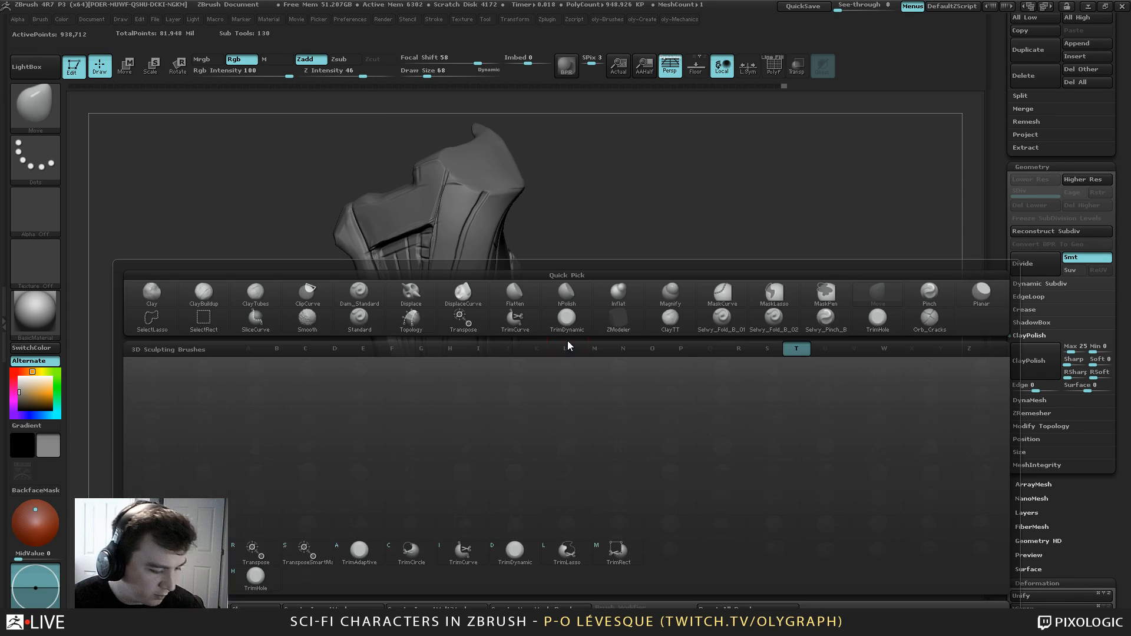
key(o)
alt+drag(571, 148, 573, 192)
key(s)
drag(465, 289, 462, 289)
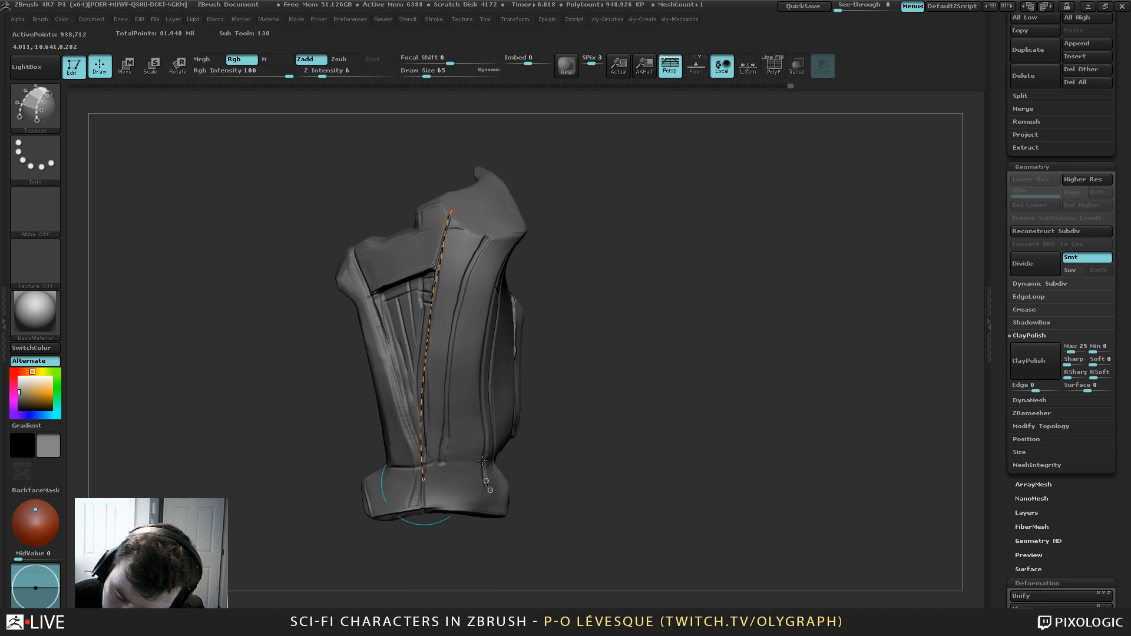
Draw six Topology cross curves between the two lengthwise curves to form a column of quads
drag(428, 216, 541, 261)
drag(414, 257, 519, 304)
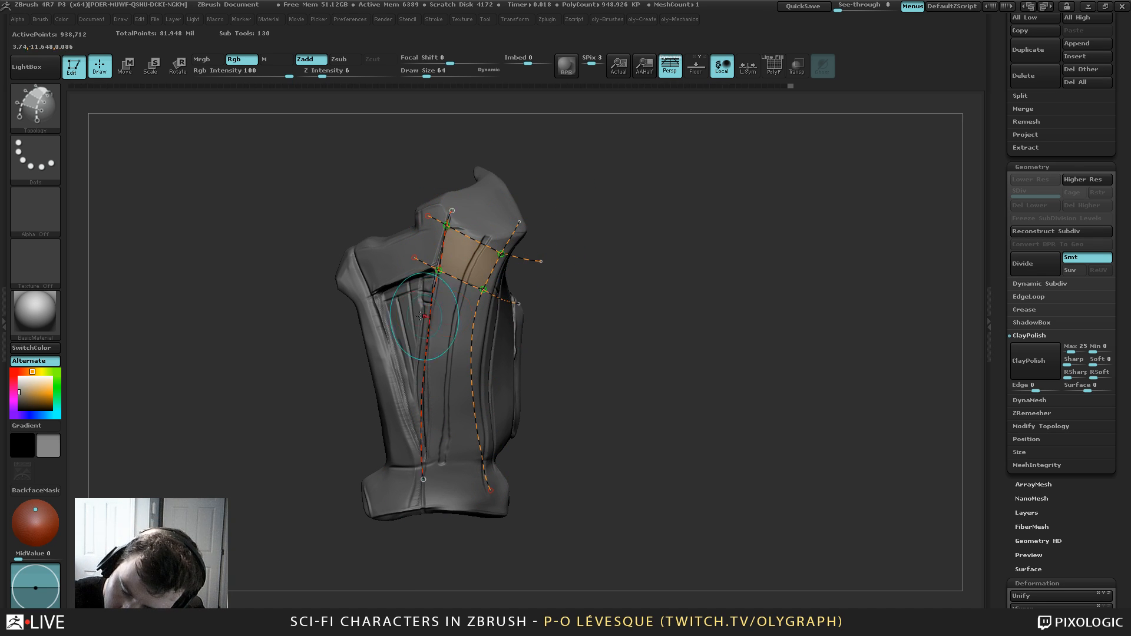
drag(409, 305, 524, 342)
drag(400, 361, 531, 381)
drag(499, 421, 529, 420)
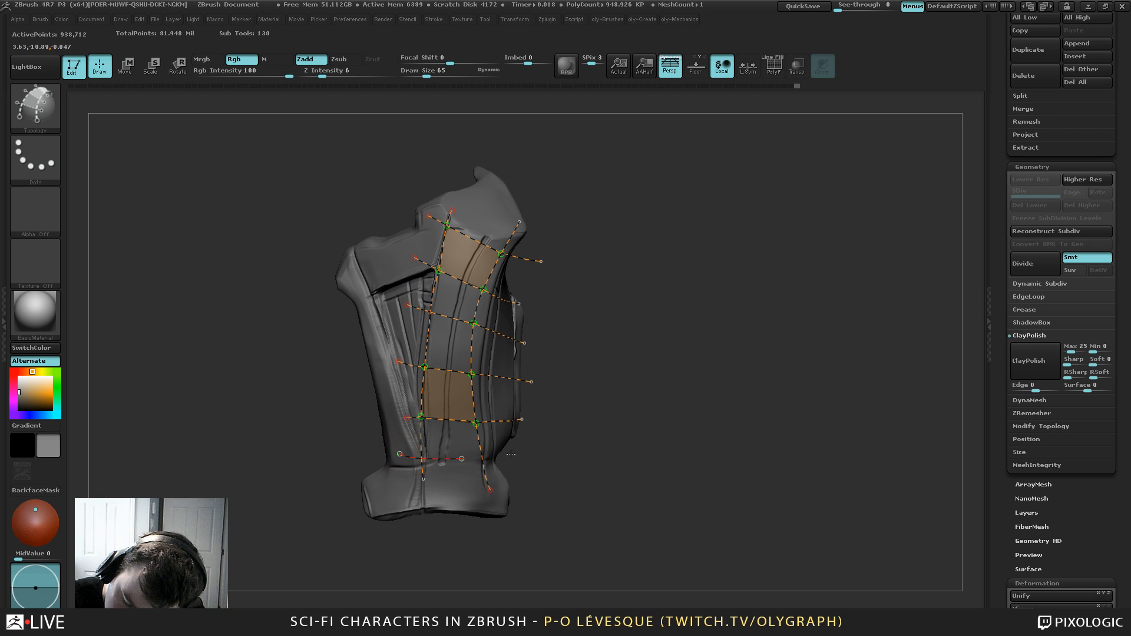
drag(395, 453, 539, 457)
Clear the loose curve ends and middle cross curve, and redraw the grid's inner edge
drag(596, 394, 631, 399)
mouse_move(451, 339)
alt+mouse_down()
mouse_move(435, 304)
mouse_move(451, 305)
alt+mouse_up()
click(436, 284)
drag(444, 348, 433, 367)
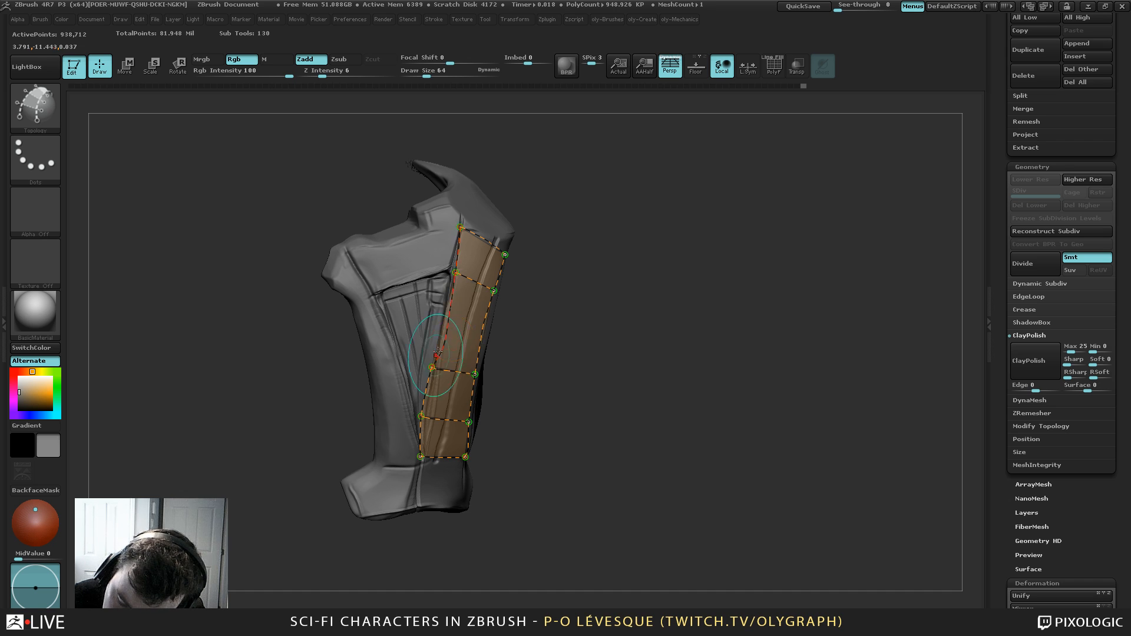
Add a Topology cross curve across the long middle quad of the forearm strip
drag(686, 291, 570, 281)
mouse_move(633, 226)
mouse_down()
mouse_move(713, 243)
mouse_move(722, 222)
mouse_up()
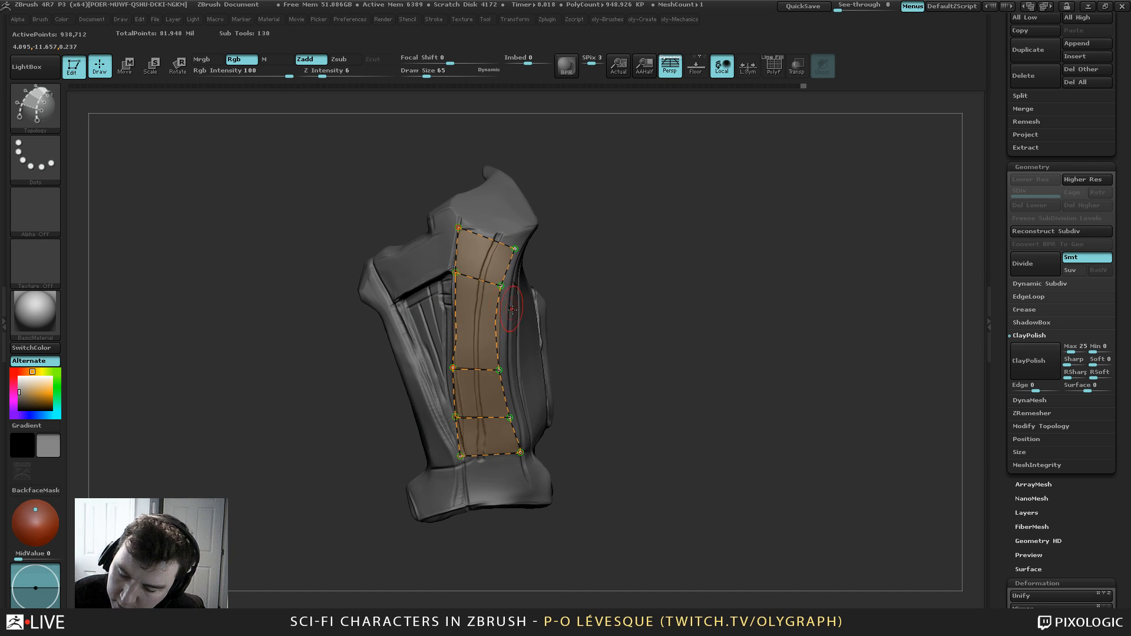
drag(436, 342, 518, 323)
key(ctrl+z)
mouse_move(592, 229)
mouse_down()
mouse_move(607, 227)
mouse_move(616, 277)
mouse_up()
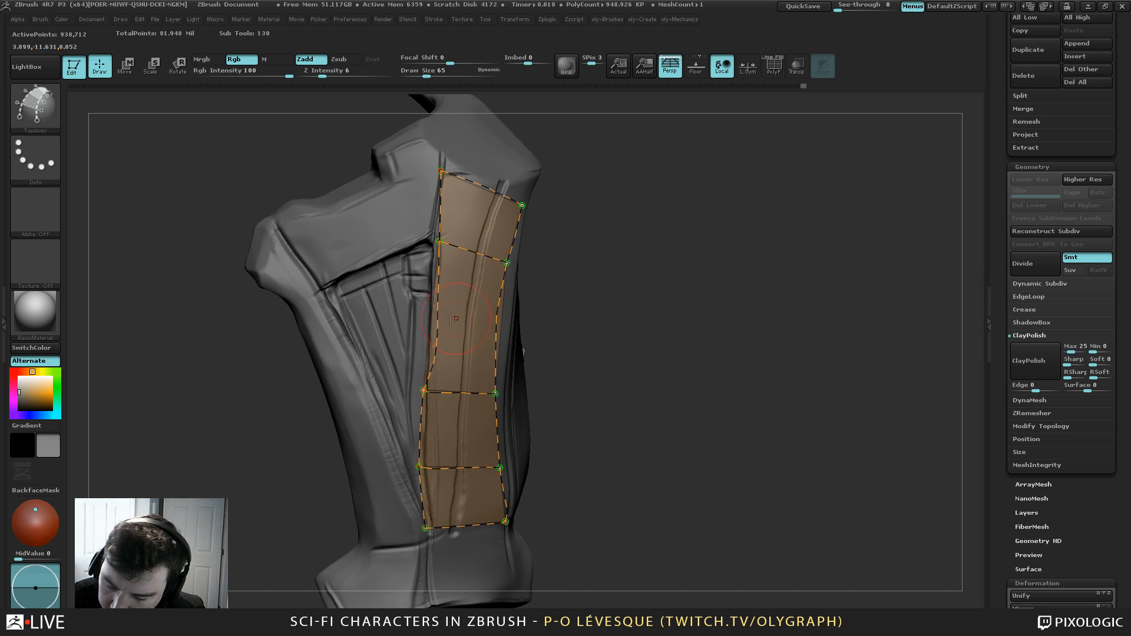
drag(434, 321, 514, 328)
drag(599, 255, 574, 262)
alt+drag(574, 412, 553, 296)
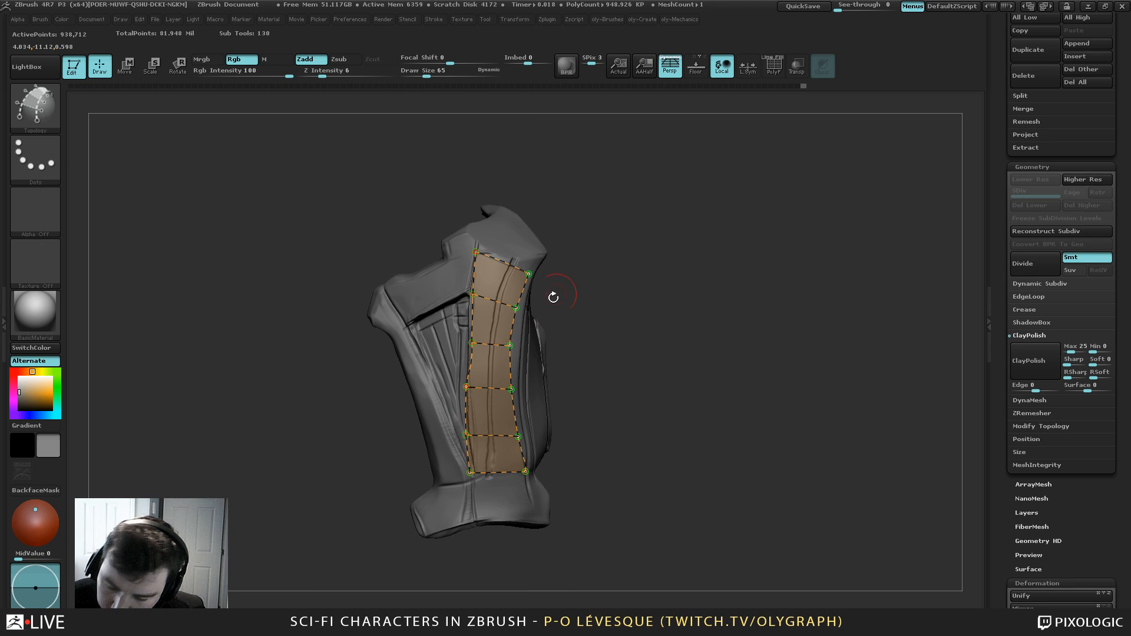
Generate the strip's panel mesh, hide the armor and leftover fragment, and split the panel into its own subtool
click(532, 365)
ctrl+shift+click(537, 397)
ctrl+shift+click(539, 401)
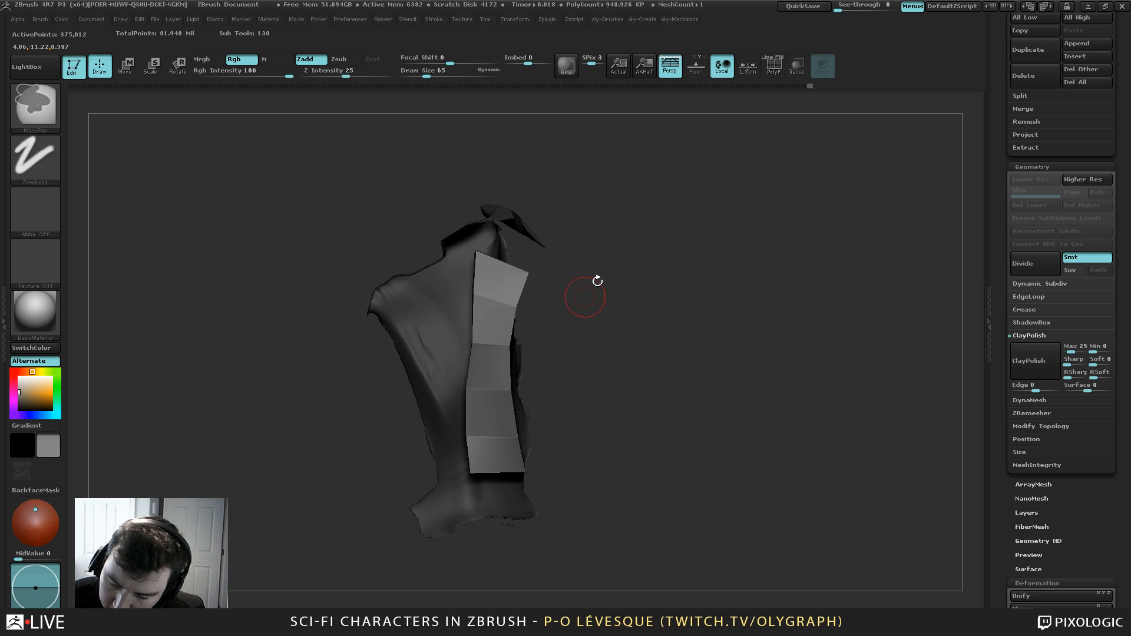
key(b)
ctrl+shift+click(526, 392)
key(space)
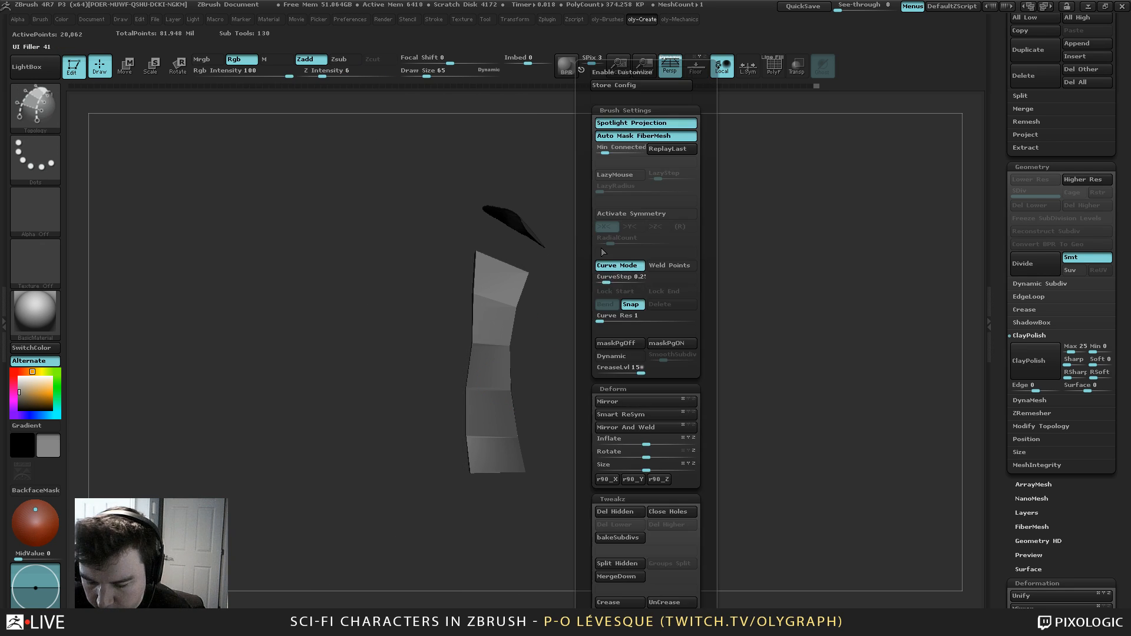
ctrl+shift+click(528, 223)
key(space)
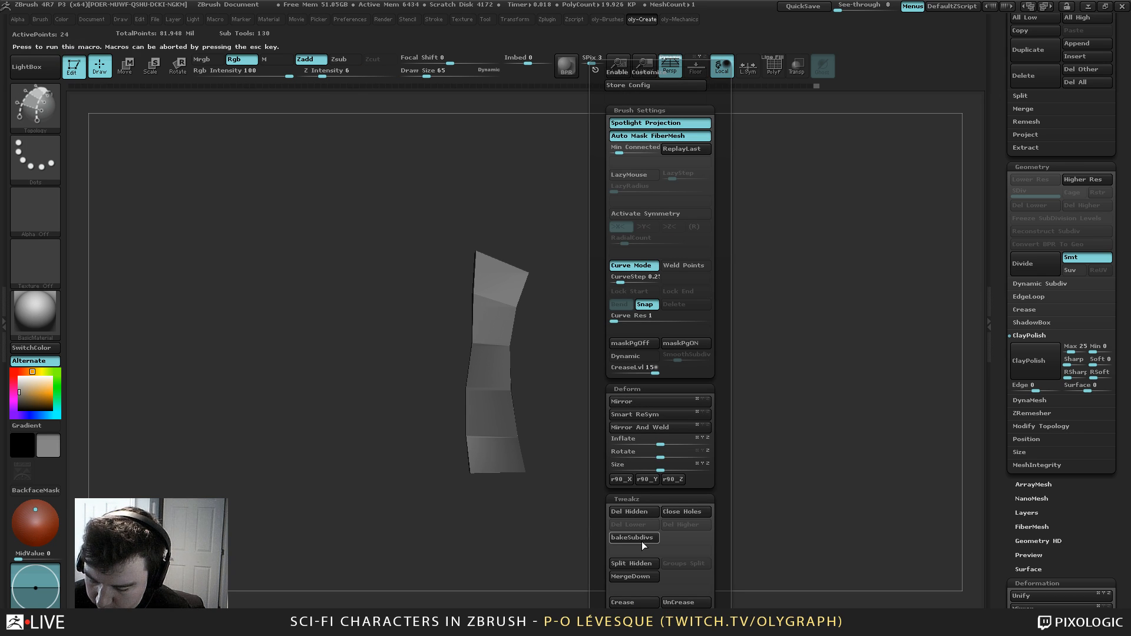
click(638, 564)
Pull the new panel's upper corner outward with the Move brush and turn on its polyframe display
key(b)
key(m)
key(v)
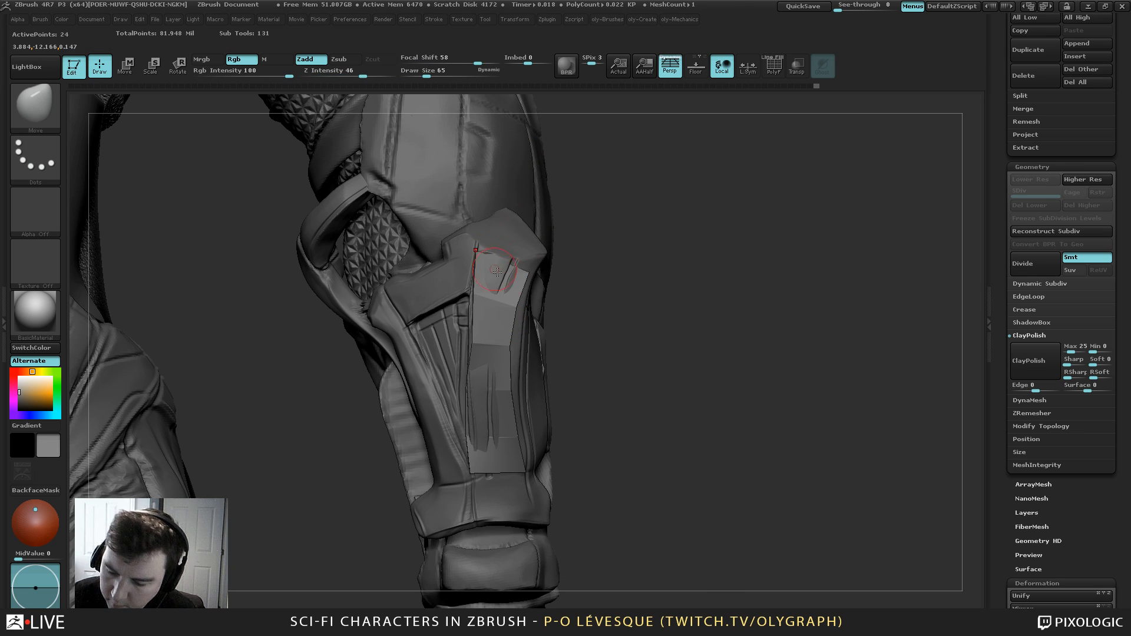
drag(526, 272, 536, 263)
key(bracketleft)
key(shift+s)
drag(623, 205, 587, 194)
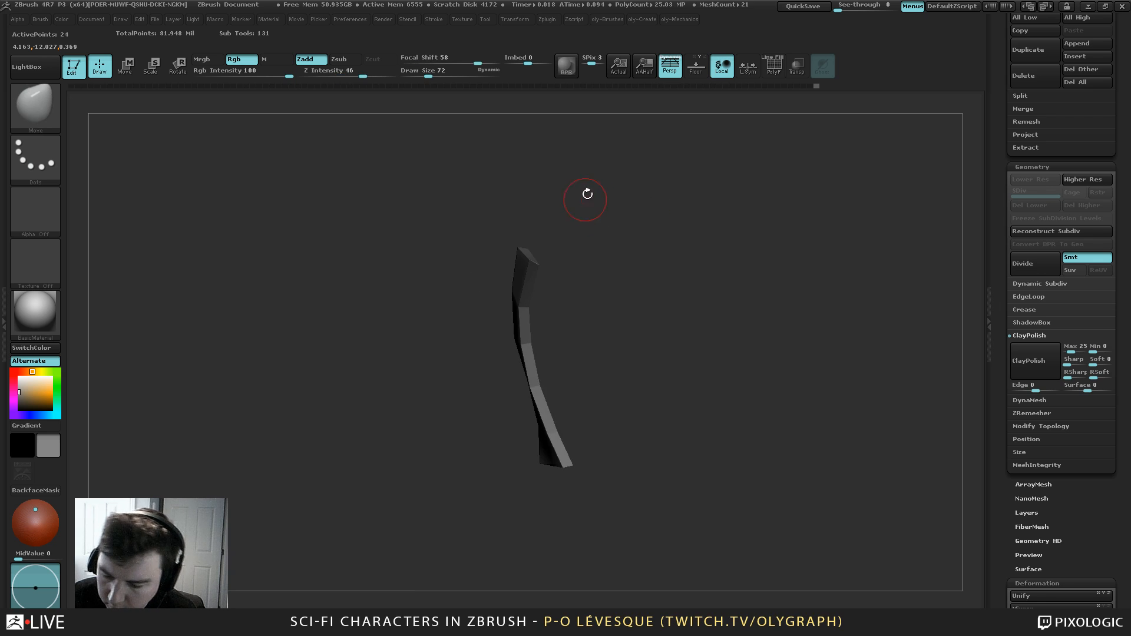
key(shift+f)
mouse_move(553, 255)
mouse_down()
mouse_move(590, 242)
mouse_move(538, 238)
mouse_move(571, 208)
mouse_up()
key(shift+s)
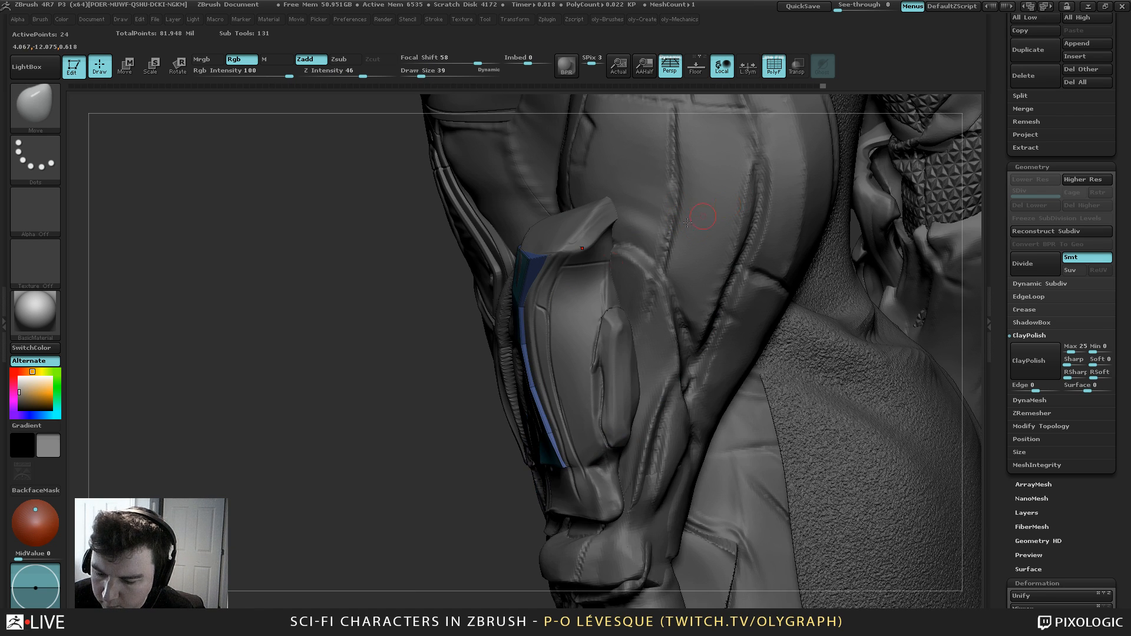
Pull the panel's upper corner and inner side edge outward with the Move brush at draw size 75
drag(374, 454, 489, 449)
drag(562, 241, 556, 241)
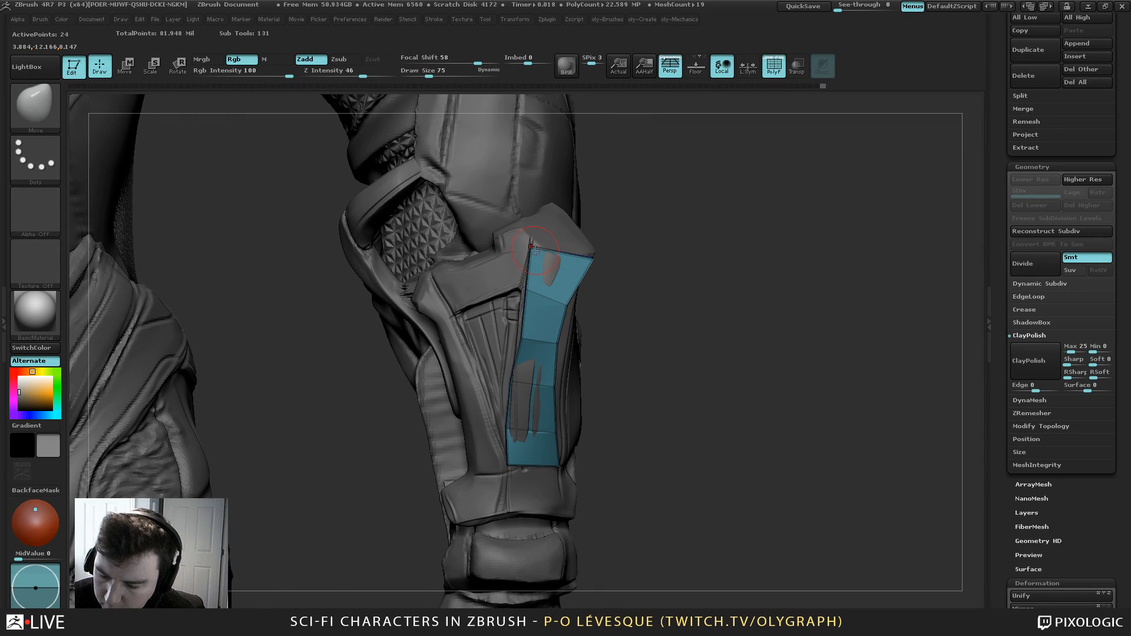
drag(527, 290, 524, 288)
drag(522, 339, 517, 336)
key(s)
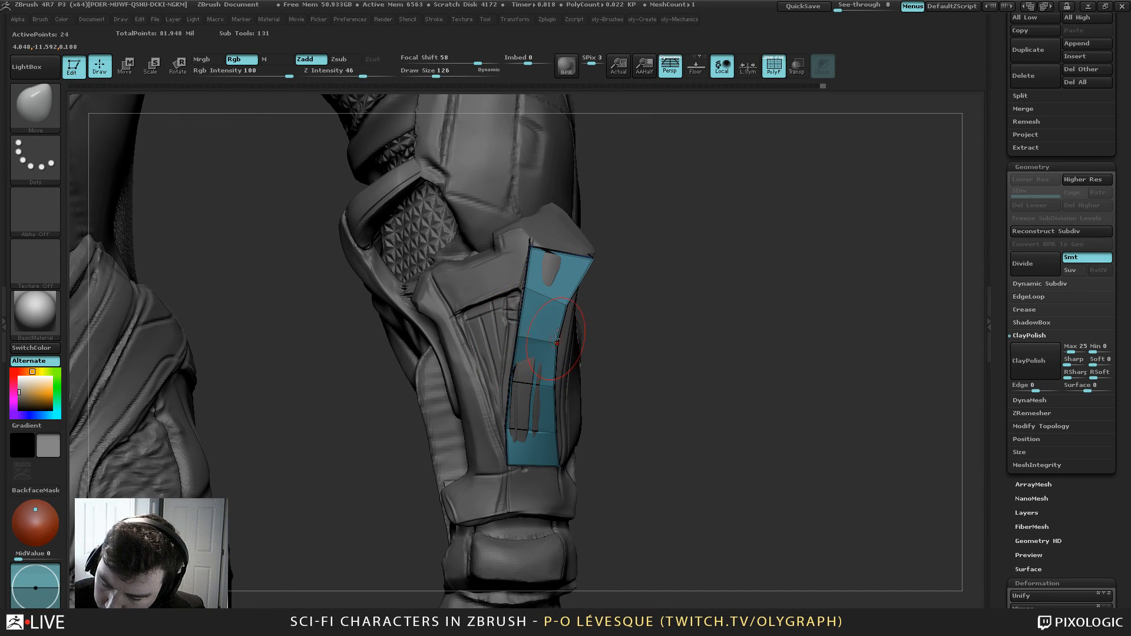
drag(645, 293, 533, 333)
key(s)
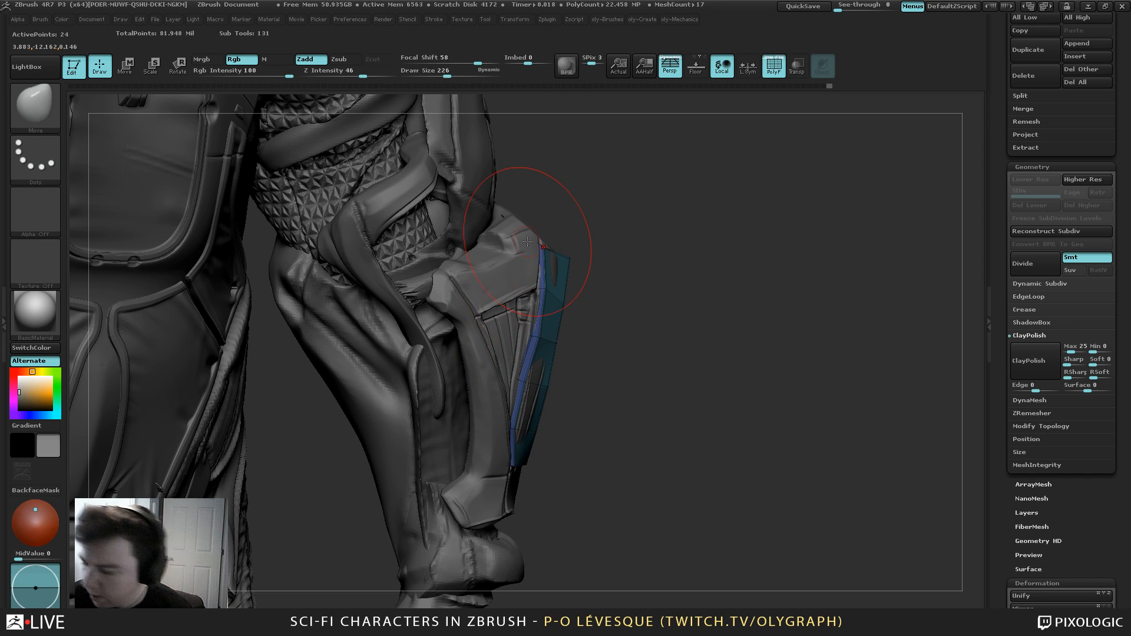
Adjust the panel's side profile against the armor with the Move brush at draw size 160
click(1032, 336)
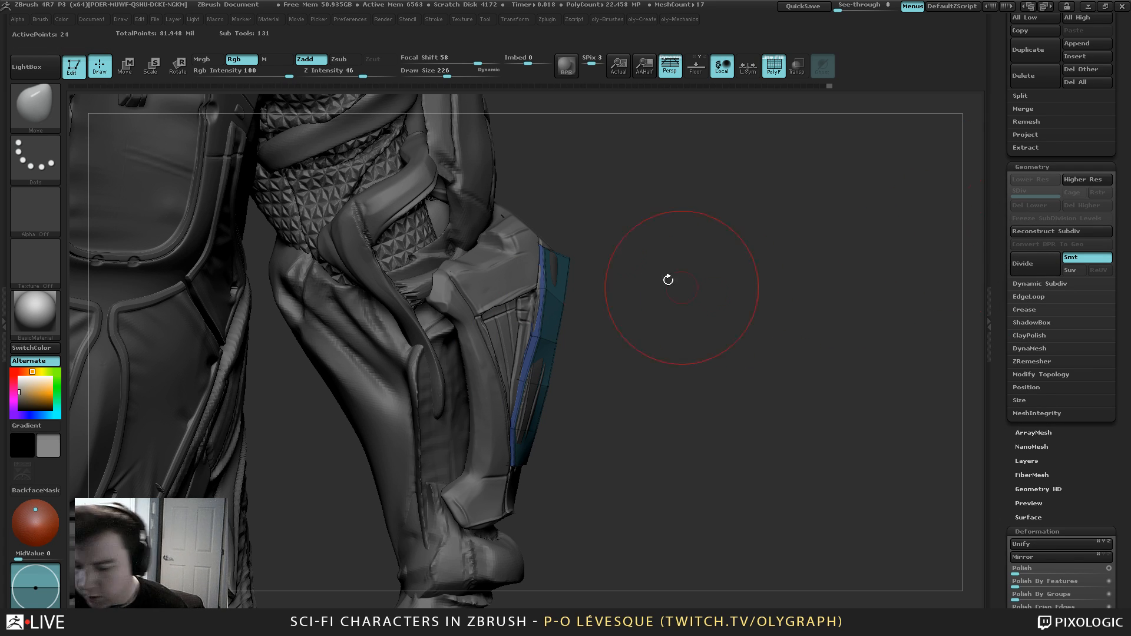
key(b)
click(615, 320)
key(s)
drag(540, 337, 522, 341)
key(s)
click(1035, 348)
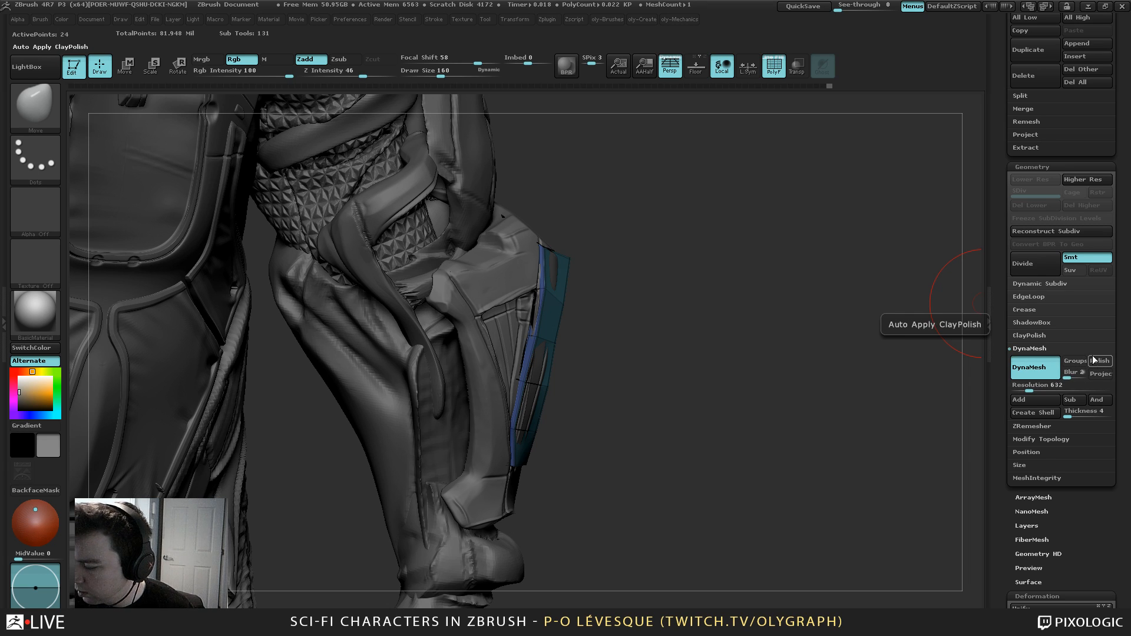
click(1032, 167)
Nudge the panel's side edge further and preview the isolated panel with Dynamic Subdiv
key(b)
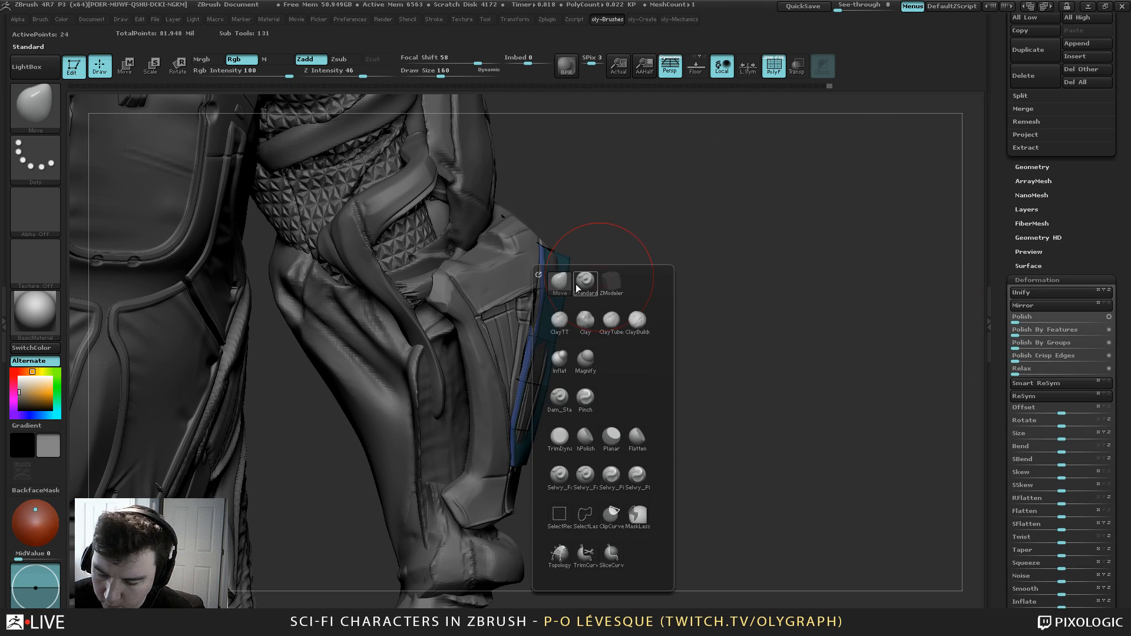
click(578, 284)
key(s)
drag(604, 223, 595, 224)
key(s)
drag(546, 299, 572, 300)
key(s)
key(d)
mouse_move(649, 306)
mouse_down()
mouse_move(636, 300)
mouse_move(631, 320)
mouse_move(690, 400)
mouse_move(674, 254)
mouse_up()
key(alt+s)
Turn off the subdivision preview and set ZModeler's edge action to Crease
key(b)
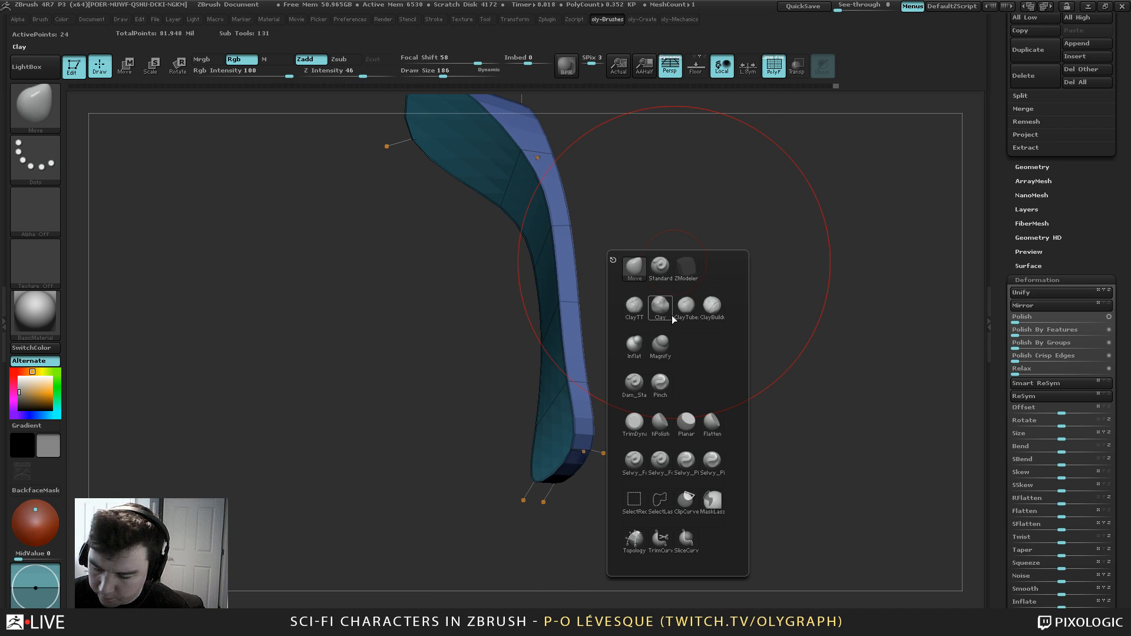
click(686, 269)
key(shift+f)
key(s)
drag(667, 351, 560, 394)
key(shift+d)
key(shift+f)
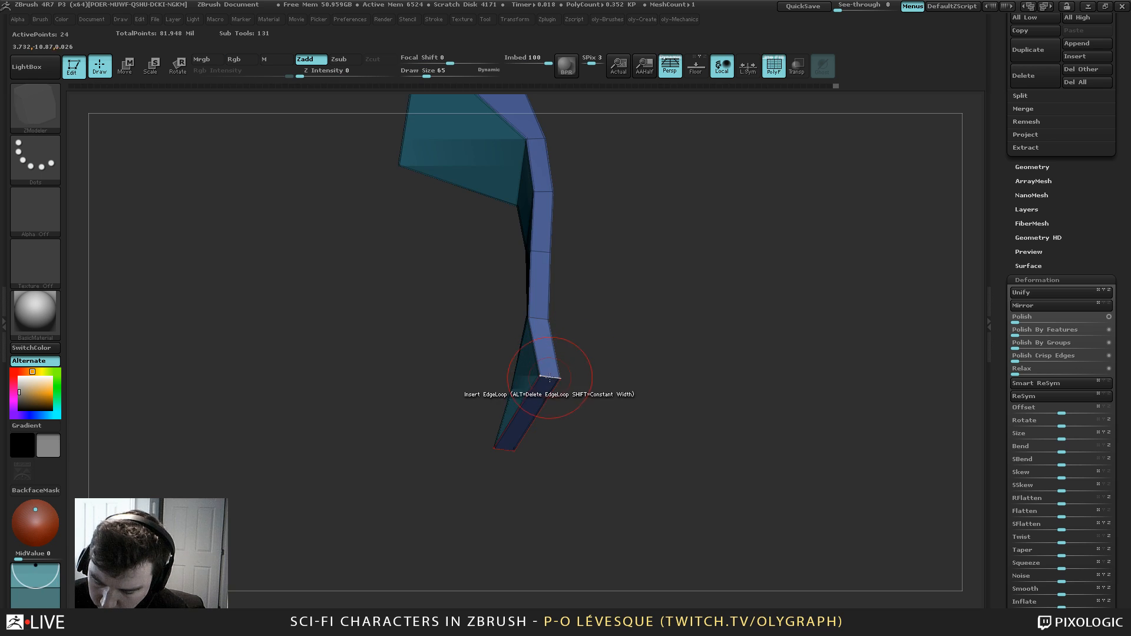
key(space)
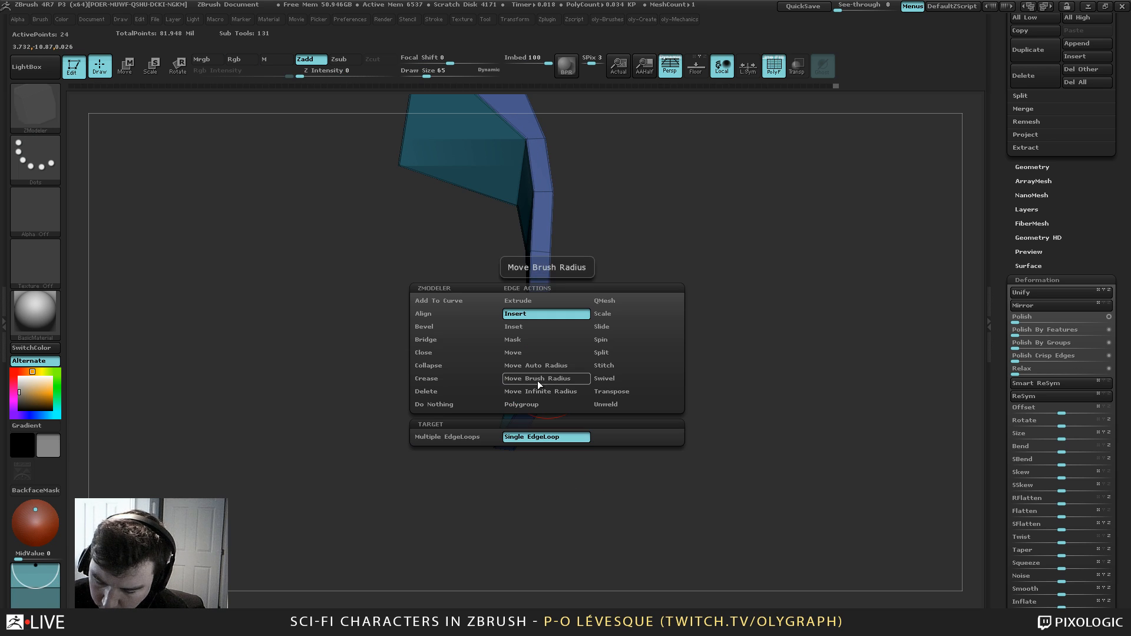
click(447, 378)
click(451, 434)
click(449, 447)
Crease the panel's upper-end edges with ZModeler, preview the smoothed result and switch back to the Move brush
drag(437, 510, 565, 410)
alt+drag(484, 475, 691, 549)
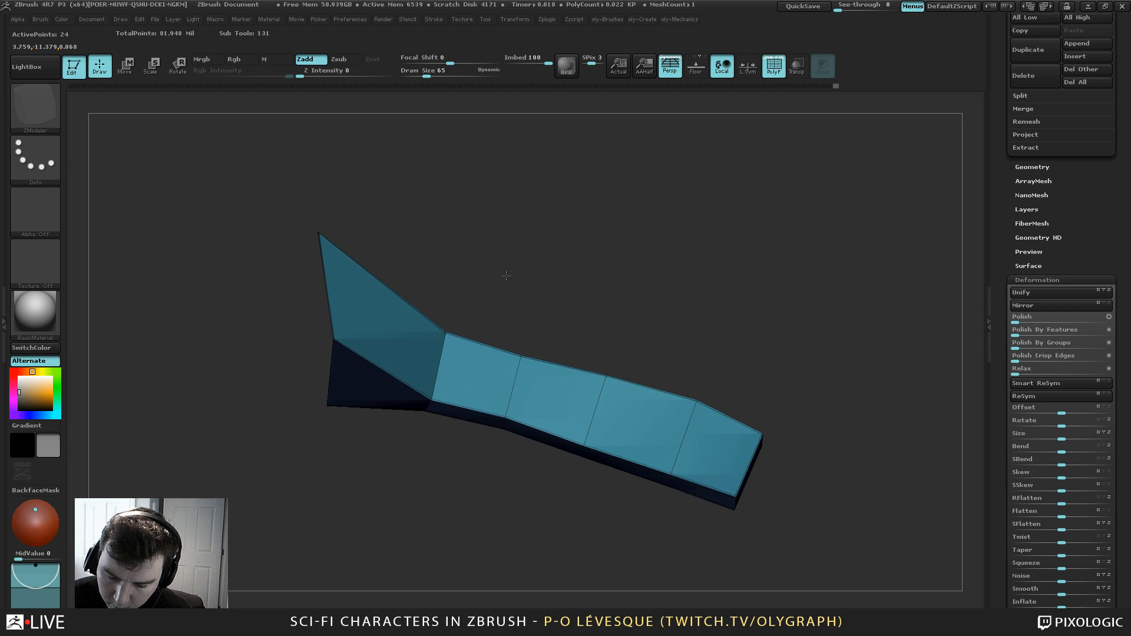
drag(507, 275, 555, 320)
click(408, 315)
click(343, 280)
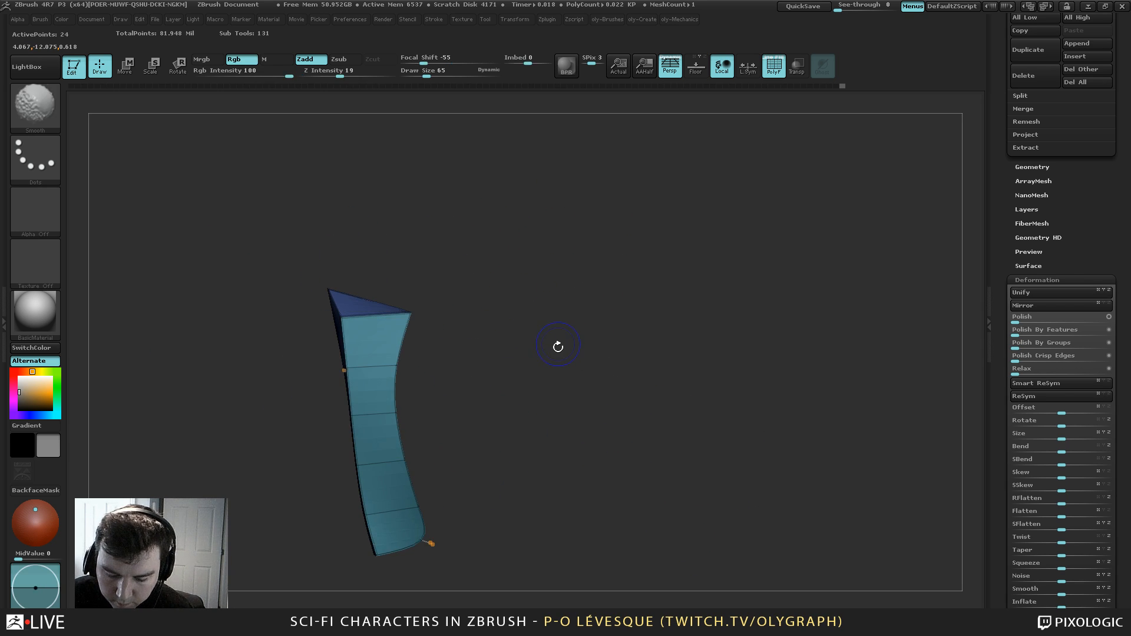
key(shift+f)
key(d)
key(b)
key(m)
key(v)
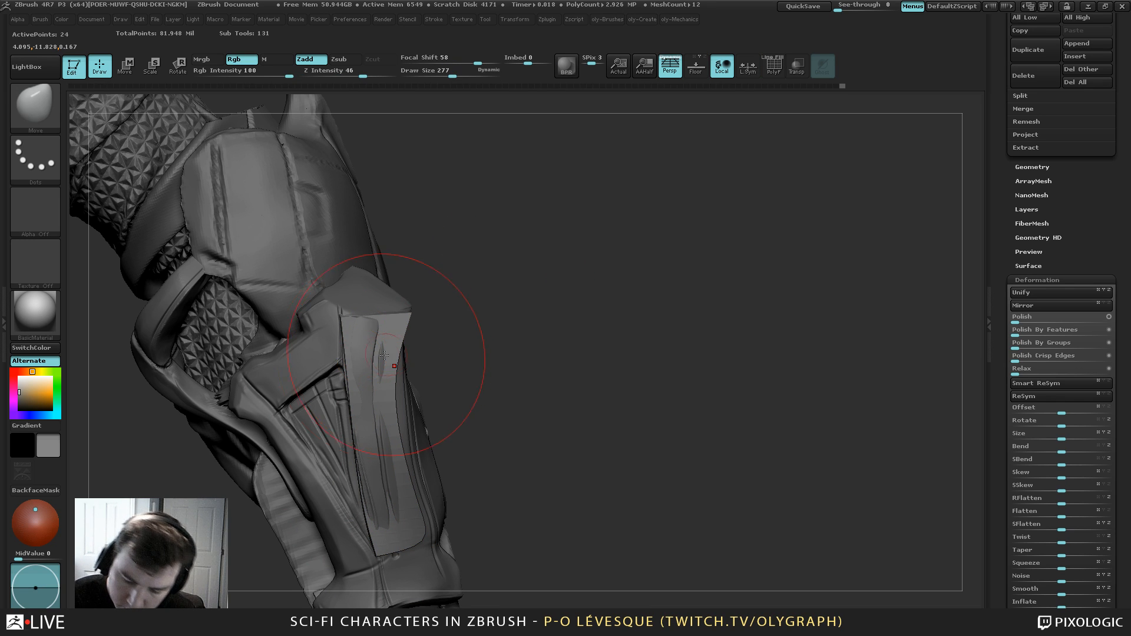
Isolate the forearm armor, clear its mask and carve down the surface beneath the panel with ClayTubes strokes
alt+click(377, 296)
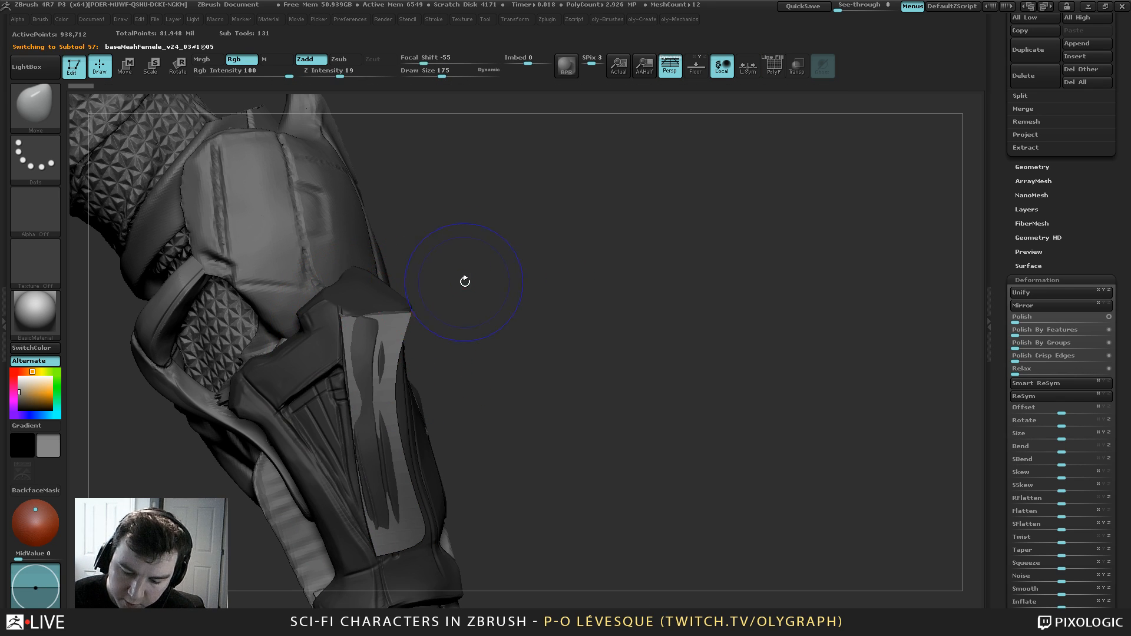
key(shift+s)
ctrl+drag(480, 255, 506, 323)
key(b)
key(c)
key(t)
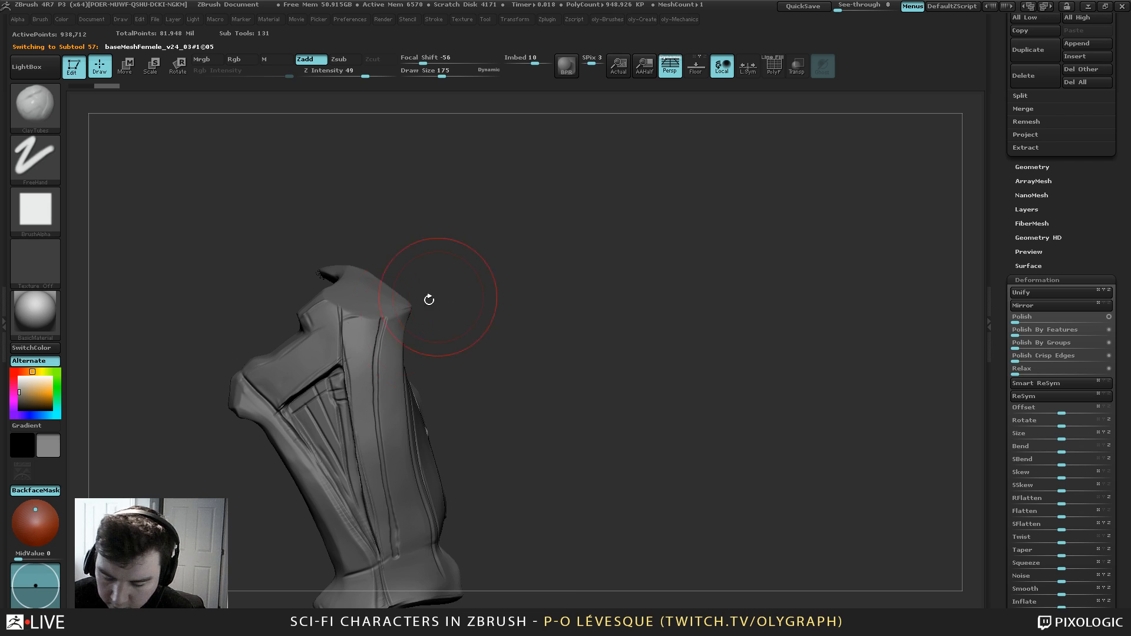
drag(377, 450, 368, 325)
drag(374, 491, 366, 321)
drag(400, 522, 385, 318)
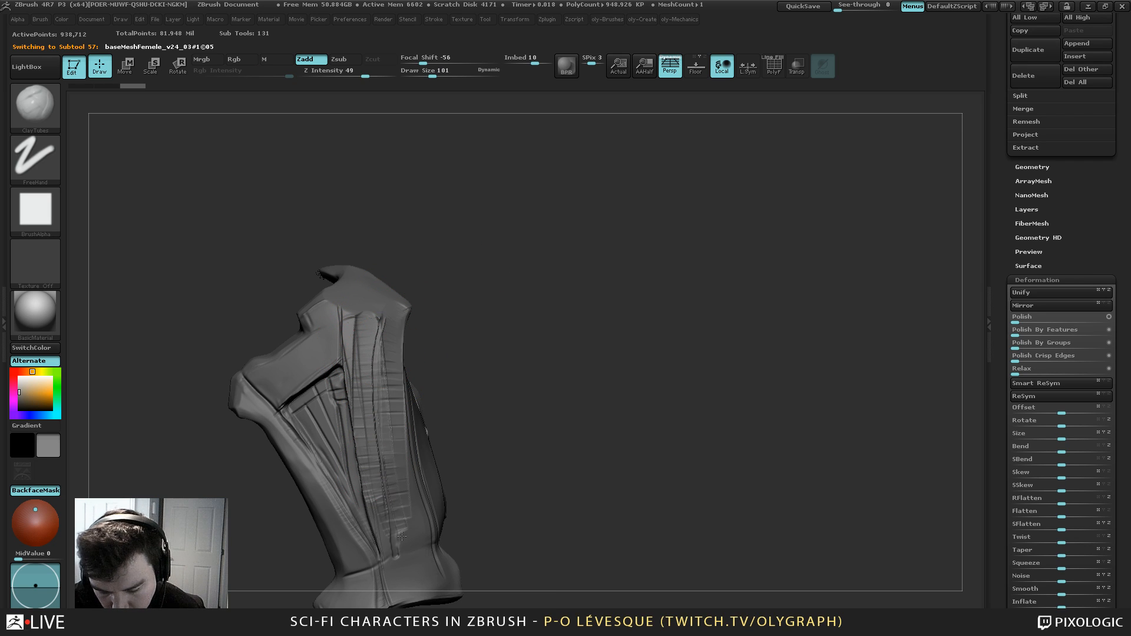
drag(405, 542, 390, 321)
mouse_move(410, 522)
mouse_down()
mouse_move(380, 318)
mouse_move(357, 315)
mouse_up()
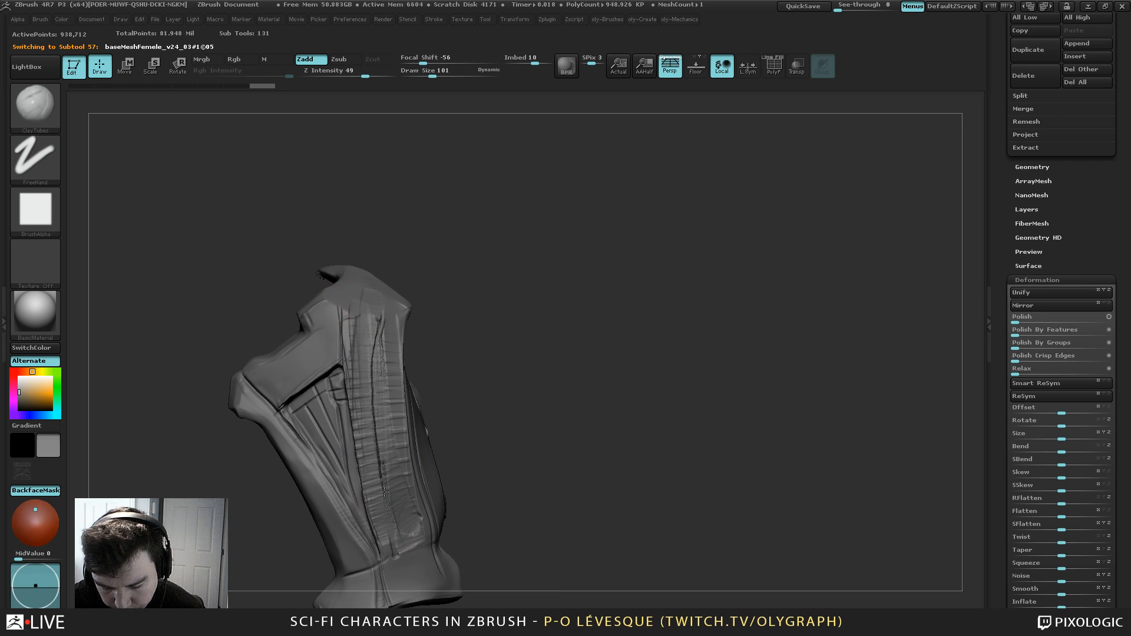
Show the full character, set the Move brush to draw size 192 and make the forearm panel active
key(shift+s)
key(b)
key(m)
key(v)
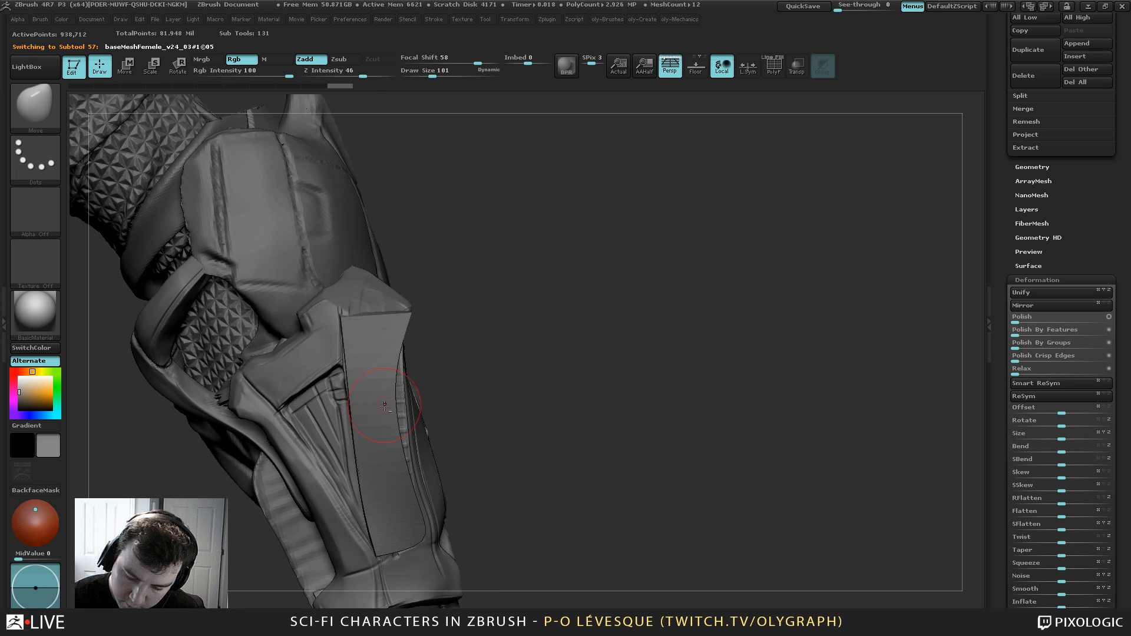
key(s)
drag(387, 413, 398, 415)
alt+click(392, 415)
Set the panel's dynamic subdivision to SmoothSubdiv 4 and adjust its crease level to soften the edges
key(2)
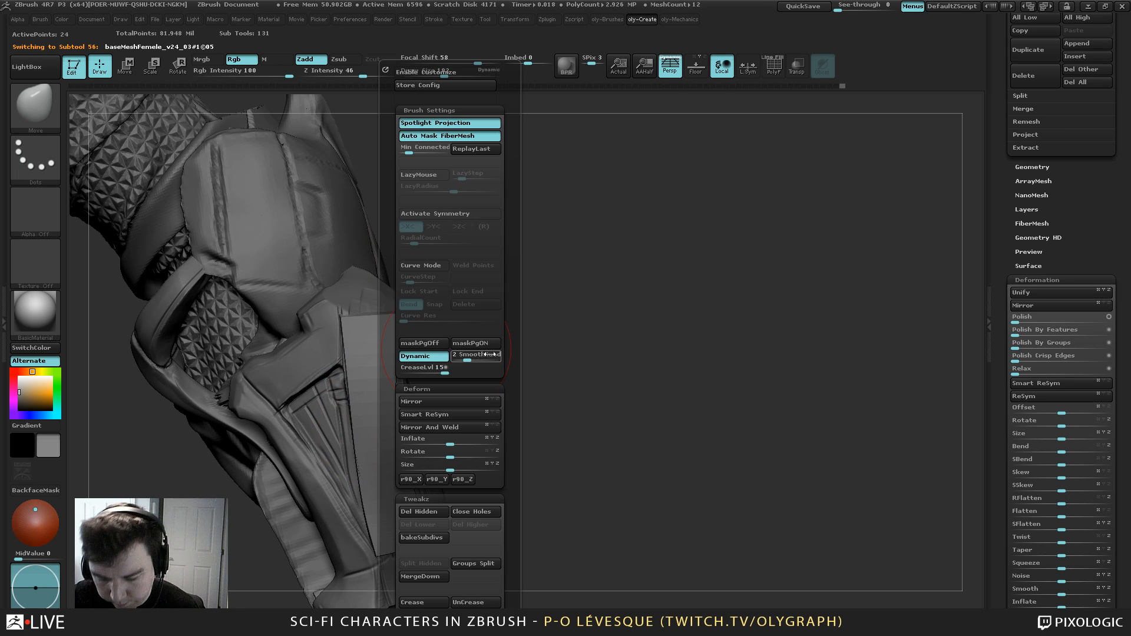
drag(439, 370, 411, 371)
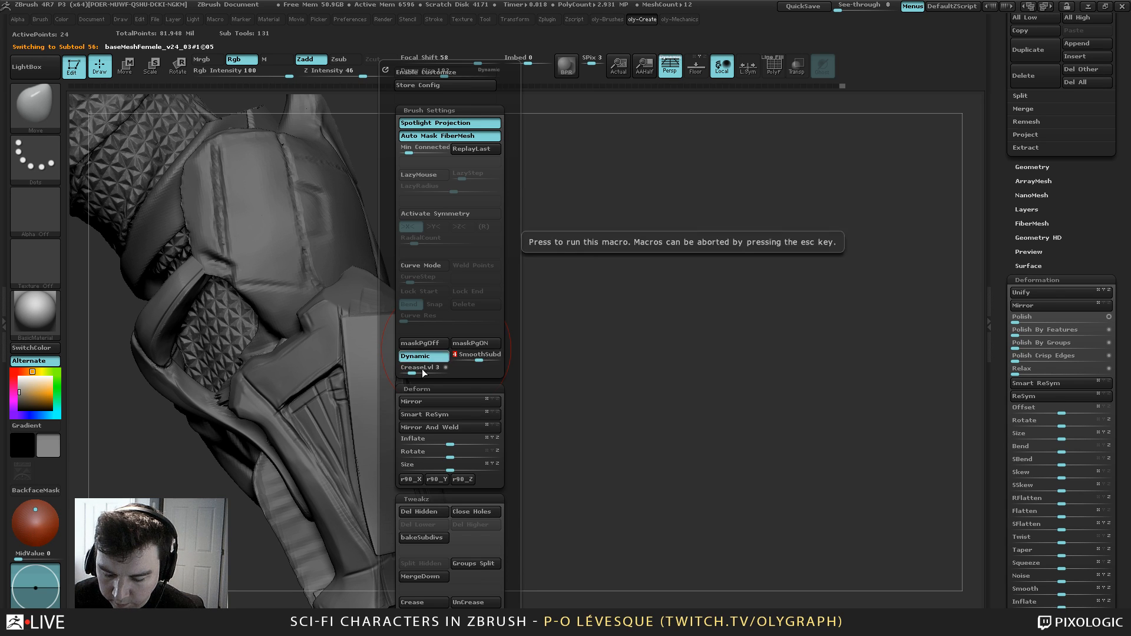
click(476, 355)
drag(421, 262, 425, 404)
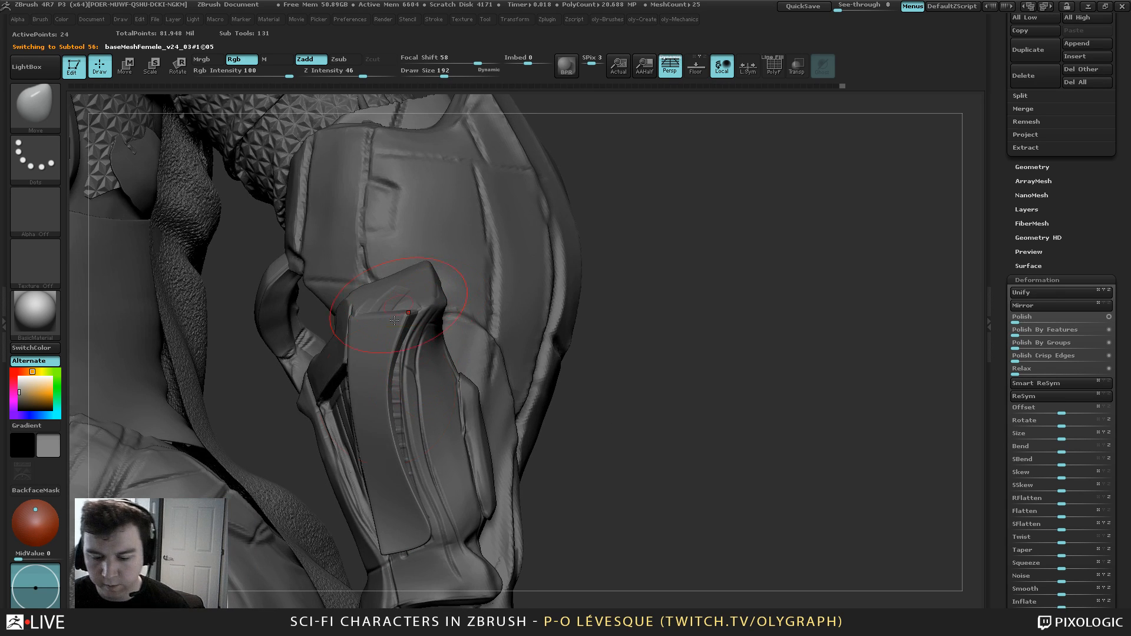
key(2)
click(431, 354)
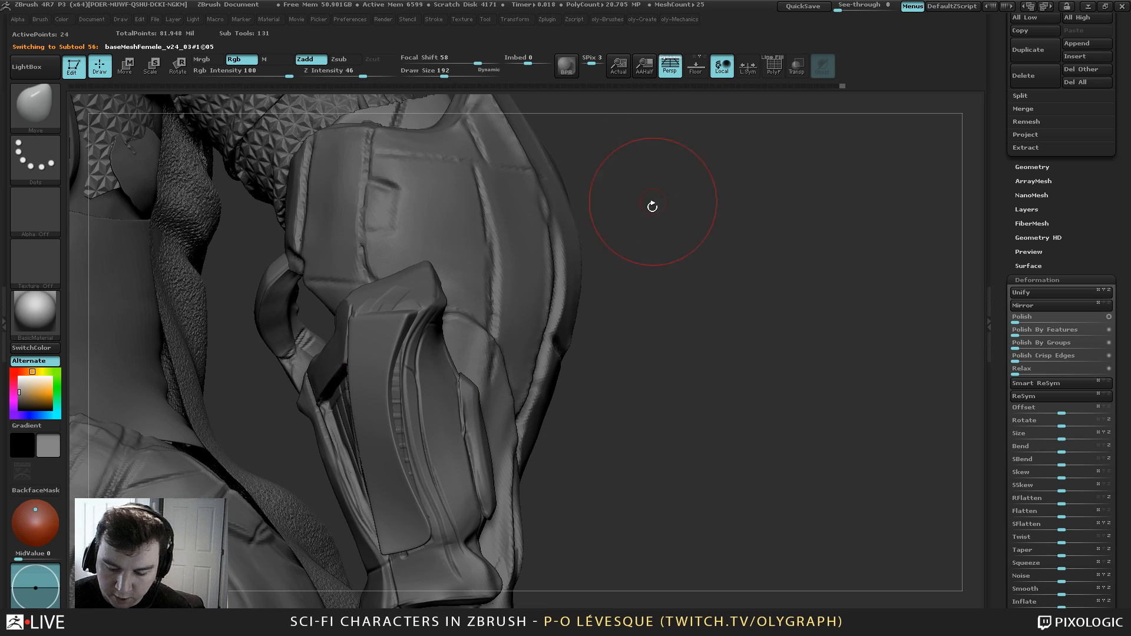
Reposition the lower end of the forearm panel against the arm with the Move brush at draw size 332
mouse_move(620, 228)
mouse_down()
mouse_move(575, 238)
mouse_move(514, 322)
mouse_up()
key(1)
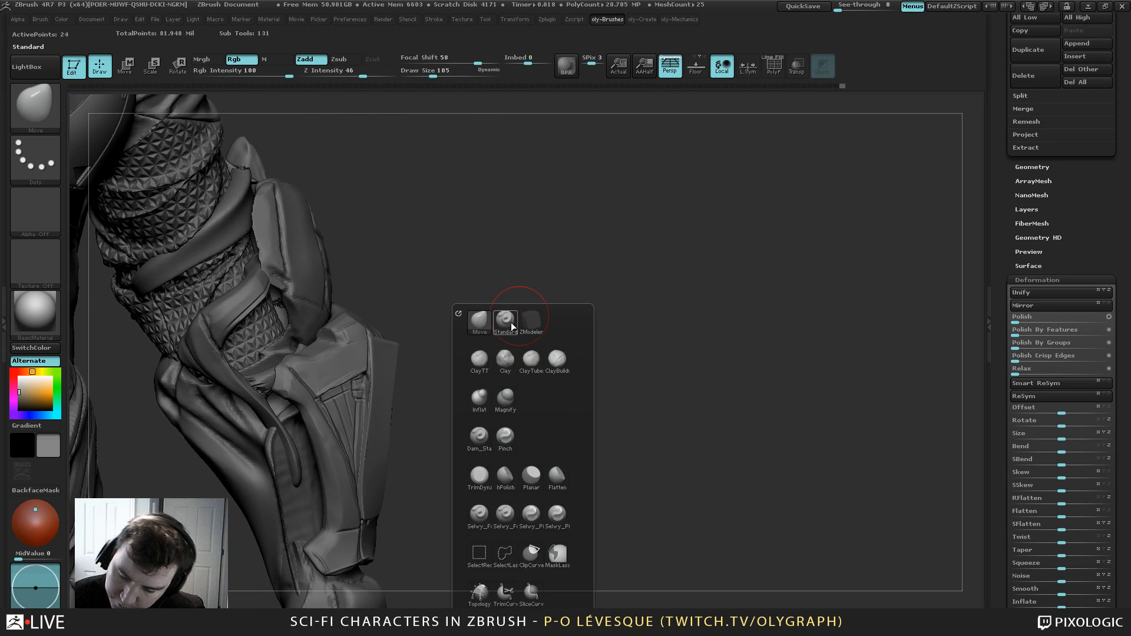
key(s)
click(377, 467)
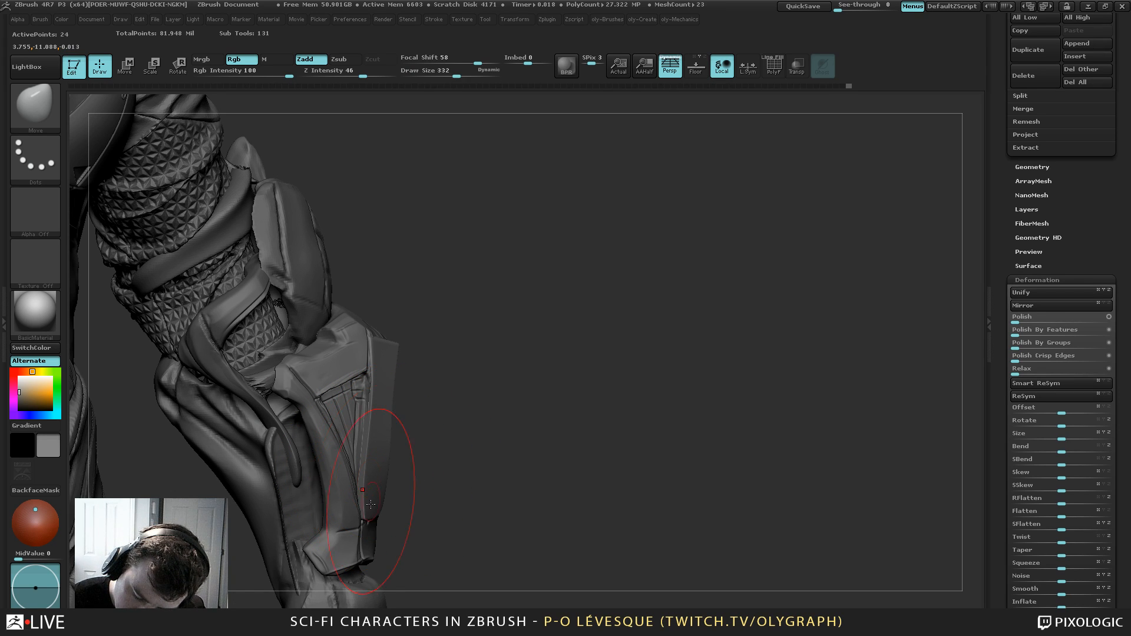
key(s)
click(346, 536)
Adjust the panel's lower corner with the Move brush at draw size 122 and compare it with dynamic subdivision off and on
drag(460, 524, 404, 522)
key(s)
click(399, 527)
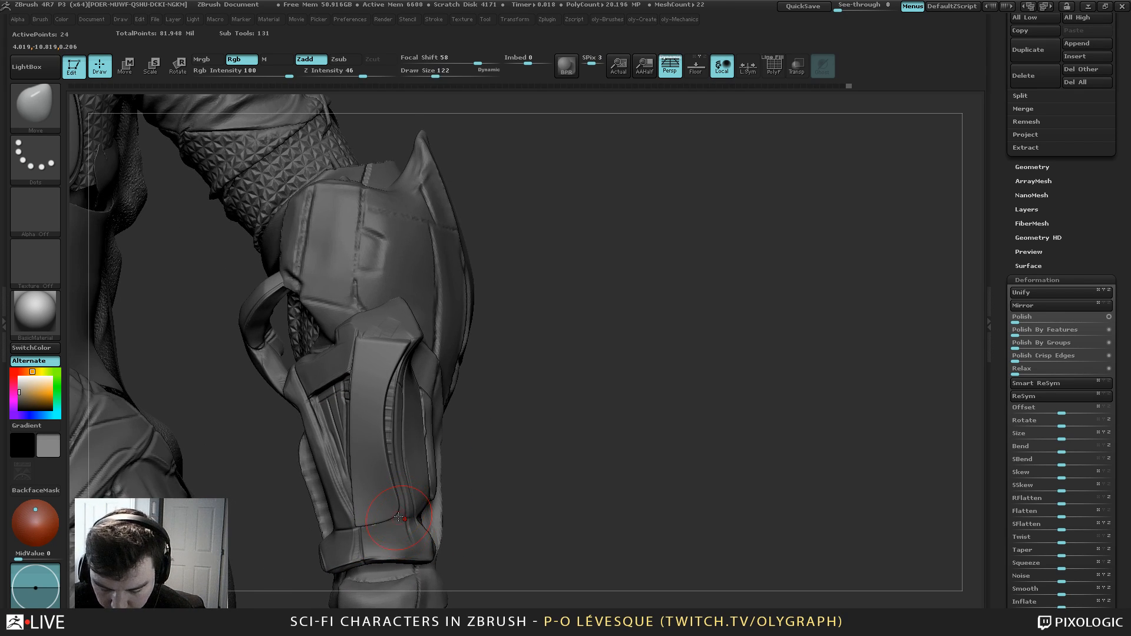
key(shift+d)
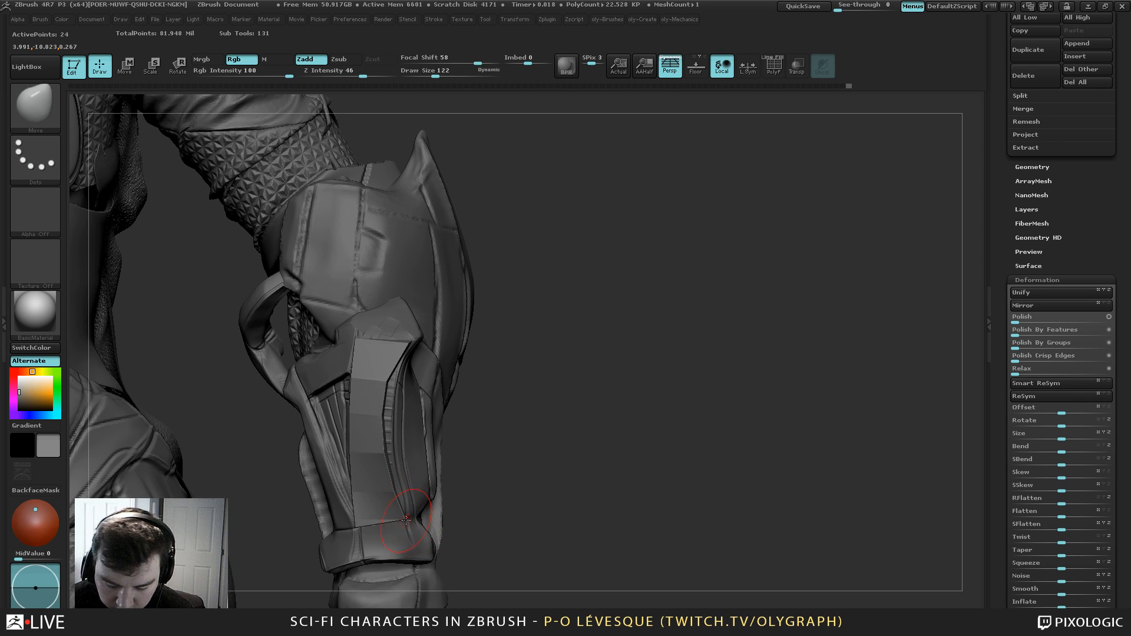
key(d)
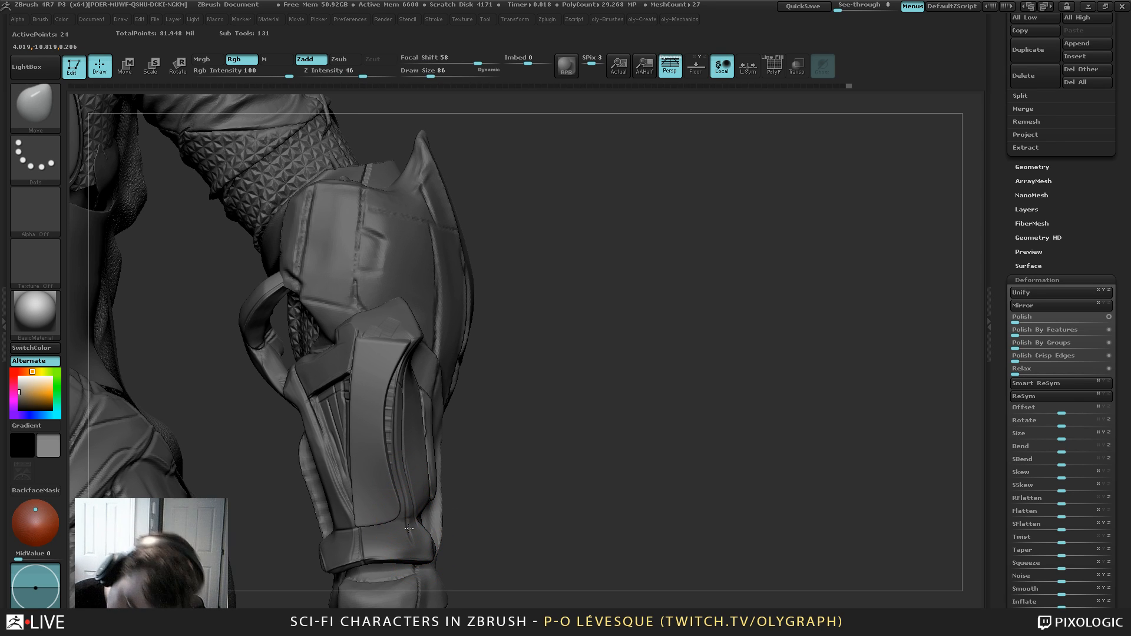
Isolate the forearm panel, crease the edge of its lower end with ZModeler and display the polyframe
key(shift+s)
mouse_move(454, 443)
alt+mouse_down()
mouse_move(482, 517)
mouse_move(490, 417)
alt+mouse_up()
key(s)
drag(510, 384, 501, 402)
key(b)
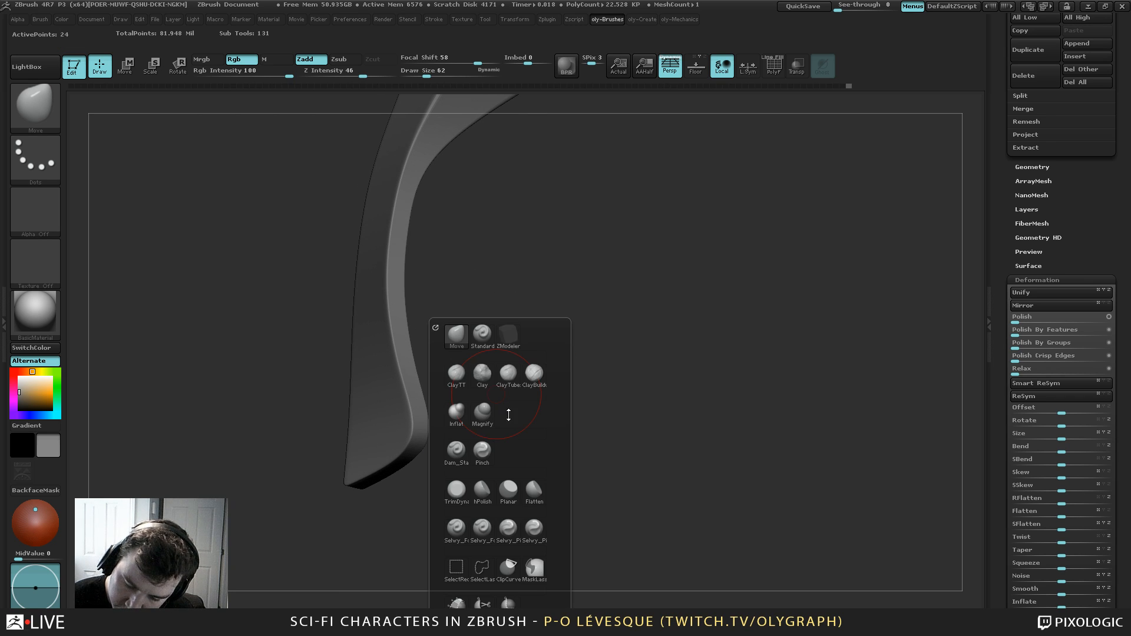
click(508, 334)
key(shift+d)
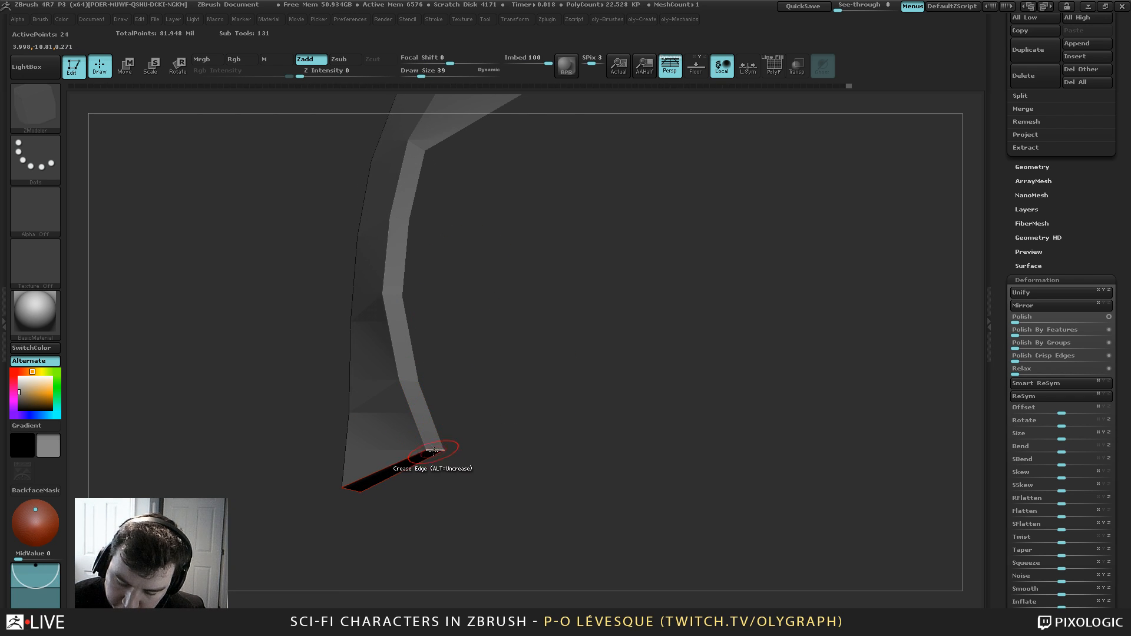
key(shift+d)
key(shift+f)
Shape the corners of the isolated panel's lower end with the Move brush at draw sizes 39 and 30
mouse_move(473, 511)
mouse_down()
mouse_move(493, 520)
mouse_move(412, 327)
mouse_move(460, 372)
mouse_up()
key(b)
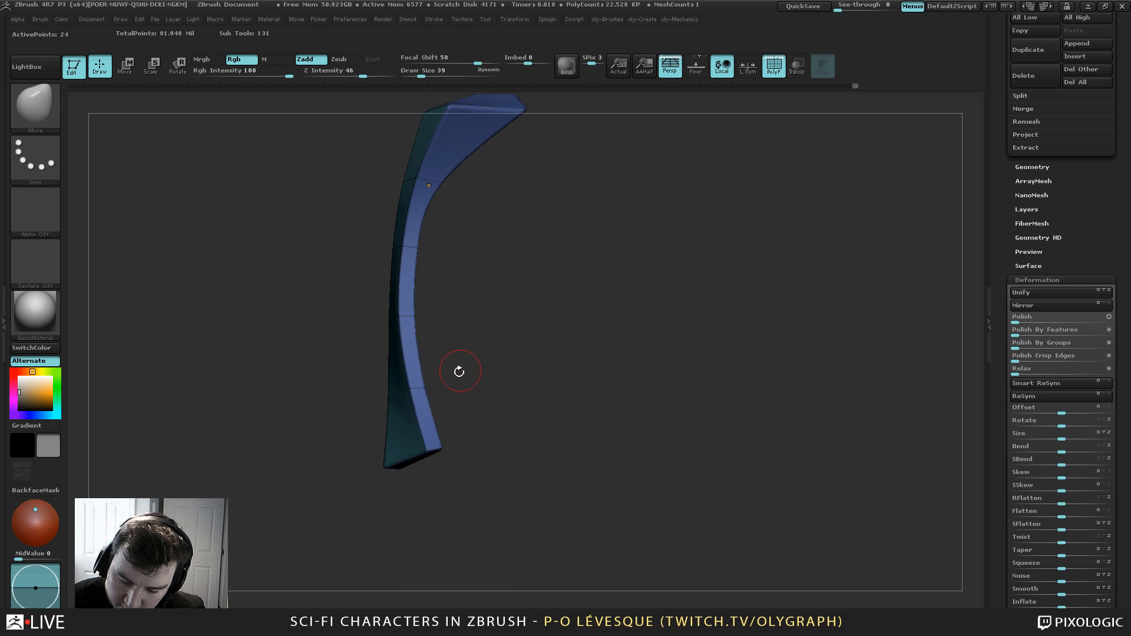
drag(459, 417, 417, 451)
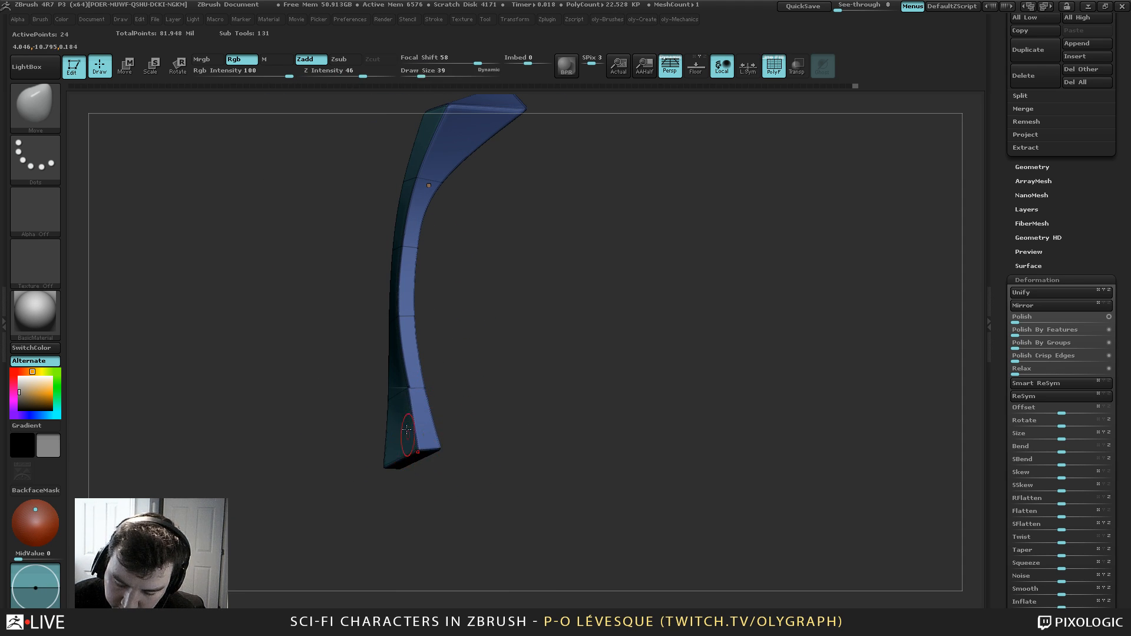
drag(454, 324, 499, 368)
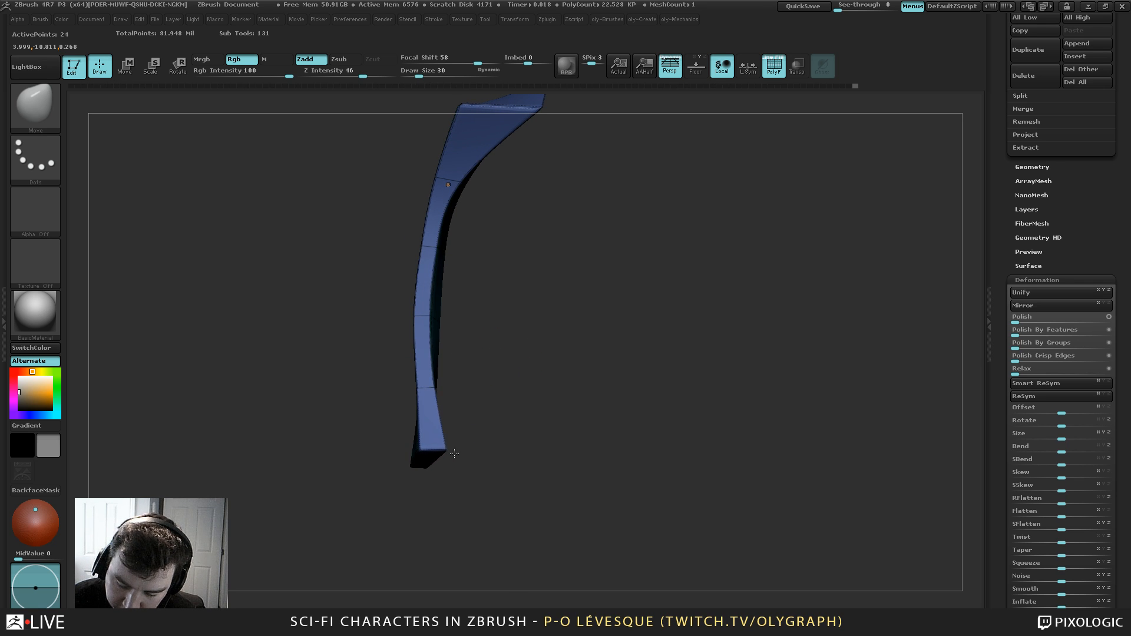
drag(439, 468, 392, 538)
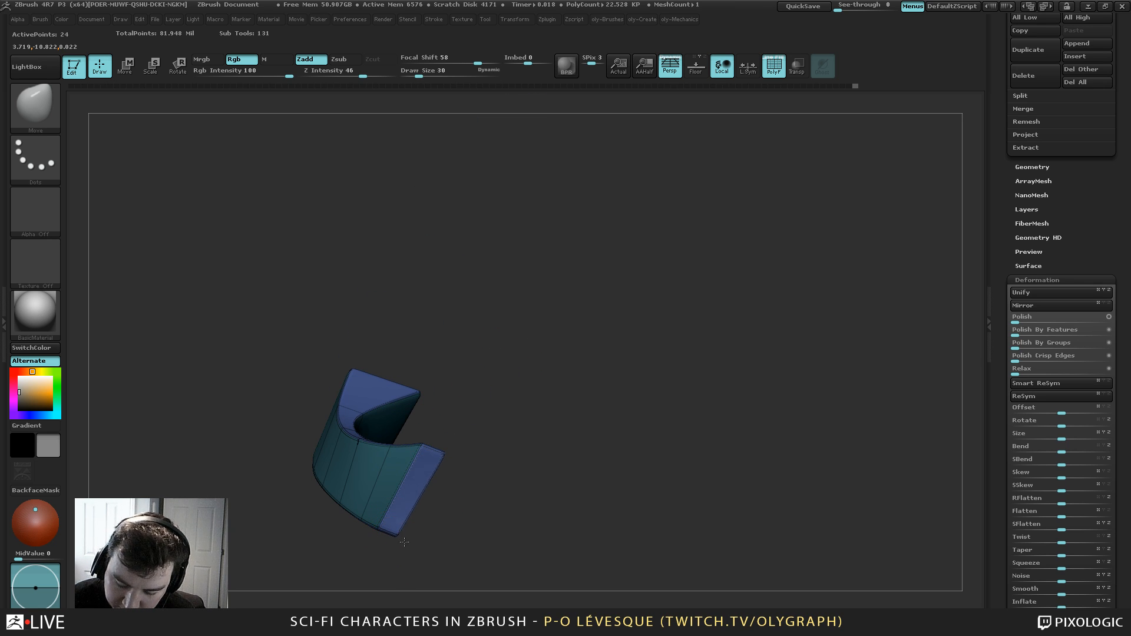
mouse_move(491, 331)
mouse_down()
mouse_move(484, 434)
mouse_move(531, 371)
mouse_up()
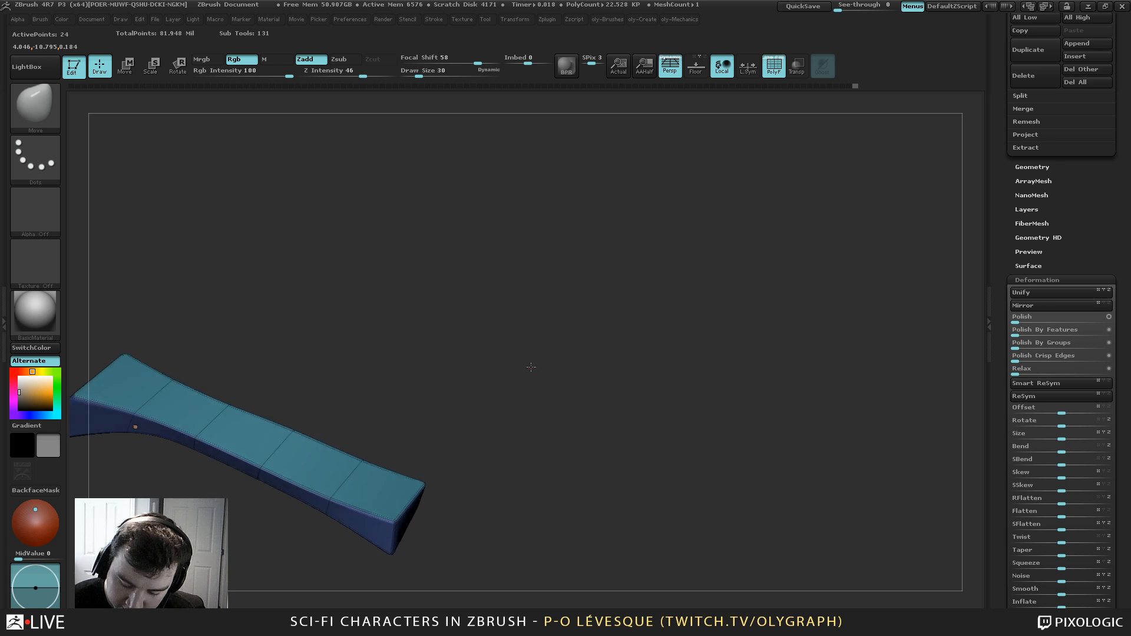
Even out the panel's lower end and side edge with the Move brush at draw sizes 53 and 68
key(s)
drag(379, 550, 392, 545)
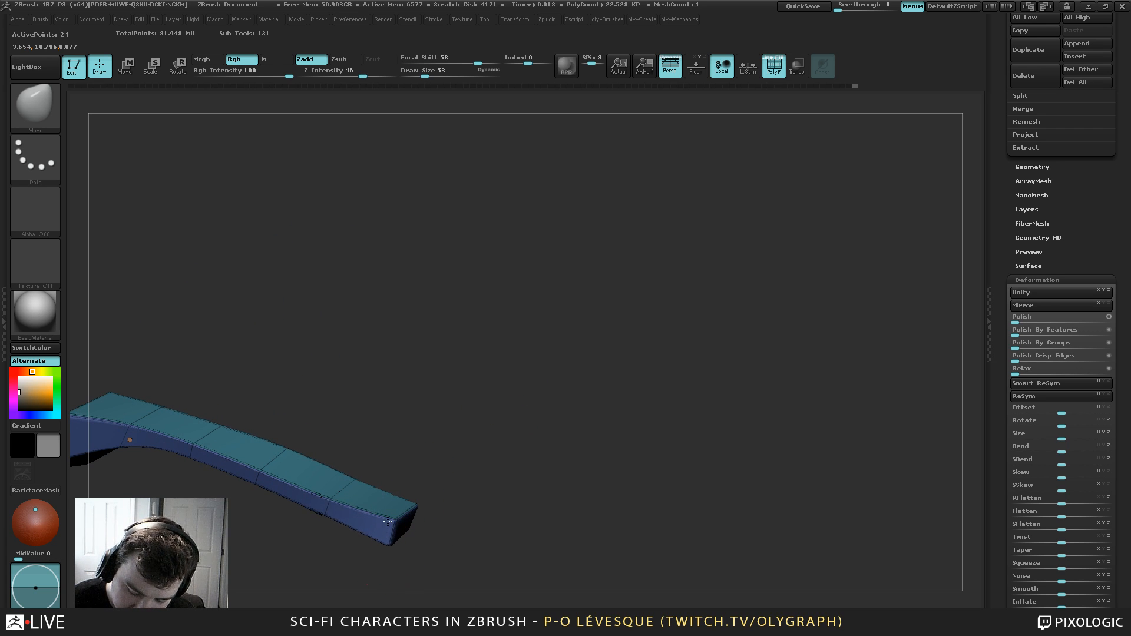
key(s)
drag(336, 482, 353, 482)
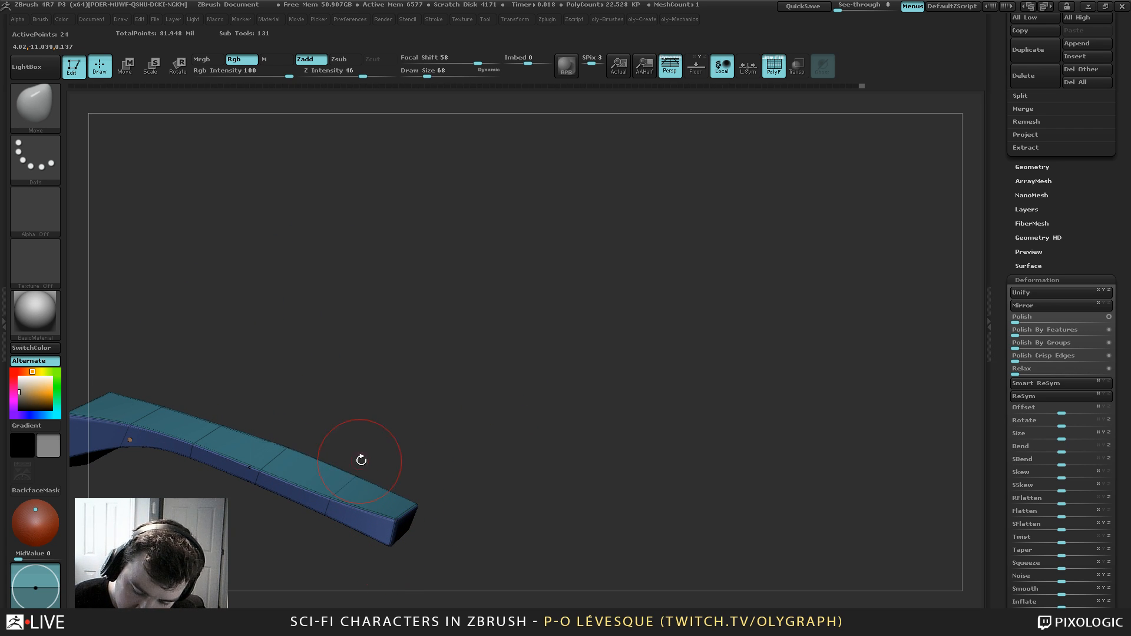
drag(472, 322, 465, 395)
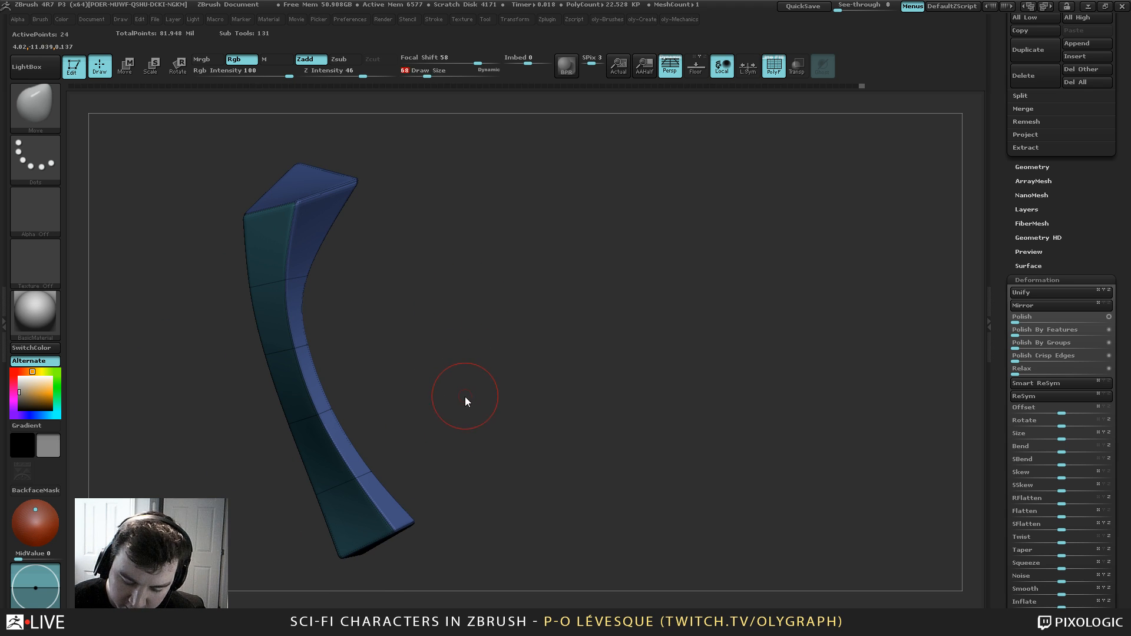
Show the full character and fit the panel's upper end to the forearm armor with the Move brush at draw size 197
key(shift+s)
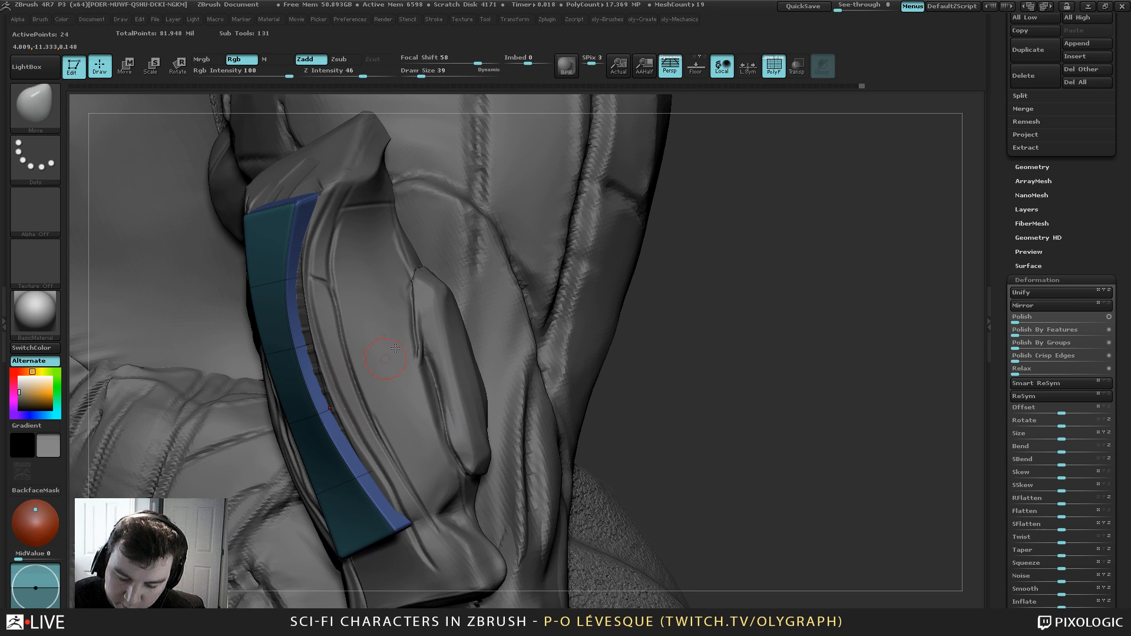
drag(672, 331, 656, 257)
key(shift+s)
key(shift+s)
alt+drag(648, 189, 652, 226)
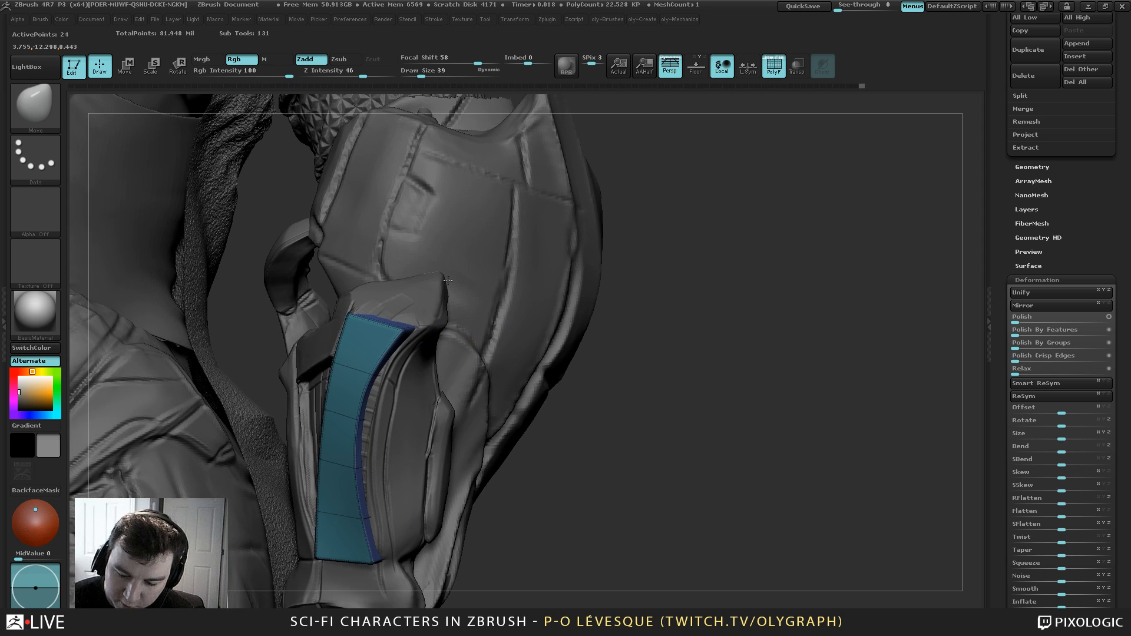
key(s)
drag(399, 352, 429, 352)
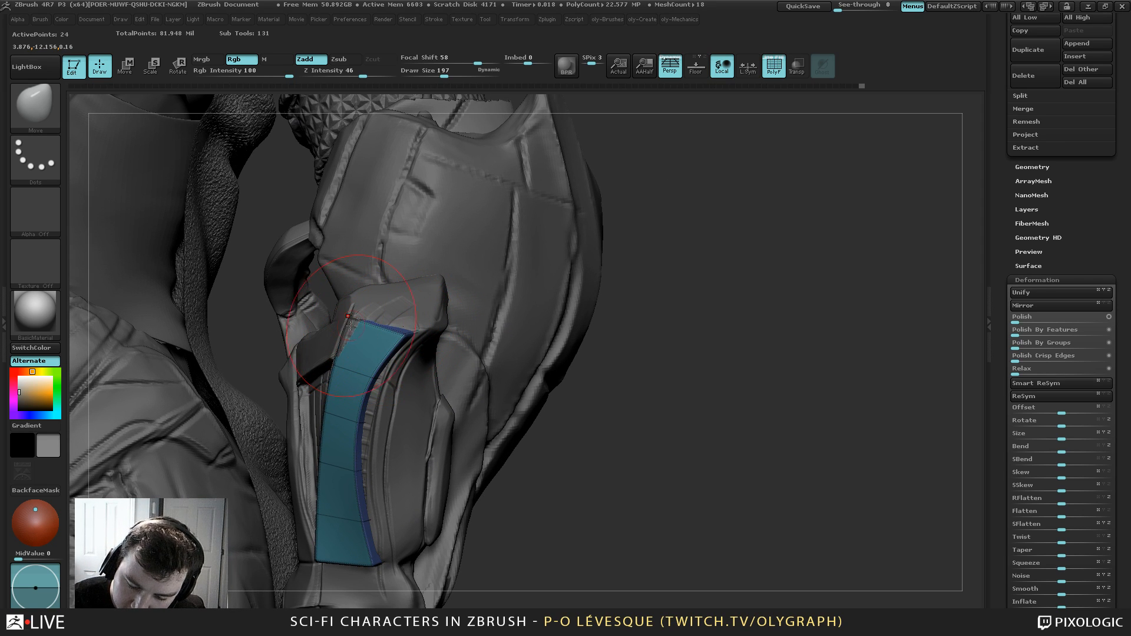
Refine the curve of the panel's inner side edge with the Move brush at draw sizes 131 and 109
key(bracketleft)
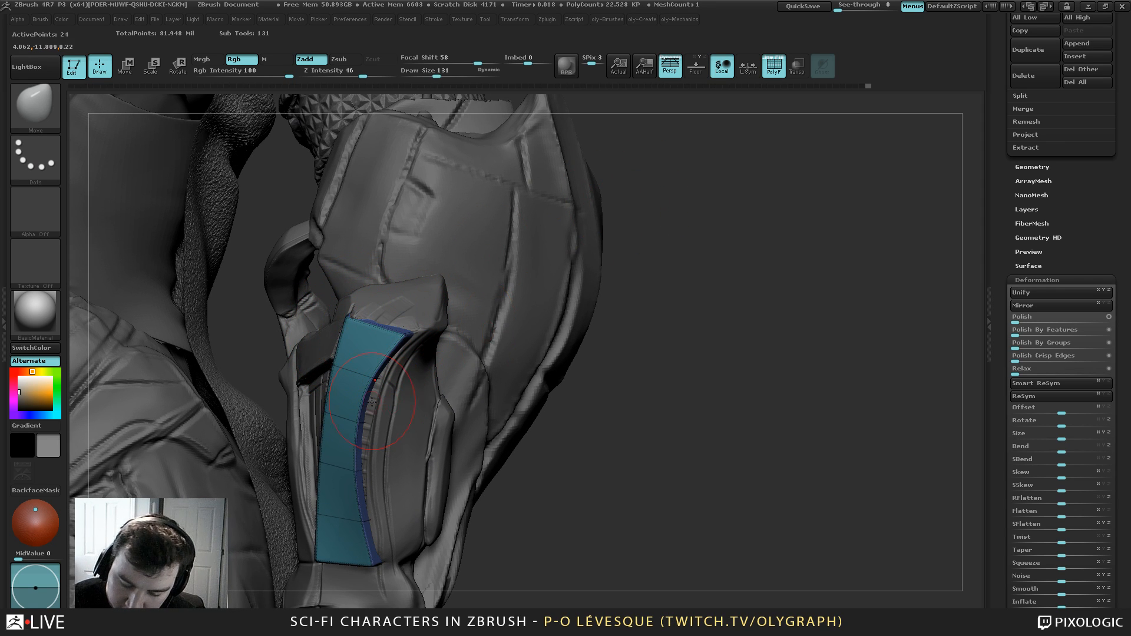
key(bracketleft)
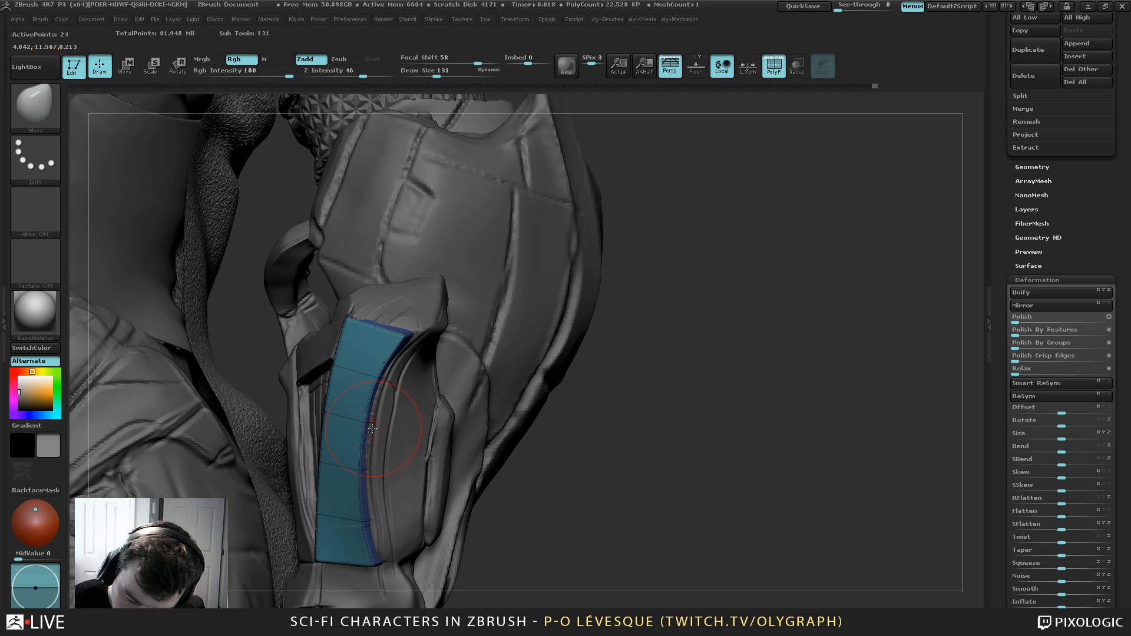
key(bracketleft)
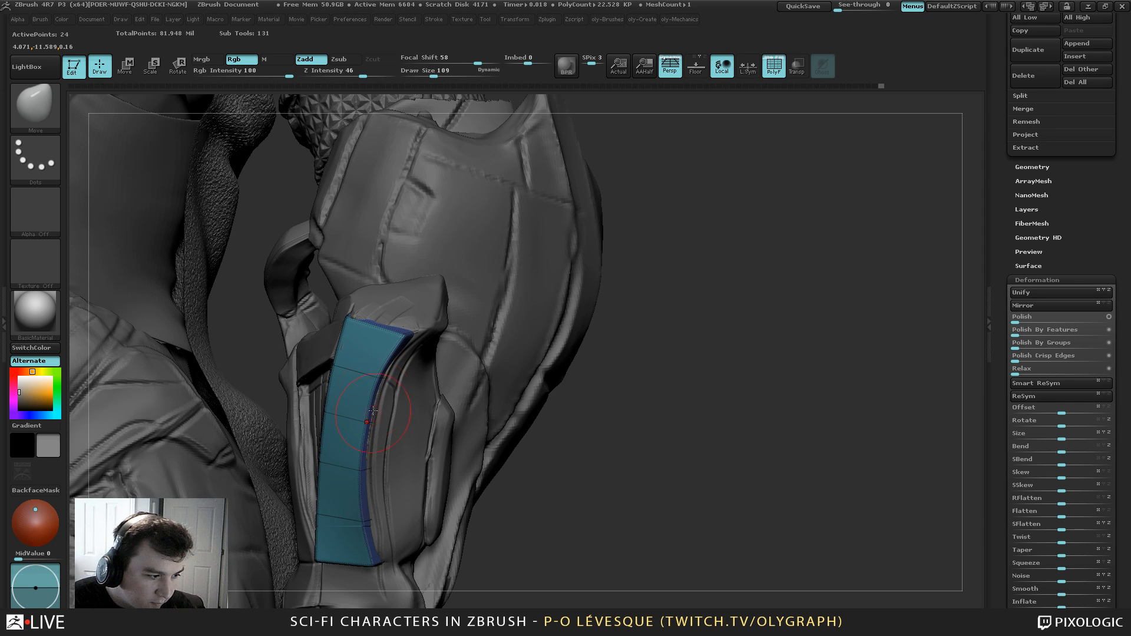
key(s)
drag(369, 470, 392, 470)
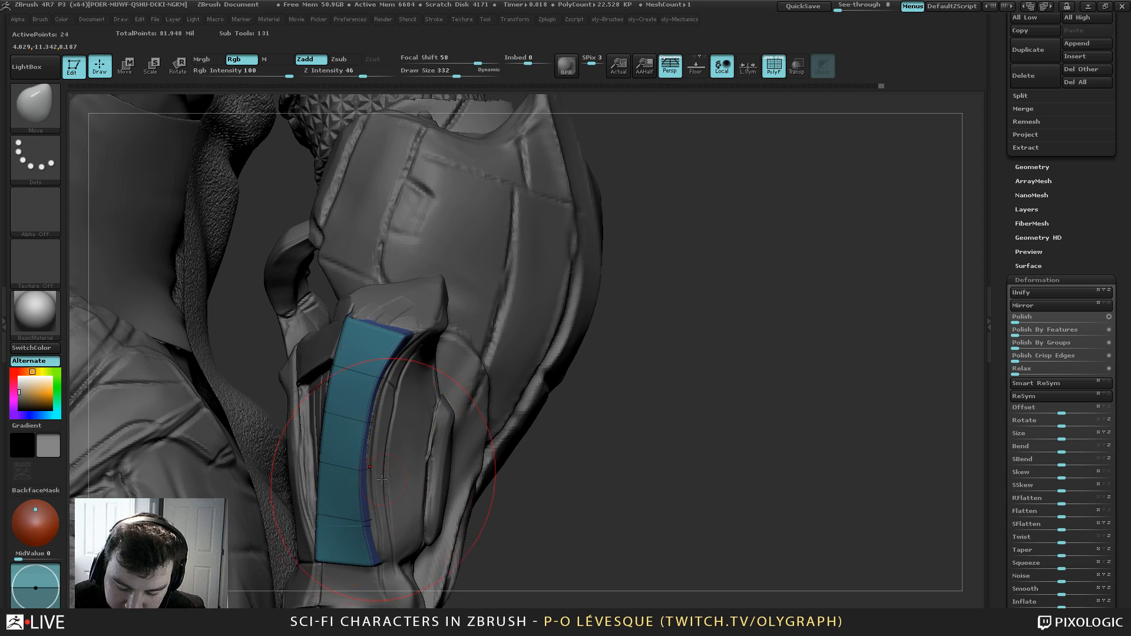
Reshape the panel's lower end above the wrist piece with the Move brush at draw size 251
key(s)
drag(356, 524, 347, 524)
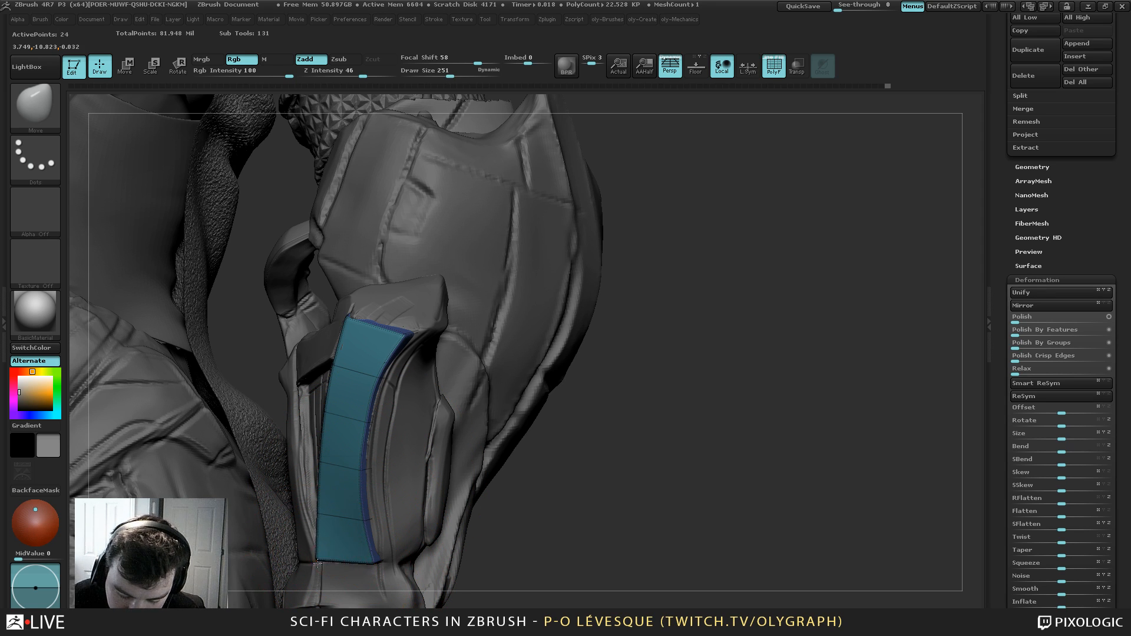
drag(317, 564, 314, 560)
key([)
Insert an edge loop lengthwise down the middle of the forearm panel with ZModeler
mouse_move(613, 248)
mouse_down()
mouse_move(606, 234)
mouse_move(605, 263)
mouse_up()
key(b)
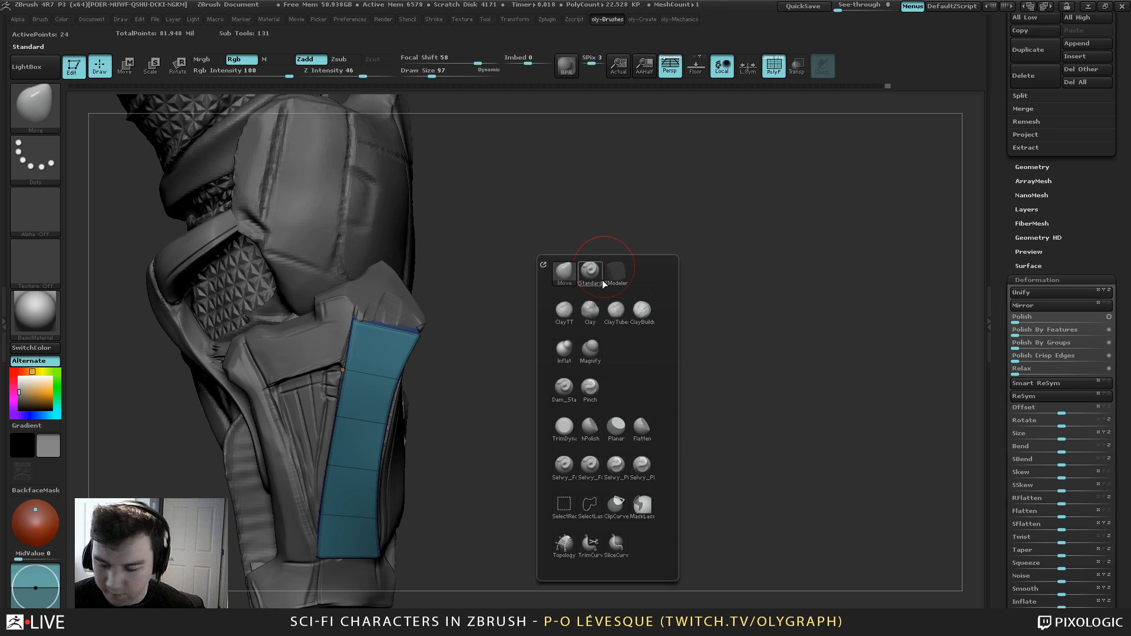
click(614, 272)
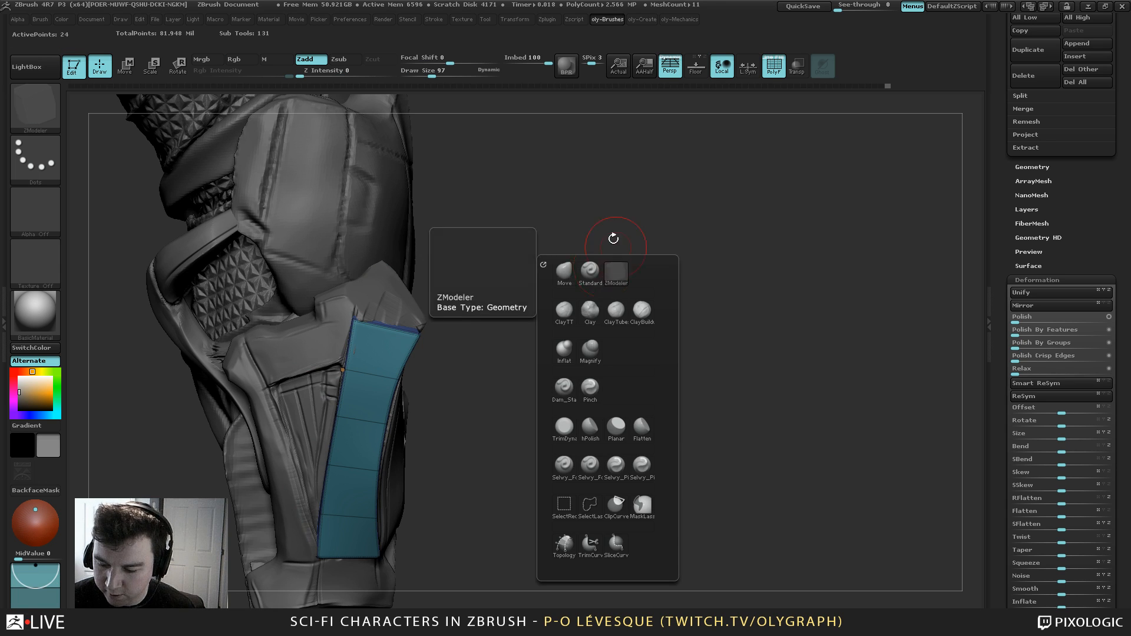
key(space)
click(385, 324)
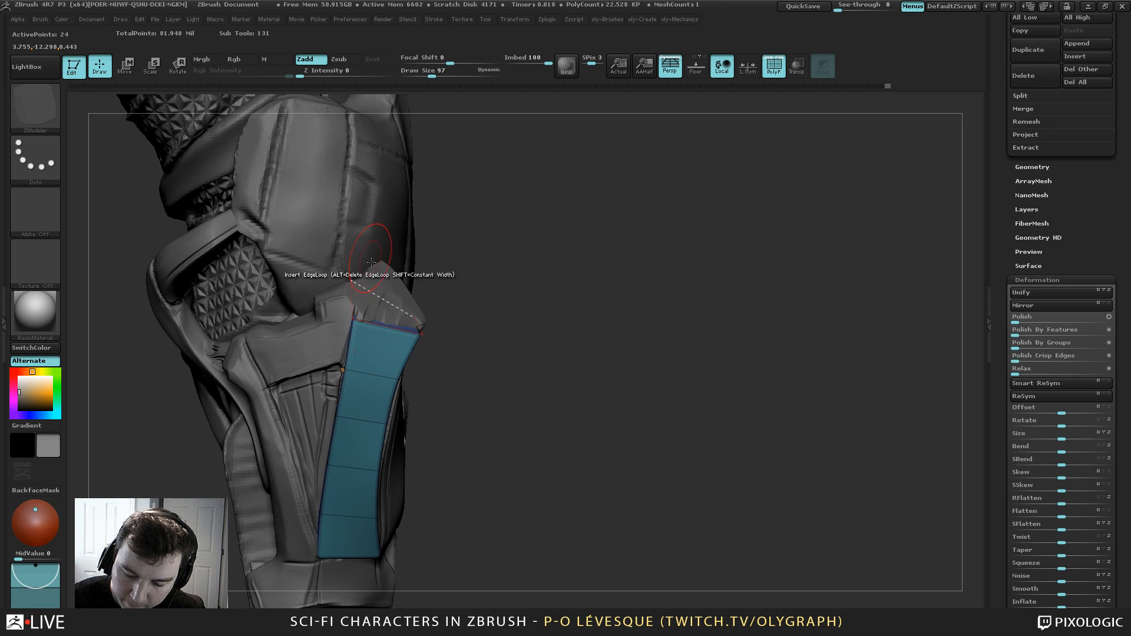
click(386, 325)
Try to pull the middle of the panel's upper end into a point with the Move brush, then undo the pull
key(b)
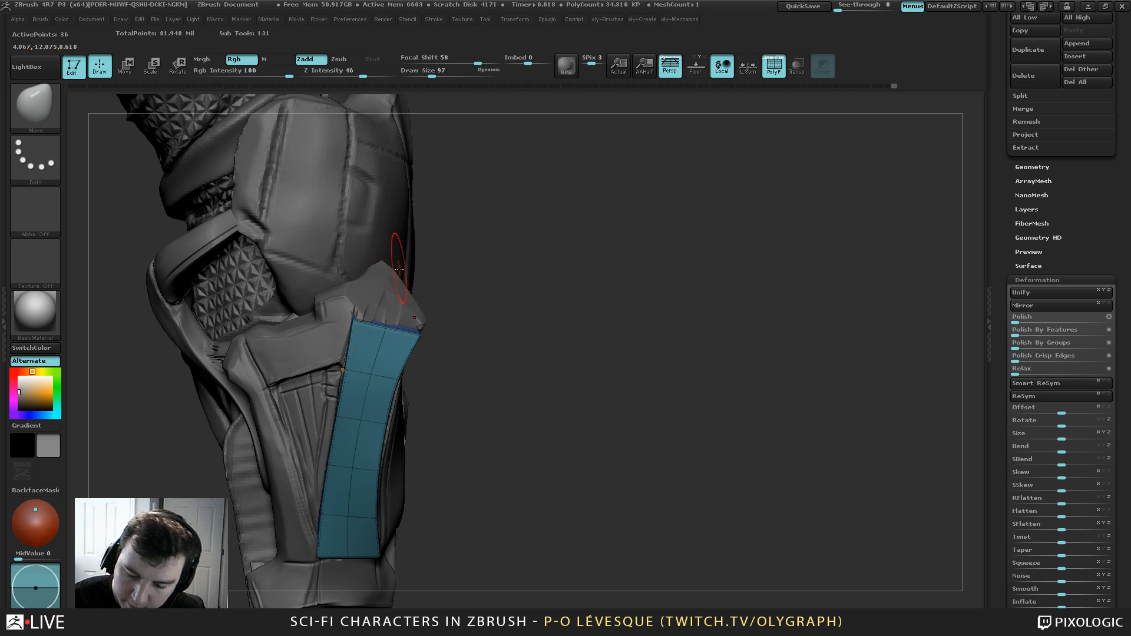
drag(386, 300, 411, 227)
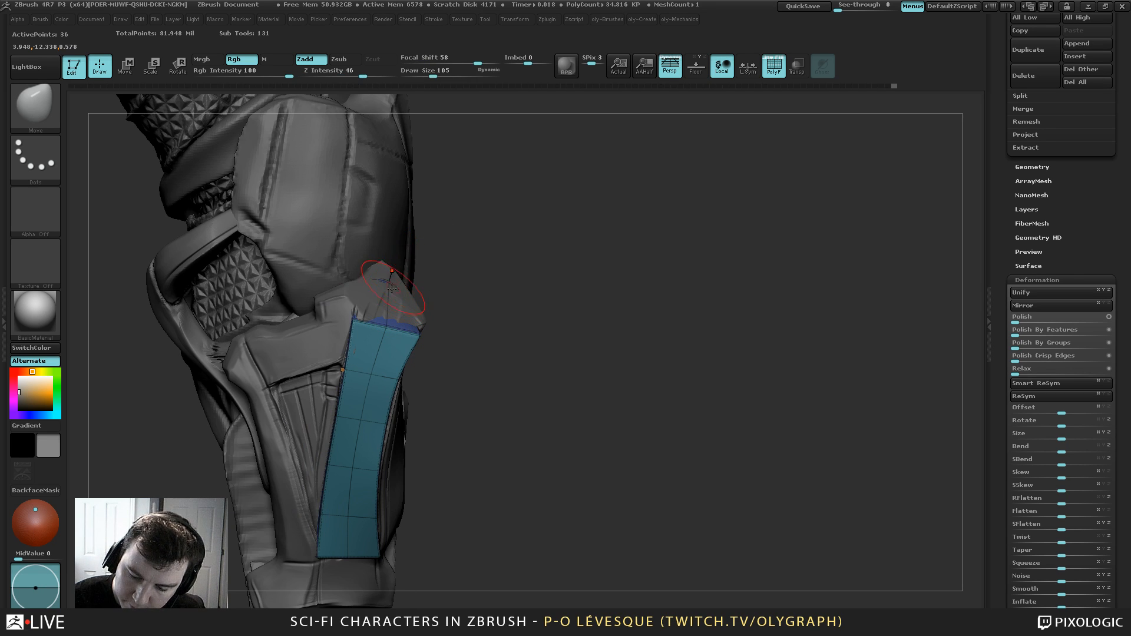
drag(391, 285, 393, 273)
drag(465, 242, 397, 285)
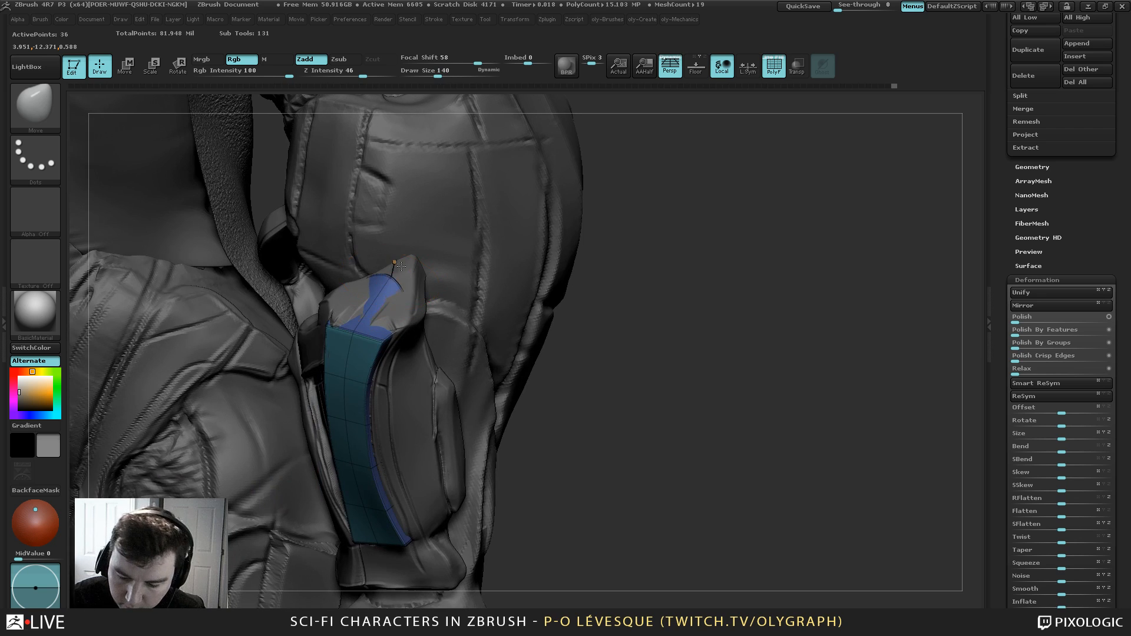
key(ctrl)
key(ctrl+z)
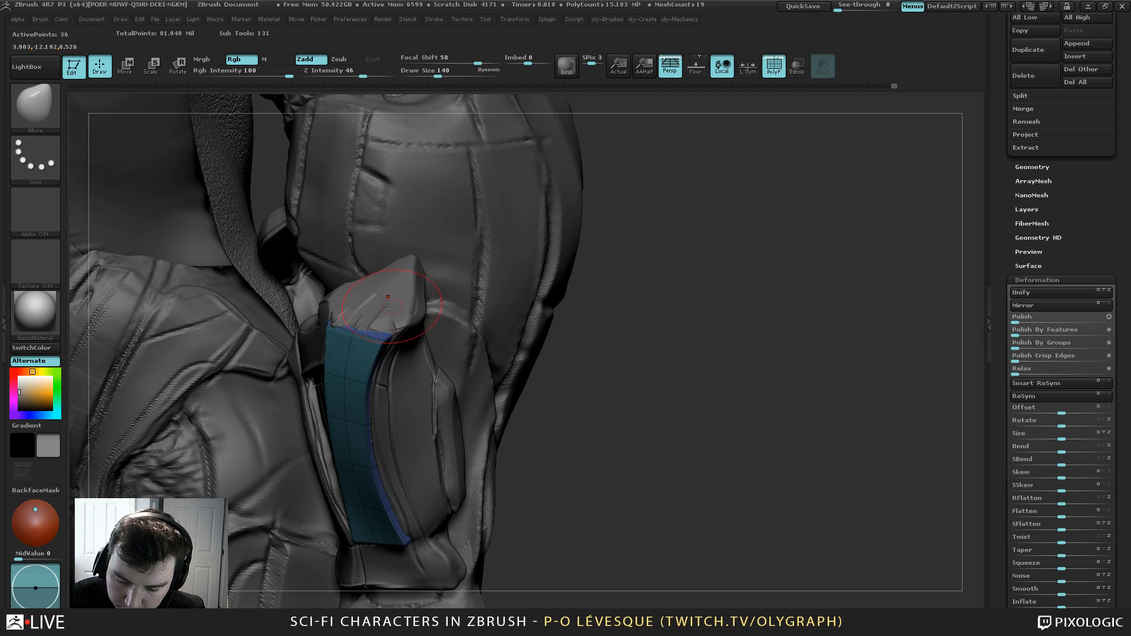
Delete the lengthwise edge loop from the forearm panel with ZModeler
key(b)
click(401, 329)
alt+click(349, 357)
key(s)
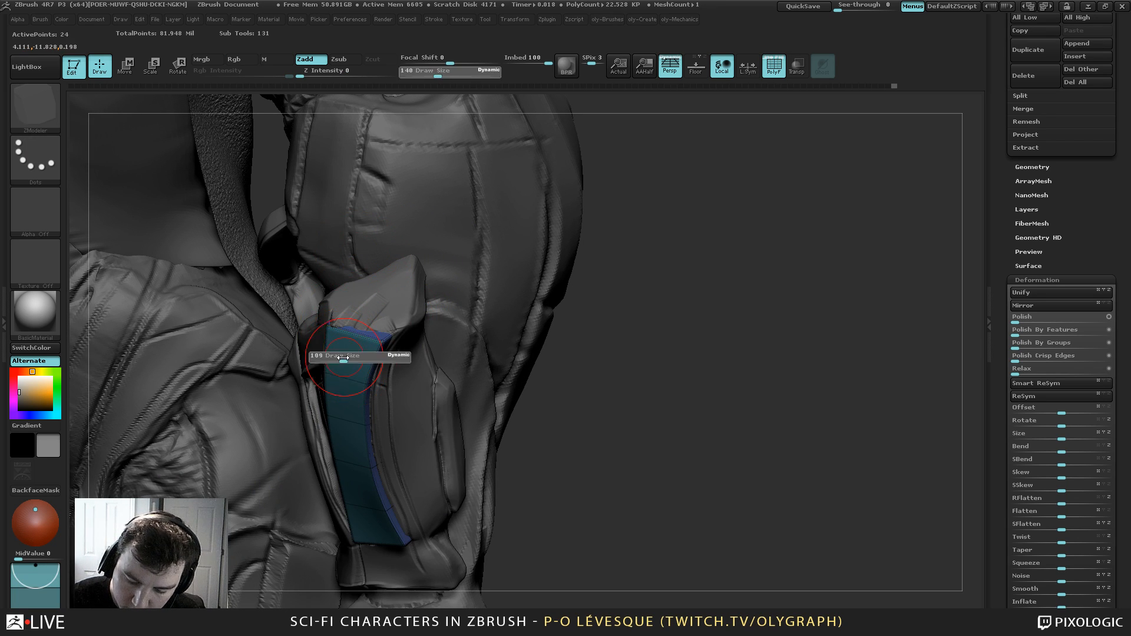
drag(348, 356, 342, 357)
Isolate the forearm panel and switch to the Move brush with the draw size reduced to 26
key(ctrl+shift+s)
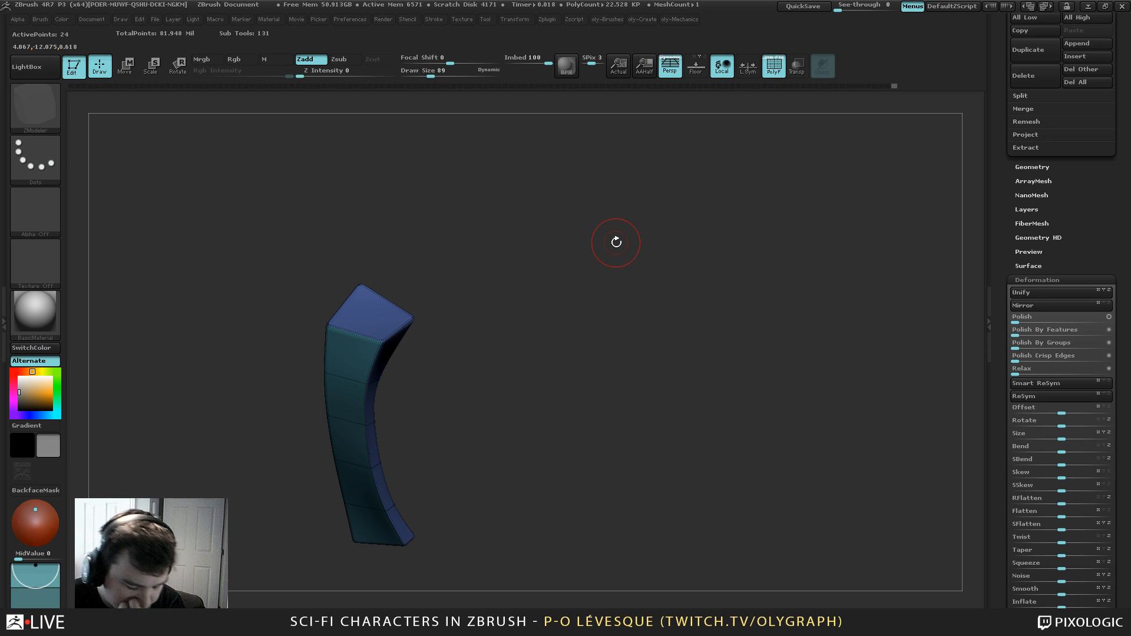
drag(581, 269, 603, 235)
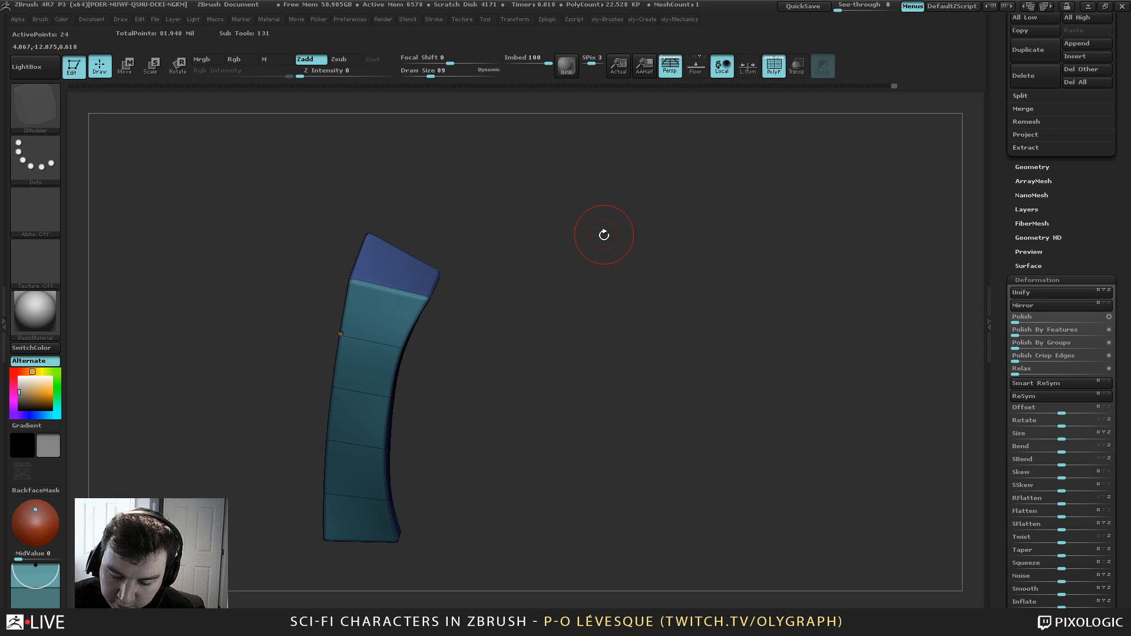
key(b)
key(b)
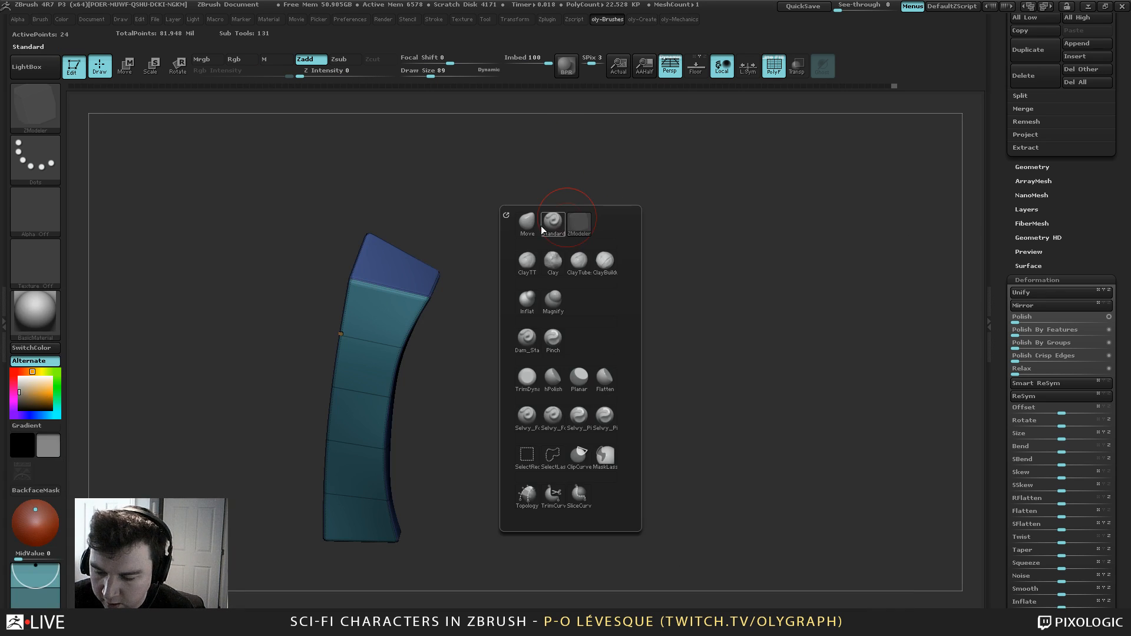
click(529, 225)
key(s)
click(544, 201)
drag(547, 213, 595, 234)
key(bracketleft)
key(bracketleft)
key(bracketleft)
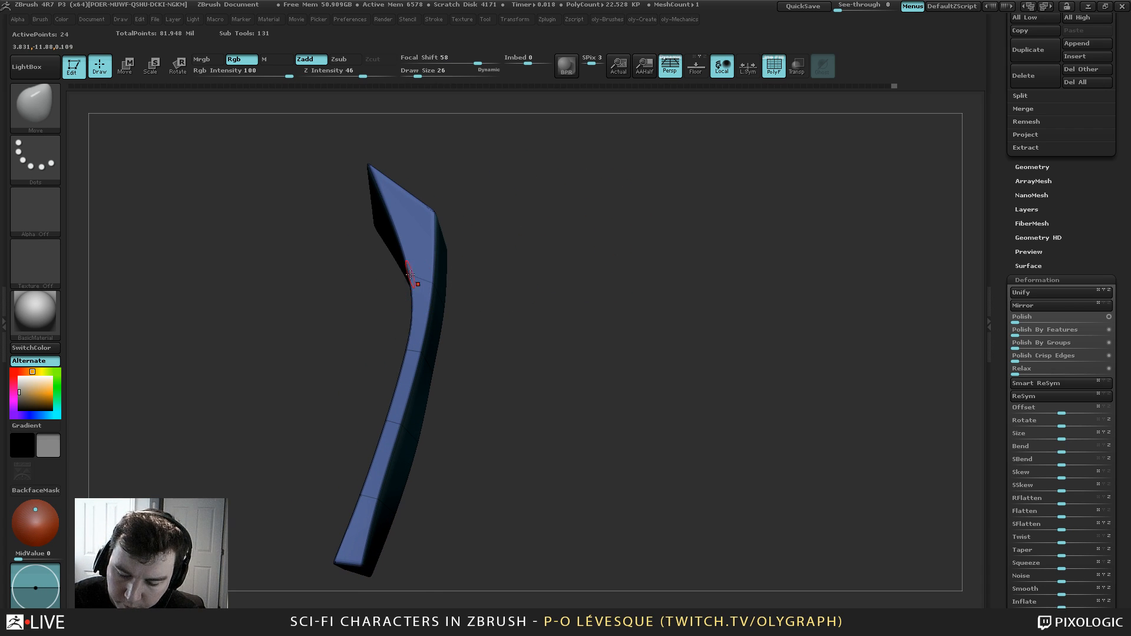
Pull the rear points along one long side of the panel outward with the Move brush to widen that side face
key(shift+d)
key(s)
click(415, 283)
drag(419, 282, 385, 285)
drag(404, 350, 384, 348)
drag(387, 420, 373, 412)
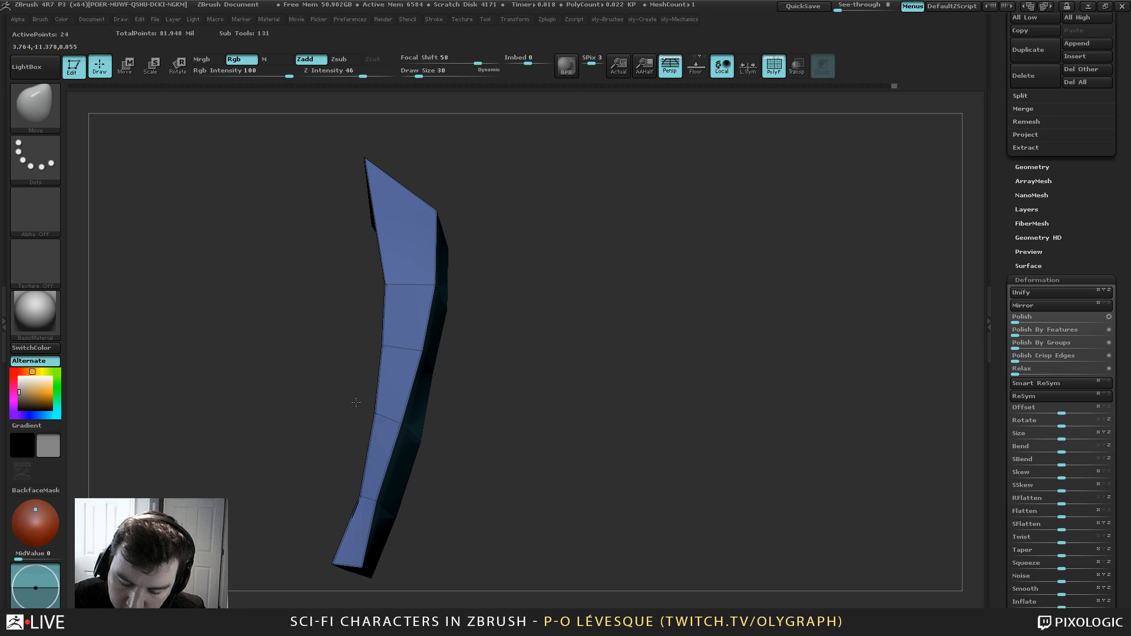
drag(377, 505, 354, 500)
key(bracketright)
key(bracketright)
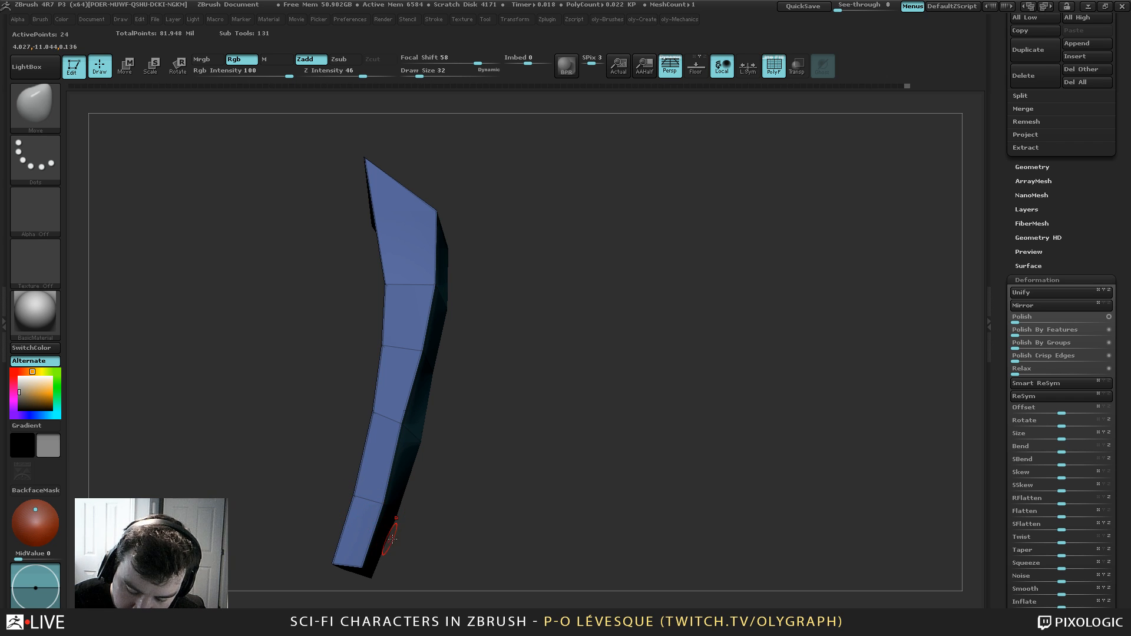
Pull the upper rear points on the panel's opposite long side outward to widen that side face
drag(483, 450, 414, 448)
key(s)
drag(332, 442, 397, 441)
mouse_move(504, 389)
mouse_down()
mouse_move(480, 435)
mouse_move(501, 437)
mouse_move(499, 411)
mouse_move(479, 394)
mouse_up()
key(bracketright)
key(bracketleft)
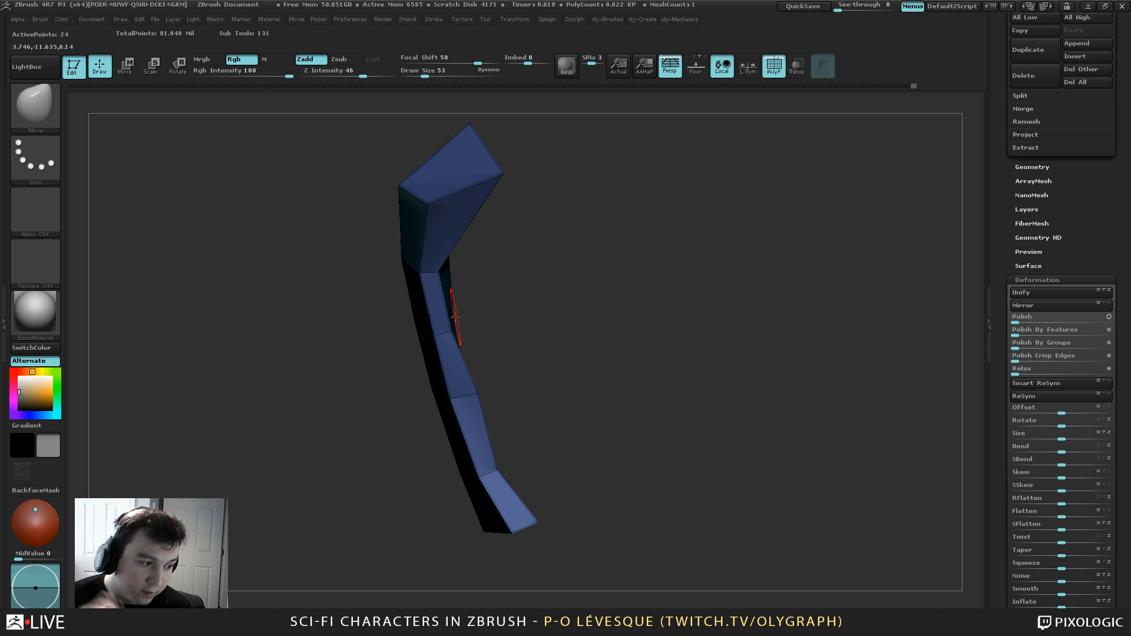
key(s)
drag(450, 337, 447, 338)
drag(456, 335, 463, 337)
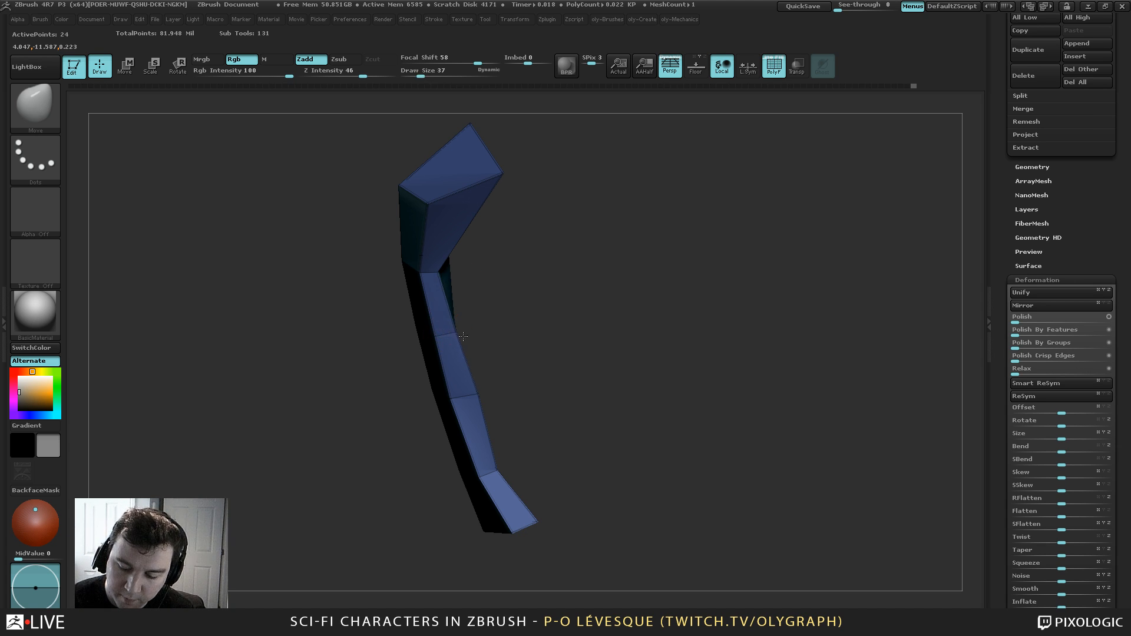
mouse_move(436, 272)
mouse_down()
mouse_move(452, 271)
mouse_move(421, 271)
mouse_move(464, 271)
mouse_up()
key(s)
drag(465, 272, 462, 271)
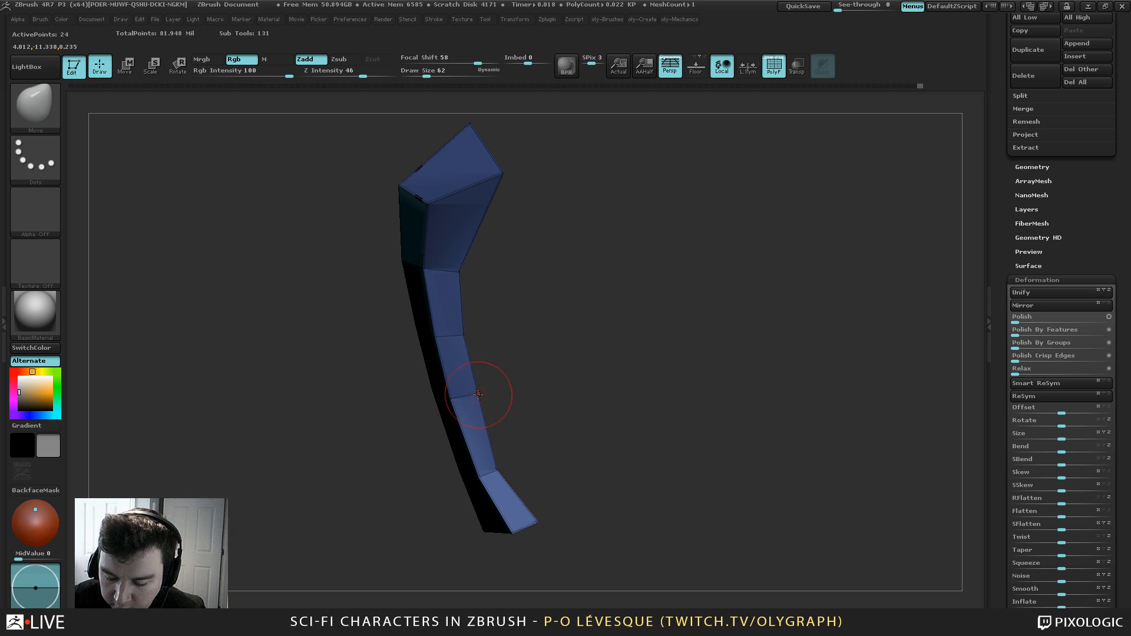
Even out the lower rear points on the same long side of the panel with the Move brush
drag(478, 394, 475, 395)
key(s)
drag(507, 479, 505, 479)
key(s)
mouse_move(501, 469)
mouse_down()
mouse_move(487, 482)
mouse_move(578, 434)
mouse_move(441, 482)
mouse_move(465, 475)
mouse_up()
key(s)
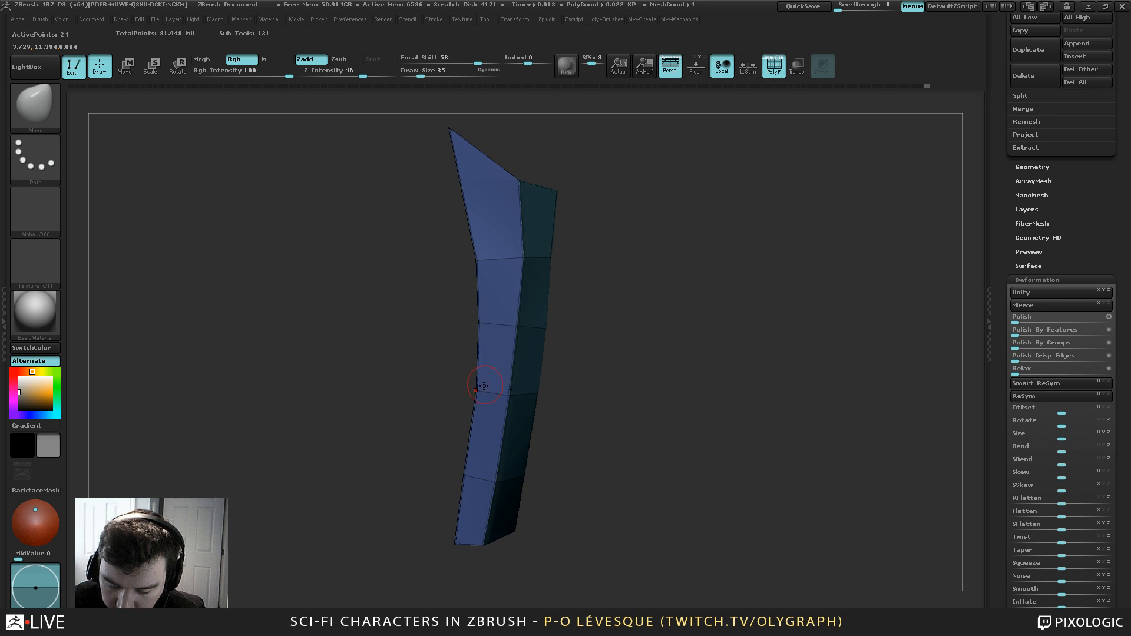
Line up the rear edge points along the first long side of the panel into a smooth curve
drag(454, 381, 476, 270)
drag(478, 322, 471, 322)
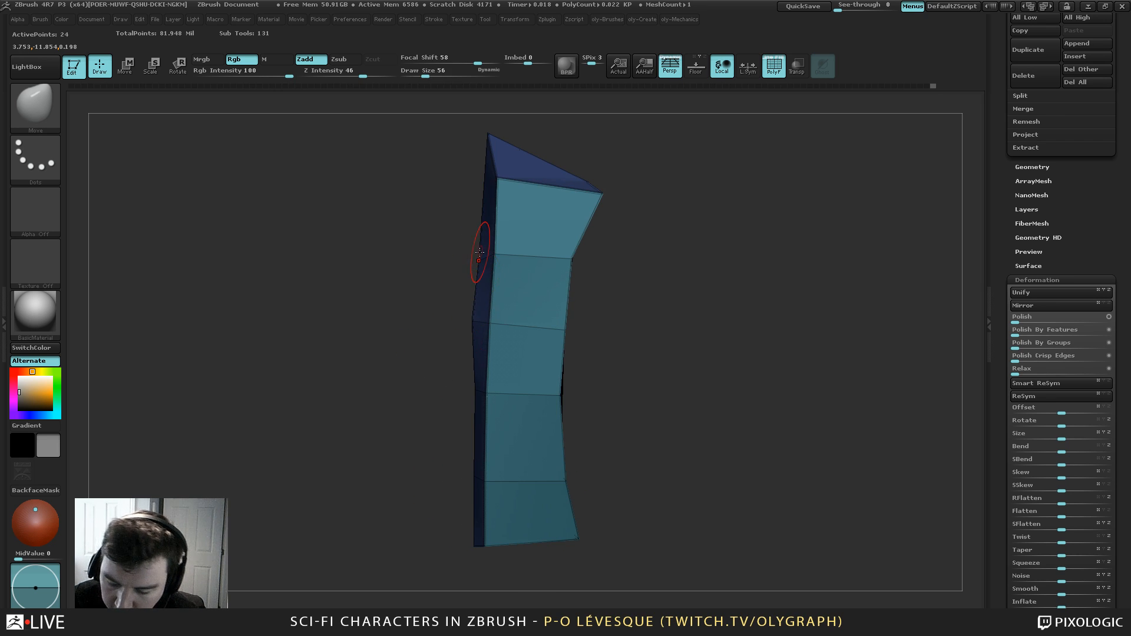
key(s)
drag(480, 256, 474, 261)
drag(473, 391, 468, 393)
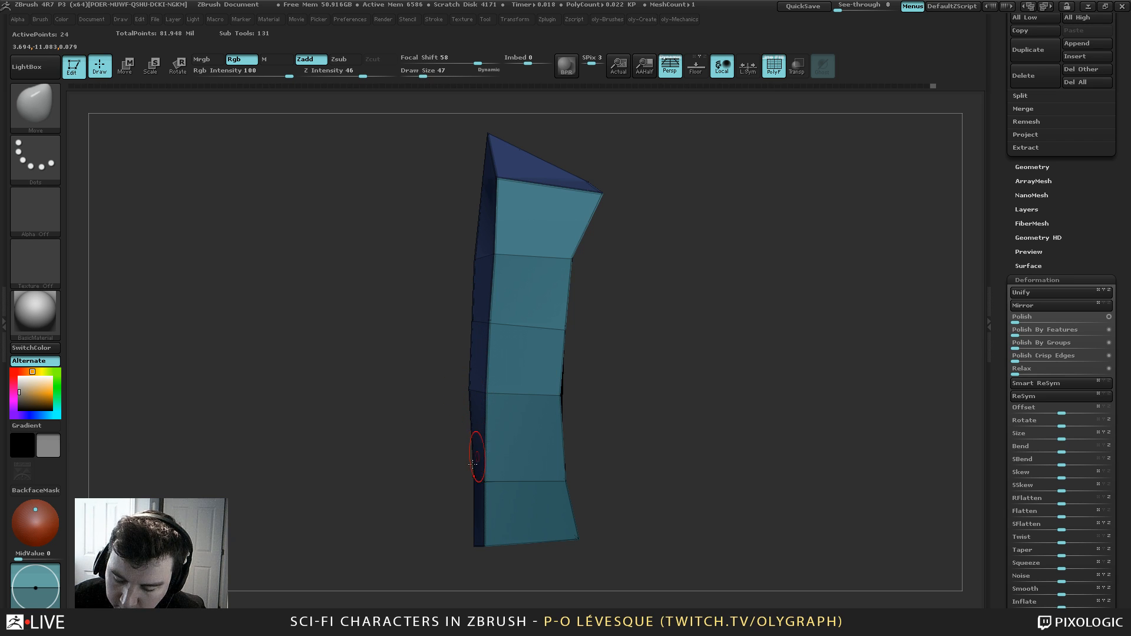
mouse_move(464, 495)
mouse_down()
mouse_move(455, 488)
mouse_move(469, 478)
mouse_move(462, 472)
mouse_up()
key(s)
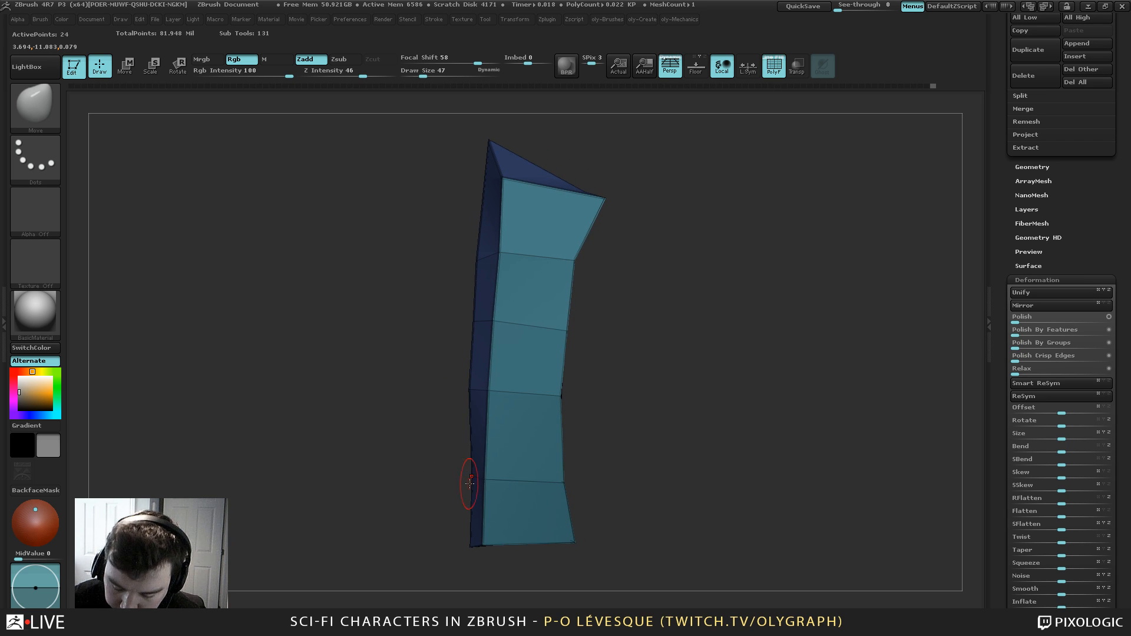
drag(469, 546, 505, 572)
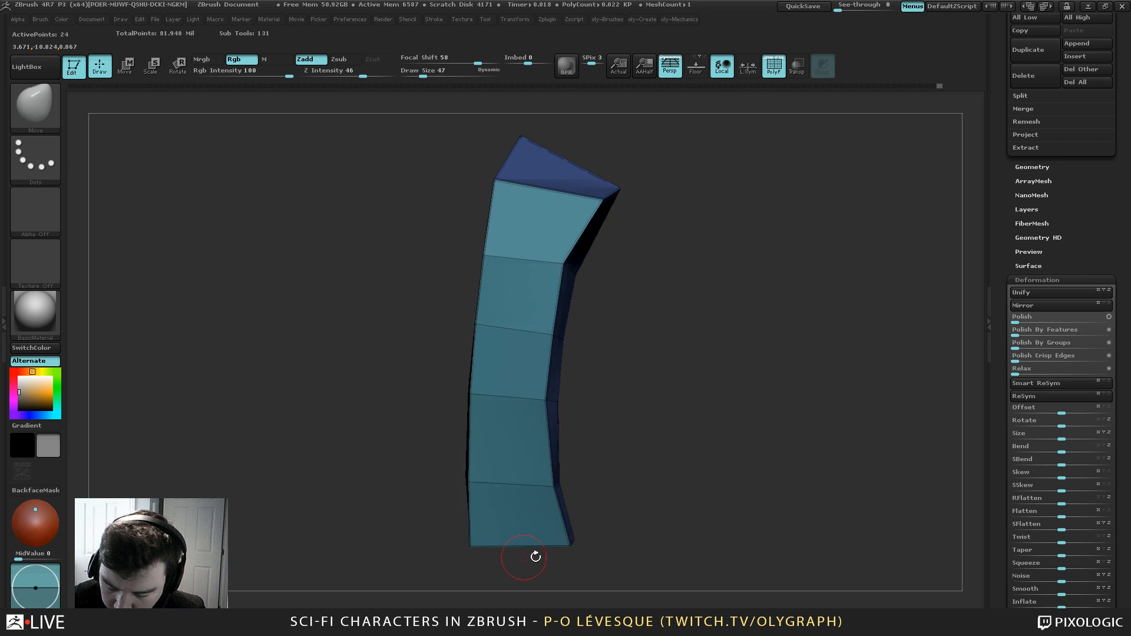
Pull the rear edge points on the opposite long side outward, from the lower corner up to the upper corner
drag(576, 540, 583, 549)
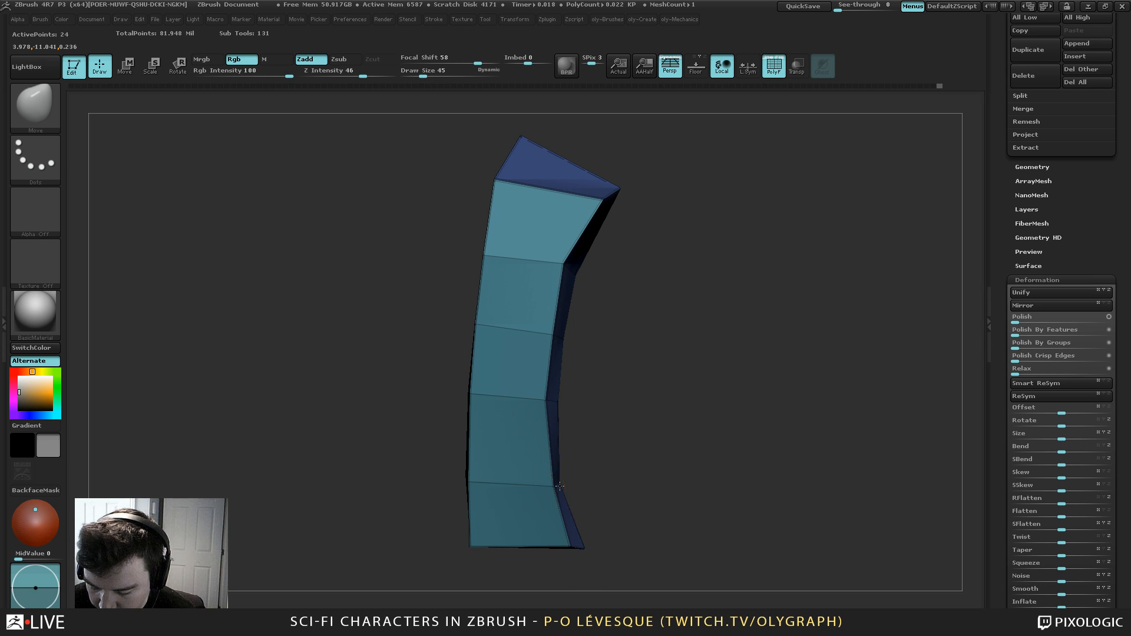
drag(559, 402, 560, 403)
drag(565, 339, 572, 335)
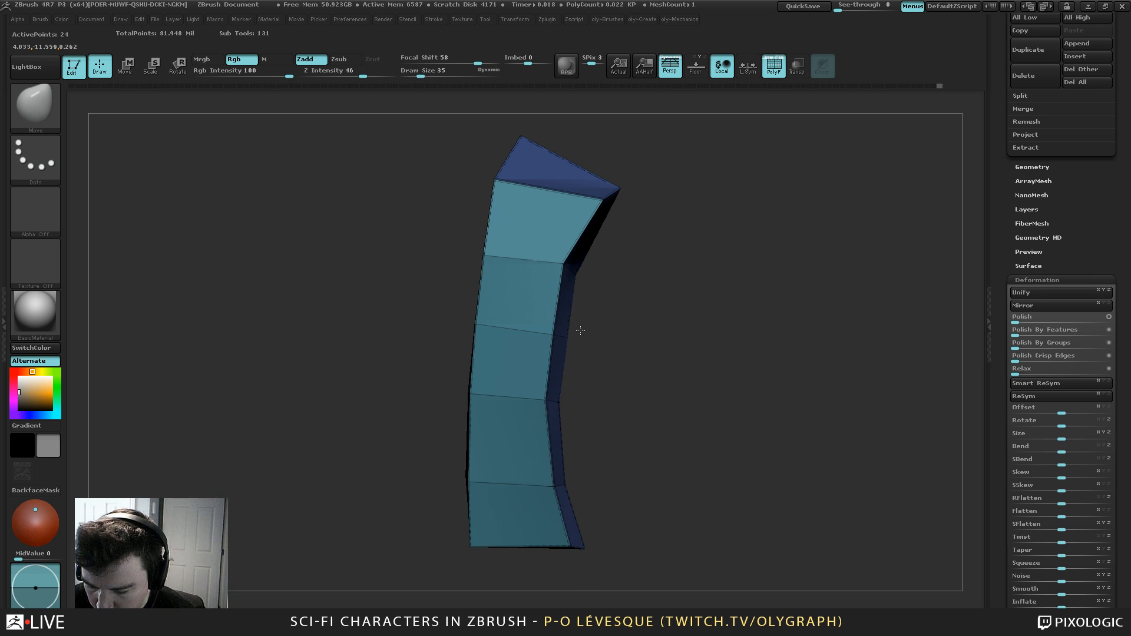
key(s)
click(589, 278)
drag(576, 271, 585, 270)
key(s)
drag(619, 188, 623, 185)
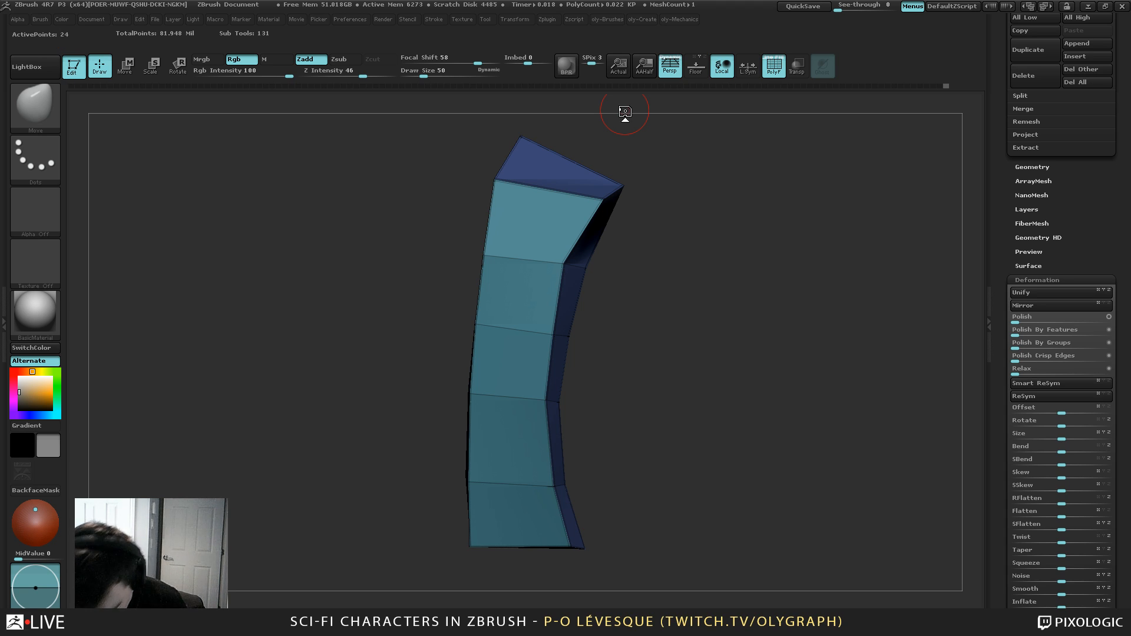
Show the whole character without polyframe and adjust the panel's upper end with the Move brush at draw size 370
mouse_move(684, 223)
mouse_down()
mouse_move(691, 235)
mouse_move(685, 220)
mouse_up()
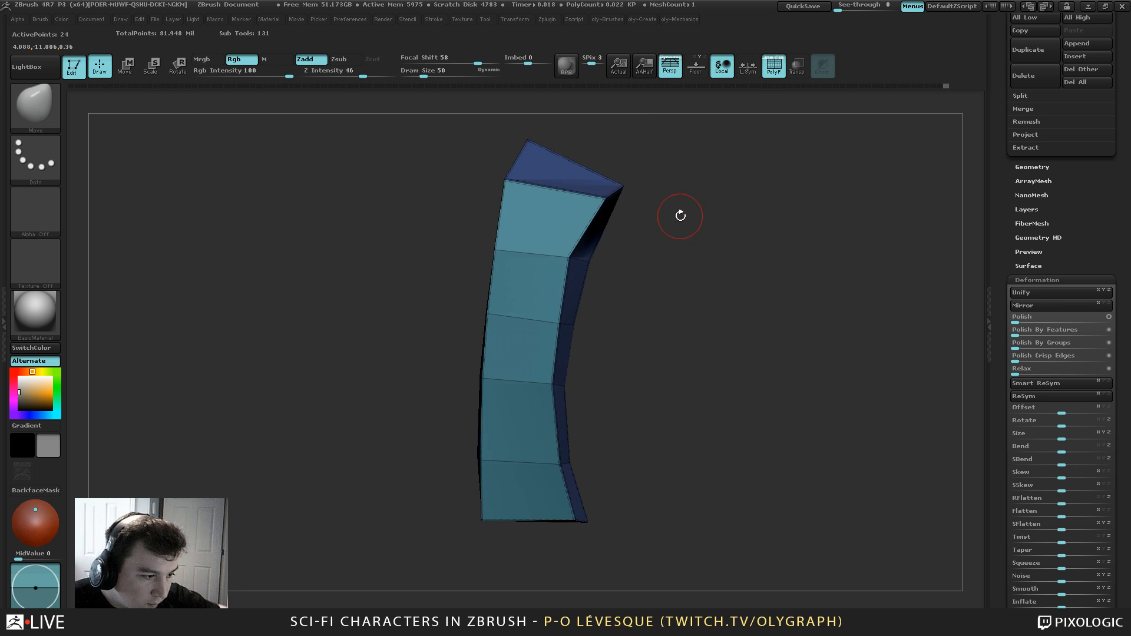
drag(665, 174, 675, 210)
key(shift+f)
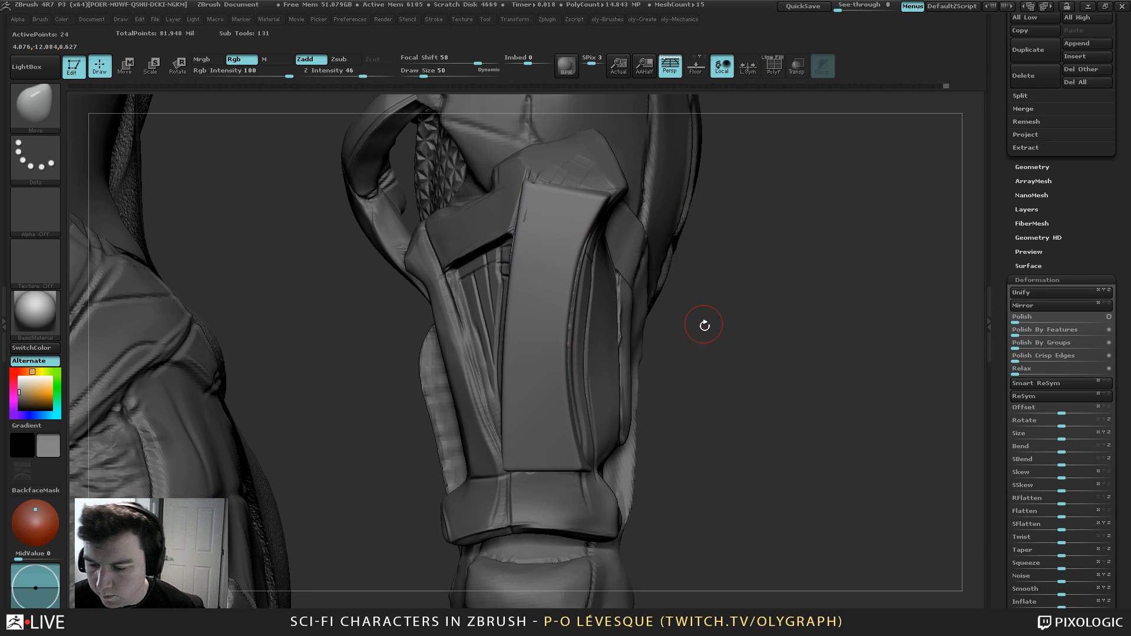
drag(705, 323, 696, 249)
key(b)
click(639, 237)
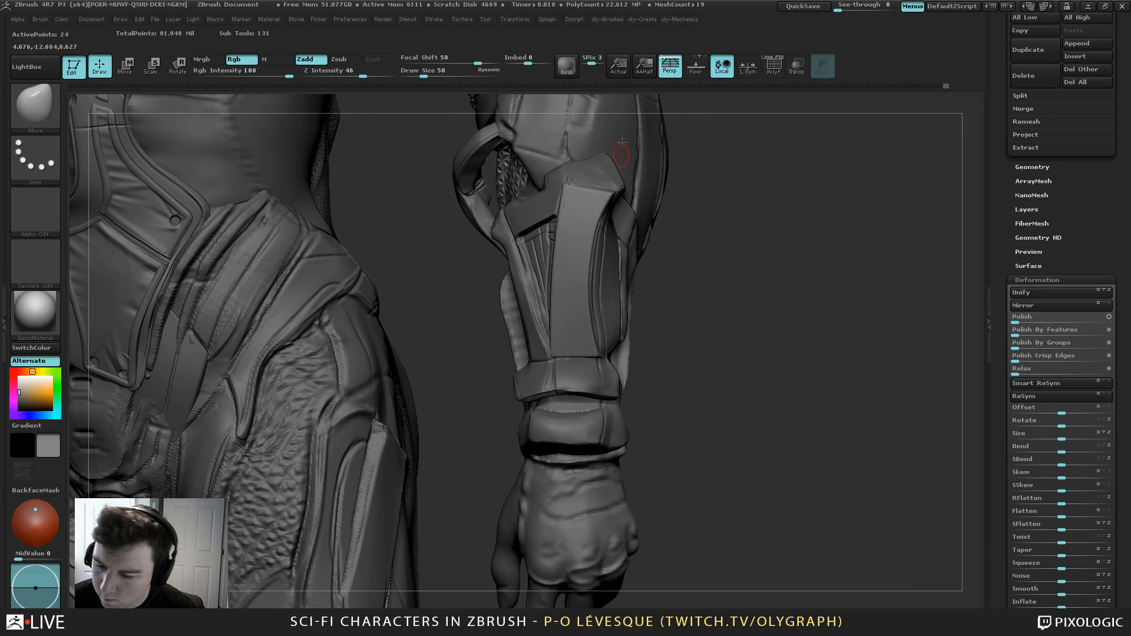
key(s)
click(633, 247)
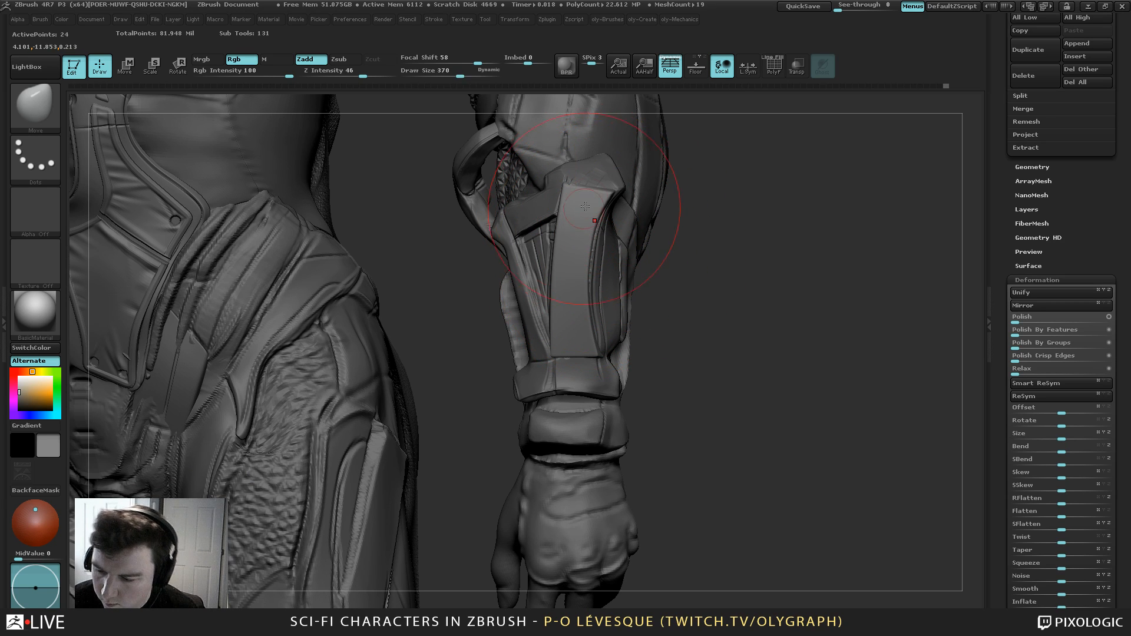
drag(561, 183, 560, 187)
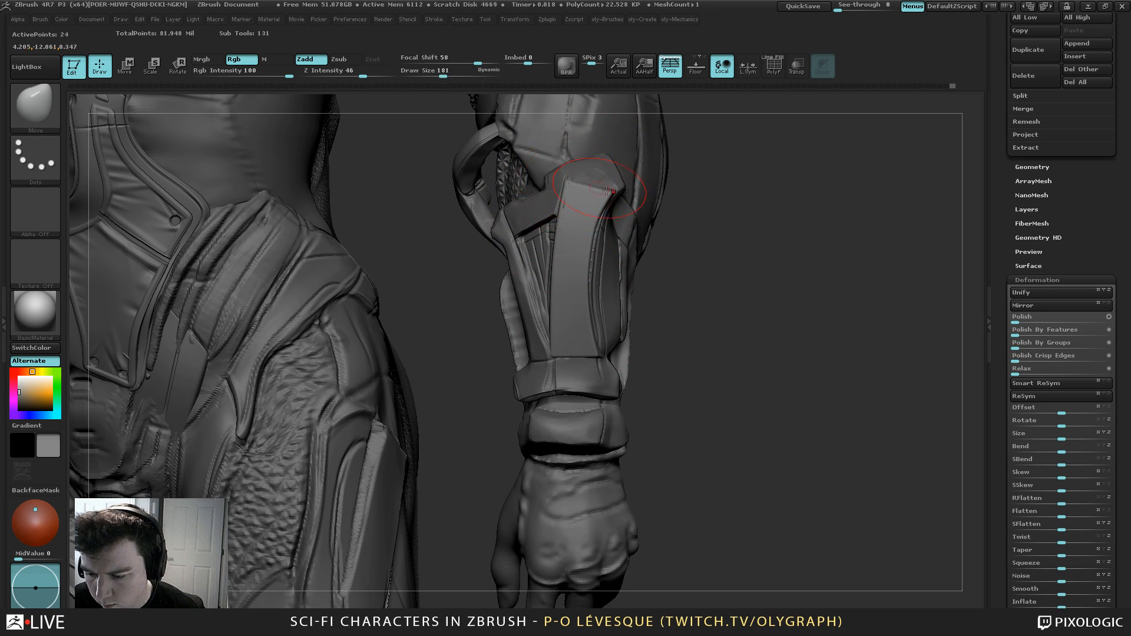
Shift the panel's lower end sideways above the wrist piece with the Move brush
drag(682, 204, 593, 209)
key(s)
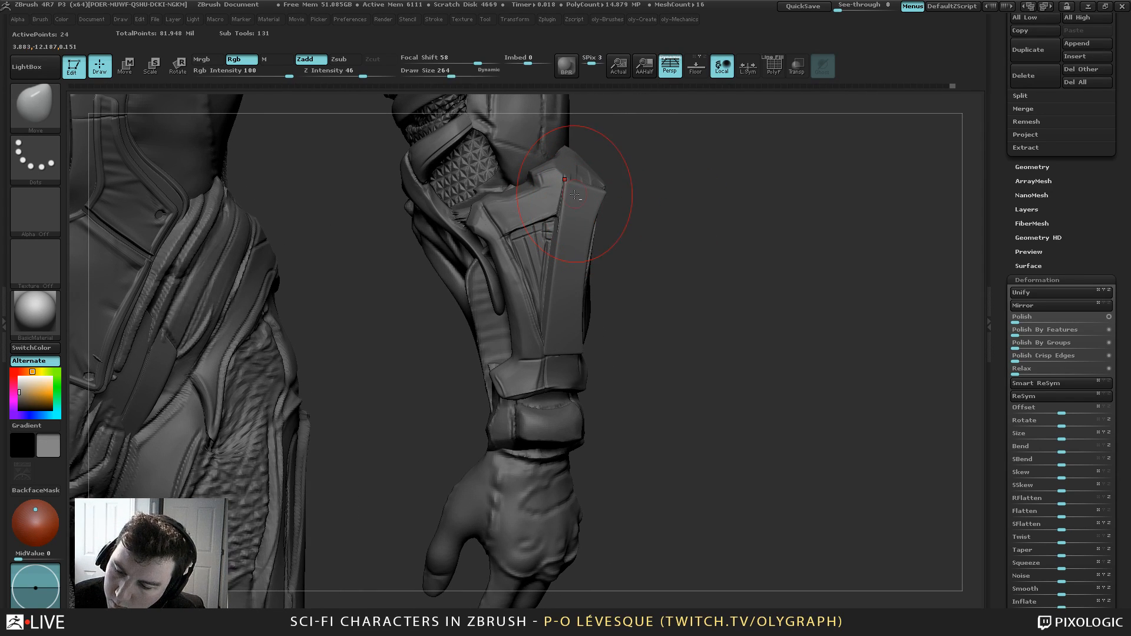
key(s)
mouse_move(541, 341)
mouse_down()
mouse_move(598, 339)
mouse_move(637, 249)
mouse_move(610, 249)
mouse_move(608, 272)
mouse_move(575, 232)
mouse_move(566, 339)
mouse_move(550, 338)
mouse_up()
key(s)
Isolate the forearm armor piece beneath the panel and work its lengthwise strip with the ClayTubes and Smooth brushes
key(alt+s)
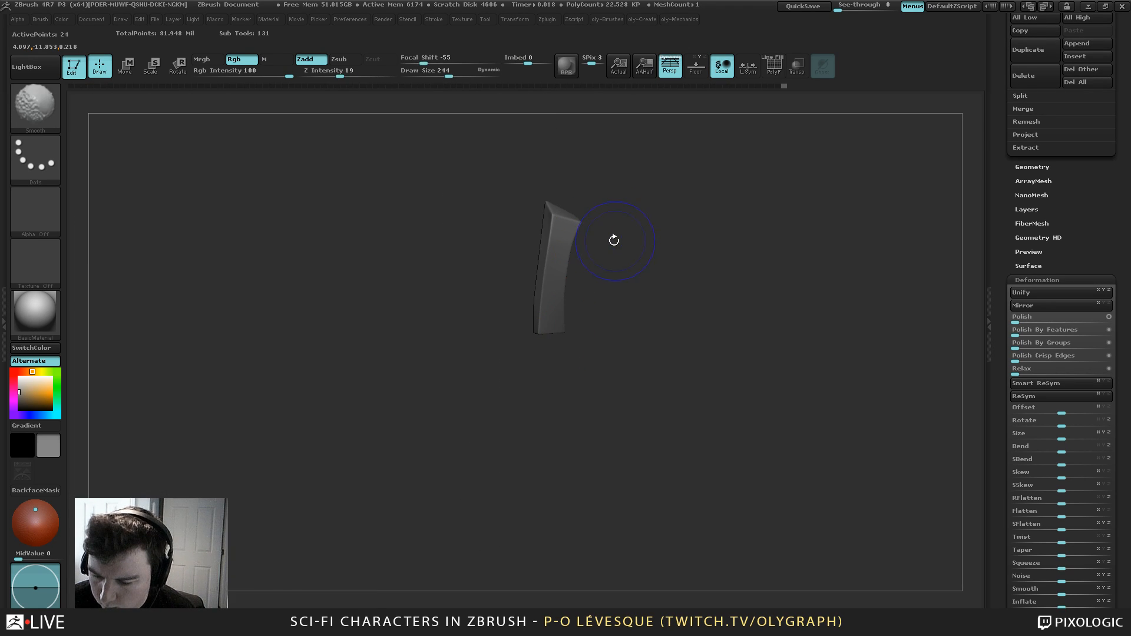
key(alt+s)
alt+click(535, 281)
key(alt+s)
key(b)
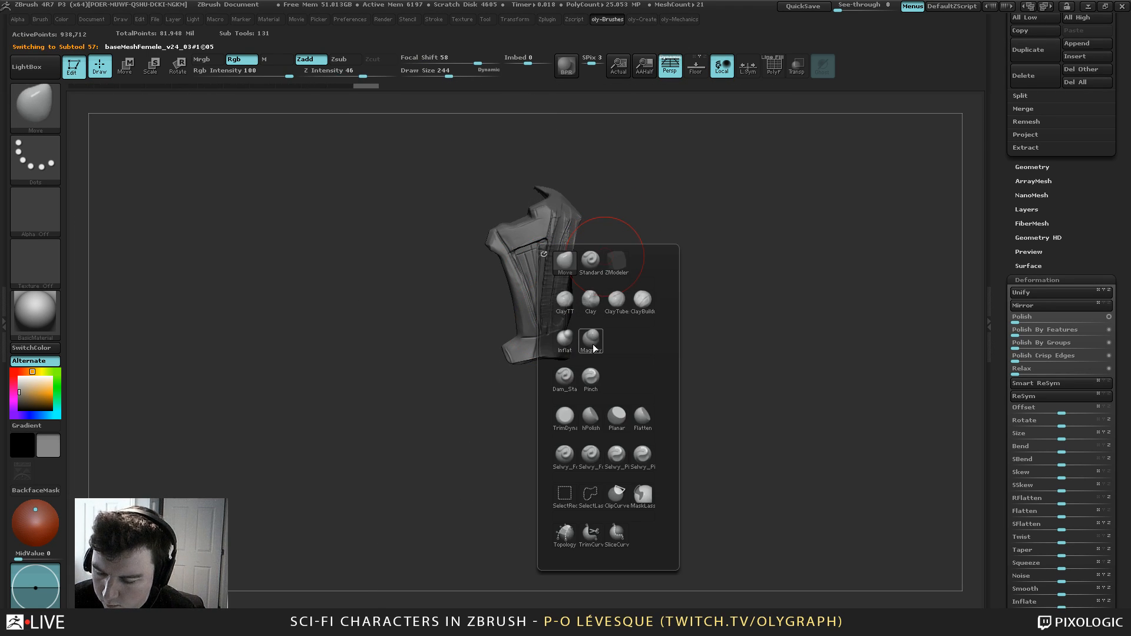
click(616, 300)
shift+drag(553, 271, 552, 274)
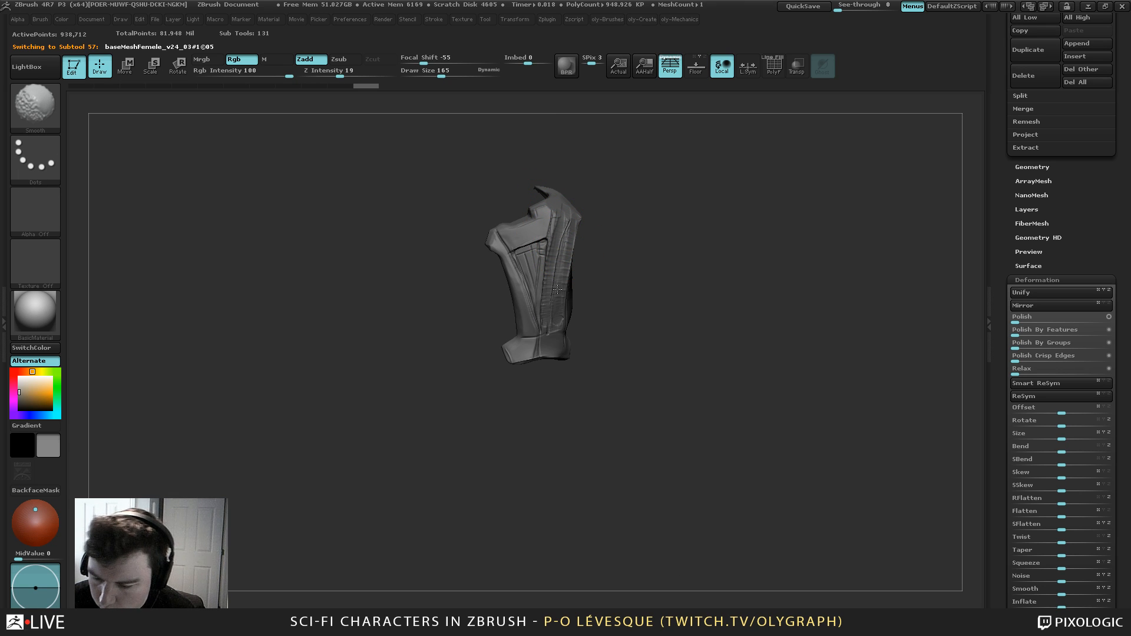
Flatten the strip under the panel with lengthwise TrimDynamic strokes, show the whole character, and set the draw size to 140
key(b)
click(525, 489)
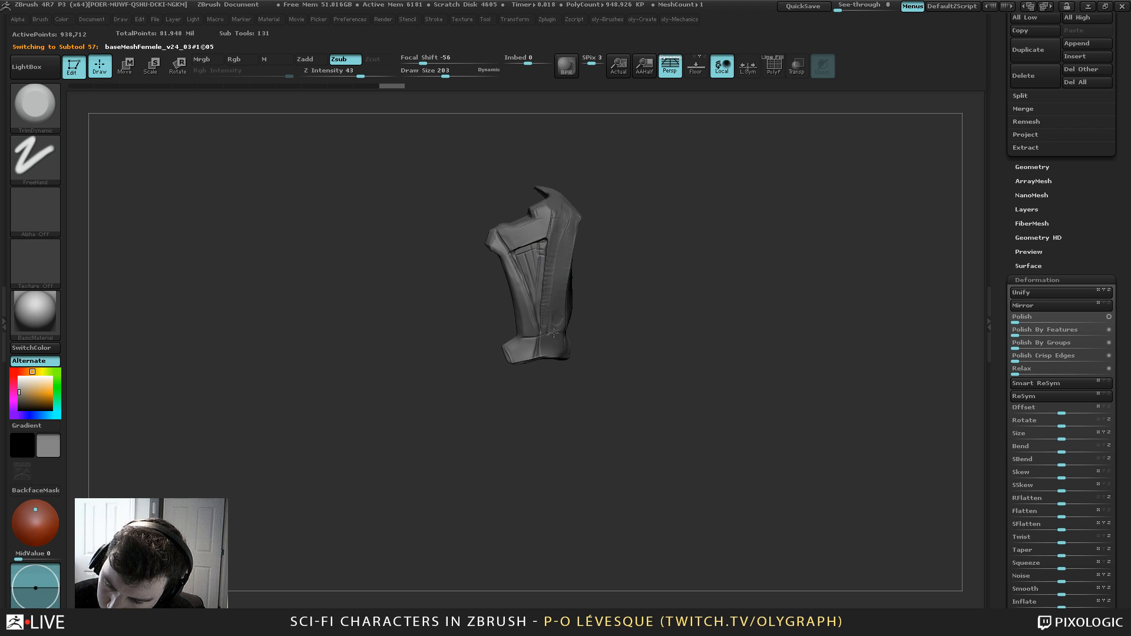
drag(553, 333, 559, 212)
drag(554, 330, 567, 206)
key(shift+s)
key(s)
click(608, 262)
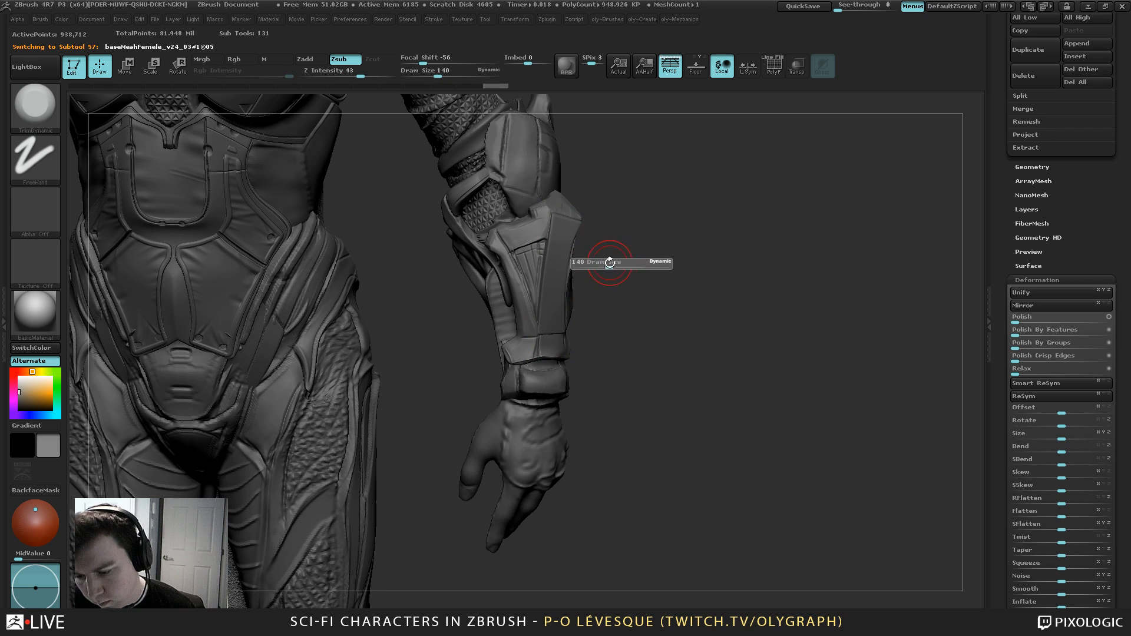
Select the forearm panel again and pull its lower end down toward the wrist piece with the Move brush
key(b)
click(573, 289)
alt+click(556, 239)
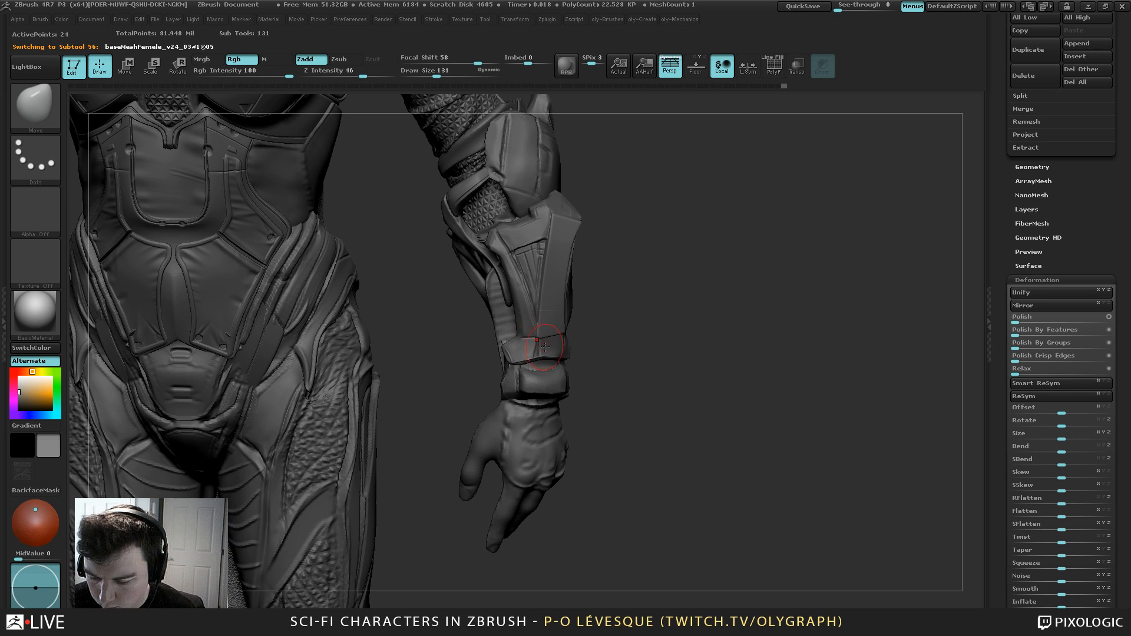
drag(550, 340, 550, 346)
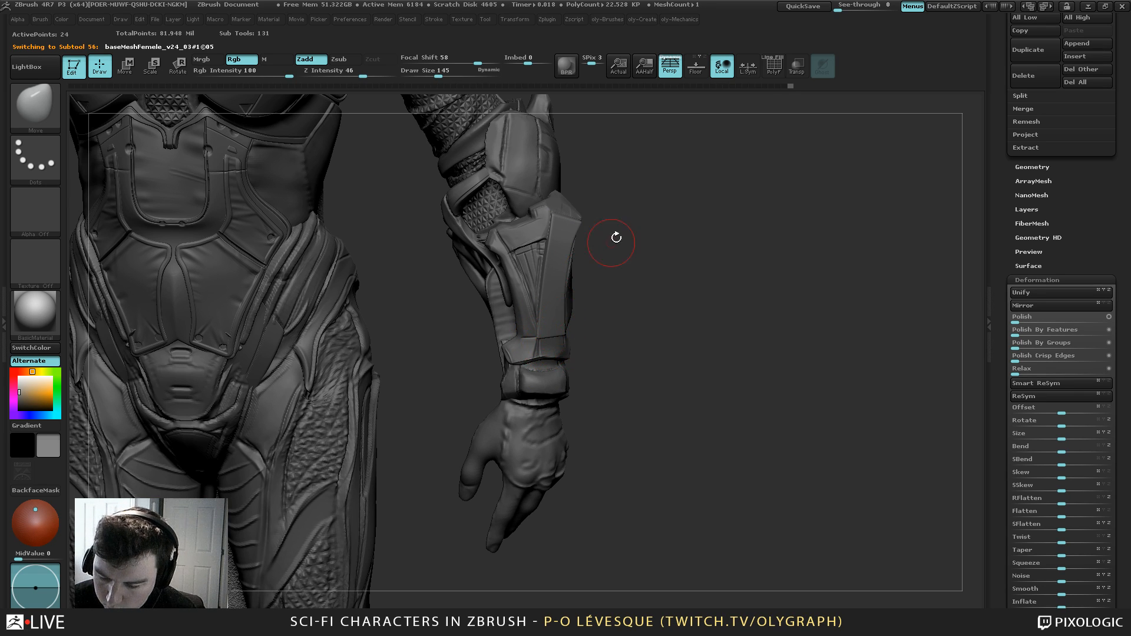
Isolate the forearm panel and subdivide its mesh once
key(shift+s)
key(shift+d)
key(ctrl+d)
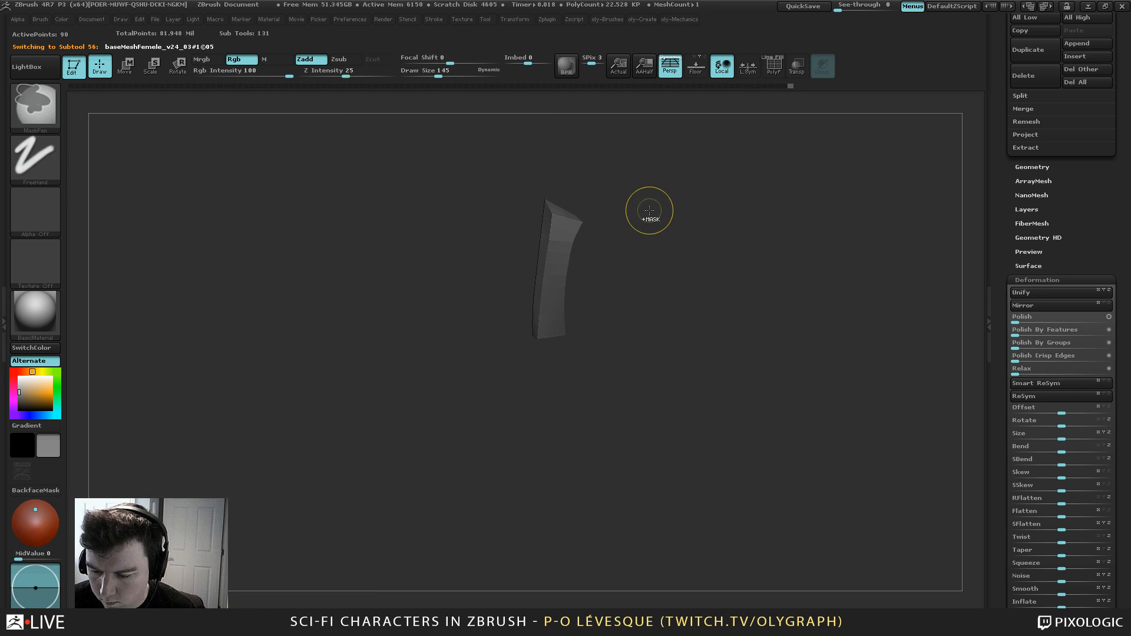
key(2)
click(622, 524)
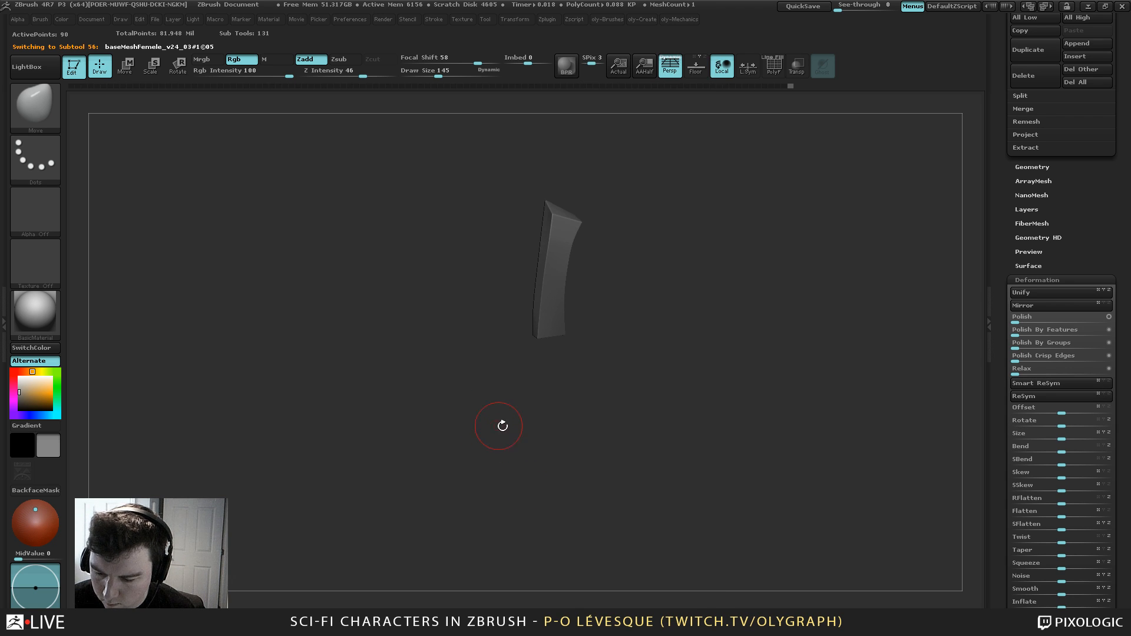
Show the panel's polyframe on the full character, nudge its middle with the Move brush, and smooth its lower end
key(shift+f)
mouse_move(639, 189)
alt+mouse_down()
mouse_move(649, 217)
mouse_move(635, 184)
mouse_move(556, 182)
mouse_move(557, 193)
mouse_move(650, 166)
mouse_move(648, 184)
alt+mouse_up()
drag(545, 260, 540, 260)
key(bracketleft)
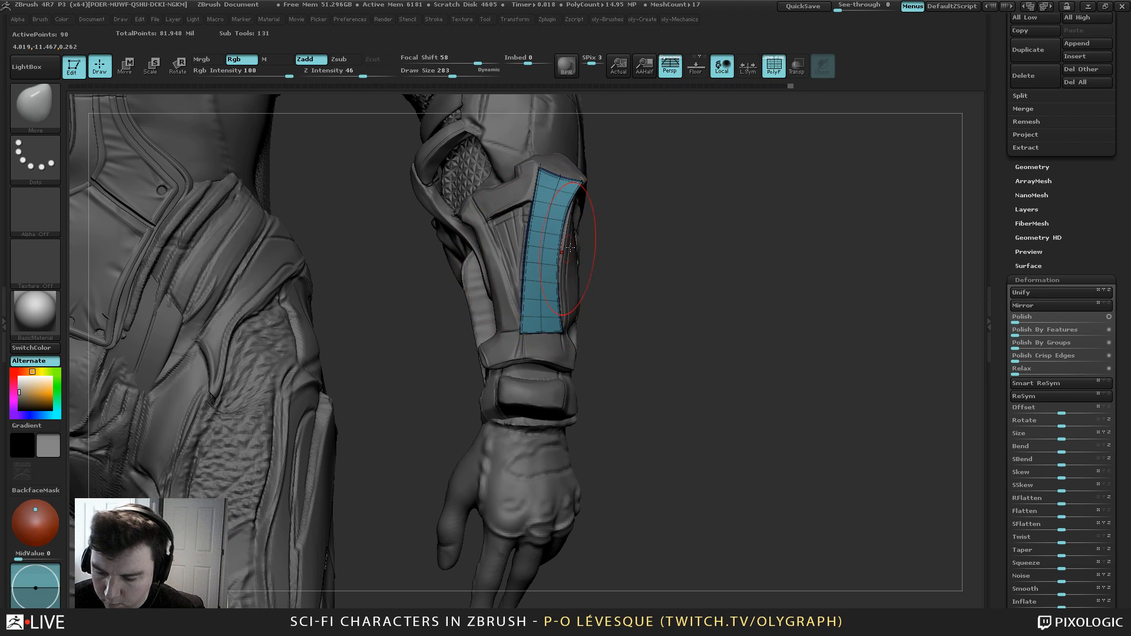
drag(648, 235, 618, 260)
shift+drag(547, 324, 549, 329)
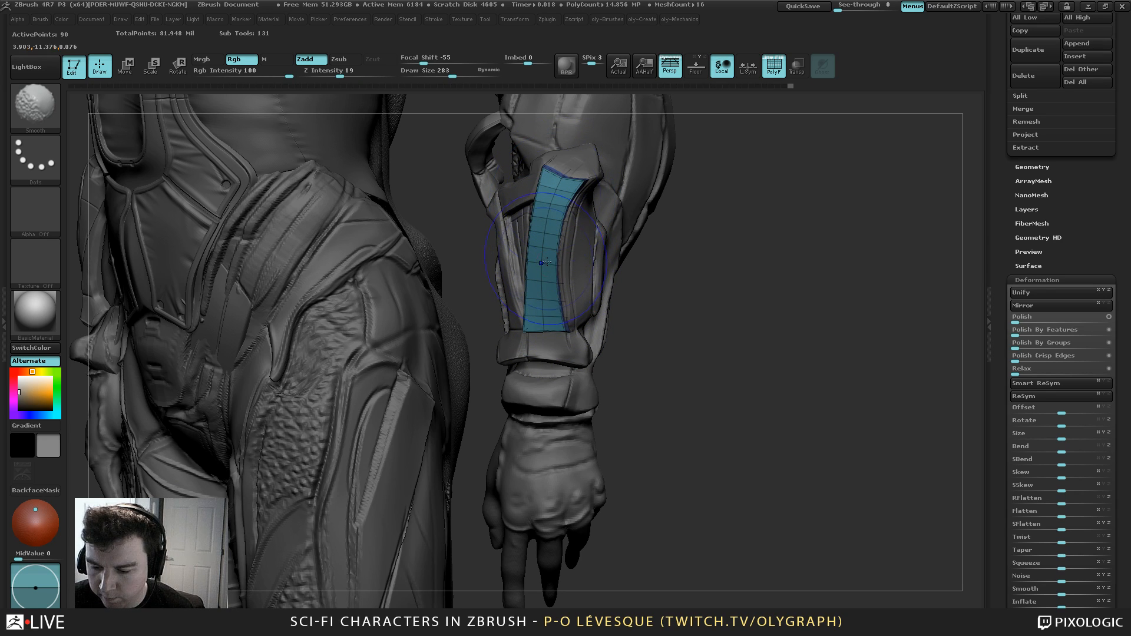
mouse_move(682, 210)
mouse_down()
mouse_move(701, 231)
mouse_move(744, 242)
mouse_up()
Nudge the forearm panel's lower end down with the Move brush, setting the draw size to 42, and isolate the panel
key(alt+s)
key(s)
mouse_move(549, 334)
mouse_down()
mouse_move(531, 335)
mouse_move(541, 355)
mouse_up()
key(bracketleft)
key(bracketleft)
key(bracketleft)
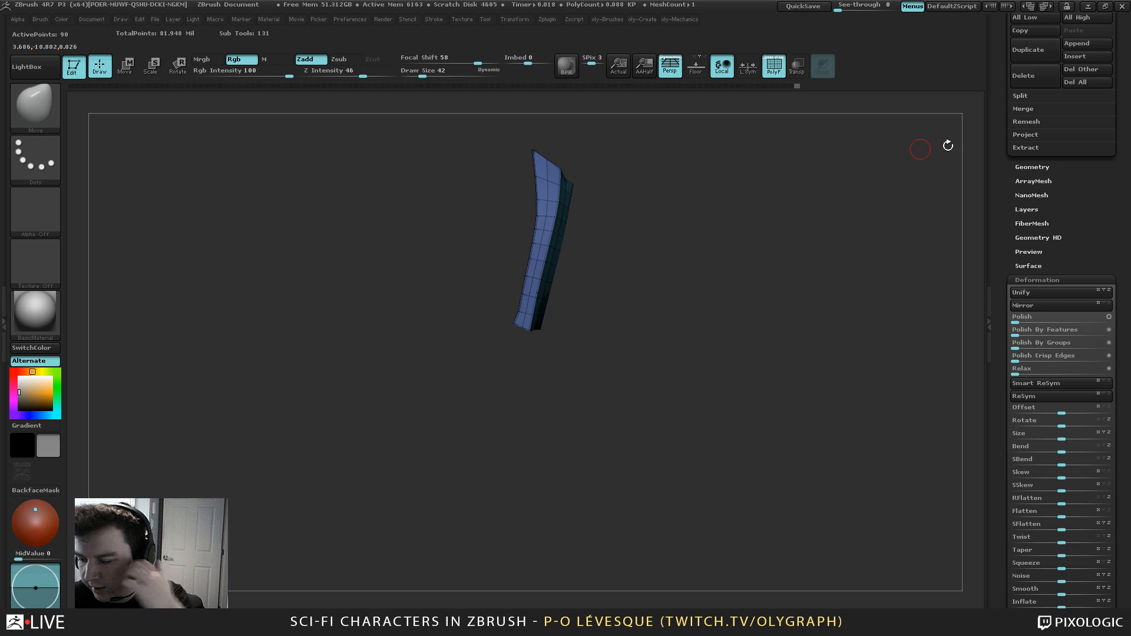
Reconstruct the panel's lower subdivision level and delete the higher level to keep only the coarse mesh
click(1032, 167)
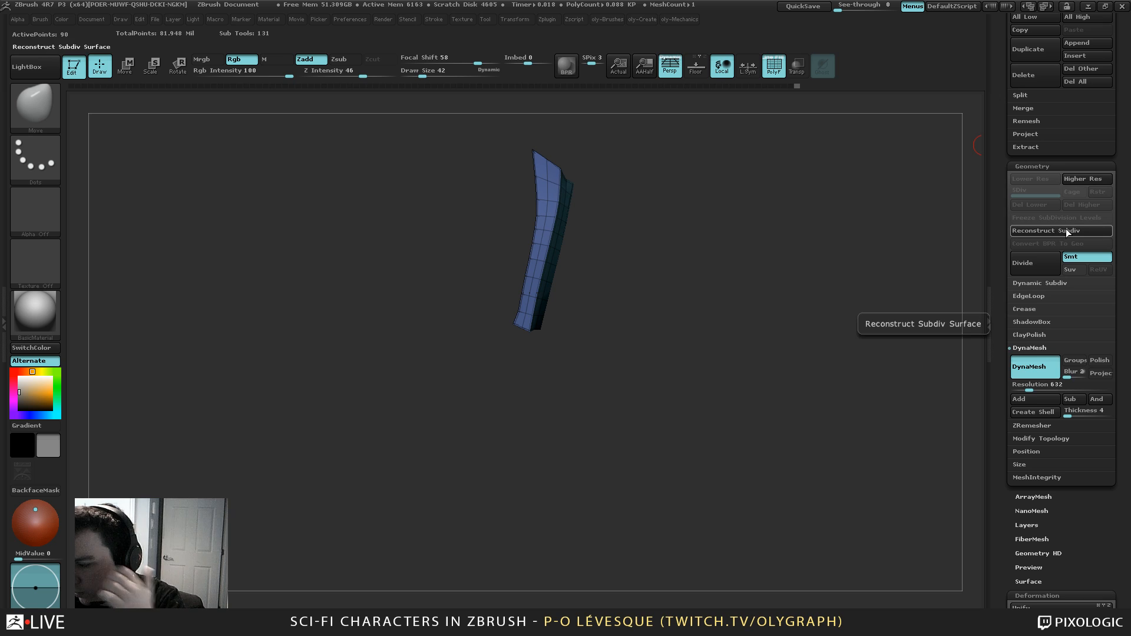
click(1065, 229)
click(1087, 204)
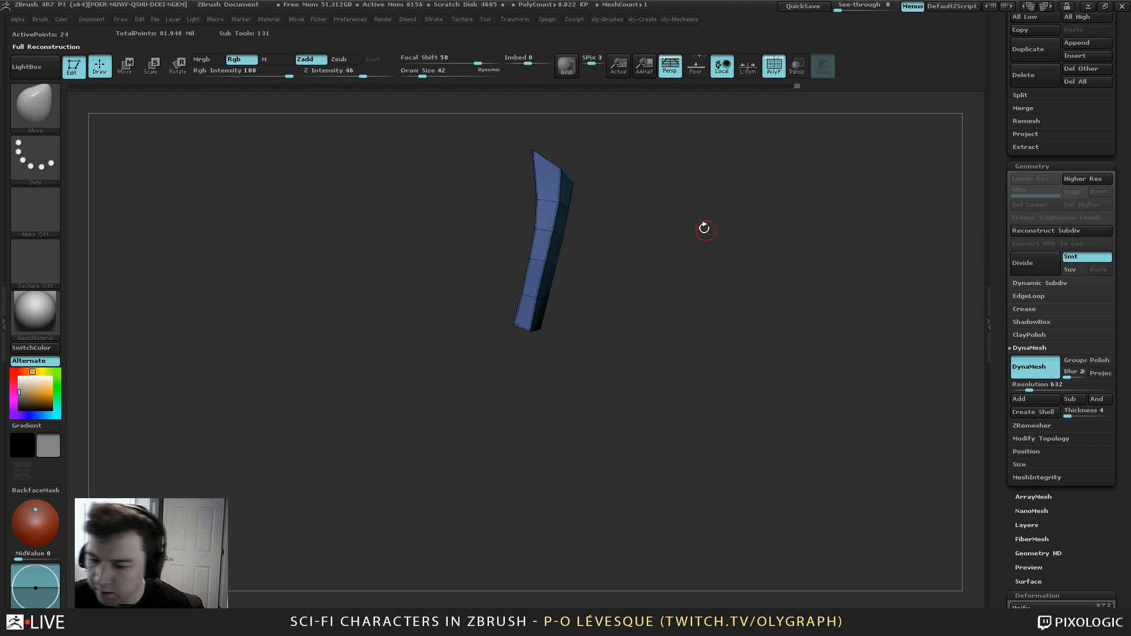
Subdivide the coarse panel mesh once and delete its lower subdivision level
drag(734, 236, 861, 153)
key(ctrl+d)
key(v)
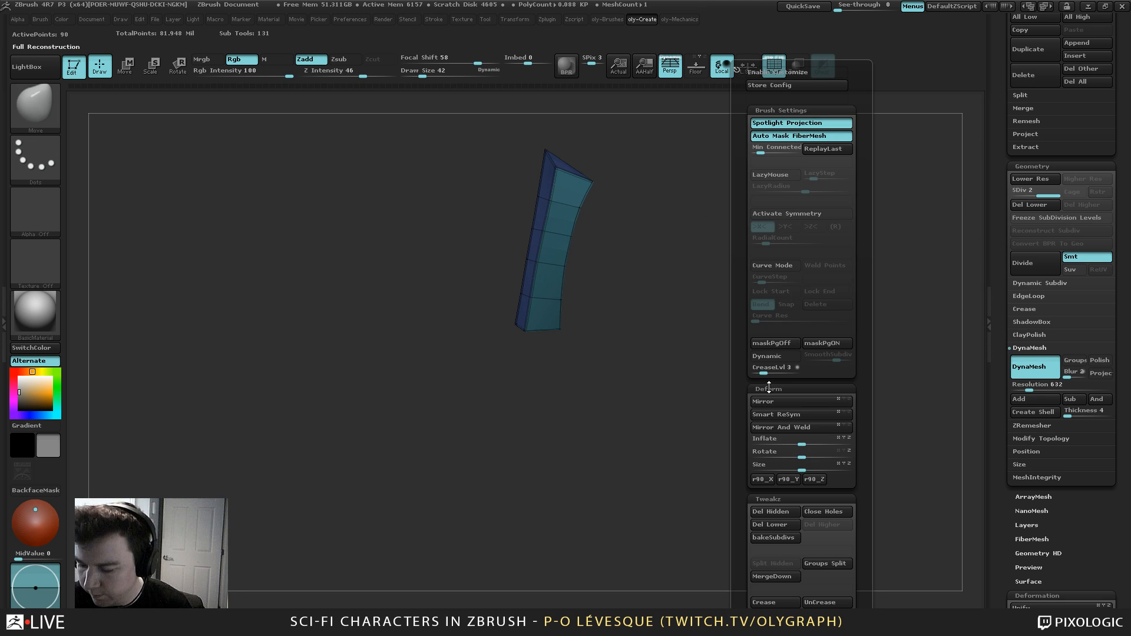
click(791, 524)
Turn off the polyframe and preview the panel with dynamic subdivision against the surrounding arm armor at draw size 82
mouse_move(650, 159)
mouse_down()
mouse_move(661, 182)
mouse_move(677, 182)
mouse_move(661, 252)
mouse_up()
key(s)
key(shift+f)
key(d)
key(c)
click(579, 227)
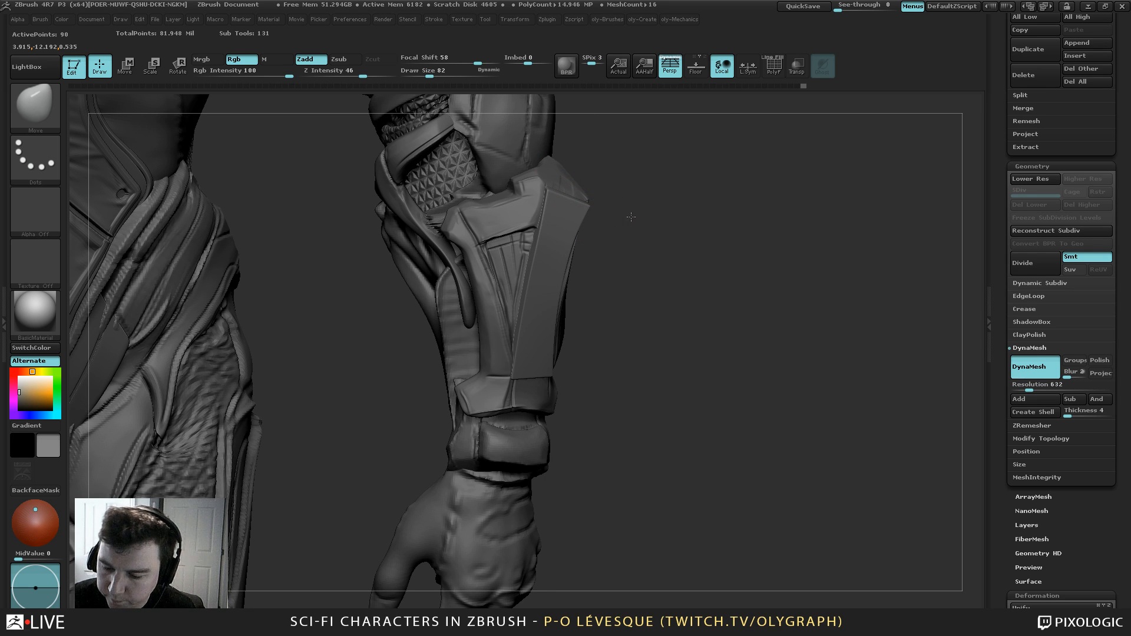
Set the draw size to 136, show the whole character, then select and isolate the main forearm armor piece
mouse_move(631, 217)
mouse_down()
mouse_move(621, 200)
mouse_move(547, 331)
mouse_move(571, 265)
mouse_move(636, 172)
mouse_move(646, 227)
mouse_up()
key(s)
drag(626, 265, 628, 305)
key(ctrl+shift+s)
key(ctrl+shift+s)
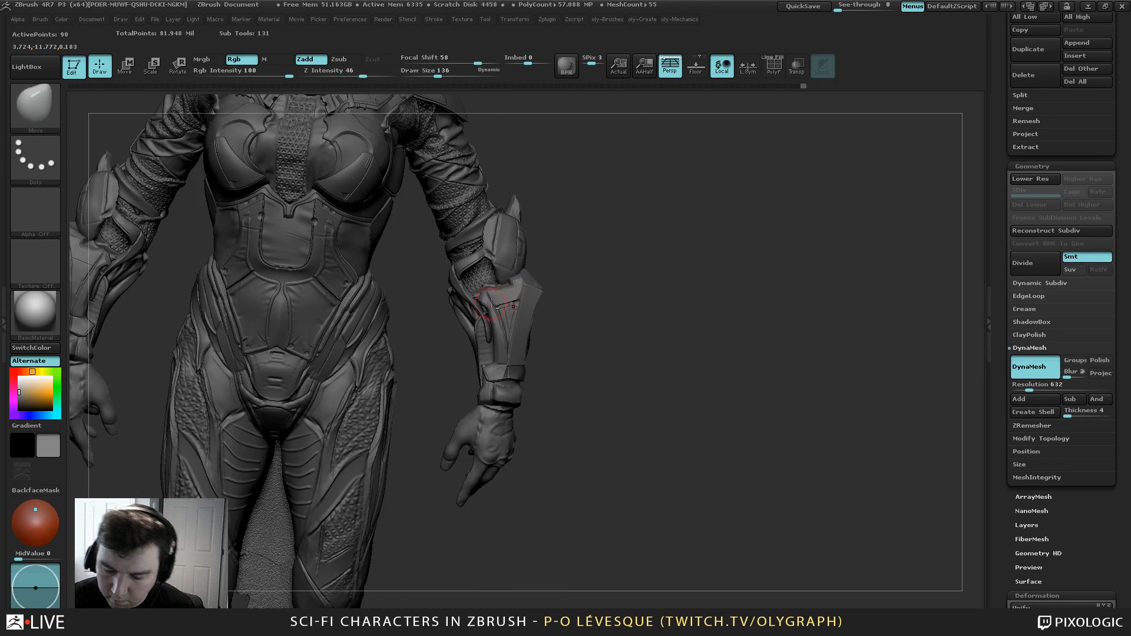
alt+click(505, 303)
key(ctrl+shift+s)
alt+drag(591, 232, 646, 415)
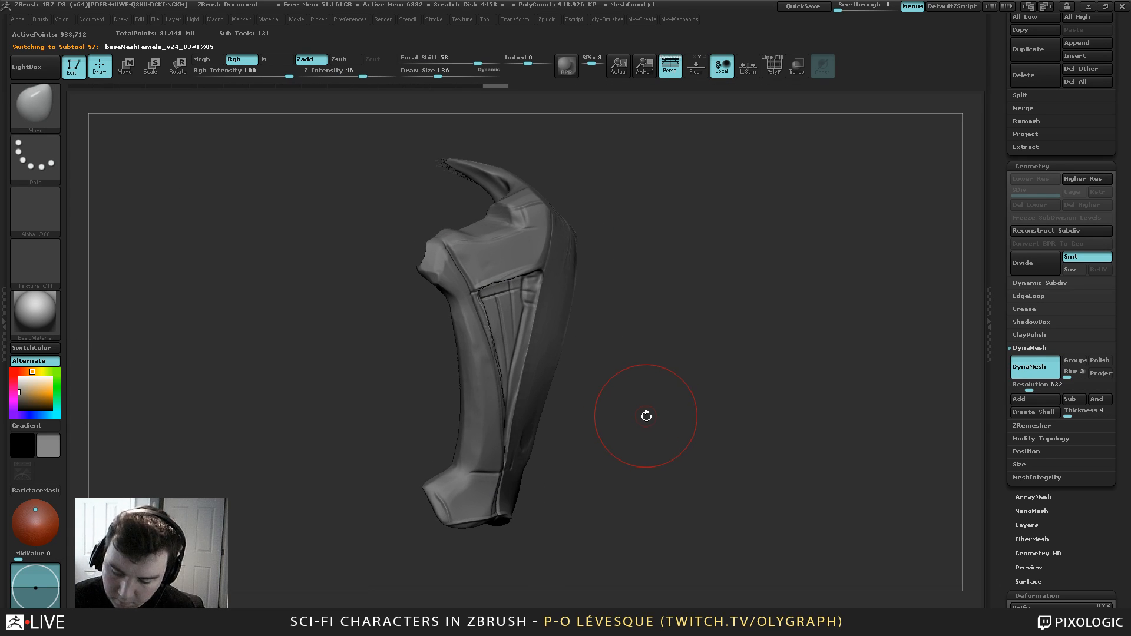
Duplicate the forearm armor and draw lengthwise Topology brush curves along its side strip at draw size 35
key(b)
key(t)
key(o)
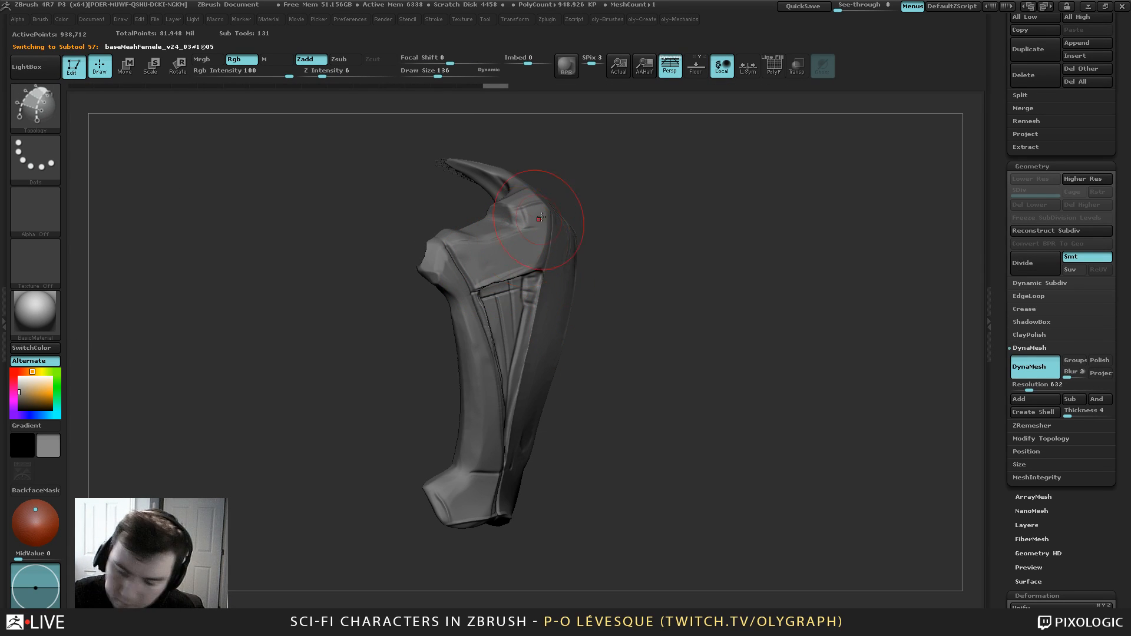
key(2)
click(528, 576)
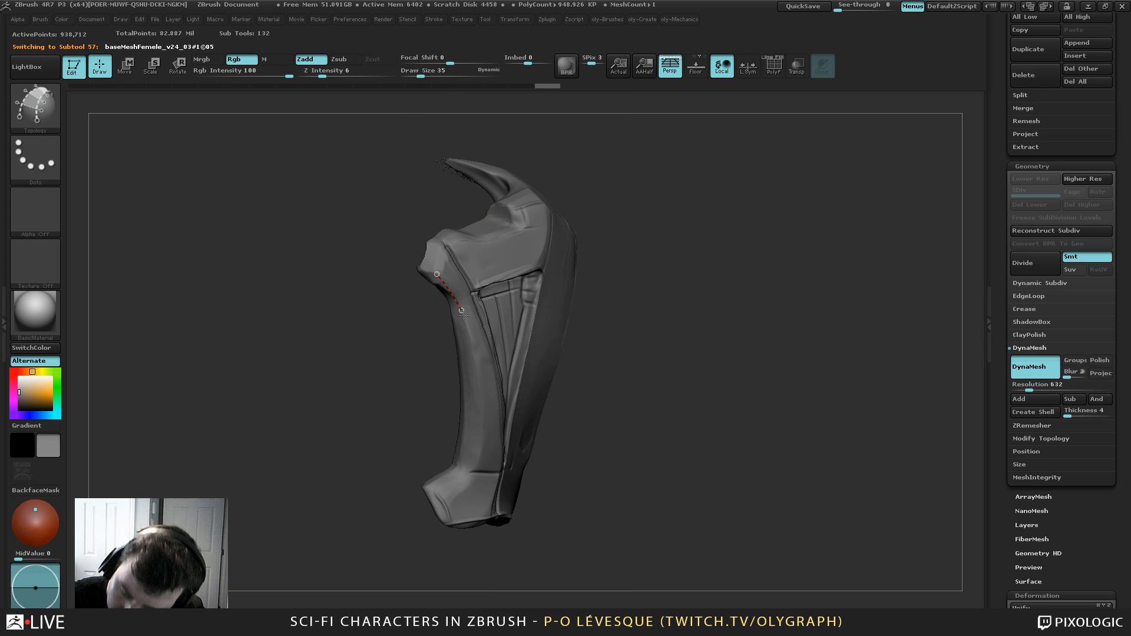
drag(450, 463, 421, 278)
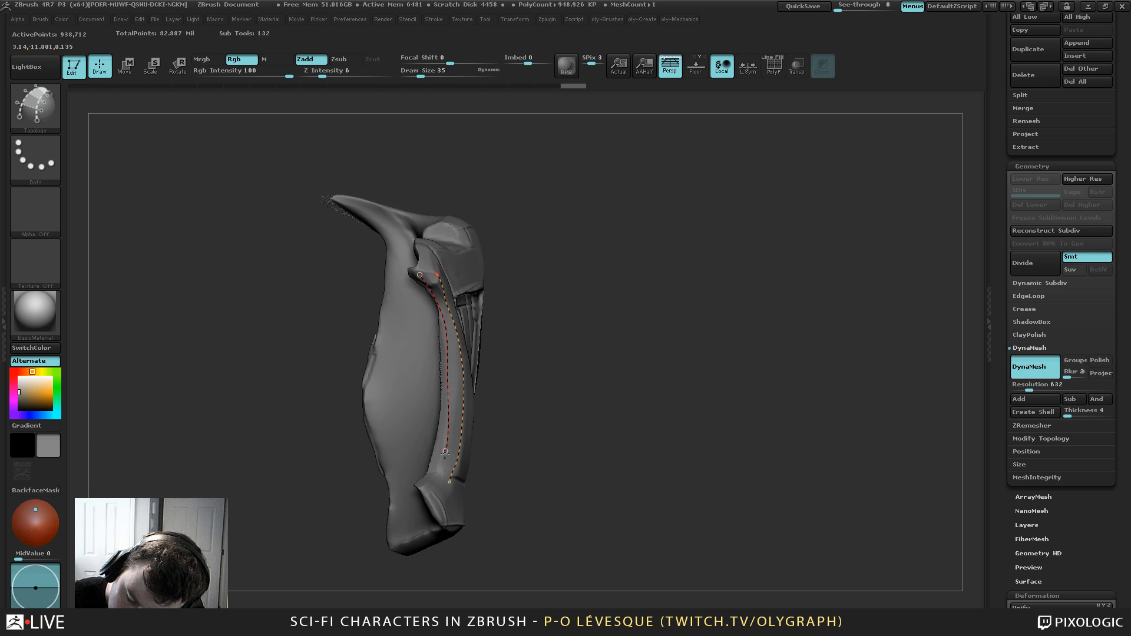
Draw lengthwise Topology curves along the inner edge, middle and outer edge of the narrow strip on the armor piece
drag(497, 434, 497, 442)
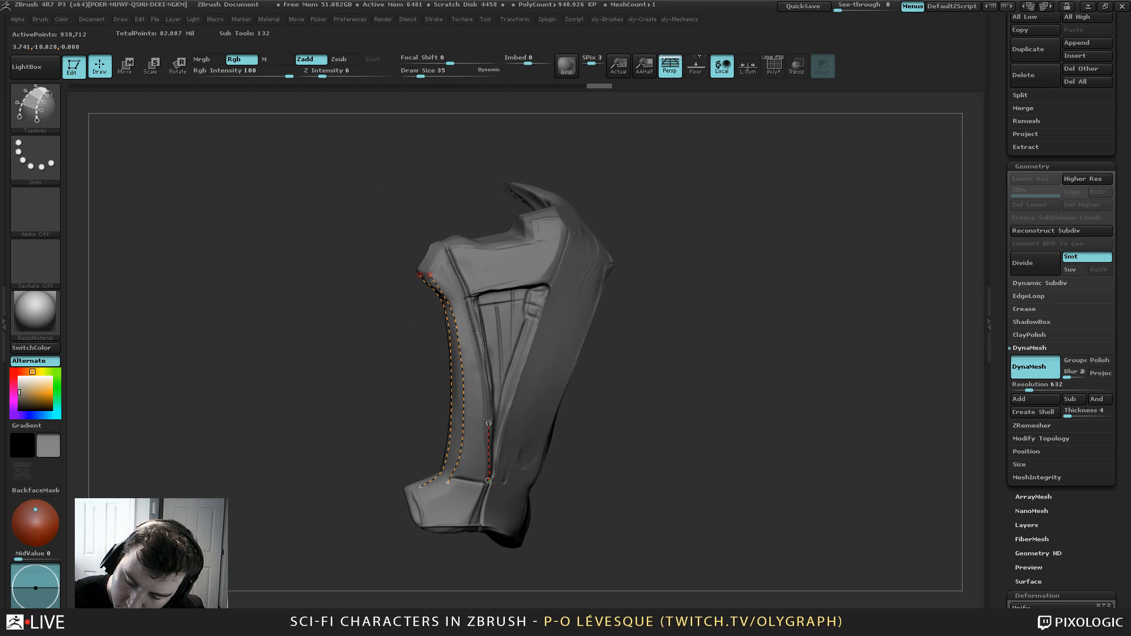
drag(452, 251, 452, 241)
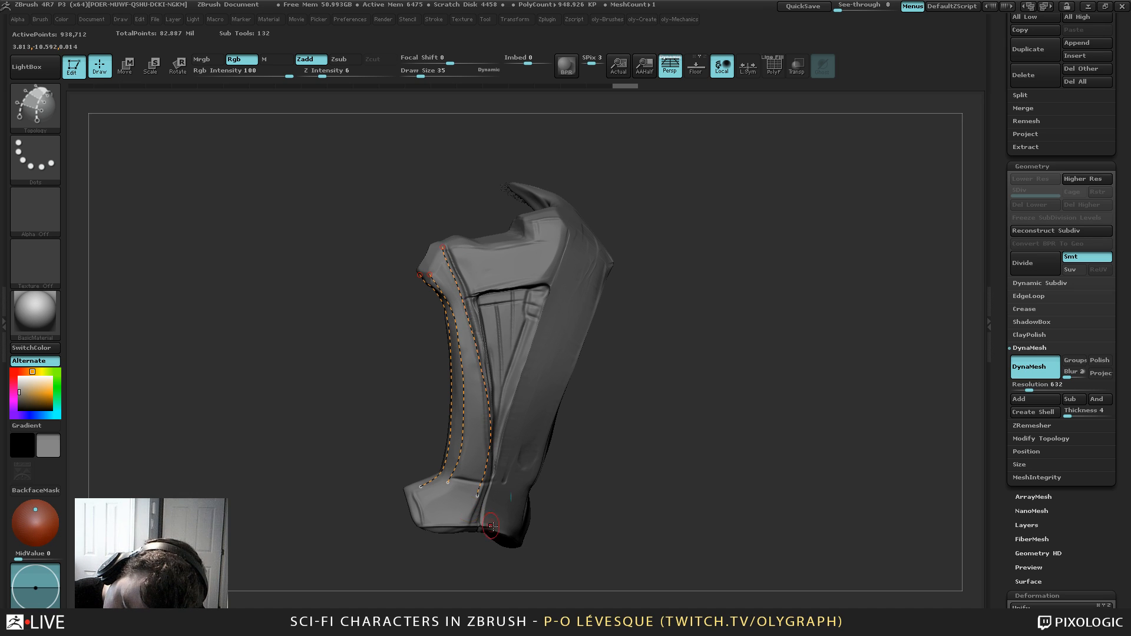
drag(494, 543, 530, 541)
Draw Topology cross curves at intervals up the strip, undoing the uppermost one and redrawing it slightly higher
drag(440, 471, 497, 486)
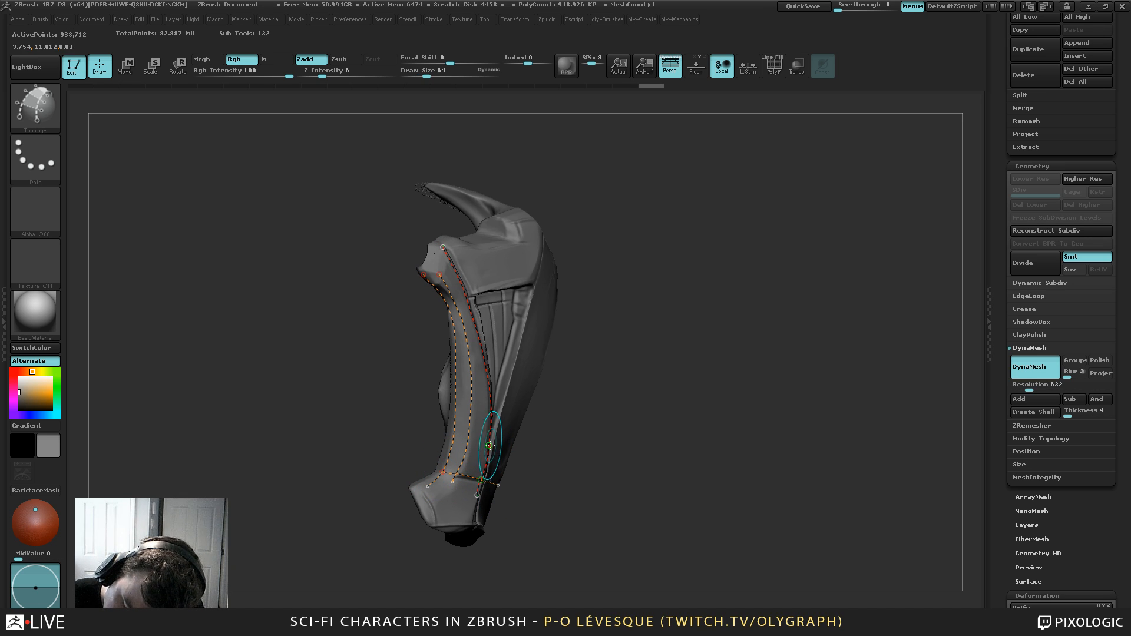
drag(490, 445, 436, 435)
drag(410, 359, 394, 359)
drag(491, 404, 432, 400)
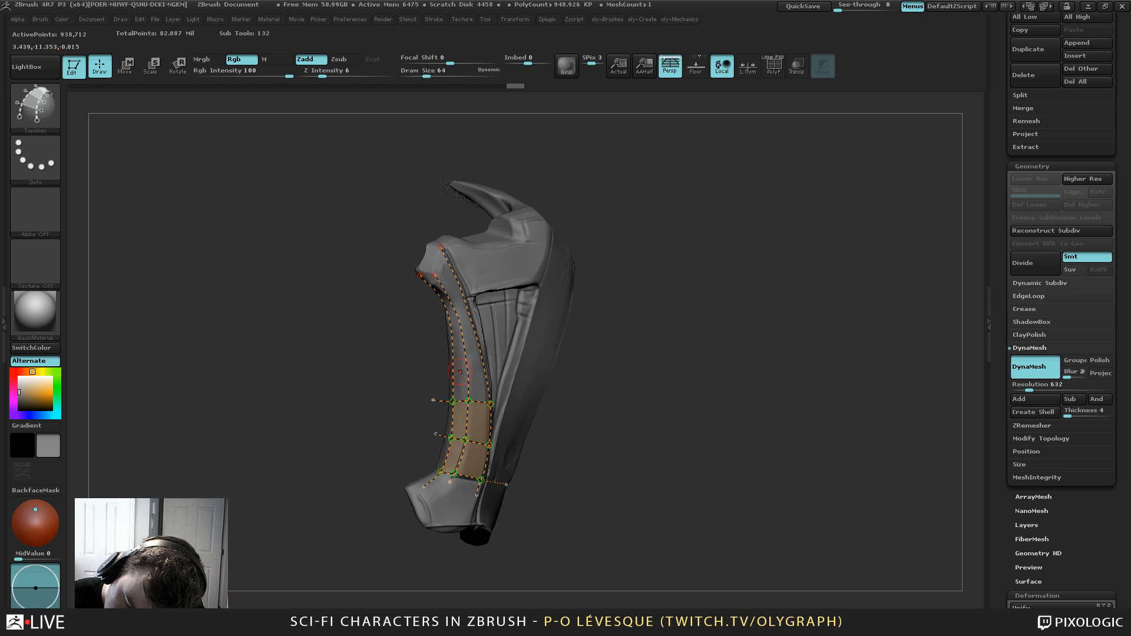
drag(489, 355, 430, 363)
drag(471, 307, 422, 334)
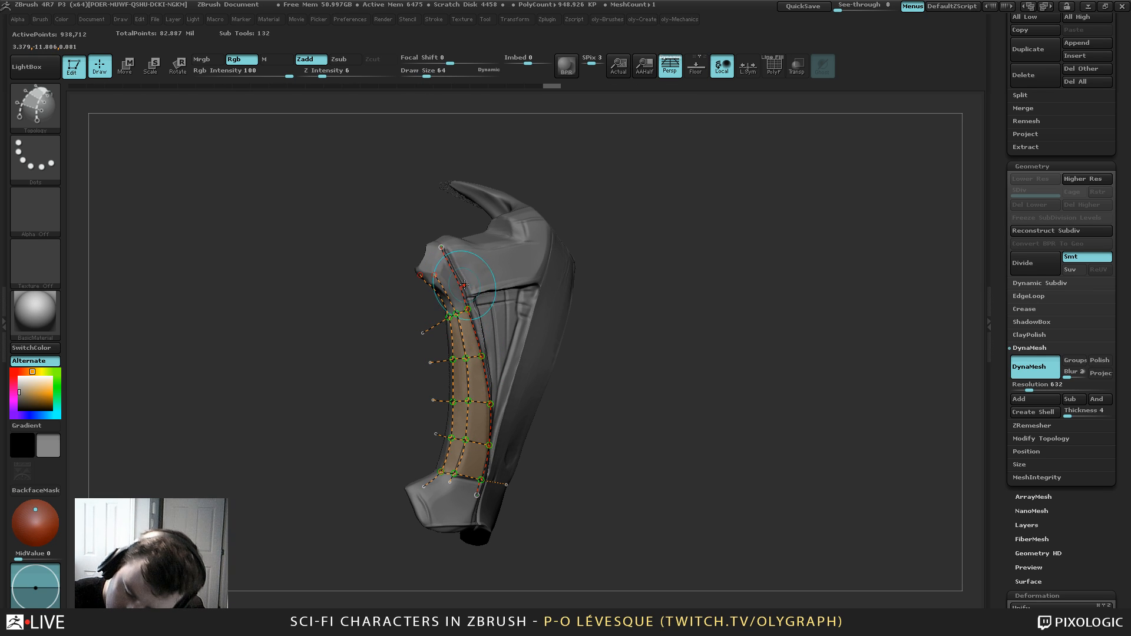
key(ctrl+z)
drag(464, 293, 423, 319)
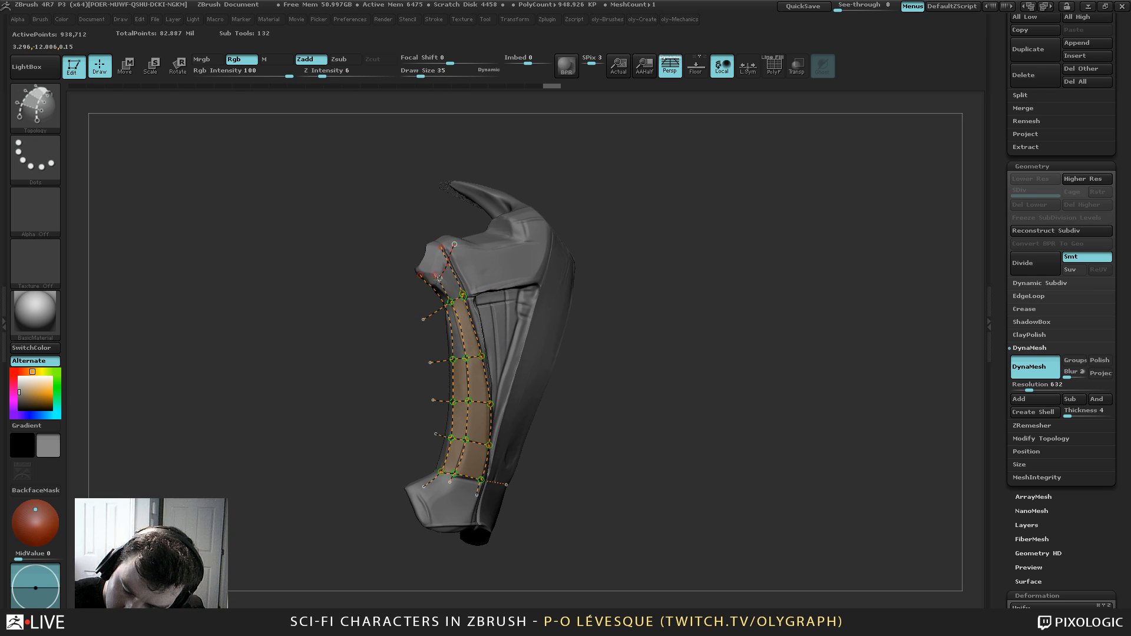
Draw a cross curve over the strip's upper end to connect the three lengthwise curves, undoing the first attempt
drag(438, 279, 400, 283)
mouse_move(464, 200)
mouse_down()
mouse_move(421, 161)
mouse_move(415, 171)
mouse_move(472, 164)
mouse_move(644, 193)
mouse_move(630, 196)
mouse_up()
key(ctrl+z)
mouse_move(381, 371)
alt+mouse_down()
mouse_move(396, 330)
mouse_move(480, 255)
alt+mouse_up()
drag(428, 381, 417, 395)
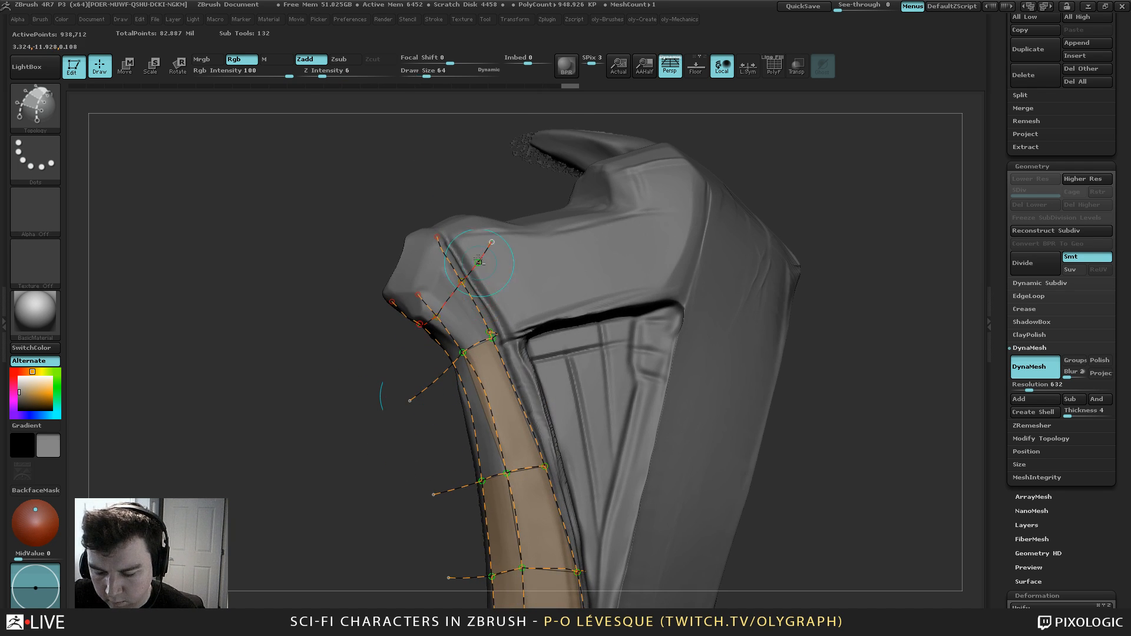
alt+drag(491, 265, 473, 255)
mouse_move(433, 310)
alt+mouse_down()
mouse_move(449, 299)
mouse_move(428, 324)
mouse_move(436, 301)
alt+mouse_up()
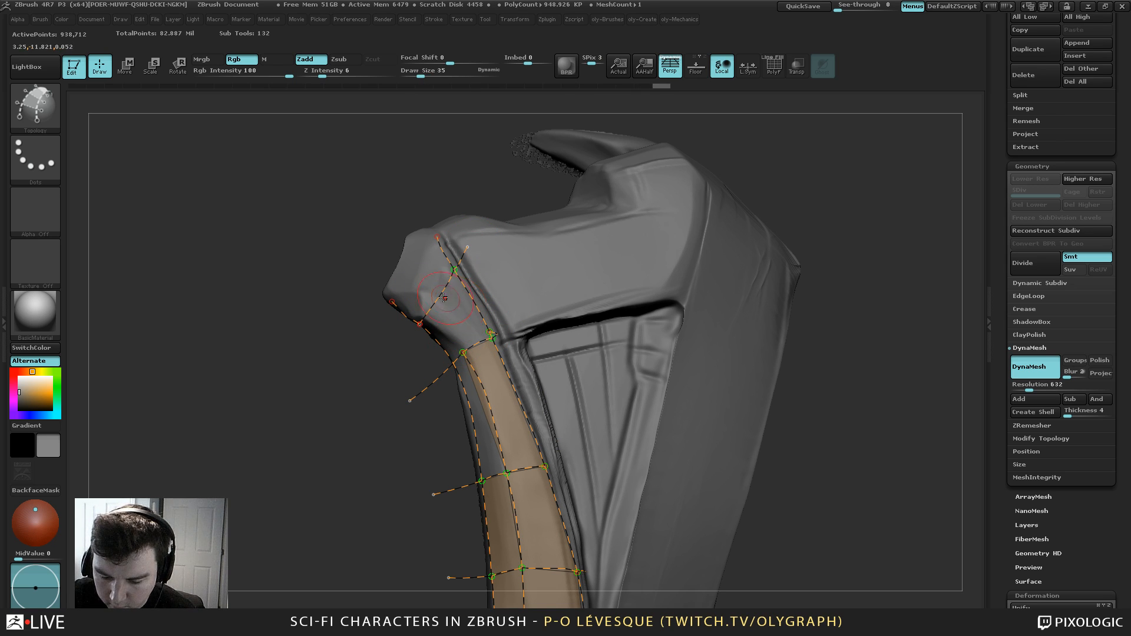
Trim the curve ends overhanging the strip's upper end and adjust the Topology brush size
mouse_move(414, 446)
mouse_down()
mouse_move(444, 380)
mouse_move(465, 380)
mouse_up()
alt+click(441, 358)
key(s)
drag(383, 448, 368, 418)
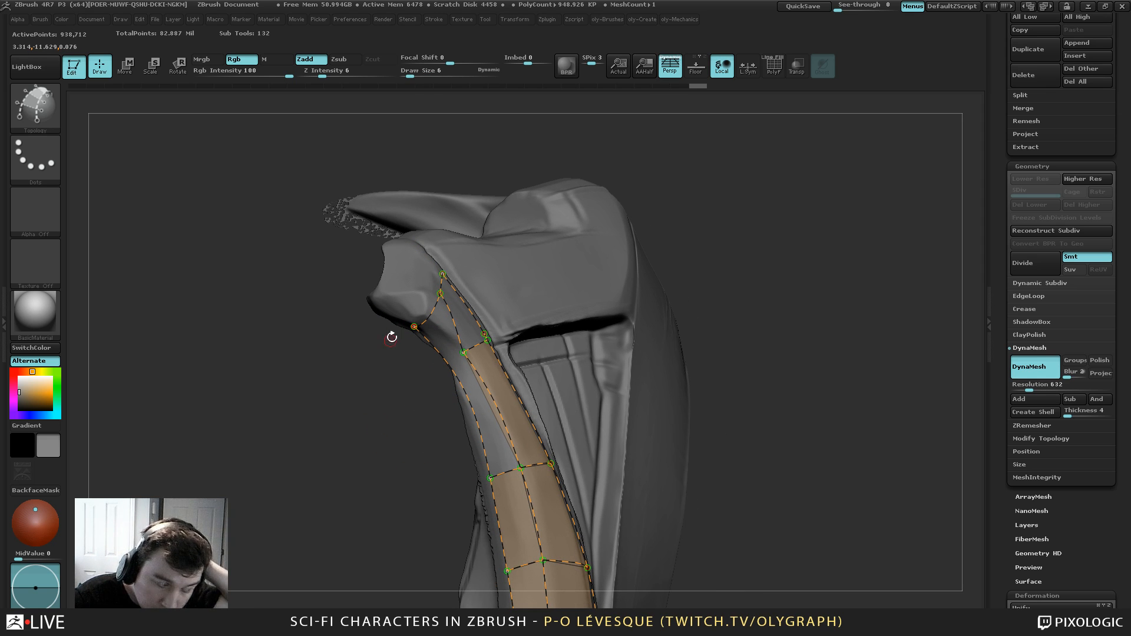
drag(392, 337, 407, 380)
key([)
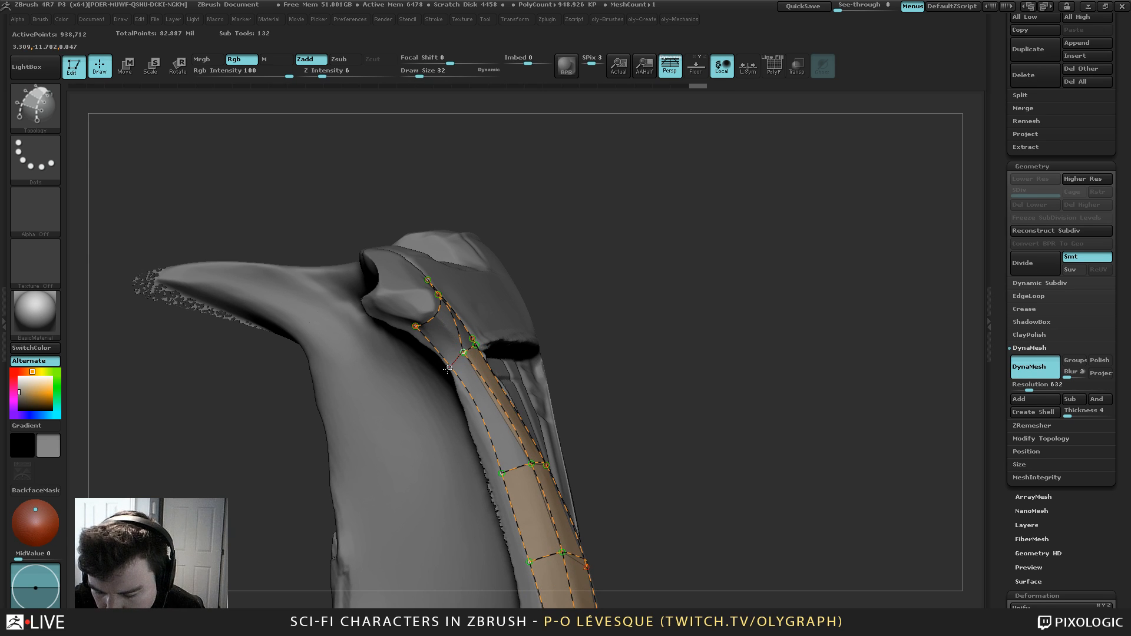
Erase the upper cross curve and the outer edge curve segment near the strip's upper end, including leftover points
drag(601, 229, 543, 276)
alt+drag(471, 321, 460, 382)
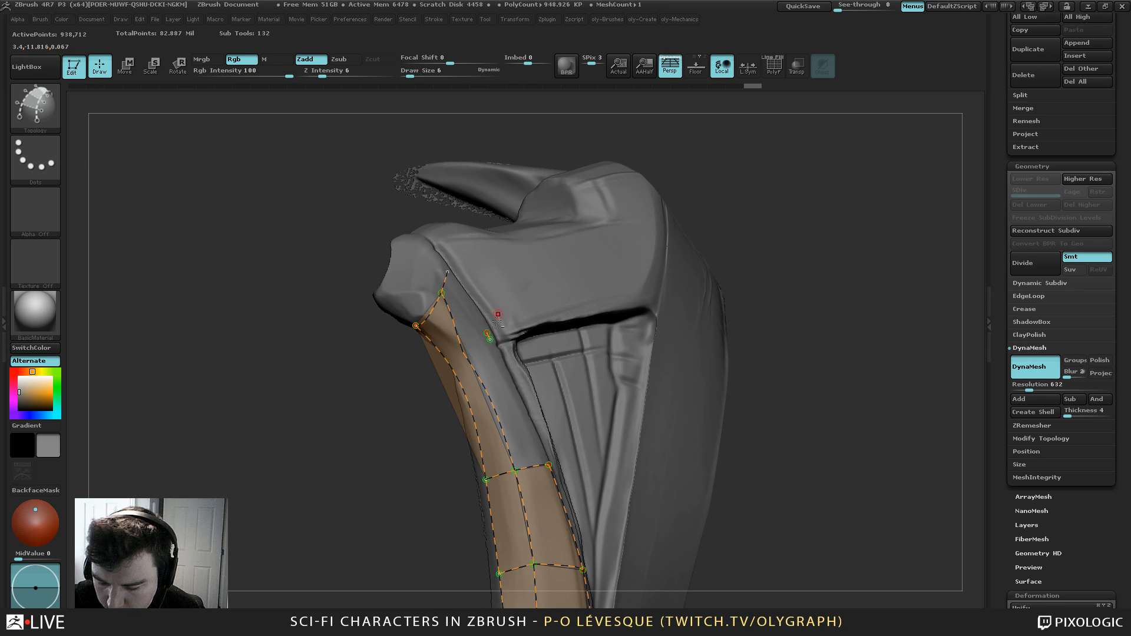
alt+drag(496, 327, 481, 354)
Set the draw size to 32 and redraw the outer edge curve between the strip's upper end and the nearest cross curve
drag(440, 512, 525, 414)
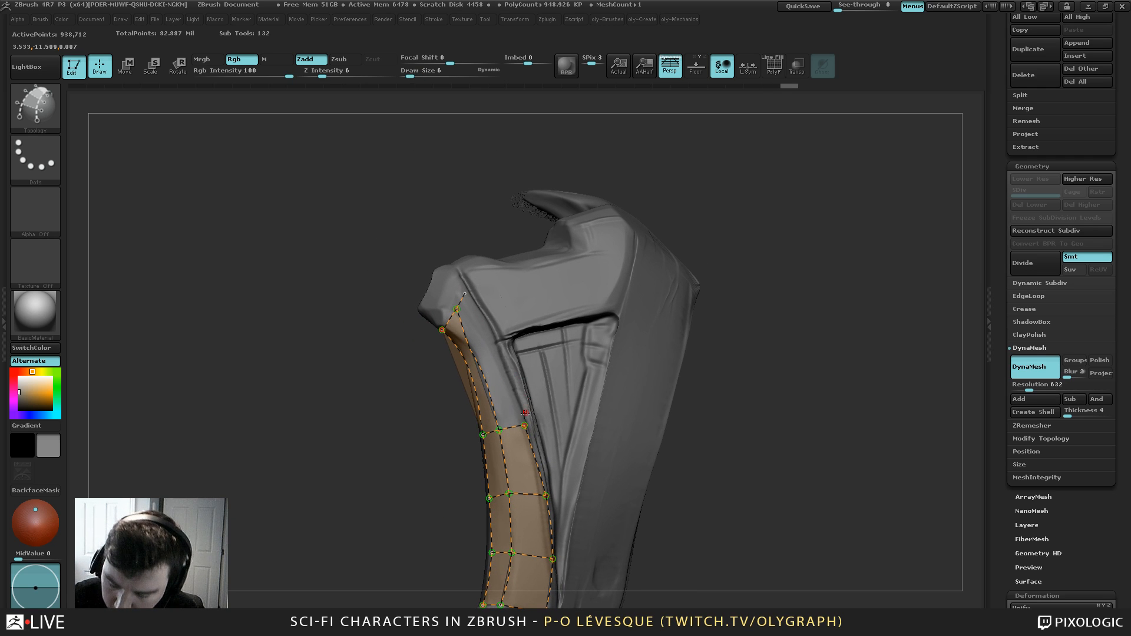
drag(488, 332, 448, 268)
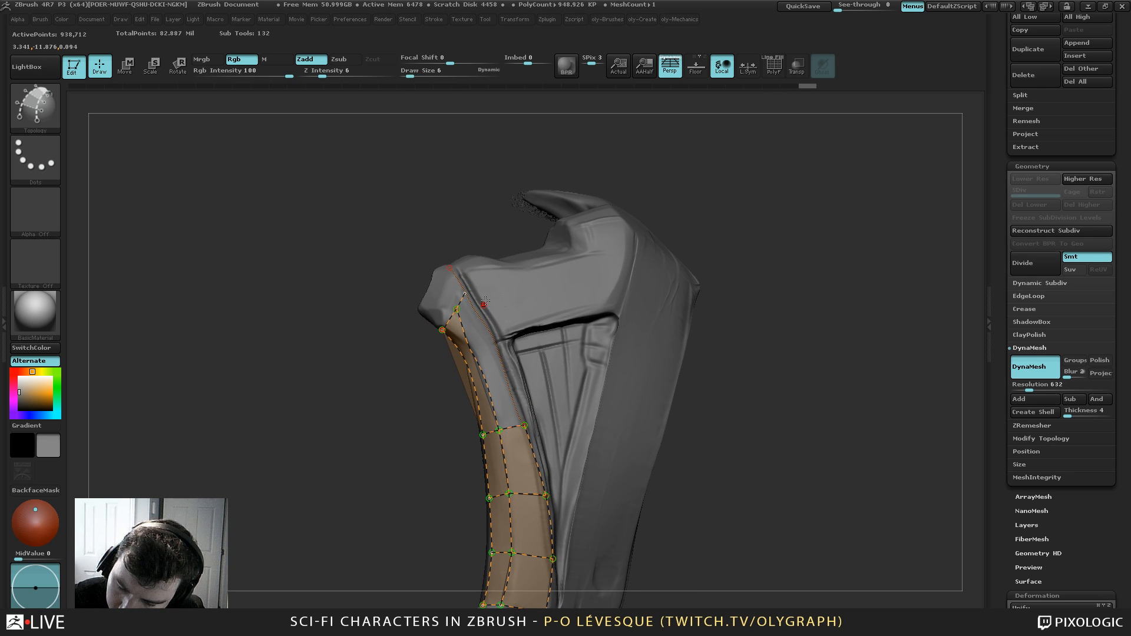
key(s)
drag(511, 295, 524, 295)
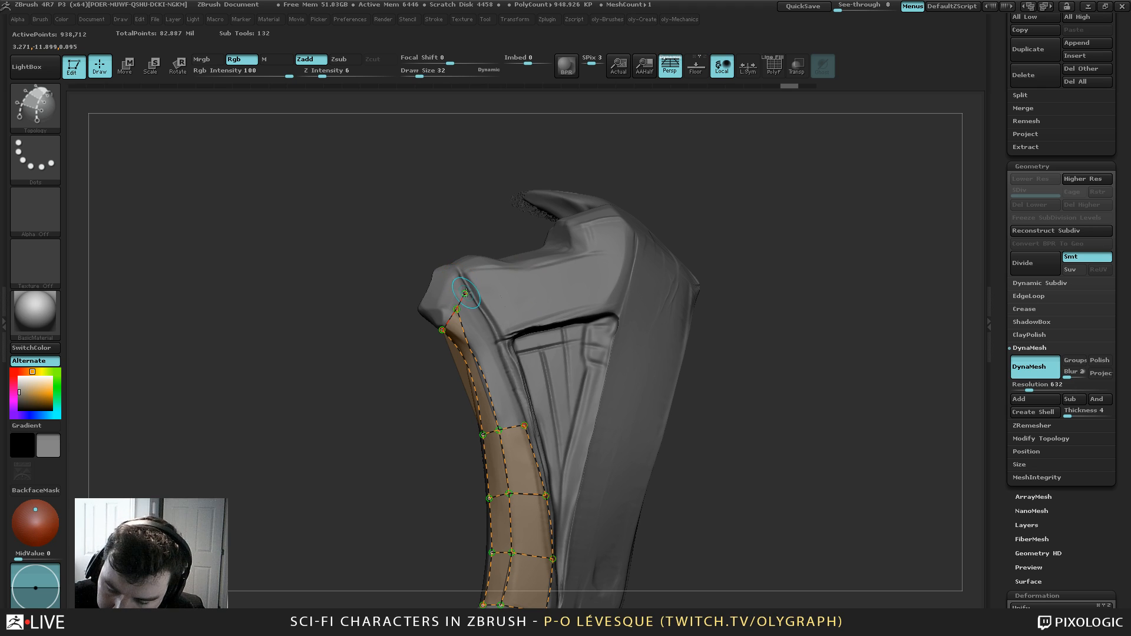
drag(520, 416, 523, 426)
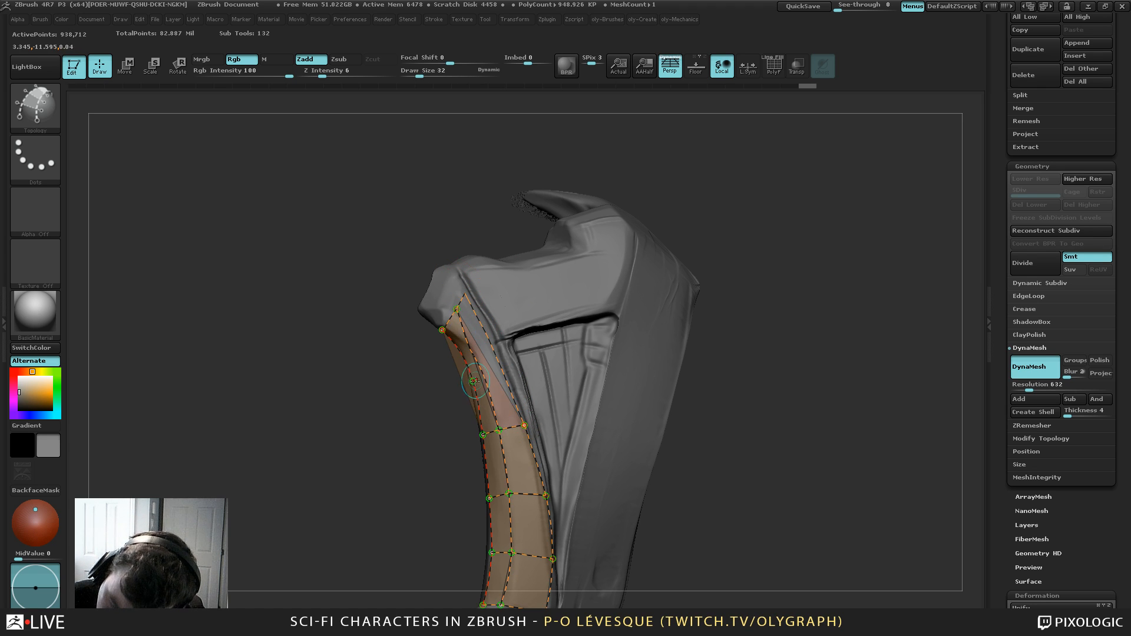
Add a cross curve through the long upper section of the strip, joining all three lengthwise curves
mouse_move(440, 419)
mouse_down()
mouse_move(471, 406)
mouse_move(510, 337)
mouse_up()
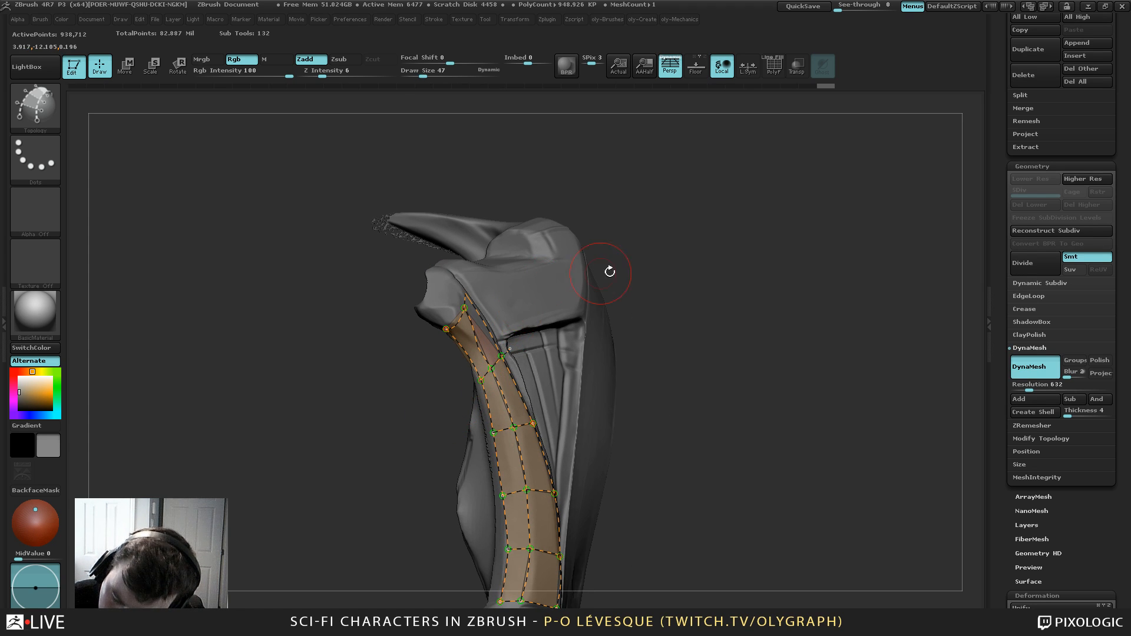
drag(609, 271, 626, 259)
alt+drag(437, 181, 490, 151)
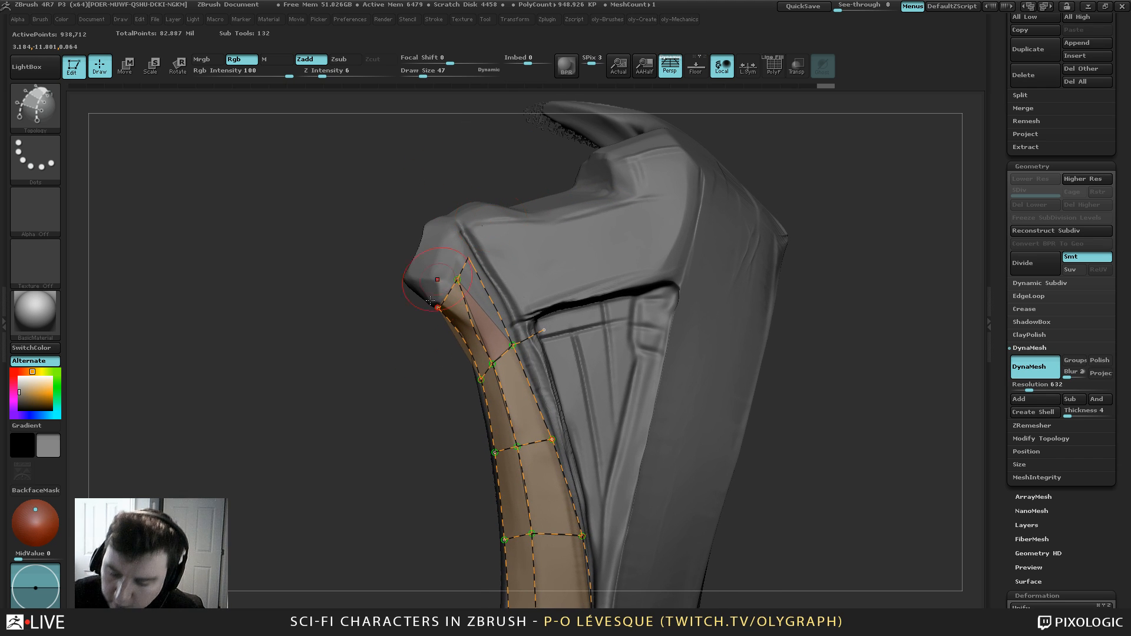
drag(419, 395, 422, 486)
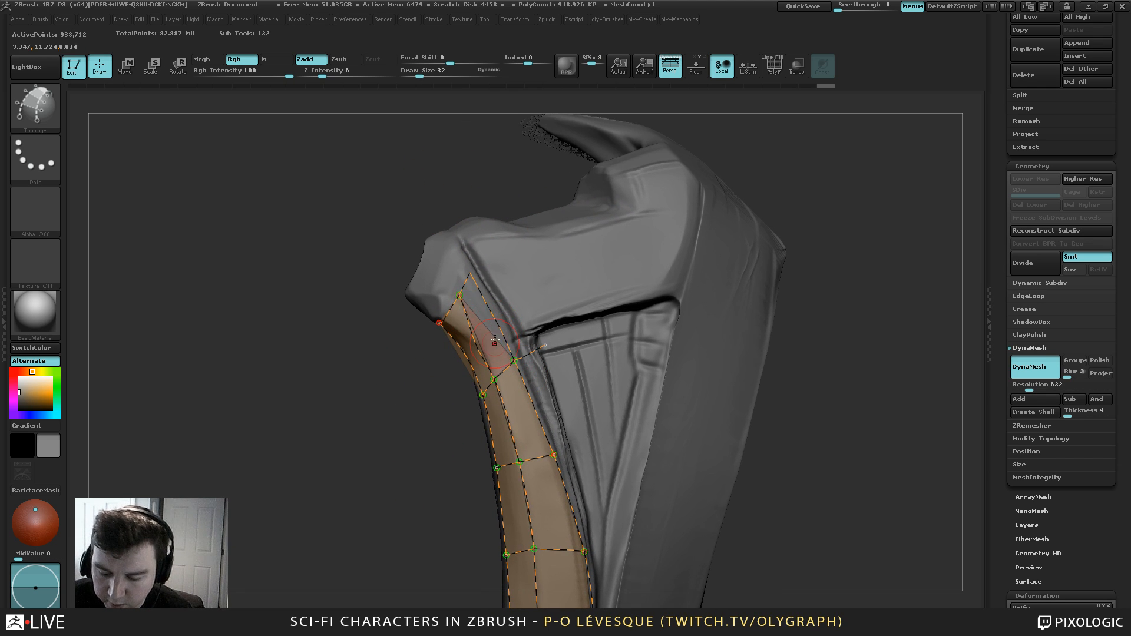
click(460, 295)
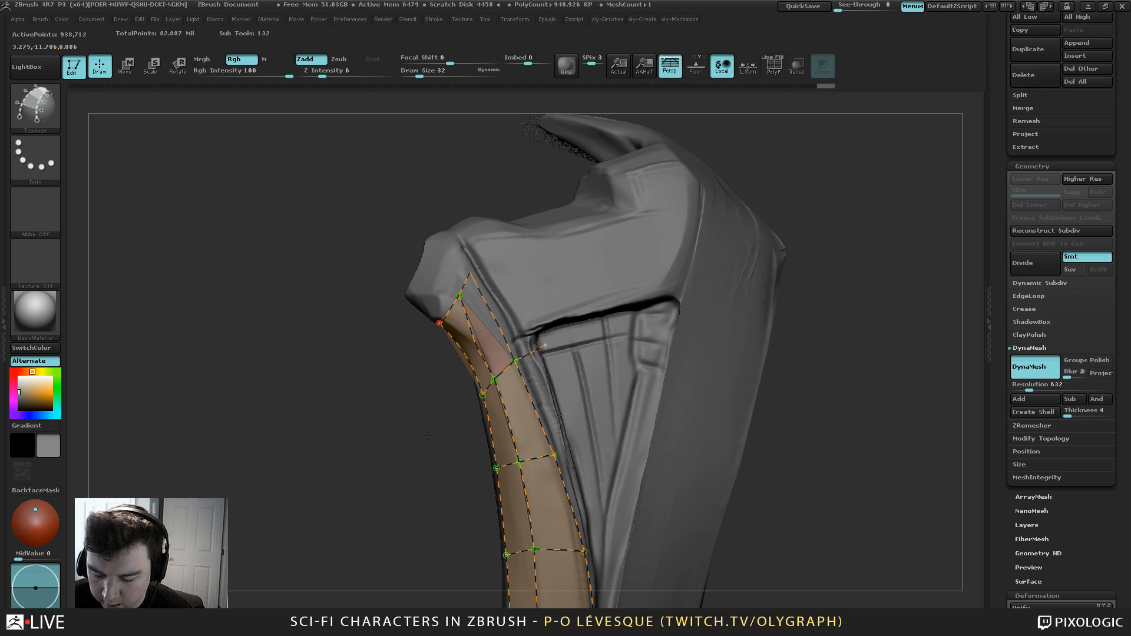
Generate a trial mesh from the Topology curves, turn on the polyframe display, and undo the mesh
drag(427, 436, 501, 347)
mouse_move(685, 174)
mouse_down()
mouse_move(681, 152)
mouse_move(756, 167)
mouse_up()
click(543, 212)
key(shift+f)
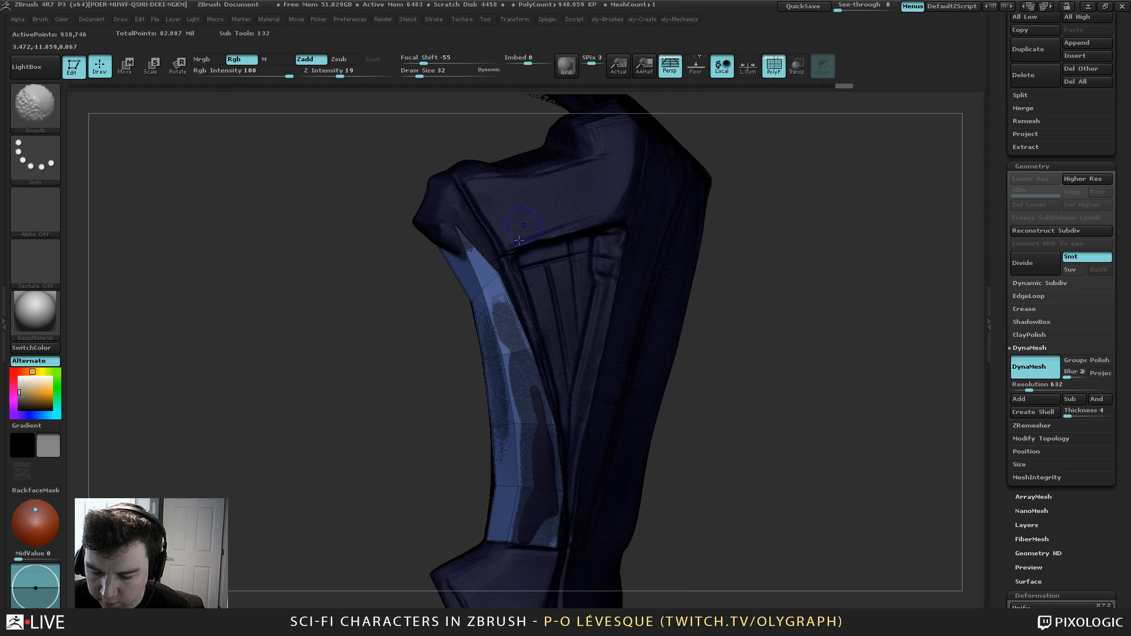
key(ctrl+z)
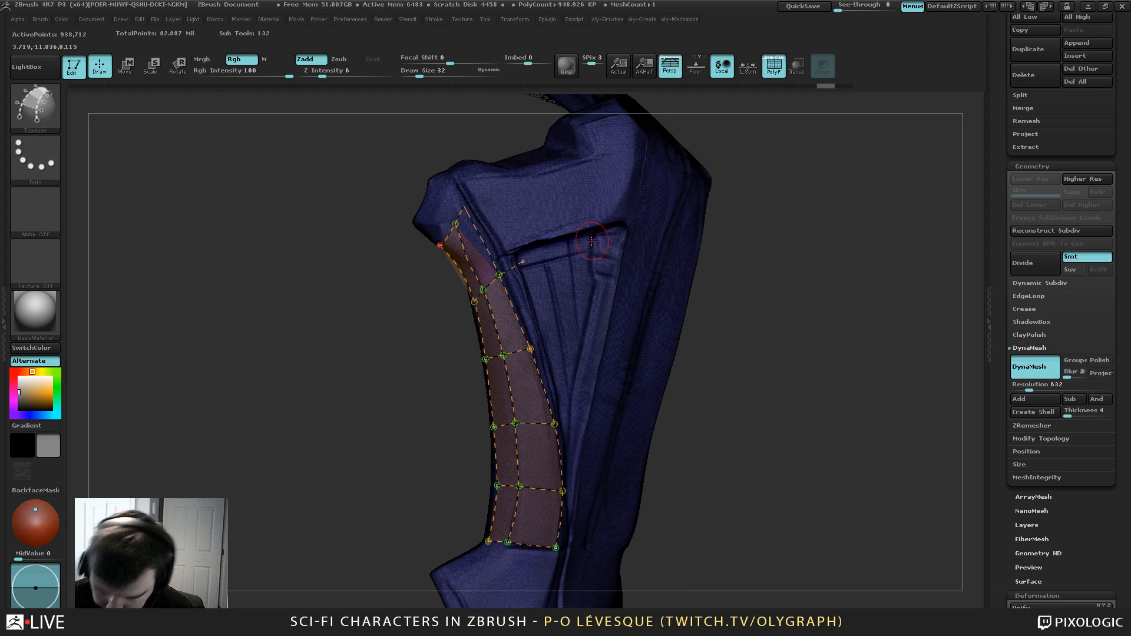
Extend a curve from the strip's upper outer corner toward the armor's top edge to close the unfilled face
mouse_move(353, 299)
mouse_down()
mouse_move(356, 308)
mouse_move(433, 205)
mouse_up()
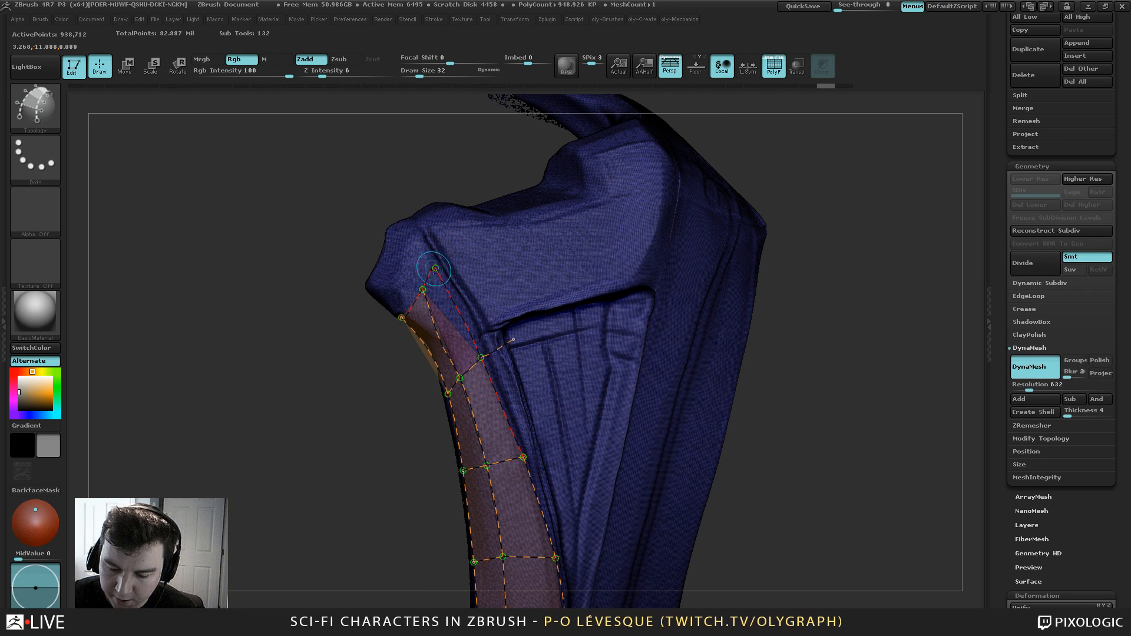
drag(386, 406, 353, 407)
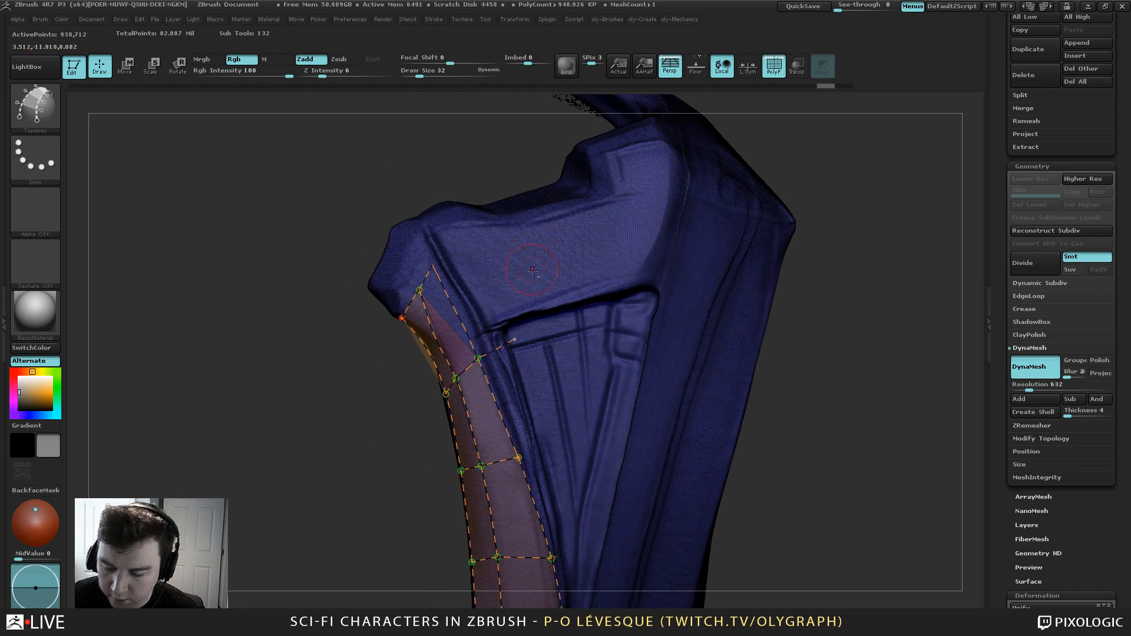
alt+click(583, 175)
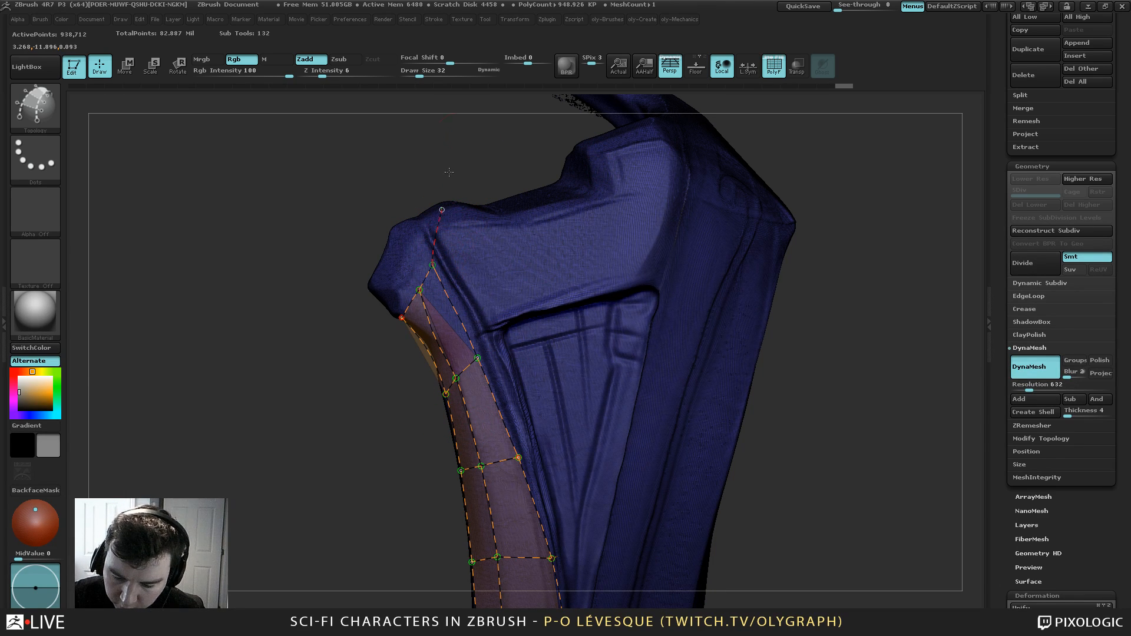
drag(449, 171, 462, 147)
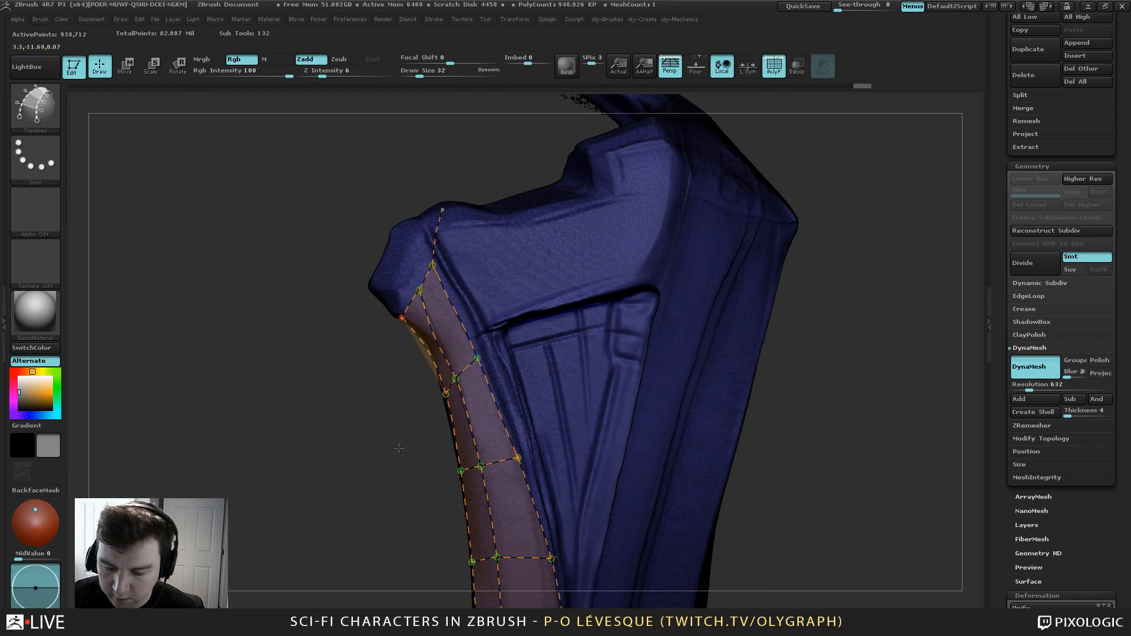
drag(399, 448, 396, 354)
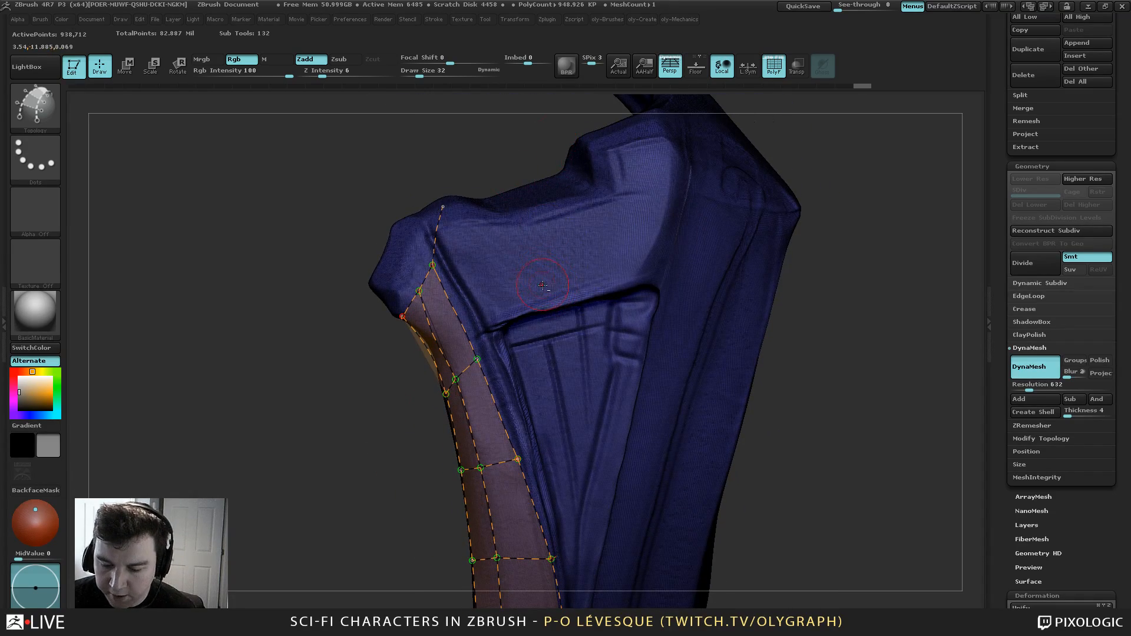
Try generating the strip mesh with the extended corner curve, and undo it
click(578, 198)
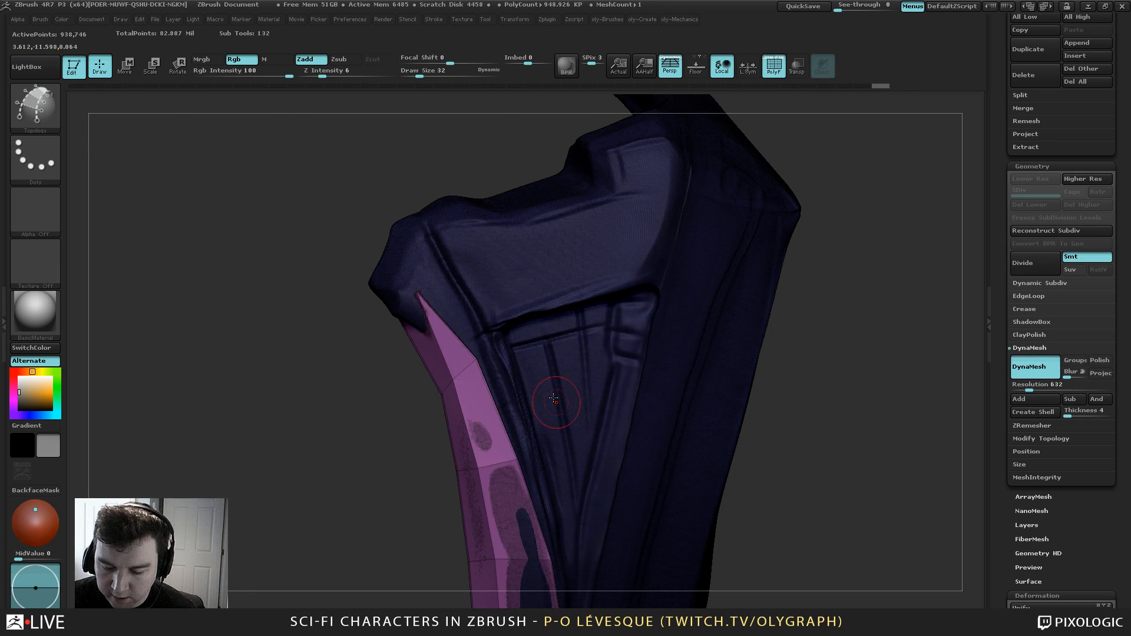
key(ctrl)
key(ctrl+z)
Redraw the curve across the strip's upper end and generate the strip mesh from the curves at draw size 32
drag(448, 247, 400, 320)
drag(384, 403, 385, 400)
click(483, 283)
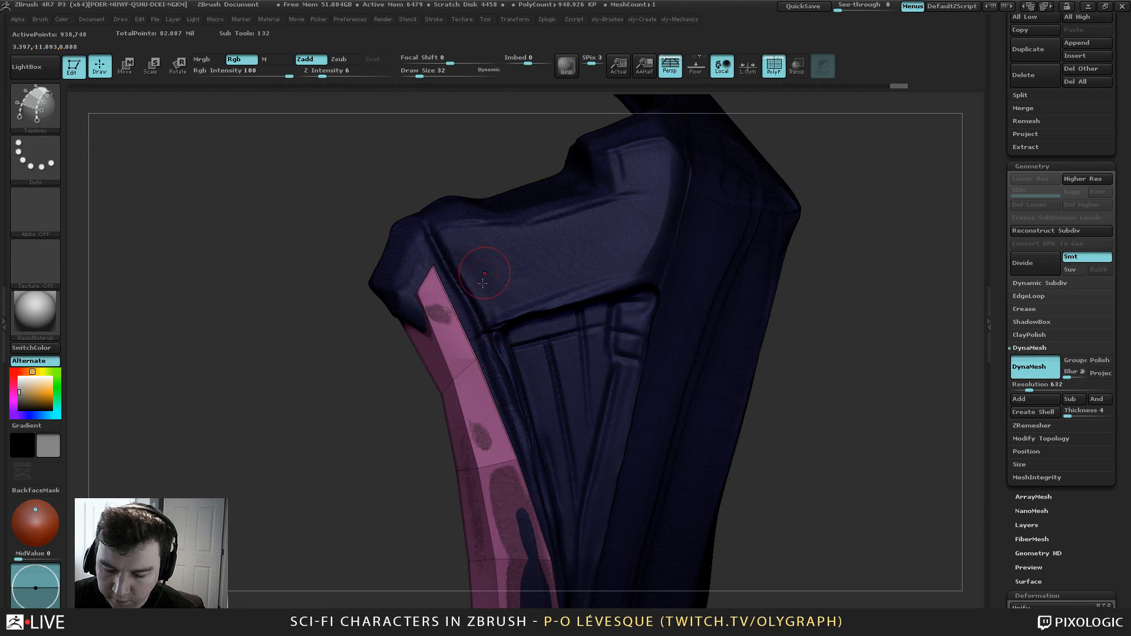
Isolate the newly generated strip and delete the hidden original armor geometry from the subtool
alt+drag(362, 460, 365, 415)
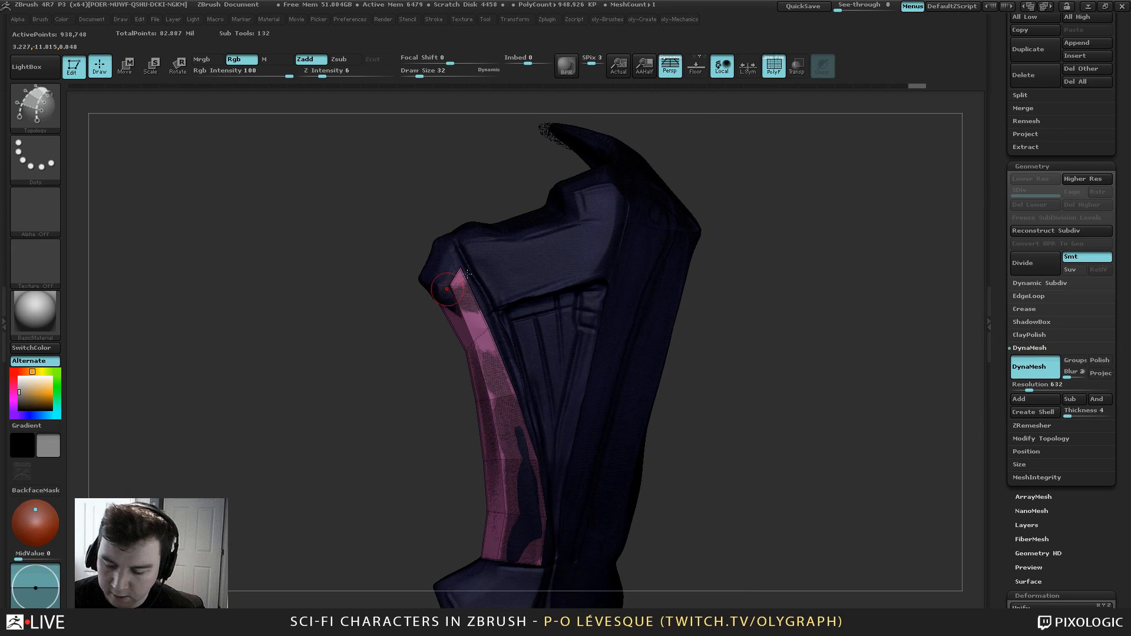
ctrl+shift+click(589, 259)
ctrl+shift+click(601, 282)
key(1)
click(564, 578)
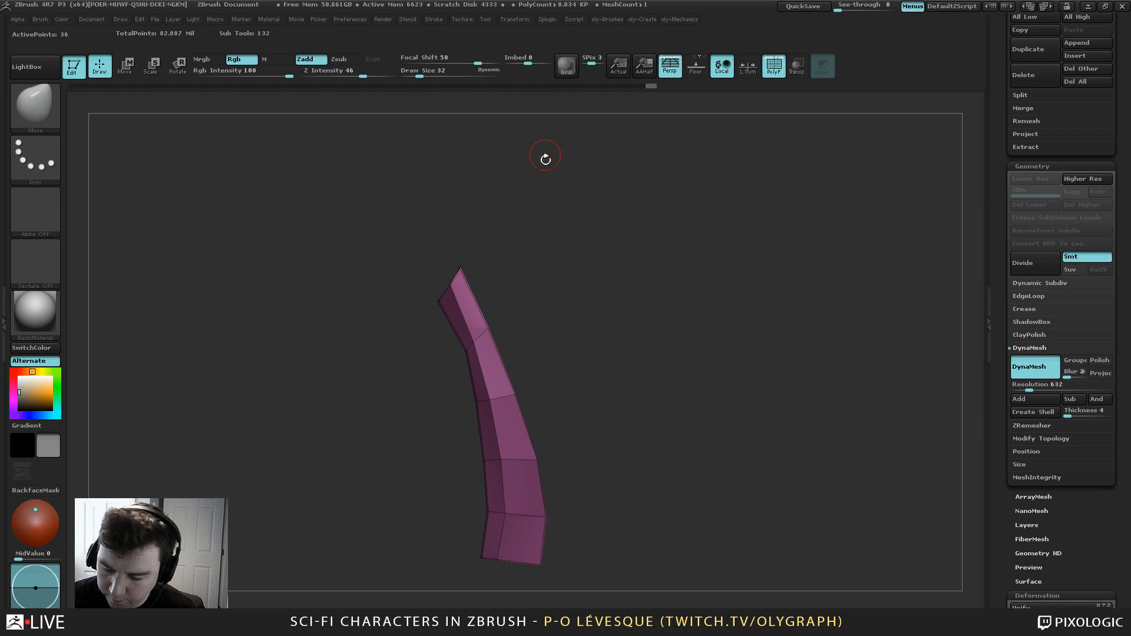
key(2)
click(528, 514)
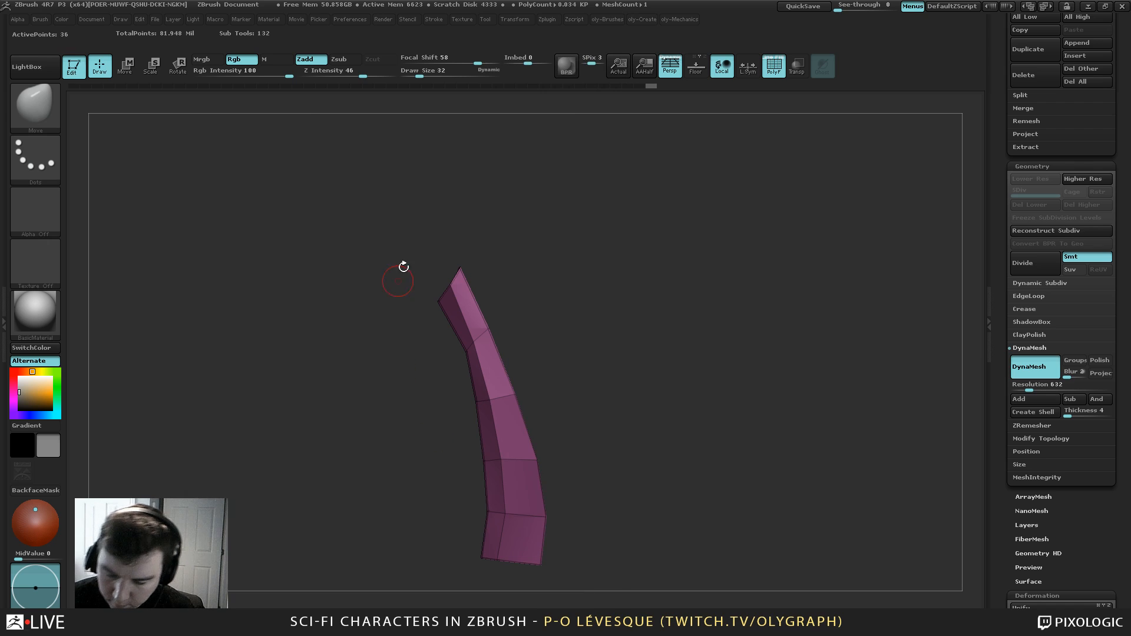
Show the surrounding subtools, pull the strip's upper tip upward with the Move brush, and isolate the strip again
key(shift+s)
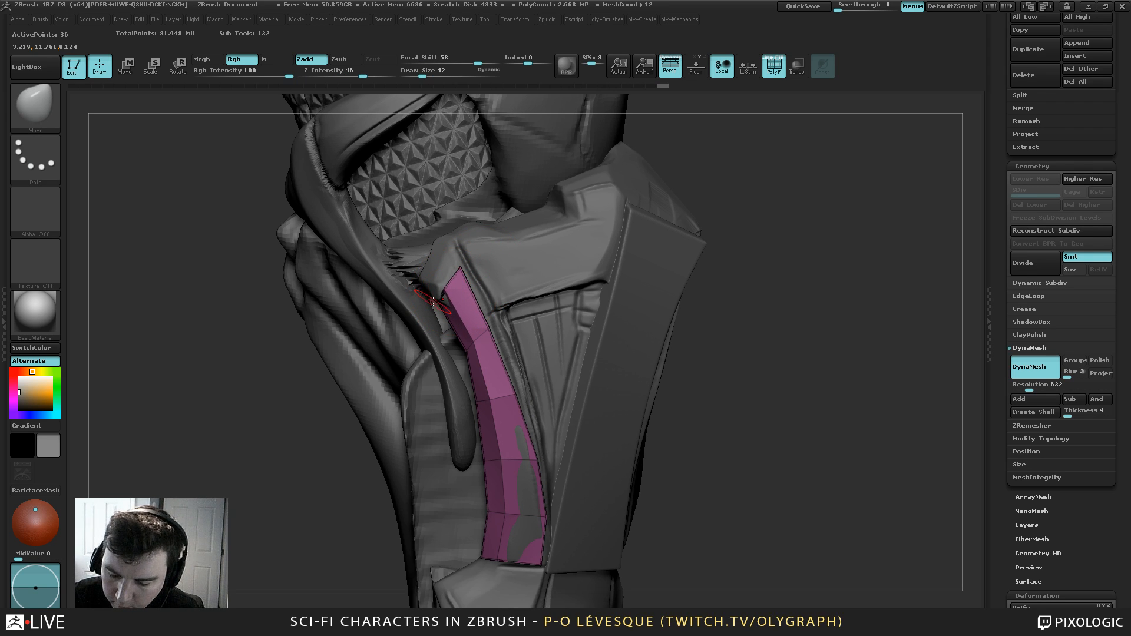
drag(433, 302, 444, 304)
drag(459, 262, 458, 257)
key(shift+s)
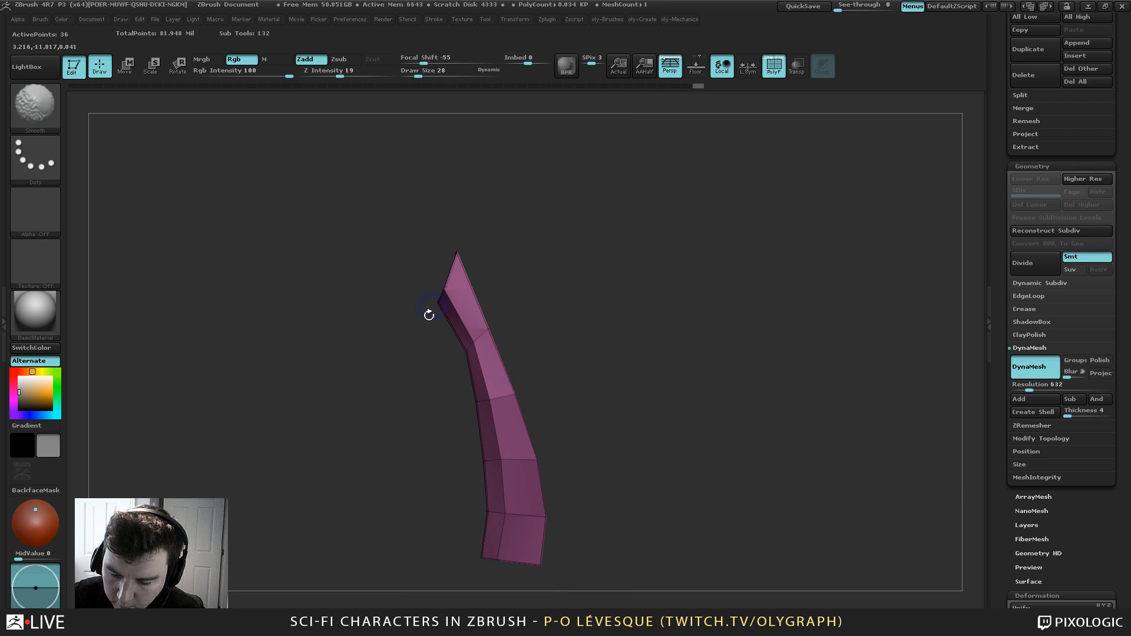
Reshape the strip's pointed upper end into a broader faceted cap with the Move brush, checking it against the surrounding subtools
drag(377, 336, 451, 328)
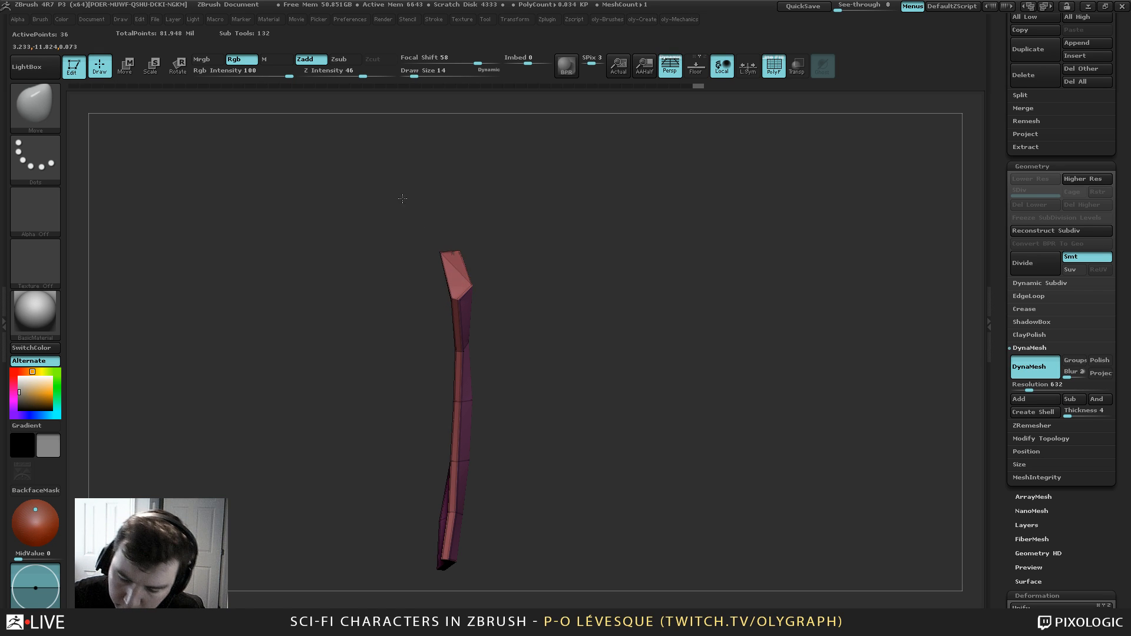
drag(403, 199, 359, 187)
mouse_move(496, 222)
mouse_down()
mouse_move(461, 240)
mouse_move(503, 245)
mouse_move(465, 238)
mouse_up()
key(s)
key(s)
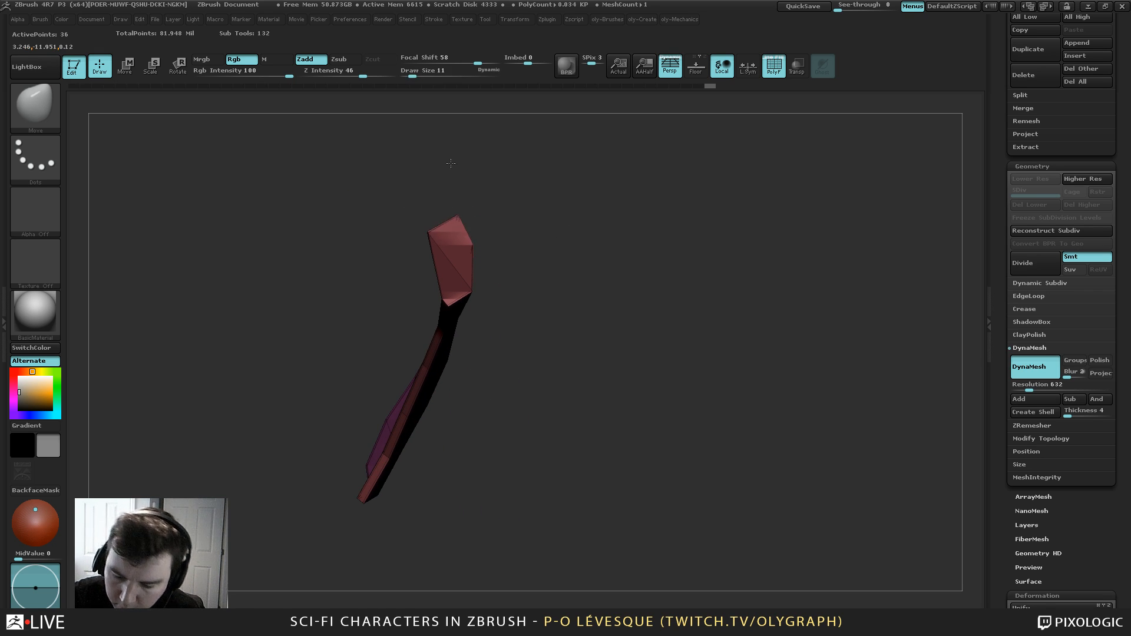
key(shift+s)
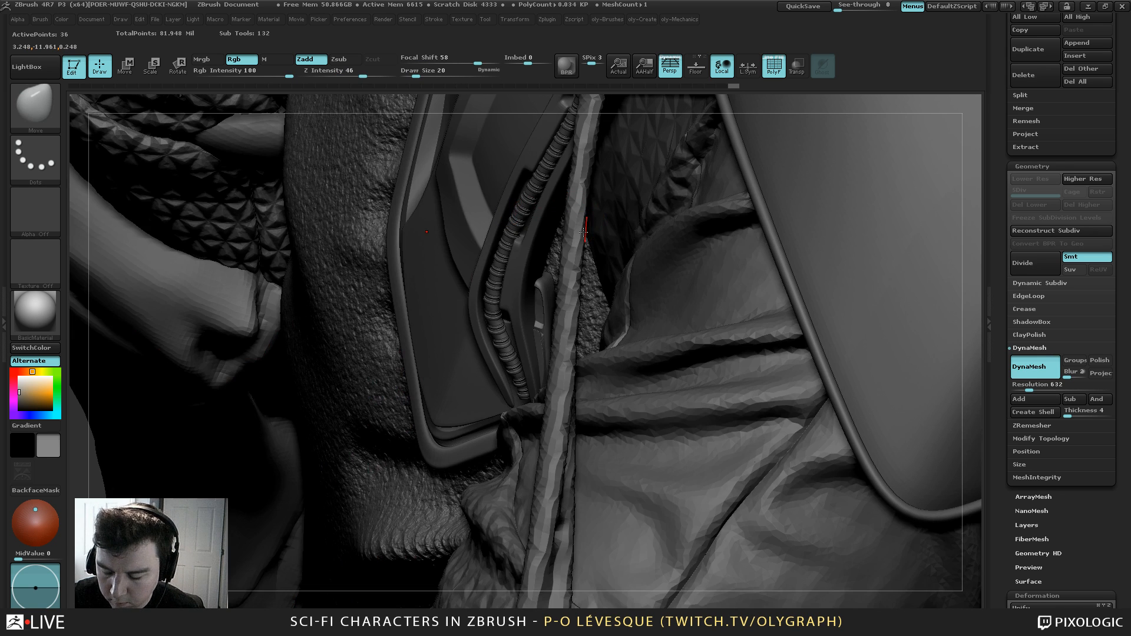
key(shift+s)
mouse_move(561, 278)
mouse_down()
mouse_move(580, 206)
mouse_move(593, 225)
mouse_move(576, 246)
mouse_move(561, 184)
mouse_up()
key(shift+s)
key(shift+s)
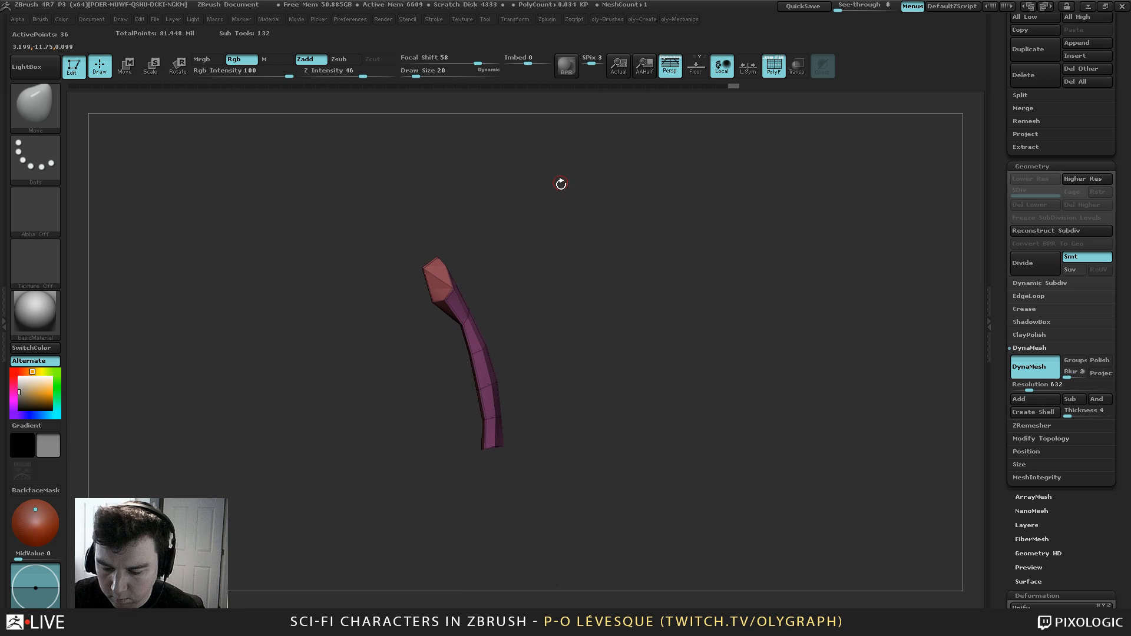
Pull the lower corner of the strip's upper end outward with the Move brush at draw size 42, checking it against the armor
key(shift+s)
mouse_move(587, 253)
mouse_down()
mouse_move(568, 245)
mouse_move(634, 179)
mouse_move(593, 283)
mouse_up()
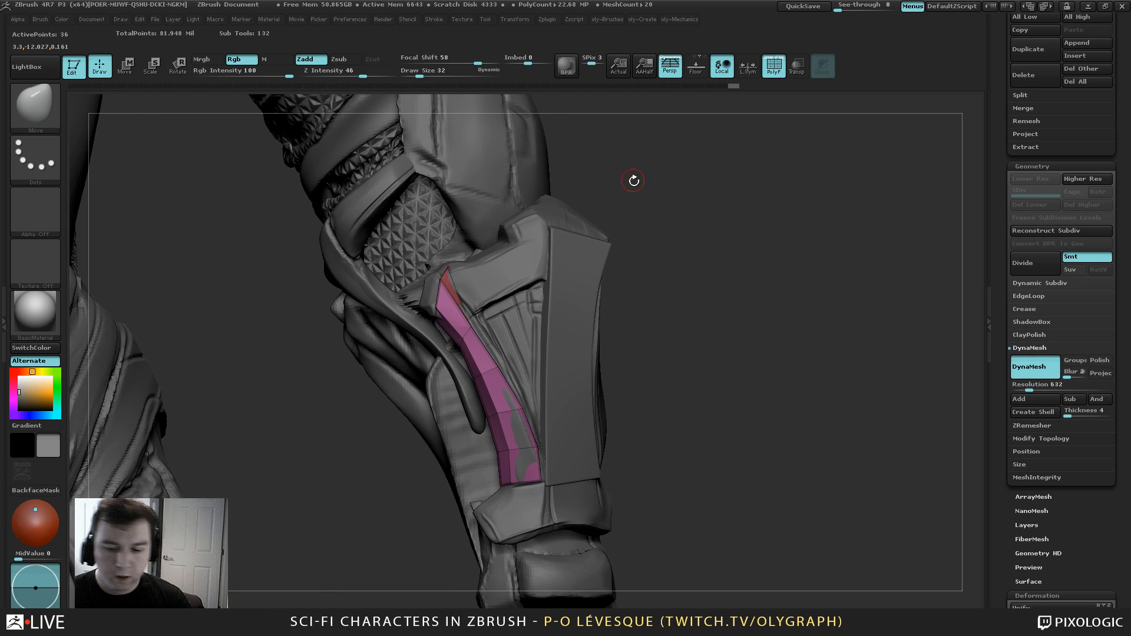
key(shift+s)
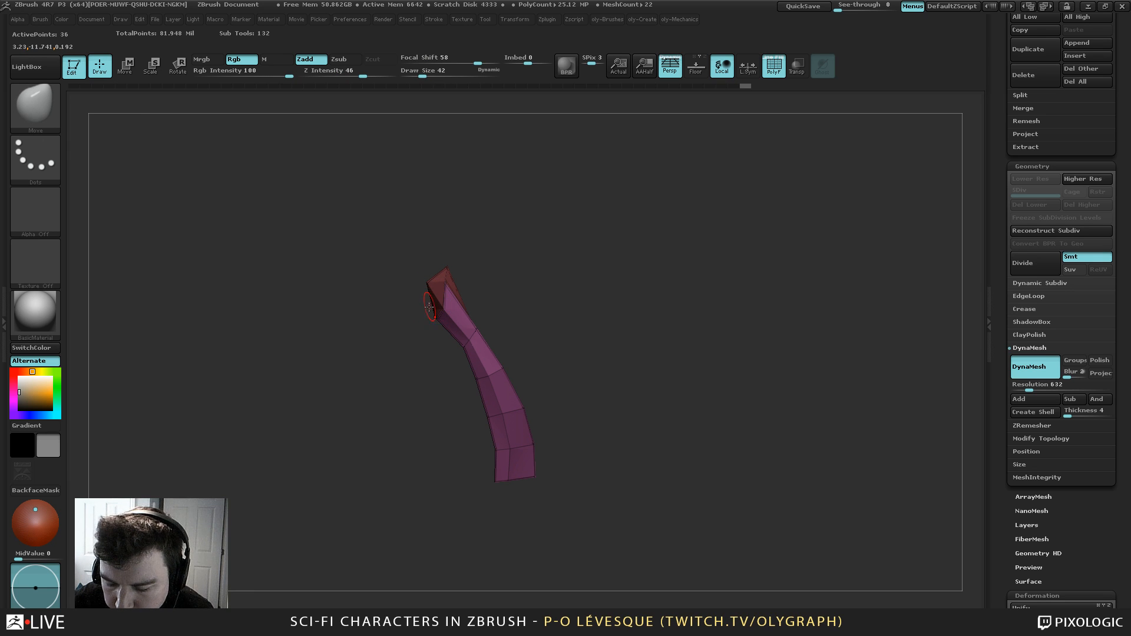
key(shift+s)
mouse_move(623, 259)
alt+mouse_down()
mouse_move(583, 200)
mouse_move(580, 301)
alt+mouse_up()
key(s)
key(shift+s)
key(shift+s)
key(shift+s)
drag(581, 300, 626, 270)
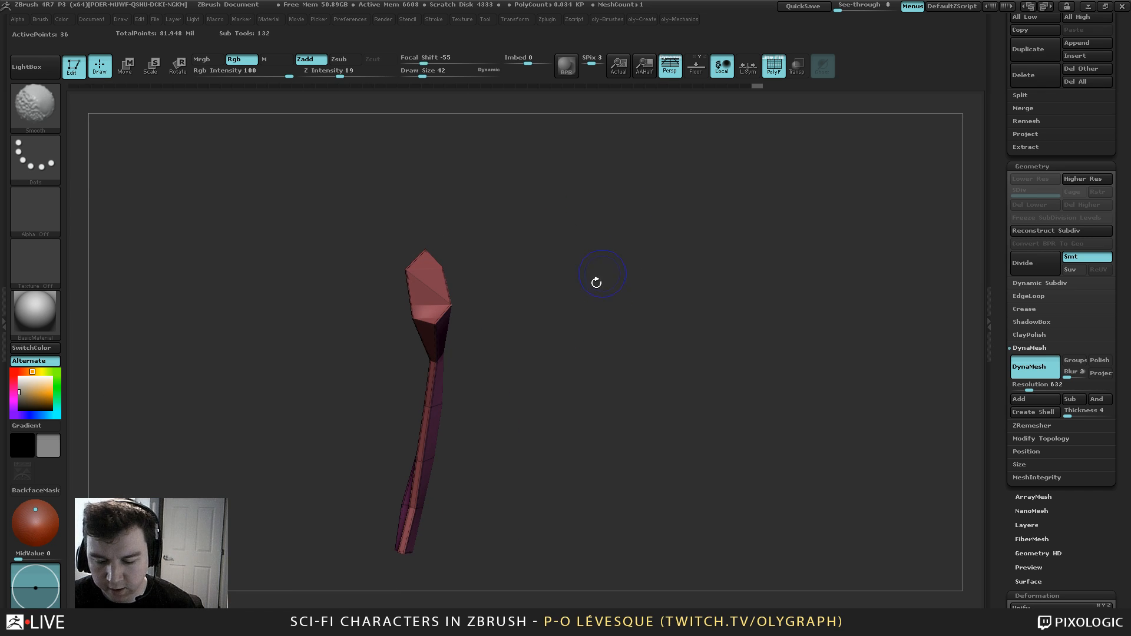
key(shift+s)
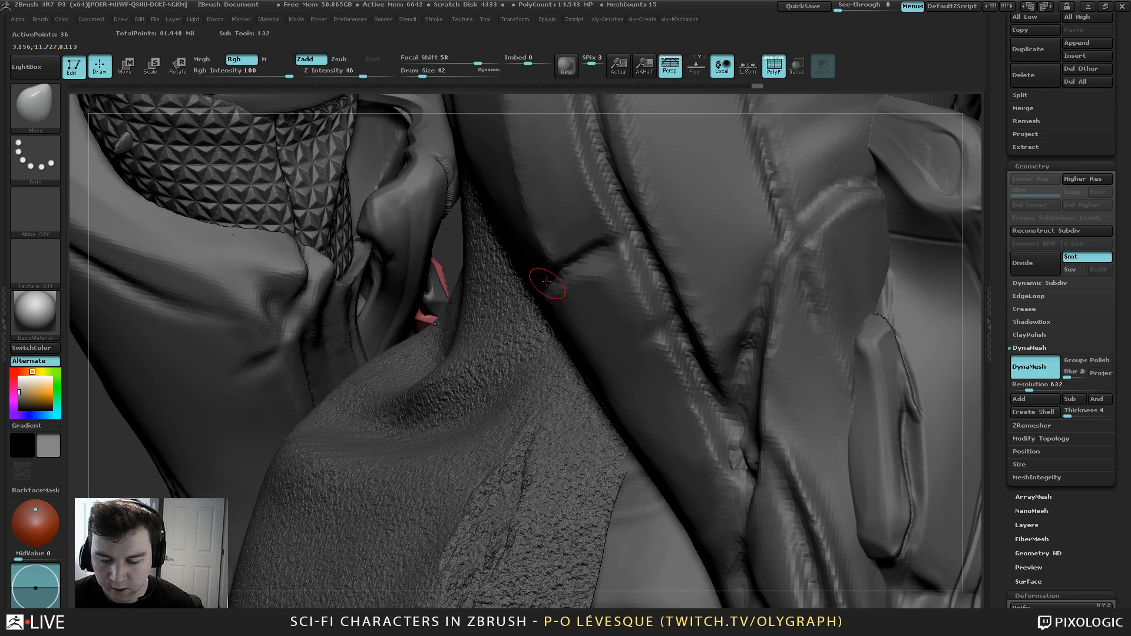
key(shift+s)
drag(578, 293, 602, 89)
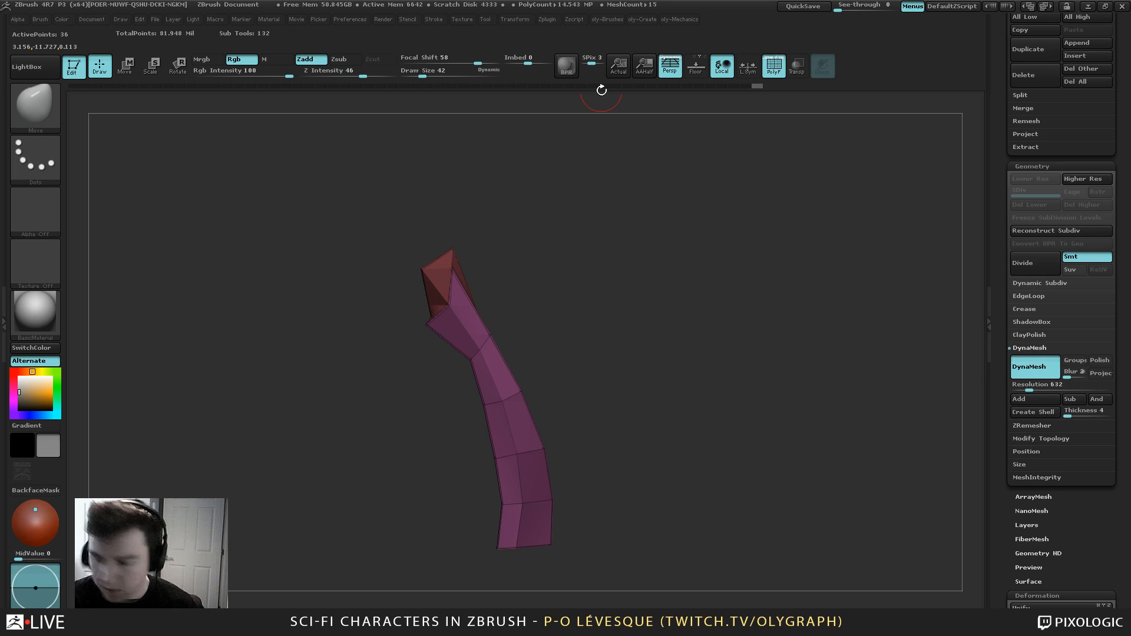
Clone the strip subtool as a separate tool and switch to that copy
scroll(1031, 117, up, 5)
click(1021, 77)
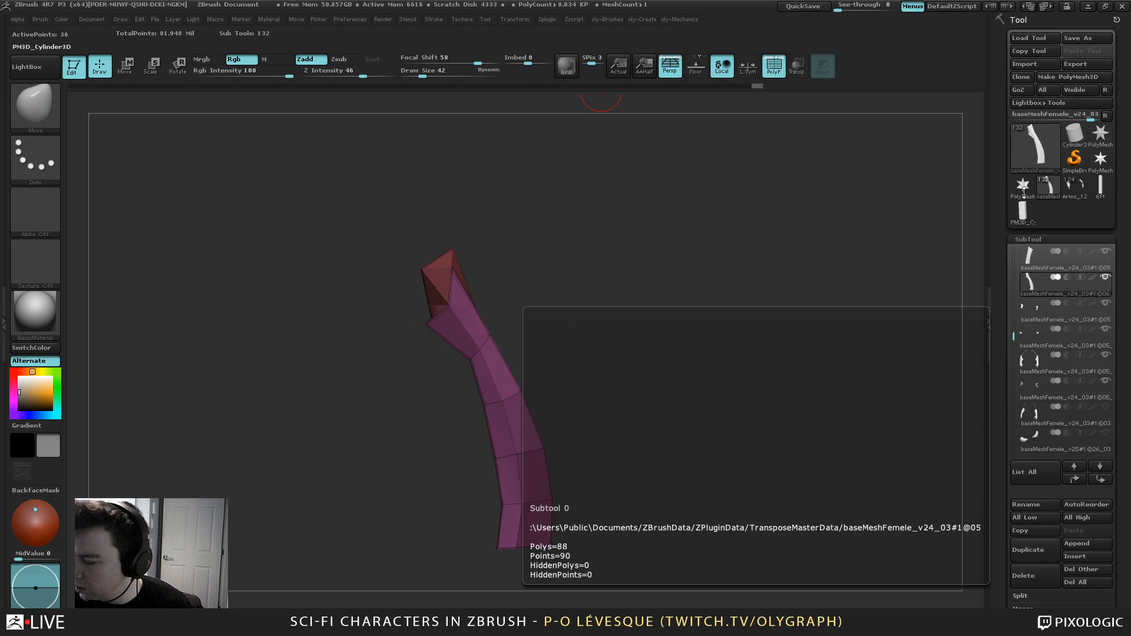
click(1023, 78)
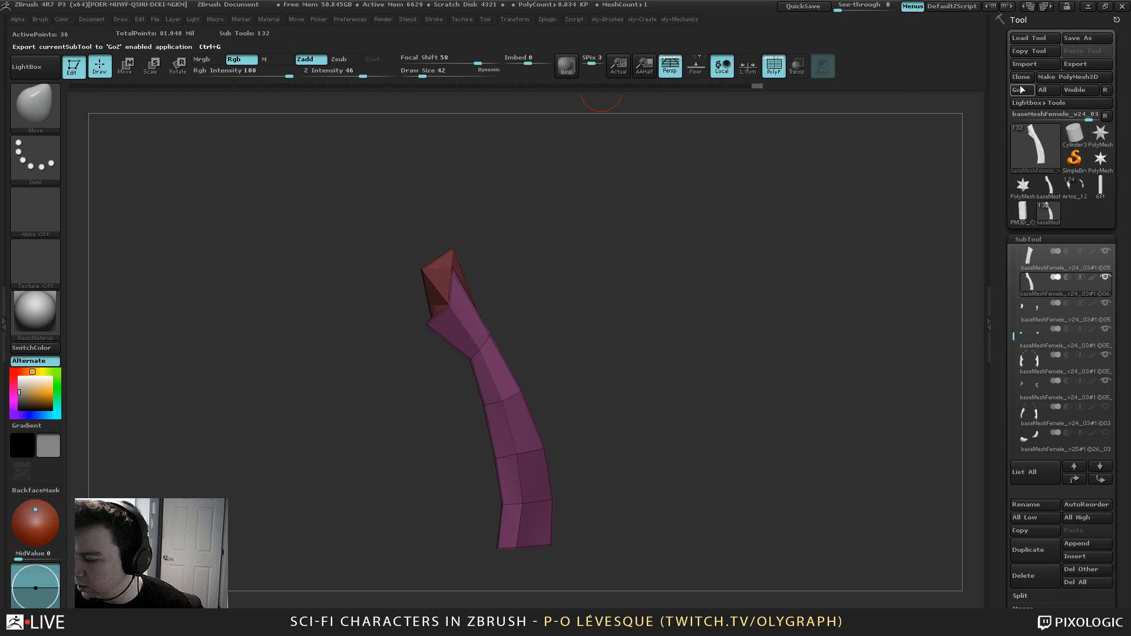
click(1048, 192)
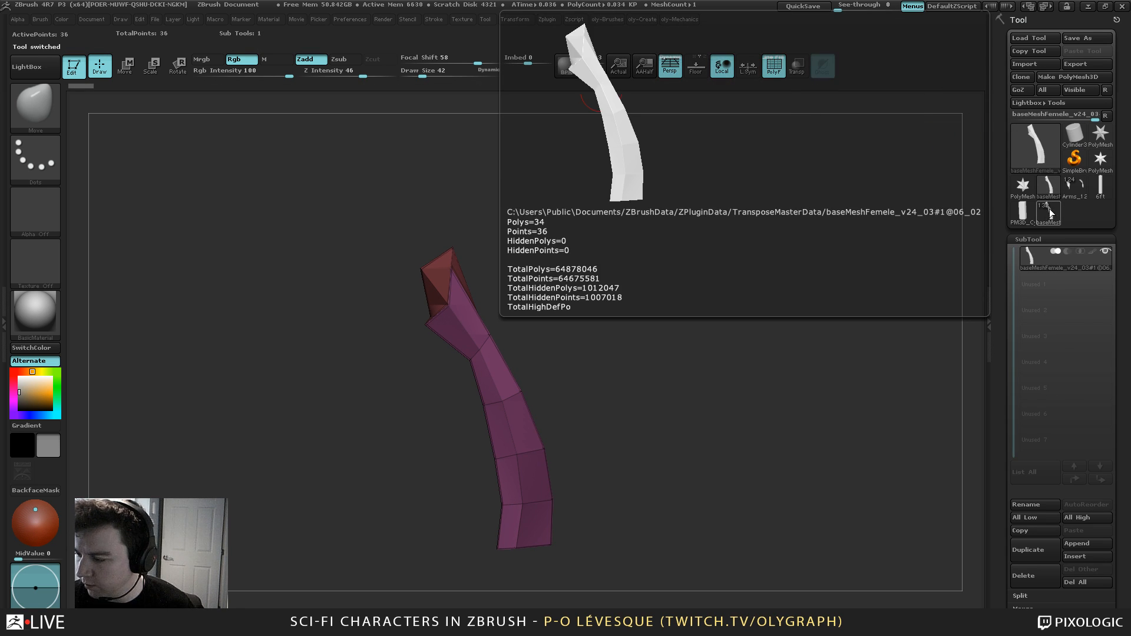
Select the detailed armor piece beneath the strip in the full character and append it to the cloned strip tool
click(1047, 216)
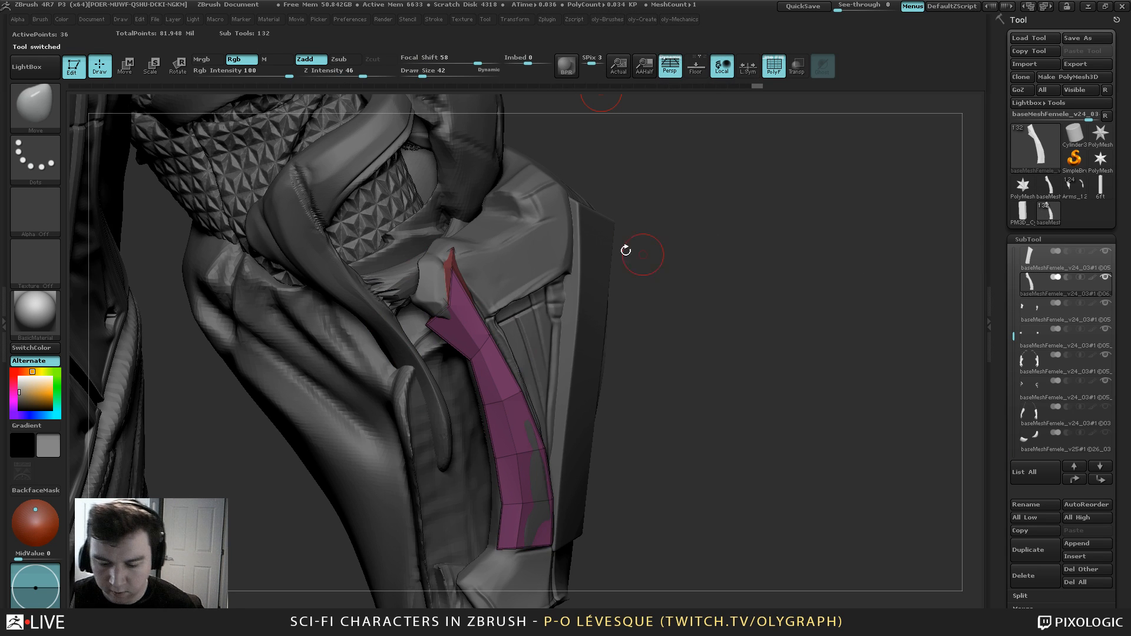
key(b)
alt+click(549, 271)
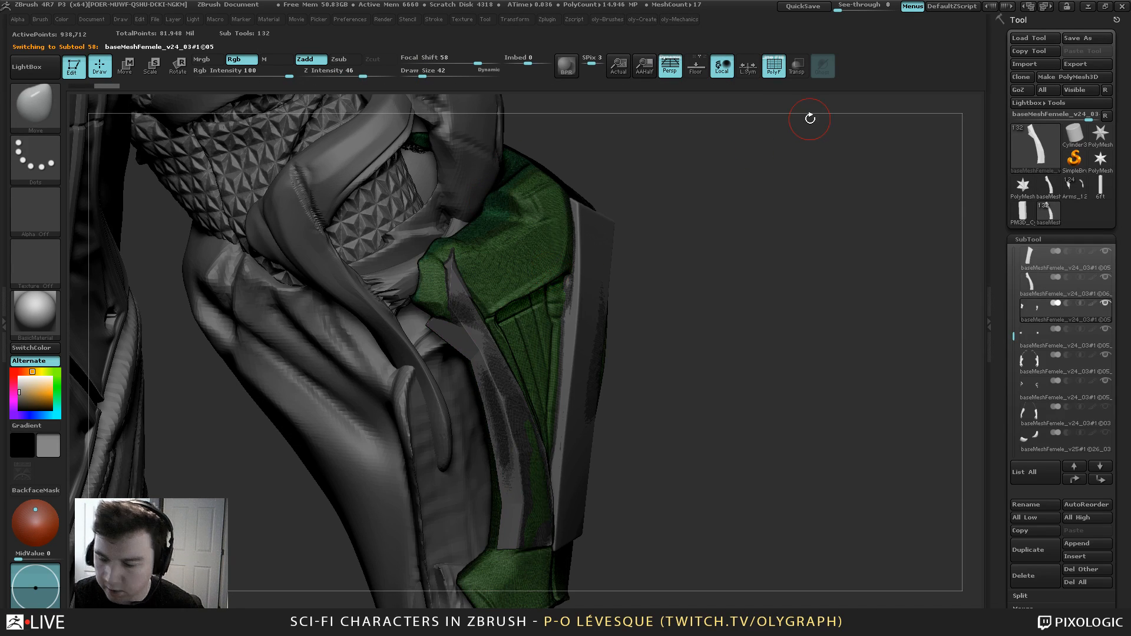
click(1049, 186)
click(1077, 543)
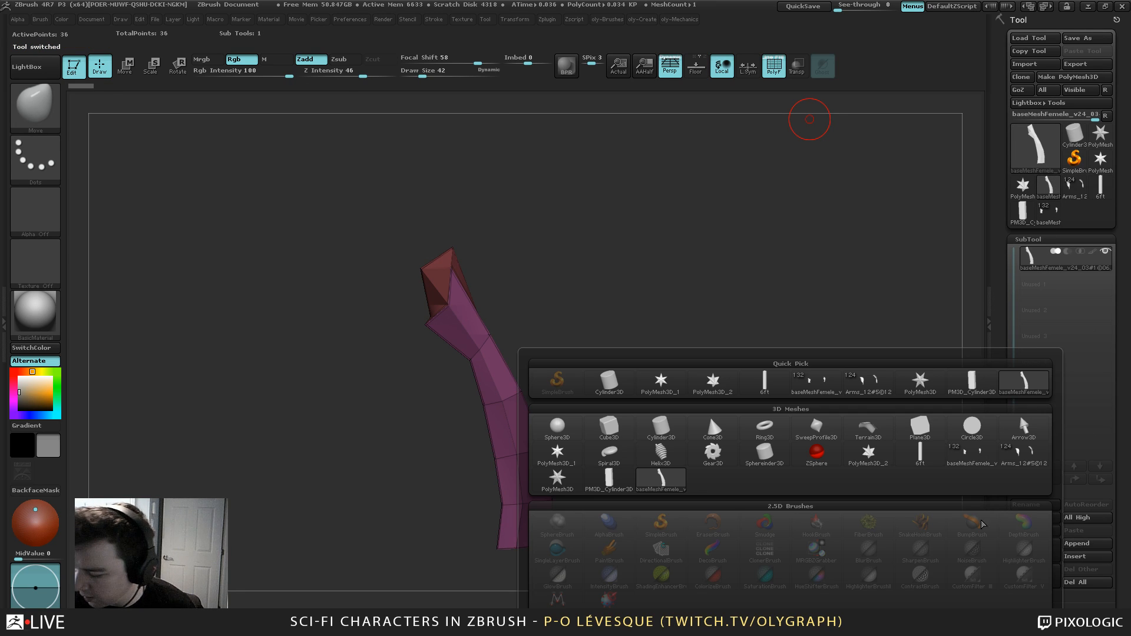
click(968, 456)
Select the character's flat outer armor plate and append it as another subtool of the cloned strip tool
click(1050, 210)
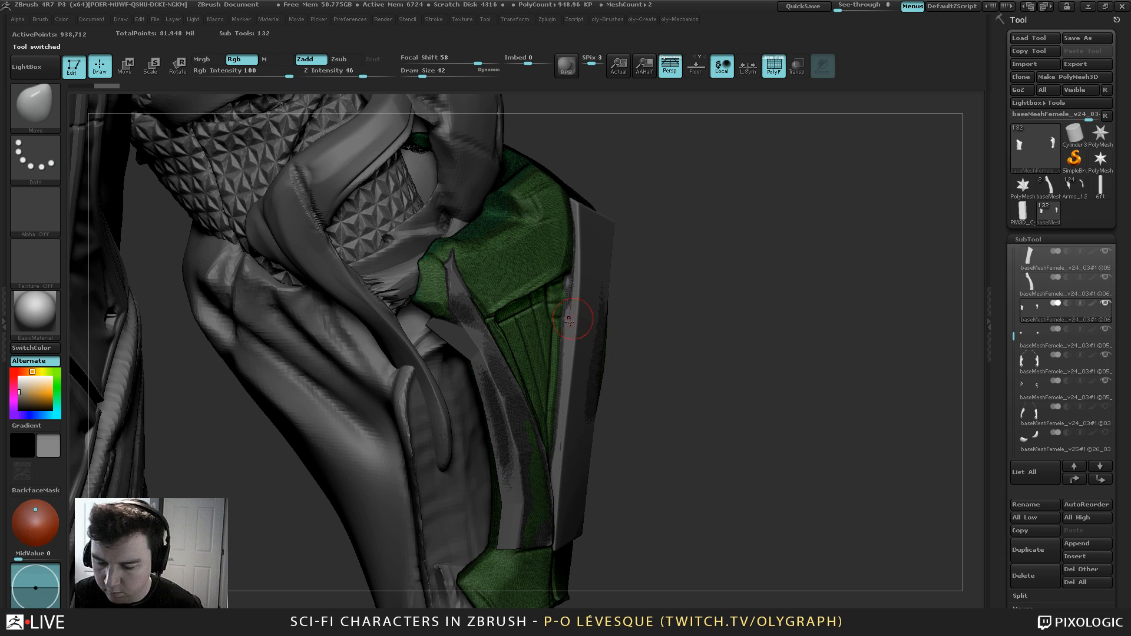
alt+click(584, 298)
click(1043, 188)
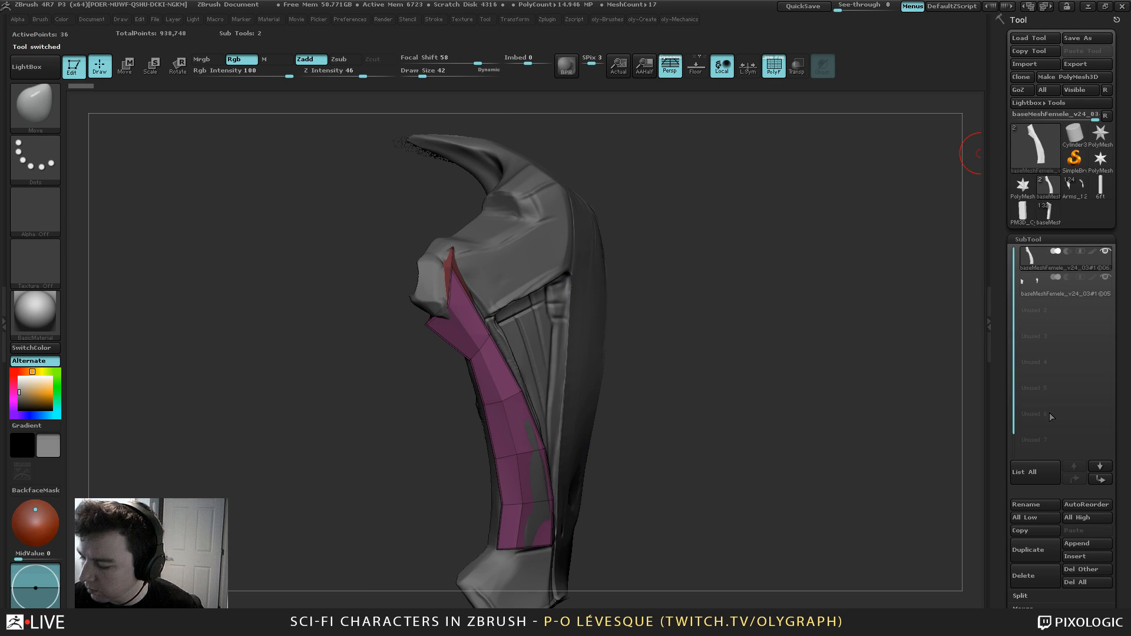
click(1085, 544)
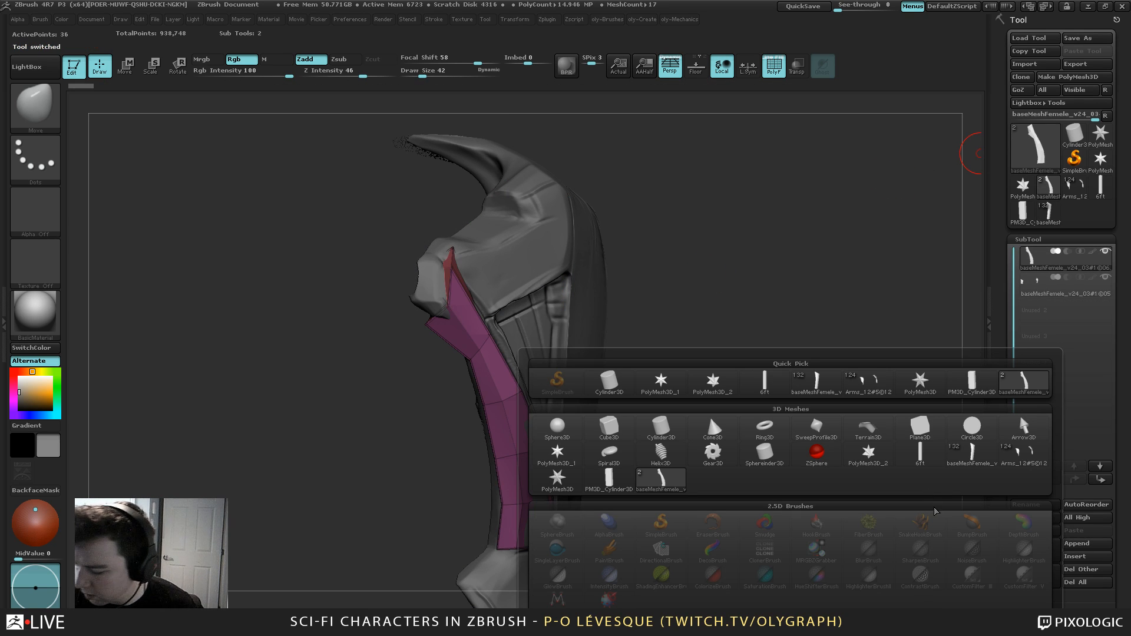
click(968, 459)
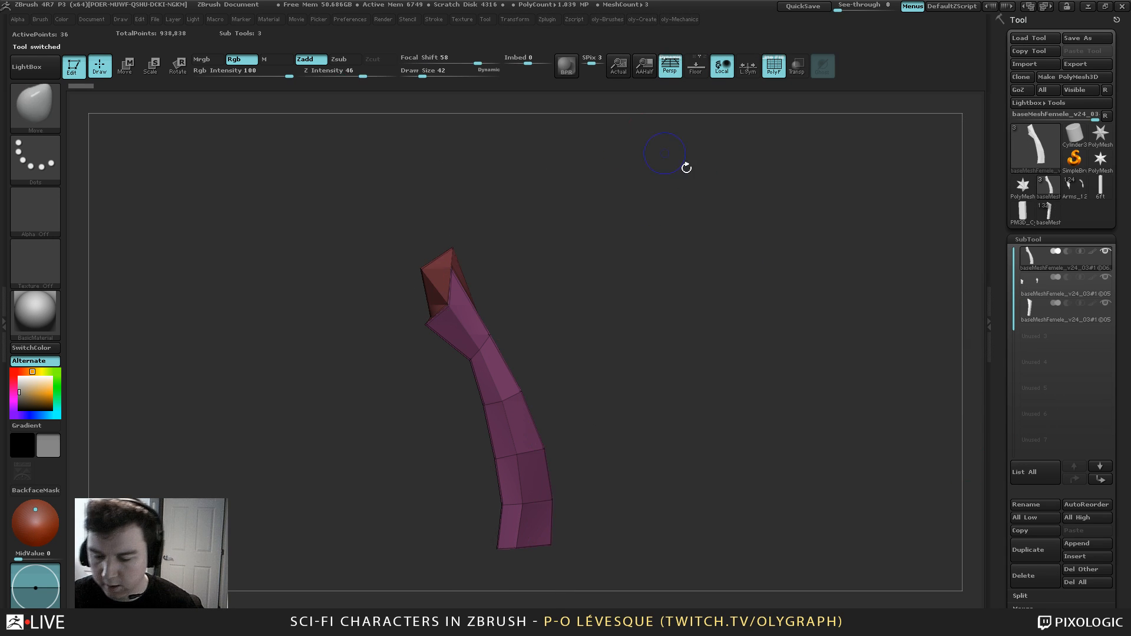
Show the appended armor pieces around the strip and nudge the strip's upper tip with the Move brush
mouse_move(687, 169)
mouse_down()
mouse_move(682, 198)
mouse_move(745, 196)
mouse_move(698, 177)
mouse_move(705, 206)
mouse_move(683, 219)
mouse_up()
key(f)
key(f)
key(1)
key(f)
key(shift+s)
key(shift+s)
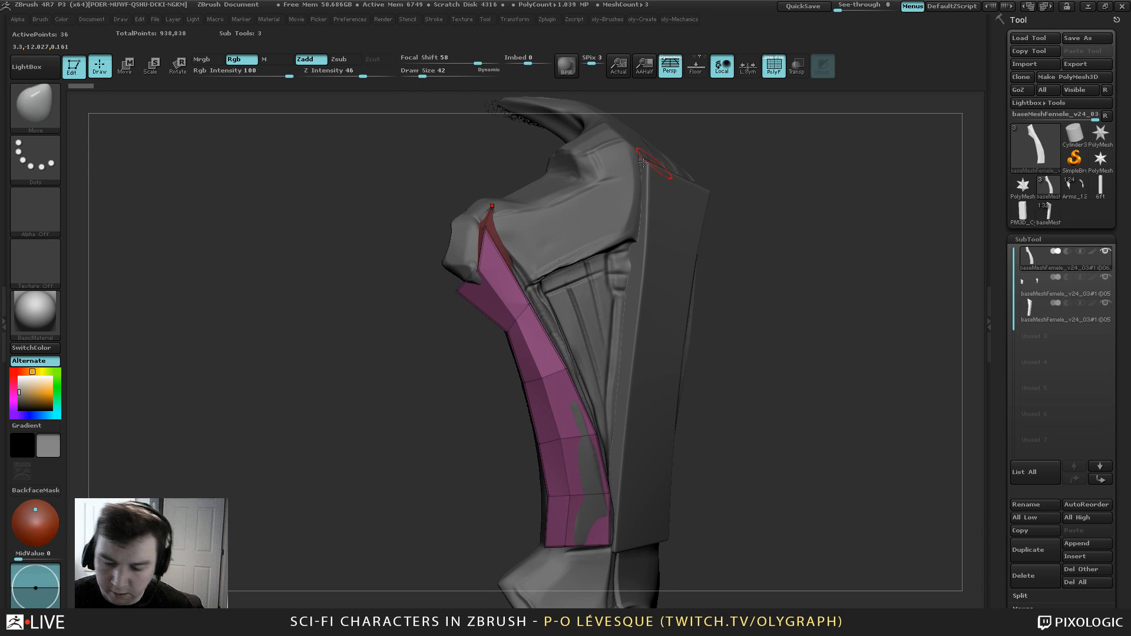
key(s)
drag(467, 249, 472, 250)
drag(486, 230, 487, 232)
Refine the strip's upper end against the armor from front and back with the Move brush, starting at draw size 50
key(bracketright)
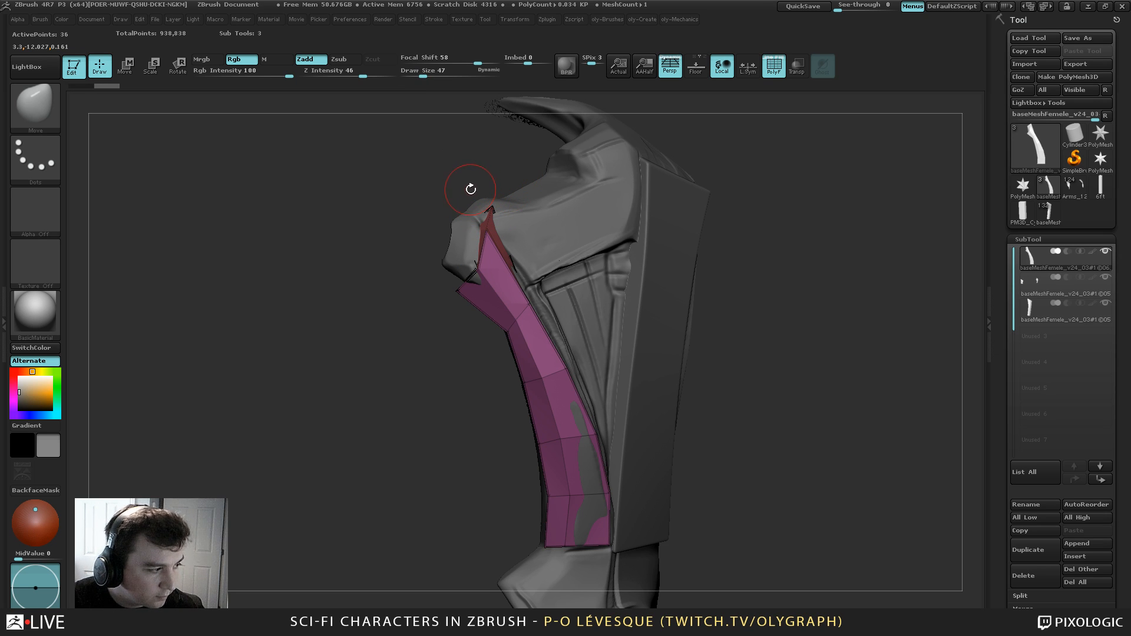
key(s)
click(490, 188)
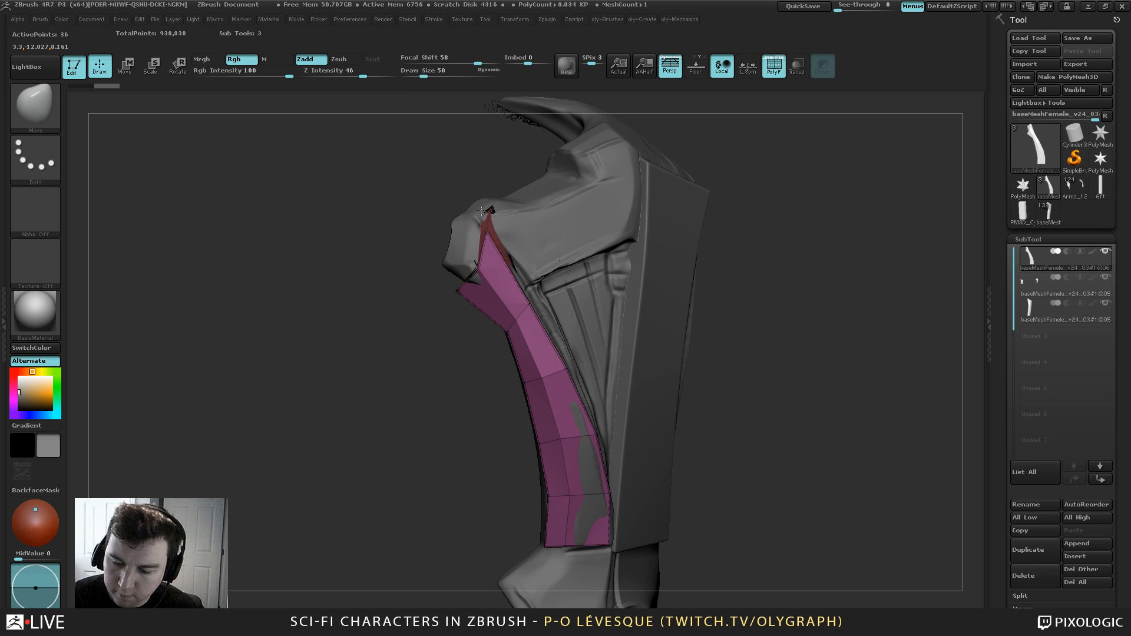
drag(470, 218, 478, 223)
mouse_move(394, 281)
mouse_down()
mouse_move(471, 295)
mouse_move(505, 245)
mouse_move(567, 238)
mouse_move(512, 251)
mouse_up()
key(s)
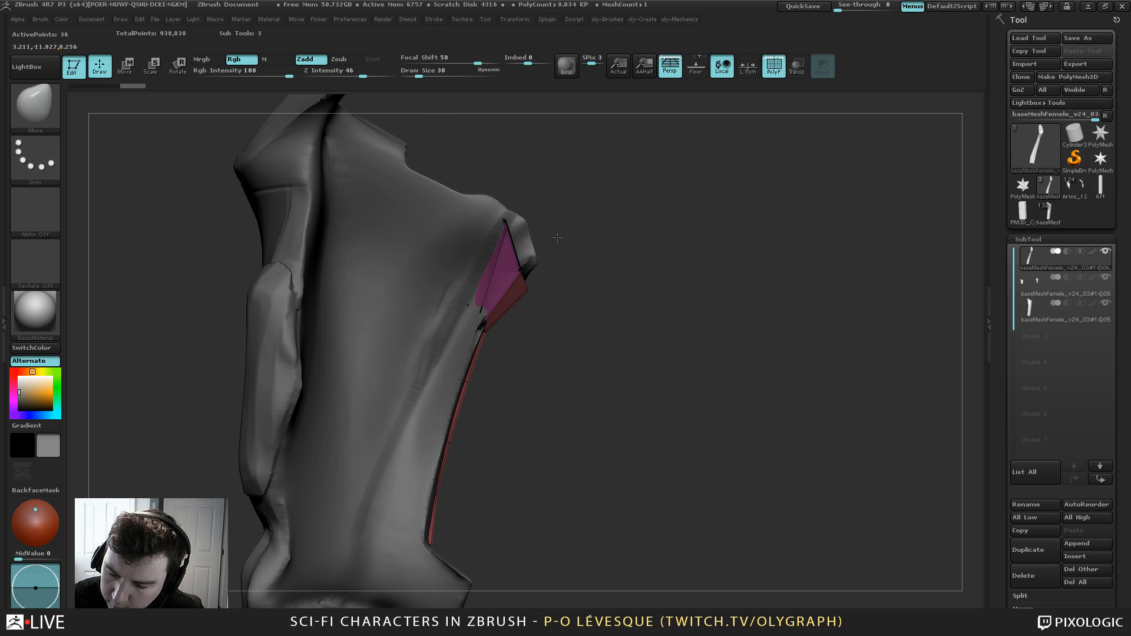
mouse_move(556, 213)
mouse_down()
mouse_move(555, 192)
mouse_move(533, 218)
mouse_up()
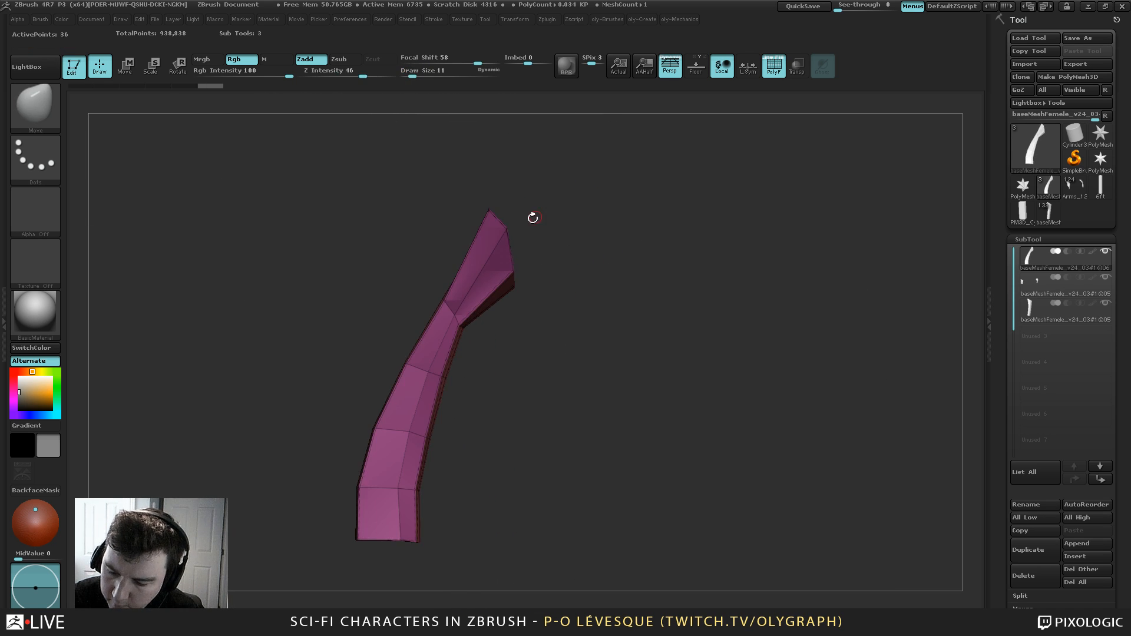
Pull the lower corner of the strip's upper end upward with the Move brush so it follows the armor's edge
drag(538, 262, 453, 268)
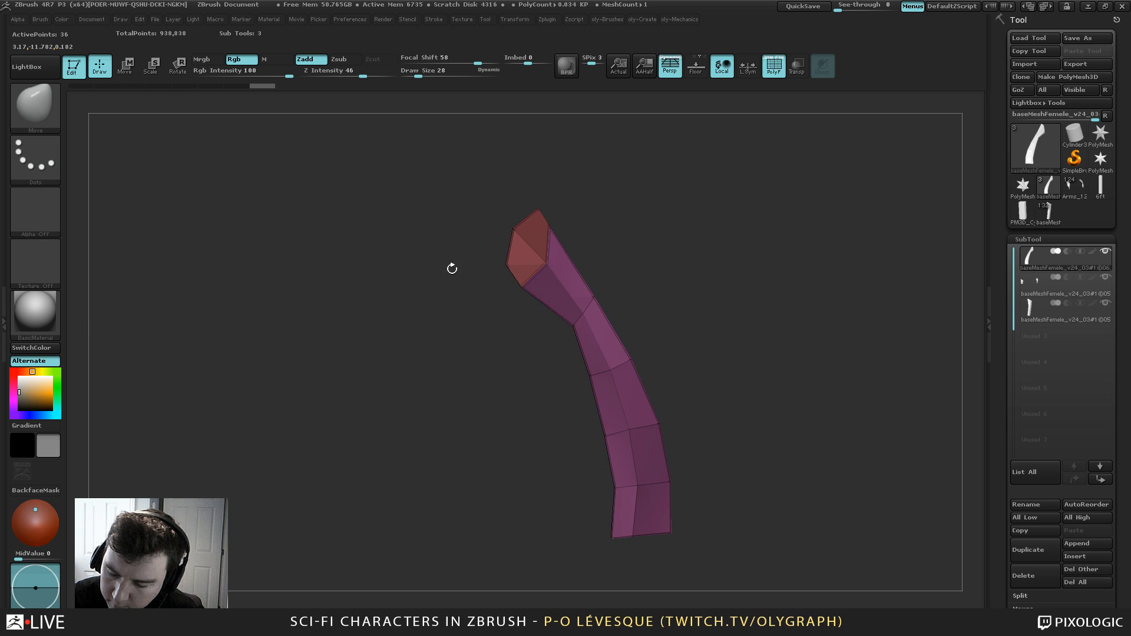
key(s)
mouse_move(514, 308)
mouse_down()
mouse_move(508, 240)
mouse_move(539, 219)
mouse_move(520, 217)
mouse_move(549, 273)
mouse_move(537, 274)
mouse_move(543, 239)
mouse_up()
key(s)
key(s)
key(s)
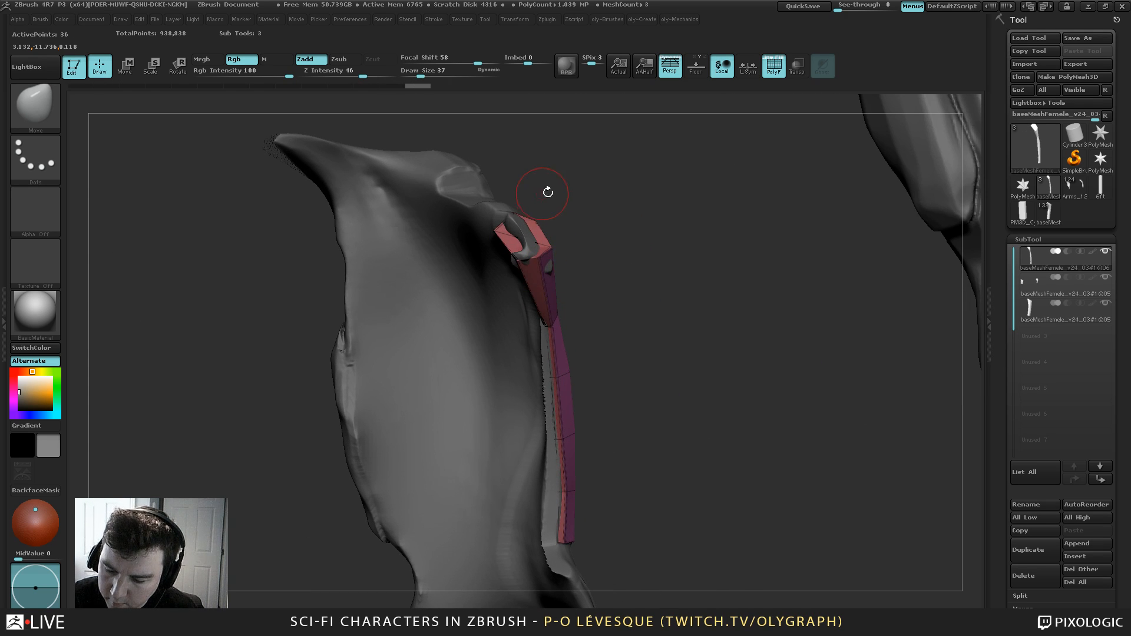
drag(548, 191, 590, 195)
key(s)
drag(524, 225, 528, 221)
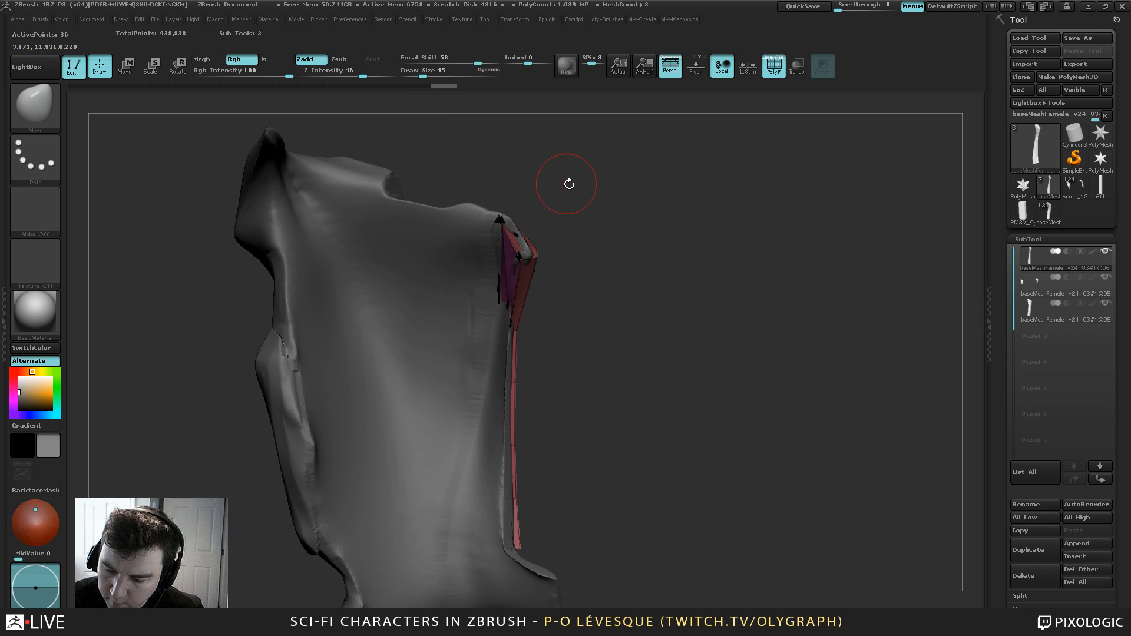
drag(569, 184, 494, 243)
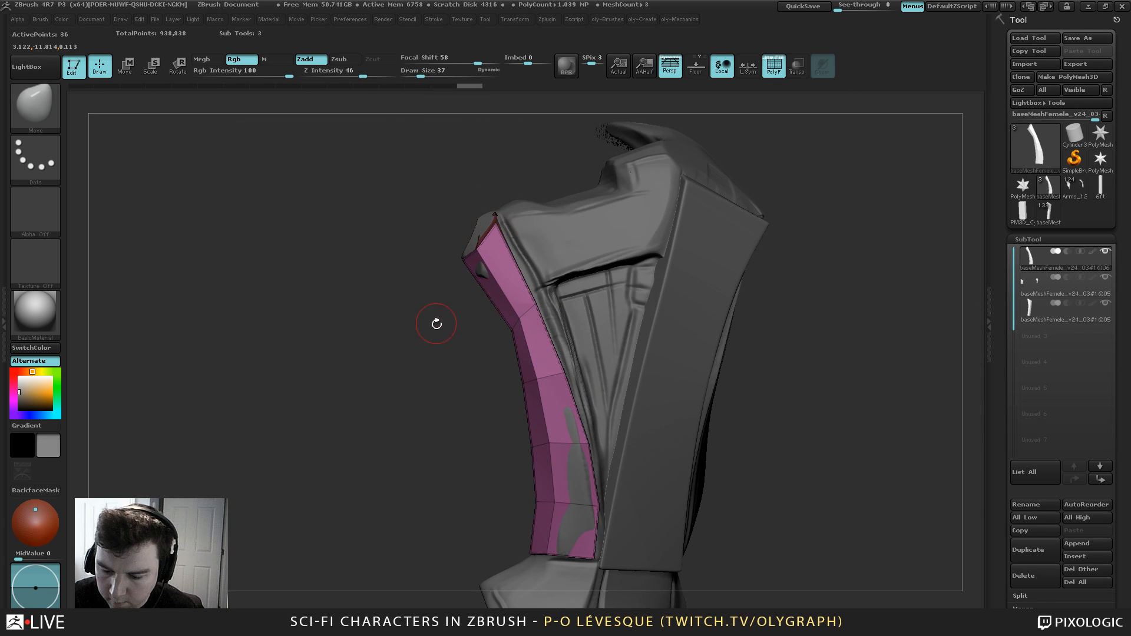
Isolate the strip, crease its upper cap with ZModeler set to Crease EdgeLoop Complete, and turn on the smooth subdivision preview
key(shift+s)
mouse_move(447, 353)
alt+mouse_down()
mouse_move(455, 363)
mouse_move(495, 328)
alt+mouse_up()
key(b)
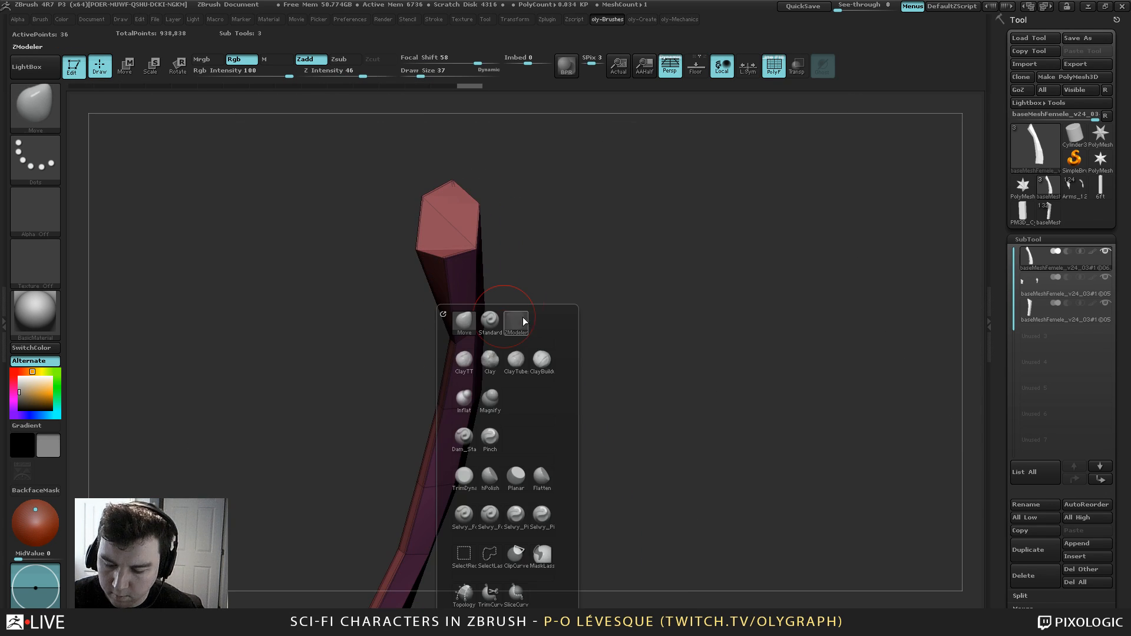
click(515, 321)
key(space)
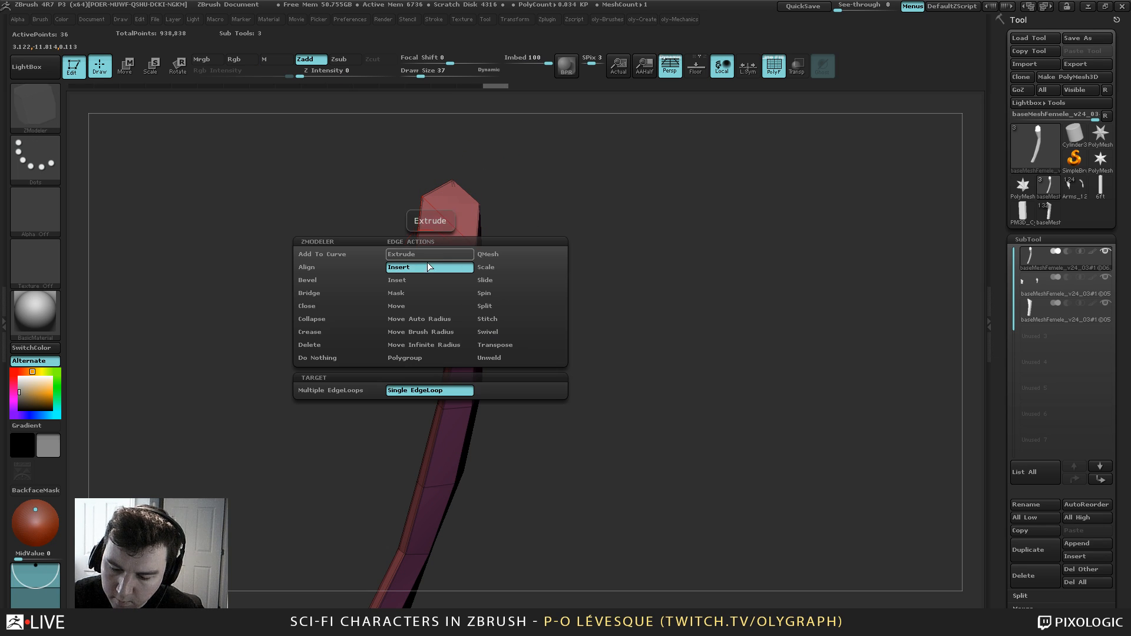
click(341, 332)
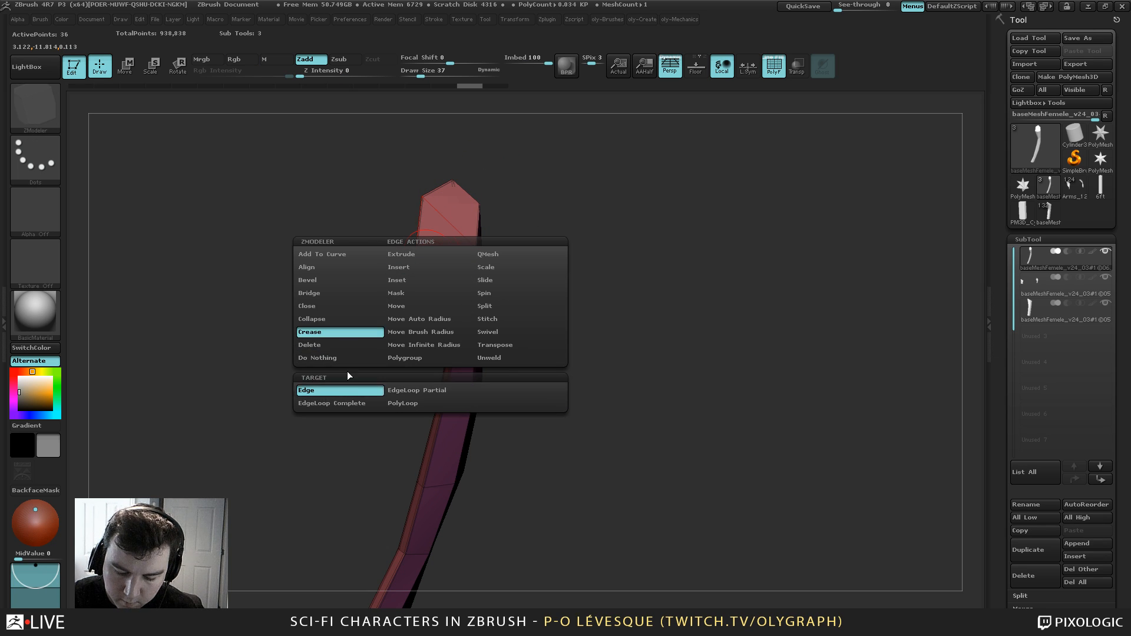
click(348, 402)
click(465, 191)
key(d)
drag(478, 171, 519, 167)
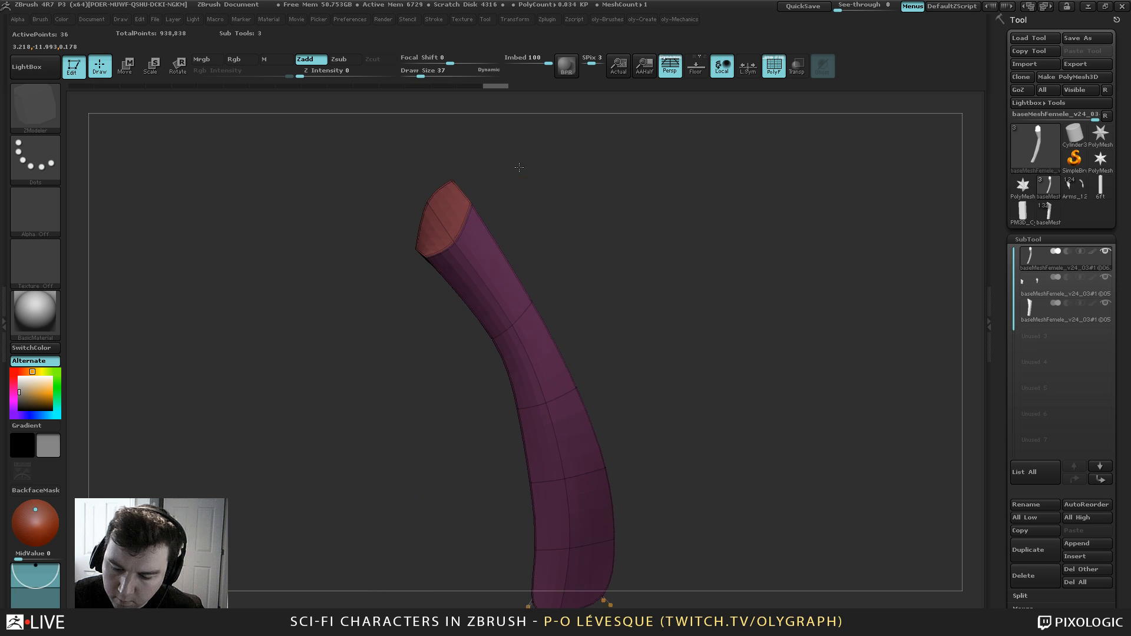
Nudge the lower corner of the smoothed strip's upper end inward with the Move brush at draw size 19
key(b)
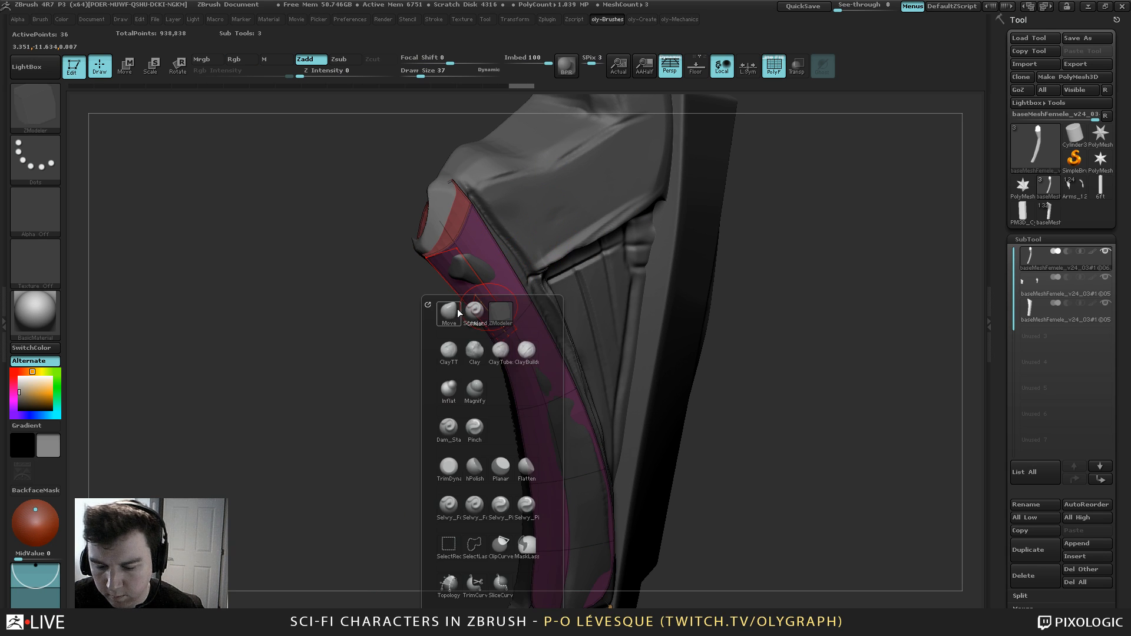
click(455, 312)
key(s)
drag(442, 254, 439, 254)
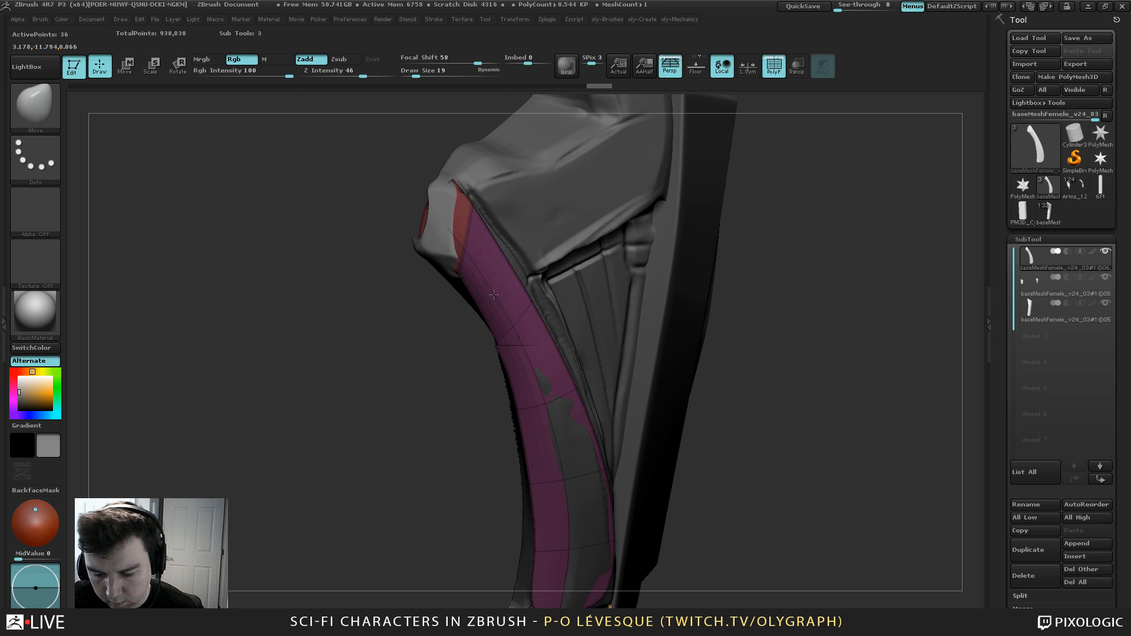
Insert a single edge loop along the strip with ZModeler, running through its upper cap
mouse_move(409, 359)
mouse_down()
mouse_move(442, 356)
mouse_move(460, 321)
mouse_up()
key(b)
click(479, 247)
key(space)
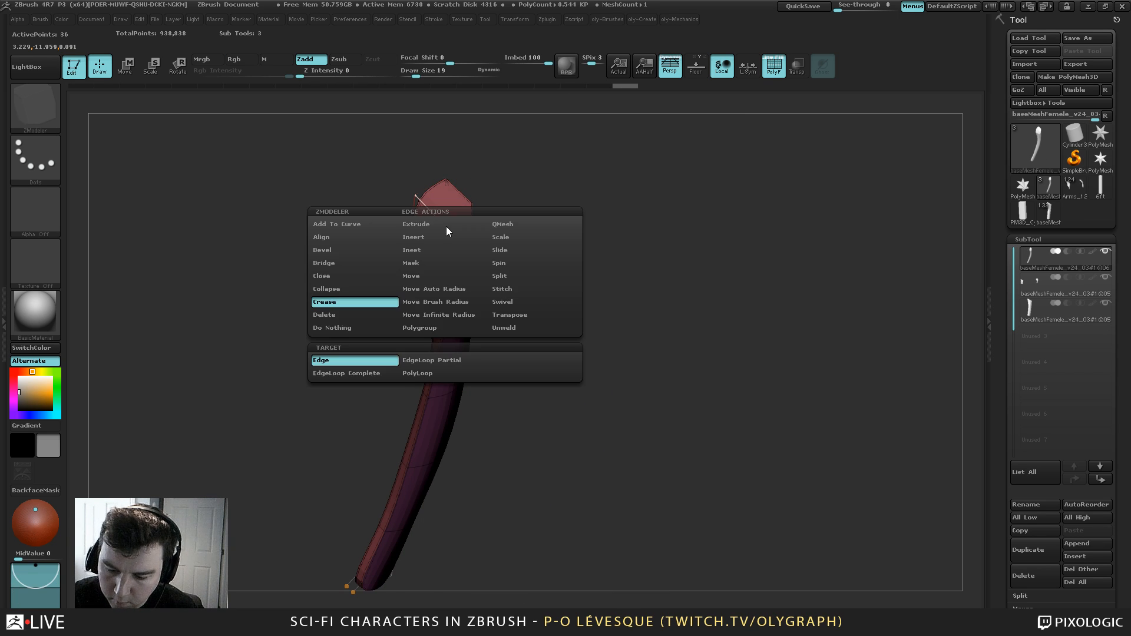
click(414, 237)
click(416, 237)
Round out the corners of the strip's upper cap with the Move brush at draw size 24
key(b)
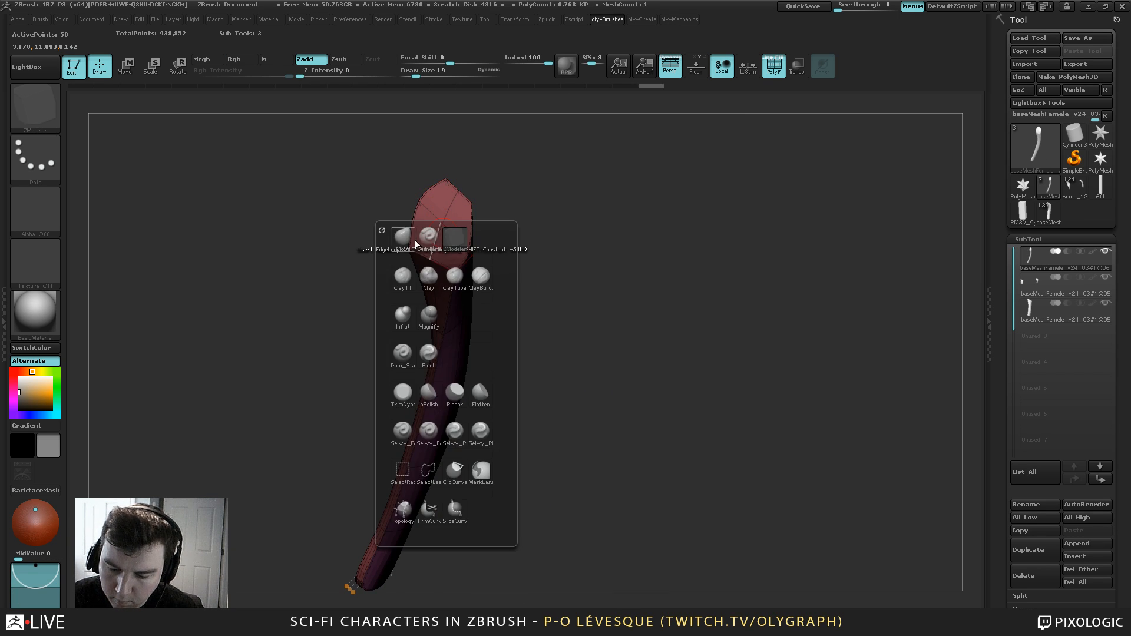
click(414, 238)
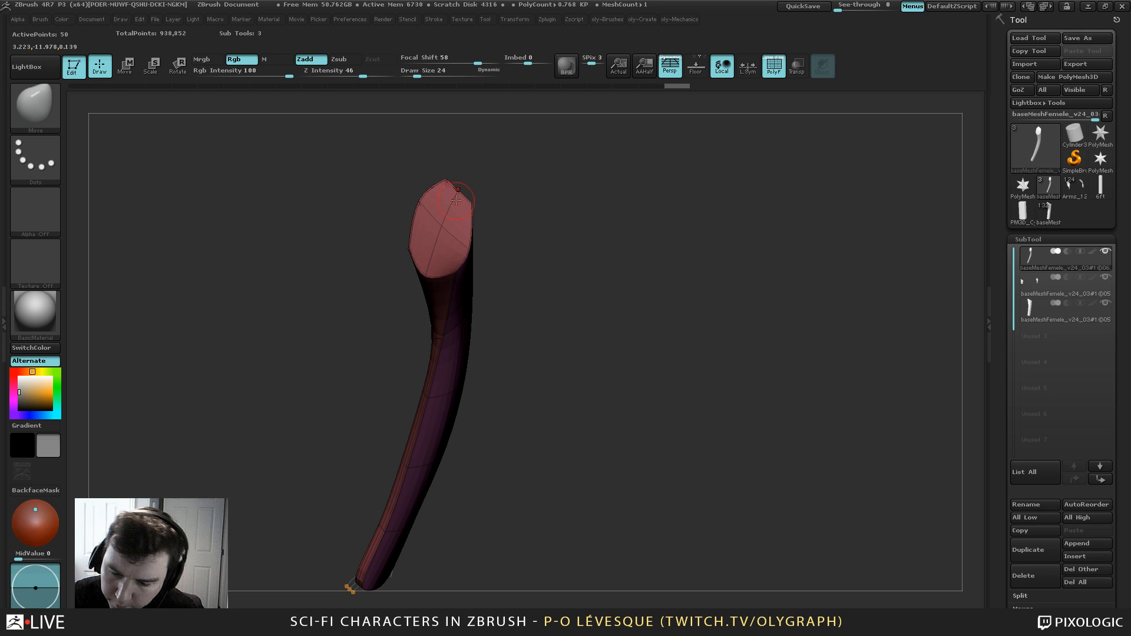
key(s)
mouse_move(472, 201)
mouse_down()
mouse_move(483, 204)
mouse_move(473, 233)
mouse_move(532, 244)
mouse_up()
key(s)
Set the strip's crease level to 2 and hide the polyframe on the smoothed preview
key(2)
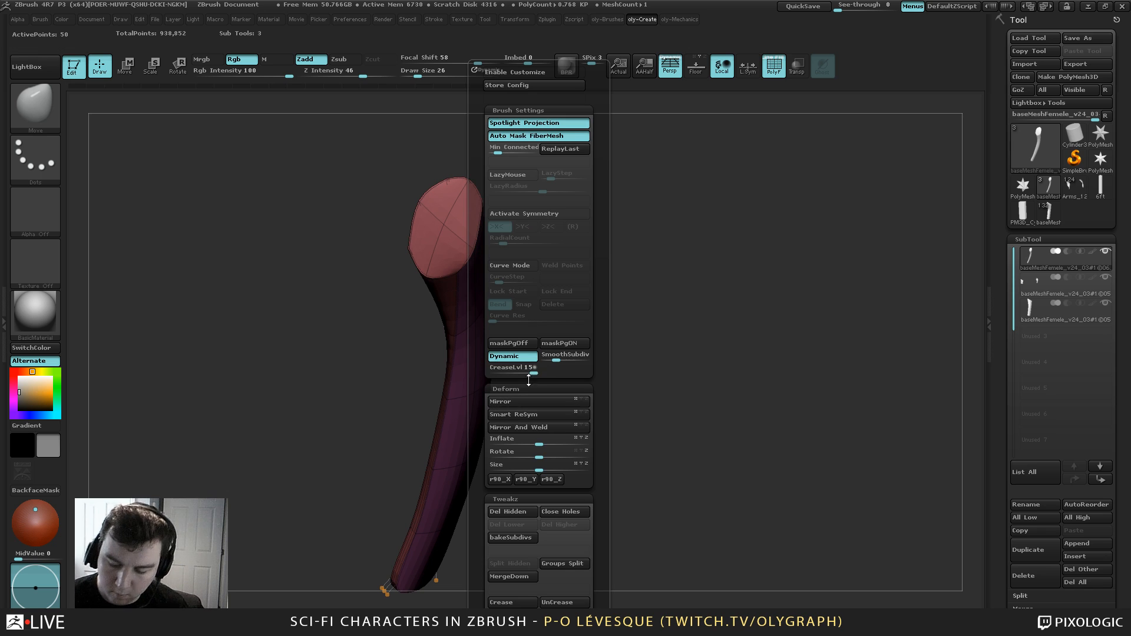
drag(577, 245, 576, 246)
key(d)
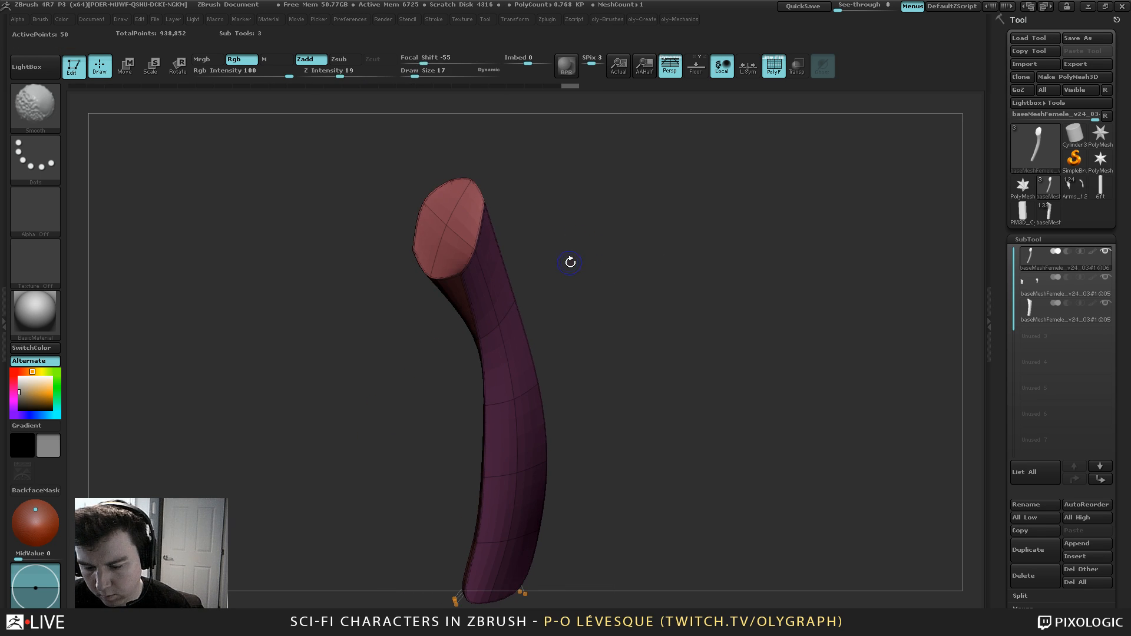
key(shift+f)
key(2)
drag(596, 357, 601, 357)
key(2)
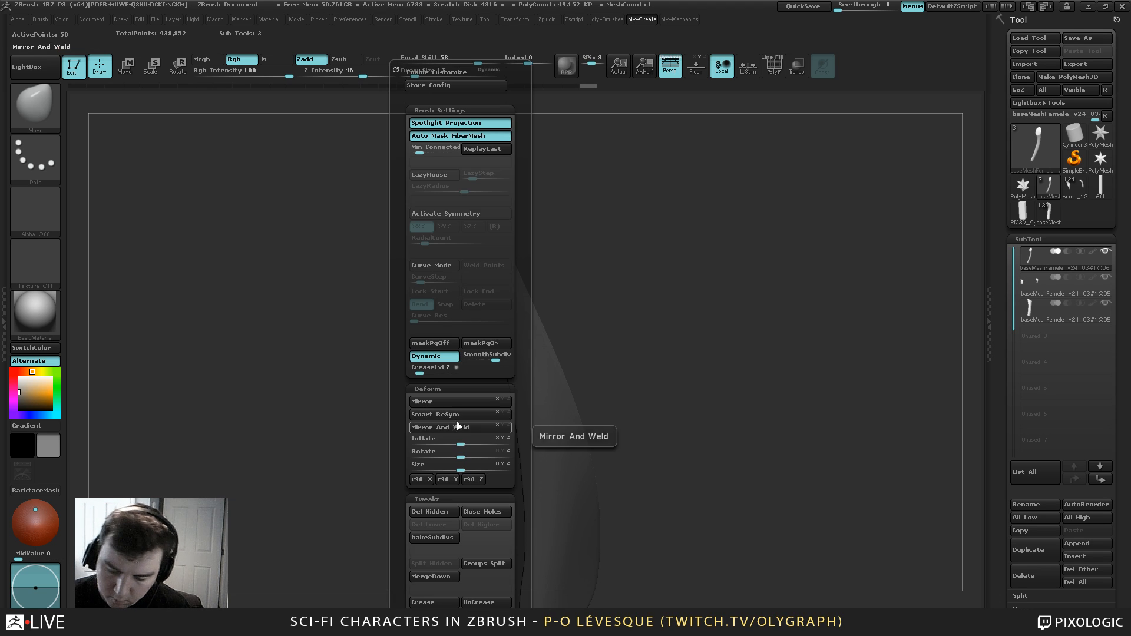
key(Return)
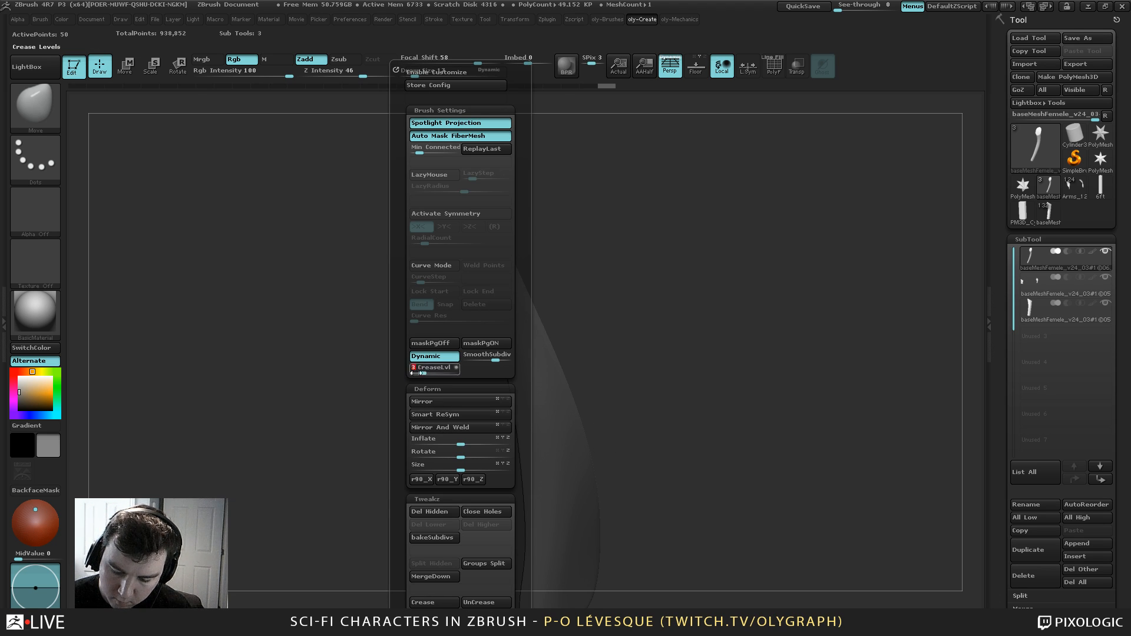
key(shift+d)
key(d)
drag(419, 448, 417, 459)
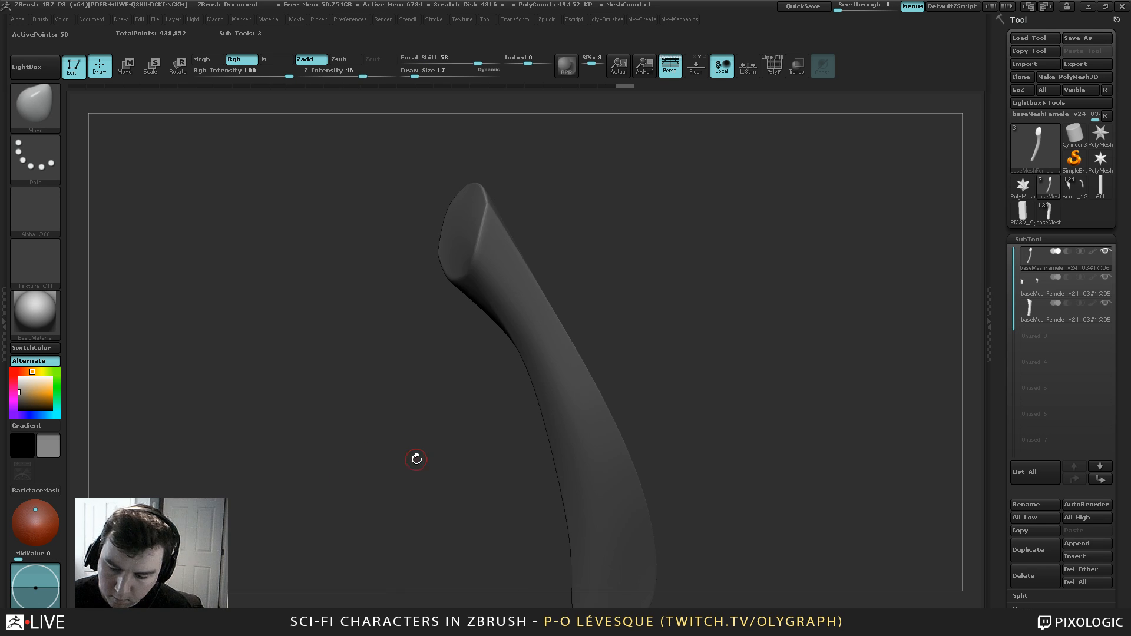
Show the surrounding armor and reshape the strip's upper end against it with progressively smaller Move brush sizes
key(f)
key(shift+s)
mouse_move(654, 234)
mouse_down()
mouse_move(688, 234)
mouse_move(647, 231)
mouse_move(634, 217)
mouse_up()
key(b)
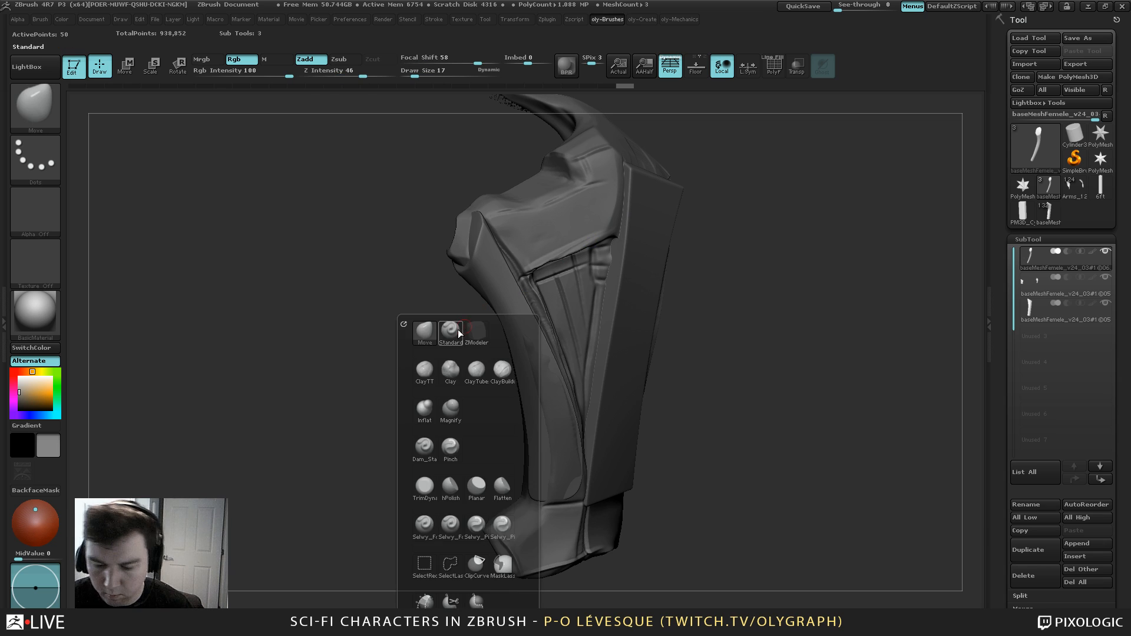
click(426, 330)
key(s)
click(476, 243)
drag(462, 240, 476, 240)
key(bracketleft)
drag(452, 321, 413, 323)
key(bracketleft)
mouse_move(460, 248)
mouse_down()
mouse_move(482, 225)
mouse_move(482, 255)
mouse_move(465, 268)
mouse_move(482, 267)
mouse_up()
key(bracketleft)
Fine-tune the rim of the strip's upper end with the Move brush, varying the draw size between strokes
key(s)
click(474, 258)
key(s)
click(459, 272)
key(s)
click(473, 266)
drag(467, 267, 469, 241)
key(s)
click(470, 257)
key(s)
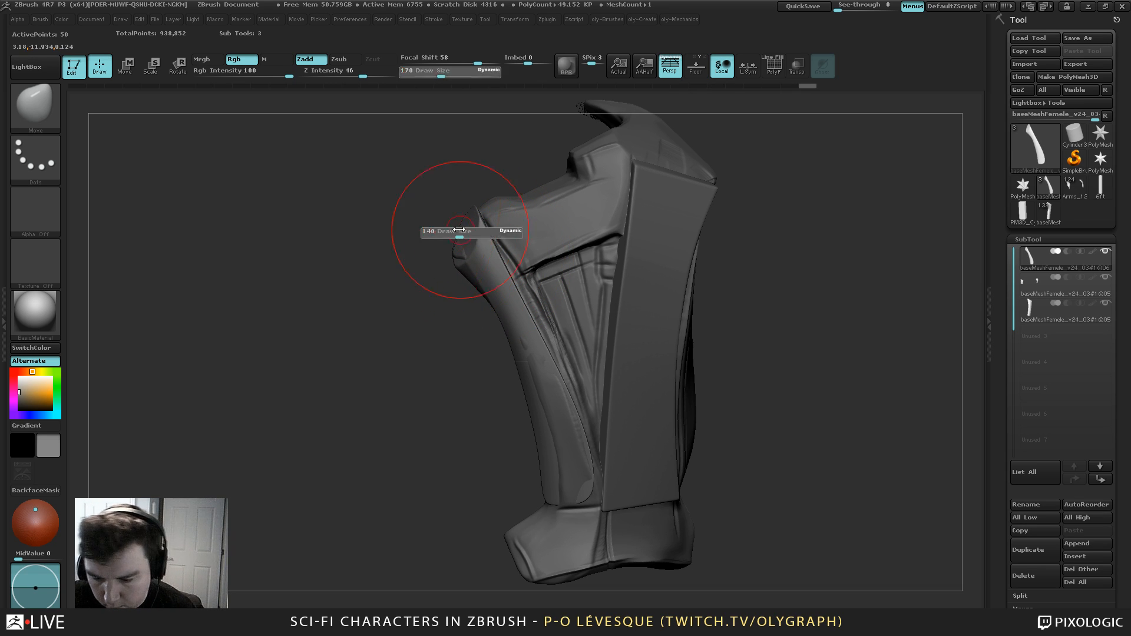
click(462, 232)
Shift the strip's lower half along the armor edge with the Move brush at draw size 304
alt+drag(451, 365, 429, 350)
key(s)
click(551, 355)
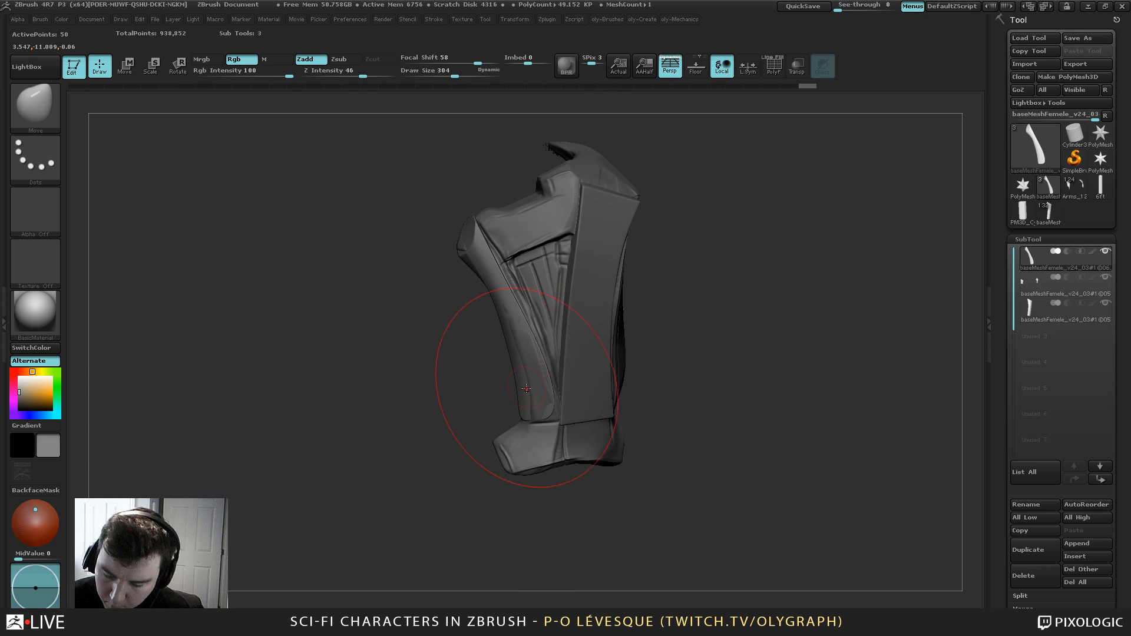
mouse_move(525, 394)
mouse_down()
mouse_move(559, 387)
mouse_move(540, 379)
mouse_move(576, 321)
mouse_move(578, 354)
mouse_move(588, 341)
mouse_up()
Crease the edges at the strip's lower end with ZModeler set to Crease Edge, and restore the smooth preview beside the armor
key(shift+d)
key(b)
click(605, 334)
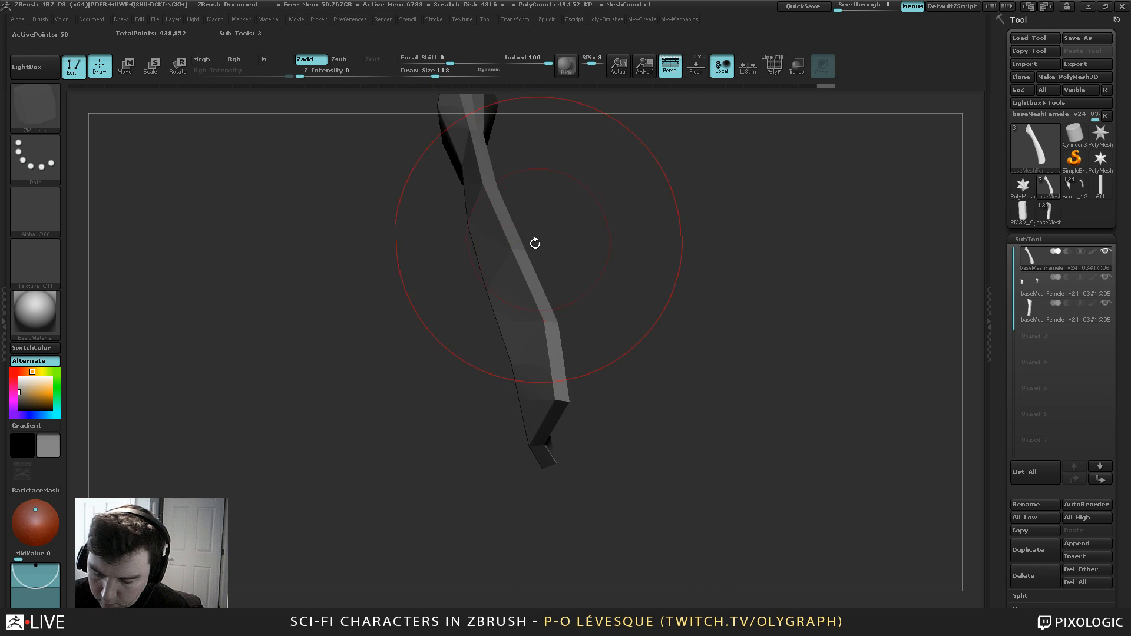
key(shift+f)
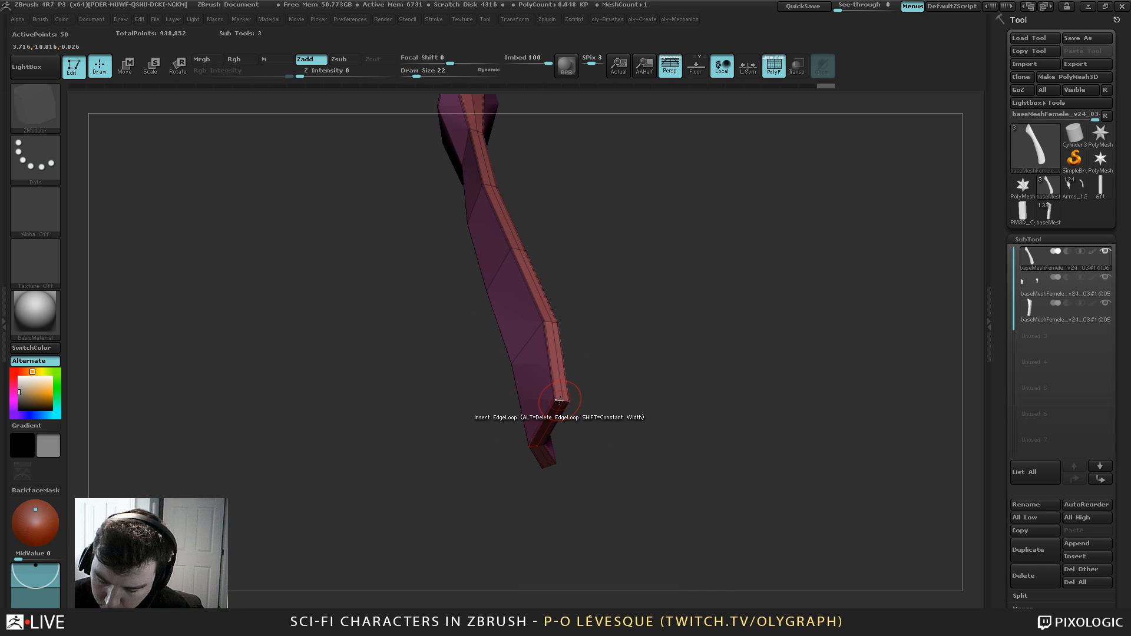
key(space)
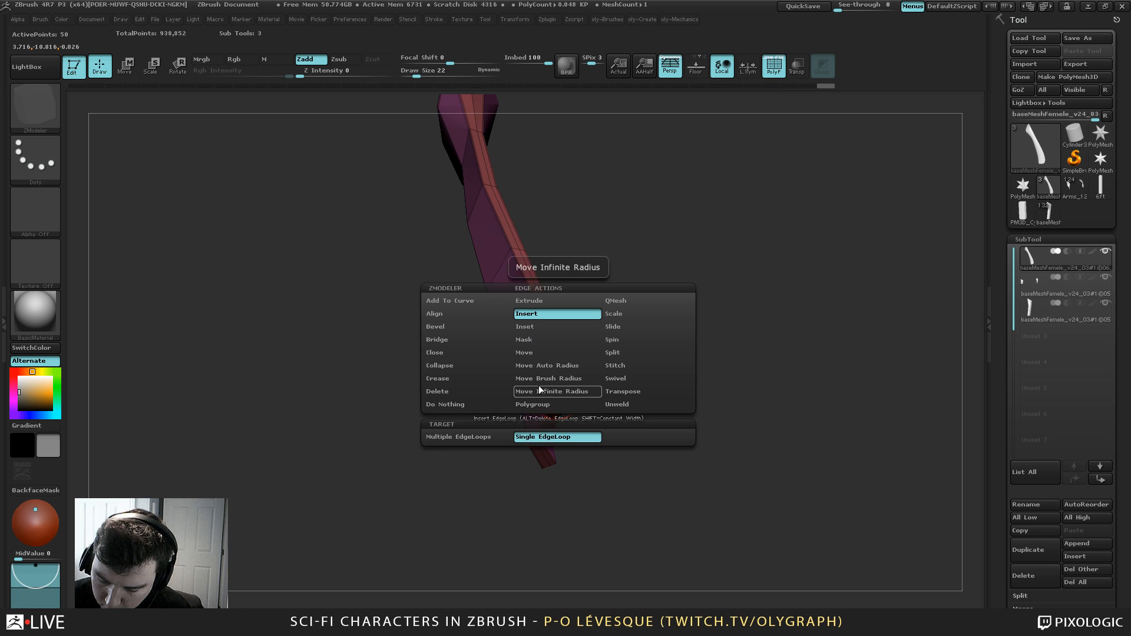
drag(577, 214, 634, 274)
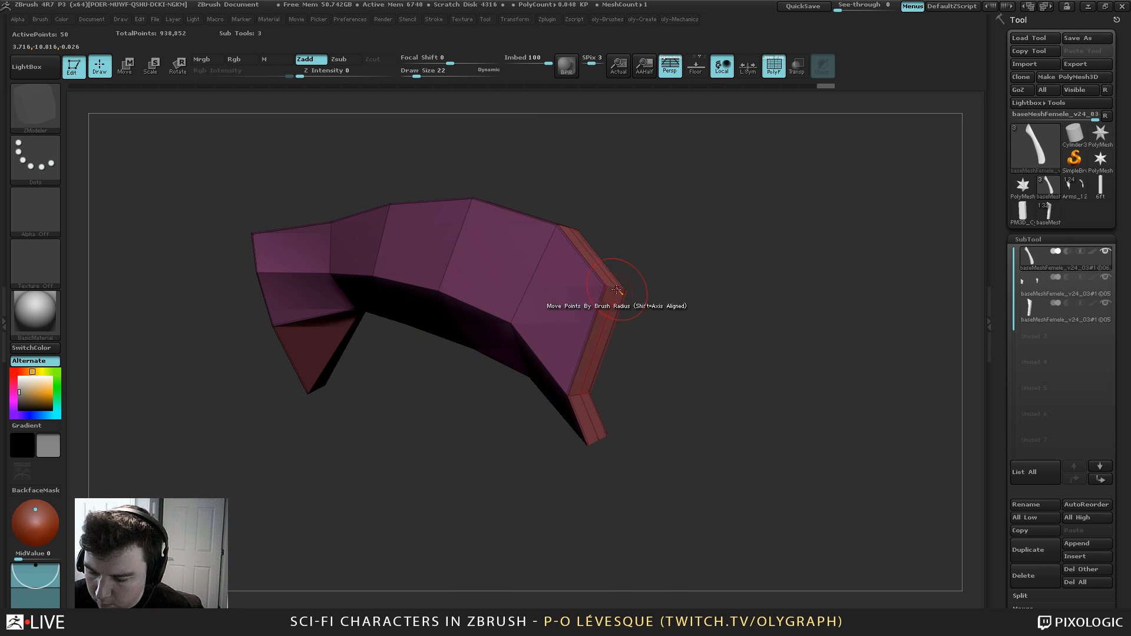
click(617, 289)
key(d)
key(shift+f)
mouse_move(653, 201)
mouse_down()
mouse_move(624, 177)
mouse_move(628, 214)
mouse_move(645, 176)
mouse_move(614, 222)
mouse_up()
key(shift+s)
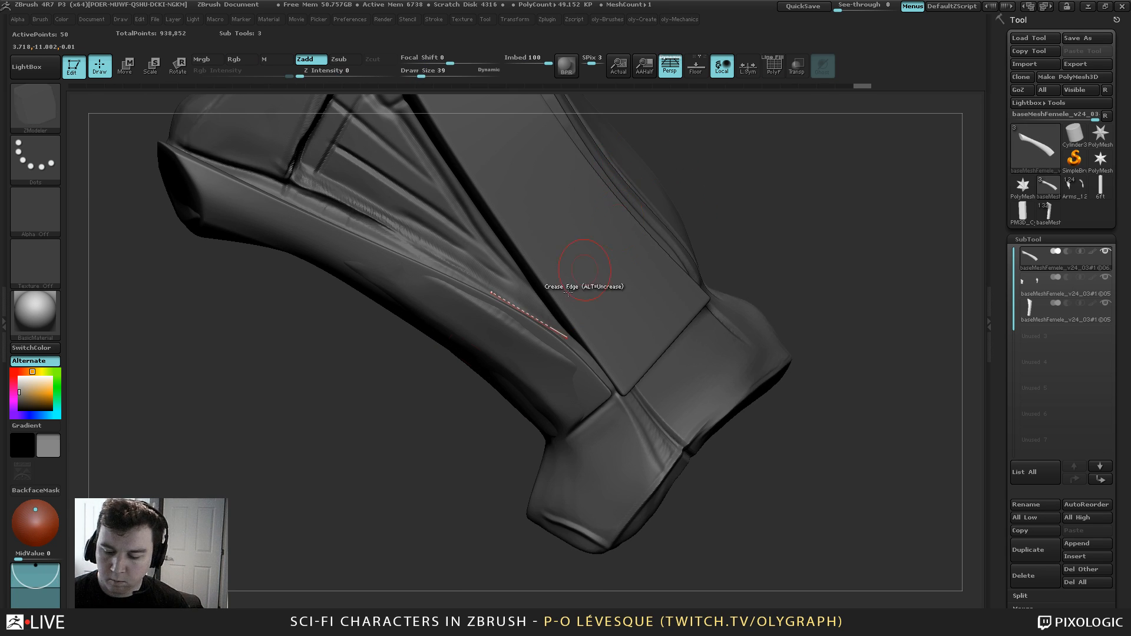
Reshape the strip's middle and lower length to follow the armor with the Move brush at draw size 203
alt+drag(412, 451, 419, 414)
key(b)
click(373, 342)
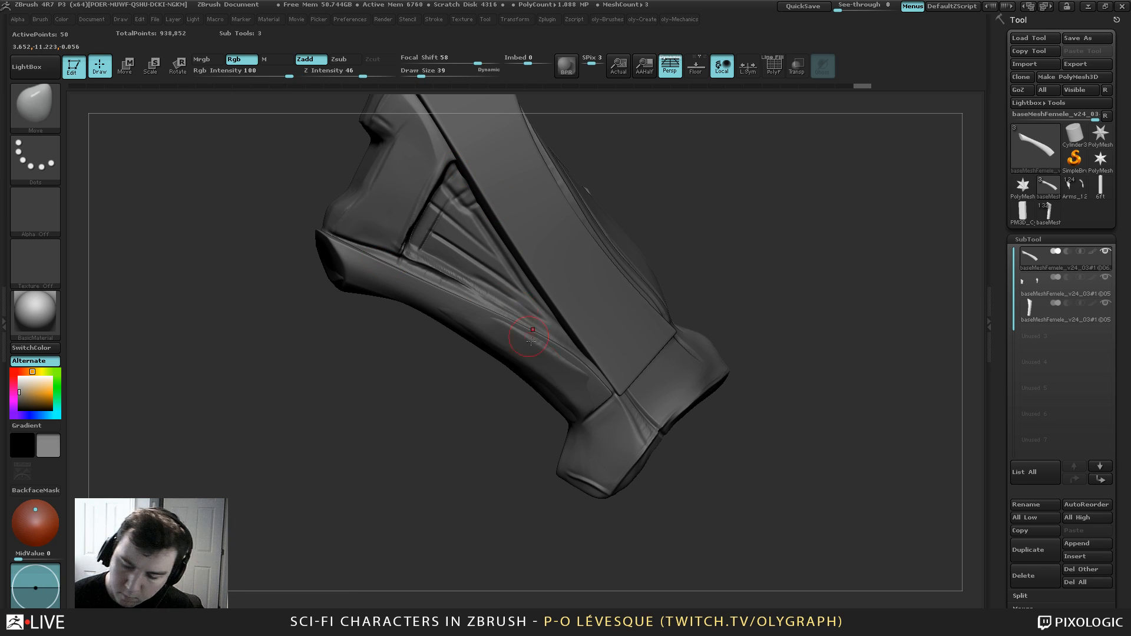
key(s)
drag(536, 369, 574, 368)
drag(570, 364, 542, 370)
key(s)
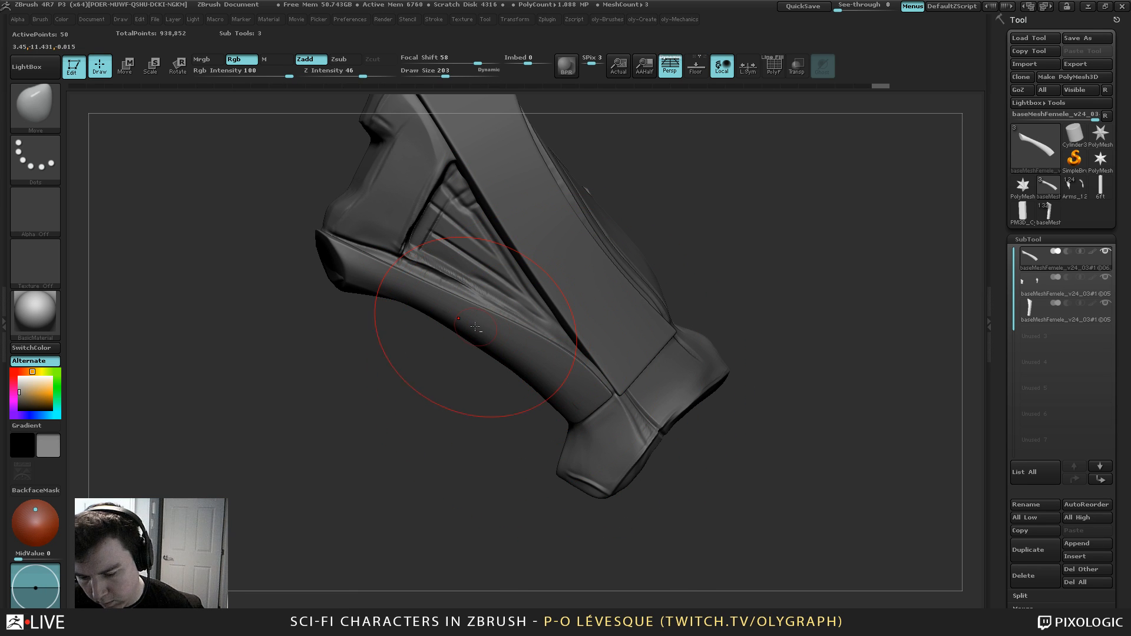
mouse_move(612, 218)
mouse_down()
mouse_move(654, 247)
mouse_move(659, 223)
mouse_move(657, 242)
mouse_move(698, 219)
mouse_up()
key(s)
Isolate the unsmoothed strip and pull the inner corner of its lower end outward with the Move brush at draw size 19
key(shift+s)
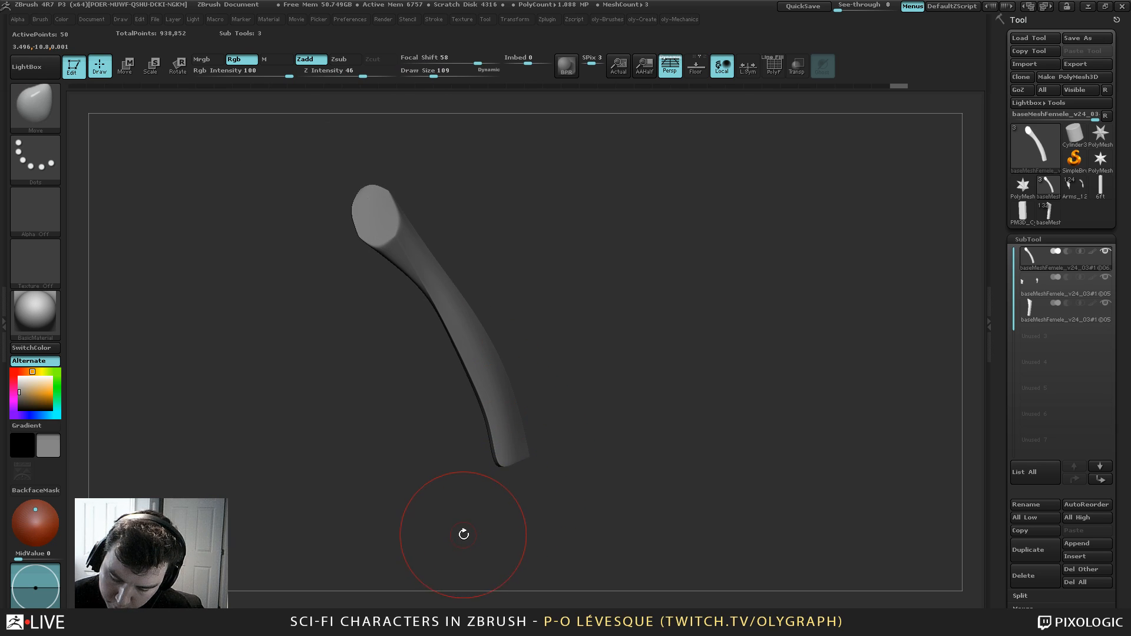
key(shift+d)
key(shift+d)
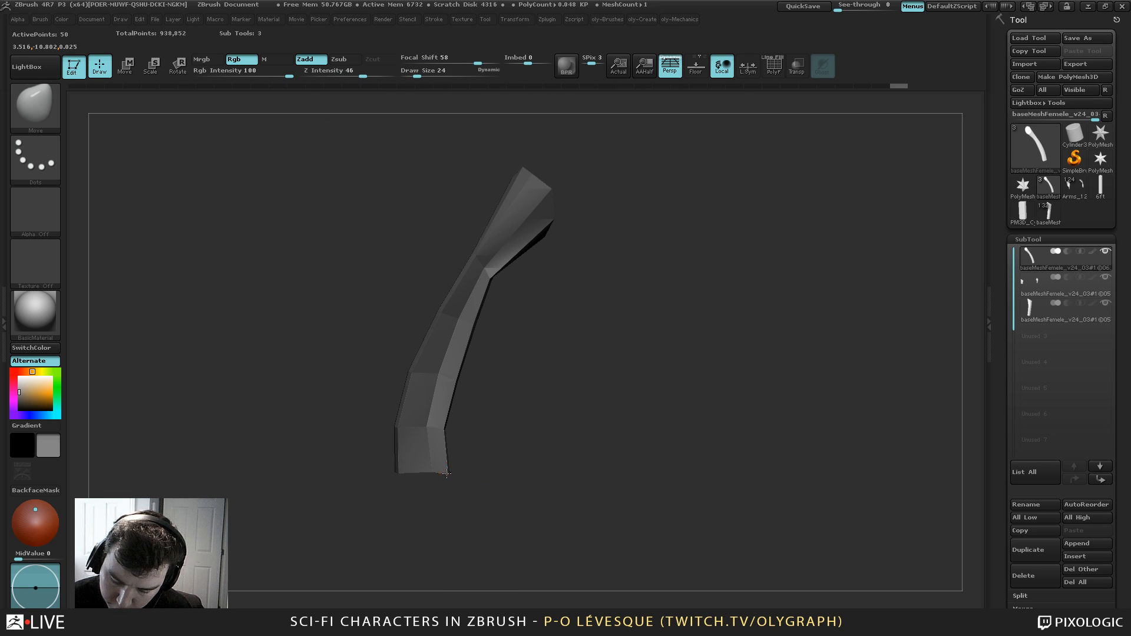
key(bracketleft)
key(bracketright)
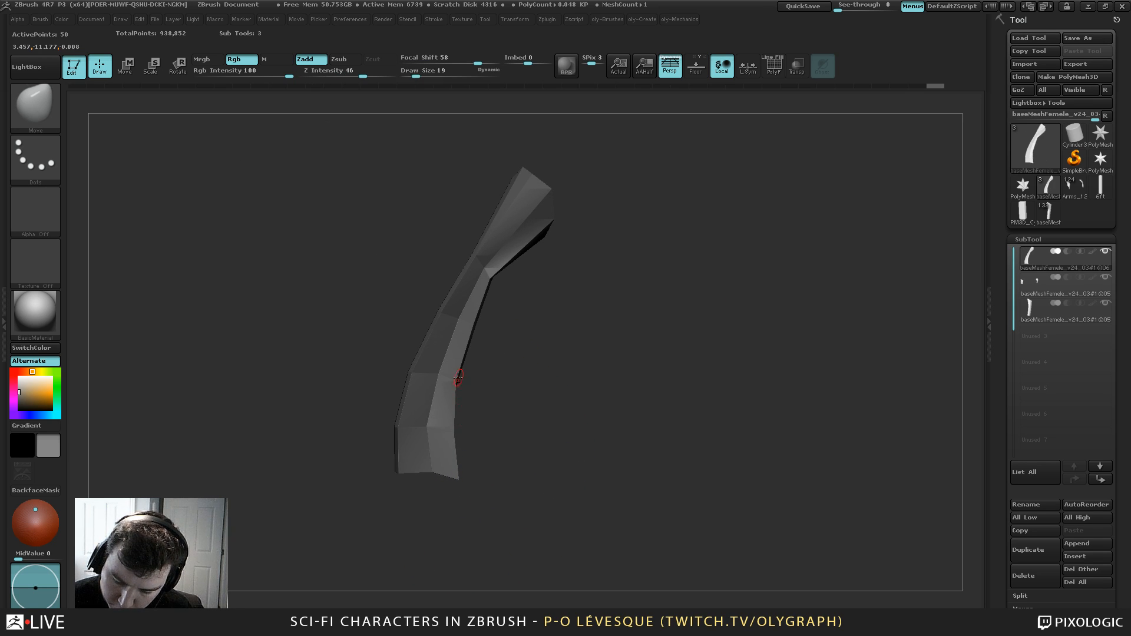
drag(488, 329, 471, 328)
Show the polyframe and pull the lower points of the strip's narrow side outward to widen it, using draw sizes 17 to 20
key(shift+f)
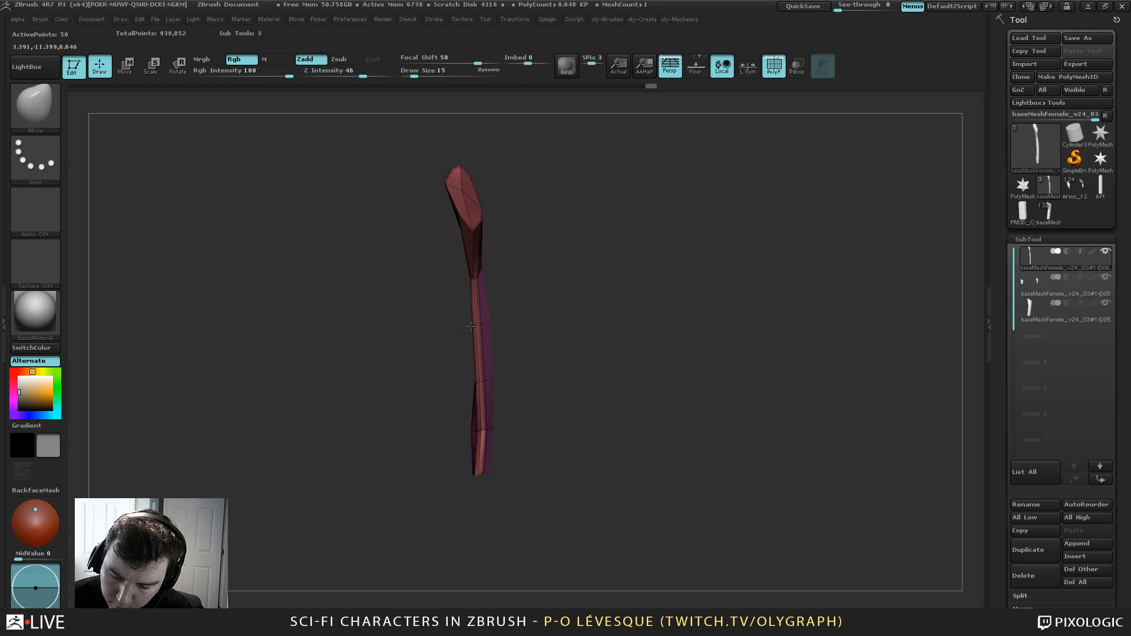
key(bracketright)
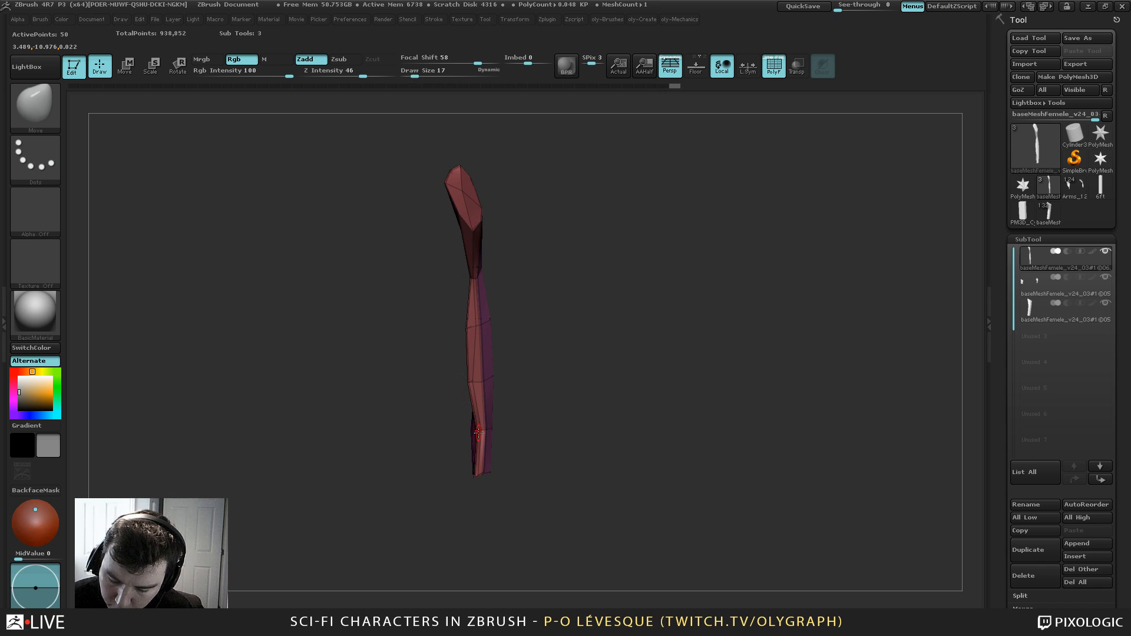
drag(479, 433, 451, 439)
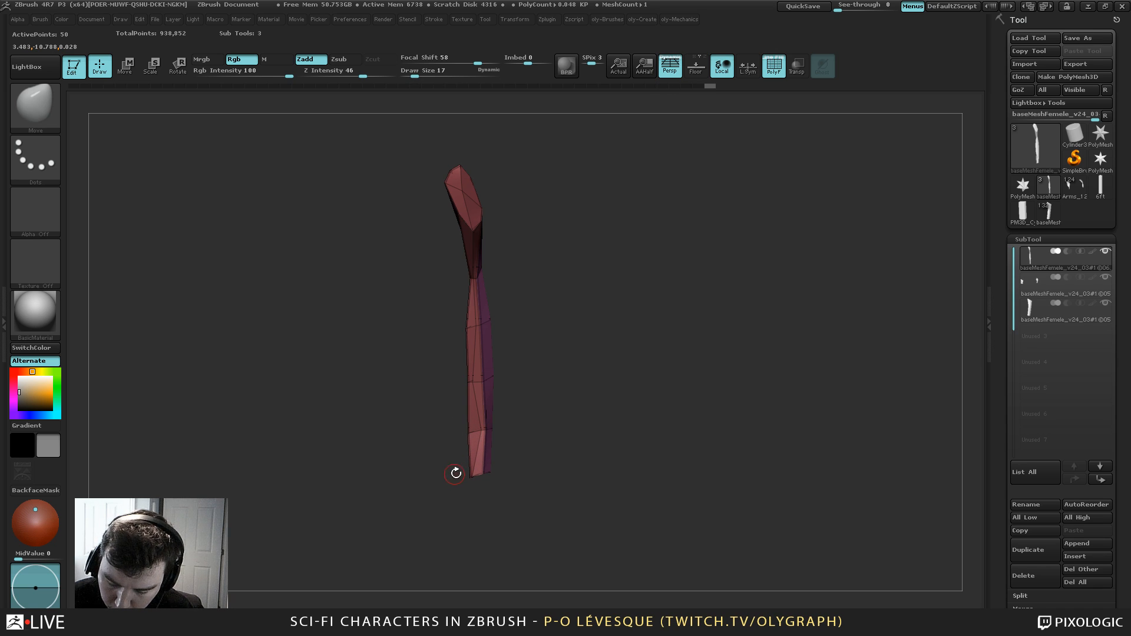
key(ctrl+z)
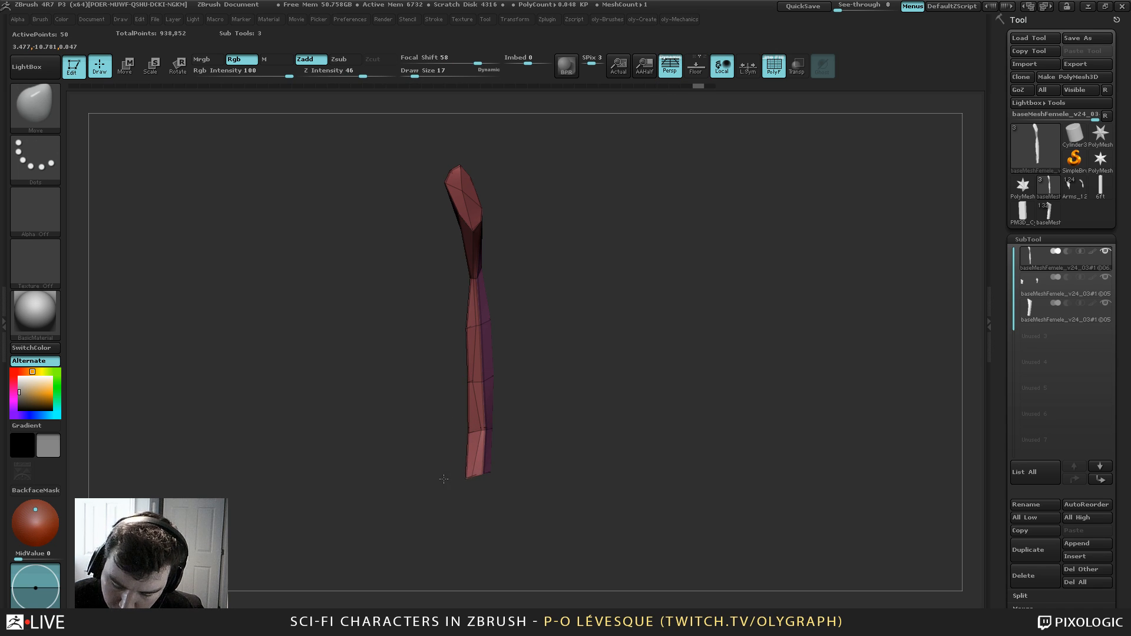
key(bracketleft)
key(bracketright)
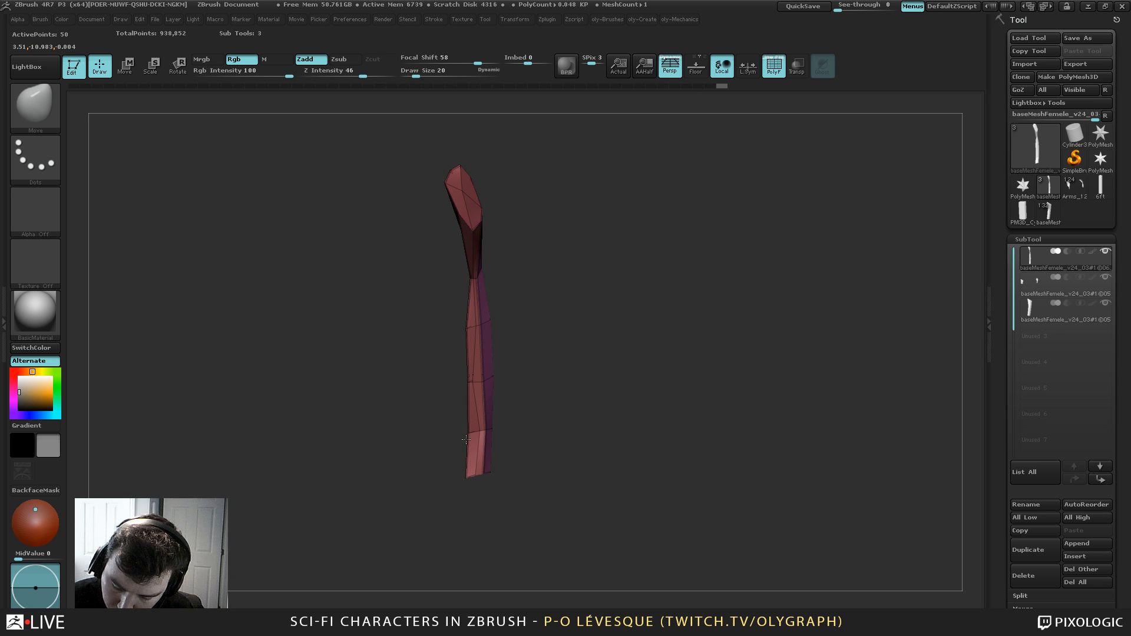
right_drag(479, 432, 477, 435)
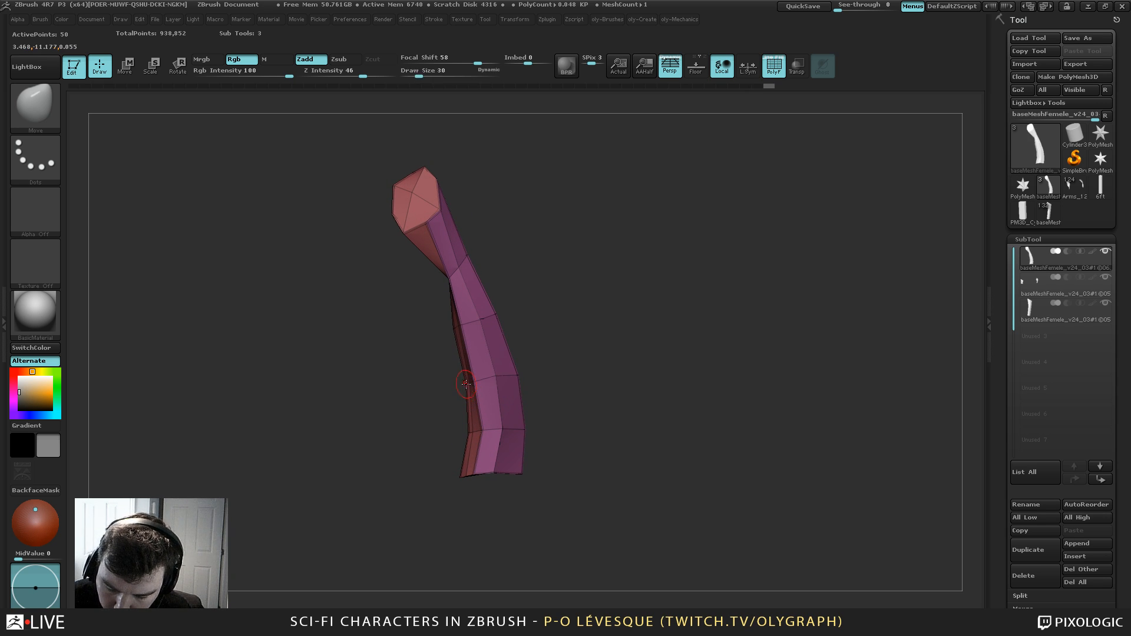
Even out the points along the strip's narrow inner side with the brush at draw size 26
key(bracketleft)
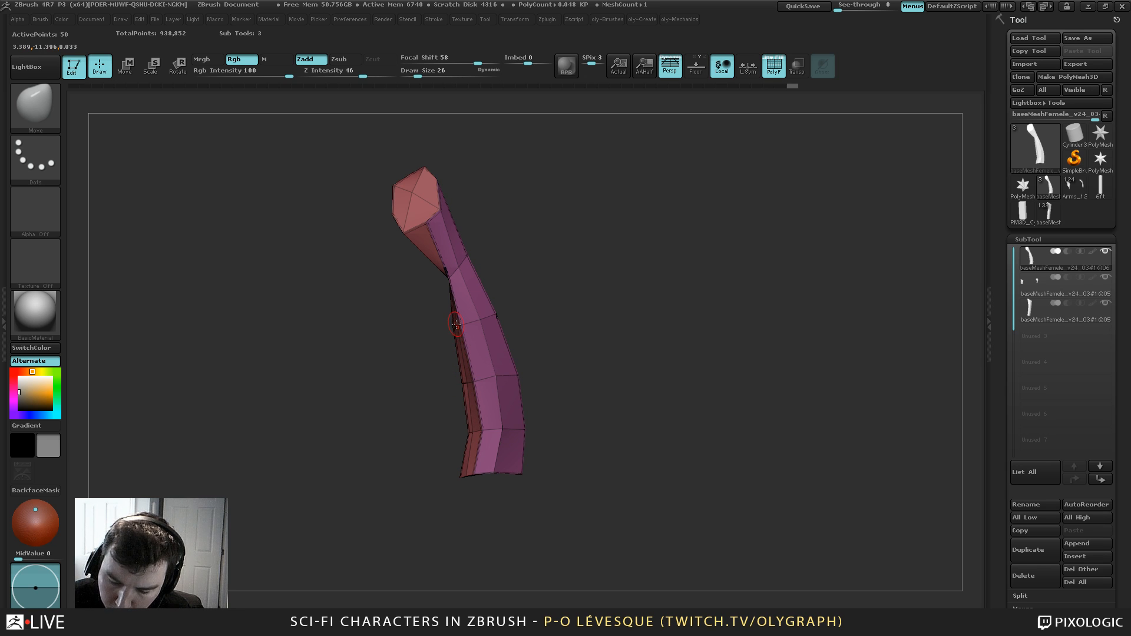
shift+drag(456, 325, 472, 419)
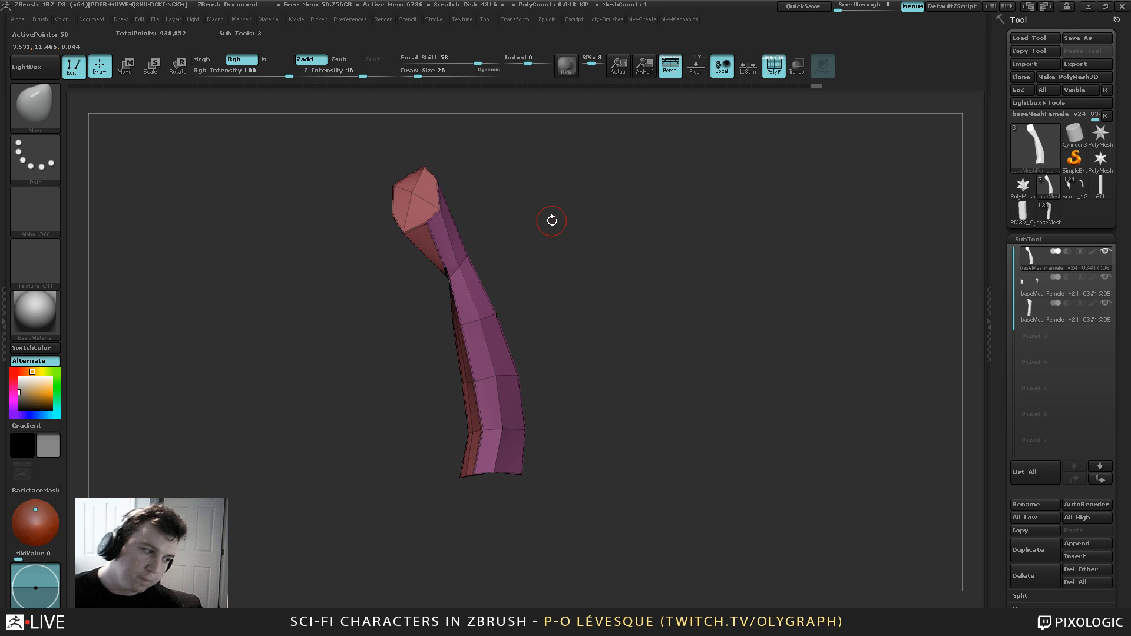
Show the surrounding armor, hide the polyframe, and adjust the crease level of the smoothed strip
ctrl+shift+click(552, 221)
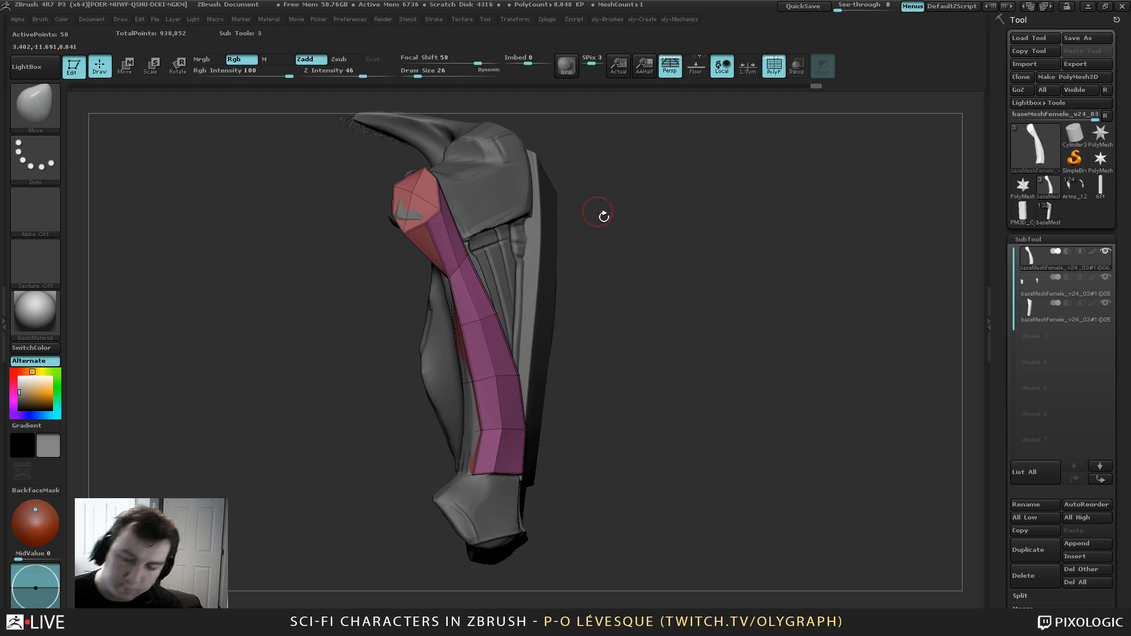
mouse_move(601, 214)
right_down()
mouse_move(630, 214)
mouse_move(616, 197)
mouse_move(645, 225)
right_up()
key(shift+f)
key(bracketright)
key(2)
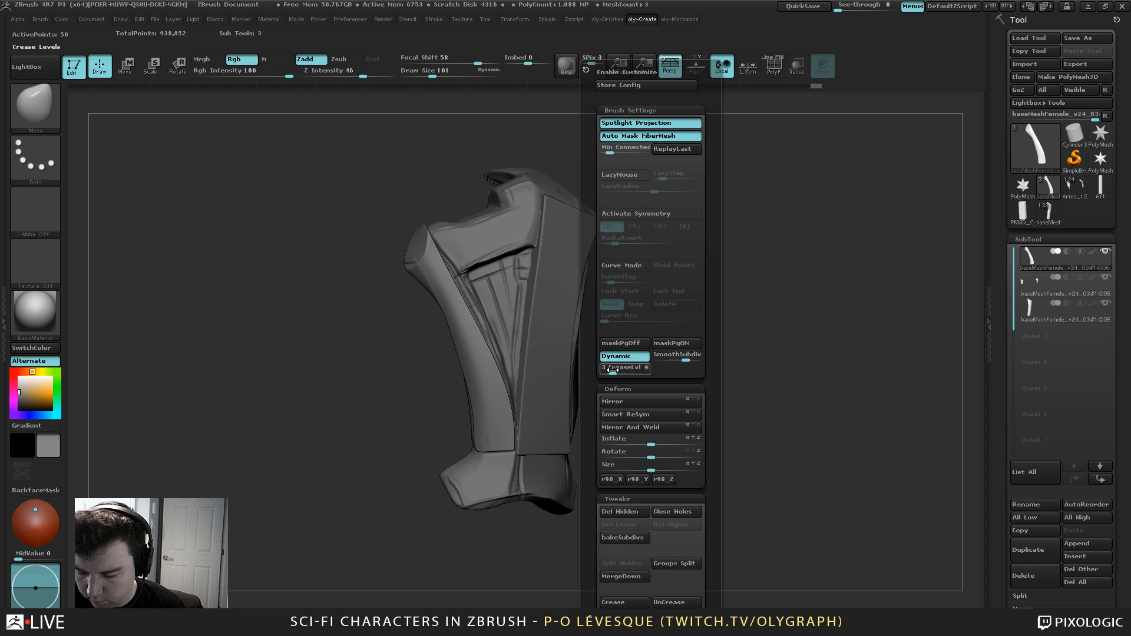
drag(613, 371, 606, 372)
key(shift+d)
key(d)
Fit the strip's lower half and end to the armor with the Move brush, starting at draw size 304
mouse_move(656, 336)
right_down()
mouse_move(636, 346)
mouse_move(666, 339)
mouse_move(620, 294)
mouse_move(628, 311)
right_up()
key(1)
click(591, 318)
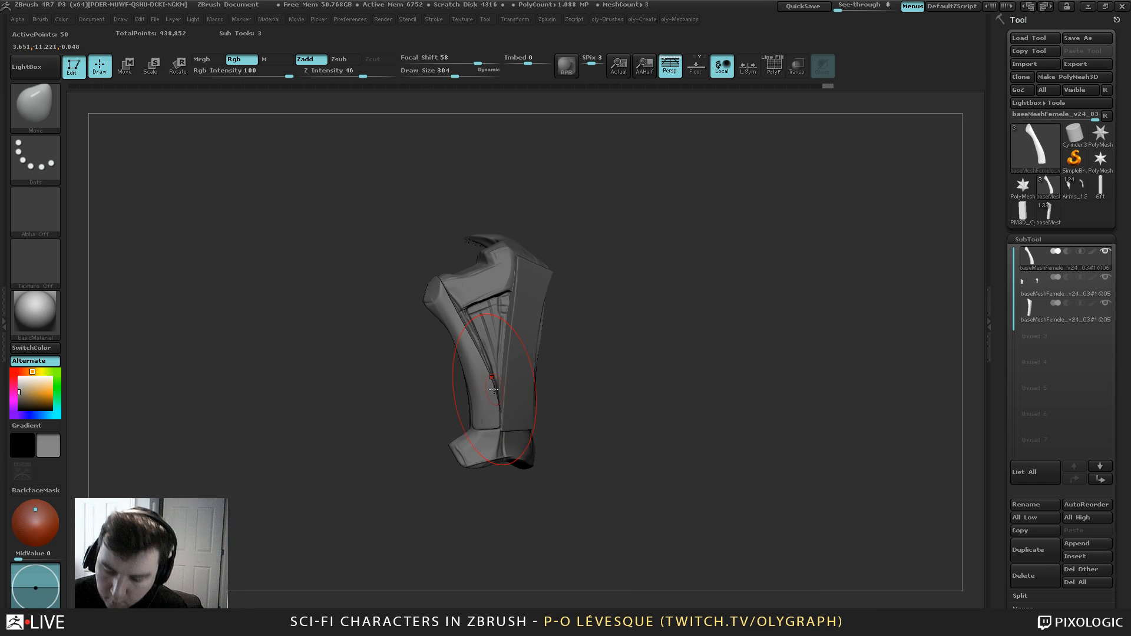
key(s)
mouse_move(462, 407)
mouse_down()
mouse_move(488, 408)
mouse_move(470, 428)
mouse_move(501, 424)
mouse_up()
key(s)
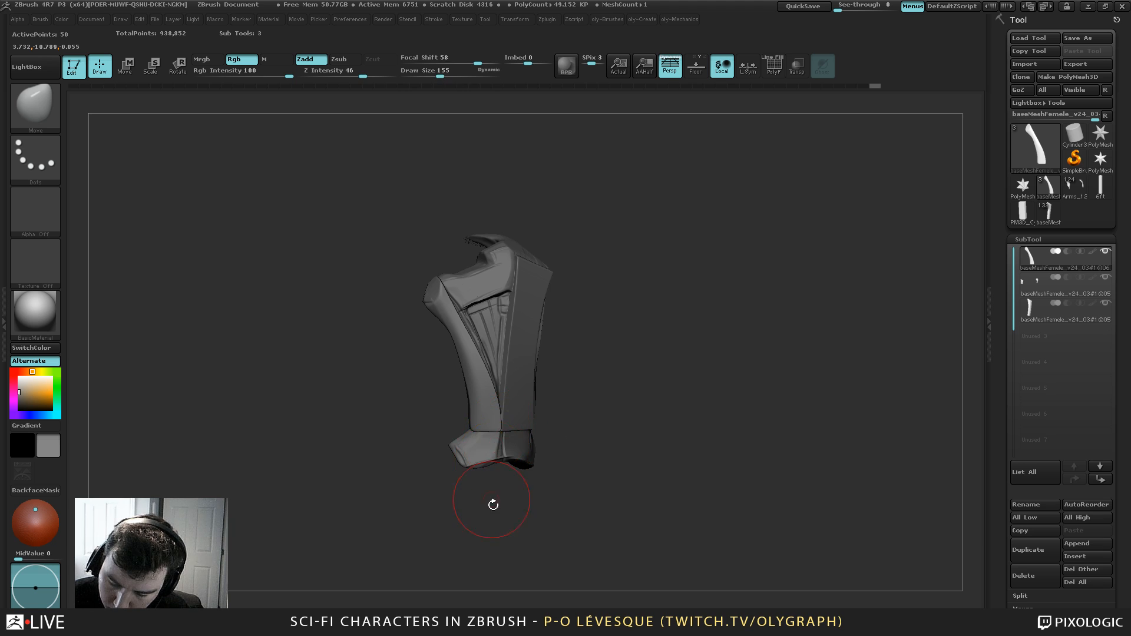
Isolate the strip with its polyframe shown and switch to the ZModeler brush at draw size 105
key(s)
drag(493, 505, 474, 515)
mouse_move(466, 515)
alt+mouse_down()
mouse_move(418, 467)
mouse_move(451, 528)
alt+mouse_up()
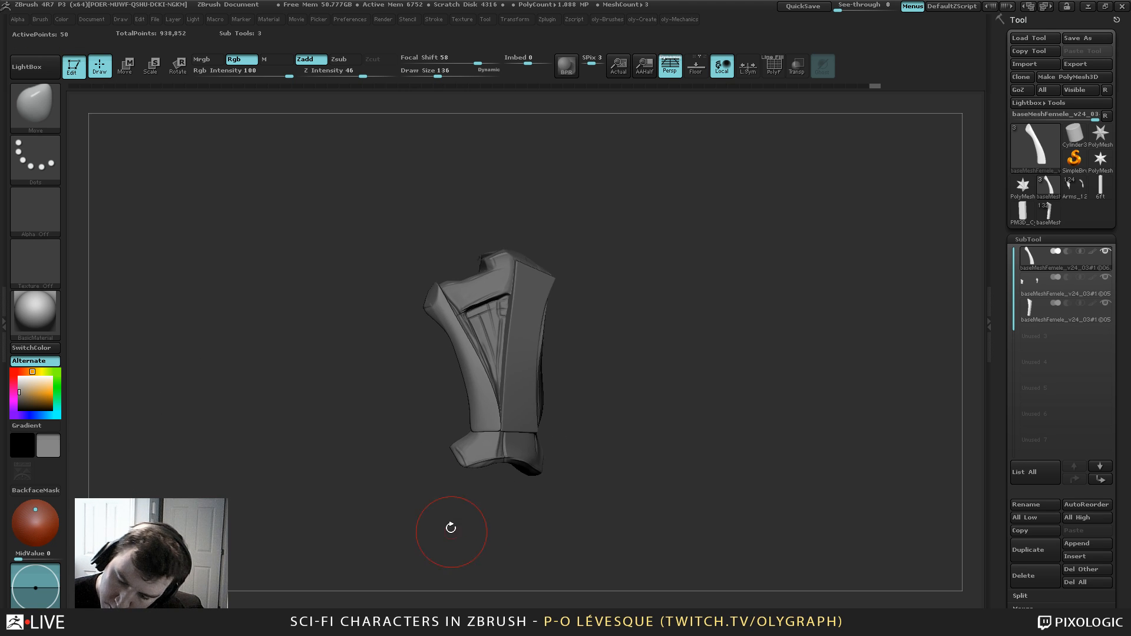
mouse_move(401, 408)
alt+mouse_down()
mouse_move(416, 475)
mouse_move(427, 470)
alt+mouse_up()
key(s)
alt+drag(426, 460, 422, 519)
key(shift+s)
mouse_move(400, 424)
mouse_down()
mouse_move(379, 403)
mouse_move(427, 475)
mouse_up()
key(shift+f)
key(b)
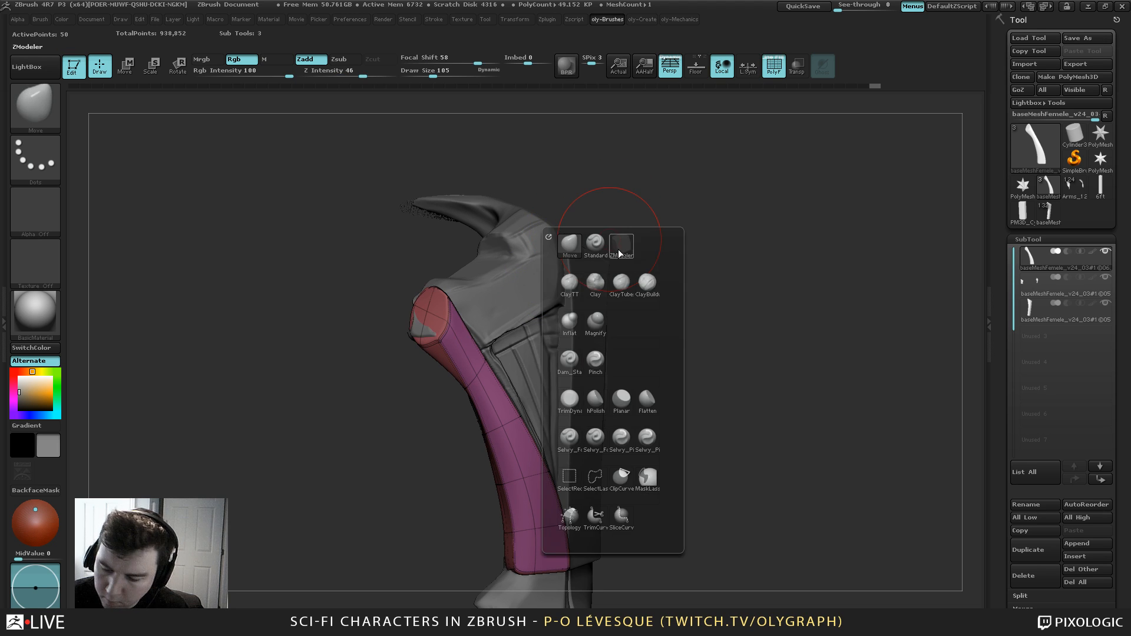
click(619, 253)
key(shift+s)
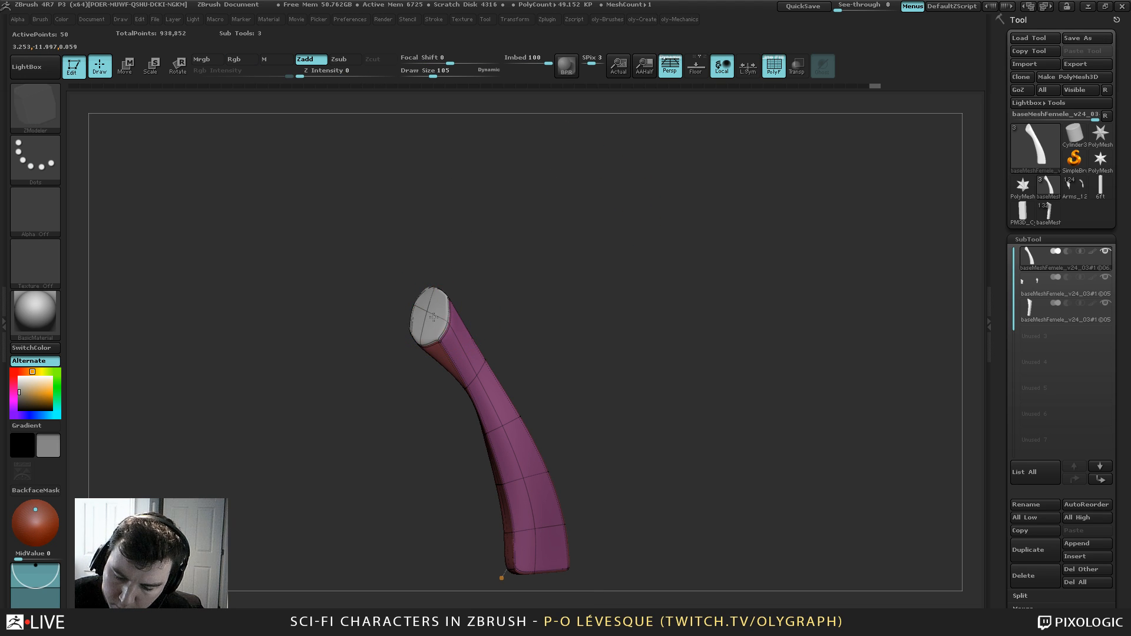
Inset the strip's upper end cap to form a narrow border ring, with ZModeler at draw size 56
key(space)
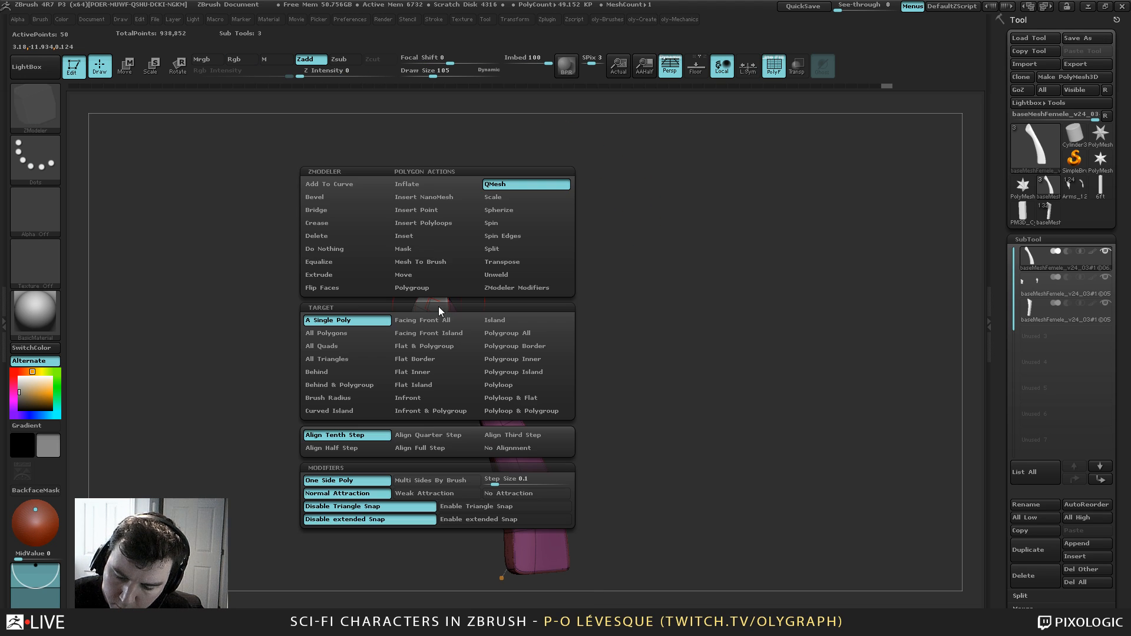
click(435, 235)
alt+drag(412, 497, 416, 527)
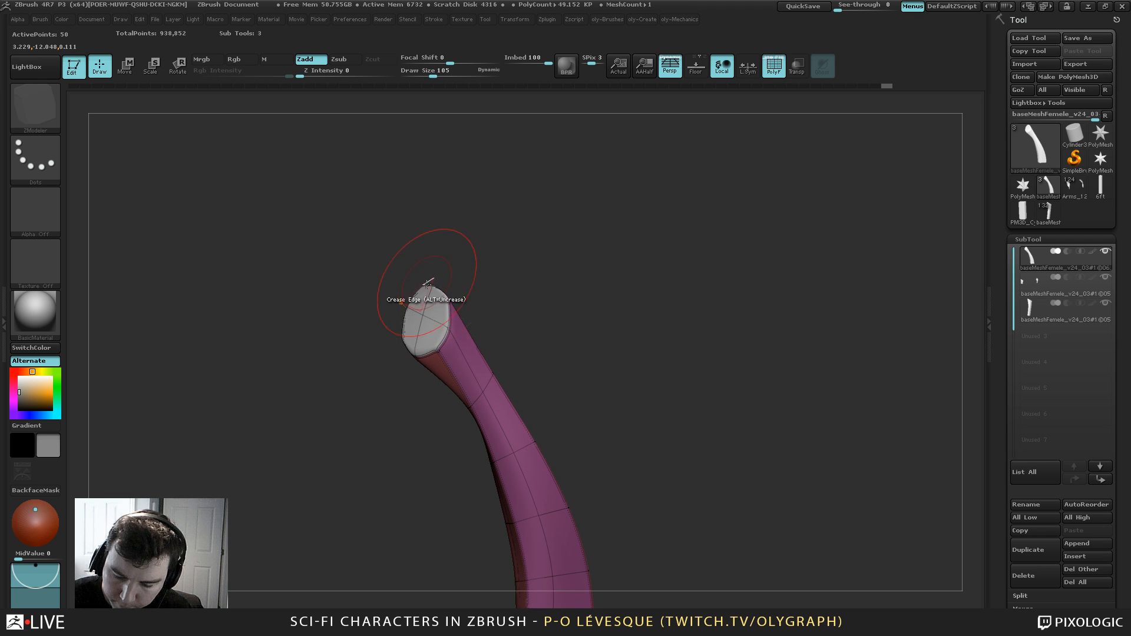
key(bracketleft)
key(bracketleft)
key(bracketleft)
key(space)
click(497, 455)
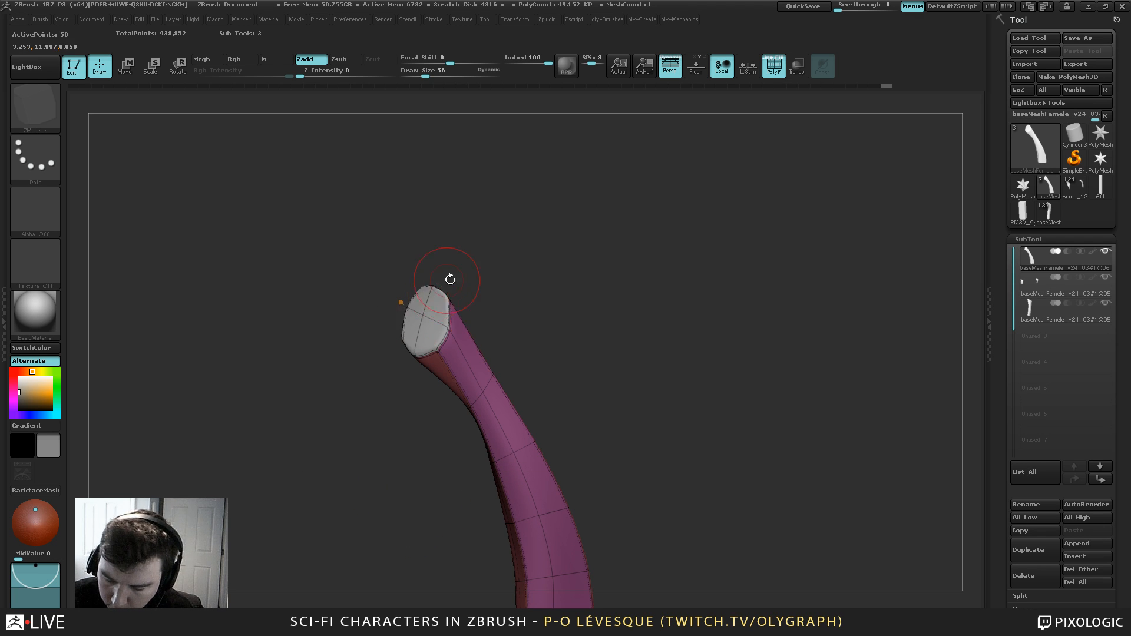
key(shift+f)
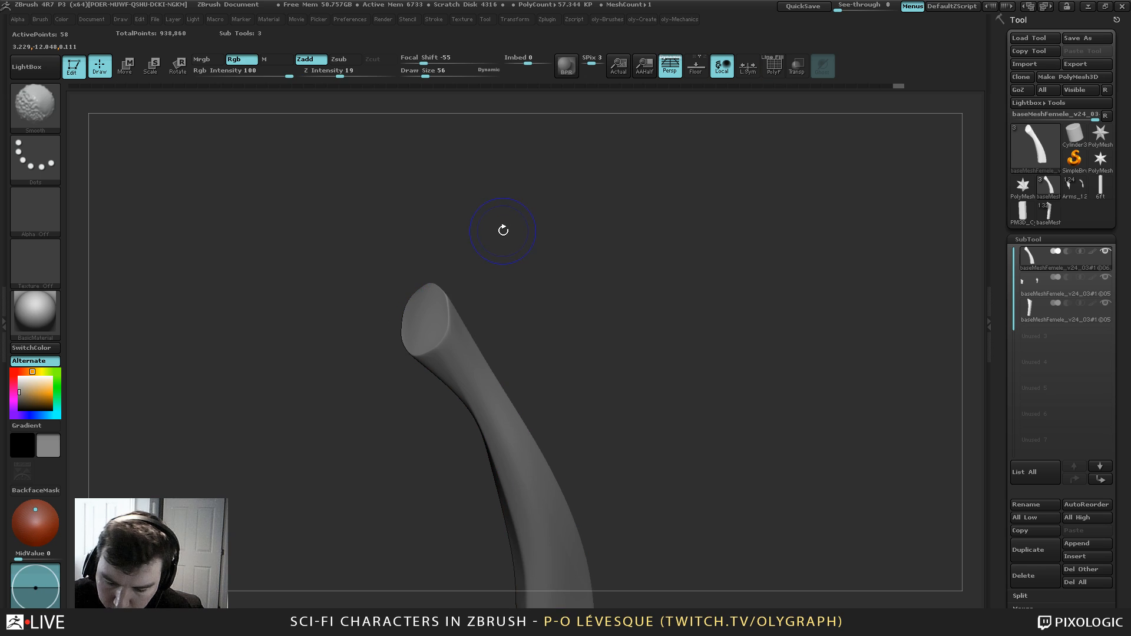
Turn off the smooth preview and adjust the points of the inset end cap with the Move brush at draw sizes 10 to 15
key(shift+d)
key(shift+f)
drag(503, 228, 513, 269)
key(bracketleft)
key(bracketleft)
key(b)
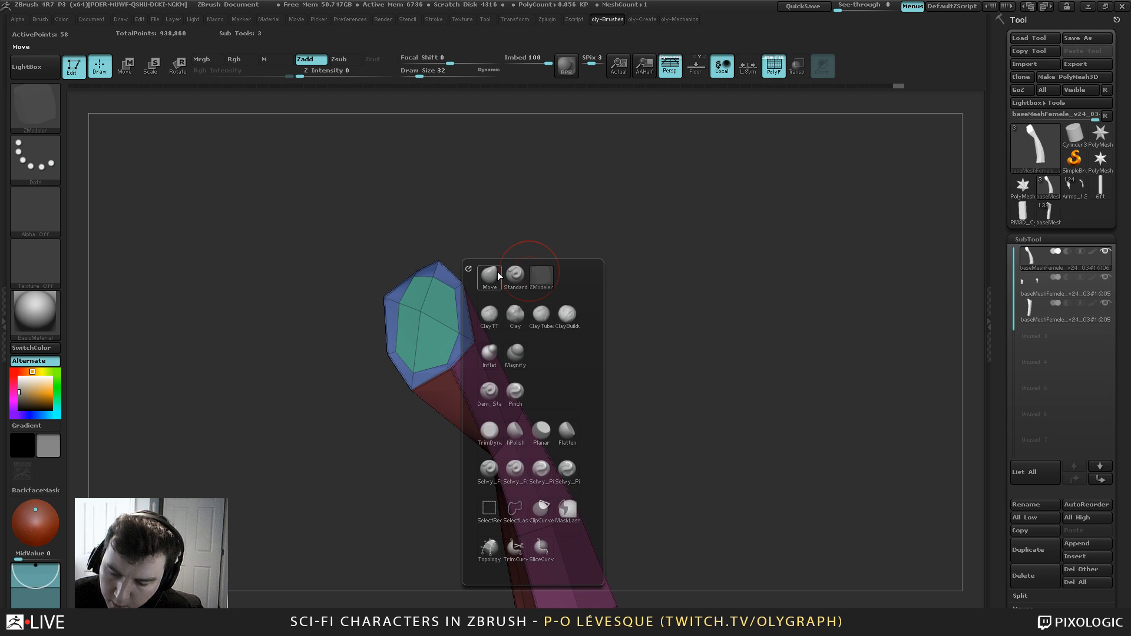
click(492, 275)
drag(415, 261, 436, 260)
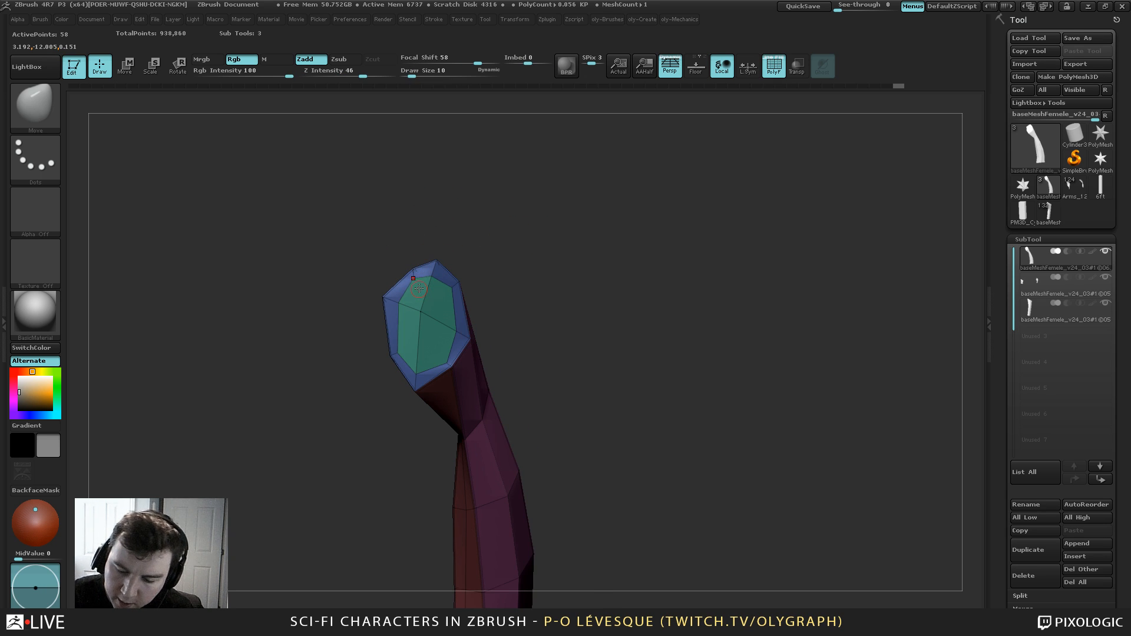
key(s)
mouse_move(417, 374)
mouse_down()
mouse_move(417, 364)
mouse_move(442, 365)
mouse_up()
drag(448, 364, 438, 343)
drag(527, 285, 494, 239)
Set ZModeler's edge action to Insert with Single EdgeLoop and insert a loop just below the strip's upper end cap
key(b)
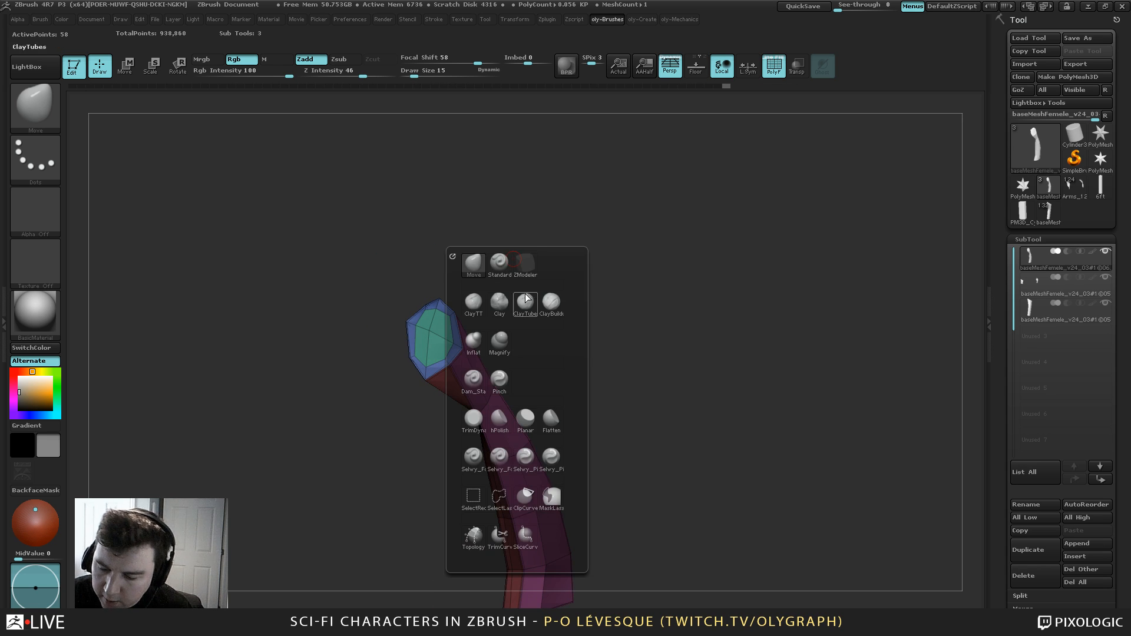
click(526, 265)
drag(465, 283, 447, 353)
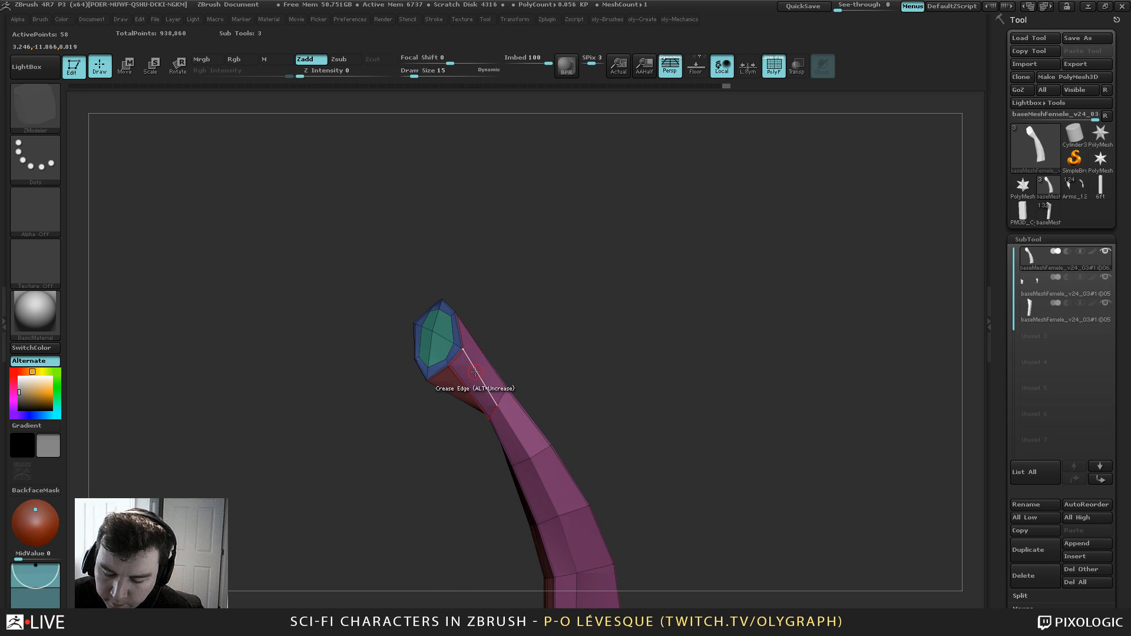
key(space)
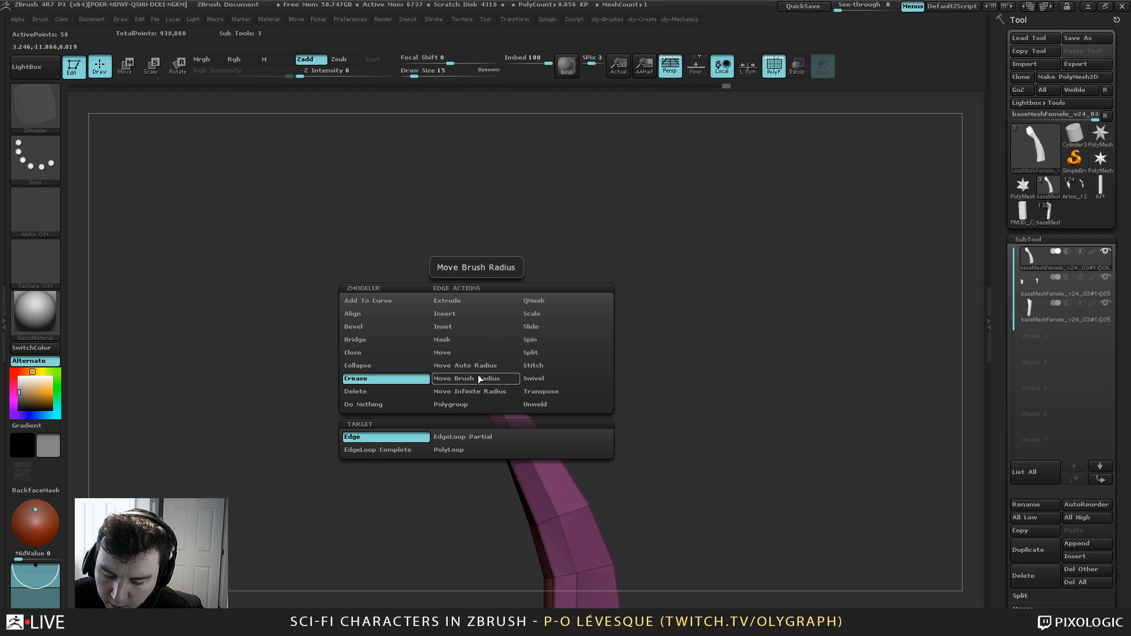
click(466, 318)
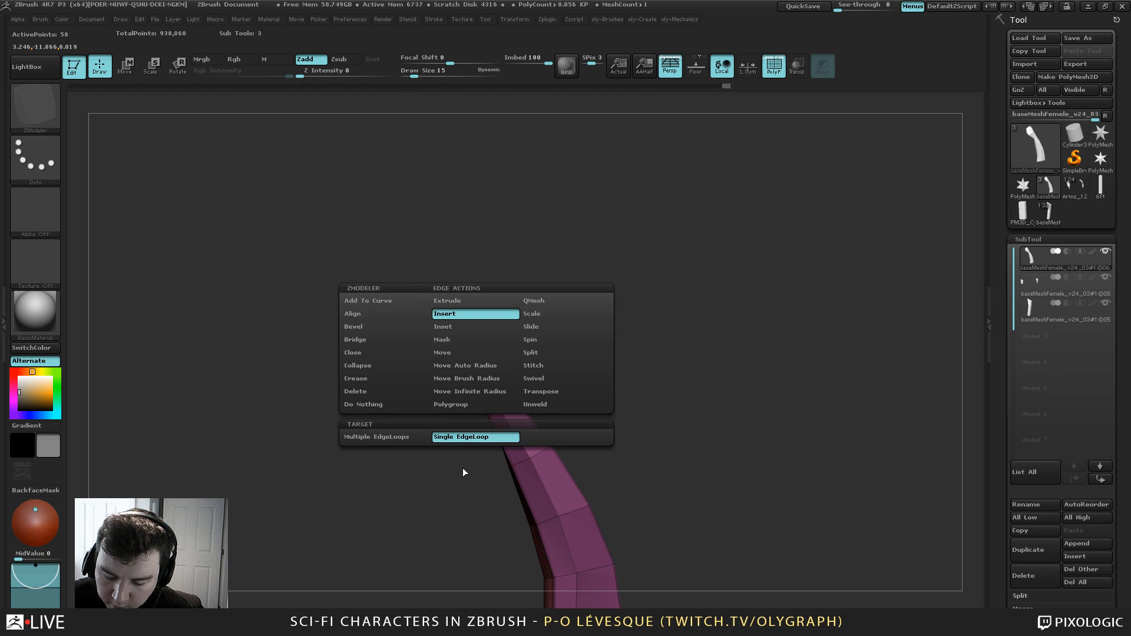
click(470, 361)
key(space)
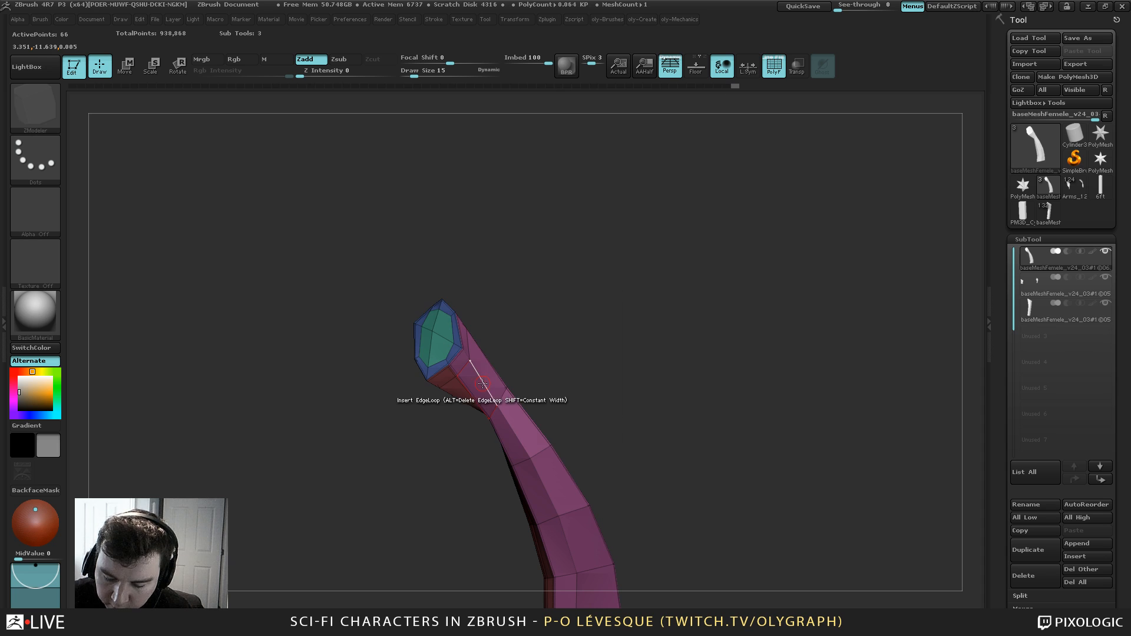
key(space)
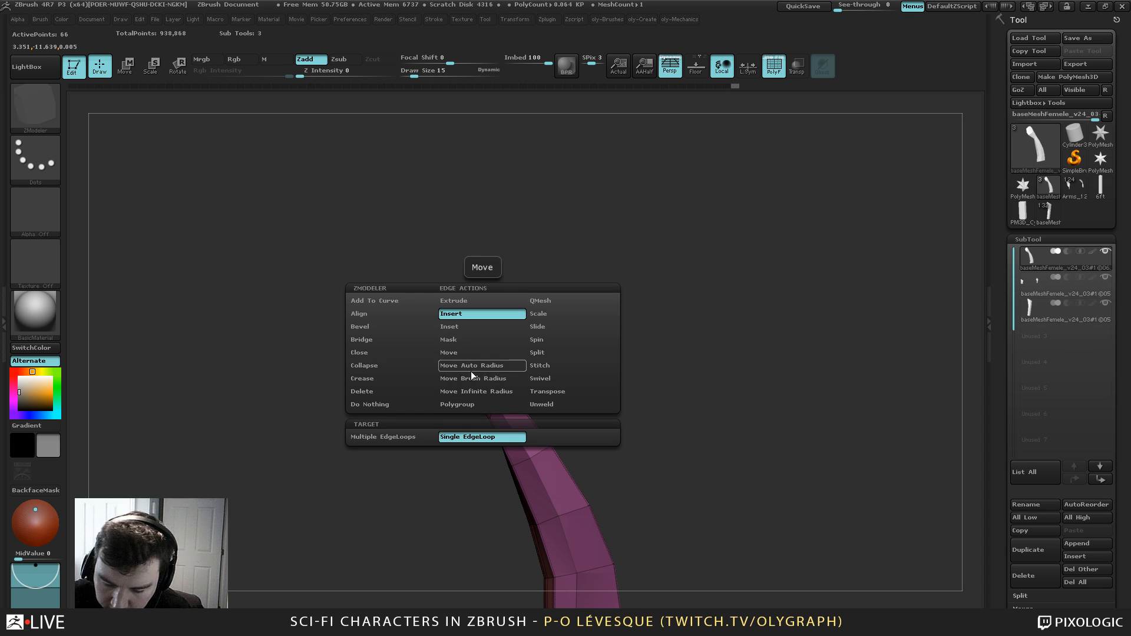
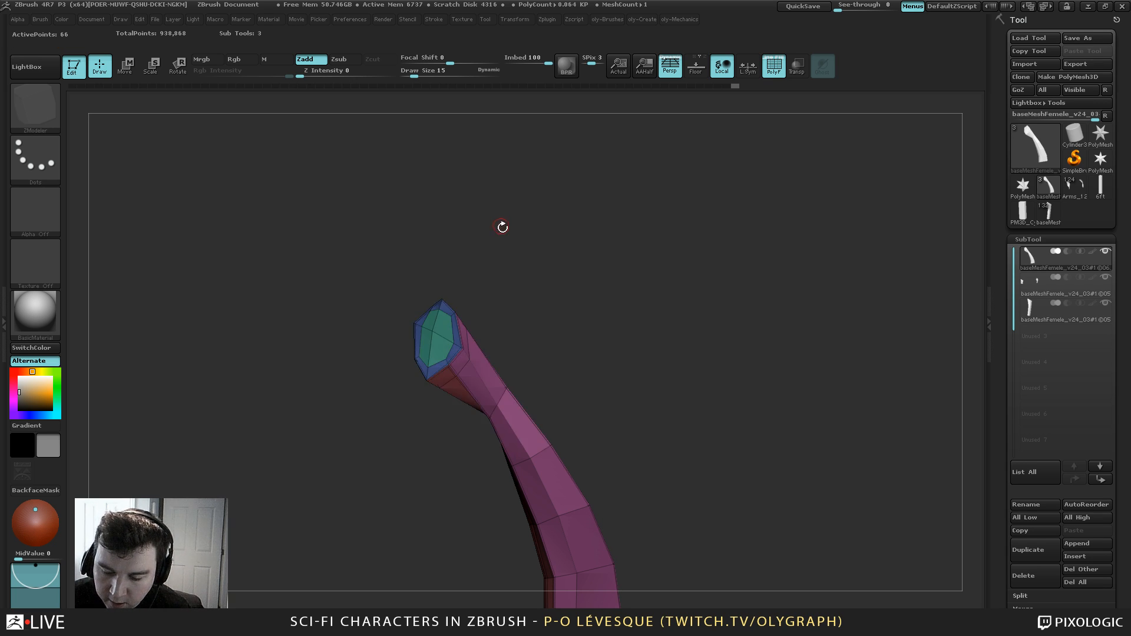
Set ZModeler's polygon action and point action to Do Nothing, keeping Insert for edges
drag(502, 227, 499, 377)
key(space)
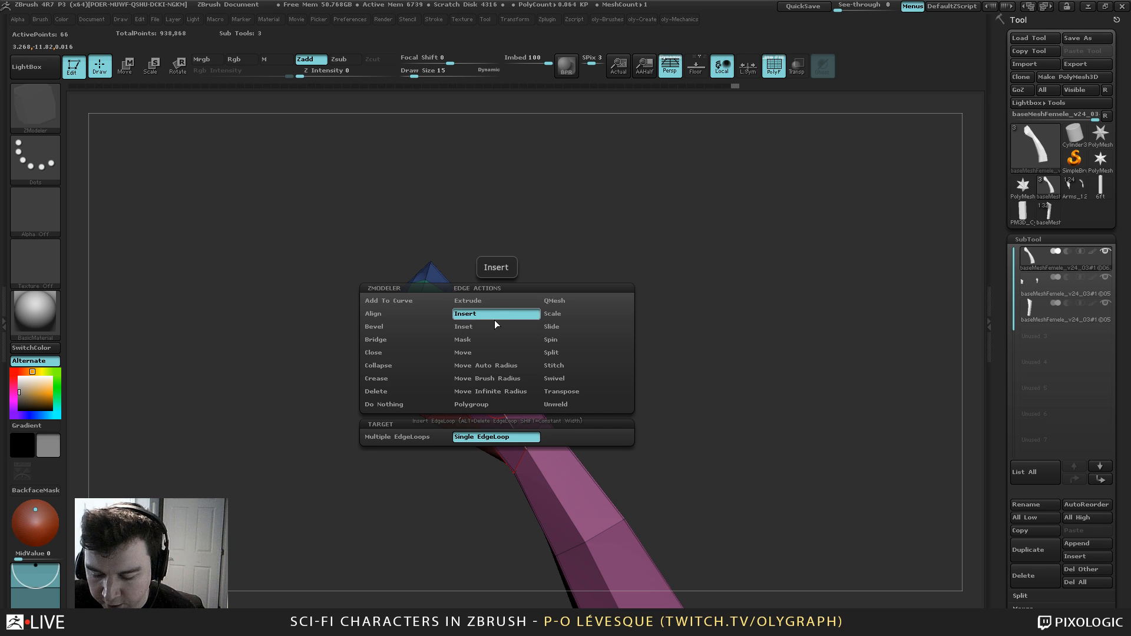
key(space)
key(space)
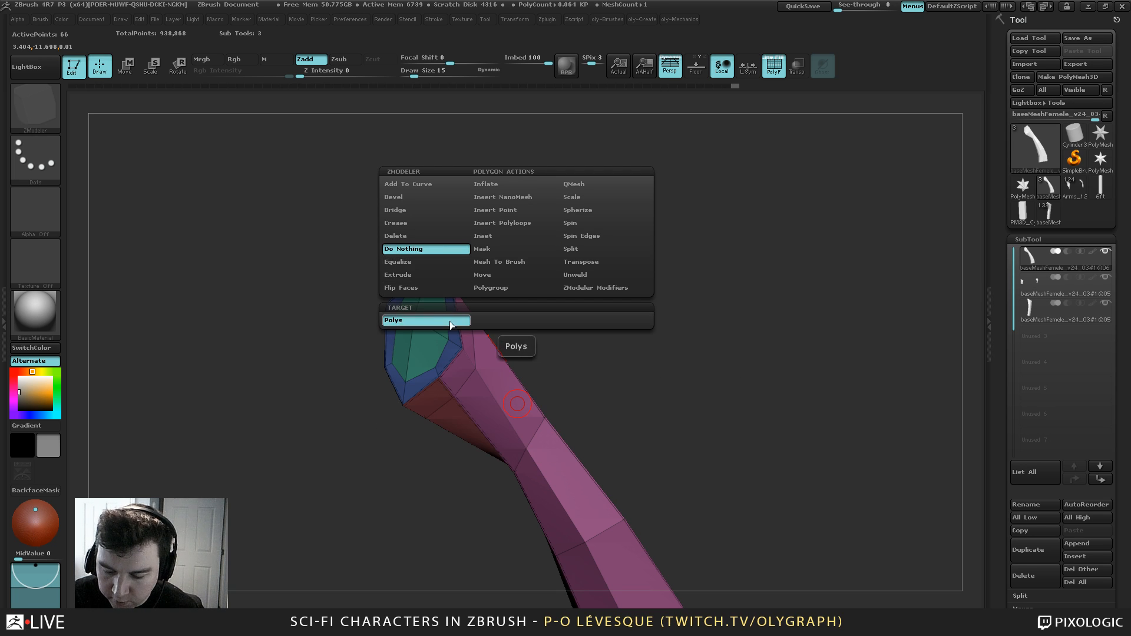
key(space)
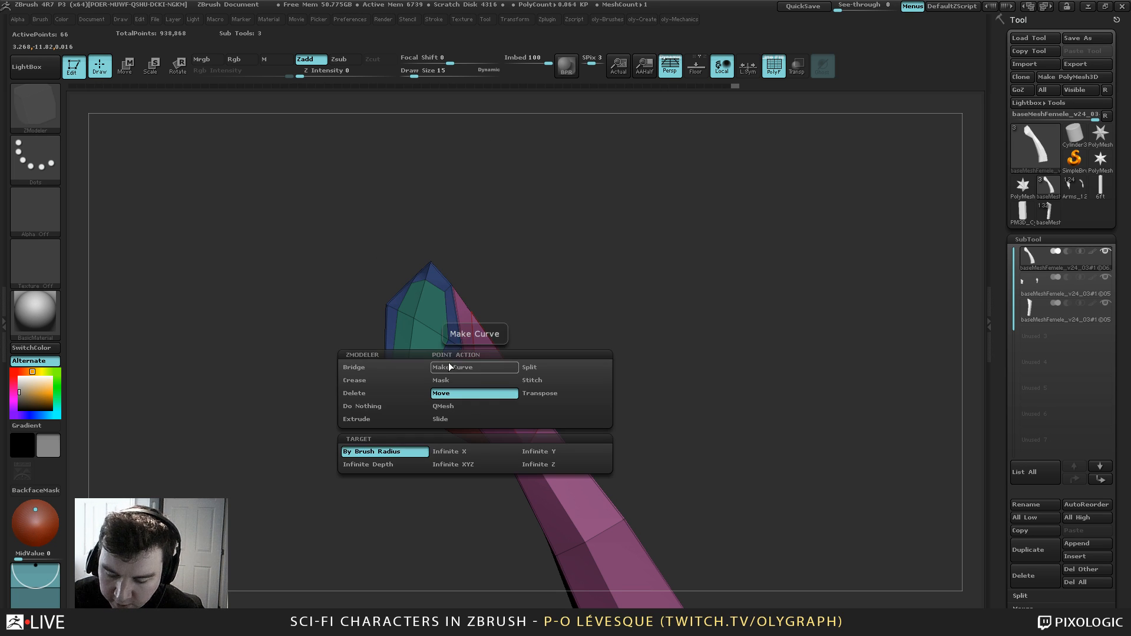
click(392, 409)
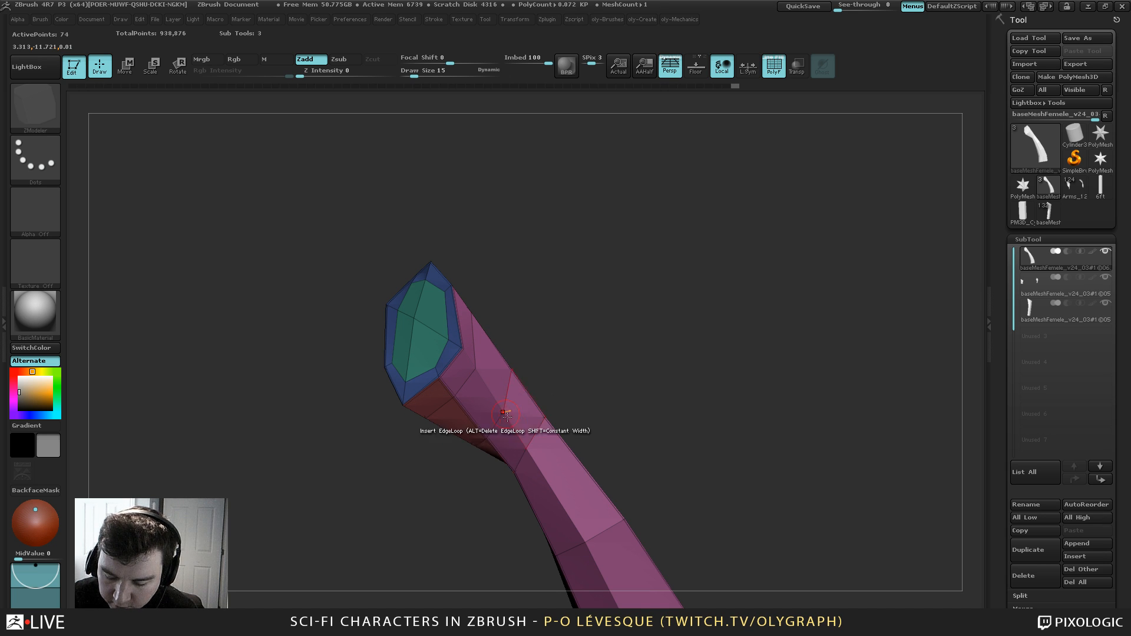
Try inserting more edge loops around and along the strip, and undo all the inserted loops
click(574, 487)
key(ctrl+z)
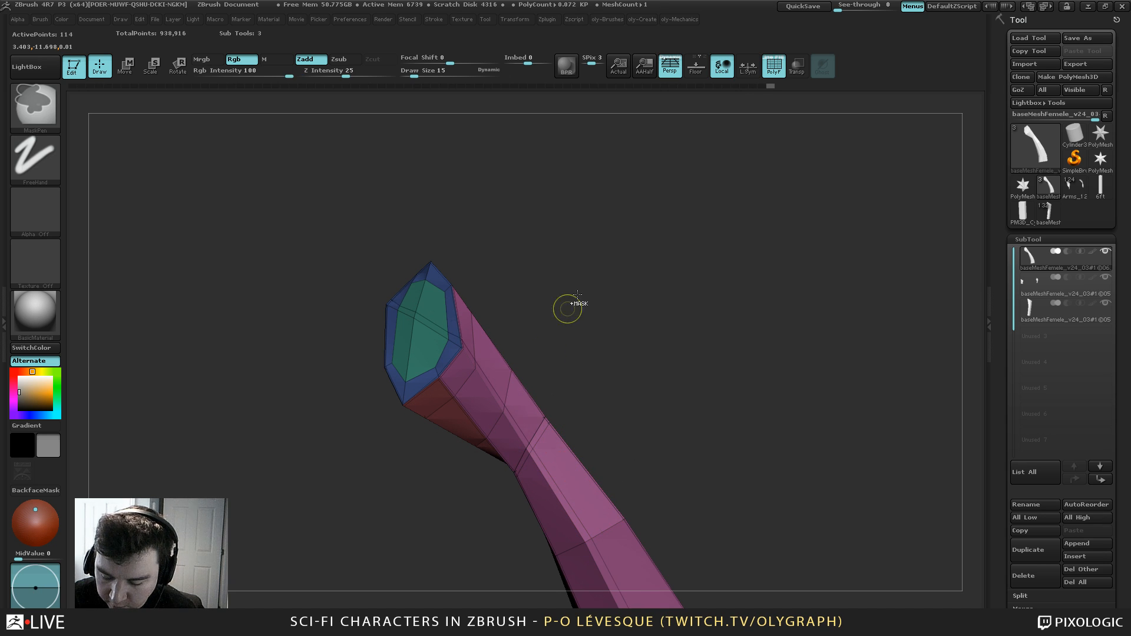
key(ctrl+z)
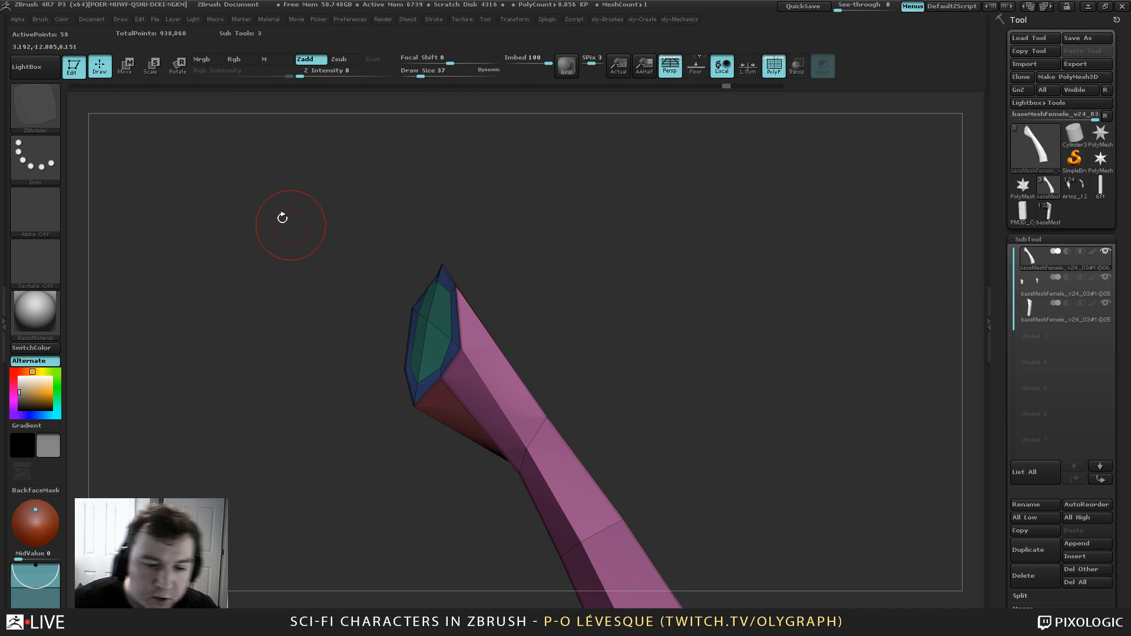
Save the configured ZModeler brush to the Desktop as the preset ZModeler1.zbp
click(35, 108)
click(153, 433)
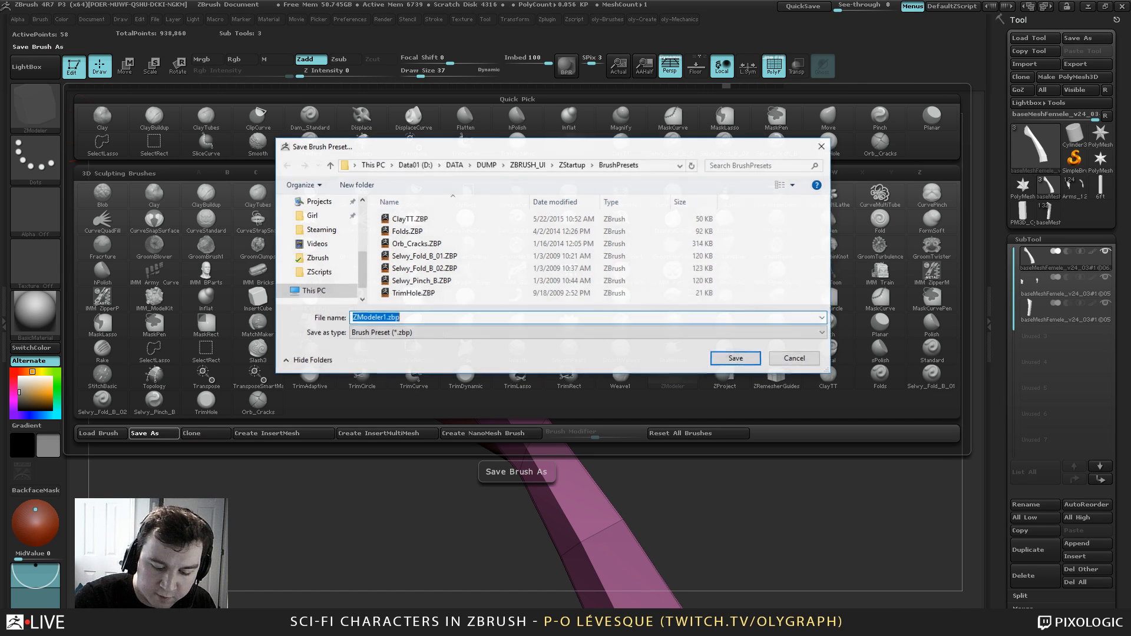
scroll(321, 247, up, 3)
click(318, 201)
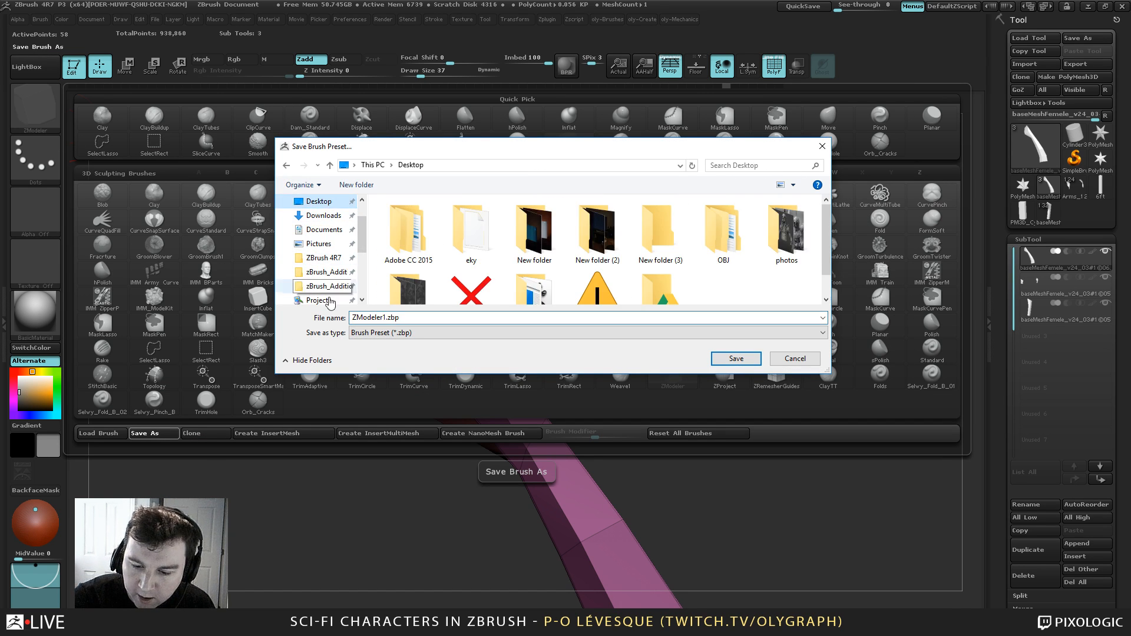
click(735, 358)
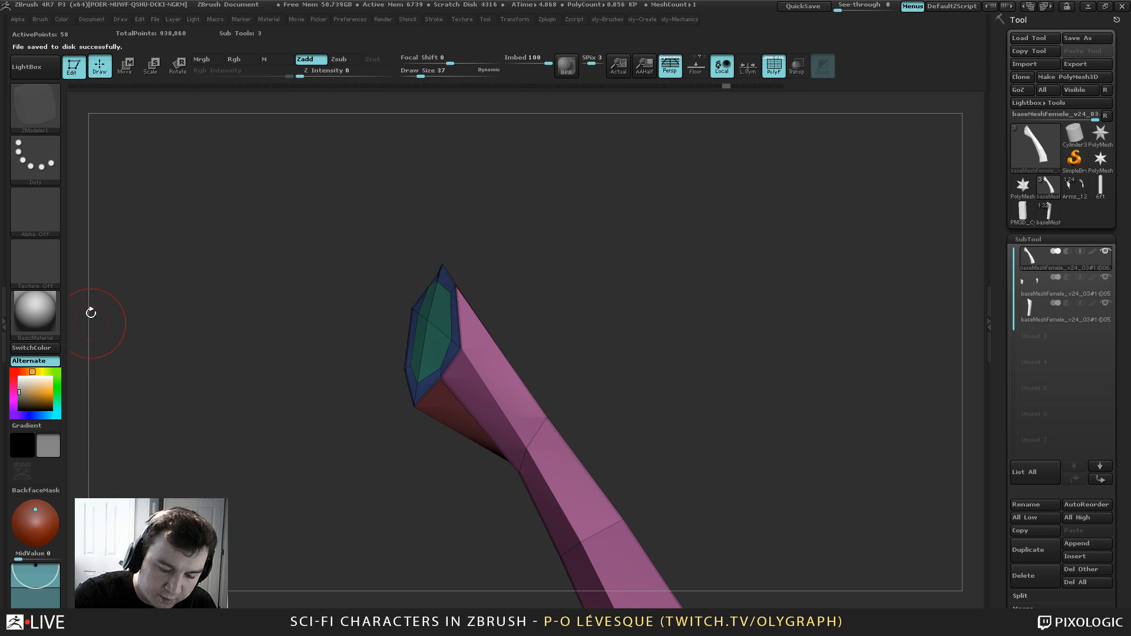
Load the brush preset ZModeler1.ZBP from the Desktop
key(b)
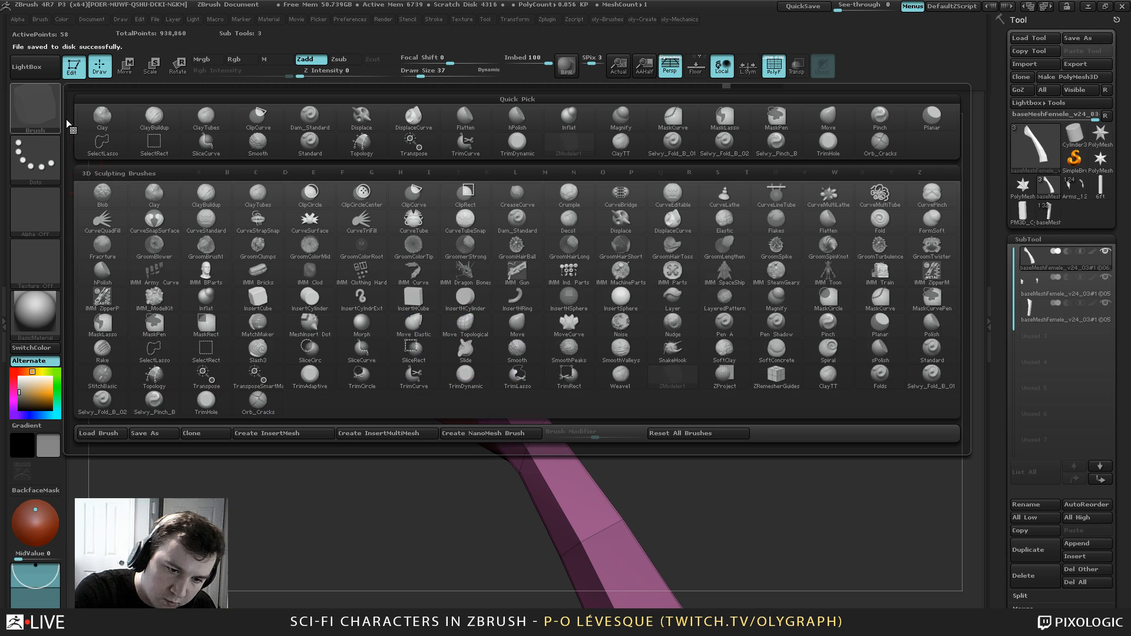
click(106, 434)
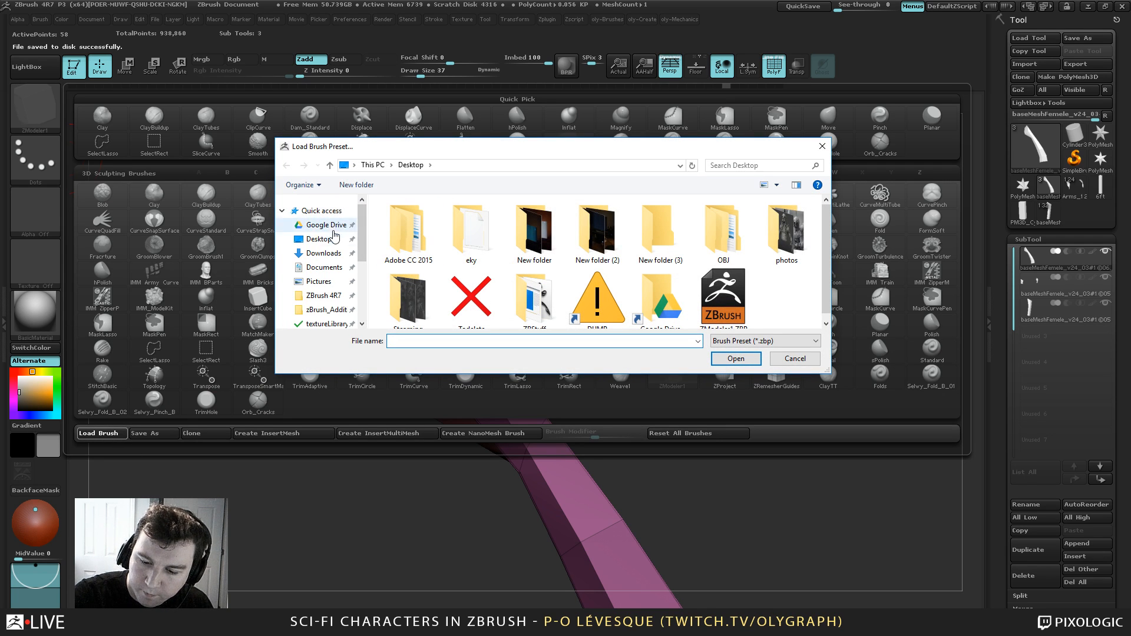
click(319, 239)
scroll(725, 288, down, 1)
click(726, 295)
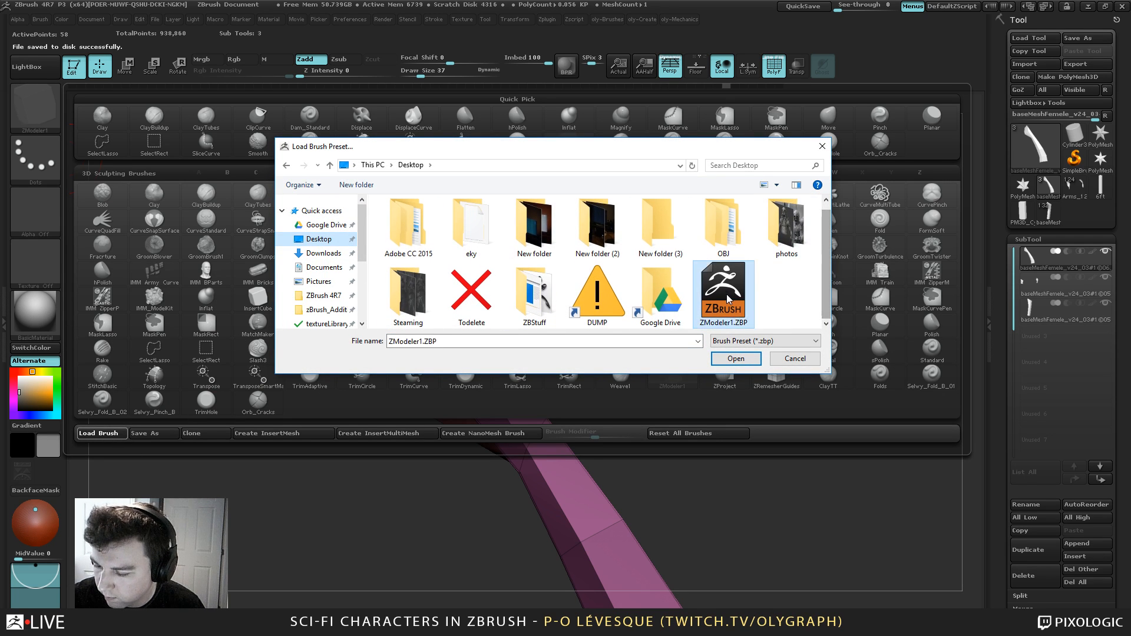
double_click(729, 298)
Browse to ZBrush 4R7's ZStartup BrushPresets folder while saving the brush, and cancel the save
click(34, 106)
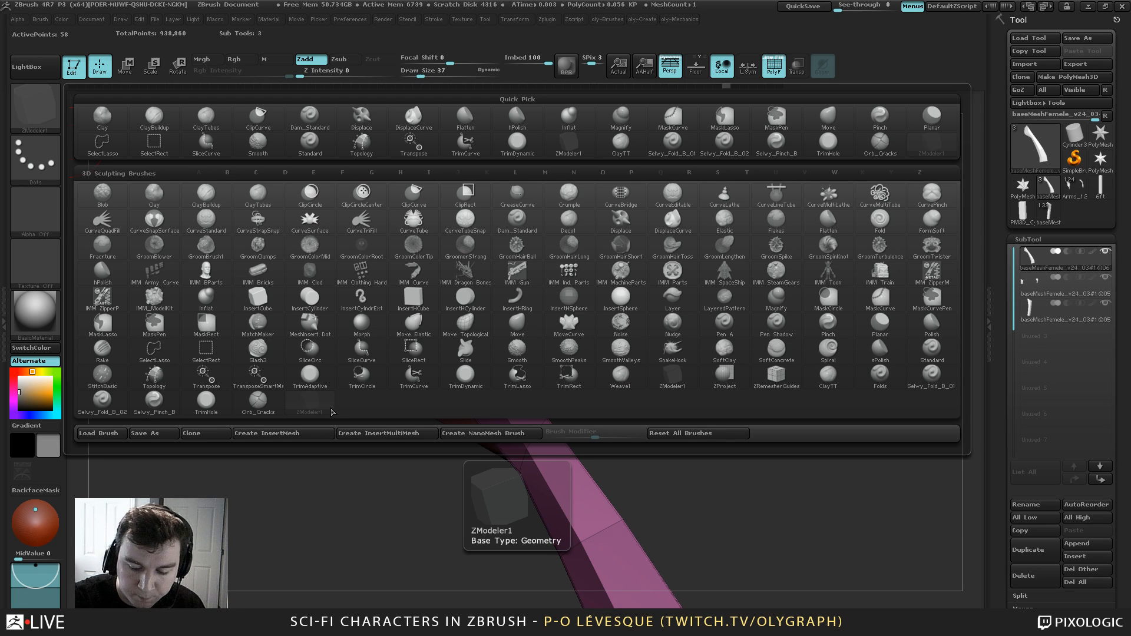
click(151, 434)
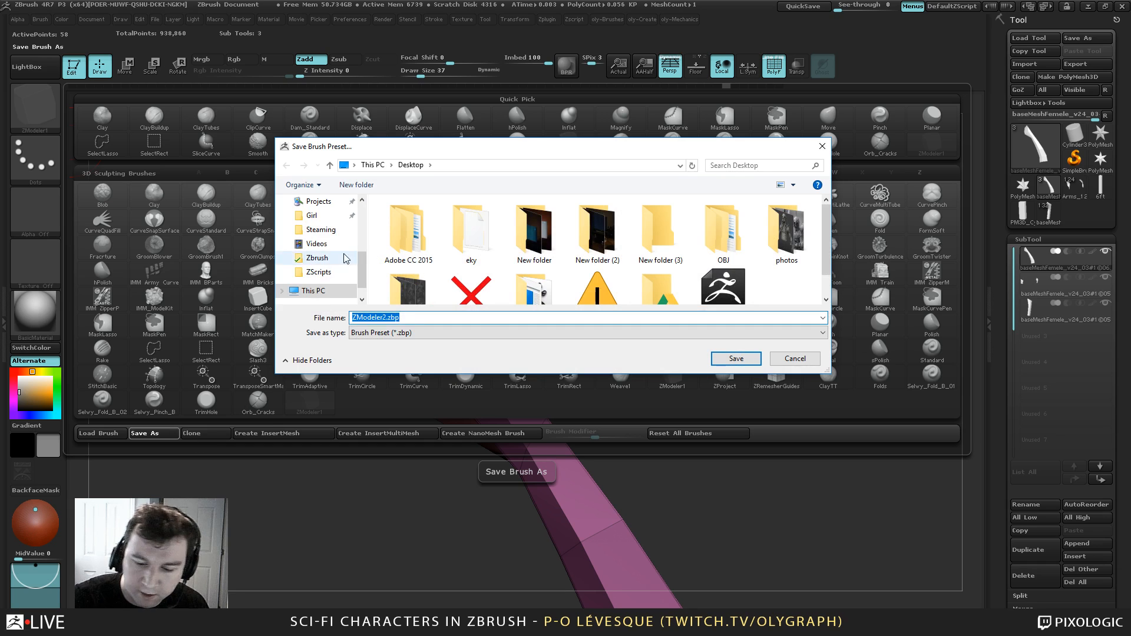
scroll(365, 247, up, 1)
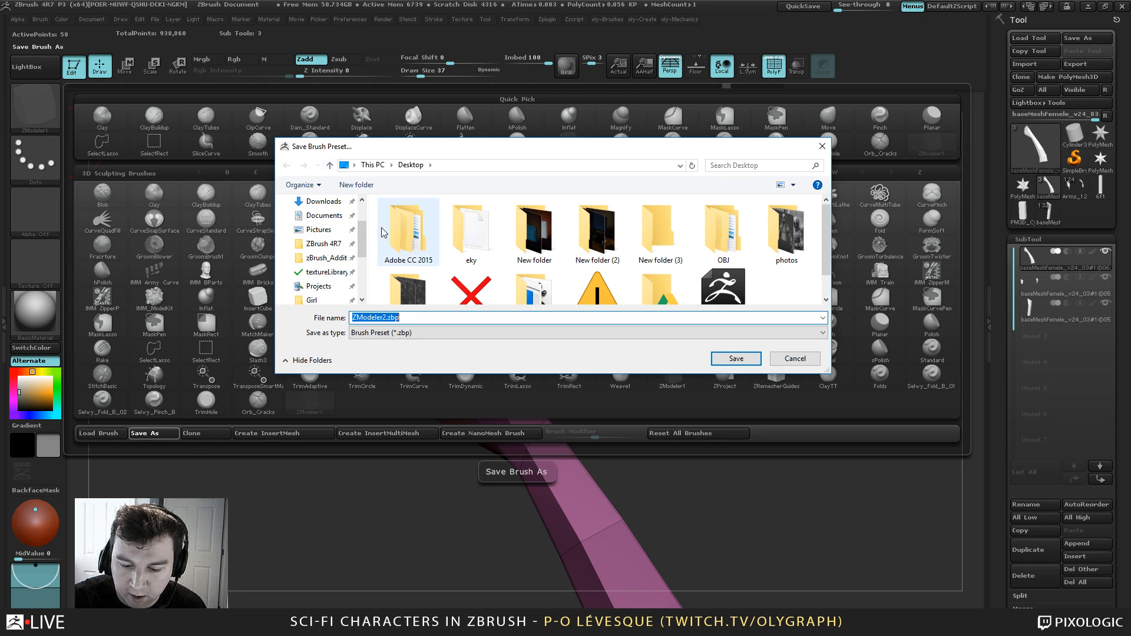
click(326, 244)
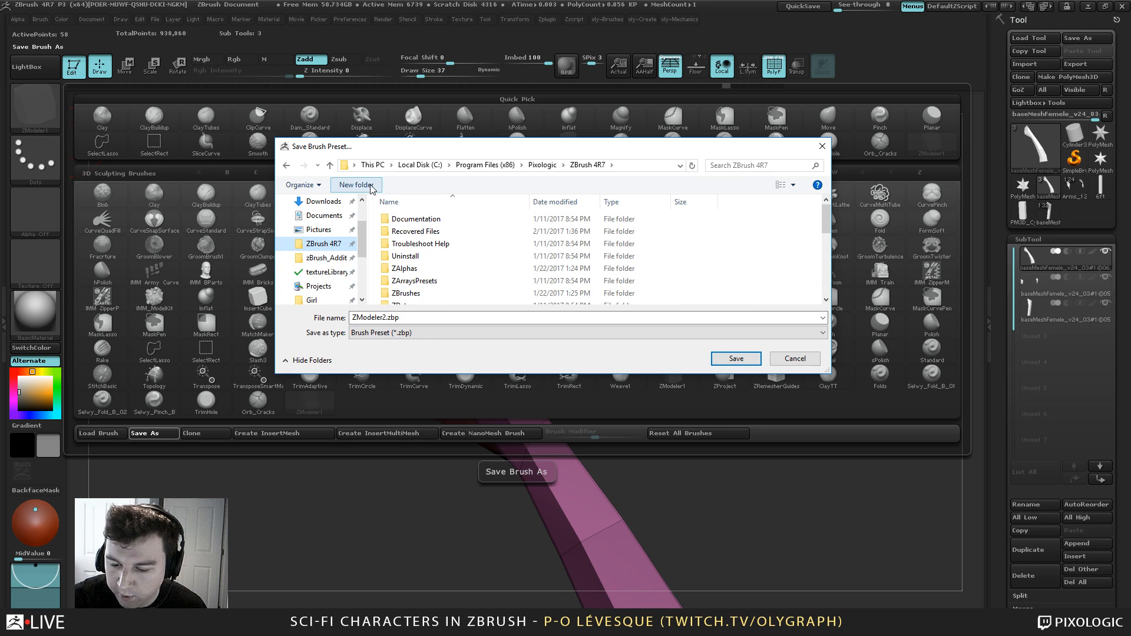
drag(826, 219, 826, 281)
double_click(437, 260)
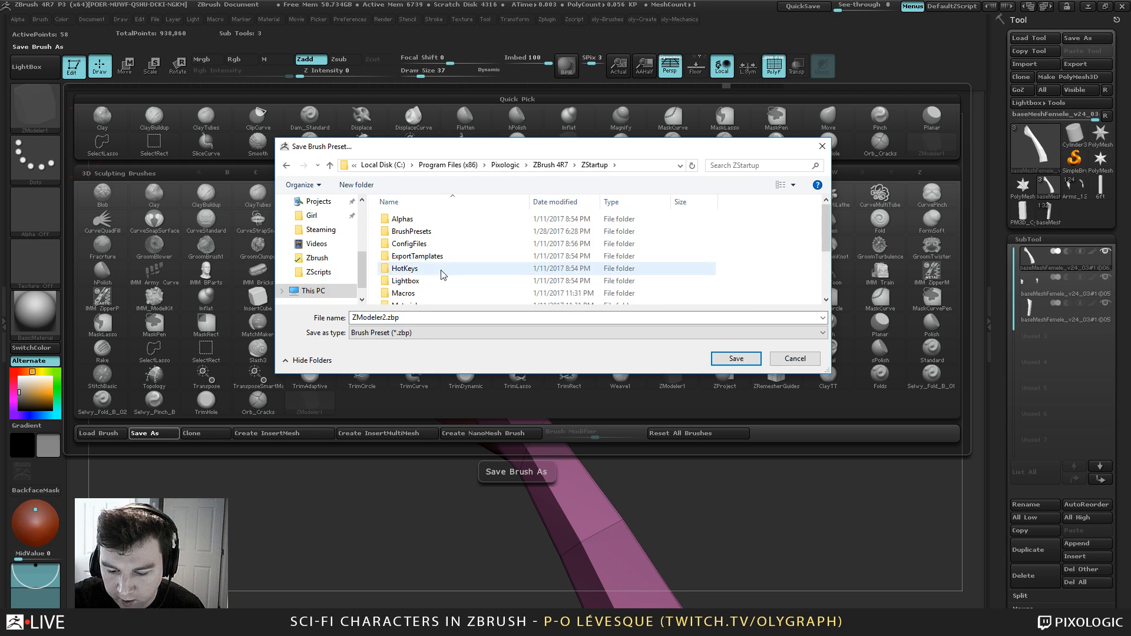
click(442, 232)
double_click(442, 233)
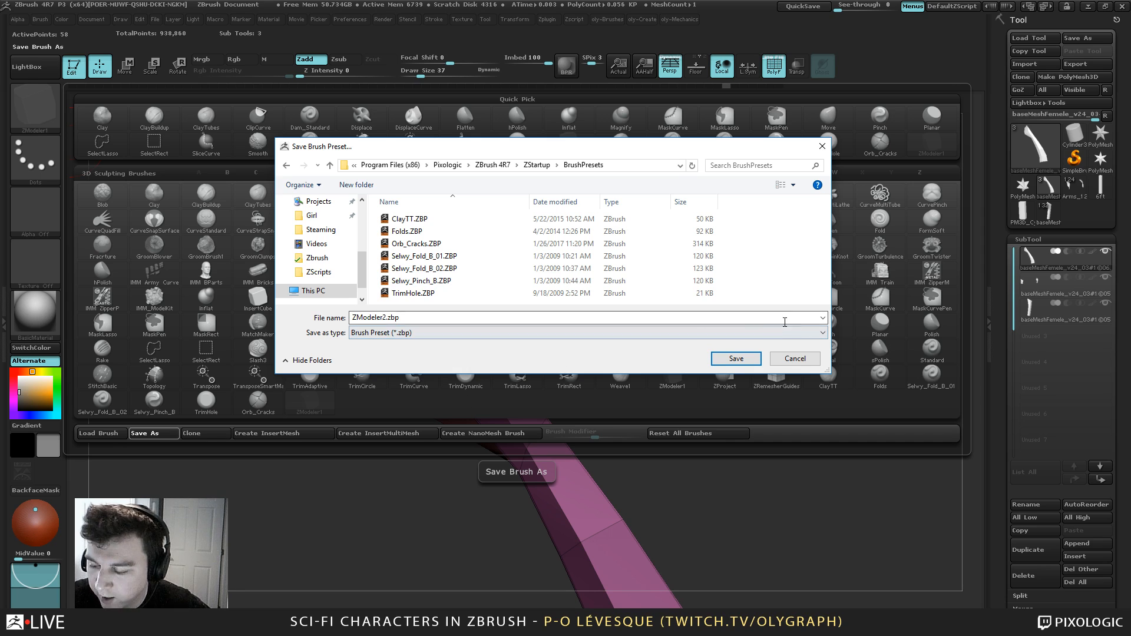
click(795, 359)
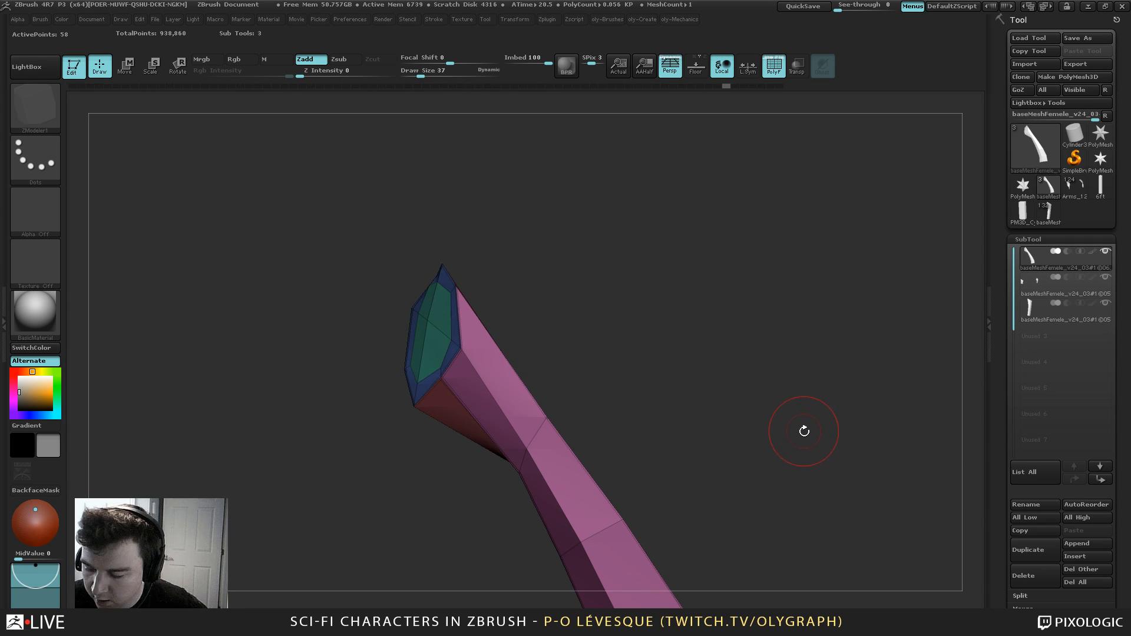
Insert an edge loop around the strip just behind its end cap
click(609, 20)
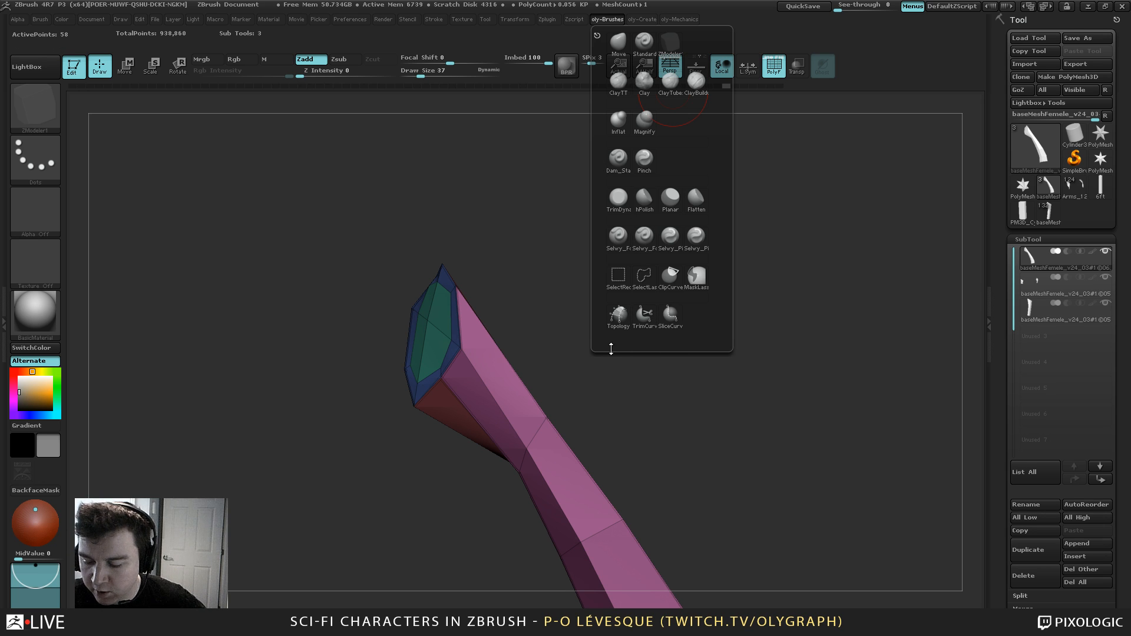
drag(577, 277, 481, 380)
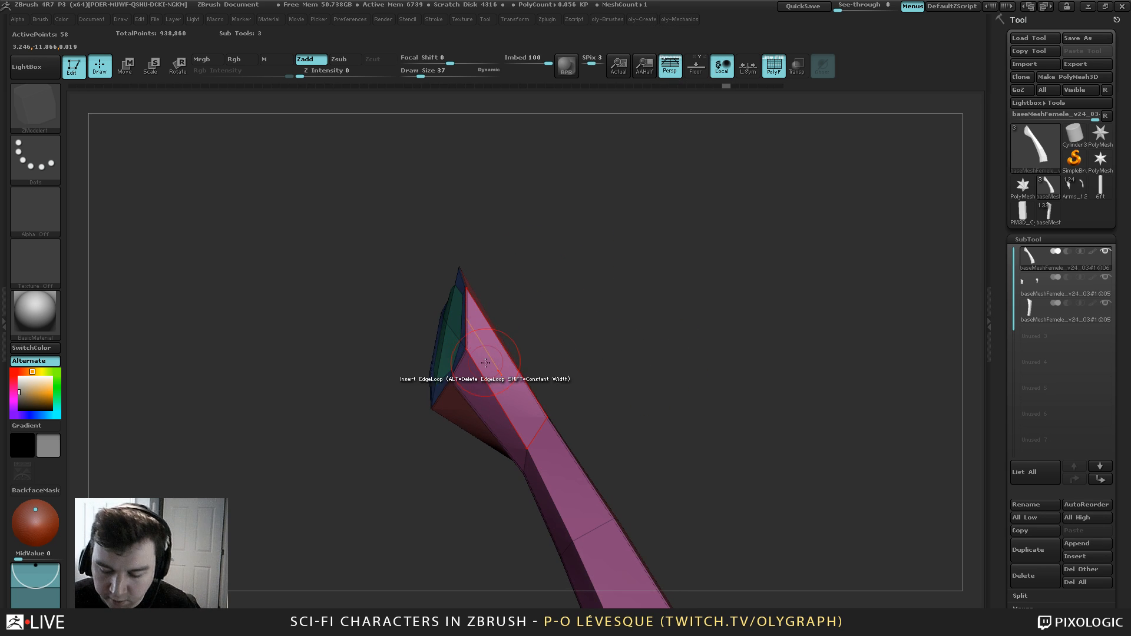
mouse_move(580, 183)
mouse_down()
mouse_move(568, 222)
mouse_move(525, 230)
mouse_up()
Switch to the Move brush, reduce its draw size to 14, and nudge the end cap's vertices into a rounder outline
key(b)
key(m)
key(v)
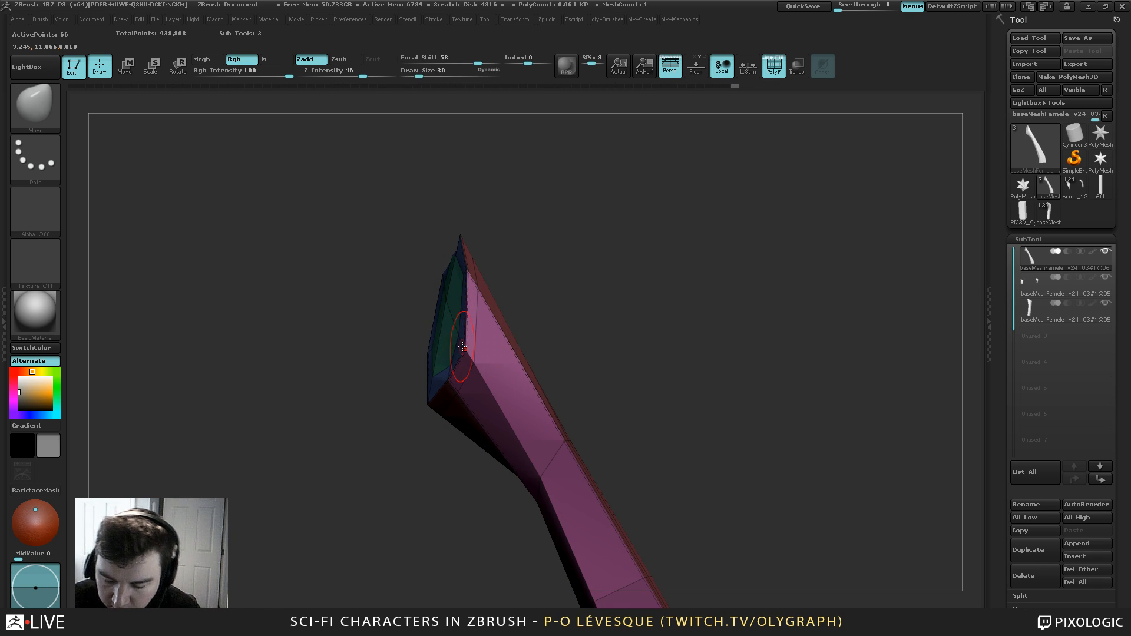
key(s)
key(s)
drag(449, 380, 444, 365)
click(442, 364)
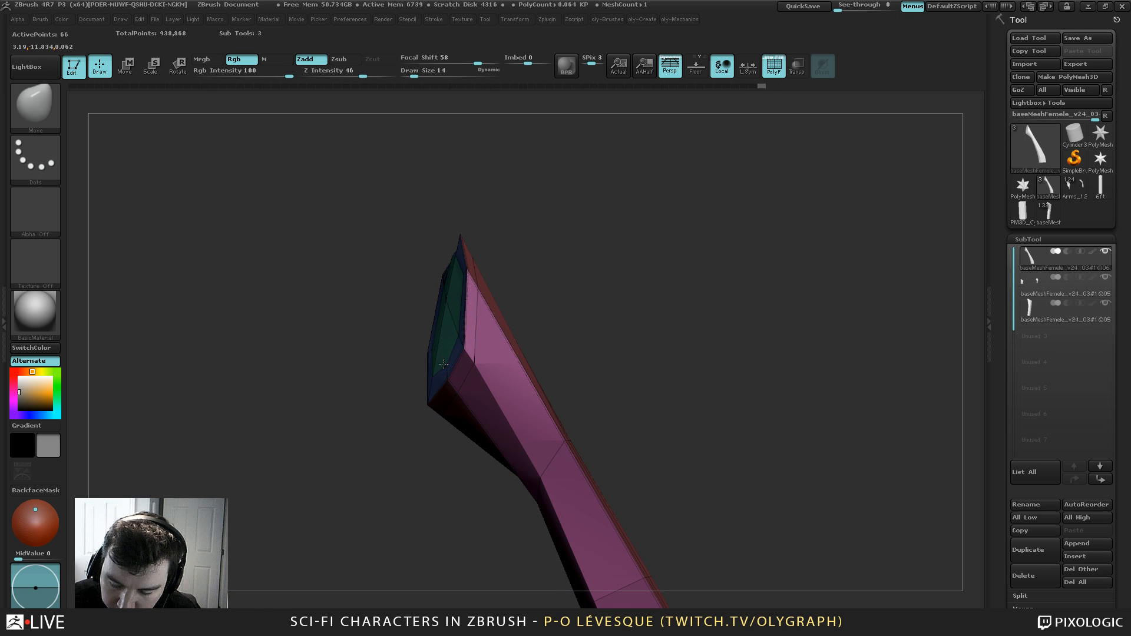
drag(421, 421, 452, 481)
key(s)
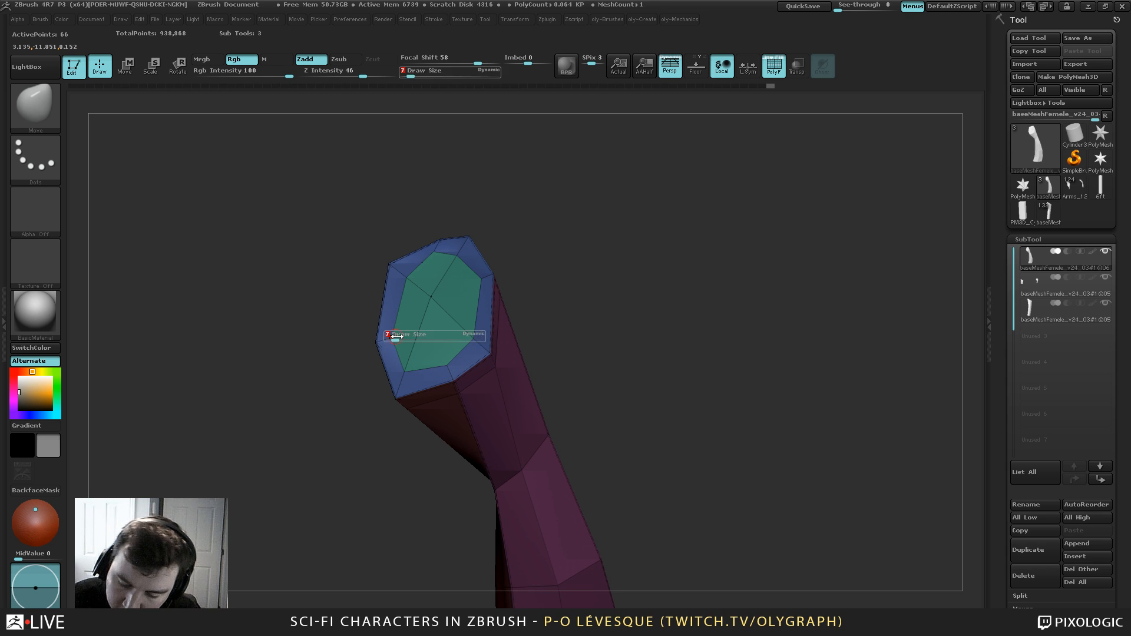
drag(393, 338, 397, 337)
alt+drag(378, 315, 392, 357)
With the ZModeler brush, try deleting the edge loop that crosses the end cap, and undo each deletion
key(b)
key(z)
key(m)
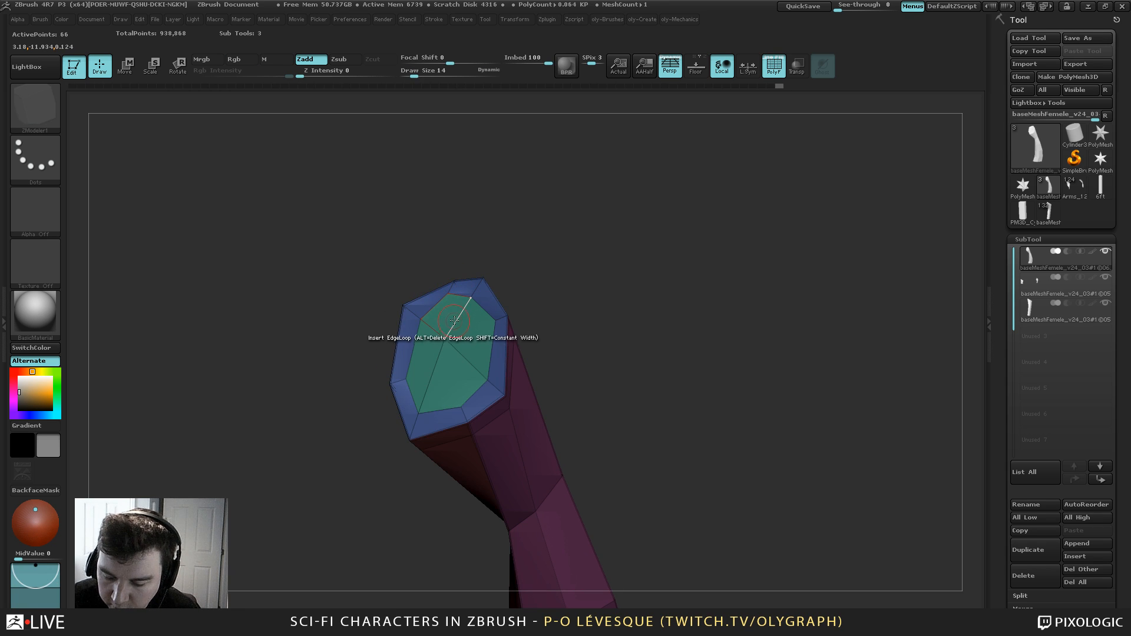
key(space)
alt+click(473, 334)
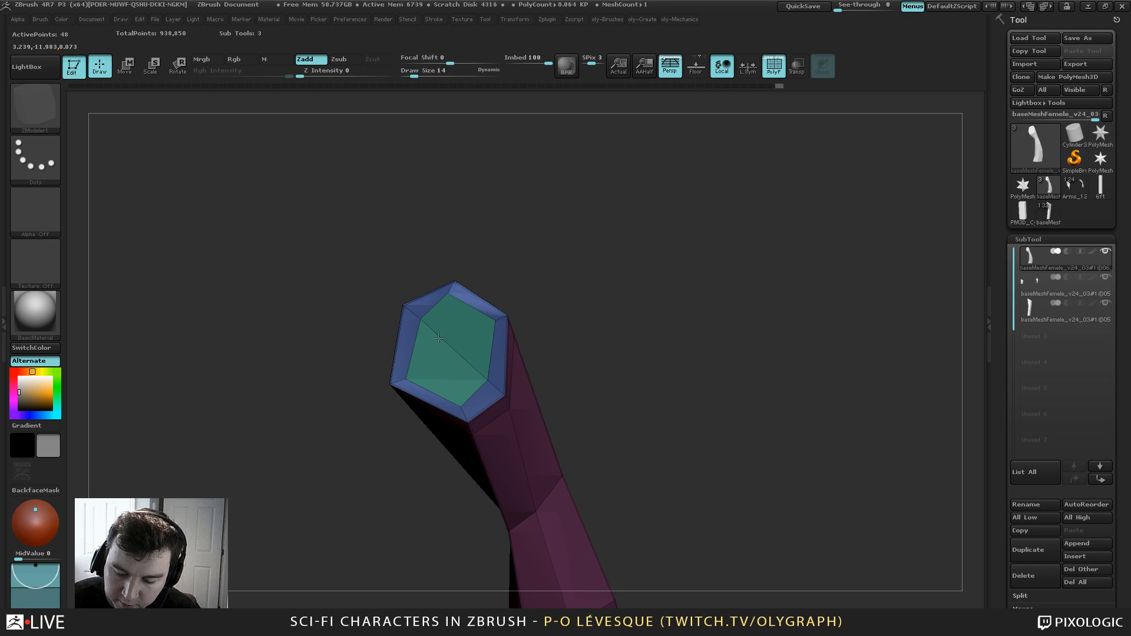
key(ctrl+z)
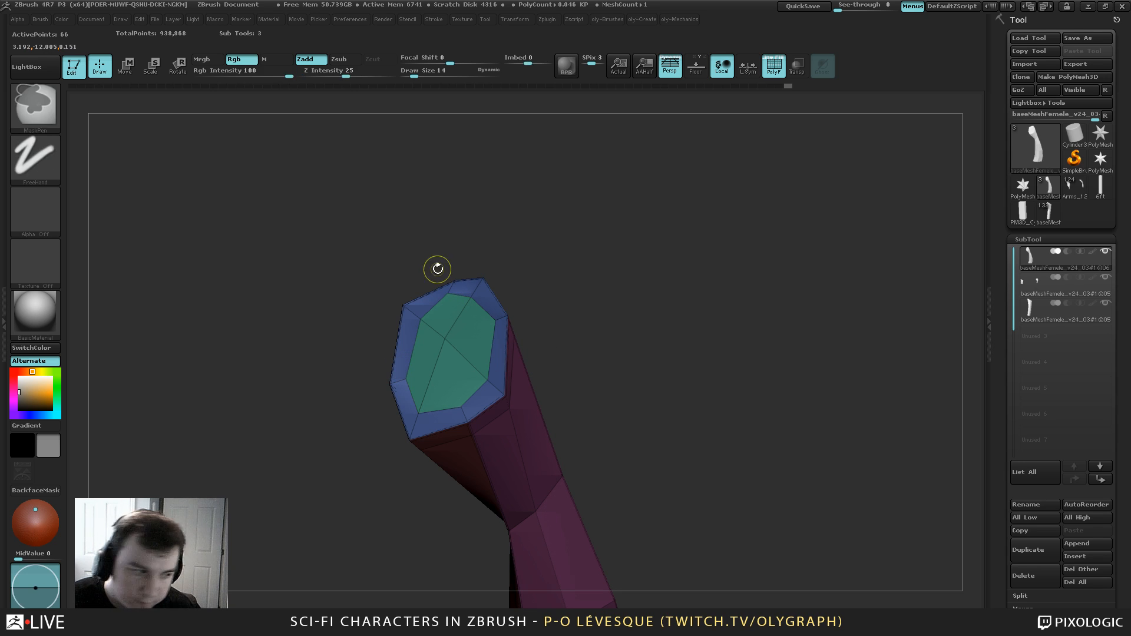
drag(542, 187, 470, 126)
alt+click(444, 311)
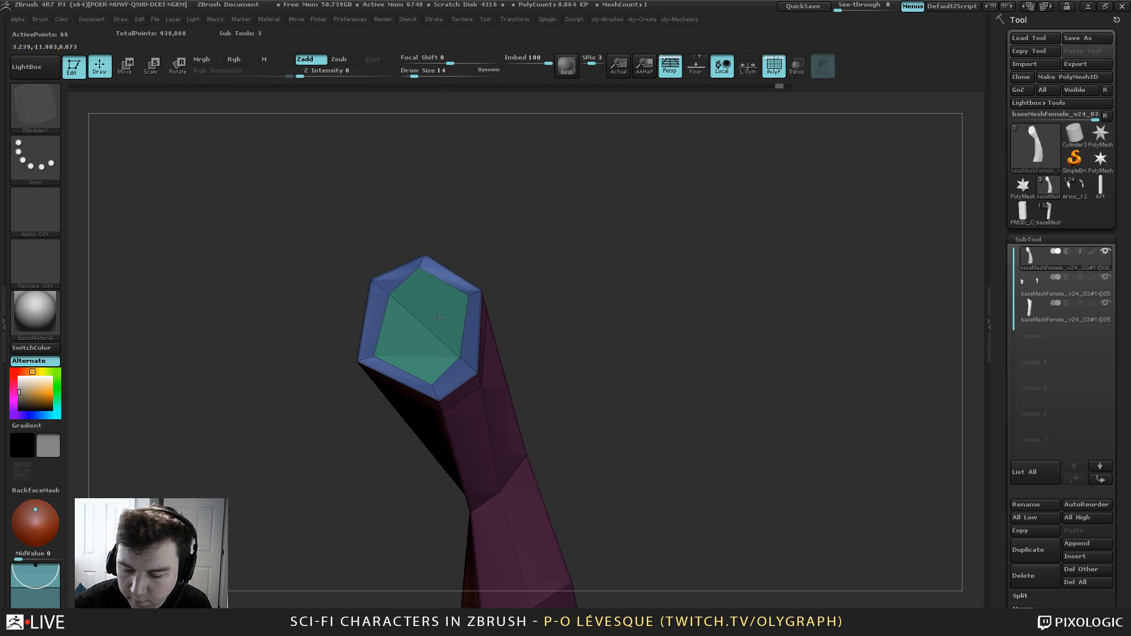
key(ctrl+z)
Compare the ZModeler polygon actions Extrude and QMesh, and choose QMesh with the target A Single Poly
key(space)
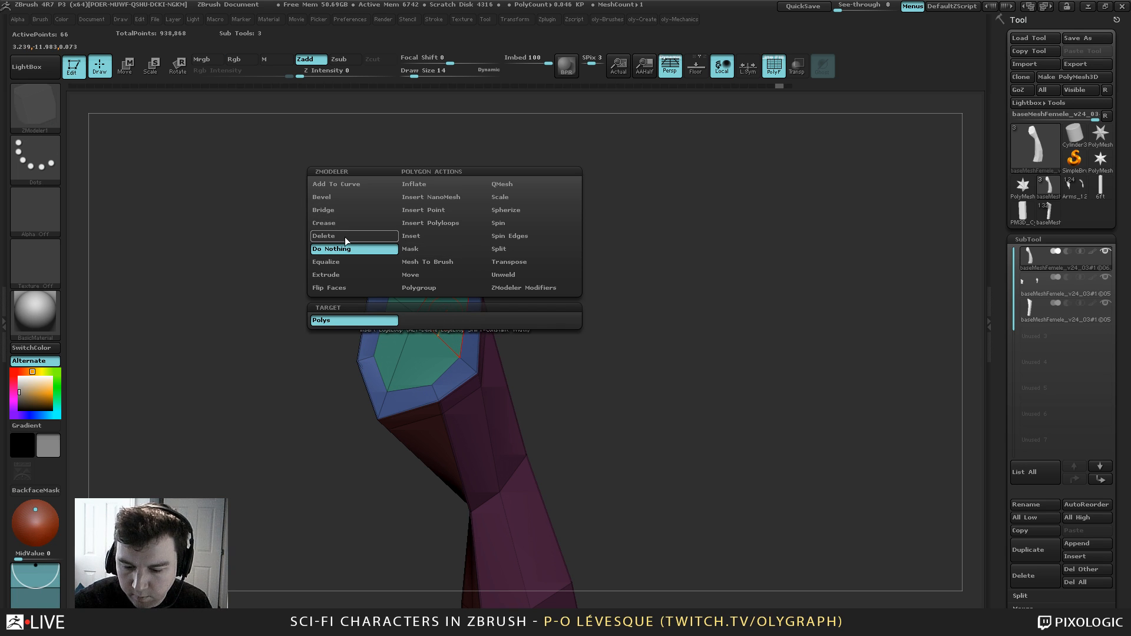
click(541, 185)
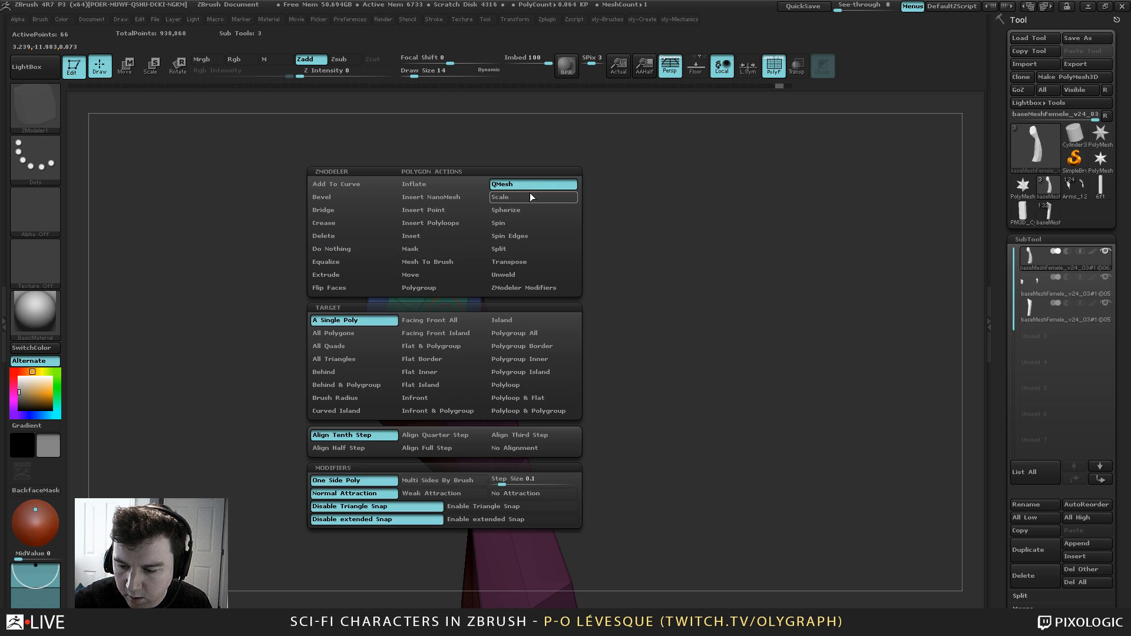
click(328, 276)
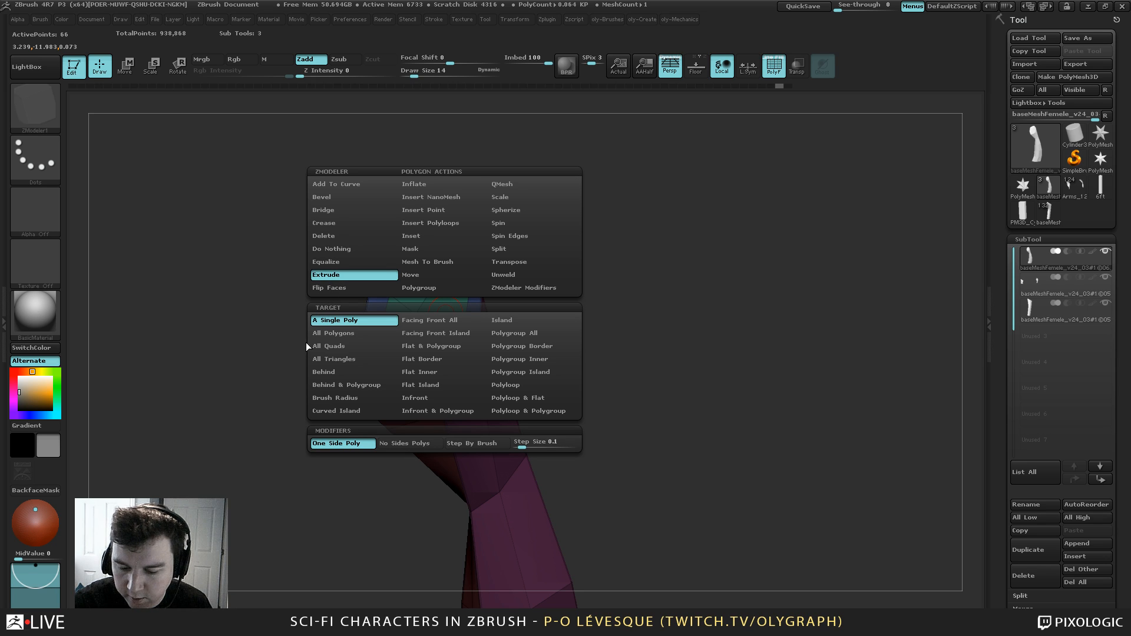
click(510, 184)
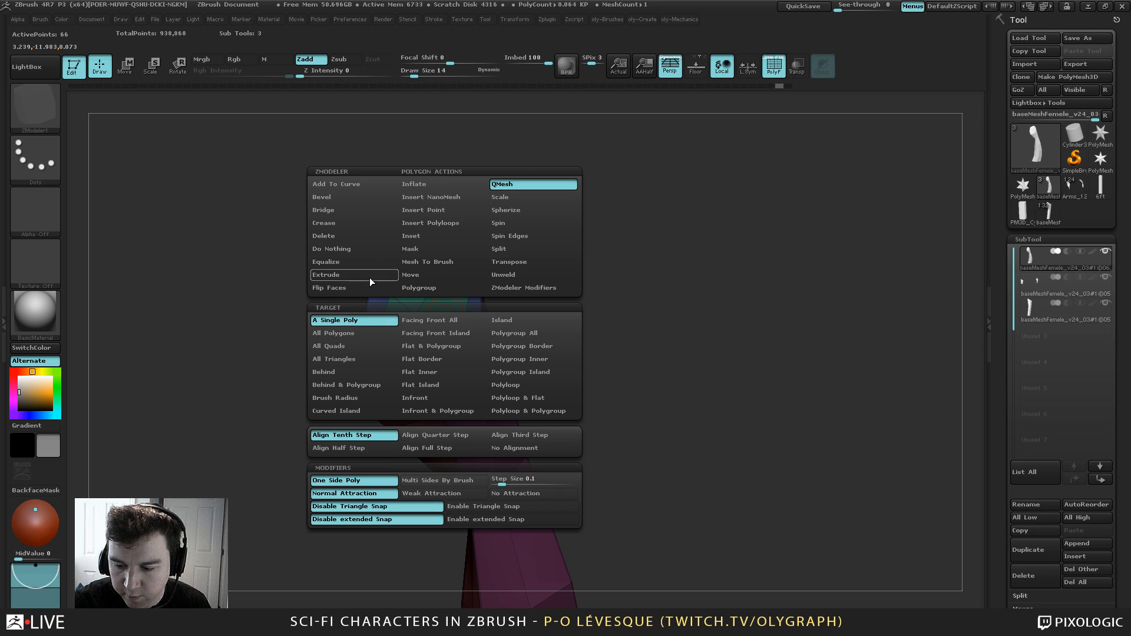
click(368, 277)
click(502, 185)
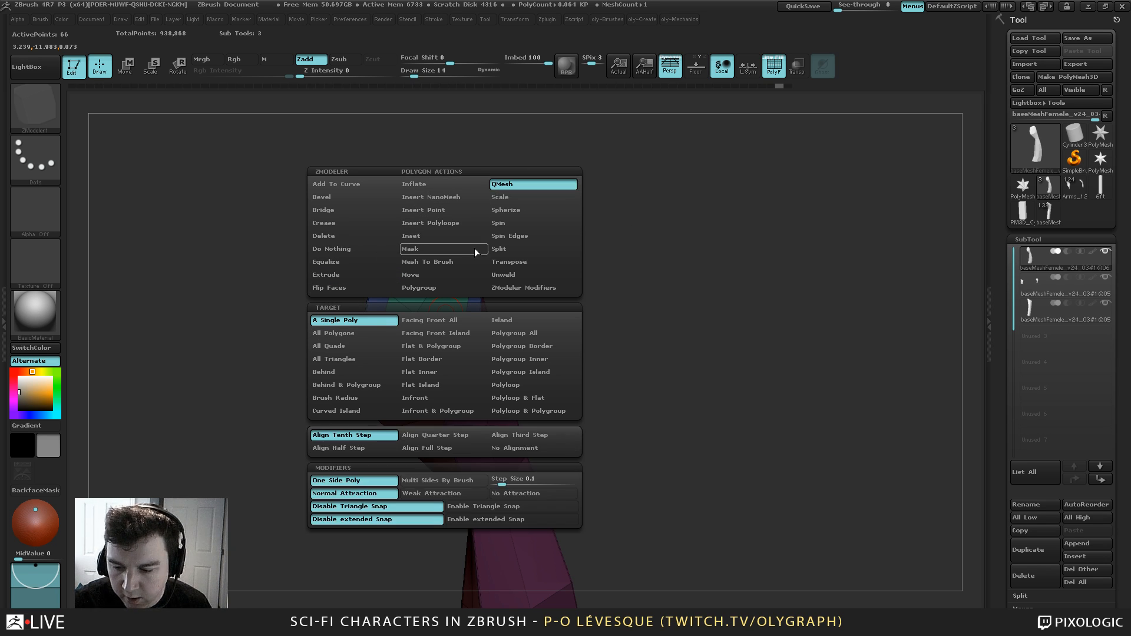
Try QMesh on a single polygon of the inset end cap, and undo the changes
drag(545, 162, 570, 253)
drag(482, 344, 484, 345)
mouse_move(522, 286)
mouse_down()
mouse_move(518, 255)
mouse_move(563, 265)
mouse_move(539, 274)
mouse_up()
drag(531, 211, 479, 273)
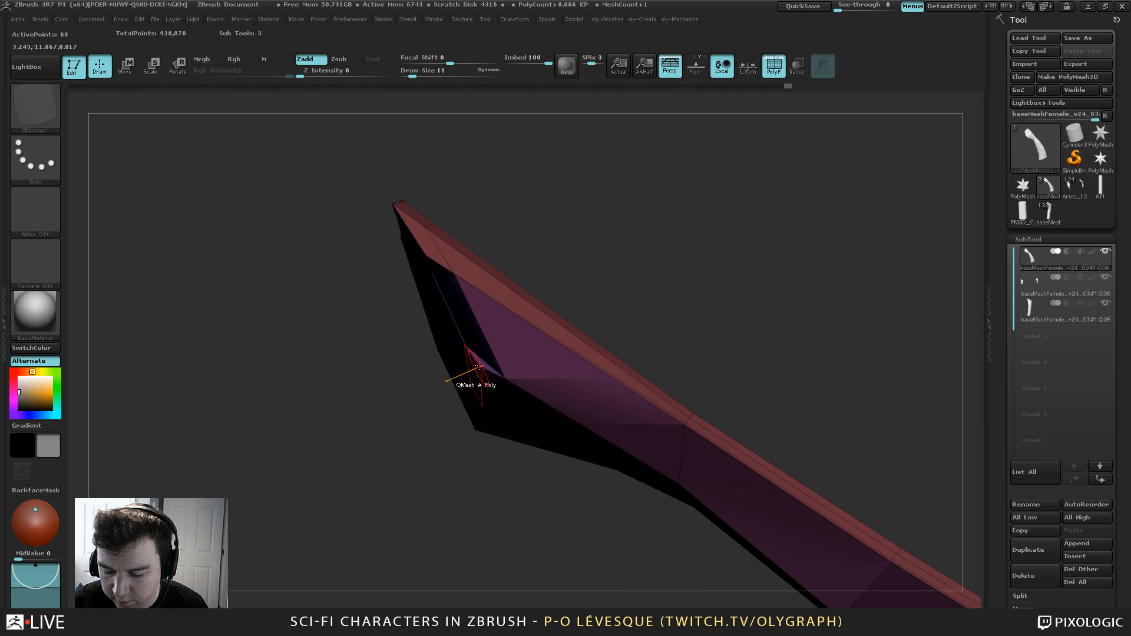
right_drag(460, 340, 451, 332)
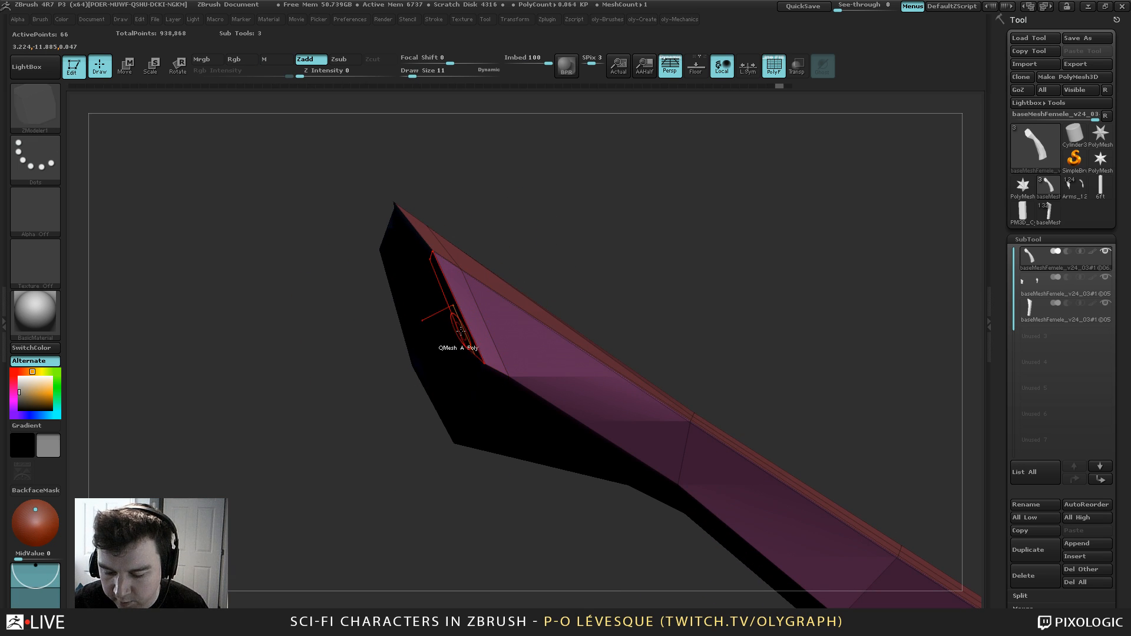
drag(459, 335, 486, 333)
key(ctrl+z)
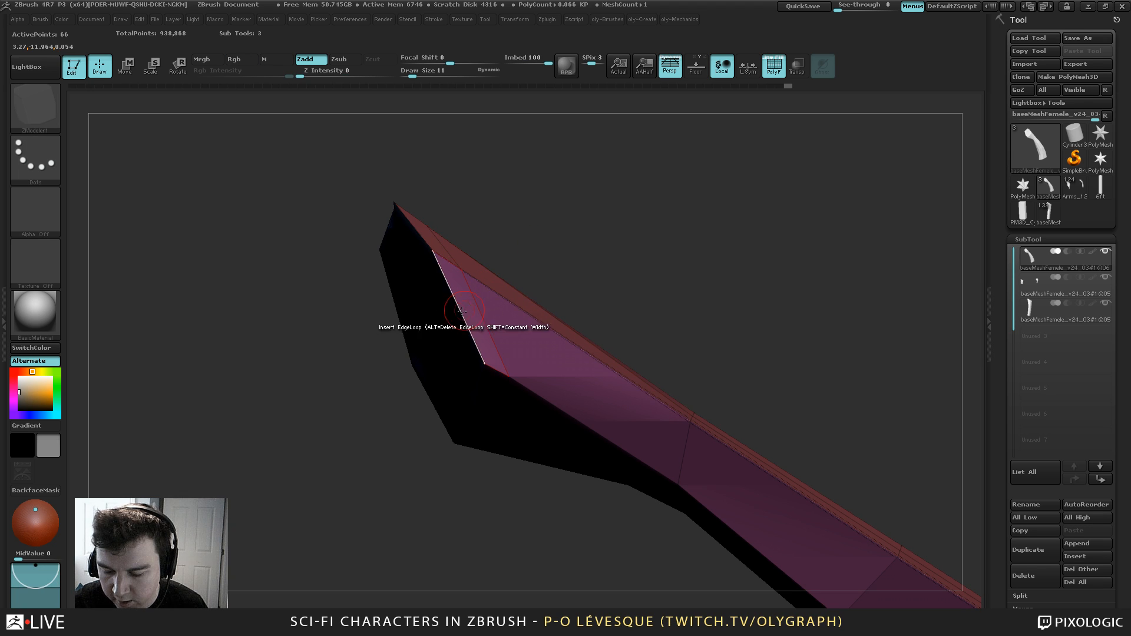
Set the ZModeler polygon action to Extrude, try extruding a single cap polygon outward, and undo that extrusion
drag(397, 447, 414, 443)
key(space)
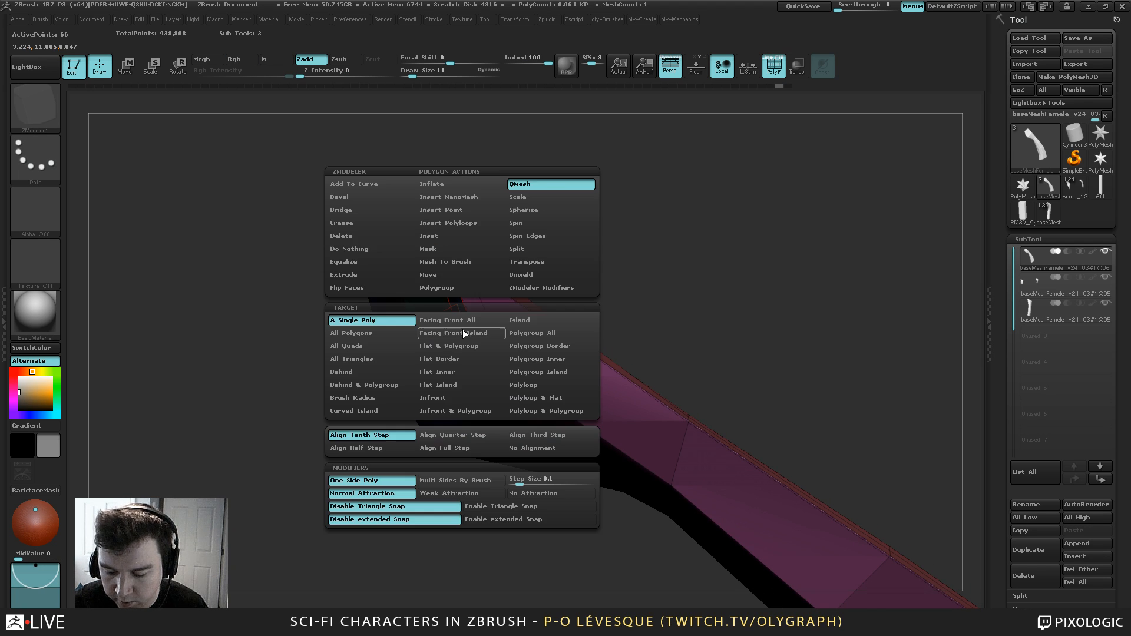
click(373, 276)
mouse_move(467, 321)
mouse_down()
mouse_move(496, 331)
mouse_move(433, 325)
mouse_up()
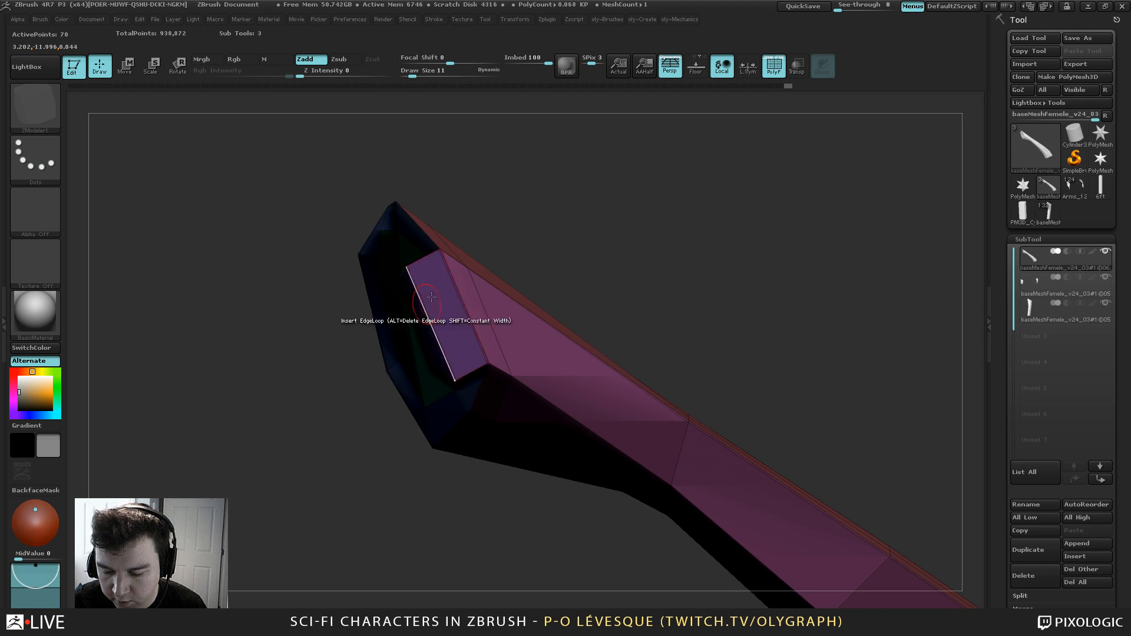
key(ctrl+z)
Mark all the inner polygons of the end cap and extrude them together inward to form a recess
mouse_move(545, 207)
mouse_down()
mouse_move(565, 202)
mouse_move(542, 185)
mouse_up()
mouse_move(445, 283)
alt+mouse_down()
mouse_move(399, 360)
mouse_move(385, 250)
alt+mouse_up()
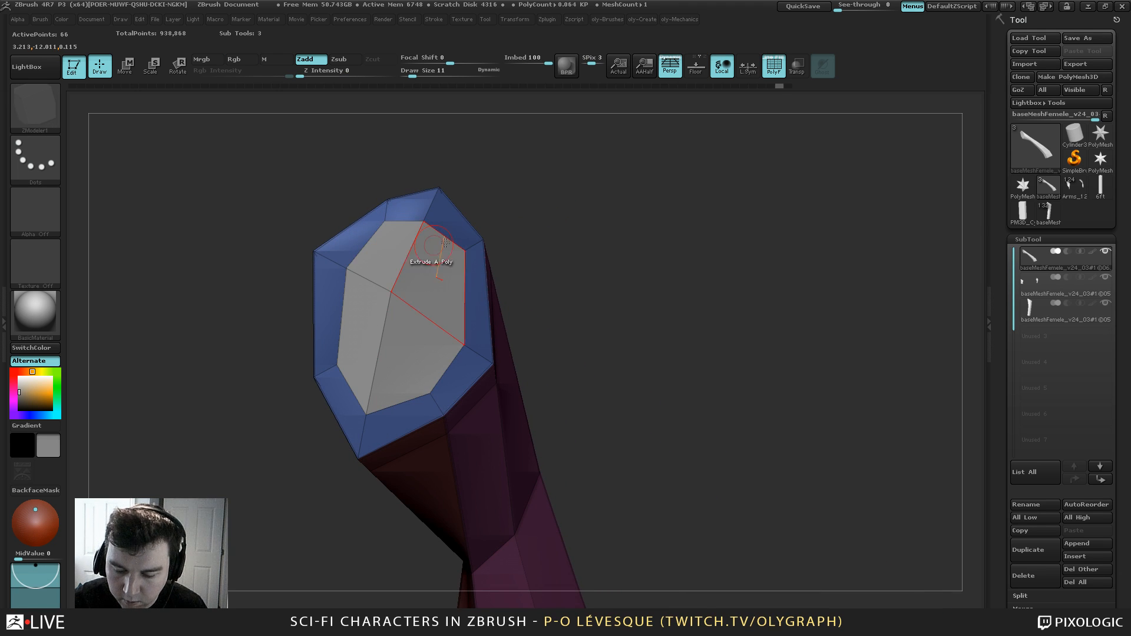
right_drag(414, 258, 393, 289)
mouse_move(393, 288)
mouse_down()
mouse_move(449, 304)
mouse_move(431, 298)
mouse_up()
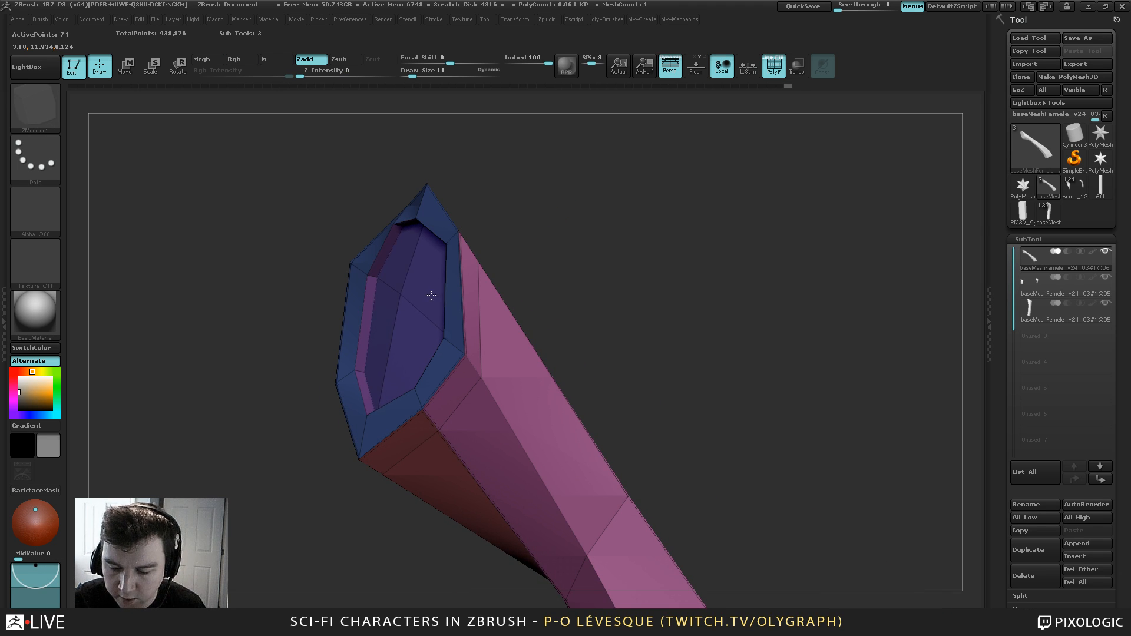
With a small Move brush, pull the upper and right-hand vertices of the recess floor inward from the rim
mouse_move(458, 194)
mouse_down()
mouse_move(528, 159)
mouse_move(487, 142)
mouse_up()
key(b)
click(481, 177)
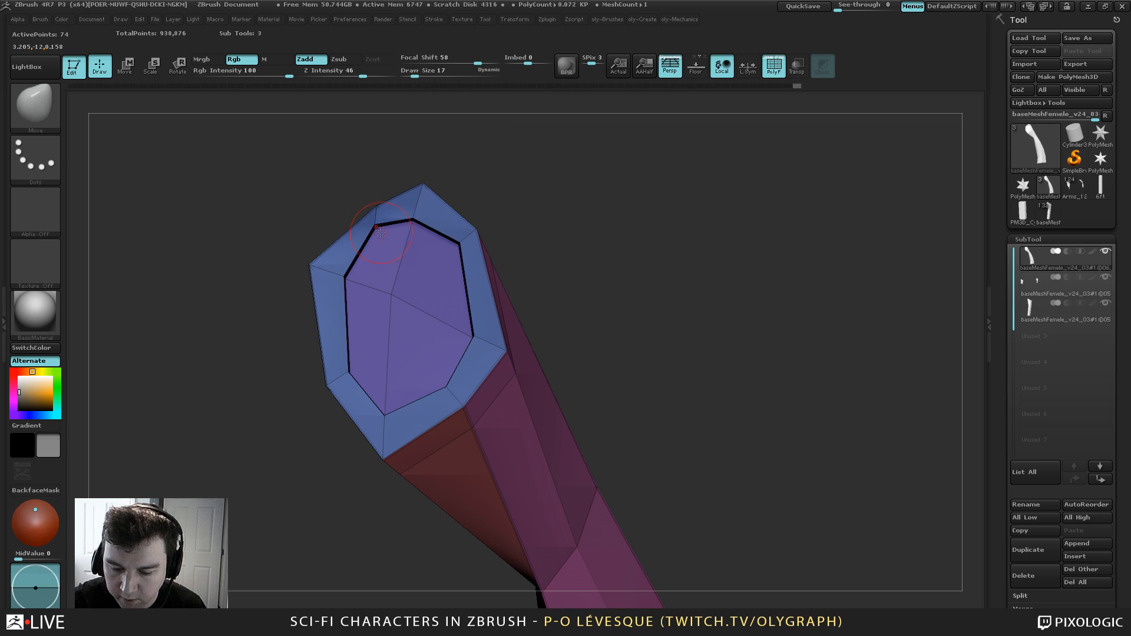
drag(386, 247, 378, 248)
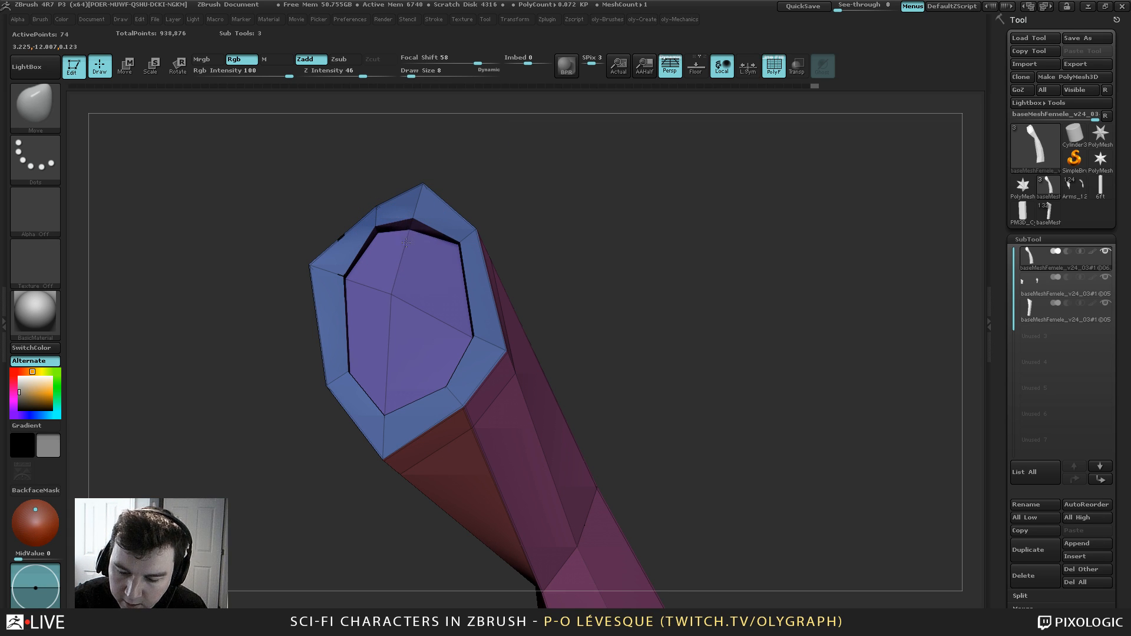
drag(458, 249, 446, 263)
right_drag(460, 327, 470, 337)
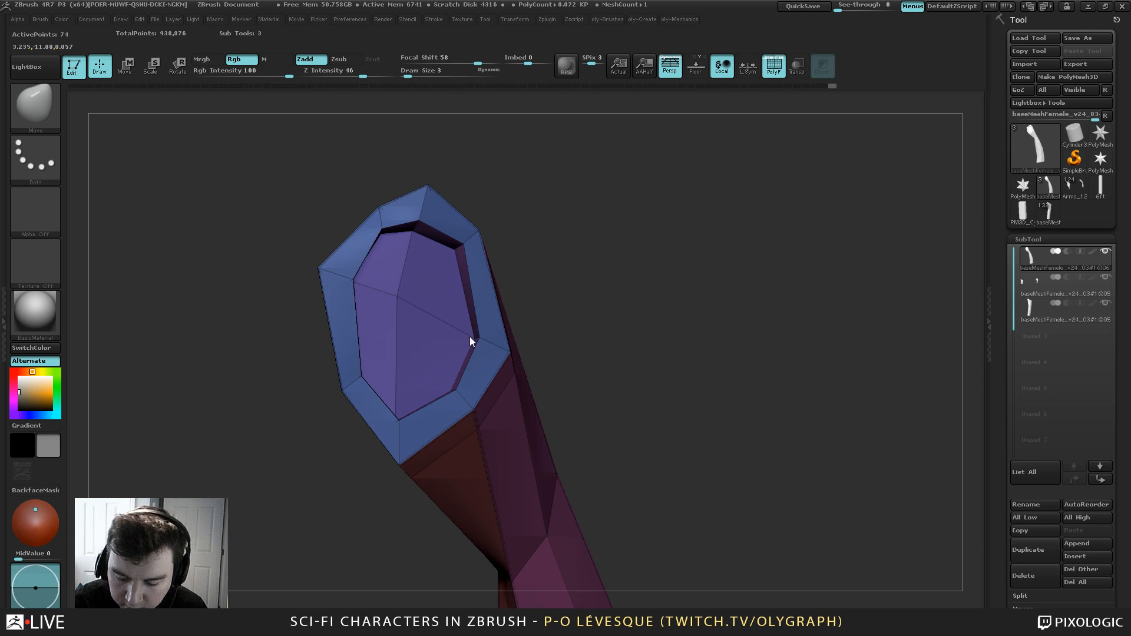
drag(461, 325, 461, 323)
Pull the lower and left-hand vertices of the recess floor inward so its walls taper evenly, adjusting the brush size as needed
key(s)
click(452, 382)
drag(452, 383, 448, 364)
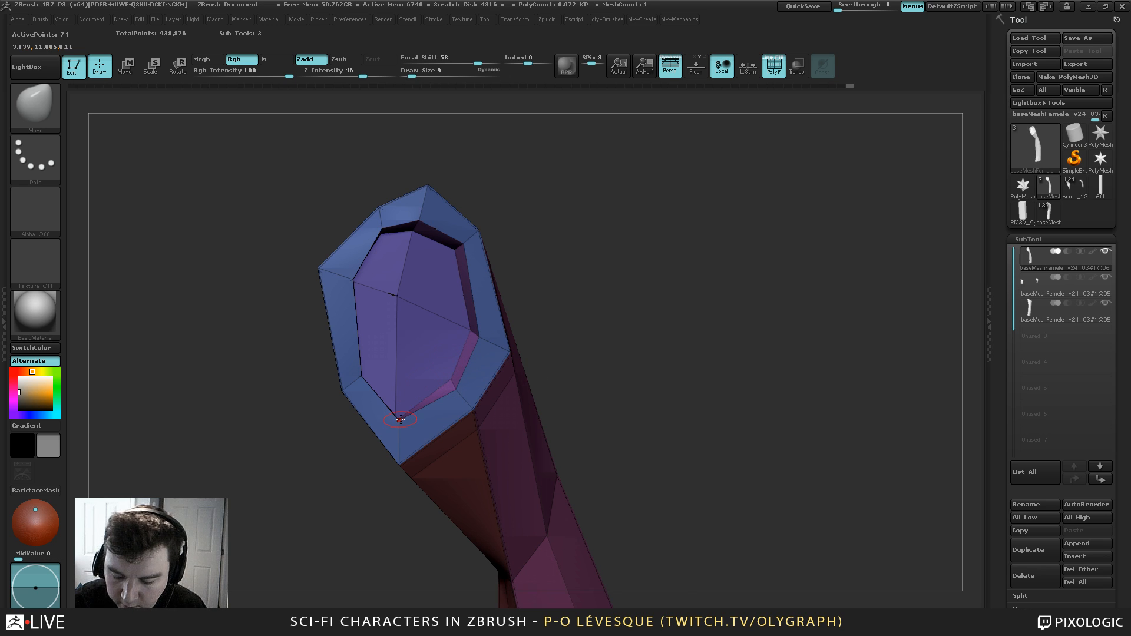
right_drag(399, 419, 396, 401)
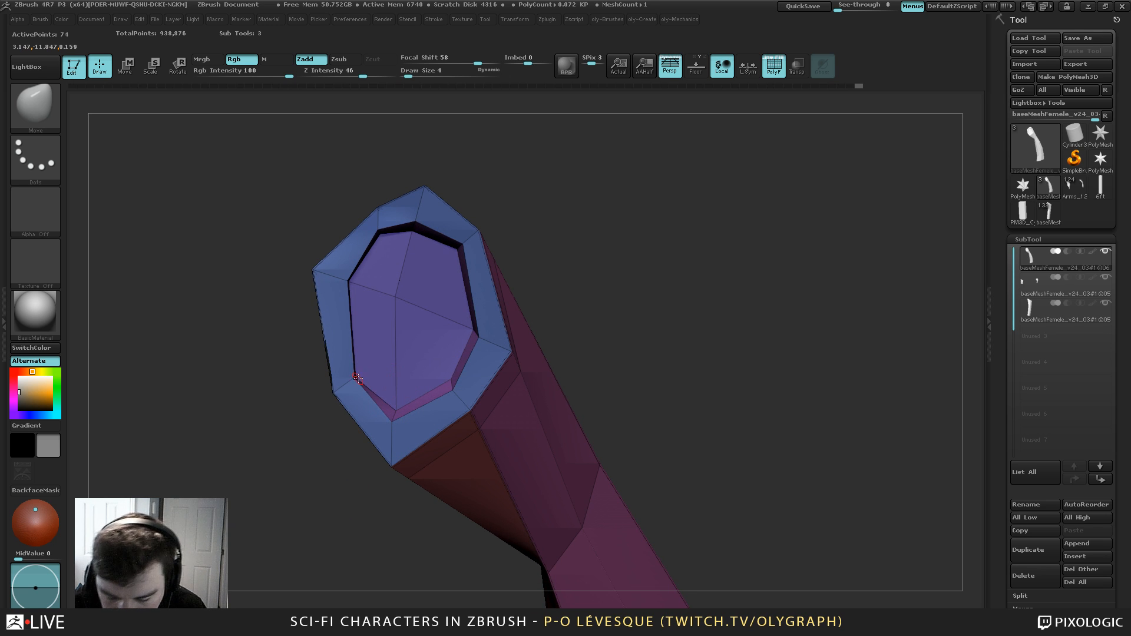
drag(357, 287, 366, 291)
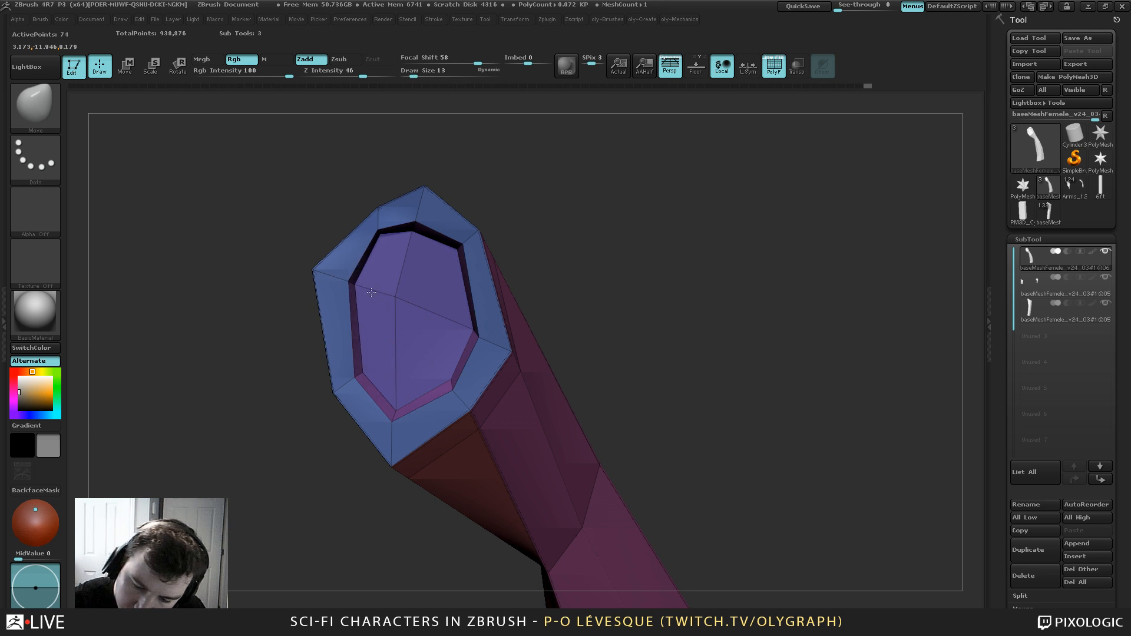
key(s)
click(369, 293)
key(])
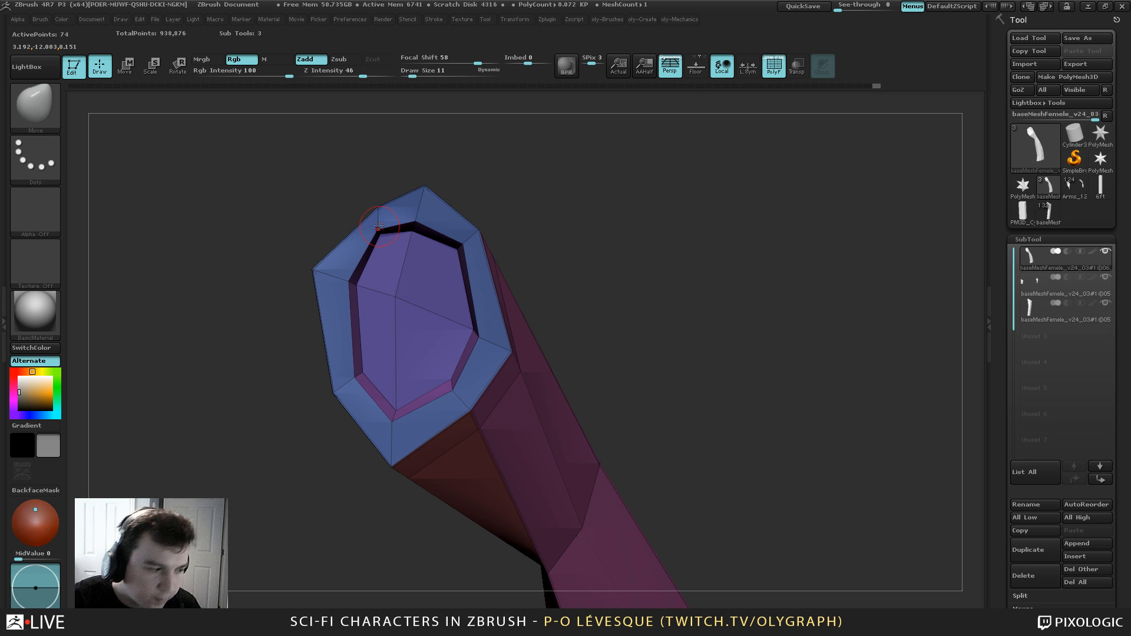
key(s)
click(400, 261)
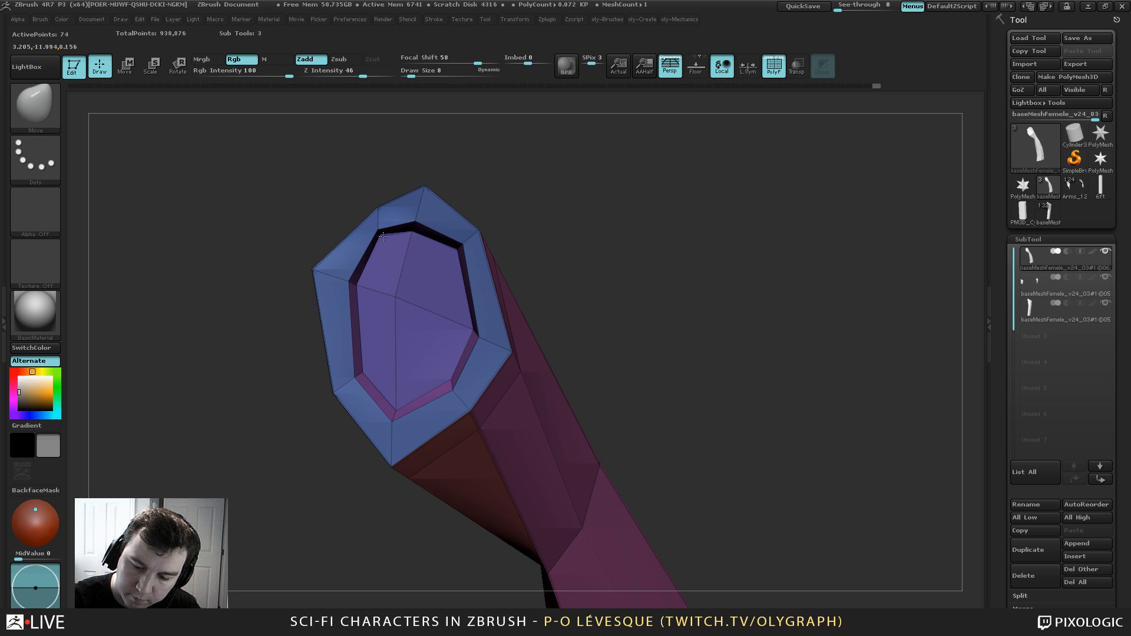
Turn on dynamic subdivision for the strip and show it without polyframe together with the rest of the armor
key(2)
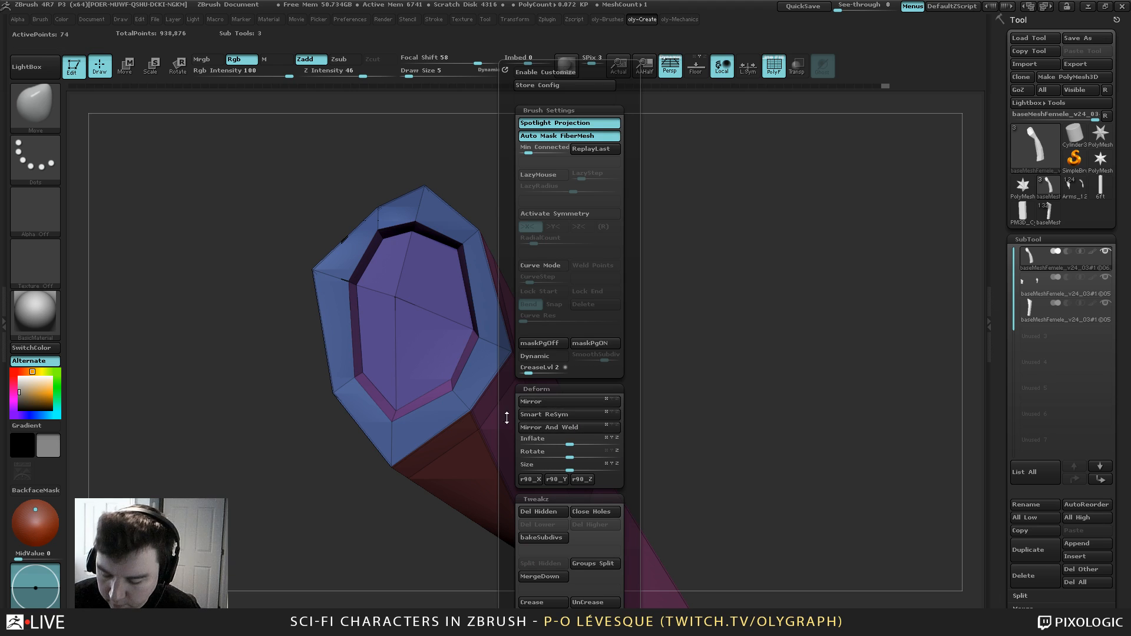
scroll(506, 418, down, 6)
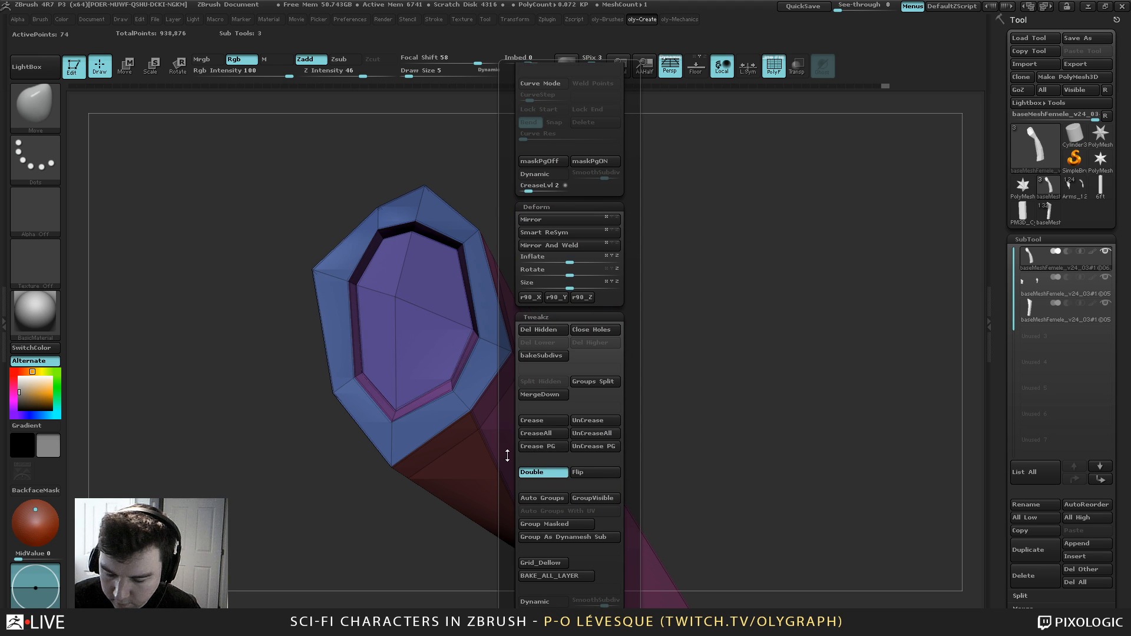
key(d)
key(shift+f)
alt+drag(558, 255, 524, 207)
key(shift+s)
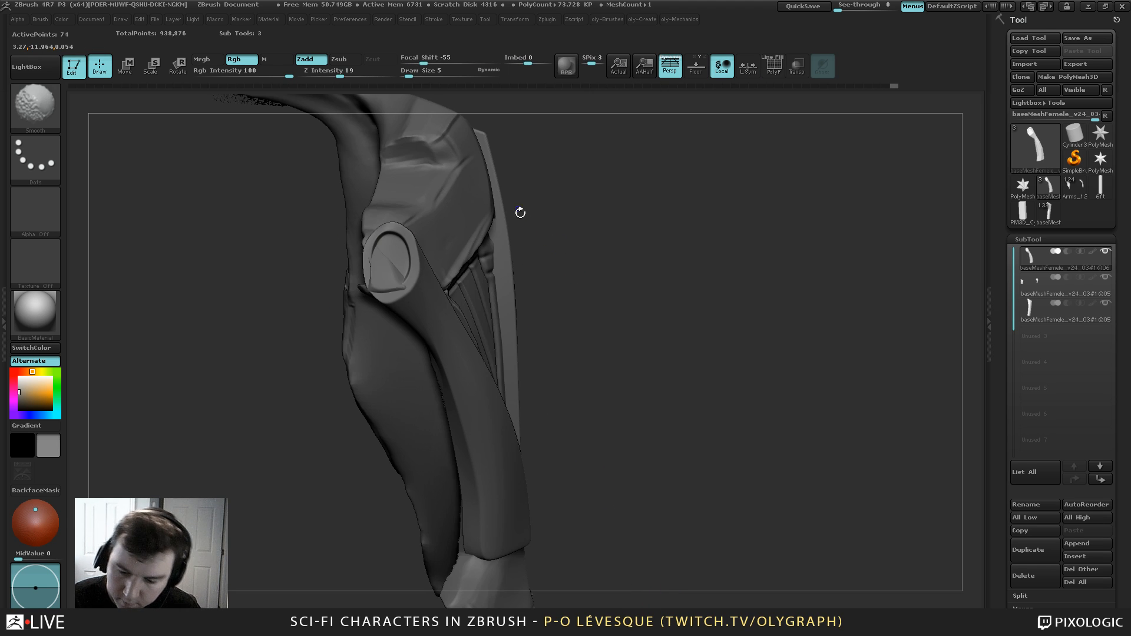
Select the Move brush, set its draw size to about 68, and adjust the rim of the smoothed end cap
key(b)
key(m)
key(v)
key(s)
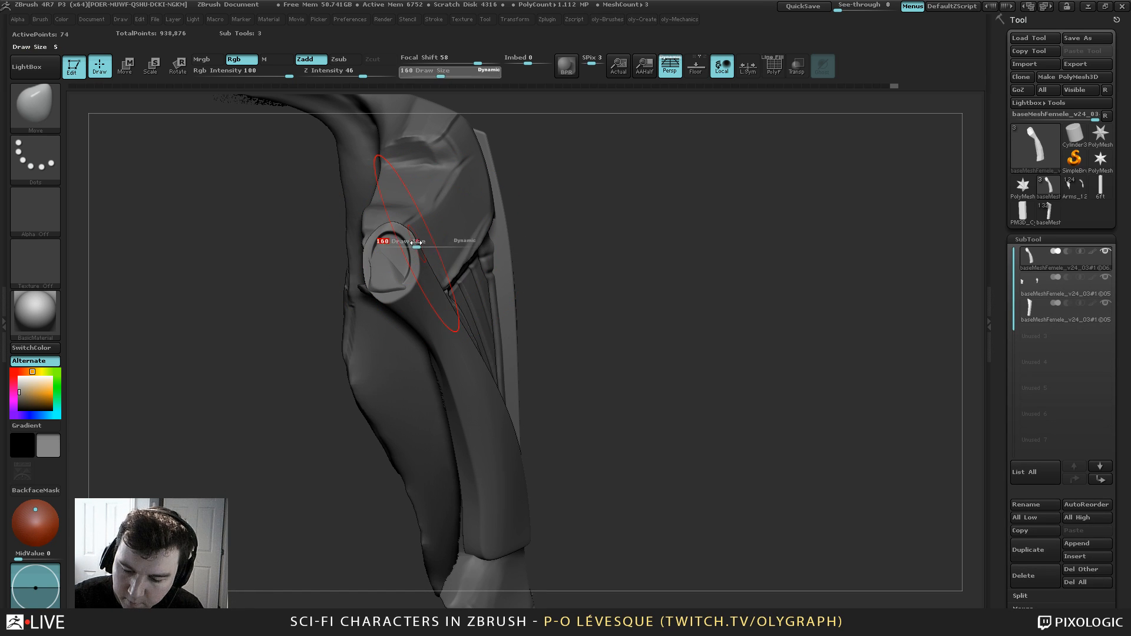
drag(416, 242, 406, 243)
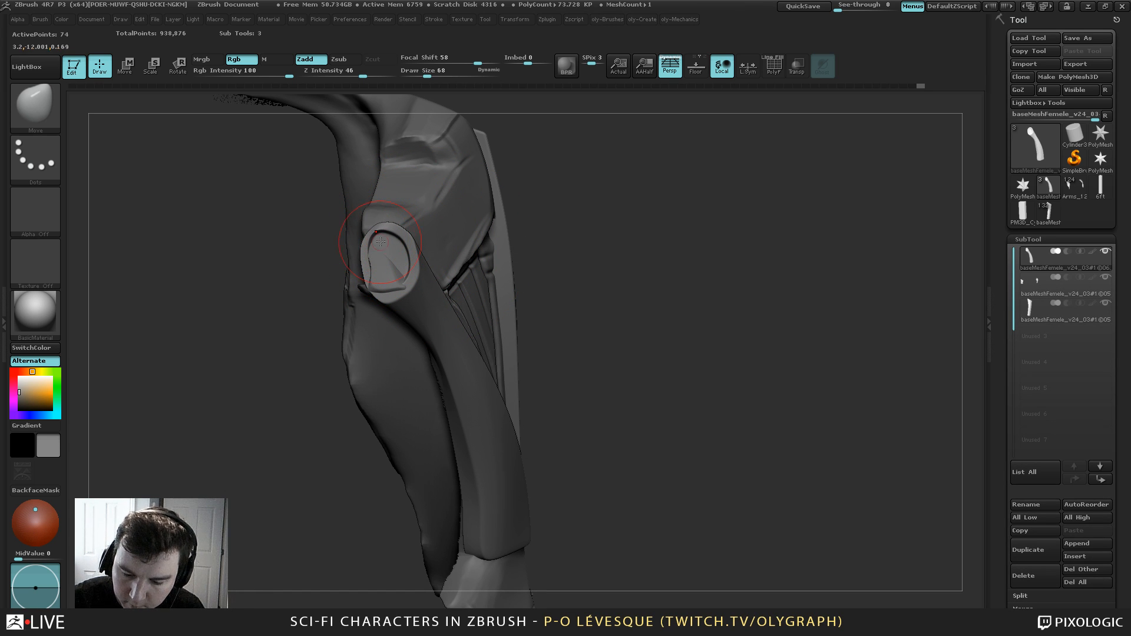
Isolate the strip with its polyframe displayed and select the Standard brush
key(shift+s)
mouse_move(303, 370)
mouse_down()
mouse_move(482, 253)
mouse_move(460, 239)
mouse_move(511, 233)
mouse_up()
key(shift+f)
key(b)
click(481, 237)
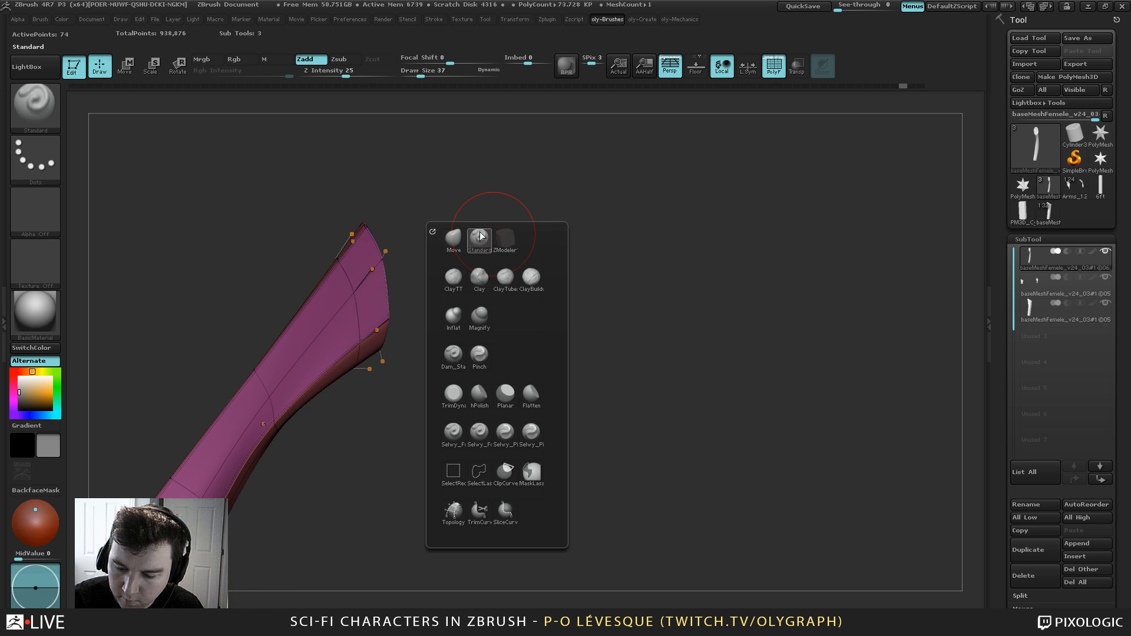
Turn off dynamic subdivision and try replacing the edge loops behind the end cap with a single new loop using ZModeler
click(504, 239)
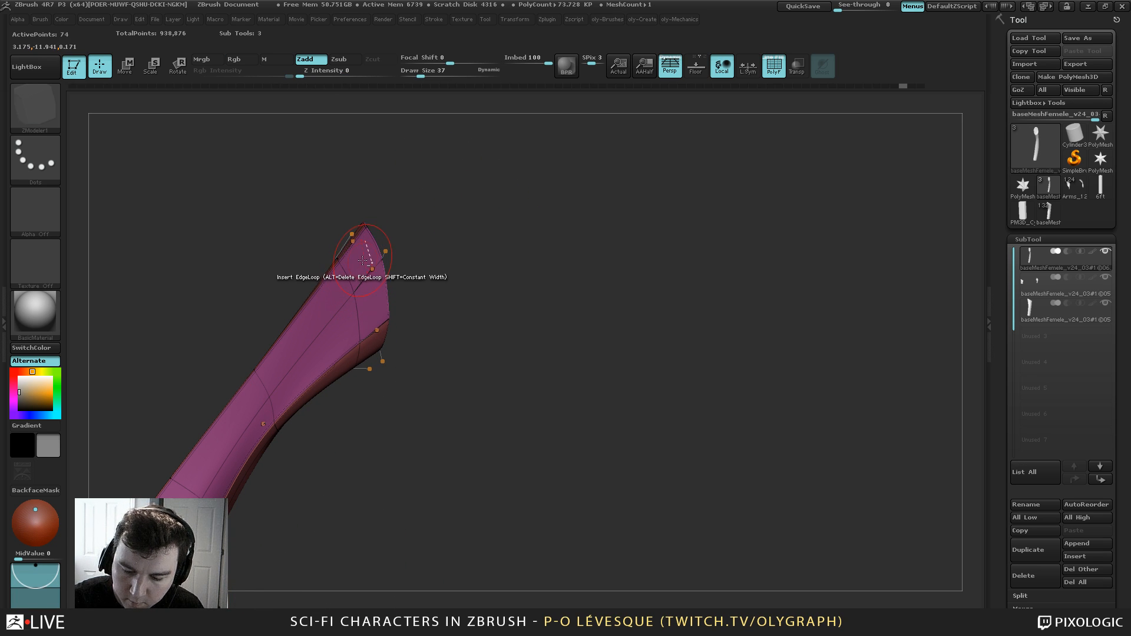
key(shift+d)
key(ctrl+shift+z)
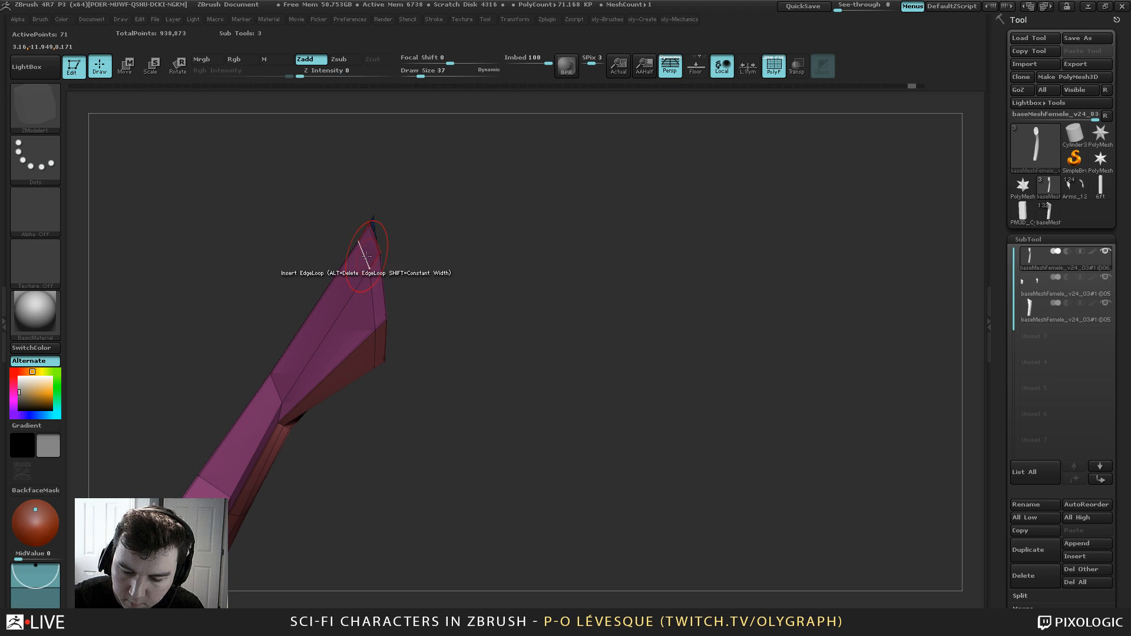
drag(409, 220, 409, 222)
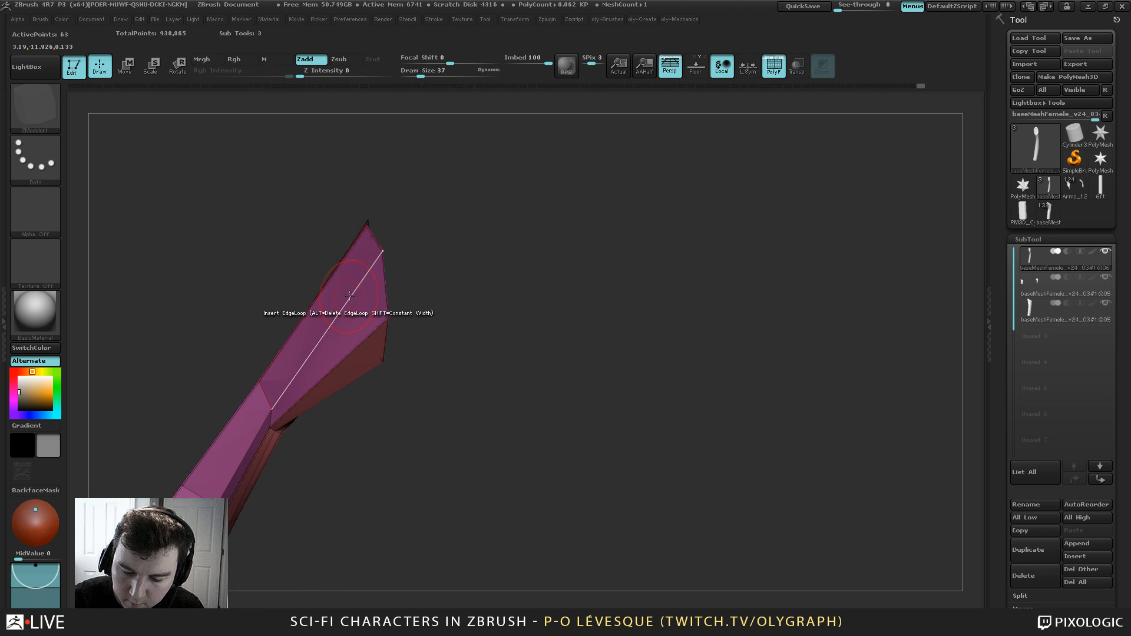
click(342, 307)
Try reshaping the outer vertices of the end cap with the Move brush at a draw size of about 19
key(b)
key(m)
key(v)
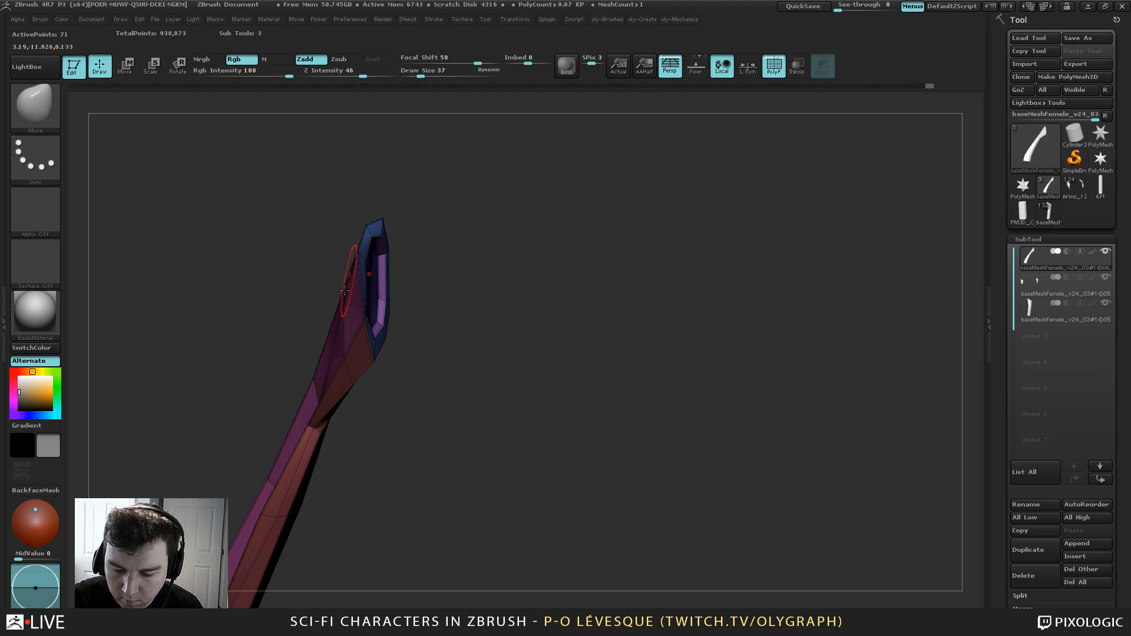
drag(298, 260, 316, 270)
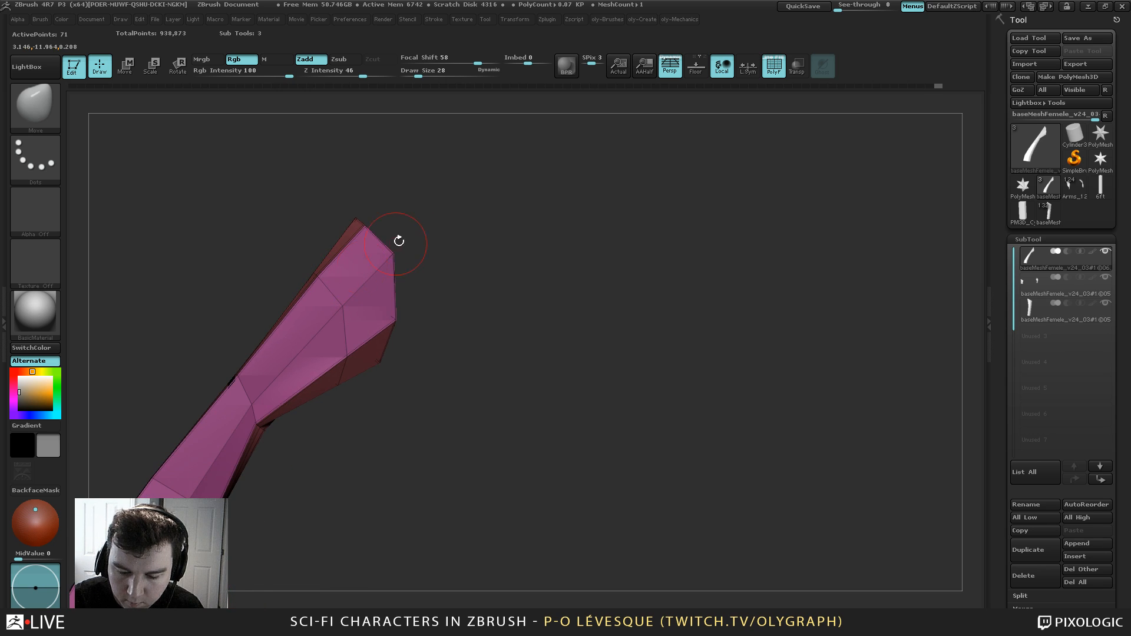
mouse_move(399, 241)
mouse_down()
mouse_move(379, 245)
mouse_move(419, 245)
mouse_up()
key(bracketleft)
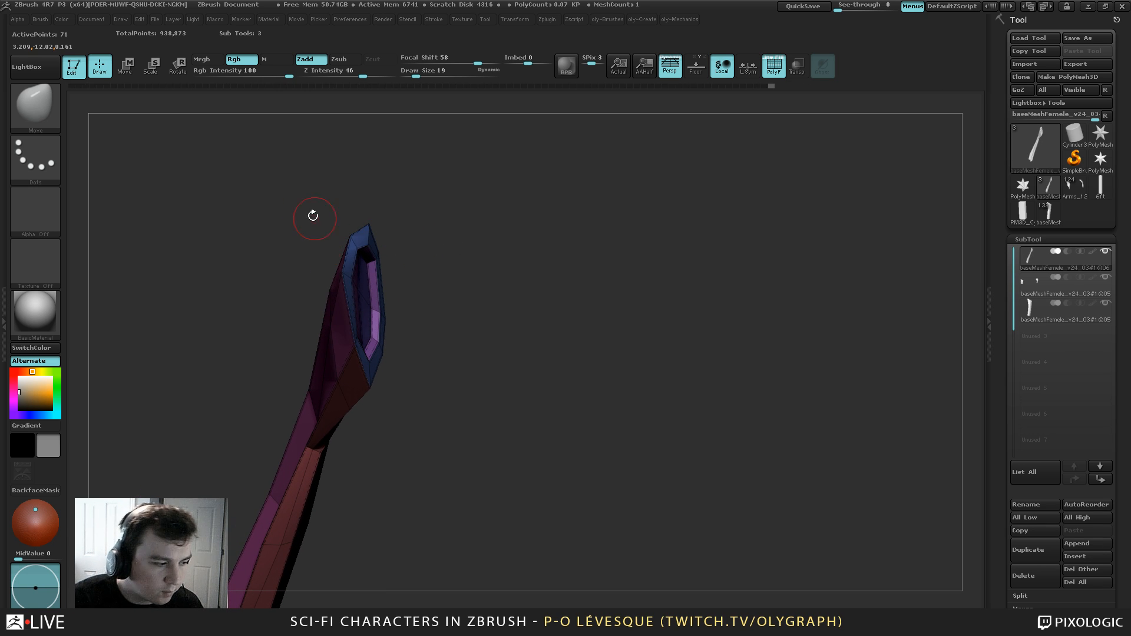
mouse_move(318, 294)
mouse_down()
mouse_move(298, 293)
mouse_move(344, 260)
mouse_up()
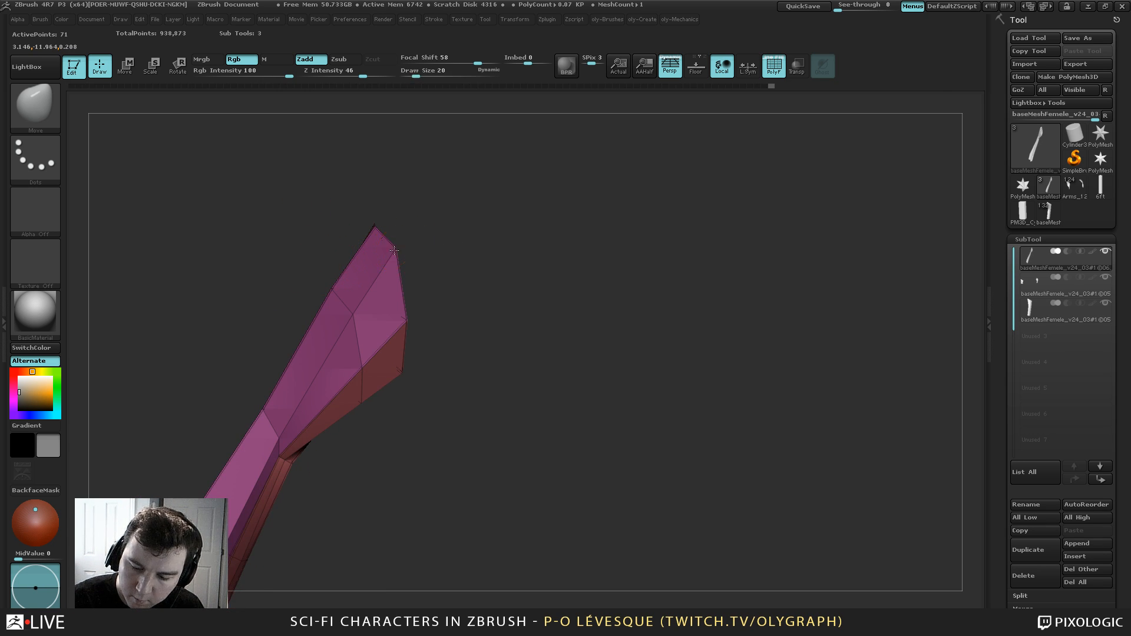
key(bracketleft)
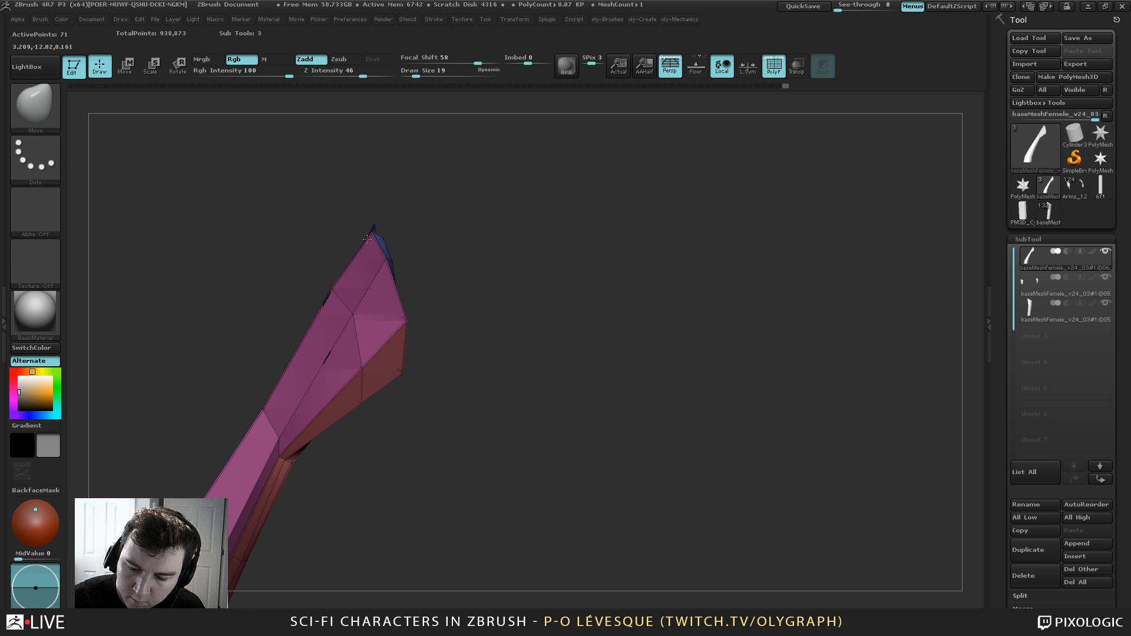
drag(384, 218, 435, 239)
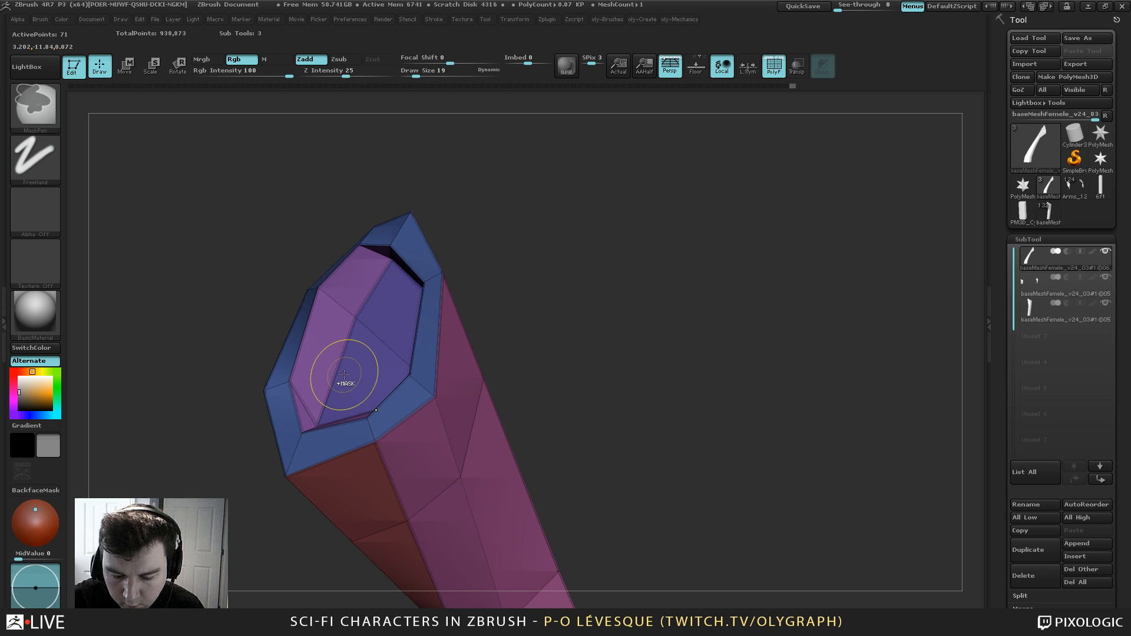
Undo the recent edge loop and vertex changes on the strip's end
key(ctrl+z)
key(ctrl+z)
key(ctrl+z)
mouse_move(265, 543)
mouse_down()
mouse_move(231, 534)
mouse_move(331, 517)
mouse_move(337, 309)
mouse_move(370, 253)
mouse_up()
key(ctrl+z)
key(ctrl+z)
key(ctrl+z)
key(ctrl+z)
key(ctrl+z)
With a small Move brush on the unsmoothed cage, pull the right-hand vertices of the recess floor inward
key(shift+d)
key(s)
key(s)
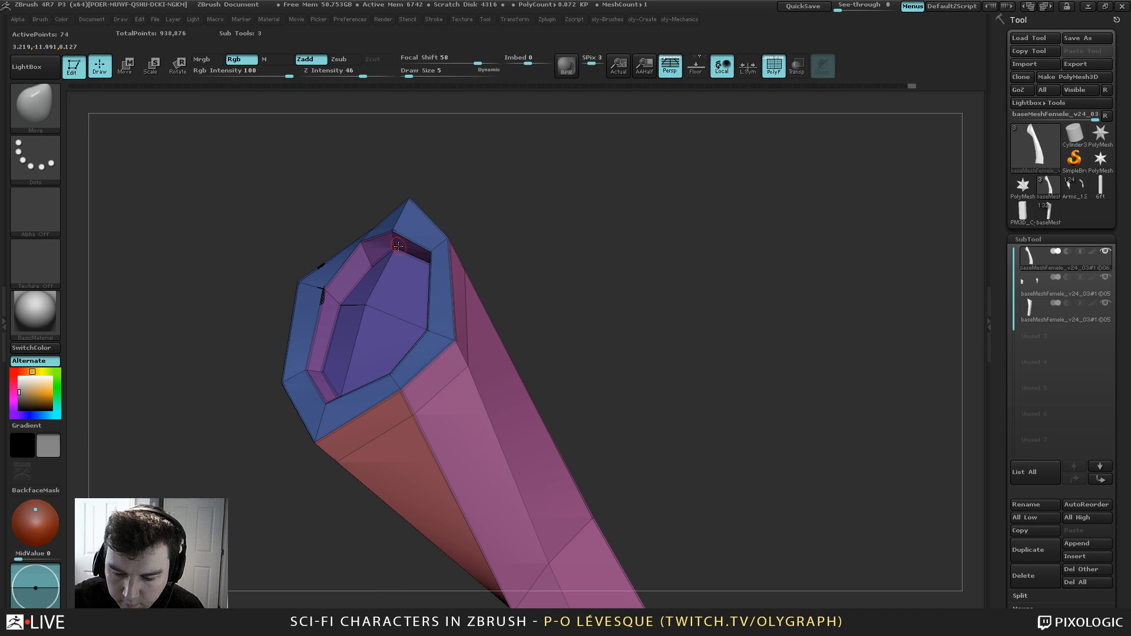
drag(457, 210, 440, 266)
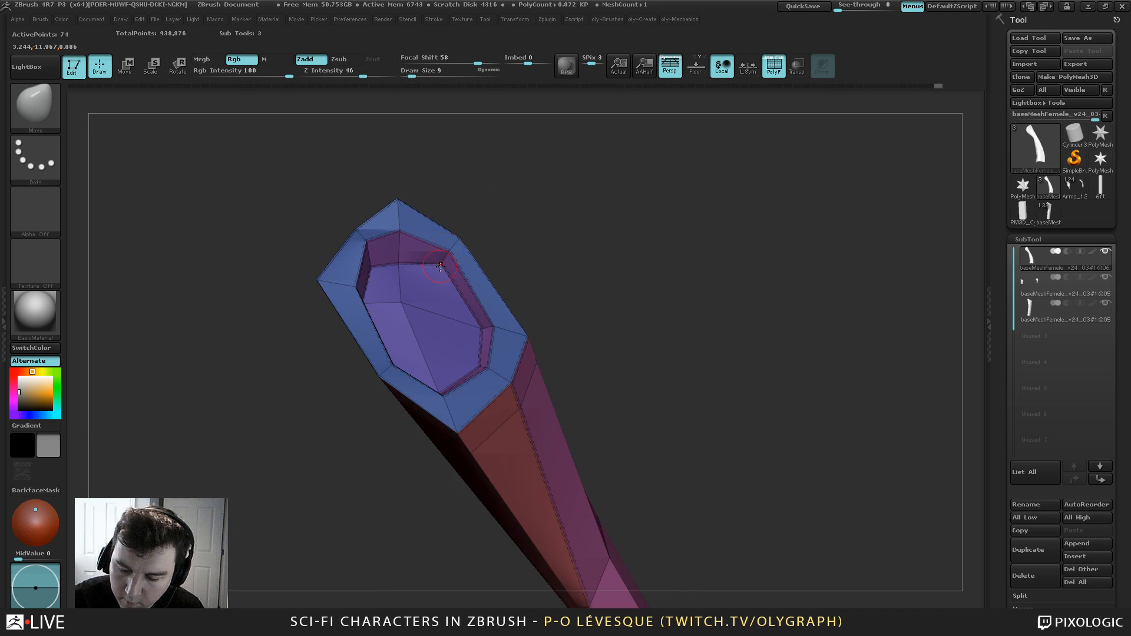
key(s)
drag(471, 314, 477, 315)
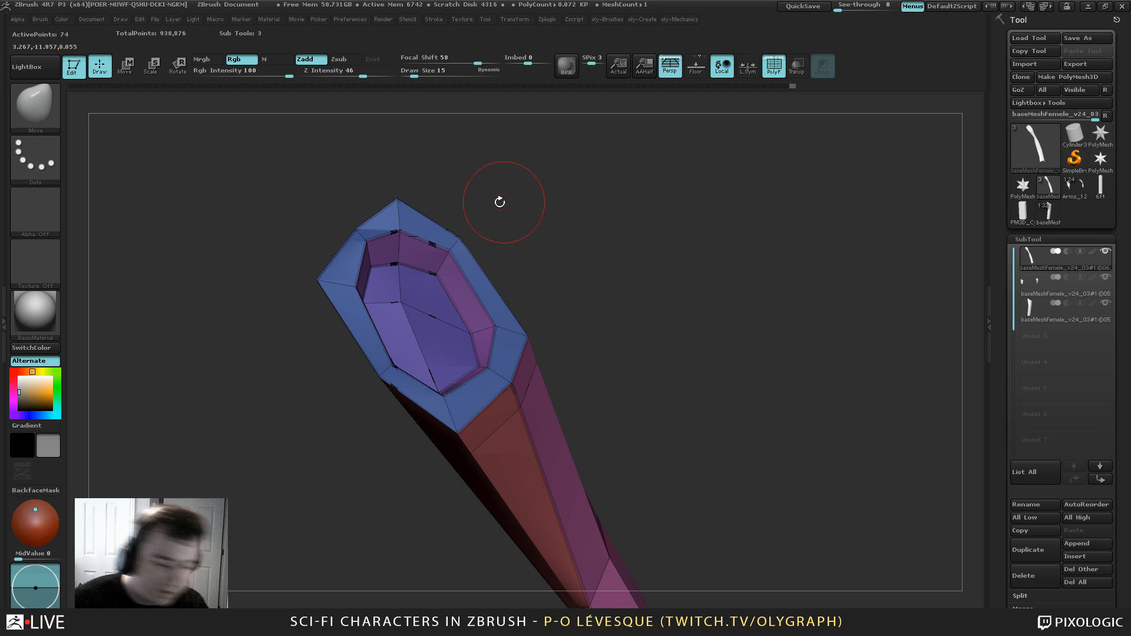
Nudge the left-hand and lower vertices of the recess floor inward with the Move brush at a draw size of about 7 to 10
drag(550, 214, 488, 195)
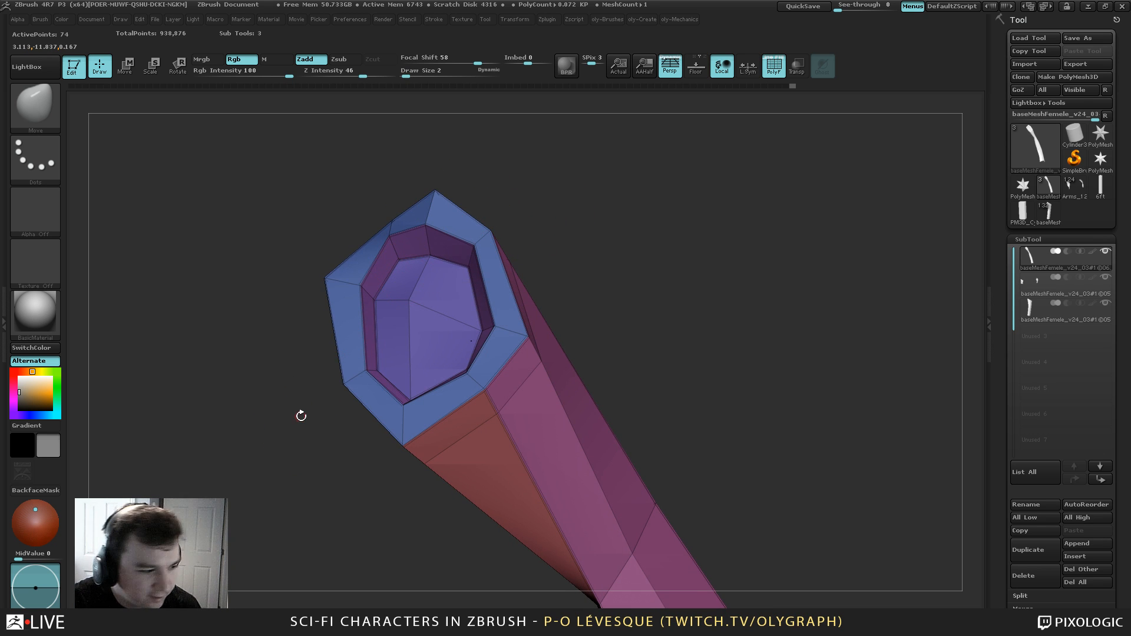
mouse_move(301, 416)
mouse_down()
mouse_move(305, 449)
mouse_move(308, 399)
mouse_up()
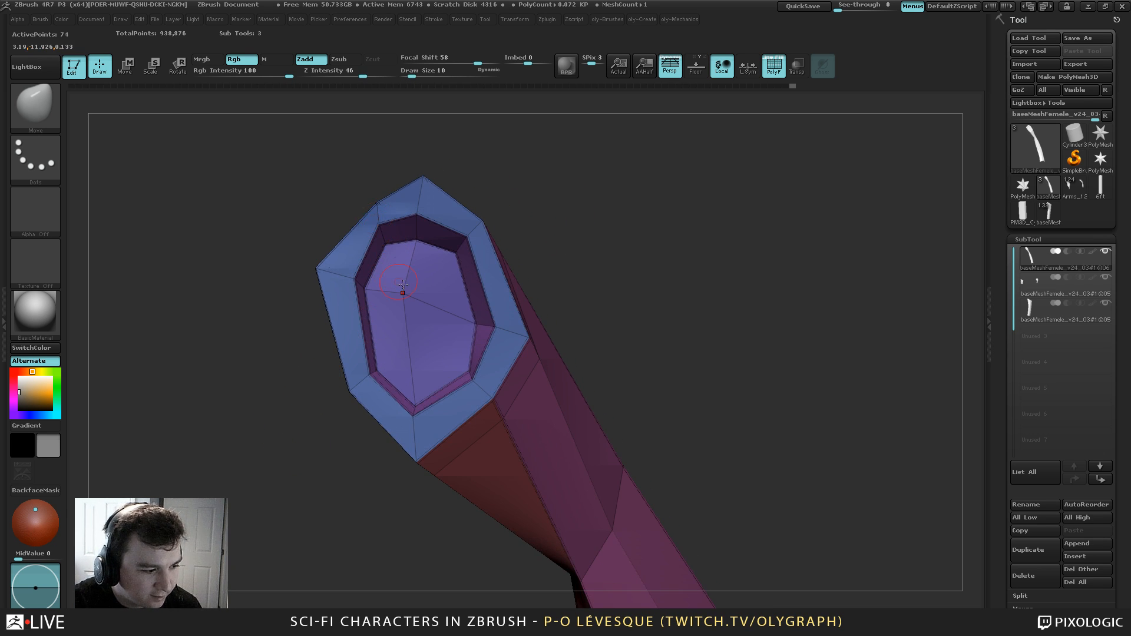
key(s)
drag(412, 303, 373, 288)
key(s)
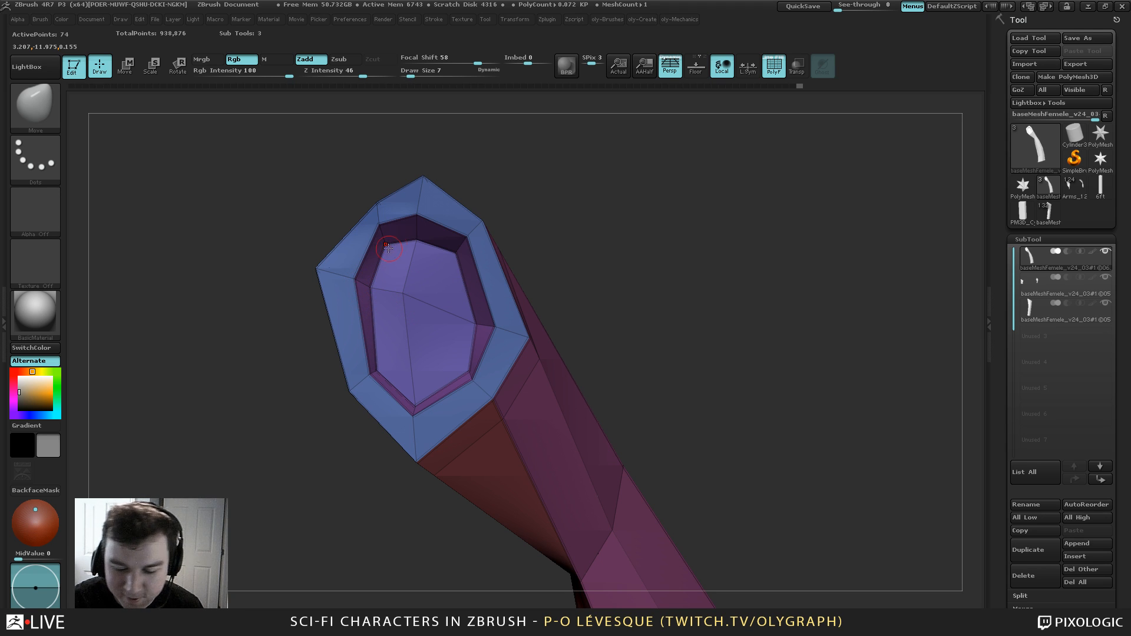
drag(495, 244, 494, 245)
drag(464, 367, 459, 360)
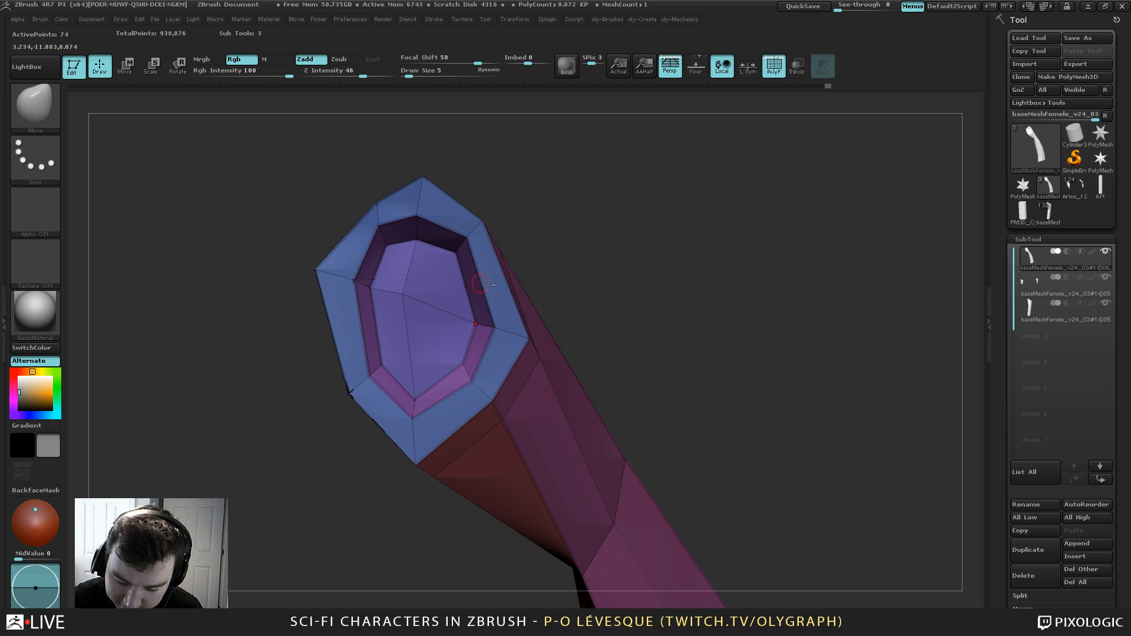
Turn dynamic subdivision back on and show the strip without polyframe alongside the rest of the armor
key(d)
mouse_move(522, 262)
alt+mouse_down()
mouse_move(515, 210)
mouse_move(532, 245)
alt+mouse_up()
key(shift+f)
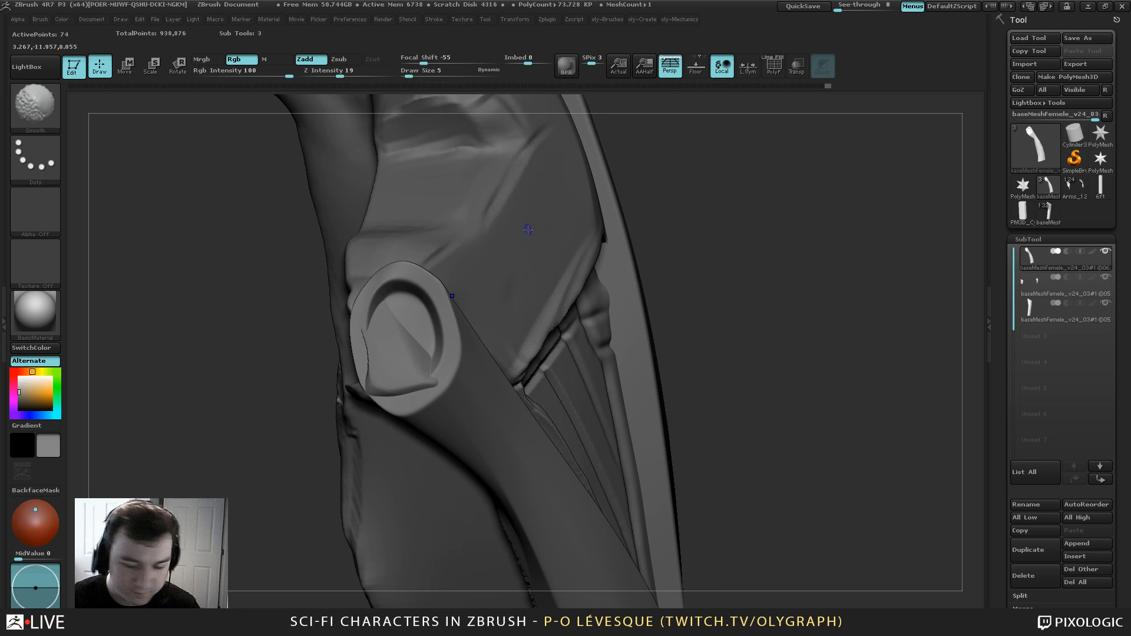
Select the Move brush, set a large draw size of about 160, and shift the lower part of the smoothed end cap against the armor
key(b)
key(m)
key(v)
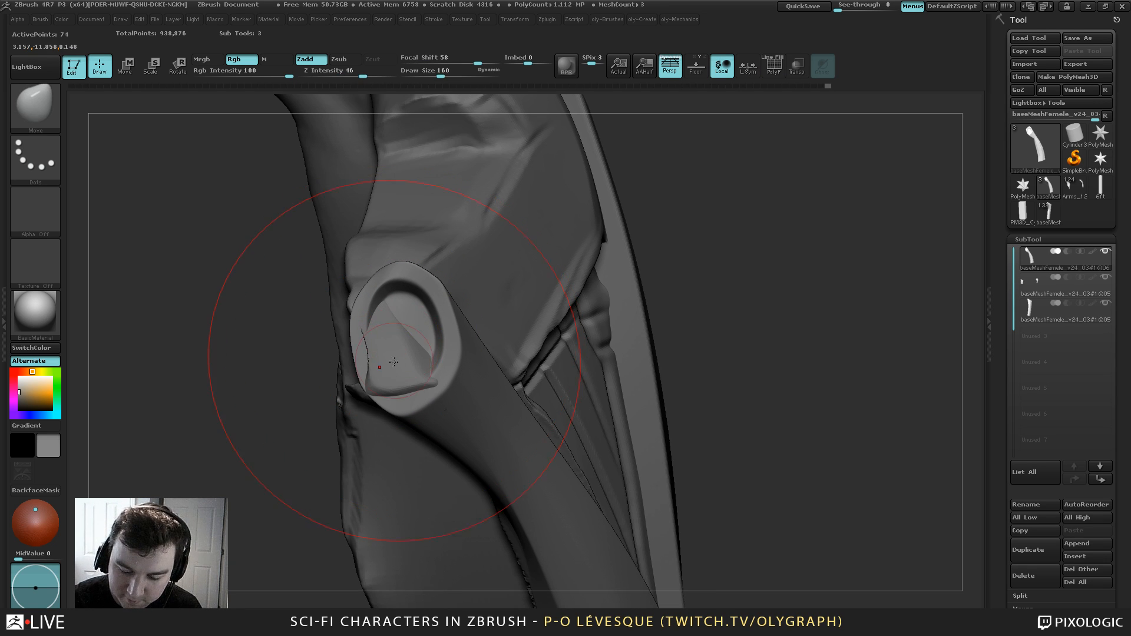
drag(389, 384, 412, 392)
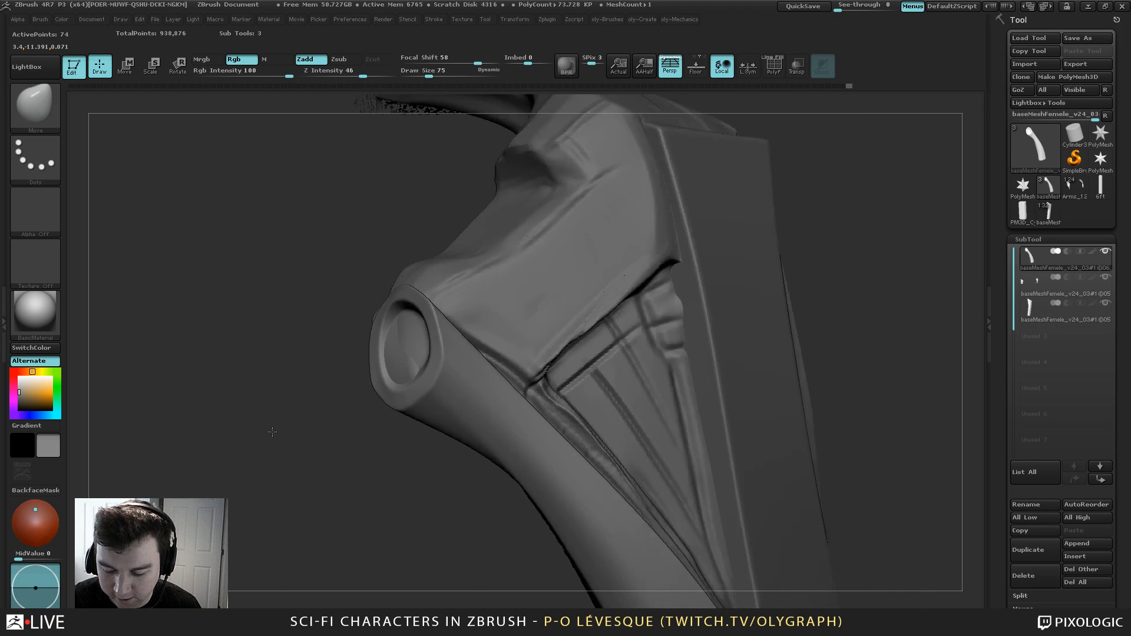
mouse_move(272, 431)
mouse_down()
mouse_move(628, 149)
mouse_move(694, 190)
mouse_move(715, 293)
mouse_move(754, 300)
mouse_move(760, 285)
mouse_move(658, 258)
mouse_up()
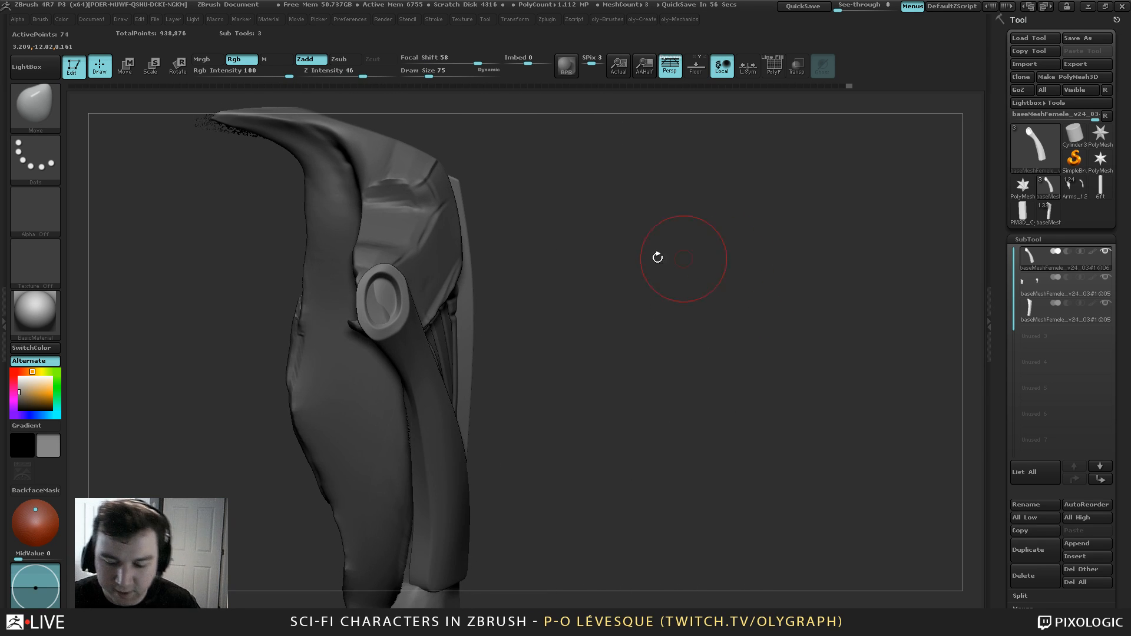
Isolate the strip, select the ZModeler brush, and display the low-poly cage with its polyframe
key(shift+s)
mouse_move(527, 203)
mouse_down()
mouse_move(553, 203)
mouse_move(556, 258)
mouse_up()
key(b)
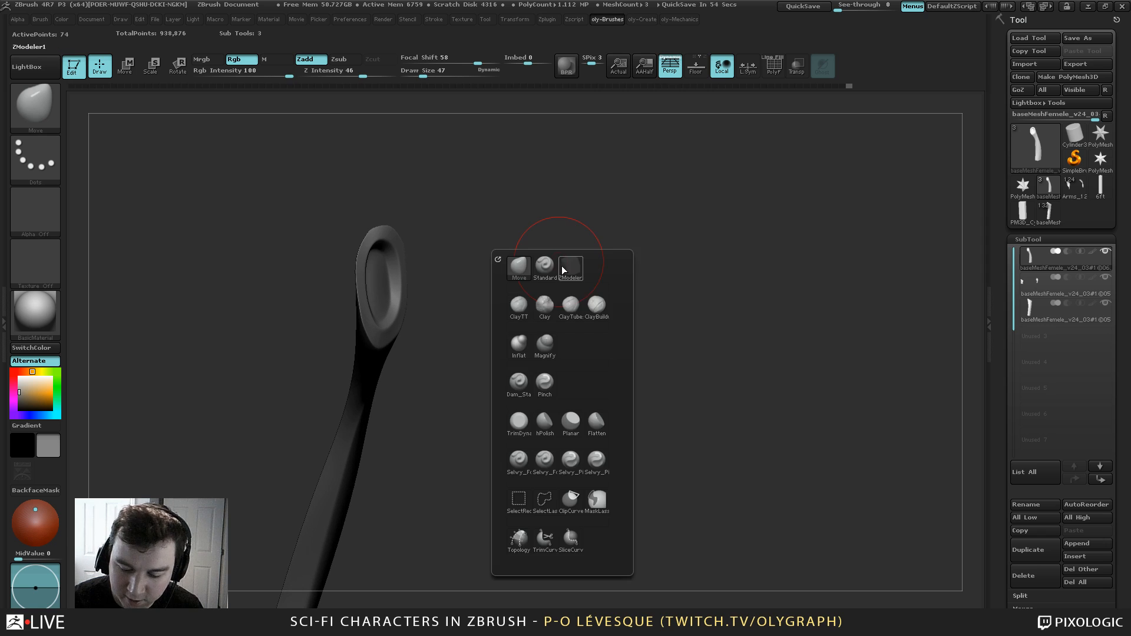
click(566, 266)
mouse_move(515, 185)
mouse_down()
mouse_move(523, 212)
mouse_move(483, 270)
mouse_move(490, 202)
mouse_up()
key(shift+f)
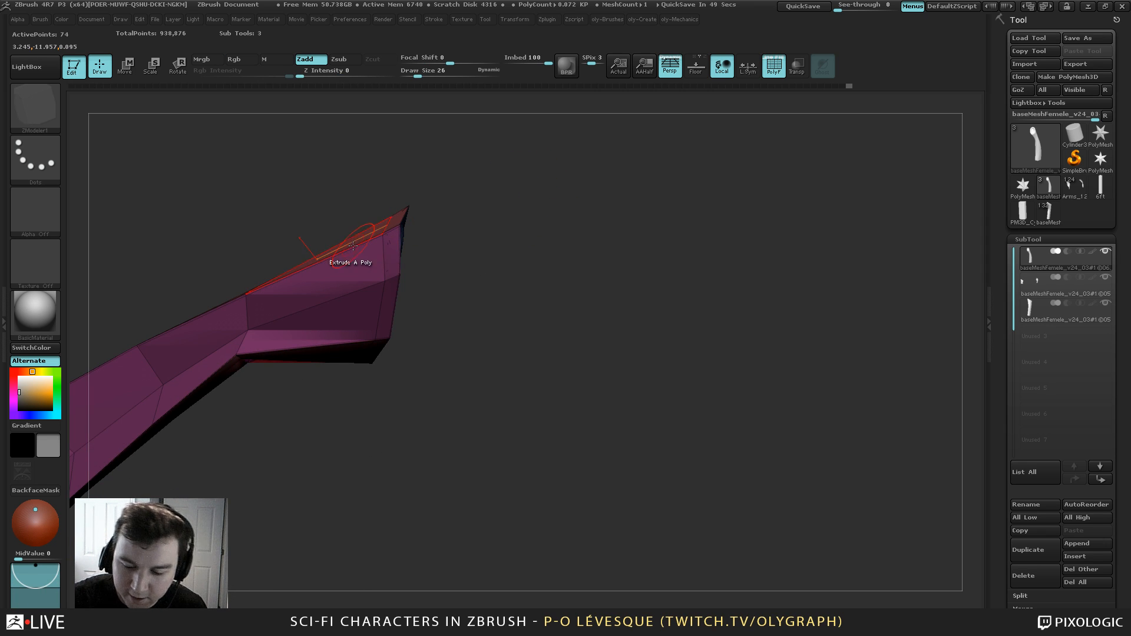
Set the ZModeler edge action to Crease with the EdgeLoop Complete target, crease the cap's rim, and preview it smoothed without polyframe
key(space)
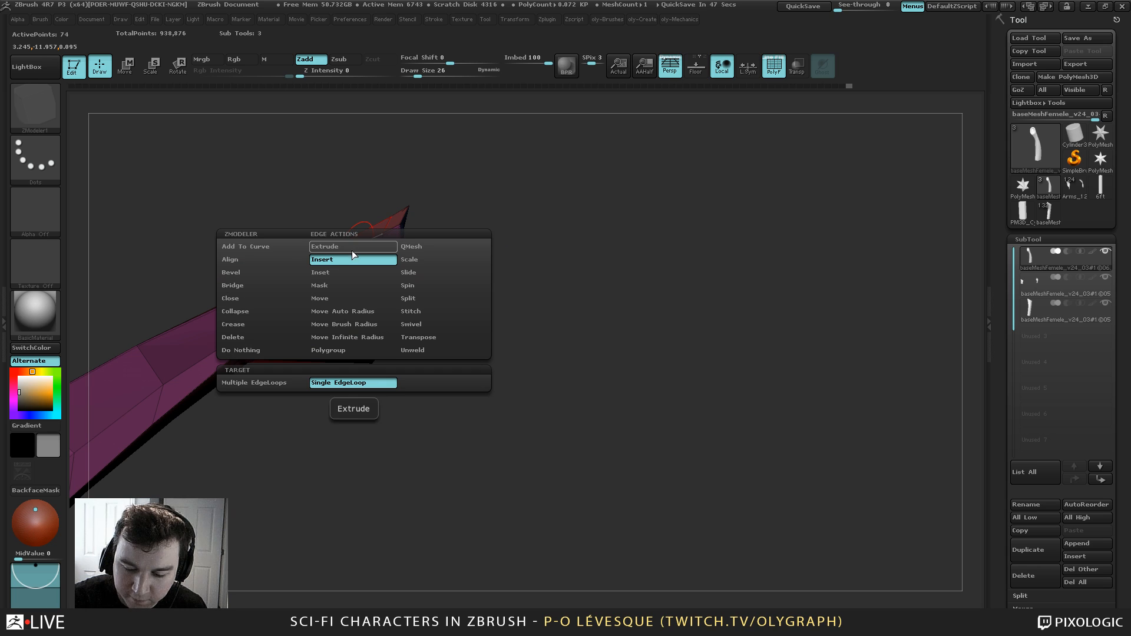
click(252, 324)
click(255, 383)
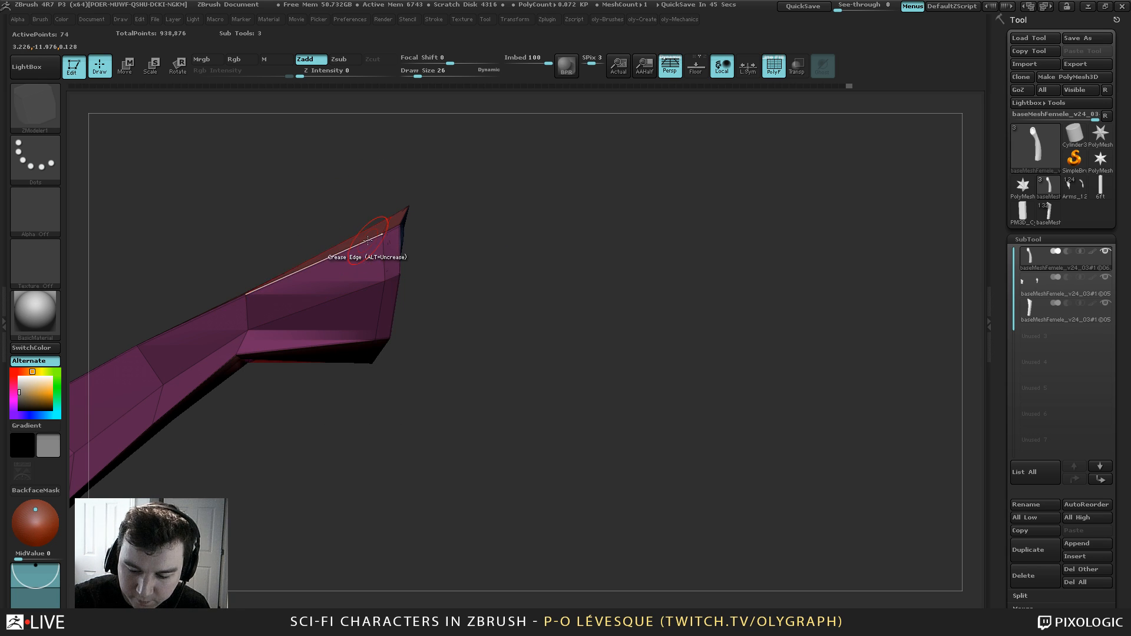
key(space)
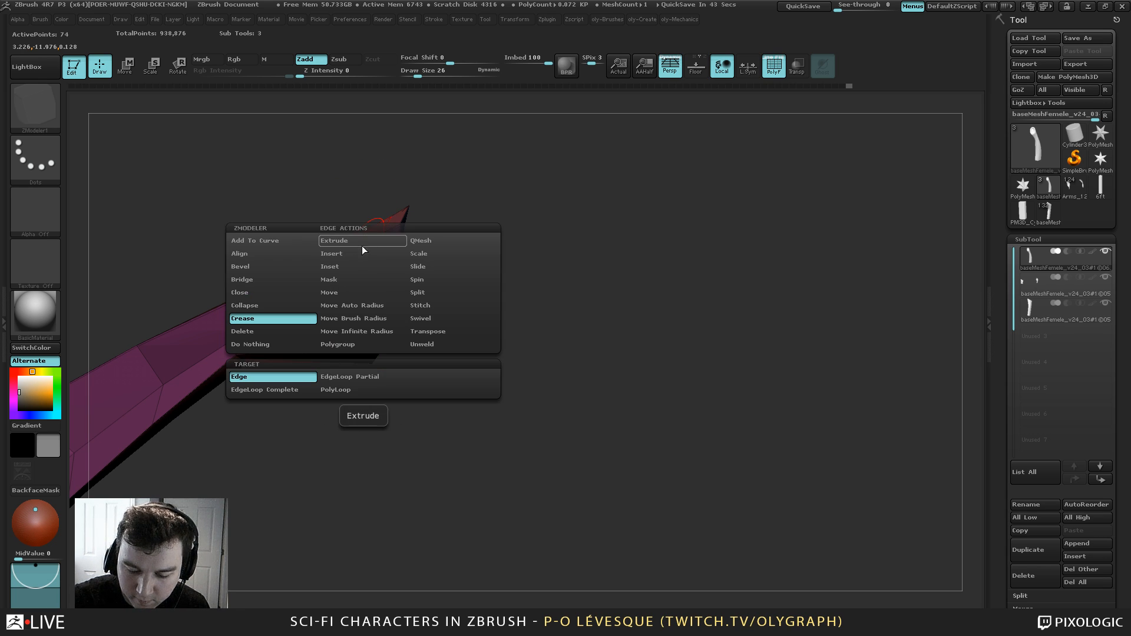
click(354, 387)
alt+drag(443, 197, 480, 220)
key(shift+f)
key(d)
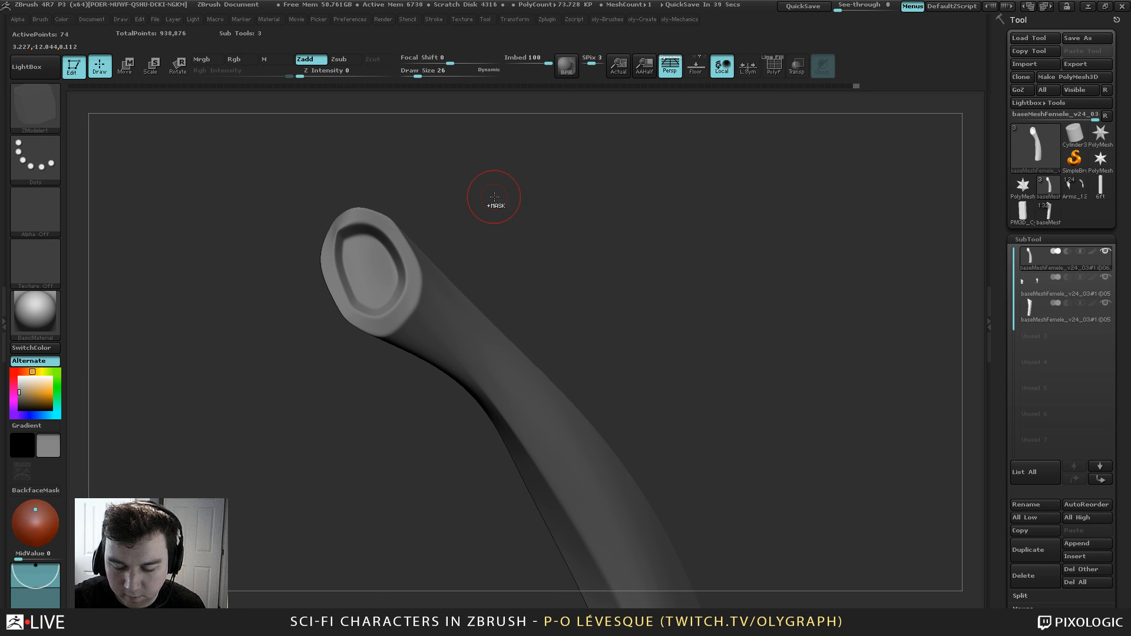
Select the Move brush, undo the first nudge, and readjust the left-hand side of the cap's rim with a smaller draw size
key(b)
key(m)
key(v)
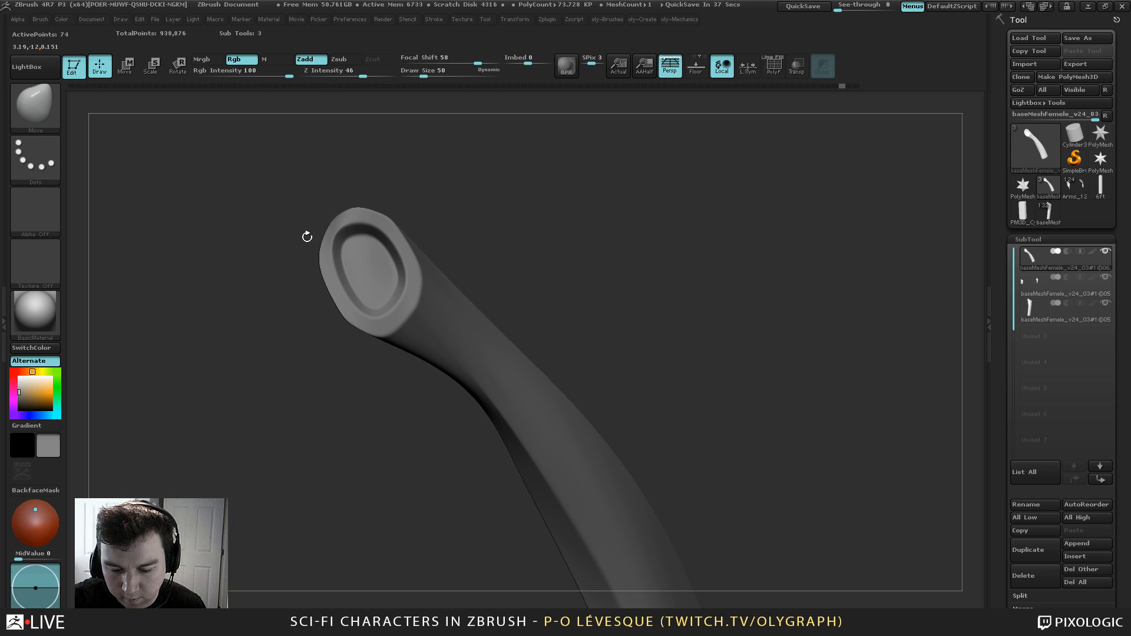
key(ctrl+z)
drag(325, 238, 335, 242)
key(s)
drag(325, 235, 336, 230)
Display the strip's polyframe together with the rest of the armor and enlarge the Move brush to about 126
key(shift+f)
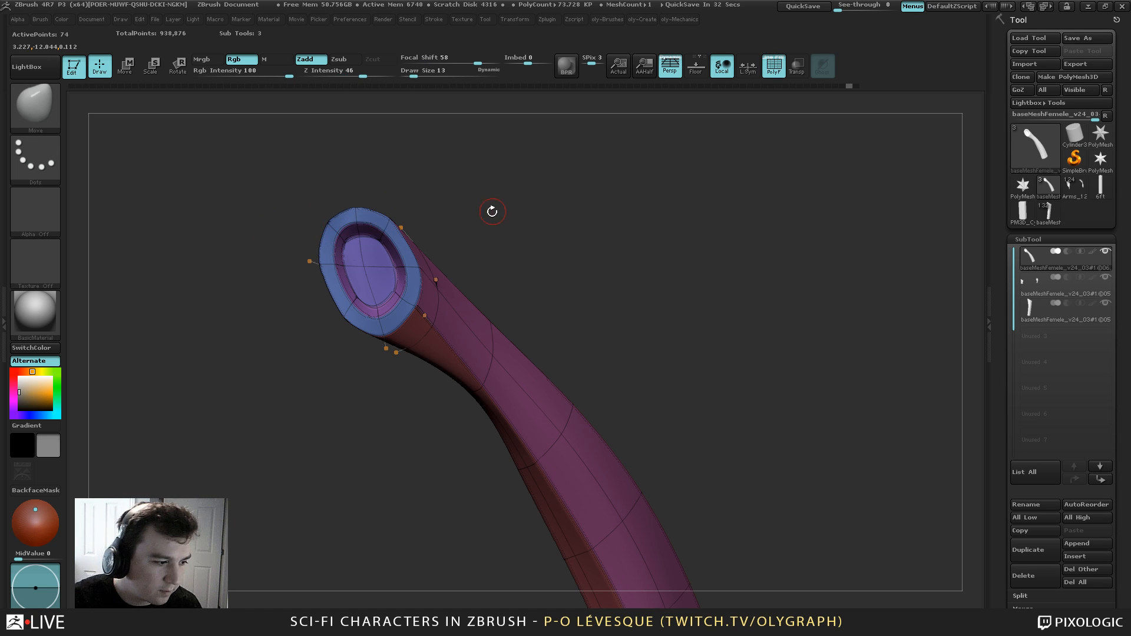
key(shift+s)
mouse_move(493, 212)
alt+mouse_down()
mouse_move(459, 182)
mouse_move(474, 214)
alt+mouse_up()
key(s)
drag(513, 203, 438, 219)
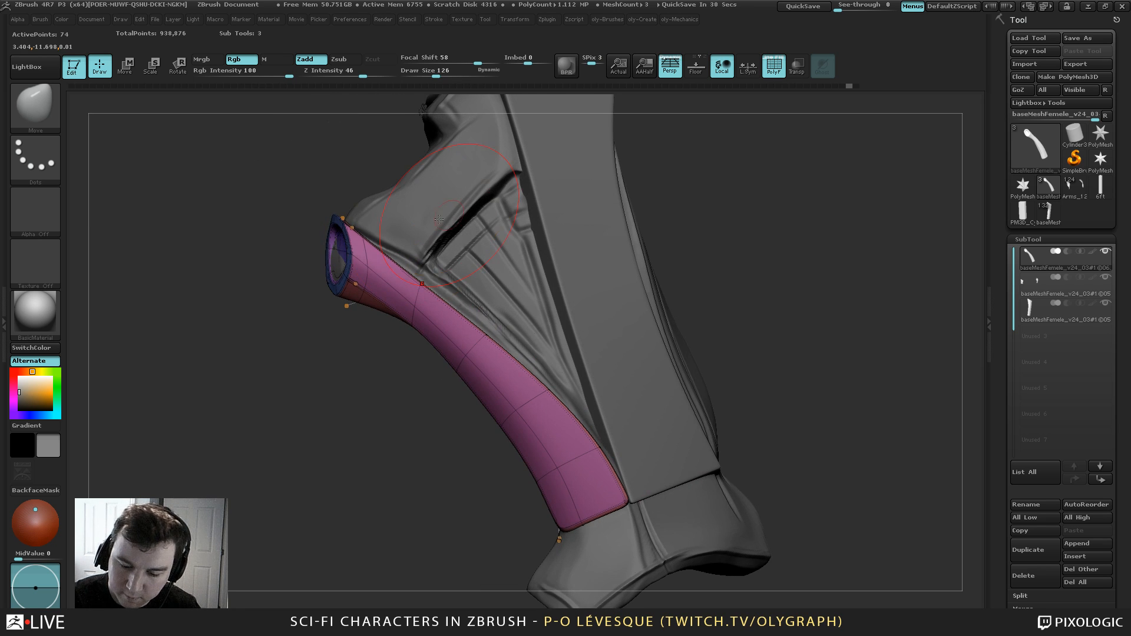
Switch to the armor body subtool, isolate it, and sculpt its surface beneath the strip with the ClayTubes brush
alt+click(334, 292)
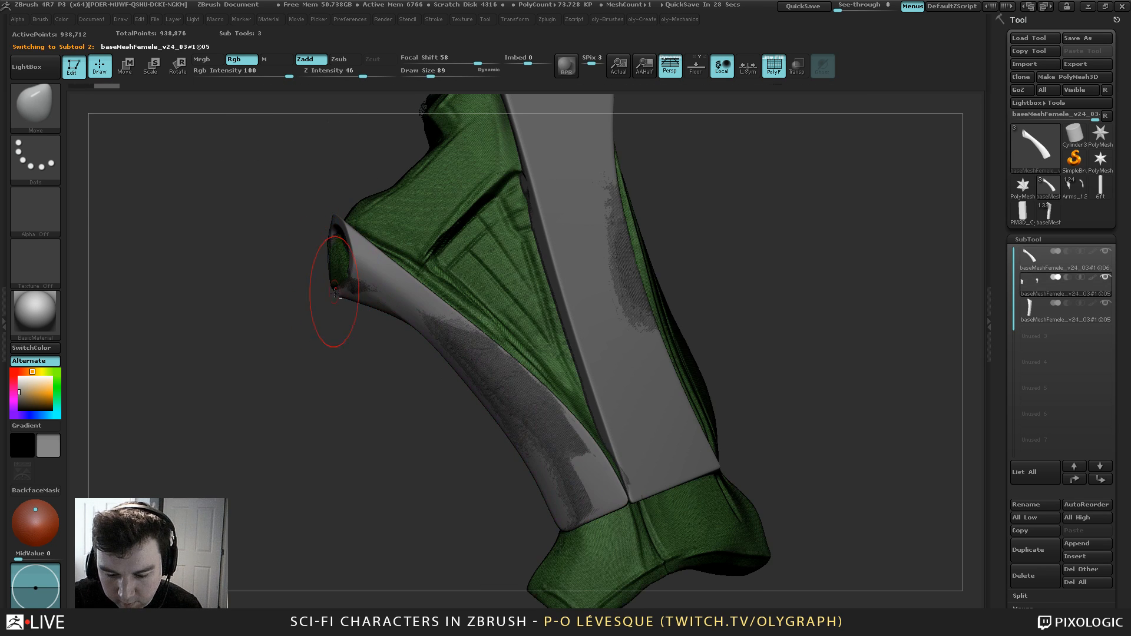
key(shift+s)
mouse_move(341, 396)
mouse_down()
mouse_move(371, 366)
mouse_move(389, 383)
mouse_up()
key(b)
click(386, 379)
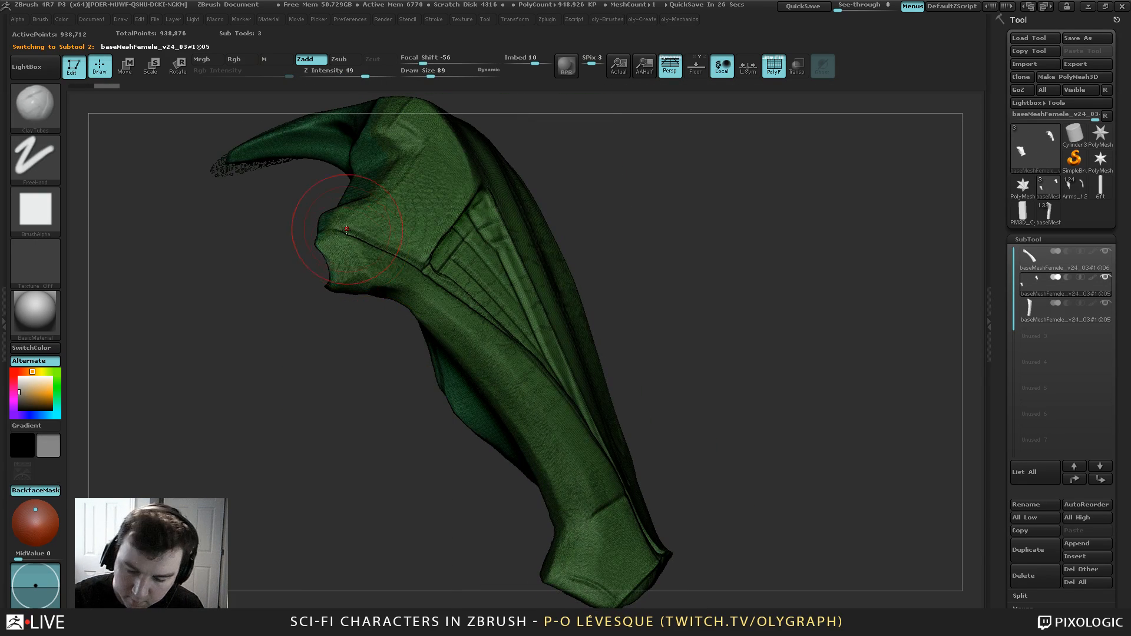
mouse_move(336, 263)
mouse_down()
mouse_move(486, 357)
mouse_move(579, 491)
mouse_up()
key(shift+s)
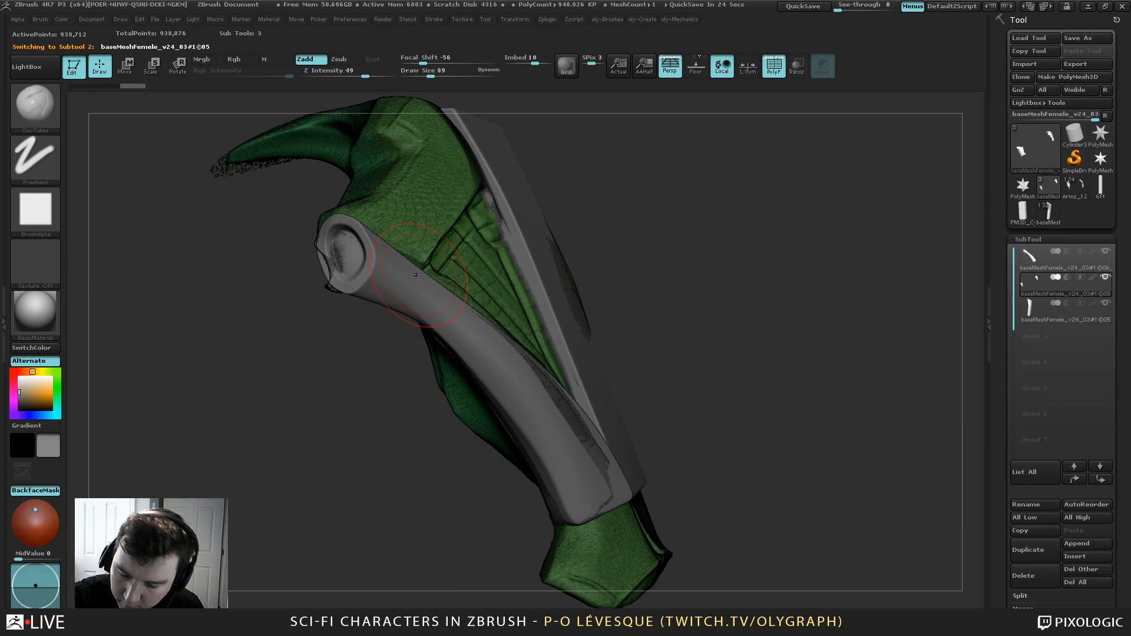
Select the Move brush and push the armor body's surface back where it pokes through the strip's recessed end cap
key(b)
click(327, 260)
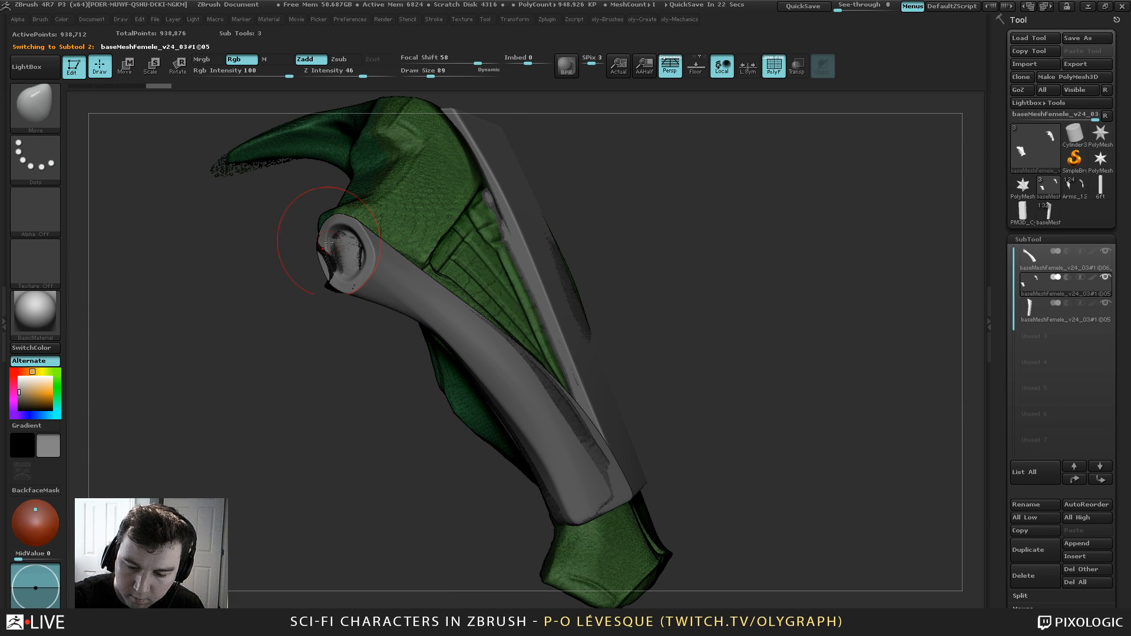
key(s)
click(346, 261)
Switch from the armor to the trim strip subtool, hide its polyframe, and set the ZModeler brush's polygon action to QMesh
alt+click(373, 283)
mouse_move(399, 359)
mouse_down()
mouse_move(374, 420)
mouse_move(347, 423)
mouse_move(336, 392)
mouse_move(647, 205)
mouse_up()
key(shift+f)
mouse_move(312, 335)
alt+mouse_down()
mouse_move(297, 402)
mouse_move(326, 406)
alt+mouse_up()
key(b)
click(354, 350)
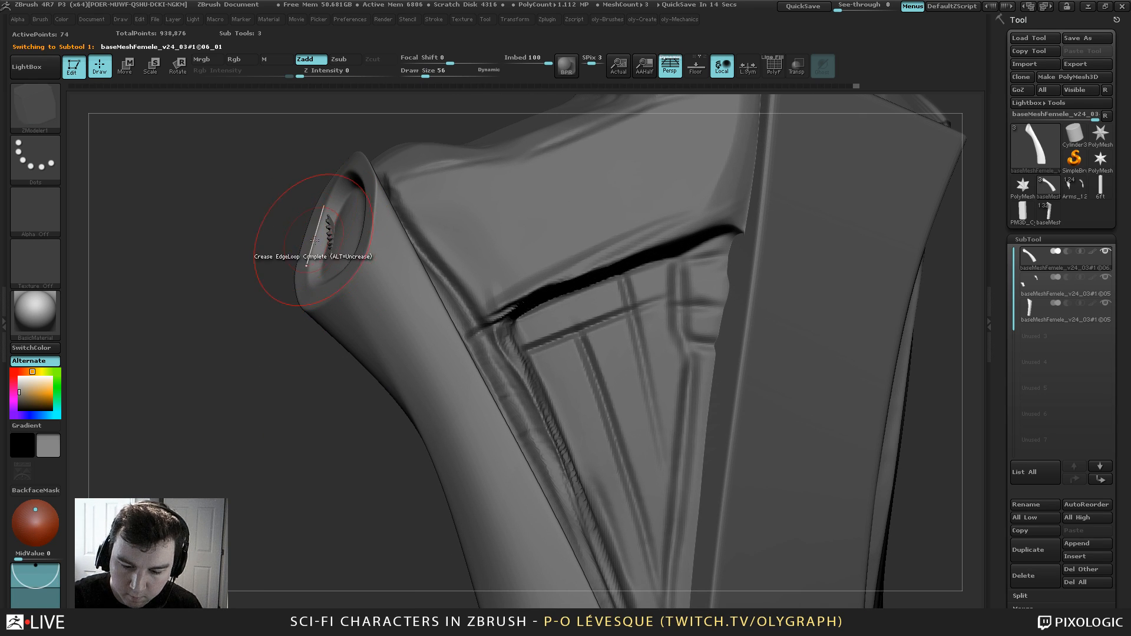
key(space)
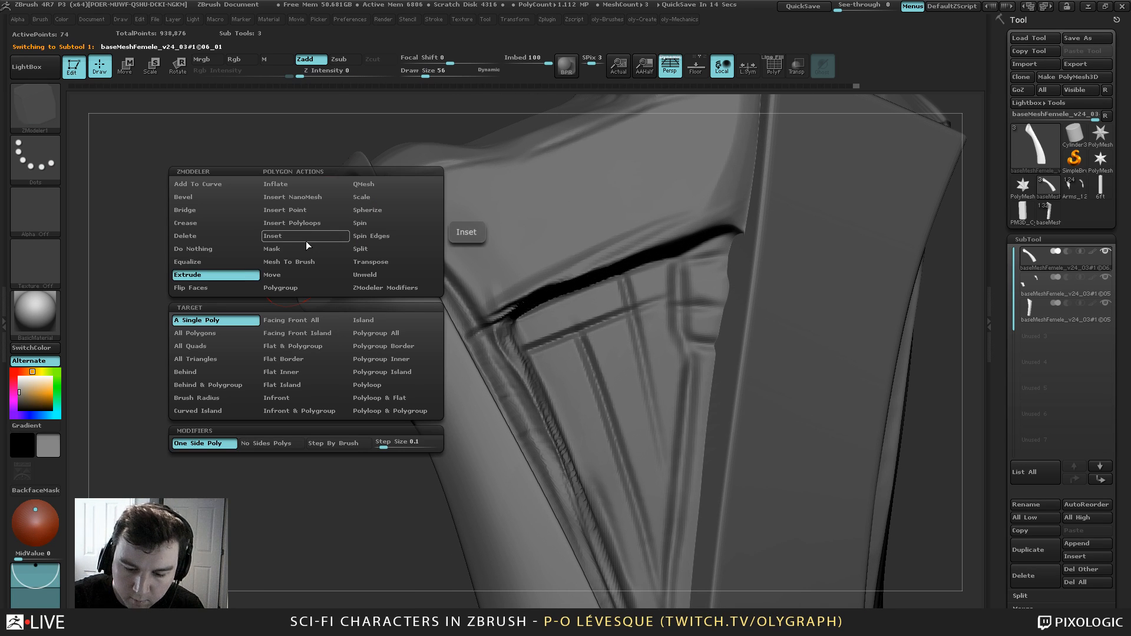
click(376, 185)
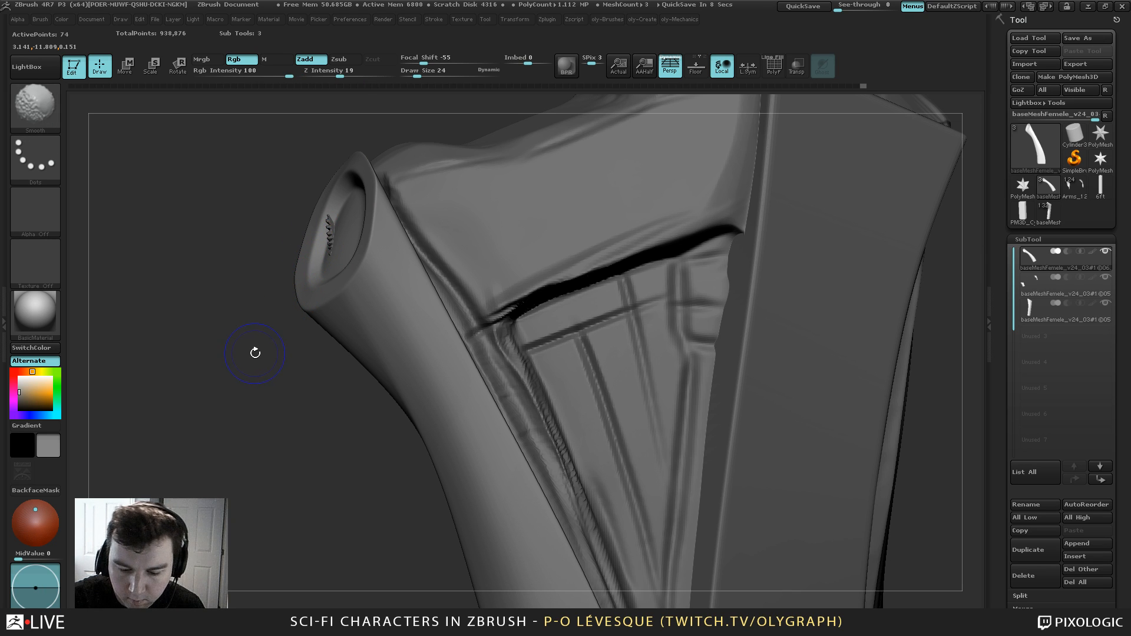
Isolate the trim strip with its polyframe shown and compare the end cap's subdivided preview with its low-poly form
key(shift+s)
key(shift+f)
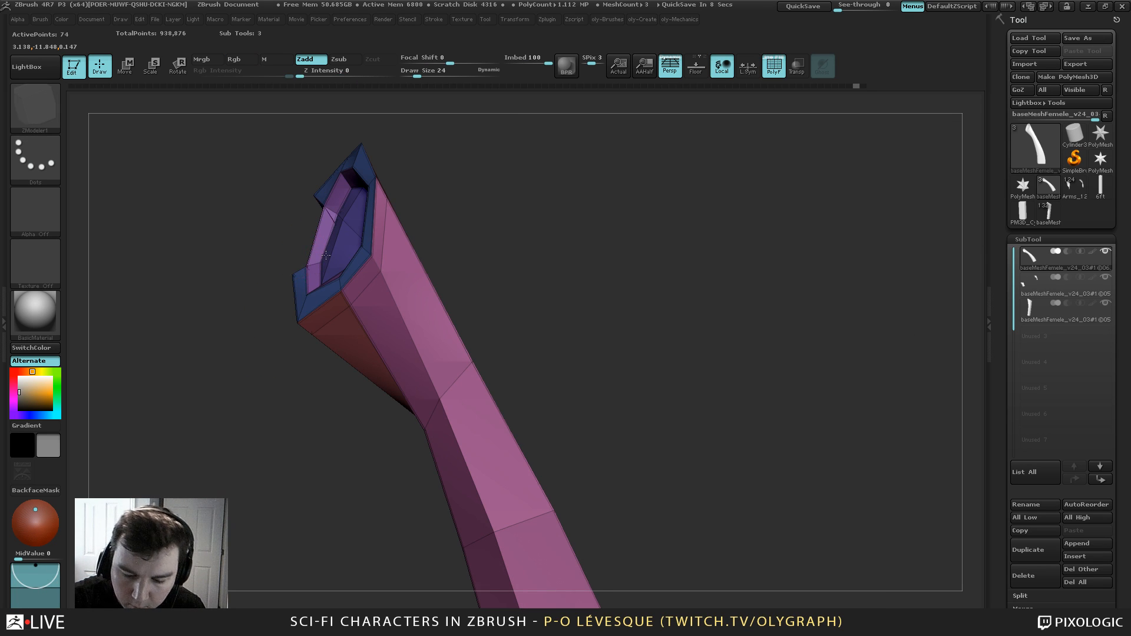
mouse_move(253, 342)
mouse_down()
mouse_move(351, 239)
mouse_move(419, 196)
mouse_up()
key(d)
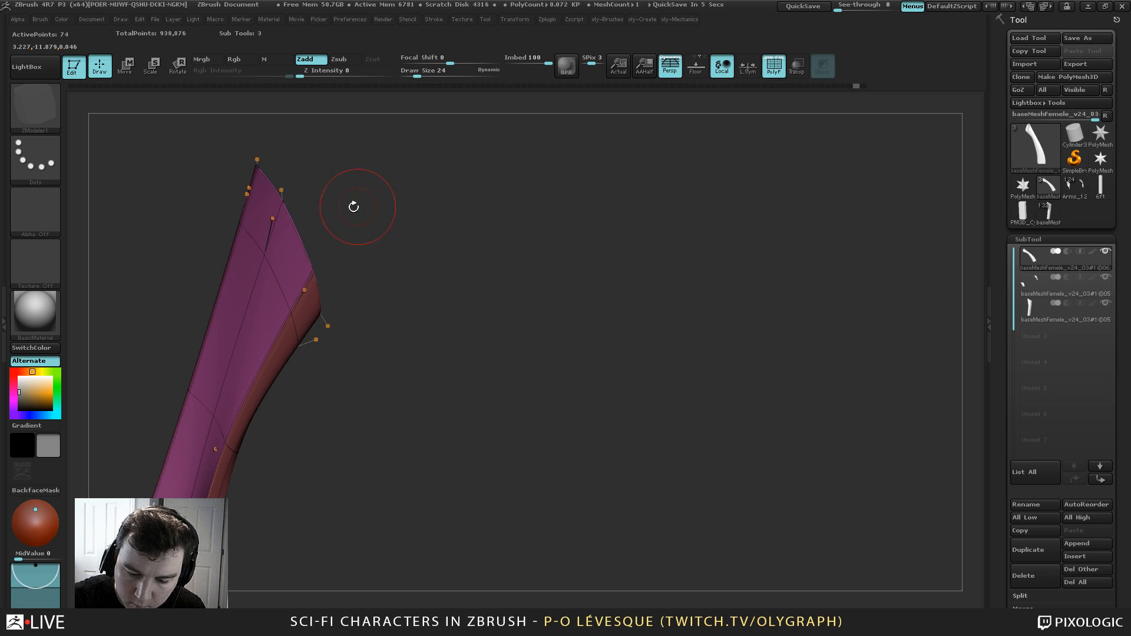
key(shift+d)
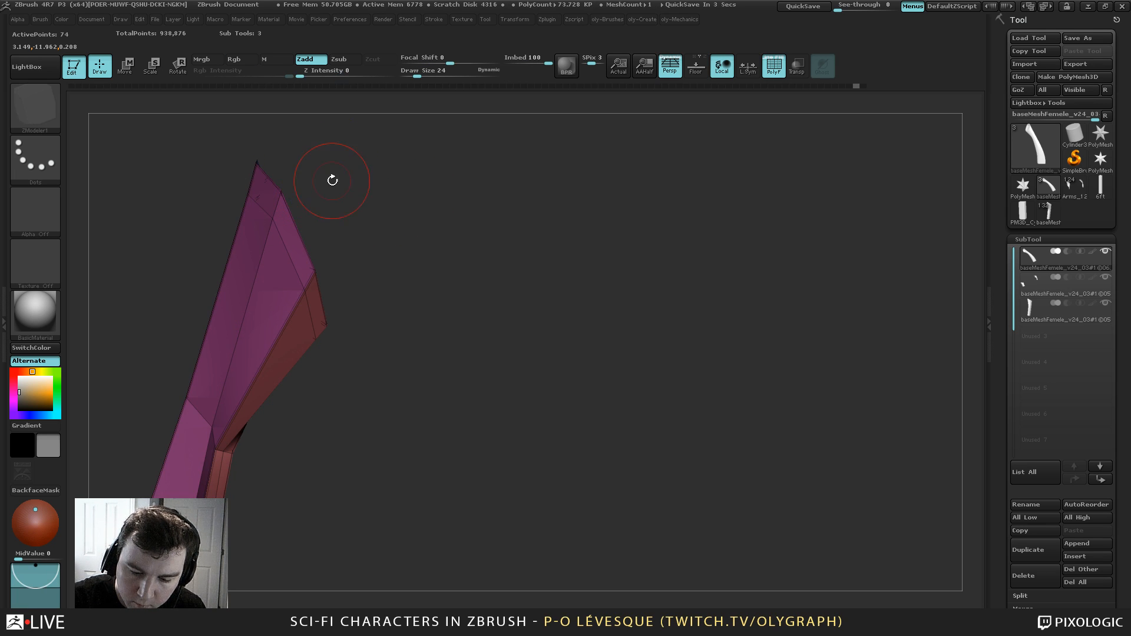
mouse_move(333, 181)
mouse_down()
mouse_move(271, 192)
mouse_move(259, 183)
mouse_up()
Select the Move brush and adjust the outer side of the strip's end cap with a draw size of about 15
key(b)
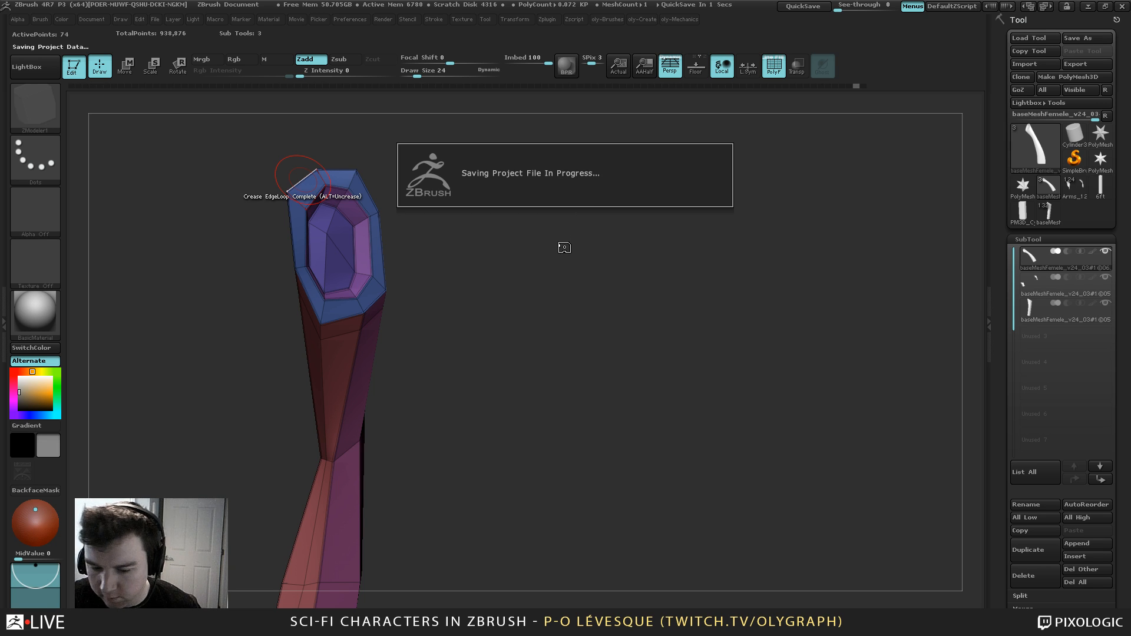
drag(560, 242, 493, 223)
key(b)
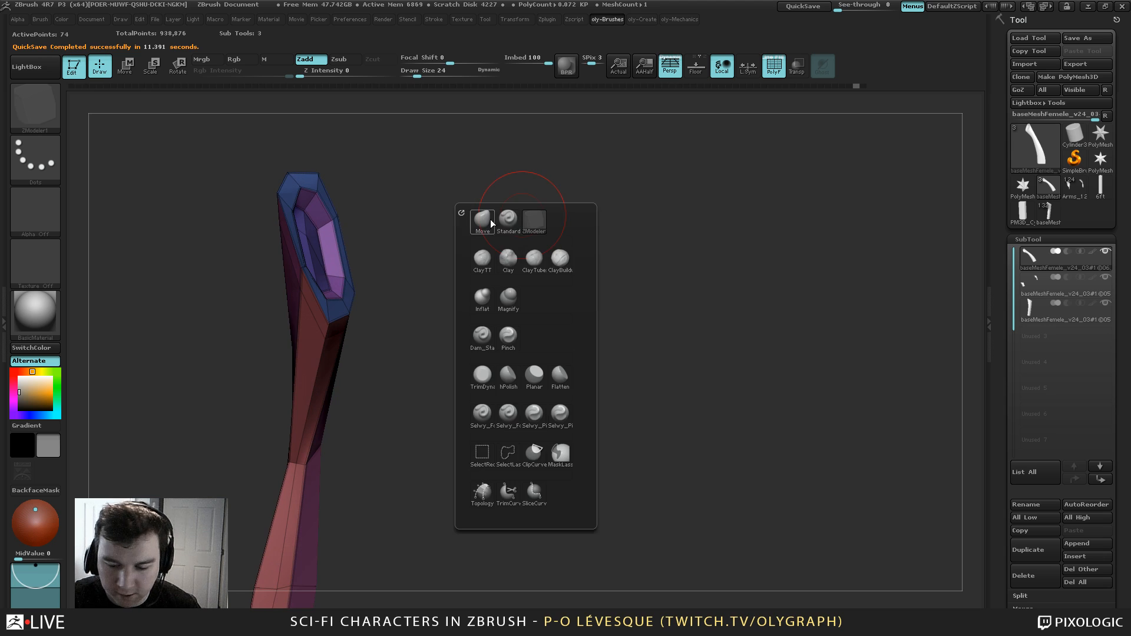
click(492, 223)
drag(323, 161, 482, 161)
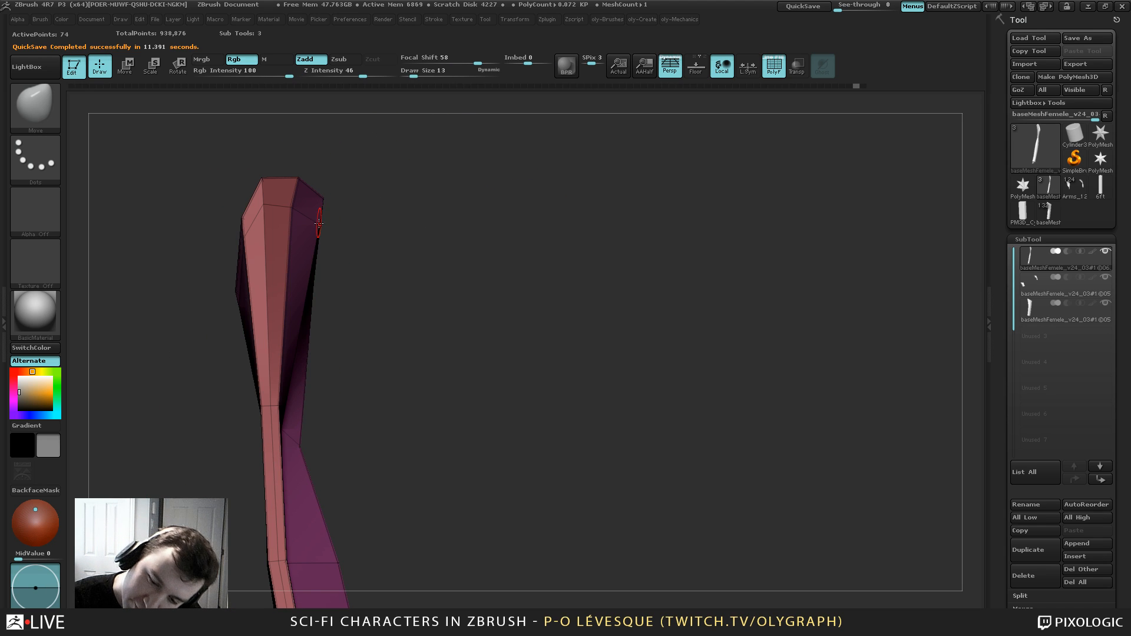
drag(362, 214, 320, 292)
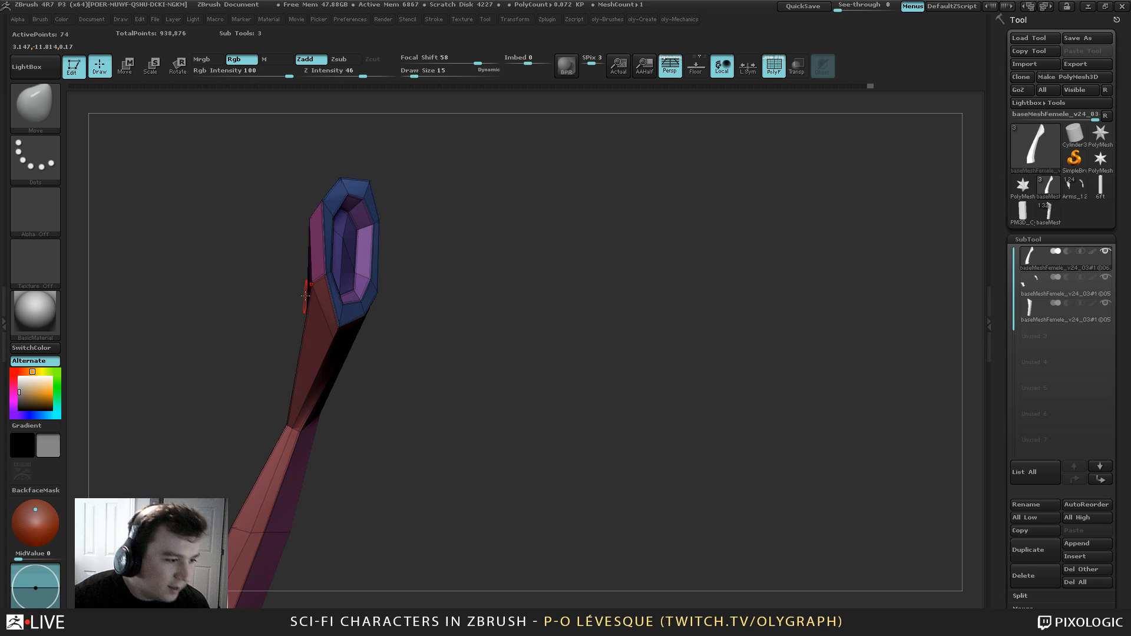
mouse_move(467, 171)
mouse_down()
mouse_move(492, 206)
mouse_move(454, 165)
mouse_up()
drag(252, 299, 266, 339)
QMesh a single polygon on the cap's outer rim down into the recess with ZModeler to open a notch
key(b)
click(341, 283)
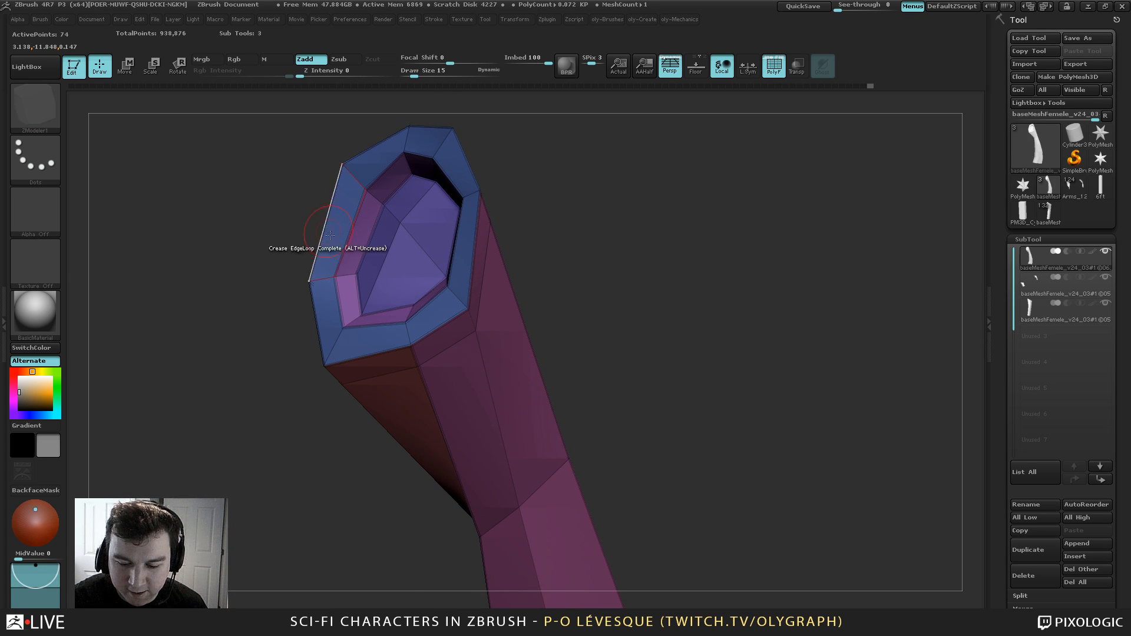
key(space)
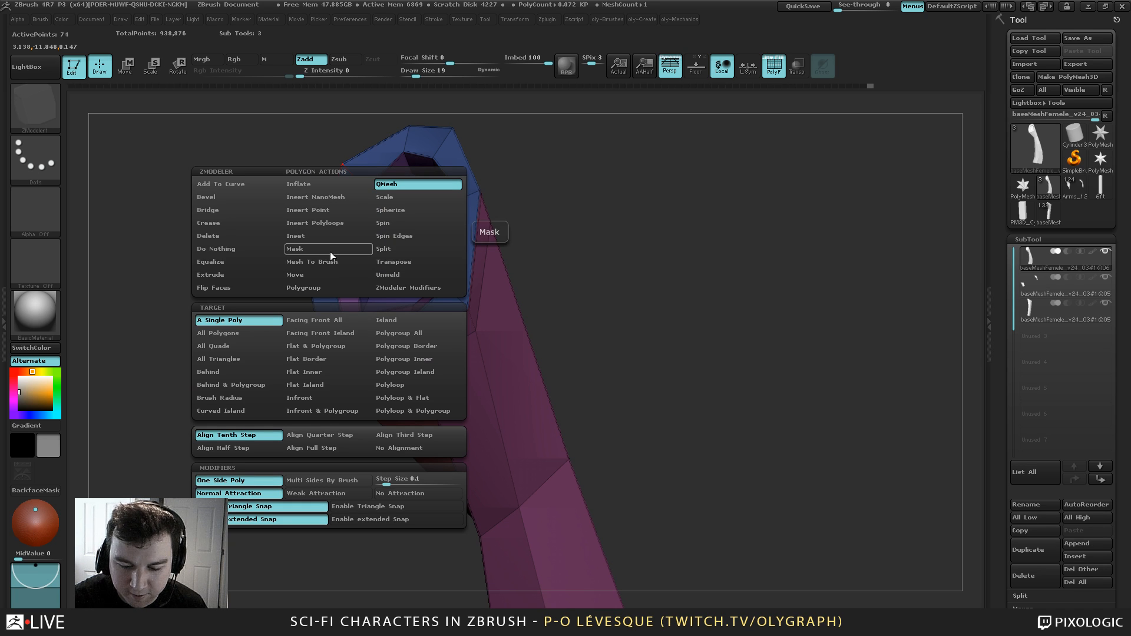
click(396, 191)
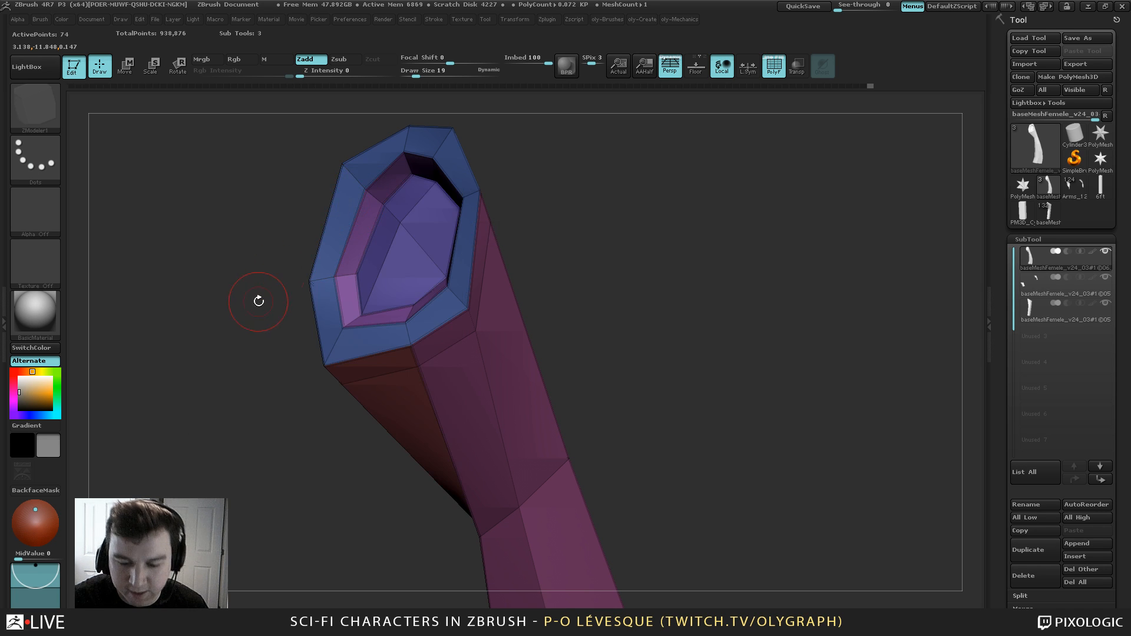
drag(257, 300, 244, 301)
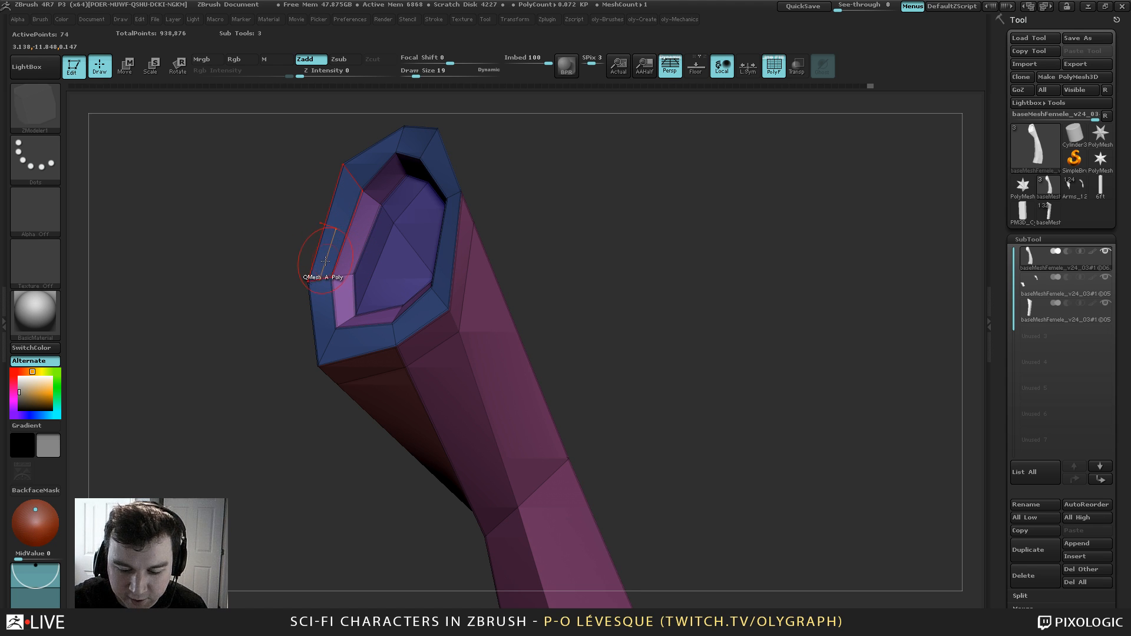
drag(325, 259, 343, 262)
Change the ZModeler edge target to Edge for Crease and crease individual edges at the notch's upper side
drag(287, 326, 313, 314)
key(space)
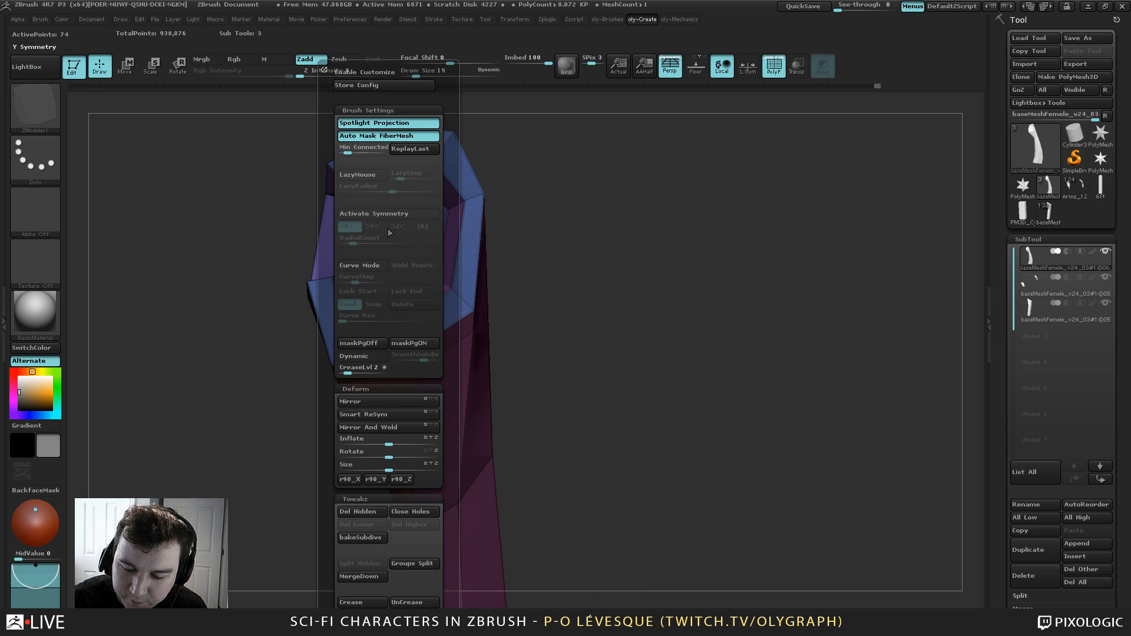
key(space)
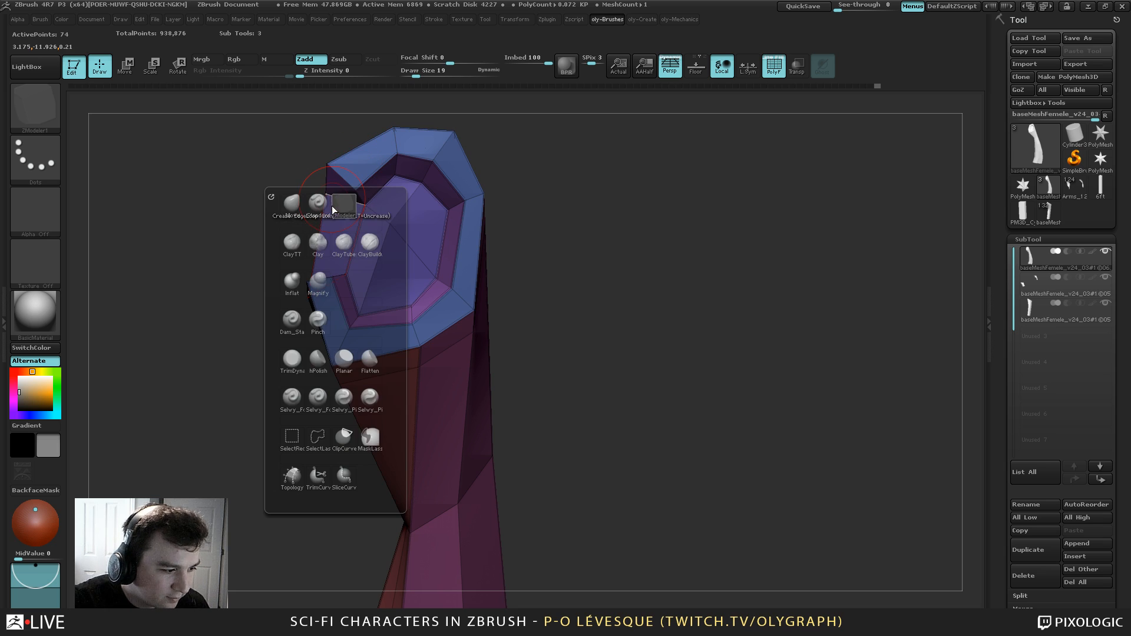
click(348, 215)
key(space)
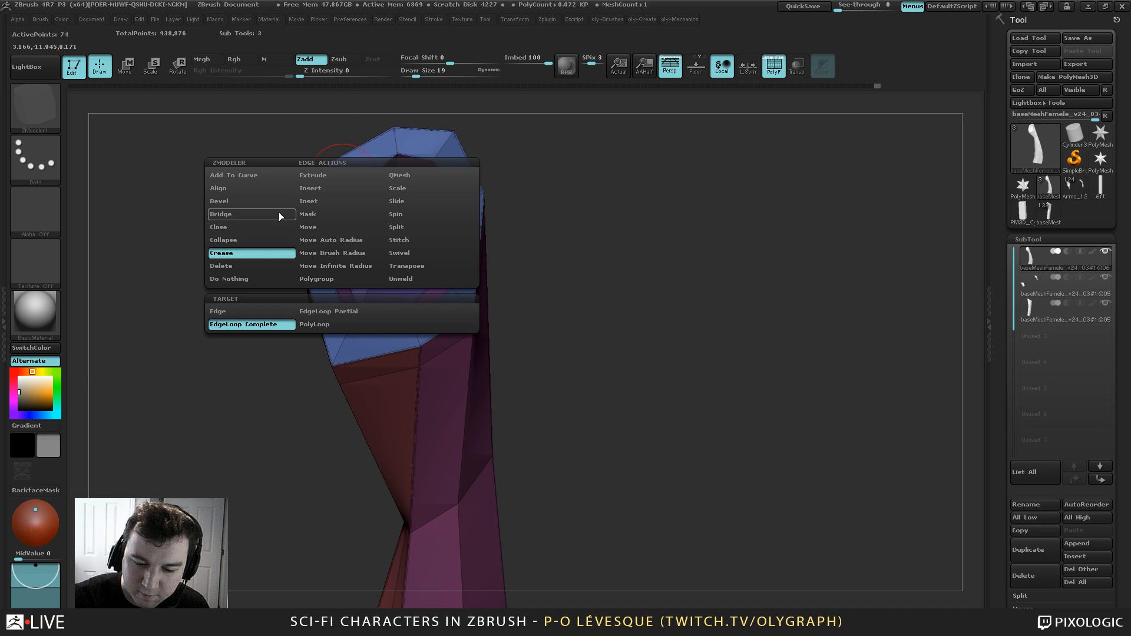
click(259, 310)
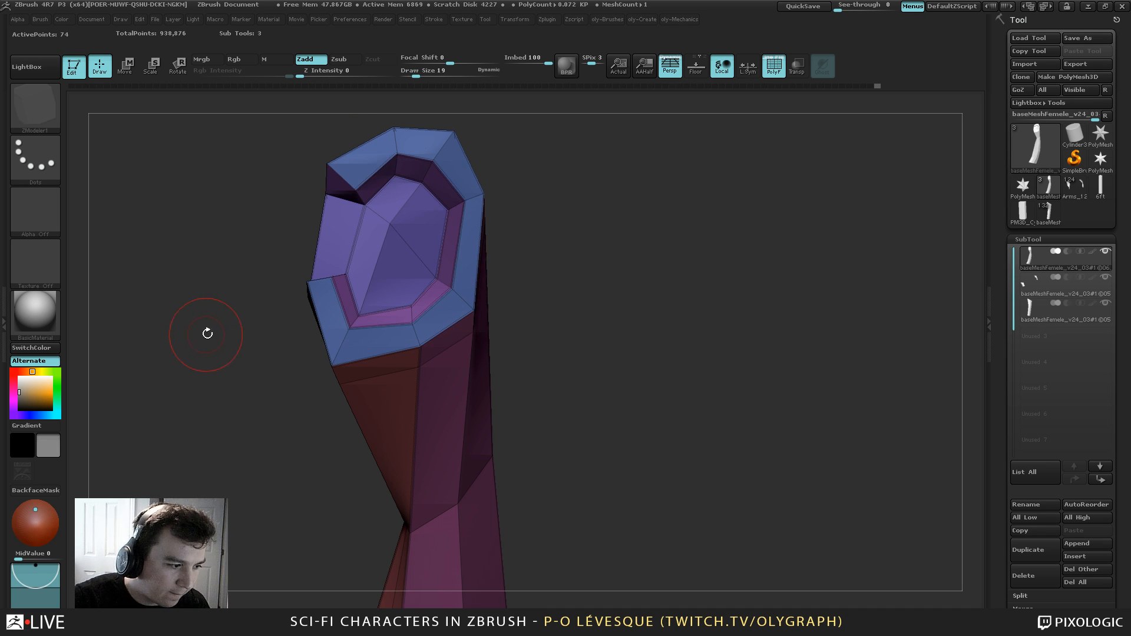
drag(207, 331, 231, 325)
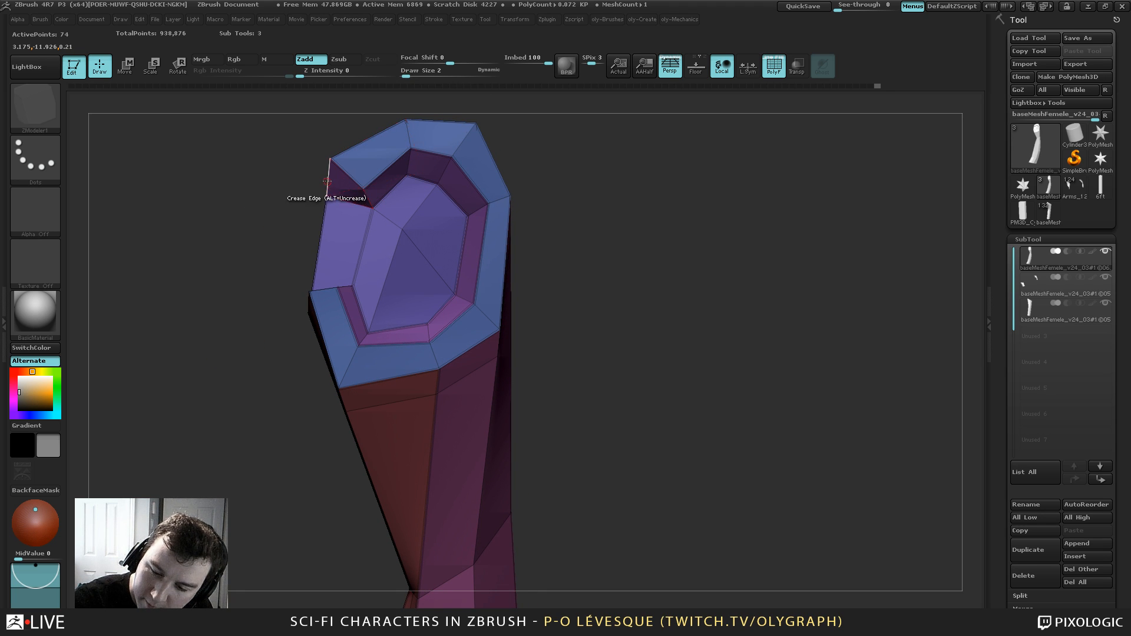
click(347, 202)
click(369, 199)
Crease the individual edges around the notch's lower side and outer face
mouse_move(292, 277)
mouse_down()
mouse_move(273, 268)
mouse_move(127, 313)
mouse_up()
click(307, 259)
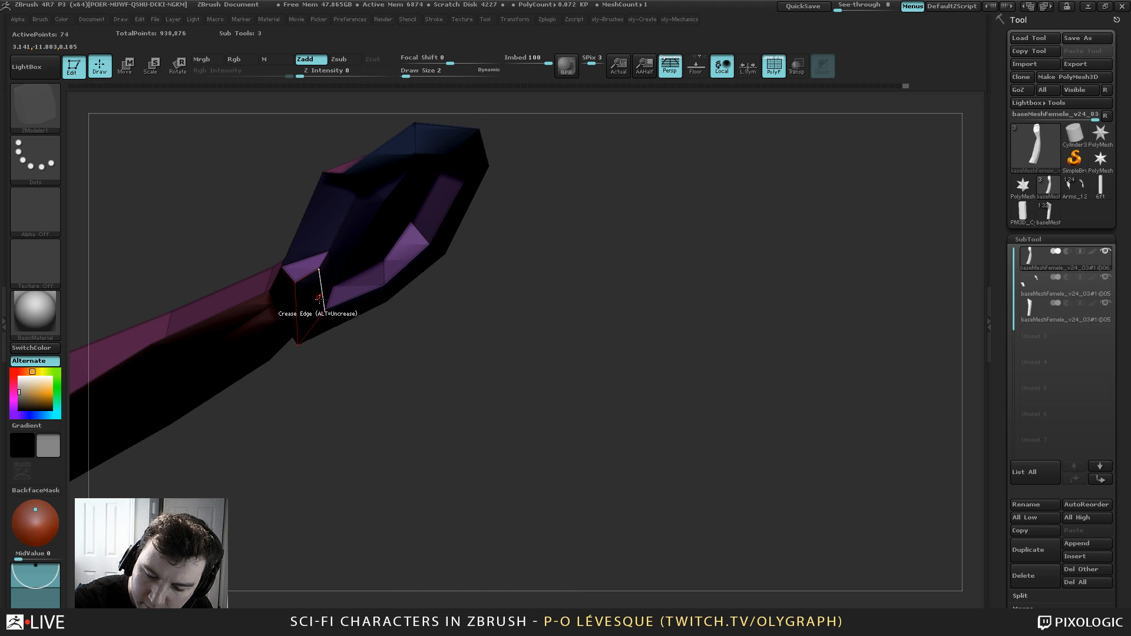
click(319, 296)
mouse_move(376, 389)
mouse_down()
mouse_move(399, 349)
mouse_move(388, 316)
mouse_up()
click(303, 237)
Preview the notched cap with dynamic subdivision and the polyframe hidden, then return to the low-poly polyframe
mouse_move(371, 372)
mouse_down()
mouse_move(351, 348)
mouse_move(406, 330)
mouse_up()
key(d)
mouse_move(478, 294)
mouse_down()
mouse_move(493, 250)
mouse_move(478, 210)
mouse_move(513, 278)
mouse_up()
key(shift+f)
key(shift+d)
key(shift+f)
mouse_move(195, 292)
mouse_down()
mouse_move(202, 262)
mouse_move(204, 304)
mouse_up()
Select the Move brush, reduce its draw size to about 8, and adjust the notch's lower rim corner
click(265, 246)
key(b)
key(b)
click(237, 284)
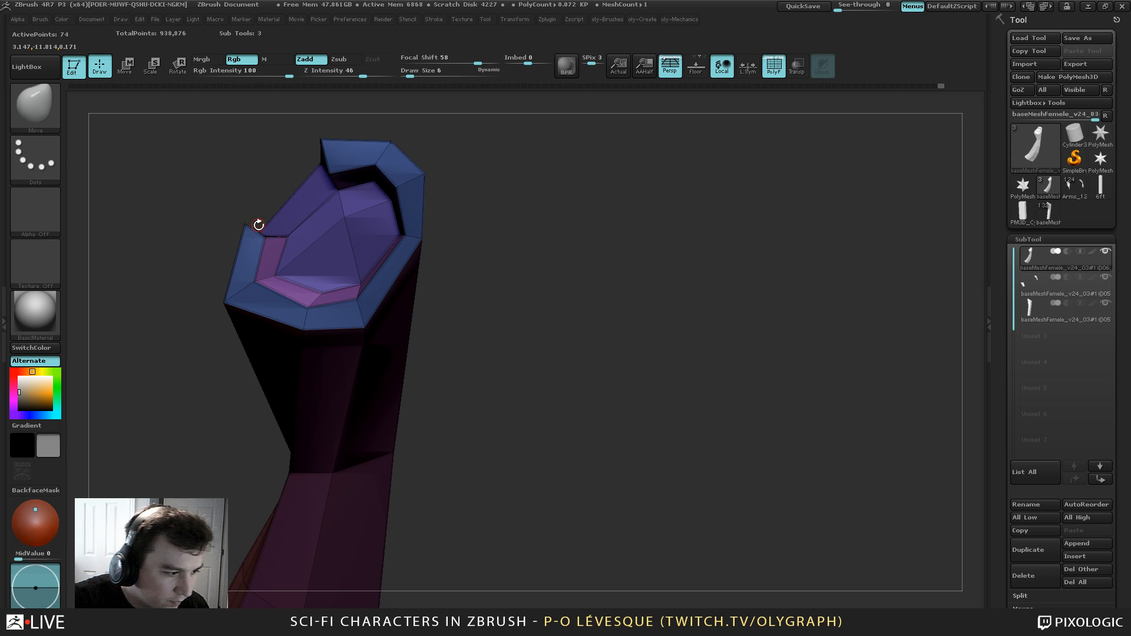
key(s)
click(248, 246)
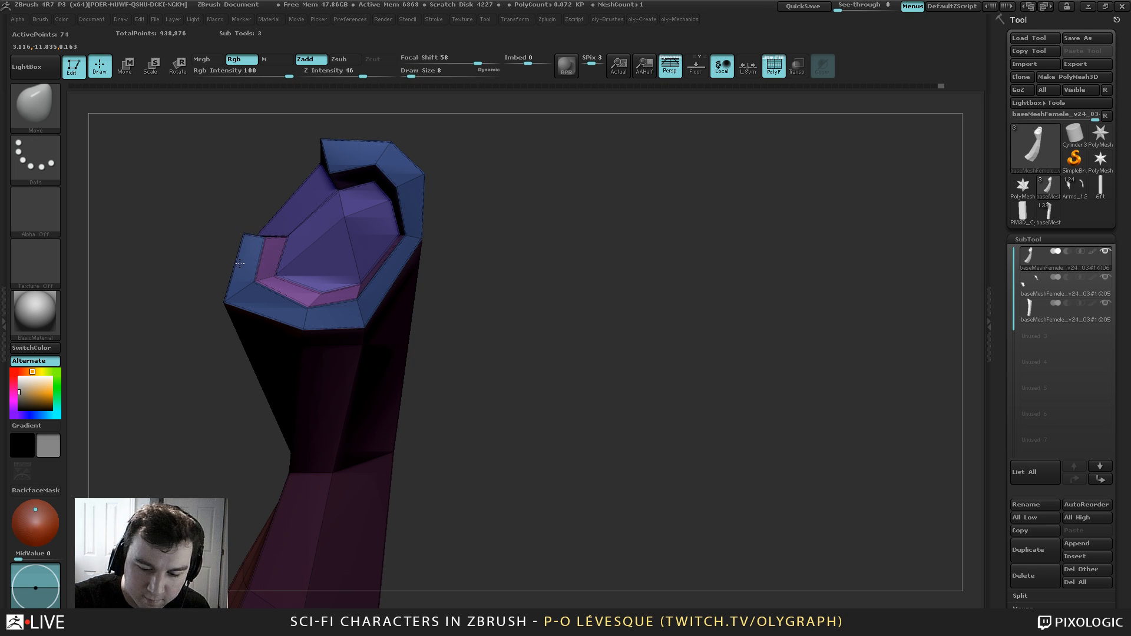
Adjust the notch's upper rim corner with the Move brush at a draw size of about 17, then 14
alt+drag(449, 137, 459, 191)
key(s)
key(s)
click(341, 230)
drag(340, 230, 348, 226)
key(s)
click(351, 216)
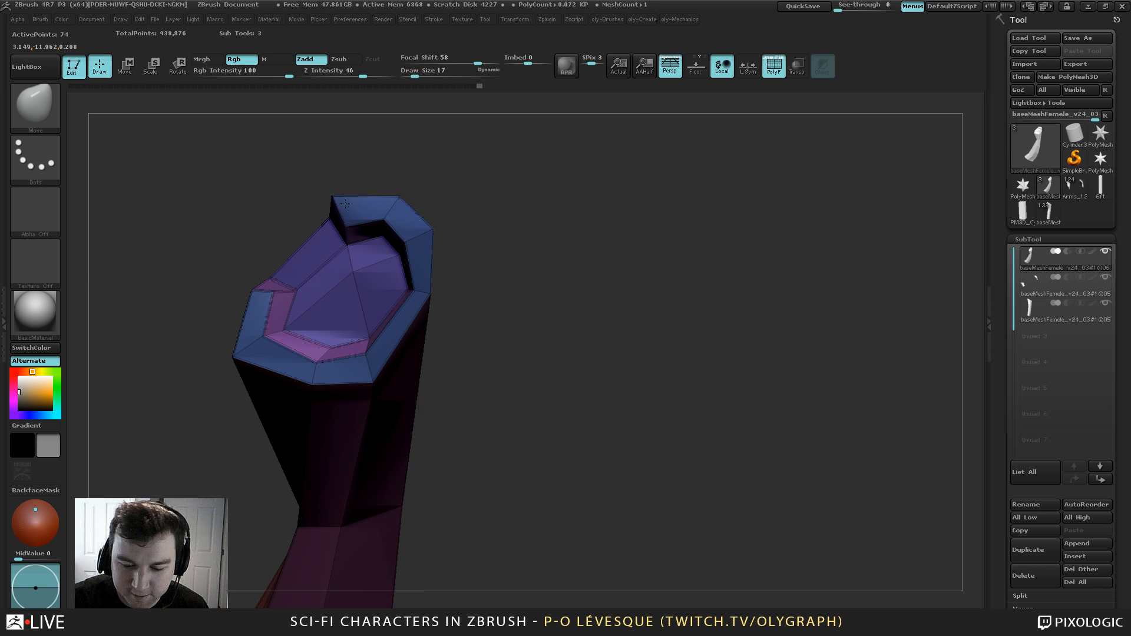
key(s)
click(353, 223)
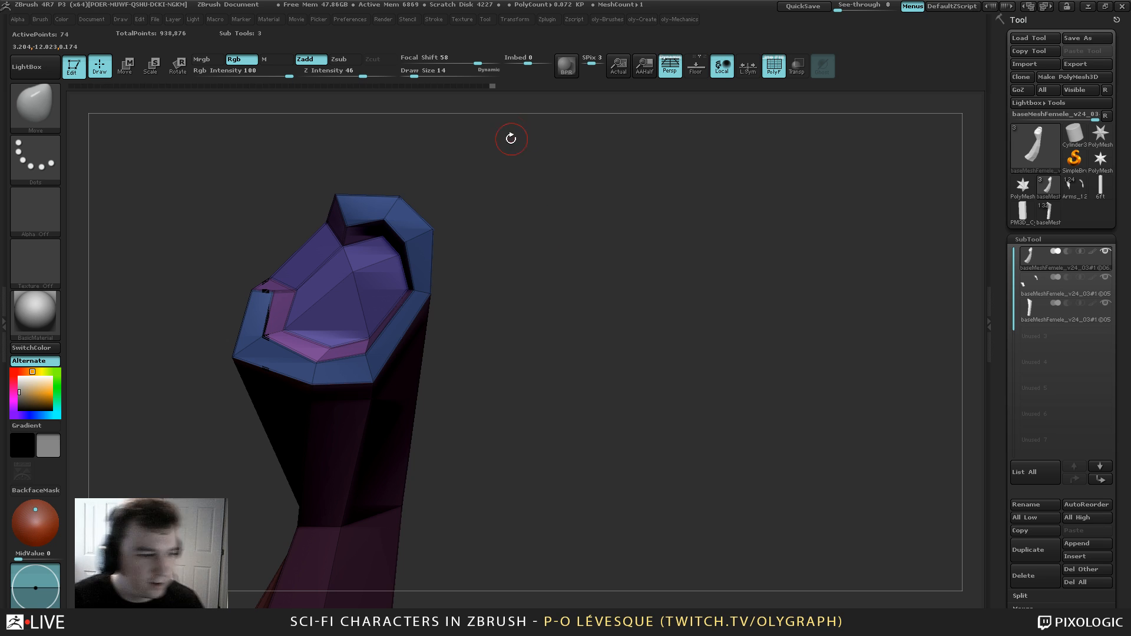
Show the rest of the armor and reshape the notch's outer edges against it with the Move brush reduced to about 20
drag(528, 210, 541, 254)
key(shift+s)
key(b)
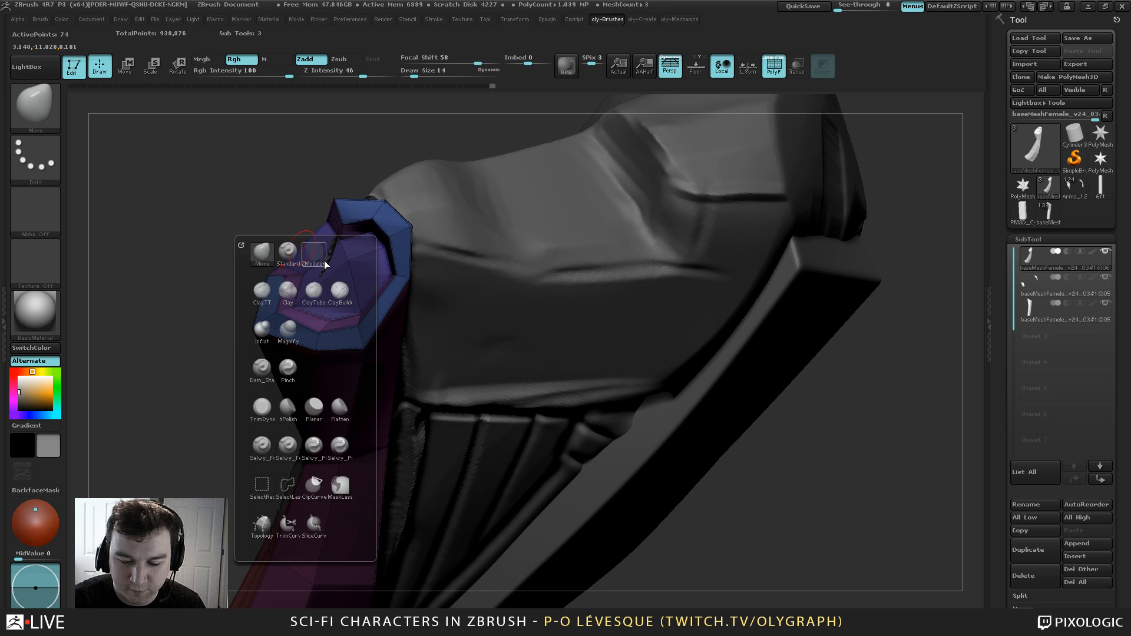
click(313, 254)
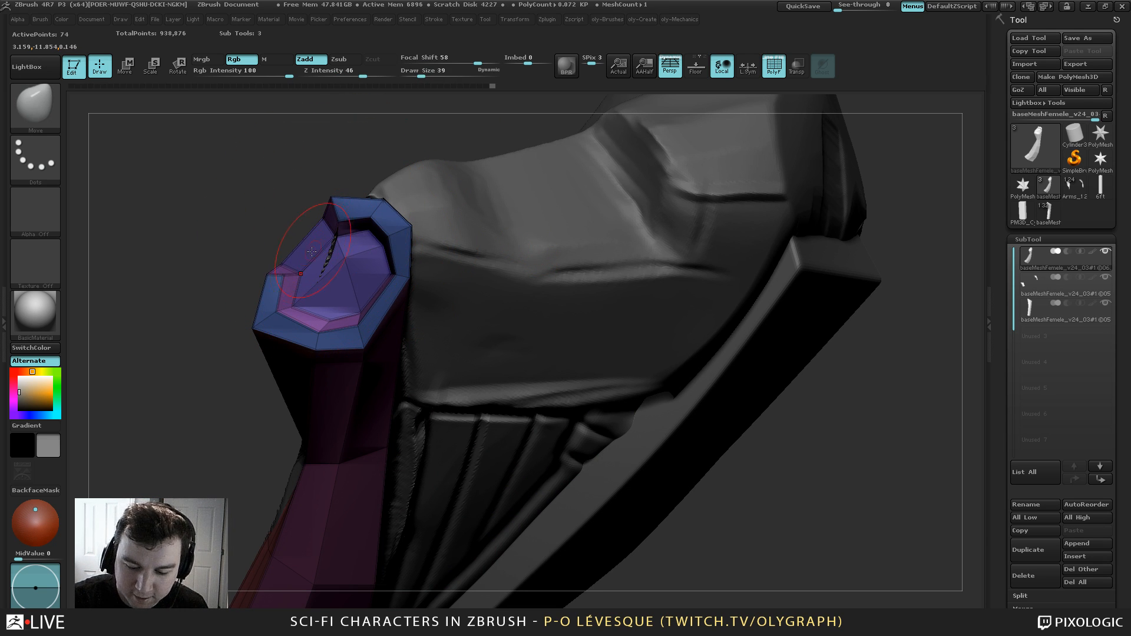
key(s)
click(293, 258)
drag(284, 264, 280, 260)
key(s)
key(s)
click(328, 228)
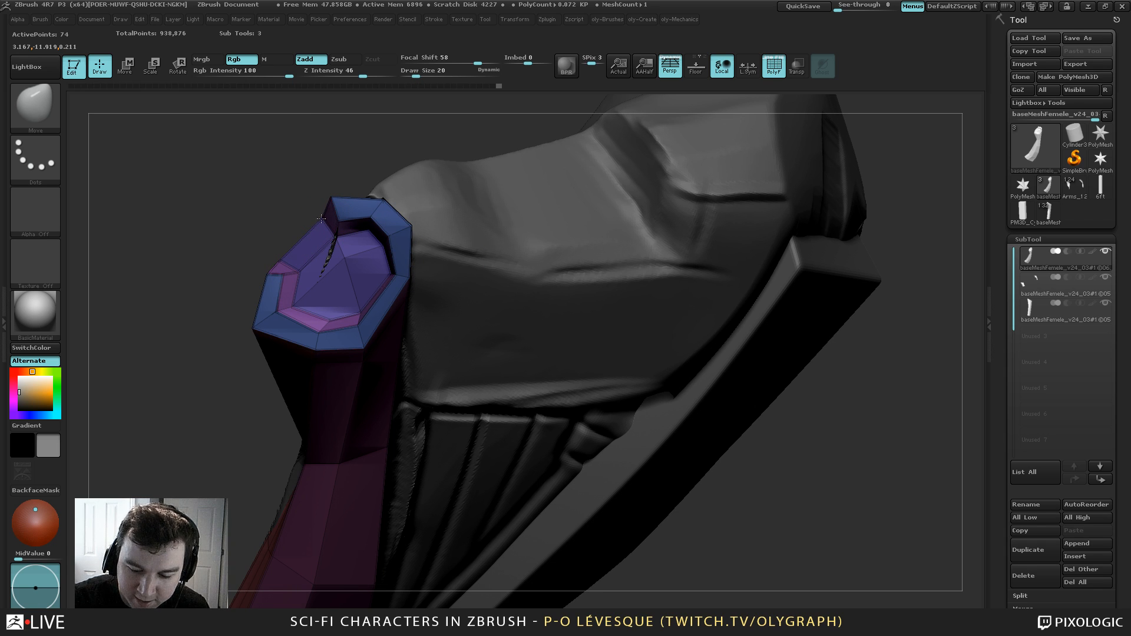
Push the cap's lower outer rim corner inward with the Move brush and refine the lower edge
alt+drag(184, 394, 224, 406)
key(s)
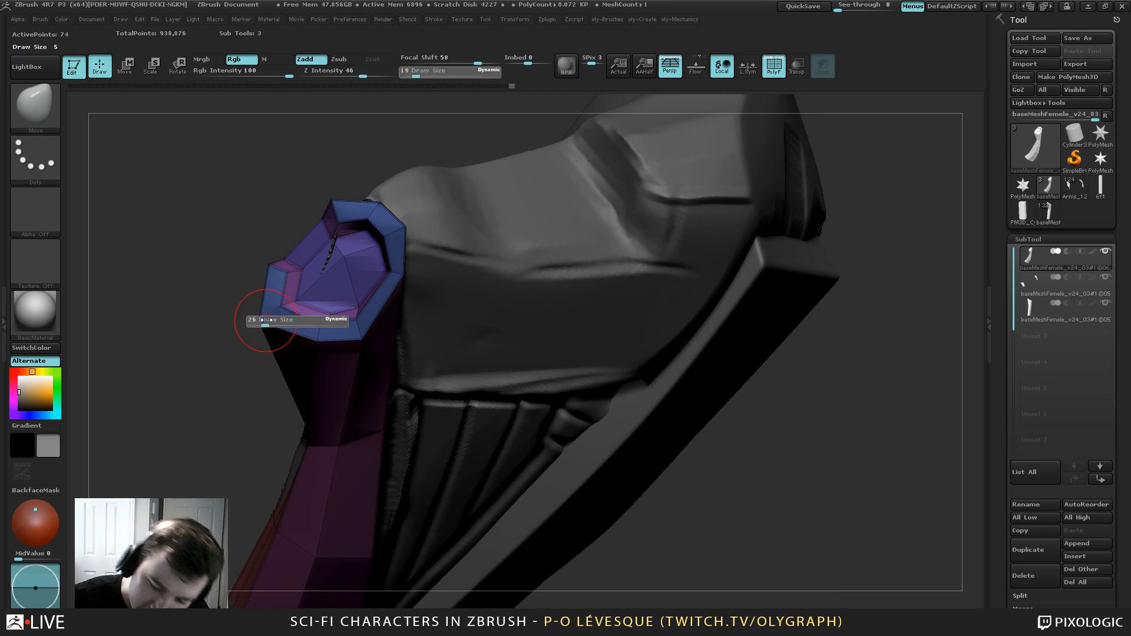
click(263, 322)
drag(262, 321, 269, 312)
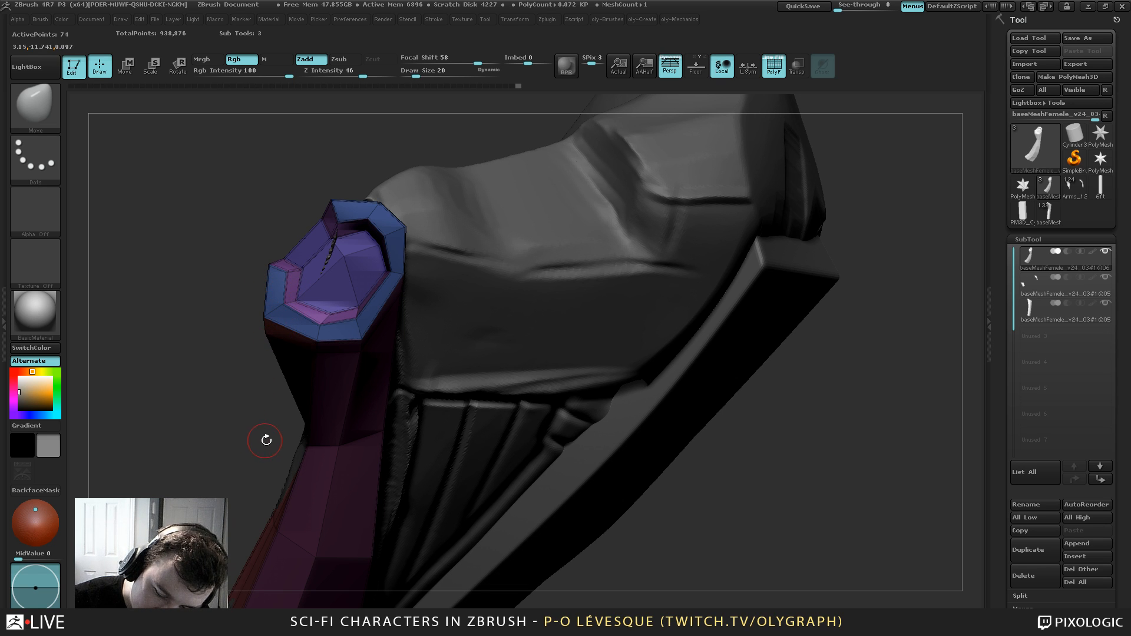
alt+drag(266, 440, 240, 322)
key(s)
click(321, 329)
drag(449, 494, 450, 335)
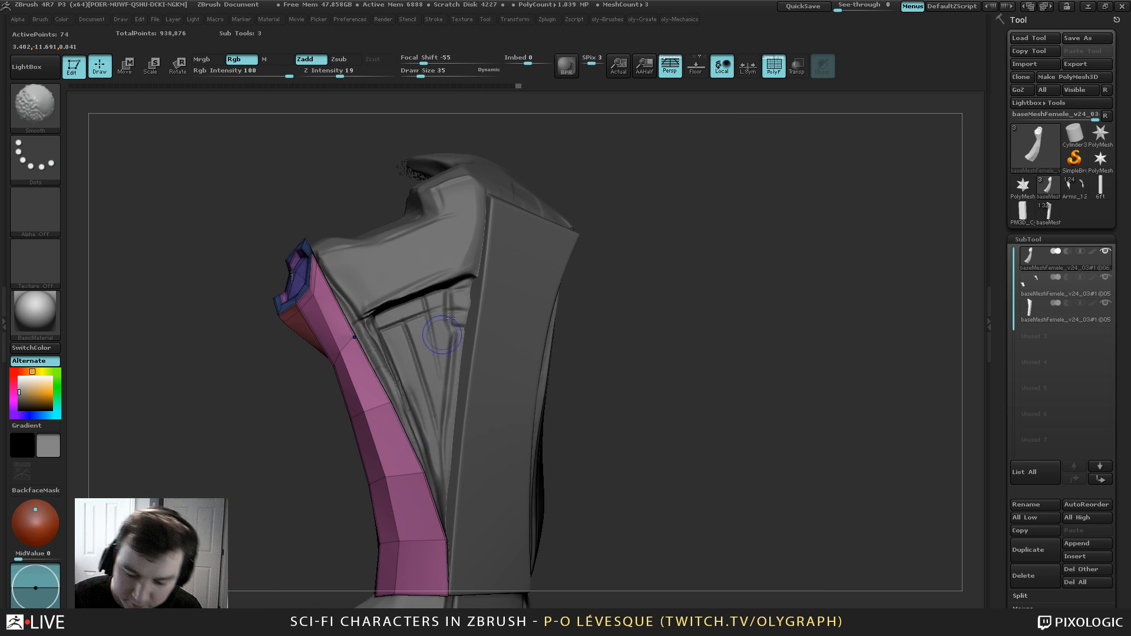
Hide the polyframe, check the strip's subdivided preview, and nudge the low-poly cap's upper edge with a draw size of about 28
key(d)
alt+drag(609, 159, 609, 216)
key(shift+f)
key(s)
click(333, 272)
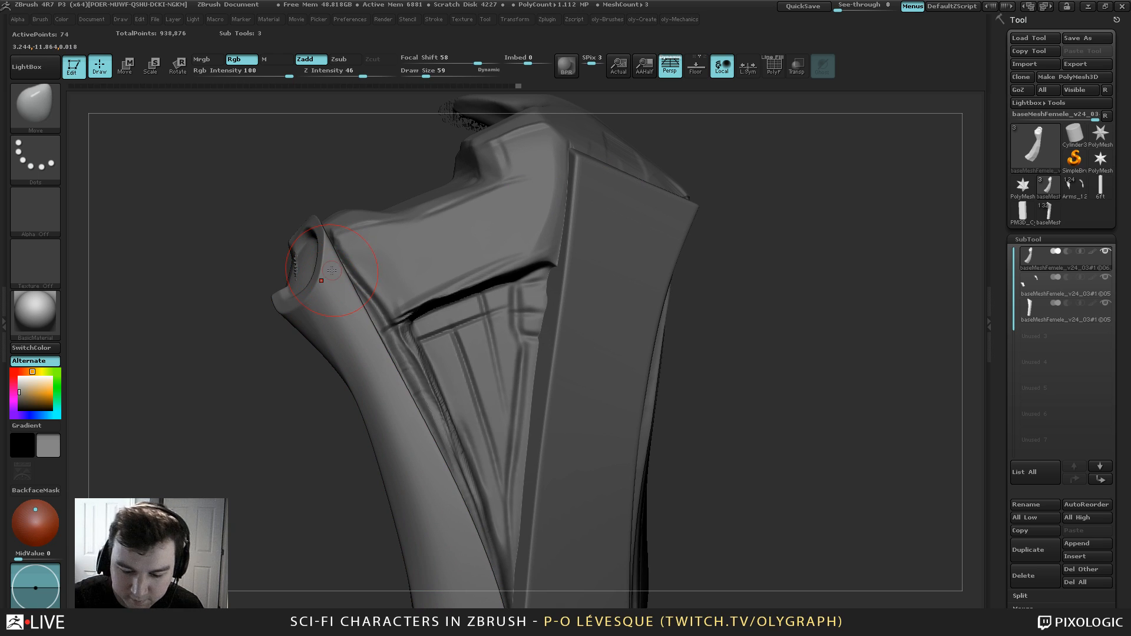
key(shift+d)
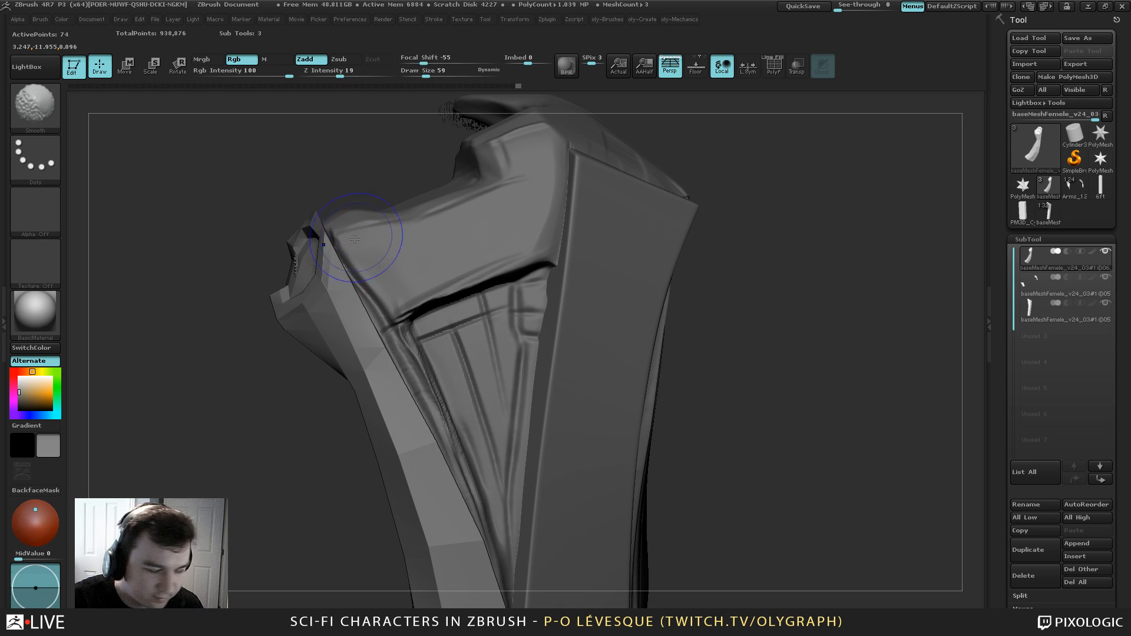
key(bracketleft)
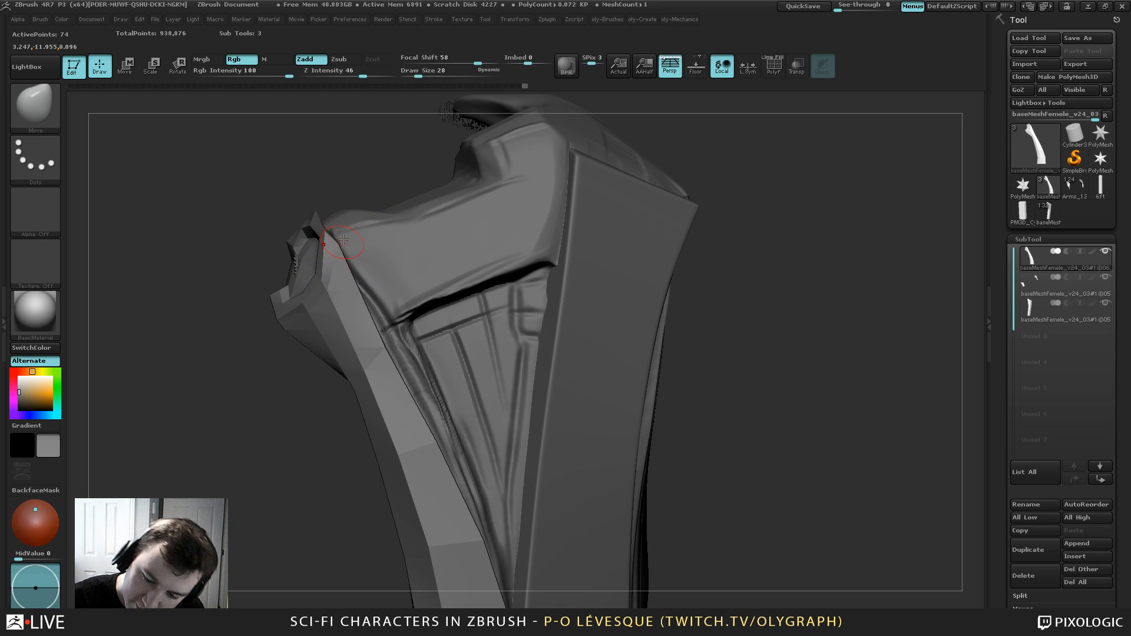
key(d)
Enlarge the Move brush to about 175 and adjust the subdivided strip's inner edge along the armor's ribbed panel
alt+drag(289, 426, 255, 298)
key(shift+f)
key(shift+f)
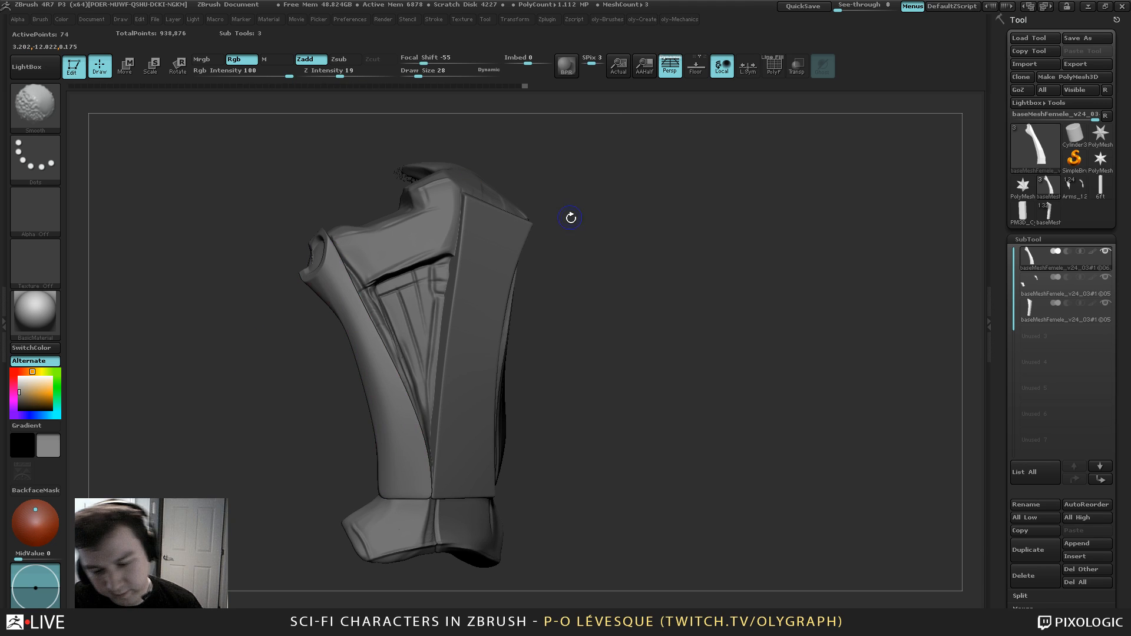
mouse_move(575, 239)
alt+mouse_down()
mouse_move(547, 212)
mouse_move(558, 218)
alt+mouse_up()
key(s)
alt+drag(558, 215, 560, 220)
key(s)
drag(561, 215, 567, 214)
alt+drag(561, 214, 559, 210)
key(s)
drag(370, 288, 373, 289)
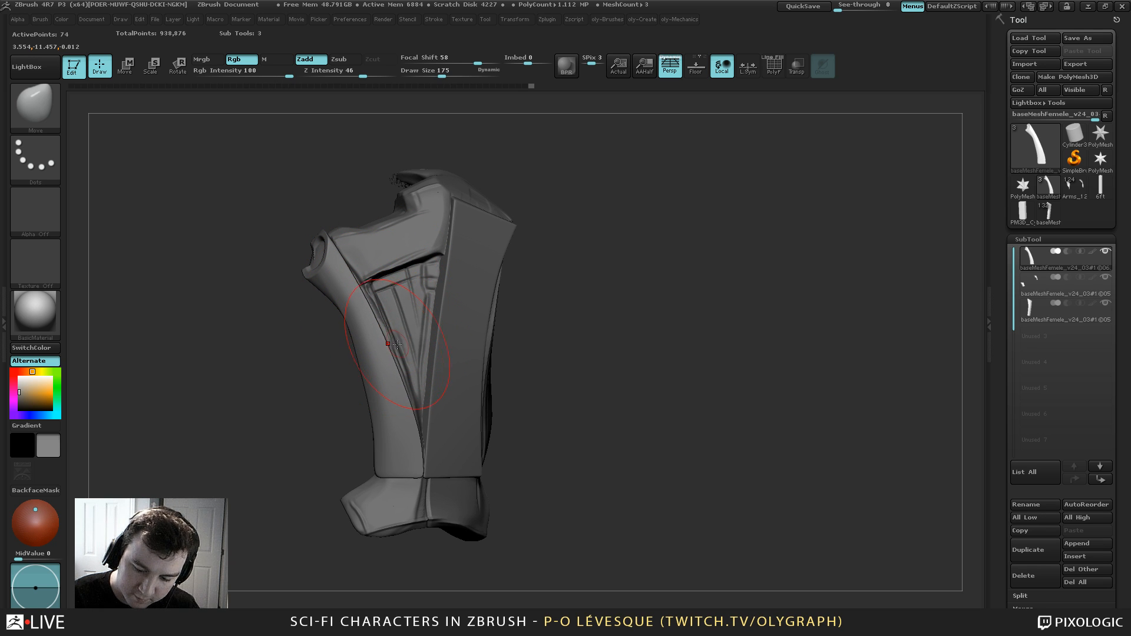
Mirror and weld the trim strip to the opposite arm
mouse_move(303, 411)
mouse_down()
mouse_move(412, 419)
mouse_move(308, 416)
mouse_up()
alt+drag(569, 221, 580, 178)
key(2)
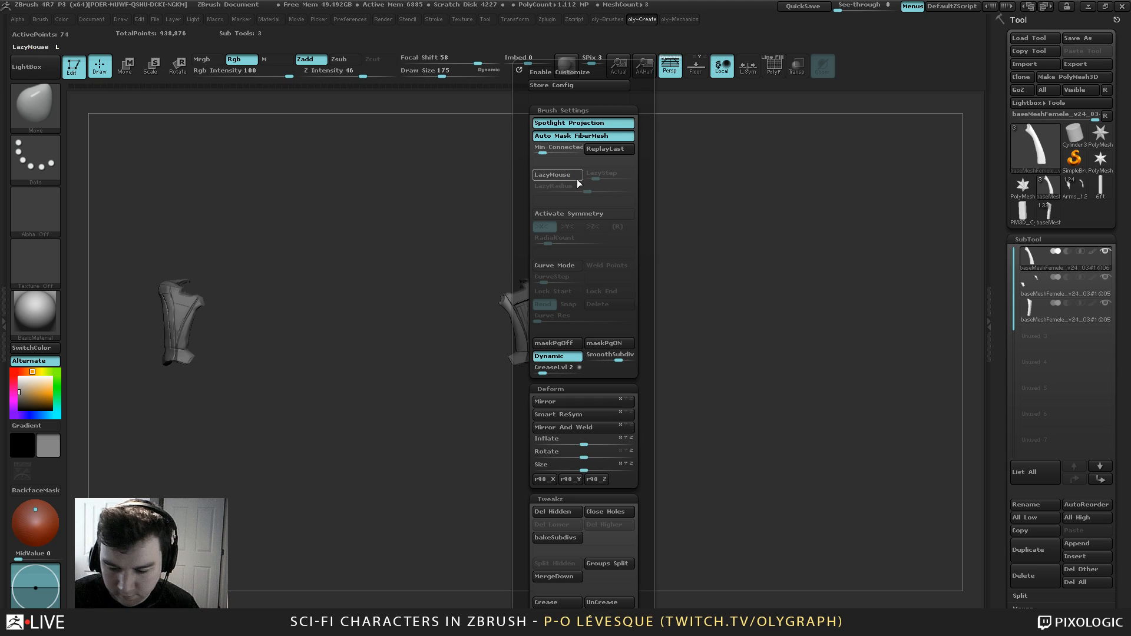
click(581, 427)
Select the flat side plate of the armor and mirror and weld it to the other arm
alt+drag(435, 394, 502, 504)
alt+drag(679, 220, 569, 148)
alt+drag(599, 207, 653, 218)
alt+click(601, 319)
key(1)
key(2)
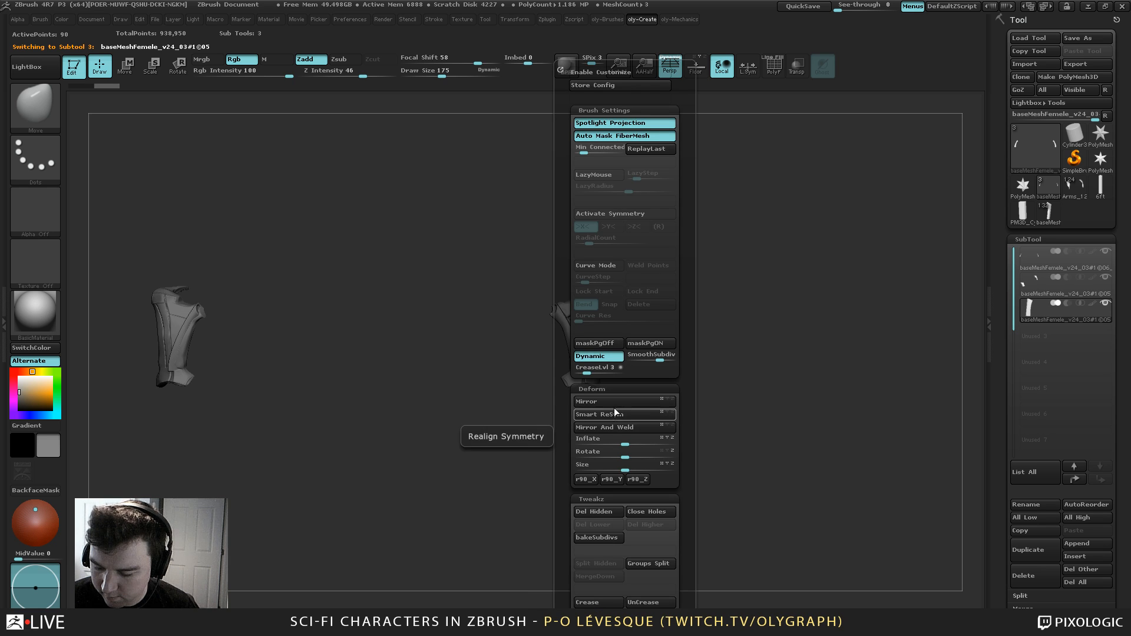
click(614, 429)
alt+drag(484, 390, 527, 449)
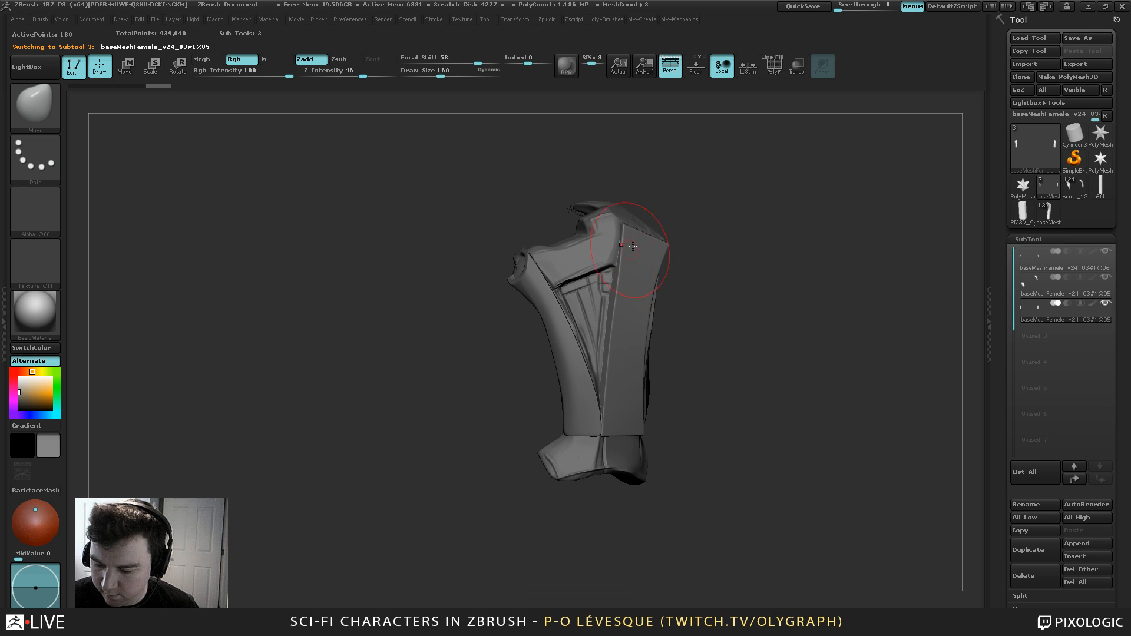
Reselect the trim strip and adjust its outer curve with the Move brush reduced to about 131
drag(683, 223, 731, 221)
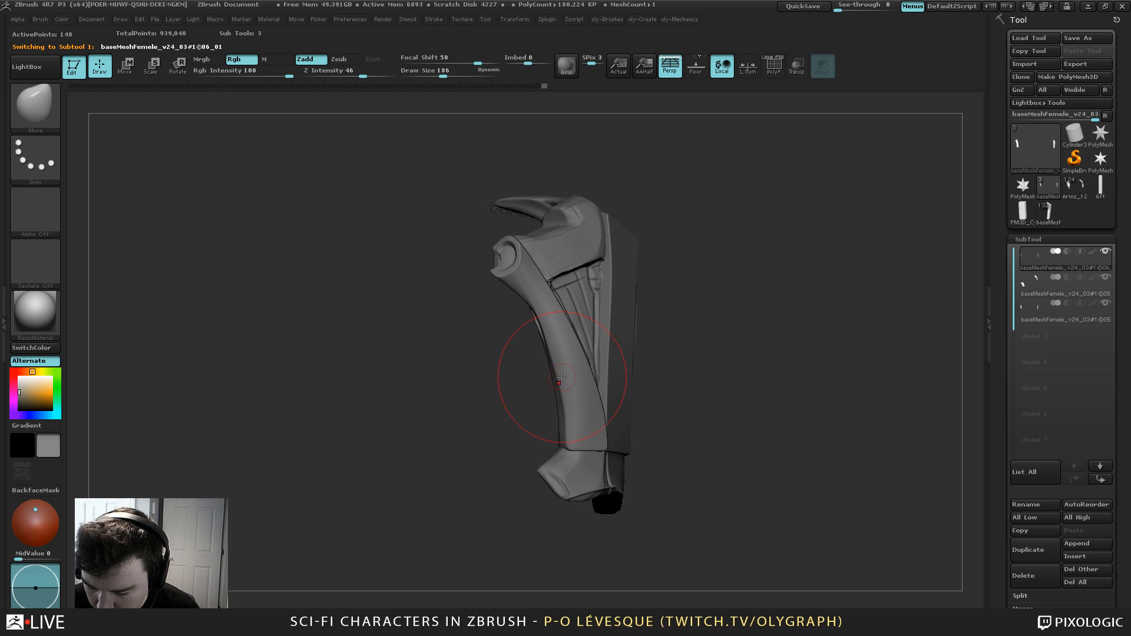
key(s)
key(s)
drag(579, 416, 568, 416)
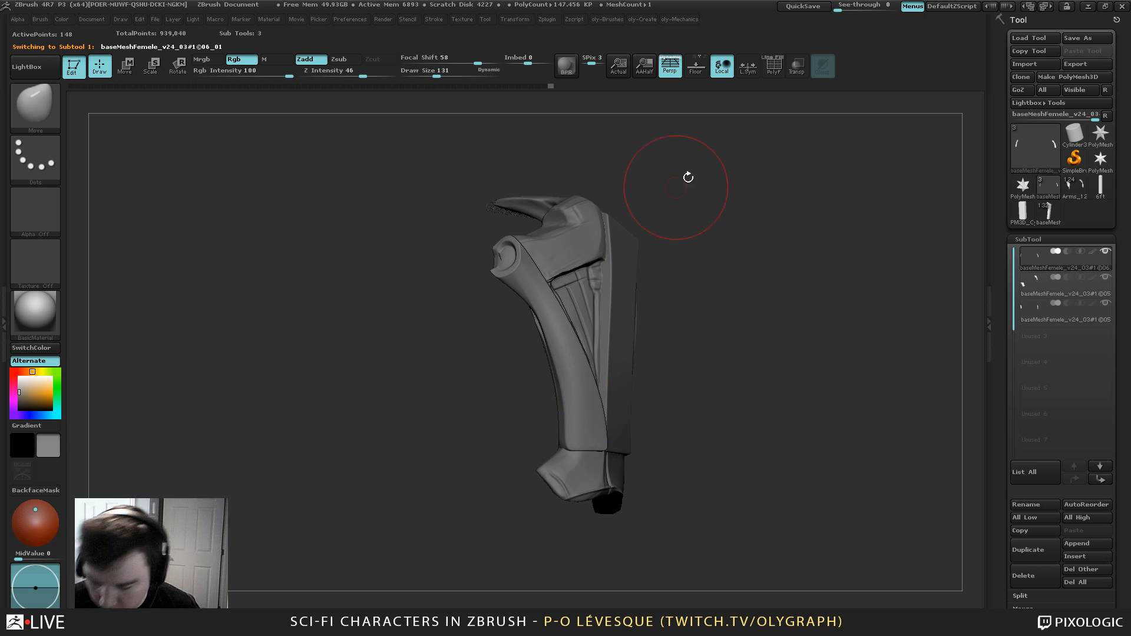
Turn off the strip's dynamic subdivision preview and divide the mesh five times
key(shift+d)
key(ctrl+d)
key(ctrl+d)
key(ctrl+d)
key(ctrl+d)
key(ctrl+d)
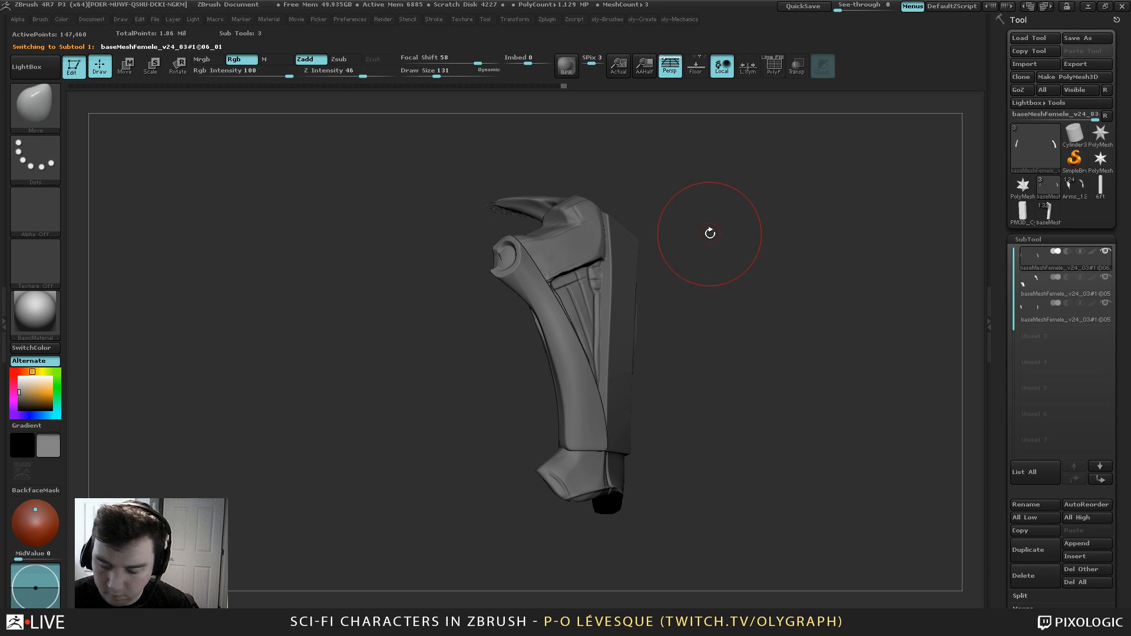
Isolate the strip and choose the Orb_Cracks brush with a draw size of about 7
key(b)
key(o)
key(c)
key(s)
drag(694, 206, 662, 206)
key(shift+s)
mouse_move(461, 358)
alt+mouse_down()
mouse_move(472, 389)
mouse_move(514, 395)
alt+mouse_up()
mouse_move(644, 172)
alt+mouse_down()
mouse_move(642, 215)
mouse_move(623, 215)
alt+mouse_up()
key(s)
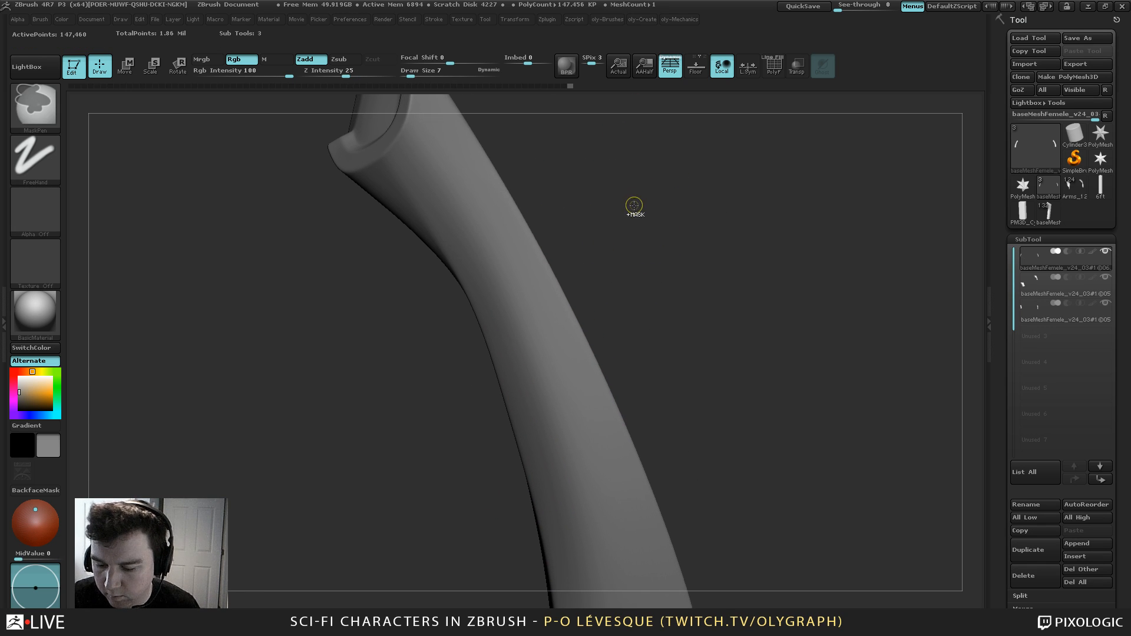
Show the polyframe and undo the strip's subdivisions and mirroring, leaving the low-poly mesh without preview
key(f)
key(shift+f)
key(shift+d)
key(shift+d)
key(shift+d)
key(shift+d)
key(shift+d)
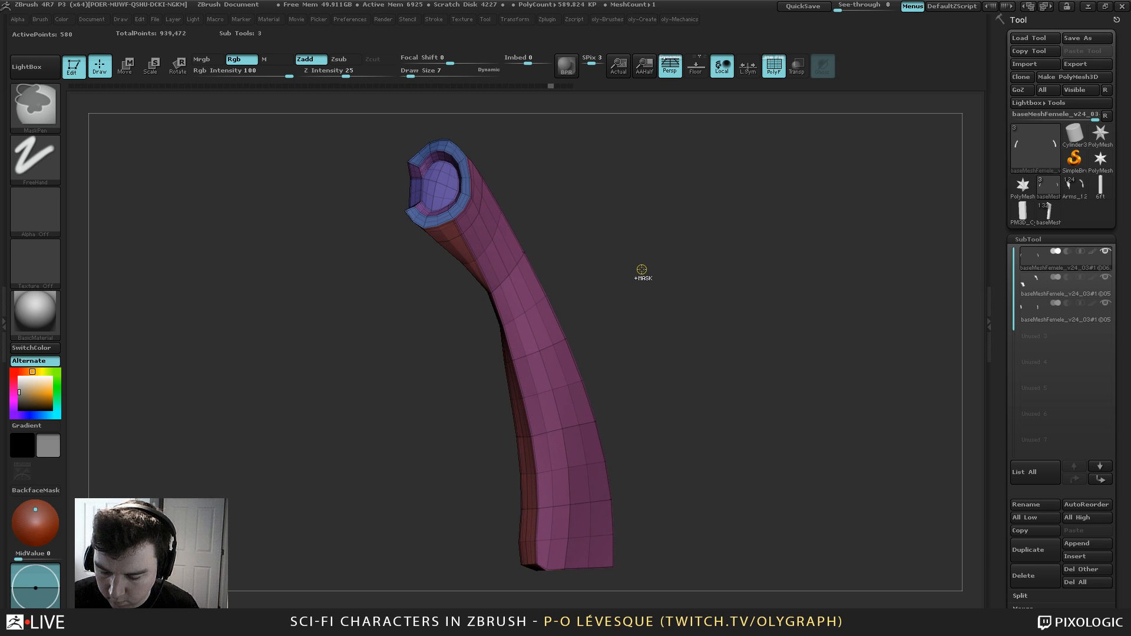
key(ctrl+z)
key(ctrl+z)
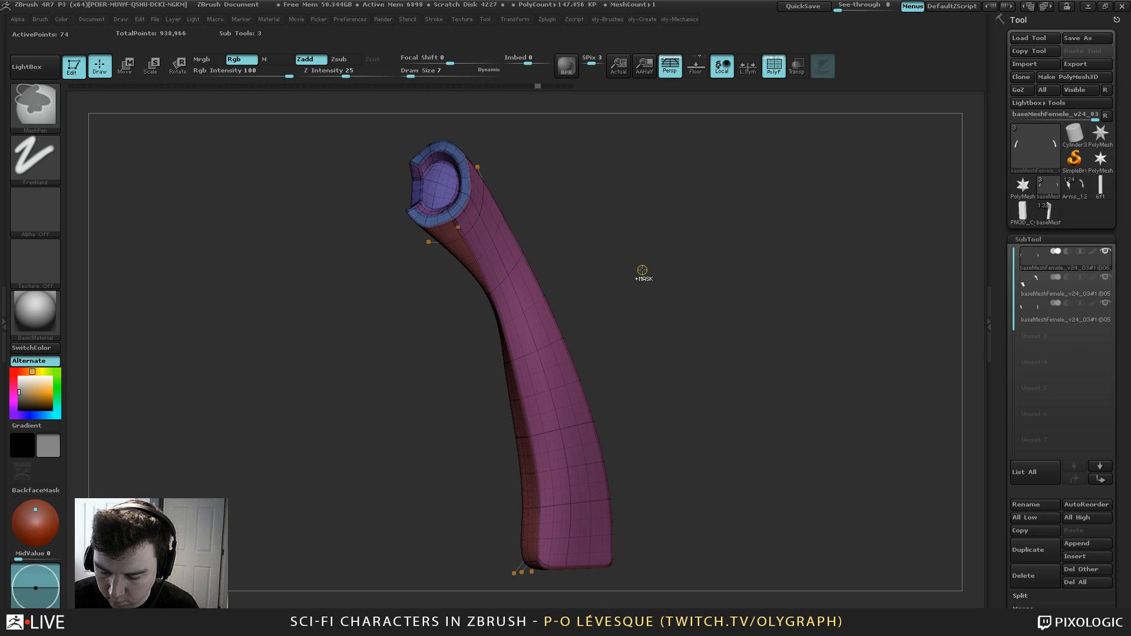
key(shift+d)
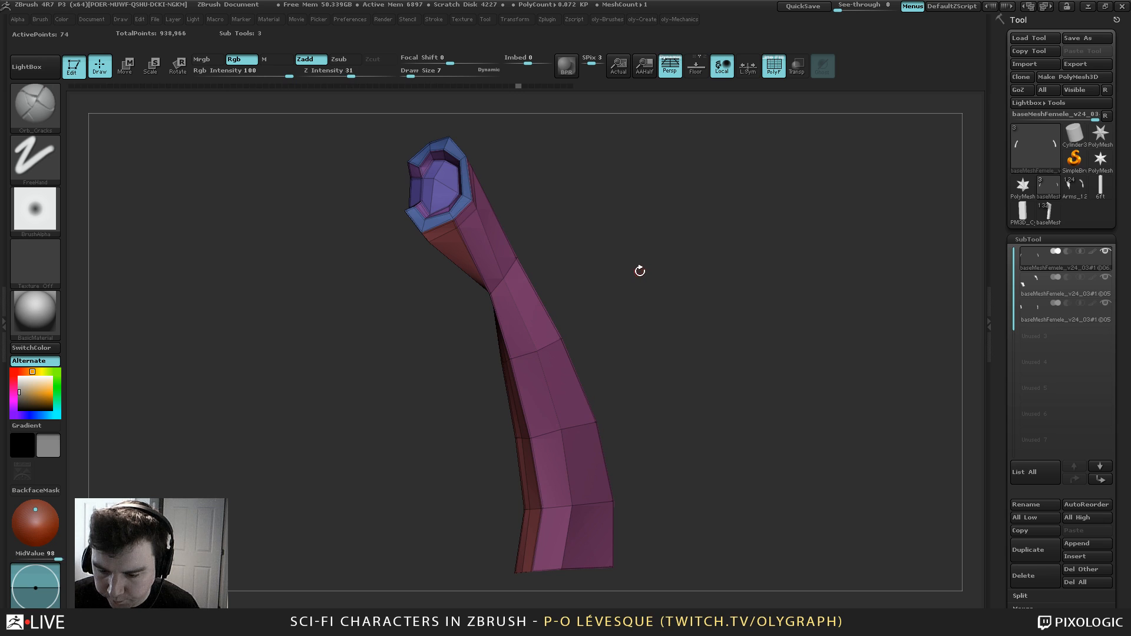
Insert additional edge loops across the length of the strip with the ZModeler brush
key(b)
click(587, 273)
key(b)
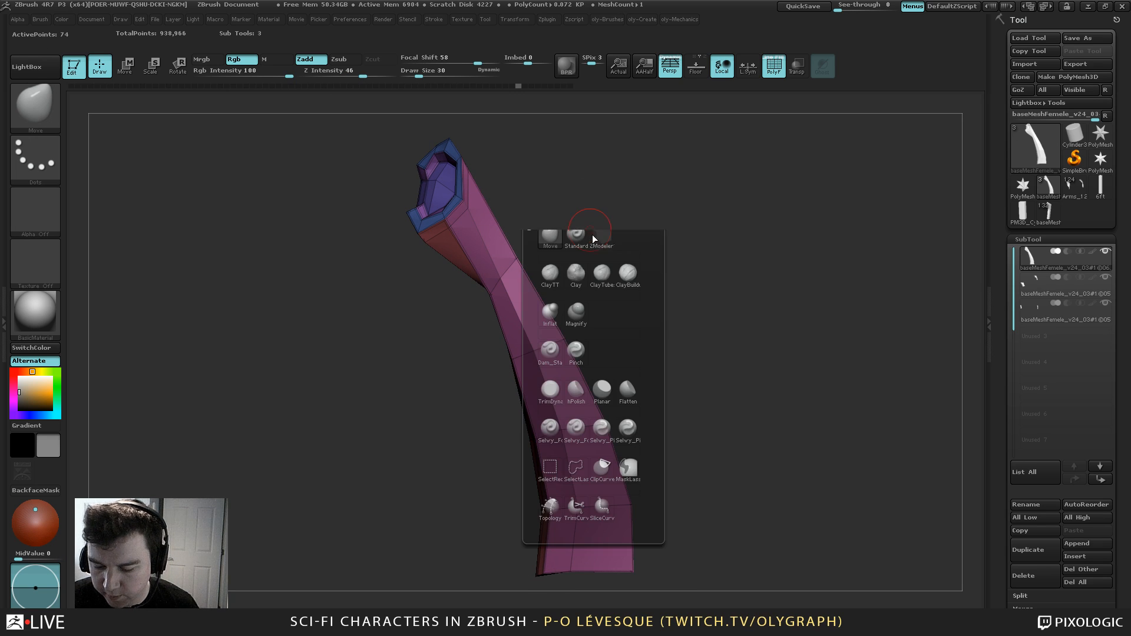
click(589, 237)
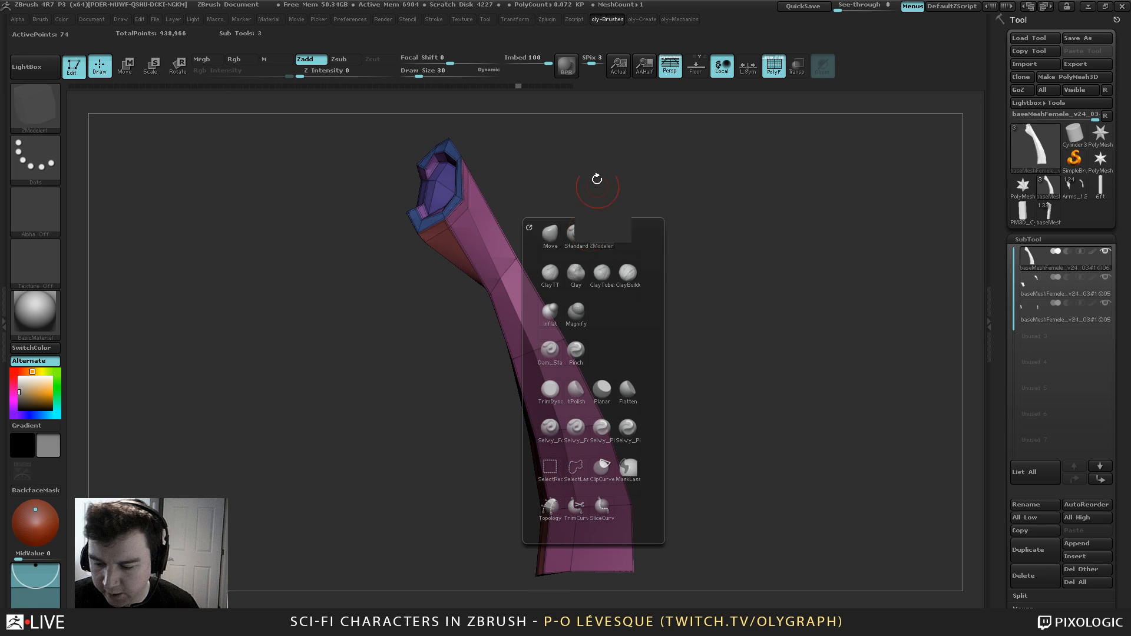
key(space)
click(475, 252)
click(472, 374)
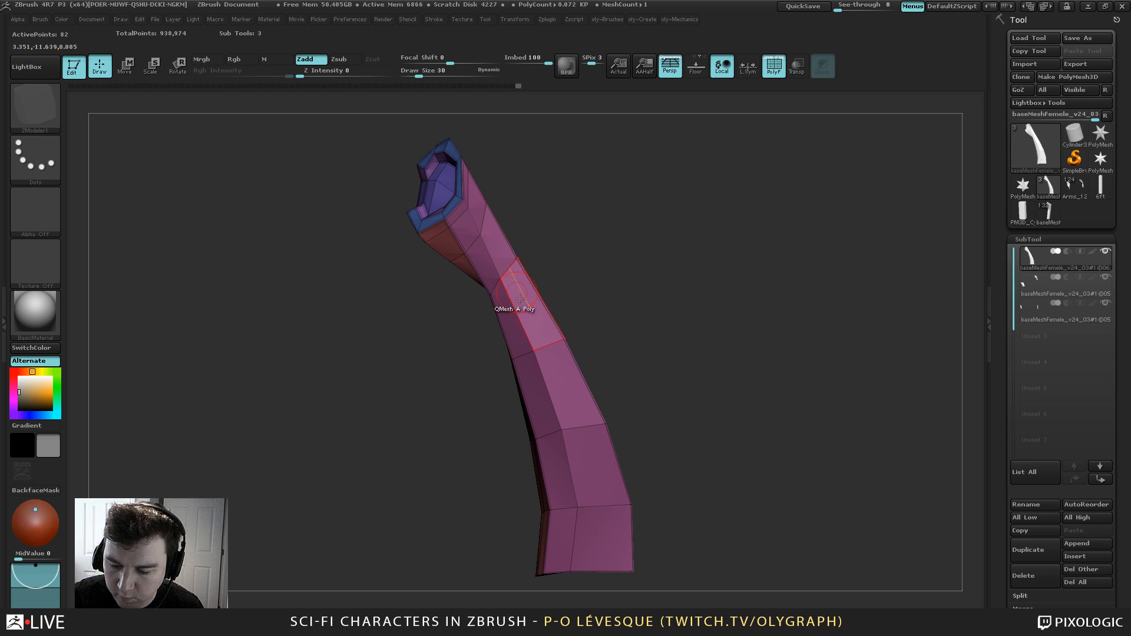
click(556, 392)
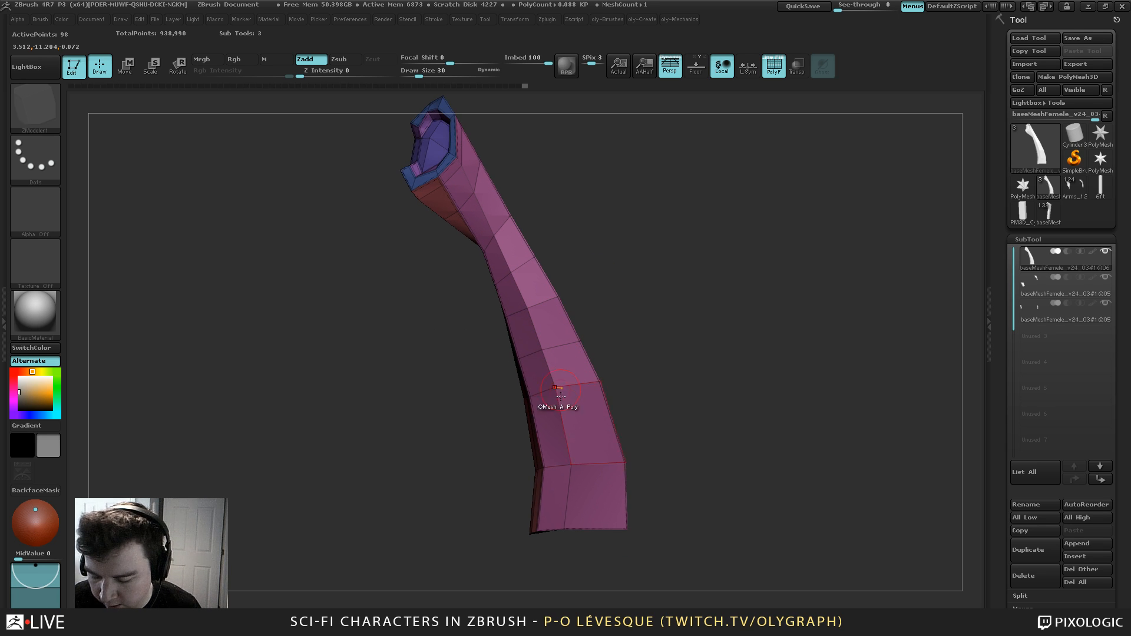
click(560, 398)
click(567, 497)
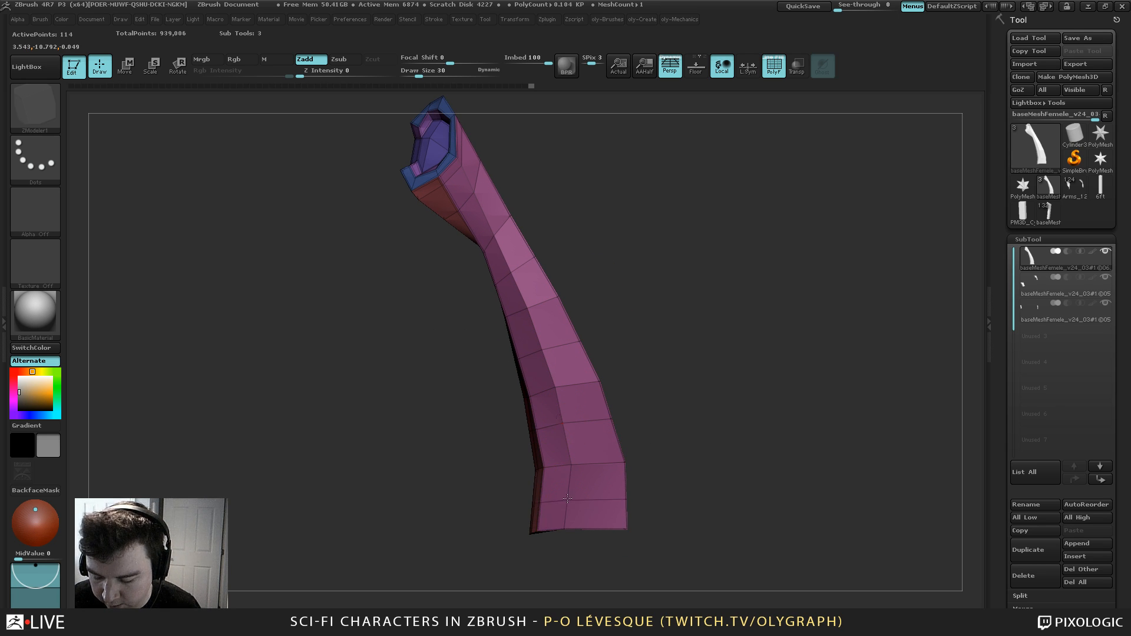
Refine the topology on the strip's narrow side beneath the cap with ZModeler at a draw size of about 19
drag(633, 503, 613, 354)
drag(605, 229, 601, 313)
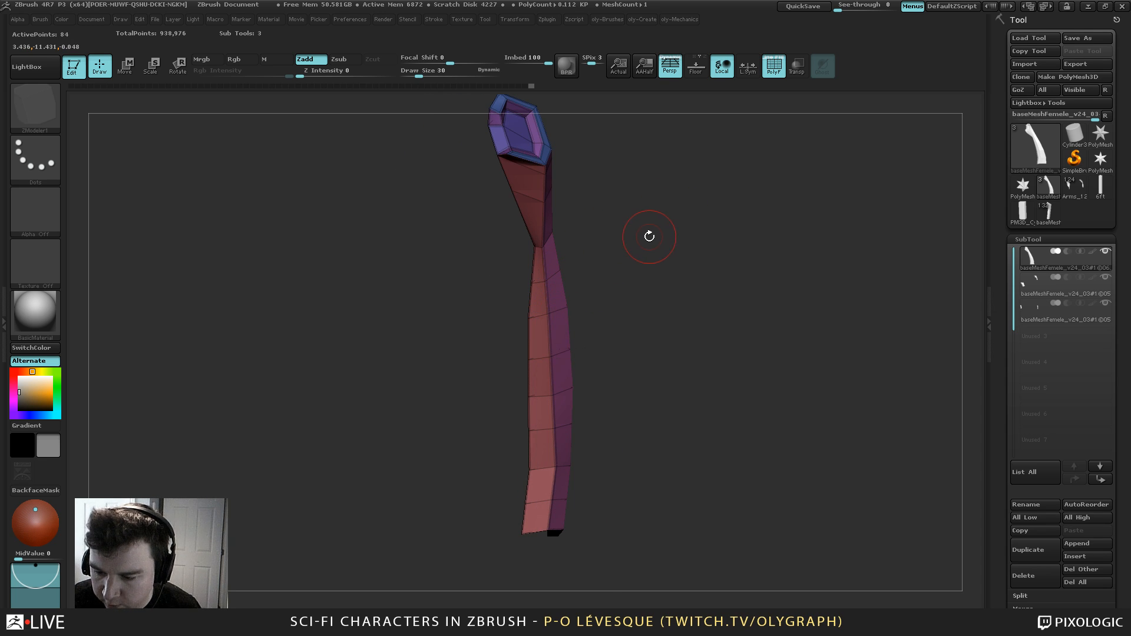
mouse_move(653, 219)
mouse_down()
mouse_move(624, 203)
mouse_move(654, 186)
mouse_move(659, 134)
mouse_move(633, 156)
mouse_move(670, 169)
mouse_move(652, 182)
mouse_move(658, 233)
mouse_move(657, 197)
mouse_up()
ctrl+drag(501, 142, 623, 284)
key(b)
key(z)
key(m)
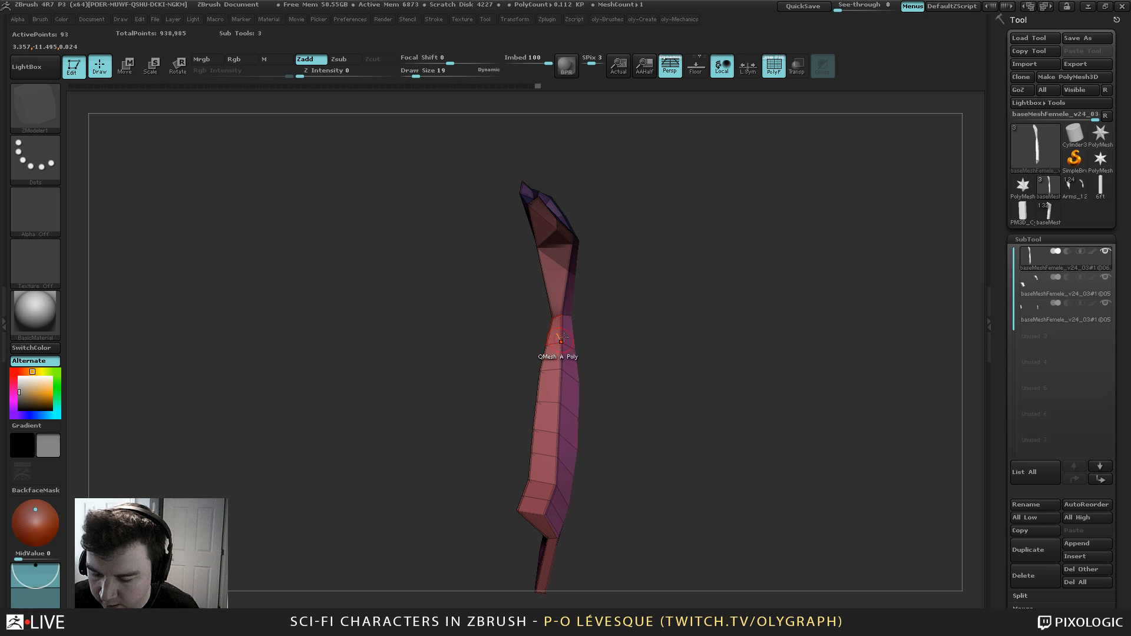
mouse_move(672, 230)
mouse_down()
mouse_move(656, 229)
mouse_move(698, 224)
mouse_move(651, 236)
mouse_up()
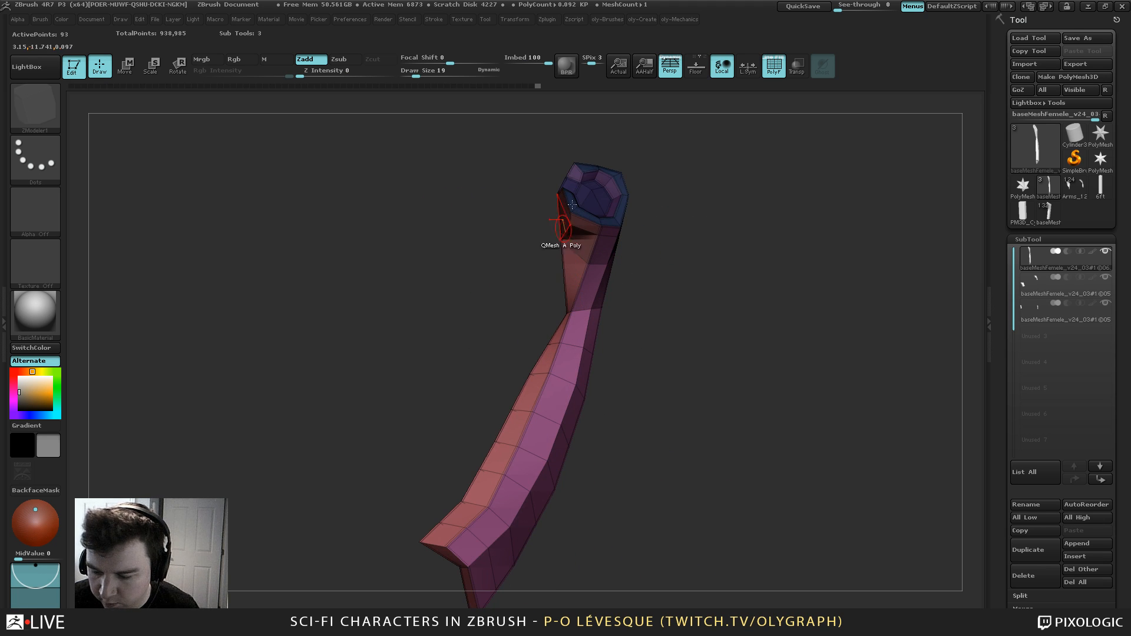
drag(656, 307, 672, 269)
Hide the polyframe, check the subdivided preview, and return to the low-poly strip with the Move brush
mouse_move(672, 283)
ctrl+mouse_down()
mouse_move(684, 322)
mouse_move(674, 250)
mouse_move(695, 270)
mouse_move(694, 207)
mouse_move(666, 271)
mouse_move(660, 263)
mouse_move(674, 264)
mouse_move(661, 266)
ctrl+mouse_up()
key(d)
key(shift+f)
key(b)
click(657, 283)
key(b)
key(shift+d)
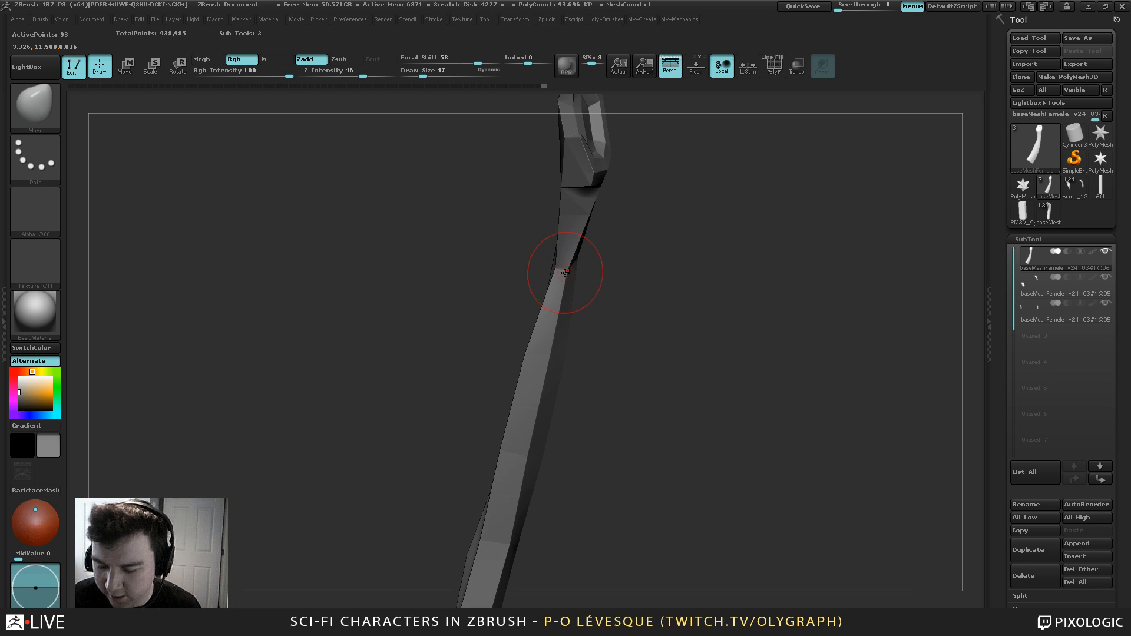
Widen the pinched edge just below the cap with the Move brush, reducing the draw size to about 19
key(s)
mouse_move(562, 276)
mouse_down()
mouse_move(542, 265)
mouse_move(571, 273)
mouse_up()
key(s)
drag(546, 265, 551, 266)
key(s)
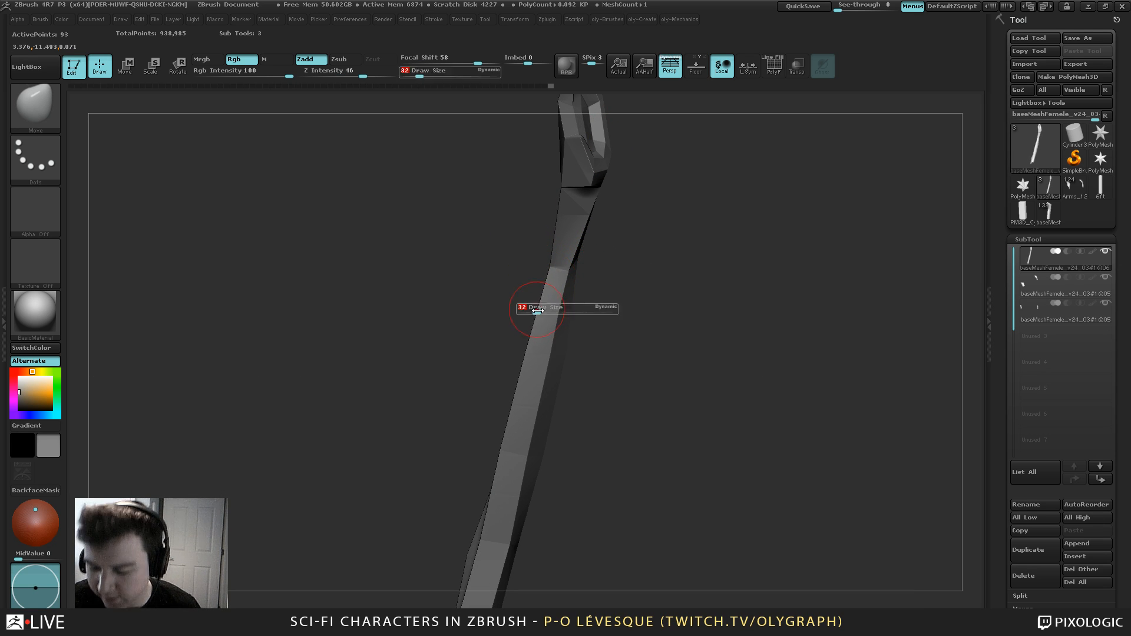
drag(540, 308, 524, 308)
drag(549, 266, 548, 265)
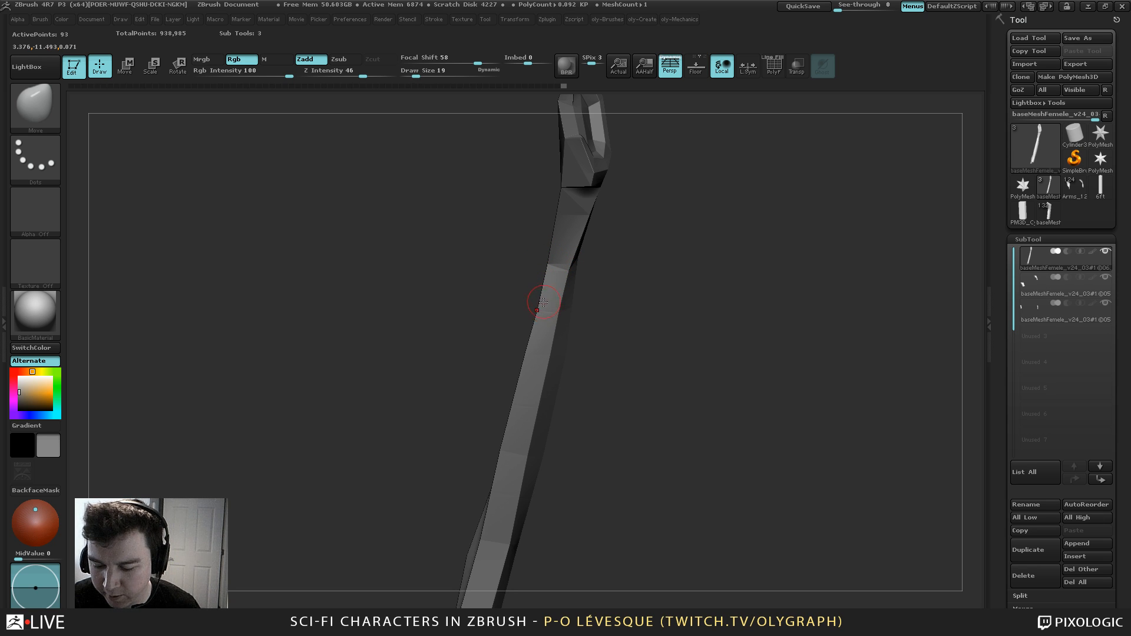
Even out the strip's narrow side below the pinch with the Move brush at draw sizes of about 26 to 37
key(s)
drag(558, 311, 561, 310)
key(s)
drag(560, 311, 563, 311)
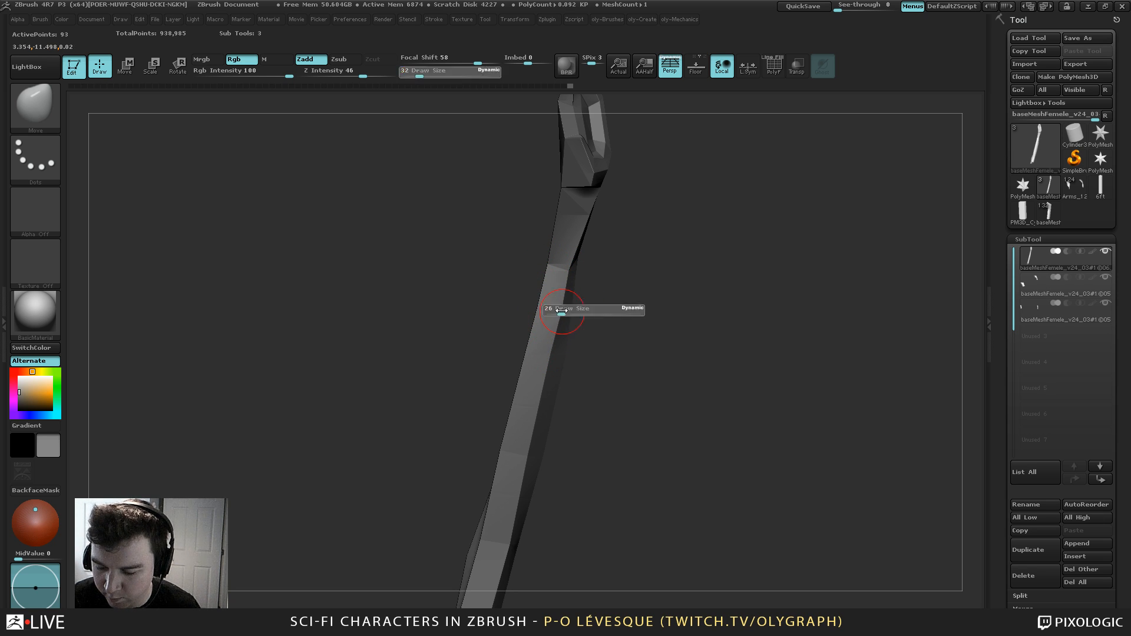
drag(613, 273, 570, 283)
key(s)
mouse_move(567, 344)
mouse_down()
mouse_move(571, 303)
mouse_move(553, 266)
mouse_move(572, 265)
mouse_up()
key(s)
key(s)
key(s)
key(s)
drag(571, 263, 576, 263)
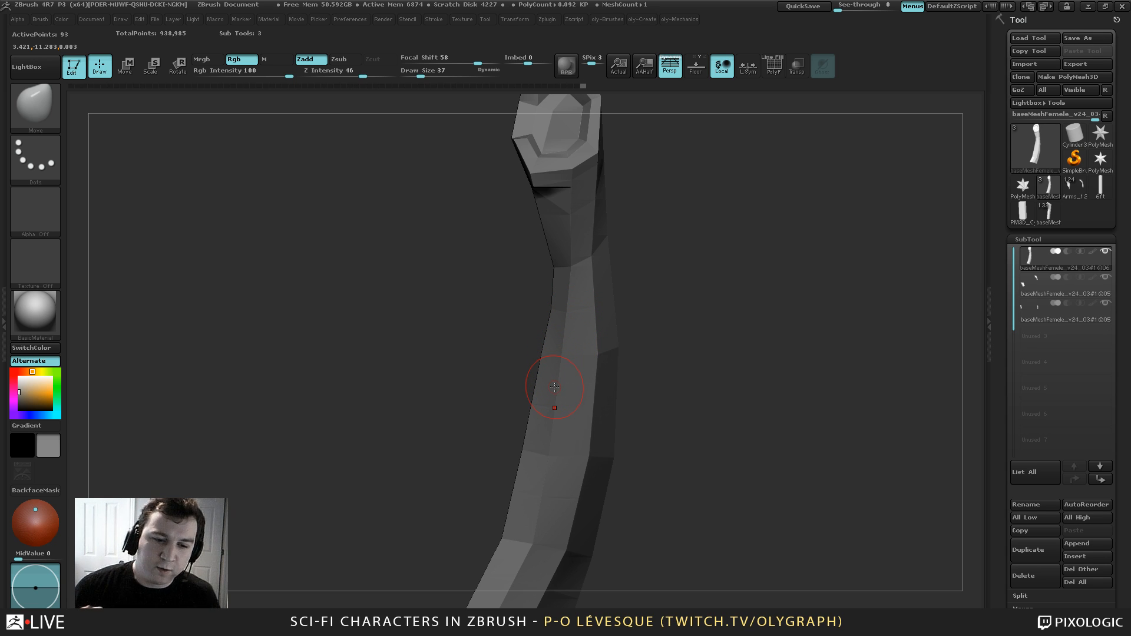
Nudge the neck directly under the cap's rim with a draw size of about 32
key(s)
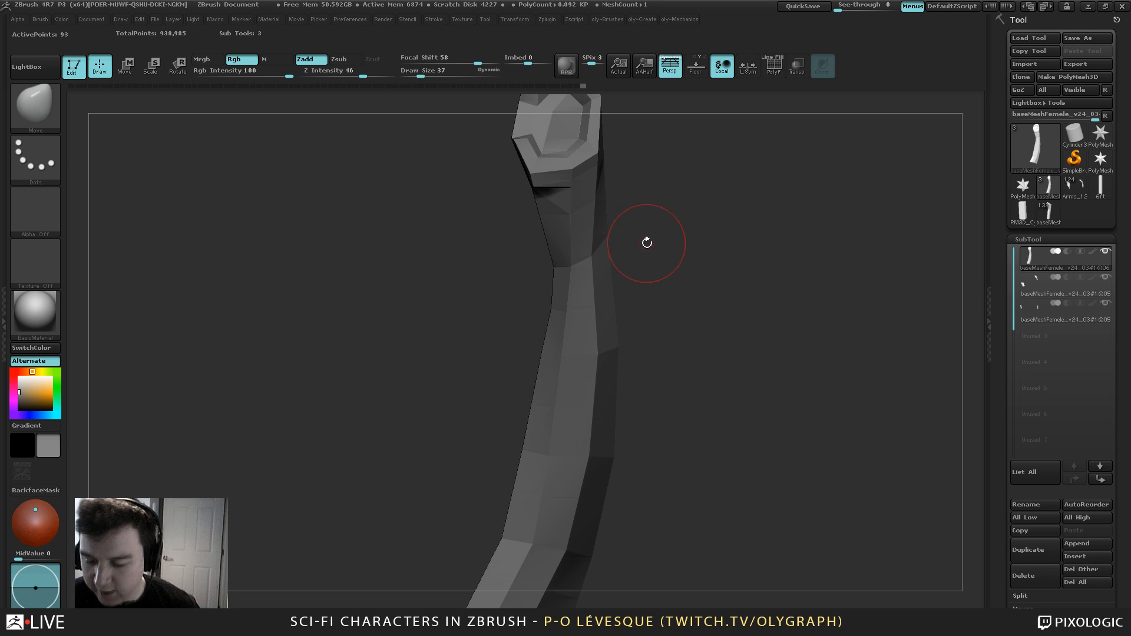
key(s)
drag(646, 242, 664, 230)
drag(660, 225, 628, 158)
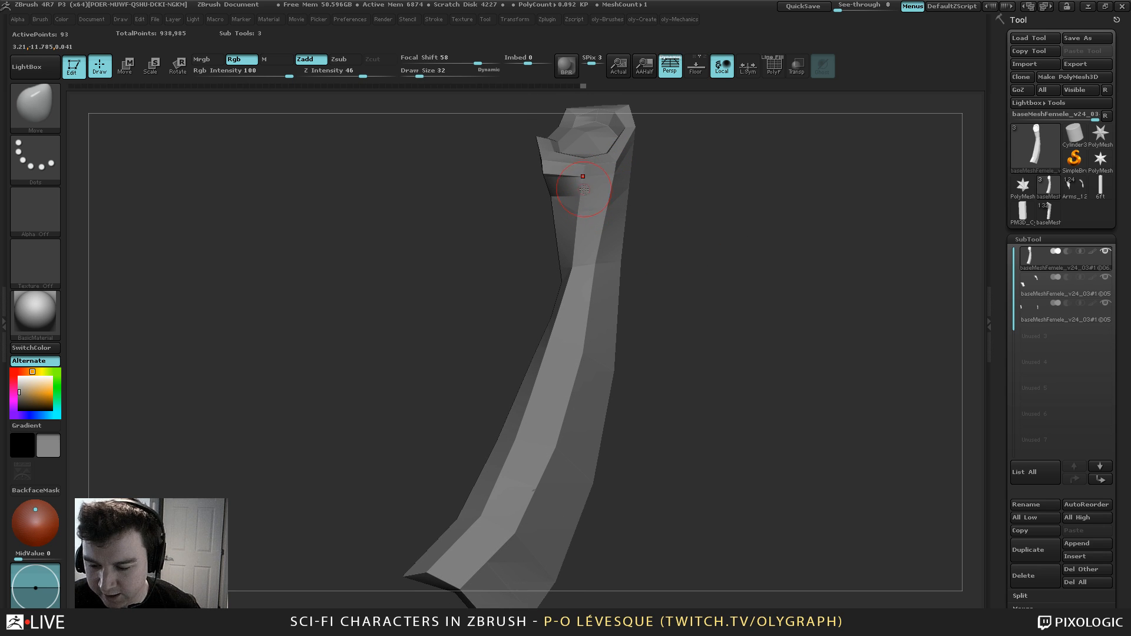
key(s)
drag(583, 189, 574, 188)
key(s)
Reshape the neck's front faces between the cap and the pinch with a draw size of about 24
mouse_move(659, 235)
mouse_down()
mouse_move(676, 224)
mouse_move(662, 250)
mouse_move(594, 270)
mouse_up()
key(bracketright)
key(bracketright)
key(bracketright)
key(bracketright)
key(bracketright)
key(s)
drag(599, 274, 567, 266)
key(s)
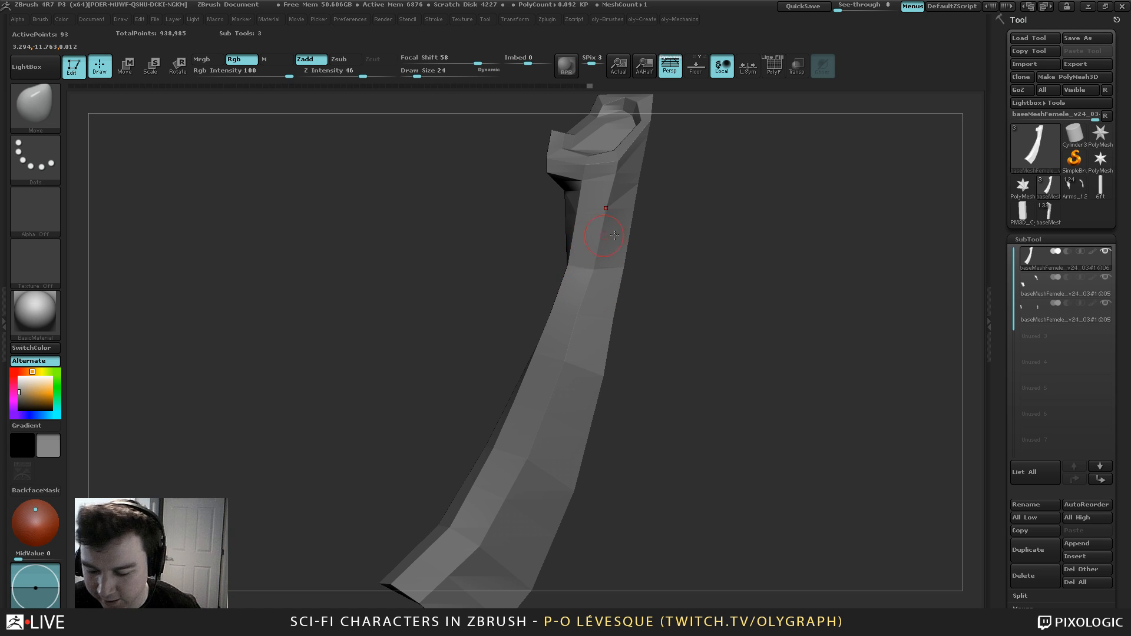
Turn on the subdivided preview and adjust the strip's upper front surface with the Move brush at about 62
drag(668, 239, 663, 265)
key(f)
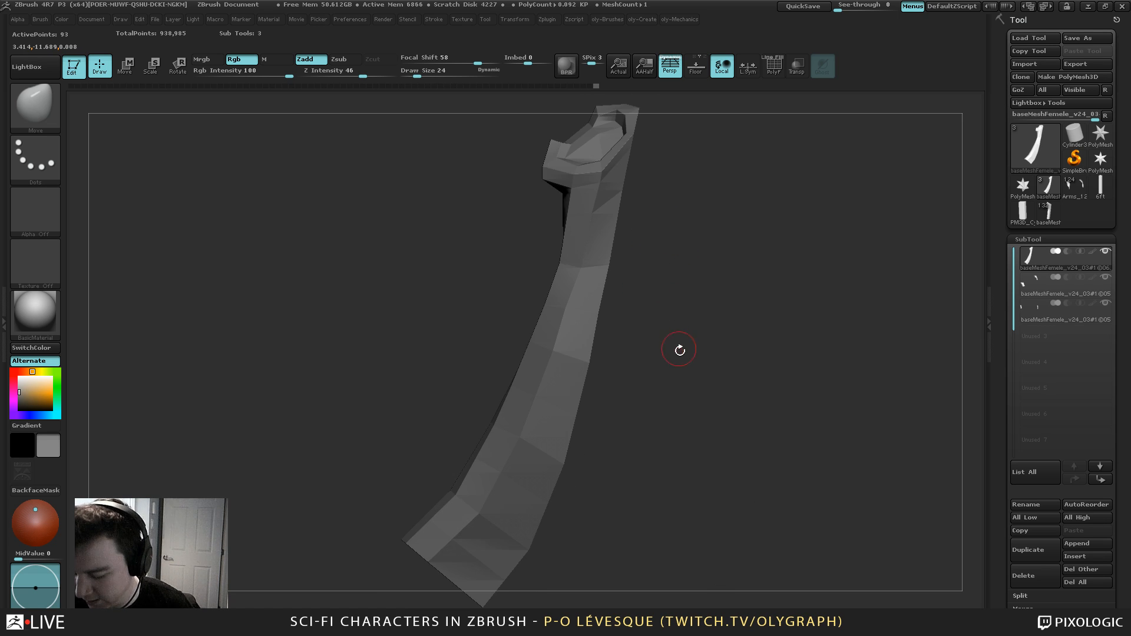
mouse_move(740, 361)
mouse_down()
mouse_move(732, 373)
mouse_move(752, 383)
mouse_move(746, 391)
mouse_up()
key(d)
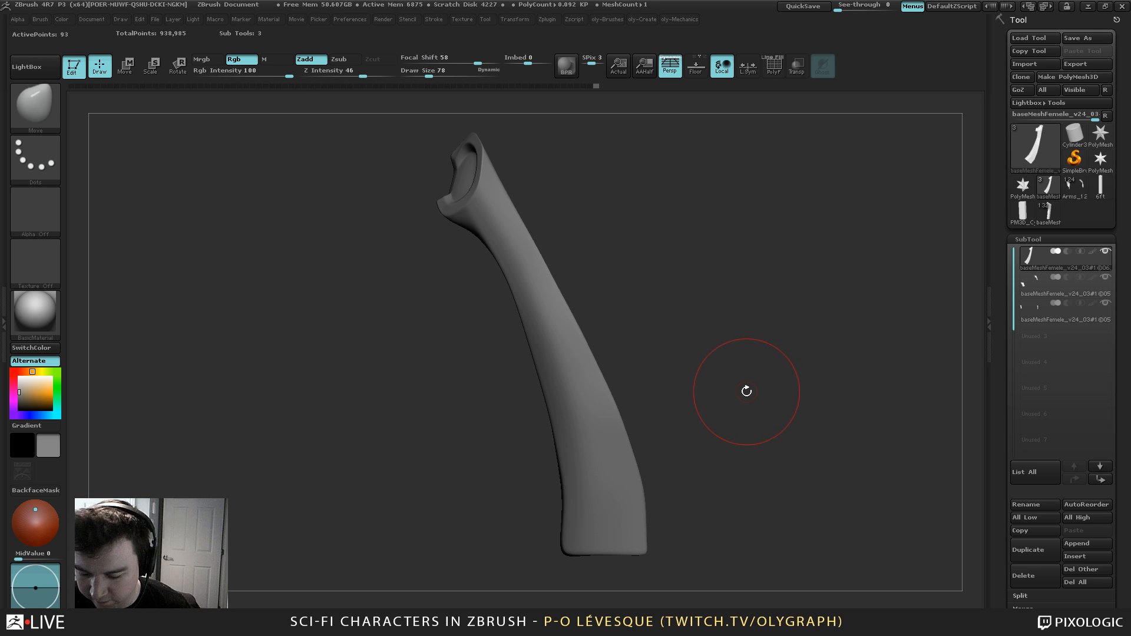
key(s)
drag(594, 220, 614, 234)
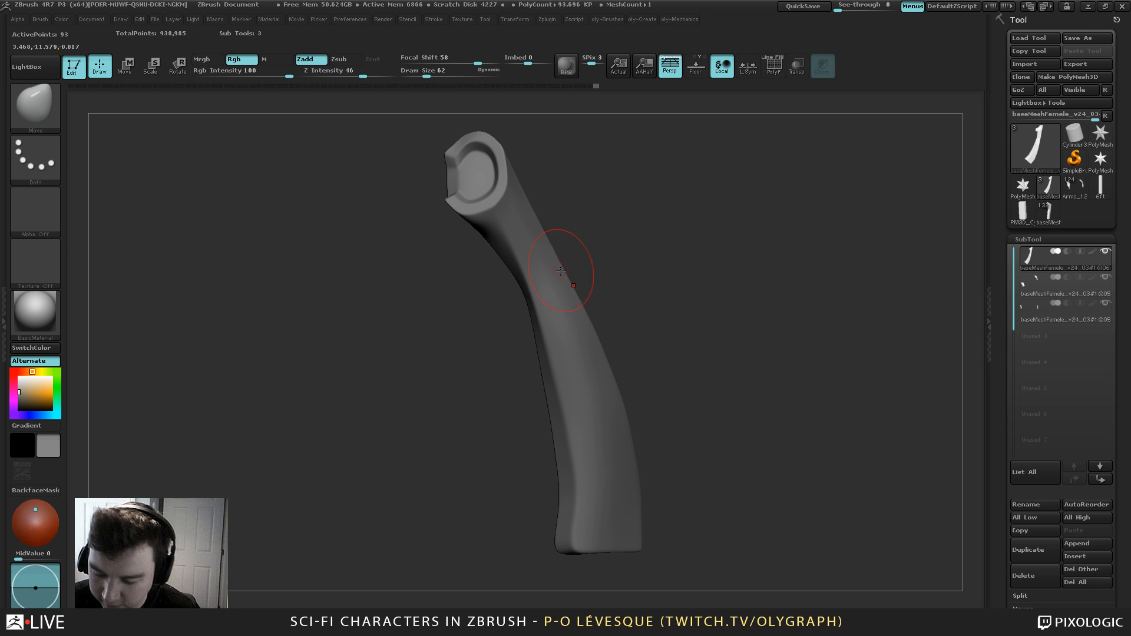
key(s)
drag(557, 272, 559, 304)
Return to the low-poly strip and refine the edges beside and below the cap with draw sizes of about 37 and 30
key(shift+d)
key(s)
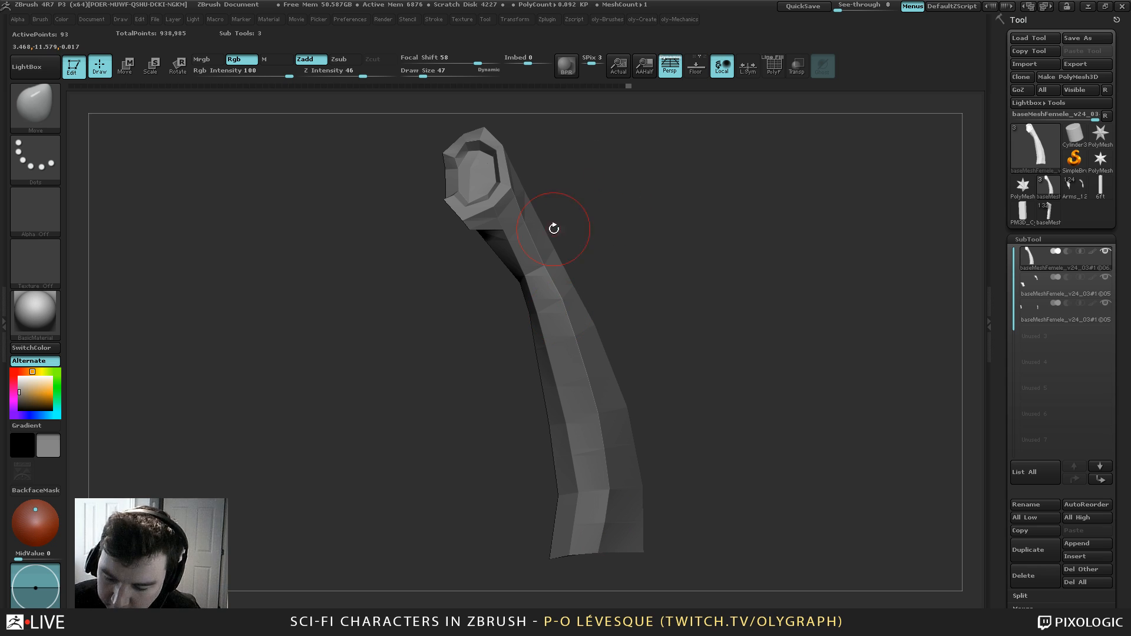
key(bracketleft)
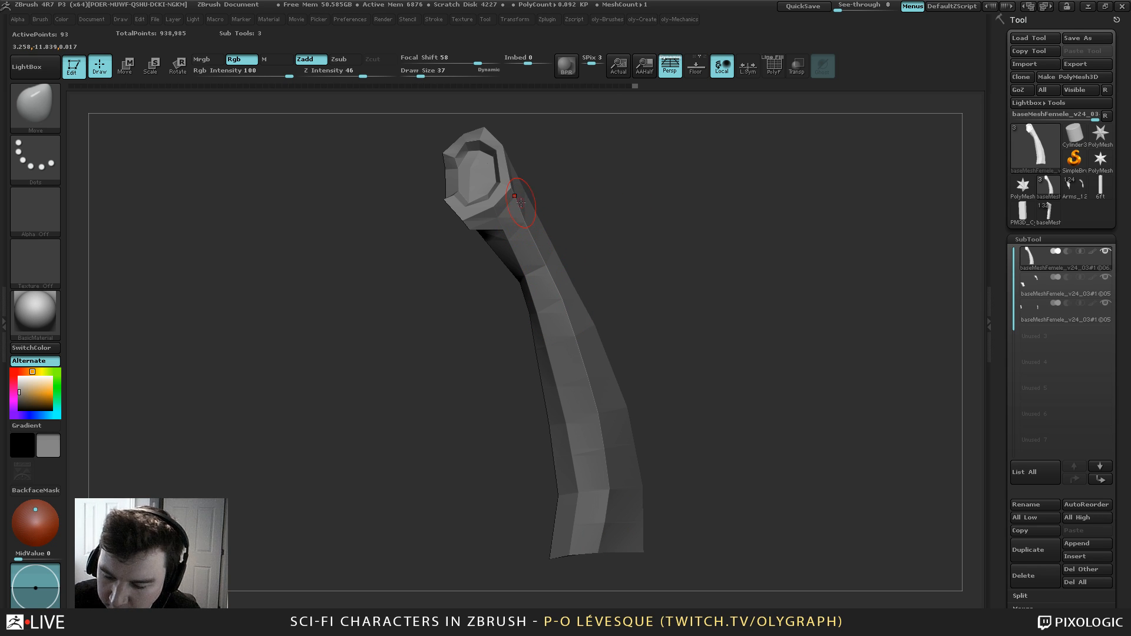
drag(533, 222, 596, 215)
key(s)
drag(546, 260, 546, 262)
key(bracketleft)
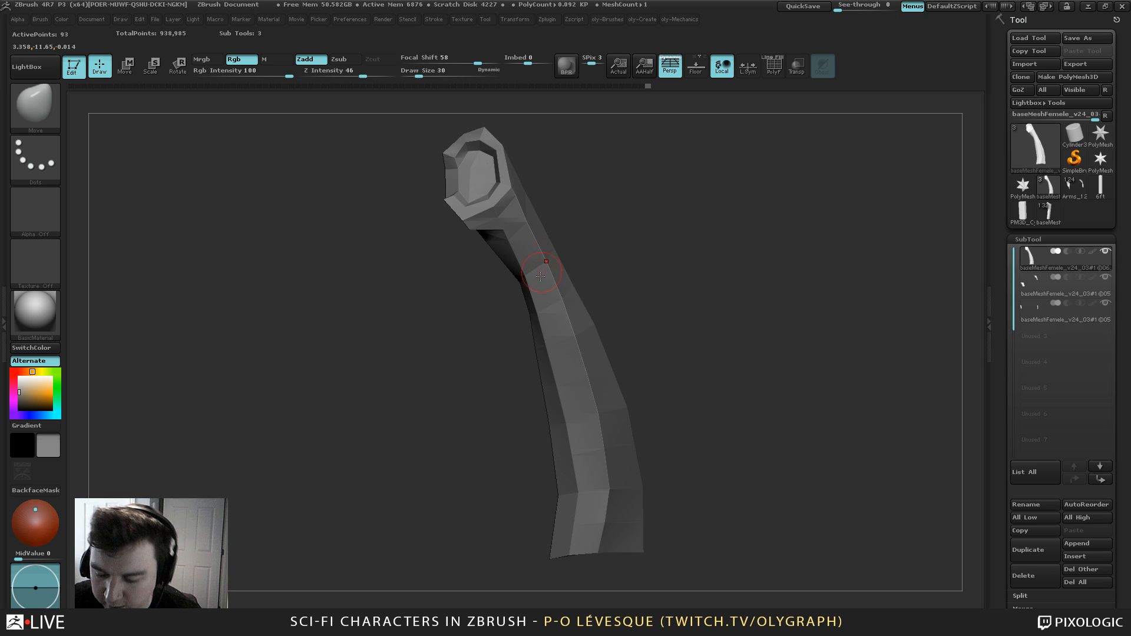
key(bracketleft)
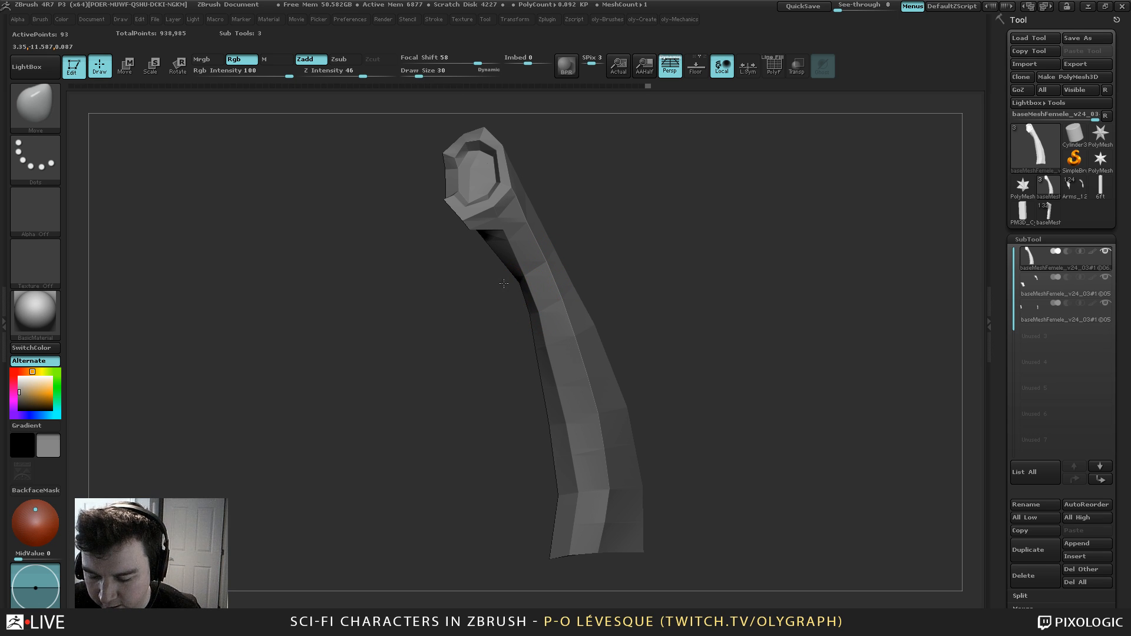
Move the inner corner at the pinch below the cap to give the strip a smoother inner curve
key(s)
click(523, 275)
mouse_move(526, 275)
mouse_down()
mouse_move(534, 272)
mouse_move(525, 278)
mouse_up()
drag(651, 214, 641, 214)
key(s)
click(640, 262)
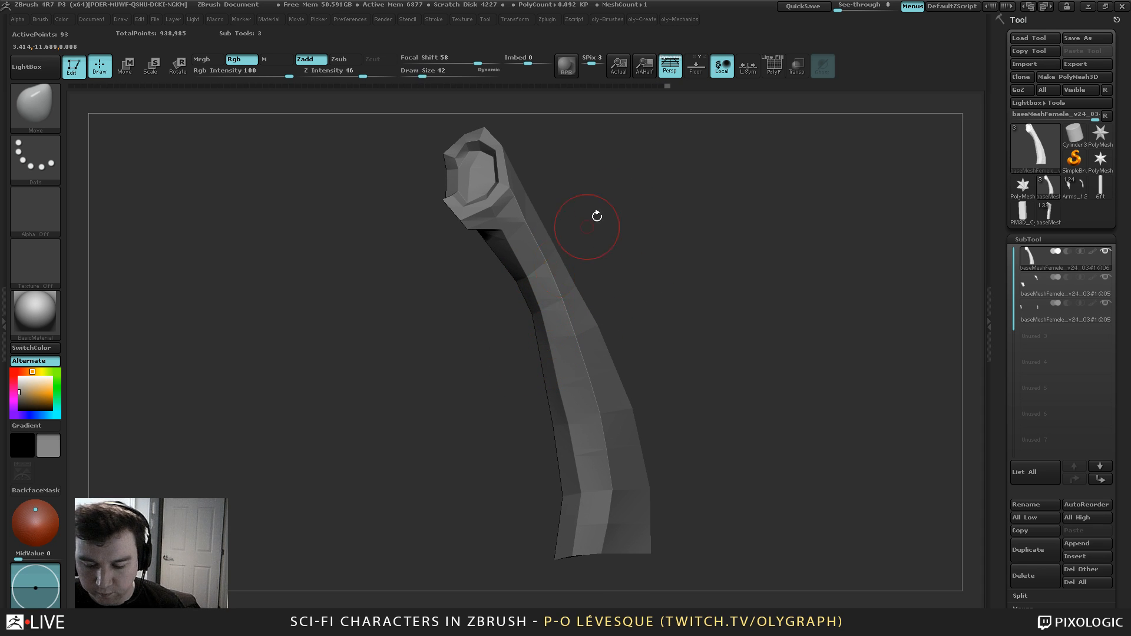
Even out the inner edges around the strip's mid-length with draw sizes of about 53 and 62
key(d)
key(shift+d)
key(s)
click(552, 387)
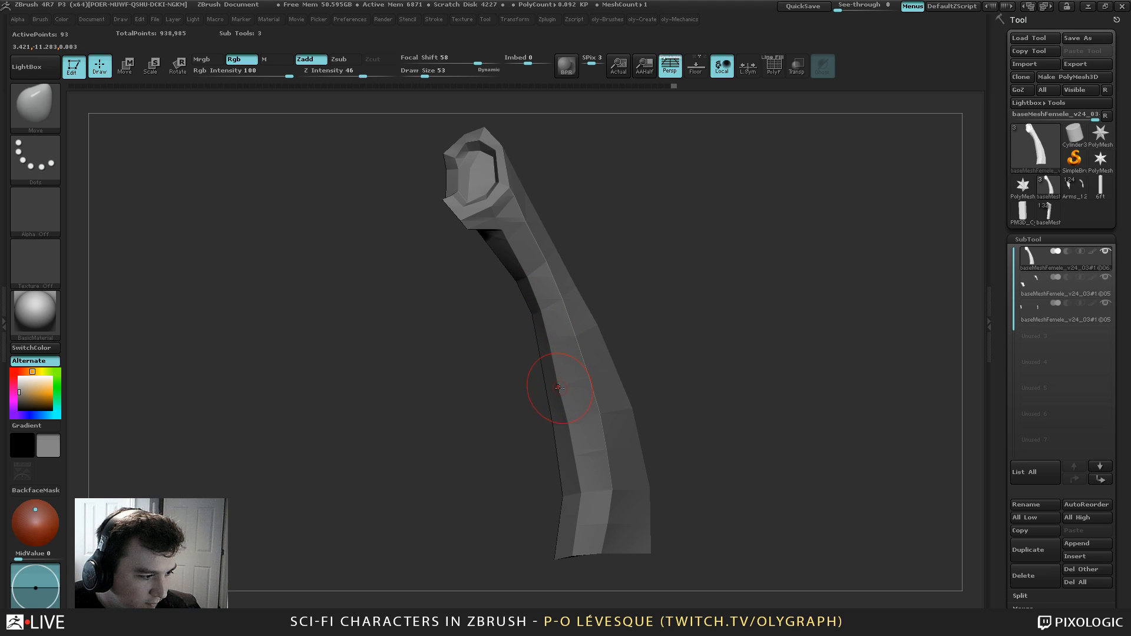
alt+drag(541, 421, 529, 408)
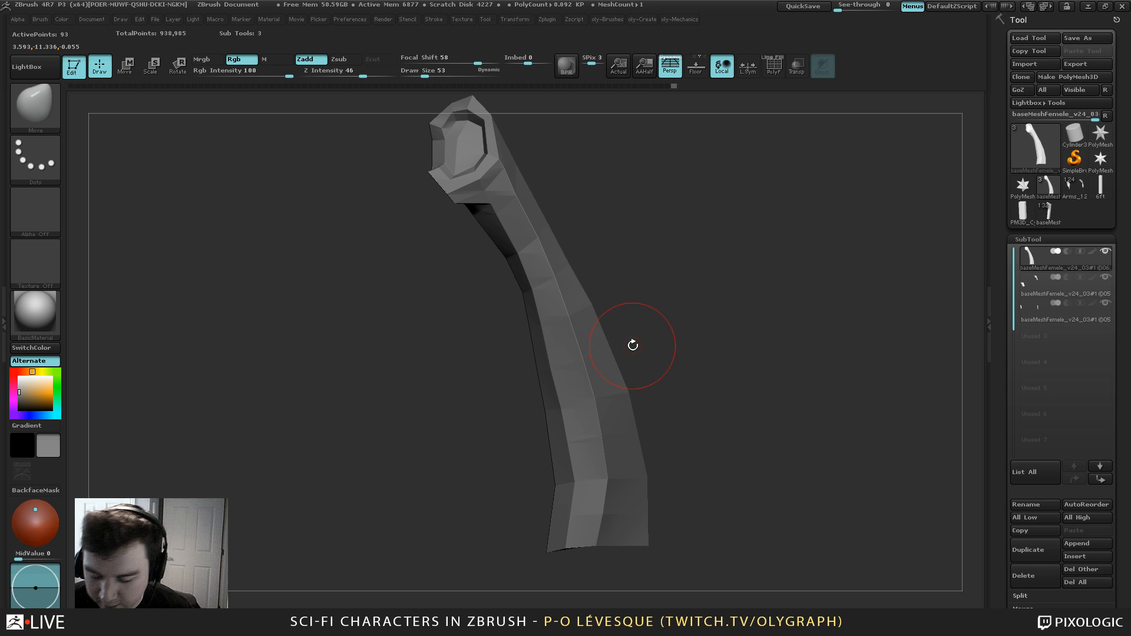
key(b)
key(s)
drag(555, 371, 558, 371)
drag(549, 367, 554, 366)
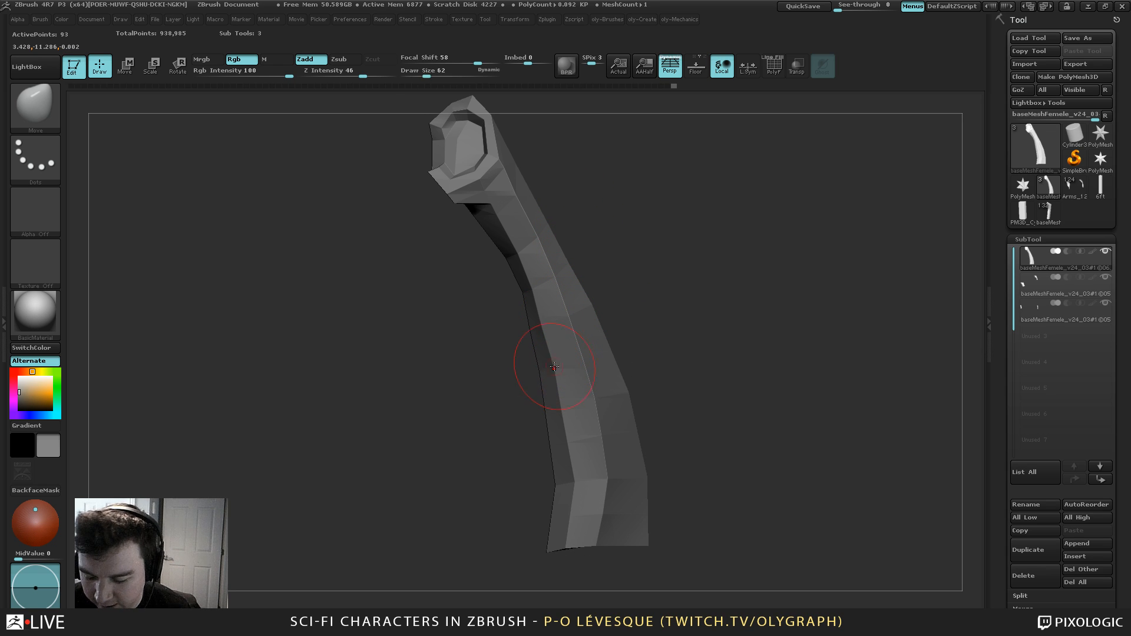
Smooth the inner curve and front edges from the strip's middle up to the pinch, using several draw sizes down to about 35
key(s)
drag(542, 322, 548, 321)
drag(546, 281, 542, 280)
key(s)
drag(526, 297, 537, 293)
key(s)
key(s)
key(s)
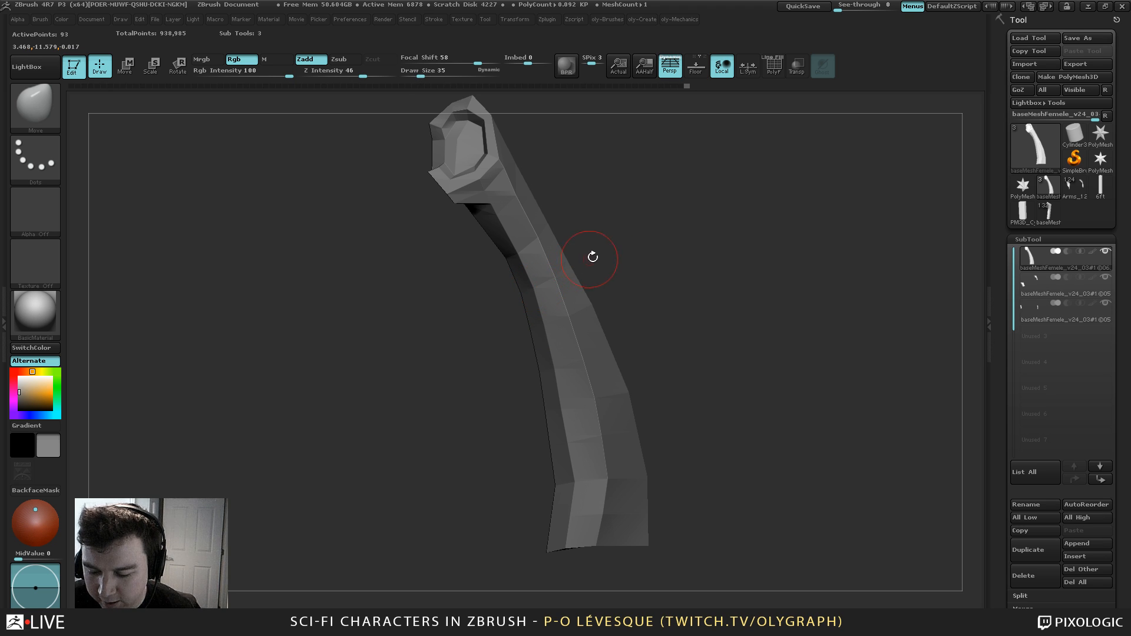
Refine the strip's front ridge down to its lower end from the side with draw sizes of about 56 and 53
drag(652, 232, 655, 216)
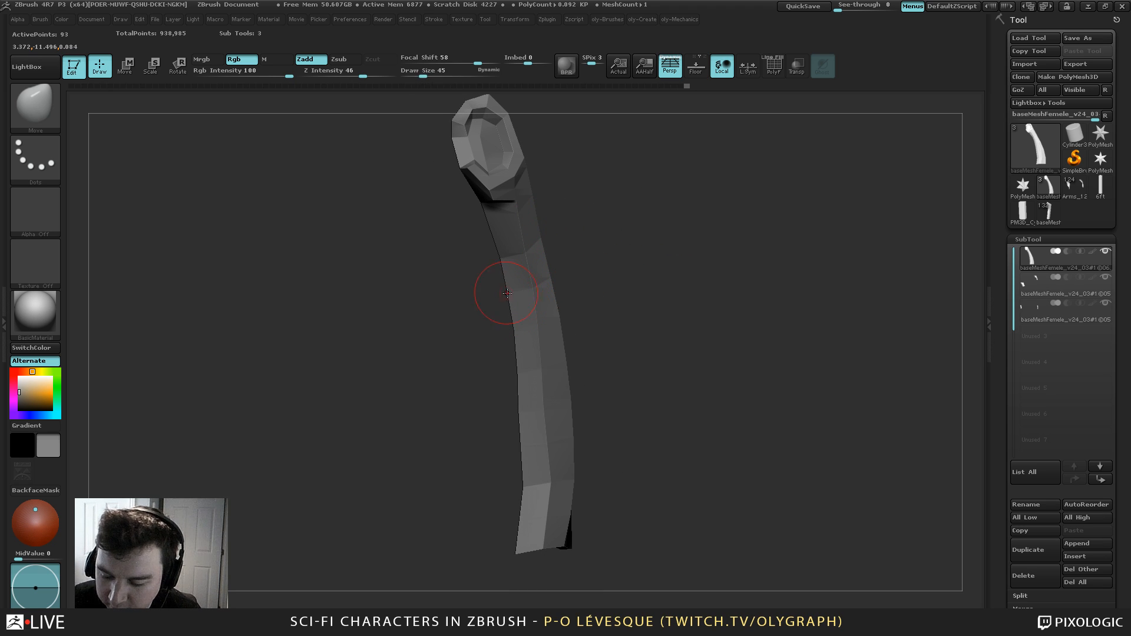
key(s)
key(s)
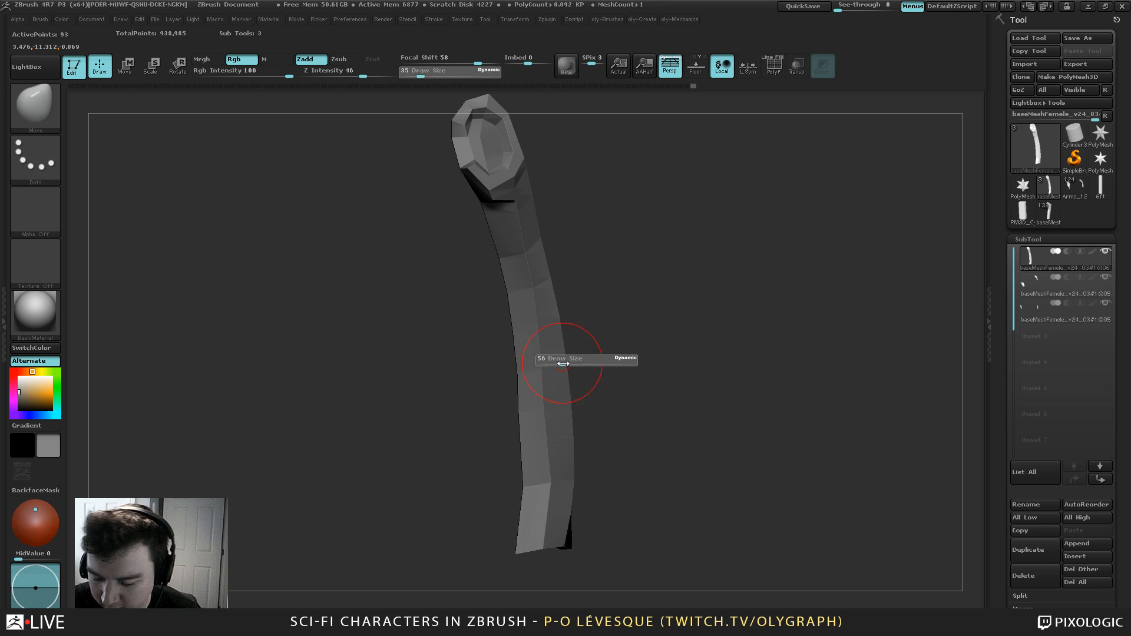
drag(563, 363, 566, 363)
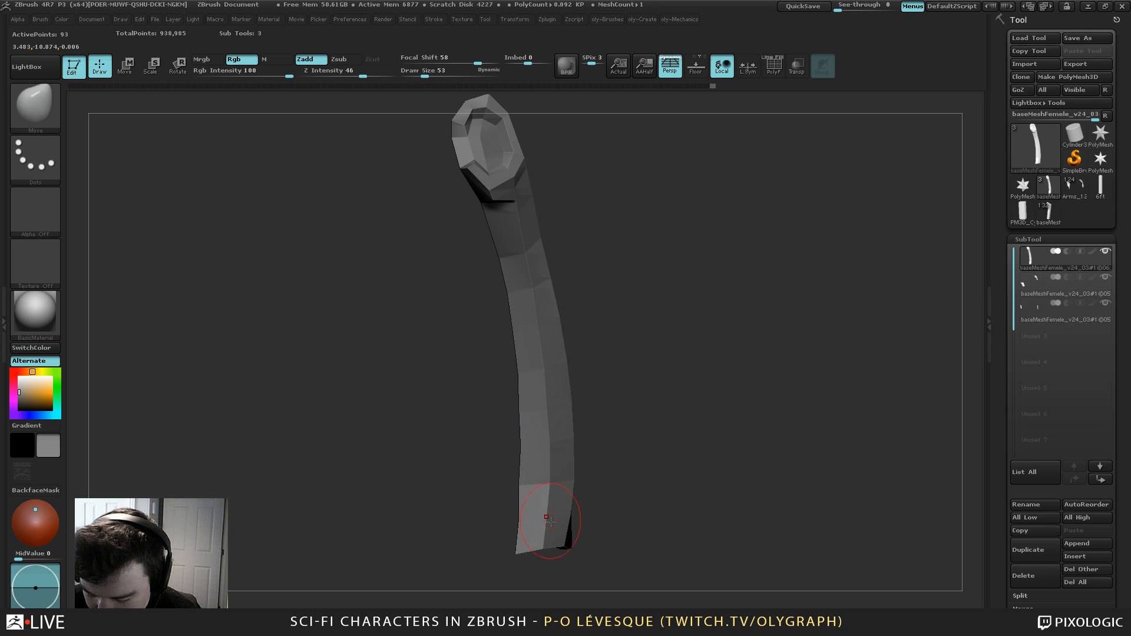
key(s)
drag(531, 523, 529, 523)
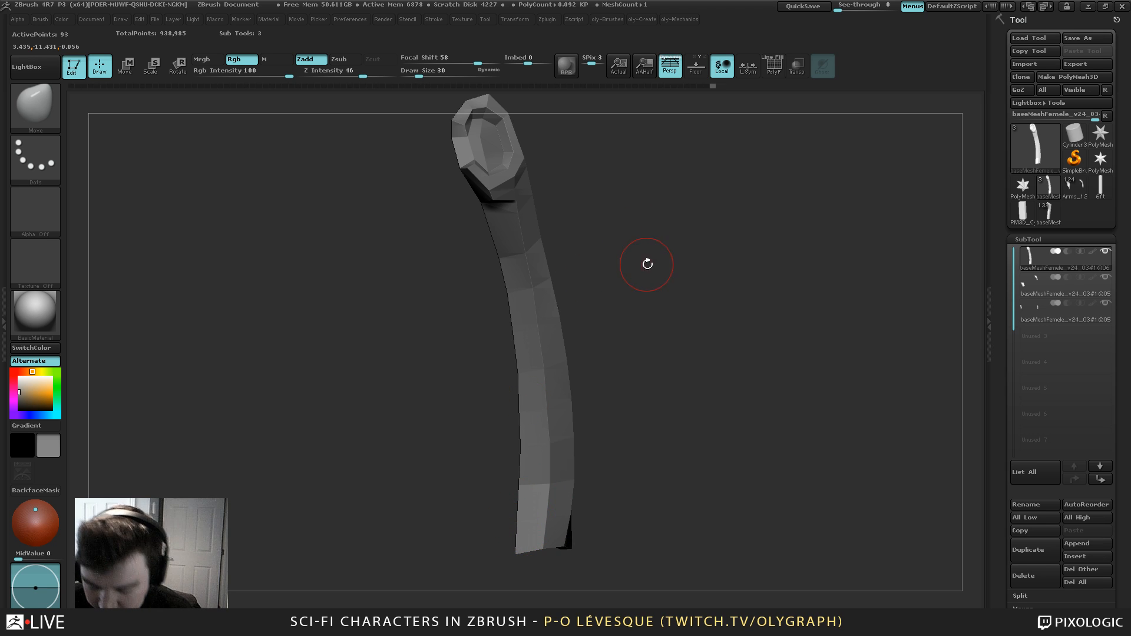
Adjust the ridge and cross edges along the strip's middle section with draw sizes of about 32 and 47
mouse_move(647, 264)
mouse_down()
mouse_move(674, 255)
mouse_move(651, 263)
mouse_move(568, 235)
mouse_up()
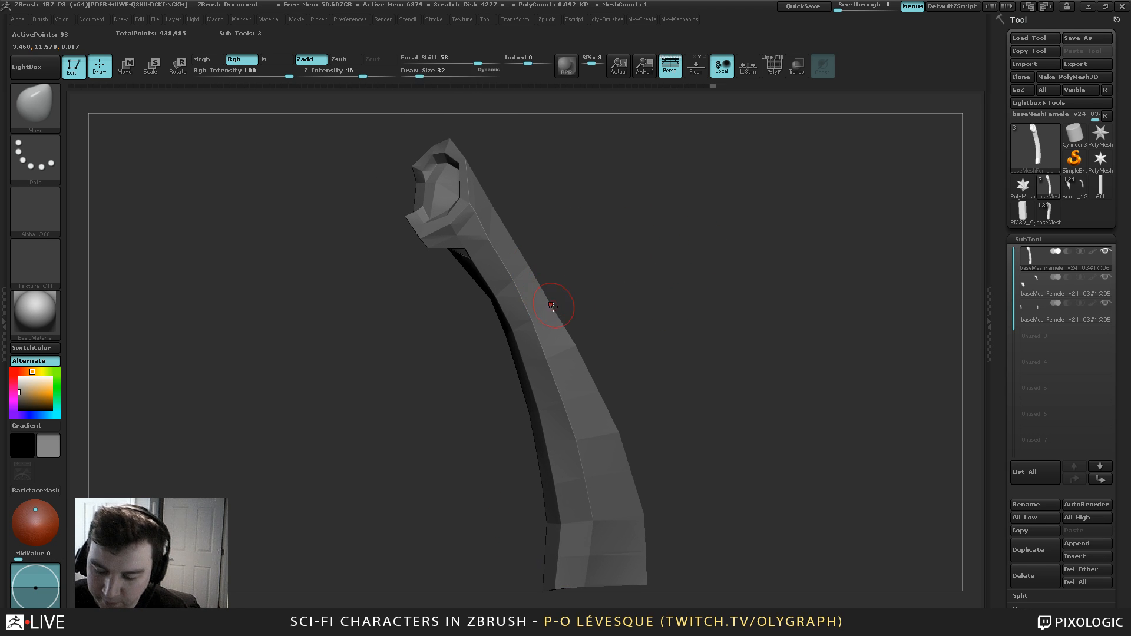
drag(547, 361, 549, 364)
key(s)
drag(564, 407, 568, 407)
key(s)
drag(579, 344, 576, 342)
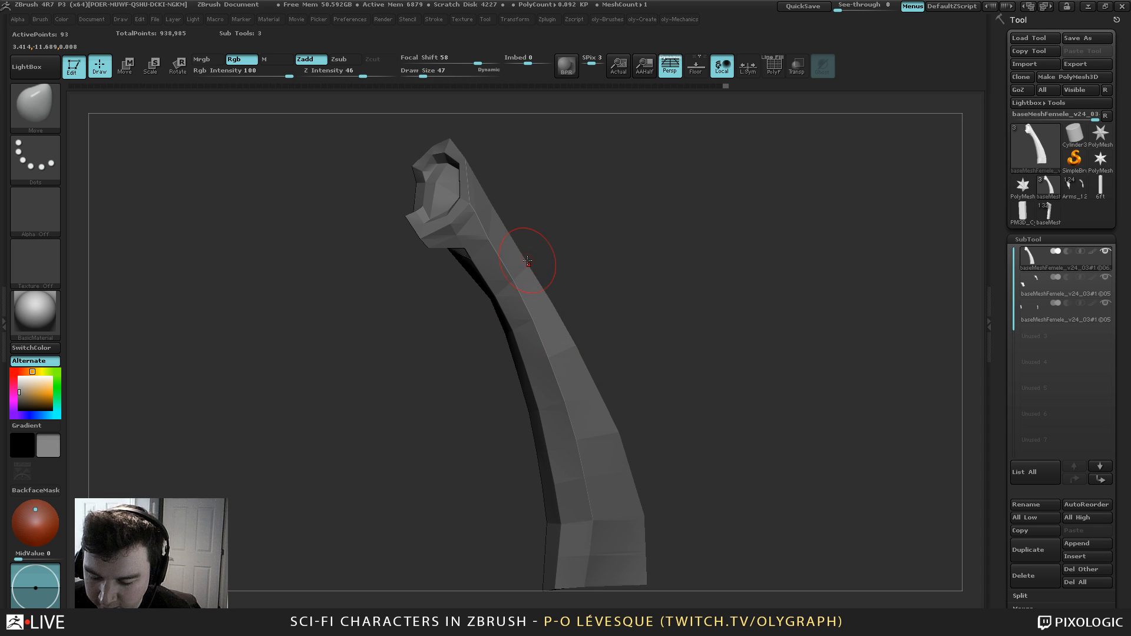
Pull the outer silhouette outward from the neck up to the cap with a draw size of about 42
key(s)
drag(527, 260, 530, 259)
key(s)
drag(493, 202, 499, 204)
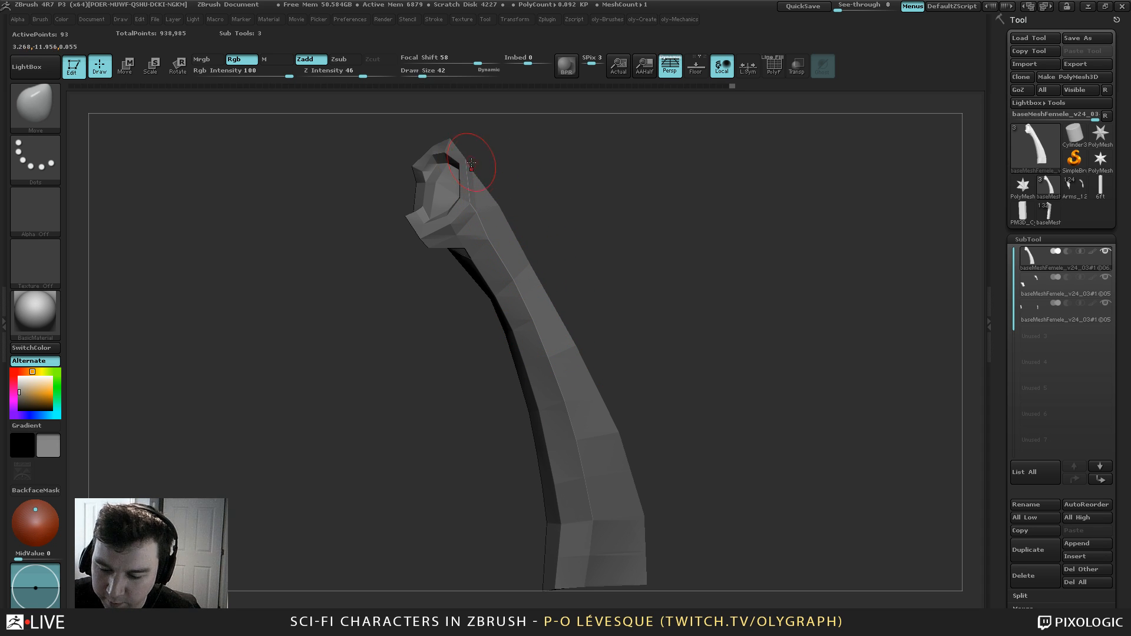
key(s)
drag(473, 169, 470, 169)
drag(472, 170, 485, 171)
Adjust the corner where the cap's underside meets the neck with a draw size of about 28
key(s)
key(s)
drag(458, 227, 456, 231)
drag(455, 297, 464, 262)
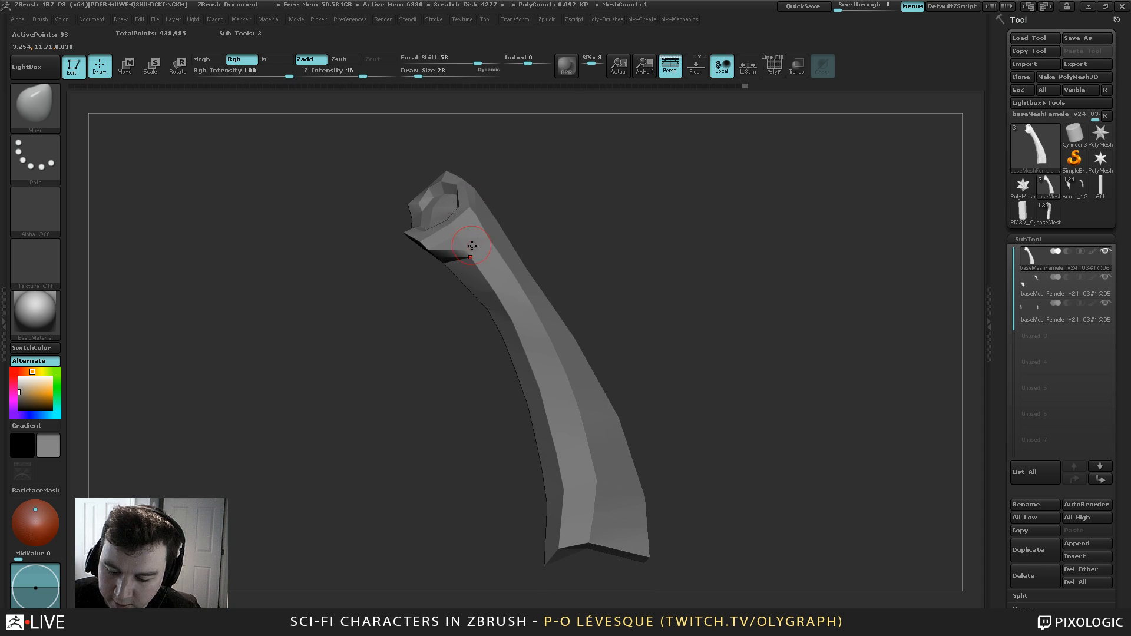
Show the polygon wireframe and reposition points on the cap's rim with a draw size of about 14
key(shift+f)
key(s)
mouse_move(537, 194)
mouse_down()
mouse_move(585, 104)
mouse_move(566, 178)
mouse_move(583, 184)
mouse_move(574, 172)
mouse_up()
key(s)
mouse_move(560, 172)
alt+mouse_down()
mouse_move(571, 212)
mouse_move(568, 197)
mouse_move(530, 265)
alt+mouse_up()
mouse_move(422, 424)
mouse_down()
mouse_move(506, 271)
mouse_move(408, 304)
mouse_move(434, 274)
mouse_up()
key(s)
key(s)
drag(452, 245, 417, 239)
key(s)
key(s)
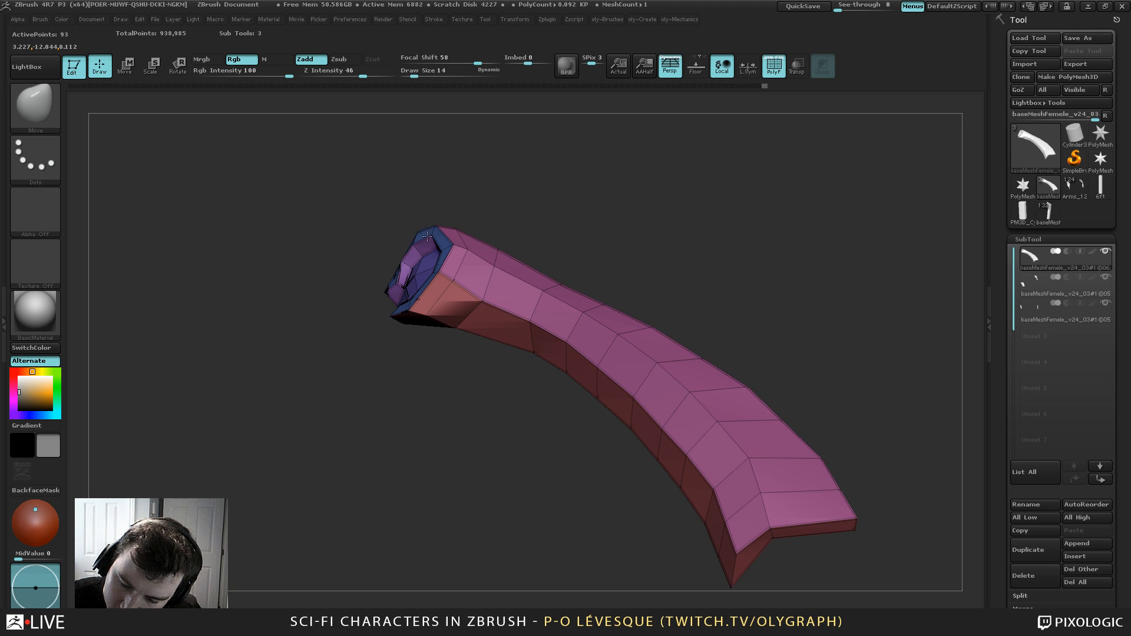
Reshape the cap's inner recess near the notch with a draw size of about 17
key(s)
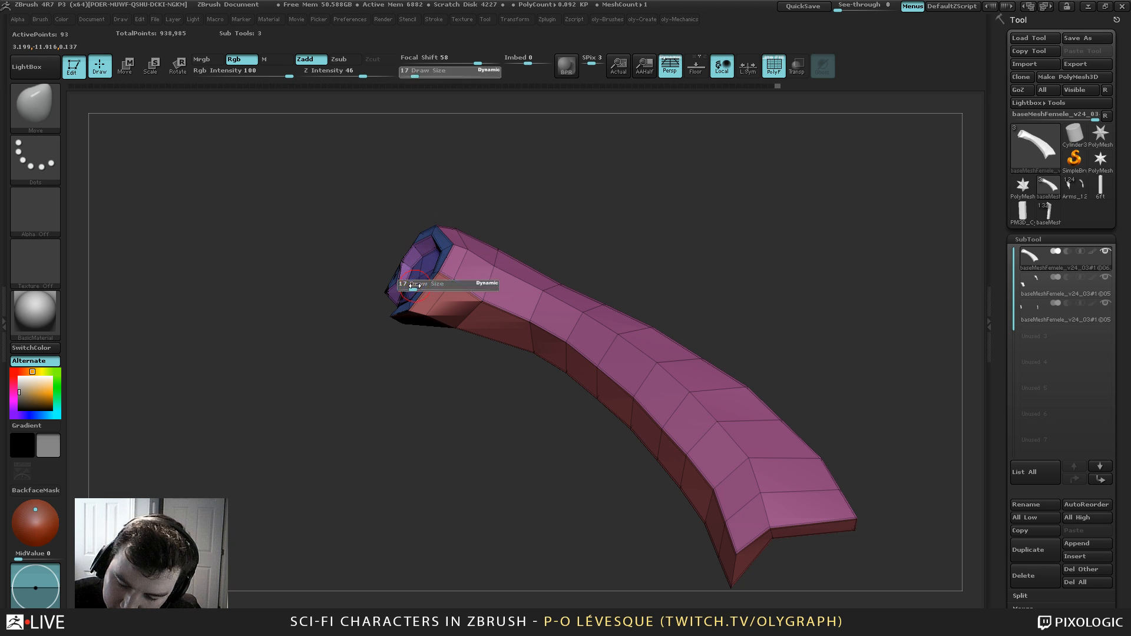
drag(412, 281, 393, 292)
key(s)
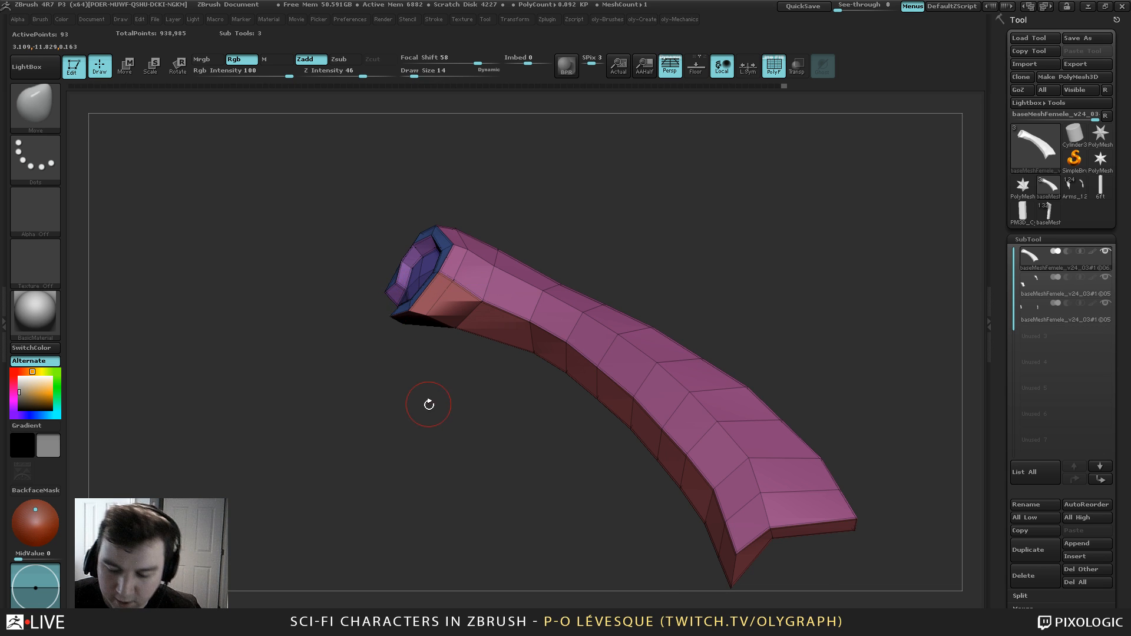
Push out the outer edge beside the cap and refine the side faces below it with draw sizes of about 22 and 17
drag(429, 404, 421, 440)
drag(520, 201, 510, 222)
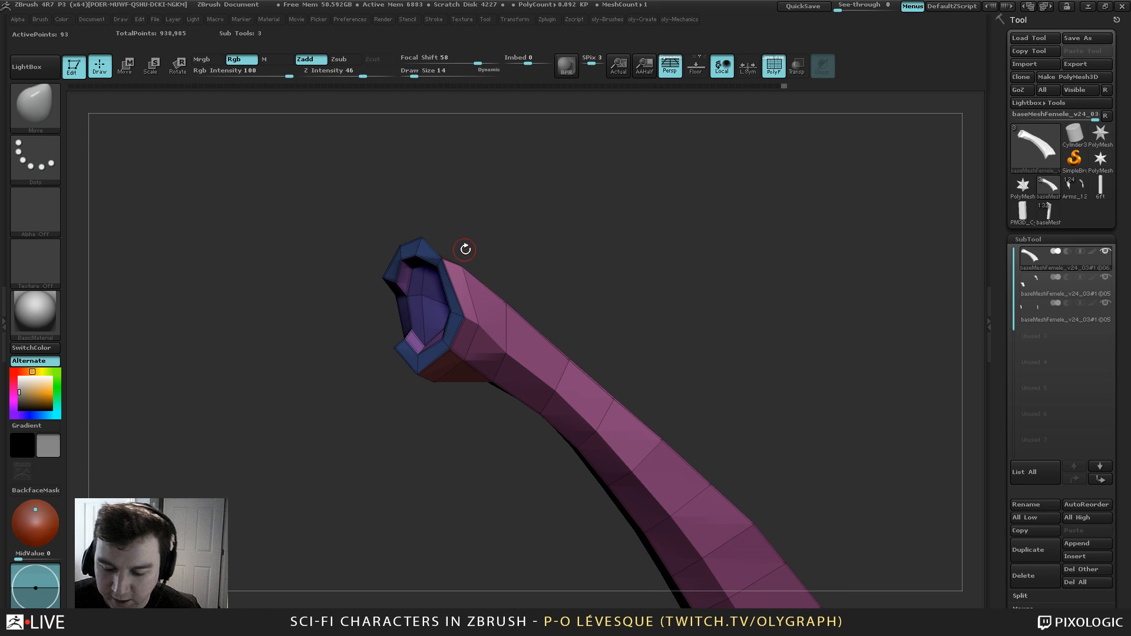
key(s)
click(458, 259)
drag(449, 258, 475, 259)
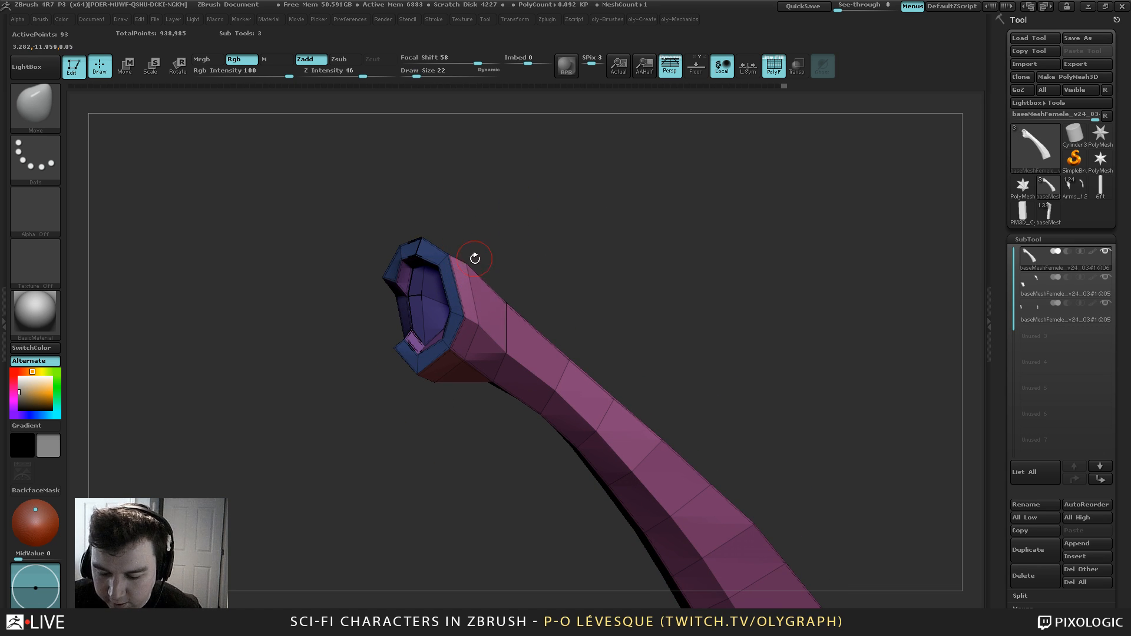
drag(481, 324, 478, 334)
key(s)
click(480, 340)
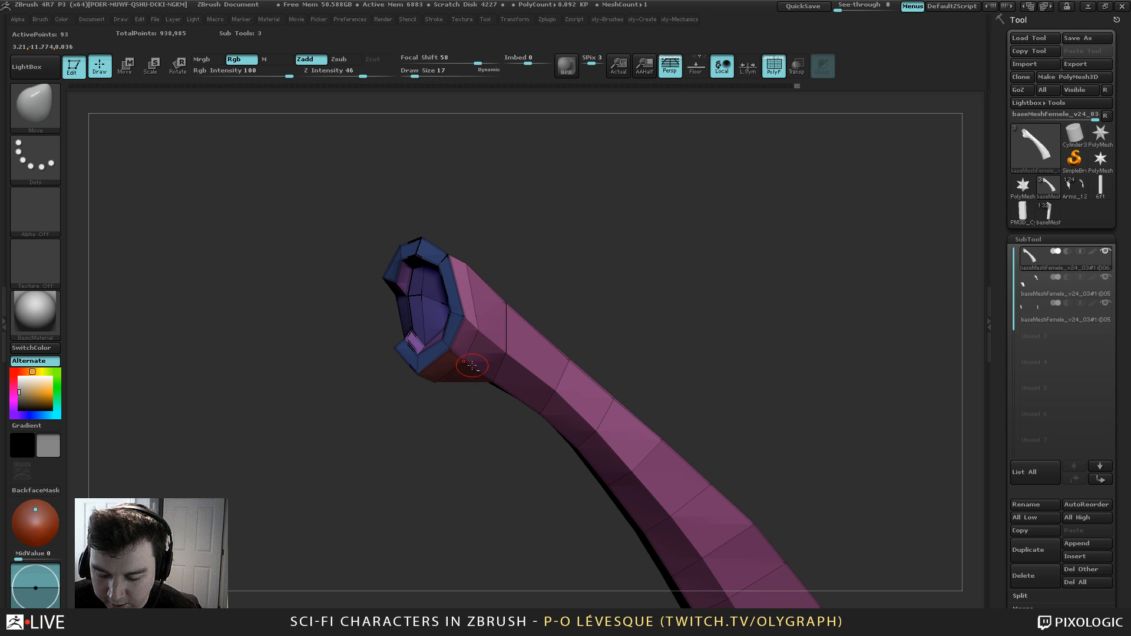
Adjust the side edges behind the cap's rim and at its underside with draw sizes of about 24 and 20
mouse_move(464, 403)
mouse_down()
mouse_move(447, 443)
mouse_move(466, 383)
mouse_up()
key(s)
click(480, 321)
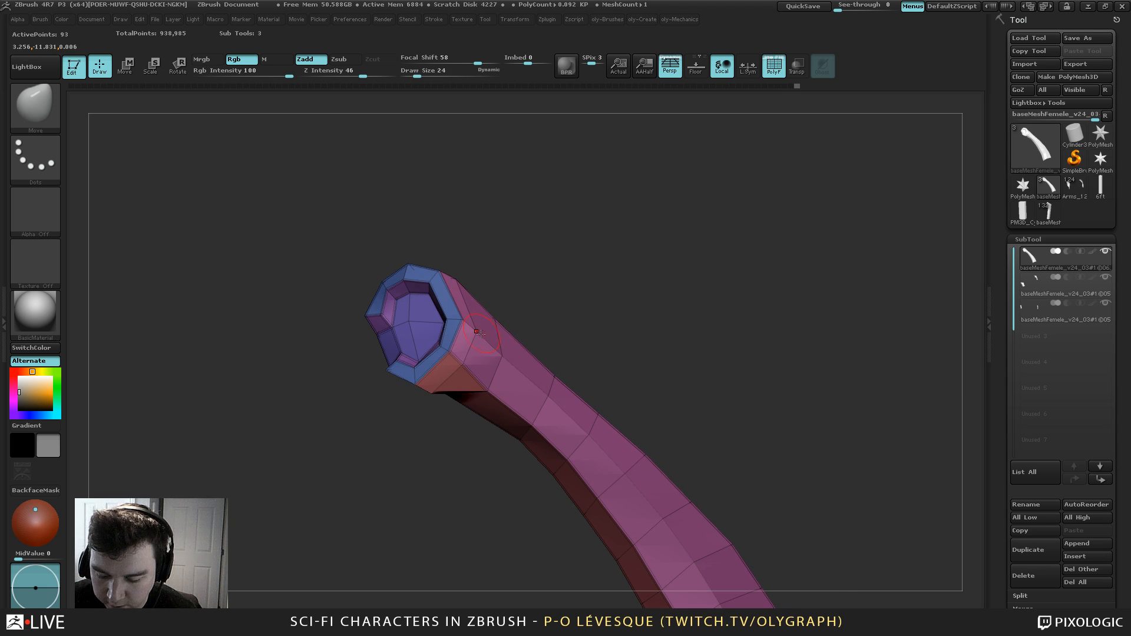
drag(482, 336, 476, 340)
drag(463, 416, 452, 475)
key(s)
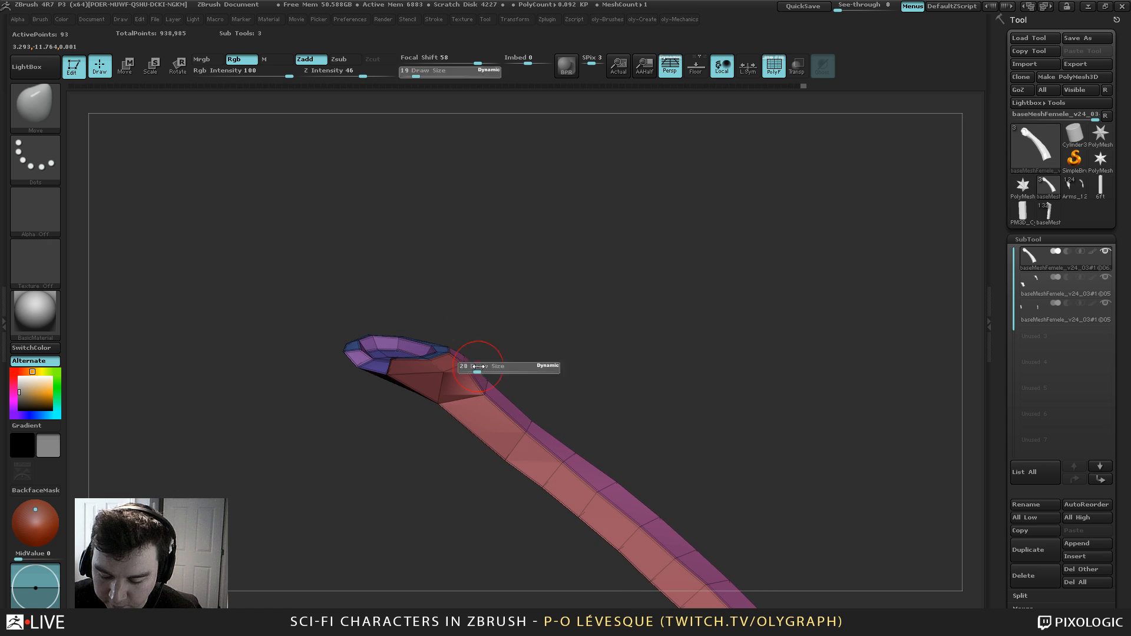
click(478, 369)
Refine the back edges of the cap and neck with draw sizes of about 32 and 39
mouse_move(493, 215)
mouse_down()
mouse_move(518, 218)
mouse_move(508, 216)
mouse_up()
key(s)
click(524, 213)
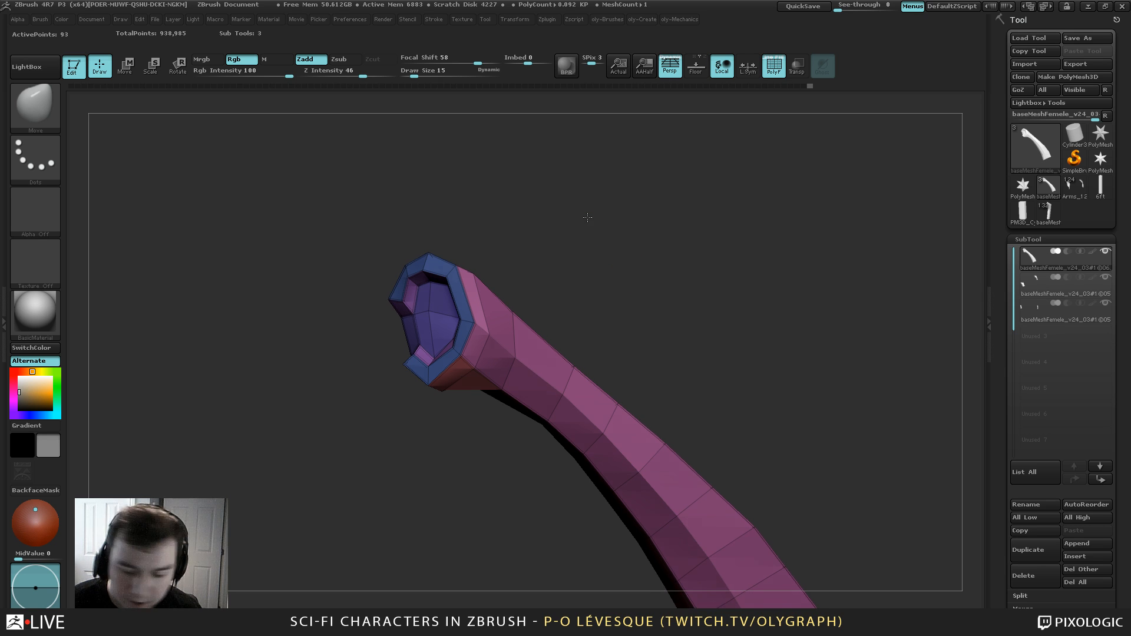
drag(587, 217, 645, 219)
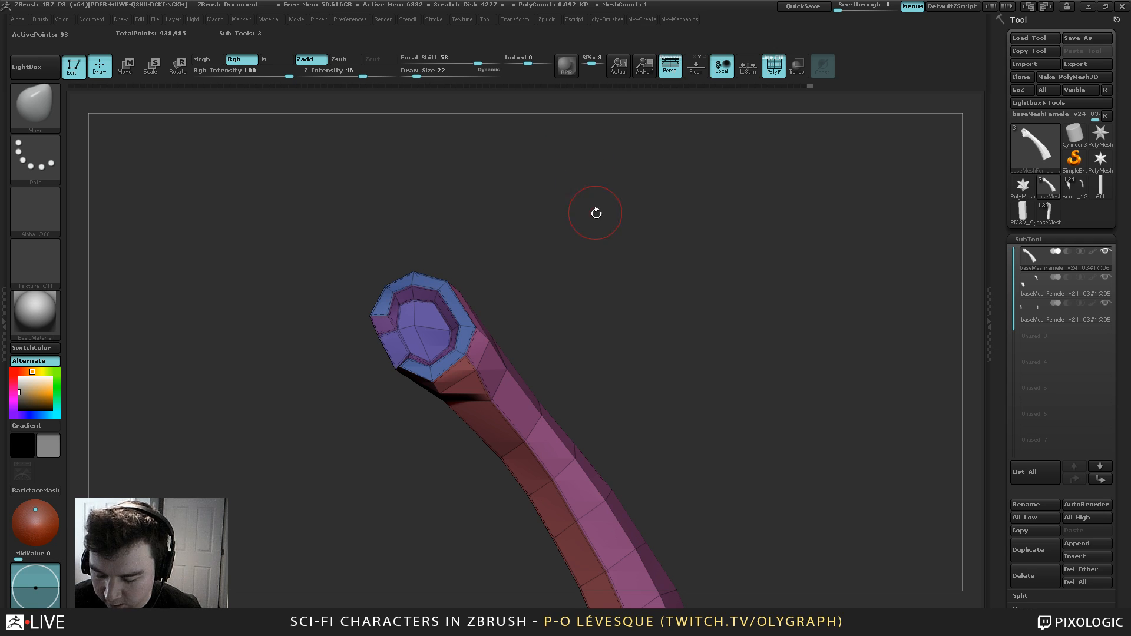
drag(596, 213, 551, 288)
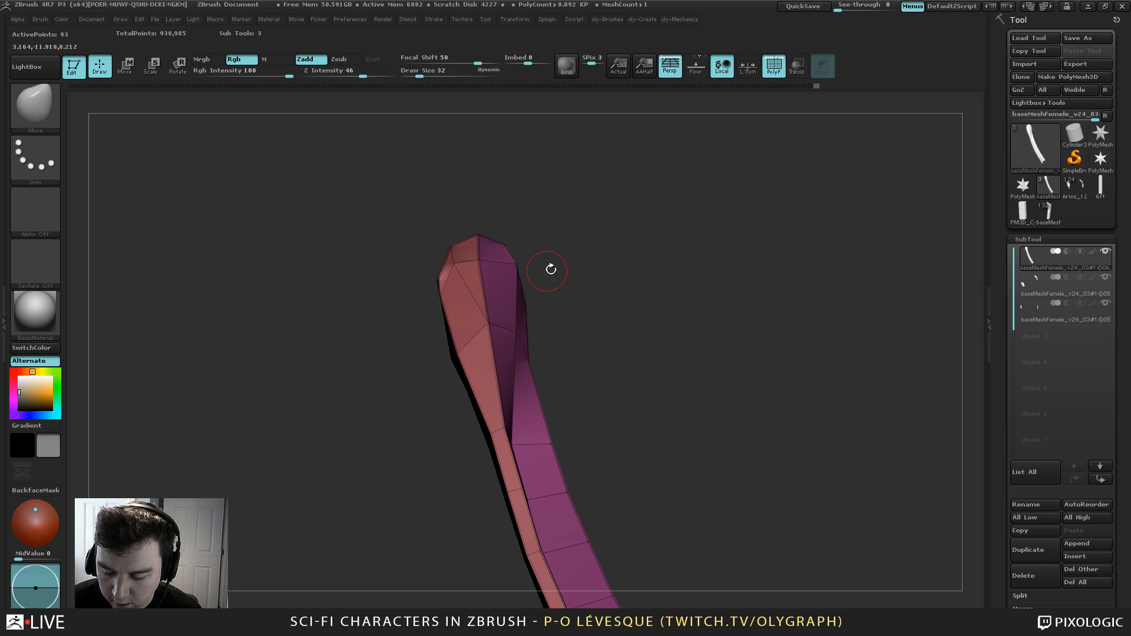
mouse_move(550, 270)
mouse_down()
mouse_move(501, 321)
mouse_move(472, 294)
mouse_move(465, 336)
mouse_up()
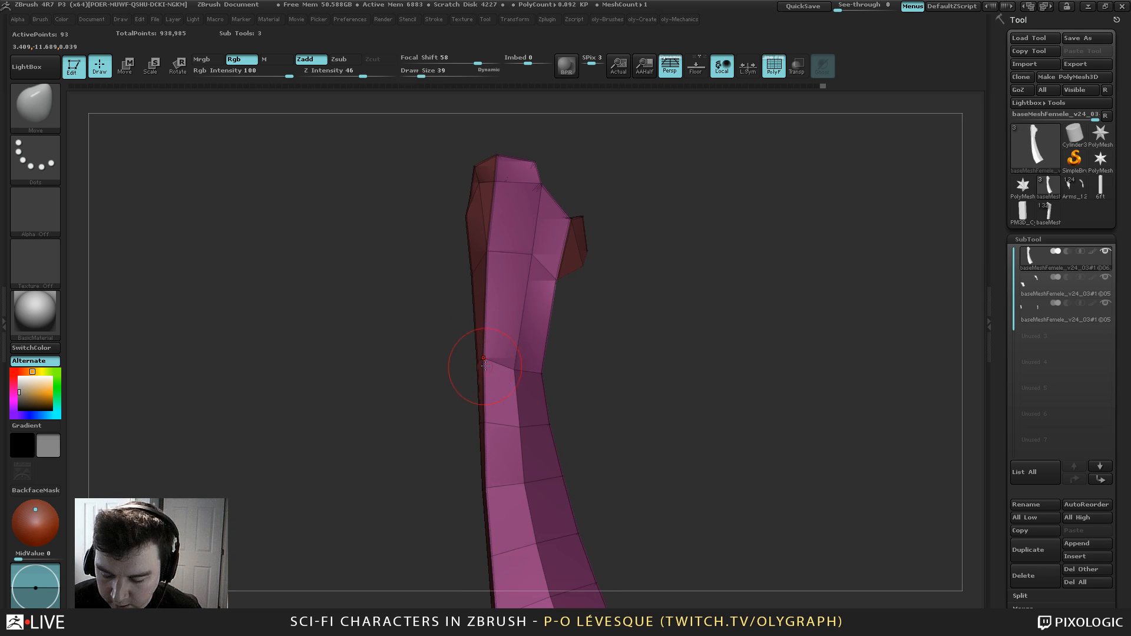
drag(443, 405, 603, 254)
Subdivide the strip, hide its wireframe and bring the surrounding armor pieces back into view
ctrl+shift+click(601, 260)
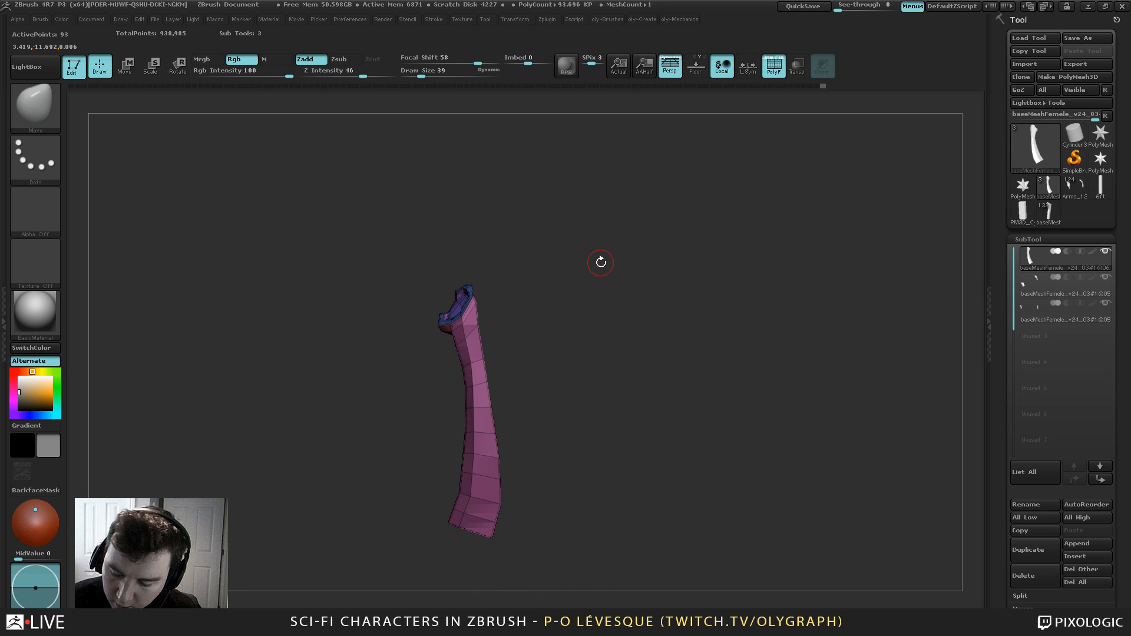
key(Tab)
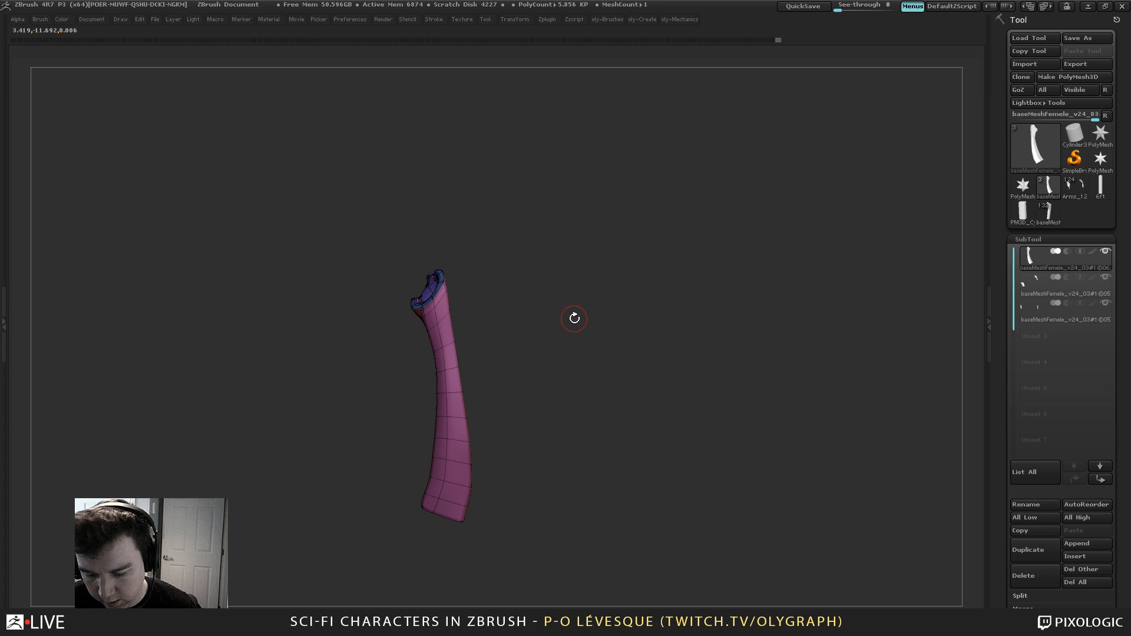
key(alt+s)
key(shift+f)
alt+drag(609, 196, 629, 225)
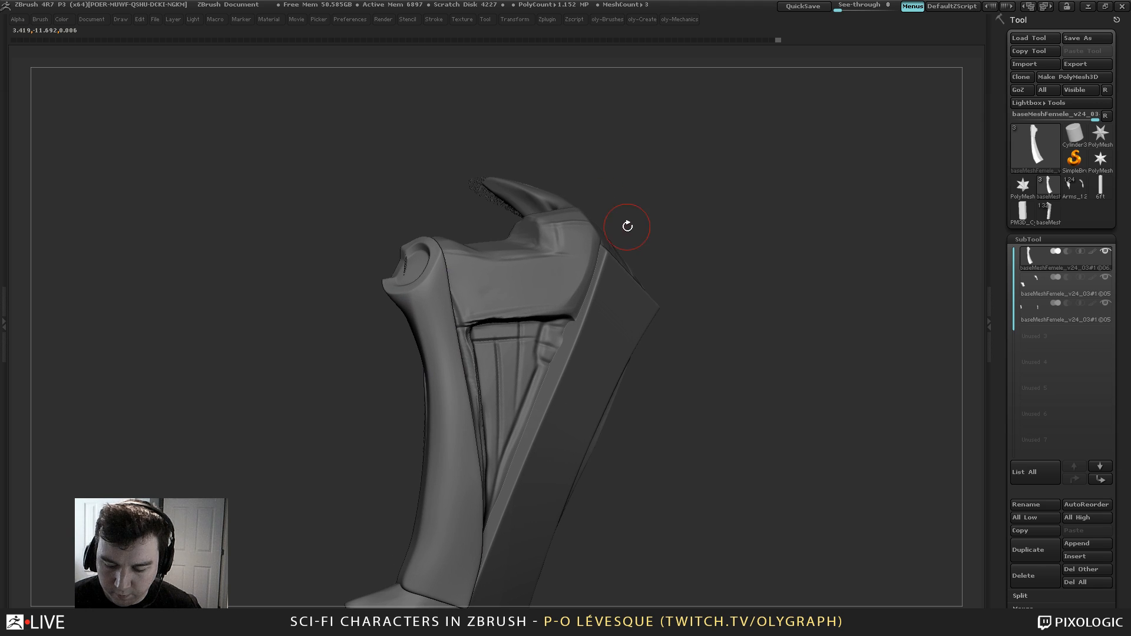
Pick the Orb_Cracks brush with a draw size of about 35 for detailing the strip beside the armor shell
key(b)
key(m)
key(v)
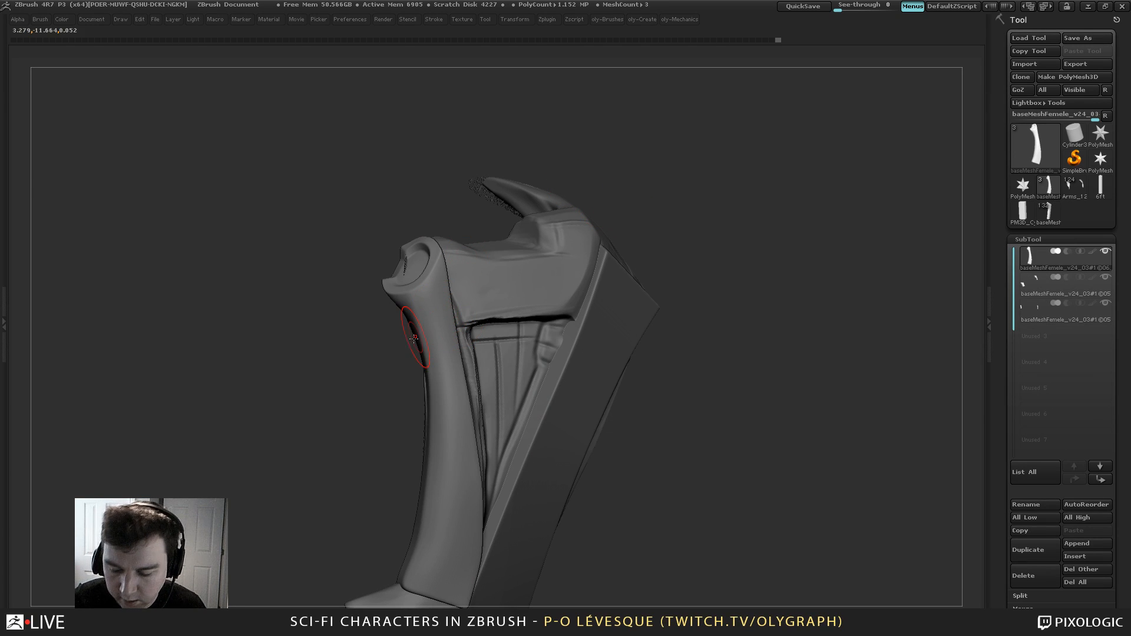
alt+drag(390, 358, 406, 382)
key(s)
click(484, 282)
key(Tab)
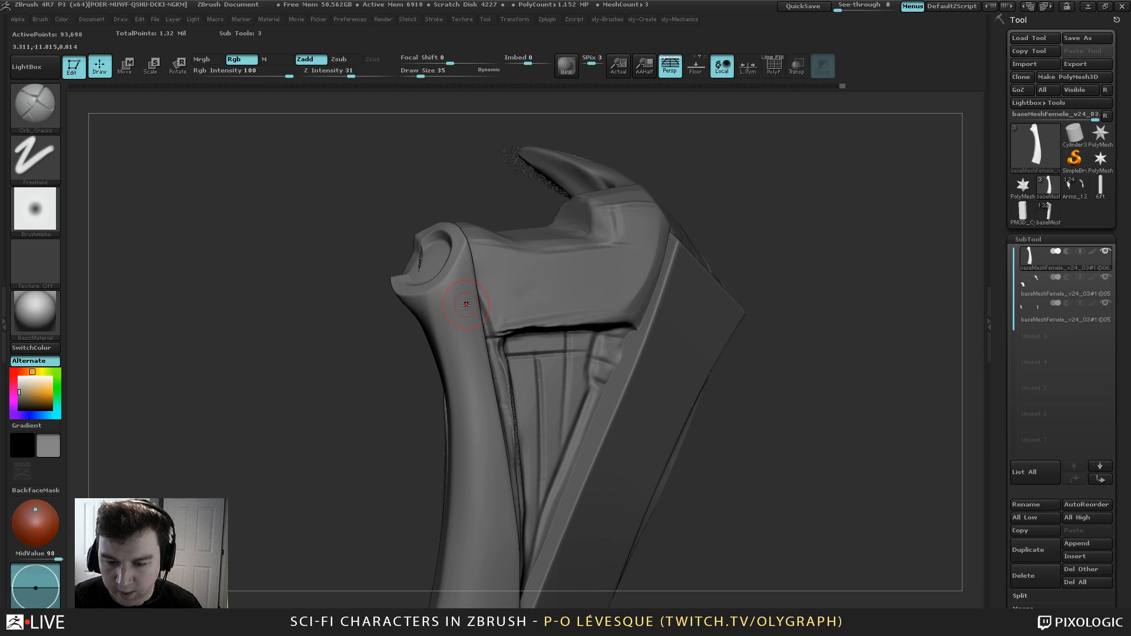
Subdivide the strip to about 1.5 million polygons and try a short diagonal groove on its upper outer edge at about 14
key(ctrl+d)
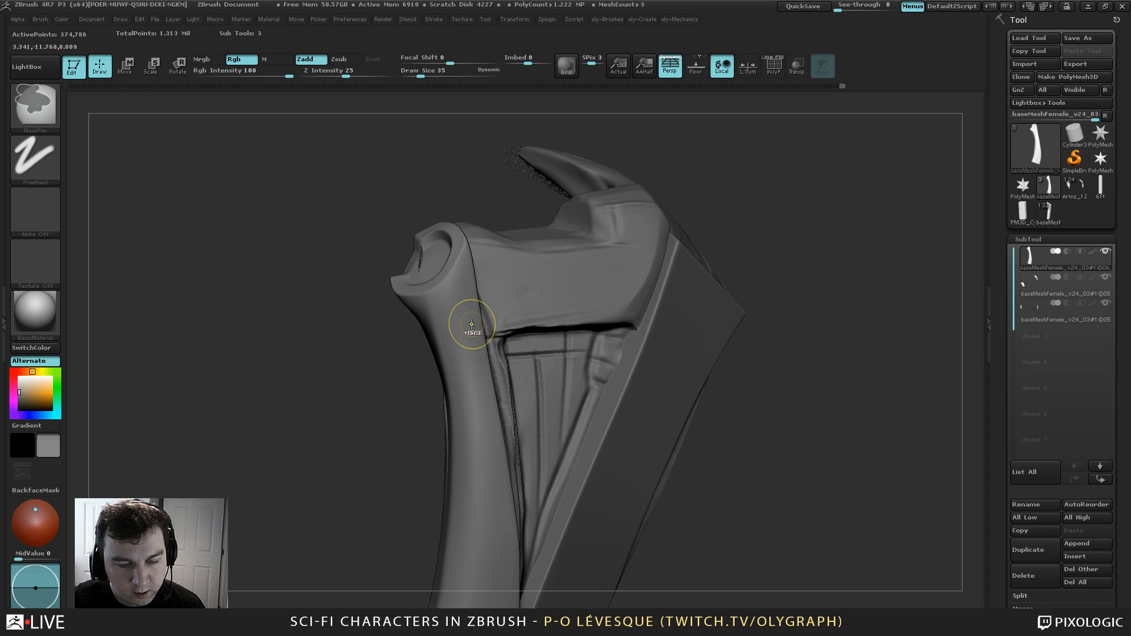
key(s)
click(475, 315)
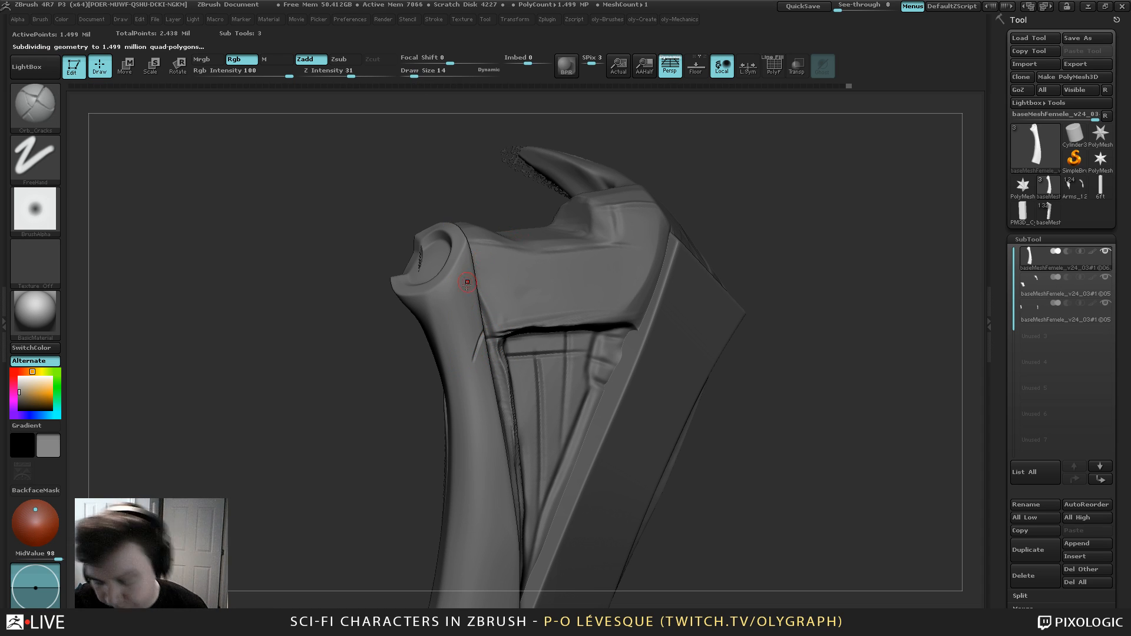
key(s)
click(474, 356)
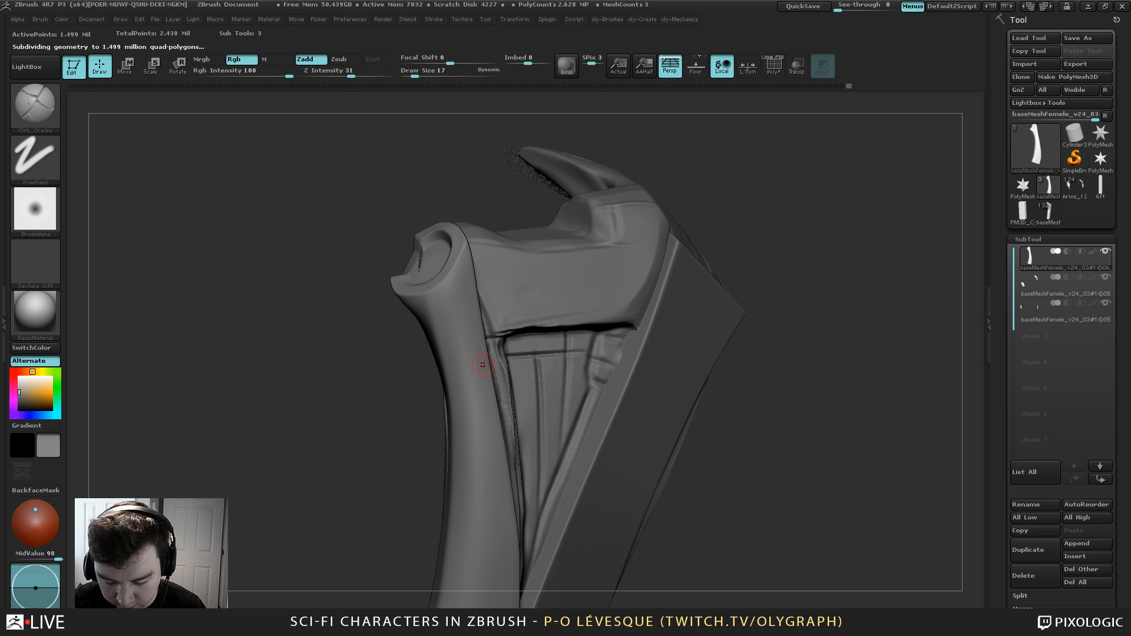
Carve a long panel line with angled ends down the strip's inner side with the Orb_Cracks brush at about 13 to 14
key(s)
click(473, 355)
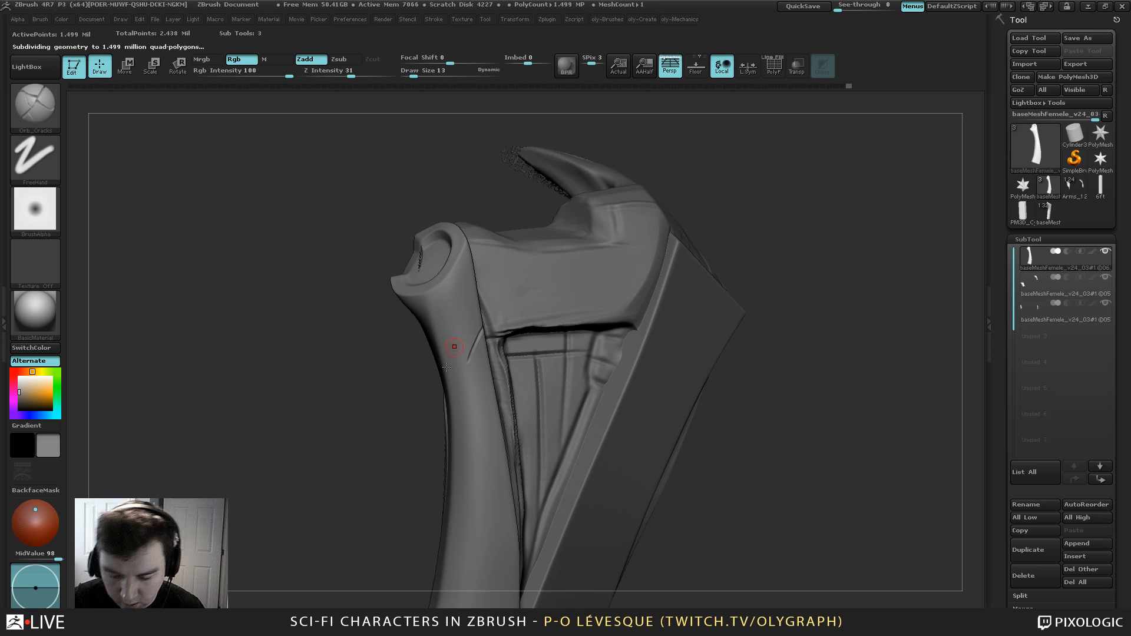
key(ctrl)
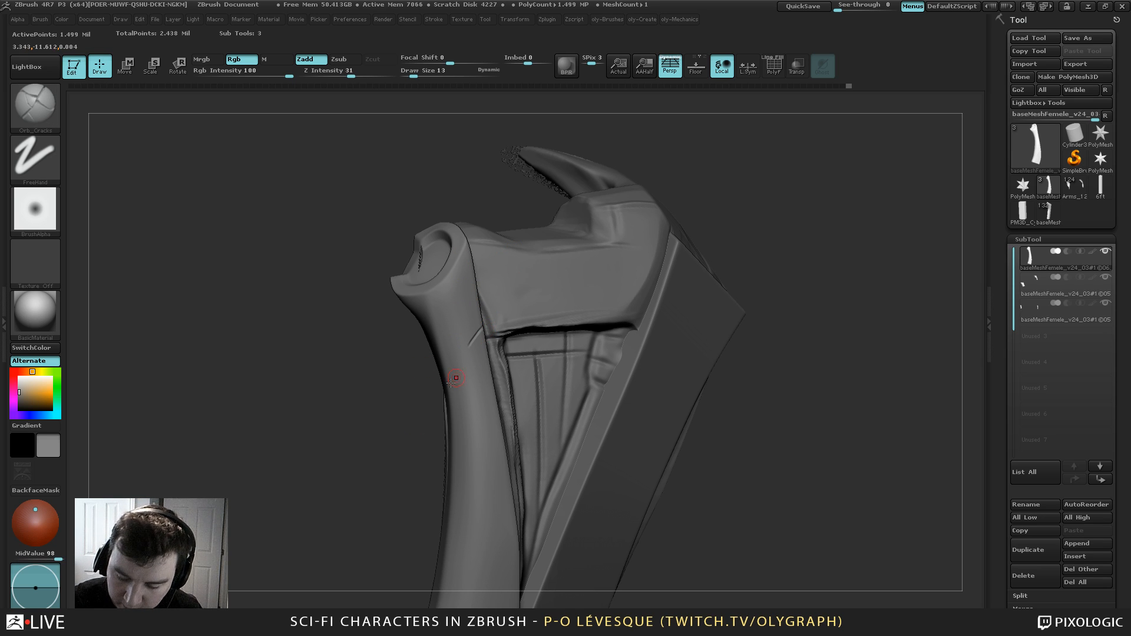
alt+drag(414, 419, 377, 267)
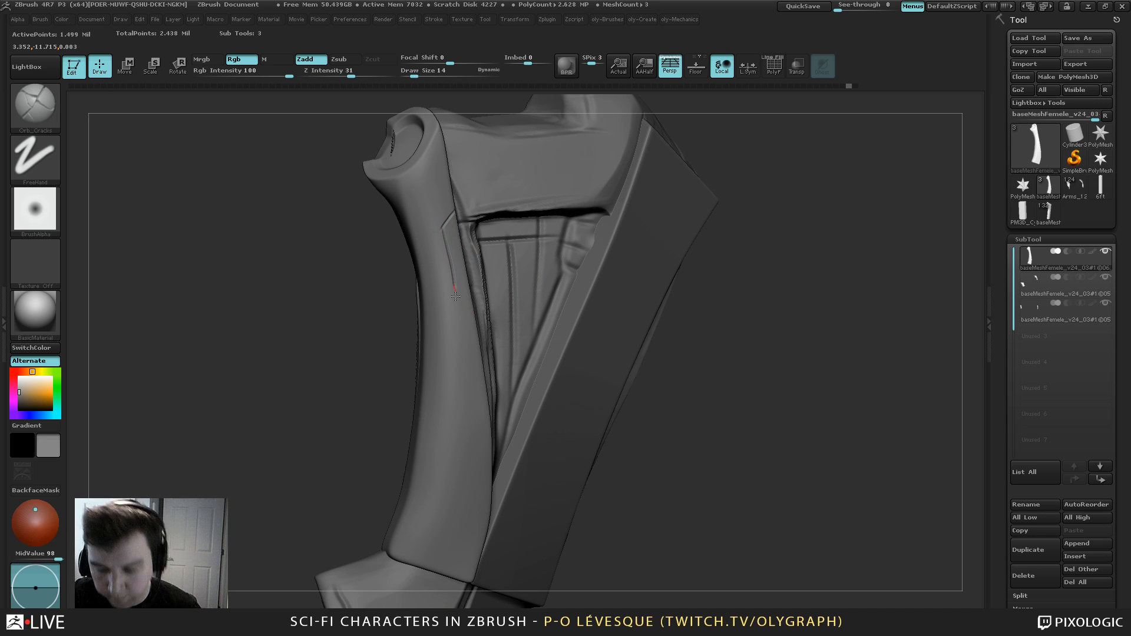
drag(455, 296, 458, 311)
key(space)
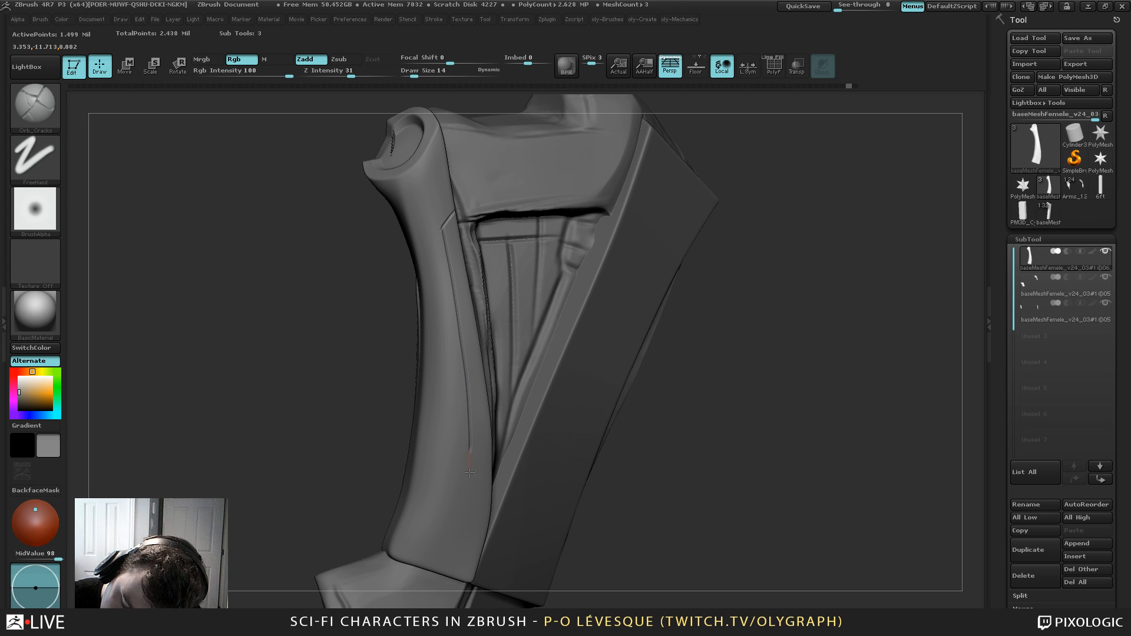
drag(470, 512, 457, 488)
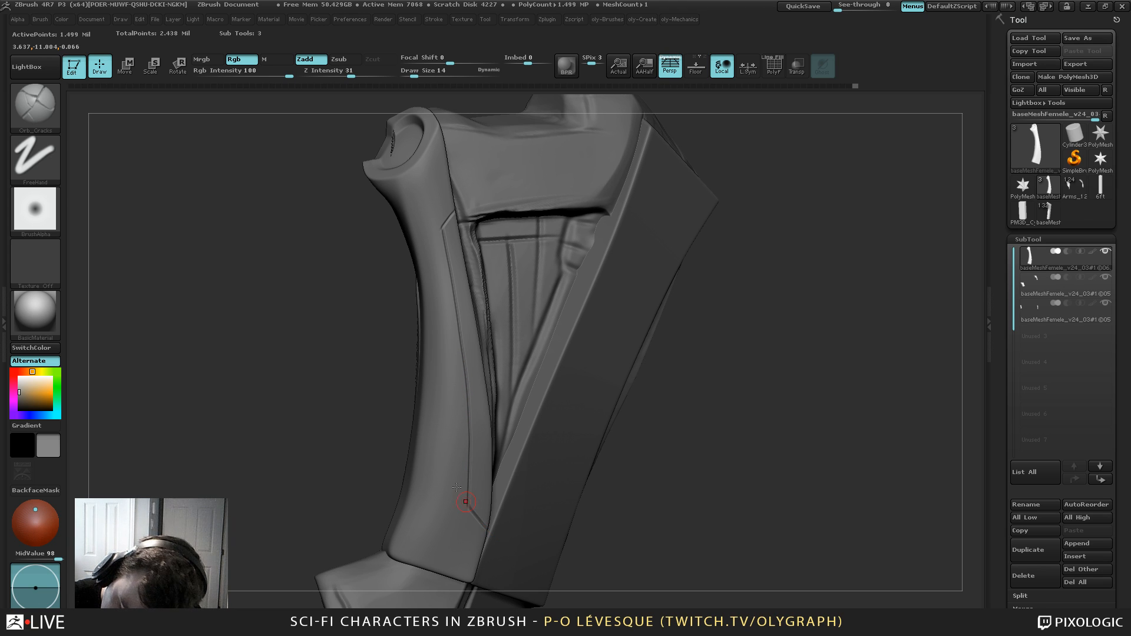
key(space)
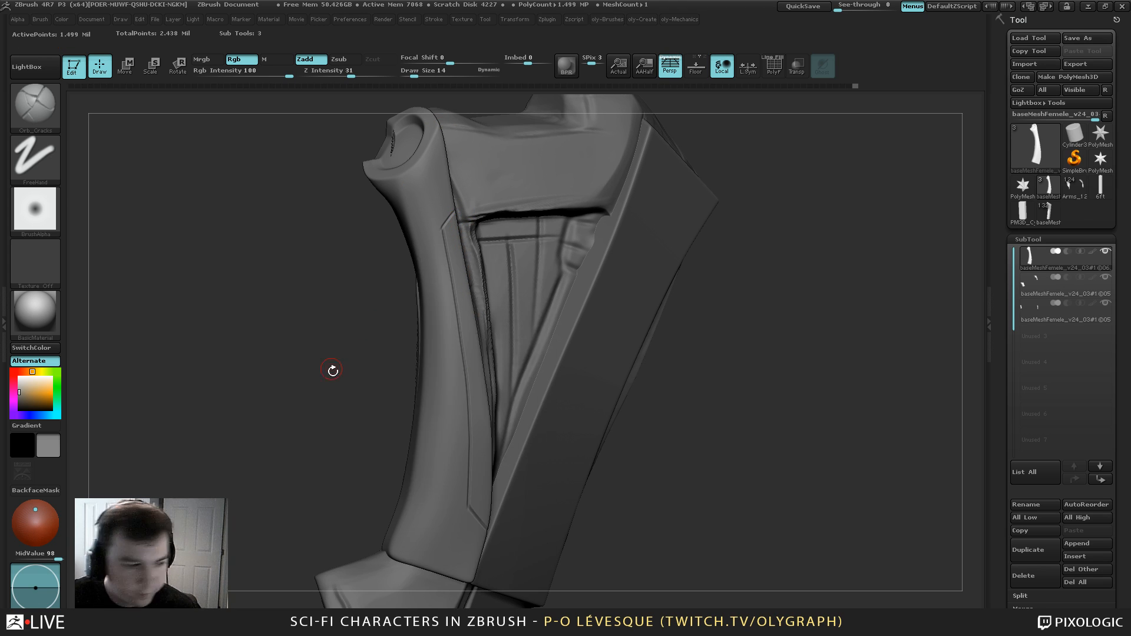
Undo the last groove stroke and retrace the angled upper end of the strip's panel line with a draw size of about 13
key(s)
alt+drag(332, 371, 343, 374)
mouse_move(345, 377)
mouse_down()
mouse_move(335, 358)
mouse_move(370, 386)
mouse_up()
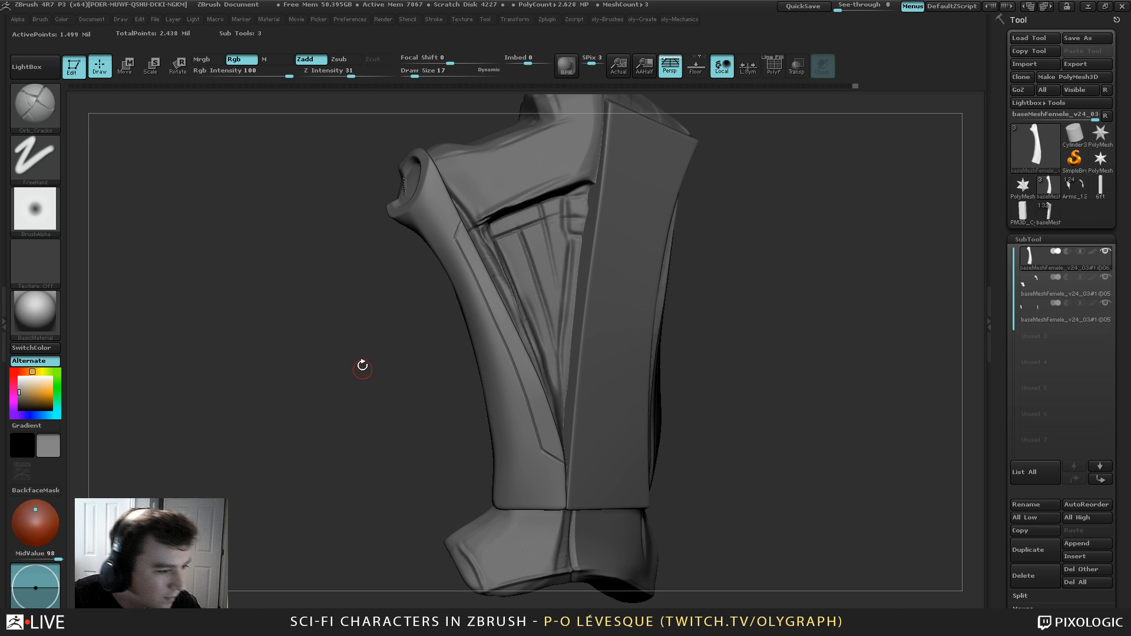
key(s)
click(645, 206)
mouse_move(699, 269)
alt+mouse_down()
mouse_move(645, 206)
mouse_move(668, 239)
mouse_move(666, 218)
alt+mouse_up()
key(s)
key(s)
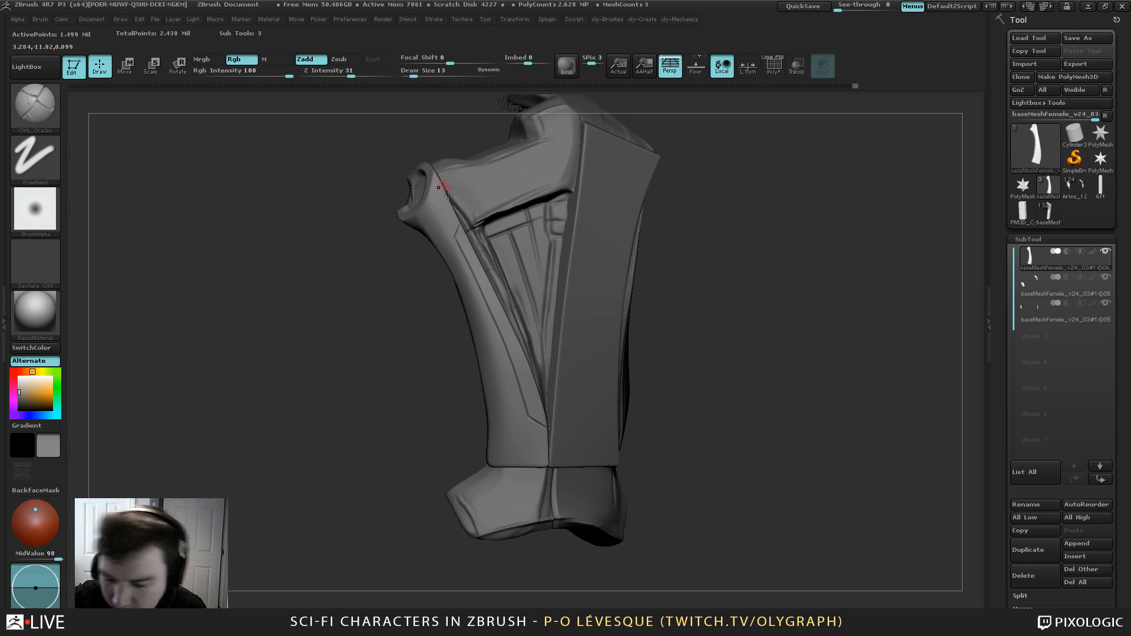
key(ctrl+z)
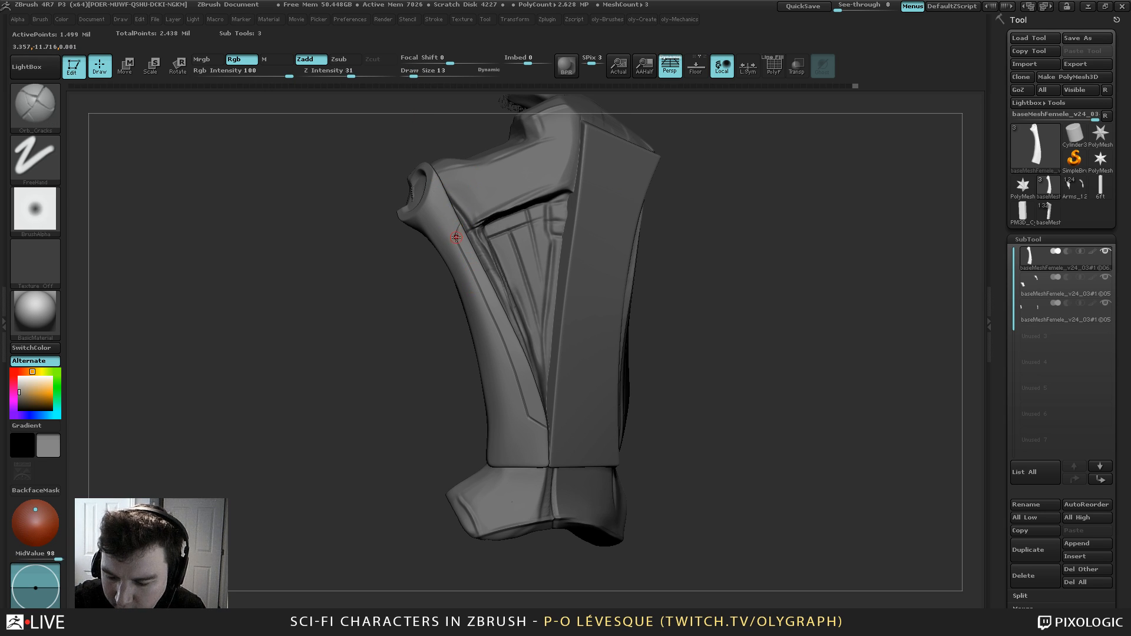
drag(456, 237, 463, 201)
mouse_move(647, 264)
alt+mouse_down()
mouse_move(609, 213)
mouse_move(631, 245)
alt+mouse_up()
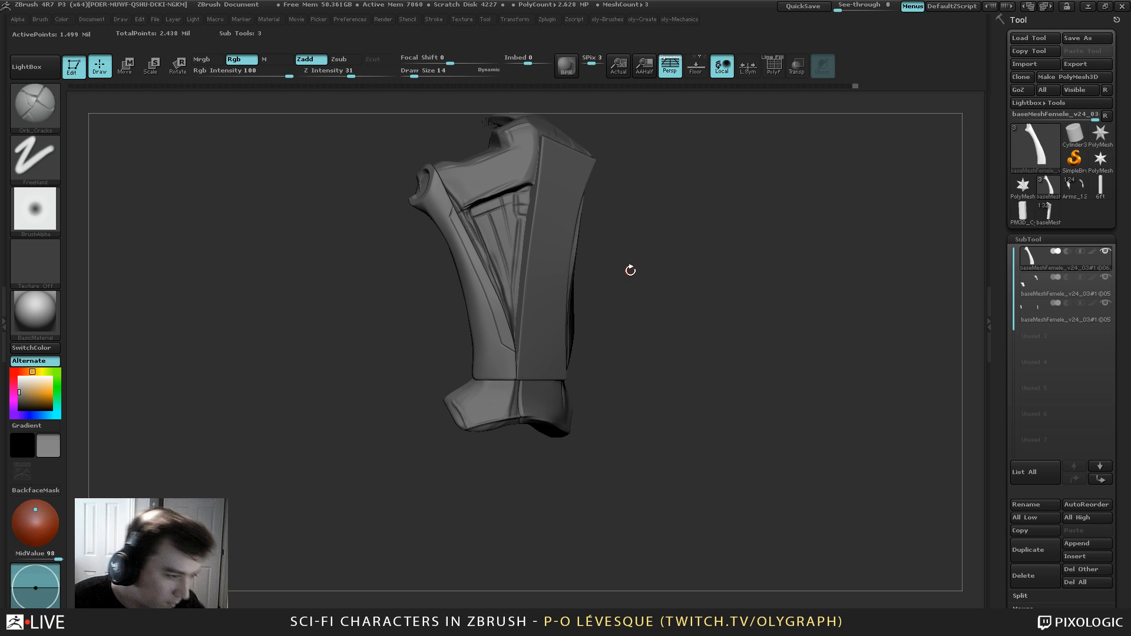
alt+drag(623, 268, 636, 287)
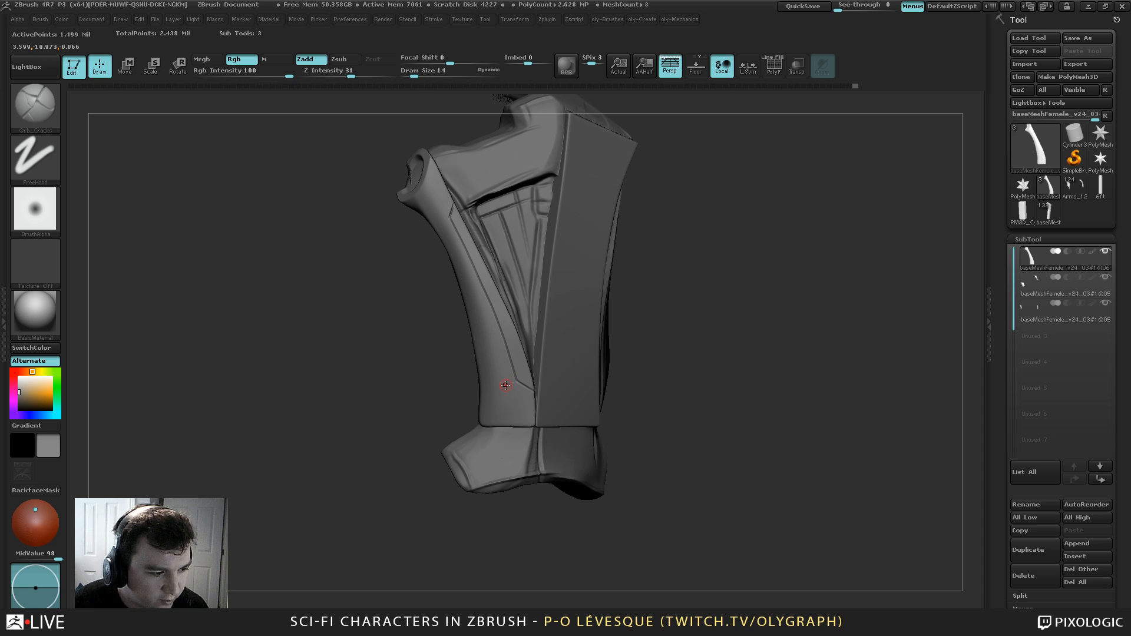
Switch to the Move brush and make the long flat side panel the active subtool
key(bracketright)
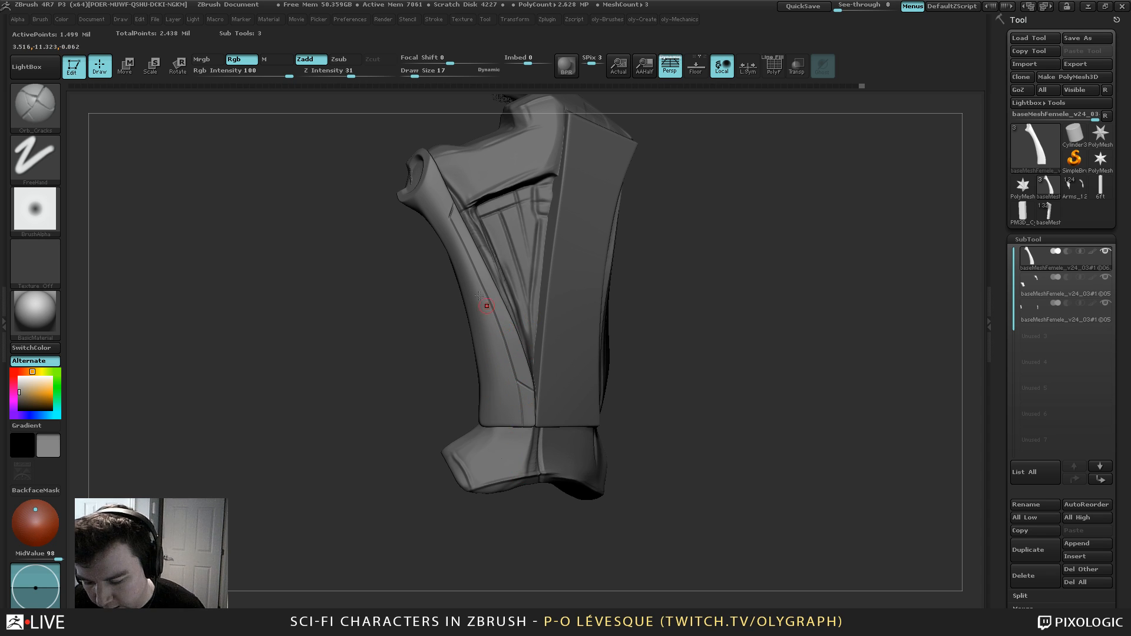
drag(406, 333, 411, 346)
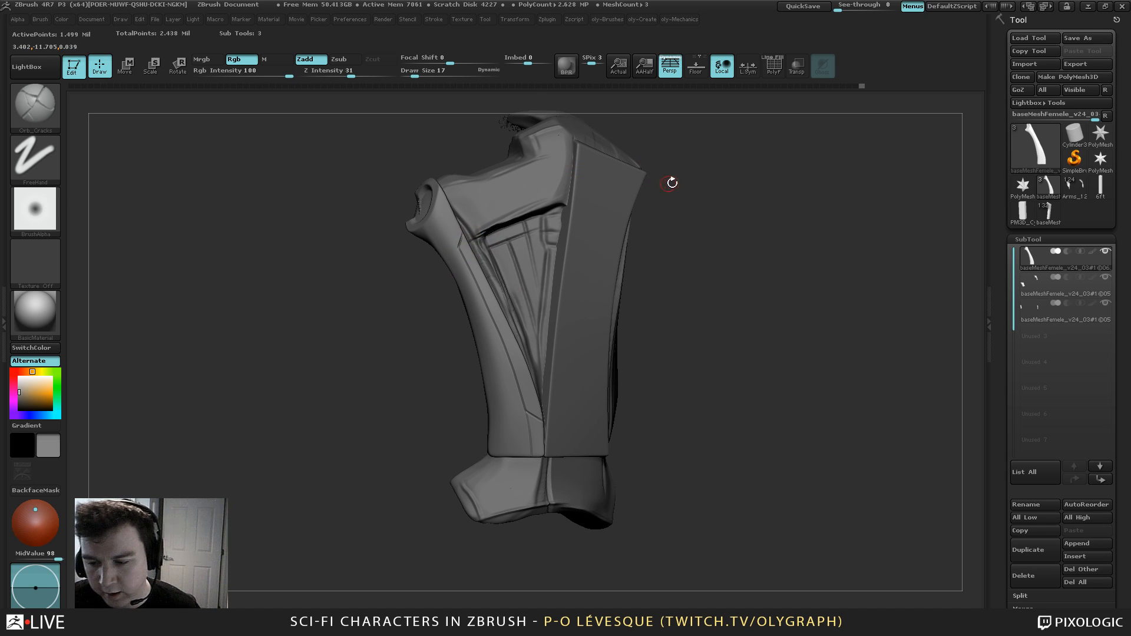
key(s)
drag(672, 182, 679, 210)
key(b)
key(m)
key(v)
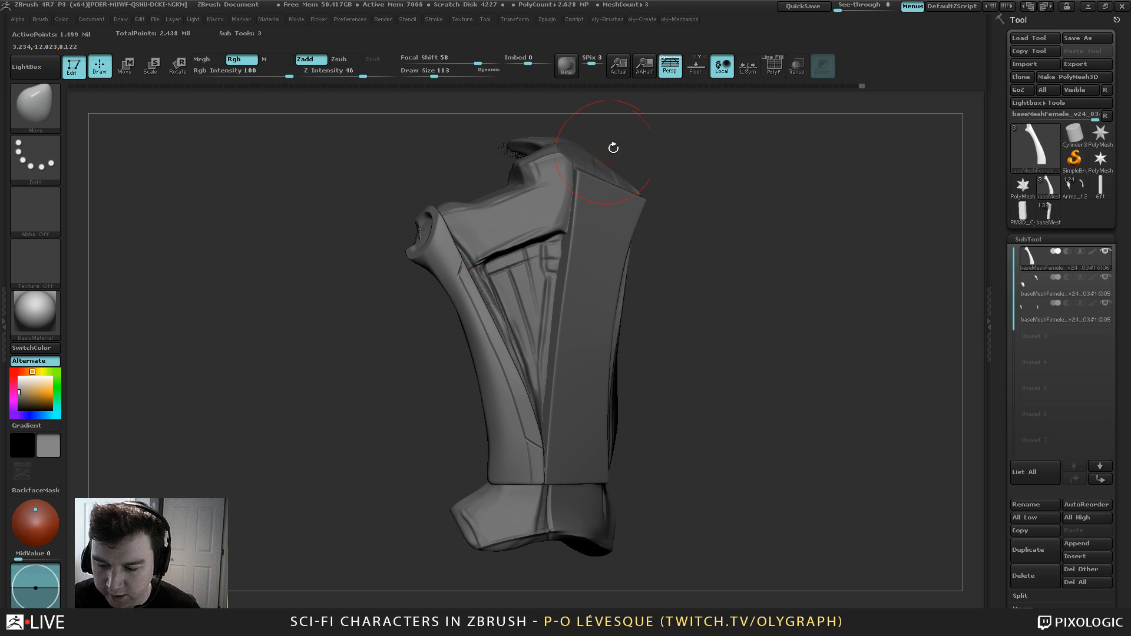
alt+click(613, 198)
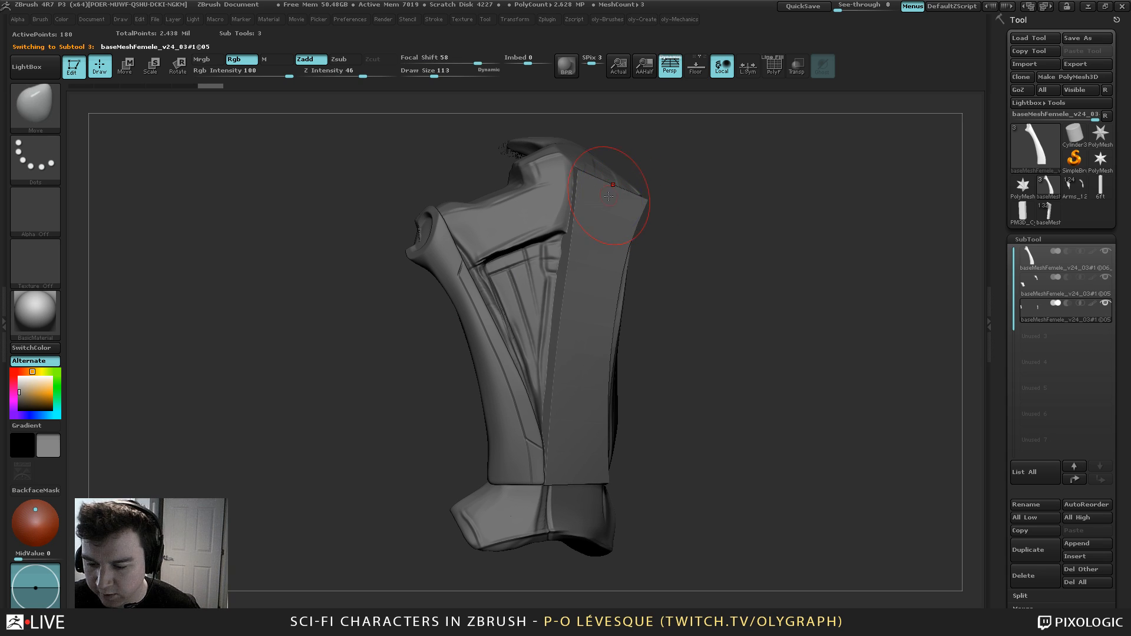
Show the side panel's wireframe and reshape its upper outer corner and top edge with draw sizes of about 45 and 105
key([)
key([)
key([)
key(shift+f)
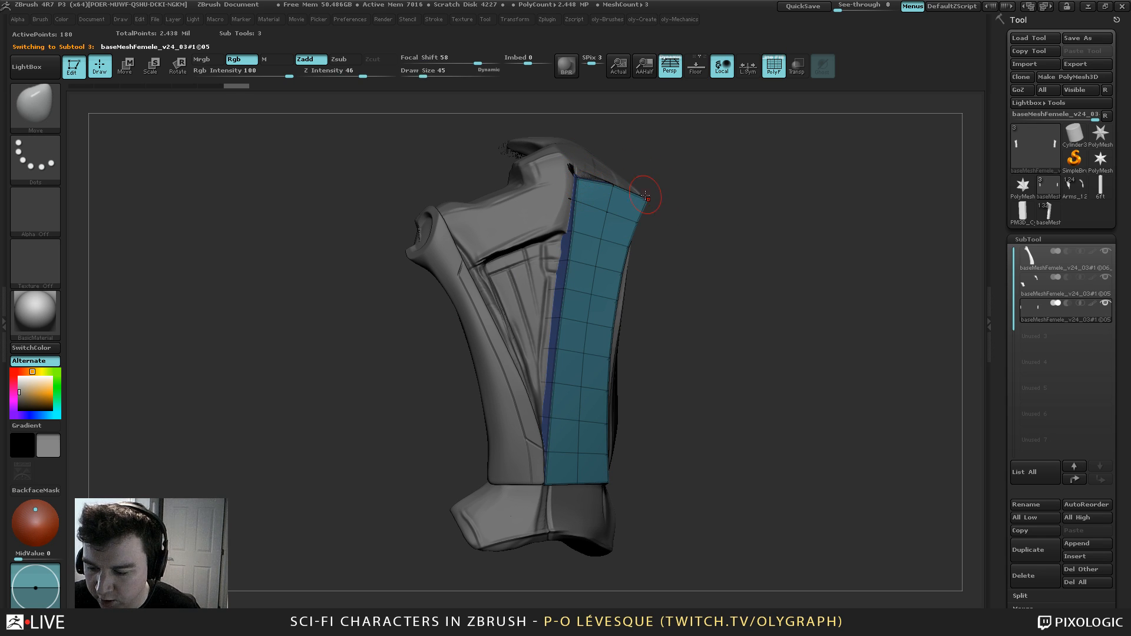
mouse_move(648, 198)
mouse_down()
mouse_move(611, 197)
mouse_move(576, 142)
mouse_up()
key(s)
key(s)
key(s)
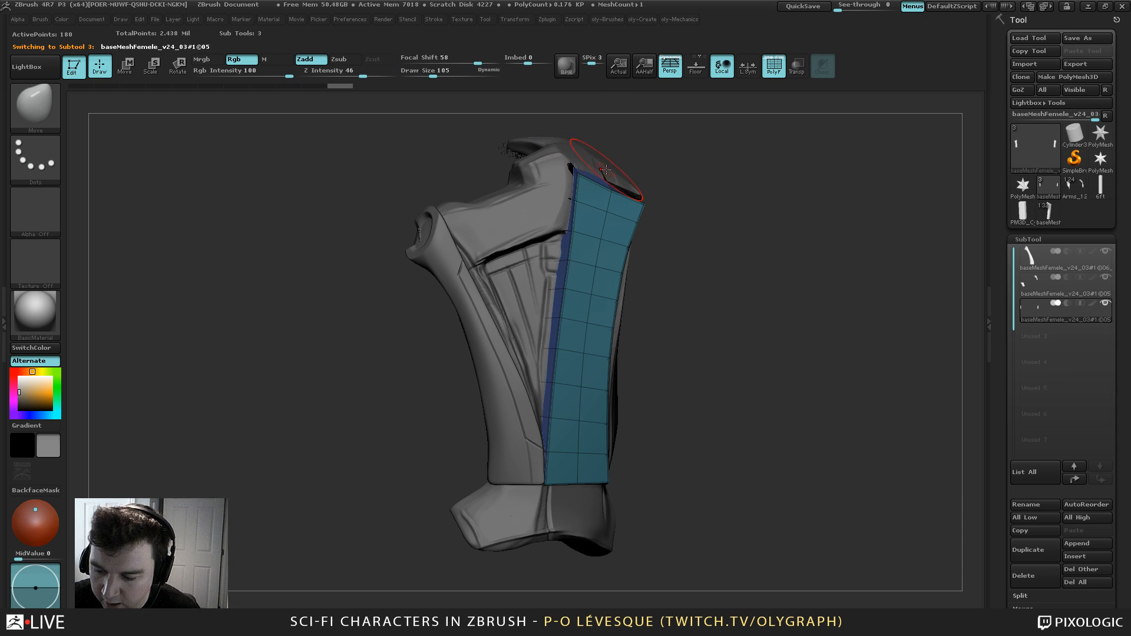
key(s)
mouse_move(635, 165)
mouse_down()
mouse_move(580, 184)
mouse_move(611, 167)
mouse_up()
Adjust the side panel's top edge further with a large Move brush and hide its wireframe
key(s)
key(s)
mouse_move(649, 205)
alt+mouse_down()
mouse_move(654, 156)
mouse_move(629, 204)
mouse_move(642, 218)
alt+mouse_up()
key(s)
mouse_move(642, 218)
mouse_down()
mouse_move(666, 207)
mouse_move(633, 212)
mouse_move(593, 189)
mouse_up()
key(shift+f)
key(s)
drag(644, 239, 629, 262)
Make the armor shell the active subtool and show it alone without its wireframe
alt+click(488, 253)
key(shift+f)
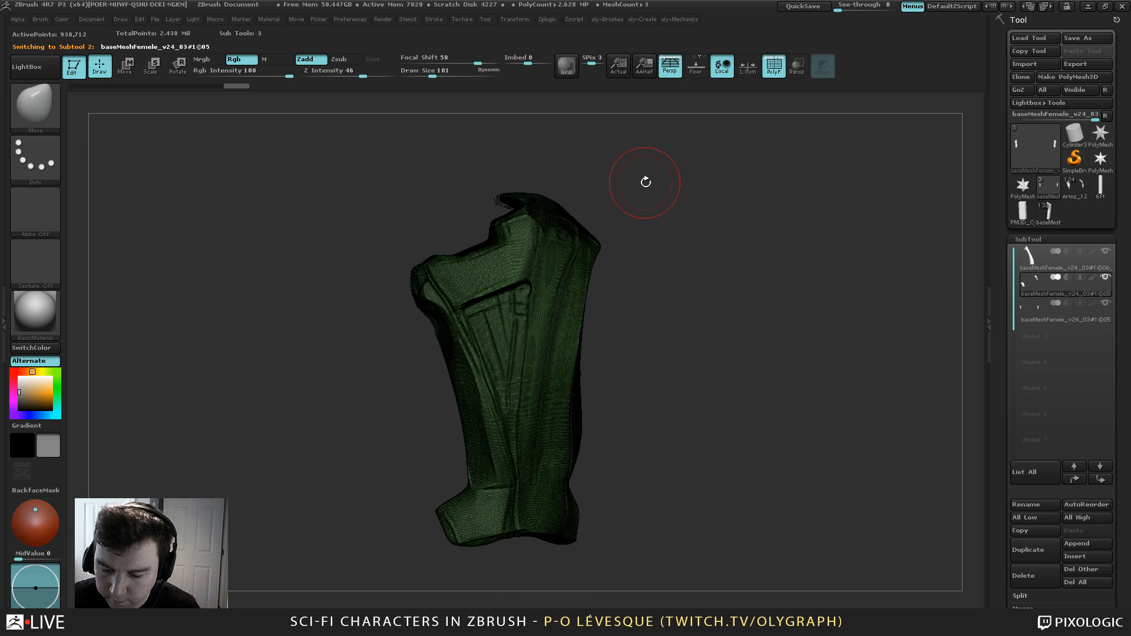
key(shift+f)
key(s)
drag(649, 182, 644, 177)
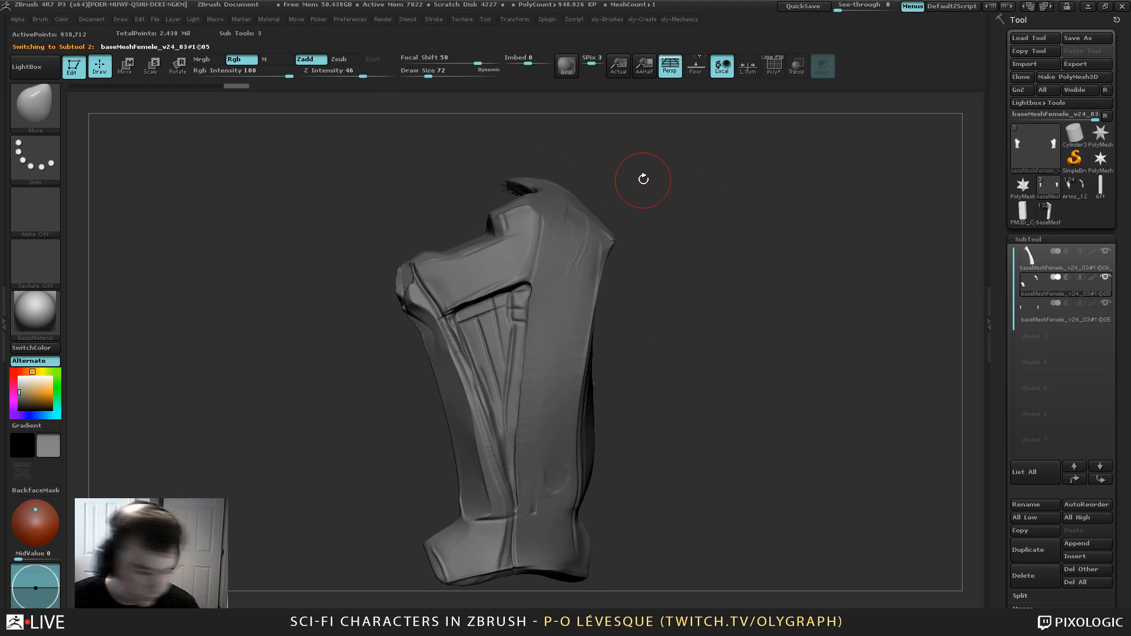
Draw Topology brush curves at size 42 down the shell's inner panel edge, across its upper end and along the front edge
key(b)
key(t)
key(o)
key(s)
mouse_move(539, 231)
mouse_down()
mouse_move(528, 217)
mouse_move(558, 230)
mouse_up()
drag(526, 318, 528, 317)
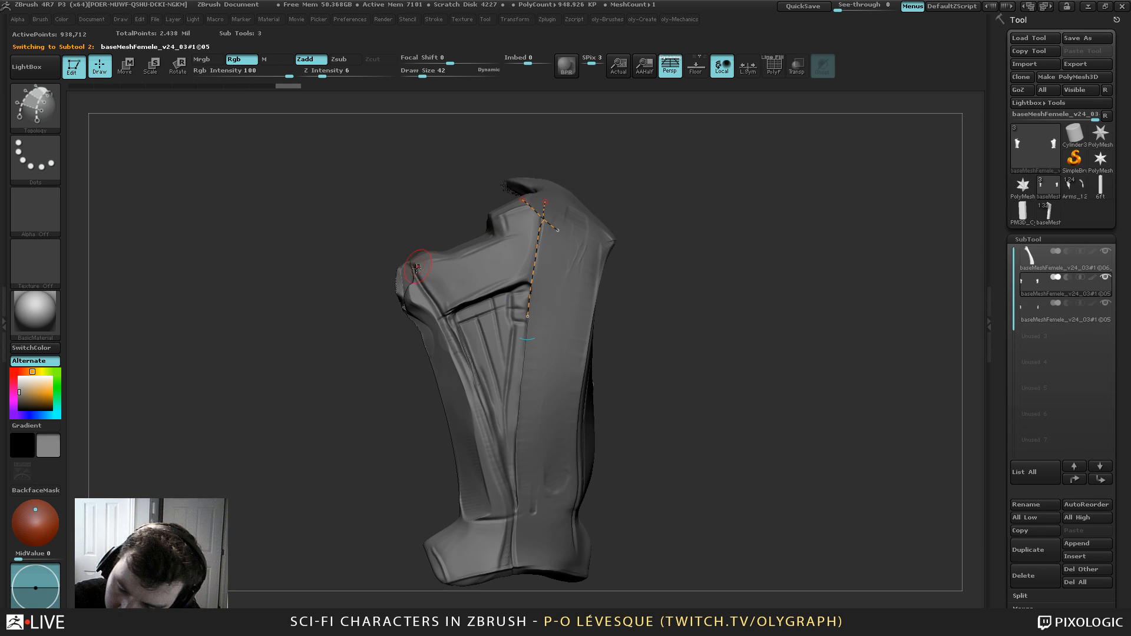
drag(410, 262, 453, 345)
alt+drag(407, 414, 408, 432)
drag(426, 331, 633, 248)
alt+drag(704, 169, 712, 188)
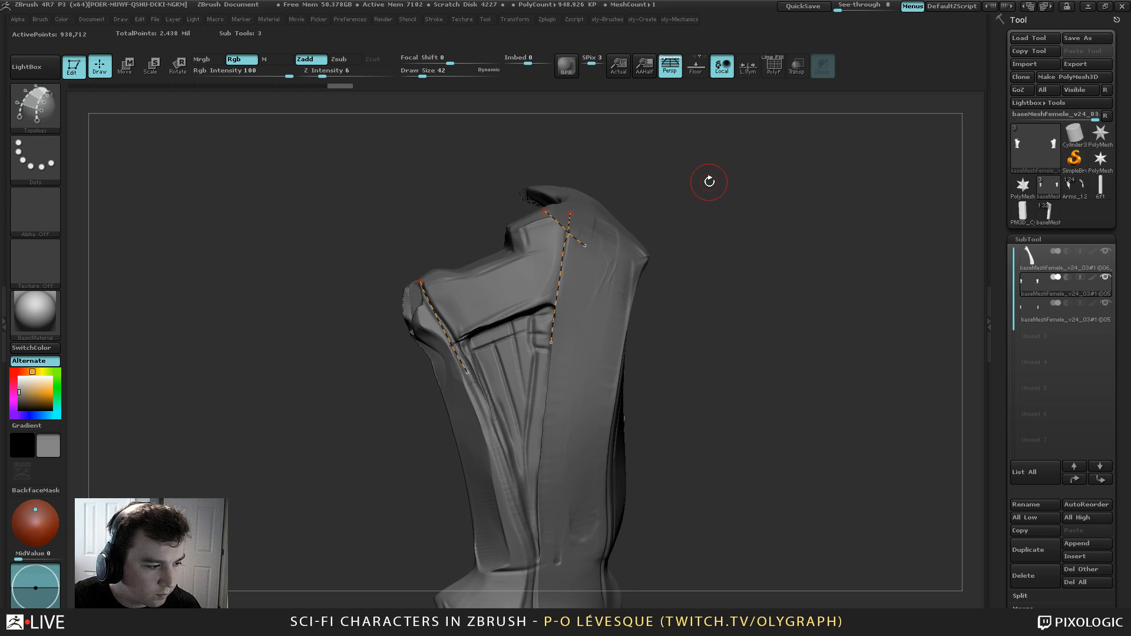
Try masking strokes down the outer face of the shell and toggle LazyMouse
key(ctrl+z)
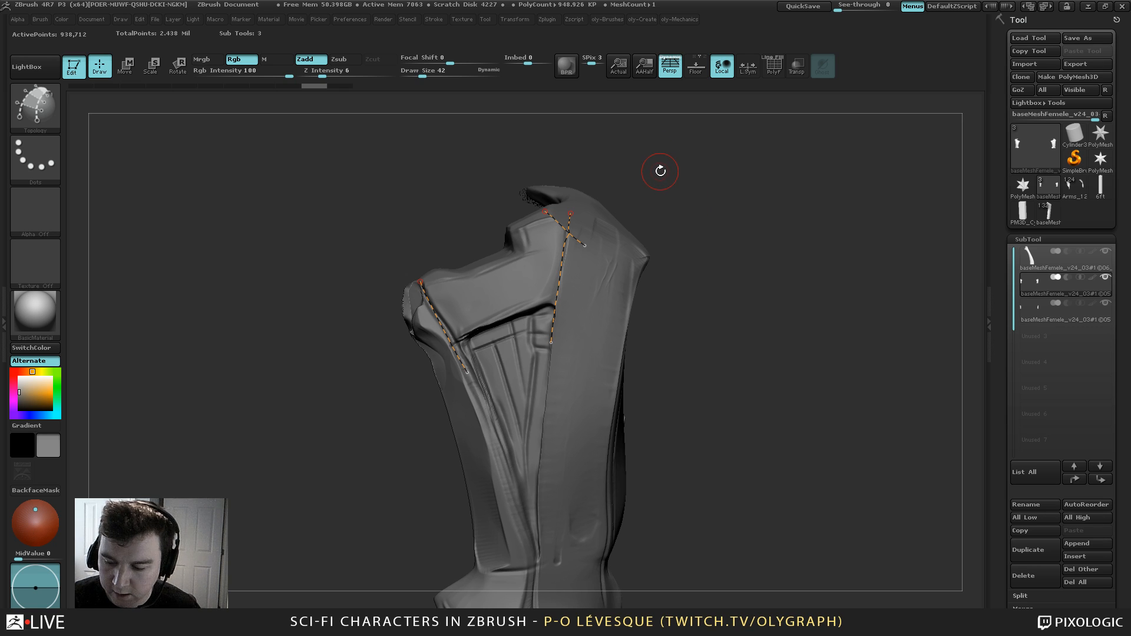
mouse_move(621, 233)
ctrl+mouse_down()
mouse_move(599, 282)
mouse_move(596, 345)
ctrl+mouse_up()
ctrl+drag(604, 286, 619, 230)
key(ctrl+z)
key(2)
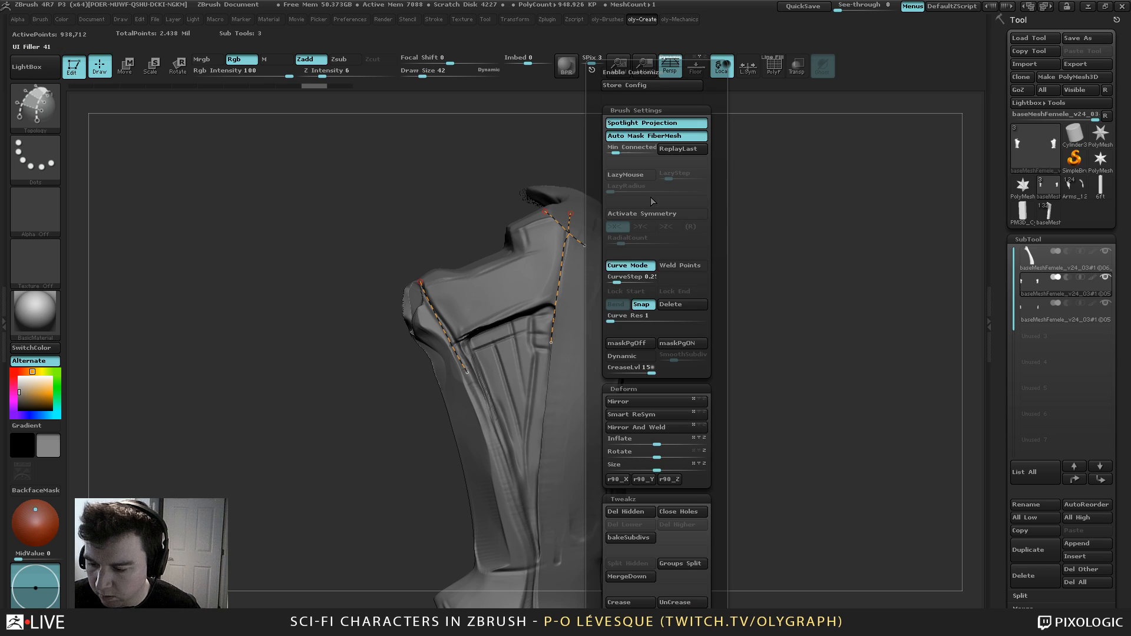
ctrl+click(630, 176)
ctrl+drag(599, 252, 583, 429)
ctrl+drag(653, 182, 655, 189)
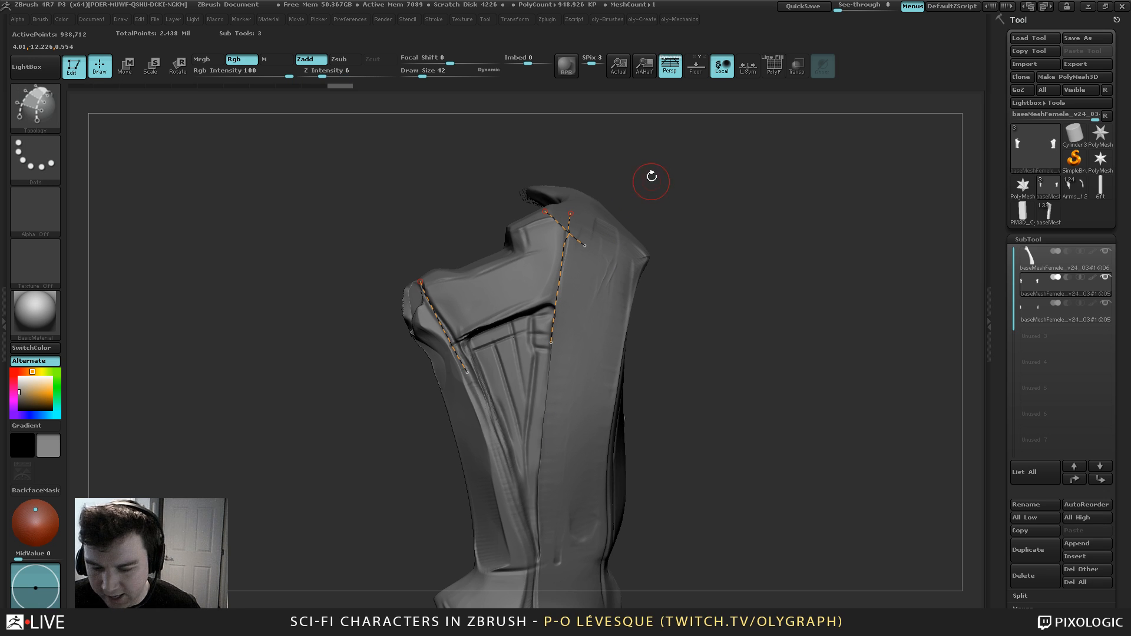
Switch to the Move brush and set the masking brush to MaskLasso
click(36, 109)
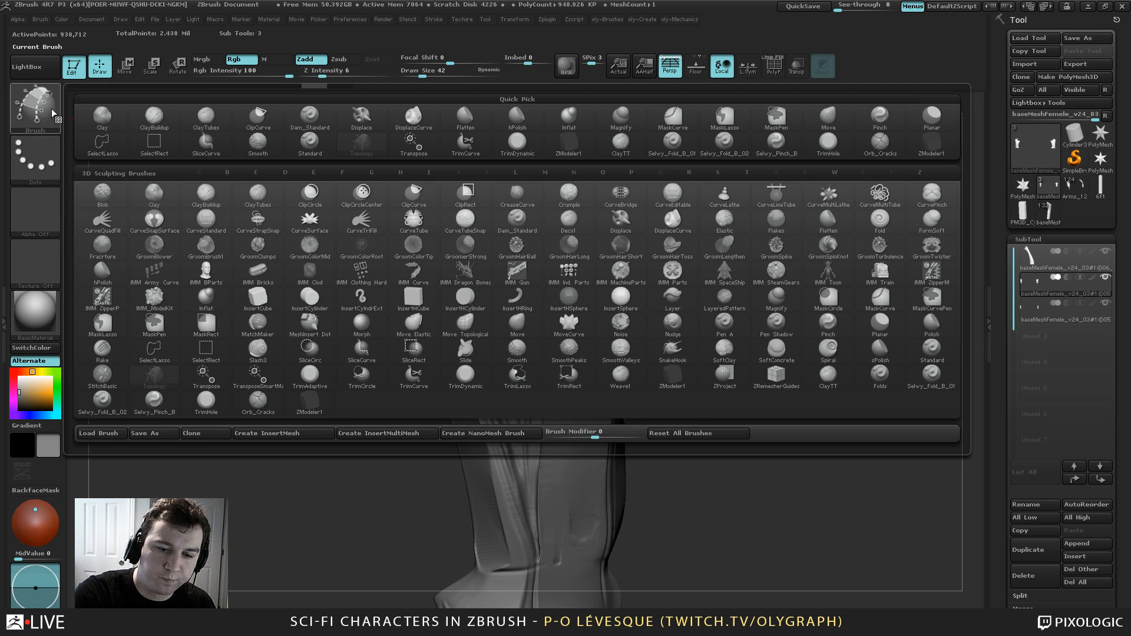
click(101, 141)
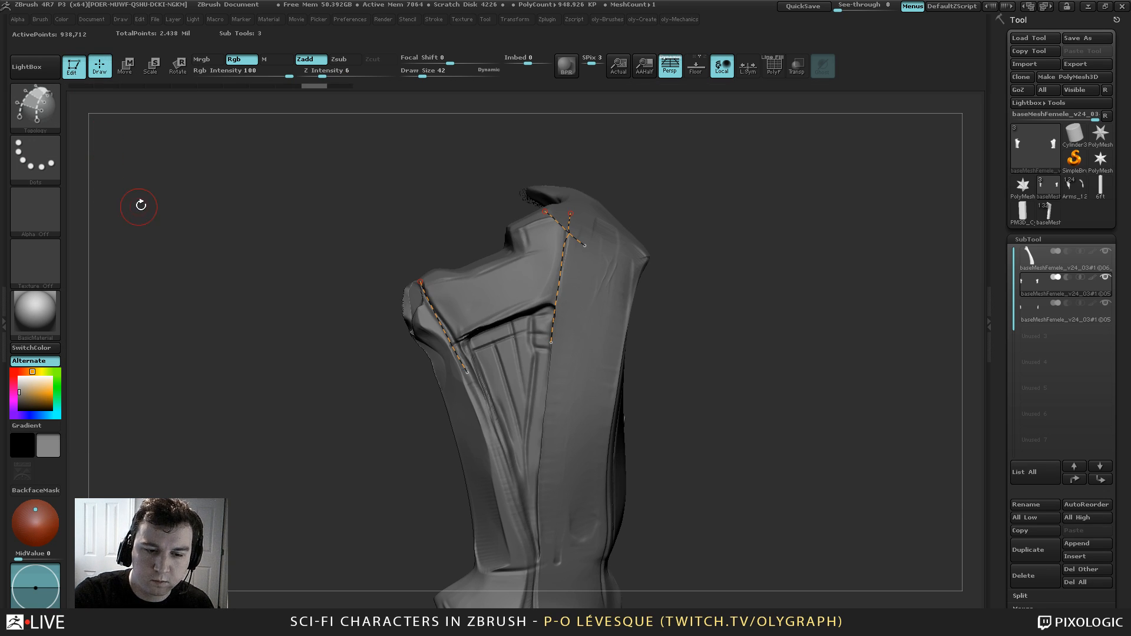
key(1)
click(89, 153)
click(47, 116)
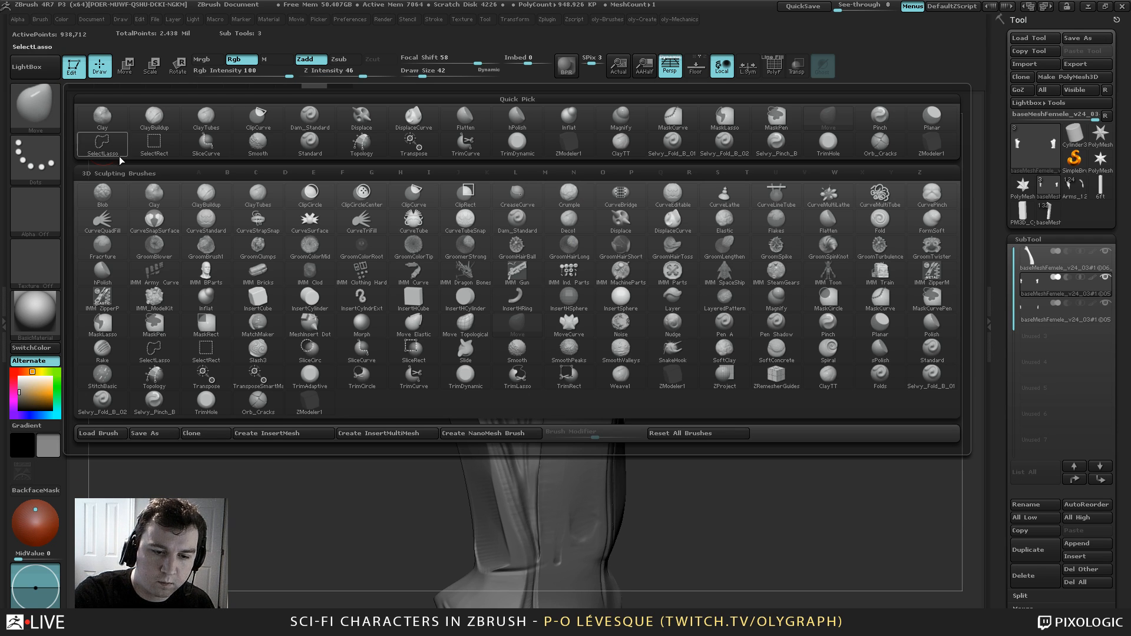
ctrl+click(108, 150)
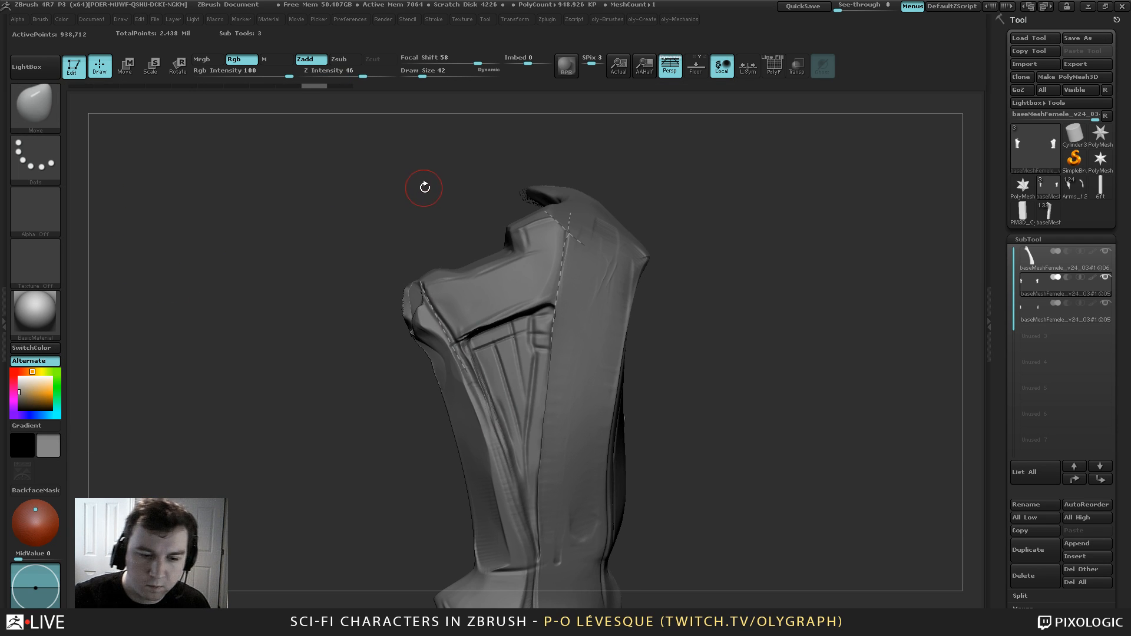
mouse_move(448, 167)
ctrl+mouse_down()
mouse_move(391, 263)
mouse_move(400, 285)
ctrl+mouse_up()
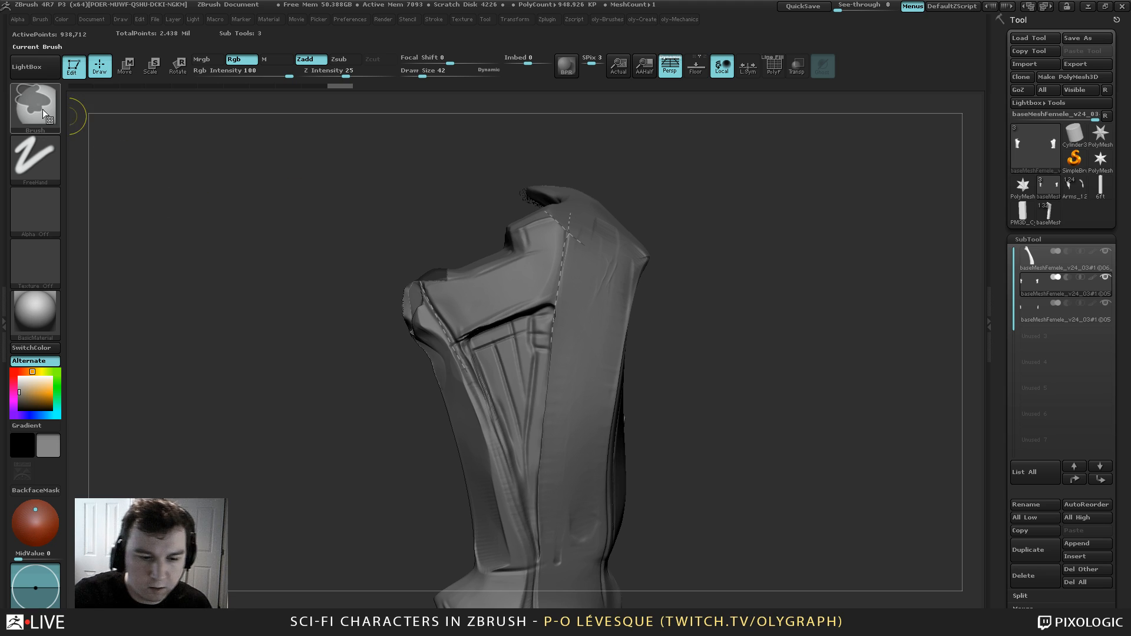
ctrl+click(45, 114)
ctrl+click(154, 121)
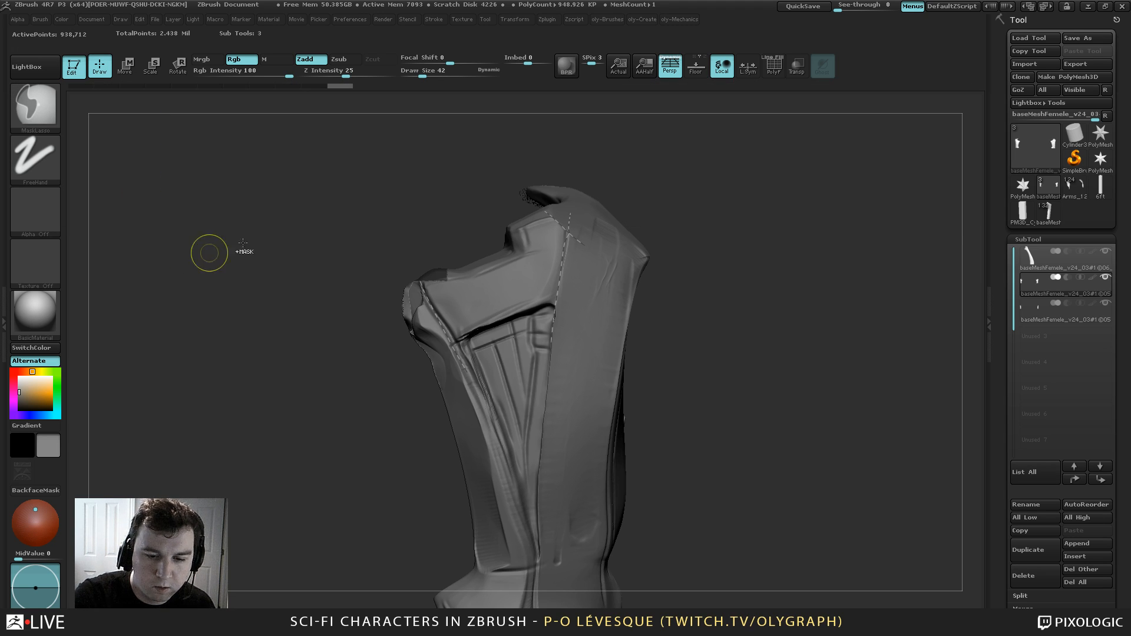
Try a lasso mask over the upper front of the shell, toggle LazyMouse and clear the mask
mouse_move(406, 180)
ctrl+mouse_down()
mouse_move(339, 356)
mouse_move(518, 371)
ctrl+mouse_up()
mouse_move(688, 166)
ctrl+mouse_down()
mouse_move(653, 195)
mouse_move(669, 295)
ctrl+mouse_up()
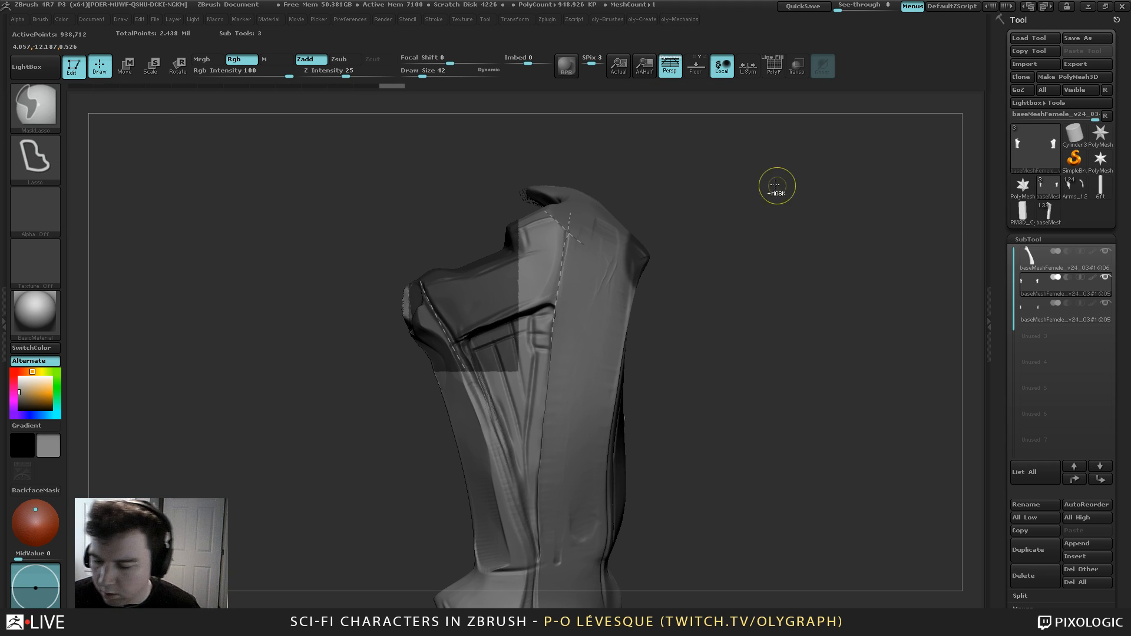
key(ctrl+z)
key(2)
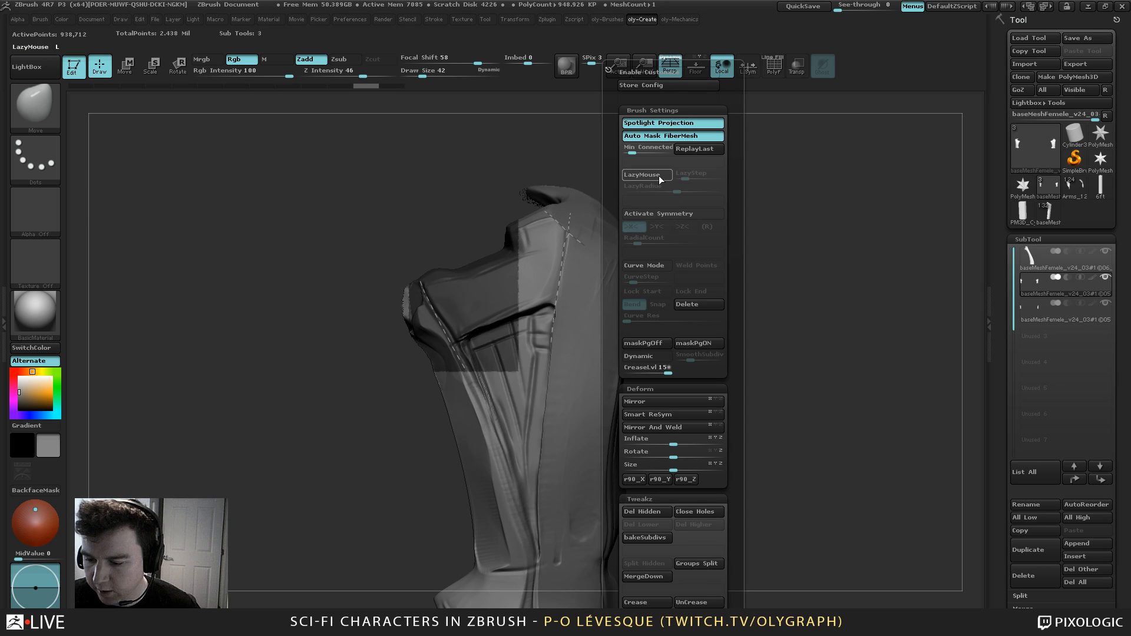
click(659, 178)
mouse_move(599, 145)
ctrl+mouse_down()
mouse_move(582, 203)
mouse_move(624, 283)
mouse_move(745, 153)
ctrl+mouse_up()
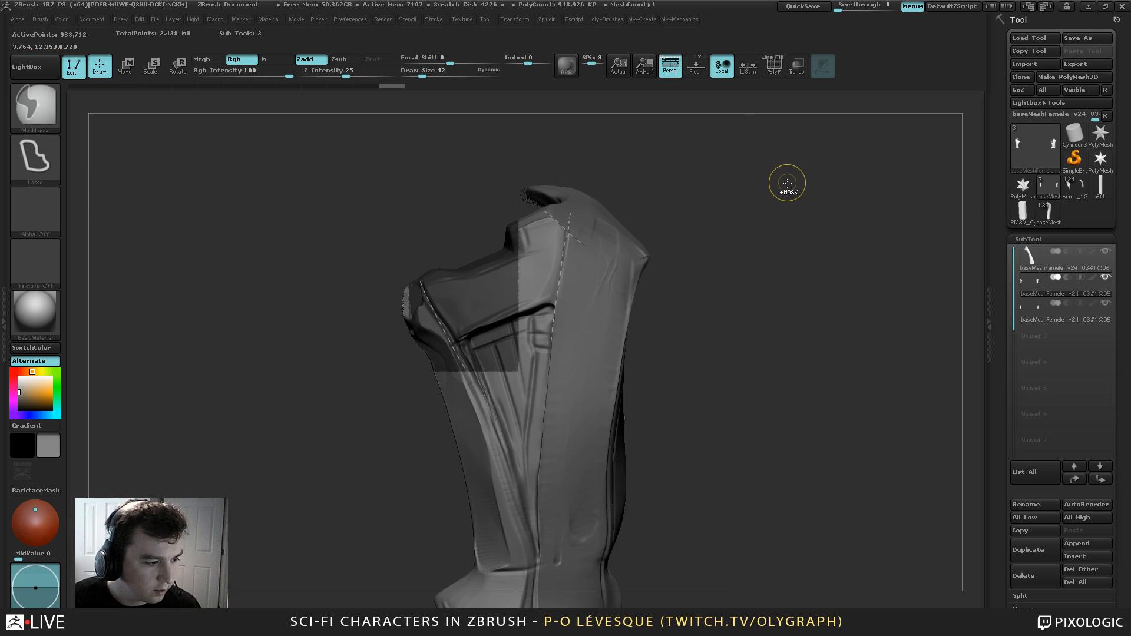
drag(764, 192, 759, 221)
key(s)
click(755, 213)
ctrl+click(762, 233)
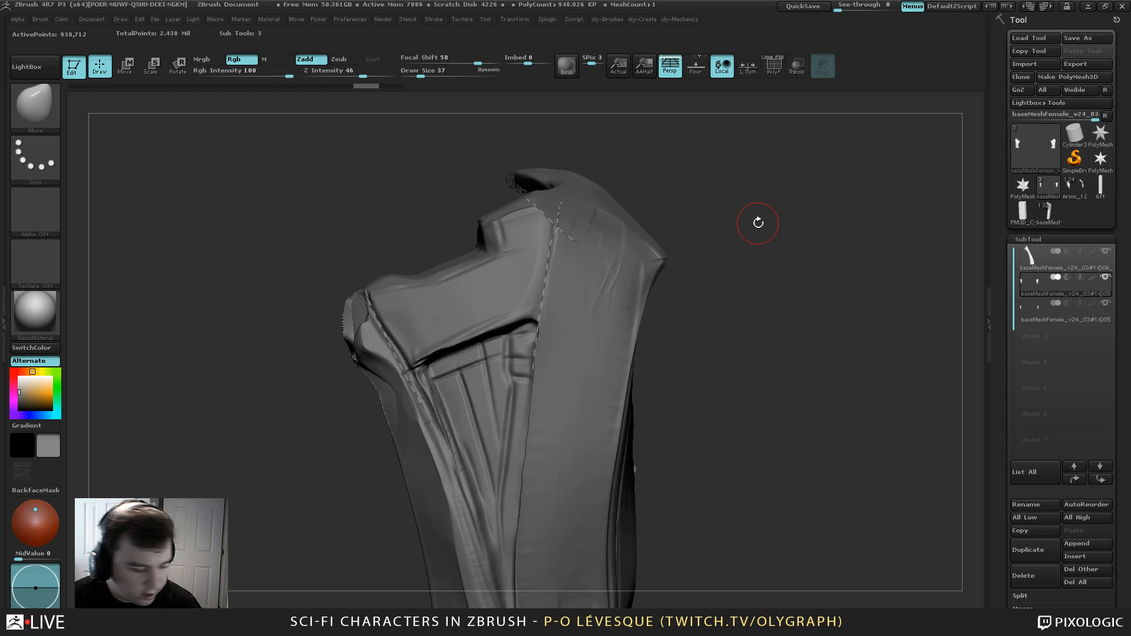
Switch to the Topology brush
key(b)
key(t)
key(o)
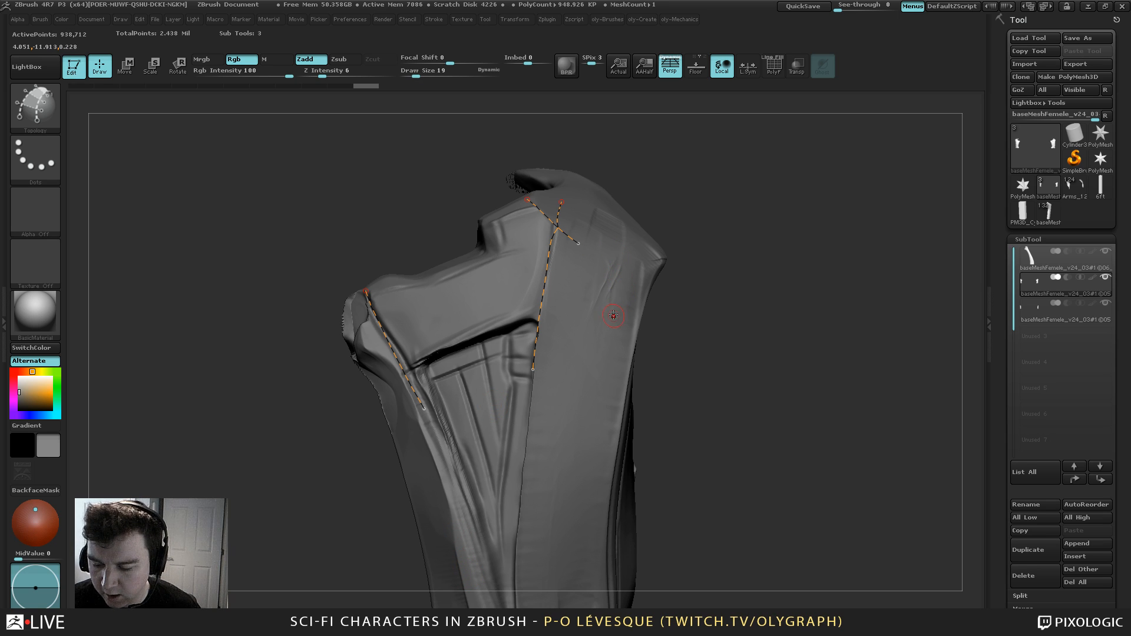
Try wavy Topology curves with crossing curves down the shell's outer face, and undo them
drag(616, 254, 597, 318)
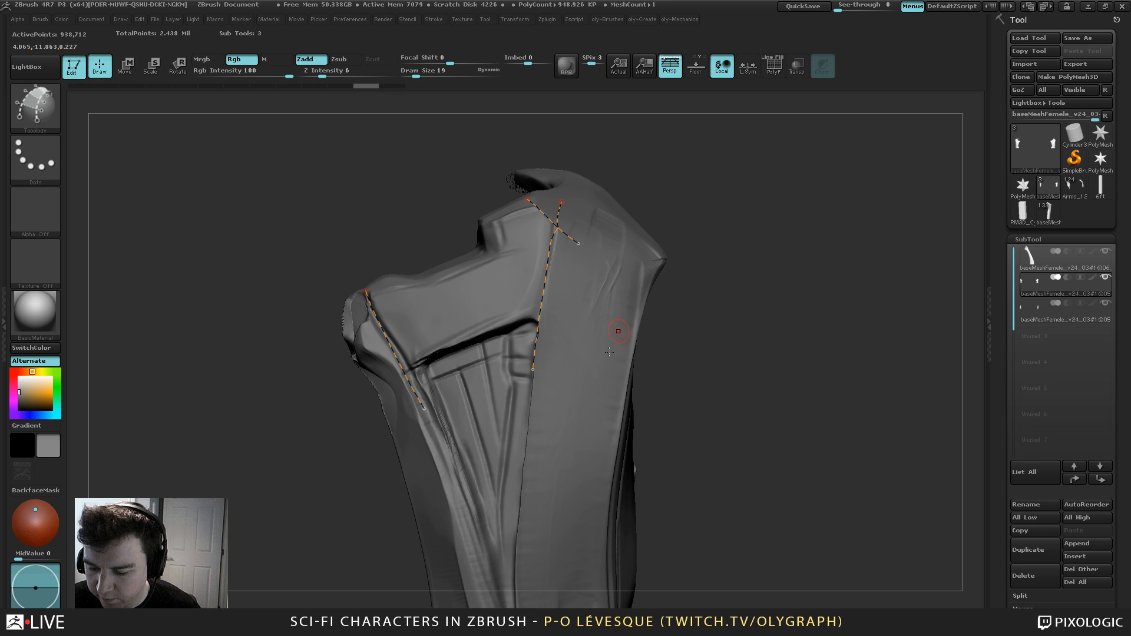
drag(687, 209, 626, 254)
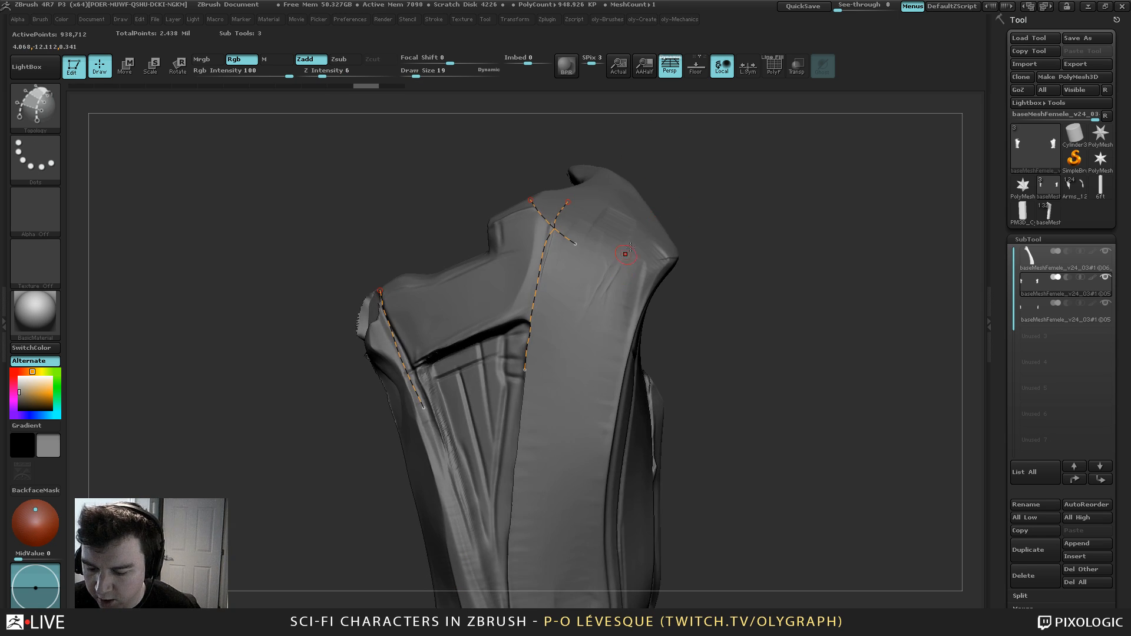
drag(551, 476, 550, 568)
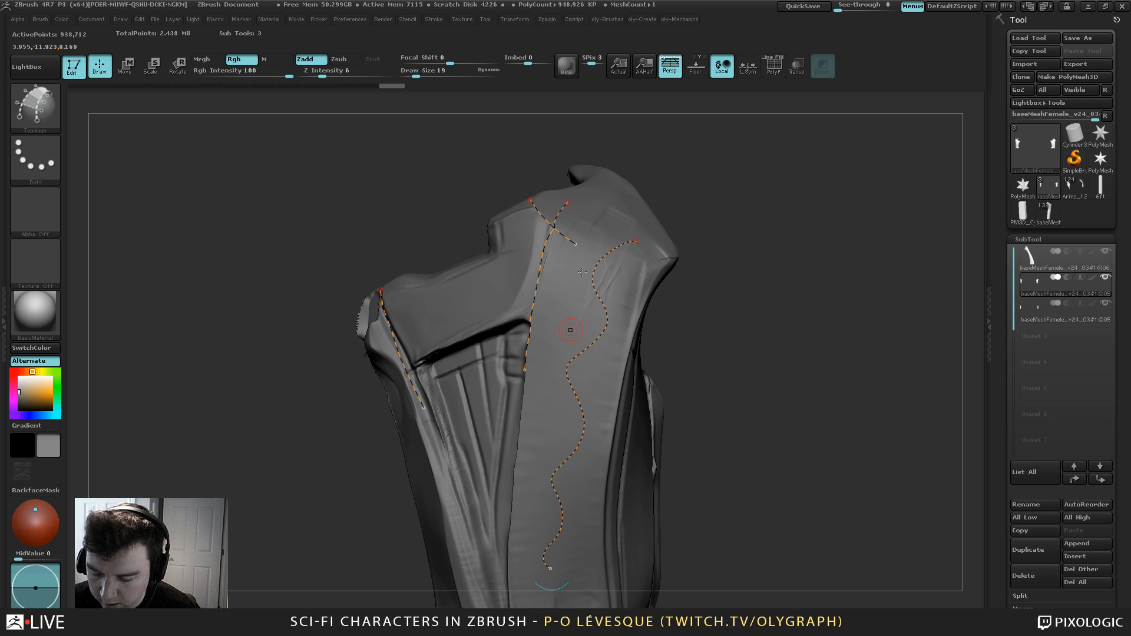
drag(644, 362, 645, 380)
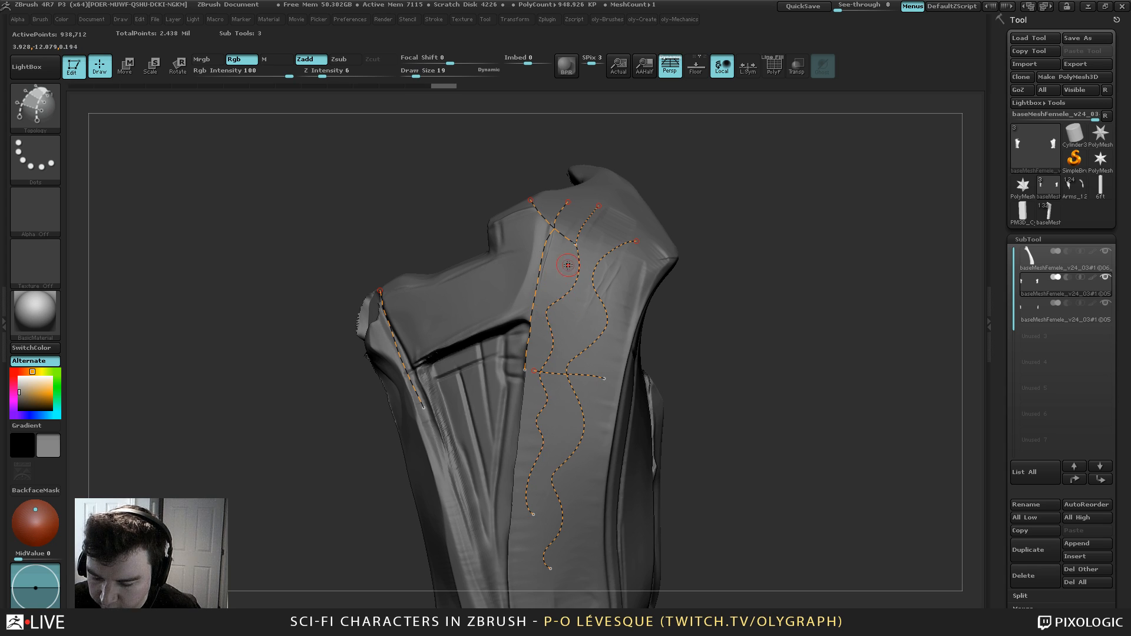
drag(568, 265, 651, 285)
click(601, 261)
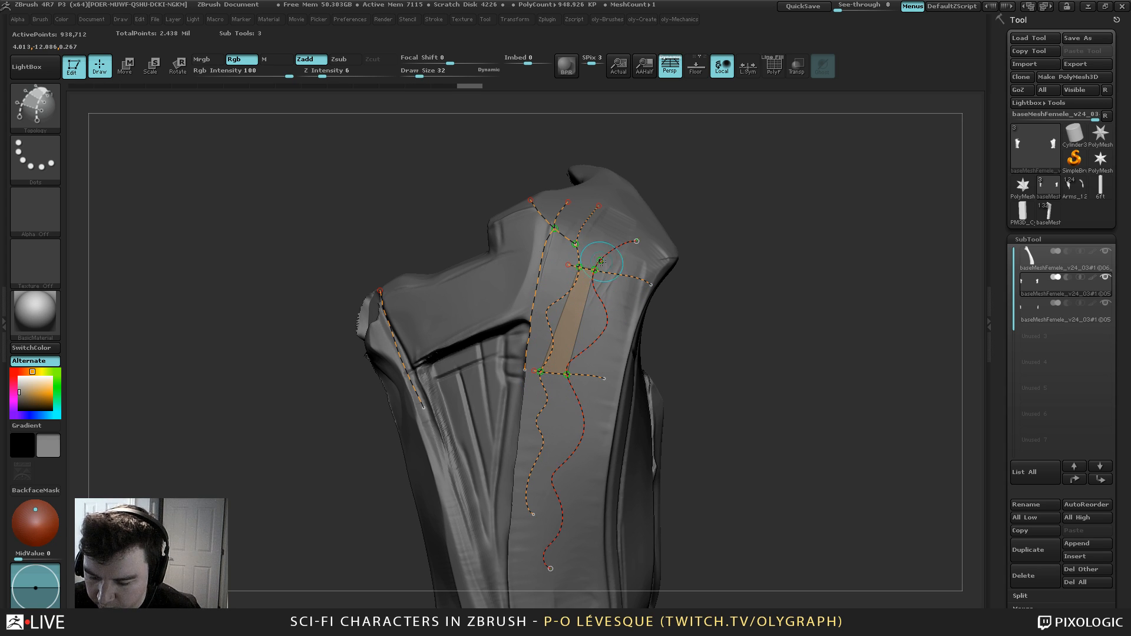
drag(542, 307, 617, 327)
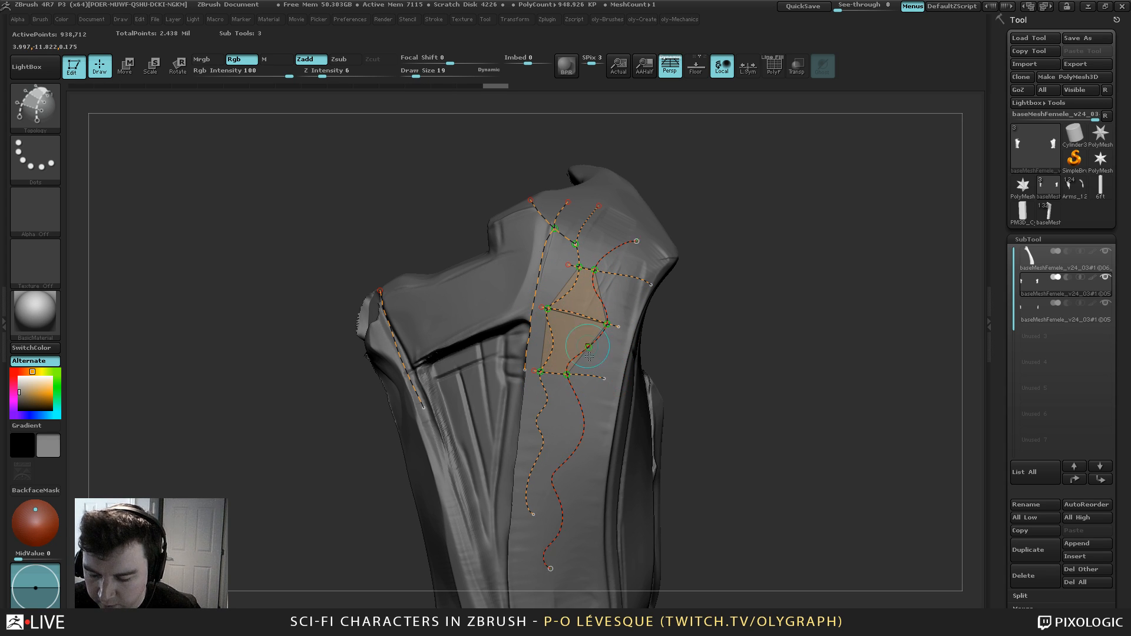
alt+click(588, 320)
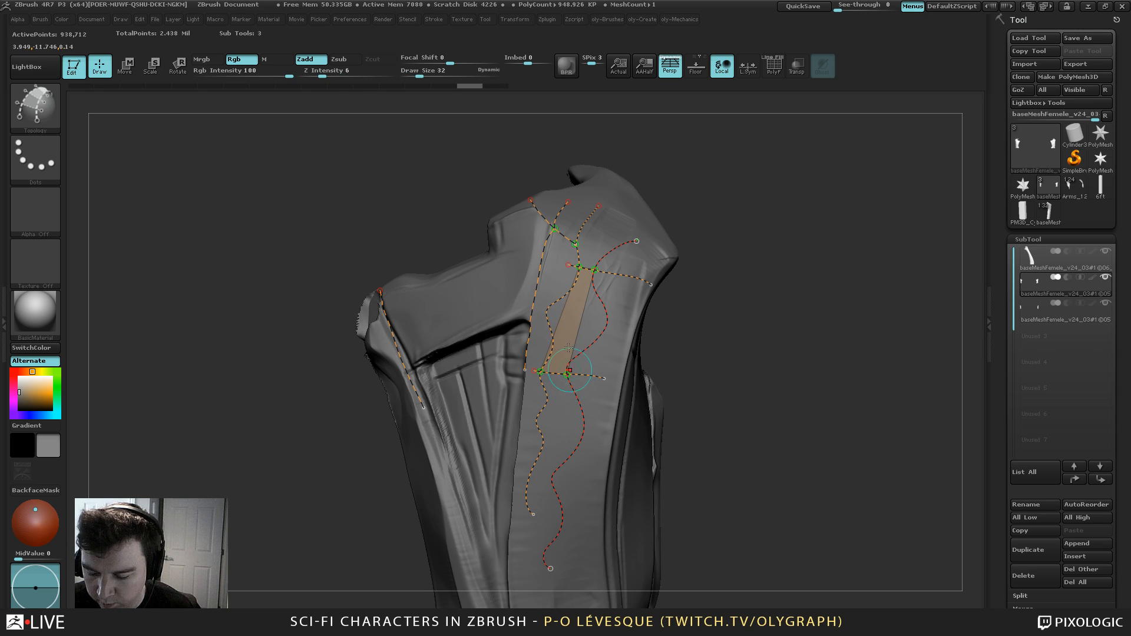
key(ctrl)
key(ctrl+z)
key(ctrl+z)
key(ctrl+z)
key(ctrl+z)
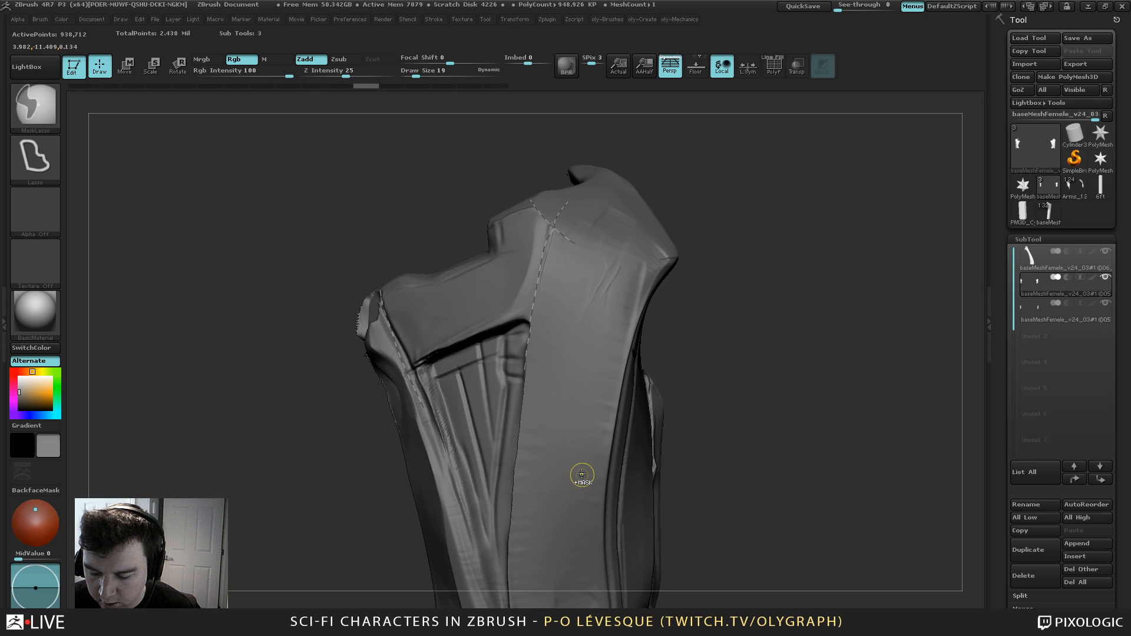
Draw Topology curves along the stepped upper edge of the shell's inner panel and trim off the loose ends
mouse_move(678, 187)
mouse_down()
mouse_move(694, 182)
mouse_move(395, 260)
mouse_up()
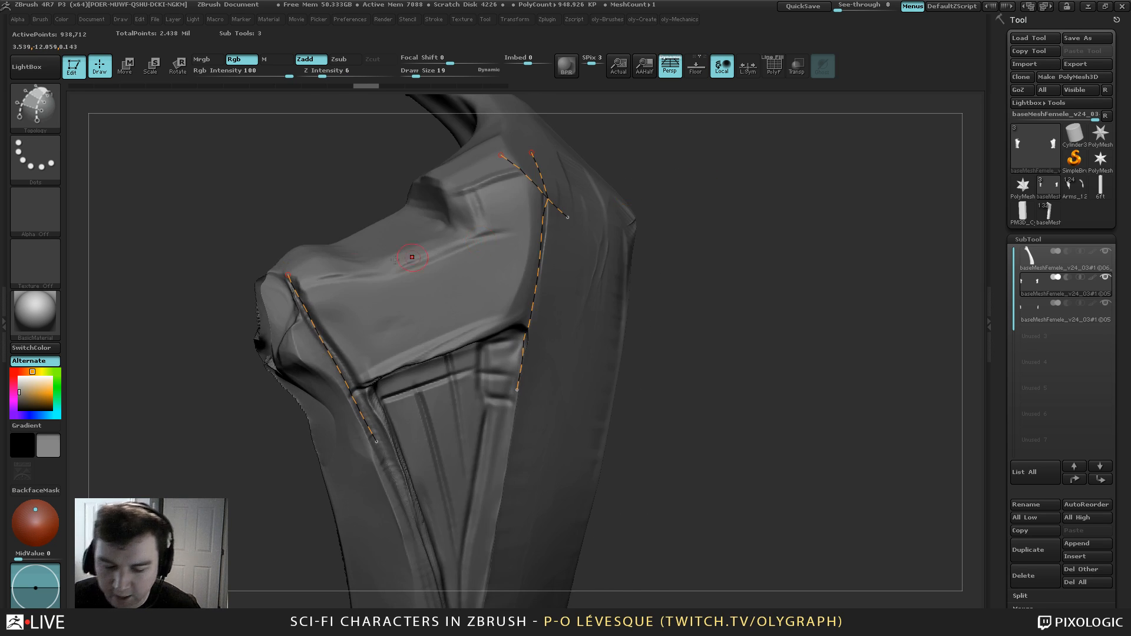
drag(350, 290, 421, 258)
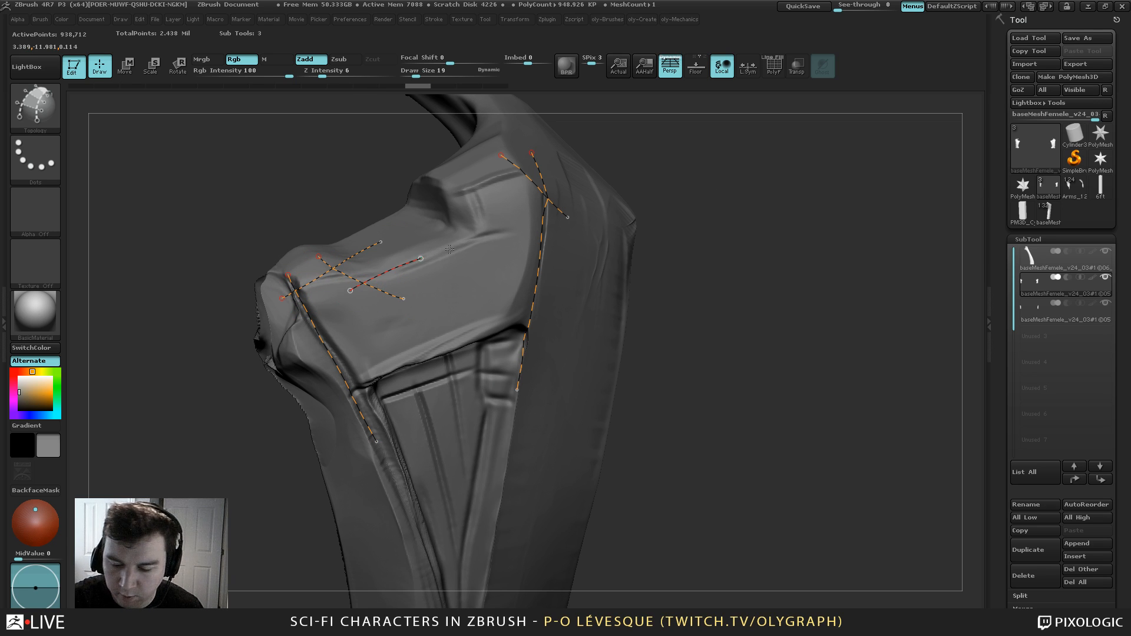
alt+click(599, 321)
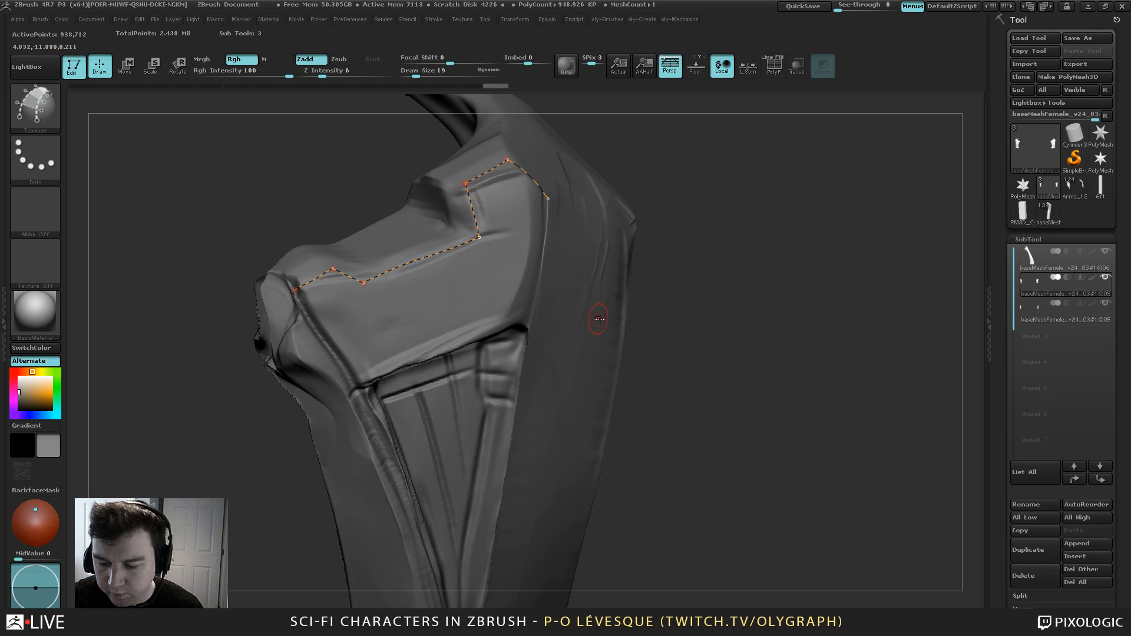
Add curves along the panel's lower edge and sides, connect them with two cross curves, and trim the overhanging ends
drag(676, 253, 675, 243)
drag(523, 318, 324, 391)
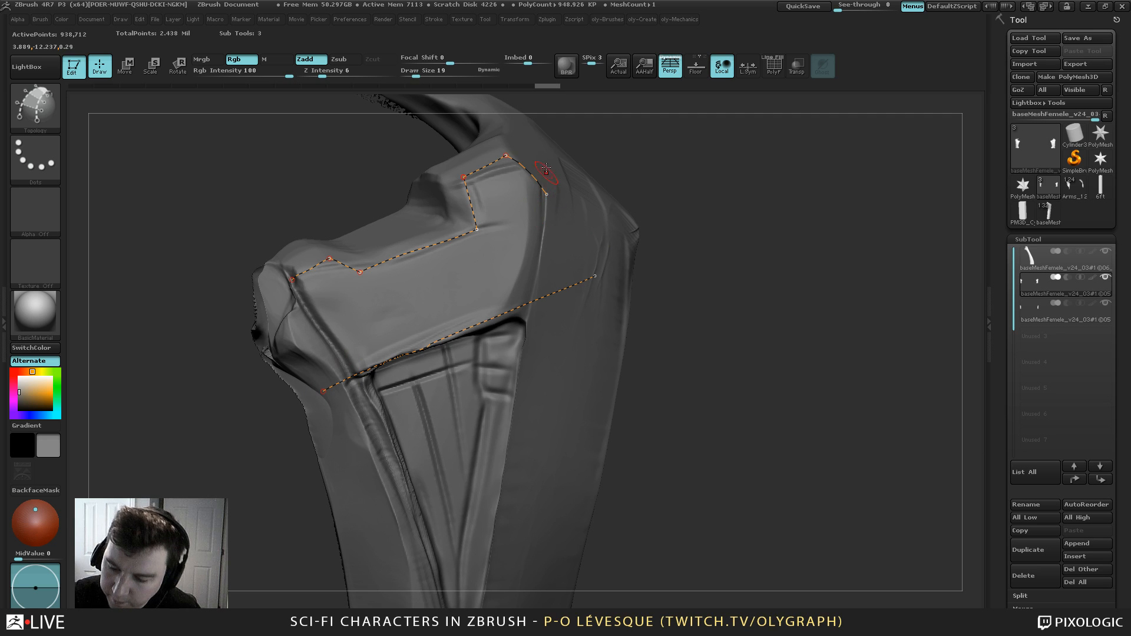
drag(476, 229, 361, 276)
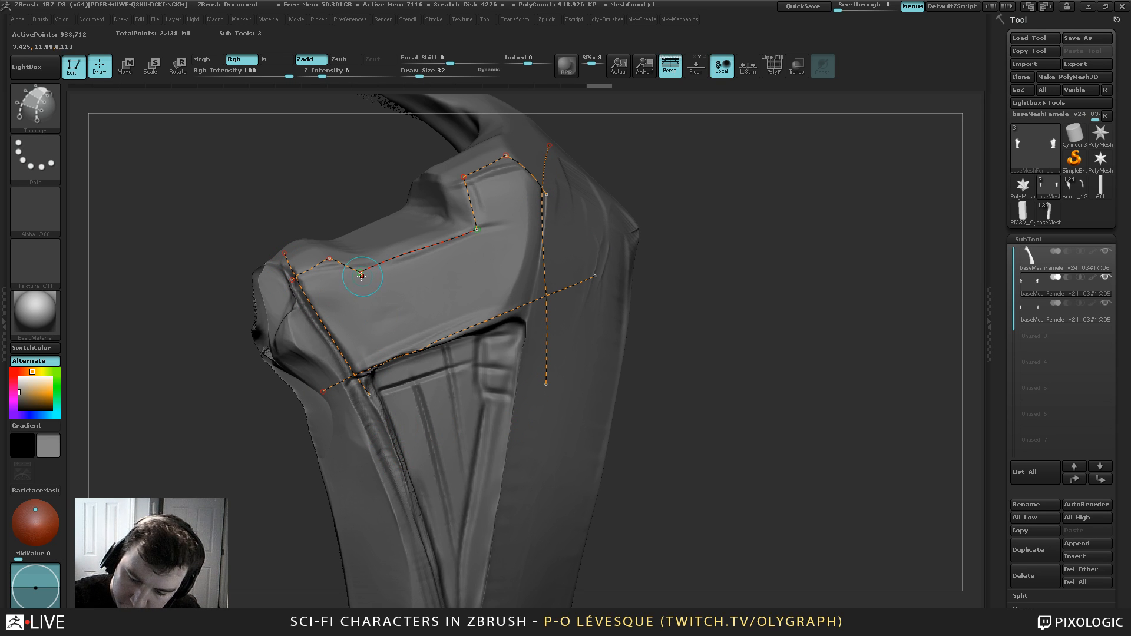
drag(490, 293, 501, 350)
alt+click(593, 333)
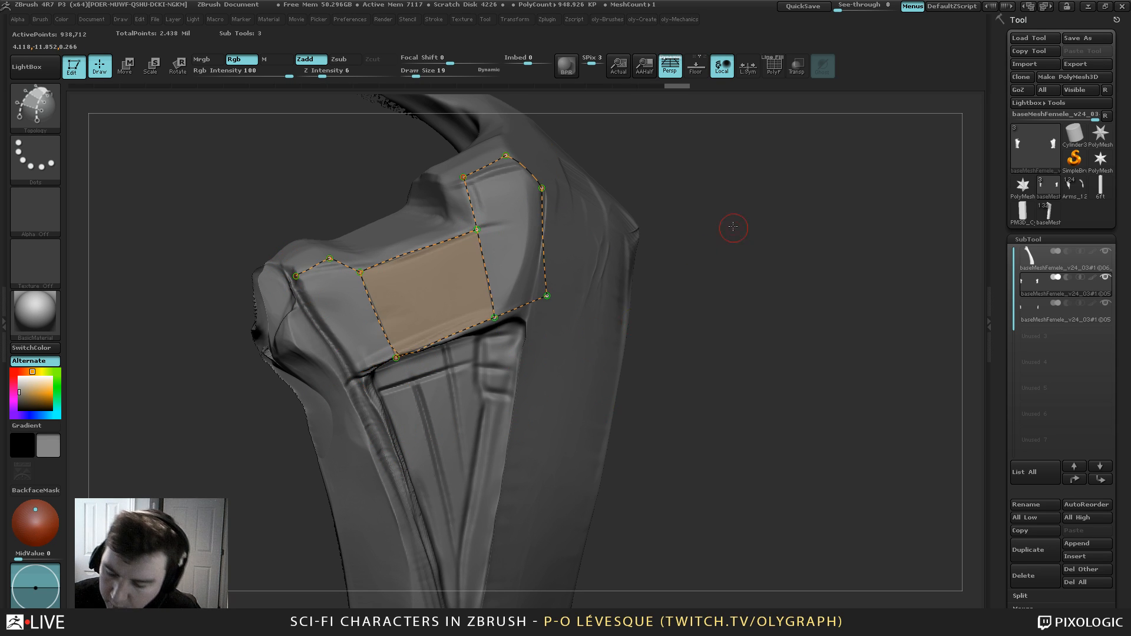
Redraw the curve down the panel's narrow front end and add curves dividing that end and the raised upper section
drag(732, 225, 750, 213)
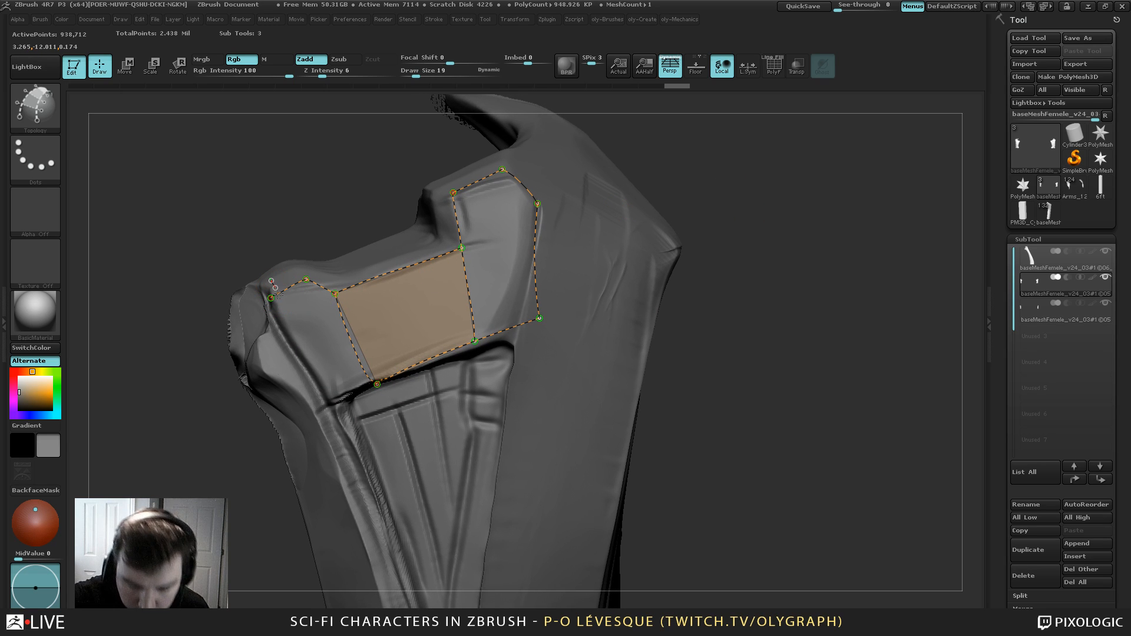
drag(320, 367, 345, 420)
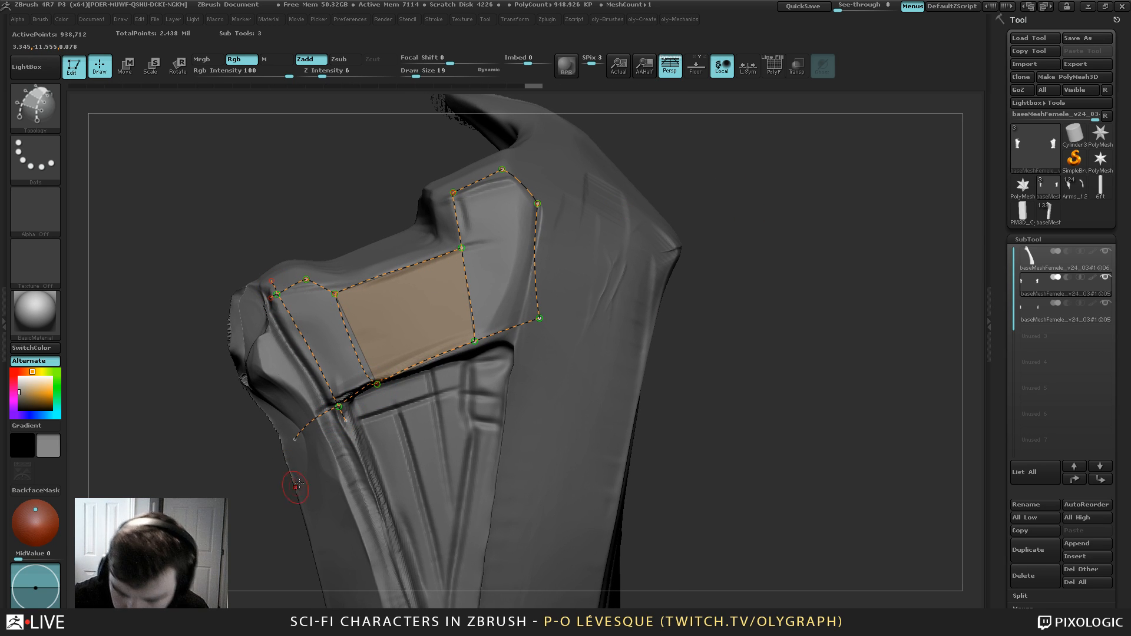
drag(464, 247, 598, 190)
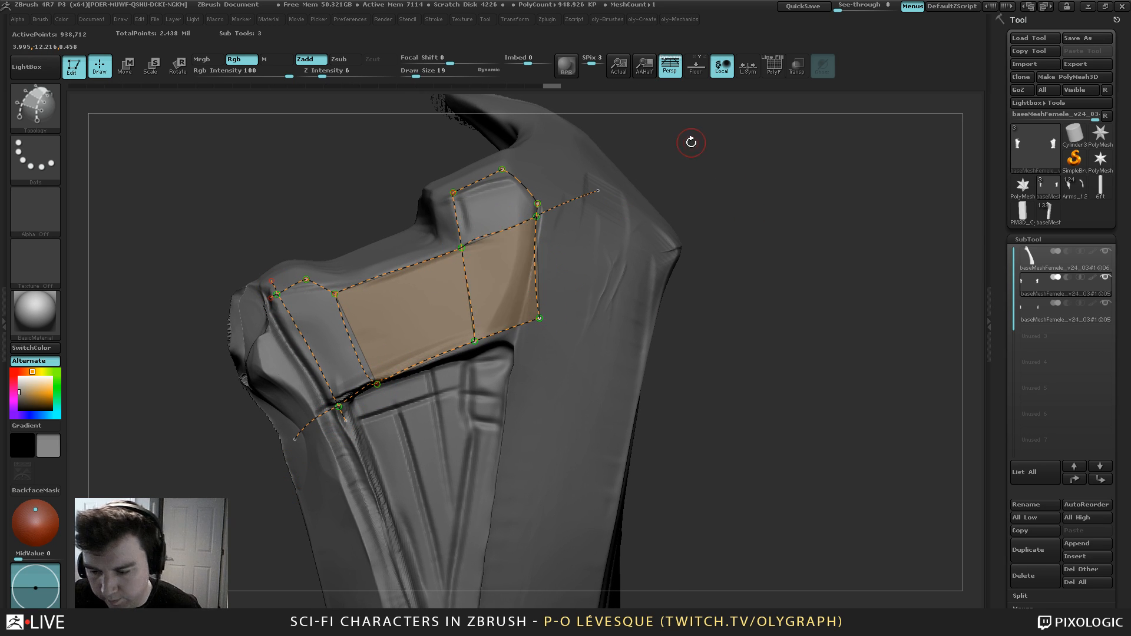
drag(334, 294, 249, 387)
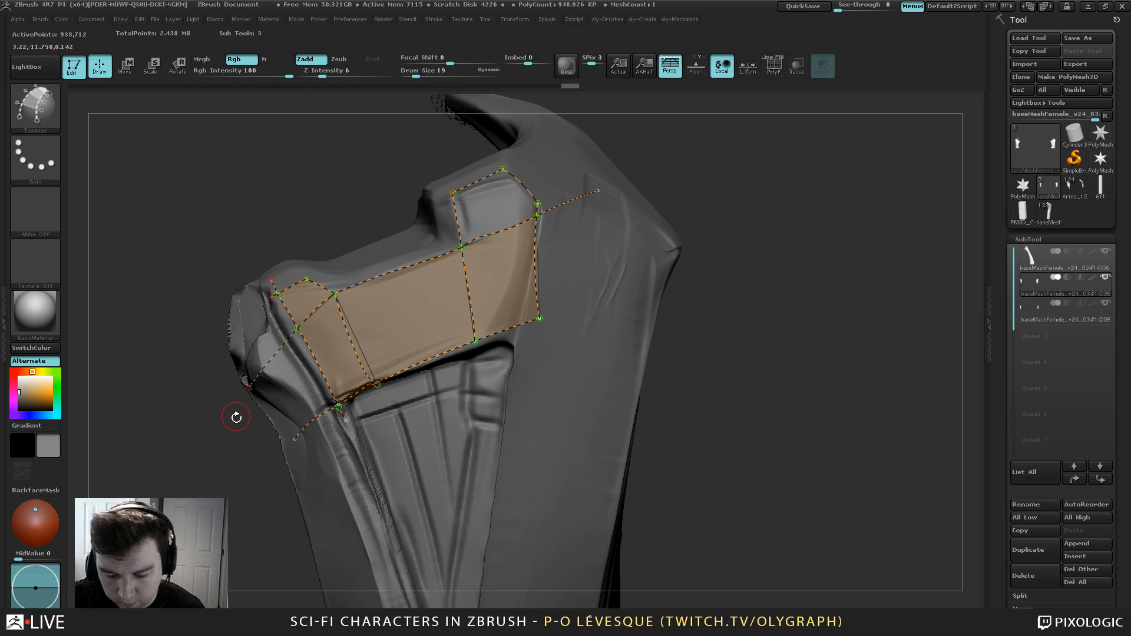
Redraw the slanted corner curve of the panel's upper section so it passes through the neighbouring curve ends
alt+drag(679, 135, 689, 195)
alt+drag(514, 256, 583, 217)
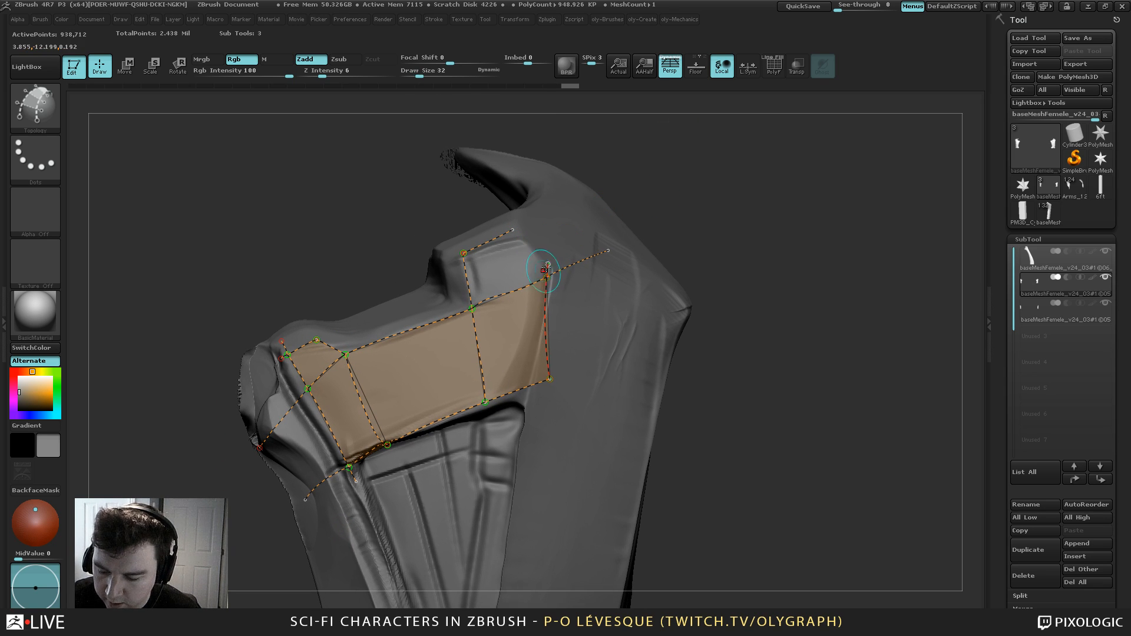
alt+drag(546, 268, 540, 268)
drag(471, 164, 469, 161)
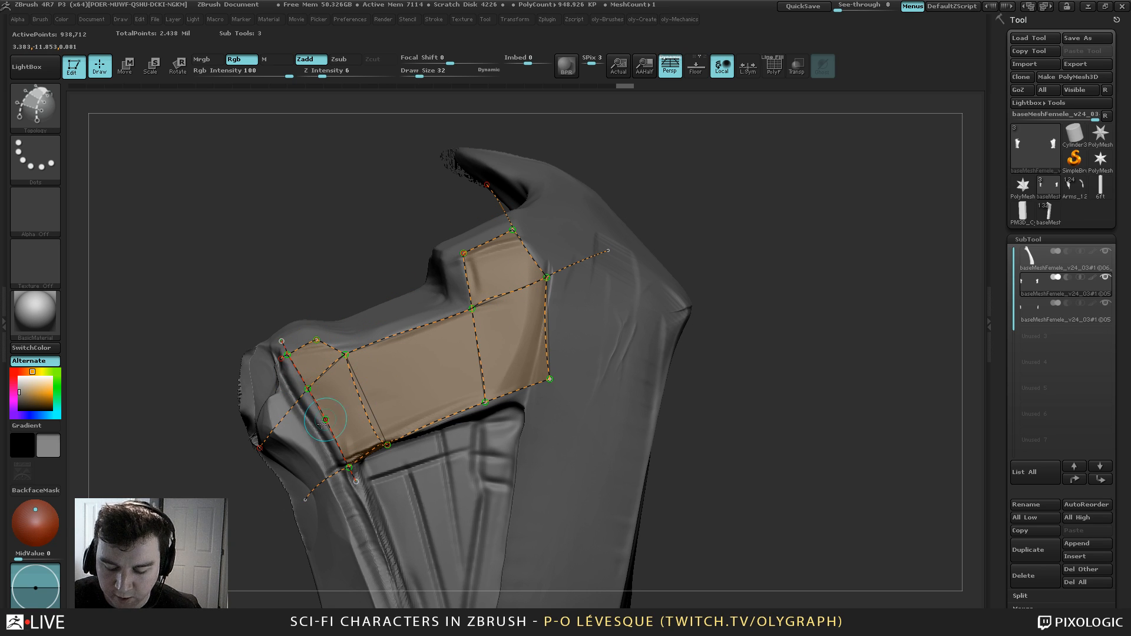
Add one lengthwise and one crosswise curve through the panel and generate the panel mesh from the curves
drag(300, 448, 635, 307)
drag(407, 321, 457, 528)
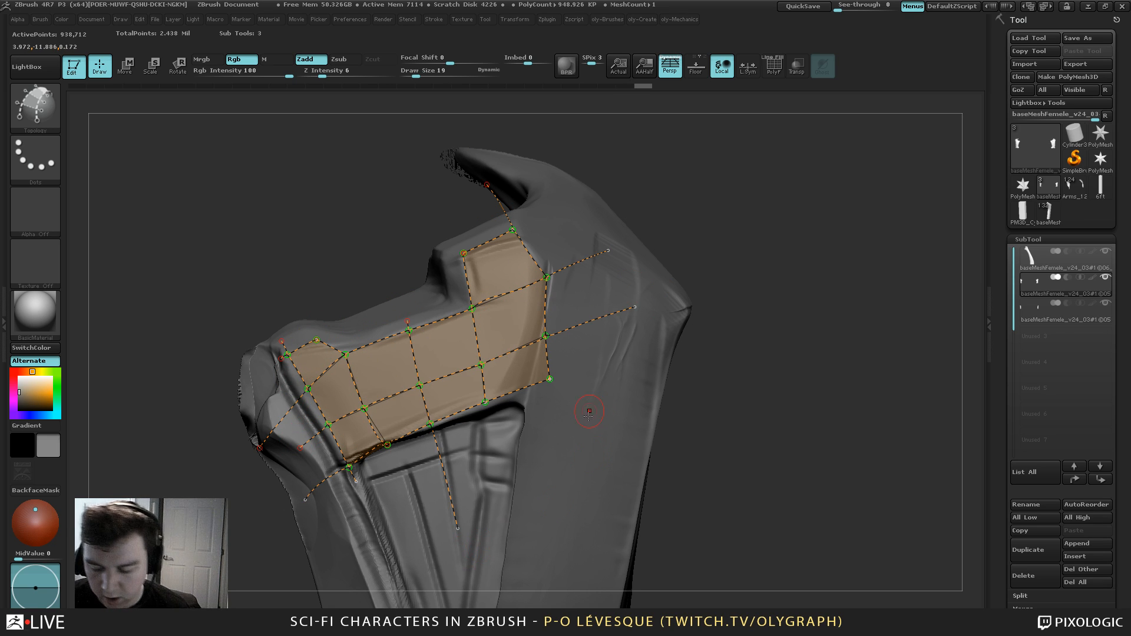
ctrl+click(760, 183)
click(621, 367)
Isolate the newly generated panel mesh from the shell and switch to the Move brush
ctrl+shift+click(620, 408)
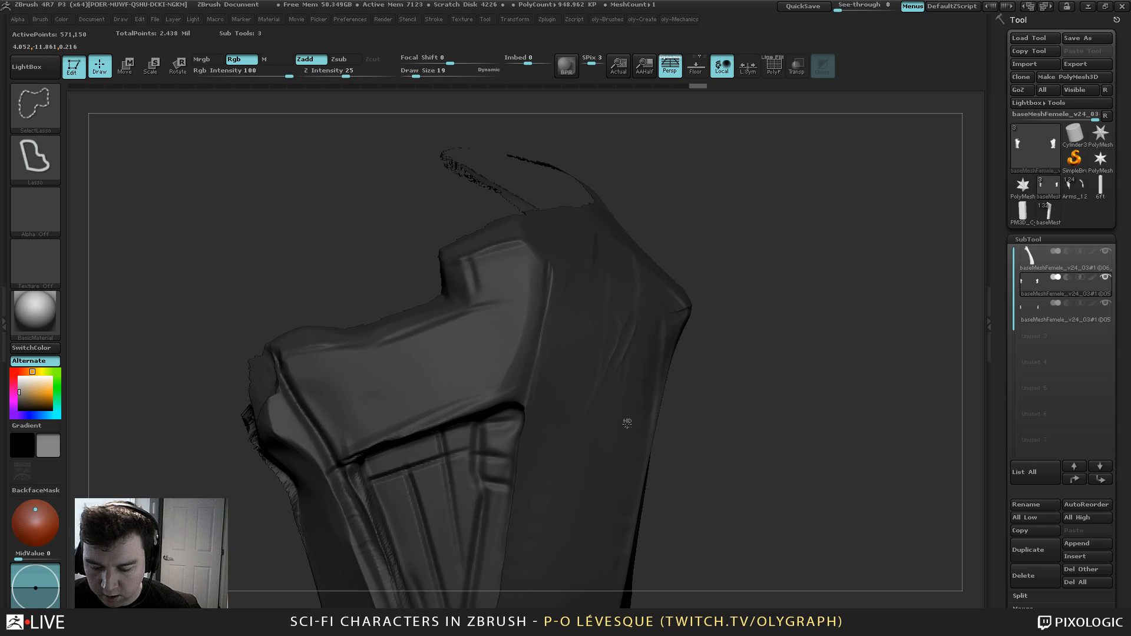
ctrl+shift+click(626, 426)
ctrl+shift+click(548, 204)
key(b)
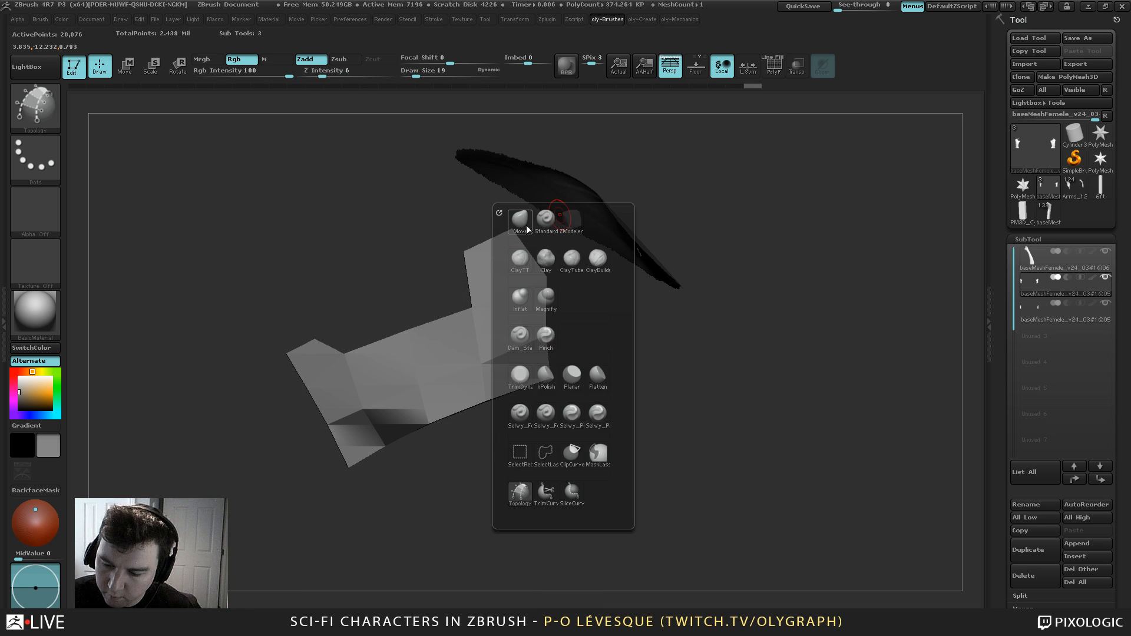
click(521, 223)
ctrl+shift+click(548, 197)
Split the hidden geometry off so the new panel becomes its own subtool
mouse_move(569, 191)
alt+mouse_down()
mouse_move(618, 144)
mouse_move(623, 192)
mouse_move(631, 94)
alt+mouse_up()
mouse_move(642, 20)
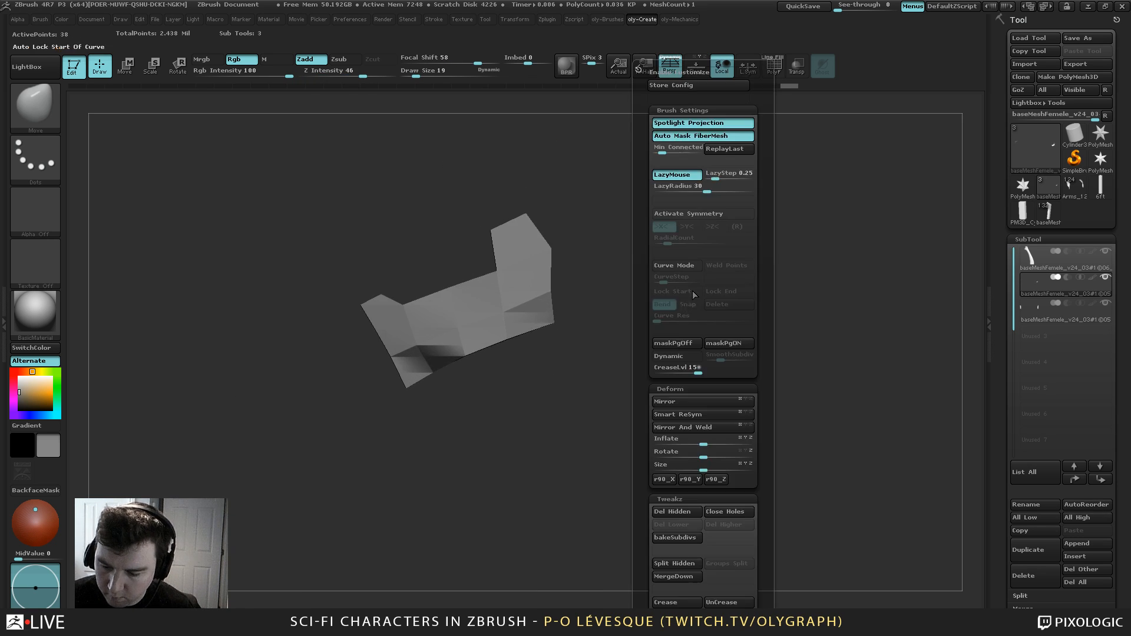
drag(642, 427, 642, 305)
click(675, 441)
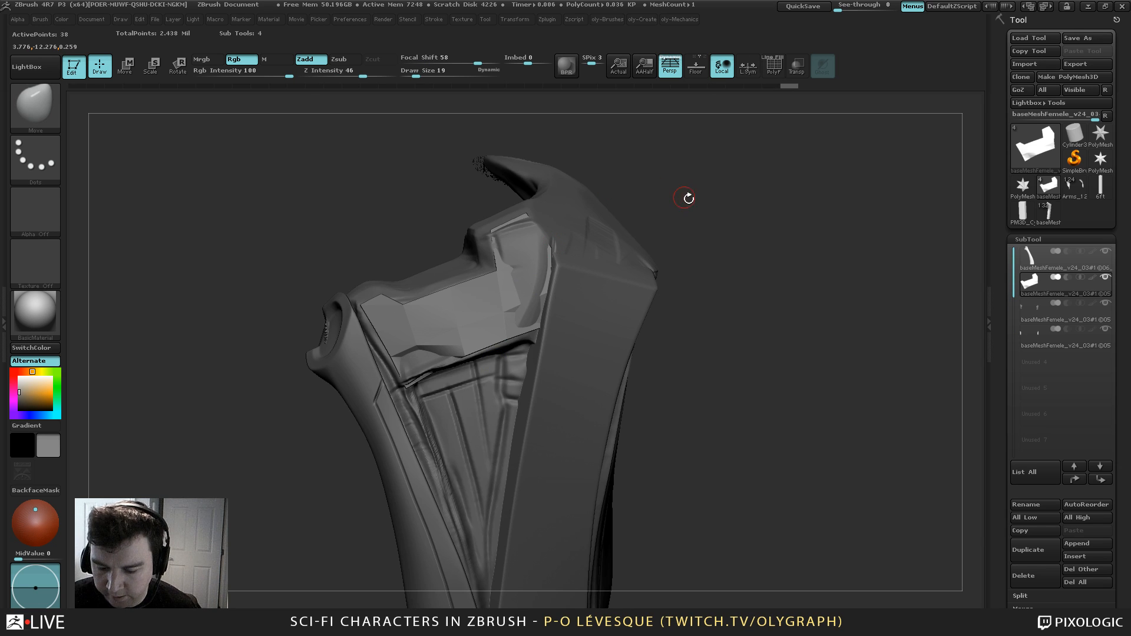
Show the new panel on its own with its polygon wireframe displayed, and set the Move brush's draw size to 9
key(b)
click(673, 205)
mouse_move(714, 155)
alt+mouse_down()
mouse_move(671, 157)
mouse_move(672, 167)
alt+mouse_up()
key(s)
drag(671, 168, 676, 198)
ctrl+shift+click(559, 326)
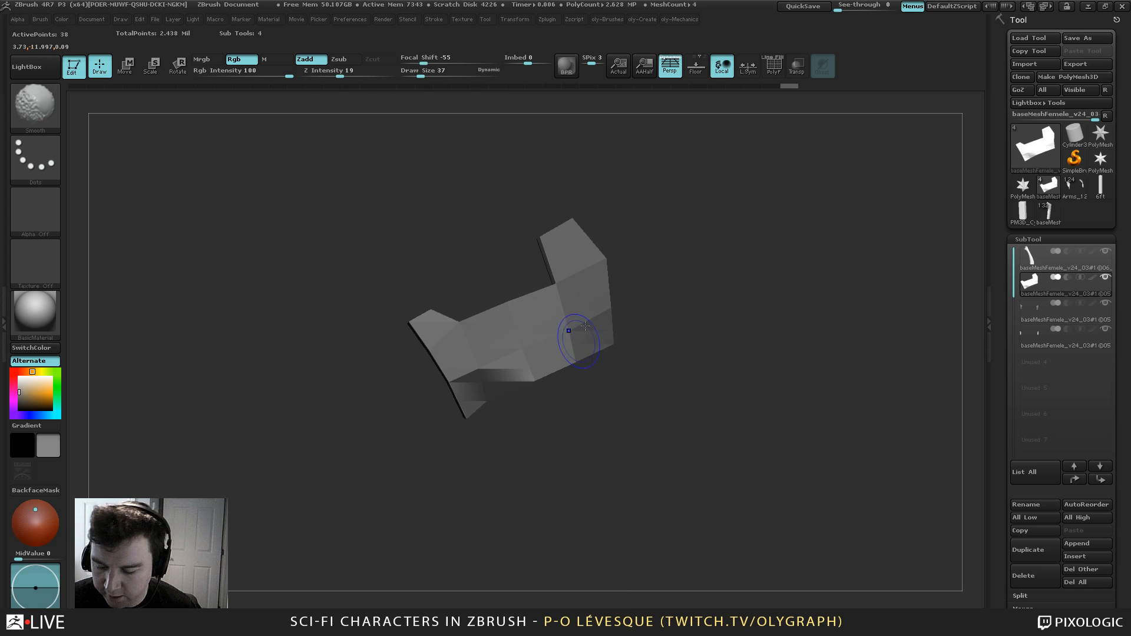
key(shift+f)
key(space)
mouse_move(676, 248)
mouse_down()
mouse_move(707, 253)
mouse_move(628, 273)
mouse_move(687, 252)
mouse_move(699, 272)
mouse_move(693, 359)
mouse_move(704, 368)
mouse_move(642, 280)
mouse_up()
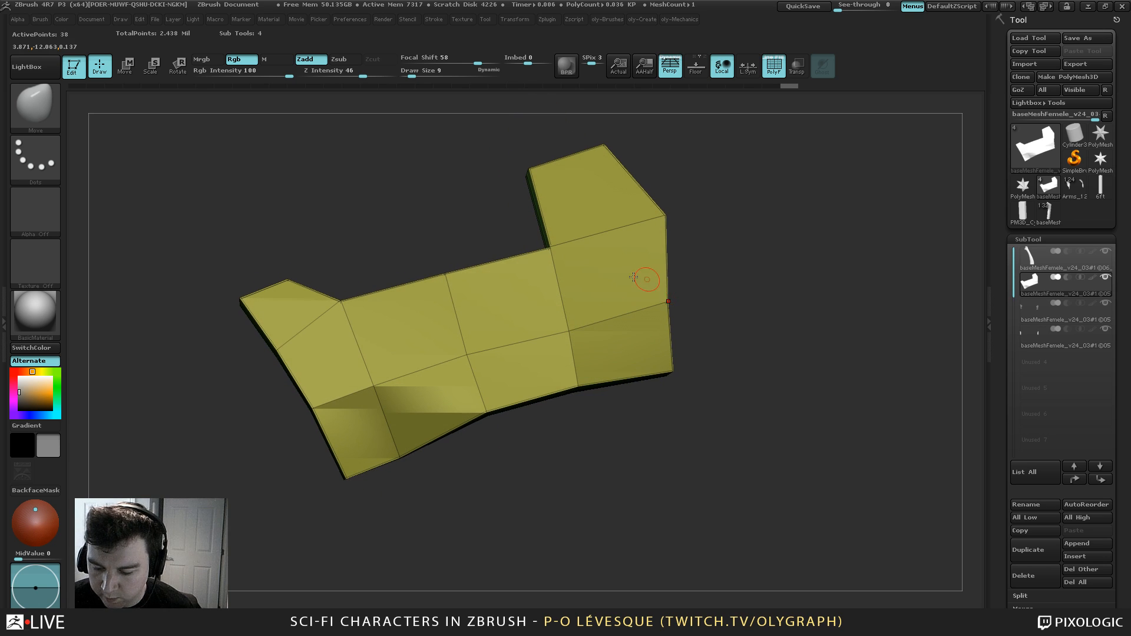
Examine the panel's polygon layout from several angles, isolating its outer face and showing the whole panel again
drag(571, 449, 564, 270)
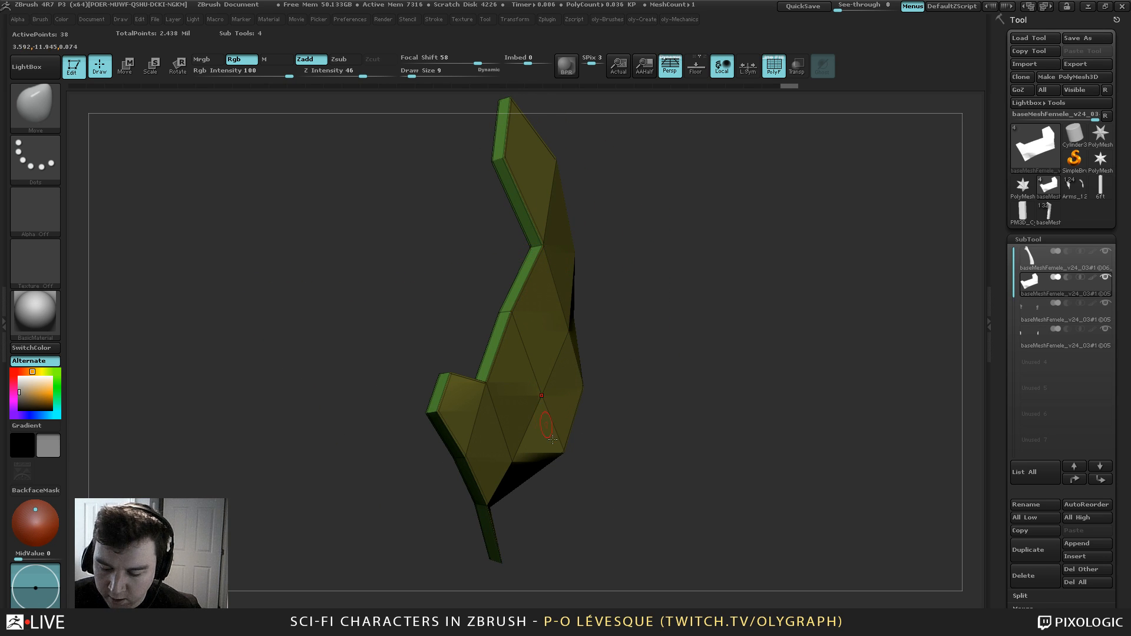
right_drag(553, 440, 524, 347)
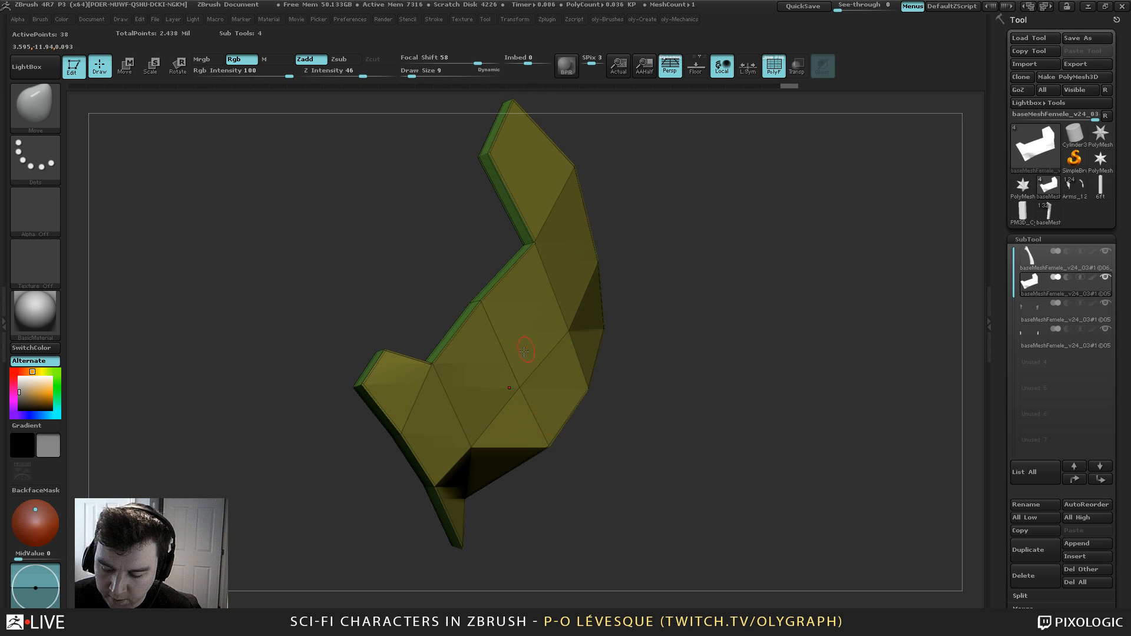
ctrl+shift+click(530, 412)
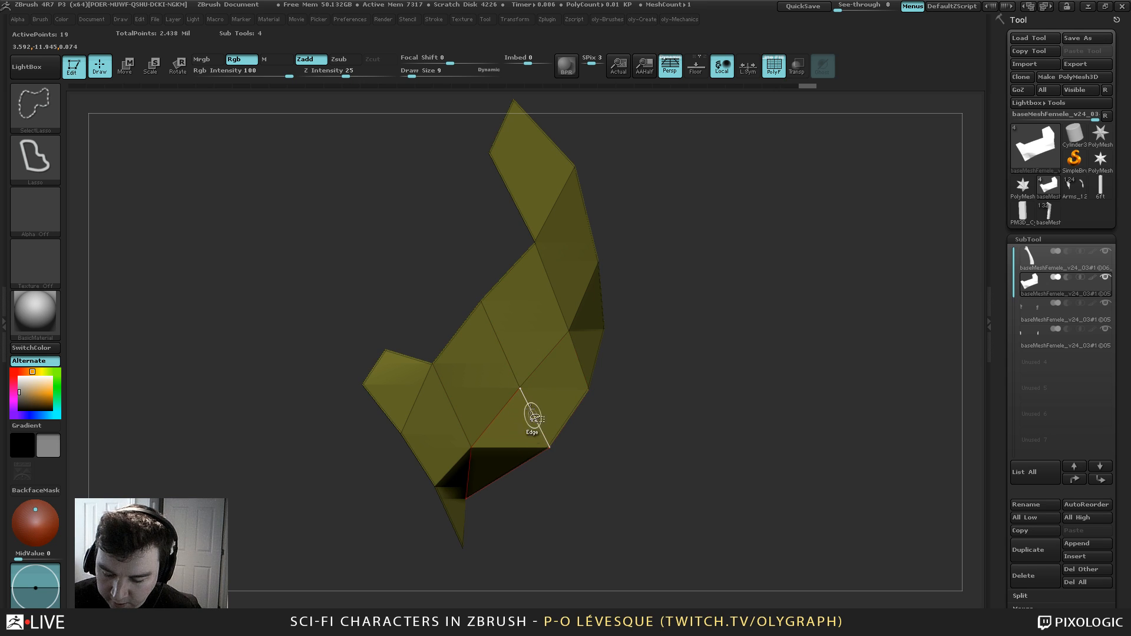
ctrl+shift+click(530, 414)
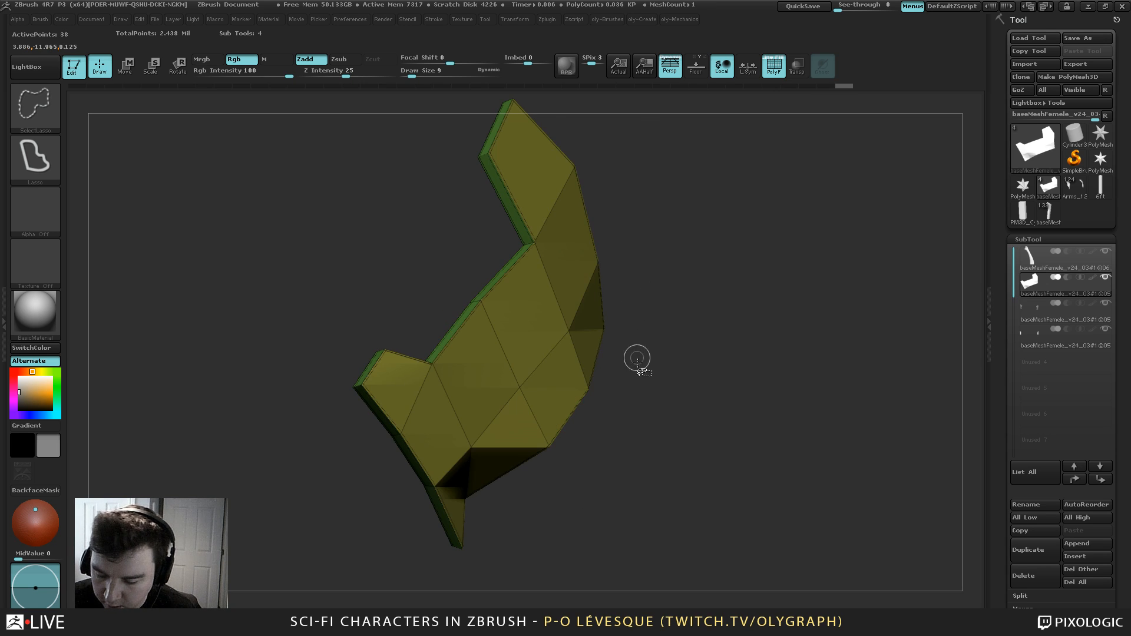
right_drag(637, 360, 593, 346)
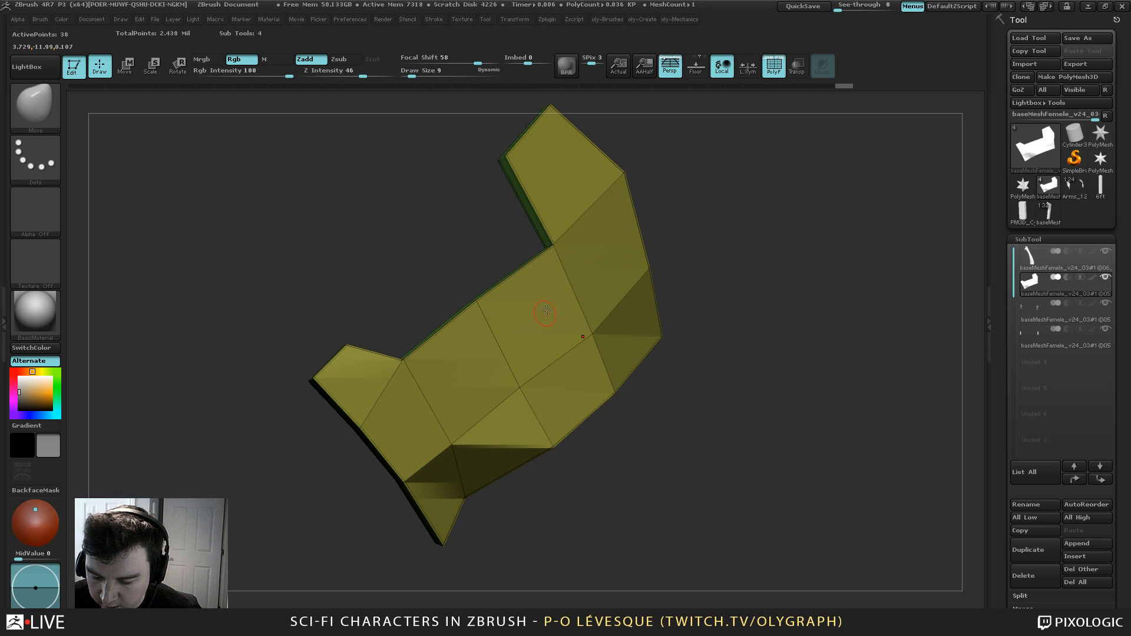
right_drag(590, 333, 624, 236)
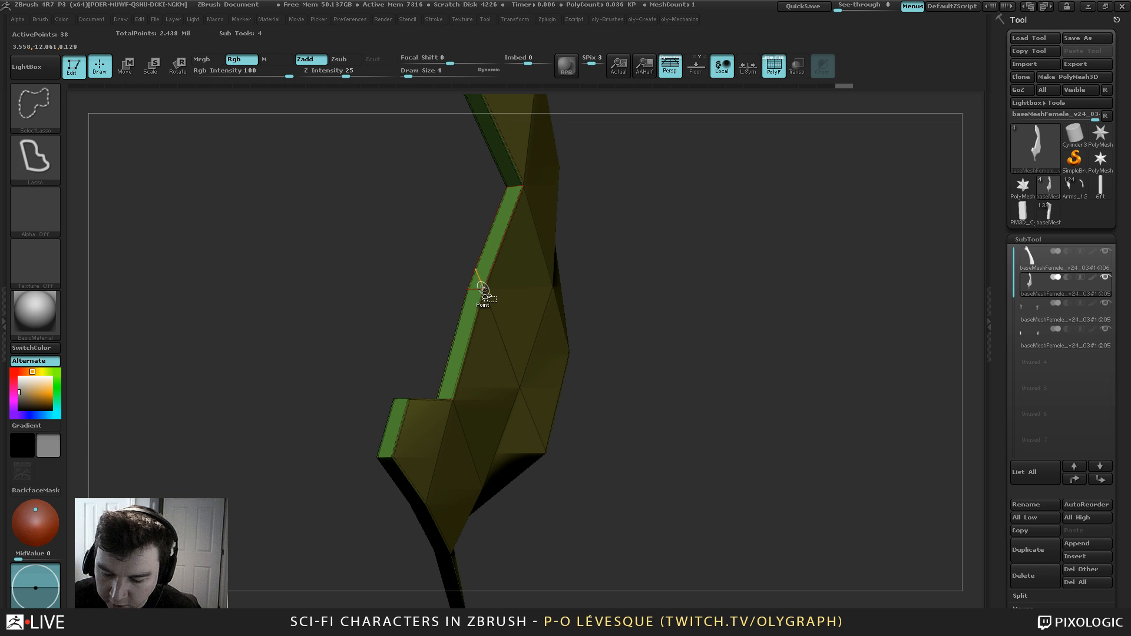
Set the draw size to 4 and hide polygons from the point midway along the panel's upper edge
key(s)
ctrl+shift+click(485, 290)
right_drag(625, 214, 638, 188)
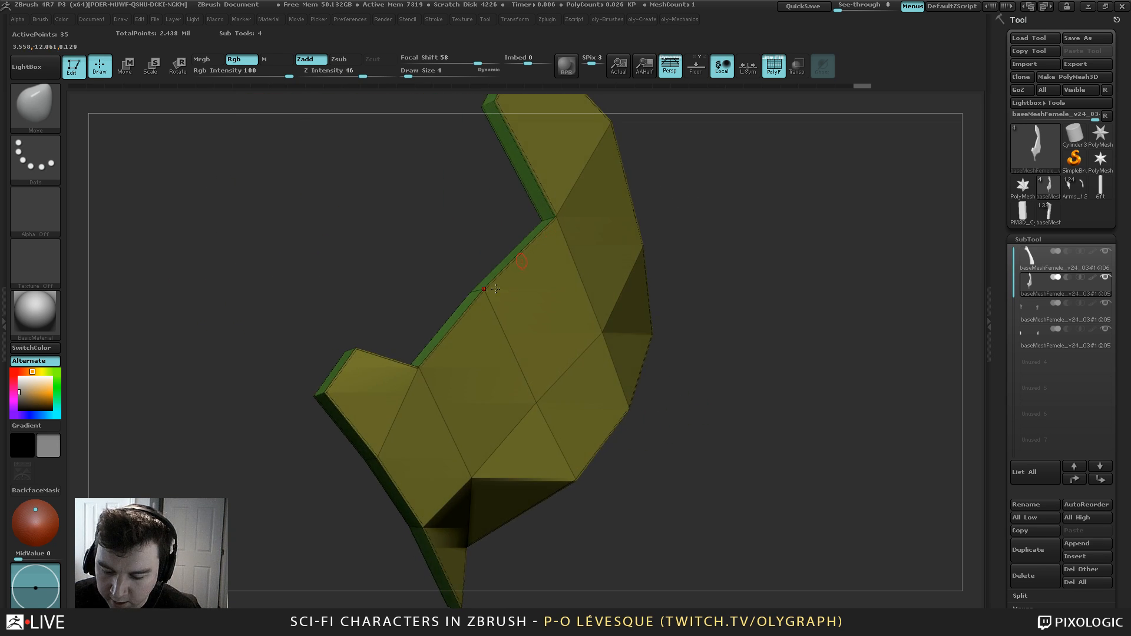
Examine the panel's outer face by isolating its polygroup, and show the whole panel again
click(534, 380)
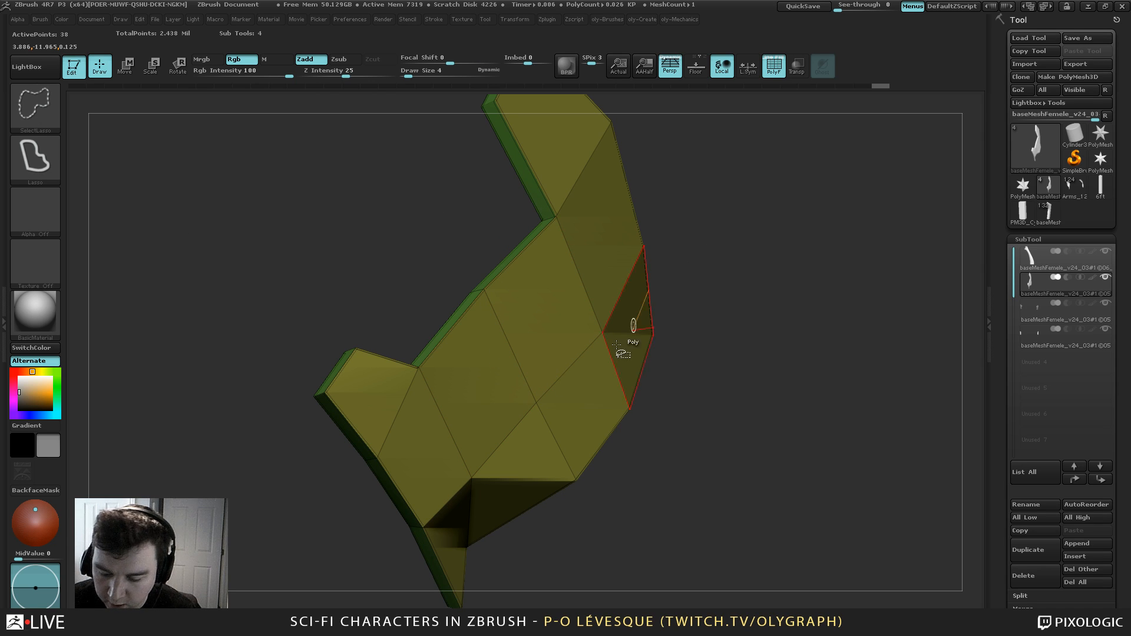
ctrl+shift+click(536, 406)
right_drag(587, 510, 636, 298)
right_drag(686, 493, 680, 452)
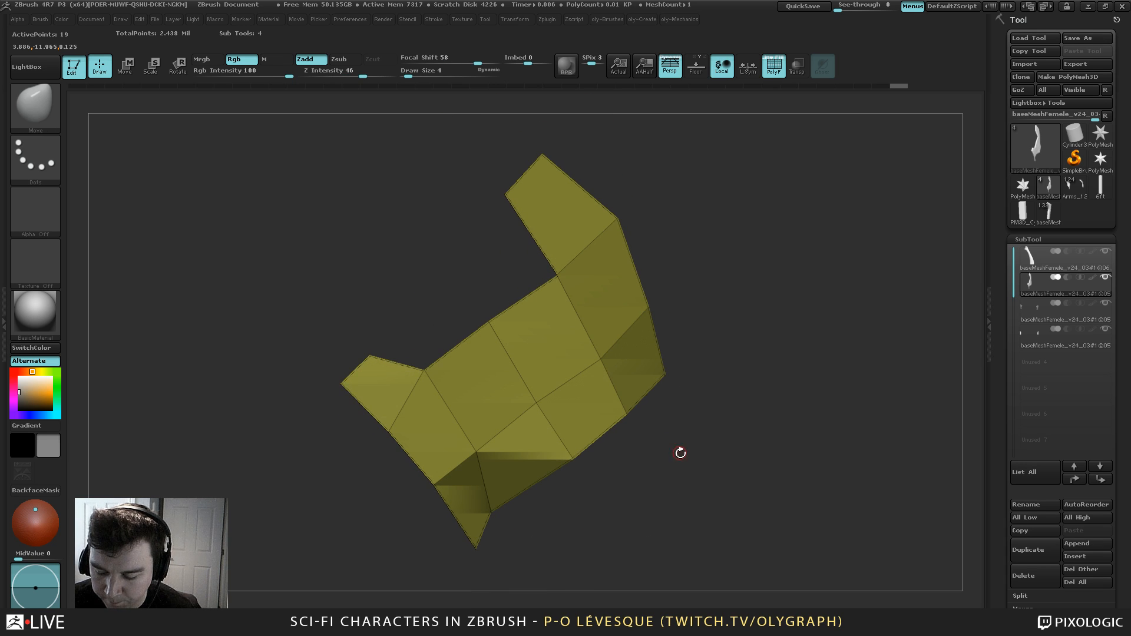
ctrl+shift+click(619, 515)
right_drag(624, 514, 565, 301)
Set the draw size to 47 and give the protruding polygon midway along the panel's outer curved edge its own polygroup
key(s)
mouse_move(565, 302)
mouse_down()
mouse_move(581, 303)
mouse_move(644, 247)
mouse_move(701, 239)
mouse_up()
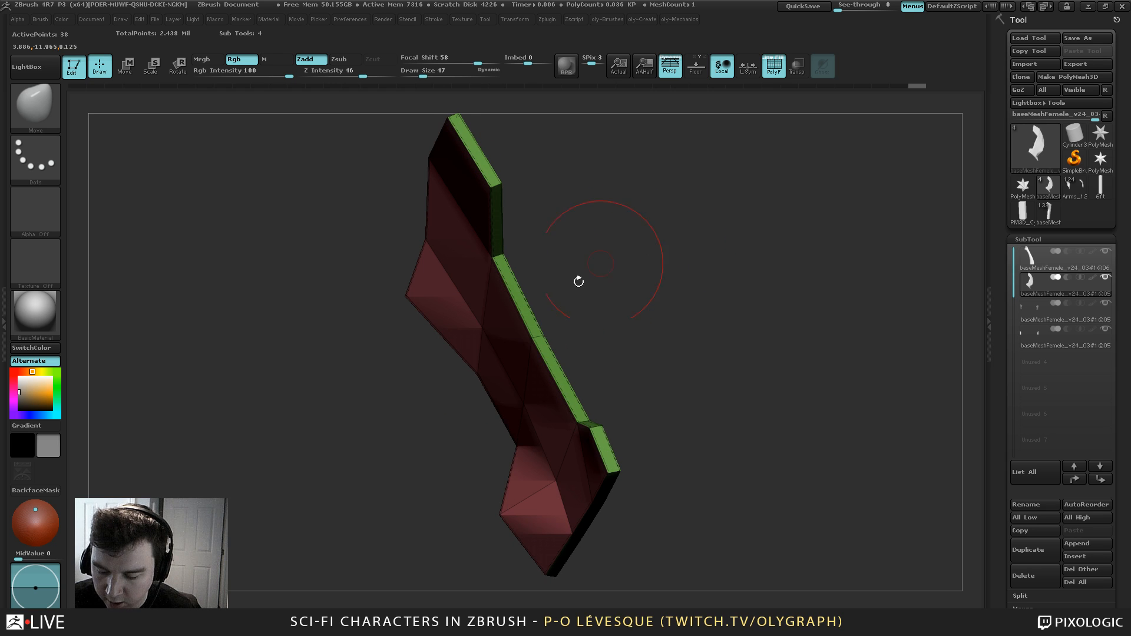
drag(568, 316, 538, 308)
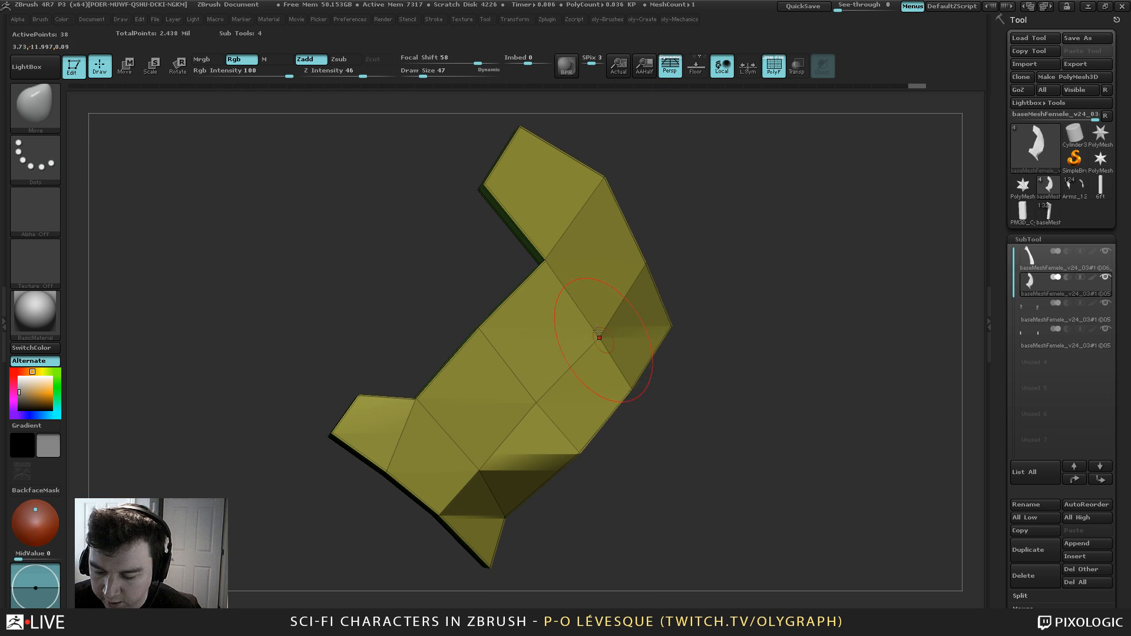
key(ctrl+shift)
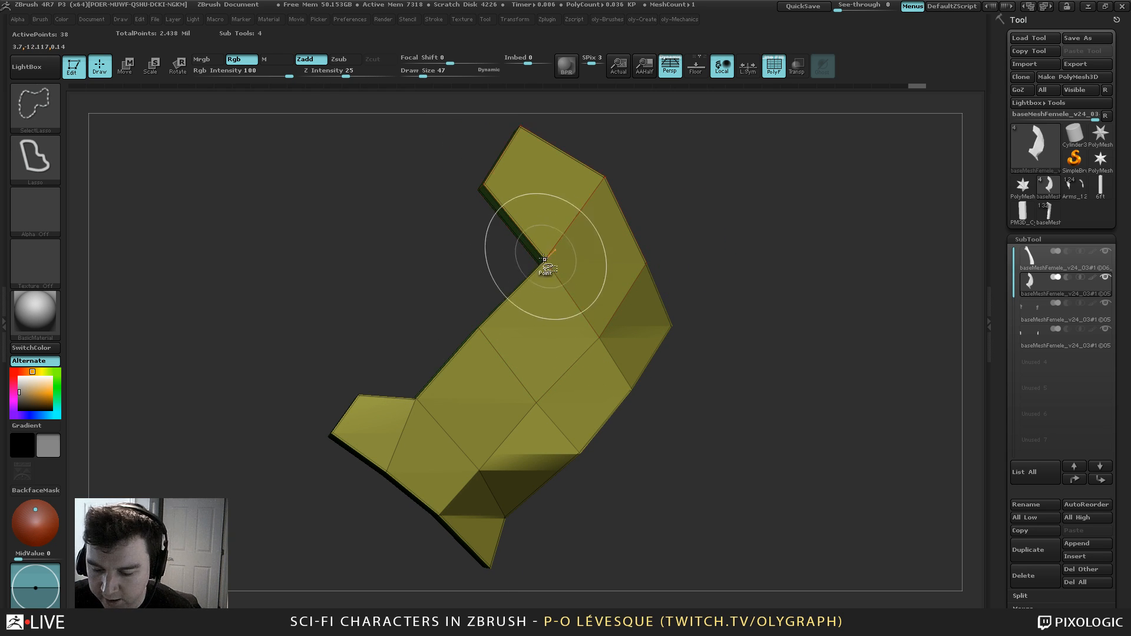
mouse_move(487, 265)
mouse_down()
mouse_move(698, 217)
mouse_move(584, 480)
mouse_up()
key(ctrl+w)
ctrl+shift+click(742, 257)
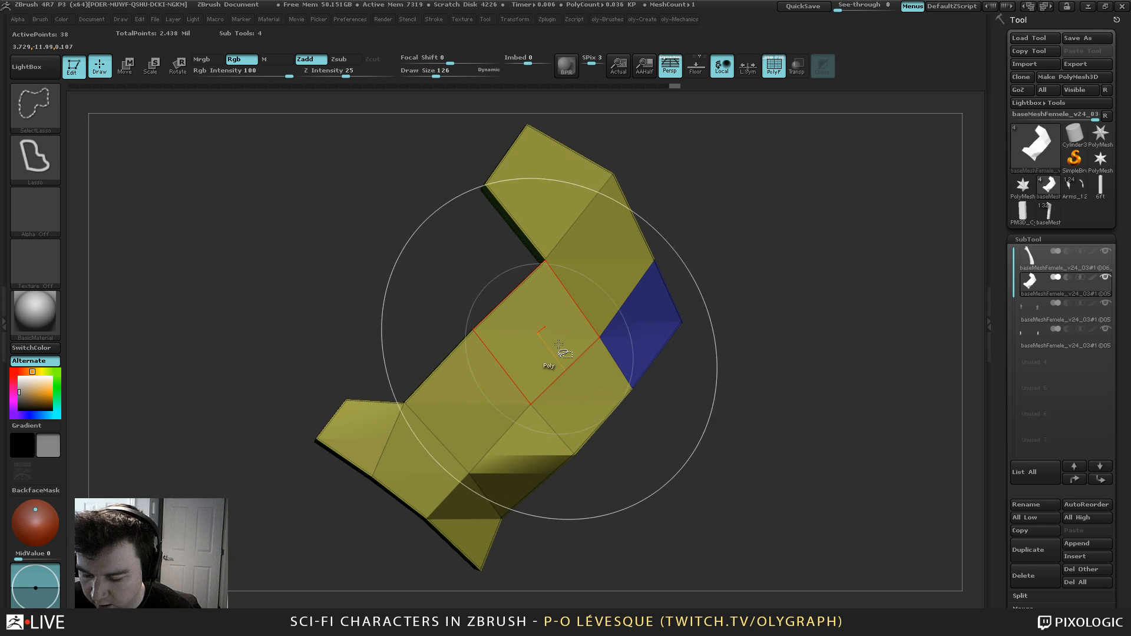
Undo the separate polygroup on the plate's outer-side face and view the plate edge-on
mouse_move(672, 240)
mouse_down()
mouse_move(765, 206)
mouse_move(681, 210)
mouse_move(753, 232)
mouse_move(747, 252)
mouse_move(719, 250)
mouse_up()
key(ctrl+z)
ctrl+shift+click(751, 205)
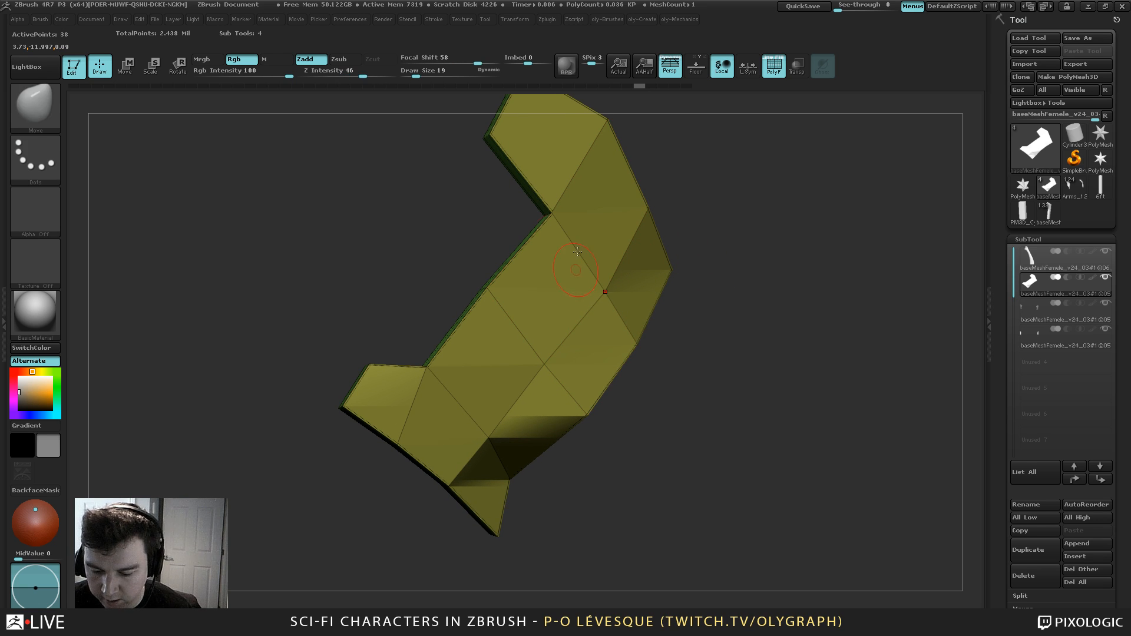
key(ctrl+shift+z)
drag(474, 229, 496, 264)
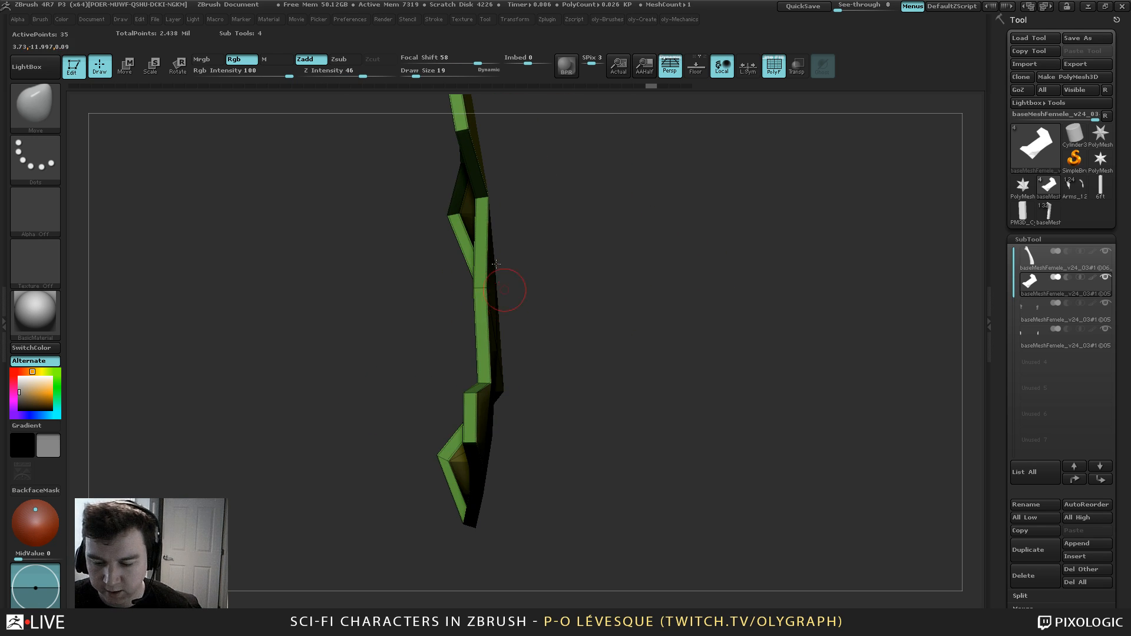
mouse_move(480, 325)
mouse_down()
mouse_move(436, 318)
mouse_move(483, 300)
mouse_up()
key(ctrl+w)
key(ctrl+z)
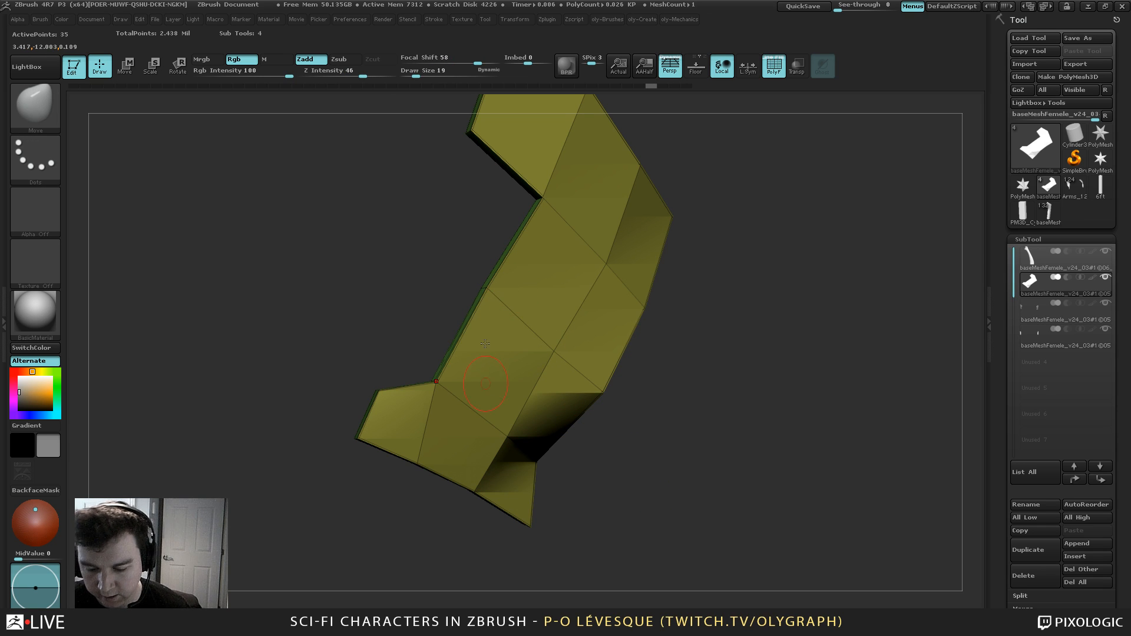
Isolate the plate's yellow front faces and delete the hidden thickness and back faces
drag(709, 413, 653, 451)
ctrl+shift+click(558, 352)
ctrl+shift+click(689, 423)
ctrl+shift+click(566, 357)
key(3)
click(627, 513)
mouse_move(730, 295)
alt+mouse_down()
mouse_move(722, 252)
mouse_move(711, 257)
alt+mouse_up()
Isolate the upper tab face with a lasso selection, assign it its own polygroup, and show the whole plate
key(1)
key(shift+s)
mouse_move(677, 161)
mouse_down()
mouse_move(716, 157)
mouse_move(660, 285)
mouse_move(659, 327)
mouse_move(643, 252)
mouse_move(677, 235)
mouse_move(580, 396)
mouse_move(533, 400)
mouse_move(594, 289)
mouse_up()
ctrl+shift+drag(494, 202, 543, 289)
key(ctrl+w)
ctrl+shift+click(663, 226)
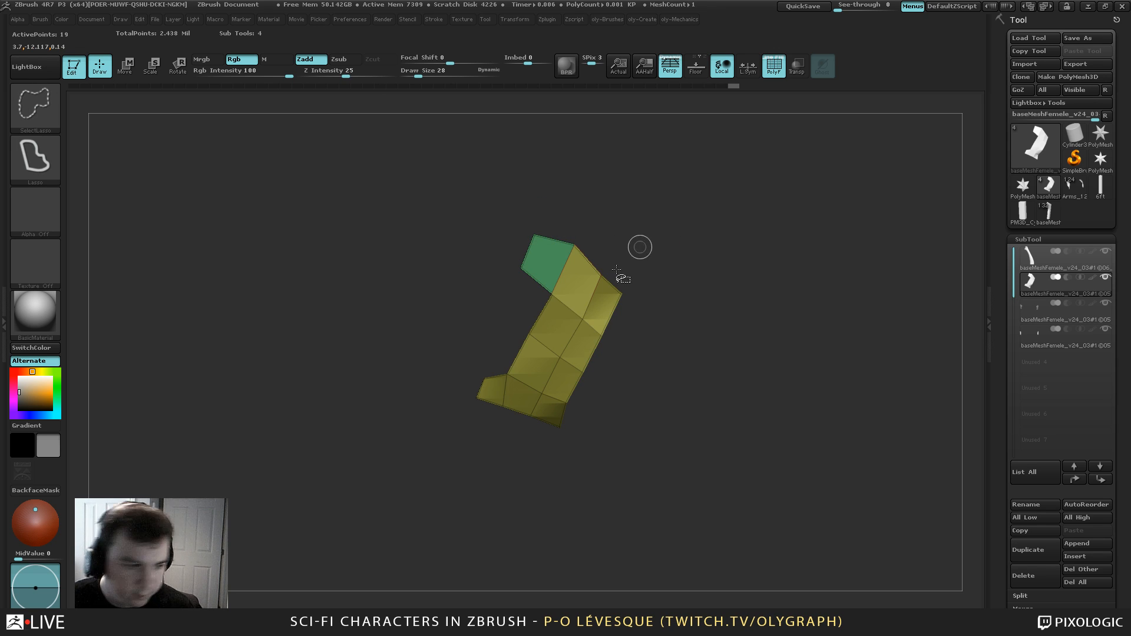
Isolate the lower tab face, assign it its own polygroup, and show the whole plate again
mouse_move(397, 318)
alt+mouse_down()
mouse_move(388, 273)
mouse_move(416, 424)
mouse_move(464, 459)
alt+mouse_up()
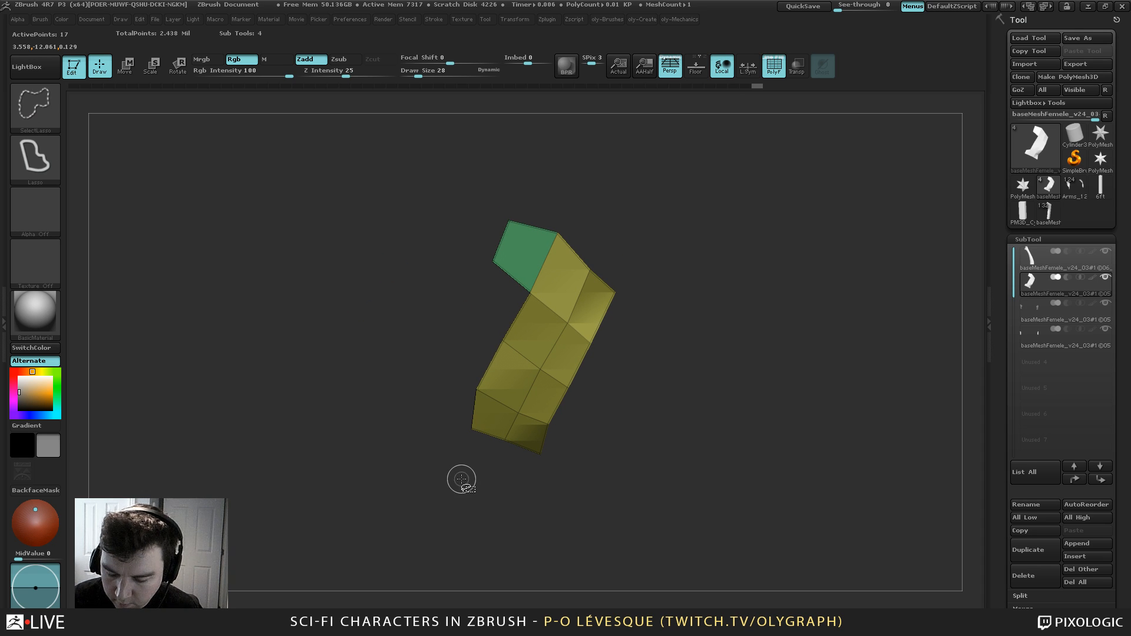
ctrl+shift+click(479, 521)
key(ctrl+w)
ctrl+shift+click(489, 529)
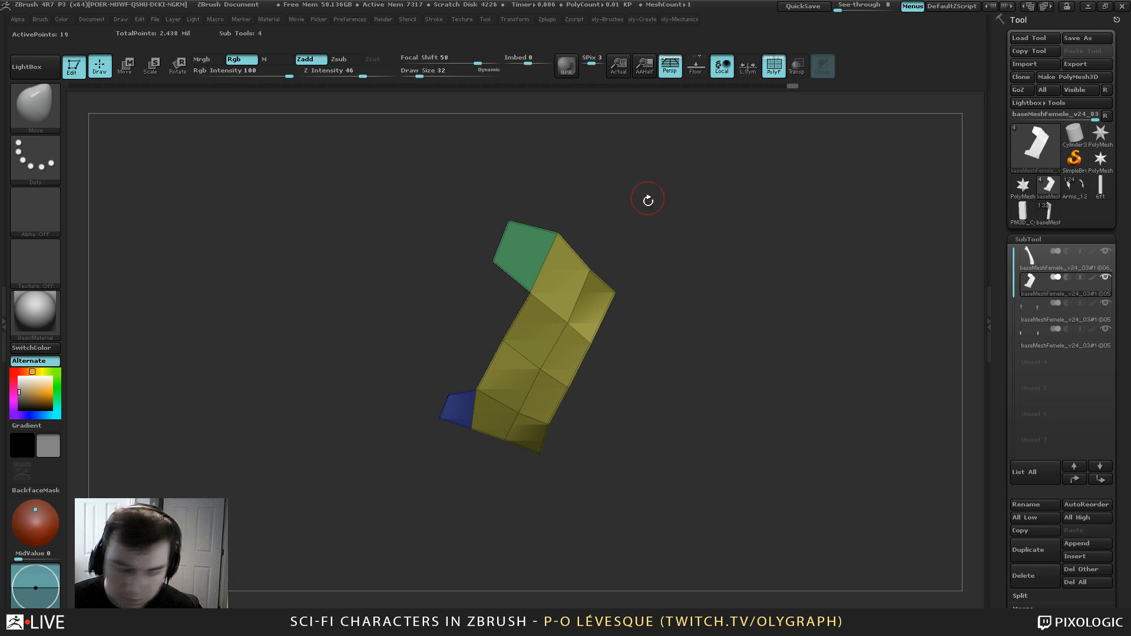
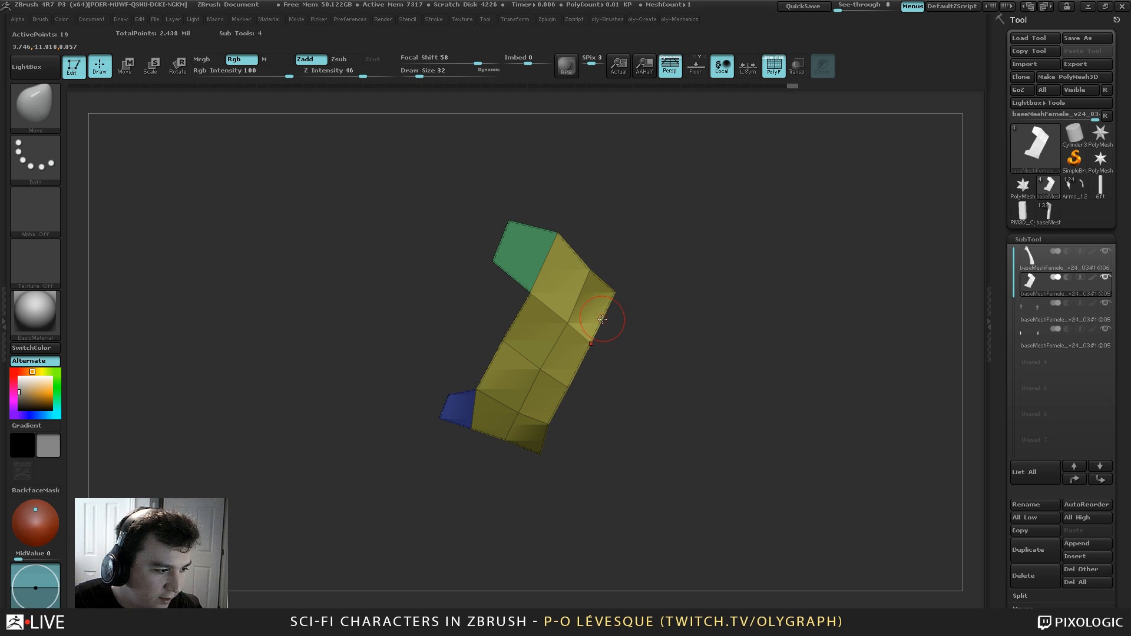
Square up the lower blue tab by moving its corner points with a small Move brush
key(b)
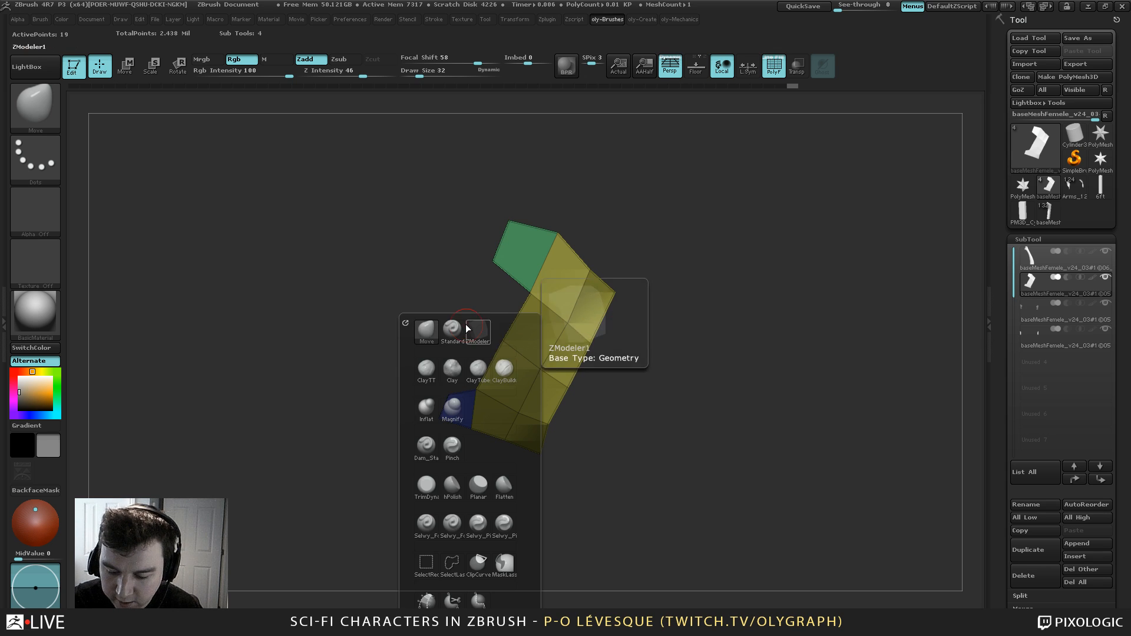
click(455, 325)
key(s)
click(458, 389)
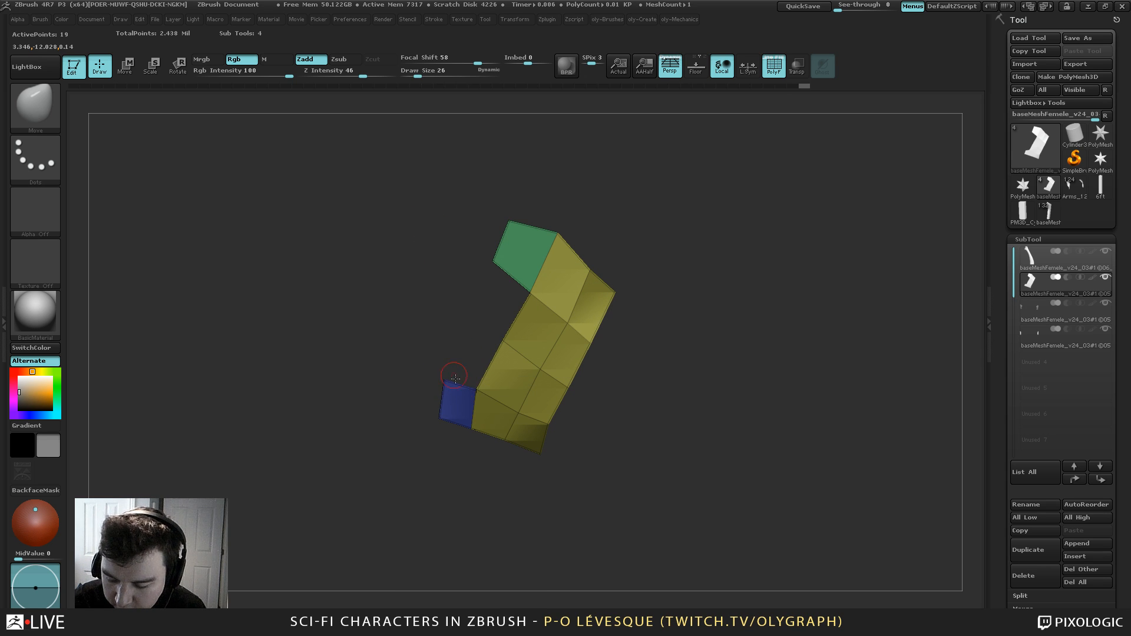
drag(481, 391, 484, 394)
key(s)
click(492, 395)
drag(507, 437, 510, 441)
View the plate along its thin profile and flatten it with a ClipCurve line
mouse_move(447, 458)
mouse_down()
mouse_move(528, 461)
mouse_move(570, 308)
mouse_move(553, 331)
mouse_move(549, 258)
mouse_up()
mouse_move(578, 305)
mouse_down()
mouse_move(577, 288)
mouse_move(576, 307)
mouse_up()
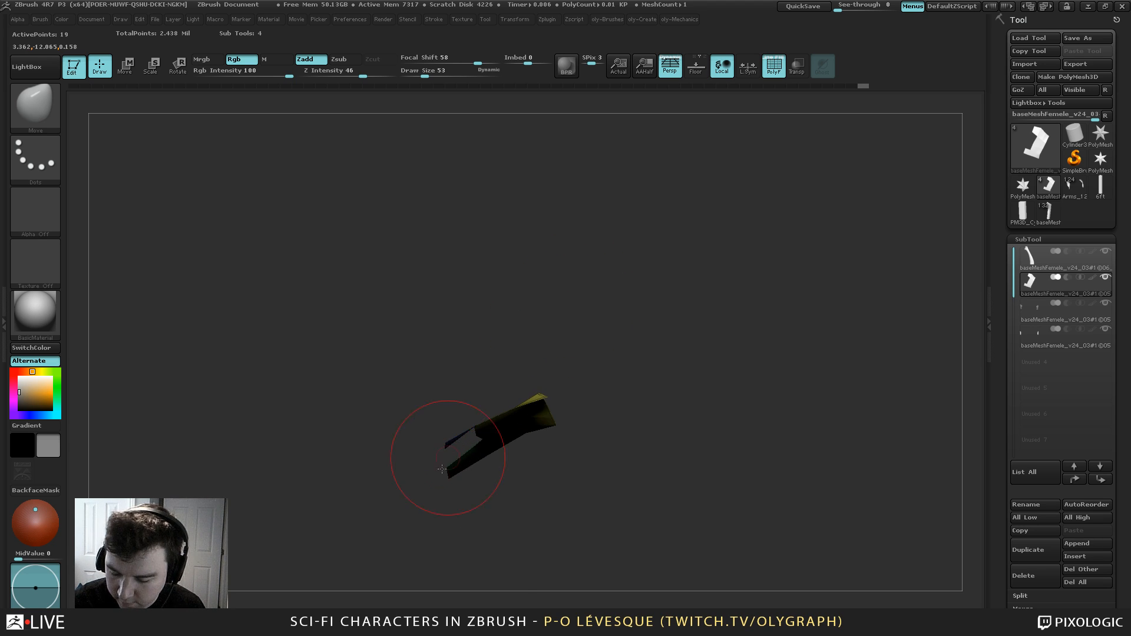
drag(442, 389, 441, 397)
mouse_move(417, 464)
ctrl+shift+mouse_down()
mouse_move(593, 372)
mouse_move(609, 298)
ctrl+shift+mouse_up()
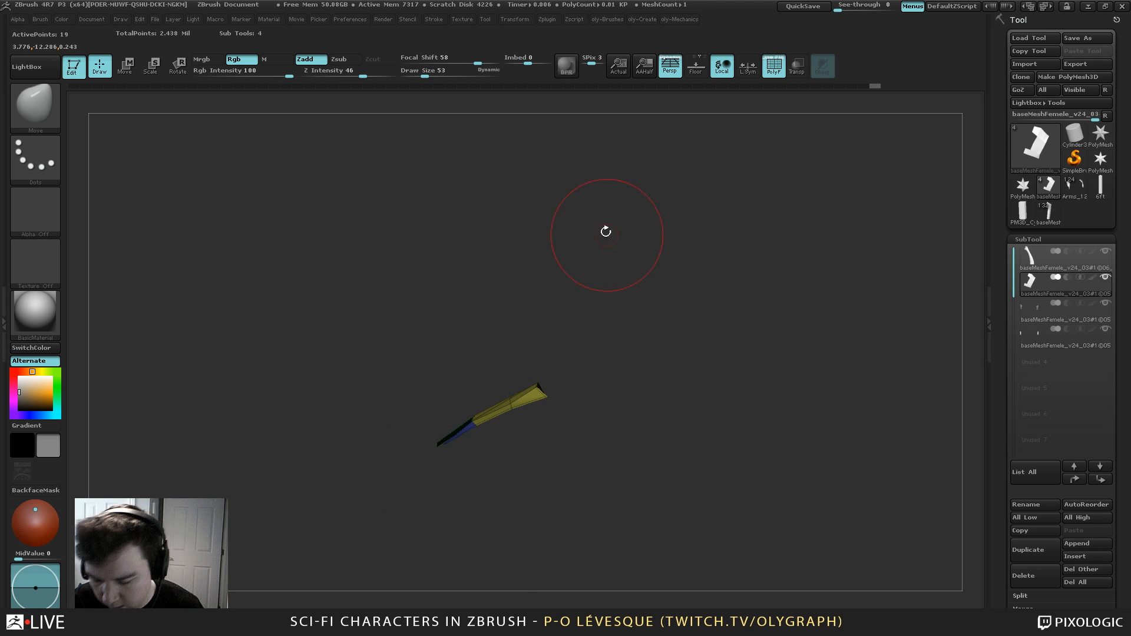
key(b)
click(606, 545)
mouse_move(415, 398)
ctrl+shift+mouse_down()
mouse_move(590, 385)
mouse_move(588, 403)
ctrl+shift+mouse_up()
drag(573, 466, 576, 533)
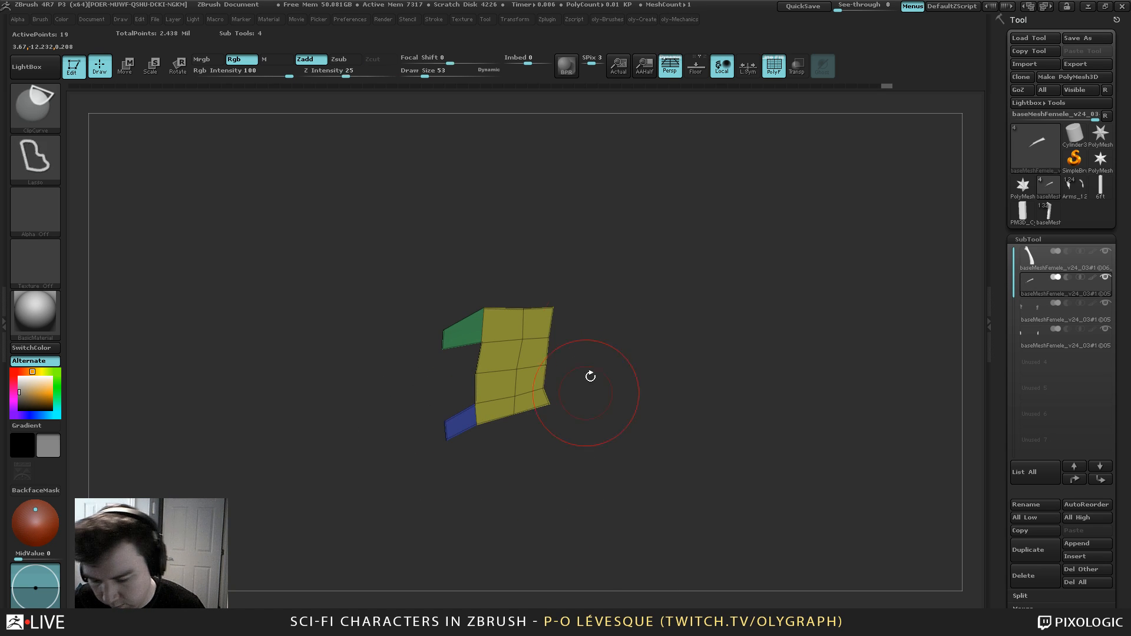
Reshape the plate's outer edge and lower middle points with the Move brush, resizing it as needed
drag(609, 324, 592, 253)
drag(553, 302, 573, 387)
key(s)
click(583, 382)
drag(575, 304, 574, 331)
key(b)
click(532, 336)
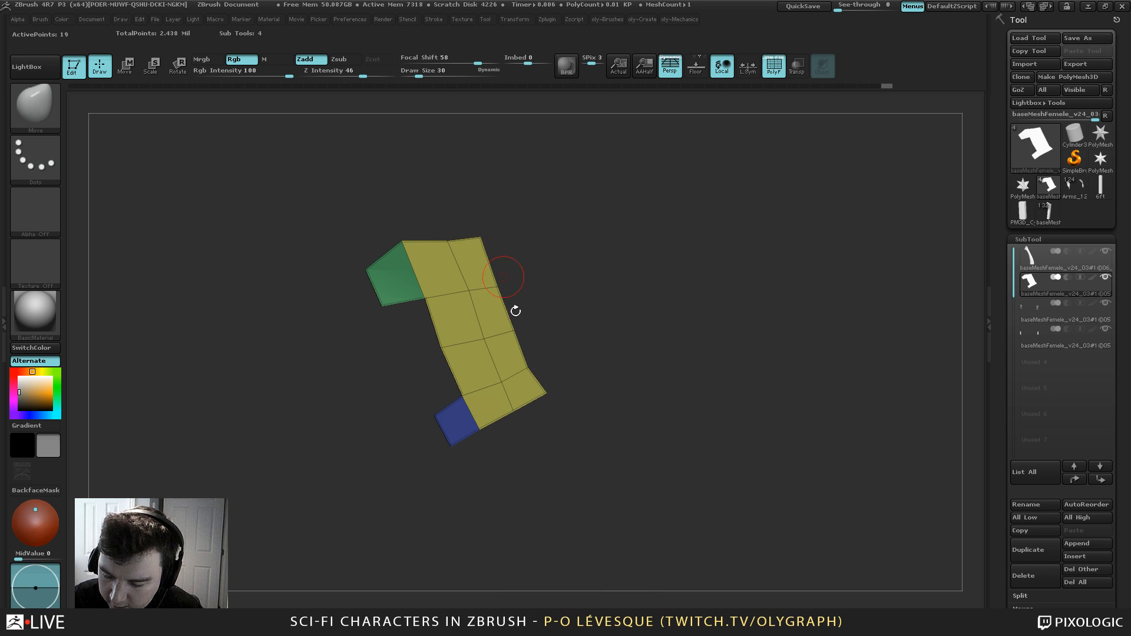
key(s)
click(548, 360)
drag(527, 367, 502, 379)
key(s)
click(500, 378)
mouse_move(539, 287)
alt+mouse_down()
mouse_move(558, 348)
mouse_move(553, 381)
alt+mouse_up()
key(b)
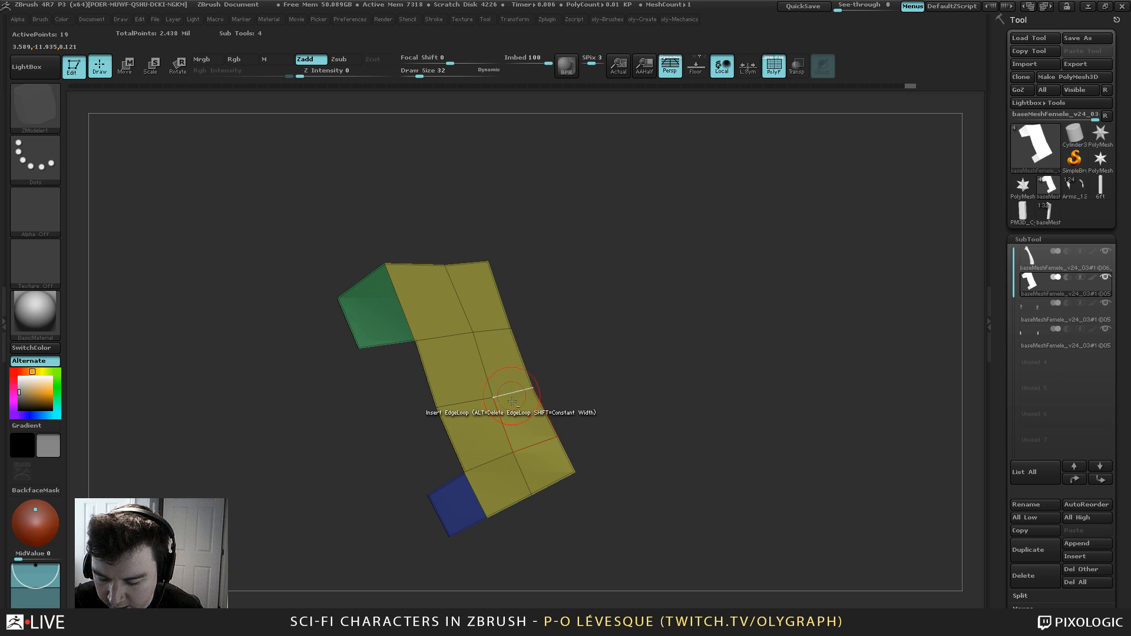
drag(576, 285, 588, 263)
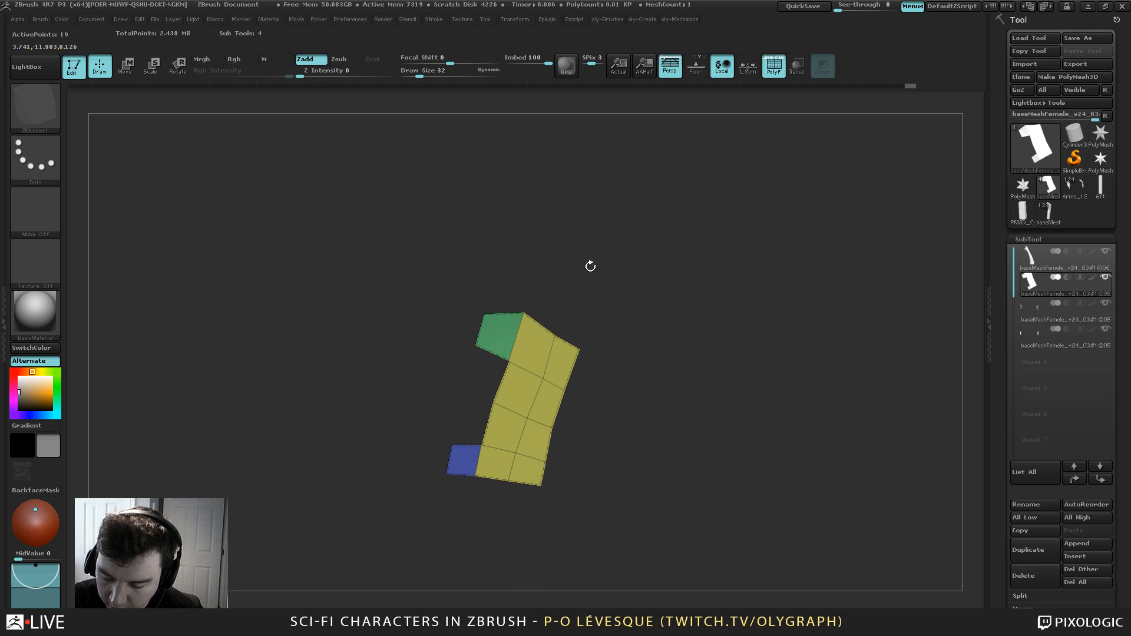
key(f)
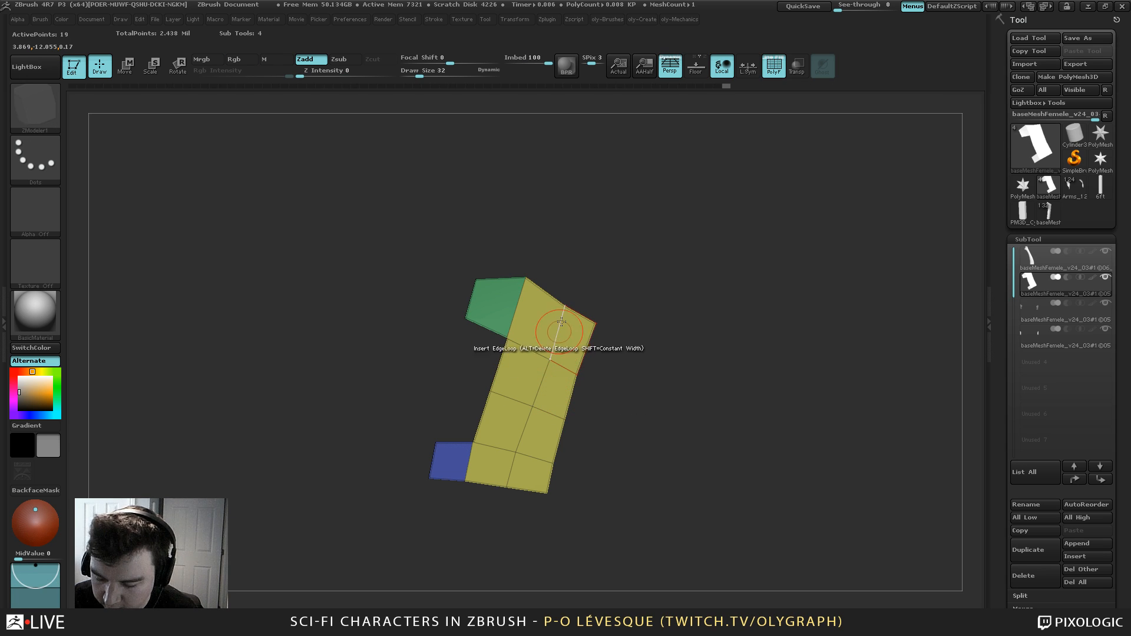
Even out the plate's outer edge and end corners with the Move brush, using a draw size down to 24
key(b)
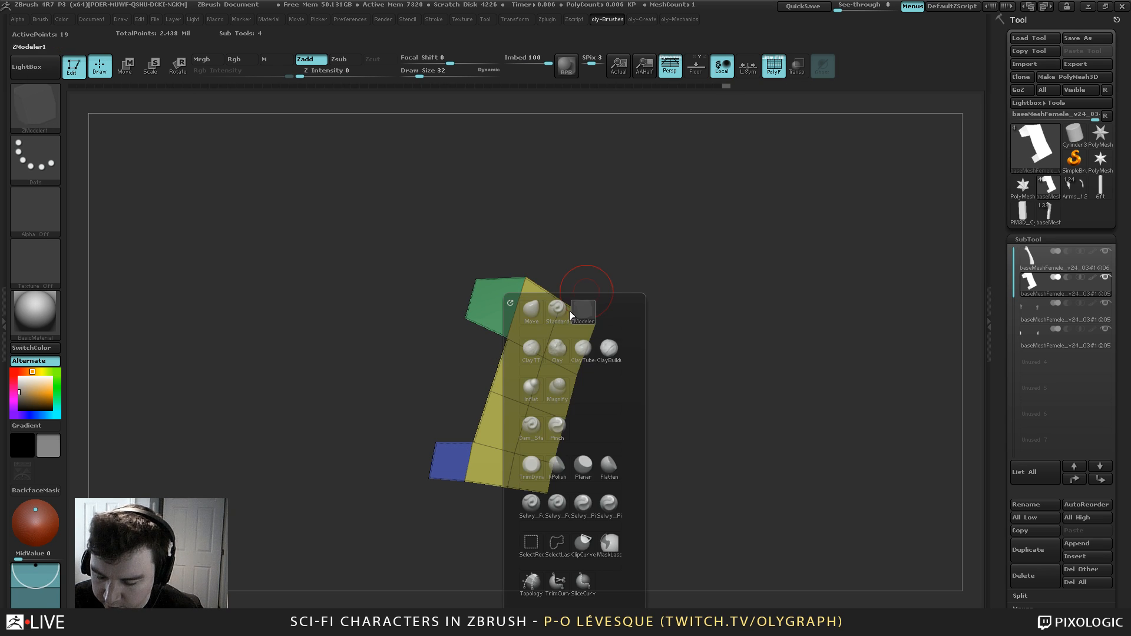
key(m)
key(v)
key(s)
mouse_move(547, 283)
mouse_down()
mouse_move(528, 284)
mouse_move(616, 291)
mouse_move(602, 330)
mouse_up()
key(s)
key(s)
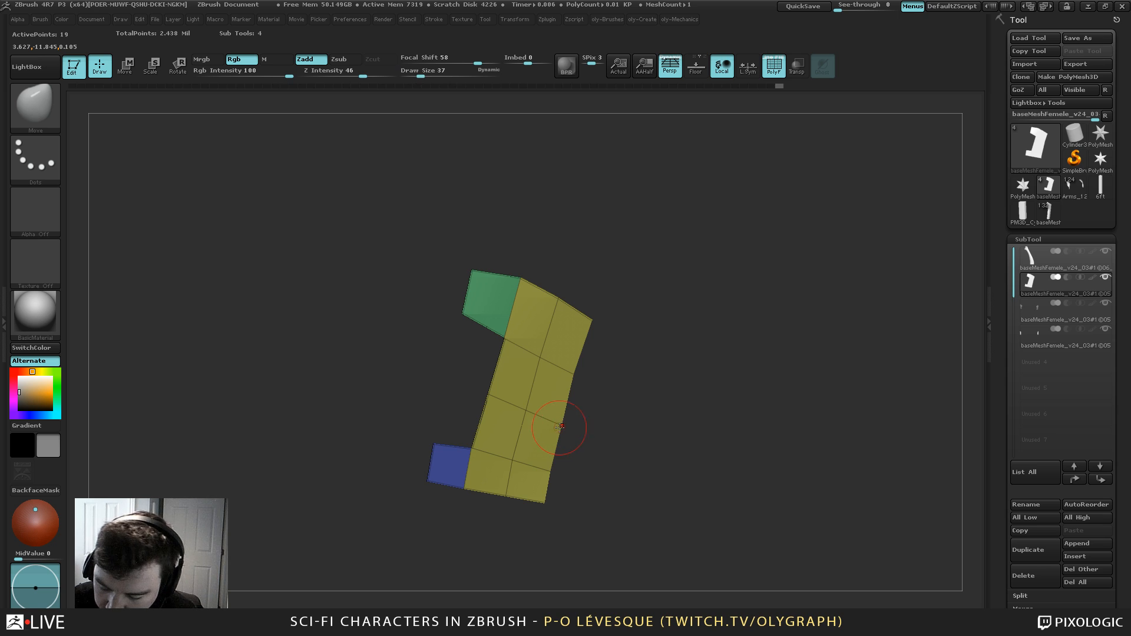
key(s)
drag(535, 469, 528, 451)
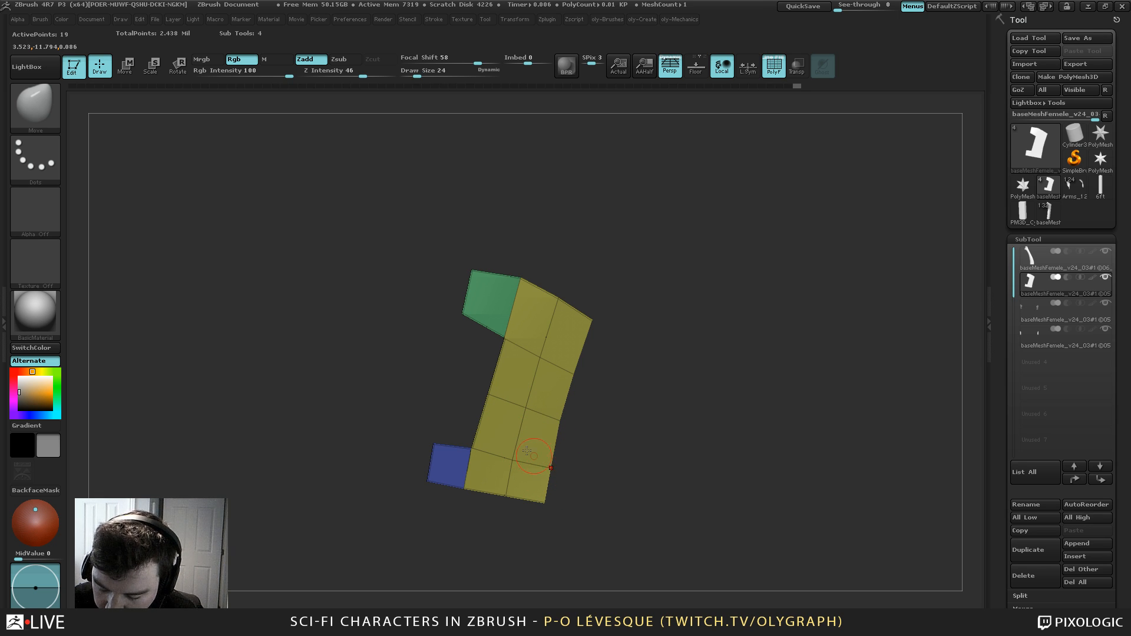
Refine the corners of the green upper tab and blue lower tab with a small Move brush
mouse_move(580, 425)
mouse_down()
mouse_move(595, 404)
mouse_move(554, 357)
mouse_up()
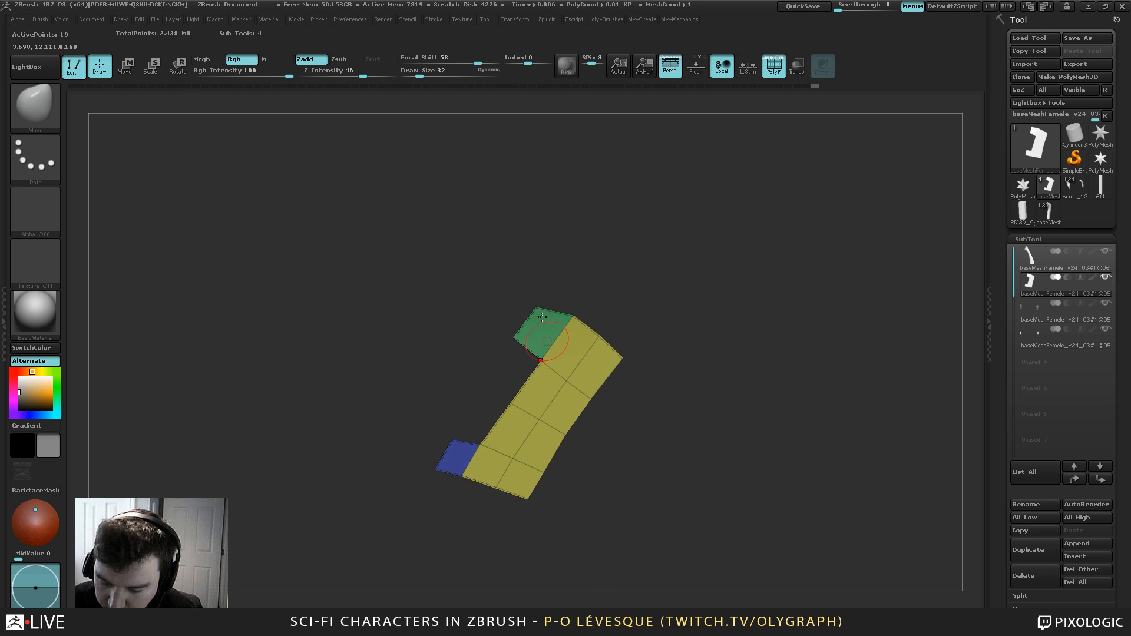
drag(537, 257, 536, 276)
key(s)
drag(546, 340, 563, 309)
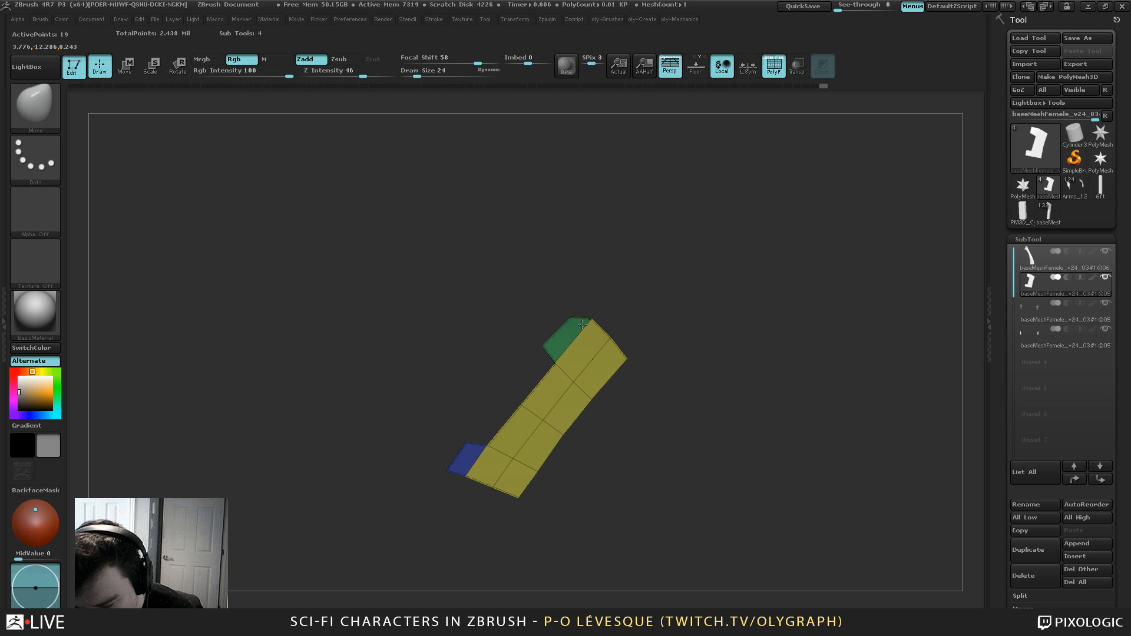
key(s)
drag(479, 425, 466, 446)
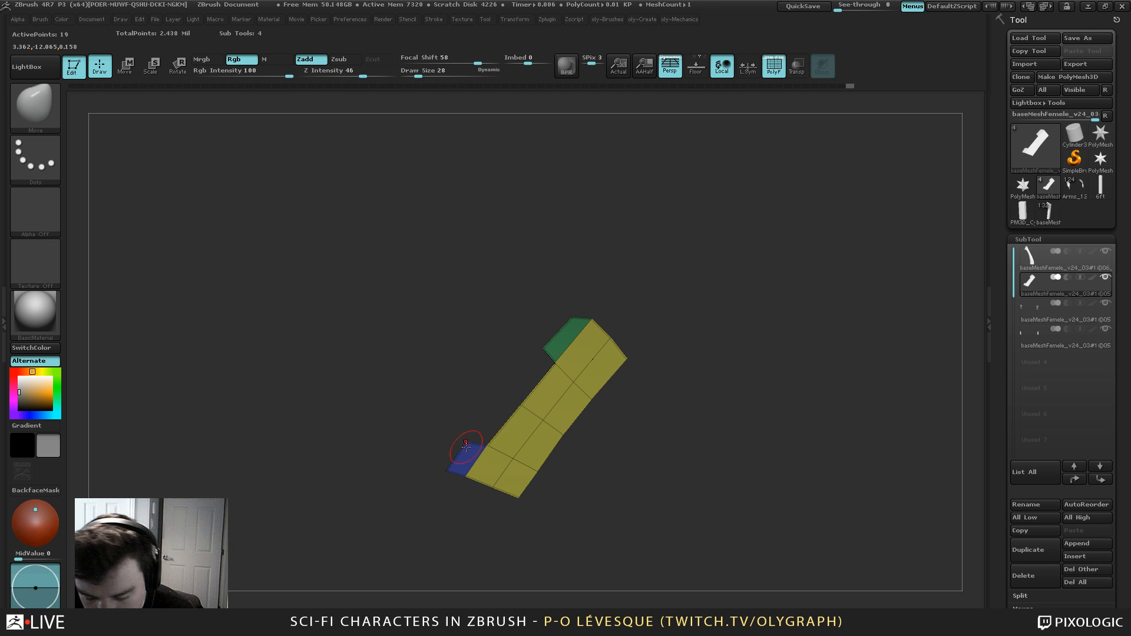
mouse_move(467, 404)
mouse_down()
mouse_move(477, 411)
mouse_move(505, 351)
mouse_move(462, 401)
mouse_move(440, 460)
mouse_up()
key(s)
key(s)
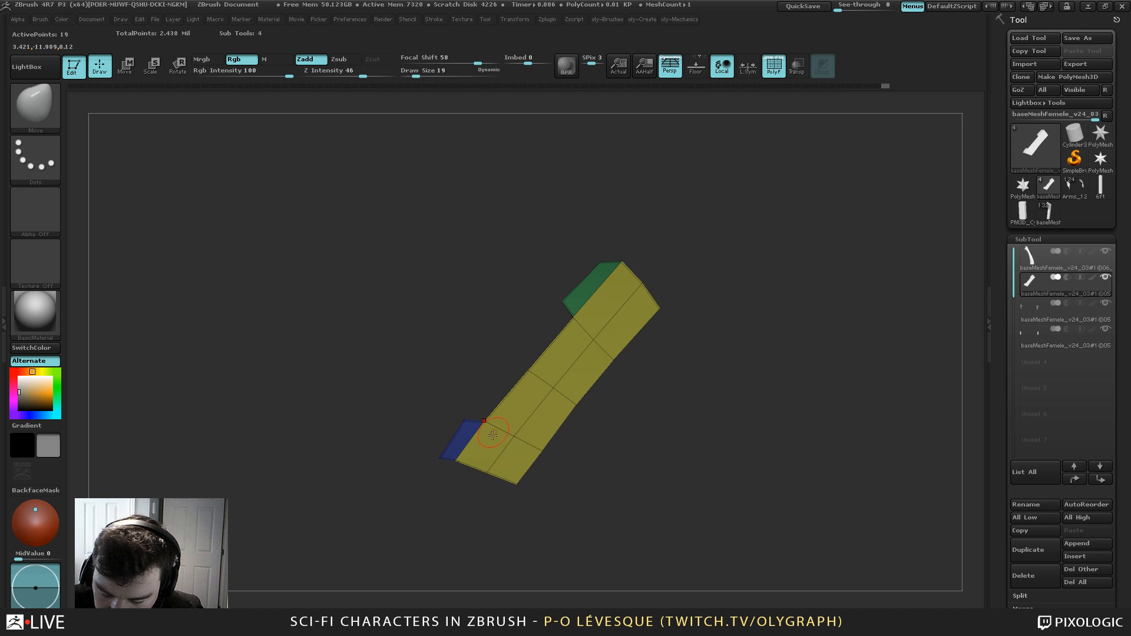
Adjust the blue lower tab's outer and upper corners from a more frontal angle
mouse_move(491, 531)
mouse_down()
mouse_move(500, 549)
mouse_move(513, 533)
mouse_move(483, 495)
mouse_up()
key(s)
drag(436, 460, 442, 461)
key(s)
drag(465, 425, 459, 425)
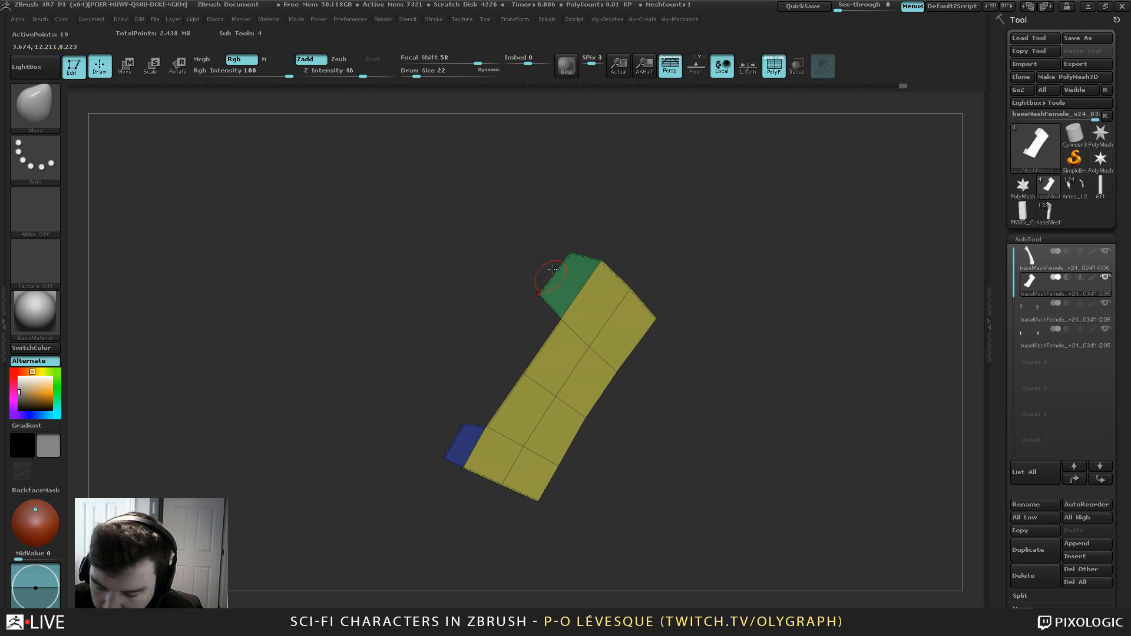
Align the green upper tab with the plate's side and straighten the yellow section's top edge
drag(604, 236, 651, 239)
key(s)
drag(556, 319, 552, 319)
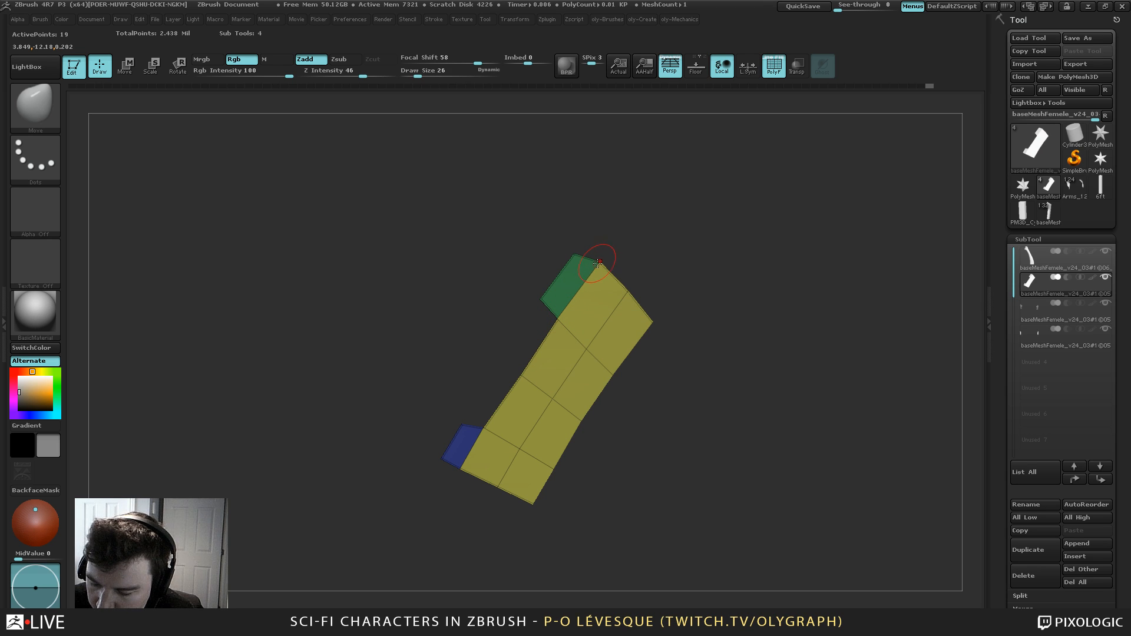
key(s)
drag(598, 264, 622, 291)
key(s)
mouse_move(651, 276)
mouse_down()
mouse_move(674, 270)
mouse_move(677, 255)
mouse_up()
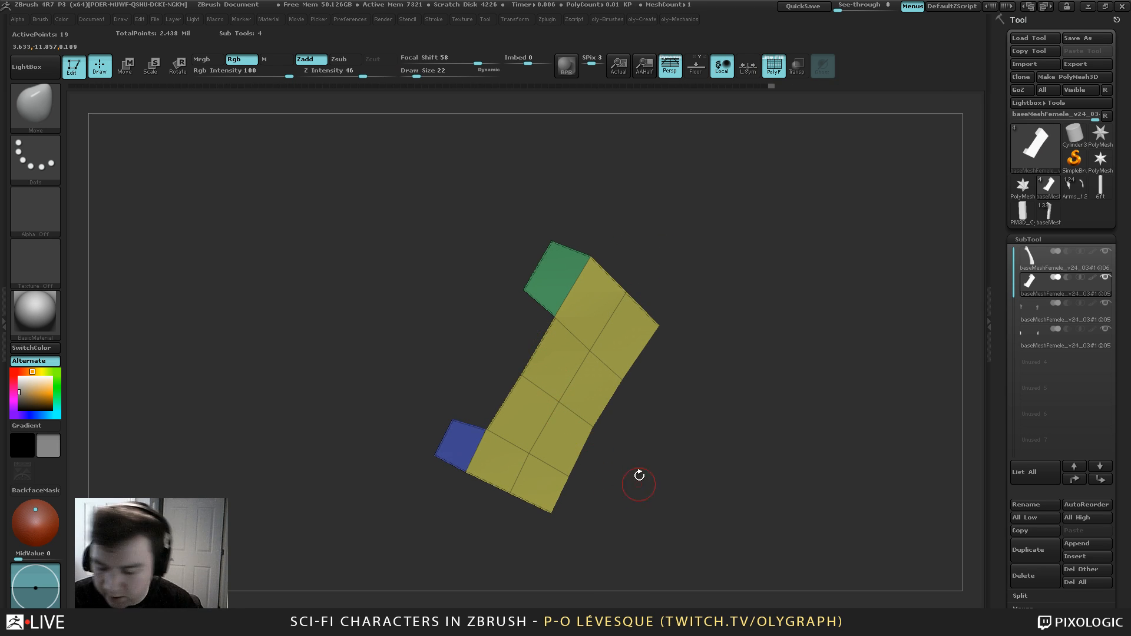
Fine-tune the inner and outer side points around the plate's middle rows with a larger Move brush
key(s)
drag(525, 383, 559, 382)
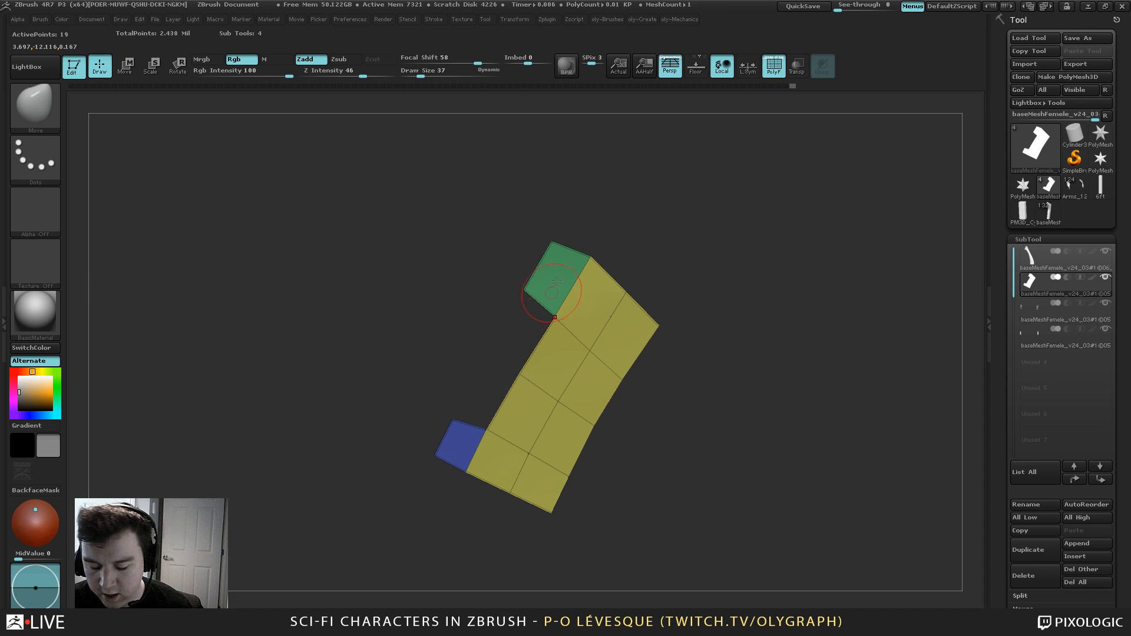
key(s)
click(651, 356)
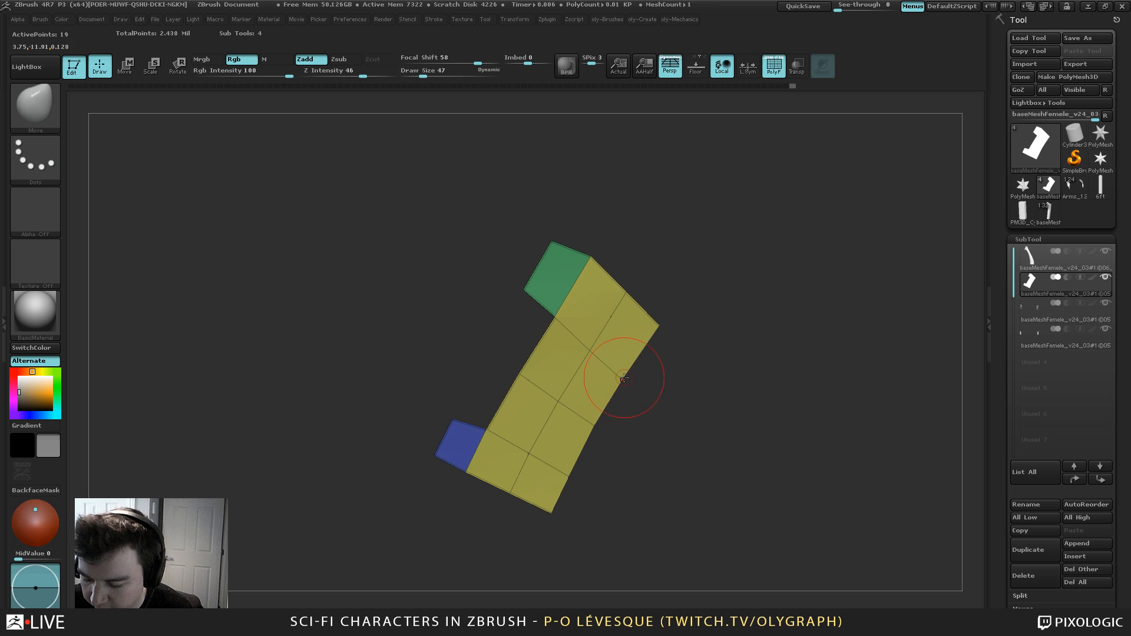
drag(623, 379, 589, 348)
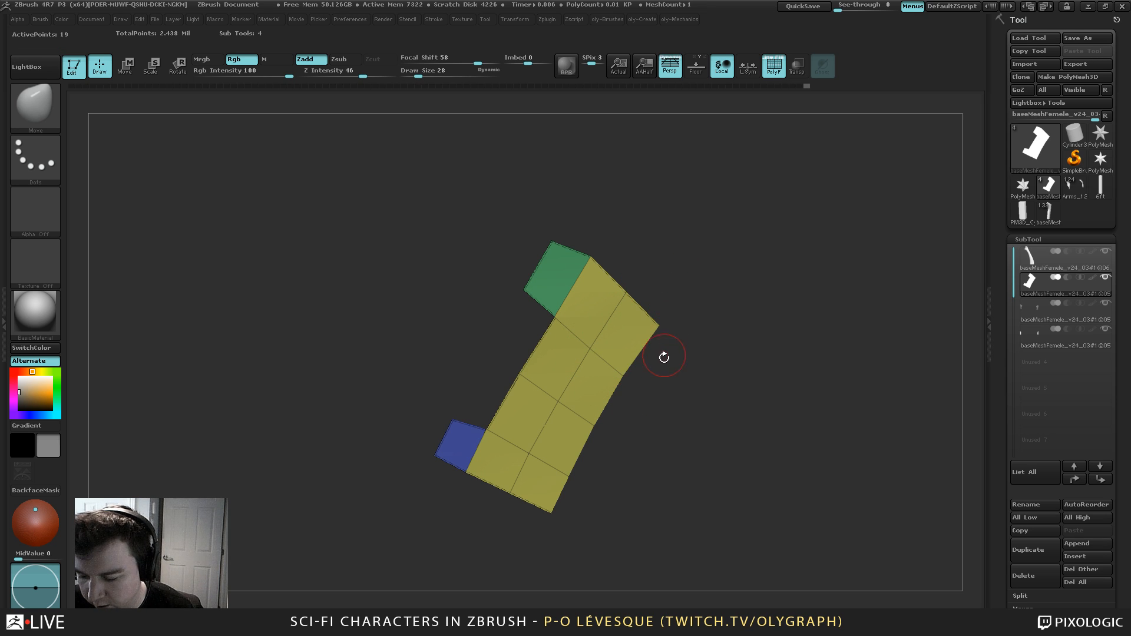
Check the plate from the opposite side and adjust its overall curvature with the Move brush
drag(664, 357, 680, 401)
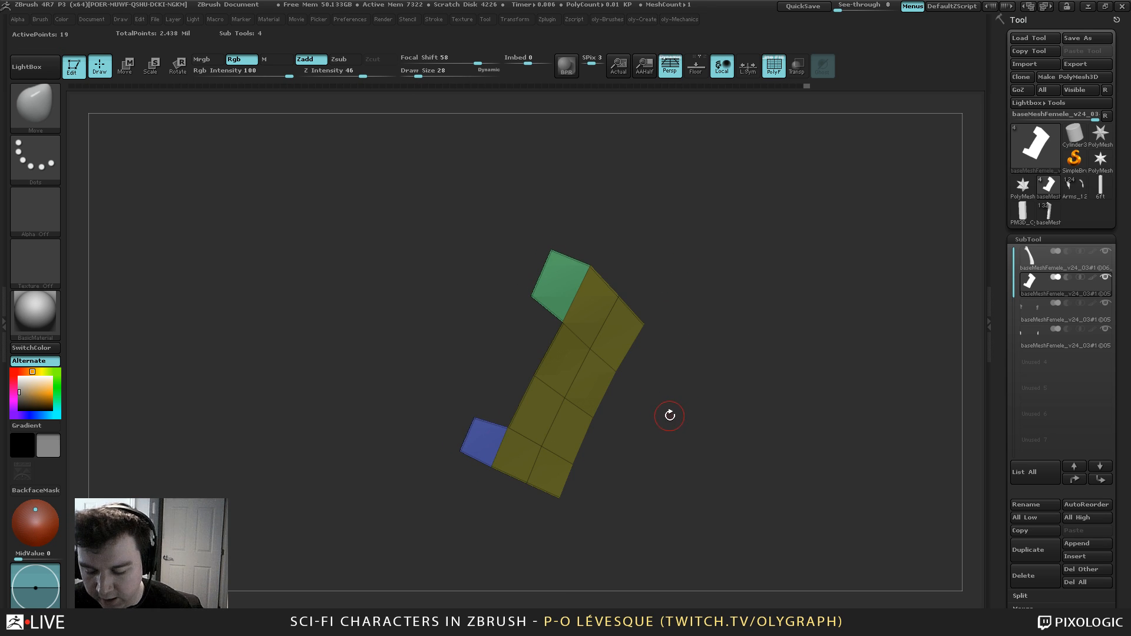
drag(681, 469, 649, 414)
key(s)
click(642, 250)
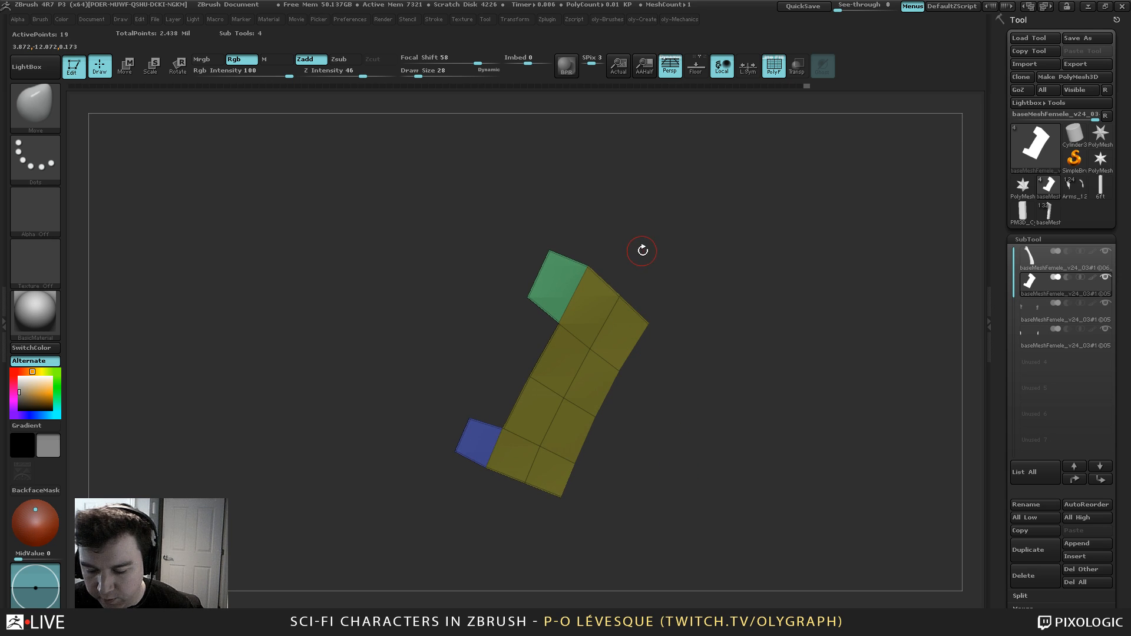
drag(642, 249, 660, 294)
key(s)
click(673, 297)
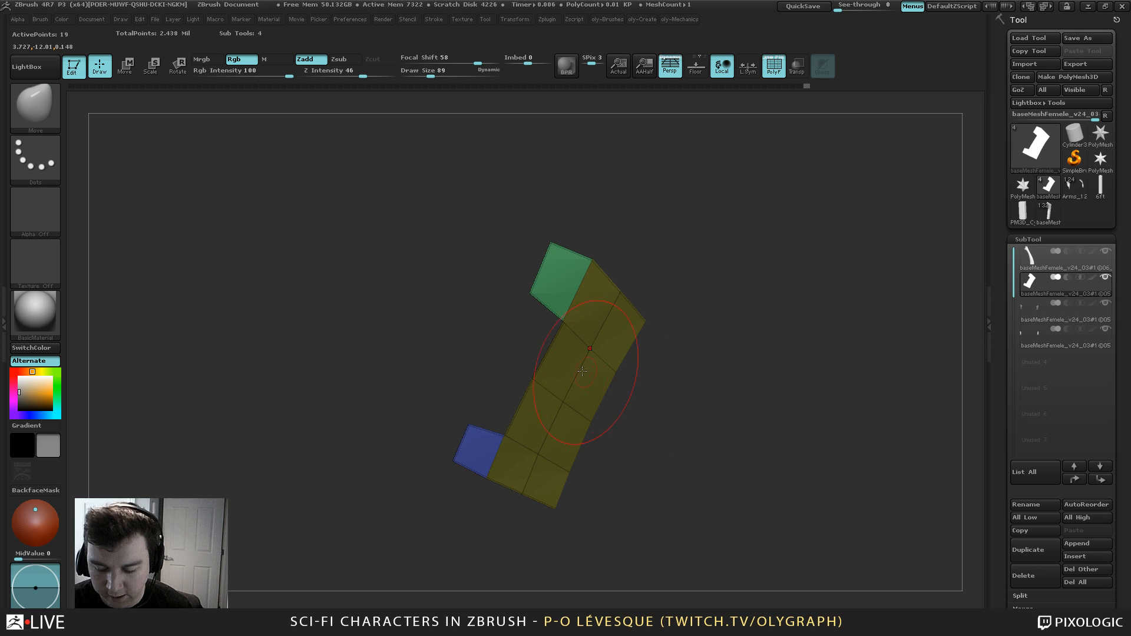
Nudge the plate's central points with the Move brush, reducing the draw size to 72 and 47
key(s)
click(552, 404)
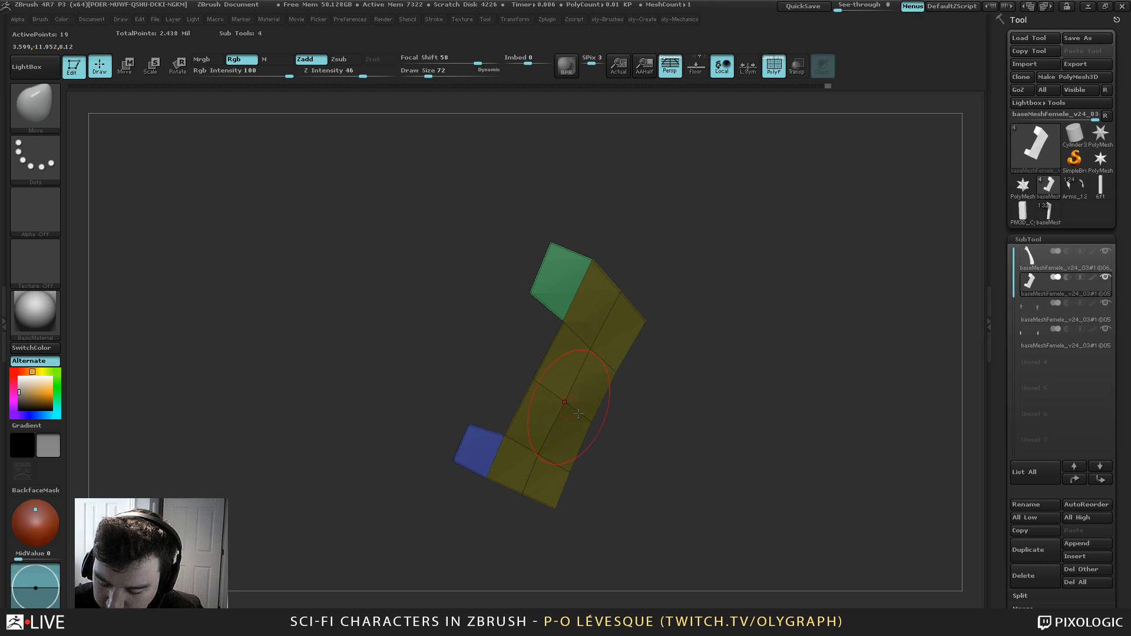
drag(633, 467, 557, 466)
key(s)
click(551, 397)
key(s)
mouse_move(633, 425)
mouse_down()
mouse_move(570, 389)
mouse_move(583, 424)
mouse_move(677, 397)
mouse_up()
click(594, 405)
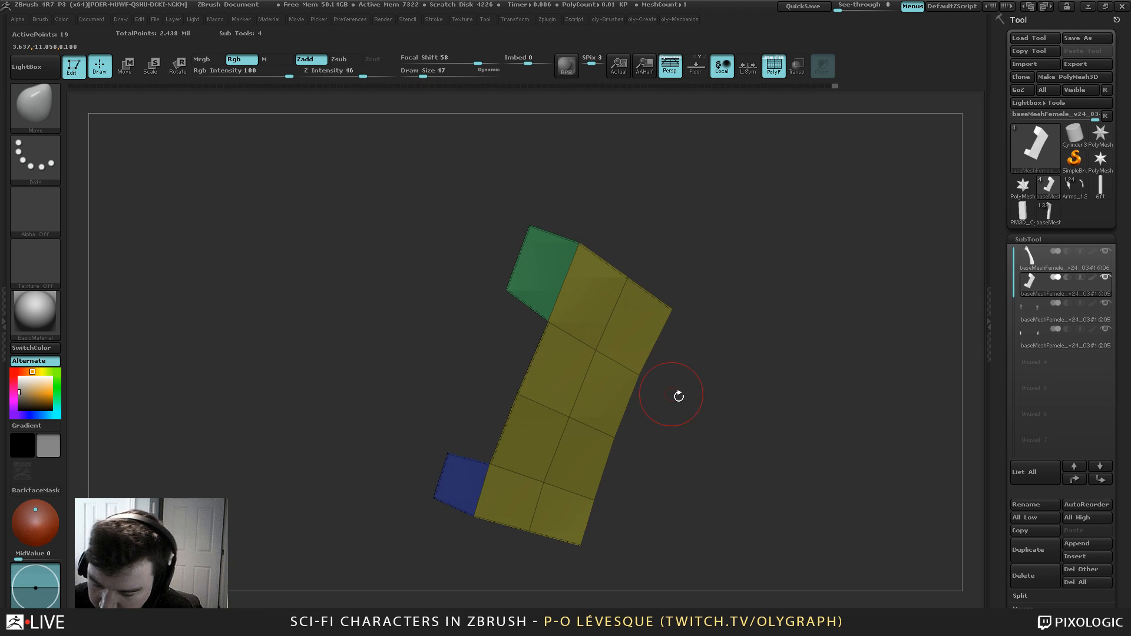
Extrude all of the plate's polygons with ZModeler to give the plate thickness
key(b)
key(z)
key(m)
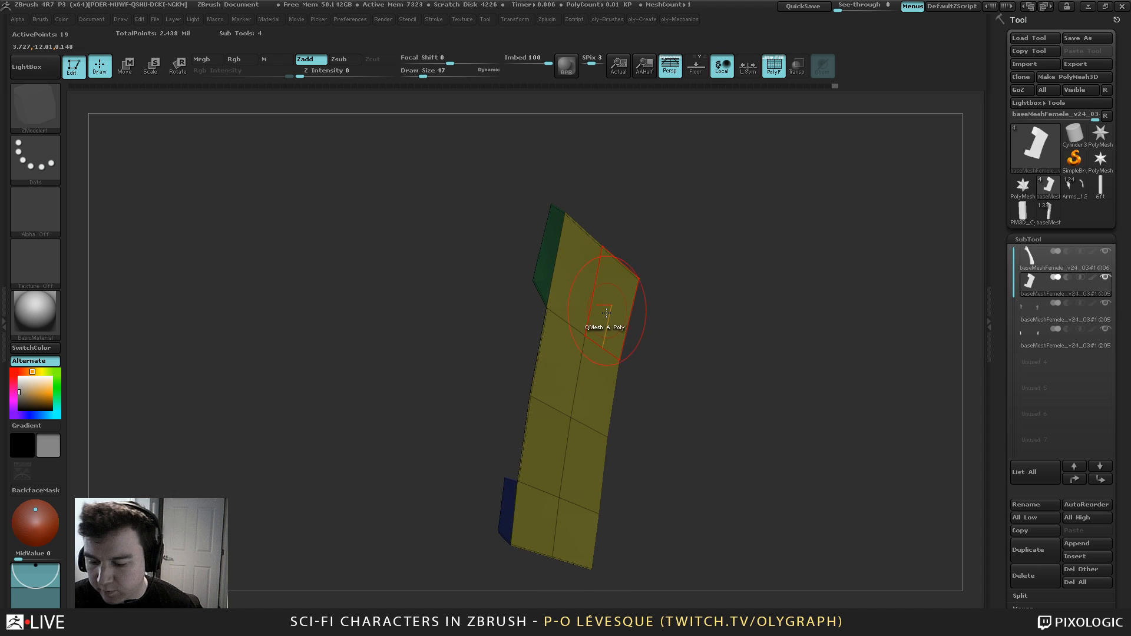
drag(674, 245, 631, 281)
key(space)
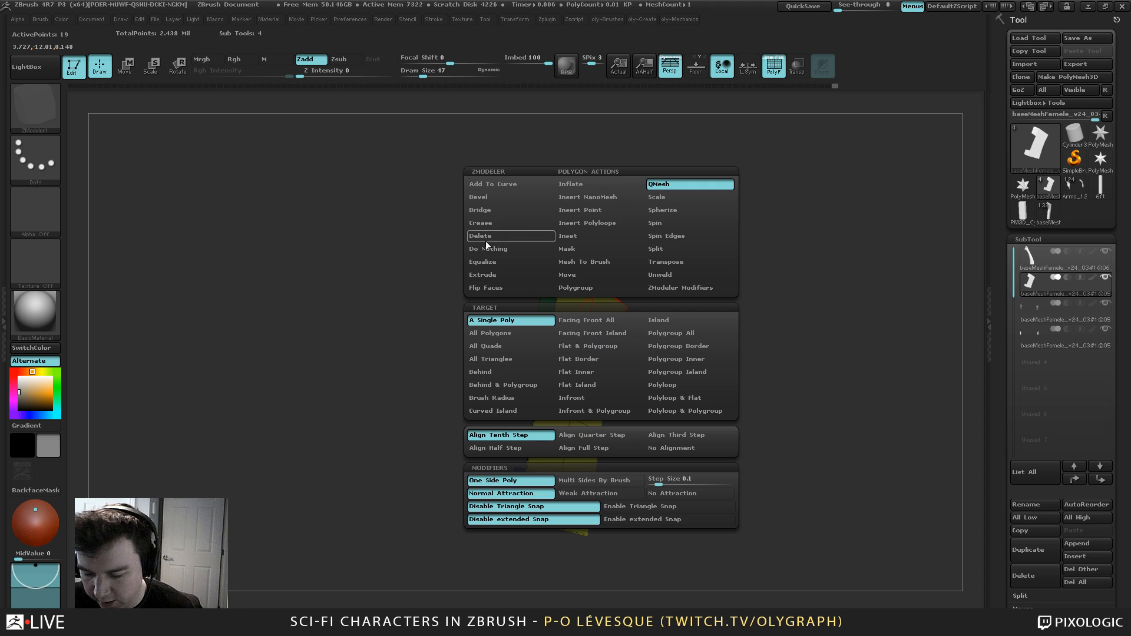
click(495, 274)
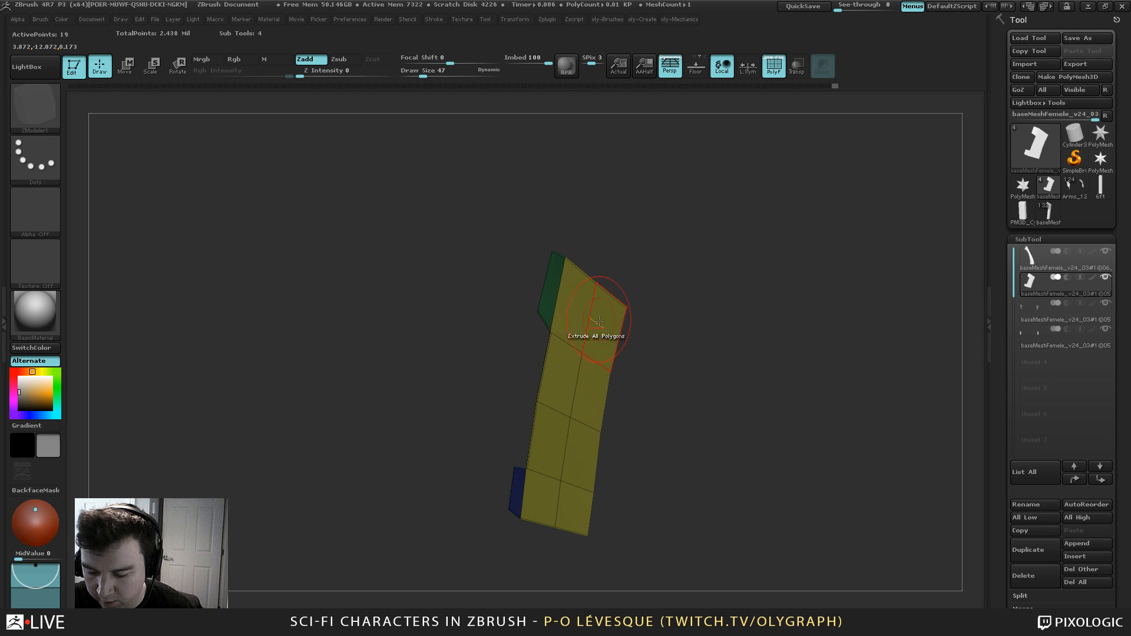
drag(598, 334, 612, 348)
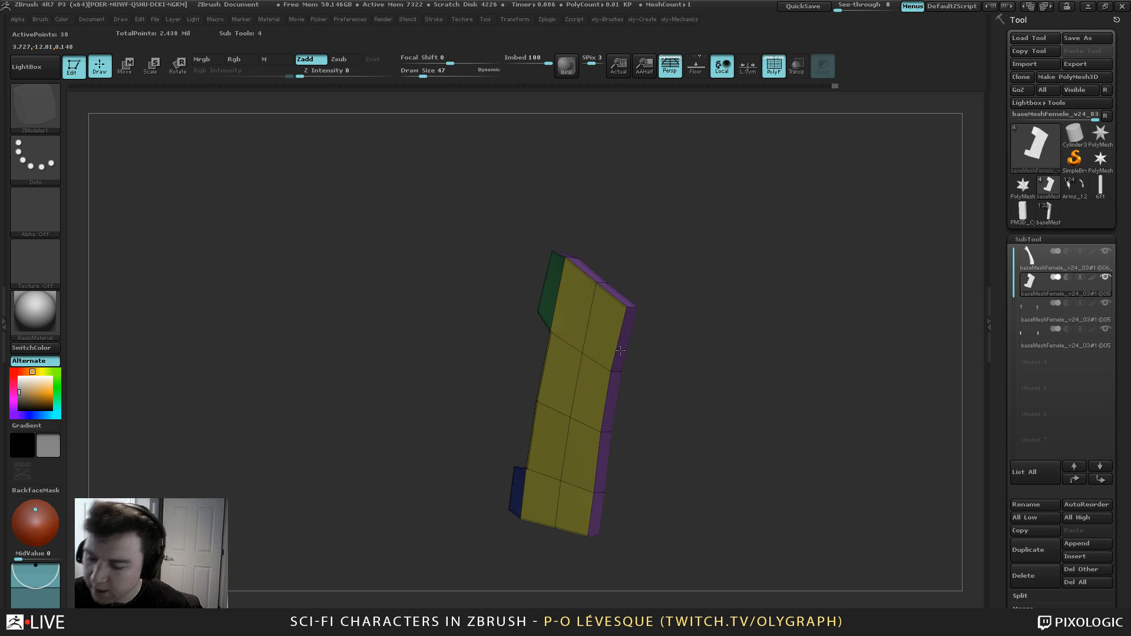
Compare the thickened plate with the surrounding armor and examine the sculpted body subtool on its own
key(space)
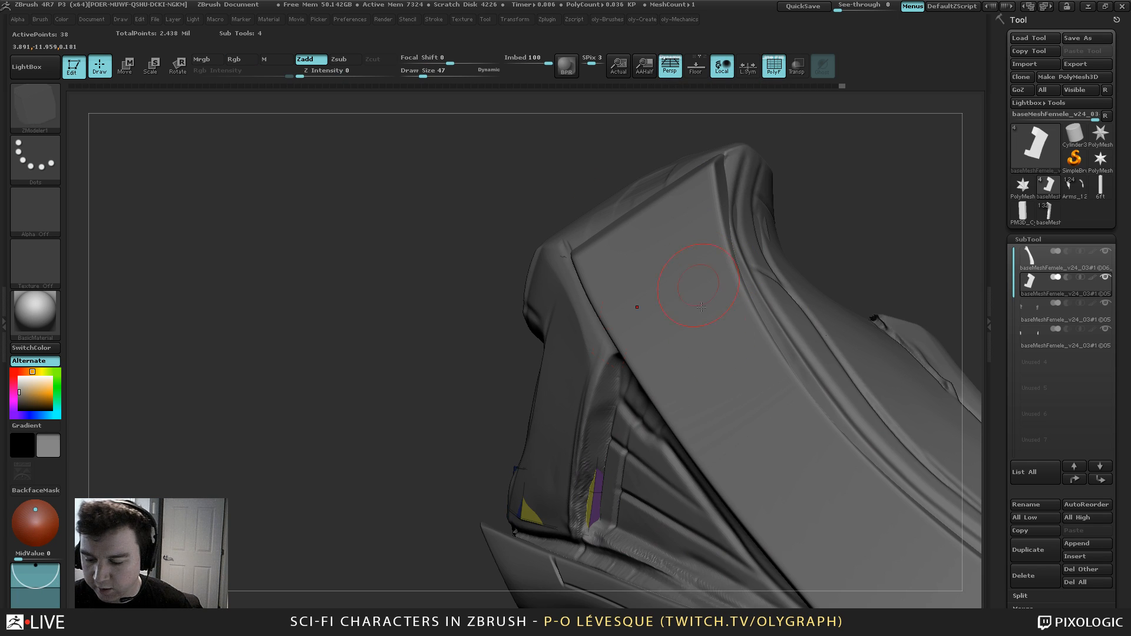
key(1)
key(1)
click(641, 323)
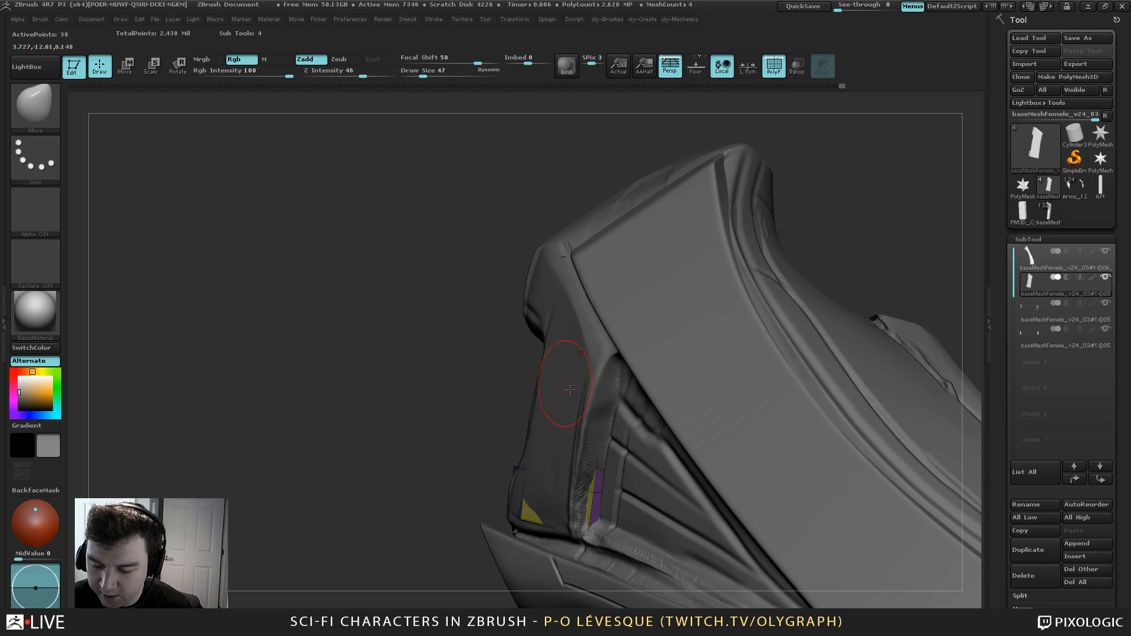
key(1)
key(1)
alt+click(563, 238)
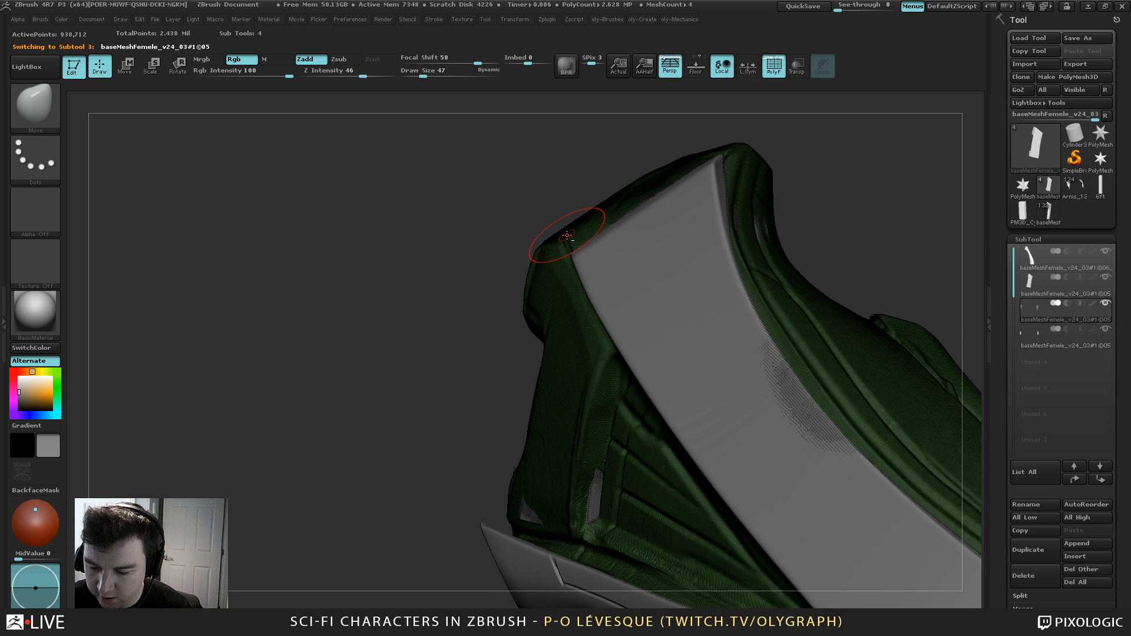
key(space)
drag(540, 423, 542, 304)
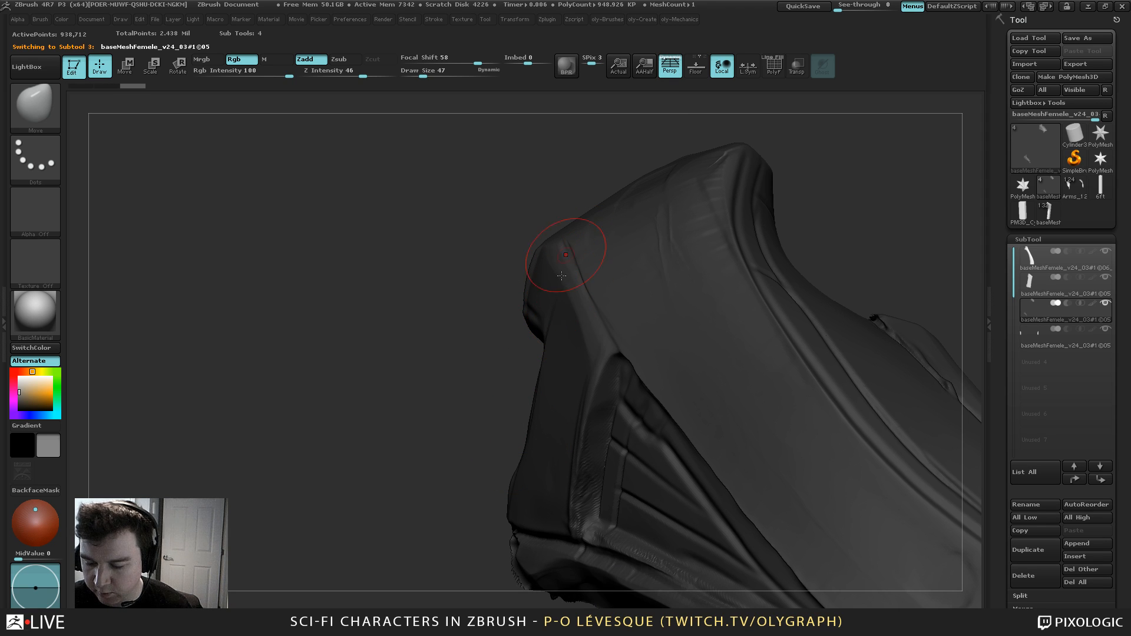
drag(474, 372, 519, 346)
mouse_move(777, 187)
mouse_down()
mouse_move(794, 169)
mouse_move(768, 219)
mouse_move(746, 230)
mouse_move(767, 197)
mouse_move(646, 235)
mouse_move(522, 432)
mouse_up()
click(1051, 337)
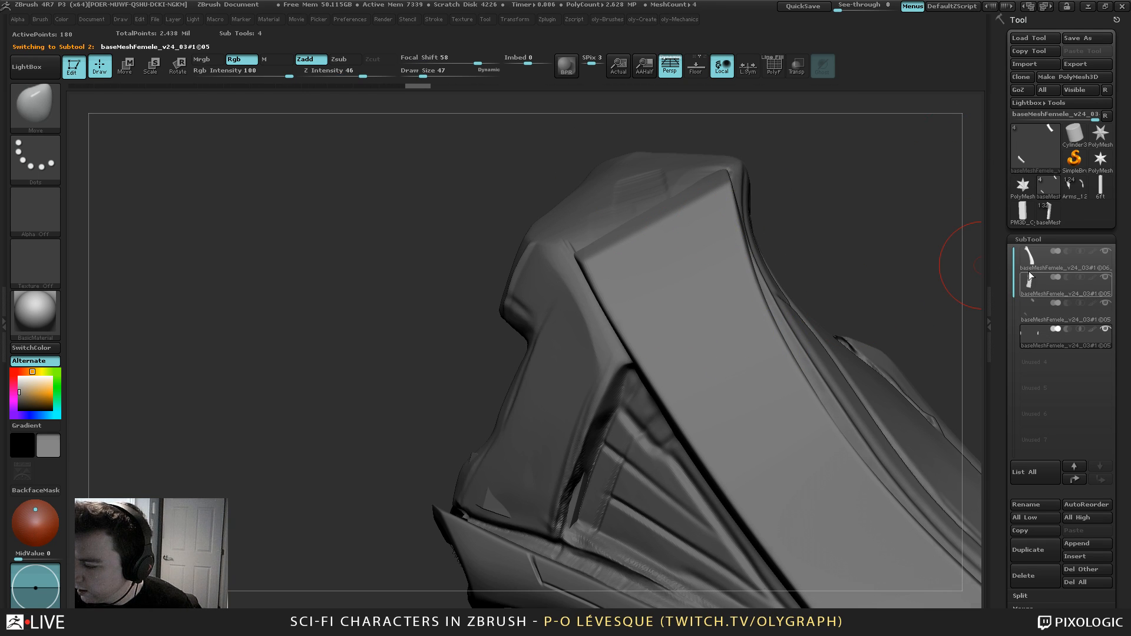
Return to the isolated plate subtool and turn off its double-sided display
click(1028, 263)
click(1028, 288)
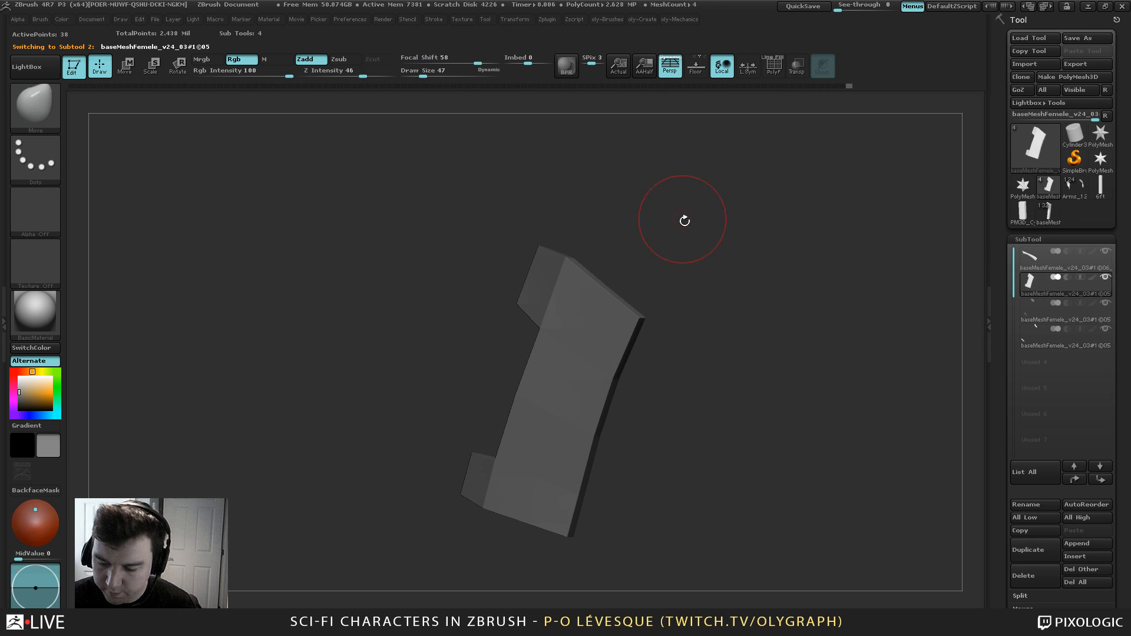
mouse_move(684, 221)
mouse_down()
mouse_move(680, 238)
mouse_move(701, 237)
mouse_up()
key(shift+f)
key(shift+f)
alt+drag(701, 284, 677, 221)
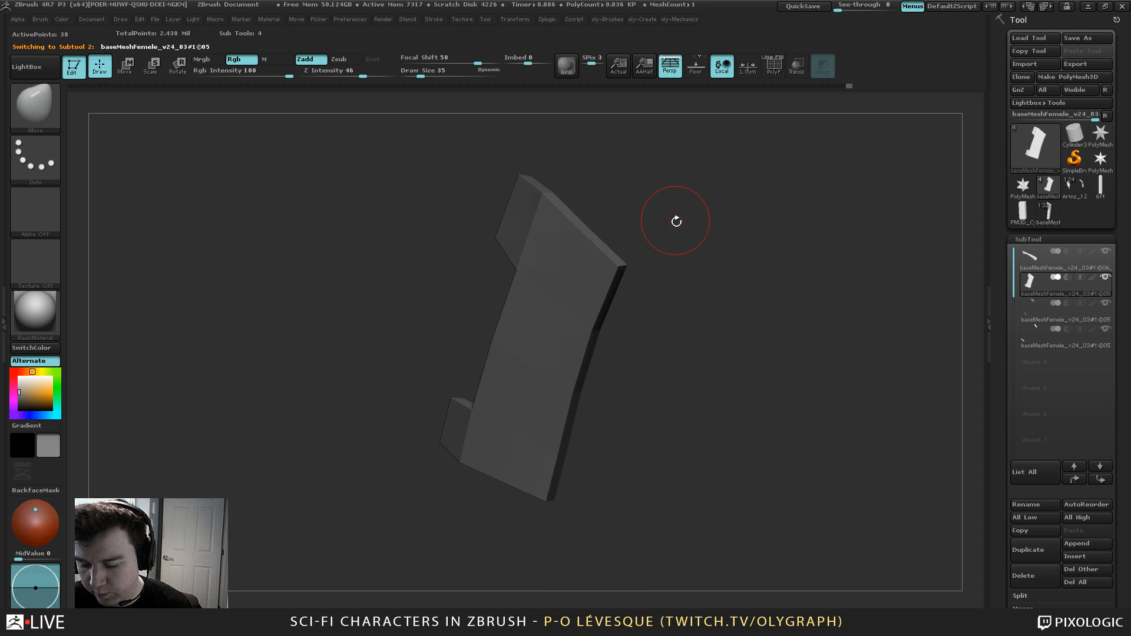
key(2)
drag(623, 453, 623, 145)
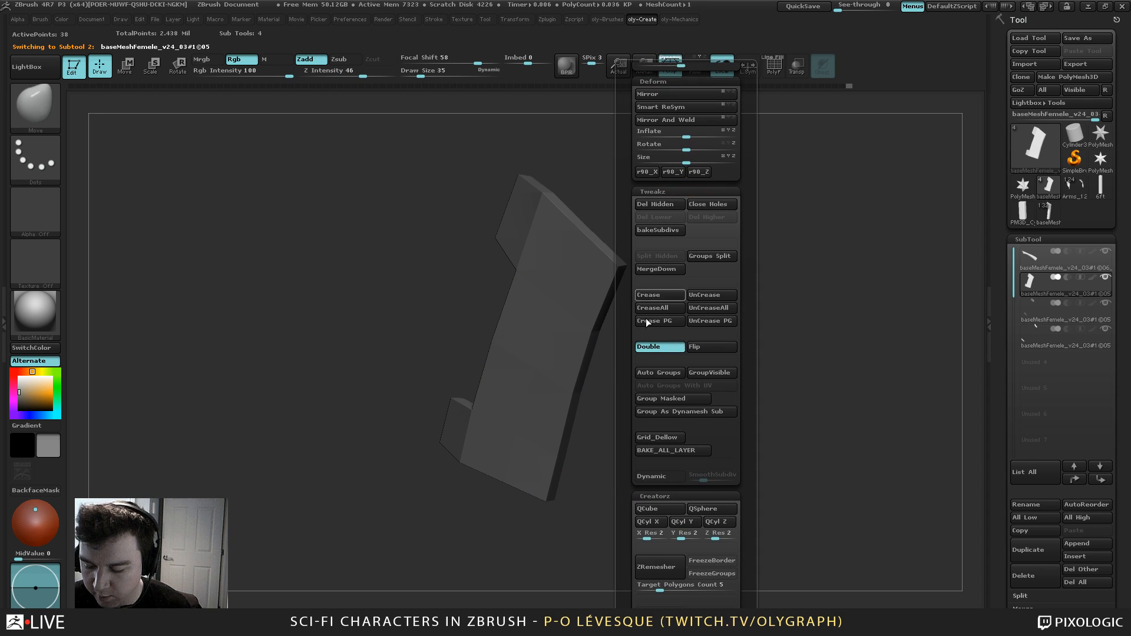
click(668, 352)
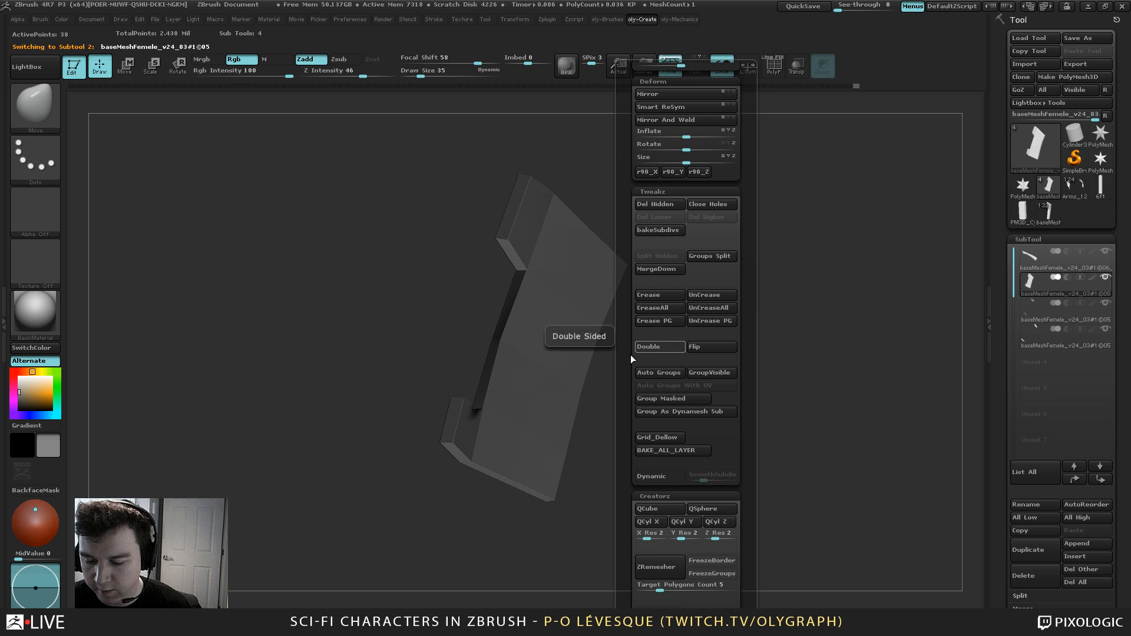
Flip the plate's normals and open its Display Properties settings
drag(598, 431, 625, 433)
key(2)
drag(561, 460, 562, 343)
click(667, 268)
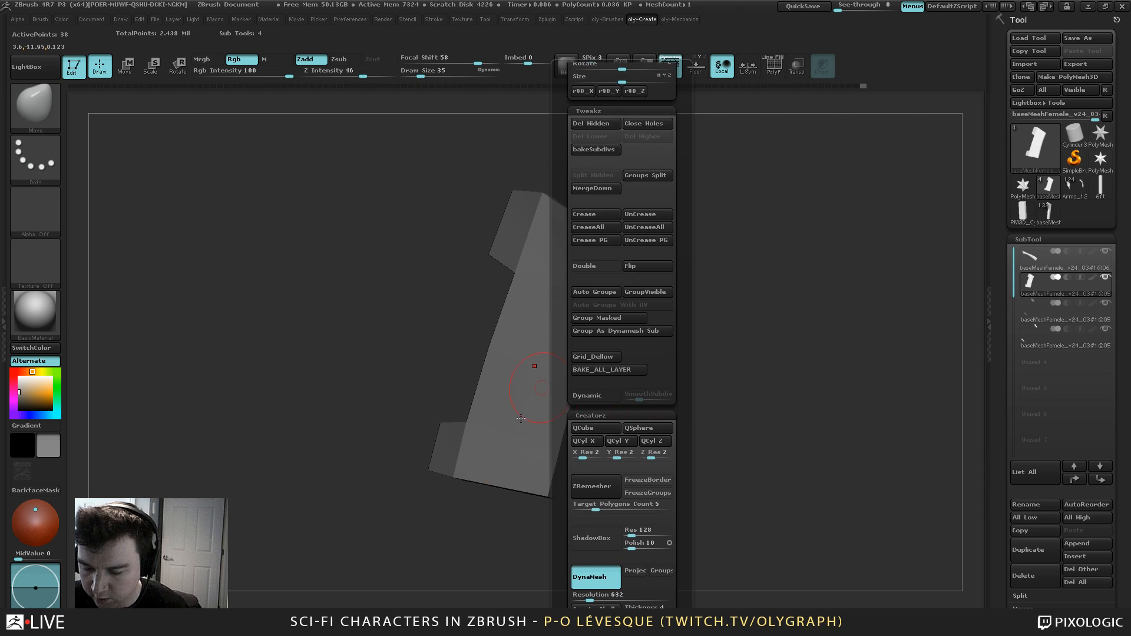
drag(999, 280, 994, 100)
click(1038, 353)
drag(1004, 361, 1003, 298)
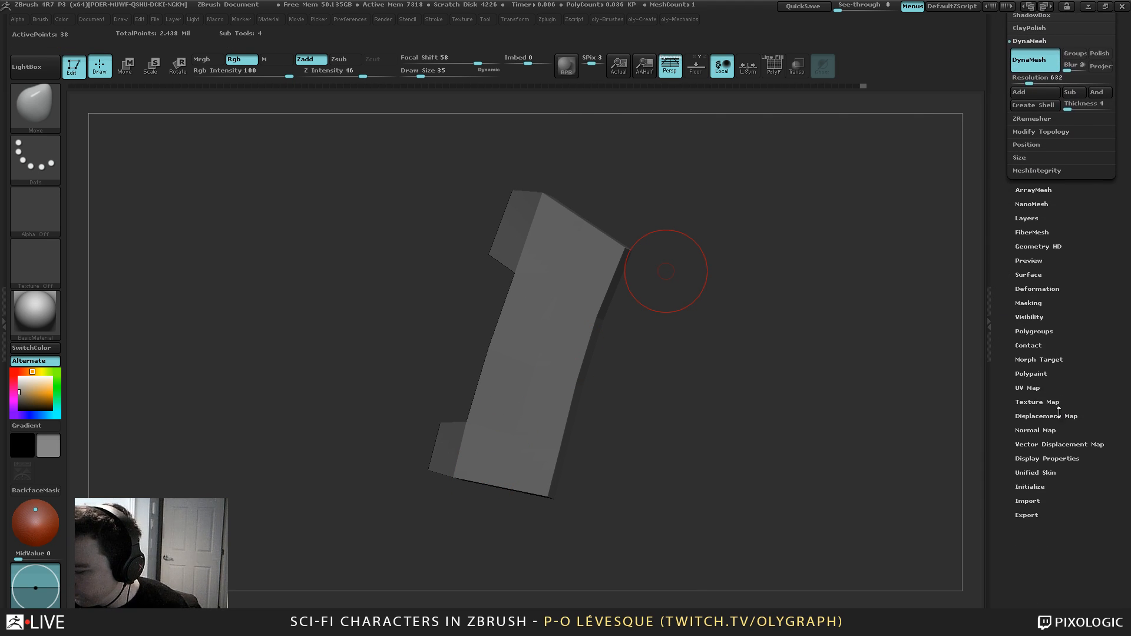
click(1055, 458)
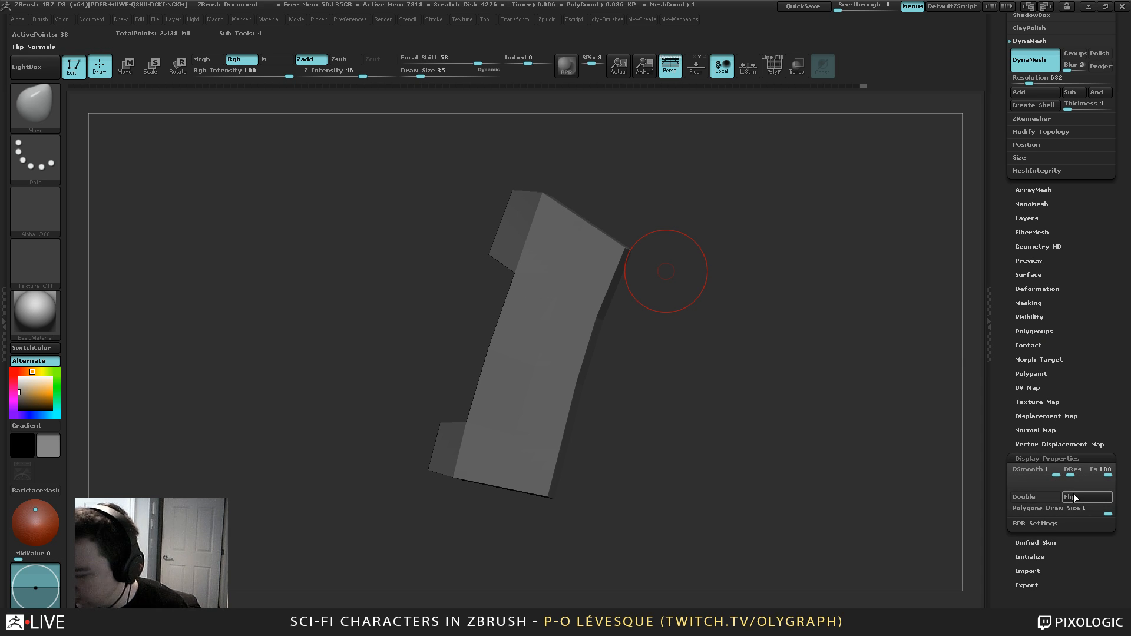
Preview the plate with dynamic subdivision and set ZModeler's edge action to Crease
mouse_move(650, 263)
mouse_down()
mouse_move(679, 194)
mouse_move(694, 210)
mouse_move(639, 303)
mouse_up()
key(d)
key(shift+d)
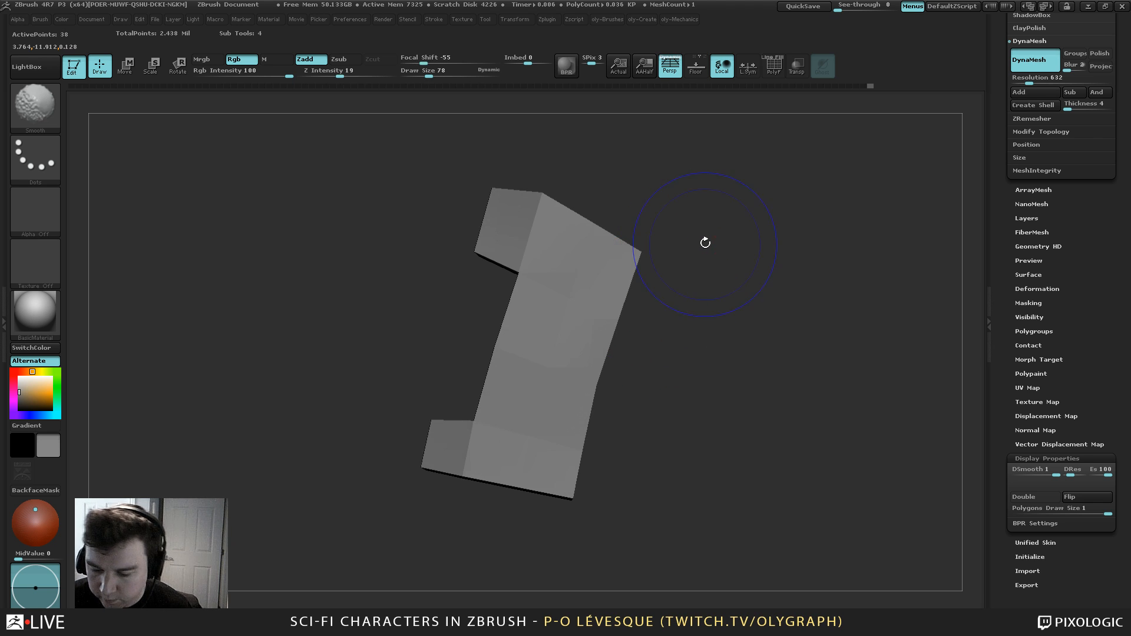
drag(704, 242, 706, 214)
key(b)
click(706, 216)
drag(694, 161, 695, 184)
key(space)
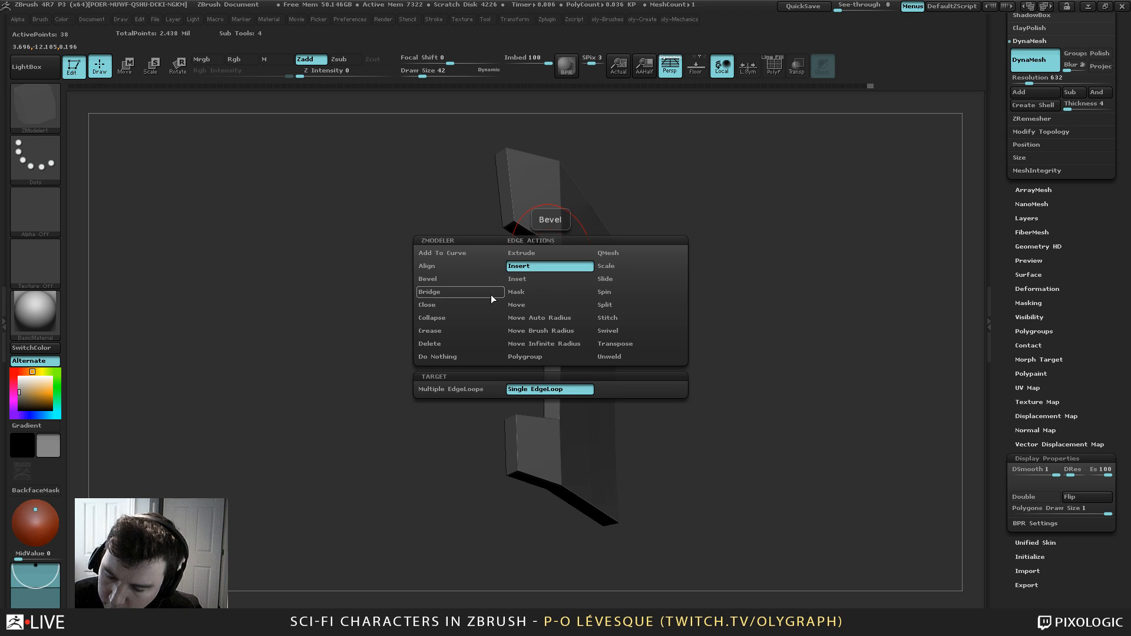
click(475, 330)
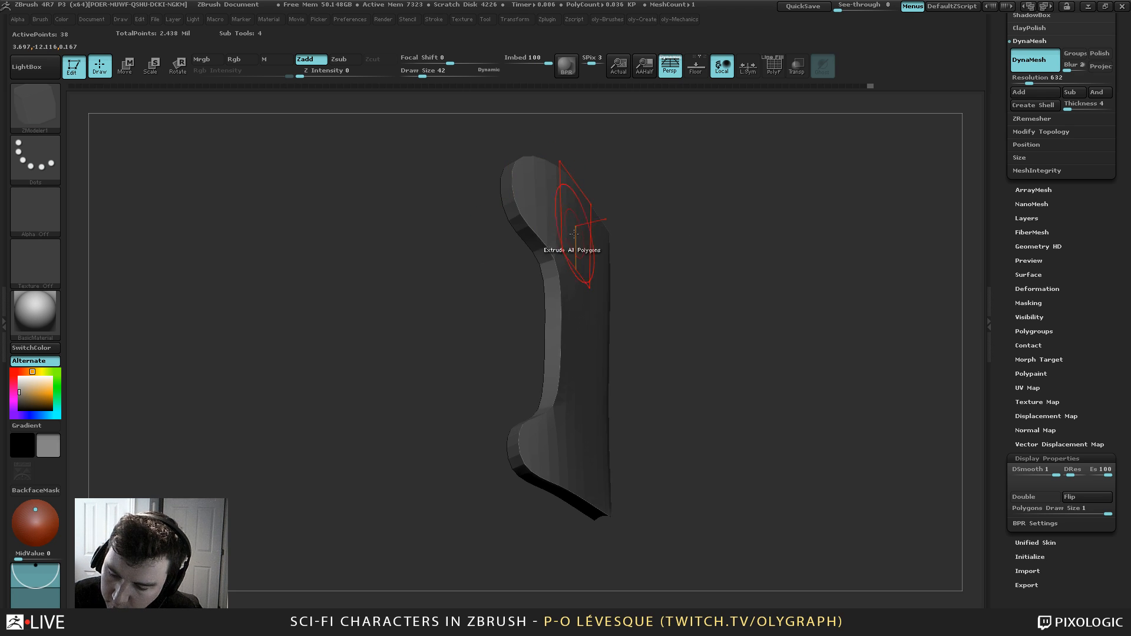
Turn off the subdivision preview, show the polygroup wireframe and crease edges around the plate's upper tab and thickness
key(shift+f)
key(shift+d)
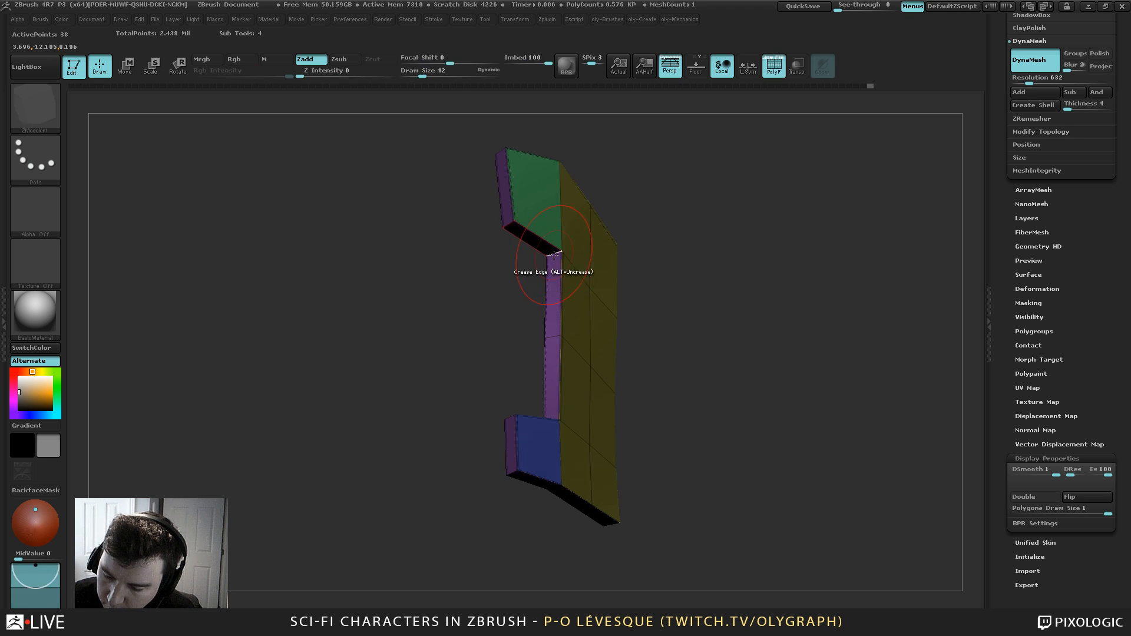
drag(483, 220, 518, 313)
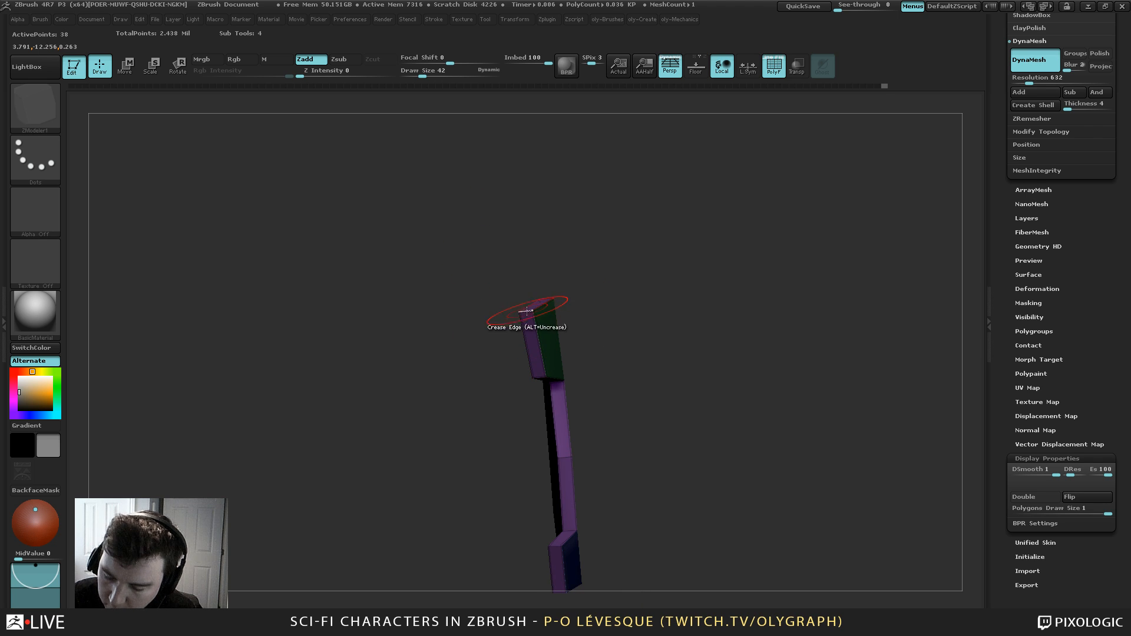
alt+drag(601, 393, 663, 345)
click(604, 329)
click(584, 347)
mouse_move(563, 407)
mouse_down()
mouse_move(566, 439)
mouse_move(618, 430)
mouse_up()
click(588, 396)
drag(737, 250, 692, 238)
Show the surrounding armor and pull the plate's upper section out of the body with a large Move brush
key(shift+s)
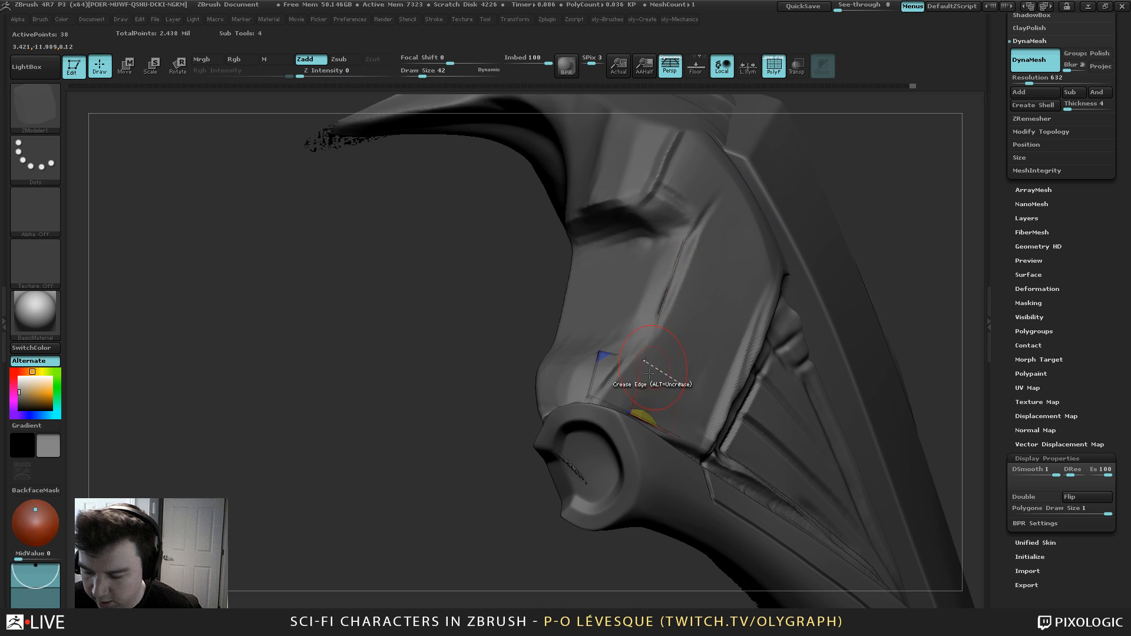
key(b)
key(b)
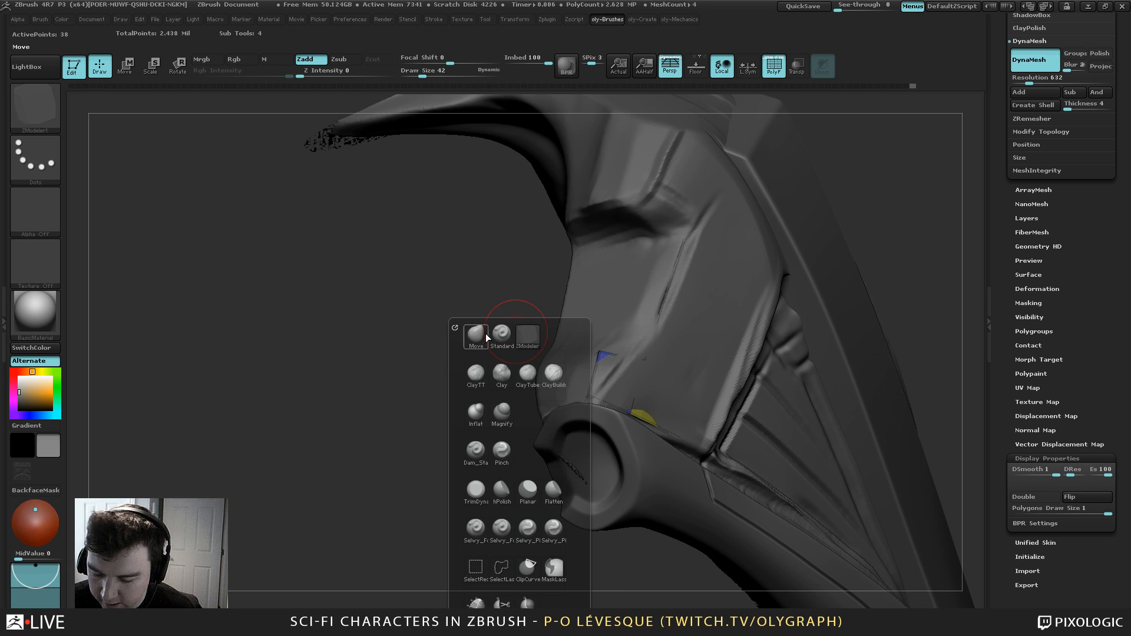
click(476, 335)
alt+drag(419, 490, 394, 414)
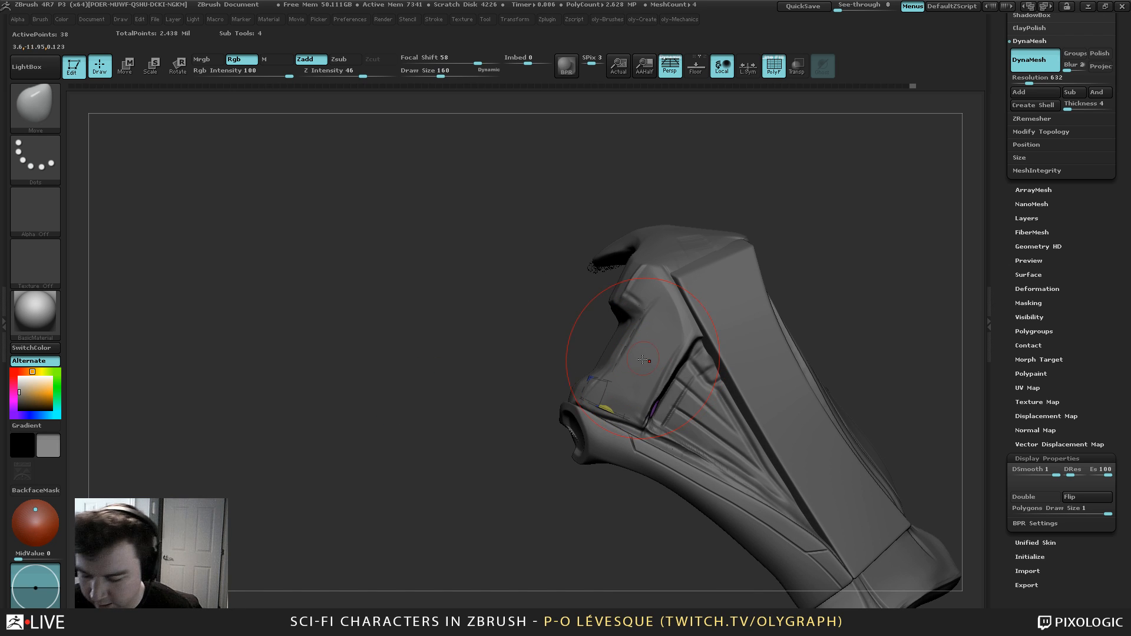
key(s)
mouse_move(626, 355)
mouse_down()
mouse_move(641, 360)
mouse_move(664, 326)
mouse_move(644, 277)
mouse_move(658, 264)
mouse_up()
key(s)
drag(660, 265, 644, 277)
Pull the plate's outer side and lower end clear of the body with the Move brush, using draw sizes 214 and 93
key(s)
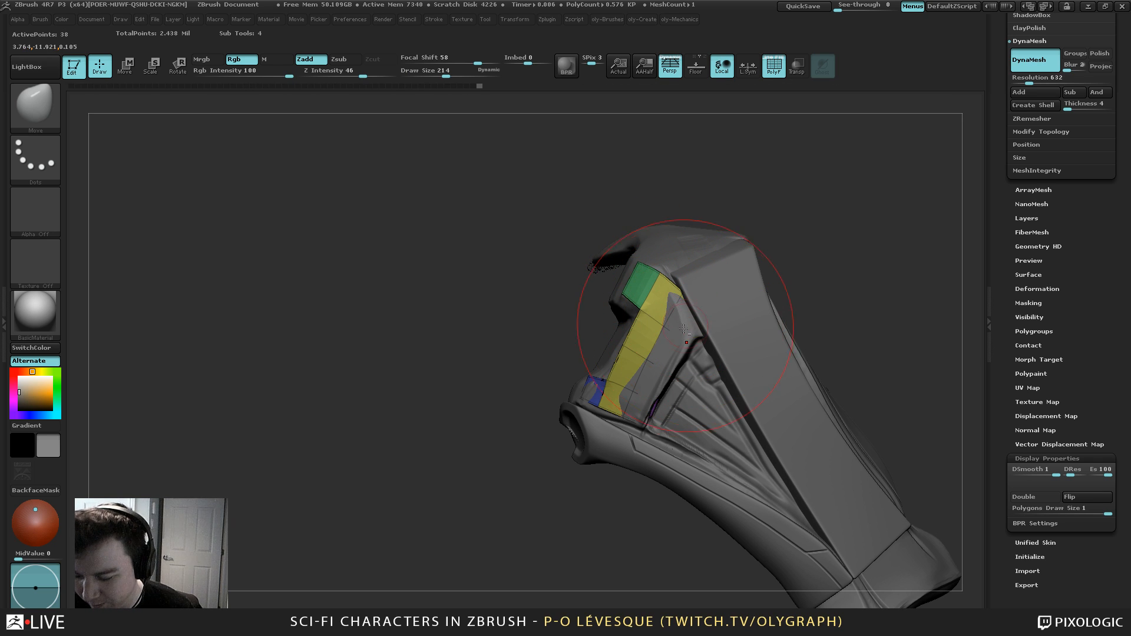
mouse_move(683, 328)
mouse_down()
mouse_move(654, 382)
mouse_move(665, 418)
mouse_move(638, 435)
mouse_move(659, 410)
mouse_move(611, 417)
mouse_up()
mouse_move(606, 408)
mouse_down()
mouse_move(594, 409)
mouse_move(634, 431)
mouse_up()
key(s)
key(s)
drag(627, 427, 616, 425)
mouse_move(591, 494)
alt+mouse_down()
mouse_move(454, 407)
mouse_move(464, 451)
mouse_move(452, 468)
alt+mouse_up()
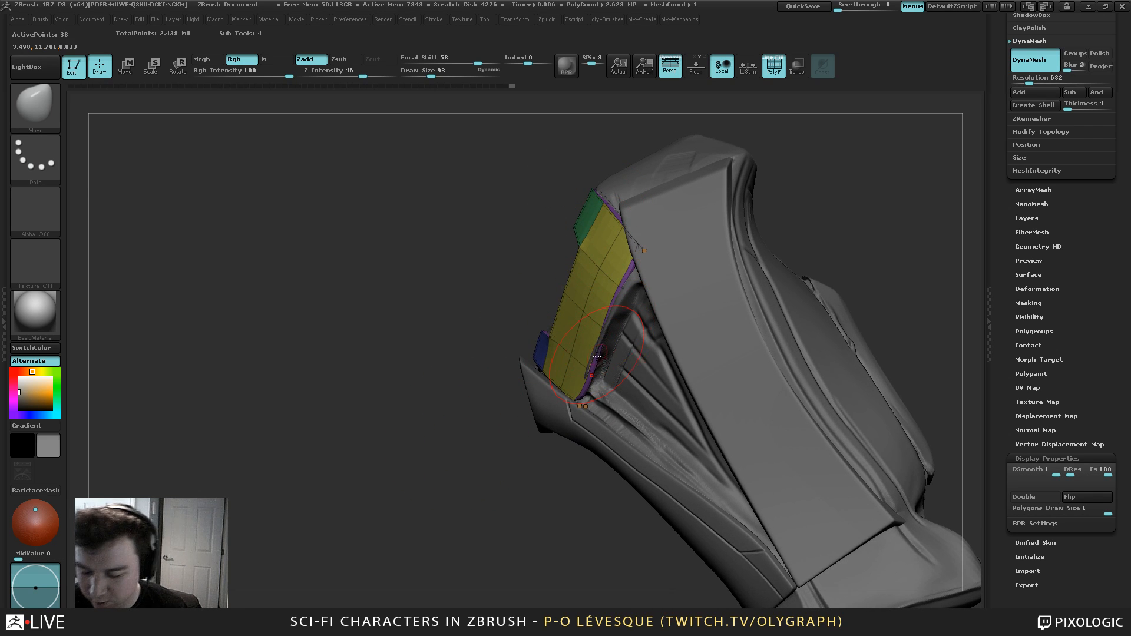
Isolate the plate and examine its side thickness and lower edge from several angles with the ZModeler brush active
key(alt+s)
mouse_move(606, 454)
mouse_down()
mouse_move(556, 450)
mouse_move(602, 500)
mouse_move(642, 466)
mouse_up()
key(b)
click(646, 374)
key(s)
mouse_move(645, 248)
alt+mouse_down()
mouse_move(677, 290)
mouse_move(657, 306)
alt+mouse_up()
click(660, 295)
mouse_move(638, 399)
mouse_down()
mouse_move(649, 381)
mouse_move(641, 389)
mouse_up()
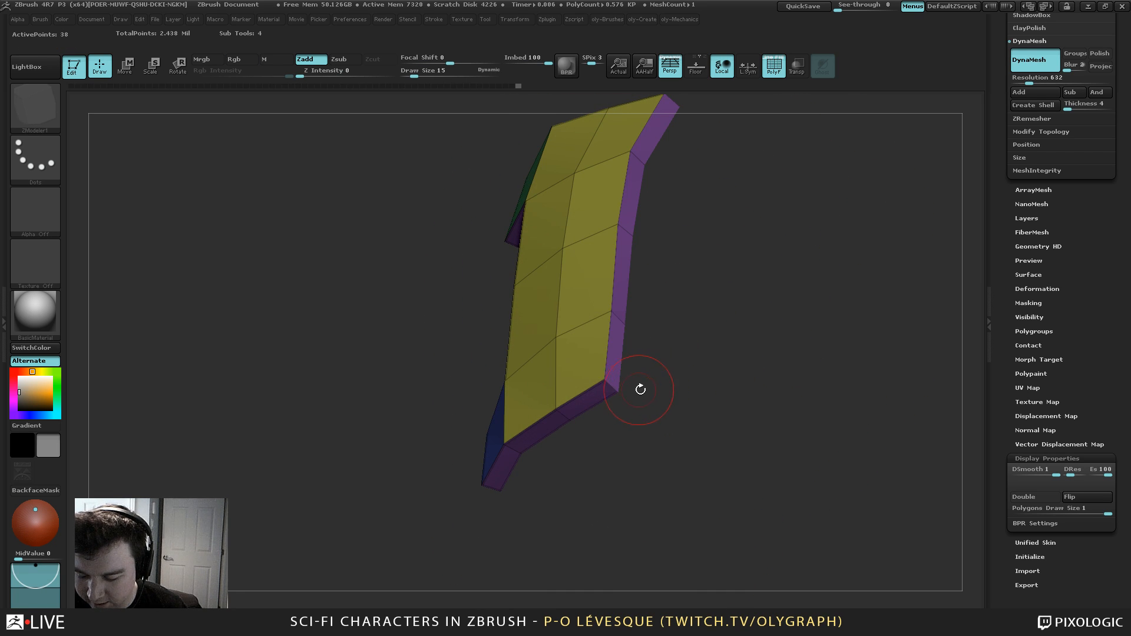
right_click(606, 398)
click(560, 378)
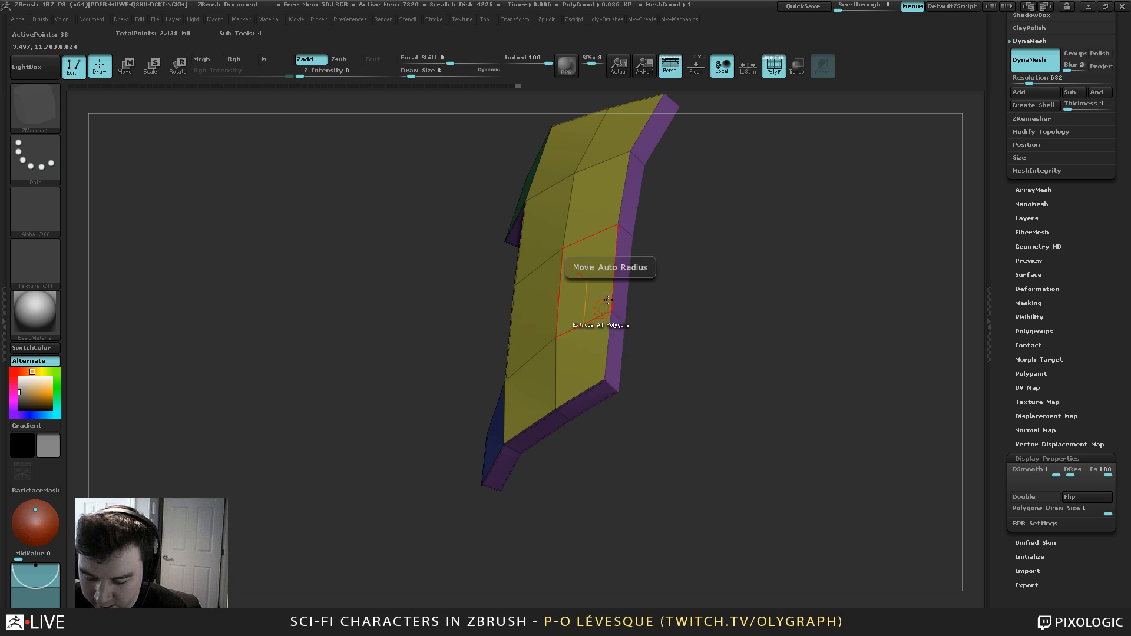
mouse_move(717, 213)
mouse_down()
mouse_move(743, 187)
mouse_move(706, 345)
mouse_up()
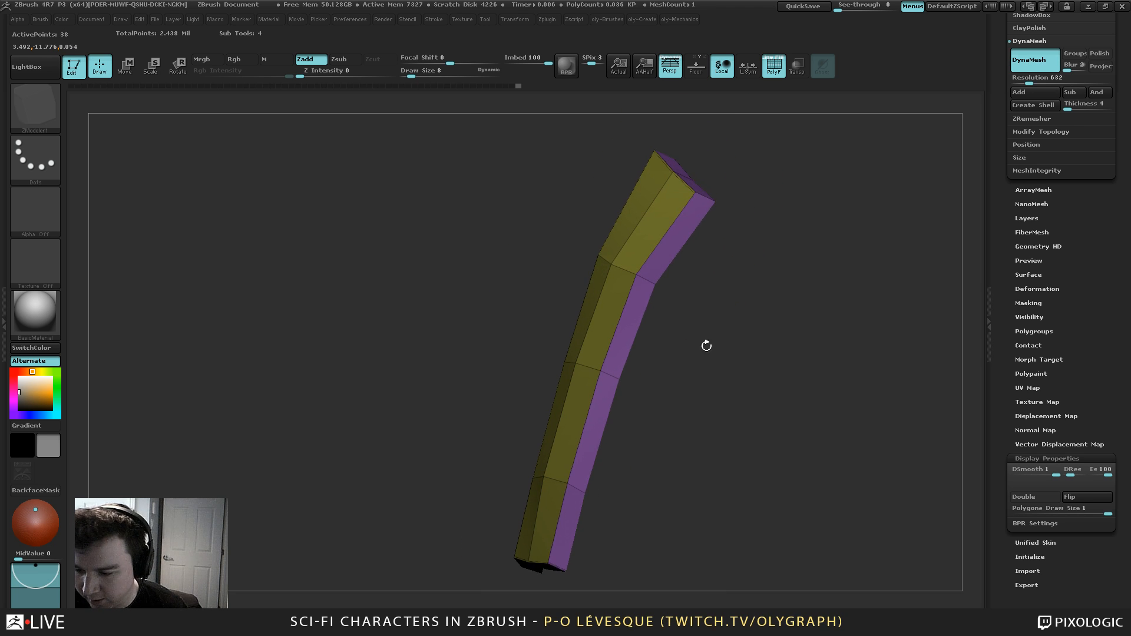
drag(737, 136, 739, 214)
key(f)
drag(718, 310, 732, 245)
Pull the outer corner and neighbouring end point below the green tab outward with the Move brush
key(s)
key(b)
click(692, 251)
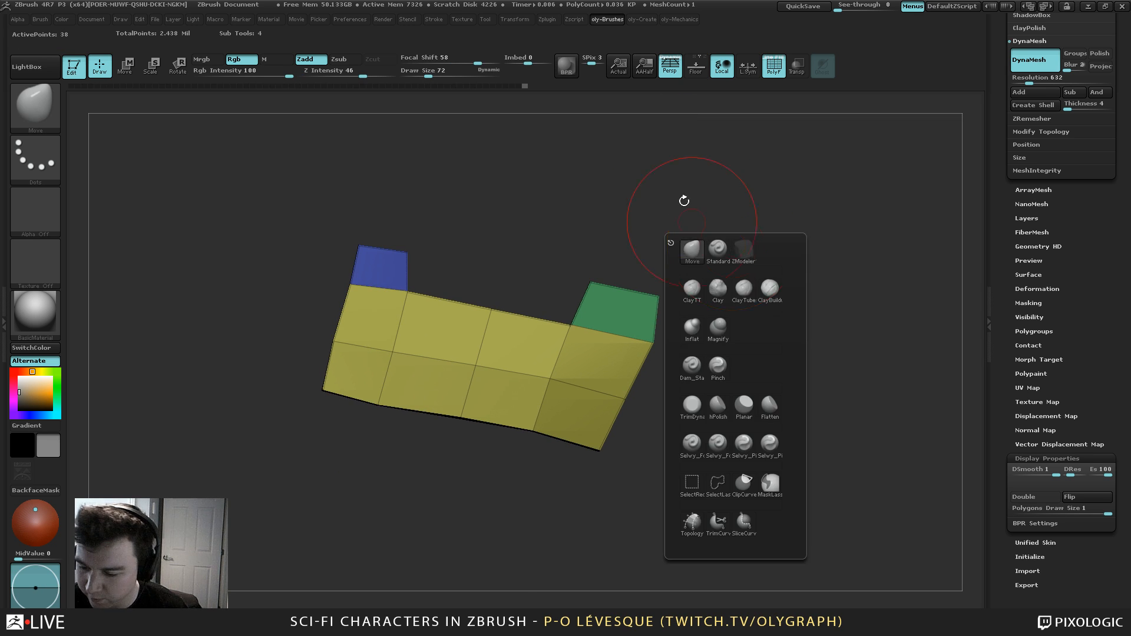
key(s)
drag(595, 426, 600, 426)
drag(603, 447, 614, 450)
drag(629, 404, 632, 404)
key(s)
drag(631, 404, 635, 404)
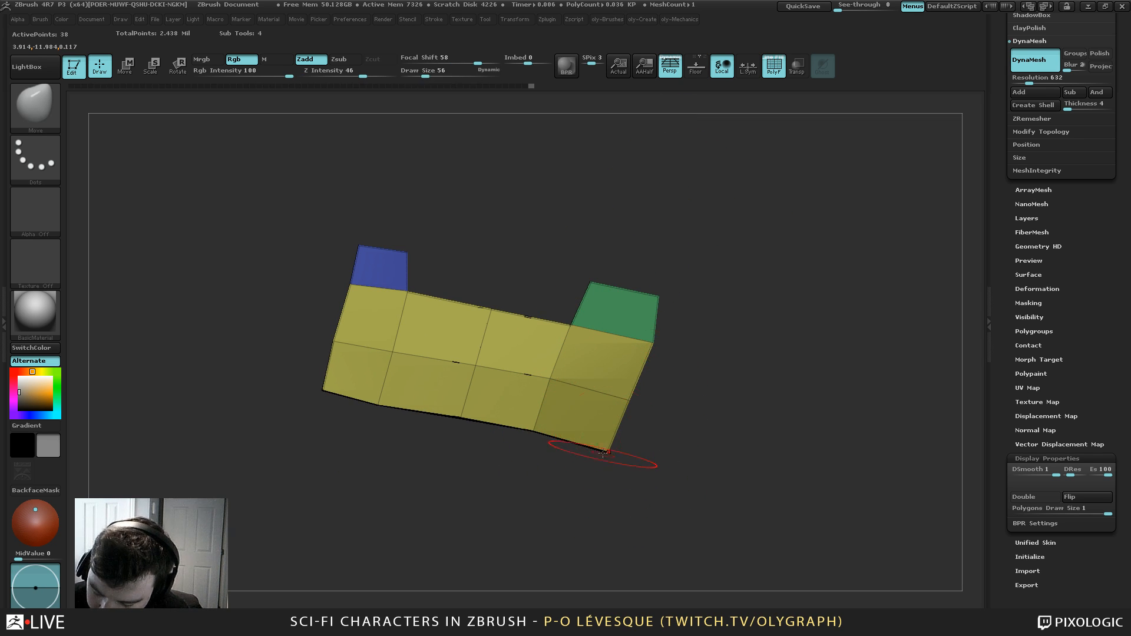
Nudge the points along the plate's outer long edge and center row with a smaller Move brush
key(s)
drag(532, 436, 536, 437)
key(s)
drag(550, 383, 548, 387)
drag(462, 417, 462, 422)
Isolate the yellow front section and draw a Clip Curve along it before showing the whole plate again
drag(482, 482, 548, 517)
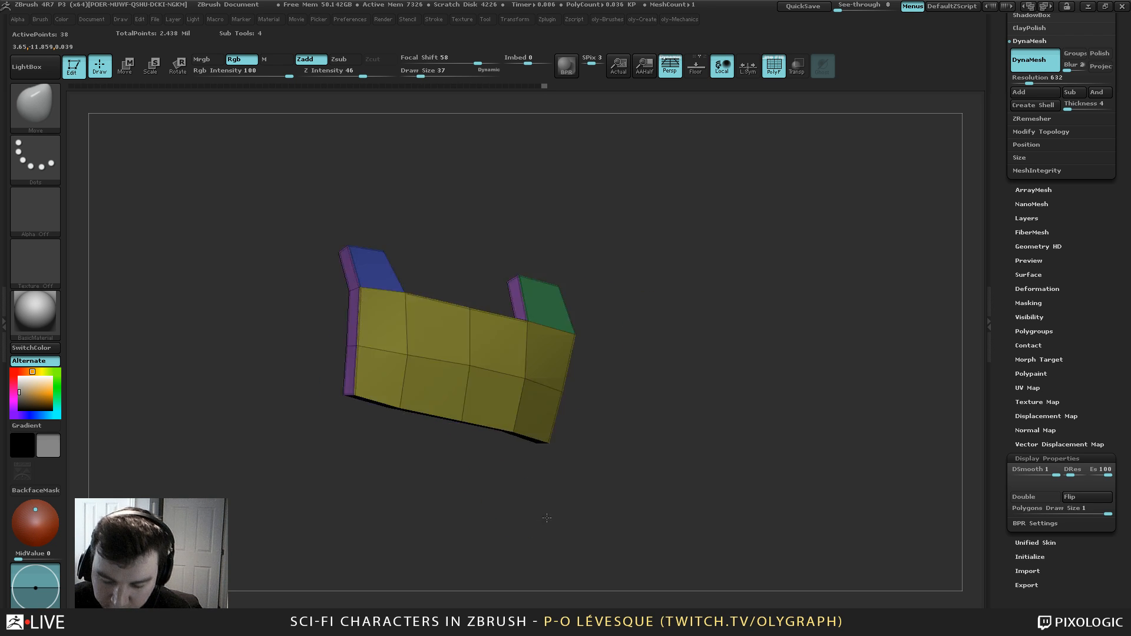
mouse_move(645, 331)
mouse_down()
mouse_move(669, 320)
mouse_move(673, 331)
mouse_move(621, 318)
mouse_up()
ctrl+shift+click(505, 362)
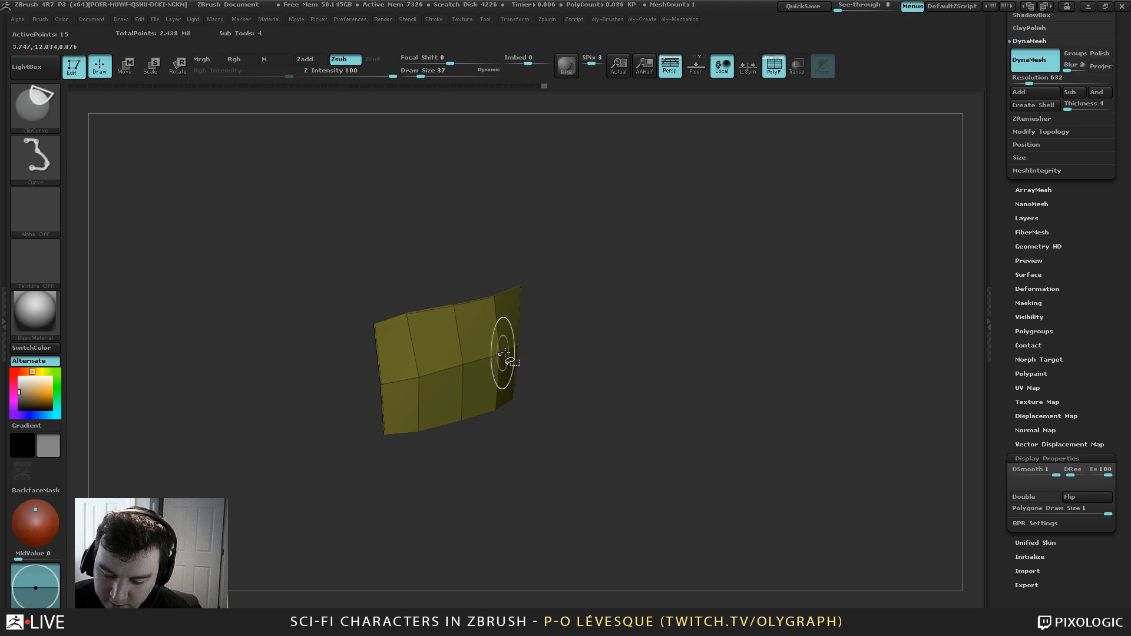
drag(532, 347, 586, 280)
ctrl+shift+drag(493, 214, 518, 483)
mouse_move(631, 295)
mouse_down()
mouse_move(639, 311)
mouse_move(583, 303)
mouse_move(631, 267)
mouse_move(617, 234)
mouse_up()
ctrl+shift+click(620, 295)
Nudge a point on the isolated plate's side edge with a small Move brush and bring the surrounding armor back into view
key(p)
drag(620, 246, 643, 233)
key(s)
click(629, 236)
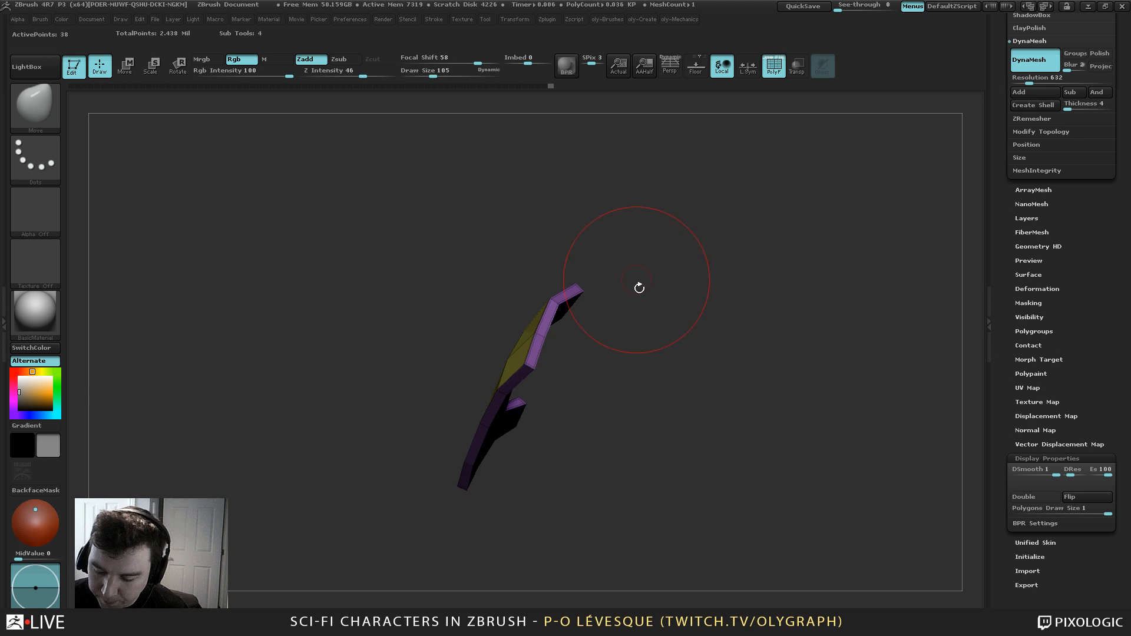
key(s)
mouse_move(638, 288)
mouse_down()
mouse_move(641, 343)
mouse_move(561, 361)
mouse_up()
key(s)
click(513, 371)
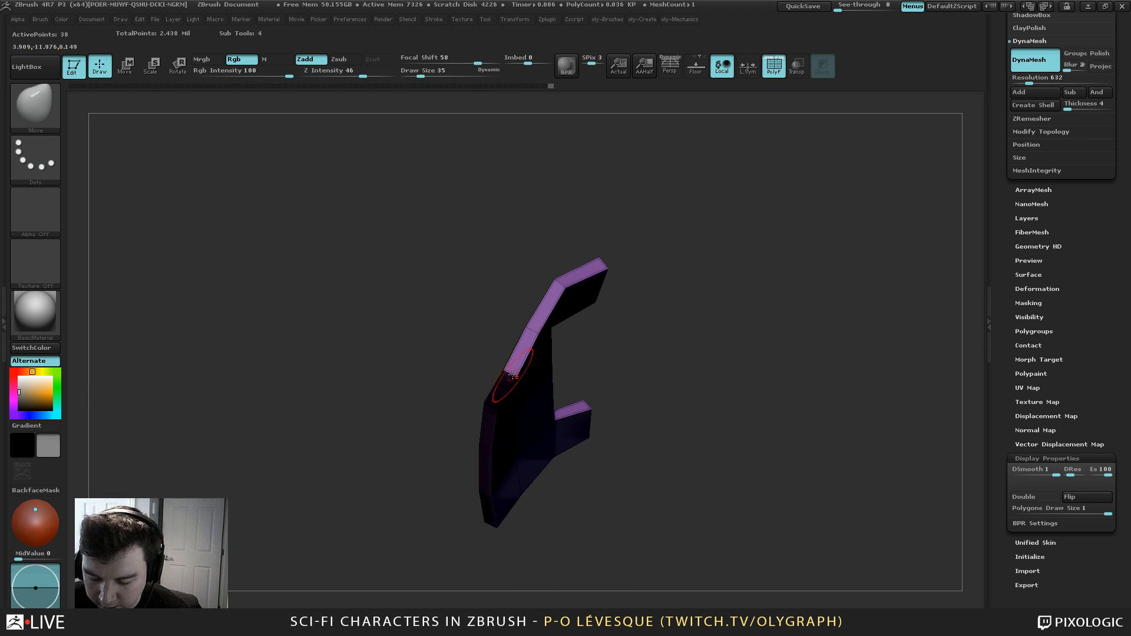
drag(531, 324, 525, 321)
mouse_move(613, 327)
mouse_down()
mouse_move(629, 323)
mouse_move(614, 263)
mouse_move(652, 300)
mouse_up()
key(shift+s)
drag(654, 235, 601, 215)
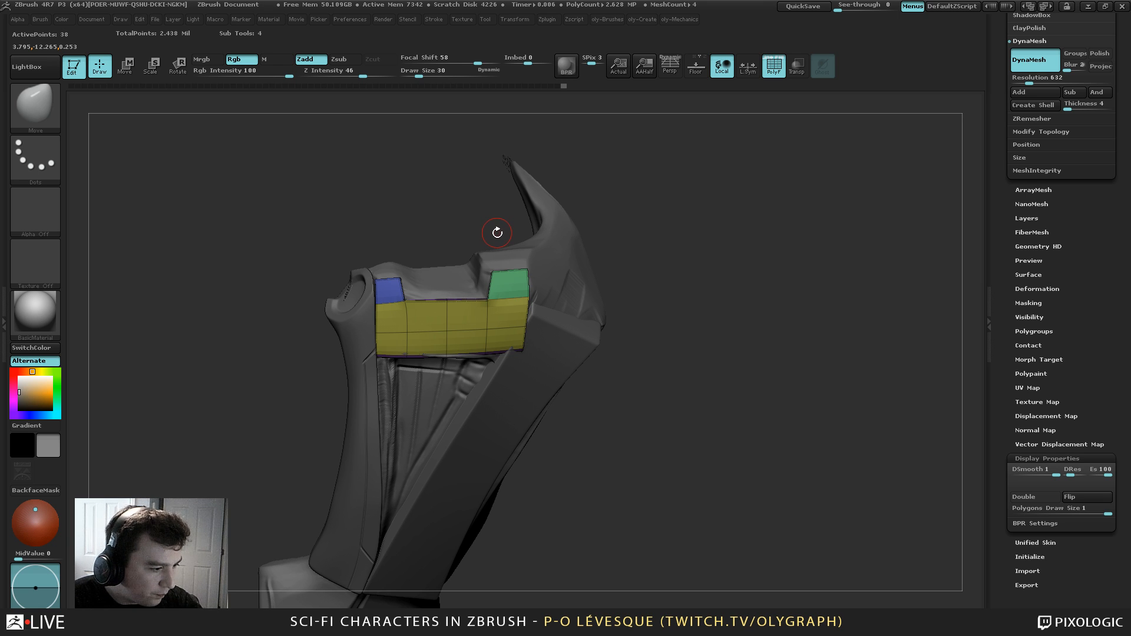
Extend the green tab's free end and pull the plate's outer corner beside the diagonal strip inward with a larger Move brush
drag(599, 228, 631, 192)
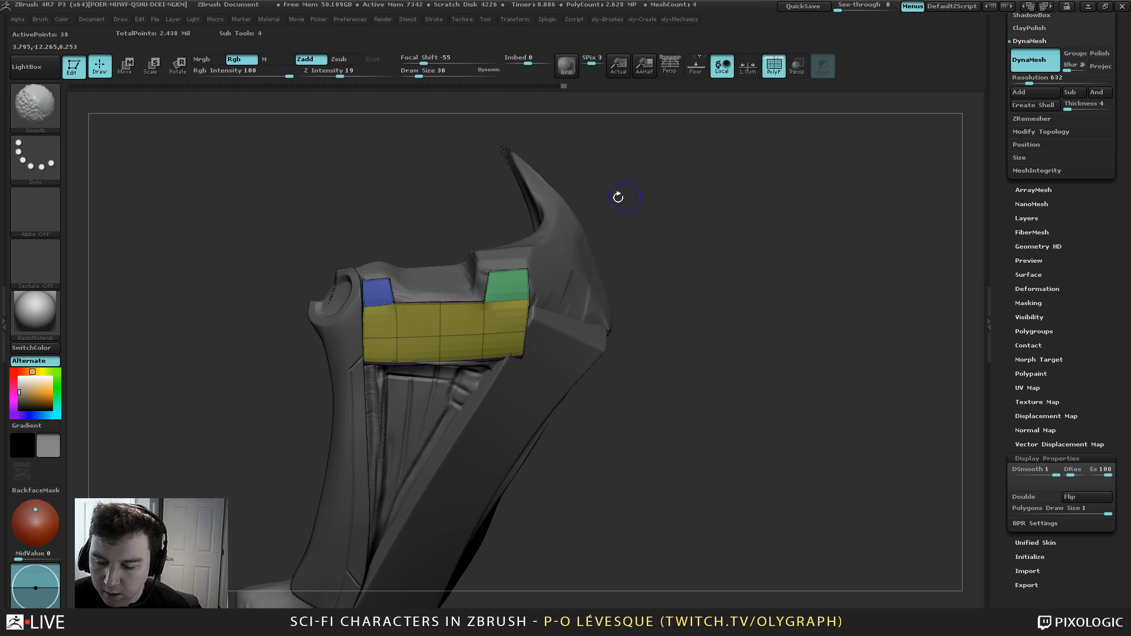
key(bracketright)
drag(489, 271, 524, 274)
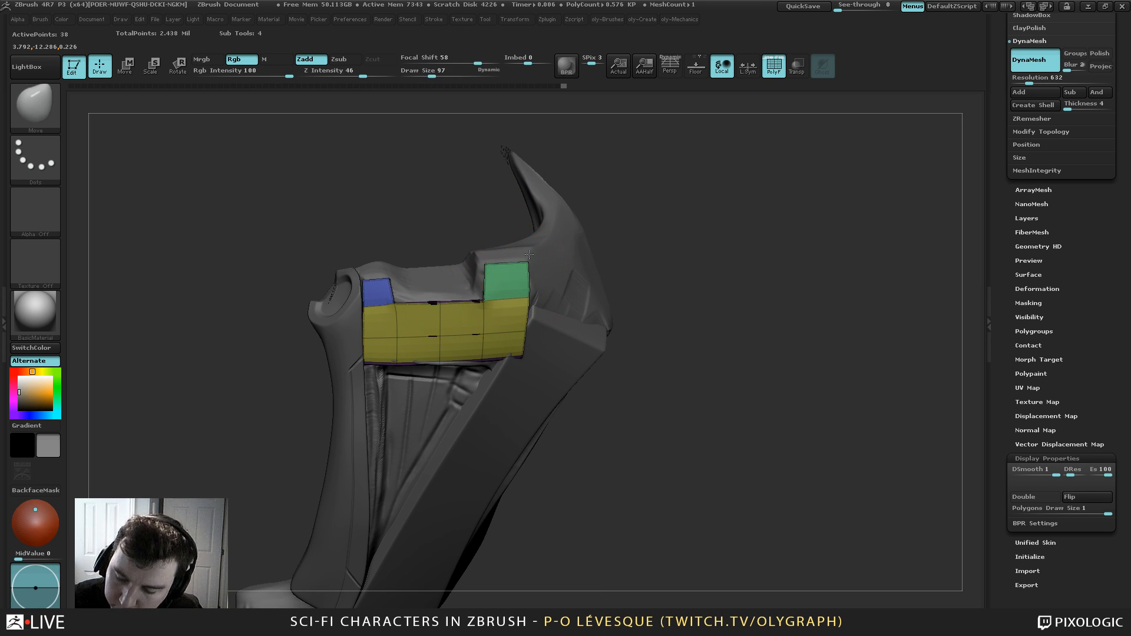
key(bracketright)
drag(528, 356, 491, 363)
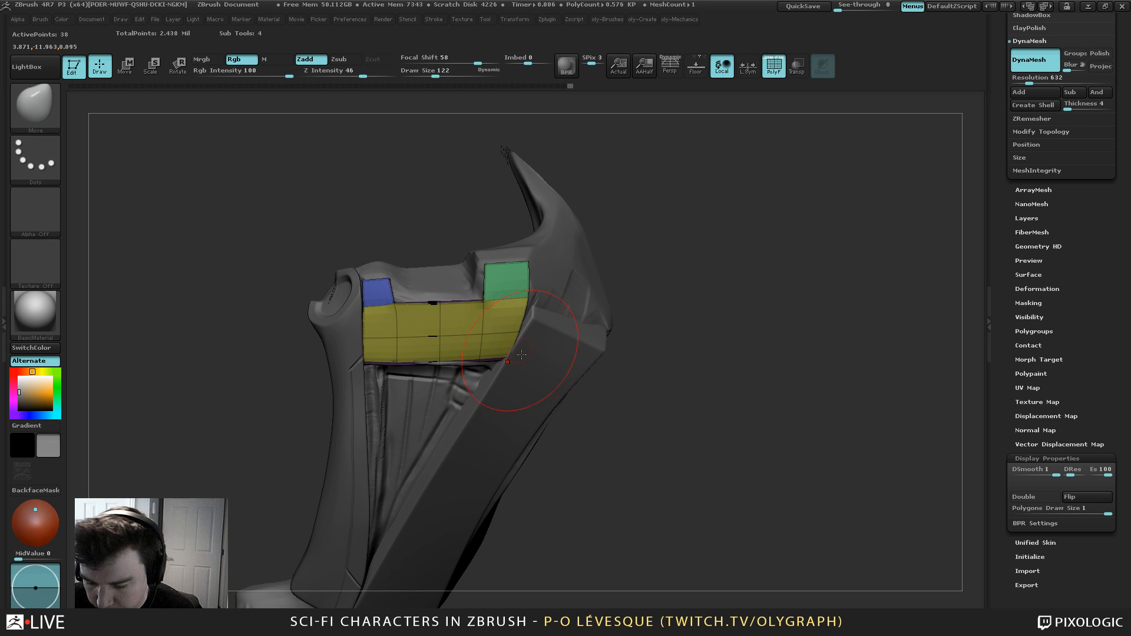
drag(534, 307, 541, 342)
key(bracketright)
Hide the polyframe lines and nudge the plate's end near the ring piece with the Move brush
key(shift+f)
mouse_move(607, 450)
mouse_down()
mouse_move(557, 433)
mouse_move(548, 388)
mouse_up()
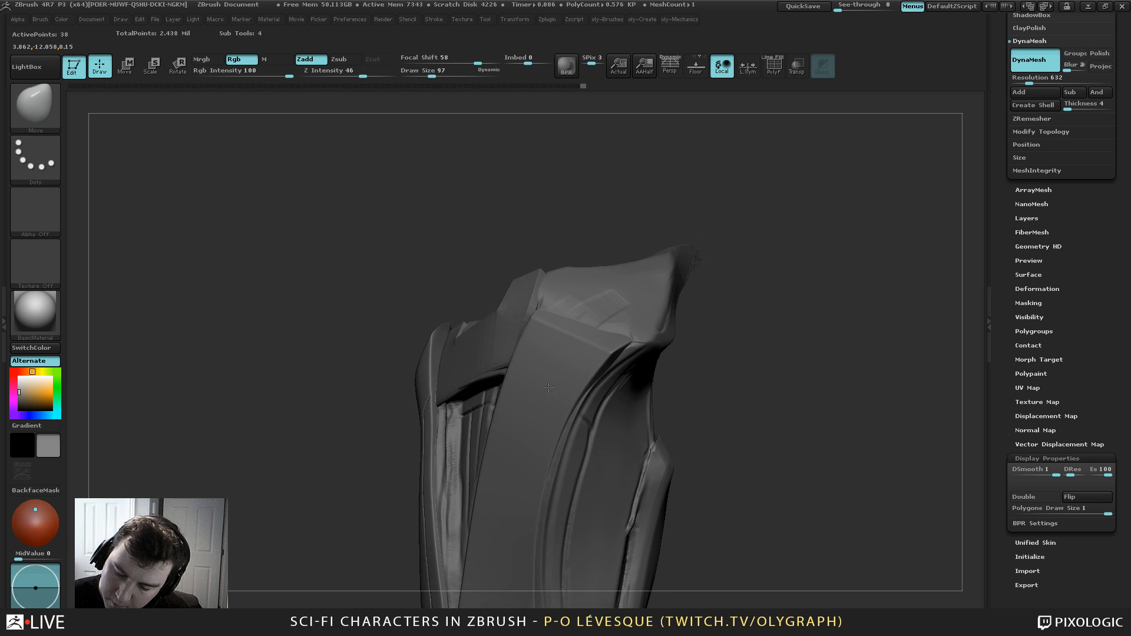
key(bracketright)
key(bracketright)
key(bracketright)
key(bracketright)
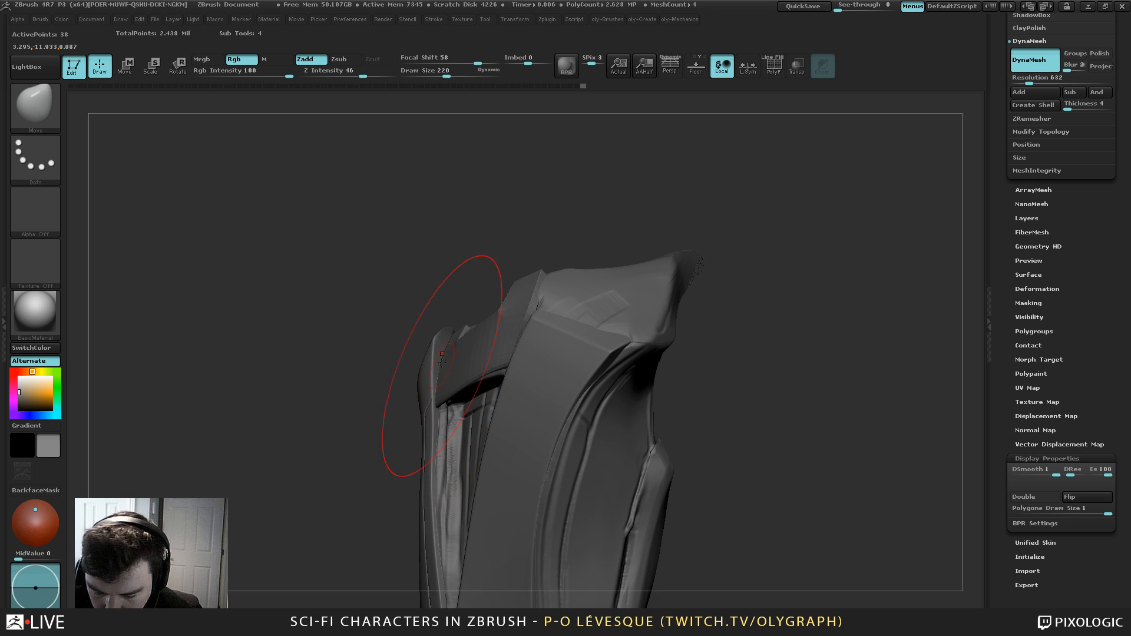
key(bracketleft)
key(bracketleft)
key(bracketleft)
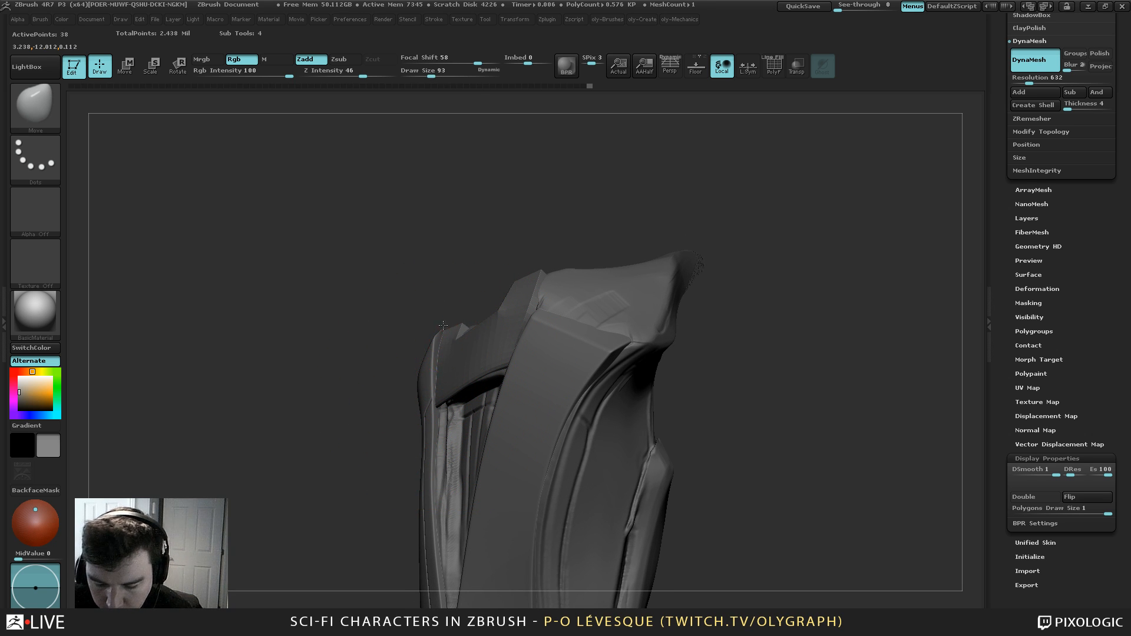
drag(443, 325, 442, 323)
key(bracketright)
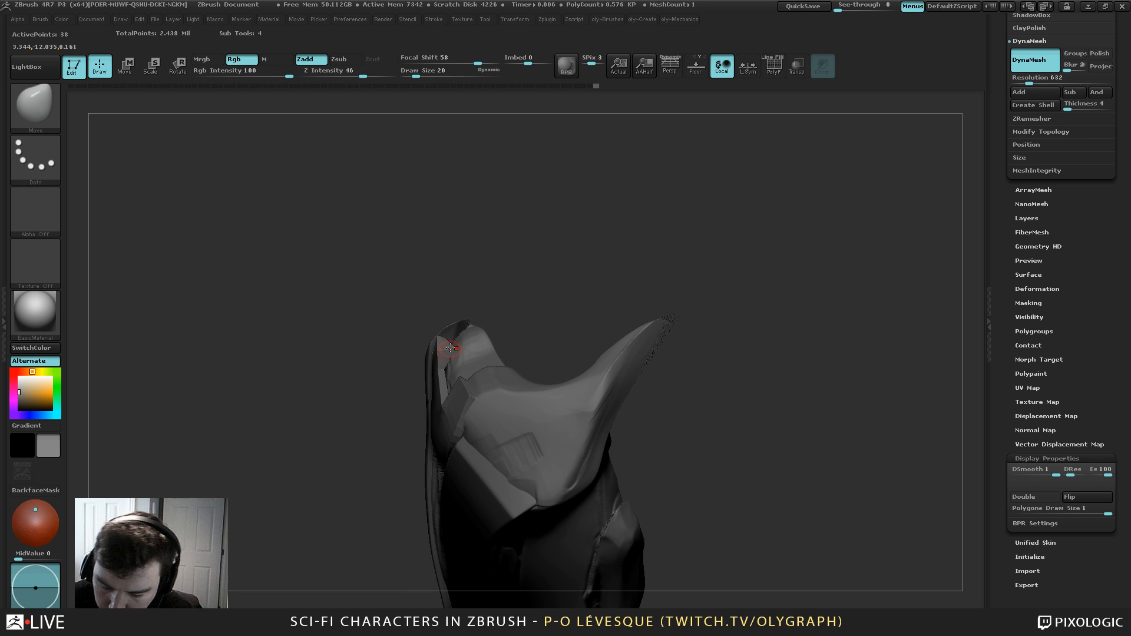
Isolate the plate with polyframe lines on and widen the blue tab's end face with a small Move brush
ctrl+shift+click(478, 318)
key(shift+f)
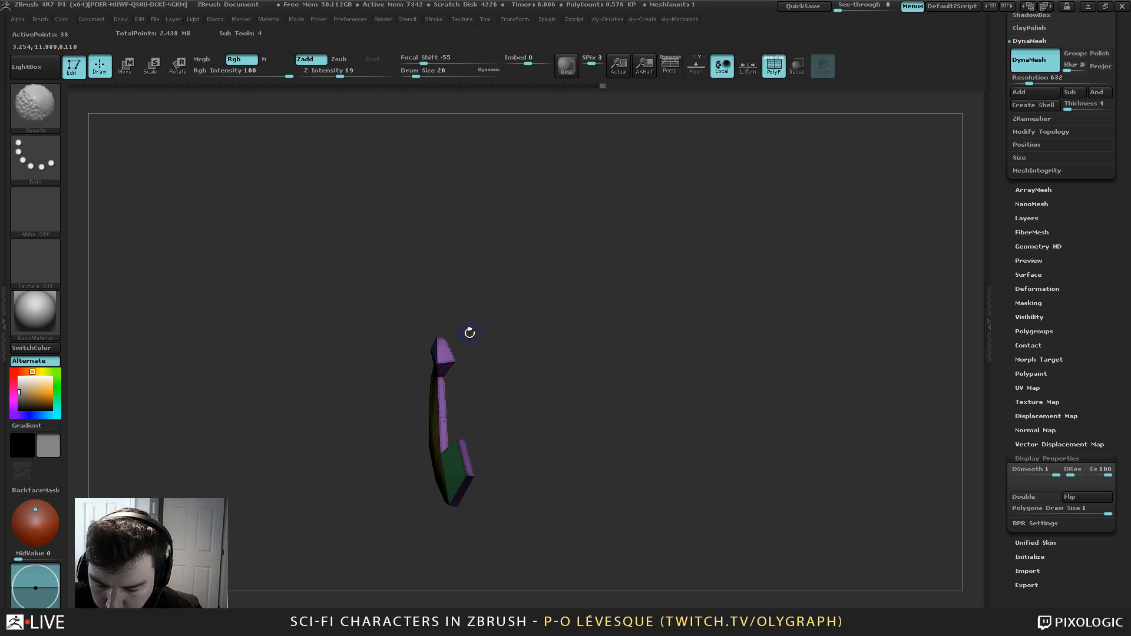
key(bracketleft)
key(bracketright)
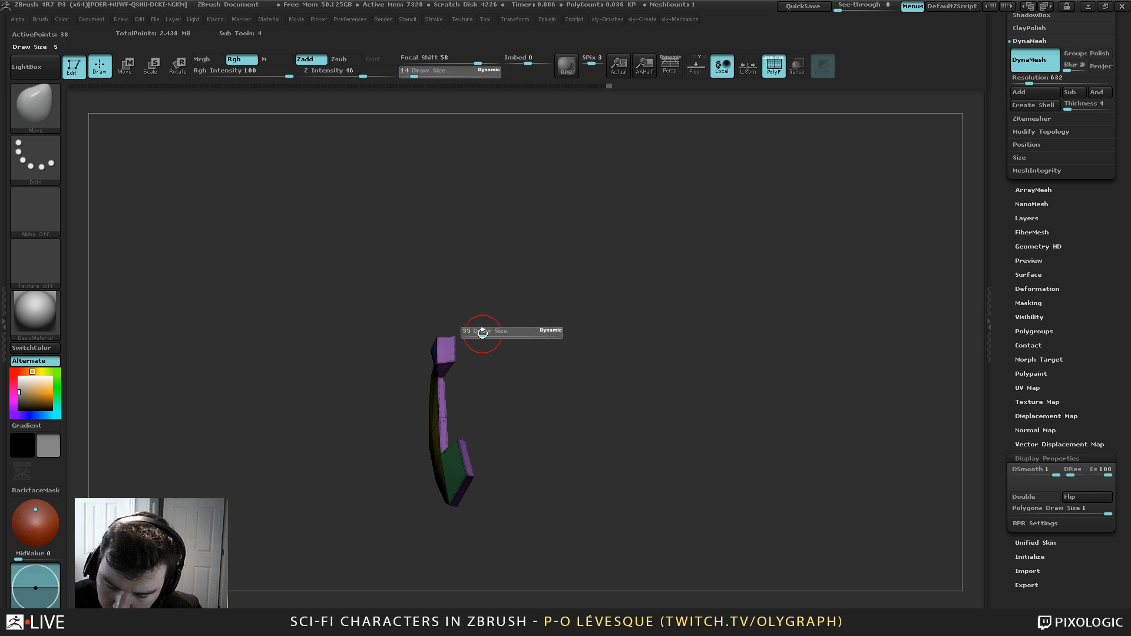
key(bracketright)
key(bracketleft)
key(bracketleft)
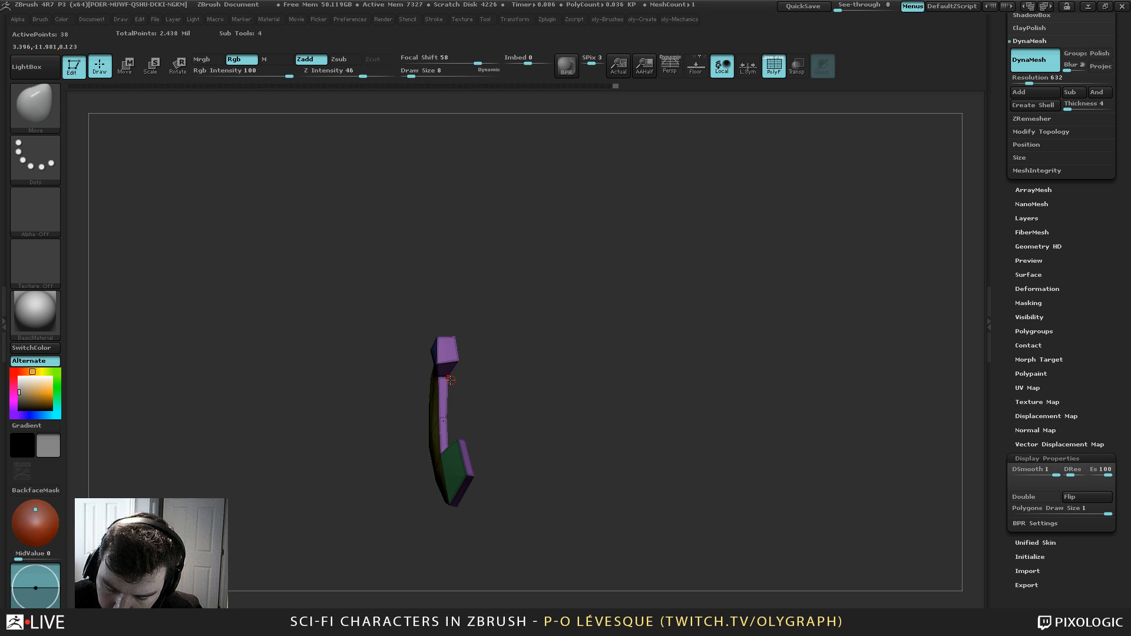
Pull the middle of the plate's side edge between the two tabs inward to thicken it, and show the body again
key(s)
drag(473, 373, 479, 425)
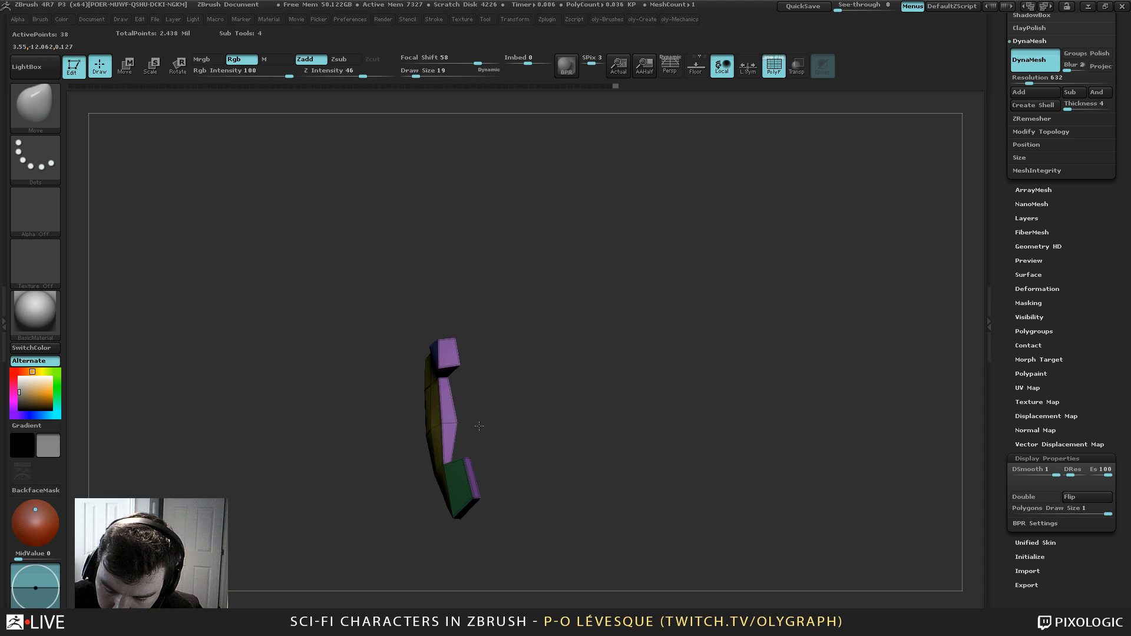
mouse_move(479, 375)
mouse_down()
mouse_move(477, 457)
mouse_move(469, 453)
mouse_up()
key(s)
key(shift+s)
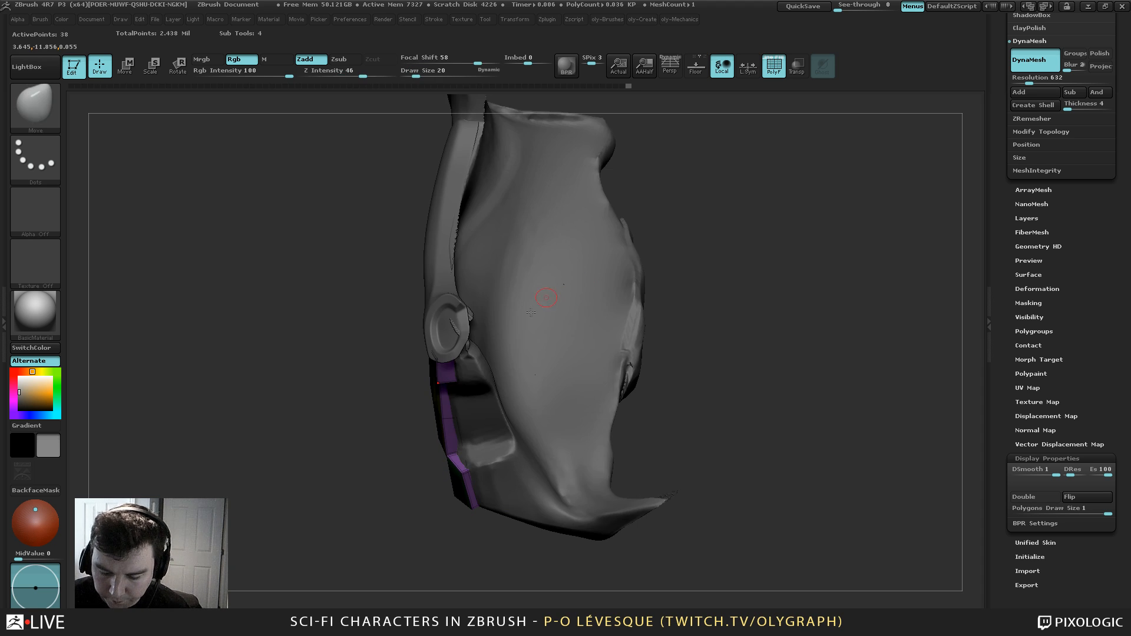
Adjust the points along the plate's side edge near the ring end with a small Move brush
key(shift+s)
mouse_move(434, 514)
mouse_down()
mouse_move(405, 517)
mouse_move(462, 328)
mouse_move(462, 354)
mouse_up()
key(s)
mouse_move(441, 402)
mouse_down()
mouse_move(468, 393)
mouse_move(466, 452)
mouse_move(525, 477)
mouse_move(512, 383)
mouse_move(447, 359)
mouse_up()
mouse_move(475, 425)
mouse_down()
mouse_move(480, 445)
mouse_move(511, 445)
mouse_move(504, 383)
mouse_up()
key(s)
mouse_move(444, 408)
mouse_down()
mouse_move(525, 388)
mouse_move(452, 416)
mouse_move(407, 407)
mouse_move(459, 403)
mouse_up()
key(s)
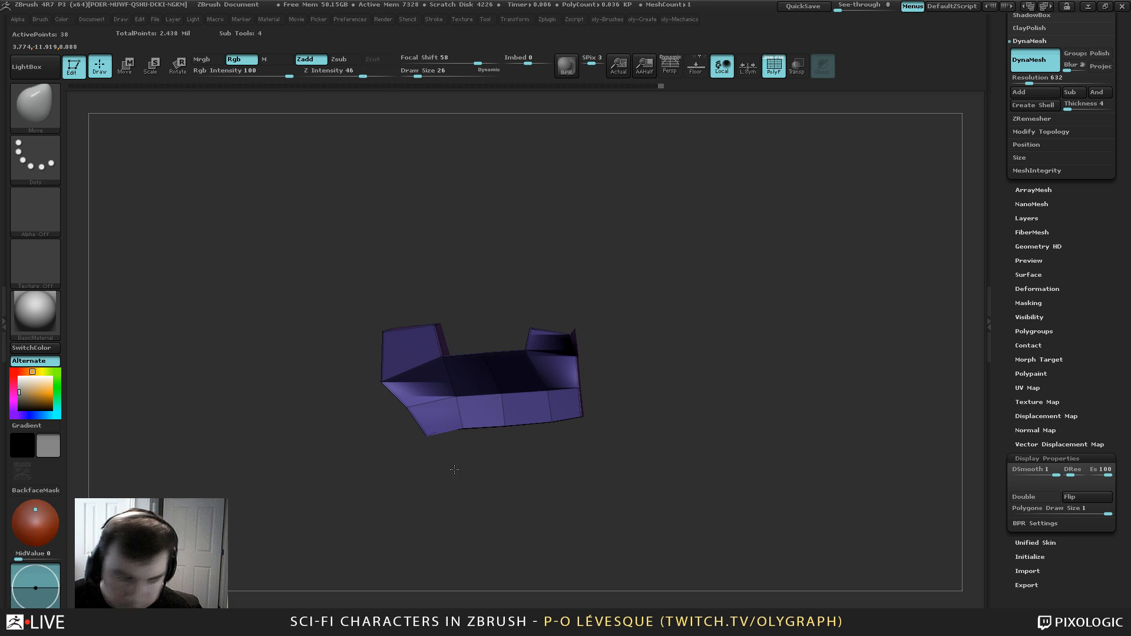
Shift the center-row points on the plate's back face with the Move brush to even out its quads
alt+drag(455, 469, 422, 464)
mouse_move(442, 377)
mouse_down()
mouse_move(431, 360)
mouse_move(494, 377)
mouse_up()
drag(490, 450, 510, 448)
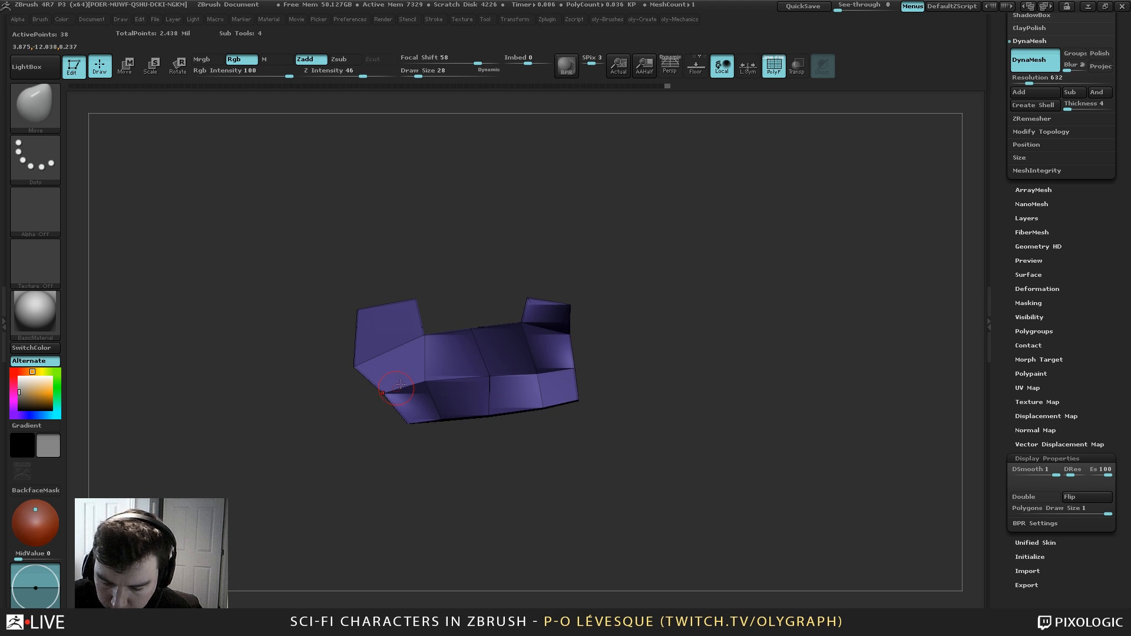
mouse_move(491, 377)
mouse_down()
mouse_move(478, 379)
mouse_move(539, 376)
mouse_up()
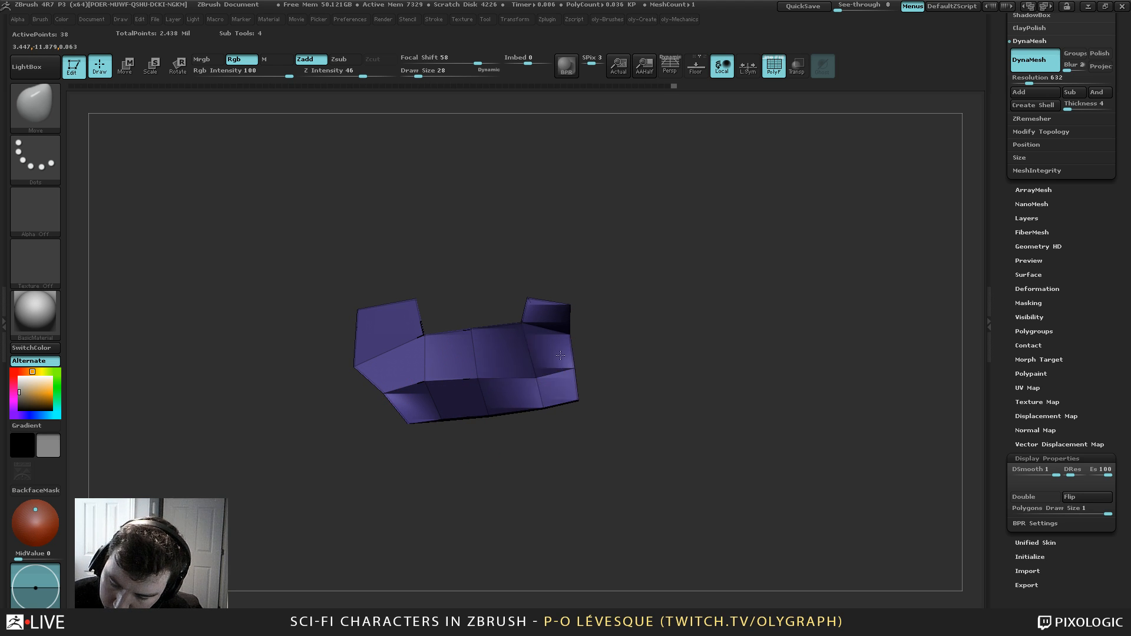
Move a back-face point at the plate's narrow end with a smaller Move brush and show the plate against the body
mouse_move(625, 295)
mouse_down()
mouse_move(577, 326)
mouse_move(478, 325)
mouse_up()
key(s)
click(545, 369)
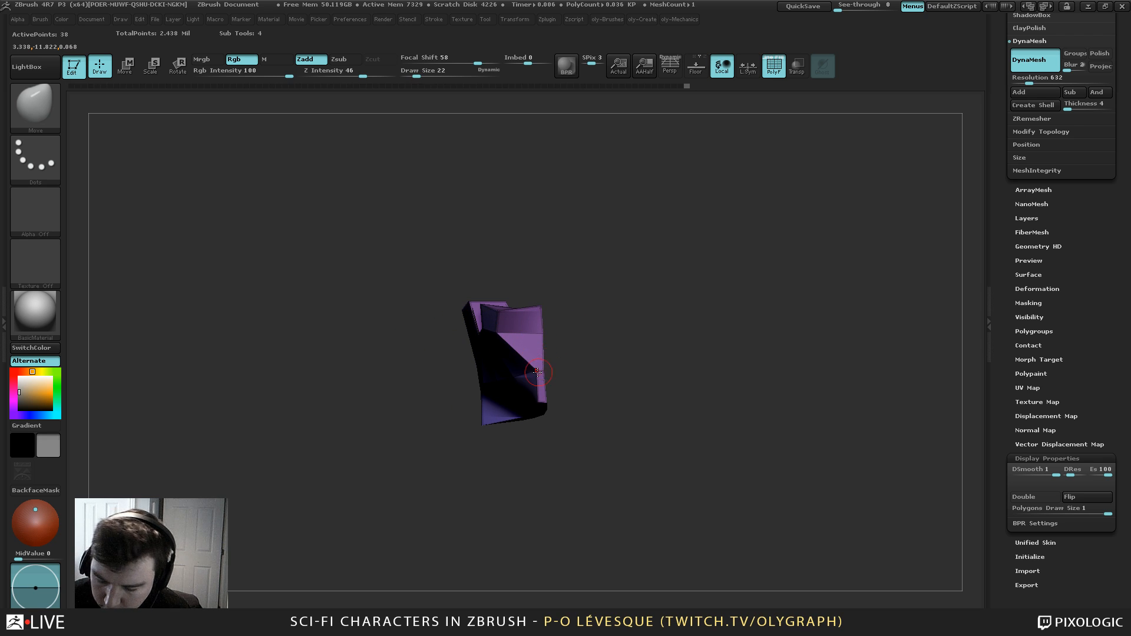
drag(537, 371, 534, 399)
drag(453, 411, 533, 518)
key(shift+s)
mouse_move(591, 223)
mouse_down()
mouse_move(565, 278)
mouse_move(548, 245)
mouse_up()
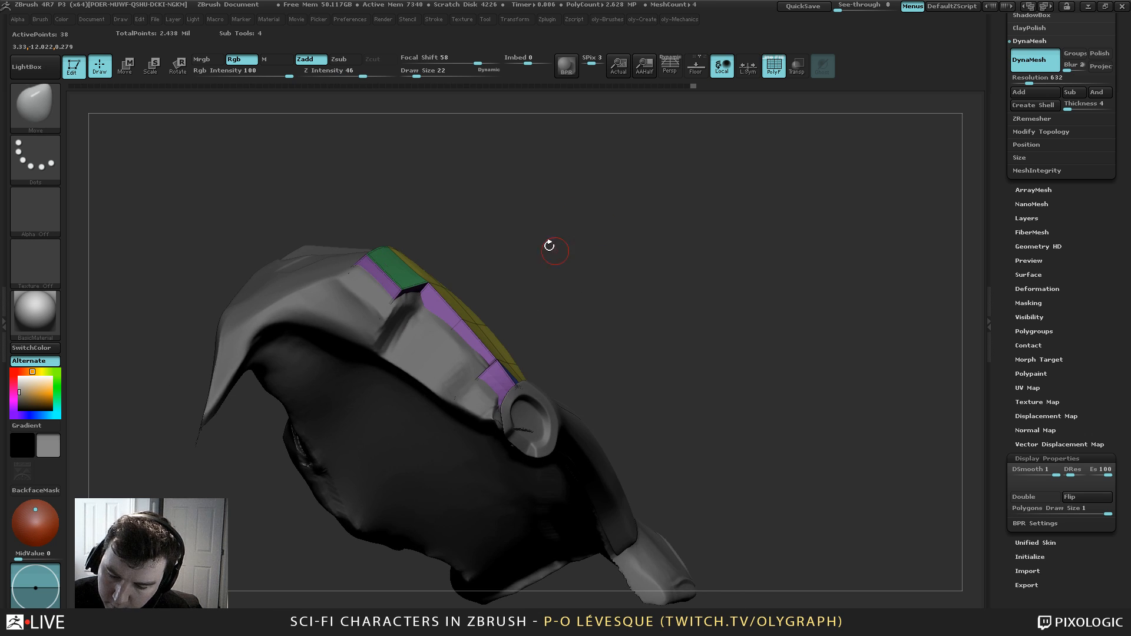
Reposition the end and side corners of the green tab against the body with progressively larger Move brush sizes
key(shift+s)
key(s)
click(393, 302)
mouse_move(349, 274)
mouse_down()
mouse_move(328, 298)
mouse_move(371, 331)
mouse_up()
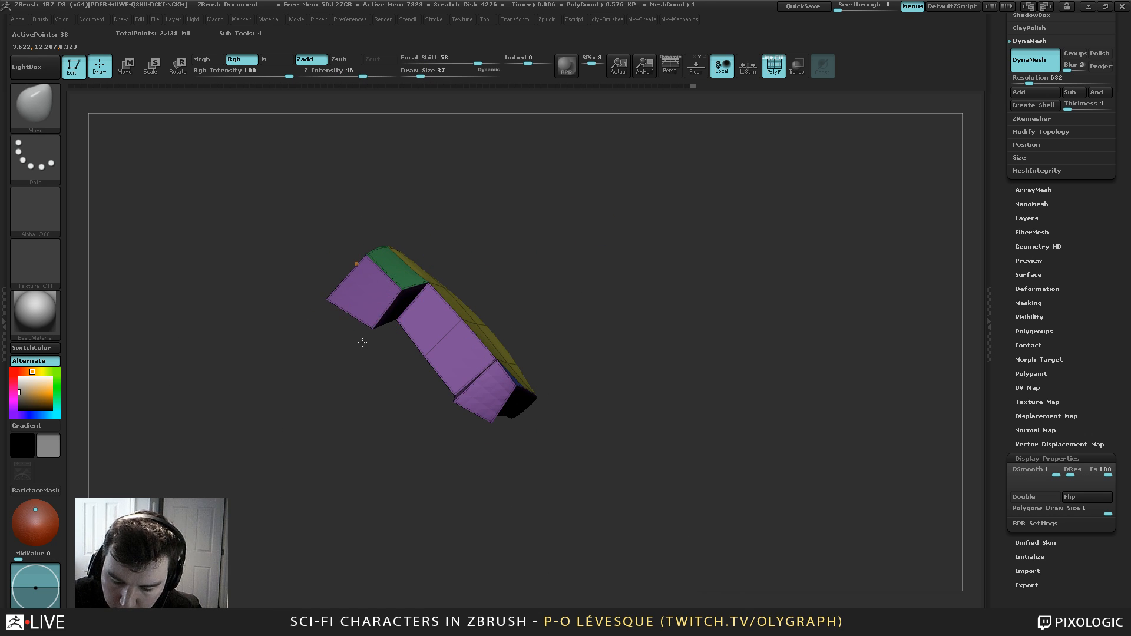
key(shift+s)
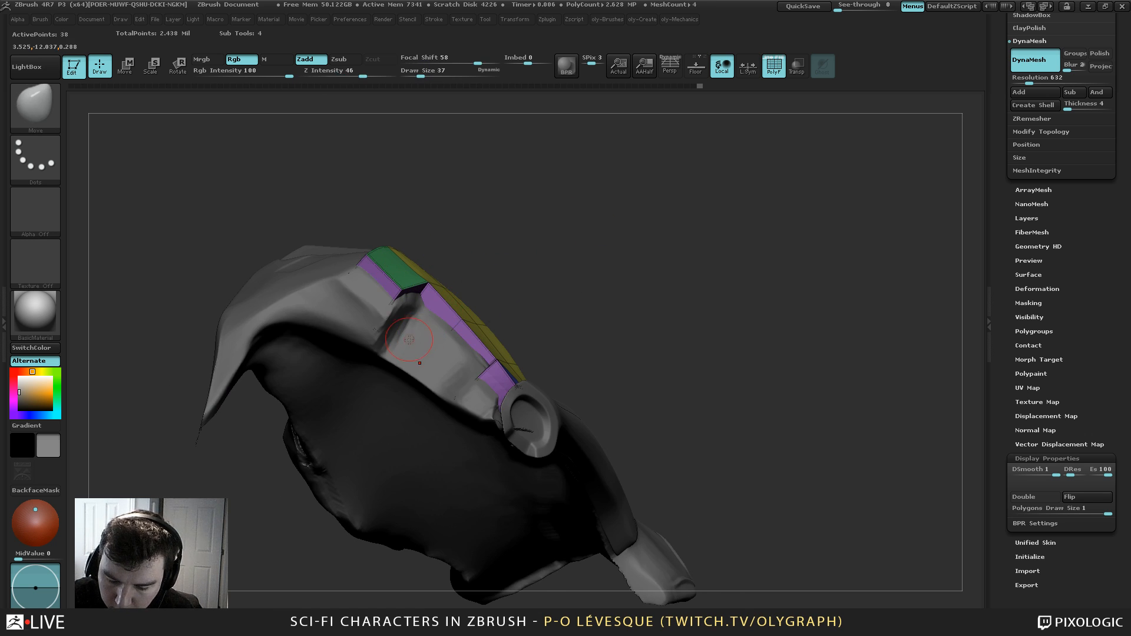
drag(346, 320, 344, 323)
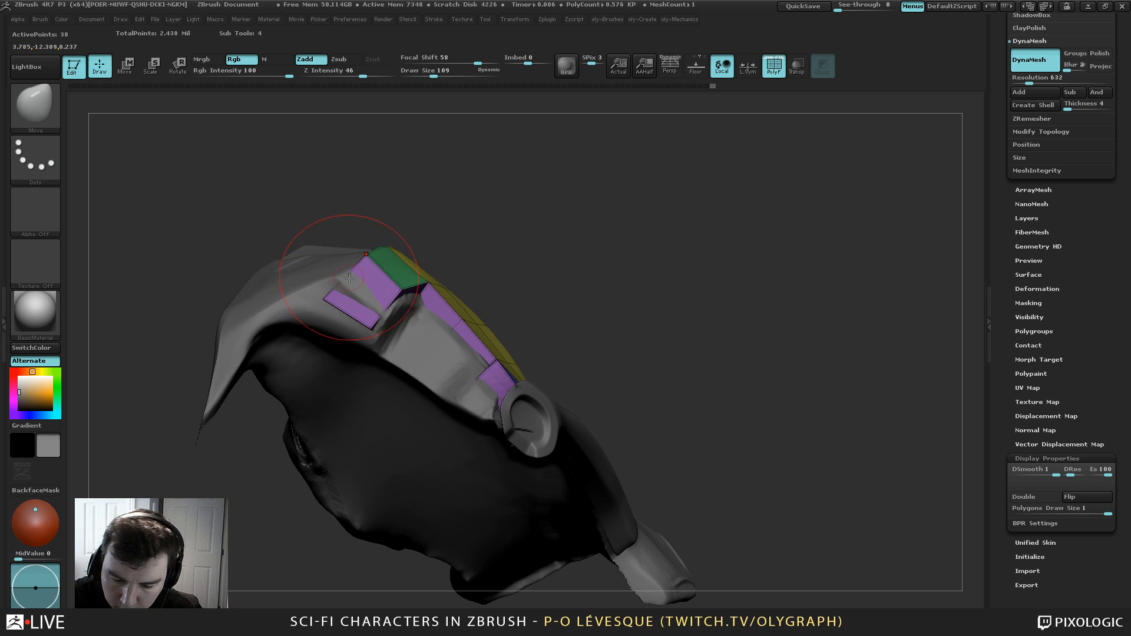
key(s)
click(365, 278)
drag(357, 271, 348, 282)
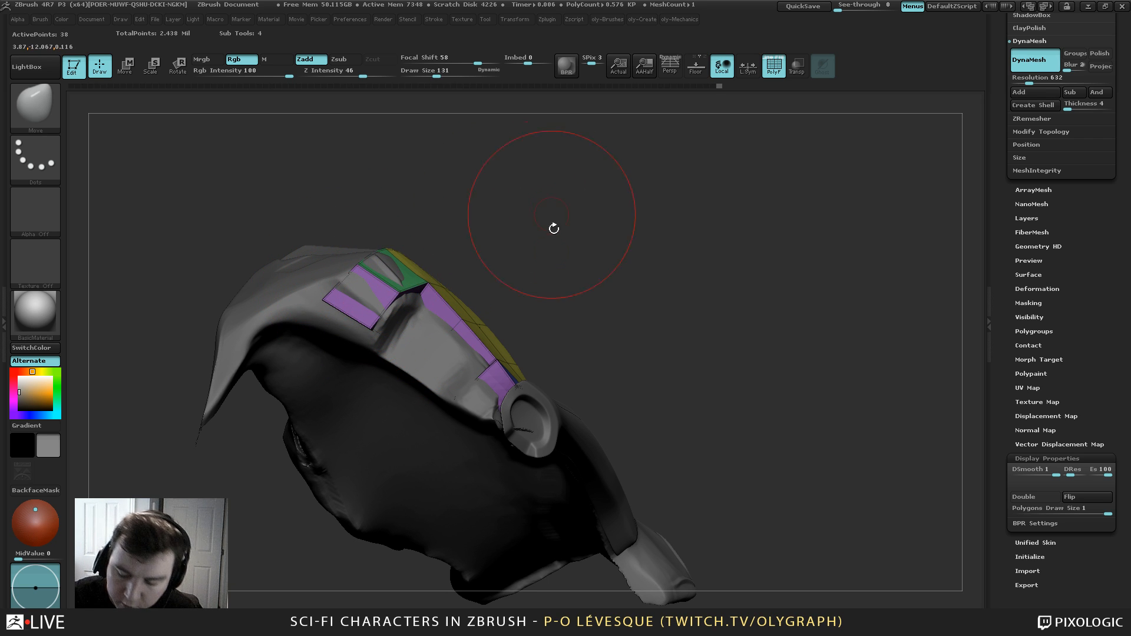
Fit the blue tab and the plate's side edge between the tabs closer to the body with a large Move brush
key(s)
click(500, 389)
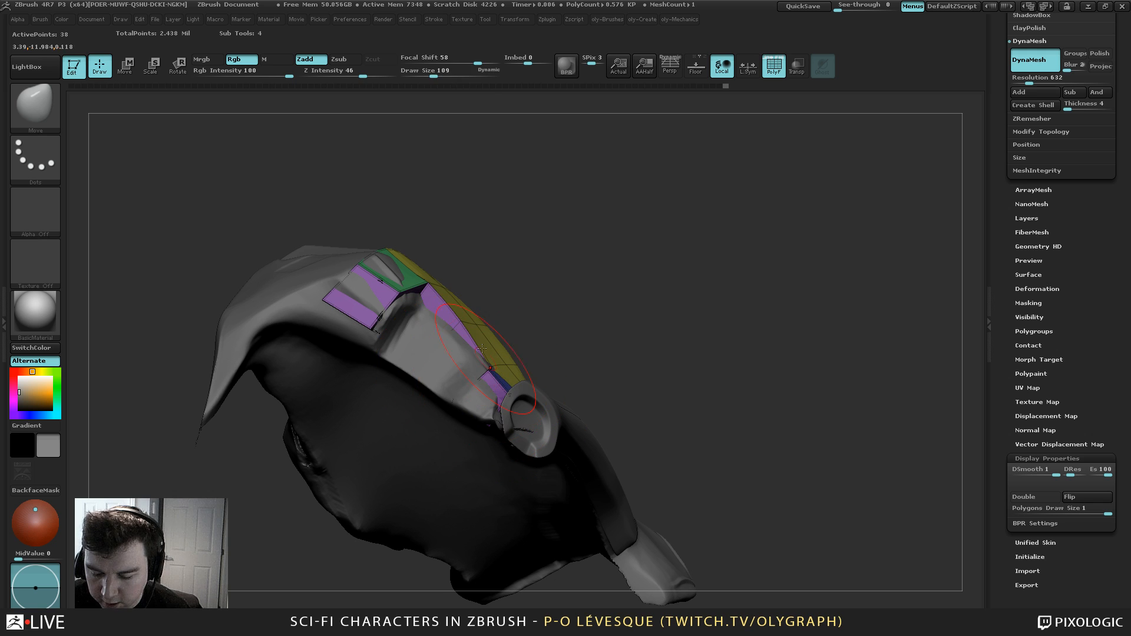
key(s)
click(464, 331)
drag(422, 298, 432, 295)
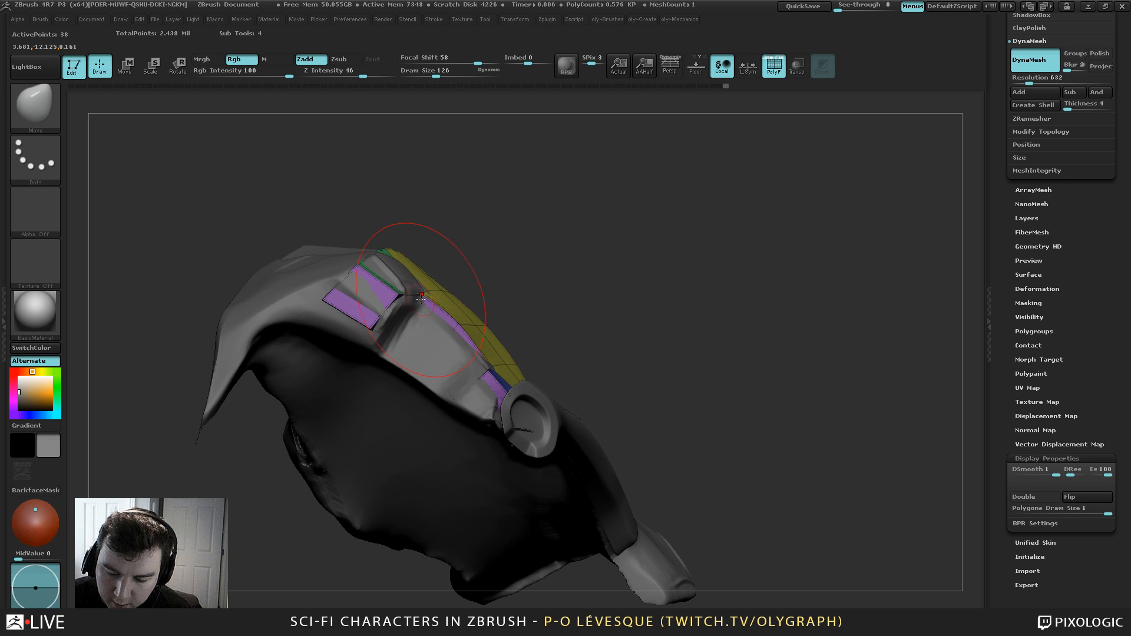
drag(545, 232, 496, 294)
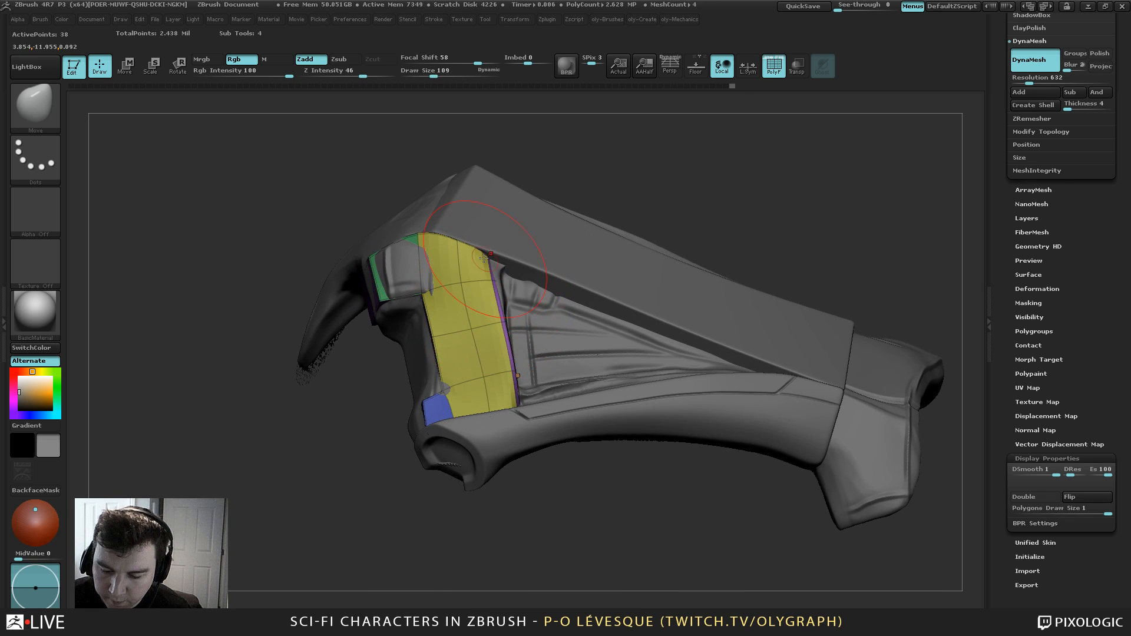
Switch to the base body mesh subtool, hide the polyframe lines and turn to the surface beside the plate's larger tab
alt+click(423, 367)
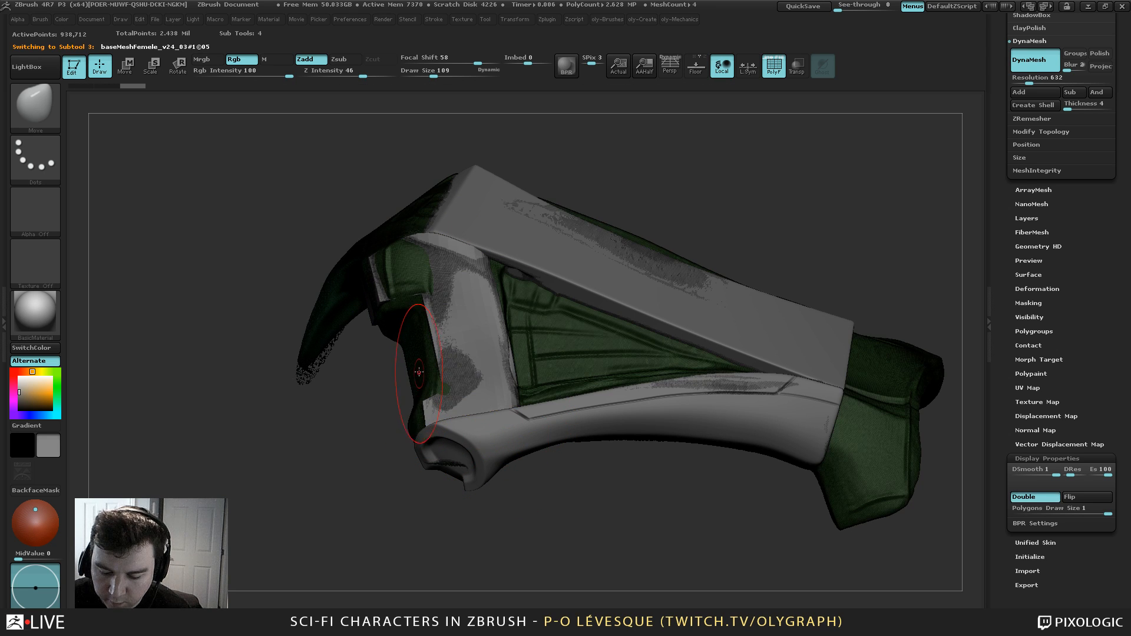
key(shift+f)
drag(386, 434, 432, 244)
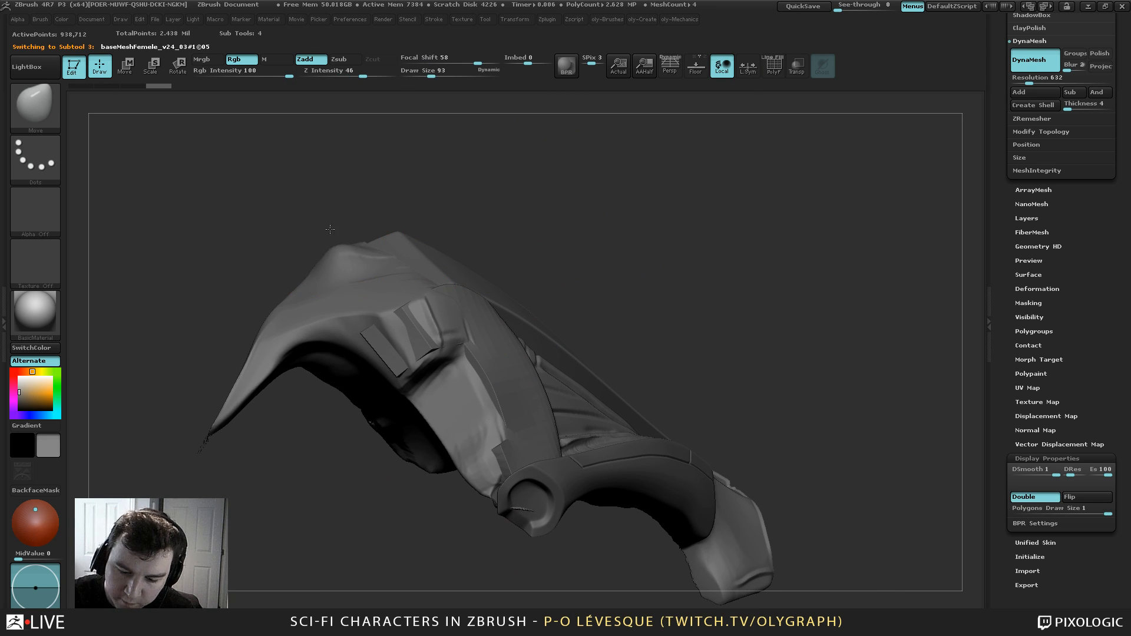
Try to pull a raised bump out of the body surface beyond the plate's larger tab with the Move brush
mouse_move(318, 220)
mouse_down()
mouse_move(330, 215)
mouse_move(338, 249)
mouse_move(313, 243)
mouse_move(333, 228)
mouse_move(325, 248)
mouse_up()
key(ctrl+z)
drag(601, 200, 596, 202)
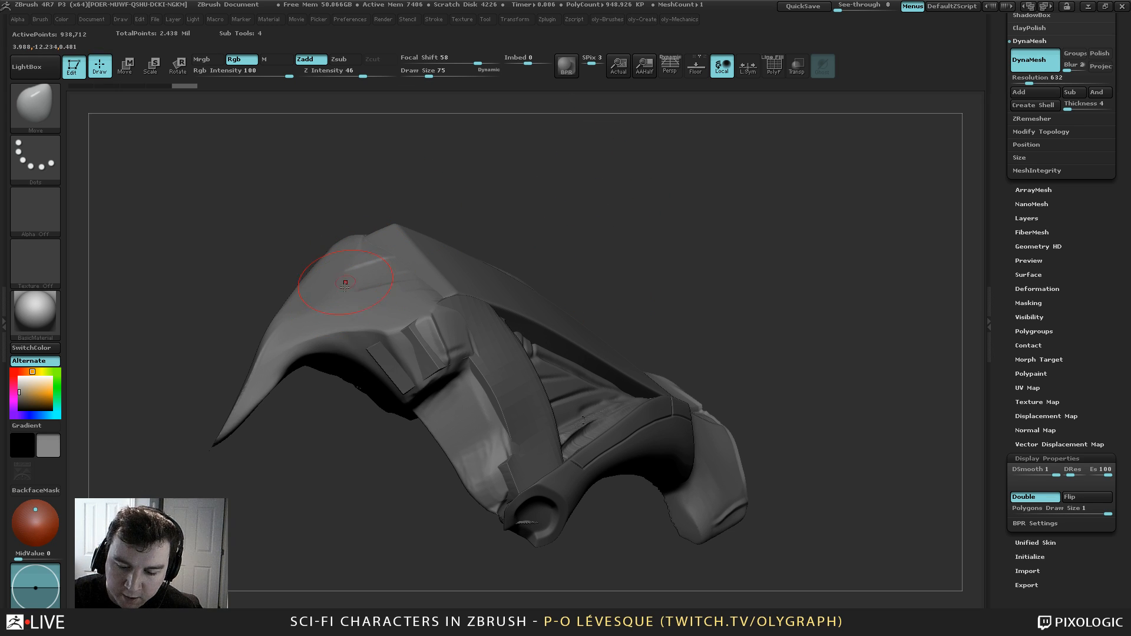
mouse_move(341, 277)
mouse_down()
mouse_move(360, 271)
mouse_move(330, 279)
mouse_move(372, 268)
mouse_up()
drag(397, 306, 356, 212)
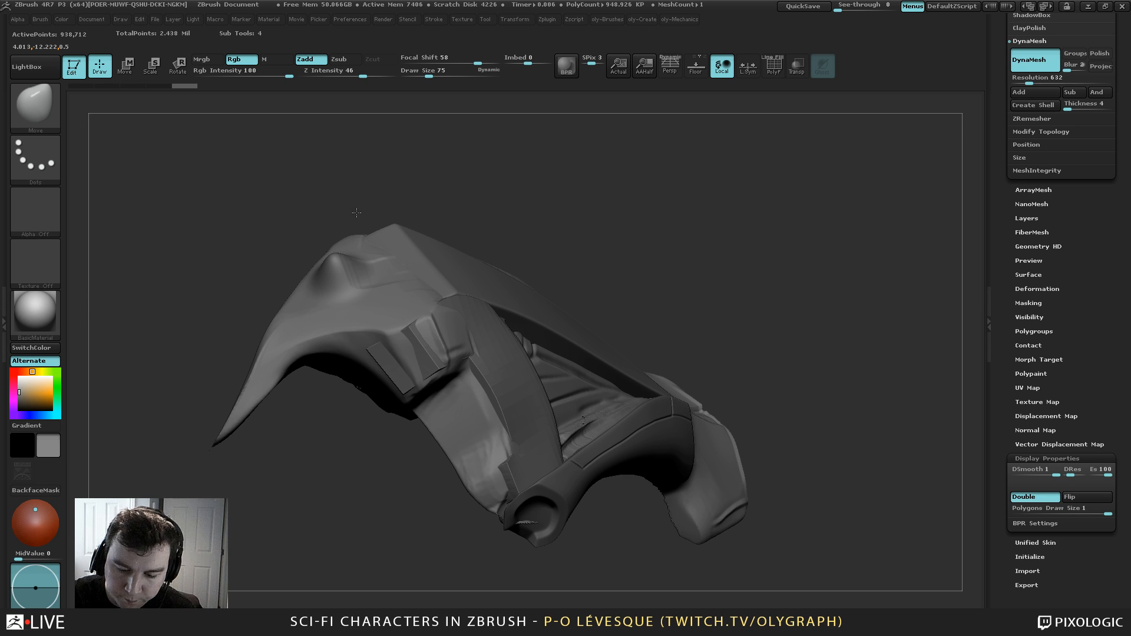
drag(377, 293, 361, 267)
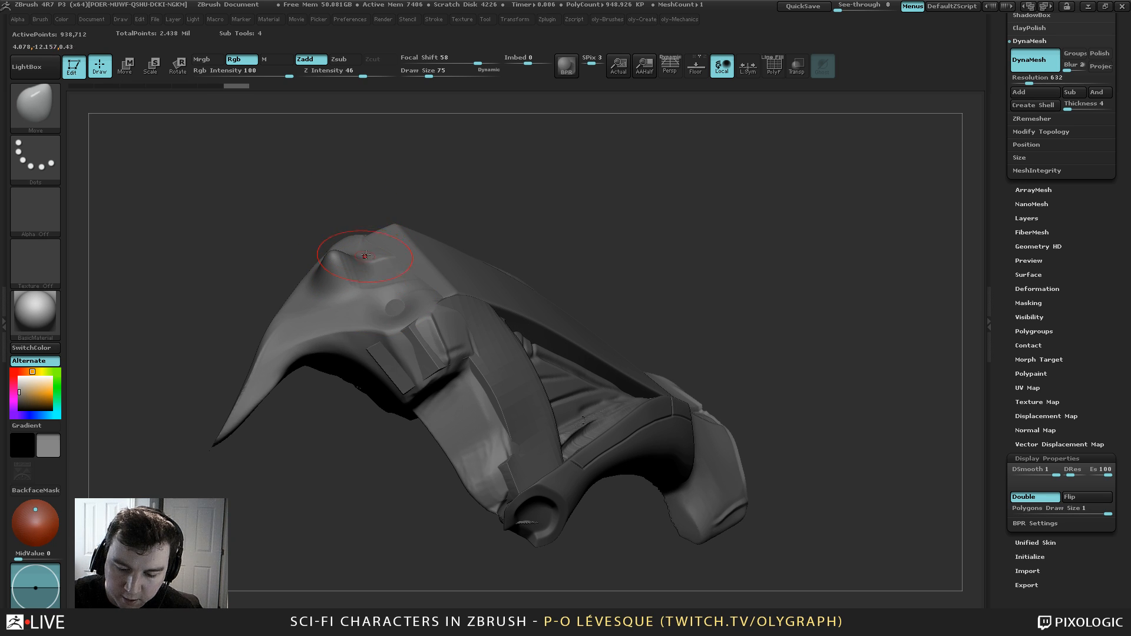
key(ctrl+z)
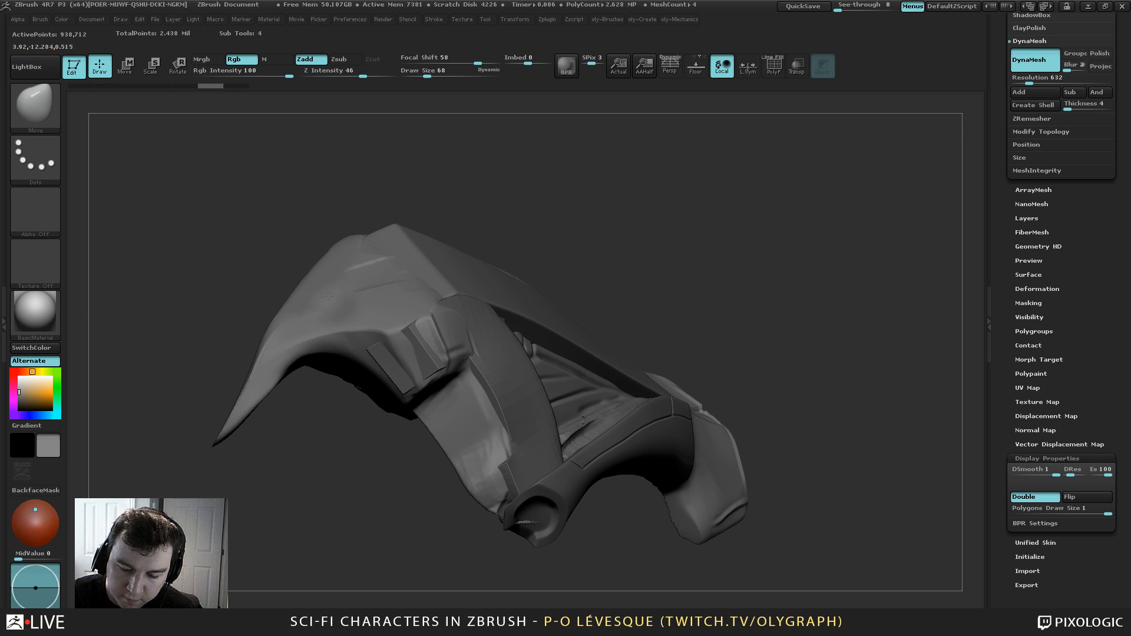
alt+drag(365, 265, 363, 260)
key(s)
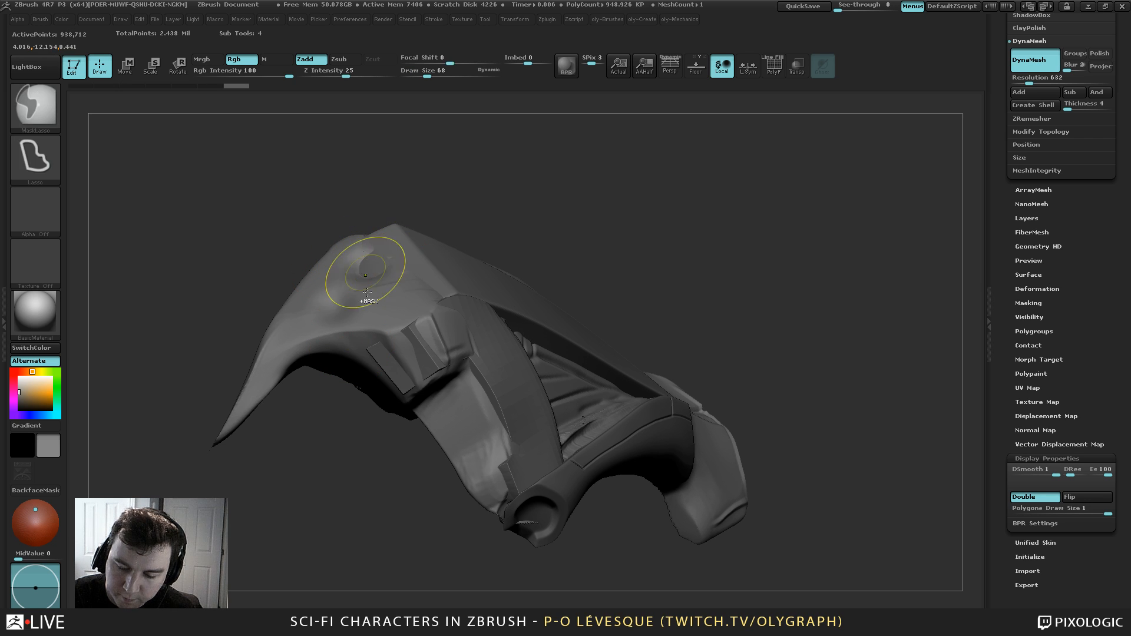
key(ctrl+z)
drag(513, 204, 453, 236)
key(ctrl+z)
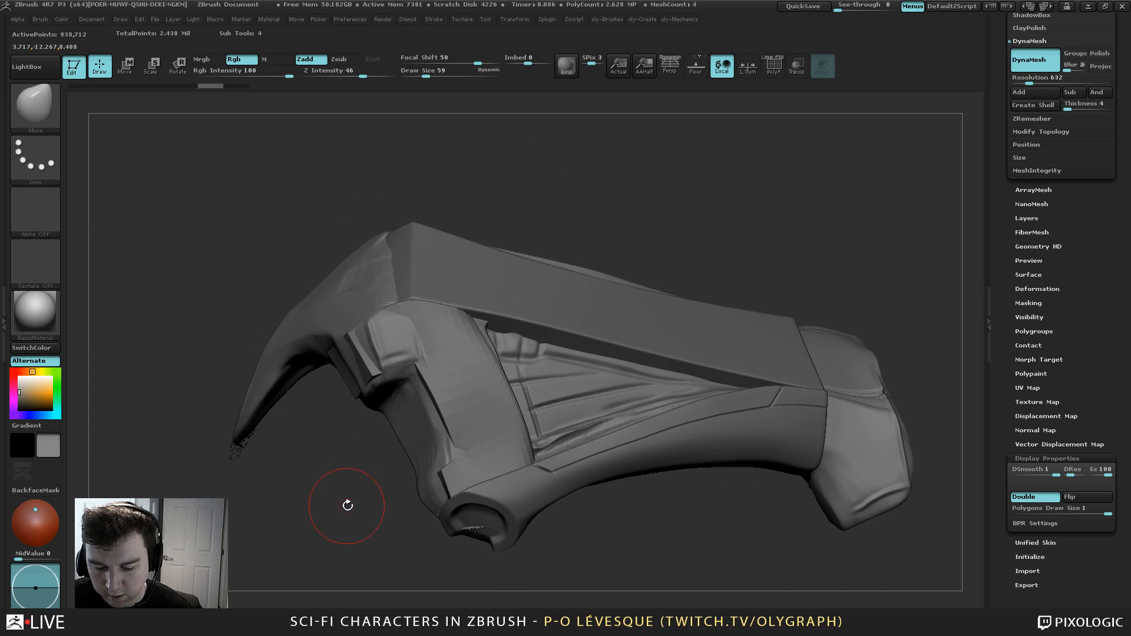
Try to reshape the body surface beyond the plate's larger tab with two Move brush strokes, and undo both
alt+drag(364, 299, 358, 306)
alt+drag(375, 267, 329, 307)
key(ctrl+z)
key(ctrl+z)
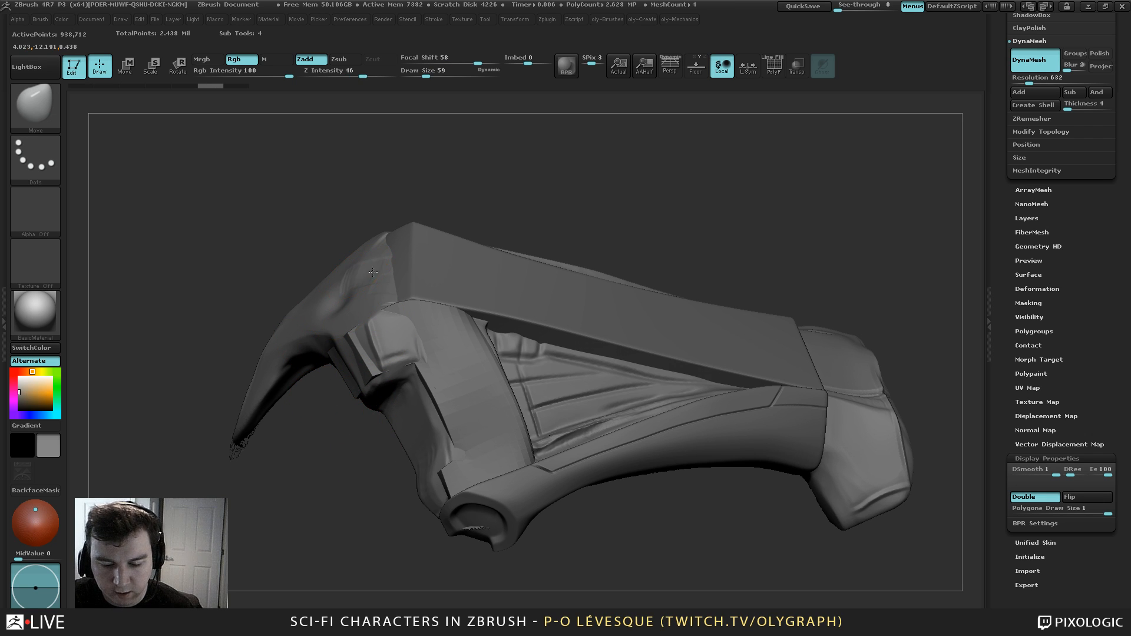
Switch to the armor plate subtool and push the larger tab's end toward the body with the Move brush at draw size 42
mouse_move(344, 450)
mouse_down()
mouse_move(339, 480)
mouse_move(331, 390)
mouse_up()
alt+click(401, 354)
key(s)
drag(354, 321, 351, 321)
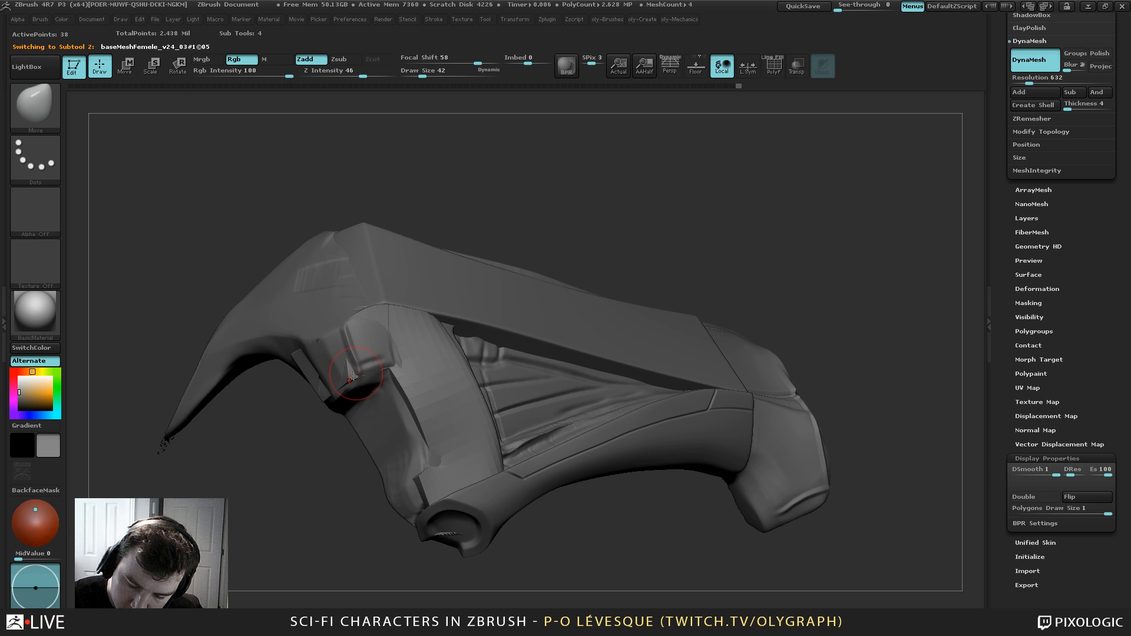
drag(353, 375, 366, 371)
key(2)
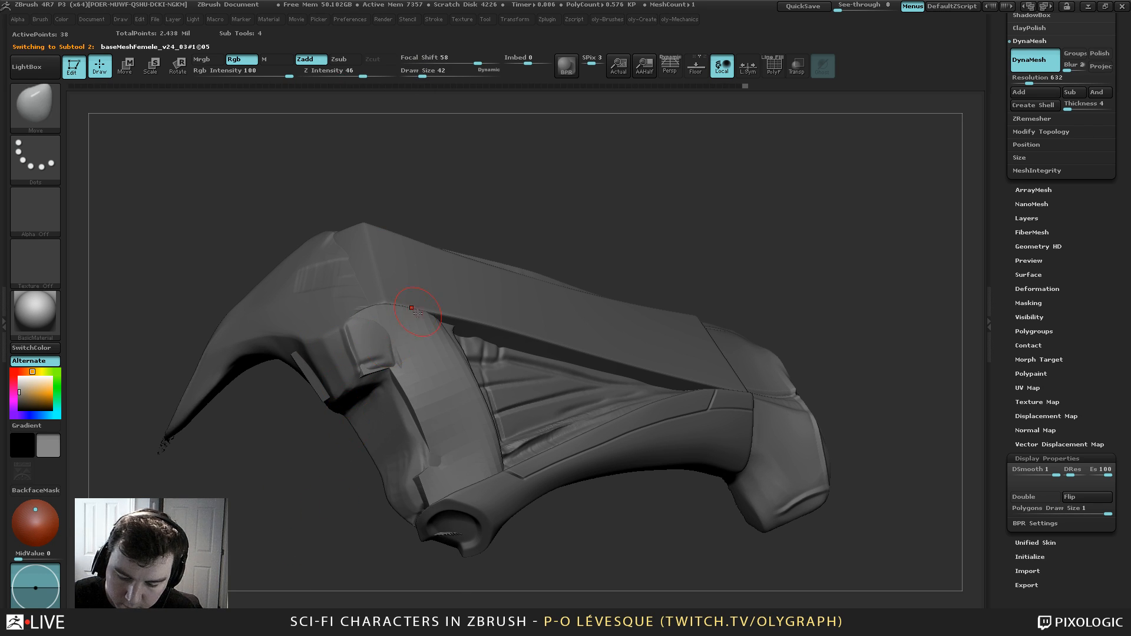
key(2)
mouse_move(303, 518)
mouse_down()
mouse_move(384, 354)
mouse_move(378, 363)
mouse_up()
Choose the Move brush again and reposition the larger tab's outer end with an enlarged draw size
key(s)
alt+drag(302, 521, 306, 489)
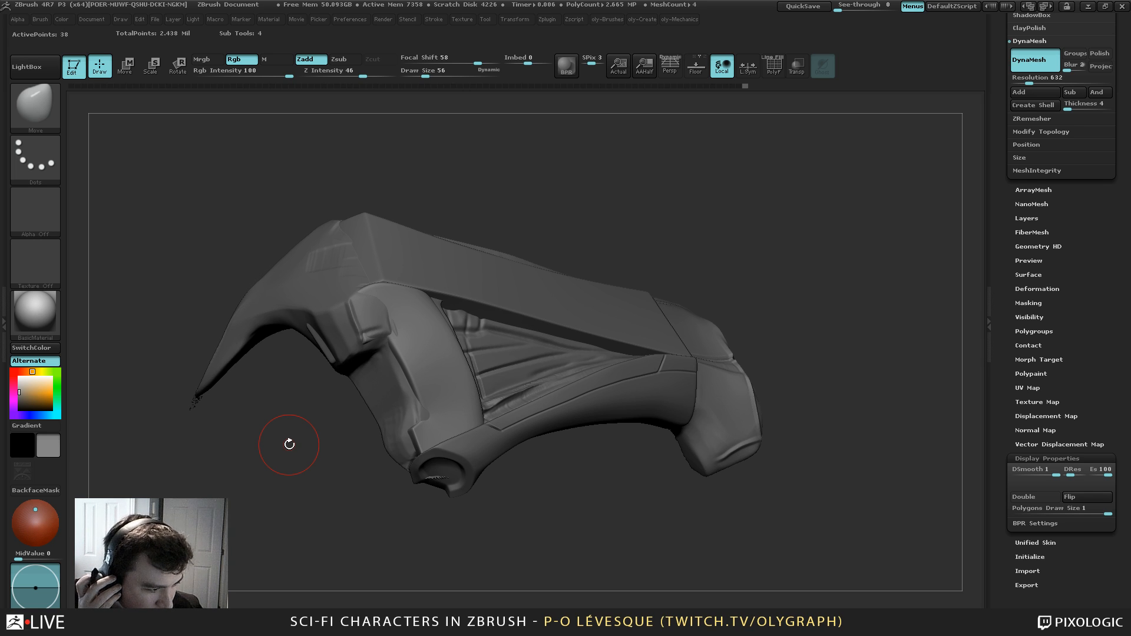
key(1)
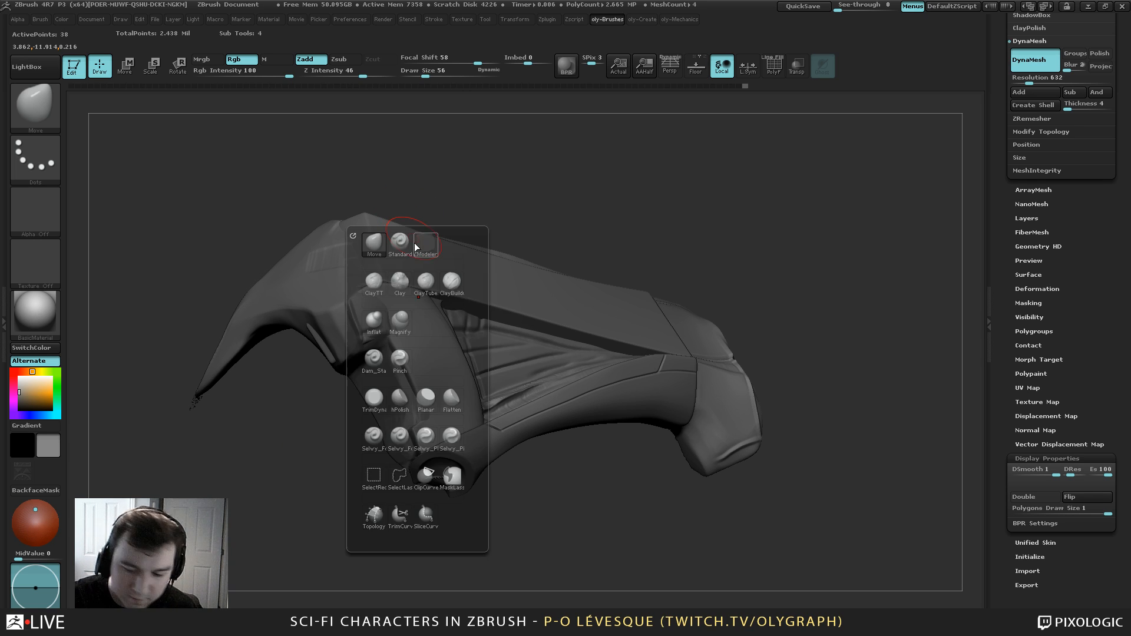
click(381, 243)
key(s)
mouse_move(331, 337)
mouse_down()
mouse_move(333, 319)
mouse_move(360, 348)
mouse_move(347, 373)
mouse_move(322, 322)
mouse_move(348, 322)
mouse_up()
key(s)
key(s)
mouse_move(322, 455)
alt+mouse_down()
mouse_move(304, 455)
mouse_move(386, 535)
mouse_move(406, 513)
alt+mouse_up()
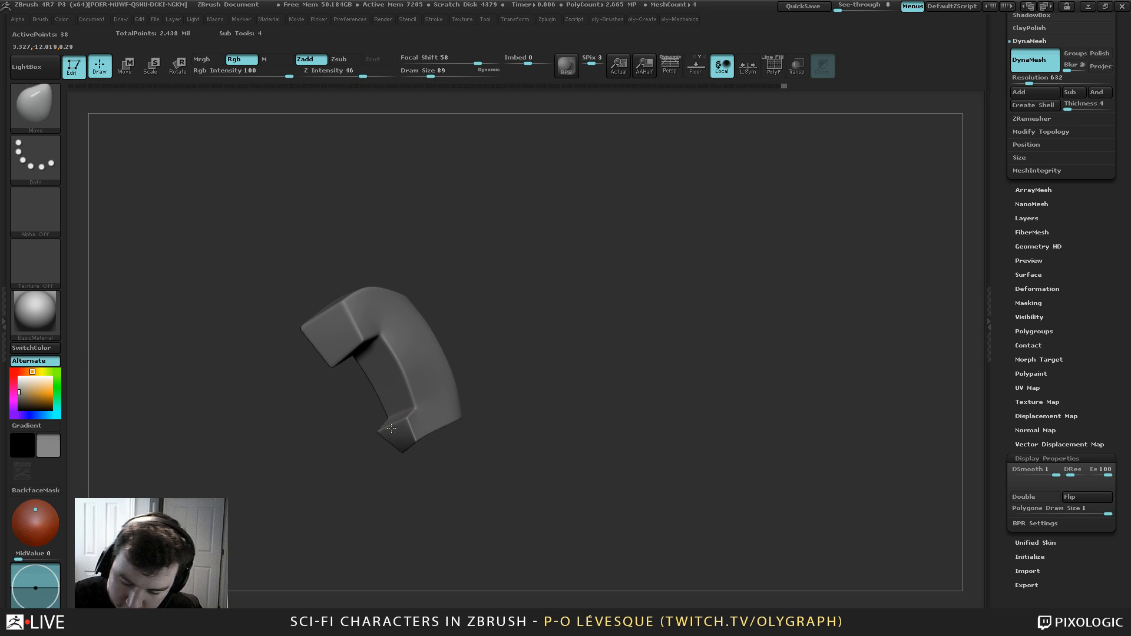
Adjust the smaller tab's corner and the adjoining plate edge, raising the Move brush draw size to 97
mouse_move(391, 428)
mouse_down()
mouse_move(428, 461)
mouse_move(402, 437)
mouse_up()
key(shift+s)
key(])
key(s)
click(431, 434)
key(s)
click(441, 403)
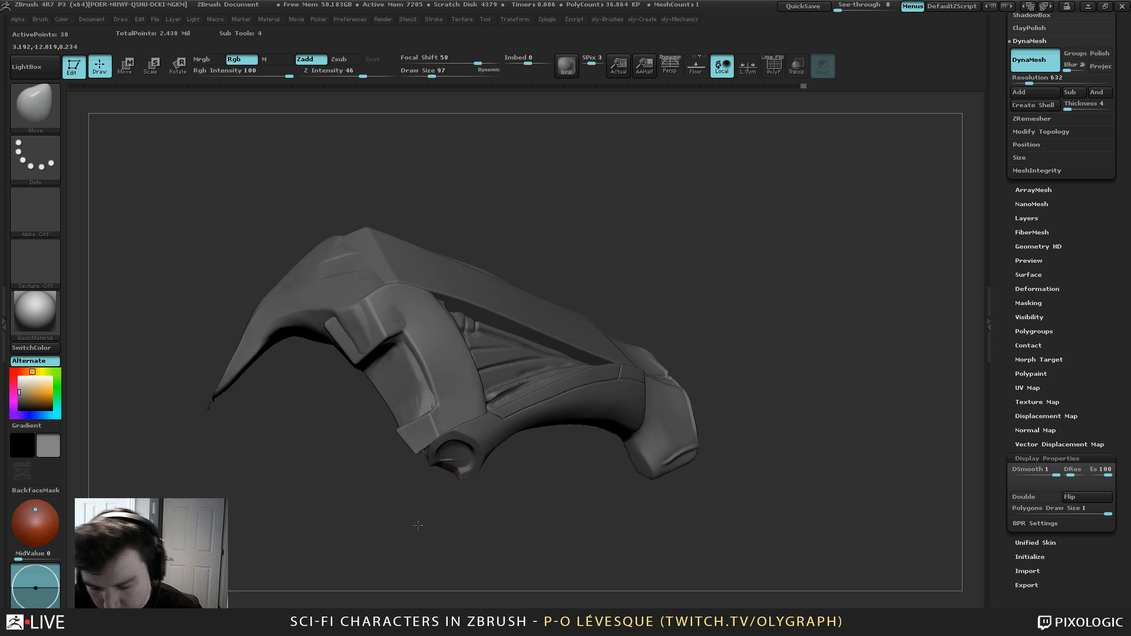
Fit the plate's inner side between the two tabs to the body with Move brush draw sizes of 155 and 113
mouse_move(427, 518)
mouse_down()
mouse_move(394, 552)
mouse_move(378, 497)
mouse_move(436, 530)
mouse_up()
mouse_move(420, 480)
mouse_down()
mouse_move(397, 557)
mouse_move(407, 550)
mouse_move(413, 589)
mouse_up()
key(s)
click(454, 396)
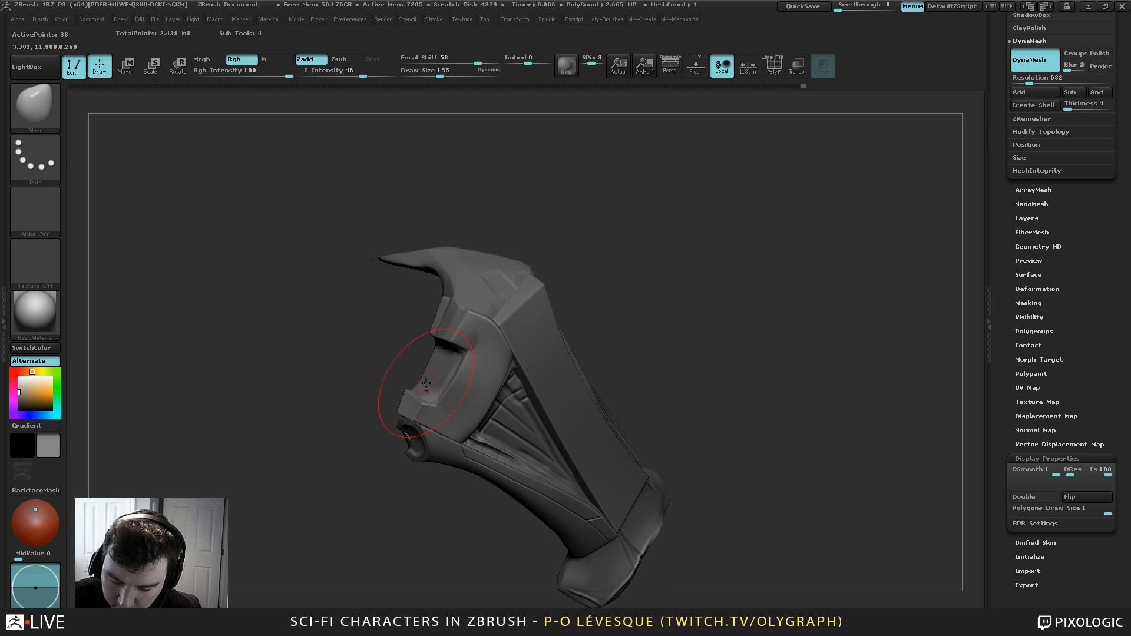
key(s)
click(420, 383)
mouse_move(434, 530)
mouse_down()
mouse_move(391, 469)
mouse_move(540, 239)
mouse_move(552, 288)
mouse_move(593, 295)
mouse_move(598, 315)
mouse_up()
shift+click(598, 315)
alt+drag(593, 275, 583, 321)
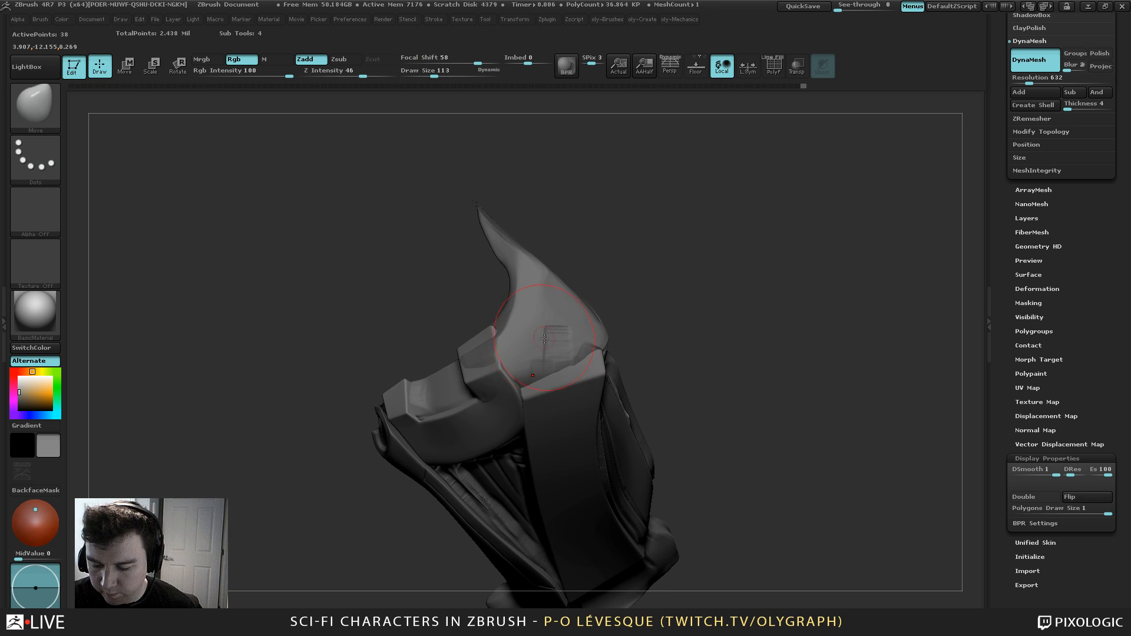
Switch to the base body mesh and examine the surface beside the plate from several angles
alt+click(544, 338)
key(shift+f)
drag(630, 232, 613, 207)
key(shift+f)
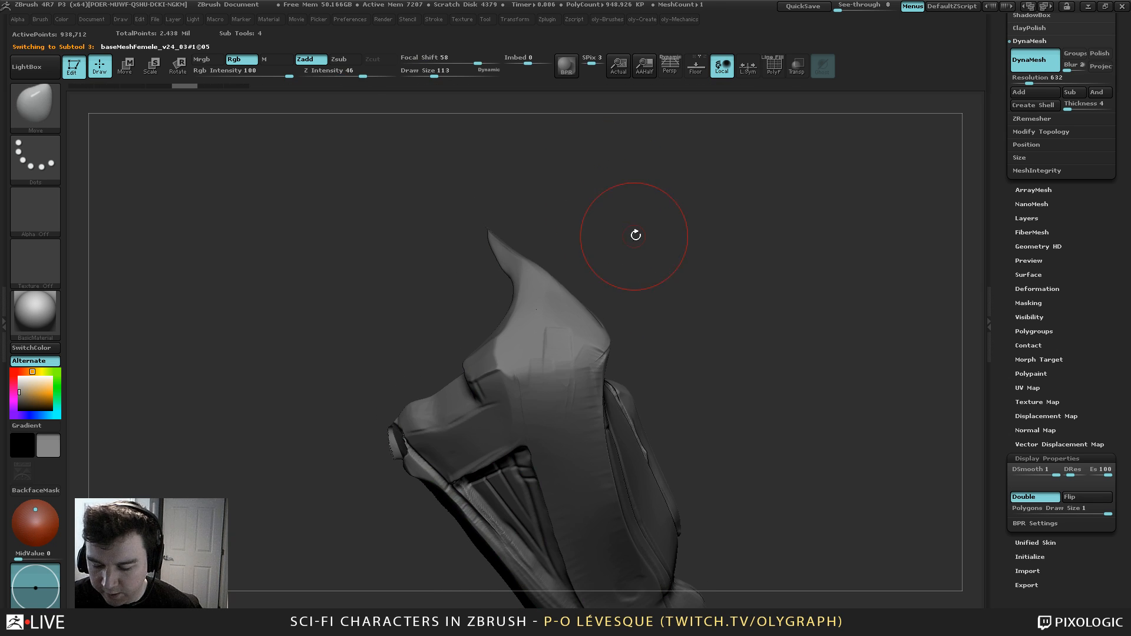
key(shift+s)
drag(650, 281, 612, 175)
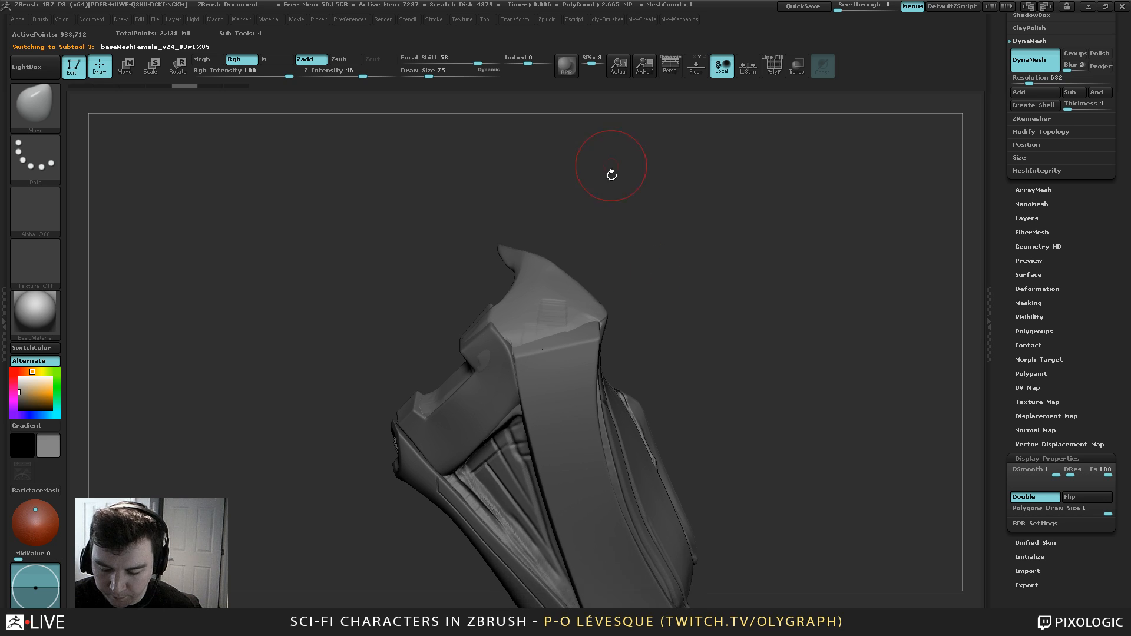
key(shift+s)
key(shift+s)
Switch back to the armor plate subtool and set the Move brush draw size to 109
alt+click(488, 366)
key(s)
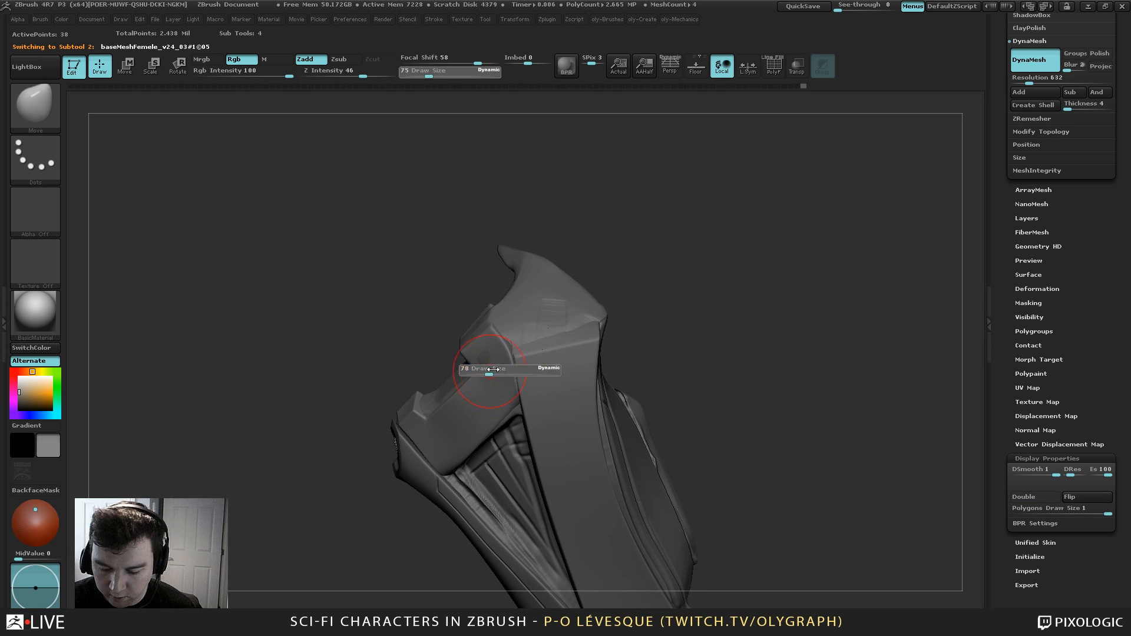
drag(488, 370, 493, 369)
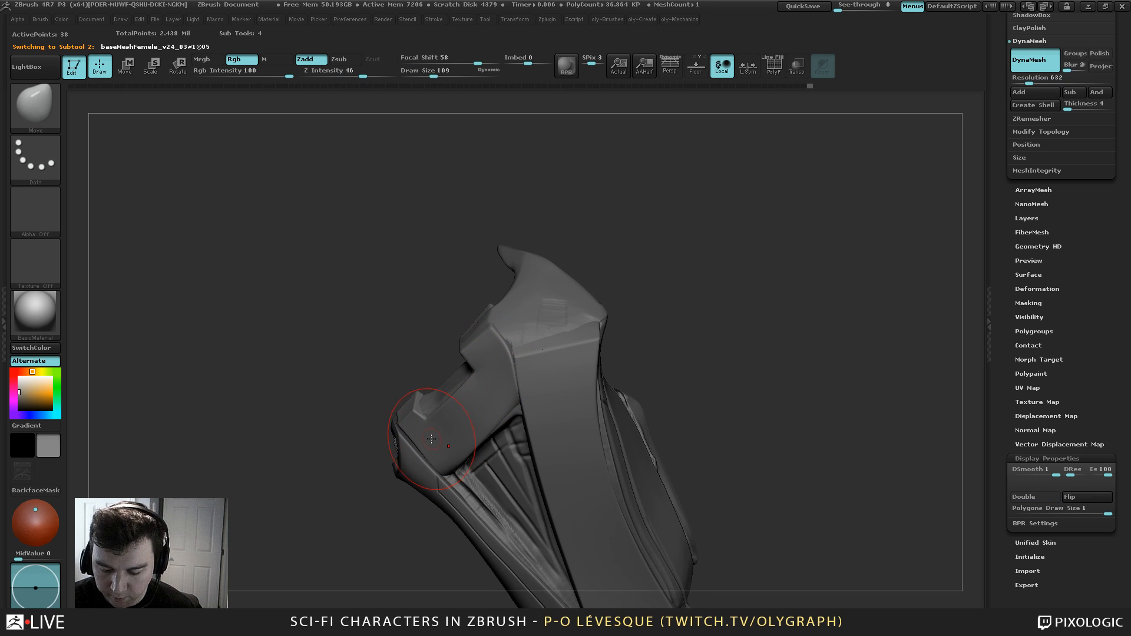
key(shift+s)
key(shift+s)
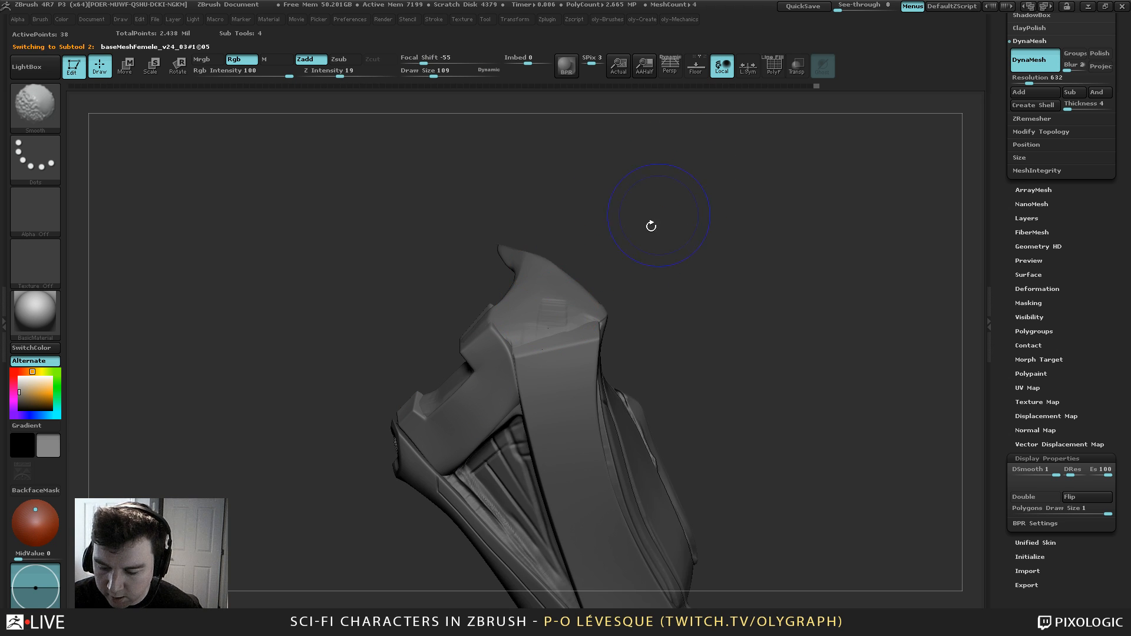
key(shift+s)
key(shift+s)
Switch to the base body mesh and pull a raised bump out of its outer side below the spike with the Move brush
alt+click(548, 305)
key(shift+s)
drag(670, 234, 575, 182)
mouse_move(545, 265)
mouse_down()
mouse_move(542, 256)
mouse_move(560, 258)
mouse_up()
key(bracketright)
key(bracketright)
key(bracketright)
Flatten the raised bump on the body with the TrimDynamic brush, undoing the first stroke and reworking it from another angle
key(b)
click(547, 423)
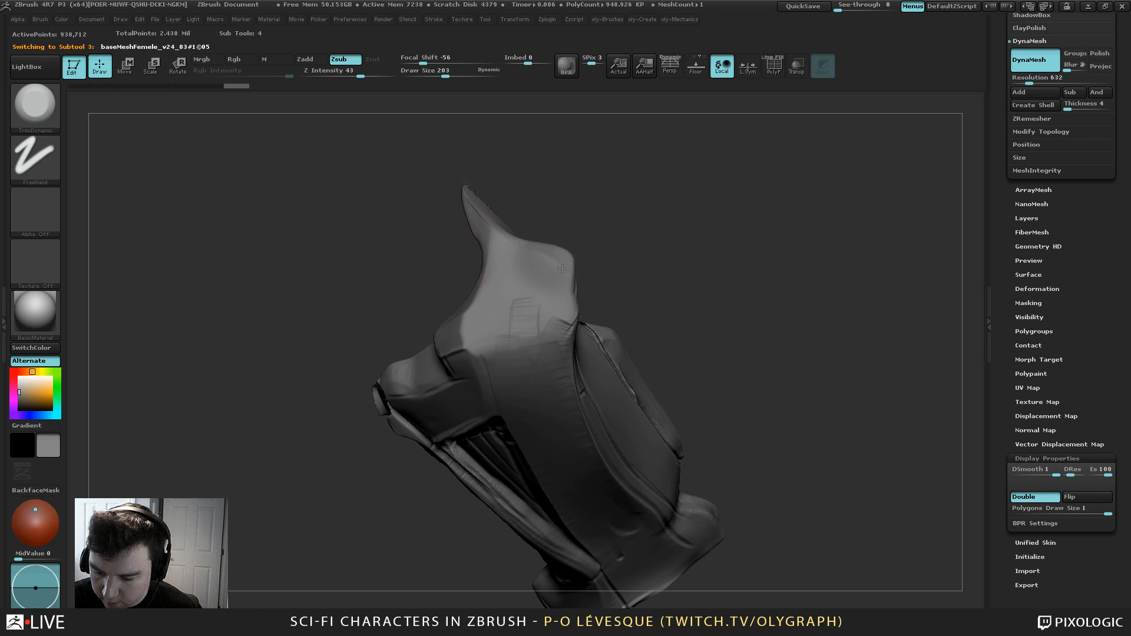
drag(595, 235, 567, 229)
key(ctrl+z)
drag(562, 275, 546, 251)
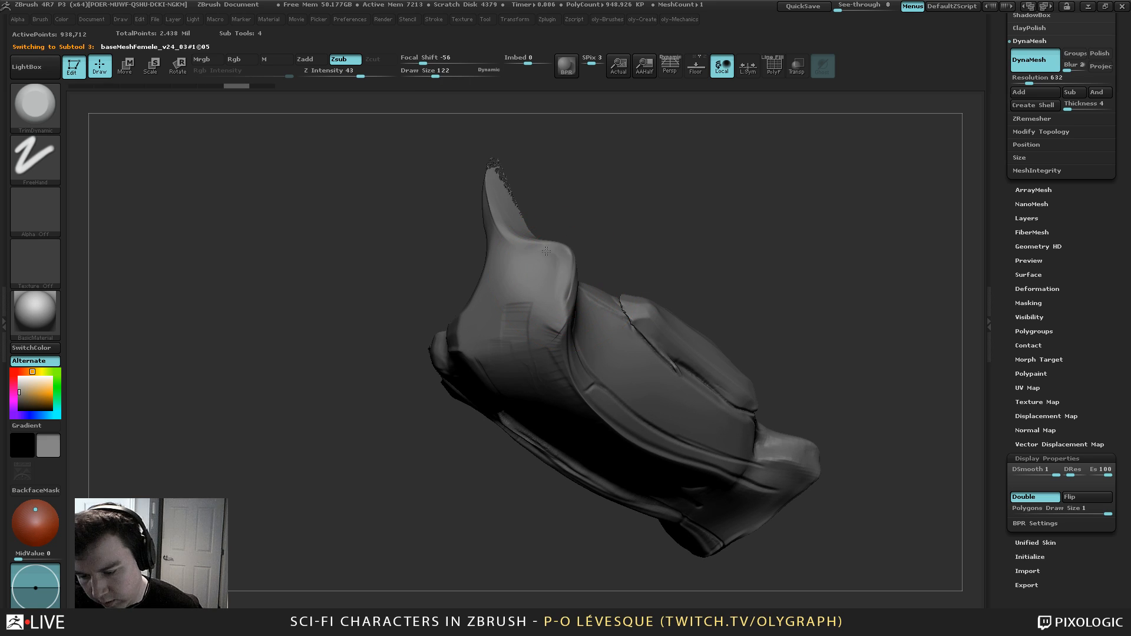
Re-DynaMesh the body at resolution 632 and continue flattening the bump with TrimDynamic at draw size 75
ctrl+drag(627, 208, 672, 244)
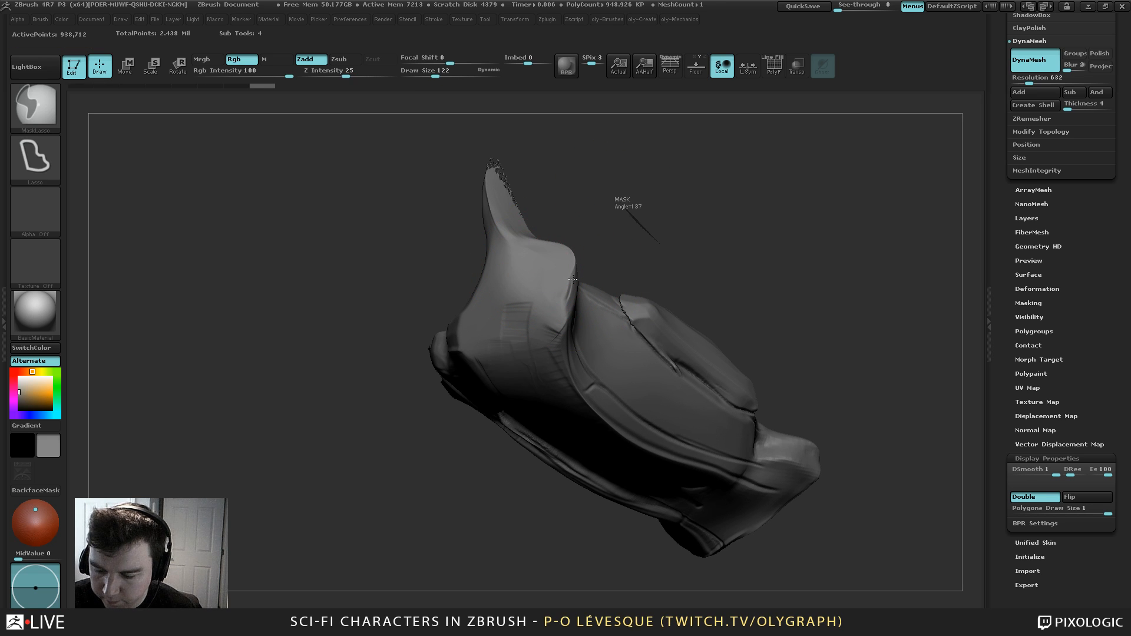
key(s)
click(602, 250)
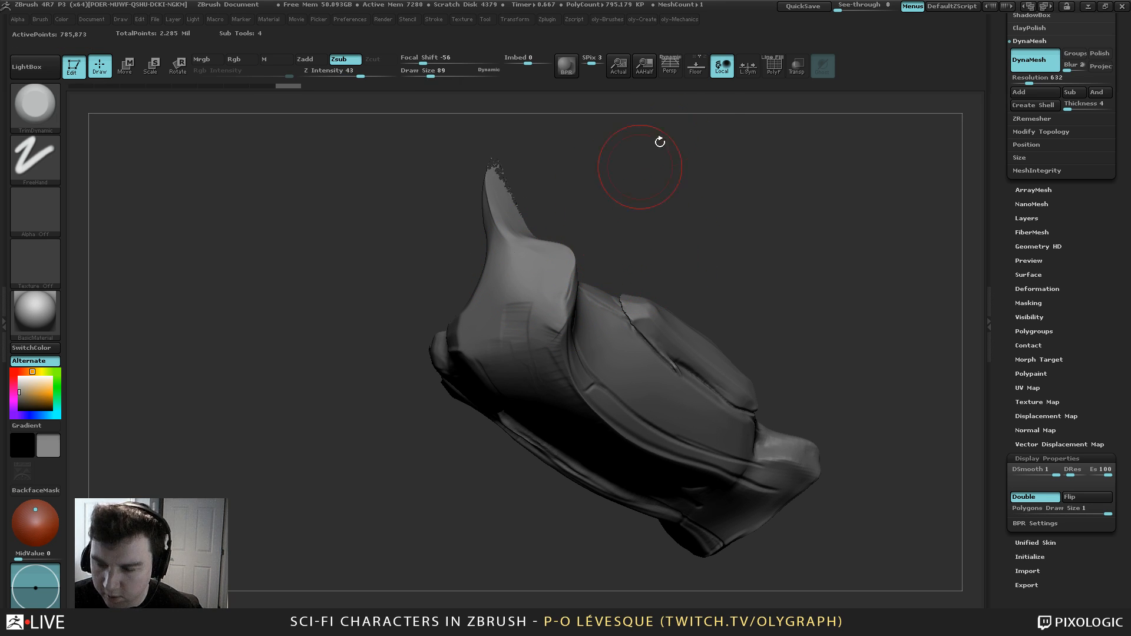
drag(546, 262, 554, 275)
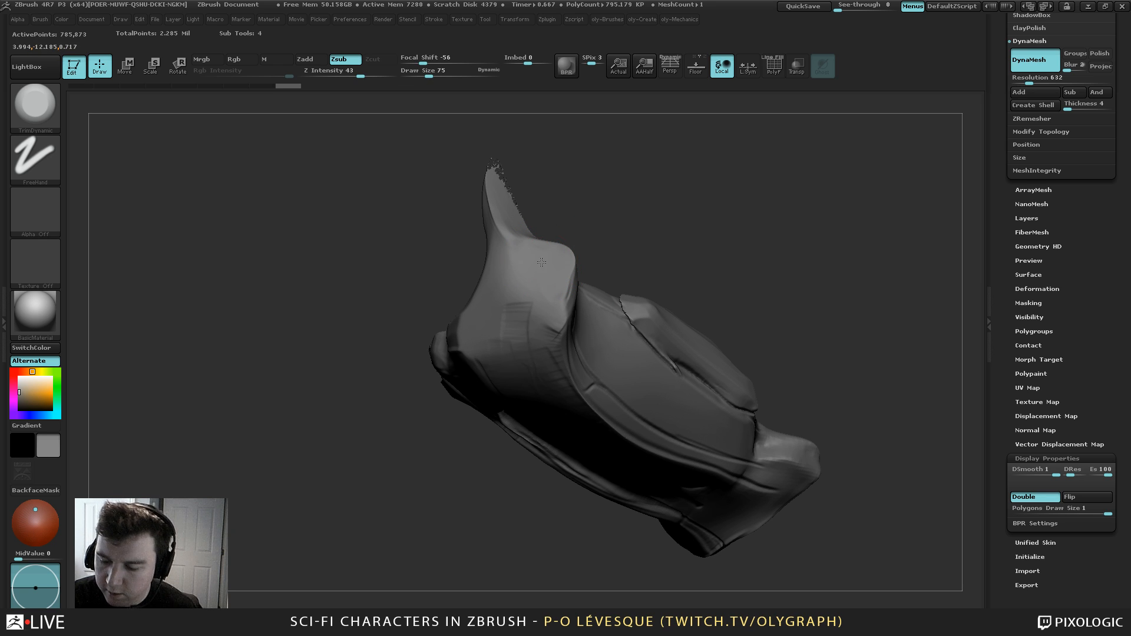
Check the saved tool versions in the Girl project folder through Save As, and close the dialog without saving
drag(1004, 81, 997, 247)
click(1086, 38)
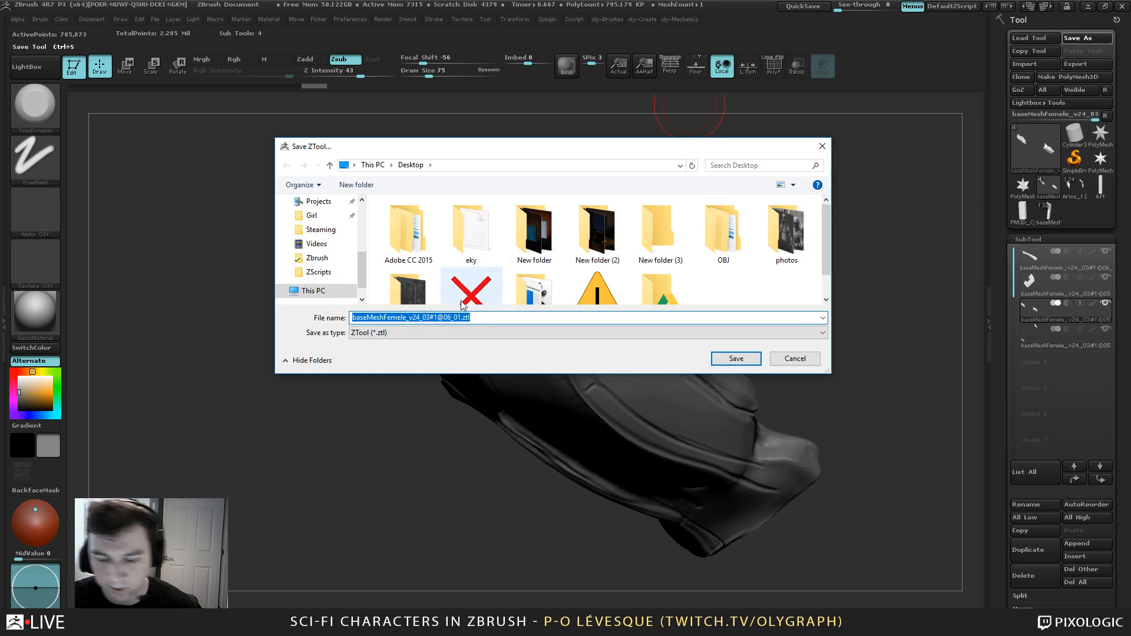
scroll(338, 248, up, 3)
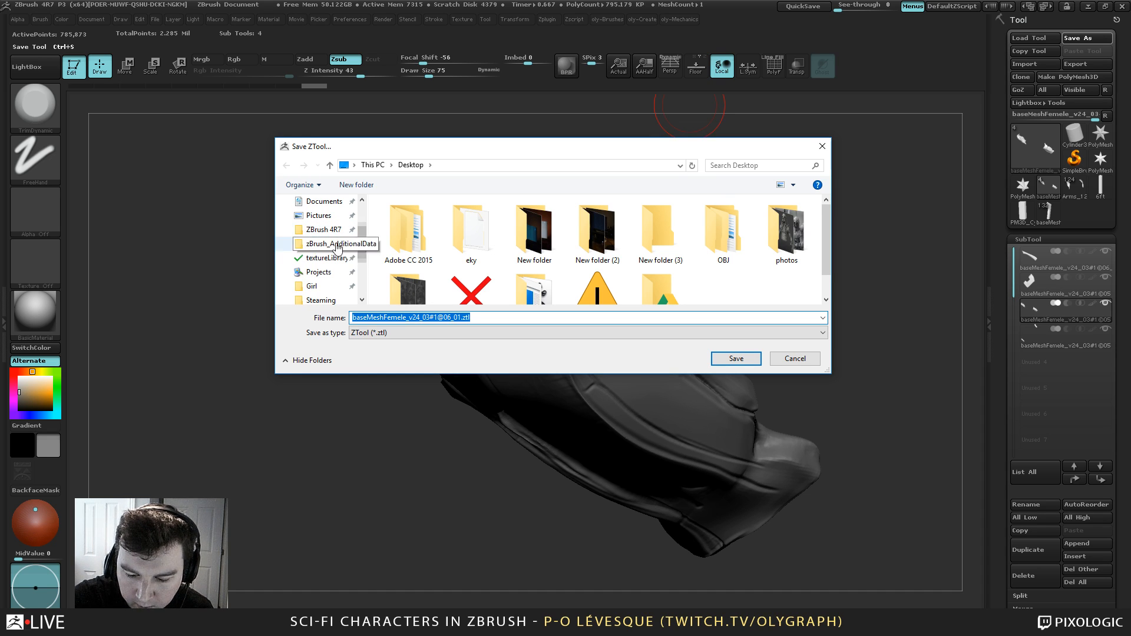
scroll(338, 247, down, 3)
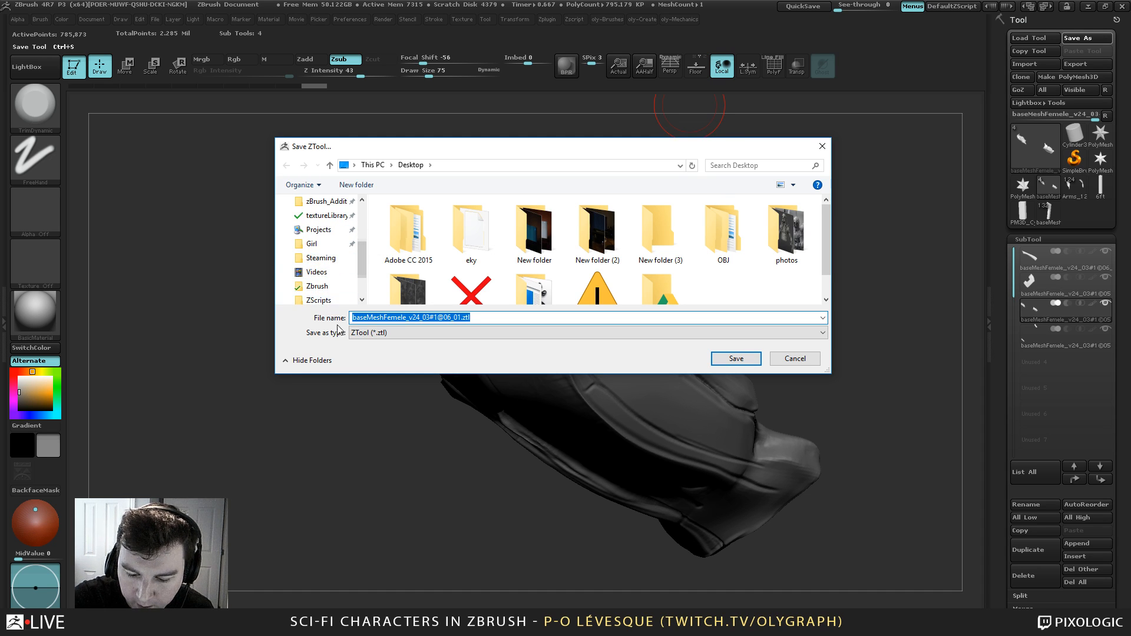
scroll(356, 250, down, 1)
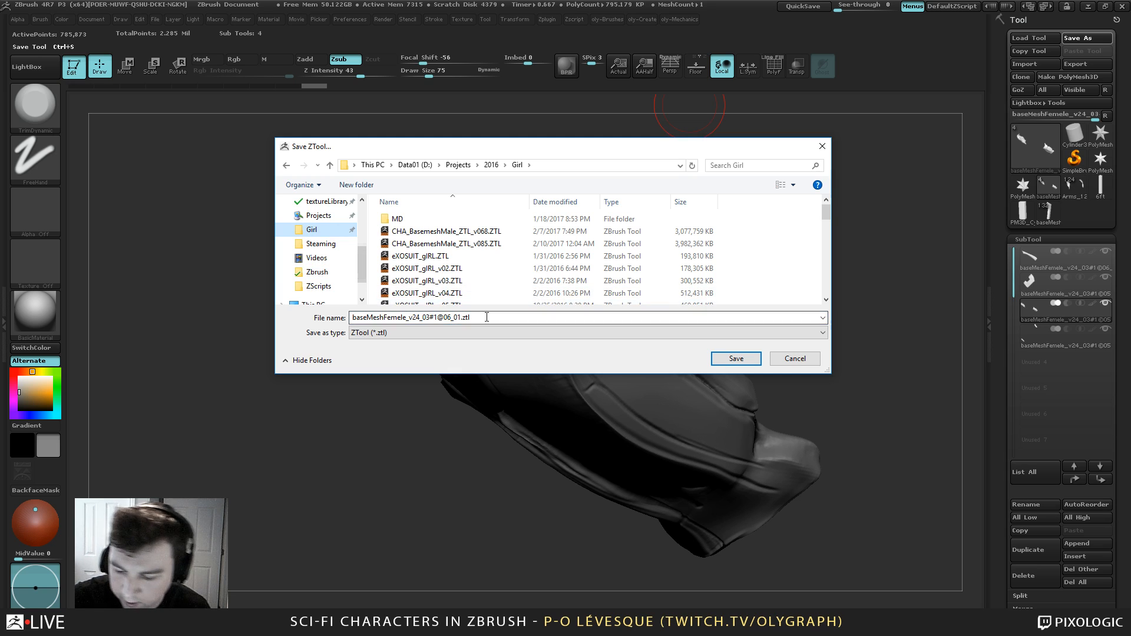
scroll(819, 239, down, 1)
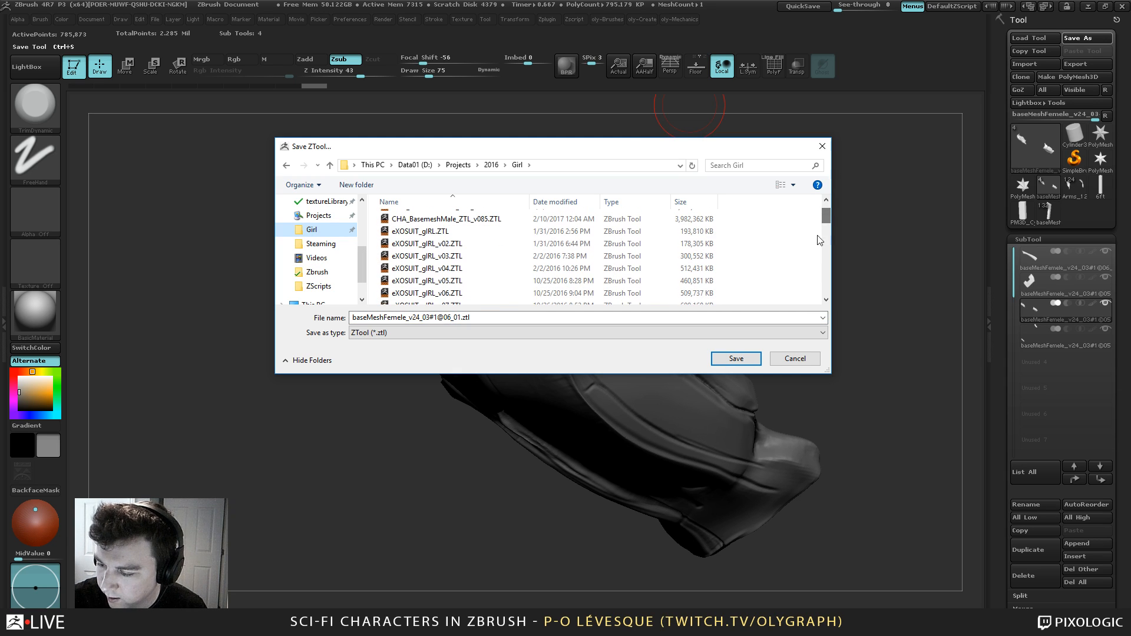
click(813, 358)
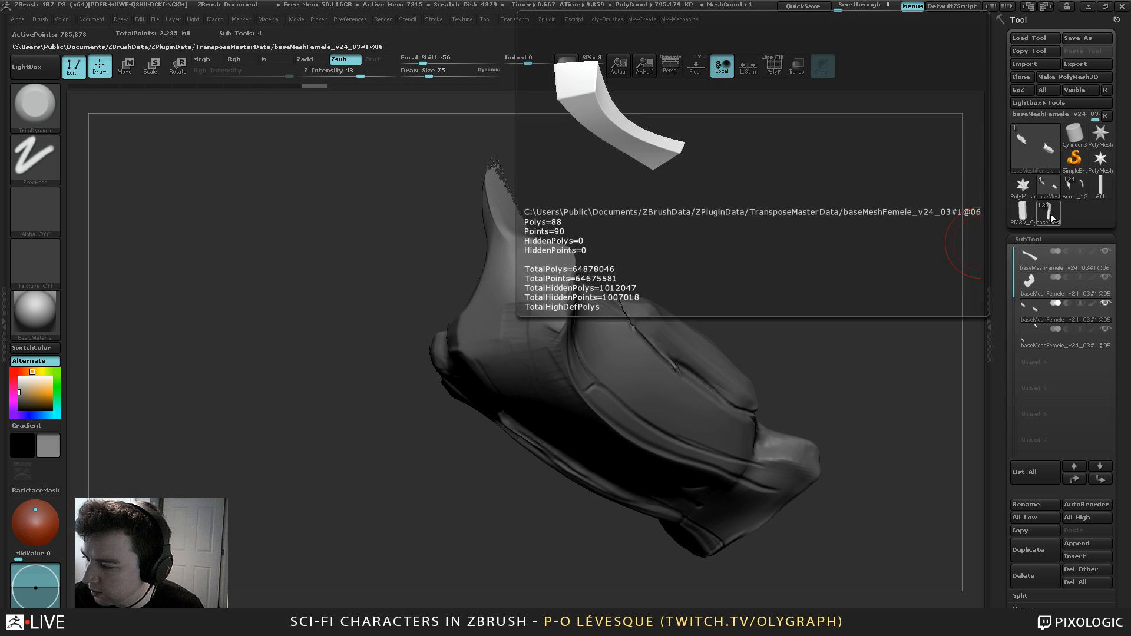
Check the full character tool's proposed save name, cancel saving and return to the tool with four subtools
click(1050, 219)
click(1087, 37)
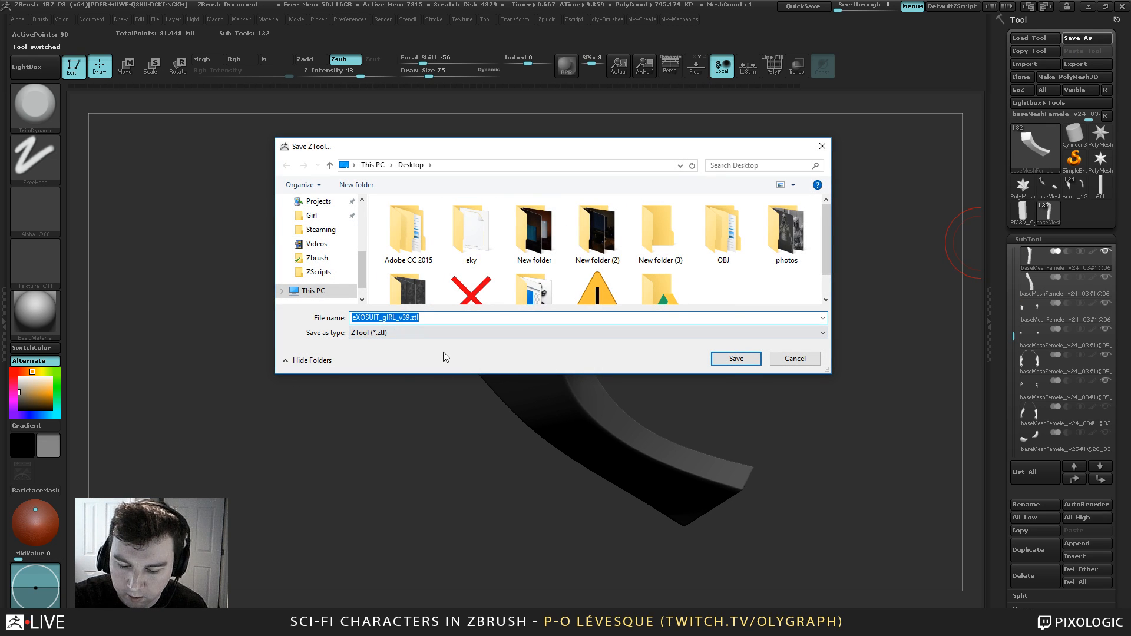
click(802, 355)
click(1048, 186)
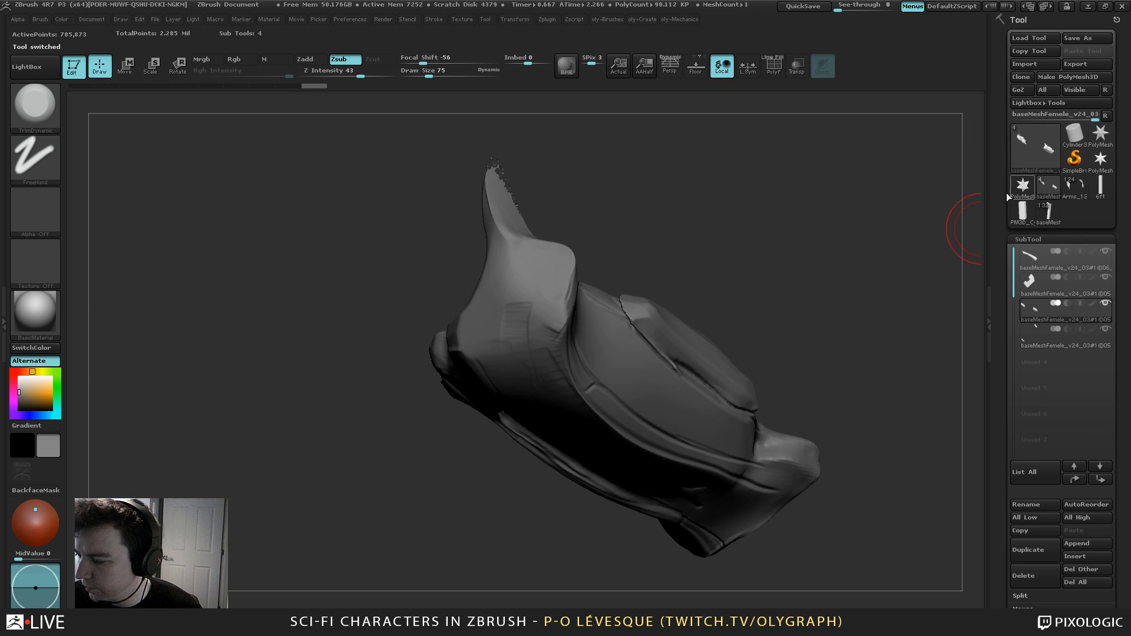
Activate the Move brush and reselect the base body mesh after briefly switching to the armor plate
drag(643, 207, 648, 270)
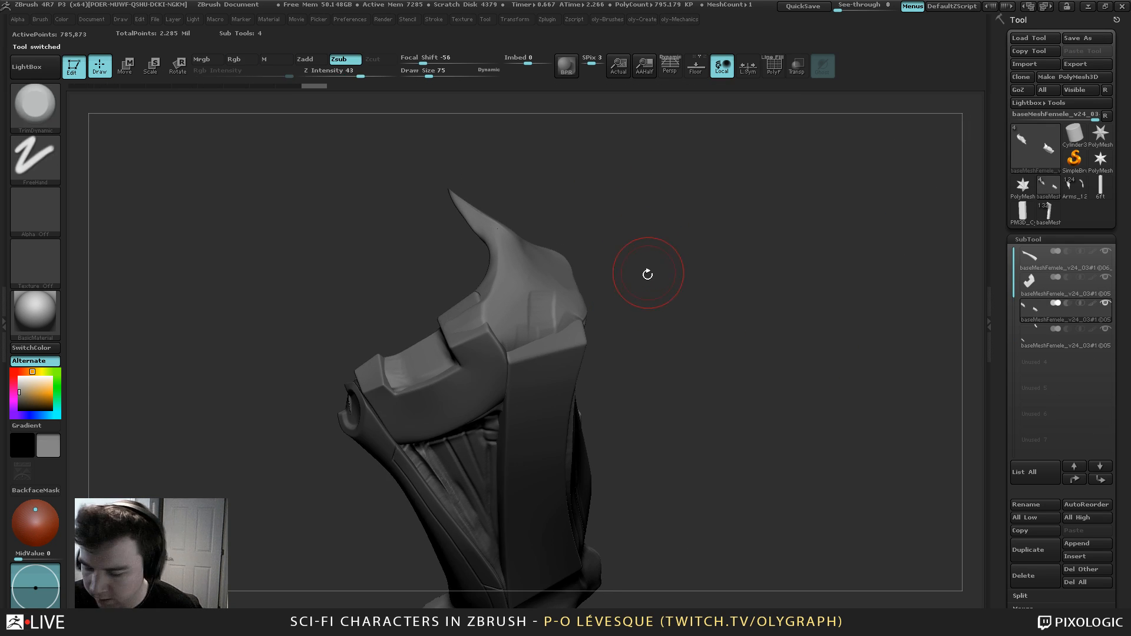
key(b)
key(m)
key(v)
alt+click(479, 327)
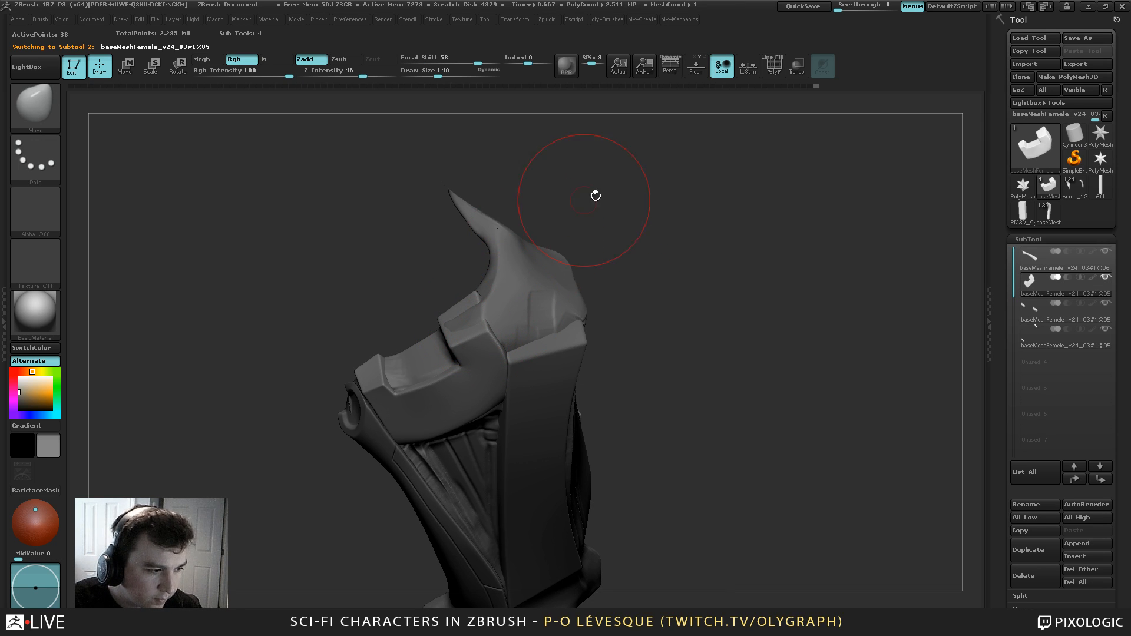
alt+click(558, 298)
Re-DynaMesh the base body mesh with its polyframe shown, and hide the polyframe again
drag(642, 204, 646, 184)
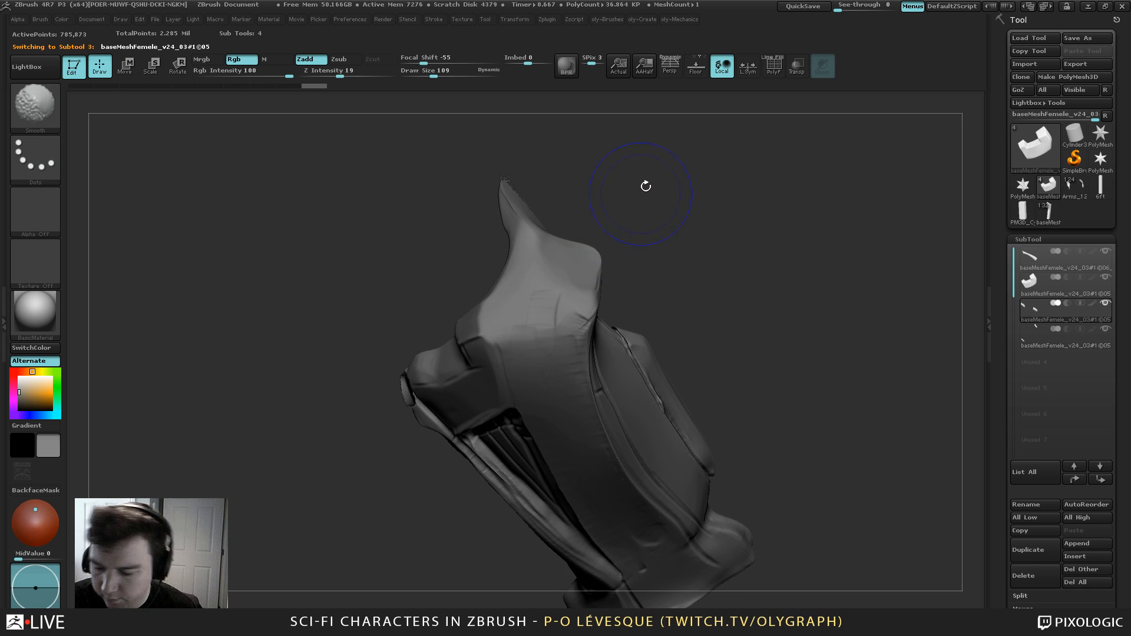
key(shift+f)
key(ctrl)
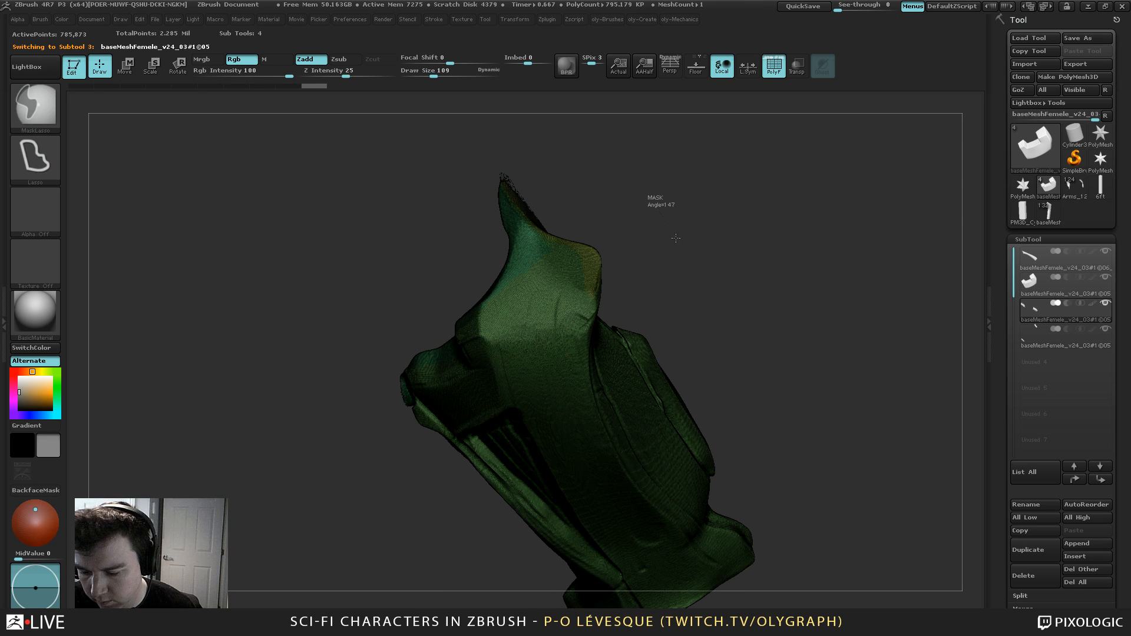
key(shift+f)
drag(649, 197, 595, 212)
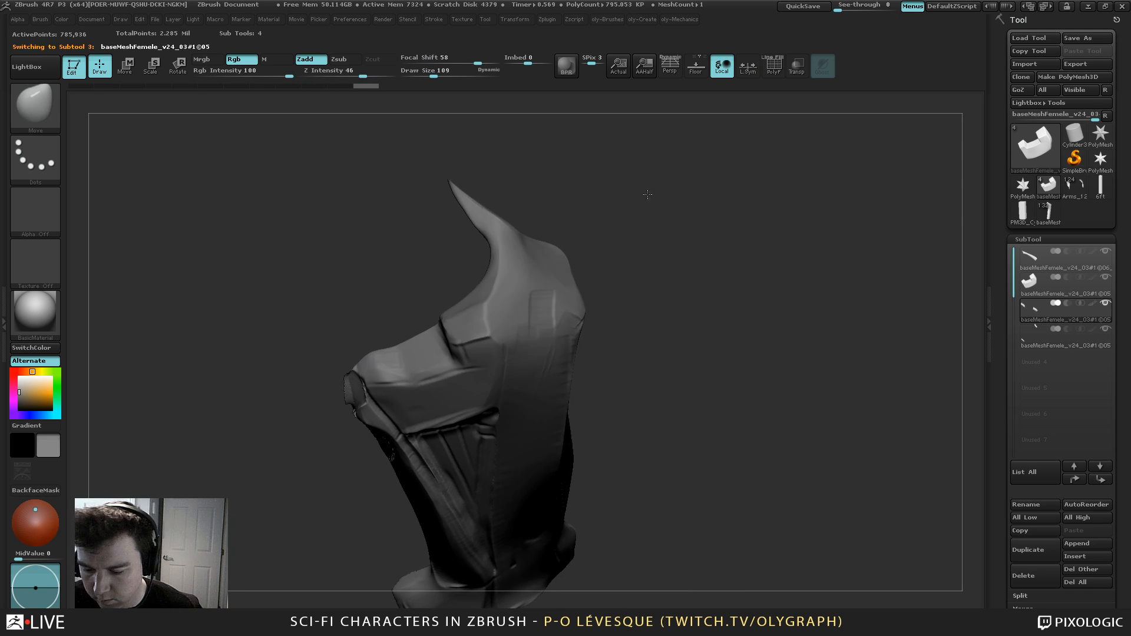
Clip the body's outer side with a ClipCurve line running from beyond the spike's tip past the raised bump
key(b)
click(649, 435)
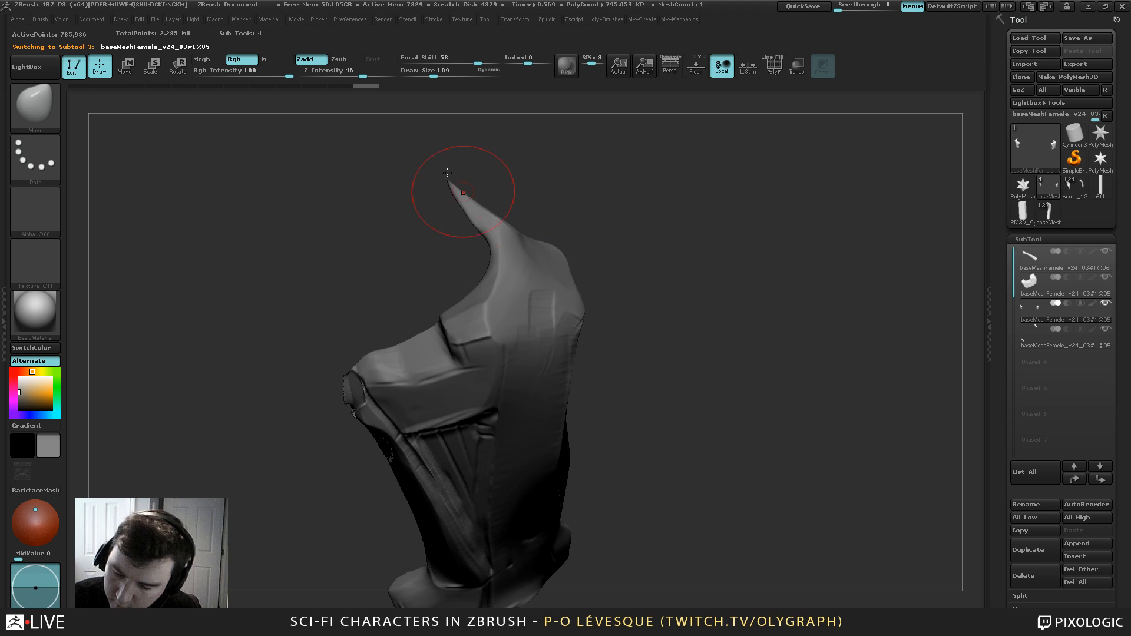
ctrl+shift+drag(514, 235, 614, 336)
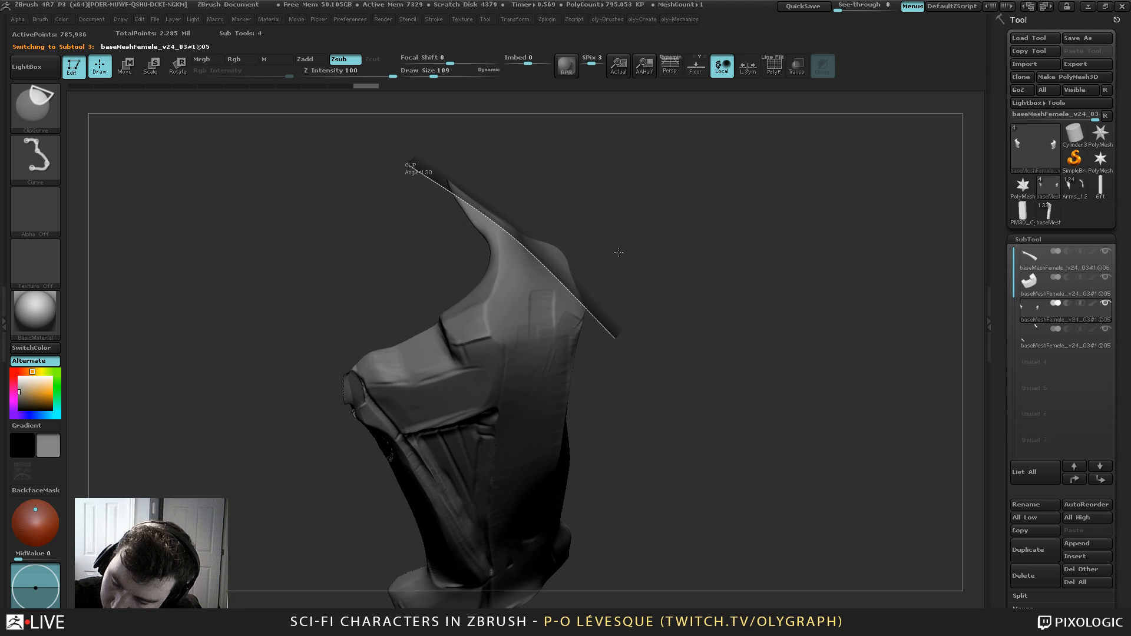
mouse_move(619, 252)
ctrl+shift+mouse_down()
mouse_move(631, 222)
mouse_move(550, 189)
ctrl+shift+mouse_up()
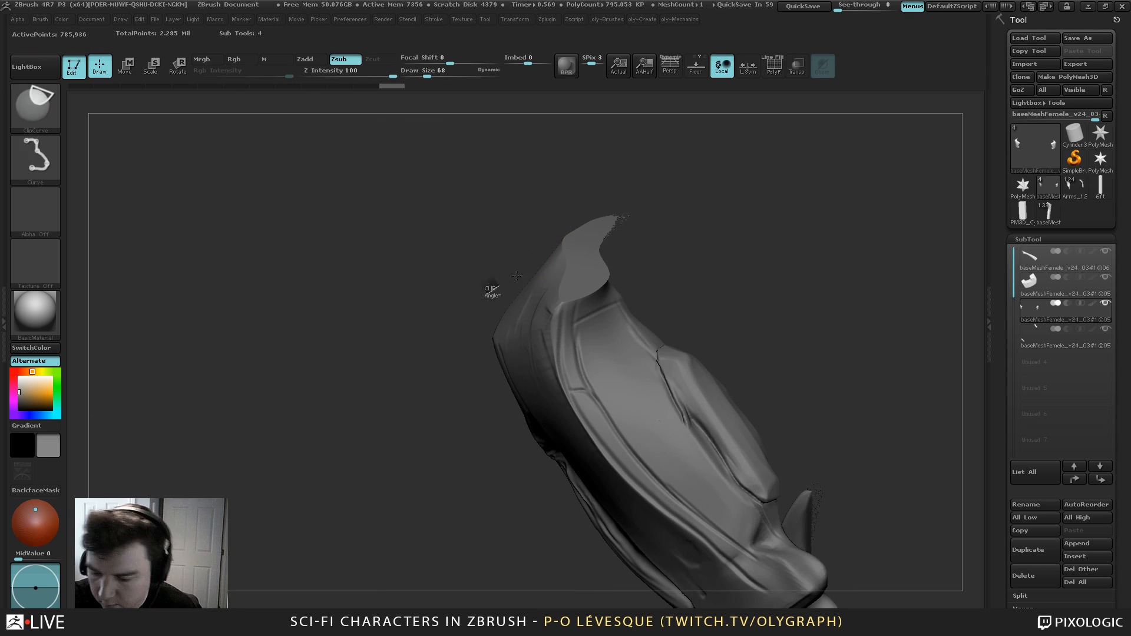
Clip flat facets into the body's outer side around the spike with ClipCurve lines from several view angles
mouse_move(517, 275)
ctrl+shift+mouse_down()
mouse_move(707, 177)
mouse_move(692, 210)
mouse_move(698, 234)
mouse_move(530, 318)
ctrl+shift+mouse_up()
ctrl+shift+drag(470, 352, 578, 200)
mouse_move(439, 430)
mouse_down()
mouse_move(467, 449)
mouse_move(509, 439)
mouse_up()
mouse_move(689, 239)
mouse_down()
mouse_move(684, 249)
mouse_move(619, 248)
mouse_up()
ctrl+shift+drag(493, 391, 523, 229)
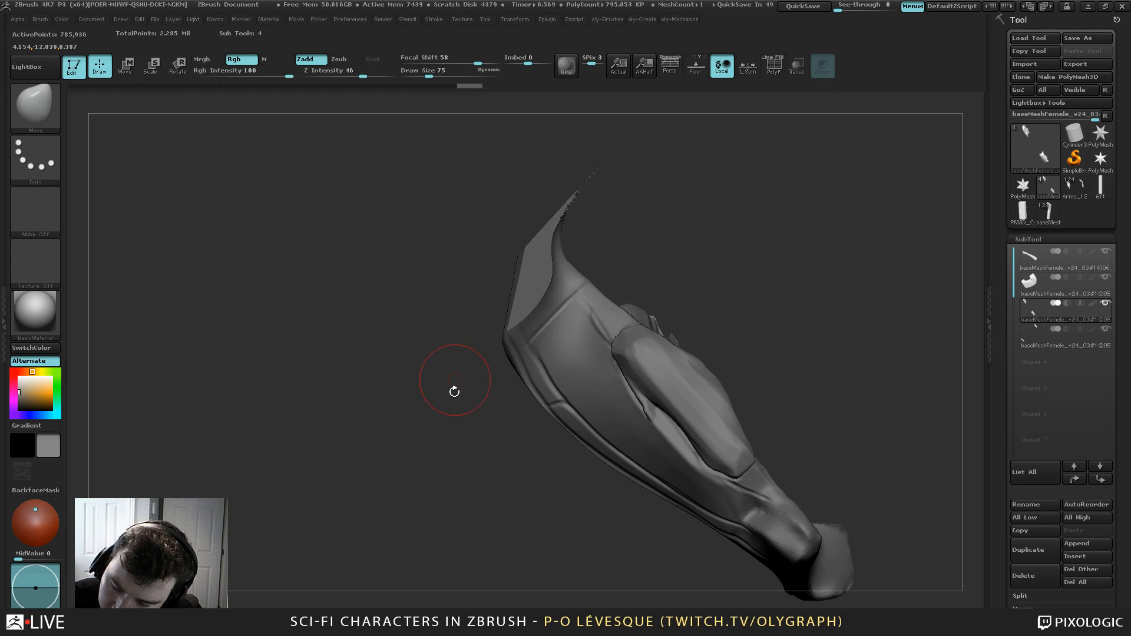
Duplicate the clipped body mesh as a new subtool and show its polyframe
mouse_move(458, 450)
mouse_down()
mouse_move(501, 462)
mouse_move(512, 446)
mouse_up()
alt+drag(636, 204, 638, 241)
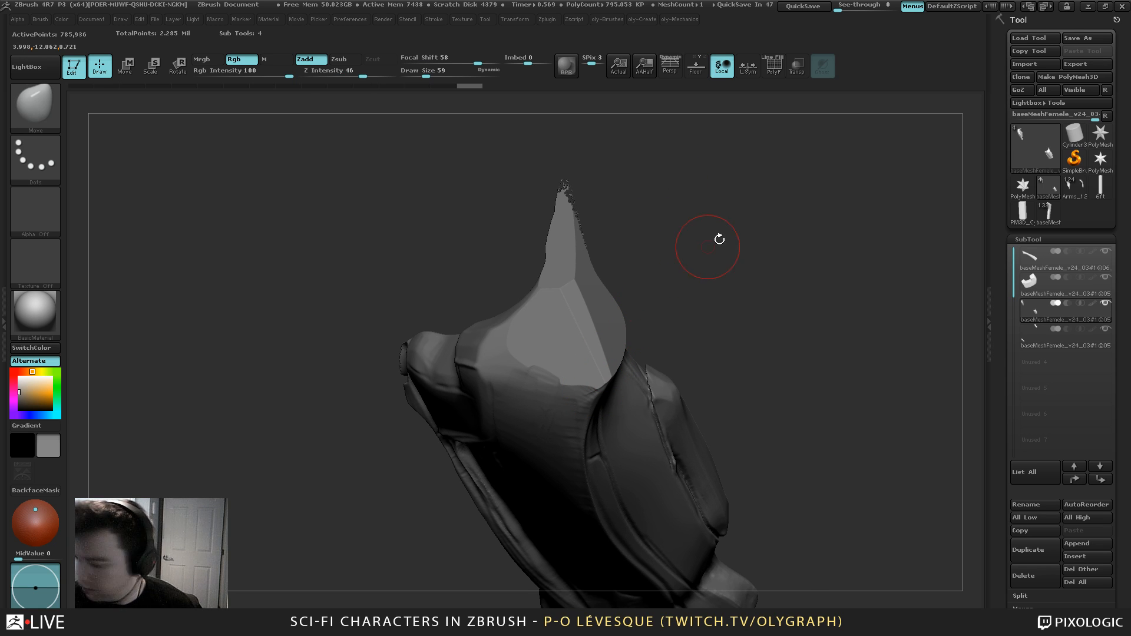
key(2)
drag(677, 440, 678, 362)
click(725, 361)
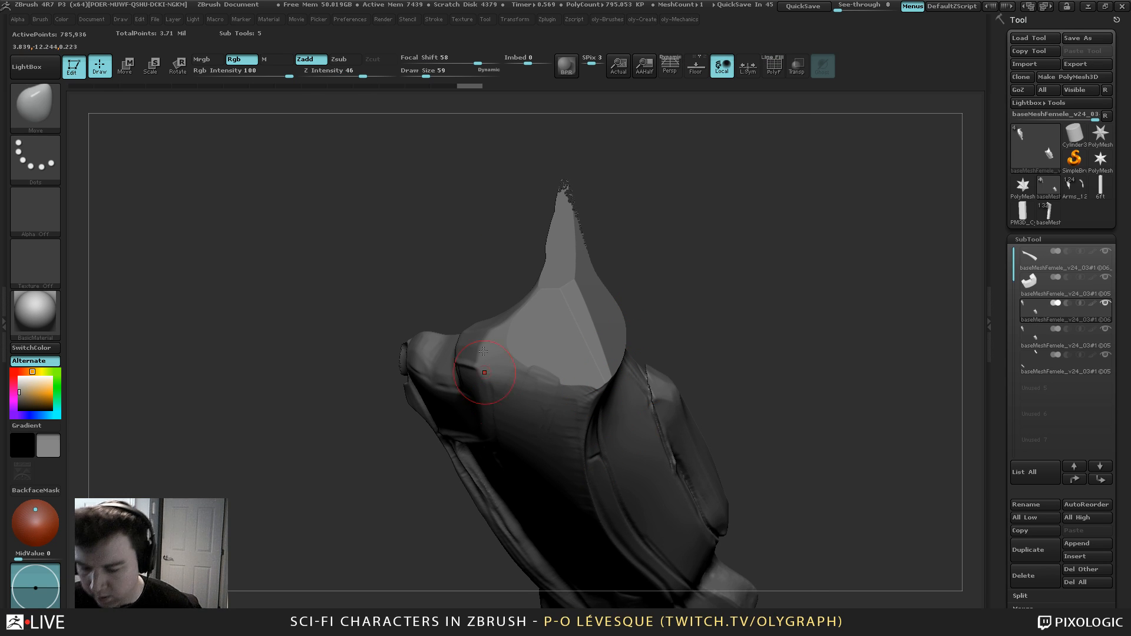
key(shift+f)
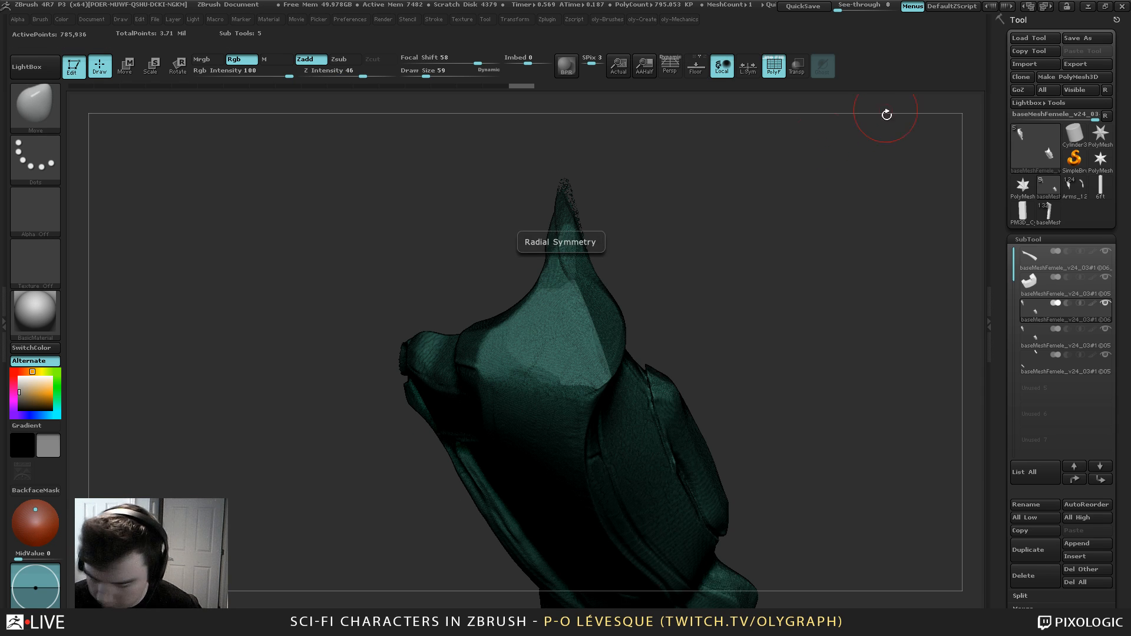
Slice the body mesh into polygroups with SliceCurve lines along both sides of the spike's flat facets
key(b)
key(s)
click(834, 252)
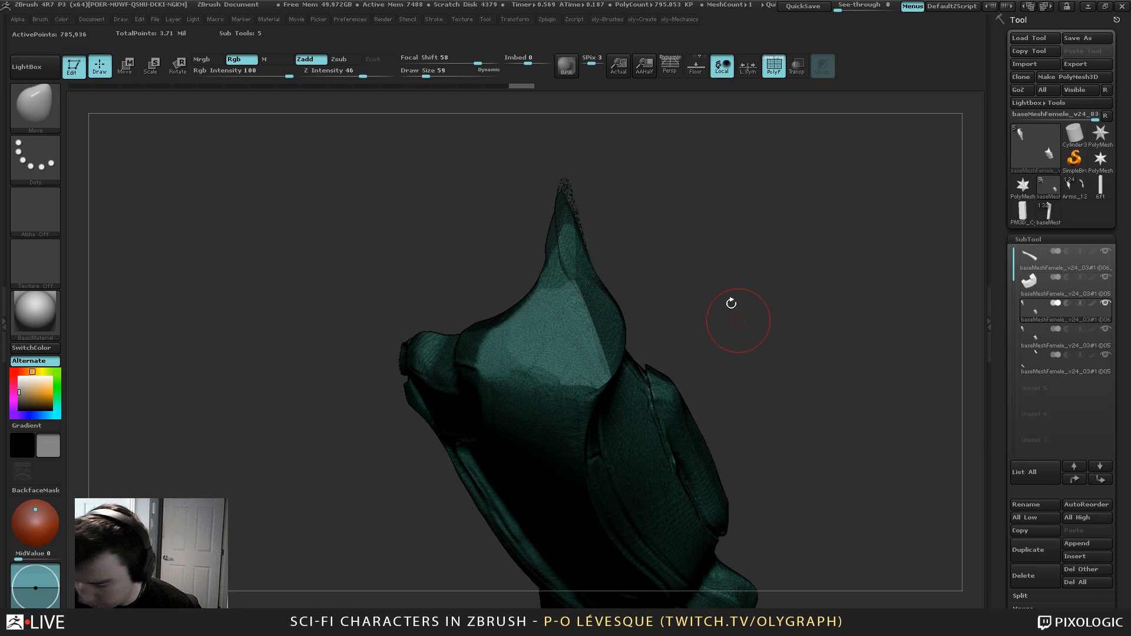
key(b)
key(s)
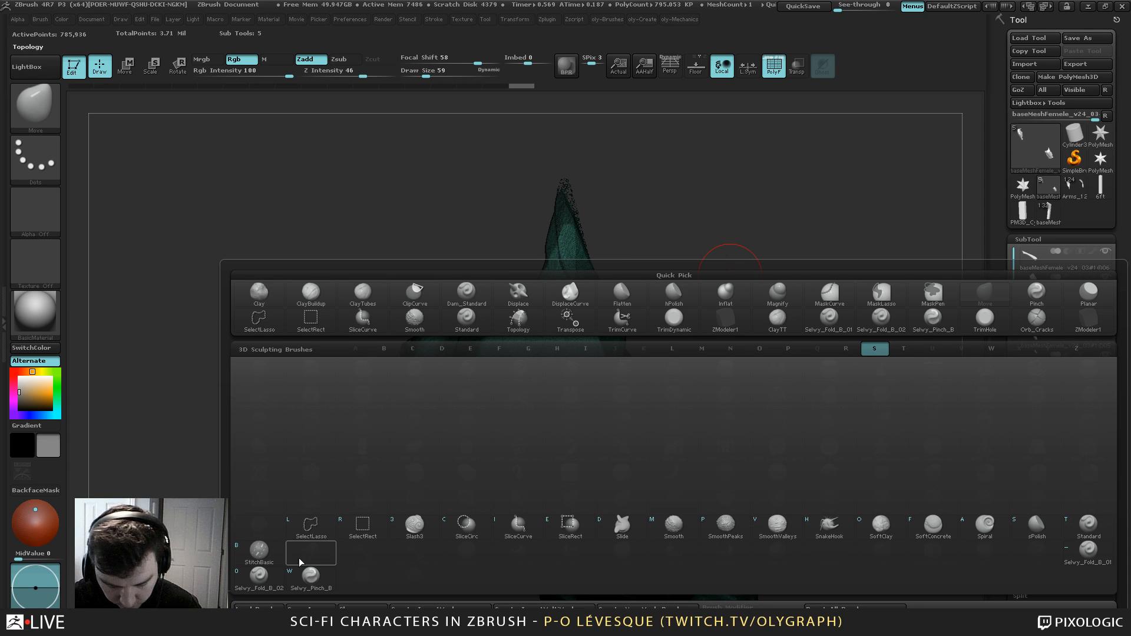
click(519, 525)
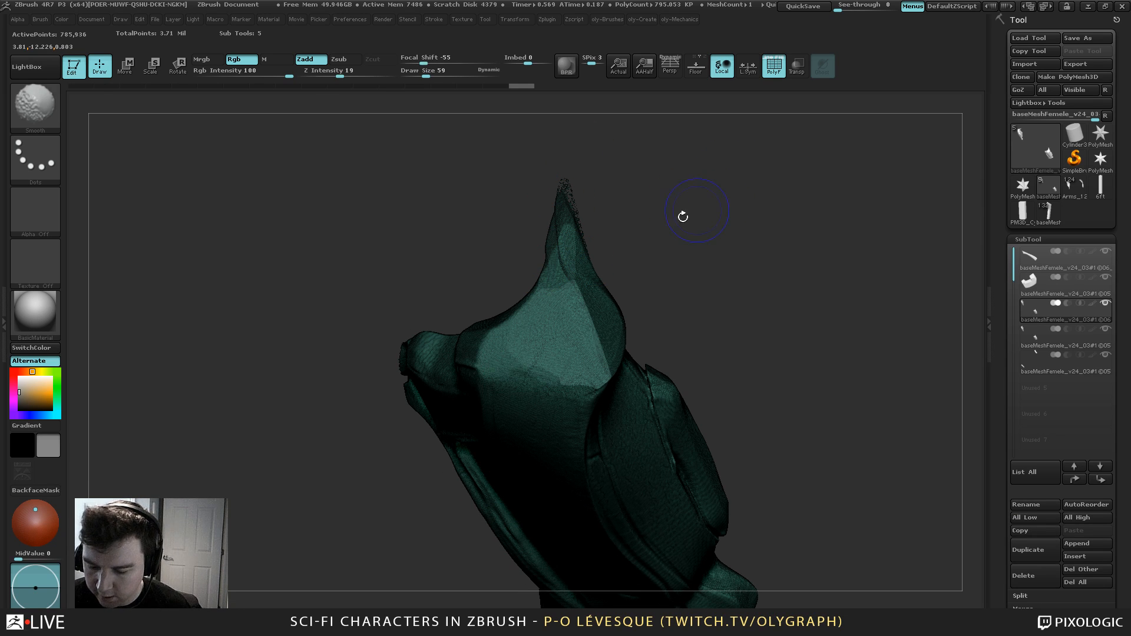
key(shift+f)
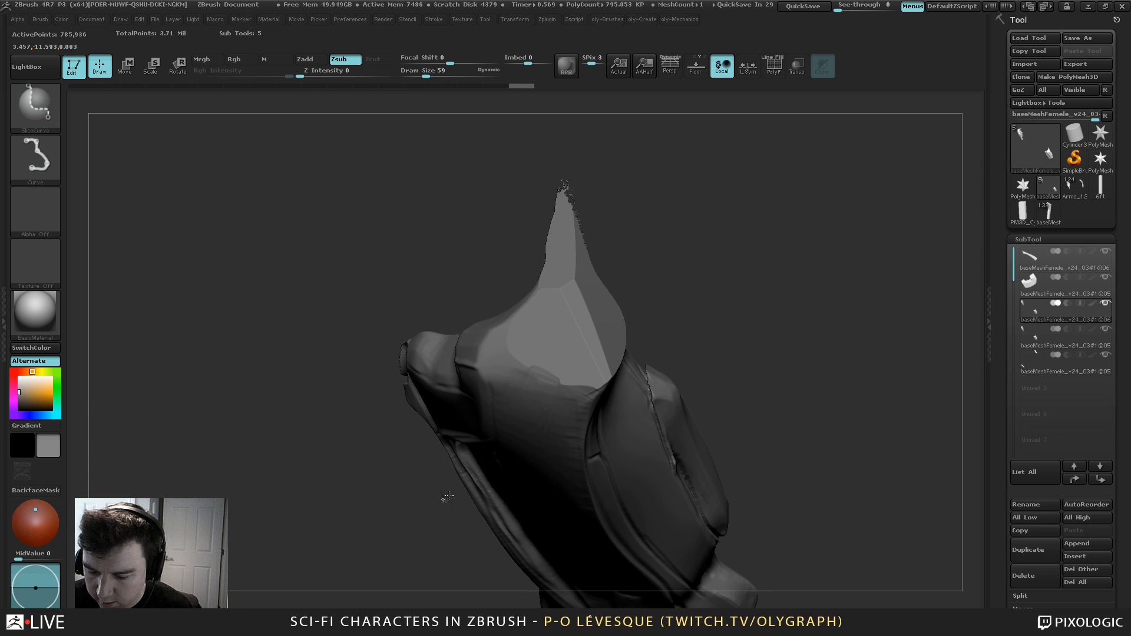
mouse_move(445, 498)
ctrl+shift+mouse_down()
mouse_move(547, 284)
mouse_move(559, 161)
mouse_move(574, 147)
ctrl+shift+mouse_up()
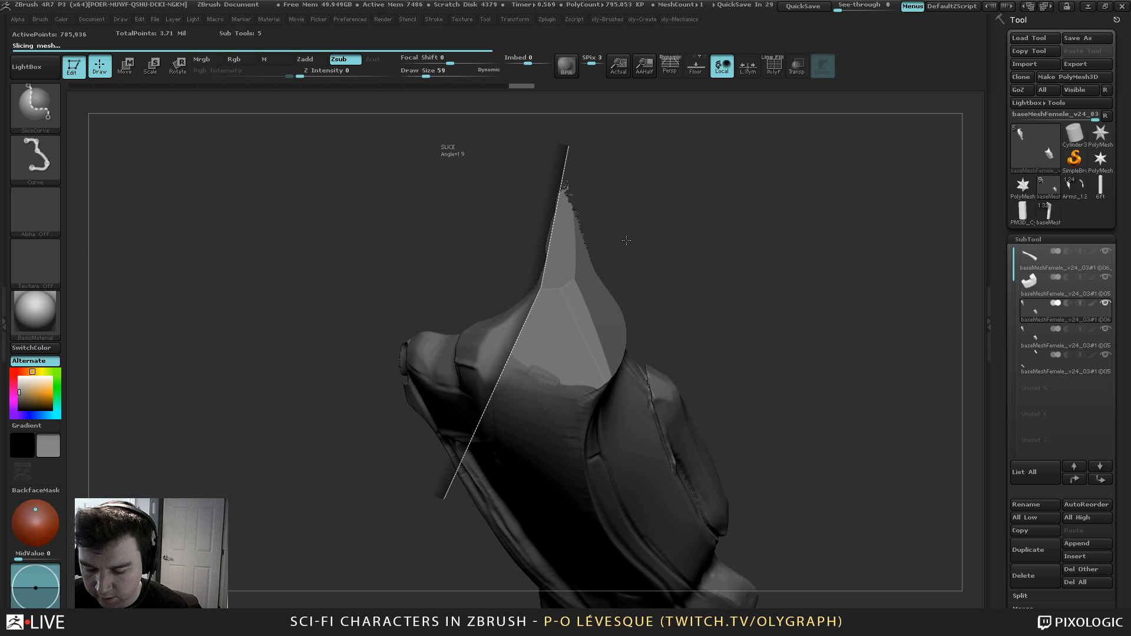
key(shift+f)
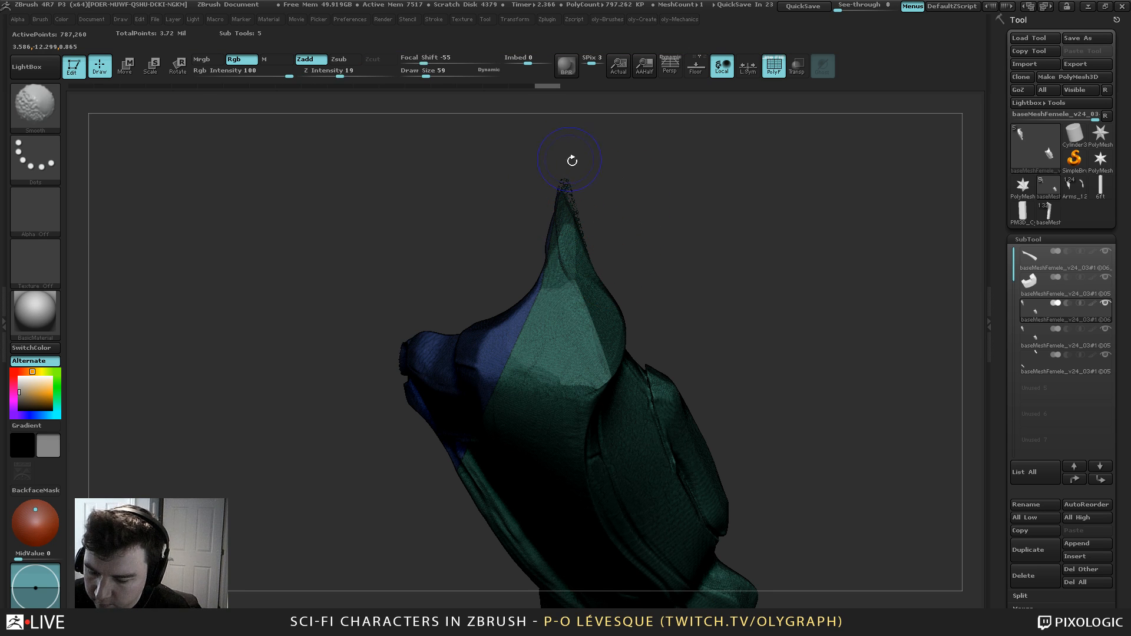
mouse_move(572, 160)
mouse_down()
mouse_move(626, 206)
mouse_move(613, 187)
mouse_move(592, 277)
mouse_up()
key(shift+f)
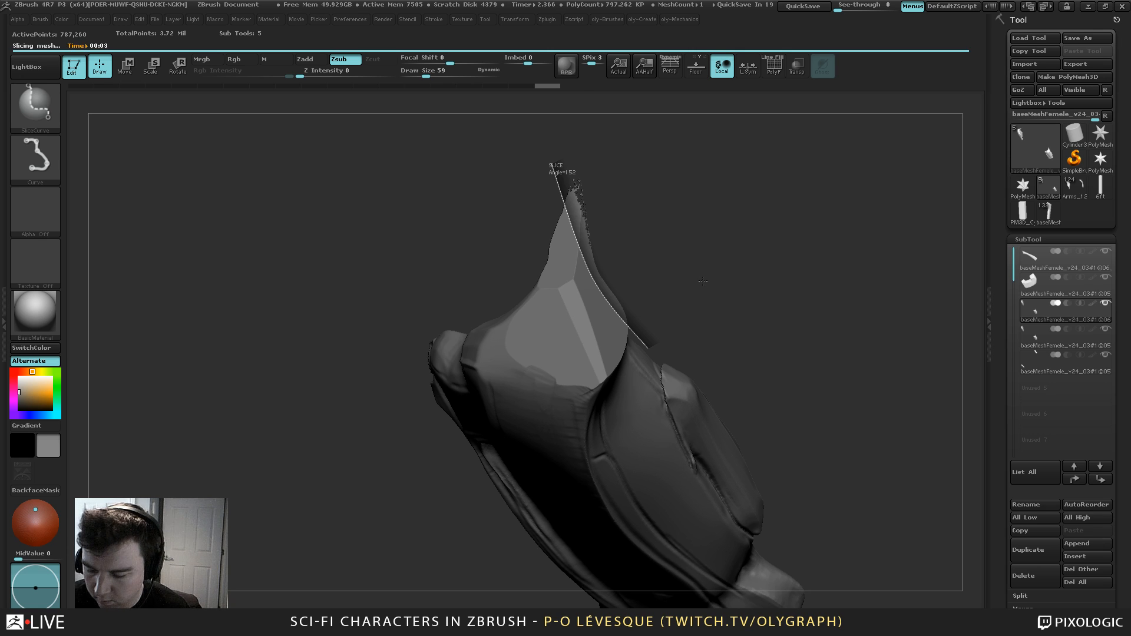
Isolate the sliced side of the mesh, delete the hidden mirrored piece and frame what remains
mouse_move(717, 262)
alt+mouse_down()
mouse_move(649, 207)
mouse_move(477, 192)
mouse_move(562, 374)
alt+mouse_up()
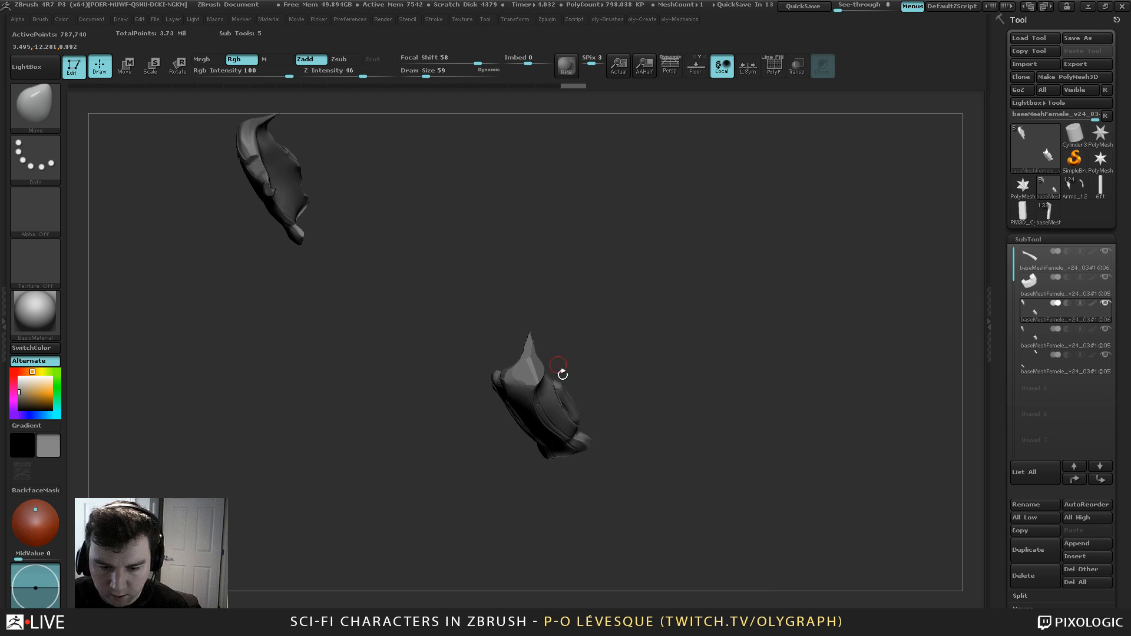
drag(600, 242, 476, 568)
click(642, 20)
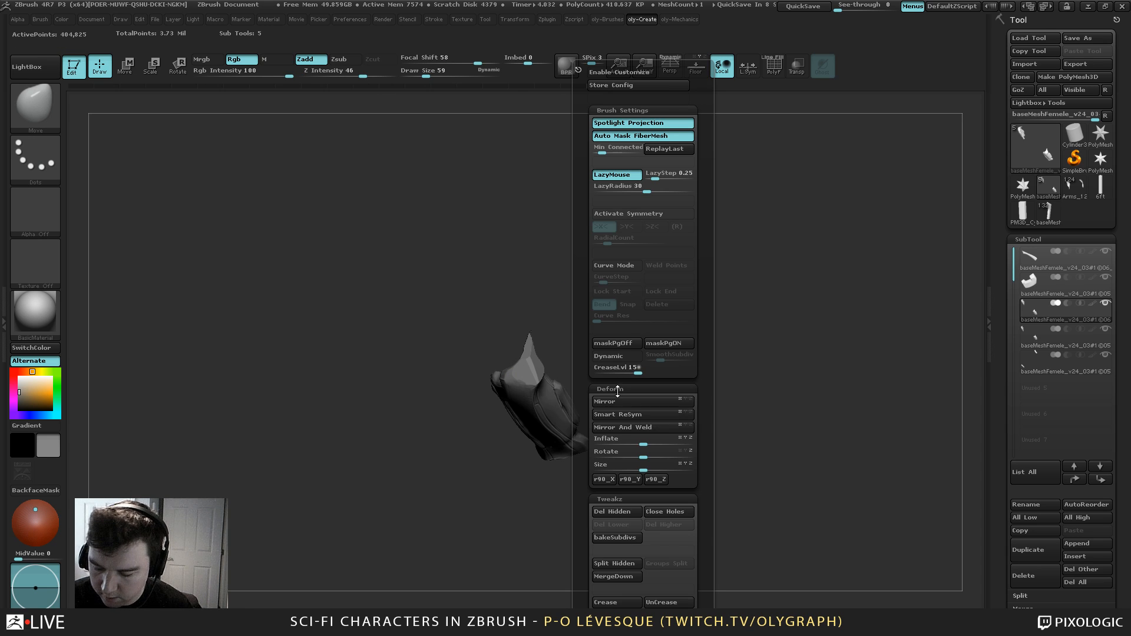
click(614, 512)
key(f)
key(shift+f)
key(shift+f)
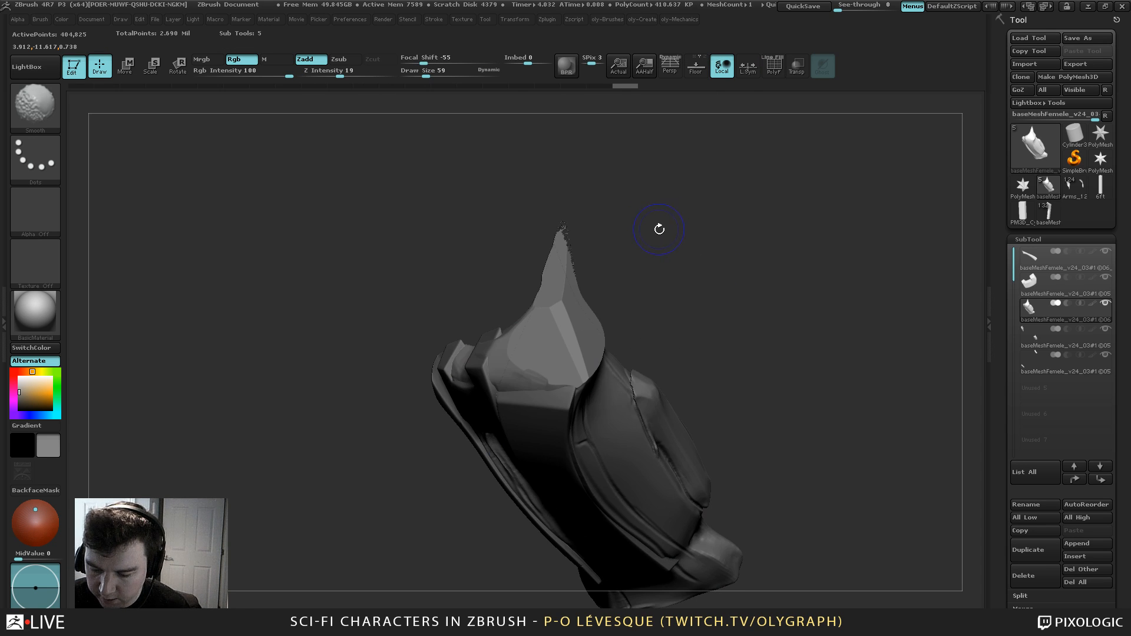
Slice the mesh crosswise just below the spike's facets and show the polyframe to check the polygroups
mouse_move(664, 235)
alt+mouse_down()
mouse_move(688, 239)
mouse_move(605, 367)
mouse_move(389, 308)
alt+mouse_up()
key(shift+f)
key(shift+f)
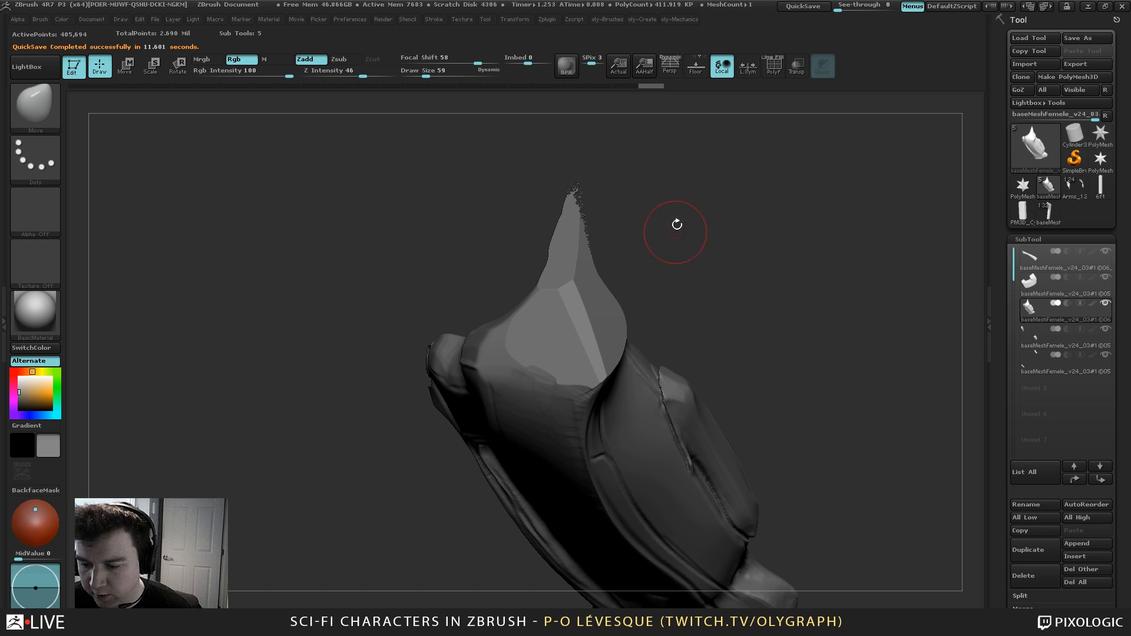
key(shift+f)
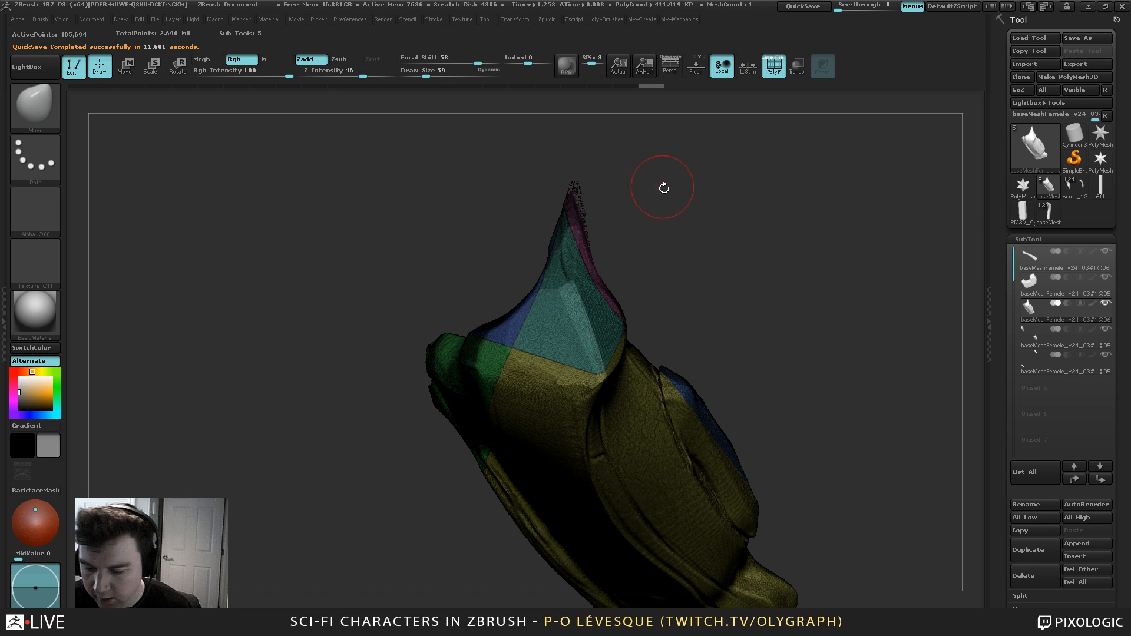
mouse_move(663, 187)
alt+mouse_down()
mouse_move(684, 235)
mouse_move(667, 230)
mouse_move(670, 192)
mouse_move(699, 209)
mouse_move(681, 213)
mouse_move(707, 218)
mouse_move(681, 220)
mouse_move(737, 218)
mouse_move(717, 182)
mouse_move(734, 273)
mouse_move(727, 320)
mouse_move(707, 322)
alt+mouse_up()
Isolate the spike's faceted polygroup and apply Auto Groups to separate its disconnected surfaces
key(b)
click(649, 221)
ctrl+shift+click(598, 293)
key(b)
key(s)
click(698, 210)
key(shift+f)
key(shift+f)
key(2)
drag(677, 476, 677, 215)
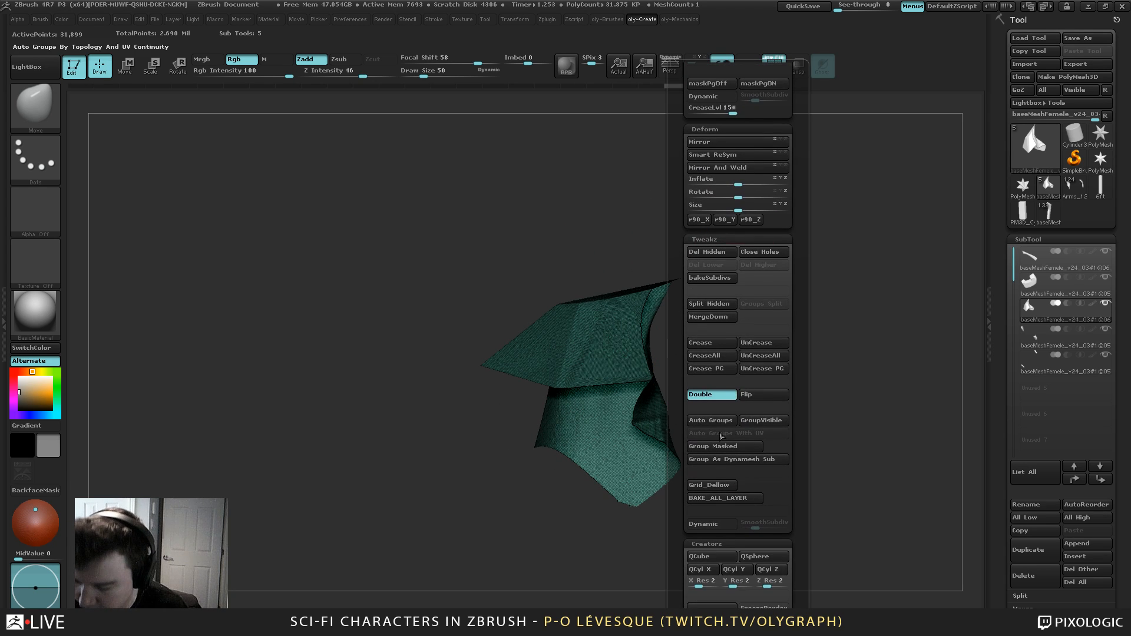
click(719, 421)
Isolate the flat outer facets' polygroup and delete all the hidden geometry
ctrl+shift+click(624, 377)
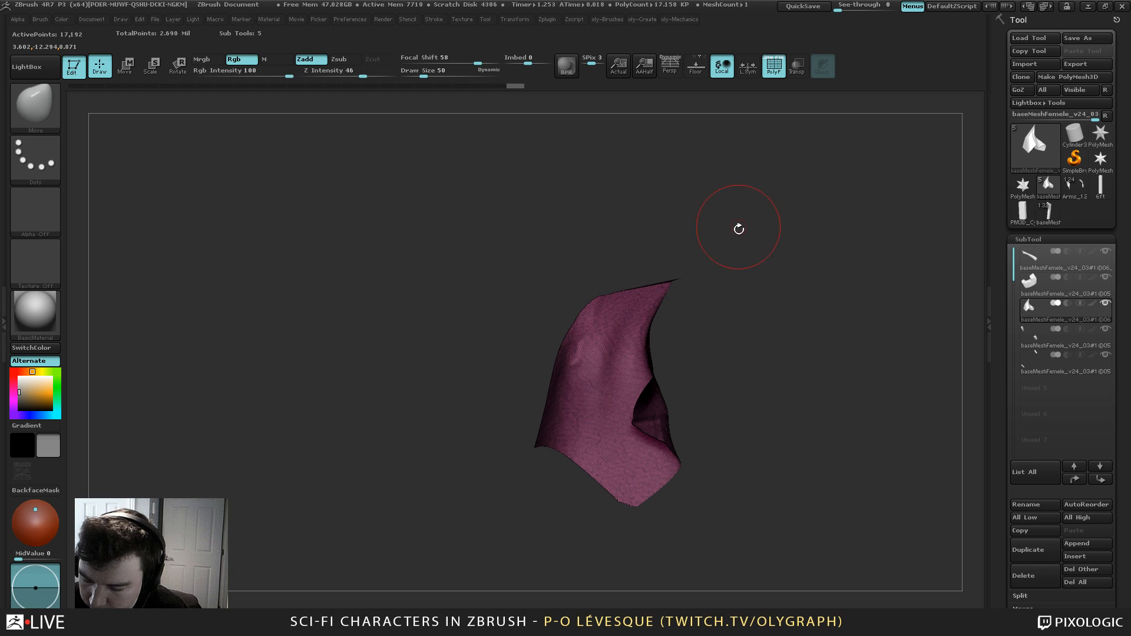
ctrl+shift+click(597, 349)
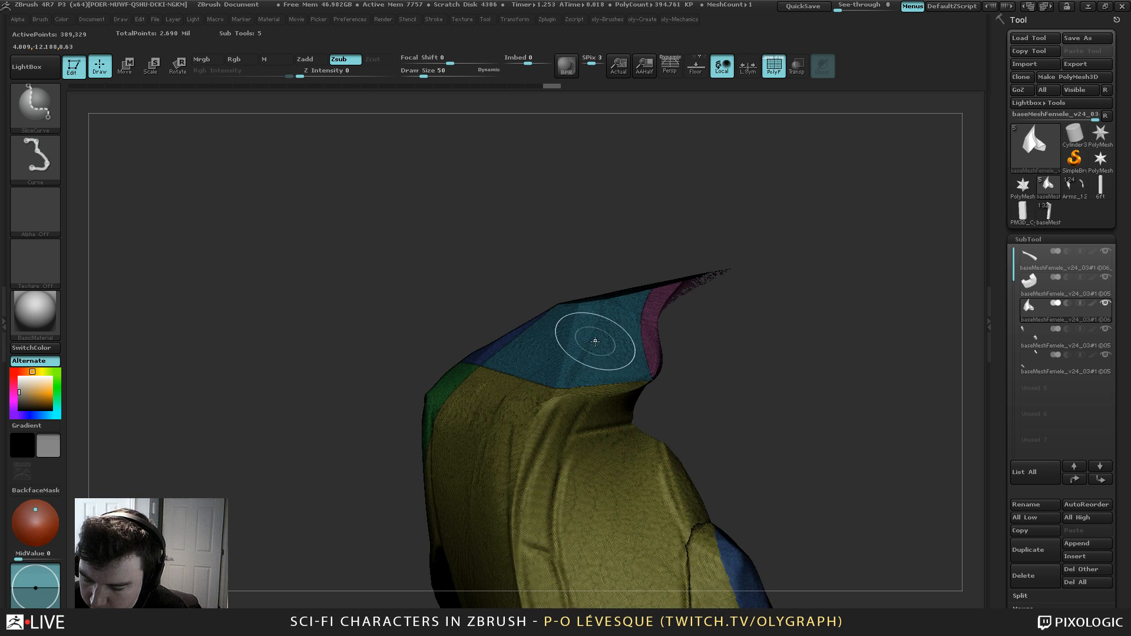
ctrl+shift+click(597, 340)
ctrl+shift+click(743, 188)
ctrl+shift+click(600, 330)
key(2)
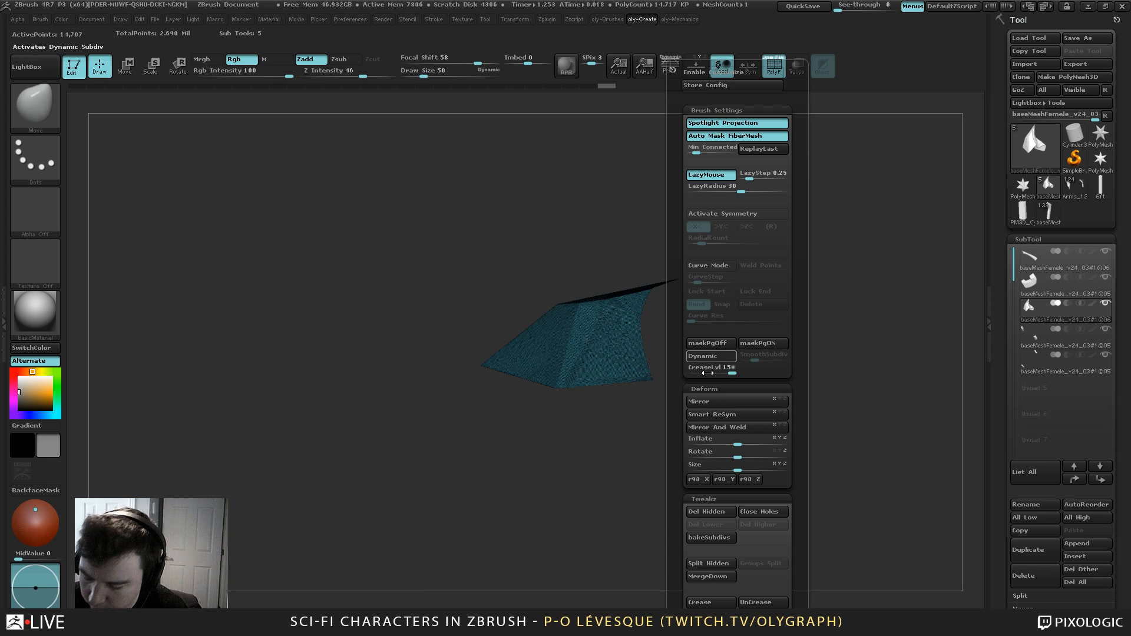
click(703, 511)
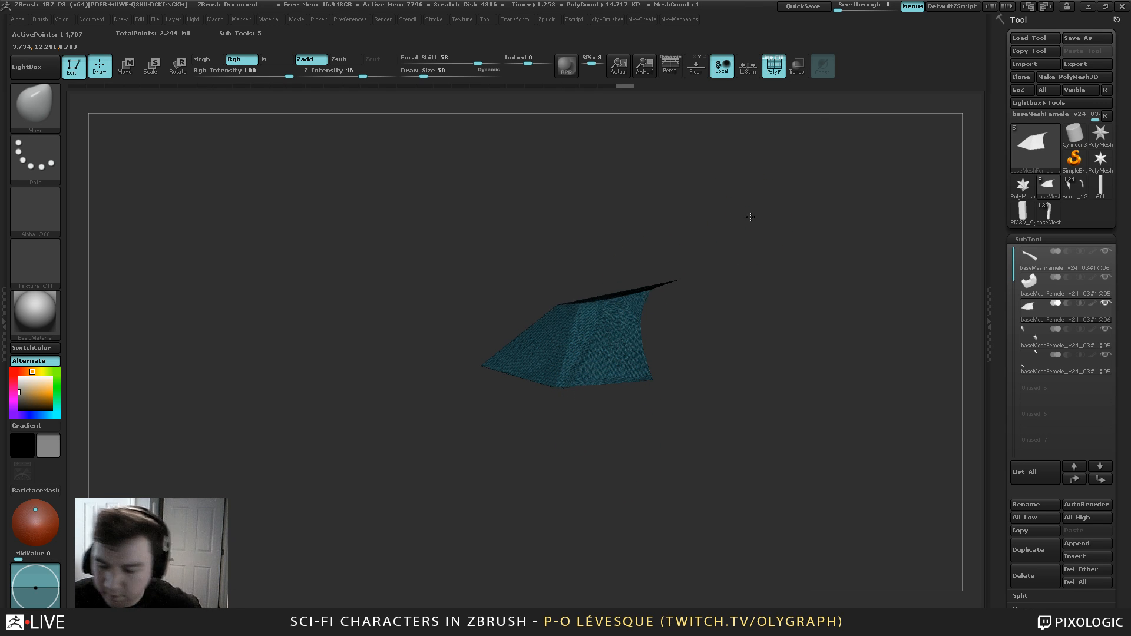
Try to re-DynaMesh the remaining faceted surface
drag(750, 217, 768, 406)
key(shift+f)
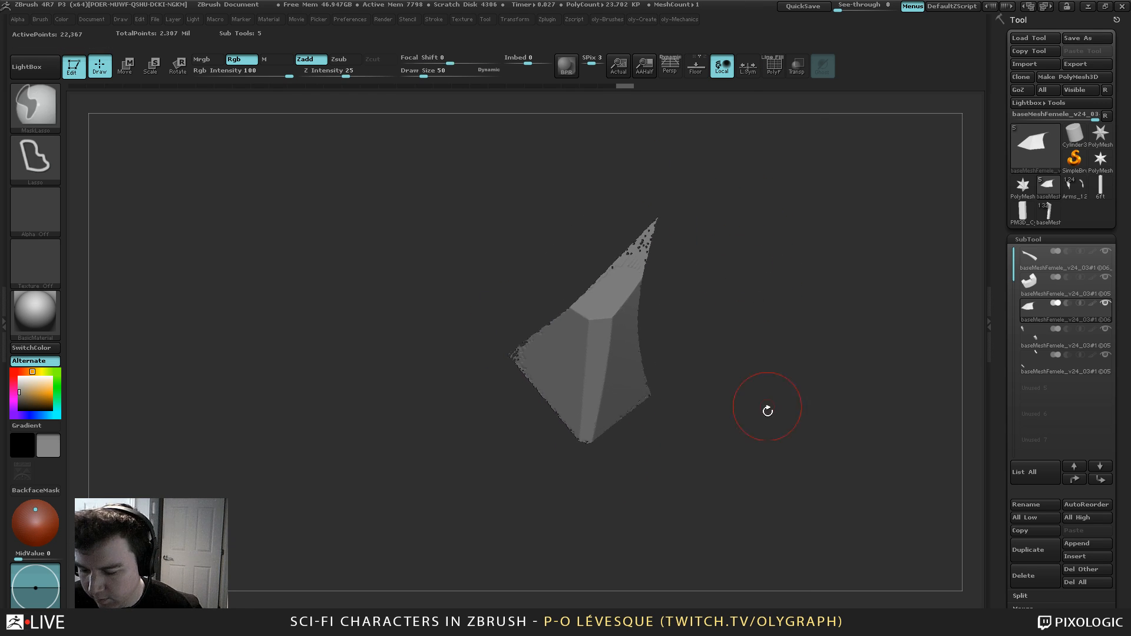
key(ctrl+z)
Try to ZRemesh the faceted surface with a target polygons count of 0.1
mouse_move(730, 351)
mouse_down()
mouse_move(751, 234)
mouse_move(742, 265)
mouse_move(763, 230)
mouse_move(775, 273)
mouse_up()
key(shift+f)
mouse_move(696, 290)
mouse_down()
mouse_move(755, 285)
mouse_move(763, 313)
mouse_move(718, 369)
mouse_move(736, 264)
mouse_move(756, 256)
mouse_move(750, 283)
mouse_up()
key(2)
drag(698, 369, 697, 231)
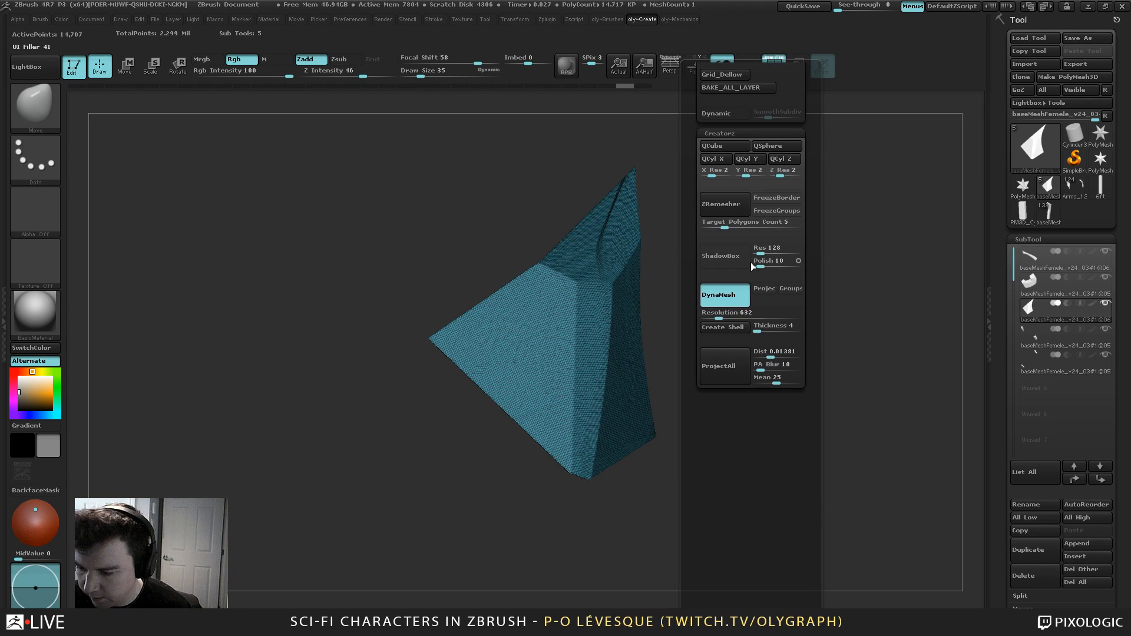
click(722, 223)
text(0.1)
key(Return)
click(717, 209)
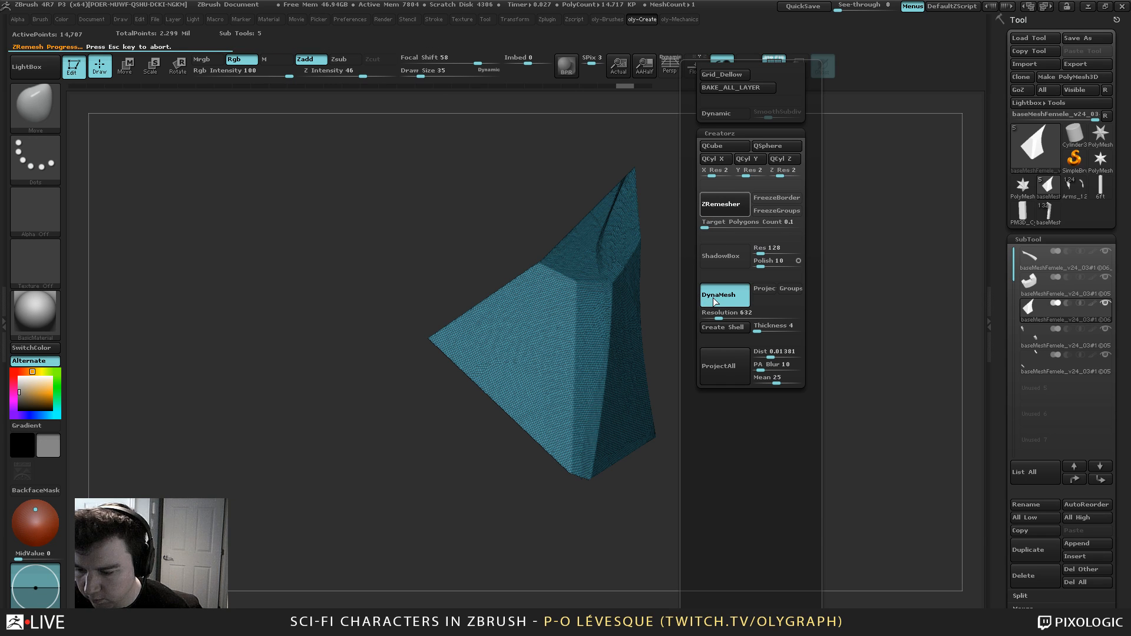
key(ctrl+z)
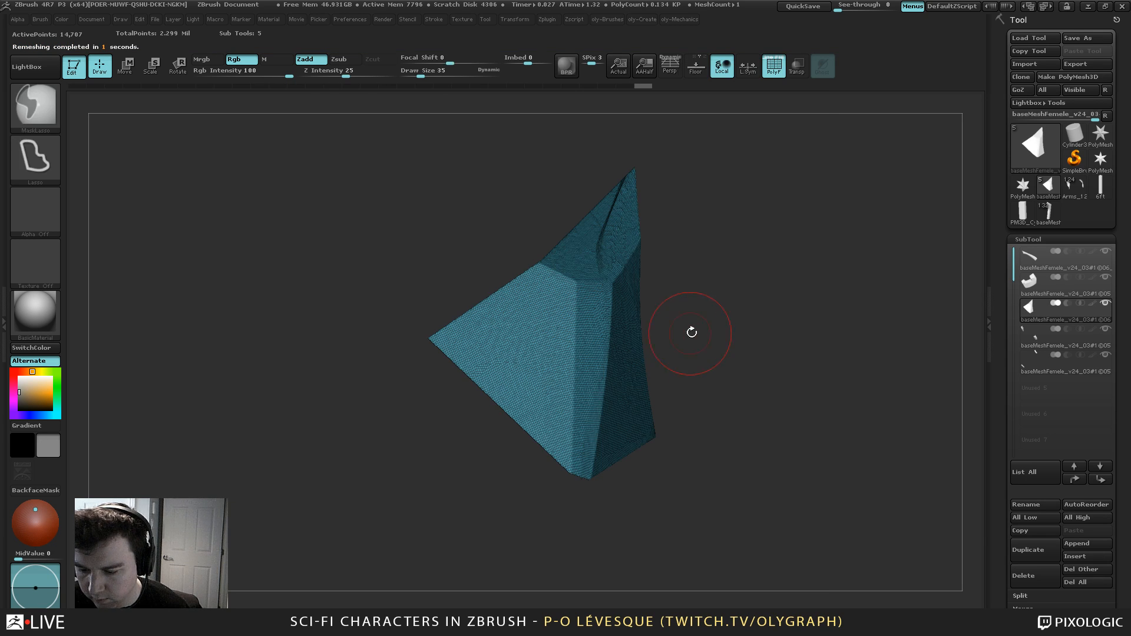
key(2)
scroll(648, 362, down, 10)
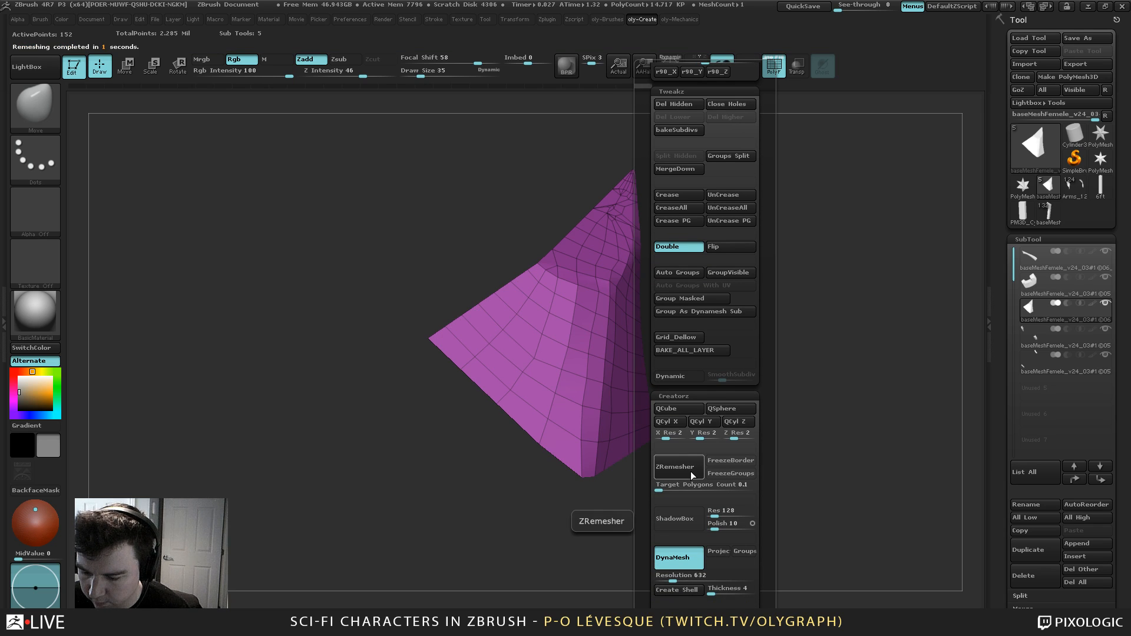
key(ctrl+z)
Try to ZRemesh the faceted surface with a target polygons count of about 5.578 and inspect its edges
click(681, 487)
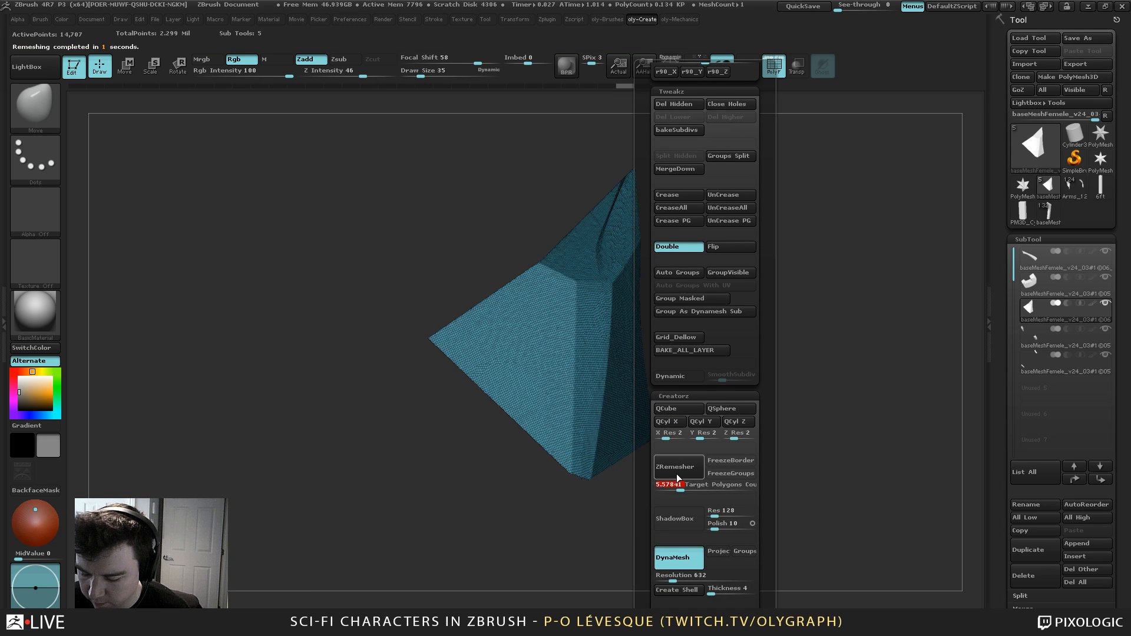
click(678, 474)
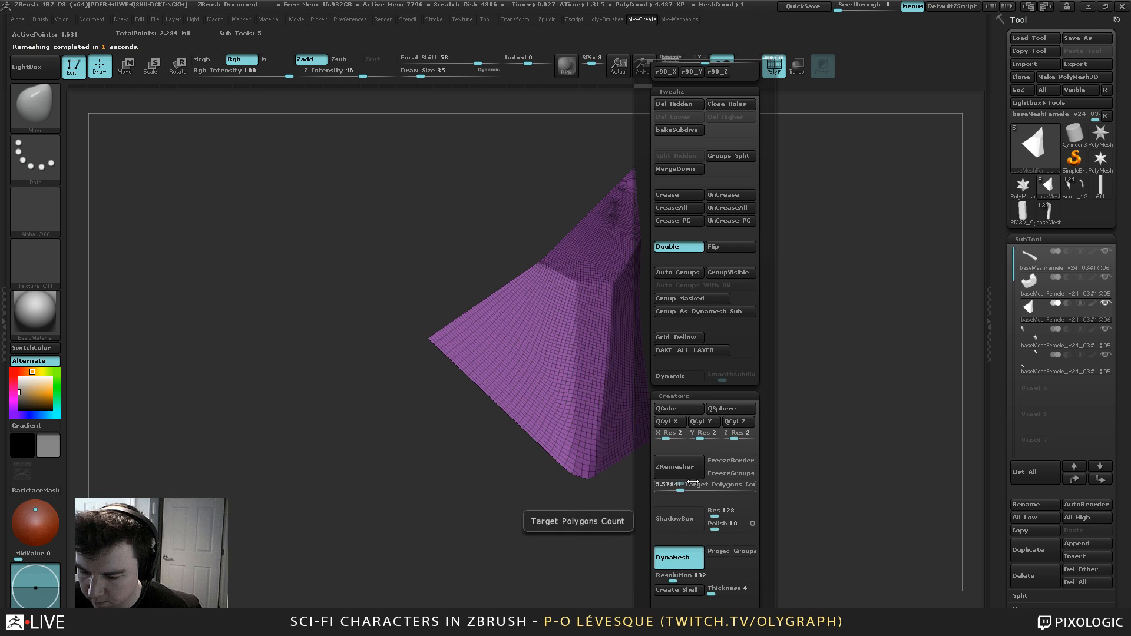
drag(696, 196, 712, 220)
key(shift+f)
key(shift+f)
Try ZRemeshing the surface again, first at the same target polygons count and once more with a higher one
key(space)
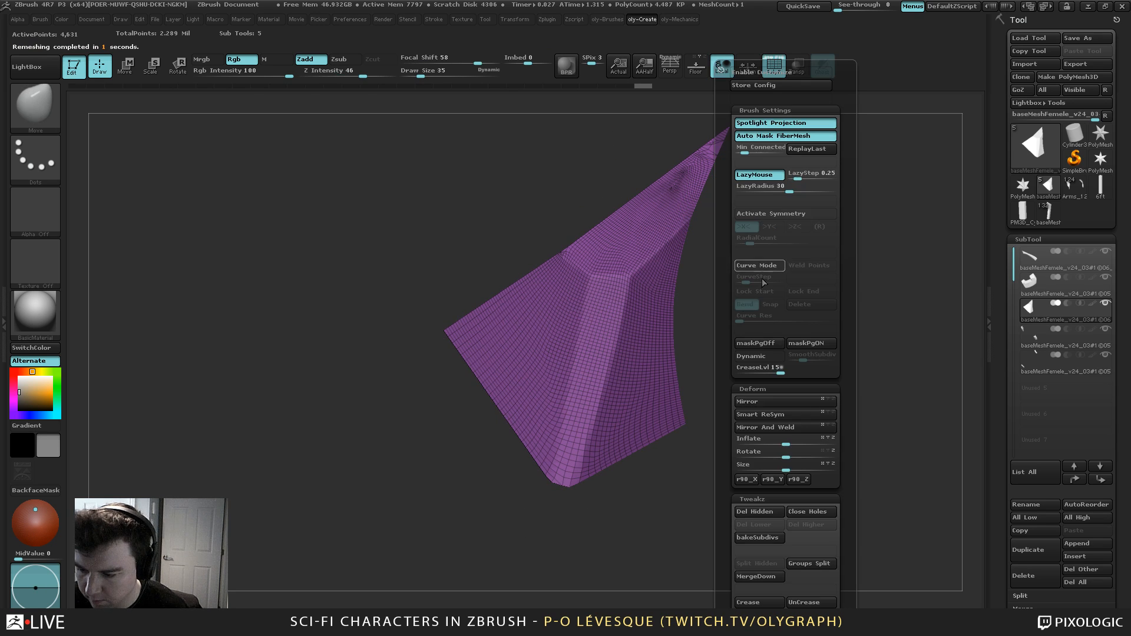
scroll(725, 350, down, 10)
click(778, 376)
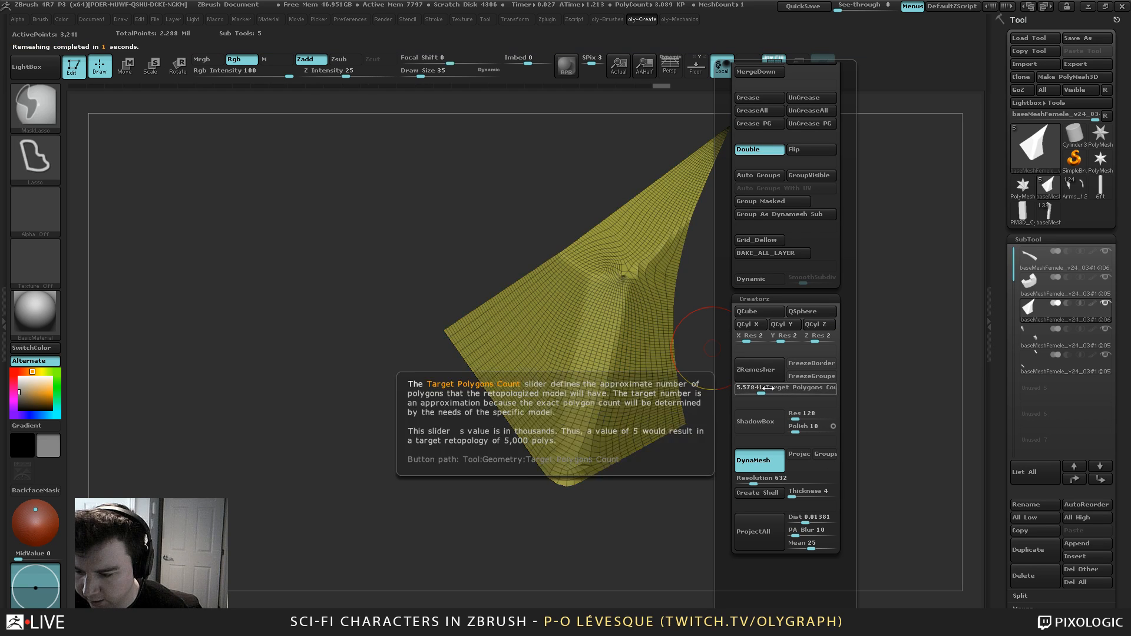
click(761, 390)
drag(761, 390, 774, 390)
click(768, 376)
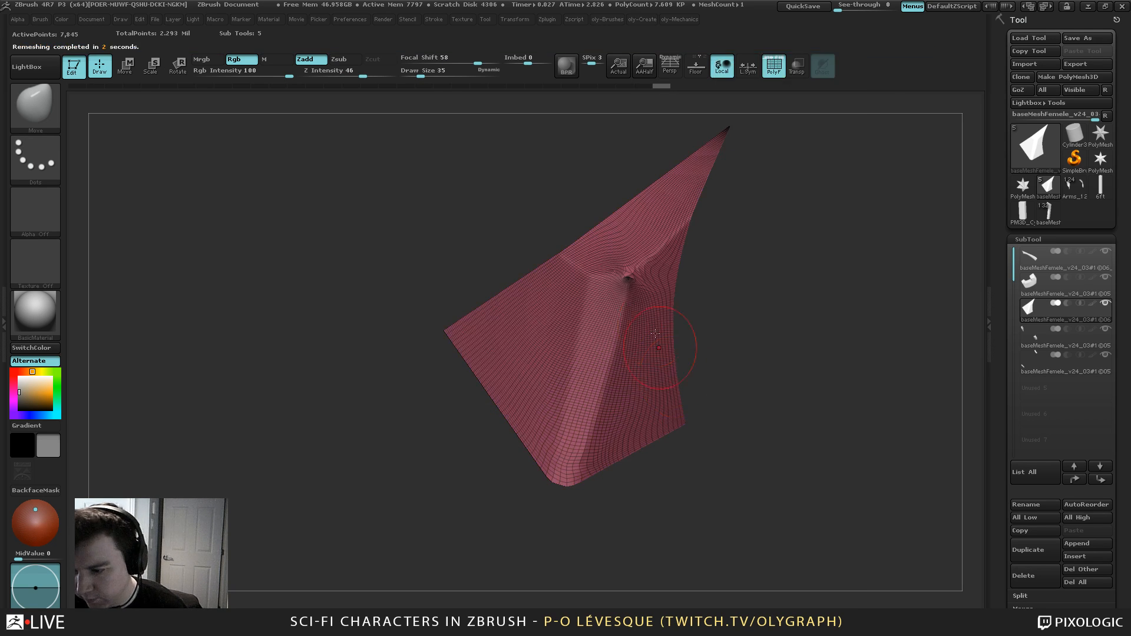
Inspect the retopologized surface without its polyframe and undo the ZRemesher passes
key(shift+f)
mouse_move(777, 248)
mouse_down()
mouse_move(755, 257)
mouse_move(768, 265)
mouse_move(759, 249)
mouse_move(755, 271)
mouse_move(719, 186)
mouse_move(749, 274)
mouse_move(671, 331)
mouse_move(719, 226)
mouse_up()
key(shift+f)
key(ctrl+z)
key(shift+f)
key(ctrl+shift+z)
Try to drag out a copy of the faceted surface with a short Transpose line in Move mode
key(w)
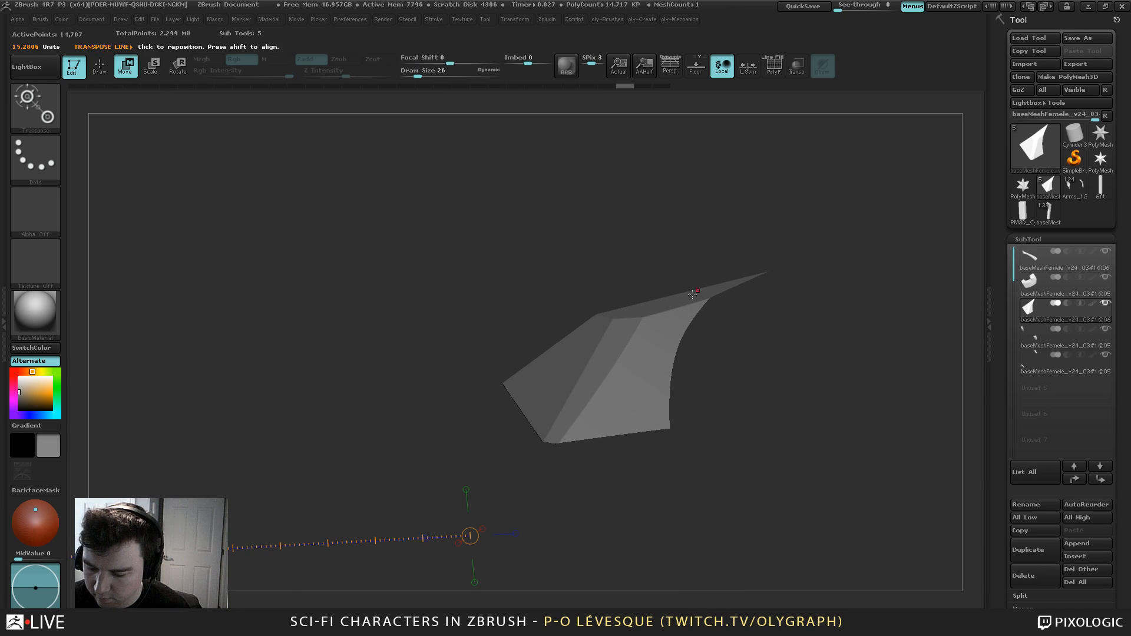
drag(677, 320, 716, 405)
ctrl+drag(697, 361, 702, 374)
key(ctrl+z)
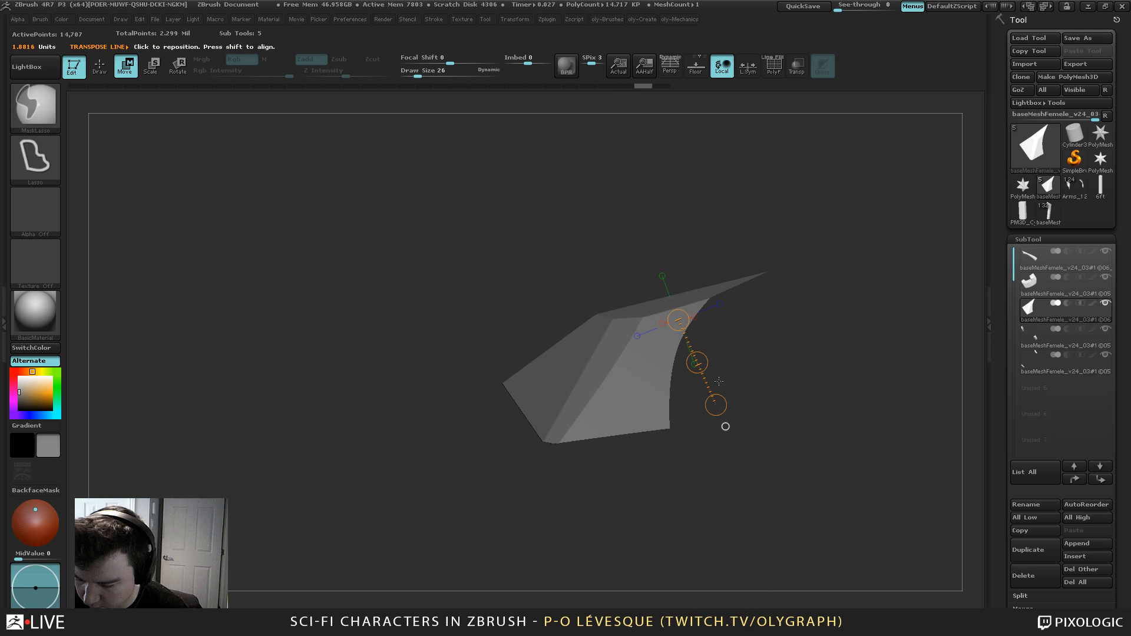
Activate the ZModeler brush on the faceted surface, show its polyframe and frame it
key(1)
click(737, 317)
drag(678, 330, 705, 339)
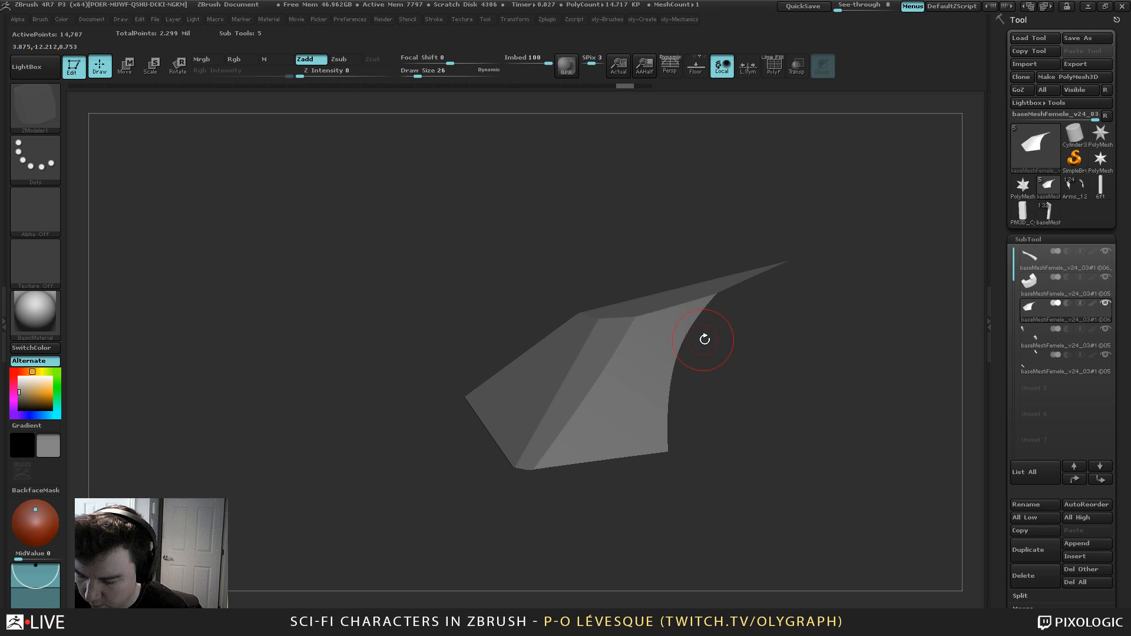
key(shift+f)
key(f)
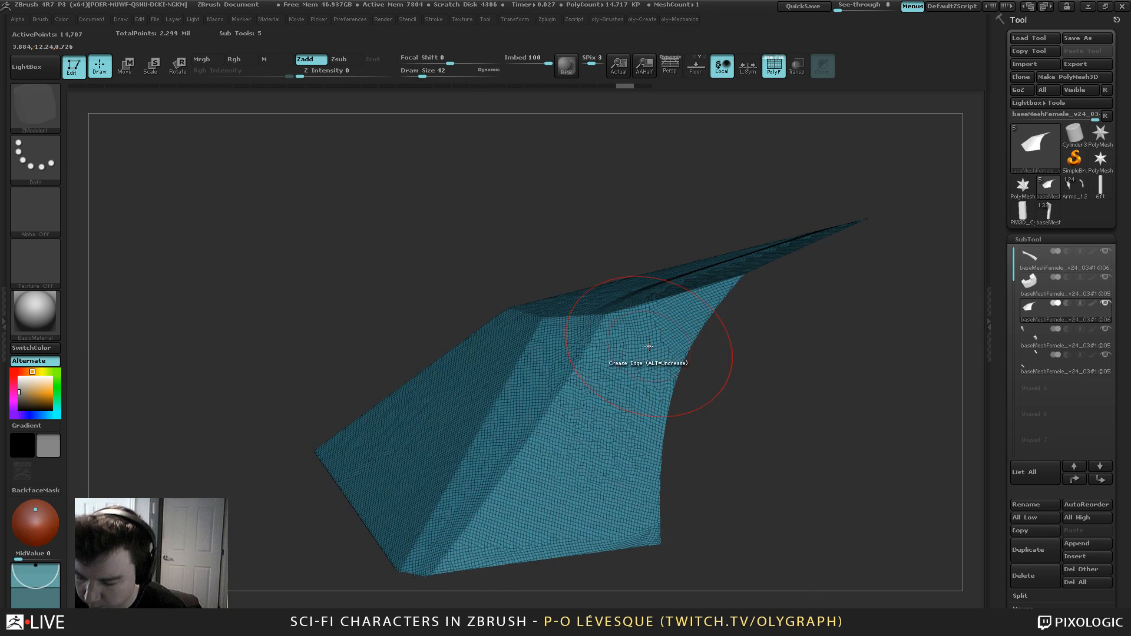
Extrude all polygons of the faceted surface to give it thickness, turn on double-sided display and flip its normals
drag(649, 345, 699, 365)
key(2)
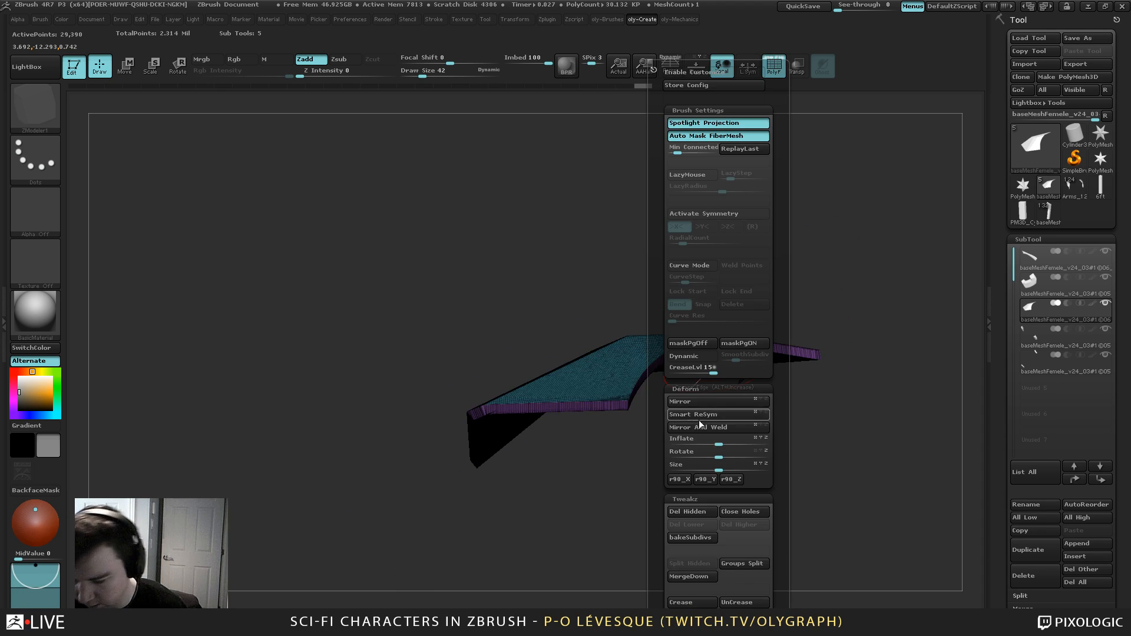
drag(655, 439, 657, 354)
click(693, 453)
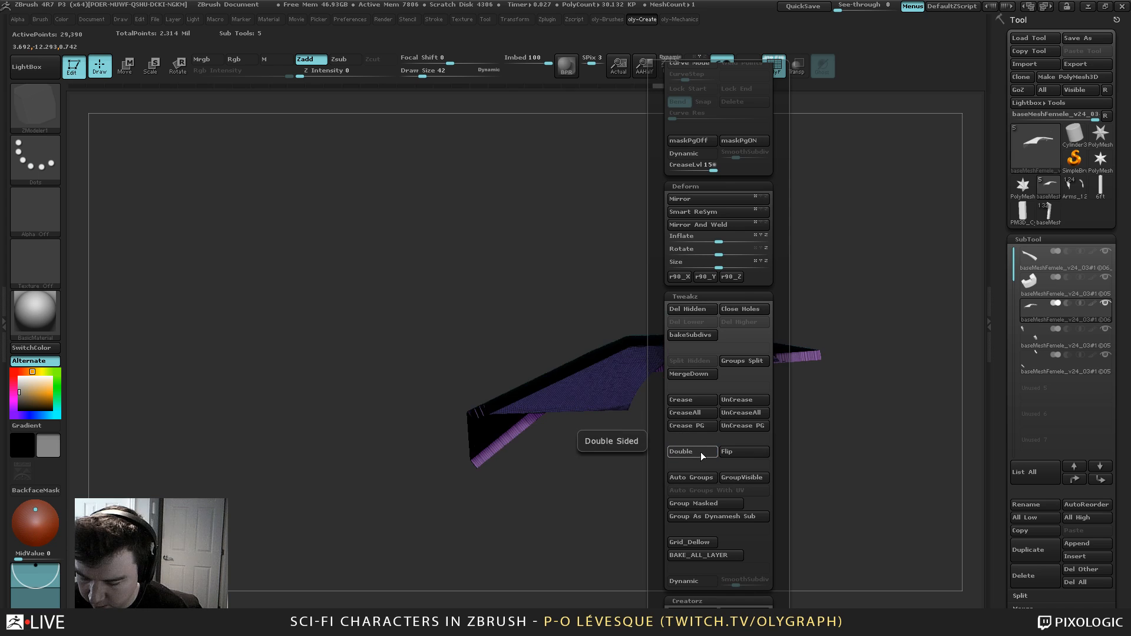
click(744, 453)
drag(605, 486, 676, 242)
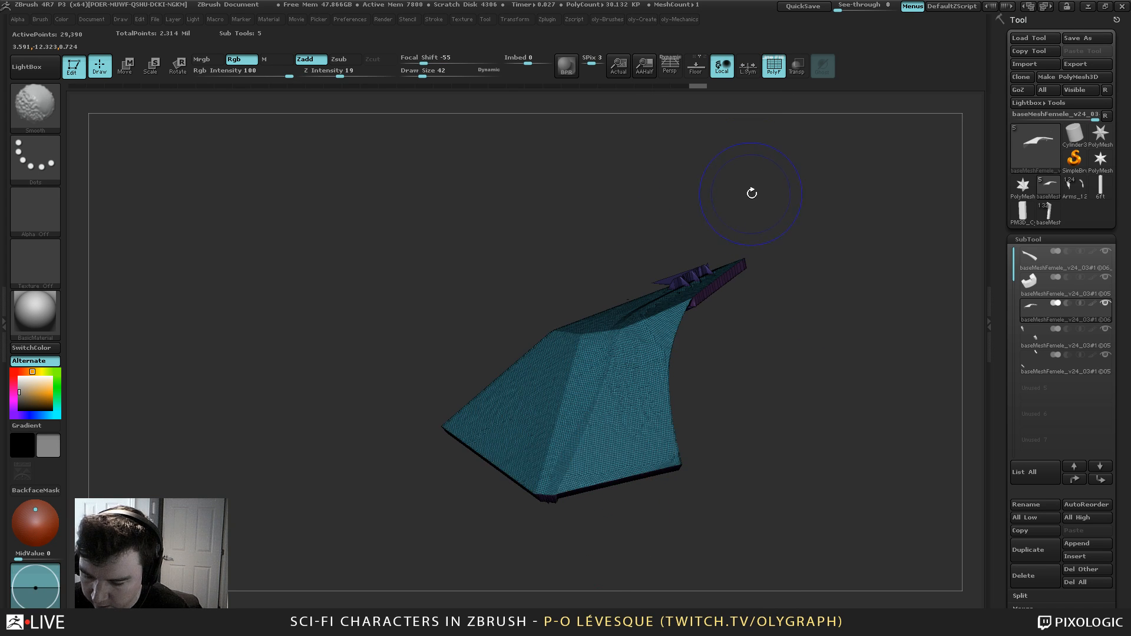
mouse_move(766, 205)
mouse_down()
mouse_move(751, 206)
mouse_move(780, 291)
mouse_move(749, 208)
mouse_up()
Undo the normal flip and the extrusion to return to the thin faceted surface
key(ctrl+z)
key(ctrl+z)
key(ctrl+z)
key(ctrl+z)
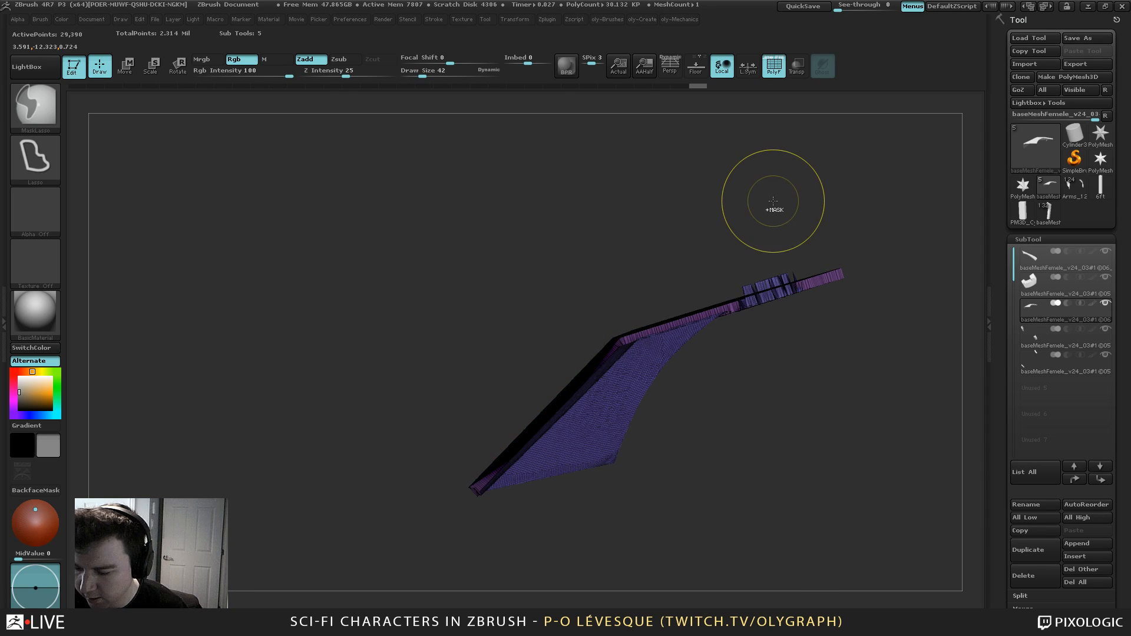
key(ctrl+z)
key(ctrl+z)
key(ctrl+z)
key(ctrl+z)
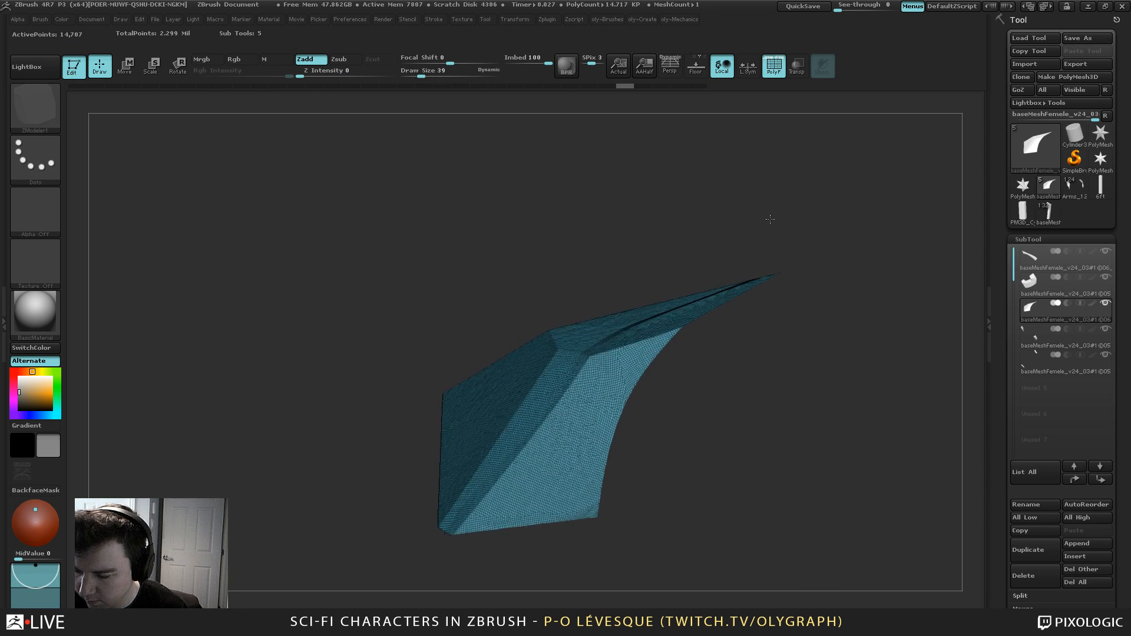
Smooth the groove running along the spike's upper facet
drag(783, 304, 774, 299)
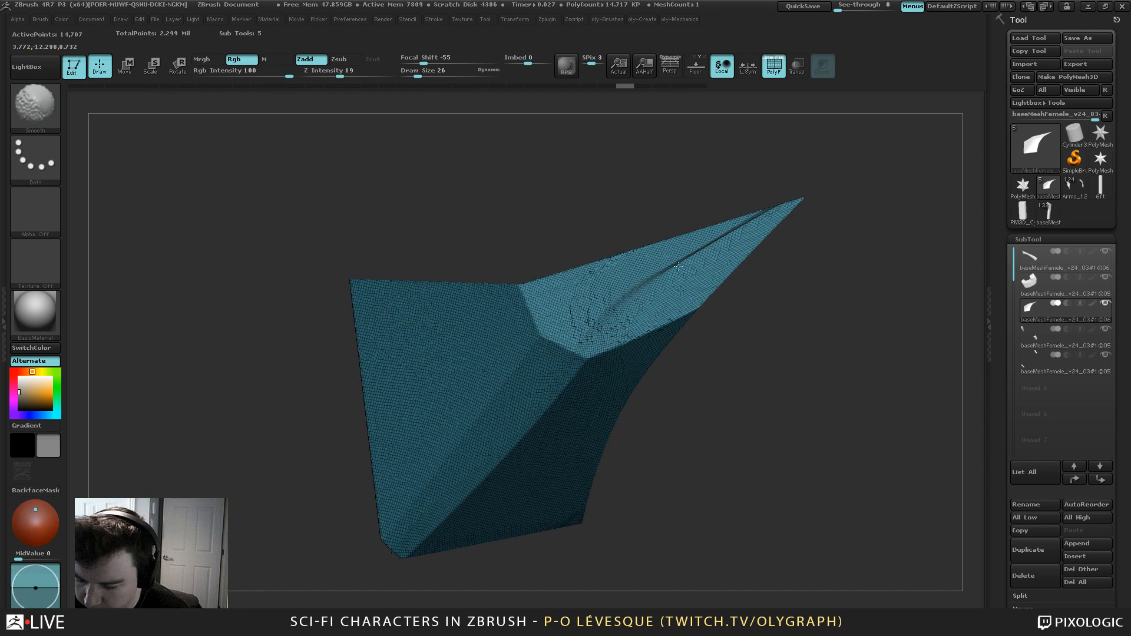
shift+drag(731, 236, 666, 253)
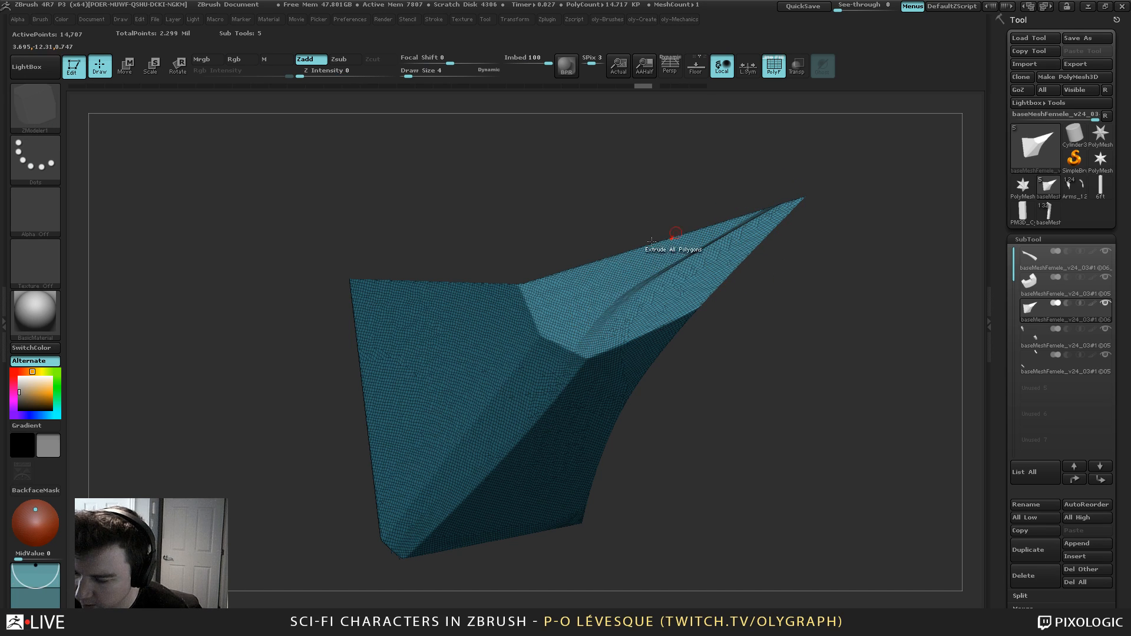
drag(608, 213, 624, 223)
Slice a thin strip along the faceted surface's upper edge out to the spike tip and hide that strip
mouse_move(318, 310)
ctrl+shift+mouse_down()
mouse_move(521, 295)
mouse_move(788, 210)
mouse_move(614, 285)
ctrl+shift+mouse_up()
ctrl+shift+click(329, 325)
ctrl+shift+drag(313, 299, 512, 291)
mouse_move(344, 308)
ctrl+shift+mouse_down()
mouse_move(518, 299)
mouse_move(842, 200)
ctrl+shift+mouse_up()
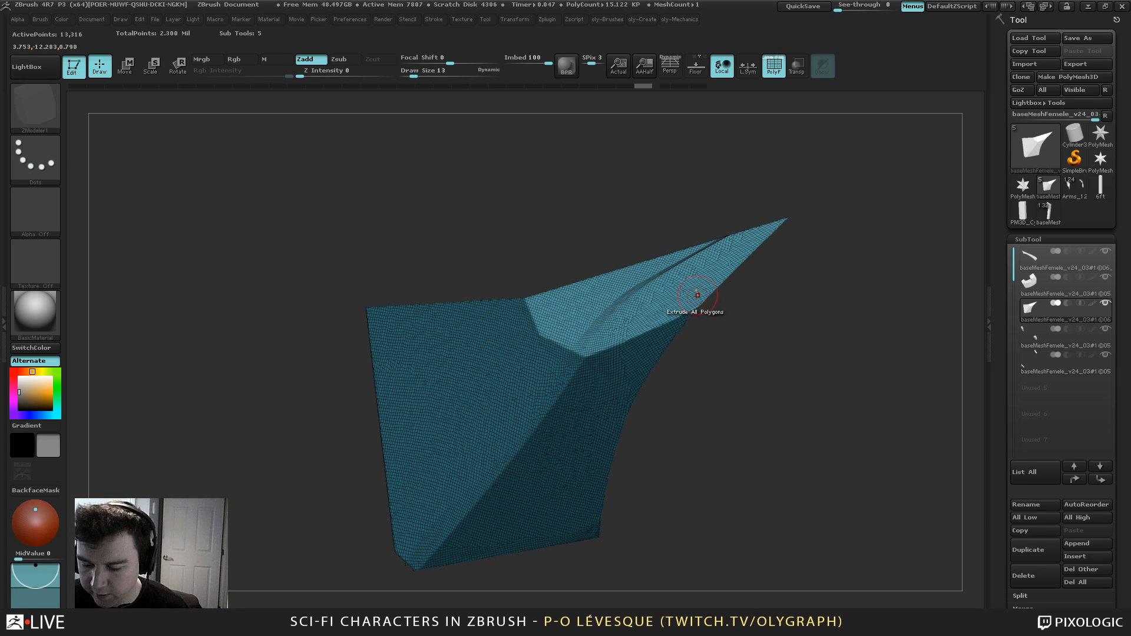
Try diagonal SliceCurve cuts across the surface's flat upper corner toward the spike
alt+drag(697, 313, 705, 332)
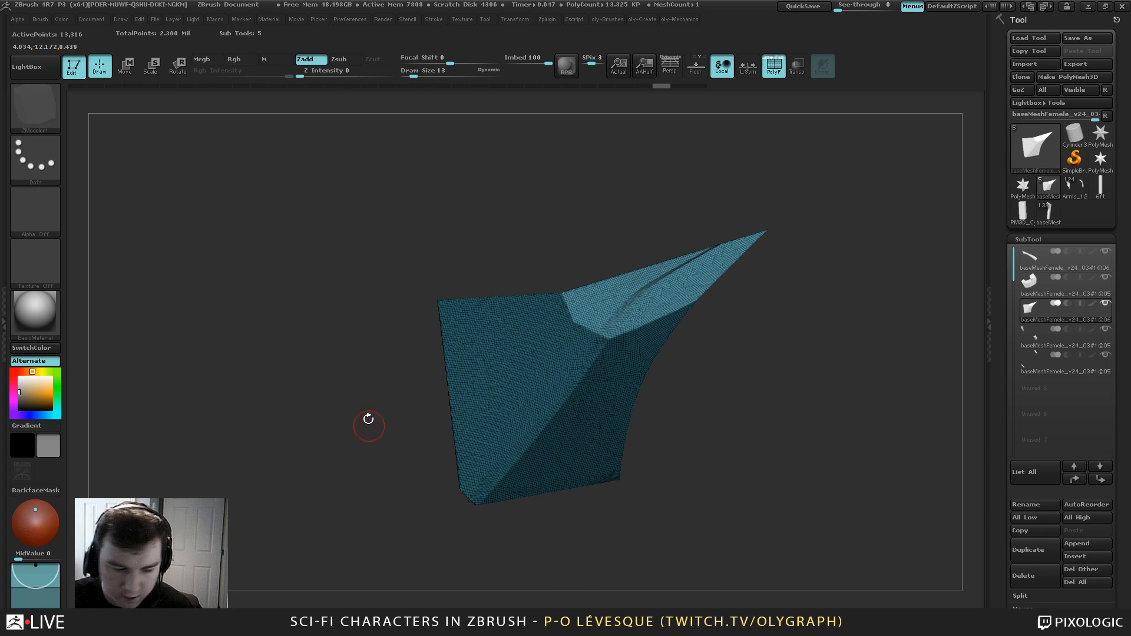
key(ctrl+shift+alt)
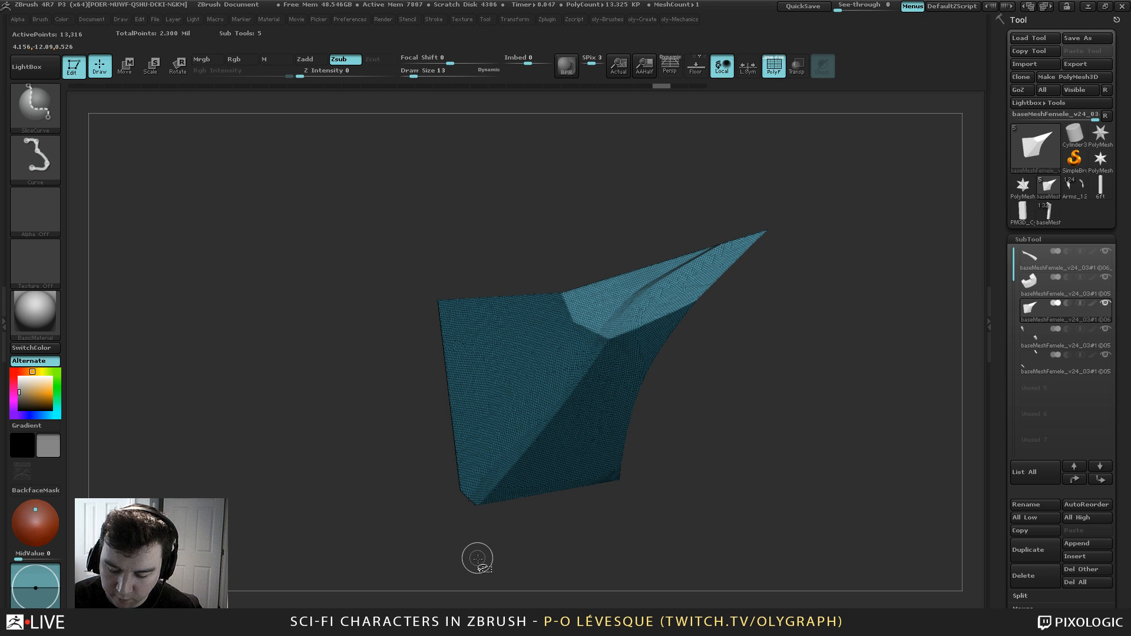
key(b)
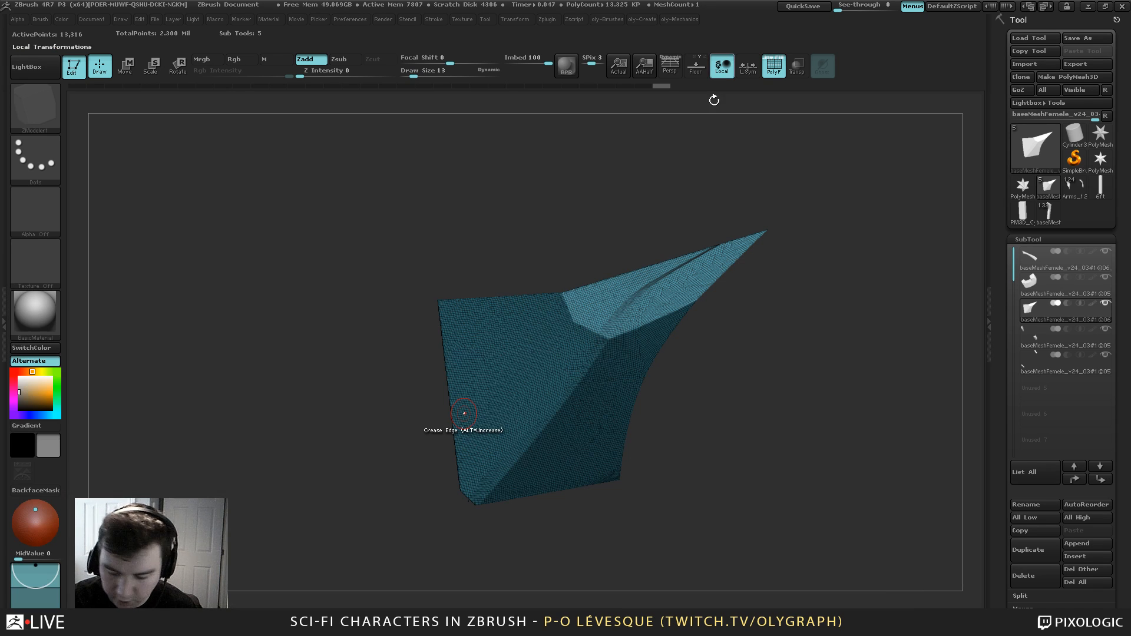
mouse_move(335, 430)
ctrl+shift+mouse_down()
mouse_move(390, 380)
mouse_move(695, 180)
mouse_move(620, 215)
ctrl+shift+mouse_up()
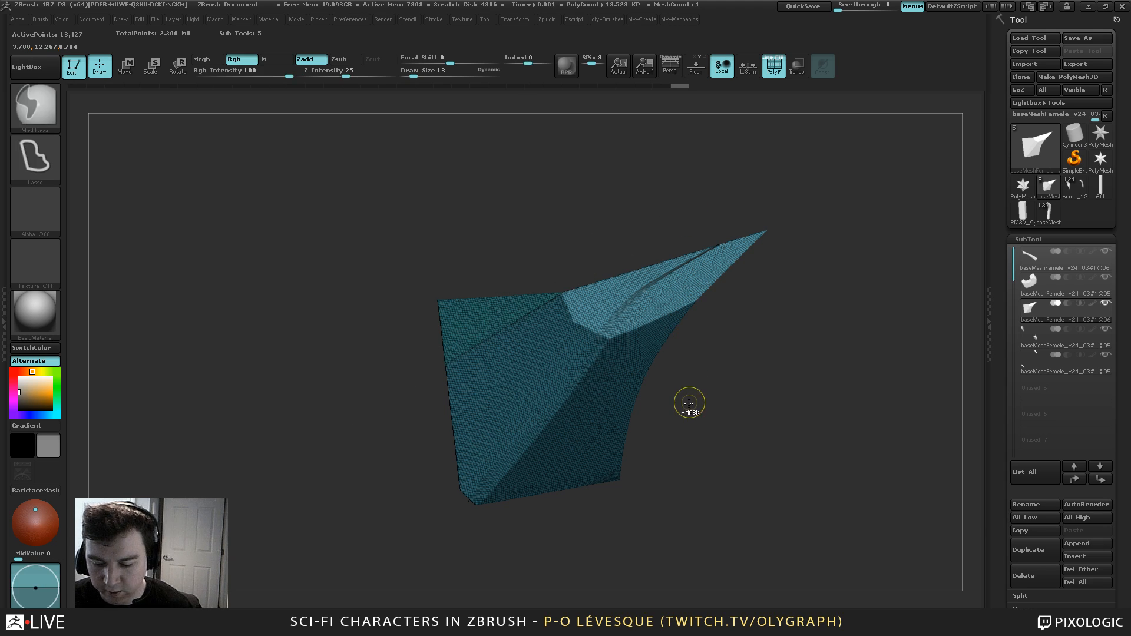
key(ctrl+z)
mouse_move(367, 469)
ctrl+shift+mouse_down()
mouse_move(425, 402)
mouse_move(683, 208)
mouse_move(660, 205)
mouse_move(560, 292)
ctrl+shift+mouse_up()
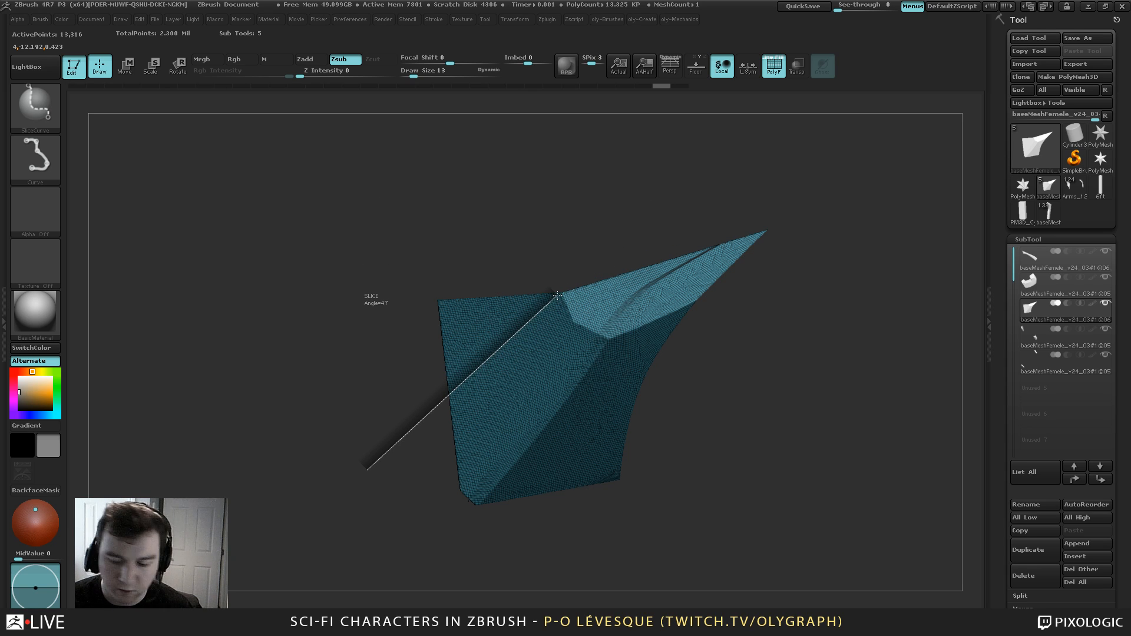
mouse_move(556, 295)
ctrl+shift+mouse_down()
mouse_move(573, 196)
mouse_move(565, 265)
mouse_move(573, 240)
mouse_move(811, 182)
ctrl+shift+mouse_up()
ctrl+shift+click(802, 231)
Smooth the spike facet's groove again while the sliced strip stays hidden
key(s)
click(818, 192)
ctrl+shift+click(720, 373)
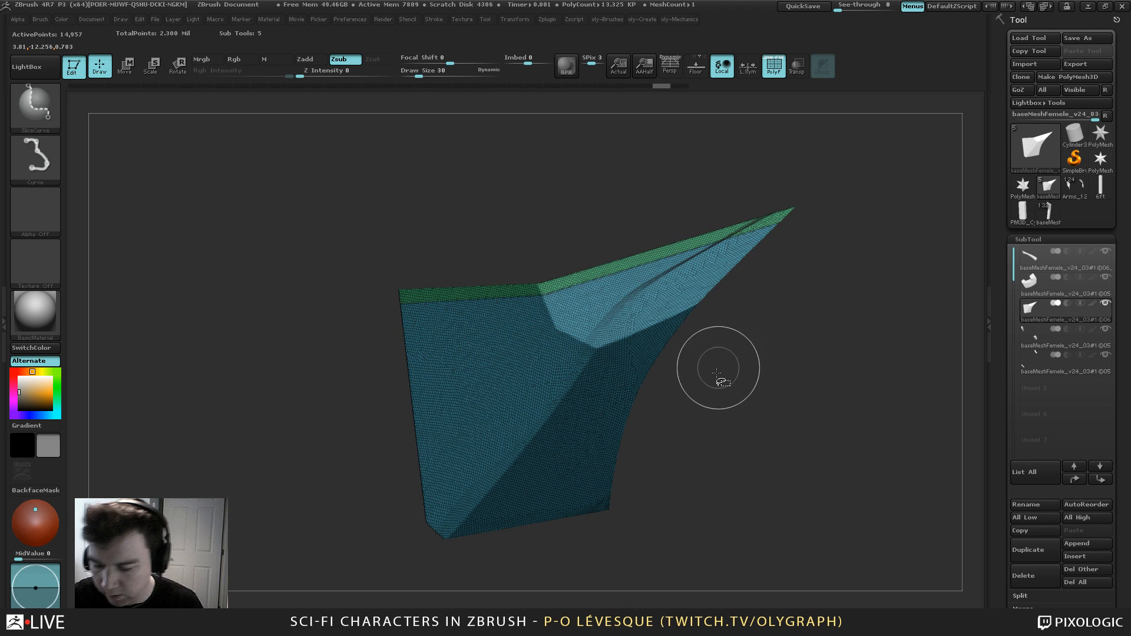
key(ctrl+z)
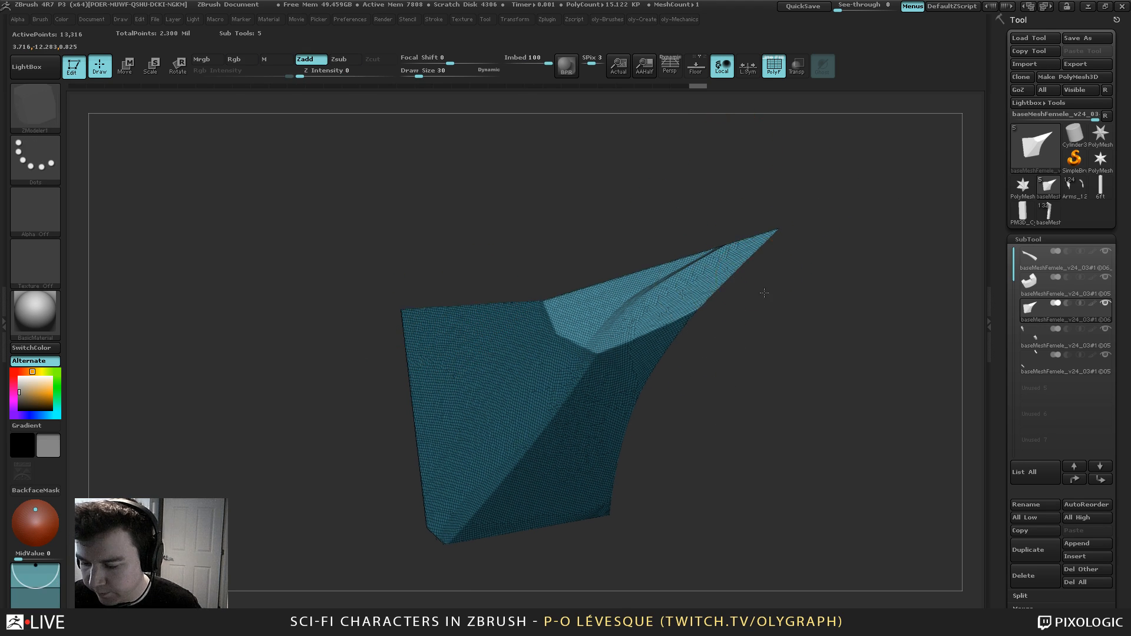
shift+drag(721, 230, 651, 274)
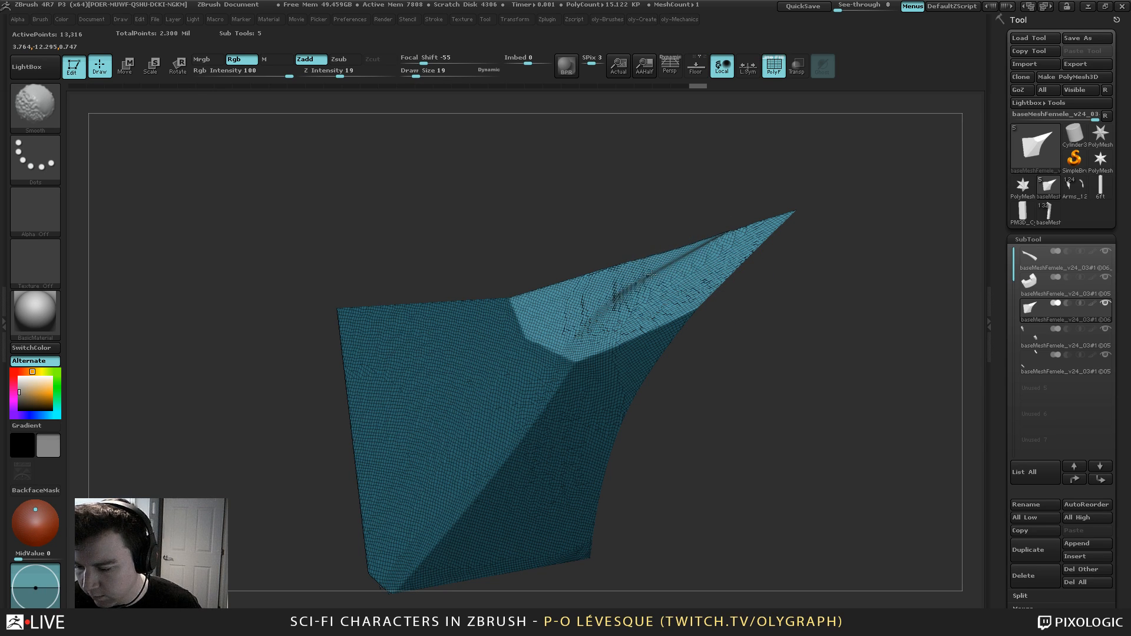
shift+drag(708, 241, 592, 312)
Unhide the sliced strip so the whole surface shows, and turn off its polyframe
ctrl+drag(806, 365, 812, 510)
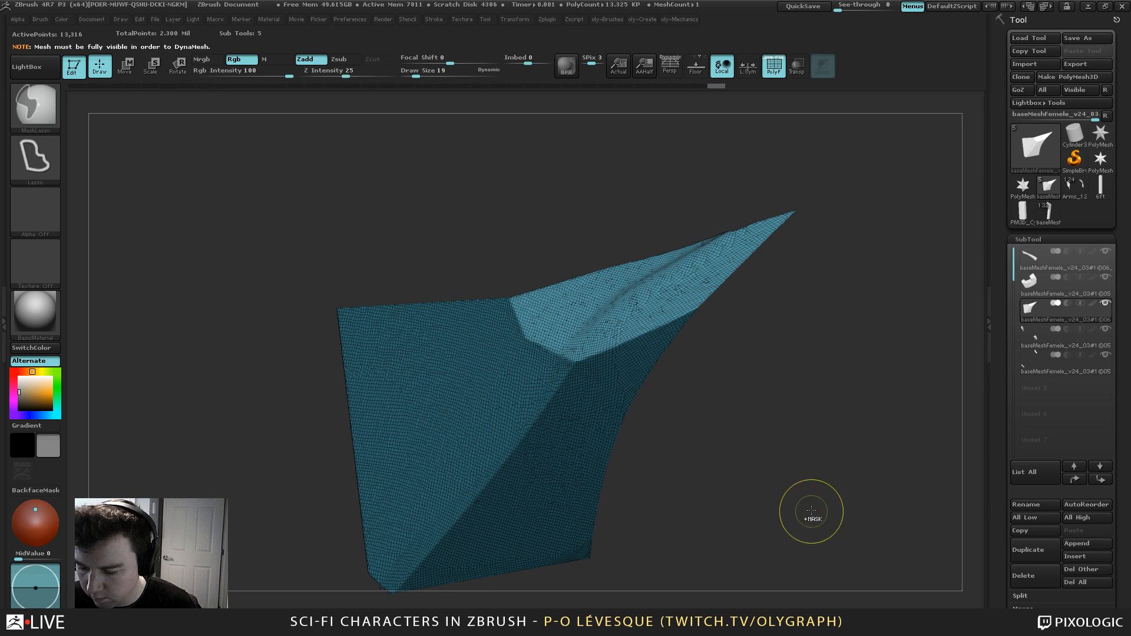
ctrl+shift+click(789, 403)
alt+drag(805, 454, 761, 409)
key(shift+f)
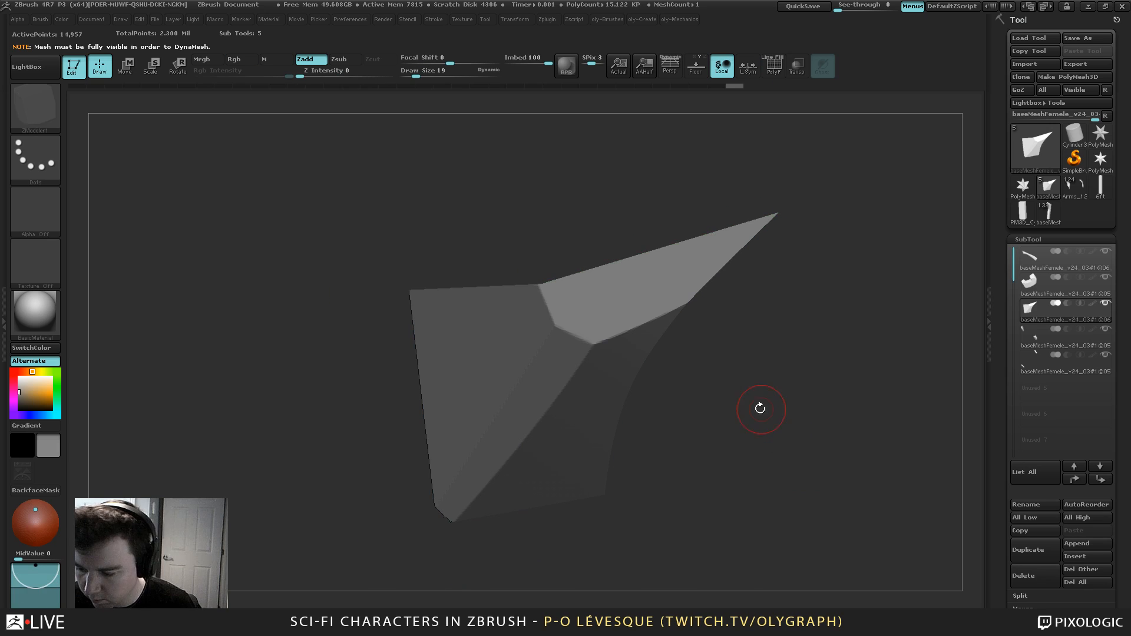
shift+drag(699, 228, 709, 235)
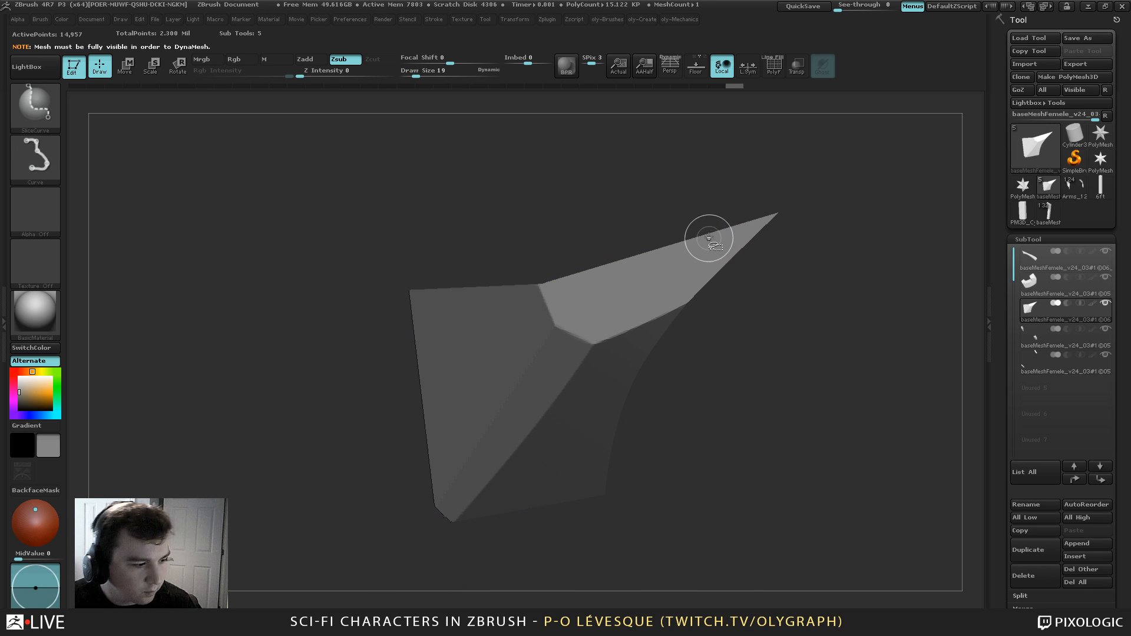
Try ZRemesher on the surface with the target polygons count set to 0.1
key(space)
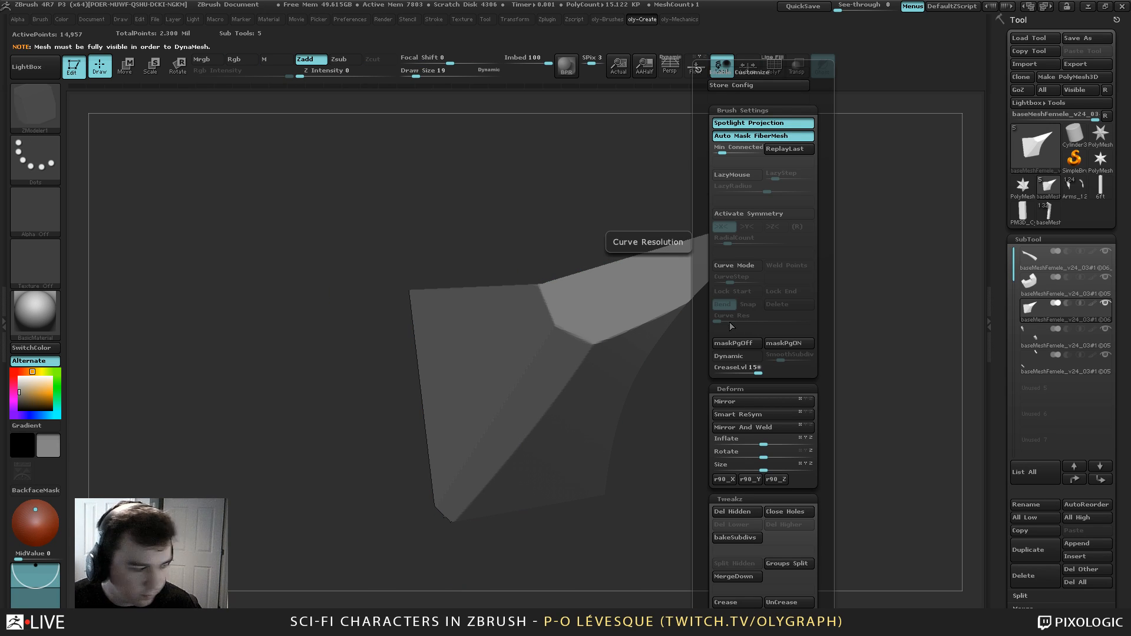
scroll(701, 391, down, 6)
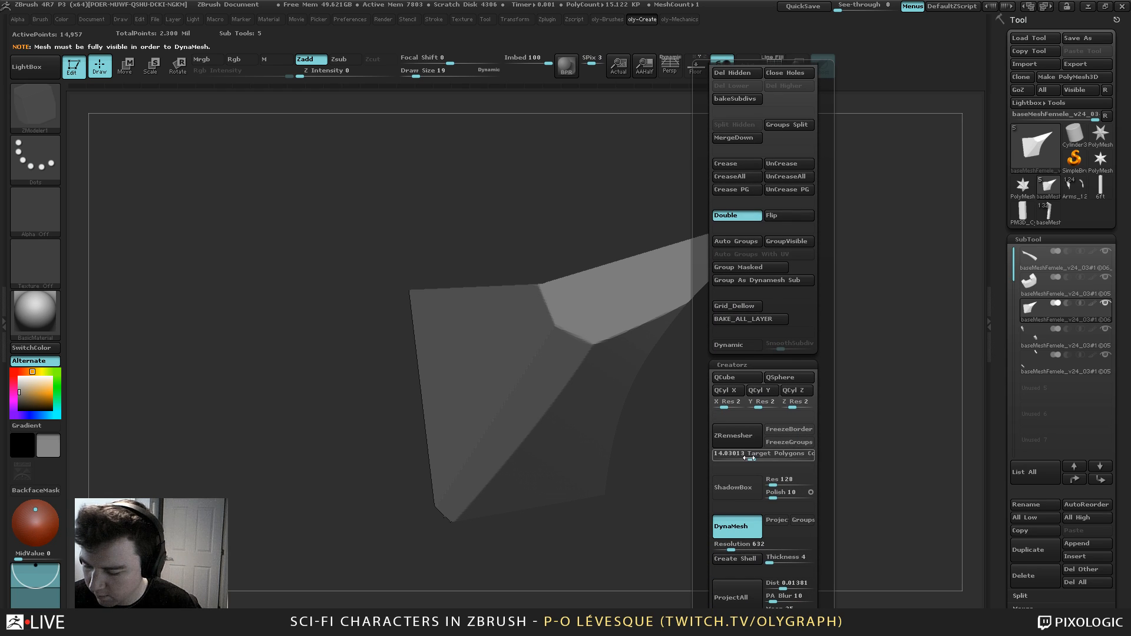
drag(748, 458, 716, 457)
click(739, 437)
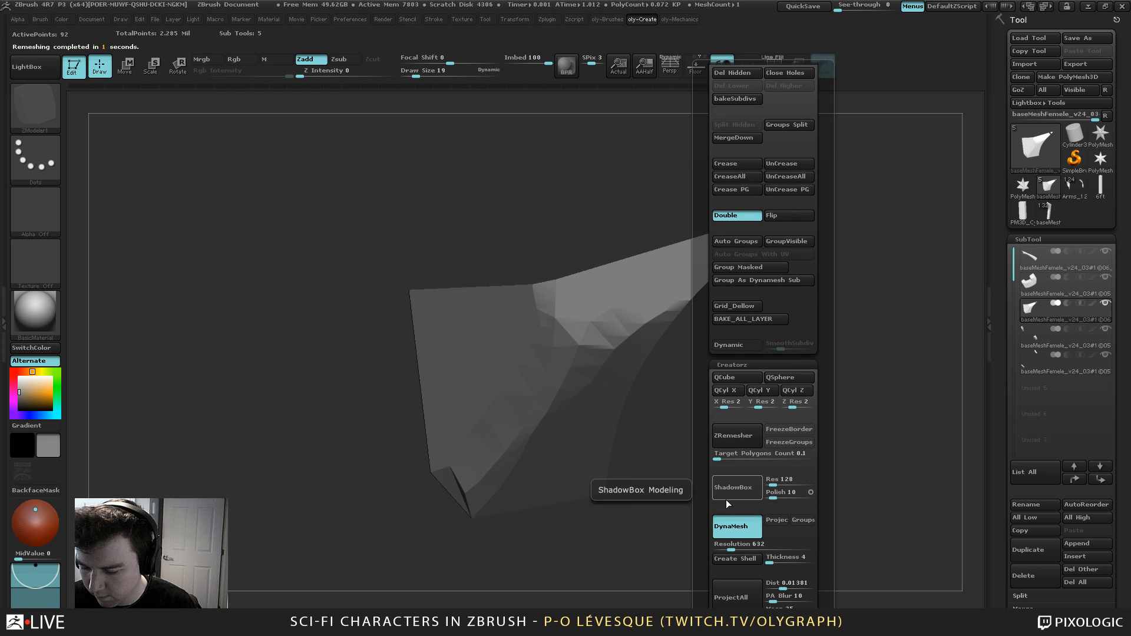
Run ZRemesher on the full-resolution surface with a target polygons count of 5.878 and show its polyframe
drag(717, 458, 739, 457)
click(734, 436)
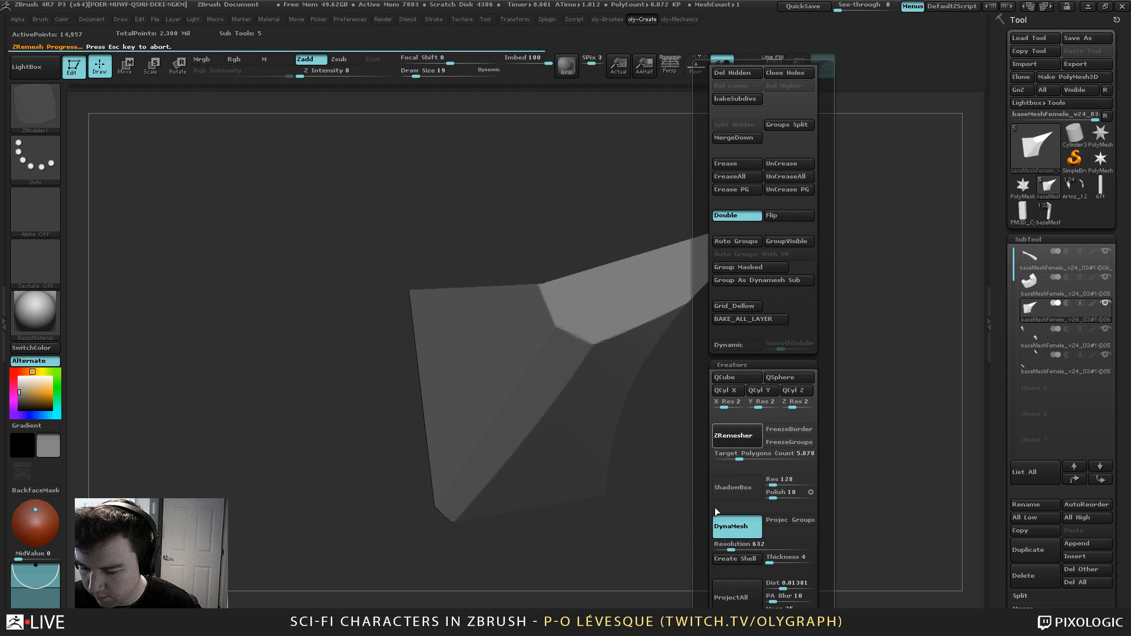
key(shift+f)
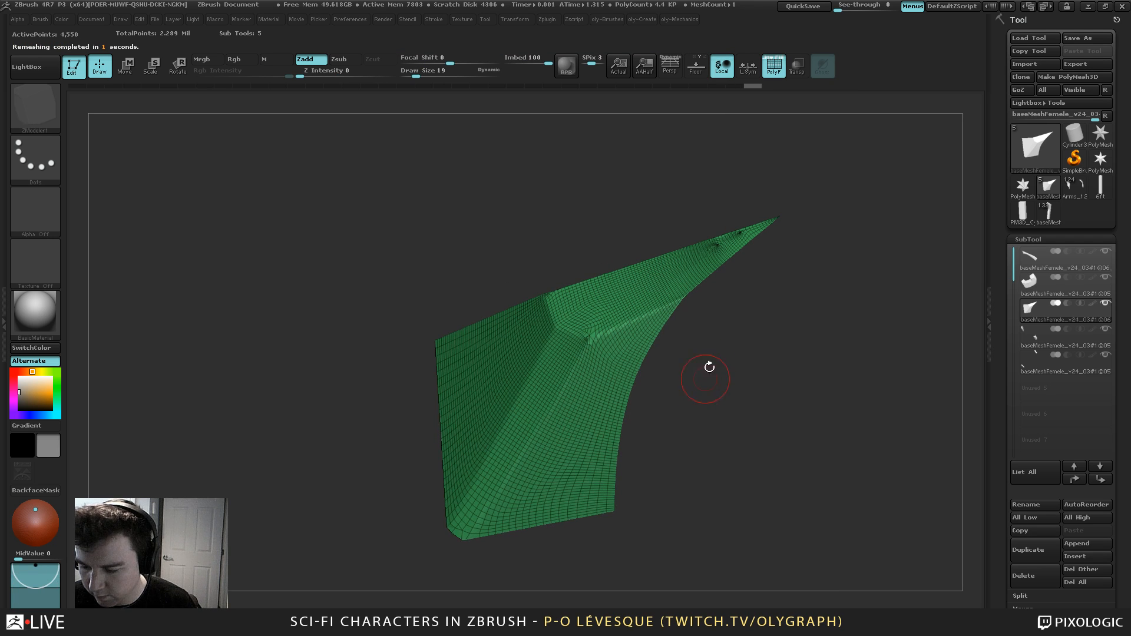
Try smoothing the bumps near the spike tip with a draw size of 13, and undo the stroke
key(shift)
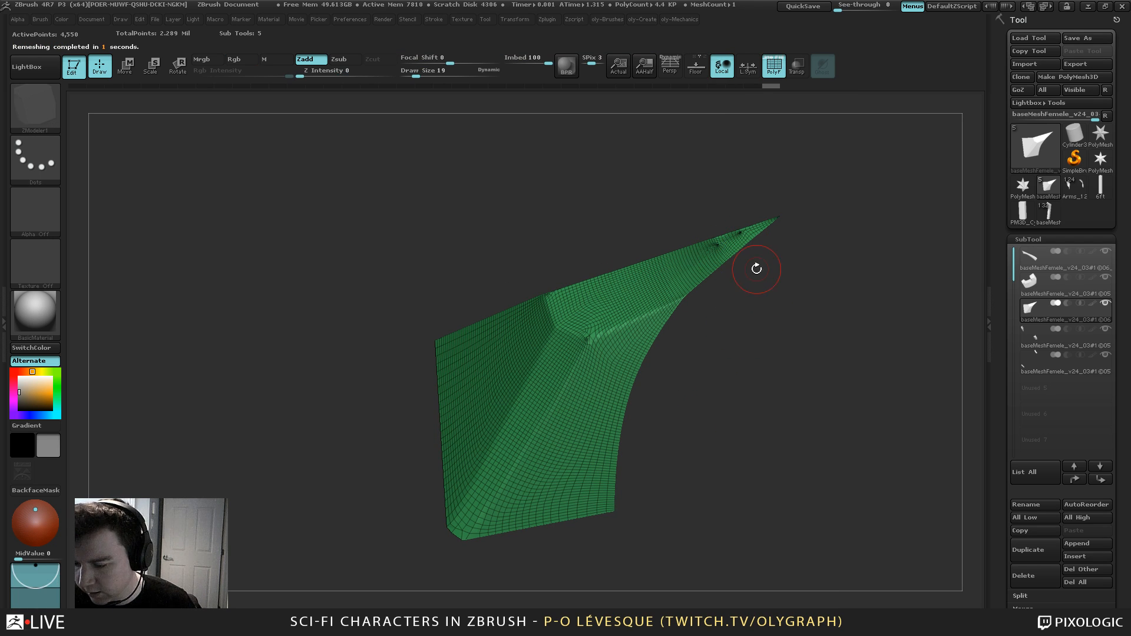
key(s)
drag(757, 268, 755, 268)
drag(760, 288, 781, 298)
key(2)
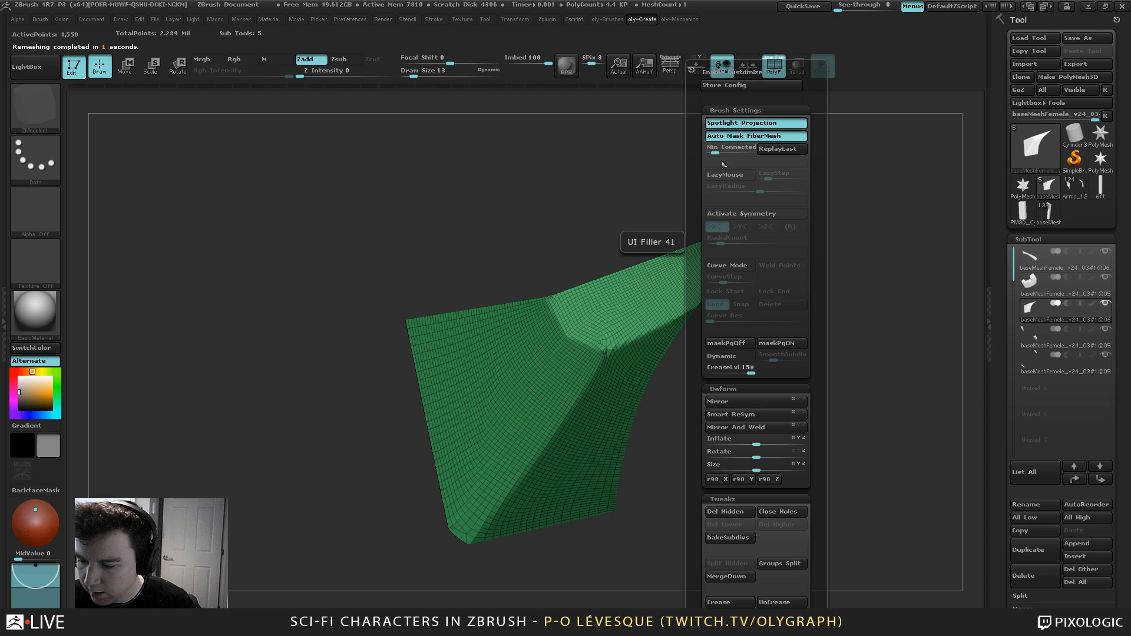
key(shift)
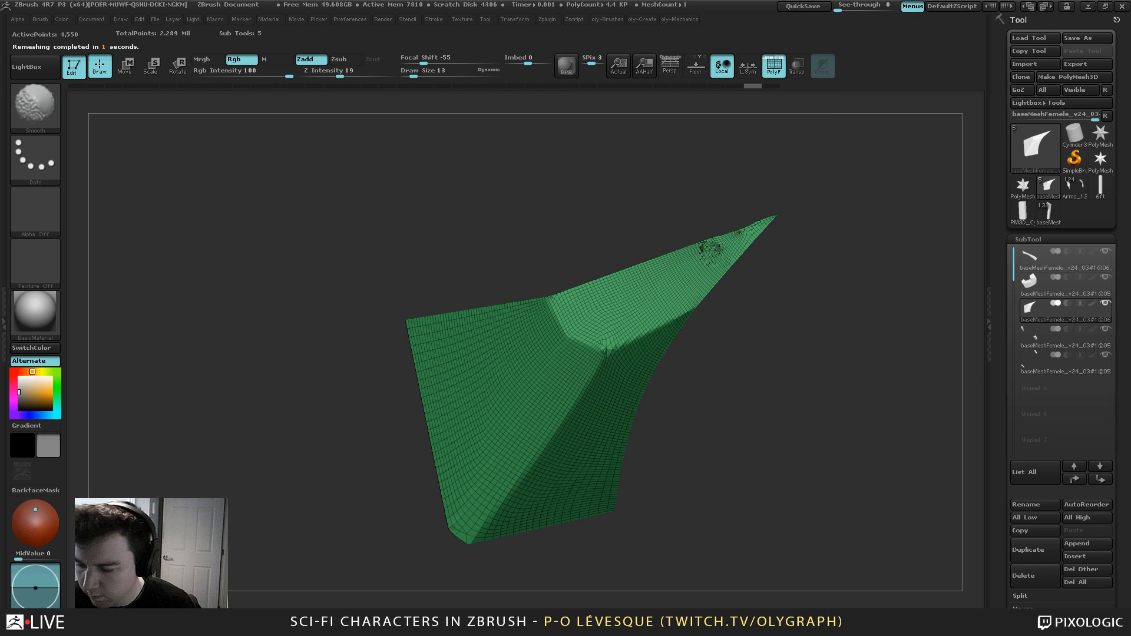
mouse_move(718, 250)
shift+mouse_down()
mouse_move(712, 243)
mouse_move(788, 213)
shift+mouse_up()
key(ctrl+z)
Extrude all polygons of the remeshed surface with the ZModeler brush to give the armor piece thickness
key(shift+f)
key(1)
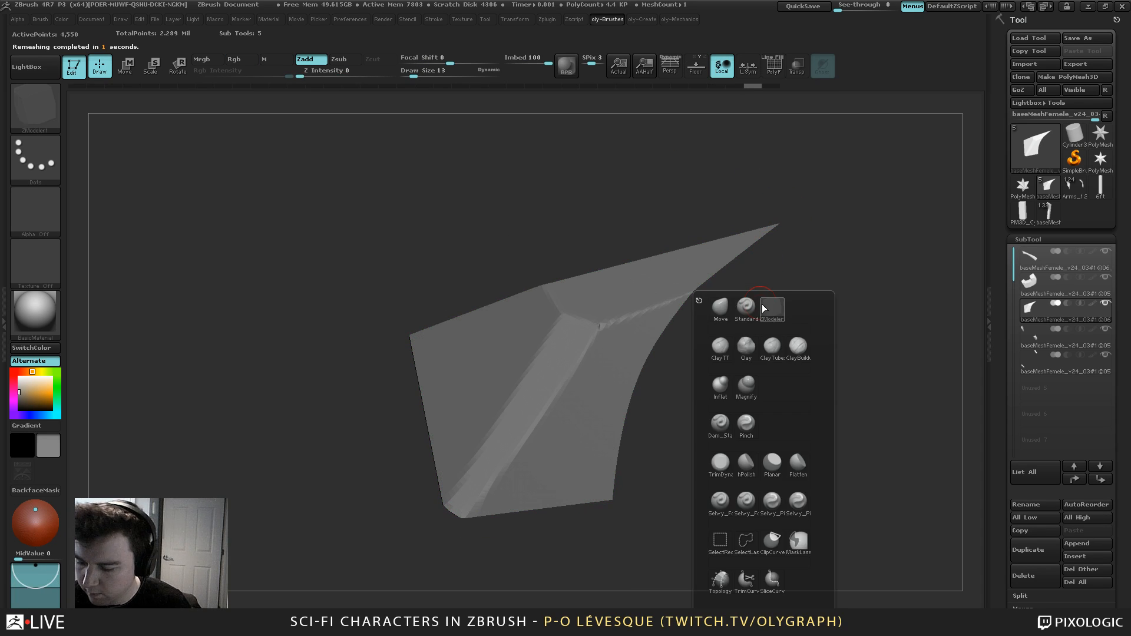
key(shift+f)
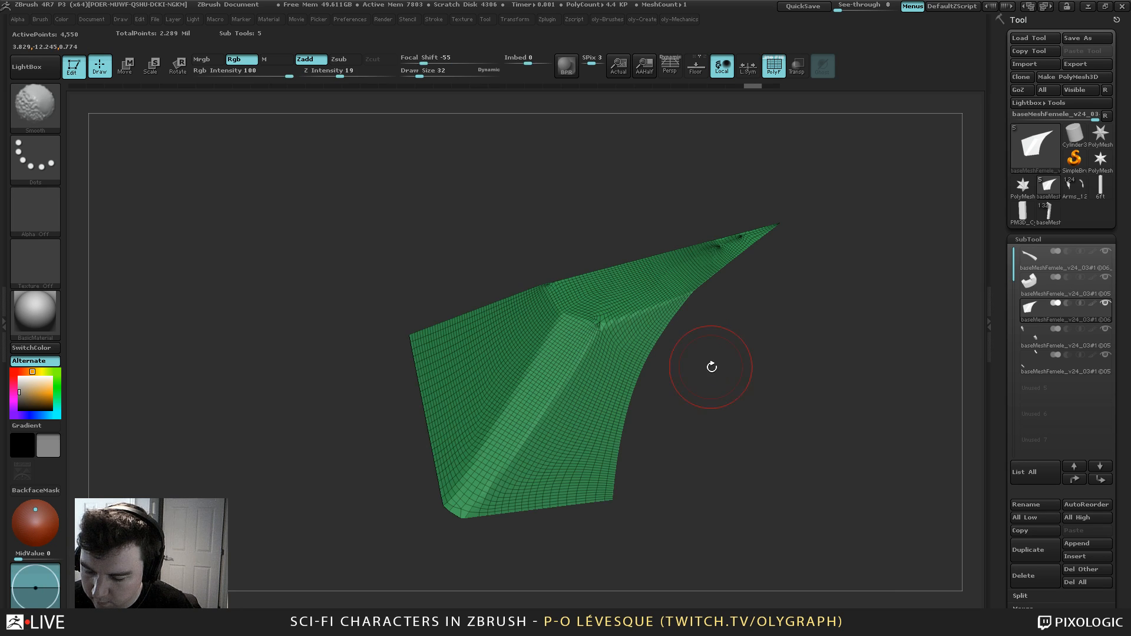
drag(712, 367, 621, 330)
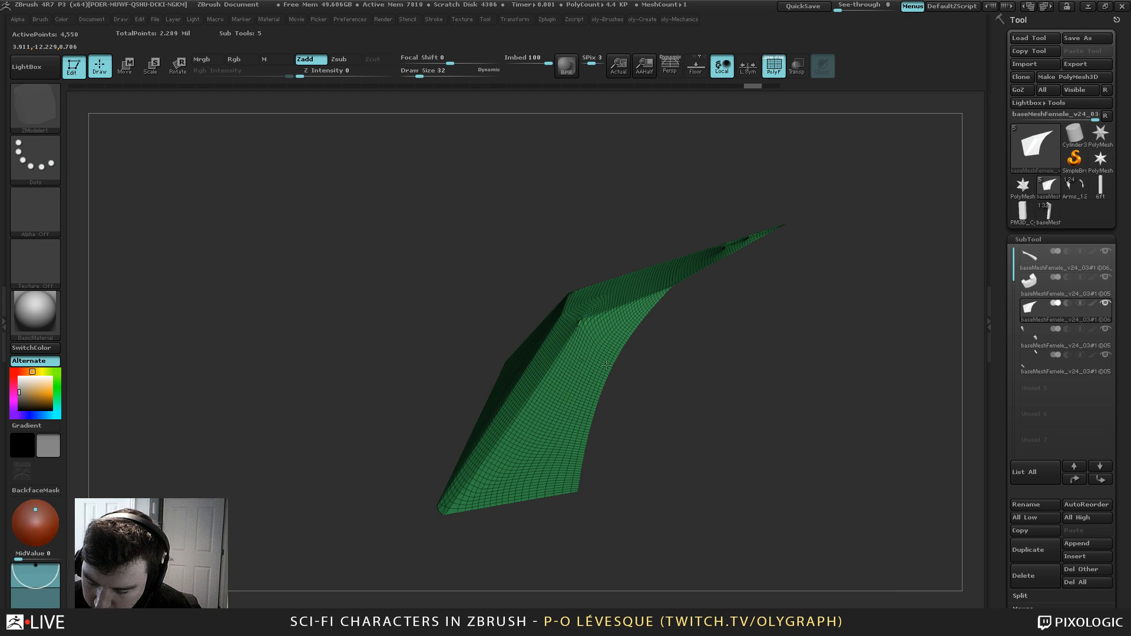
drag(622, 315, 661, 321)
Flip the thickened armor piece's normals and turn off its polyframe
key(2)
drag(666, 360, 666, 201)
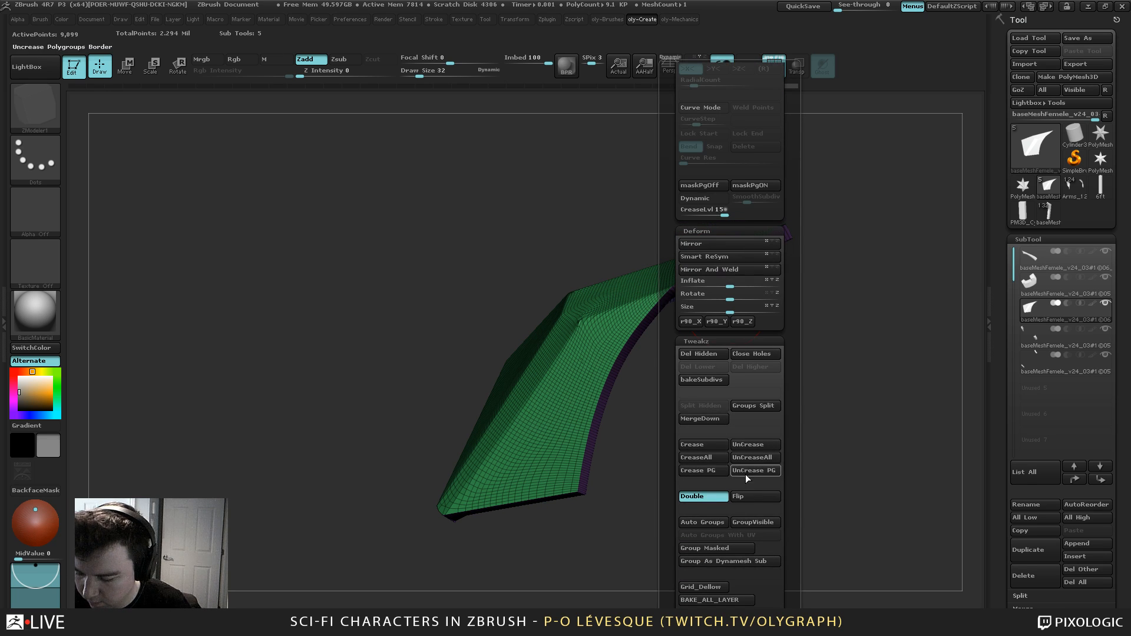
click(743, 498)
drag(629, 473, 684, 493)
key(shift+f)
key(2)
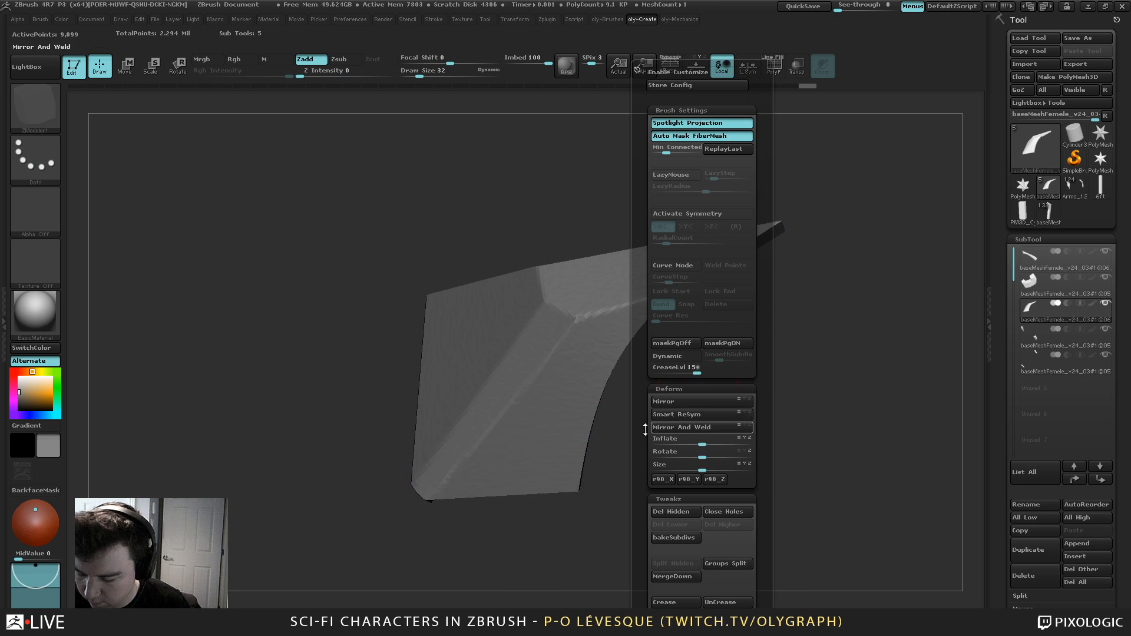
drag(633, 431, 638, 379)
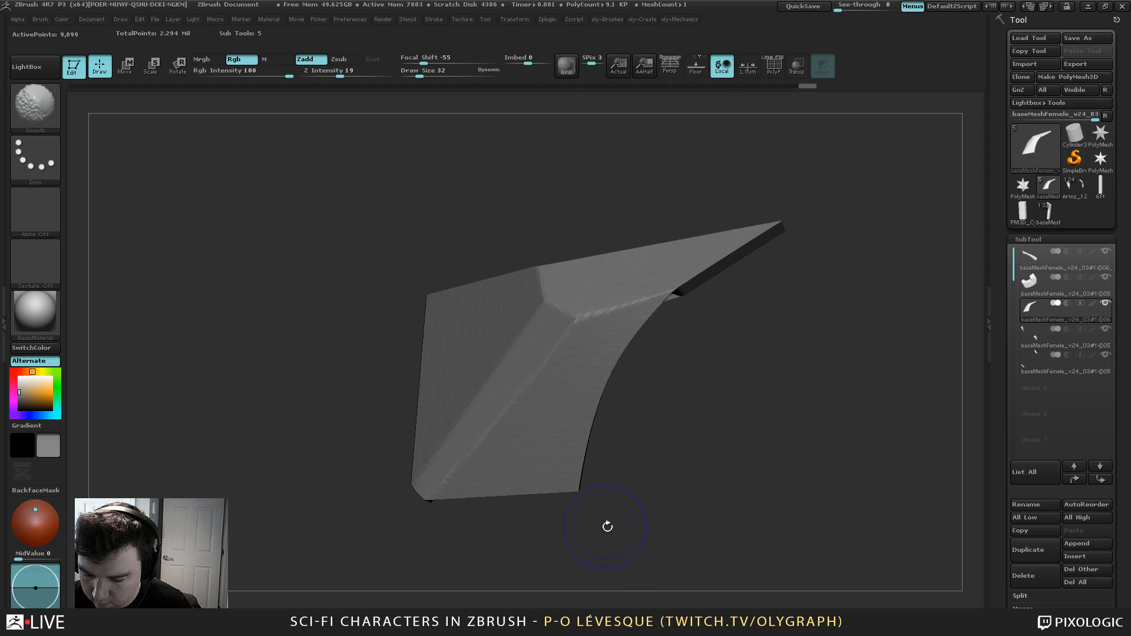
key(shift+f)
key(shift+f)
drag(631, 537, 578, 412)
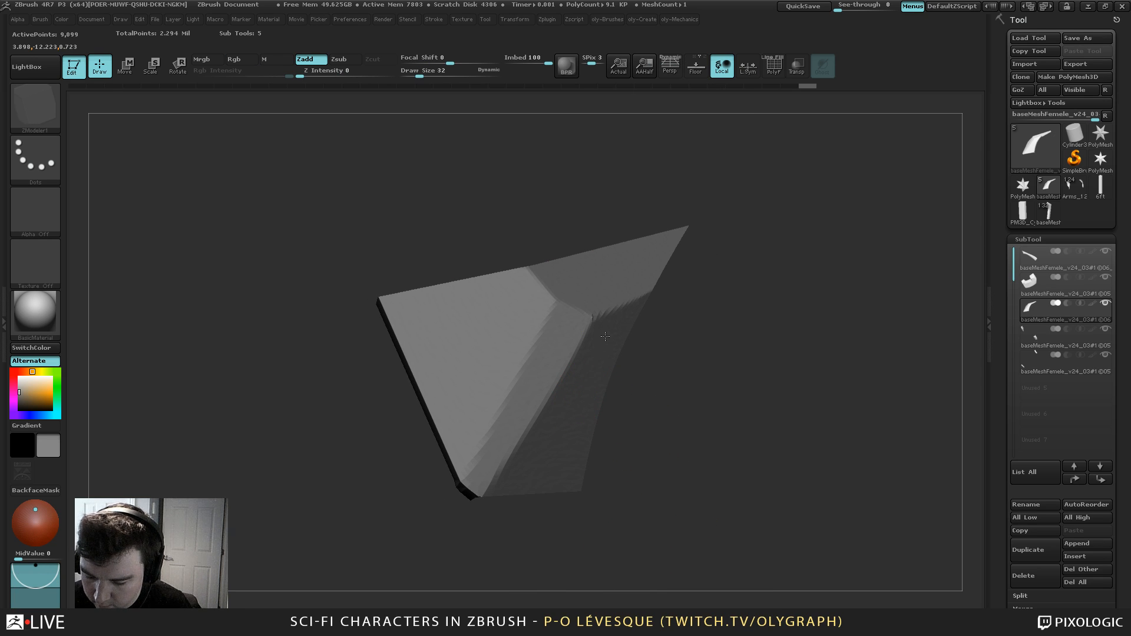
Smooth the jagged ridge below the armor piece's spike with the Smooth brush at a draw size of 101
key(1)
click(590, 349)
key(s)
drag(590, 358, 606, 361)
drag(617, 386, 610, 386)
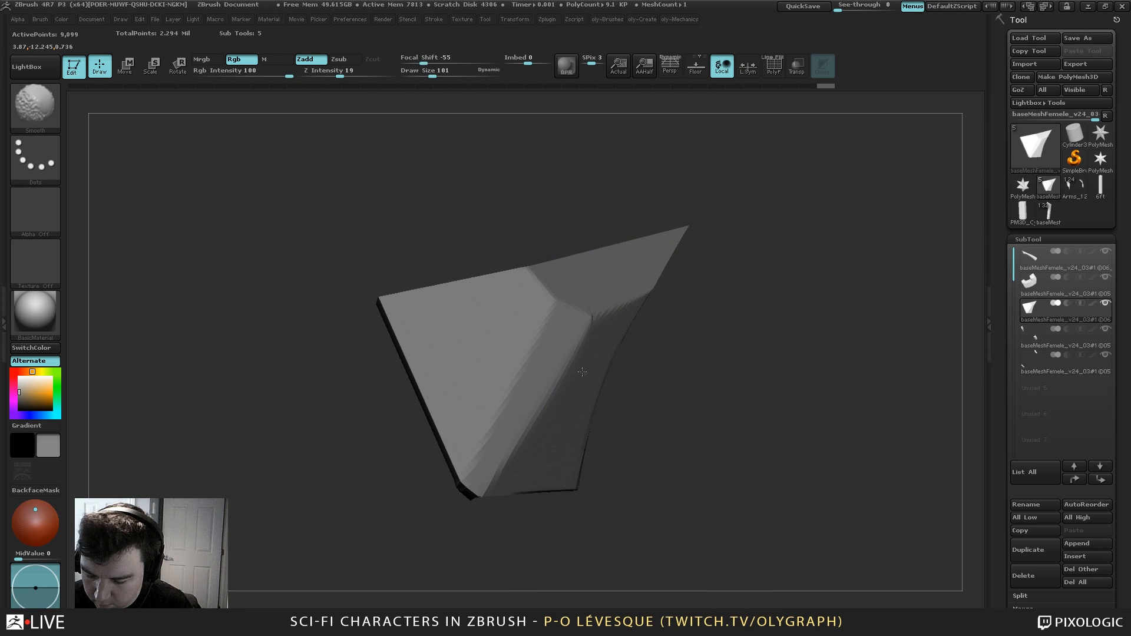
Rebuild the smoothed armor piece with DynaMesh
ctrl+drag(760, 277, 791, 424)
drag(752, 343, 745, 341)
key(1)
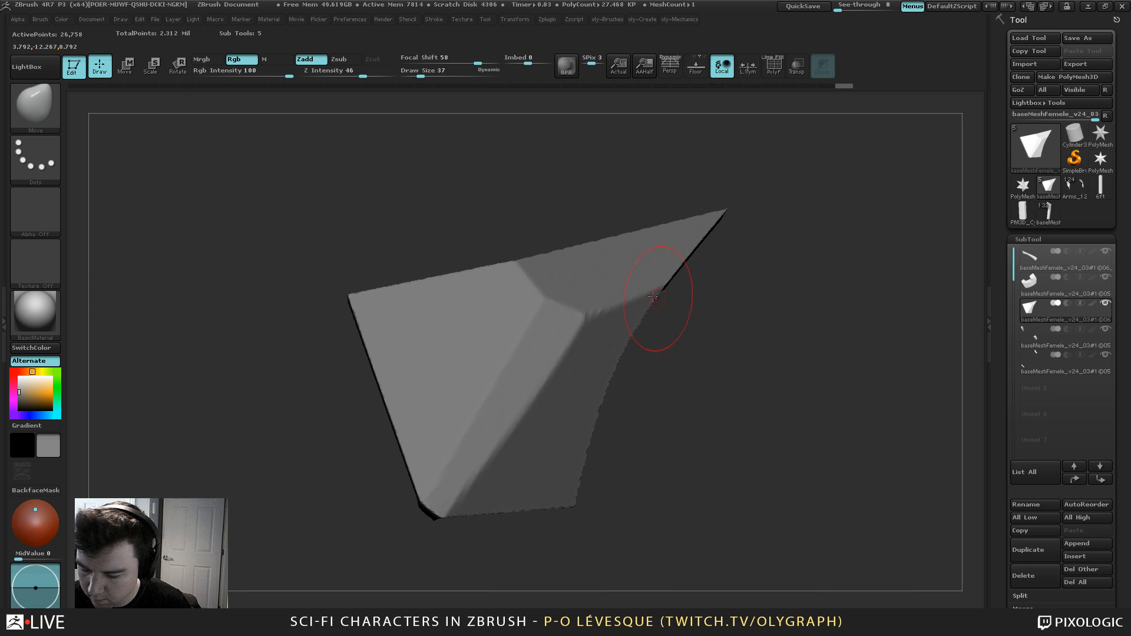
Polish the ridges between the armor piece's facets with the hPolish brush at a draw size of 45
key(1)
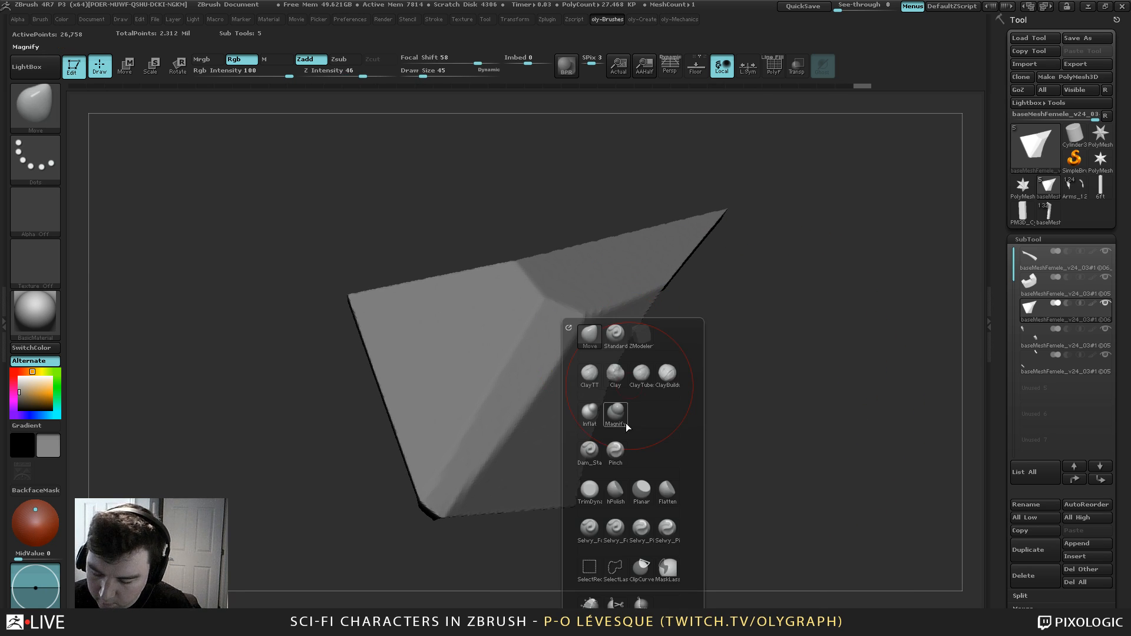
click(613, 494)
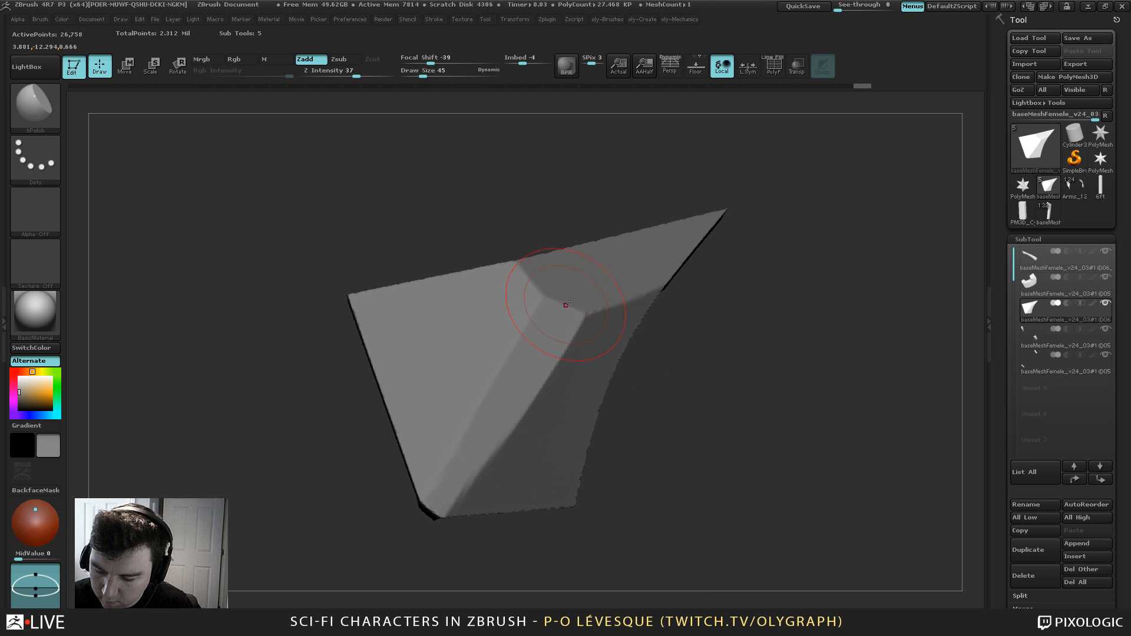
drag(423, 400, 425, 413)
alt+drag(661, 377, 654, 355)
Refine the long lower ridge of the armor piece with hPolish at a draw size of 30
key(s)
drag(654, 355, 650, 355)
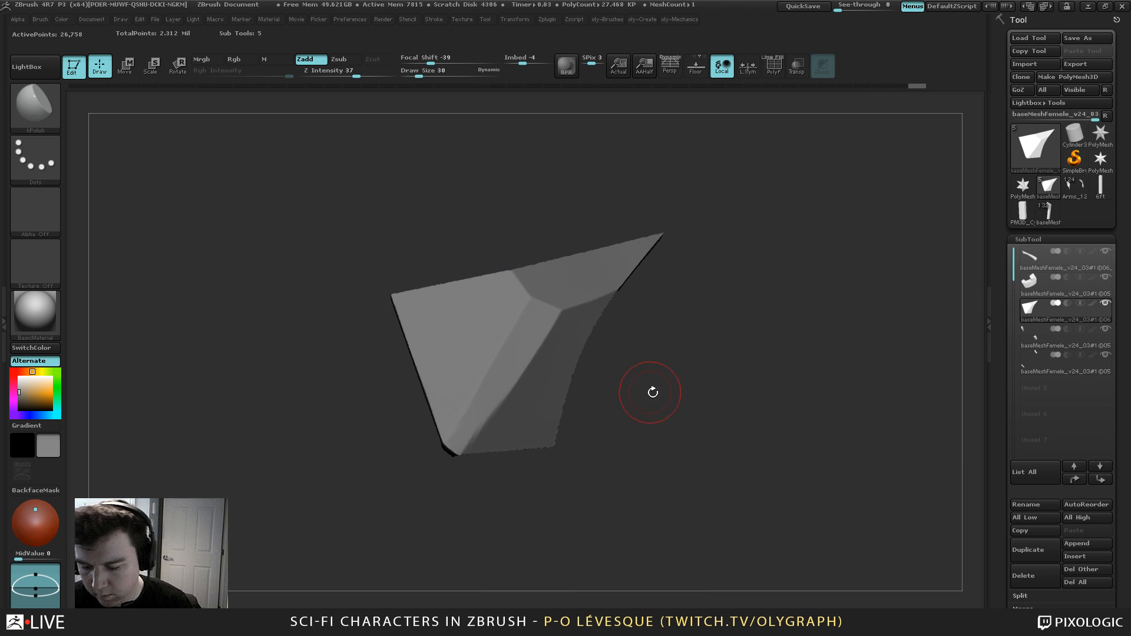
key(1)
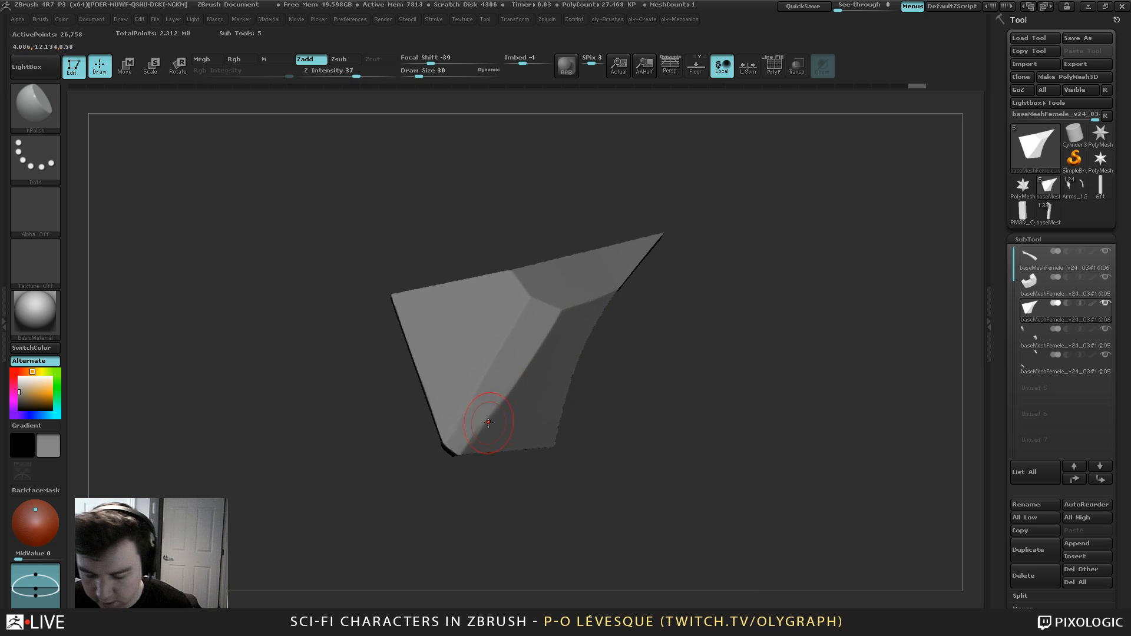
drag(496, 384, 499, 380)
key(1)
drag(664, 459, 666, 383)
key(1)
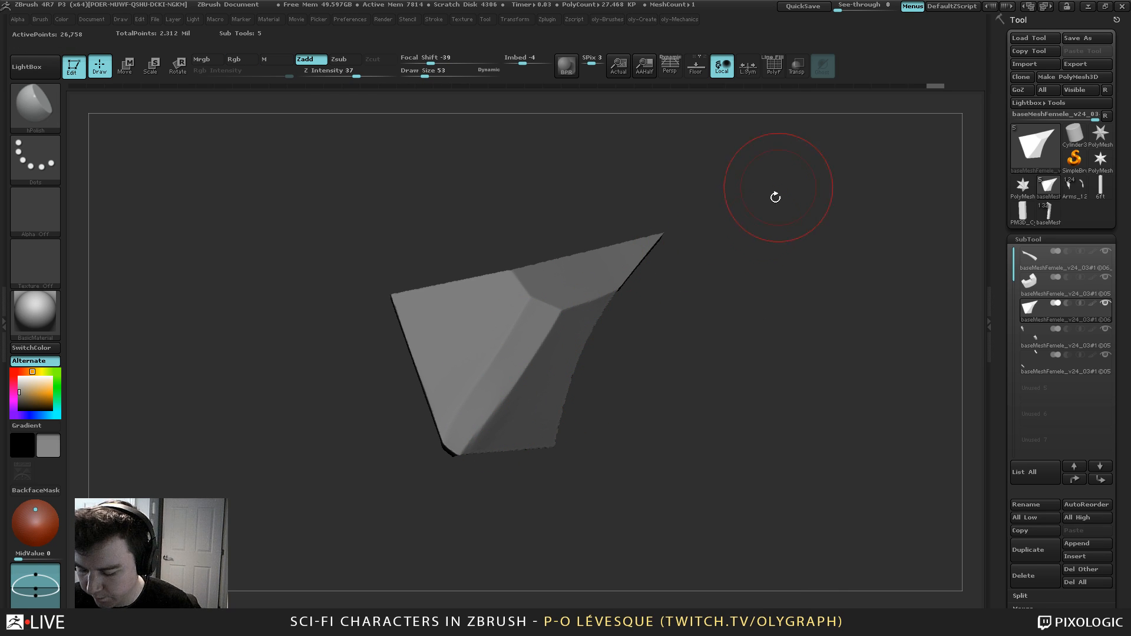
Run ZRemesher on the polished armor piece with a target polygons count of 5.878 and show all subtools again
key(2)
drag(706, 434, 706, 257)
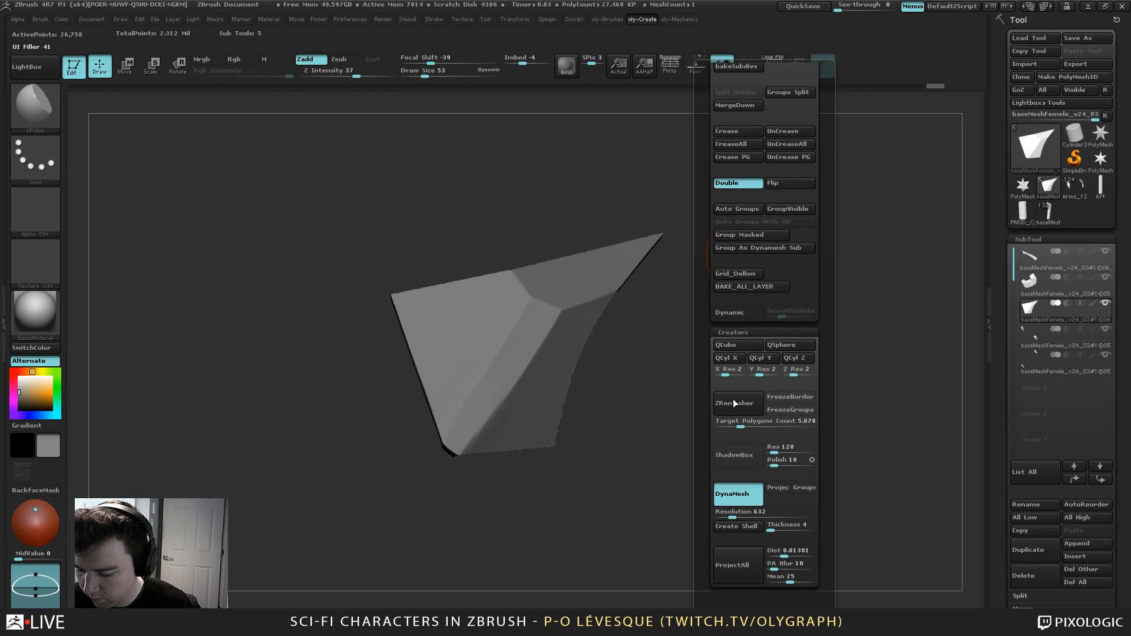
click(748, 403)
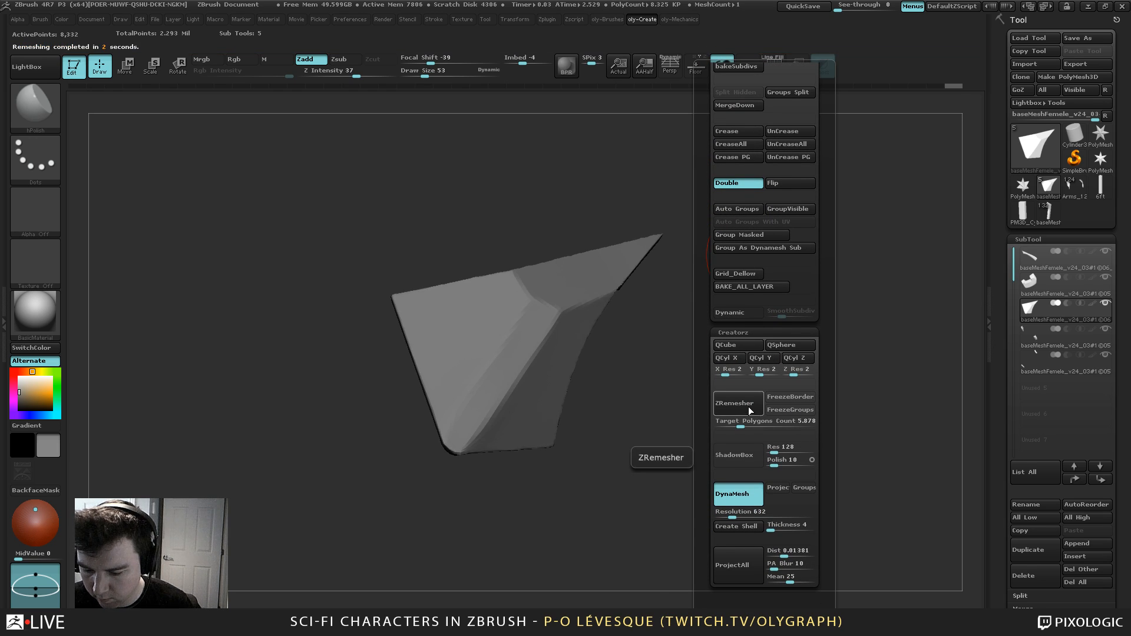
key(shift)
key(shift+f)
key(shift+f)
key(shift+s)
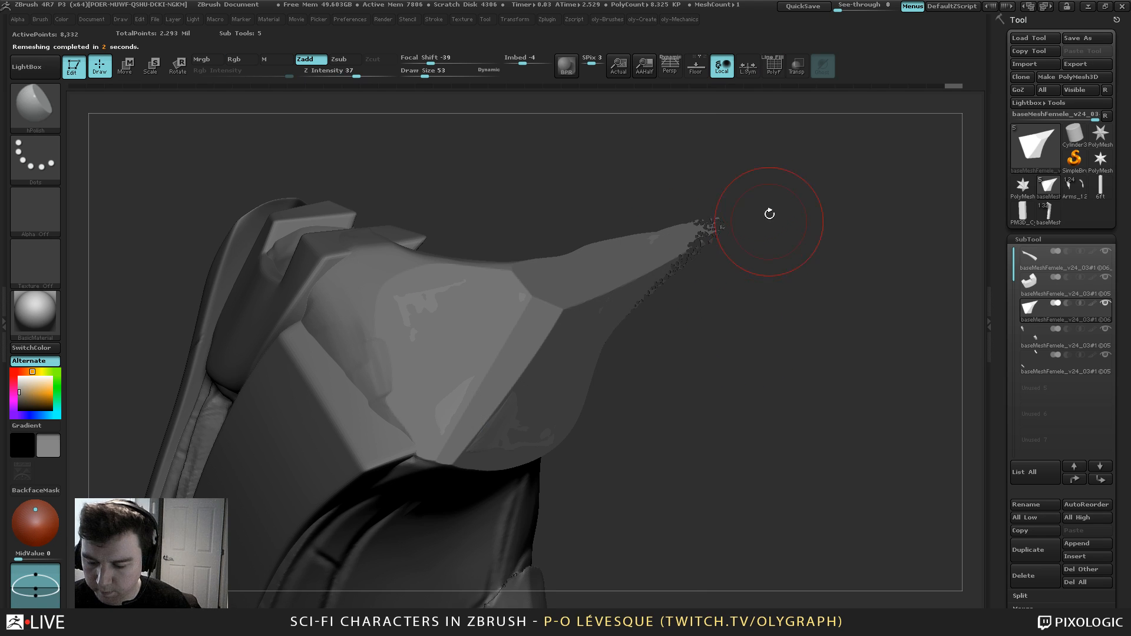
drag(769, 312, 743, 237)
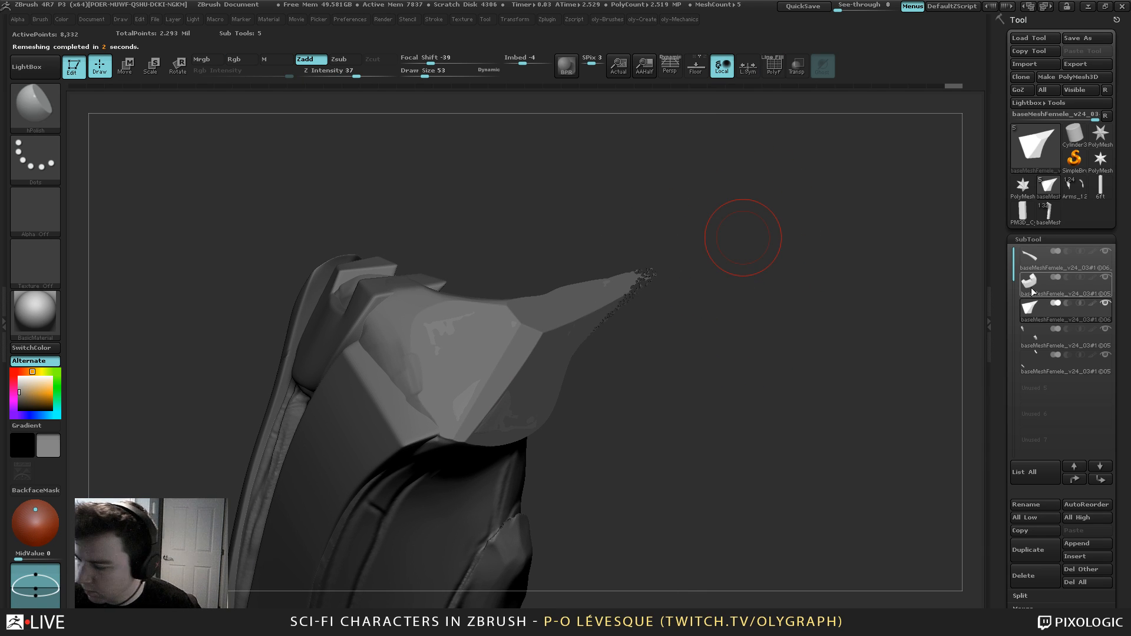
Switch to the Move brush and make the arm mesh beneath the spike piece the active subtool
key(b)
key(m)
key(v)
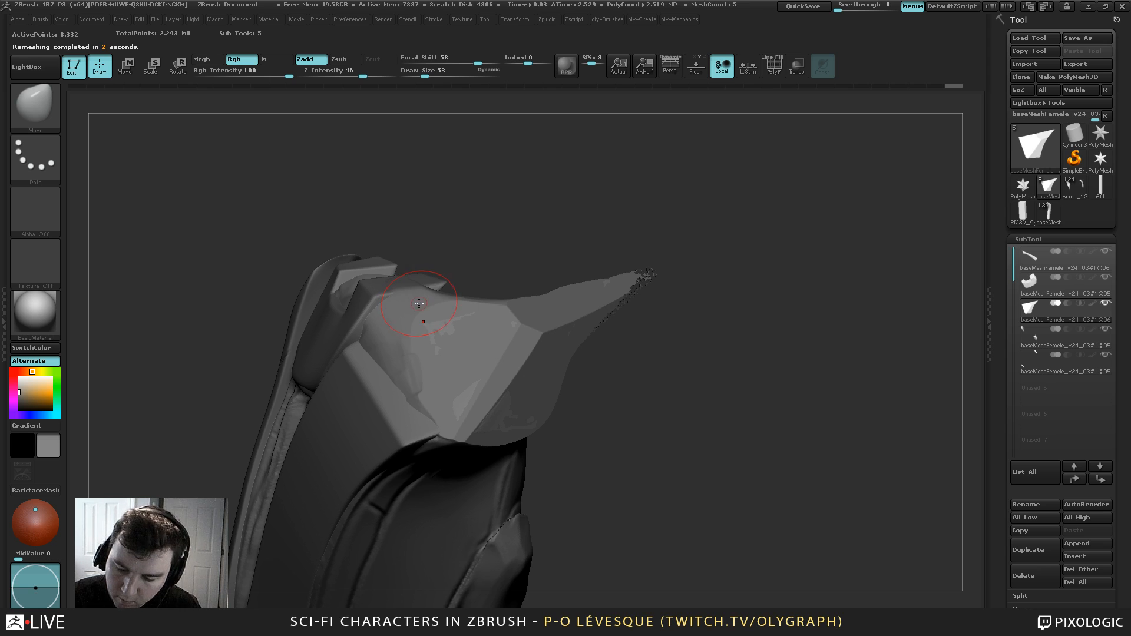
alt+click(421, 312)
Try to push in the arm mesh's ragged spike with the Move brush at a draw size of 155, and undo it
key(s)
click(656, 270)
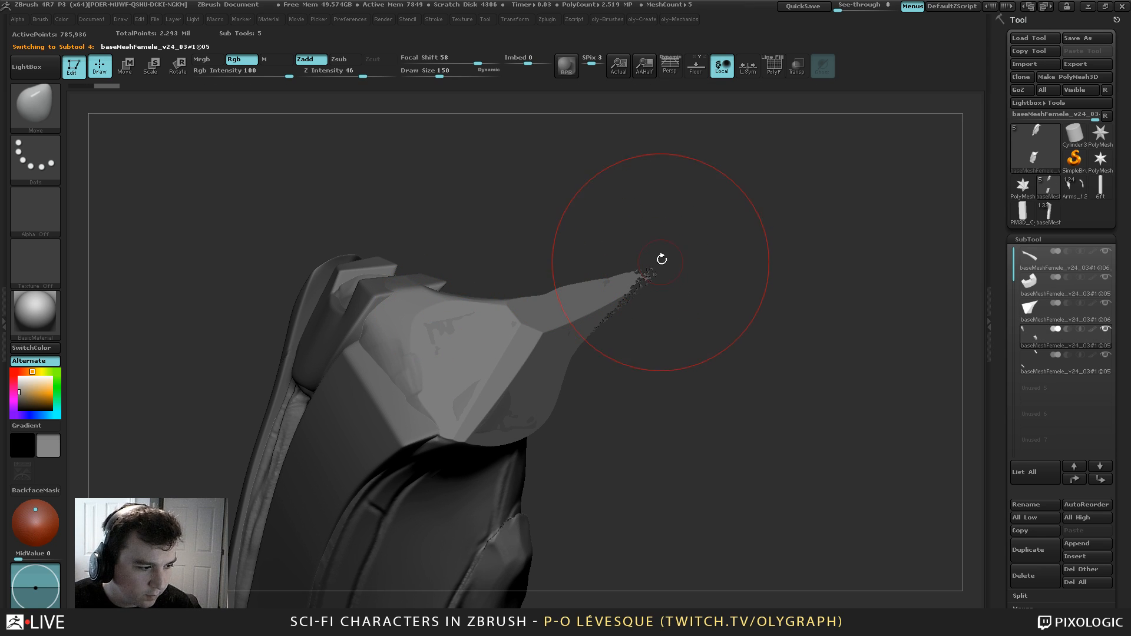
alt+drag(673, 235, 646, 193)
key(s)
click(643, 248)
mouse_move(610, 250)
mouse_down()
mouse_move(544, 315)
mouse_move(572, 312)
mouse_up()
key(s)
click(548, 314)
key(ctrl+z)
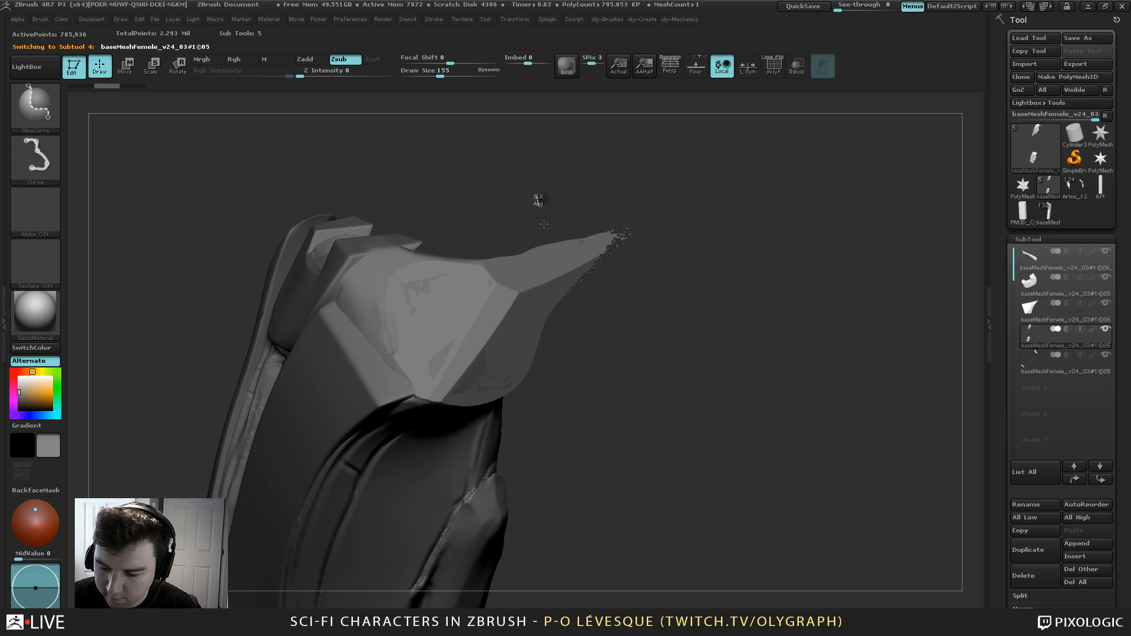
Slice the ragged spike tip off the arm mesh with SliceCurve, hide it and delete the hidden part
ctrl+shift+drag(537, 199, 549, 376)
key(shift+f)
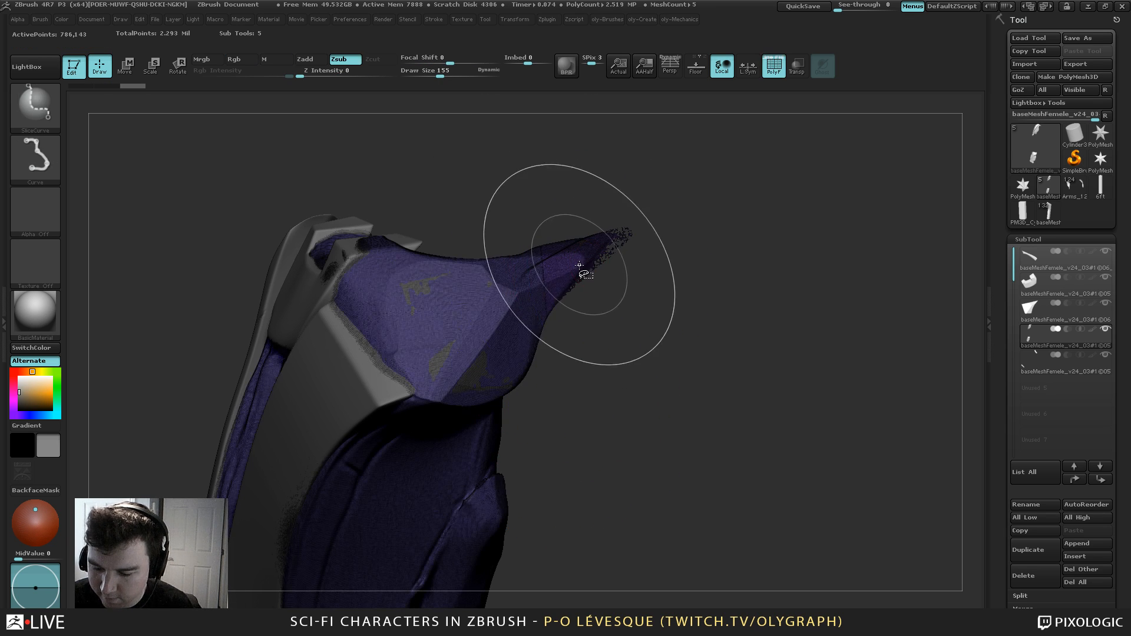
ctrl+shift+click(582, 270)
ctrl+shift+click(582, 271)
key(space)
click(576, 512)
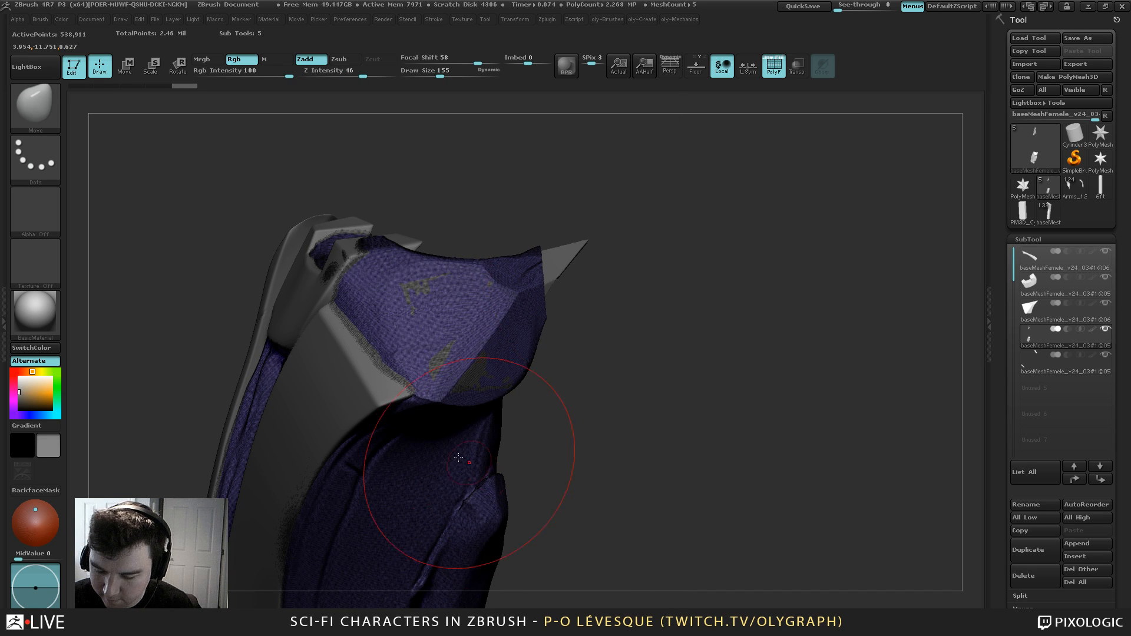
click(595, 260)
Make the remeshed spike piece the active subtool again and turn off its polyframe
alt+click(557, 273)
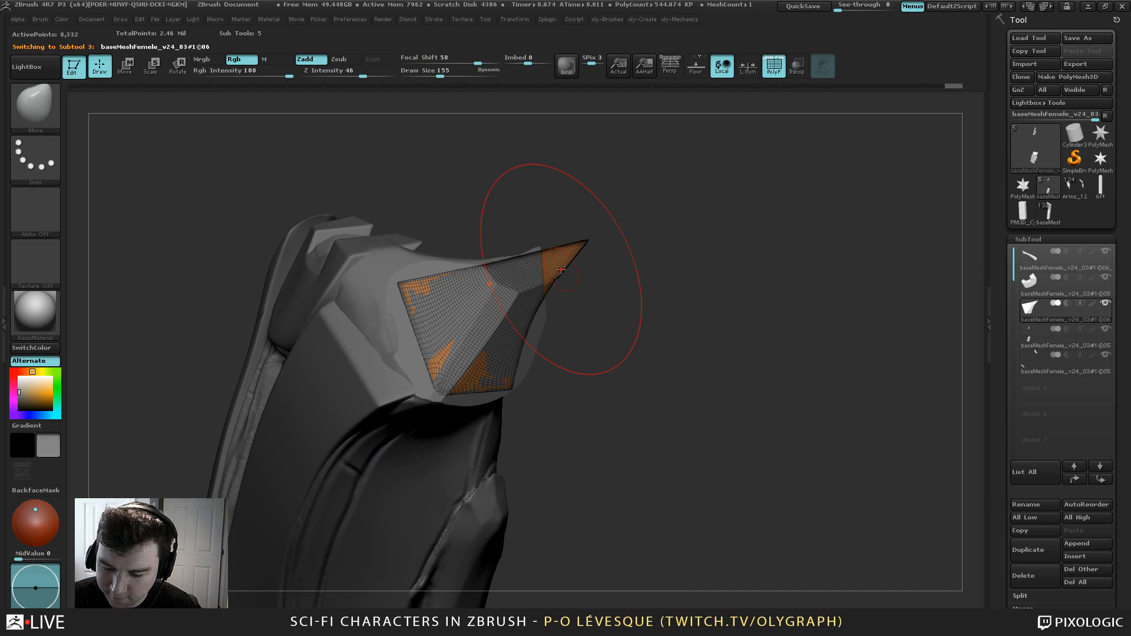
key(s)
drag(561, 271, 555, 271)
key(shift+f)
drag(651, 284, 668, 284)
Fit the spike piece's inner edge and upper corner to the arm with the Move brush, working down to a draw size of 68
key(b)
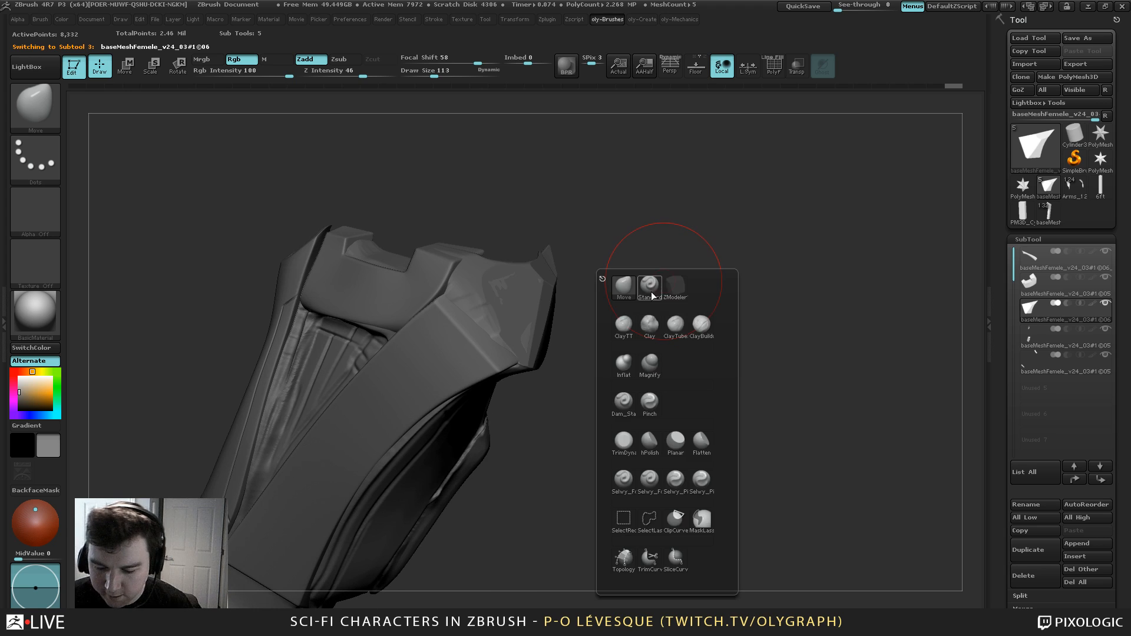
click(651, 293)
key(s)
click(540, 291)
mouse_move(540, 291)
mouse_down()
mouse_move(535, 302)
mouse_move(543, 266)
mouse_move(489, 284)
mouse_up()
key(s)
click(548, 251)
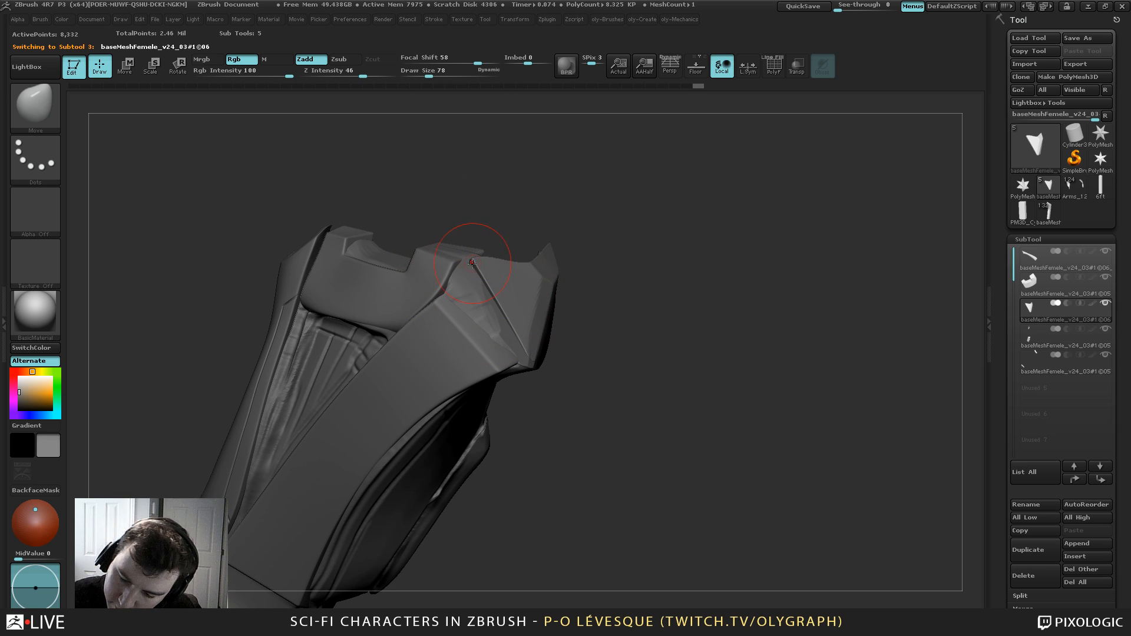
key(s)
mouse_move(482, 263)
mouse_down()
mouse_move(484, 275)
mouse_move(484, 263)
mouse_up()
key(s)
key(s)
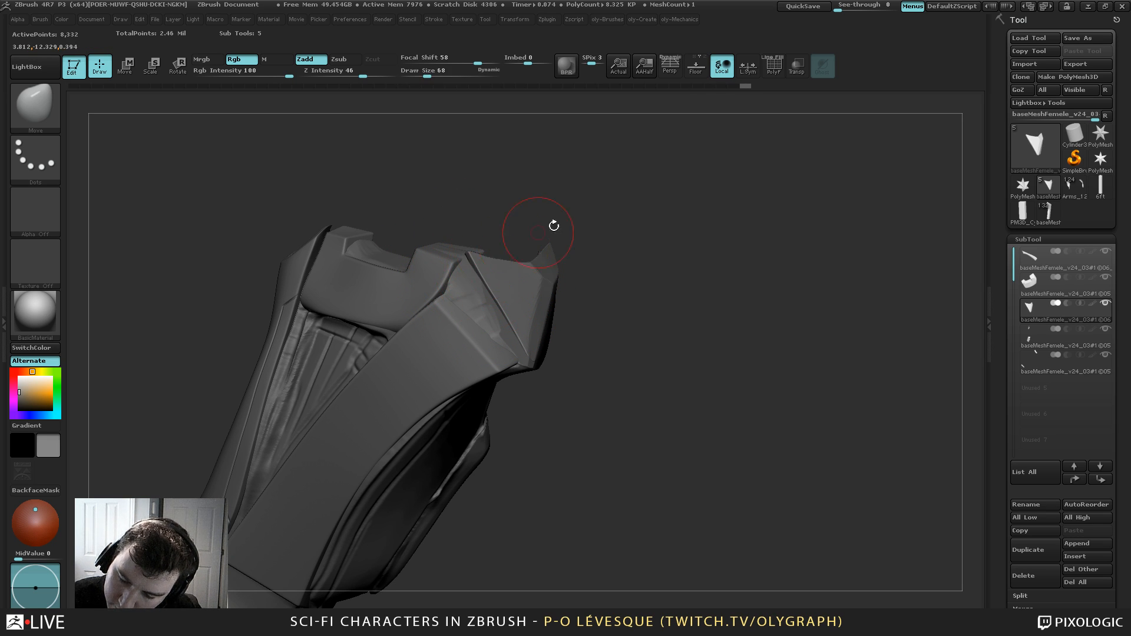
Widen the spike piece over the outer side of the arm with the Move brush at a draw size of 140
drag(628, 214, 574, 215)
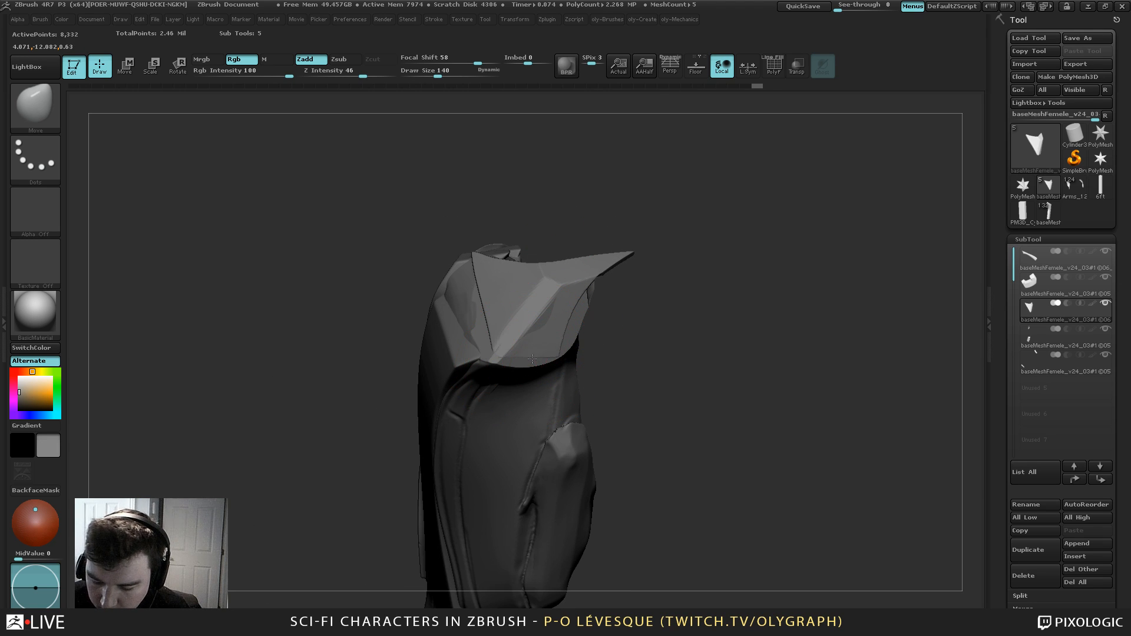
mouse_move(507, 360)
mouse_down()
mouse_move(497, 357)
mouse_move(513, 352)
mouse_move(493, 357)
mouse_move(603, 310)
mouse_move(565, 323)
mouse_up()
key(s)
key(s)
key(s)
key(s)
key(s)
mouse_move(628, 326)
mouse_down()
mouse_move(653, 333)
mouse_move(494, 308)
mouse_up()
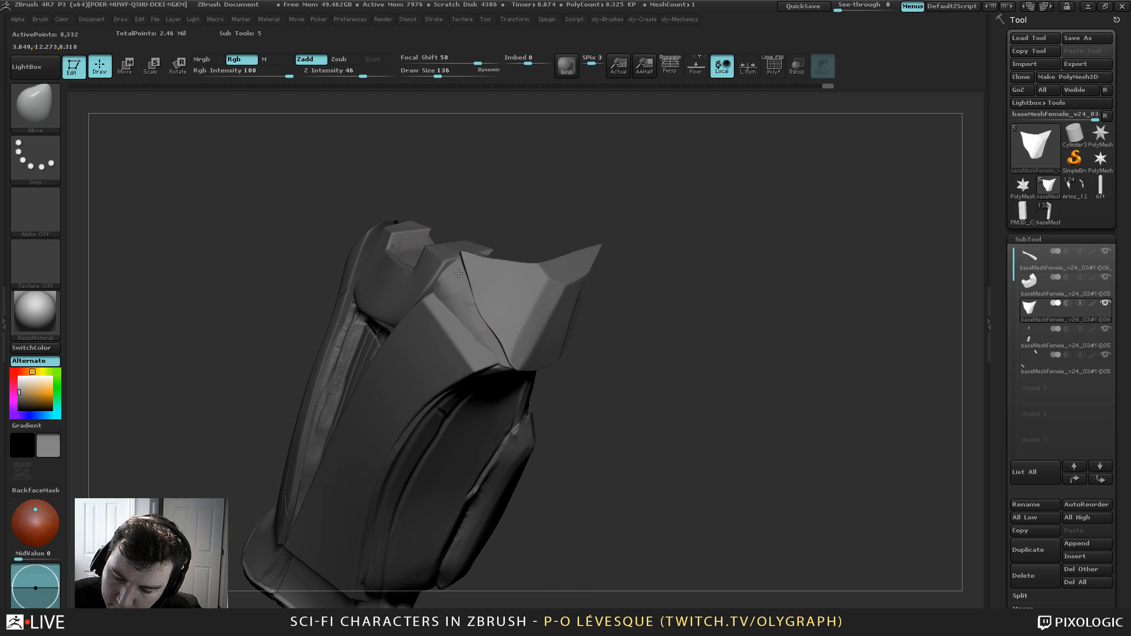
Adjust the spike piece's upper inner corner with the Move brush at a draw size of 109
key(s)
drag(458, 274, 454, 274)
drag(463, 264, 482, 259)
key(s)
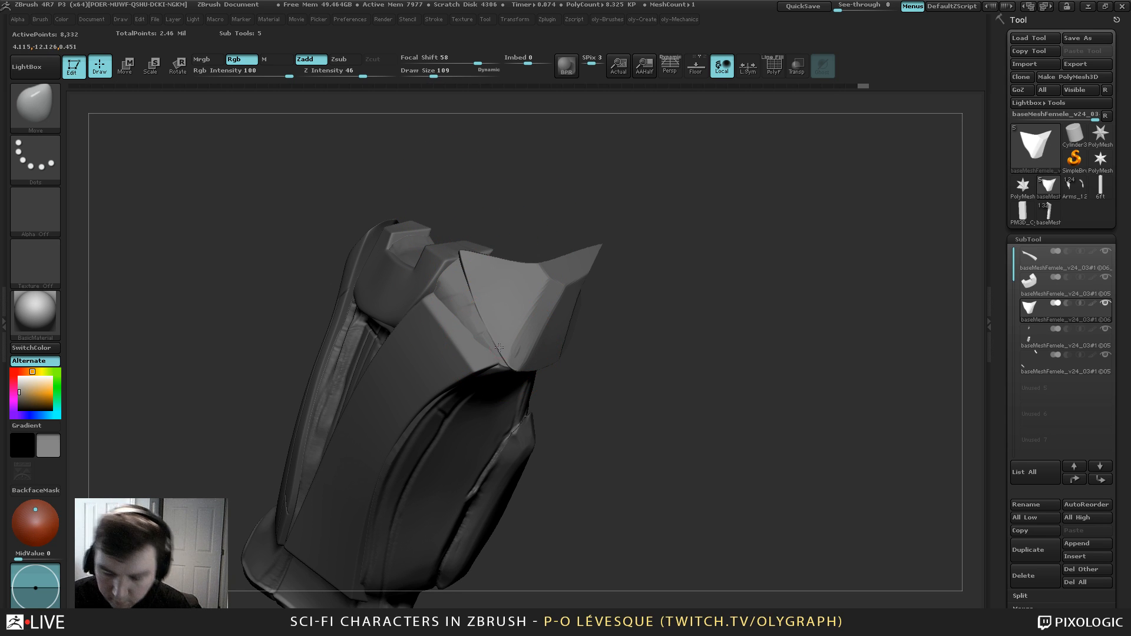
Fit the spike piece's lower corner to the arm's edge with the Move brush, ending at a draw size of 97
drag(471, 197, 538, 187)
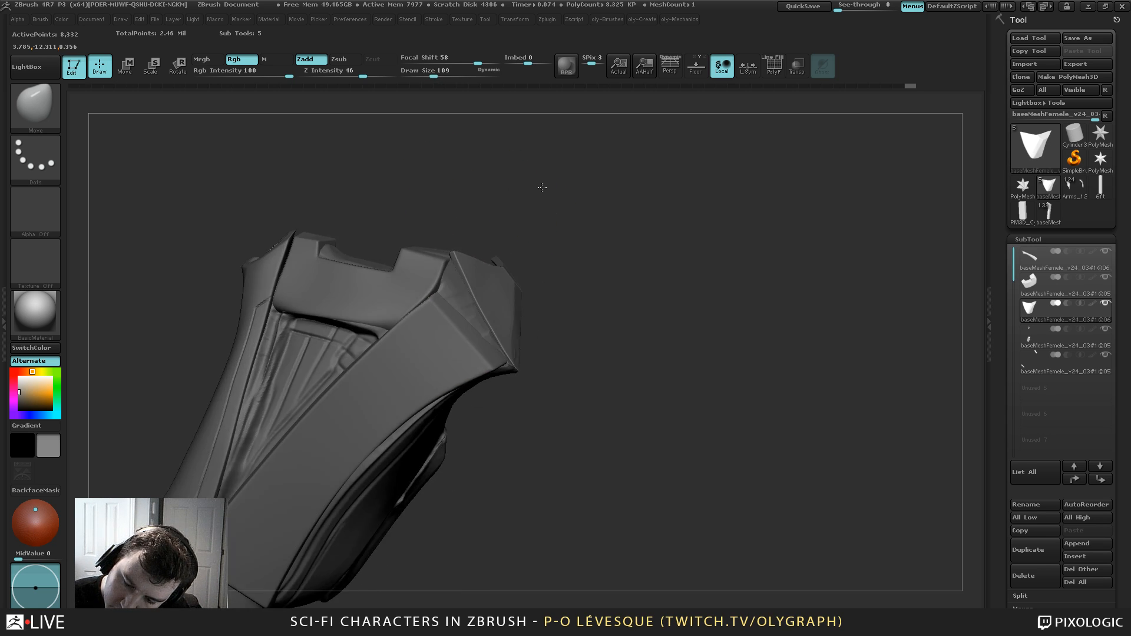
key(s)
drag(511, 332, 521, 334)
drag(518, 360, 516, 341)
drag(600, 344, 534, 346)
key(s)
drag(504, 341, 501, 365)
key(s)
drag(511, 355, 505, 354)
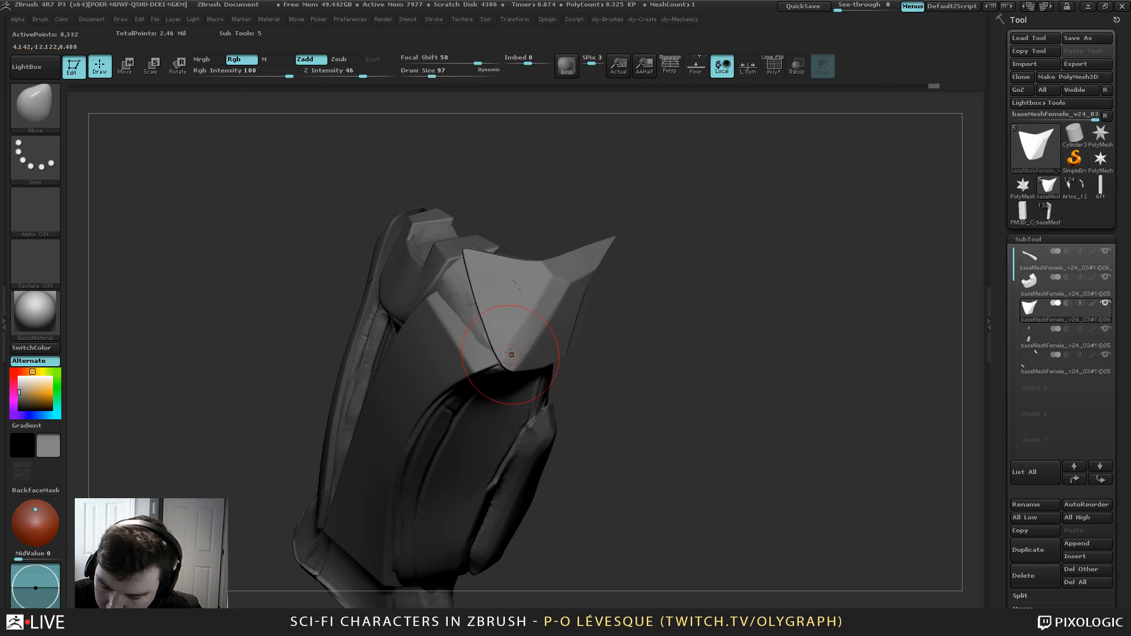
Shape the inner edge and lower side of the spike piece with the Move brush, raising the draw size to 113
drag(469, 317, 467, 318)
key(s)
mouse_move(465, 306)
mouse_down()
mouse_move(513, 291)
mouse_move(477, 299)
mouse_up()
key(s)
key(s)
key(s)
drag(523, 331, 528, 312)
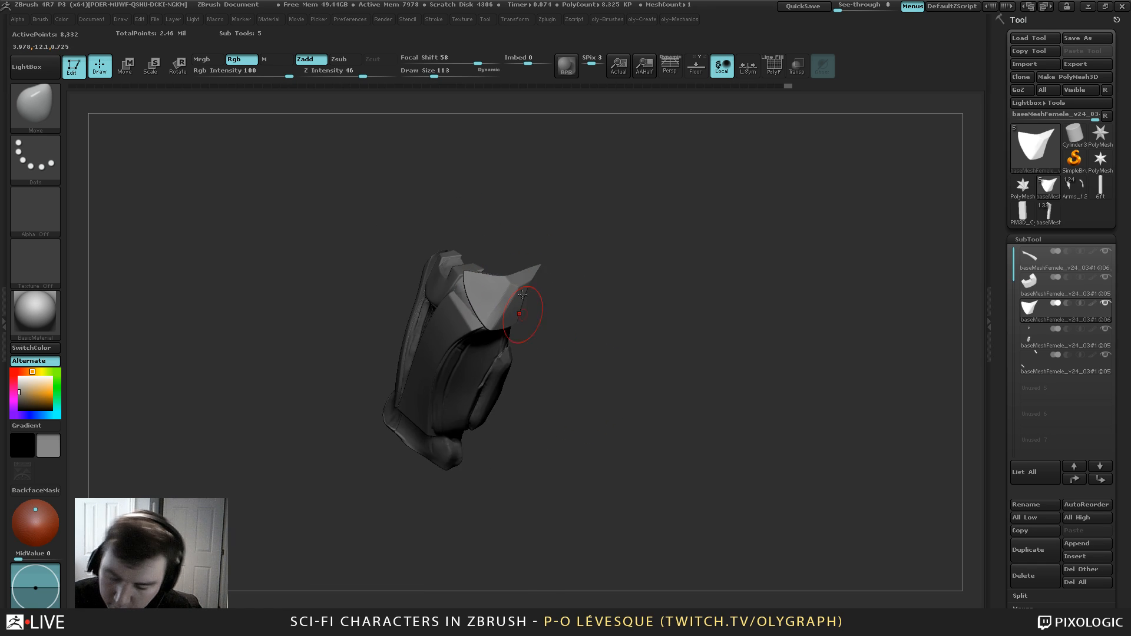
Pull the spike piece's inner side around the arm's upper edge with the Move brush at a draw size of about 155
mouse_move(580, 259)
mouse_down()
mouse_move(583, 175)
mouse_move(573, 209)
mouse_move(550, 222)
mouse_move(576, 246)
mouse_move(591, 208)
mouse_up()
key(s)
key(s)
click(590, 214)
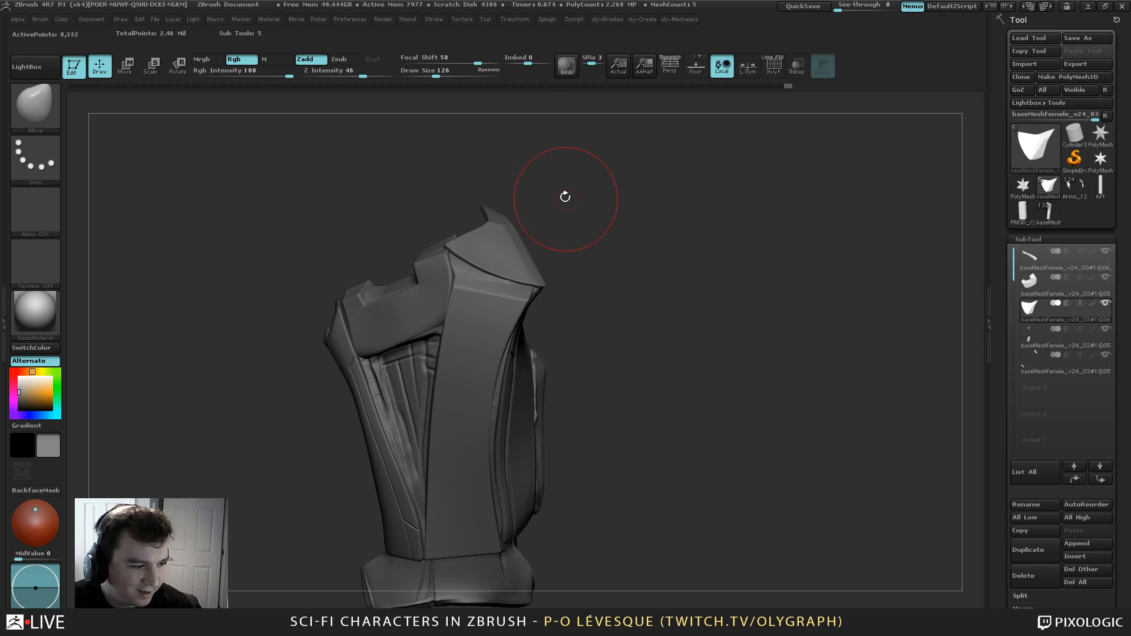
drag(589, 182, 507, 277)
key(s)
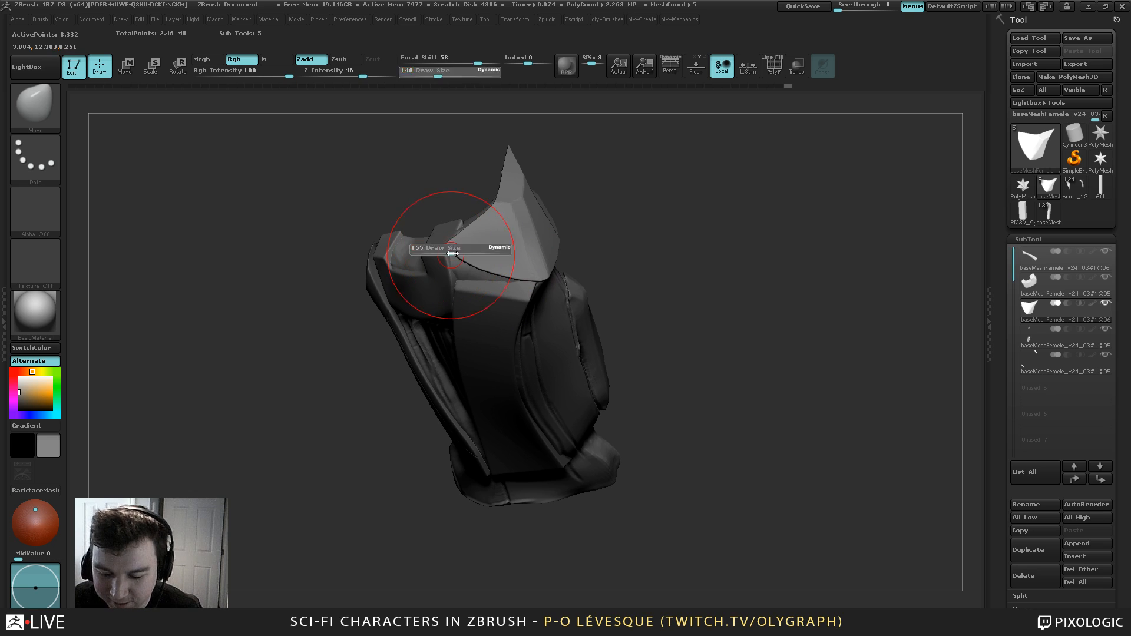
click(457, 251)
drag(455, 250, 503, 270)
key(s)
key(s)
Adjust the bend of the spike's tip in side view with the Move brush at a draw size of 208
mouse_move(604, 204)
mouse_down()
mouse_move(542, 210)
mouse_move(560, 211)
mouse_up()
key(s)
drag(677, 182, 633, 187)
key(s)
mouse_move(634, 187)
mouse_down()
mouse_move(603, 215)
mouse_move(482, 177)
mouse_up()
key(s)
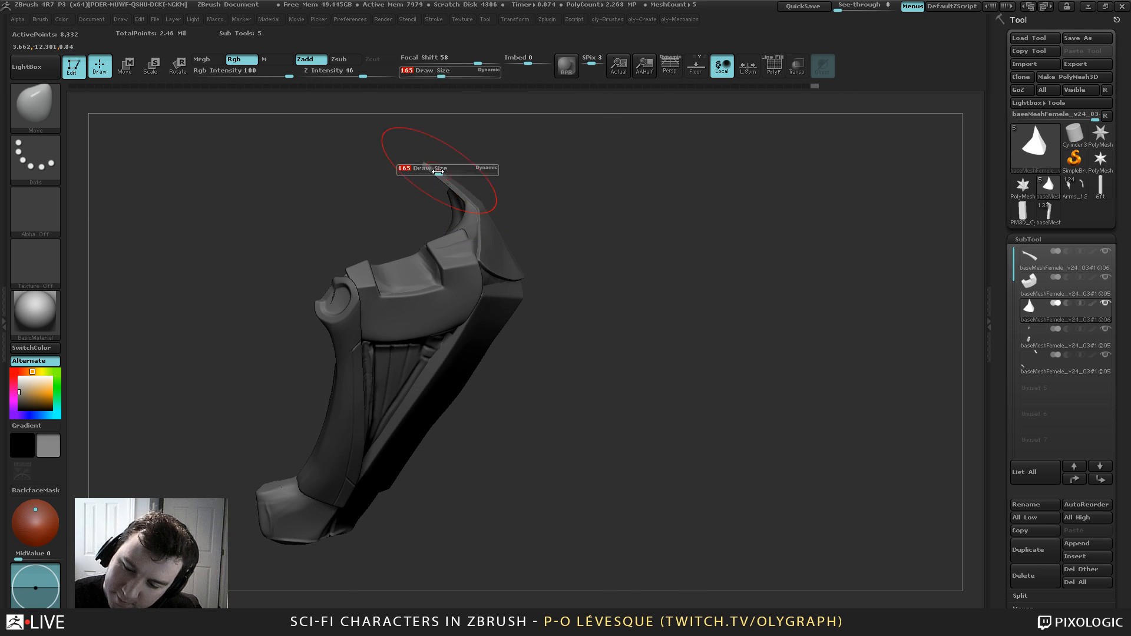
drag(406, 166, 447, 173)
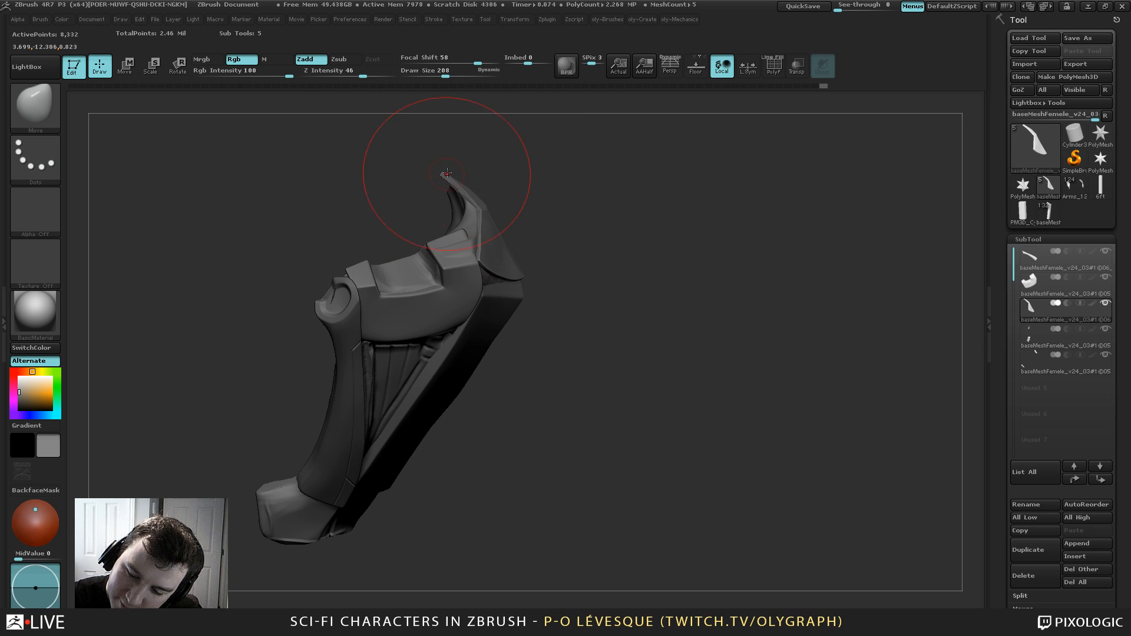
Cut across the spike piece's lower edge with SliceCurve and straighten that edge with ClipCurve
mouse_move(516, 184)
mouse_down()
mouse_move(482, 199)
mouse_move(538, 192)
mouse_move(552, 206)
mouse_up()
key(s)
mouse_move(428, 303)
mouse_down()
mouse_move(440, 333)
mouse_move(471, 323)
mouse_up()
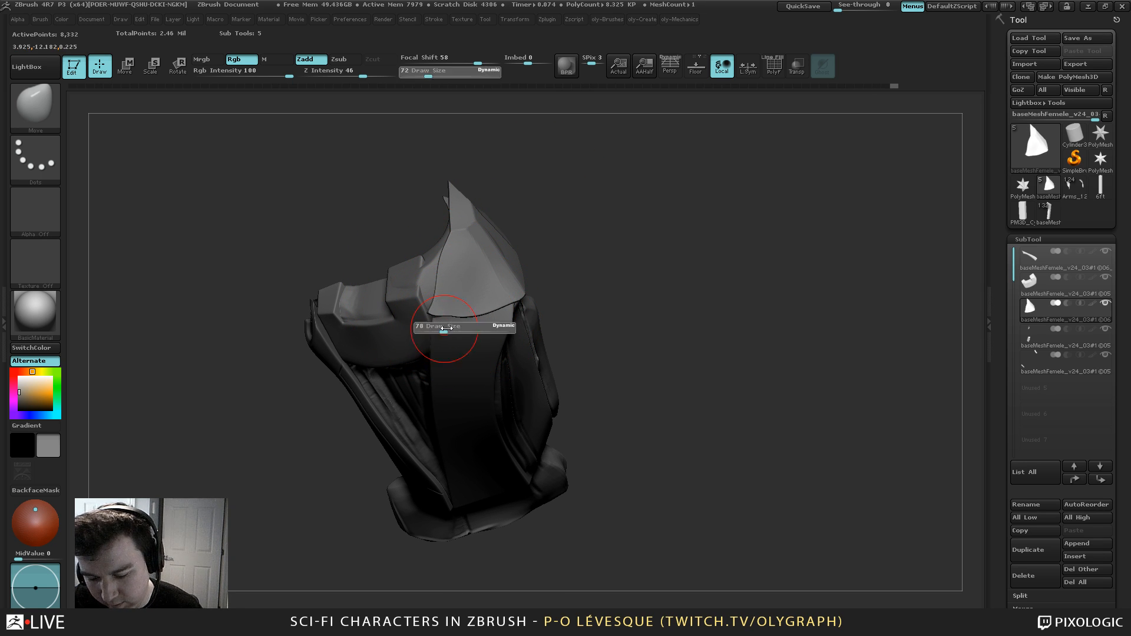
ctrl+shift+drag(564, 288, 374, 322)
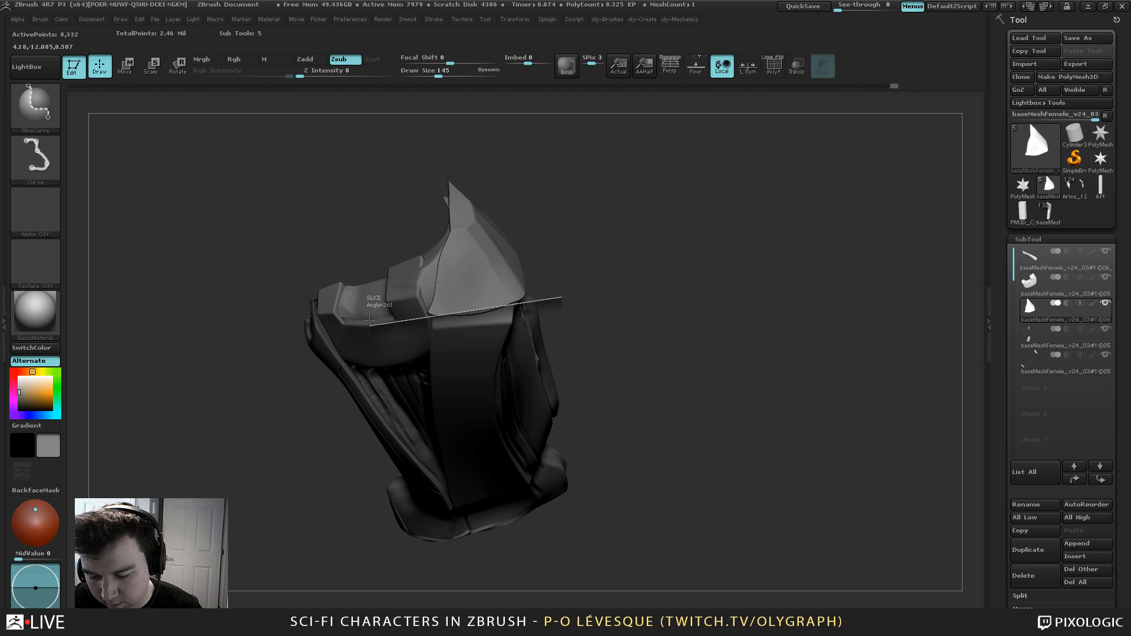
key(b)
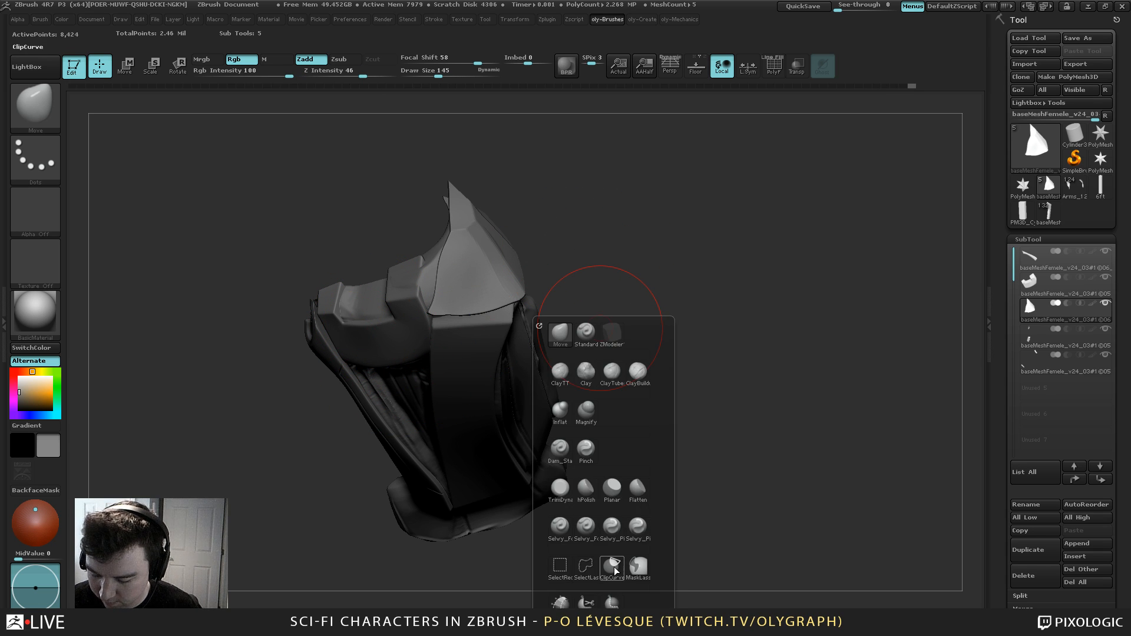
click(588, 567)
ctrl+shift+drag(570, 301, 363, 315)
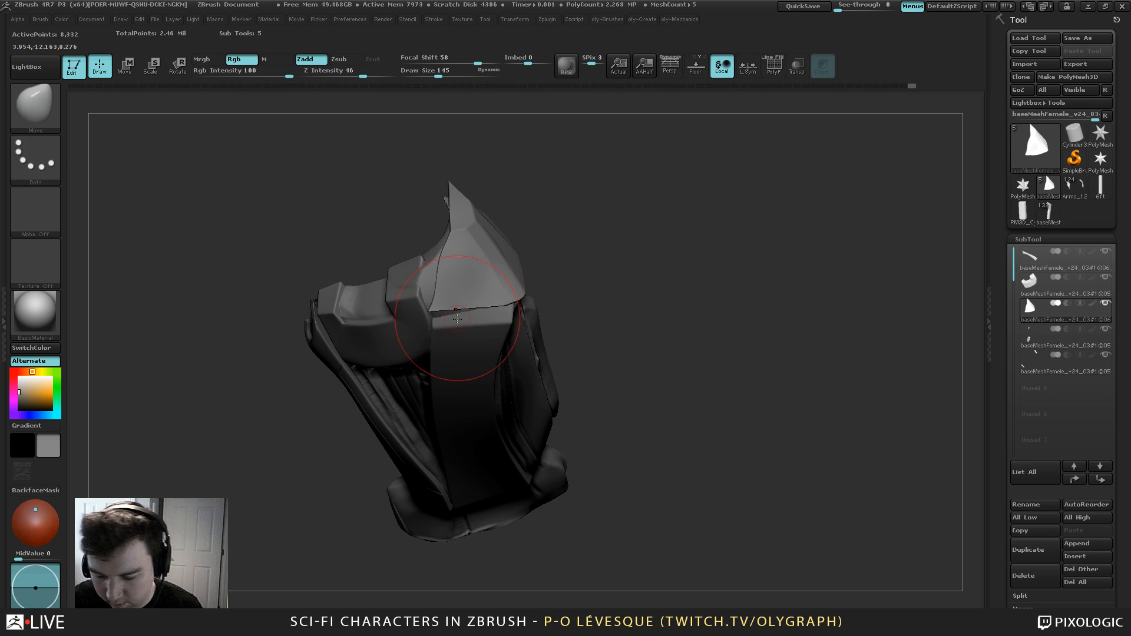
Reshape the spike piece's lower inner corner and the side edge above it with the Move brush, starting at a draw size of 145
drag(429, 325, 429, 325)
key(s)
mouse_move(445, 326)
mouse_down()
mouse_move(471, 310)
mouse_move(435, 312)
mouse_up()
key(s)
drag(441, 306, 437, 259)
key(s)
drag(441, 259, 447, 258)
Reshape the spike piece's faceted front and side edge with the Move brush at a draw size of about 181
mouse_move(547, 235)
alt+mouse_down()
mouse_move(553, 199)
mouse_move(540, 195)
mouse_move(580, 223)
alt+mouse_up()
key(bracketright)
key(s)
drag(461, 277, 455, 288)
key(s)
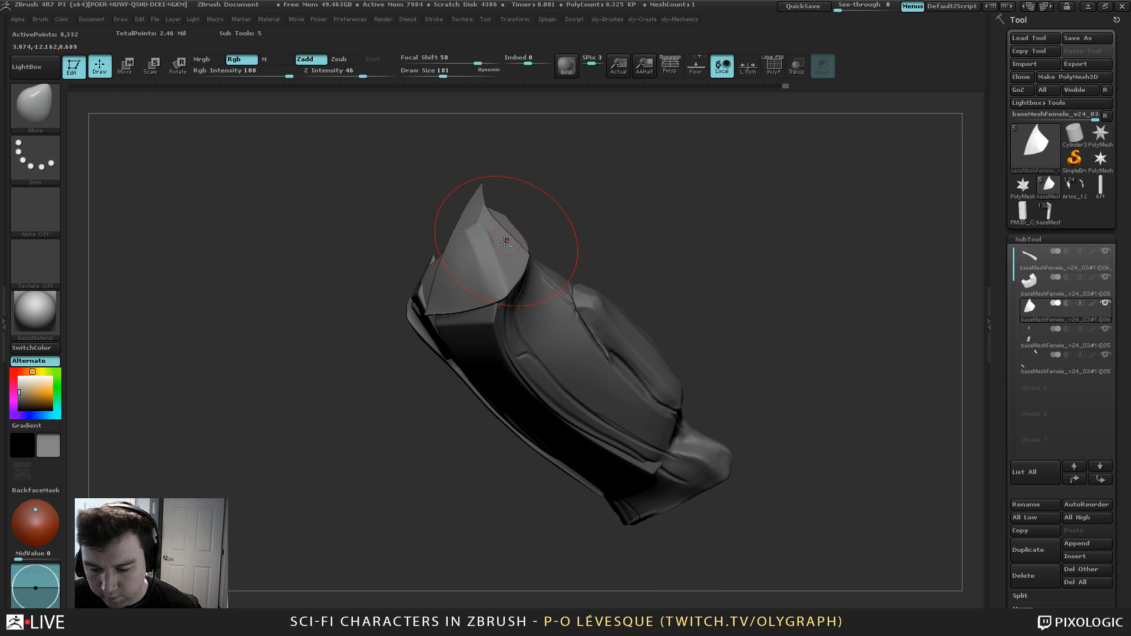
drag(509, 240, 497, 233)
mouse_move(574, 207)
mouse_down()
mouse_move(474, 203)
mouse_move(464, 237)
mouse_up()
key(s)
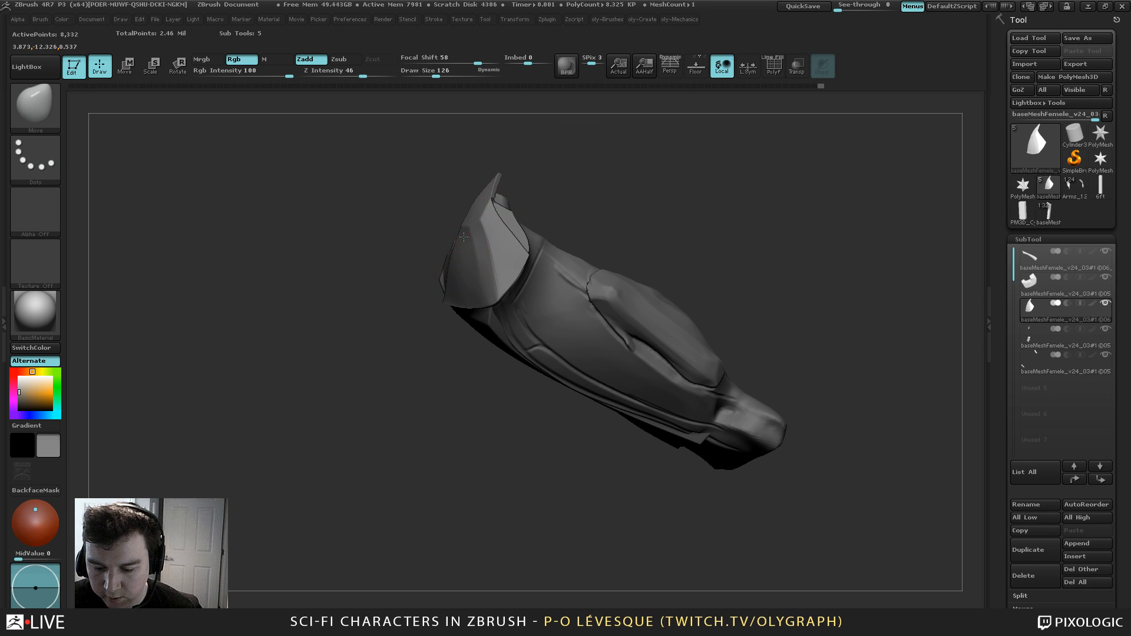
Smooth the spike piece's outer lower corner with the Smooth brush at a draw size of about 113
drag(430, 465, 521, 455)
drag(555, 212, 513, 204)
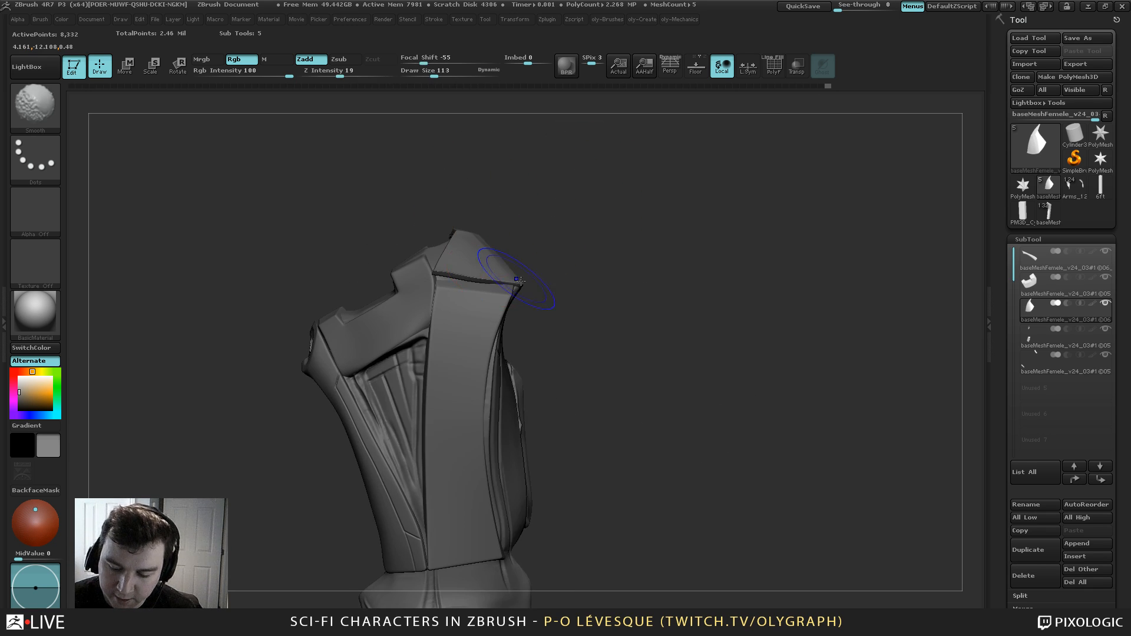
shift+drag(516, 273, 440, 260)
key(ctrl+shift+s)
drag(513, 217, 594, 235)
mouse_move(447, 363)
alt+mouse_down()
mouse_move(455, 436)
mouse_move(423, 352)
mouse_move(435, 351)
alt+mouse_up()
Adjust how the spike piece's lower edge follows the arm armor with the Move brush at a draw size of about 105
key(s)
mouse_move(435, 352)
mouse_down()
mouse_move(435, 340)
mouse_move(422, 347)
mouse_up()
key(s)
key(s)
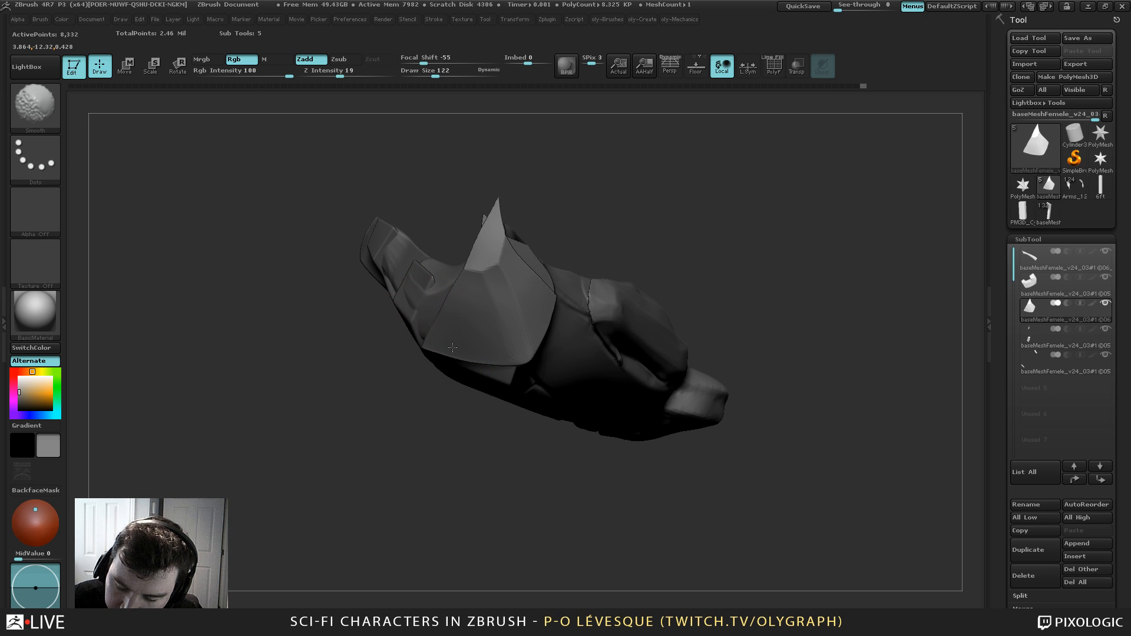
mouse_move(432, 395)
mouse_down()
mouse_move(514, 411)
mouse_move(475, 346)
mouse_move(465, 382)
mouse_up()
key(s)
drag(456, 328, 454, 328)
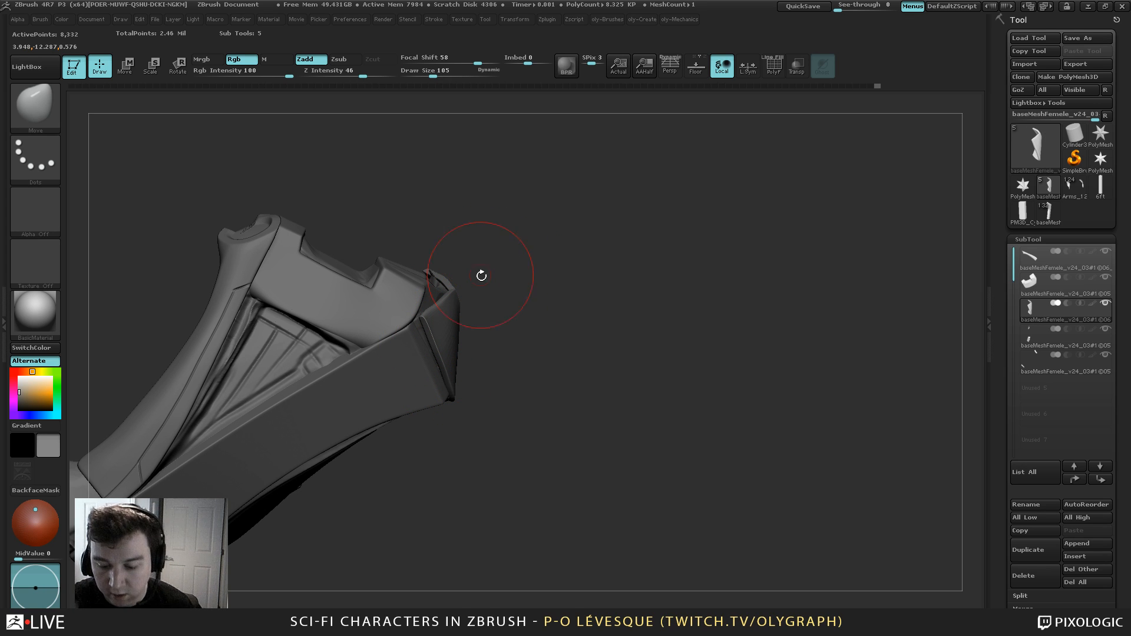
Thicken the spike piece's lower edge with the Inflat brush and flatten it with hPolish at a draw size of about 97
key(b)
click(461, 415)
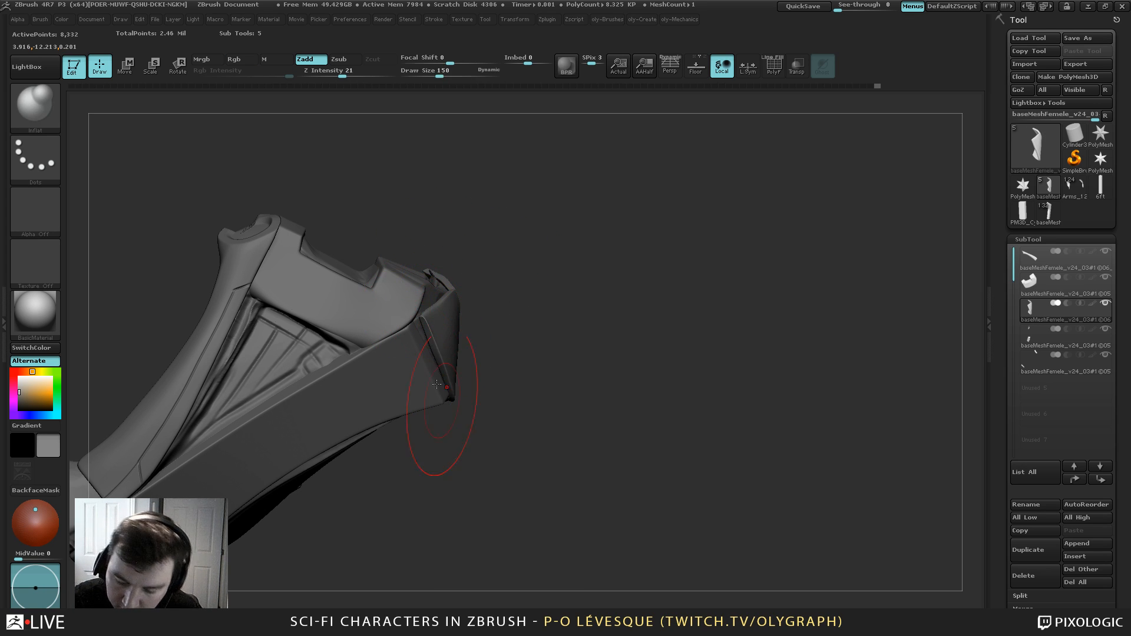
key(b)
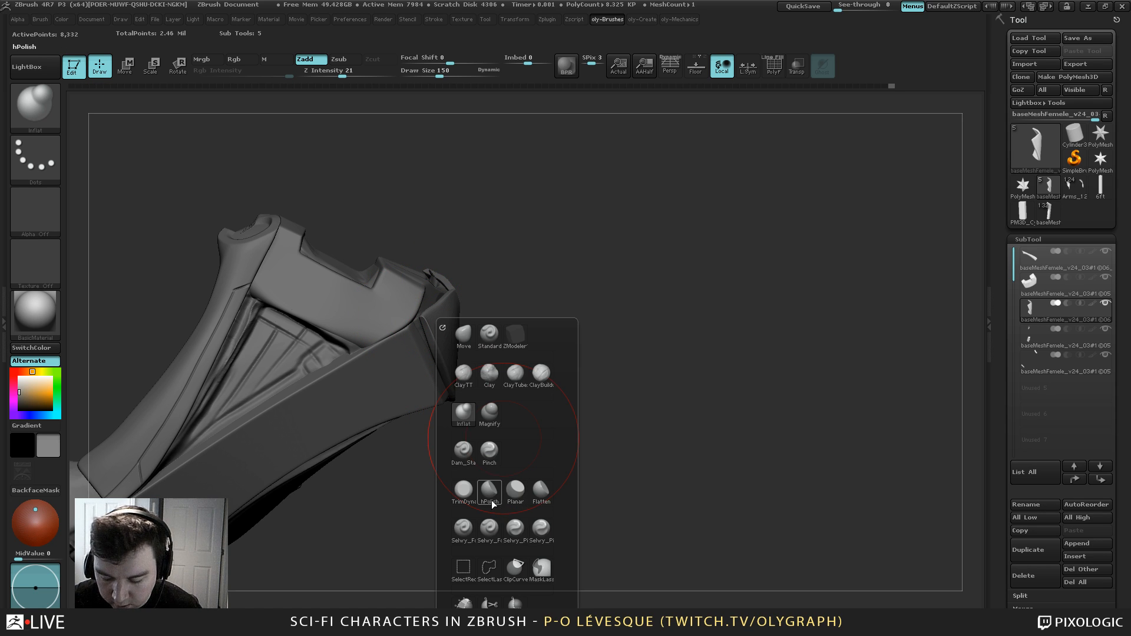
click(490, 496)
Fit the spike piece's lower edge and inner corner against the arm plate with the Move brush, reducing the draw size from 160 to 78
key(b)
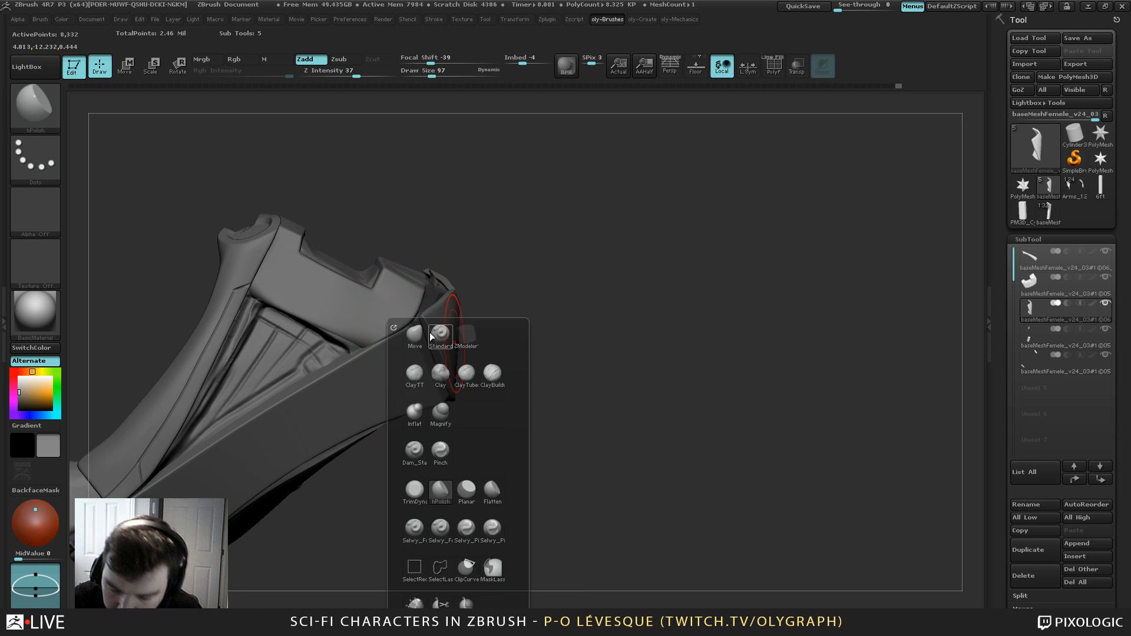
click(430, 333)
drag(440, 359, 434, 364)
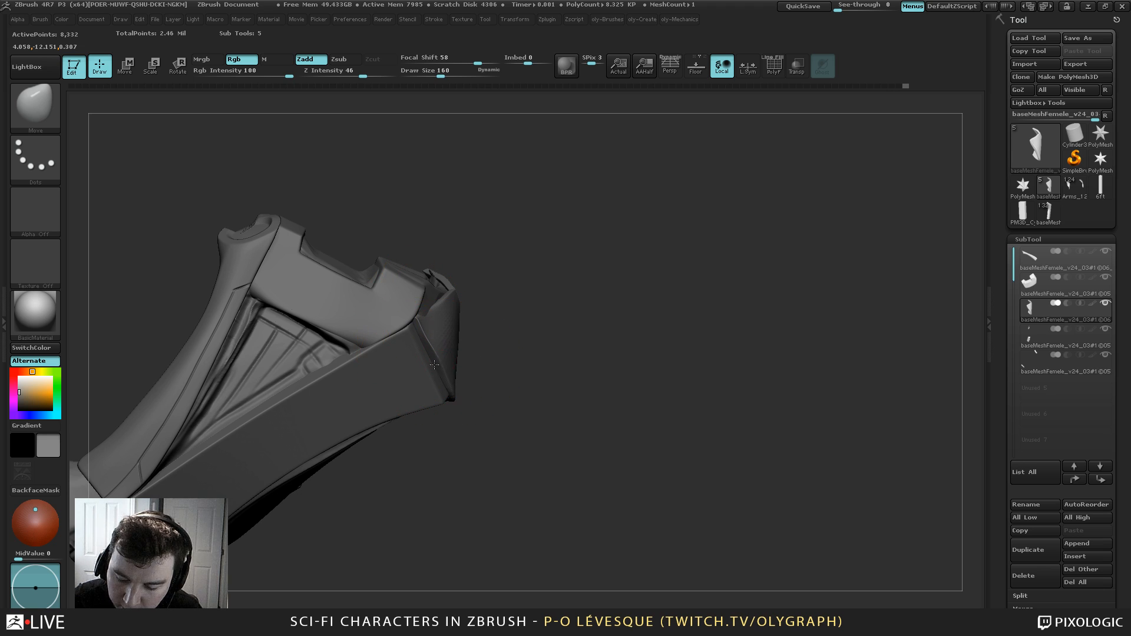
drag(440, 320, 437, 312)
key(s)
click(431, 311)
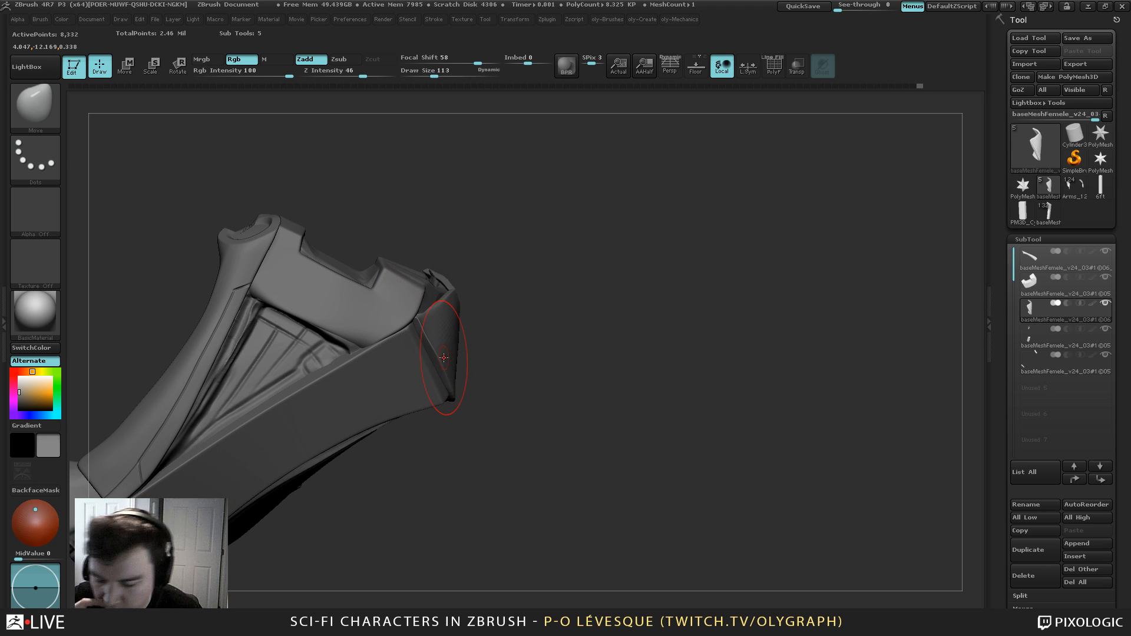
key(s)
click(435, 326)
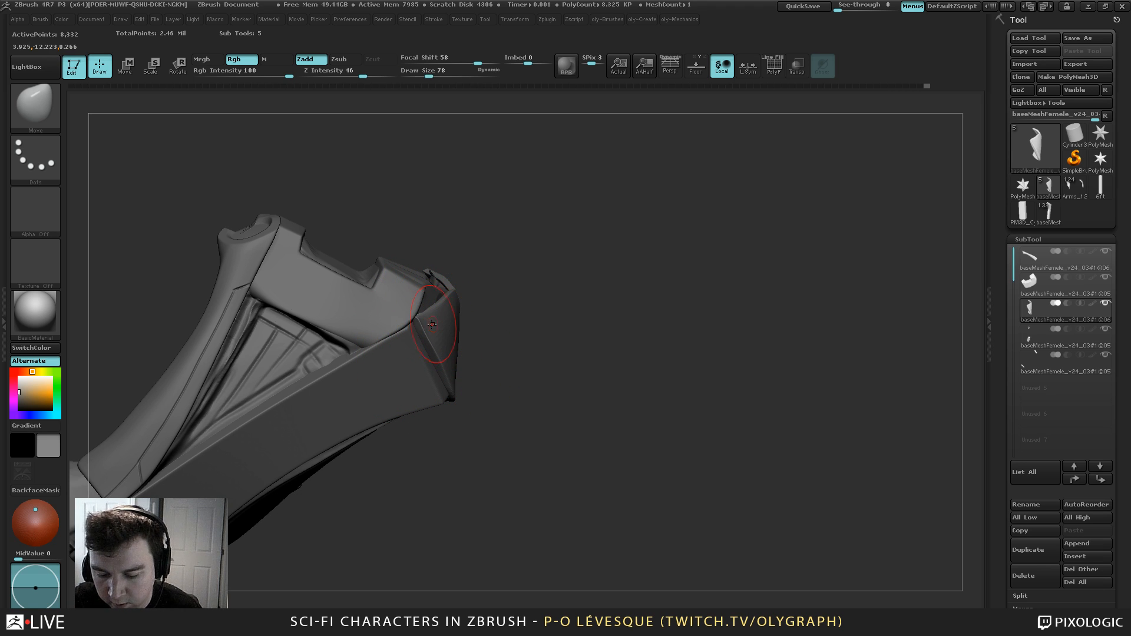
key(s)
click(431, 326)
Trim the spike piece's long lower edge flat with the TrimDynamic brush at a draw size of about 15
key(b)
click(426, 486)
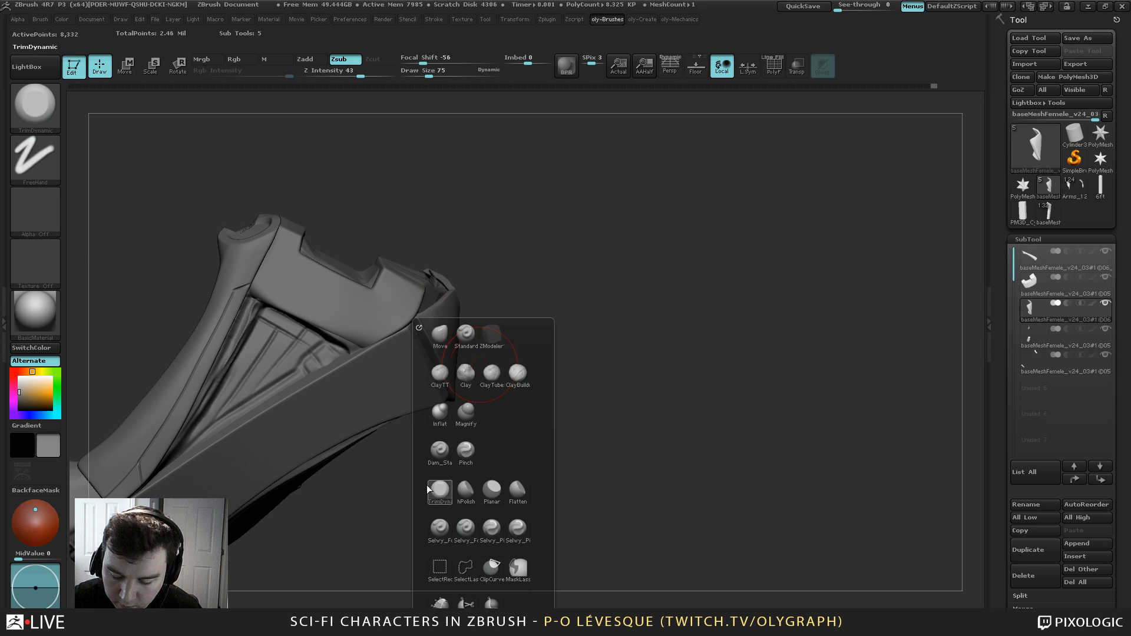
drag(479, 214, 479, 265)
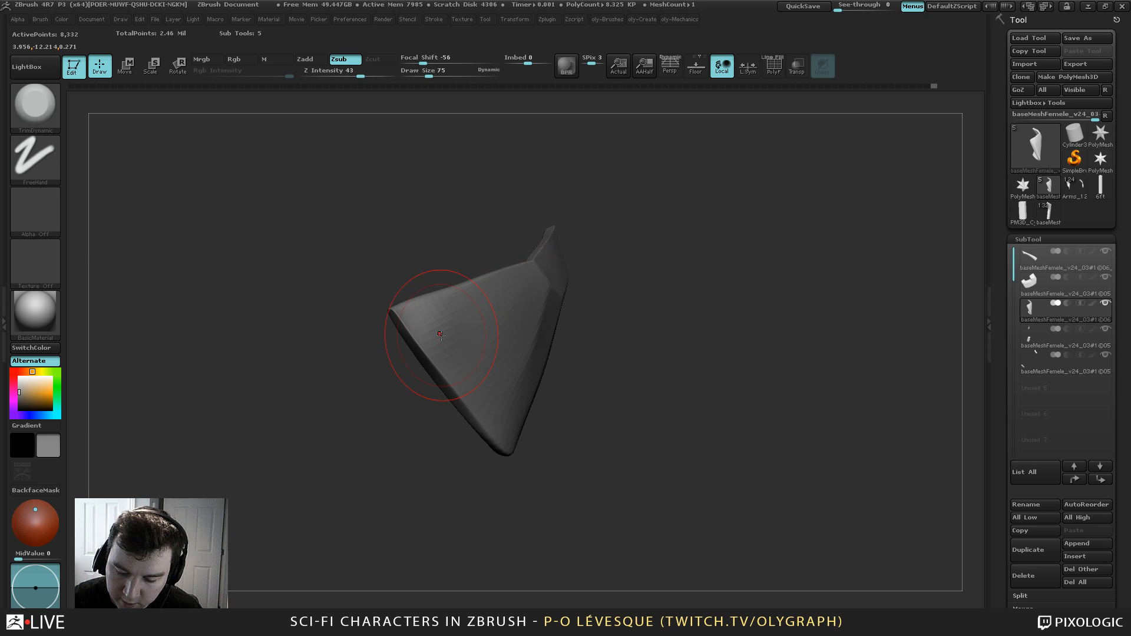
key(s)
click(377, 290)
key(s)
click(400, 315)
drag(400, 320, 433, 367)
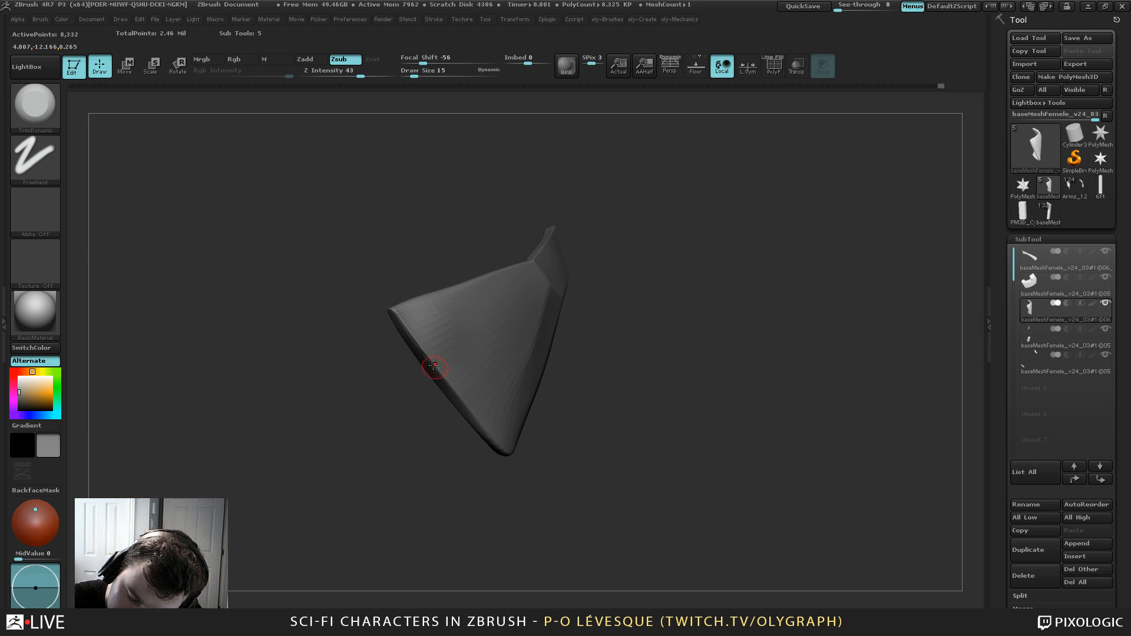
drag(395, 311, 492, 435)
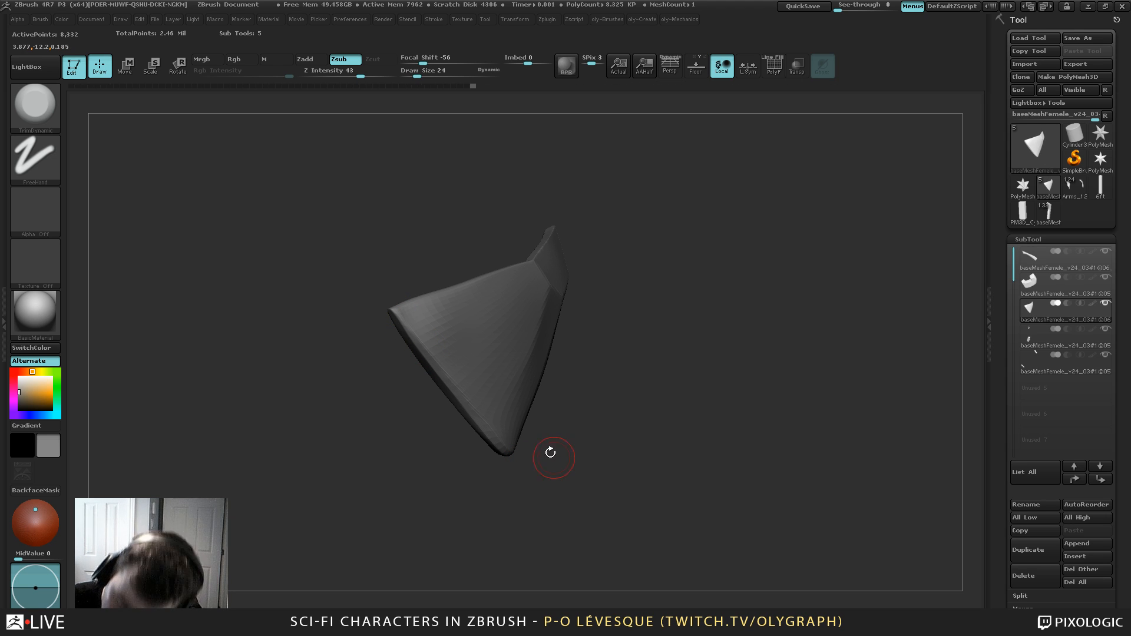
Turn on dynamic subdivision for the spike piece and check its smoothed shape beside the arm armor and in isolation
mouse_move(606, 416)
mouse_down()
mouse_move(599, 265)
mouse_move(618, 301)
mouse_up()
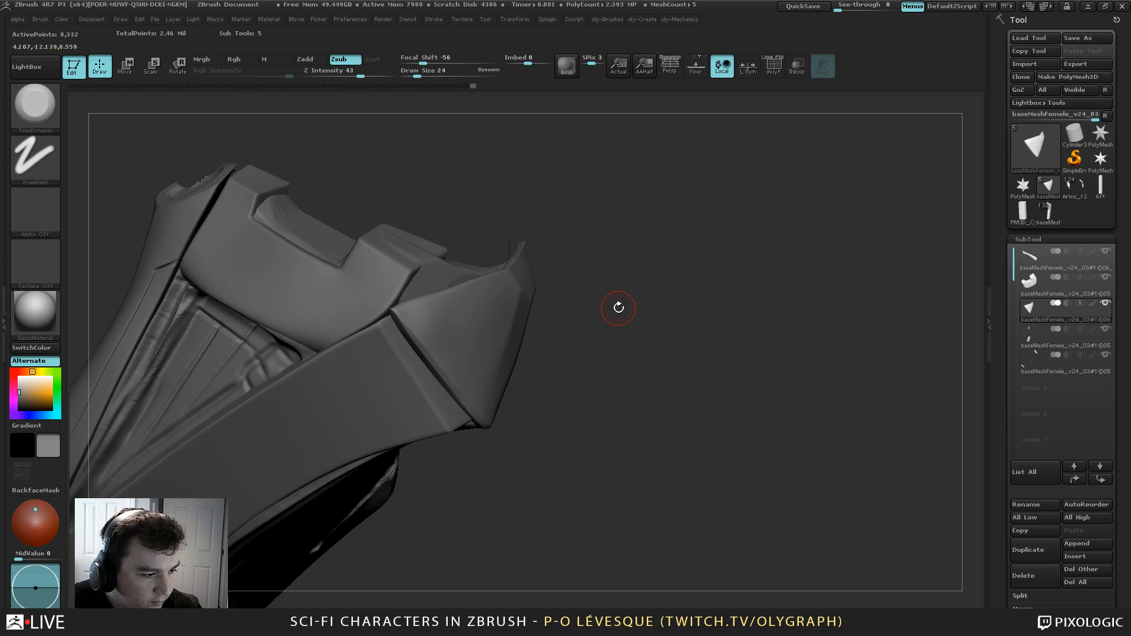
mouse_move(583, 233)
mouse_down()
mouse_move(598, 190)
mouse_move(562, 193)
mouse_move(571, 200)
mouse_up()
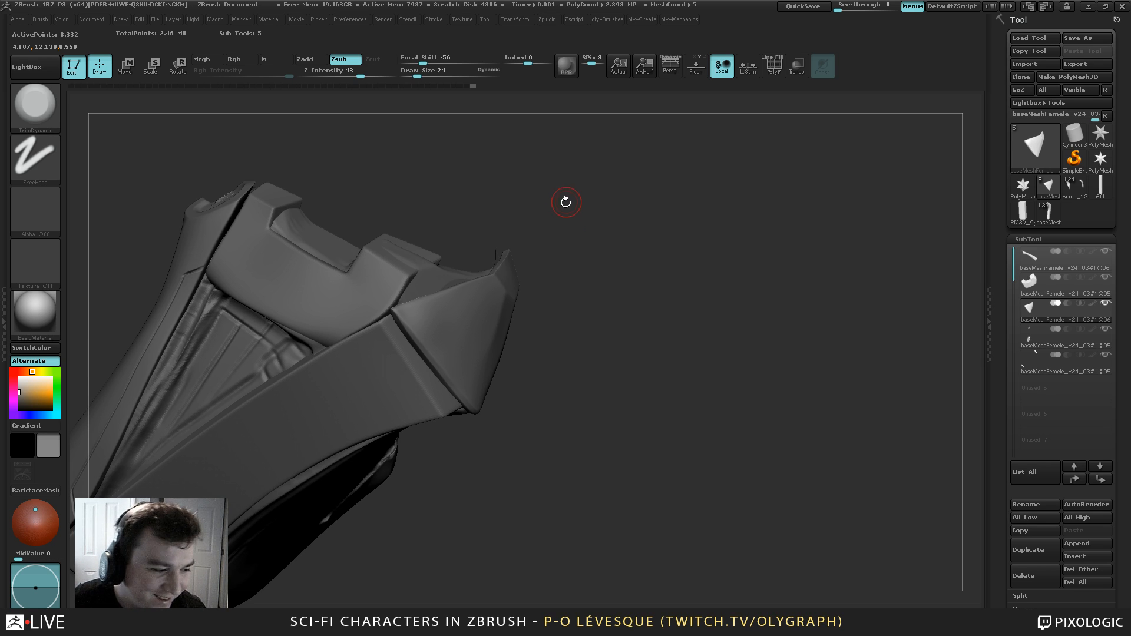
key(ctrl+shift+s)
alt+drag(406, 209, 406, 295)
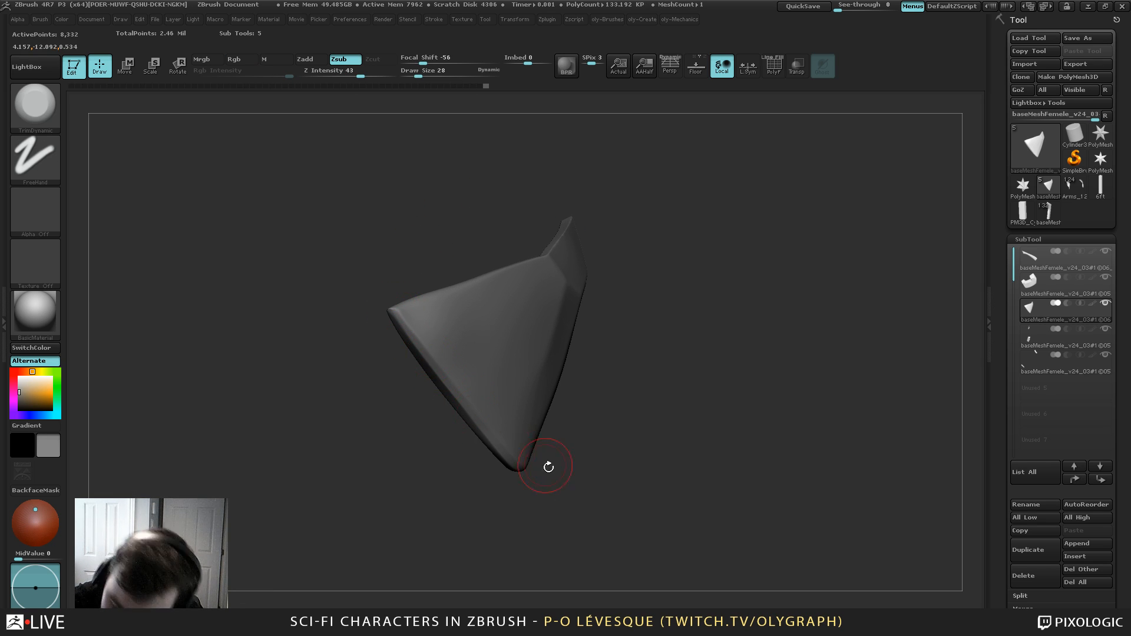
Shift the spike piece's lower edge along the seam with the arm plate using the Move brush at a draw size of about 109
key(b)
key(m)
key(v)
key(ctrl+shift+s)
key(s)
drag(461, 367, 471, 398)
key(s)
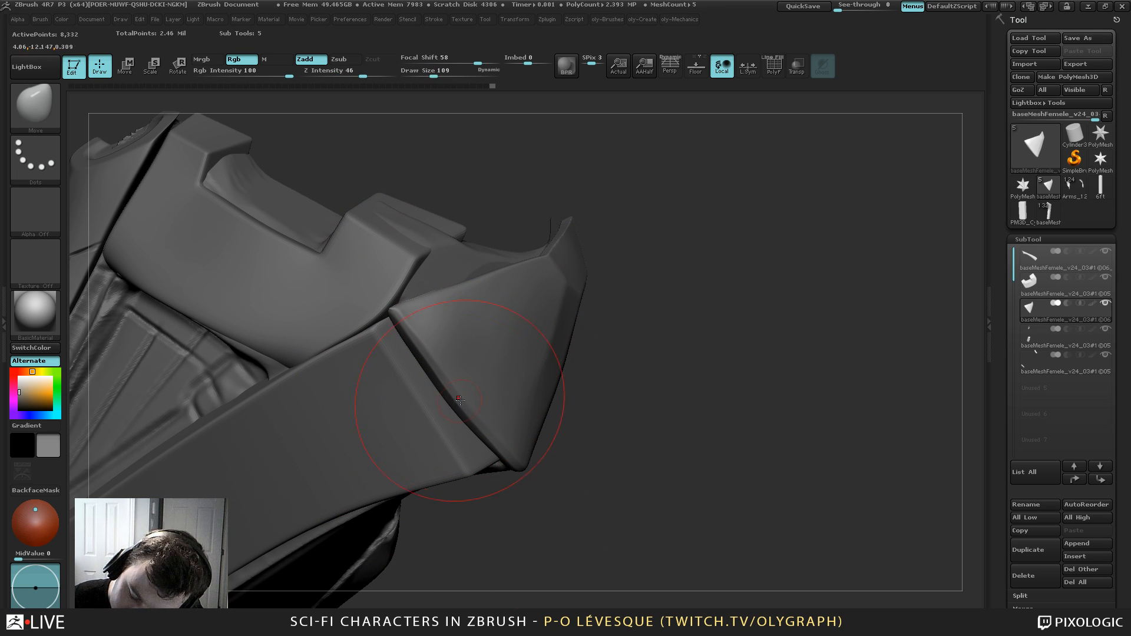
key(s)
mouse_move(425, 355)
mouse_down()
mouse_move(392, 314)
mouse_move(458, 295)
mouse_up()
Push the spike piece's upper side edge into a smooth inward curve with the Move brush at a draw size of about 93
key(s)
key(s)
key(s)
drag(459, 295, 454, 296)
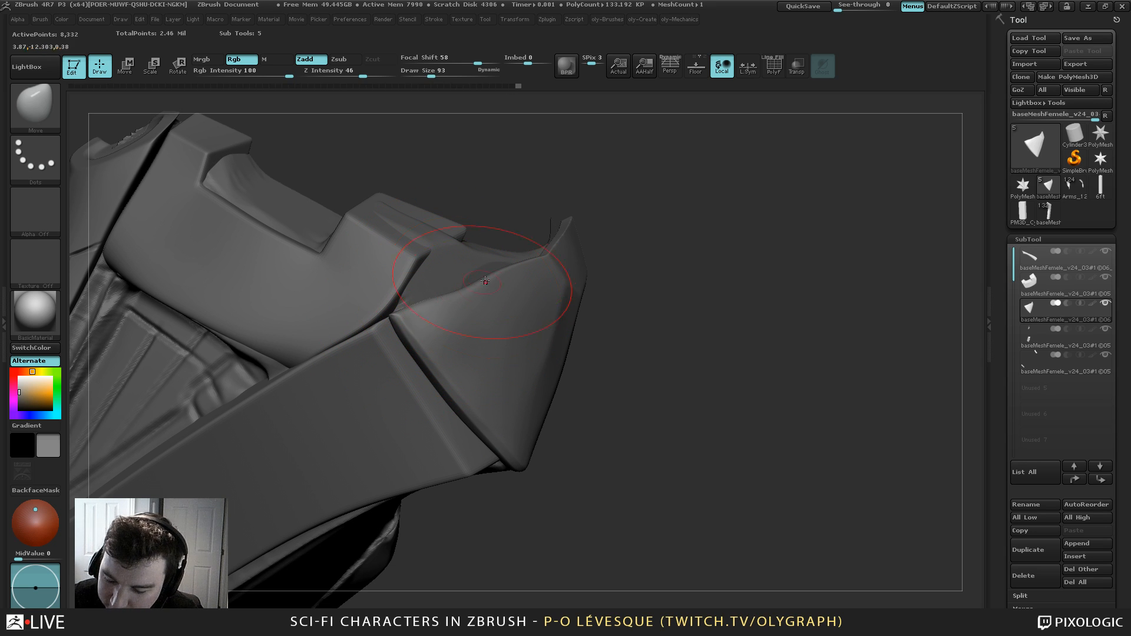
key(s)
drag(504, 266, 467, 290)
key(s)
mouse_move(615, 284)
alt+mouse_down()
mouse_move(574, 223)
mouse_move(604, 247)
mouse_move(589, 288)
alt+mouse_up()
key(s)
key(s)
drag(467, 333, 475, 334)
Check the spike piece's wireframe and try to polish its outer side with hPolish at a draw size of 101
key(shift+f)
key(shift+s)
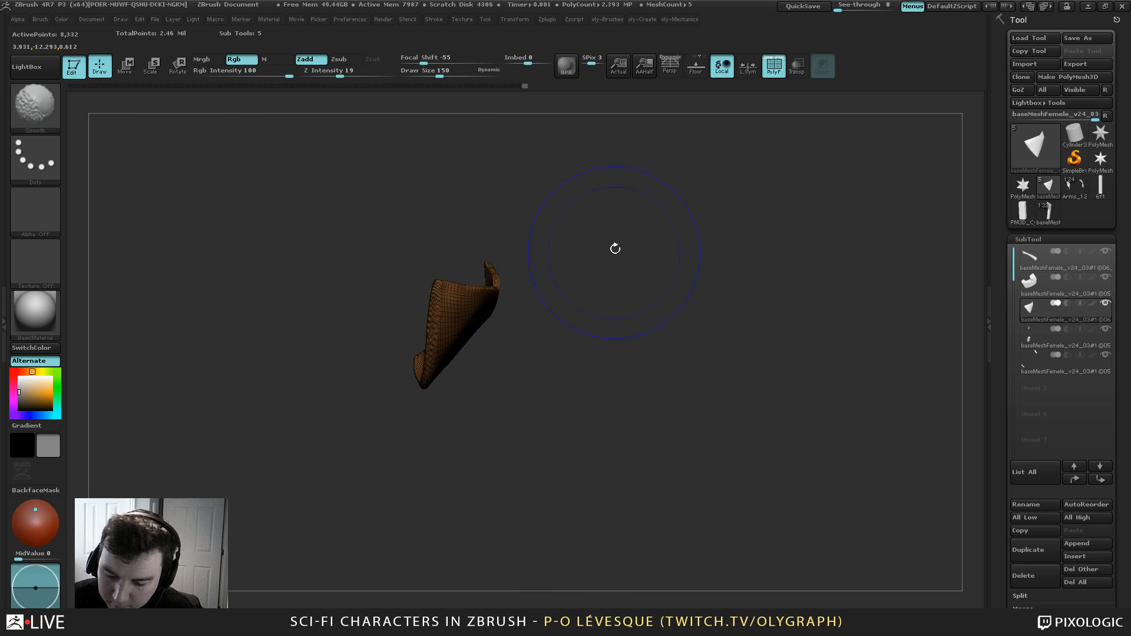
key(shift+f)
drag(615, 249, 580, 207)
key(b)
click(590, 384)
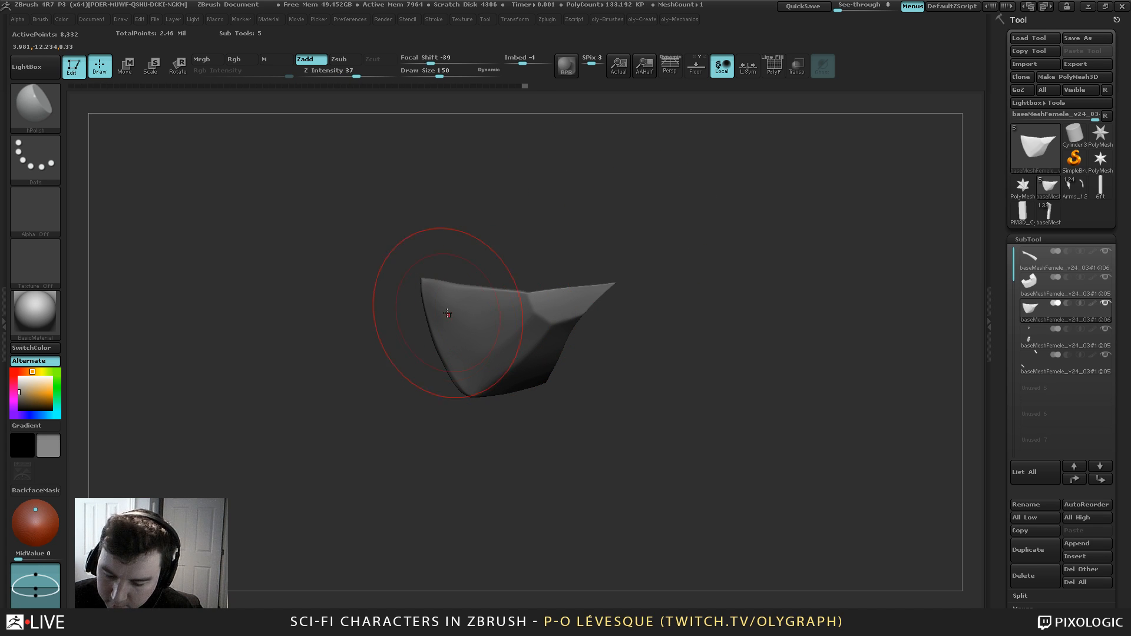
mouse_move(568, 227)
mouse_down()
mouse_move(535, 212)
mouse_move(577, 324)
mouse_move(629, 231)
mouse_move(617, 191)
mouse_up()
key(bracketleft)
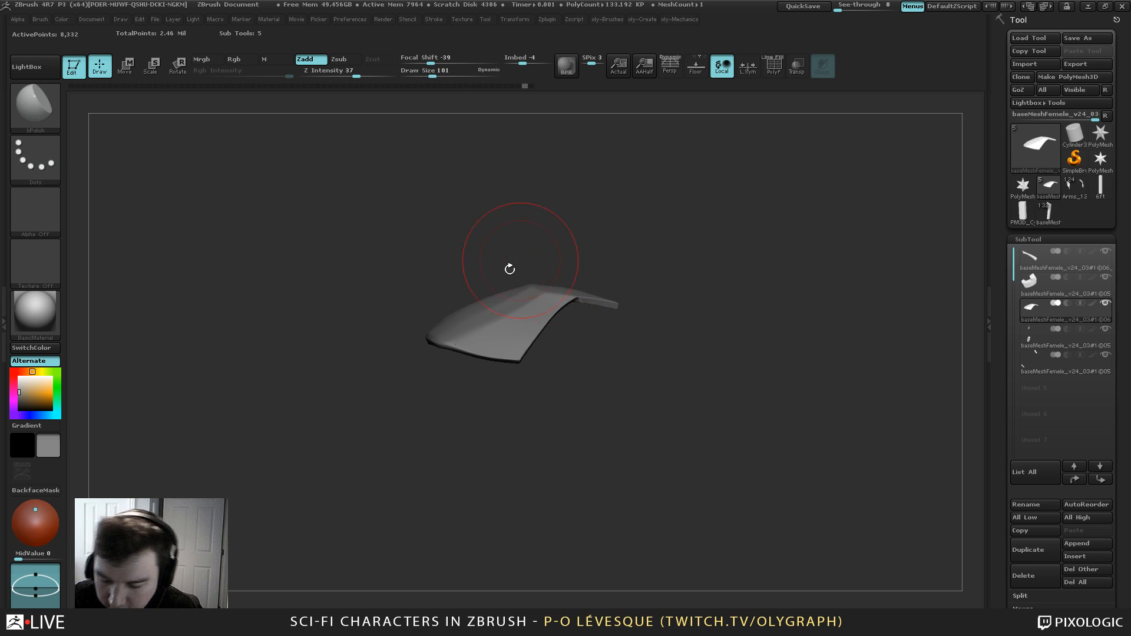
drag(478, 244, 491, 292)
key(ctrl+z)
Refine the spike piece's side corner in isolation with the Move brush at a draw size of about 97
key(b)
key(m)
key(v)
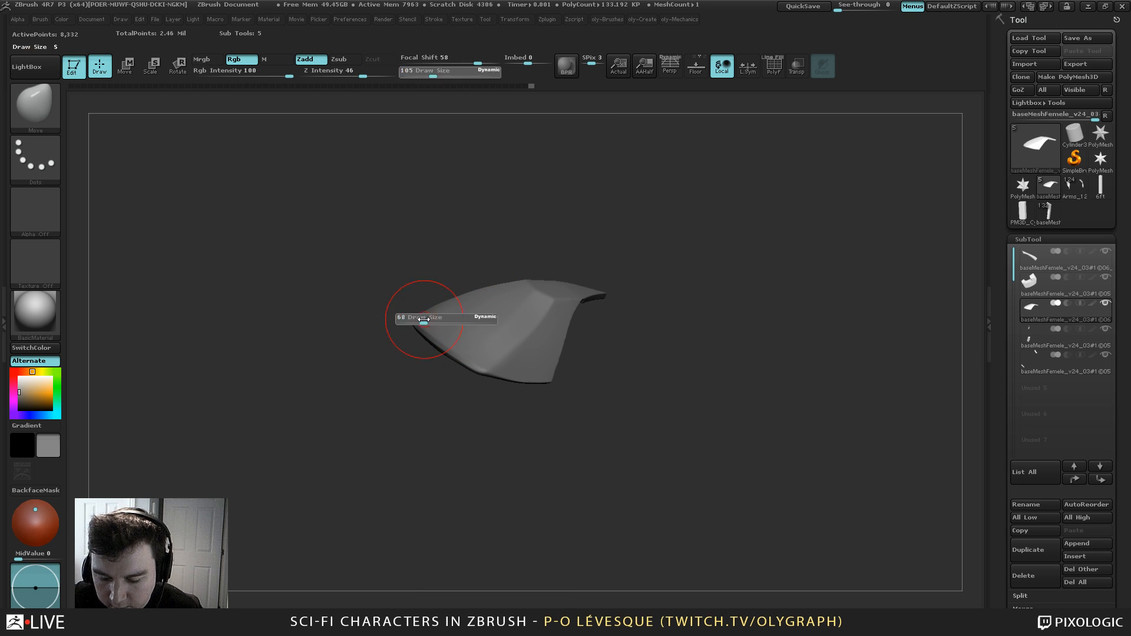
key(s)
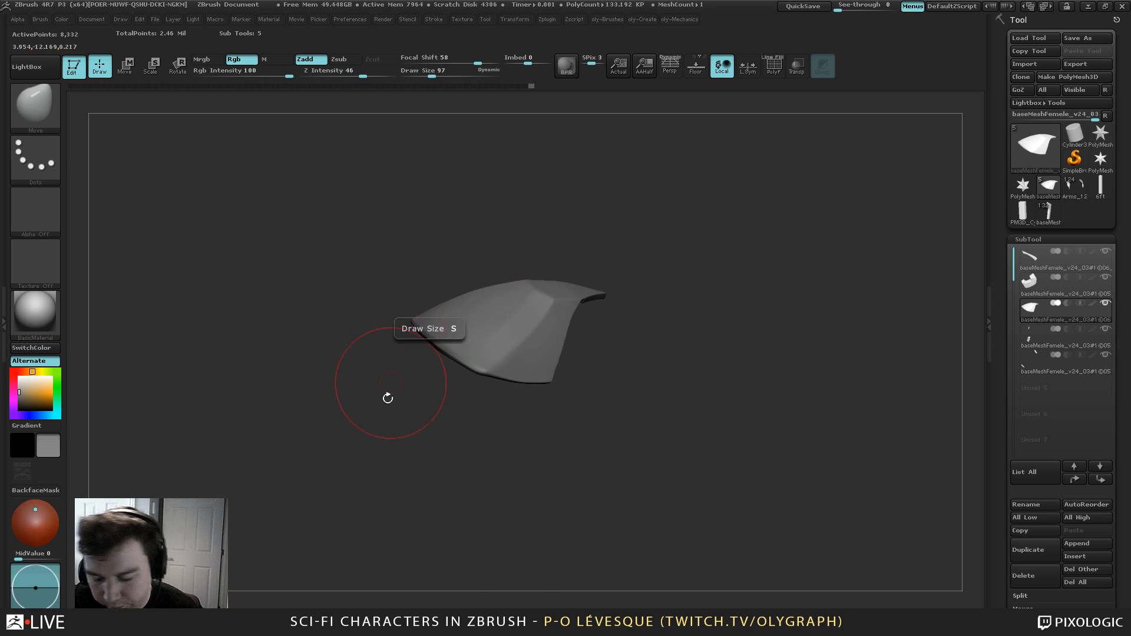
key(alt+s)
Nudge the spike piece's upper part against the arm armor with a large Move brush at a draw size of about 220
mouse_move(616, 384)
alt+mouse_down()
mouse_move(586, 241)
mouse_move(619, 270)
mouse_move(525, 292)
alt+mouse_up()
key(bracketright)
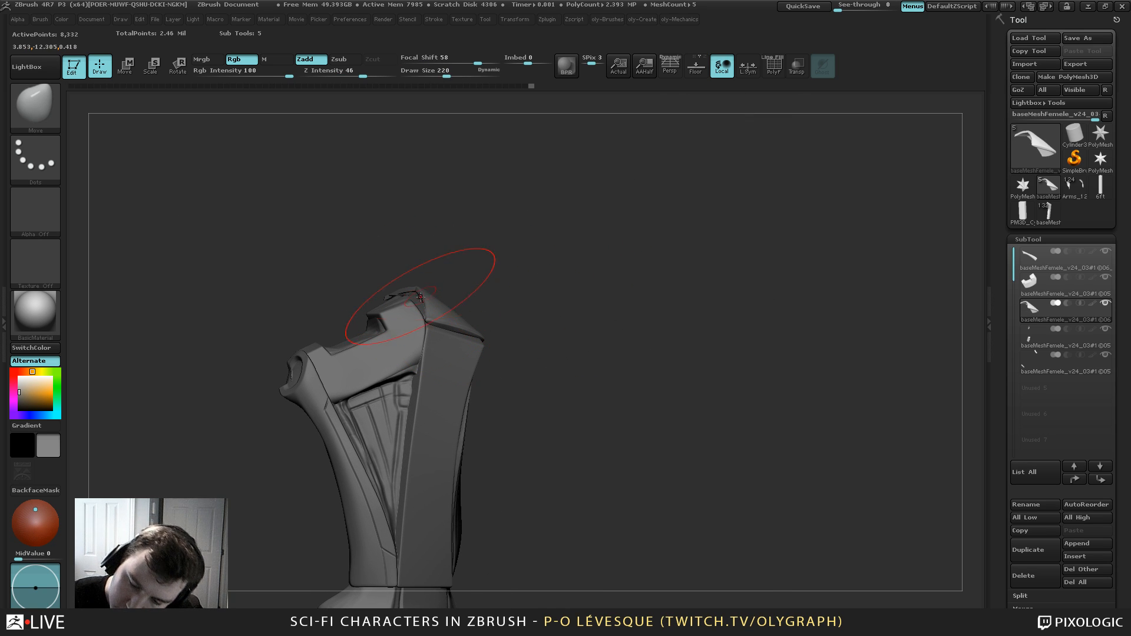
drag(418, 299, 412, 282)
key(bracketleft)
key(bracketleft)
key(bracketleft)
key(bracketleft)
key(bracketleft)
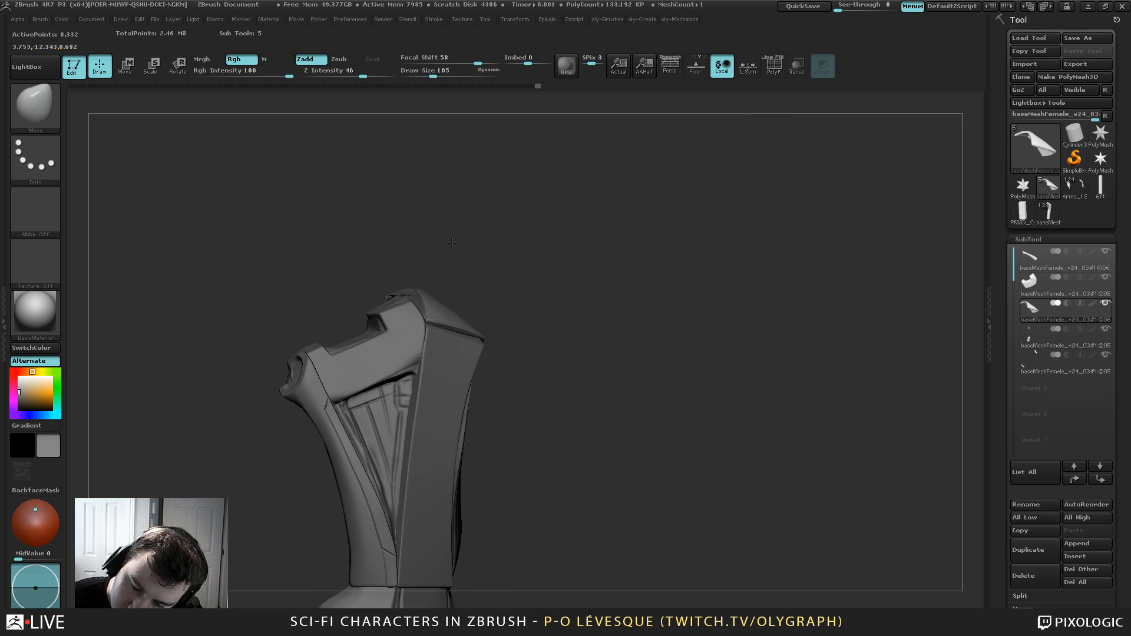
drag(454, 245, 447, 312)
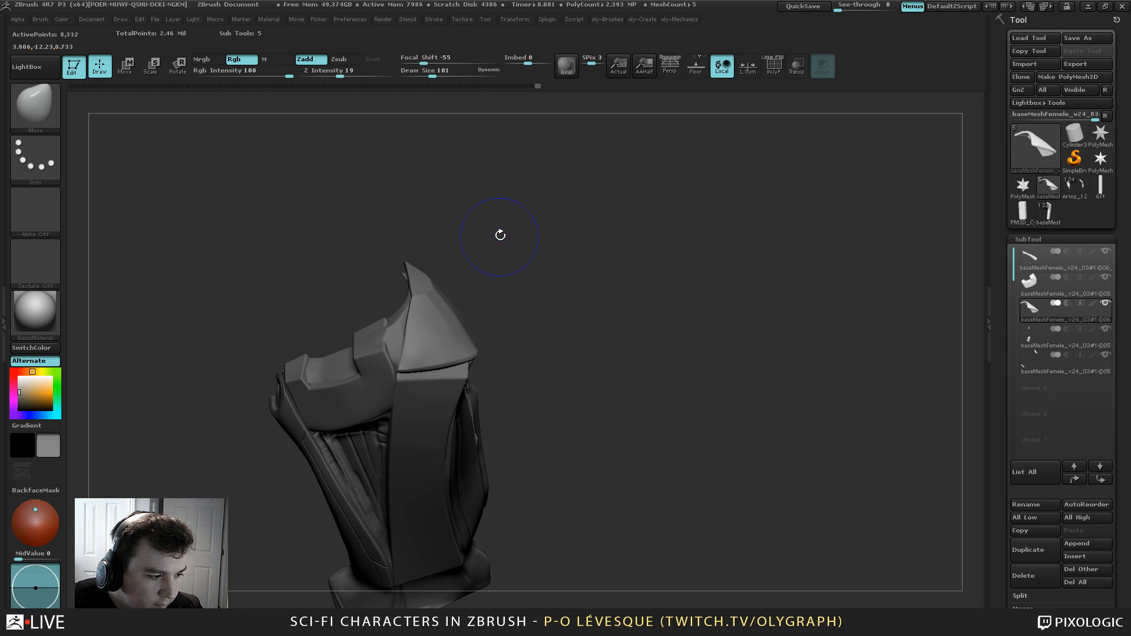
Isolate the spike piece and start flattening its rounded side rim with the TrimDynamic brush at a draw size of about 35
drag(500, 232, 501, 230)
drag(567, 399, 545, 301)
key(s)
mouse_move(545, 299)
mouse_down()
mouse_move(535, 303)
mouse_move(550, 308)
mouse_move(525, 292)
mouse_move(542, 312)
mouse_up()
key(shift+s)
key(b)
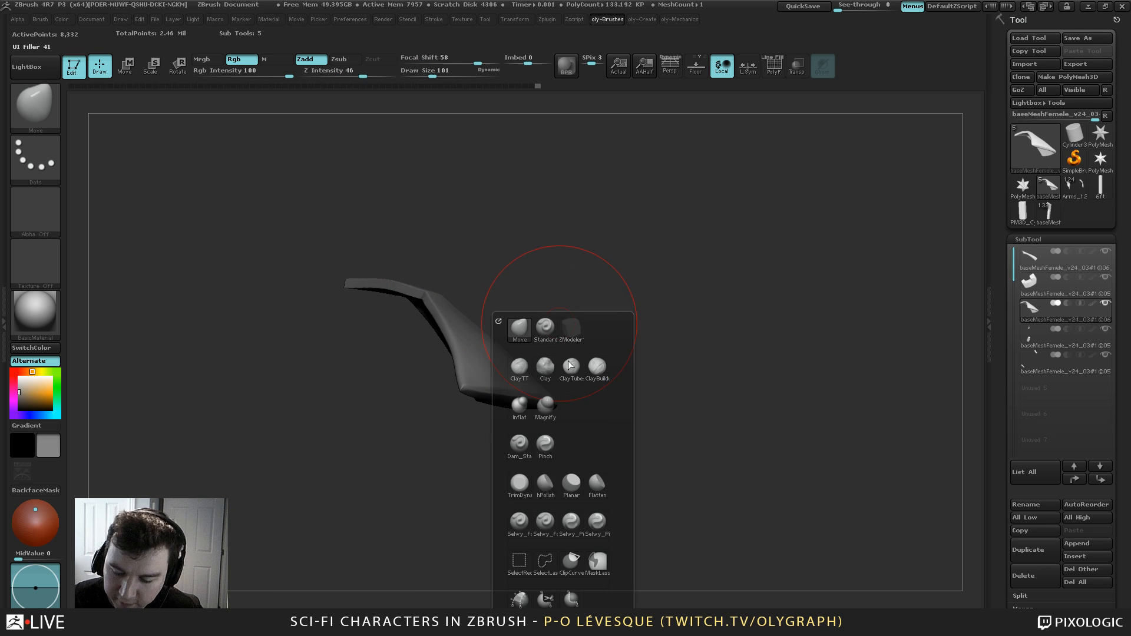
click(527, 485)
drag(452, 270, 462, 257)
key(s)
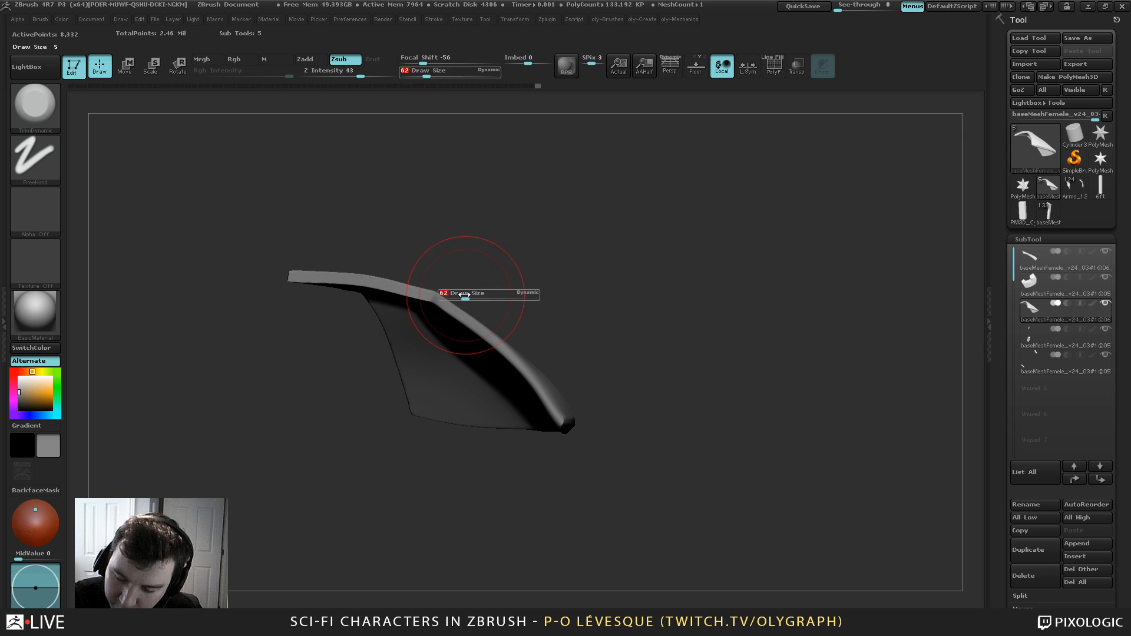
drag(464, 297, 446, 305)
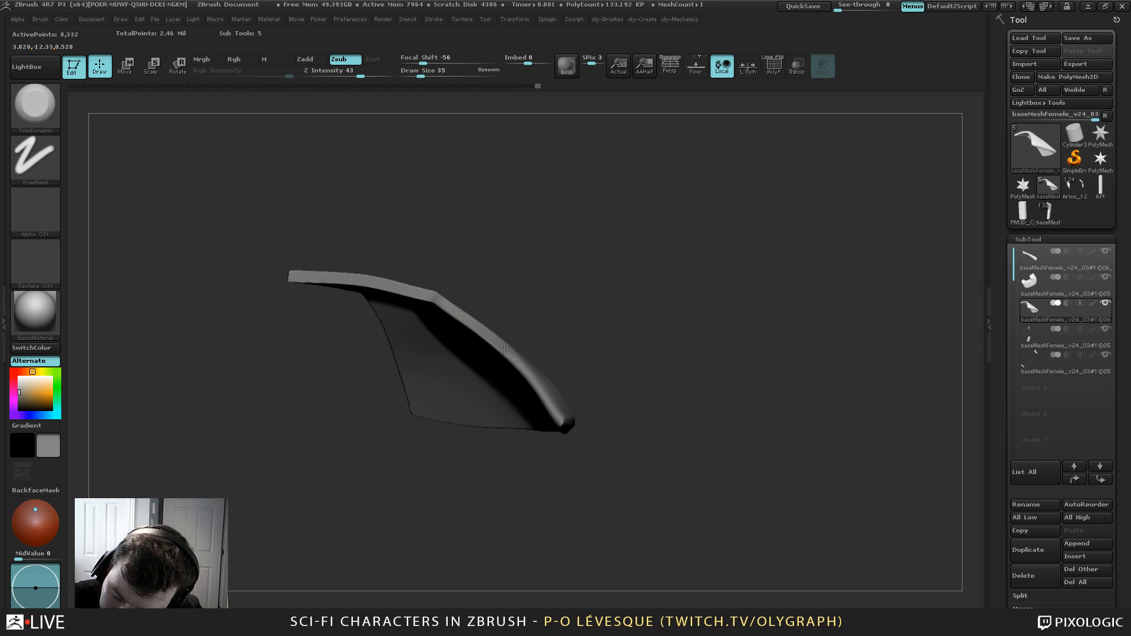
mouse_move(522, 368)
mouse_down()
mouse_move(549, 416)
mouse_move(516, 357)
mouse_up()
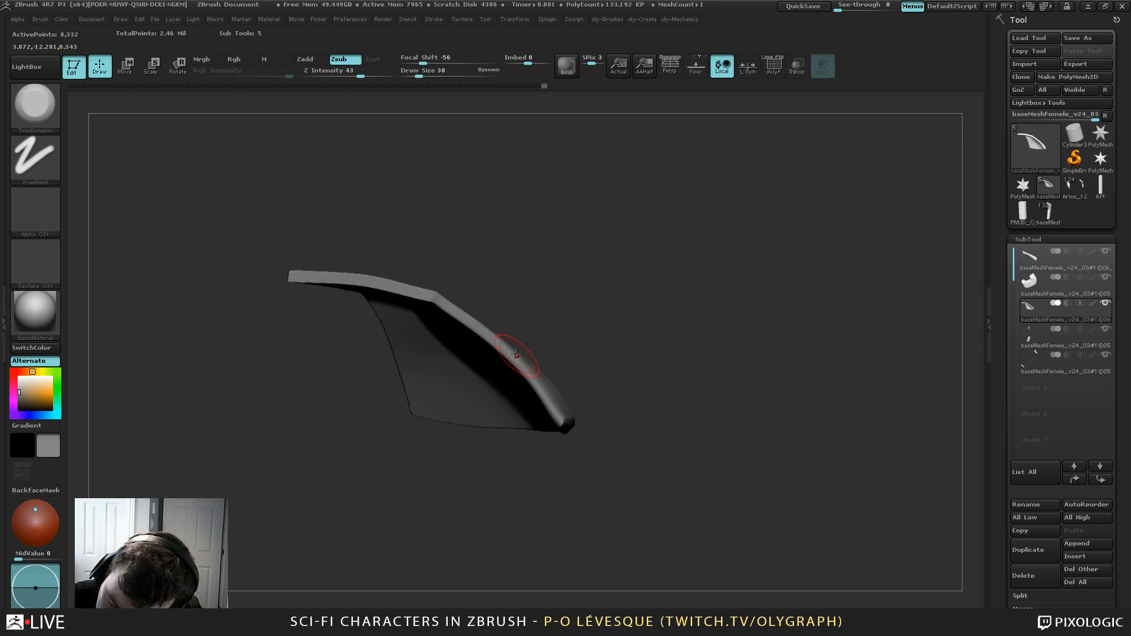
key(shift+f)
drag(505, 263, 505, 260)
key(shift+f)
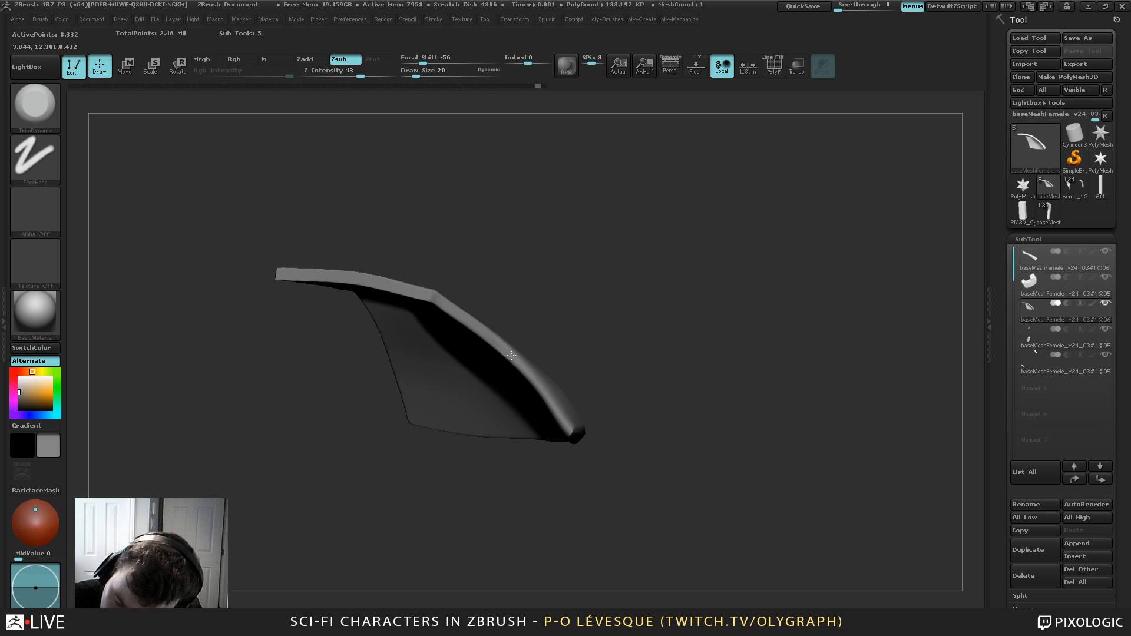
Redo the trim strokes along the lower stretch of the spike piece's rim with TrimDynamic at a draw size of 32
drag(537, 385, 545, 398)
key(ctrl+z)
key(bracketright)
drag(507, 348, 521, 363)
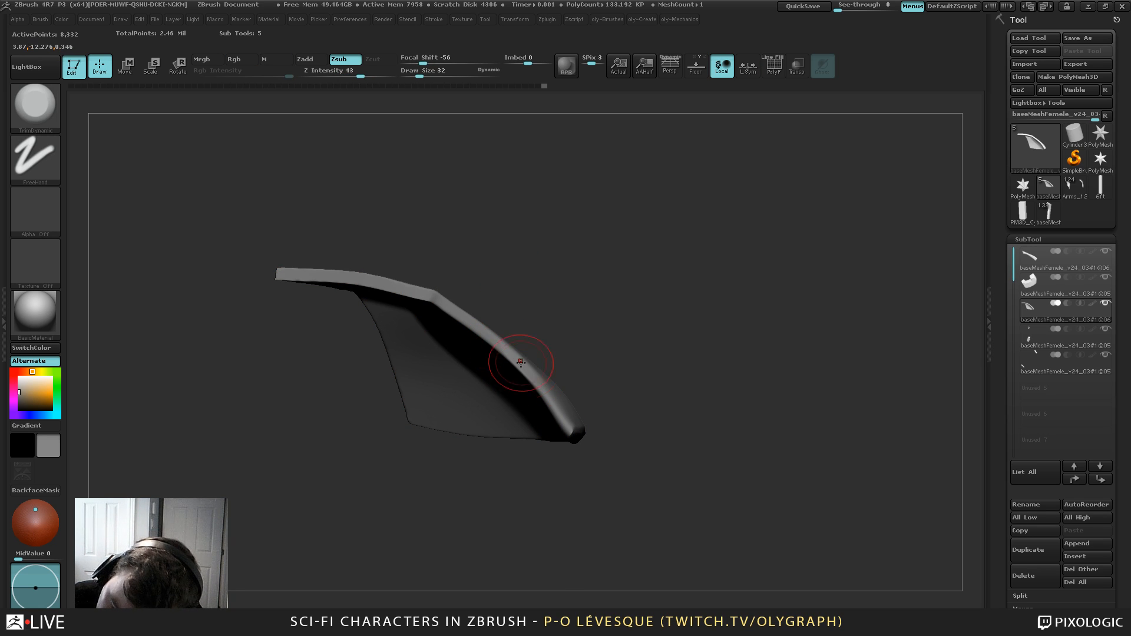
drag(550, 407, 559, 422)
key(ctrl+z)
drag(528, 375, 557, 420)
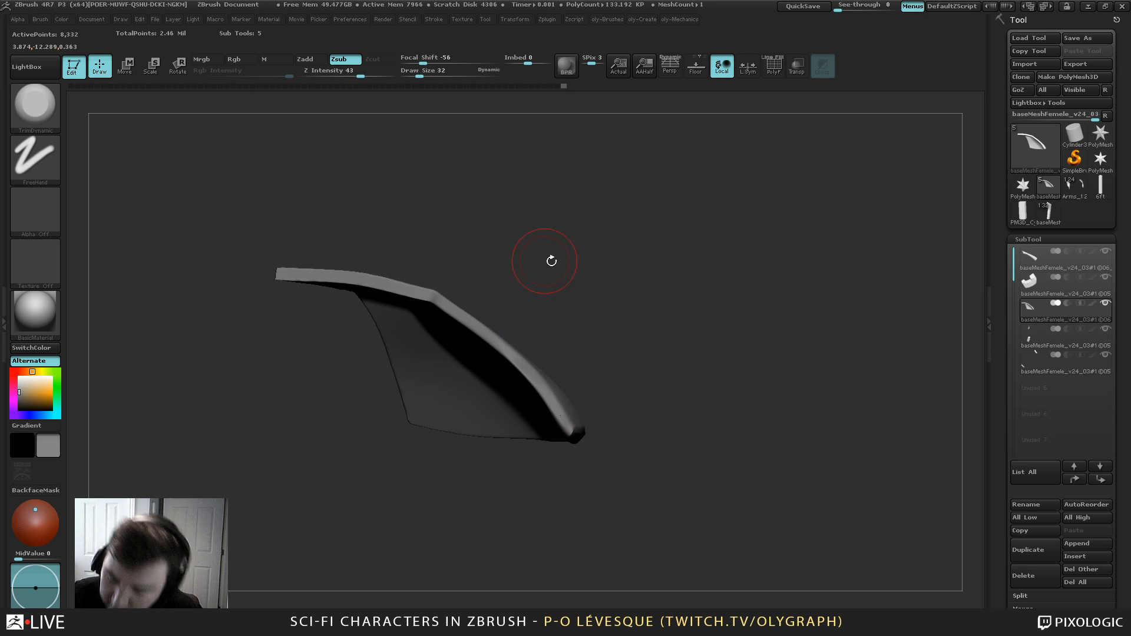
Switch to the Move brush and undo the last trim strokes that made the spike piece's side edge wavy
mouse_move(550, 260)
mouse_down()
mouse_move(615, 289)
mouse_move(638, 284)
mouse_up()
key(b)
click(601, 291)
drag(634, 227, 611, 265)
key(ctrl+z)
key(ctrl+z)
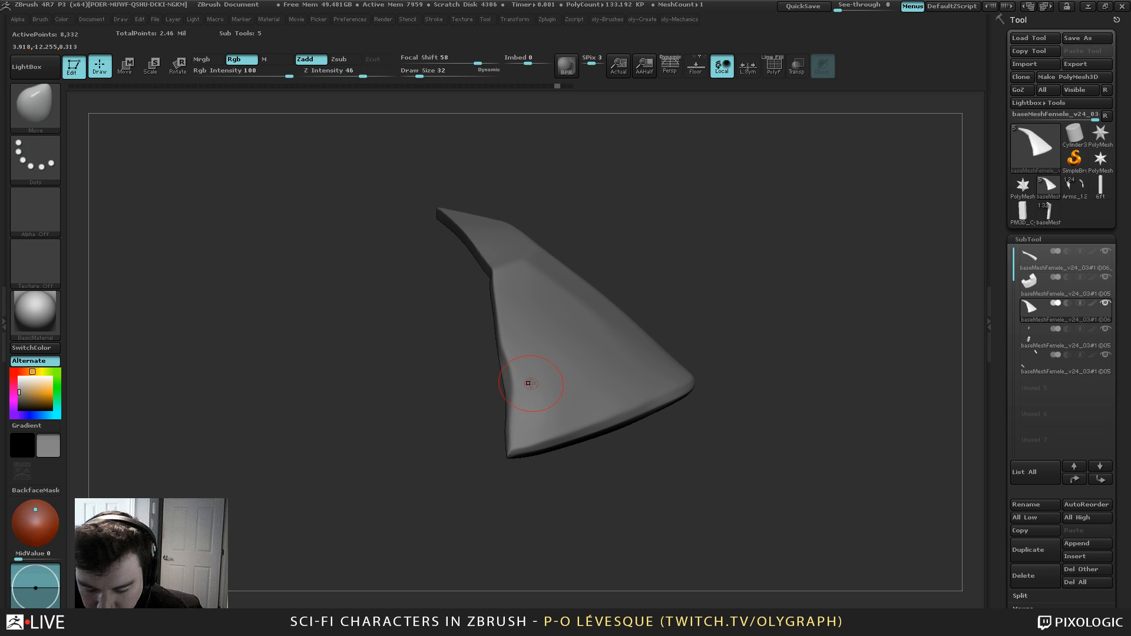
key(ctrl+z)
key(ctrl+z)
key(ctrl+z)
Adjust the spike piece's narrow lower corner with the Move brush at a draw size of 45
key(s)
drag(530, 377, 506, 390)
key(s)
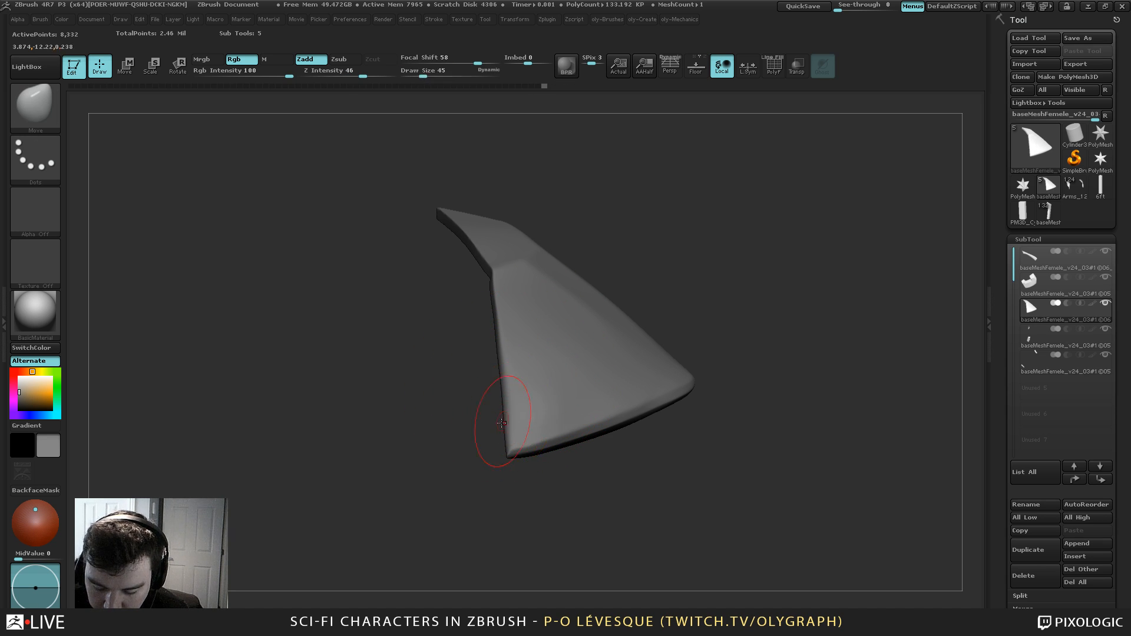
drag(506, 433, 506, 438)
mouse_move(553, 528)
mouse_down()
mouse_move(541, 536)
mouse_move(530, 495)
mouse_up()
Bring back the surrounding armor and nudge the spike piece against it with a large Move brush at a draw size of about 160
key(shift+s)
alt+drag(679, 234, 628, 363)
alt+drag(609, 321, 660, 495)
key(s)
mouse_move(521, 415)
mouse_down()
mouse_move(534, 416)
mouse_move(509, 403)
mouse_up()
key(s)
alt+drag(578, 372, 567, 298)
alt+drag(577, 340, 562, 232)
key(s)
drag(564, 281, 568, 280)
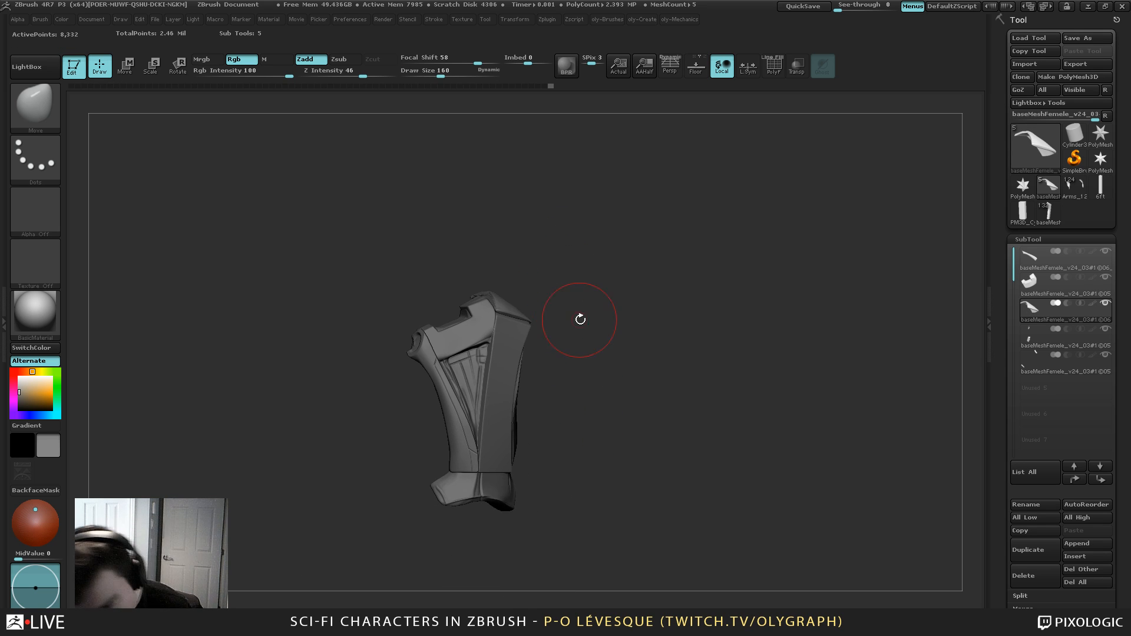
mouse_move(581, 319)
mouse_down()
mouse_move(556, 332)
mouse_move(545, 316)
mouse_move(600, 387)
mouse_move(604, 308)
mouse_up()
key(s)
Select the arm armor's base subtool and draw a long Topology curve down its ridge, crossed by one short curve
alt+click(544, 387)
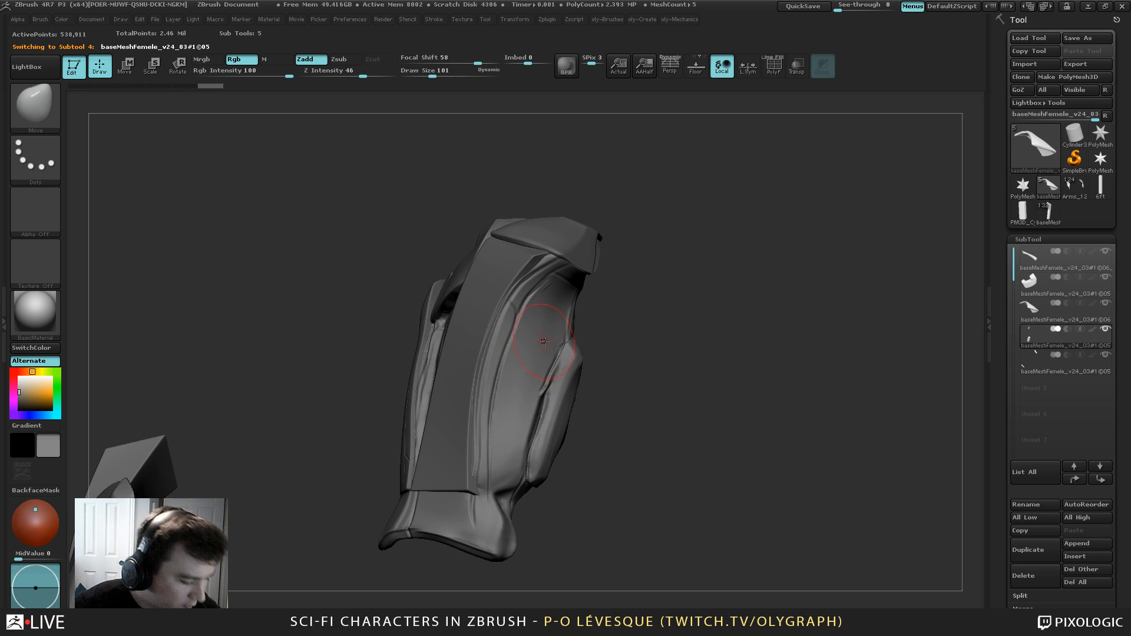
key(b)
key(t)
key(o)
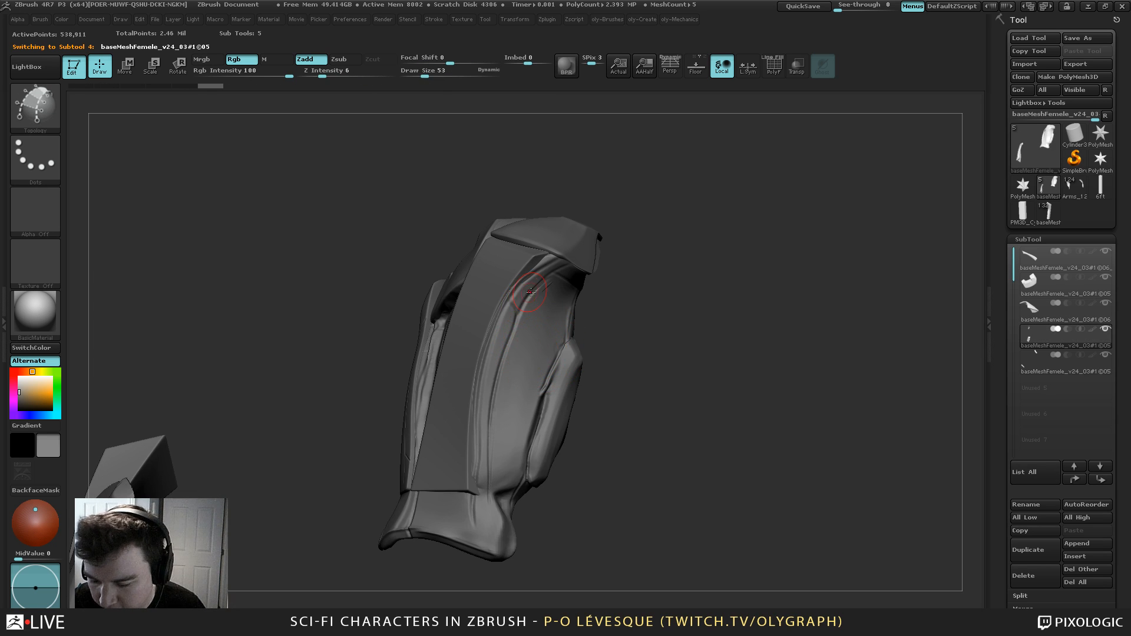
drag(635, 262, 639, 214)
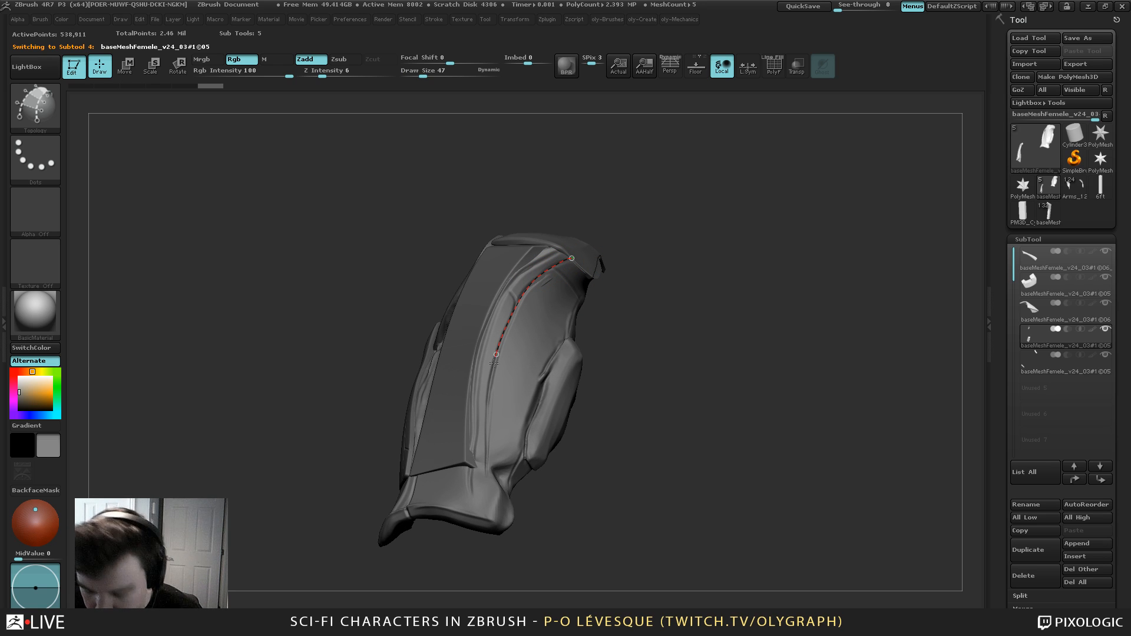
drag(485, 488, 485, 486)
drag(501, 280, 539, 341)
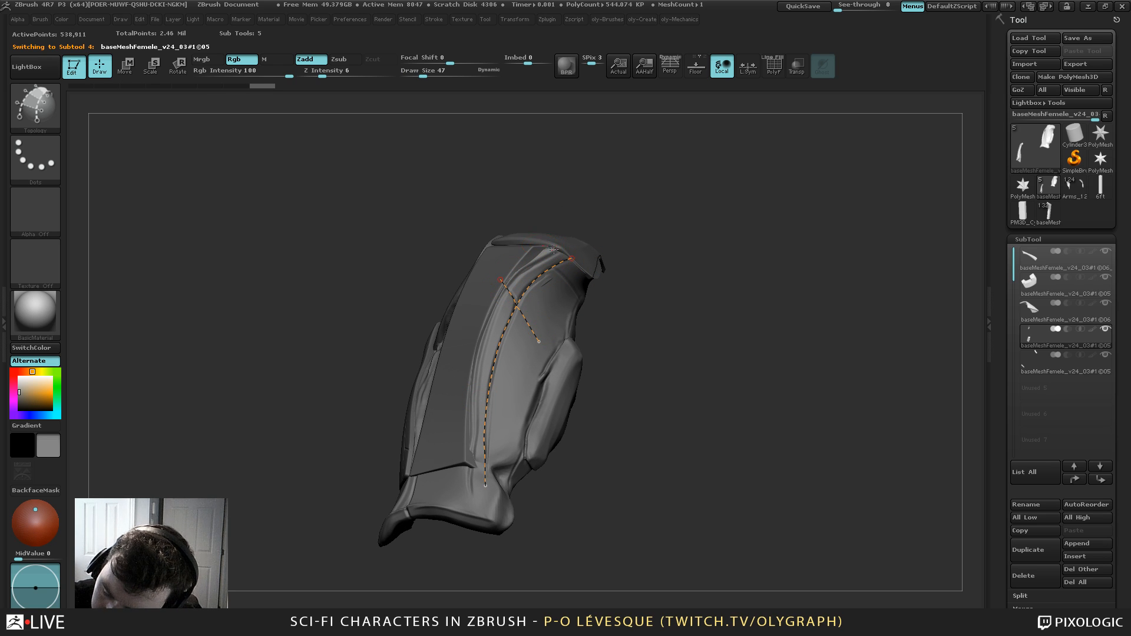
Add a second Topology curve parallel to the first and cross both with short curves to form a narrow strip
mouse_move(542, 246)
mouse_down()
mouse_move(584, 269)
mouse_move(527, 264)
mouse_move(493, 315)
mouse_move(471, 494)
mouse_move(514, 466)
mouse_up()
drag(469, 414, 512, 429)
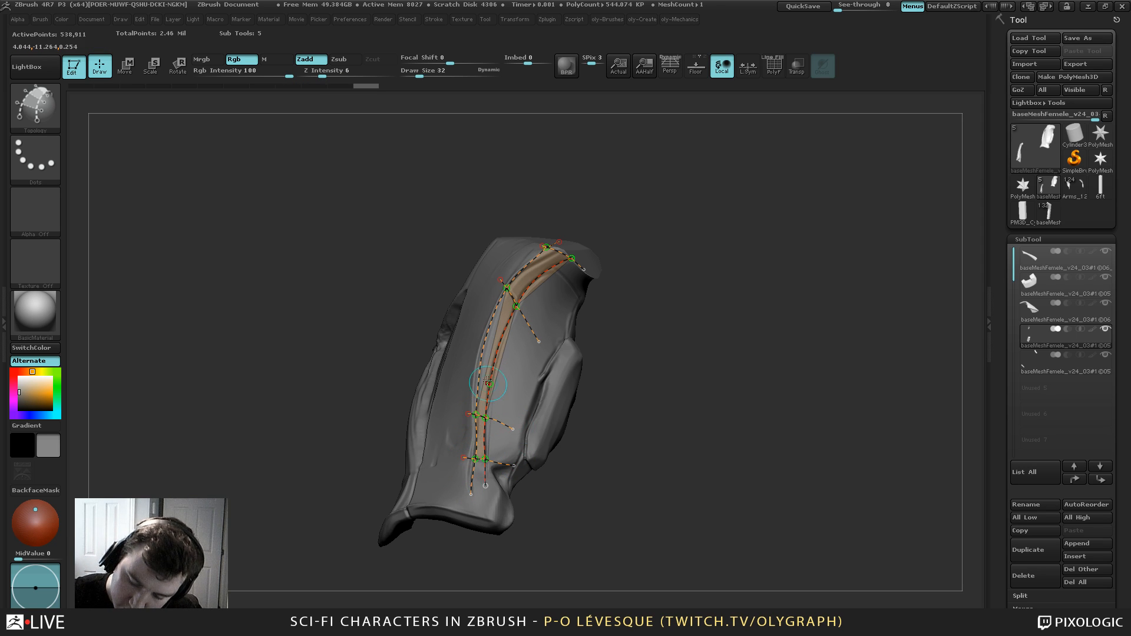
drag(469, 364, 504, 376)
drag(480, 317, 510, 345)
drag(520, 250, 554, 292)
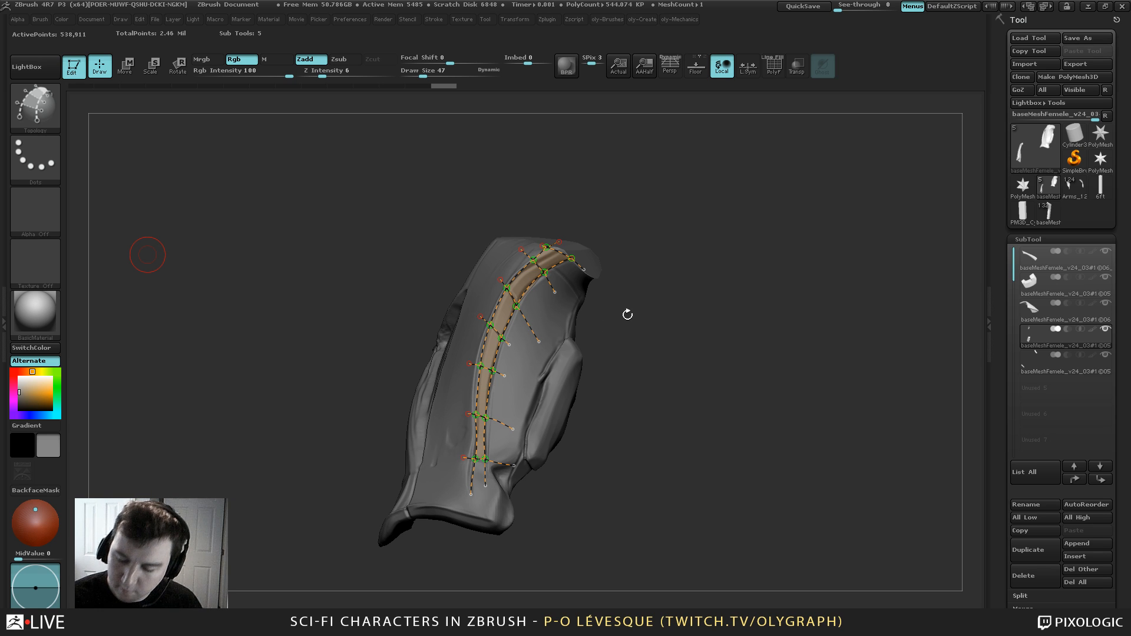
Trim the loose Topology curve ends around the strip and set the draw size to 32
alt+drag(610, 300, 604, 323)
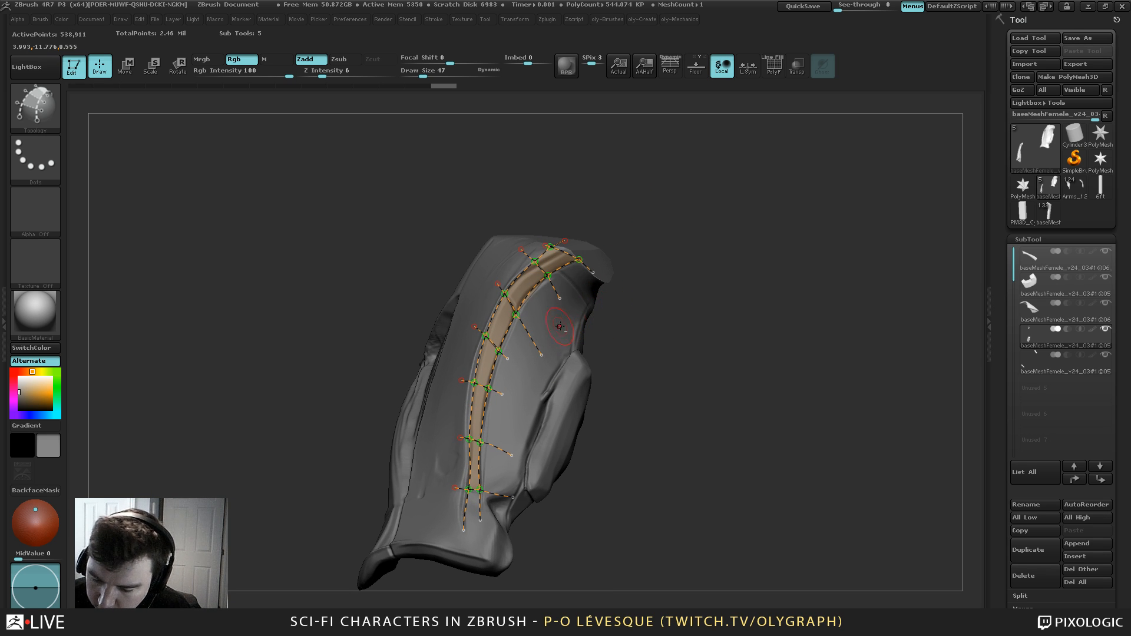
alt+click(562, 325)
key(bracketleft)
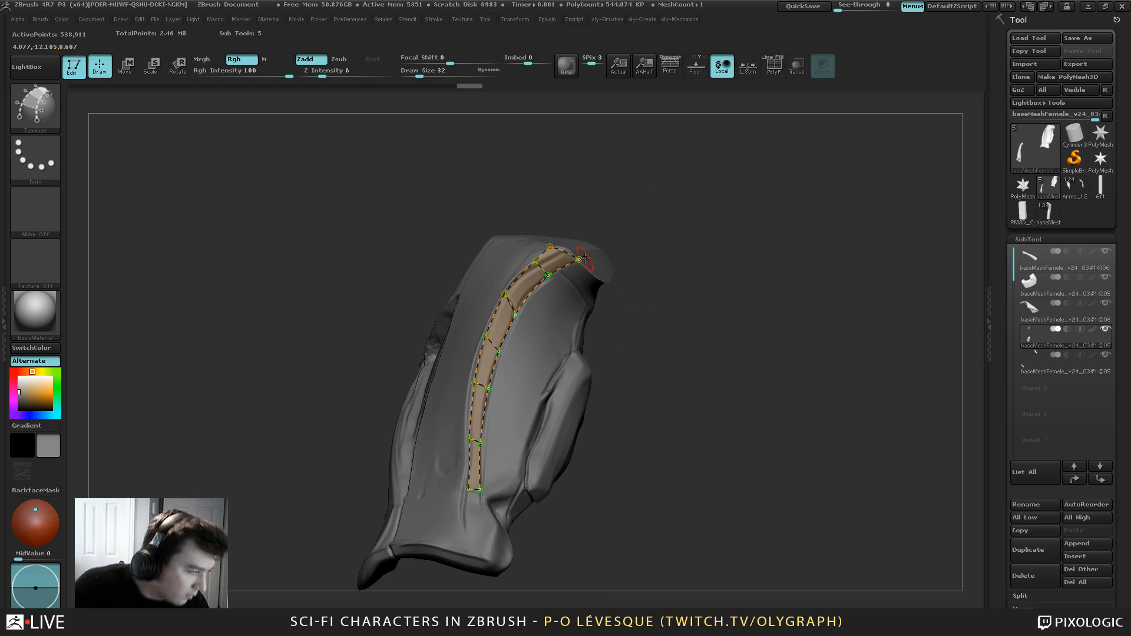
Show the polygon wireframe on the arm armor and return to the Topology brush
key(h)
key(e)
key(space)
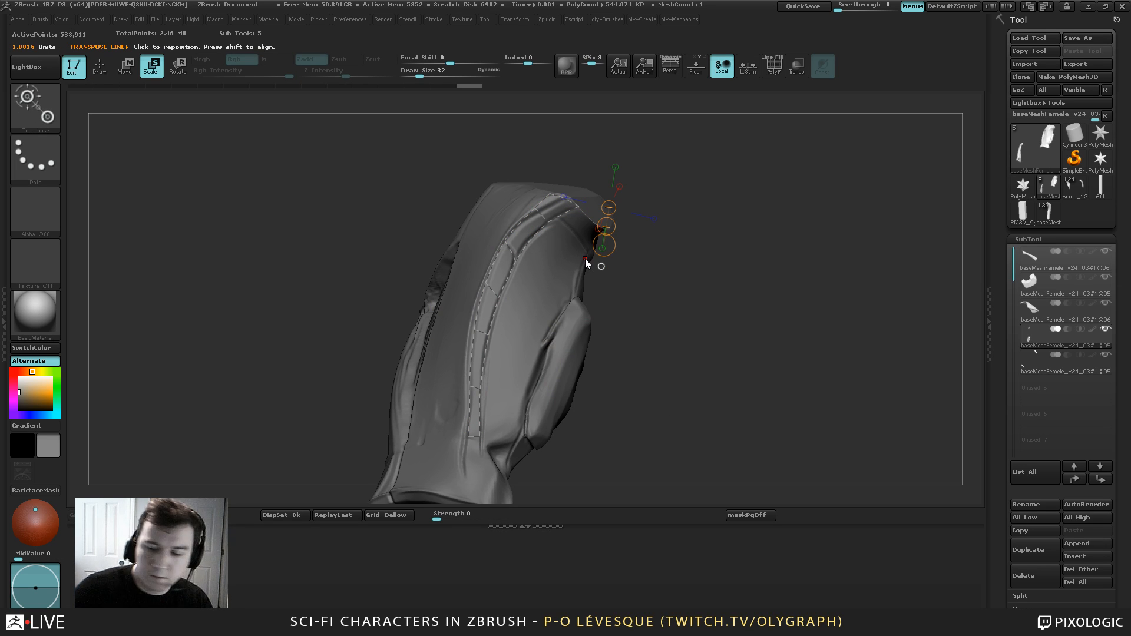
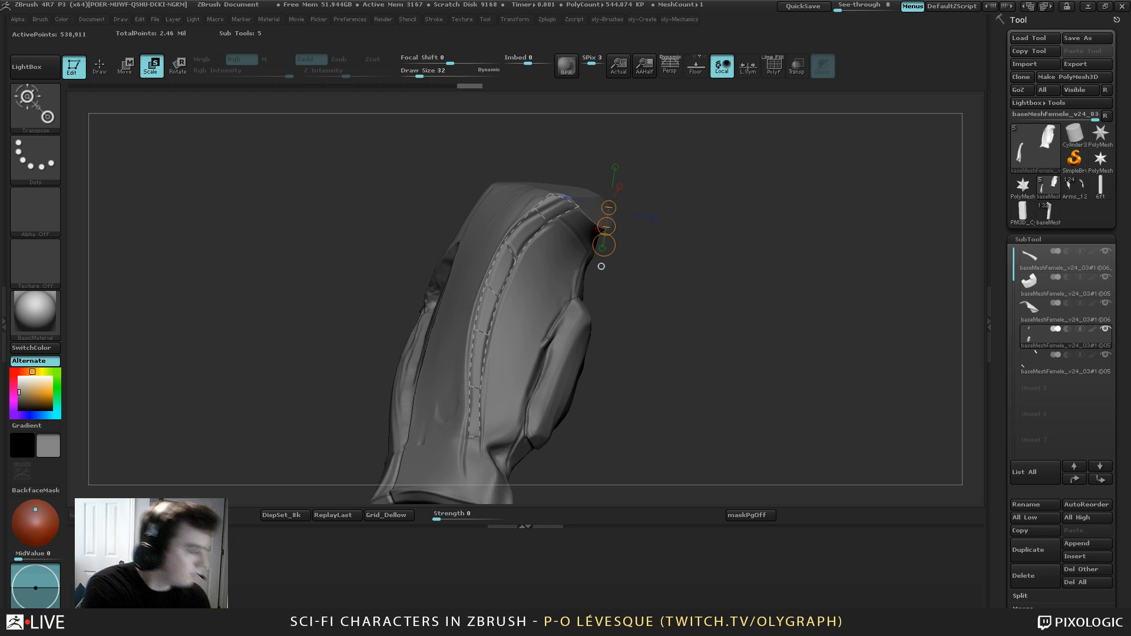
click(561, 526)
drag(665, 233, 683, 223)
key(shift+f)
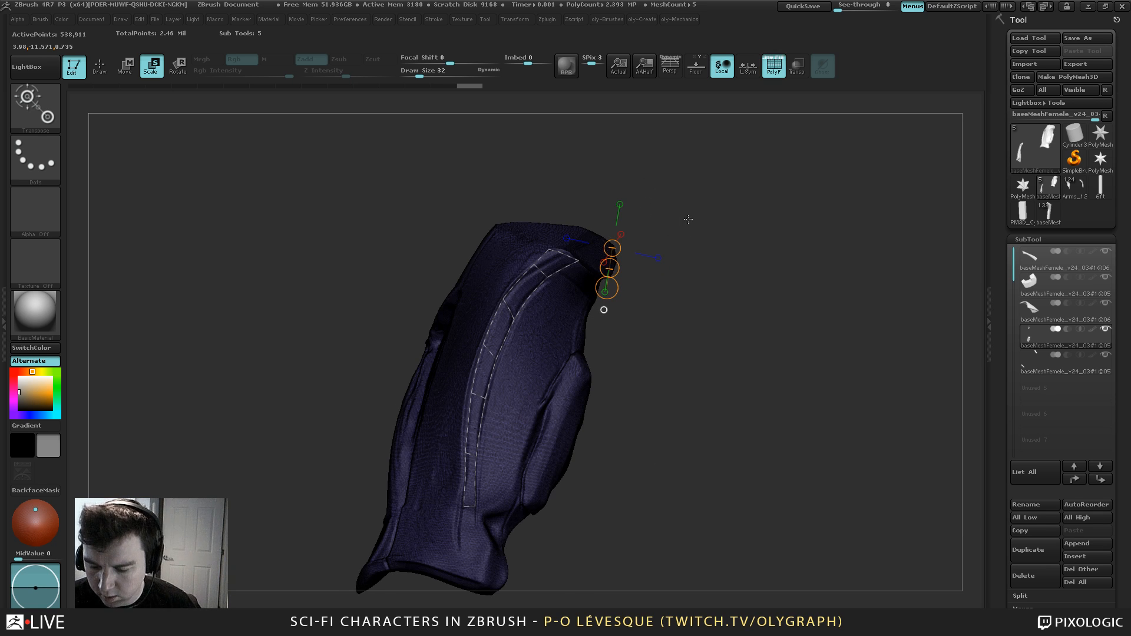
key(space)
key(b)
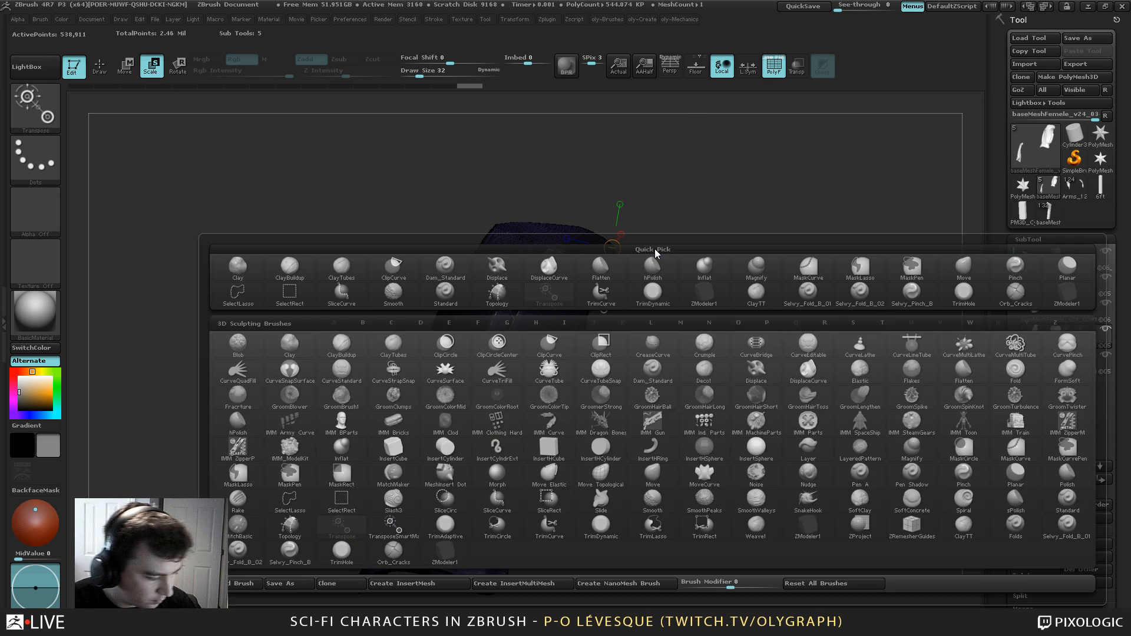
key(t)
key(o)
Draw additional cross curves between the existing ones and generate the strip mesh with Topology at a draw size of 32
alt+drag(701, 214, 711, 175)
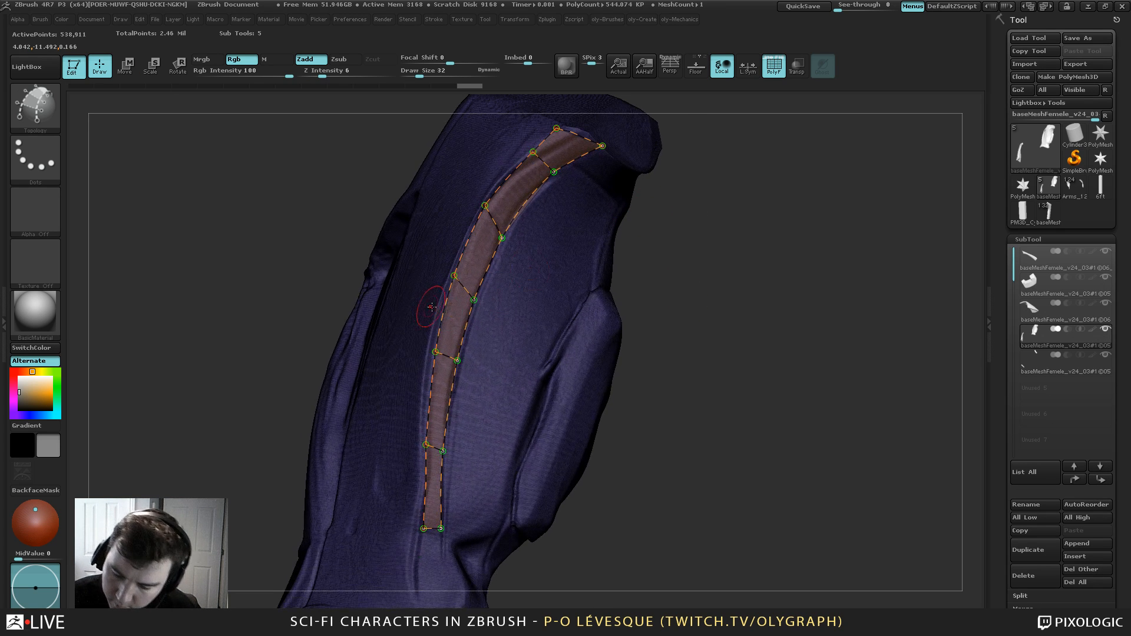
drag(414, 392, 495, 406)
drag(455, 227, 537, 284)
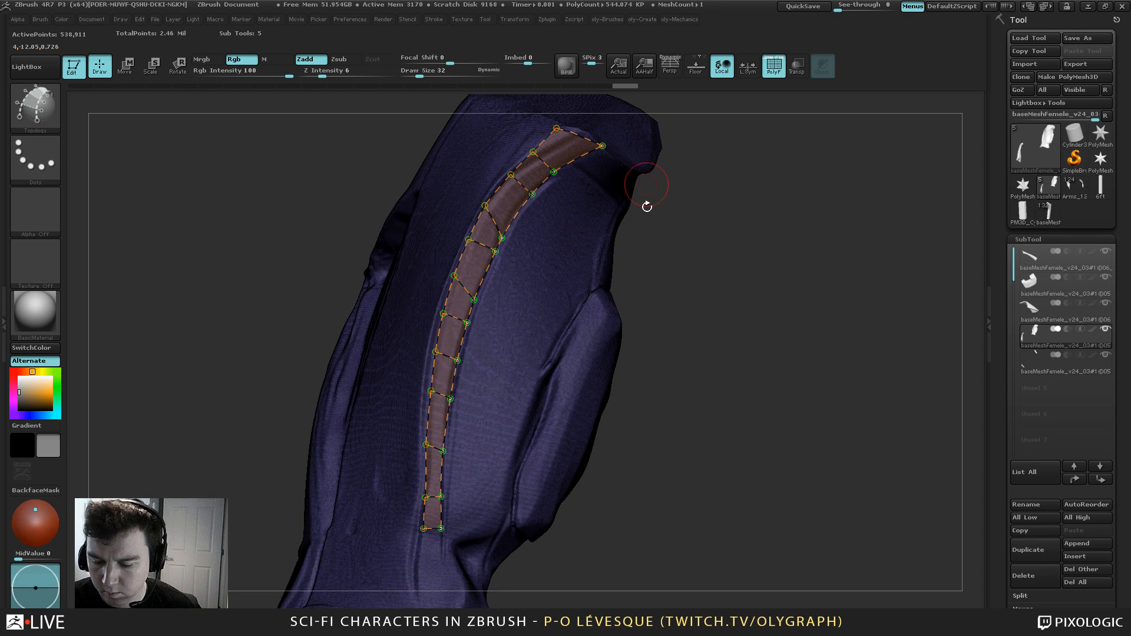
click(577, 296)
Isolate the new topology strip and split it from the arm armor into its own subtool
ctrl+shift+click(576, 305)
ctrl+shift+click(575, 306)
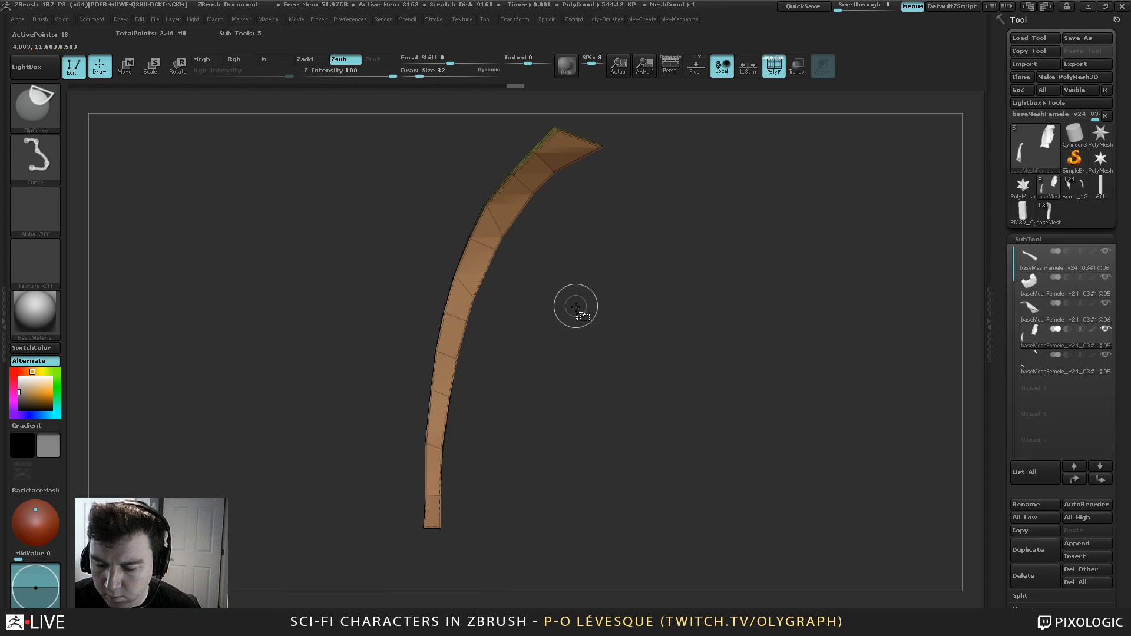
key(2)
click(572, 563)
Even out the strip's curved inner edge with the Move brush, reducing the draw size from 37 to 28
key(b)
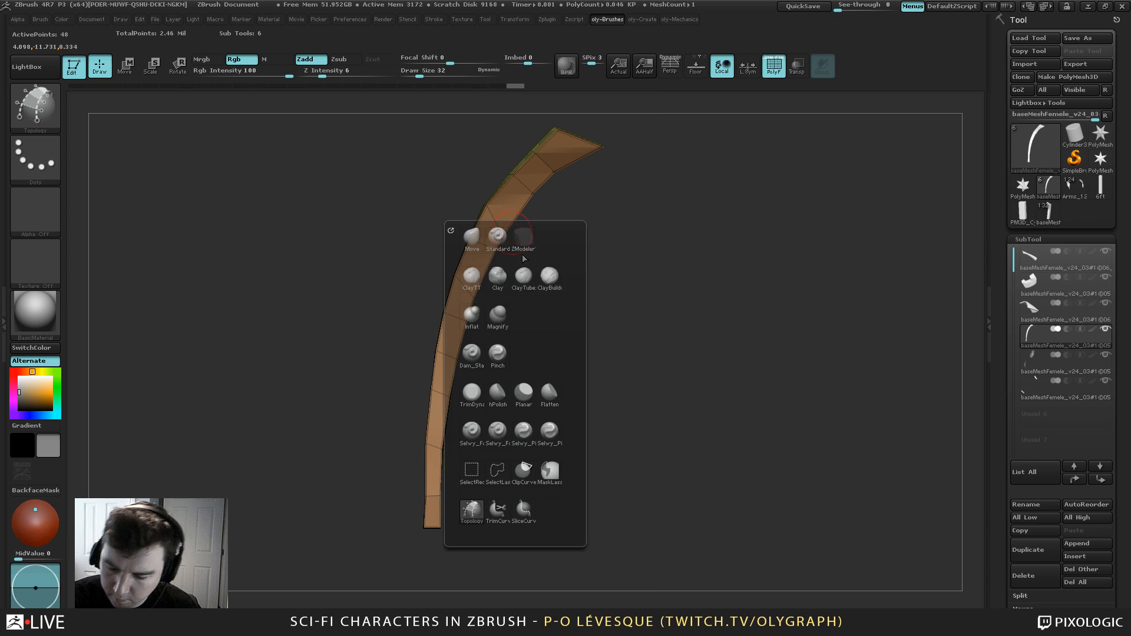
key(m)
key(v)
key(s)
click(484, 299)
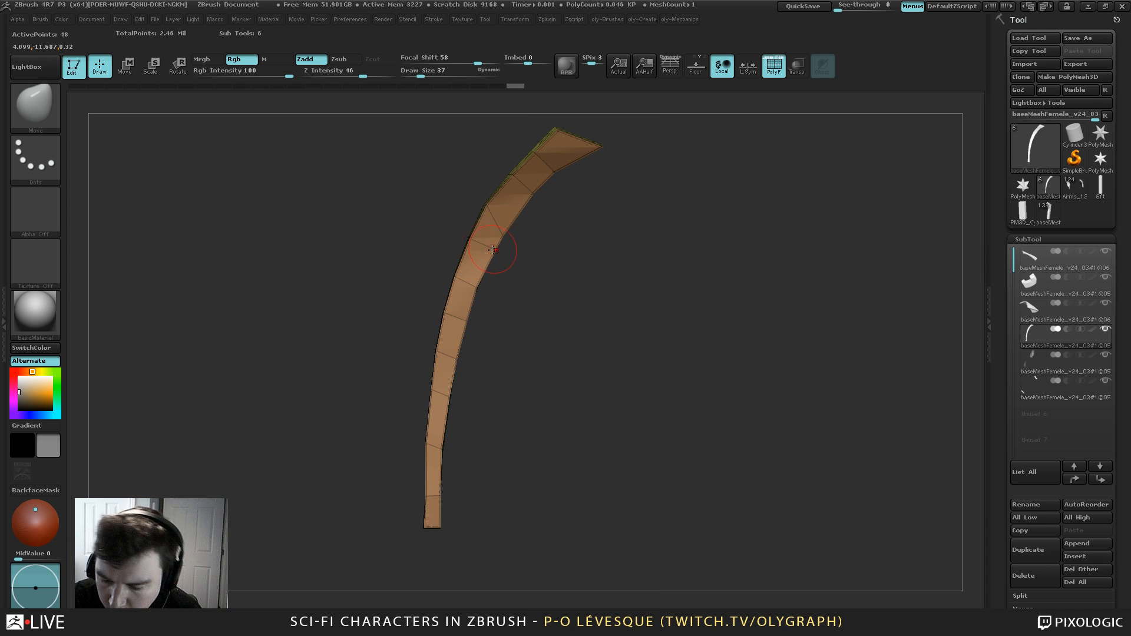
key(s)
click(519, 206)
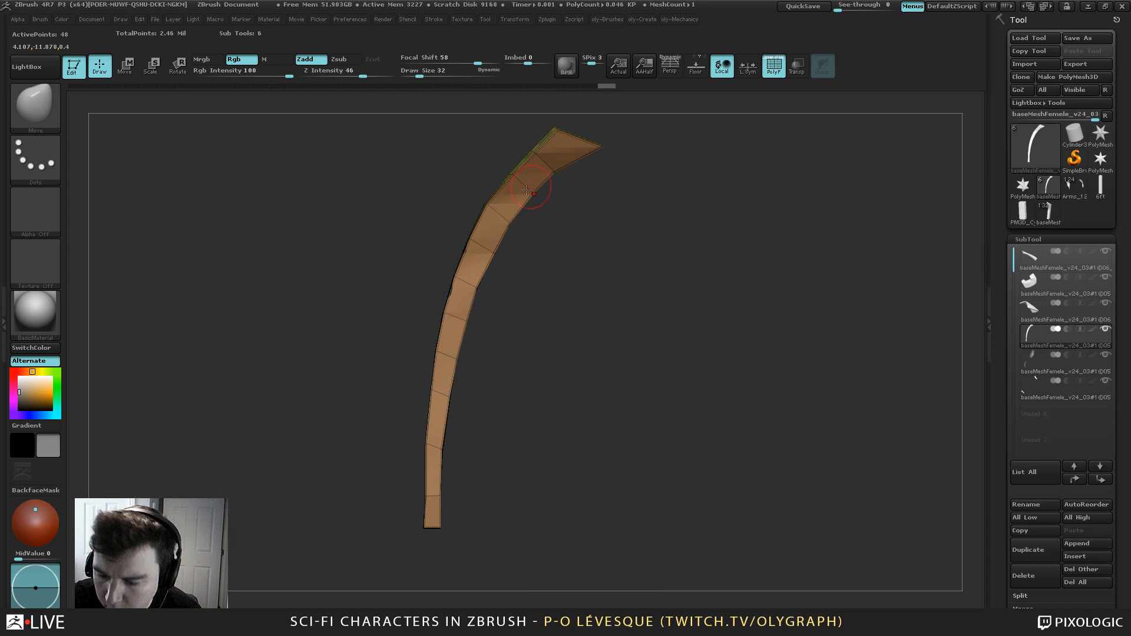
key(s)
click(533, 187)
Insert an edge loop with ZModeler right beside the existing one at the strip's upper bend
key(b)
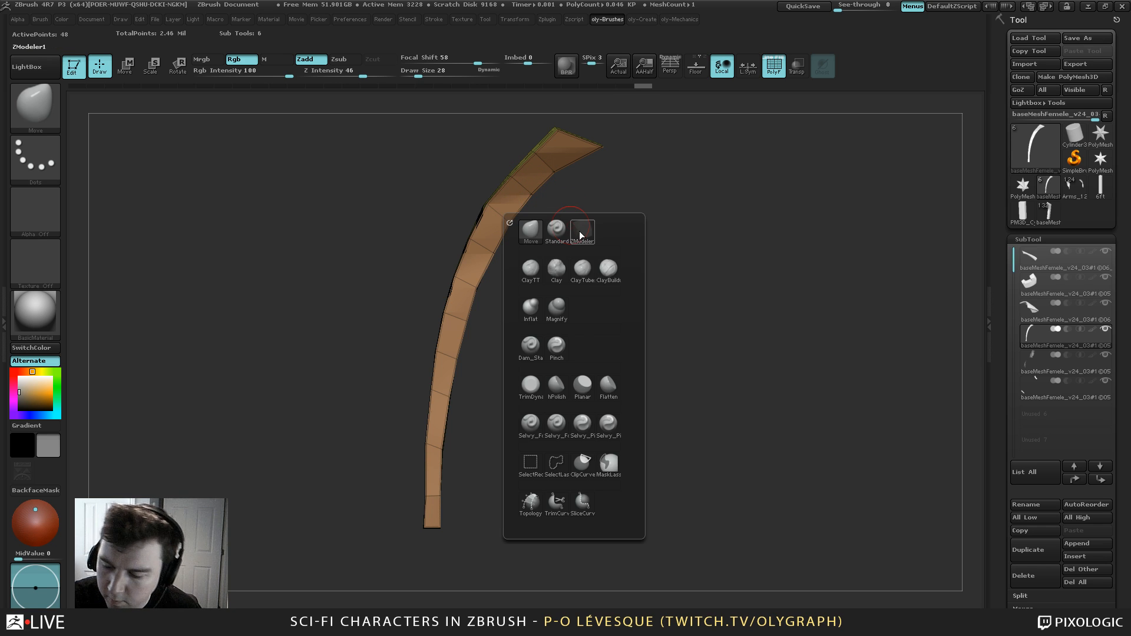
click(578, 231)
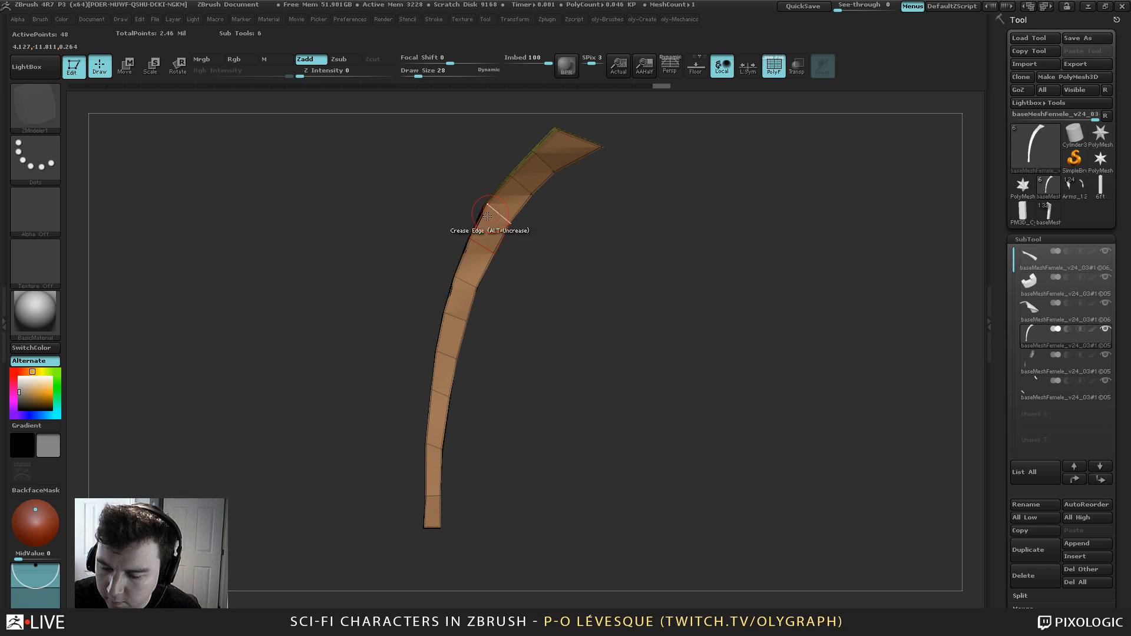
key(space)
click(502, 245)
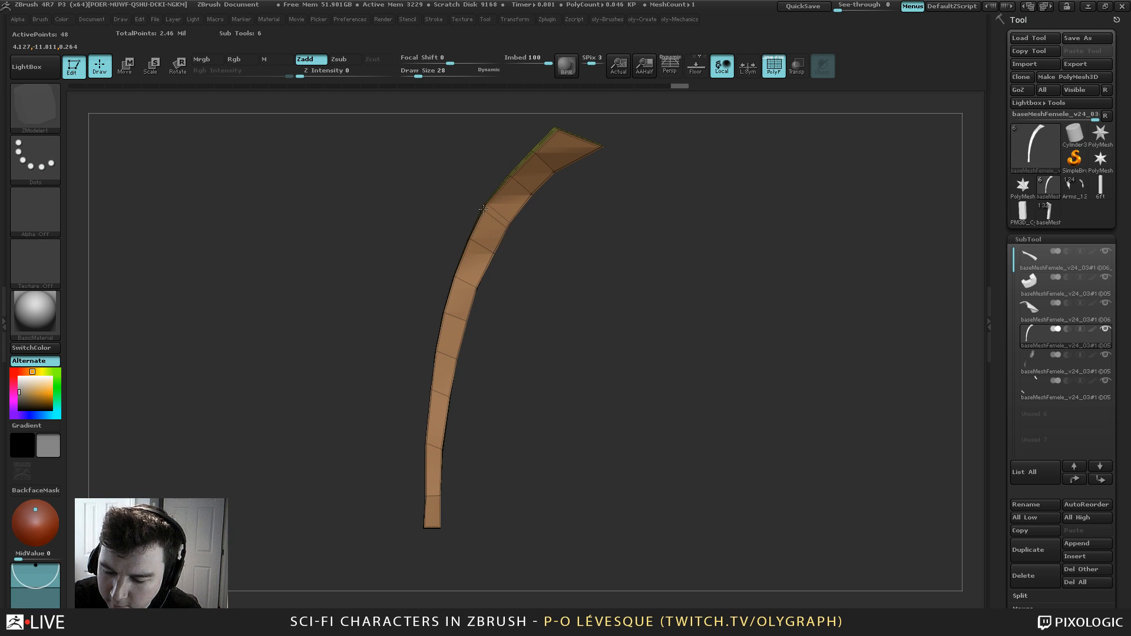
Extrude the narrow polyloop at the strip's upper bend inward with ZModeler to cut a groove
key(s)
click(545, 234)
alt+drag(558, 238, 586, 309)
key(b)
click(590, 308)
key(space)
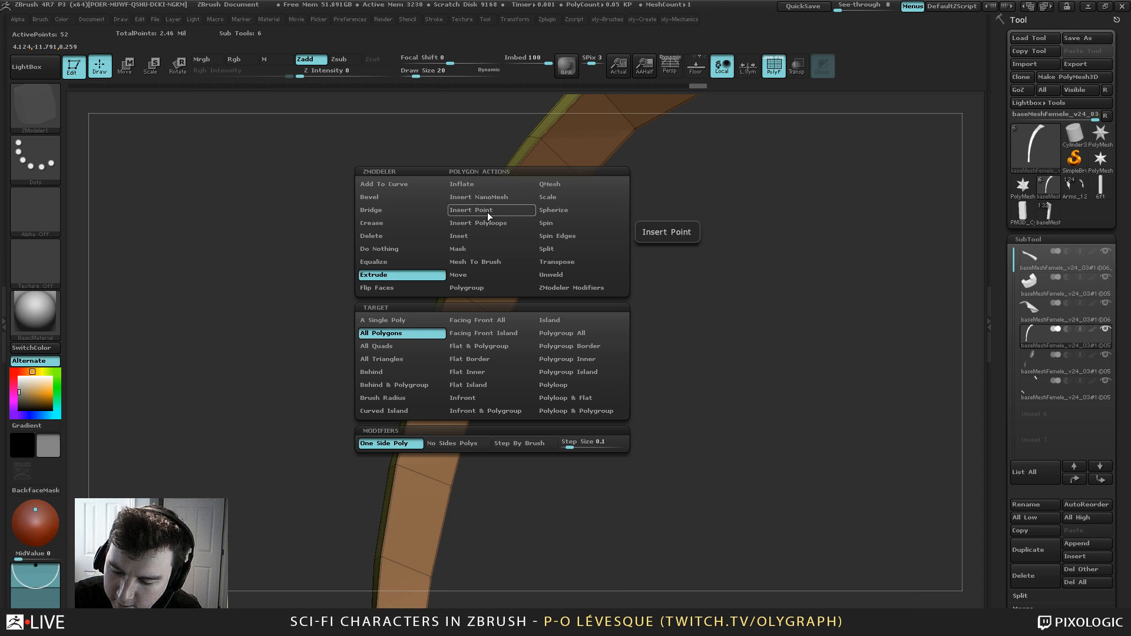
click(591, 387)
drag(497, 217, 488, 216)
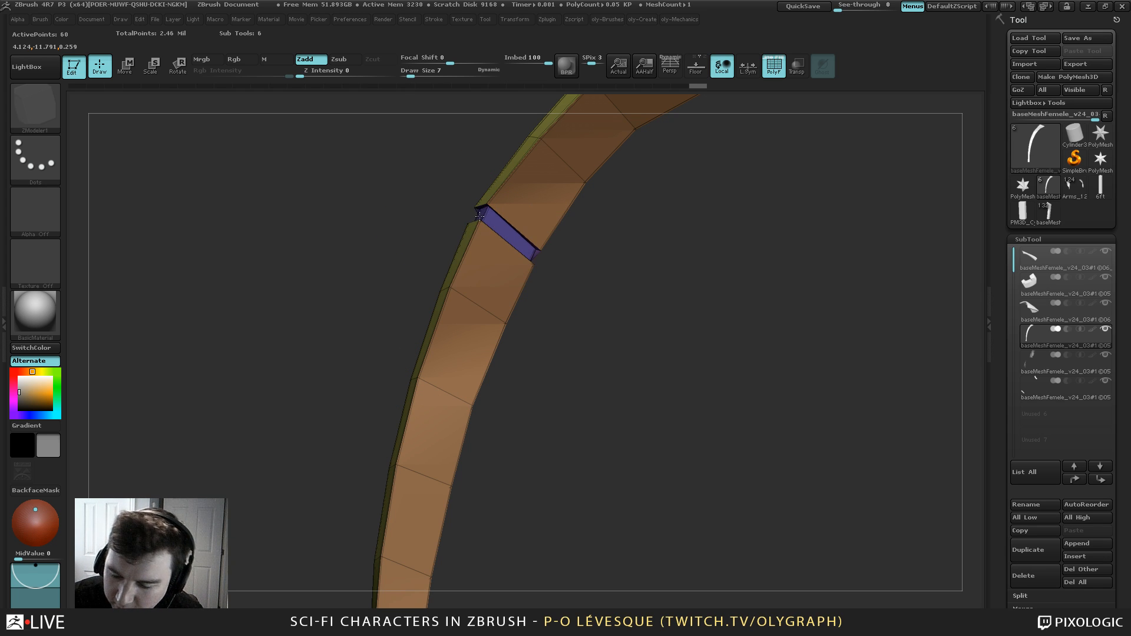
Straighten the strip's kinked side just below the groove with the Move brush at a draw size of 7
mouse_move(624, 291)
mouse_down()
mouse_move(599, 277)
mouse_move(627, 373)
mouse_move(604, 349)
mouse_move(446, 332)
mouse_up()
key(b)
key(b)
click(427, 313)
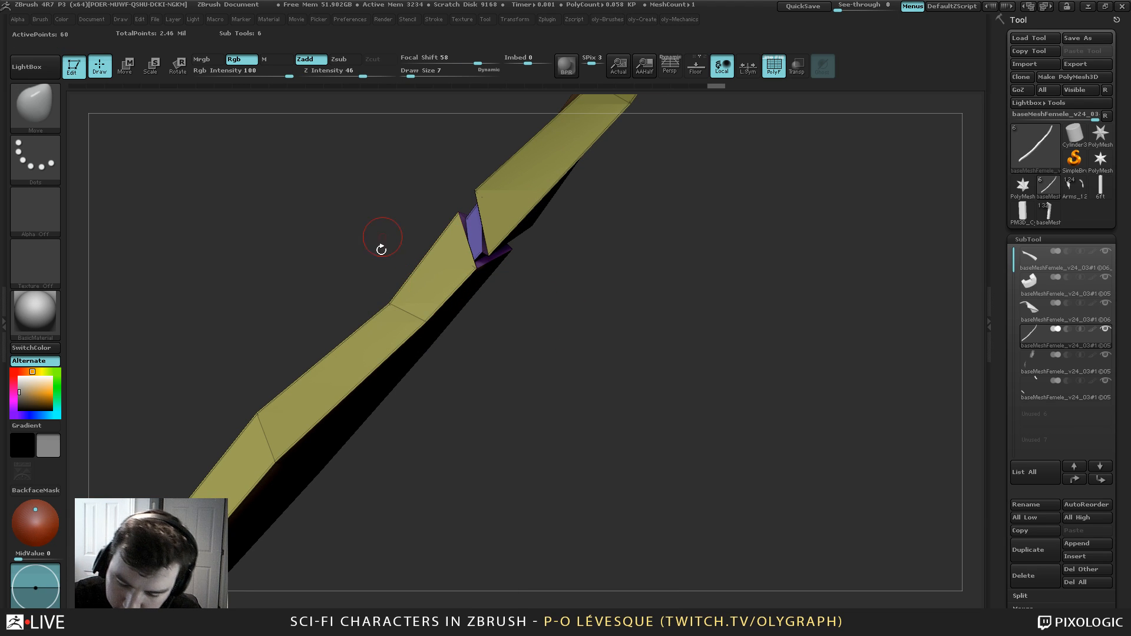
drag(391, 302, 391, 288)
drag(427, 324, 420, 318)
key(c)
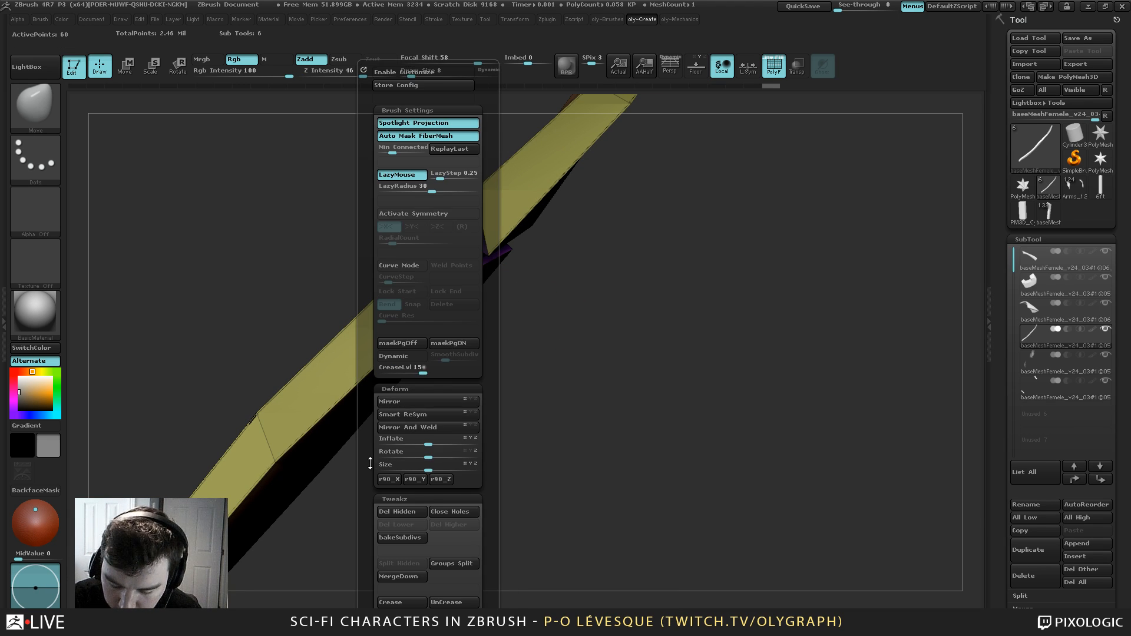
drag(370, 463, 371, 355)
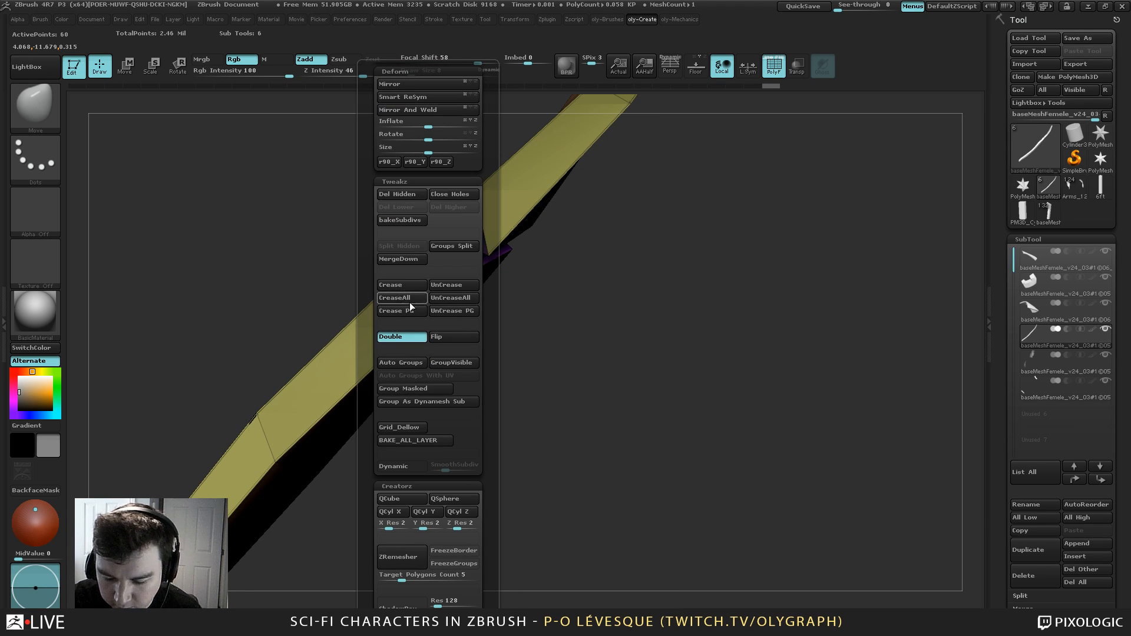
Adjust the corner points around the groove with the Move brush at draw sizes of about 6 and 4
key(s)
click(491, 243)
drag(485, 251, 508, 215)
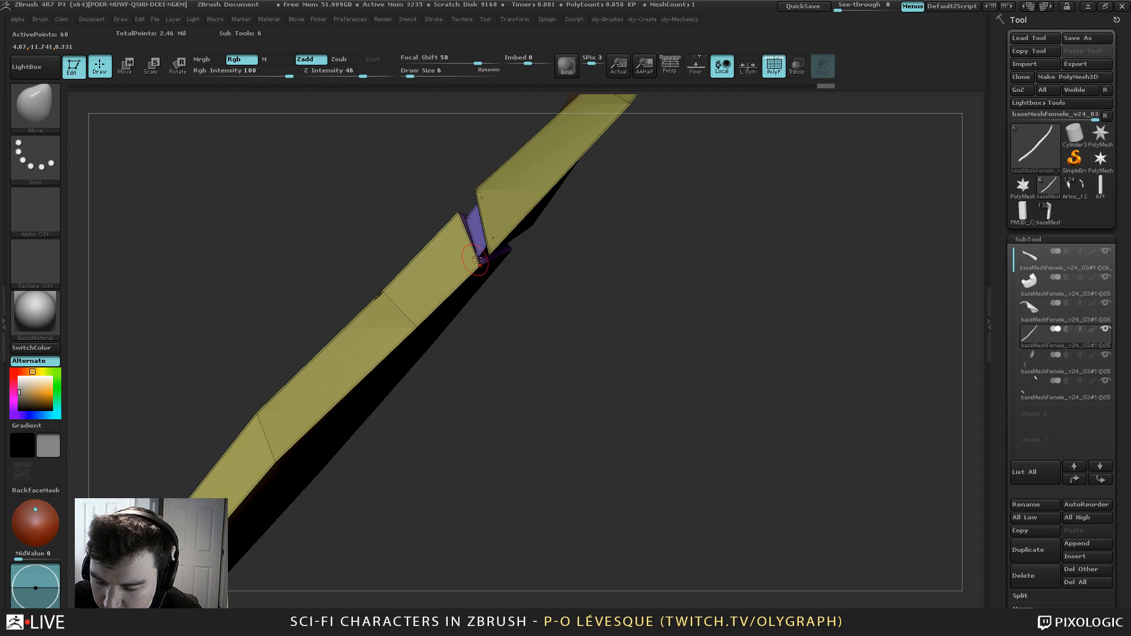
drag(480, 256, 486, 252)
drag(519, 312, 580, 321)
key(s)
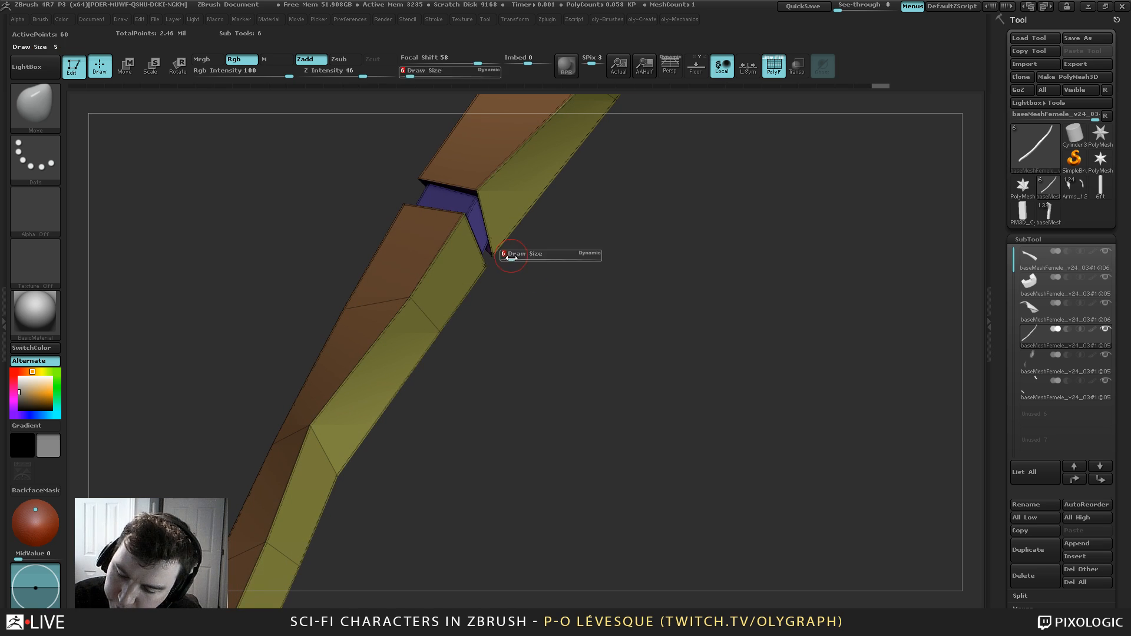
click(508, 258)
mouse_move(493, 255)
mouse_down()
mouse_move(535, 291)
mouse_move(523, 313)
mouse_move(492, 276)
mouse_up()
key(s)
click(501, 245)
Delete surplus edge loops above and below the groove on the strip with ZModeler
key(f)
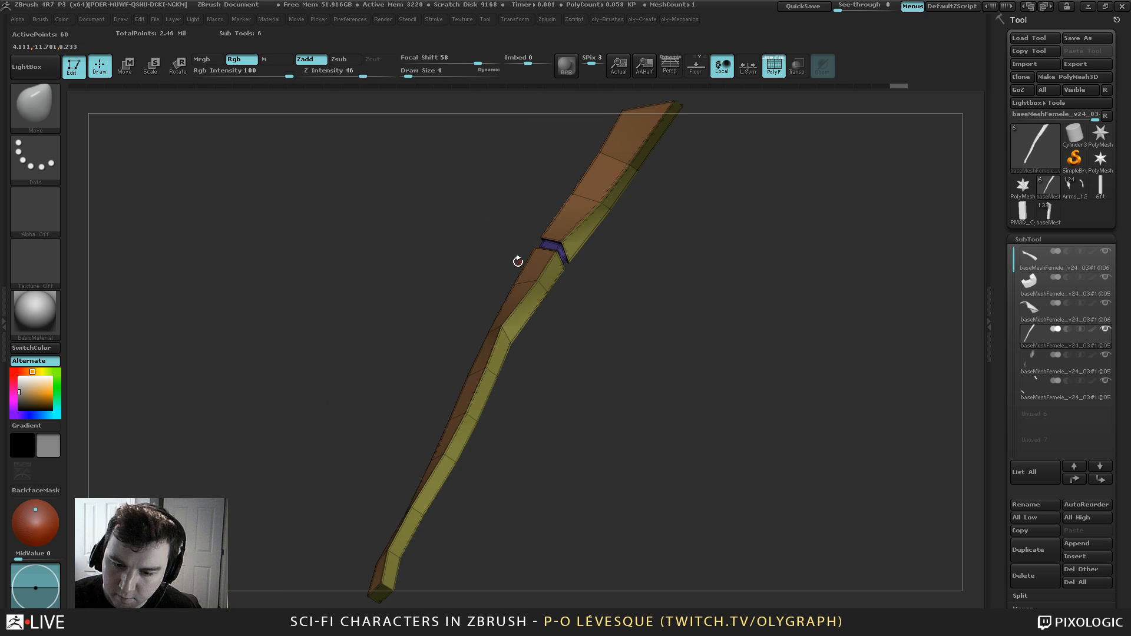
key(f)
key(s)
click(518, 339)
key(b)
click(532, 345)
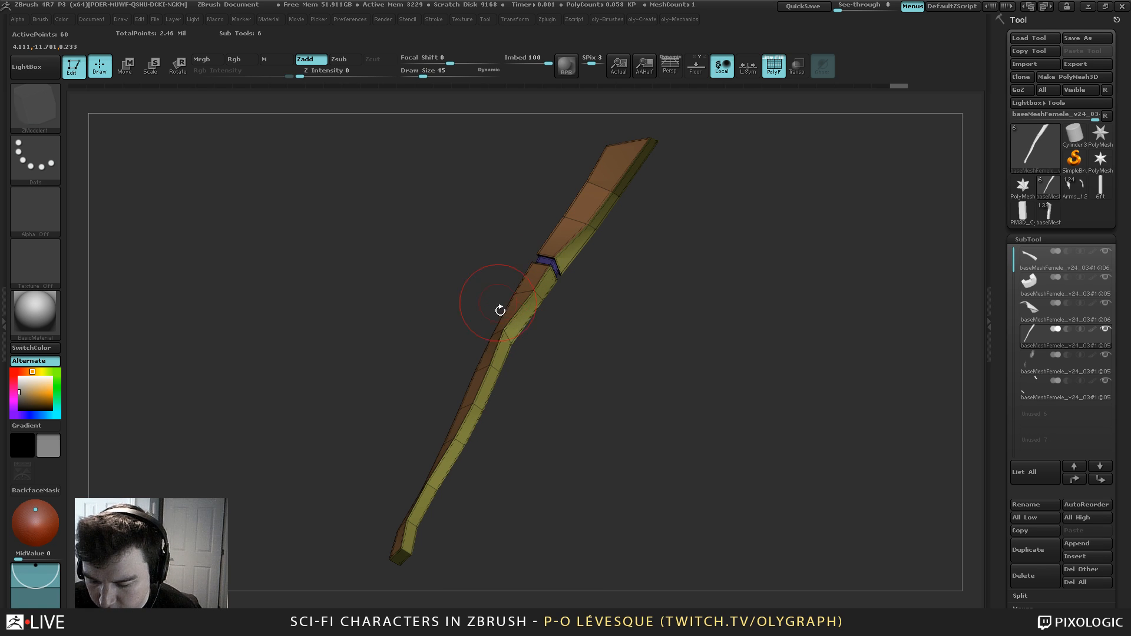
alt+click(431, 491)
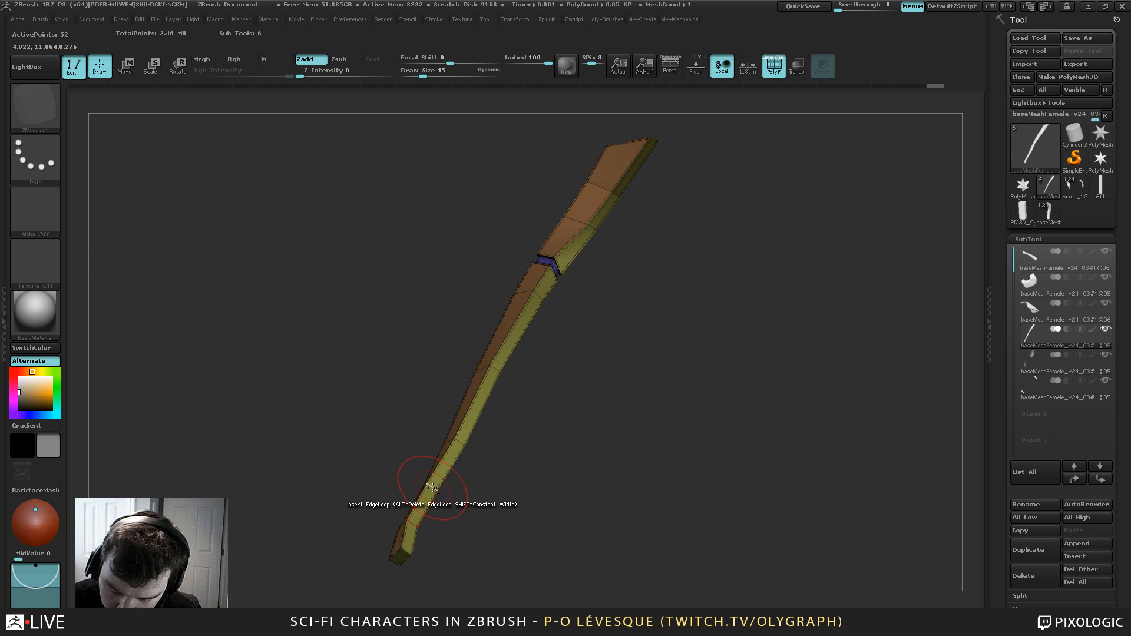
alt+click(591, 231)
alt+click(614, 192)
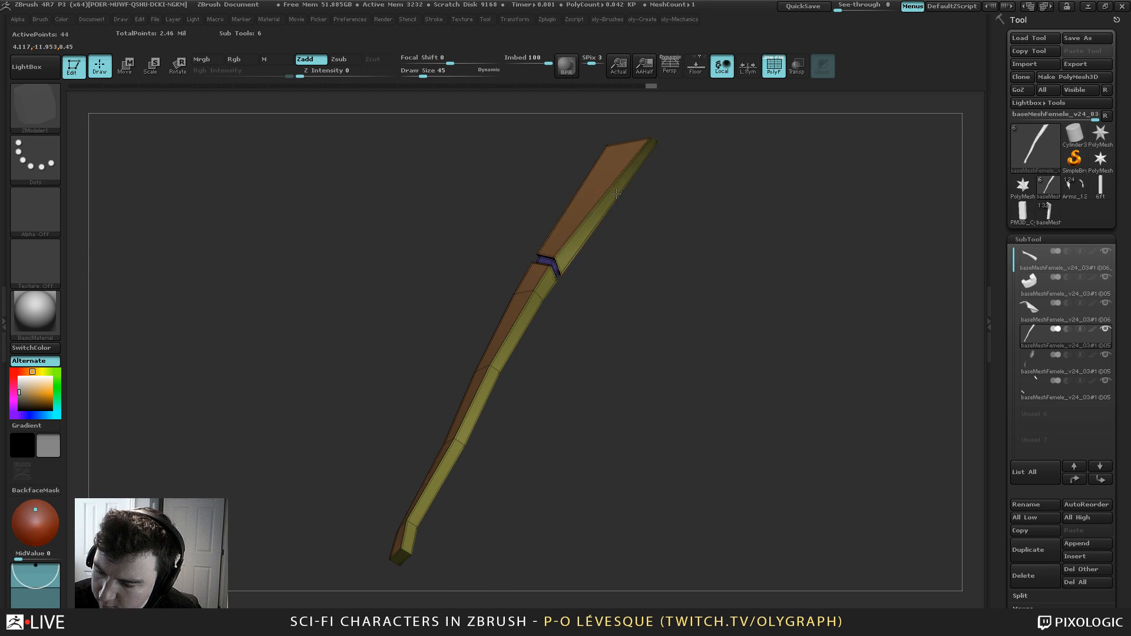
Delete the remaining surplus edge loop on the strip's upper section with ZModeler, and bring back the full arm armor
alt+drag(643, 240, 642, 236)
key(alt+s)
key(shift+f)
drag(422, 343, 484, 321)
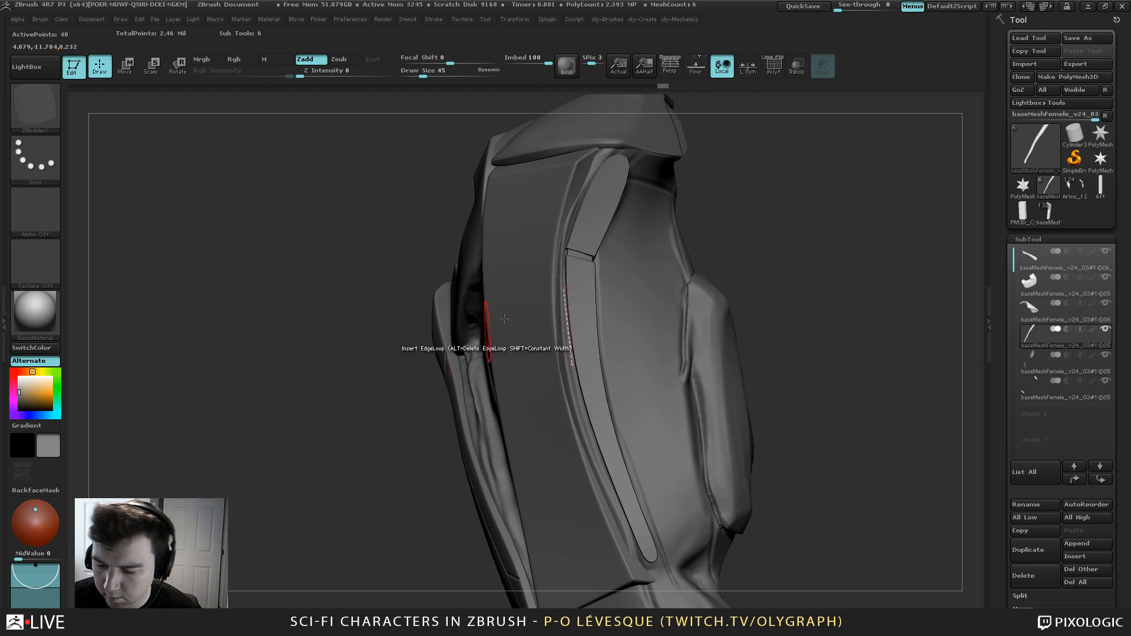
Isolate the strip with its wireframe shown and crease single edges at its top and bottom ends with ZModeler
key(b)
click(699, 208)
key(alt+s)
key(shift+f)
drag(737, 171, 721, 190)
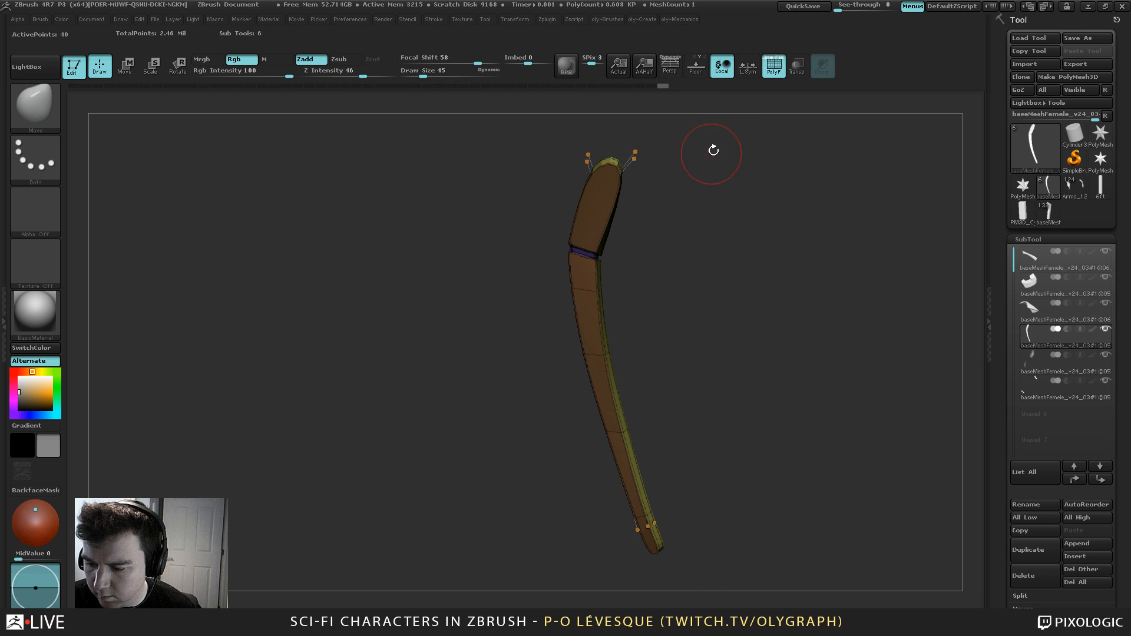
mouse_move(712, 151)
alt+mouse_down()
mouse_move(719, 191)
mouse_move(752, 210)
alt+mouse_up()
key(shift+d)
key(b)
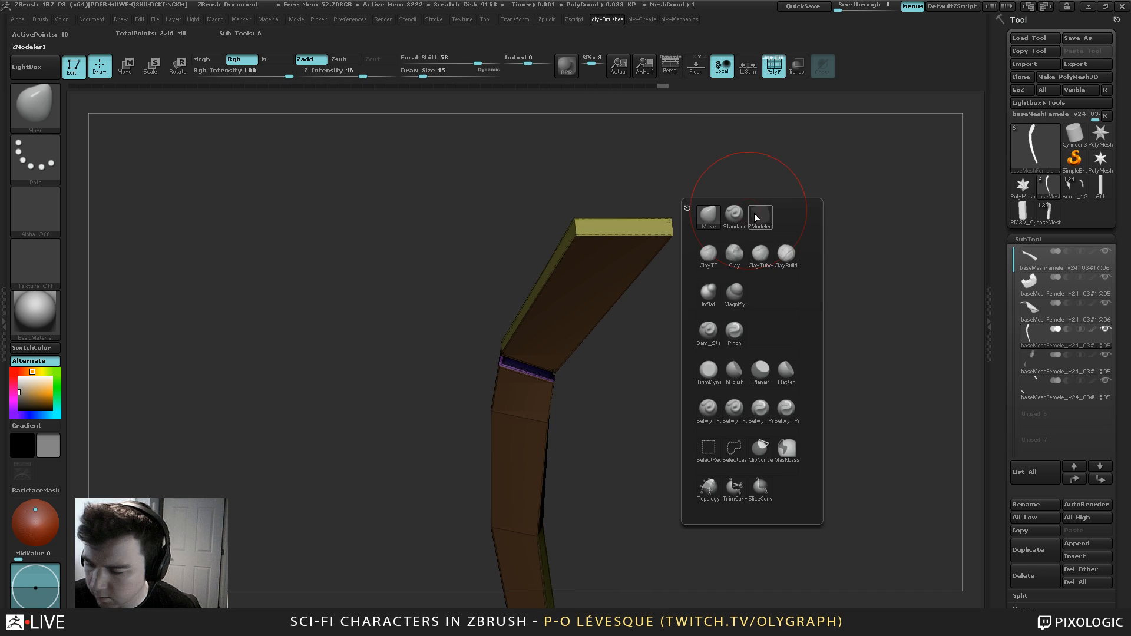
click(755, 214)
key(space)
click(577, 228)
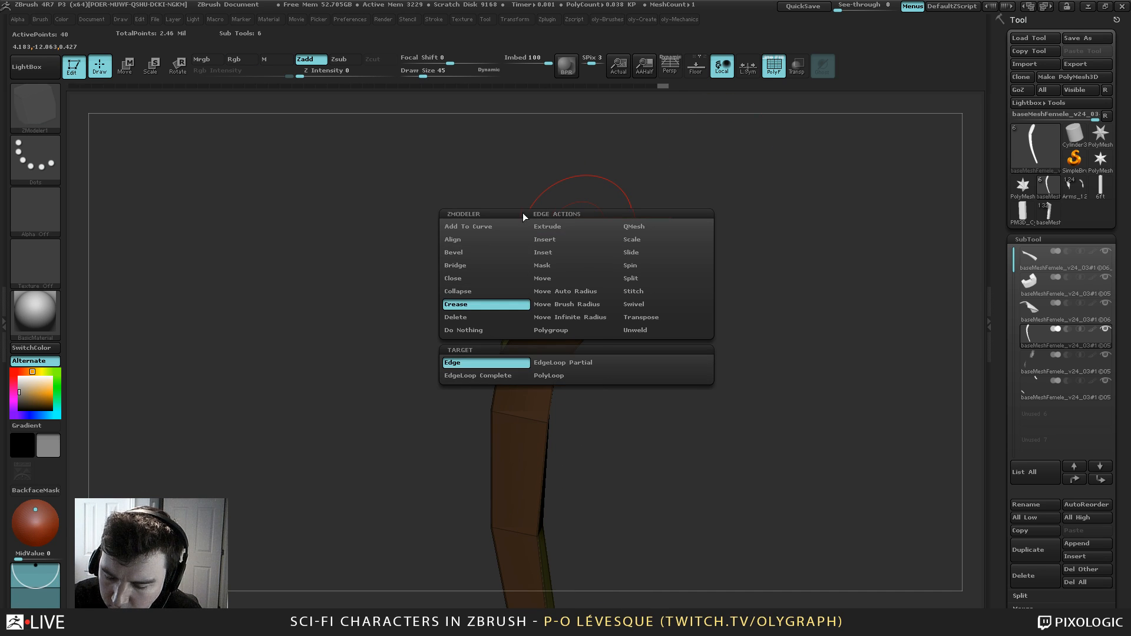
drag(651, 171, 500, 353)
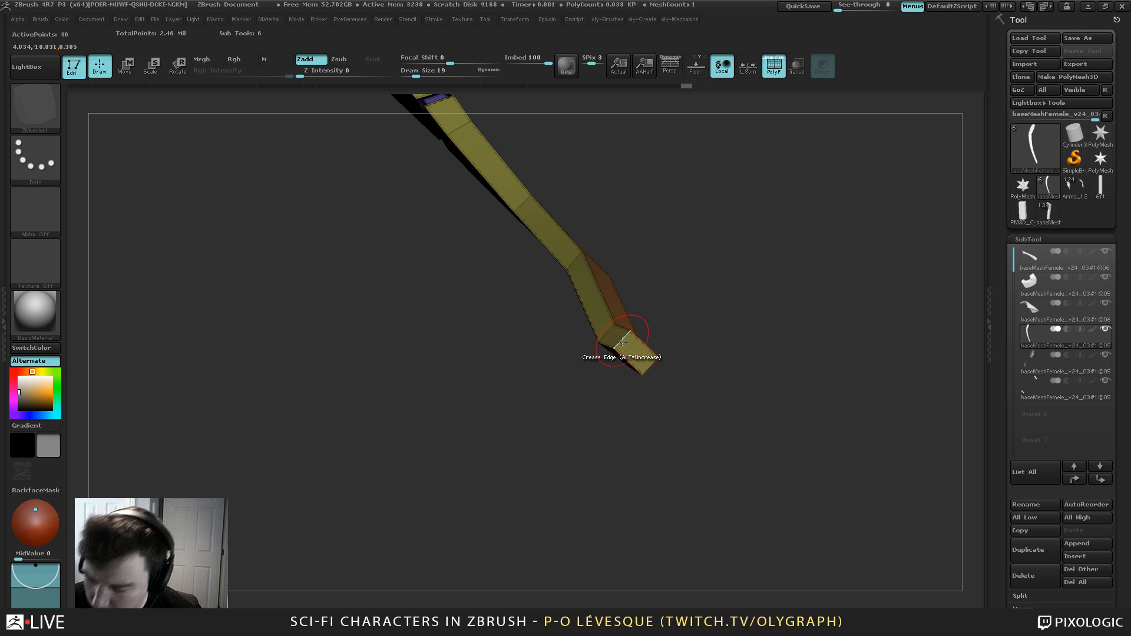
Nudge the strip's lower end with the Move brush on the smoothed preview
mouse_move(714, 242)
mouse_down()
mouse_move(676, 186)
mouse_move(717, 253)
mouse_up()
key(shift+f)
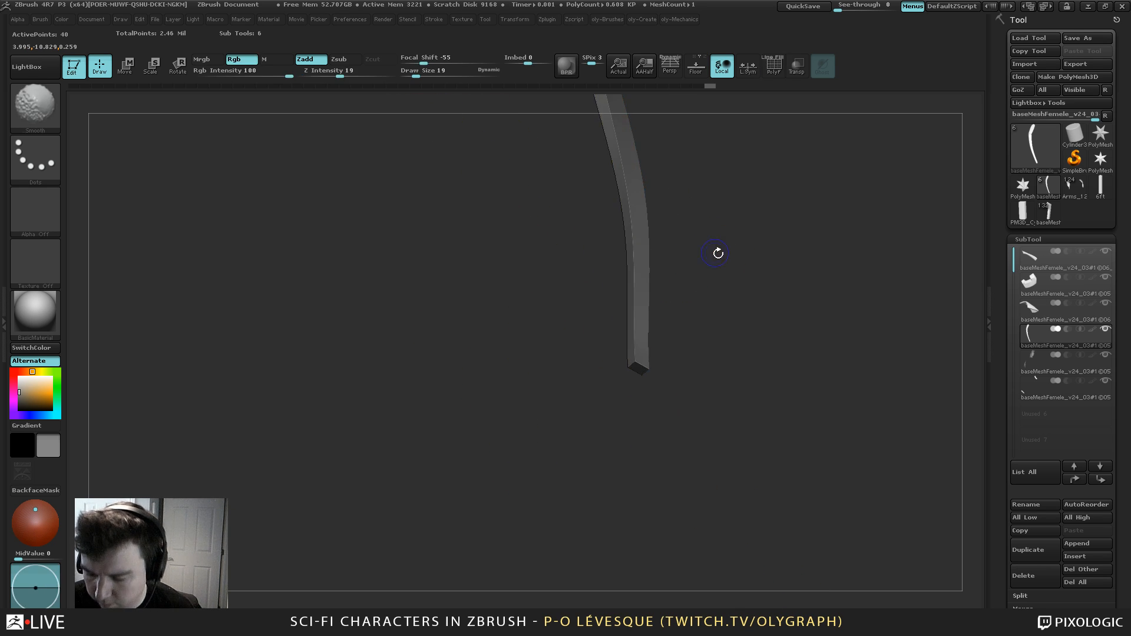
key(b)
click(691, 270)
key(s)
drag(636, 329, 647, 337)
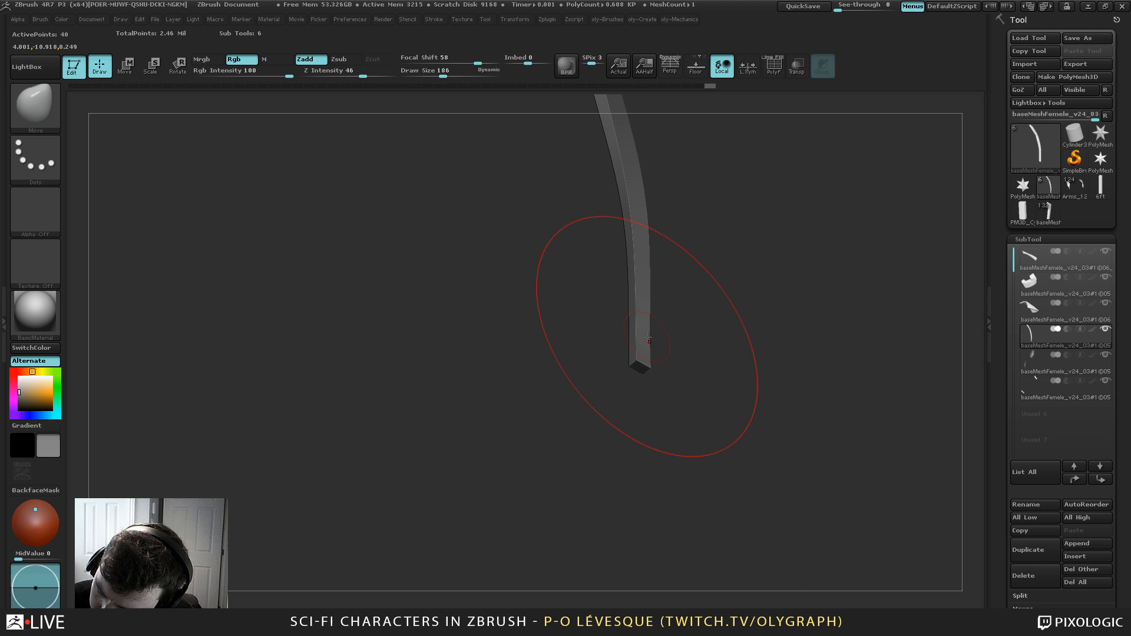
Set the dynamic subdivision crease level to 3 and raise the strip's smooth subdivision level
alt+drag(713, 211, 693, 171)
key(c)
click(730, 356)
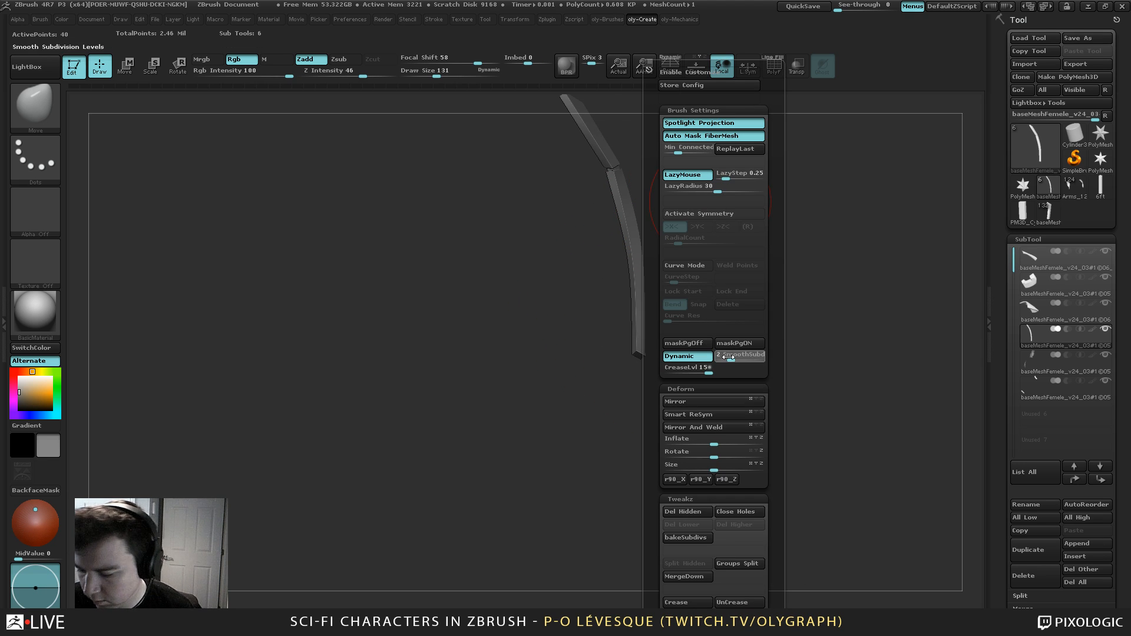
drag(707, 370, 670, 372)
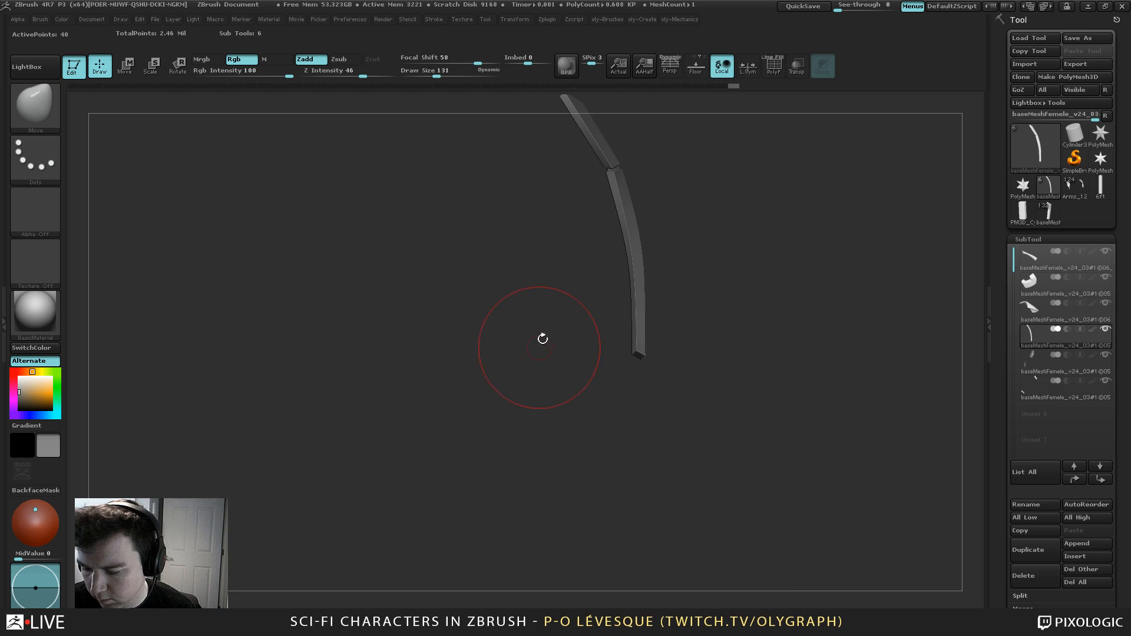
alt+drag(602, 233, 587, 329)
key(c)
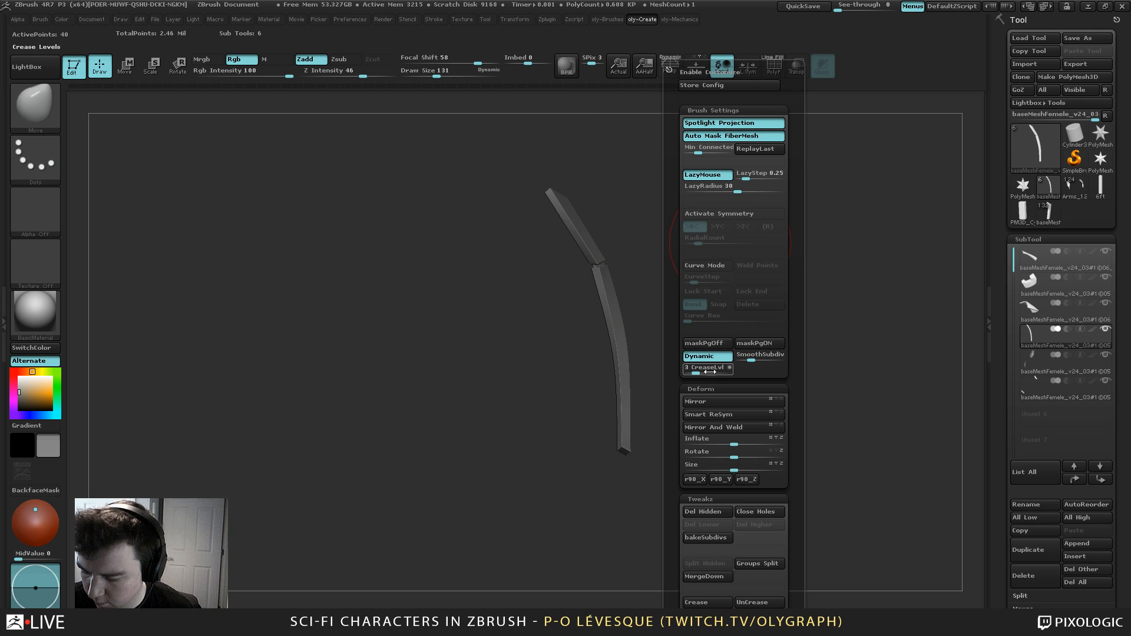
click(738, 357)
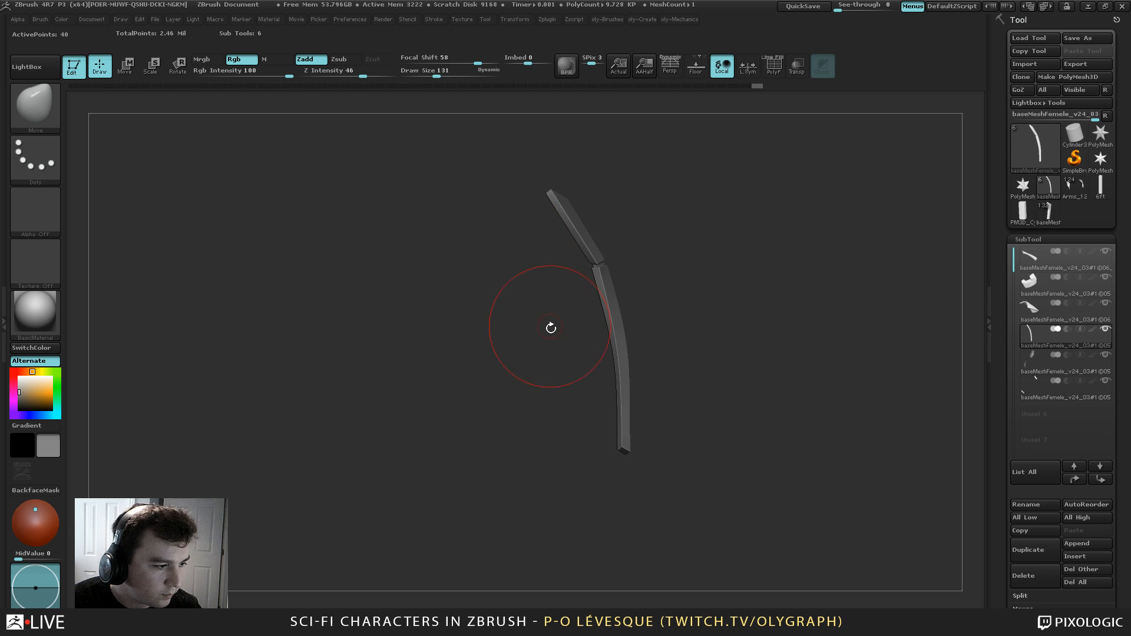
Reshape the strip's long section below the groove with the Move brush to follow the armor ridge
mouse_move(551, 328)
mouse_down()
mouse_move(540, 321)
mouse_move(544, 336)
mouse_move(529, 304)
mouse_up()
key(s)
drag(530, 307, 533, 327)
key(s)
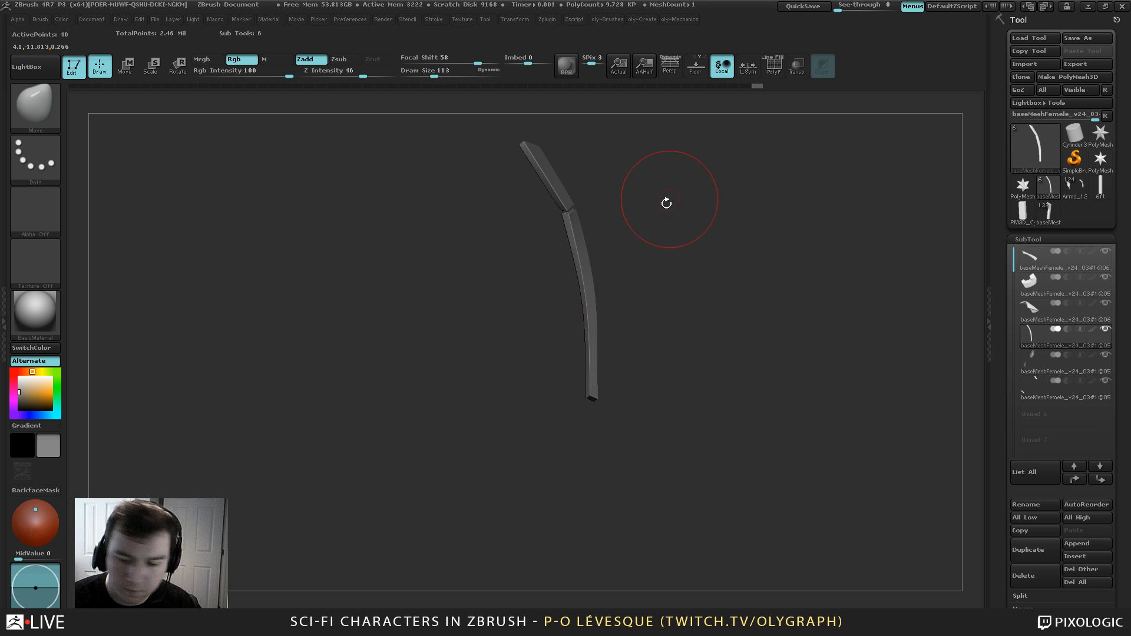
key(shift+s)
key(shift+s)
drag(472, 377, 601, 330)
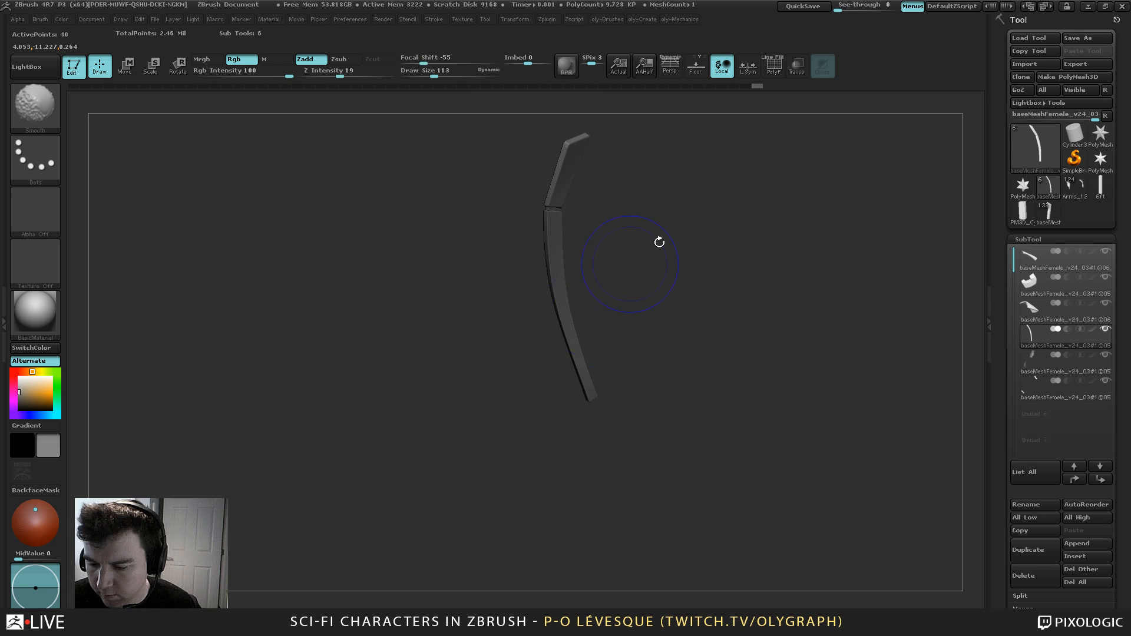
key(shift+s)
key(b)
click(627, 243)
key(s)
drag(552, 261, 557, 261)
key(s)
mouse_move(555, 311)
mouse_down()
mouse_move(571, 310)
mouse_move(569, 344)
mouse_move(561, 337)
mouse_up()
key(s)
drag(555, 324, 558, 324)
Fit the strip's groove area and top corner to the armor with the Move brush at draw sizes of about 175 to 220
mouse_move(549, 248)
mouse_down()
mouse_move(536, 248)
mouse_move(542, 233)
mouse_up()
key(s)
key(s)
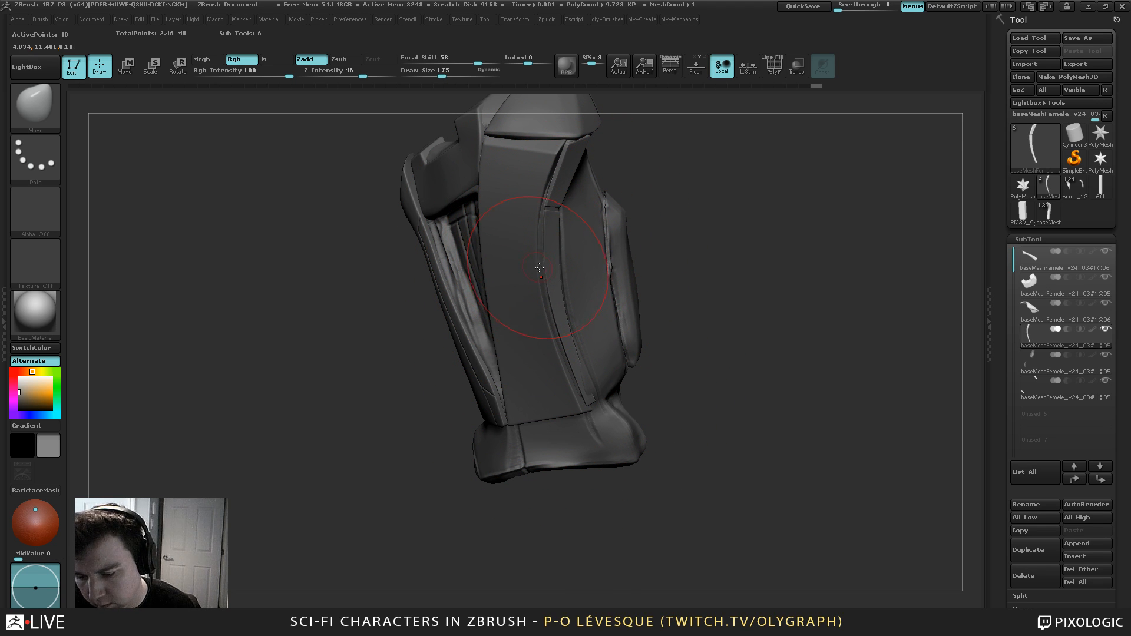
key(s)
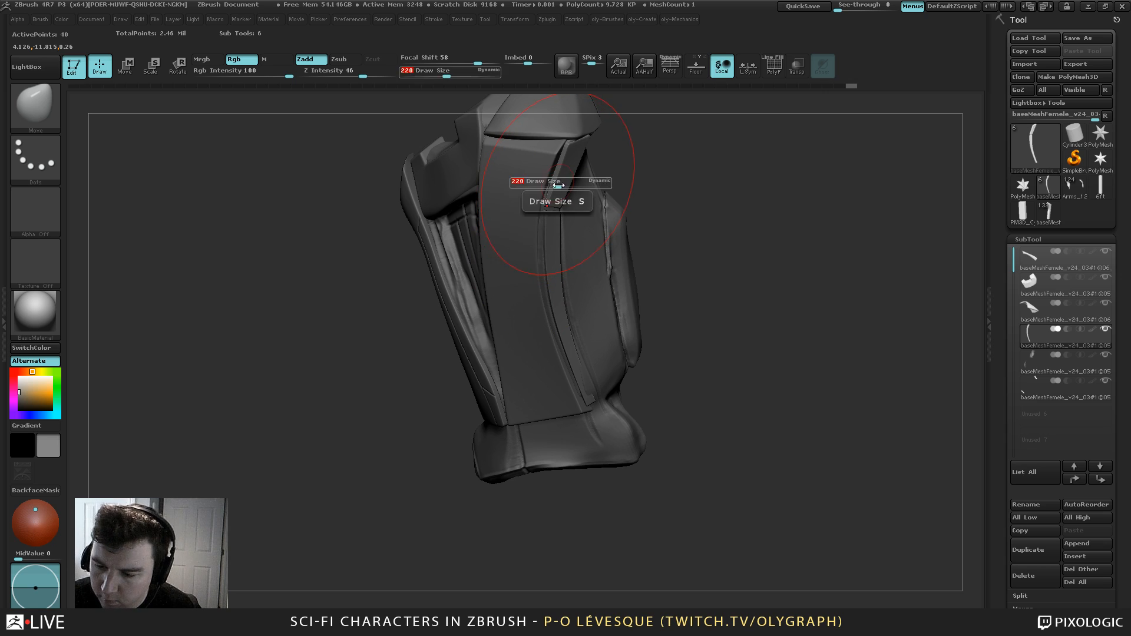
drag(555, 192, 549, 193)
key(s)
drag(583, 145, 580, 145)
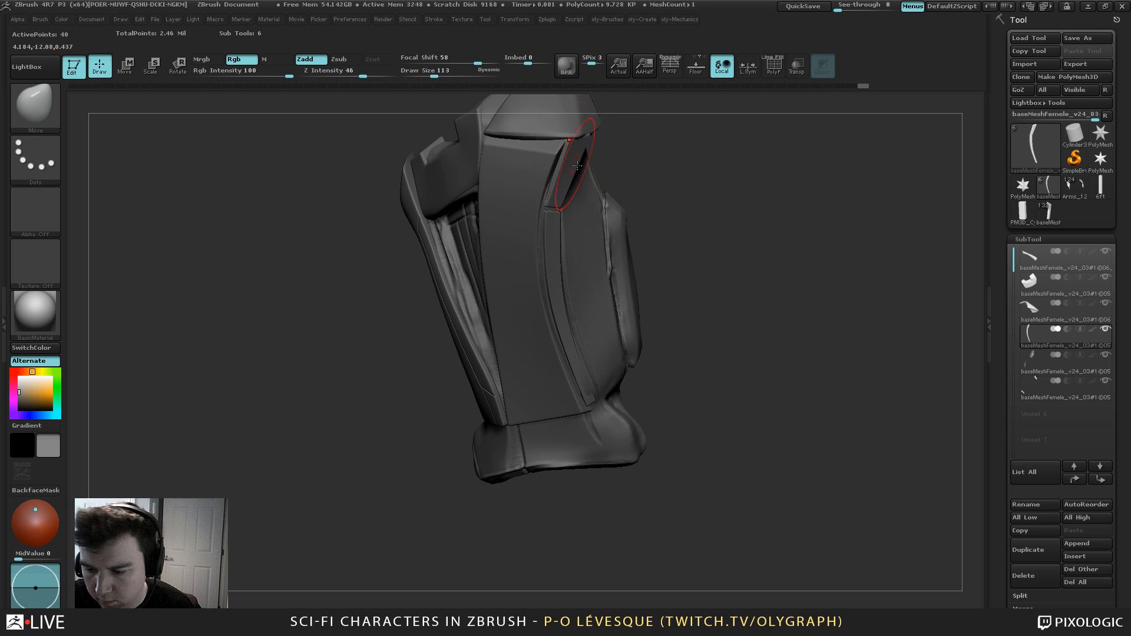
Isolate the strip and shift the side points just below the groove outward with the Move brush at a draw size of about 15
key(shift+s)
drag(679, 156, 663, 159)
key(shift+f)
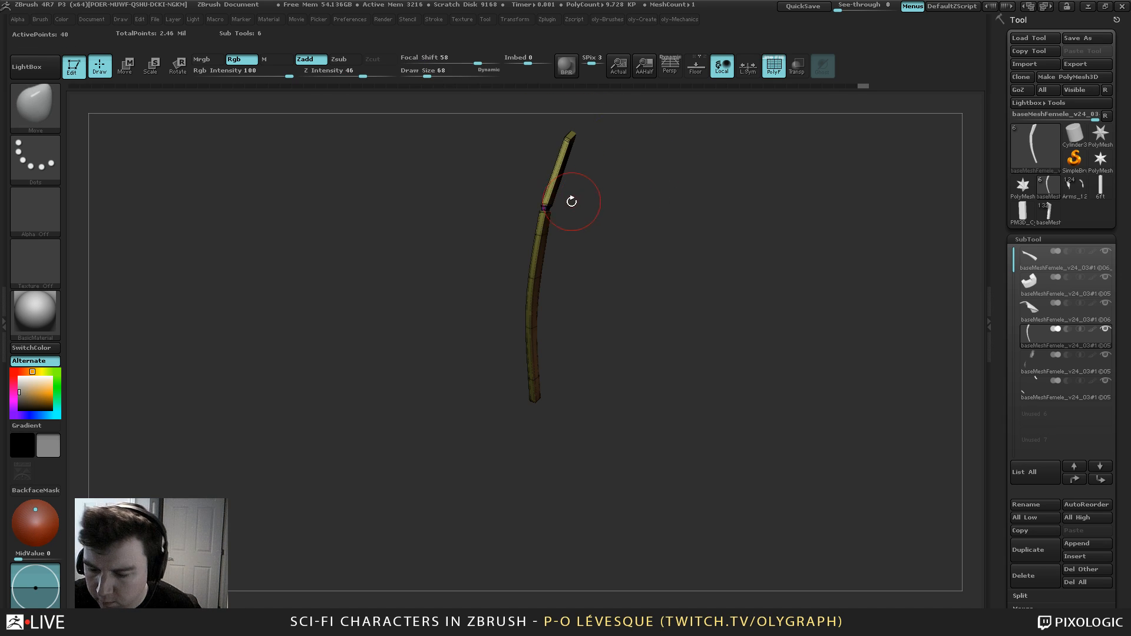
alt+drag(572, 201, 598, 235)
key(s)
drag(536, 262, 503, 249)
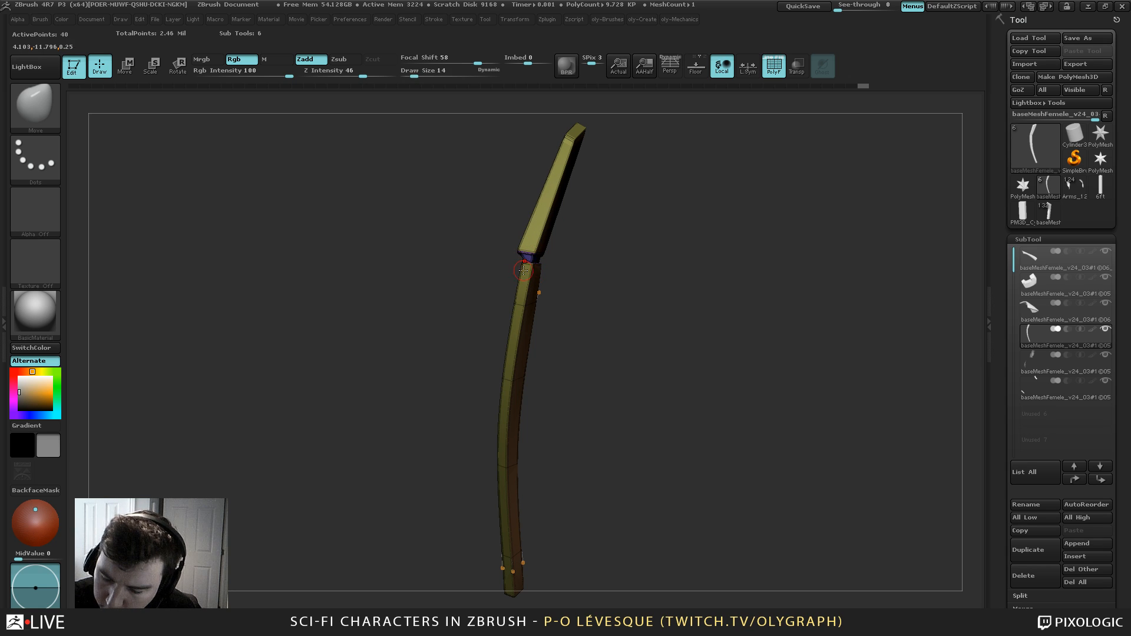
key(s)
click(503, 305)
key(s)
click(511, 305)
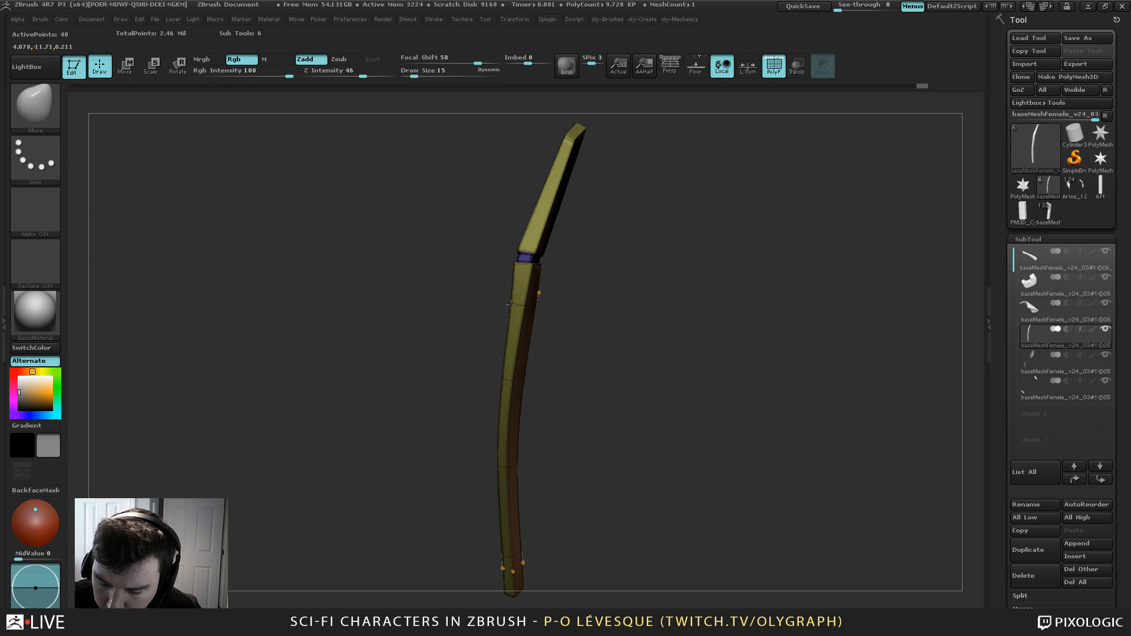
Turn off the smoothed preview and adjust the edge loop points along the strip's lower section with the Move brush at draw sizes of about 26 and 19
key(shift+f)
key(shift+d)
key(shift+f)
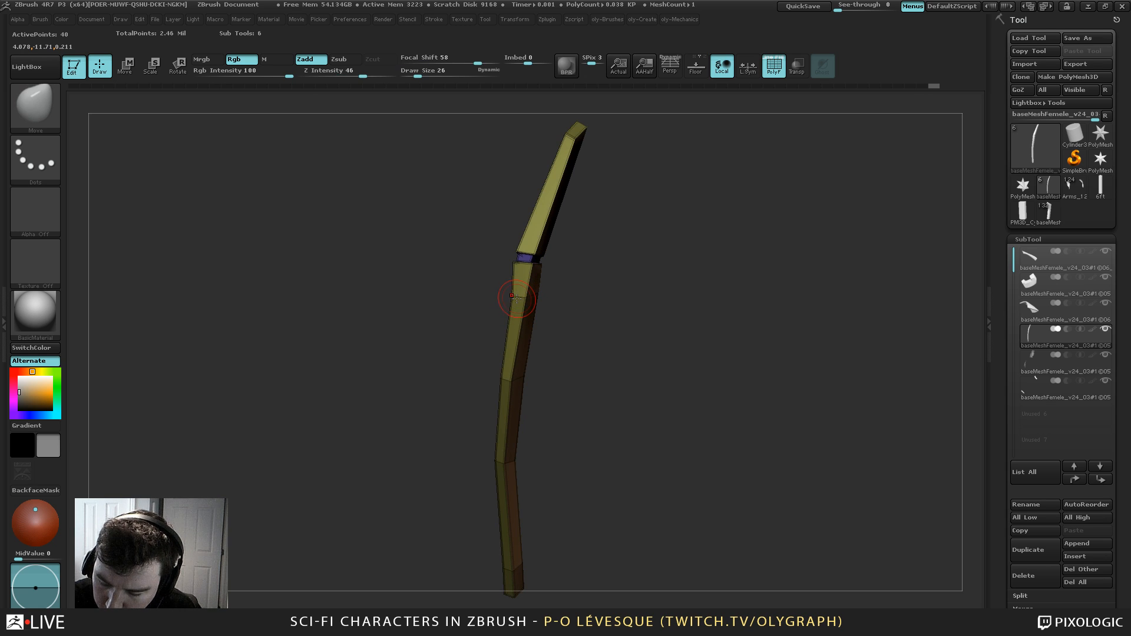
mouse_move(491, 354)
alt+mouse_down()
mouse_move(508, 304)
mouse_move(488, 293)
alt+mouse_up()
key(s)
click(507, 305)
drag(476, 375, 470, 377)
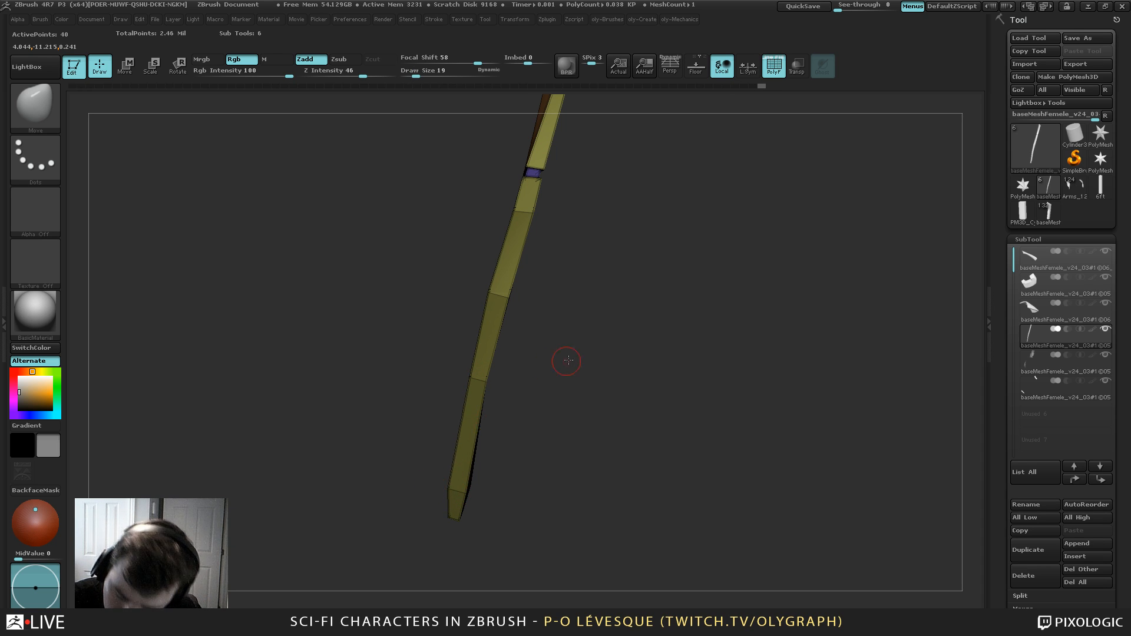
Show the full armor and adjust the strip's upper section beside the groove with the Move brush at draw sizes of about 97 and 122
key(f)
drag(567, 358, 561, 298)
key(shift+f)
drag(621, 278, 587, 229)
key(alt+s)
key(s)
click(592, 237)
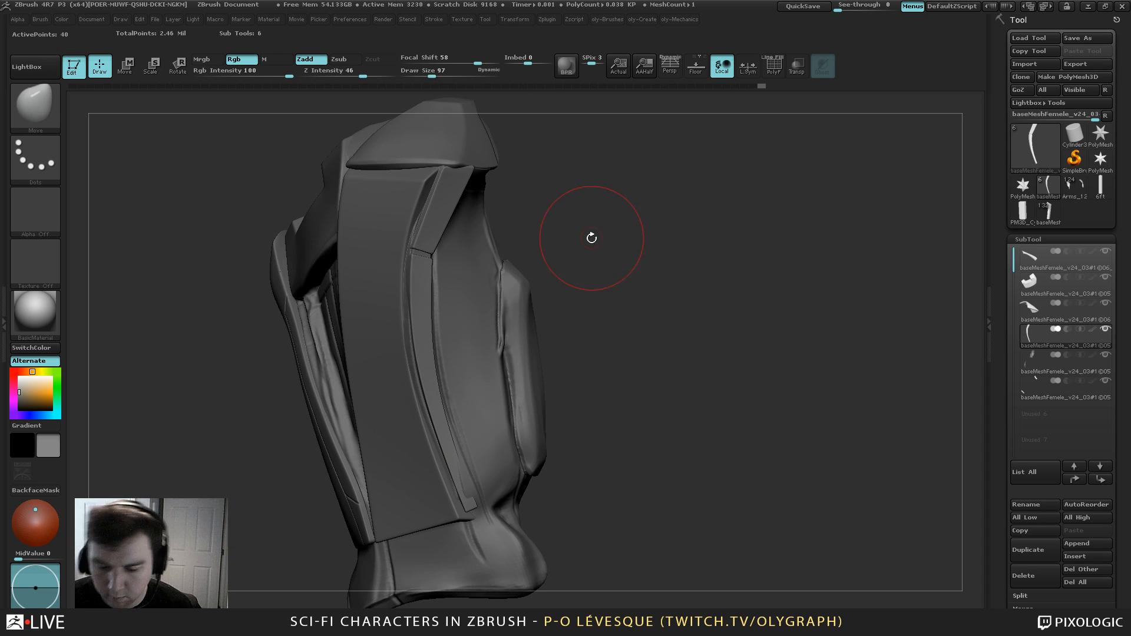
key(s)
click(423, 251)
drag(423, 229, 419, 228)
key(s)
click(416, 231)
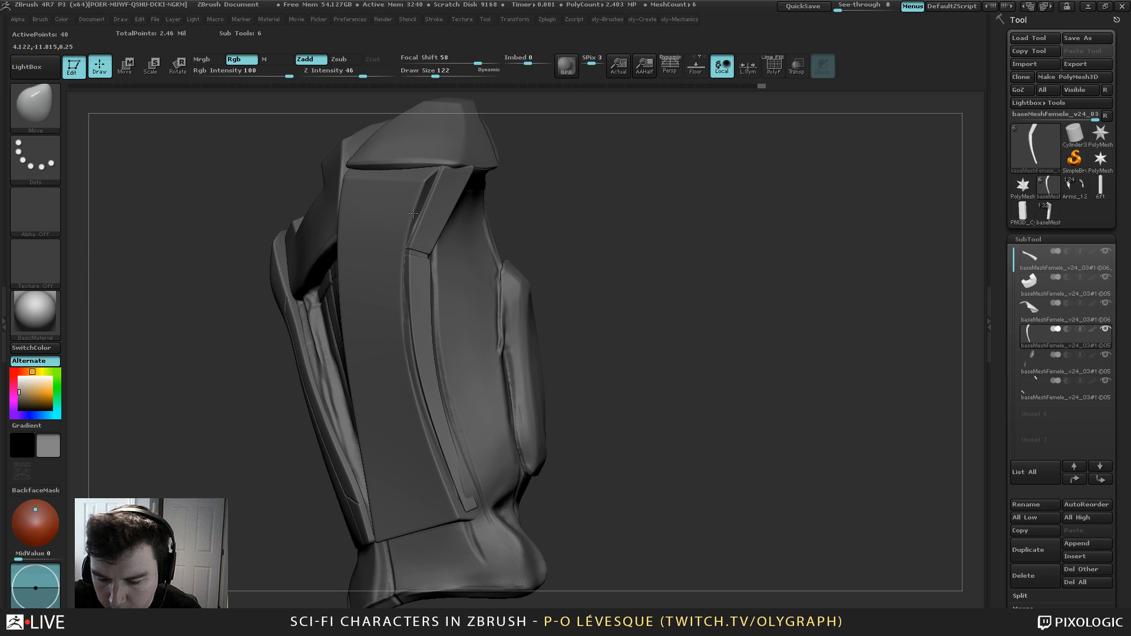
key(b)
key(z)
key(m)
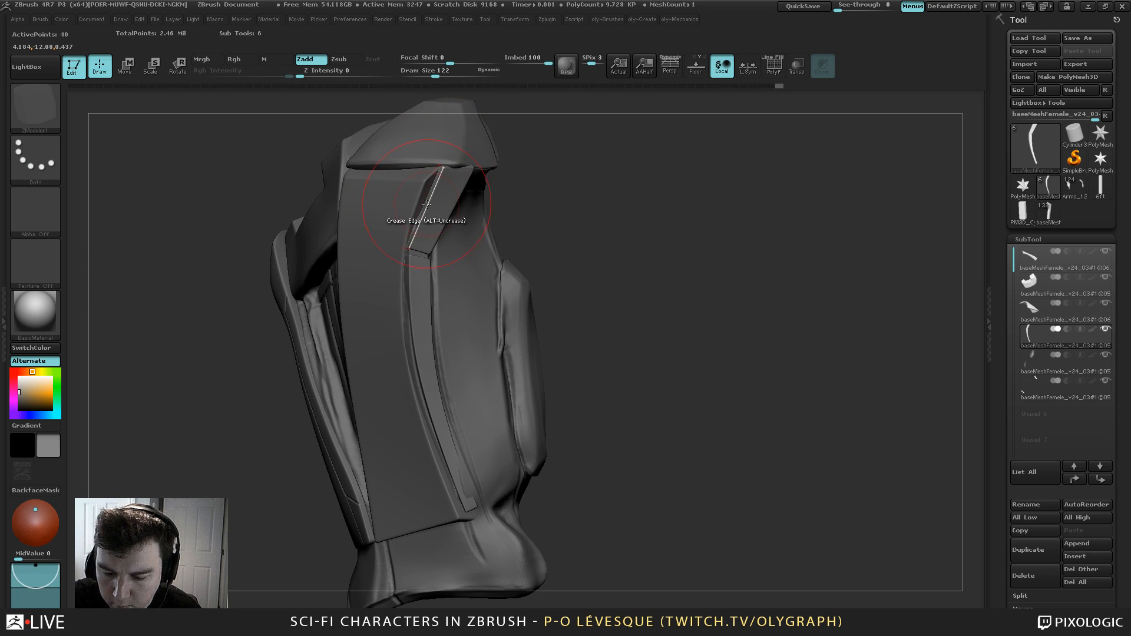
key(b)
click(404, 216)
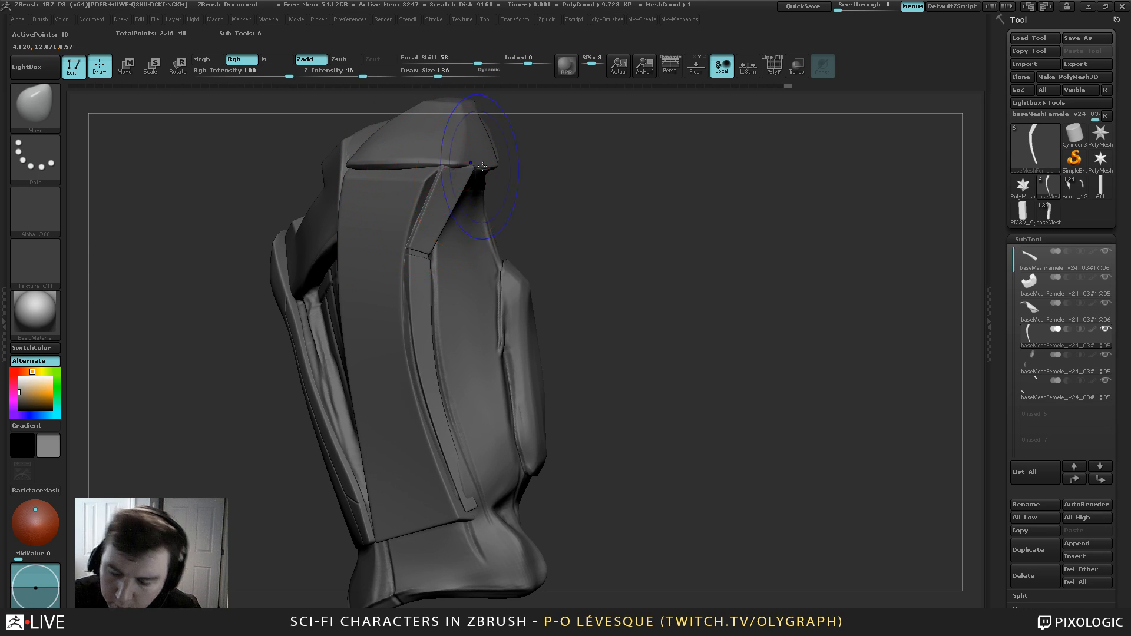
Insert an edge loop across the middle of the strip's upper section with ZModeler and bend that section outward with the Move brush
key(alt+s)
key(shift+f)
key(b)
click(479, 221)
key(shift+d)
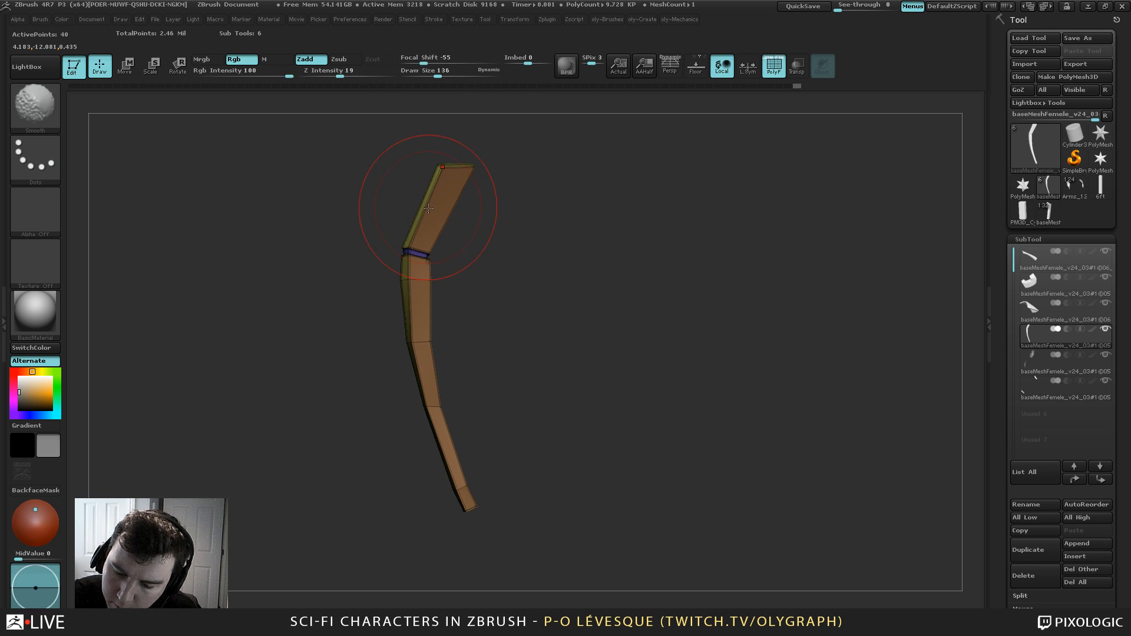
key(space)
click(412, 218)
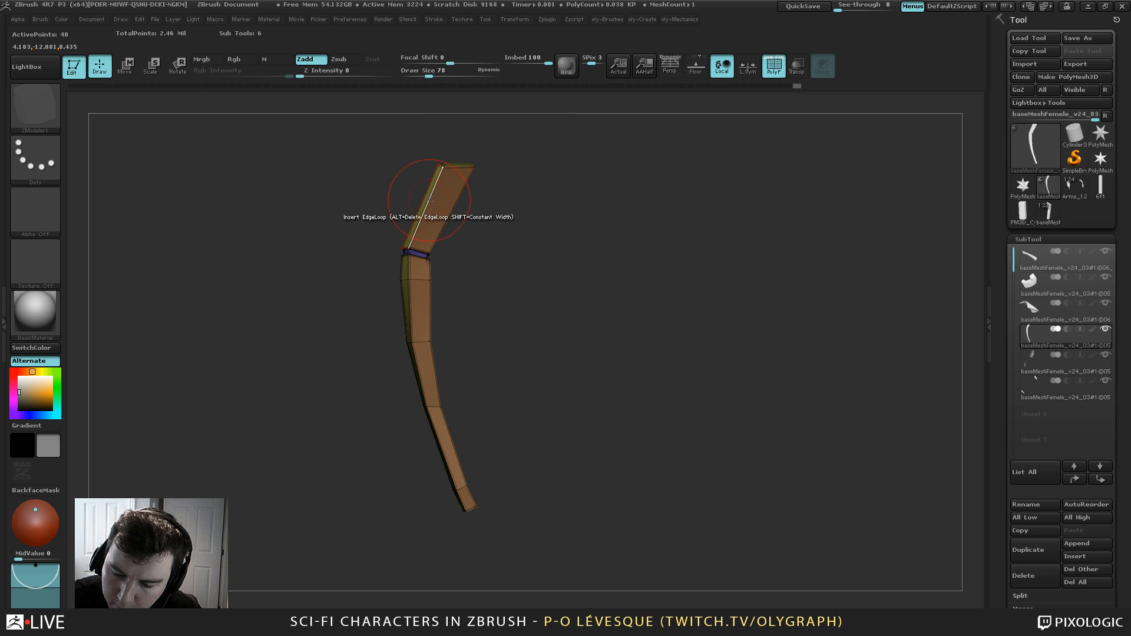
click(428, 201)
key(b)
click(391, 222)
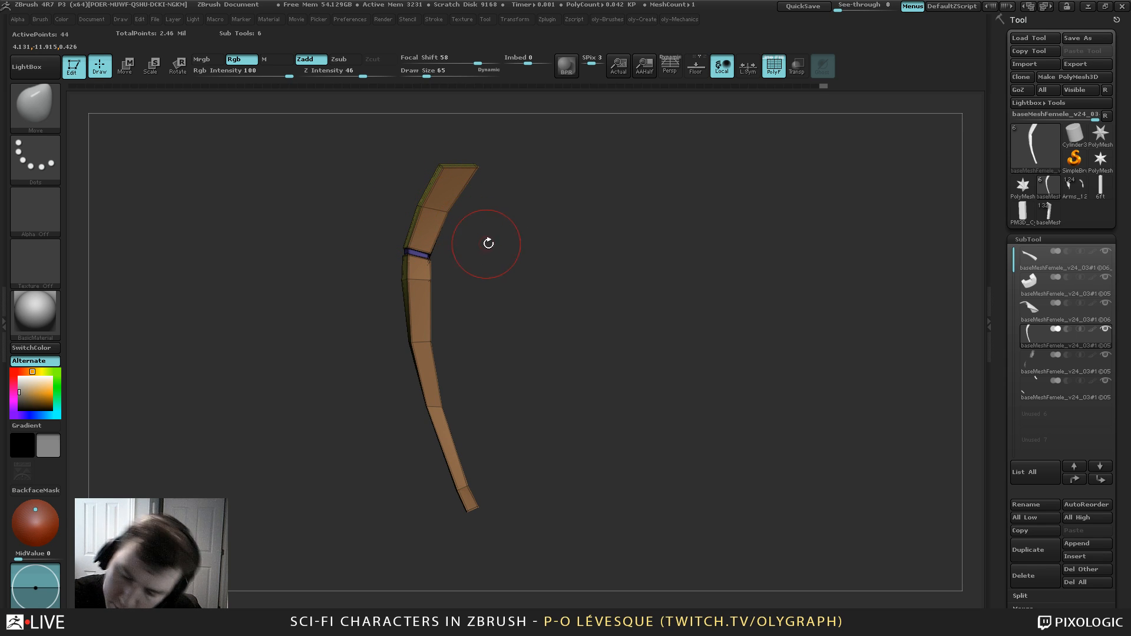
Fit the smoothed strip's lower part to the armor ridge with the Move brush at draw sizes of about 332 and 181
key(d)
key(shift+f)
key(alt+s)
alt+drag(591, 267, 546, 222)
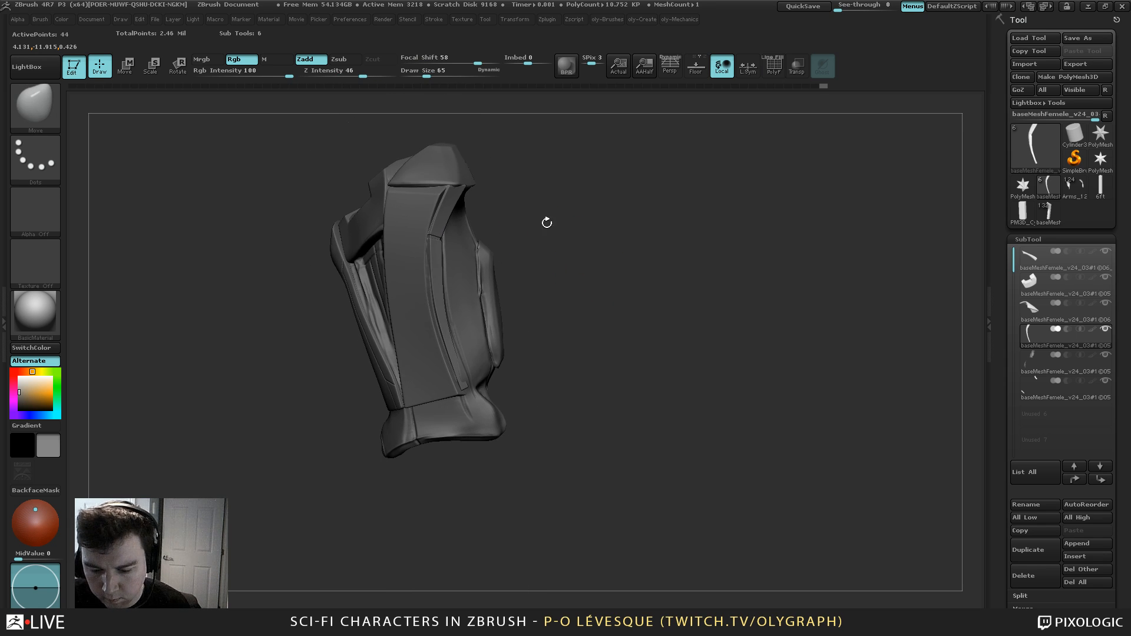
key(s)
click(465, 324)
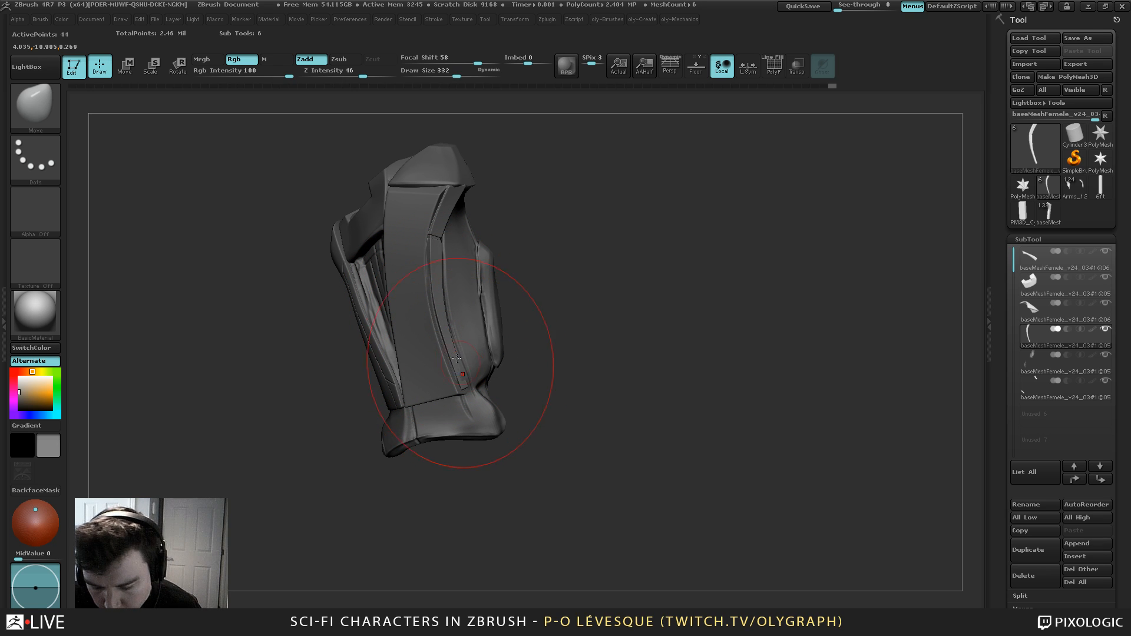
key(s)
click(442, 344)
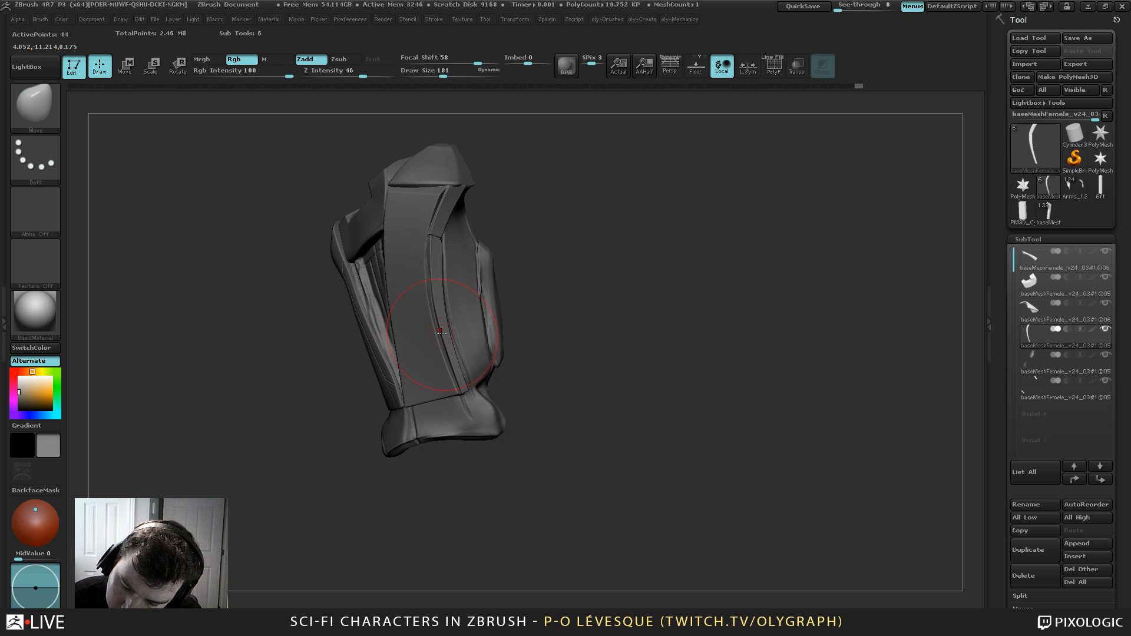
Isolate the strip with its wireframe shown and widen its lower section along the inner edge with the Move brush at draw sizes of about 35 and 26
key(alt+s)
key(shift+f)
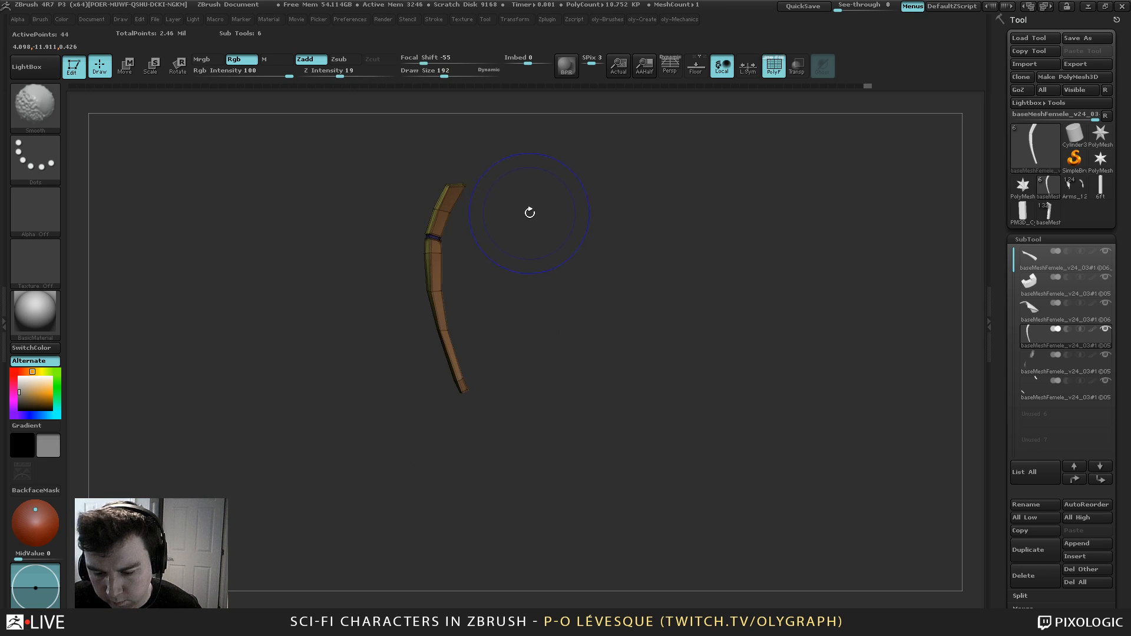
key(shift+d)
mouse_move(530, 212)
mouse_down()
mouse_move(597, 197)
mouse_move(539, 223)
mouse_up()
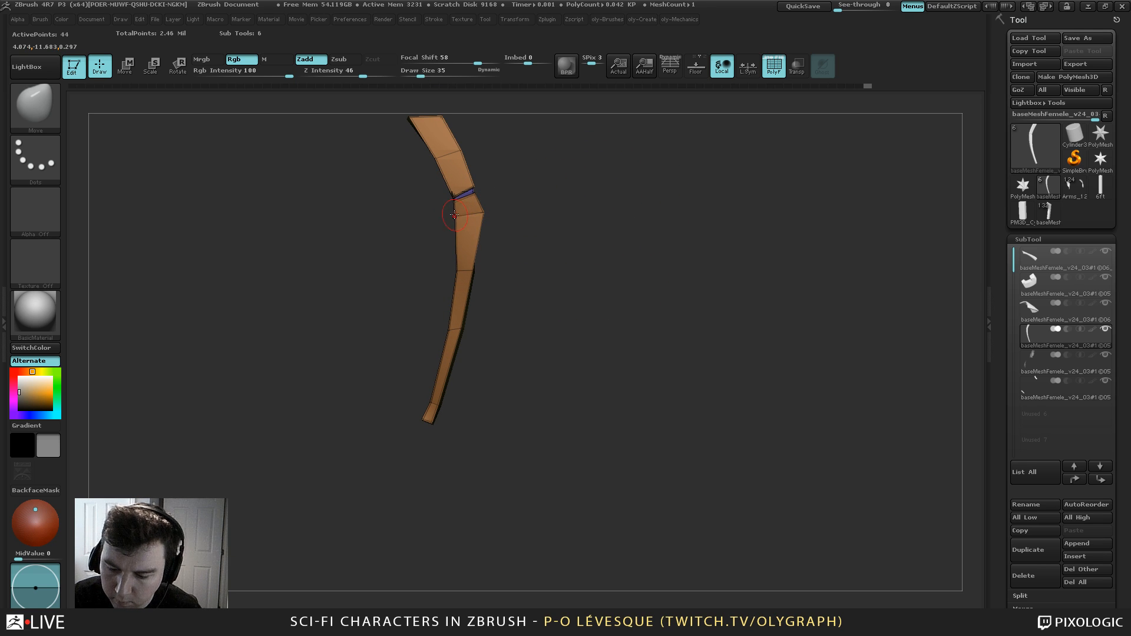
drag(454, 215, 445, 218)
drag(473, 271, 448, 271)
drag(461, 329, 443, 328)
drag(432, 403, 441, 407)
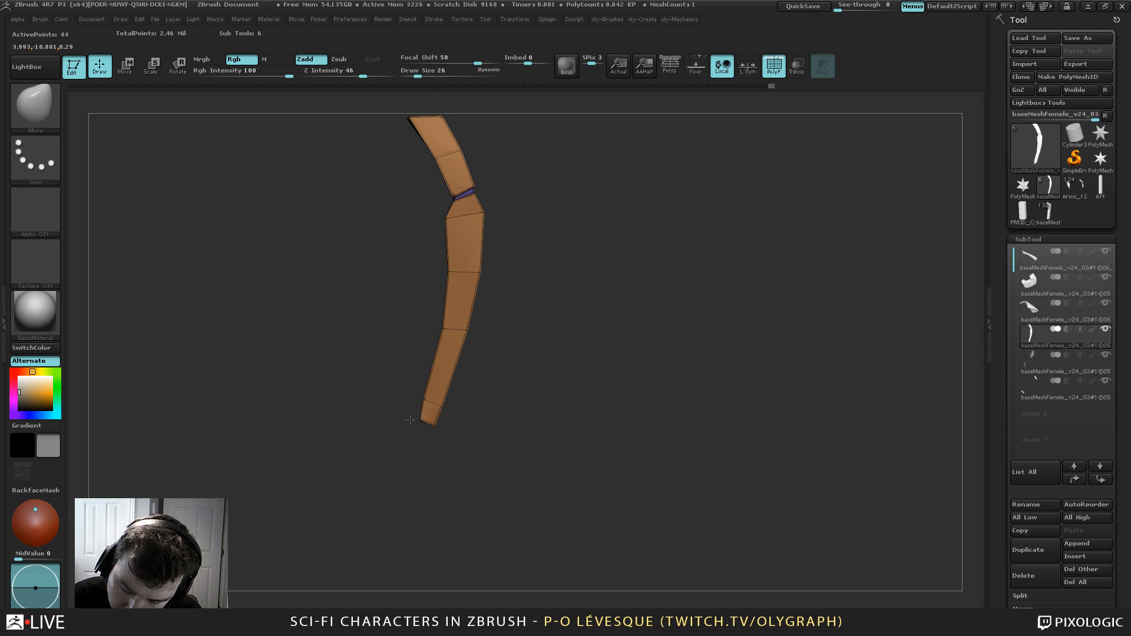
Widen the strip's upper section above the groove with the Move brush at a draw size of about 26
mouse_move(516, 185)
alt+mouse_down()
mouse_move(509, 253)
mouse_move(442, 252)
alt+mouse_up()
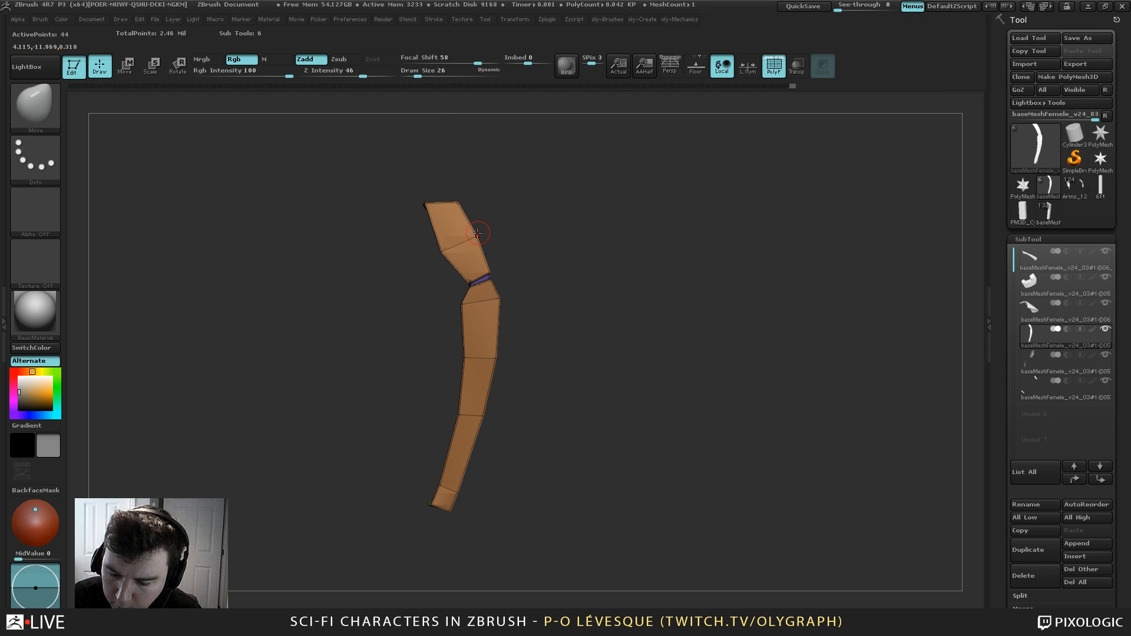
drag(447, 207, 451, 202)
drag(595, 192, 477, 228)
Show the full armor again, fit the strip's upper end under the cap with the Move brush, and hide the wireframe
key(shift+s)
key(s)
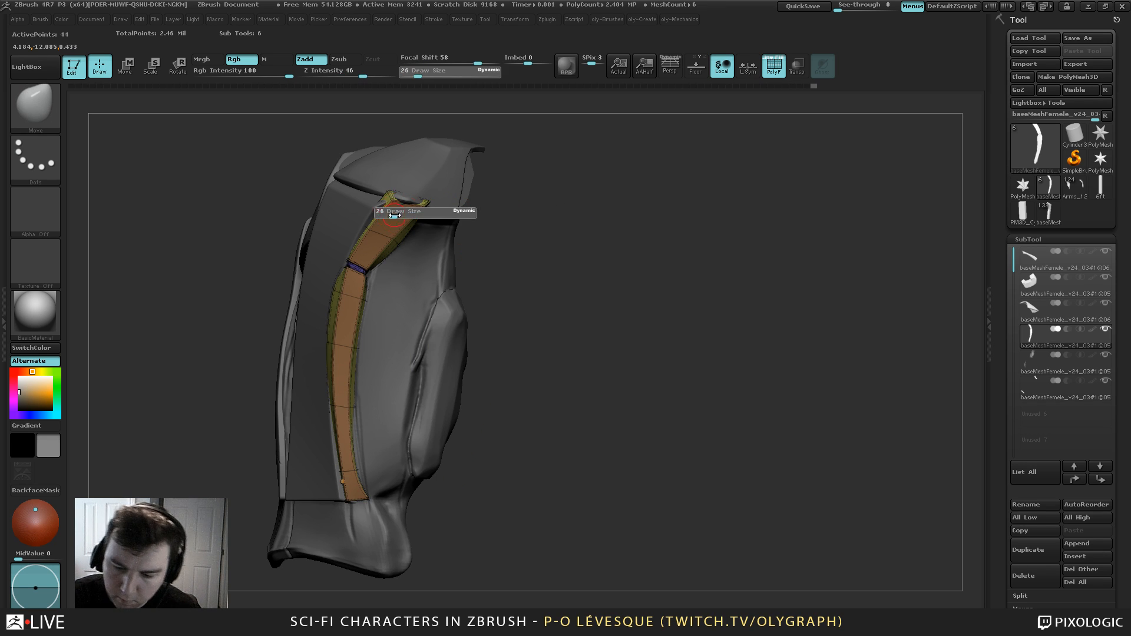
mouse_move(392, 213)
mouse_down()
mouse_move(413, 213)
mouse_move(407, 198)
mouse_move(431, 203)
mouse_up()
key(s)
key(s)
key(shift+f)
alt+drag(520, 237, 502, 211)
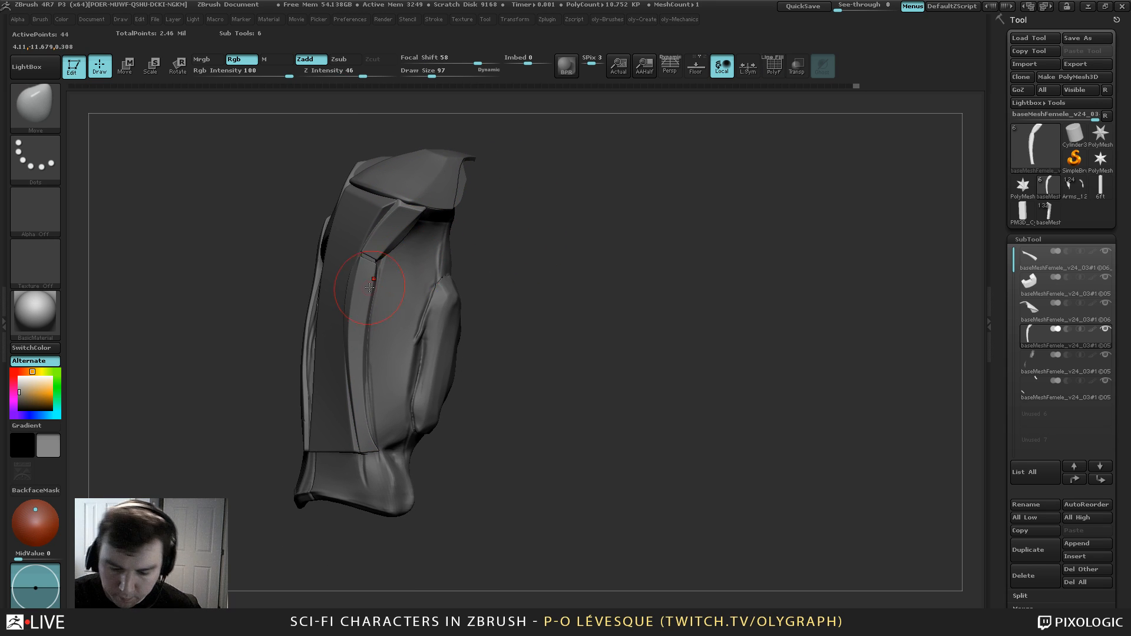
Adjust the strip's curve below the groove and toward its lower end with the Move brush at draw sizes of about 97 and 226
key(s)
mouse_move(370, 293)
mouse_down()
mouse_move(386, 294)
mouse_move(368, 317)
mouse_up()
key(s)
mouse_move(363, 302)
mouse_down()
mouse_move(369, 330)
mouse_move(347, 307)
mouse_up()
key(s)
key(s)
key(s)
key(s)
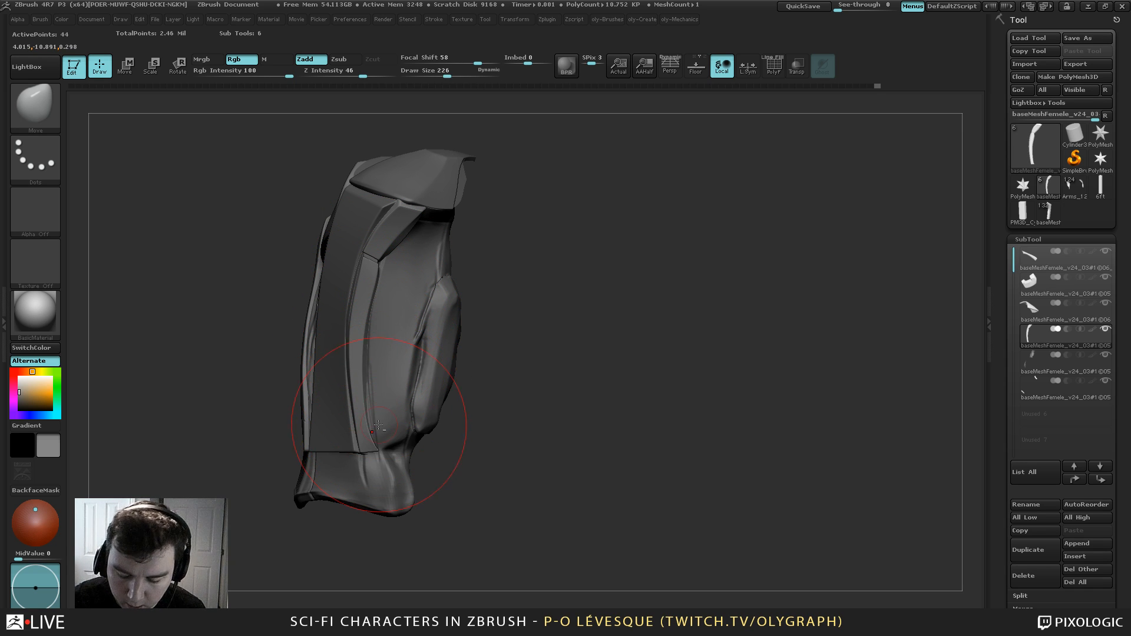
key(s)
drag(397, 416, 389, 422)
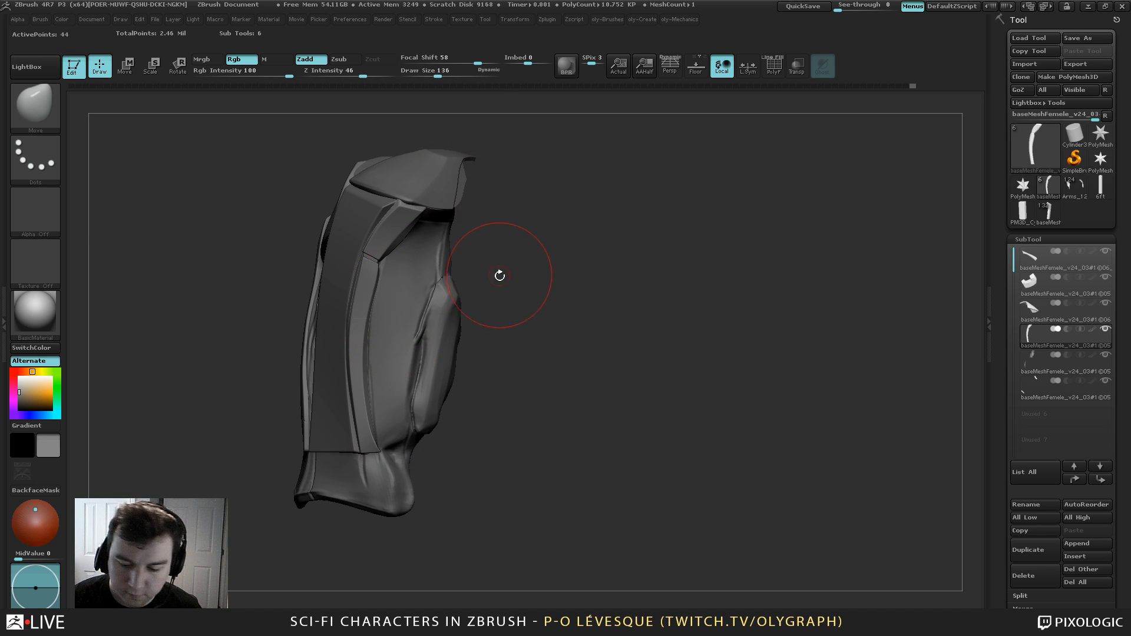
Refine the strip's bend around the groove with the Move brush at draw sizes of about 186 and 140
drag(499, 276, 466, 257)
key(s)
drag(389, 300, 393, 300)
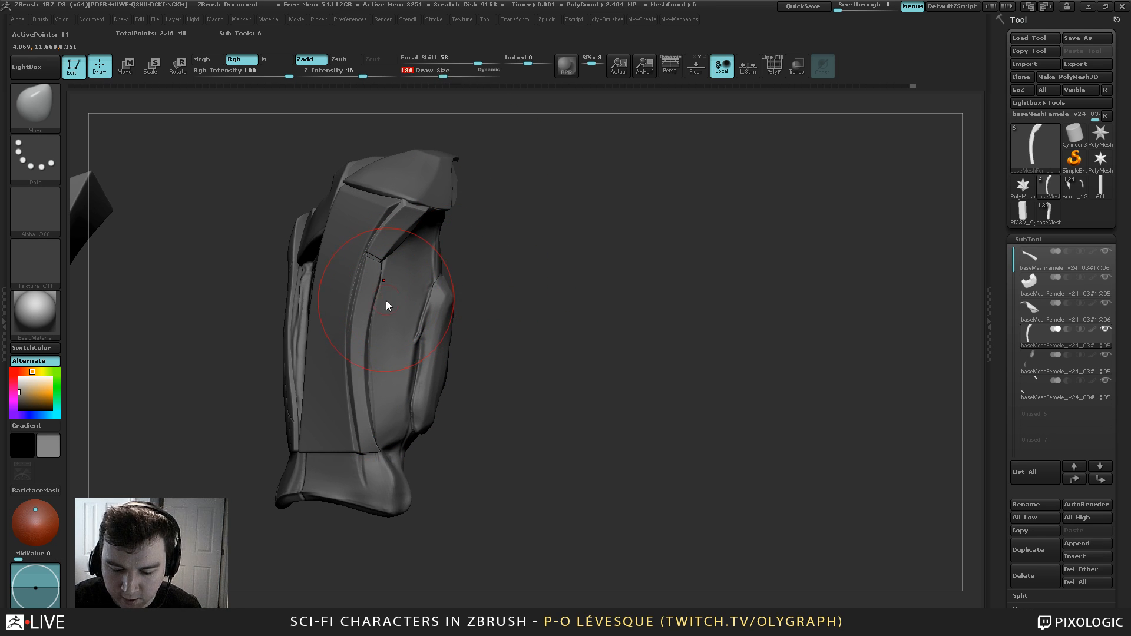
alt+drag(457, 251, 459, 272)
key(s)
mouse_move(373, 304)
mouse_down()
mouse_move(376, 274)
mouse_move(396, 280)
mouse_up()
key(s)
key(s)
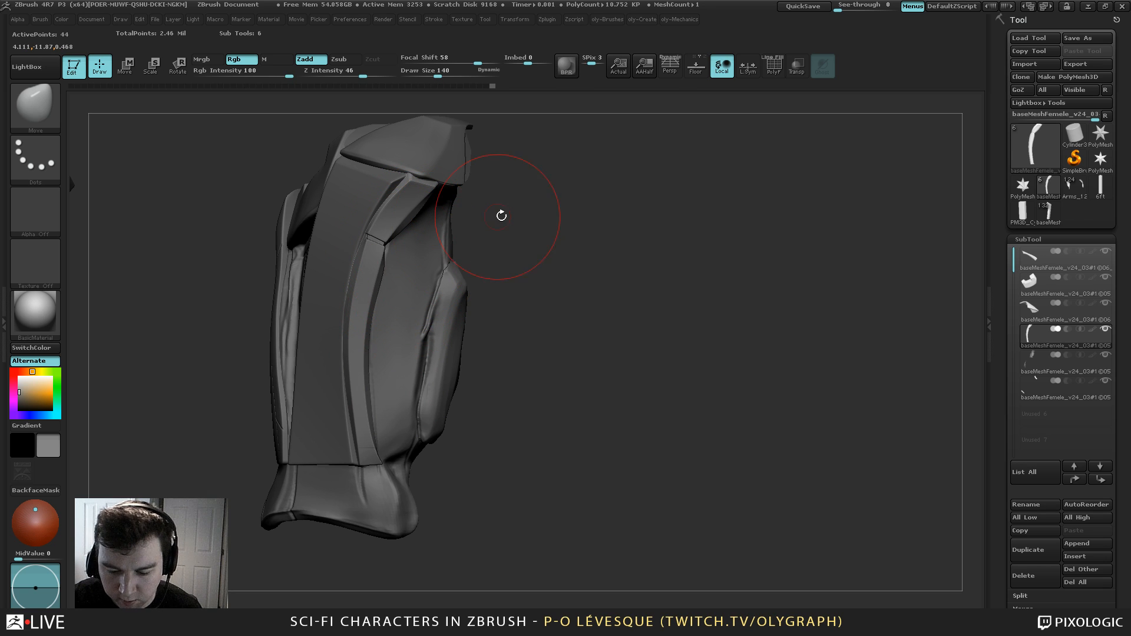
Isolate the strip without smoothed preview, adjust the groove's corner points with the Move brush at a draw size of about 20, and restore the smoothed armor view
key(shift+d)
key(shift+s)
key(s)
drag(409, 271, 396, 263)
mouse_move(444, 233)
alt+mouse_down()
mouse_move(447, 272)
mouse_move(418, 301)
mouse_move(458, 286)
mouse_move(427, 287)
alt+mouse_up()
key(s)
key(s)
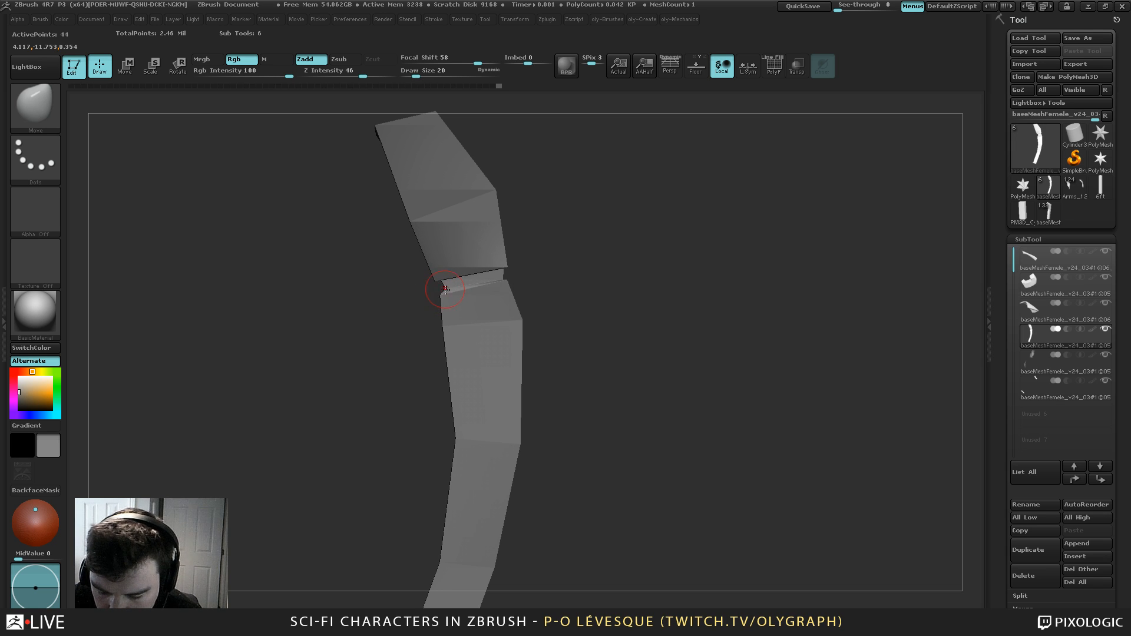
key(d)
alt+drag(377, 342, 492, 295)
key(shift+f)
key(shift+f)
shift+drag(499, 301, 497, 314)
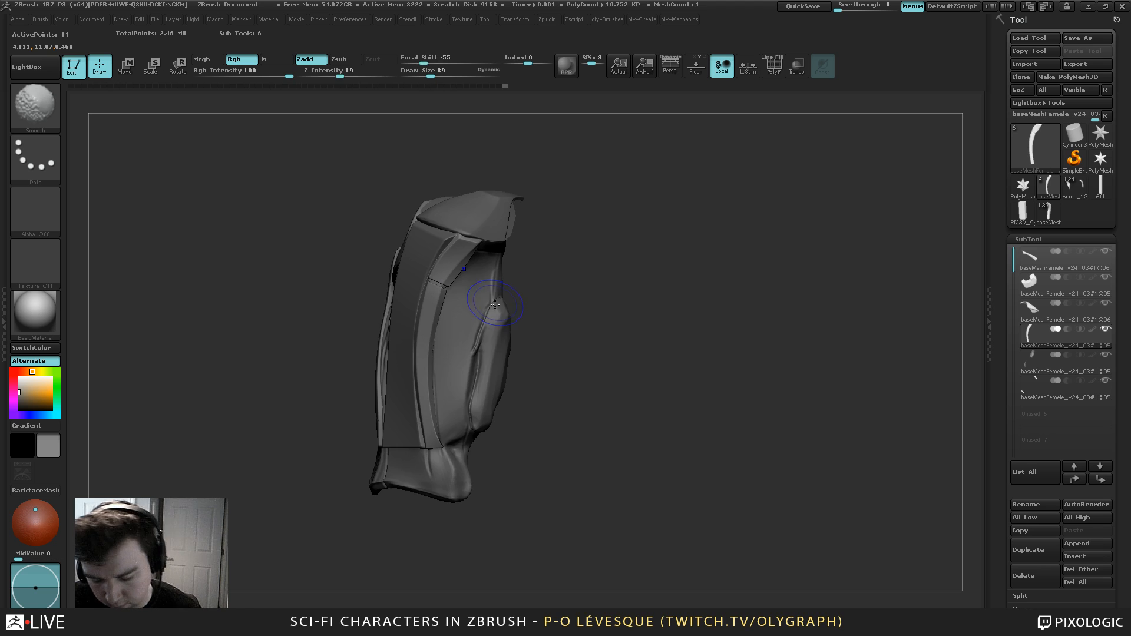
Nudge the strip's side and upper end into the armor with the Move brush at draw sizes of about 140 and 101
key(s)
click(458, 356)
key(s)
click(464, 226)
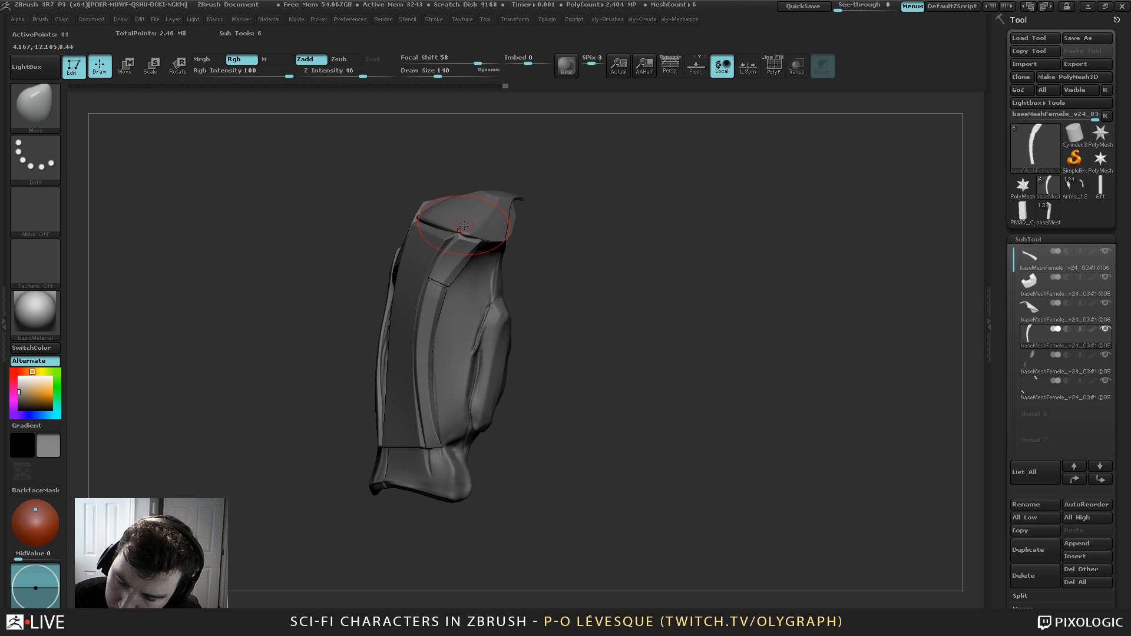
key(s)
click(469, 227)
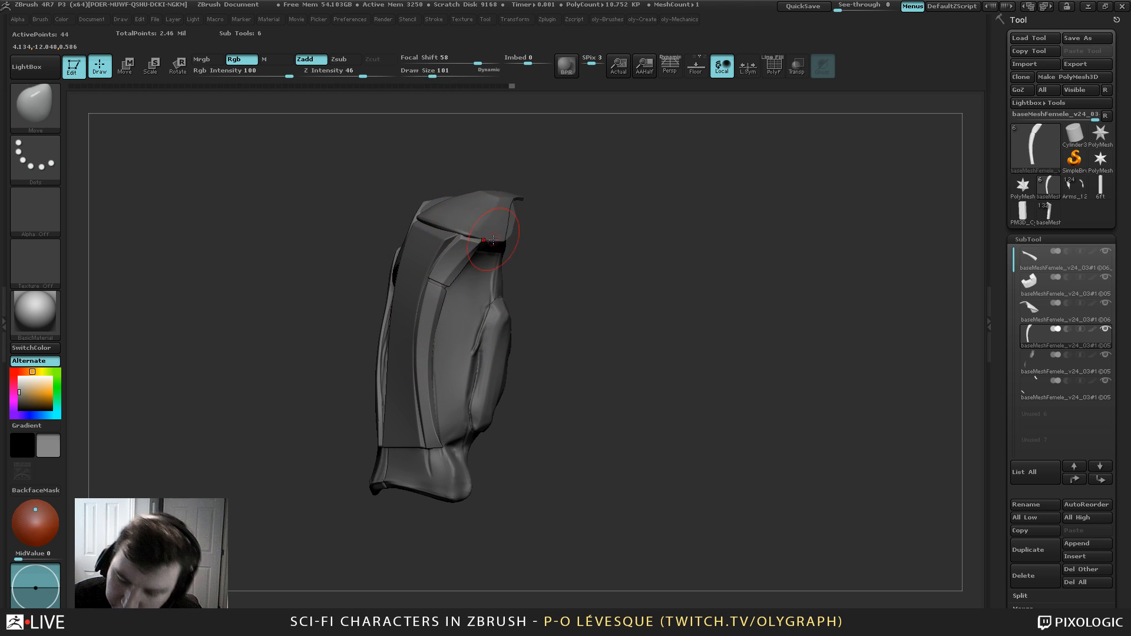
Fit the strip's upper tip against the cap in side view with the Move brush at a draw size of about 65
mouse_move(559, 247)
mouse_down()
mouse_move(530, 259)
mouse_move(454, 239)
mouse_up()
key(s)
click(465, 241)
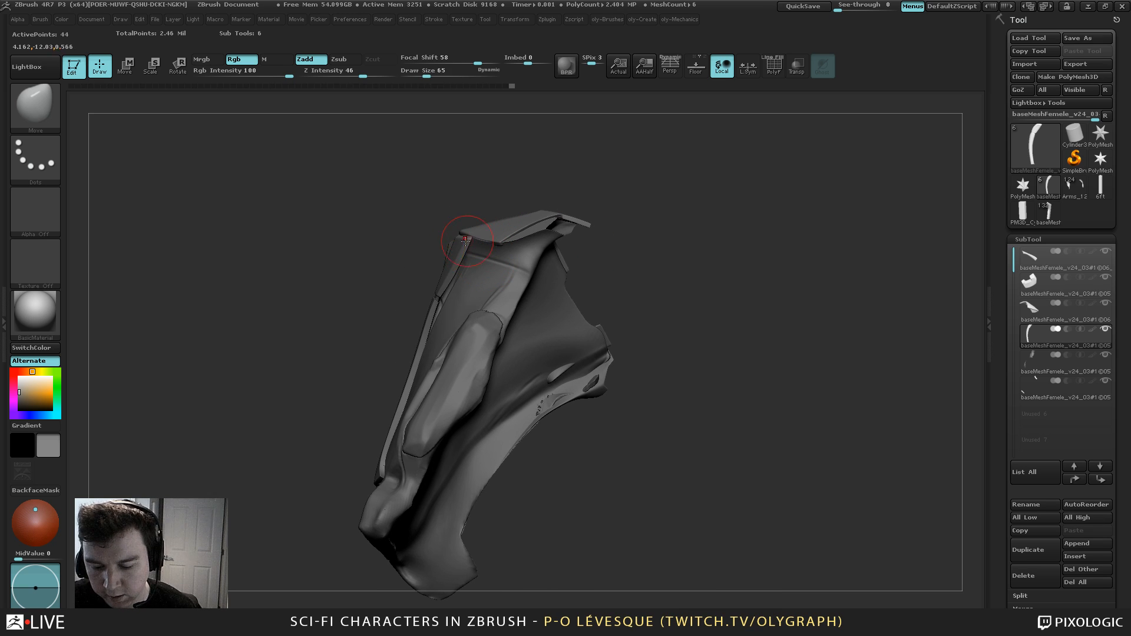
key(s)
click(454, 299)
Show the wireframe and thicken the strip's inner side around the upper section and groove with the Move brush at draw sizes of about 20 to 32
key(shift+f)
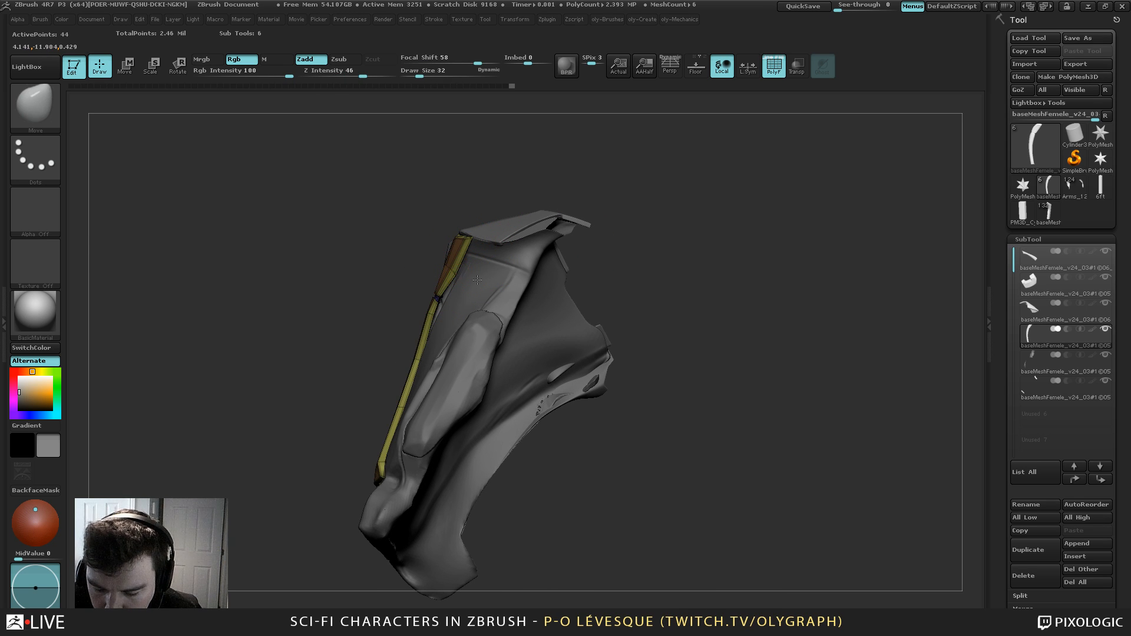
key(s)
click(455, 273)
click(471, 236)
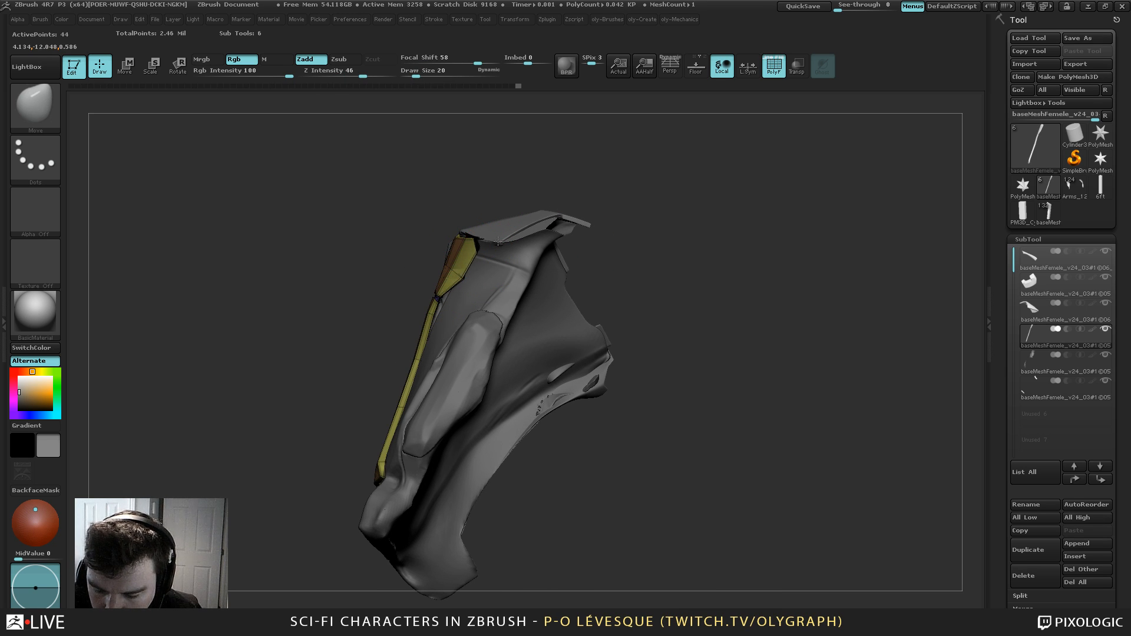
key(s)
click(492, 274)
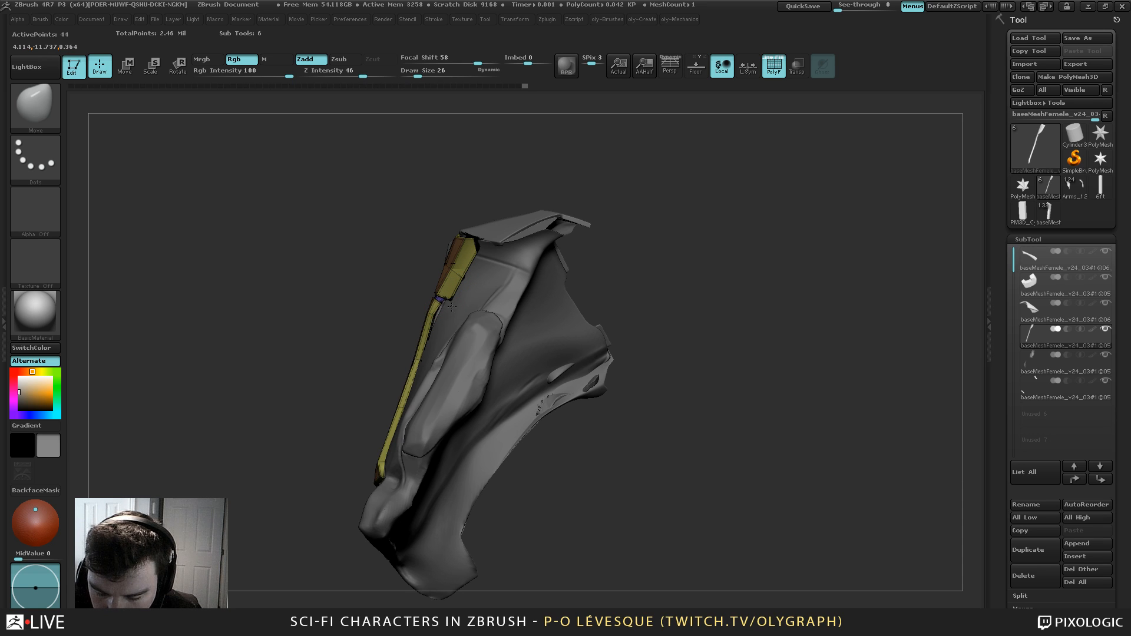
click(441, 312)
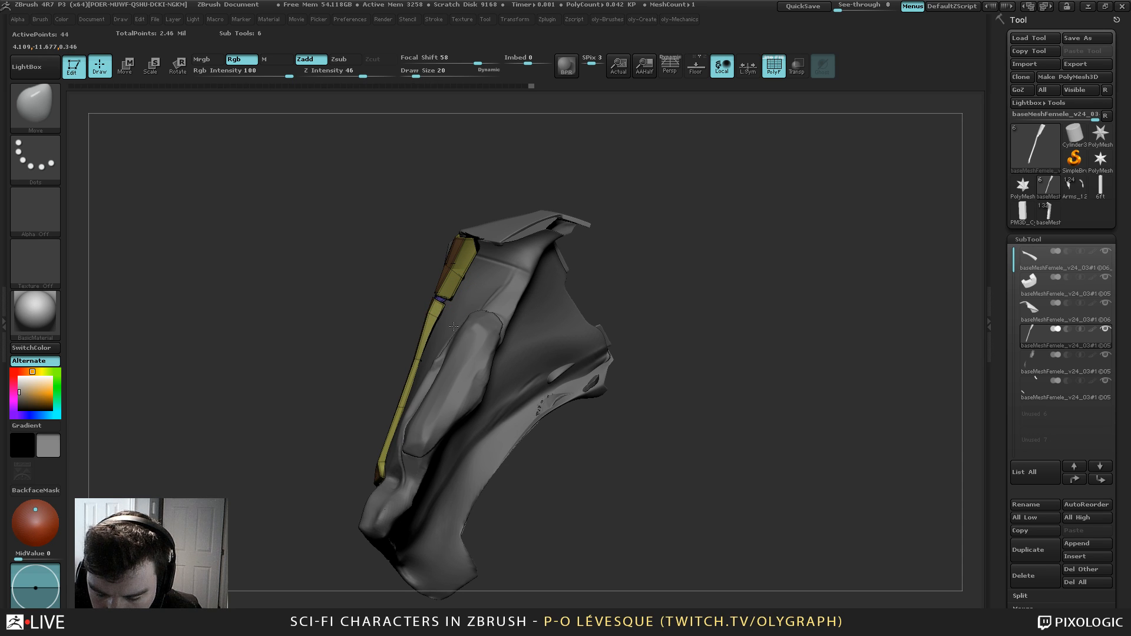
key(s)
click(406, 359)
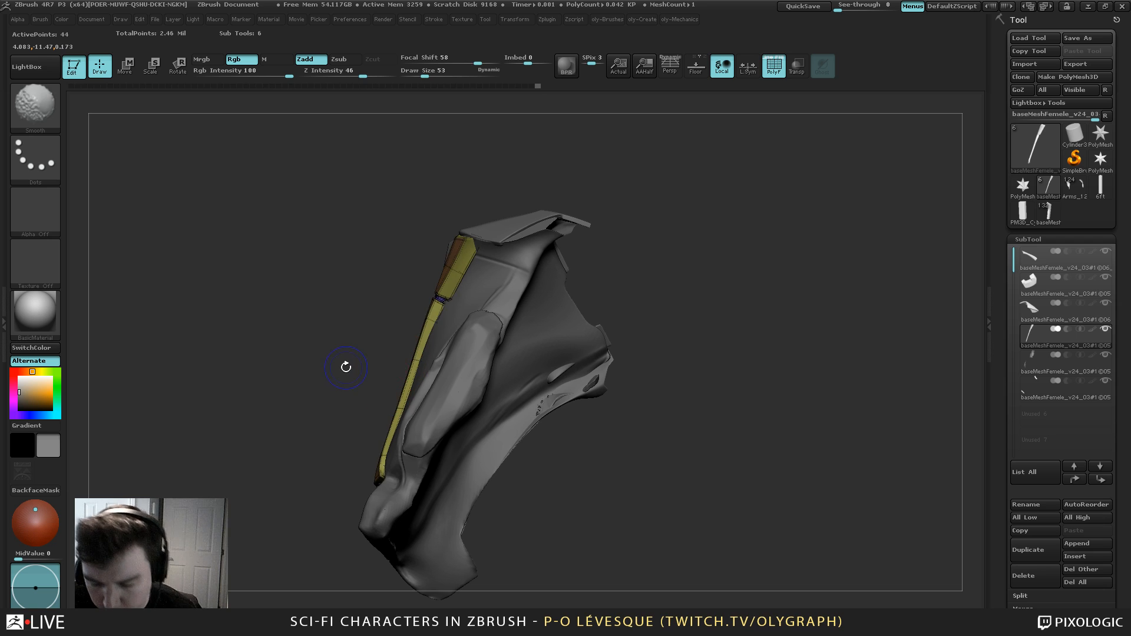
Hide the wireframe and adjust the strip's front below the groove with the Move brush at a draw size of about 155
key(shift+f)
drag(346, 366, 419, 337)
key(s)
click(408, 323)
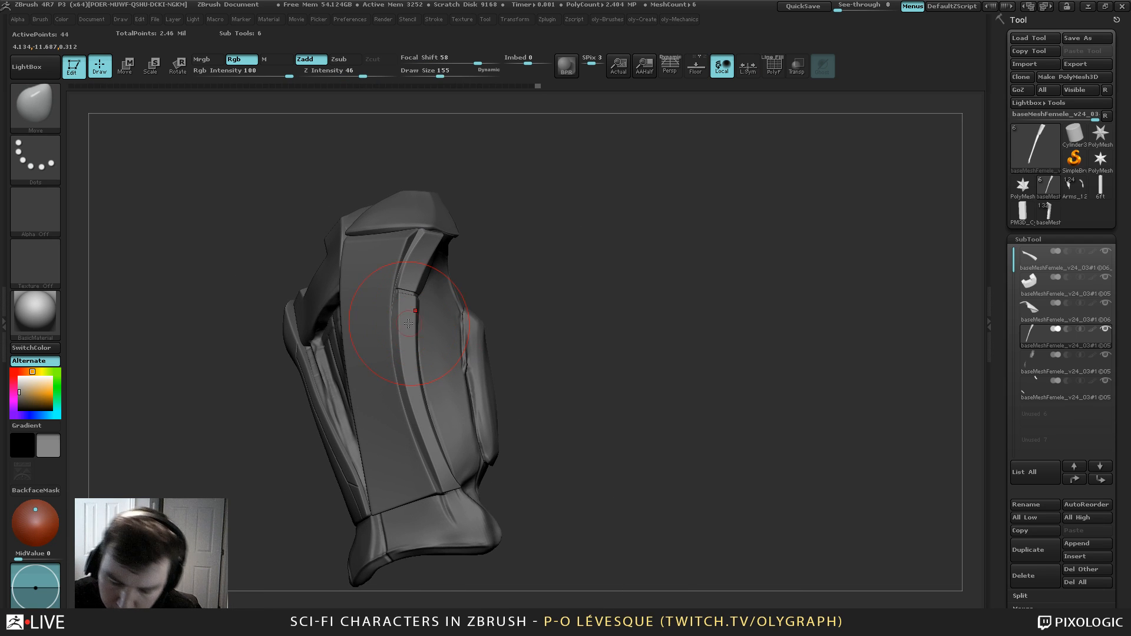
mouse_move(506, 241)
mouse_down()
mouse_move(489, 224)
mouse_move(518, 279)
mouse_up()
key(s)
click(489, 229)
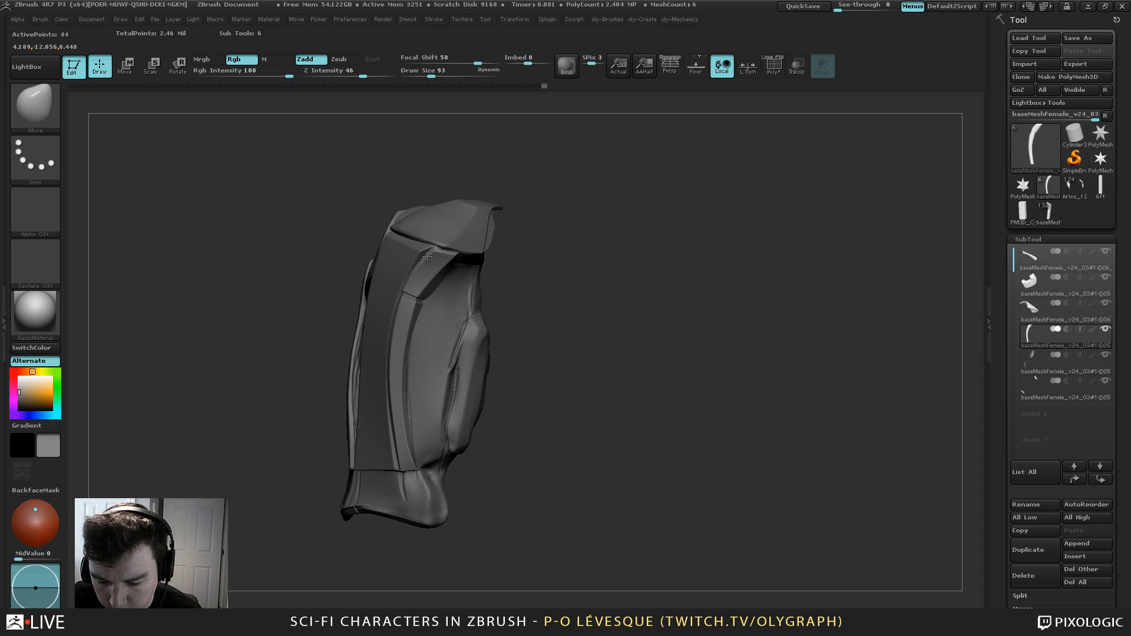
Pull the strip's upper end snugly beneath the cap with the Move brush at draw sizes of about 93 and 101
drag(444, 242, 456, 233)
key(s)
click(449, 241)
key(s)
click(455, 242)
key(s)
click(452, 238)
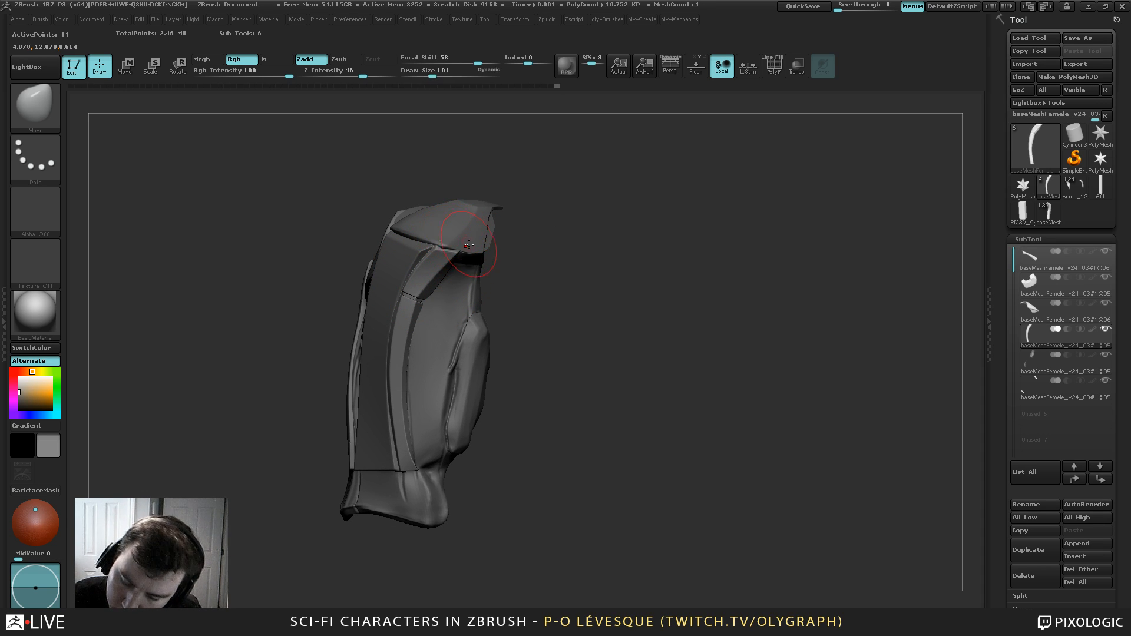
Adjust the strip's middle stretch along the armor ridge with the Move brush at a draw size of about 220
mouse_move(519, 265)
alt+mouse_down()
mouse_move(515, 246)
mouse_move(540, 246)
mouse_move(542, 290)
alt+mouse_up()
key(s)
click(515, 260)
key(s)
click(519, 276)
key(s)
click(469, 329)
mouse_move(460, 330)
mouse_down()
mouse_move(447, 331)
mouse_move(464, 341)
mouse_up()
Select the neighboring armor piece and adjust it around the strip with the Move brush at draw sizes of about 170 and 101
alt+click(433, 332)
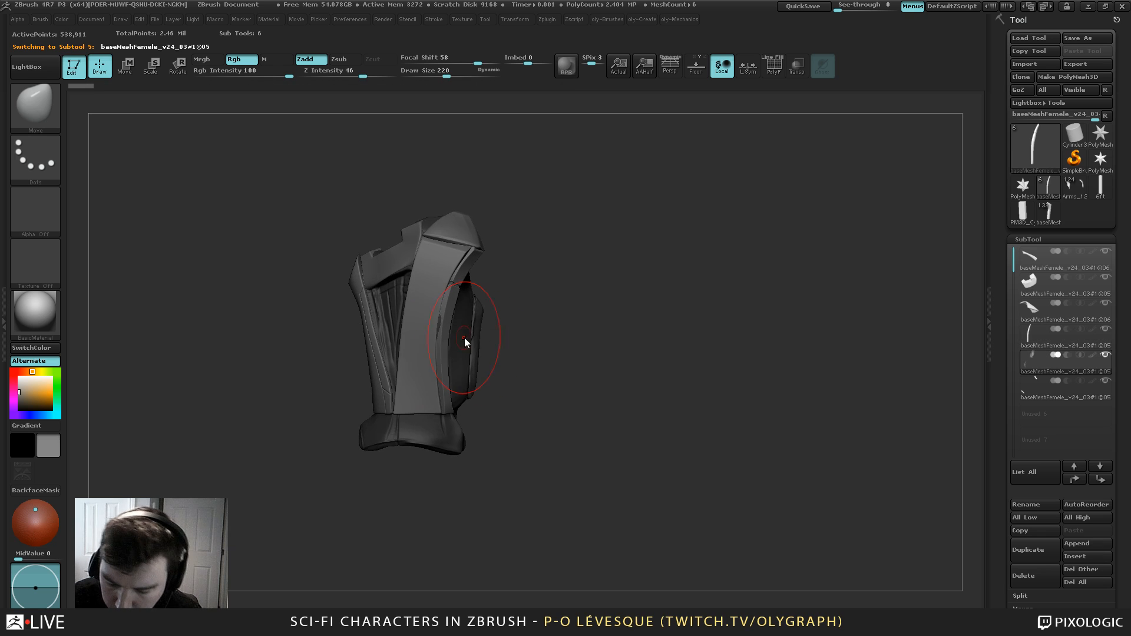
ctrl+drag(502, 291, 514, 302)
key(s)
click(445, 323)
key(s)
click(438, 334)
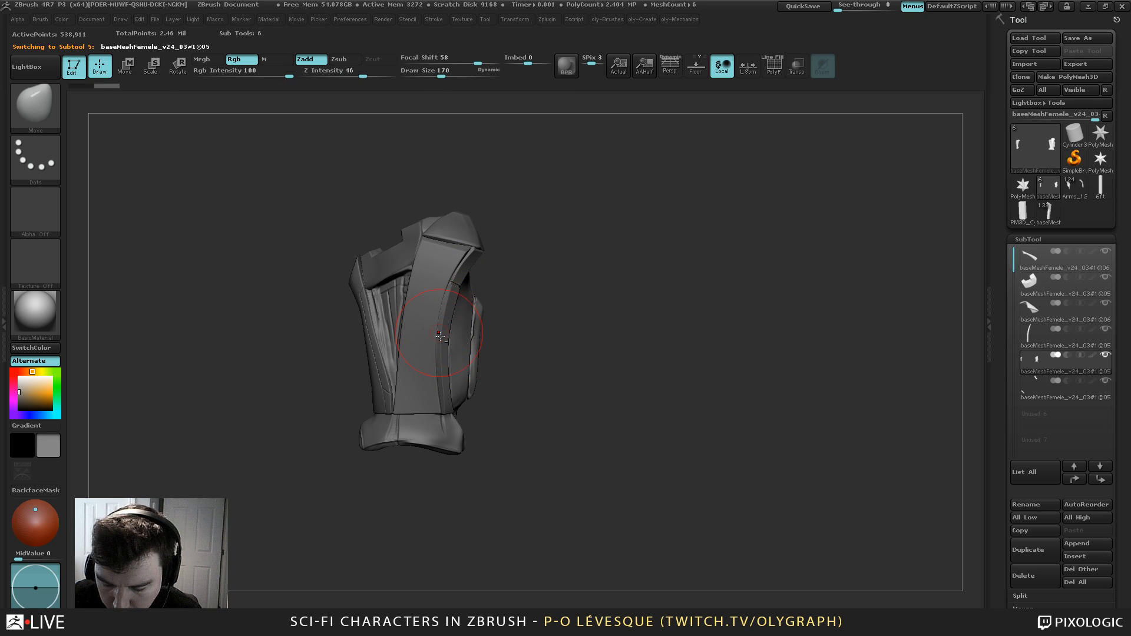
drag(441, 331, 438, 334)
mouse_move(501, 254)
mouse_down()
mouse_move(498, 306)
mouse_move(480, 260)
mouse_move(497, 306)
mouse_move(505, 287)
mouse_move(463, 298)
mouse_up()
key(s)
click(500, 287)
drag(533, 275, 488, 300)
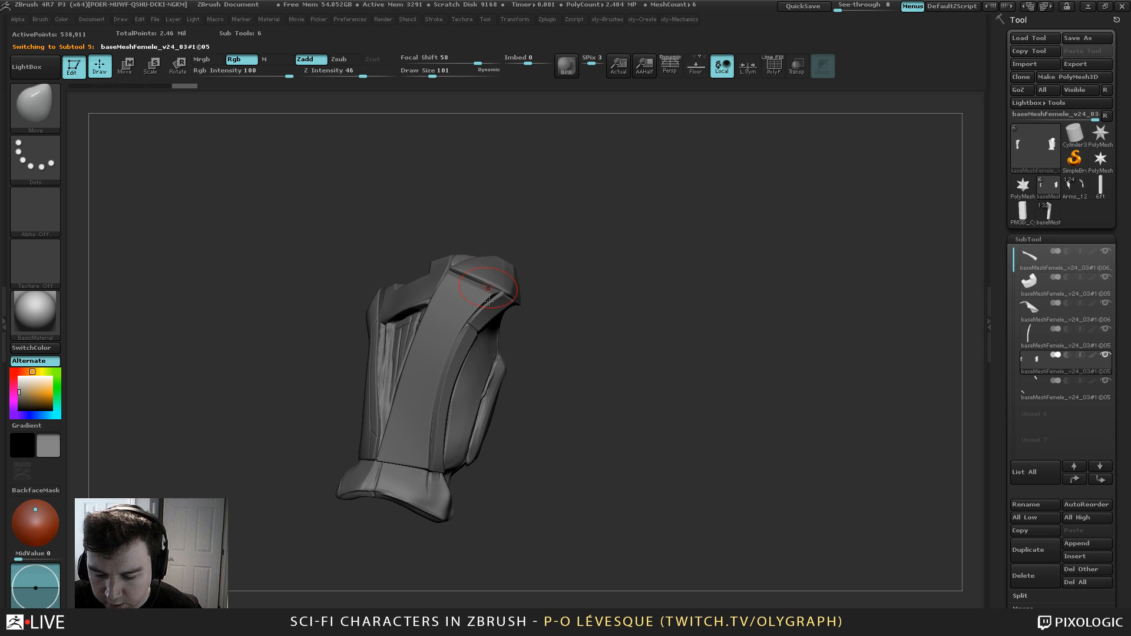
Select the trim strip again and check its fit on the armor with the wireframe shown and hidden
alt+click(505, 295)
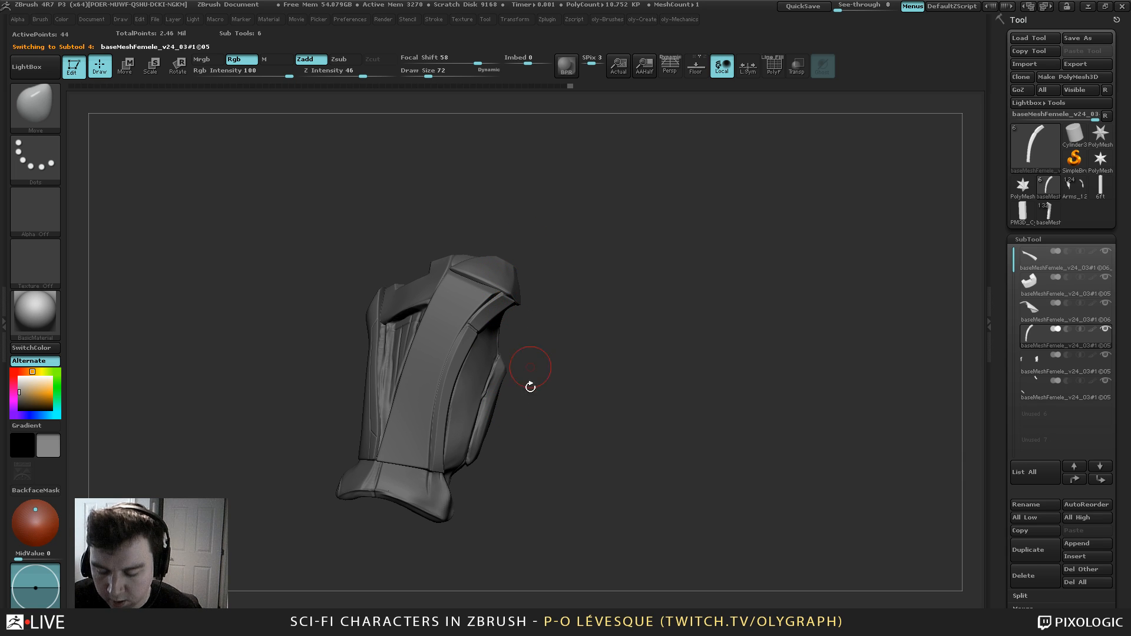
key(shift+f)
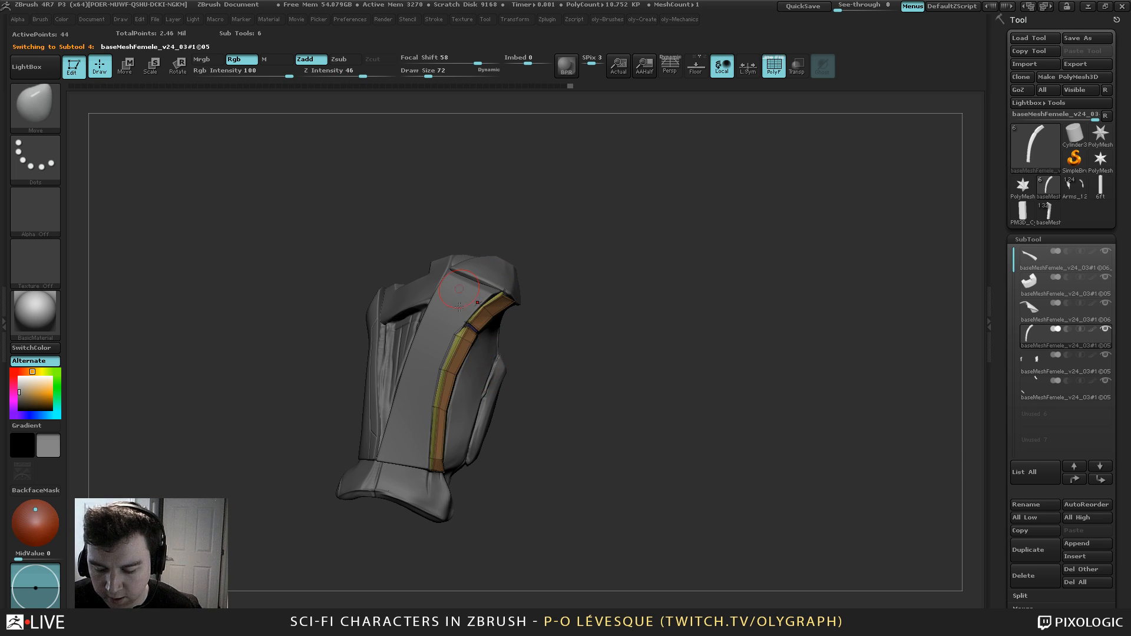
key(shift+f)
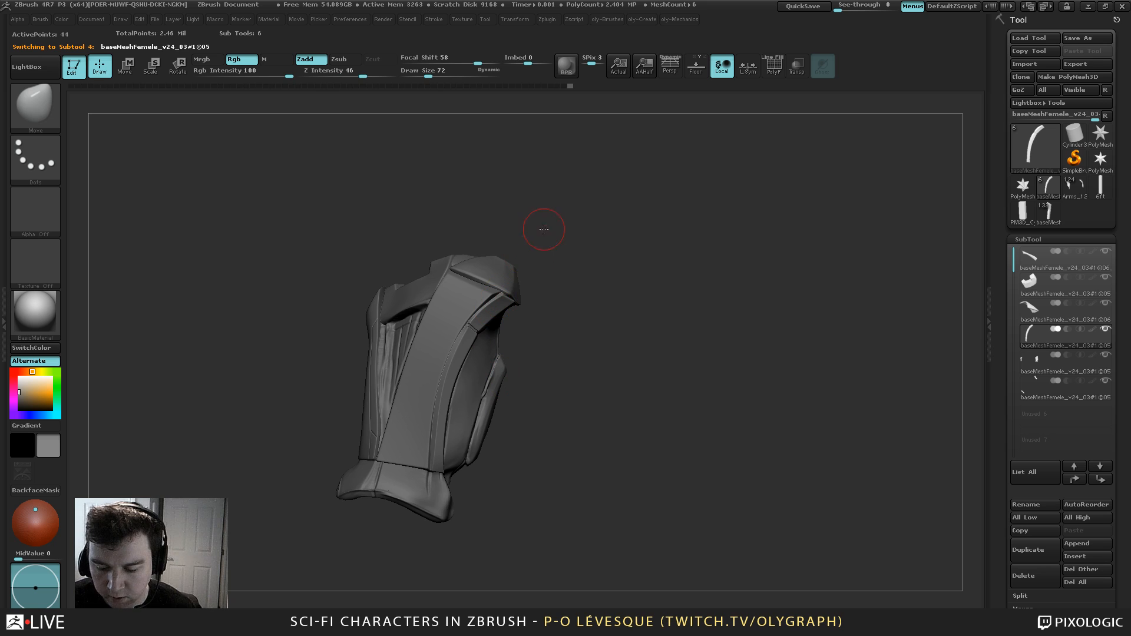
drag(544, 229, 528, 348)
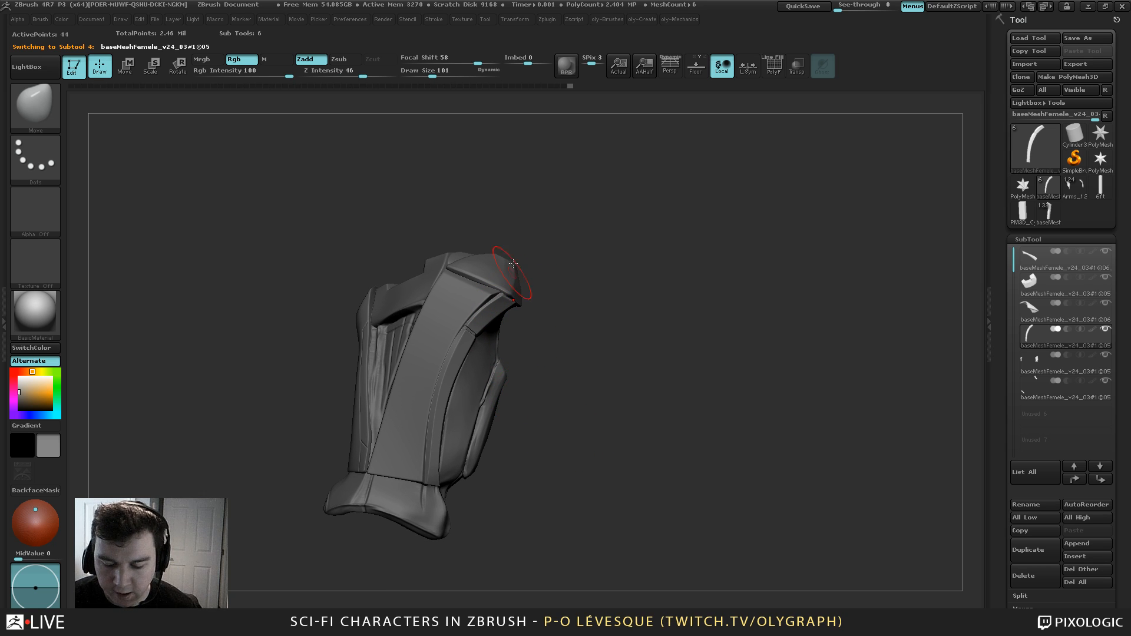
mouse_move(543, 406)
mouse_down()
mouse_move(563, 428)
mouse_move(557, 480)
mouse_up()
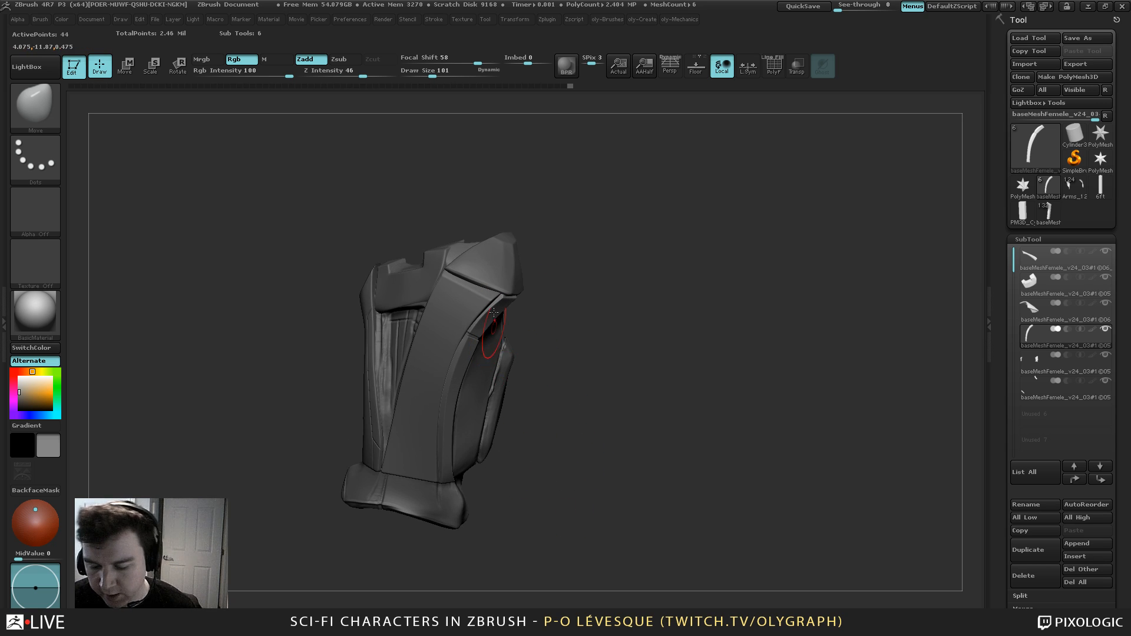
Adjust the edge of the cap above the strip with the Move brush at a draw size of about 155
key(ctrl)
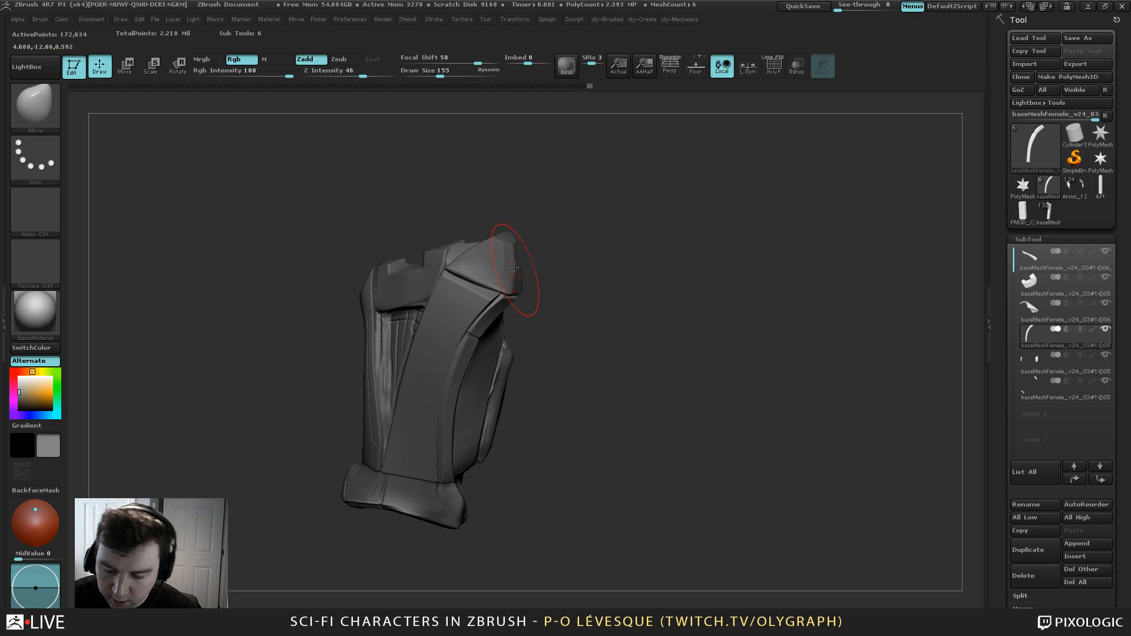
key(s)
mouse_move(556, 277)
alt+mouse_down()
mouse_move(584, 300)
mouse_move(500, 288)
mouse_move(532, 310)
mouse_move(500, 288)
alt+mouse_up()
key(s)
Select the broad panel beside the strip, turn off its smoothed preview, and subdivide its geometry seven times
alt+click(518, 286)
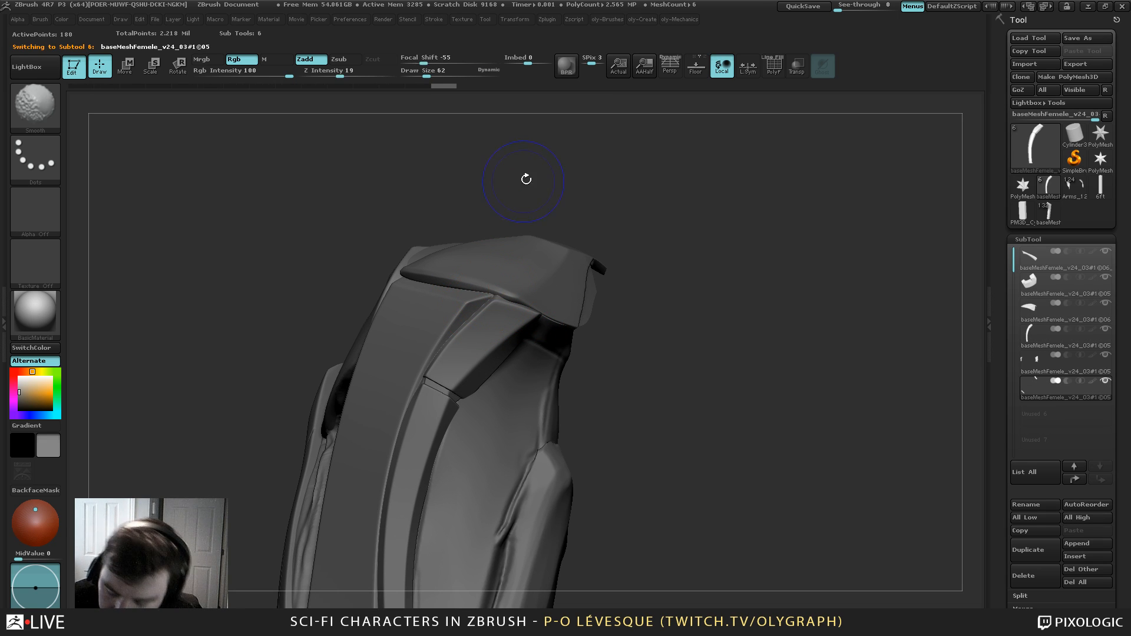
key(shift+d)
key(ctrl+d)
key(ctrl+d)
key(ctrl+d)
key(ctrl+d)
key(ctrl+d)
key(ctrl+d)
key(ctrl+d)
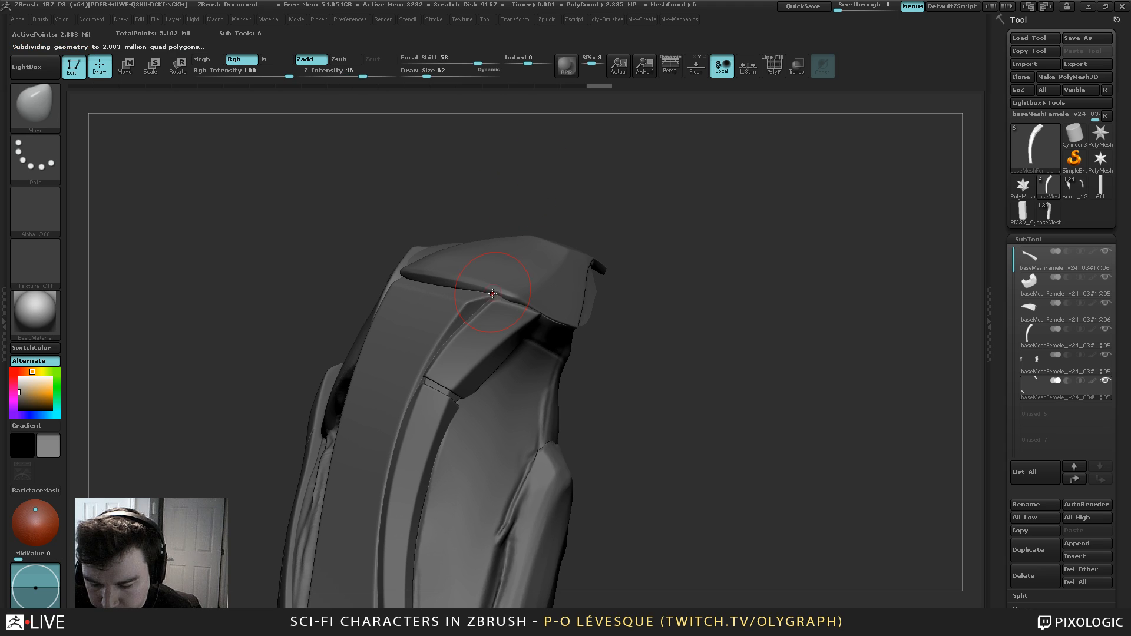
Shape the subdivided panel along the strip's edge with the Move brush at draw sizes of about 62 and 39
drag(501, 295, 495, 294)
key(s)
key(s)
mouse_move(391, 388)
mouse_down()
mouse_move(404, 388)
mouse_move(395, 389)
mouse_up()
drag(370, 478, 361, 508)
drag(371, 393, 376, 386)
mouse_move(586, 198)
alt+mouse_down()
mouse_move(518, 157)
mouse_move(569, 222)
mouse_move(554, 224)
alt+mouse_up()
key(s)
mouse_move(536, 242)
alt+mouse_down()
mouse_move(576, 187)
mouse_move(564, 251)
mouse_move(545, 254)
alt+mouse_up()
key(s)
drag(418, 314, 422, 314)
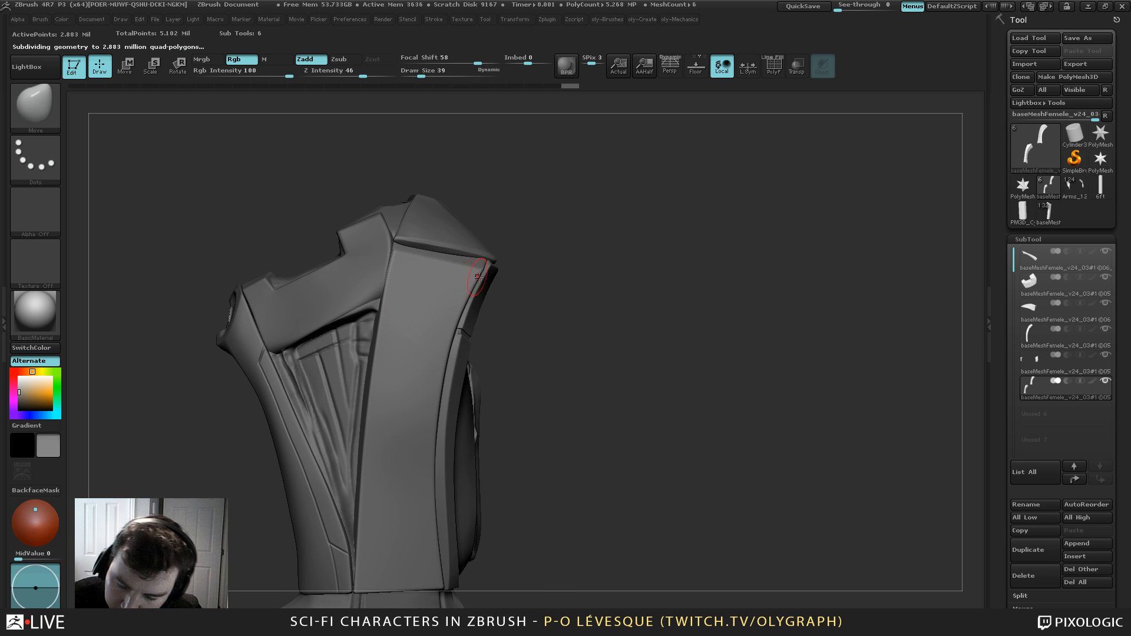
Set the masking brush to MaskPen with a draw size of about 24 and turn on LazyMouse
key(ctrl)
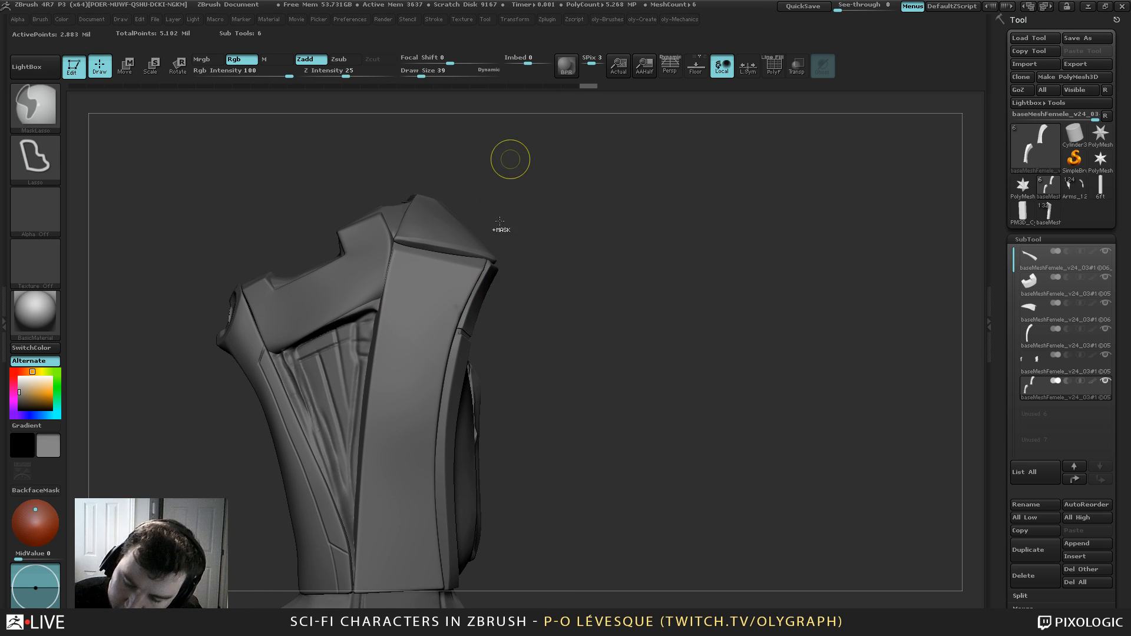
key(b)
click(217, 113)
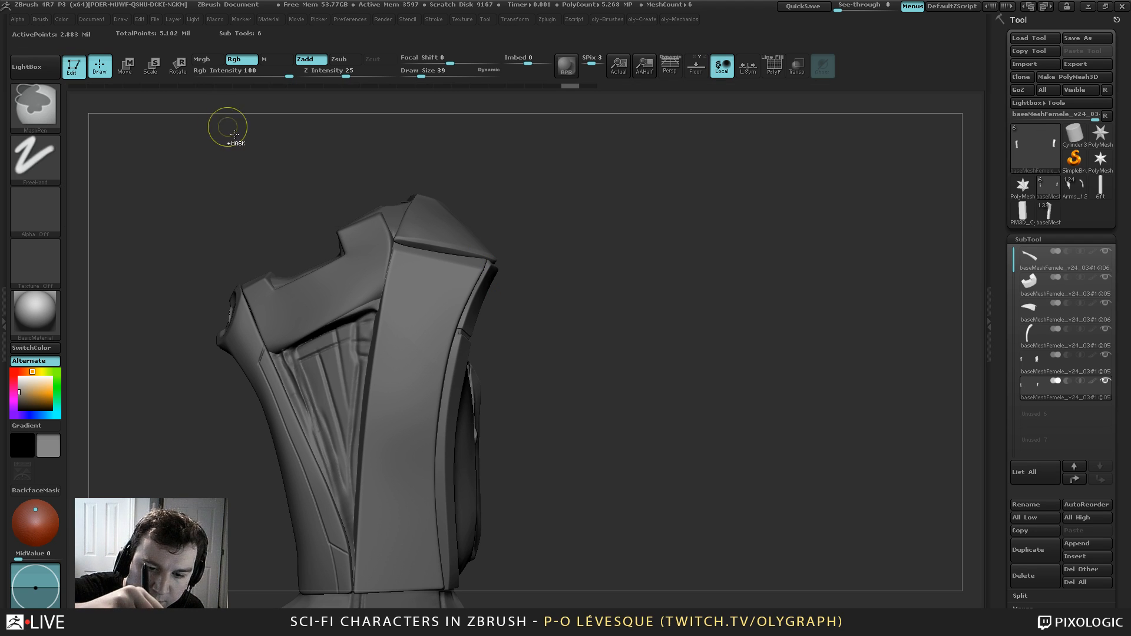
key(bracketleft)
key(bracketleft)
key(ctrl)
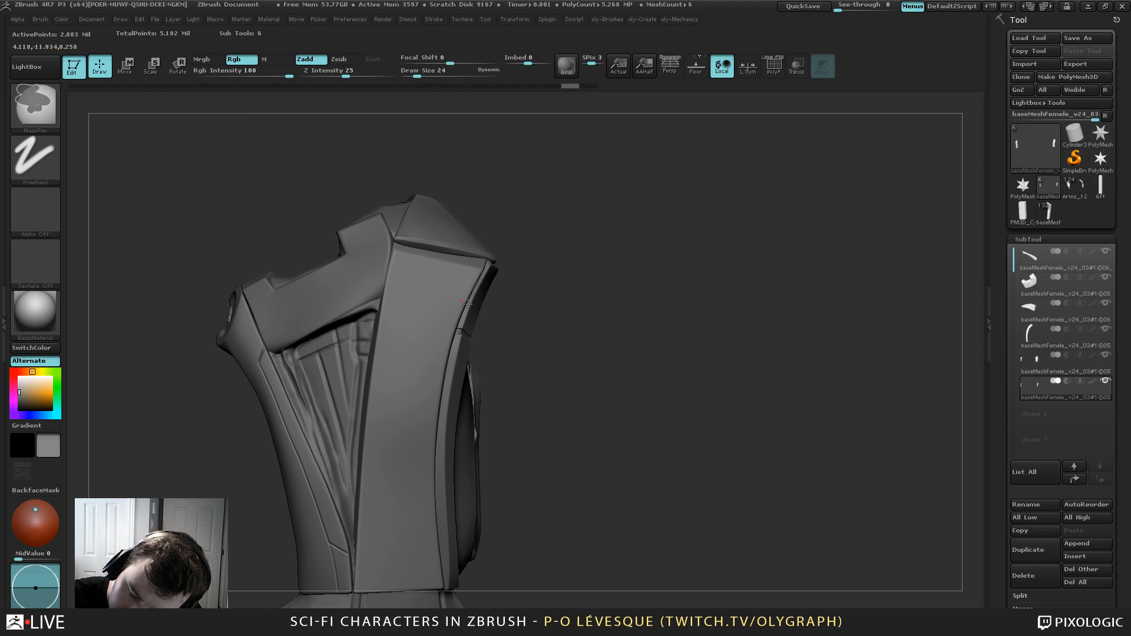
key(2)
ctrl+click(472, 175)
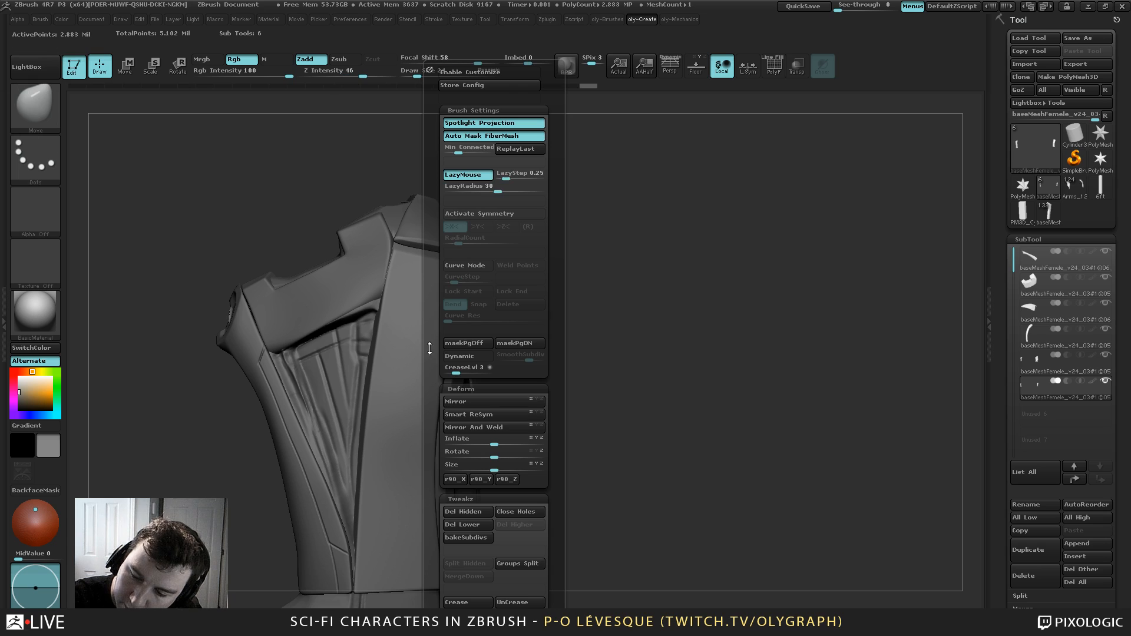
Mask a small rounded patch near the upper outer edge of the long forearm strip with MaskPen at draw size 20
key(ctrl)
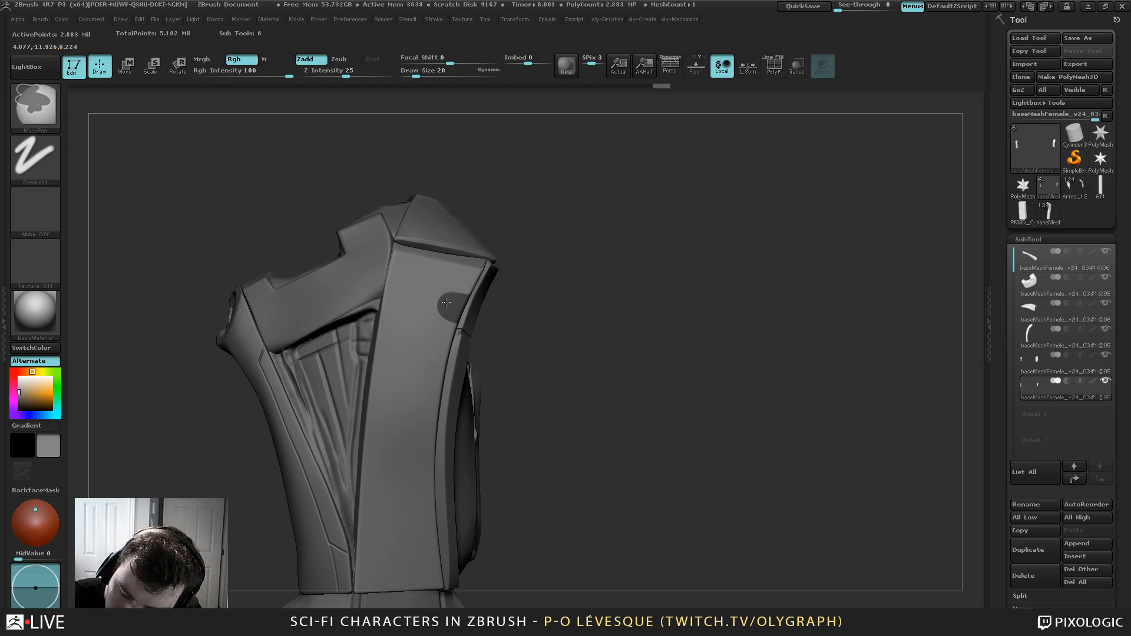
ctrl+drag(445, 312, 450, 313)
ctrl+click(456, 309)
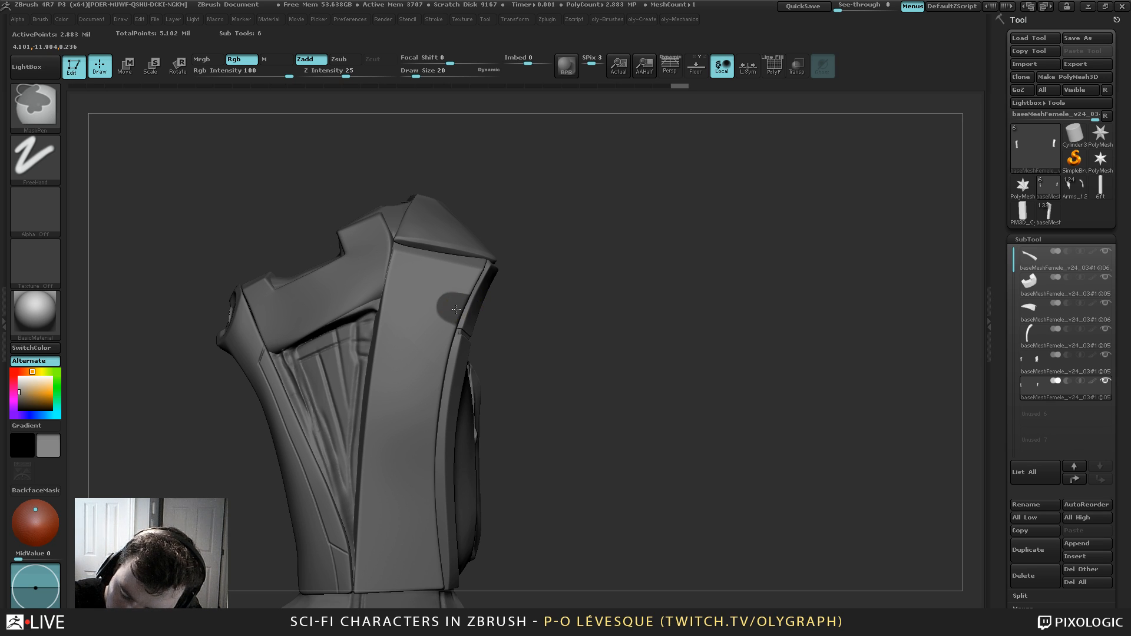
shift+drag(491, 278, 485, 291)
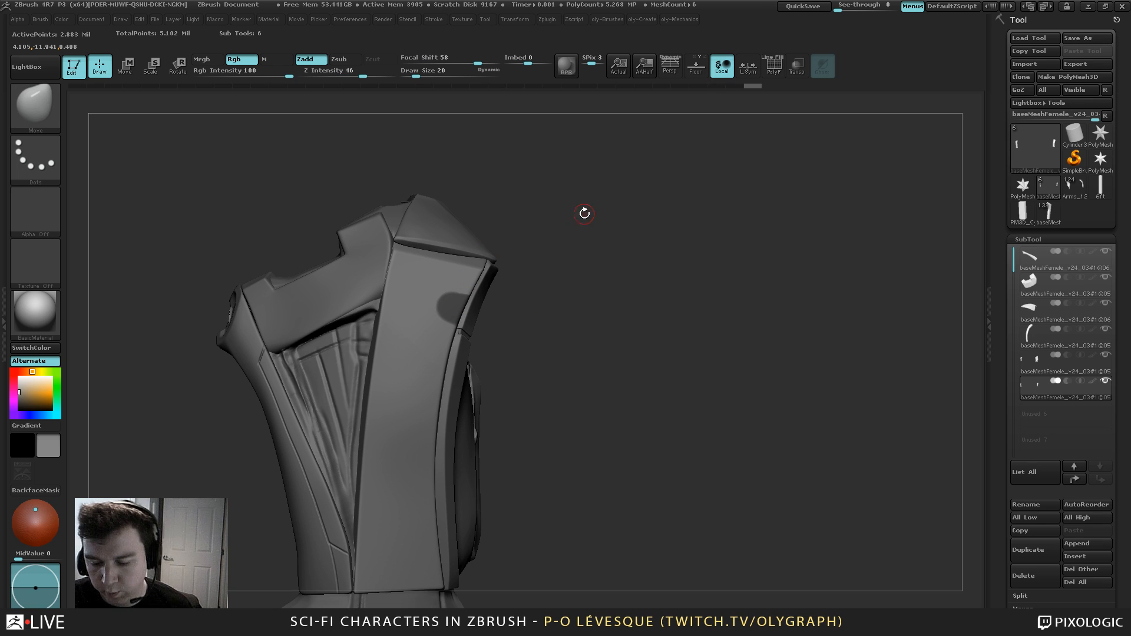
Isolate the forearm strip and invert its mask, leaving only the rounded patch near the upper edge editable
alt+drag(584, 213, 480, 345)
key(shift+s)
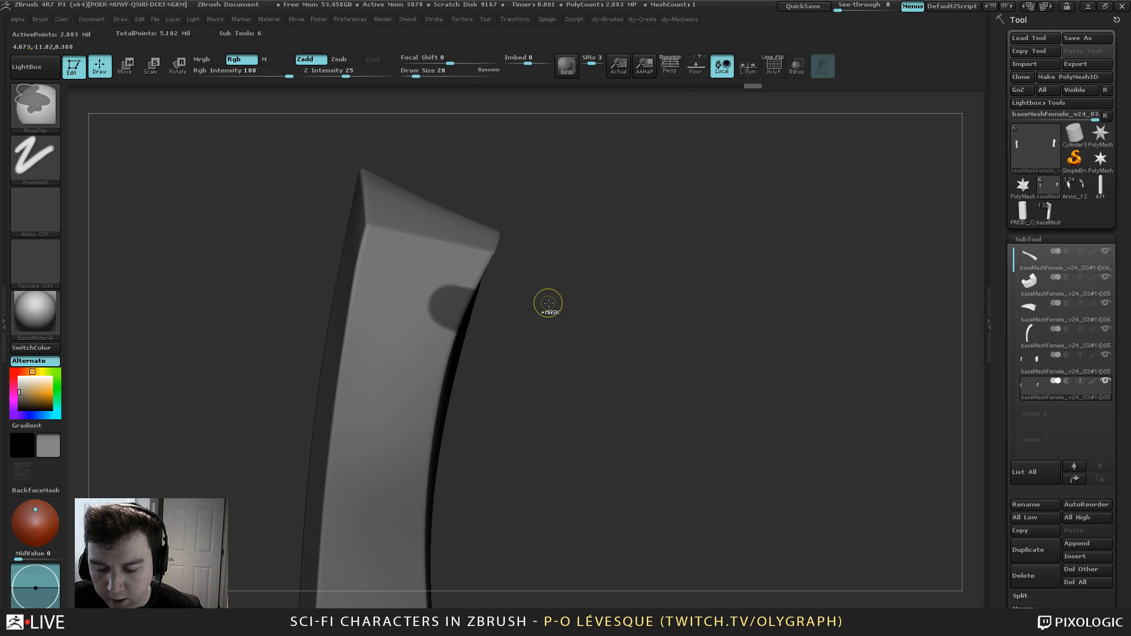
ctrl+click(394, 398)
ctrl+alt+click(398, 417)
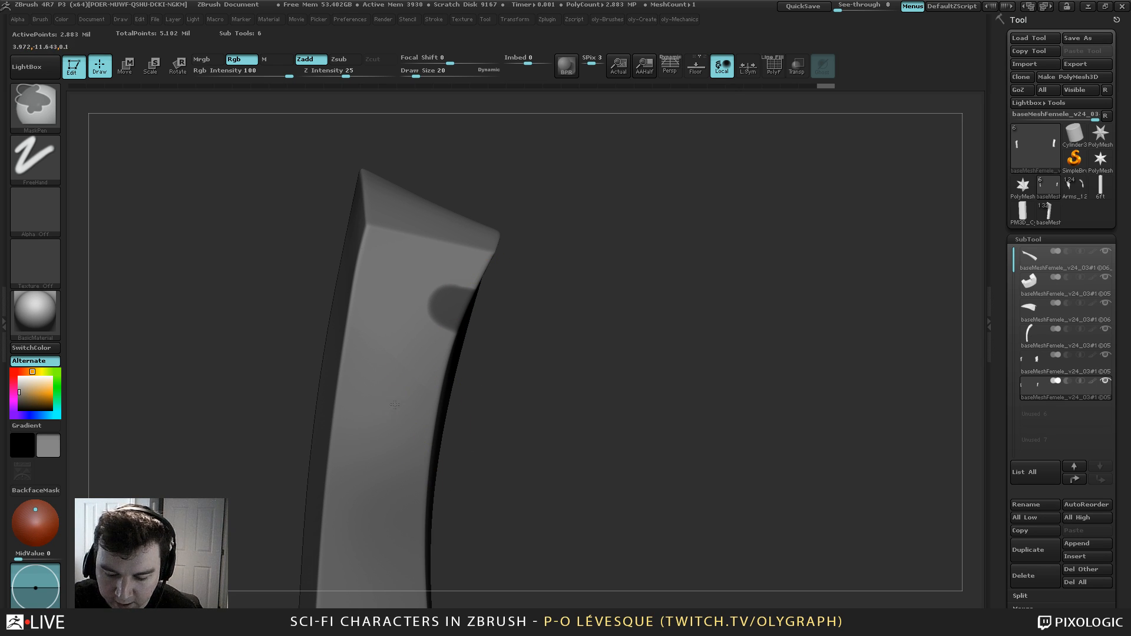
drag(471, 409, 554, 318)
ctrl+click(548, 351)
mouse_move(585, 184)
mouse_down()
mouse_move(579, 172)
mouse_move(590, 190)
mouse_move(535, 178)
mouse_up()
mouse_move(538, 265)
ctrl+mouse_down()
mouse_move(490, 315)
mouse_move(524, 277)
ctrl+mouse_up()
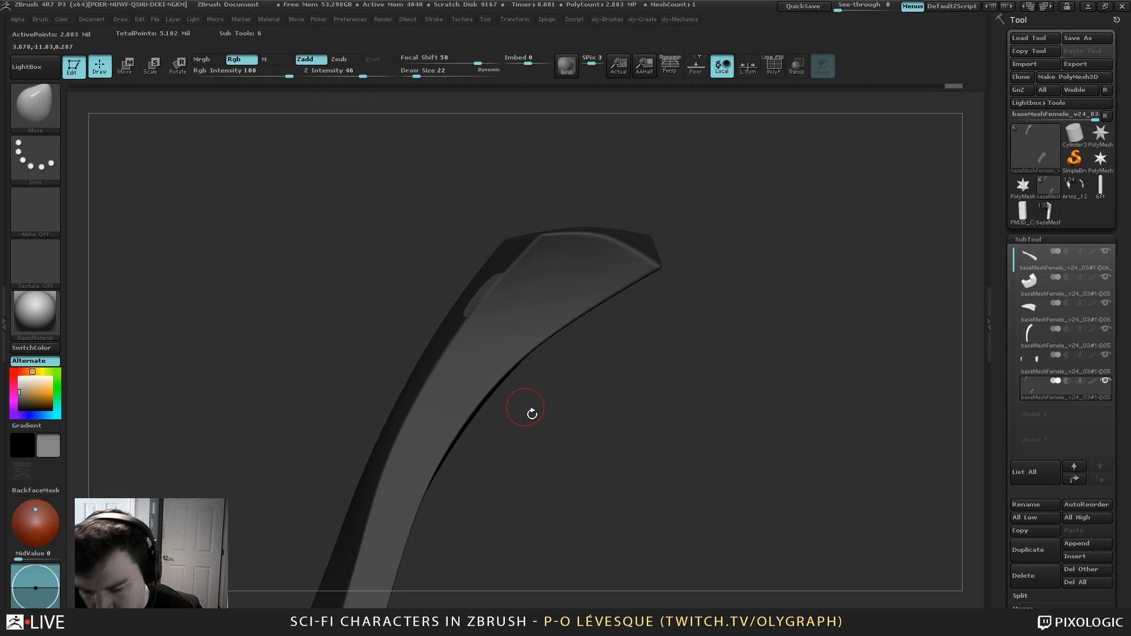
Extend the unmasked rounded patch out to the strip's side edge using the mask brush at draw size 15
drag(532, 412, 580, 422)
key(s)
drag(518, 306, 476, 306)
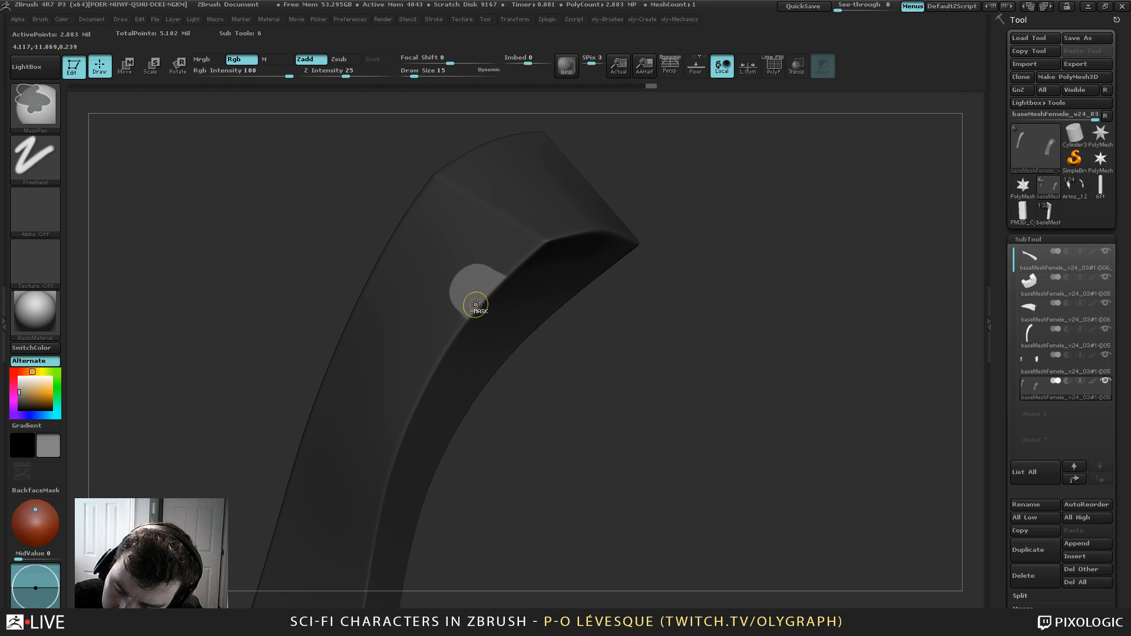
drag(601, 353, 561, 356)
ctrl+drag(526, 252, 496, 267)
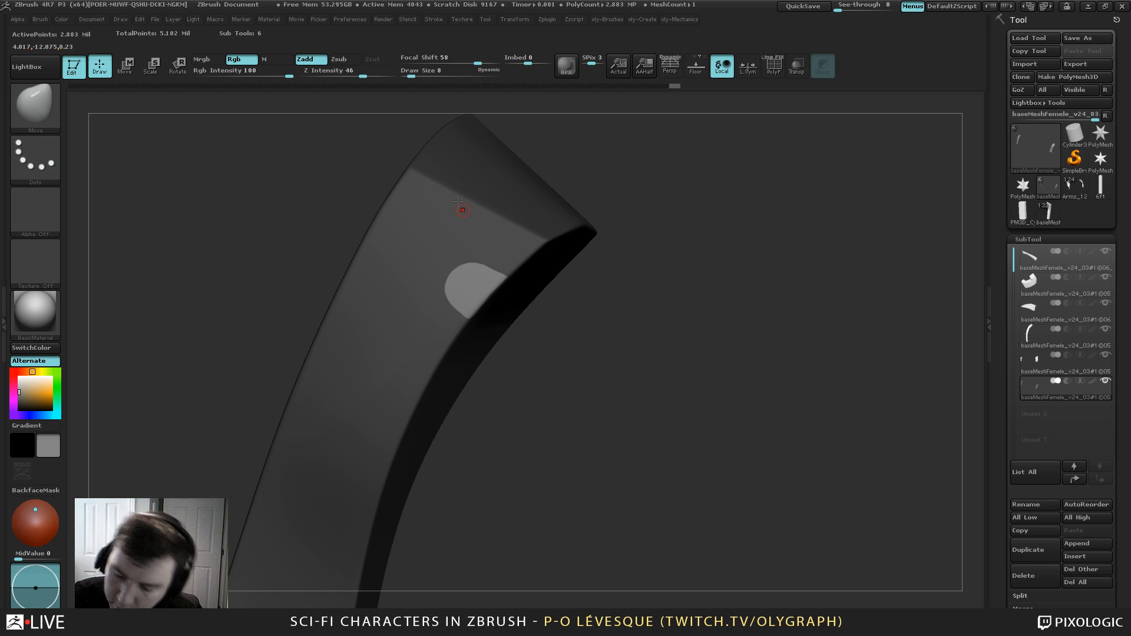
Refine the upper border of the unmasked patch with small mask strokes at draw size 8
key(ctrl)
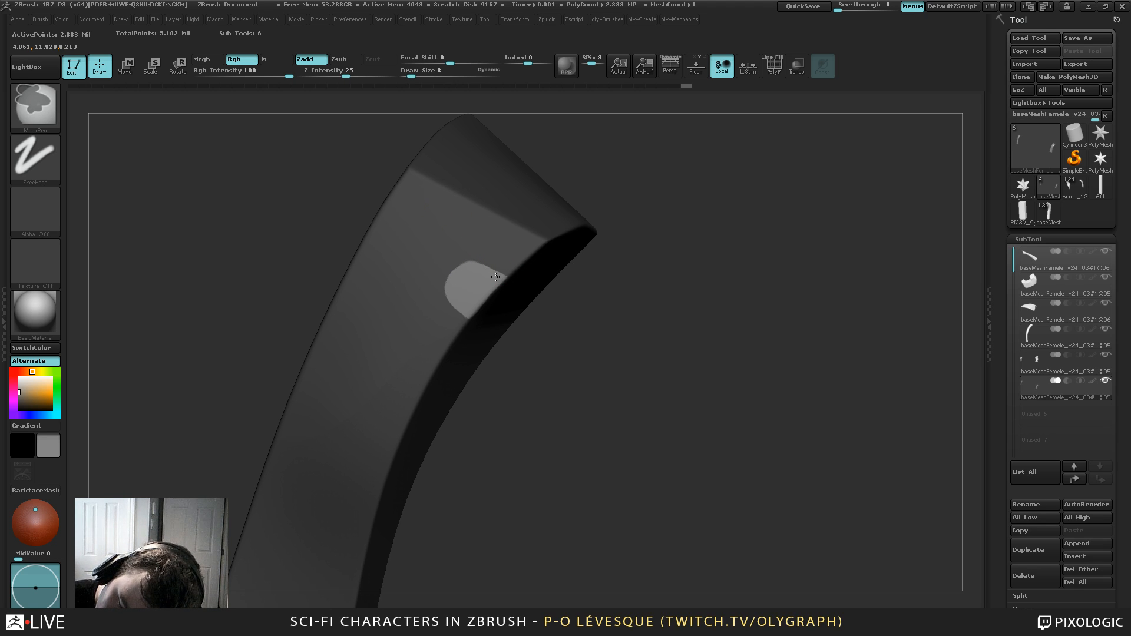
ctrl+click(472, 229)
ctrl+click(488, 243)
ctrl+click(489, 245)
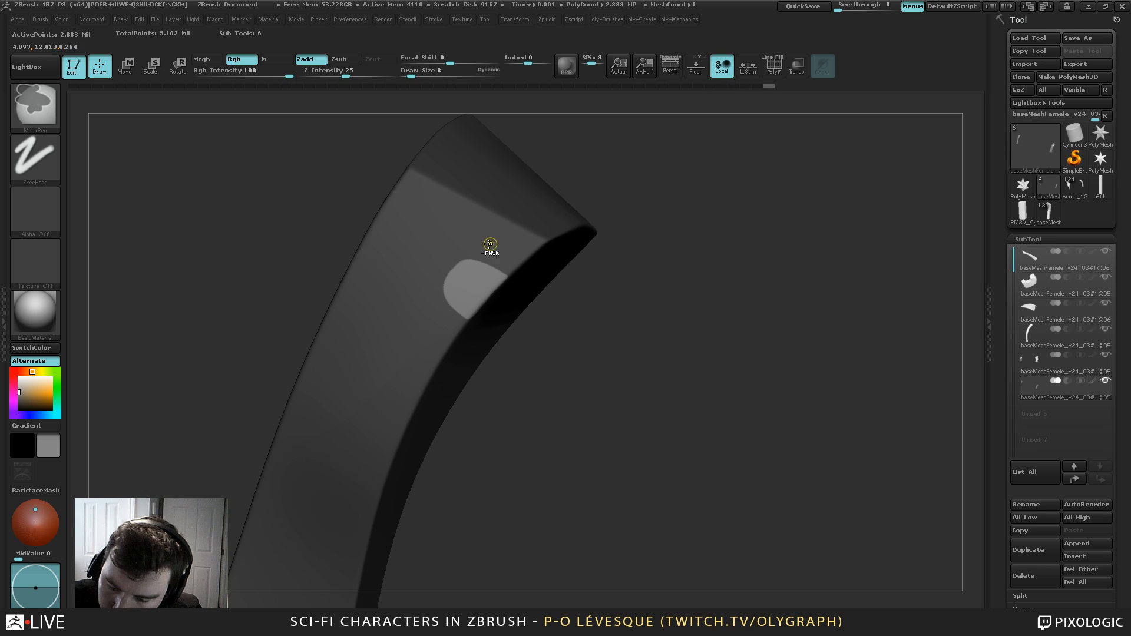
mouse_move(601, 306)
mouse_down()
mouse_move(654, 306)
mouse_move(630, 323)
mouse_up()
key(ctrl)
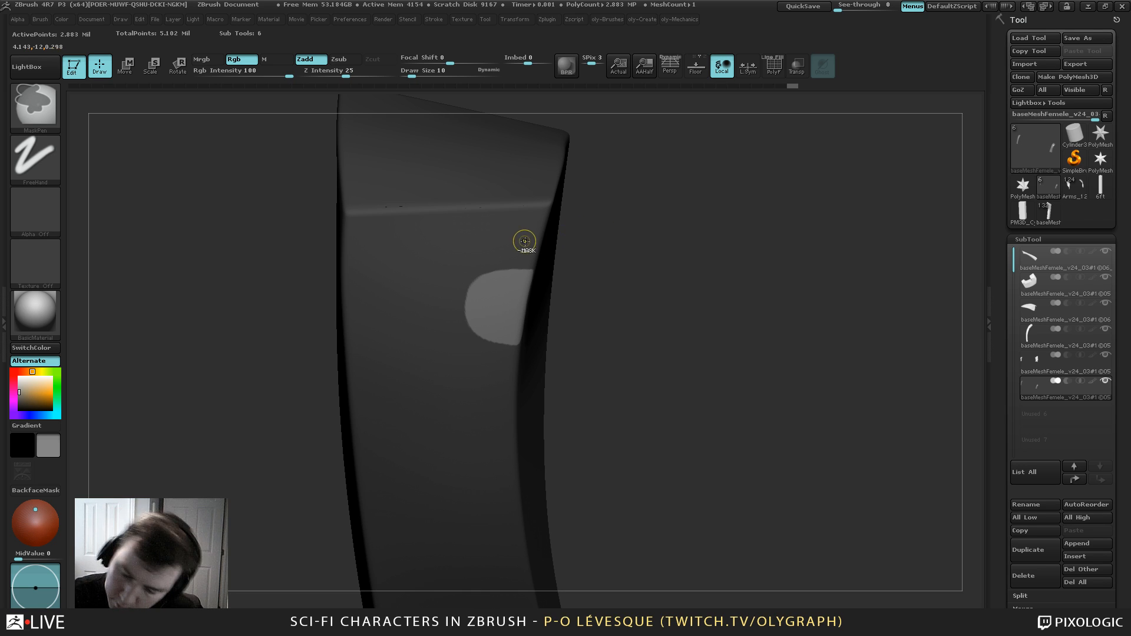
Push the unmasked patch inward with Transpose Move, then clear the strip's mask
mouse_move(581, 245)
mouse_down()
mouse_move(552, 209)
mouse_move(598, 258)
mouse_move(472, 341)
mouse_up()
key(w)
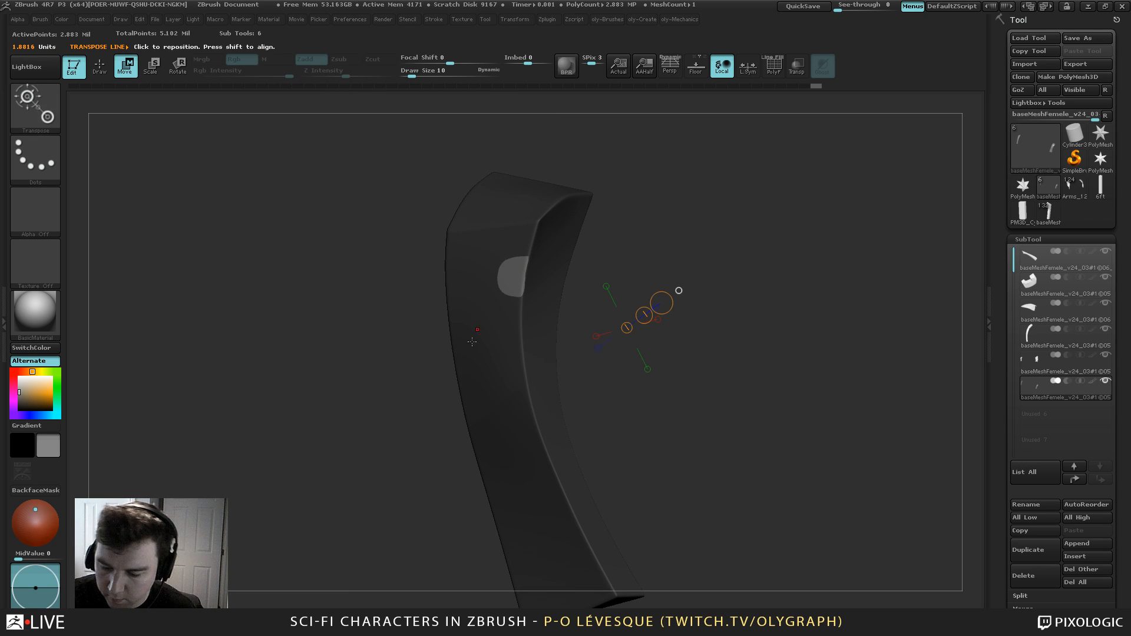
ctrl+click(566, 383)
click(511, 281)
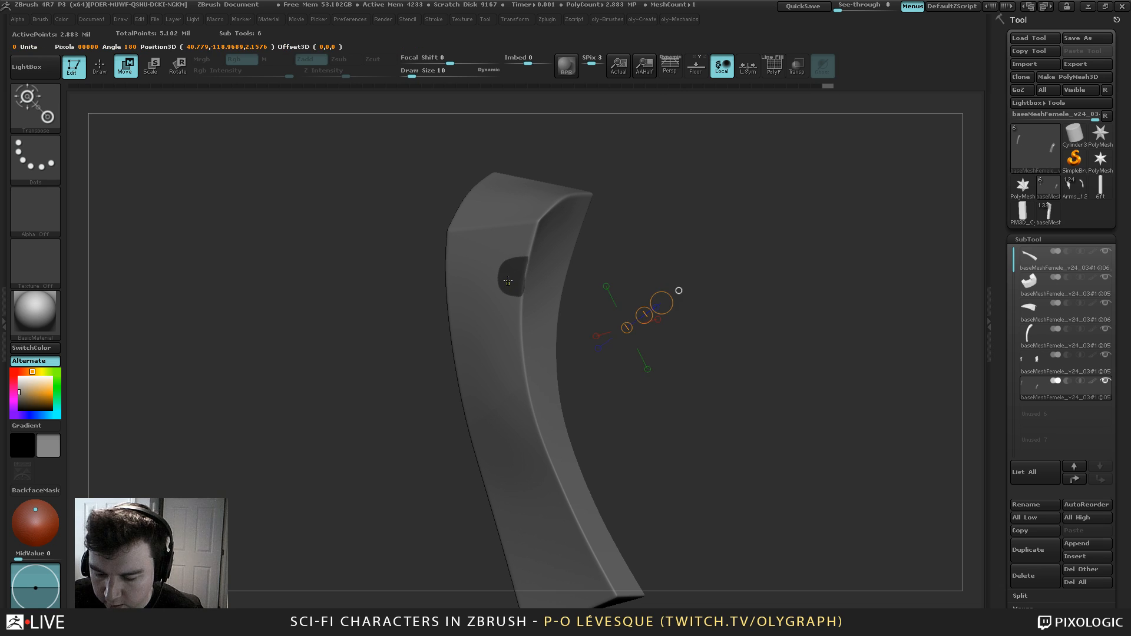
key(y)
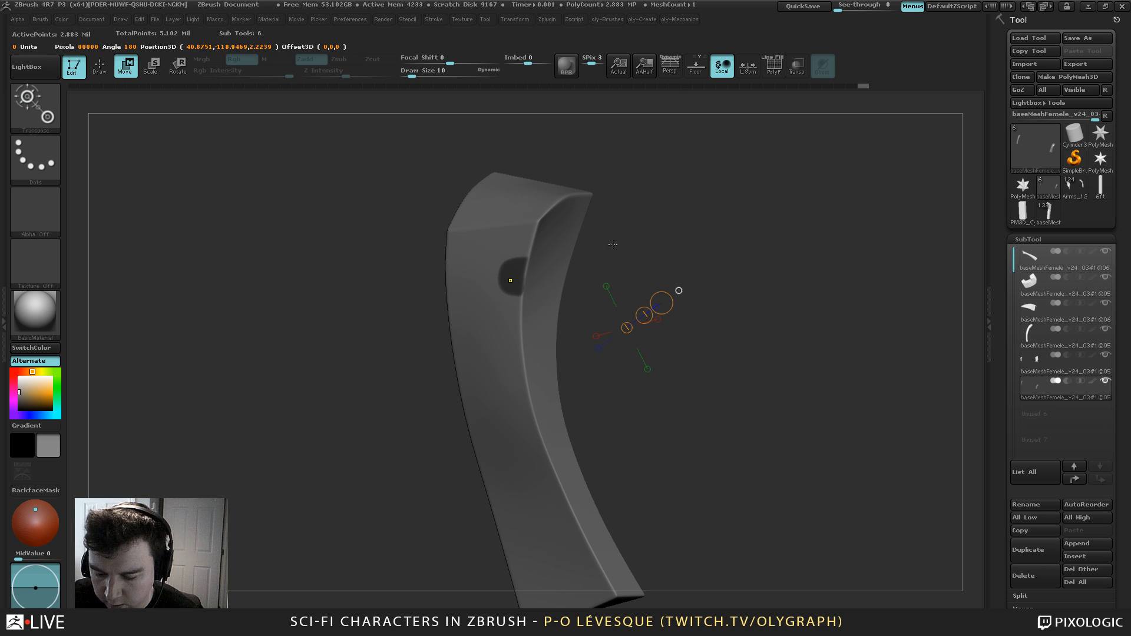
ctrl+click(613, 244)
click(499, 274)
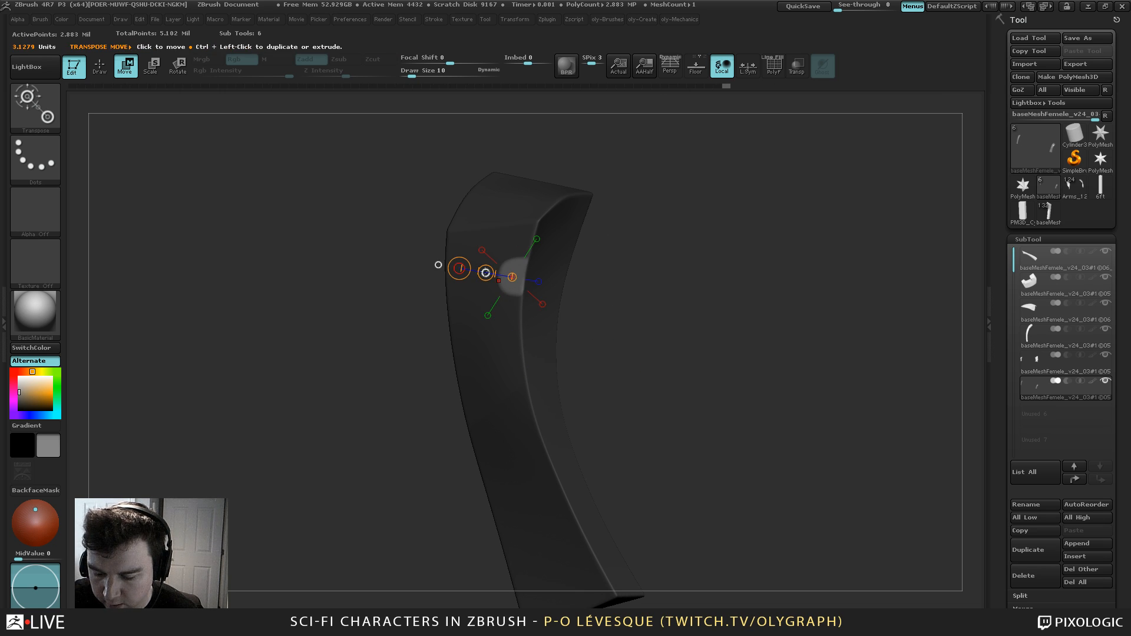
key(q)
ctrl+drag(637, 190, 671, 235)
Show the whole forearm armour and adjust the area around the rounded recess with the Move brush at draw size 56
mouse_move(656, 204)
alt+mouse_down()
mouse_move(612, 195)
mouse_move(643, 245)
mouse_move(539, 216)
mouse_move(576, 275)
alt+mouse_up()
key(s)
key(shift)
key(b)
click(563, 279)
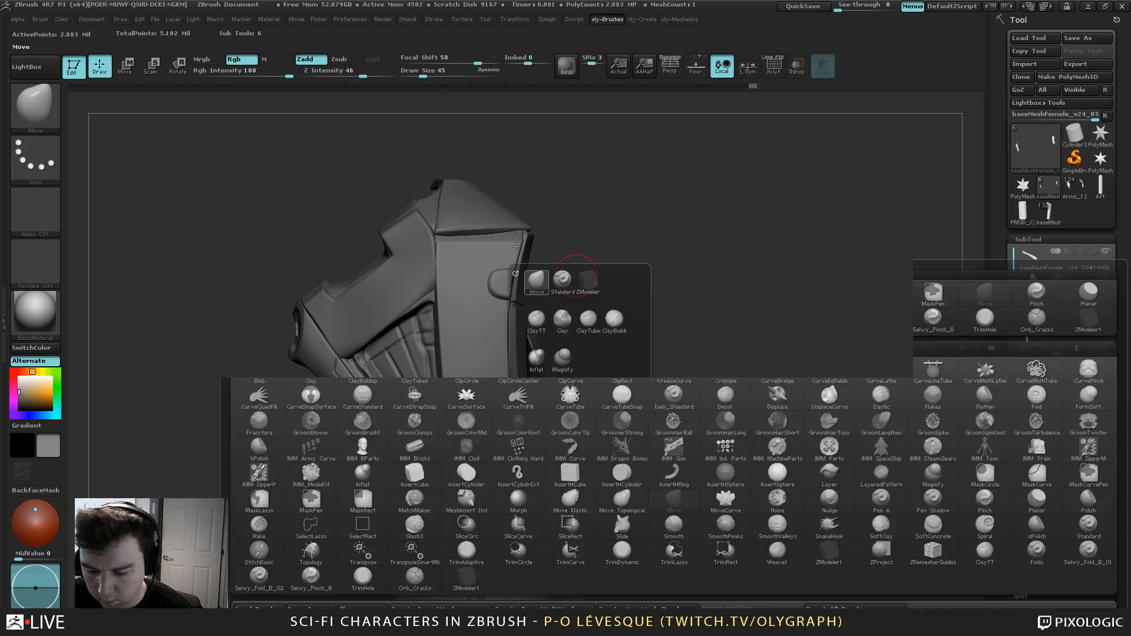
key(s)
drag(483, 286, 497, 261)
key(s)
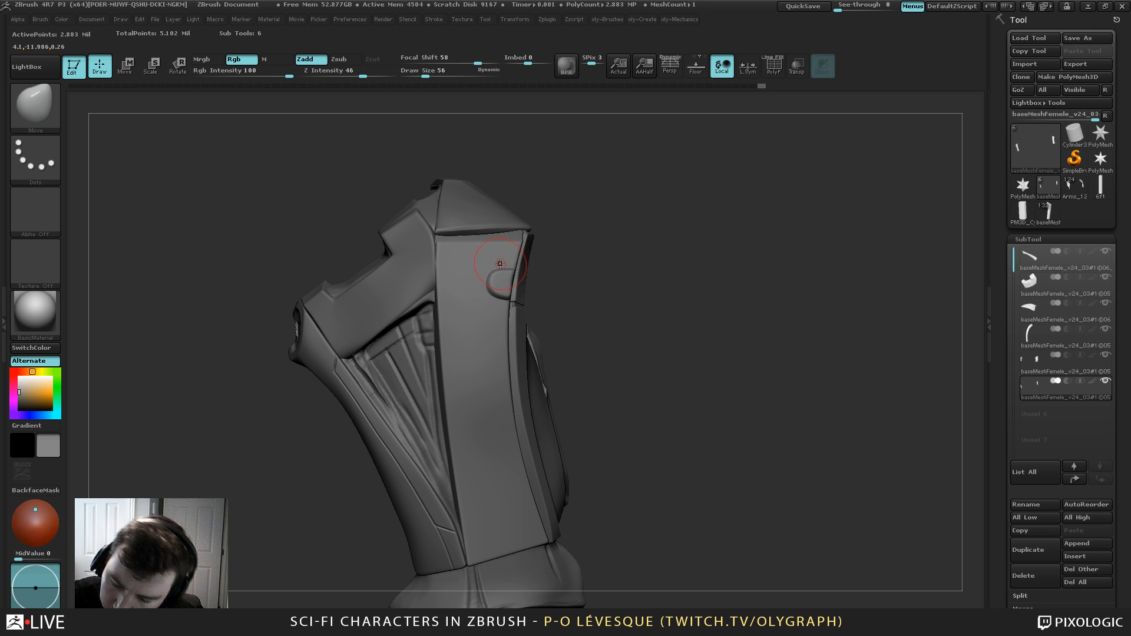
Fine-tune the rounded recess and the adjoining strip edge with the Move brush, using draw sizes of 53 and 50
alt+drag(576, 223, 585, 265)
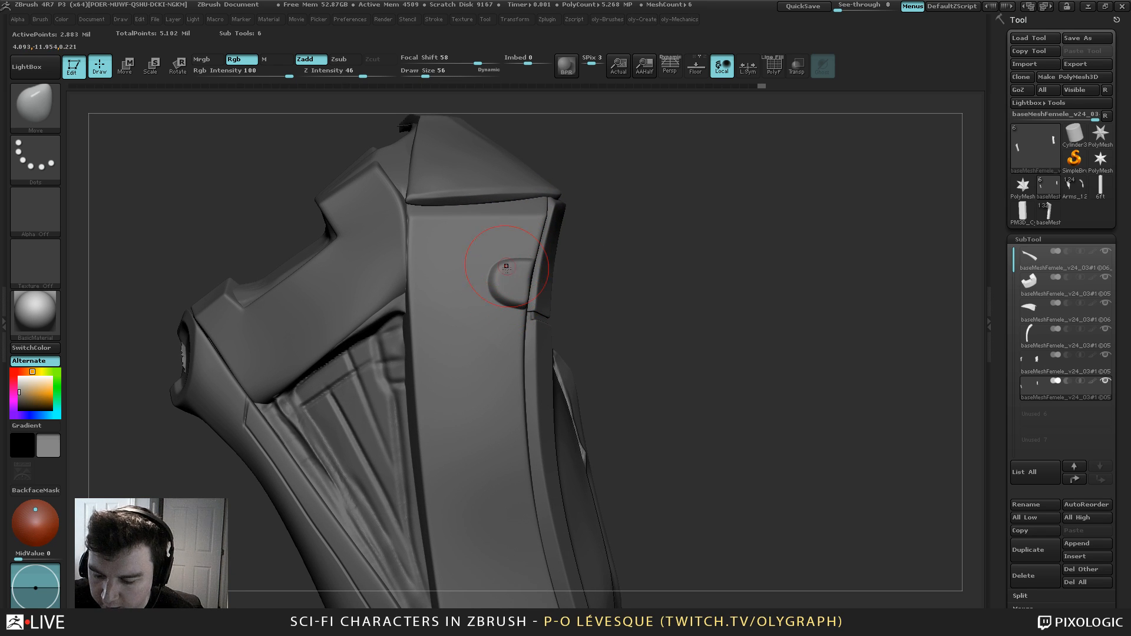
key(s)
drag(502, 280, 500, 280)
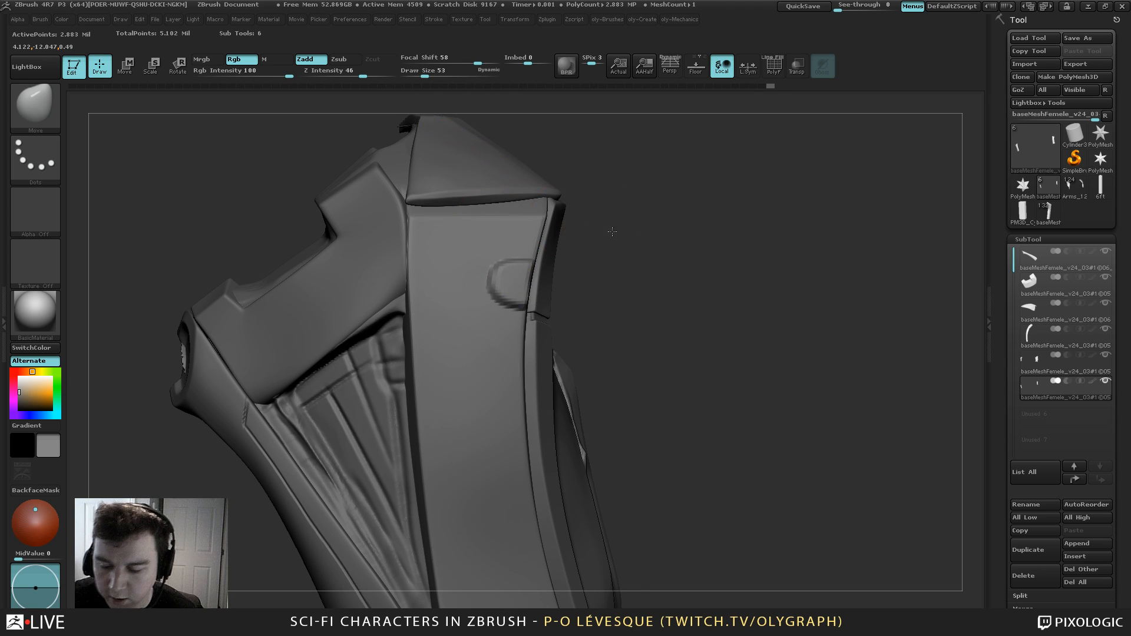
alt+drag(610, 230, 613, 259)
key(s)
key(s)
drag(526, 241, 540, 244)
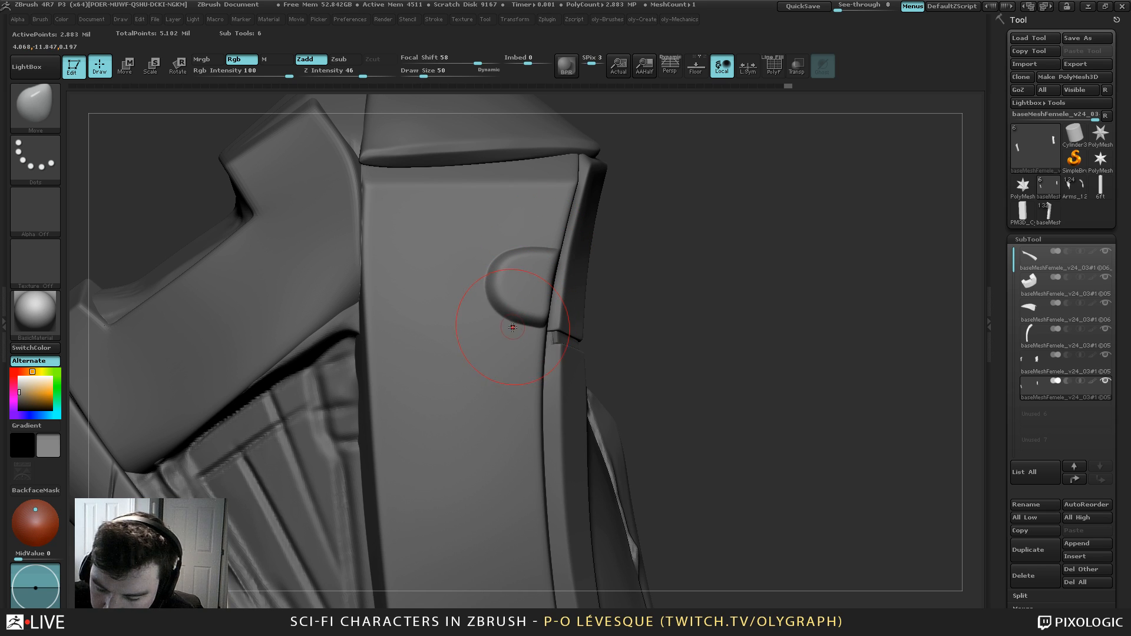
alt+drag(636, 269, 568, 425)
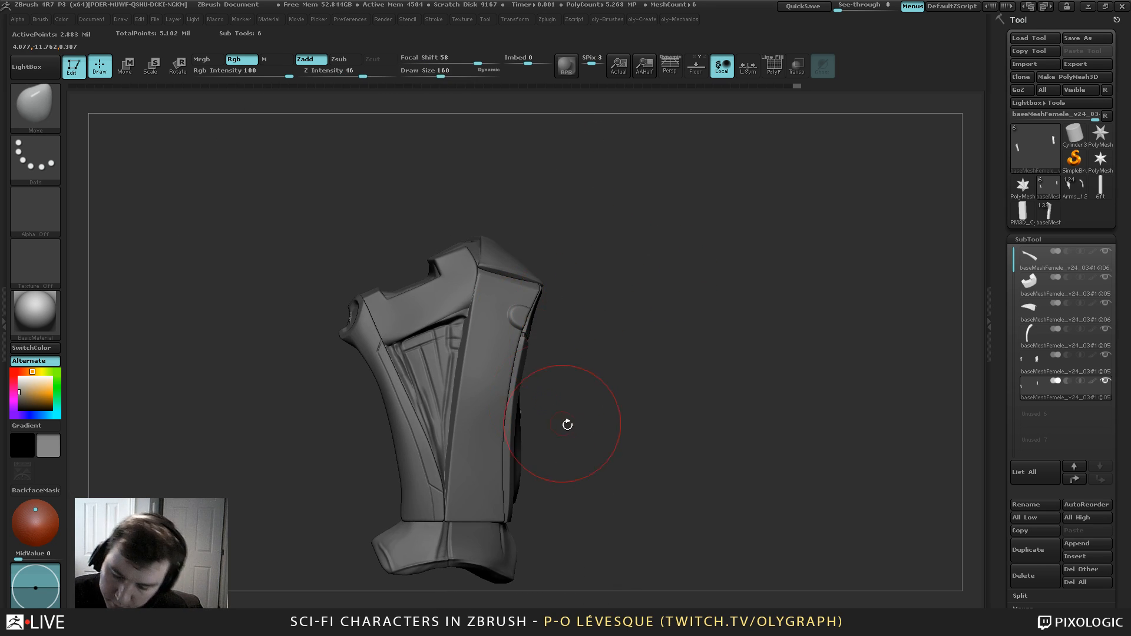
Punch a small round hole at the strip's inner edge beside the ribbed inset with the TrimHole brush at draw size 17
key(b)
key(t)
key(h)
key(s)
mouse_move(512, 316)
mouse_down()
mouse_move(490, 314)
mouse_move(482, 331)
mouse_up()
key(s)
key(ctrl+z)
key([)
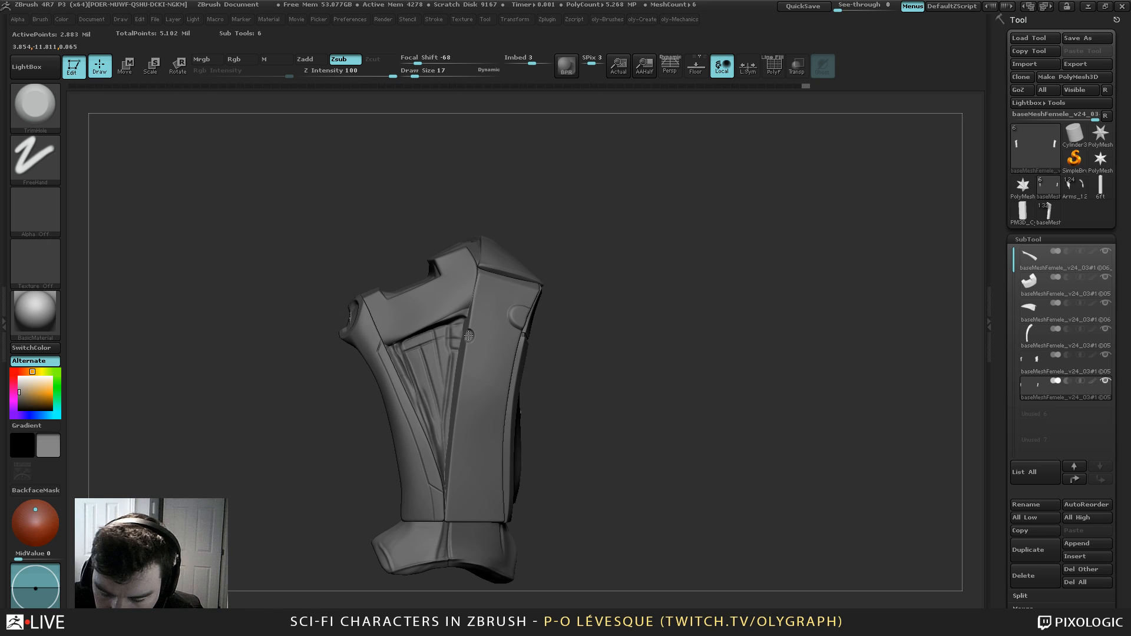
click(456, 399)
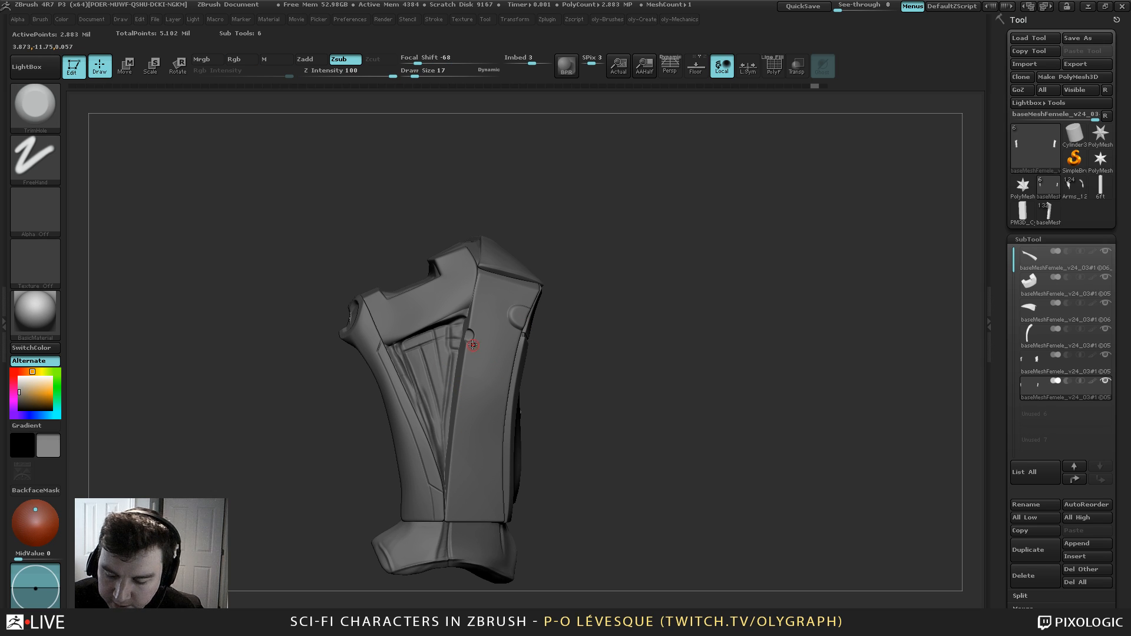
key(])
key(])
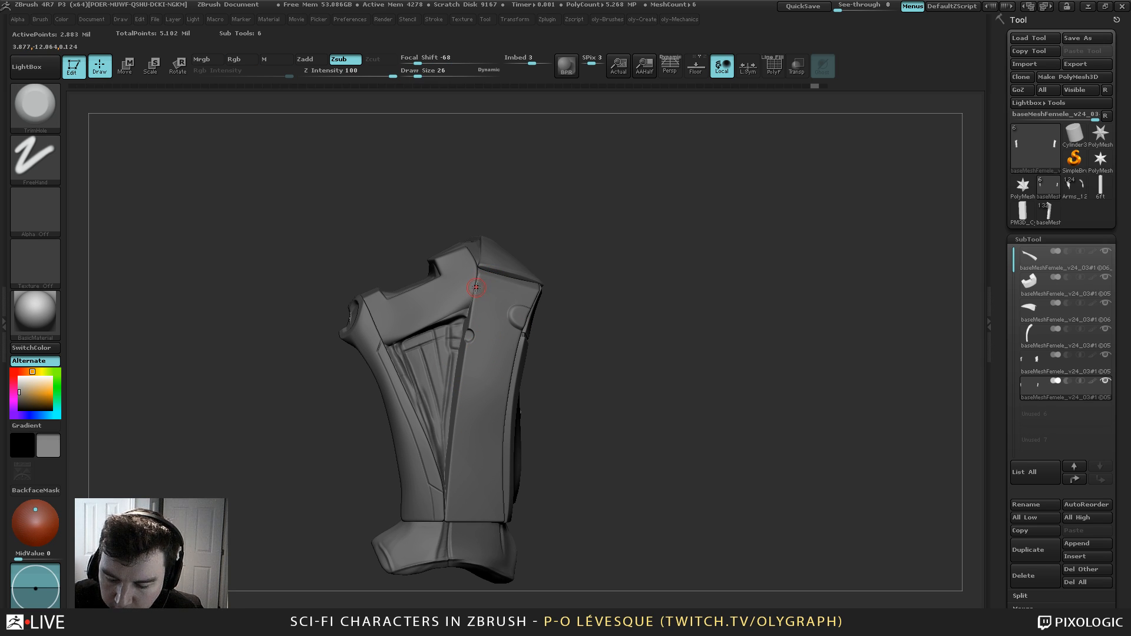
key([)
key([)
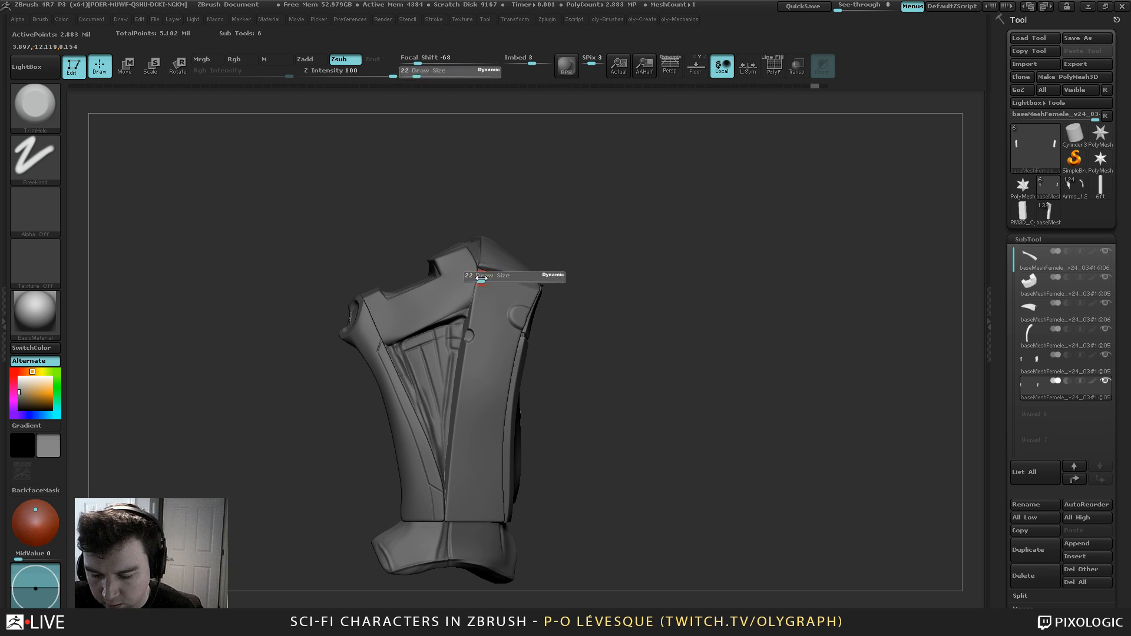
Reshape the strip's upper outer edge above the recess with the Move brush, enlarging the draw size to 150
drag(591, 214, 558, 170)
key(b)
click(558, 205)
key([)
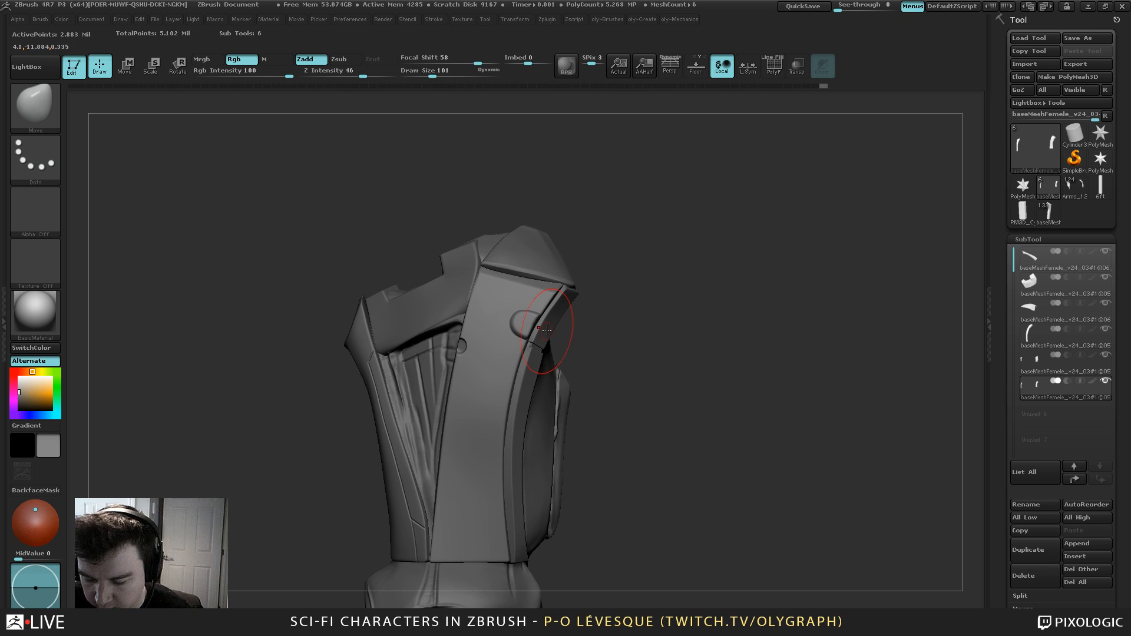
key(])
key(])
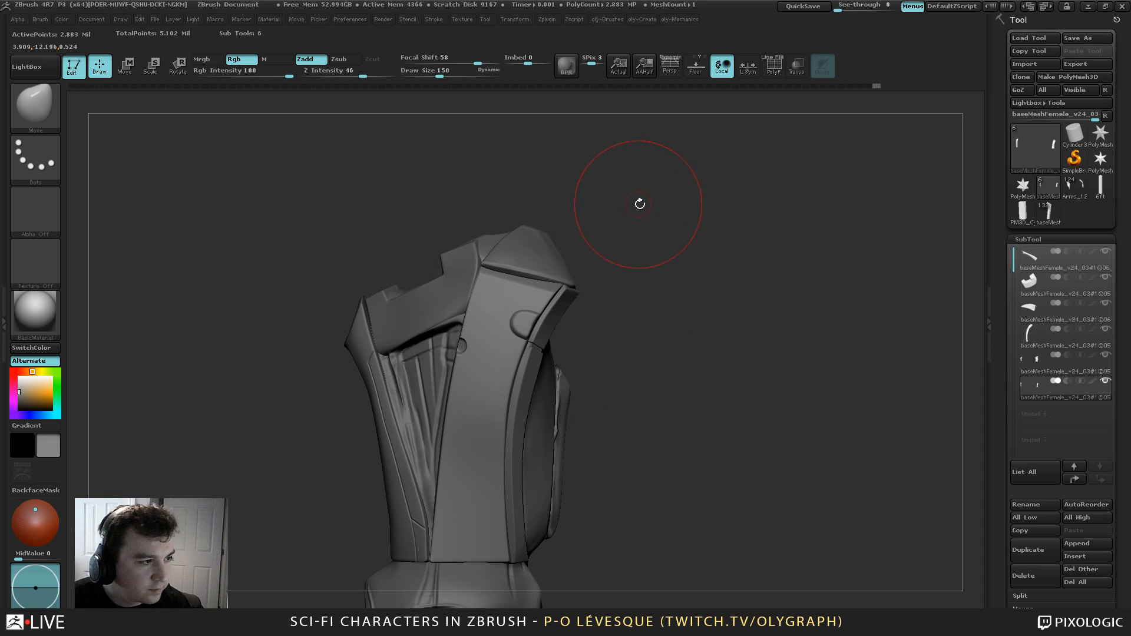
Make the inner forearm shell the active subtool and choose the TrimDynamic brush
mouse_move(649, 233)
mouse_down()
mouse_move(631, 207)
mouse_move(629, 245)
mouse_move(568, 175)
mouse_move(604, 233)
mouse_up()
key(s)
key(s)
mouse_move(613, 239)
mouse_down()
mouse_move(580, 246)
mouse_move(627, 241)
mouse_move(585, 225)
mouse_move(589, 235)
mouse_up()
mouse_move(589, 235)
alt+mouse_down()
mouse_move(608, 301)
mouse_move(627, 237)
alt+mouse_up()
key(s)
drag(627, 236, 591, 250)
alt+click(466, 347)
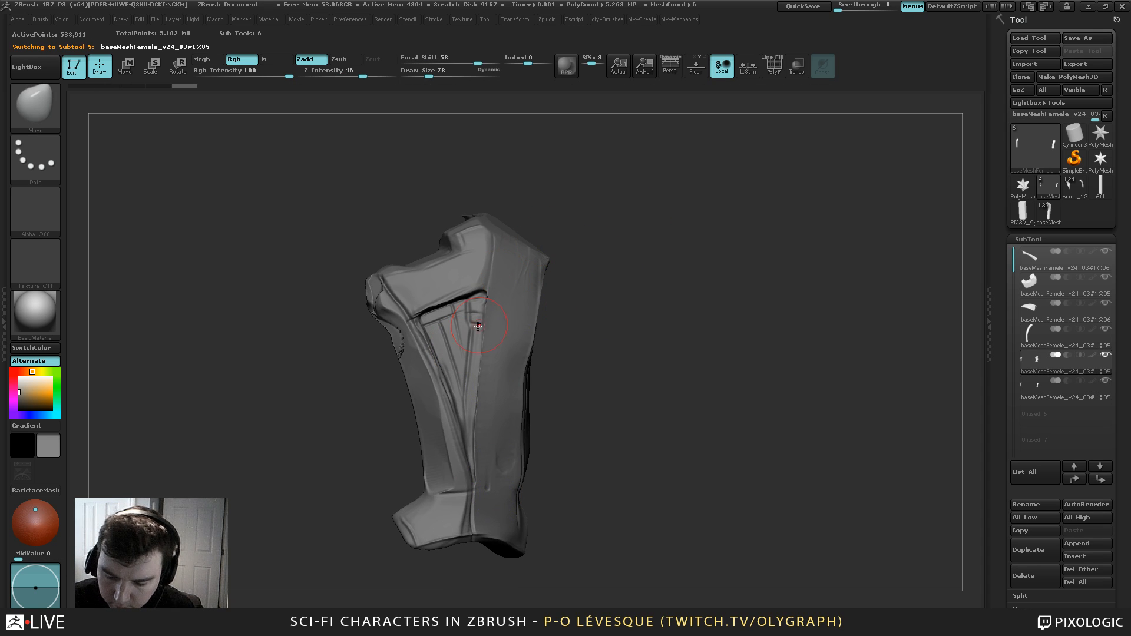
key(b)
key(t)
key(d)
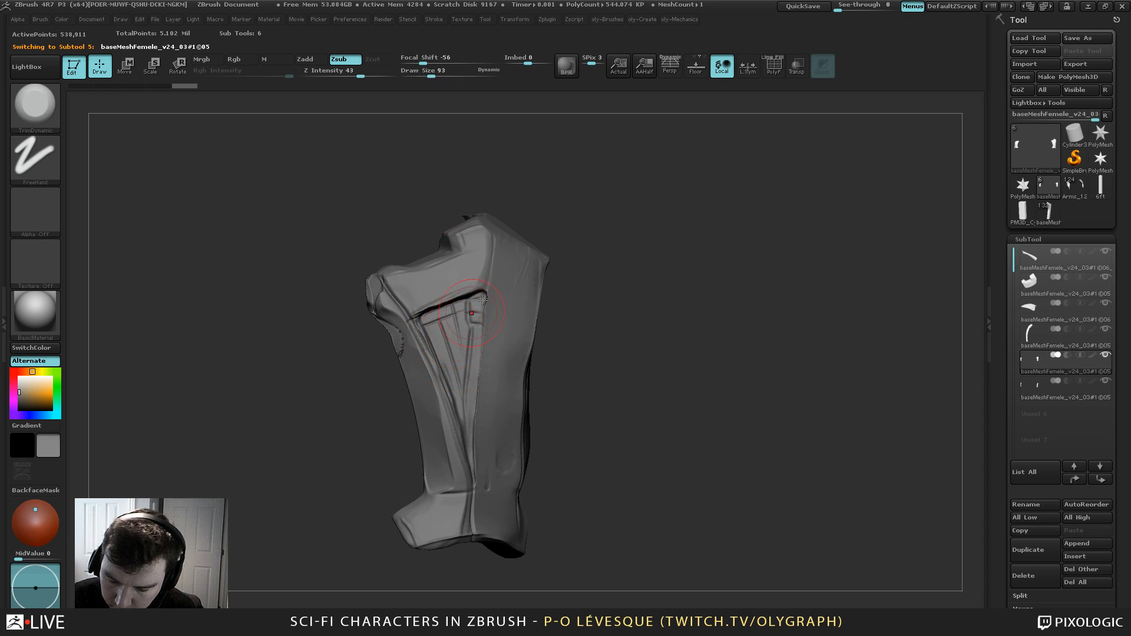
Duplicate the inner shell subtool and assign it a new single polygroup with the polyframe displayed
key(shift+f)
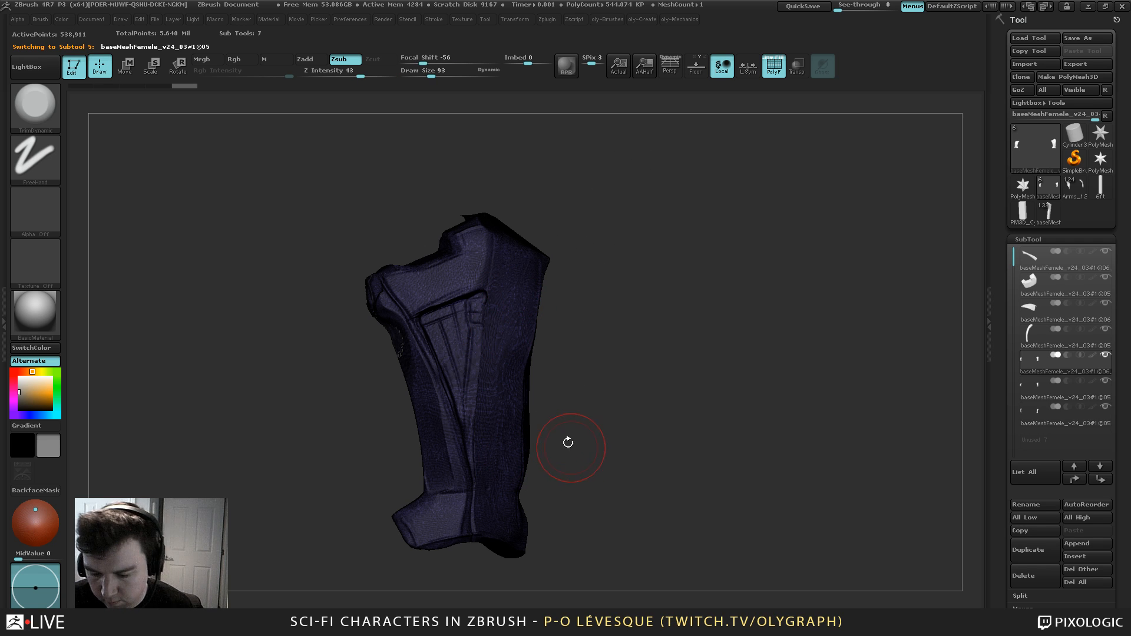
key(ctrl+w)
Flatten the ribbed inset area of the inner shell with large TrimDynamic strokes at draw size 228
key(s)
drag(481, 373, 493, 372)
drag(442, 324, 446, 324)
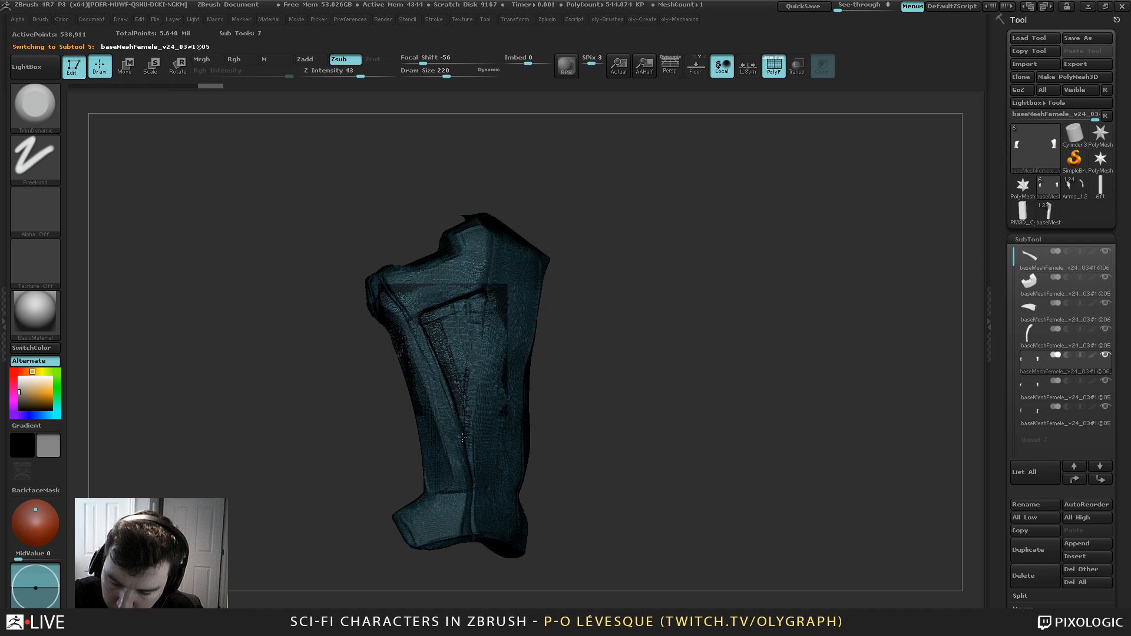
key(shift+f)
drag(462, 202, 583, 232)
mouse_move(474, 341)
mouse_down()
mouse_move(438, 371)
mouse_move(451, 312)
mouse_up()
Slice the ribbed face of the inner shell flat with a straight ClipCurve cut along its length
mouse_move(613, 471)
mouse_down()
mouse_move(436, 521)
mouse_move(493, 179)
mouse_up()
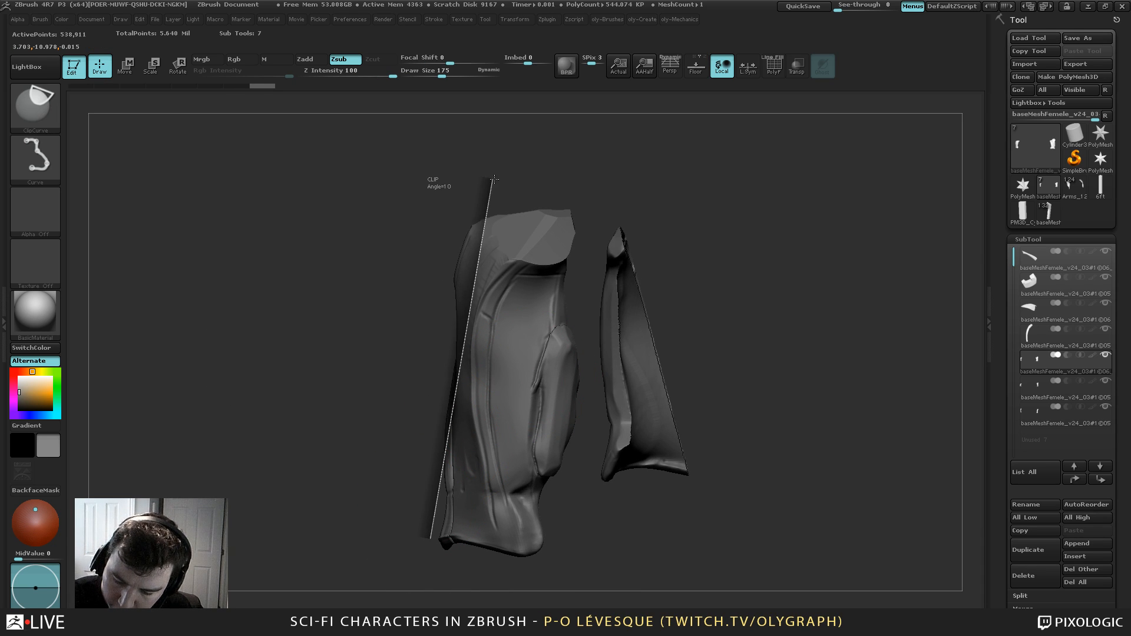
mouse_move(419, 275)
ctrl+shift+mouse_down()
mouse_move(417, 412)
mouse_move(450, 418)
ctrl+shift+mouse_up()
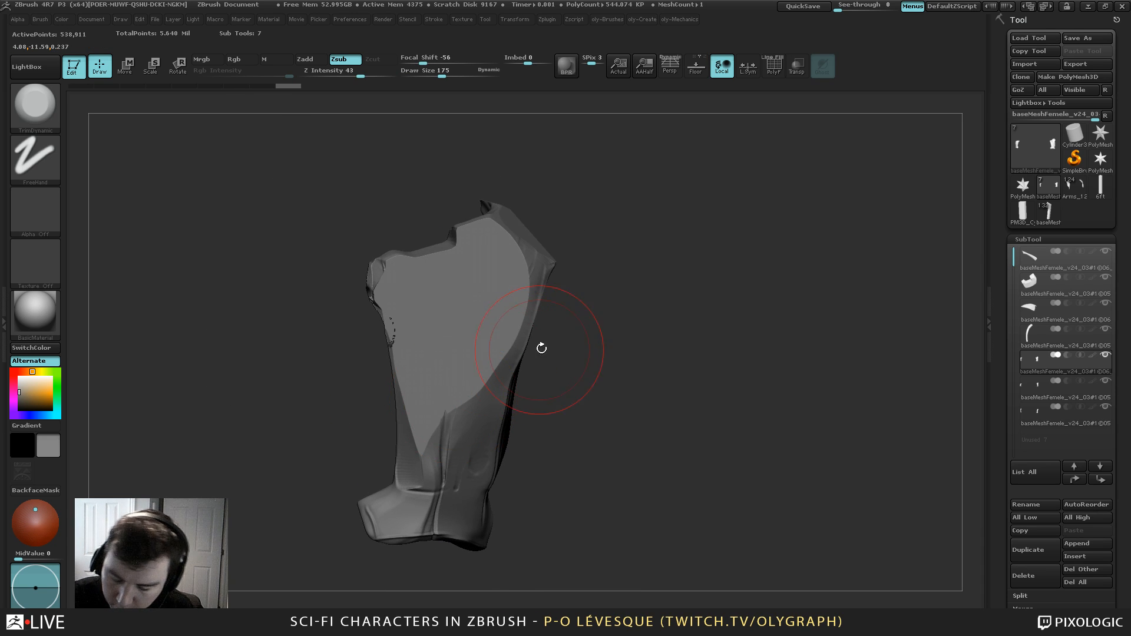
key(ctrl+z)
key(ctrl+shift+z)
key(shift+f)
key(shift+f)
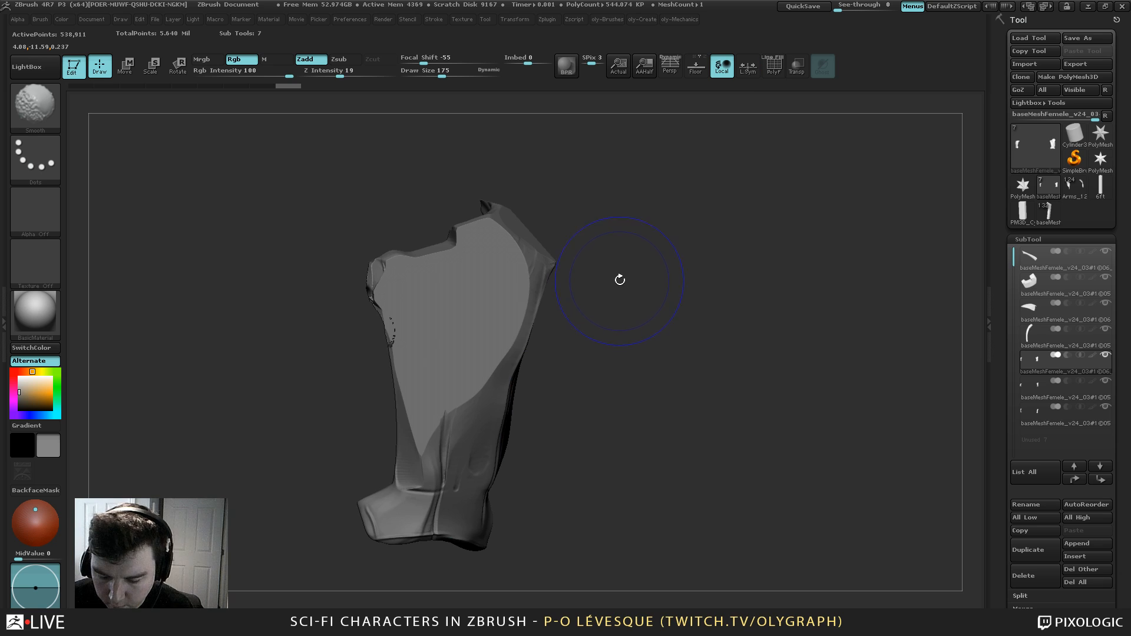
Slice the duplicated inner shell with a slanted SliceCurve cut across the upper part of its flattened face
key(space)
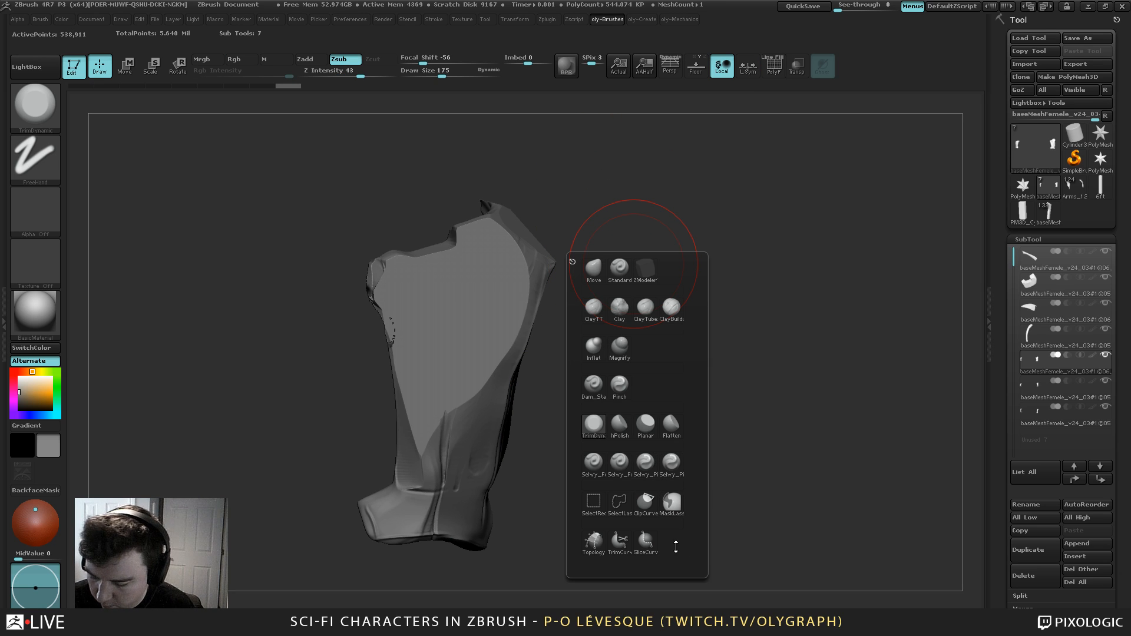
click(645, 543)
key(shift+f)
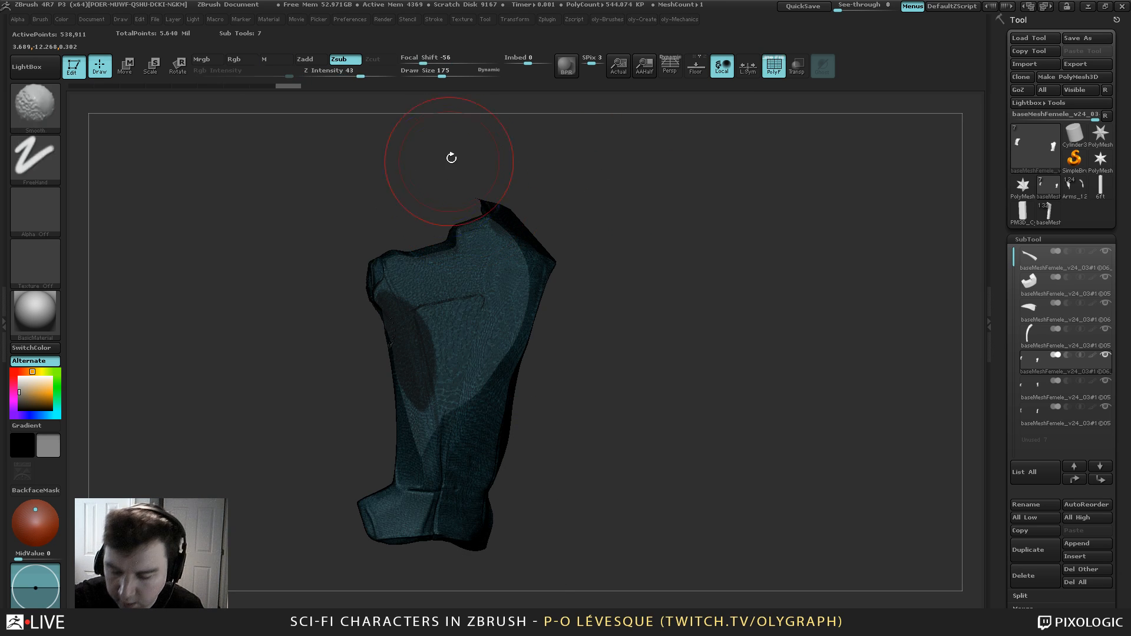
key(shift+f)
ctrl+shift+drag(508, 188, 377, 183)
key(shift+f)
ctrl+shift+drag(313, 325, 665, 252)
key(shift+f)
key(shift+f)
Isolate the sliced section below the cut and split its disconnected pieces into separate polygroups with Auto Groups
ctrl+shift+click(499, 316)
key(2)
drag(610, 456, 611, 309)
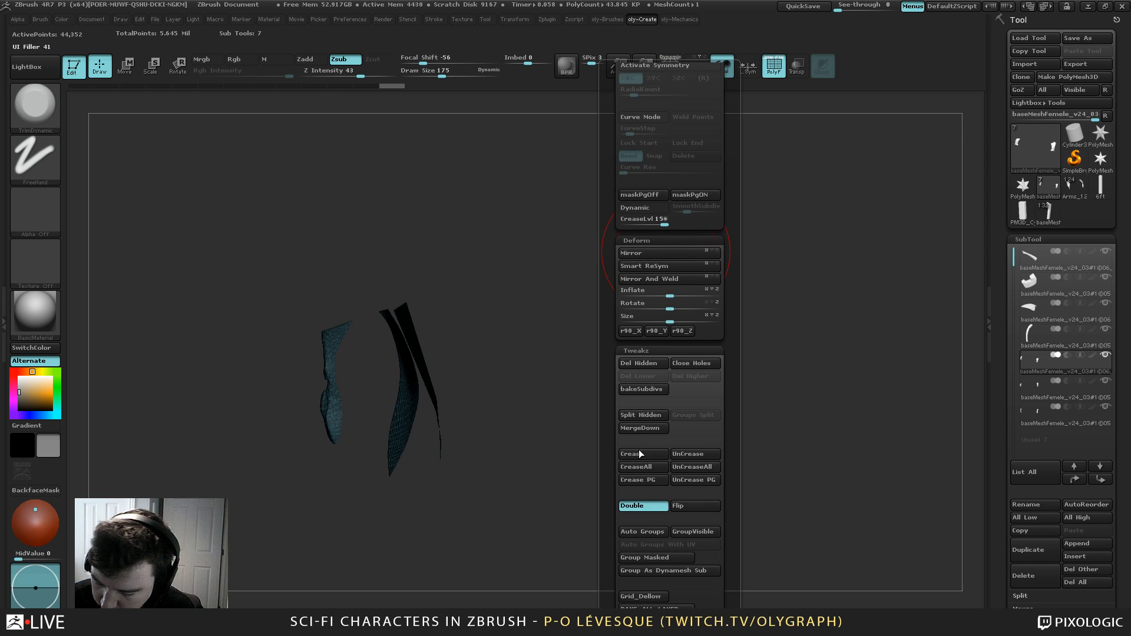
click(648, 531)
Hide the side pieces around the flat triangle and delete the hidden geometry
ctrl+shift+click(408, 398)
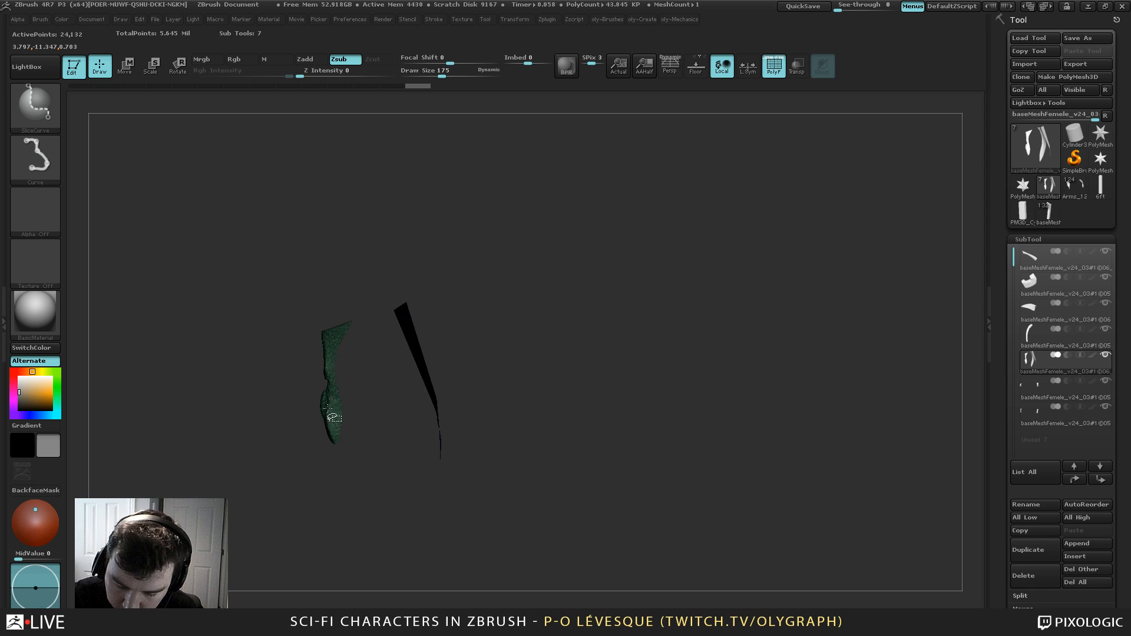
ctrl+shift+click(334, 414)
drag(457, 361, 519, 311)
key(2)
click(505, 511)
key(shift+f)
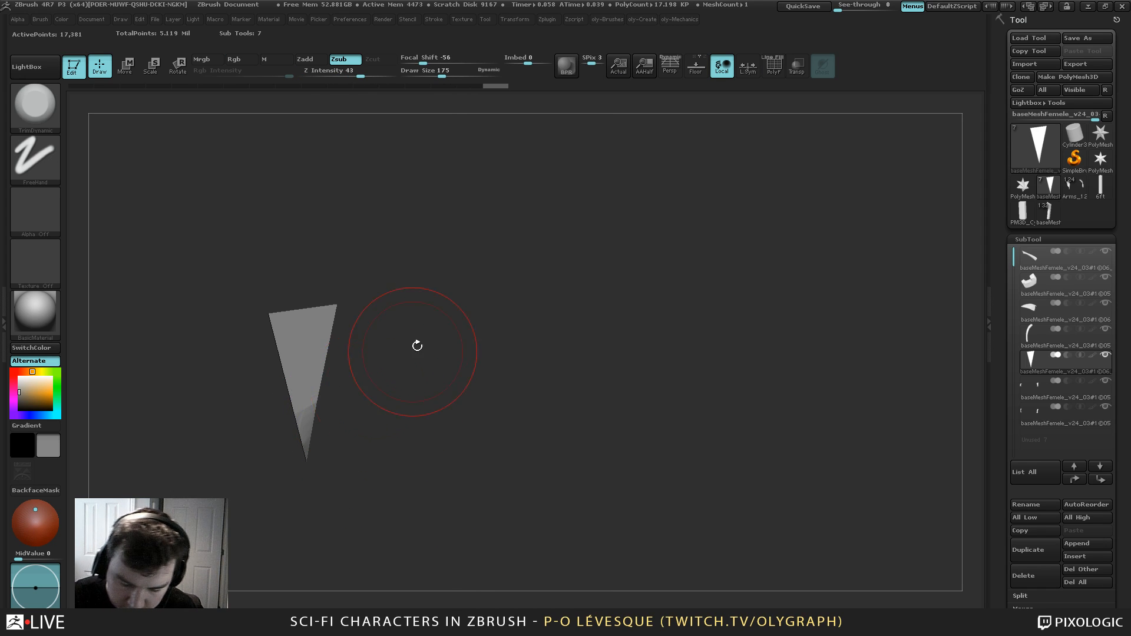
ZRemesh the isolated triangle to a low-poly mesh at a target polygon count of 0.1
mouse_move(417, 344)
mouse_down()
mouse_move(480, 331)
mouse_move(459, 350)
mouse_up()
key(1)
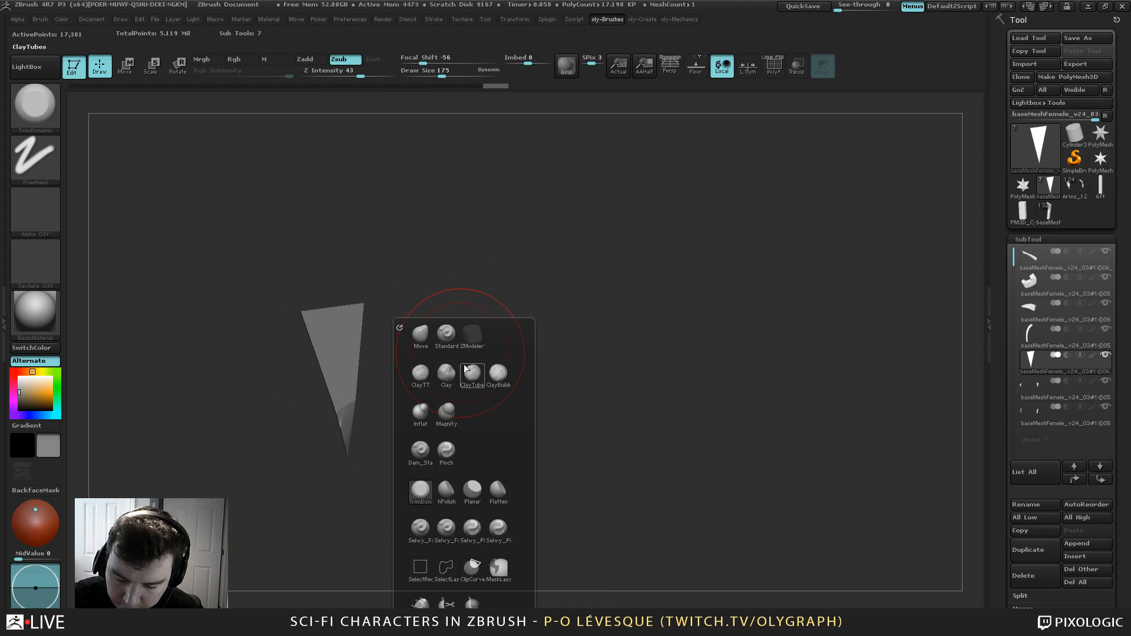
key(2)
scroll(412, 451, down, 5)
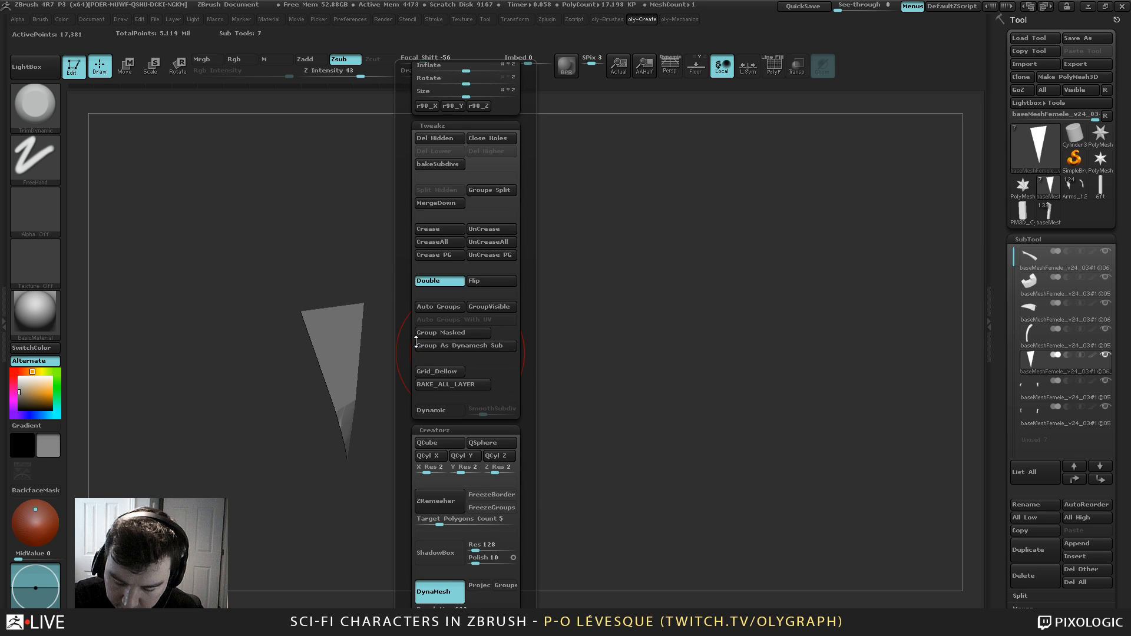
click(436, 500)
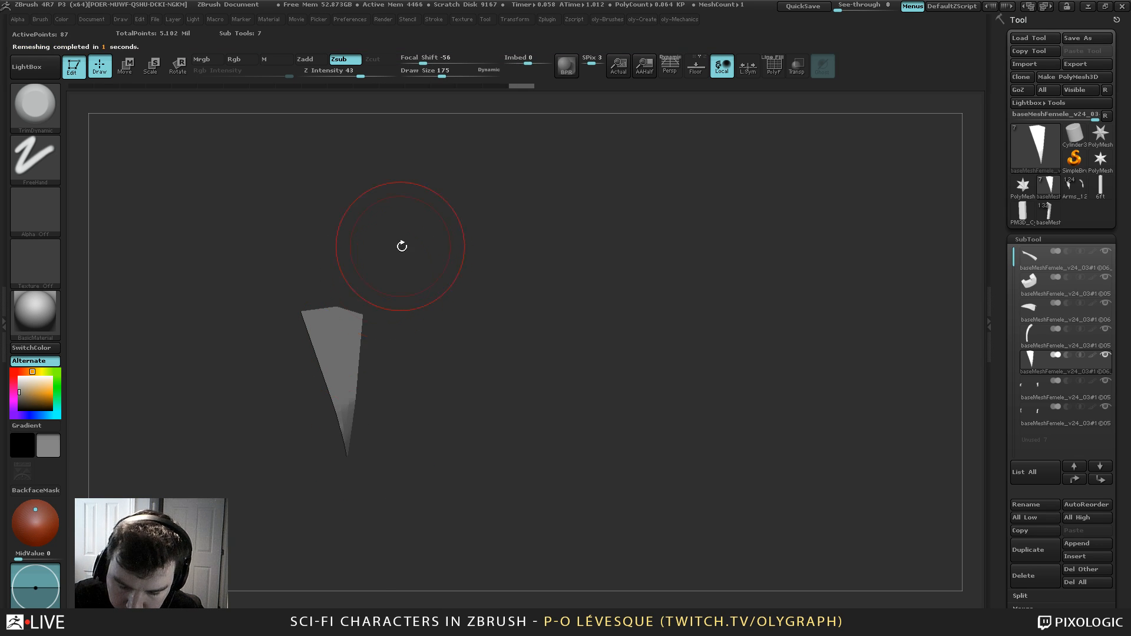
Display the triangle's wireframe and delete its two lengthwise edge loops with the ZModeler brush
key(shift+f)
key(s)
drag(445, 330, 443, 331)
mouse_move(445, 339)
mouse_down()
mouse_move(428, 349)
mouse_move(446, 362)
mouse_up()
key(1)
click(455, 337)
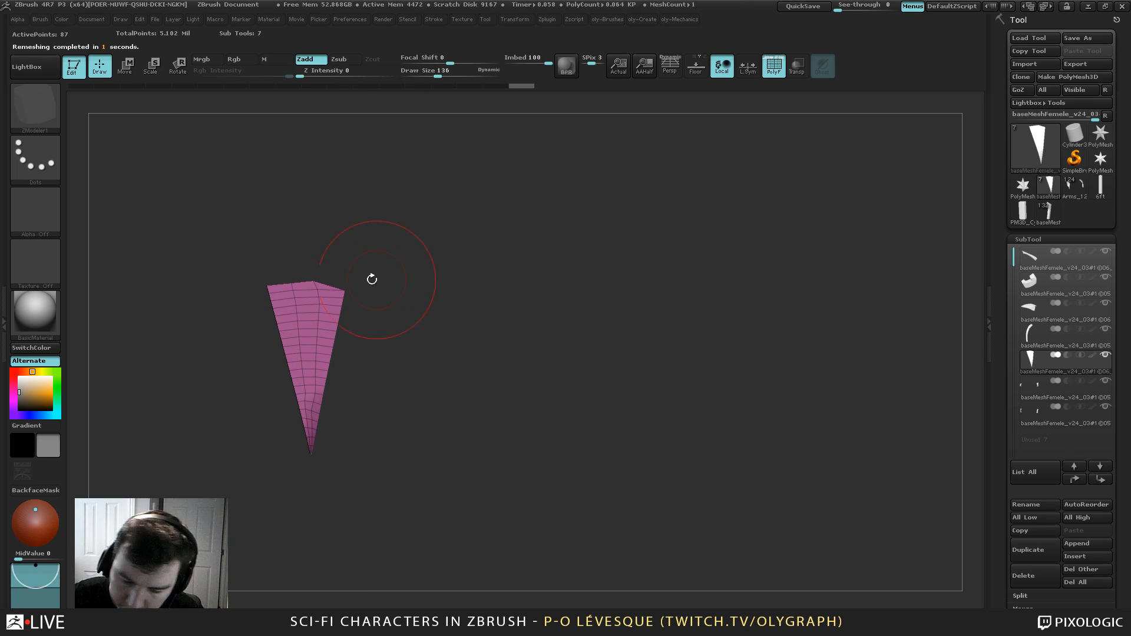
mouse_move(372, 278)
alt+mouse_down()
mouse_move(379, 265)
mouse_move(399, 322)
alt+mouse_up()
alt+click(335, 308)
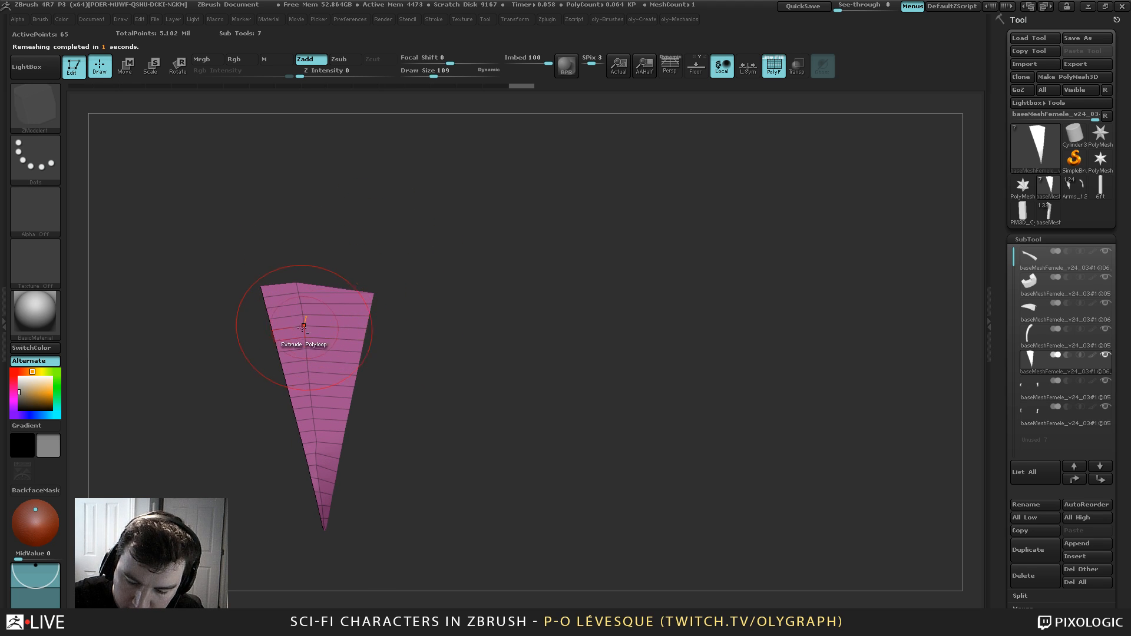
alt+click(300, 312)
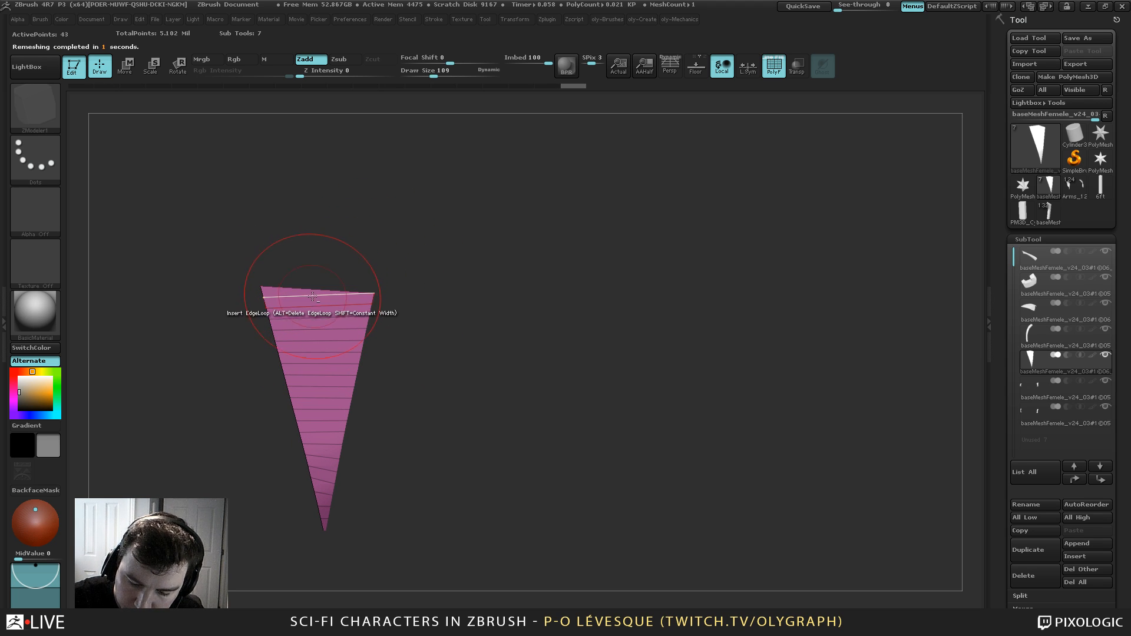
Hide the uneven polygon along the triangle's top edge and delete the hidden geometry
alt+click(336, 271)
key(ctrl+z)
ctrl+alt+shift+drag(235, 257, 292, 294)
key(2)
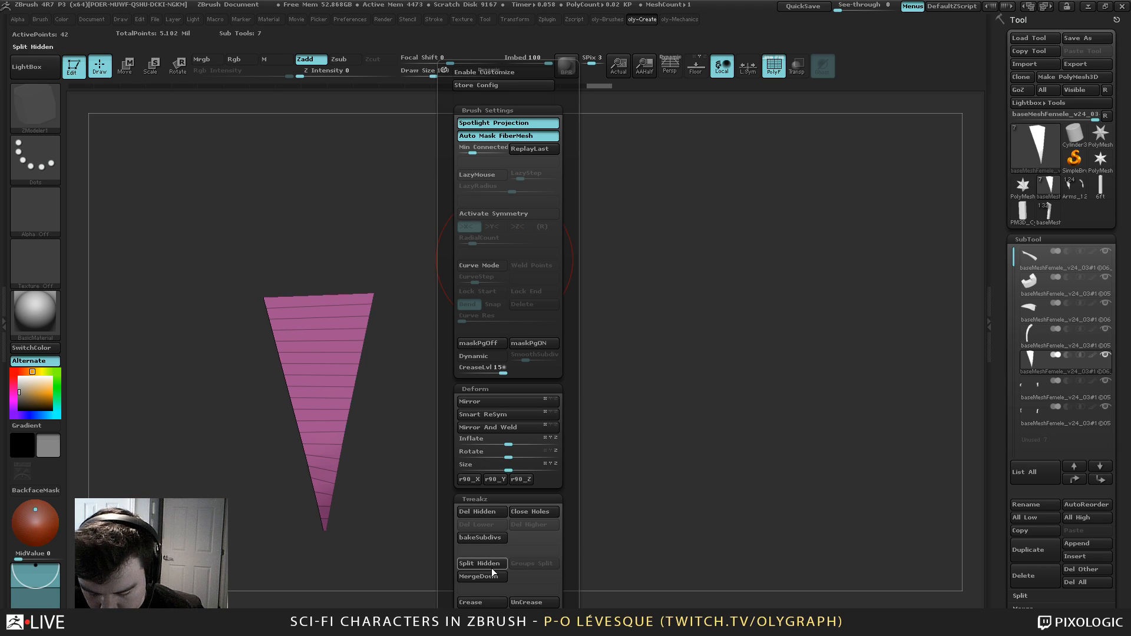
click(482, 512)
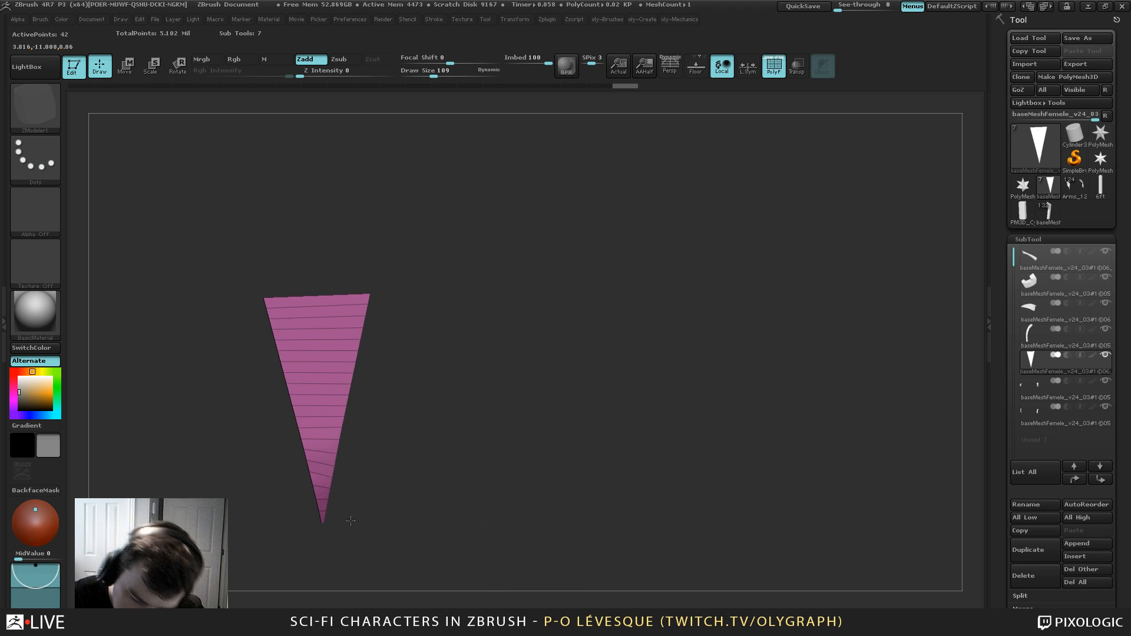
Delete the crowded edge loops near the pointed tip of the triangle with ZModeler
alt+click(326, 521)
alt+click(325, 509)
alt+click(324, 497)
alt+click(324, 484)
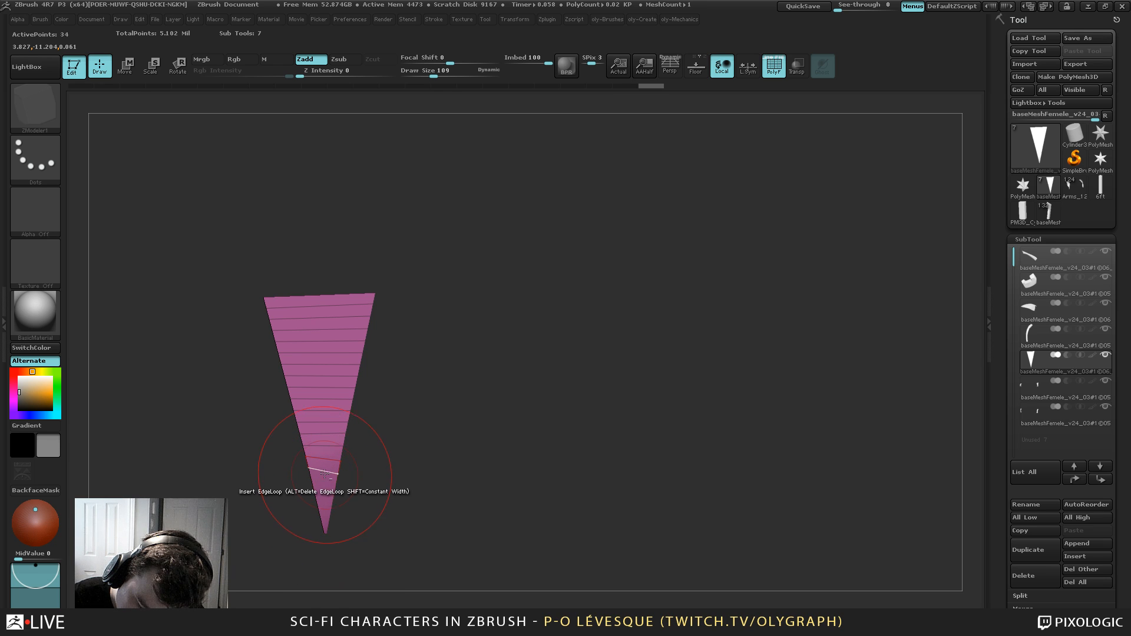
alt+click(324, 472)
alt+click(324, 460)
alt+drag(393, 377, 429, 315)
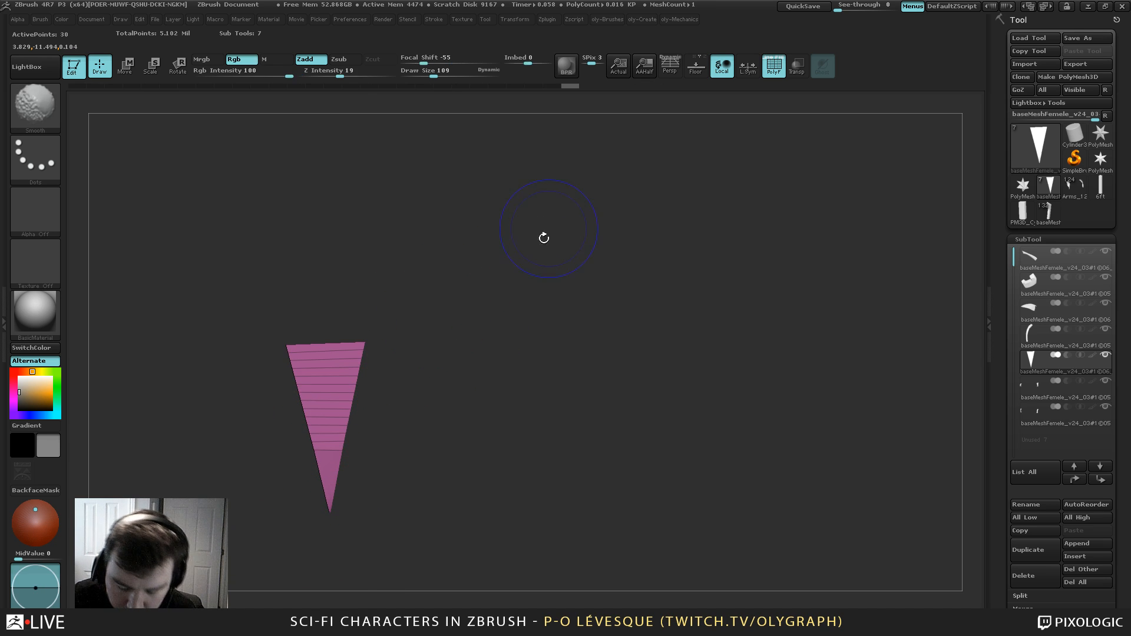
Show the other forearm parts again and offset the triangle from the ribbed inset with the Transpose move line
key(shift+s)
key(b)
click(492, 266)
key(bracketright)
key(w)
click(315, 356)
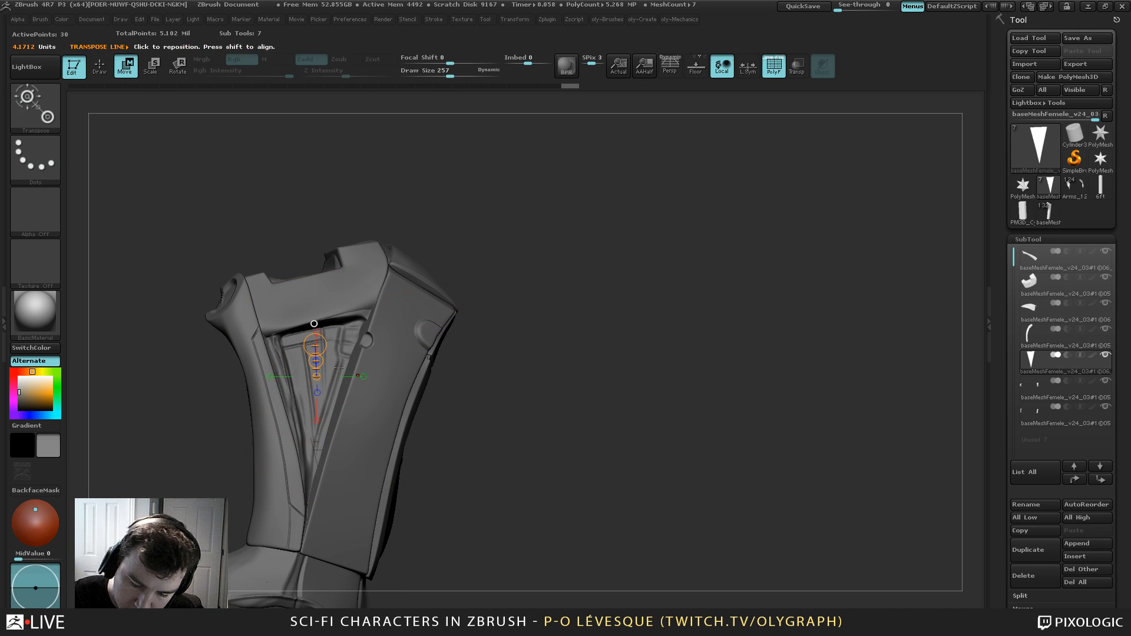
drag(412, 425, 482, 428)
mouse_move(350, 362)
mouse_down()
mouse_move(373, 353)
mouse_move(358, 356)
mouse_up()
mouse_move(425, 412)
mouse_down()
mouse_move(374, 416)
mouse_move(349, 390)
mouse_up()
Pull the triangle's tip and upper corner into the forearm opening with a large Move brush
key(e)
key(b)
click(333, 313)
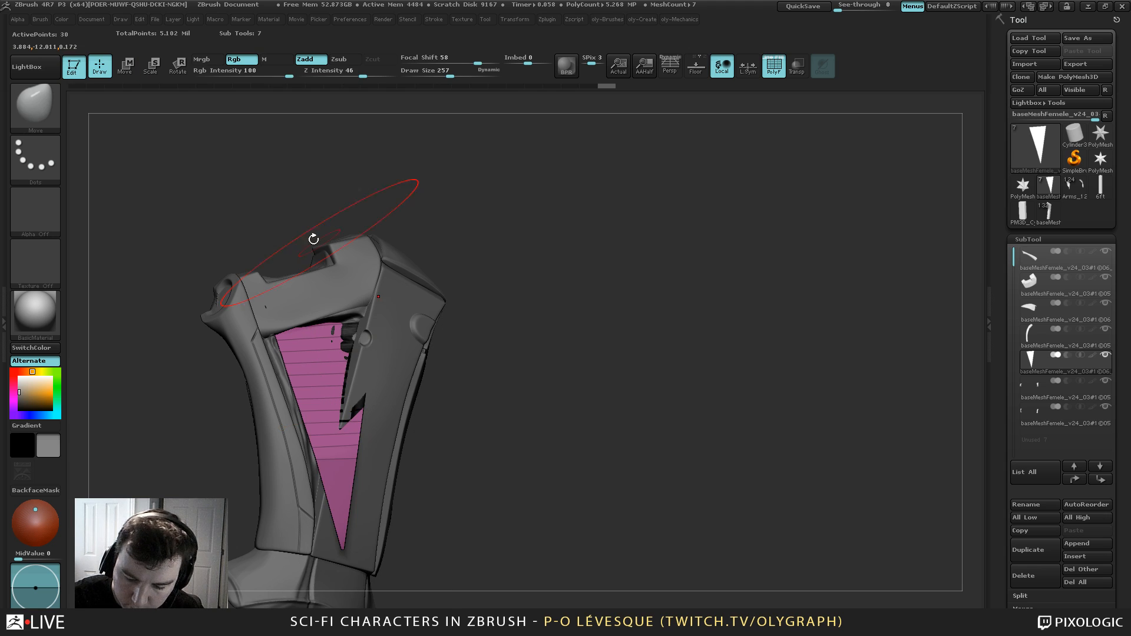
key(bracketright)
key(s)
drag(338, 466, 342, 453)
key(s)
drag(332, 533, 306, 548)
drag(285, 336, 323, 319)
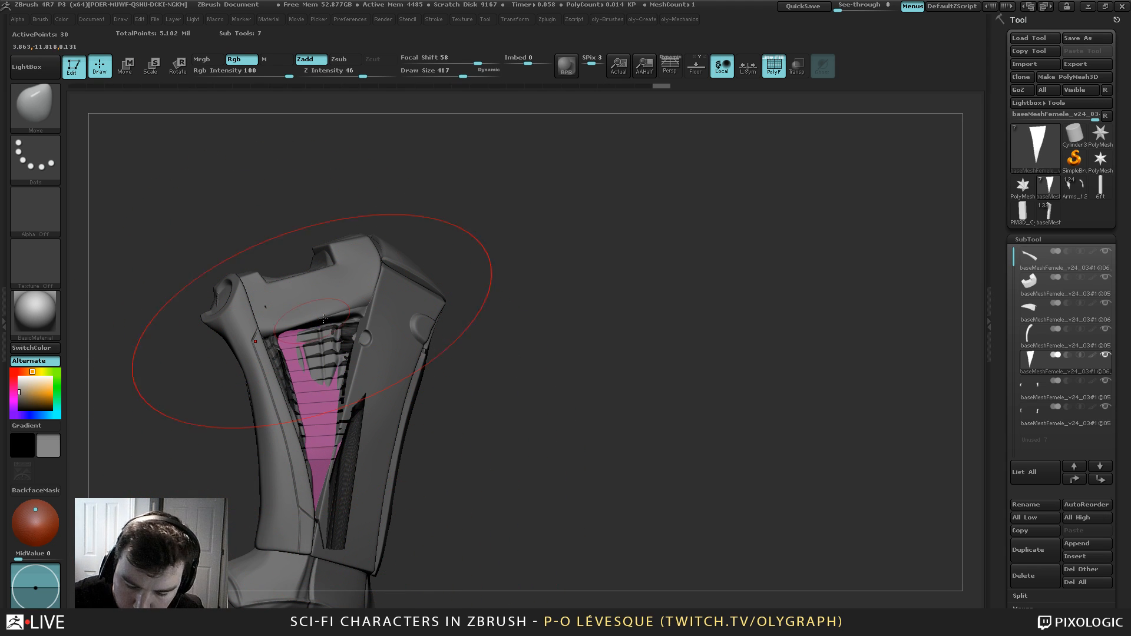
Hide the wireframe and adjust the panel's upper area to the opening with smaller Move strokes
key(shift+f)
key(bracketleft)
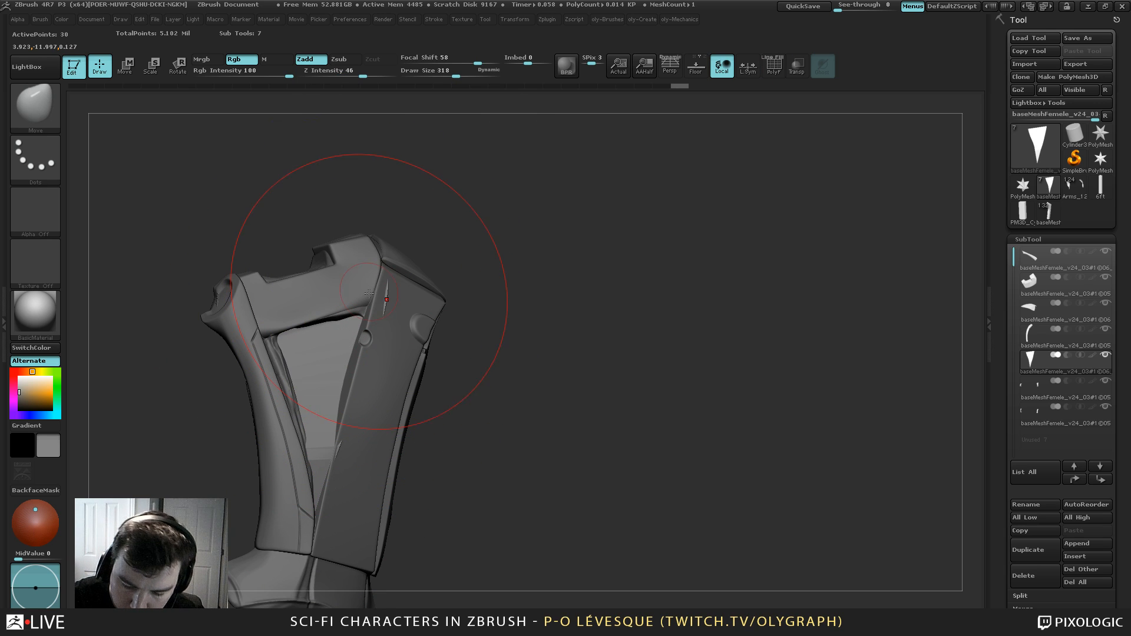
drag(307, 339, 319, 345)
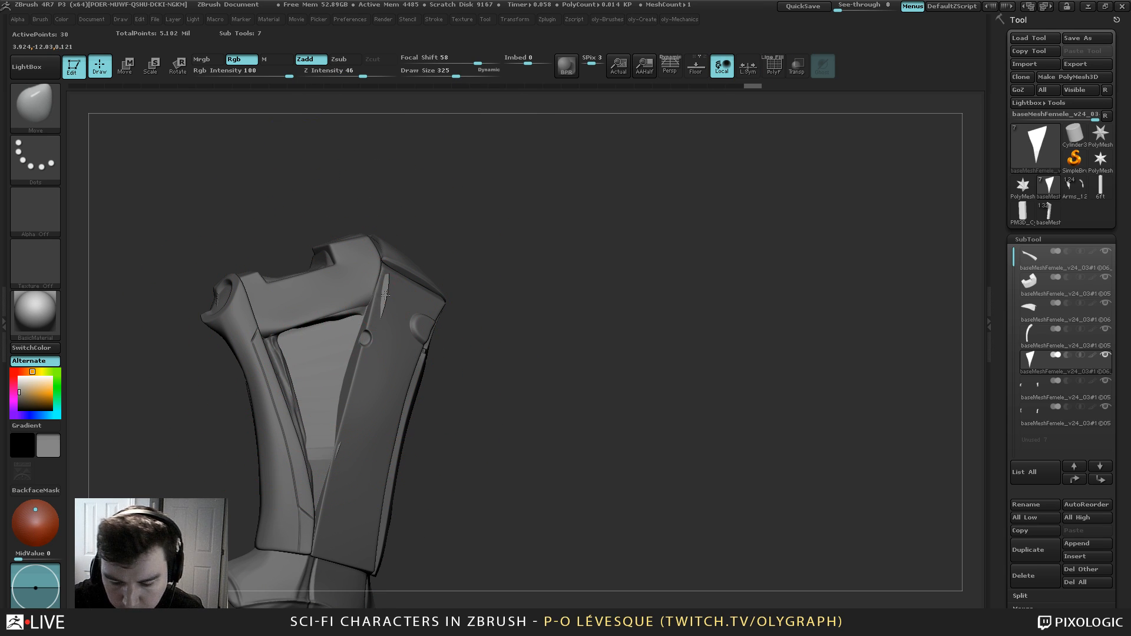
key(s)
drag(385, 296, 373, 295)
key(s)
mouse_move(323, 346)
mouse_down()
mouse_move(335, 347)
mouse_move(331, 313)
mouse_move(360, 326)
mouse_up()
Make the inner shell the active subtool and use the Move brush to push back its edges poking through the panel
alt+click(362, 311)
key(s)
drag(352, 322, 346, 308)
drag(284, 353, 271, 353)
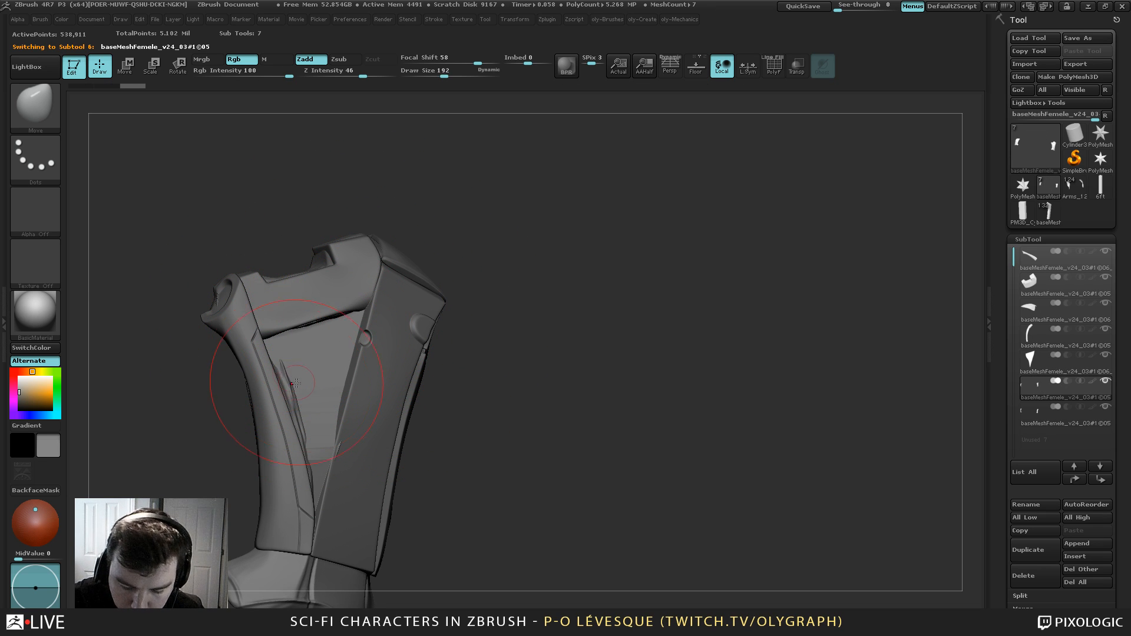
drag(294, 391, 291, 404)
key(s)
drag(302, 433, 305, 433)
drag(304, 502, 301, 502)
drag(292, 368, 287, 366)
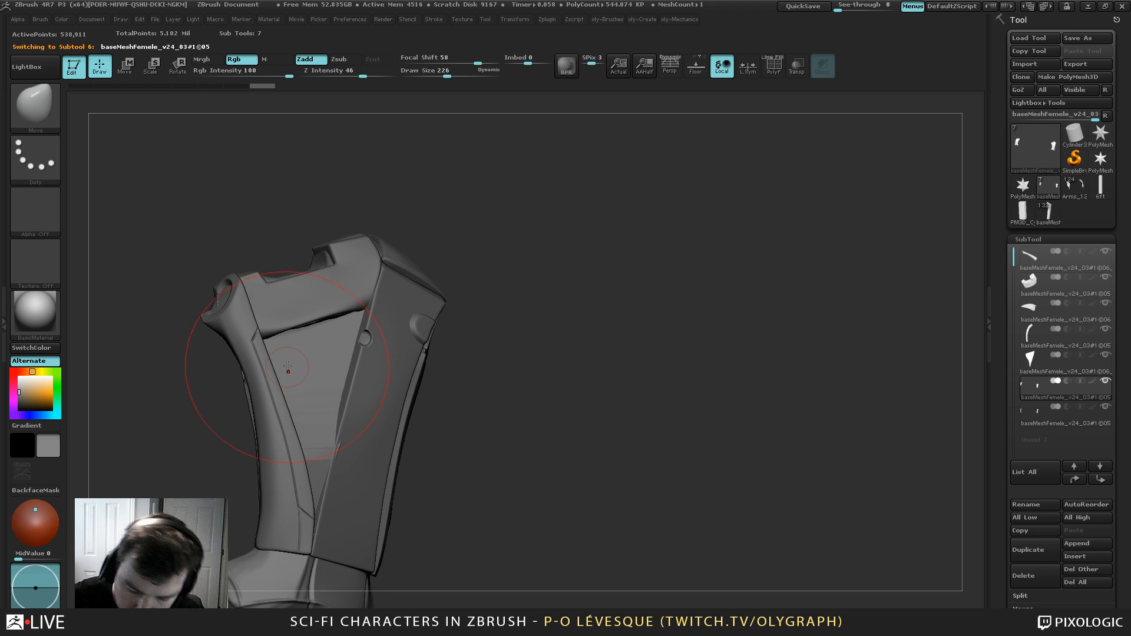
Reselect the triangular panel and shift its long edge beside the outer plate with the Move brush
alt+click(324, 345)
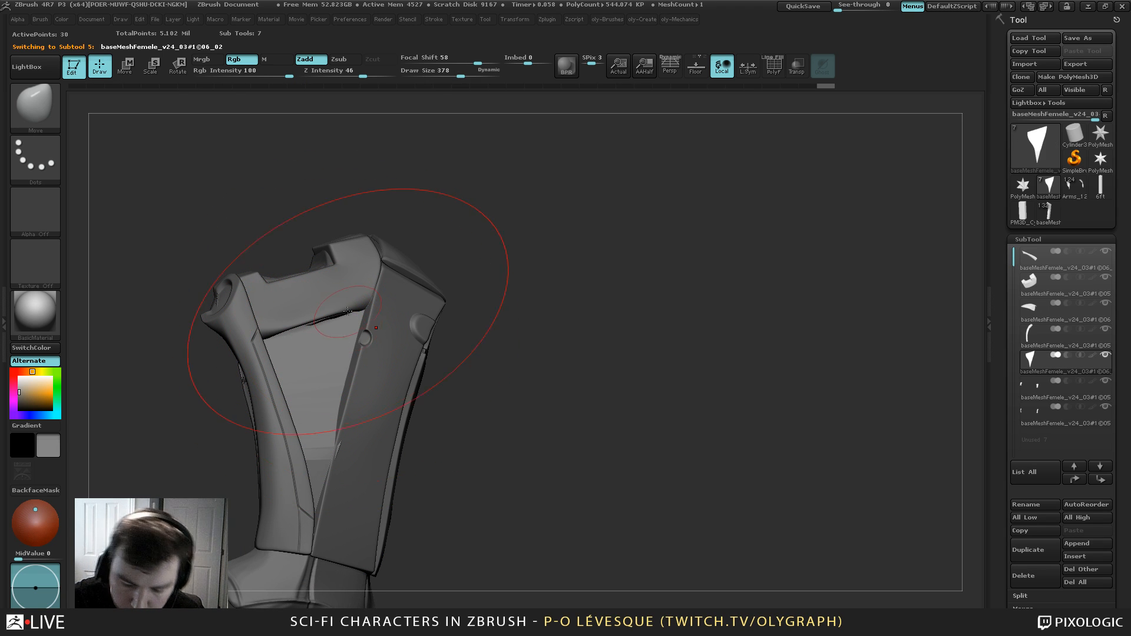
drag(374, 340, 369, 341)
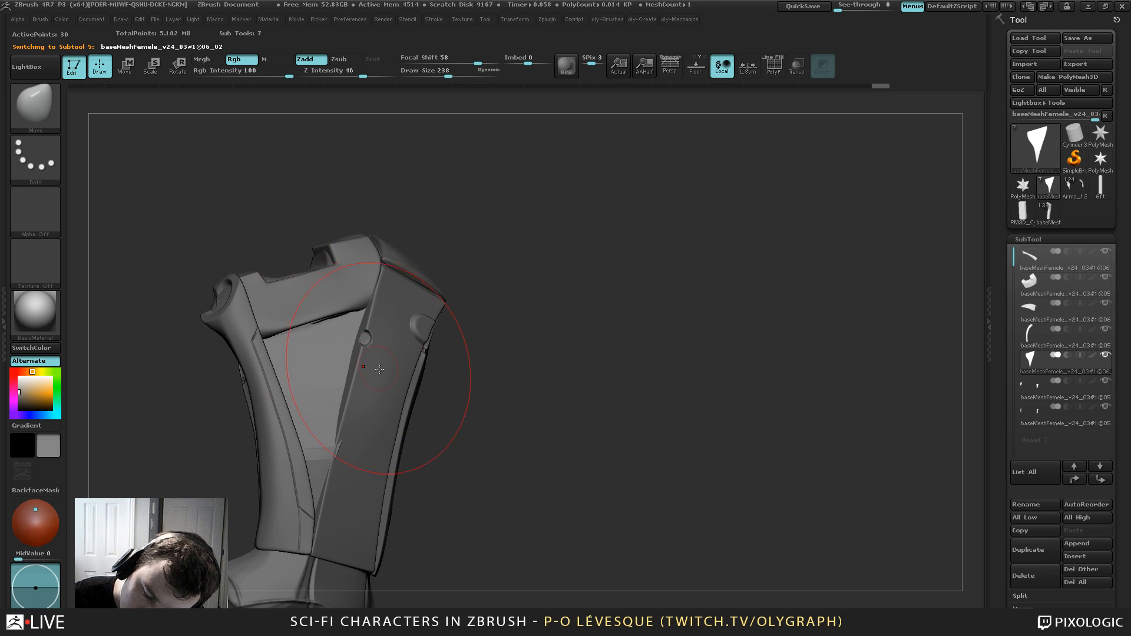
drag(362, 443, 351, 447)
key(s)
drag(359, 471, 348, 472)
mouse_move(498, 259)
mouse_down()
mouse_move(487, 272)
mouse_move(426, 239)
mouse_up()
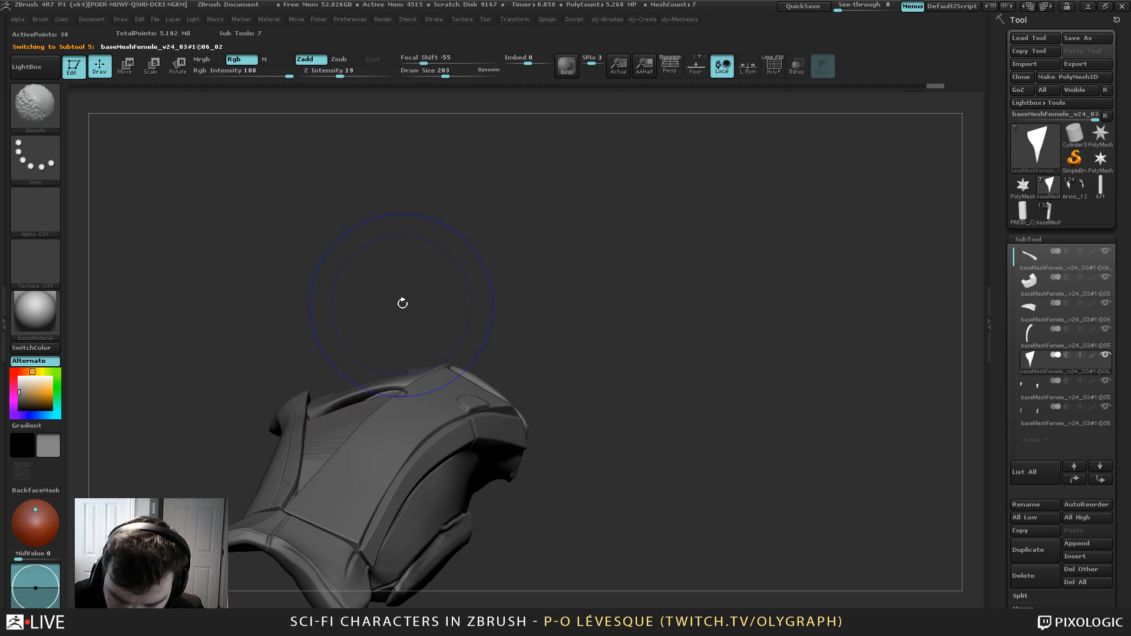
Isolate the triangular panel with its wireframe displayed and insert a lengthwise edge loop with ZModeler
key(shift+s)
key(shift+f)
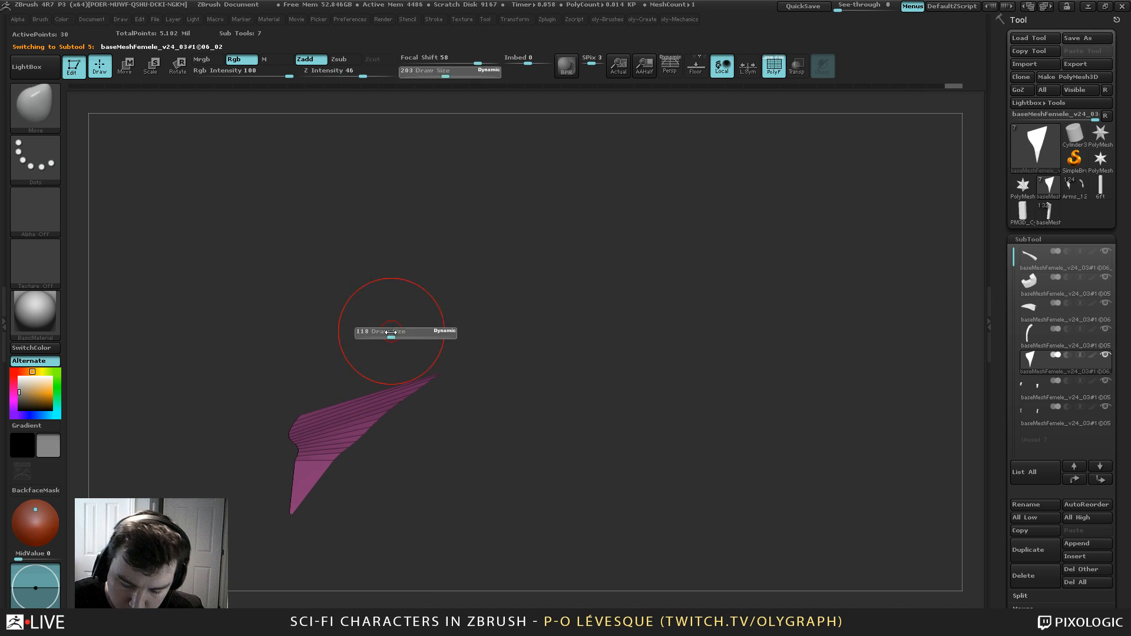
drag(412, 282, 352, 400)
key(b)
key(z)
key(m)
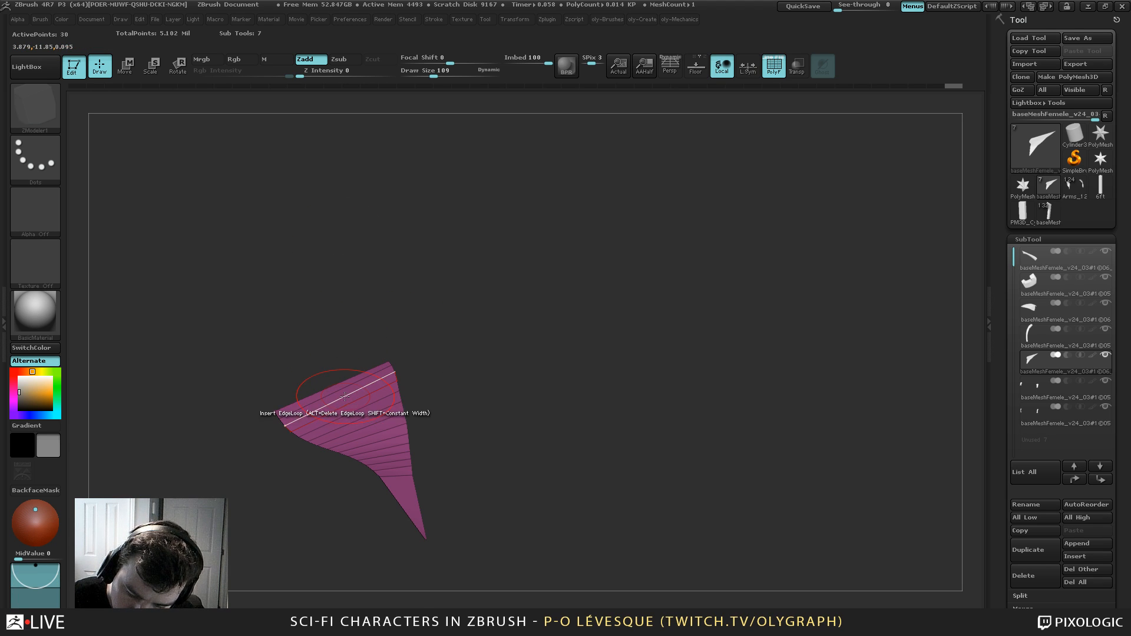
key(b)
key(m)
key(v)
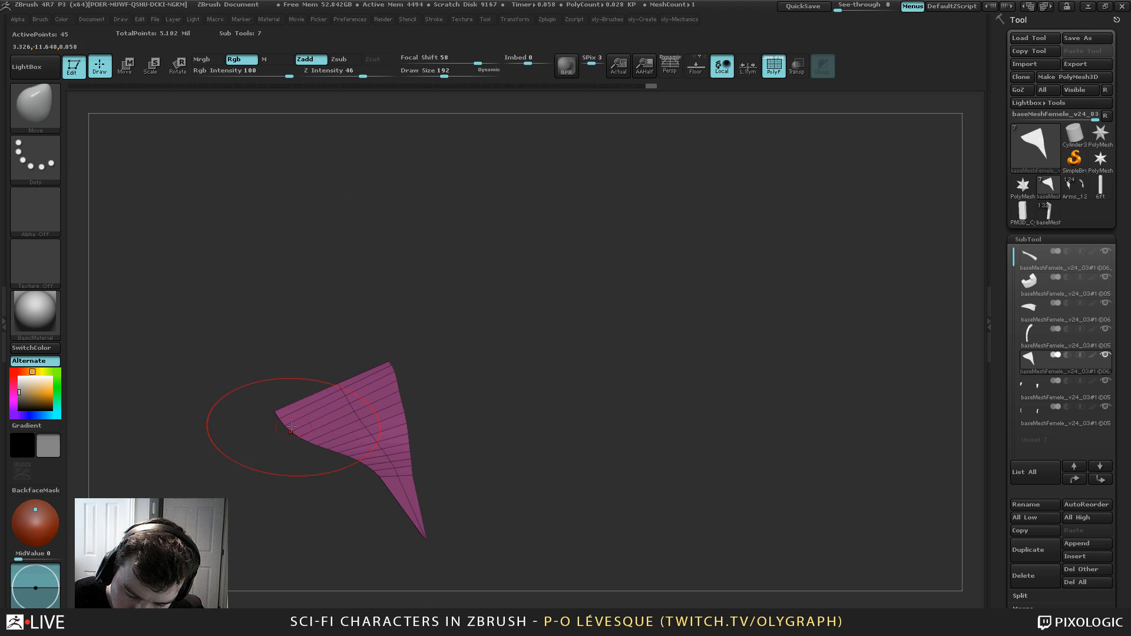
Straighten the curved lower edge and the tip of the isolated panel with the Move brush at varying draw sizes
drag(292, 424, 326, 452)
key(s)
drag(357, 524, 370, 559)
key(s)
mouse_move(387, 464)
mouse_down()
mouse_move(368, 483)
mouse_move(355, 473)
mouse_move(387, 497)
mouse_up()
key(s)
drag(390, 502, 391, 510)
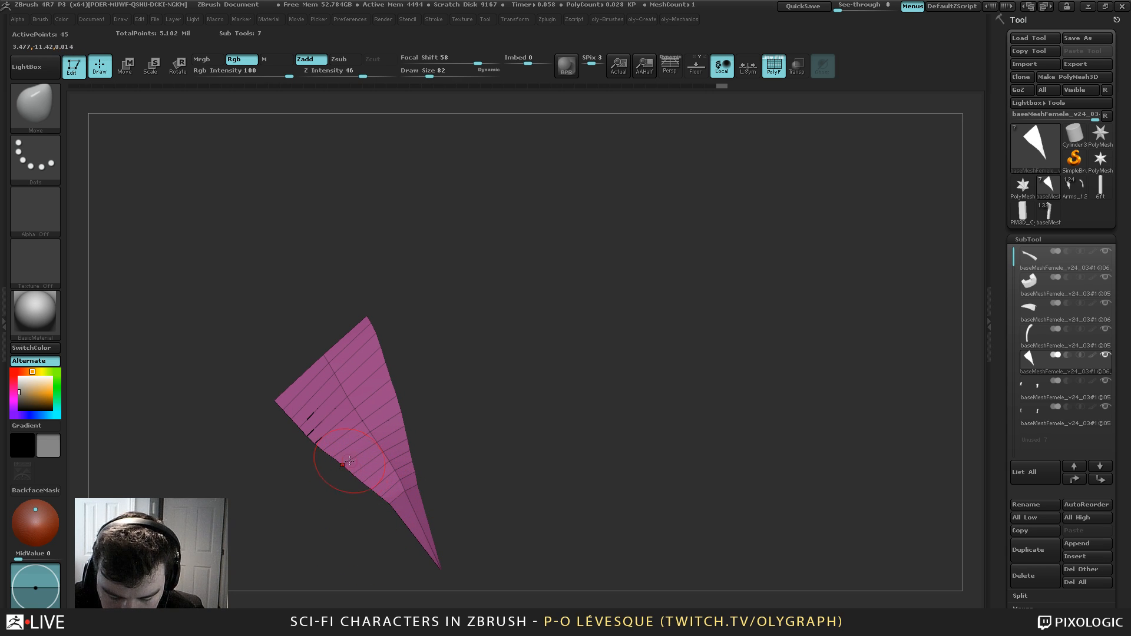
Hide the polygon at the panel's pointed tip, delete the hidden geometry, and bring the surrounding armour back into view
mouse_move(441, 369)
alt+mouse_down()
mouse_move(433, 332)
mouse_move(446, 351)
alt+mouse_up()
ctrl+shift+drag(463, 539, 215, 293)
ctrl+shift+click(356, 400)
key(c)
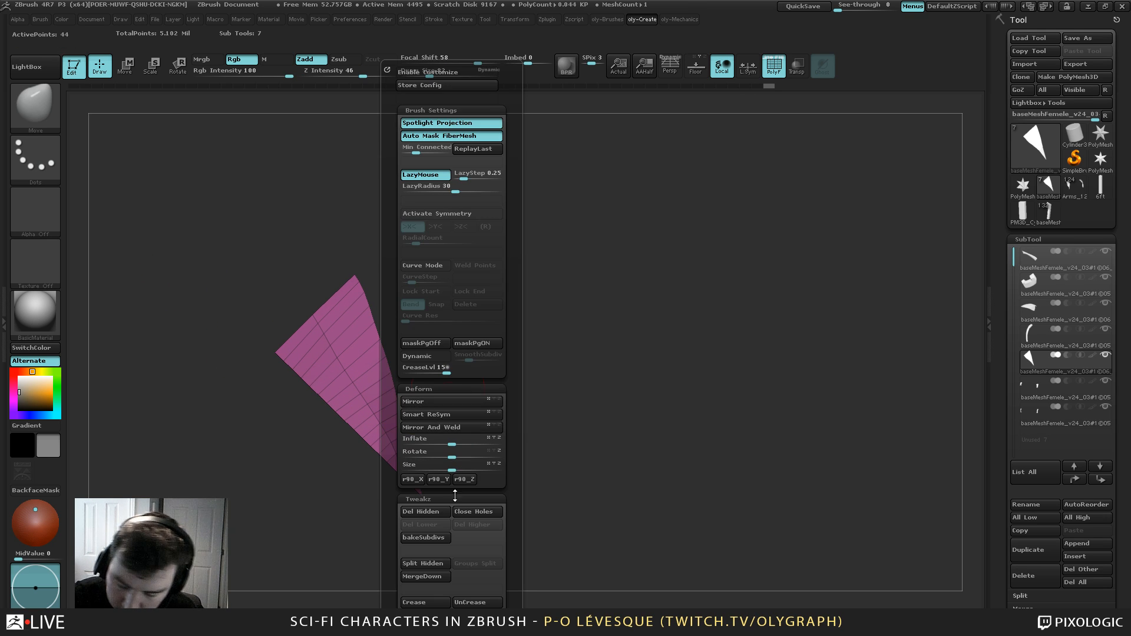
click(413, 515)
key(b)
click(415, 323)
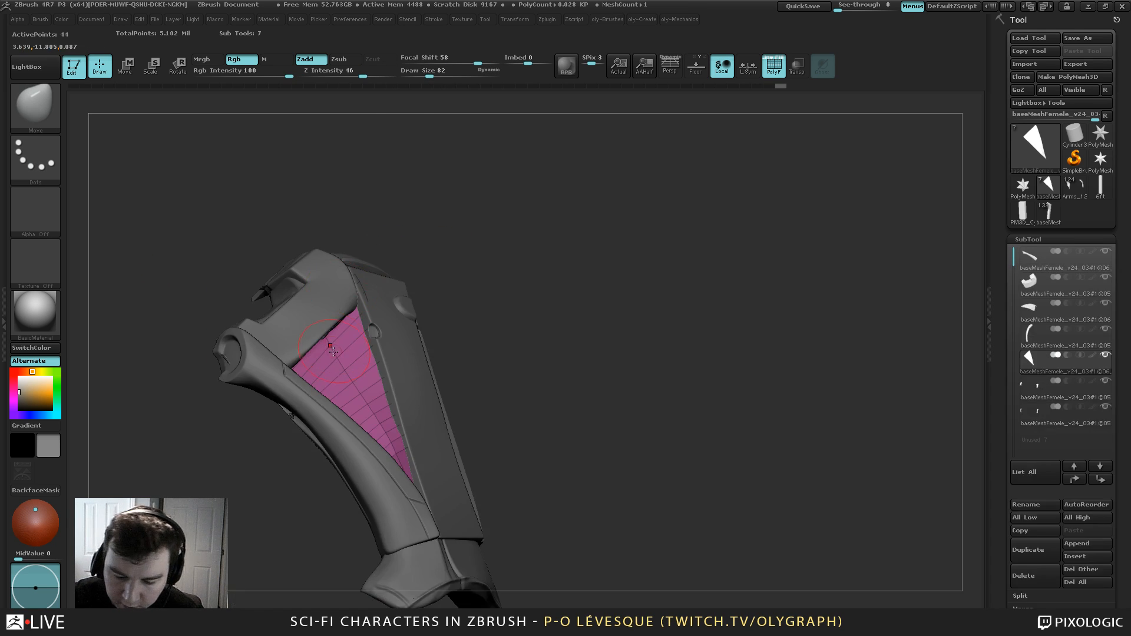
Refine the panel's fit in the forearm opening with the Move brush and check it without the wireframe
key(s)
click(344, 364)
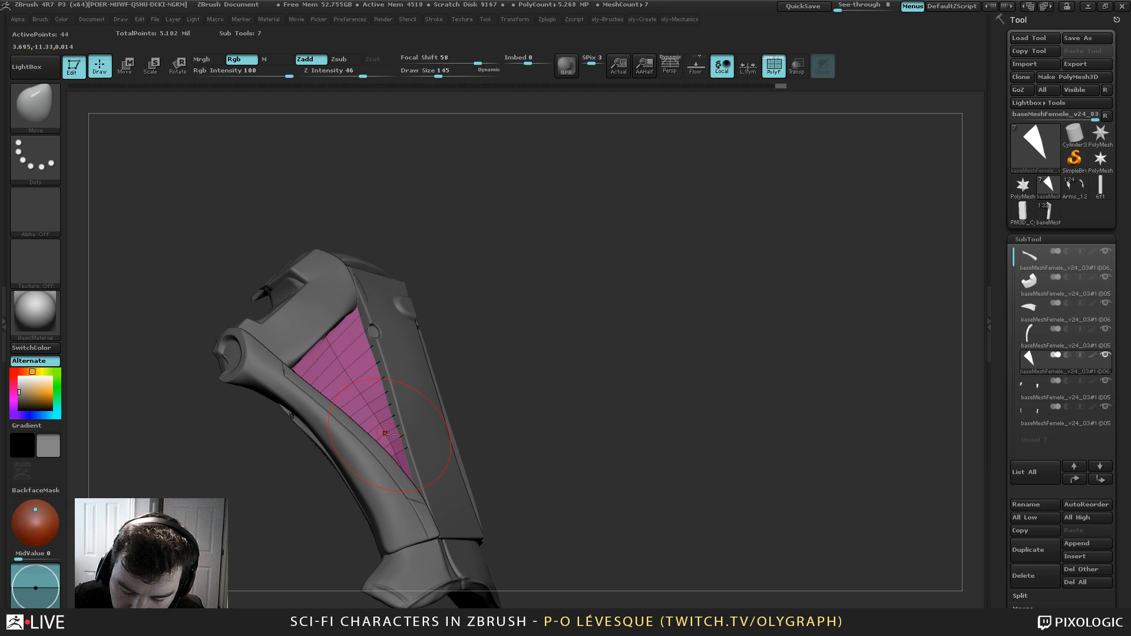
key(shift+f)
drag(487, 273, 404, 424)
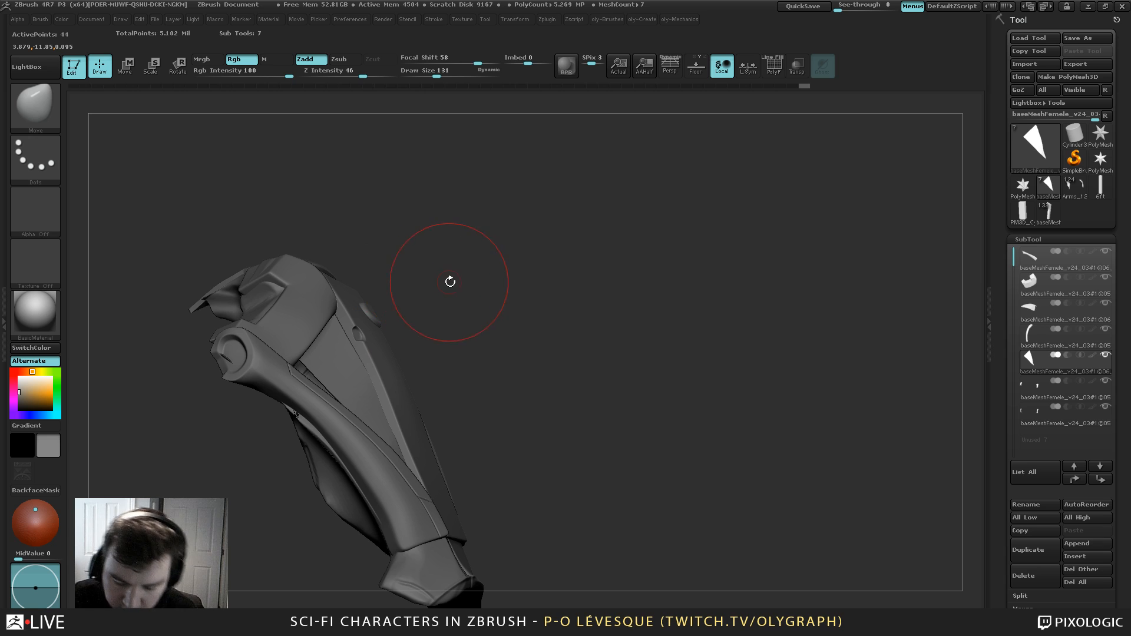
drag(463, 302, 448, 307)
Crease all edges of the triangular forearm panel
key(c)
drag(402, 403, 401, 307)
drag(396, 451, 394, 350)
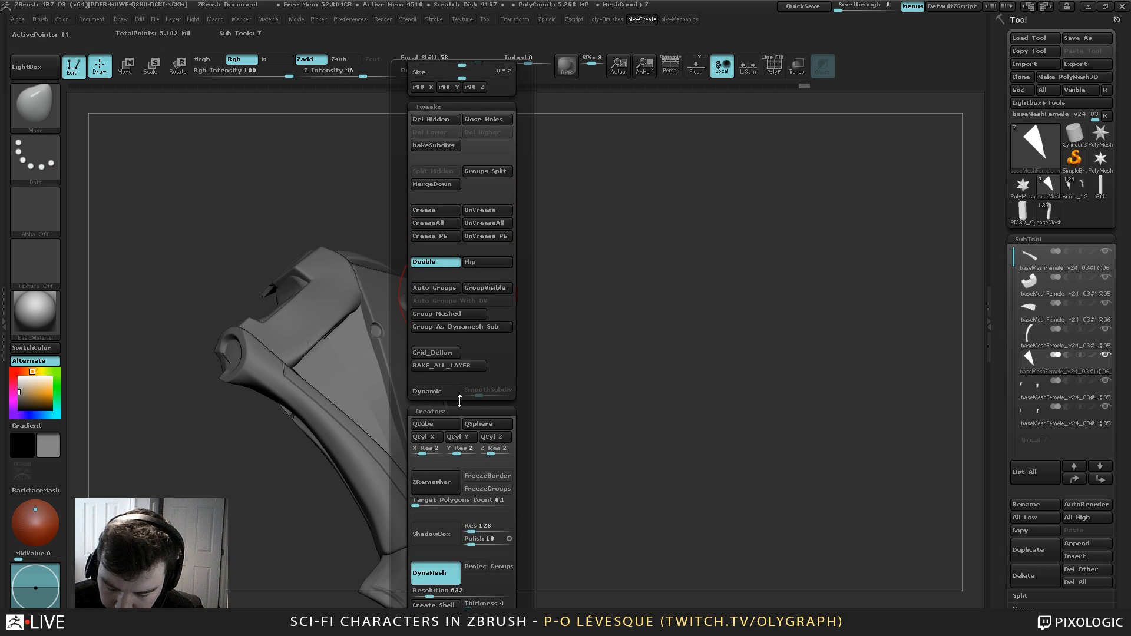
mouse_move(402, 465)
mouse_down()
mouse_move(405, 350)
mouse_move(401, 484)
mouse_up()
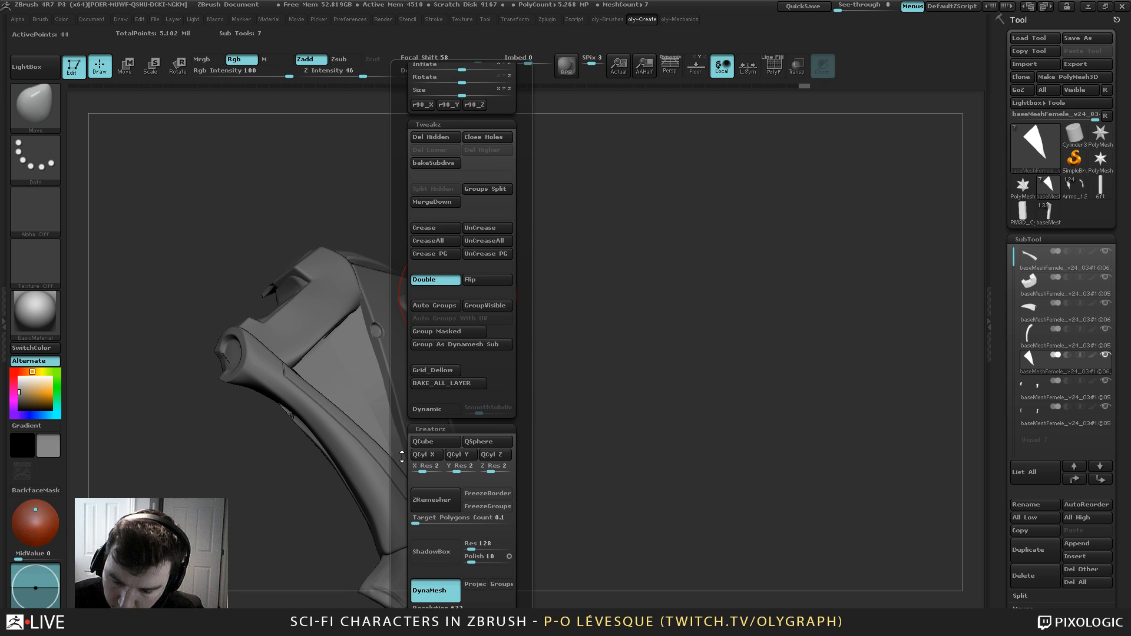
click(443, 240)
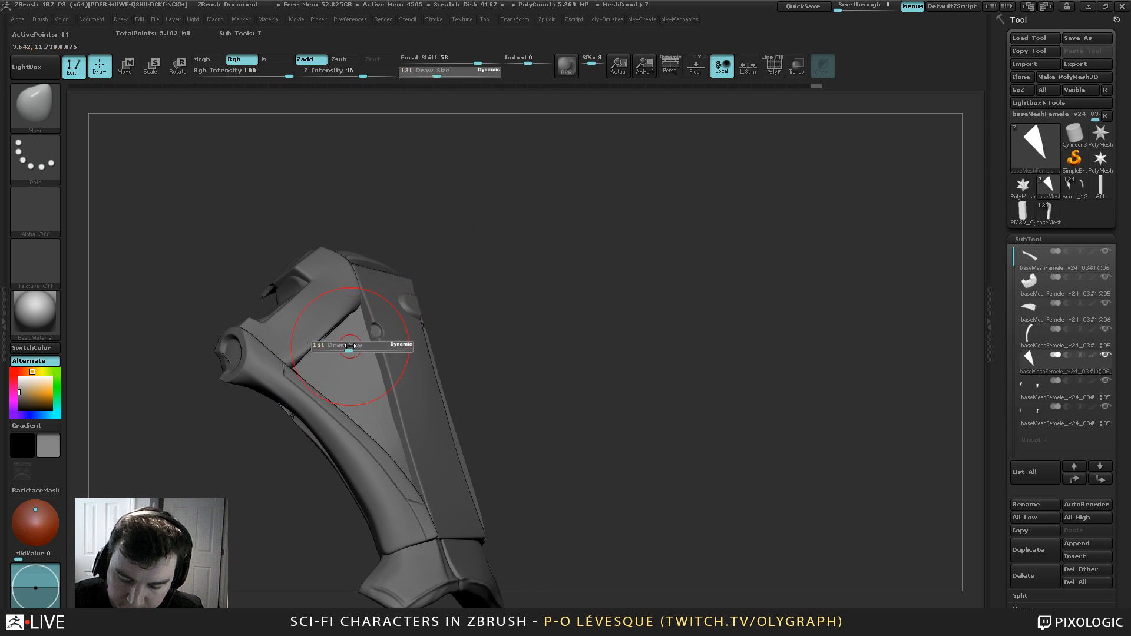
Pull the triangular panel's side toward the curved outer trim to close the gap, using the Move brush at draw size 208
drag(488, 233, 424, 254)
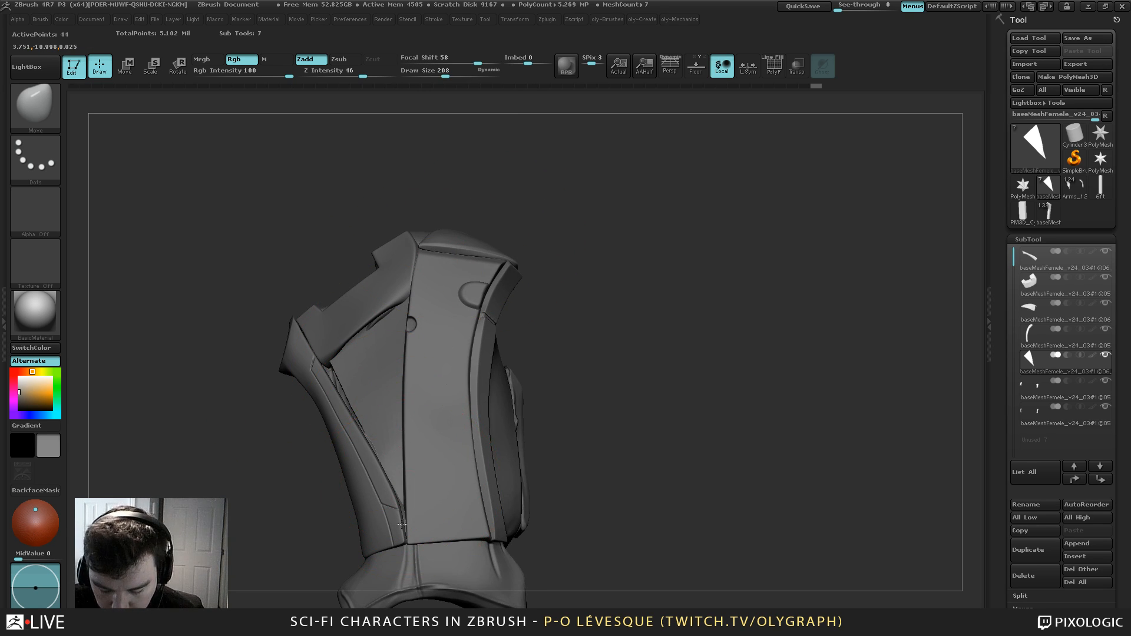
drag(265, 475, 275, 444)
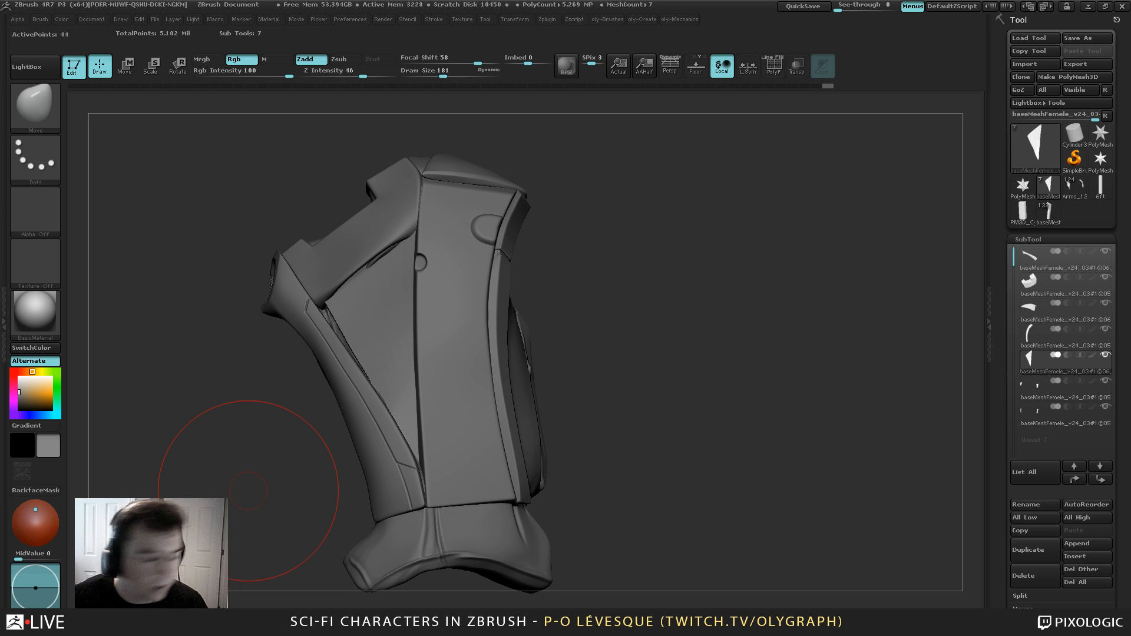
drag(276, 405, 254, 400)
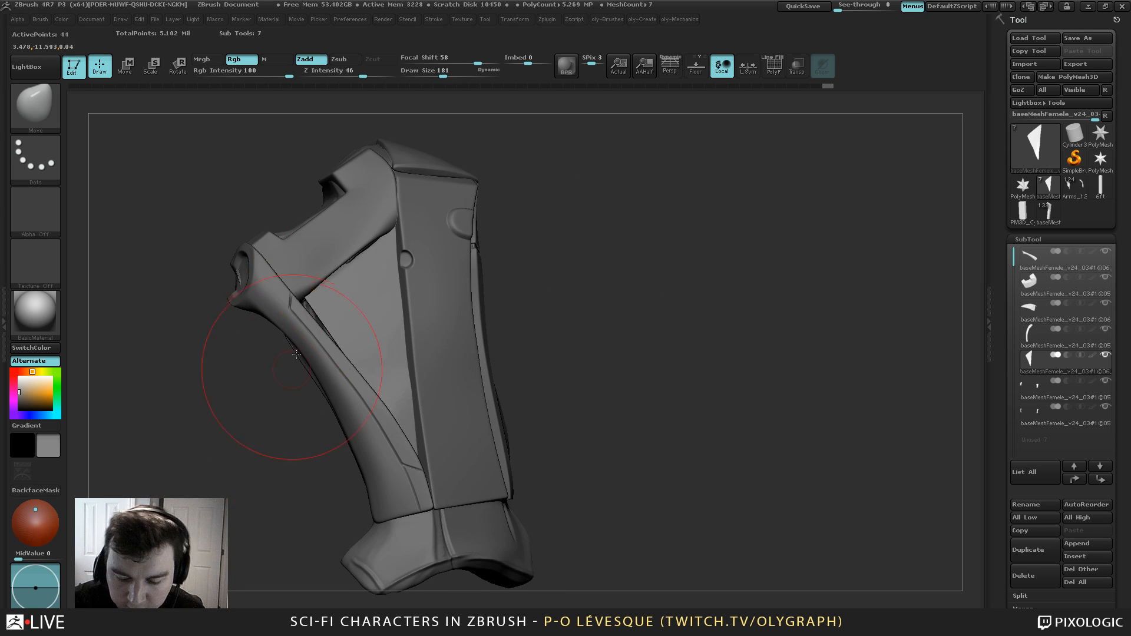
key(s)
mouse_move(299, 308)
mouse_down()
mouse_move(310, 308)
mouse_move(293, 306)
mouse_up()
key(s)
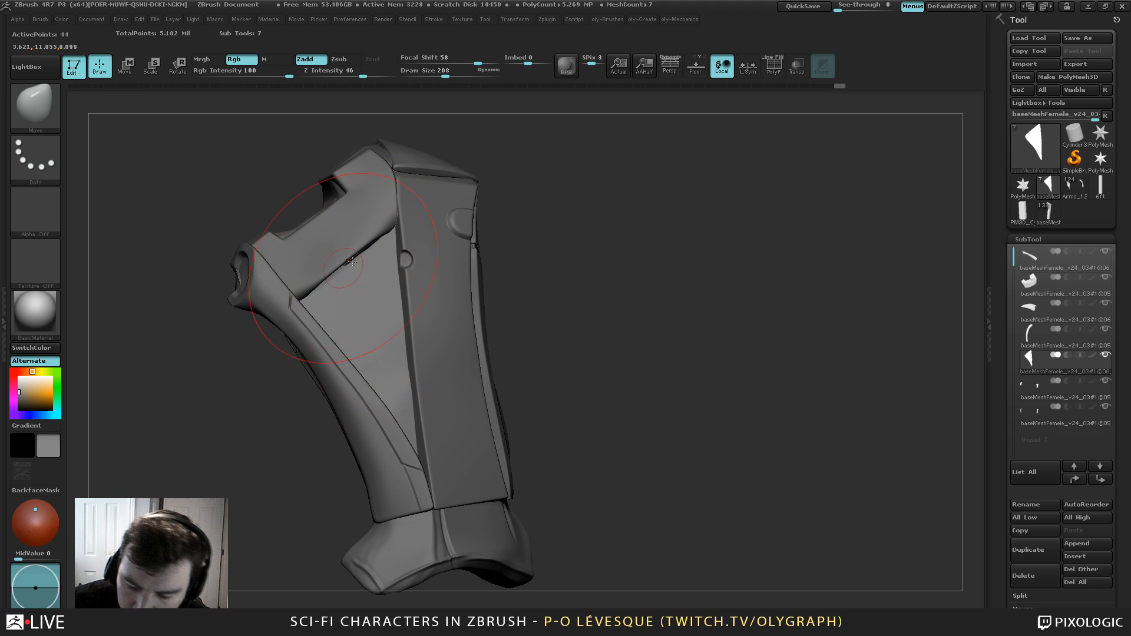
Reshape the panel's surface between the curved trim and central plate with the Move brush at draw sizes 251 and 318
mouse_move(521, 200)
mouse_down()
mouse_move(369, 212)
mouse_move(327, 262)
mouse_up()
key(s)
drag(270, 394, 372, 407)
key(s)
drag(350, 356, 358, 355)
drag(535, 257, 451, 264)
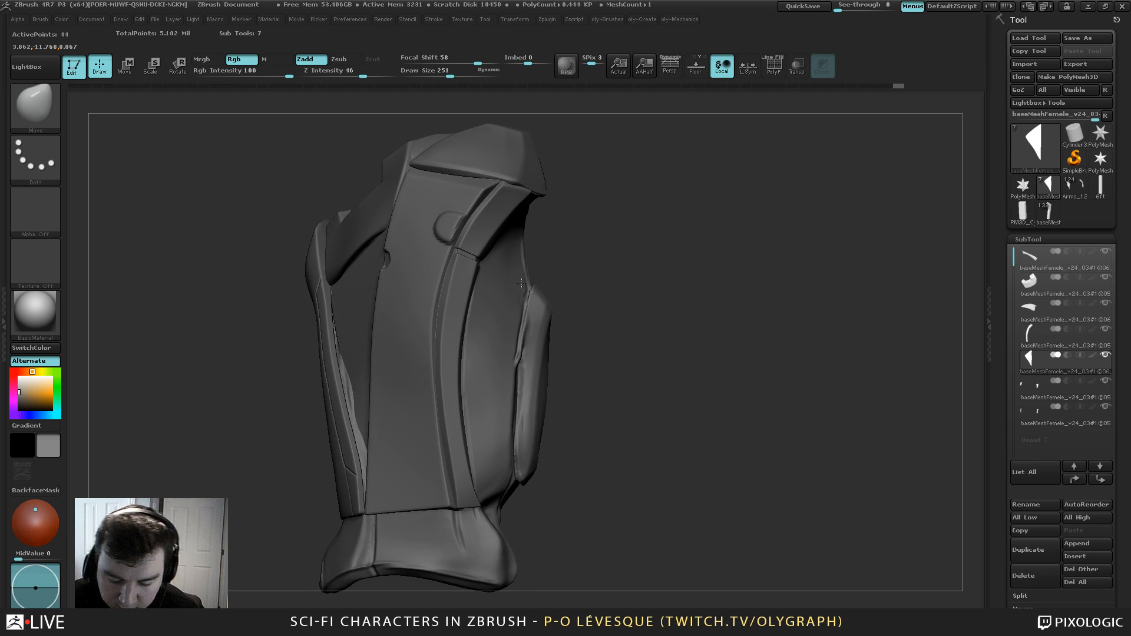
key(s)
mouse_move(347, 402)
mouse_down()
mouse_move(361, 402)
mouse_move(359, 391)
mouse_up()
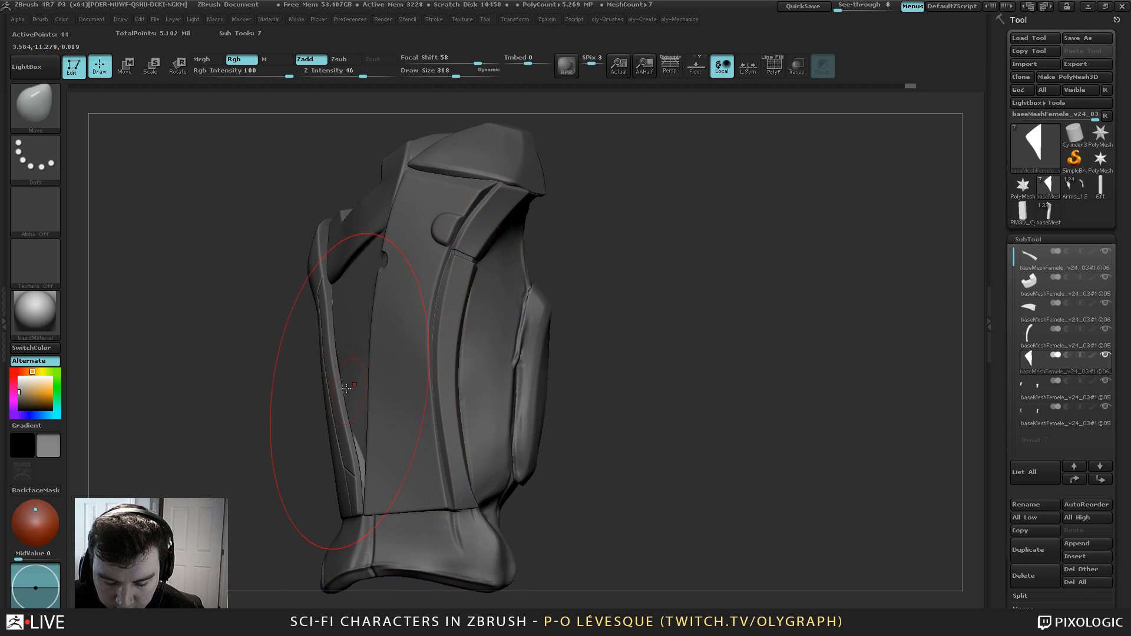
Reselect the triangular panel and fit its pointed tip and long sides between the neighbouring plates with a large Move brush
alt+click(358, 426)
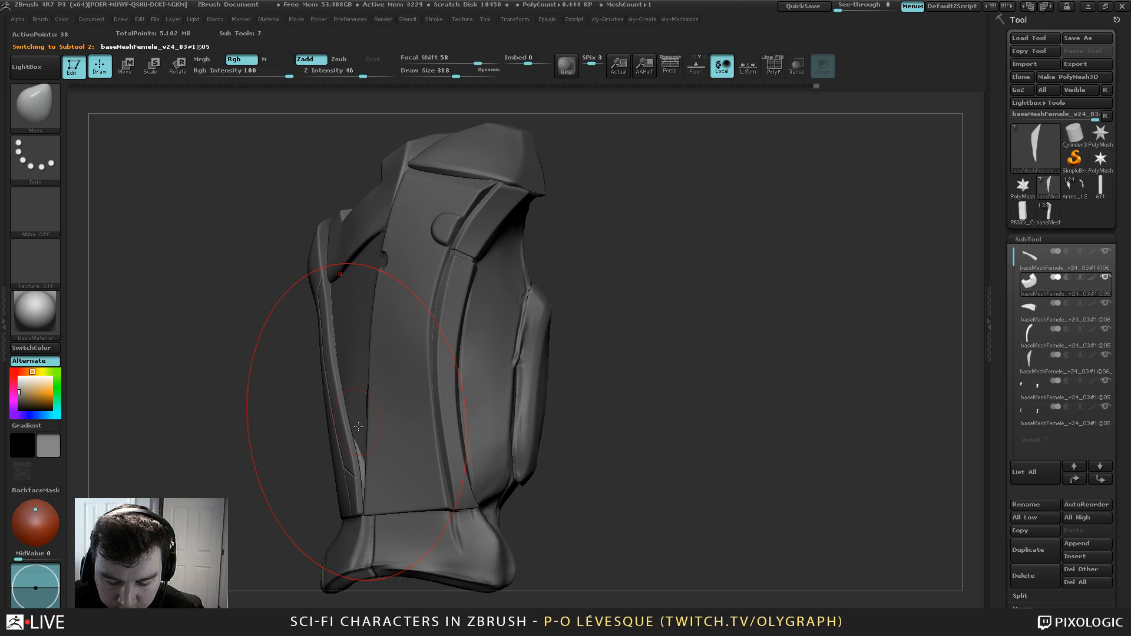
alt+click(361, 476)
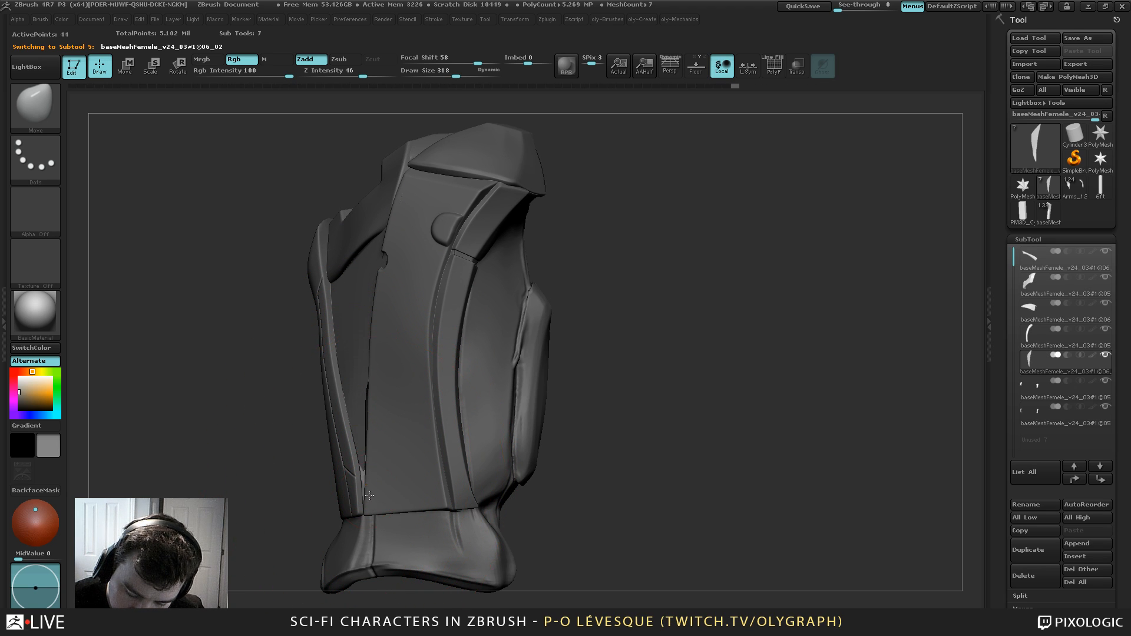
drag(369, 495, 366, 498)
key(s)
mouse_move(285, 490)
mouse_down()
mouse_move(352, 496)
mouse_move(373, 518)
mouse_move(389, 461)
mouse_up()
click(353, 497)
drag(387, 408, 393, 414)
key(s)
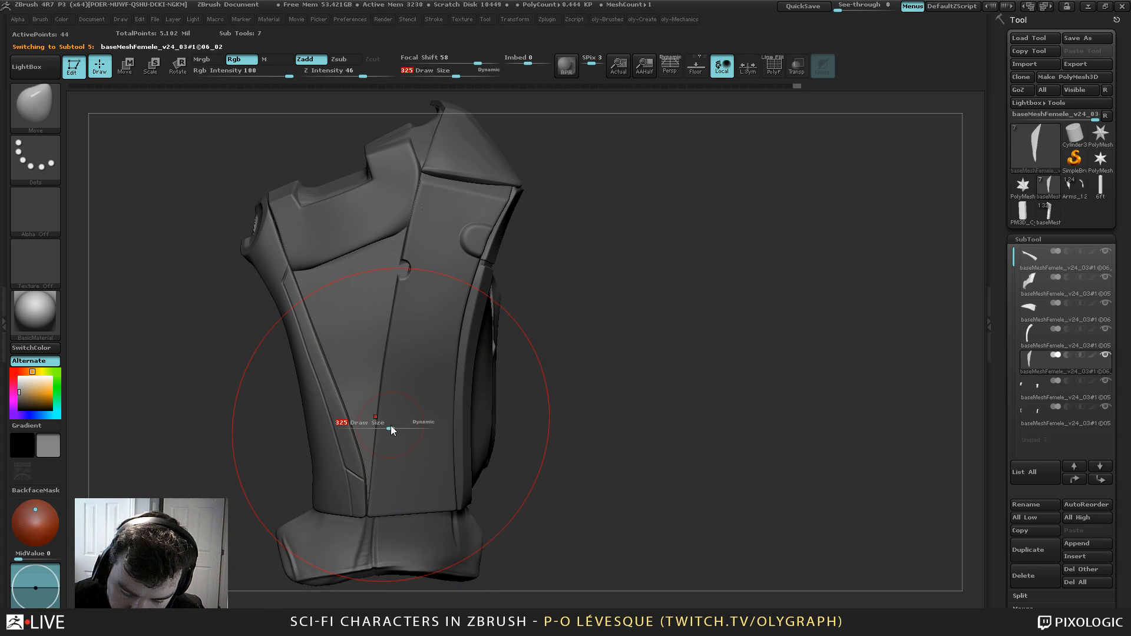
click(387, 430)
drag(372, 462, 371, 479)
key(s)
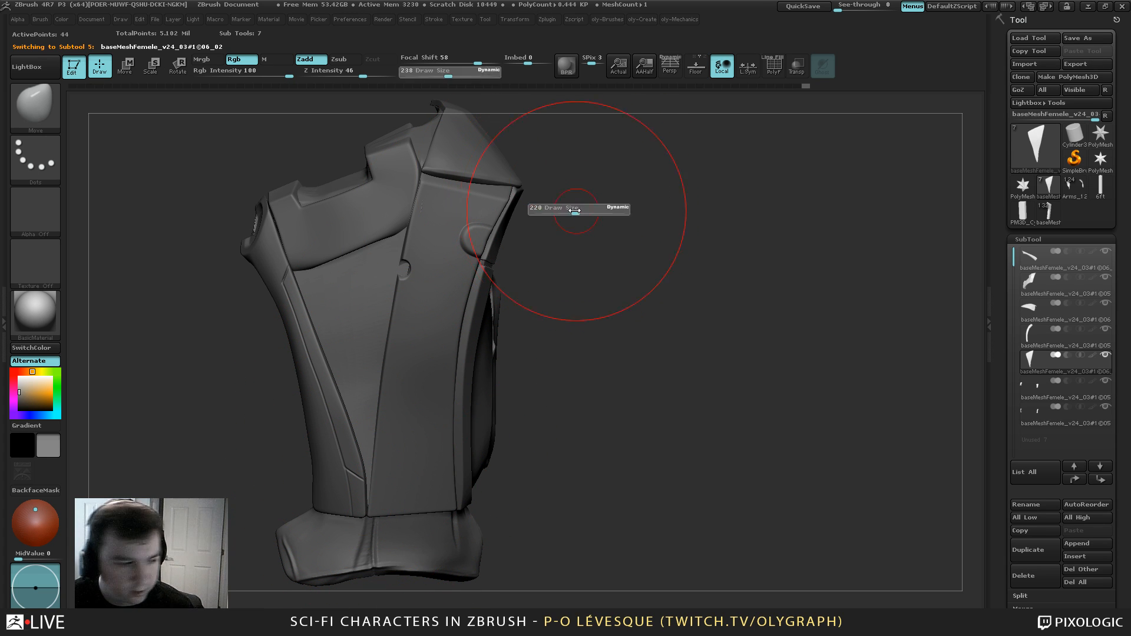
Refine the panel's long edge along the central plate with the Move brush at draw sizes 122 to 150, checking the panel isolated
click(577, 210)
mouse_move(576, 217)
mouse_down()
mouse_move(589, 227)
mouse_move(568, 218)
mouse_move(579, 228)
mouse_move(411, 290)
mouse_up()
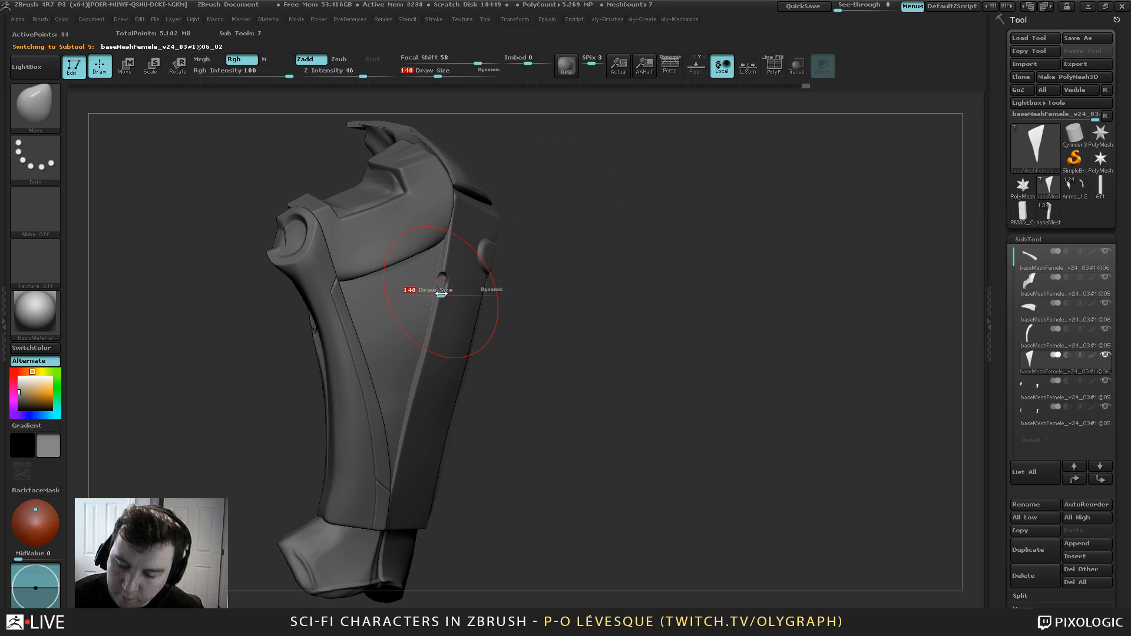
key(s)
click(422, 357)
drag(412, 416, 412, 411)
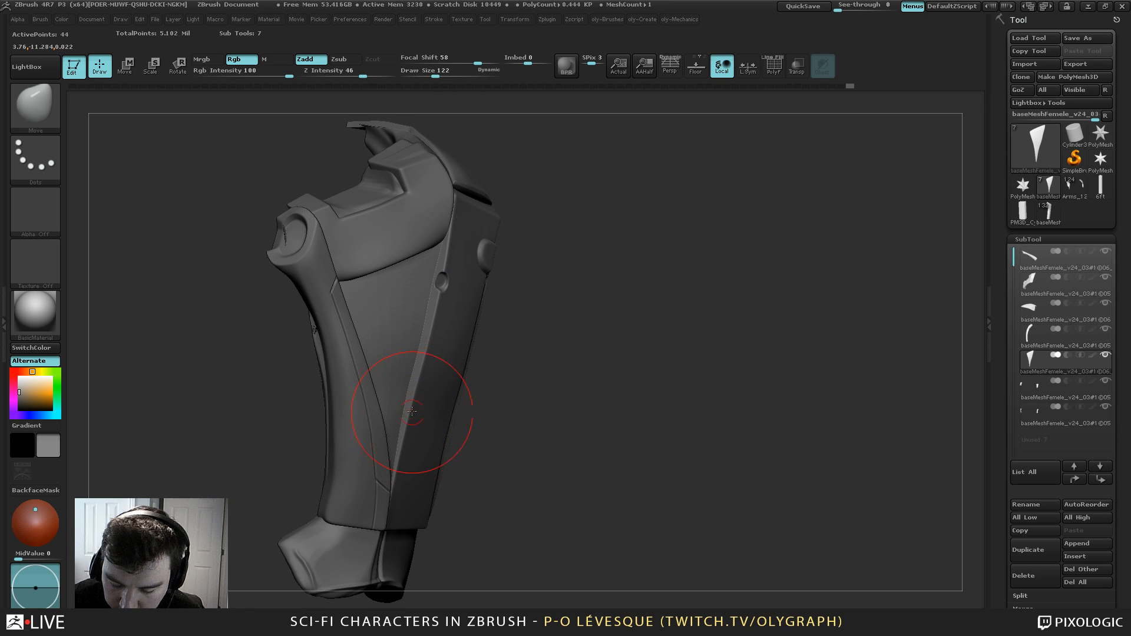
drag(562, 265, 430, 295)
key(s)
click(387, 305)
key(shift+s)
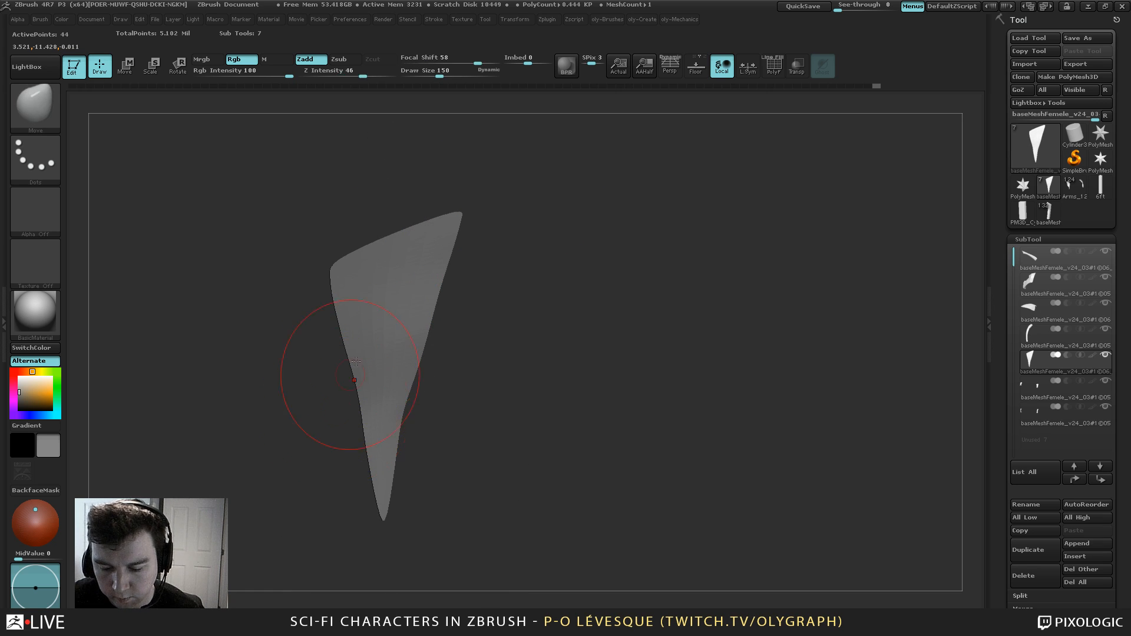
key(shift+s)
Isolate the notched band above the triangular panel, with dynamic subdivision off and its polygroup wireframe displayed
drag(297, 489, 294, 359)
alt+click(400, 301)
key(b)
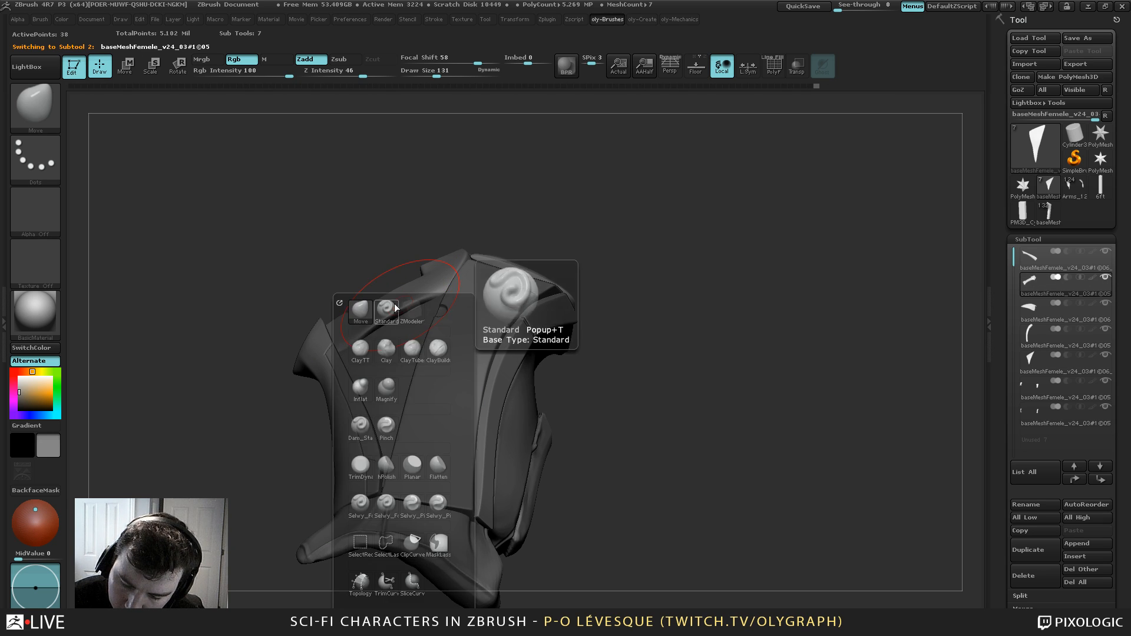
key(shift+s)
key(shift+d)
alt+drag(388, 218, 391, 253)
key(s)
drag(420, 285, 400, 285)
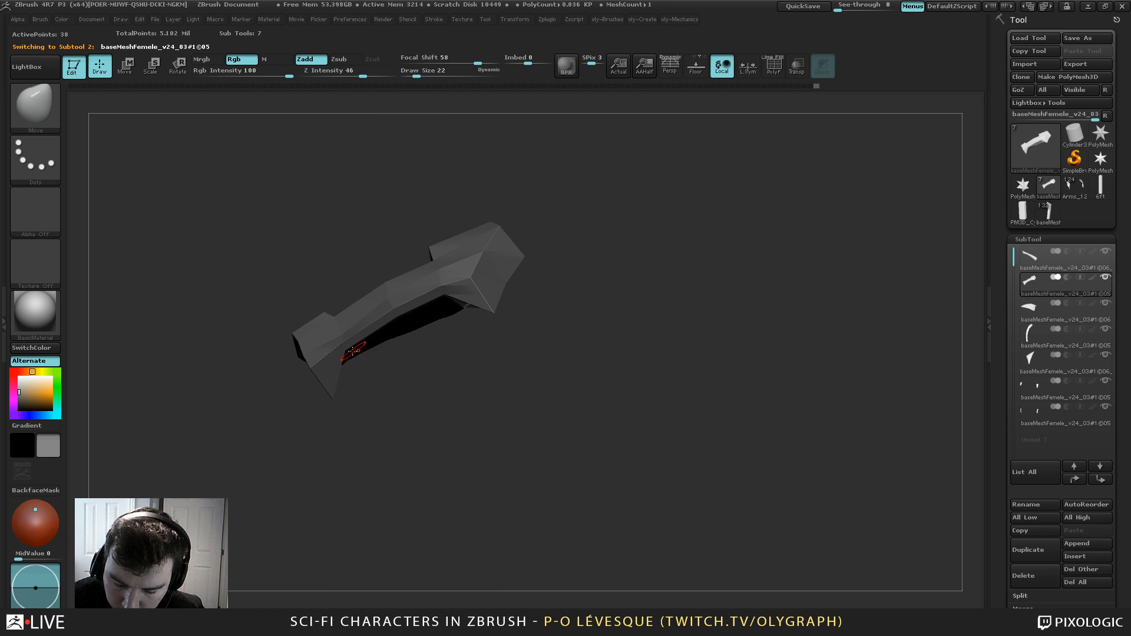
drag(352, 352, 360, 362)
key(d)
key(shift+f)
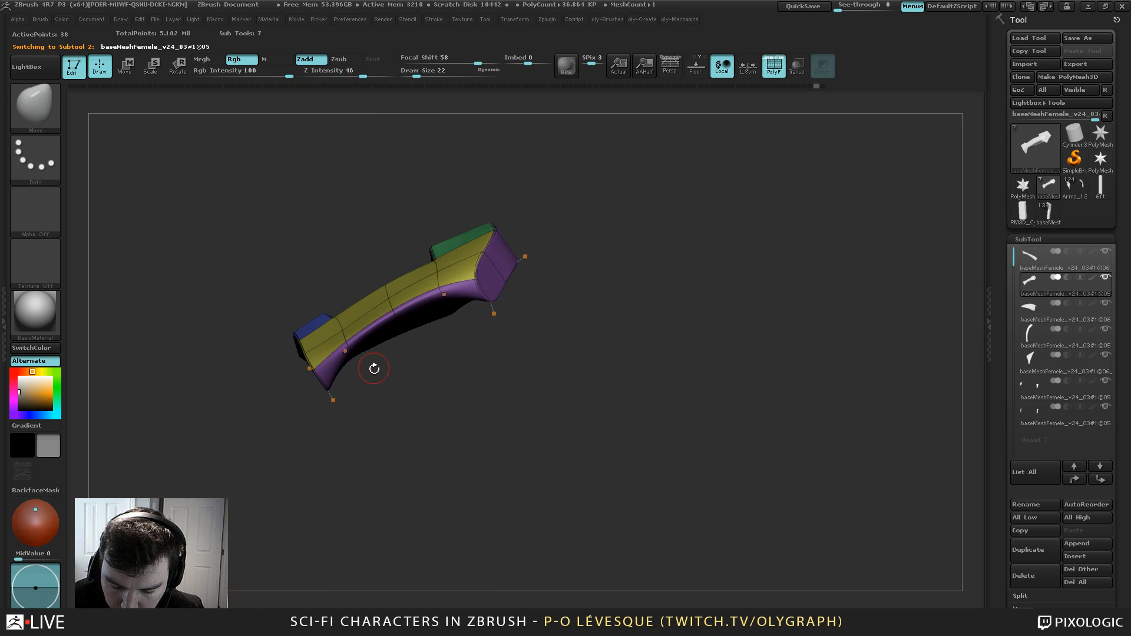
key(shift+d)
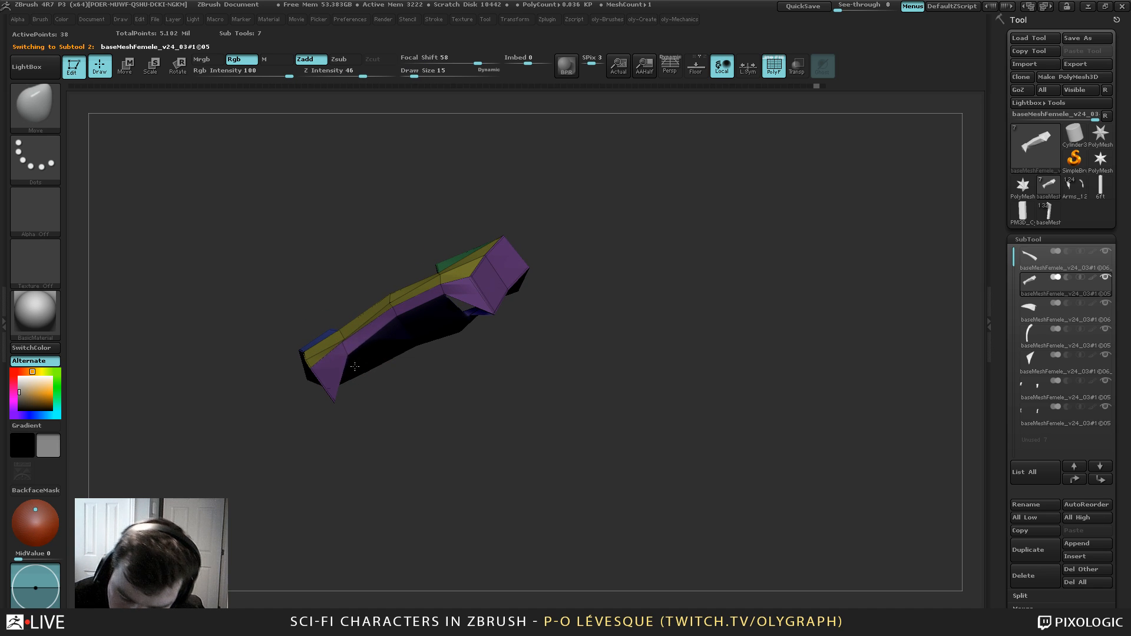
Extend the band's underside flange by pulling its lower vertices outward with the Move brush at draw size 8
drag(397, 319, 431, 370)
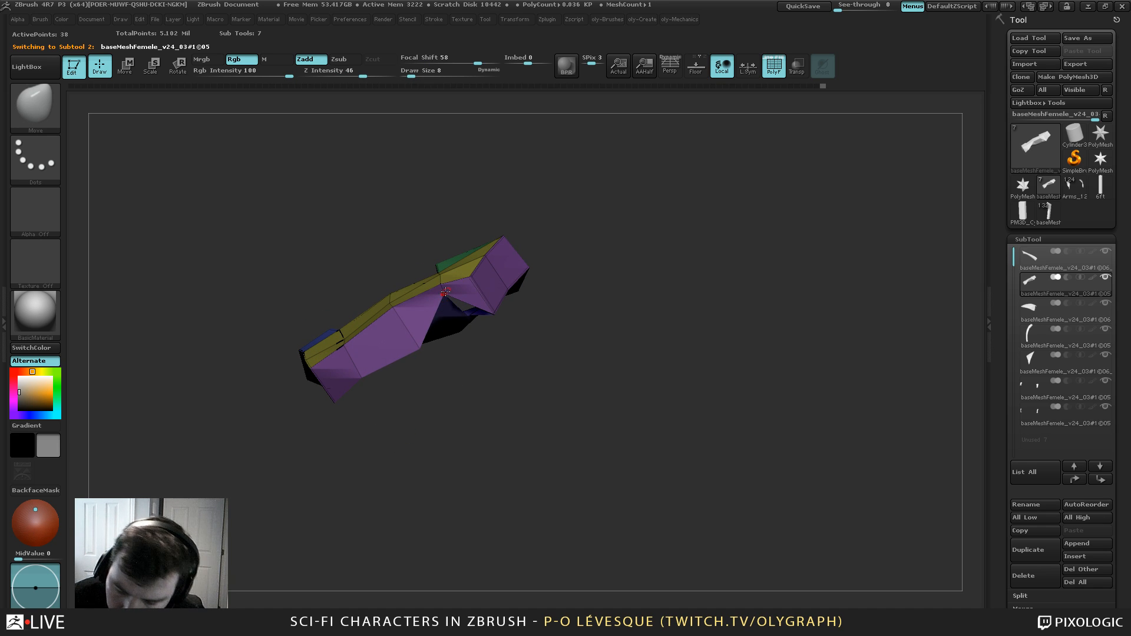
drag(446, 297, 491, 374)
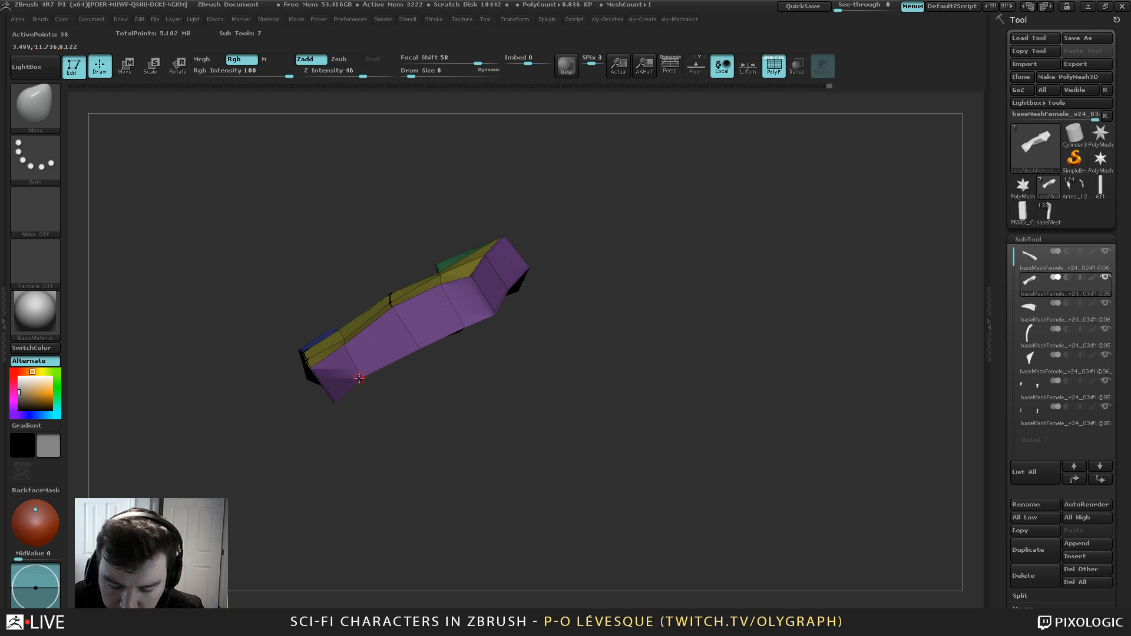
click(342, 331)
key(])
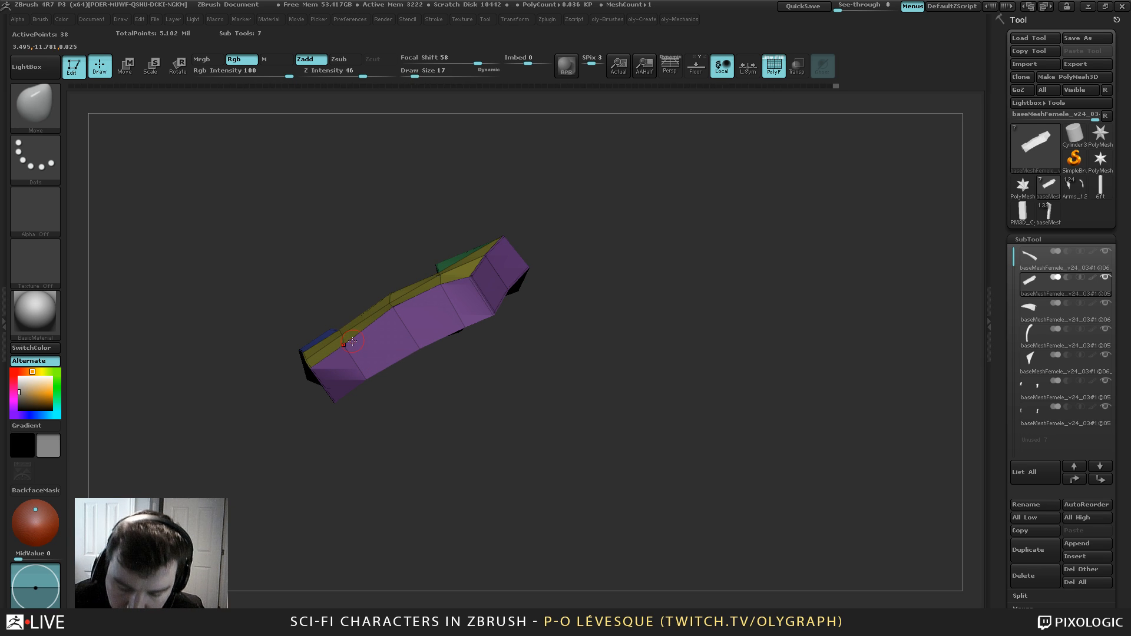
Even out the vertices along the band's ridge between the outer face and flange, using small Move brush sizes
drag(392, 307, 393, 314)
key([)
key(s)
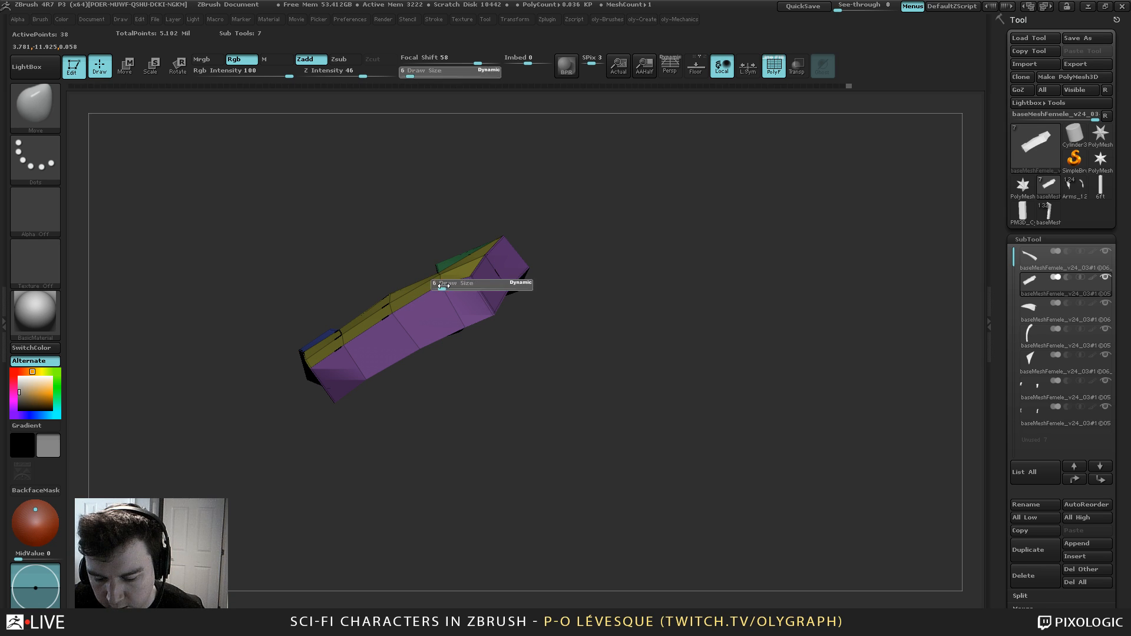
click(445, 288)
drag(441, 284, 441, 287)
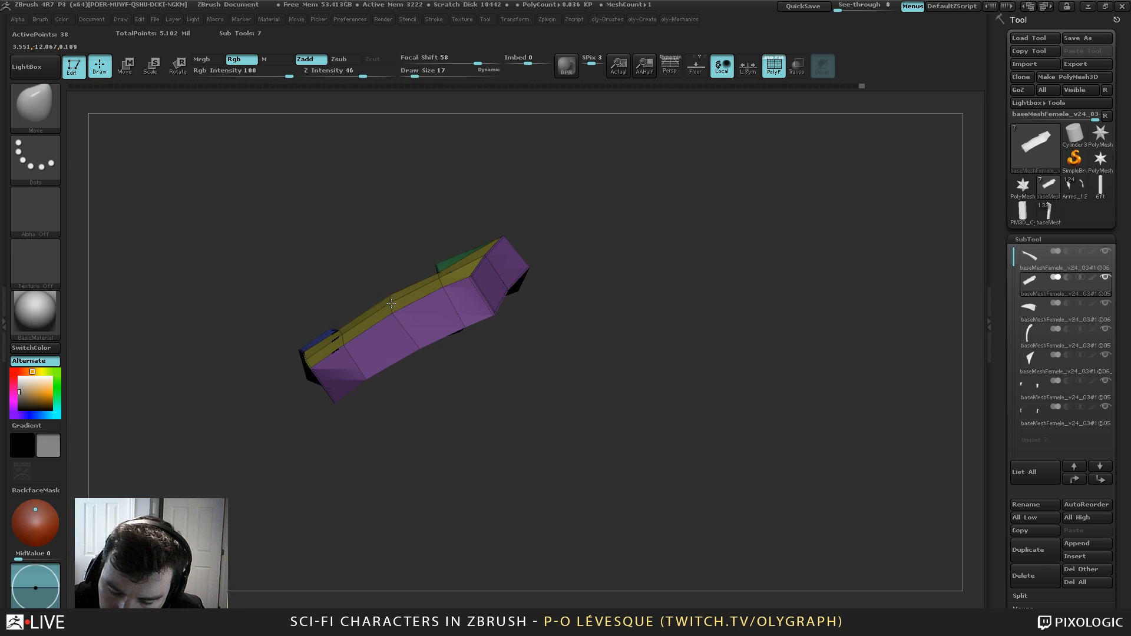
Edit the isolated band's edge loops with ZModeler and preview the shape with smoothing on
drag(430, 412, 427, 378)
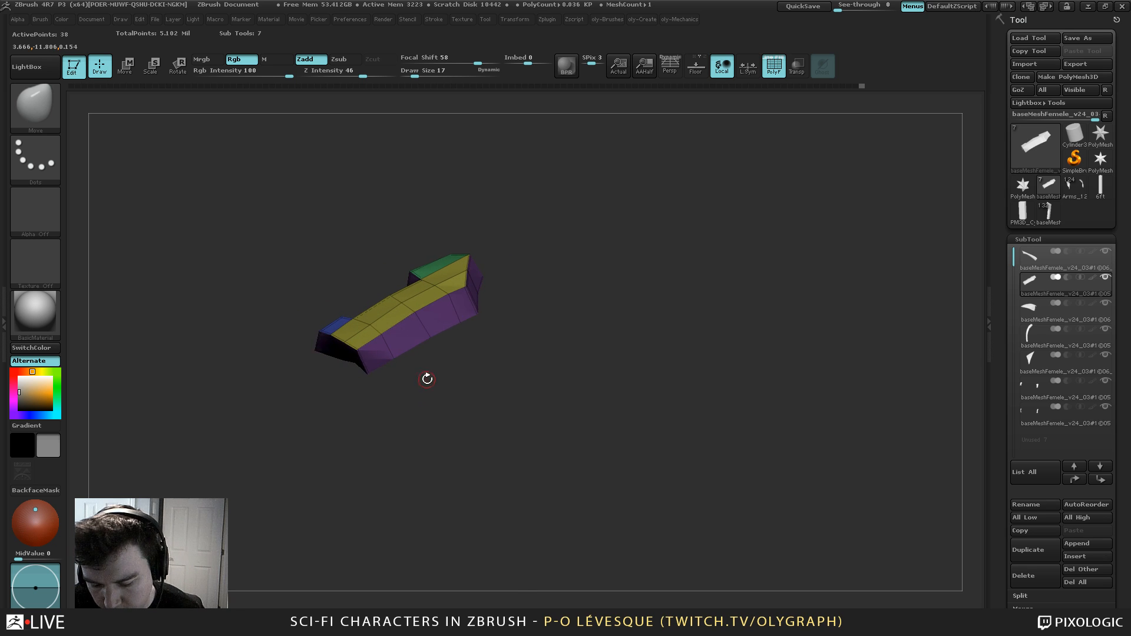
key(b)
key(z)
key(m)
key(space)
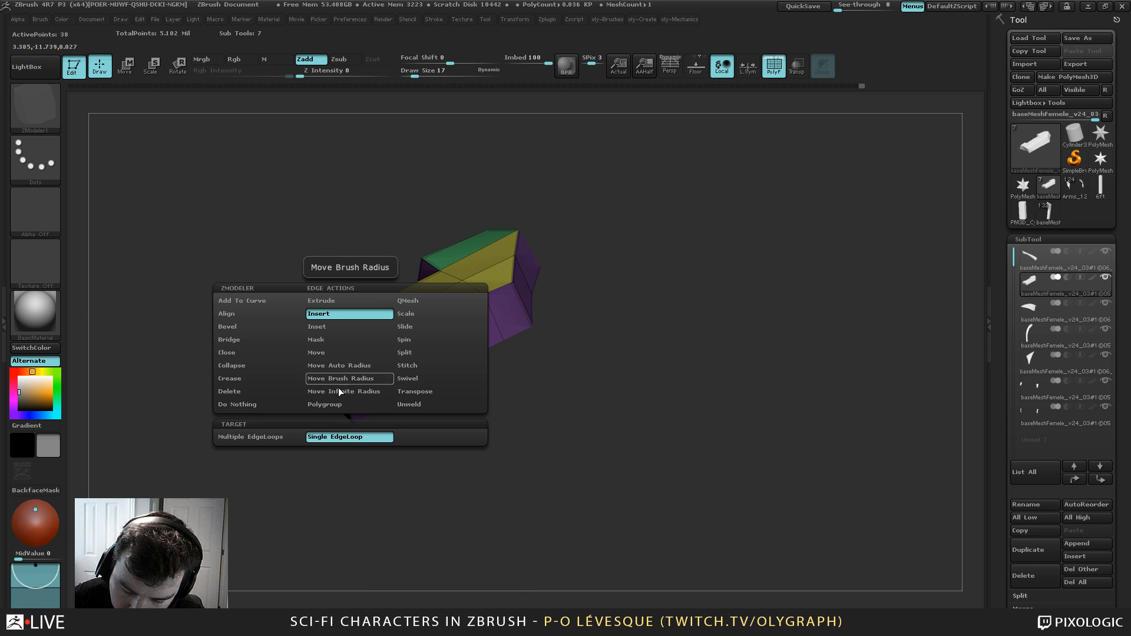
click(321, 301)
click(259, 436)
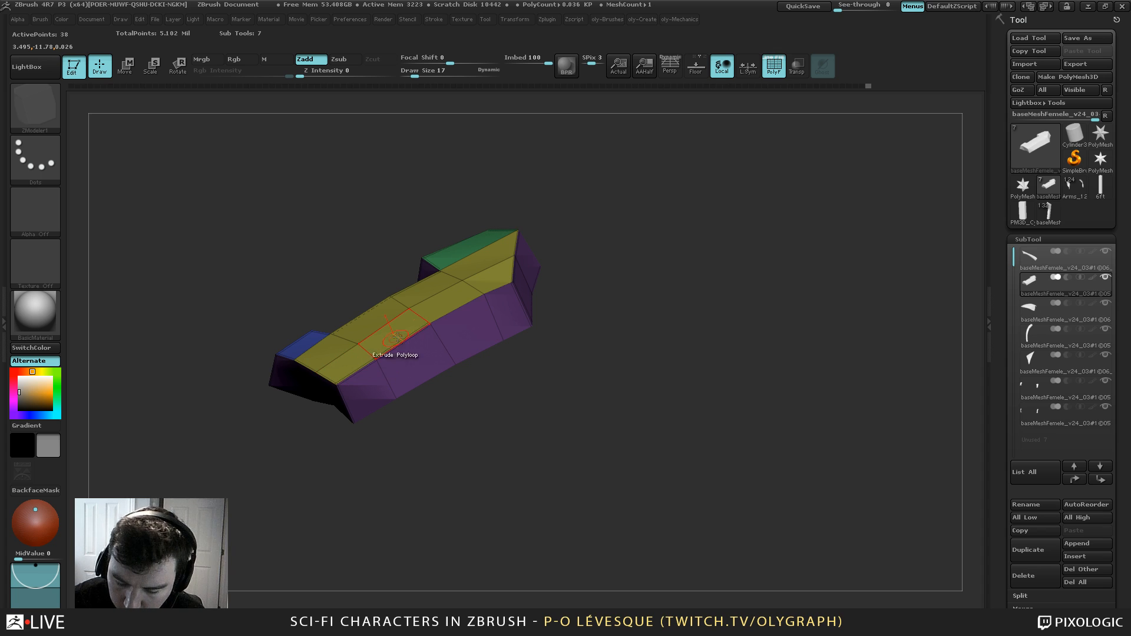
drag(439, 392, 402, 438)
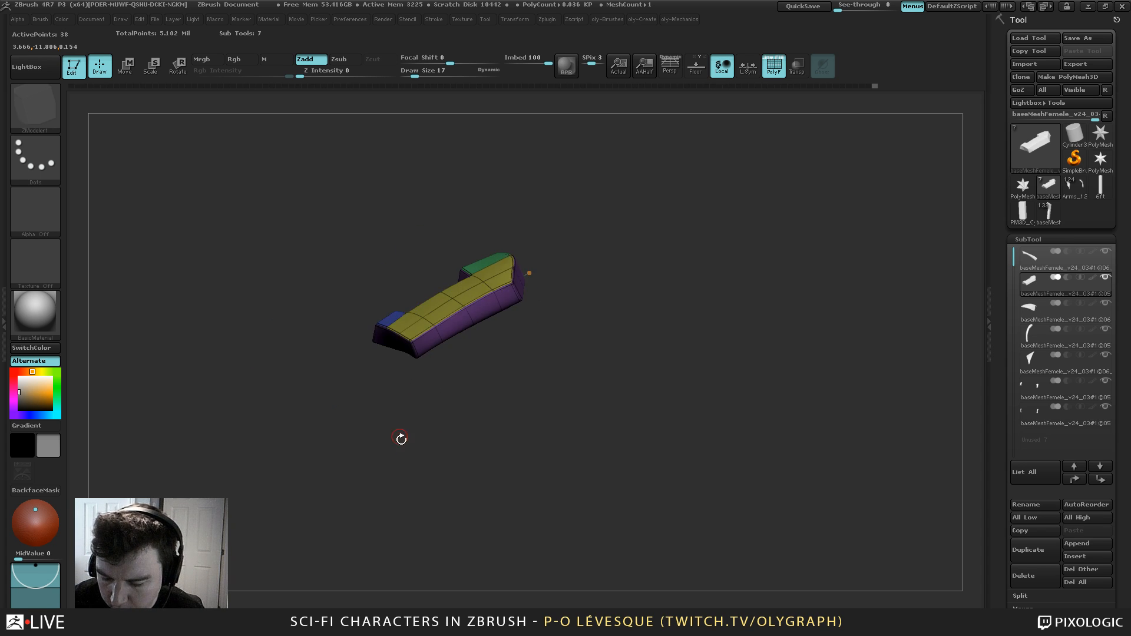
Bring the surrounding armour back without the wireframe and reselect the triangular panel with the Move brush
key(shift+f)
key(shift+s)
drag(542, 154, 539, 175)
key(1)
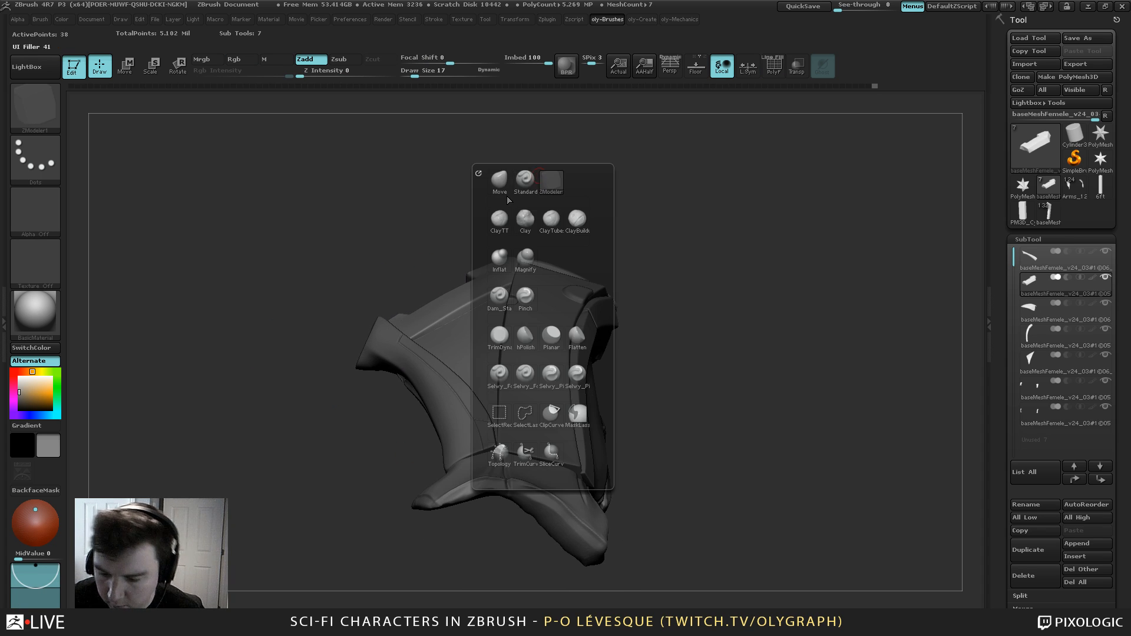
click(500, 182)
alt+click(463, 304)
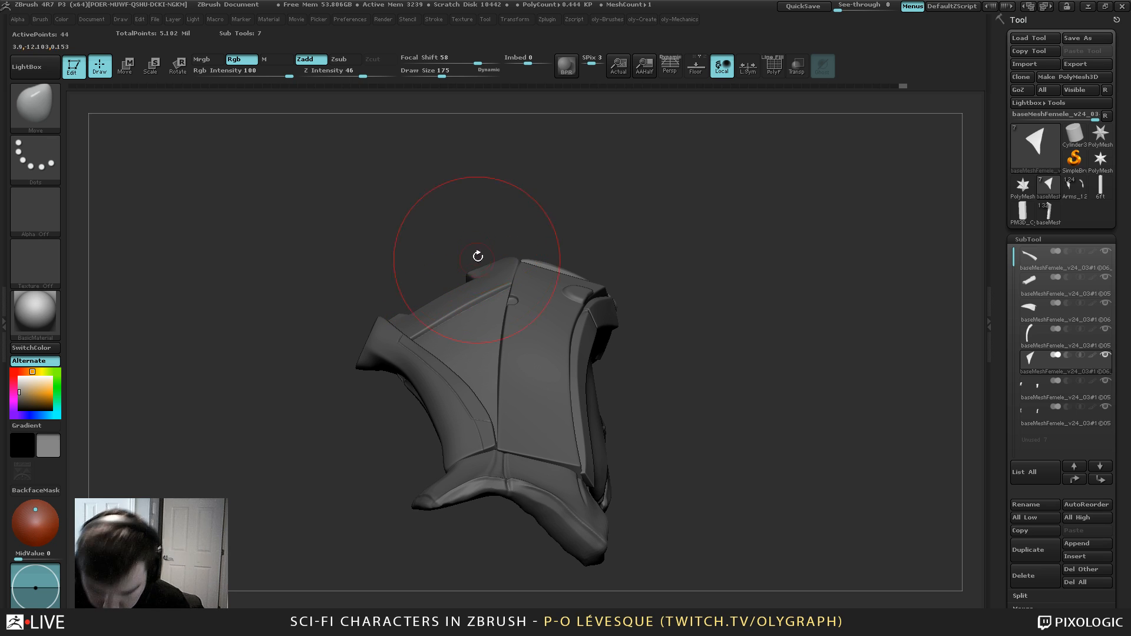
Adjust the triangular panel's wide end against the reshaped band with the Move brush, reducing the draw size to 105
key(s)
click(470, 318)
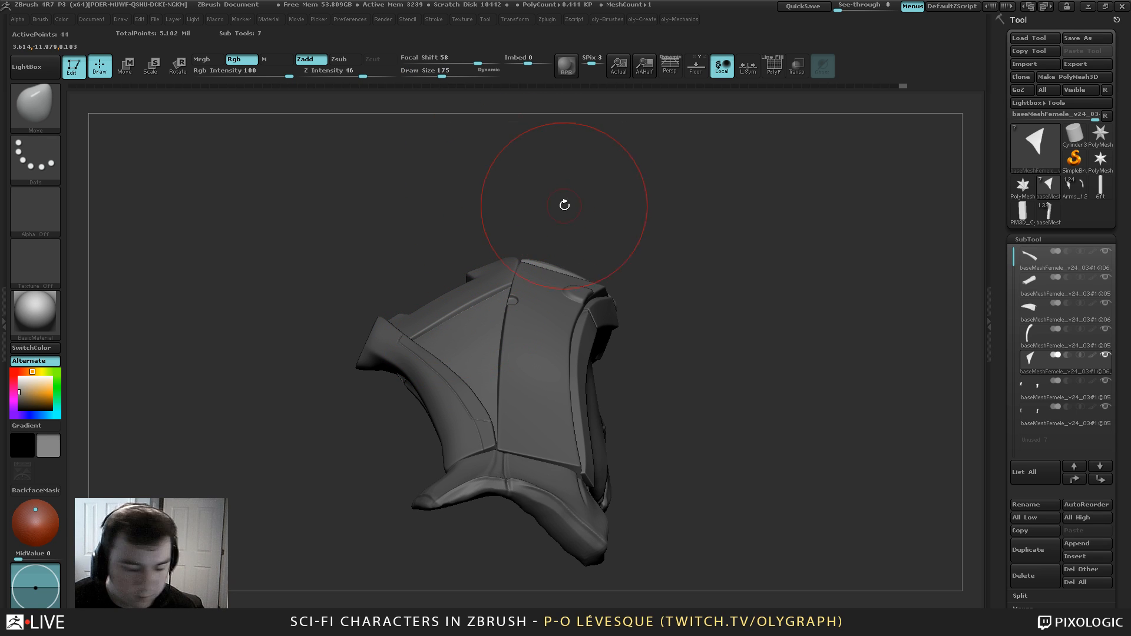
mouse_move(555, 204)
alt+mouse_down()
mouse_move(571, 180)
mouse_move(598, 245)
mouse_move(590, 222)
mouse_move(578, 224)
mouse_move(591, 228)
mouse_move(586, 282)
alt+mouse_up()
key(s)
click(491, 297)
key(s)
click(489, 287)
key(bracketleft)
key(bracketleft)
Select the pointed cap plate at the forearm armour's upper end and apply Polish By Features at 1
alt+click(544, 266)
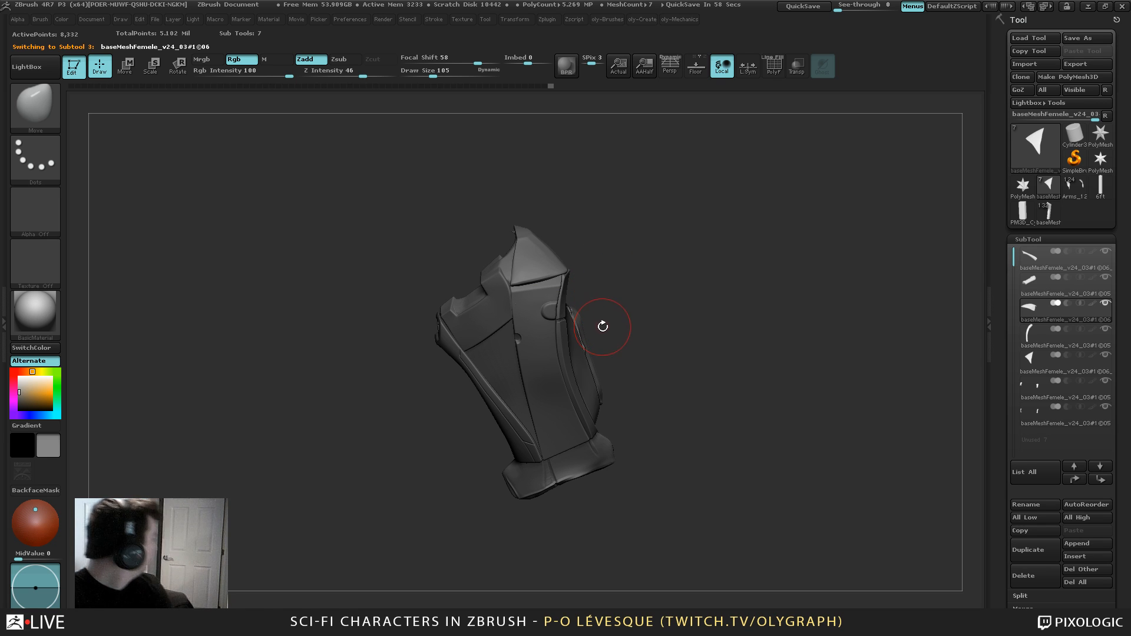
key(2)
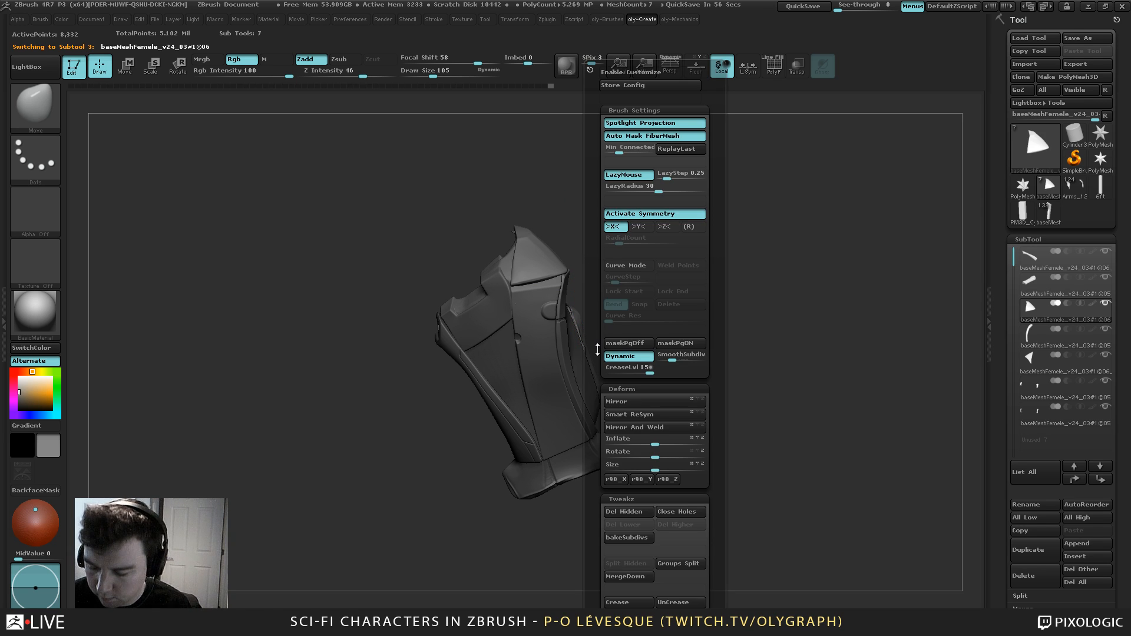
drag(598, 359, 597, 270)
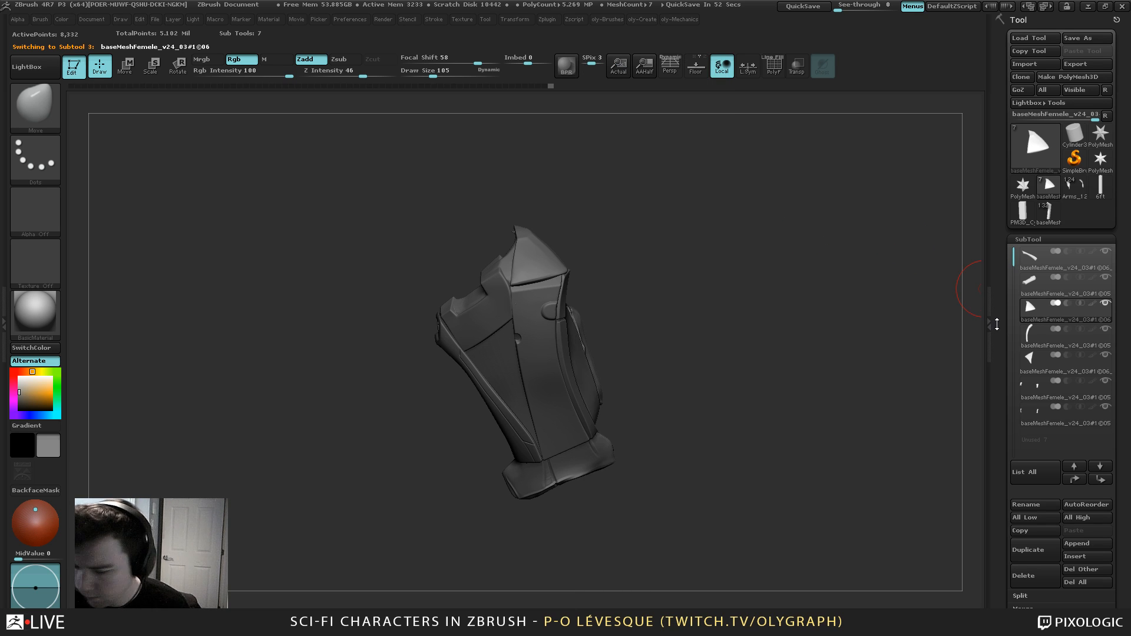
drag(997, 324, 1028, 174)
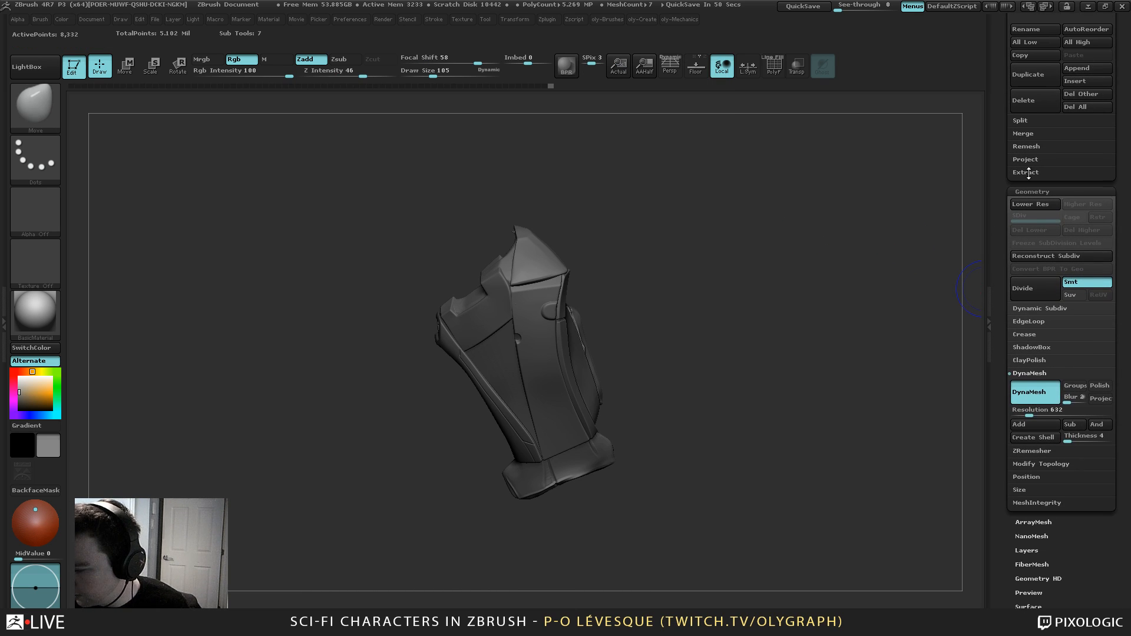
scroll(1043, 283, down, 4)
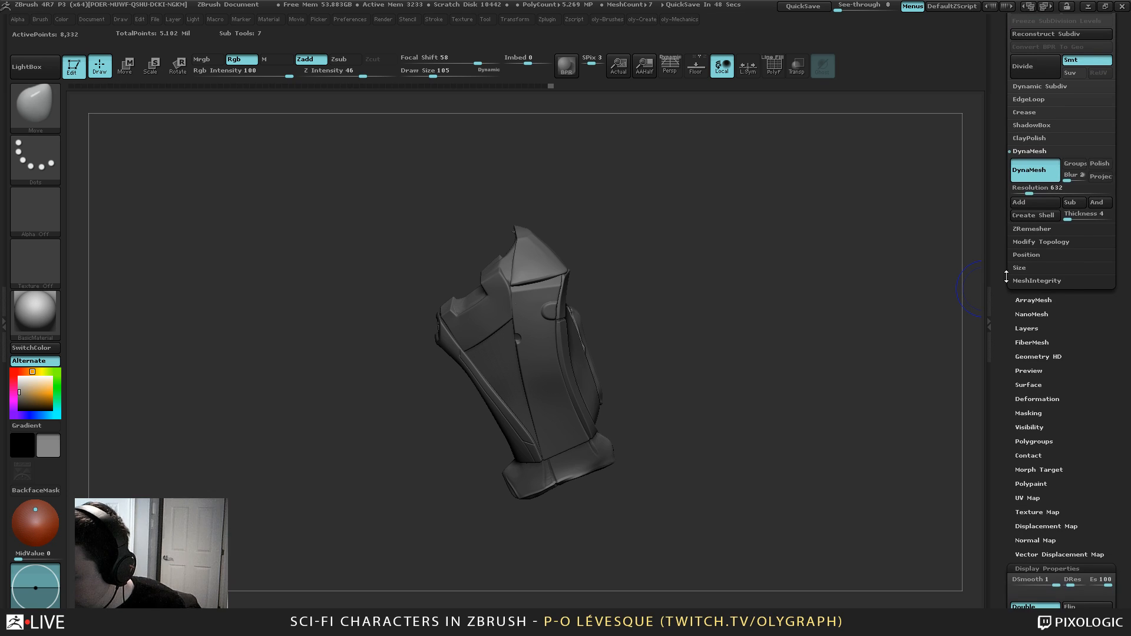
click(1044, 384)
click(1045, 384)
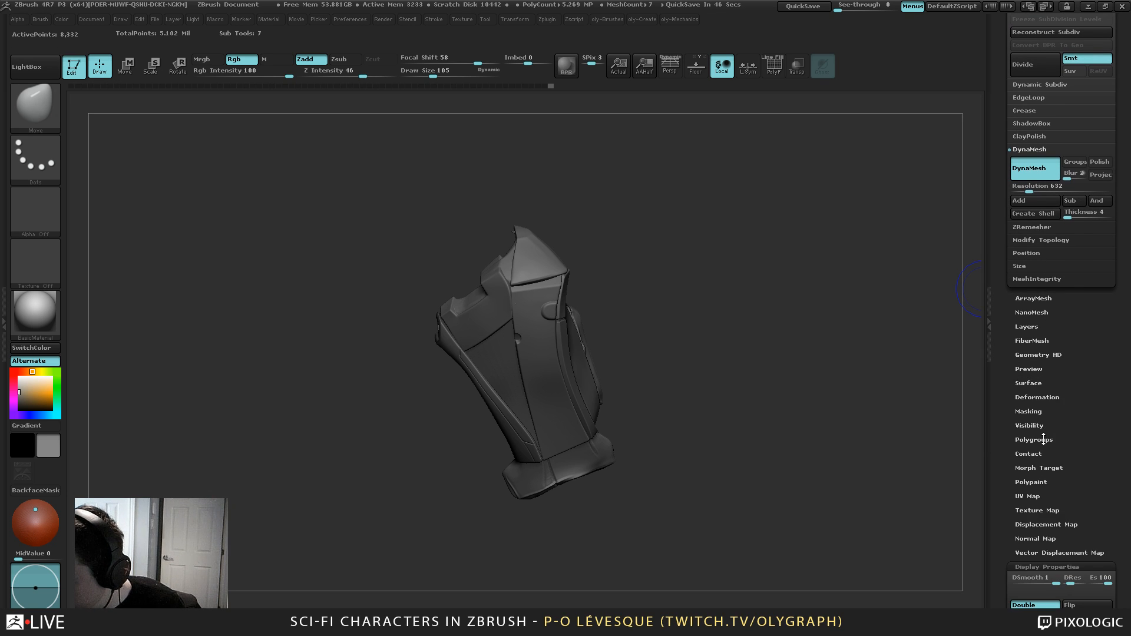
click(1043, 396)
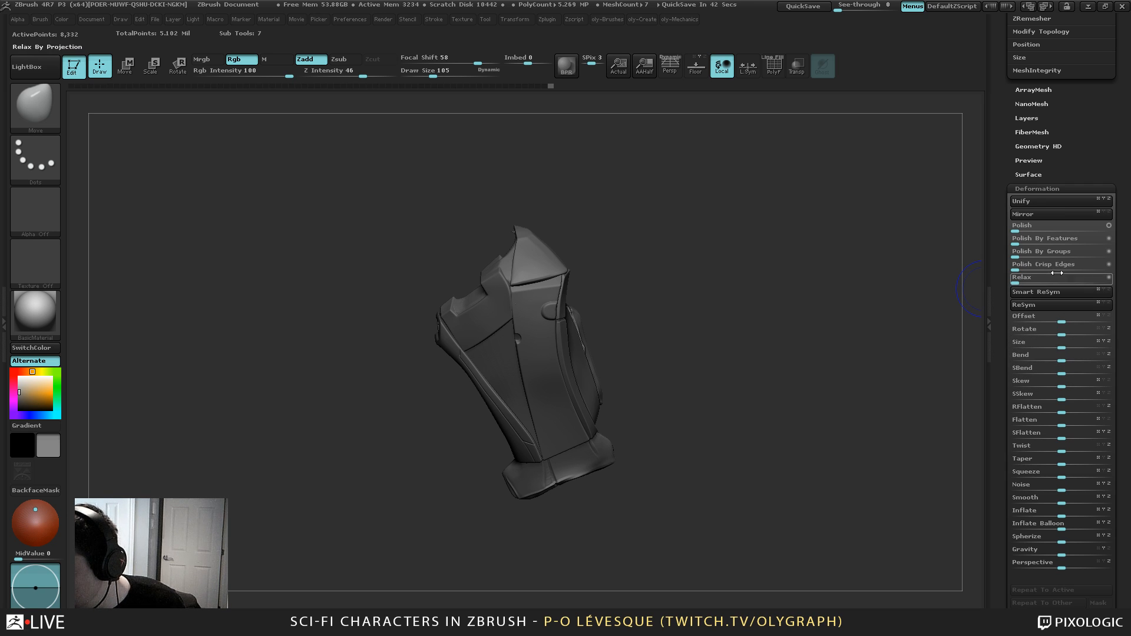
click(1054, 244)
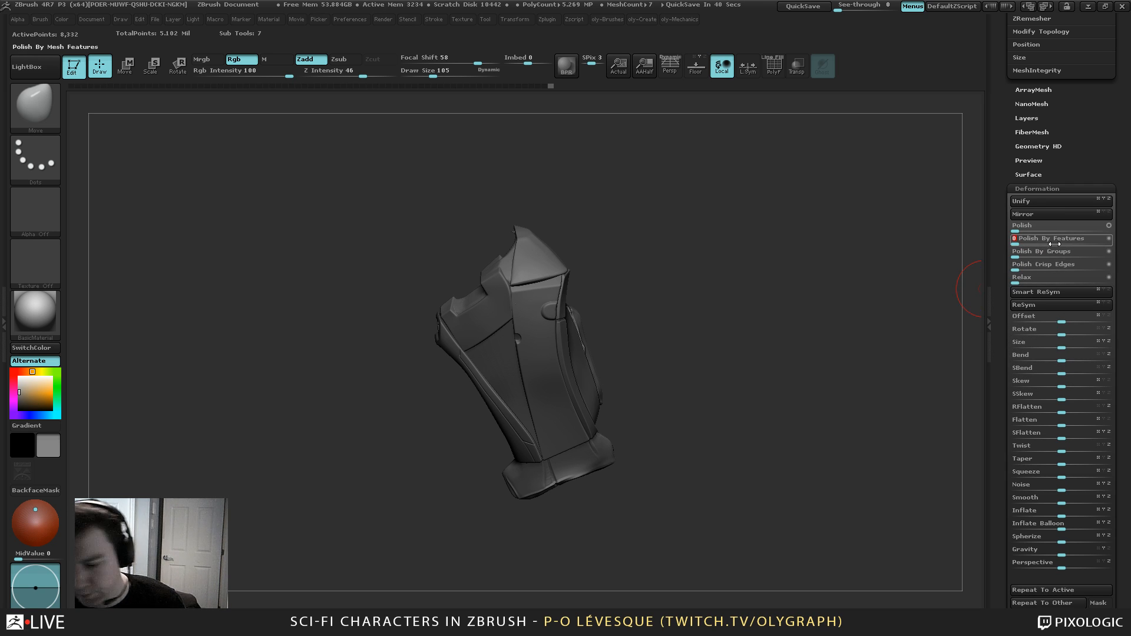
text(1)
key(Return)
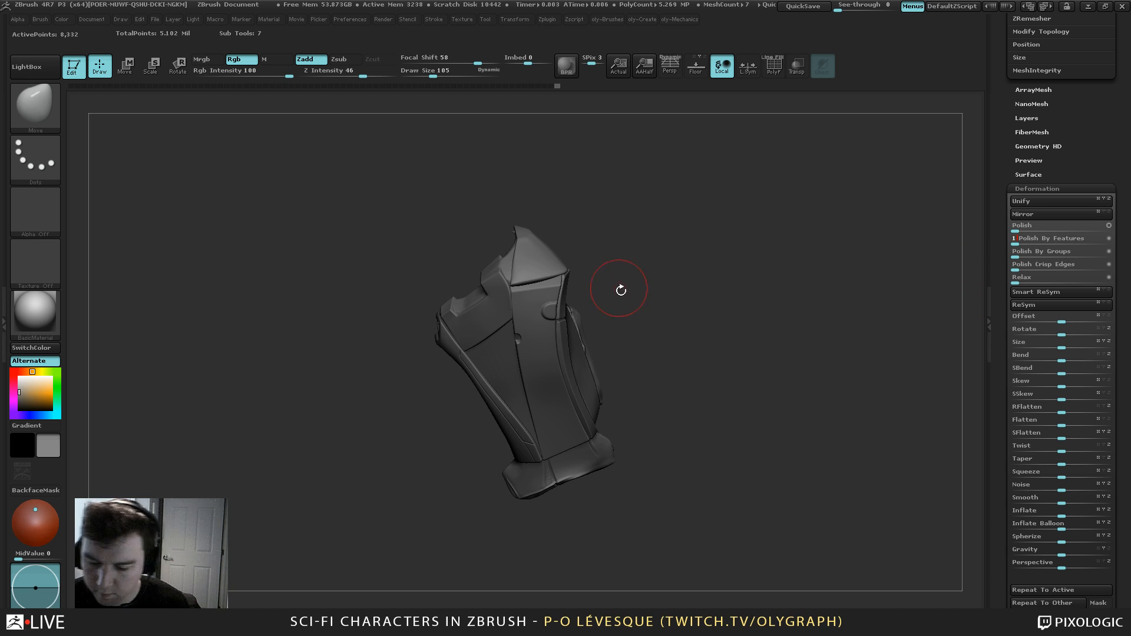
Flatten the cap plate's outer face with the hPolish brush at draw size 105
drag(621, 377, 621, 389)
key(b)
click(607, 489)
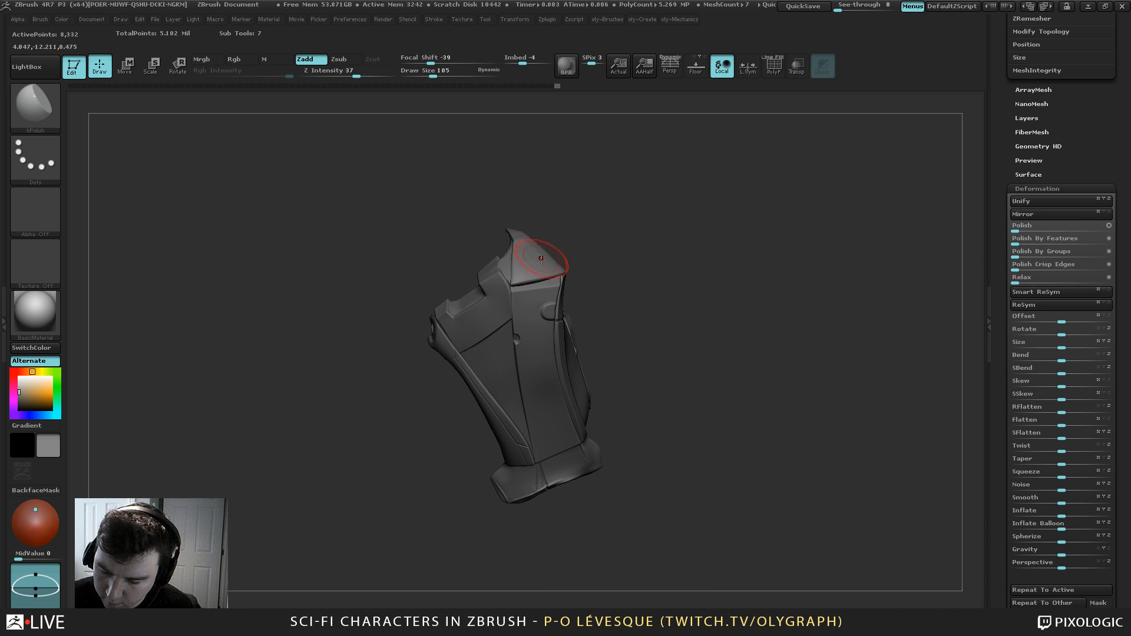
drag(541, 259, 523, 253)
Adjust the cap plate against the neighbouring plates with the Move brush, using draw sizes from 126 to 238
key(b)
click(523, 251)
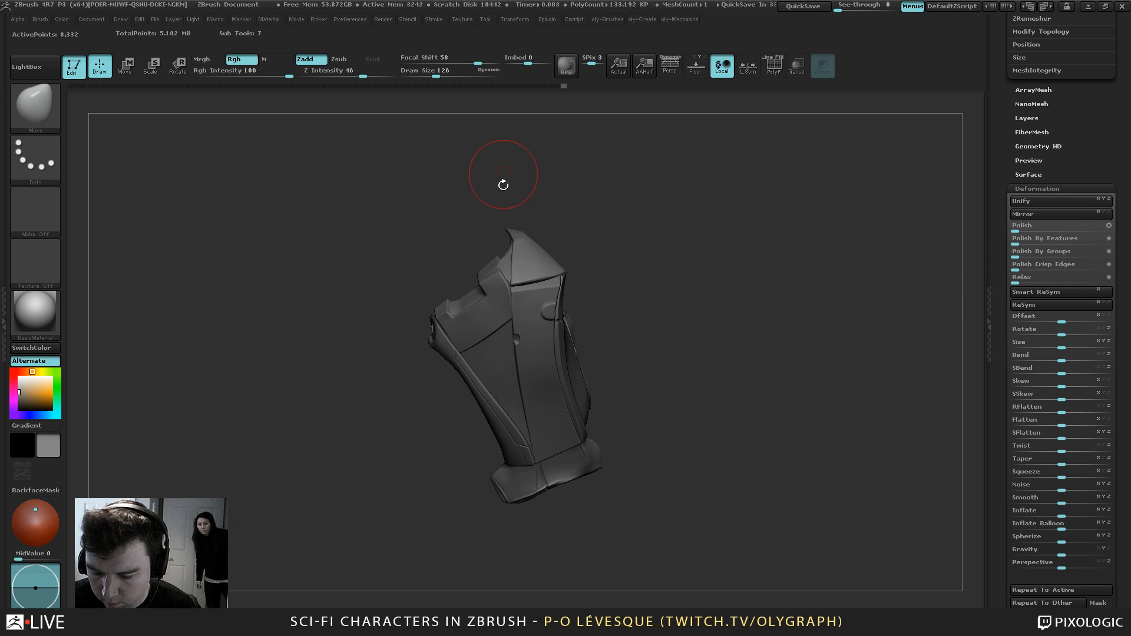
key(s)
click(527, 277)
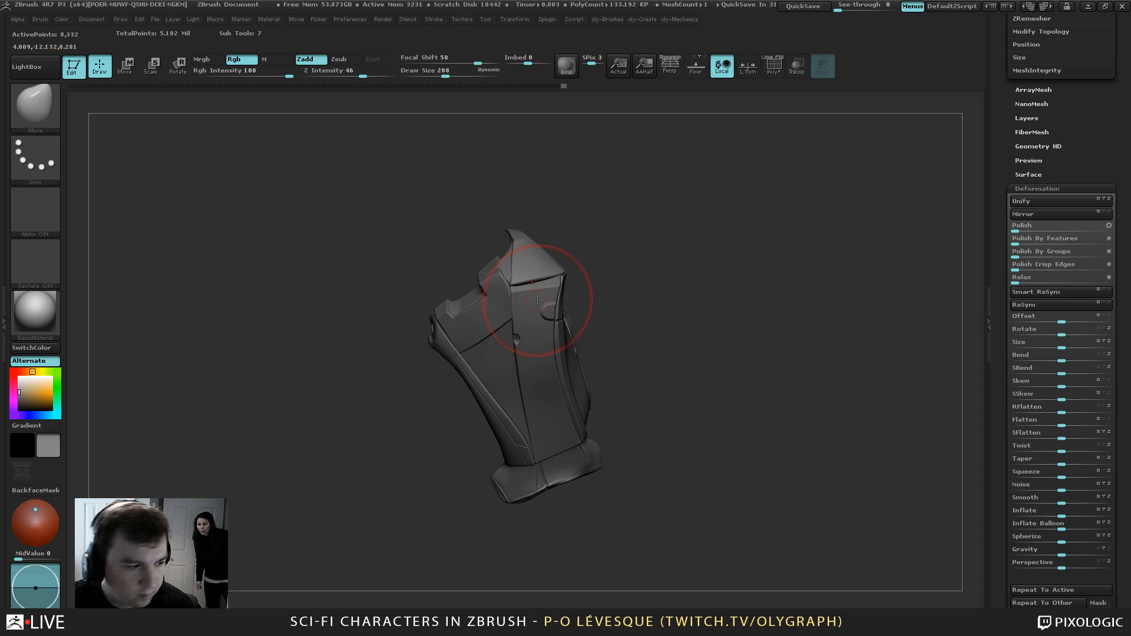
alt+drag(585, 187, 590, 188)
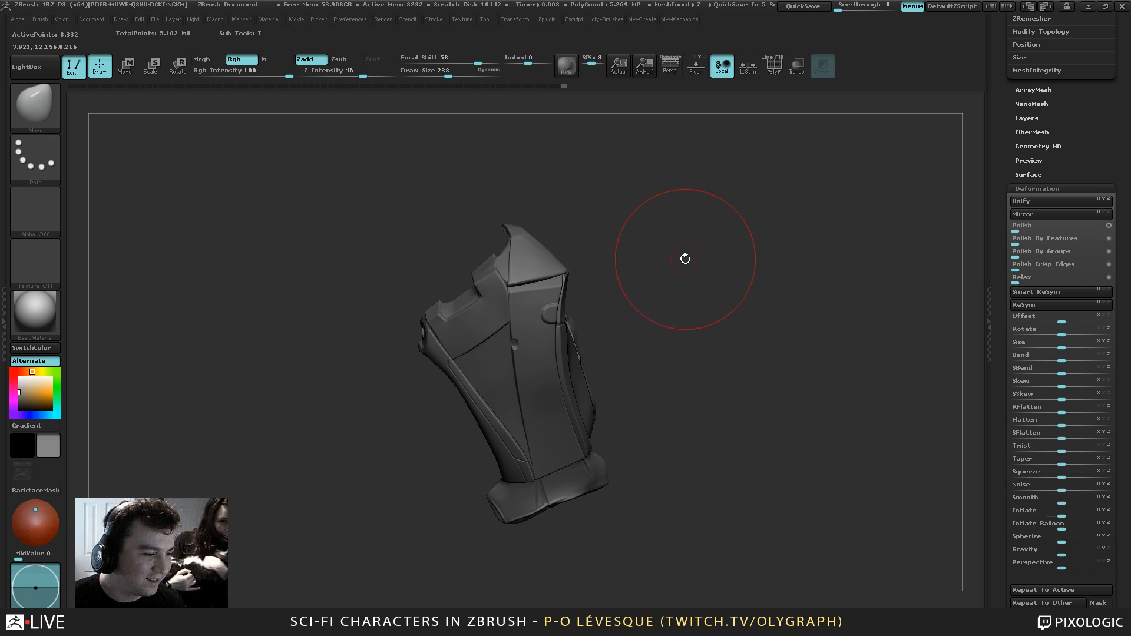
mouse_move(683, 245)
mouse_down()
mouse_move(681, 283)
mouse_move(674, 193)
mouse_up()
key(s)
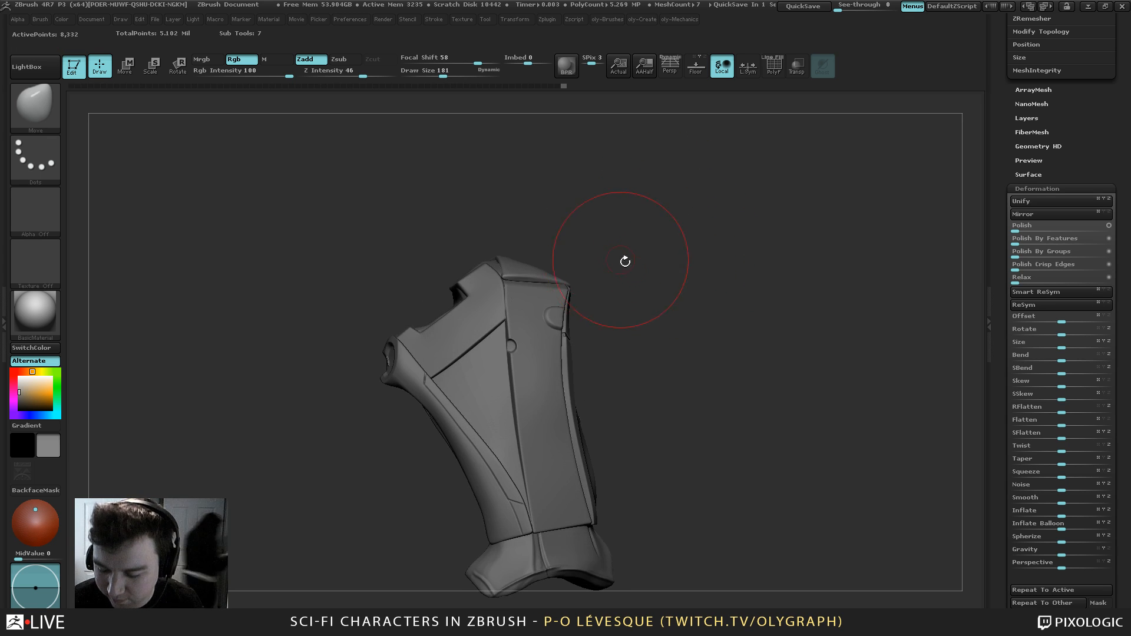
drag(625, 261, 620, 206)
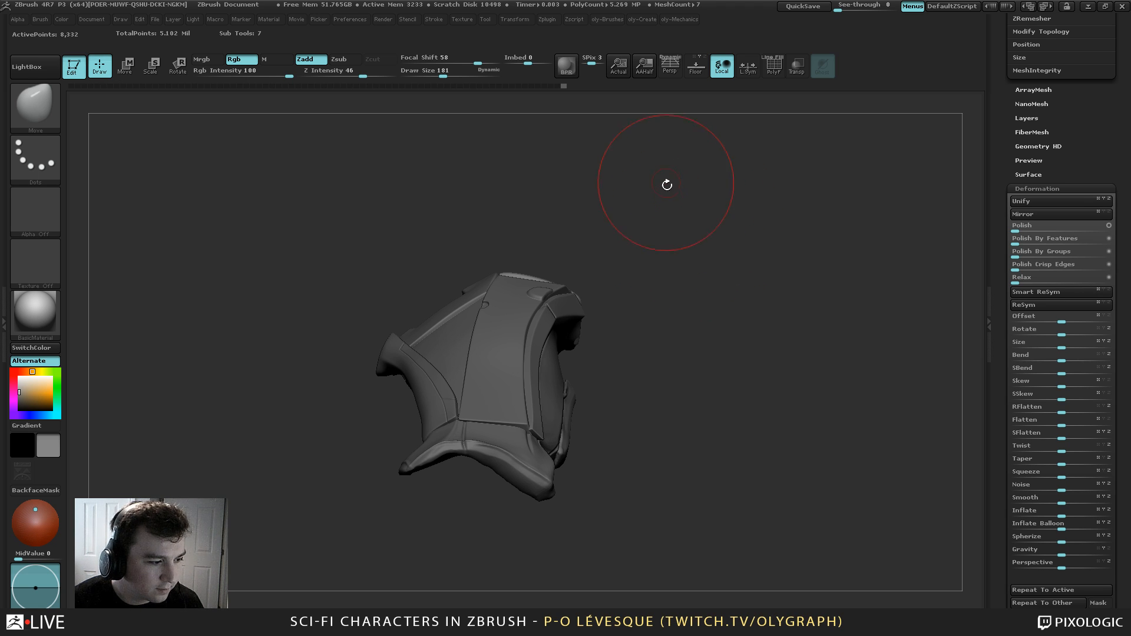
Refine the cap plate's fit from several angles with the Move brush, using draw sizes 68 and 105
key(s)
mouse_move(696, 231)
mouse_down()
mouse_move(685, 230)
mouse_move(682, 331)
mouse_up()
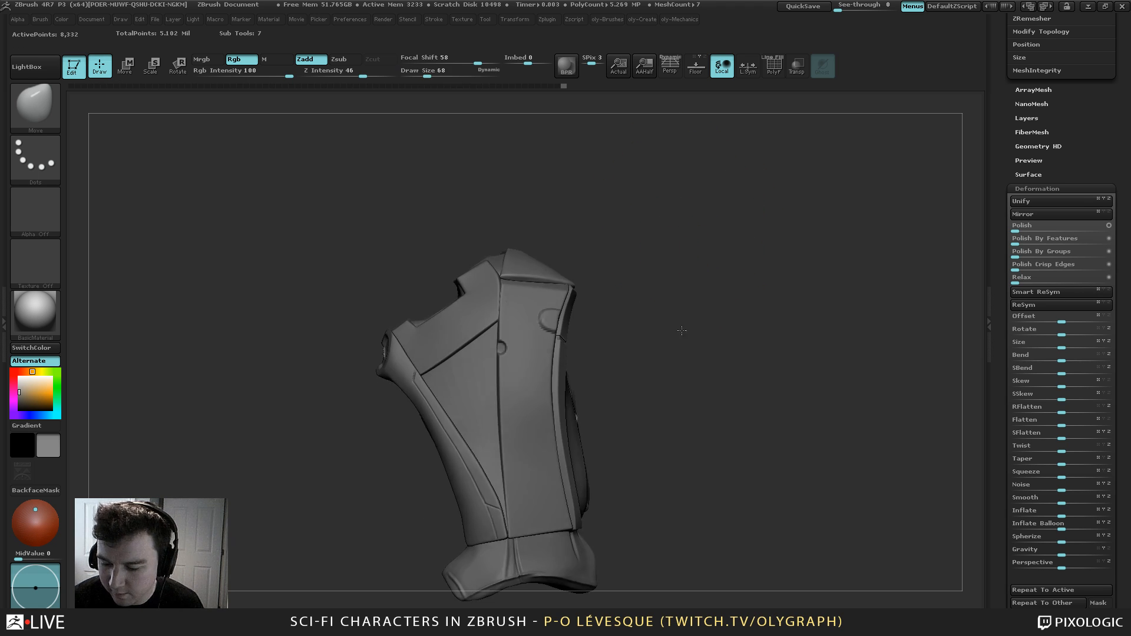
alt+drag(661, 263, 650, 224)
key(s)
drag(650, 227, 653, 250)
mouse_move(653, 250)
mouse_down()
mouse_move(636, 248)
mouse_move(656, 253)
mouse_move(676, 239)
mouse_up()
key(s)
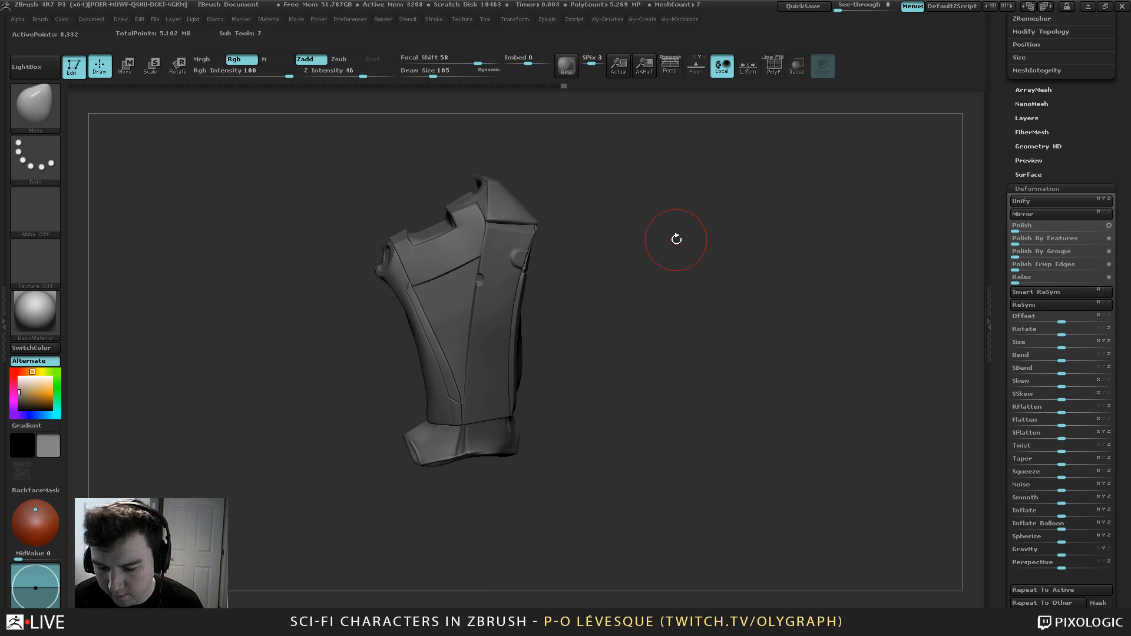
Switch to the full character tool, hide the two old forearm plate subtools and select the subtool below them
drag(1002, 103, 1004, 282)
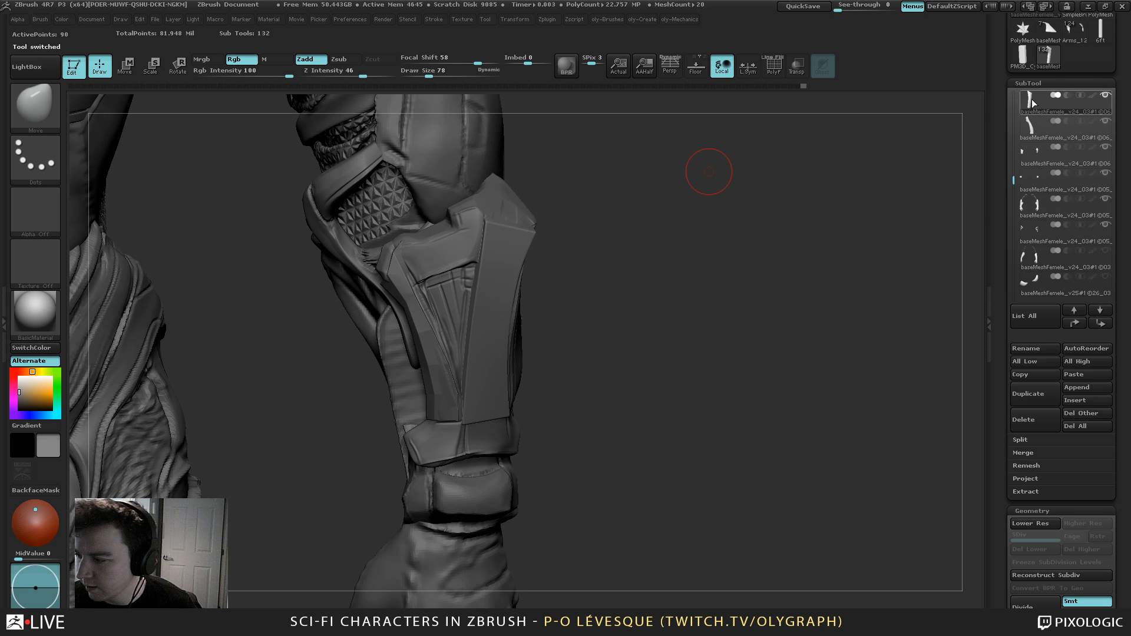
click(1033, 135)
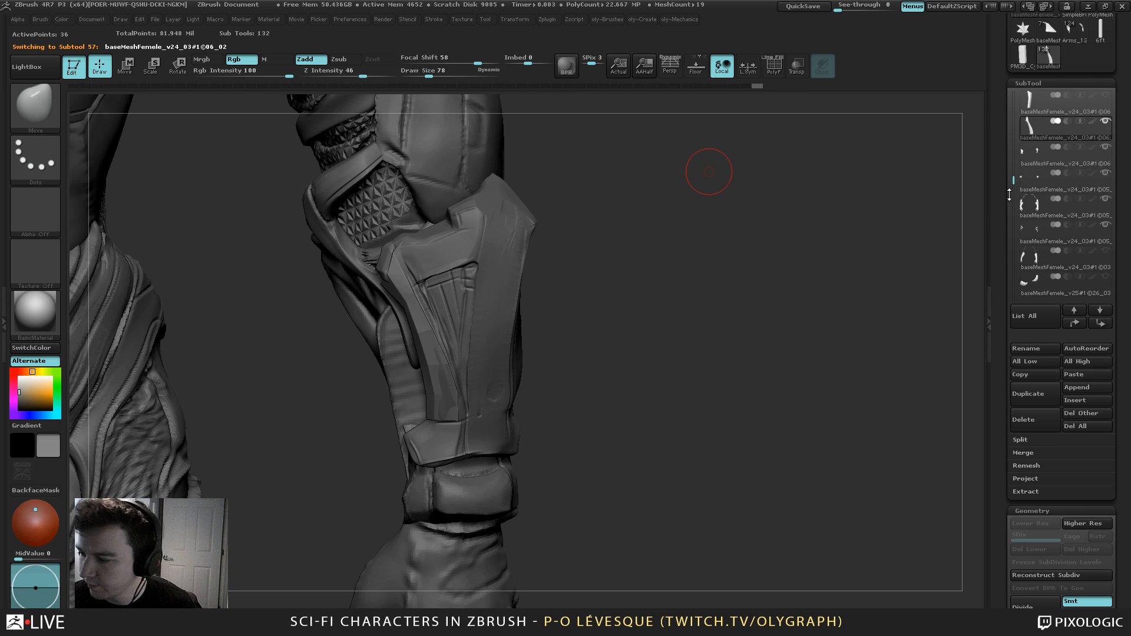
click(1031, 160)
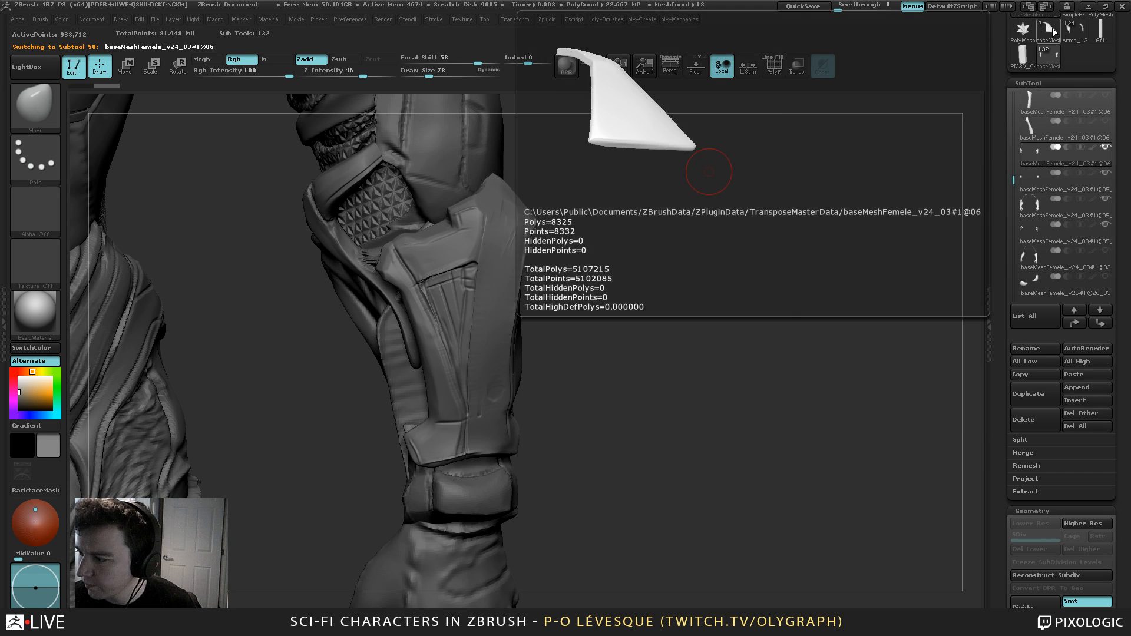
Return to the separate forearm armour tool and append a copy of its cap plate to the subtool list
click(1048, 31)
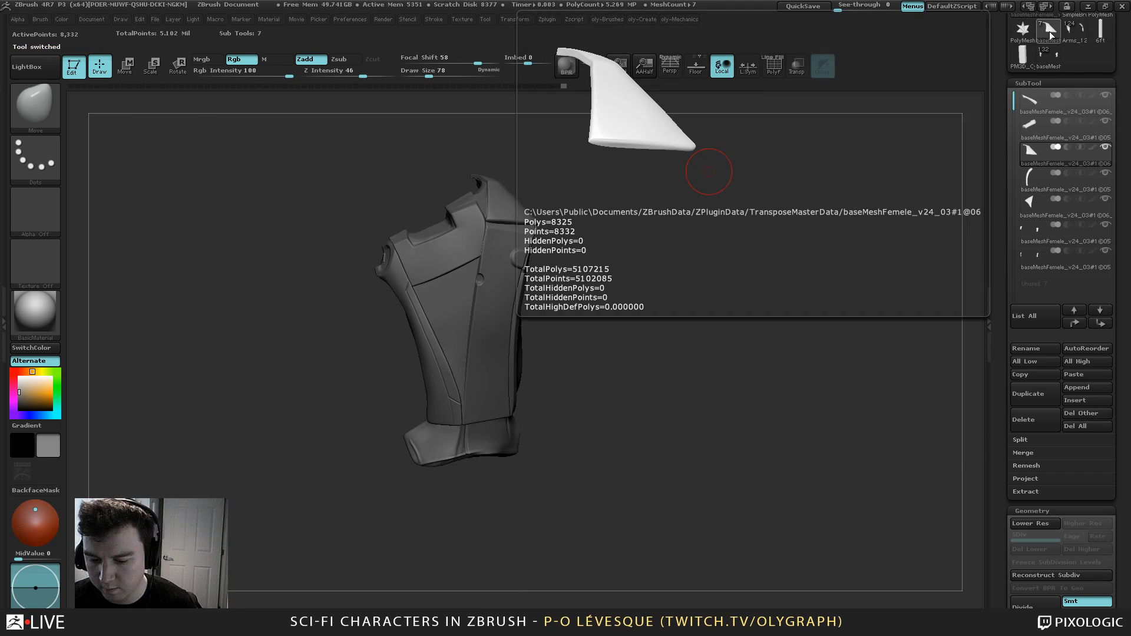
click(1077, 387)
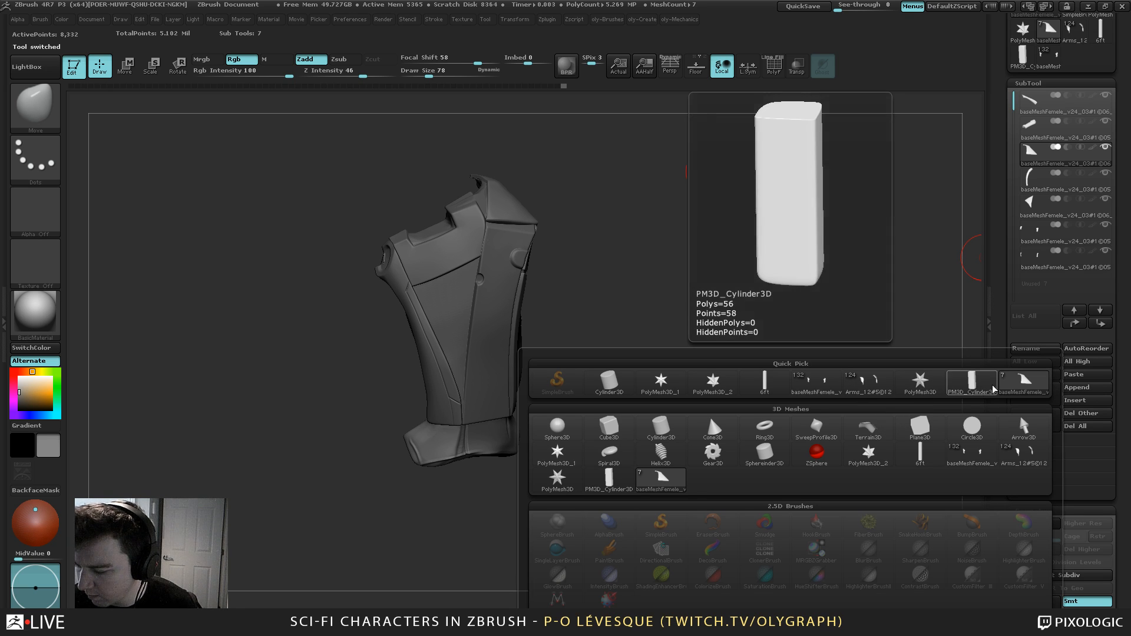
click(1024, 382)
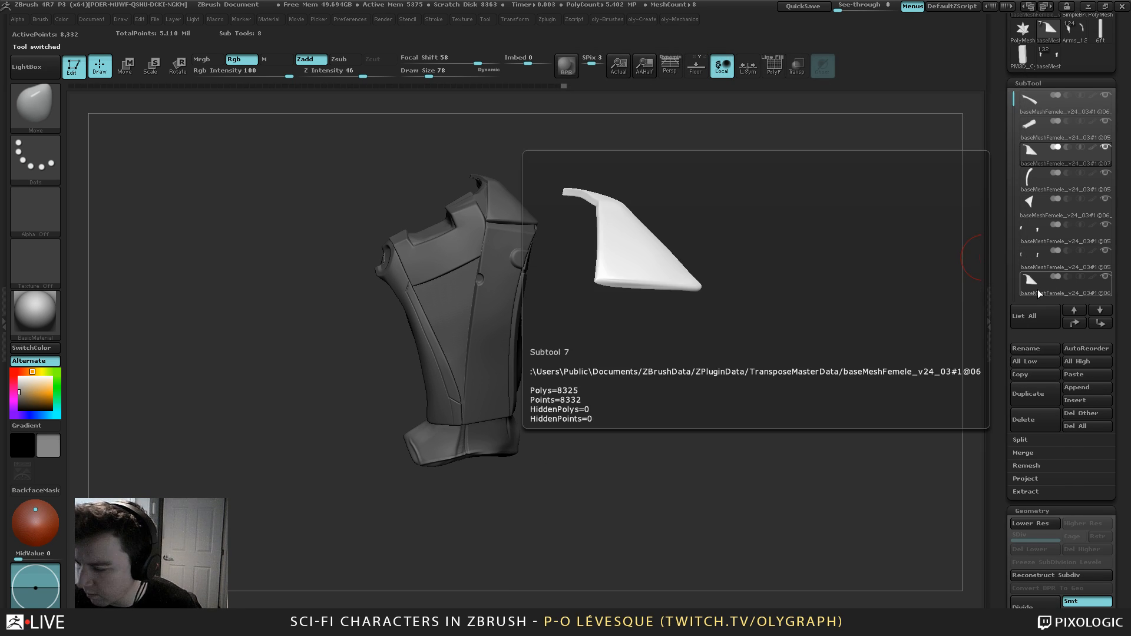
mouse_move(1033, 291)
Append the cap plate from the armour tool to the full character tool
click(1047, 57)
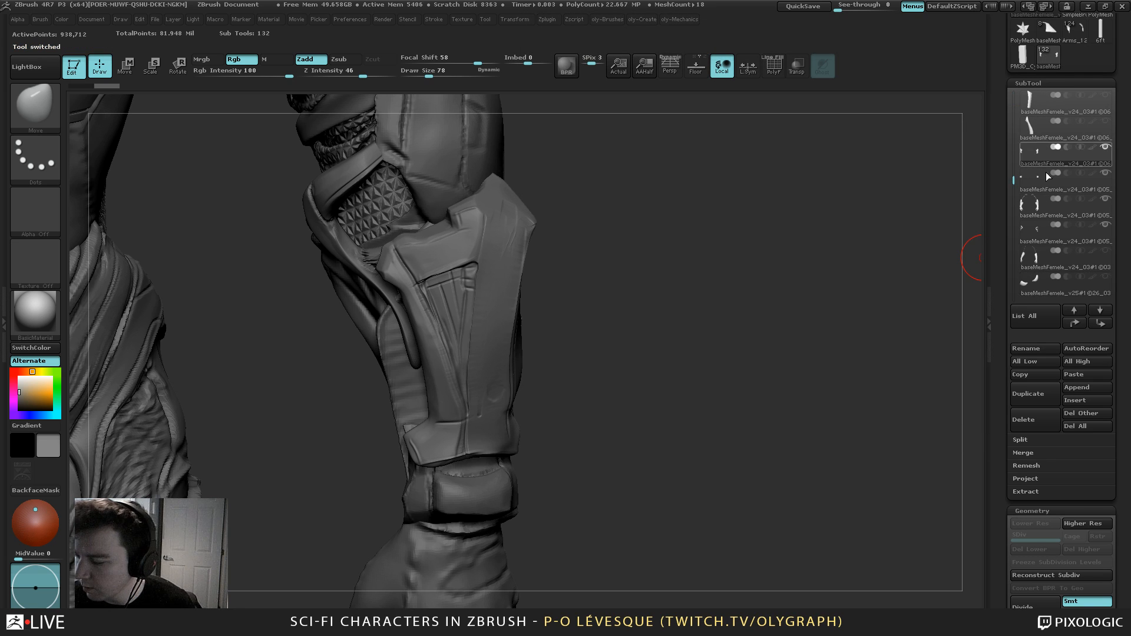
click(1081, 384)
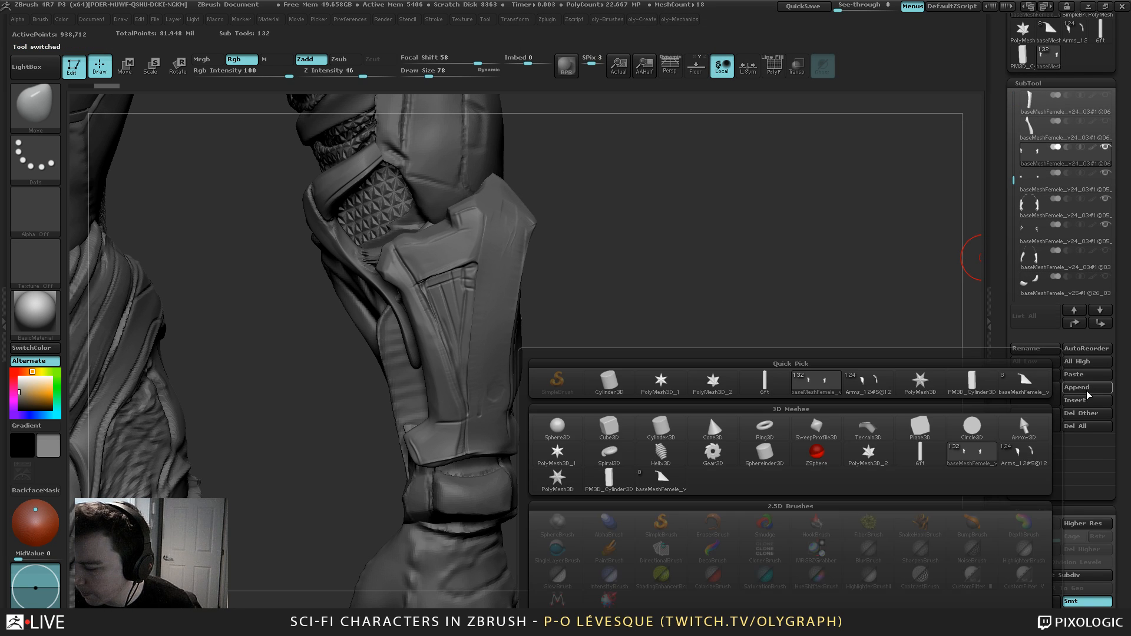
click(1024, 383)
Select the broad outer plate with the round details in the armour tool and append it to the full character
click(1048, 29)
alt+click(533, 295)
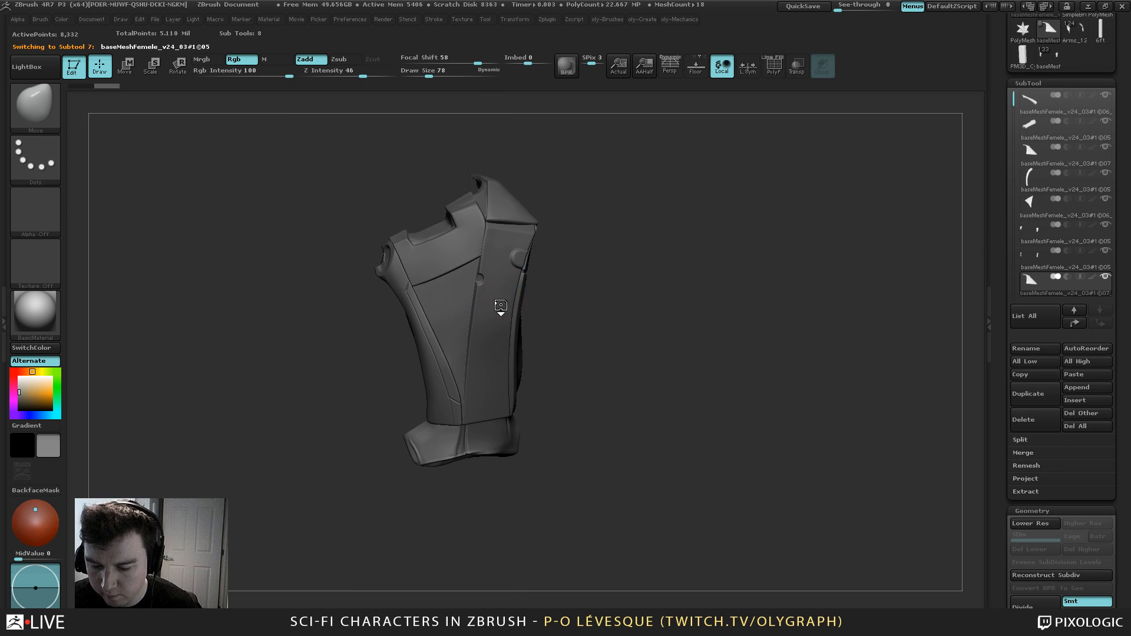
key(space)
click(1052, 62)
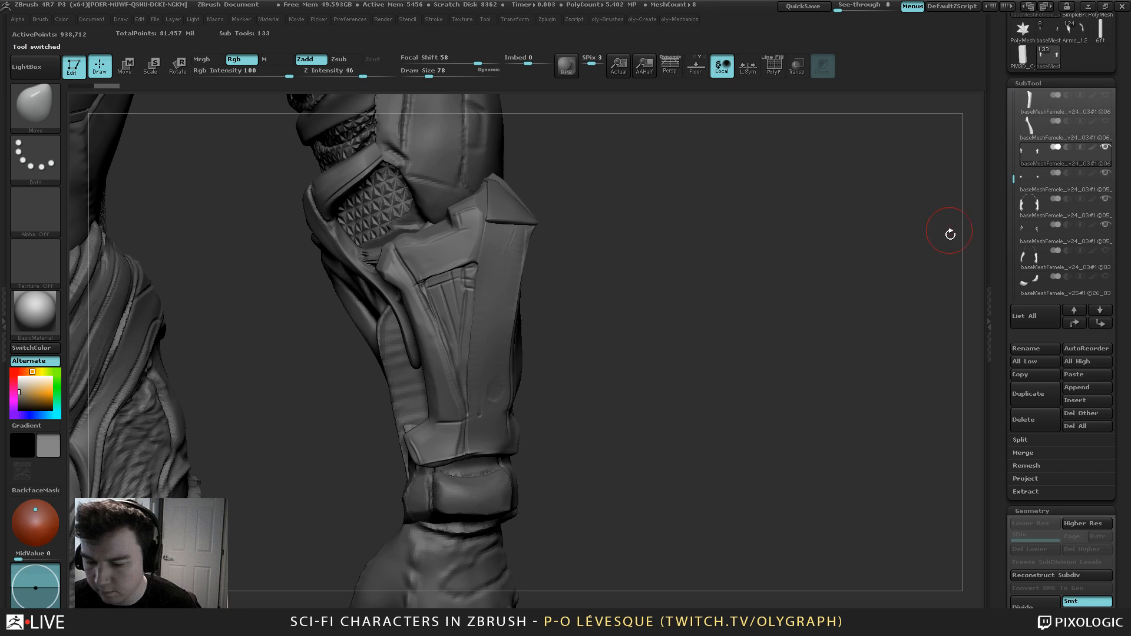
click(1089, 388)
click(1092, 391)
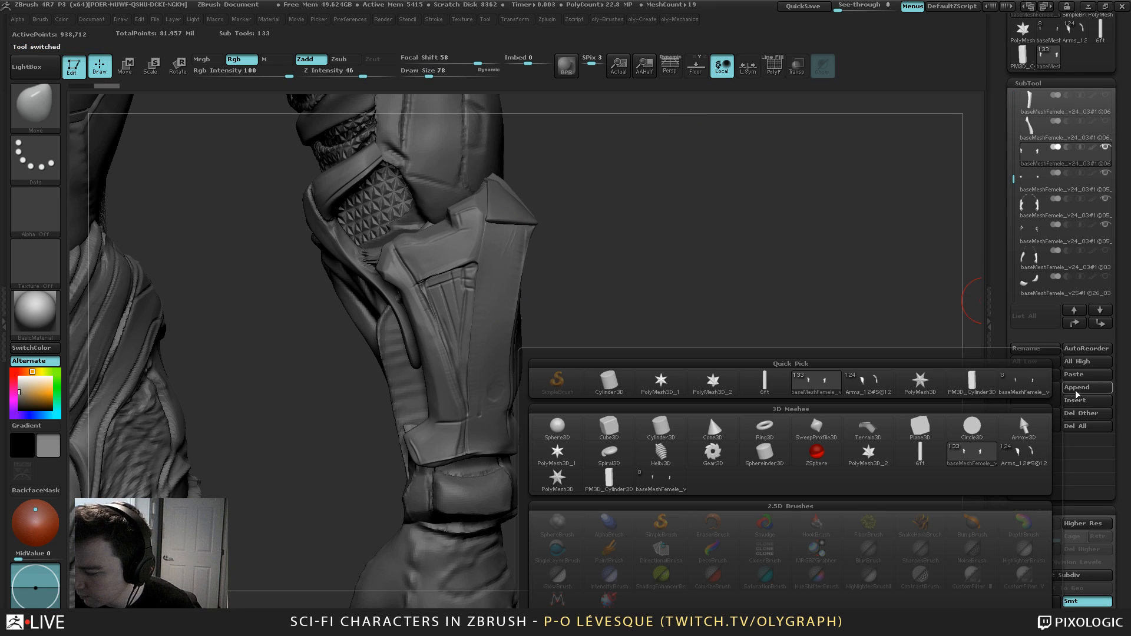
click(1019, 413)
Select the notched upper plate in the armour tool and append it to the full character
click(1048, 38)
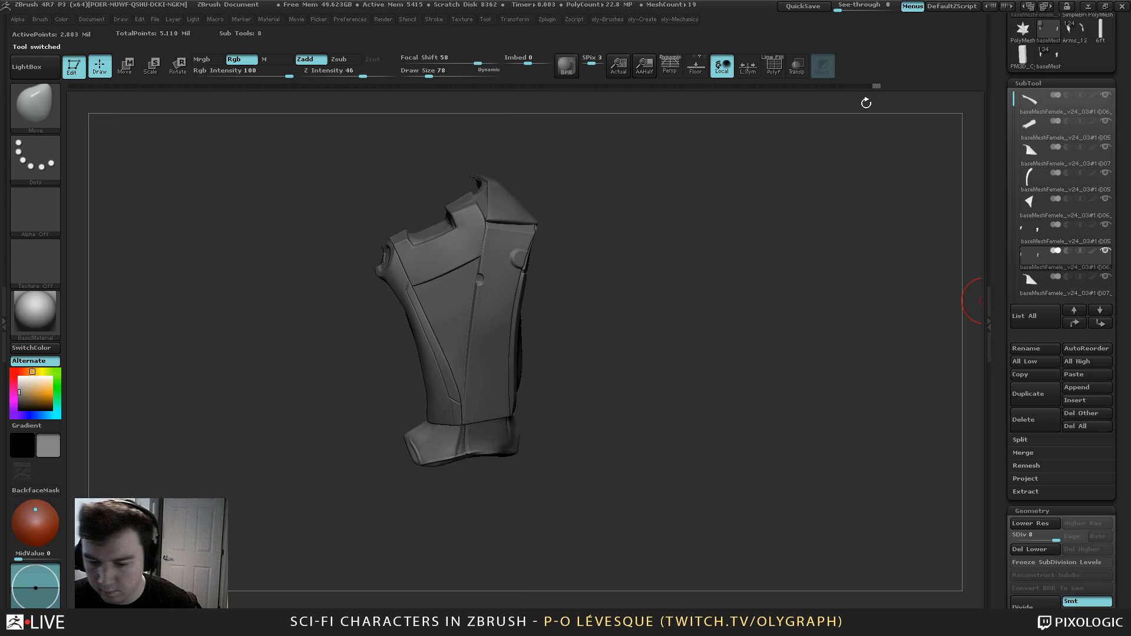
alt+click(430, 264)
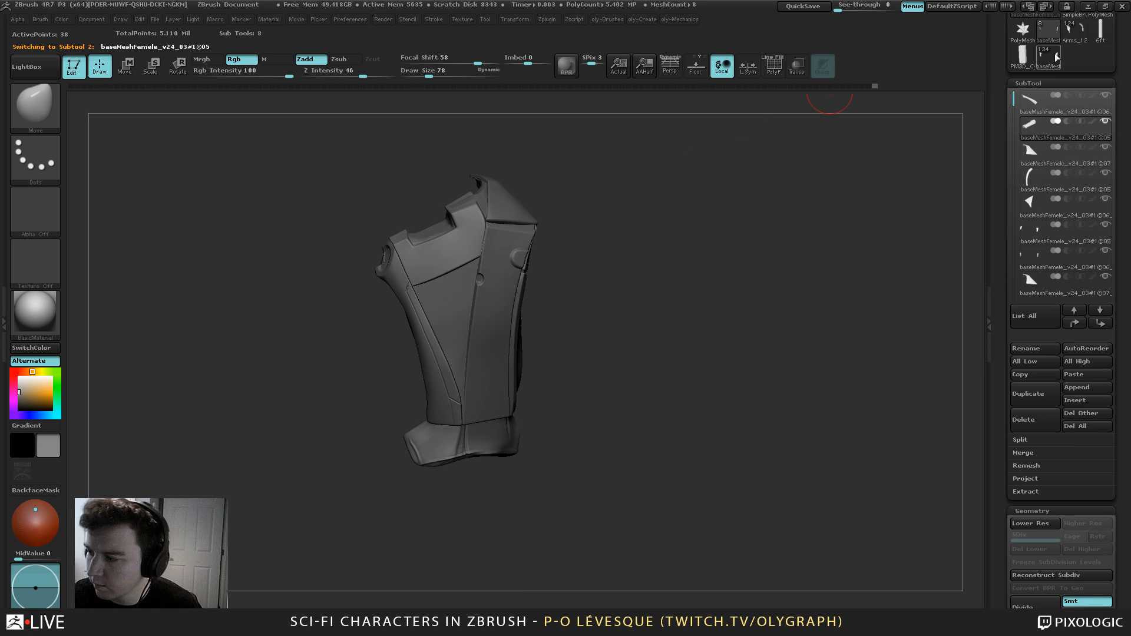
click(1040, 60)
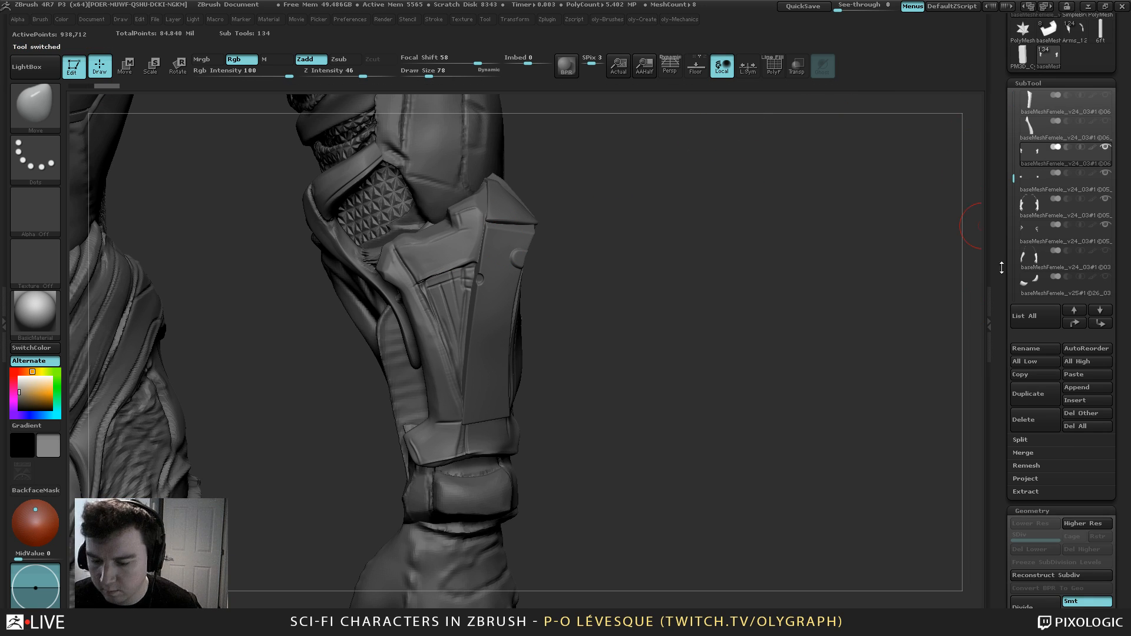
click(1088, 387)
click(1015, 391)
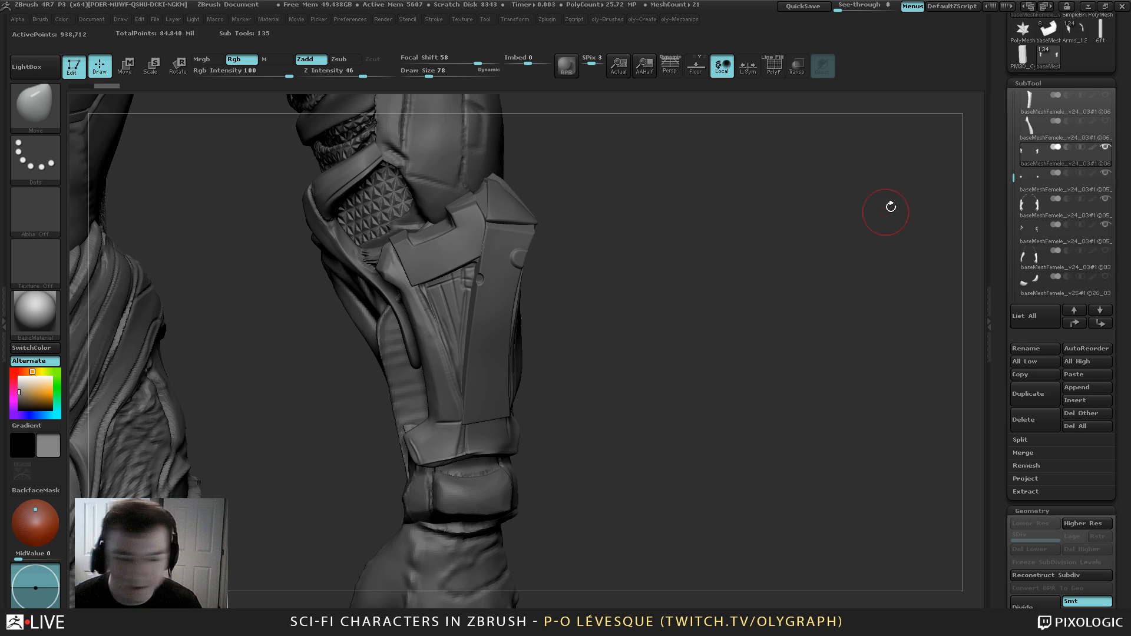
Select the long narrow side plate in the armour tool and append it to the full character
click(1052, 34)
alt+click(436, 380)
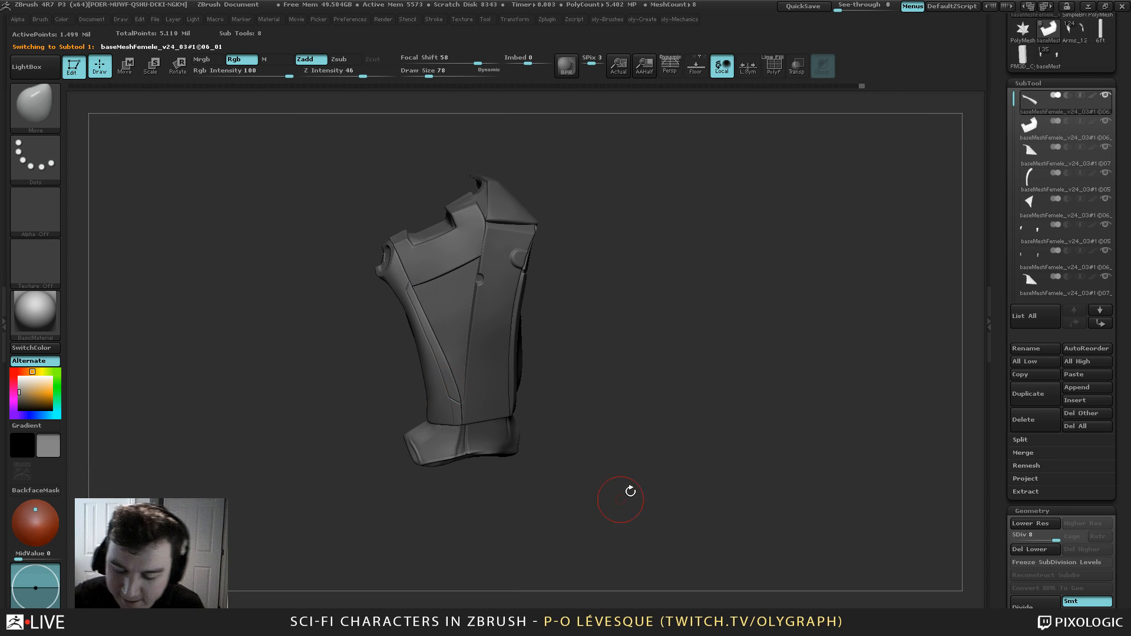
click(1051, 56)
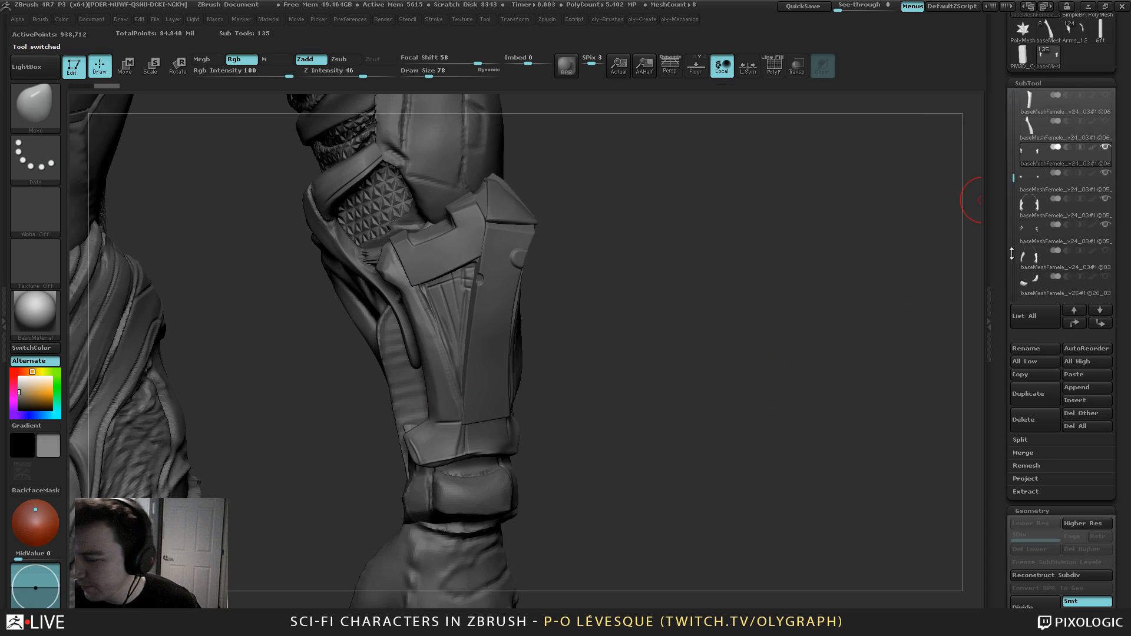
click(1087, 388)
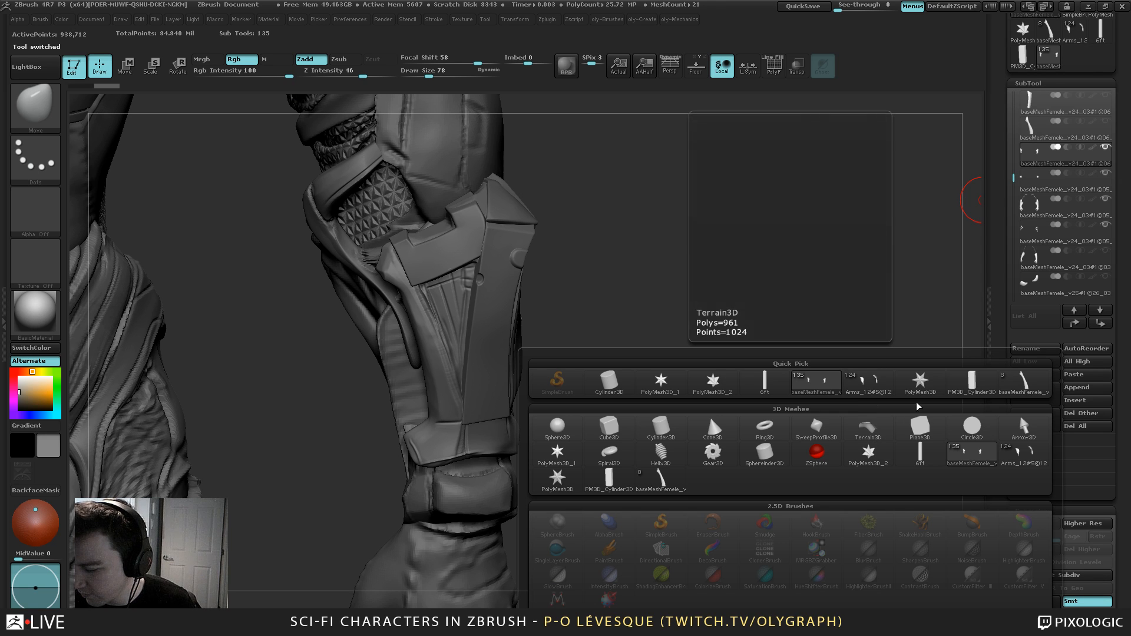
click(869, 389)
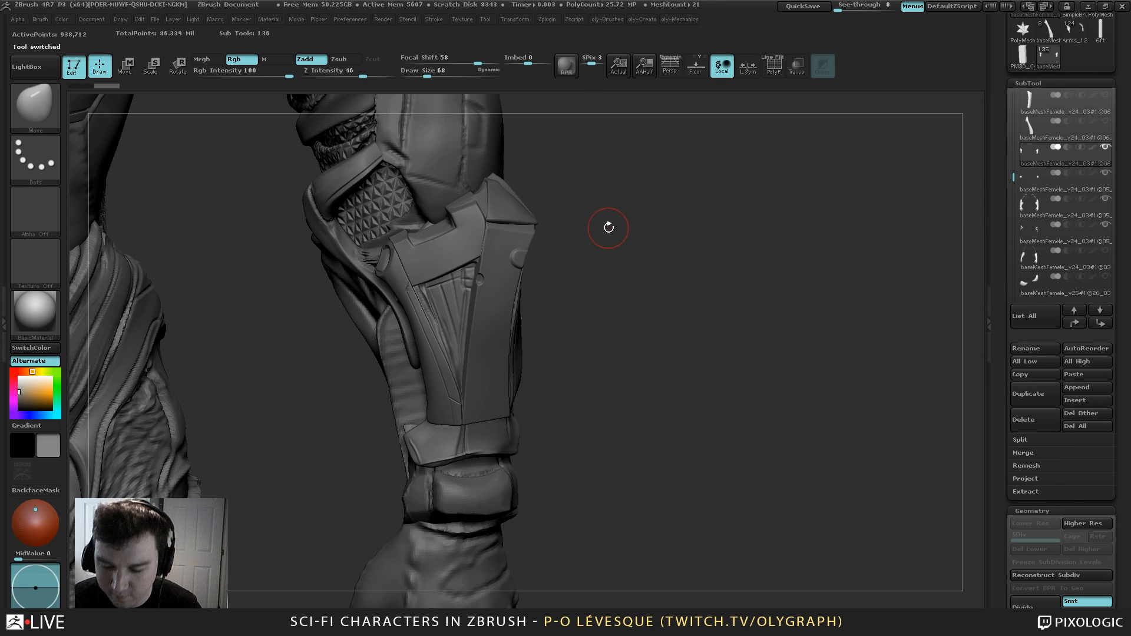
Select the triangular inset plate in the armour tool and append it to the full character
drag(608, 228, 613, 235)
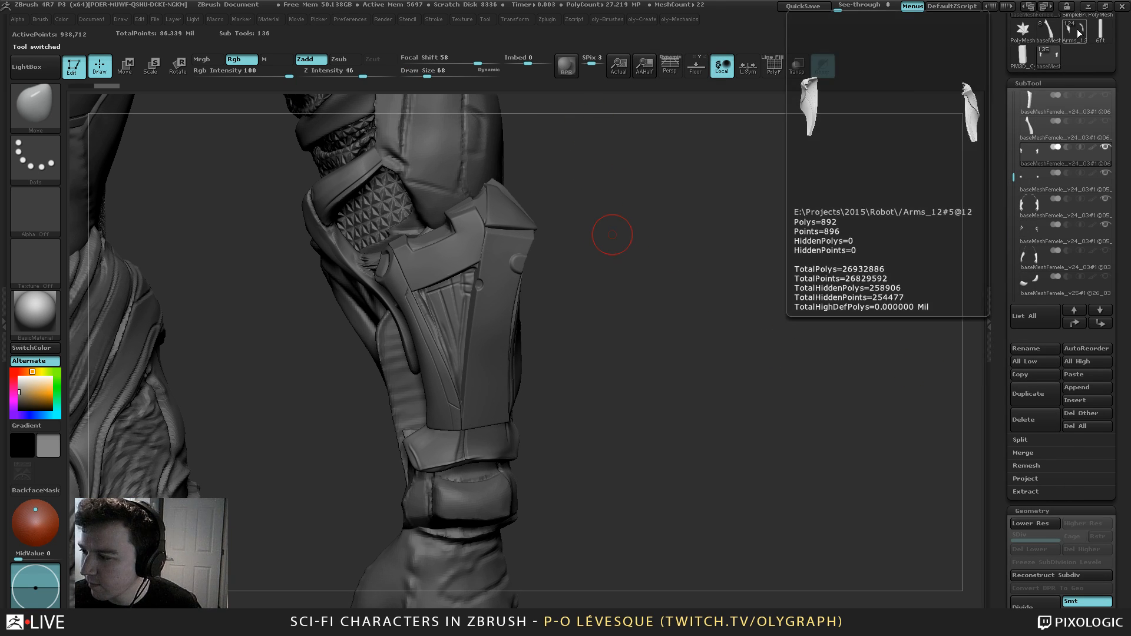
click(1080, 33)
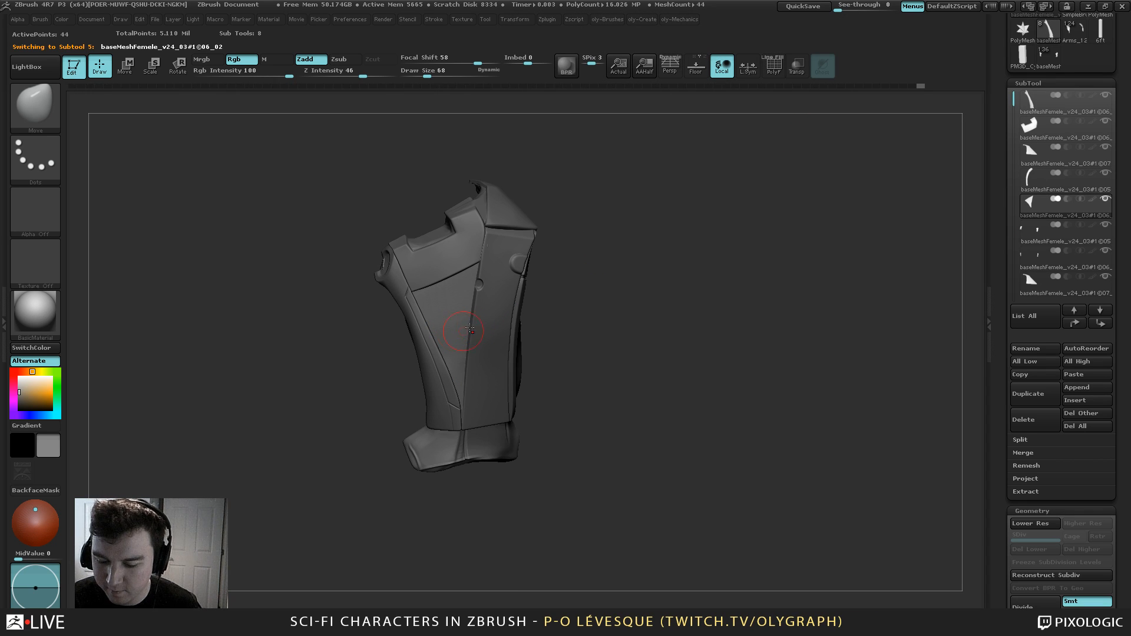
click(1048, 56)
click(1088, 388)
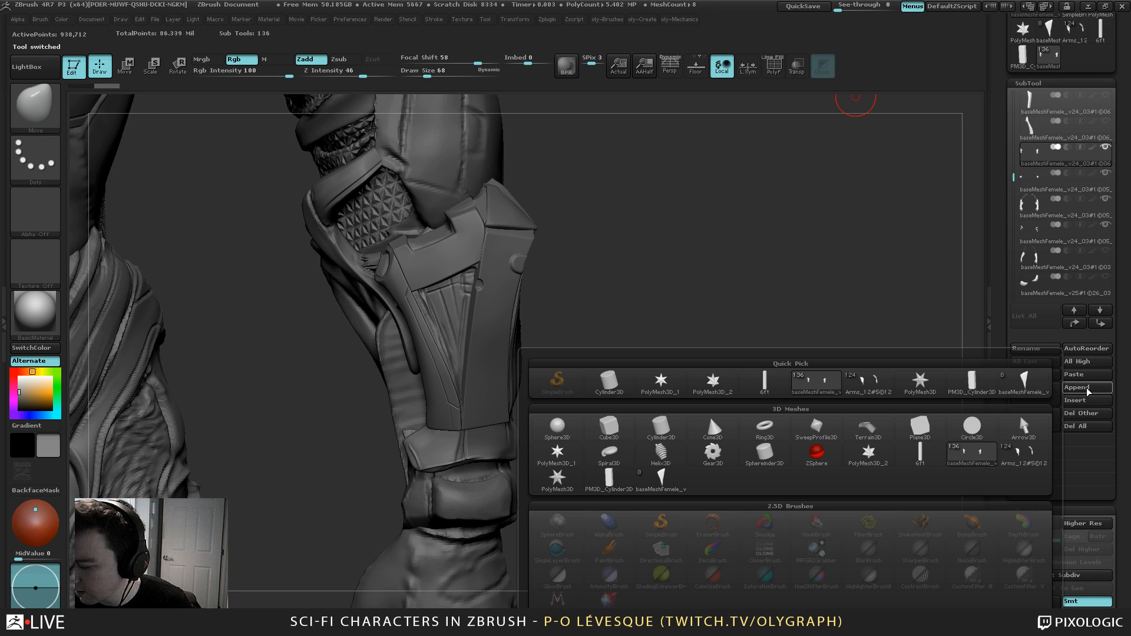
mouse_move(833, 402)
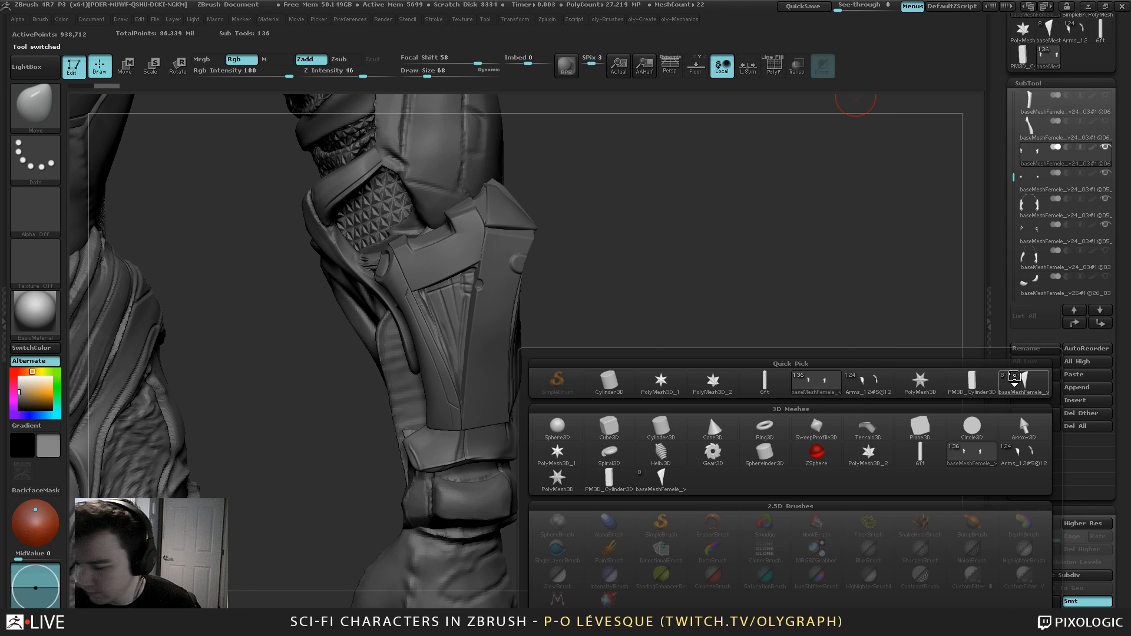
click(979, 370)
Use the Move brush at large draw sizes to fit the old forearm armour shell beneath the new plates, up to the cap
key(b)
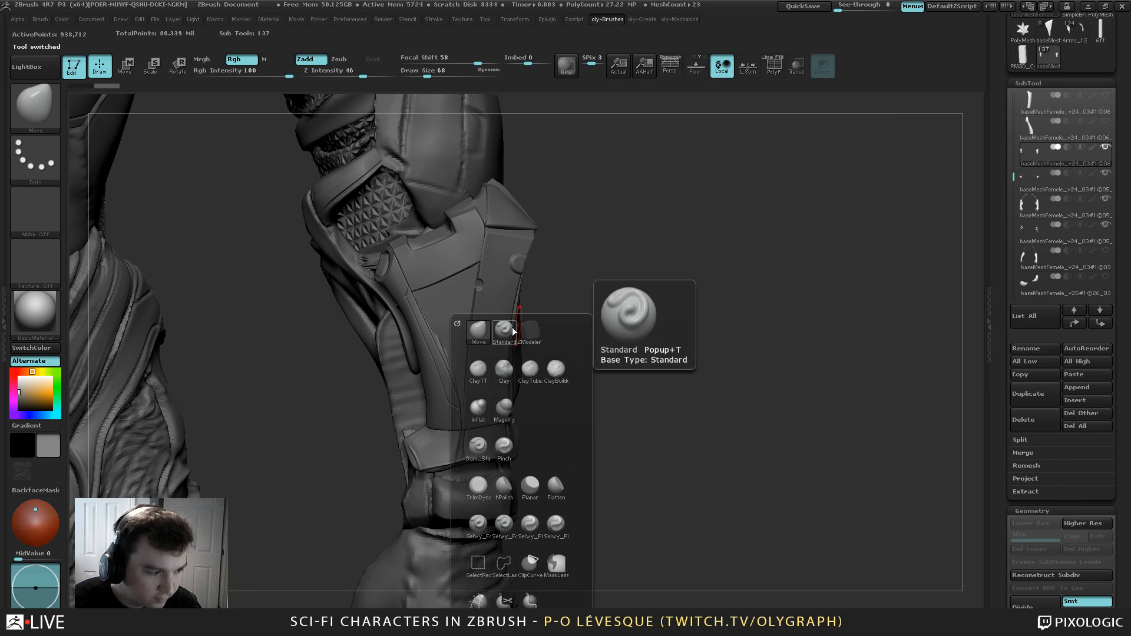
click(476, 332)
key(s)
drag(450, 356, 468, 356)
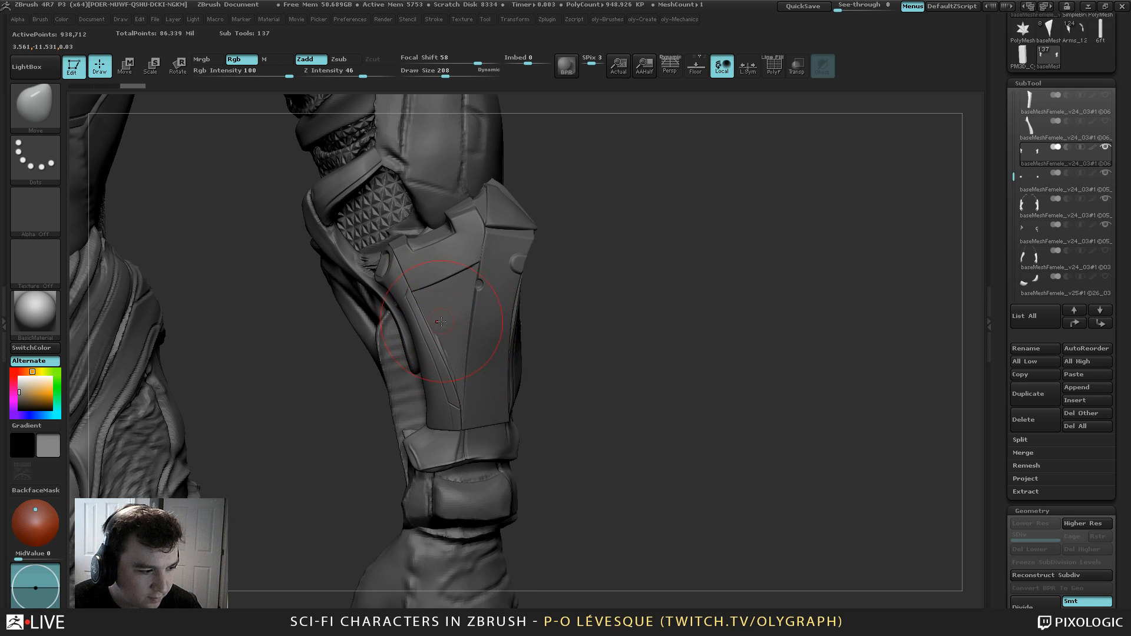
drag(429, 361, 429, 360)
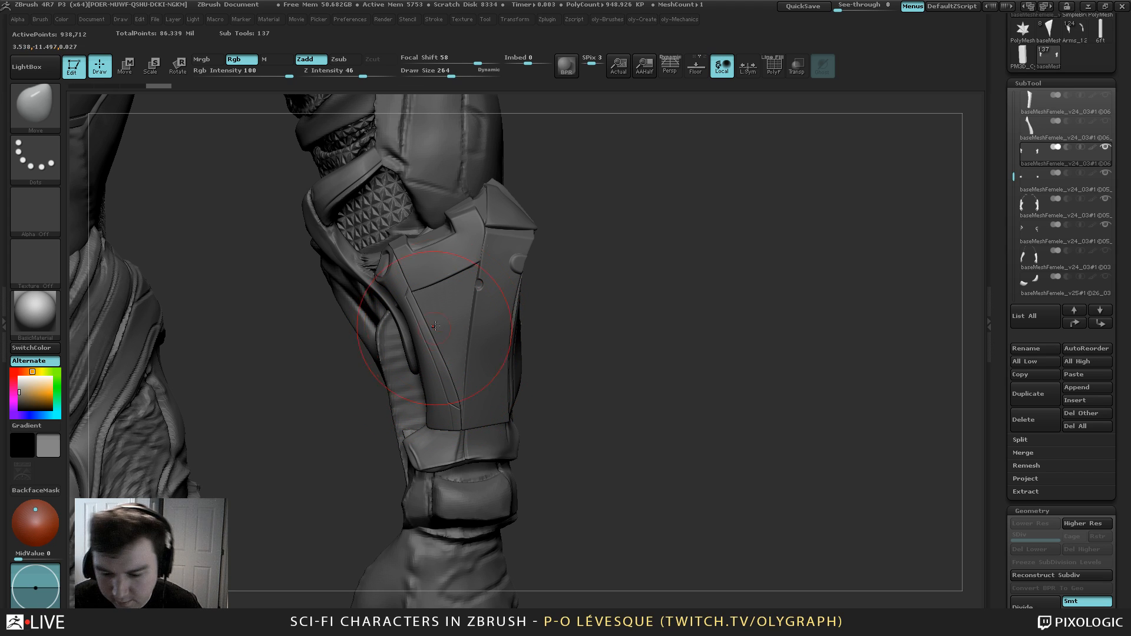
key(s)
mouse_move(413, 257)
mouse_down()
mouse_move(430, 231)
mouse_move(449, 244)
mouse_move(499, 194)
mouse_up()
key(s)
key(s)
key(s)
mouse_move(498, 193)
mouse_down()
mouse_move(490, 199)
mouse_move(513, 221)
mouse_up()
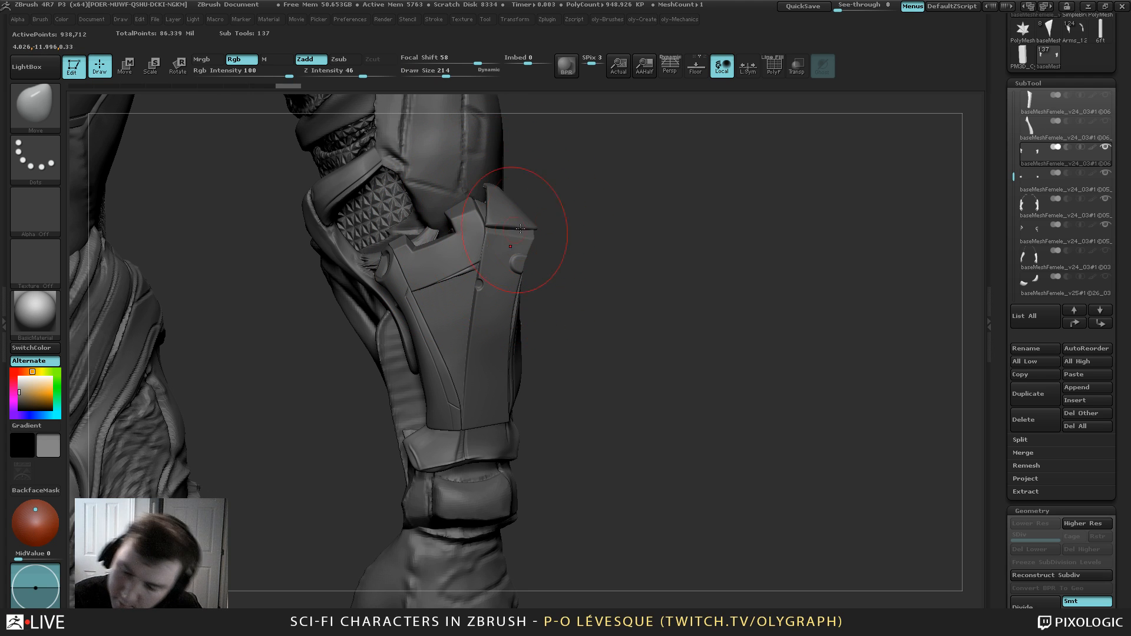
Select the broad outer forearm plate and adjust its shape towards the wrist with the Move brush, raising the Draw Size to 434
ctrl+right_drag(523, 229, 510, 227)
key(s)
drag(582, 214, 577, 214)
mouse_move(577, 214)
right_down()
mouse_move(571, 207)
mouse_move(559, 255)
right_up()
key(s)
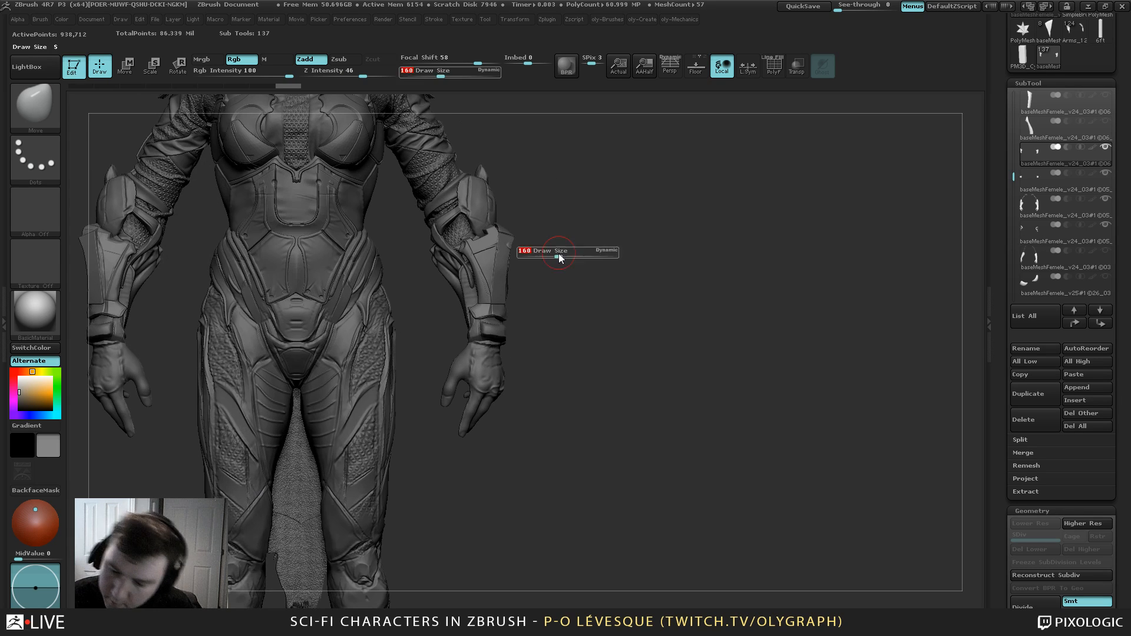
drag(559, 255, 564, 255)
mouse_move(569, 238)
ctrl+right_down()
mouse_move(532, 152)
mouse_move(545, 242)
mouse_move(589, 336)
ctrl+right_up()
alt+click(503, 380)
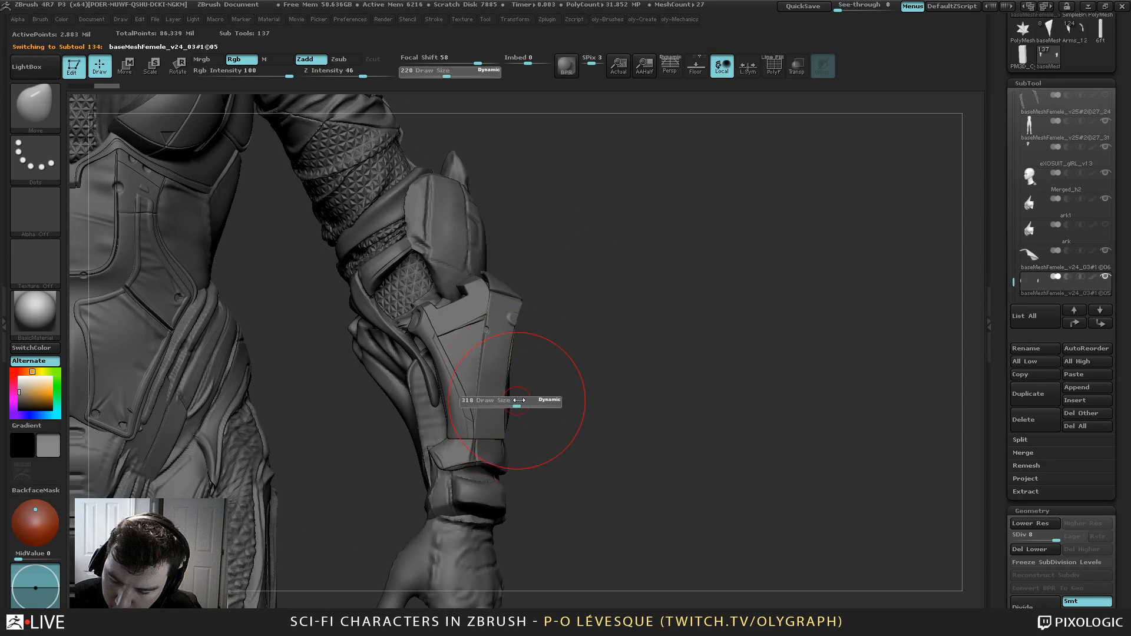
key(s)
drag(498, 405, 495, 405)
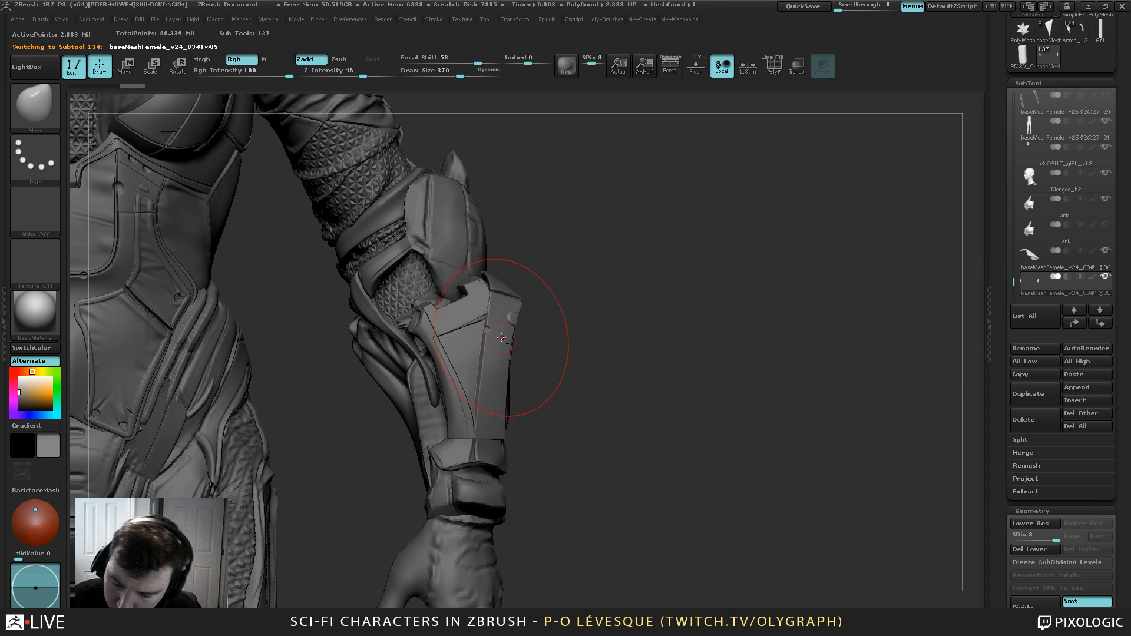
key(s)
drag(501, 338, 515, 338)
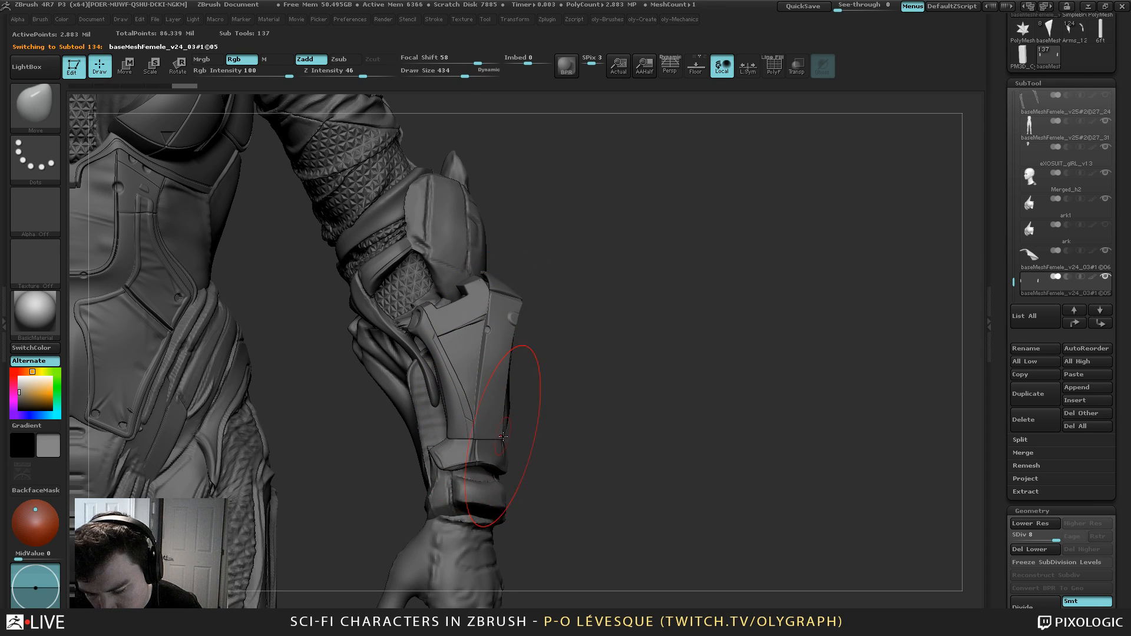
mouse_move(503, 436)
mouse_down()
mouse_move(488, 434)
mouse_move(507, 398)
mouse_move(504, 372)
mouse_move(505, 387)
mouse_move(606, 374)
mouse_up()
Select the curved strip plate in the armour tool and append it to the full character
key(s)
key(s)
alt+click(522, 382)
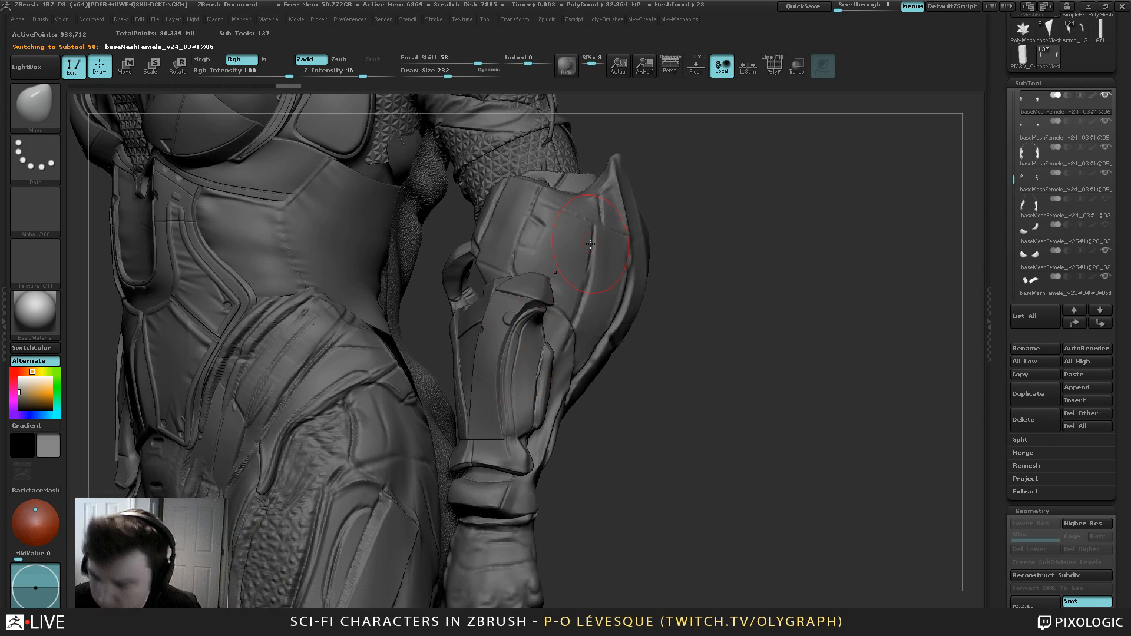
click(1051, 36)
alt+click(511, 367)
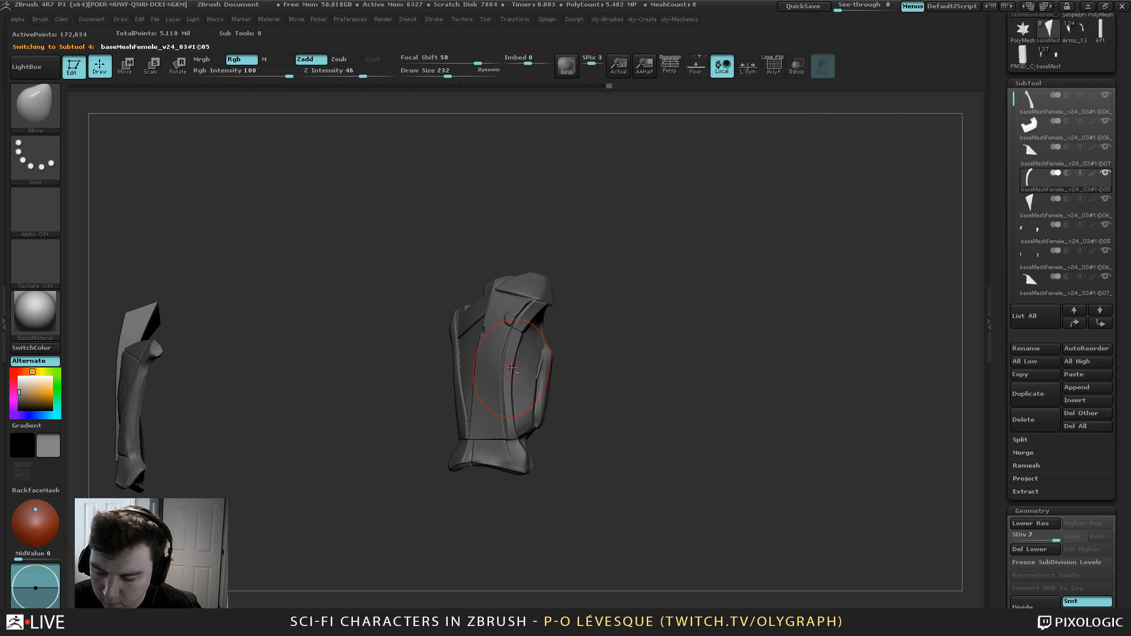
click(1049, 57)
click(1086, 387)
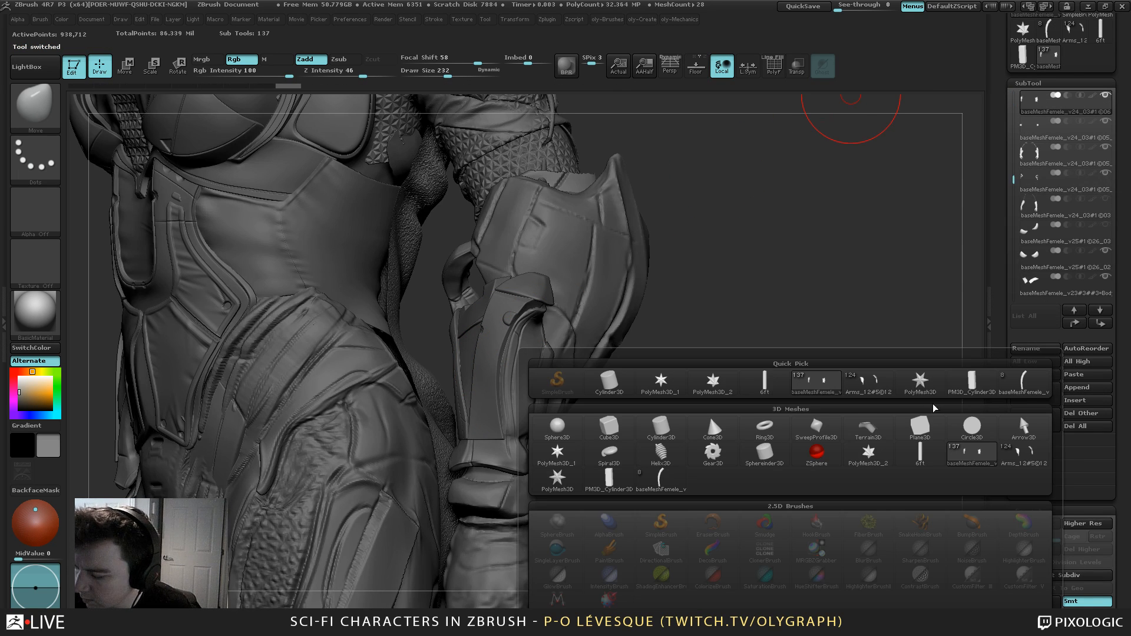
click(1029, 391)
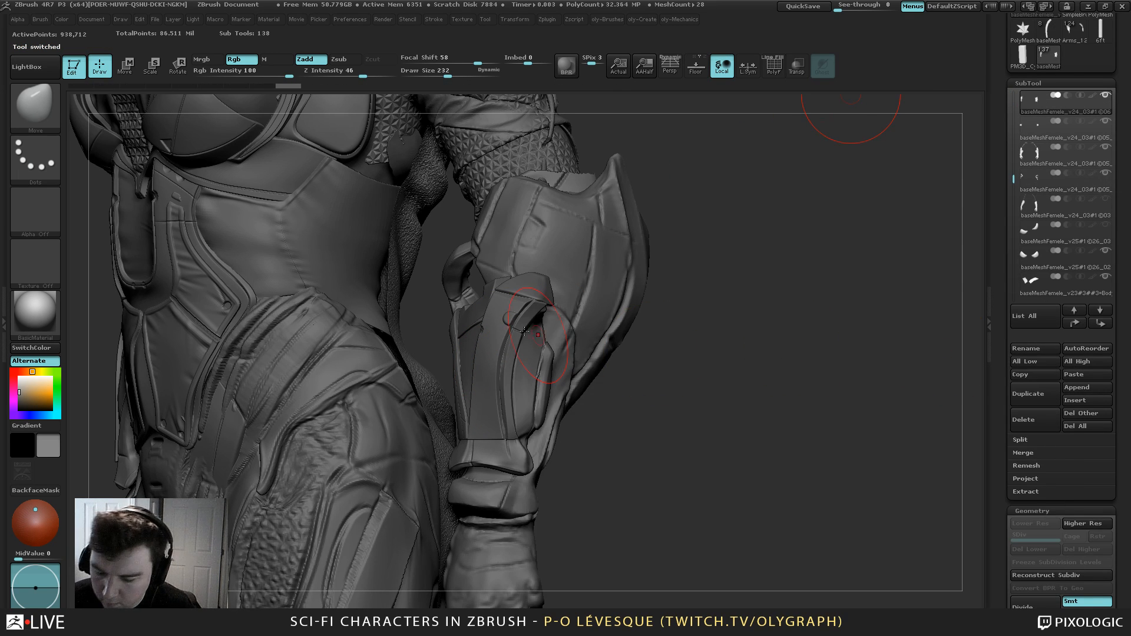
Select the appended curved strip plate and fit it along the forearm with small Move brush adjustments at varying draw sizes
alt+click(510, 373)
drag(510, 382, 513, 384)
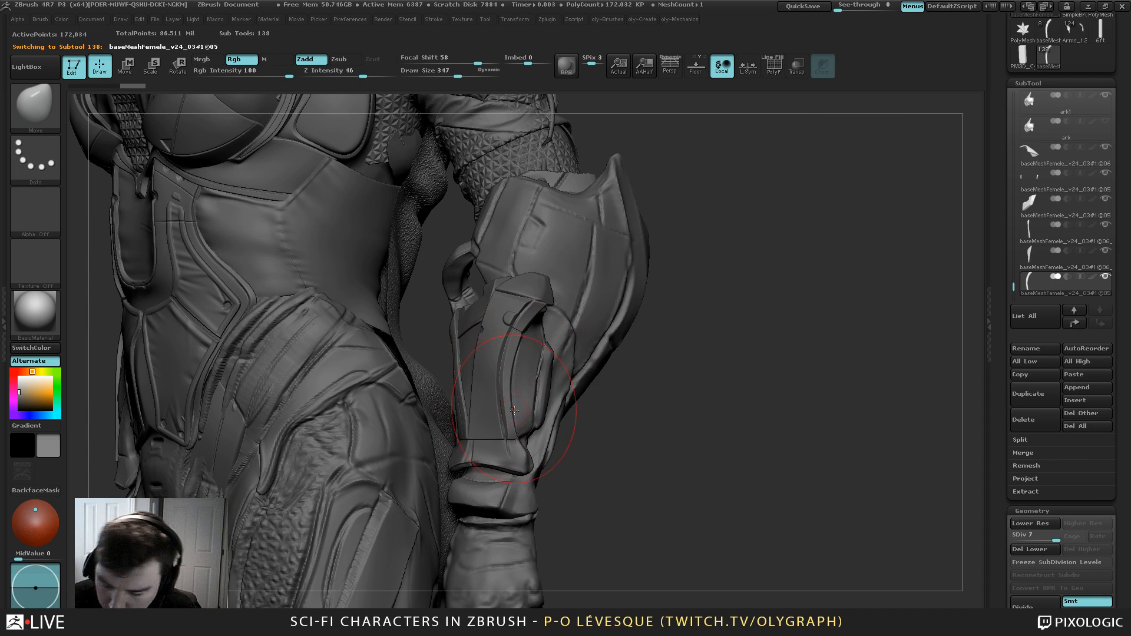
key(s)
click(514, 423)
drag(511, 423, 498, 425)
key(s)
drag(512, 348, 514, 346)
key(s)
drag(514, 346, 507, 346)
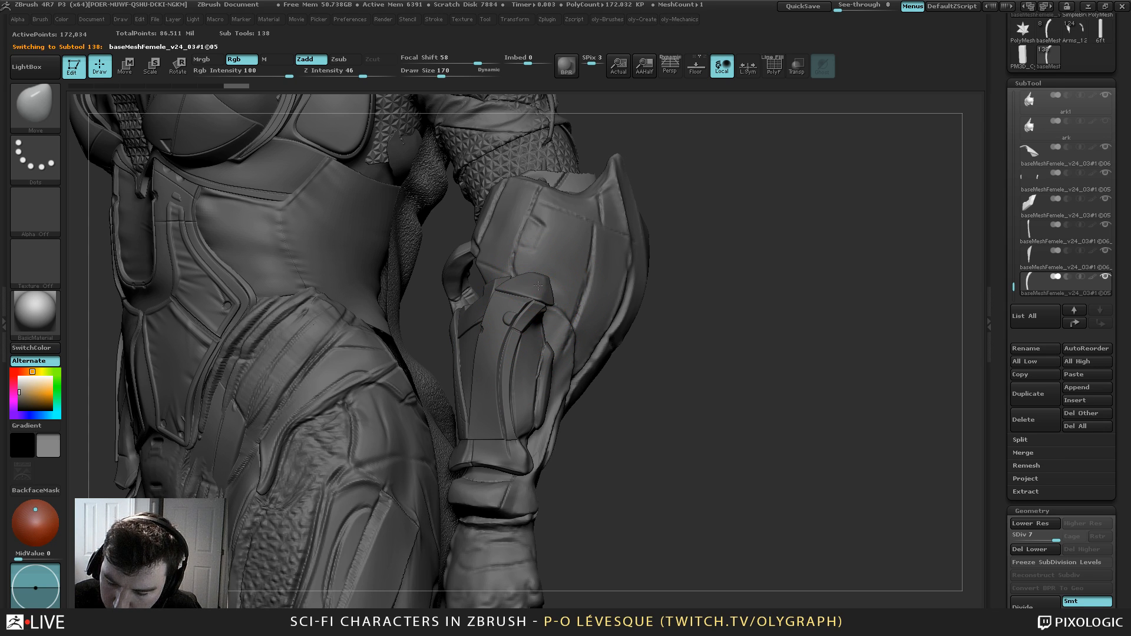
click(537, 285)
key(s)
drag(538, 286, 537, 286)
Turn on perspective, then select the branching strap piece beside the elbow and isolate it
mouse_move(757, 199)
alt+mouse_down()
mouse_move(634, 154)
mouse_move(646, 222)
mouse_move(675, 185)
mouse_move(640, 225)
mouse_move(621, 191)
mouse_move(619, 231)
mouse_move(595, 232)
mouse_move(603, 250)
alt+mouse_up()
key(s)
key(s)
key(p)
key(s)
key(s)
mouse_move(616, 247)
mouse_down()
mouse_move(634, 245)
mouse_move(612, 252)
mouse_move(650, 462)
mouse_up()
alt+click(424, 314)
key(shift+s)
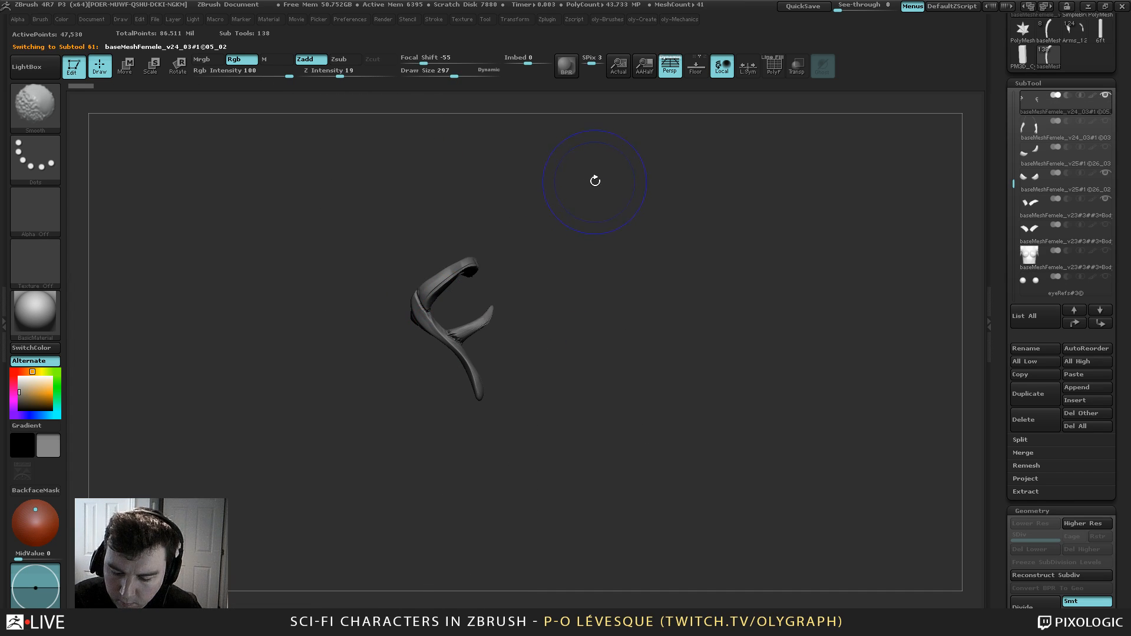
Choose the Topology brush for the isolated strap piece and reduce its Draw Size to 89
mouse_move(573, 184)
mouse_down()
mouse_move(578, 212)
mouse_move(604, 216)
mouse_move(601, 225)
mouse_up()
key(b)
key(t)
key(o)
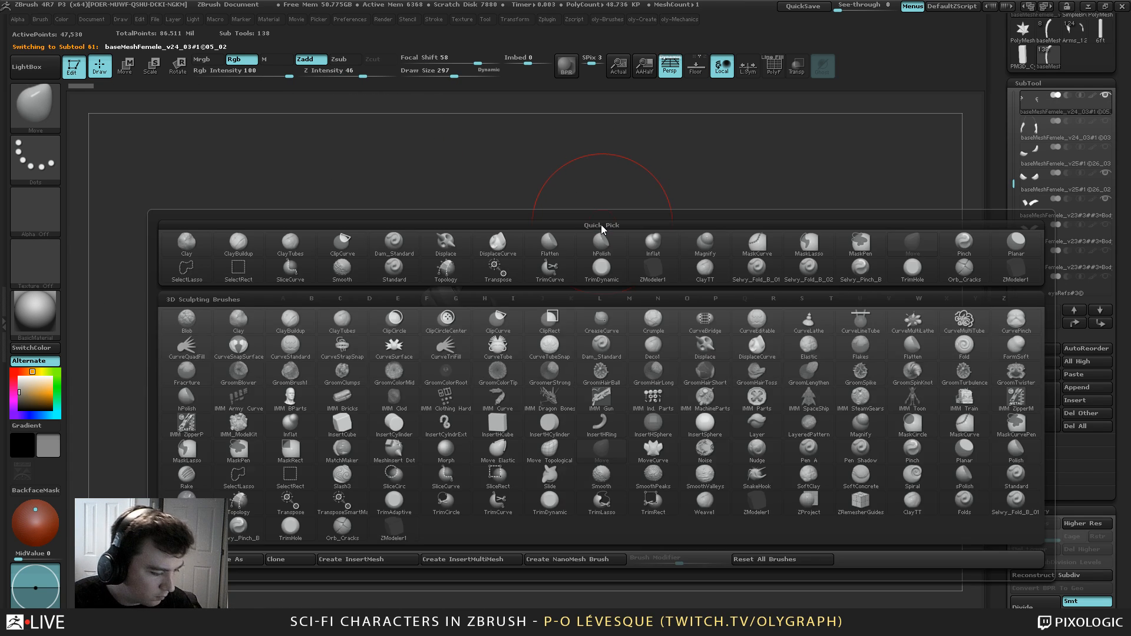
key(s)
click(418, 246)
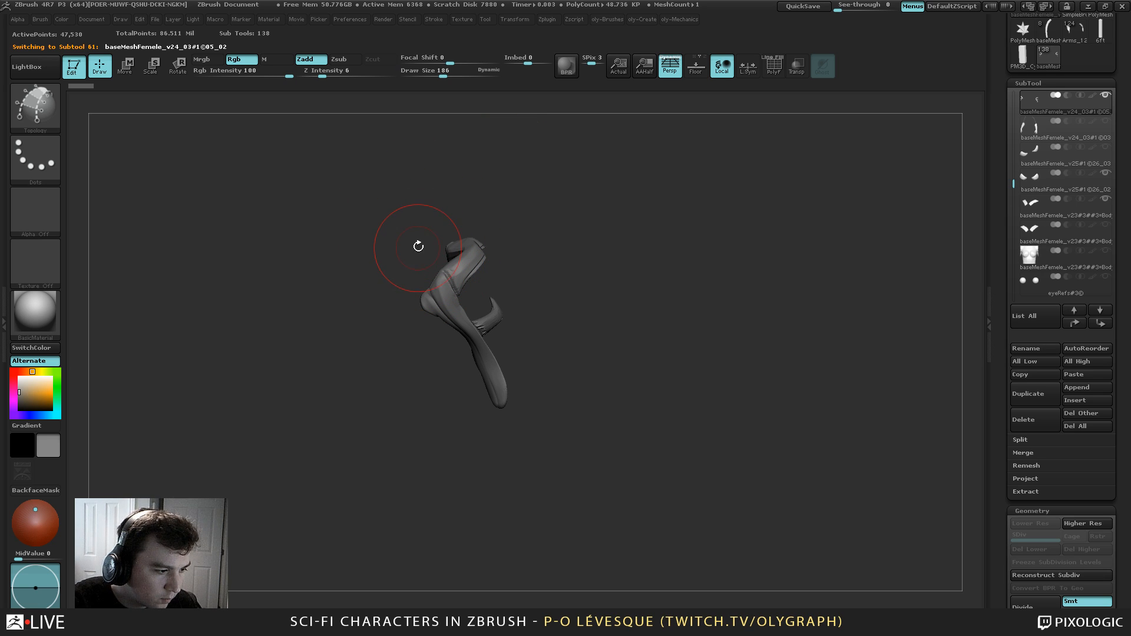
drag(416, 242, 424, 225)
key(bracketleft)
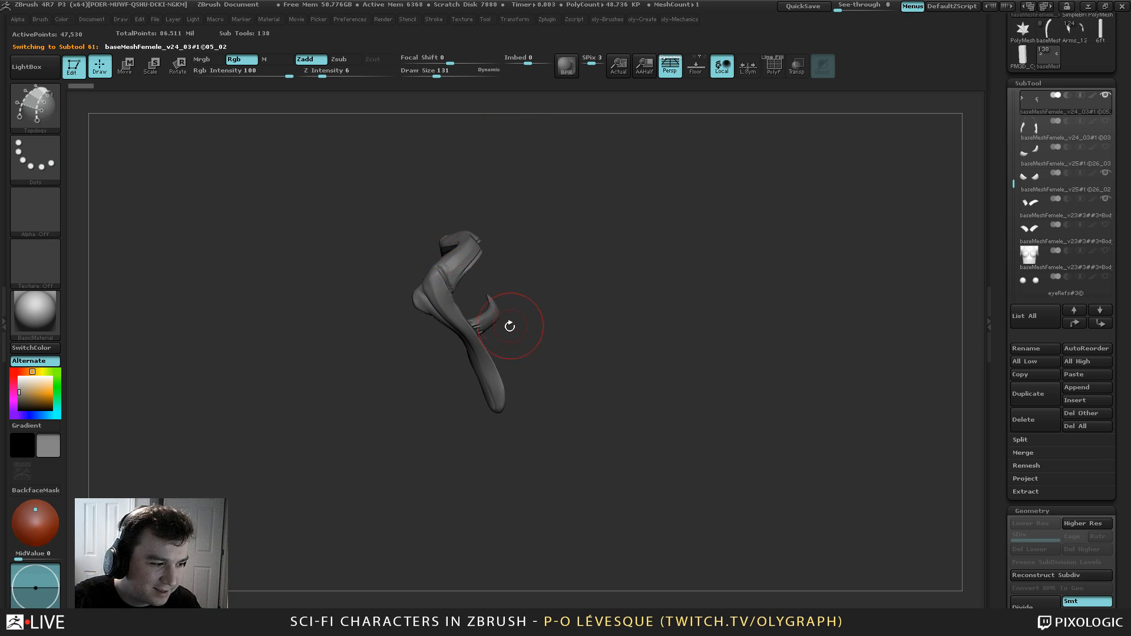
mouse_move(543, 242)
alt+mouse_down()
mouse_move(507, 222)
mouse_move(490, 239)
alt+mouse_up()
key(bracketleft)
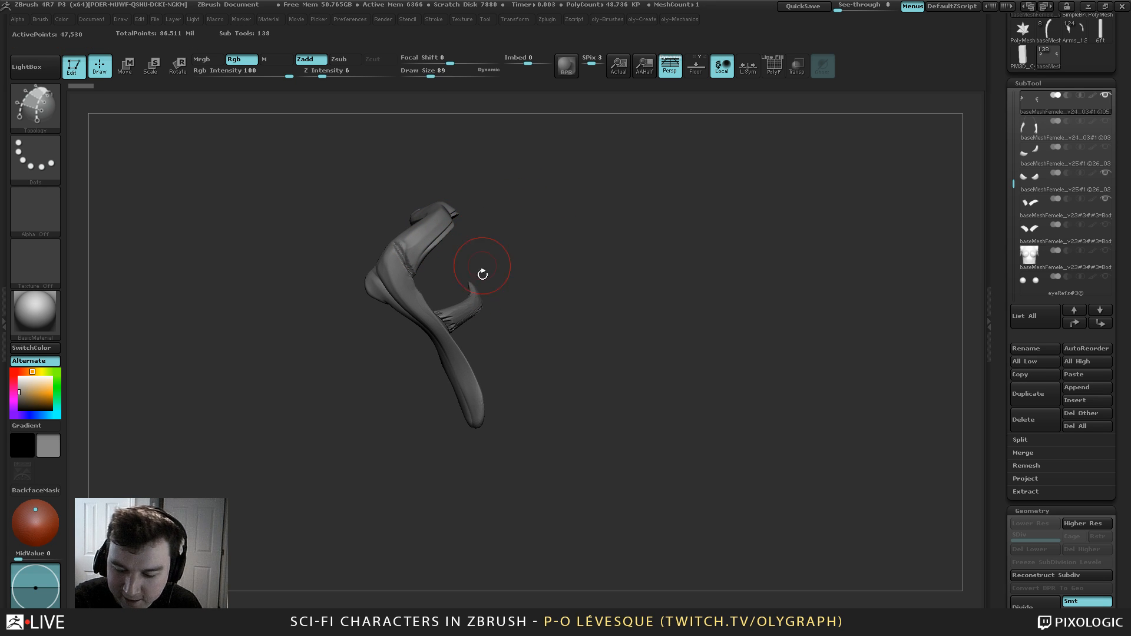
key(shift)
key(shift+s)
key(shift+s)
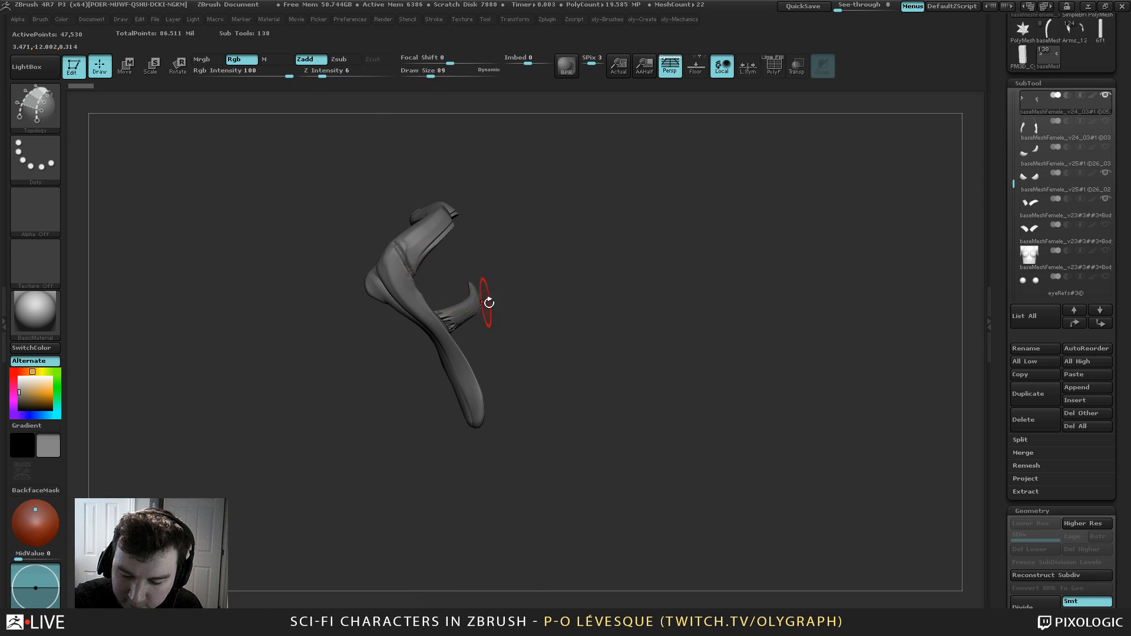
Show the full character again, switch back to the Move brush and select the head subtool
key(shift+s)
alt+drag(568, 367, 553, 126)
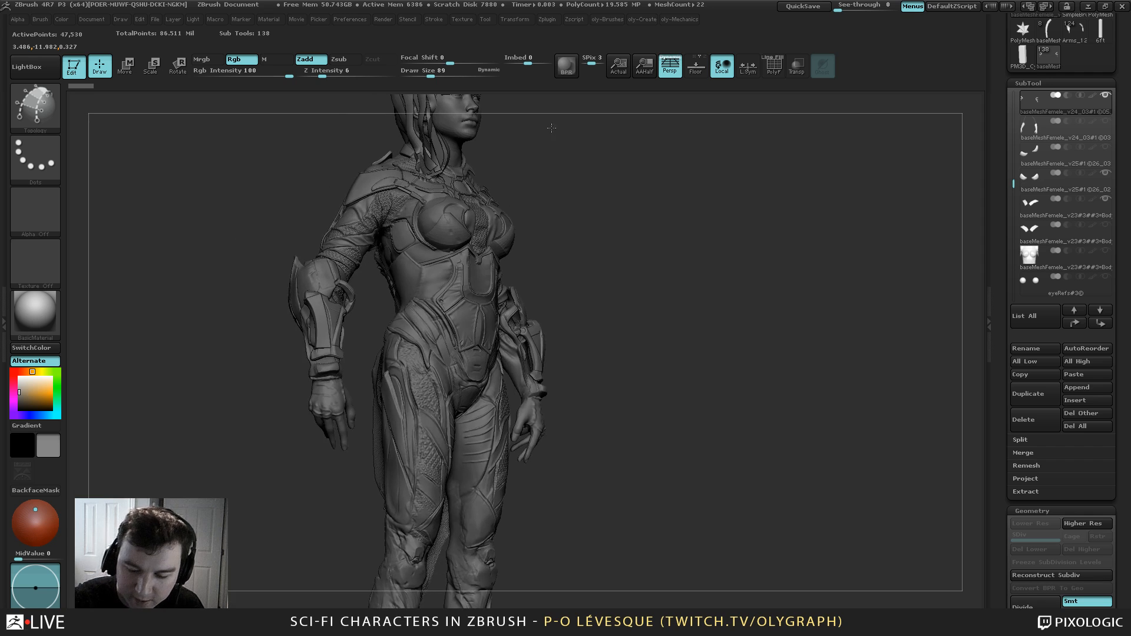
mouse_move(580, 224)
mouse_down()
mouse_move(616, 240)
mouse_move(571, 174)
mouse_up()
key(b)
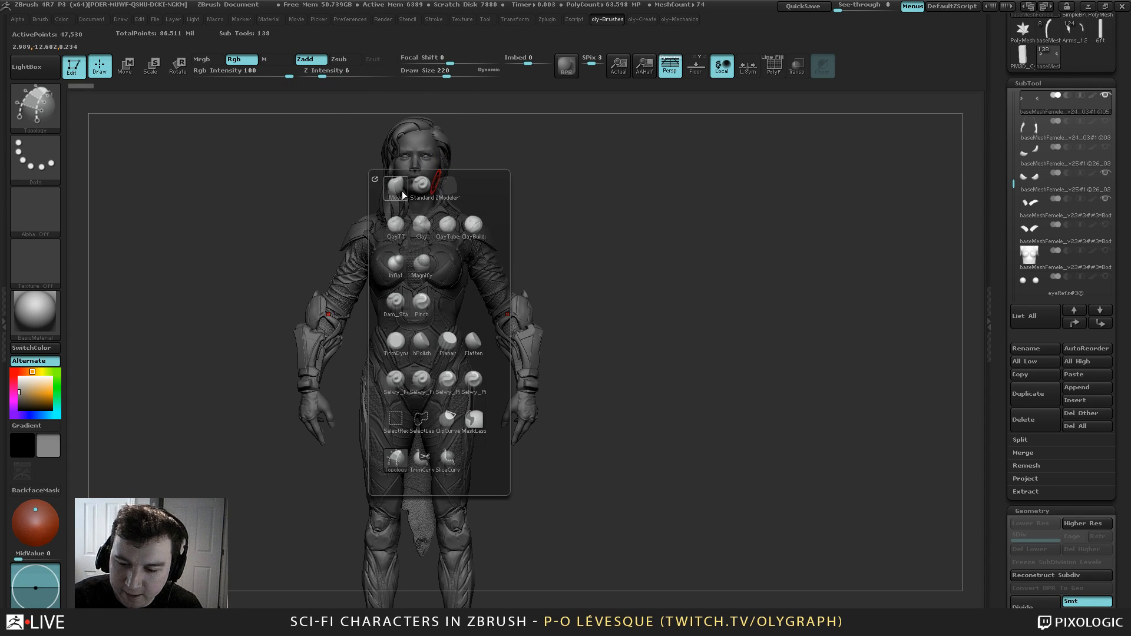
click(401, 192)
alt+click(432, 180)
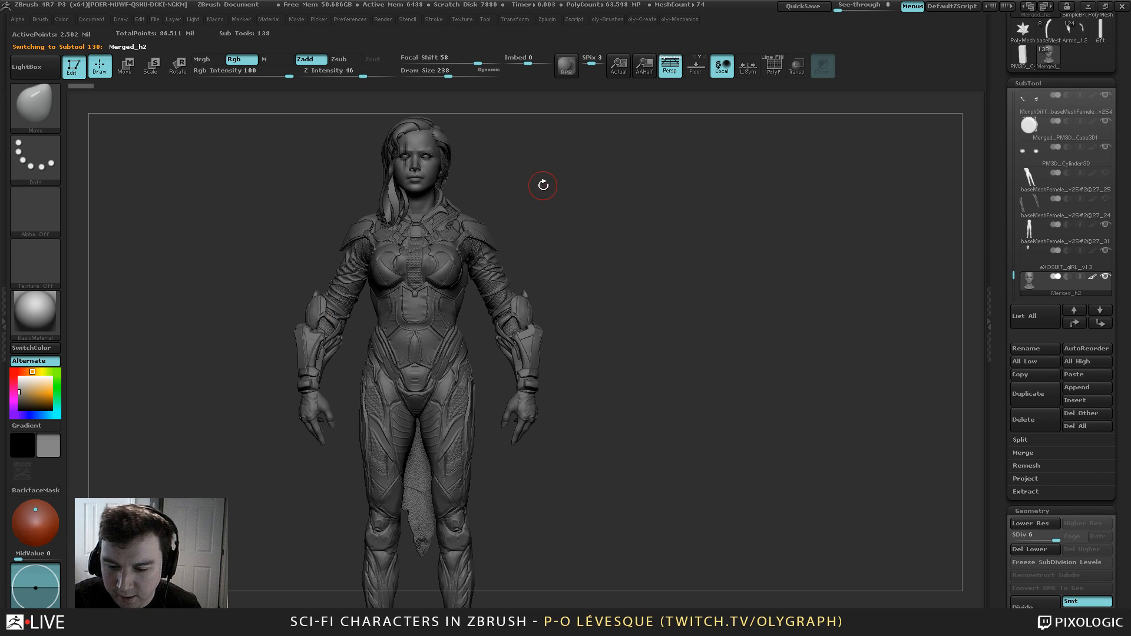
Hide the surrounding interface and review the whole character with its new forearm armour
mouse_move(540, 184)
mouse_down()
mouse_move(588, 189)
mouse_move(605, 239)
mouse_move(594, 238)
mouse_move(594, 260)
mouse_move(581, 245)
mouse_move(580, 283)
mouse_move(555, 245)
mouse_move(571, 220)
mouse_move(575, 248)
mouse_move(562, 169)
mouse_up()
key(Tab)
key(s)
mouse_move(576, 209)
mouse_down()
mouse_move(583, 283)
mouse_move(451, 337)
mouse_move(521, 458)
mouse_up()
drag(453, 454, 580, 277)
Select and isolate the branching strap piece beside the elbow and choose the Topology brush for it
alt+click(502, 349)
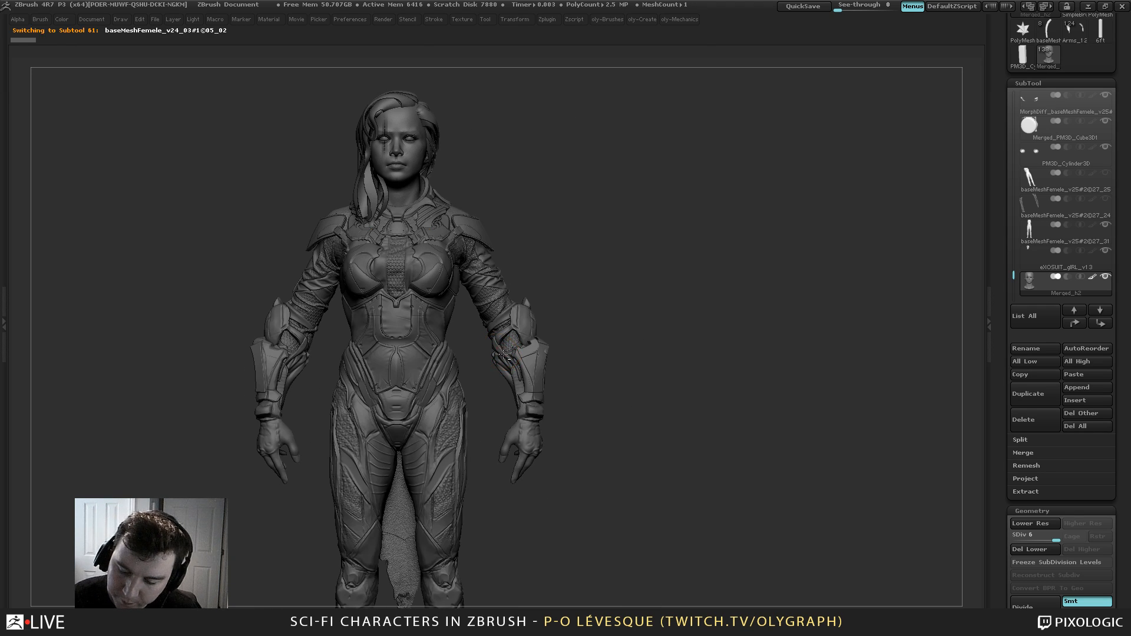
alt+drag(620, 243, 561, 197)
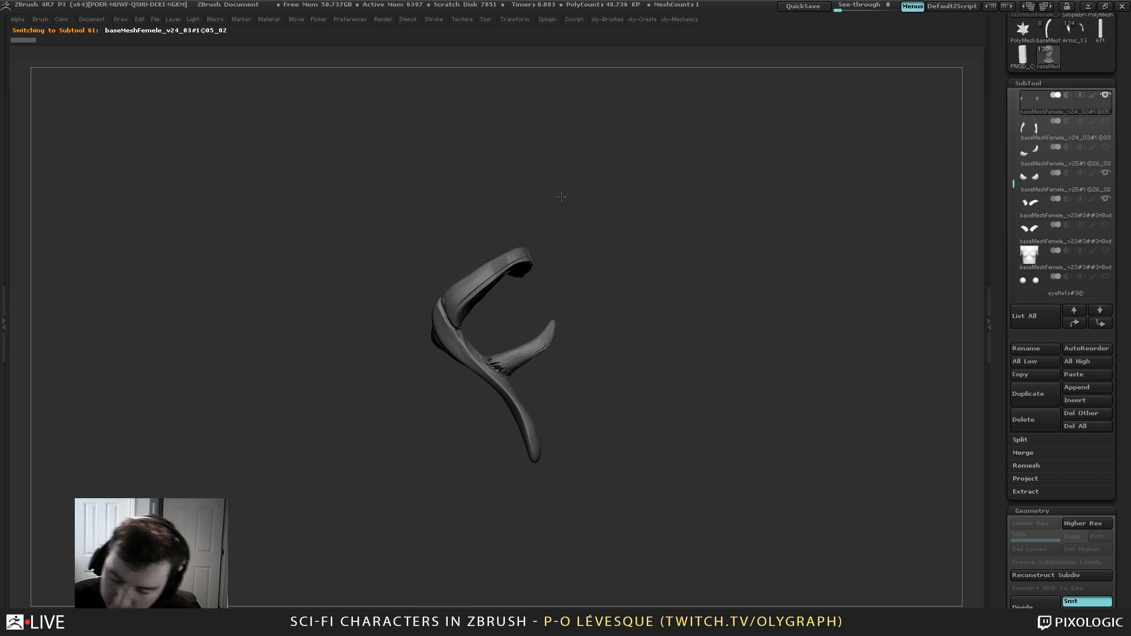
alt+drag(629, 230, 648, 221)
key(b)
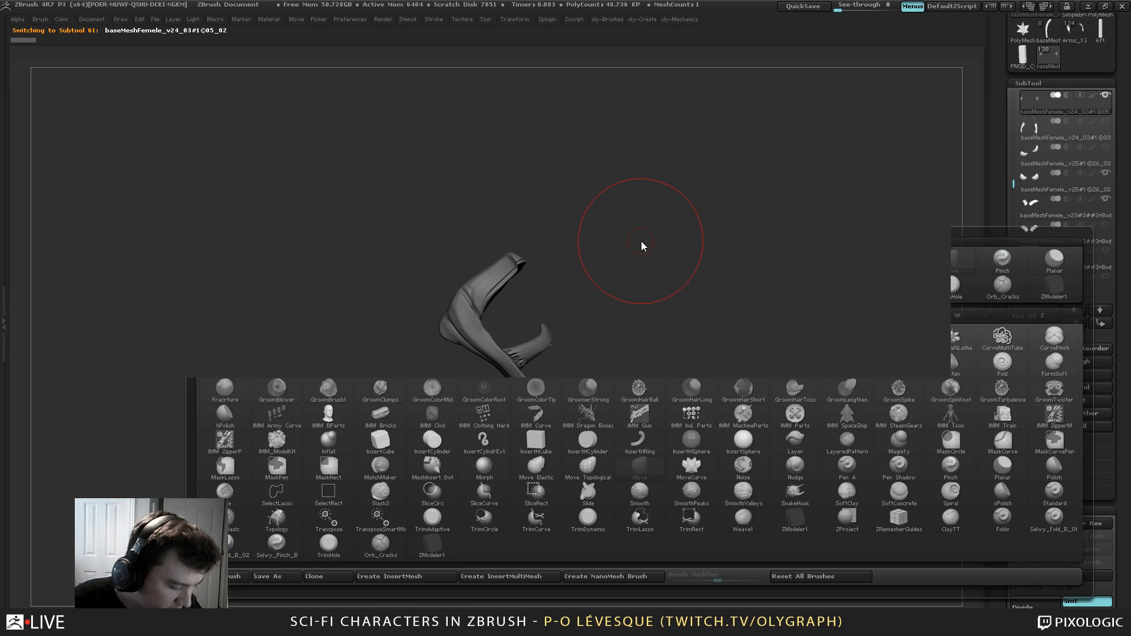
key(t)
key(d)
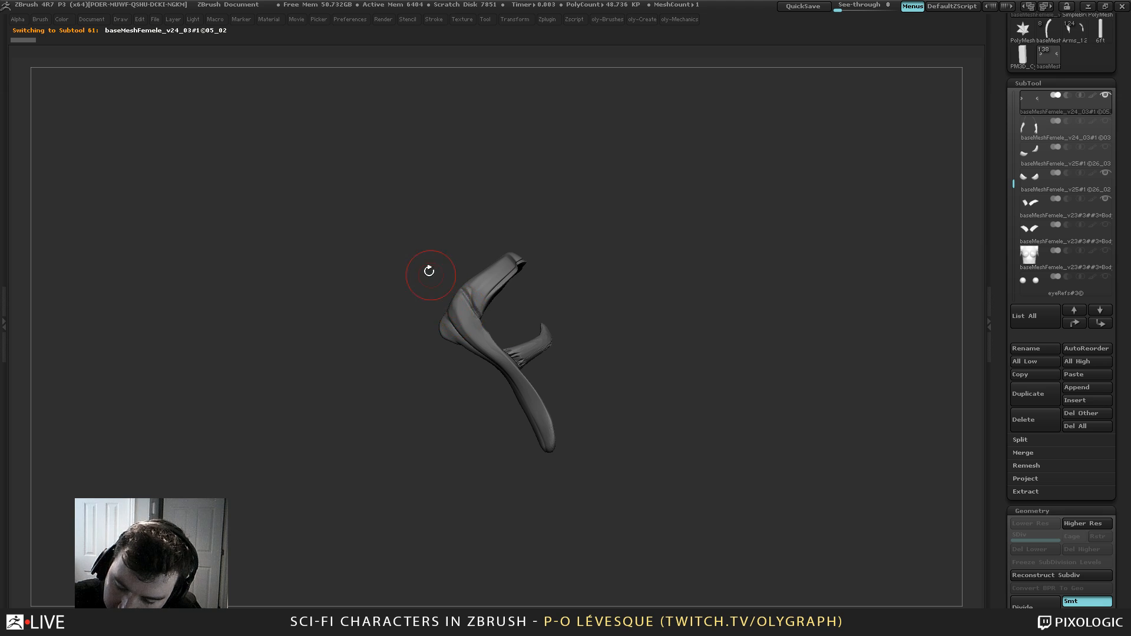
mouse_move(429, 270)
mouse_down()
mouse_move(447, 283)
mouse_move(424, 273)
mouse_up()
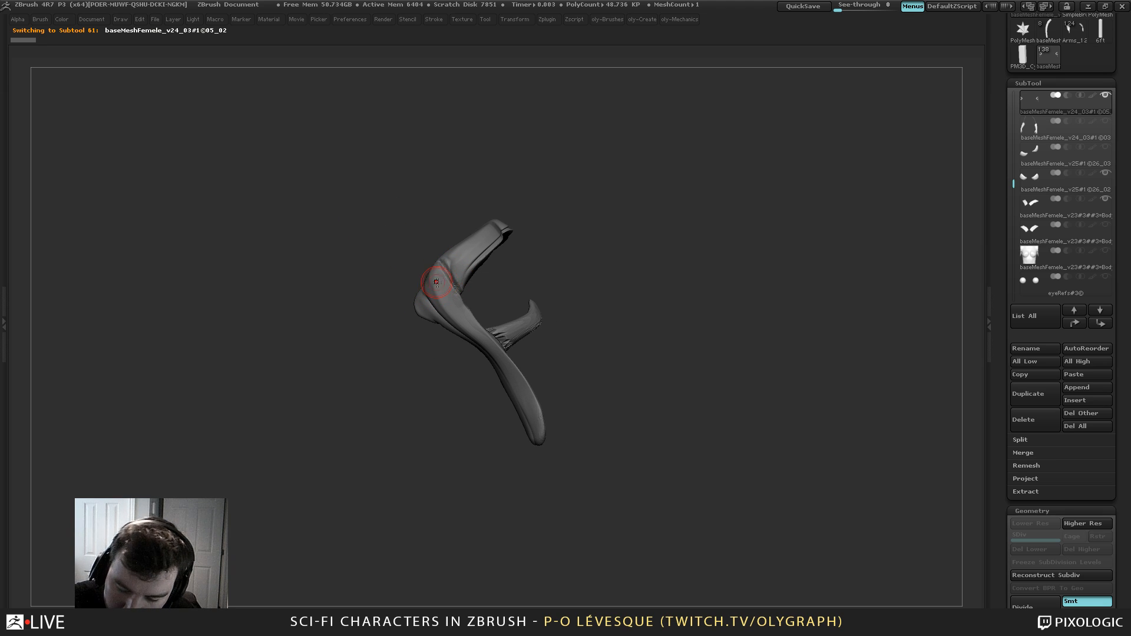
Draw lengthwise topology curves along the strap's long branch, from the elbow bend down to its lower tip
drag(523, 393, 547, 445)
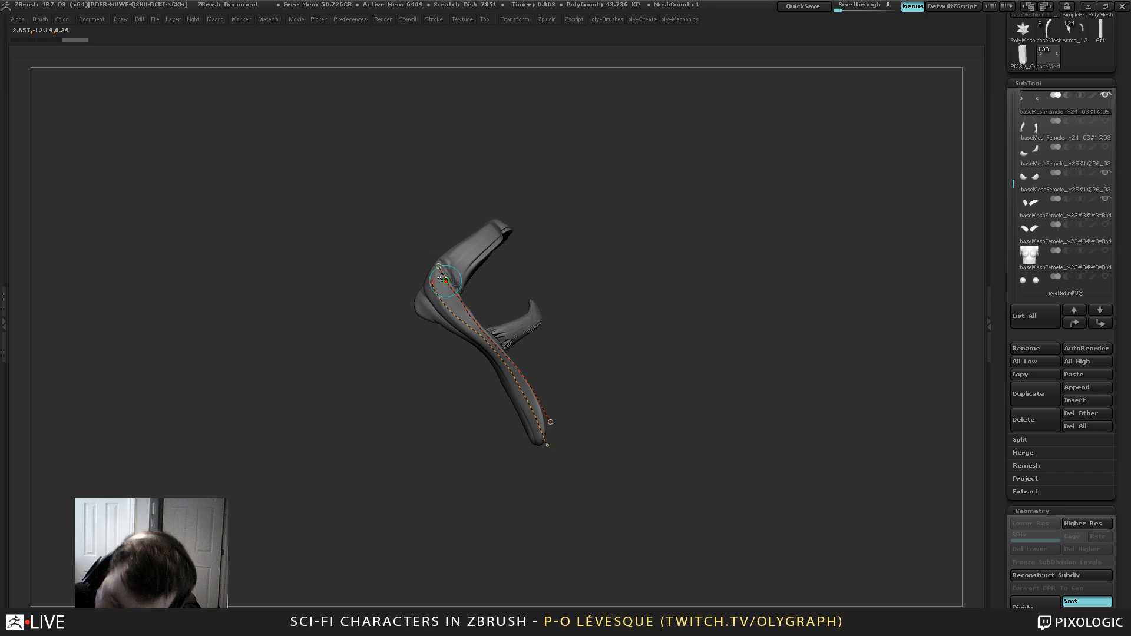
drag(395, 233, 398, 251)
drag(512, 380, 544, 429)
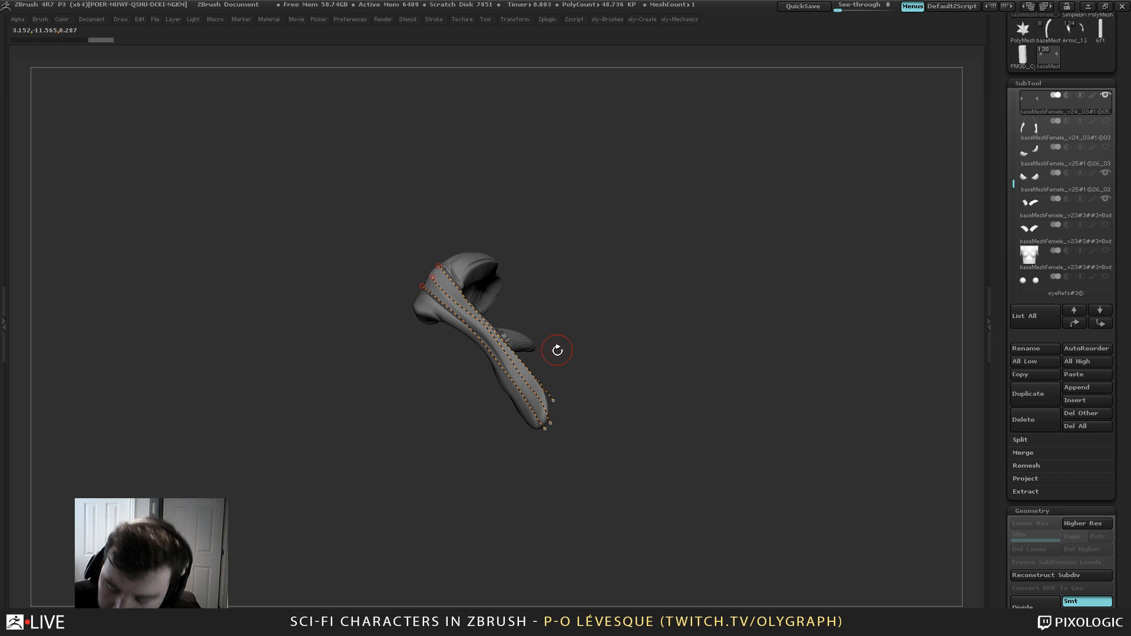
Draw crosswise topology curves over the lengthwise ones to form a grid of faces along the long branch
drag(548, 391, 527, 429)
mouse_move(580, 302)
mouse_down()
mouse_move(566, 359)
mouse_move(505, 399)
mouse_move(495, 460)
mouse_up()
drag(542, 387, 498, 437)
drag(519, 367, 500, 389)
drag(498, 342, 479, 366)
drag(481, 318, 462, 347)
drag(473, 284, 426, 359)
Convert the drawn topology curves into a thick low-poly strip on the strap
click(560, 162)
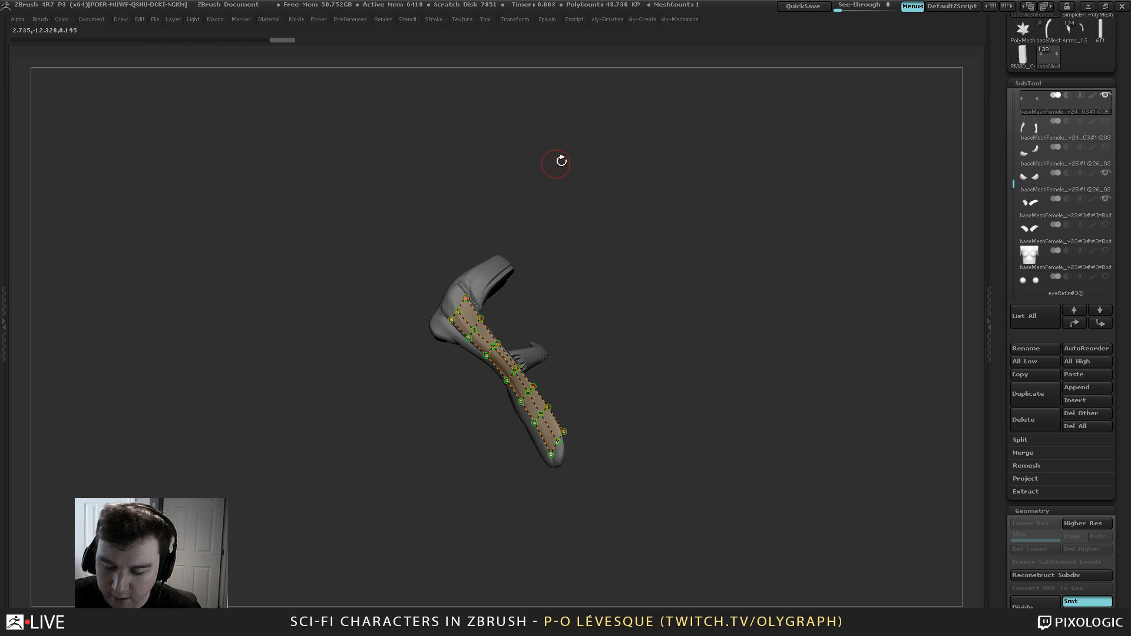
drag(653, 215, 634, 222)
click(630, 231)
click(501, 312)
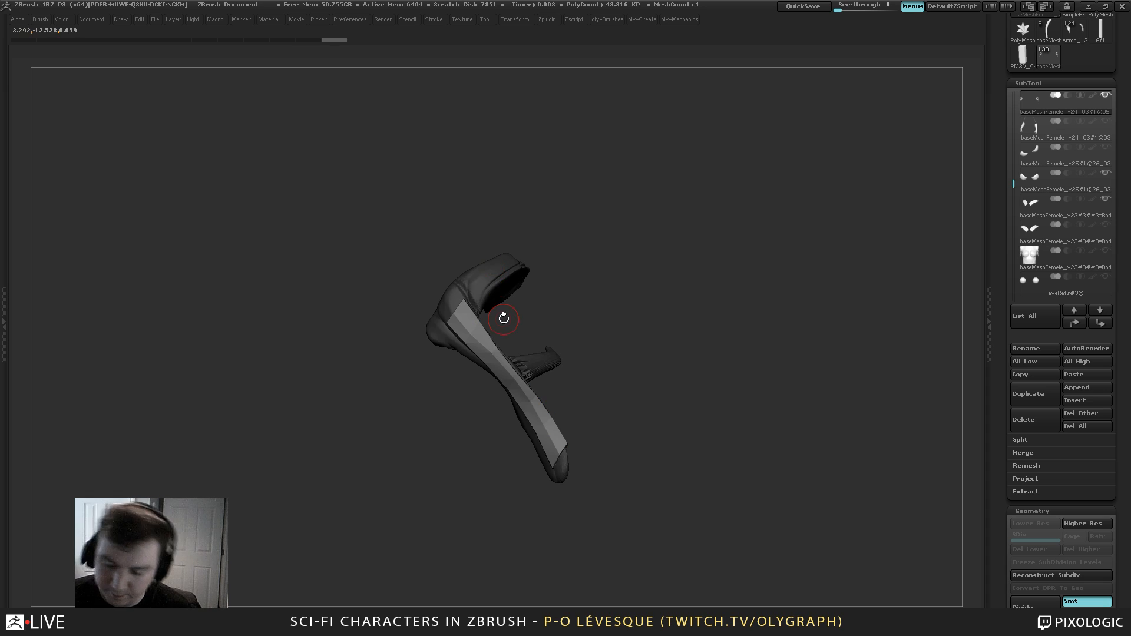
Hide the original strap geometry, delete the hidden parts so only the low-poly strip remains, and show the surrounding character
ctrl+shift+click(501, 282)
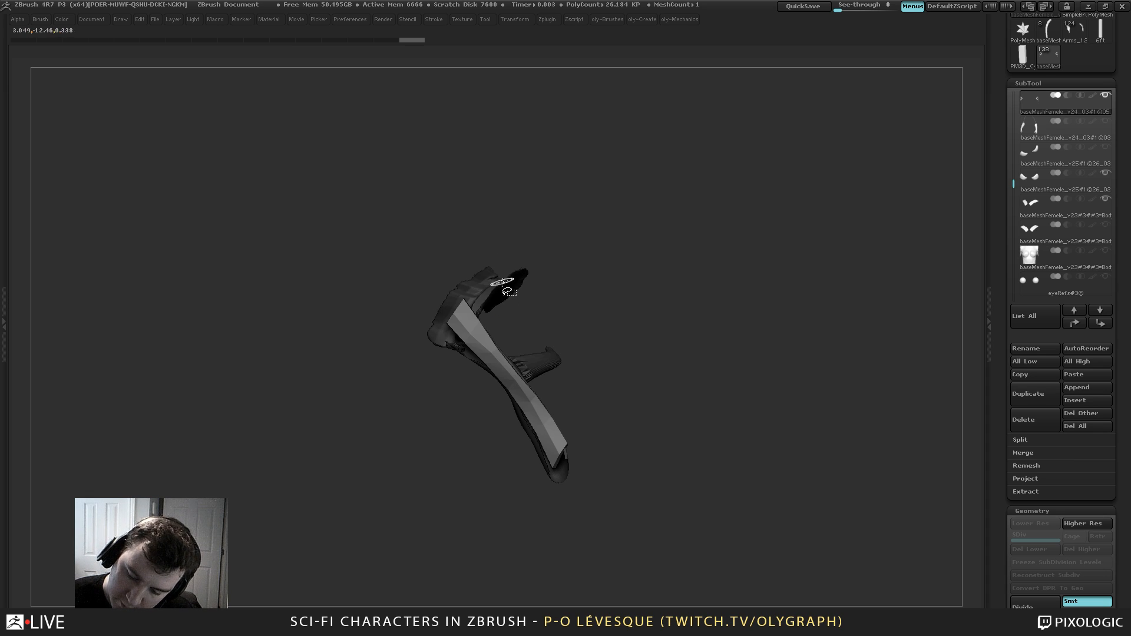
ctrl+shift+click(537, 360)
ctrl+shift+click(459, 348)
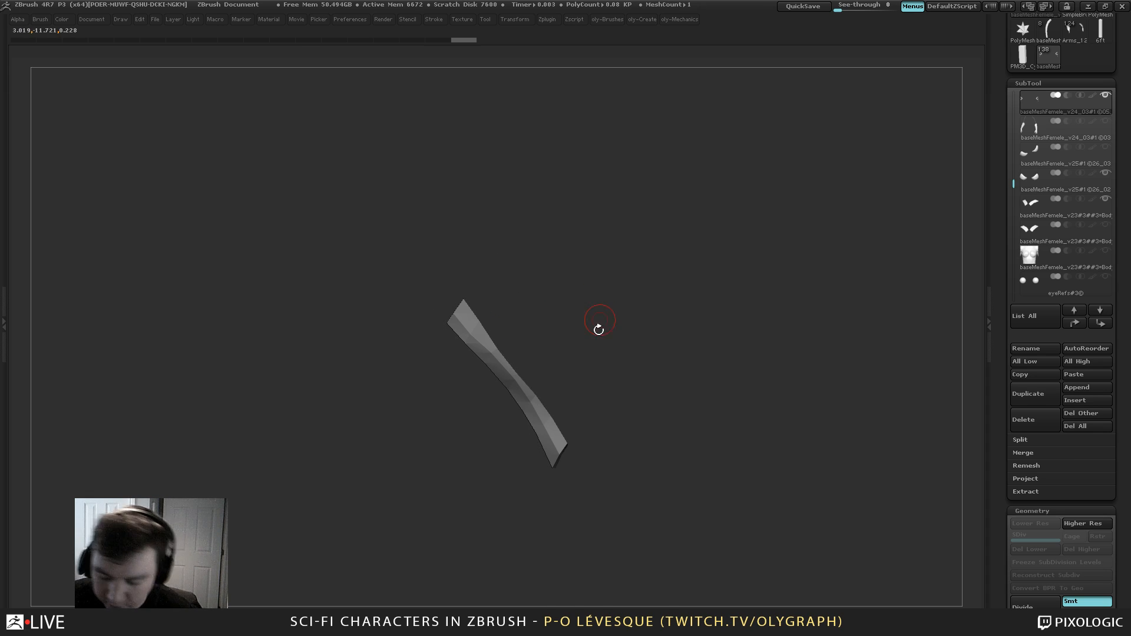
key(space)
click(578, 529)
key(shift+s)
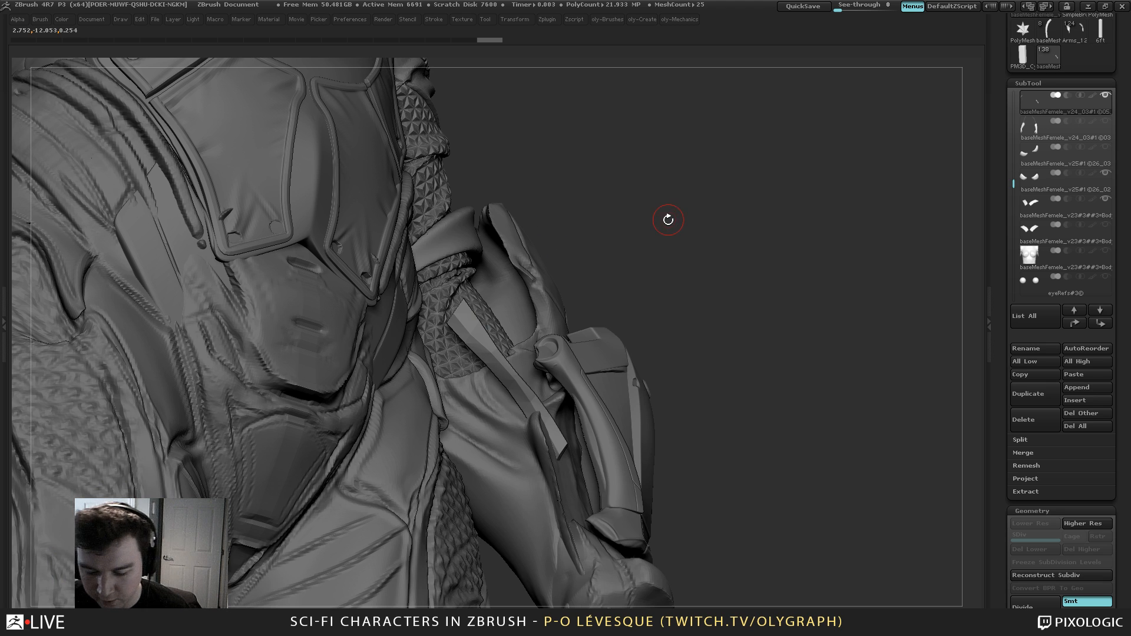
Undo the deletion and hiding of the original strap geometry and clear its mask
key(b)
click(626, 249)
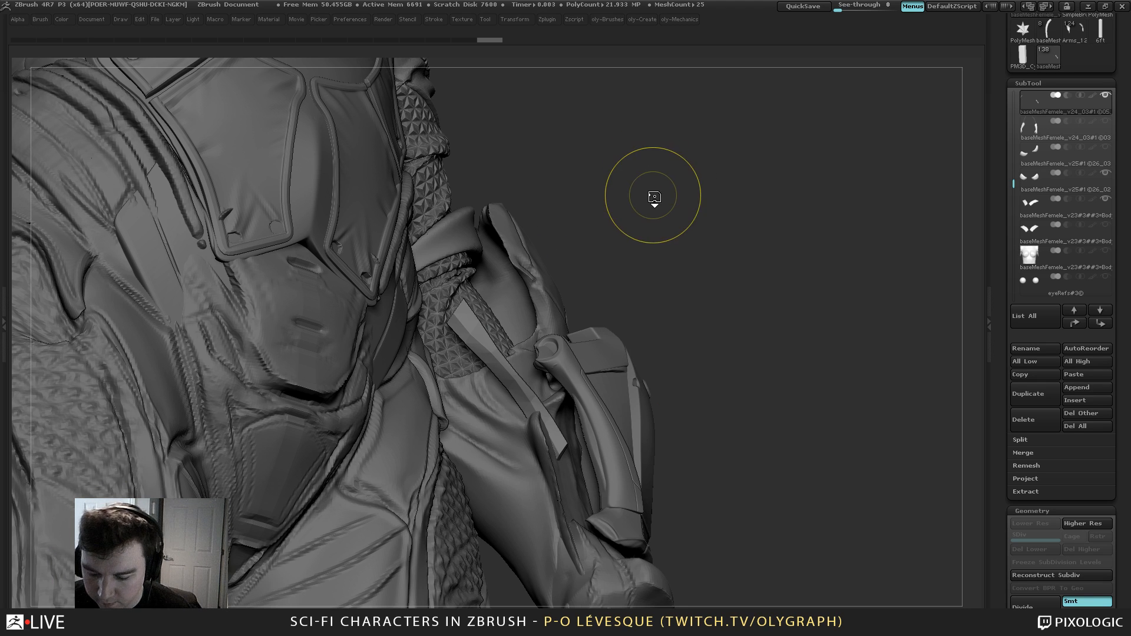
key(ctrl+z)
key(ctrl+z)
key(ctrl+z)
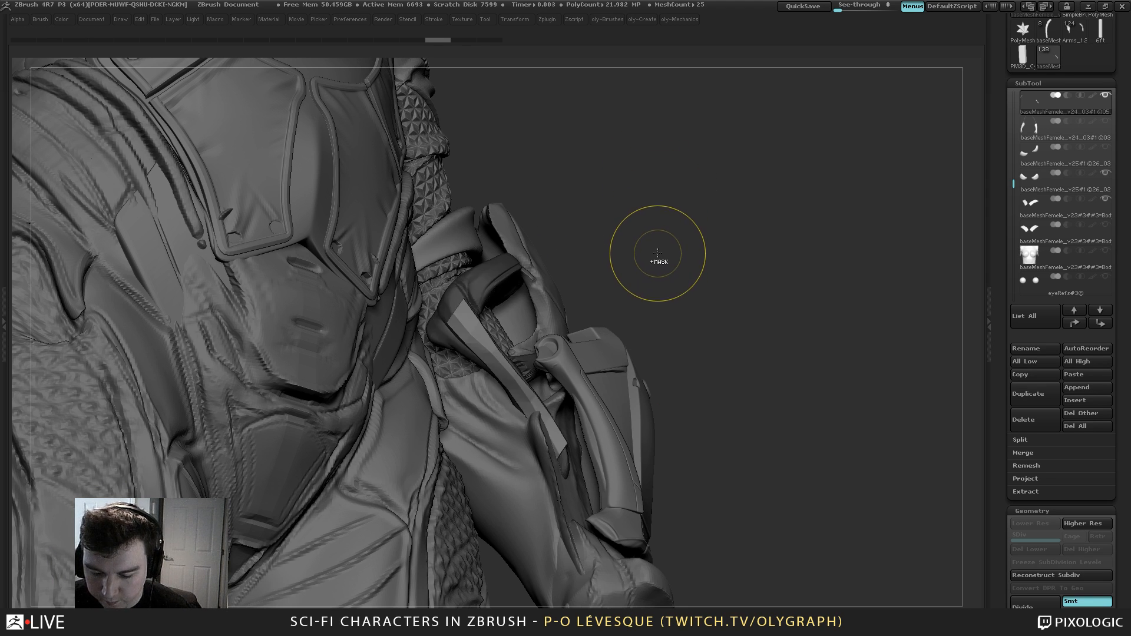
key(ctrl+shift+z)
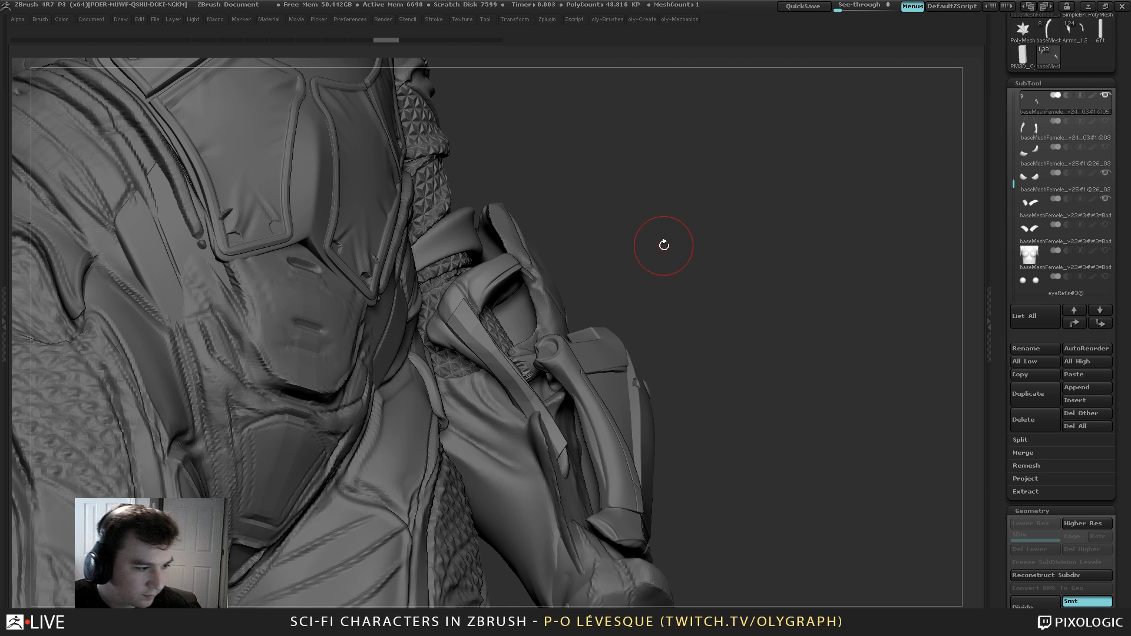
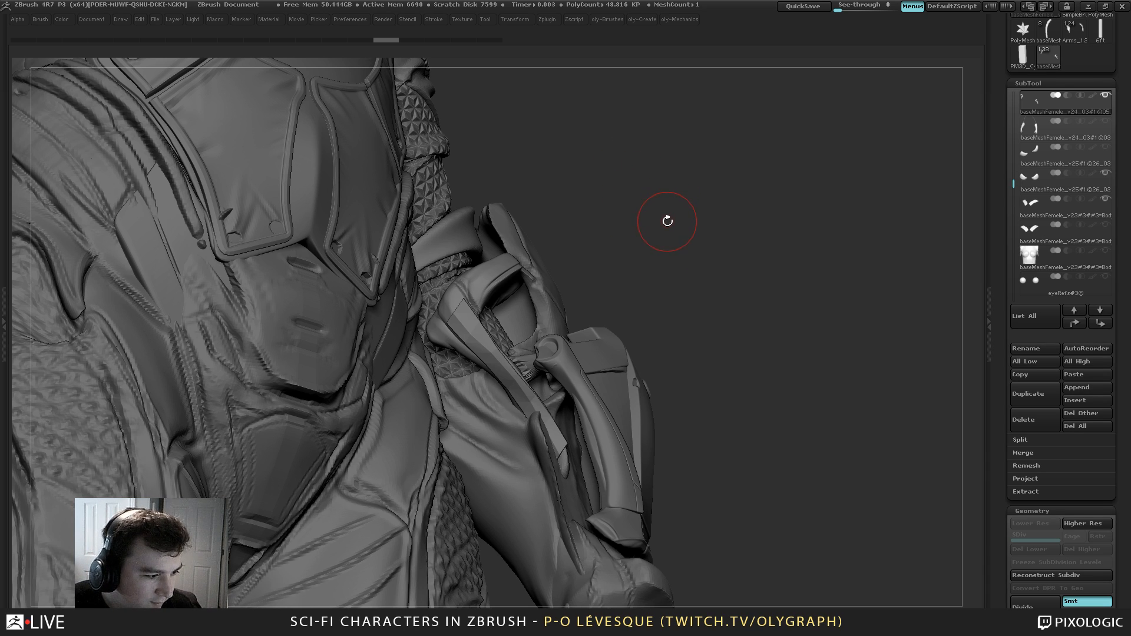
Isolate the strap piece again and display its polygroups with PolyFrame
mouse_move(670, 236)
mouse_down()
mouse_move(653, 267)
mouse_move(653, 246)
mouse_move(655, 268)
mouse_up()
key(s)
alt+drag(606, 223, 619, 242)
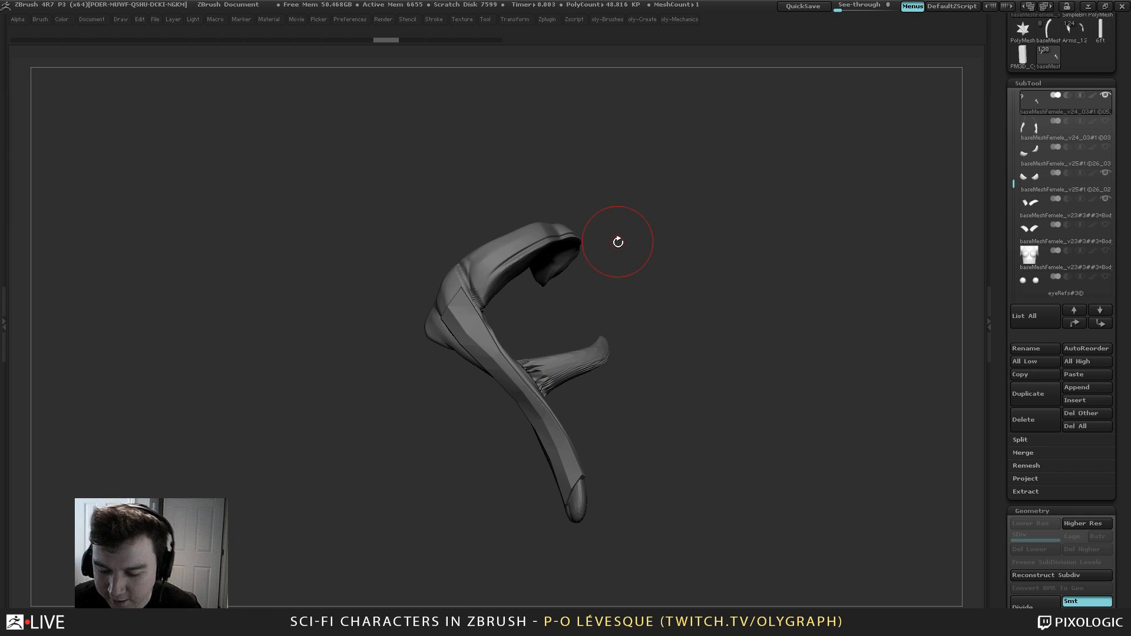
key(b)
click(567, 298)
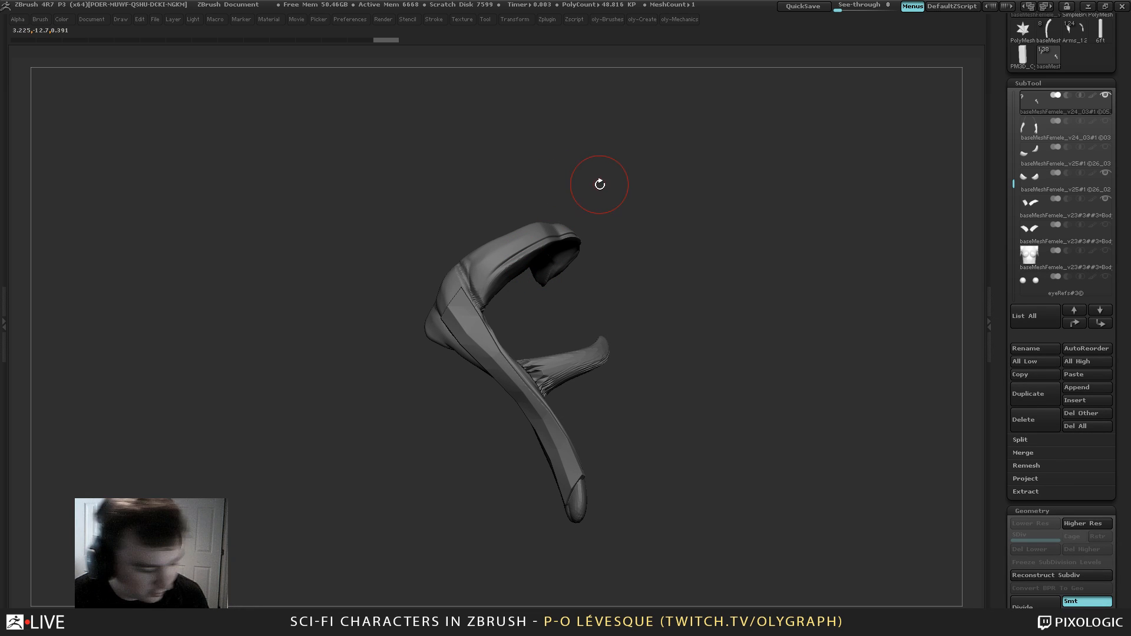
key(shift+f)
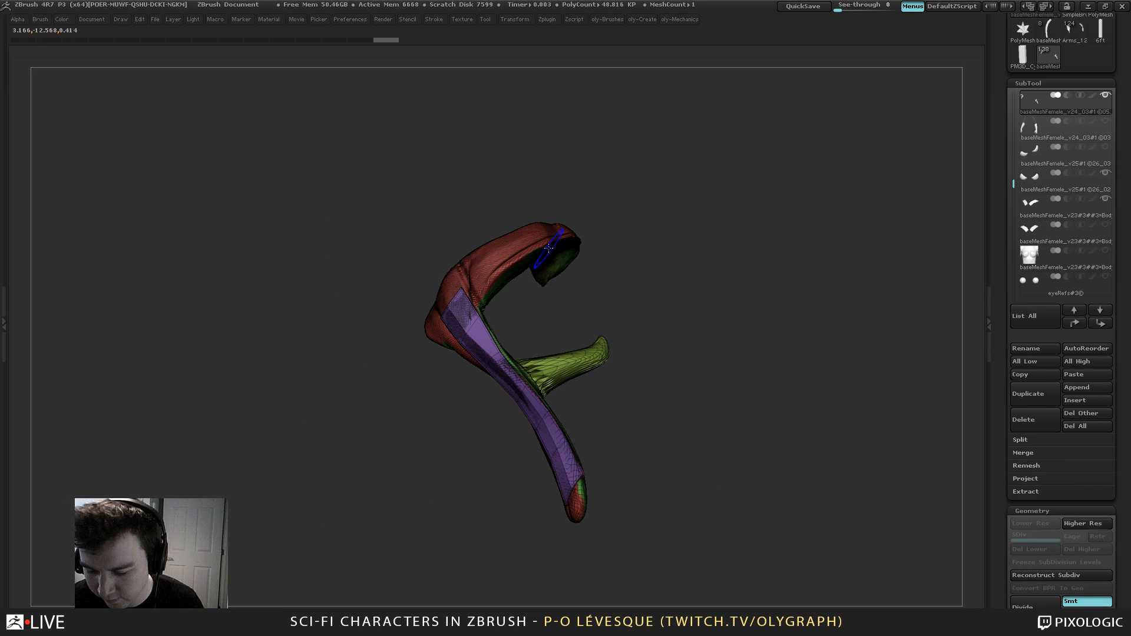
Hide the original strap's polygroups, separate the low-poly strip into its own subtool with Split Hidden, and show the full character
ctrl+shift+click(553, 377)
ctrl+shift+click(556, 377)
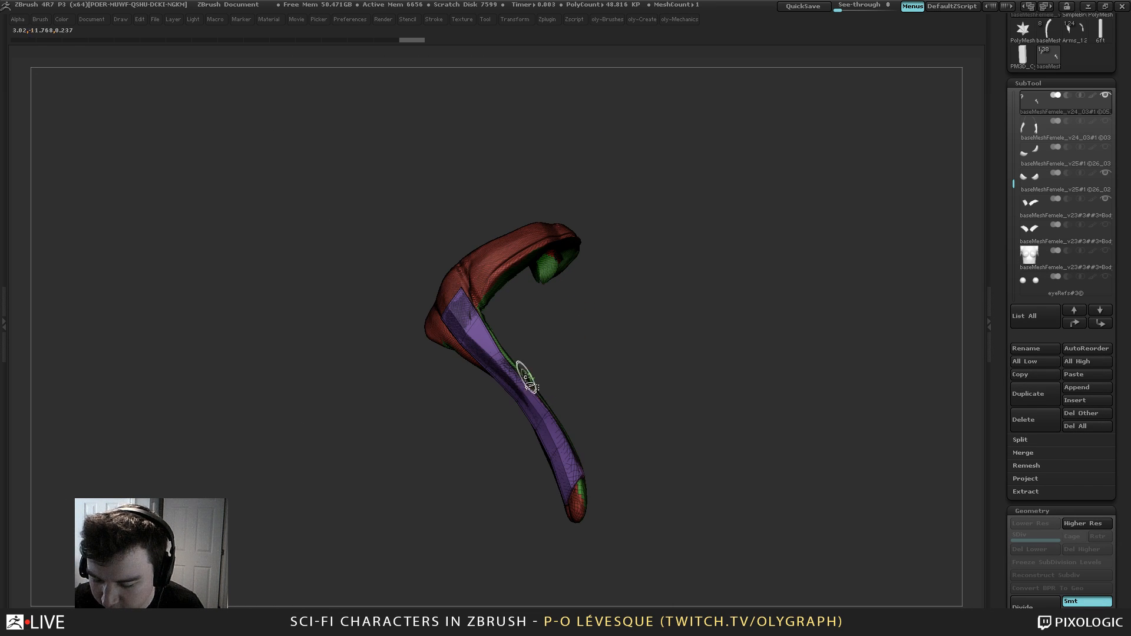
ctrl+shift+click(524, 375)
ctrl+shift+click(498, 266)
mouse_move(553, 280)
mouse_down()
mouse_move(472, 308)
mouse_move(554, 283)
mouse_up()
key(2)
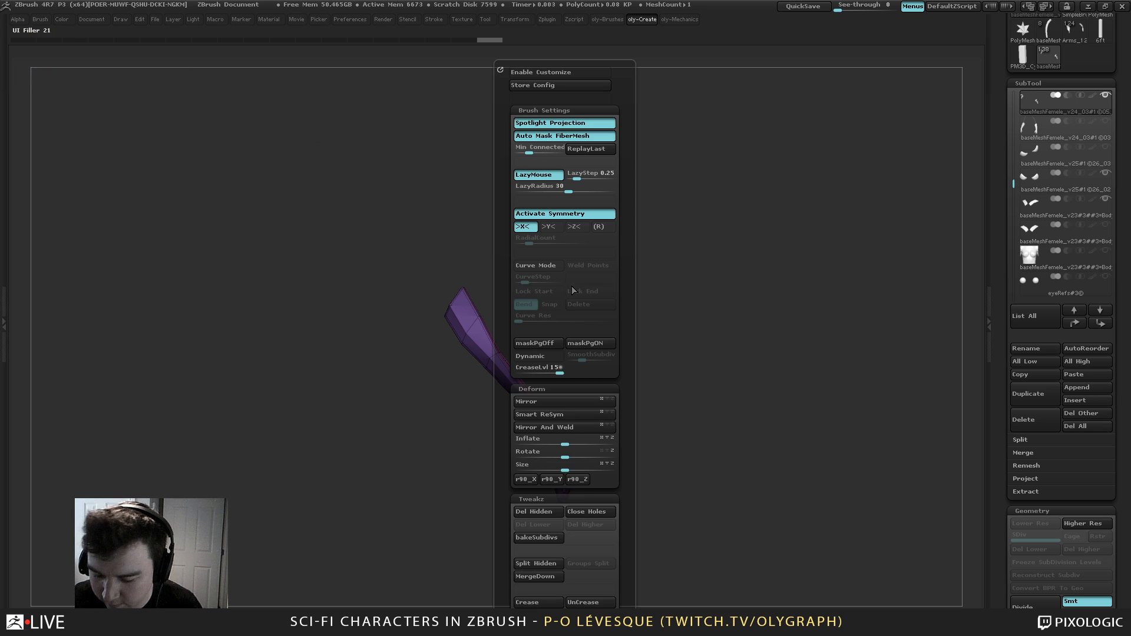
click(546, 564)
drag(715, 175, 629, 191)
mouse_move(912, 106)
mouse_down()
mouse_move(863, 67)
mouse_move(841, 120)
mouse_move(746, 104)
mouse_move(757, 104)
mouse_up()
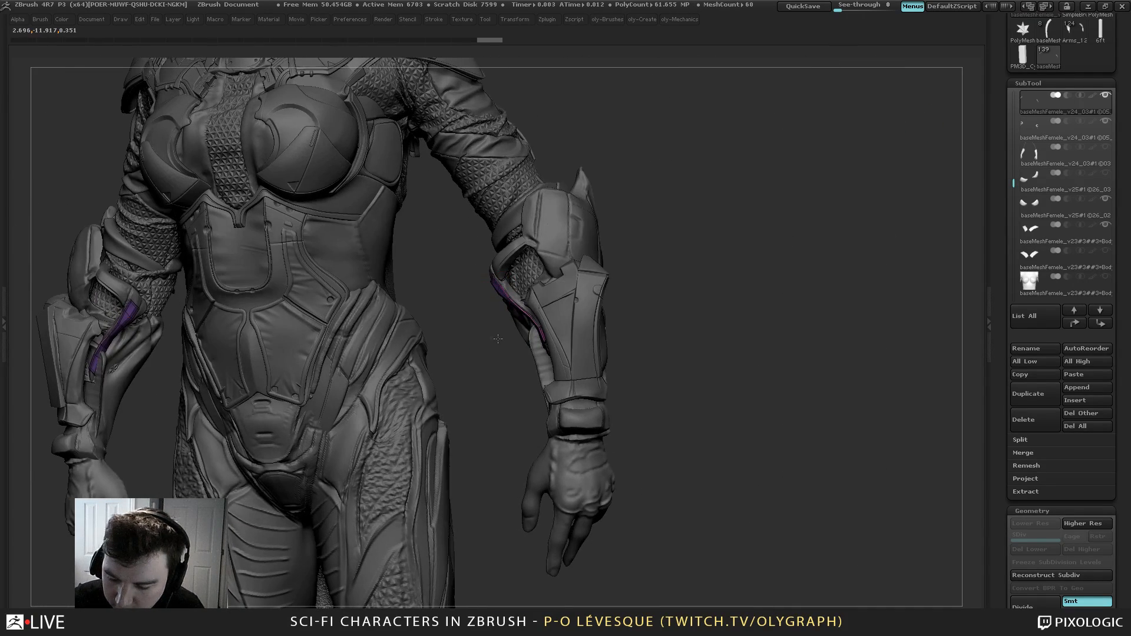
Switch brushes and adjust the upper end of the purple strip to fit against the inner elbow
shift+drag(498, 338, 497, 336)
key(b)
click(460, 336)
alt+drag(472, 241, 493, 106)
key(s)
mouse_move(496, 286)
mouse_down()
mouse_move(472, 273)
mouse_move(484, 278)
mouse_up()
key(s)
drag(480, 276, 468, 277)
key(s)
Pull the strip's lower end down along the forearm plate toward the wrist and check the fit from several angles
key(s)
key(s)
drag(565, 375, 590, 446)
key(s)
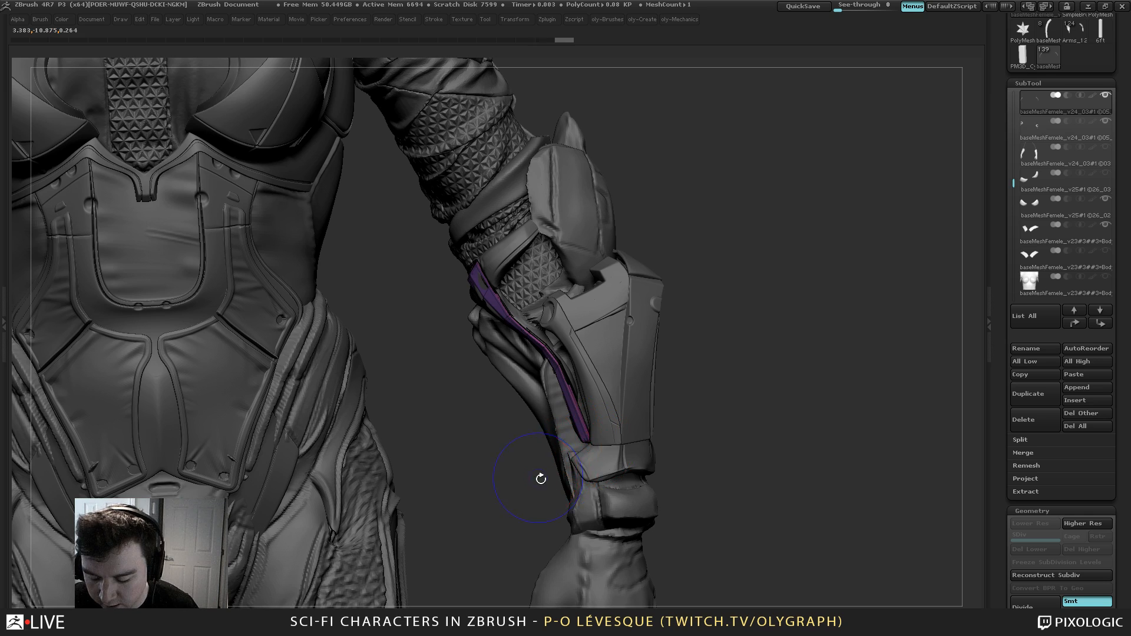
mouse_move(540, 480)
mouse_down()
mouse_move(575, 454)
mouse_move(586, 460)
mouse_up()
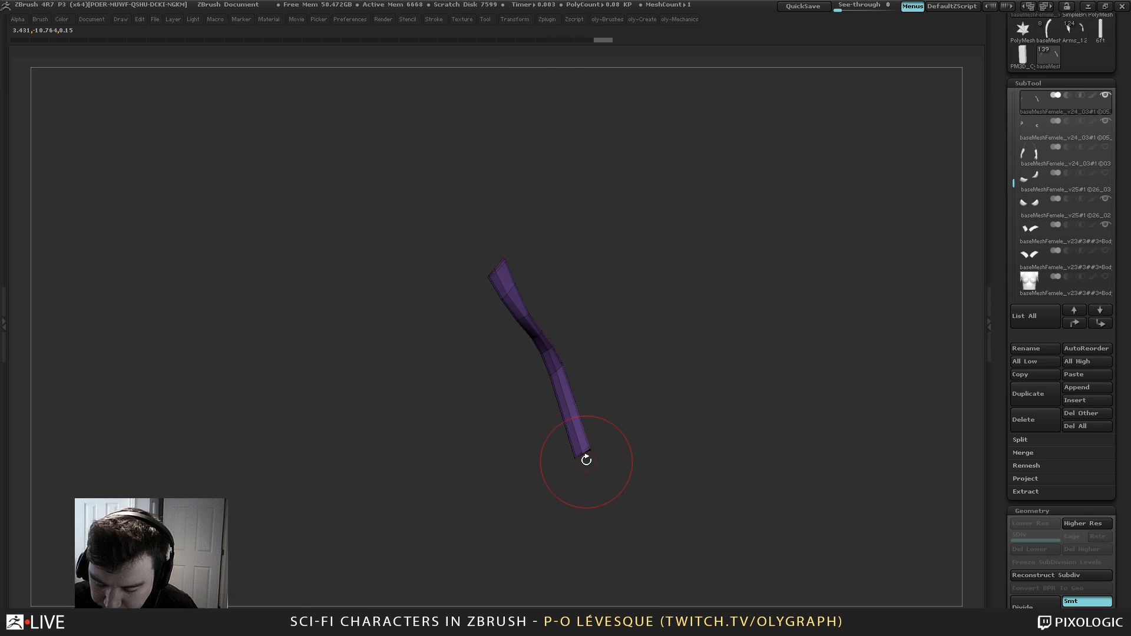
drag(655, 171, 633, 216)
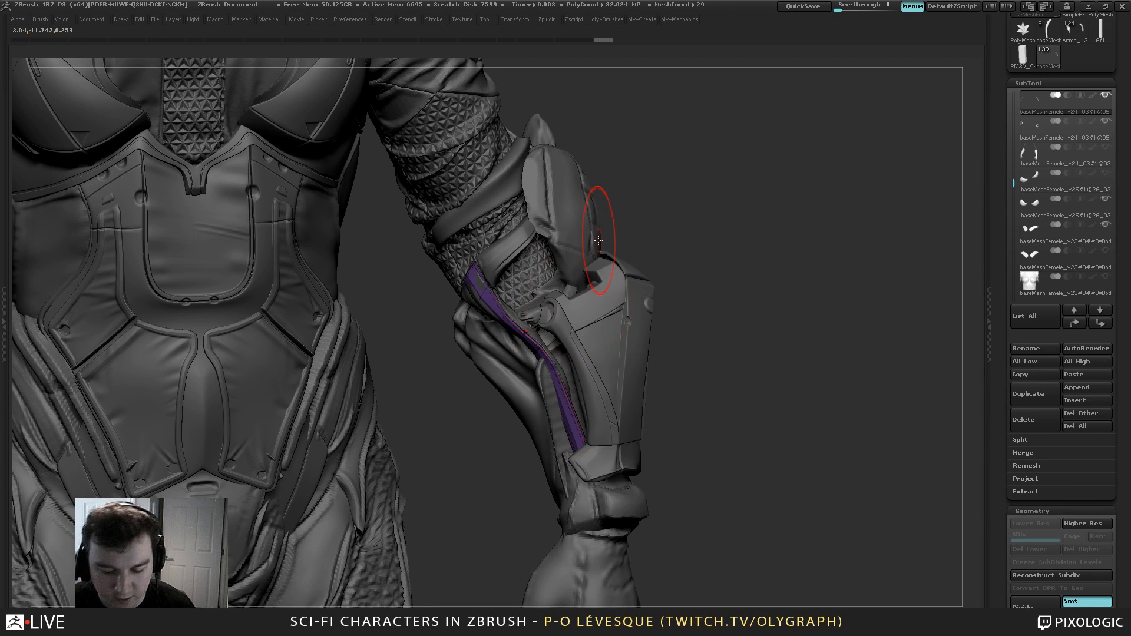
drag(689, 187, 578, 257)
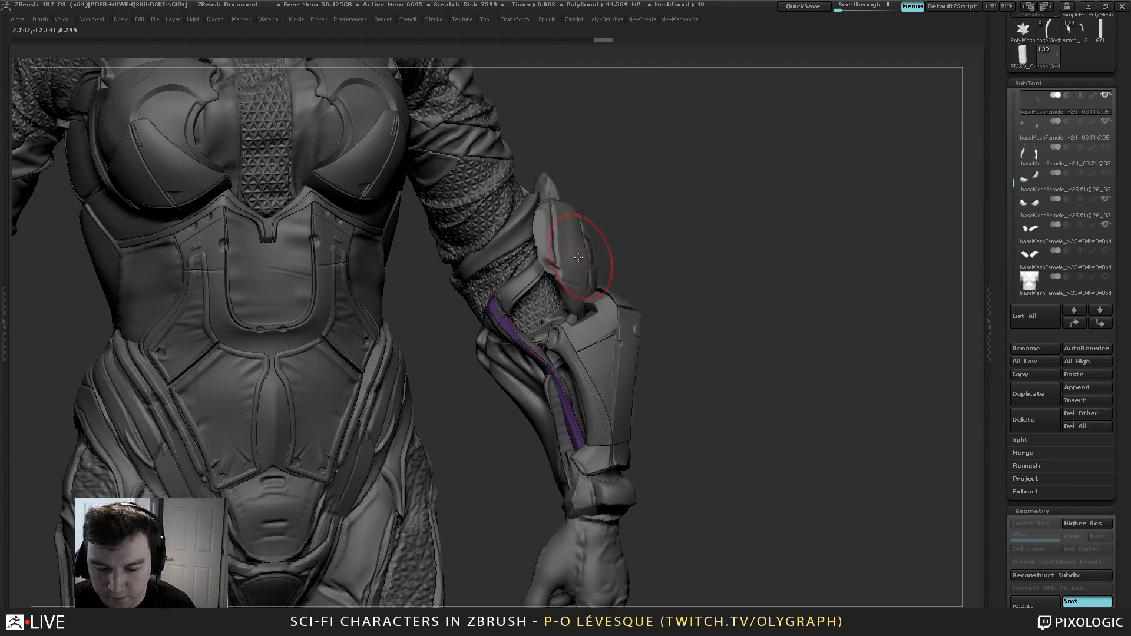
drag(669, 200, 665, 254)
Isolate the strip, adjust it with the Transpose Move line, and return to brush mode
key(shift+s)
key(w)
click(543, 357)
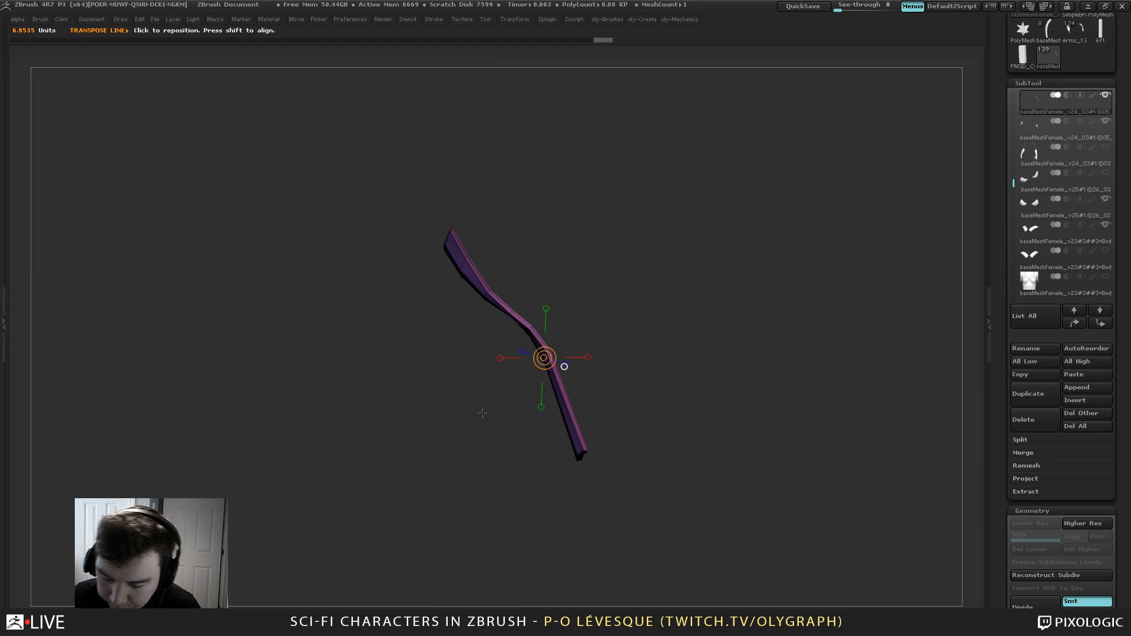
click(460, 267)
drag(391, 321, 388, 324)
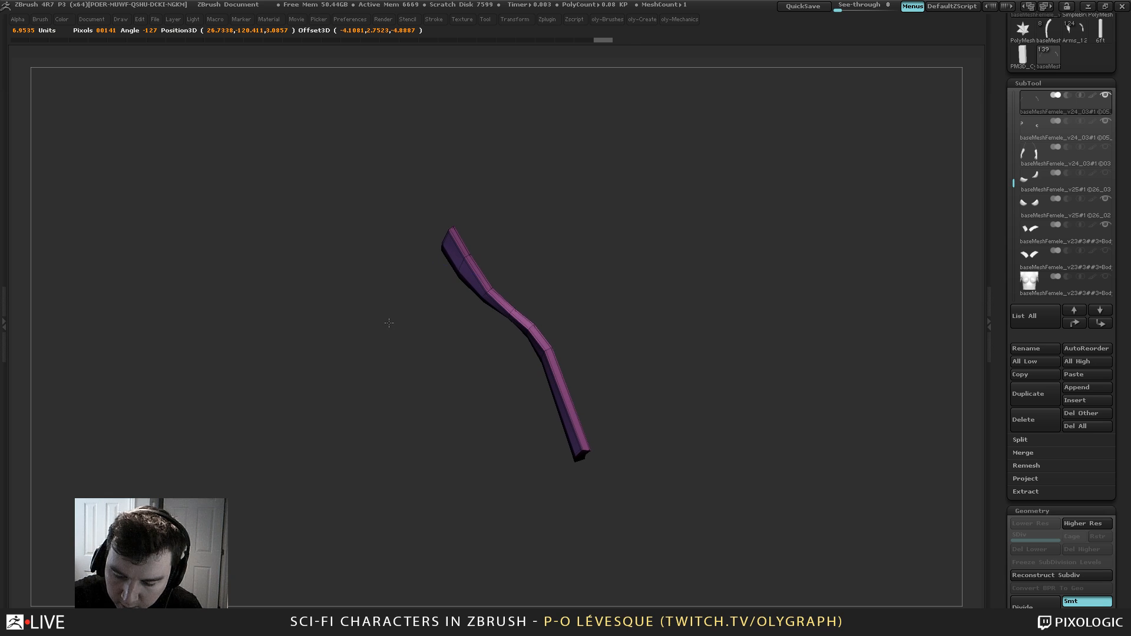
key(q)
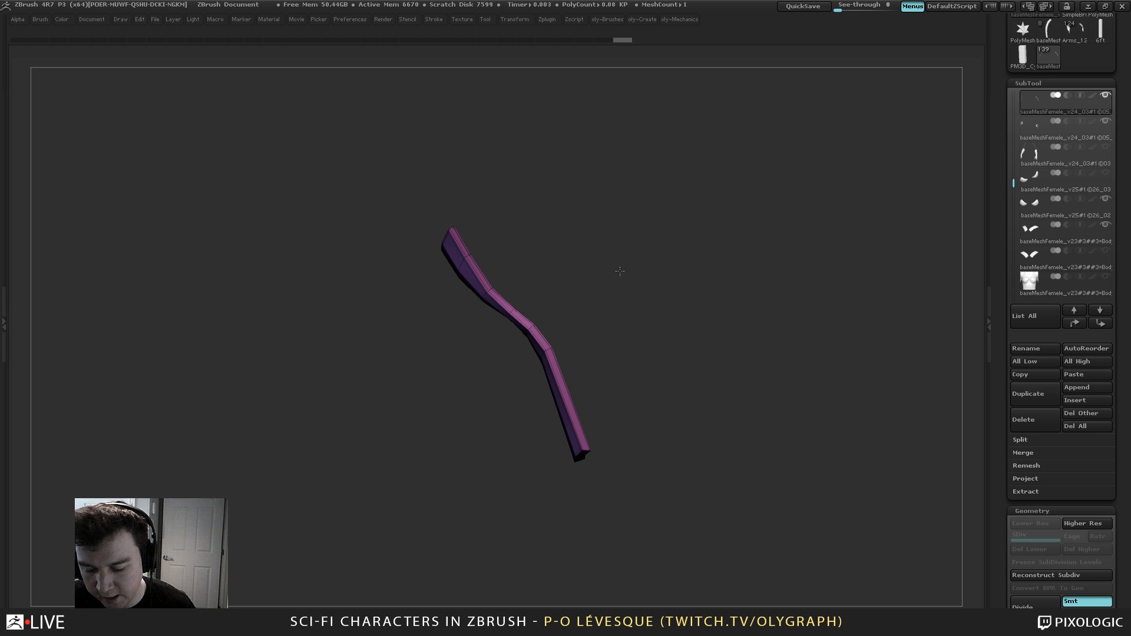
Reshape the upper section of the isolated strip with the brush
drag(620, 270, 562, 234)
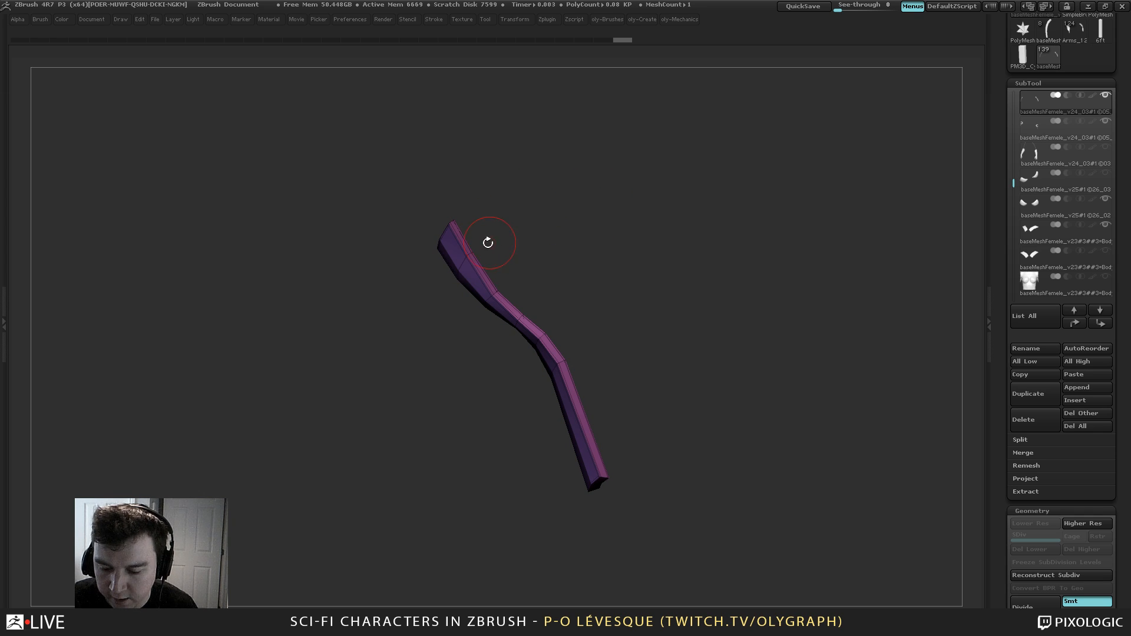
mouse_move(465, 258)
mouse_down()
mouse_move(457, 218)
mouse_move(524, 227)
mouse_up()
drag(607, 266, 585, 280)
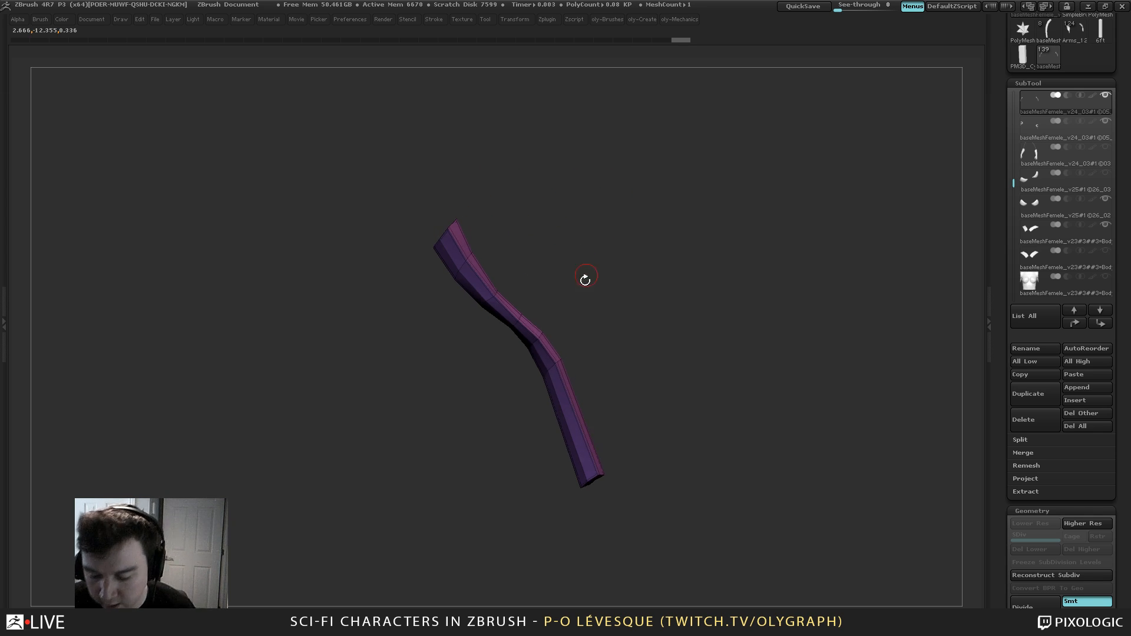
Switch to ZModeler, set the edge action to Insert, and add an edge loop across the strip's lower half
key(b)
click(606, 345)
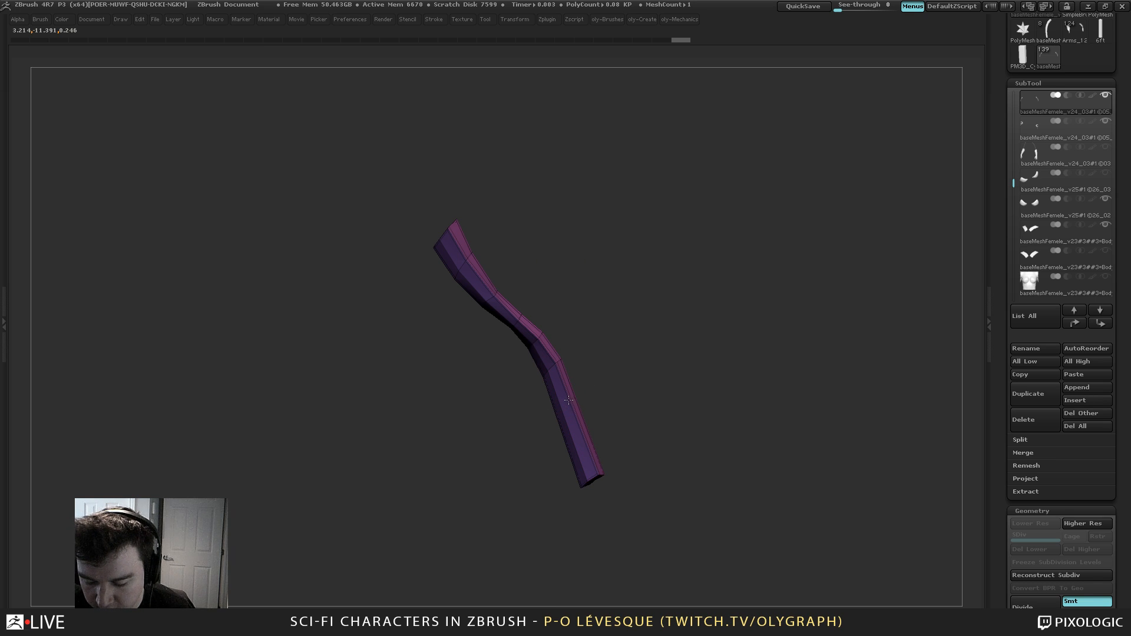
click(568, 396)
key(space)
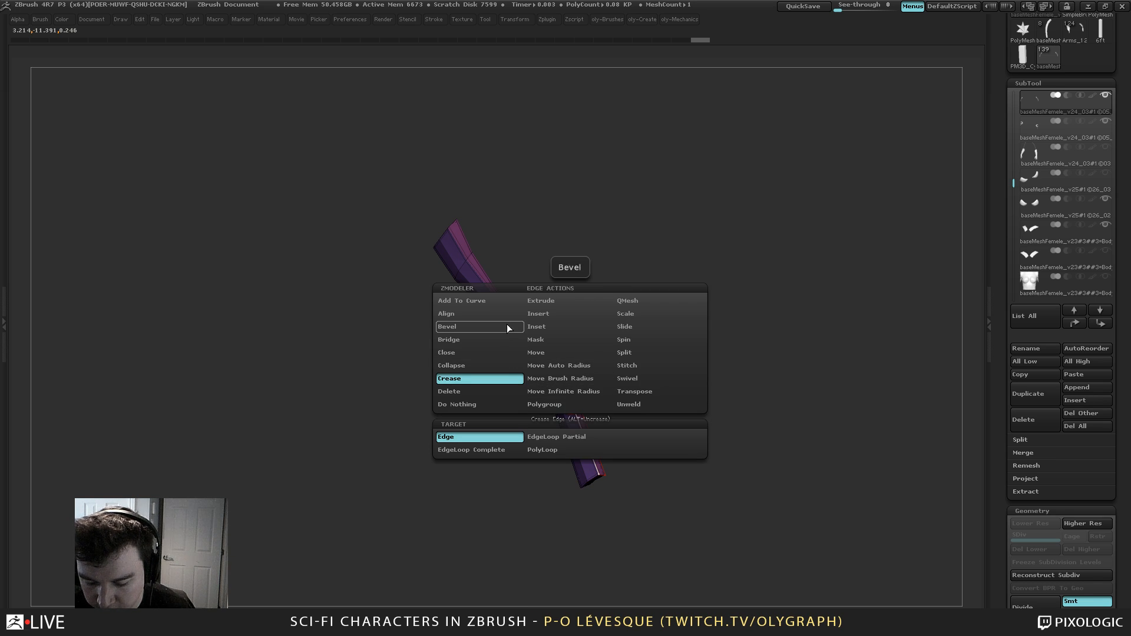
click(565, 315)
click(569, 399)
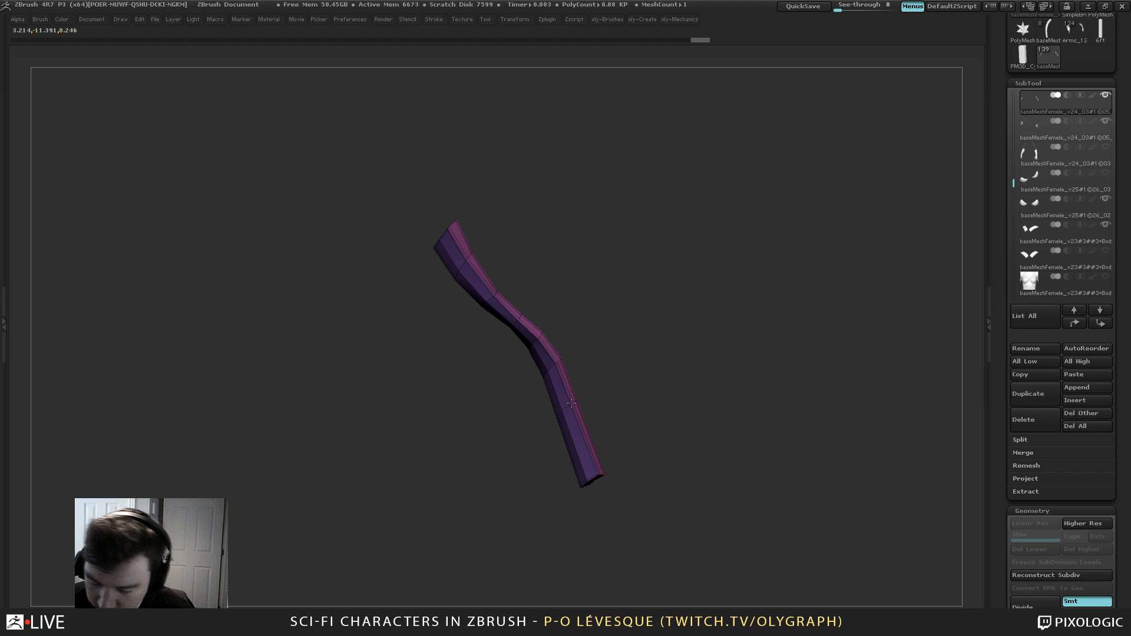
click(584, 444)
Switch to a sculpting brush, show the other armour parts again, and bend the strip's lower half into a smoother curve
key(b)
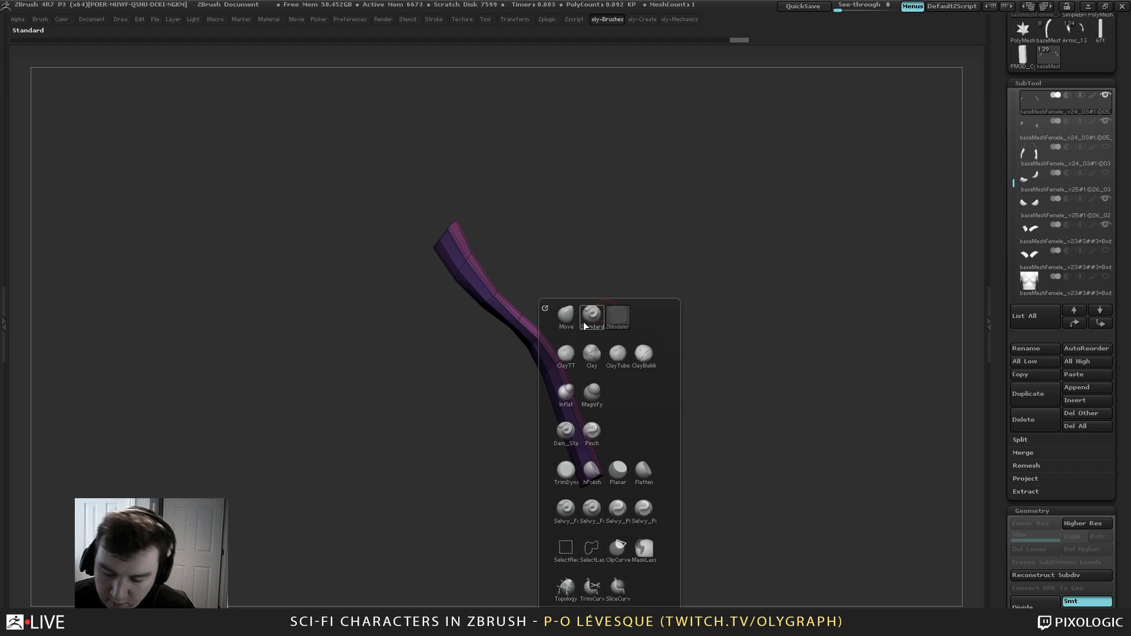
click(583, 322)
key(shift+s)
key(s)
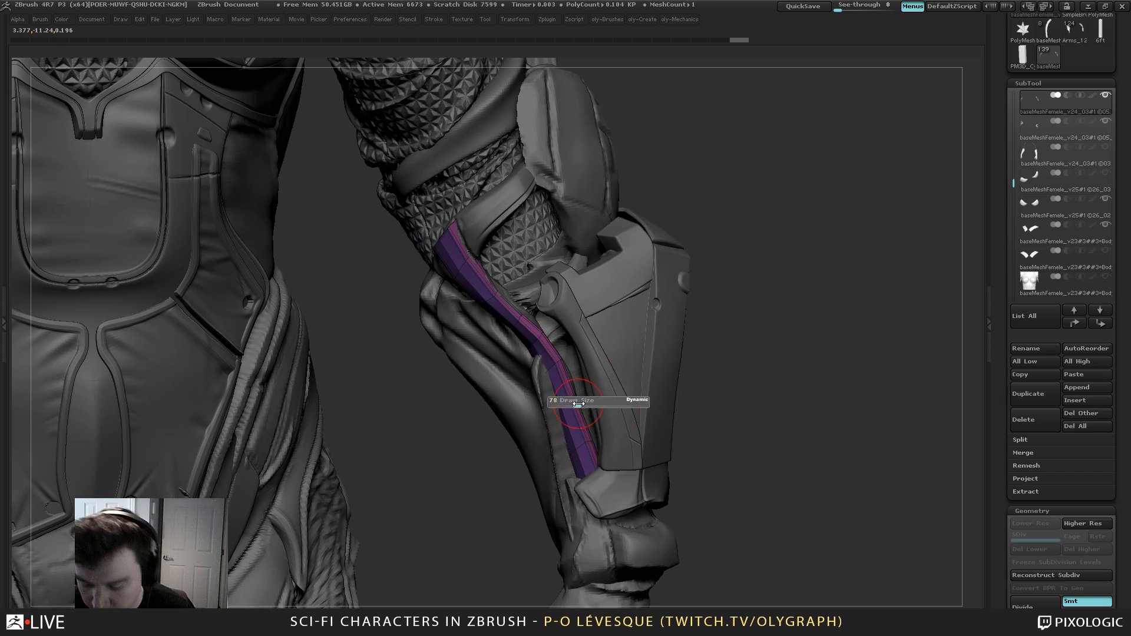
click(575, 403)
drag(564, 420, 570, 407)
key(s)
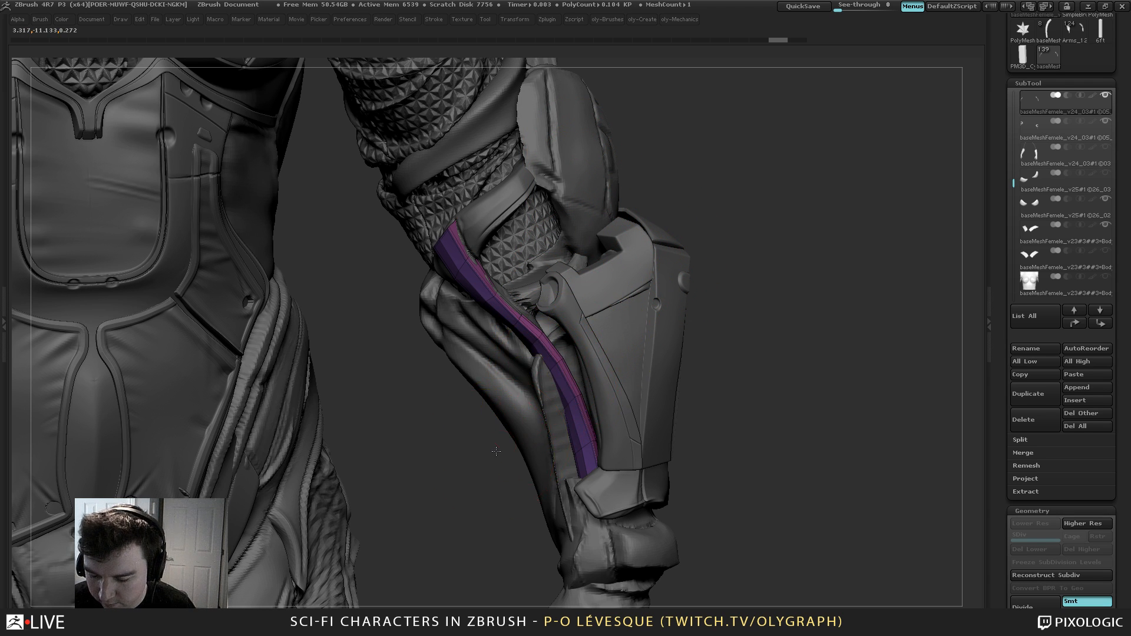
Extend the strip's upper end upward along the inside of the elbow and fit it against the arm
mouse_move(496, 451)
mouse_down()
mouse_move(624, 441)
mouse_move(475, 446)
mouse_up()
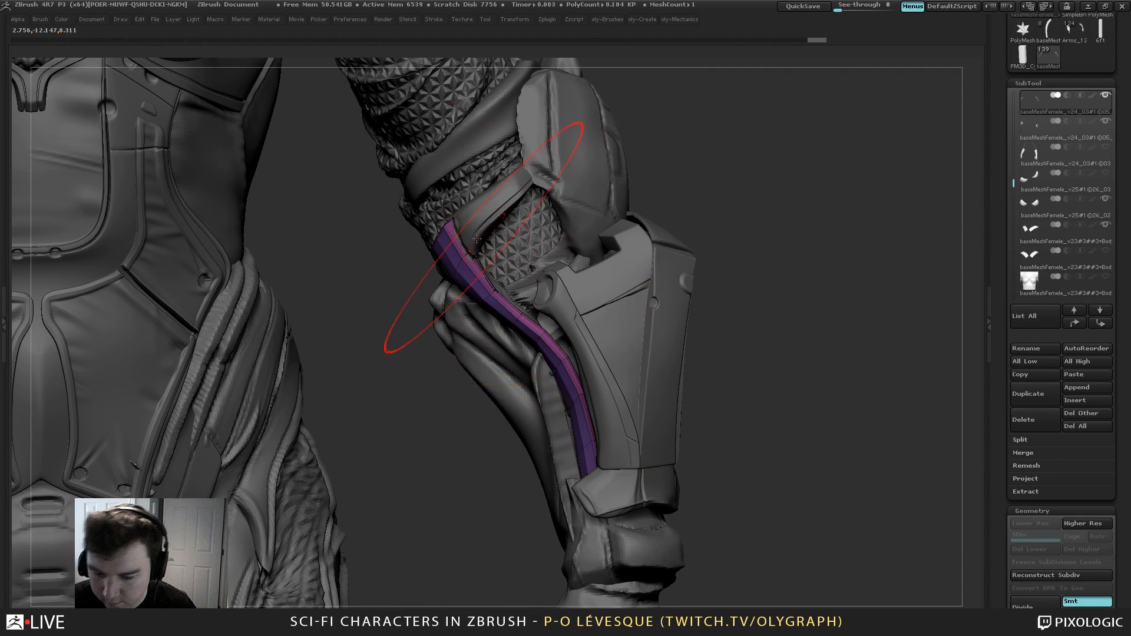
key(s)
drag(452, 221, 456, 199)
right_drag(452, 305, 444, 306)
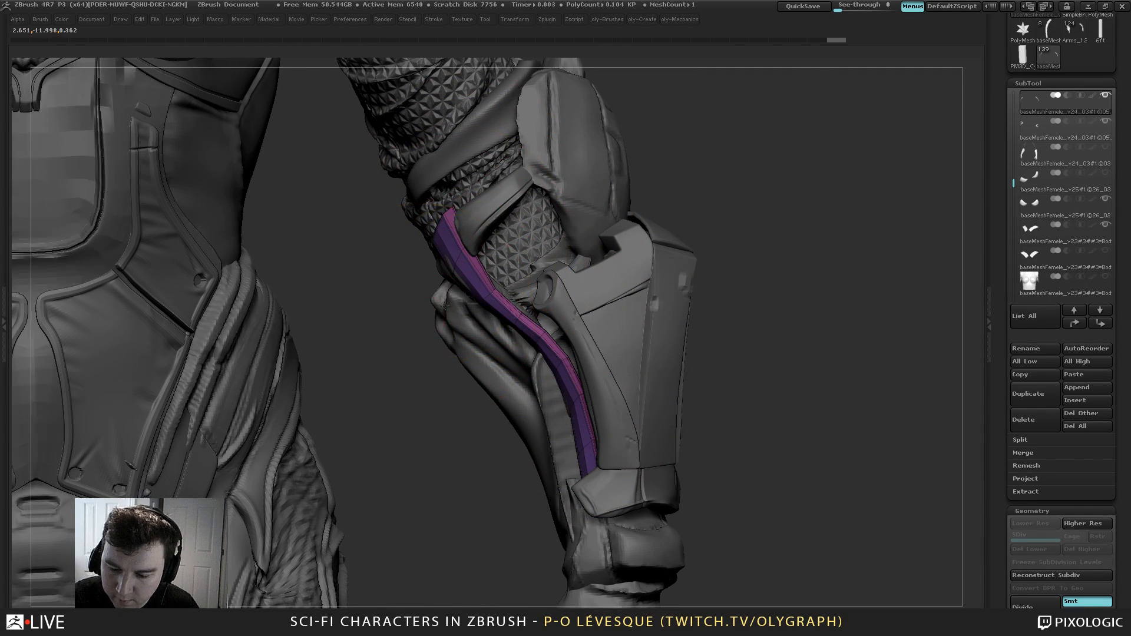
drag(444, 306, 583, 265)
mouse_move(616, 161)
mouse_down()
mouse_move(456, 248)
mouse_move(434, 225)
mouse_move(455, 216)
mouse_up()
Preview the strip smoothed without its wireframe and refine its path along the forearm plate with a larger brush
key(d)
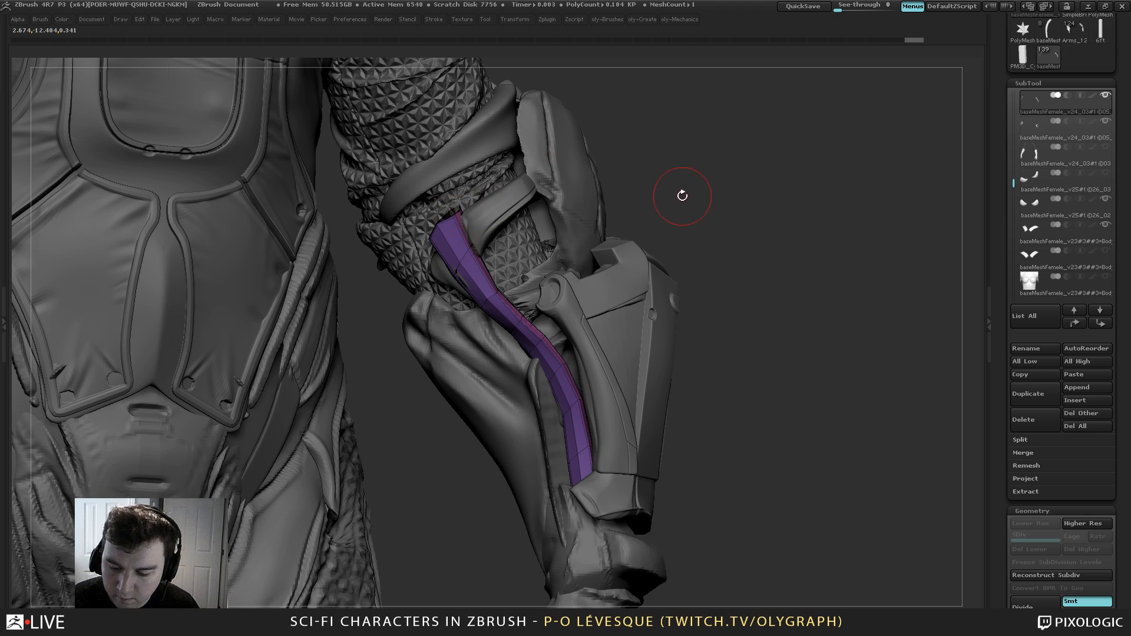
alt+drag(681, 195, 635, 197)
key(shift+f)
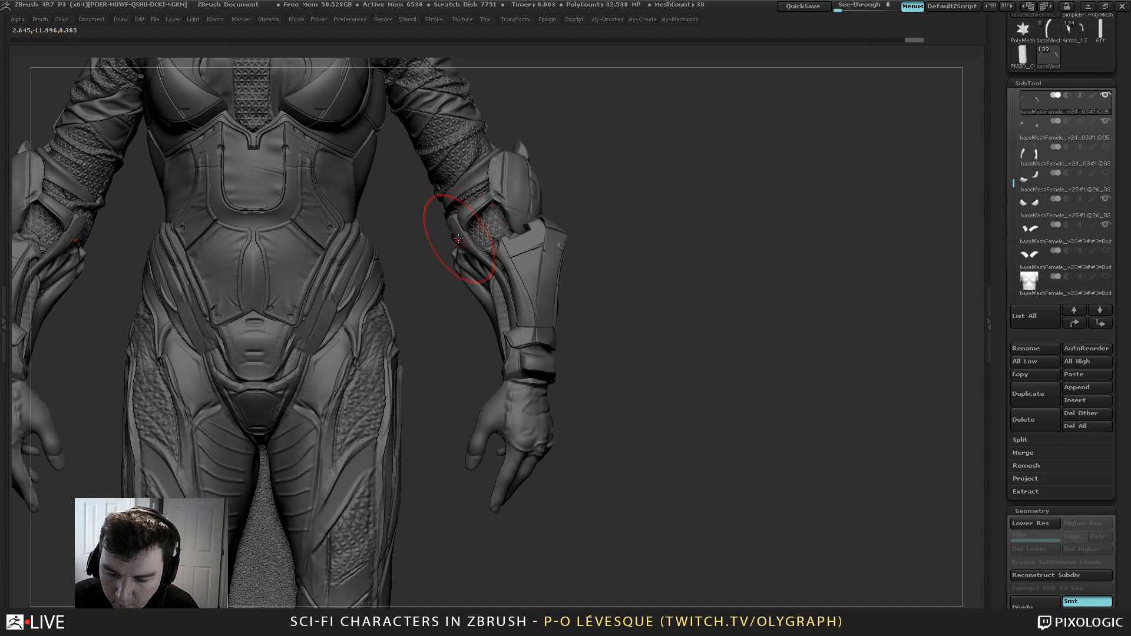
drag(448, 217, 445, 217)
key(s)
drag(511, 316, 520, 316)
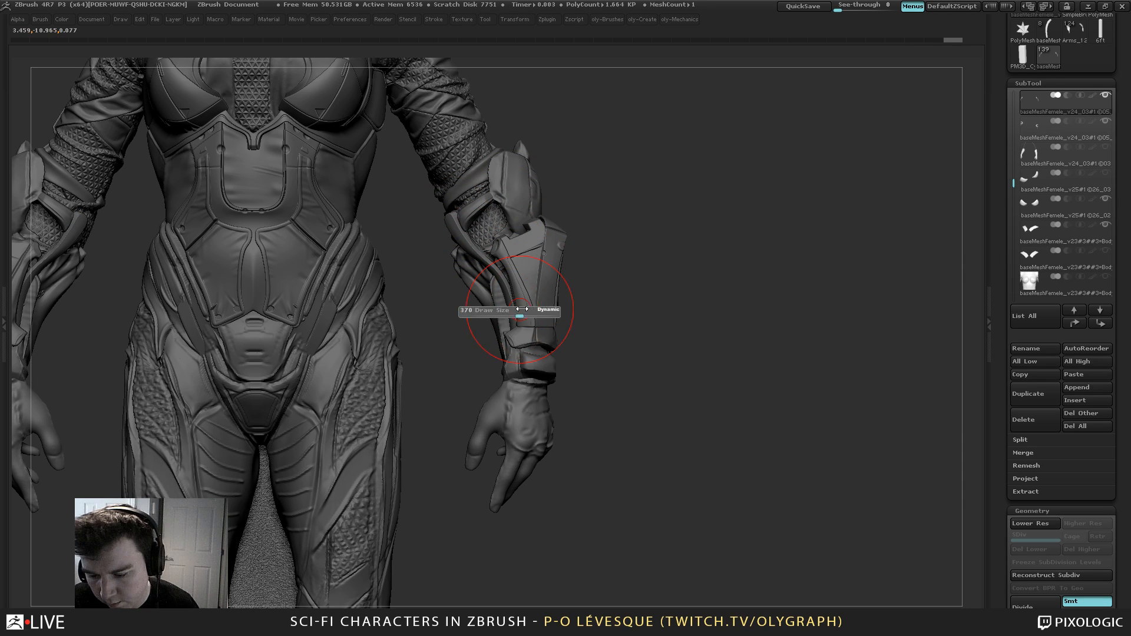
drag(492, 258, 495, 246)
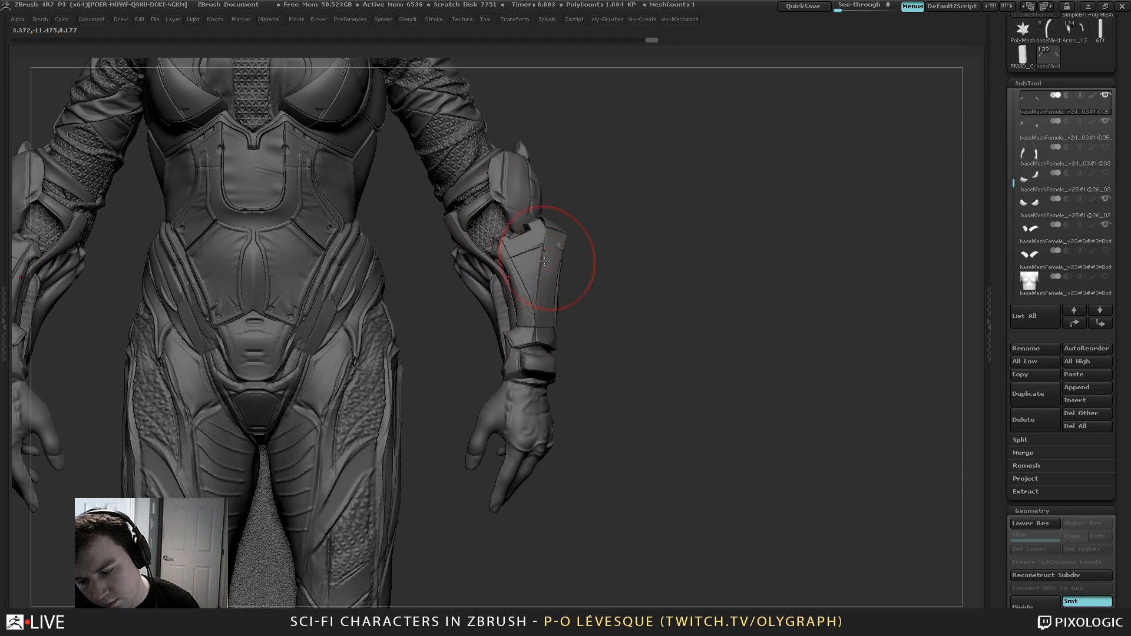
drag(508, 291, 513, 311)
drag(474, 377, 530, 378)
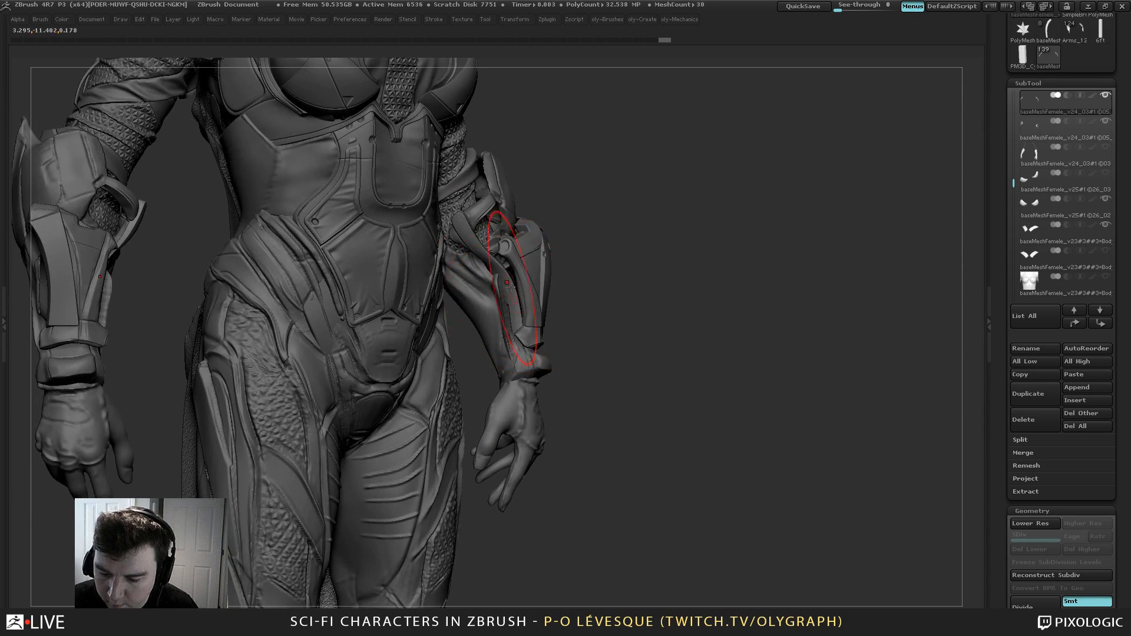
mouse_move(520, 318)
mouse_down()
mouse_move(529, 299)
mouse_move(518, 291)
mouse_up()
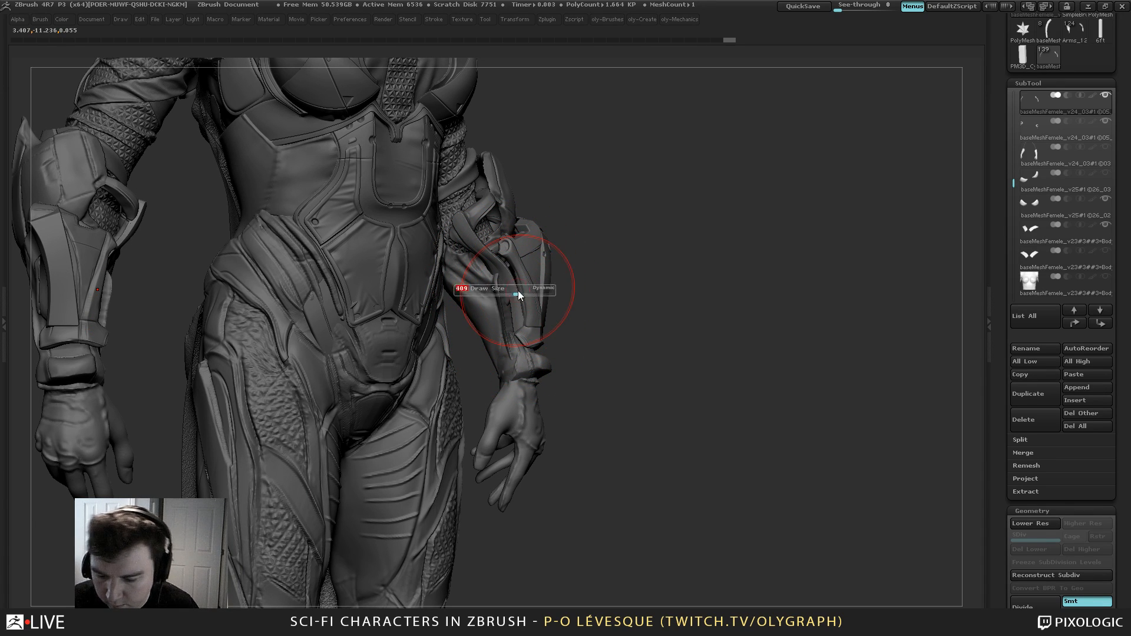
Check the strip's fit from several angles and nudge its section just below the elbow
mouse_move(583, 196)
mouse_down()
mouse_move(589, 216)
mouse_move(452, 351)
mouse_move(468, 363)
mouse_move(494, 349)
mouse_up()
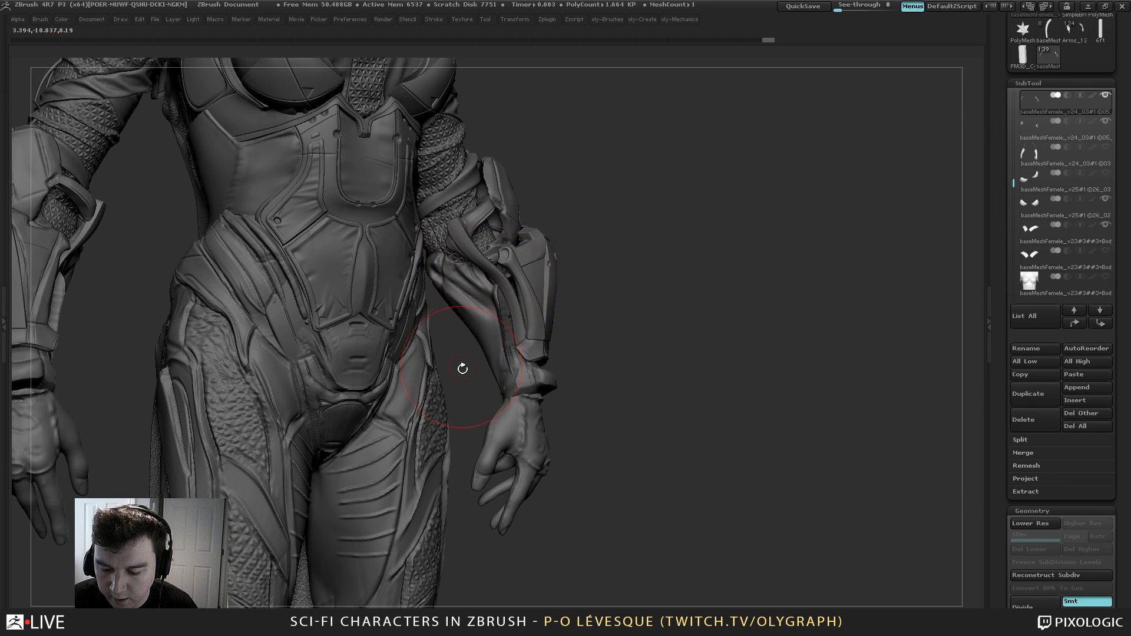
drag(463, 369, 495, 295)
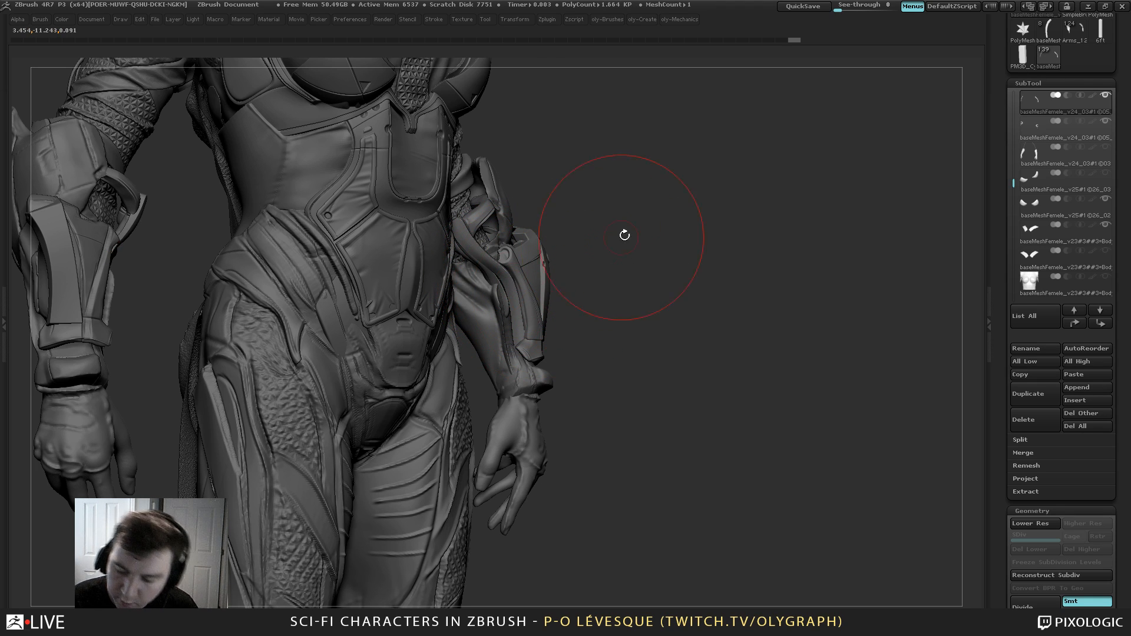
drag(653, 228, 433, 241)
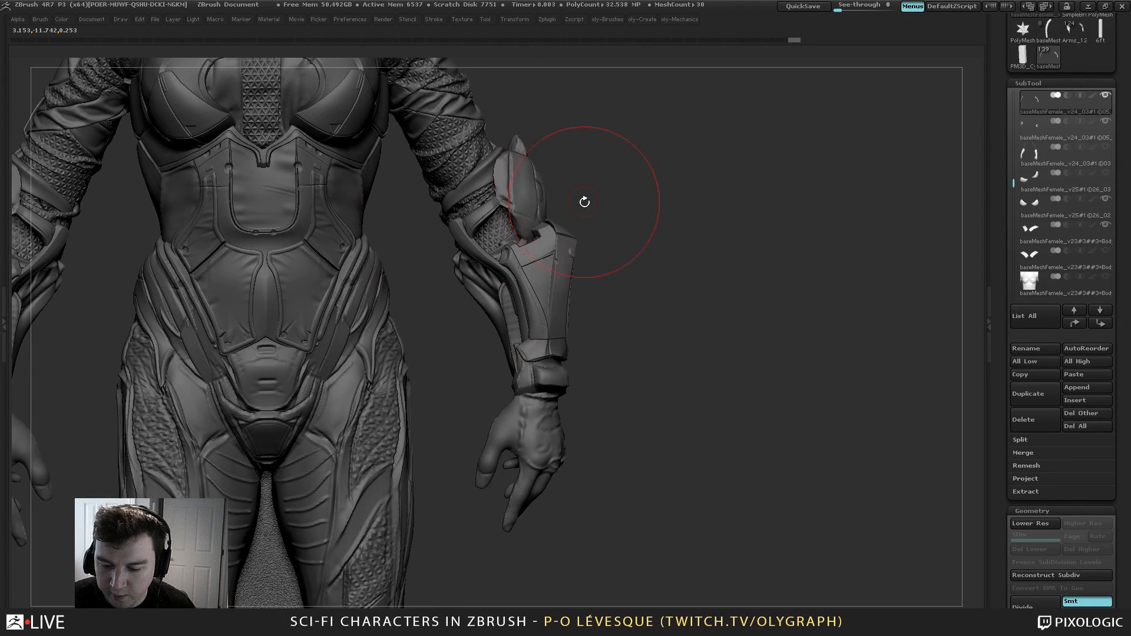
drag(646, 206, 639, 207)
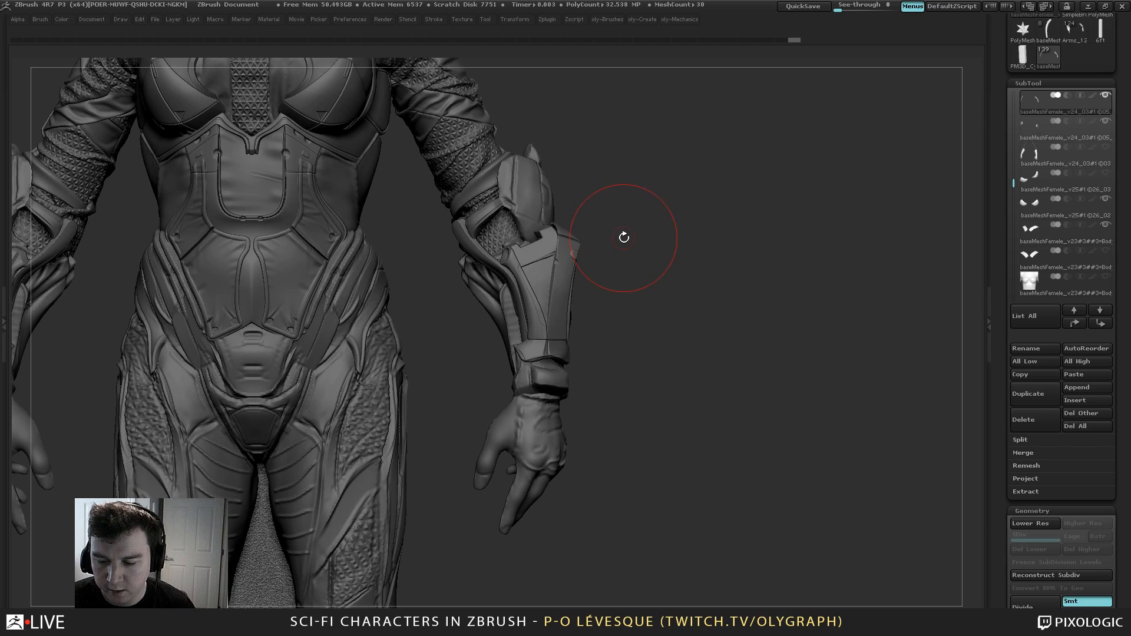
key(s)
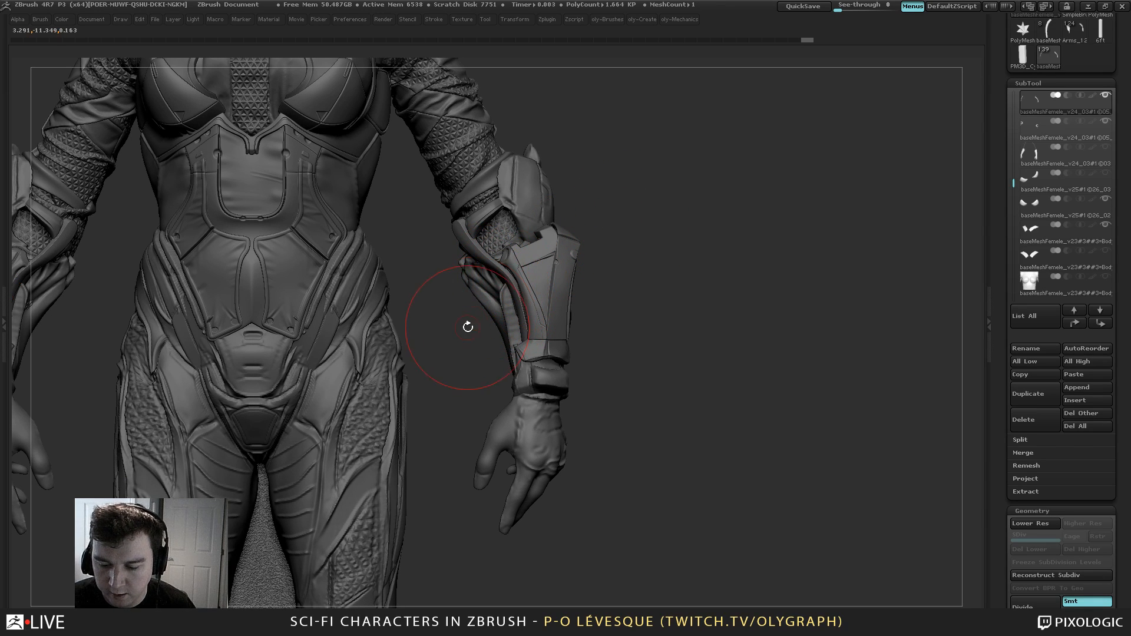
key(s)
drag(508, 255, 502, 259)
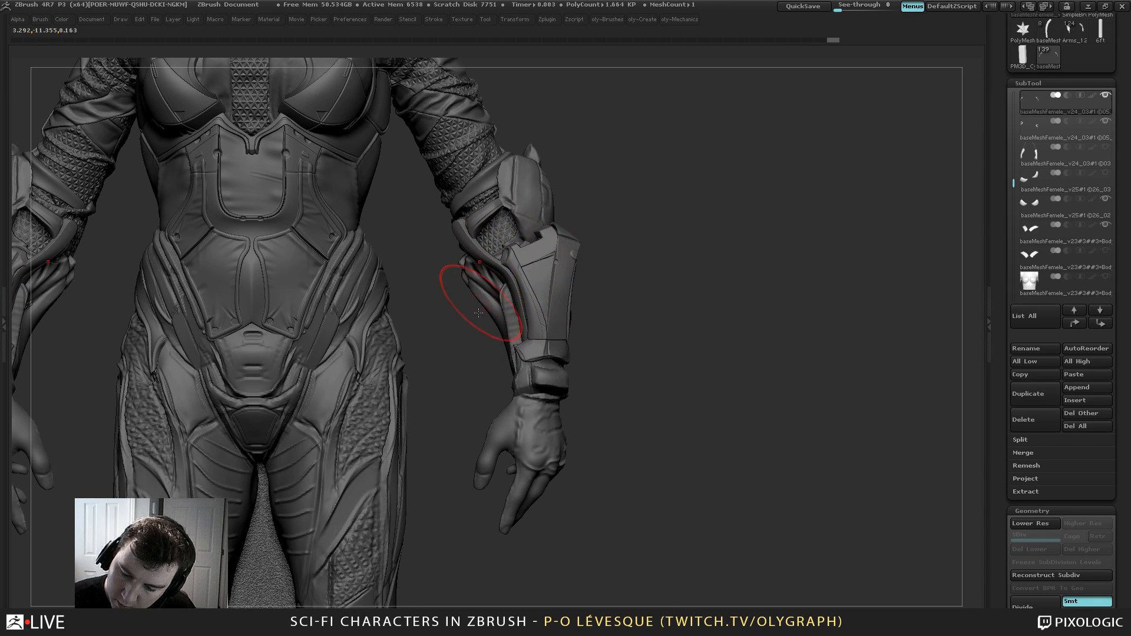
Isolate the strip, turn off its smoothed preview, and pull in the outer corner of its upper end
alt+drag(481, 362, 499, 421)
key(shift+s)
key(f)
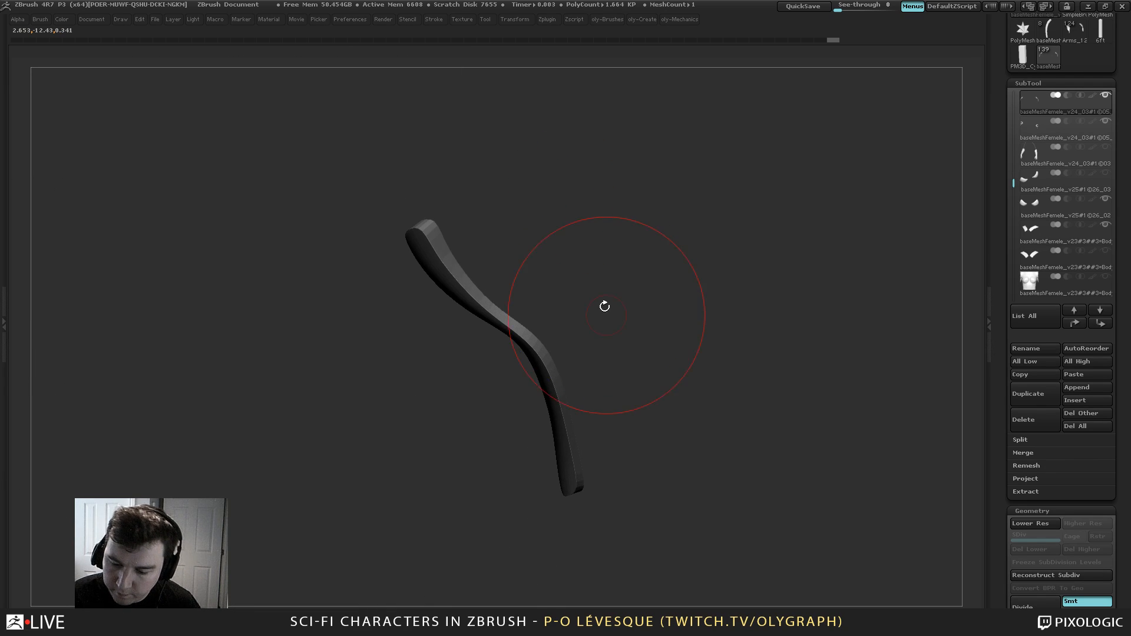
key(shift+f)
drag(545, 207, 601, 184)
key(shift+d)
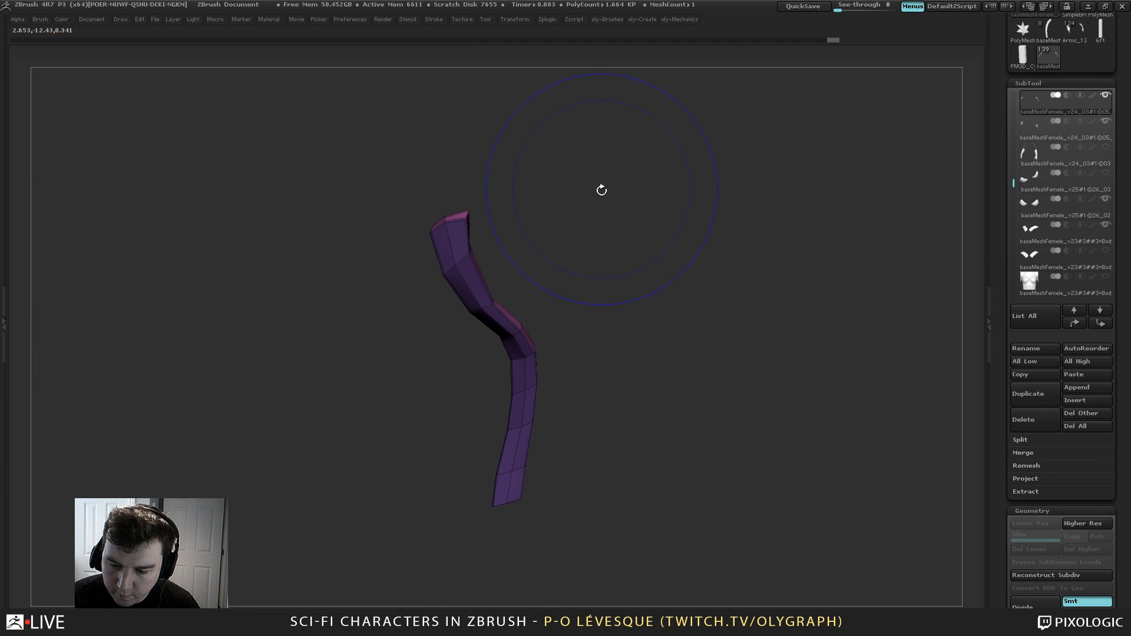
key(shift+f)
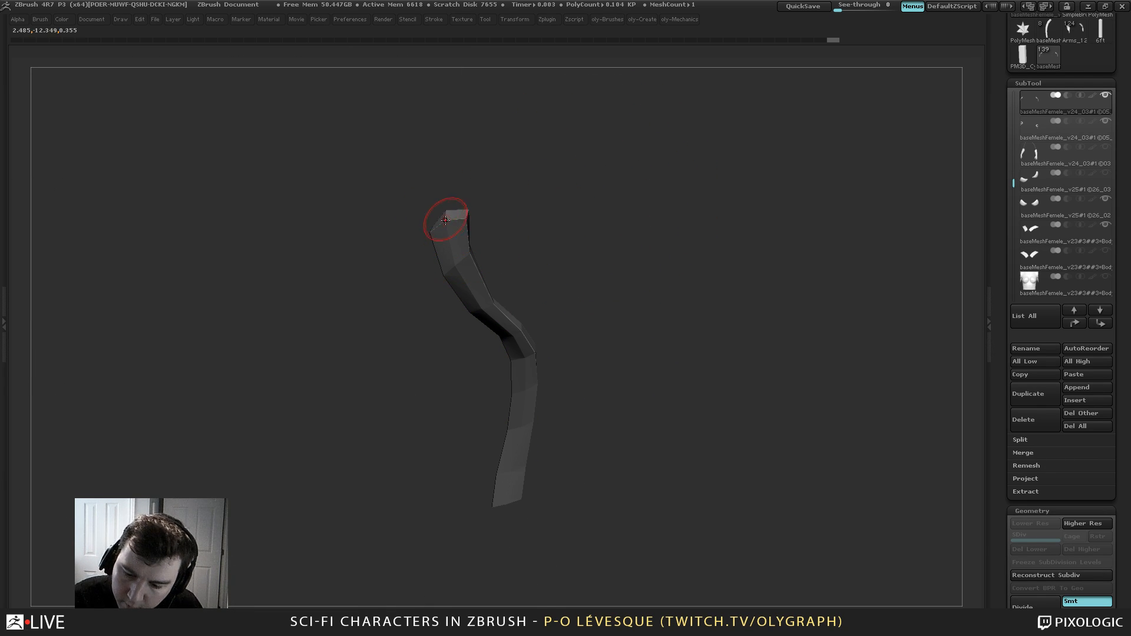
mouse_move(445, 219)
mouse_down()
mouse_move(441, 236)
mouse_move(460, 226)
mouse_up()
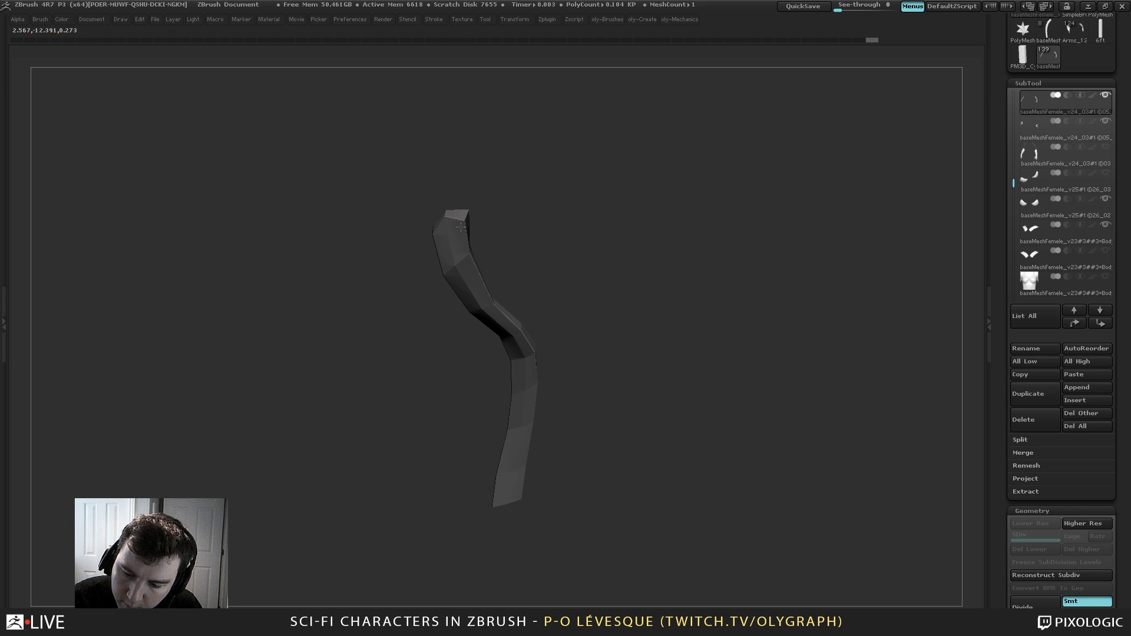
Restore the smoothed preview and surrounding armour, and reshape the strip's upper section around the elbow
key(d)
alt+drag(599, 207, 570, 168)
key(shift+f)
key(shift+s)
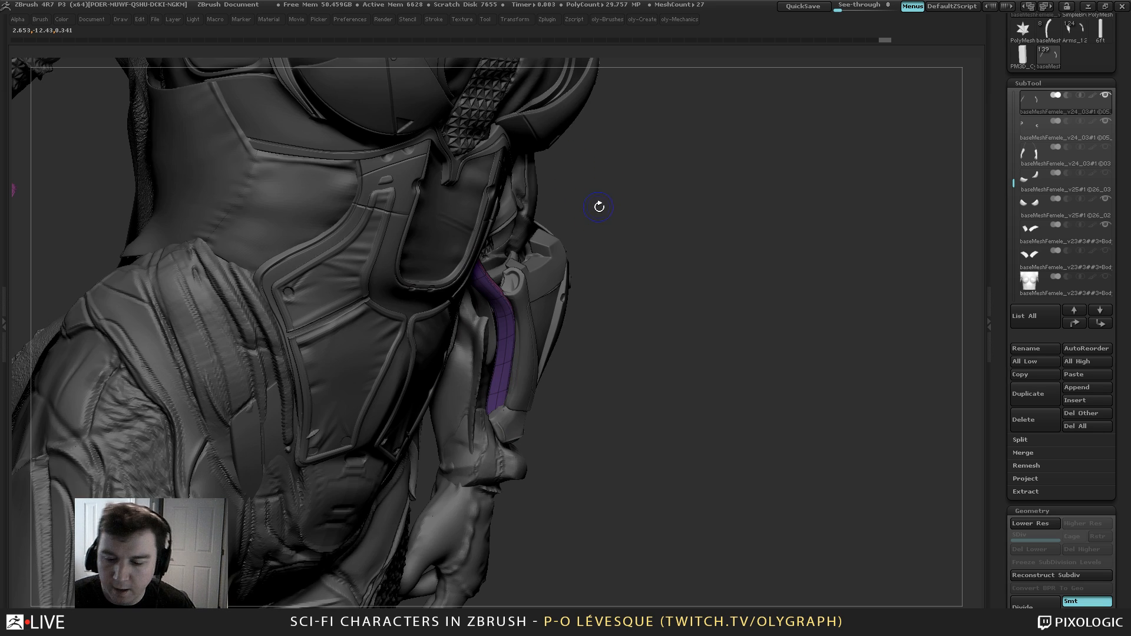
mouse_move(608, 204)
mouse_down()
mouse_move(511, 211)
mouse_move(471, 234)
mouse_up()
key(s)
key(s)
drag(471, 234, 463, 234)
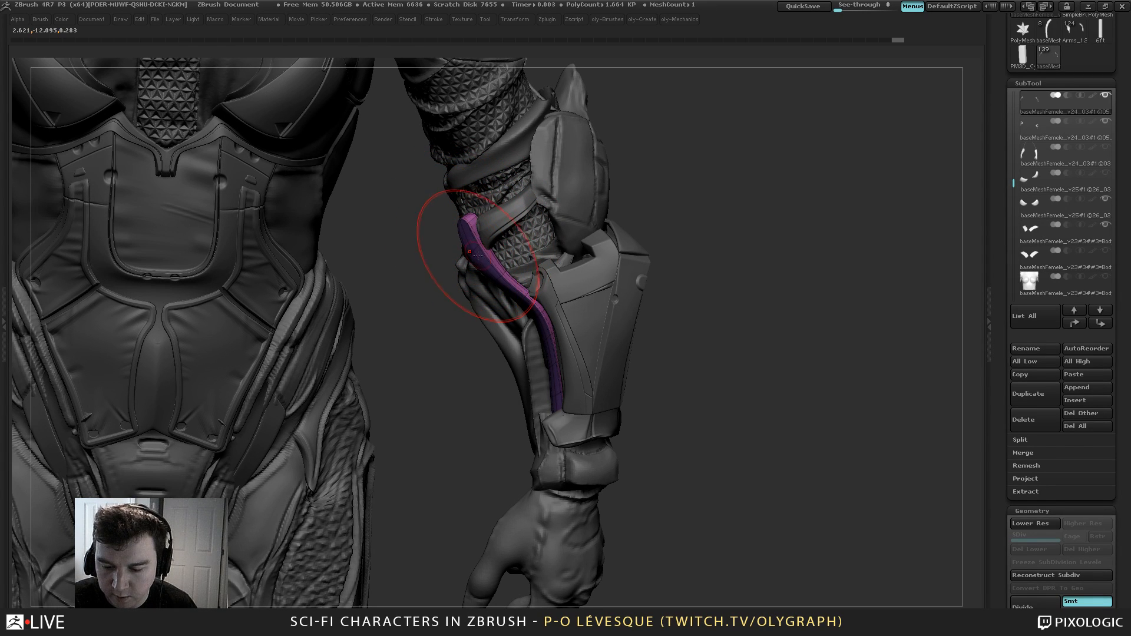
drag(488, 273, 493, 271)
drag(457, 372, 471, 330)
key(shift+f)
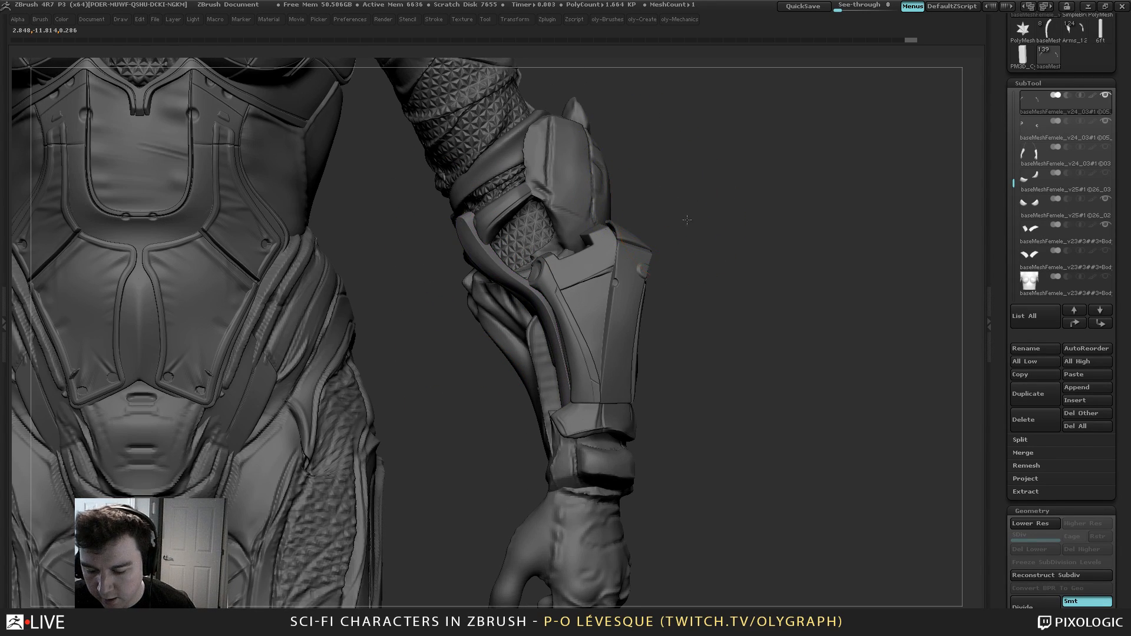
drag(686, 218, 724, 220)
drag(580, 241, 575, 336)
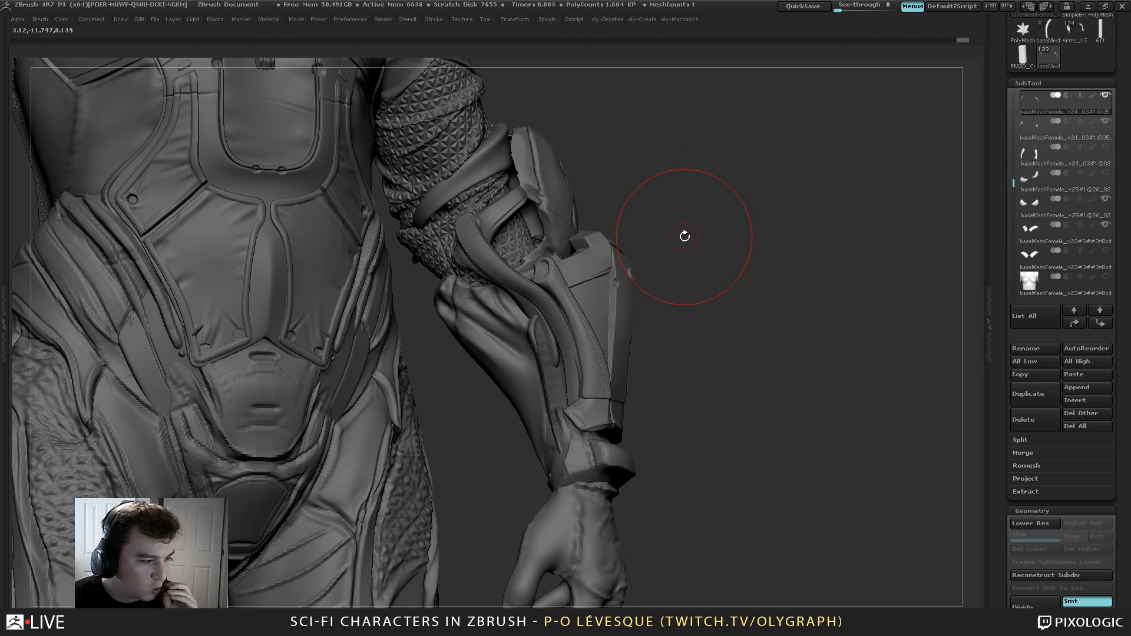
key(bracketleft)
key(bracketleft)
key(bracketleft)
key(bracketleft)
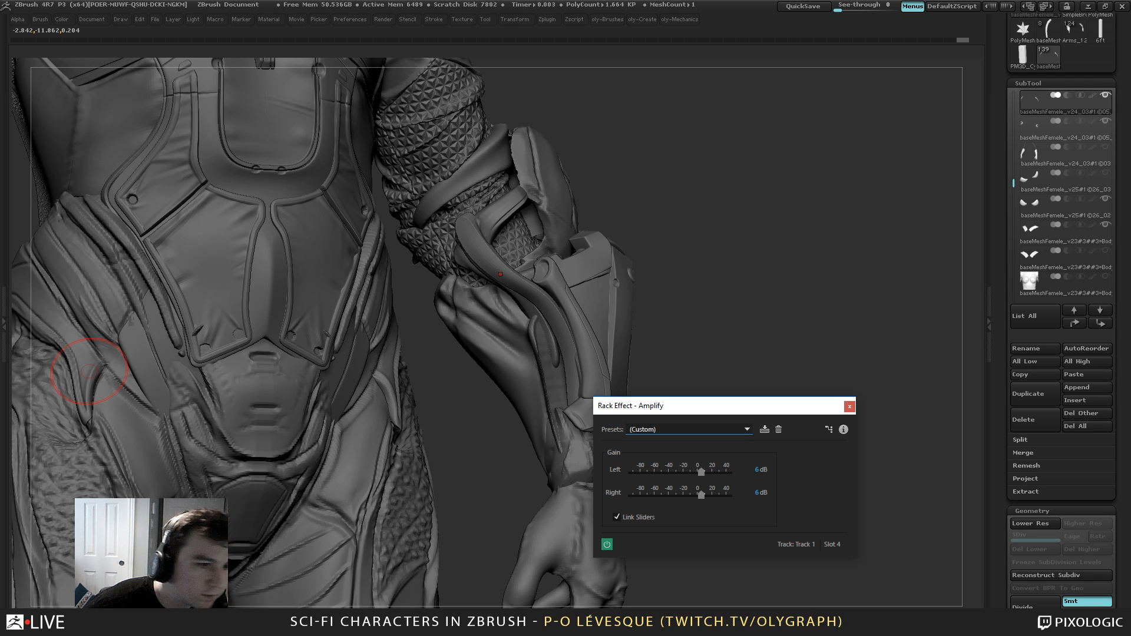
drag(709, 409, 0, 412)
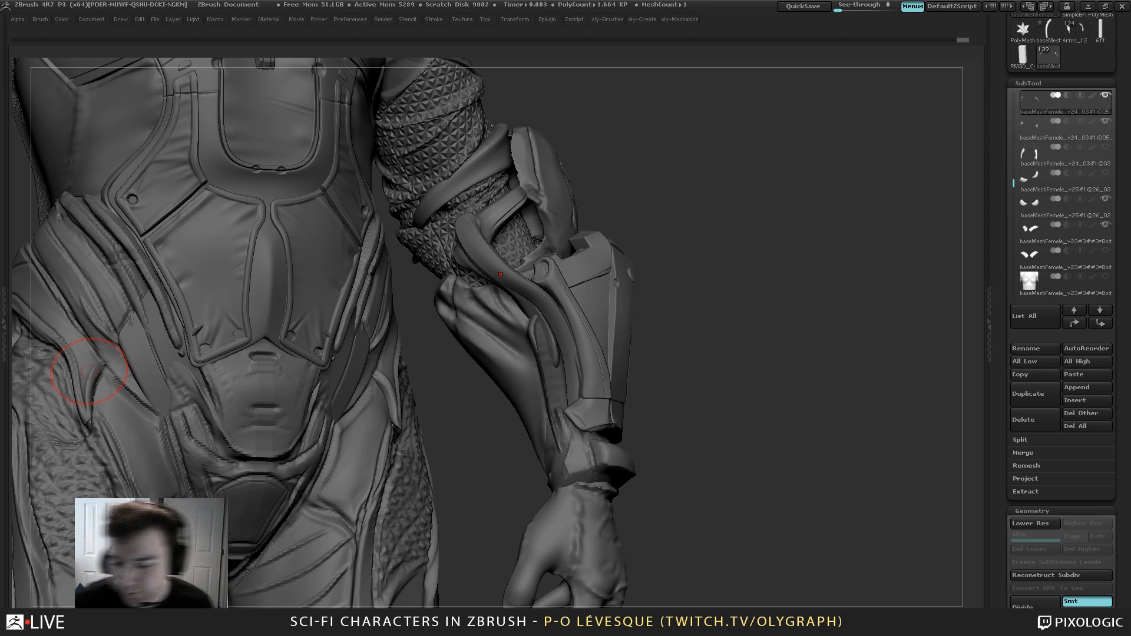
key(b)
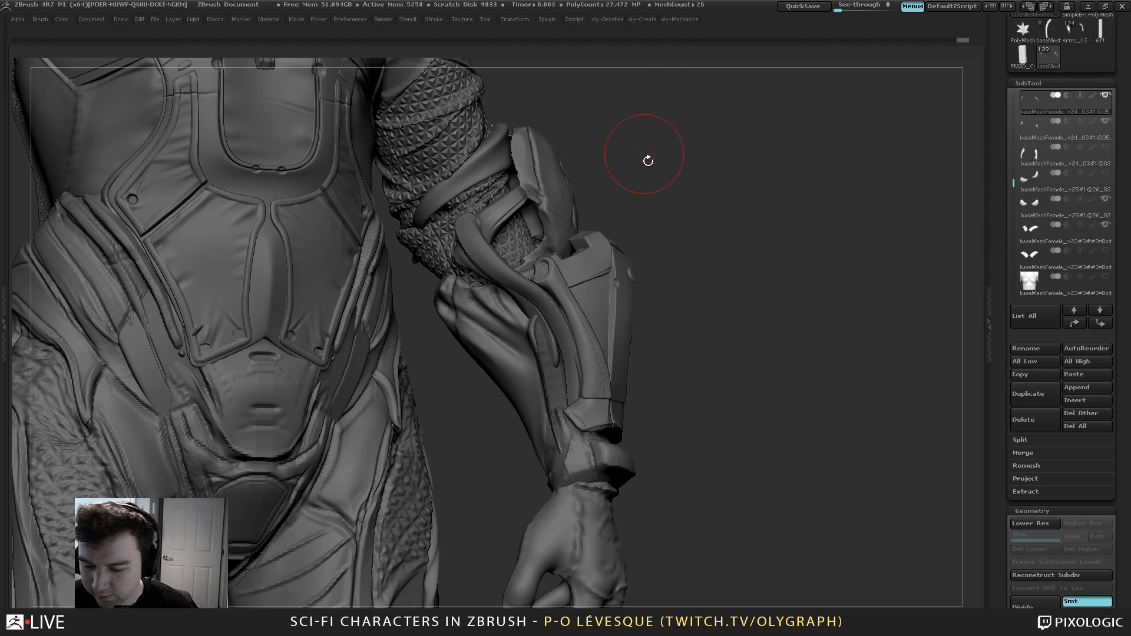
key(shift+d)
key(d)
key(s)
click(688, 192)
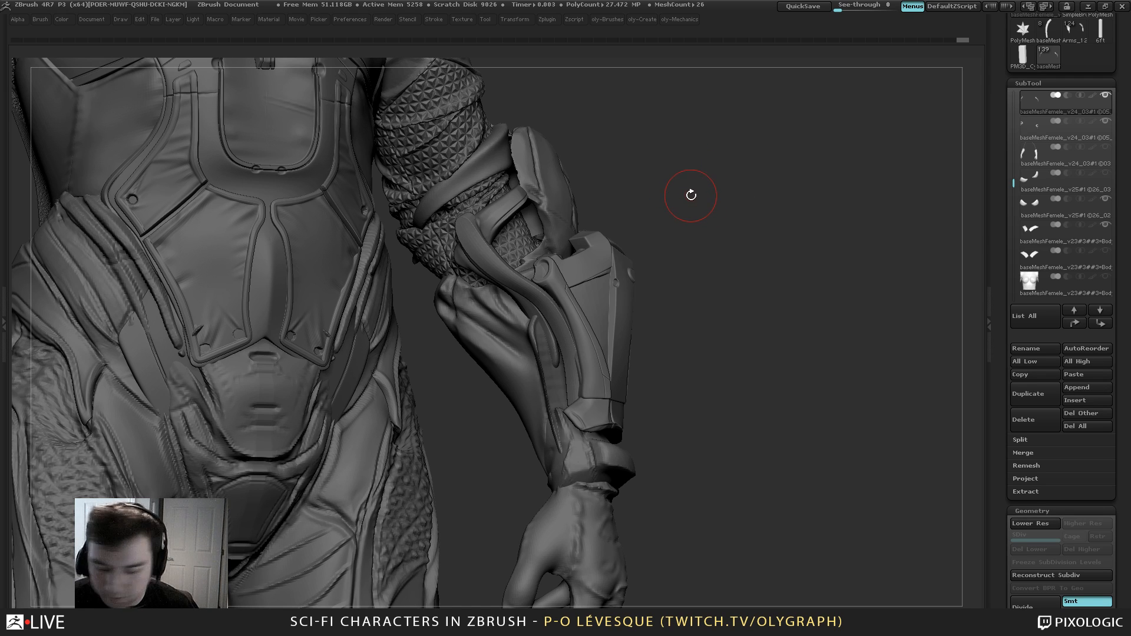
drag(691, 199, 691, 198)
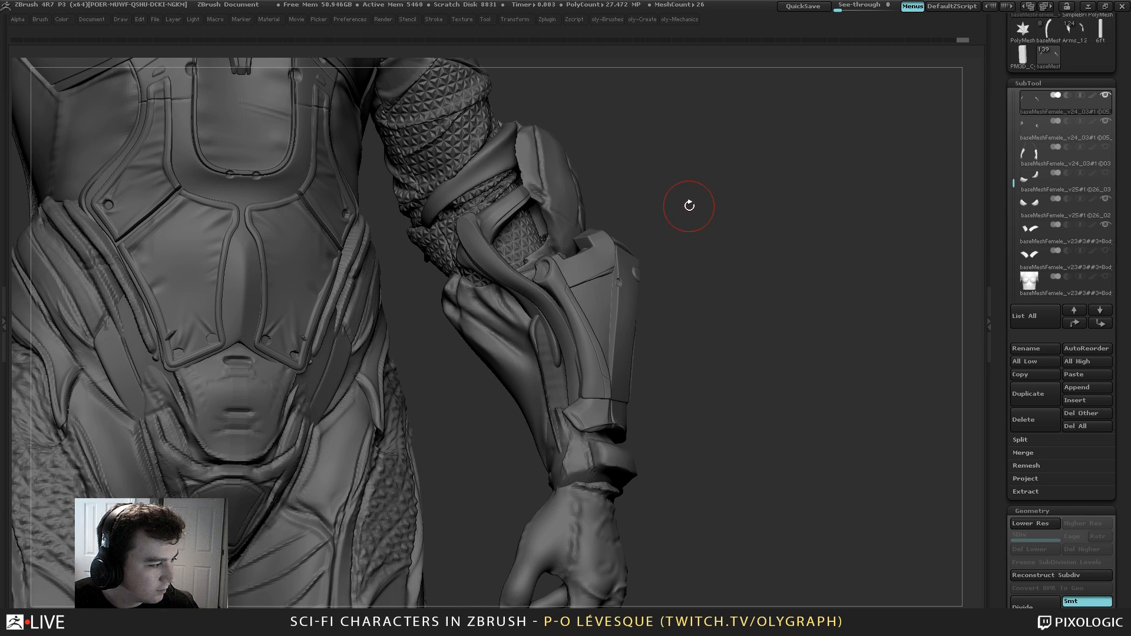
Reduce the crease level used by the strip's dynamic subdivision
mouse_move(678, 181)
mouse_down()
mouse_move(663, 207)
mouse_move(669, 135)
mouse_up()
key(c)
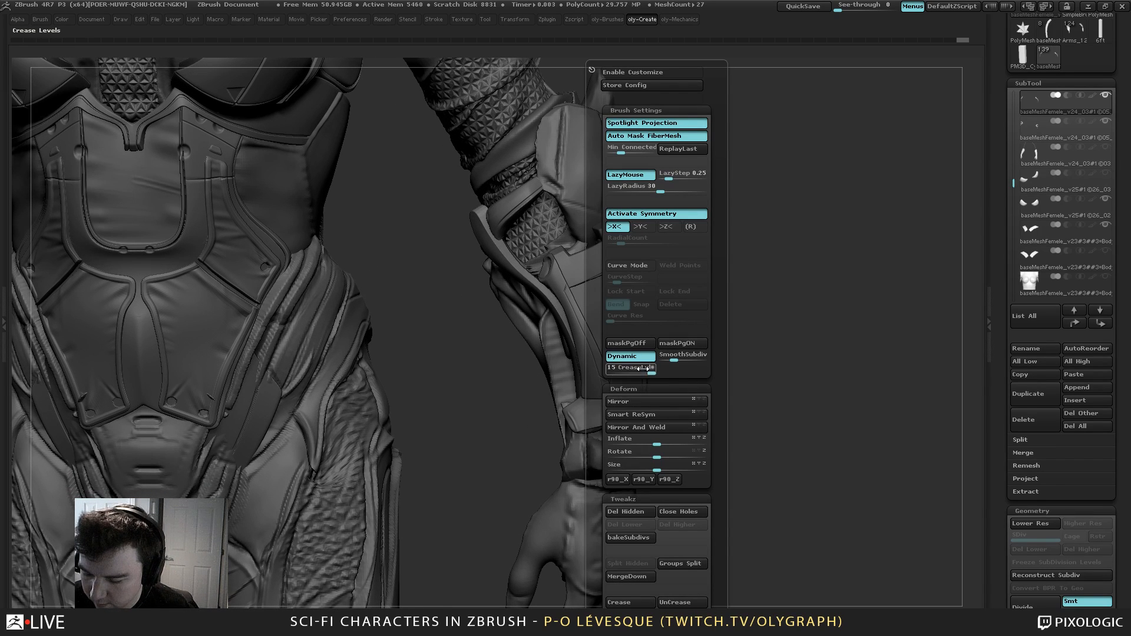
drag(650, 373, 618, 373)
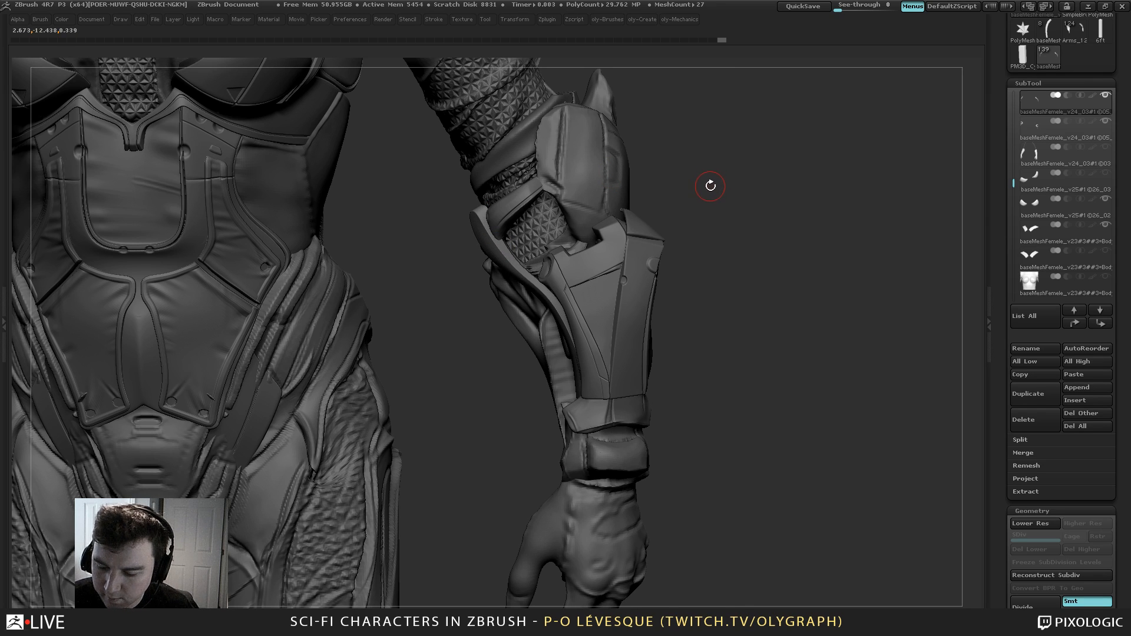
key(2)
drag(675, 371, 669, 371)
Toggle the strip's dynamic subdivision off and back on to compare it, and choose the Standard brush
key(shift+d)
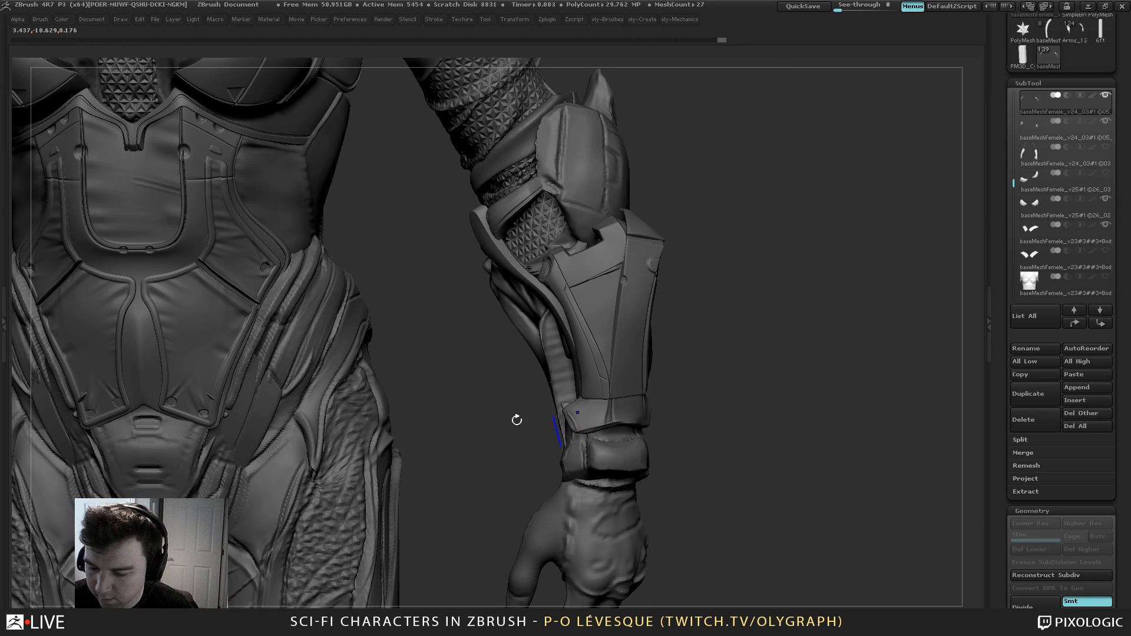
key(ctrl+d)
key(1)
key(1)
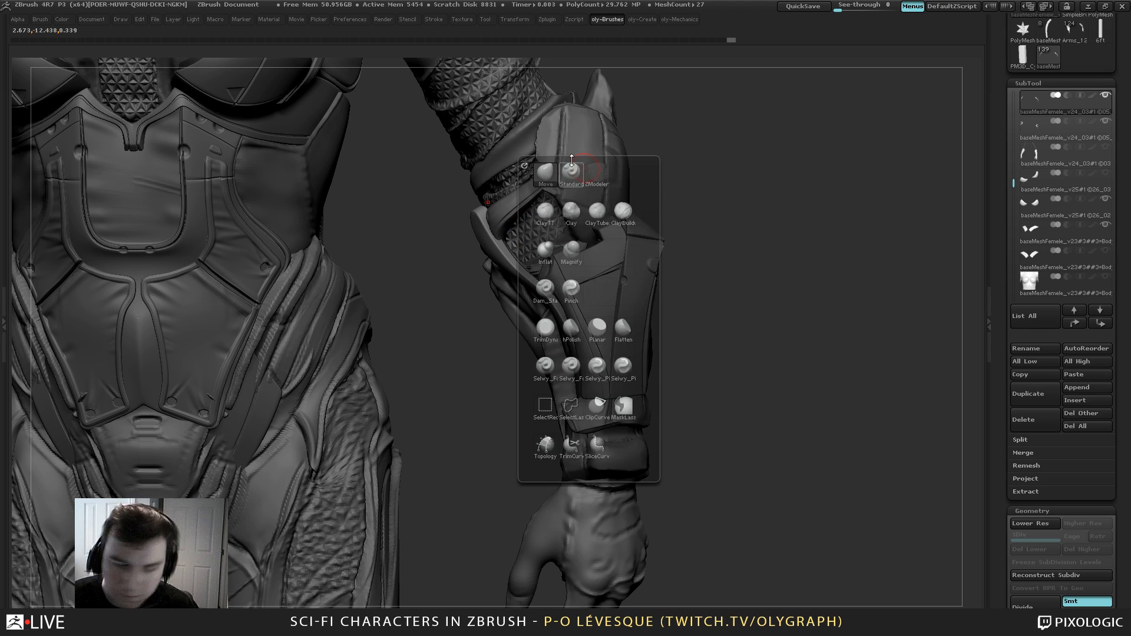
click(570, 171)
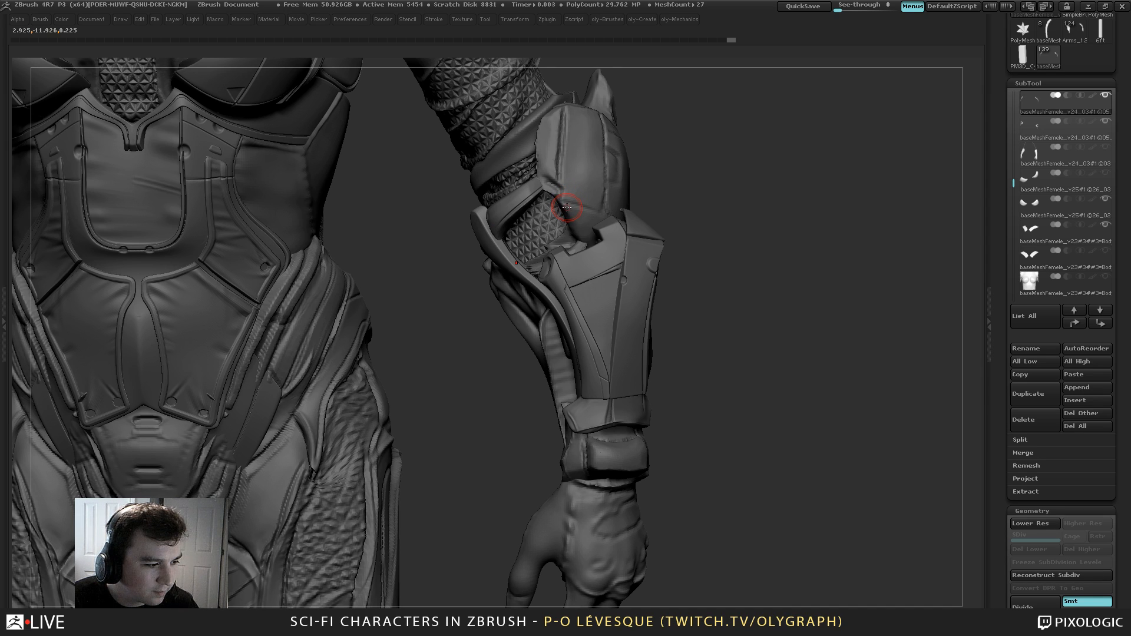
Resize the brush and nudge the upper end of the elbow strip beside the textured sleeve
key(1)
click(549, 217)
key(s)
click(509, 232)
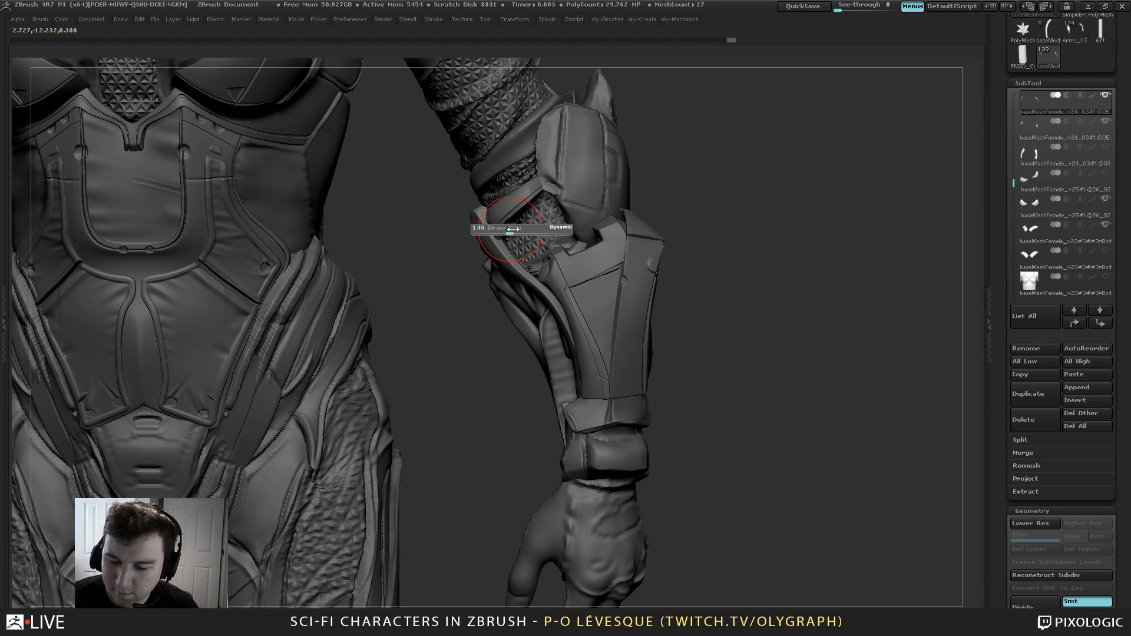
key(s)
key(s)
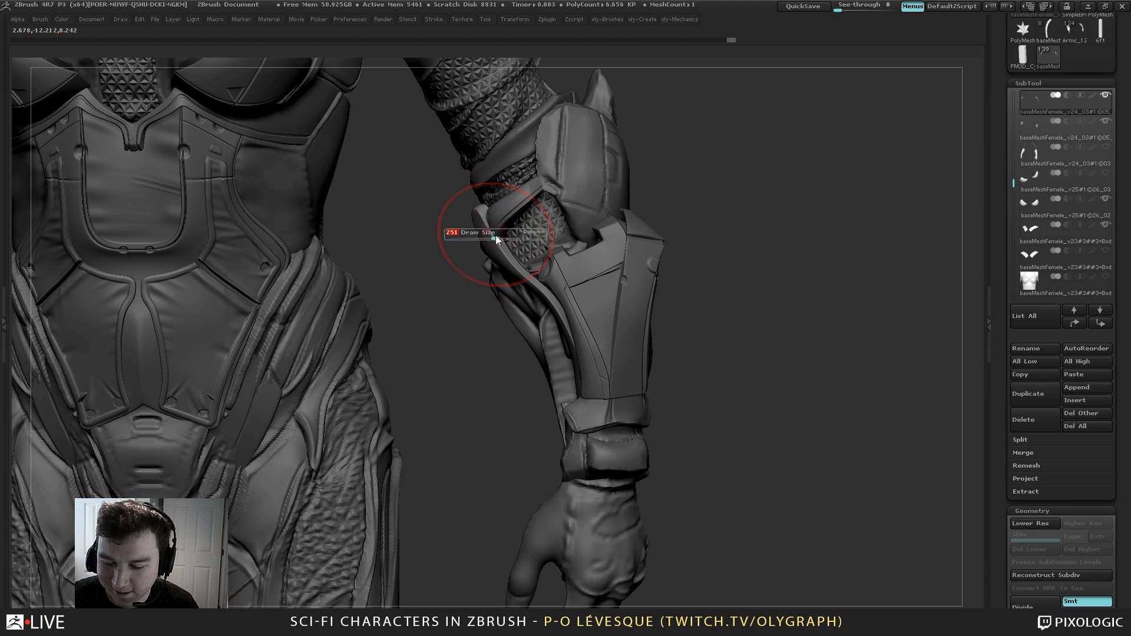
drag(479, 237, 488, 240)
Reshape the strip's middle section along the inner forearm, adjusting the brush size between strokes
mouse_move(523, 434)
mouse_down()
mouse_move(560, 377)
mouse_move(552, 386)
mouse_up()
key(s)
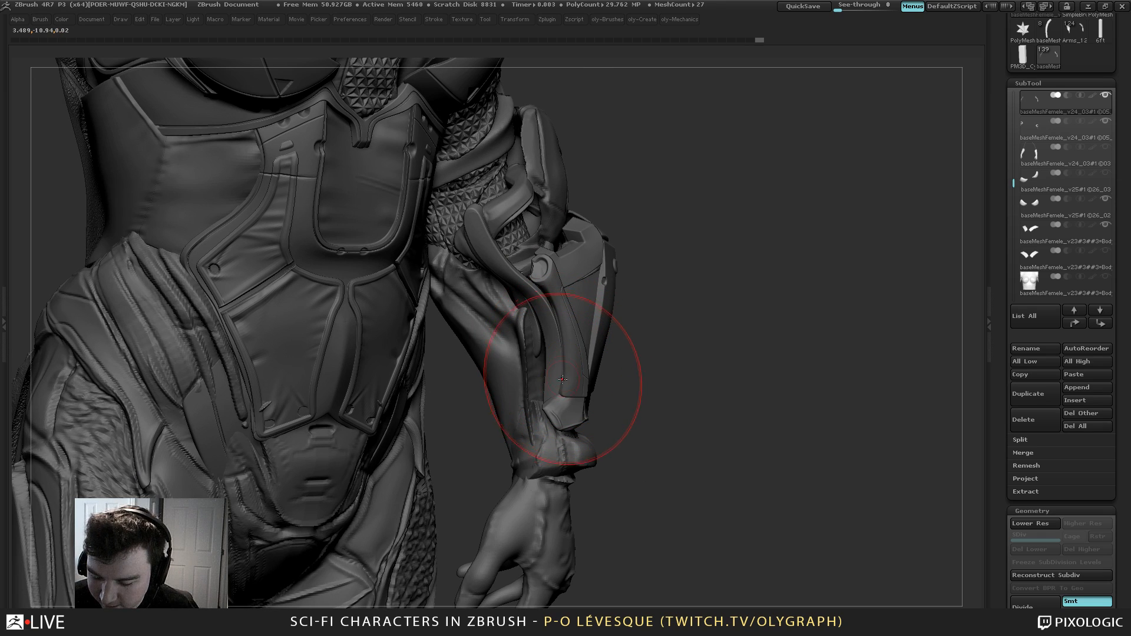
key(s)
drag(579, 344, 574, 338)
key(s)
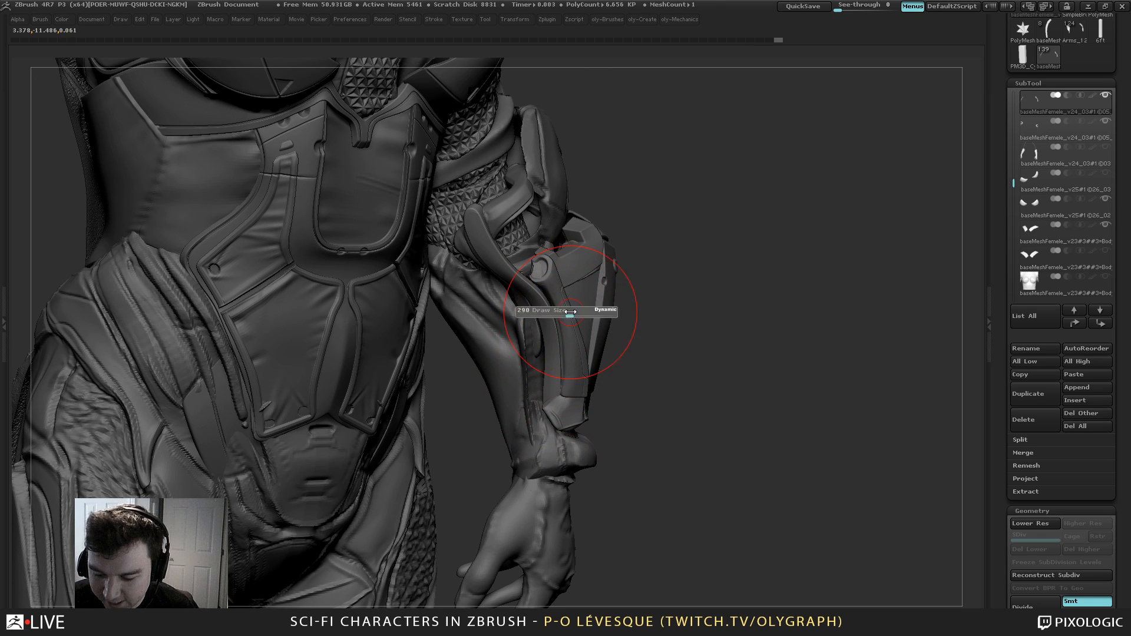
mouse_move(557, 294)
mouse_down()
mouse_move(543, 296)
mouse_move(552, 299)
mouse_up()
Isolate and restore the strip to check its form, switch brushes, and refine its upper end at the elbow
drag(660, 222, 492, 227)
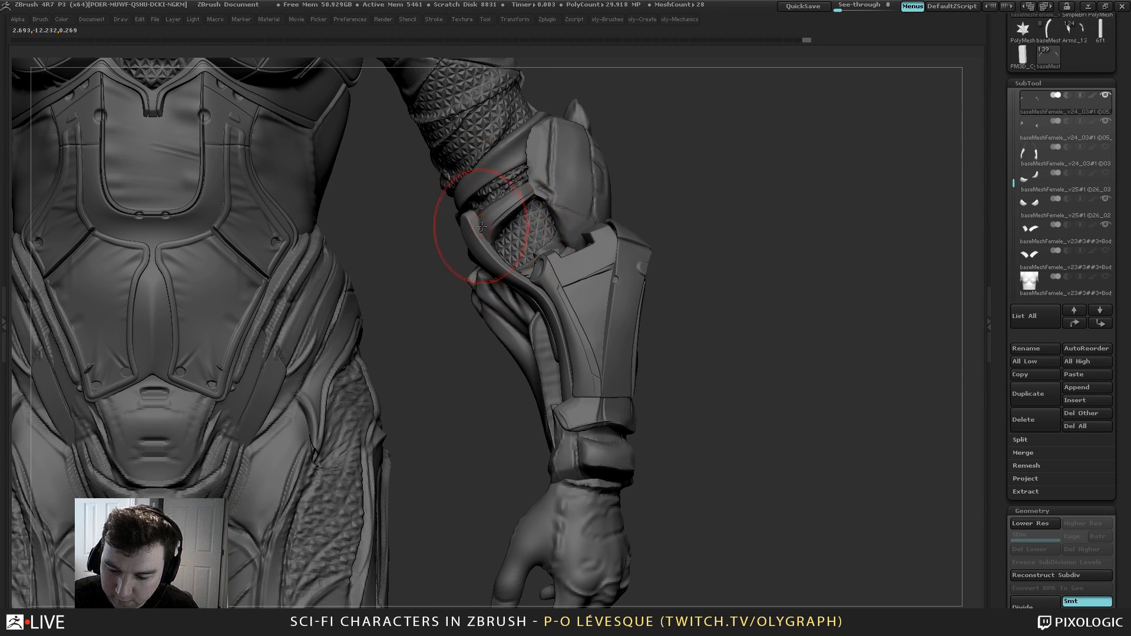
drag(501, 457, 501, 458)
drag(594, 180, 621, 207)
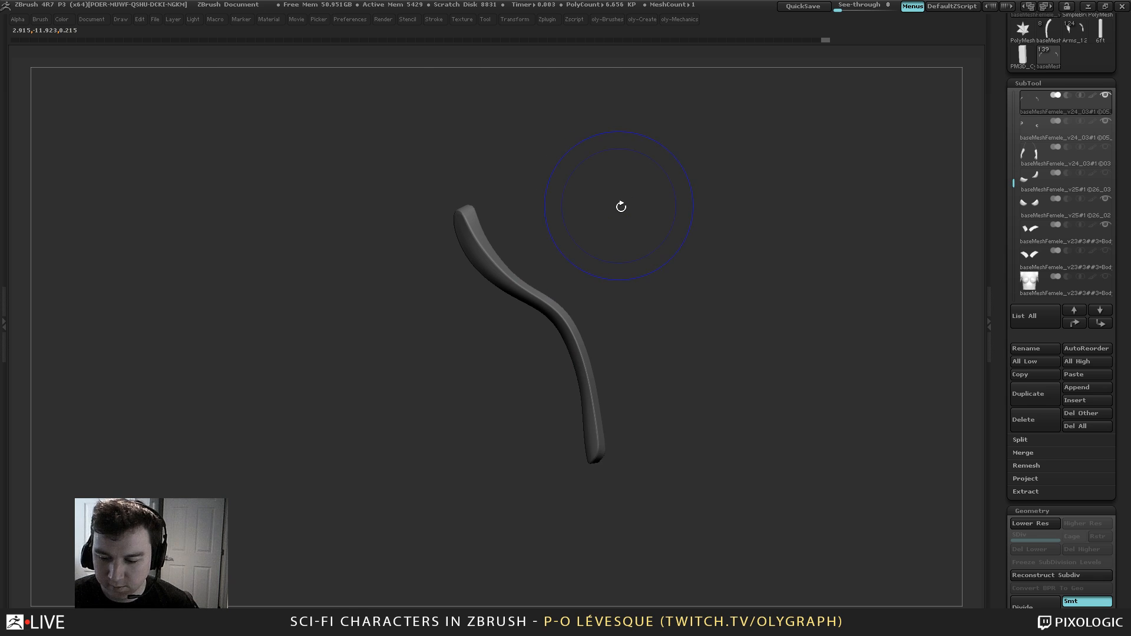
key(b)
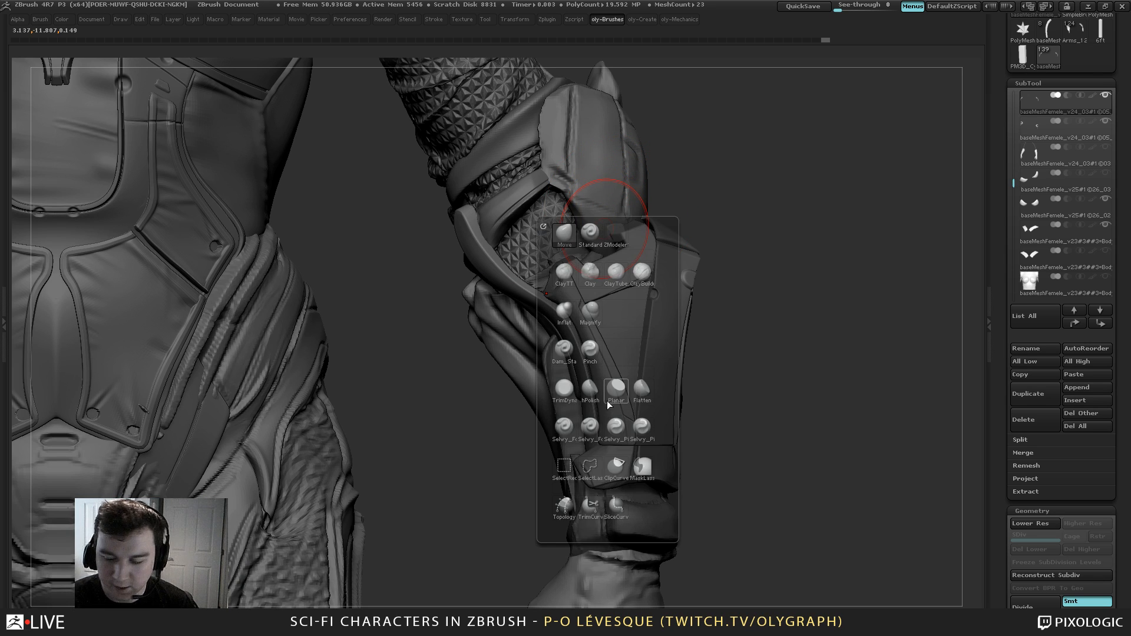
click(594, 353)
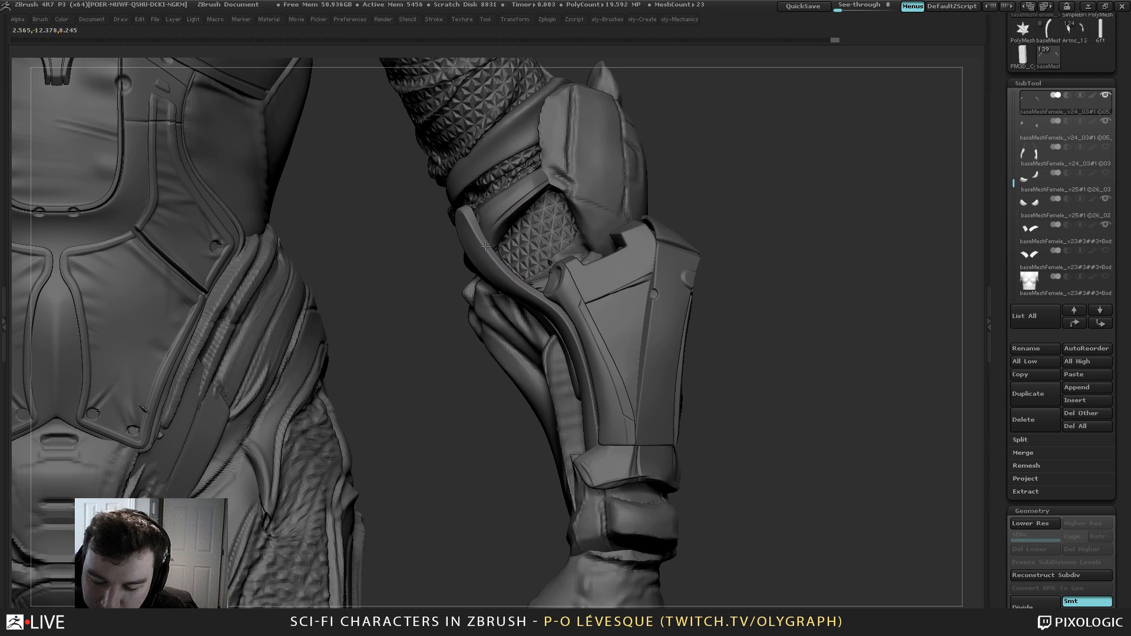
key(b)
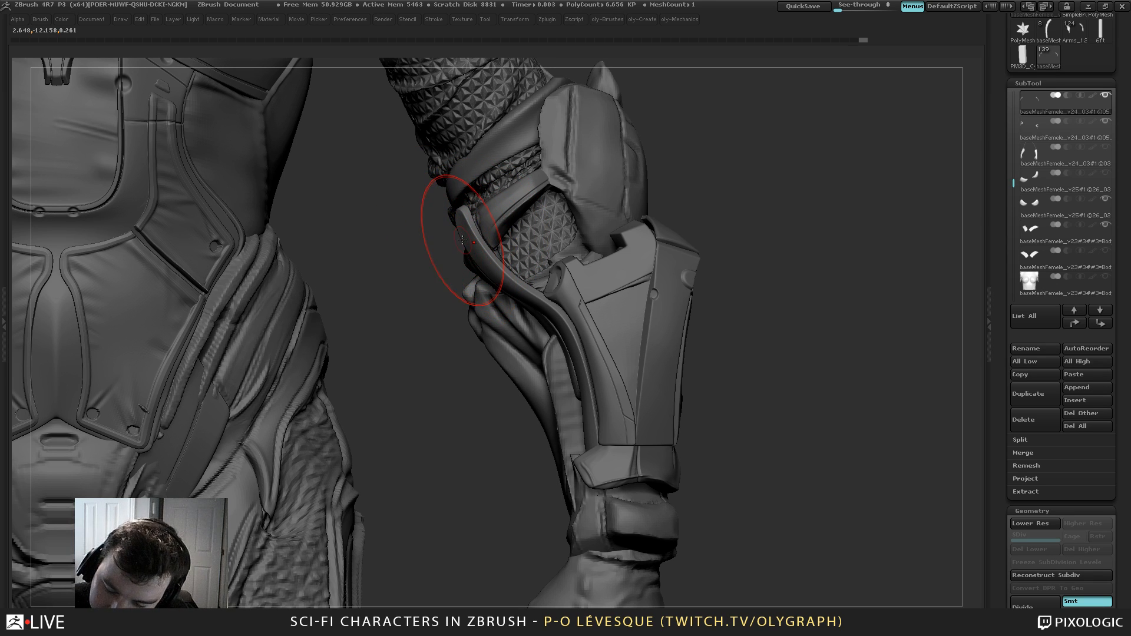
drag(481, 159, 483, 155)
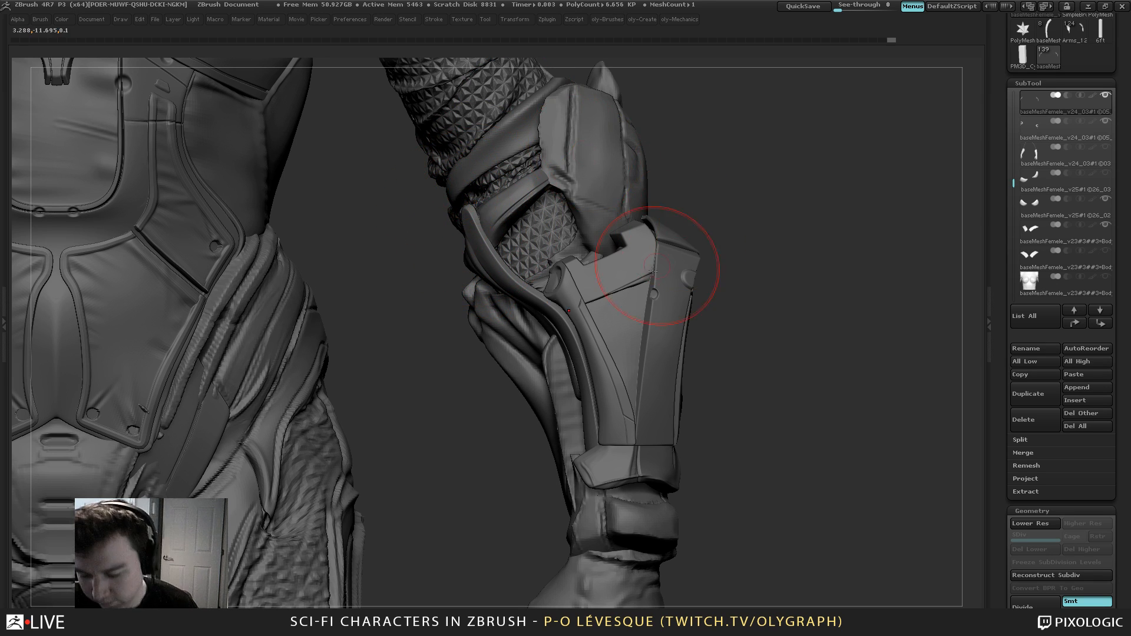
Shift the strip's middle and lower sections so they follow the edge of the inner forearm plate
mouse_move(442, 419)
mouse_down()
mouse_move(575, 423)
mouse_move(582, 438)
mouse_move(593, 357)
mouse_up()
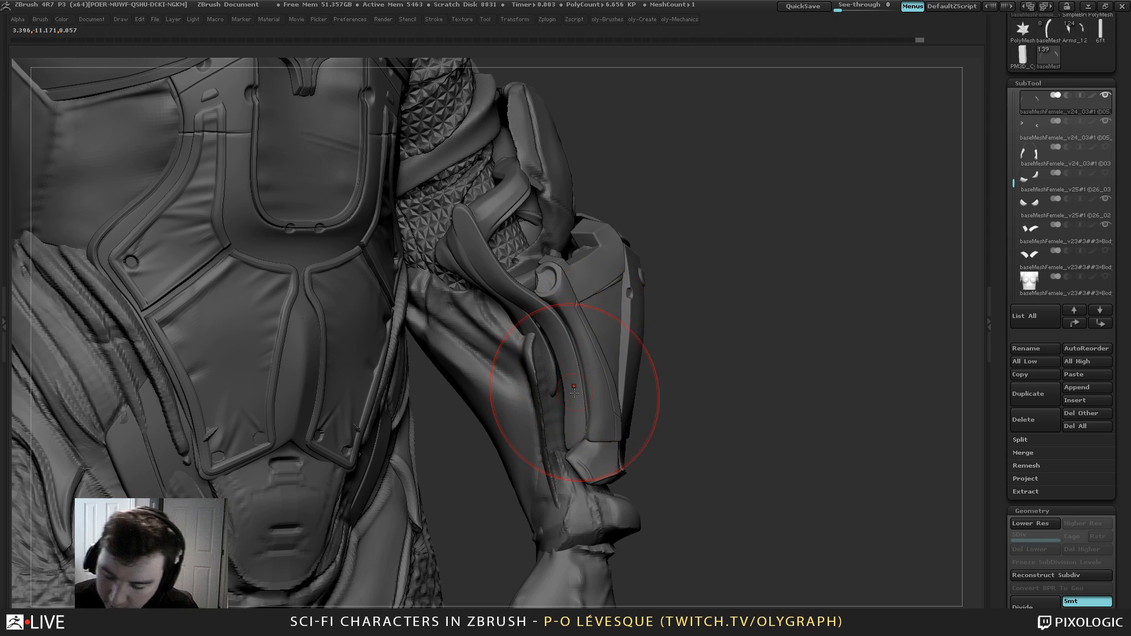
drag(584, 416, 559, 315)
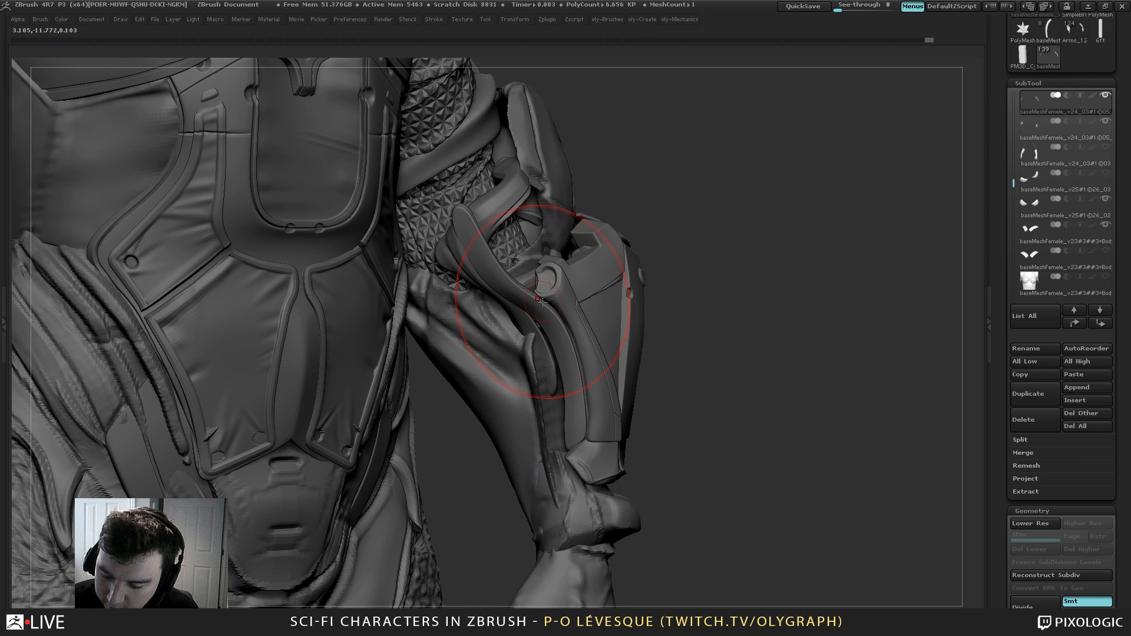
drag(736, 192, 589, 349)
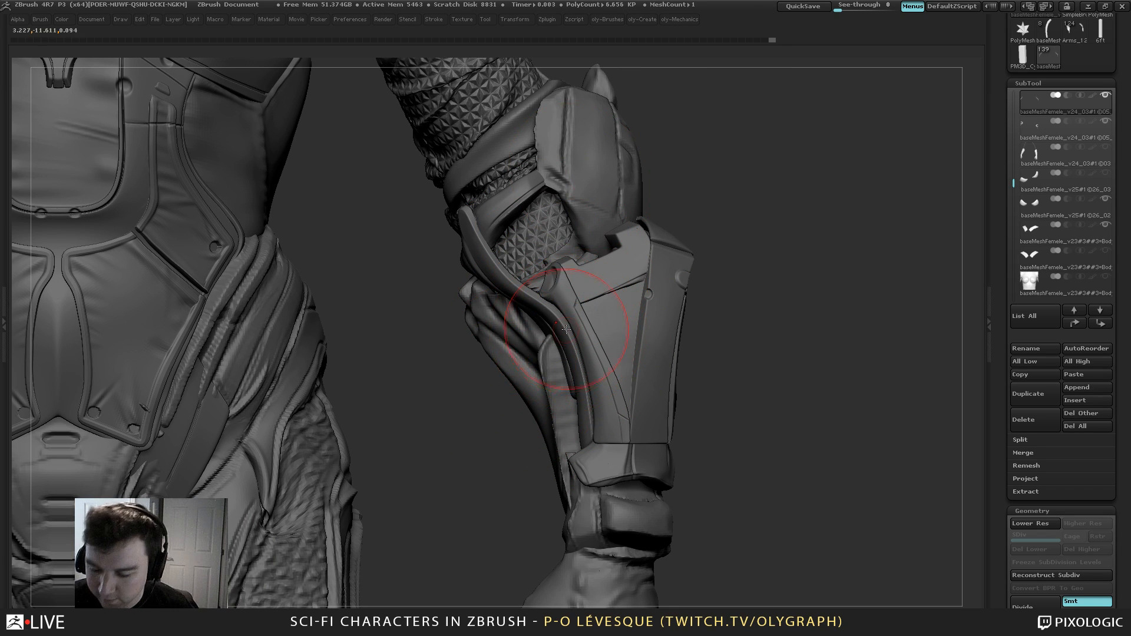
key(s)
mouse_move(546, 318)
mouse_down()
mouse_move(553, 312)
mouse_move(562, 333)
mouse_up()
key(s)
key(s)
Compare the strip with the neighbouring elbow piece on the full figure, reselect the strip, and adjust its upper section
alt+drag(519, 449, 487, 319)
alt+drag(676, 218, 633, 247)
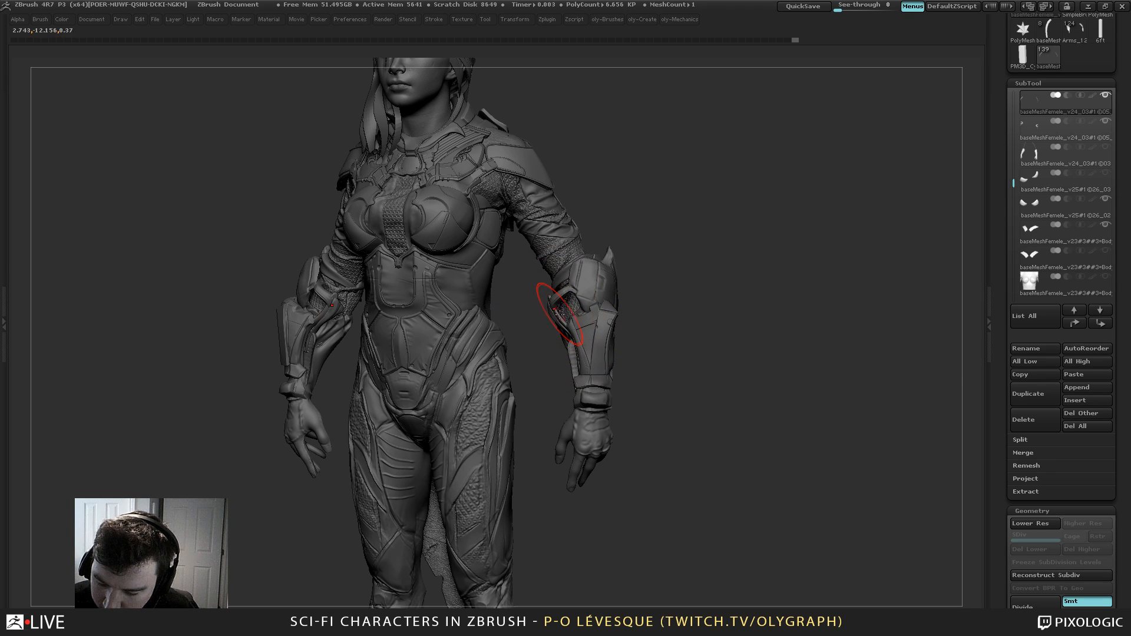
alt+drag(533, 357, 540, 436)
alt+click(550, 302)
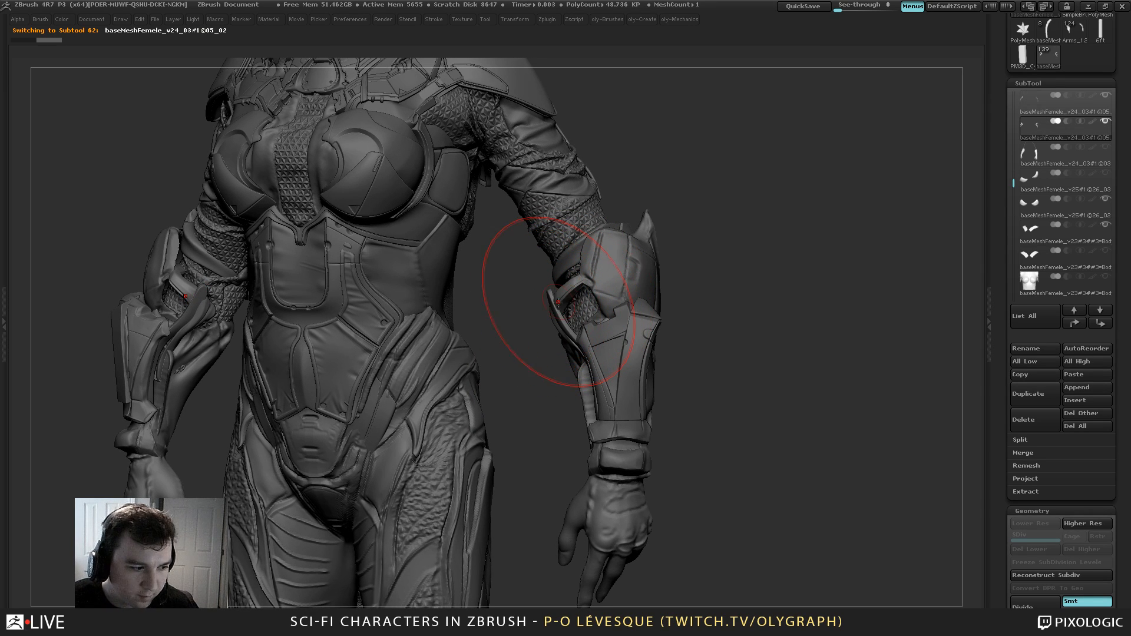
drag(540, 311, 589, 359)
alt+click(589, 360)
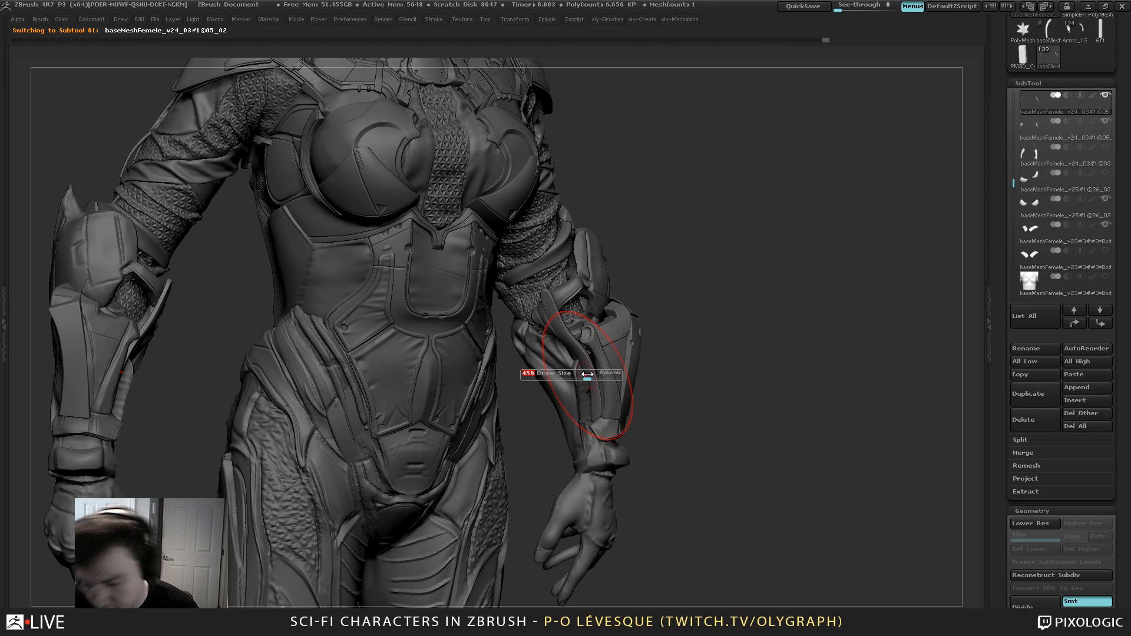
key(s)
drag(558, 330, 569, 328)
key(w)
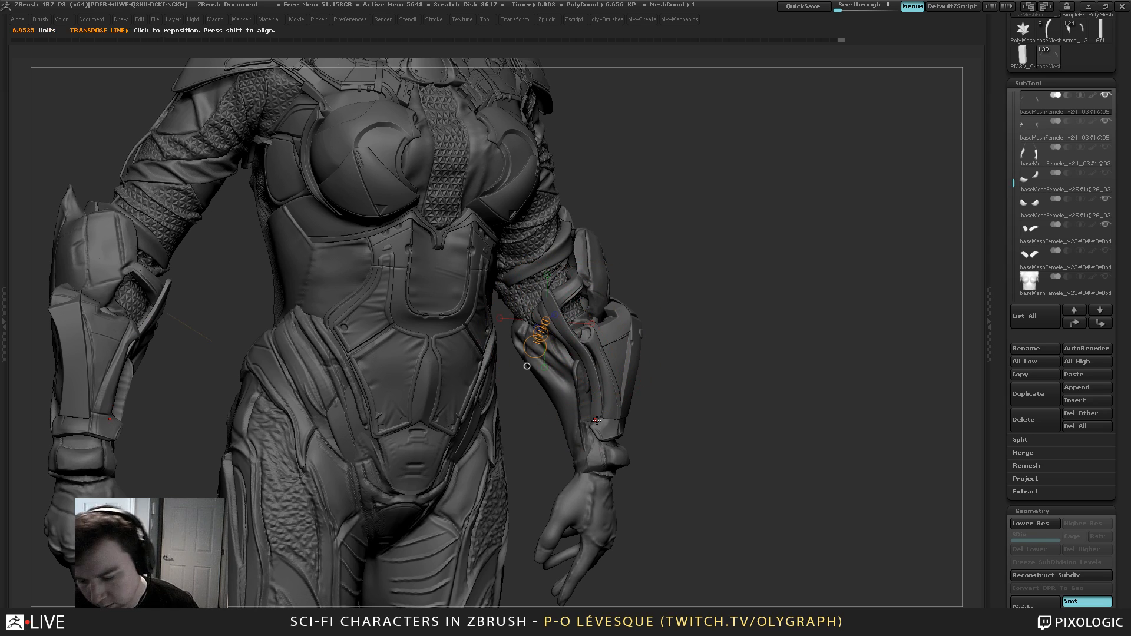
mouse_move(601, 418)
mouse_down()
mouse_move(548, 287)
mouse_move(558, 284)
mouse_up()
key(q)
Choose the Move brush and pull the strip's upper section inward with a large draw size
key(b)
click(550, 323)
key(s)
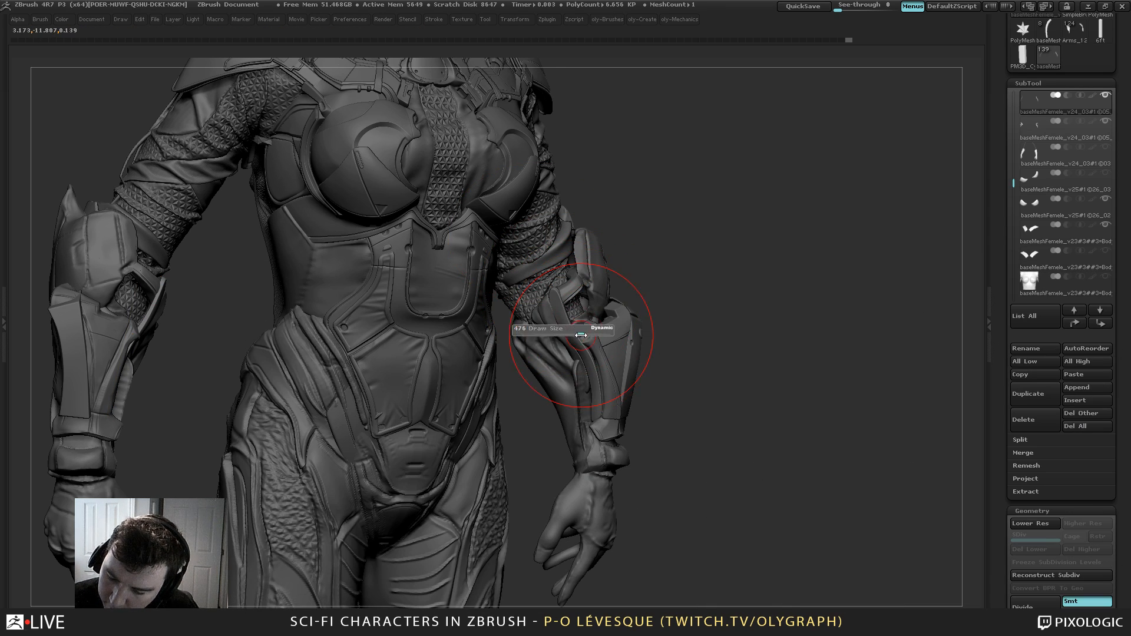
mouse_move(578, 332)
mouse_down()
mouse_move(549, 296)
mouse_move(548, 313)
mouse_up()
key(s)
drag(557, 312, 546, 304)
key(s)
Refine the strip's upper and middle sections from the front, and mirror and weld it across both arms
shift+drag(661, 230, 604, 233)
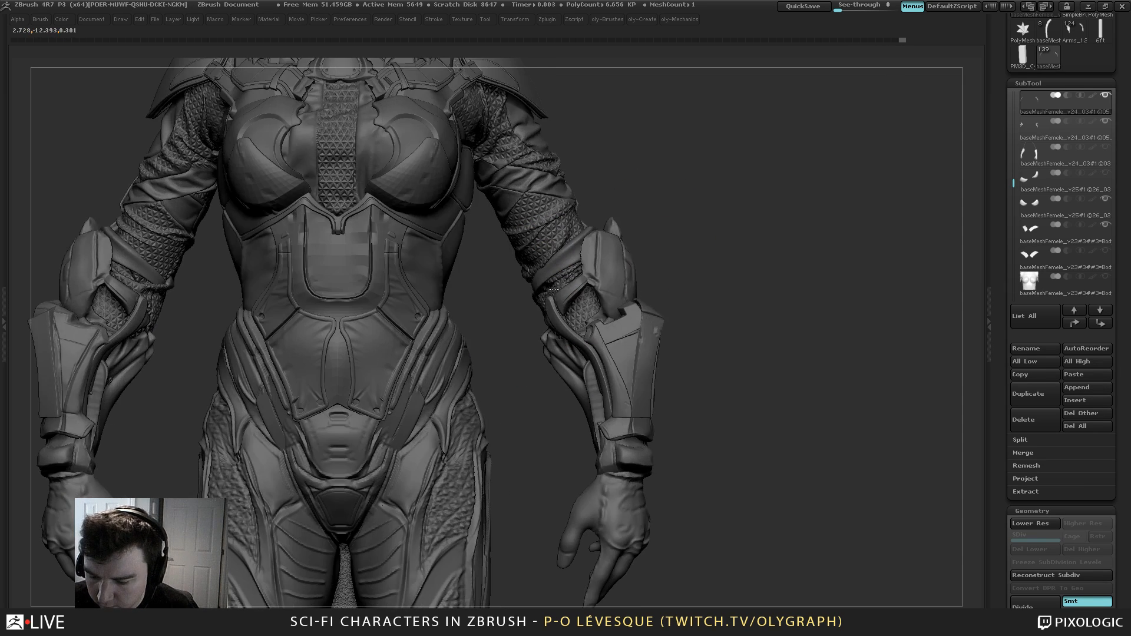
drag(562, 317, 556, 320)
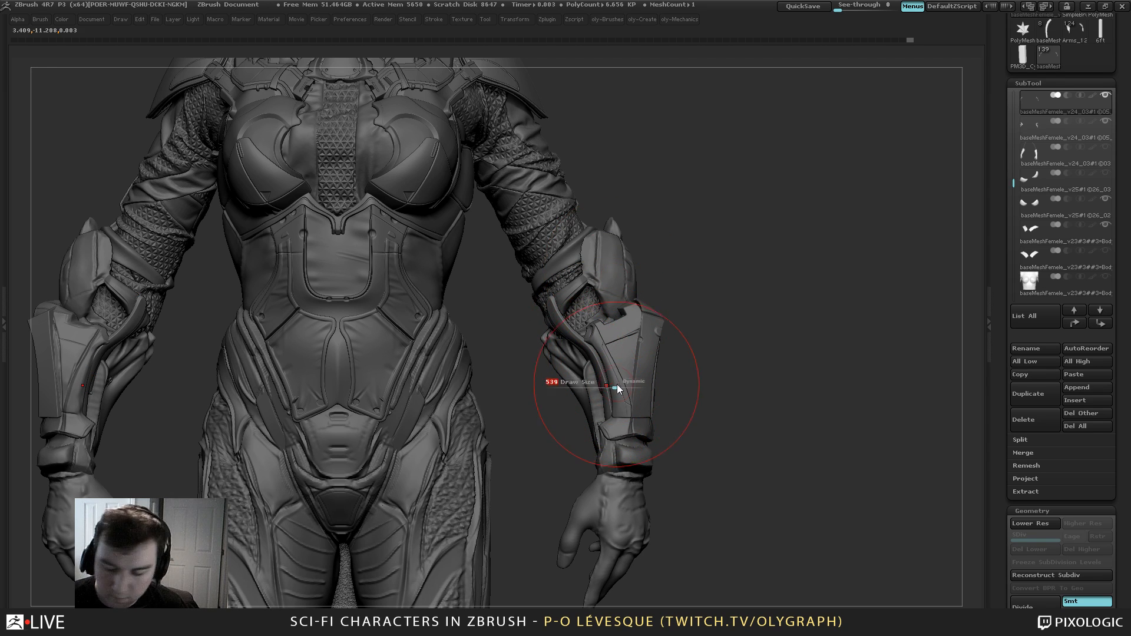
drag(599, 375, 596, 364)
mouse_move(655, 184)
alt+mouse_down()
mouse_move(599, 177)
mouse_move(658, 291)
mouse_move(682, 262)
alt+mouse_up()
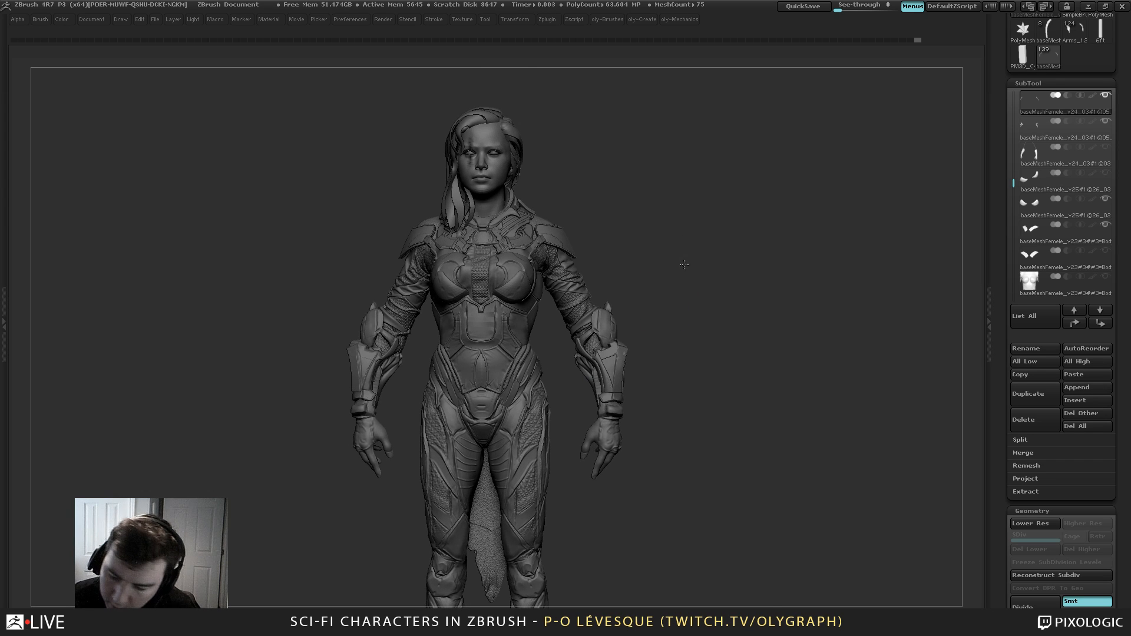
key(2)
click(678, 429)
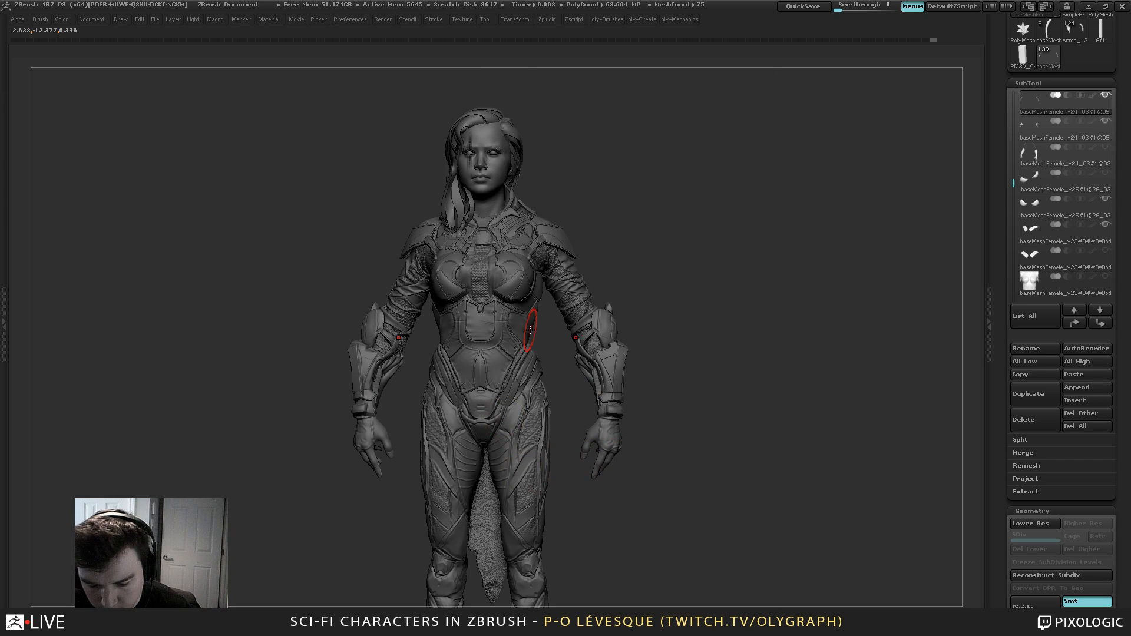
key(s)
key(s)
Select and isolate the curved inner forearm plate, and try the Mirror deformation on it
mouse_move(661, 296)
mouse_down()
mouse_move(662, 346)
mouse_move(625, 380)
mouse_up()
alt+click(606, 386)
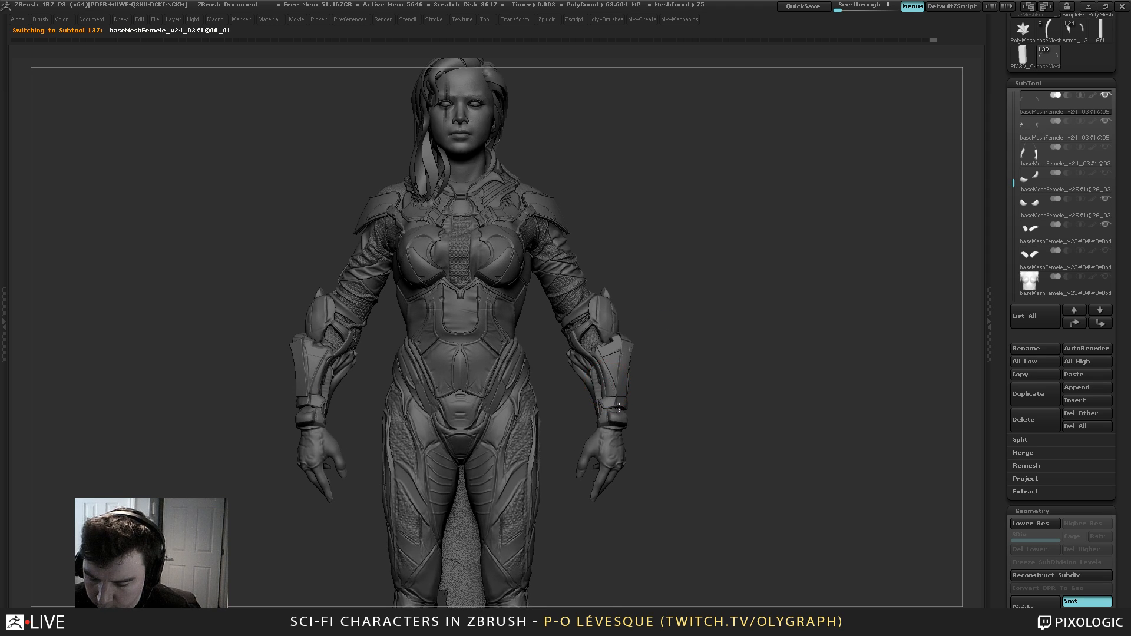
key(shift+s)
key(shift+f)
key(shift+f)
key(2)
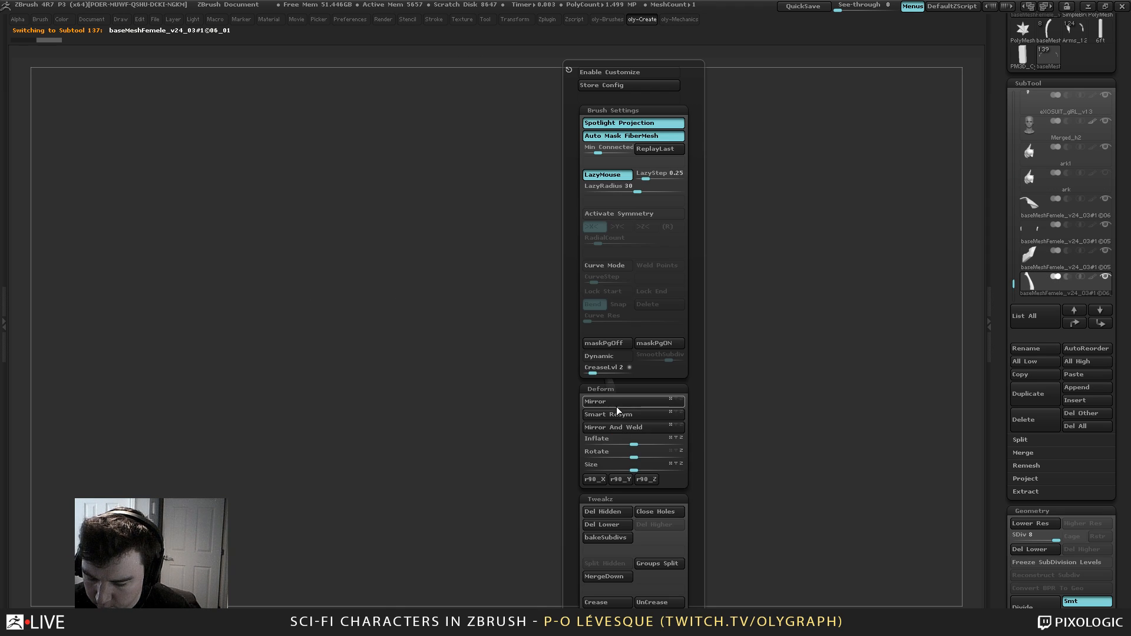
click(616, 406)
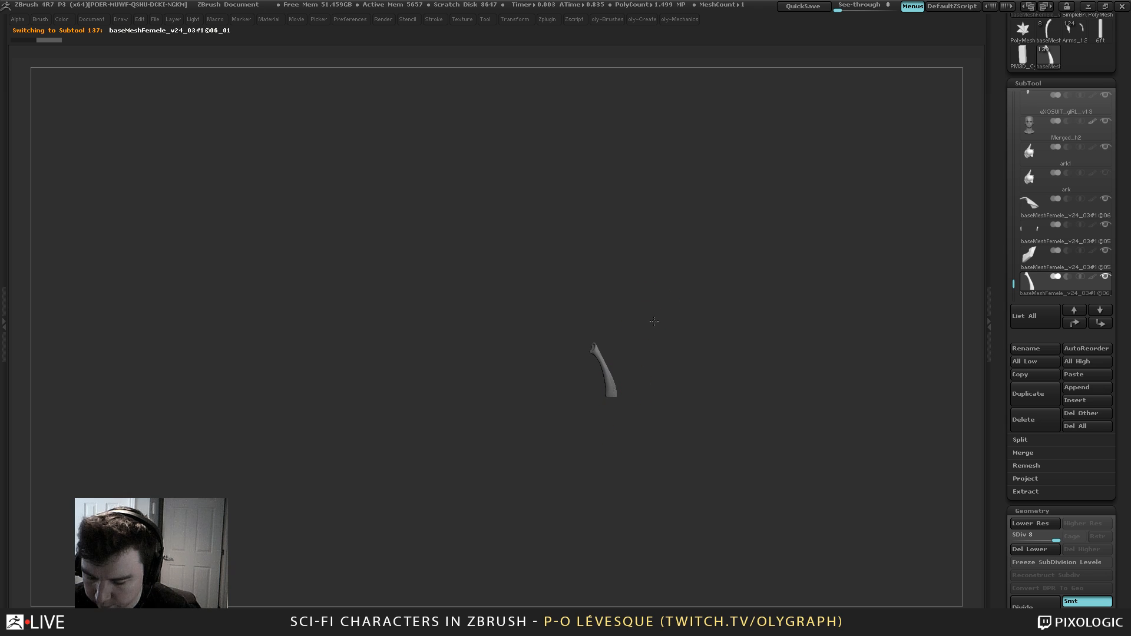
key(f)
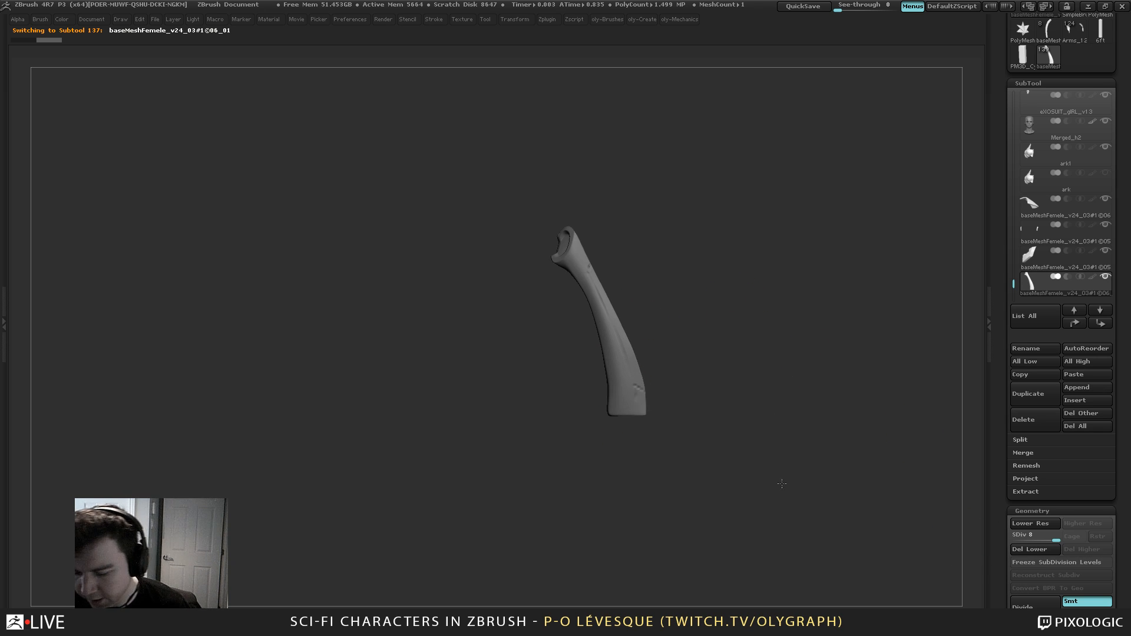
Examine the inner forearm plate among the surrounding armour, and isolate it again
key(shift+f)
key(shift+f)
key(shift+s)
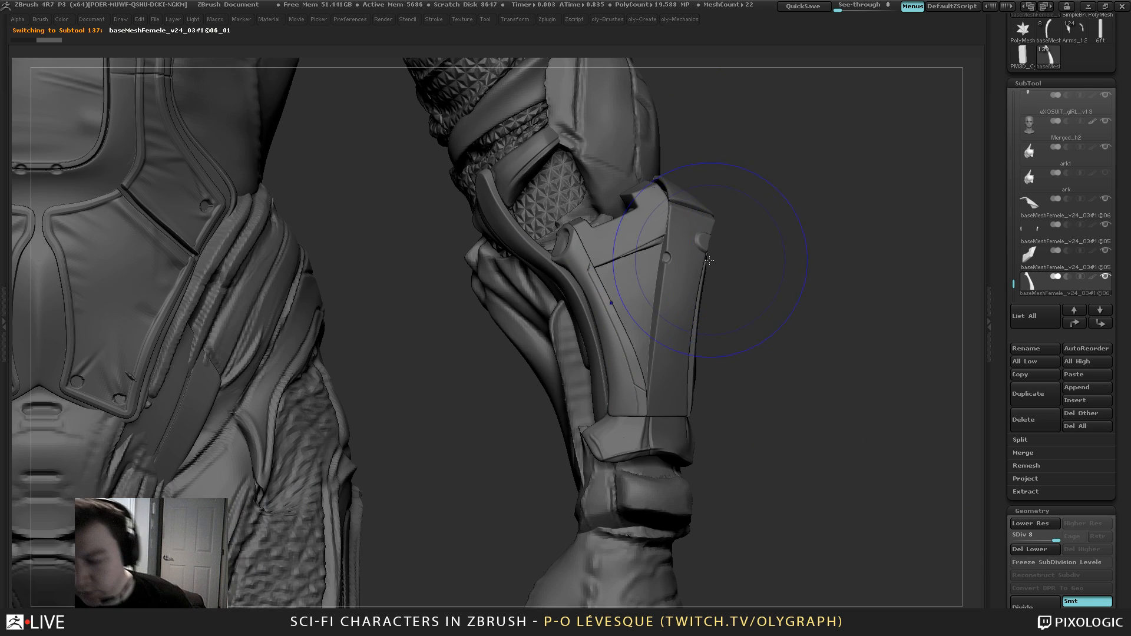
key(shift+s)
alt+drag(771, 238, 671, 156)
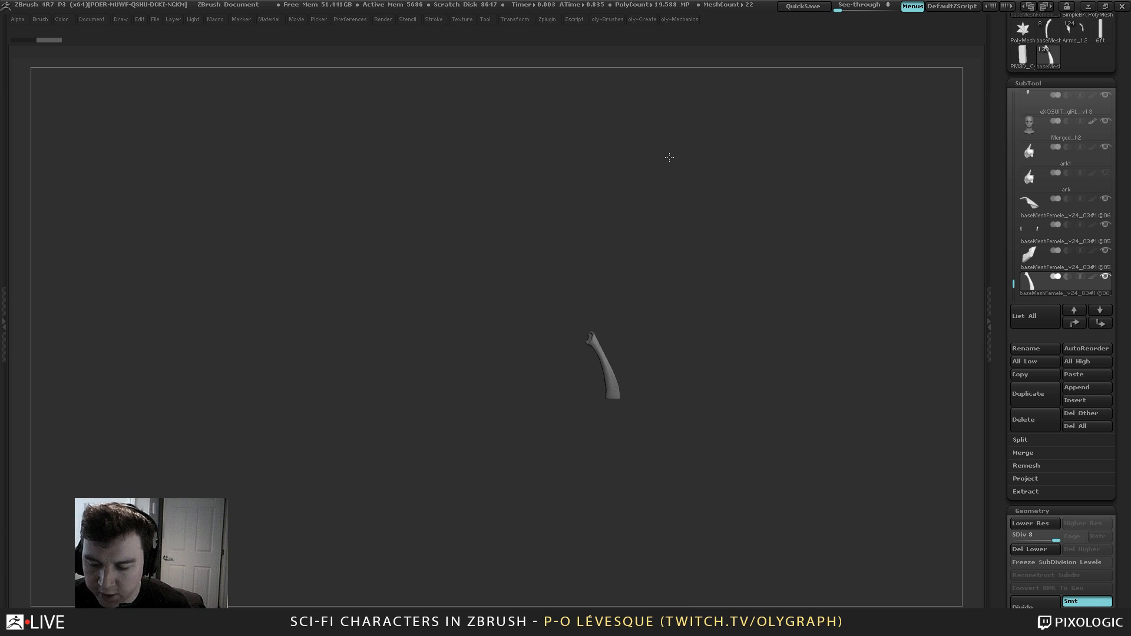
alt+drag(683, 234, 718, 246)
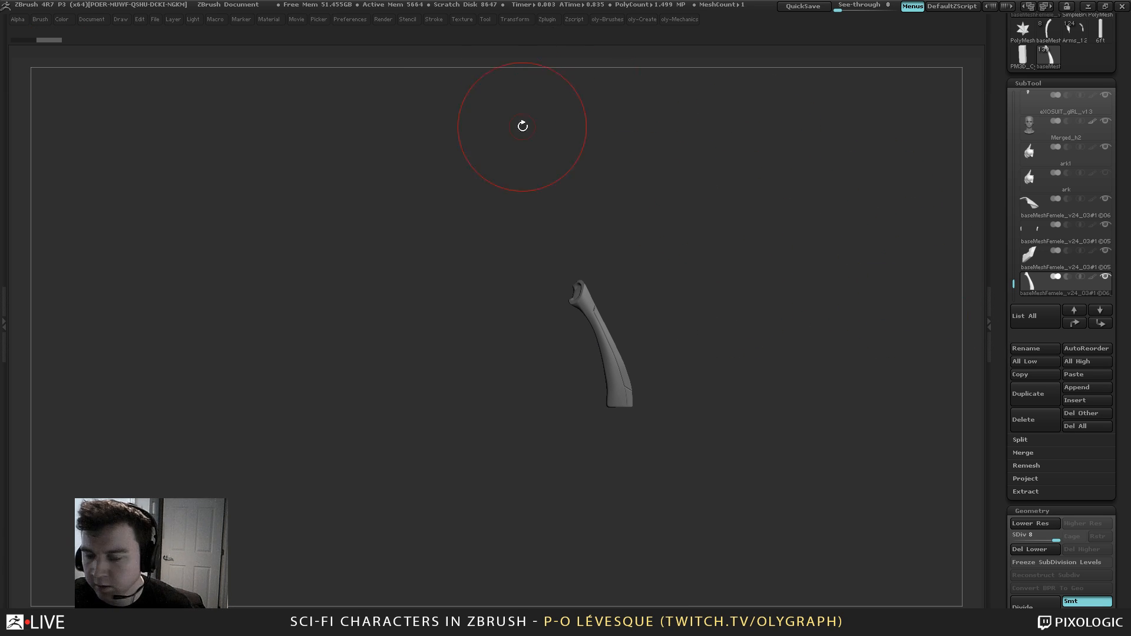
Mirror the inner forearm plate across the X axis with SubTool Master, merging it into one SubTool, and wait for it to finish
drag(997, 314, 996, 261)
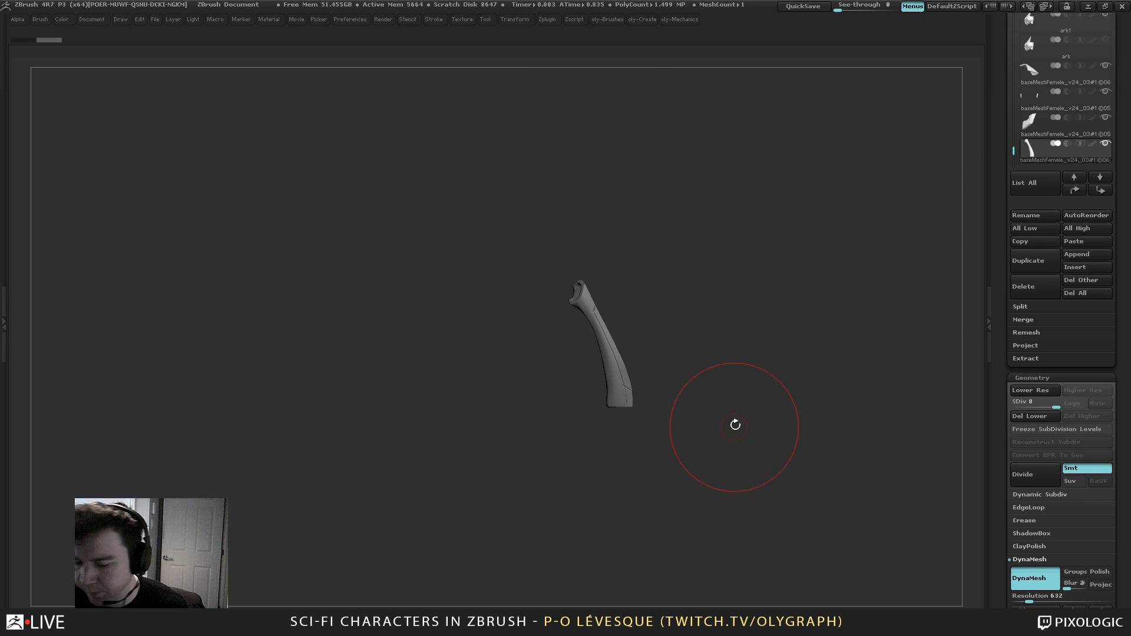
click(549, 22)
drag(543, 32, 1049, 36)
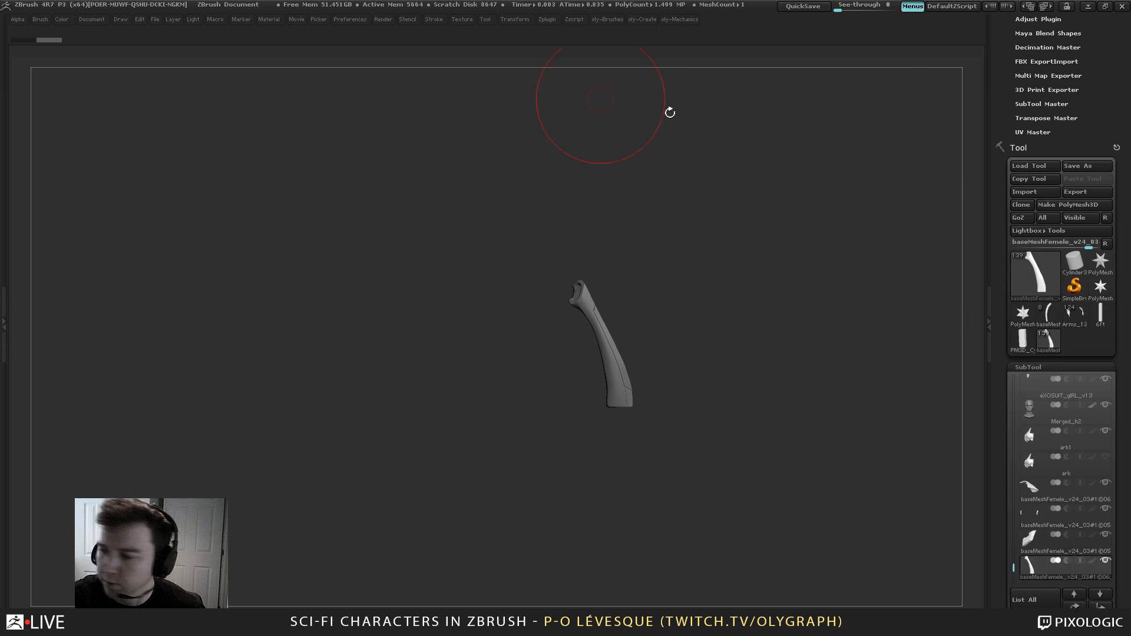
click(1043, 205)
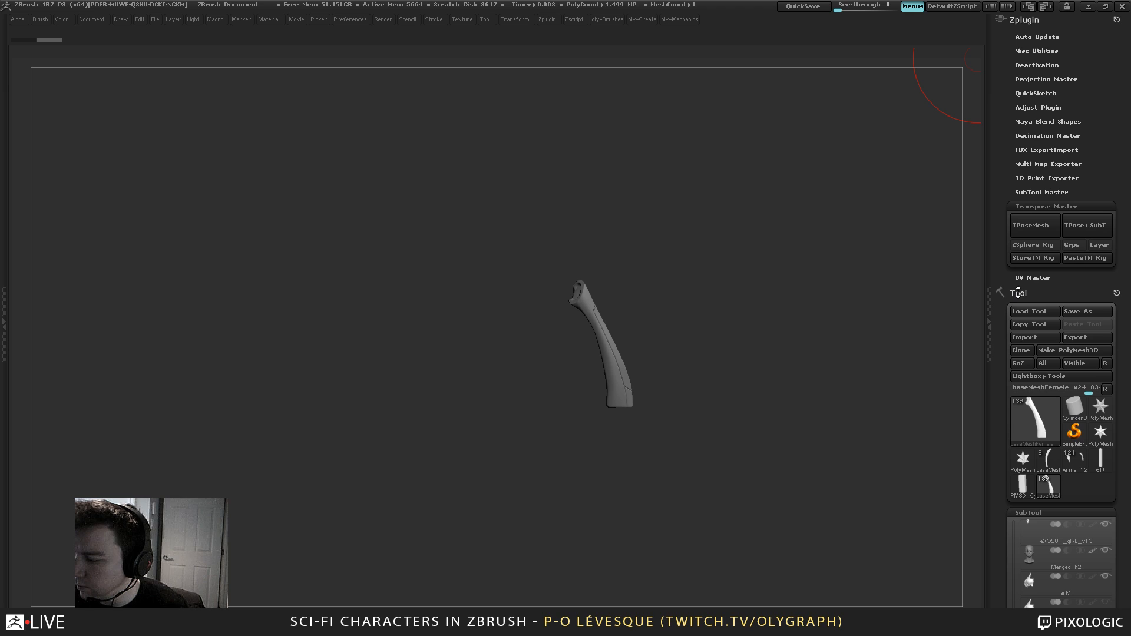
click(1041, 192)
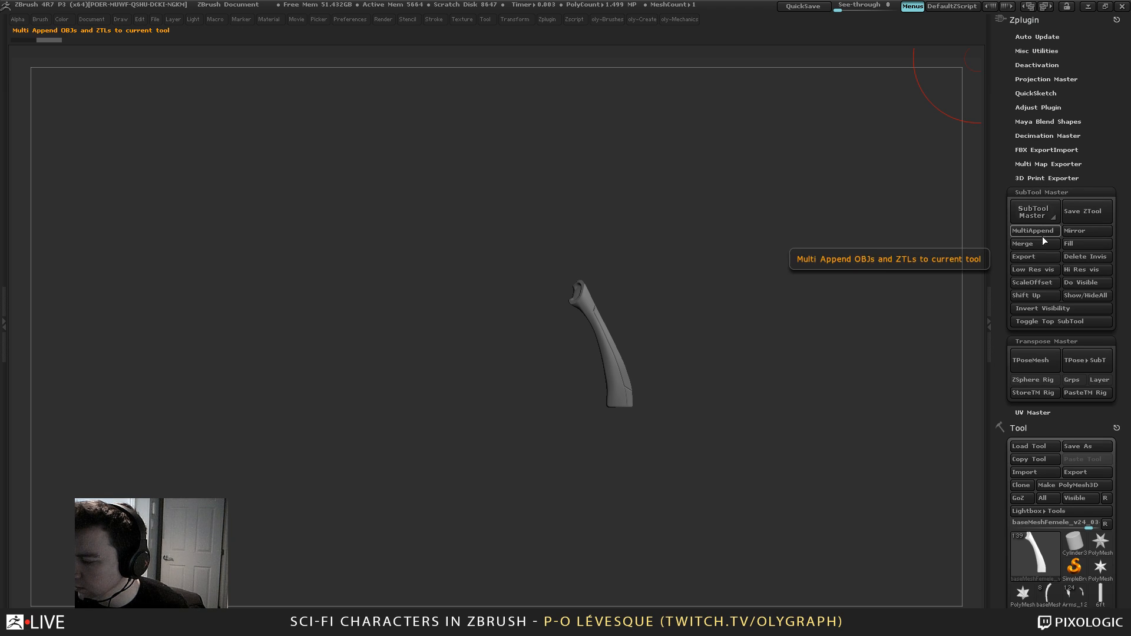
click(1081, 231)
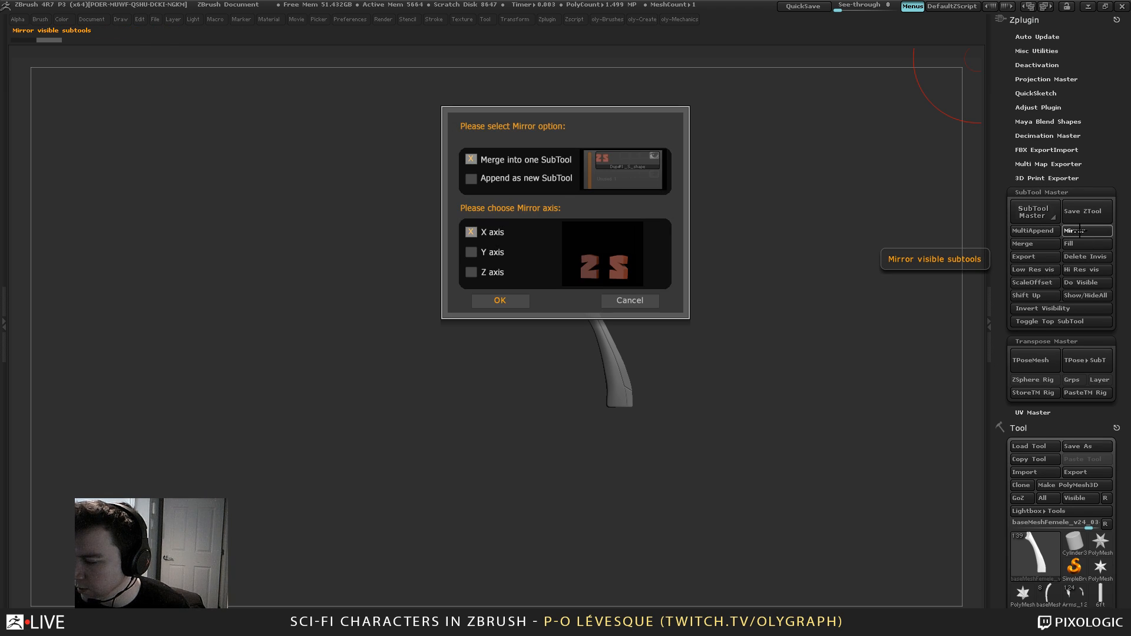
click(500, 301)
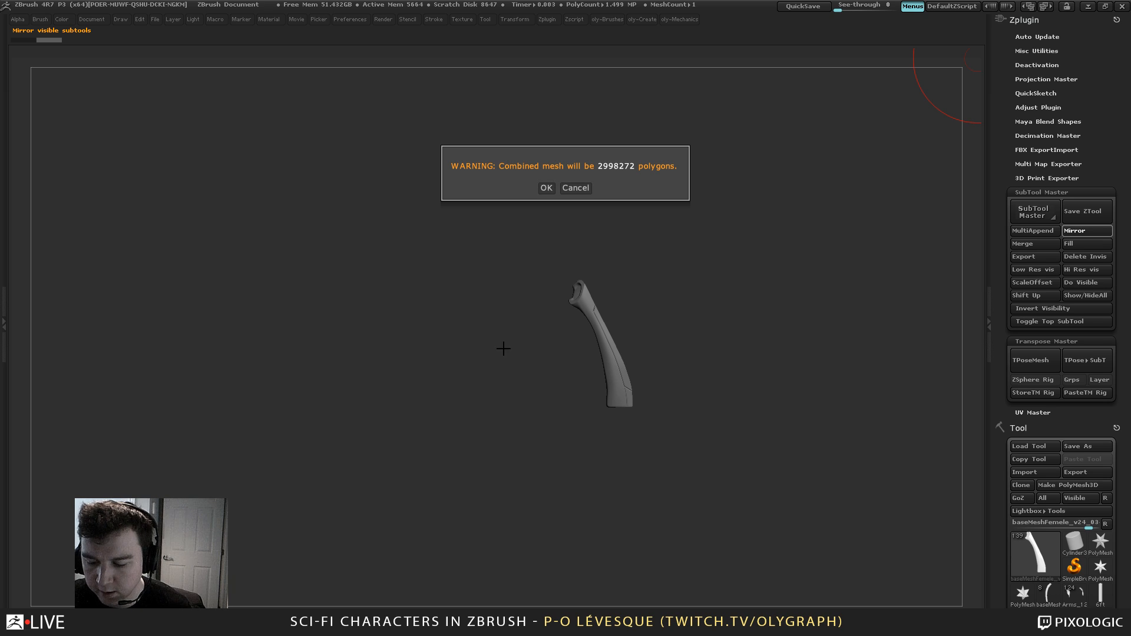
click(545, 188)
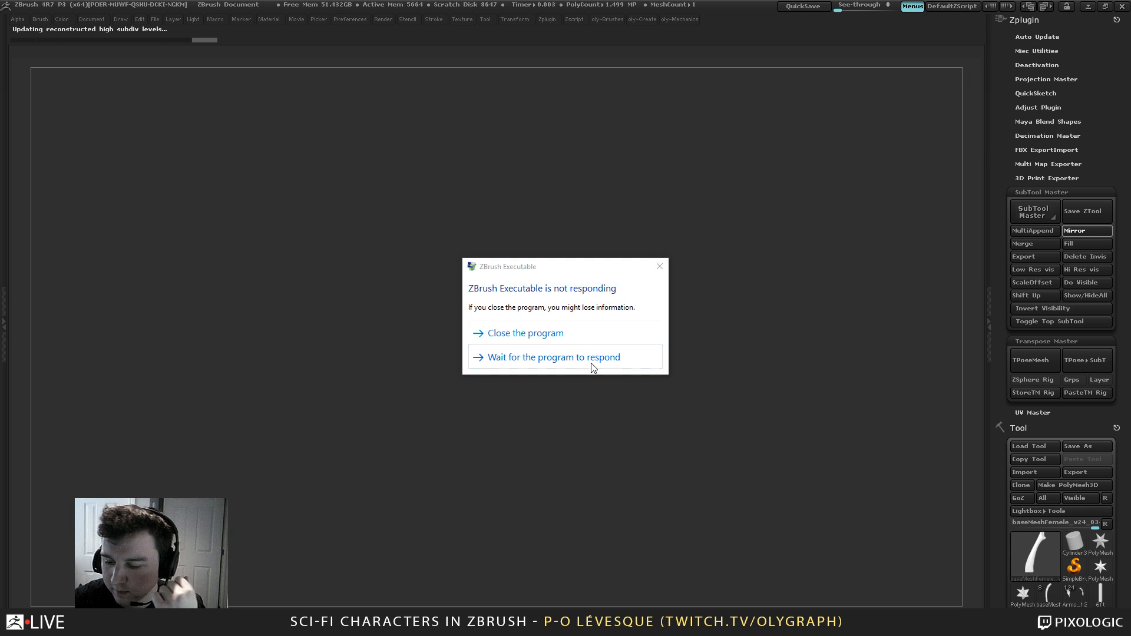
click(590, 359)
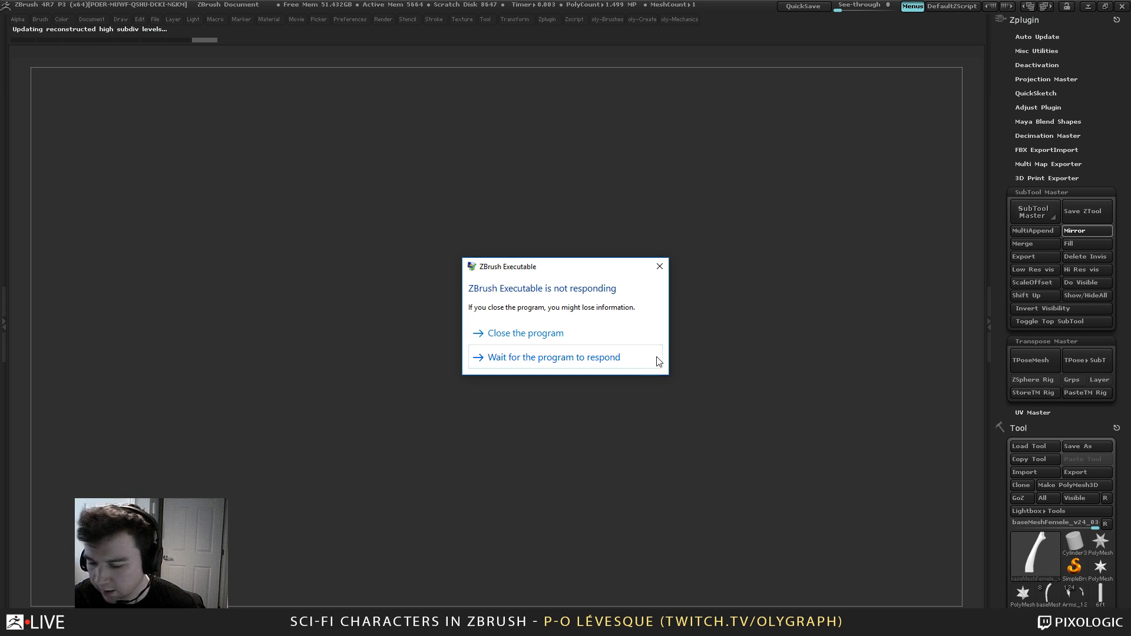
click(658, 361)
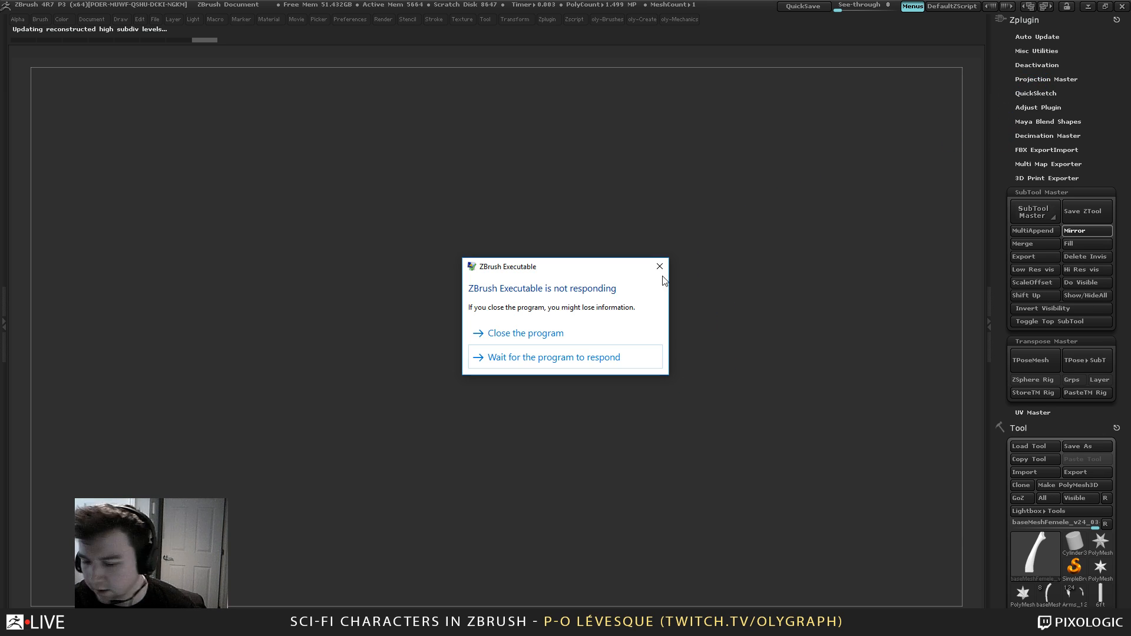
click(645, 357)
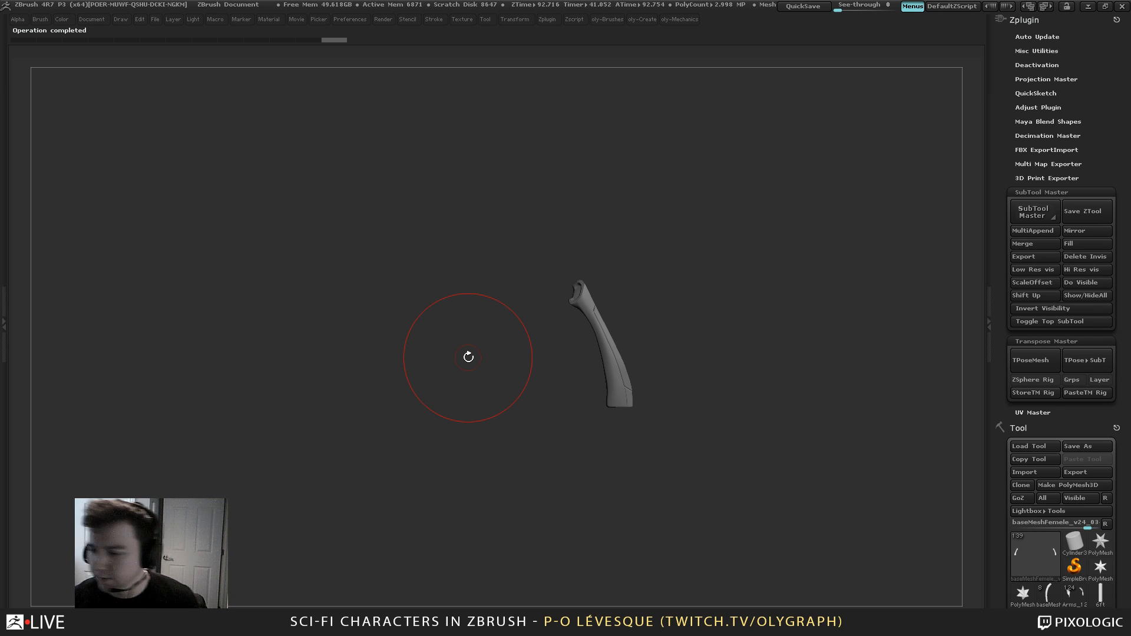
Save the ZTool in the Girl project folder as eXOSUIT_gIRL_v40
click(1117, 20)
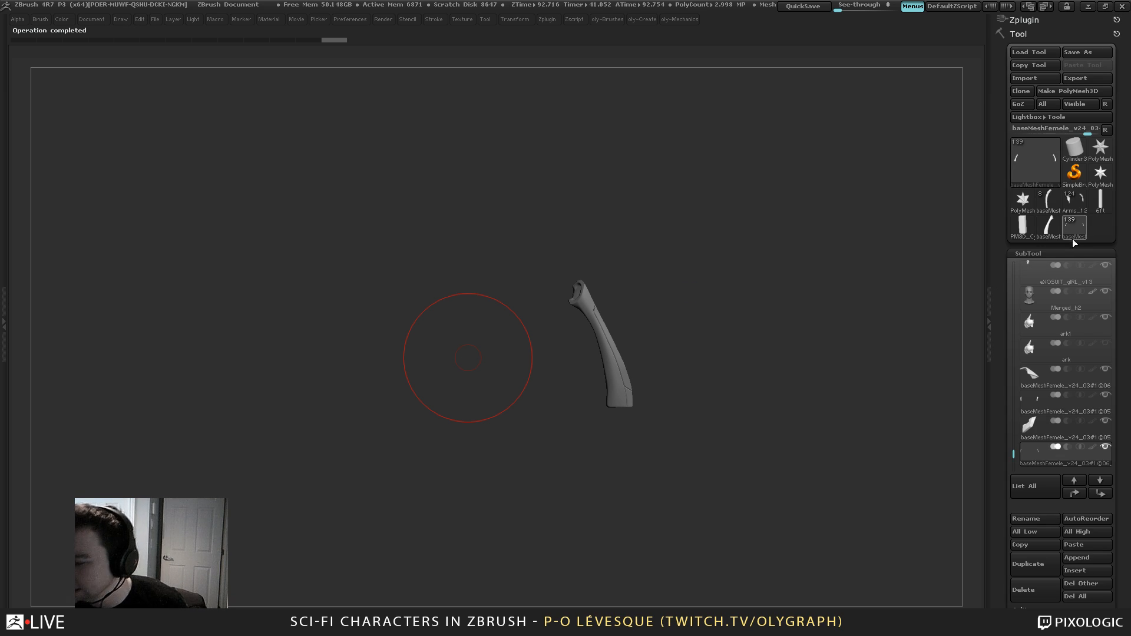
click(1087, 52)
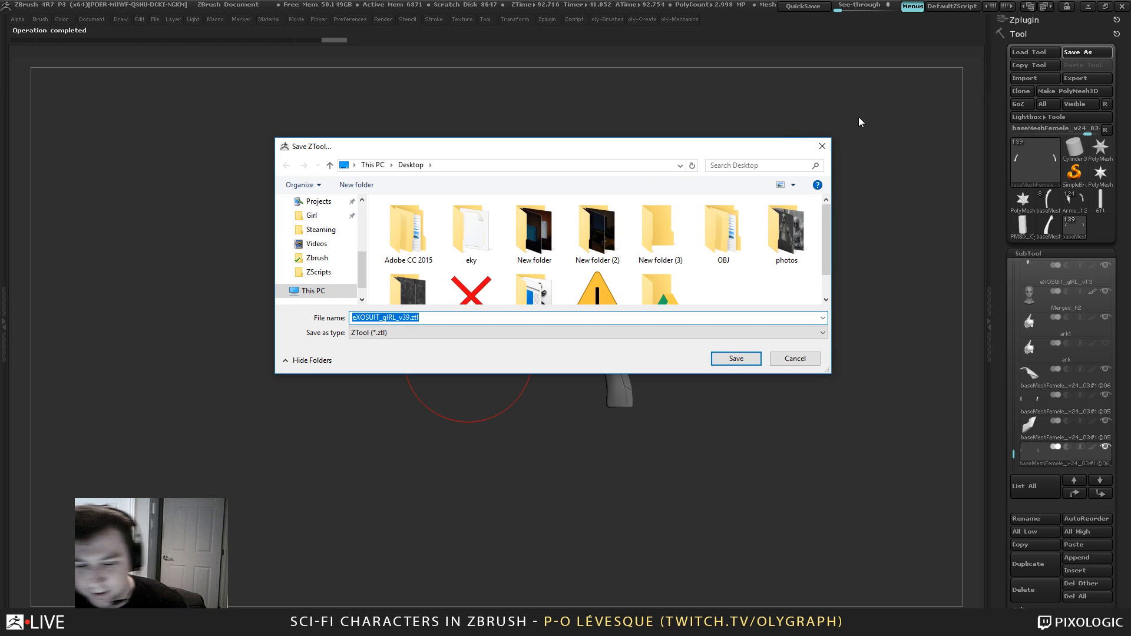
click(312, 215)
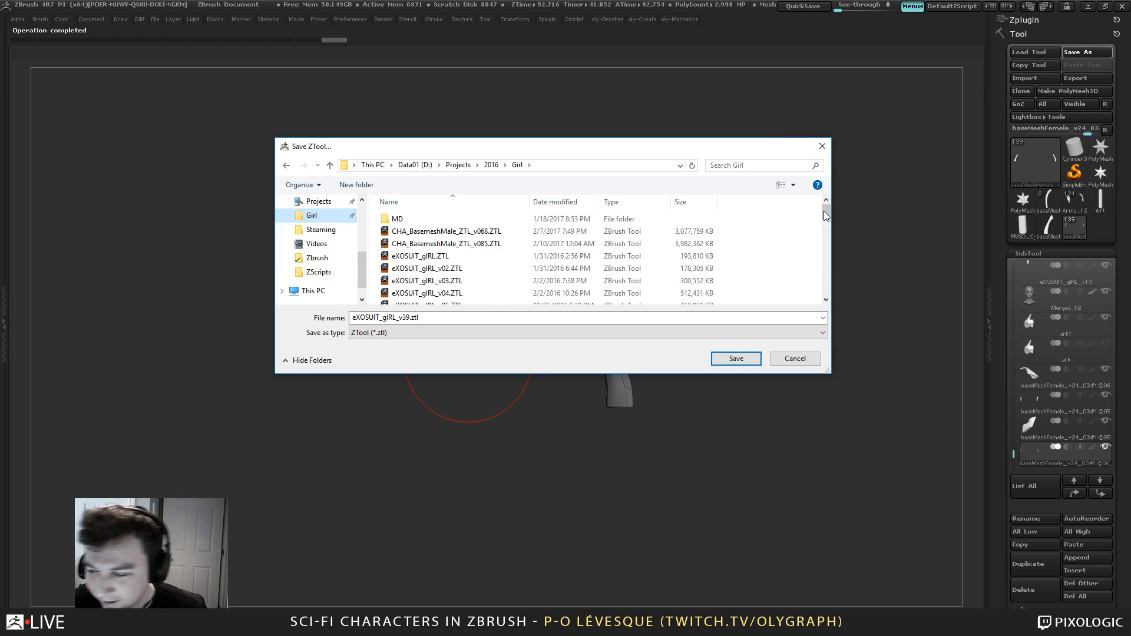
scroll(827, 296, down, 10)
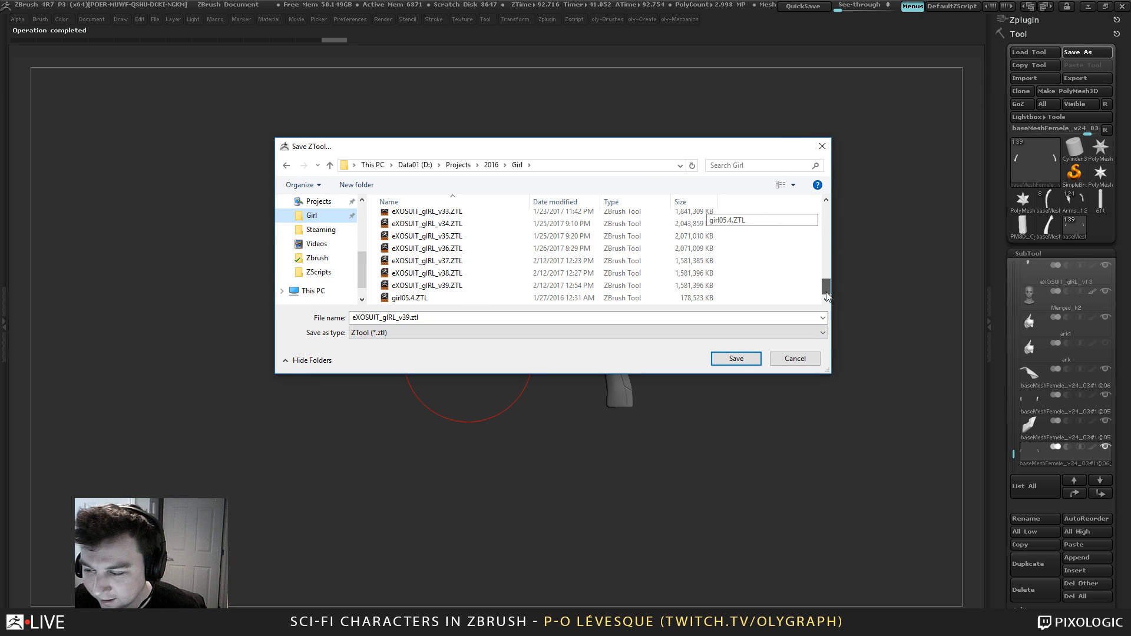
click(459, 287)
drag(403, 318, 411, 318)
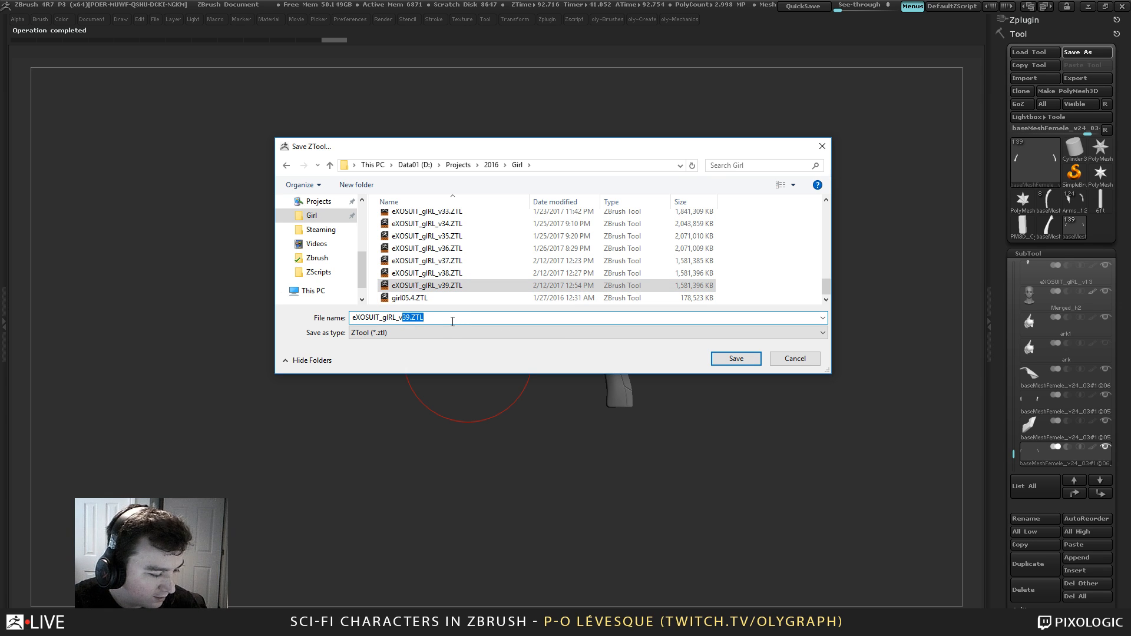
text(40)
key(Return)
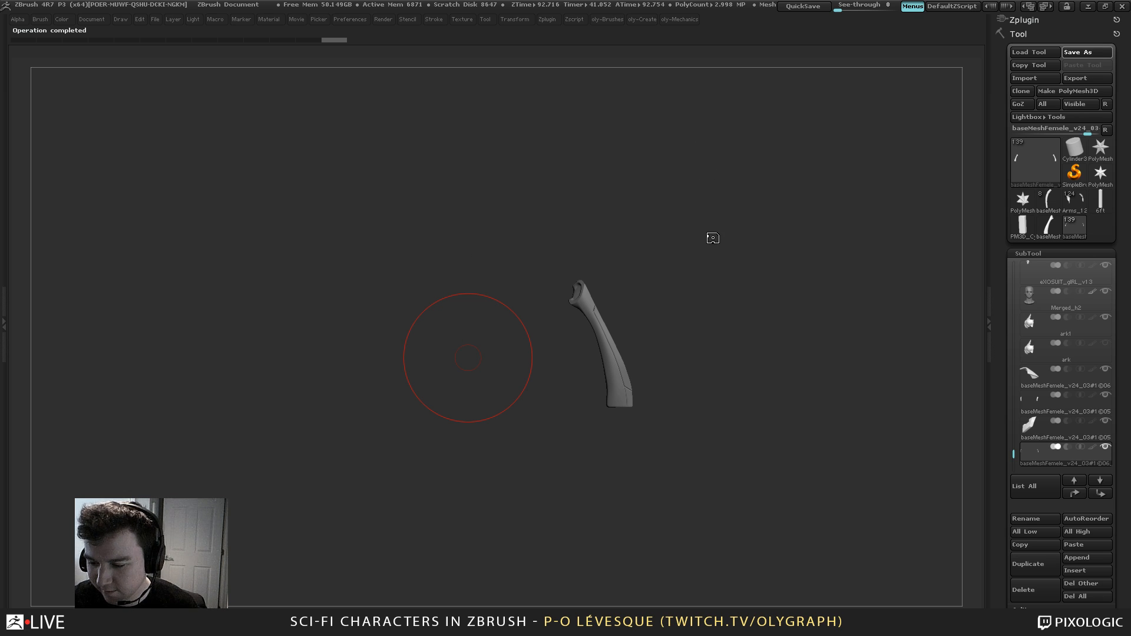
key(ctrl+s)
Examine the mirrored pair of forearm plates with polyframe display, at high and low subdivision levels
drag(714, 252, 719, 195)
key(shift+f)
alt+drag(644, 206, 788, 175)
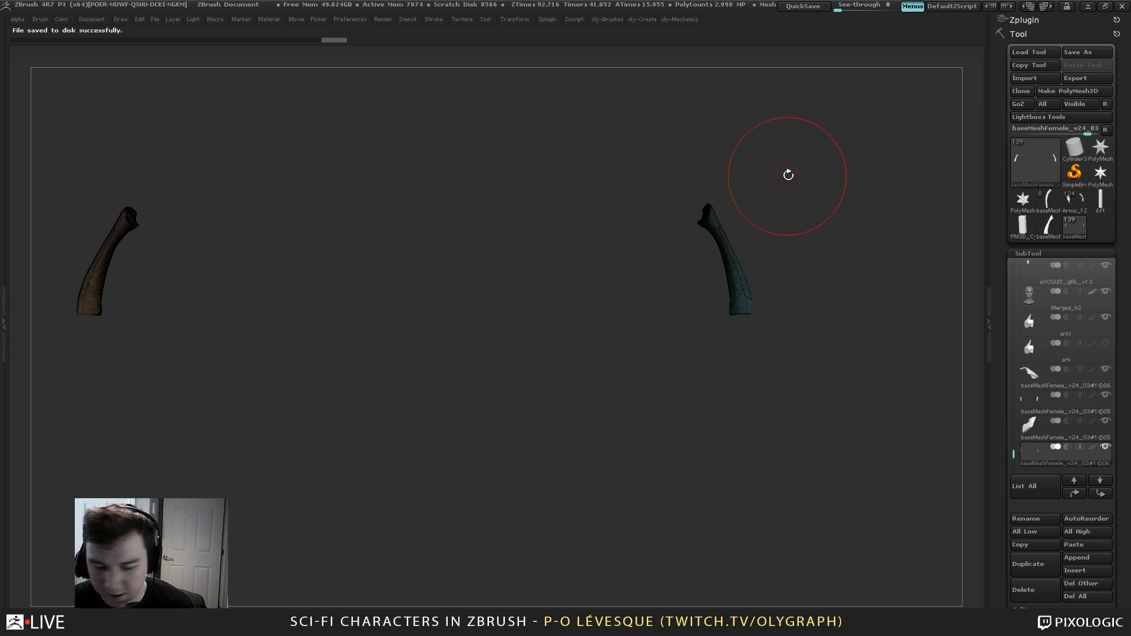
key(shift+f)
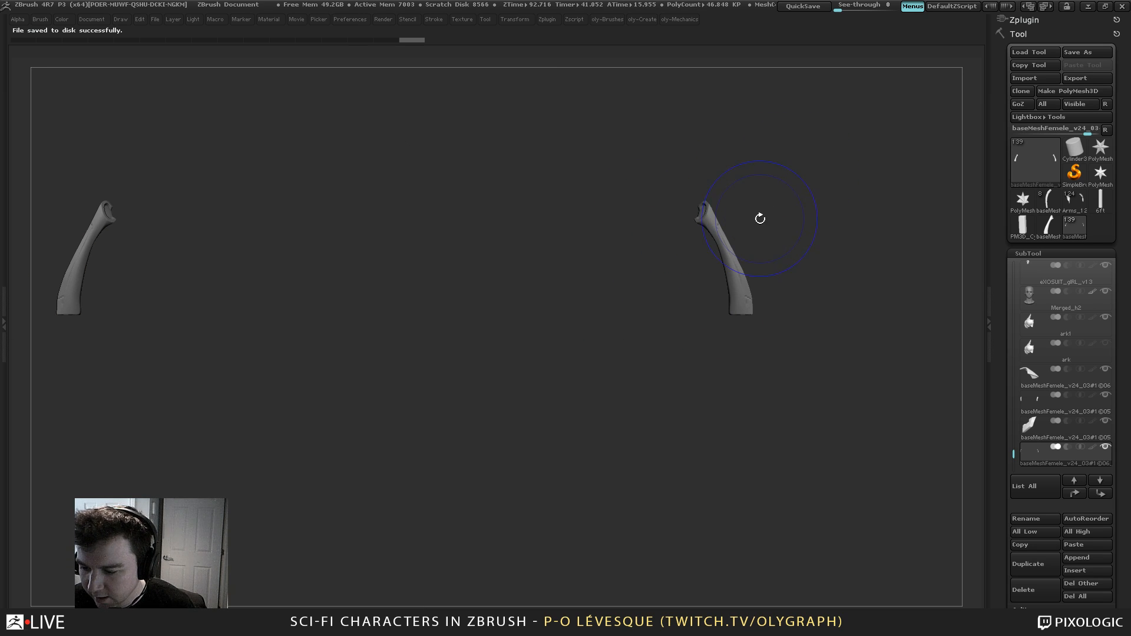
key(shift+f)
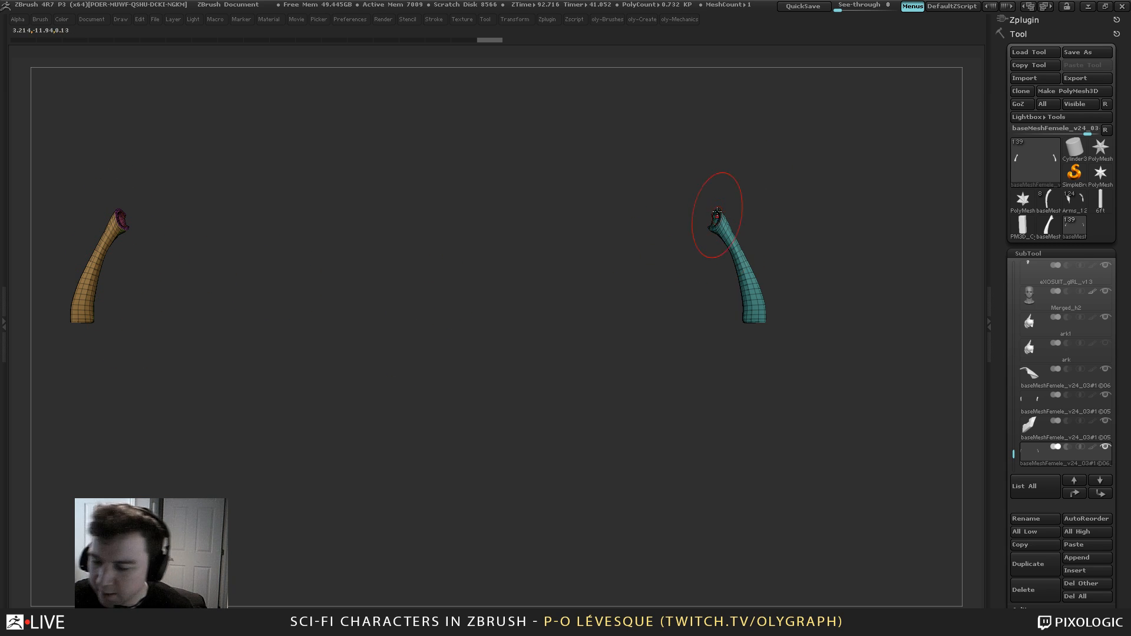
Clone the forearm plate pair as a separate tool, switch to the clone and frame it
drag(999, 362, 952, 295)
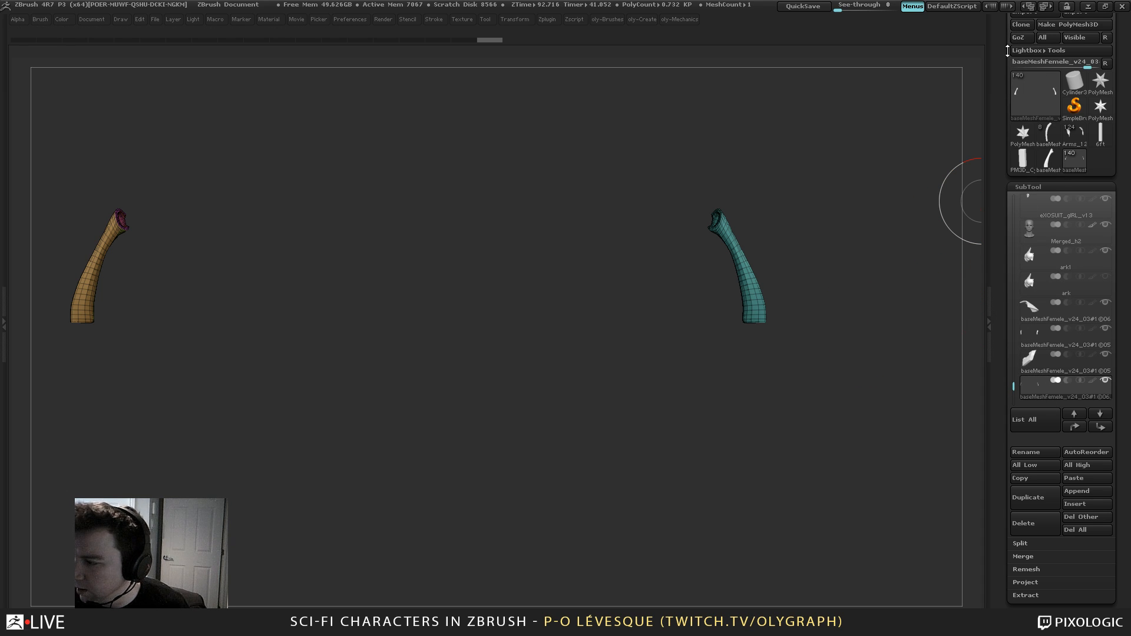
click(1021, 25)
click(1080, 160)
key(f)
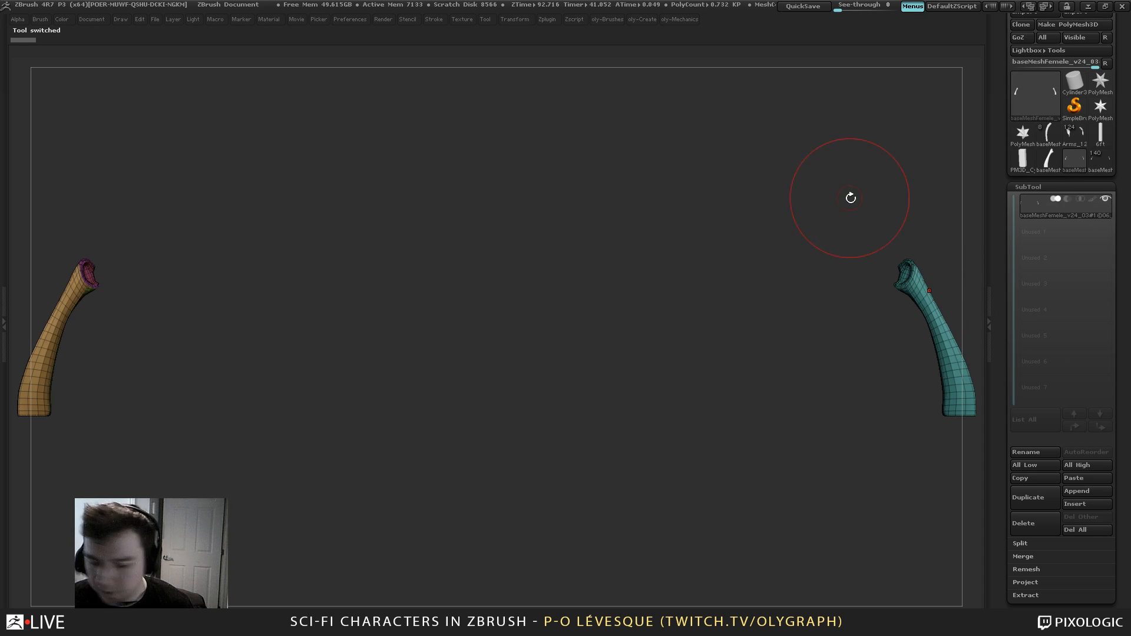
Hide the original plate in the clone so only its mirrored copy shows, and raise it to the highest subdivision level
alt+drag(758, 323, 720, 276)
key(shift+f)
alt+drag(867, 250, 831, 199)
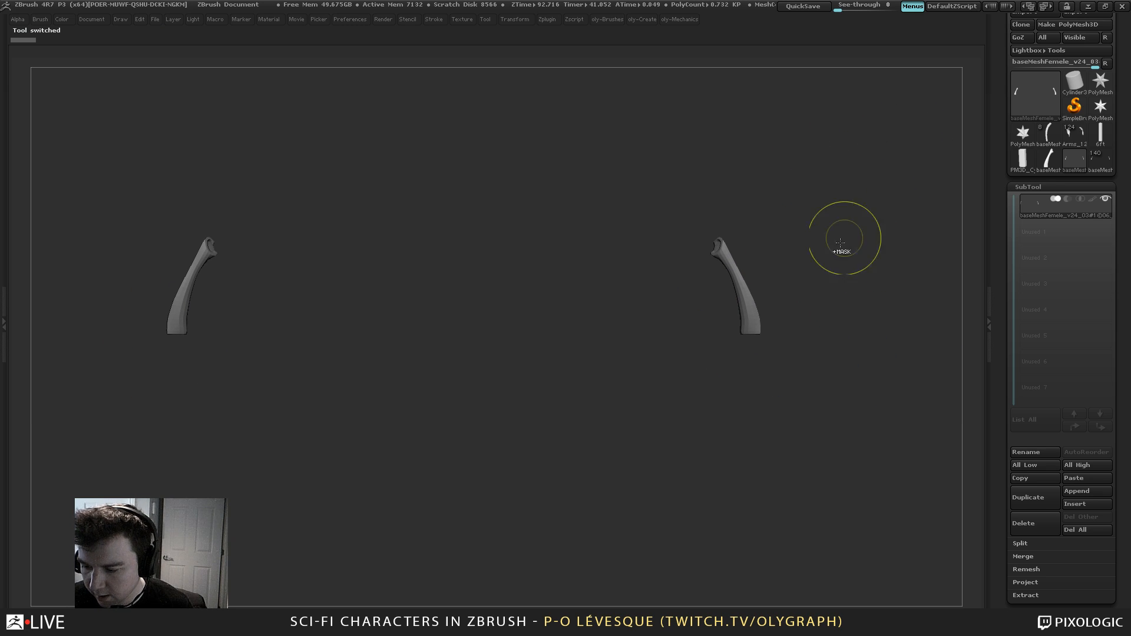
ctrl+shift+drag(446, 136, 110, 447)
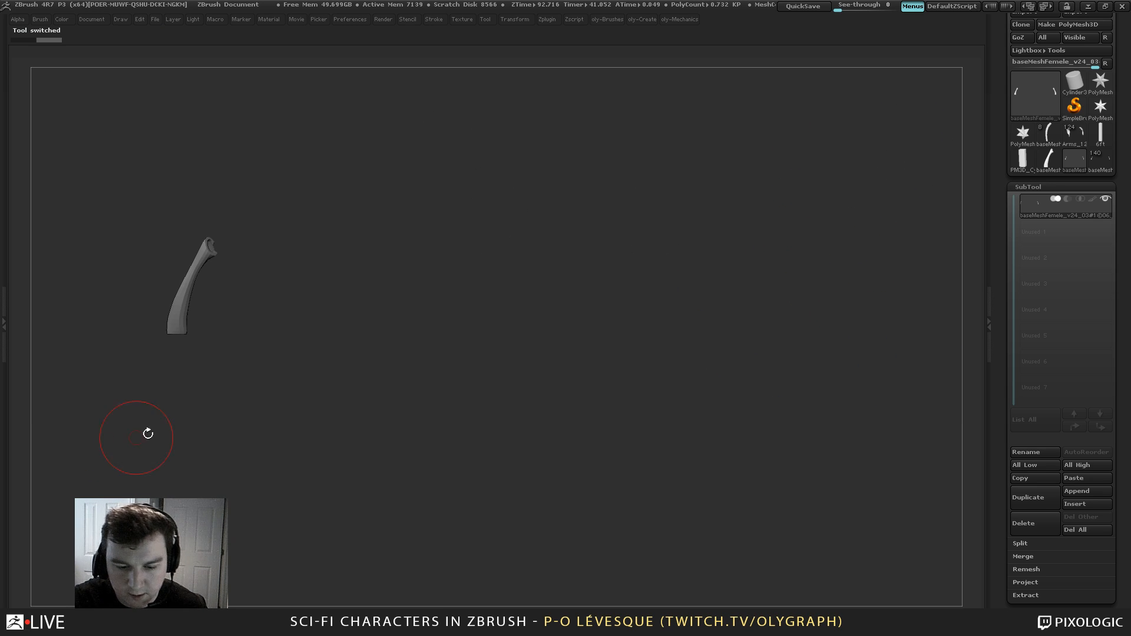
key(ctrl+d)
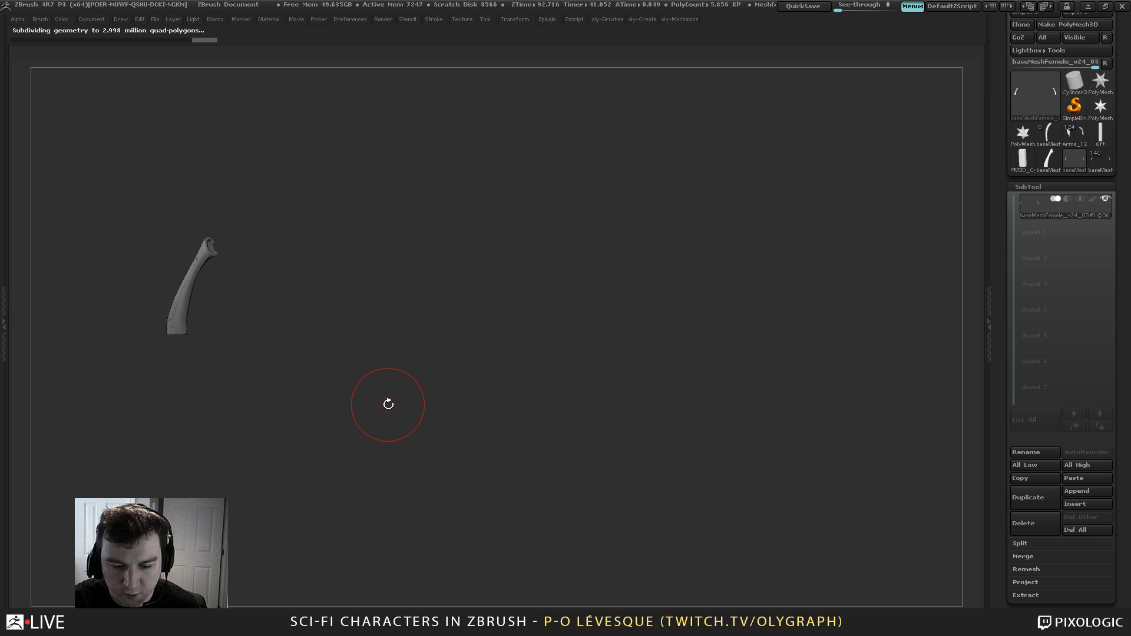
Delete the clone's lower subdivision levels and the hidden half of its geometry
drag(1000, 348, 1057, 196)
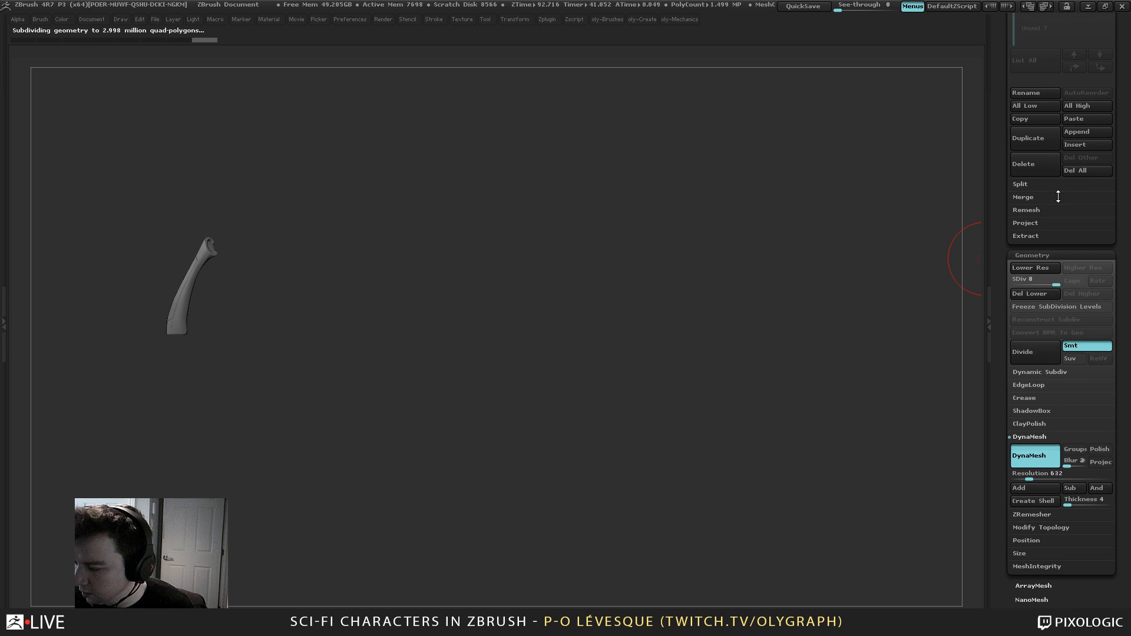
click(1045, 294)
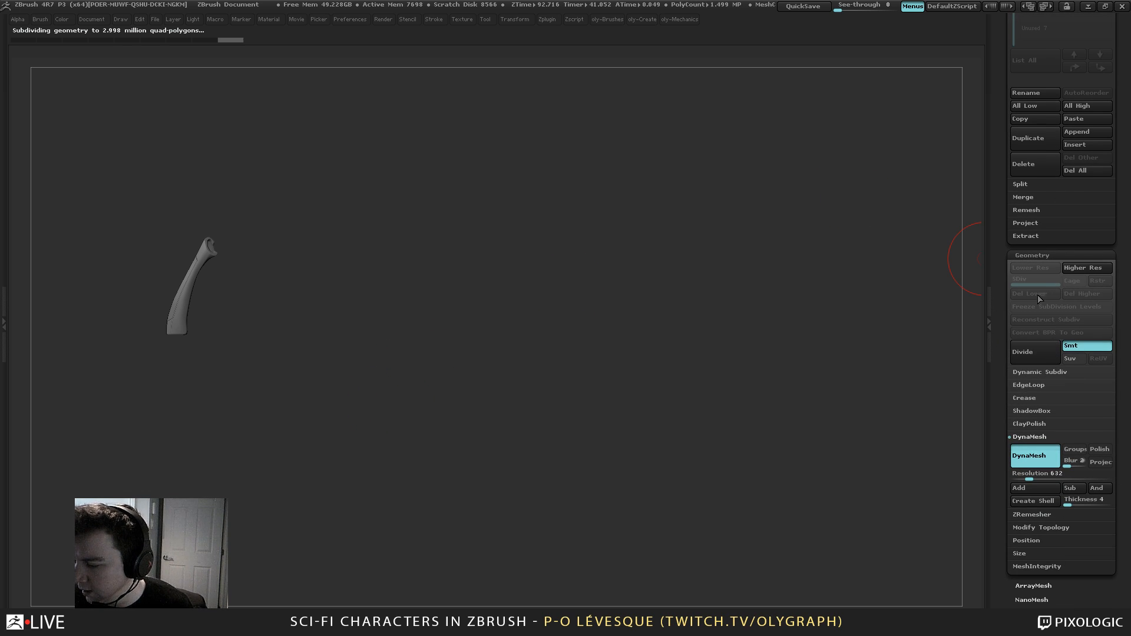
key(2)
click(692, 512)
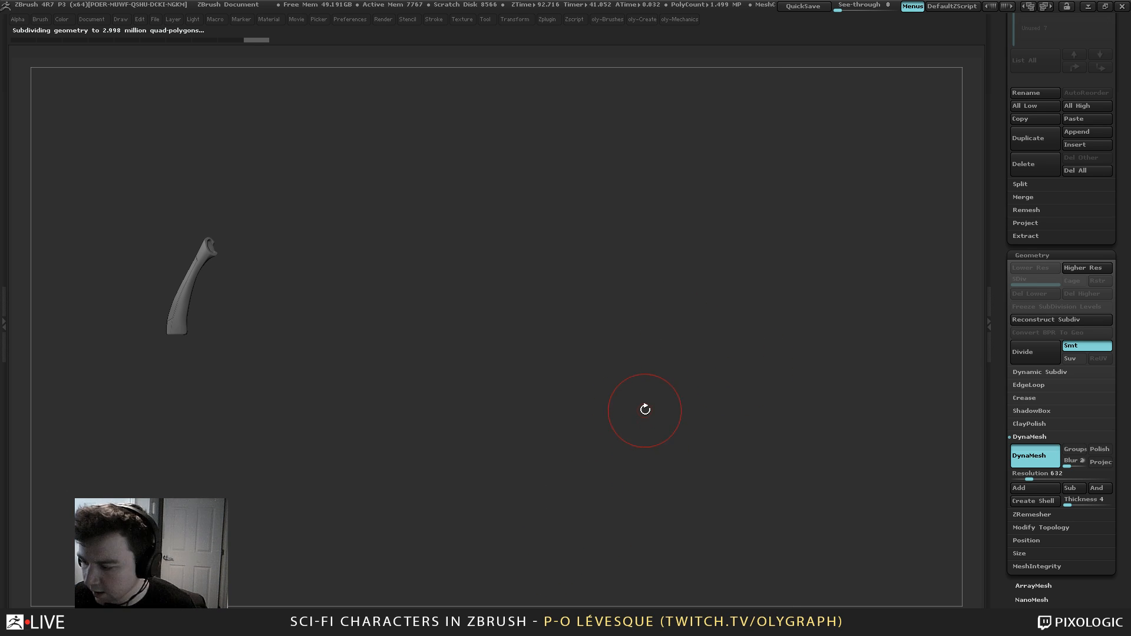
Inspect the remaining plate's polyframe up close and toggle its visibility to check for leftover hidden geometry
key(shift+f)
key(f)
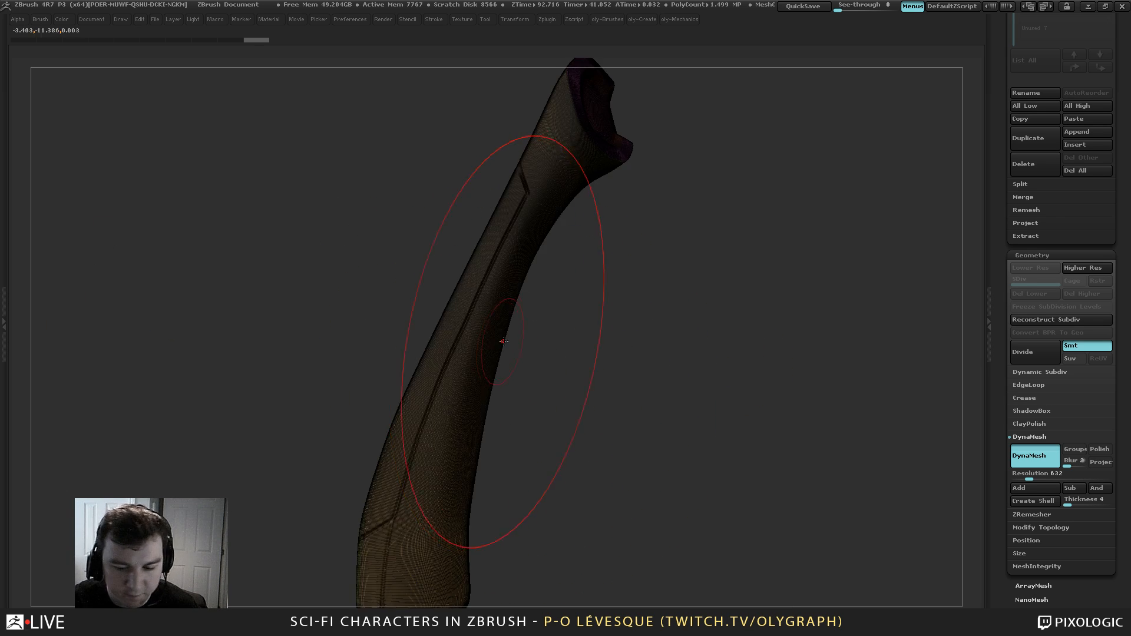
ctrl+shift+drag(656, 303, 641, 282)
ctrl+shift+click(767, 235)
alt+drag(767, 235, 694, 175)
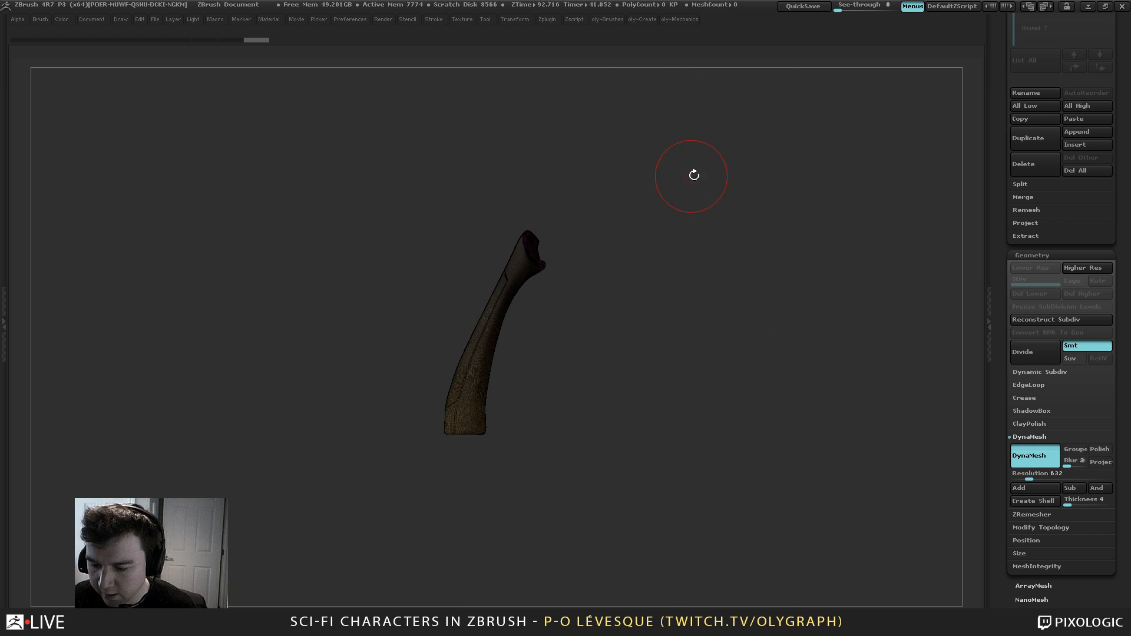
Mirror and weld the remaining plate to the other arm, and frame both plates
key(2)
click(722, 428)
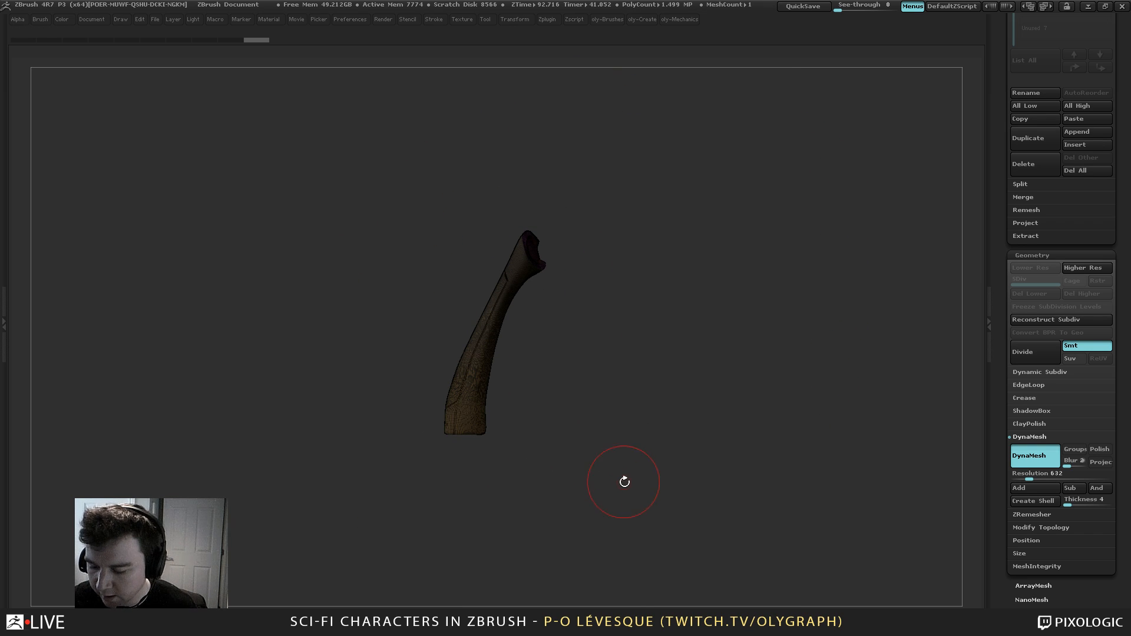
alt+drag(612, 440, 141, 461)
alt+drag(436, 374, 525, 379)
key(f)
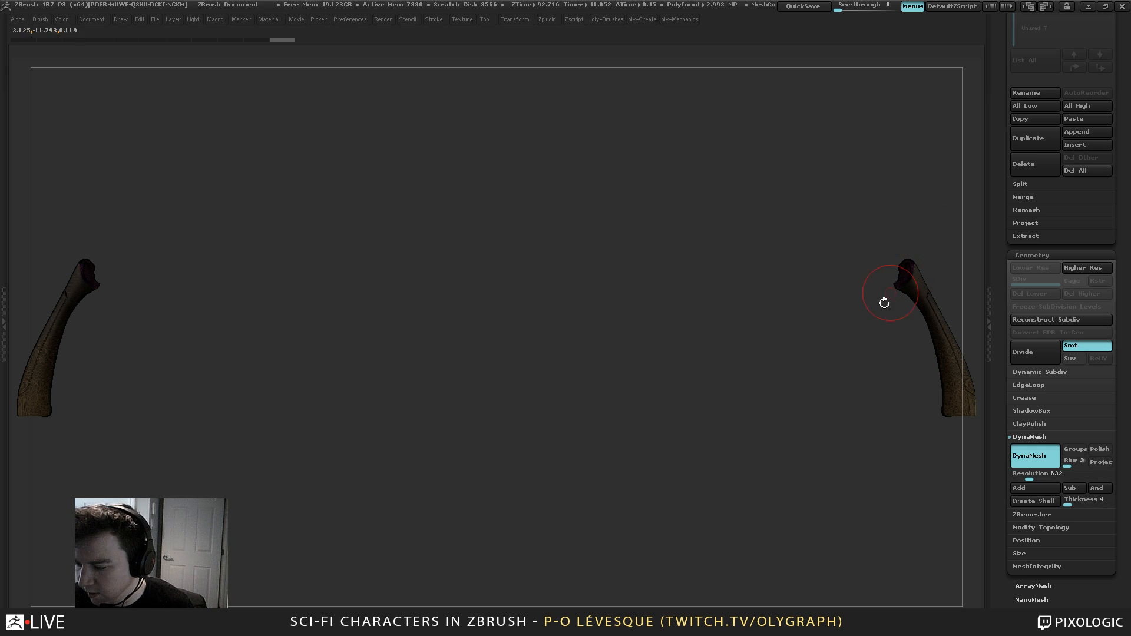
Reconstruct the lower subdivision levels of the mirrored plates repeatedly, down to a coarse base mesh
click(1043, 321)
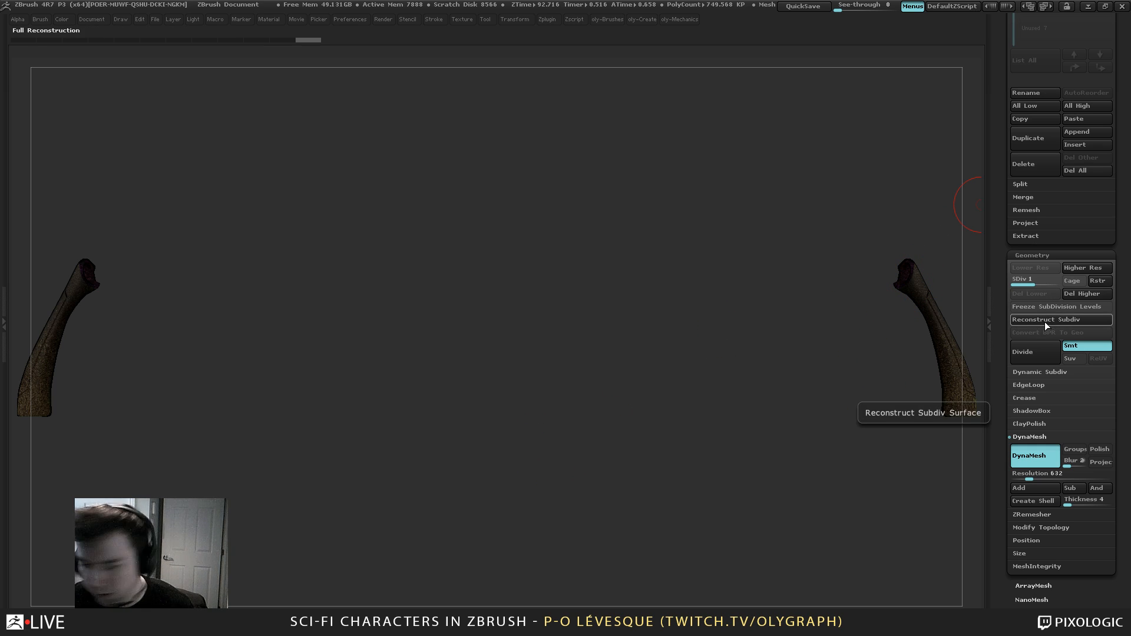
click(1045, 320)
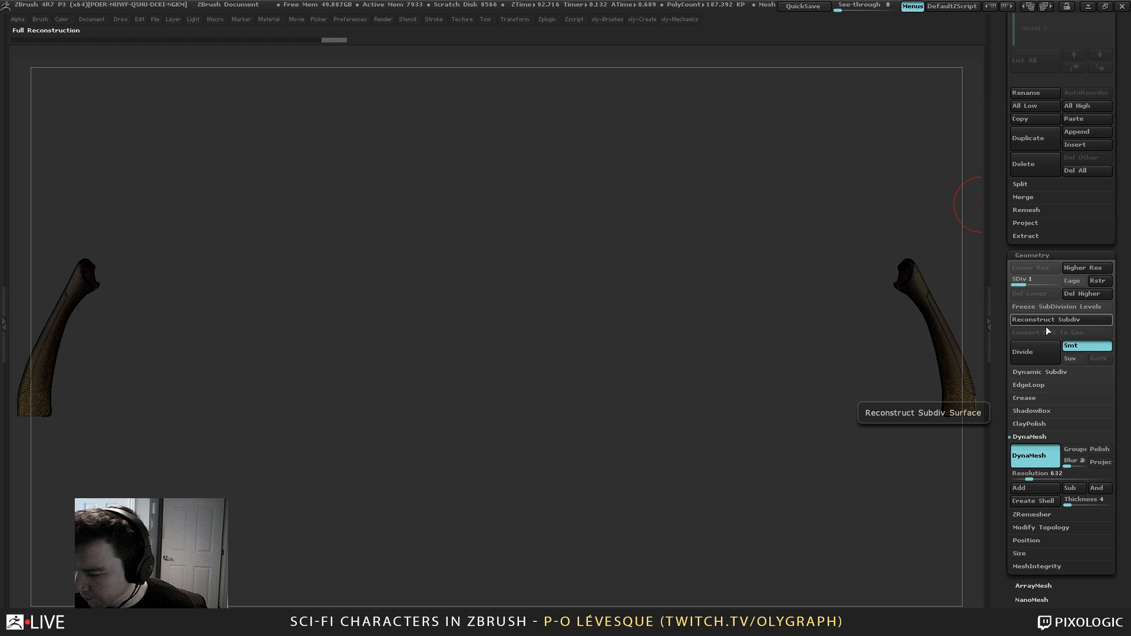
click(1056, 320)
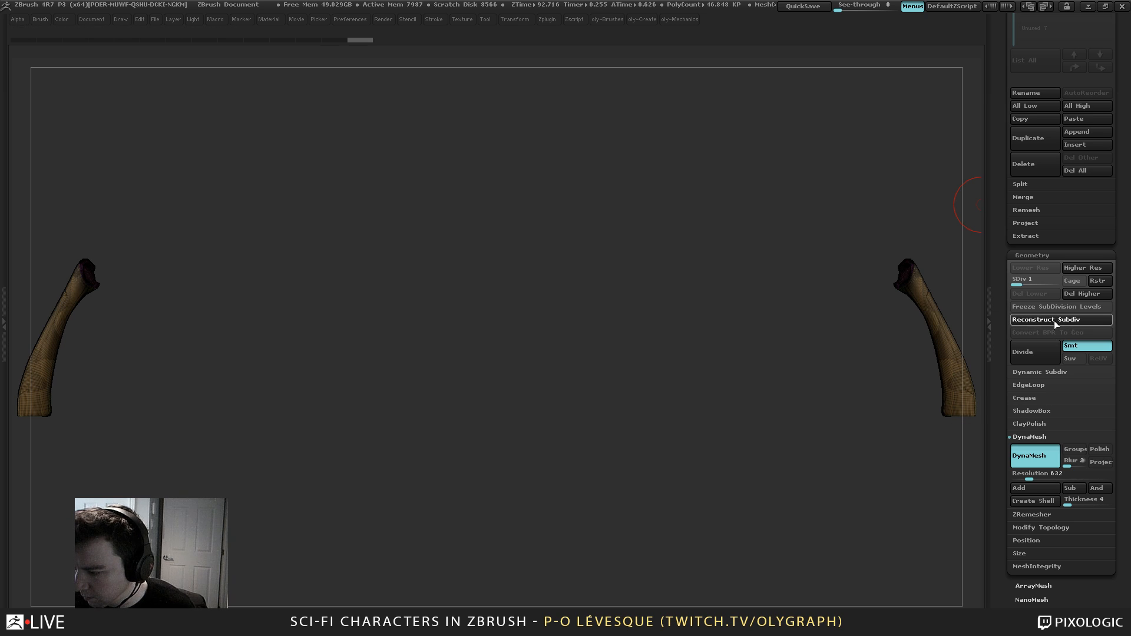
click(1052, 322)
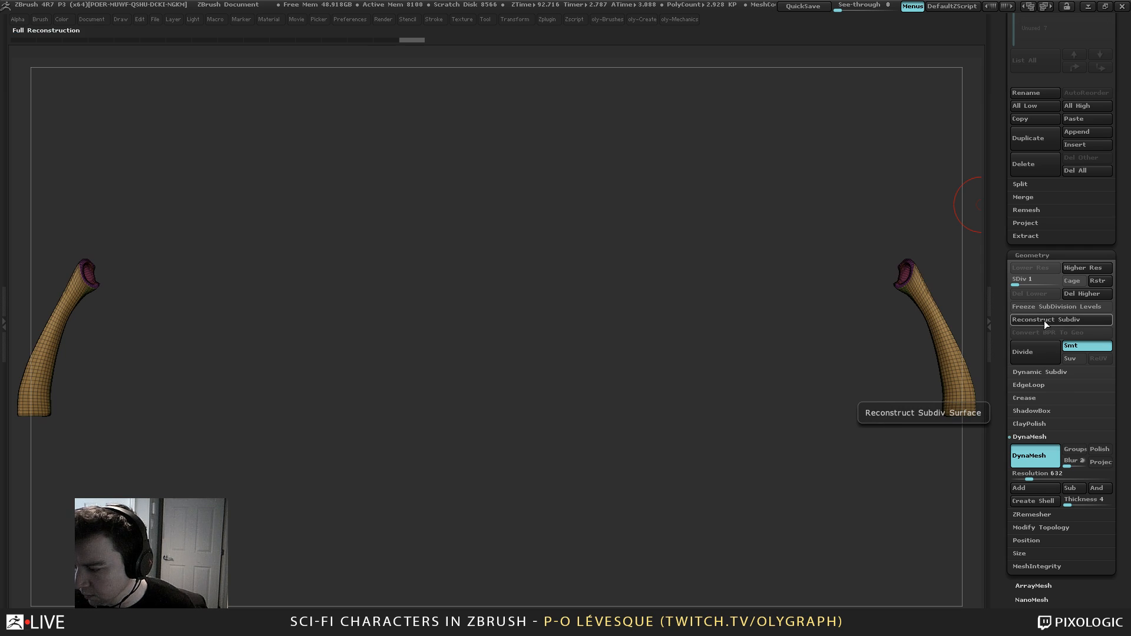
Reconstruct one more lower subdivision level of the mirrored plates and switch back to the full character tool
click(1044, 321)
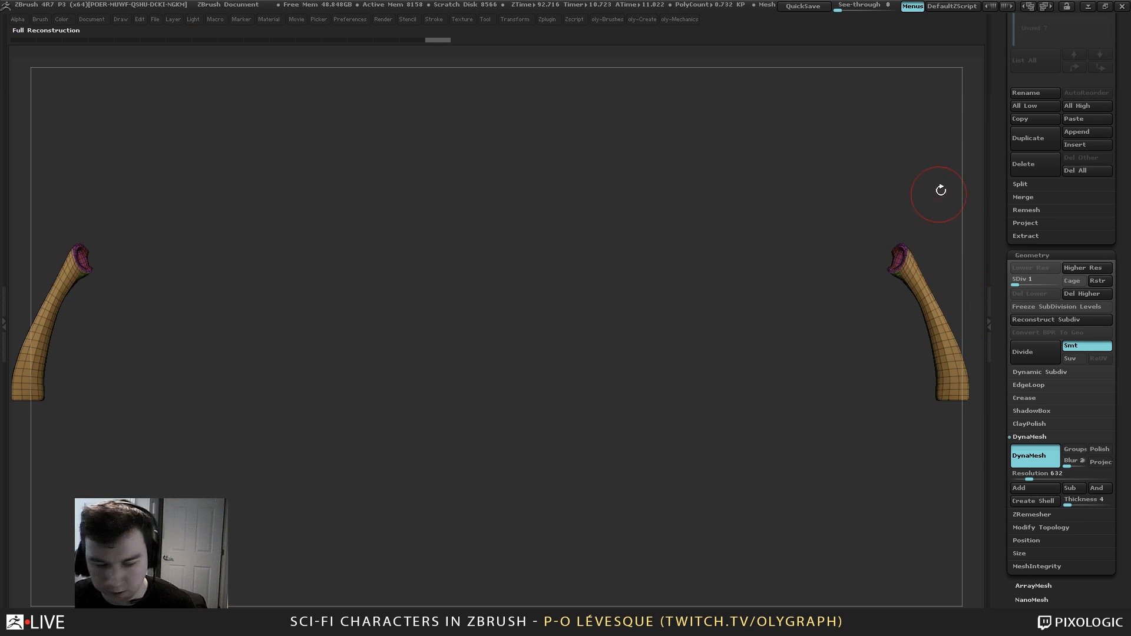
scroll(998, 130, up, 5)
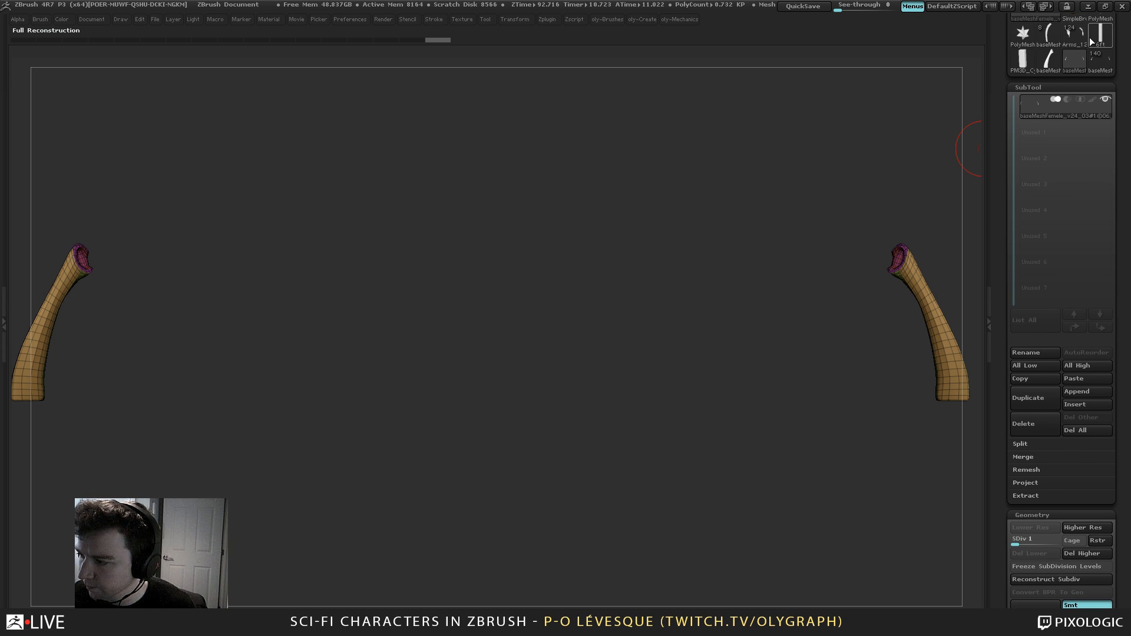
click(1073, 34)
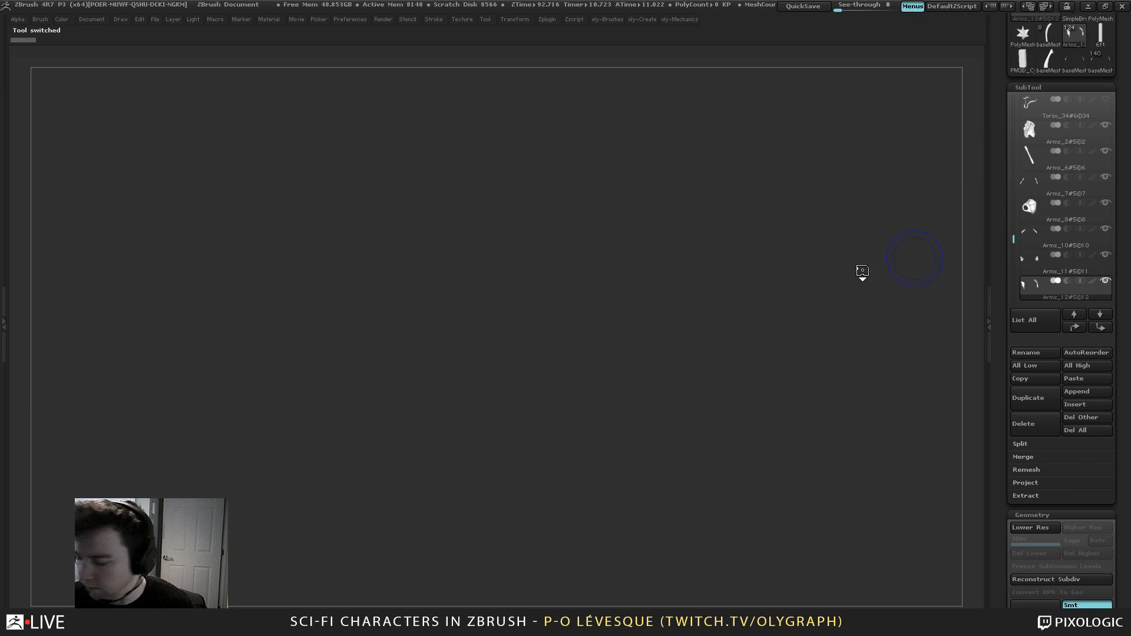
key(b)
click(821, 337)
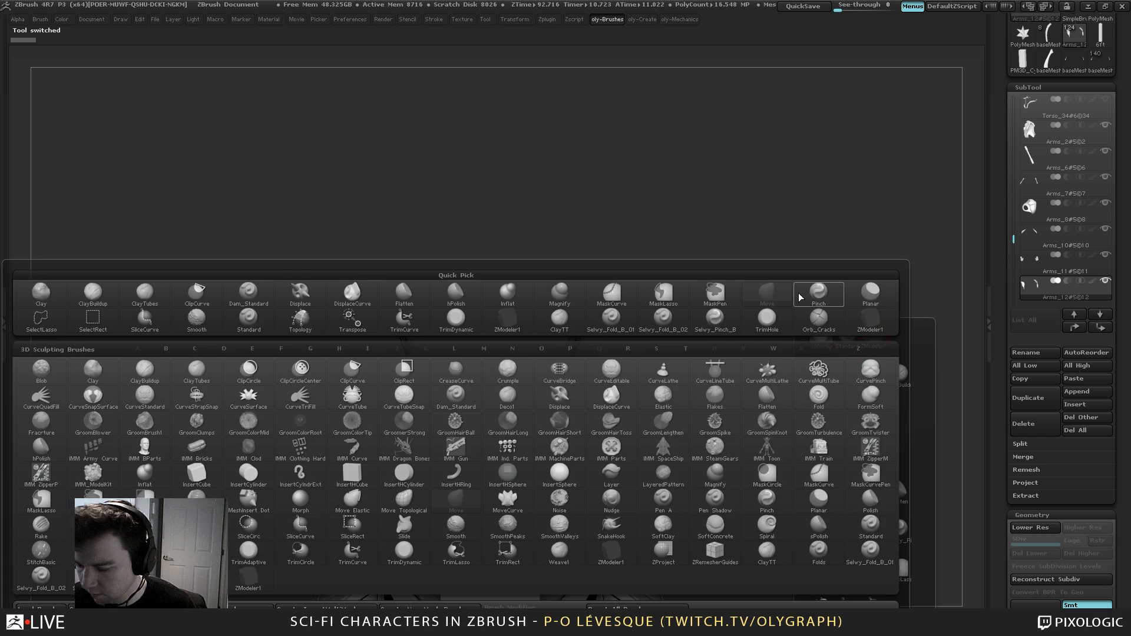
click(799, 296)
click(1090, 65)
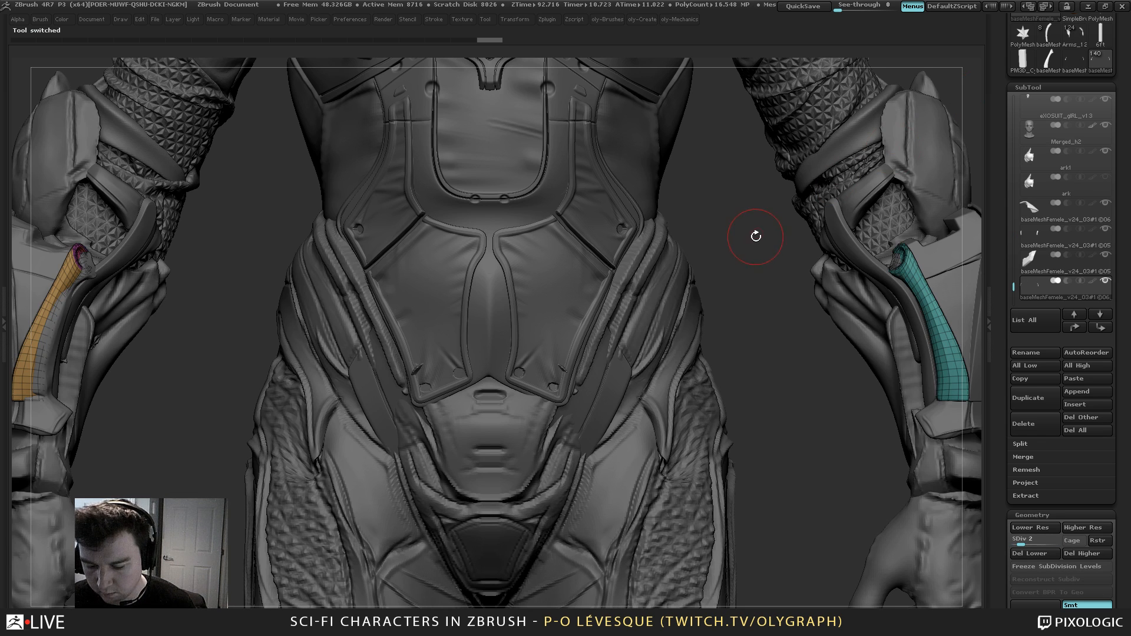
Isolate the character's old forearm plate, insert the mirrored plates as a new subtool, and restore the full model without polyframe
alt+drag(952, 137, 622, 196)
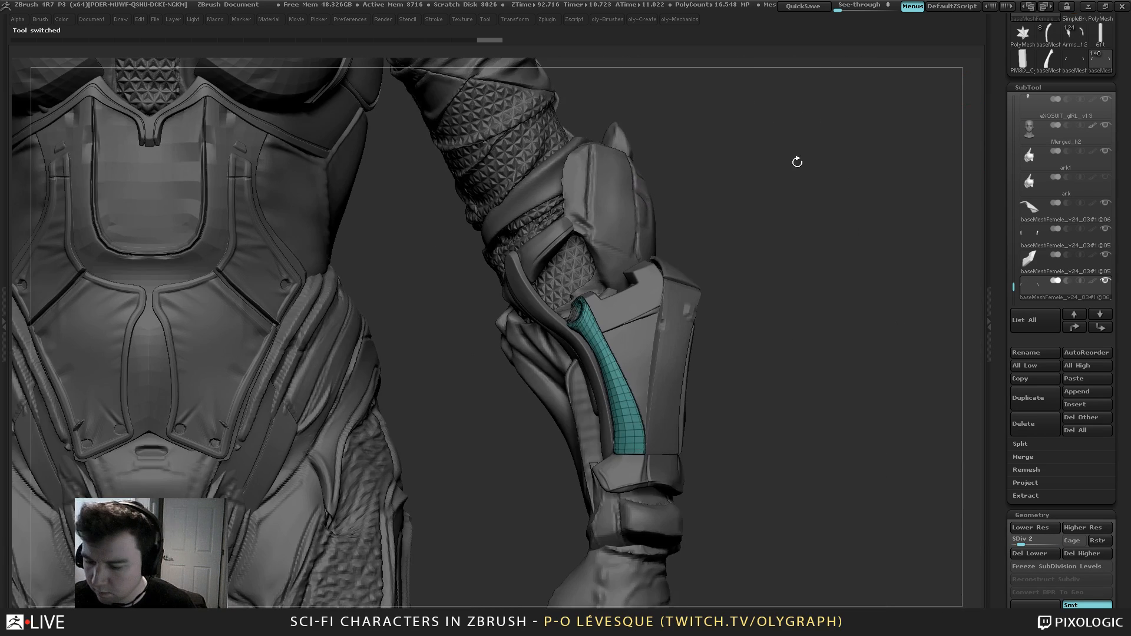
alt+drag(797, 161, 783, 145)
key(alt+s)
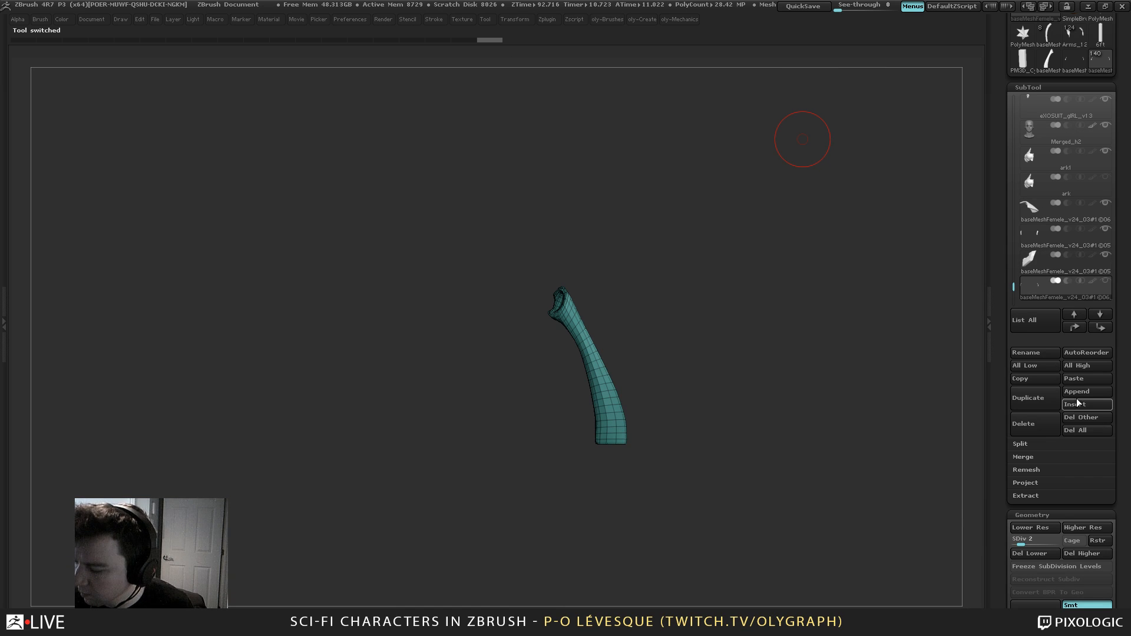
click(1077, 403)
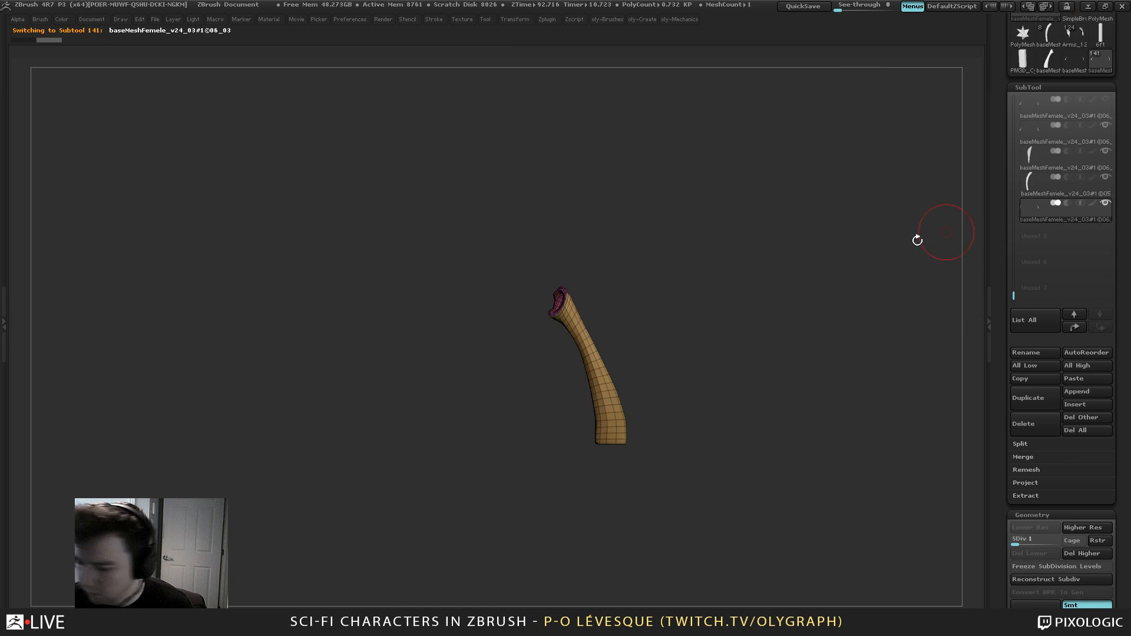
key(alt+s)
key(shift+f)
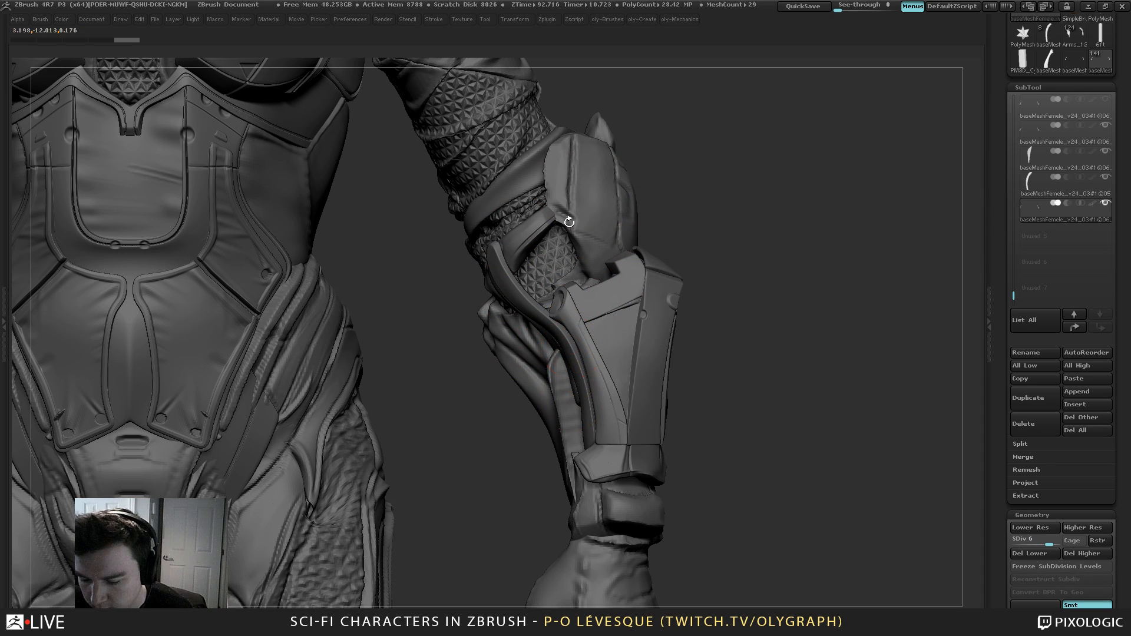
Select the forearm armour and examine it on the full character and in isolation
alt+click(552, 307)
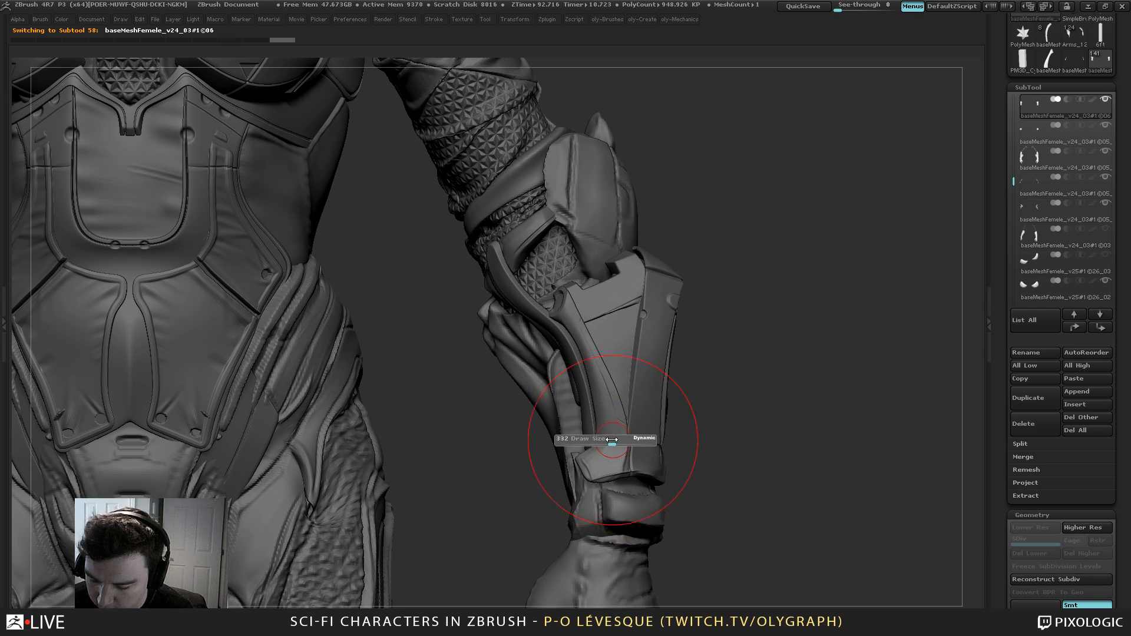
key(f)
alt+drag(591, 92, 652, 183)
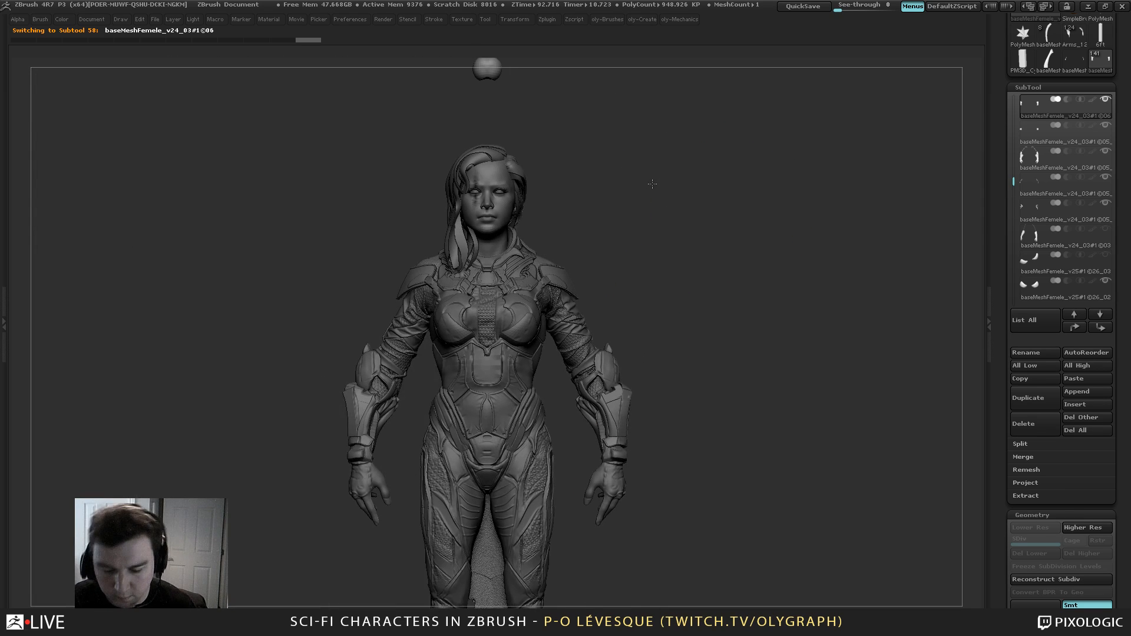
alt+drag(652, 271, 635, 252)
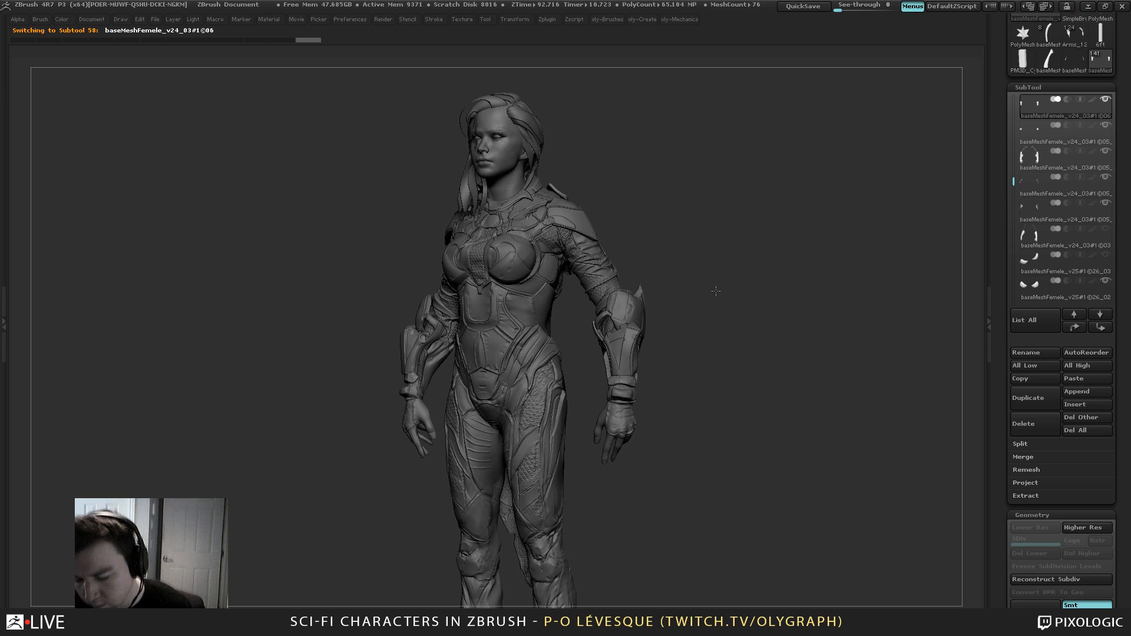
mouse_move(716, 293)
alt+mouse_down()
mouse_move(699, 230)
mouse_move(700, 247)
mouse_move(624, 274)
mouse_move(663, 299)
alt+mouse_up()
key(shift+s)
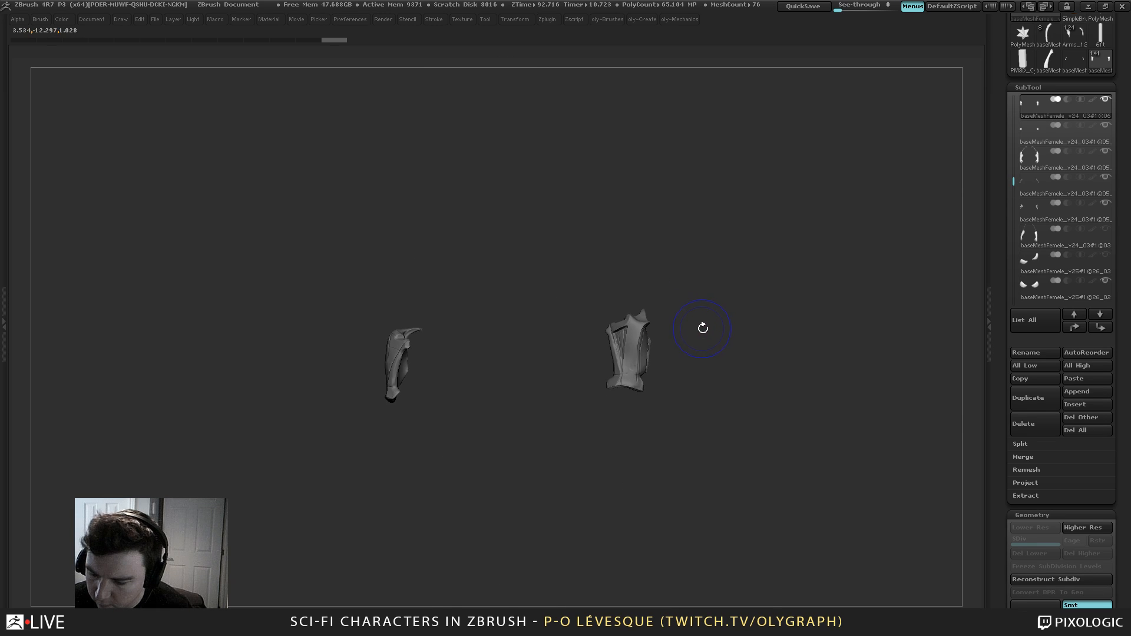
key(shift+s)
key(1)
click(661, 337)
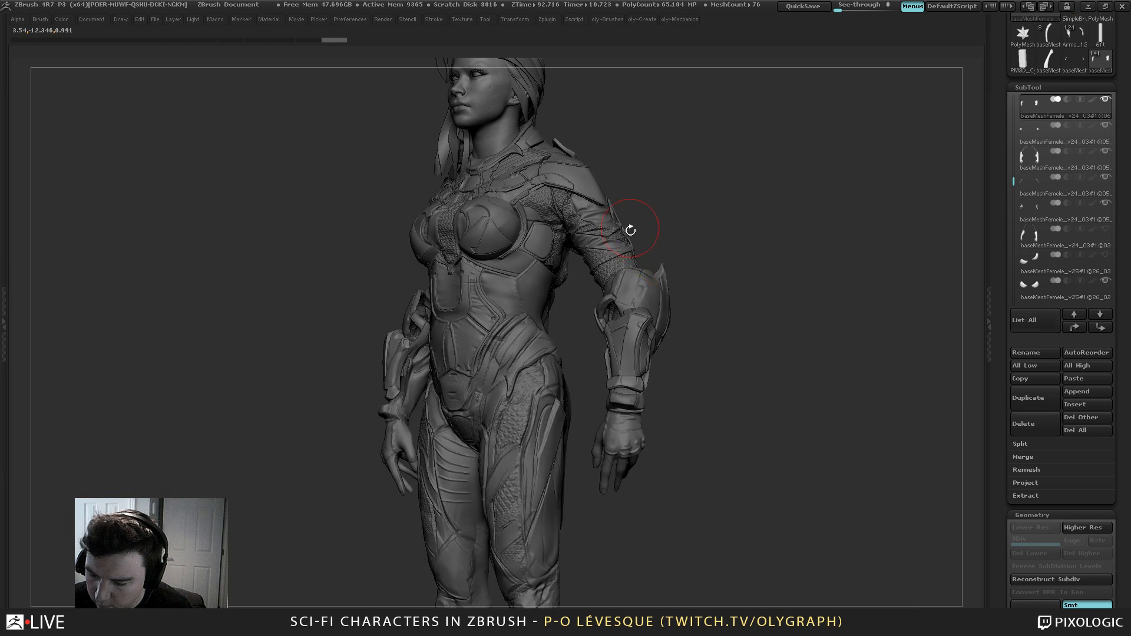
Select the arm mesh with the elbow guard, isolate it, and refine the guard's pointed tip and outer panel seams
alt+click(661, 303)
key(shift+alt+s)
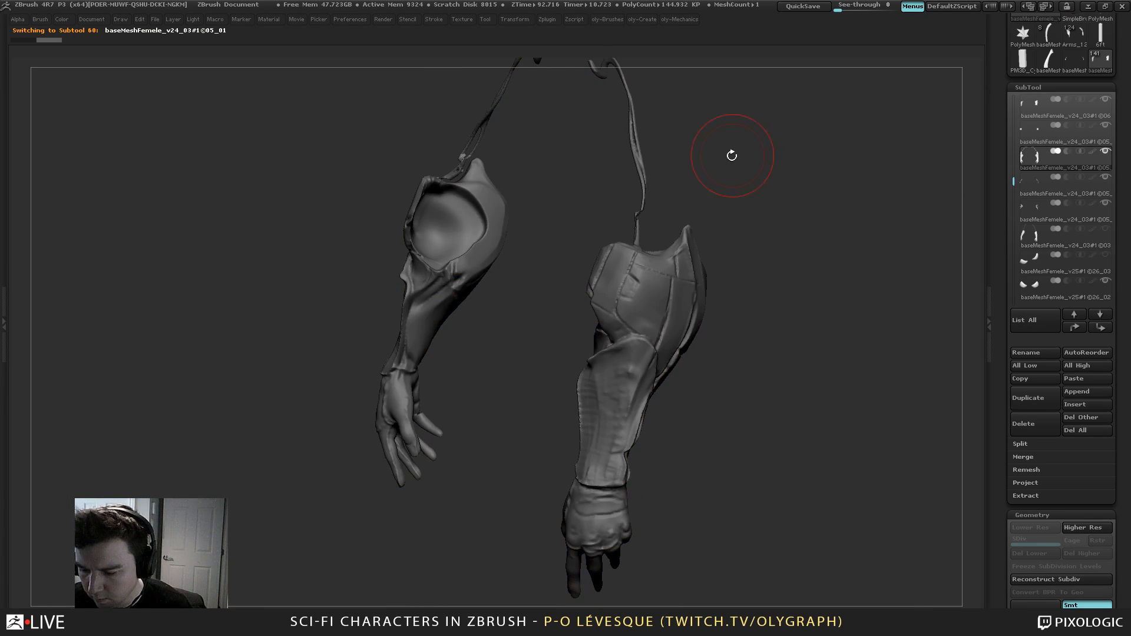
drag(732, 156, 734, 194)
key(b)
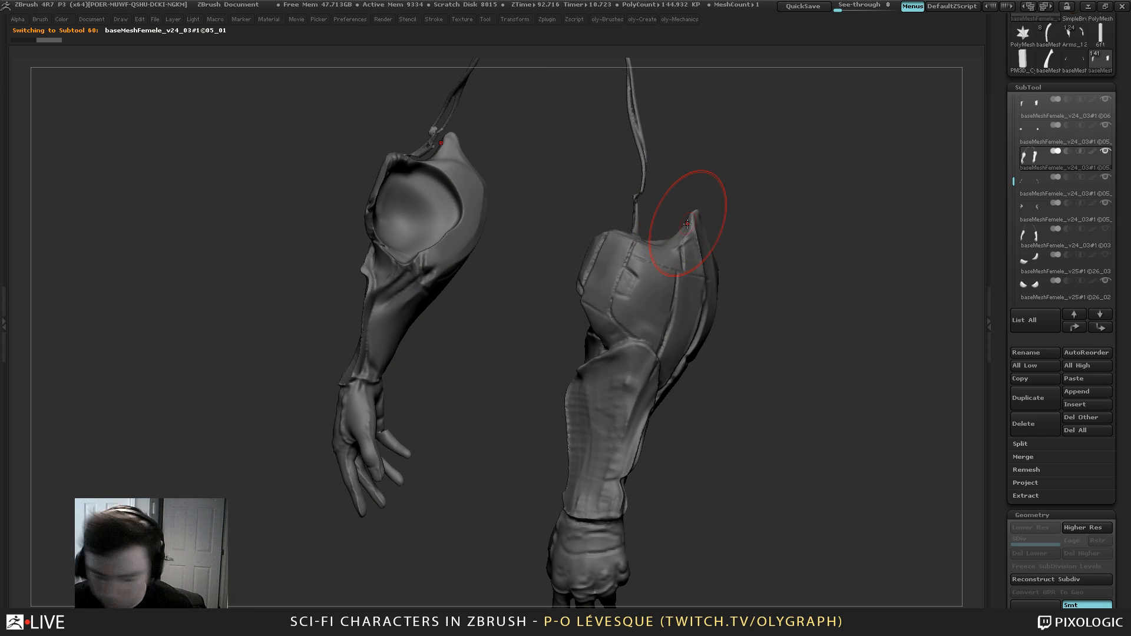
key(b)
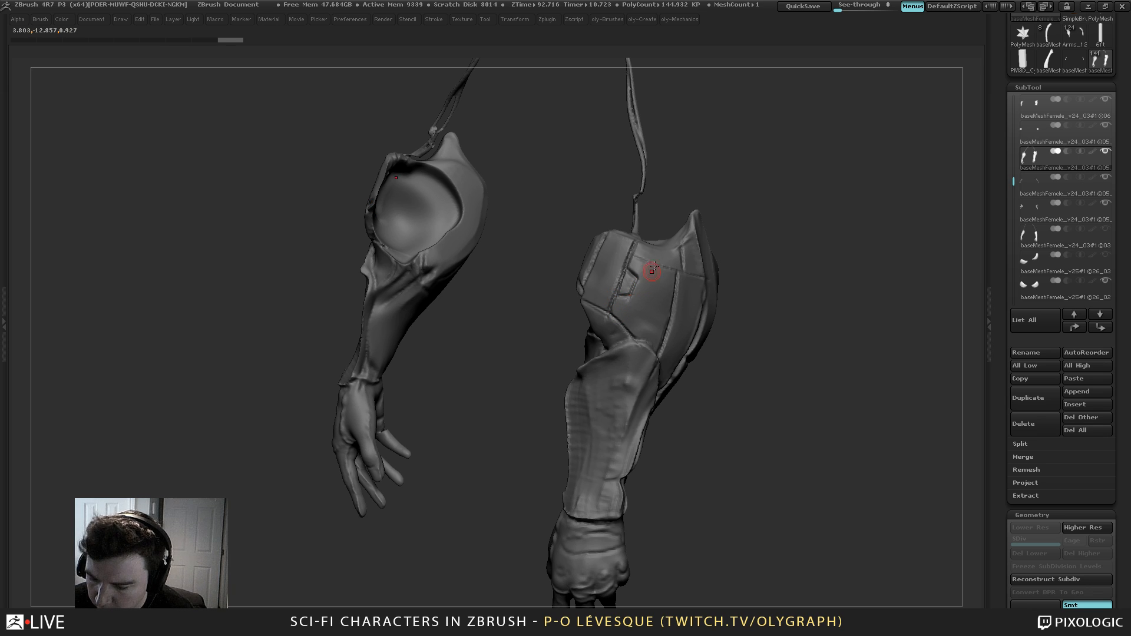
drag(758, 160, 633, 239)
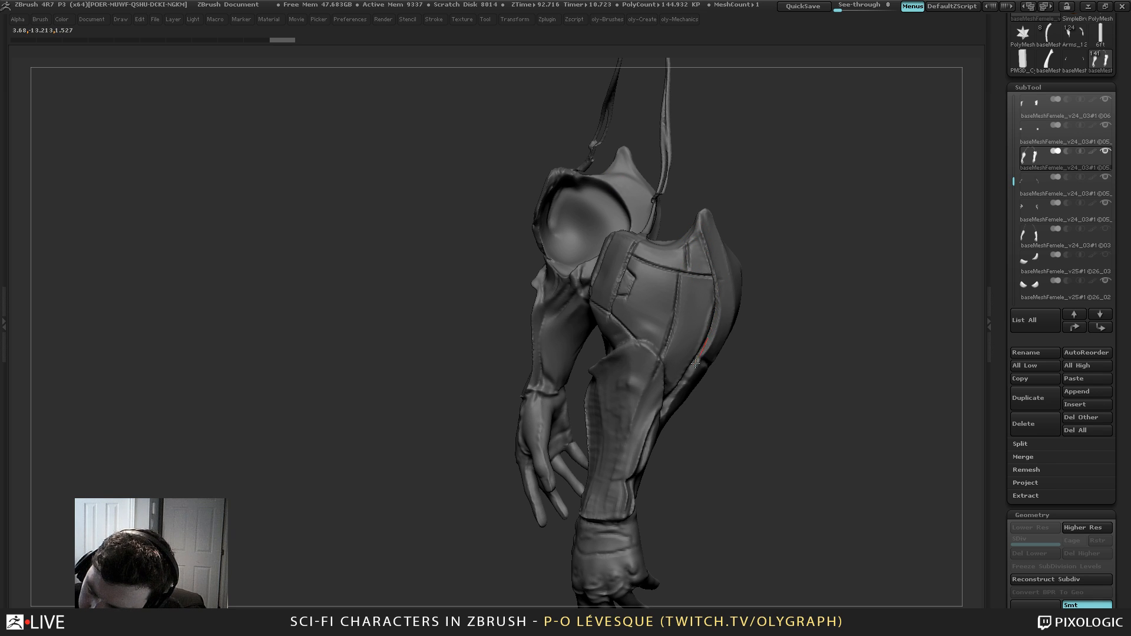
alt+drag(754, 213, 793, 186)
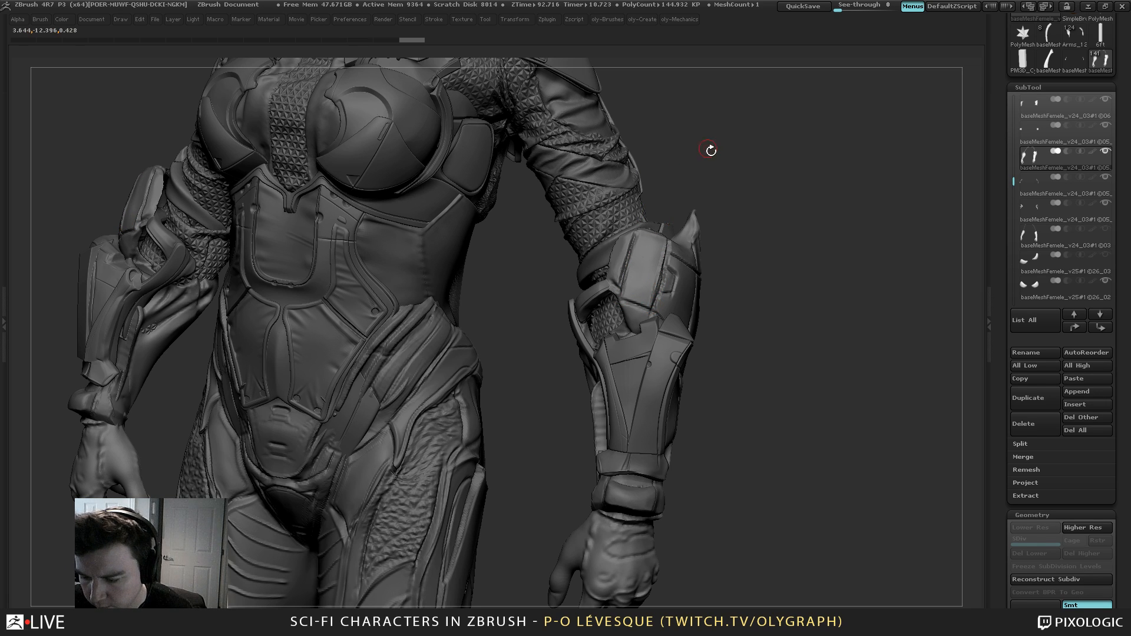
Stretch the inner edge of the isolated elbow guard's front pad and rebuild the arm mesh with DynaMesh
alt+drag(725, 153, 735, 231)
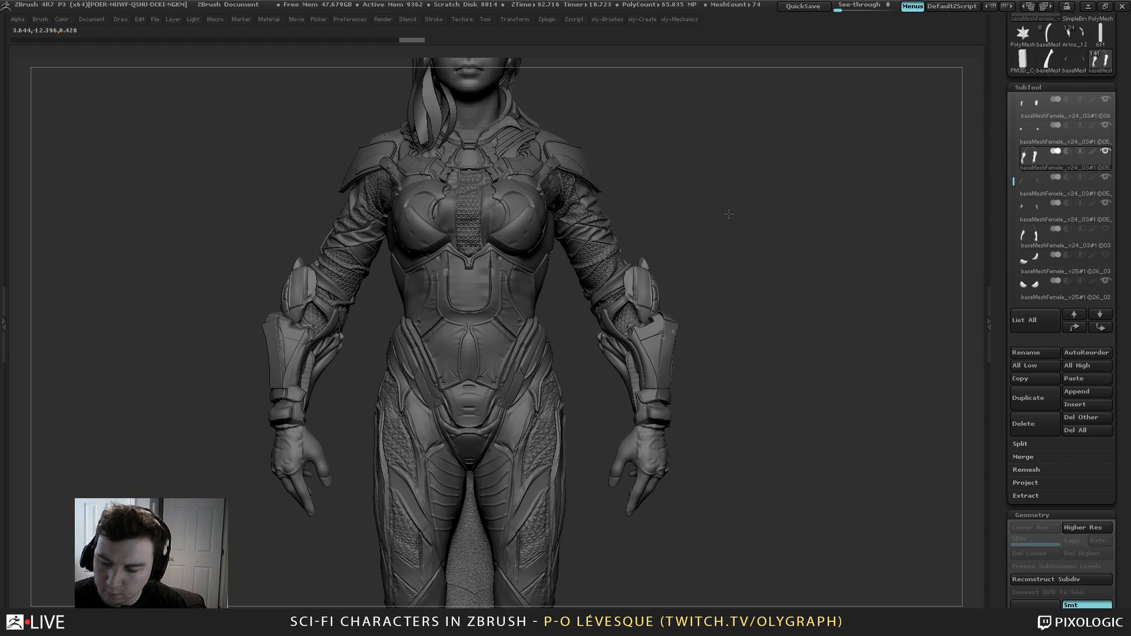
mouse_move(729, 214)
alt+mouse_down()
mouse_move(702, 212)
mouse_move(717, 228)
mouse_move(701, 237)
mouse_move(742, 255)
mouse_move(775, 224)
alt+mouse_up()
key(b)
click(711, 323)
key(s)
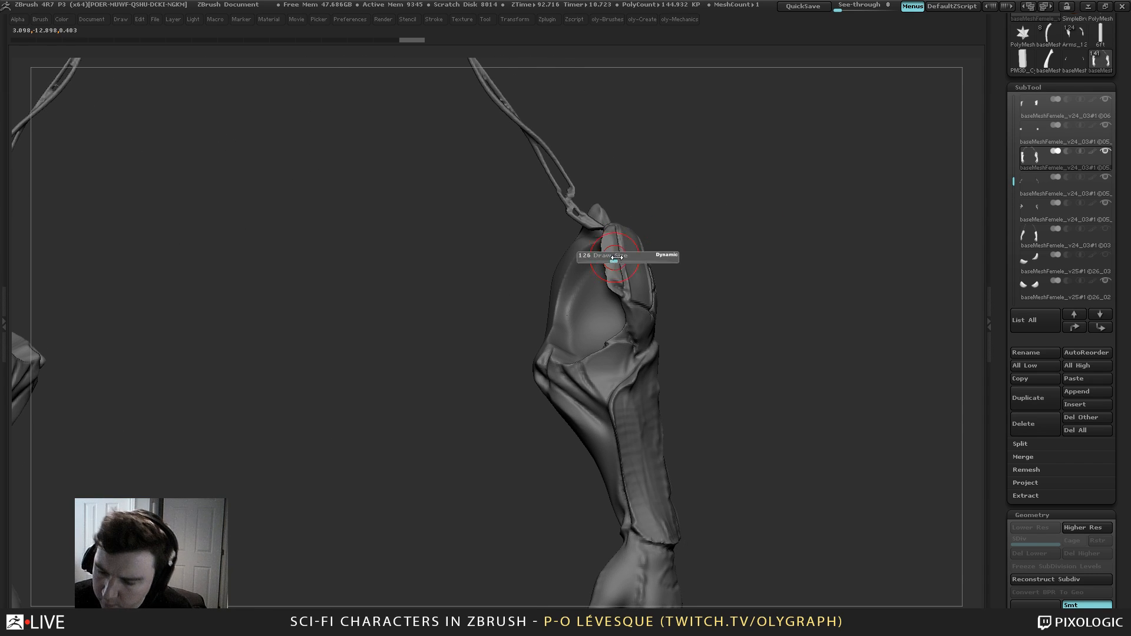
mouse_move(616, 257)
mouse_down()
mouse_move(626, 257)
mouse_move(616, 292)
mouse_up()
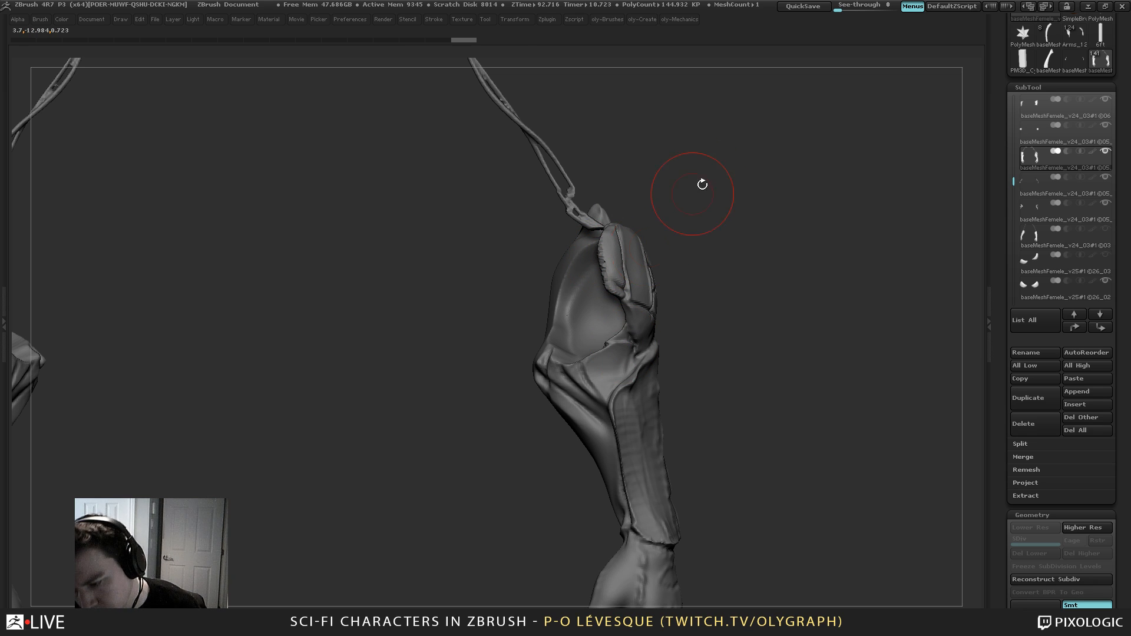
ctrl+drag(711, 190, 721, 277)
Clean up and sharpen the inner edge of the elbow guard's front pad with short brush strokes
key(b)
click(704, 351)
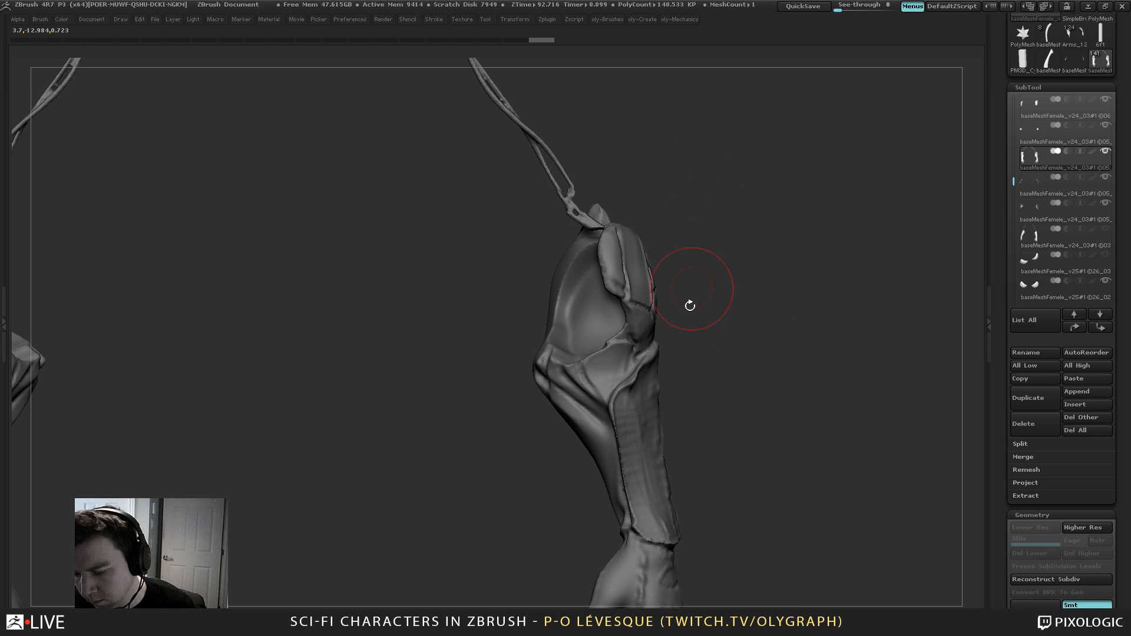
key(b)
click(655, 464)
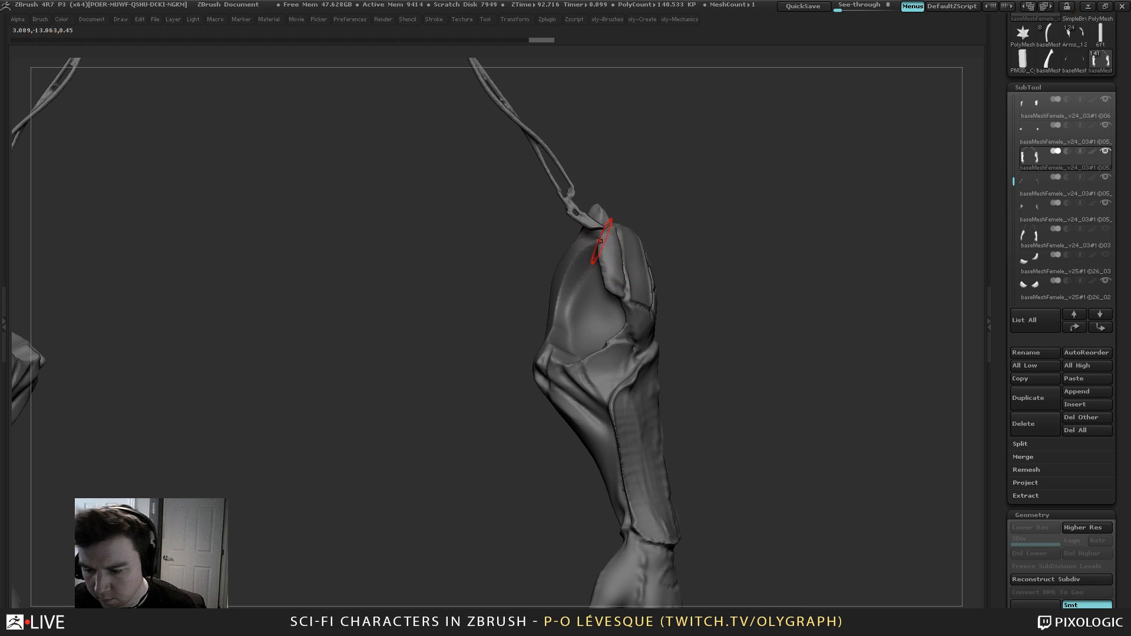
drag(600, 241, 621, 289)
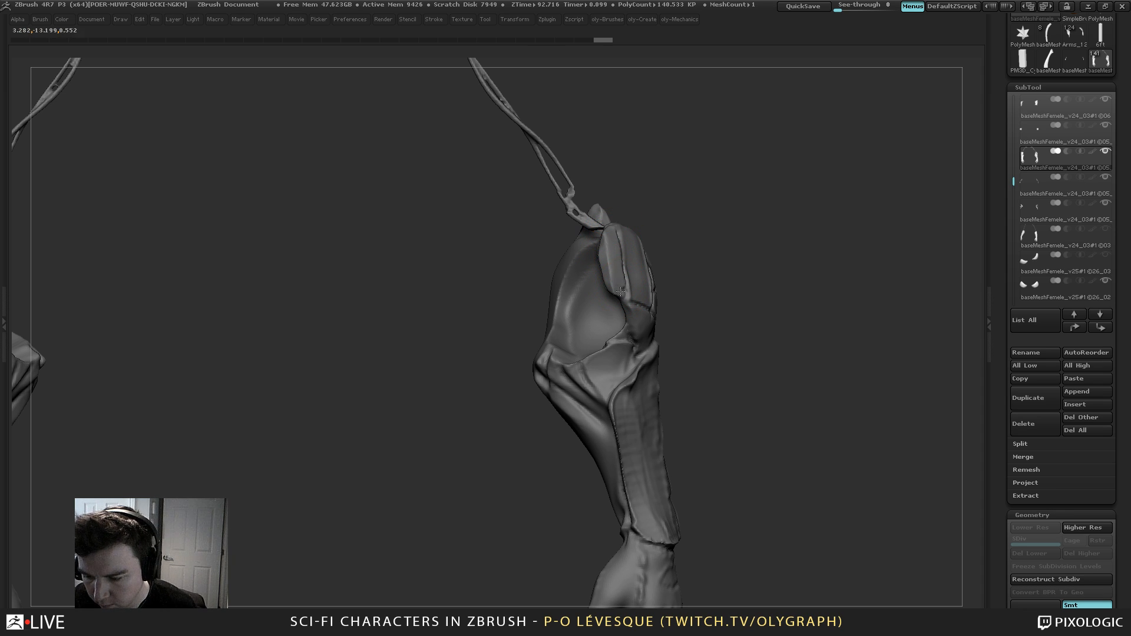
drag(615, 238, 617, 250)
Refine the seams and surfaces on the elbow guard's front and outer sides, and show the full character again
drag(729, 190, 671, 196)
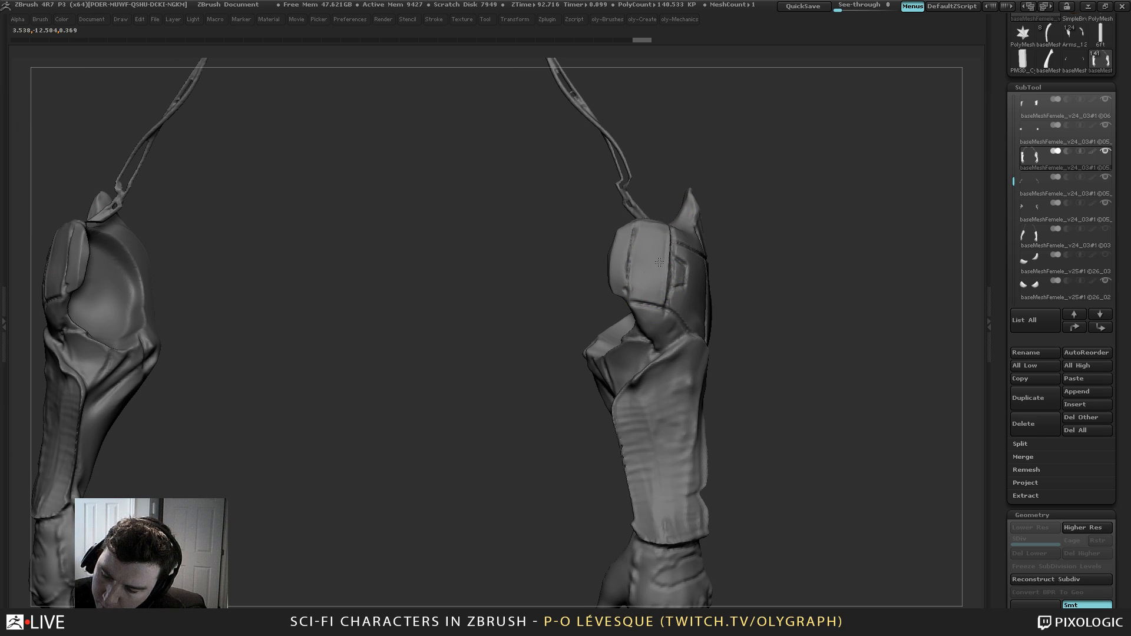
drag(635, 287, 641, 297)
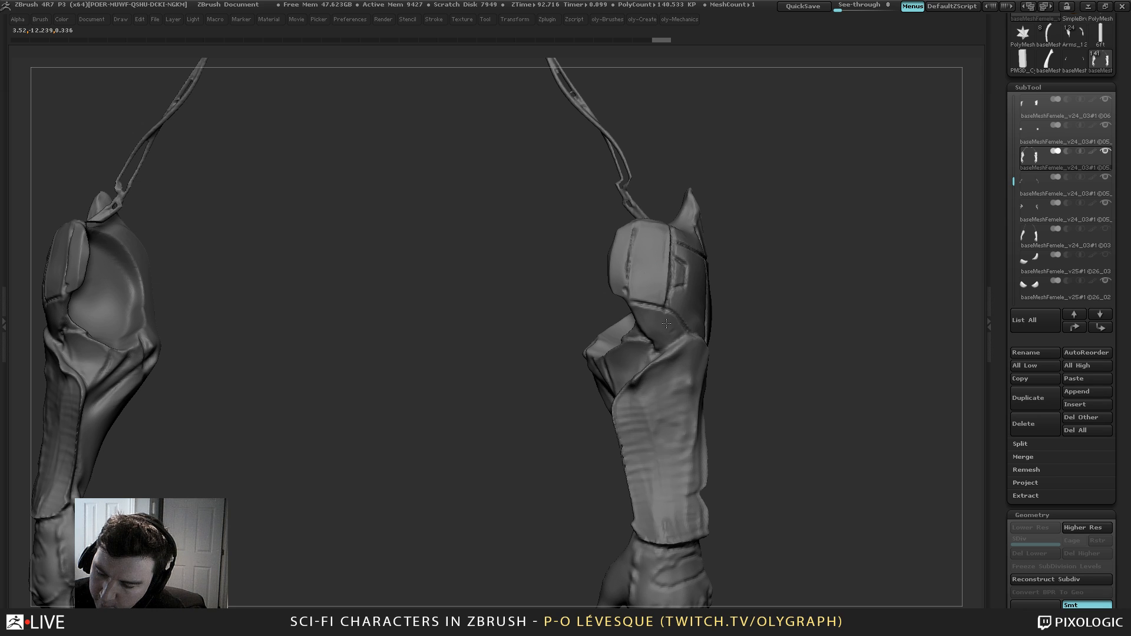
drag(716, 306, 751, 200)
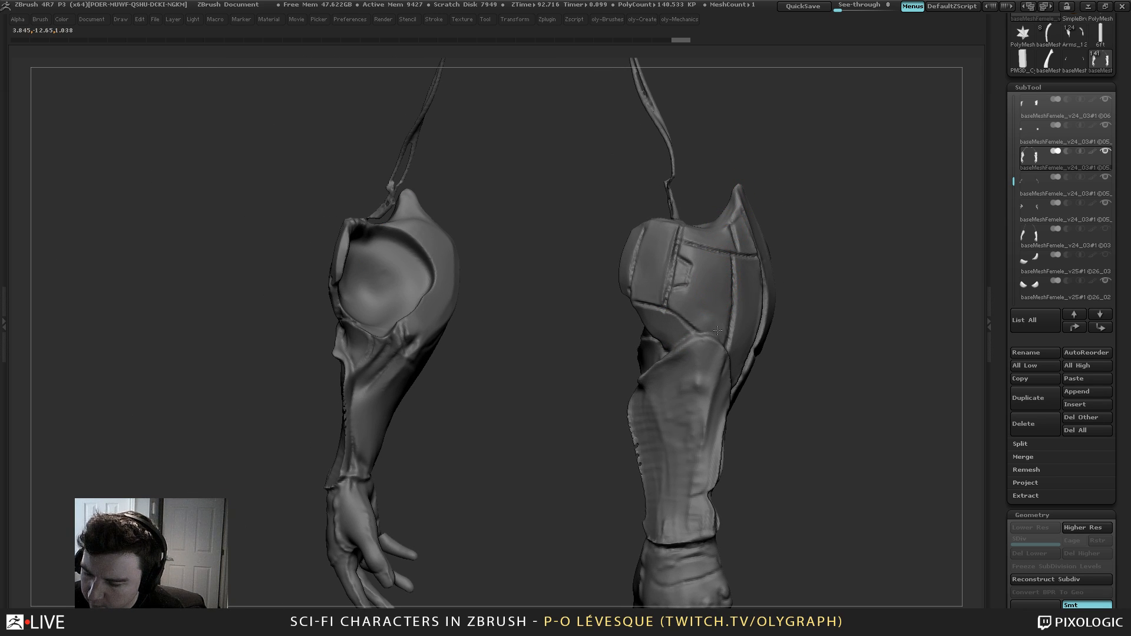
drag(704, 265, 709, 270)
key(b)
click(701, 304)
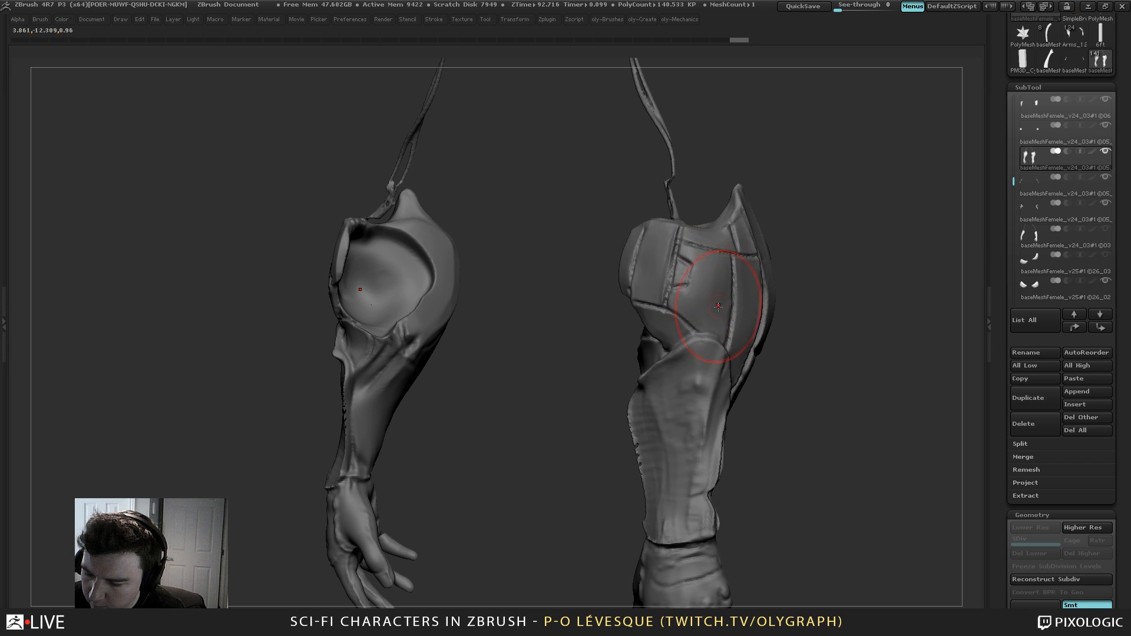
click(807, 199)
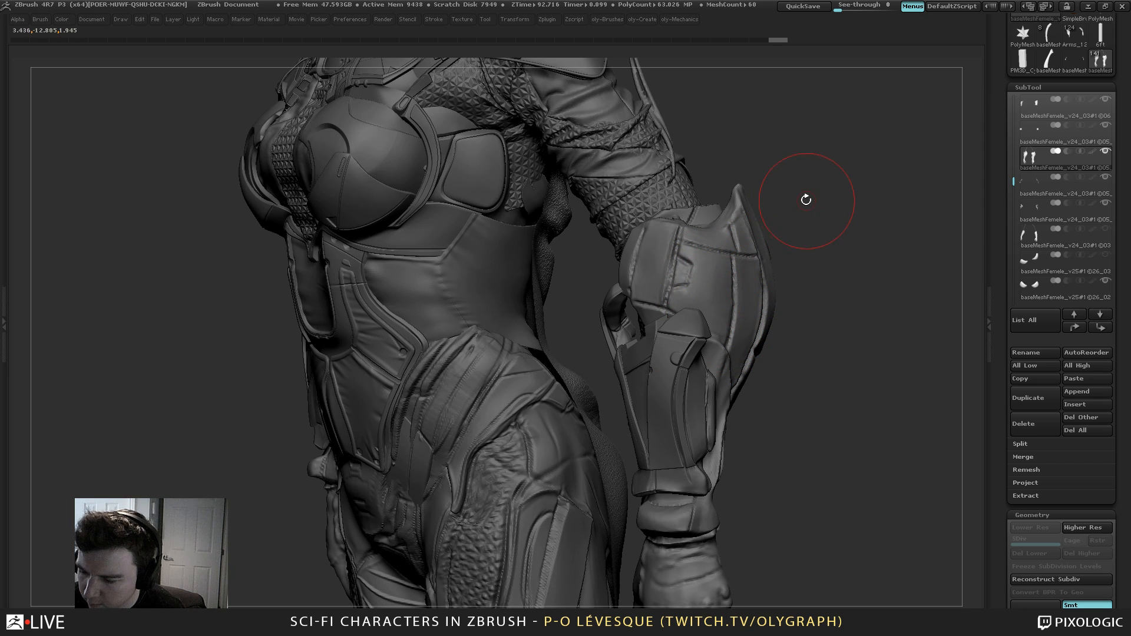
Select the Move brush and tighten the panel seams along the elbow guard's outer face
key(b)
key(m)
key(v)
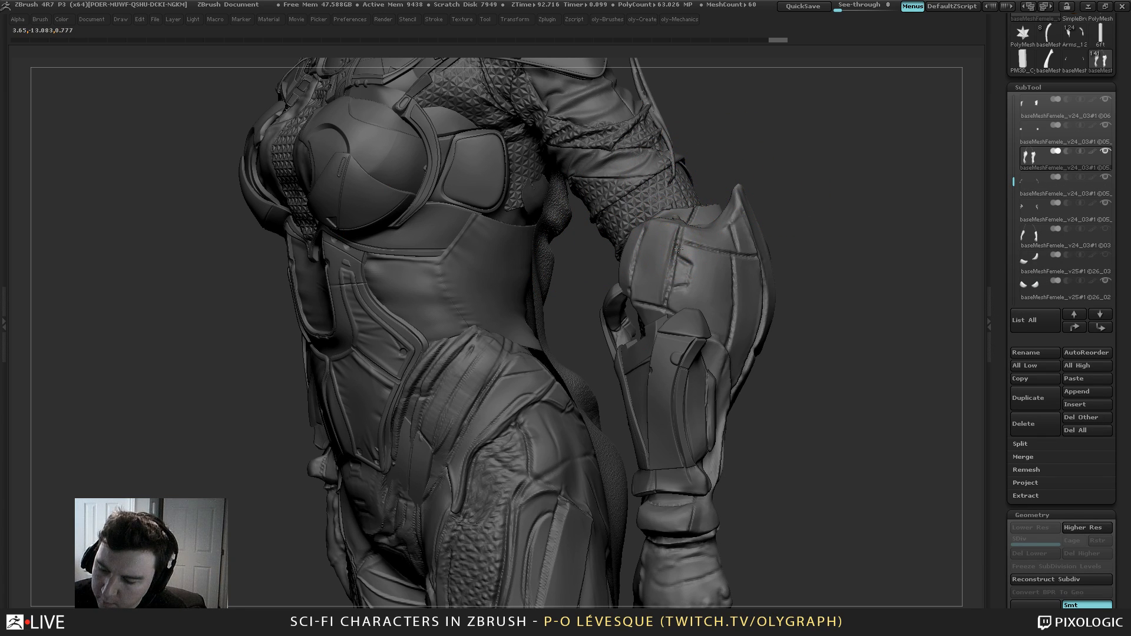
alt+click(668, 288)
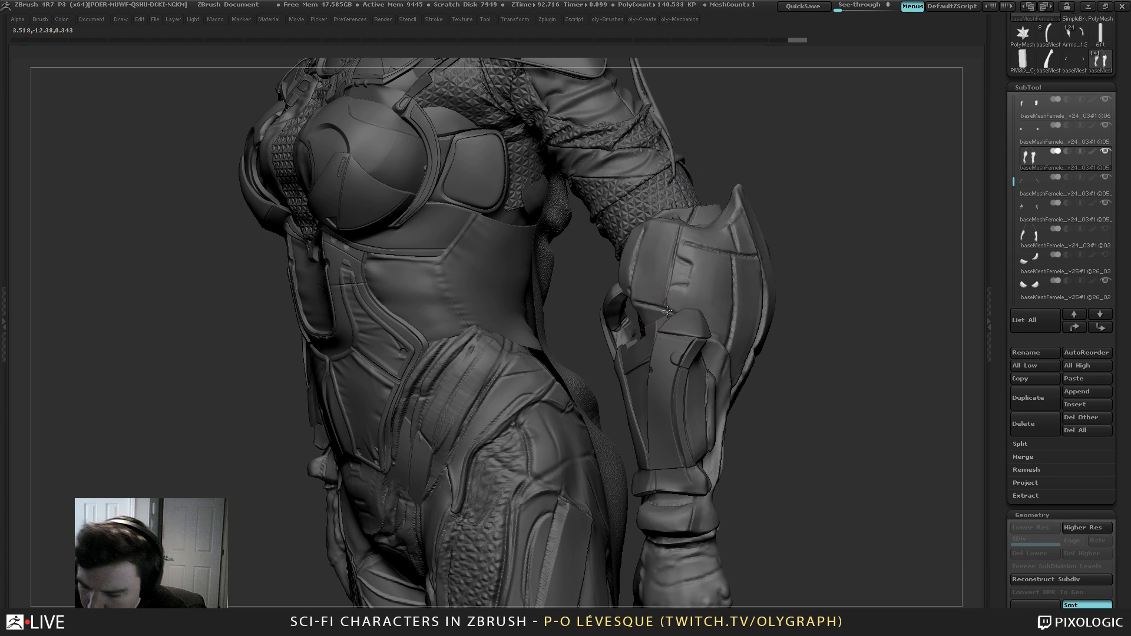
alt+click(733, 252)
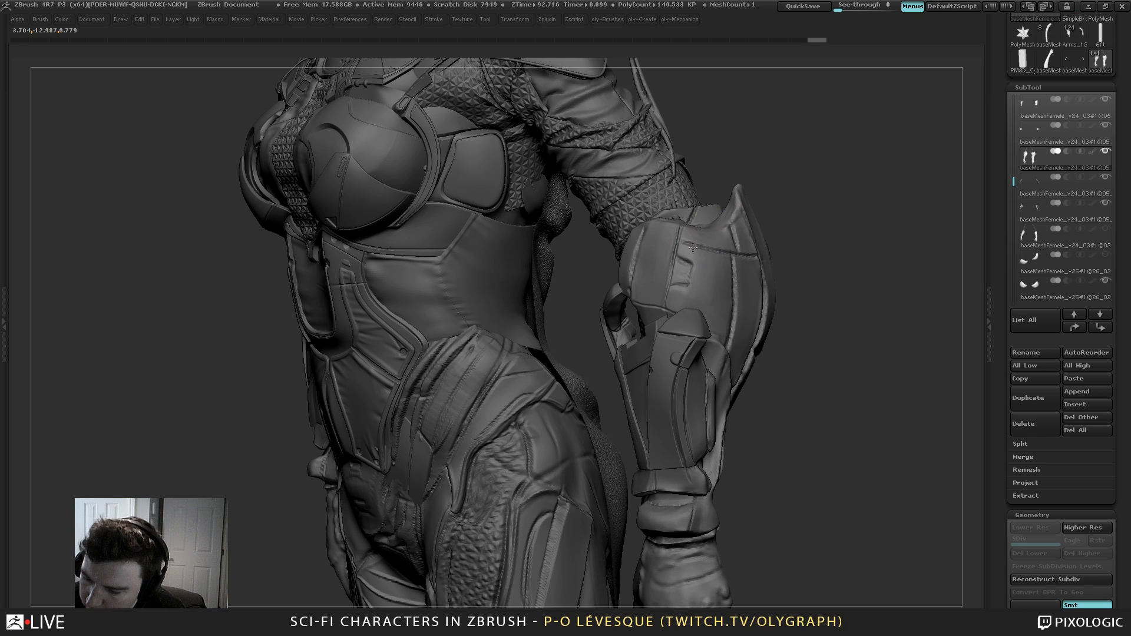
alt+click(734, 254)
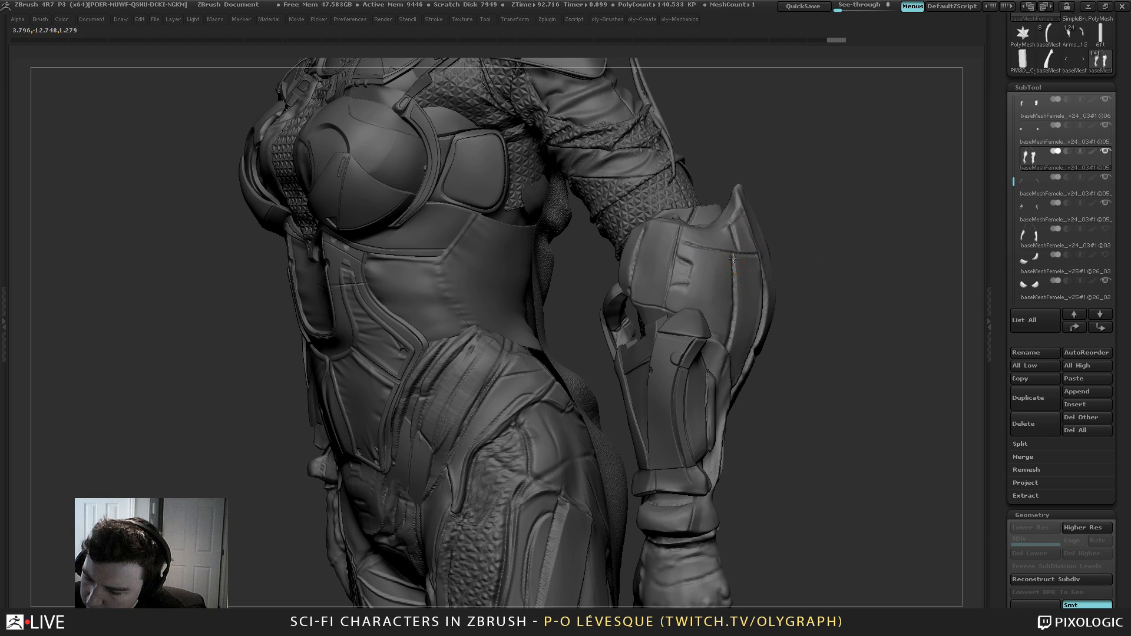
drag(736, 308, 731, 356)
drag(744, 236, 737, 238)
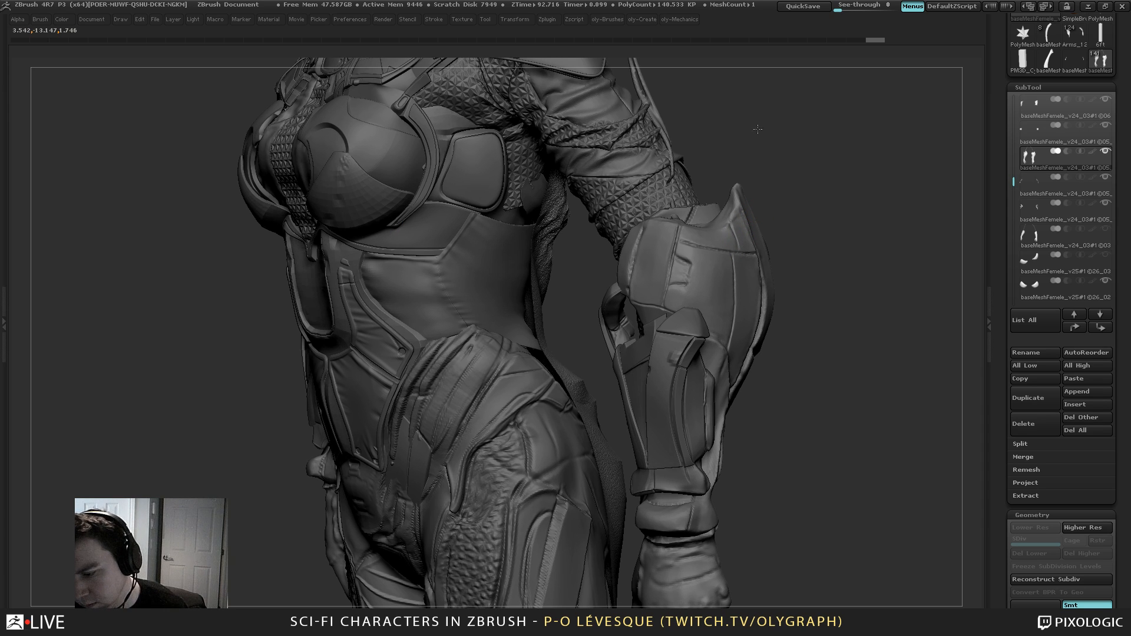
Select the arm mesh and adjust the elbow guard's outline from the side with an enlarged Move brush
mouse_move(757, 128)
alt+mouse_down()
mouse_move(767, 162)
mouse_move(800, 175)
mouse_move(767, 121)
mouse_move(778, 141)
alt+mouse_up()
alt+click(744, 262)
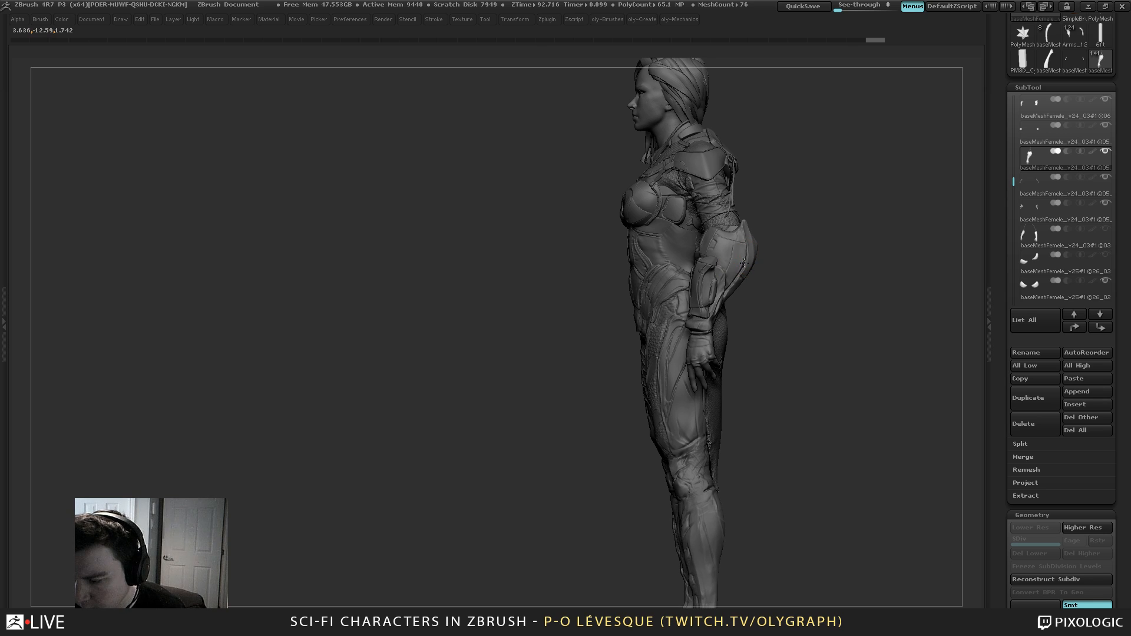
mouse_move(741, 268)
mouse_down()
mouse_move(746, 255)
mouse_move(773, 267)
mouse_move(763, 287)
mouse_move(735, 267)
mouse_move(733, 277)
mouse_up()
key(b)
click(713, 252)
key(s)
key(s)
key(s)
drag(743, 266, 749, 261)
Reshape the elbow guard's pointed tip and outer edge as seen from behind with large Move strokes
alt+drag(782, 88, 758, 140)
key(s)
mouse_move(745, 281)
mouse_down()
mouse_move(722, 331)
mouse_move(730, 295)
mouse_up()
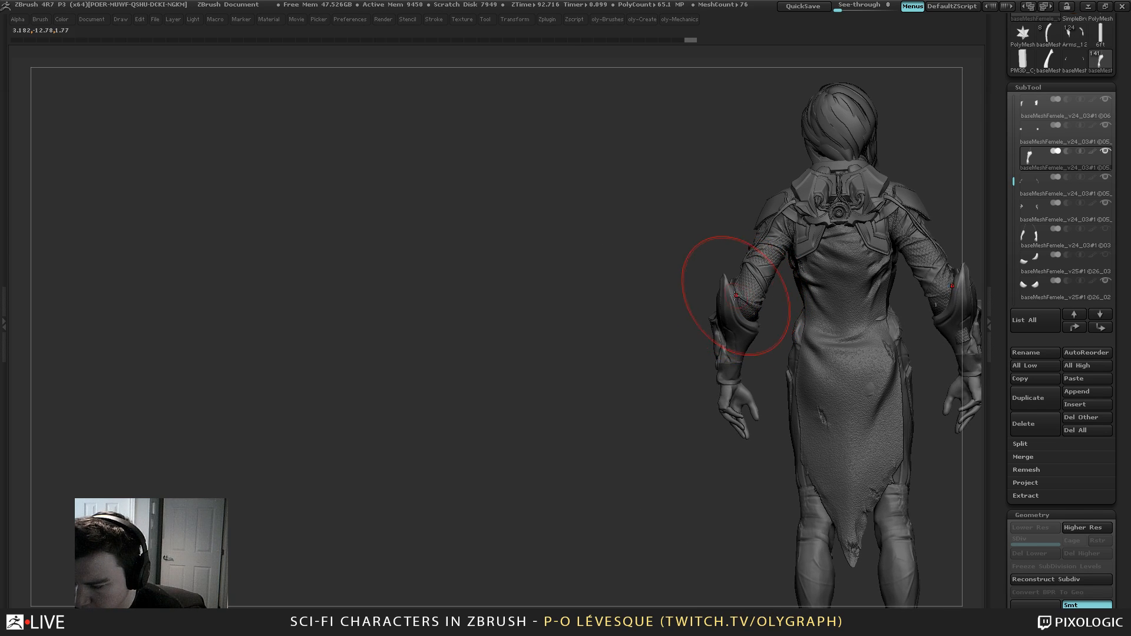
mouse_move(682, 331)
mouse_down()
mouse_move(707, 294)
mouse_move(727, 308)
mouse_up()
key(s)
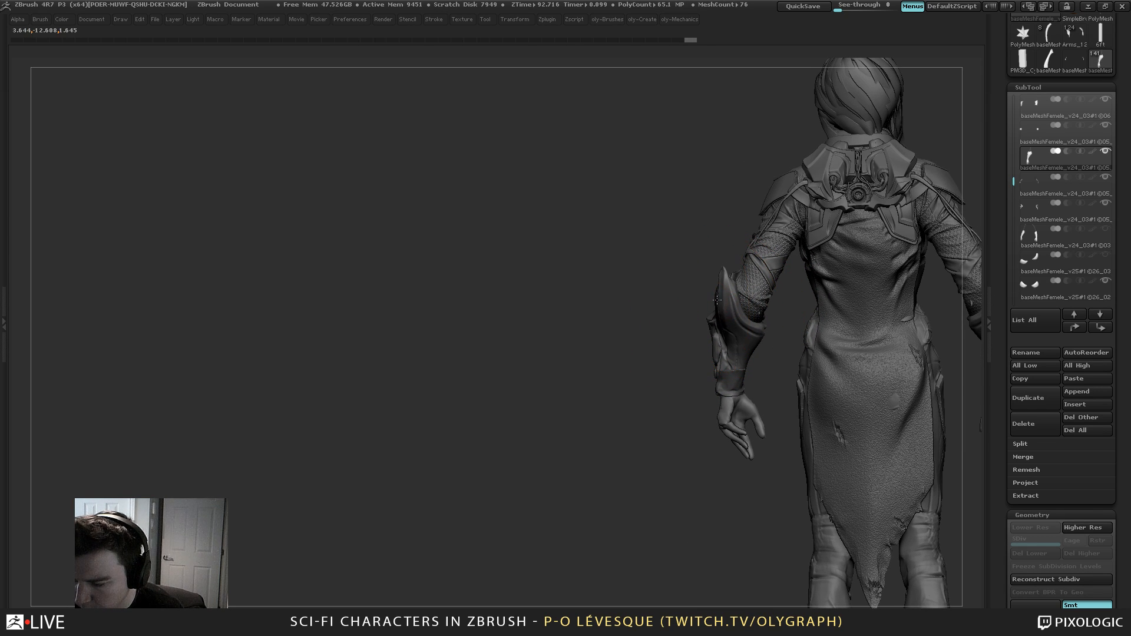
key(s)
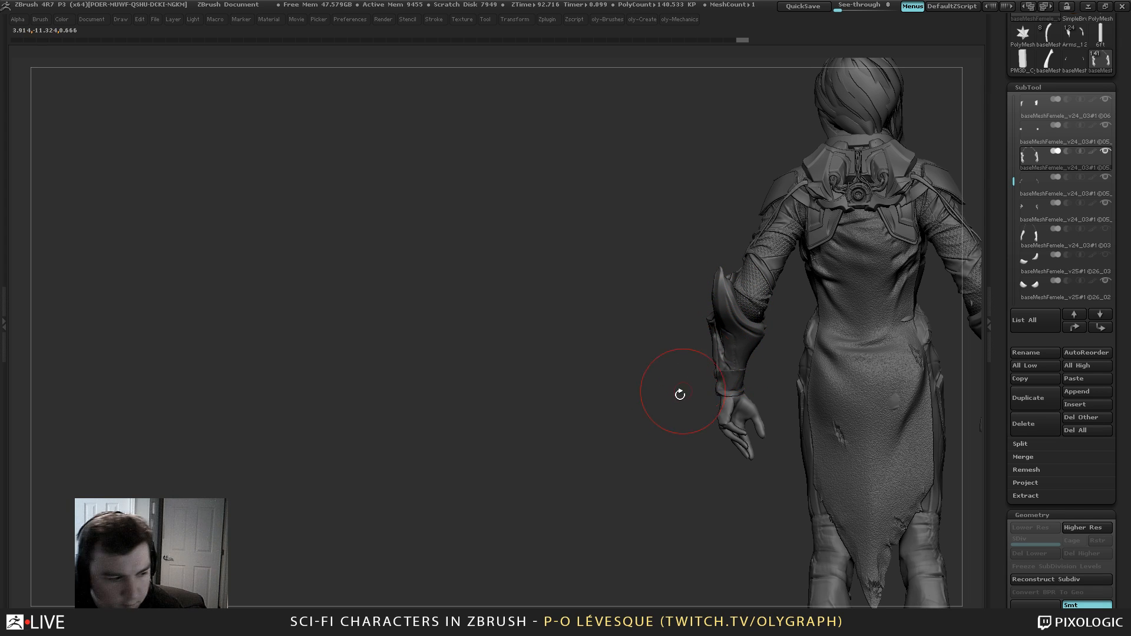
Isolate the arm mesh, build up the elbow guard's inner hollow with the ClayTubes brush and smooth it
drag(676, 391, 614, 392)
key(alt+s)
drag(744, 259, 696, 279)
key(b)
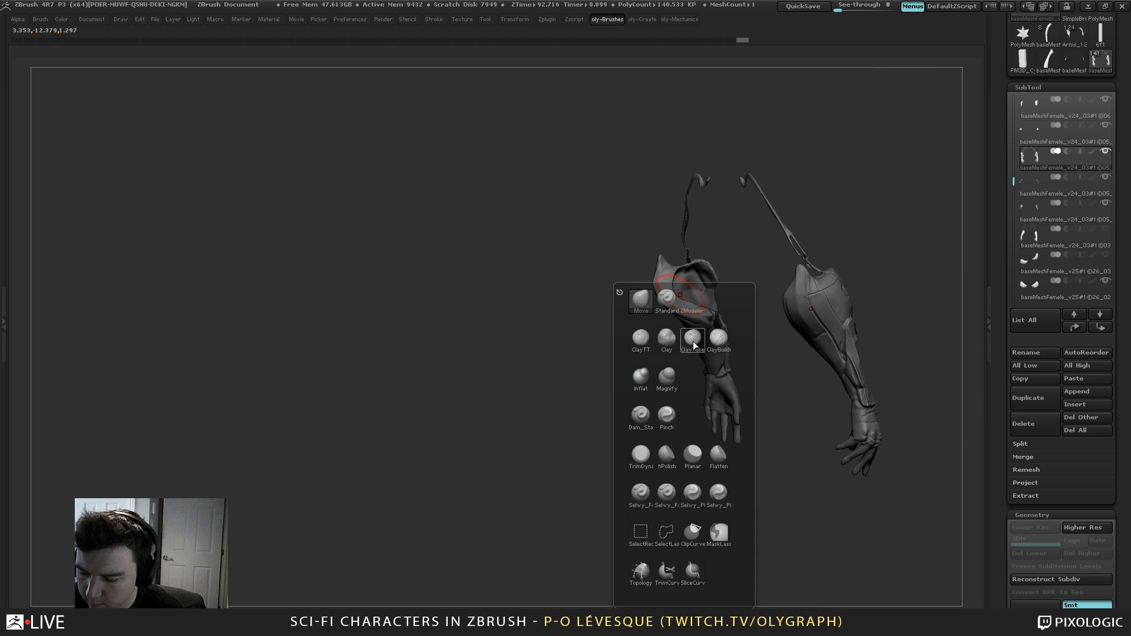
click(693, 342)
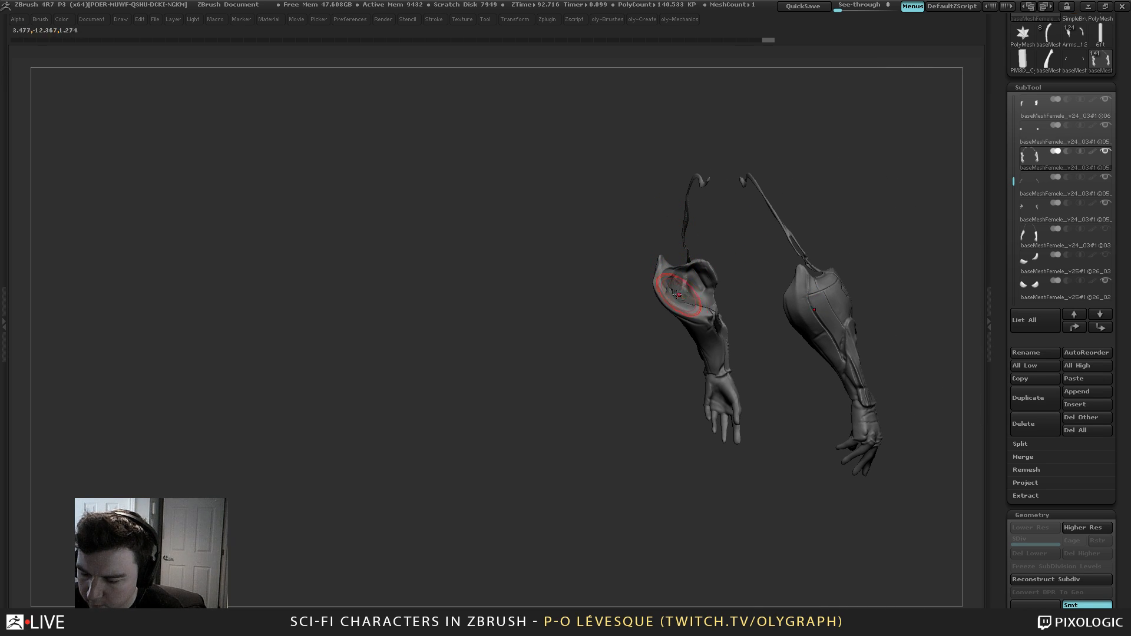
mouse_move(678, 294)
mouse_down()
mouse_move(693, 301)
mouse_move(662, 282)
mouse_up()
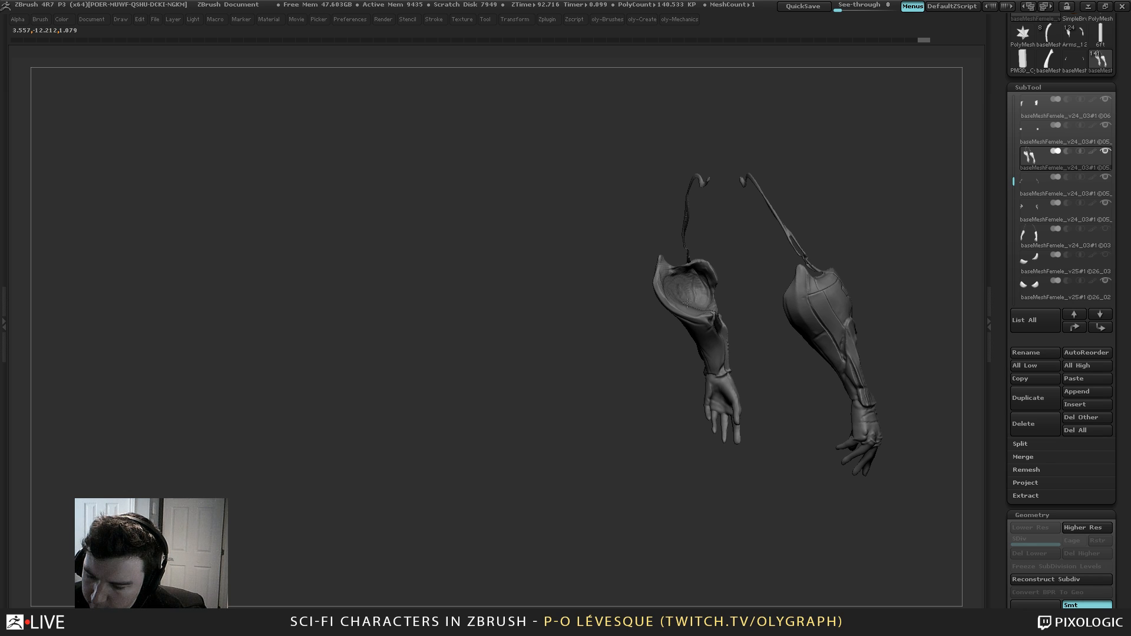
shift+drag(723, 268, 748, 270)
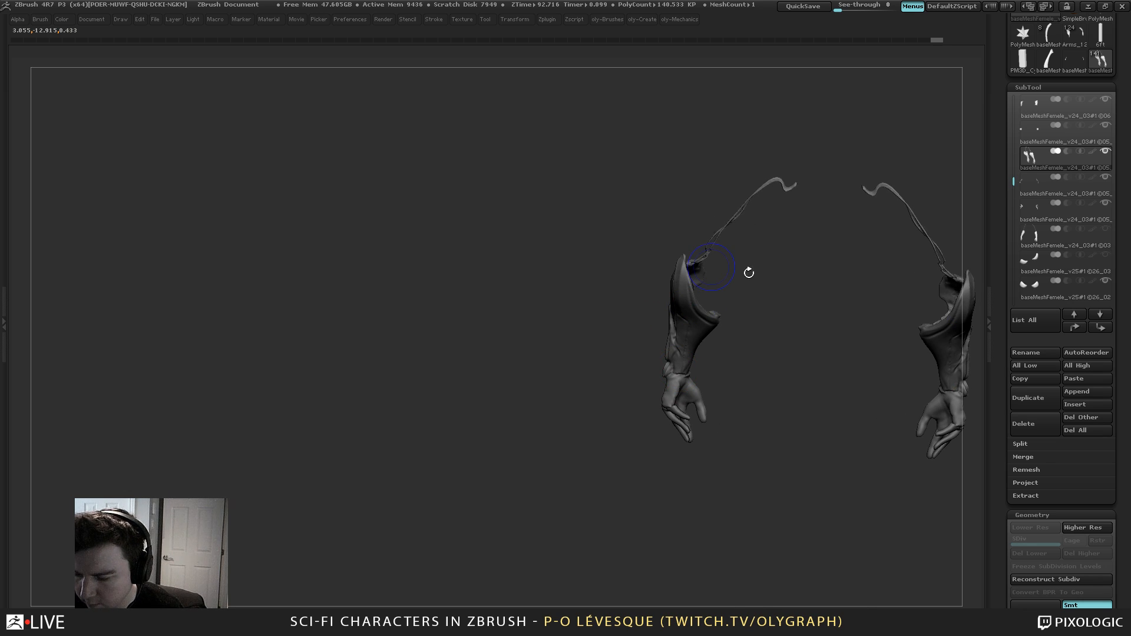
Show the full character again and pull the elbow guard's upper tip into shape from behind with the Move brush
key(shift+s)
key(1)
click(709, 307)
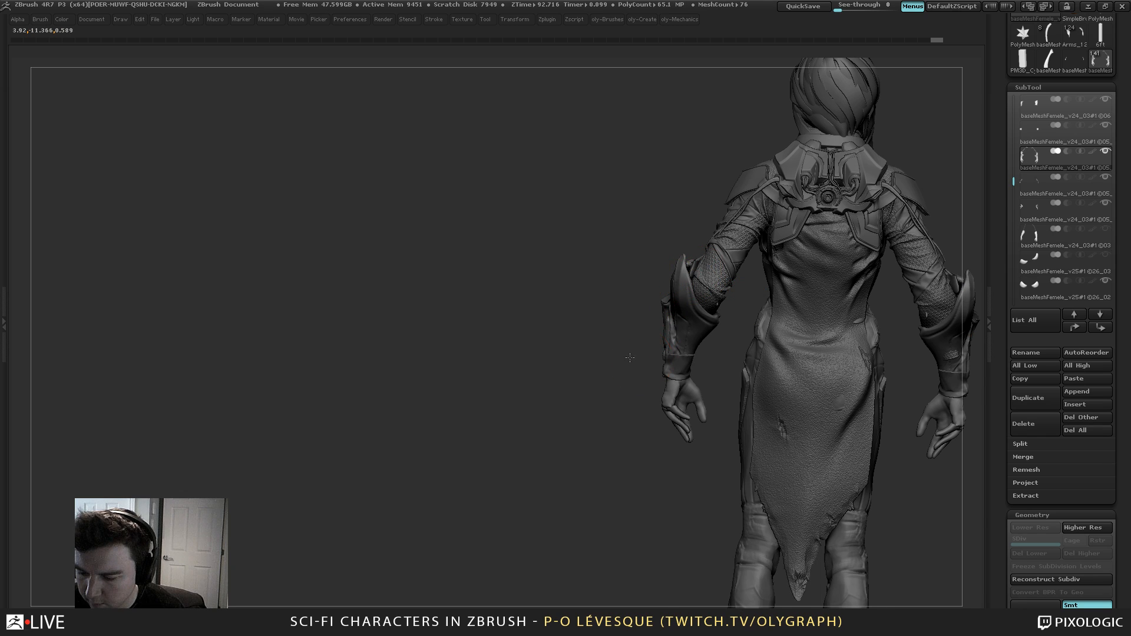
drag(631, 358, 661, 349)
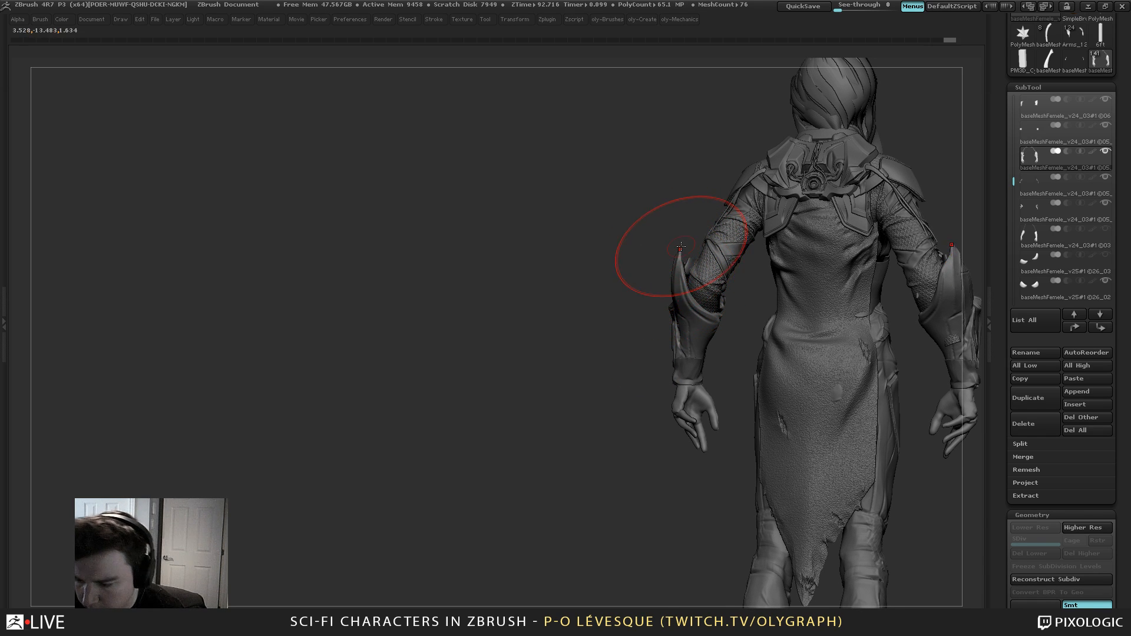
key(s)
drag(685, 250, 647, 250)
drag(684, 259, 676, 255)
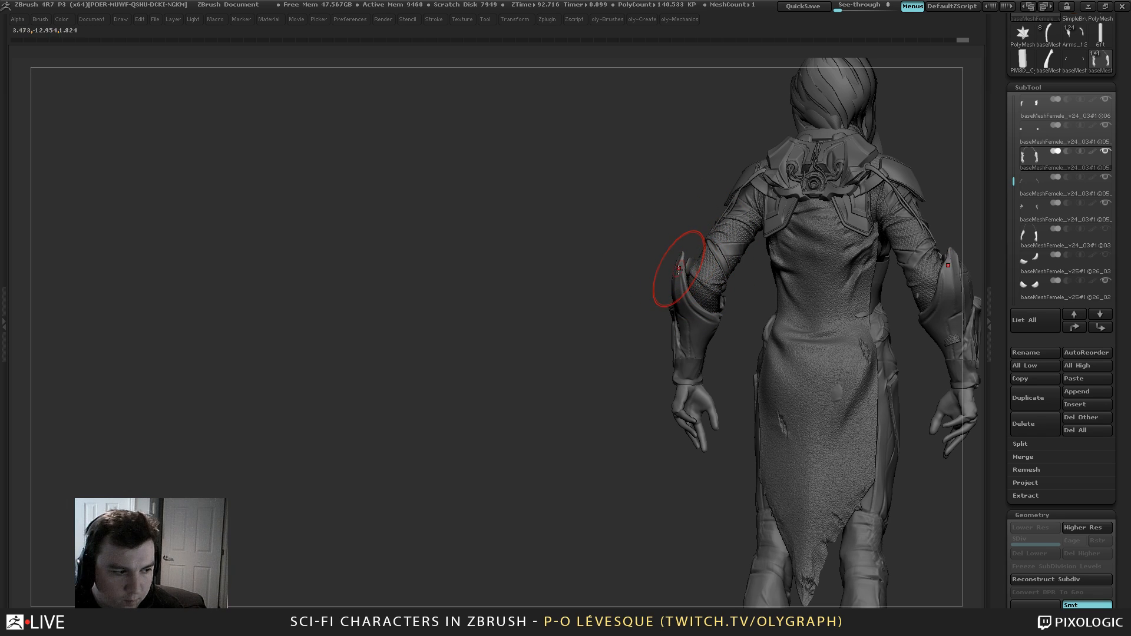
drag(636, 388, 677, 272)
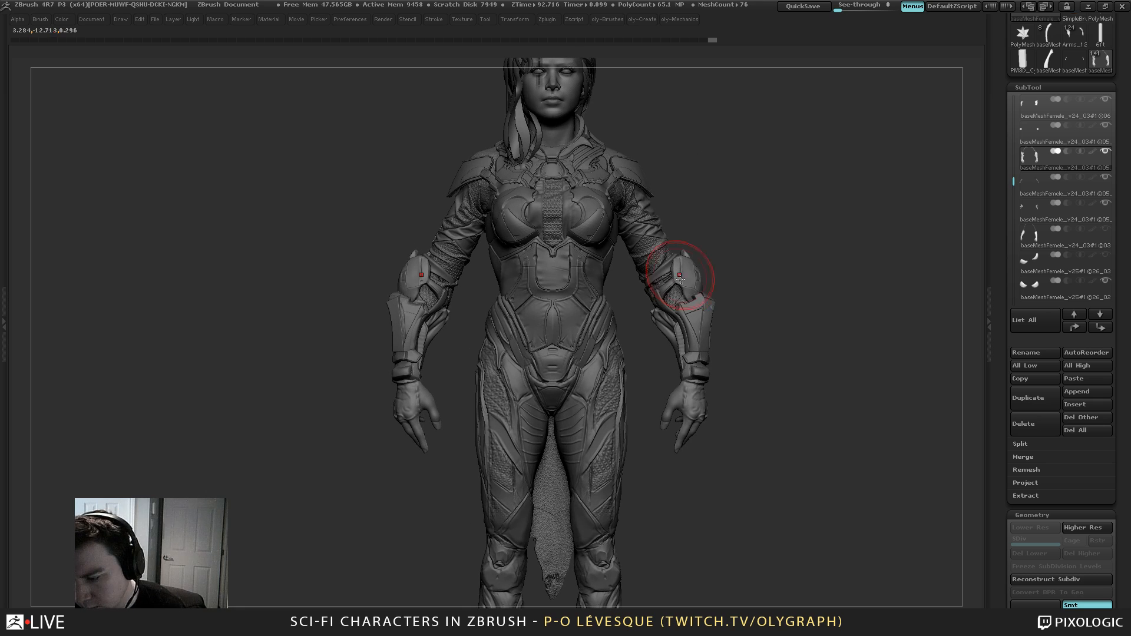
Adjust the elbow guard's contour from the front, resizing the Move brush for the pad above the forearm plate
key(s)
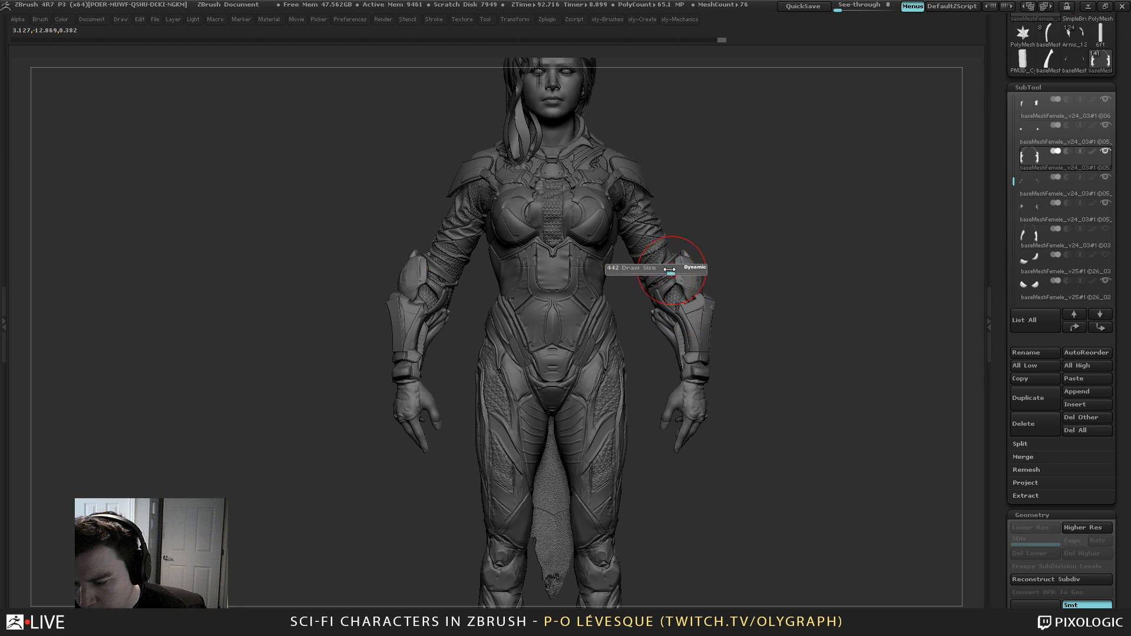
key(s)
drag(683, 270, 687, 270)
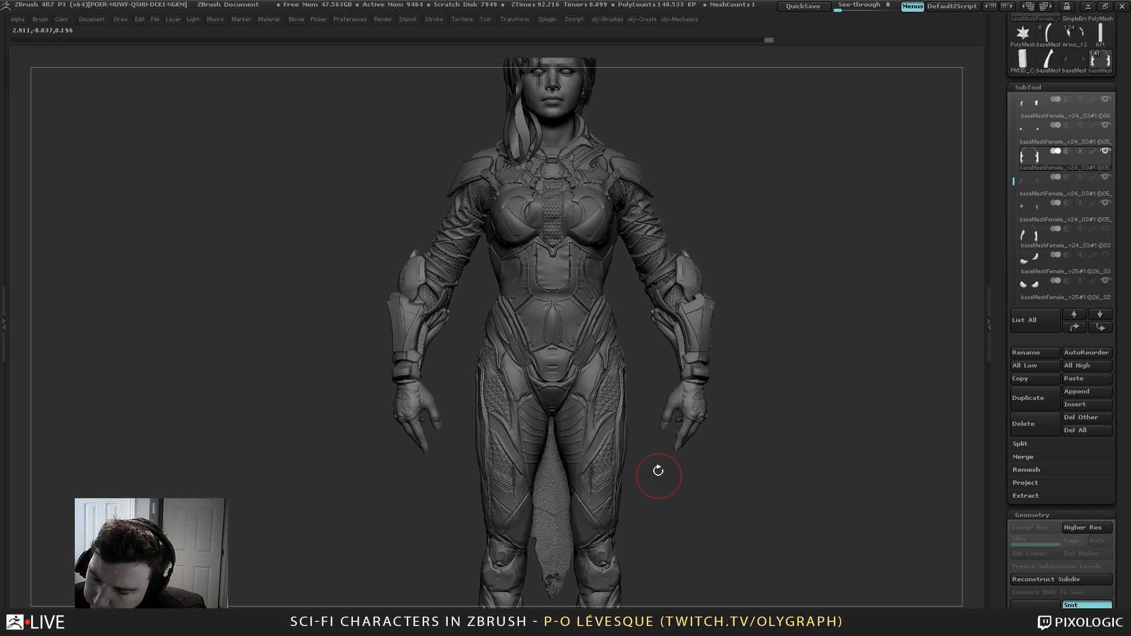
key(shift+s)
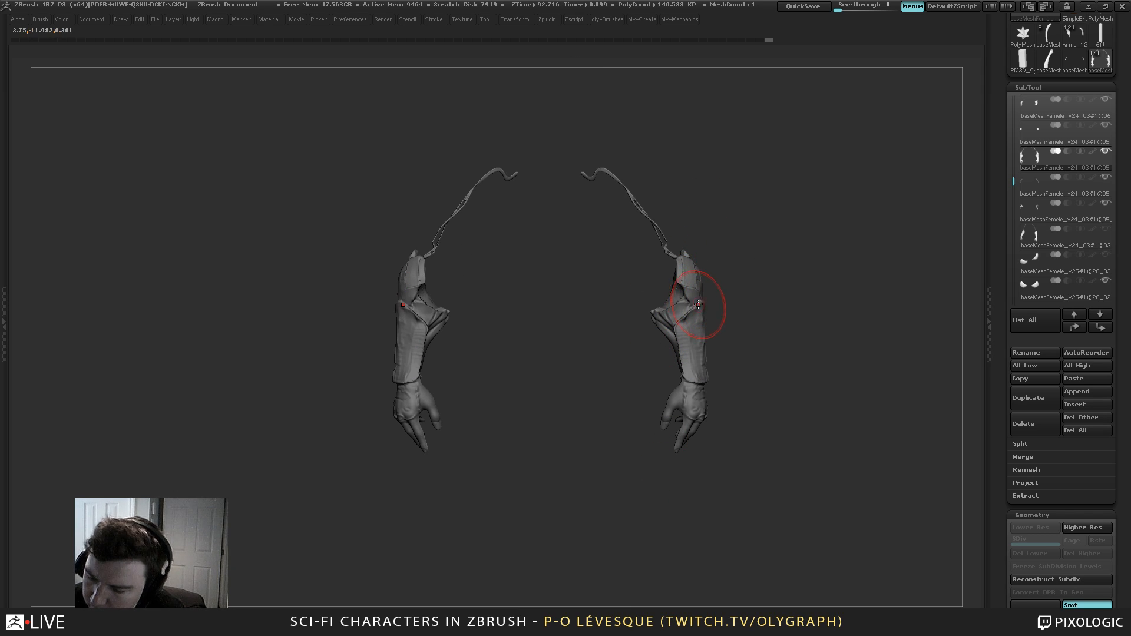
mouse_move(698, 305)
mouse_down()
mouse_move(734, 305)
mouse_move(736, 348)
mouse_up()
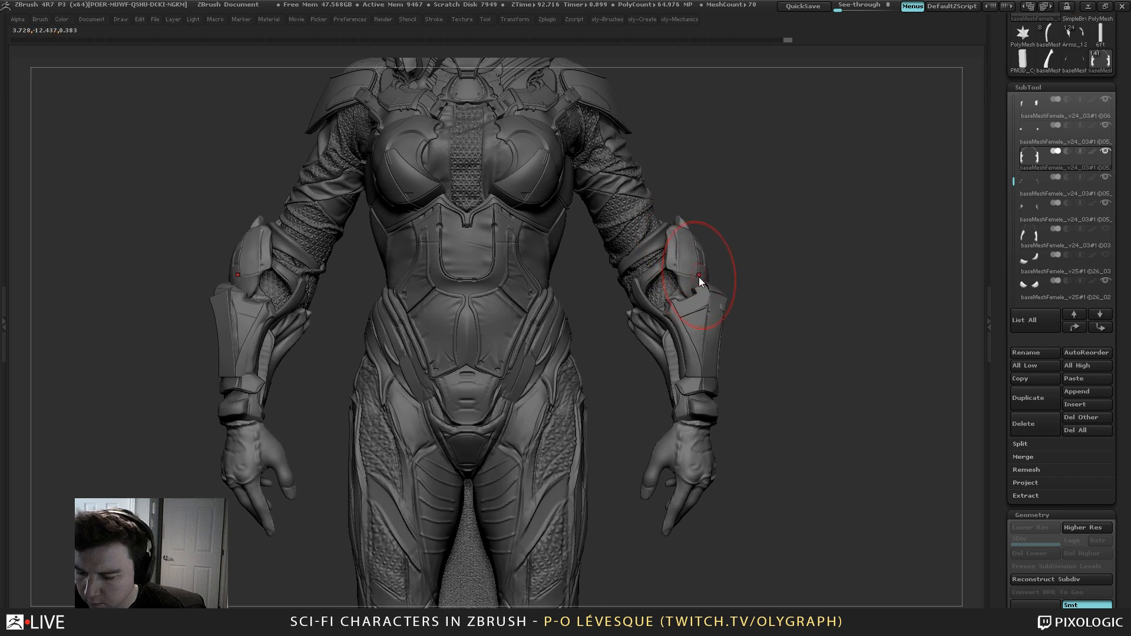
key(s)
drag(692, 265, 689, 271)
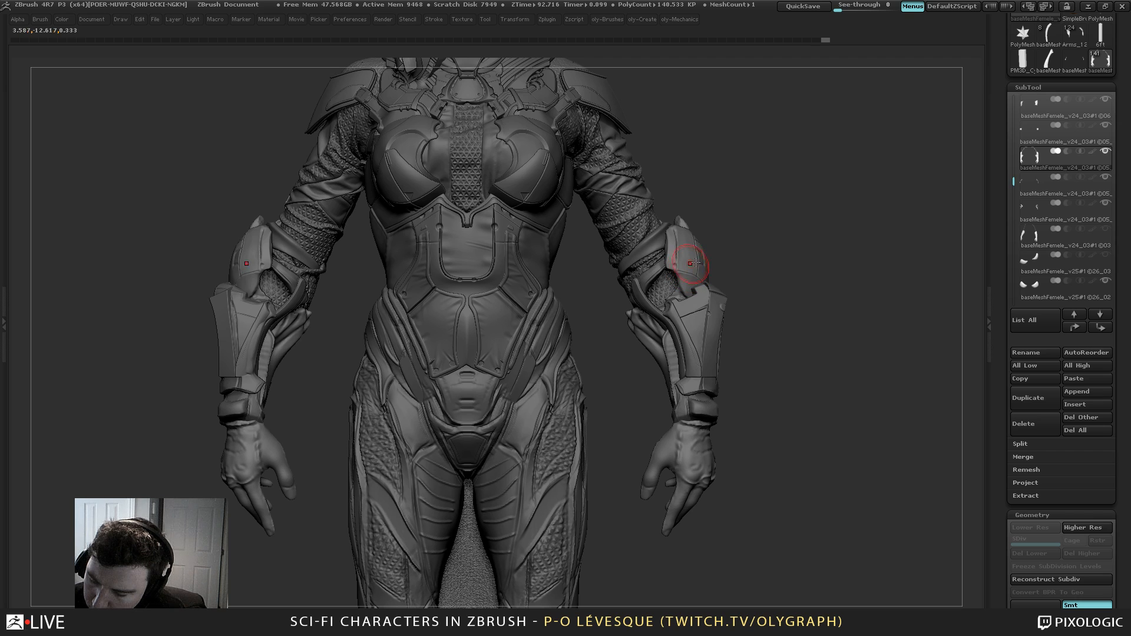
mouse_move(729, 229)
alt+mouse_down()
mouse_move(709, 218)
mouse_move(720, 195)
mouse_move(777, 197)
mouse_move(765, 228)
mouse_move(790, 277)
alt+mouse_up()
key(s)
key(s)
shift+drag(785, 413, 782, 429)
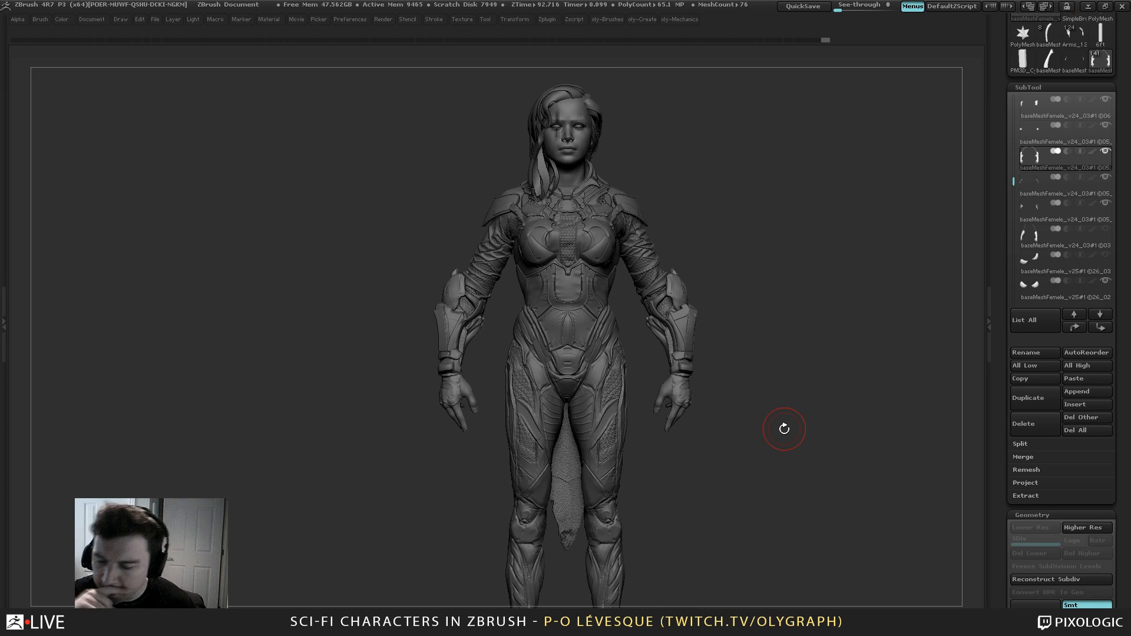
Select the abdomen armour plate, isolate it and duplicate it as a new subtool
alt+drag(701, 226, 643, 240)
key(v)
key(v)
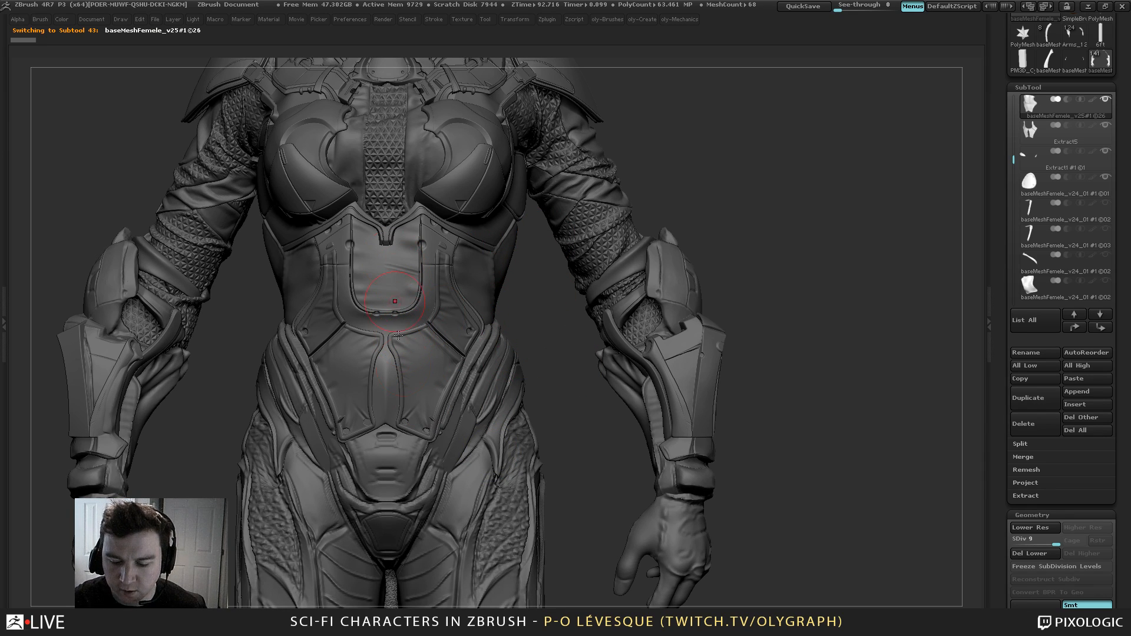
key(shift+s)
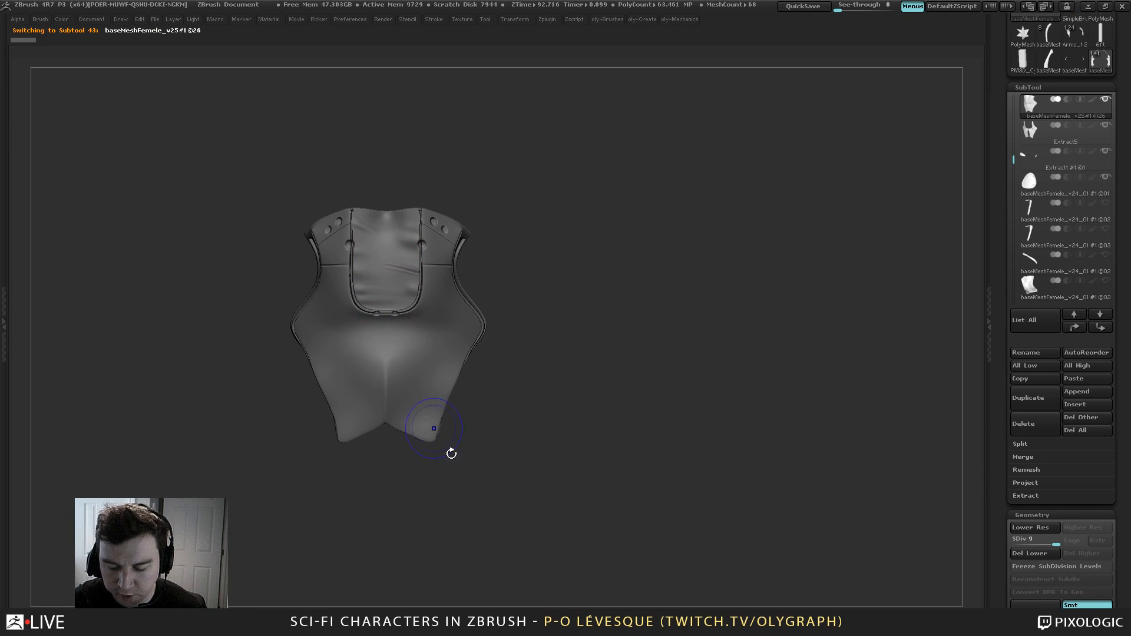
alt+drag(499, 424, 540, 429)
key(ctrl+shift+d)
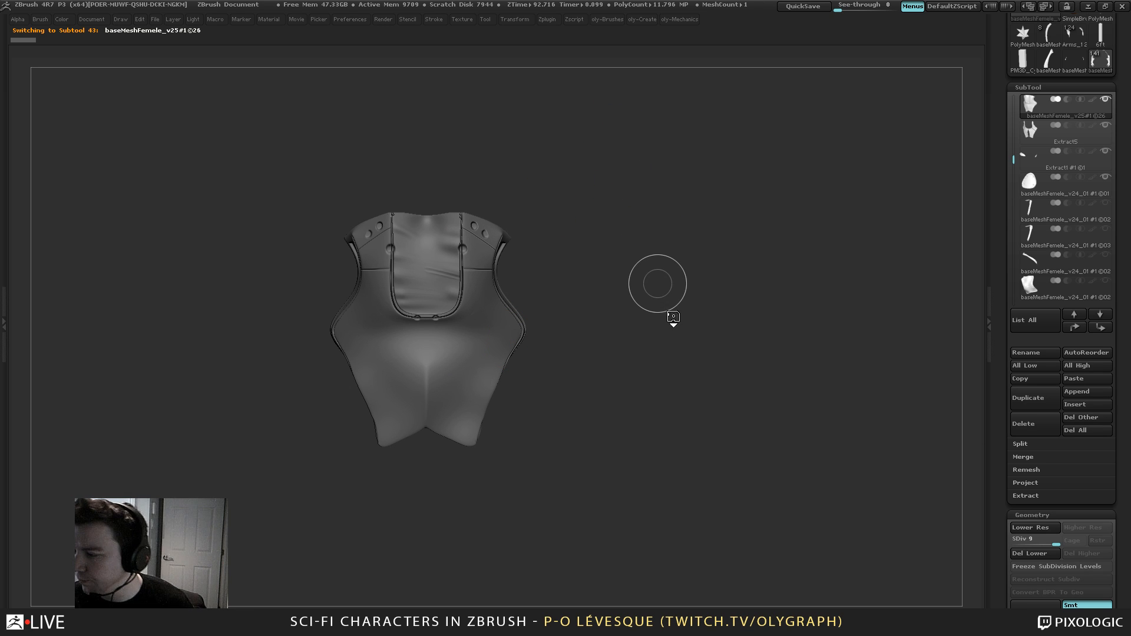
Clone the duplicated abdomen plate as a separate tool, switch to it and frame it alone on a cleared canvas
drag(1000, 111, 1001, 277)
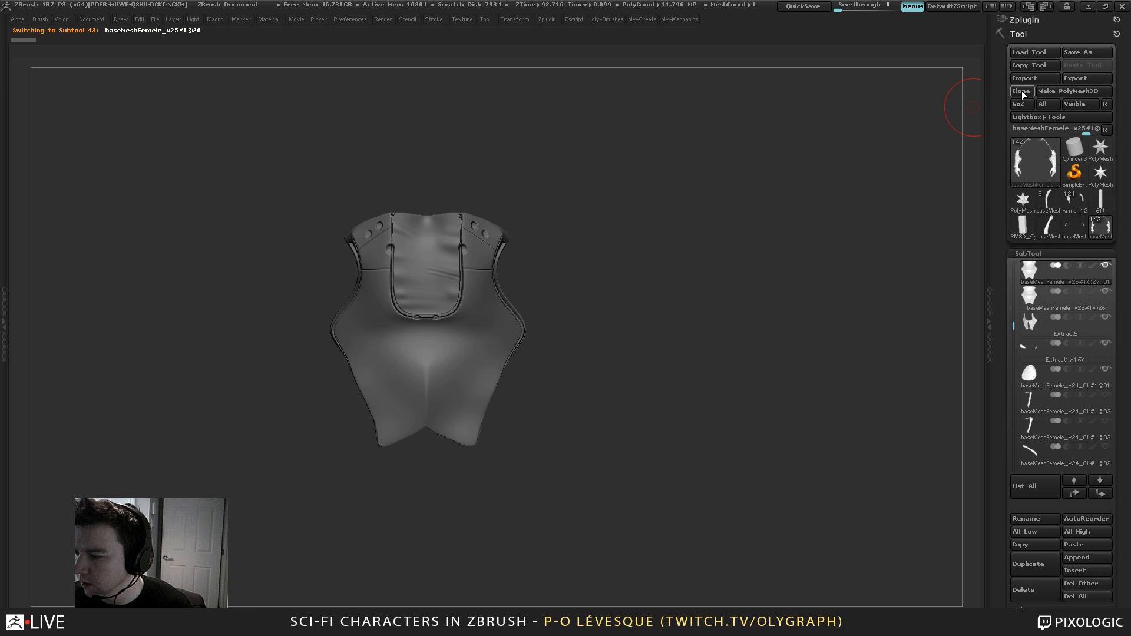
click(1040, 297)
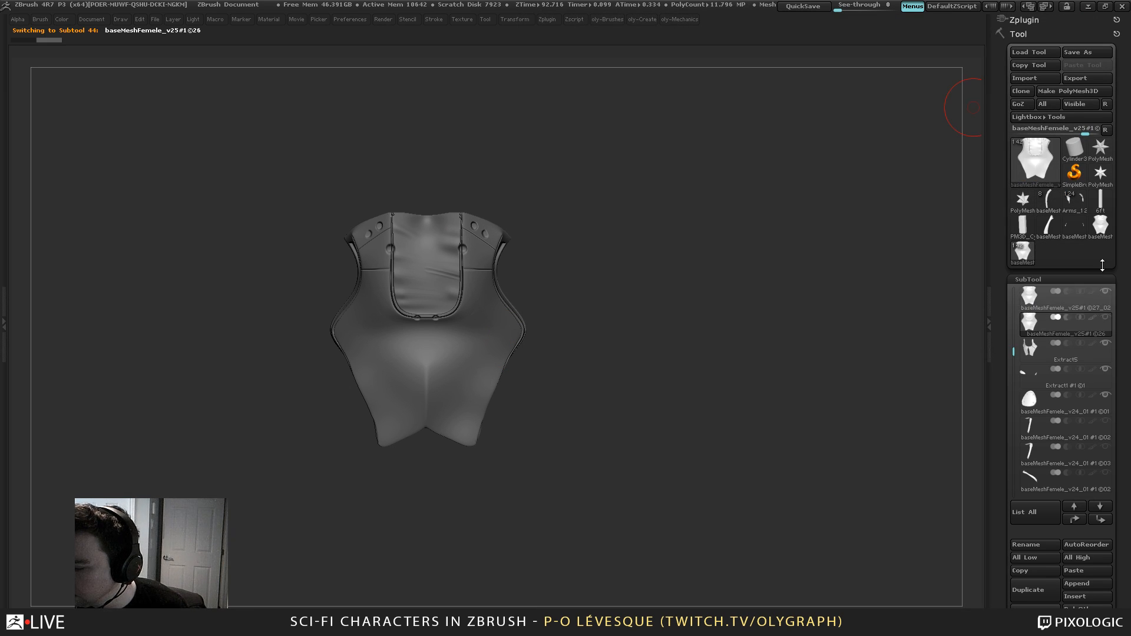
alt+drag(567, 211, 621, 196)
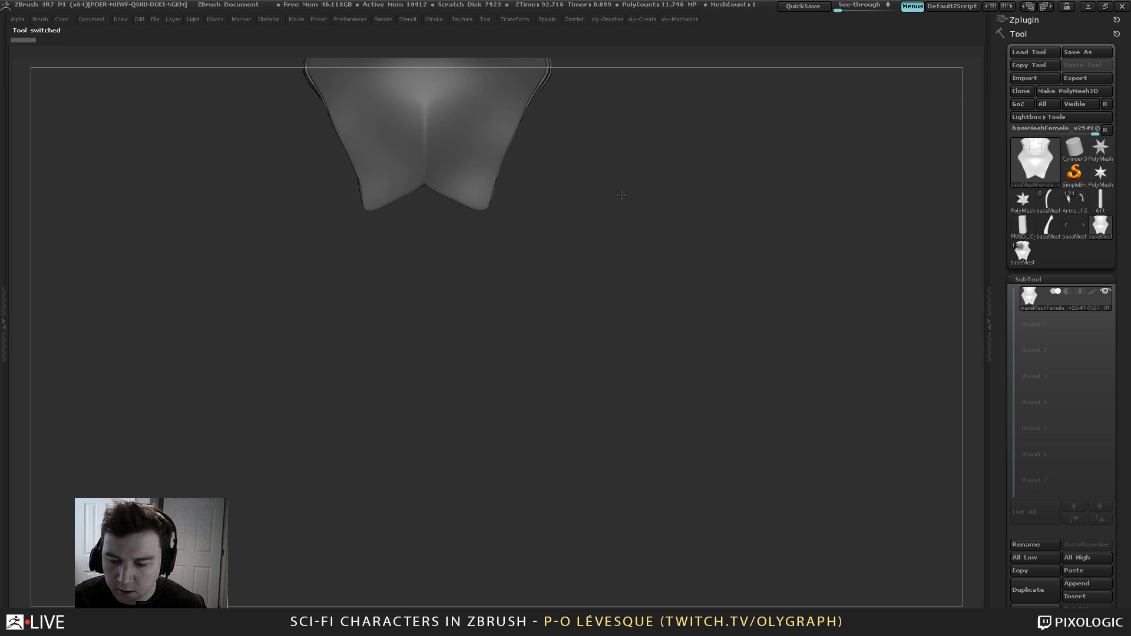
key(f)
key(ctrl+n)
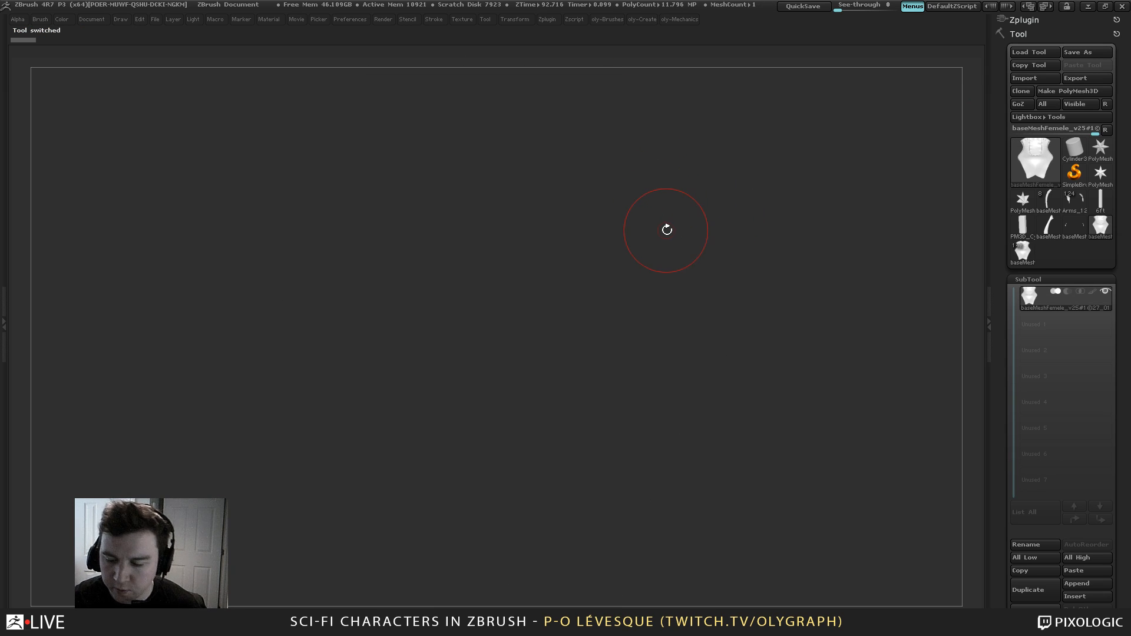
Choose the Topology brush and delete the cloned abdomen plate's lower subdivision levels
key(b)
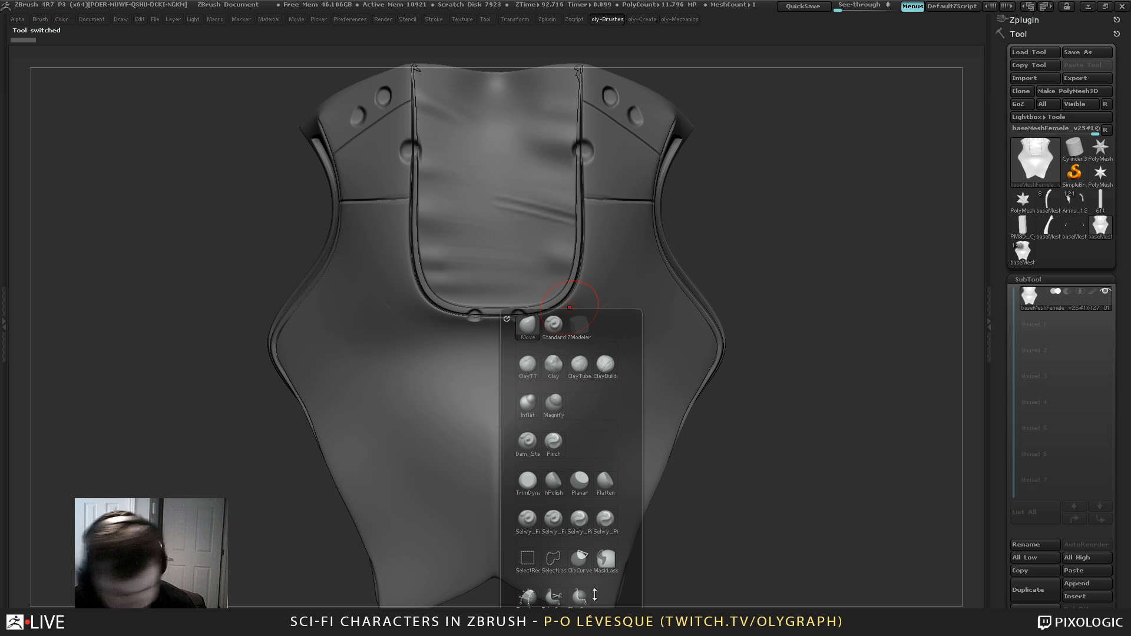
click(554, 443)
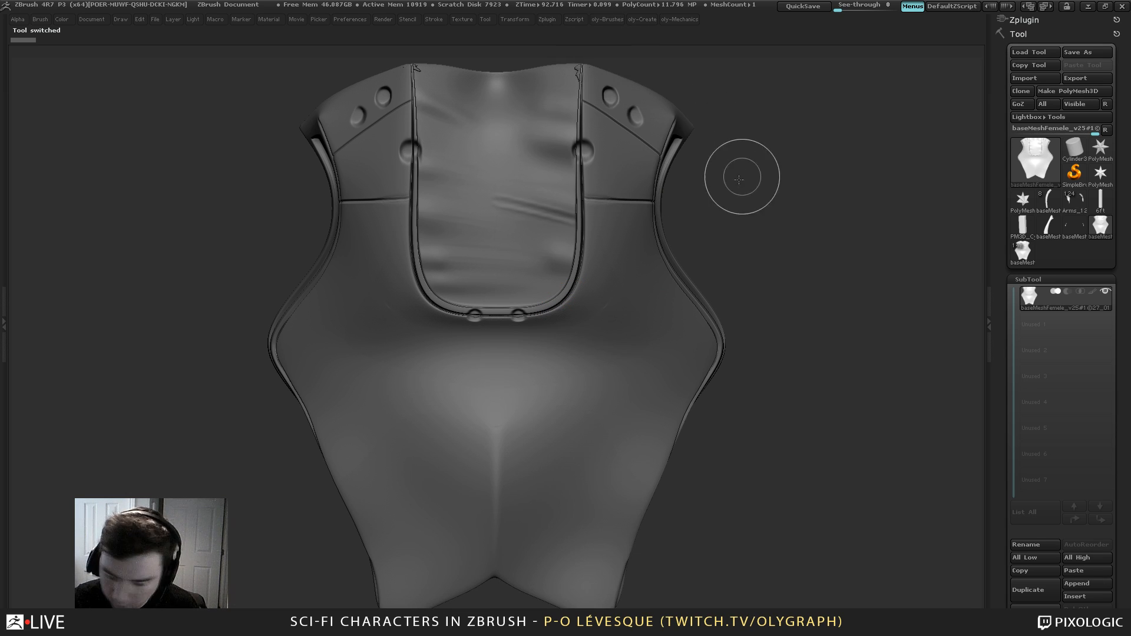
drag(731, 197, 729, 198)
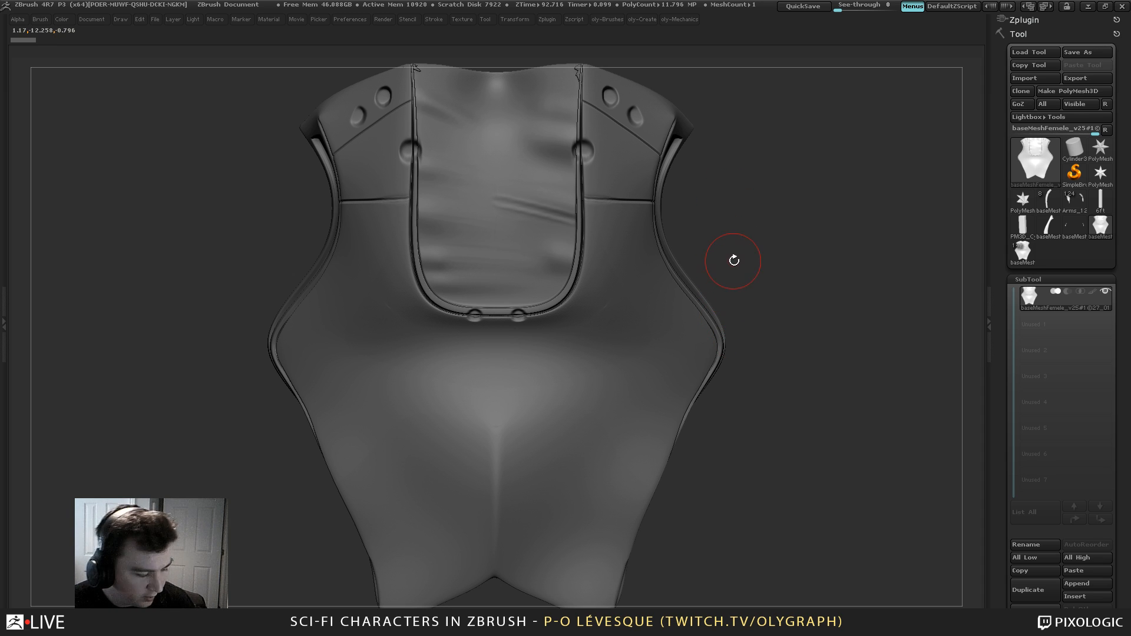
key(b)
key(b)
key(t)
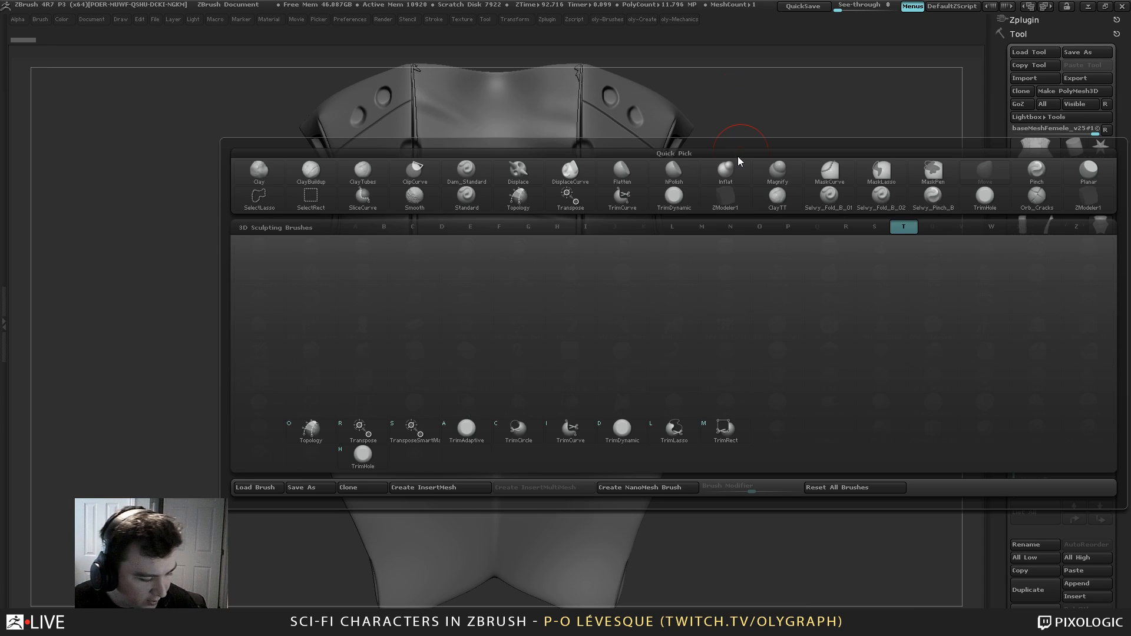
key(d)
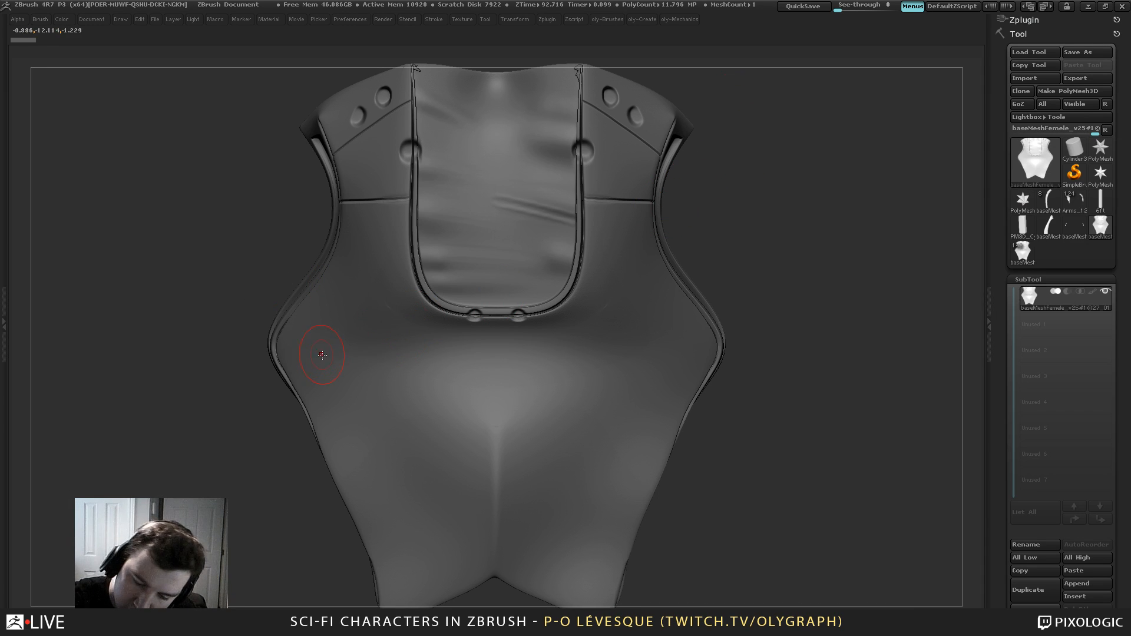
key(shift+f)
key(shift+f)
key(2)
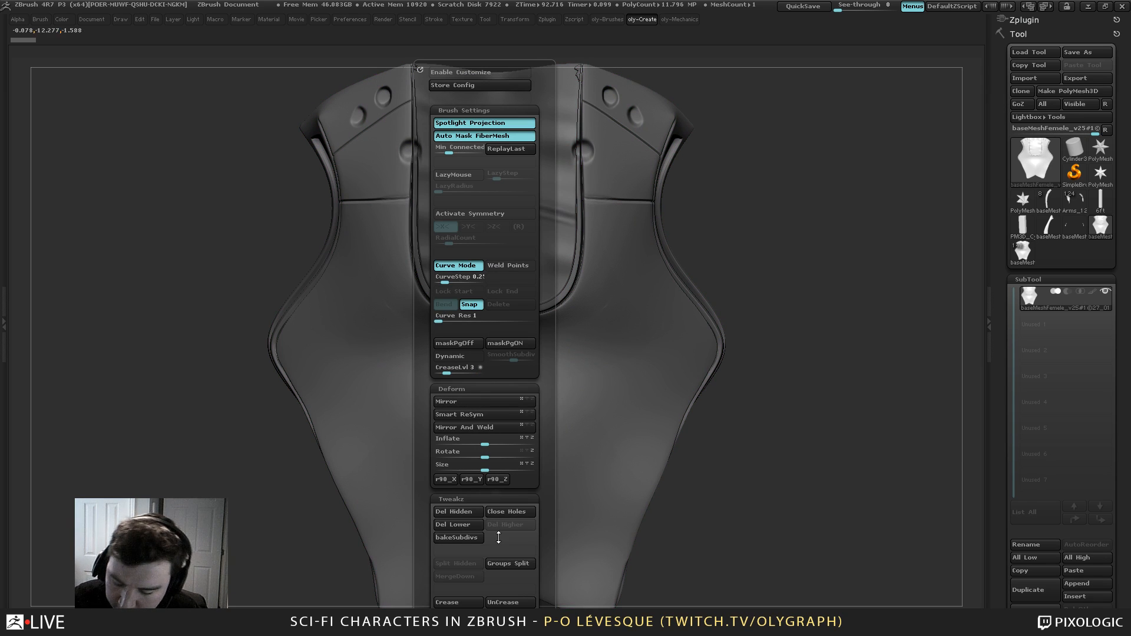
click(468, 529)
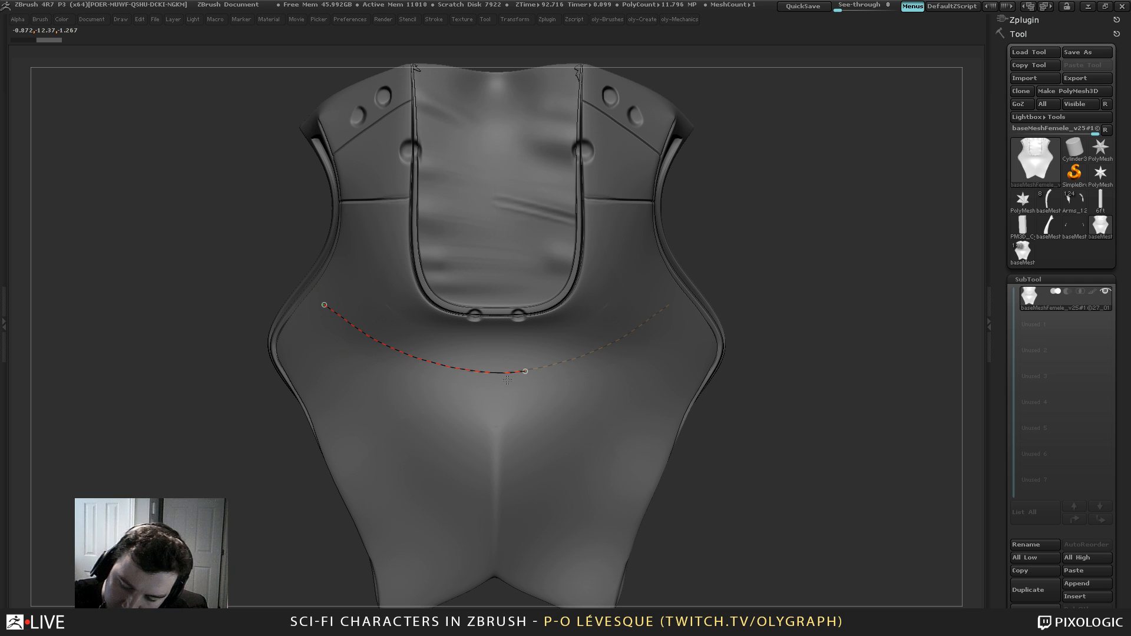
Draw two symmetrical topology curves across the abdomen plate below the central panel and undo the vertical centre curve
drag(483, 380, 510, 380)
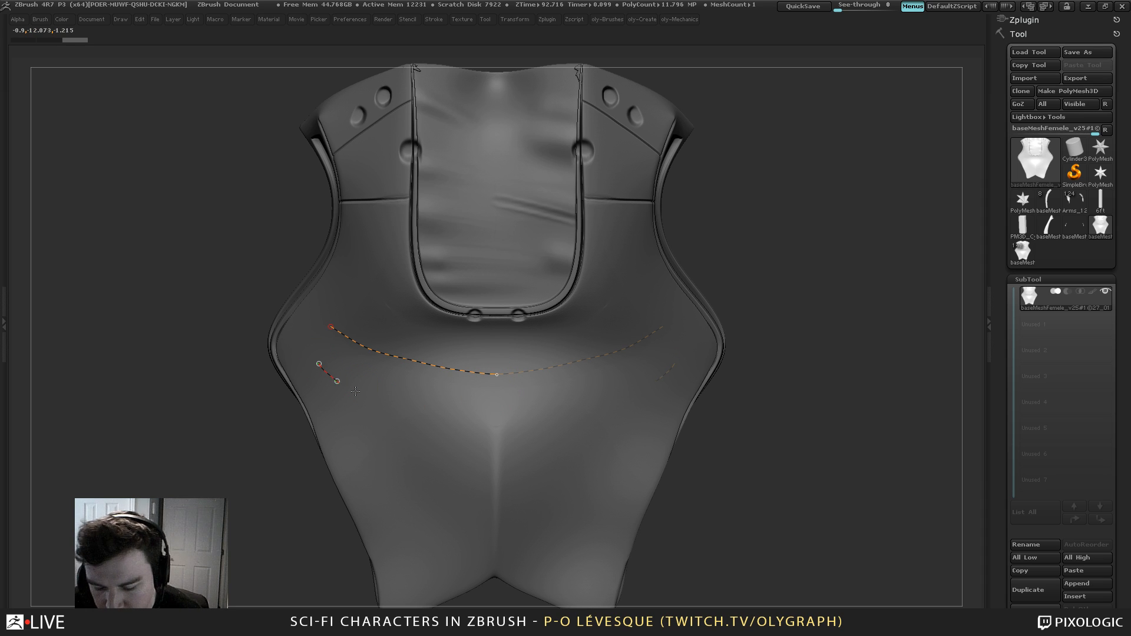
drag(476, 410, 497, 416)
shift+drag(501, 486, 500, 489)
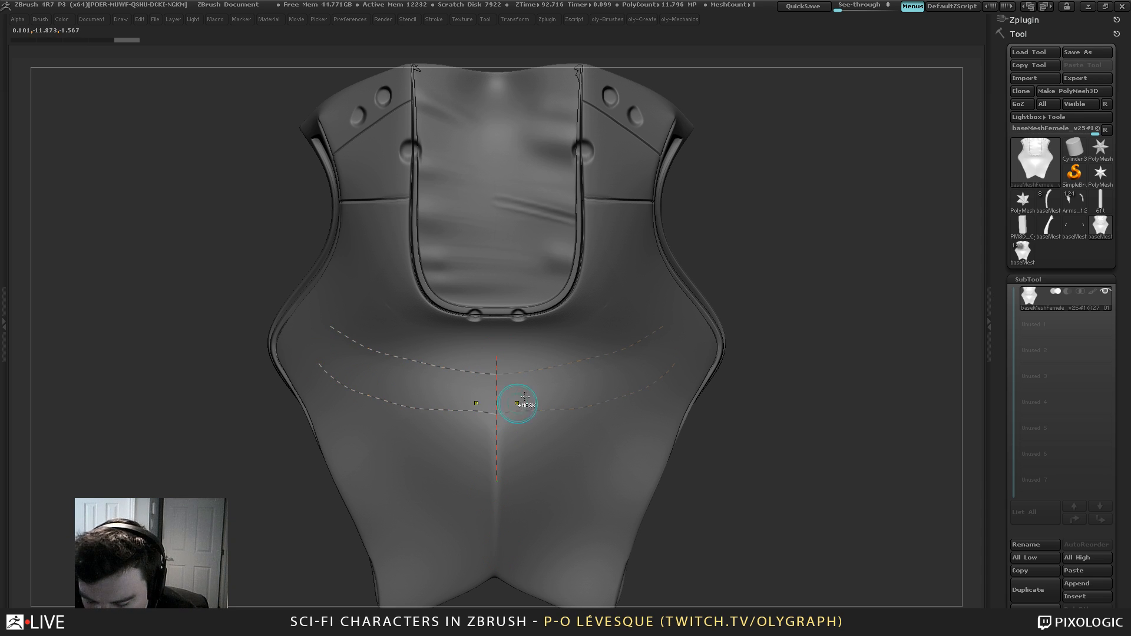
ctrl+drag(508, 348, 511, 421)
key(ctrl+z)
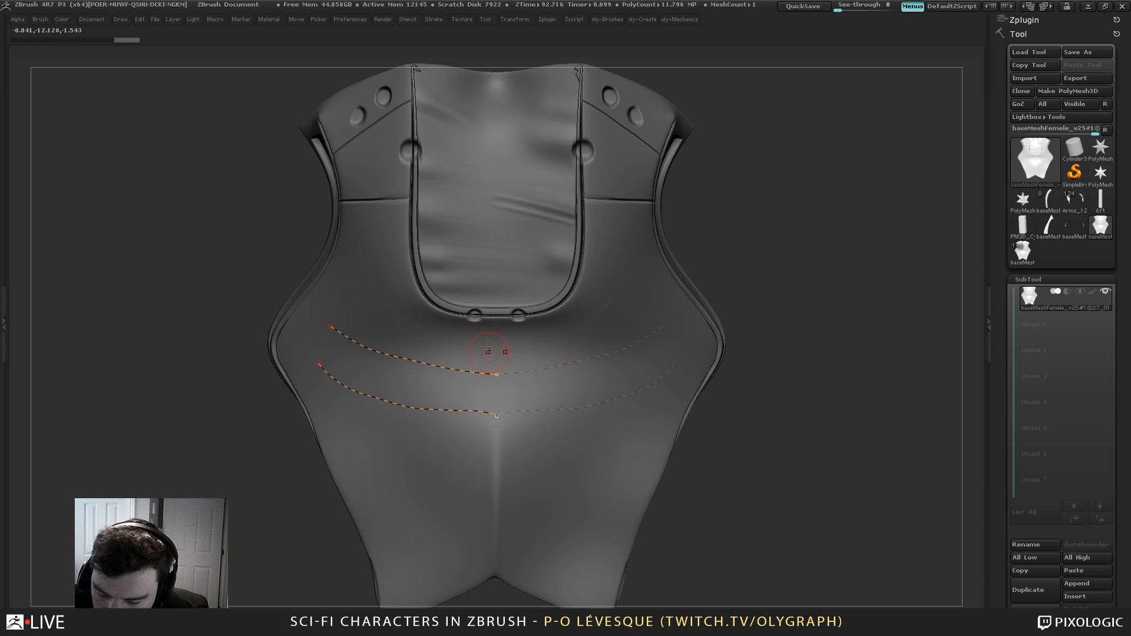
Turn off symmetry and extend both horizontal topology curves past the abdomen plate's centre line
drag(499, 478, 500, 517)
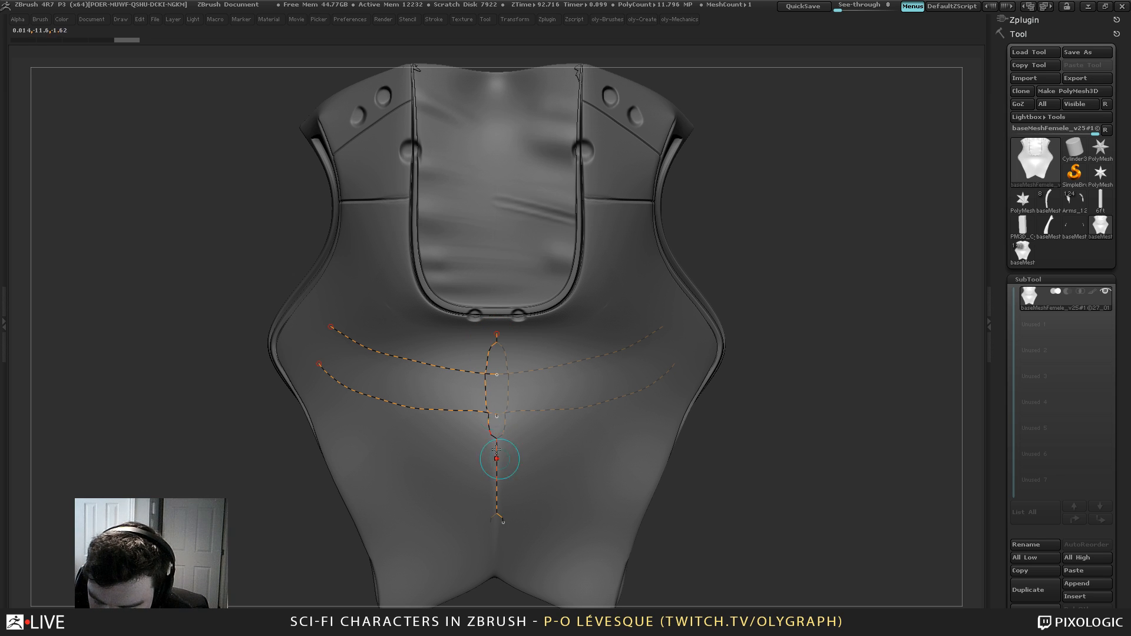
key(ctrl+z)
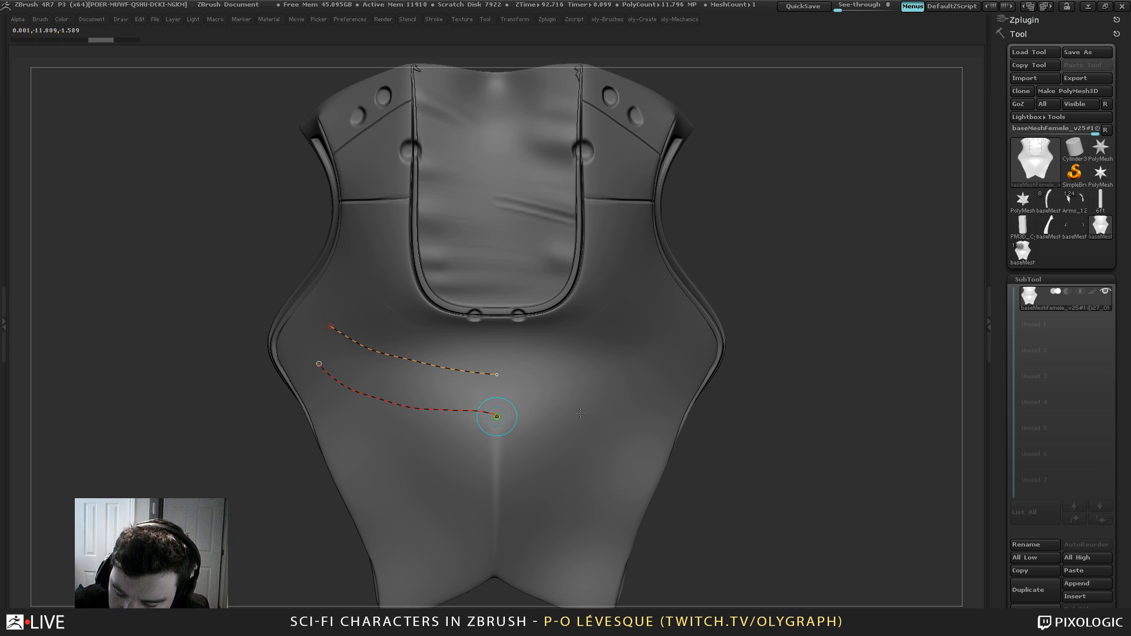
drag(497, 416, 601, 415)
drag(498, 371, 624, 354)
Draw five vertical curves across the two horizontal ones, trim the loose curve ends and generate the four-polygon strip mesh
drag(514, 337, 520, 475)
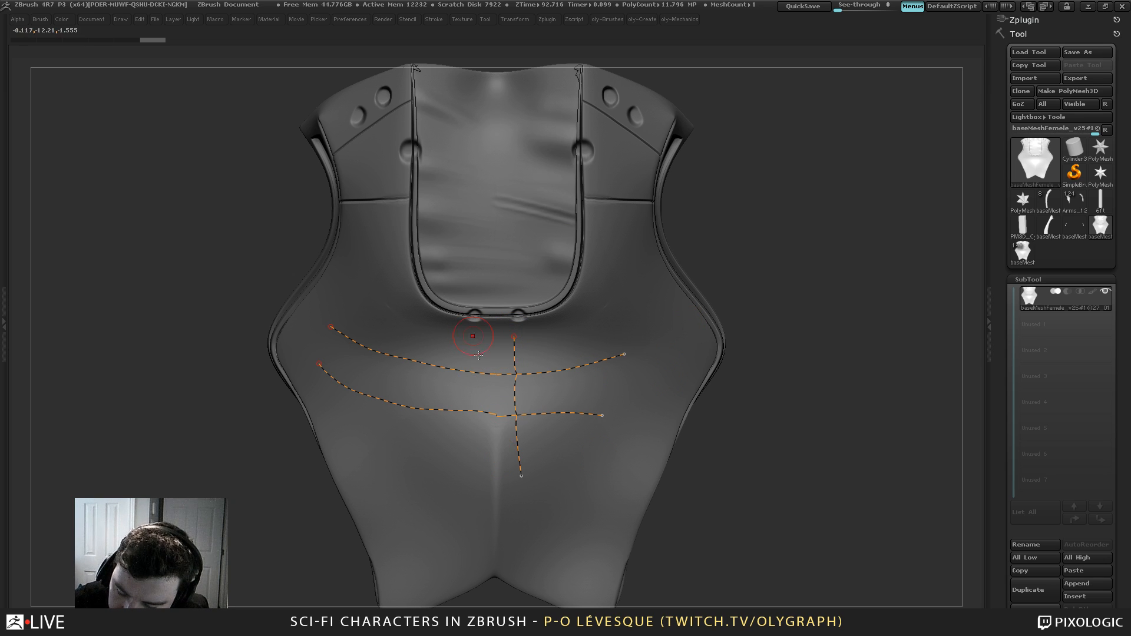
drag(476, 349, 471, 468)
drag(435, 330, 421, 471)
drag(395, 306, 369, 476)
drag(359, 275, 320, 454)
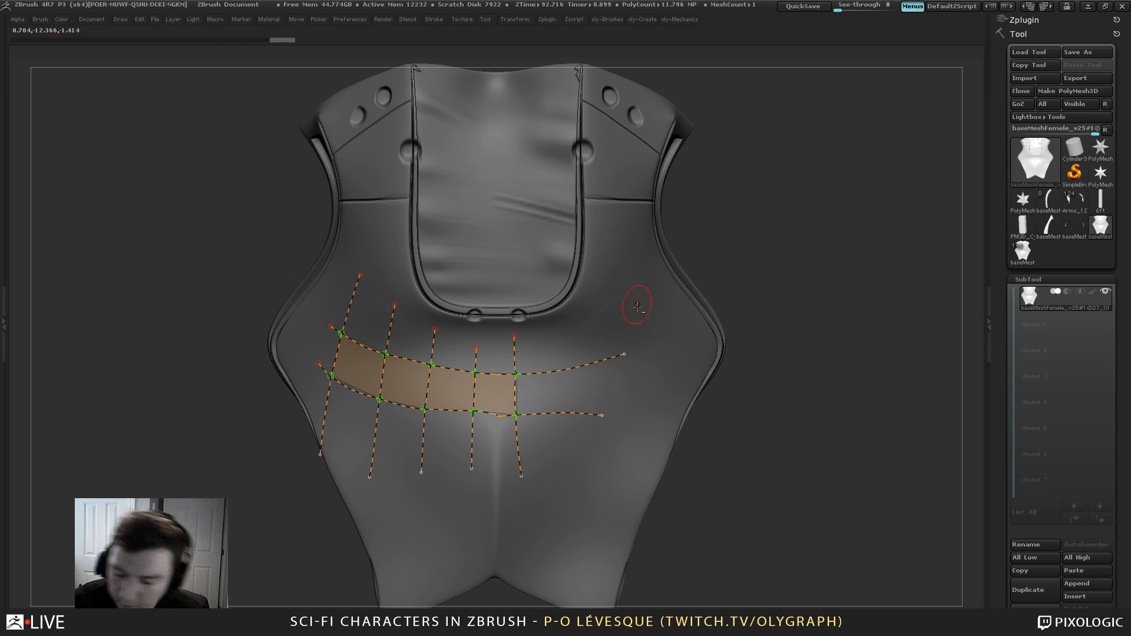
alt+drag(665, 315, 663, 391)
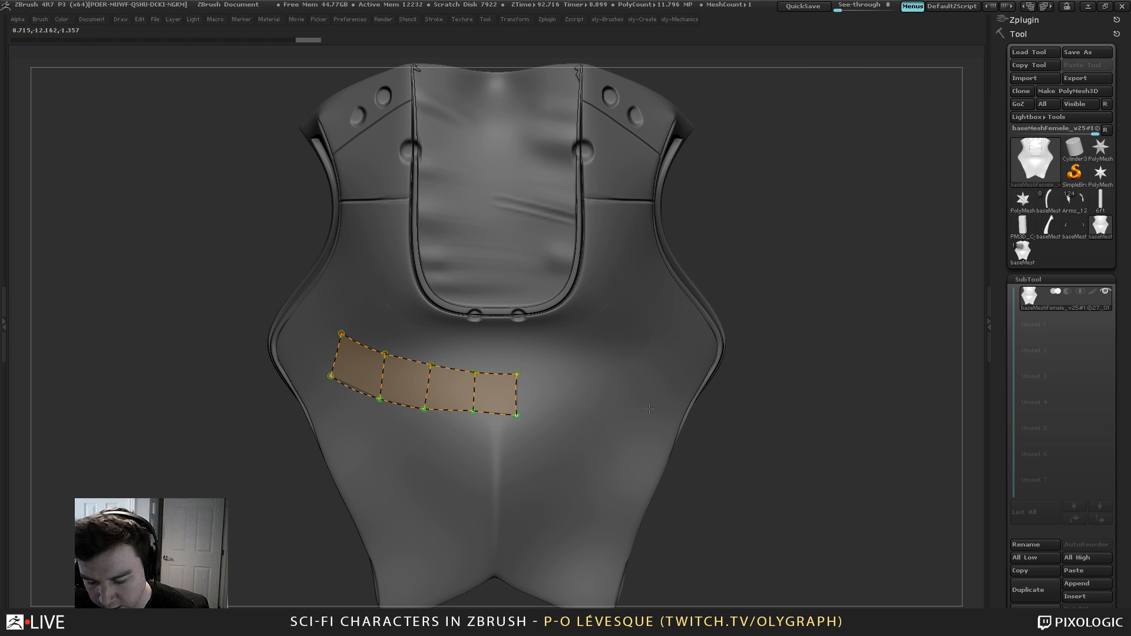
click(642, 302)
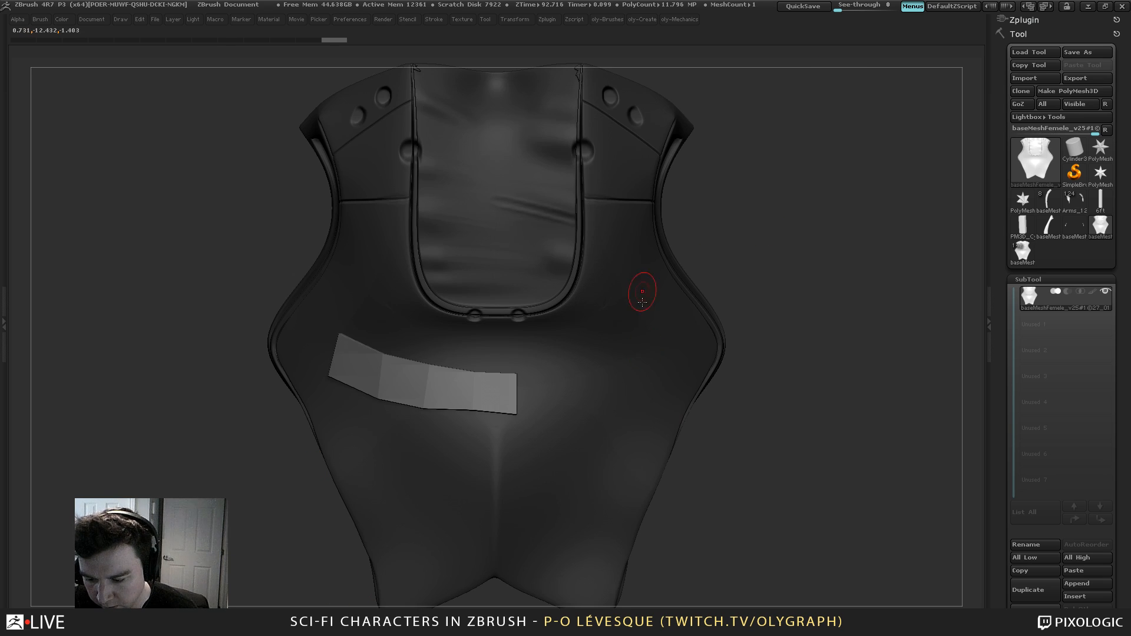
Clear away all parts of the original abdomen plate to leave only the new topology strip
ctrl+shift+click(646, 351)
ctrl+shift+click(648, 354)
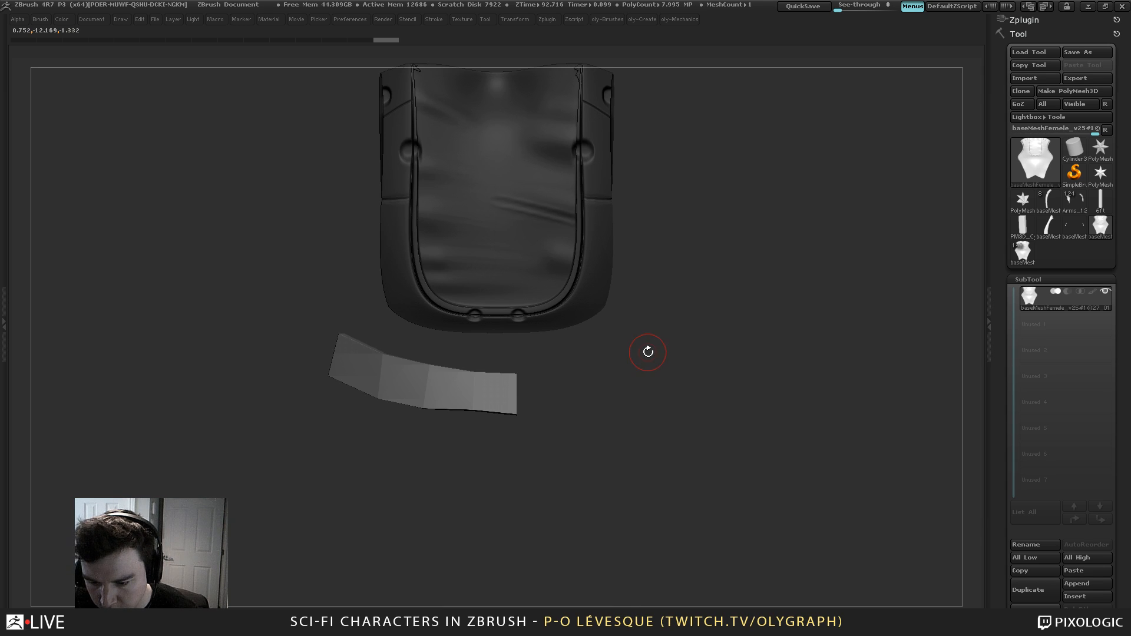
key(b)
click(610, 336)
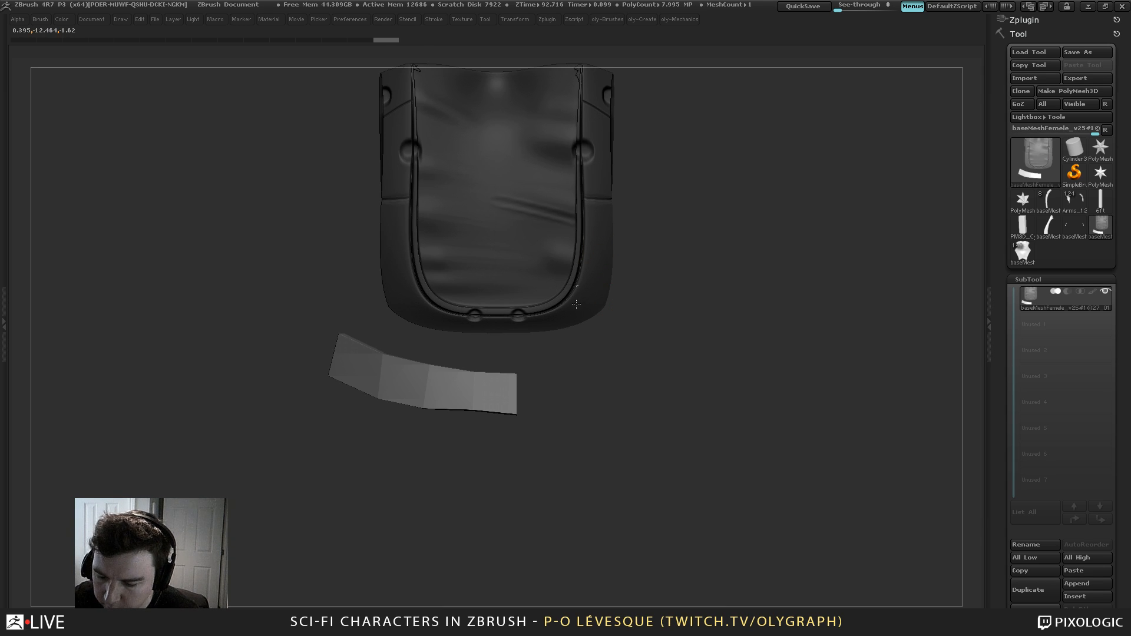
ctrl+alt+shift+click(576, 304)
ctrl+alt+shift+click(575, 305)
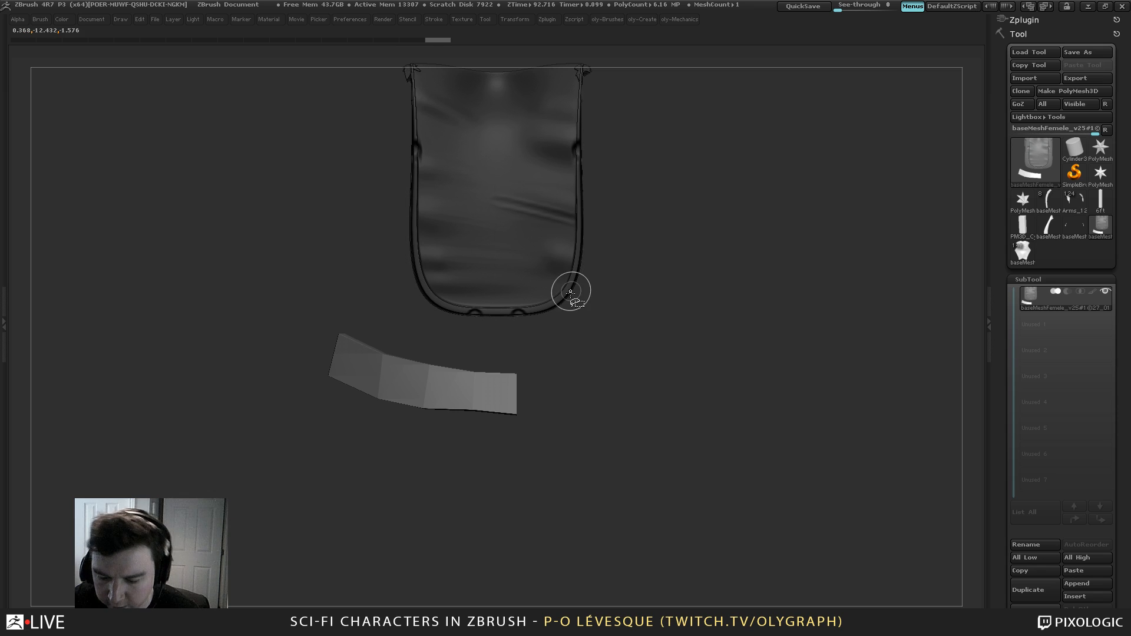
ctrl+alt+shift+click(575, 312)
alt+drag(596, 340, 553, 260)
ctrl+shift+drag(440, 105, 646, 350)
key(2)
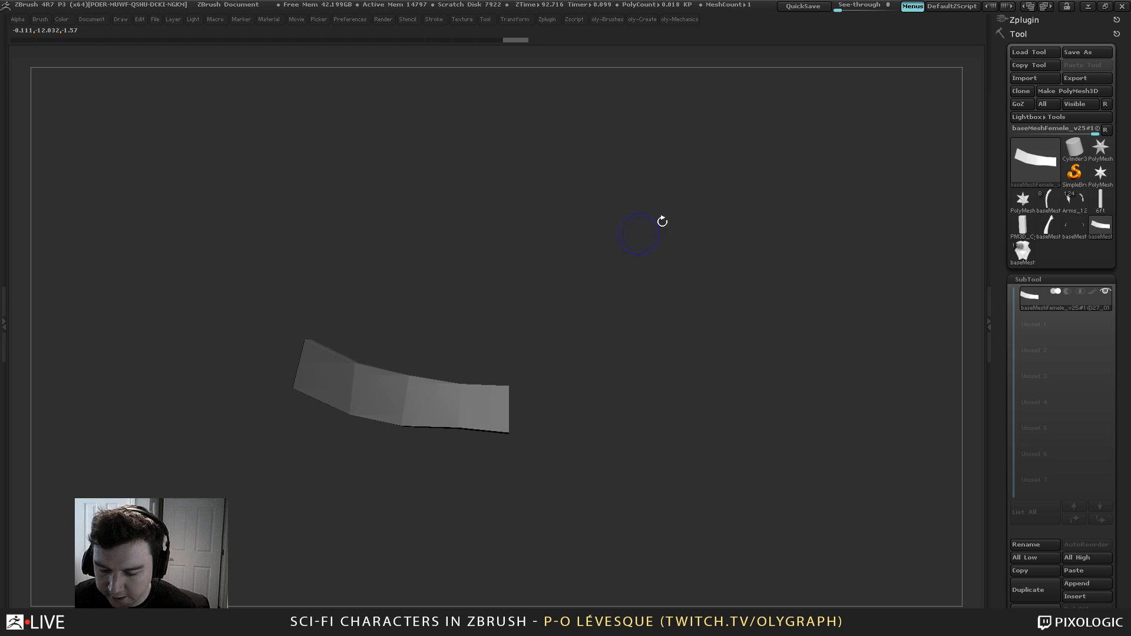
Mirror and weld the strip across its centre, then adjust the vertical edge beside the centre seam
key(2)
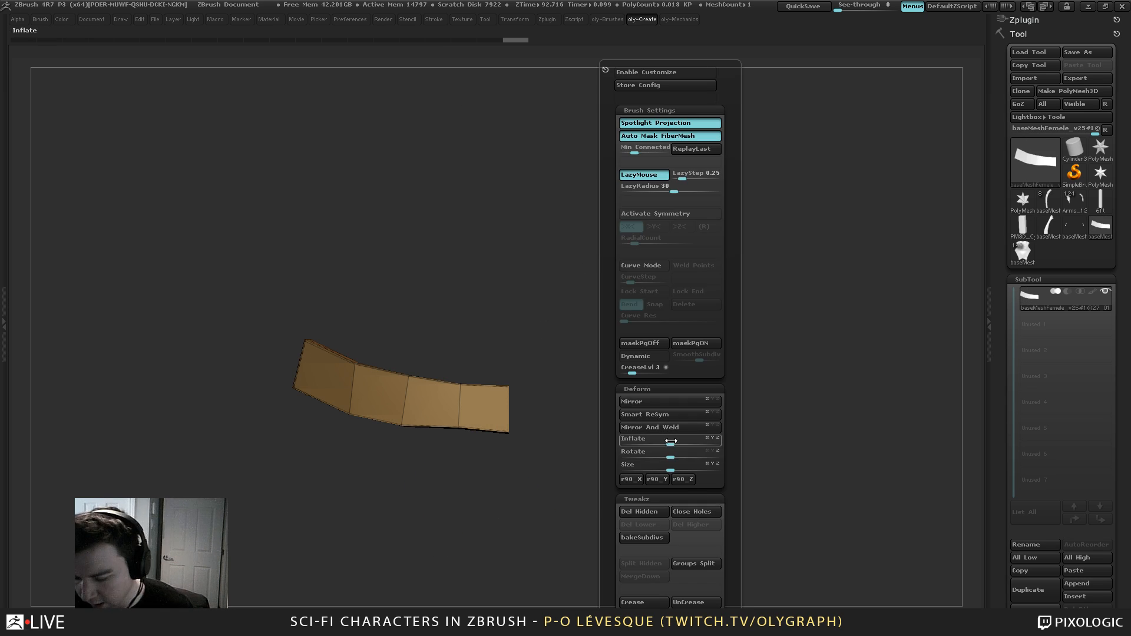
click(671, 429)
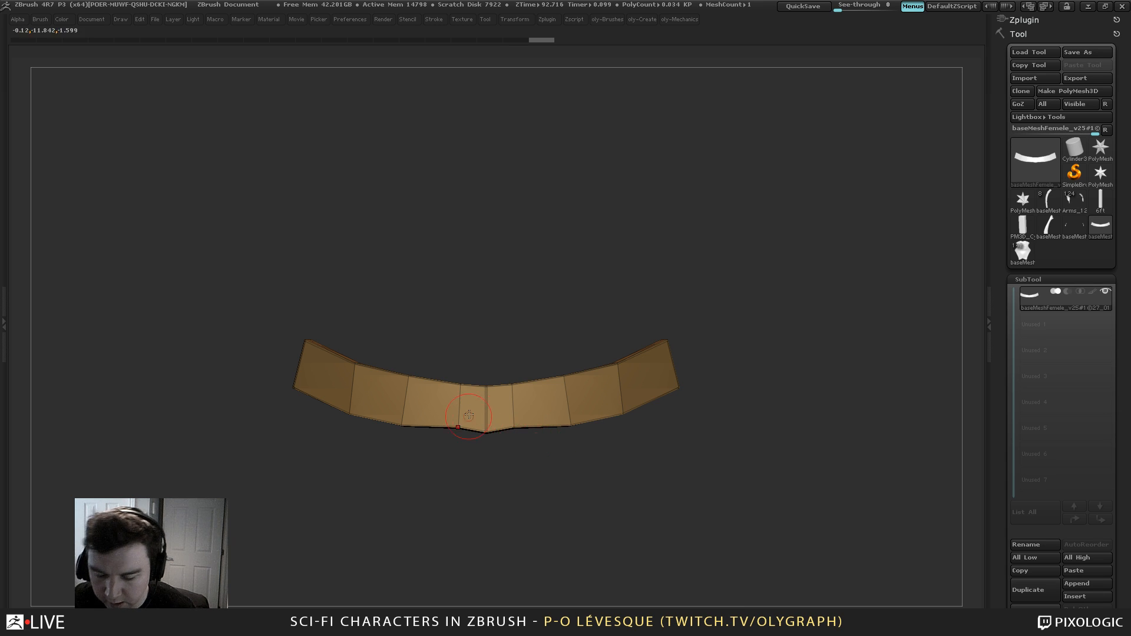
key(1)
click(437, 345)
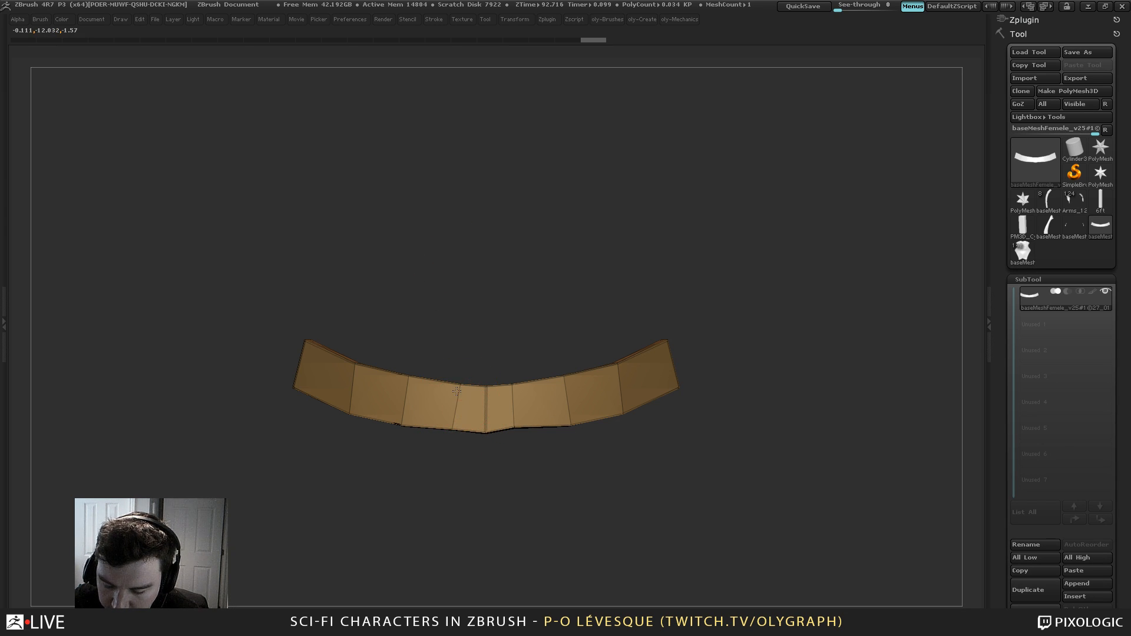
drag(473, 350, 503, 459)
drag(504, 352, 614, 264)
Bring up the mesh tweak options for creasing and grouping the mirrored strip
key(2)
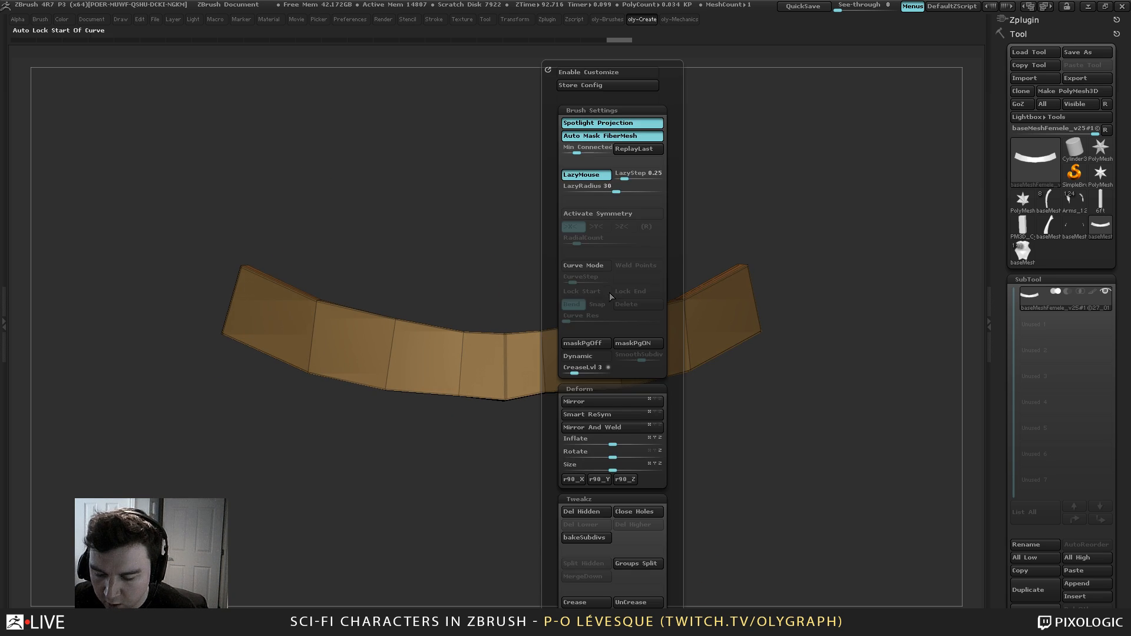
drag(546, 442, 549, 239)
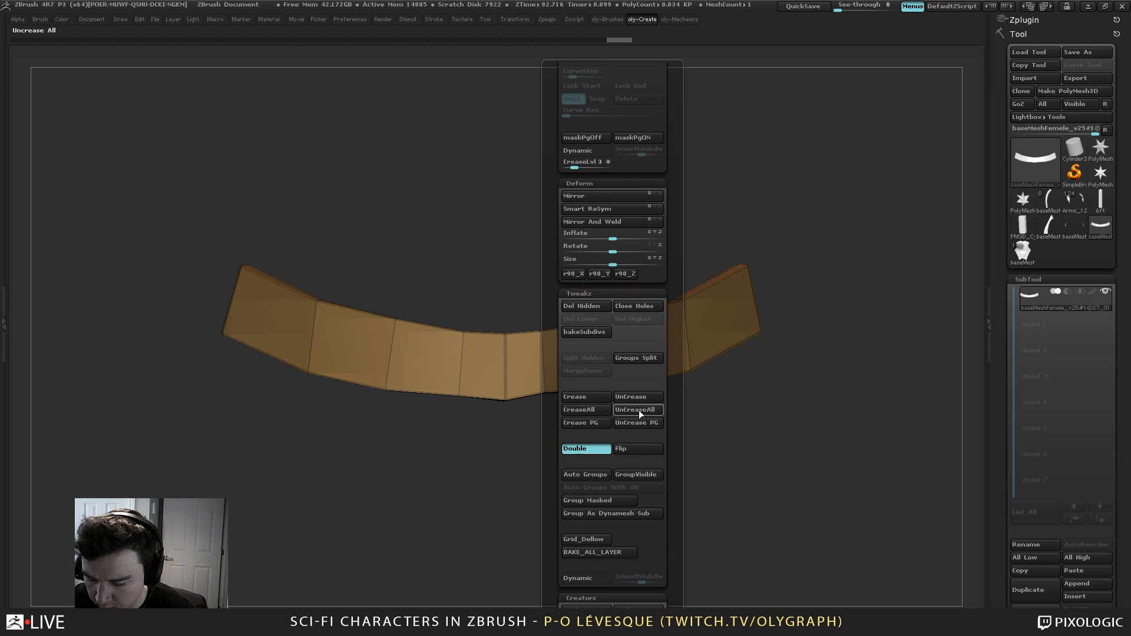
Preview the curved strip with dynamic subdivision and switch the preview off again
drag(551, 483, 539, 455)
key(2)
key(d)
key(shift+d)
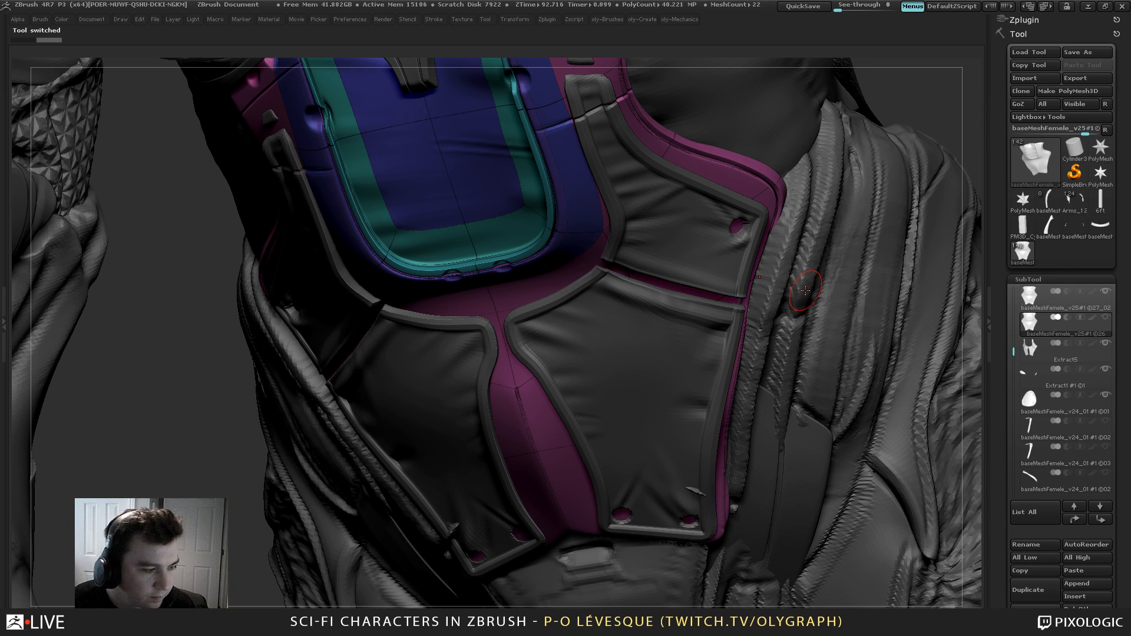
Make the paired arm-and-glove mesh the active subtool, showing it alone with the polyframe hidden
key(shift+s)
key(shift+s)
key(b)
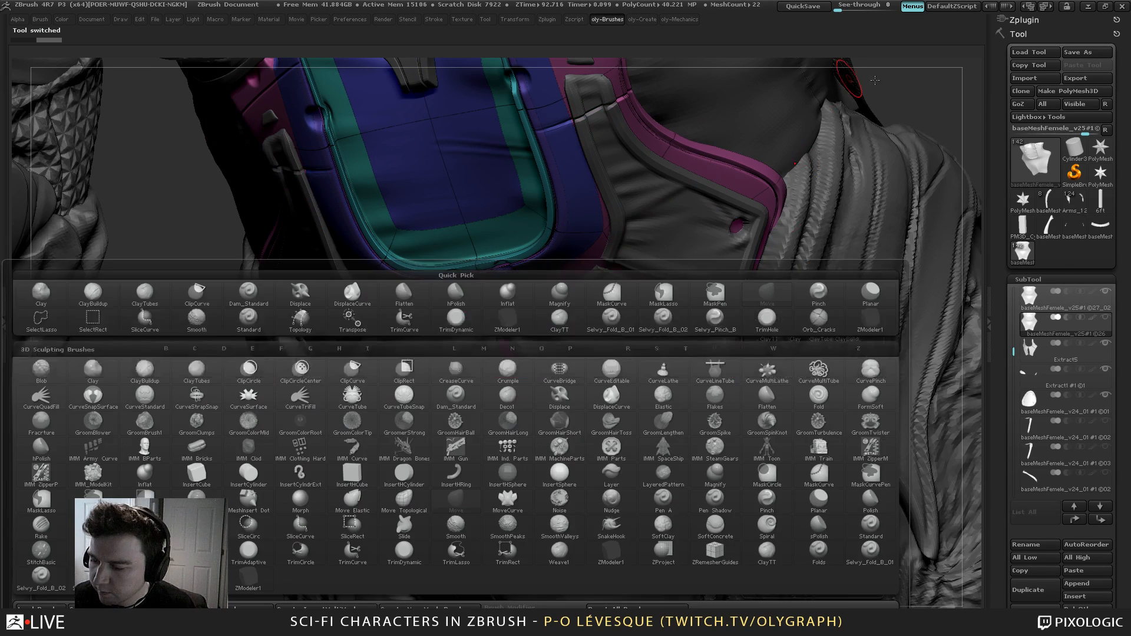
mouse_move(943, 107)
right_down()
mouse_move(651, 93)
mouse_move(681, 182)
right_up()
key(f)
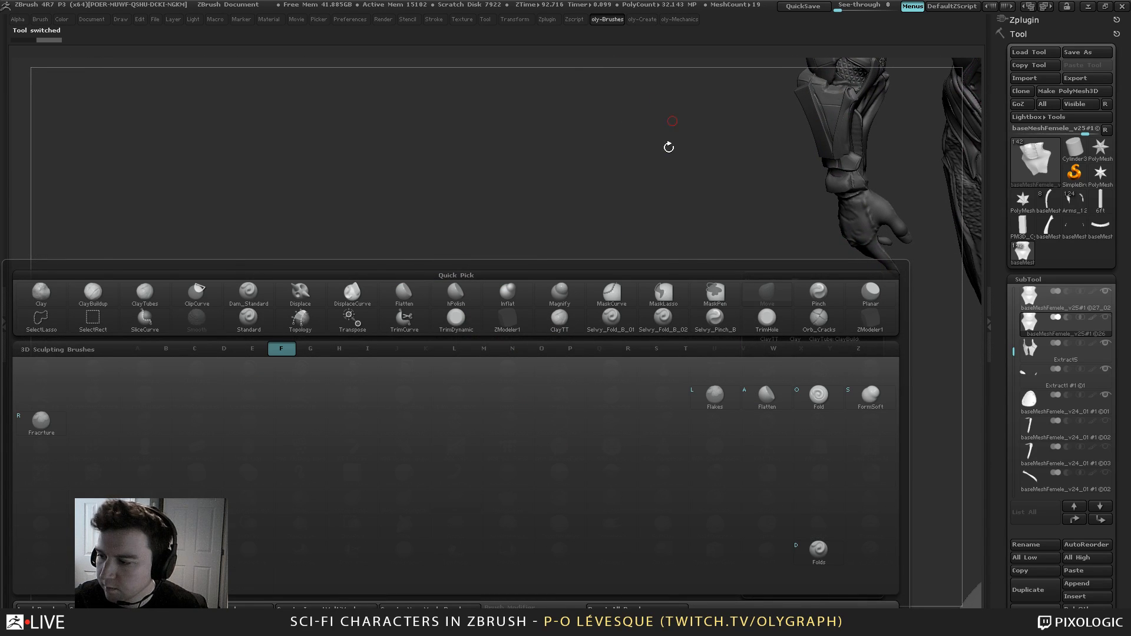
click(671, 328)
alt+right_drag(368, 278, 13, 418)
alt+click(888, 169)
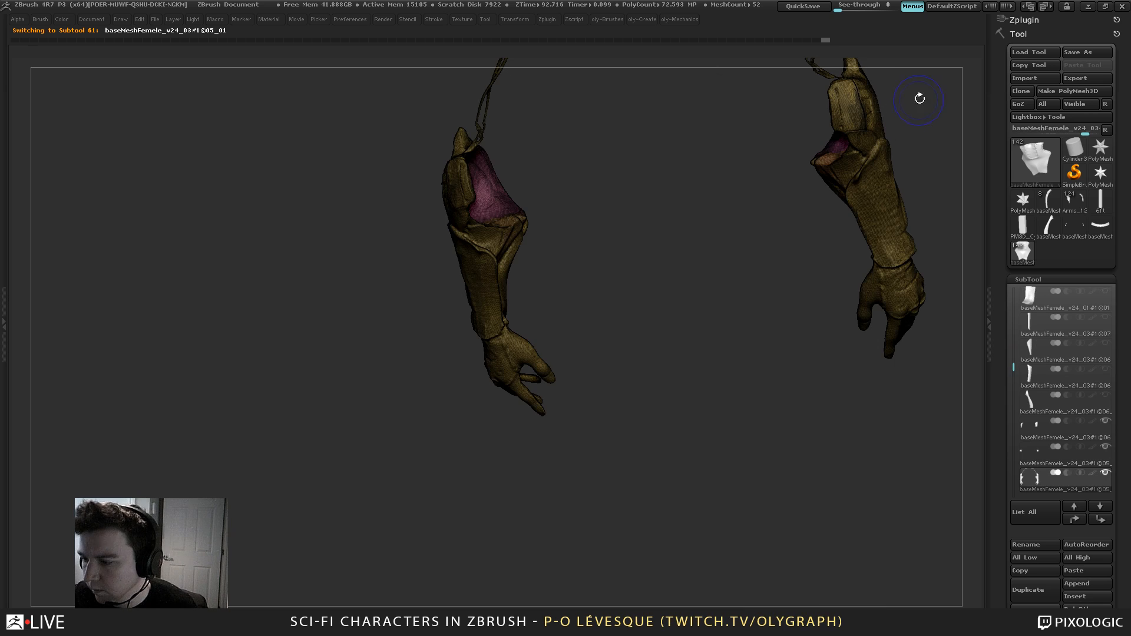
drag(934, 96, 806, 200)
key(shift+f)
Flatten the outer panel of the elbow guard with the TrimDynamic brush
right_drag(807, 200, 780, 254)
key(a)
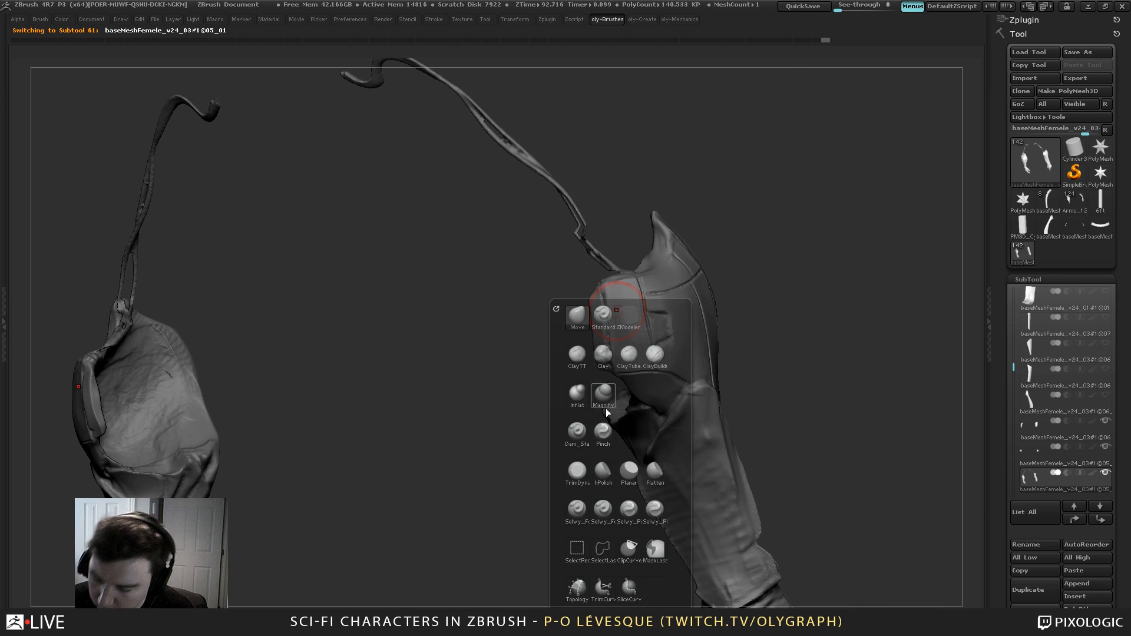
click(579, 476)
mouse_move(499, 283)
right_down()
mouse_move(515, 321)
mouse_move(528, 311)
right_up()
right_drag(576, 269, 587, 277)
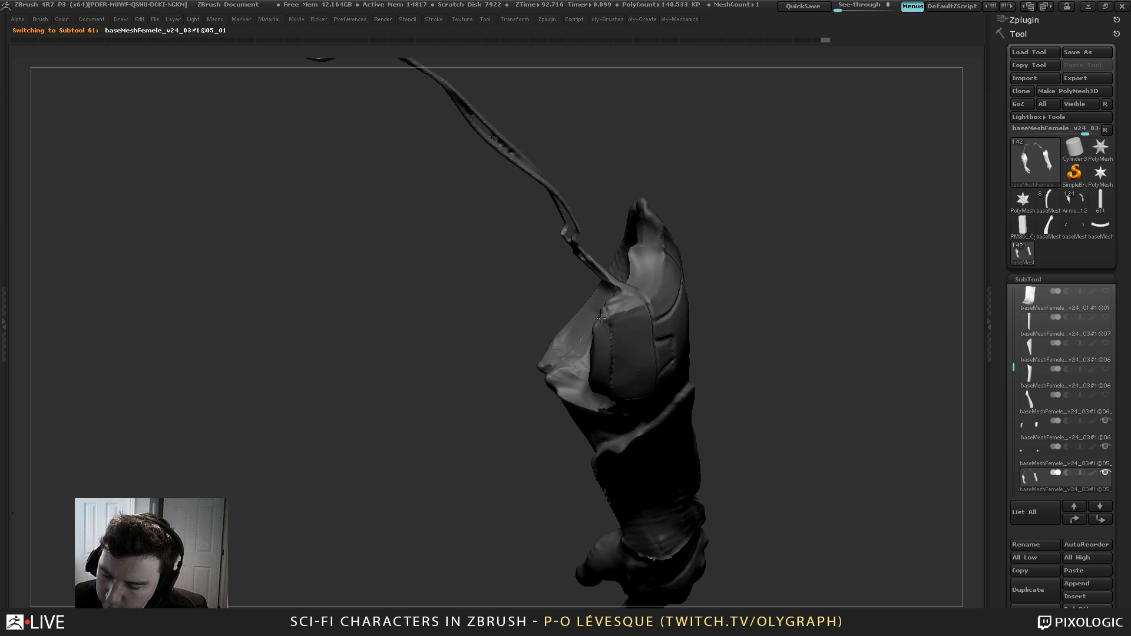
right_drag(598, 367, 624, 330)
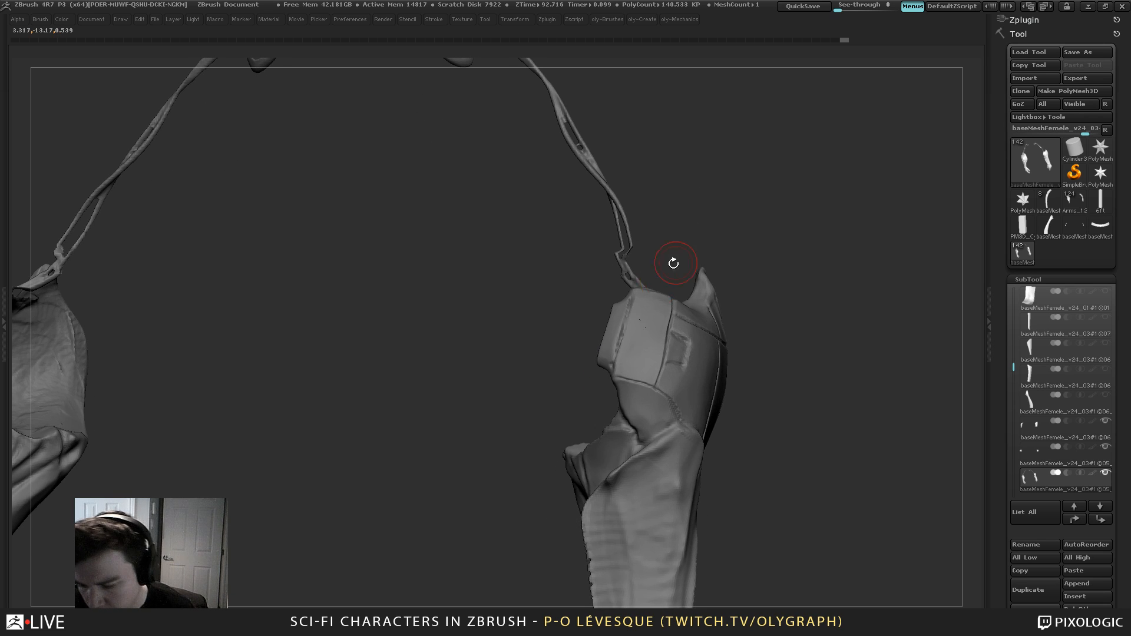
right_drag(690, 200, 694, 253)
Adjust the shape of the elbow guard's raised outer panel with the Move brush
key(b)
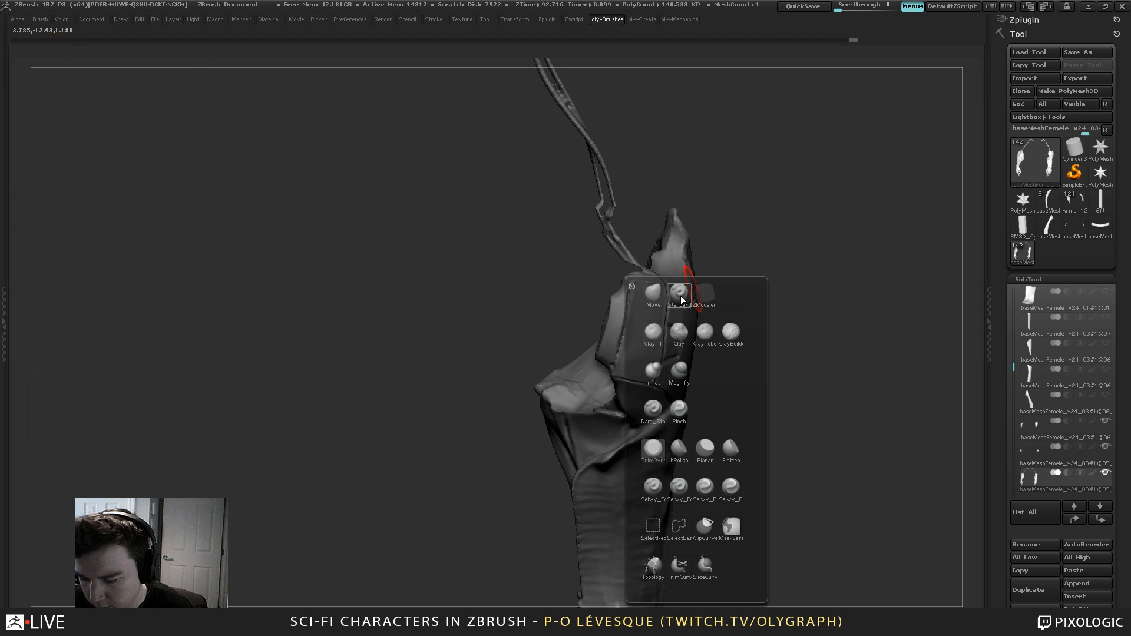
click(654, 294)
mouse_move(647, 330)
mouse_down()
mouse_move(641, 356)
mouse_move(649, 301)
mouse_up()
key(ctrl+shift+z)
key(ctrl+shift+z)
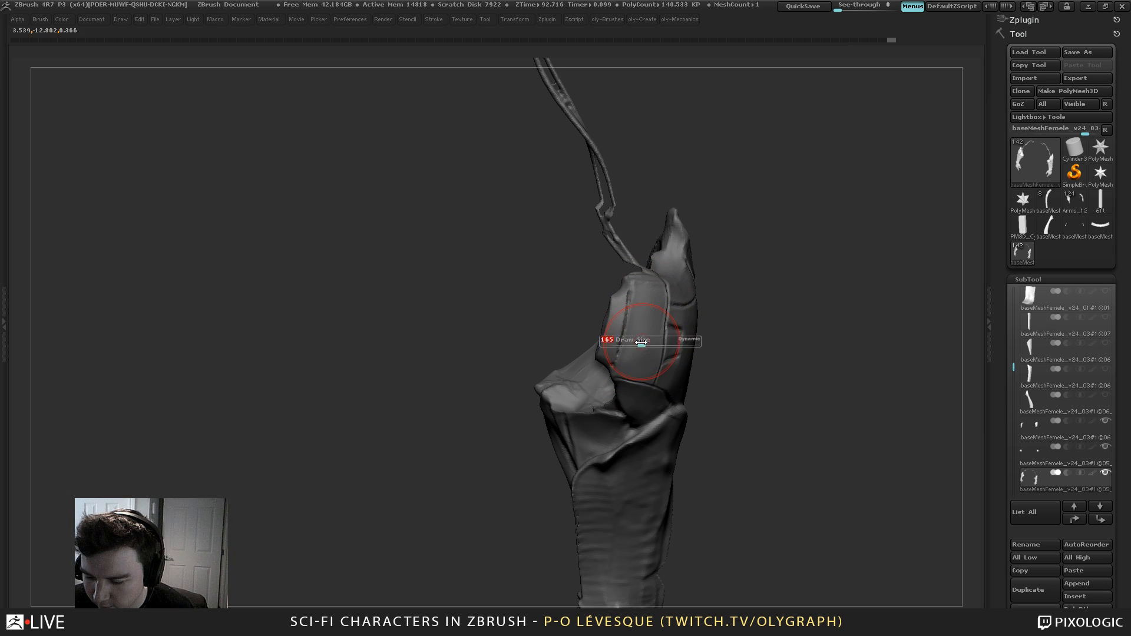
Polish the elbow guard's outer panel with hPolish and rework the vertical seam beside its notch
key(b)
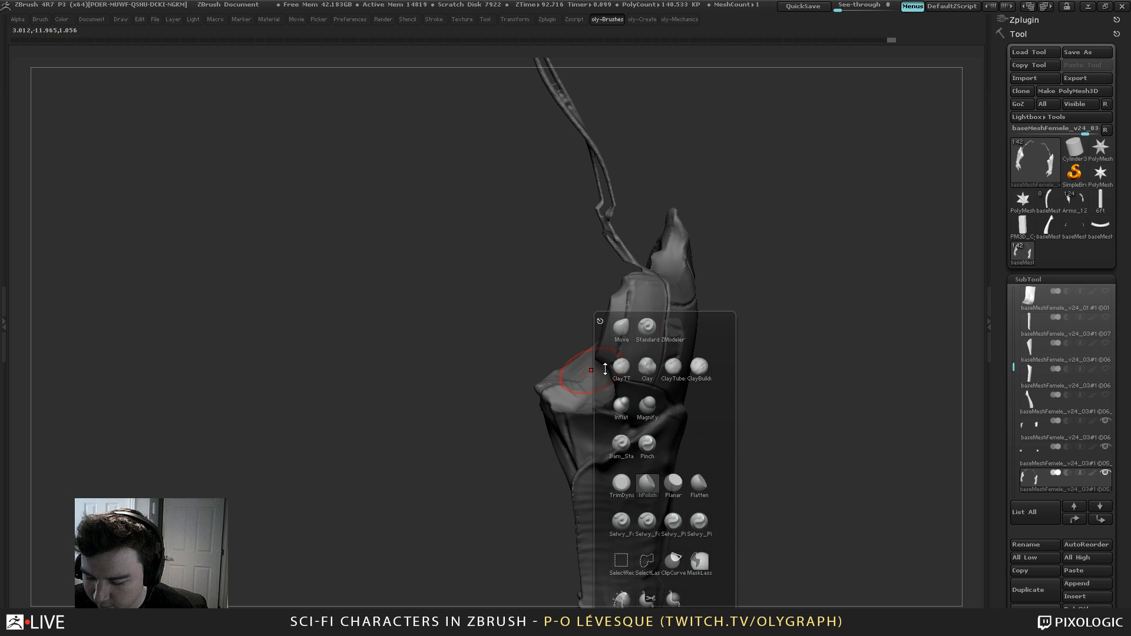
click(647, 484)
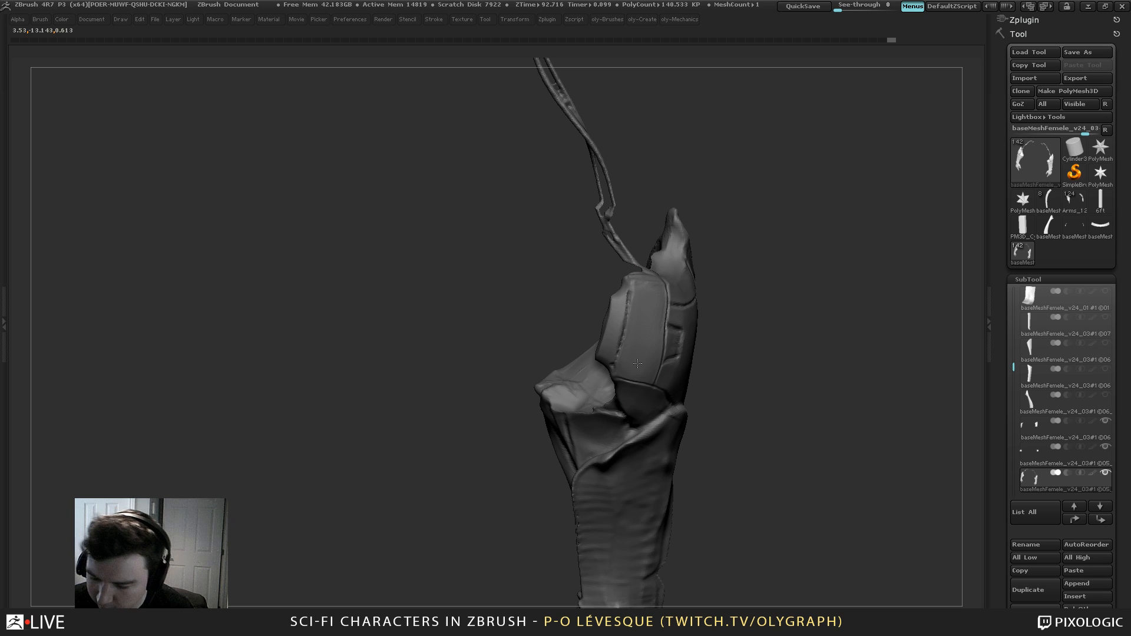
key(b)
click(640, 334)
drag(715, 212, 680, 216)
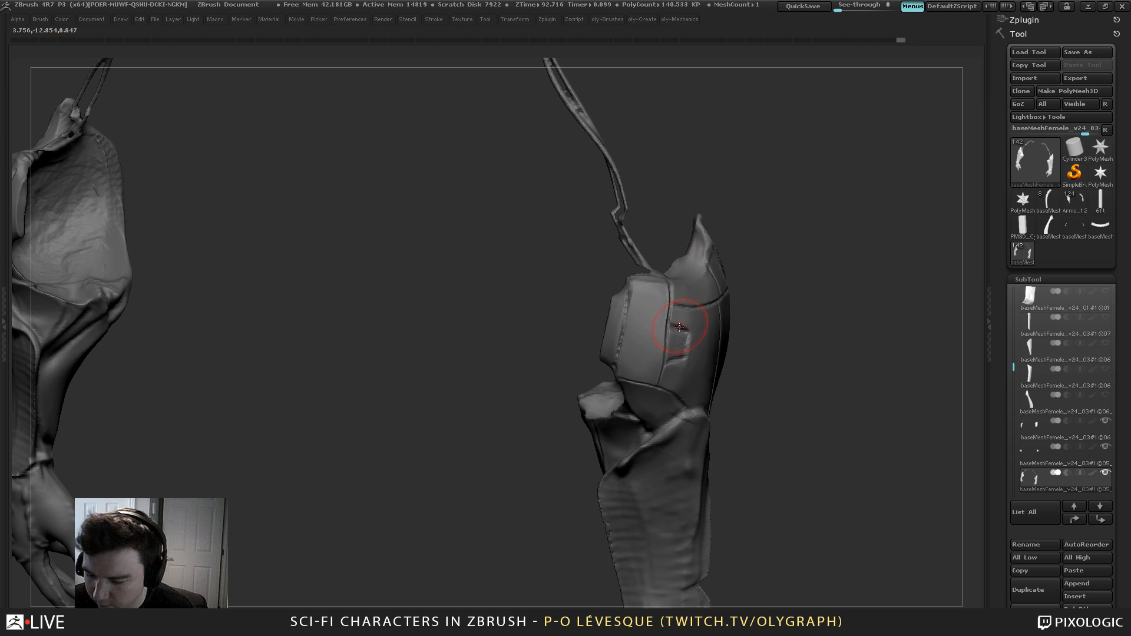
drag(665, 330, 668, 320)
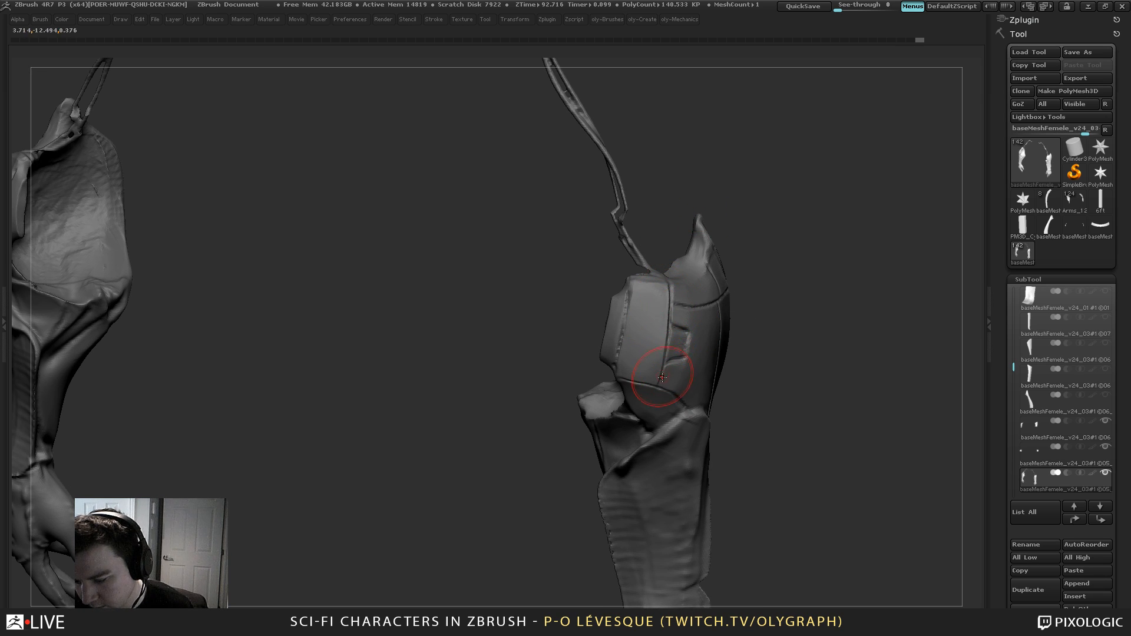
Reduce the brush size and carve the outline of a tapered panel on the forearm below the elbow guard
mouse_move(728, 432)
mouse_down()
mouse_move(706, 429)
mouse_move(630, 464)
mouse_move(797, 174)
mouse_move(764, 153)
mouse_move(783, 155)
mouse_move(497, 131)
mouse_up()
key(b)
key(m)
key(v)
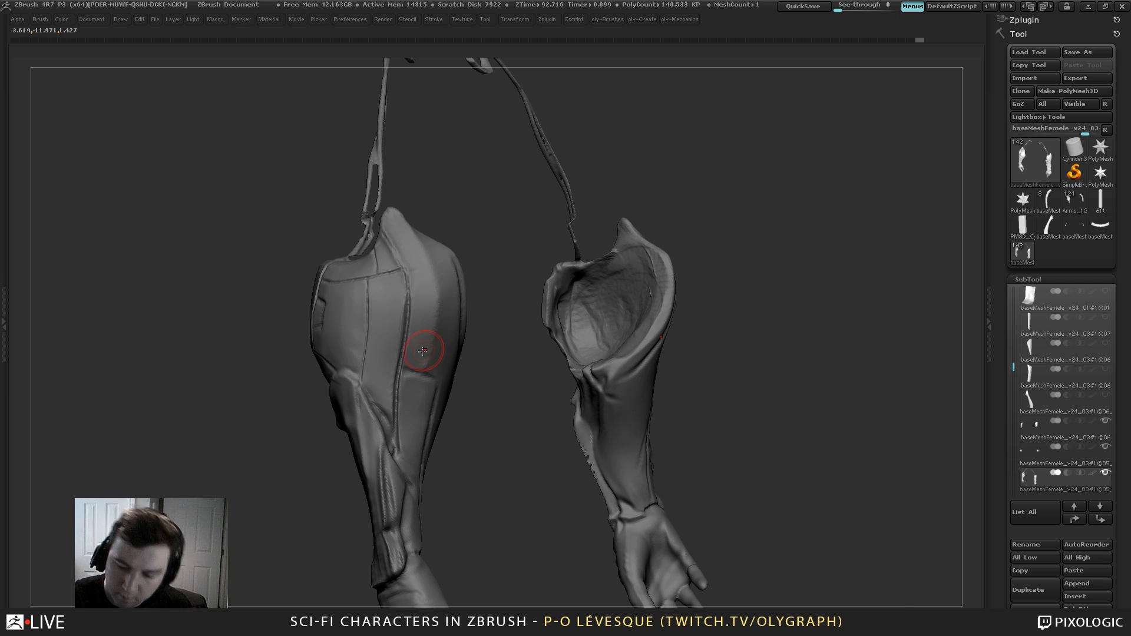
key(s)
drag(423, 351, 401, 349)
key(s)
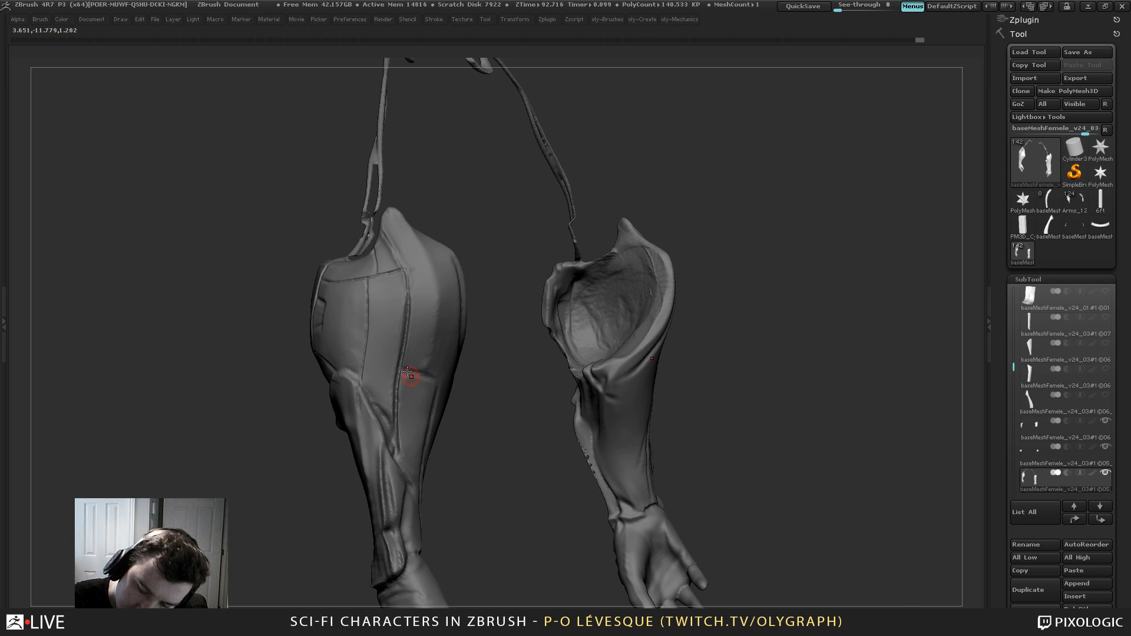
mouse_move(436, 381)
mouse_down()
mouse_move(409, 373)
mouse_move(448, 381)
mouse_move(416, 548)
mouse_up()
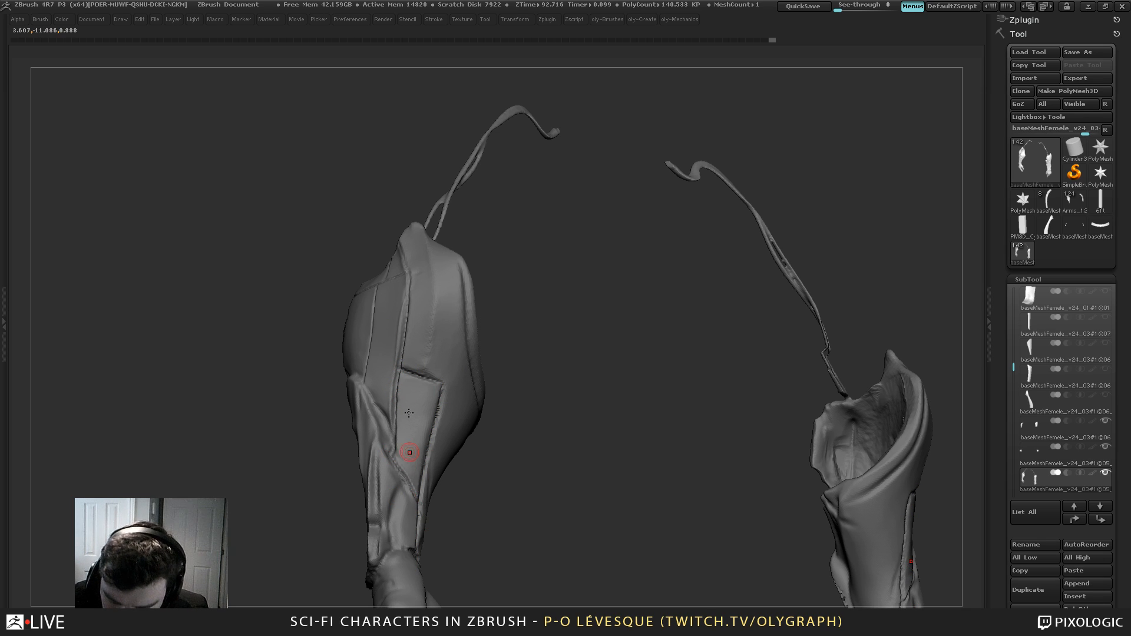
Carve a long seam from the tip of the elbow guard down to the upper edge of the tapered panel
alt+drag(512, 270, 491, 305)
drag(414, 254, 429, 302)
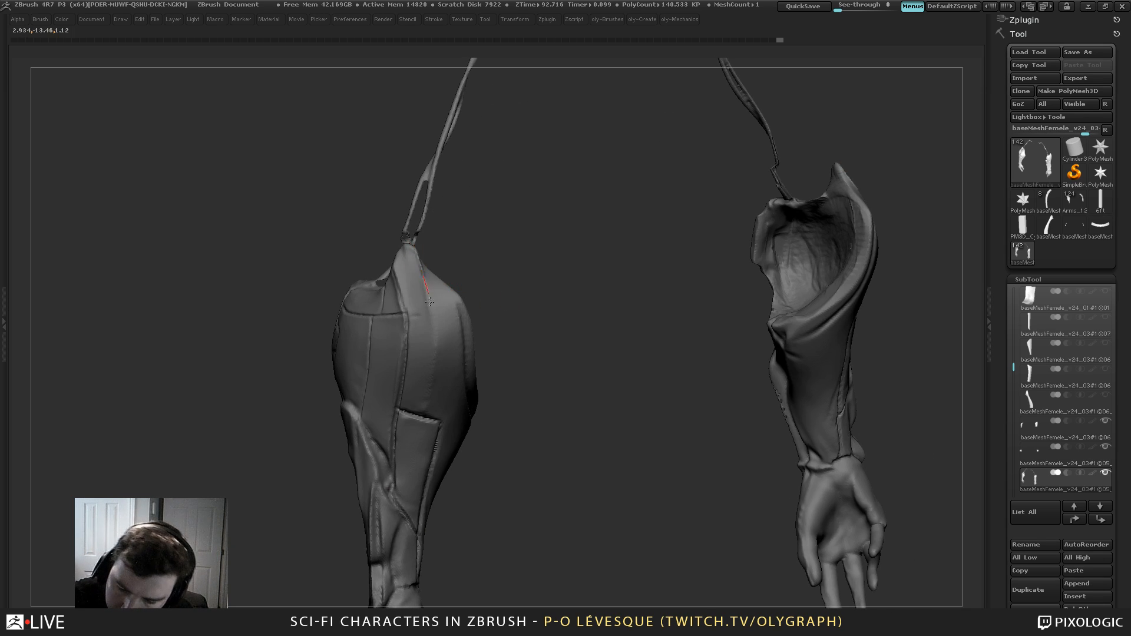
drag(477, 260, 515, 291)
key(2)
scroll(484, 418, down, 10)
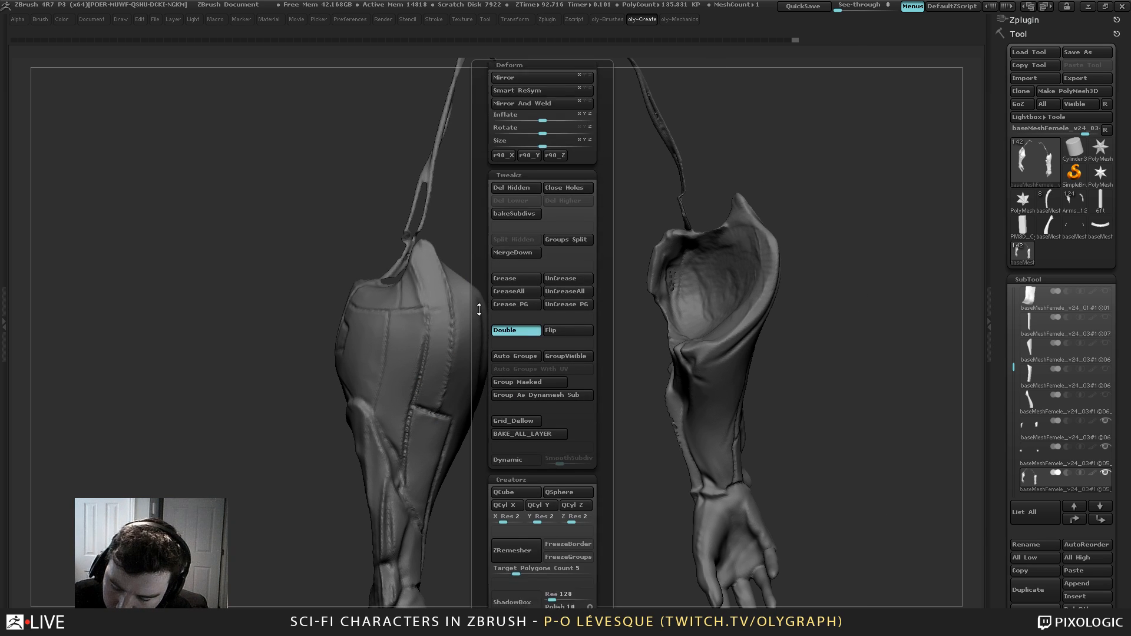
click(521, 456)
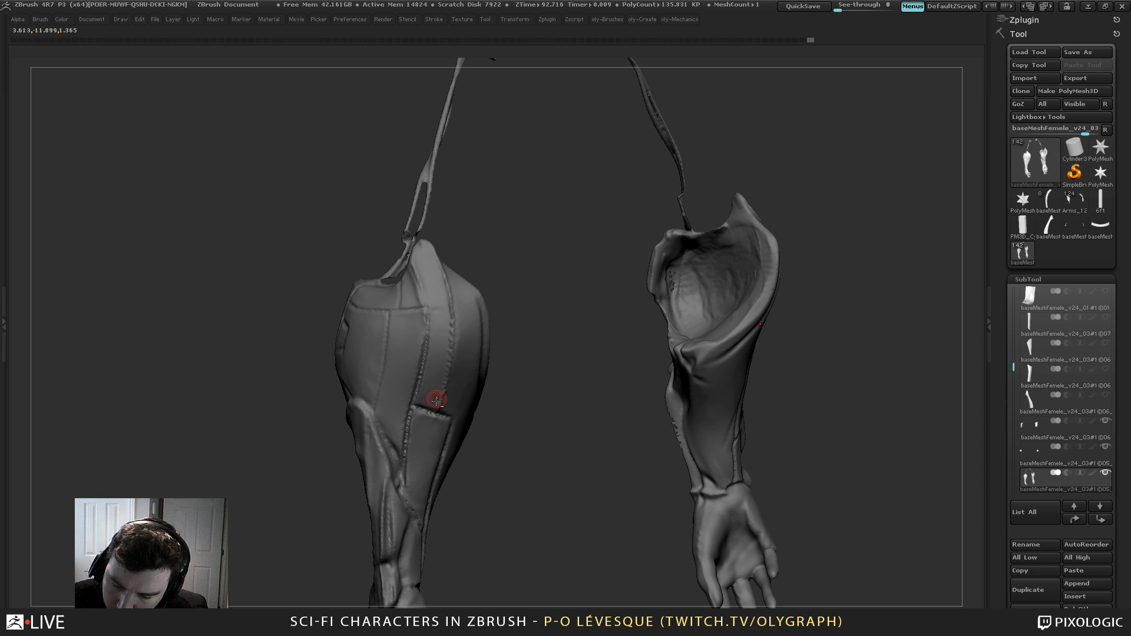
drag(440, 406, 449, 288)
Remesh the arm mesh with DynaMesh at a much higher polygon density
ctrl+drag(500, 234, 519, 290)
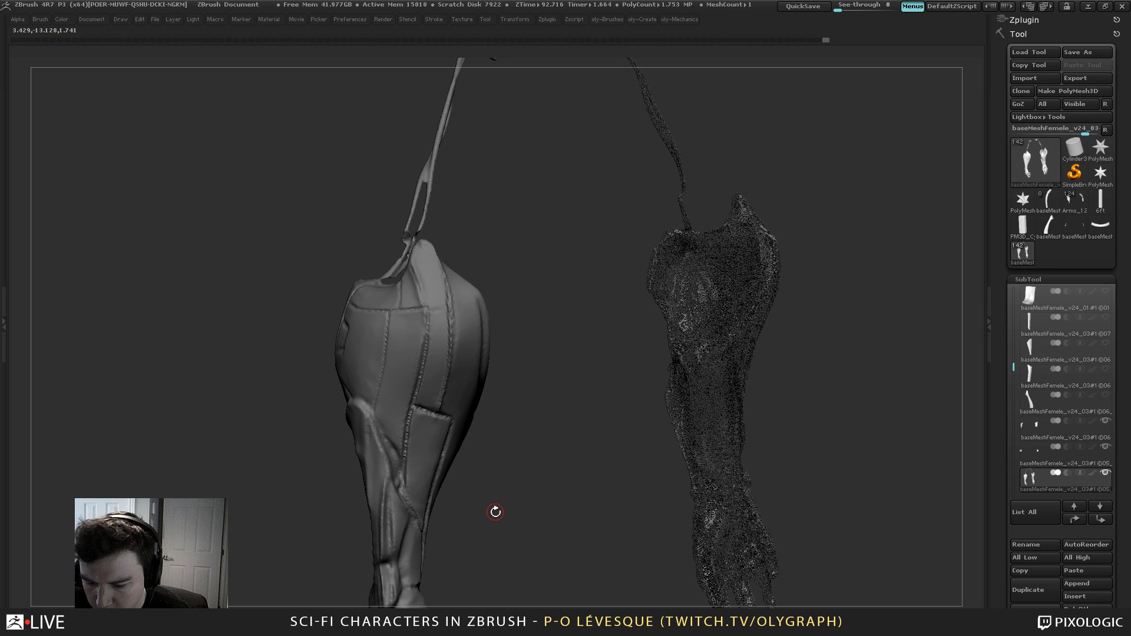
alt+drag(501, 514, 474, 293)
key(2)
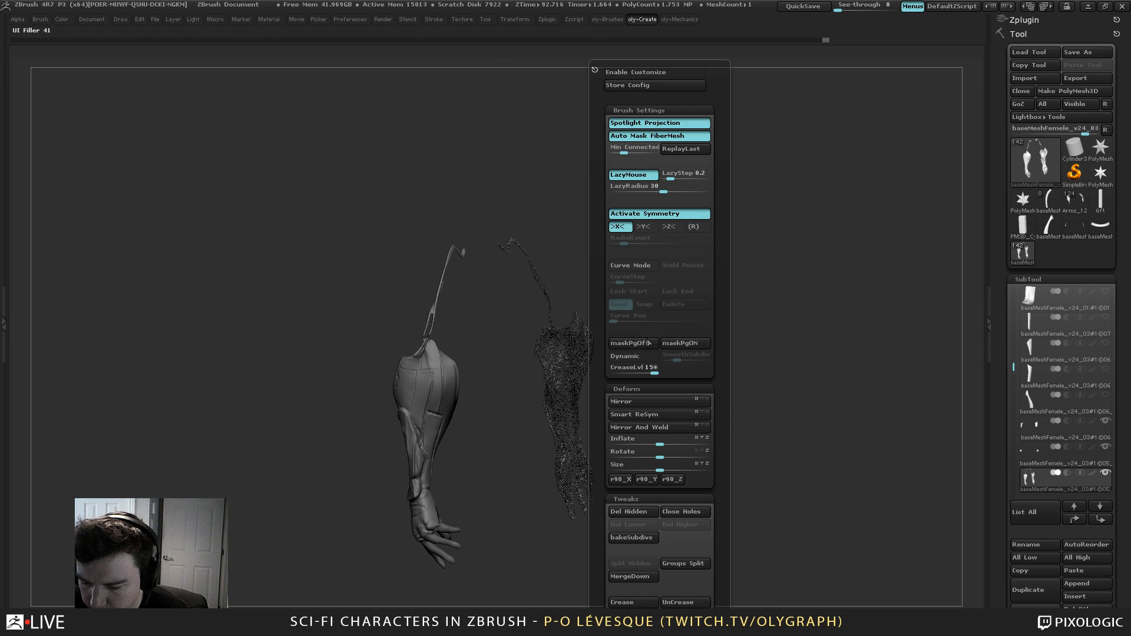
key(ctrl+z)
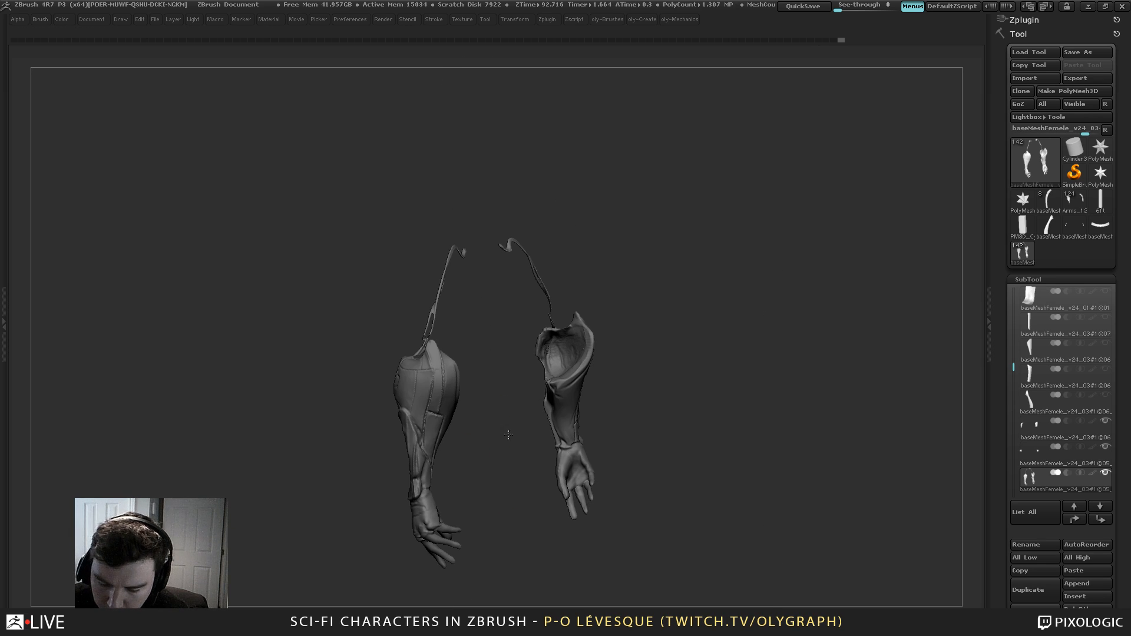
Carve a seam along the elbow guard's open rim and outline a panel across its upper edge
alt+drag(508, 435, 473, 349)
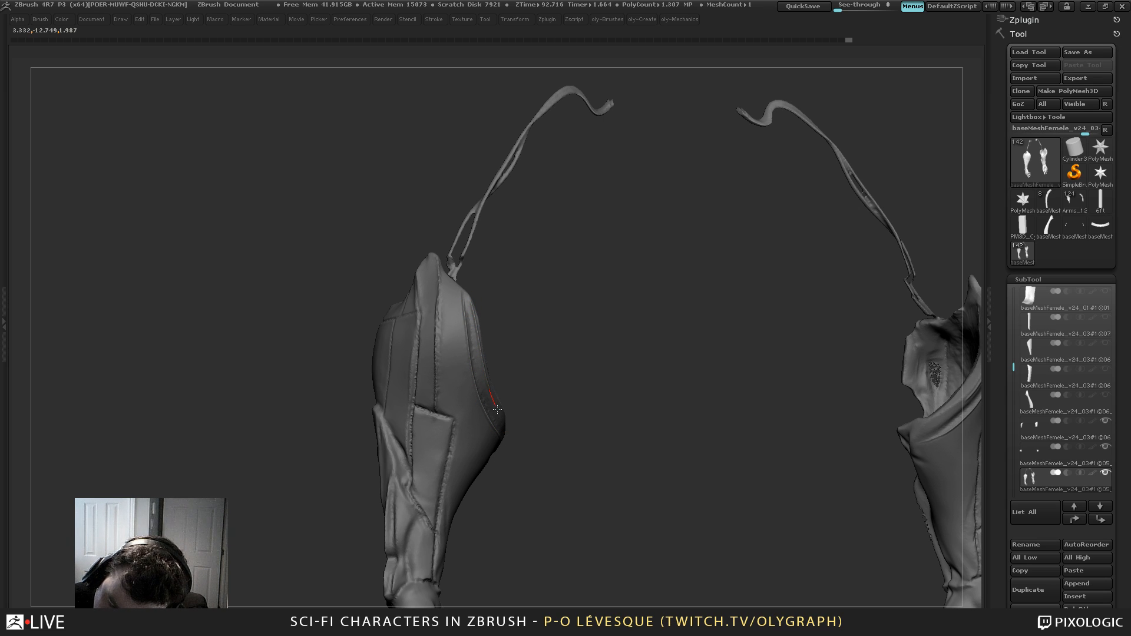
drag(519, 441, 492, 217)
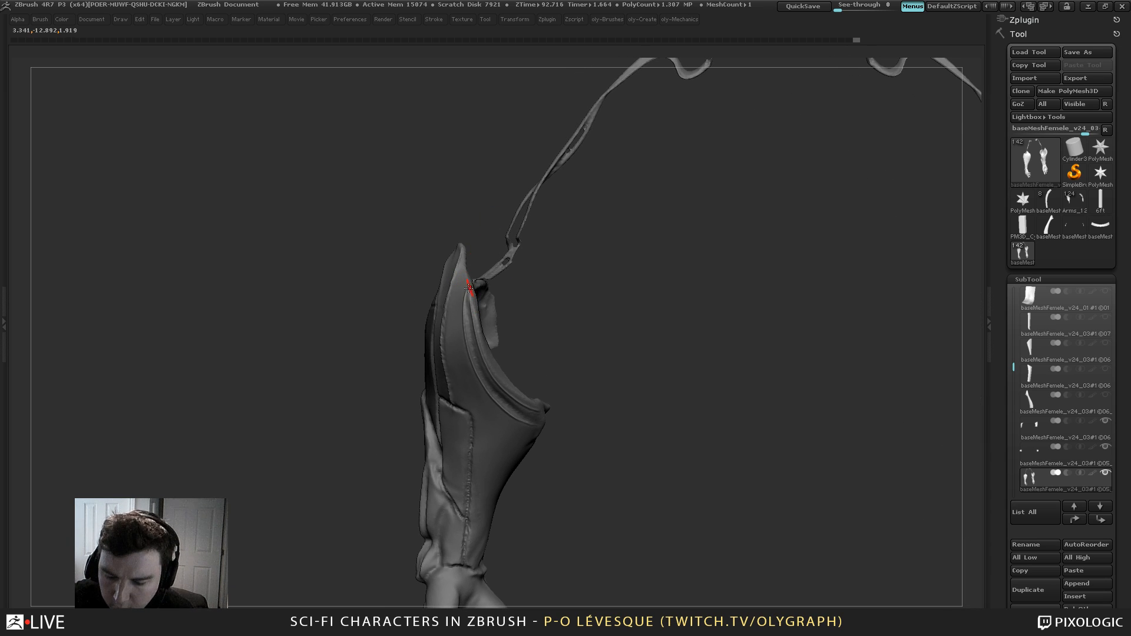
drag(539, 275, 548, 255)
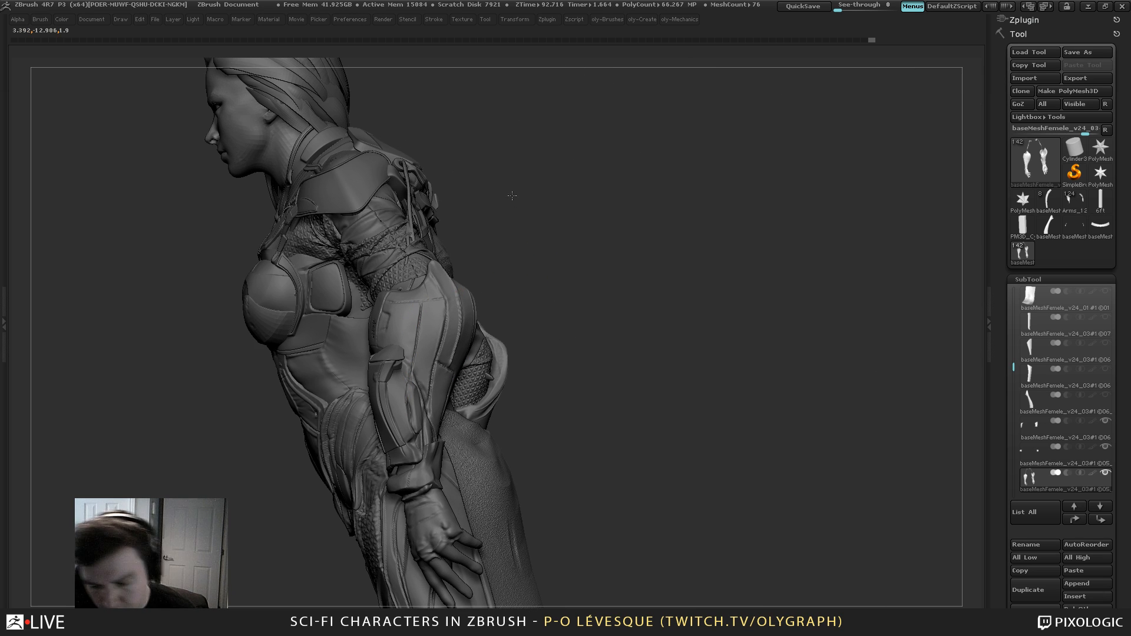
mouse_move(510, 196)
alt+mouse_down()
mouse_move(521, 242)
mouse_move(477, 217)
mouse_move(442, 294)
mouse_move(415, 294)
mouse_move(453, 292)
alt+mouse_up()
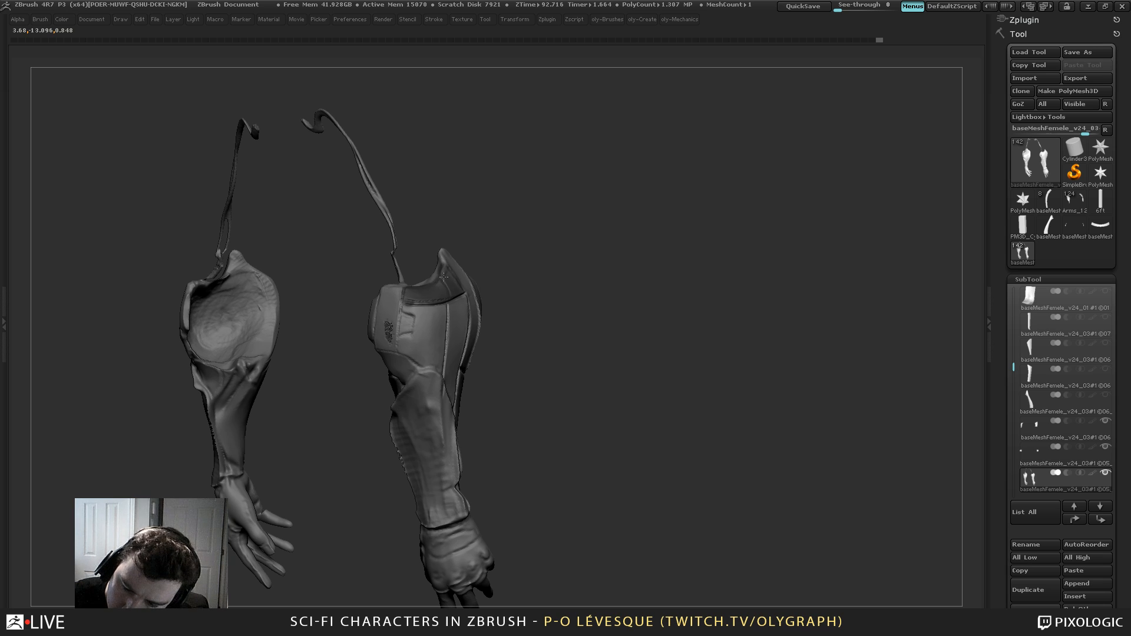
drag(479, 252, 471, 287)
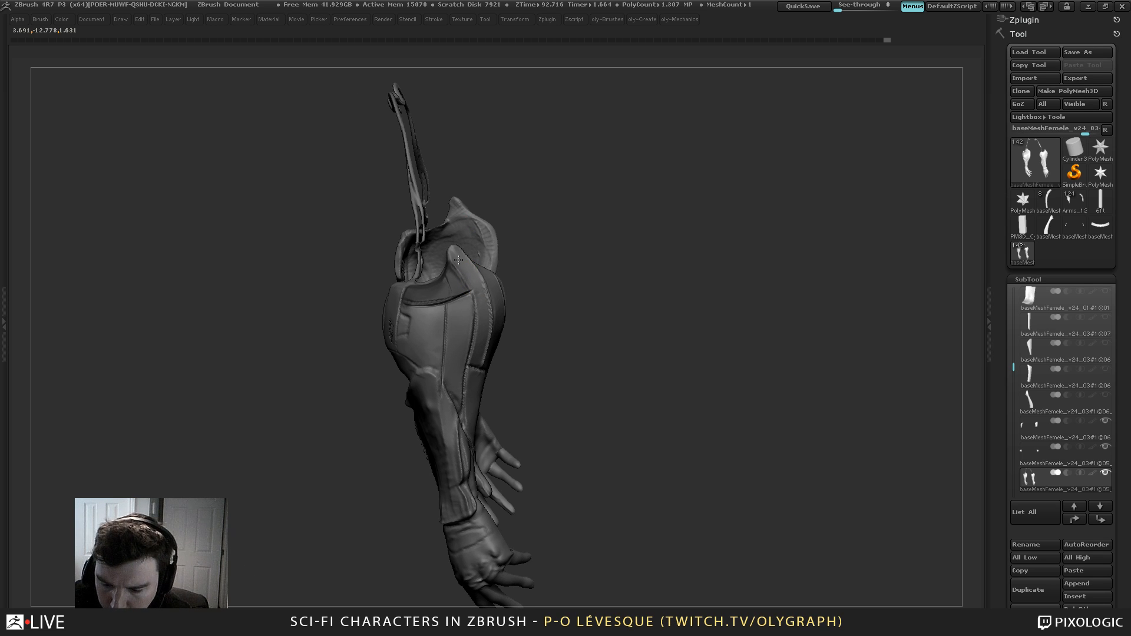
Mask everything except the elbow guard's upper panel with a softened mask, shift the panel slightly and clear the mask
drag(559, 226, 464, 334)
ctrl+click(465, 336)
ctrl+click(468, 336)
ctrl+click(473, 334)
key(w)
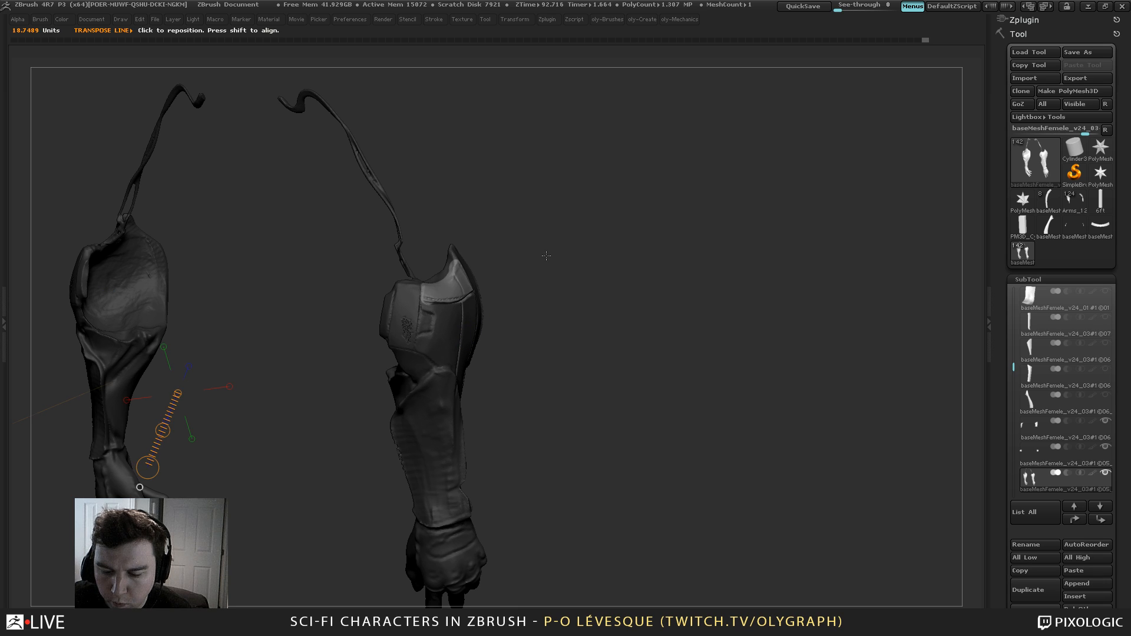
click(463, 287)
drag(506, 270, 499, 271)
key(q)
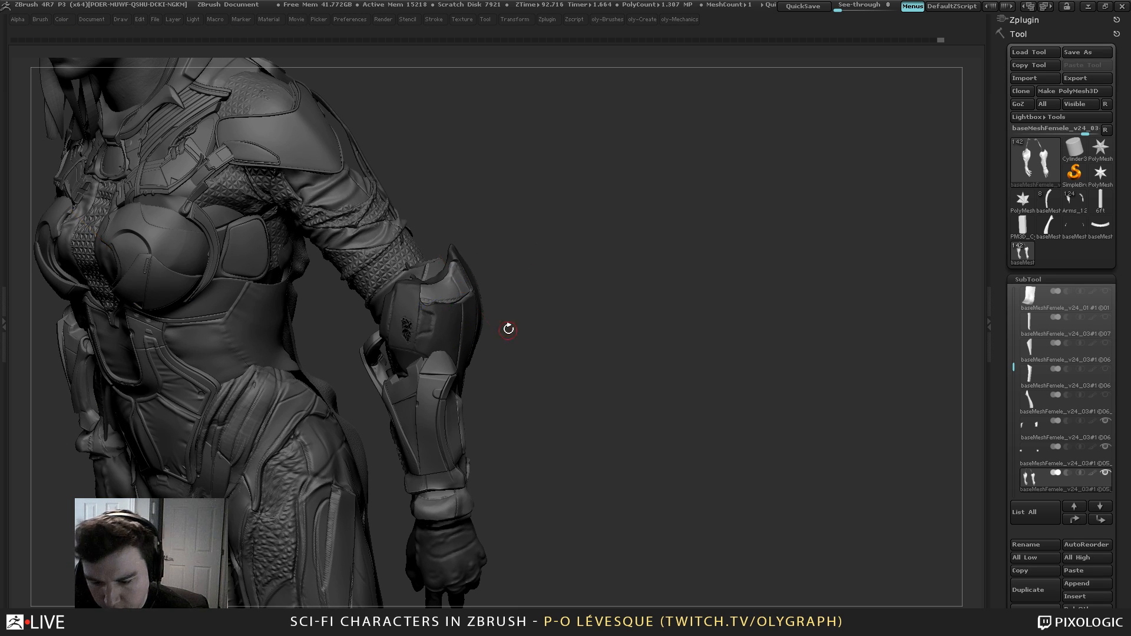
ctrl+drag(509, 329, 532, 344)
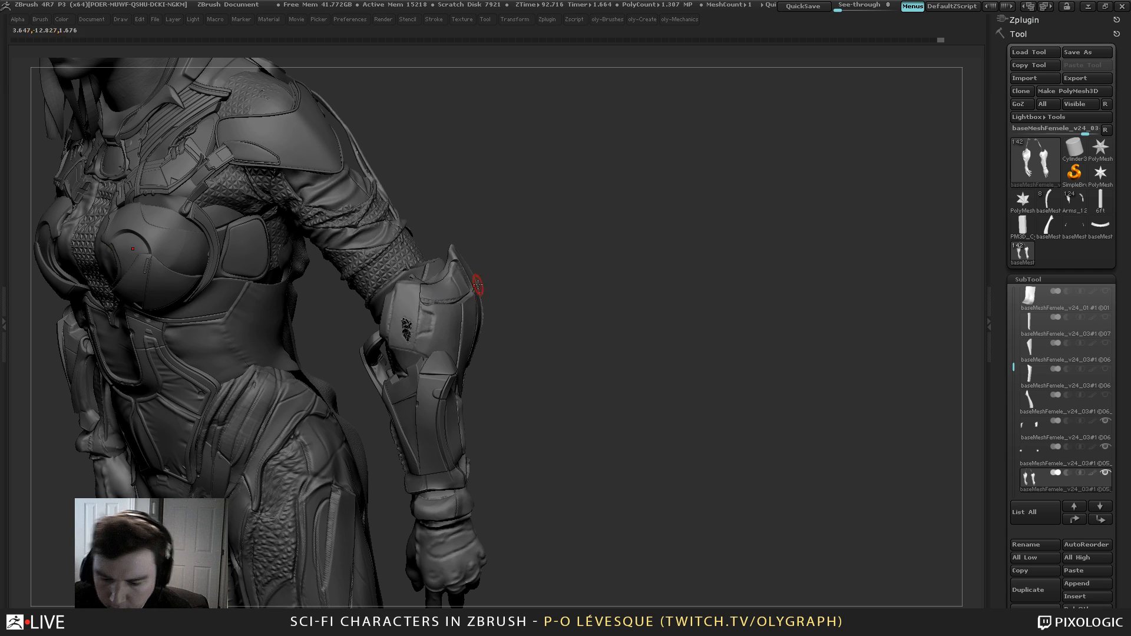
Refine the crease along the lower edge of the elbow guard's upper panel, replaying the brush stroke
drag(439, 301, 449, 297)
key(1)
click(440, 300)
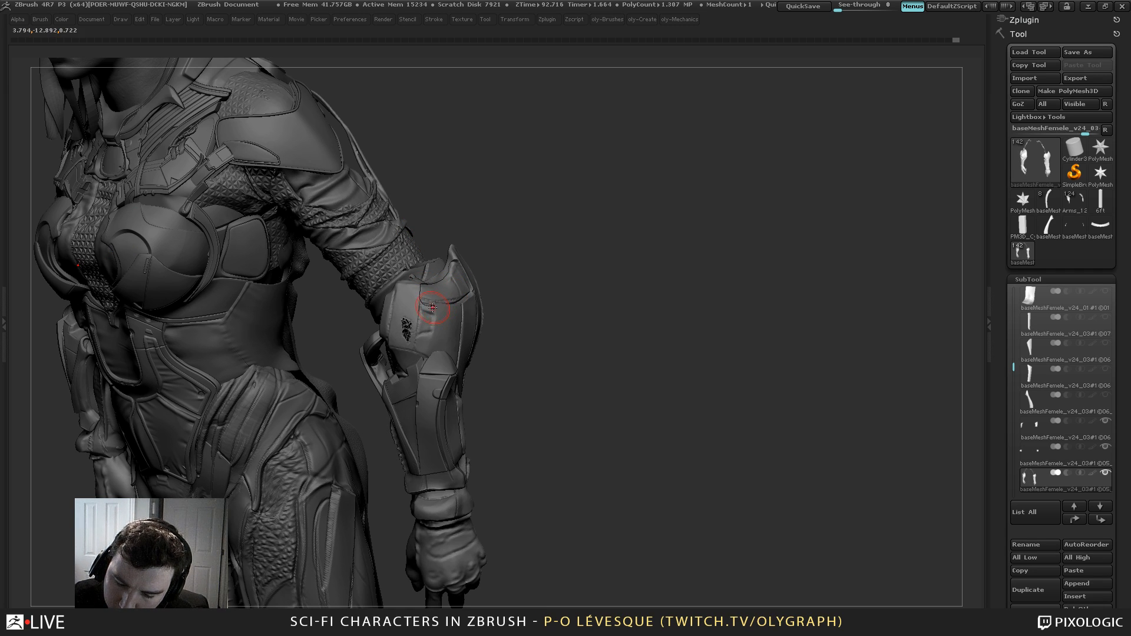
mouse_move(494, 247)
mouse_down()
mouse_move(530, 232)
mouse_move(500, 246)
mouse_up()
key(1)
click(465, 355)
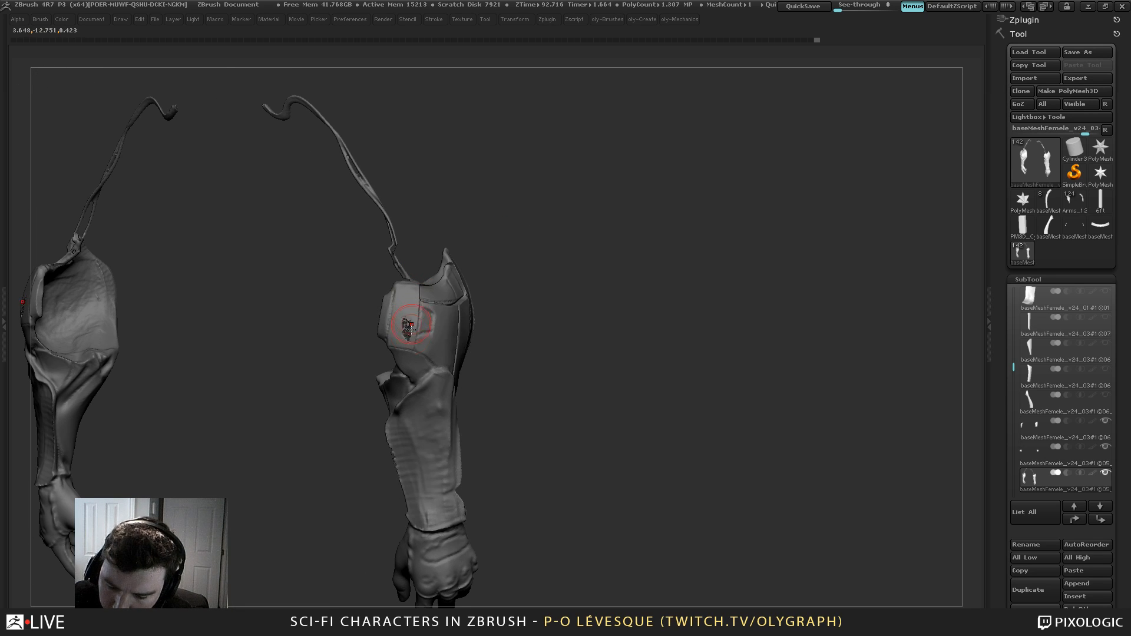
Turn off LazyMouse, repair the rough patch on the elbow guard's outer panel and remesh the arms
drag(406, 279, 400, 280)
key(2)
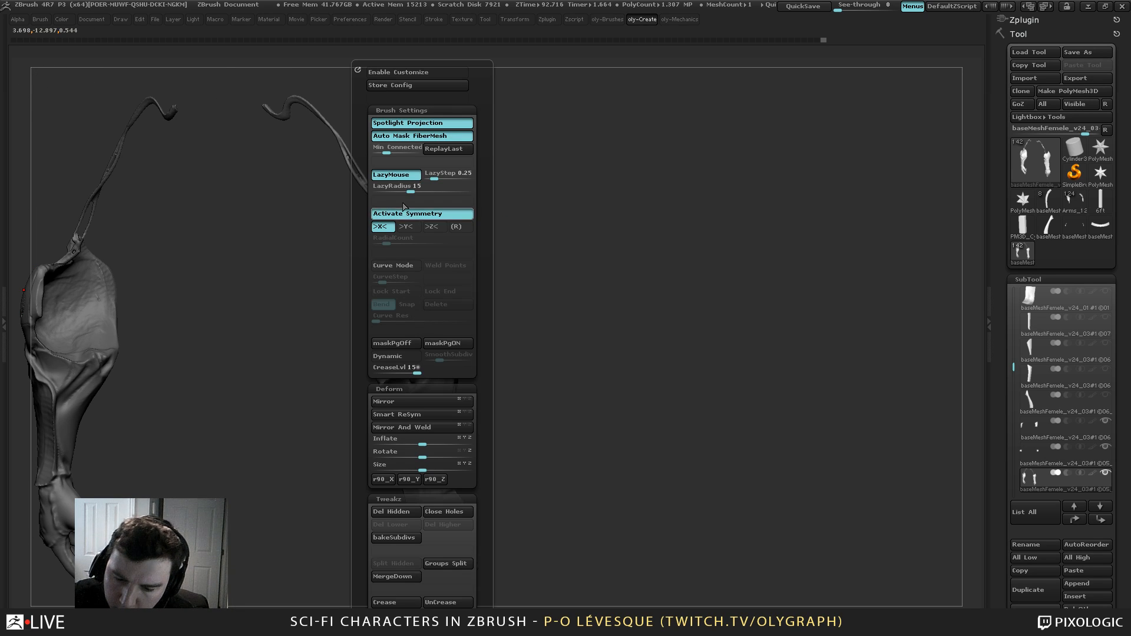
click(397, 176)
drag(402, 333, 407, 321)
ctrl+drag(506, 270, 531, 343)
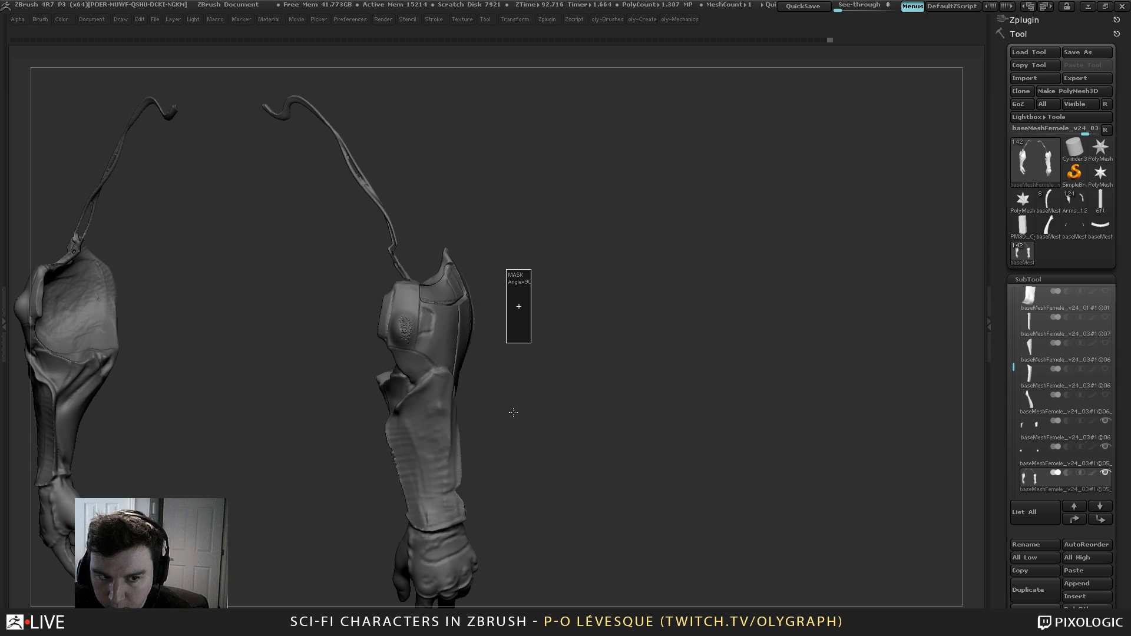
Thicken the inside of the elbow guard's hollow with the ClayBuildup brush and bring back the interface
drag(521, 268, 707, 262)
key(b)
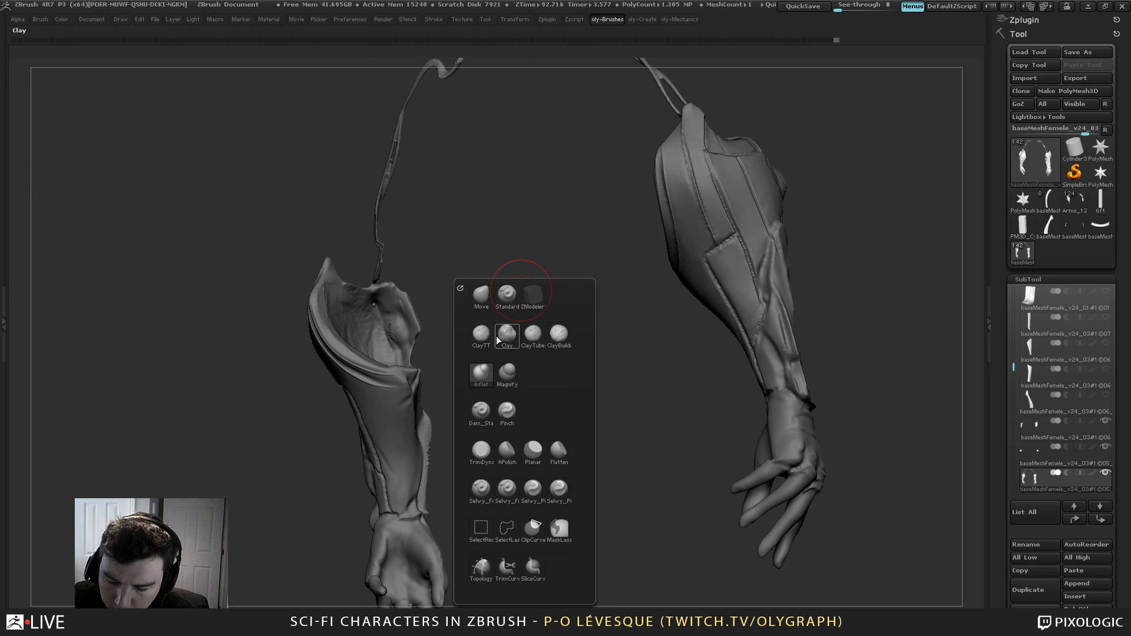
click(567, 332)
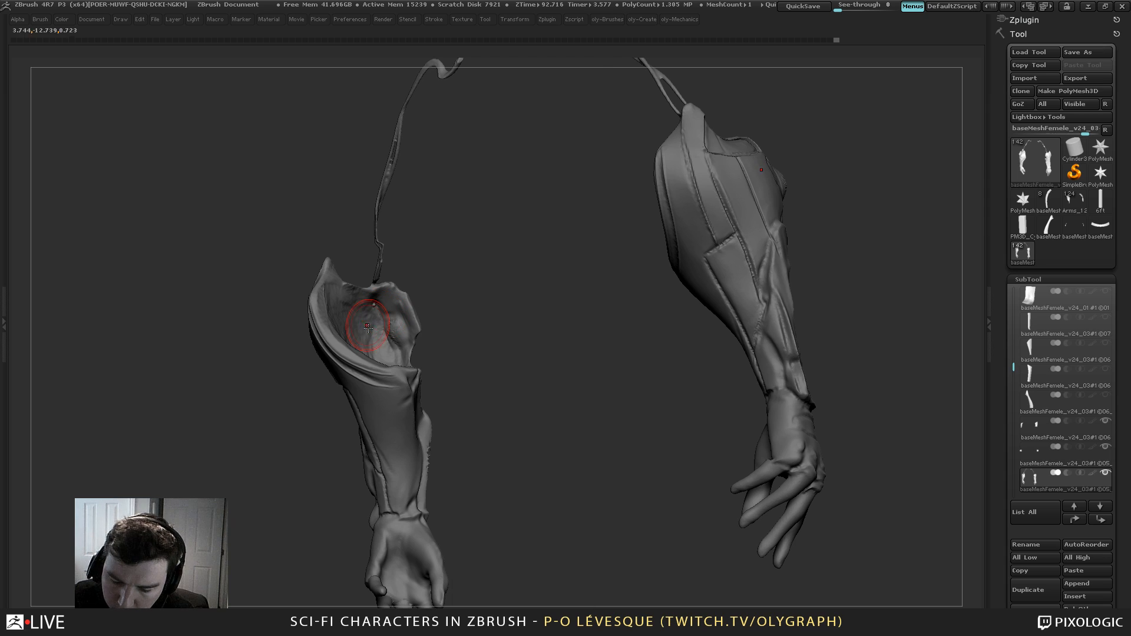
key(Tab)
drag(385, 330, 413, 350)
key(c)
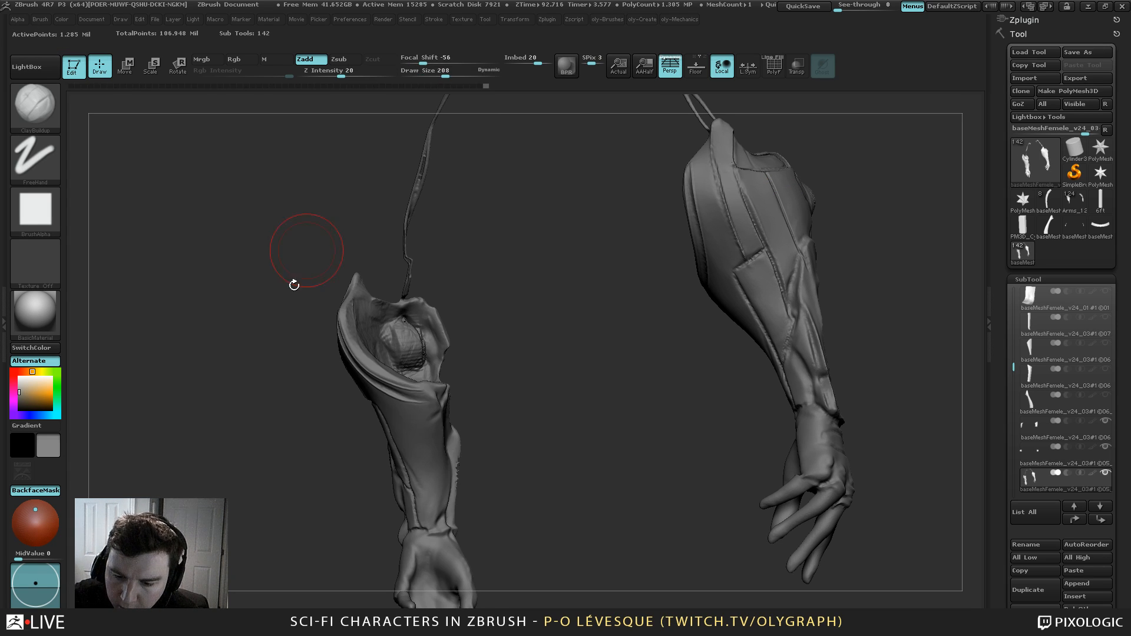
Undo the latest clay strokes, fill the lower part of the elbow guard's hollow with ClayBuildup and remesh the arms
right_drag(422, 344, 412, 397)
key(ctrl+z)
key(ctrl+z)
key(ctrl+z)
key(ctrl+z)
key(ctrl+z)
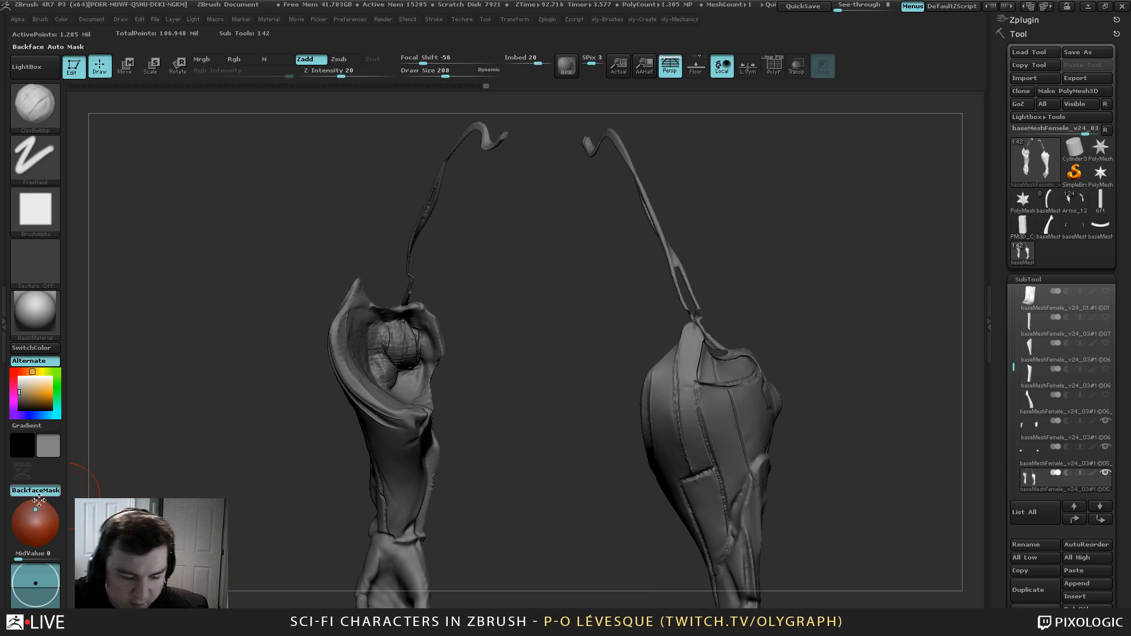
mouse_move(416, 371)
mouse_down()
mouse_move(407, 349)
mouse_move(420, 347)
mouse_move(389, 377)
mouse_move(436, 356)
mouse_up()
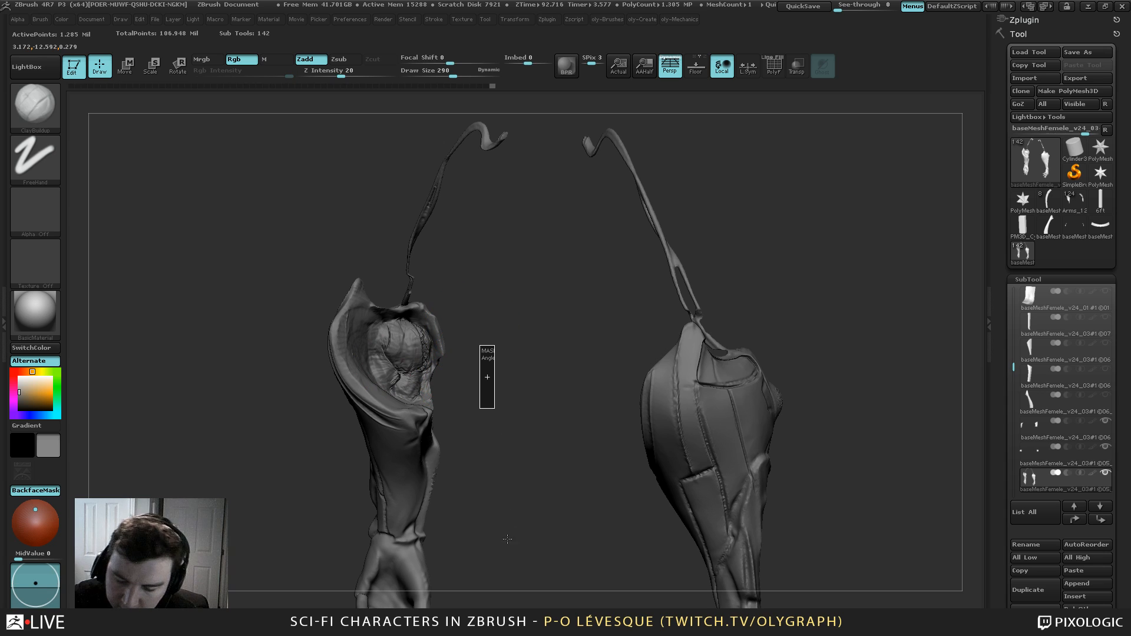
mouse_move(497, 512)
mouse_down()
mouse_move(578, 247)
mouse_move(563, 433)
mouse_up()
Flatten the rough patch on the elbow guard's outer panel with TrimDynamic and remesh the arms
key(b)
key(t)
key(d)
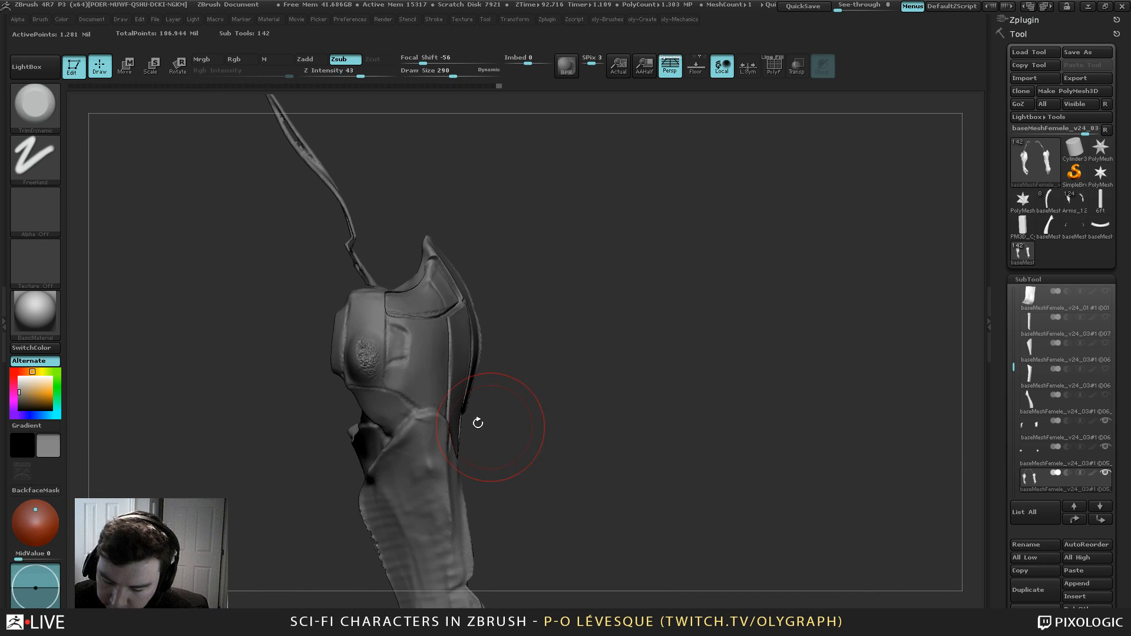
mouse_move(479, 422)
mouse_down()
mouse_move(365, 353)
mouse_move(364, 378)
mouse_move(358, 308)
mouse_up()
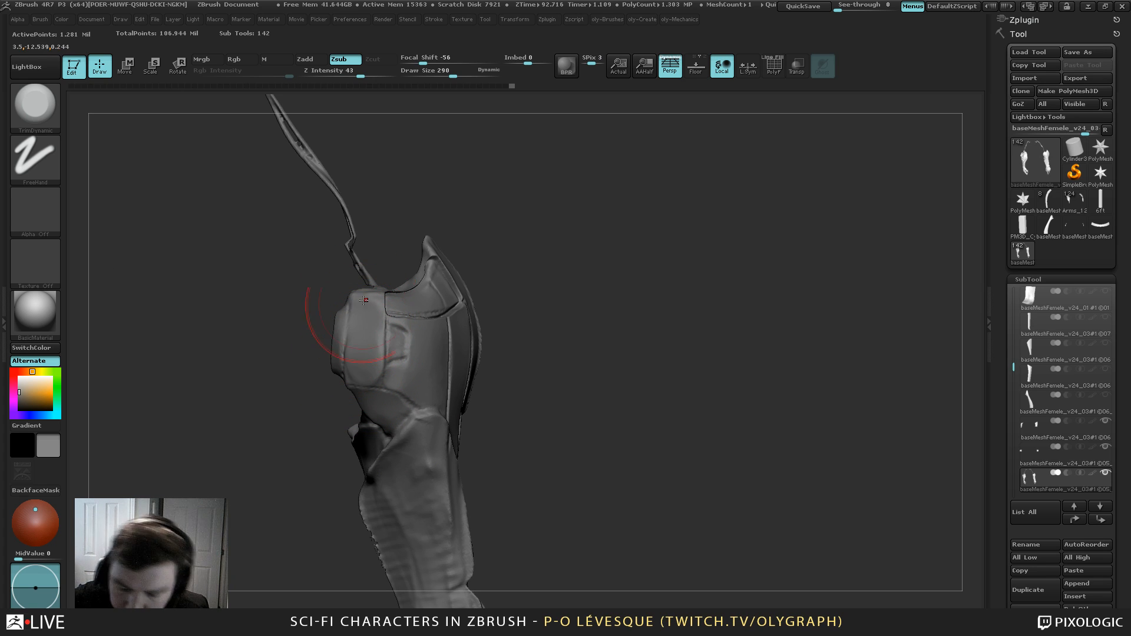
key(bracketleft)
key(bracketleft)
key(ctrl)
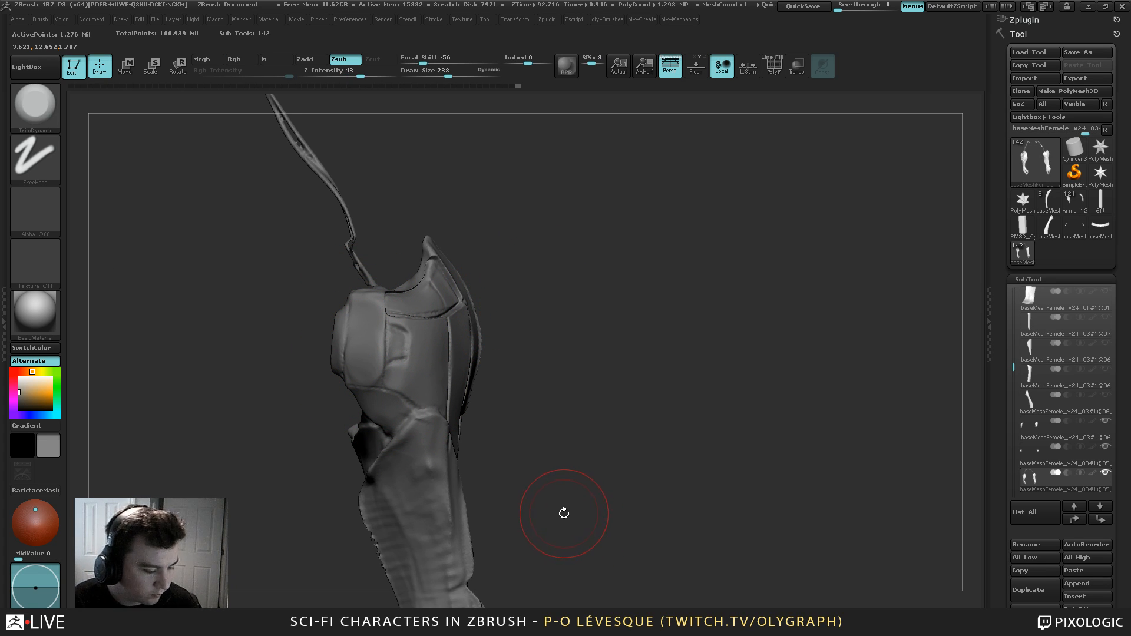
Carve seams around the elbow guard's outer panel and along its lower edge with Orb_Cracks, and save the project
key(b)
click(516, 440)
key(s)
mouse_move(393, 323)
mouse_down()
mouse_move(366, 306)
mouse_move(346, 381)
mouse_move(373, 391)
mouse_move(314, 386)
mouse_up()
key(s)
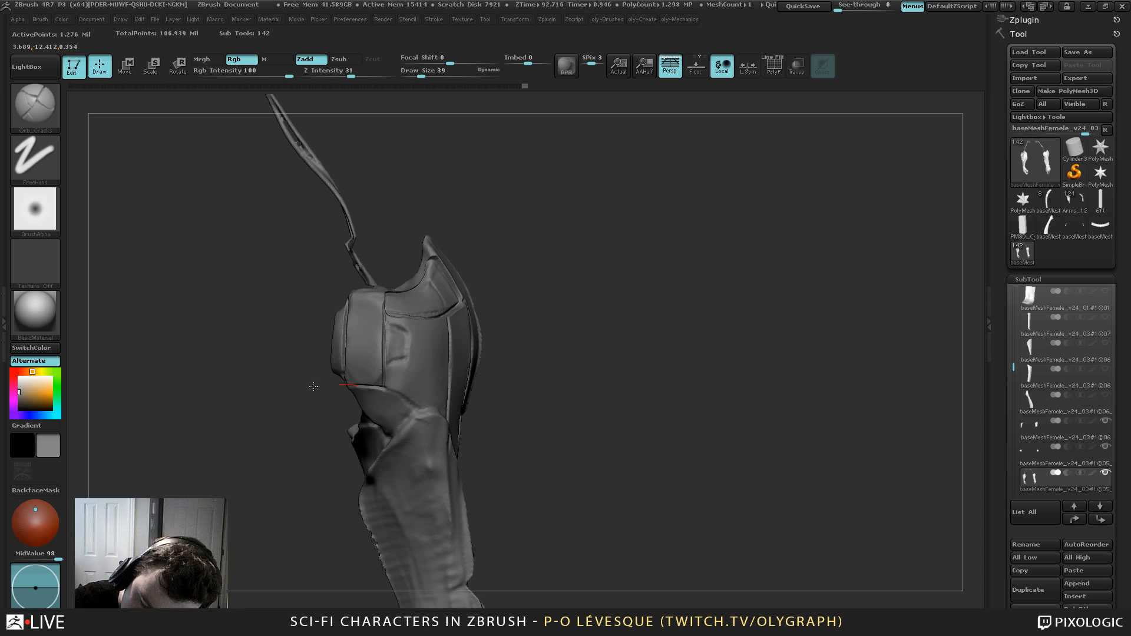
drag(387, 393, 436, 408)
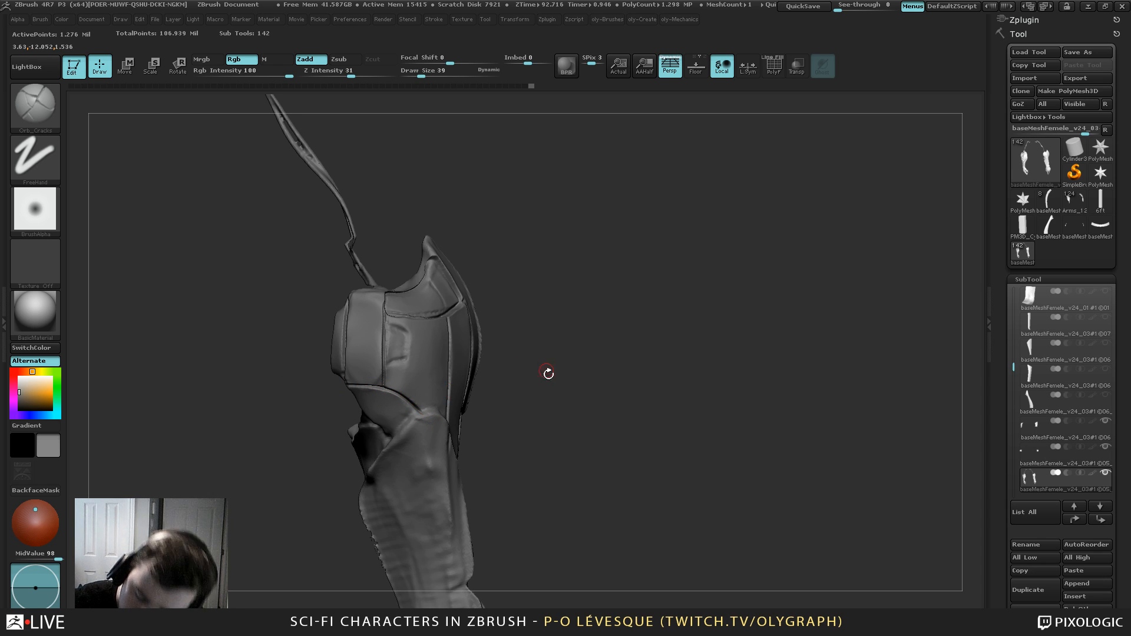
key(ctrl+s)
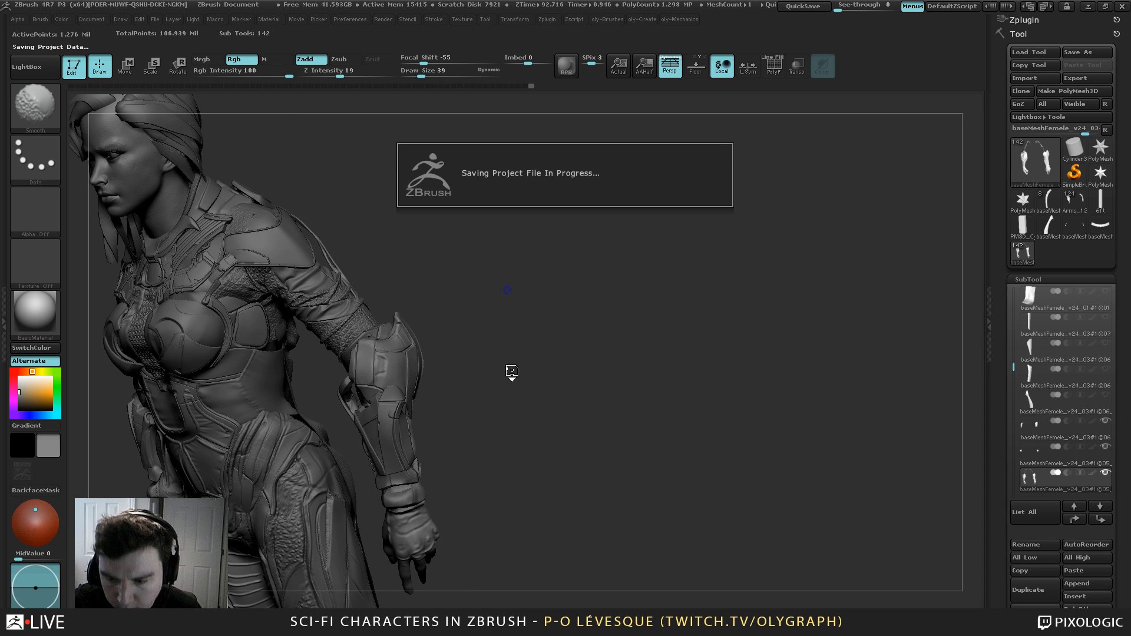
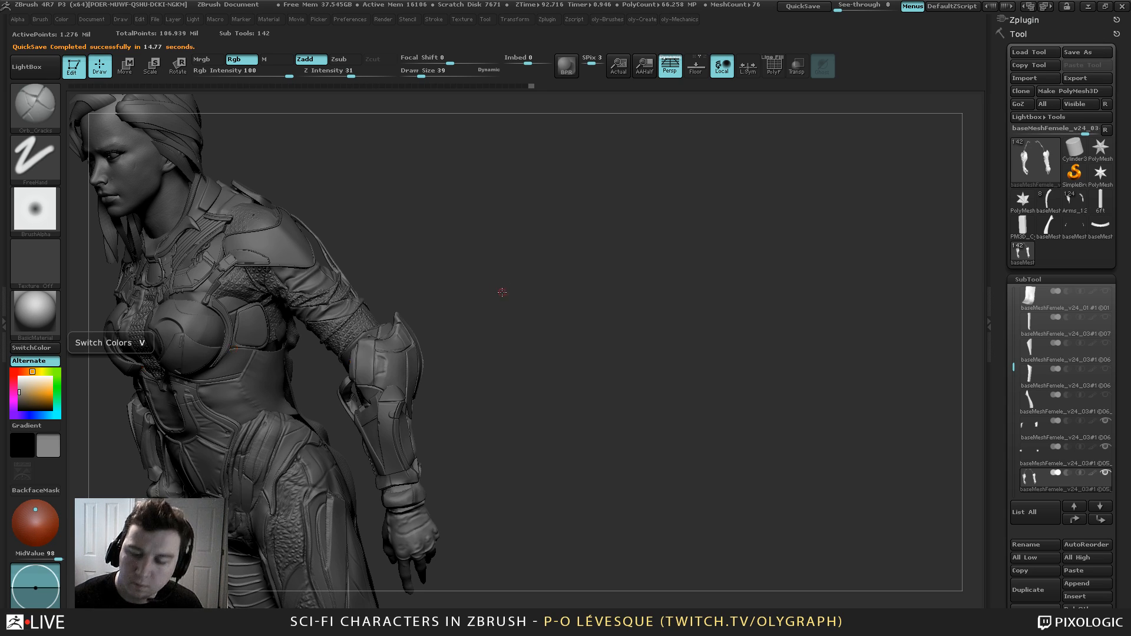
Isolate the arms, carve a small angular inset beside the elbow guard's outer panel and clean up its surroundings with TrimDynamic
key(shift+s)
alt+drag(485, 328, 505, 412)
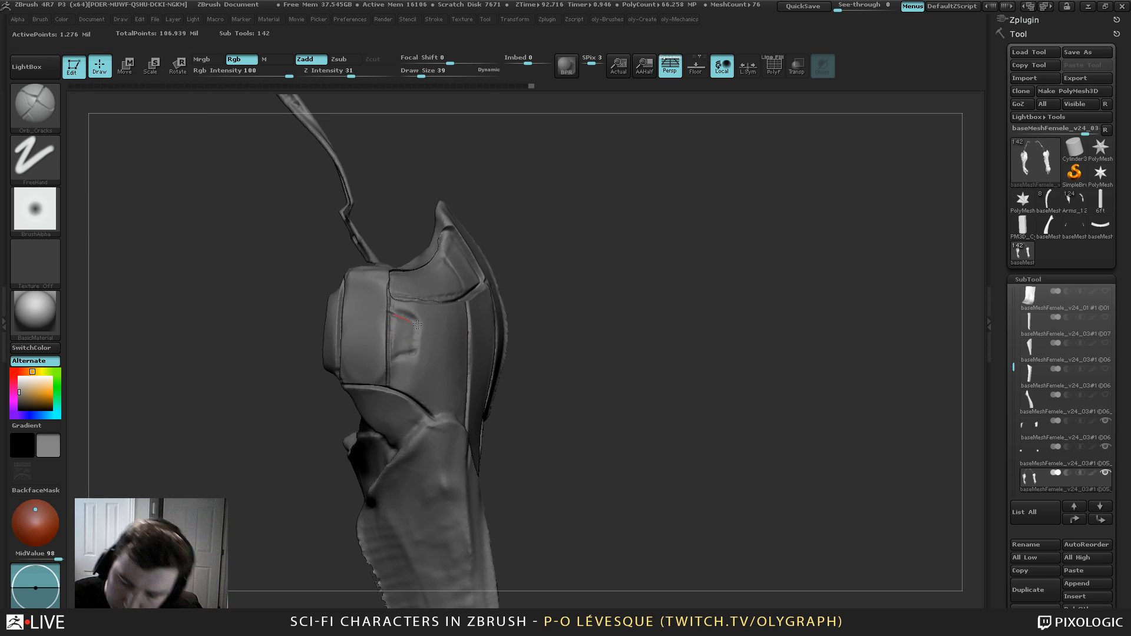
mouse_move(391, 313)
mouse_down()
mouse_move(419, 325)
mouse_move(422, 348)
mouse_up()
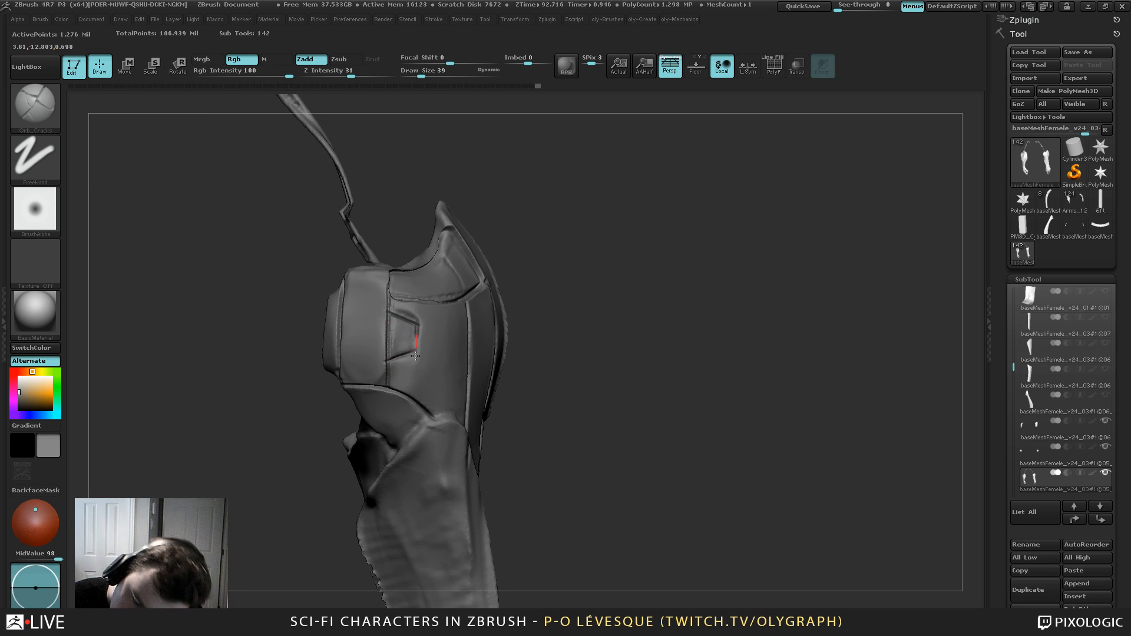
mouse_move(553, 248)
alt+mouse_down()
mouse_move(522, 194)
mouse_move(566, 255)
alt+mouse_up()
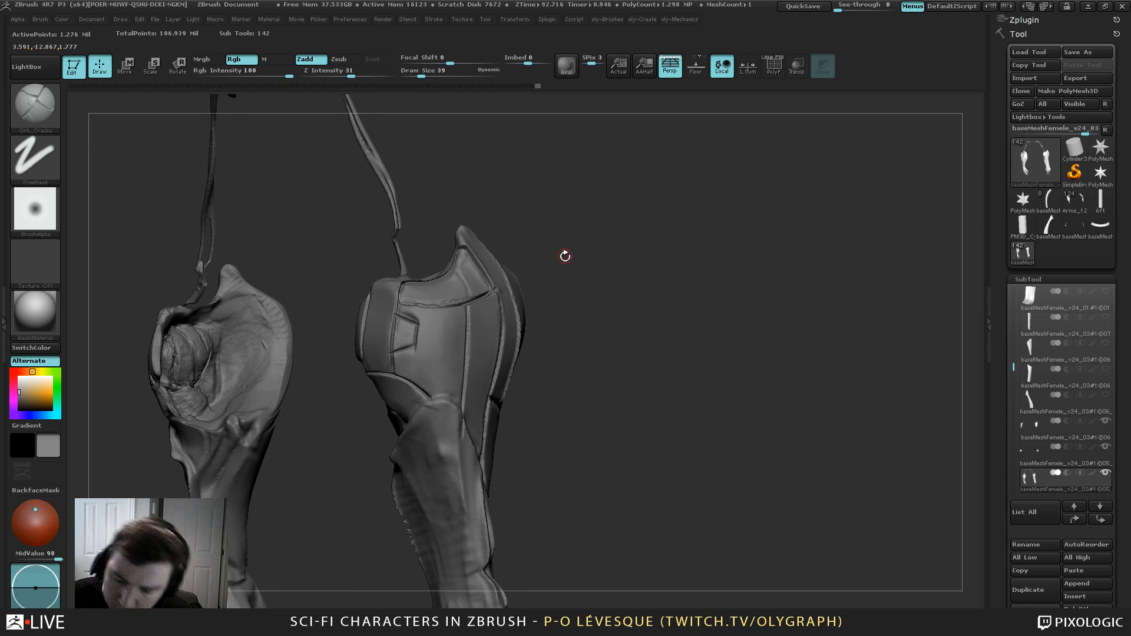
key(b)
click(527, 418)
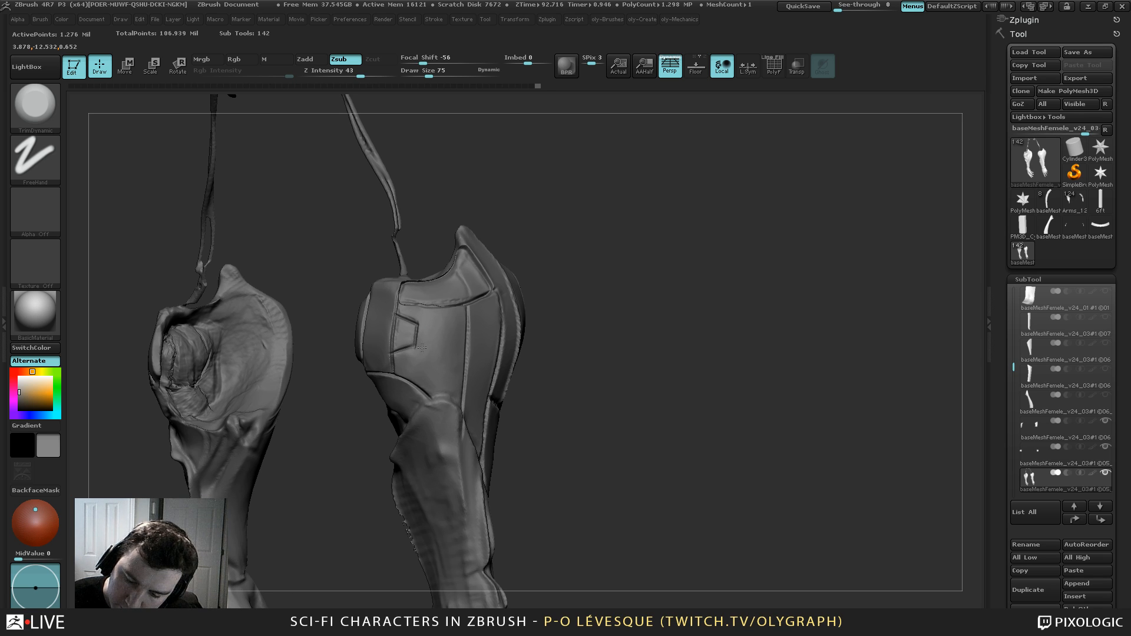
alt+drag(542, 285, 523, 250)
Show the whole character and reshape the elbow guard's upper part with the Move brush at draw size 244
key(ctrl+shift+s)
mouse_move(533, 338)
mouse_down()
mouse_move(576, 334)
mouse_move(568, 326)
mouse_up()
key(b)
click(523, 332)
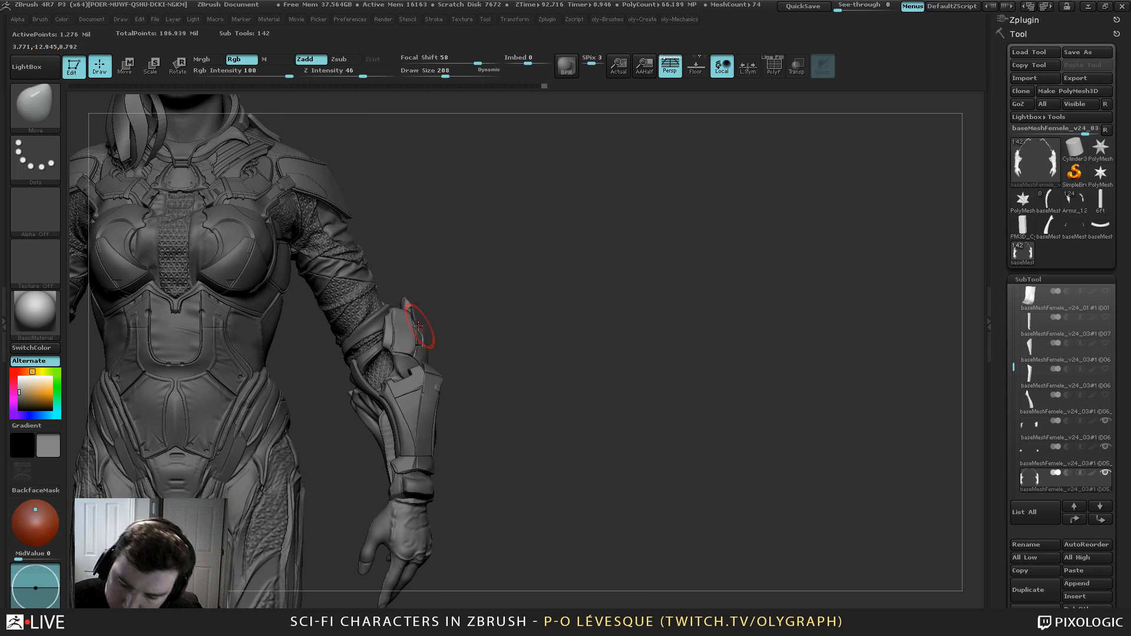
key(bracketleft)
key(bracketleft)
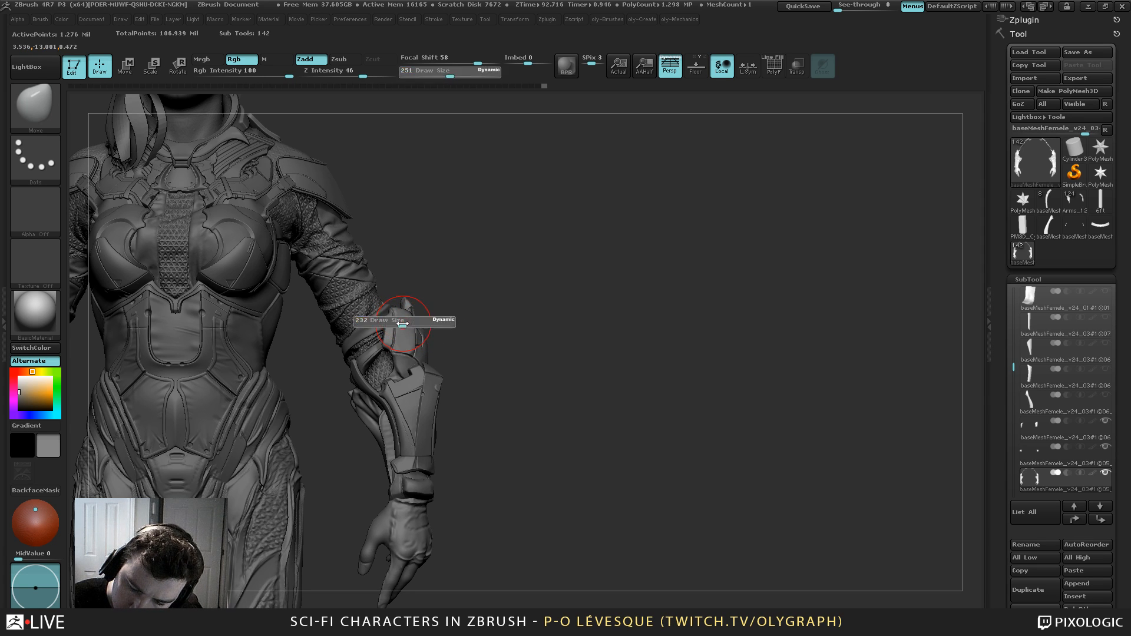
drag(488, 311, 347, 344)
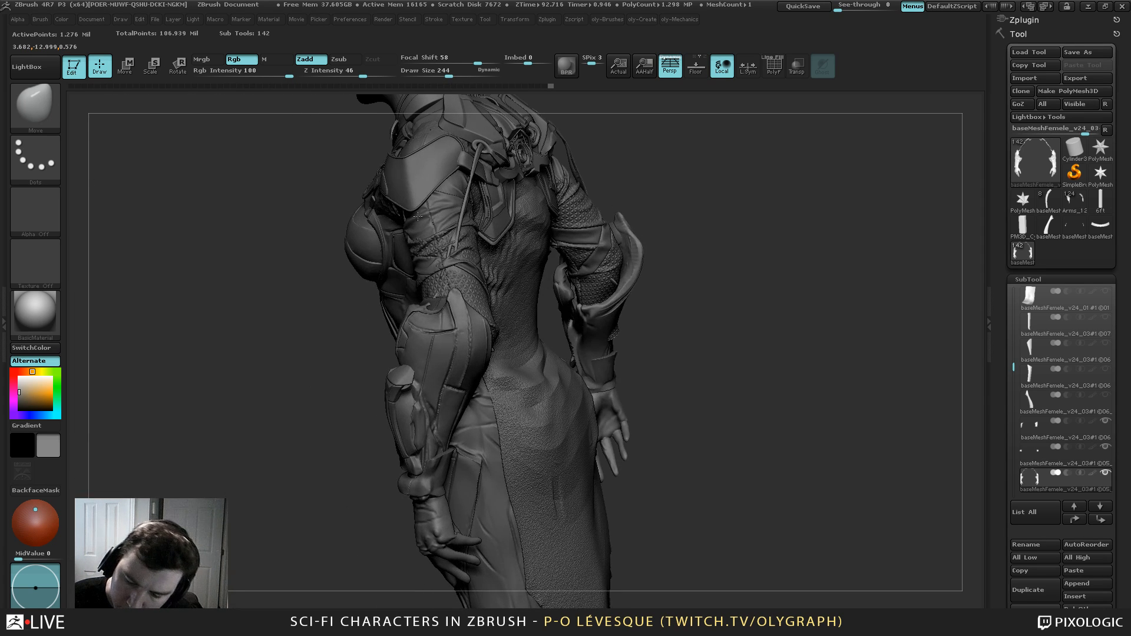
Isolate the arms, adjust the elbow guard's upper panel corner with a Move brush of size 78 and smooth its seam
key(shift+s)
mouse_move(356, 418)
mouse_down()
mouse_move(416, 346)
mouse_move(468, 349)
mouse_up()
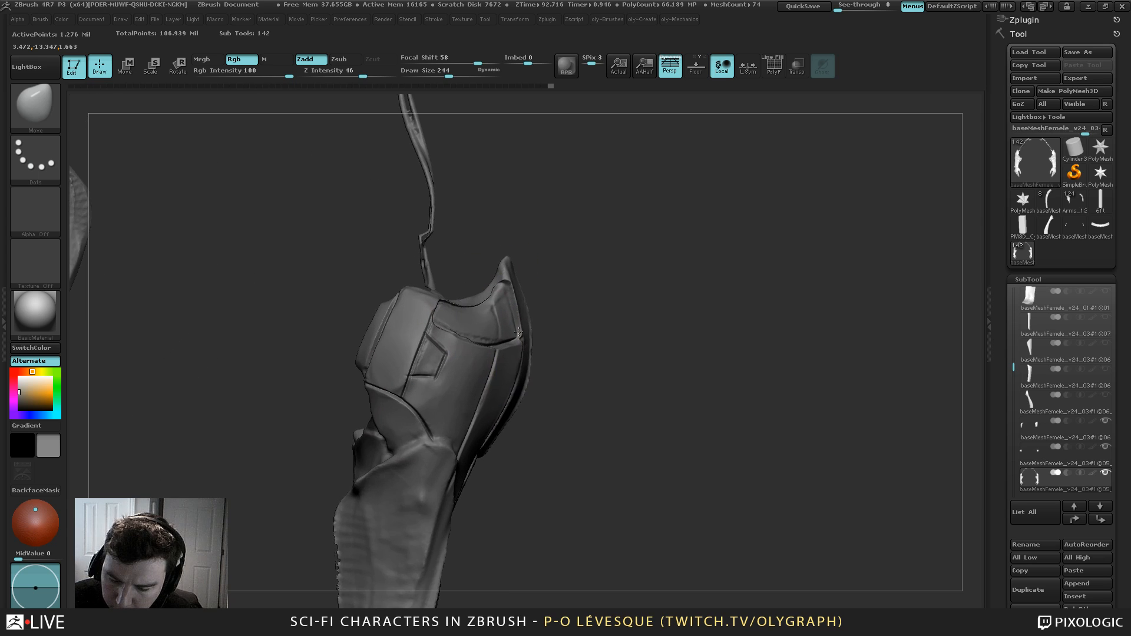
key(bracketleft)
key(bracketleft)
key(bracketleft)
key(bracketleft)
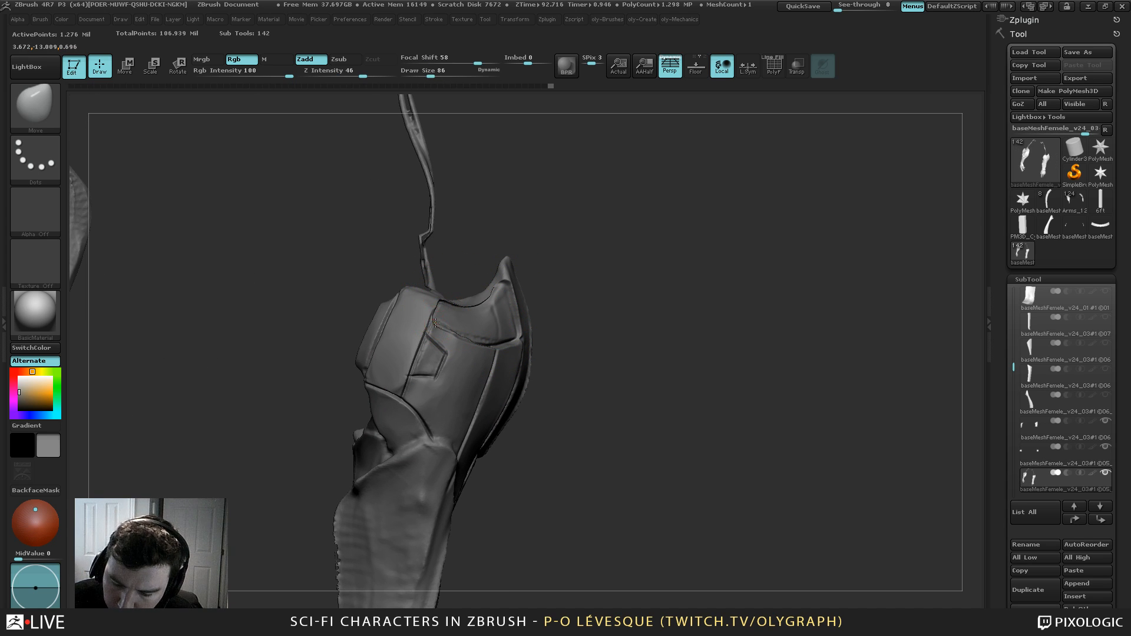
key(bracketright)
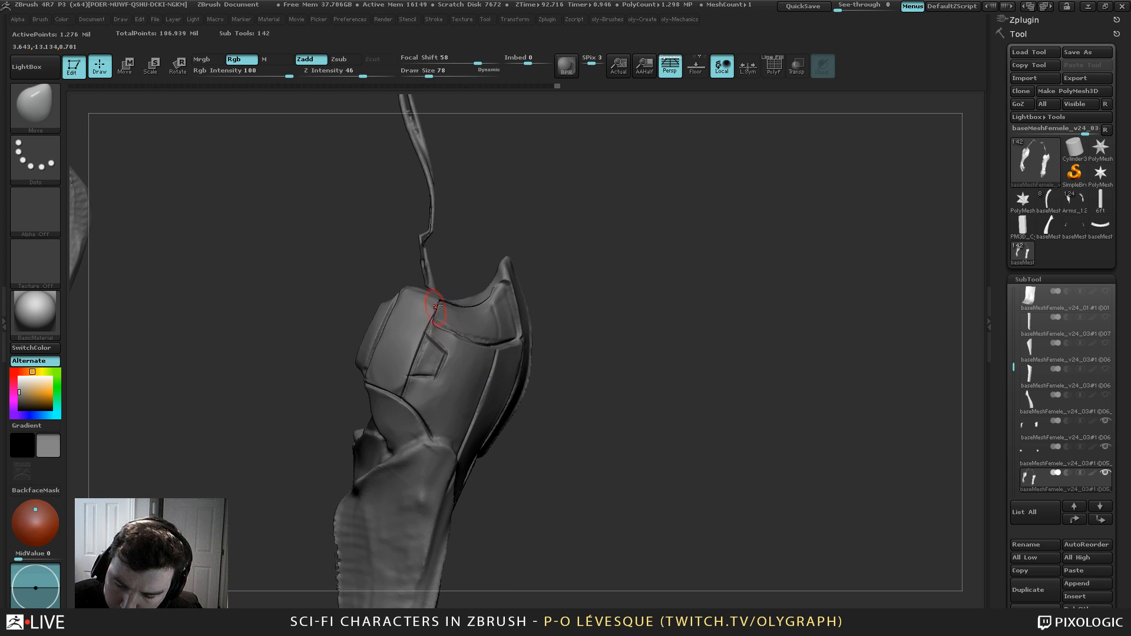
mouse_move(436, 306)
shift+mouse_down()
mouse_move(451, 334)
mouse_move(503, 315)
shift+mouse_up()
Flatten the surface of the elbow guard's upper panel along its lower seam with TrimDynamic
key(b)
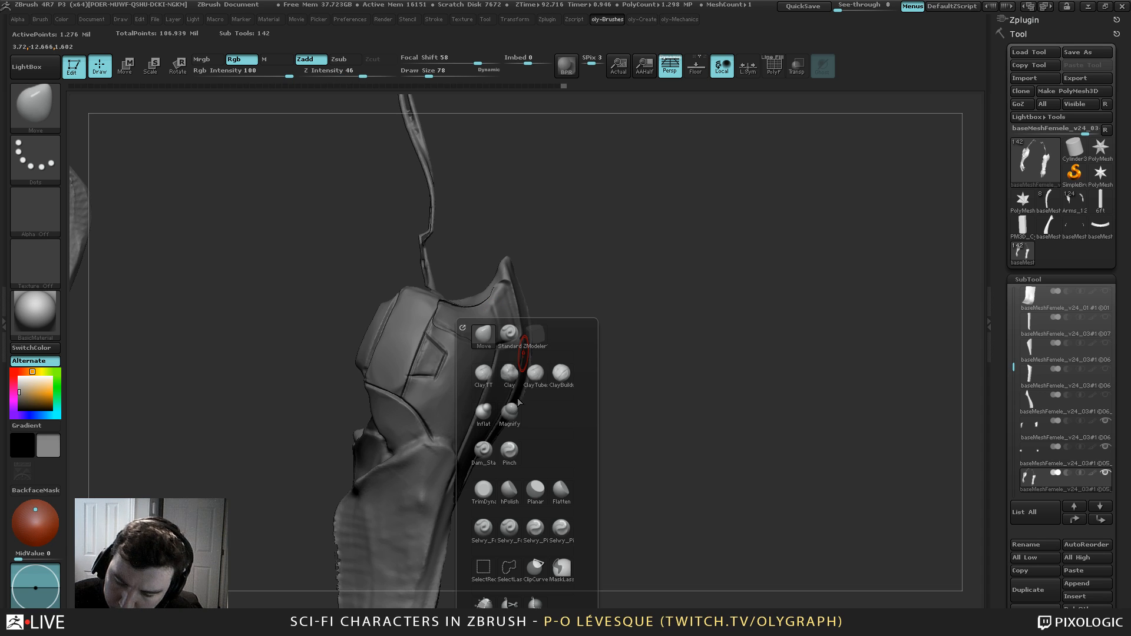
click(484, 492)
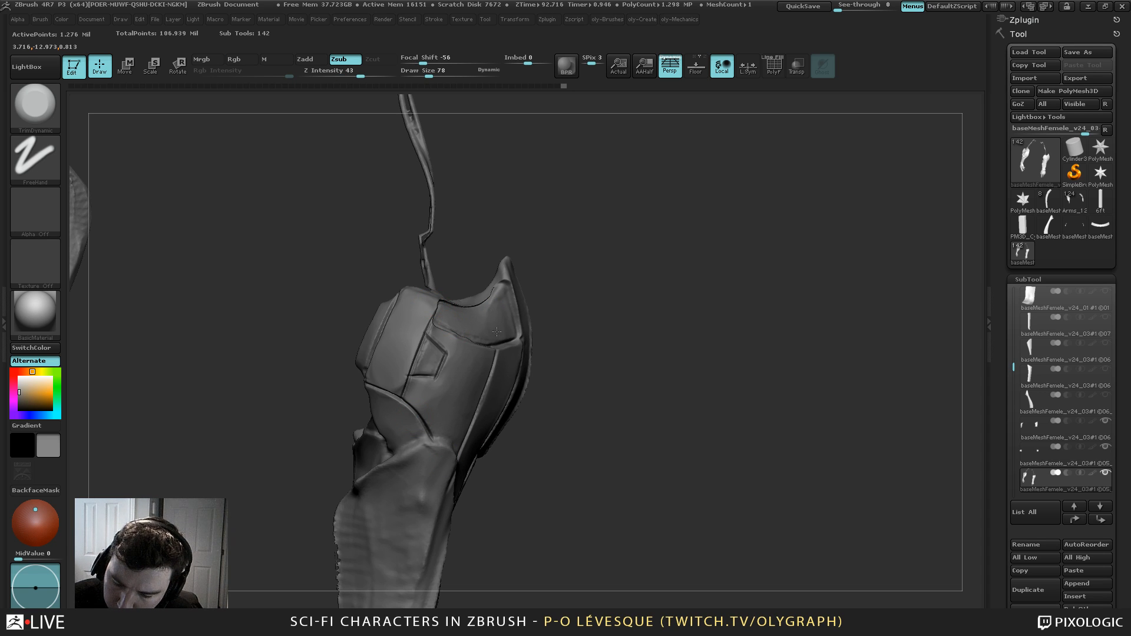
right_drag(497, 331, 471, 331)
drag(470, 334, 443, 324)
mouse_move(443, 324)
mouse_down()
mouse_move(510, 340)
mouse_move(538, 328)
mouse_up()
Carve the seam along the upper panel's lower edge again with Orb_Cracks at draw size 30
key(b)
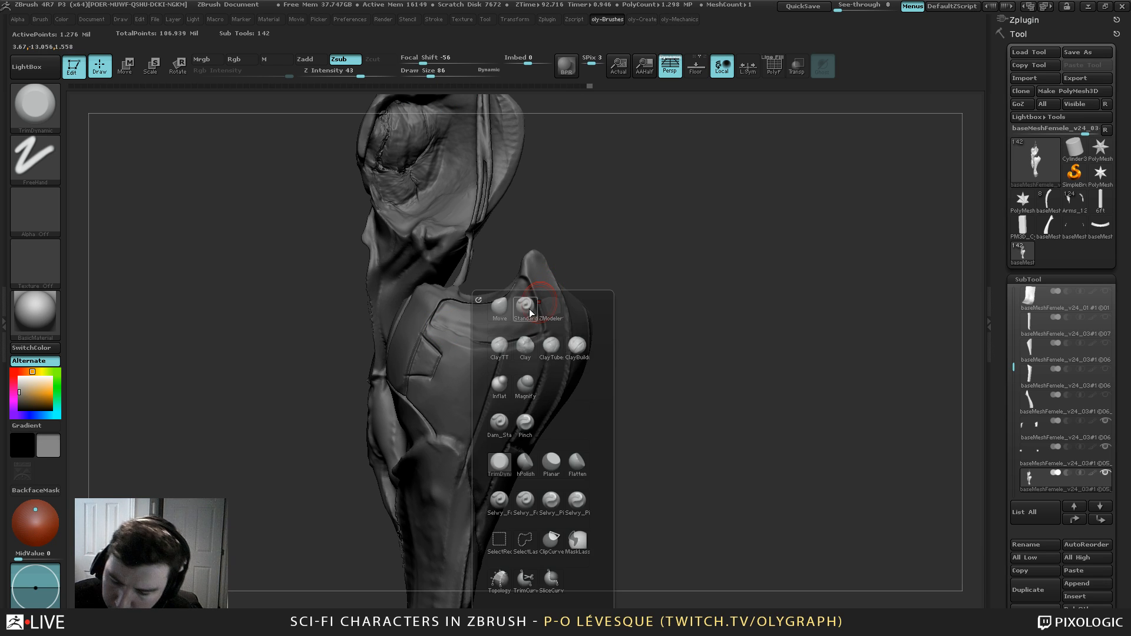
key(b)
click(440, 211)
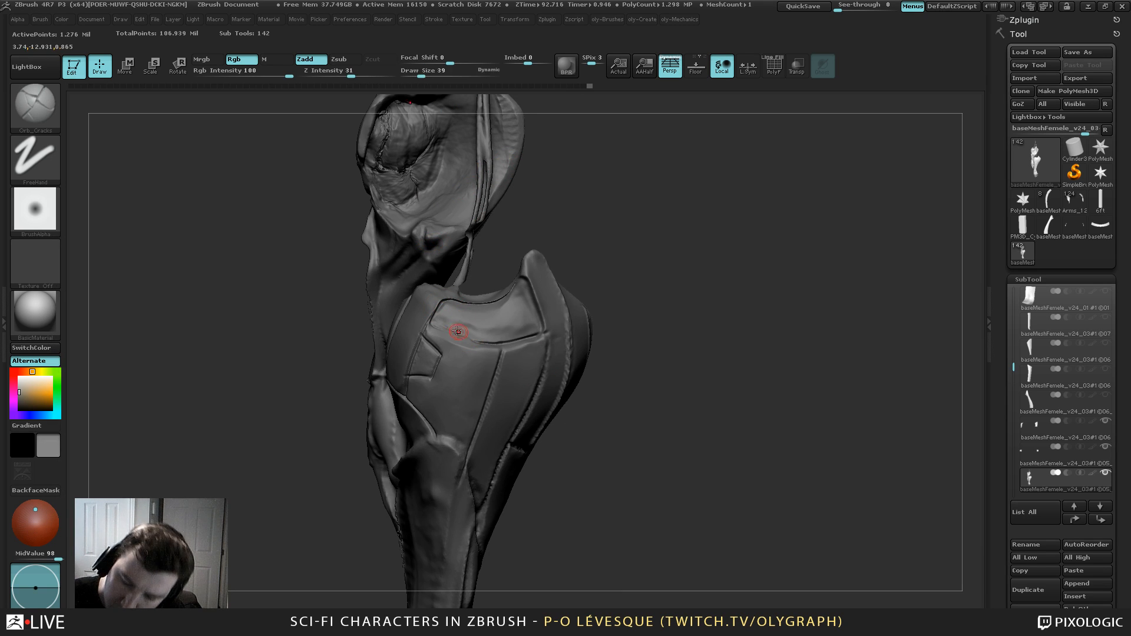
key(bracketleft)
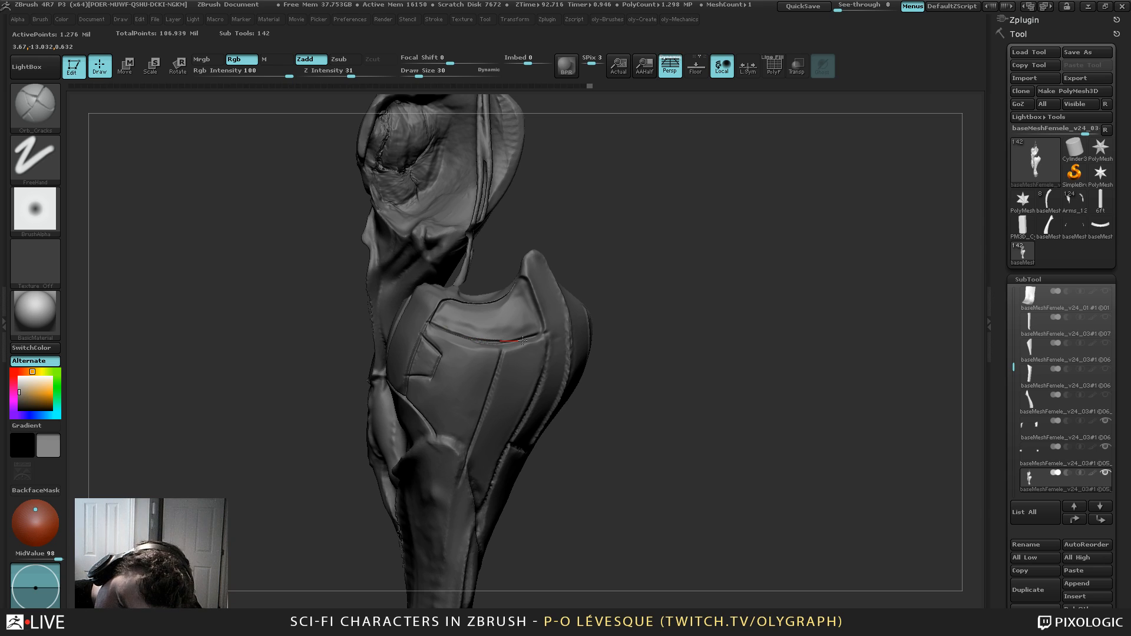
mouse_move(523, 340)
mouse_down()
mouse_move(536, 335)
mouse_move(507, 351)
mouse_move(568, 327)
mouse_up()
alt+drag(670, 288, 641, 220)
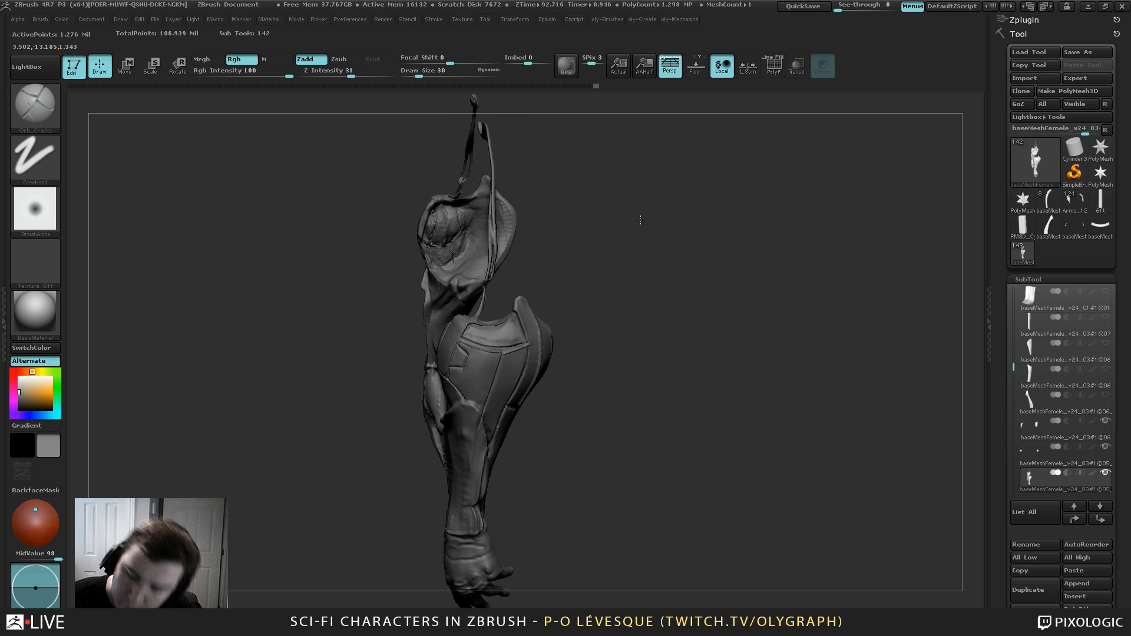
Show the whole character and carve a line down the elbow guard's front panel with Orb_Cracks at draw size 47
mouse_move(577, 245)
mouse_down()
mouse_move(609, 255)
mouse_move(615, 291)
mouse_move(524, 263)
mouse_move(516, 270)
mouse_move(548, 296)
mouse_move(545, 319)
mouse_up()
key(s)
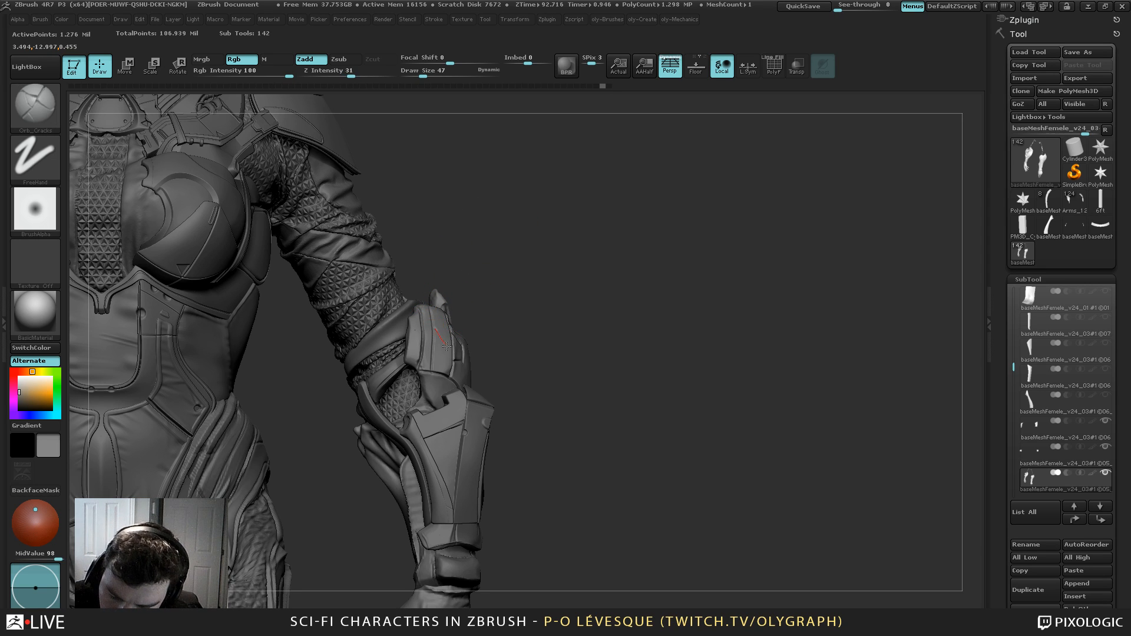
drag(440, 387, 442, 393)
mouse_move(497, 336)
mouse_down()
mouse_move(452, 220)
mouse_move(492, 221)
mouse_move(498, 295)
mouse_move(439, 311)
mouse_up()
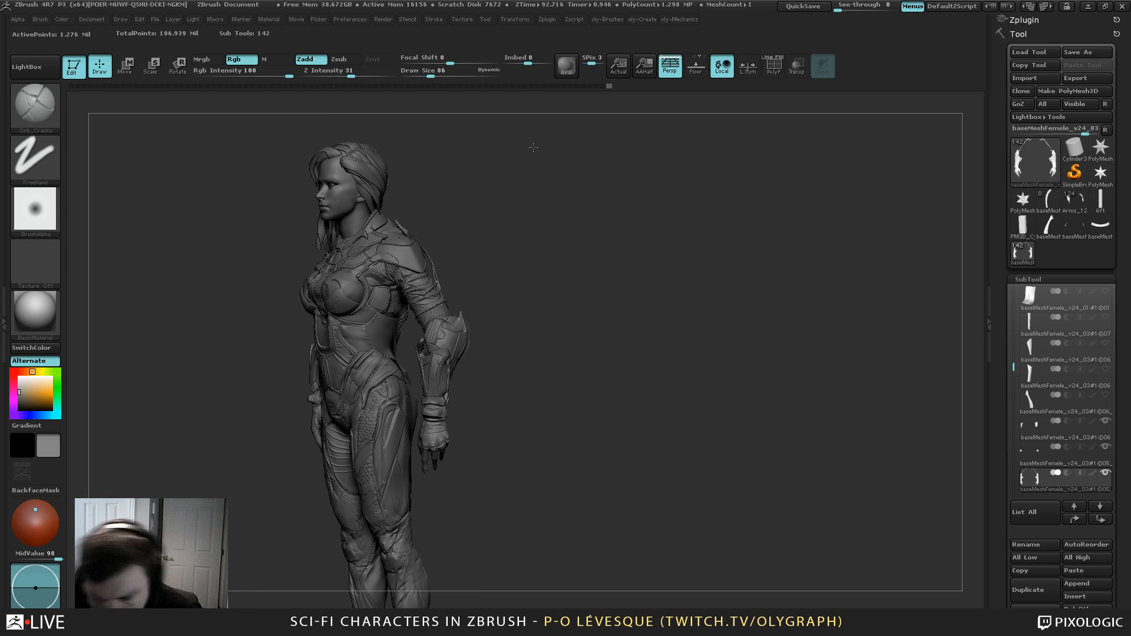
Examine the elbow guards on the whole character from the front, side and back
key(s)
click(550, 267)
mouse_move(564, 312)
mouse_down()
mouse_move(584, 308)
mouse_move(569, 302)
mouse_up()
key(s)
mouse_move(567, 366)
mouse_down()
mouse_move(561, 308)
mouse_move(555, 360)
mouse_move(603, 263)
mouse_move(451, 282)
mouse_up()
key(s)
click(555, 301)
drag(408, 518, 417, 515)
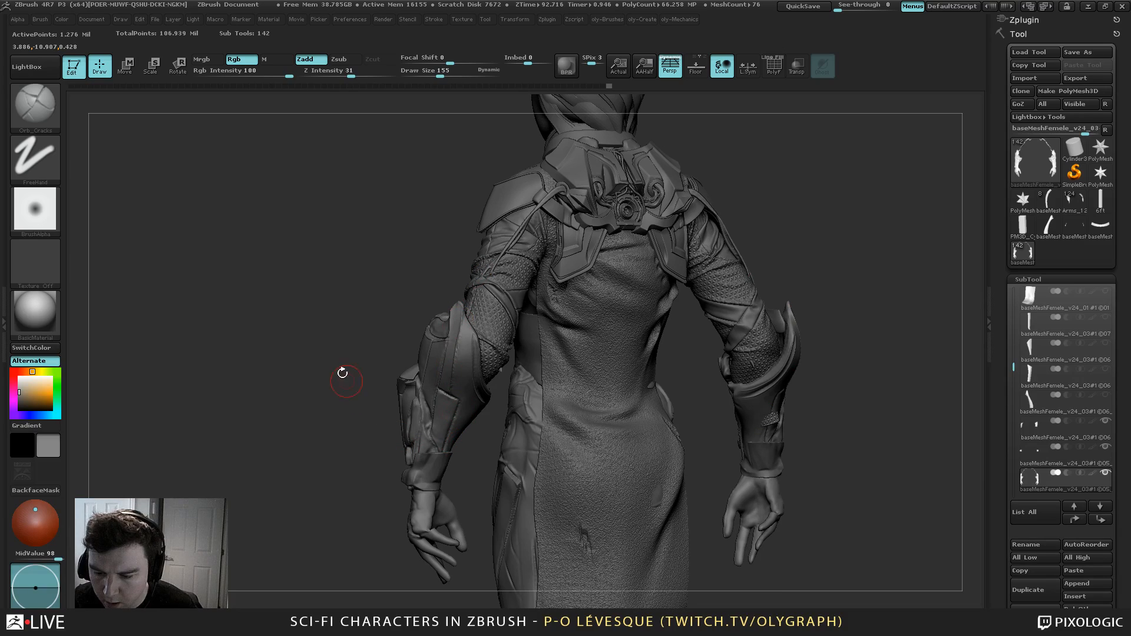
drag(450, 474, 428, 471)
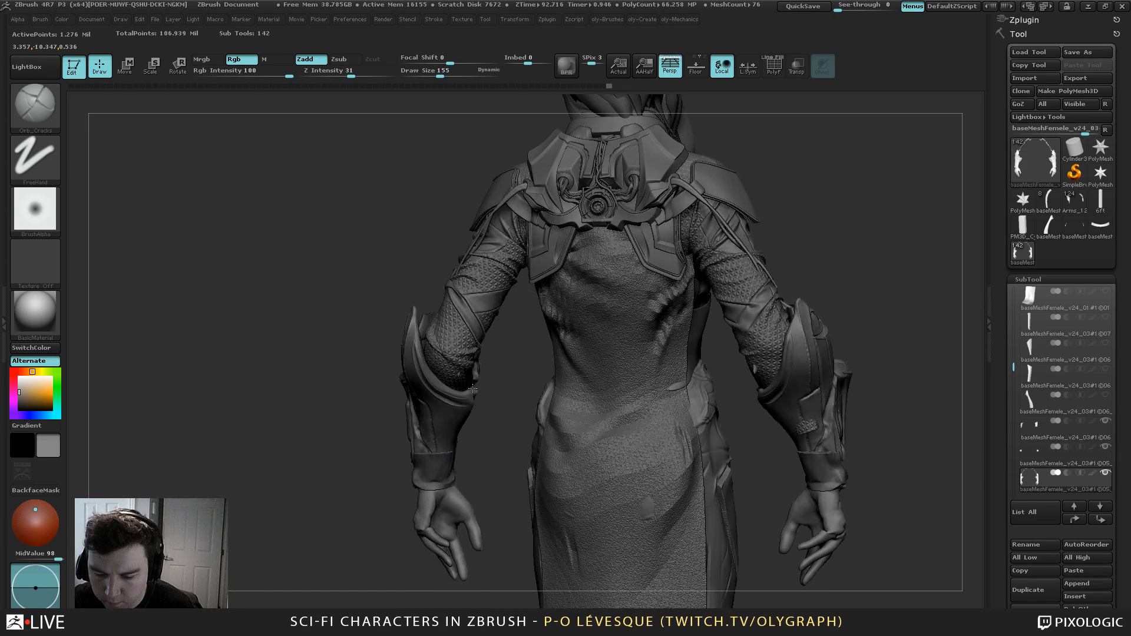
Adjust the elbow guards' overall silhouette with a large Move brush at draw size 512
key(b)
click(436, 340)
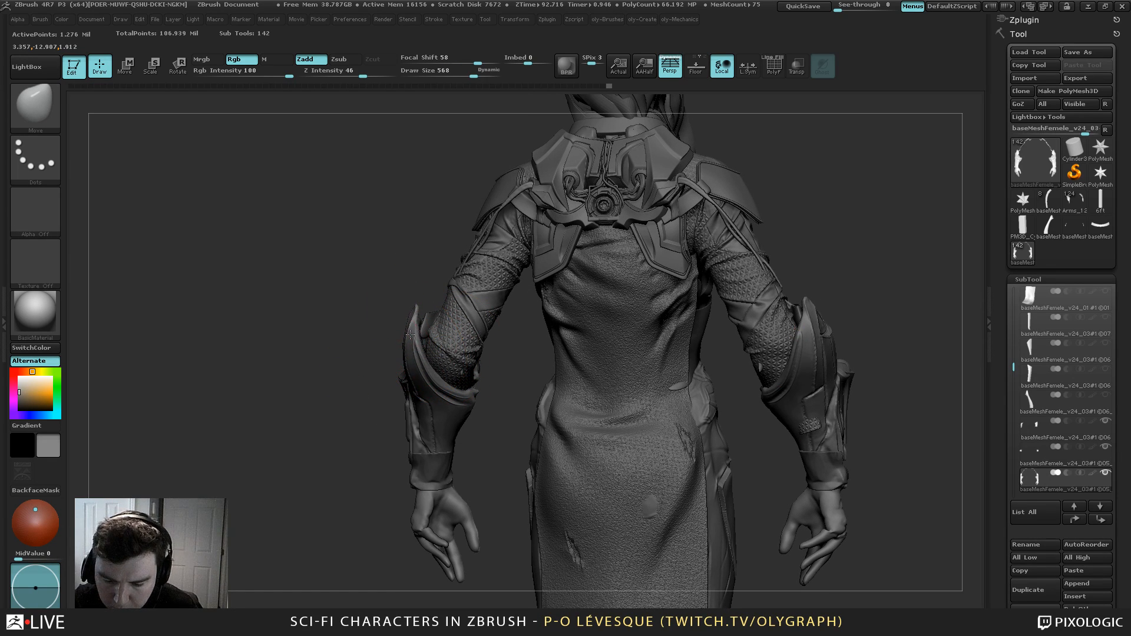
drag(415, 317, 411, 322)
mouse_move(352, 382)
mouse_down()
mouse_move(425, 412)
mouse_move(450, 405)
mouse_move(435, 281)
mouse_move(430, 328)
mouse_up()
key(s)
key(s)
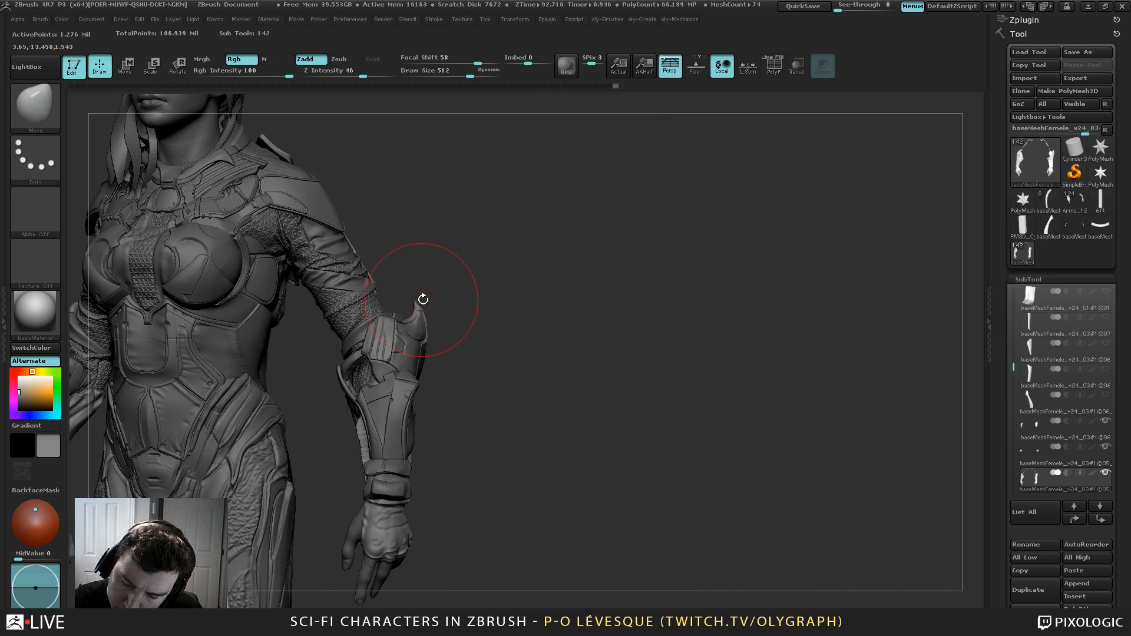
Refine the elbow guard's pointed upper tip with the Move brush at draw size 277 and swap the active colours
key(shift)
mouse_move(478, 297)
shift+mouse_down()
mouse_move(407, 308)
mouse_move(410, 297)
mouse_move(414, 305)
shift+mouse_up()
key(s)
key(s)
key(s)
drag(415, 305, 409, 296)
key(v)
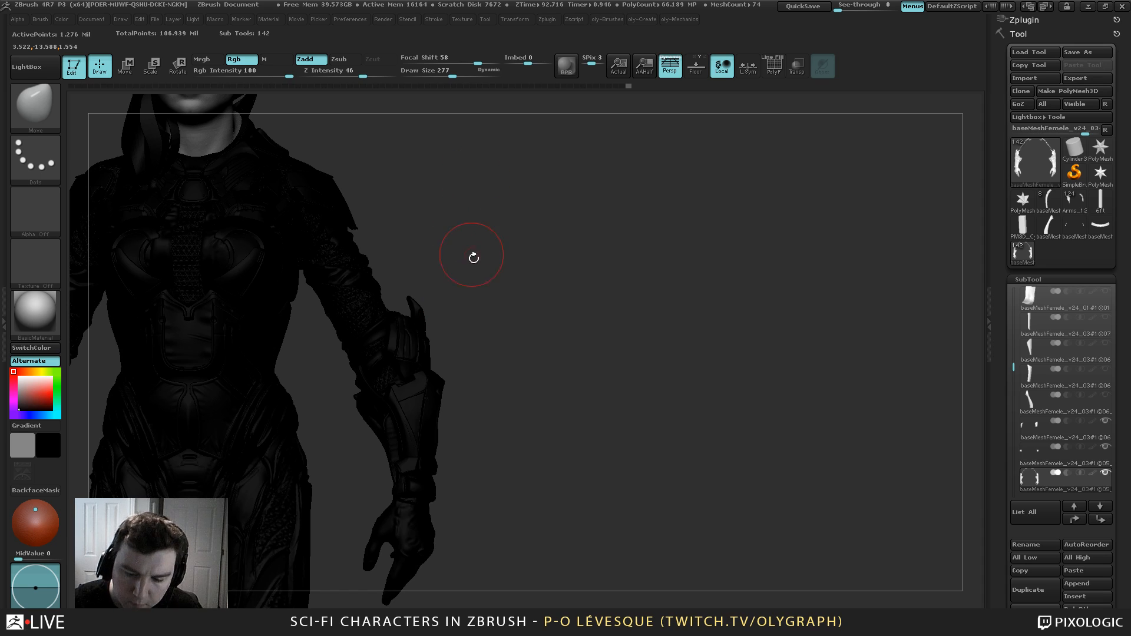
Pull the elbow guard's pointed tip into shape with the Move brush at draw size 774 and swap the active colours
alt+drag(540, 309, 466, 129)
key(s)
mouse_move(497, 285)
mouse_down()
mouse_move(522, 296)
mouse_move(550, 262)
mouse_move(516, 239)
mouse_move(506, 262)
mouse_up()
key(s)
alt+drag(531, 357, 586, 539)
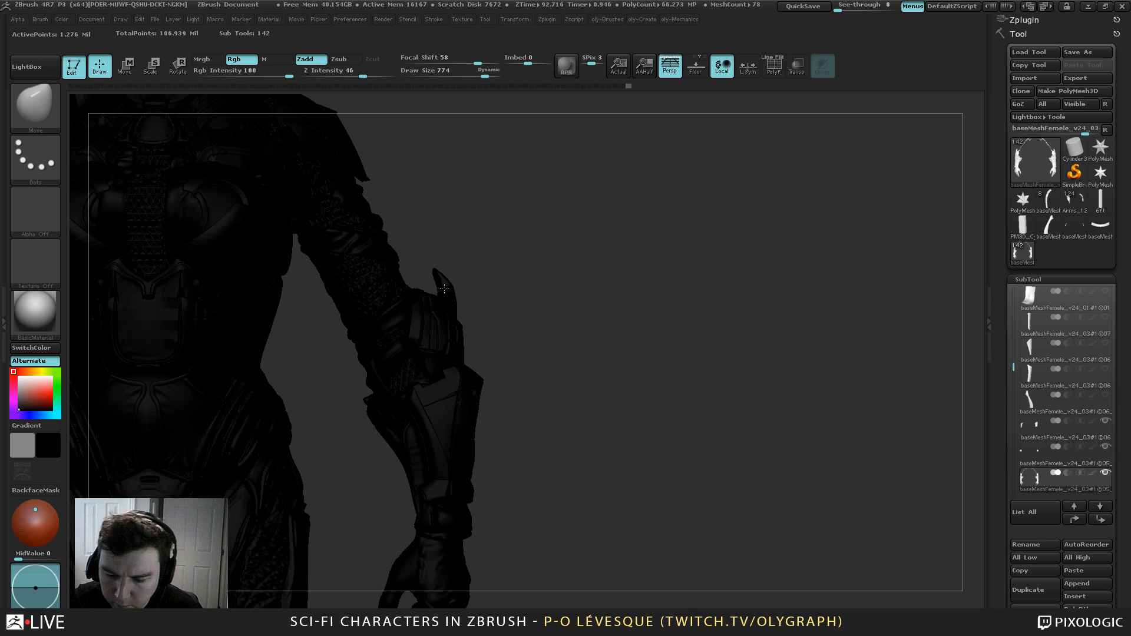
click(445, 289)
key(v)
Refine the curve of the elbow guard's tip with a smaller Move brush, reducing the draw size to 251
key(s)
mouse_move(457, 303)
mouse_down()
mouse_move(430, 297)
mouse_move(466, 279)
mouse_move(428, 274)
mouse_move(476, 312)
mouse_move(435, 313)
mouse_up()
key(s)
key(bracketleft)
key(s)
key(s)
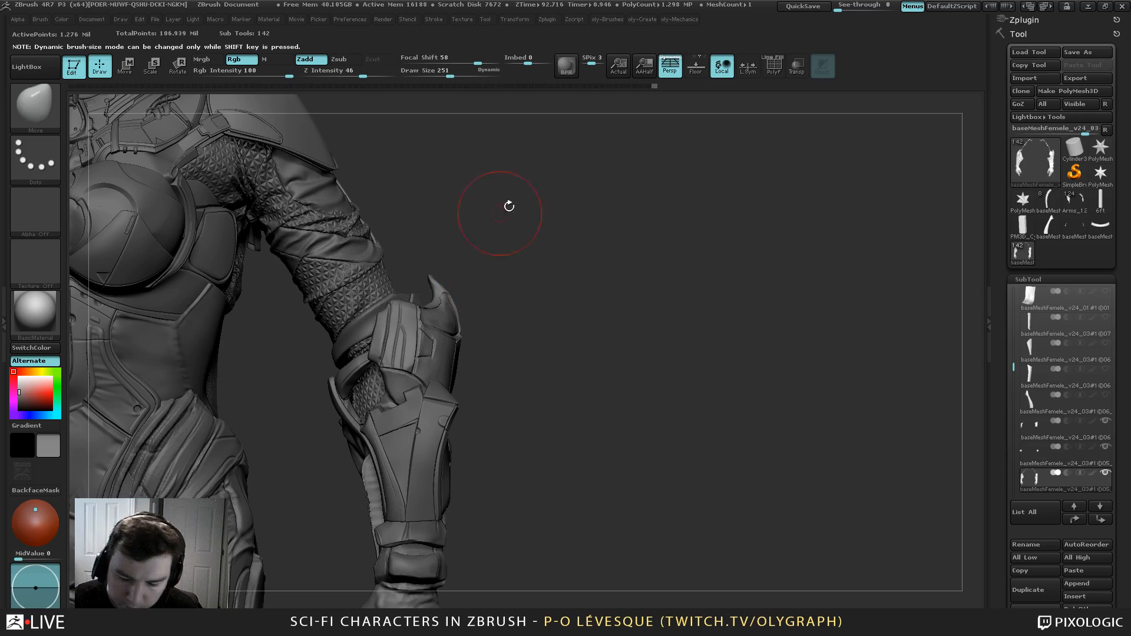
Adjust the elbow guard's outer edge above the forearm with the Move brush at draw size about 270
mouse_move(509, 206)
mouse_down()
mouse_move(570, 220)
mouse_move(560, 219)
mouse_move(561, 239)
mouse_move(443, 231)
mouse_up()
key(s)
mouse_move(450, 380)
mouse_down()
mouse_move(463, 379)
mouse_move(445, 380)
mouse_up()
drag(449, 397, 449, 371)
drag(448, 347, 445, 337)
key(bracketleft)
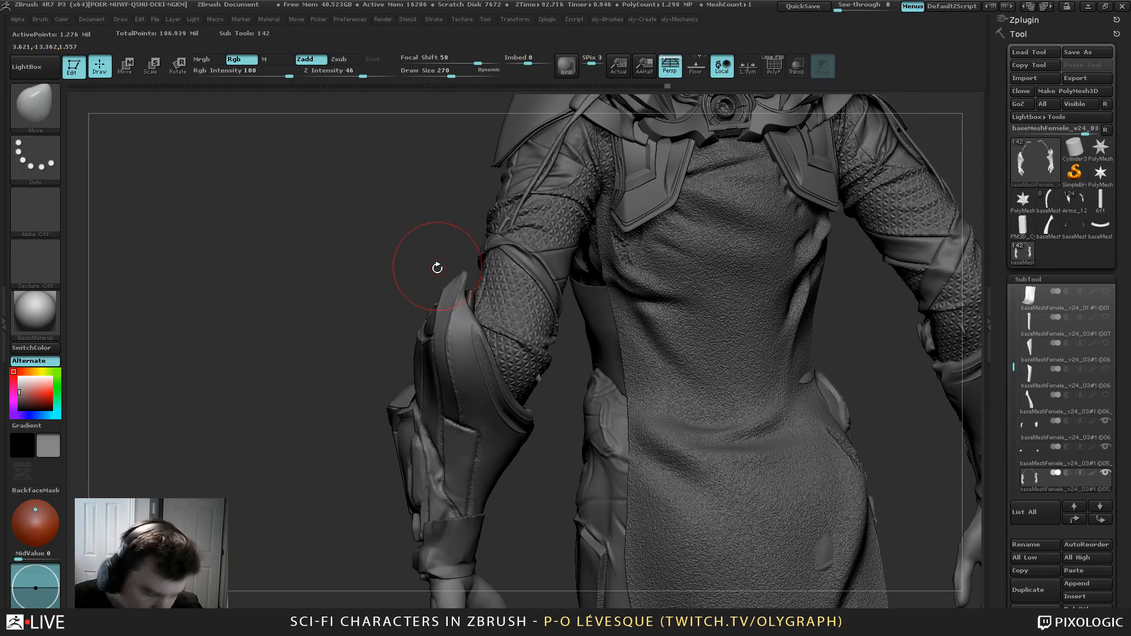
Carve panel lines down the back of the forearm armour with Orb_Cracks, starting at draw size 53
key(b)
key(o)
key(c)
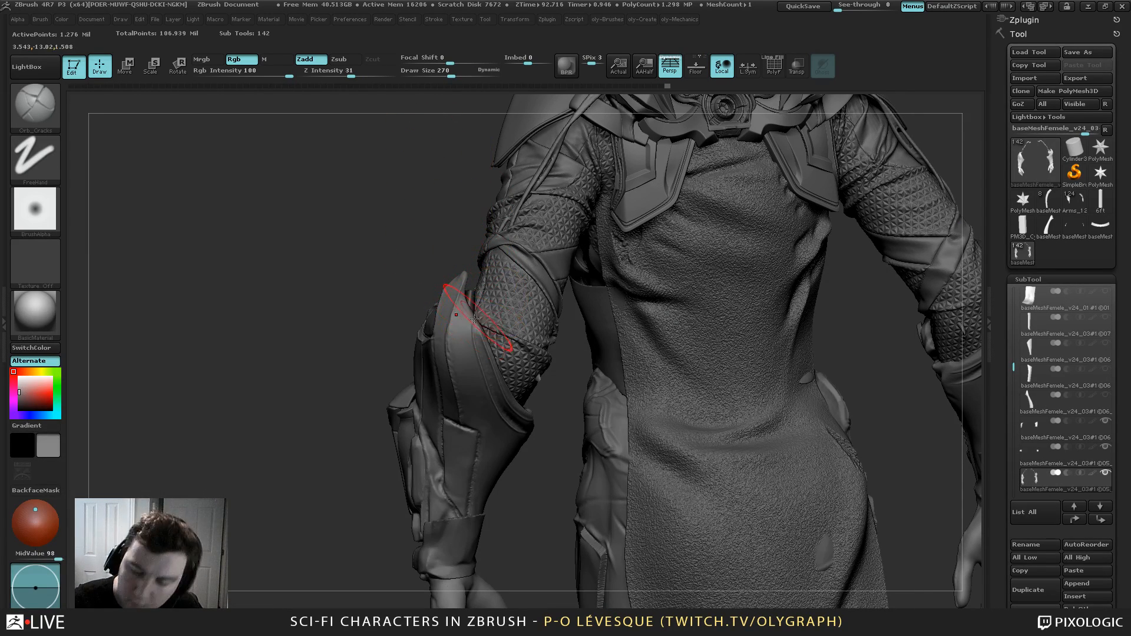
key(s)
drag(470, 322, 443, 322)
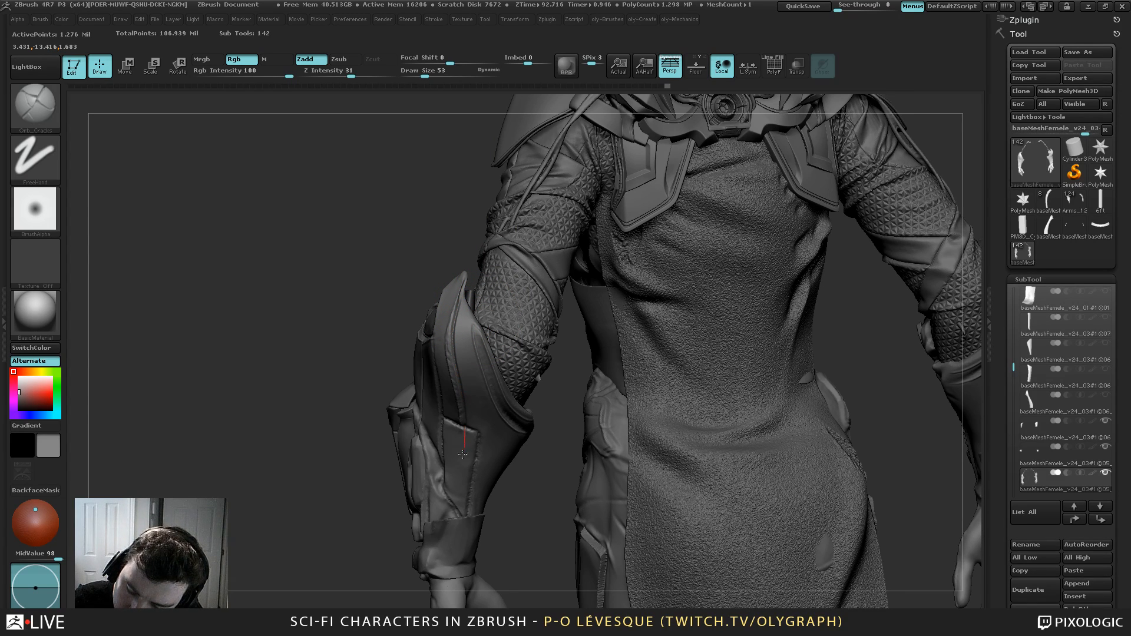
drag(462, 454, 462, 456)
drag(392, 499, 425, 475)
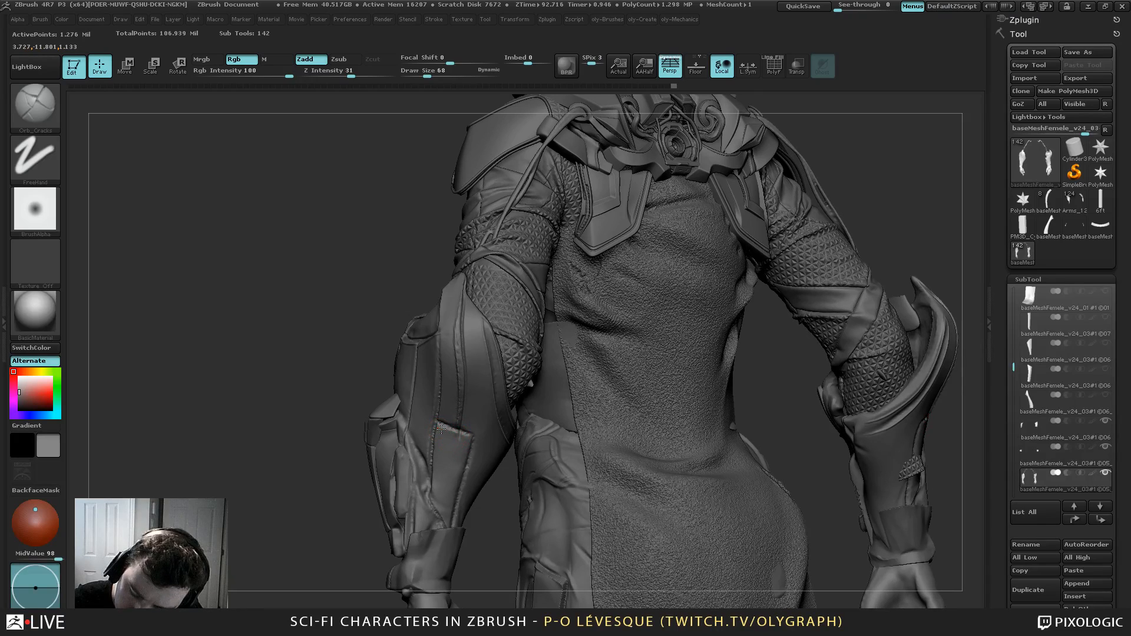
mouse_move(478, 441)
mouse_down()
mouse_move(460, 434)
mouse_move(458, 494)
mouse_up()
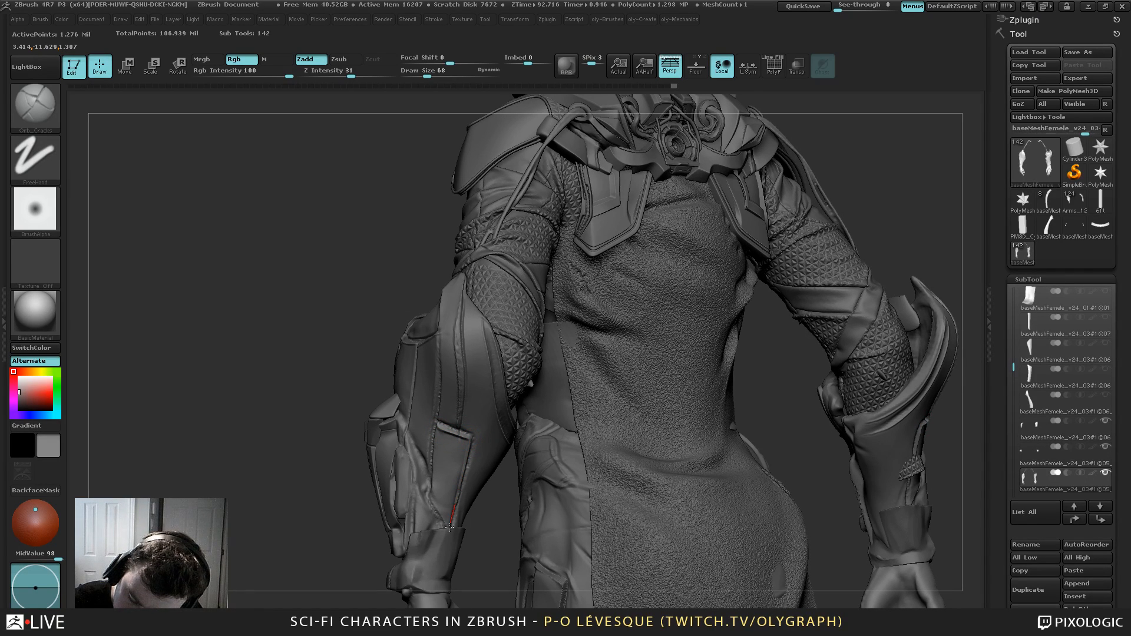
drag(449, 566, 449, 573)
Carve seams on the elbow guard beneath its pointed tip with Orb_Cracks at draw size 47 and undo the last stroke
ctrl+right_drag(570, 164, 705, 165)
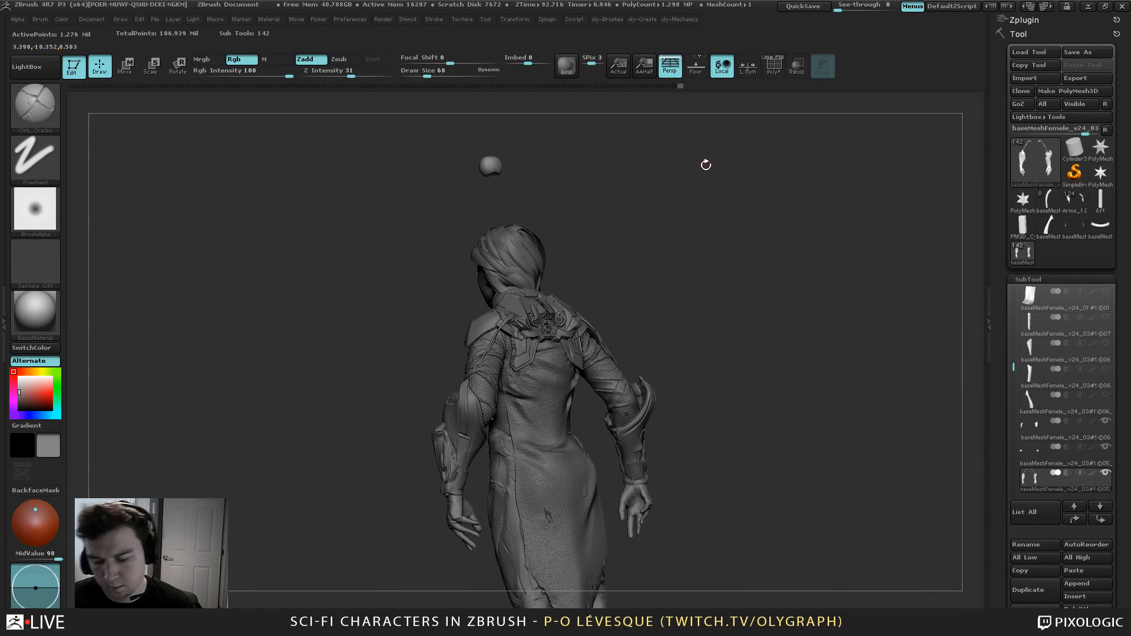
drag(695, 193, 621, 185)
ctrl+right_drag(656, 247, 690, 335)
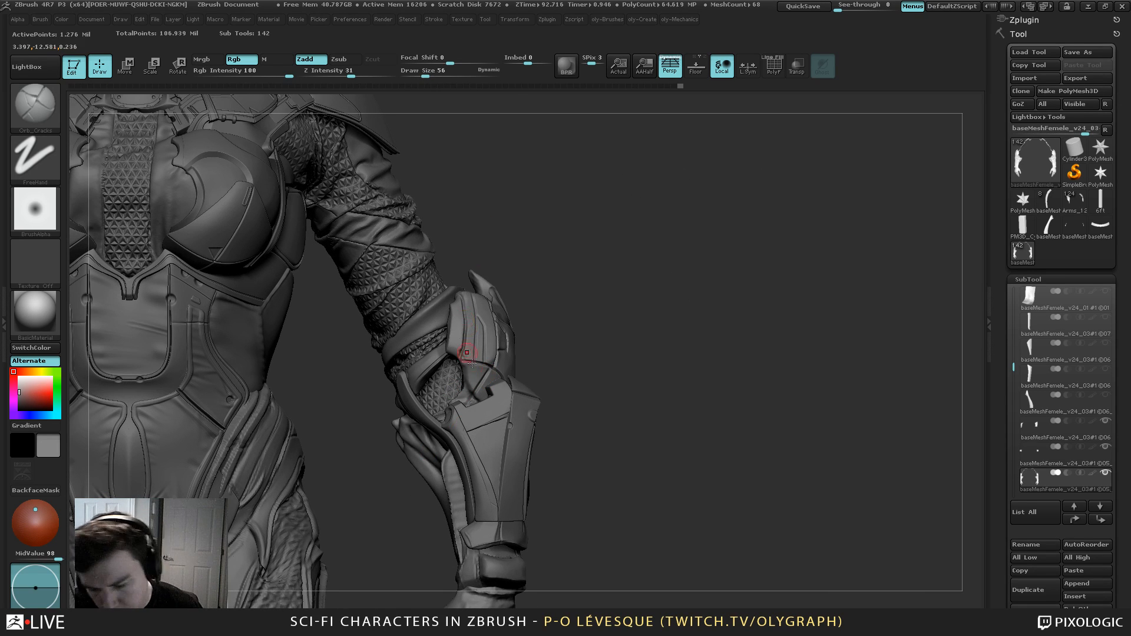
drag(483, 407, 497, 419)
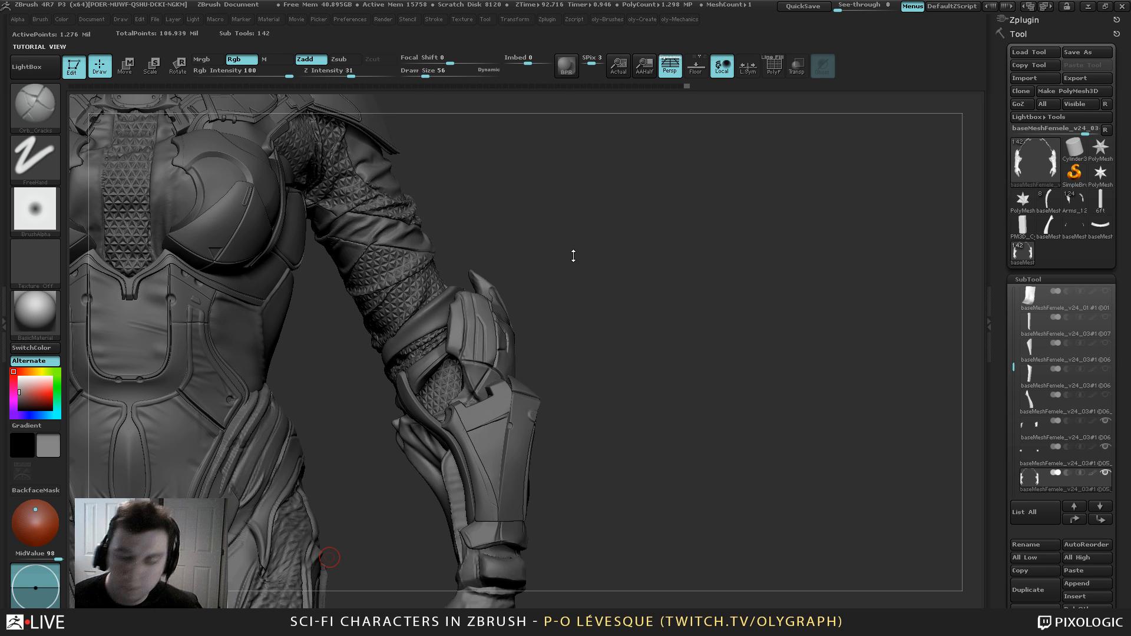
mouse_move(601, 245)
mouse_down()
mouse_move(576, 267)
mouse_move(546, 200)
mouse_move(575, 245)
mouse_up()
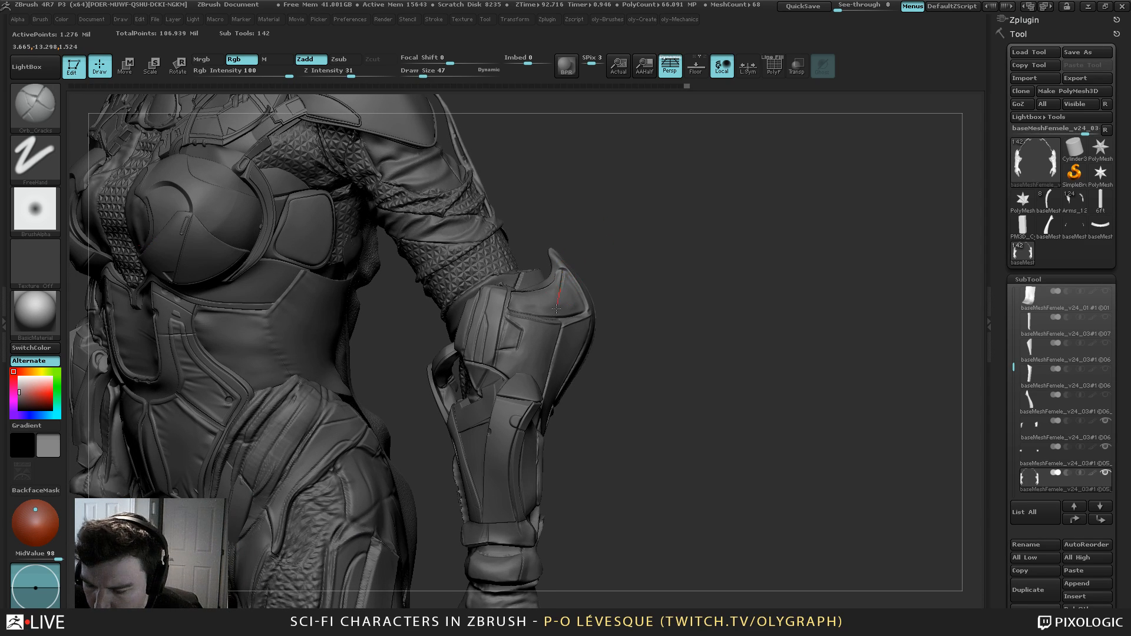
mouse_move(556, 309)
mouse_down()
mouse_move(570, 296)
mouse_move(580, 323)
mouse_up()
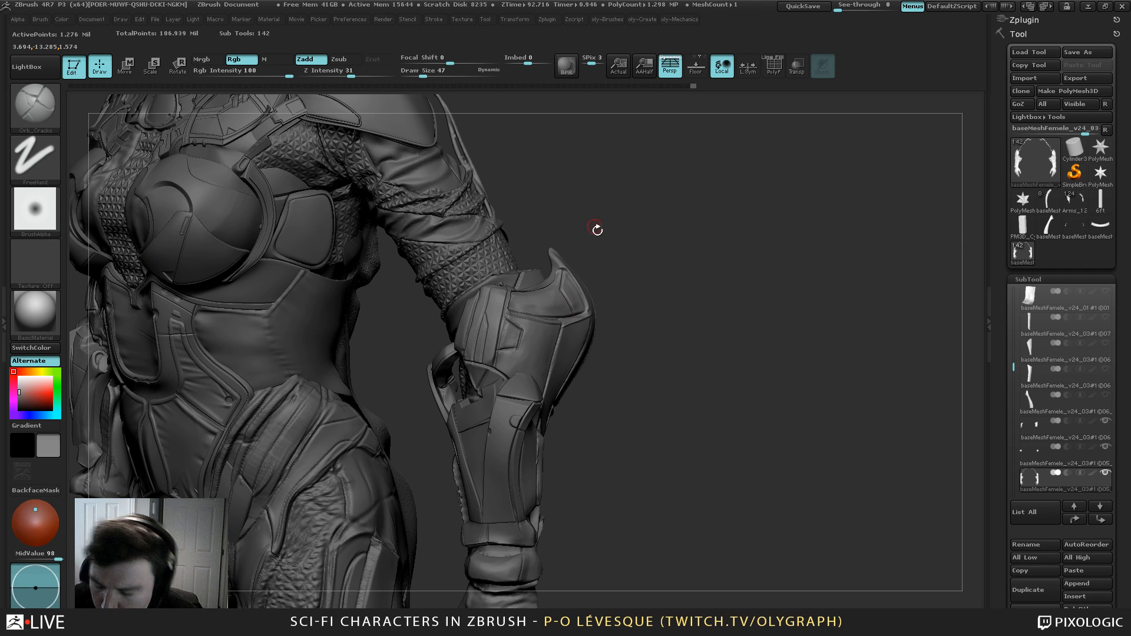
drag(512, 298, 596, 298)
key(ctrl+z)
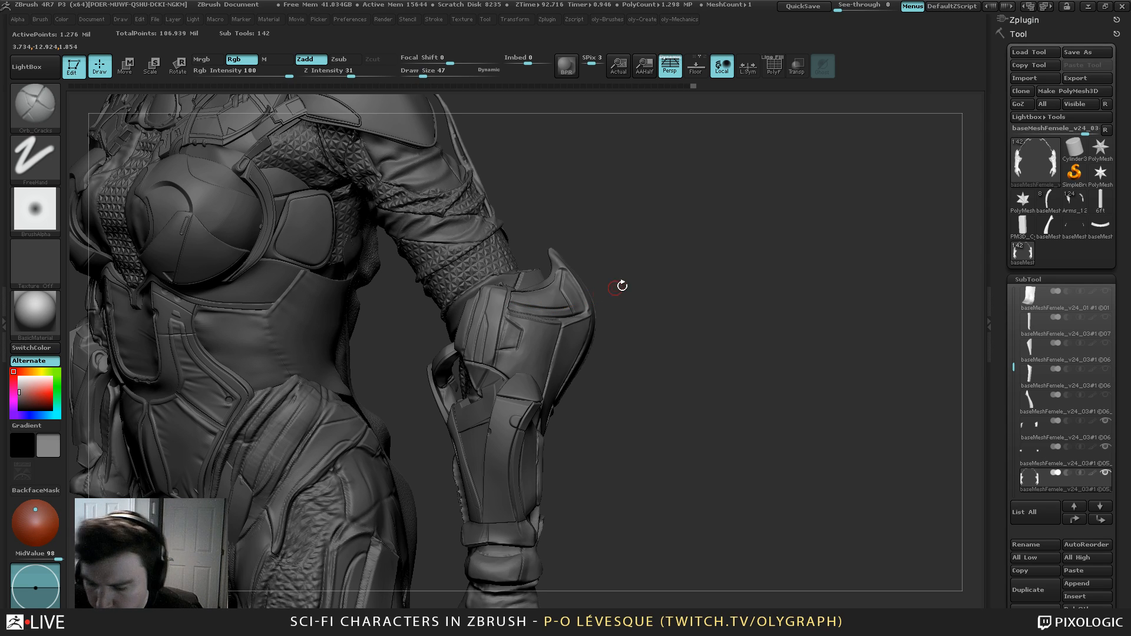
Select the small strap piece at the inner elbow and nudge its outline with the Move brush at draw size 521
alt+drag(620, 268, 556, 186)
drag(597, 218, 452, 444)
mouse_move(470, 507)
alt+mouse_down()
mouse_move(538, 321)
mouse_move(566, 310)
mouse_move(387, 478)
mouse_move(471, 335)
alt+mouse_up()
key(s)
mouse_move(640, 234)
mouse_down()
mouse_move(651, 234)
mouse_move(645, 266)
mouse_up()
key(b)
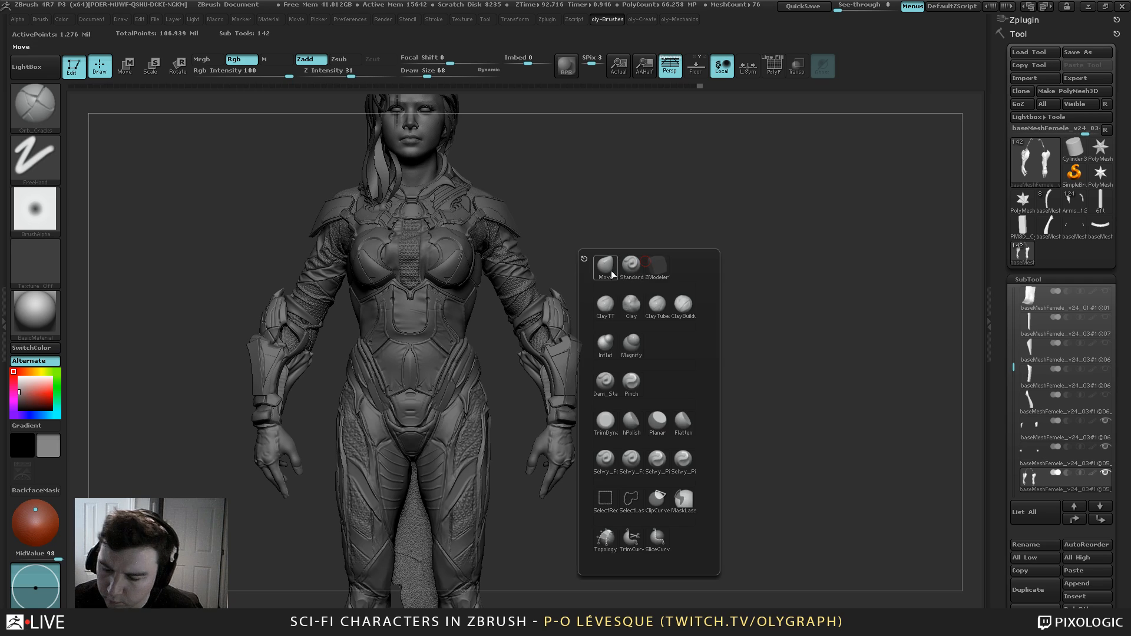
key(m)
key(v)
alt+click(523, 337)
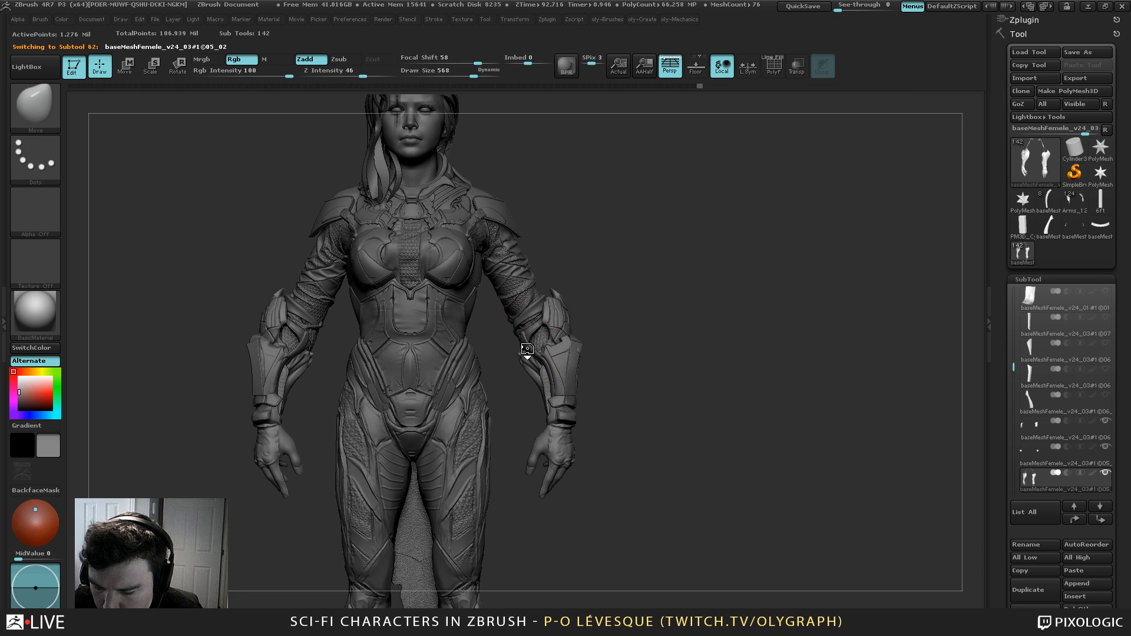
key(bracketleft)
drag(524, 339, 517, 337)
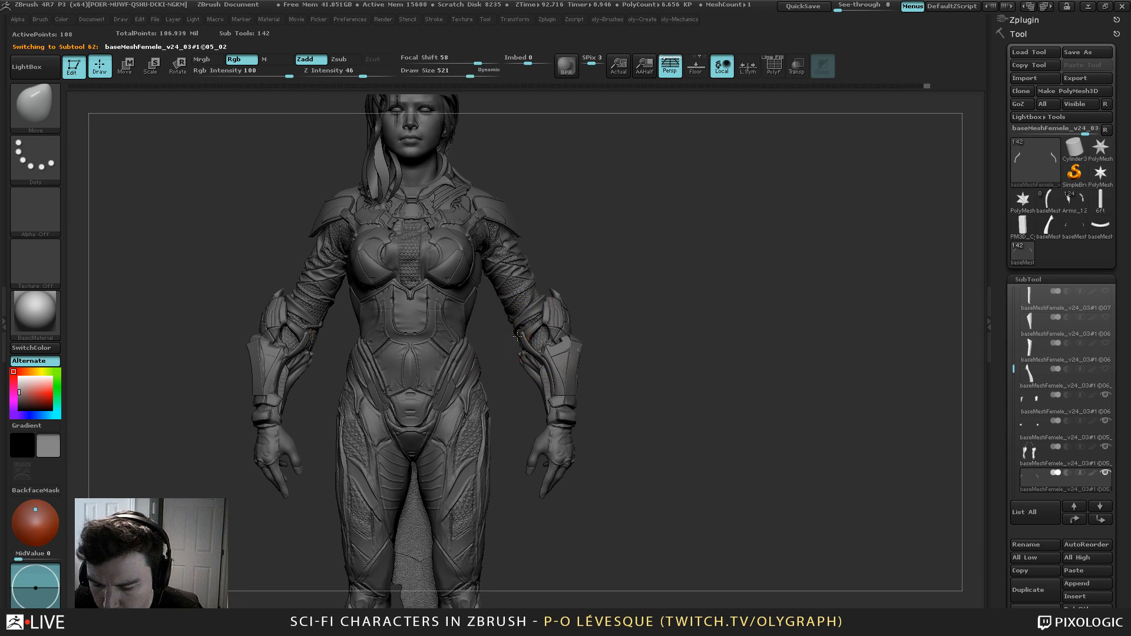
key(s)
click(514, 340)
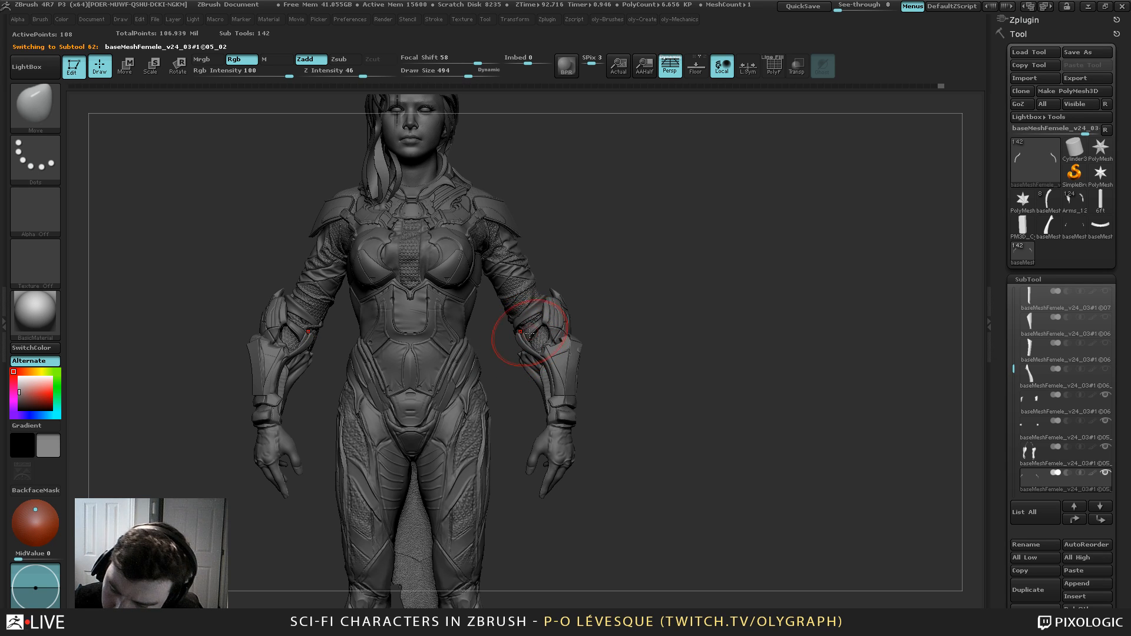
Select the neighbouring inner-elbow armour piece and adjust its shape with the Move brush at draw size 442
alt+click(530, 337)
key(shift+s)
key(s)
click(533, 348)
key(shift+s)
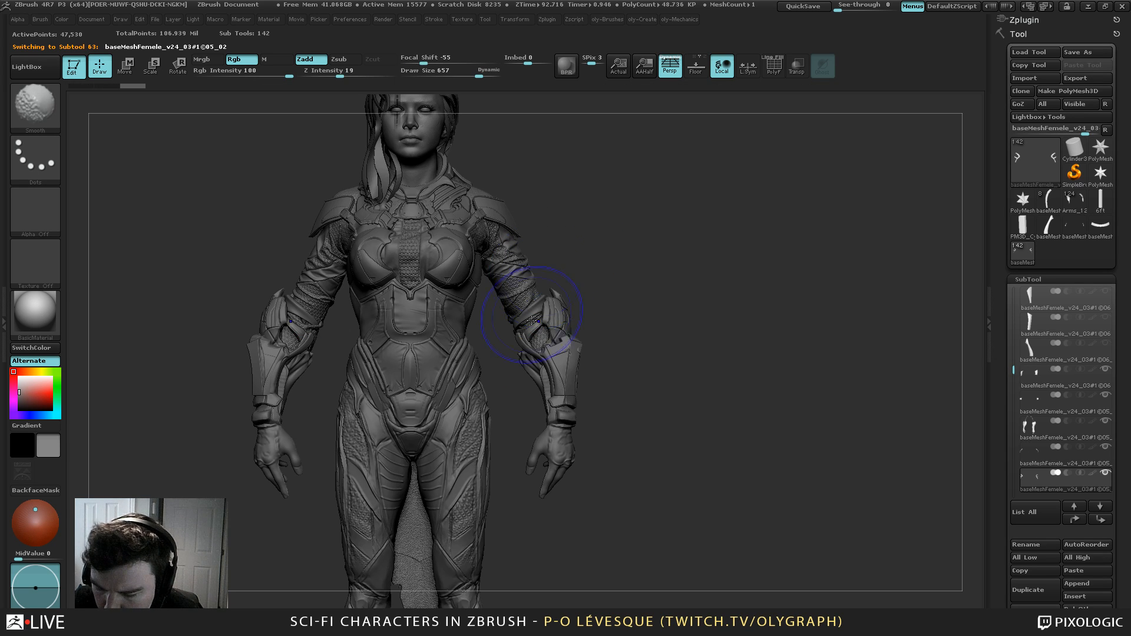
drag(523, 334, 522, 336)
Select the arms mesh and reshape the back edge of the forearm with the Move brush at draw sizes 521 and 442
key(s)
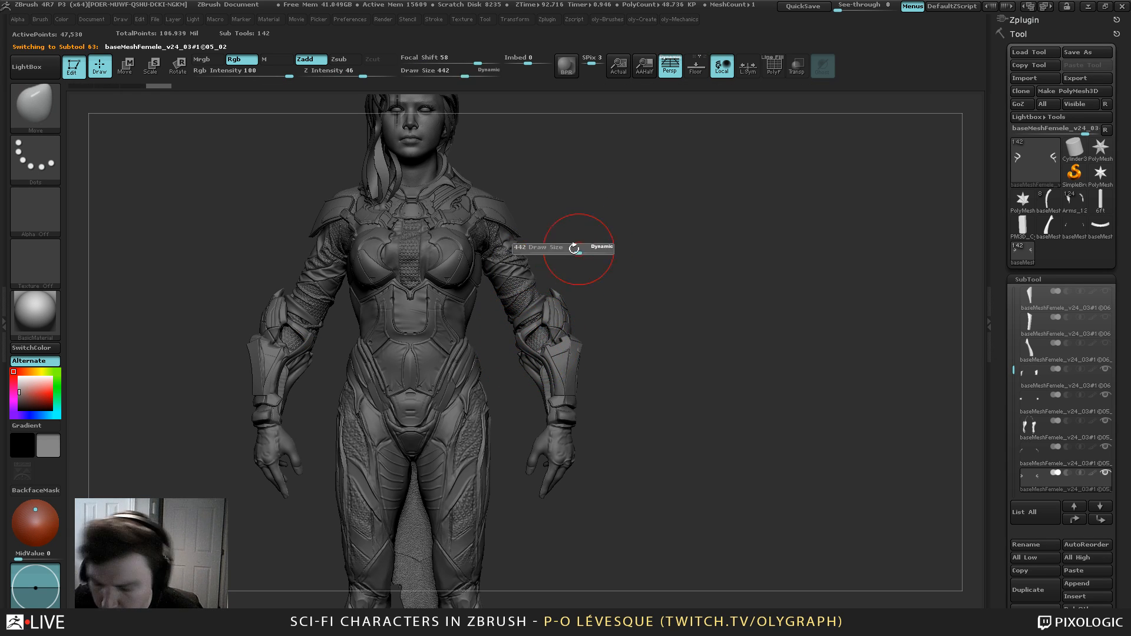
click(517, 253)
mouse_move(582, 240)
alt+mouse_down()
mouse_move(583, 215)
mouse_move(547, 216)
mouse_move(586, 217)
mouse_move(548, 237)
alt+mouse_up()
alt+click(556, 358)
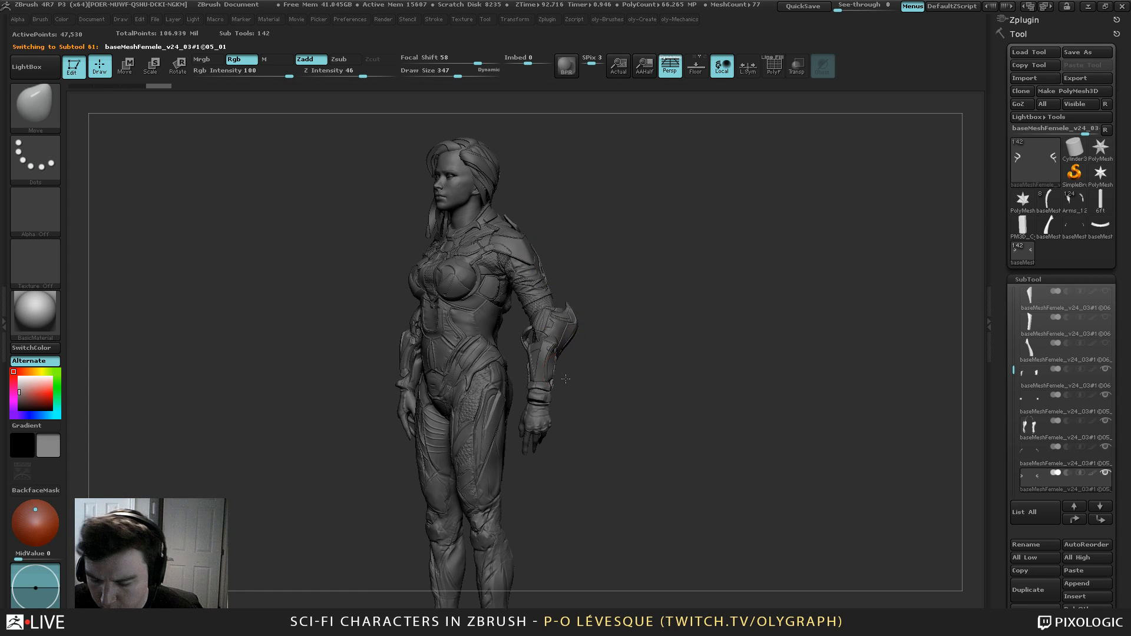
drag(561, 366, 559, 353)
key(s)
key(s)
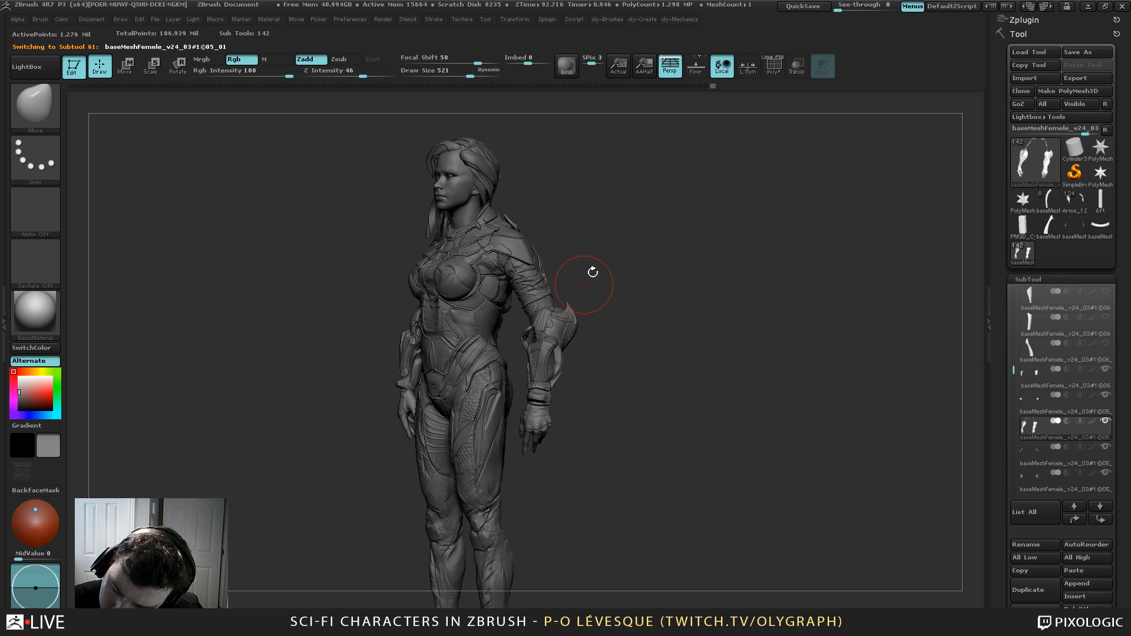
key(shift+s)
key(shift+s)
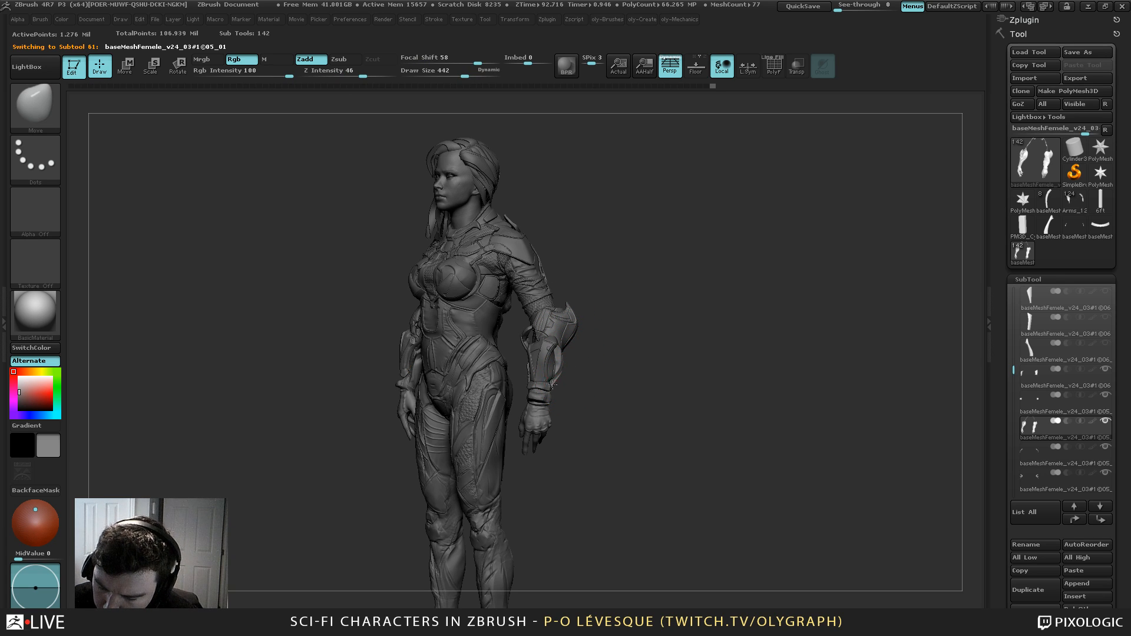
key(s)
drag(561, 370, 567, 372)
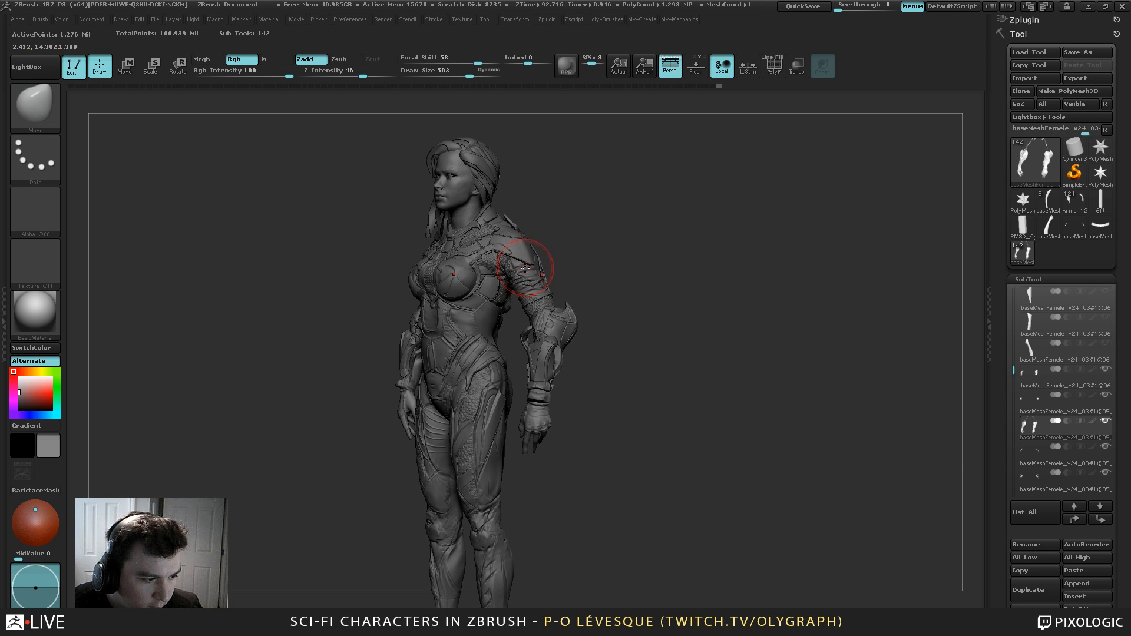
Isolate the arms mesh from the rest of the character and frame it in a rear view
drag(583, 358, 530, 247)
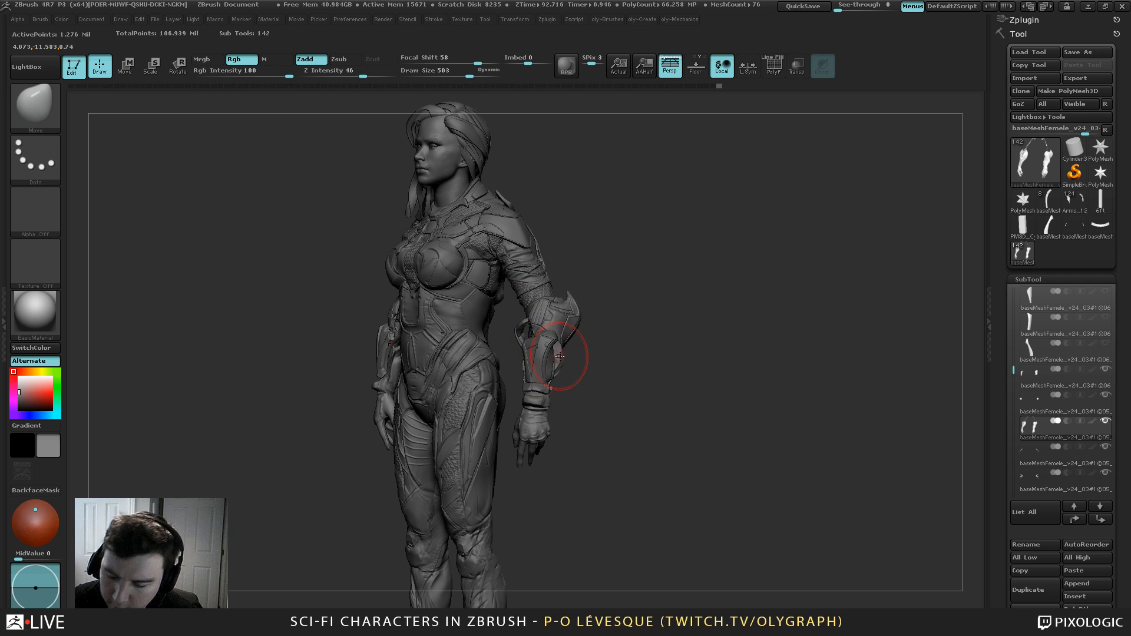
drag(606, 244, 567, 226)
ctrl+shift+click(563, 377)
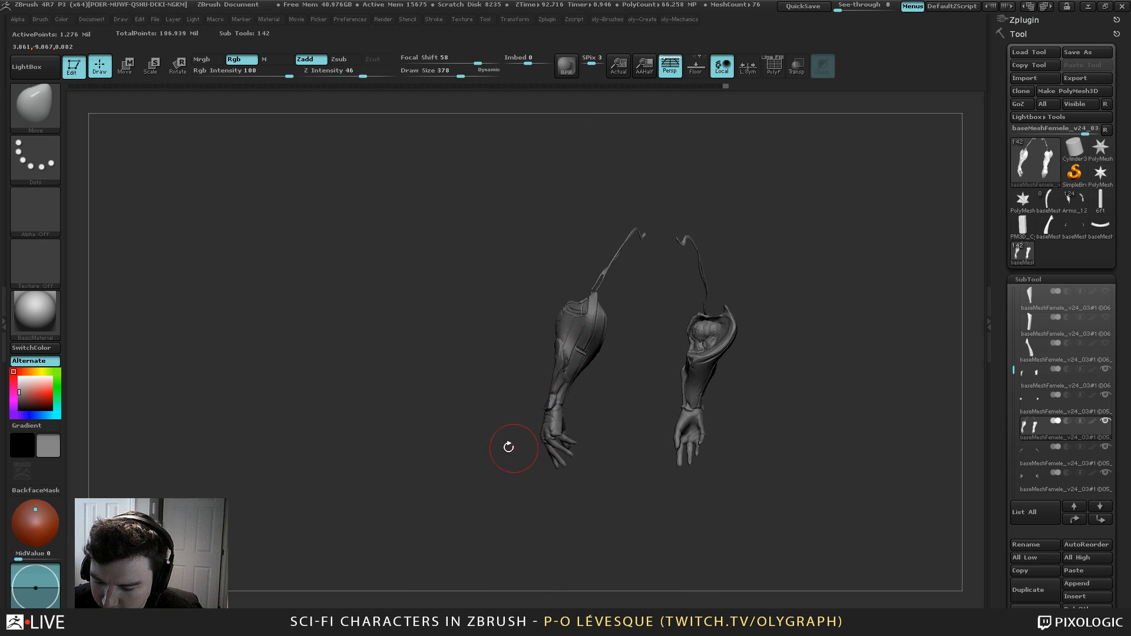
key(f)
Carve seam lines along the side of the isolated forearm, from below the elbow guard toward the wrist, with Orb_Cracks
key(b)
key(o)
key(c)
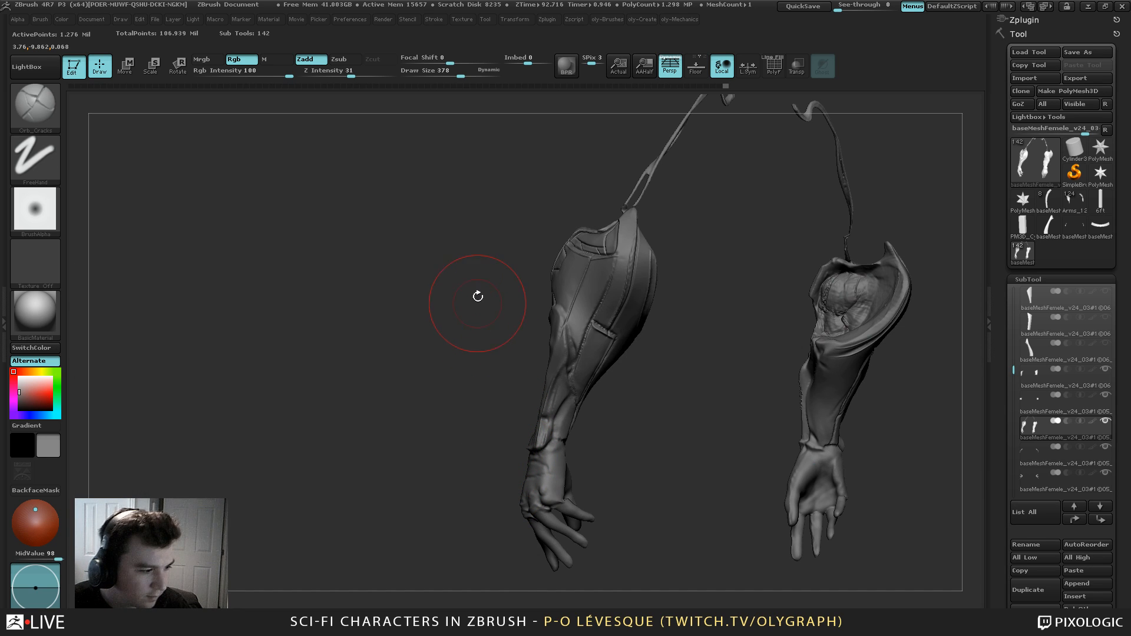
key(s)
drag(574, 321, 544, 323)
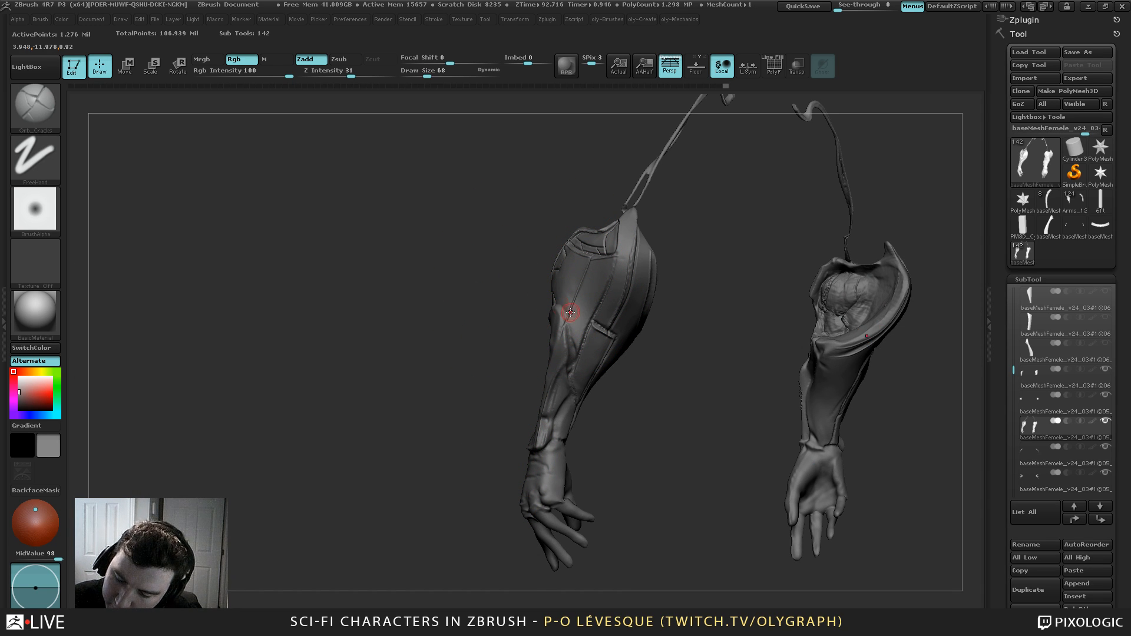
drag(576, 363, 576, 366)
drag(554, 306, 567, 343)
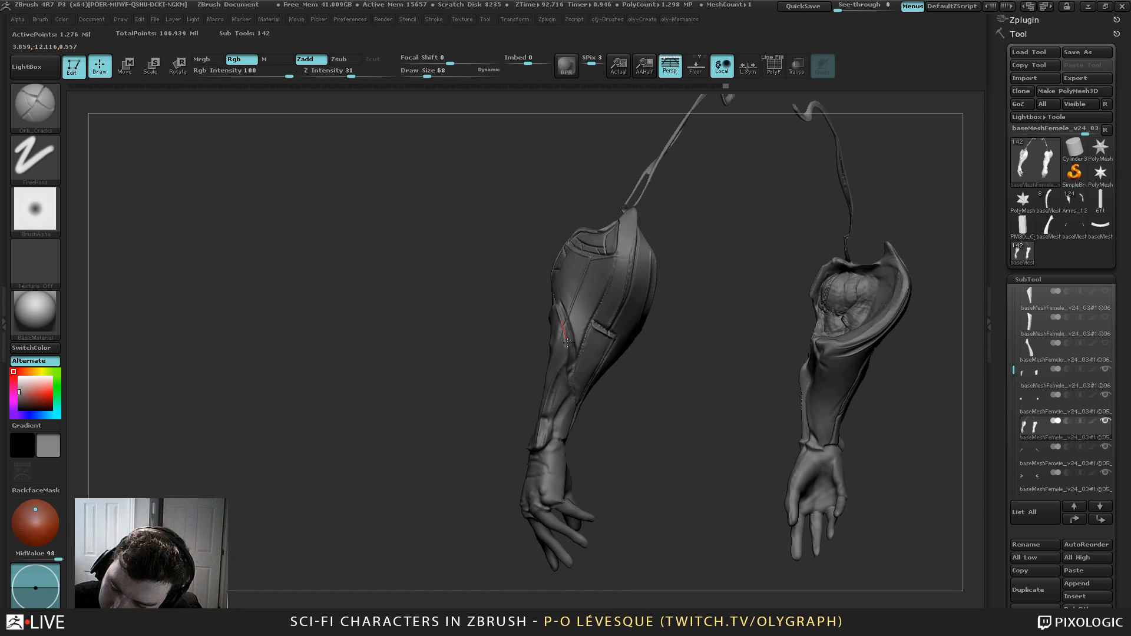
drag(543, 422, 542, 426)
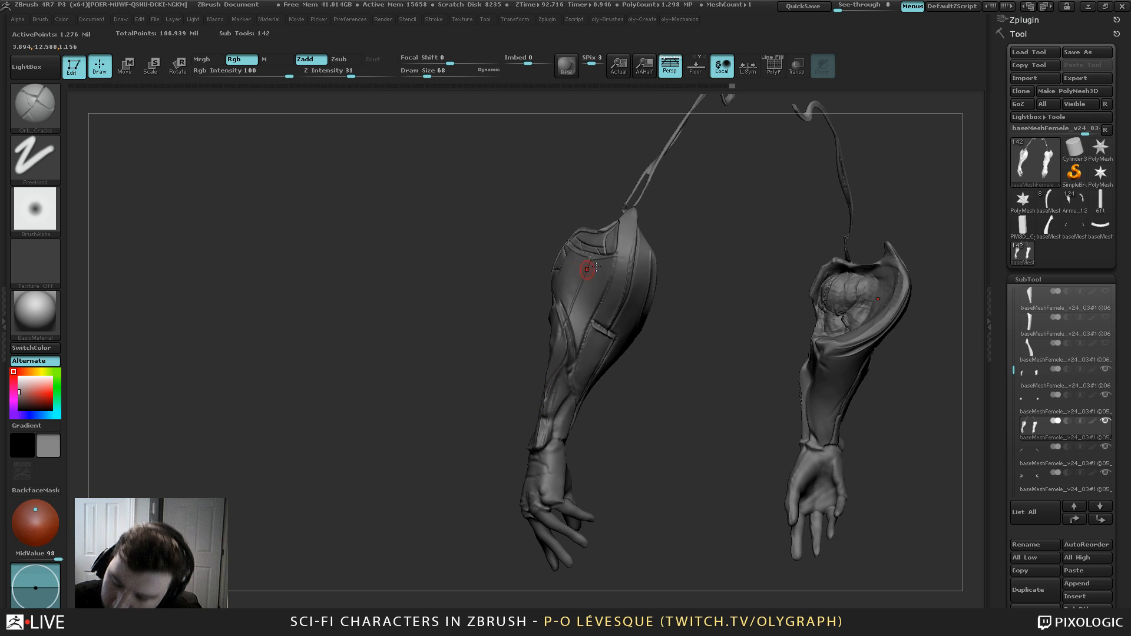
drag(631, 394, 631, 402)
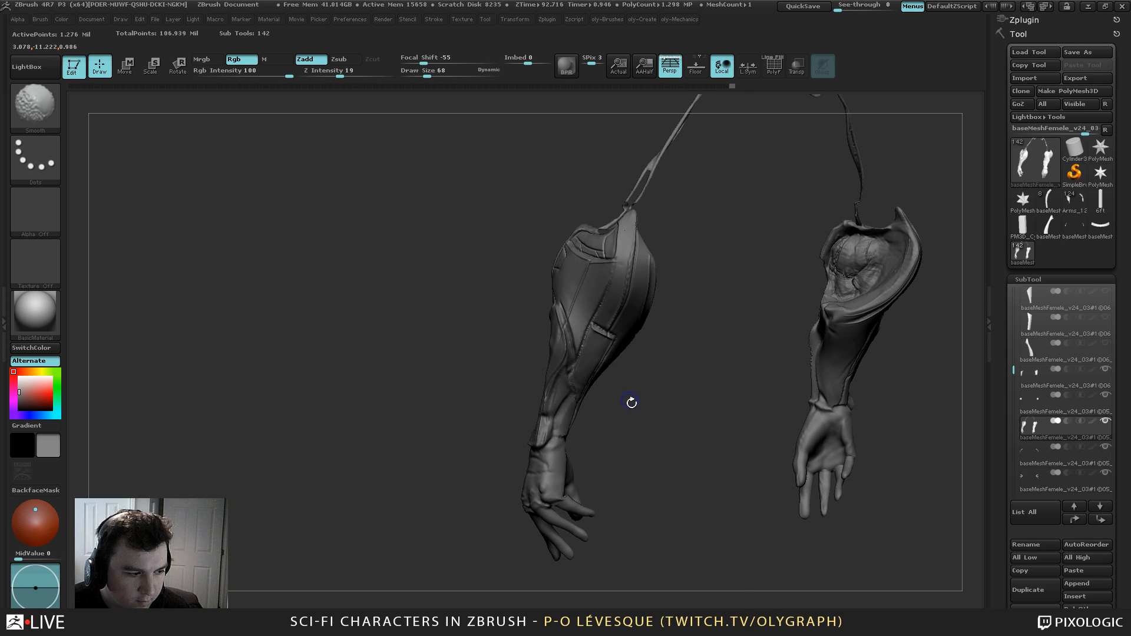
Flatten the forearm surface beside the new seams with the TrimDynamic brush at draw size 122
key(b)
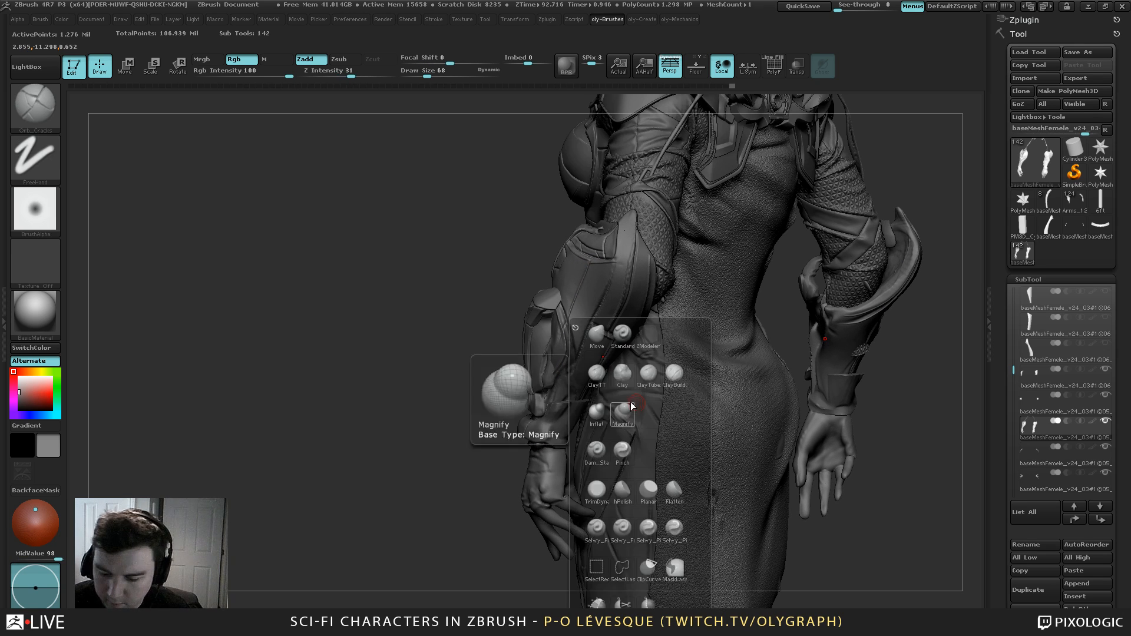
click(596, 489)
key(bracketright)
key(bracketright)
key(bracketright)
key(bracketright)
drag(561, 322, 554, 317)
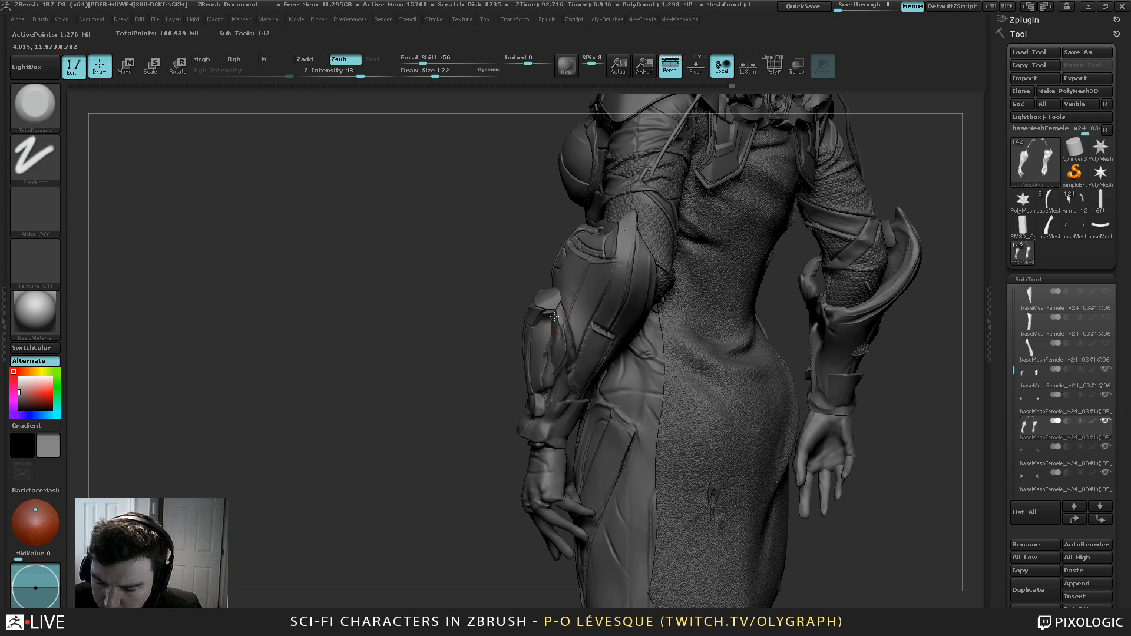
key(bracketleft)
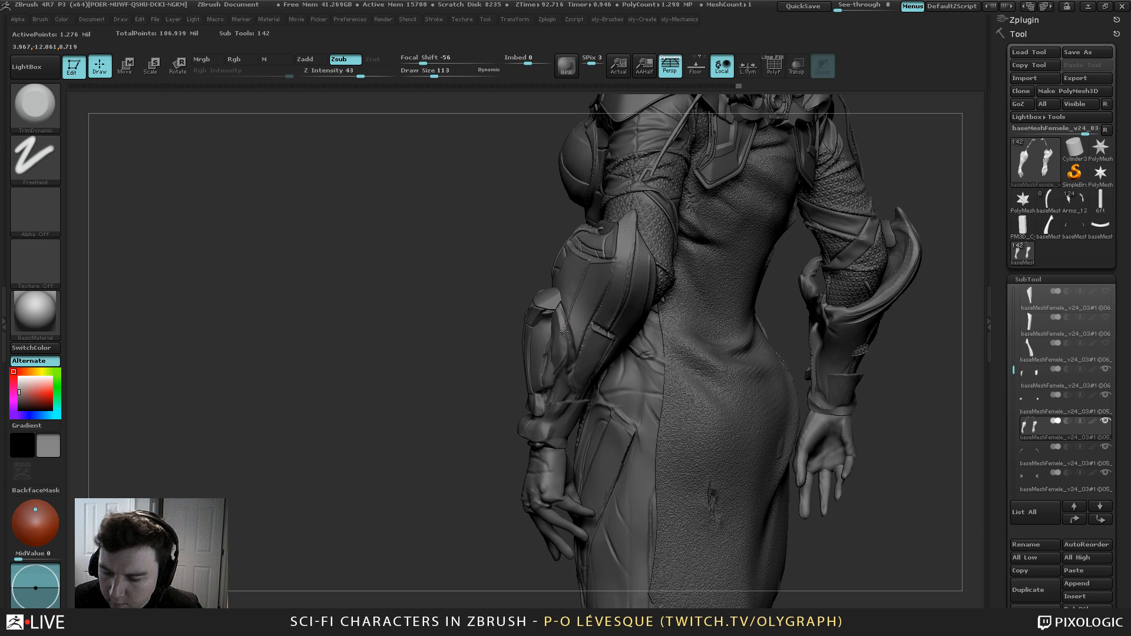
Reshape the forearm's rear contour below the elbow guard with the Move brush at draw size 251
mouse_move(491, 467)
mouse_down()
mouse_move(683, 466)
mouse_move(630, 456)
mouse_up()
key(b)
click(598, 366)
key(s)
mouse_move(570, 329)
mouse_down()
mouse_move(592, 329)
mouse_move(565, 343)
mouse_up()
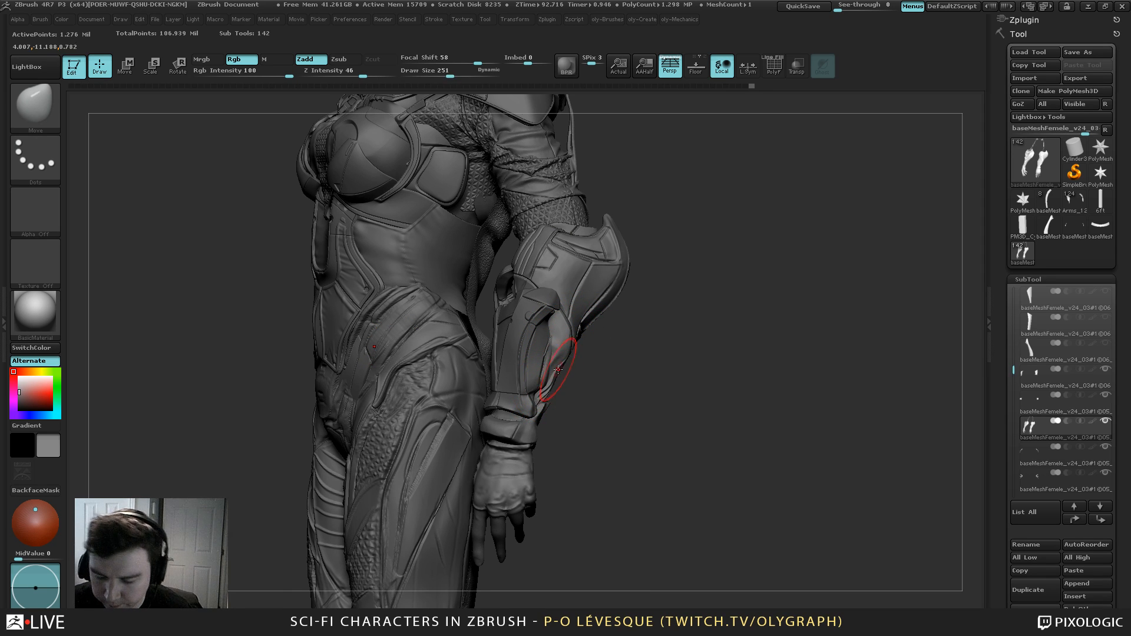
key(s)
mouse_move(560, 370)
mouse_down()
mouse_move(601, 360)
mouse_move(558, 347)
mouse_move(550, 330)
mouse_up()
Refine the area between the forearm plate and the elbow guard with the Move brush at draw size 214
key(s)
key(s)
mouse_move(558, 323)
mouse_down()
mouse_move(568, 317)
mouse_move(584, 340)
mouse_up()
key(s)
drag(579, 346, 572, 347)
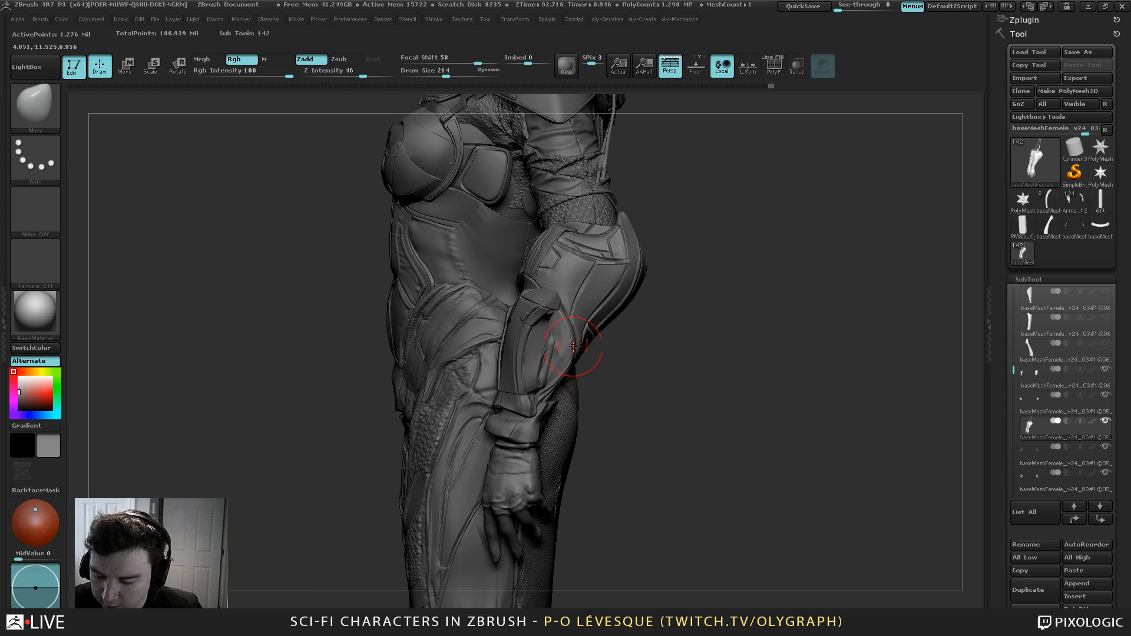
Reshape the elbow guard's lower portion with the Move brush at draw size 325
mouse_move(626, 425)
alt+mouse_down()
mouse_move(621, 384)
mouse_move(675, 373)
alt+mouse_up()
mouse_move(596, 247)
mouse_down()
mouse_move(614, 307)
mouse_move(572, 294)
mouse_up()
key(s)
mouse_move(605, 154)
mouse_down()
mouse_move(623, 288)
mouse_move(593, 366)
mouse_move(574, 319)
mouse_up()
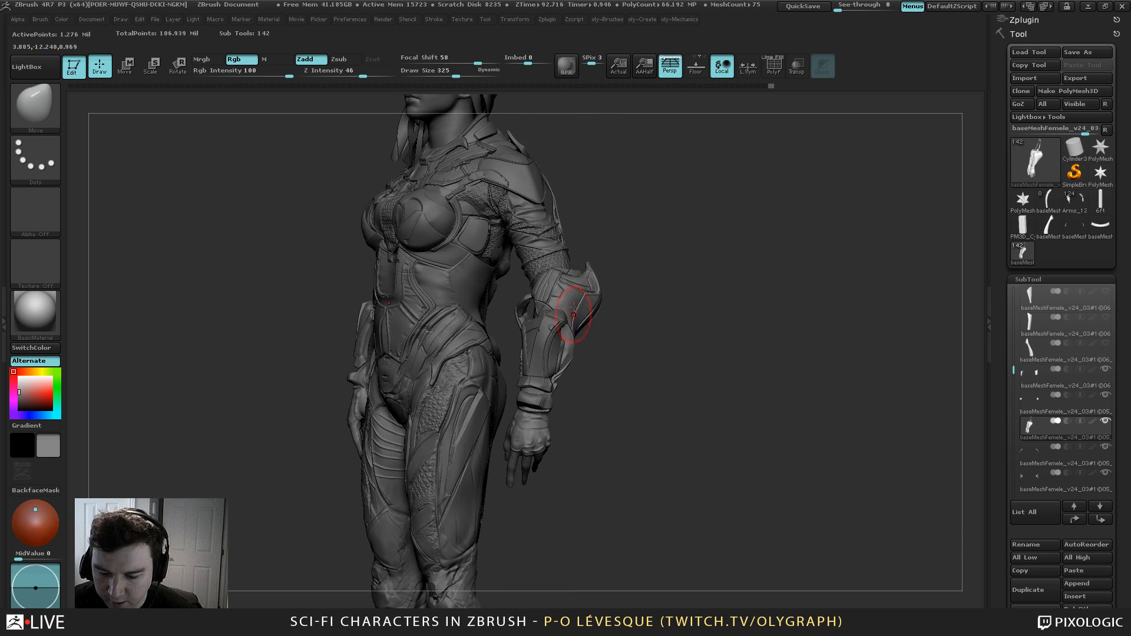
key(s)
mouse_move(614, 357)
mouse_down()
mouse_move(633, 379)
mouse_move(610, 384)
mouse_up()
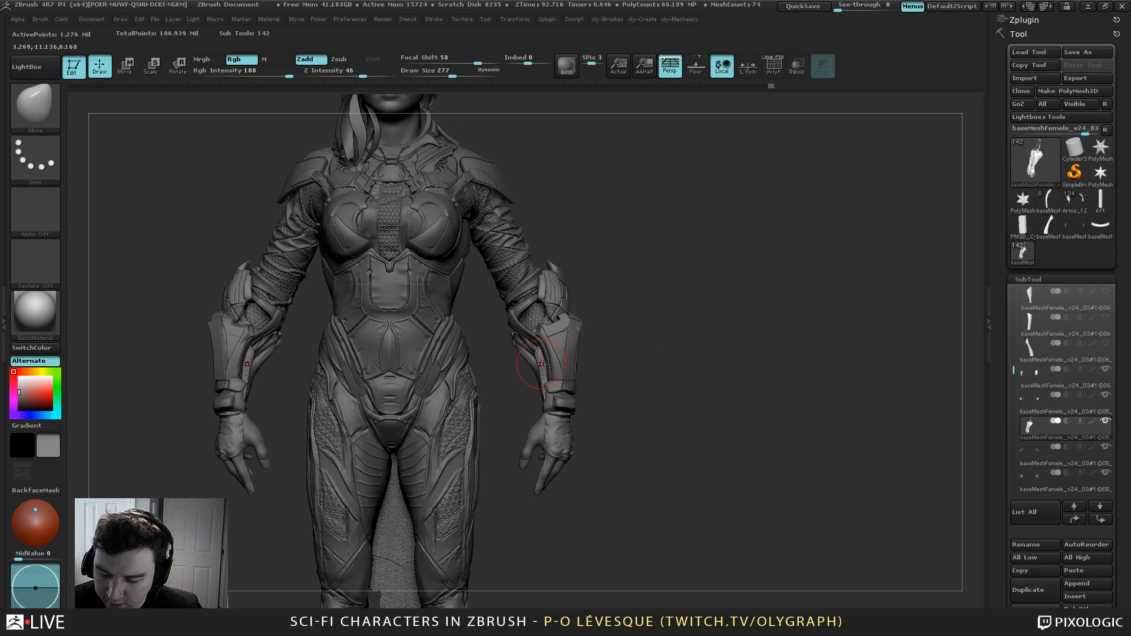
Adjust the inner forearm contour near the elbow with the Move brush at draw sizes 277 and 304
key(s)
mouse_move(543, 369)
mouse_down()
mouse_move(552, 369)
mouse_move(542, 352)
mouse_move(550, 375)
mouse_move(523, 346)
mouse_move(534, 364)
mouse_move(536, 349)
mouse_move(532, 365)
mouse_move(544, 351)
mouse_up()
key(s)
key(s)
key(s)
drag(628, 287, 624, 286)
drag(597, 285, 498, 289)
drag(589, 148, 546, 152)
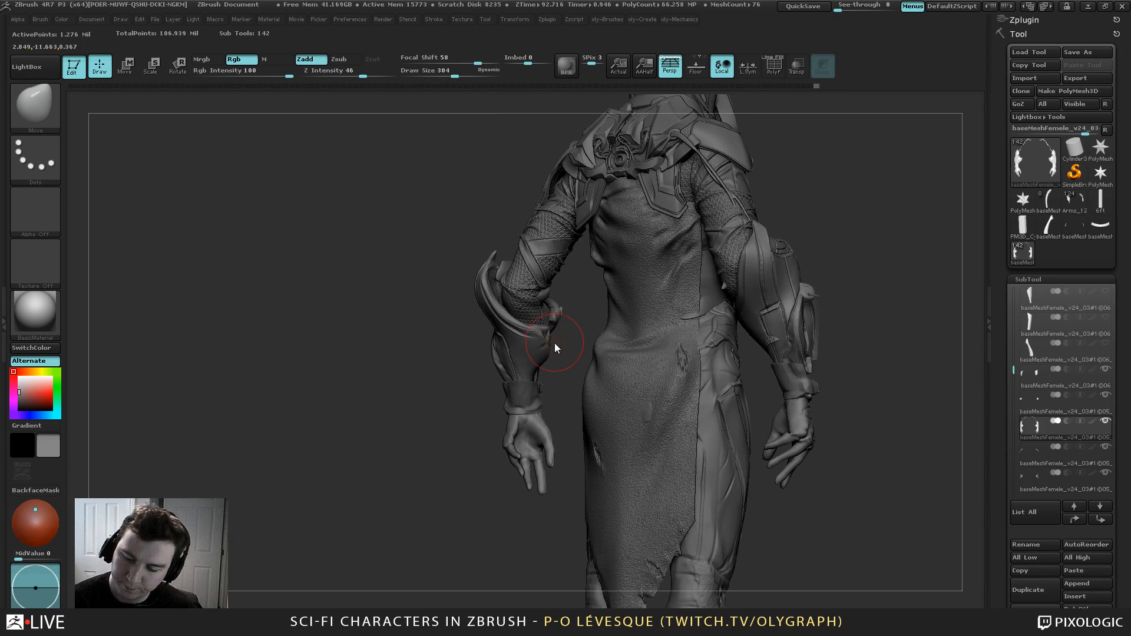
key(s)
drag(555, 346, 559, 346)
Isolate the arms and flatten the inner forearm below the elbow with the TrimDynamic brush at draw sizes 165 to 175
key(shift+s)
drag(577, 306, 527, 310)
drag(605, 352, 614, 457)
key(b)
click(599, 453)
key(s)
drag(486, 325, 472, 322)
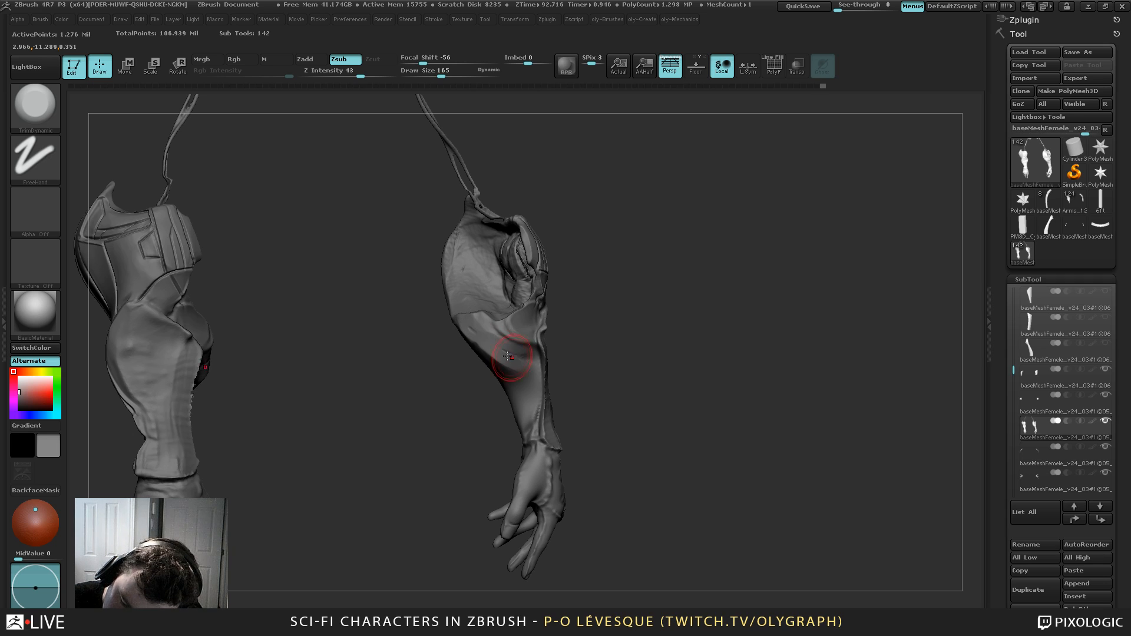
drag(491, 403, 478, 363)
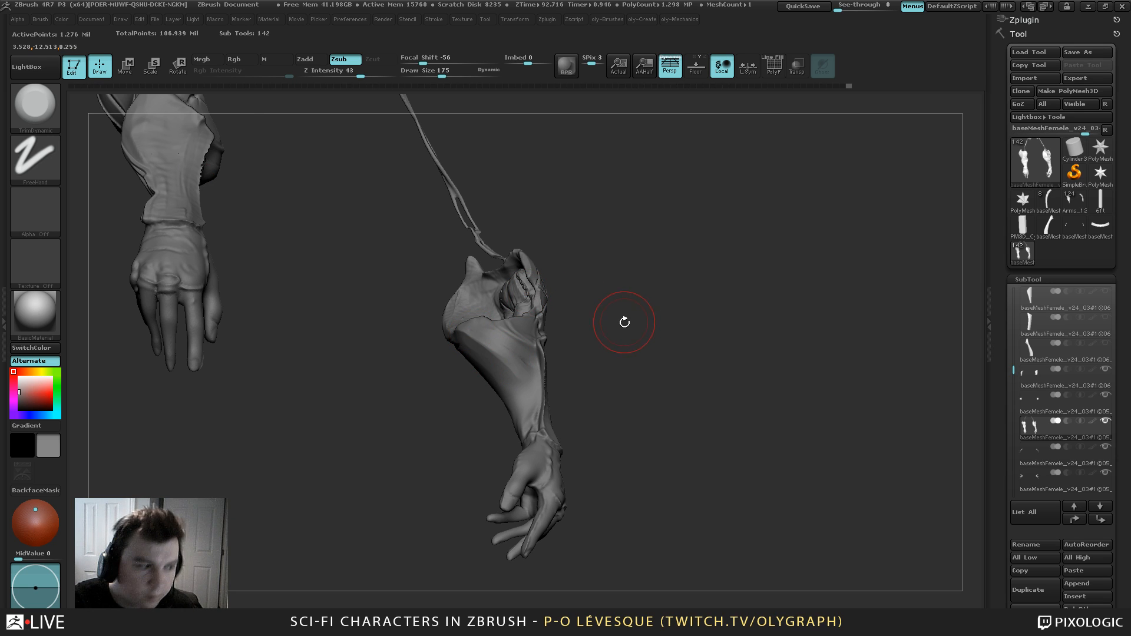
drag(624, 322, 595, 288)
Show the full figure again and reshape the inner forearm bulge with the Move brush at draw size 378
key(ctrl+shift+s)
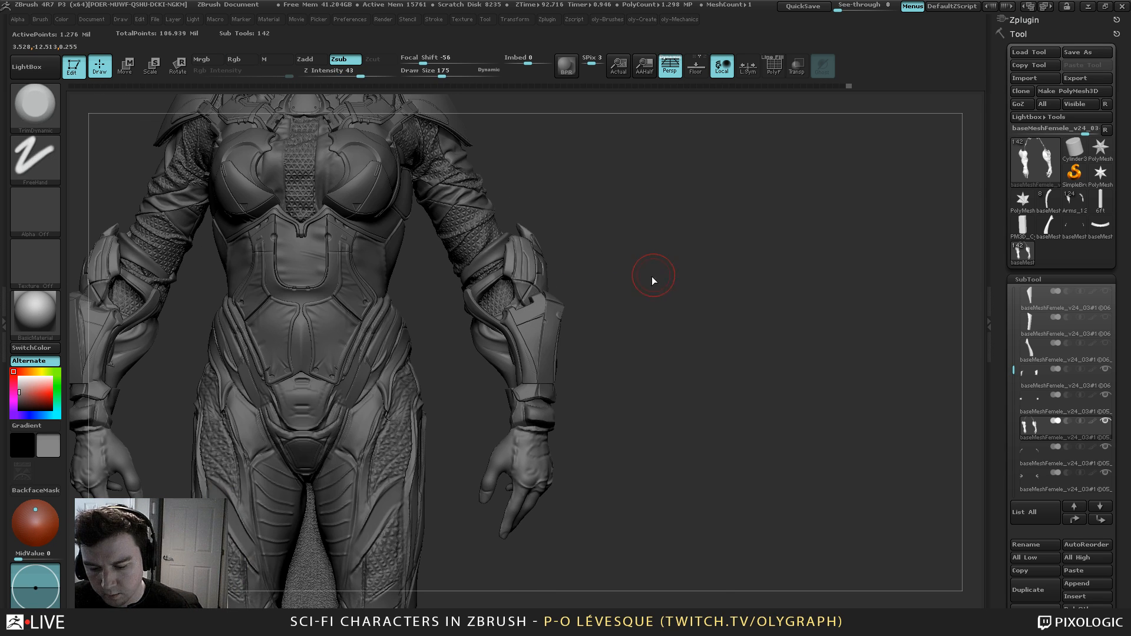
key(space)
key(s)
mouse_move(475, 350)
mouse_down()
mouse_move(494, 350)
mouse_move(476, 339)
mouse_move(489, 337)
mouse_up()
key(s)
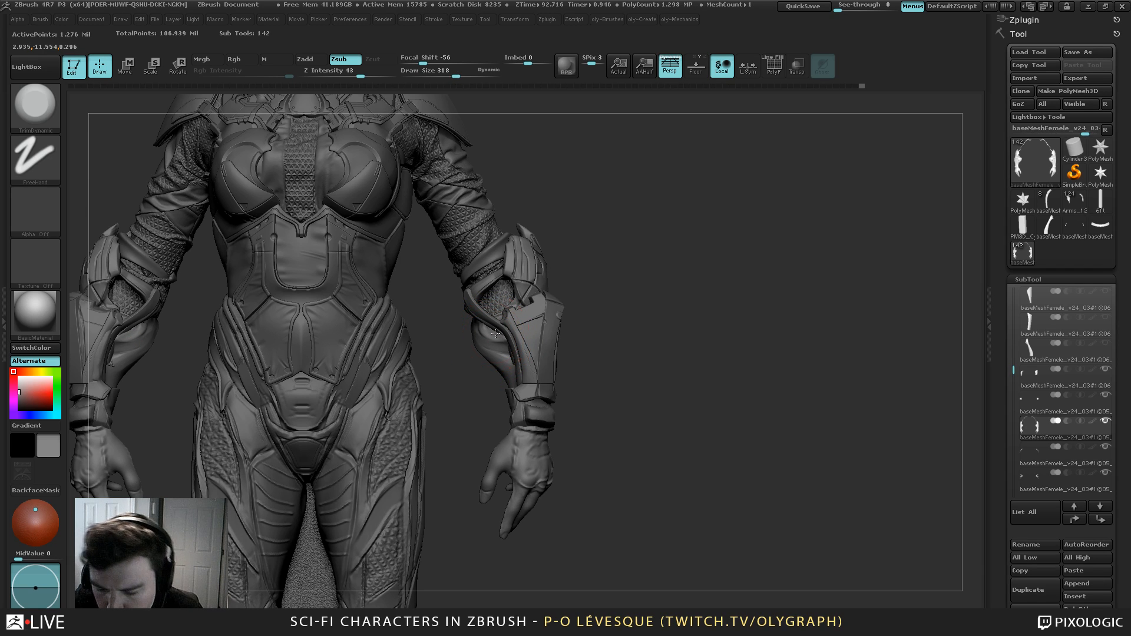
key(space)
click(486, 308)
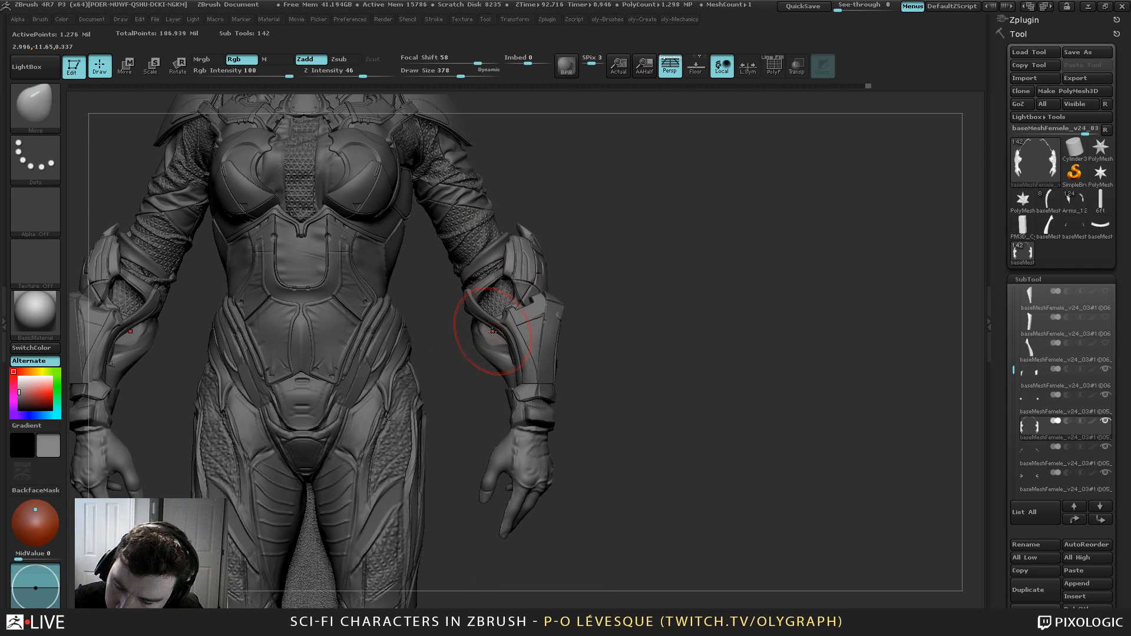
key(s)
mouse_move(495, 325)
mouse_down()
mouse_move(506, 370)
mouse_move(479, 327)
mouse_move(486, 314)
mouse_up()
Slim the forearm's inner silhouette below the elbow with the Move brush at draw sizes 340 and 385
key(s)
key(s)
key(s)
click(477, 338)
key(s)
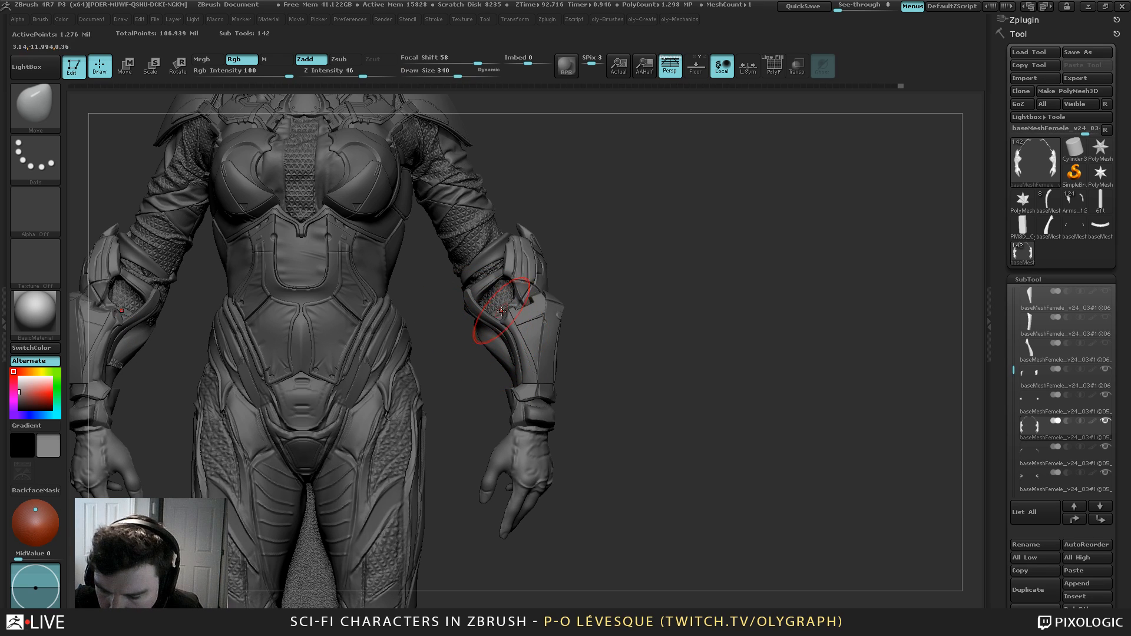
key(s)
click(502, 351)
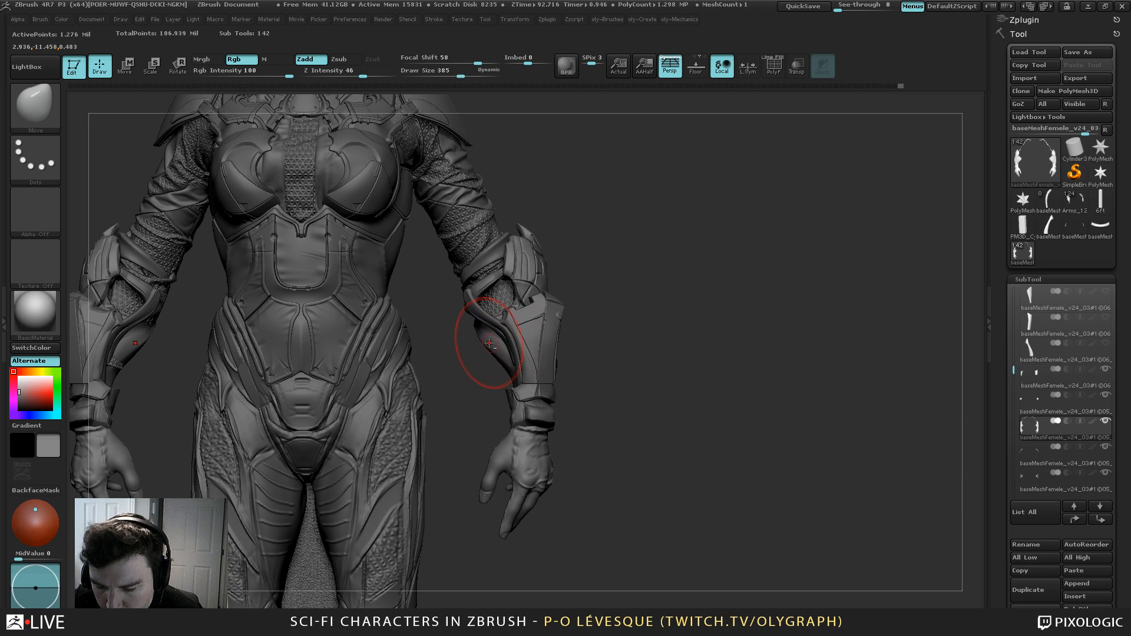
mouse_move(488, 342)
mouse_down()
mouse_move(476, 334)
mouse_move(459, 353)
mouse_move(533, 171)
mouse_move(601, 273)
mouse_up()
key(s)
click(464, 335)
key(s)
Refine the overall forearm outline with the Move brush at draw size 409 and undo the last stroke
click(563, 221)
mouse_move(594, 277)
mouse_down()
mouse_move(560, 290)
mouse_move(548, 321)
mouse_up()
key(s)
click(563, 315)
key(s)
click(507, 388)
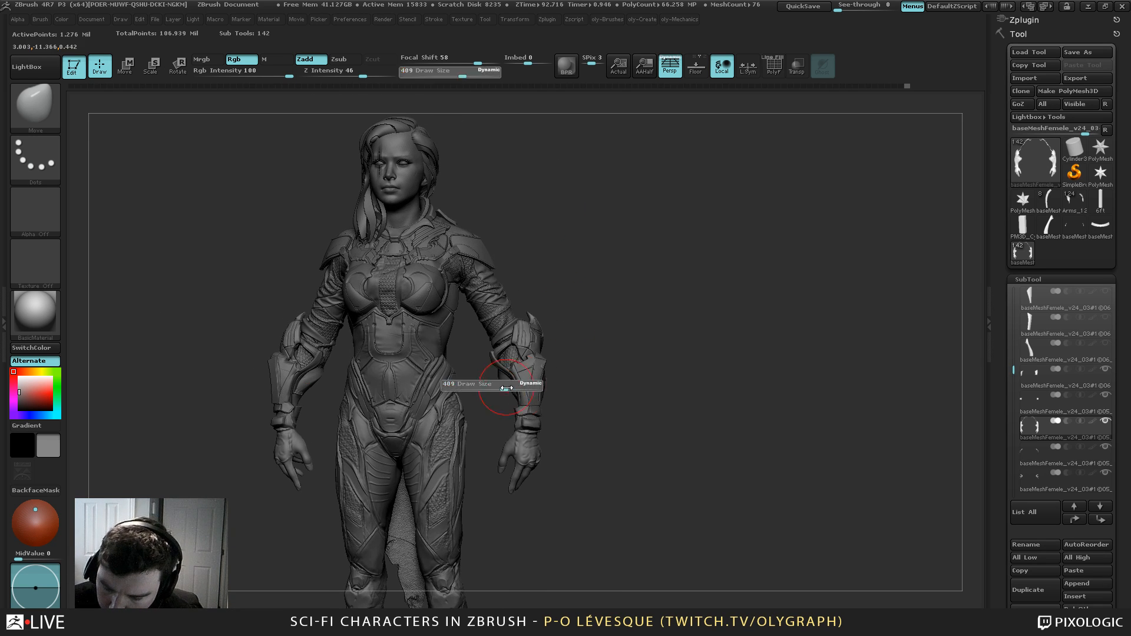
drag(507, 387, 455, 377)
key(s)
drag(520, 359, 515, 373)
key(ctrl+z)
key(s)
key(s)
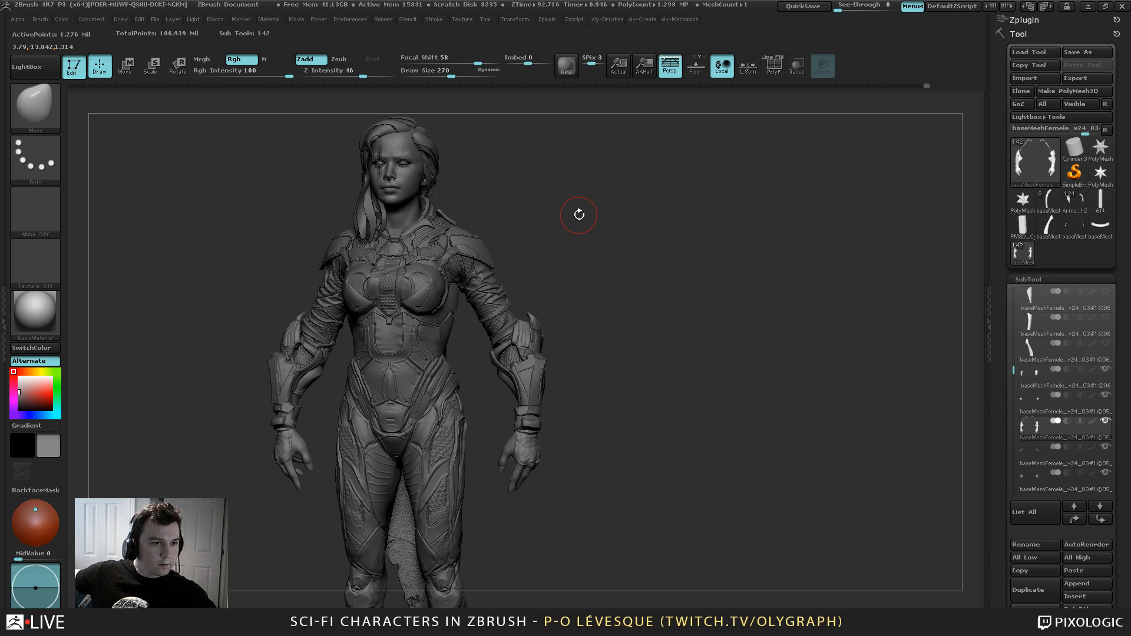
Carve seam lines down the back of the forearm toward the wrist with the Orb_Cracks brush at draw sizes 118 to 122
mouse_move(614, 208)
alt+mouse_down()
mouse_move(616, 240)
mouse_move(587, 205)
mouse_move(600, 158)
alt+mouse_up()
key(s)
mouse_move(594, 235)
mouse_down()
mouse_move(548, 236)
mouse_move(575, 237)
mouse_move(603, 267)
mouse_move(573, 267)
mouse_move(525, 126)
mouse_move(520, 149)
mouse_move(602, 238)
mouse_up()
key(s)
key(s)
drag(597, 286, 512, 290)
key(s)
drag(491, 416, 502, 417)
alt+drag(456, 462, 456, 514)
key(b)
key(o)
key(c)
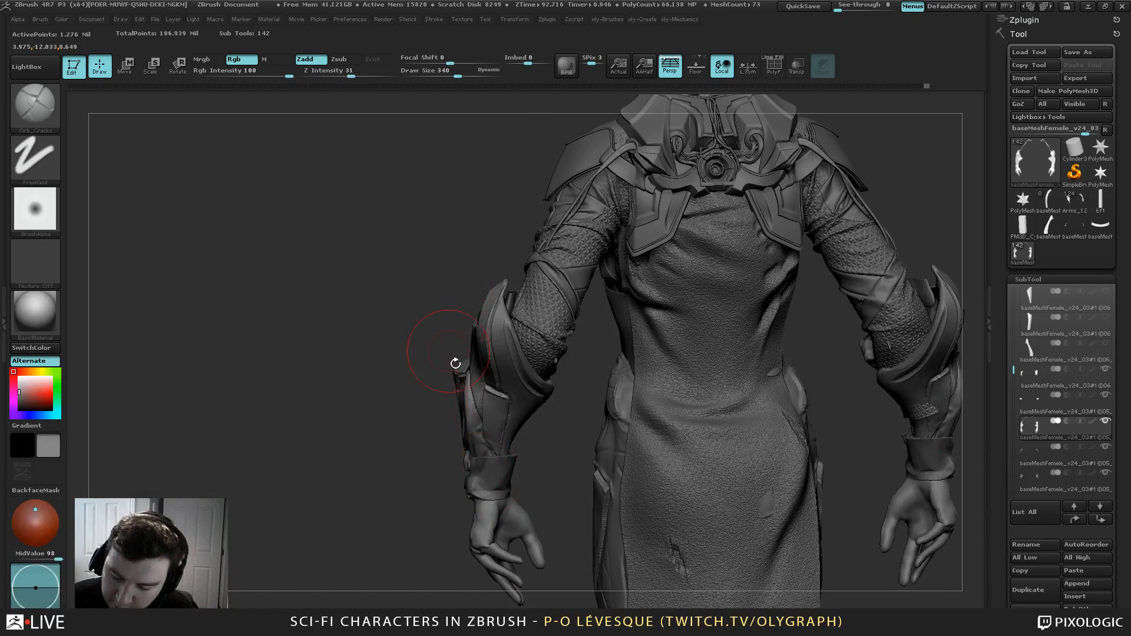
key(s)
mouse_move(470, 403)
mouse_down()
mouse_move(458, 416)
mouse_move(463, 379)
mouse_move(480, 441)
mouse_up()
key(s)
key(s)
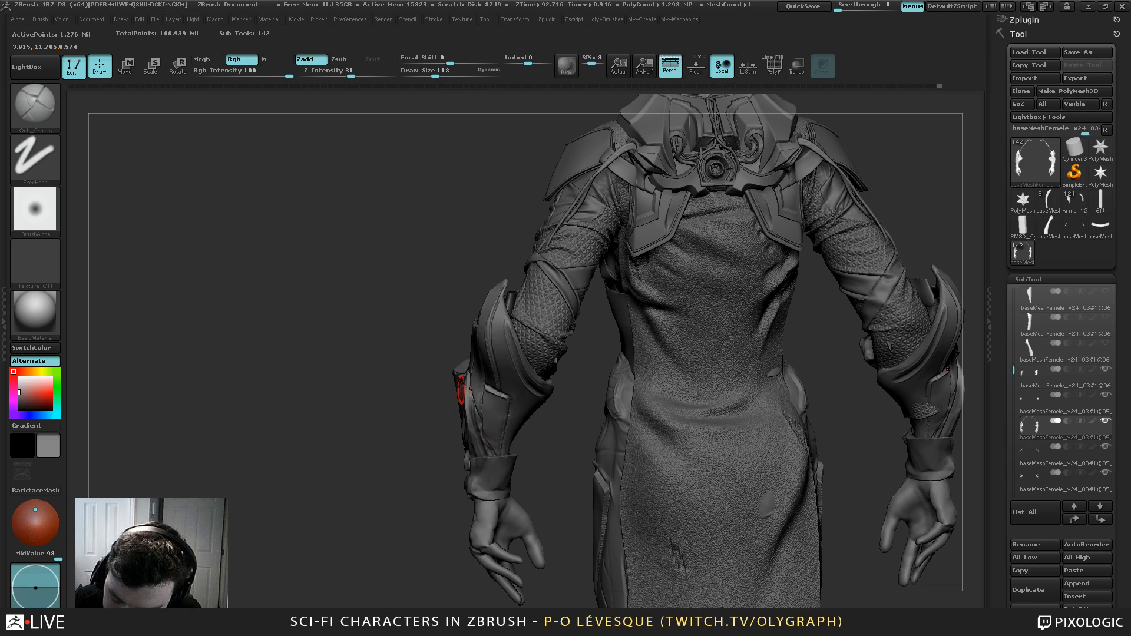
drag(470, 398, 489, 463)
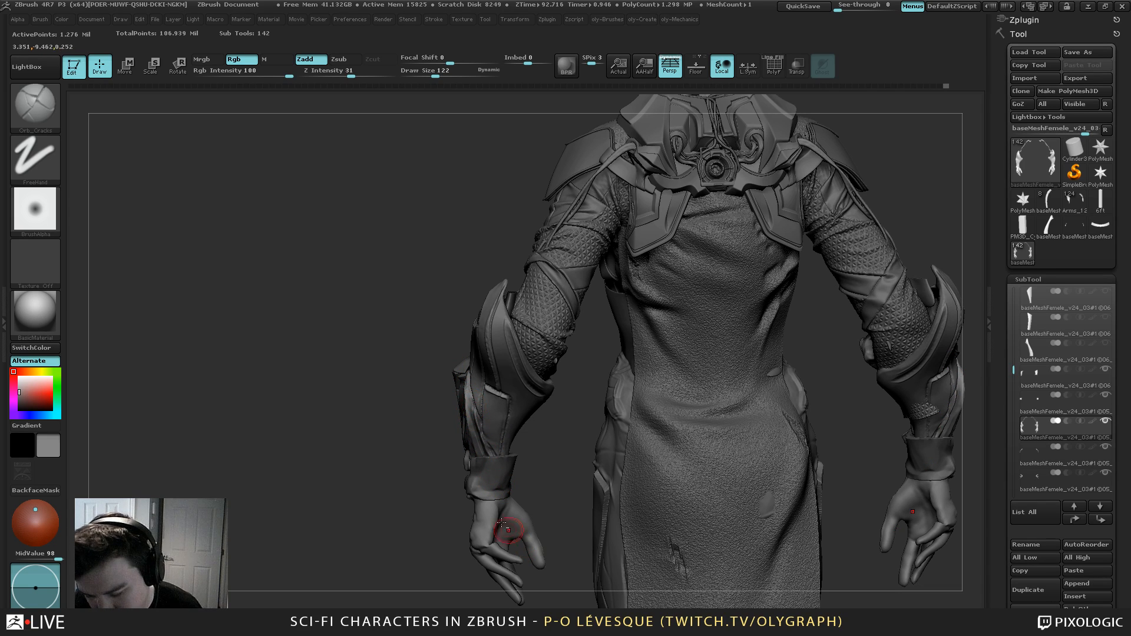
Extend the carved seam across the rear of the forearm below the elbow guard with the Orb_Cracks brush
drag(419, 499, 532, 496)
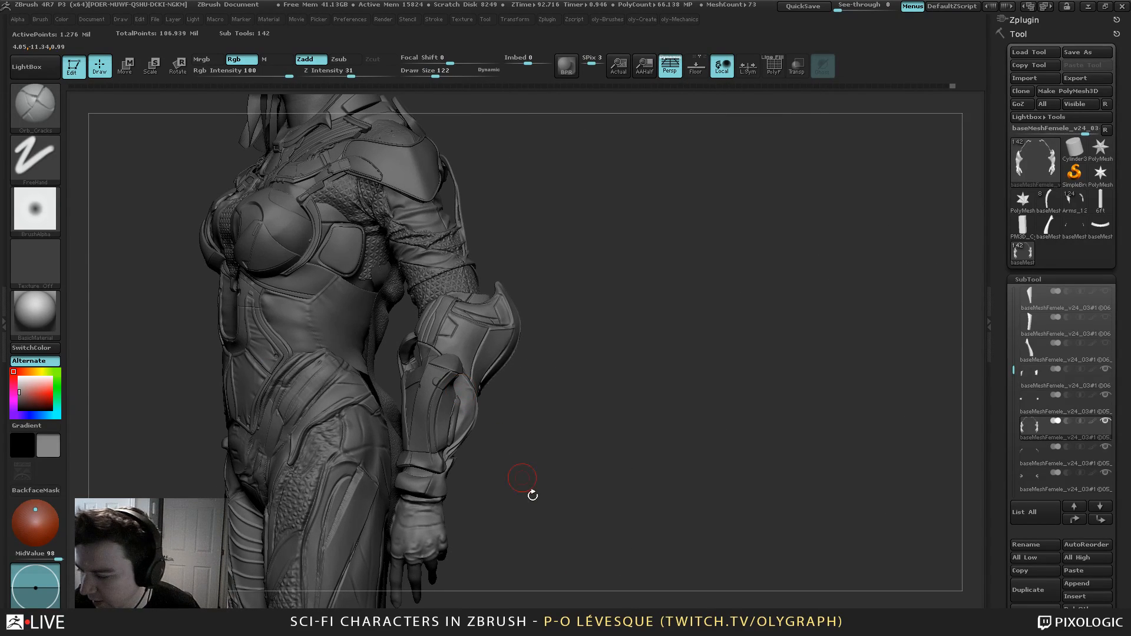
drag(1013, 364, 1013, 277)
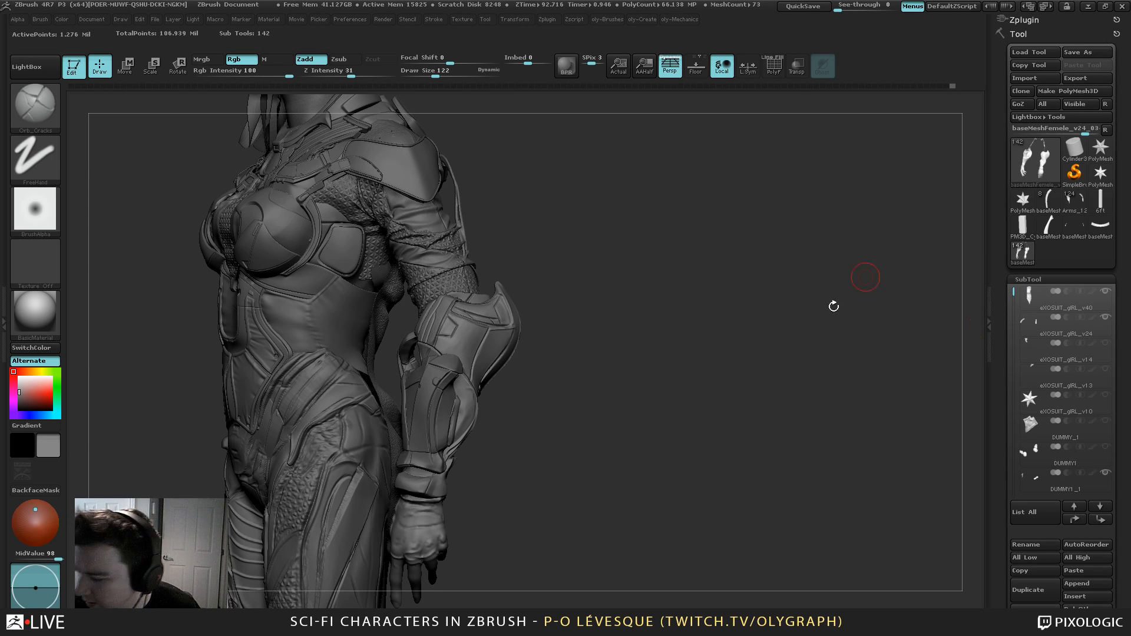
key(])
drag(548, 260, 437, 265)
key(s)
mouse_move(505, 395)
mouse_down()
mouse_move(487, 409)
mouse_move(501, 411)
mouse_move(496, 436)
mouse_move(492, 407)
mouse_up()
key(s)
Nudge the seam edges with the Move brush at draw size 78 and mask the arms except the rear forearm panel
key(b)
click(463, 337)
key(s)
key(ctrl)
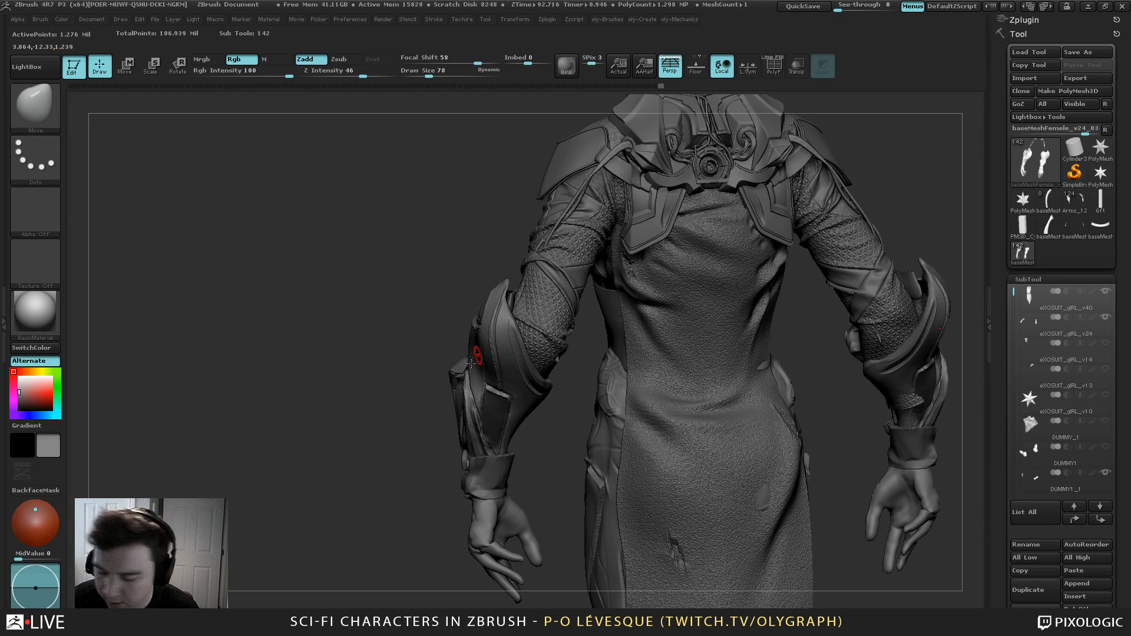
mouse_move(406, 437)
mouse_down()
mouse_move(480, 443)
mouse_move(476, 411)
mouse_up()
key(s)
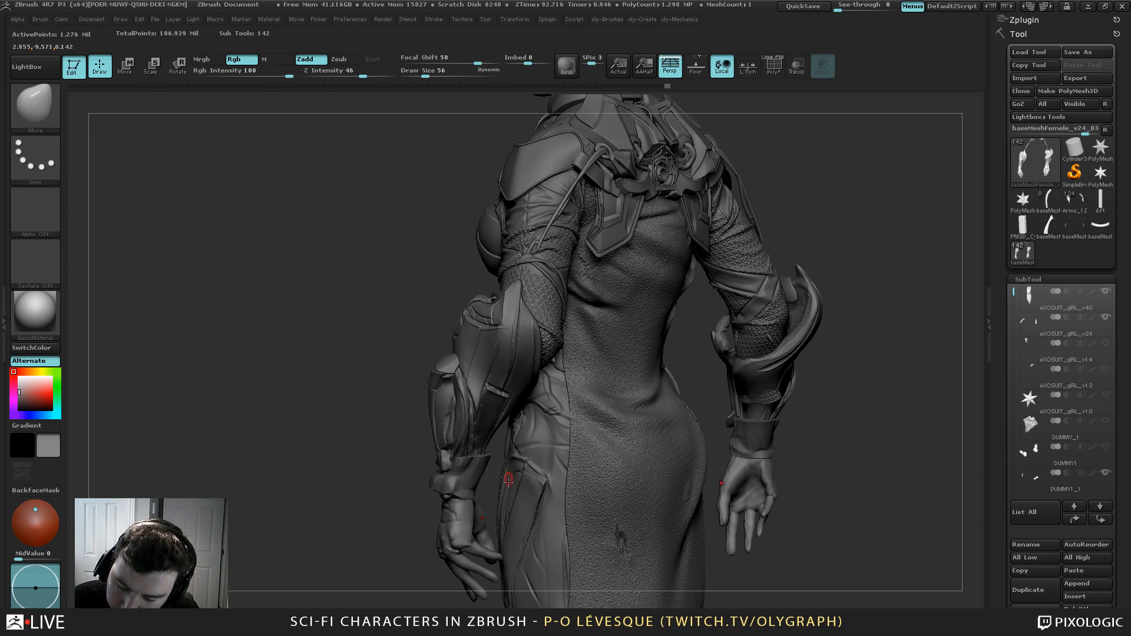
ctrl+click(419, 493)
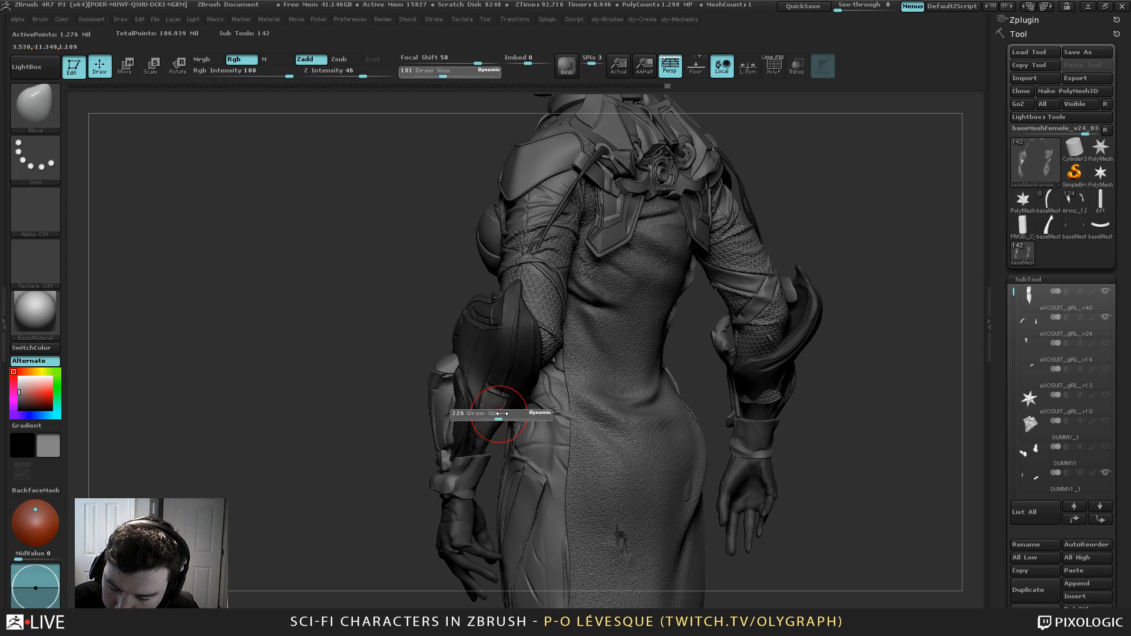
Reshape the unmasked rear forearm panel below the elbow guard with the Move brush at draw sizes 378 and 311
key(shift)
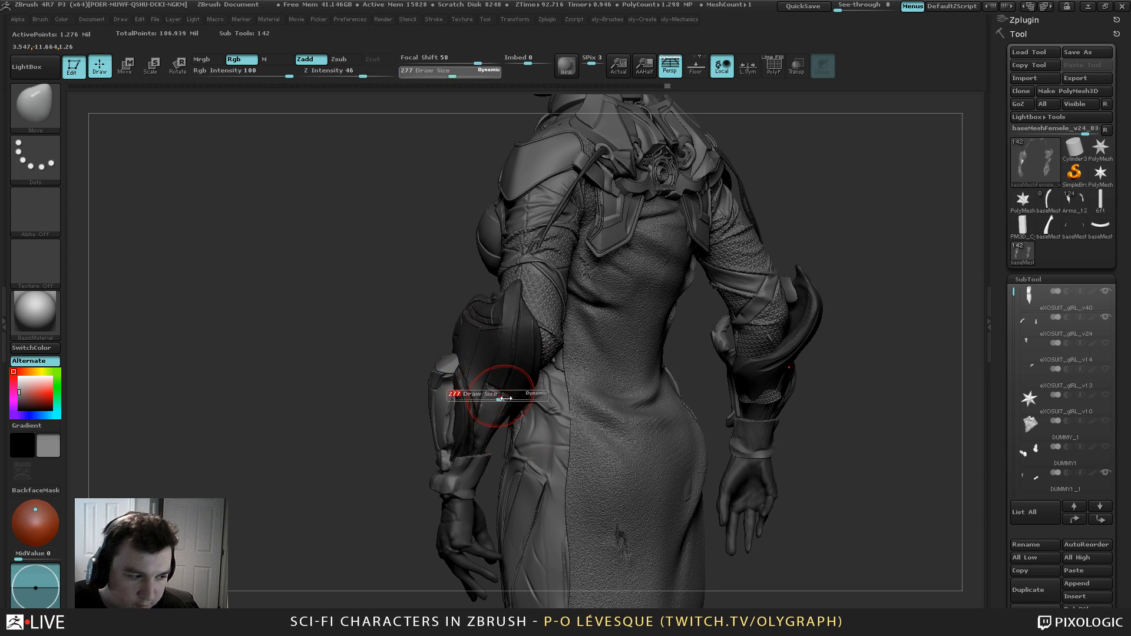
key(bracketleft)
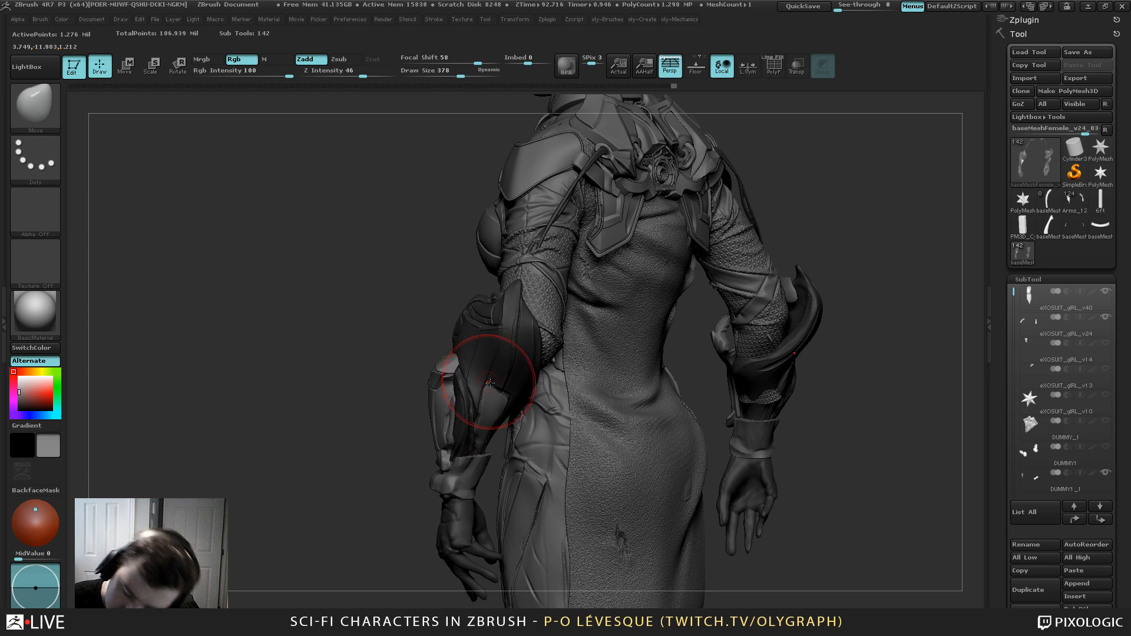
mouse_move(490, 383)
mouse_down()
mouse_move(514, 403)
mouse_move(486, 438)
mouse_up()
key(s)
drag(428, 505, 554, 500)
key(s)
drag(512, 395, 506, 395)
drag(504, 383, 490, 404)
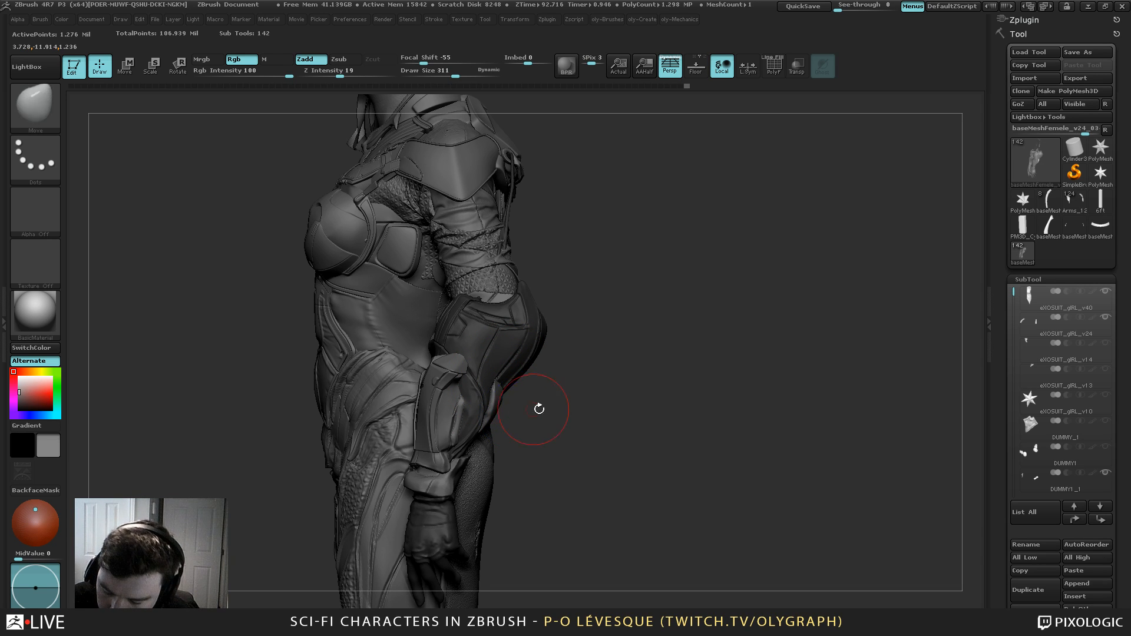
mouse_move(560, 457)
mouse_down()
mouse_move(498, 405)
mouse_move(519, 394)
mouse_up()
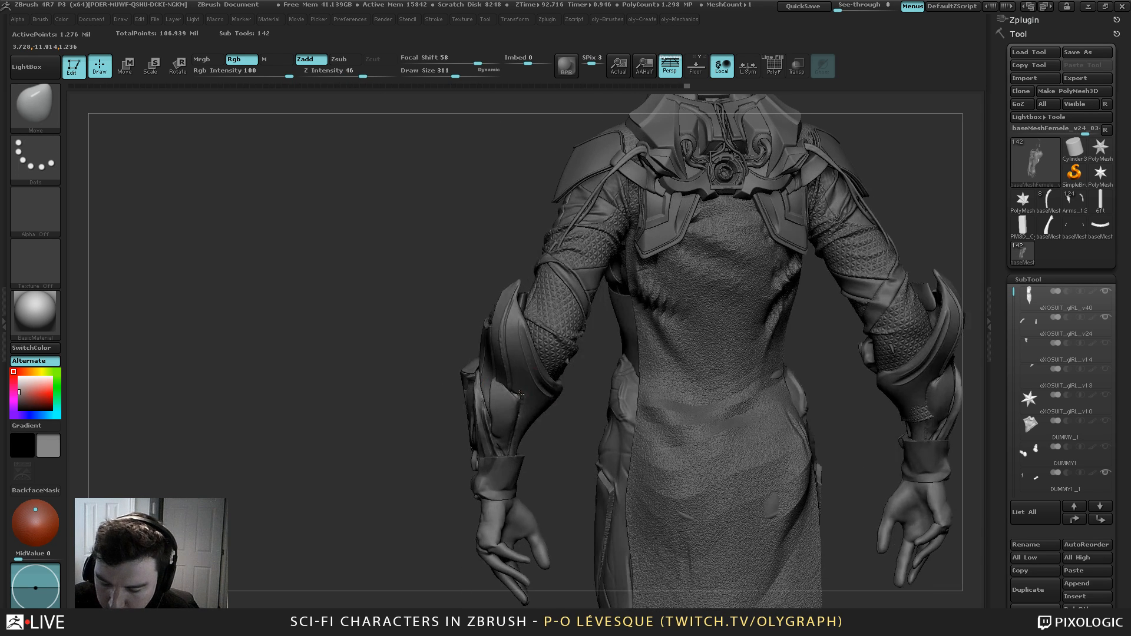
Clear the mask, update the arms' DynaMesh and smooth the rear forearm panel's edge at draw size 136
ctrl+drag(422, 475, 459, 457)
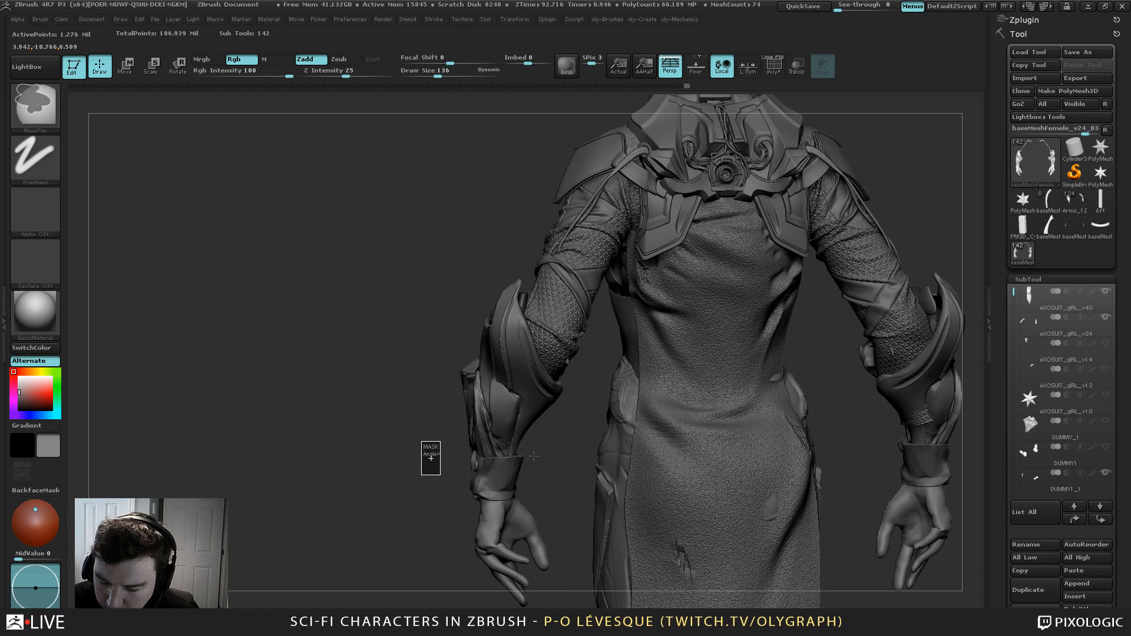
shift+drag(518, 391, 507, 396)
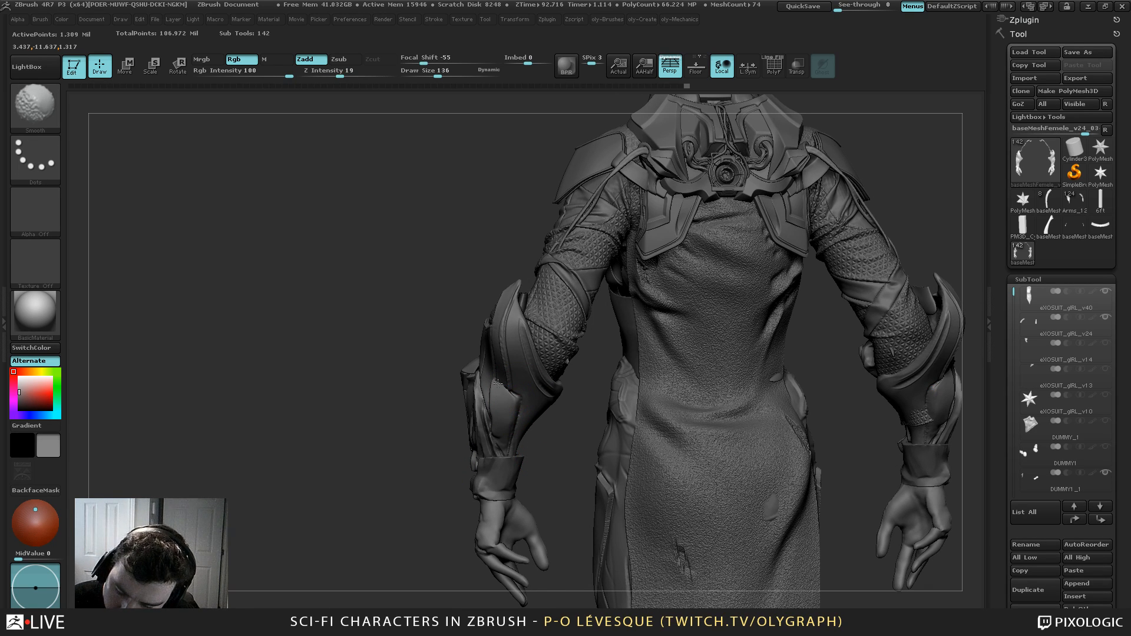
drag(427, 482, 518, 469)
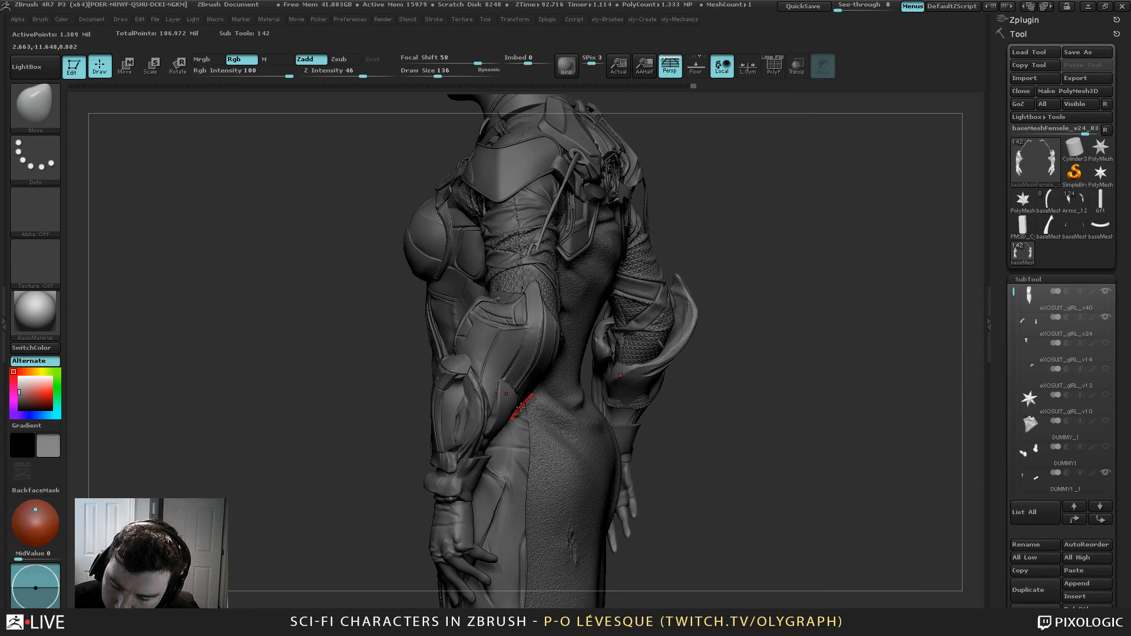
key(b)
click(499, 344)
key(s)
drag(519, 407, 490, 421)
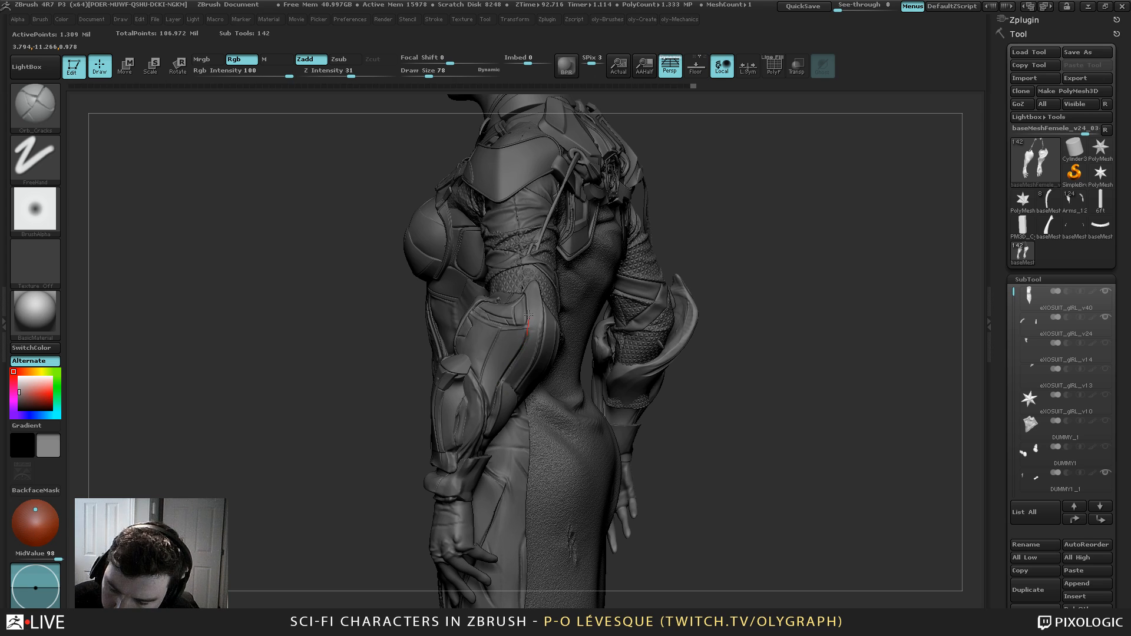
key(bracketleft)
drag(399, 499, 446, 337)
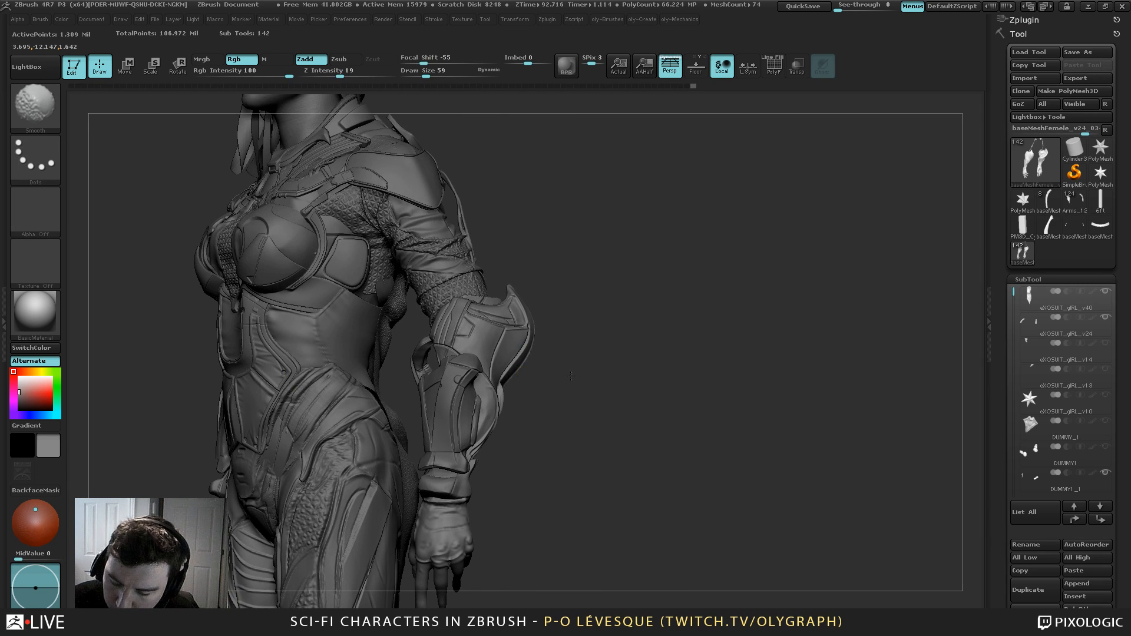
Adjust the rear contour where the elbow guard meets the forearm with the Move brush at draw size 378
drag(540, 328, 573, 371)
key(b)
key(m)
key(v)
key(s)
mouse_move(492, 369)
mouse_down()
mouse_move(513, 370)
mouse_move(494, 364)
mouse_up()
key(s)
drag(490, 365, 497, 370)
key(s)
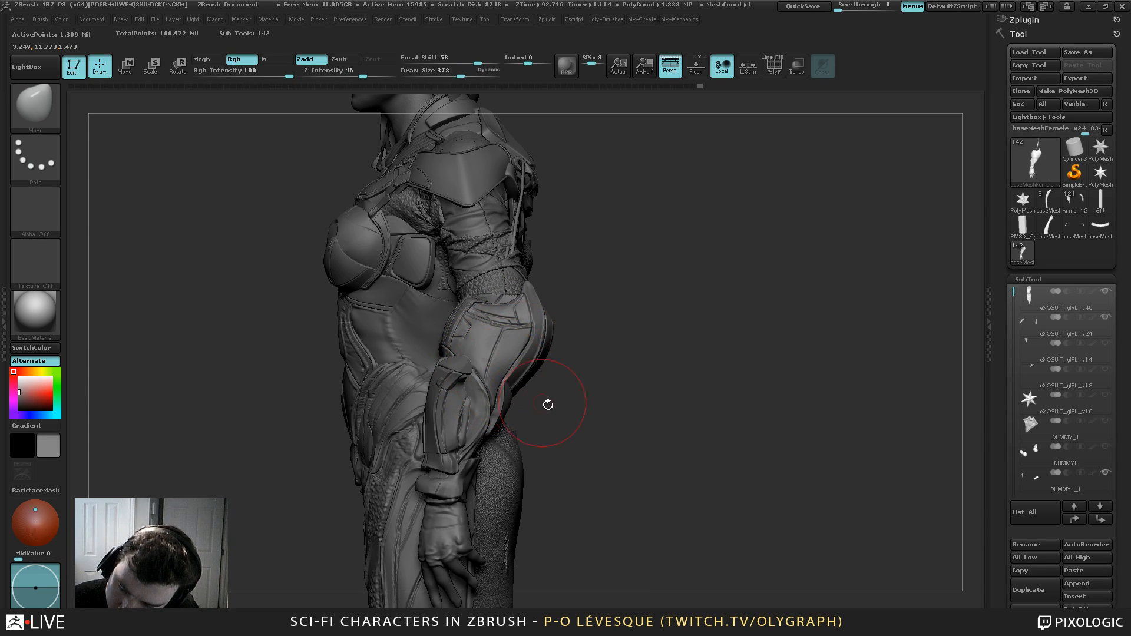
Isolate the arms, mask the elbow guard's side panel at draw size 65, invert the mask and show the full figure
drag(548, 404, 607, 413)
key(s)
mouse_move(530, 349)
mouse_down()
mouse_move(498, 349)
mouse_move(527, 328)
mouse_move(485, 330)
mouse_move(508, 334)
mouse_up()
key(alt+s)
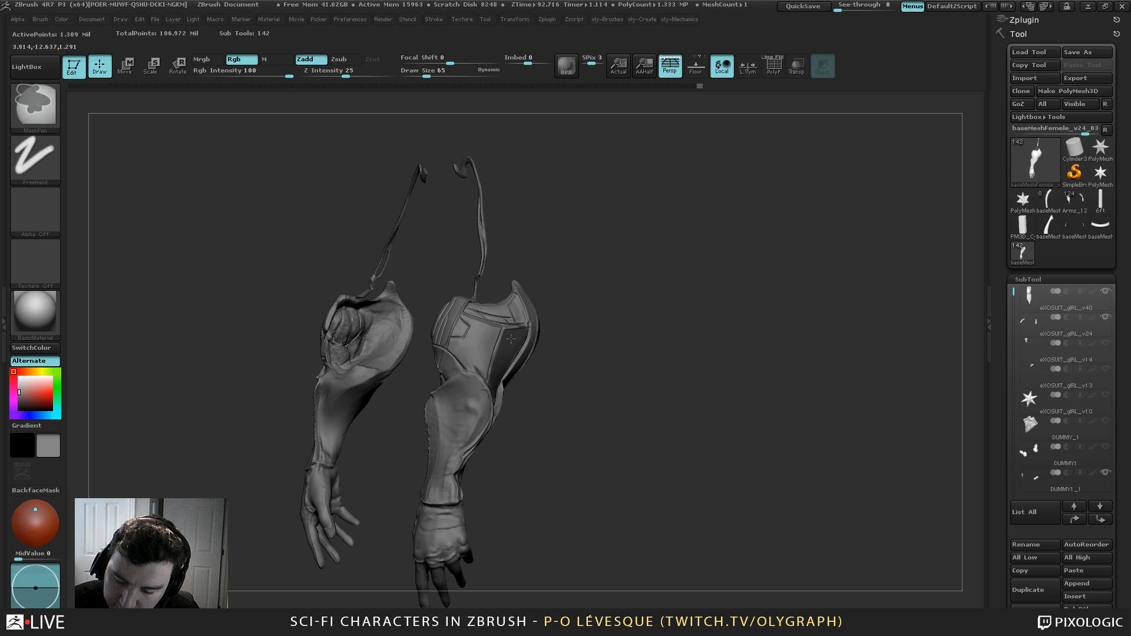
ctrl+click(578, 308)
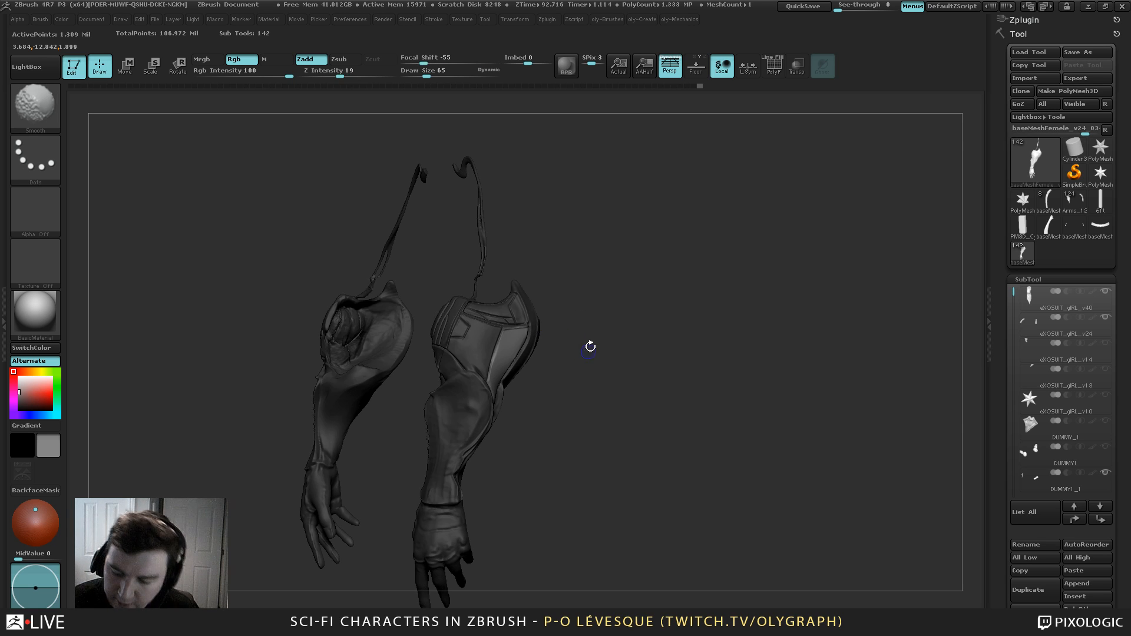
key(alt+s)
Enable surface noise on the arms and open its noise settings for editing
drag(997, 365, 1000, 206)
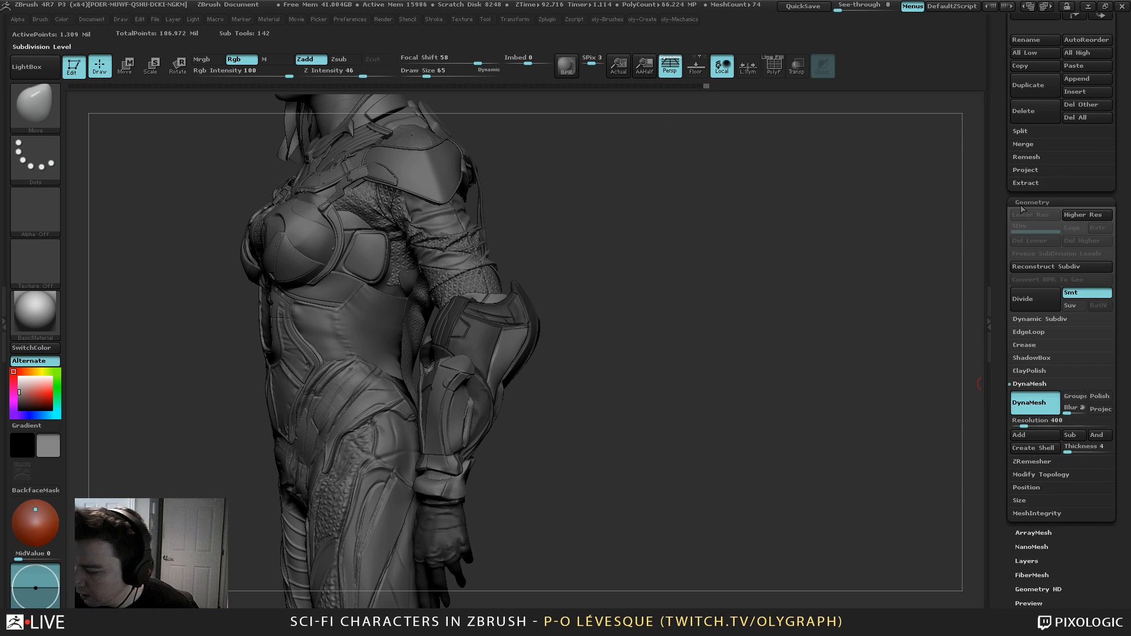
click(1047, 202)
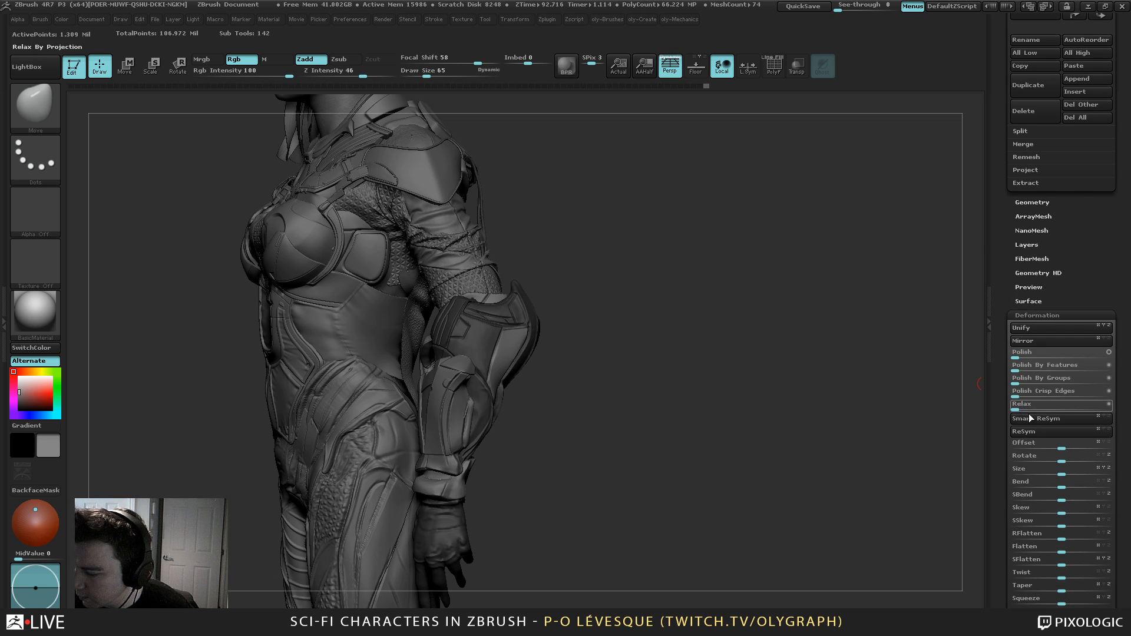
click(1029, 315)
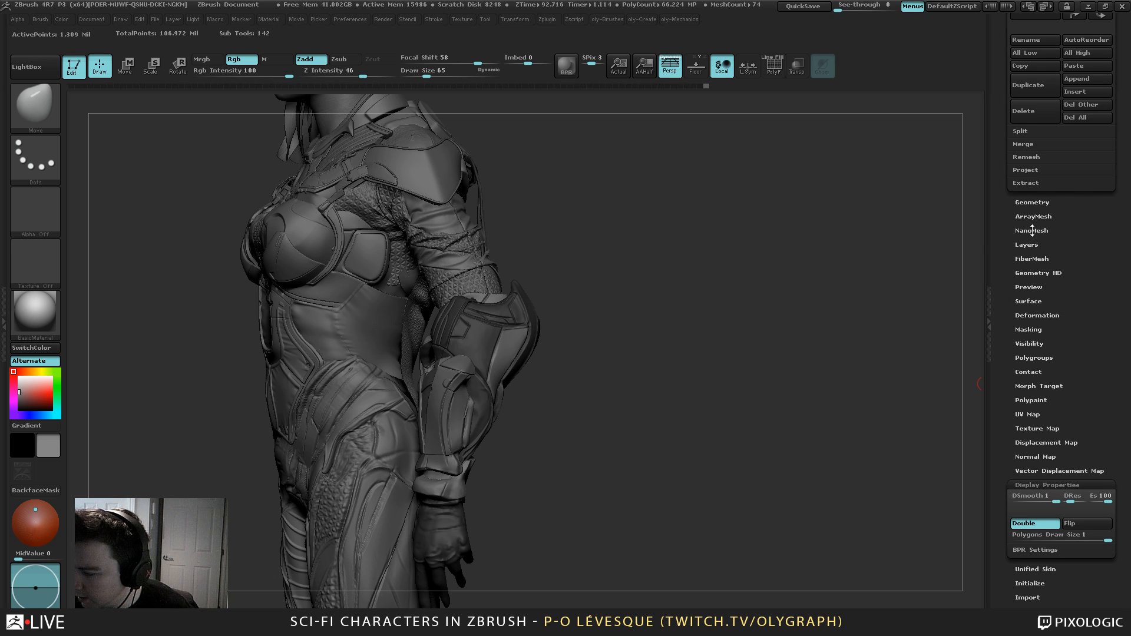
click(1030, 301)
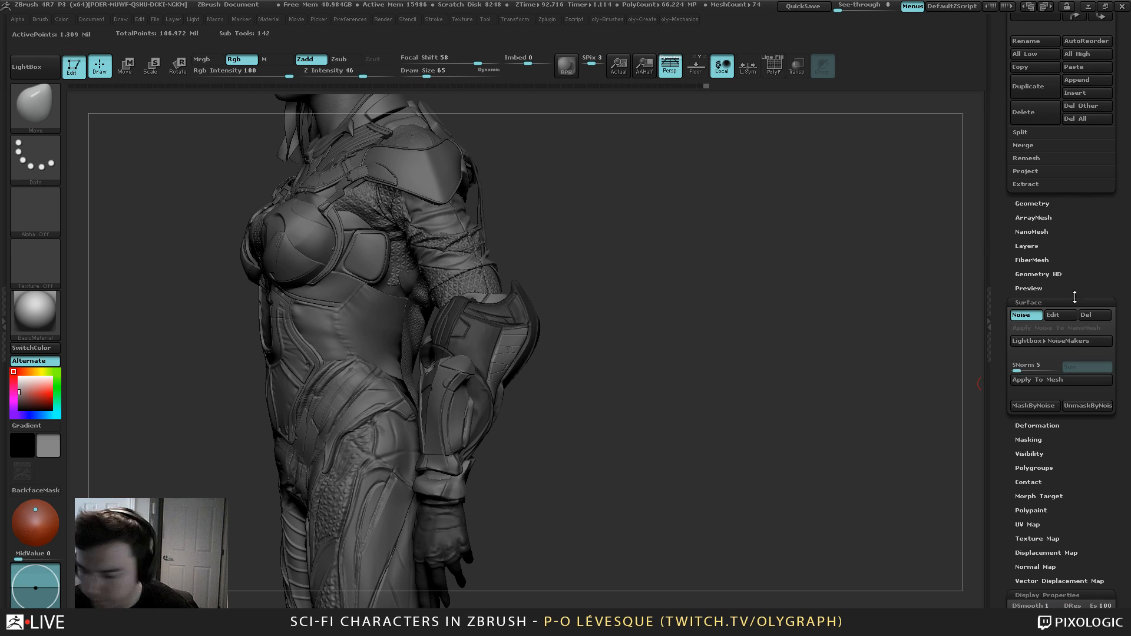
click(1061, 314)
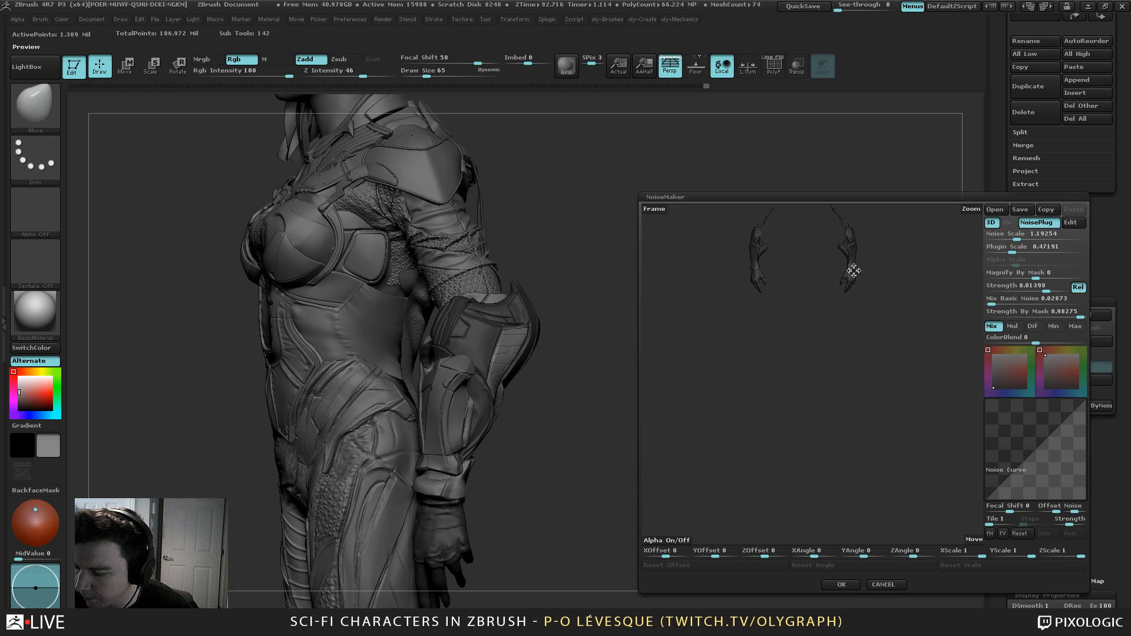
Examine the noise on the elbow guard's unmasked side panel in the NoiseMaker preview
alt+drag(853, 271, 835, 362)
alt+drag(854, 244, 874, 401)
mouse_move(859, 363)
mouse_down()
mouse_move(860, 339)
mouse_move(852, 357)
mouse_up()
alt+drag(844, 438, 823, 435)
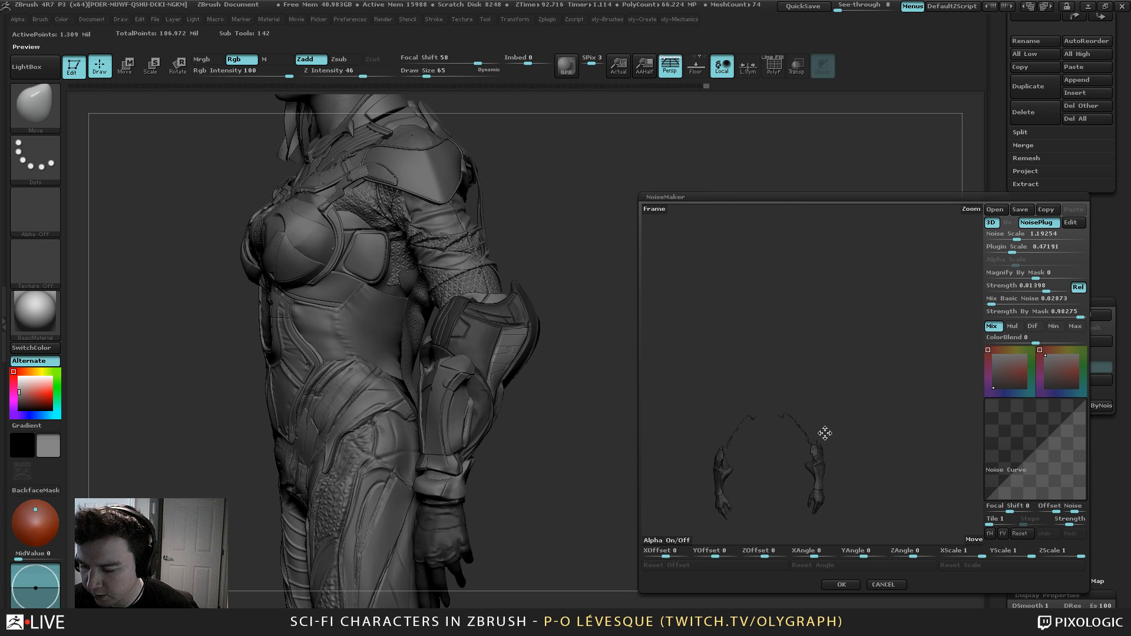
alt+drag(810, 321, 805, 220)
click(655, 210)
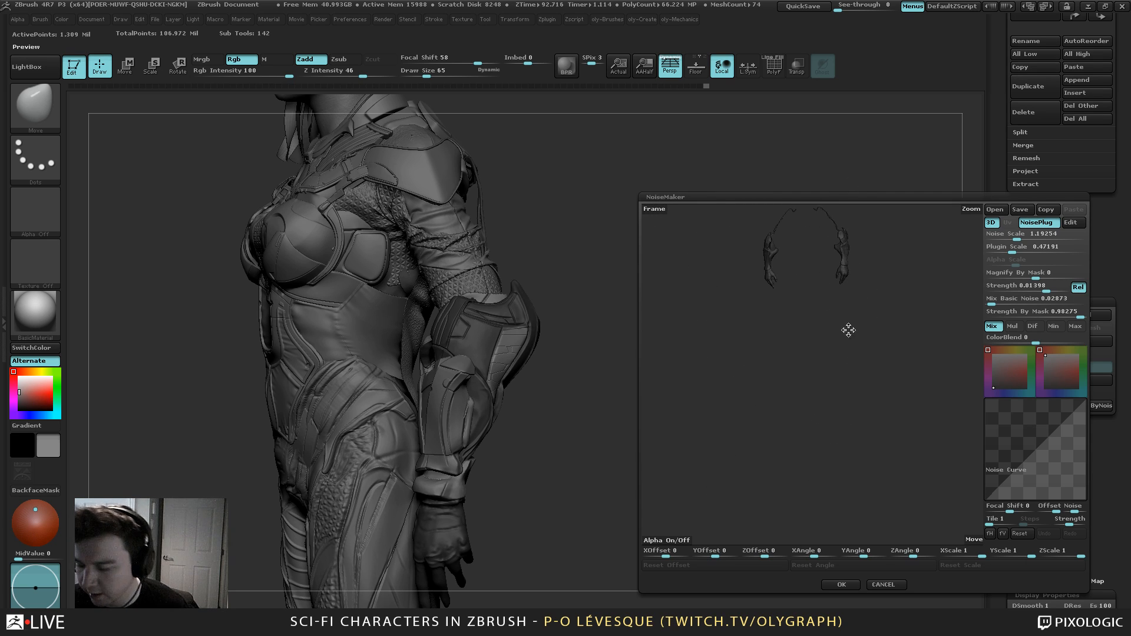
drag(816, 351, 801, 288)
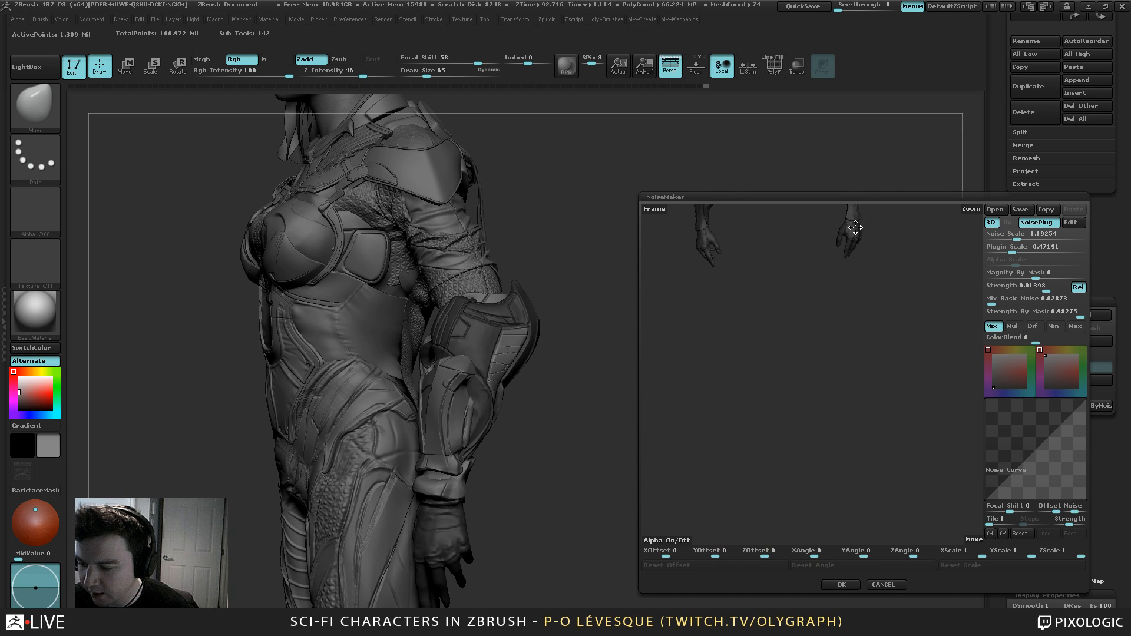
drag(856, 227, 783, 248)
click(645, 210)
drag(856, 330, 919, 523)
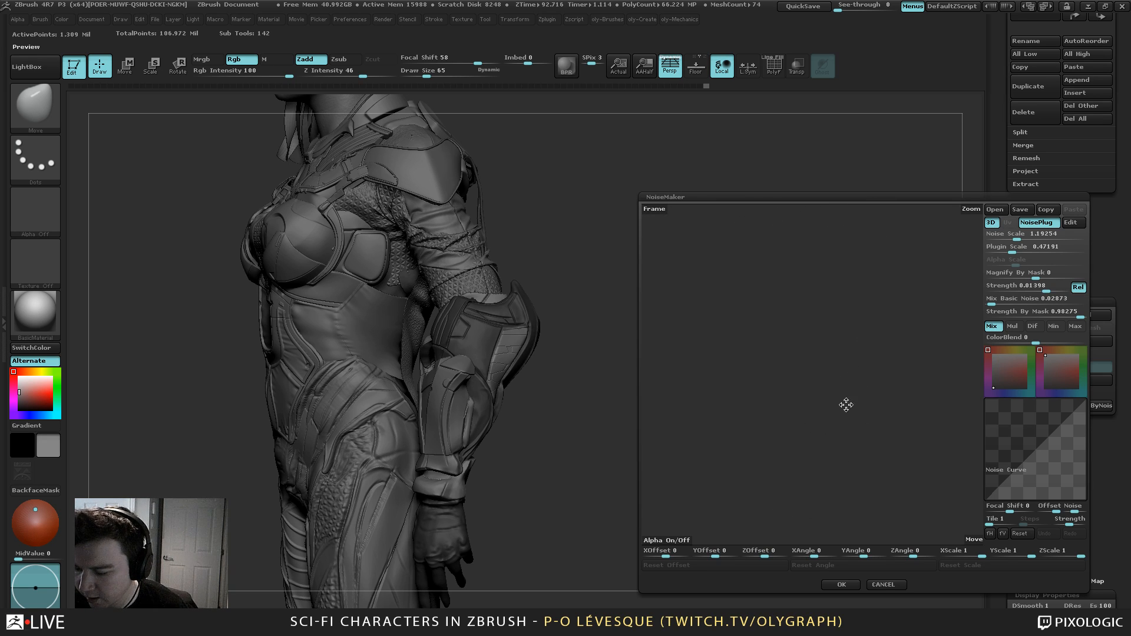
drag(847, 331, 886, 358)
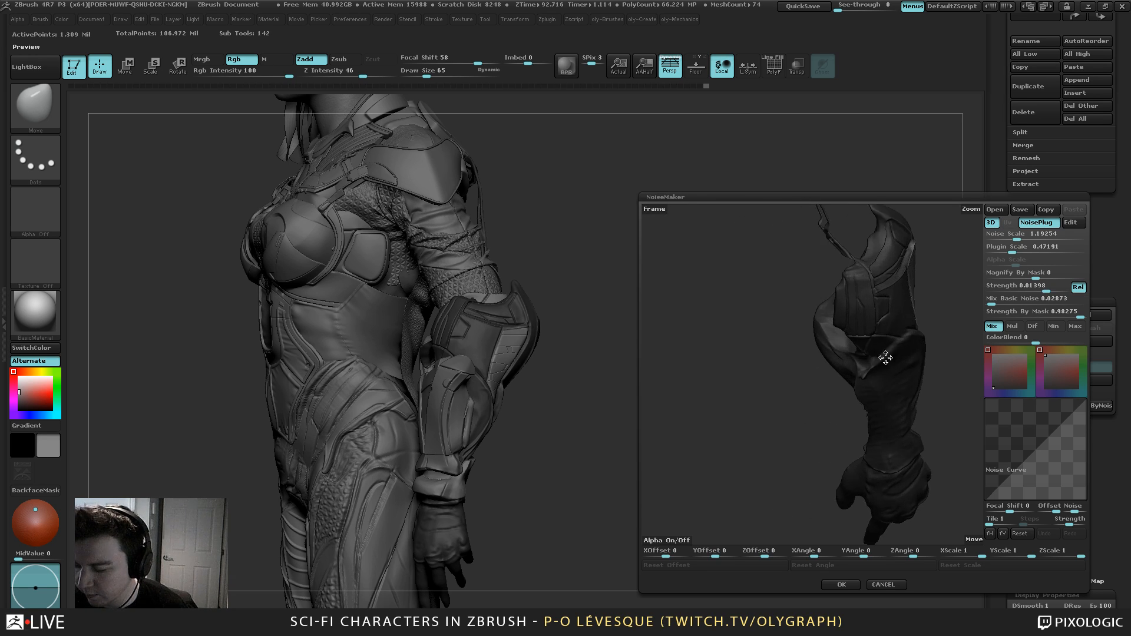
drag(881, 301, 1012, 198)
drag(807, 328, 870, 259)
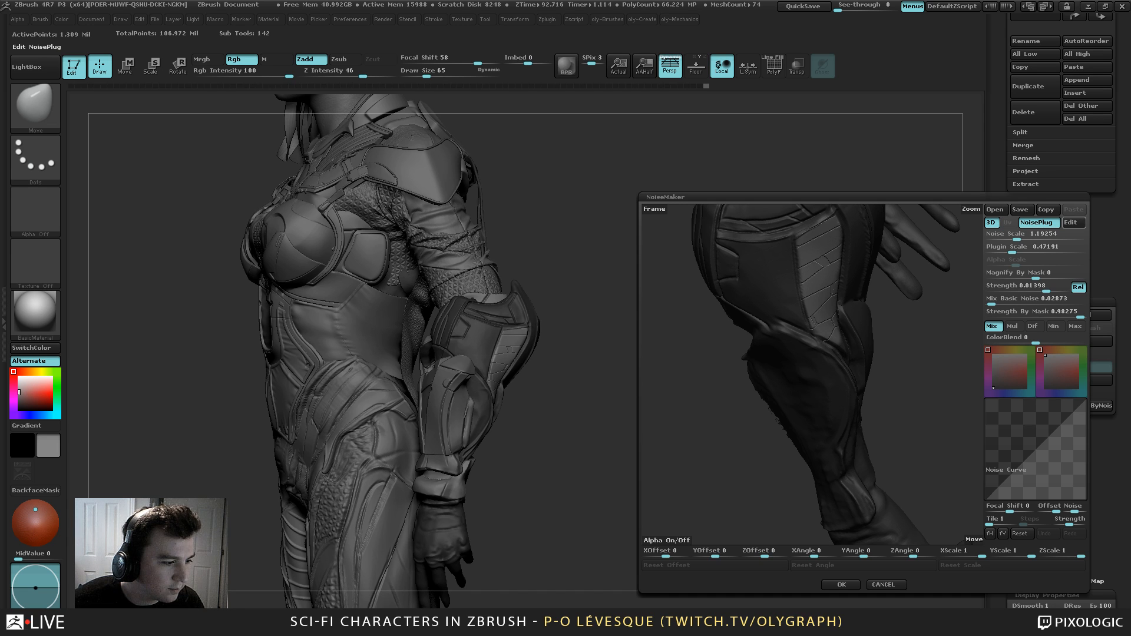
click(1070, 223)
drag(300, 249, 513, 141)
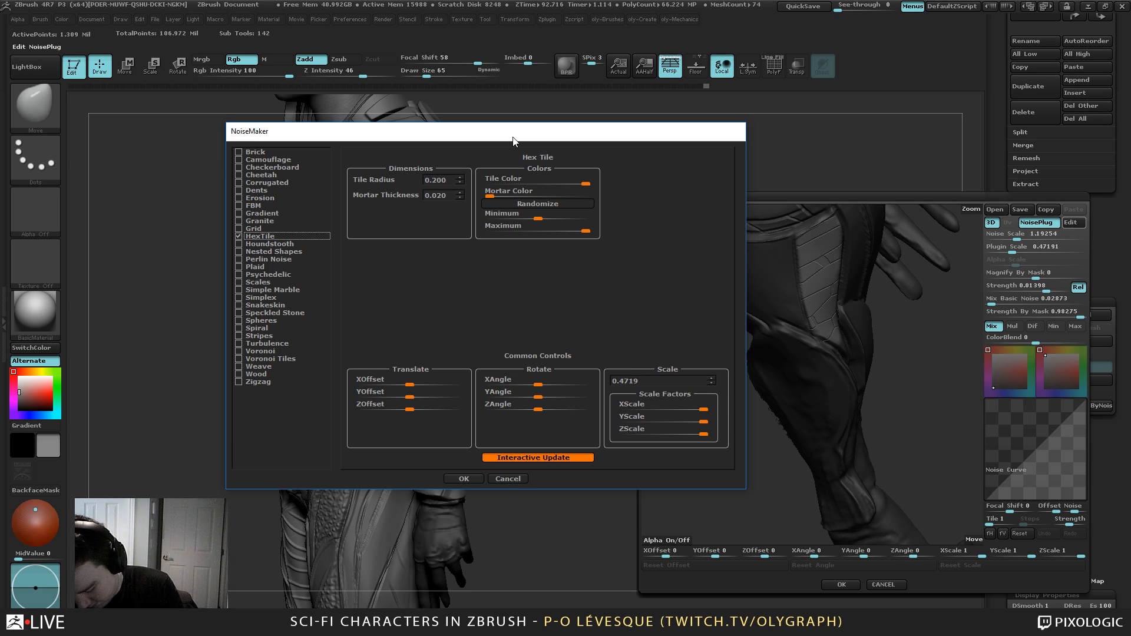
click(239, 230)
click(259, 153)
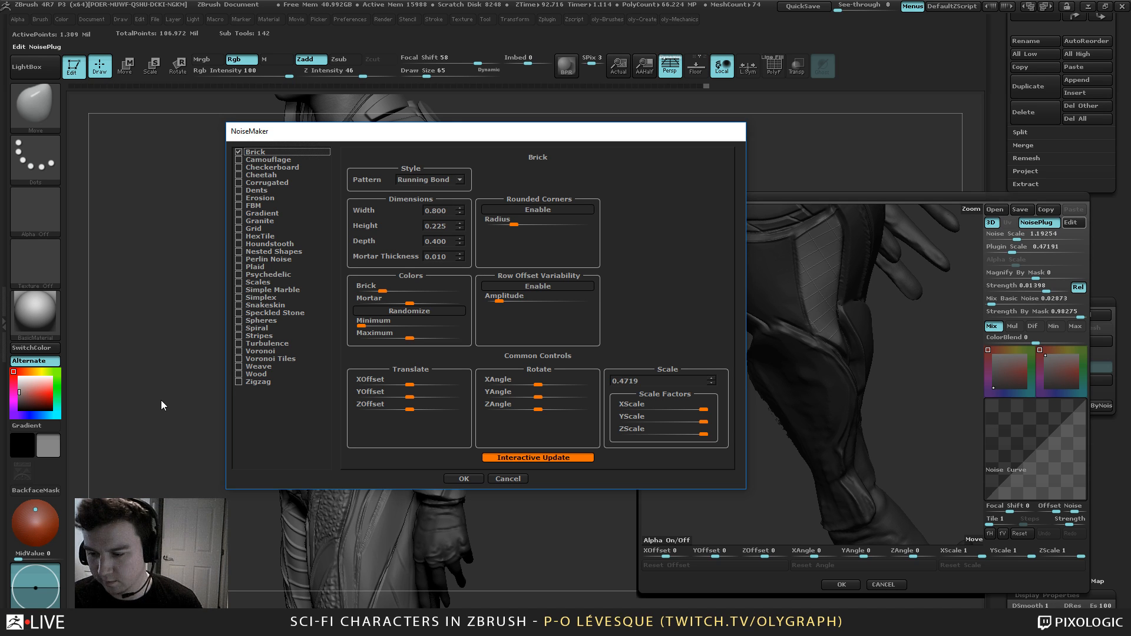
click(508, 478)
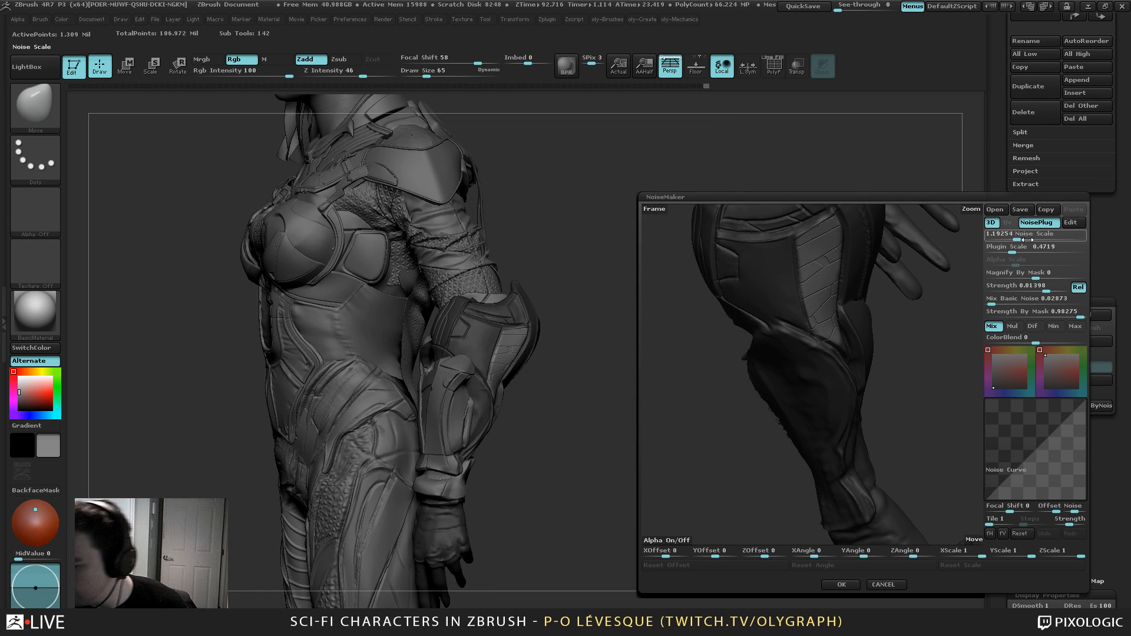
Disable the plug-in pattern so the panel uses only the basic noise, accept the settings and invert the arms' mask
click(1036, 222)
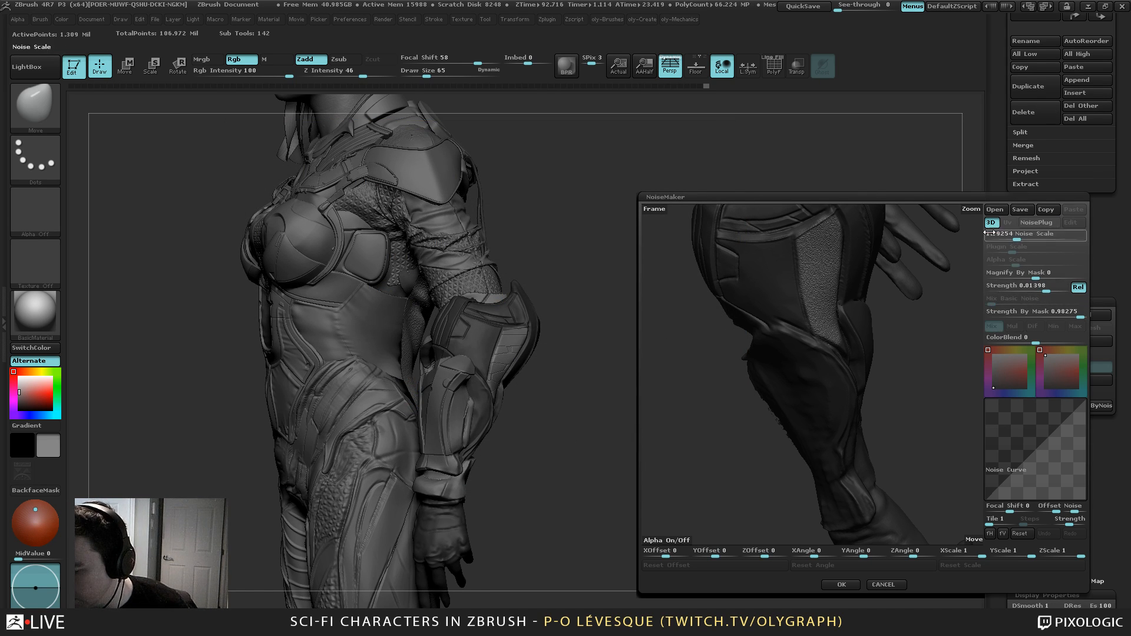
click(841, 584)
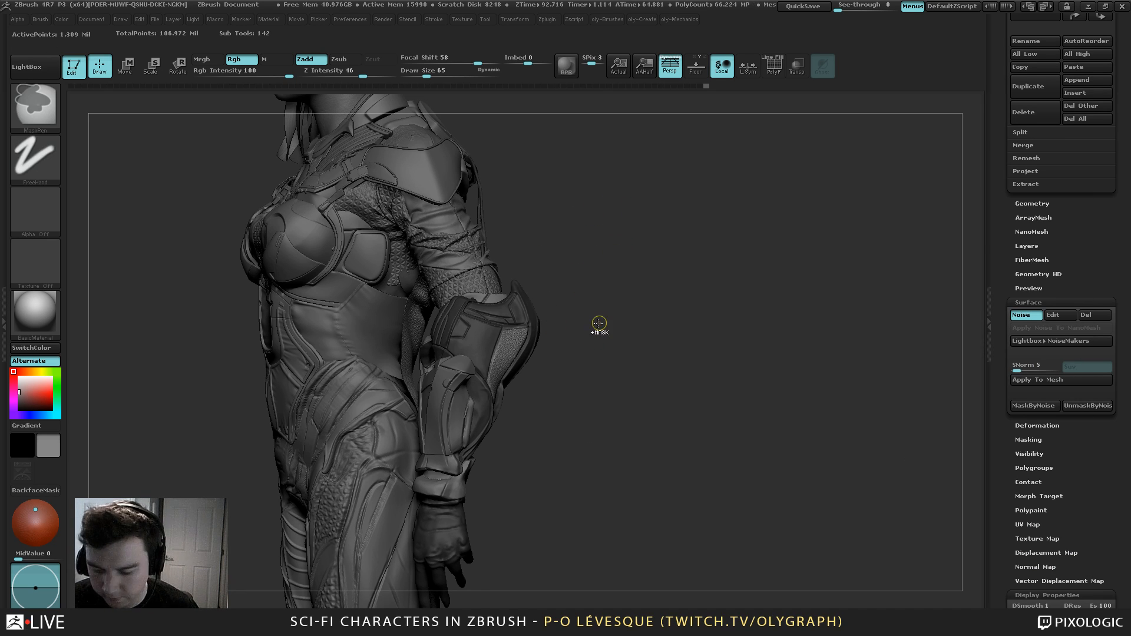
ctrl+click(596, 355)
ctrl+click(595, 357)
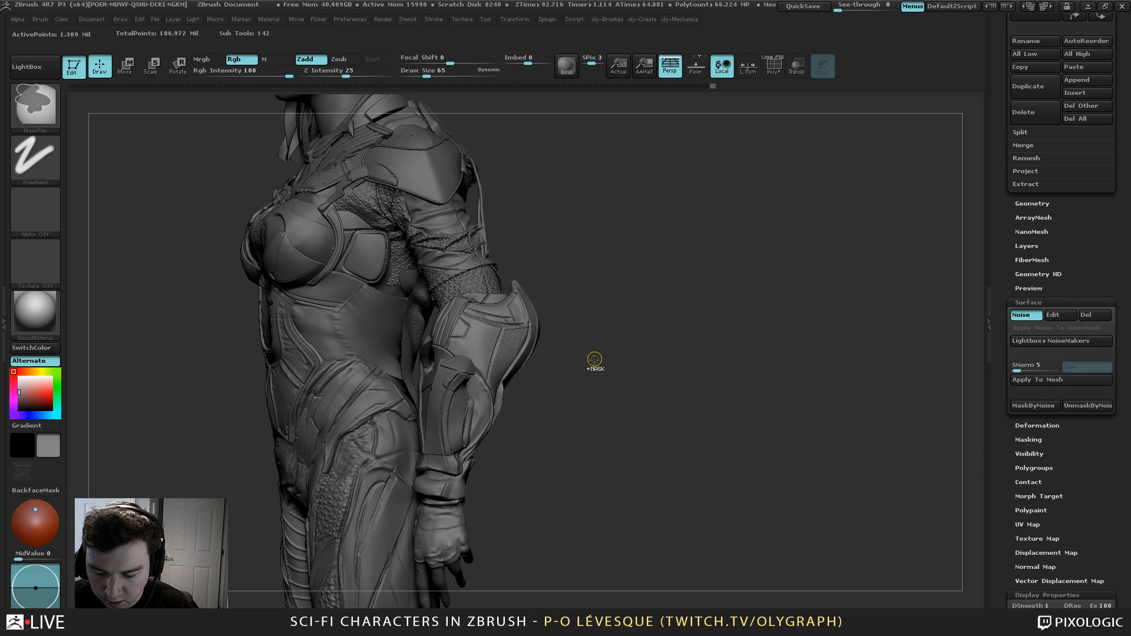
ctrl+click(595, 358)
ctrl+click(593, 361)
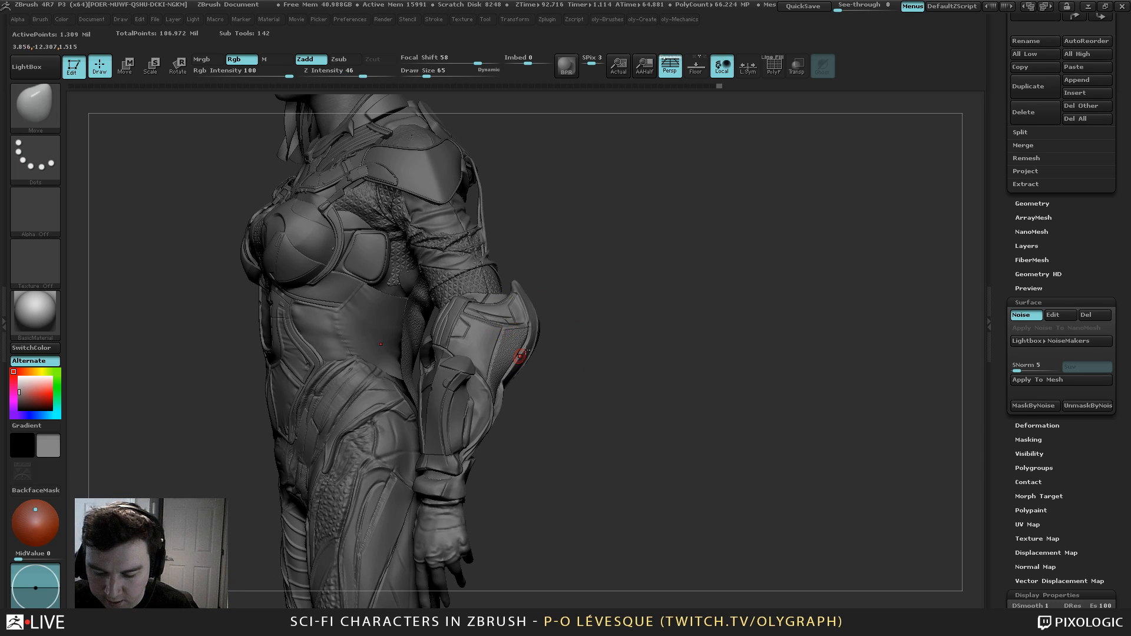
Paint a mask over the narrow panel on the elbow guard's front at draw size 39 and invert the mask
key(b)
click(486, 334)
key(s)
mouse_move(513, 350)
mouse_down()
mouse_move(549, 348)
mouse_move(506, 345)
mouse_move(522, 358)
mouse_up()
key(ctrl+z)
key(s)
mouse_move(519, 357)
mouse_down()
mouse_move(491, 373)
mouse_move(511, 338)
mouse_up()
key(s)
mouse_move(587, 305)
alt+mouse_down()
mouse_move(568, 255)
mouse_move(570, 212)
mouse_move(586, 281)
mouse_move(570, 271)
mouse_move(613, 281)
mouse_move(577, 316)
alt+mouse_up()
mouse_move(576, 404)
alt+mouse_down()
mouse_move(556, 283)
mouse_move(530, 321)
alt+mouse_up()
key(s)
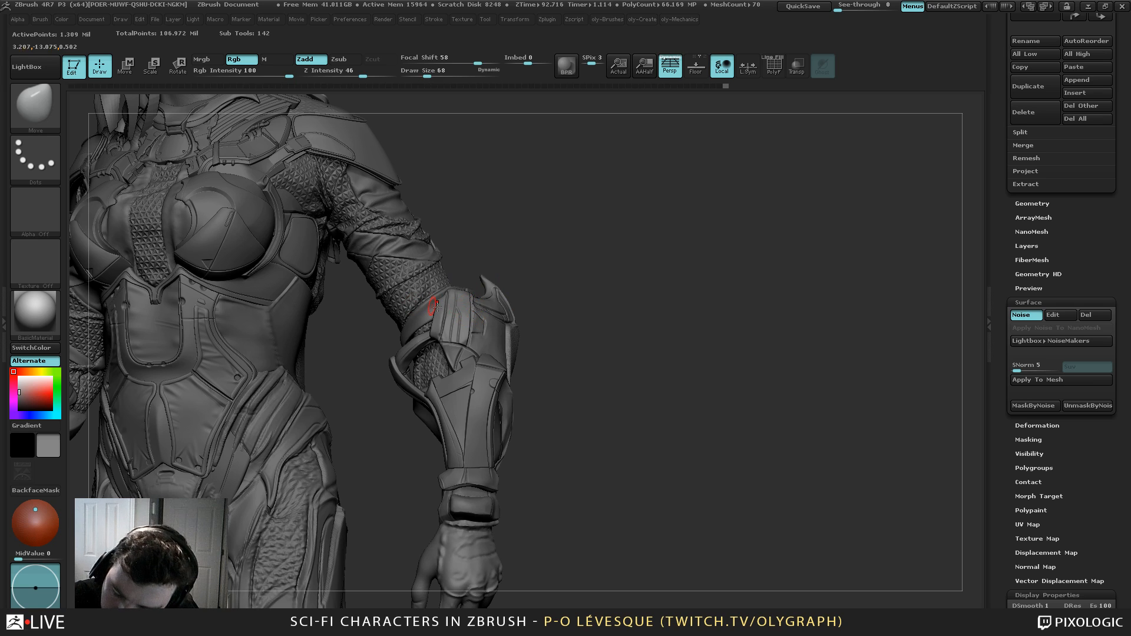
key(ctrl)
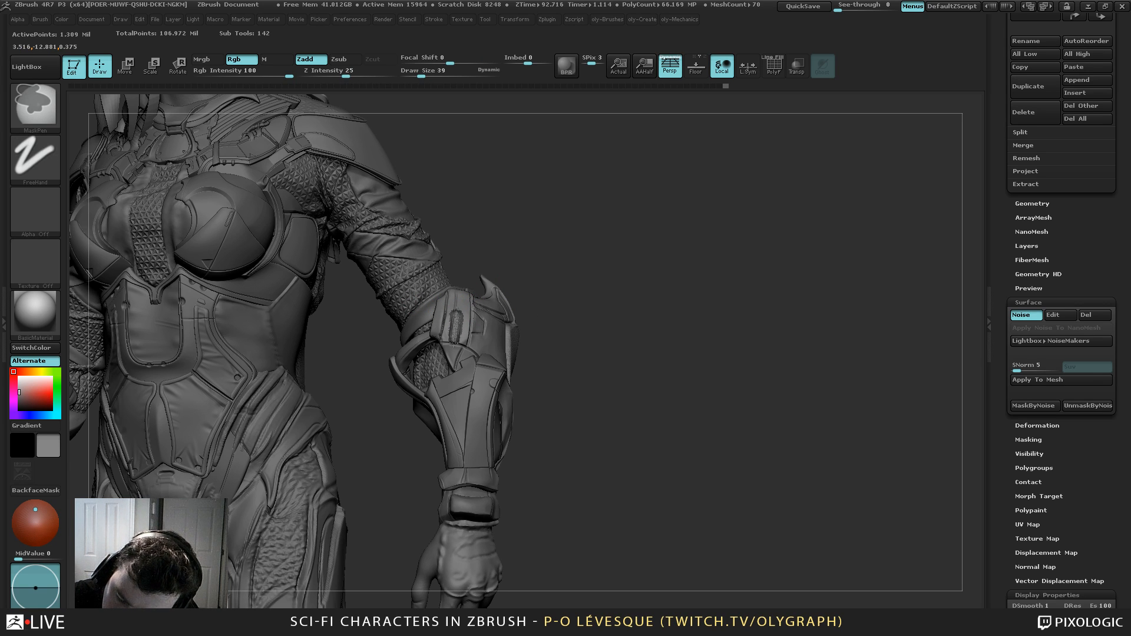
drag(616, 263, 573, 260)
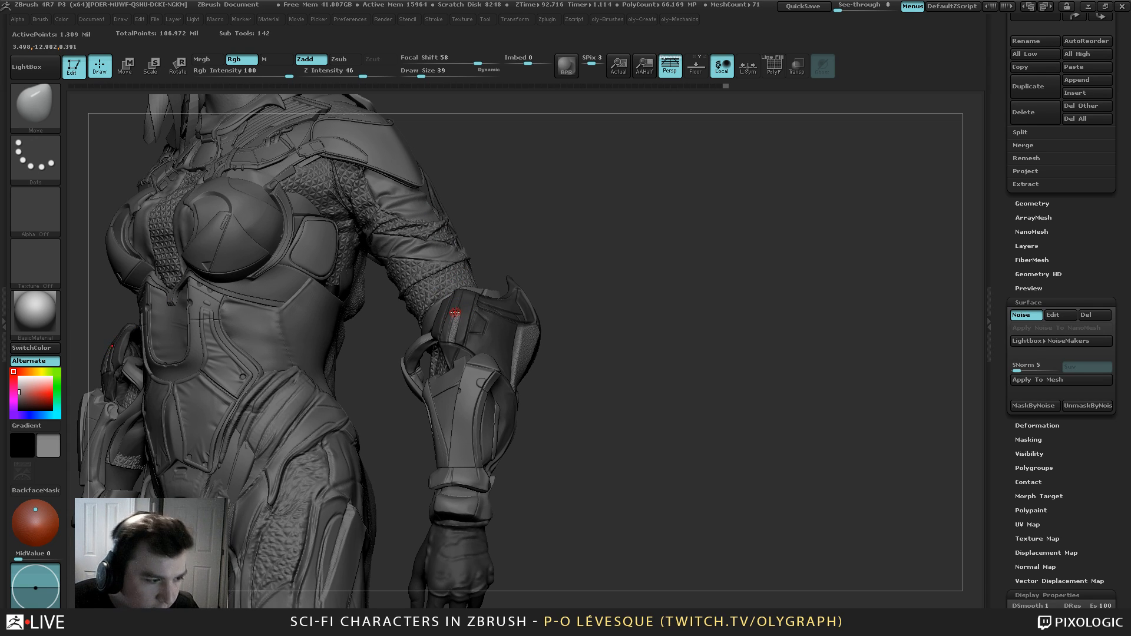
Refine the mask around the elbow guard's narrow front panel at draw sizes 39 and 26
key(ctrl)
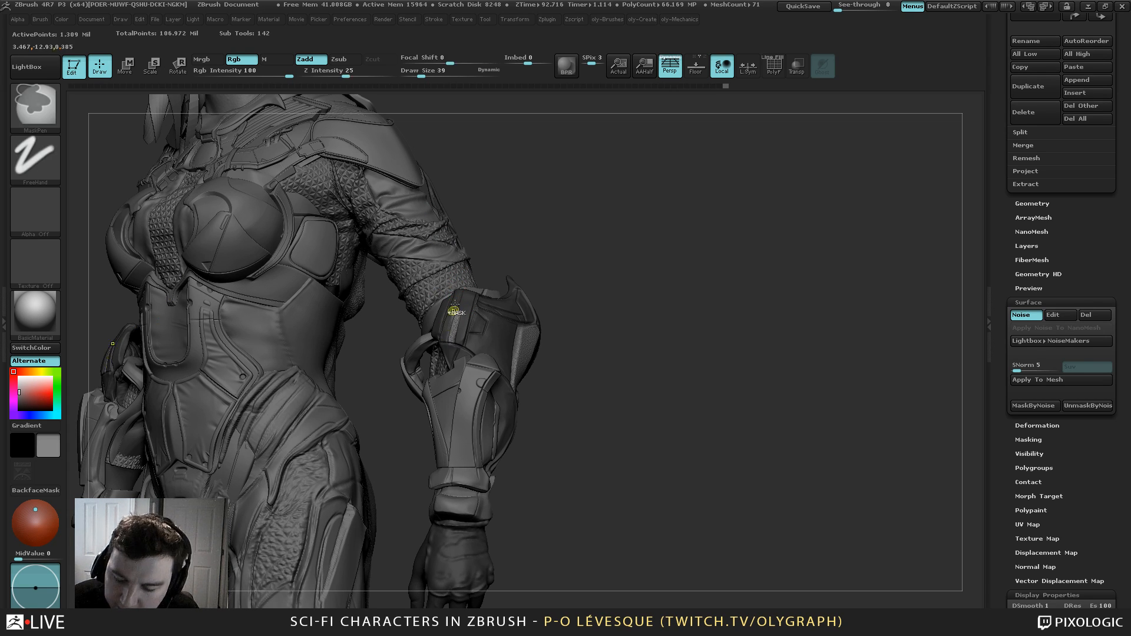
ctrl+click(448, 322)
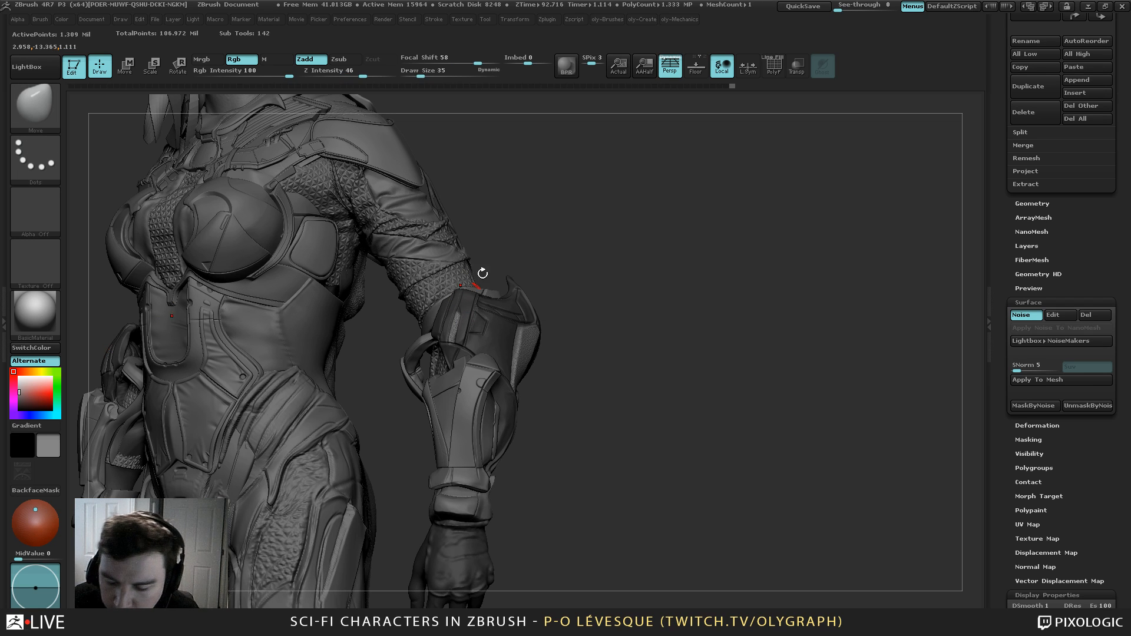
drag(541, 241, 543, 244)
alt+drag(455, 314, 458, 326)
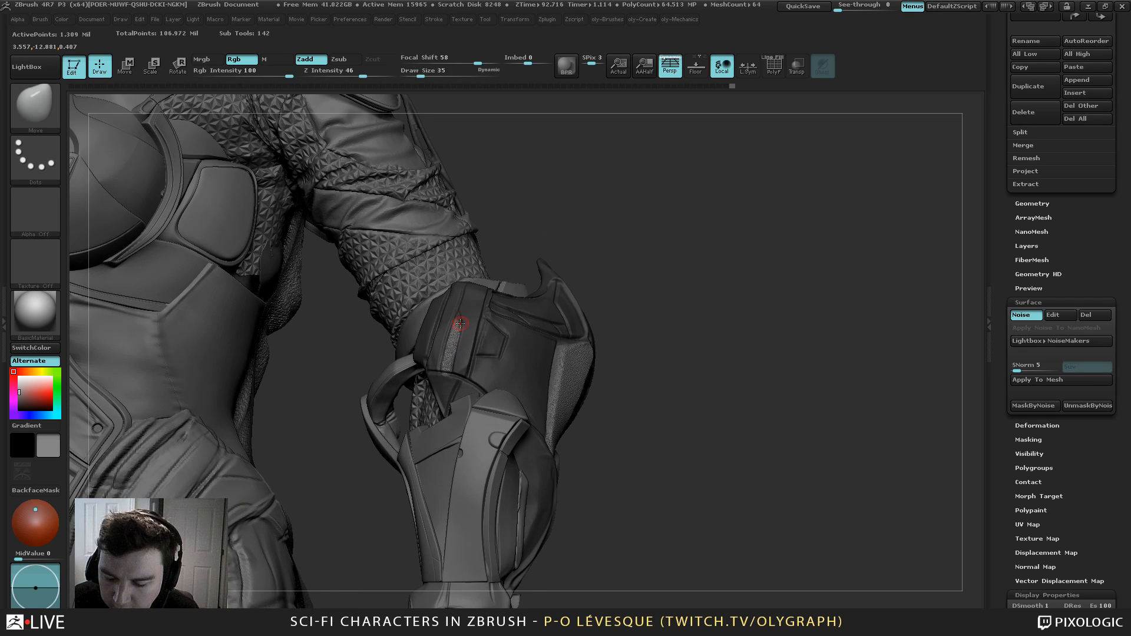
key(s)
click(455, 326)
key(ctrl)
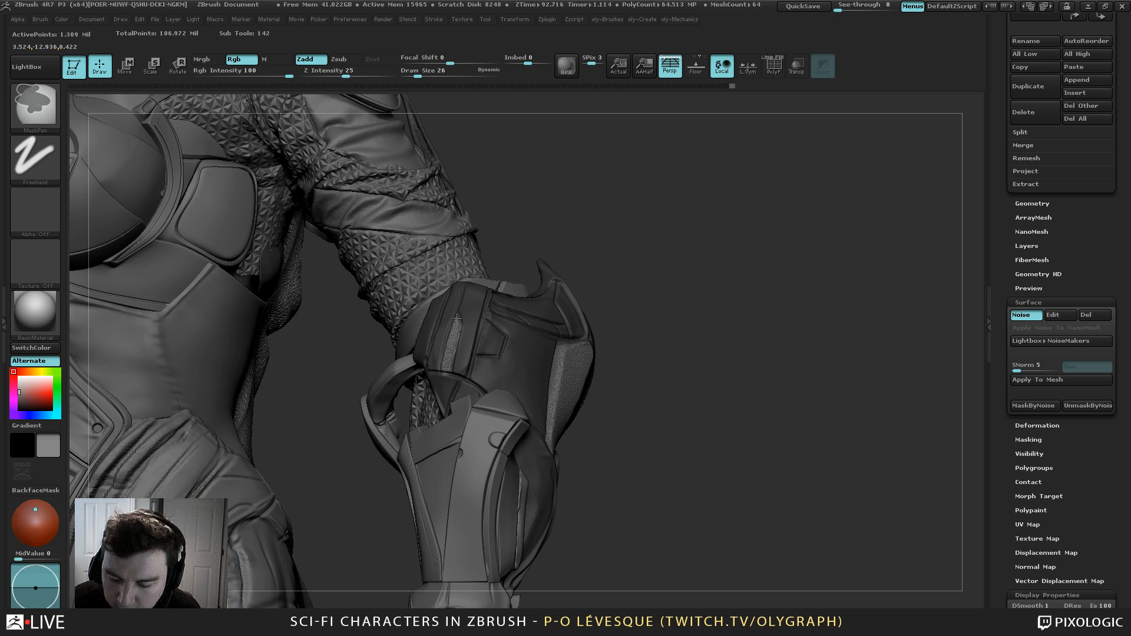
alt+click(457, 322)
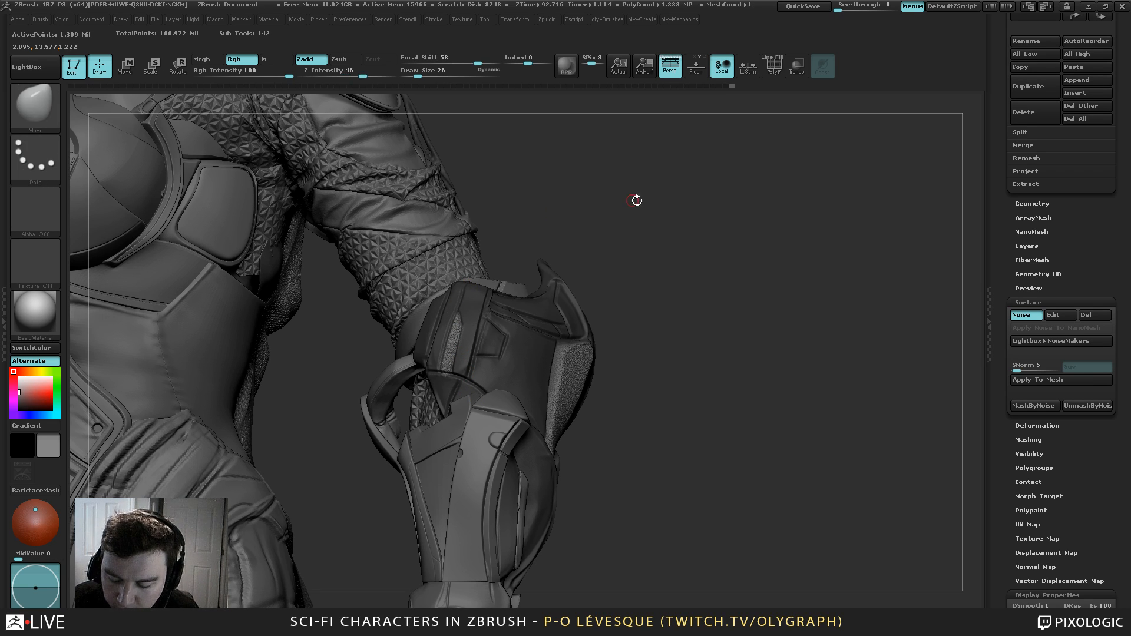
Examine the noise-textured elbow guard panels on the full figure from the front and side
drag(600, 164, 579, 136)
key(s)
click(594, 228)
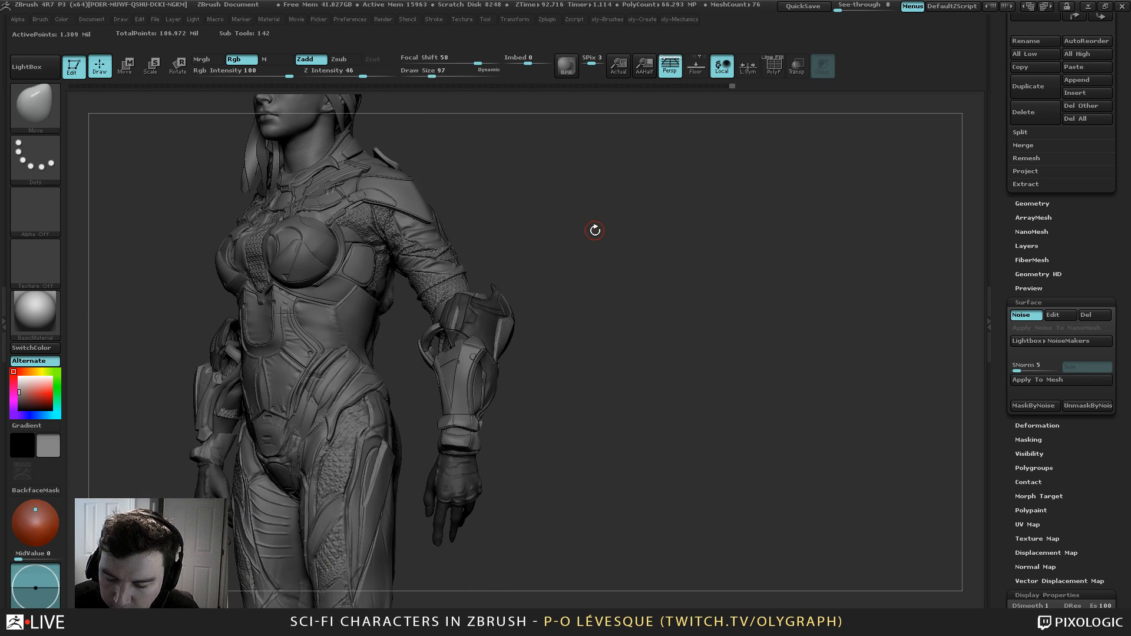
key(s)
click(596, 243)
mouse_move(605, 270)
alt+mouse_down()
mouse_move(601, 256)
mouse_move(560, 278)
mouse_move(500, 263)
alt+mouse_up()
key(s)
key(s)
click(445, 339)
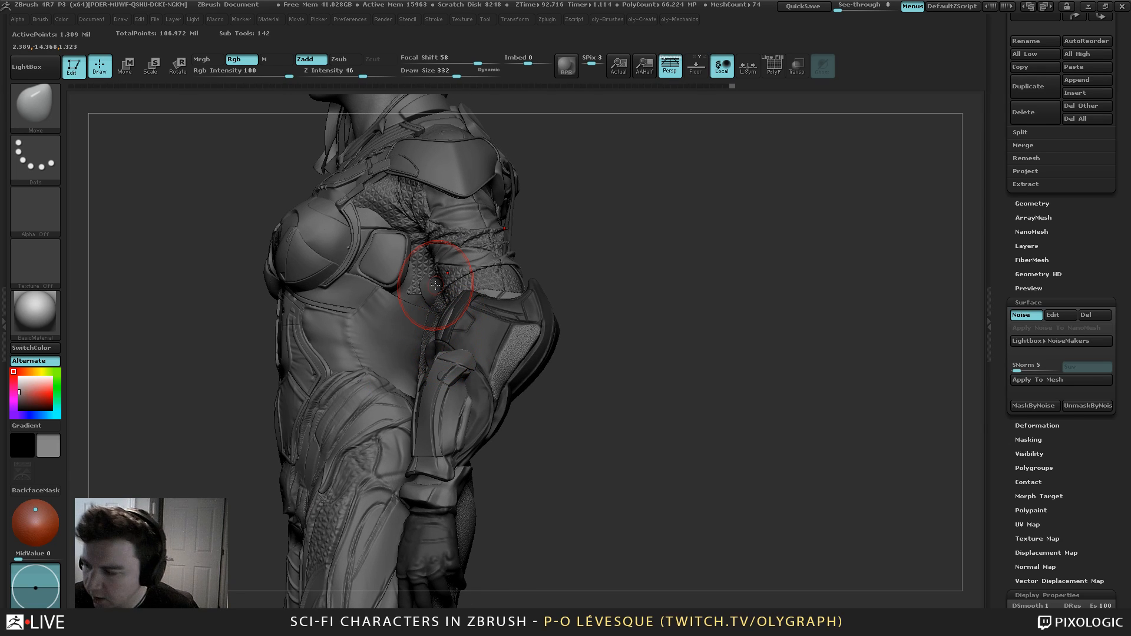
Browse the subtool list up to the eXOSUIT_gIRL_v40 subtool and check its preview
scroll(1045, 95, up, 5)
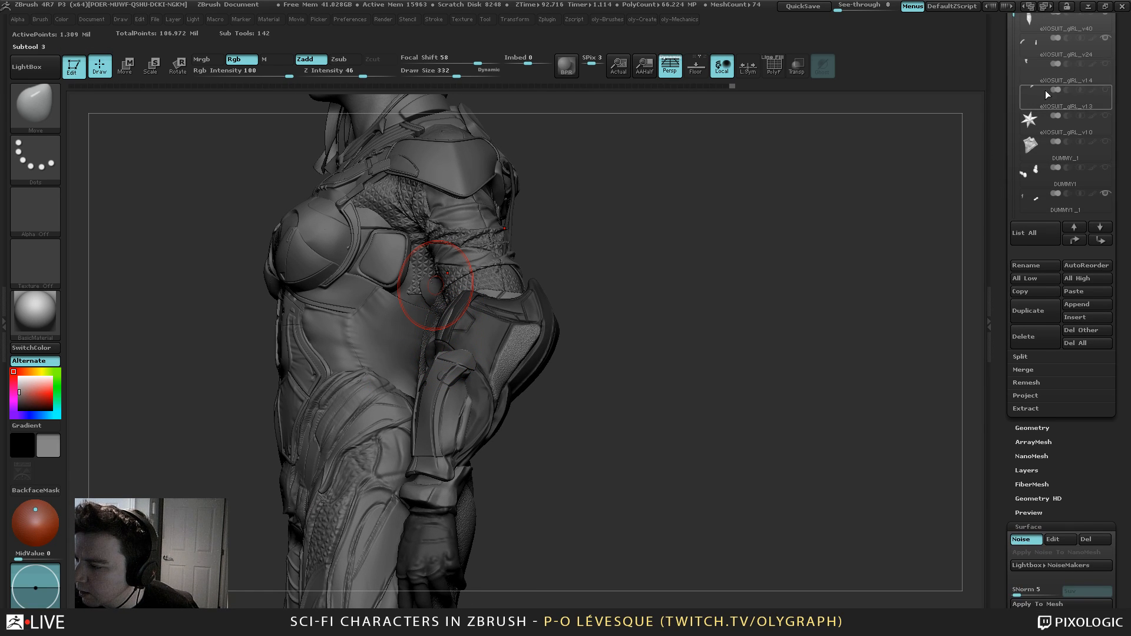
scroll(1045, 91, up, 5)
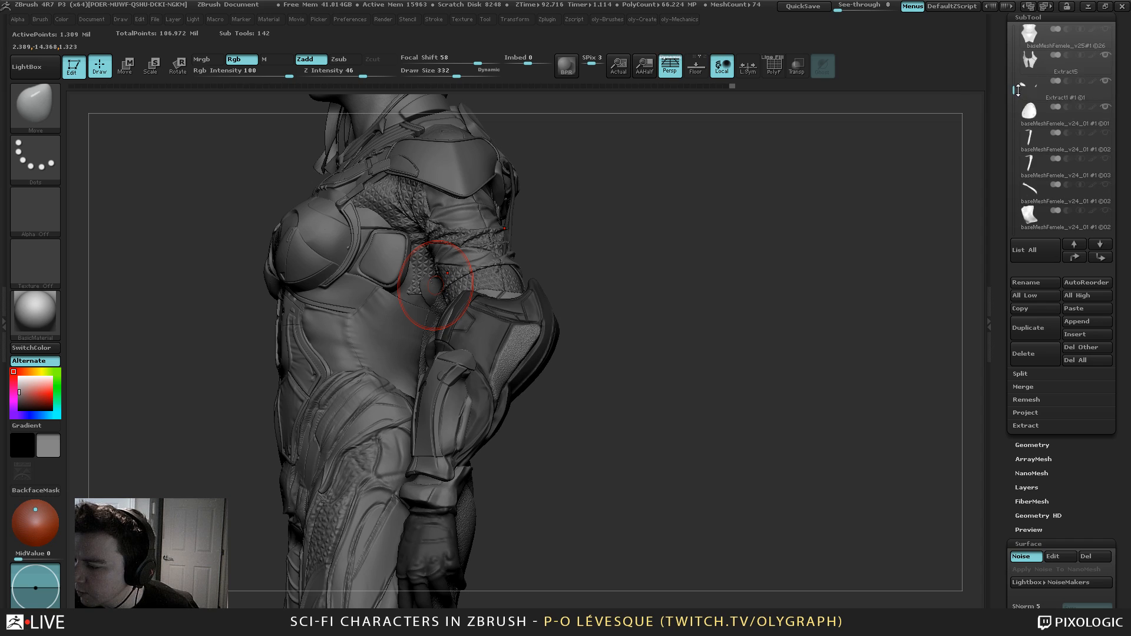
drag(1018, 90, 1013, 27)
mouse_move(1030, 42)
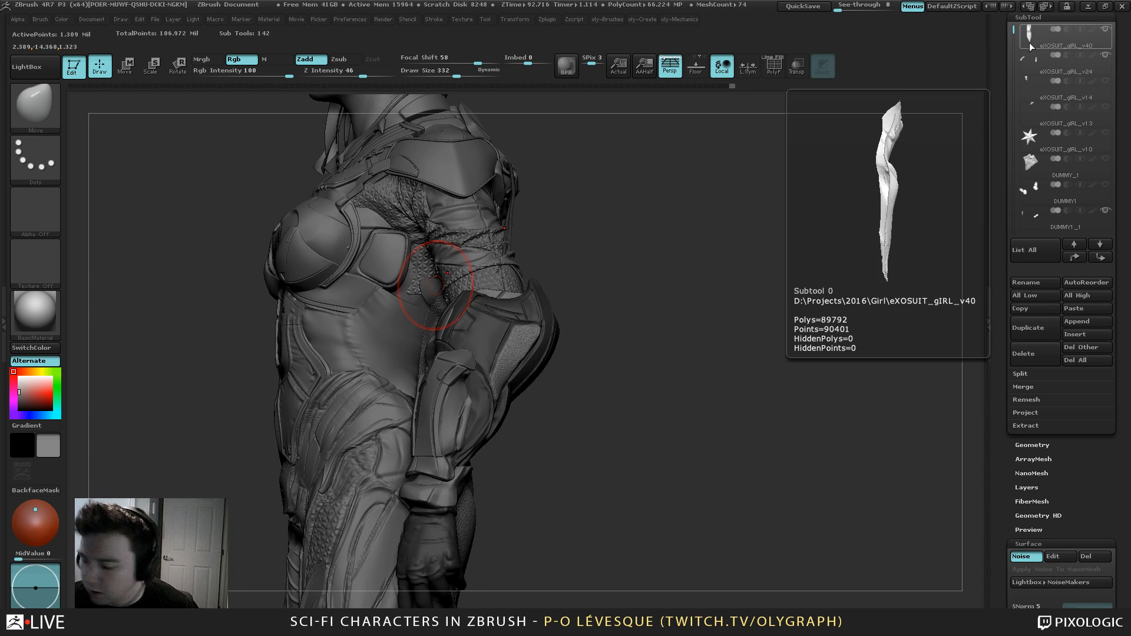
drag(590, 239, 541, 252)
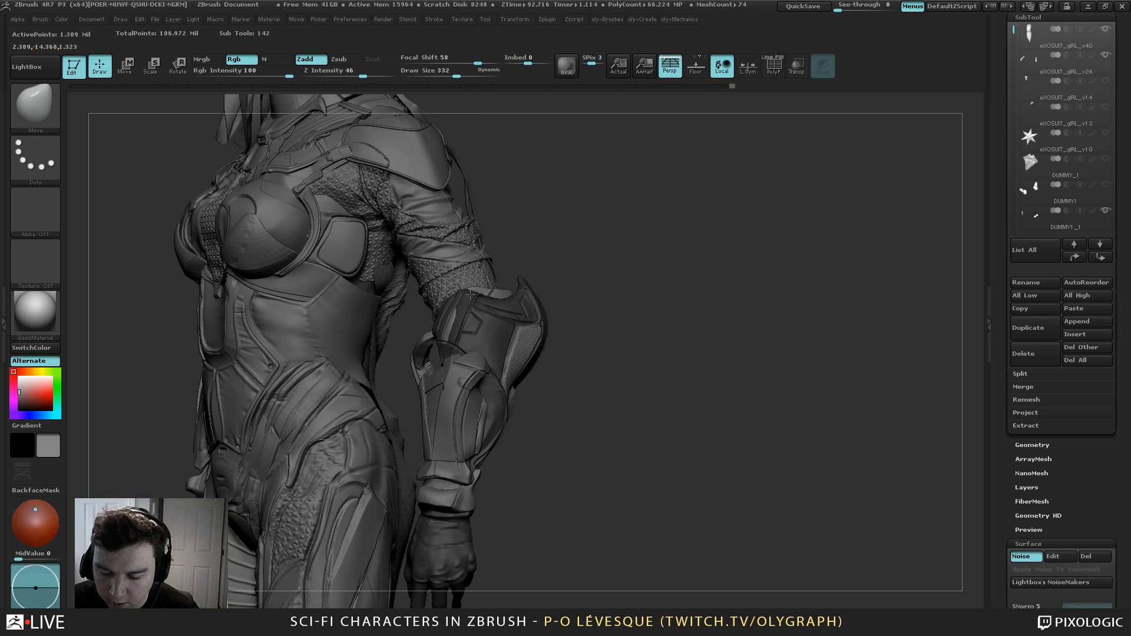
Nudge the unmasked front panel of the elbow guard with the Move brush at draw sizes 332 and 311
drag(471, 294, 482, 298)
key(s)
drag(459, 336, 462, 336)
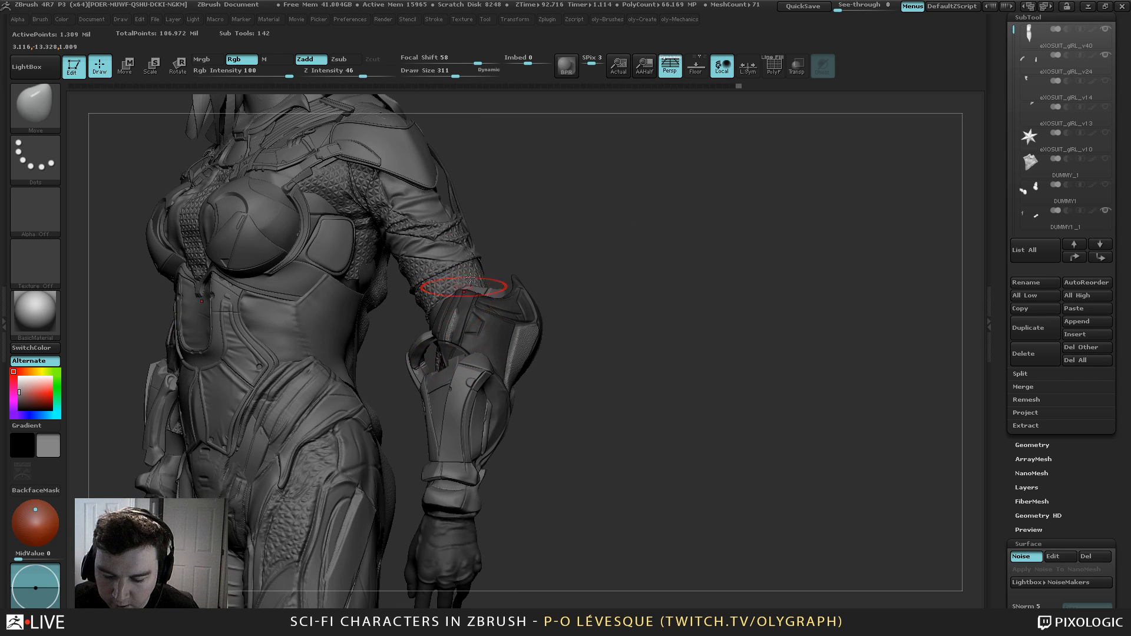
key(s)
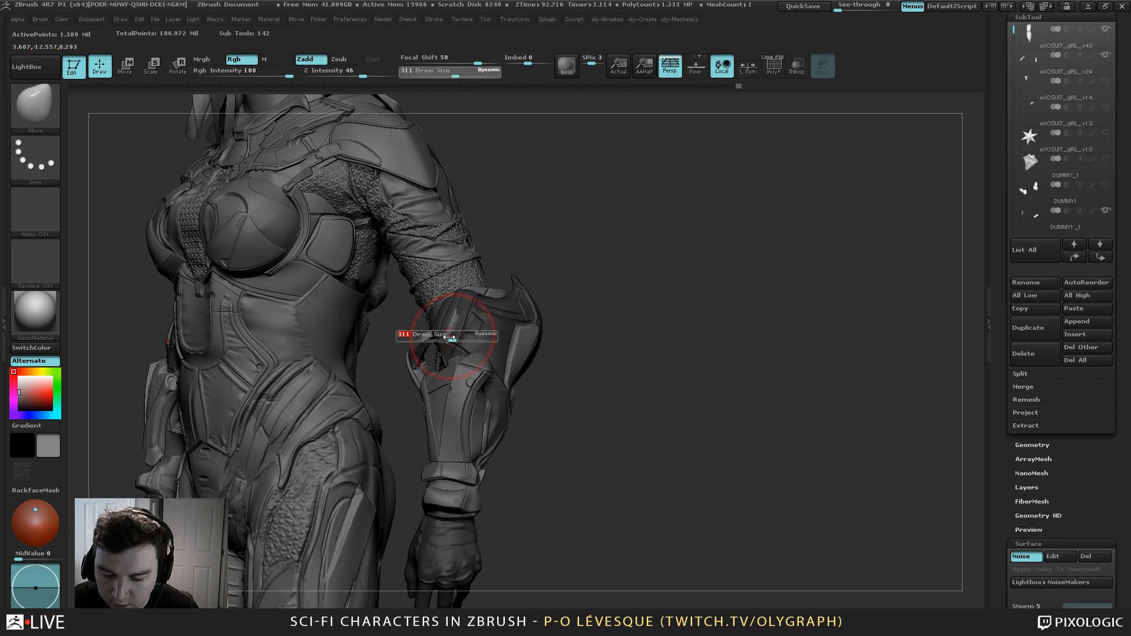
drag(453, 336, 445, 336)
alt+drag(666, 232, 660, 300)
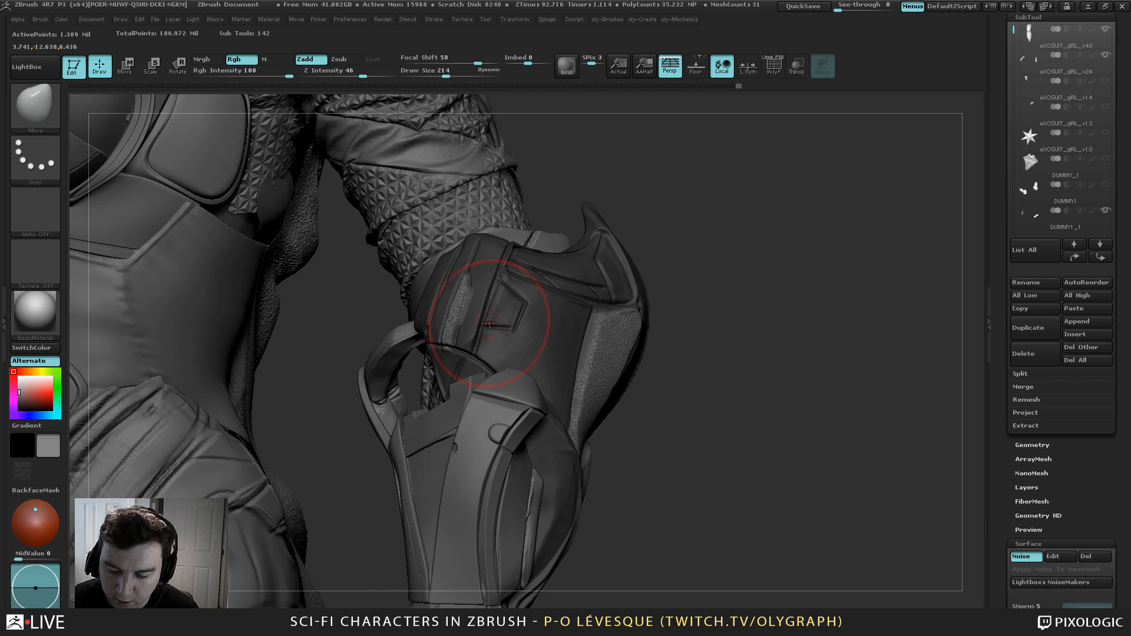
key(s)
drag(493, 322, 468, 322)
Adjust the elbow guard's narrow noise-textured front panel with the Move brush at draw size 50
key(ctrl)
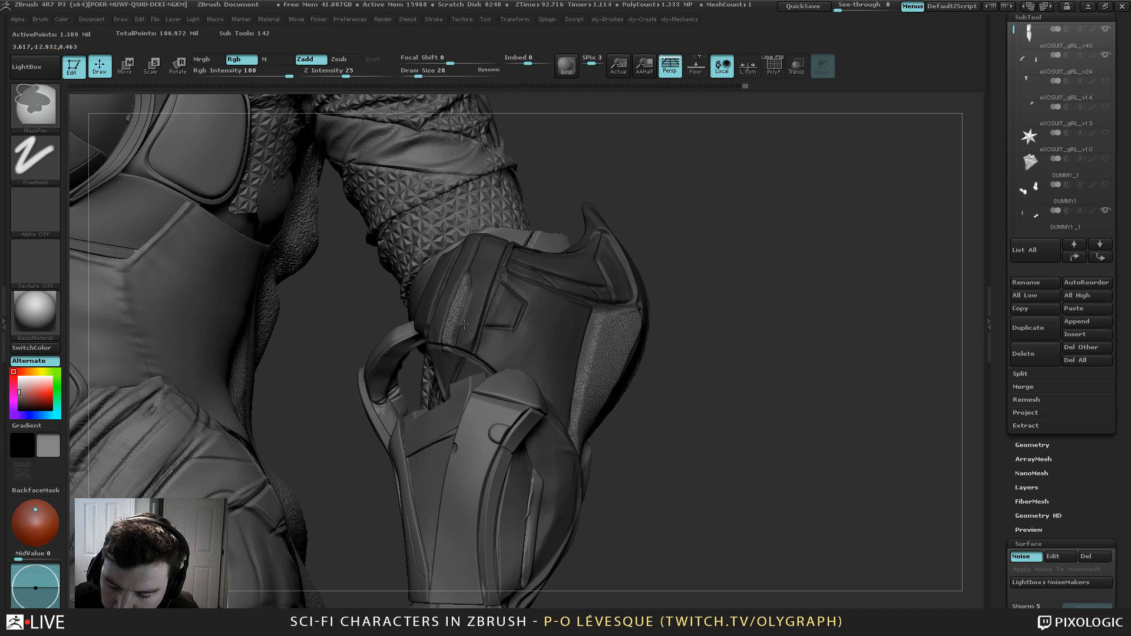
drag(656, 171, 646, 169)
key(s)
drag(499, 308, 505, 308)
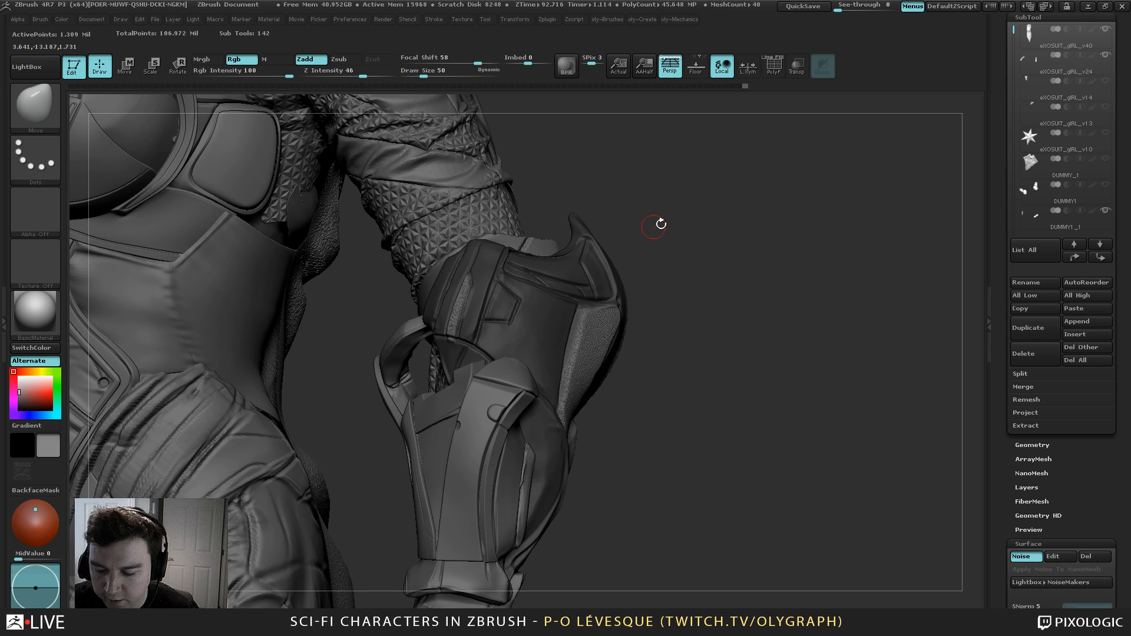
mouse_move(619, 173)
alt+mouse_down()
mouse_move(612, 204)
mouse_move(628, 208)
mouse_move(629, 235)
mouse_move(613, 252)
alt+mouse_up()
key(s)
drag(614, 252, 627, 253)
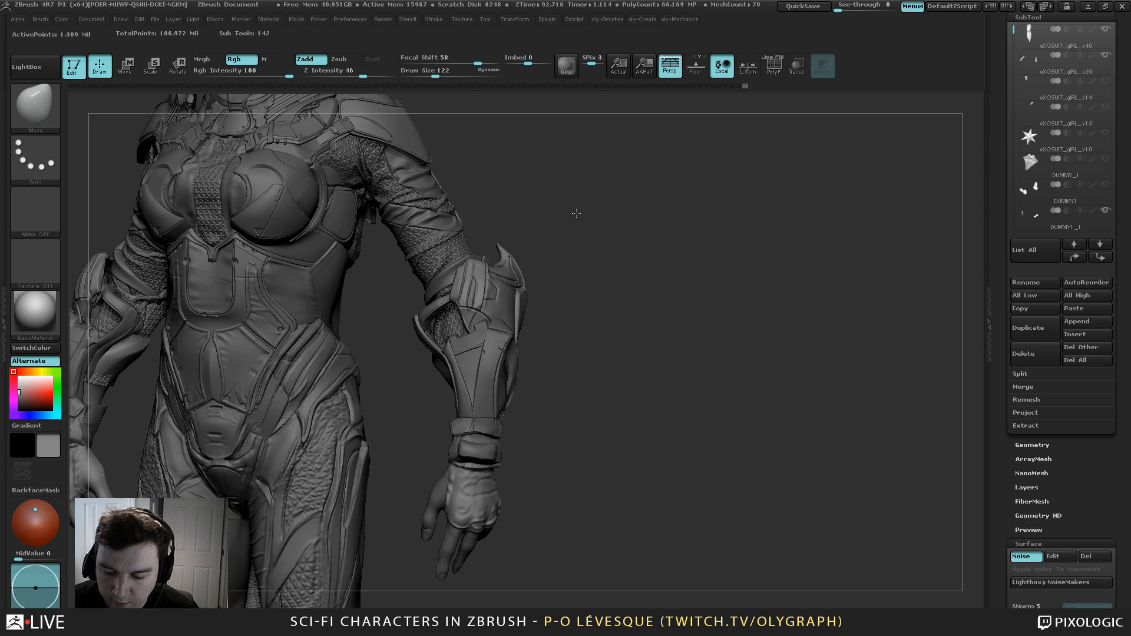
Try to carve the lower edge of the elbow guard's small angular panel with the Orb_Cracks brush at draw size 39
mouse_move(576, 213)
mouse_down()
mouse_move(578, 185)
mouse_move(571, 192)
mouse_move(595, 206)
mouse_move(489, 309)
mouse_up()
key(b)
click(467, 252)
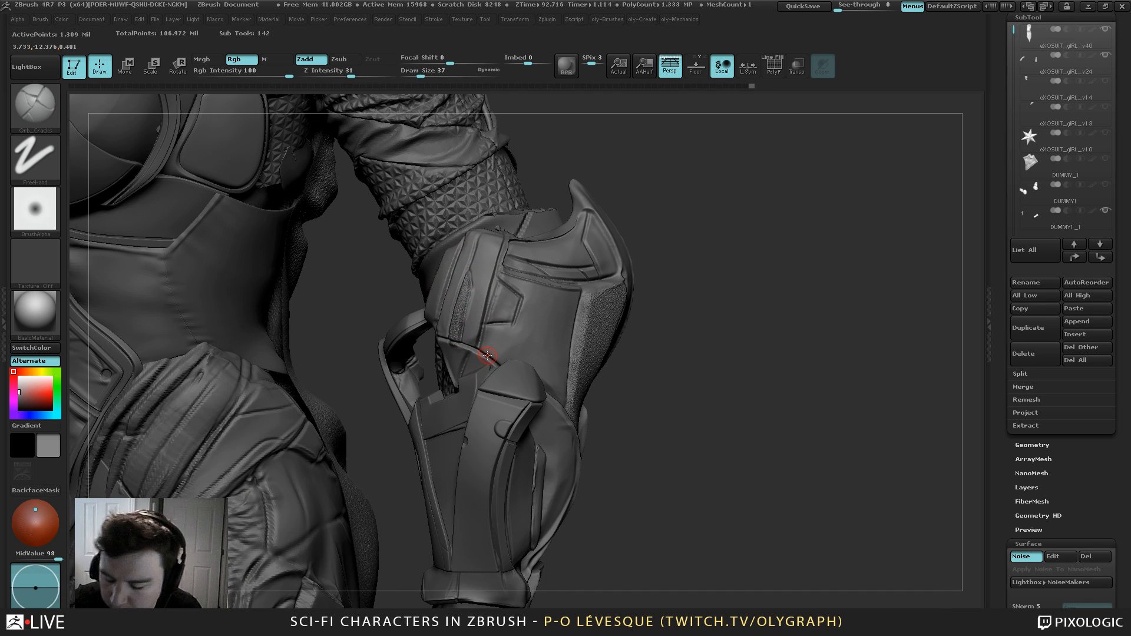
key(])
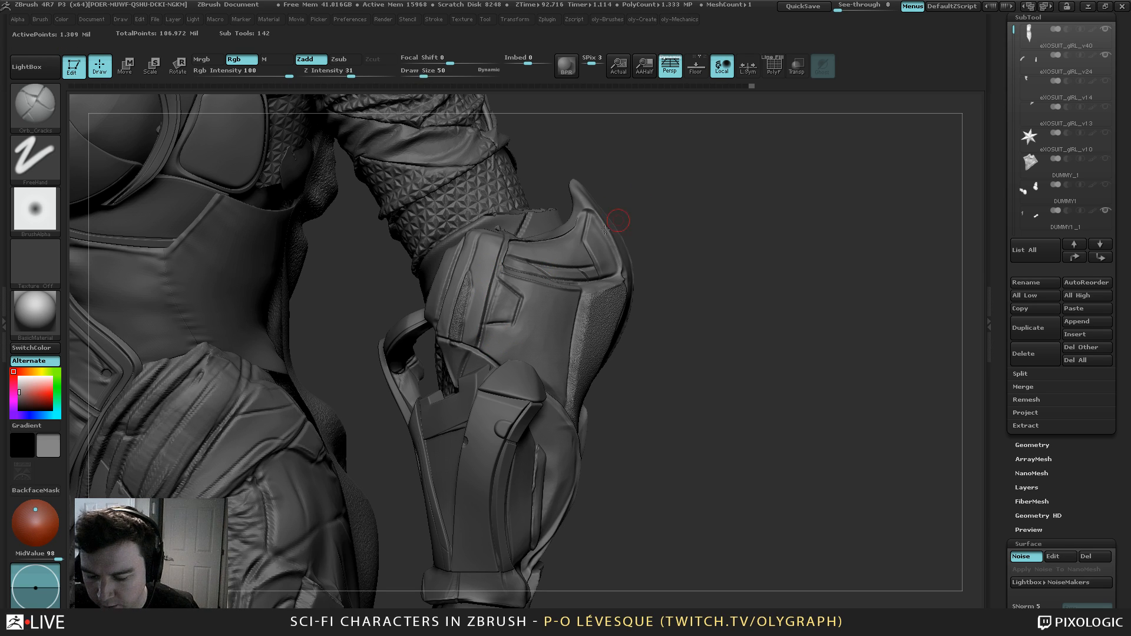
drag(512, 321, 503, 330)
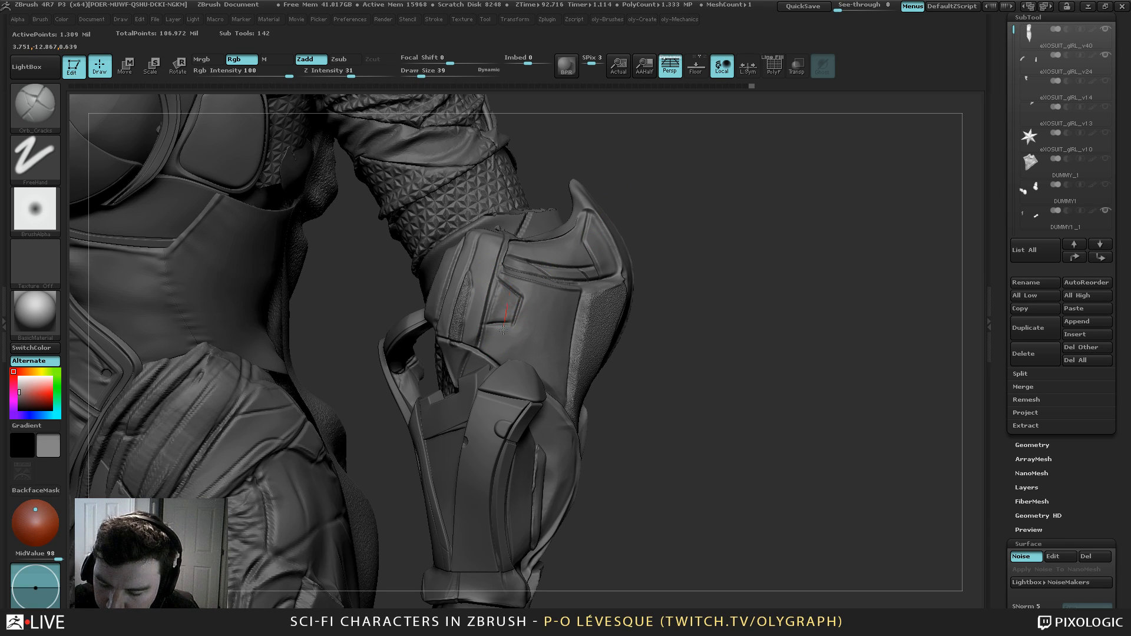
Undo the last change on the elbow guard and clear its mask
key(ctrl)
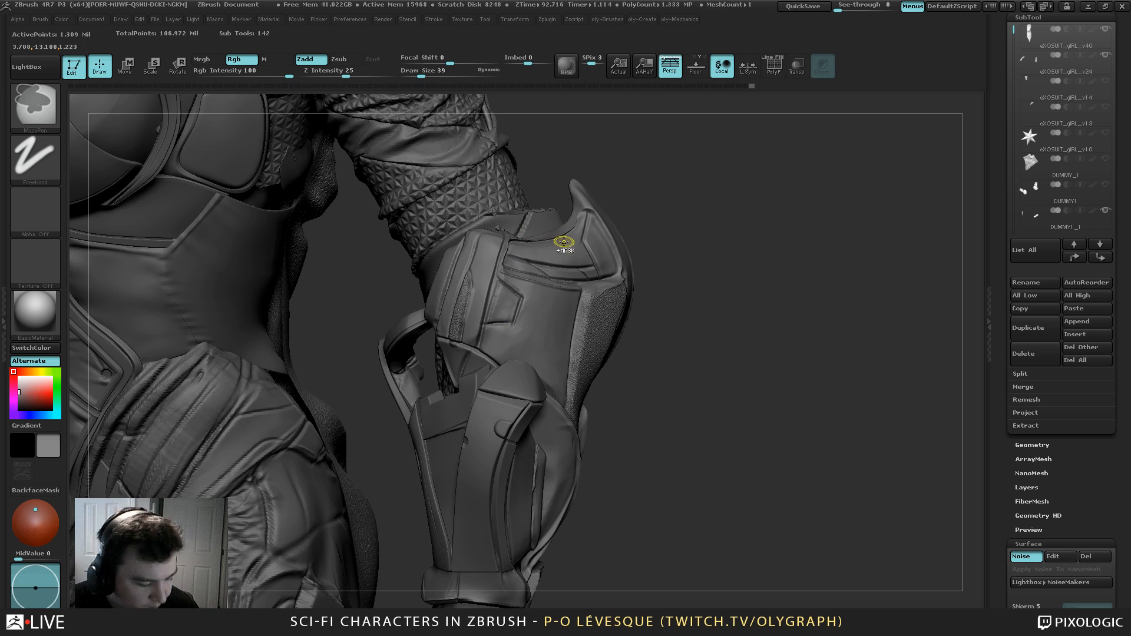
key(ctrl+z)
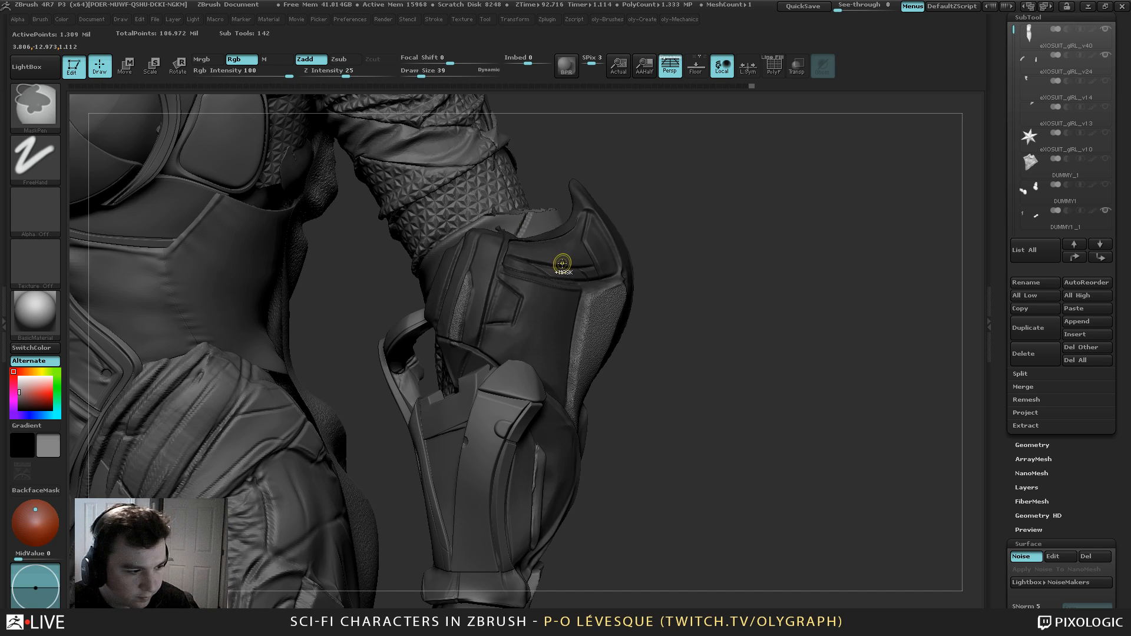
mouse_move(662, 120)
ctrl+mouse_down()
mouse_move(633, 156)
mouse_move(579, 126)
ctrl+mouse_up()
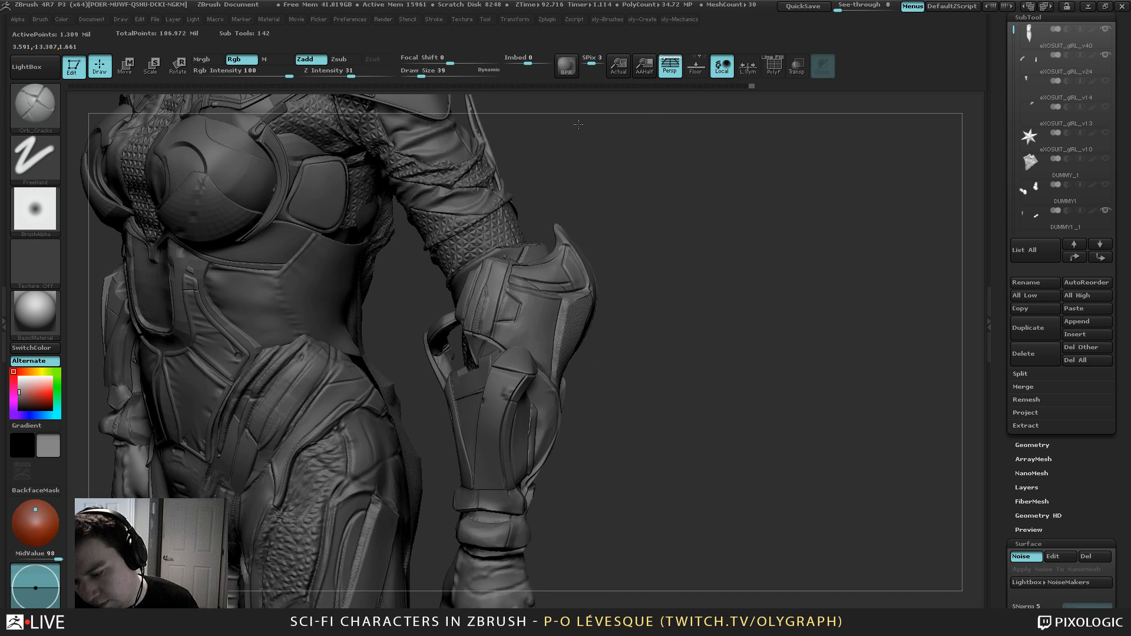
Try to flatten the elbow guard's lower front edge with the TrimDynamic brush at draw size 101
mouse_move(611, 228)
alt+mouse_down()
mouse_move(628, 259)
mouse_move(606, 271)
mouse_move(518, 272)
mouse_move(646, 258)
mouse_move(618, 258)
alt+mouse_up()
key(s)
alt+drag(628, 397, 611, 421)
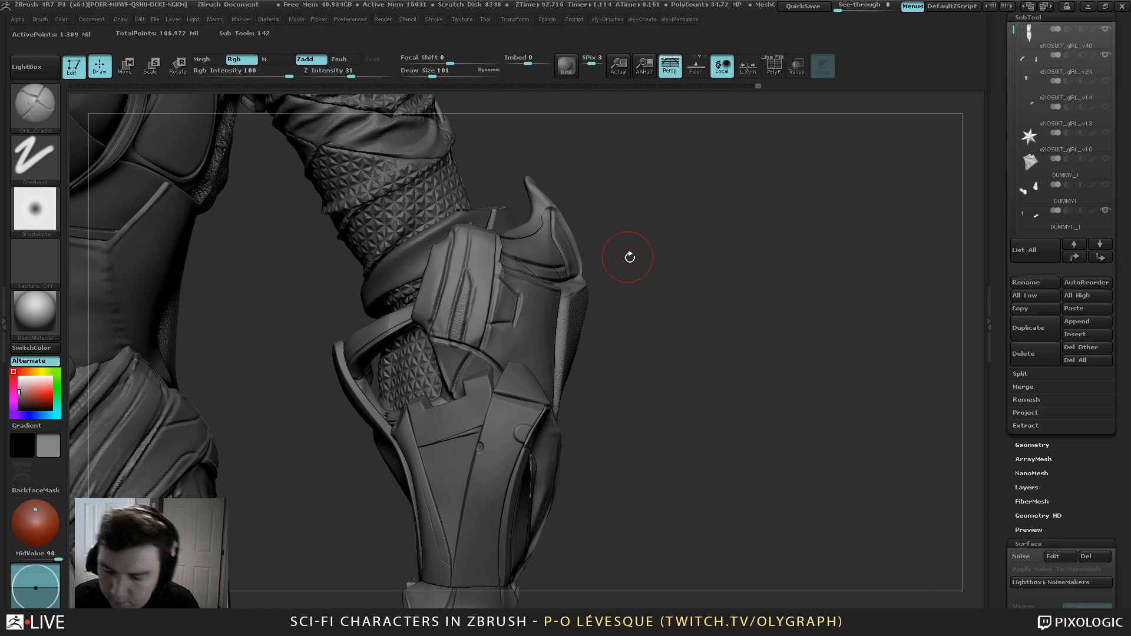
key(space)
click(593, 441)
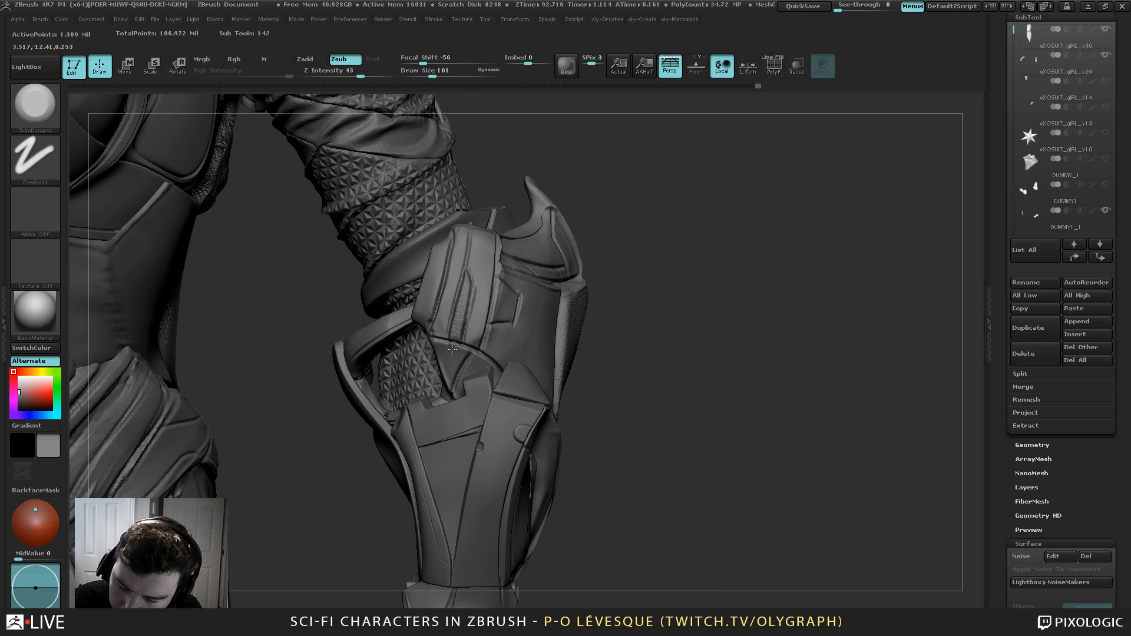
key(ctrl+z)
key(bracketleft)
Reshape the elbow guard's lower front corner with the Move brush at draw sizes 37 and 220
key(space)
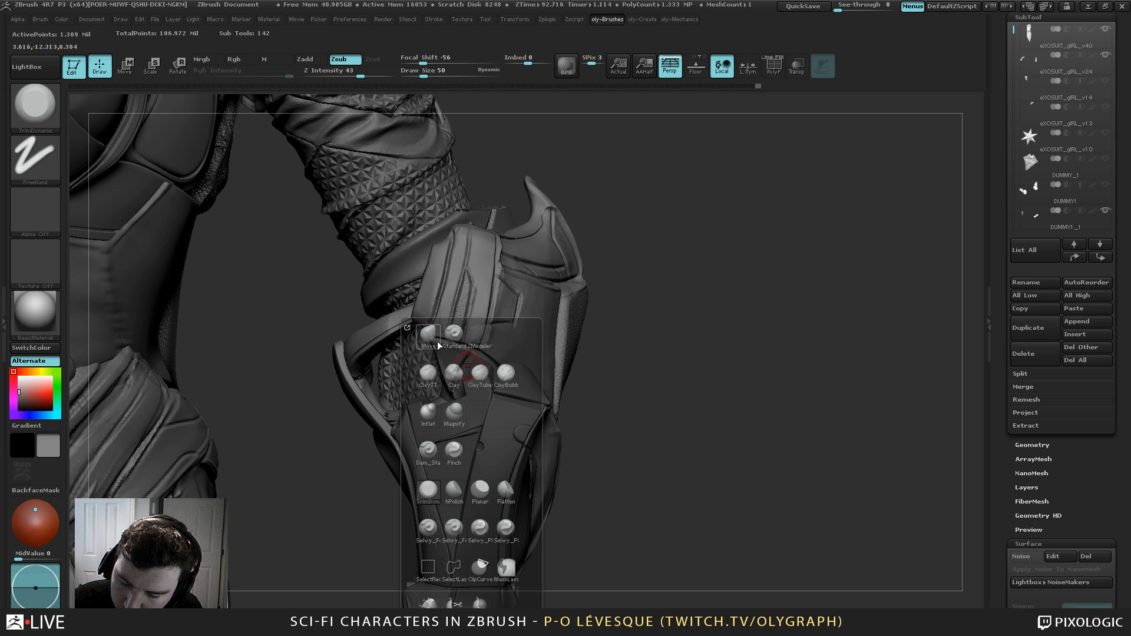
click(437, 341)
key(space)
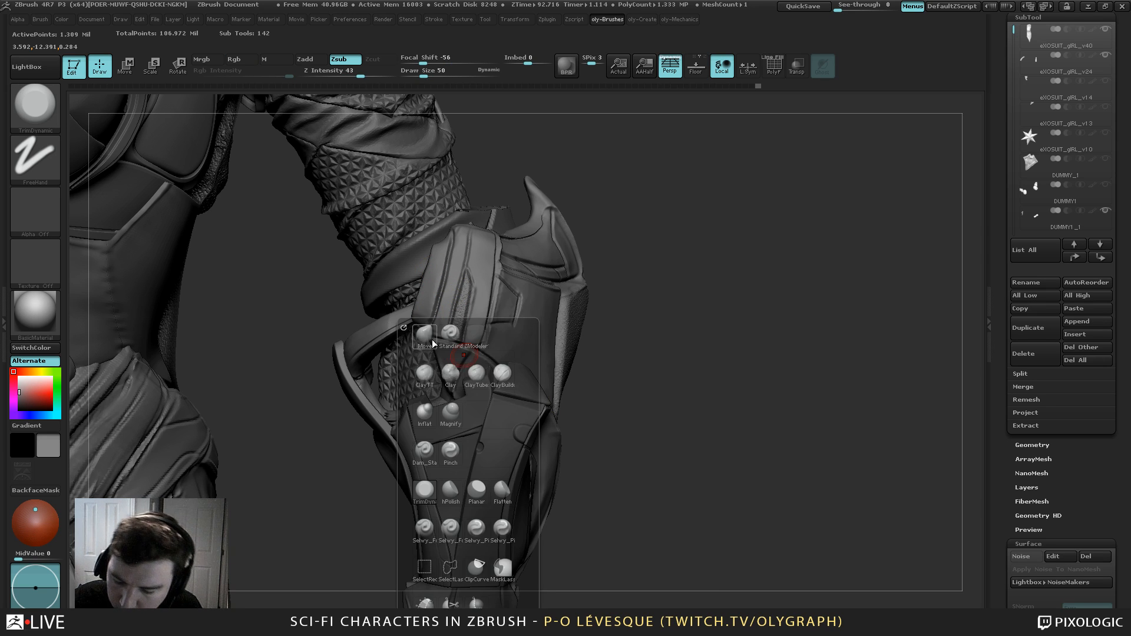
click(432, 340)
key(s)
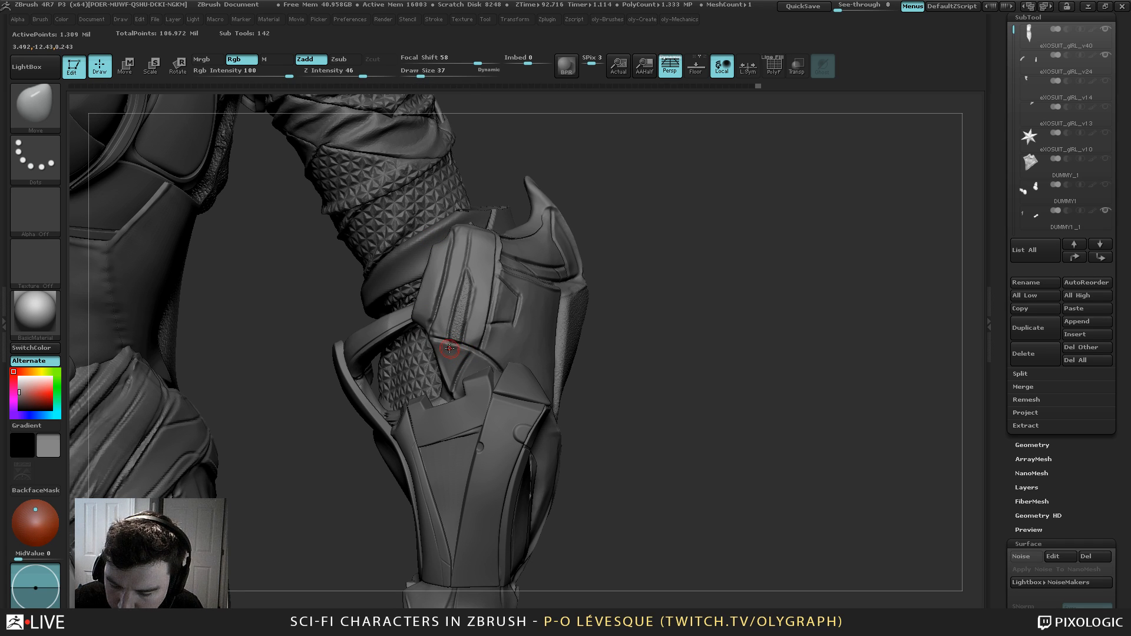
key(s)
alt+drag(453, 348, 450, 351)
mouse_move(567, 178)
alt+mouse_down()
mouse_move(548, 132)
mouse_move(546, 275)
mouse_move(557, 295)
alt+mouse_up()
key(s)
click(569, 292)
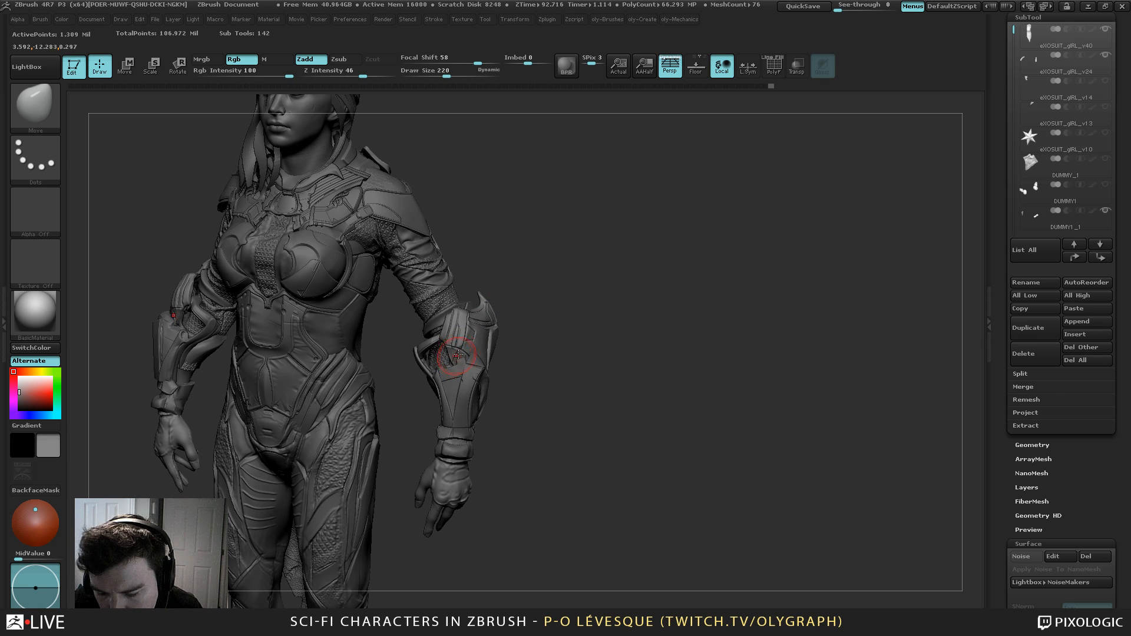
key(ctrl)
click(1033, 557)
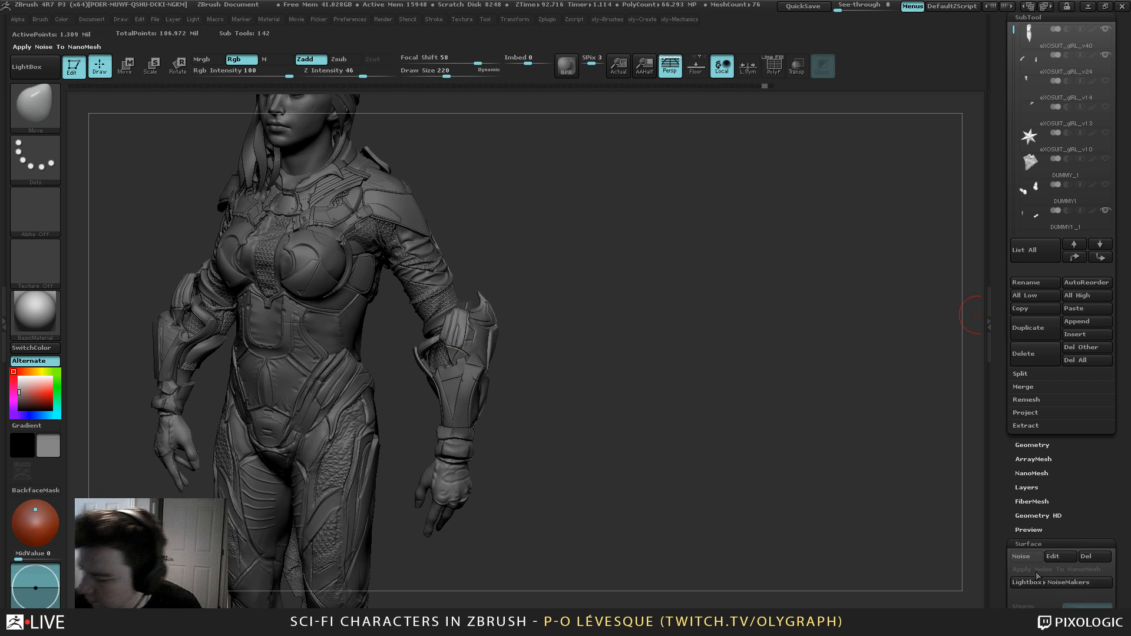
key(ctrl)
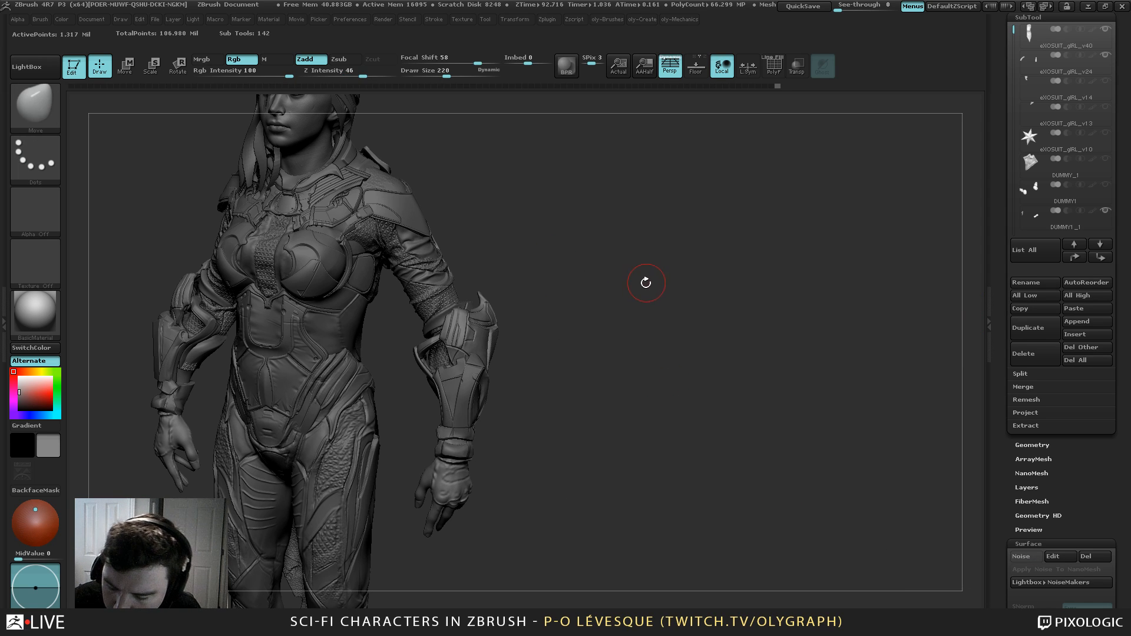
key(ctrl)
key(ctrl+z)
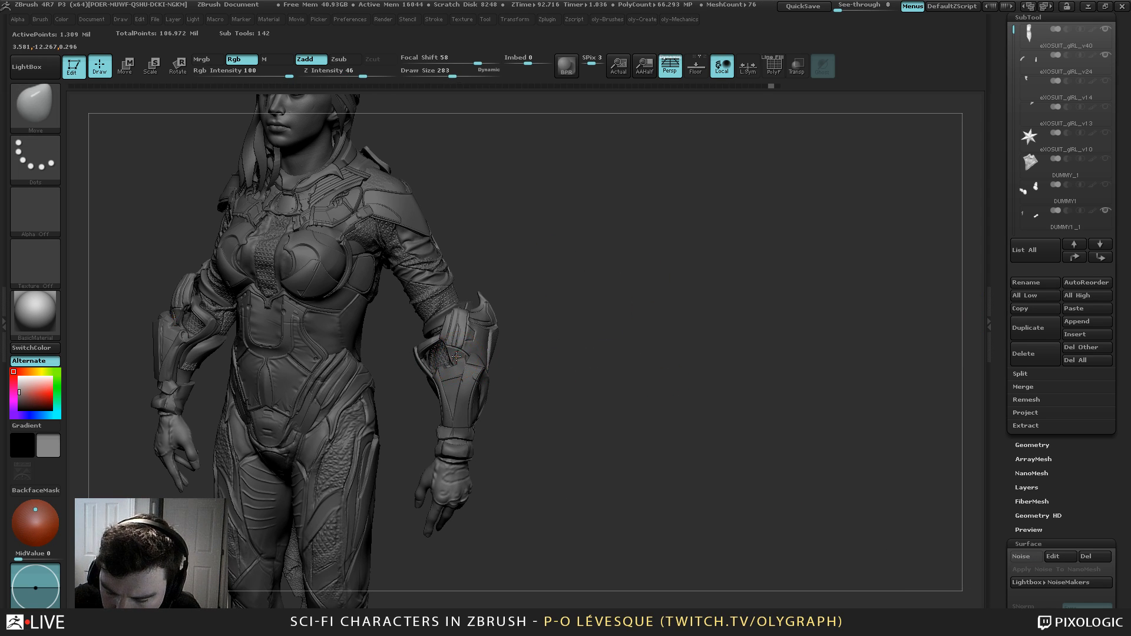
Reshape the front plate of the elbow guard with the Move brush at draw sizes 238, 251 and 175
drag(460, 355, 450, 356)
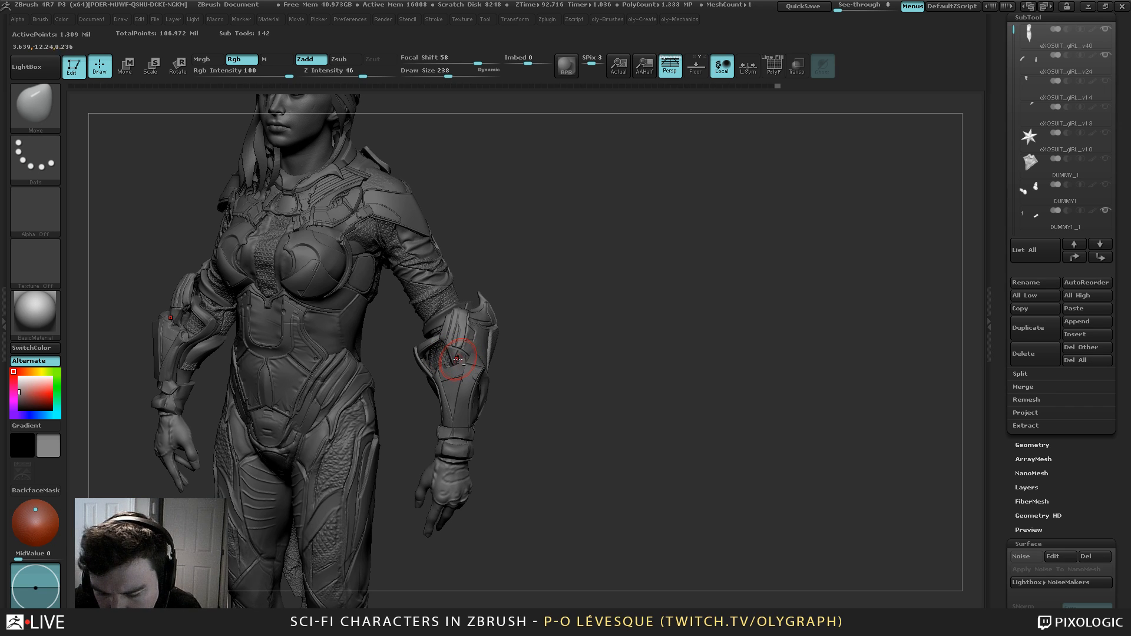
mouse_move(542, 315)
mouse_down()
mouse_move(553, 154)
mouse_move(548, 255)
mouse_move(483, 325)
mouse_move(505, 323)
mouse_up()
key(s)
alt+drag(523, 379, 521, 443)
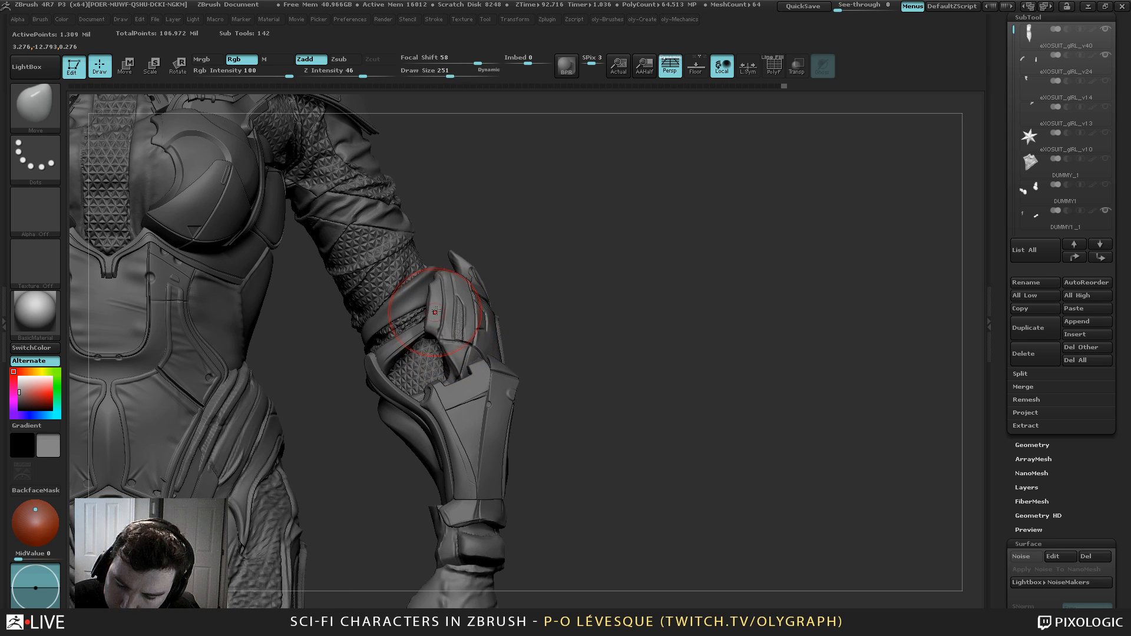
key(s)
drag(443, 306, 436, 304)
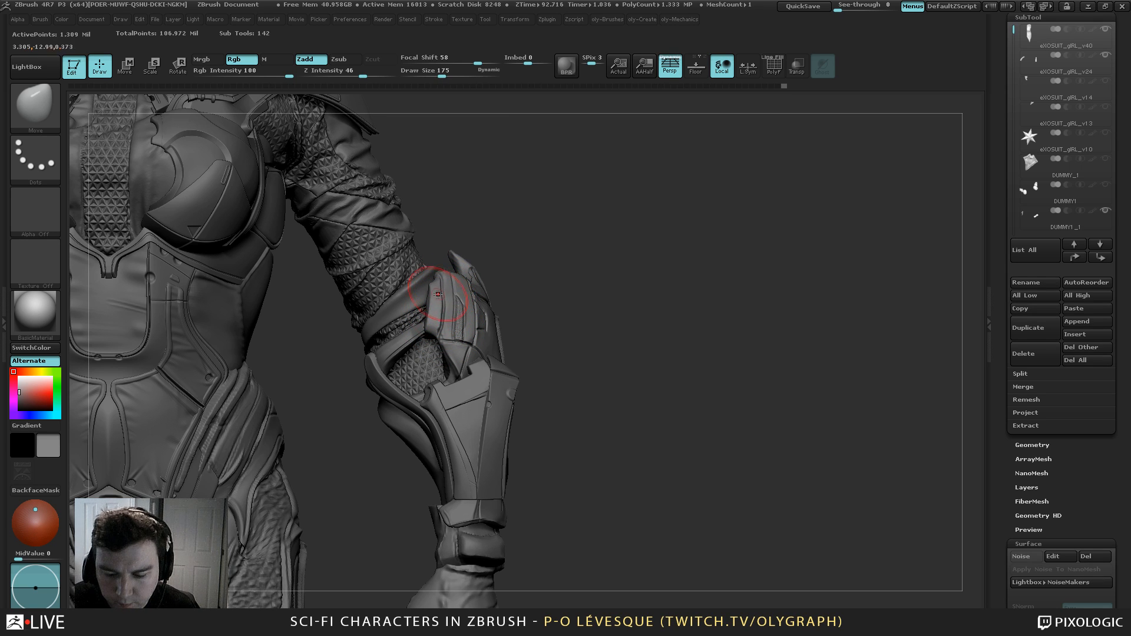
Isolate the arm armour and flatten the front plate's inner side with the TrimDynamic brush at draw sizes 181 and 105
key(alt+s)
key(b)
click(452, 396)
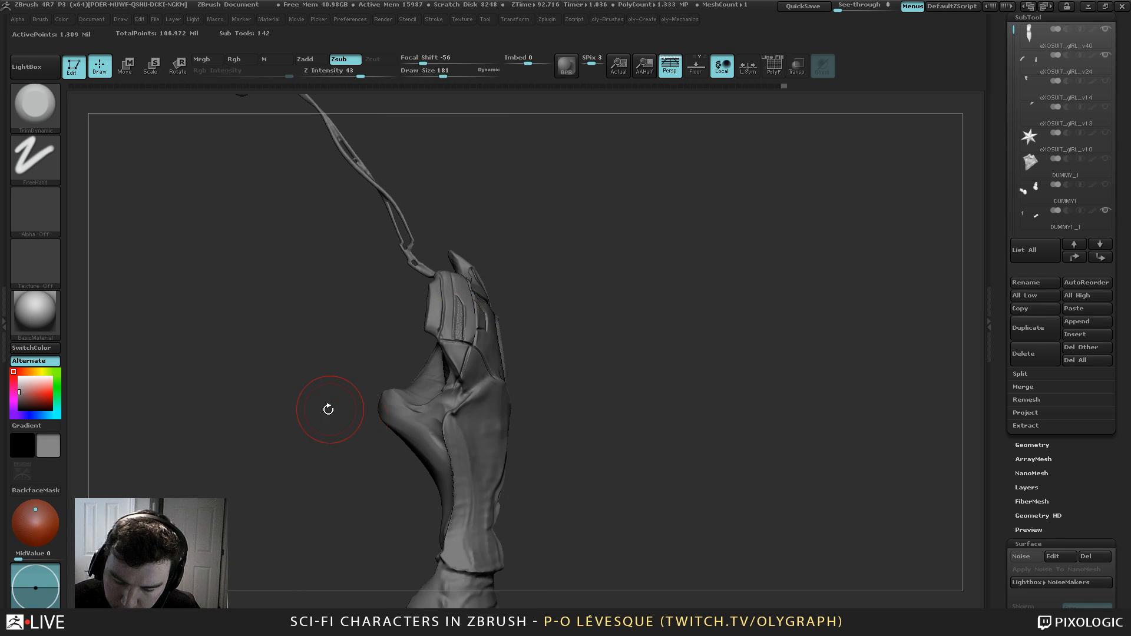
drag(328, 408, 401, 406)
key(s)
mouse_move(449, 303)
mouse_down()
mouse_move(433, 289)
mouse_move(442, 327)
mouse_up()
key(ctrl+z)
key(])
key(s)
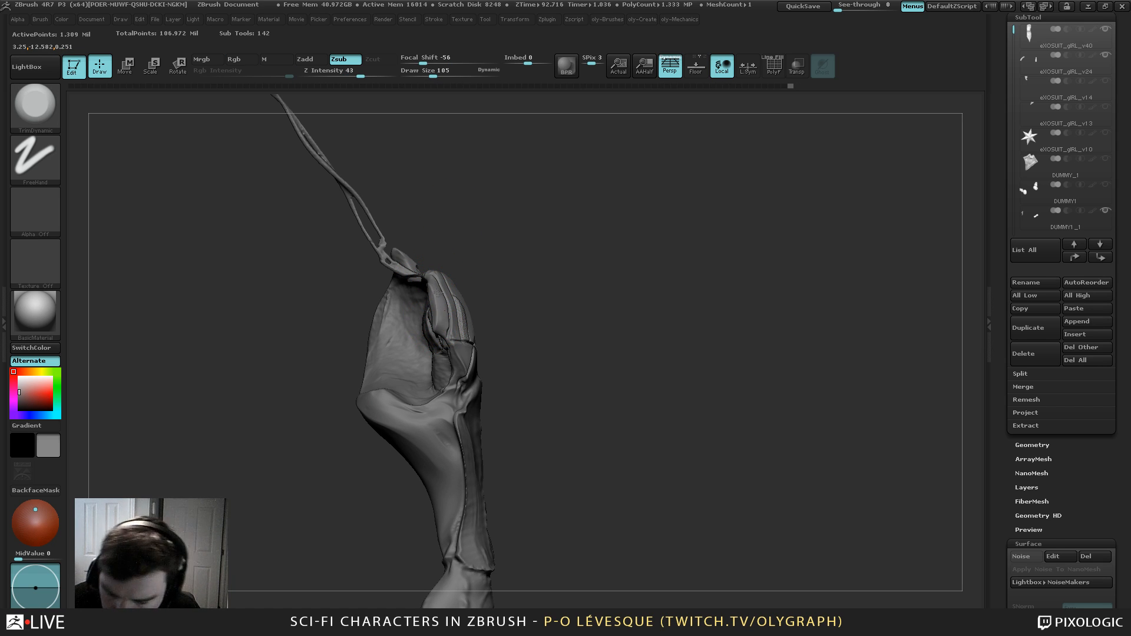
Adjust the inner edge of the elbow guard's front plate with the Move brush at draw size 155
drag(511, 224, 498, 237)
key(1)
click(467, 285)
key(s)
drag(432, 326, 431, 328)
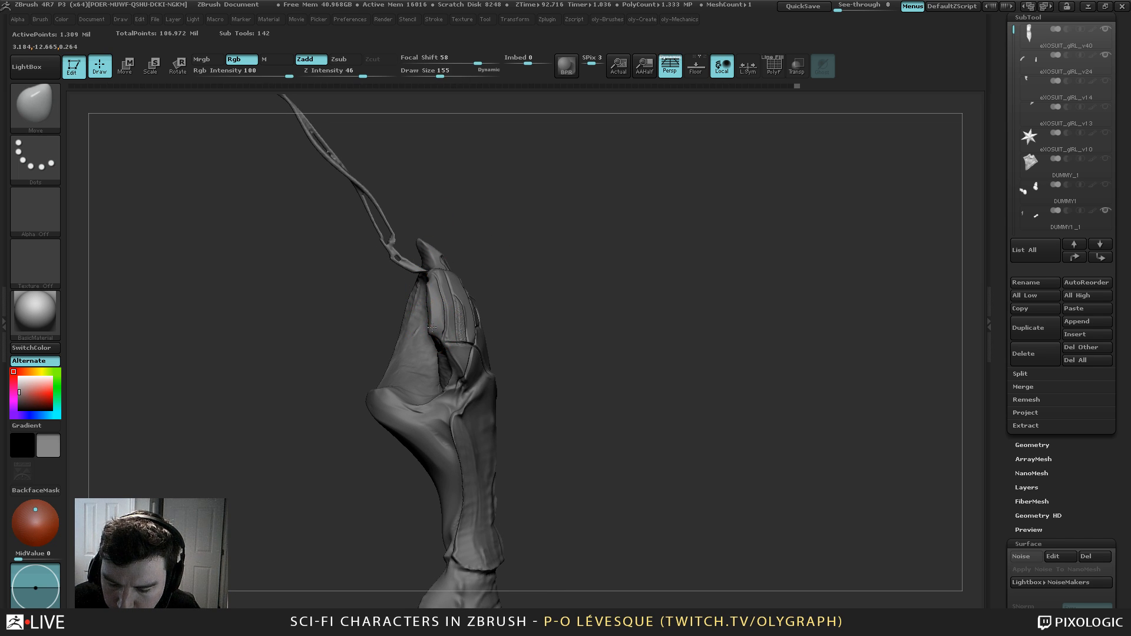
drag(525, 194, 613, 154)
key(shift+s)
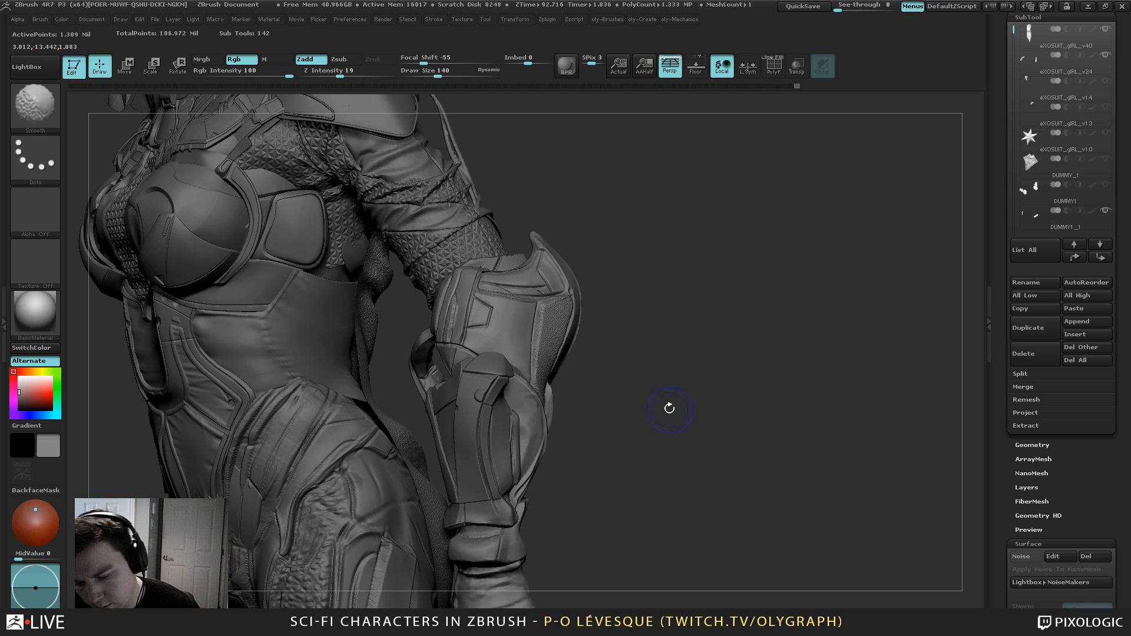
Mask the isolated elbow guard's narrow noise-textured front panel at draw size 24 and invert the mask
alt+drag(658, 401, 635, 350)
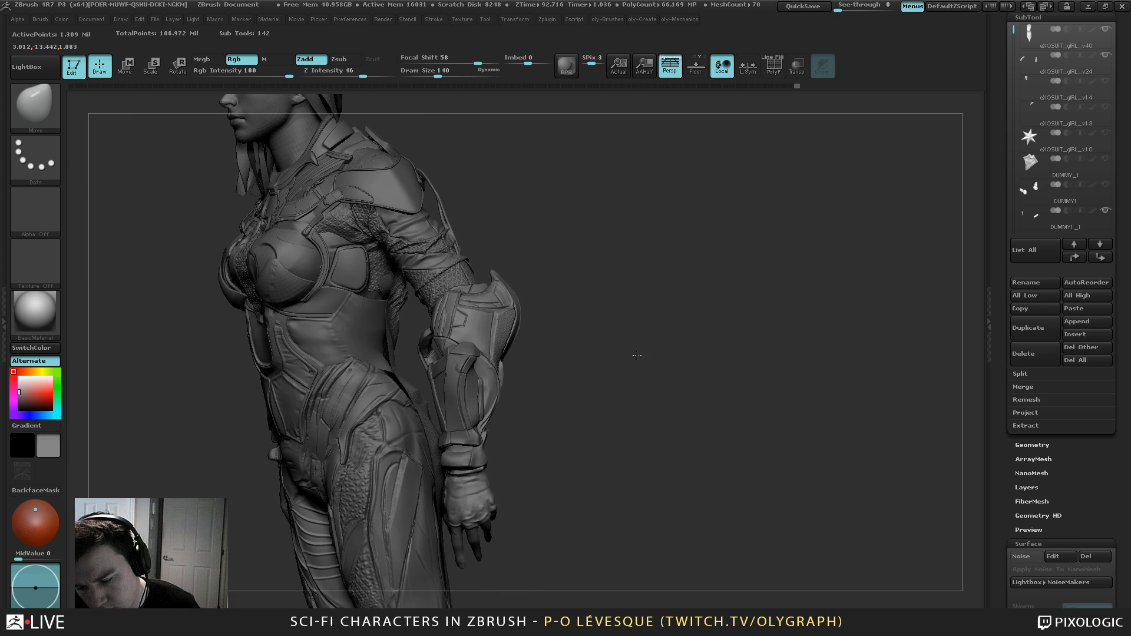
drag(595, 268, 651, 279)
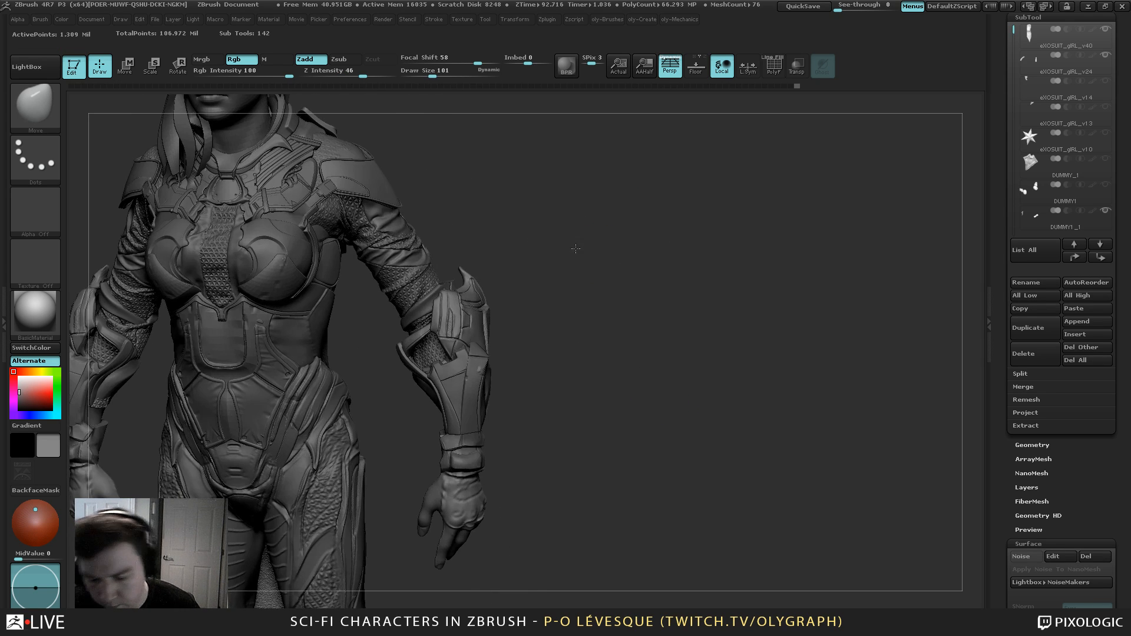
key(shift+s)
alt+drag(526, 221, 534, 377)
key(s)
click(499, 313)
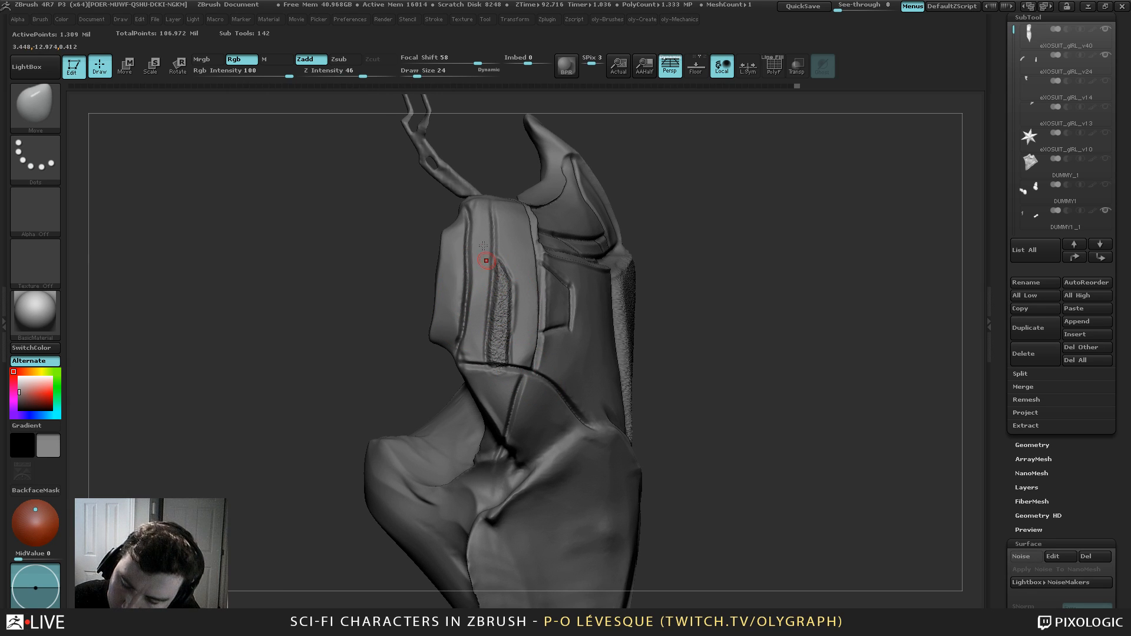
mouse_move(500, 272)
ctrl+mouse_down()
mouse_move(499, 359)
mouse_move(498, 274)
mouse_move(486, 313)
ctrl+mouse_up()
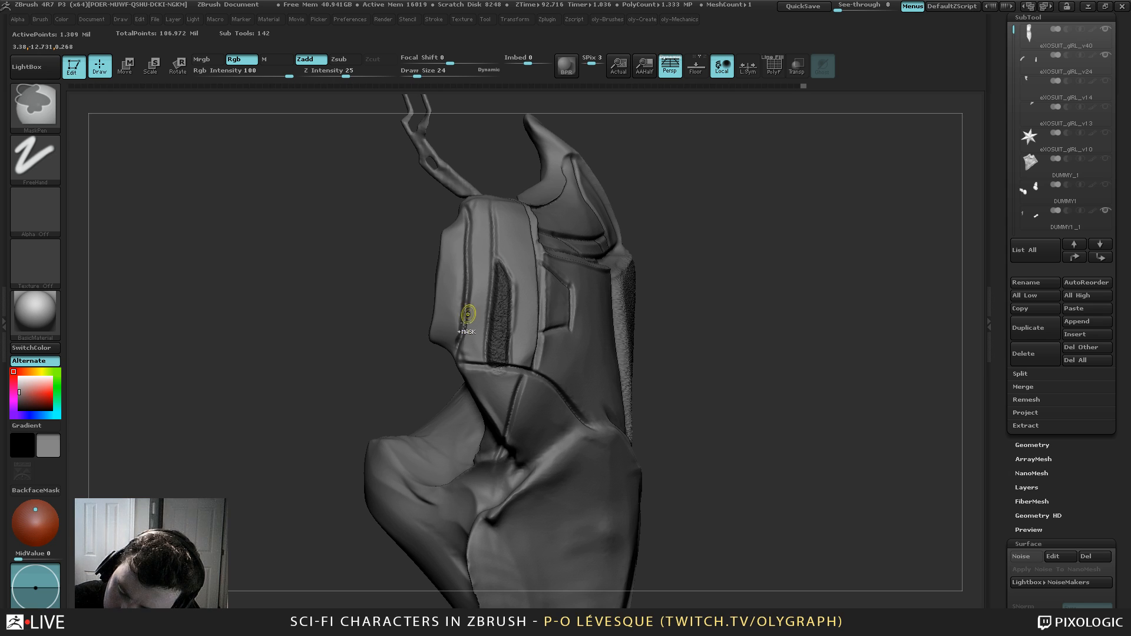
ctrl+click(415, 389)
Sink the unmasked narrow panel into the elbow guard with the Move transpose line and clear the mask
drag(381, 392, 434, 360)
key(w)
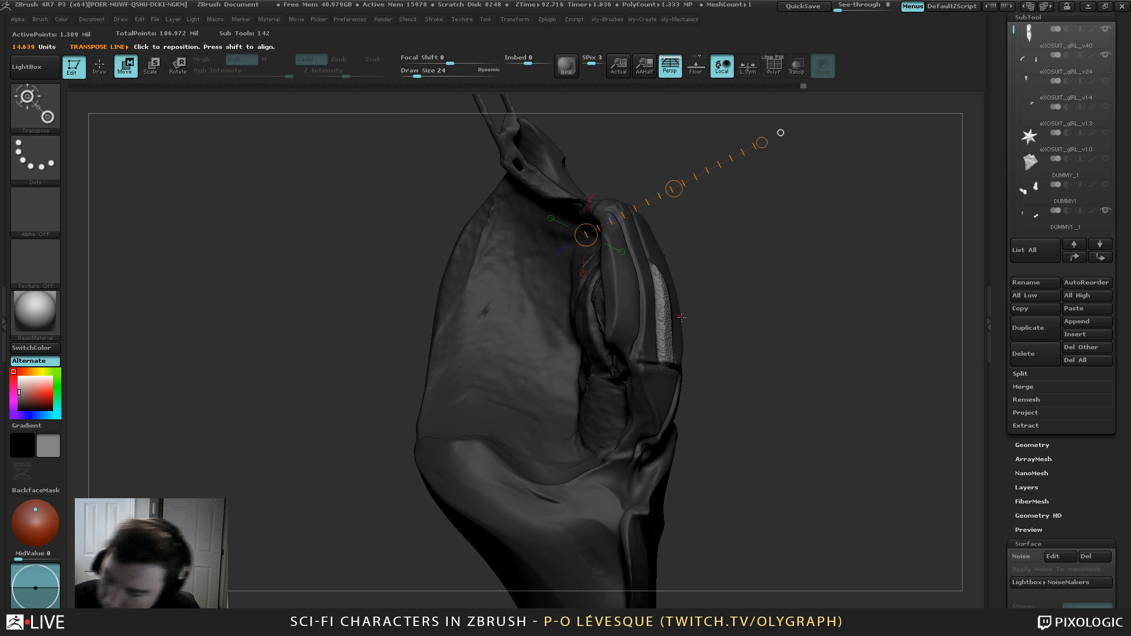
click(668, 327)
drag(697, 316, 696, 321)
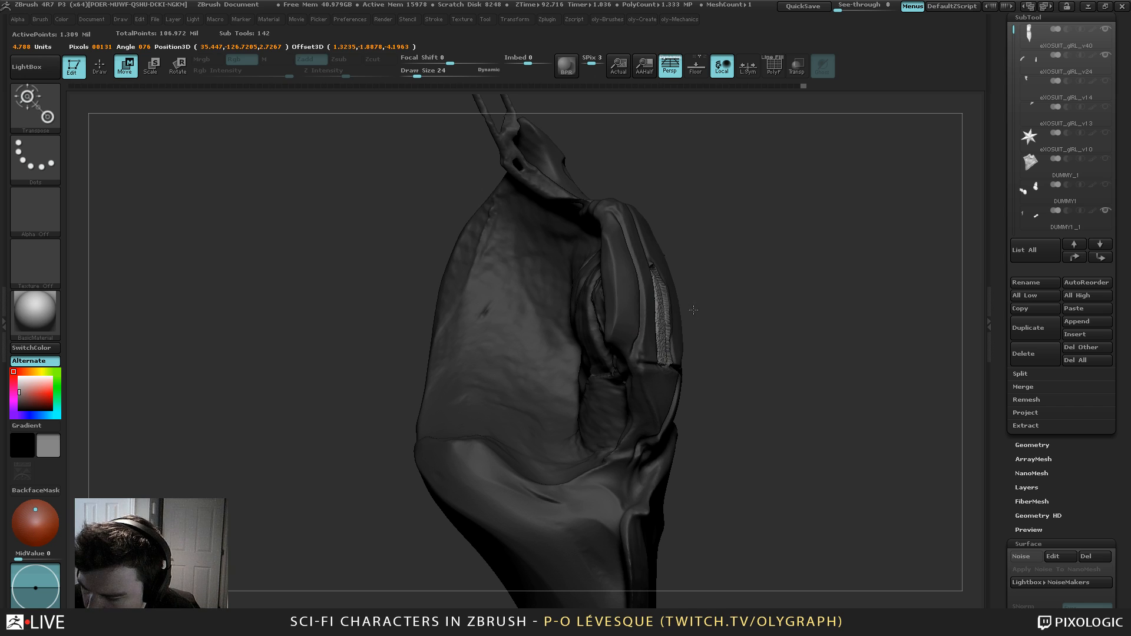
key(q)
mouse_move(694, 211)
ctrl+mouse_down()
mouse_move(724, 269)
mouse_move(744, 270)
mouse_move(705, 207)
mouse_move(659, 205)
ctrl+mouse_up()
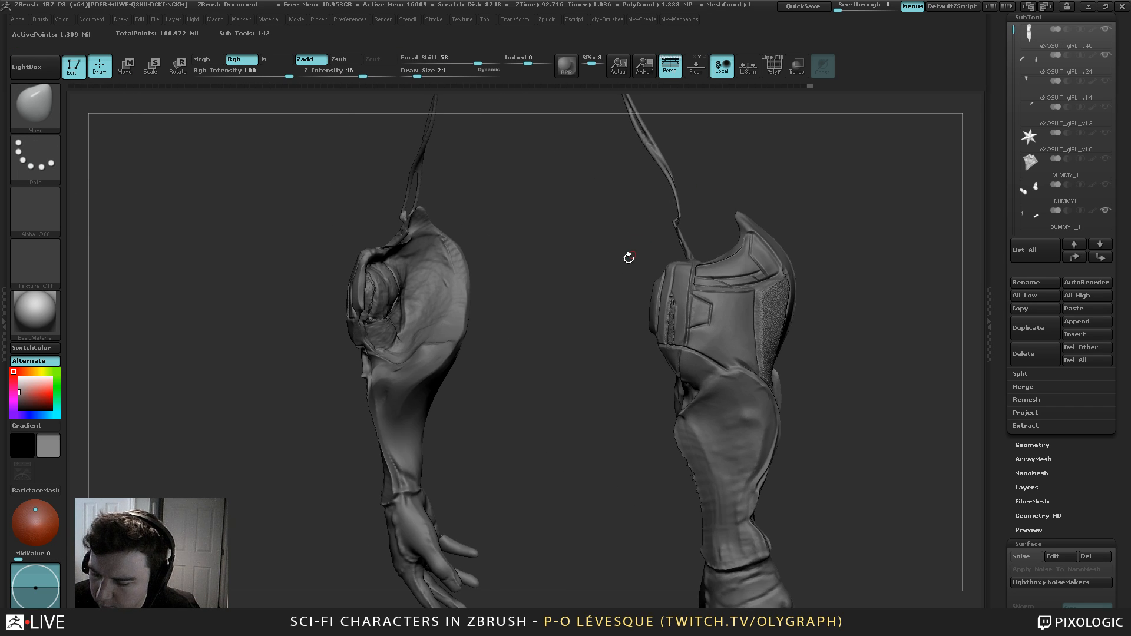
Flatten the surface beside the elbow guard's narrow recessed front panel with the TrimDynamic brush at draw size 105
alt+drag(629, 258, 642, 330)
key(b)
click(697, 446)
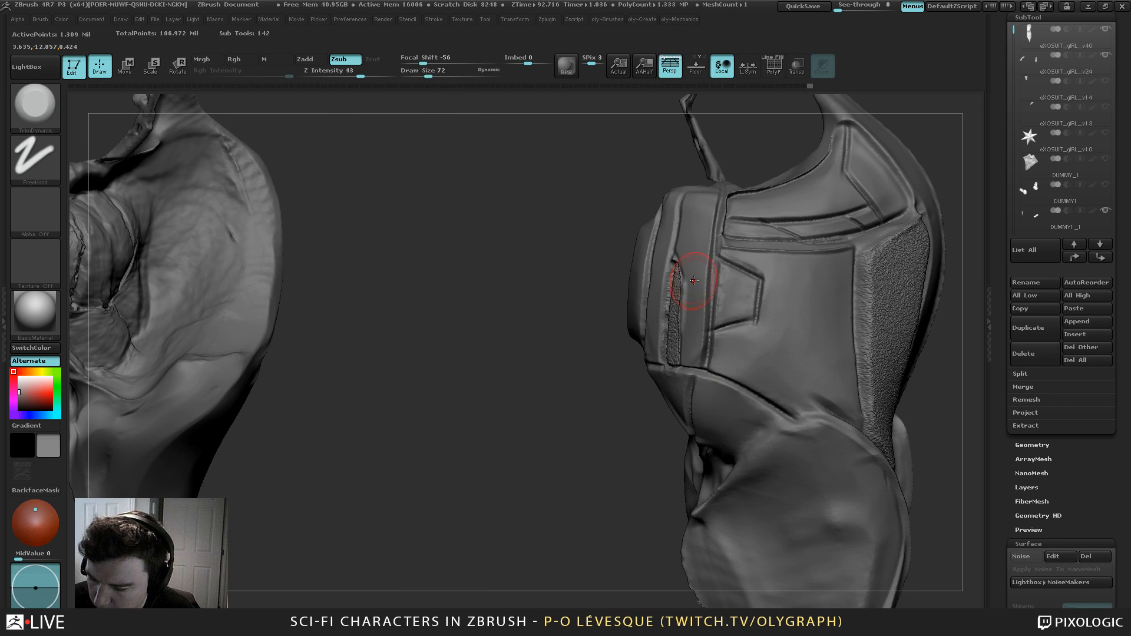
key(s)
drag(694, 281, 683, 354)
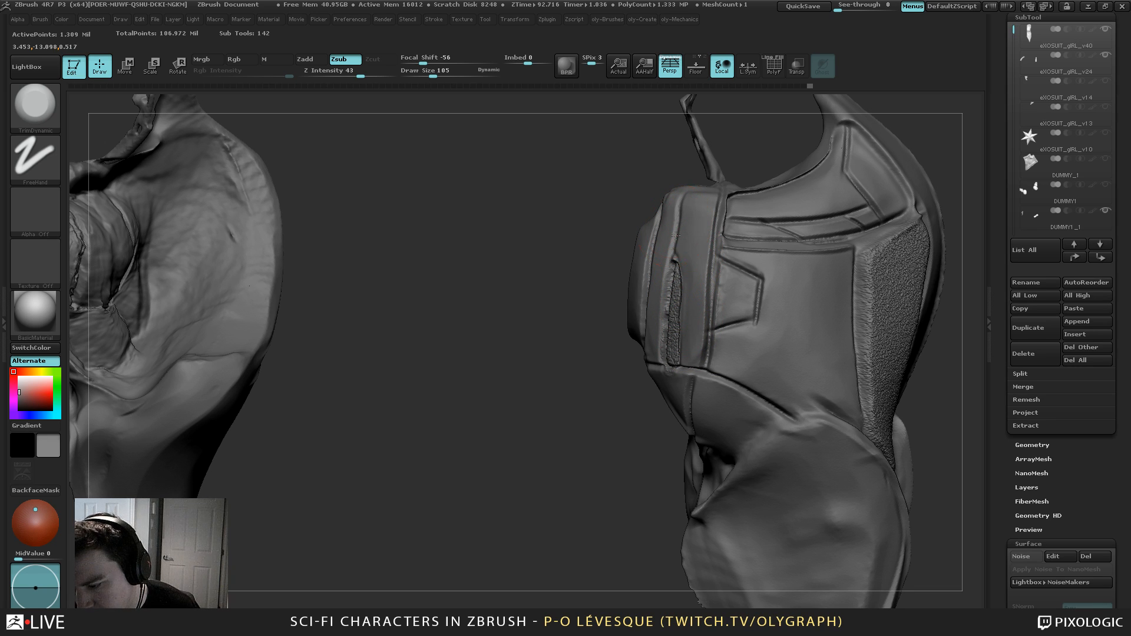
Nudge the edge around the elbow guard's narrow front panel with the Move brush
key(b)
key(m)
key(v)
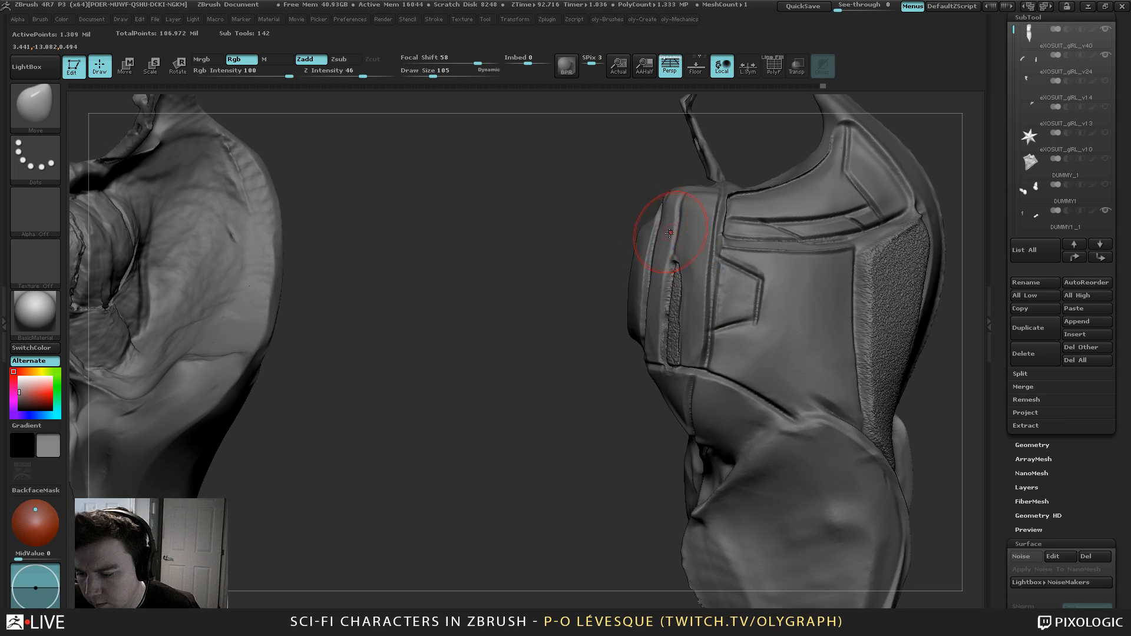
key(bracketleft)
drag(664, 262, 650, 309)
Reshape the silhouette of the arm armour with the Move brush, working up to draw size 232
mouse_move(636, 420)
alt+mouse_down()
mouse_move(747, 179)
mouse_move(769, 227)
alt+mouse_up()
key(s)
key(s)
drag(733, 366, 738, 370)
mouse_move(727, 410)
mouse_down()
mouse_move(652, 360)
mouse_move(641, 321)
mouse_move(623, 337)
mouse_up()
key(s)
key(s)
key(s)
key(s)
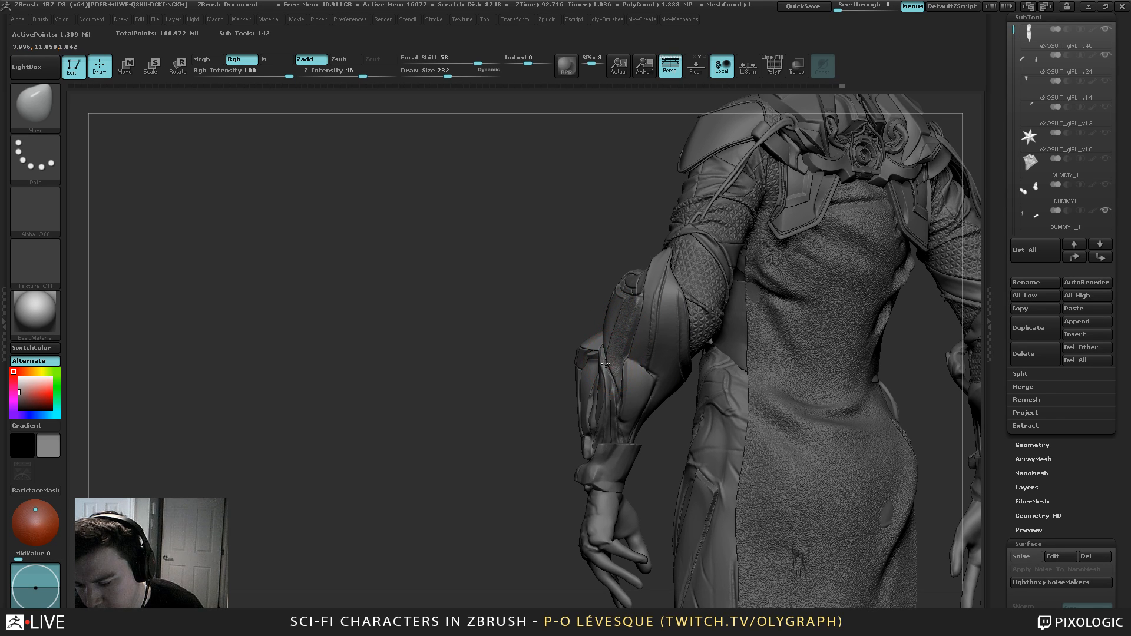
Carve a curved seam with an angular lower corner down the isolated outer forearm, using the Orb_Cracks brush at draw size 37
mouse_move(546, 470)
mouse_down()
mouse_move(629, 386)
mouse_move(655, 413)
mouse_up()
key(b)
click(598, 264)
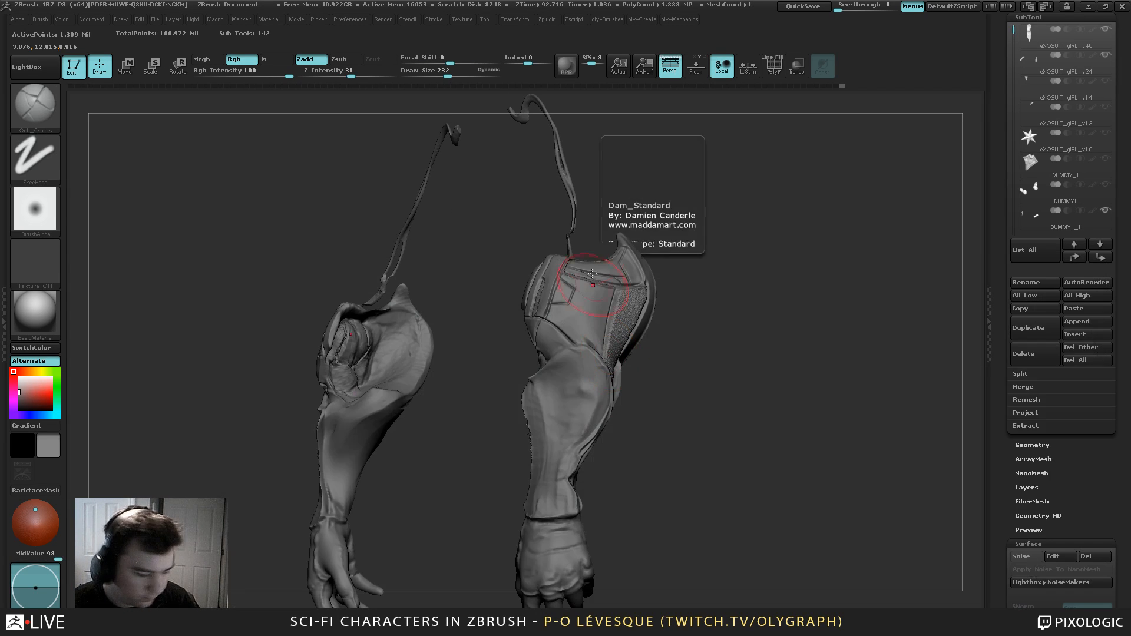
key(s)
drag(591, 366, 569, 366)
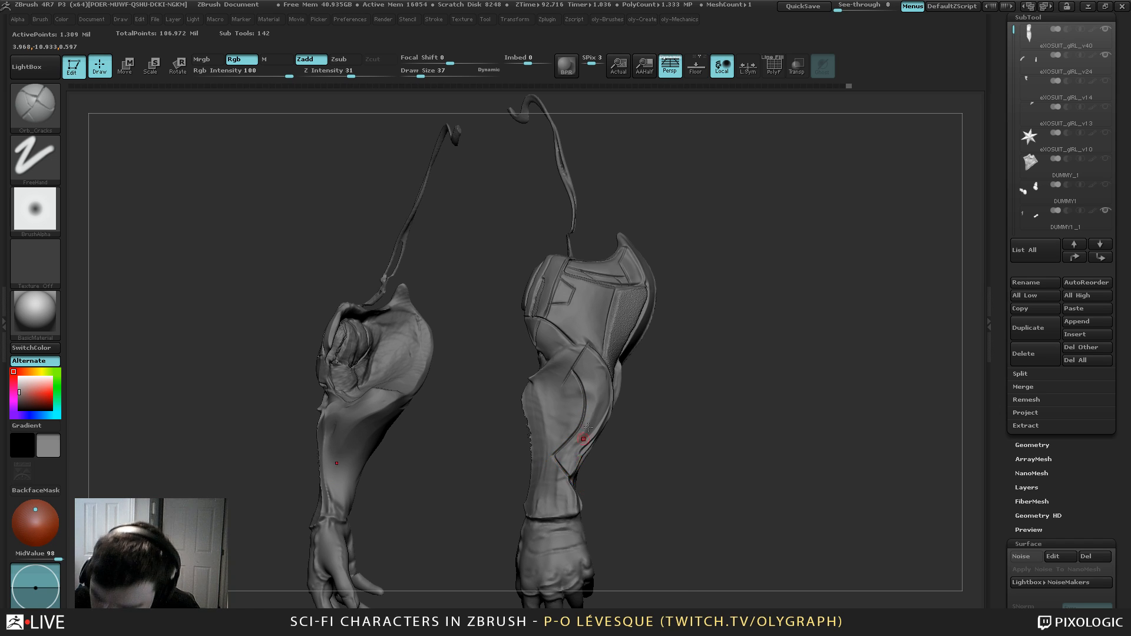
Flatten the outer forearm plate along the new seam with the TrimDynamic brush at draw size 203
key(b)
click(588, 461)
key(s)
drag(579, 422, 603, 421)
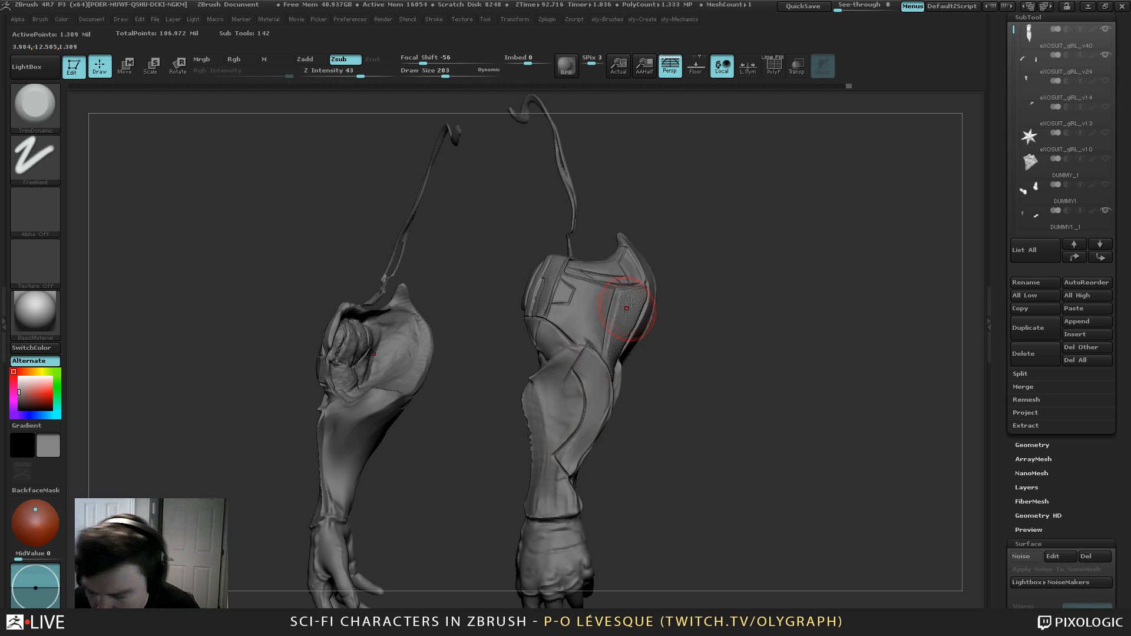
key(shift+s)
Carve additional seam lines and a short cross cut in the outer forearm plate with the Orb_Cracks brush at draw sizes 75 and 56
key(b)
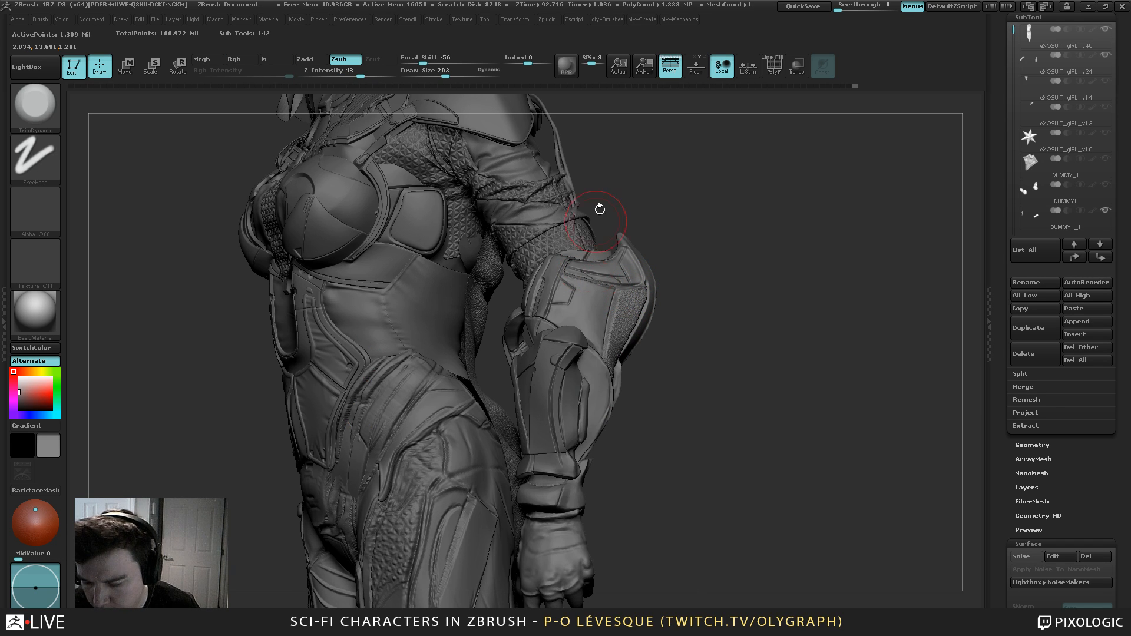
key(b)
click(599, 260)
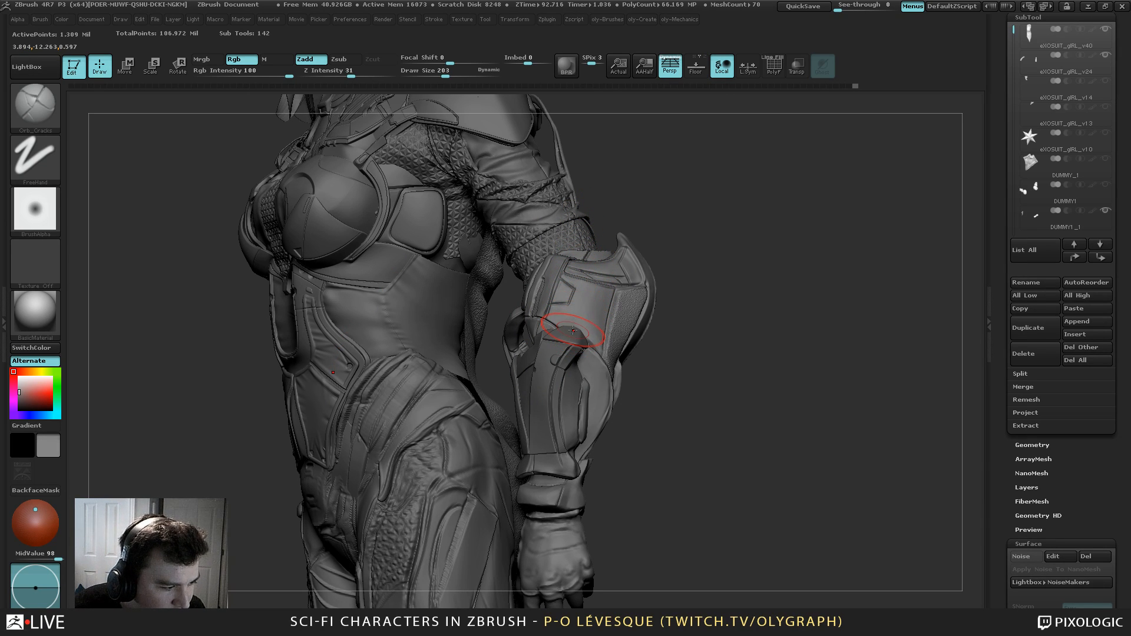
key(s)
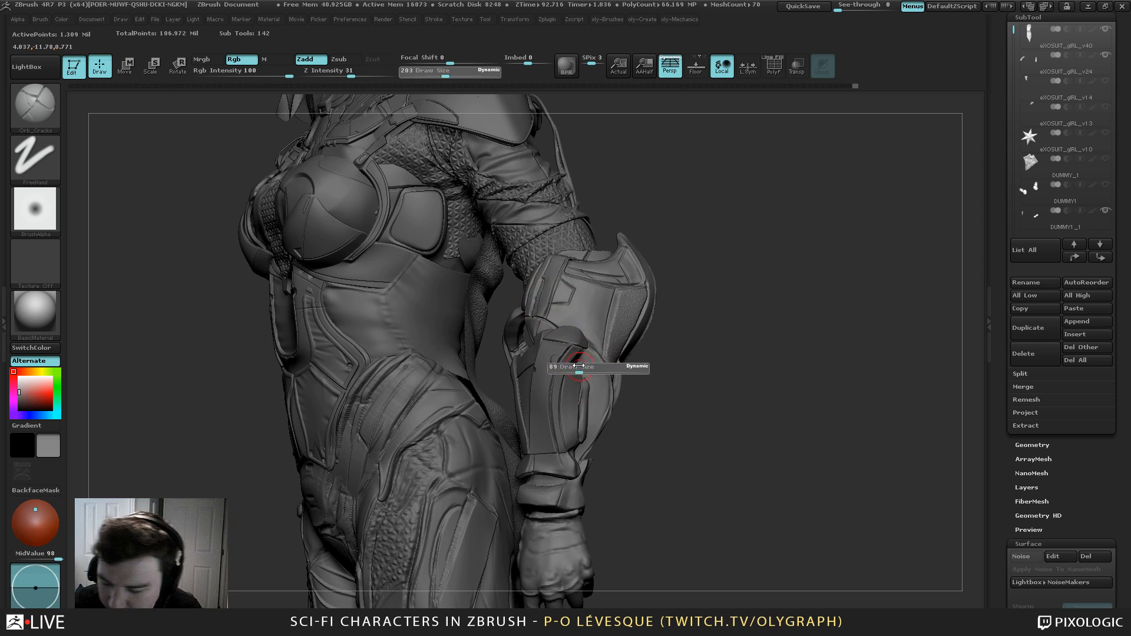
click(586, 366)
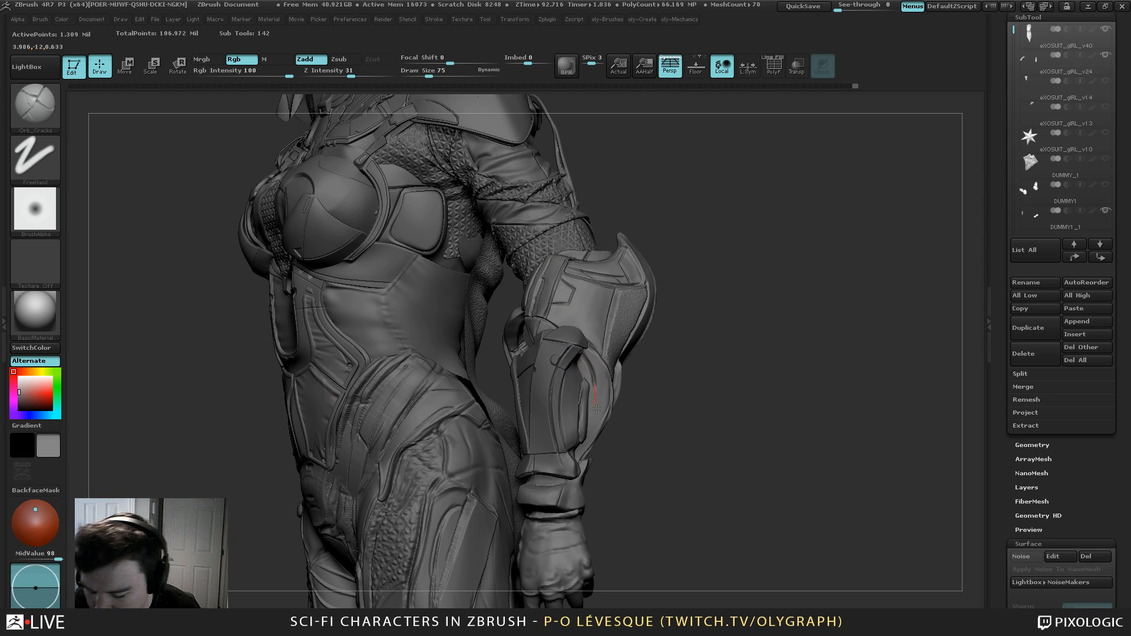
key(s)
click(572, 353)
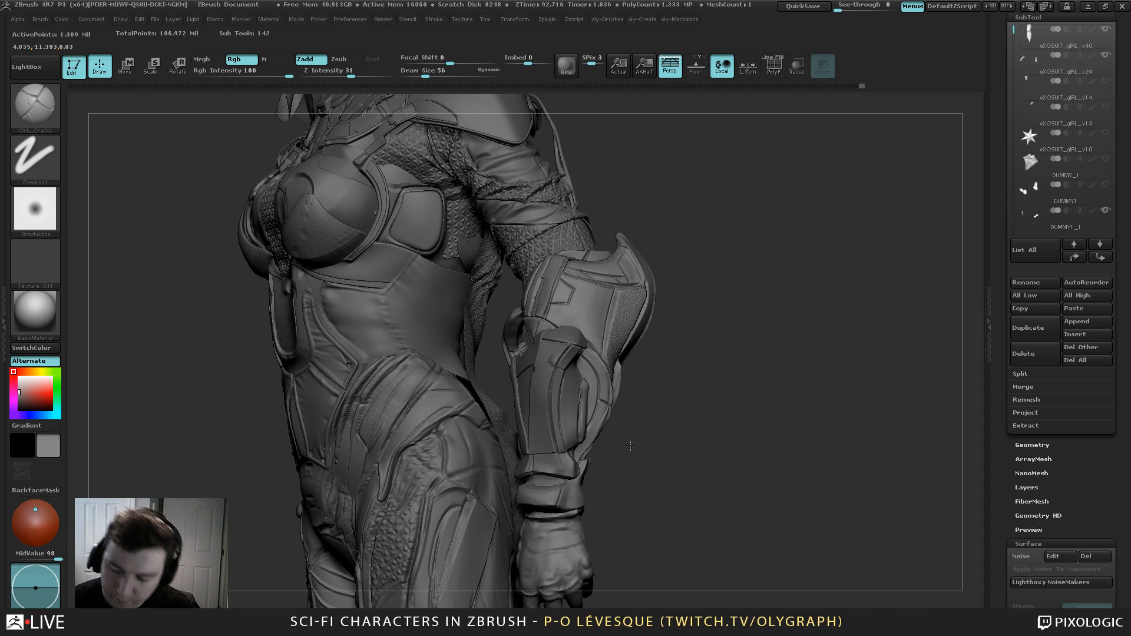
Reshape the outer forearm's bulge in side view with the Move brush at draw sizes 401 and 318
alt+drag(633, 447, 652, 285)
key(b)
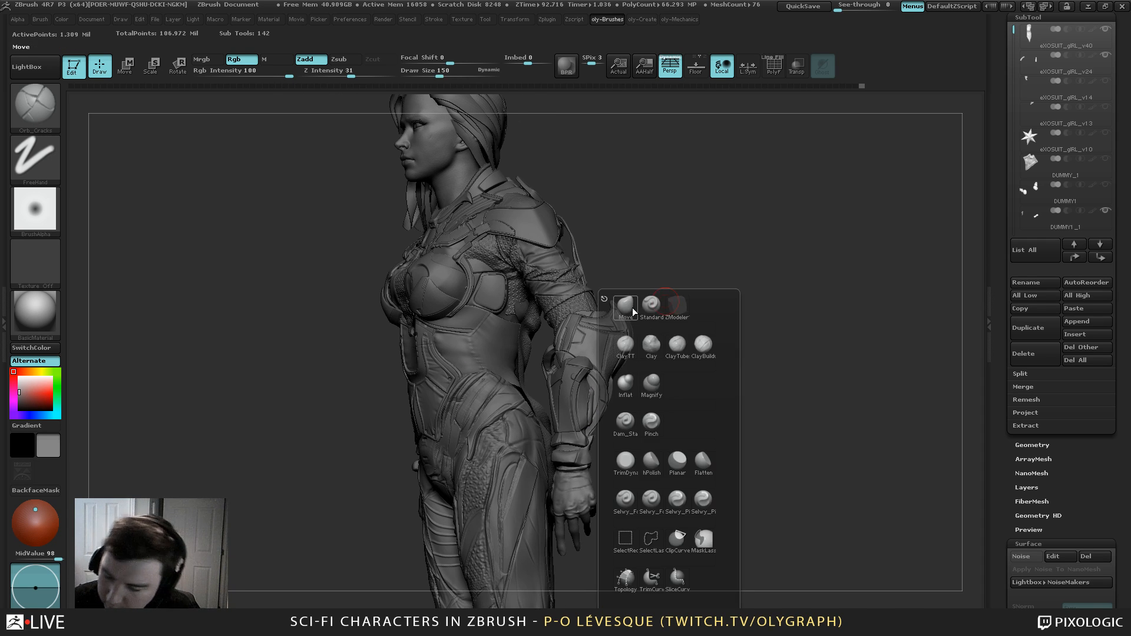
key(m)
key(v)
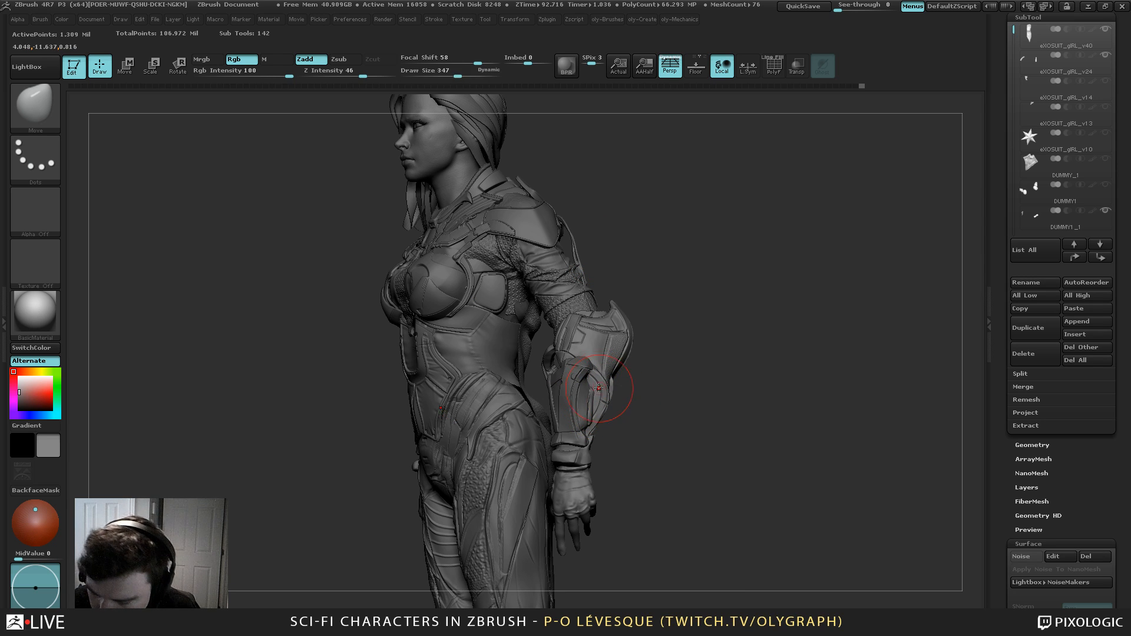
key(bracketleft)
key(bracketright)
key(bracketright)
key(bracketright)
key(bracketright)
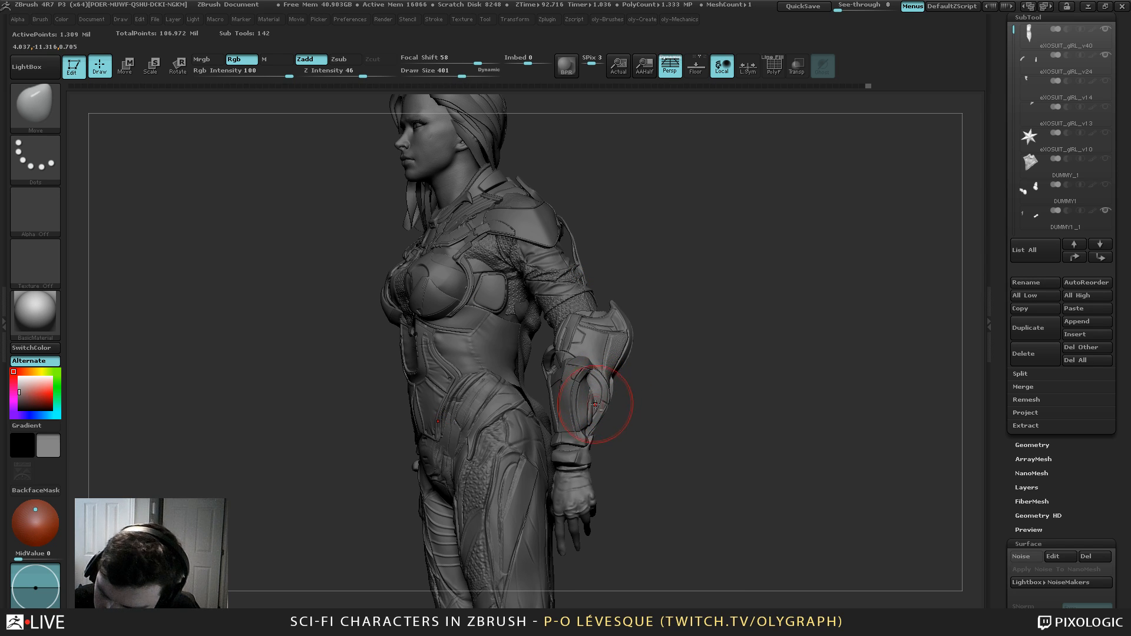
key(bracketleft)
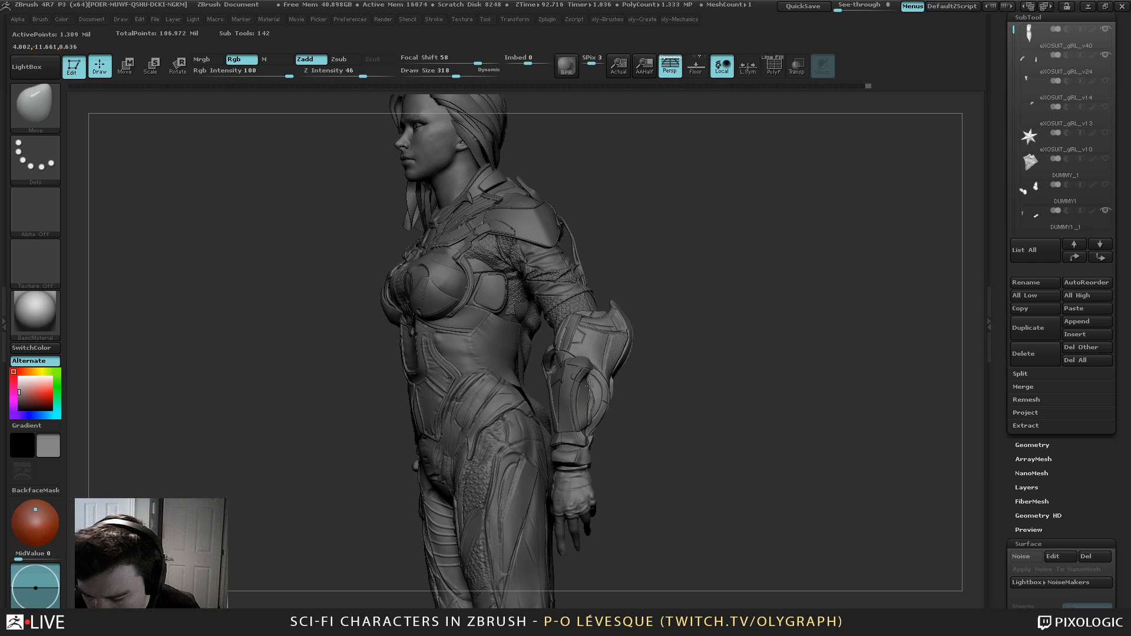
key(s)
drag(596, 392, 603, 392)
Adjust the forearm's outer contour from a front three-quarter view with the Move brush at draw size 362
drag(641, 449, 708, 453)
key(bracketleft)
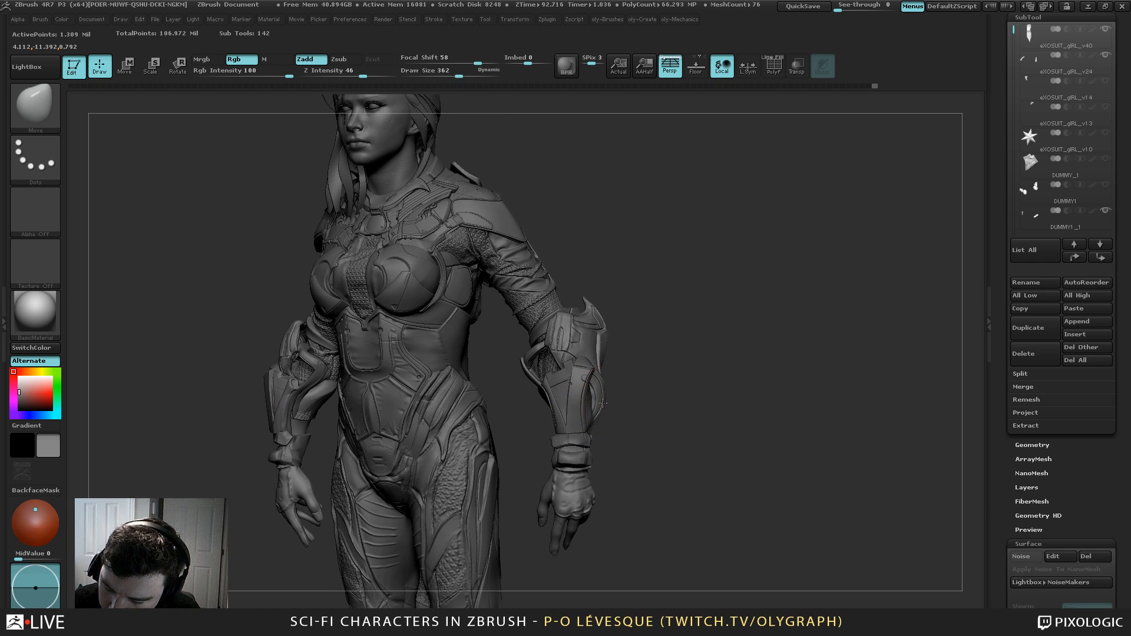
key(s)
mouse_move(601, 401)
mouse_down()
mouse_move(600, 386)
mouse_move(636, 400)
mouse_move(539, 393)
mouse_up()
Refine the forearm's shape toward the wrist from behind with the Move brush, starting at draw size 521
key(s)
key(bracketright)
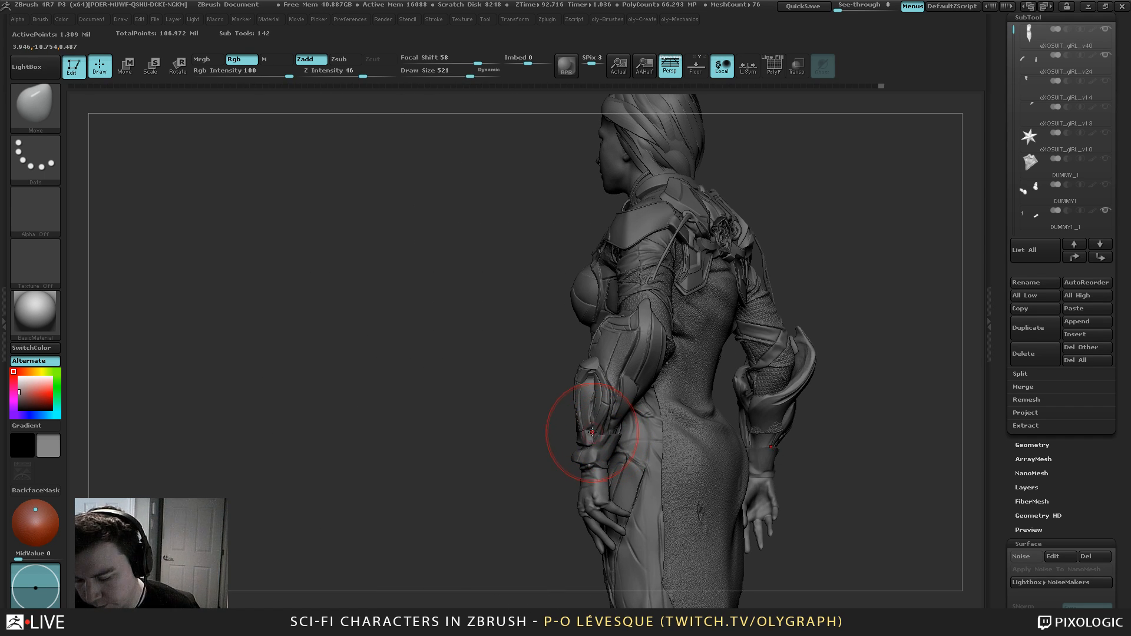
key(s)
drag(596, 429, 588, 446)
key(s)
key(s)
mouse_move(566, 507)
mouse_down()
mouse_move(576, 399)
mouse_move(594, 408)
mouse_up()
key(s)
alt+drag(709, 298, 702, 277)
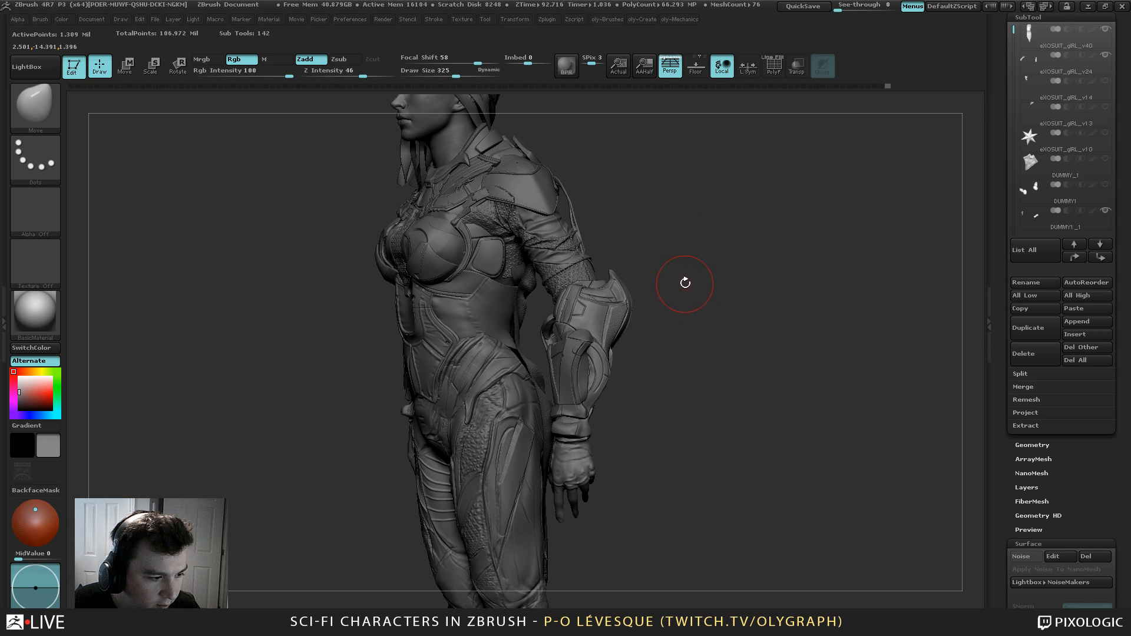
Isolate the arm armour and flatten the forearm surface inside the curved seam with the TrimDynamic brush at draw size 165
mouse_move(674, 297)
alt+mouse_down()
mouse_move(684, 338)
mouse_move(608, 326)
mouse_move(611, 353)
mouse_move(581, 343)
mouse_move(584, 361)
alt+mouse_up()
key(s)
key(s)
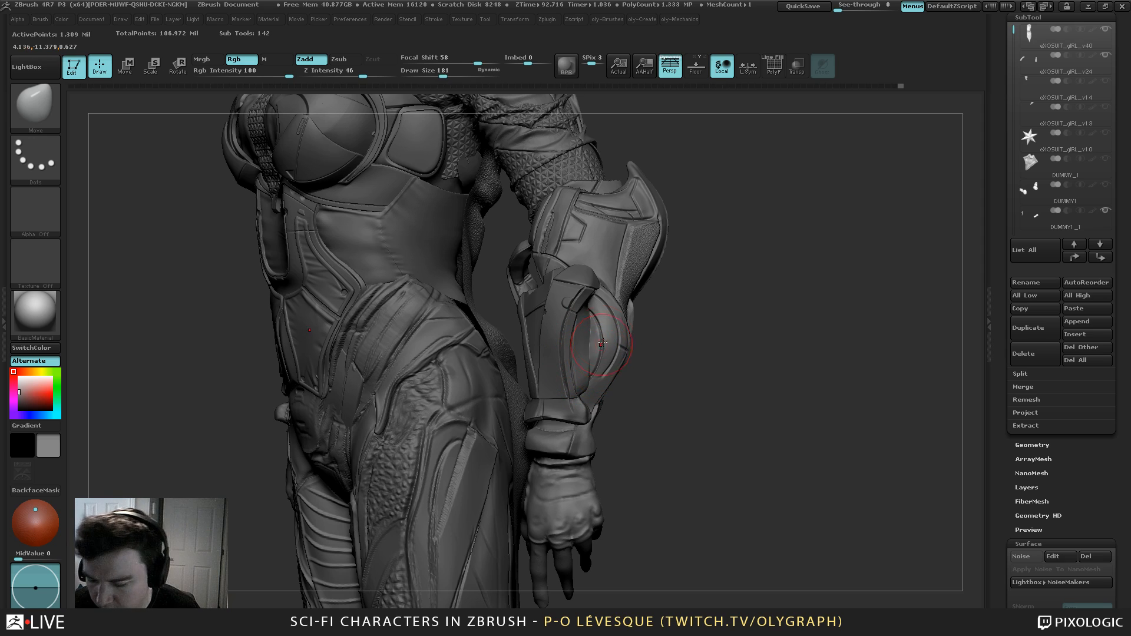
key(b)
click(603, 488)
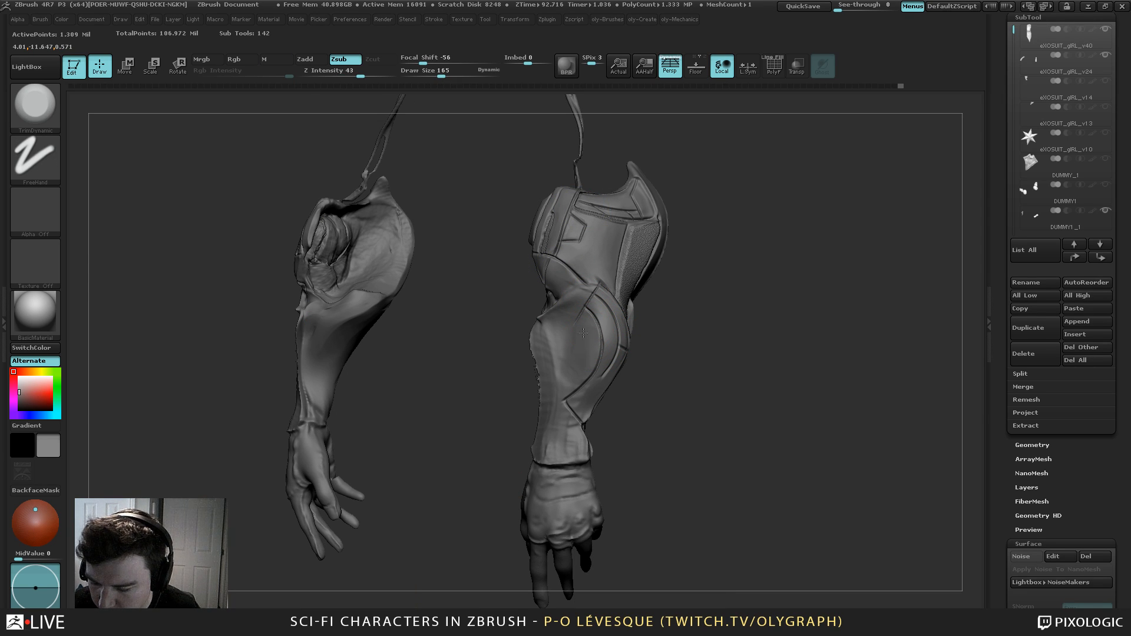
Shift the forearm plate's curved edge with the Move brush and sharpen it with the Pinch brush at draw size 203
key(b)
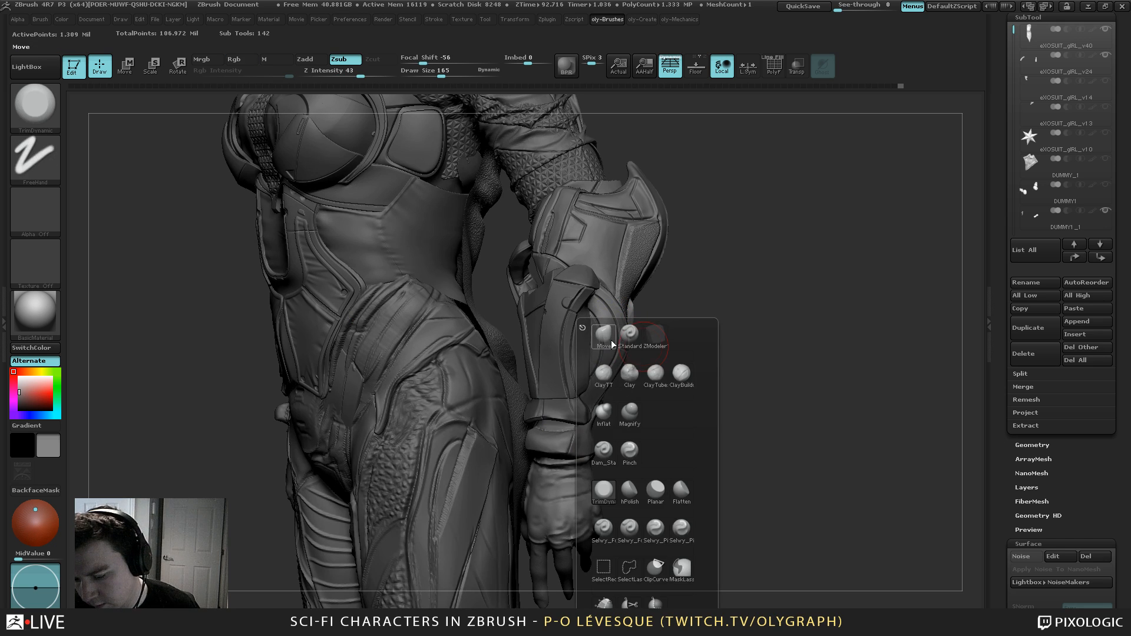
click(609, 337)
key(s)
drag(602, 328, 610, 327)
key(b)
click(607, 449)
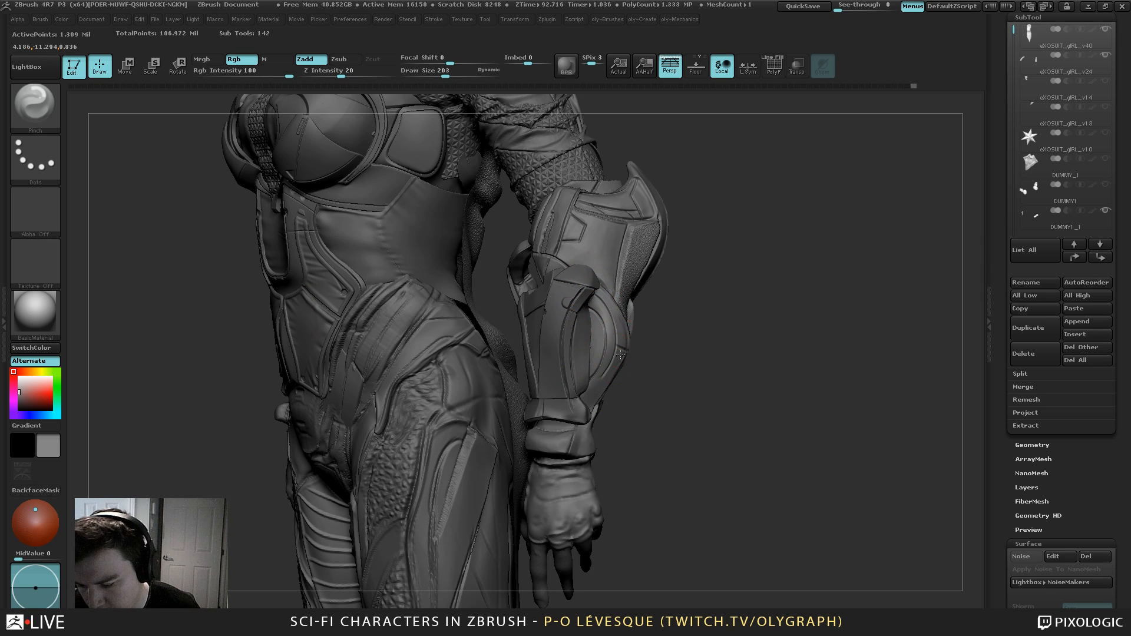
Adjust the forearm plate's outer curve with the Move brush at draw sizes 476 and 244
key(b)
key(m)
key(v)
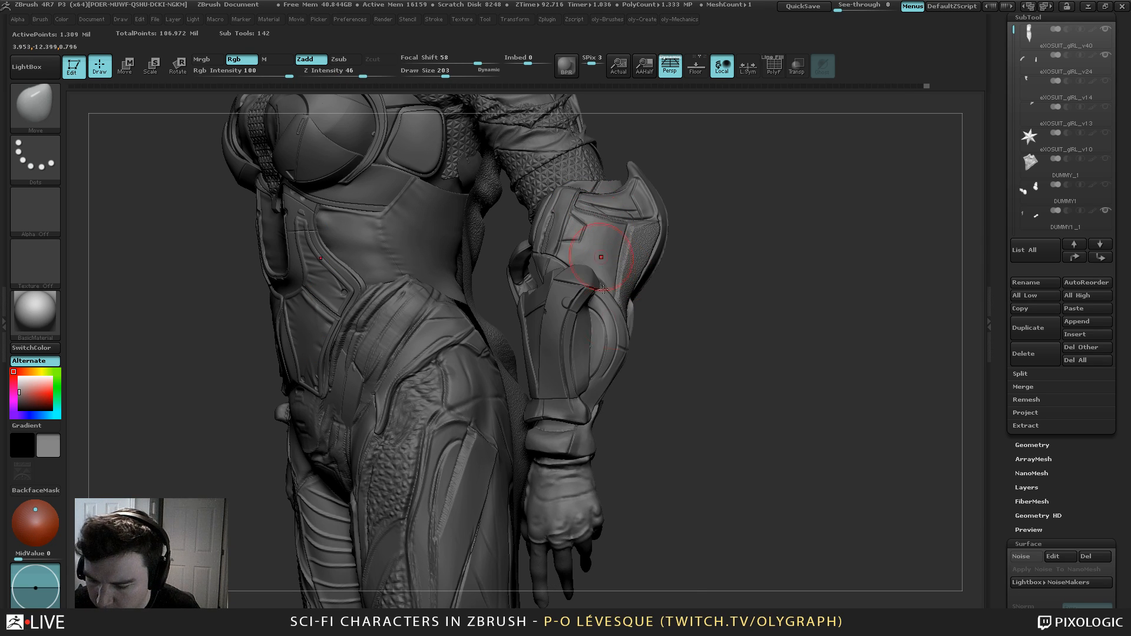
key(s)
drag(624, 357, 639, 357)
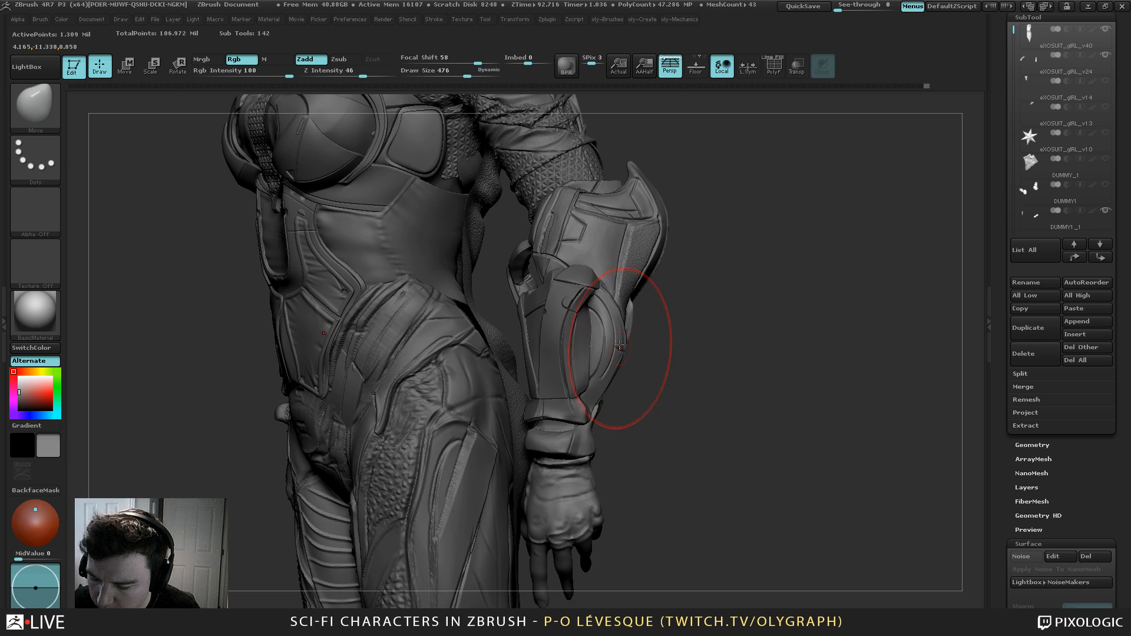
key(bracketleft)
key(bracketleft)
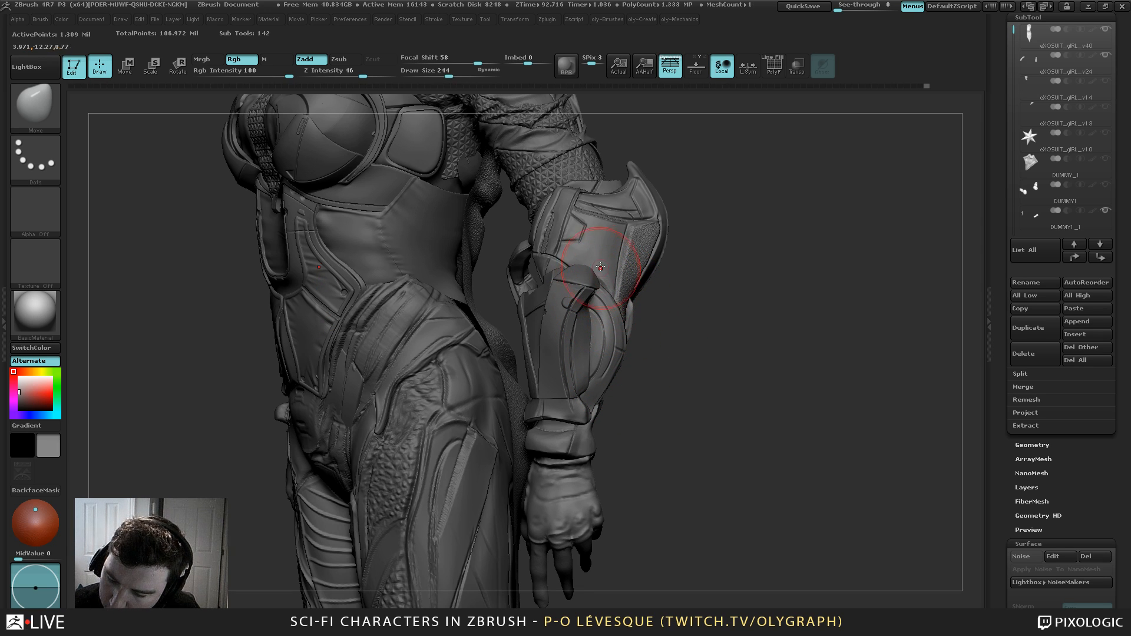
mouse_move(666, 310)
mouse_down()
mouse_move(611, 232)
mouse_move(696, 214)
mouse_move(718, 255)
mouse_move(690, 426)
mouse_up()
Isolate the arm armour and reshape the forearm surface inside the curved seam with the Move brush at draw sizes 170 and 214
key(shift+s)
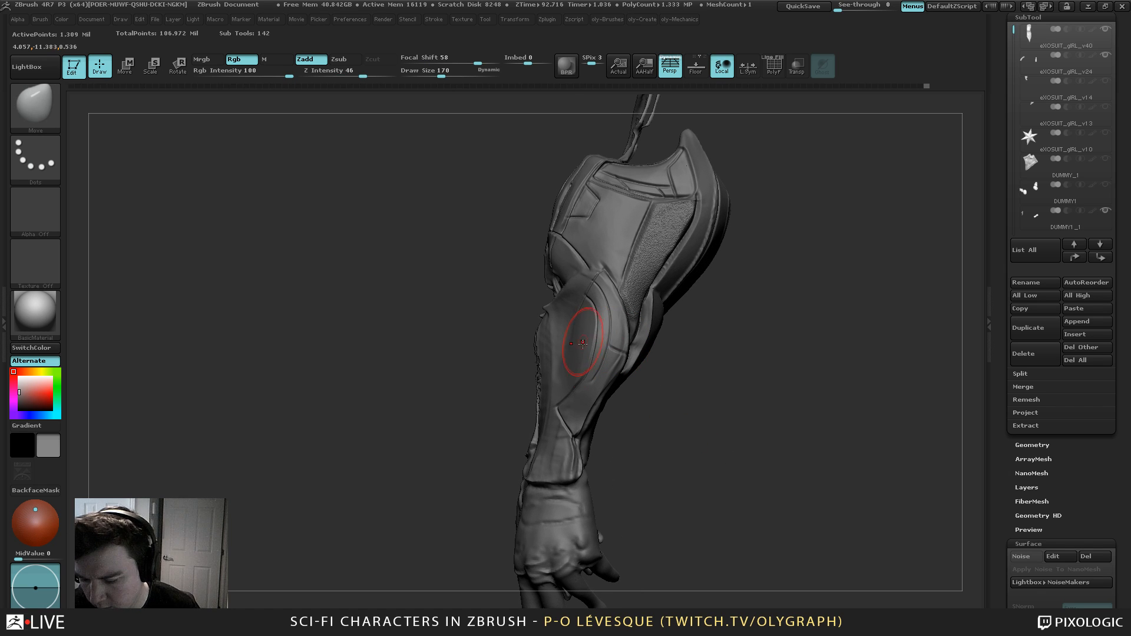
key(bracketright)
key(bracketright)
key(bracketleft)
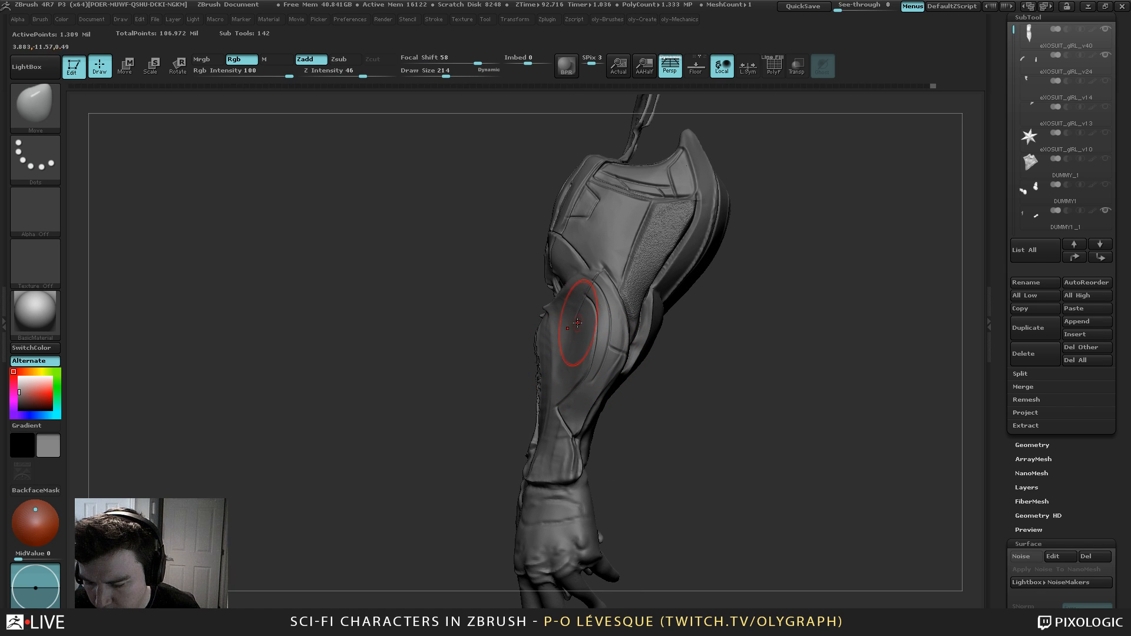
key(s)
drag(577, 324, 564, 323)
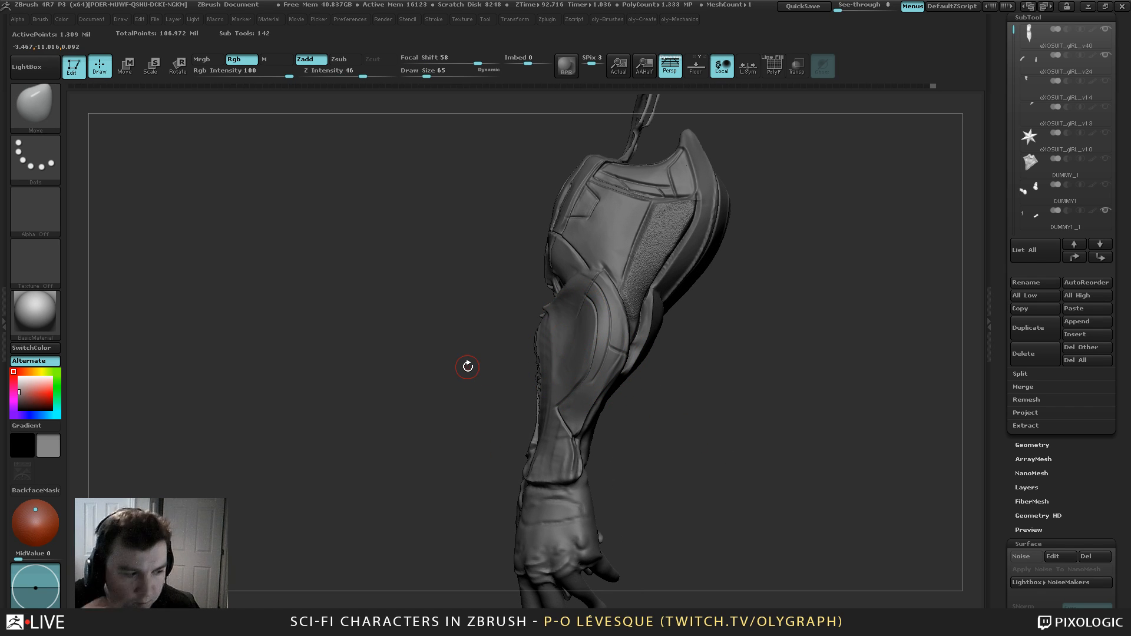
Mask the forearm area inside the curved seam at draw size 45 and invert the mask
right_drag(578, 351, 602, 351)
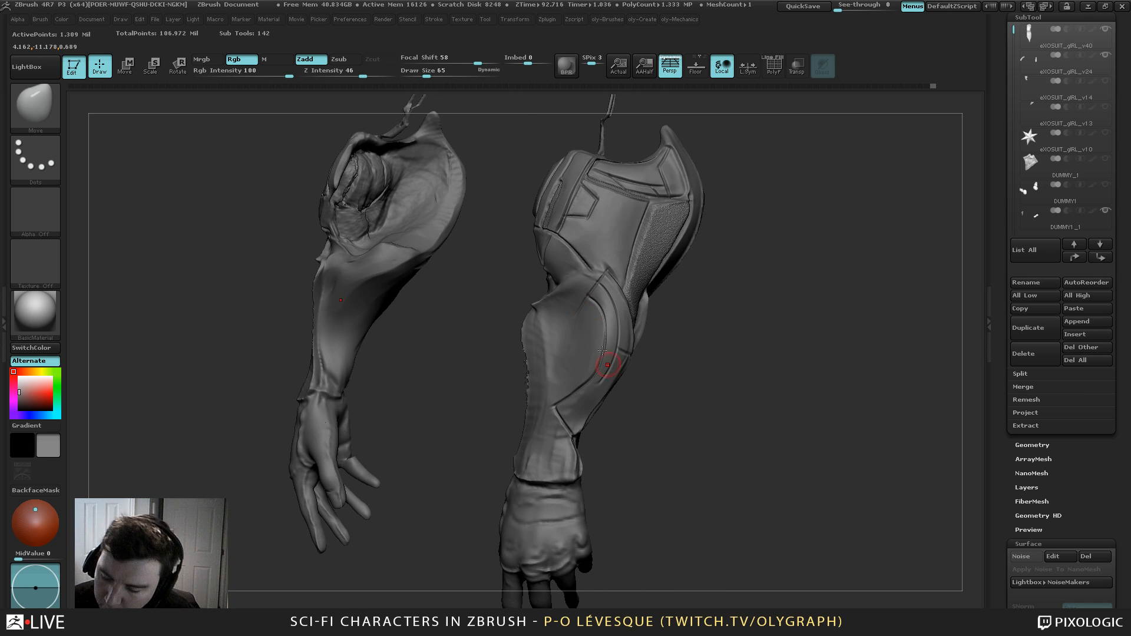
key(ctrl)
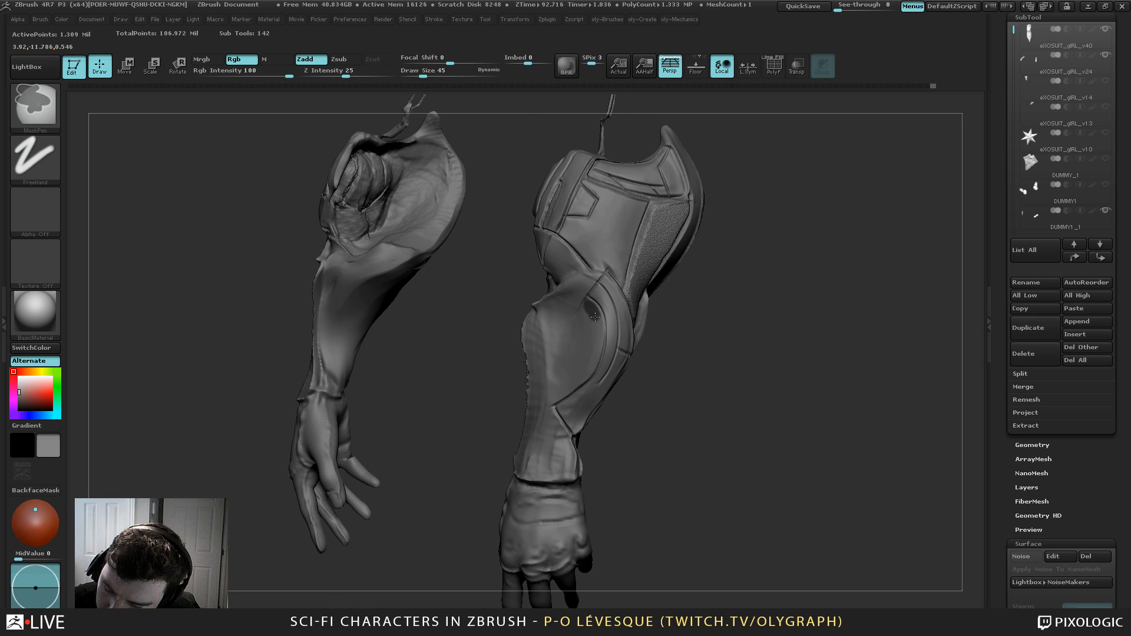
mouse_move(595, 317)
ctrl+mouse_down()
mouse_move(586, 374)
mouse_move(546, 405)
ctrl+mouse_up()
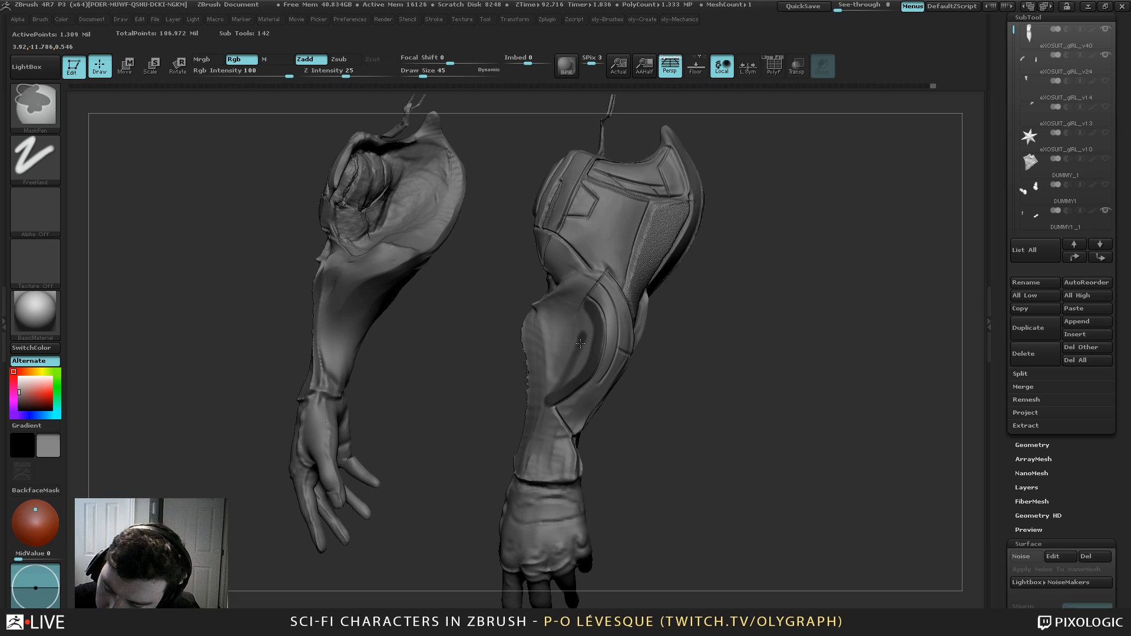
ctrl+drag(580, 343, 566, 386)
mouse_move(591, 339)
ctrl+mouse_down()
mouse_move(590, 326)
mouse_move(552, 391)
mouse_move(557, 354)
mouse_move(552, 378)
ctrl+mouse_up()
ctrl+click(612, 446)
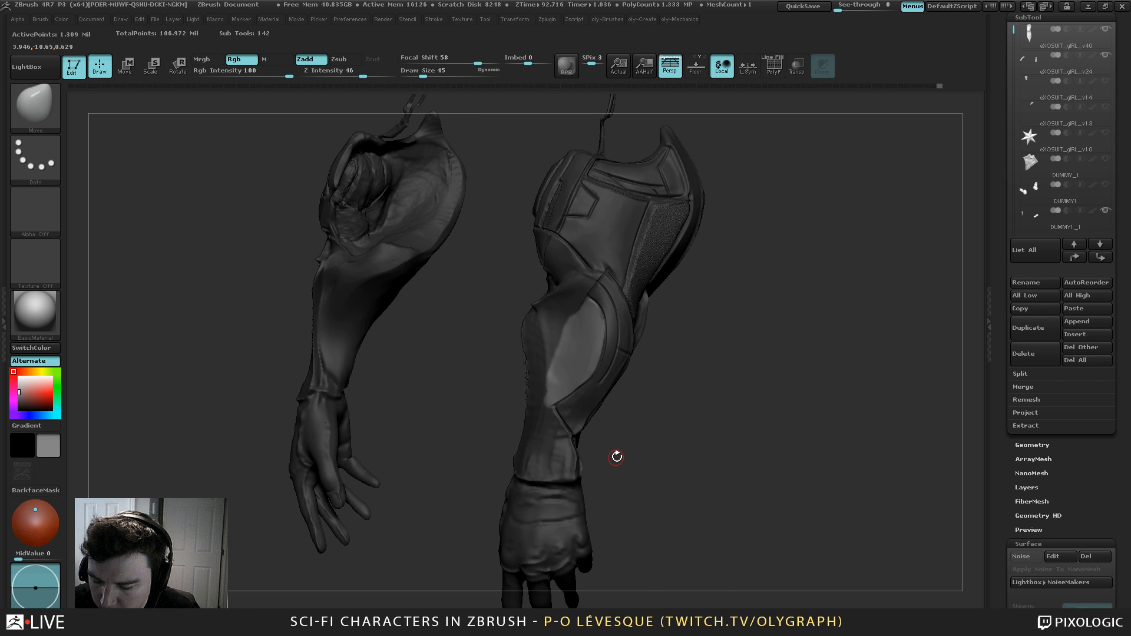
Offset the unmasked forearm panel from the surrounding surface with the Move brush at draw size 568
drag(616, 457, 556, 290)
key(s)
drag(545, 384, 599, 383)
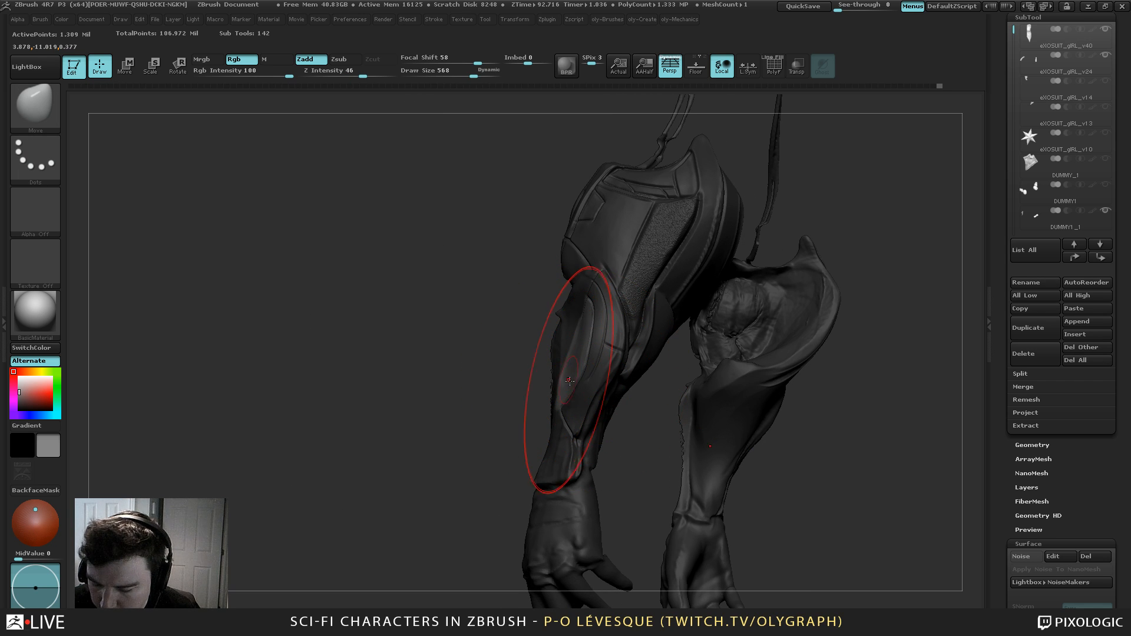
drag(585, 331, 590, 320)
key(s)
mouse_move(523, 366)
mouse_down()
mouse_move(606, 374)
mouse_move(590, 349)
mouse_up()
Refine the unmasked forearm panel's shape from several angles with the Move brush and clear the mask
key(s)
key(s)
drag(589, 348, 590, 346)
mouse_move(657, 354)
mouse_down()
mouse_move(596, 339)
mouse_move(584, 323)
mouse_up()
key(s)
drag(584, 322, 578, 317)
drag(584, 381, 555, 400)
key(s)
ctrl+drag(614, 439, 628, 464)
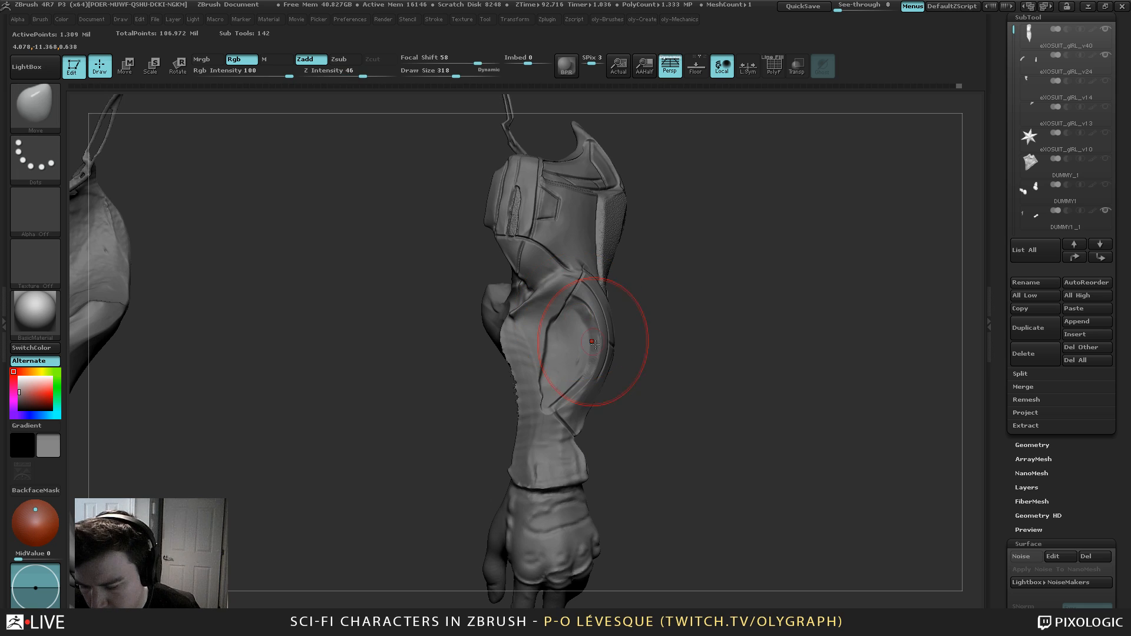
Smooth the forearm surface inside the curved seam and remesh the arm armour with DynaMesh
shift+drag(582, 387, 603, 348)
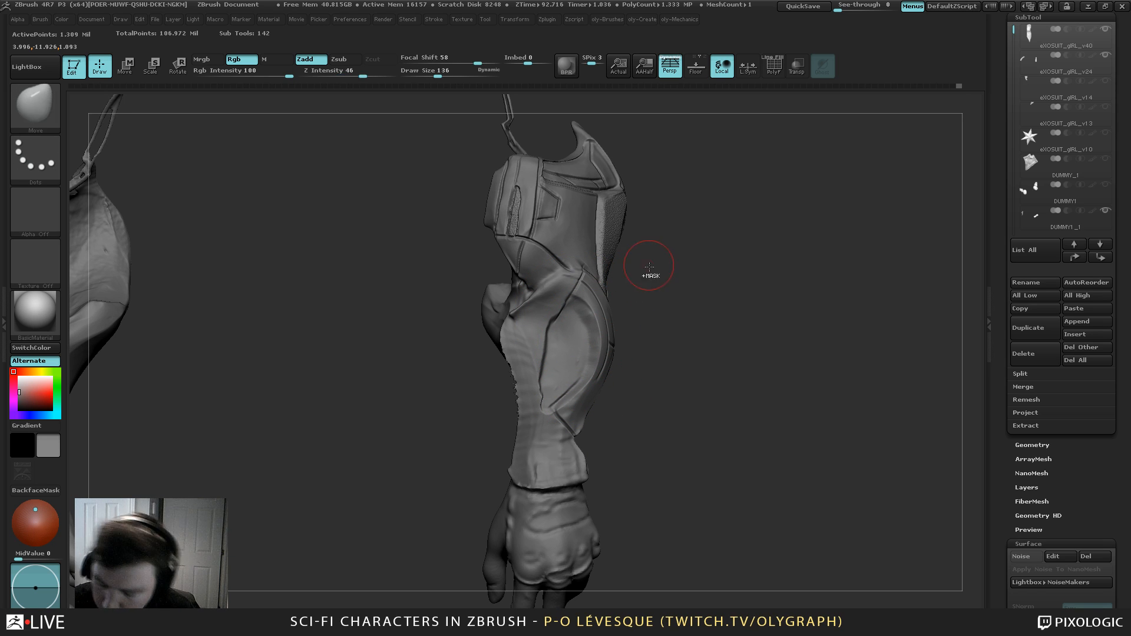
ctrl+drag(654, 282, 687, 533)
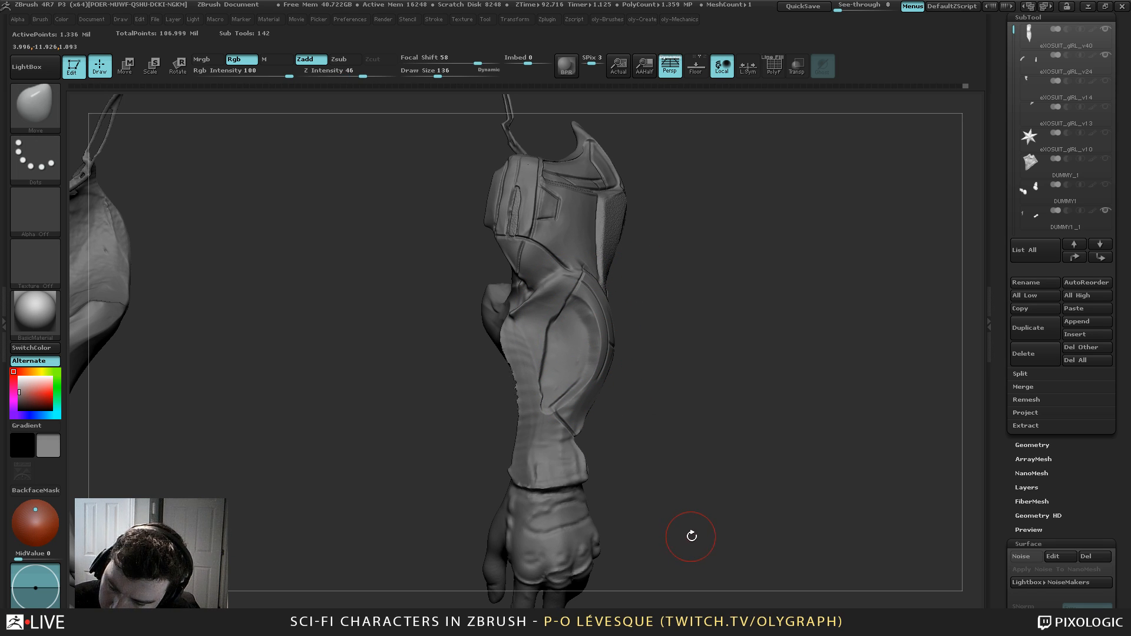
Carve crisp grooves along the forearm's curved seam and its corner toward the wrist with the Orb_Cracks brush at draw size 35
key(b)
key(o)
key(c)
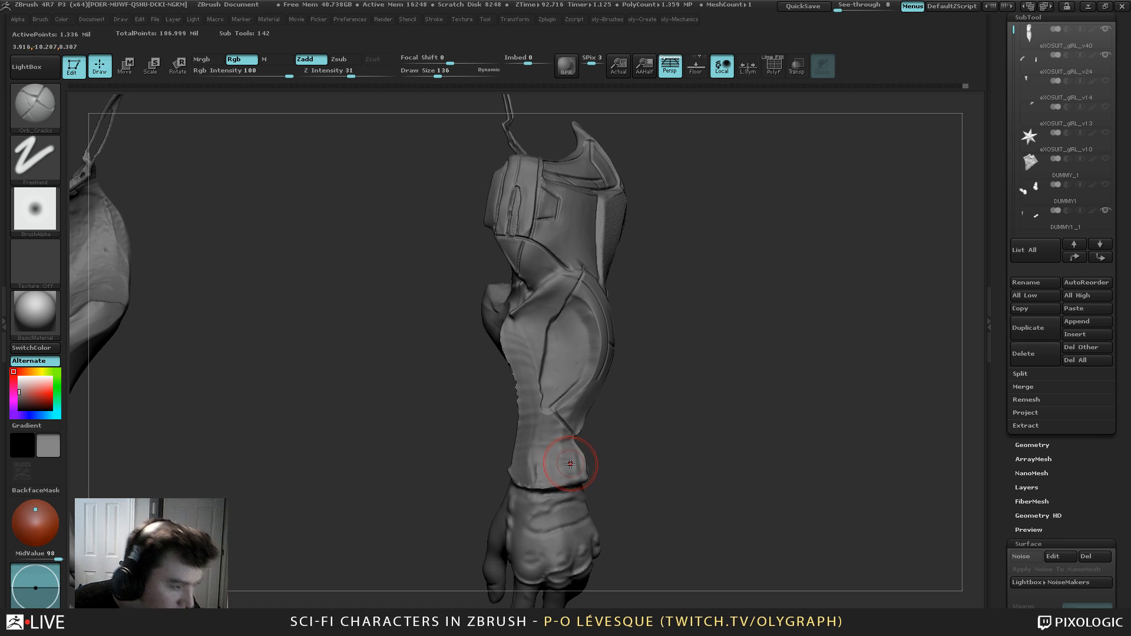
mouse_move(662, 341)
alt+mouse_down()
mouse_move(669, 365)
mouse_move(665, 355)
alt+mouse_up()
key(b)
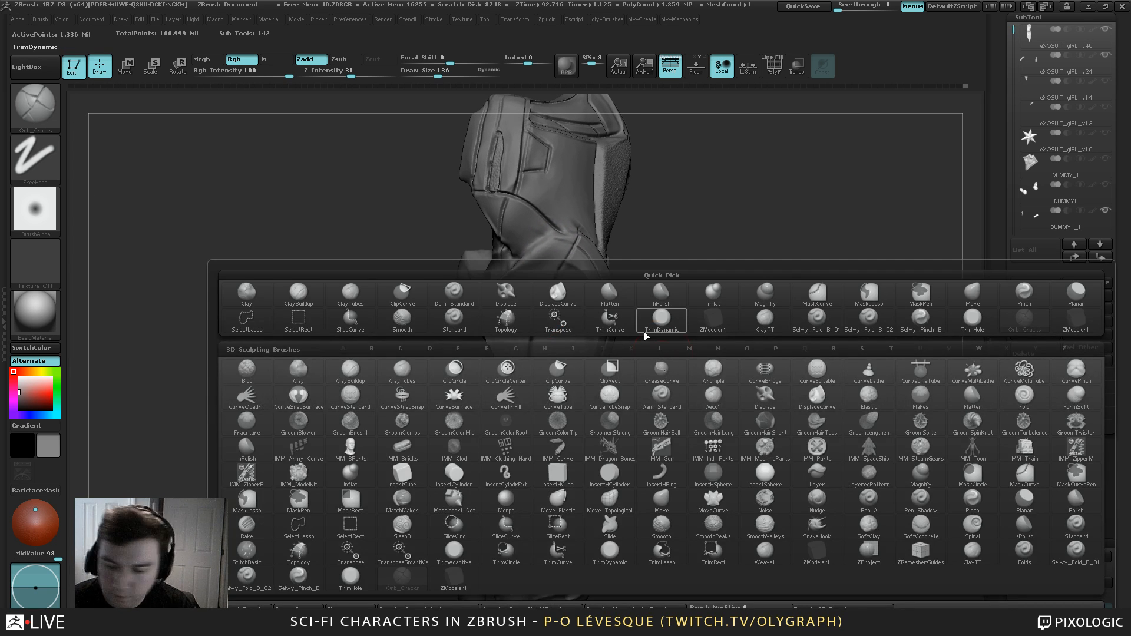
key(Escape)
key(s)
drag(582, 292, 571, 295)
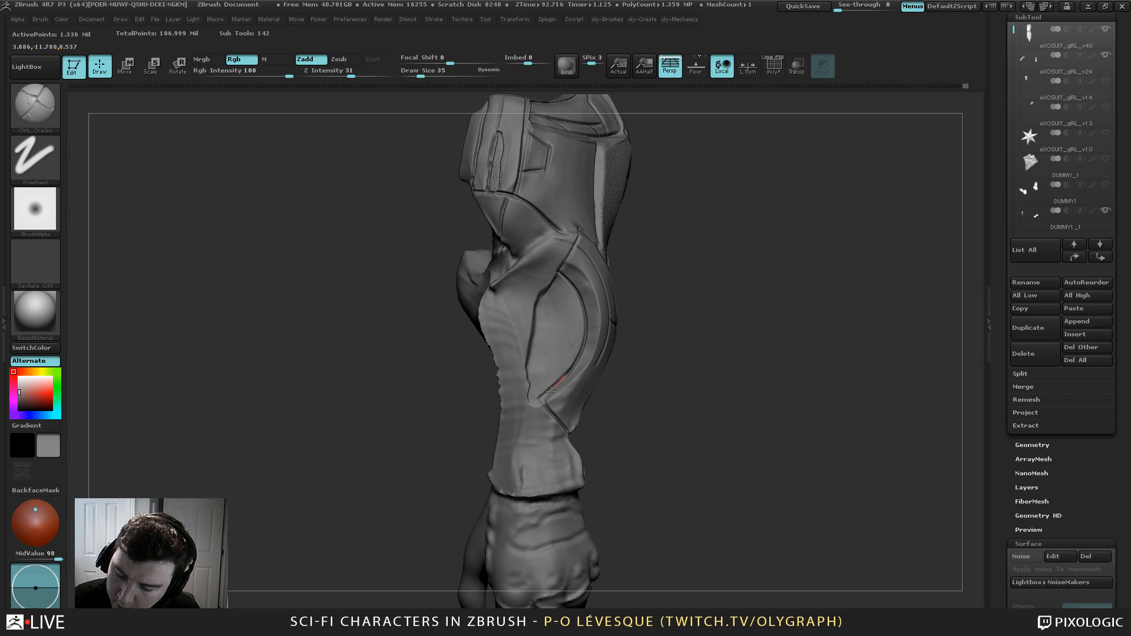
drag(551, 390, 519, 418)
drag(589, 278, 602, 310)
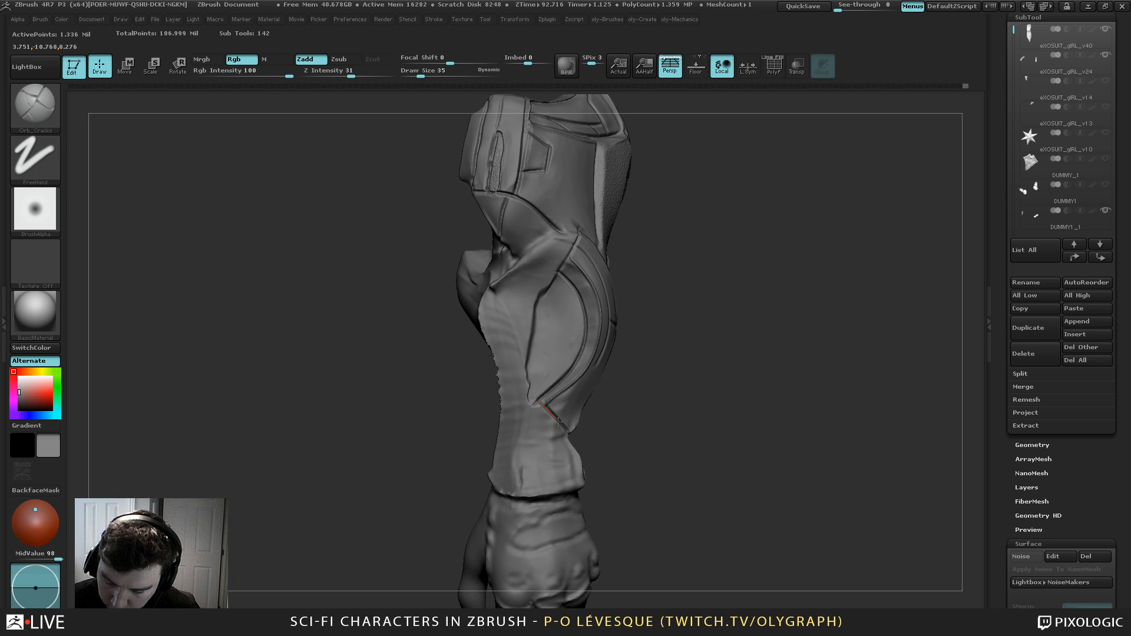
drag(558, 422, 569, 435)
Show the full character again and reshape the forearm armour's outer contour above the wrist with the Move brush at draw size 401
alt+drag(636, 377, 617, 228)
key(alt+s)
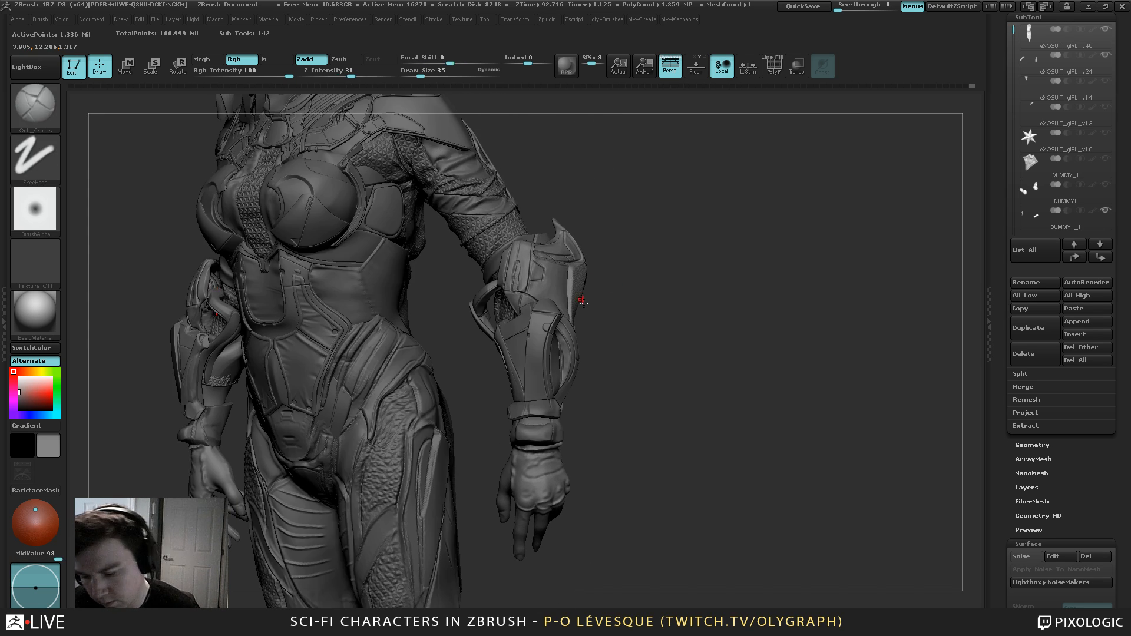
key(s)
click(615, 338)
drag(620, 337, 602, 334)
key(b)
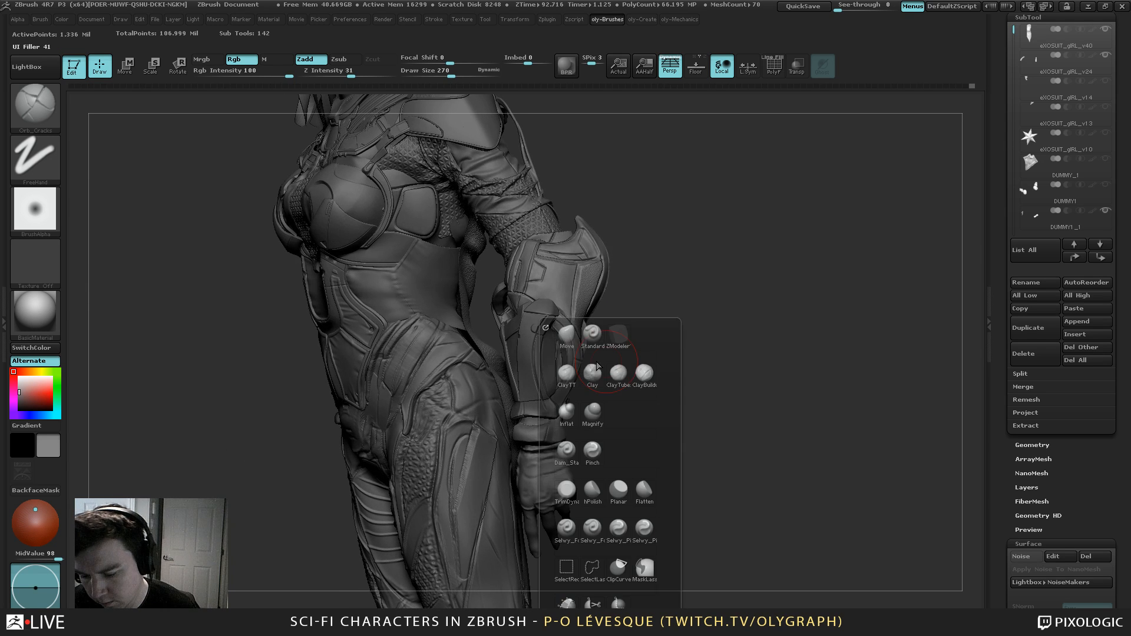
click(567, 333)
key(s)
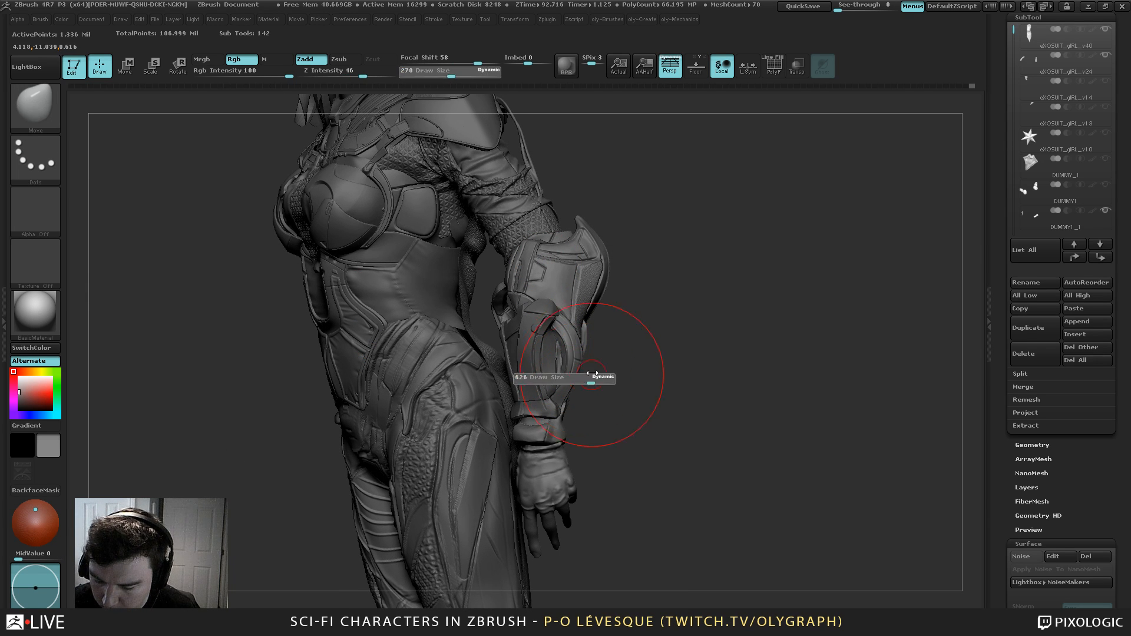
mouse_move(592, 374)
mouse_down()
mouse_move(564, 374)
mouse_move(562, 362)
mouse_move(564, 379)
mouse_up()
key(s)
key(s)
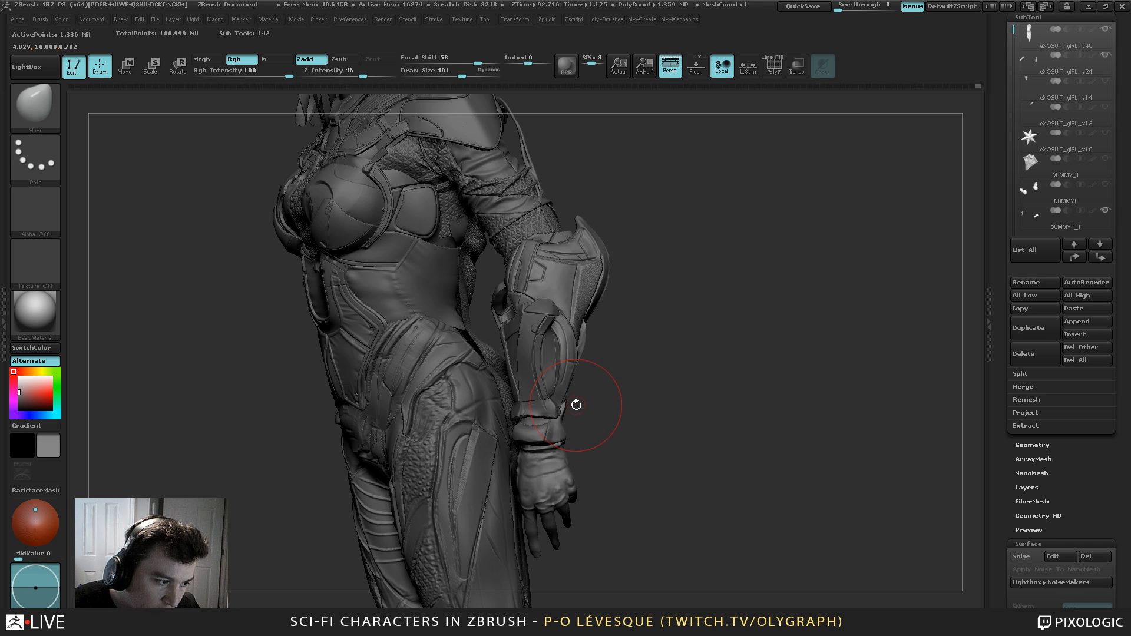
key(s)
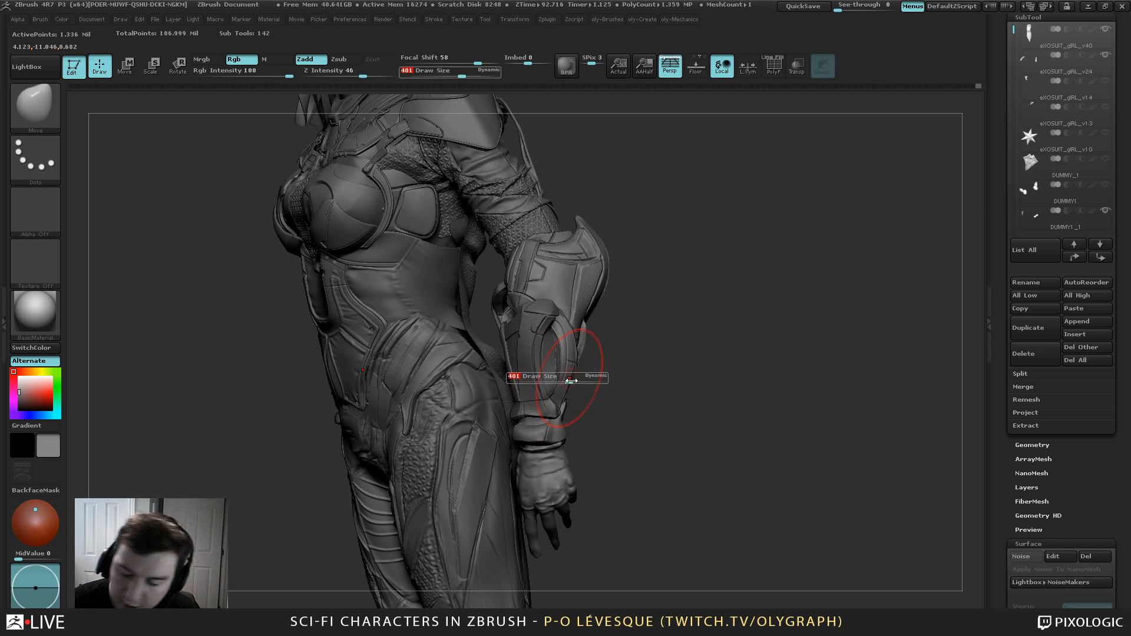
key(s)
mouse_move(563, 395)
mouse_down()
mouse_move(529, 398)
mouse_move(552, 423)
mouse_move(534, 384)
mouse_up()
key(s)
Select and isolate the narrow forearm strip, inspect its wireframe and lower subdivision levels, and return to the full character at its highest level
alt+click(529, 393)
key(shift+s)
key(shift+f)
key(shift+d)
key(shift+d)
key(shift+d)
key(shift+d)
key(shift+d)
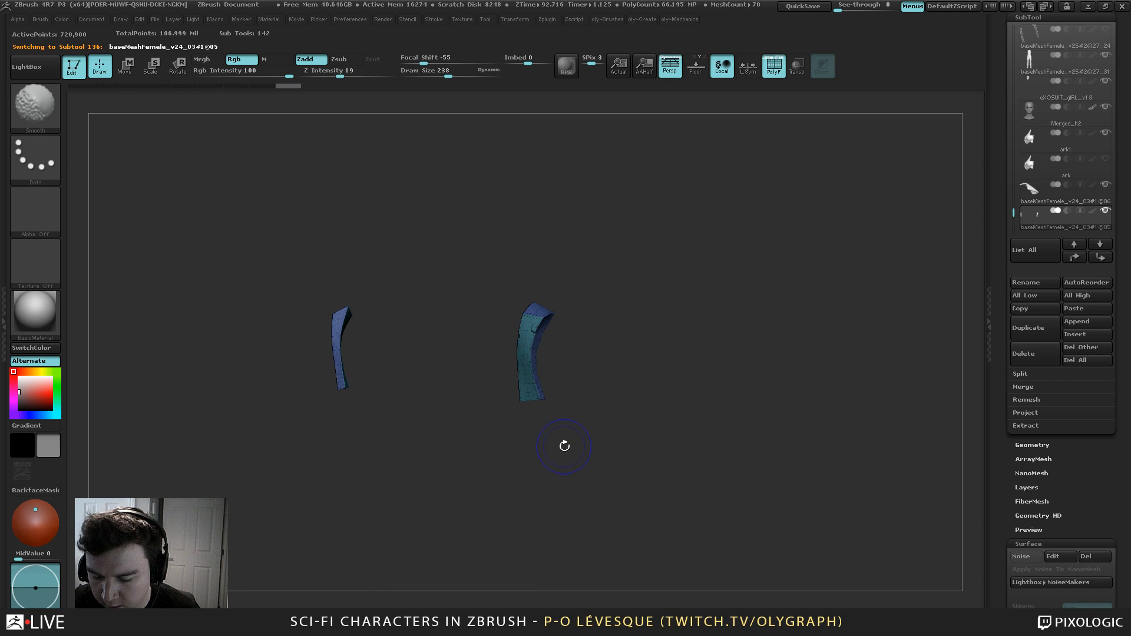
key(shift+f)
key(d)
key(d)
key(d)
key(d)
key(d)
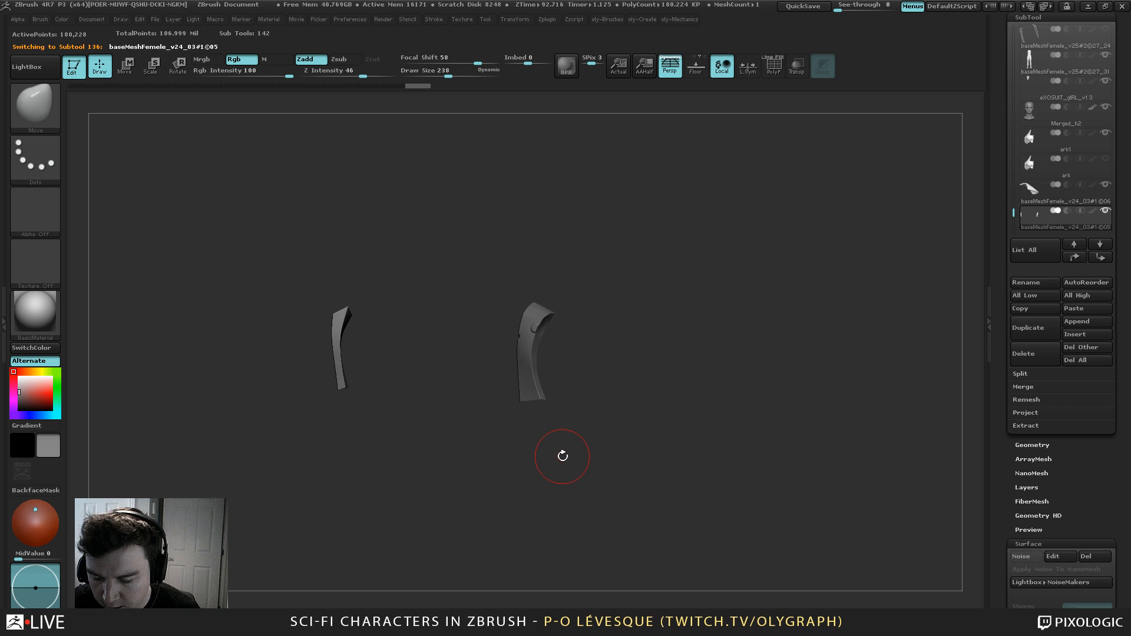
key(shift+s)
Adjust the forearm strip's shape from the side with the Move brush at draw sizes 401 and 370
key(s)
mouse_move(566, 331)
mouse_down()
mouse_move(610, 334)
mouse_move(618, 358)
mouse_move(620, 346)
mouse_up()
key(s)
key(s)
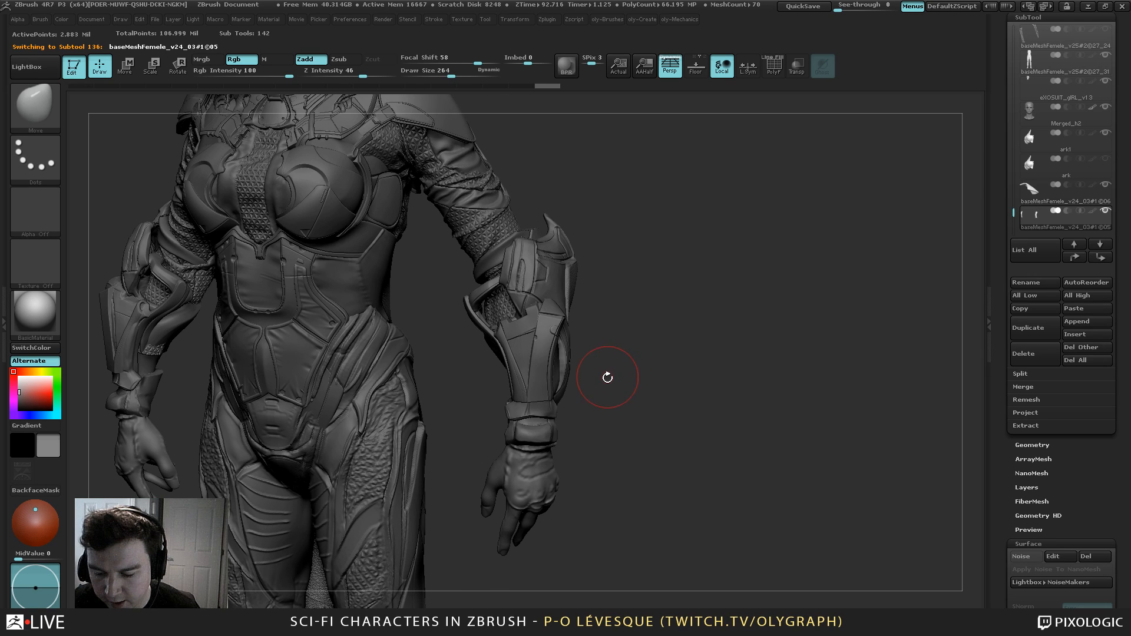
alt+drag(587, 349, 583, 336)
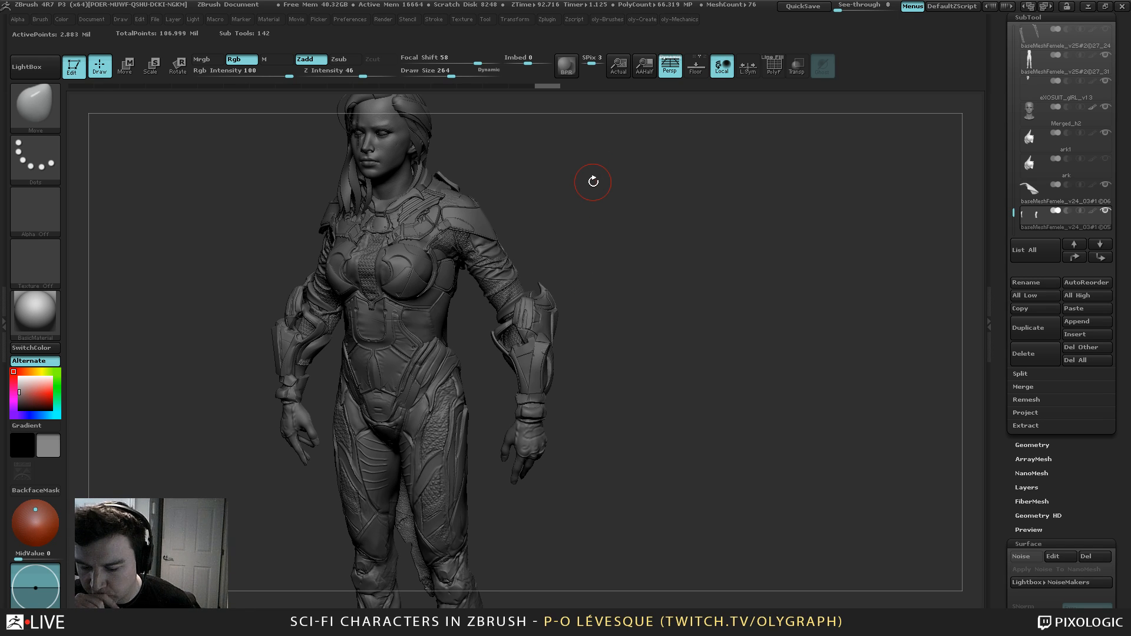
mouse_move(612, 244)
mouse_down()
mouse_move(600, 249)
mouse_move(640, 369)
mouse_move(637, 336)
mouse_move(610, 316)
mouse_move(574, 357)
mouse_up()
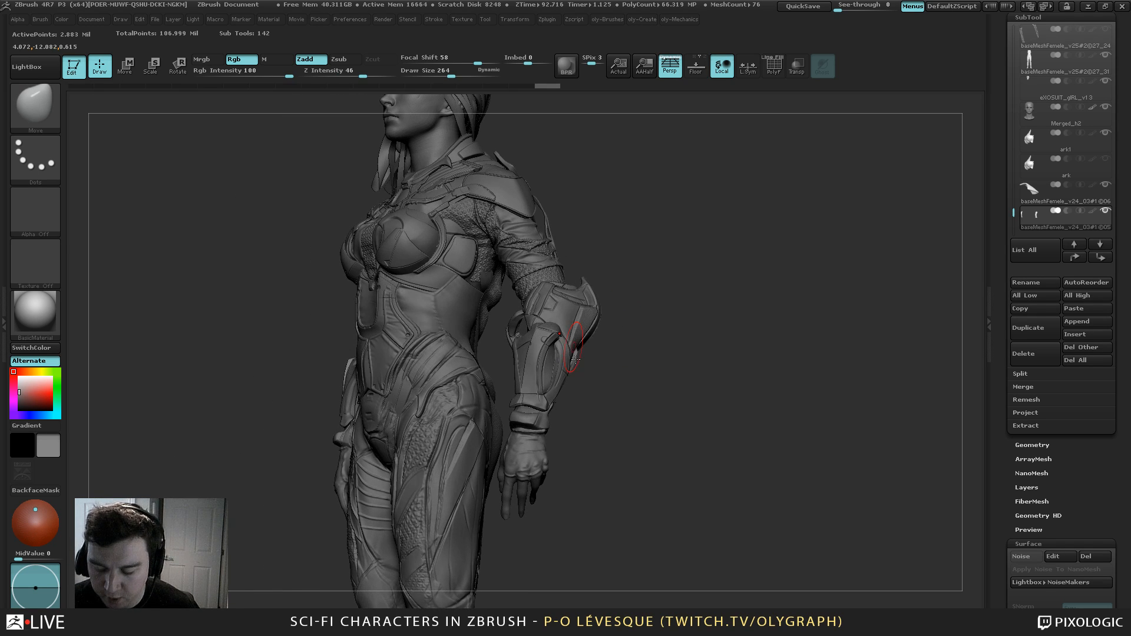
key(b)
click(557, 337)
key(])
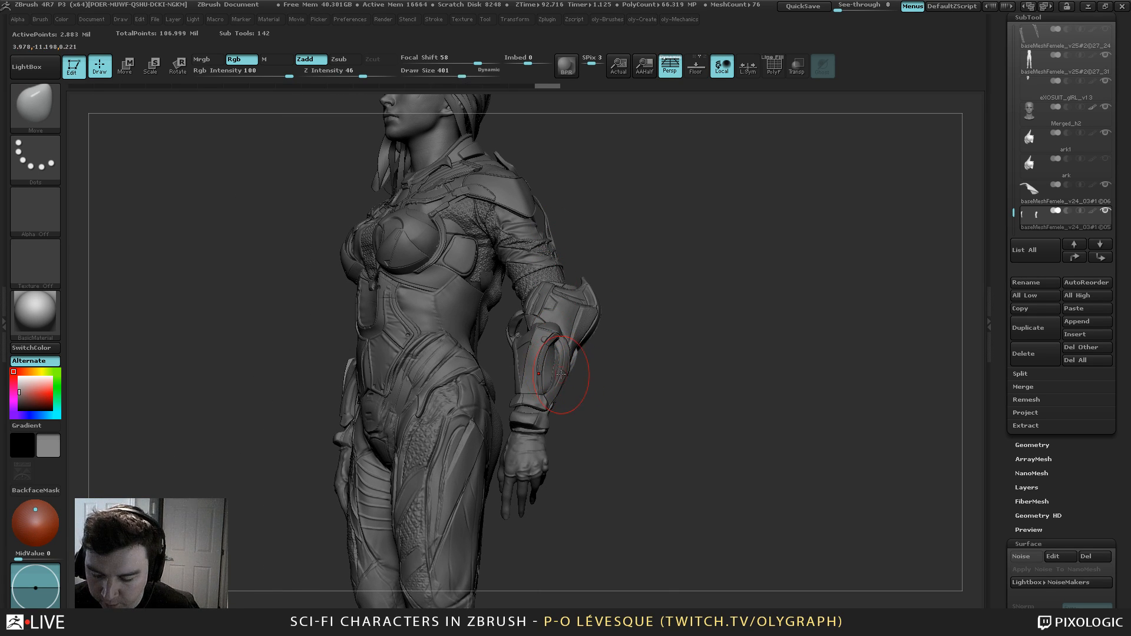
key(])
drag(563, 374, 569, 387)
key(s)
drag(567, 386, 563, 386)
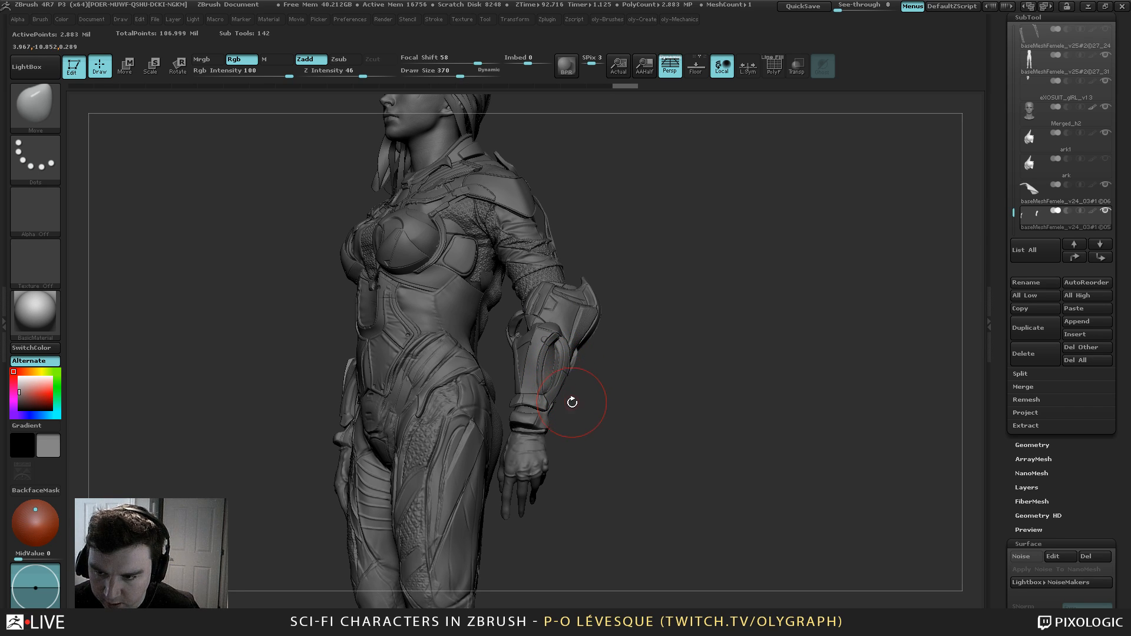
Select the arm armour and reshape the forearm around the curved panel with the Move brush at draw sizes 318 and 244
alt+click(559, 380)
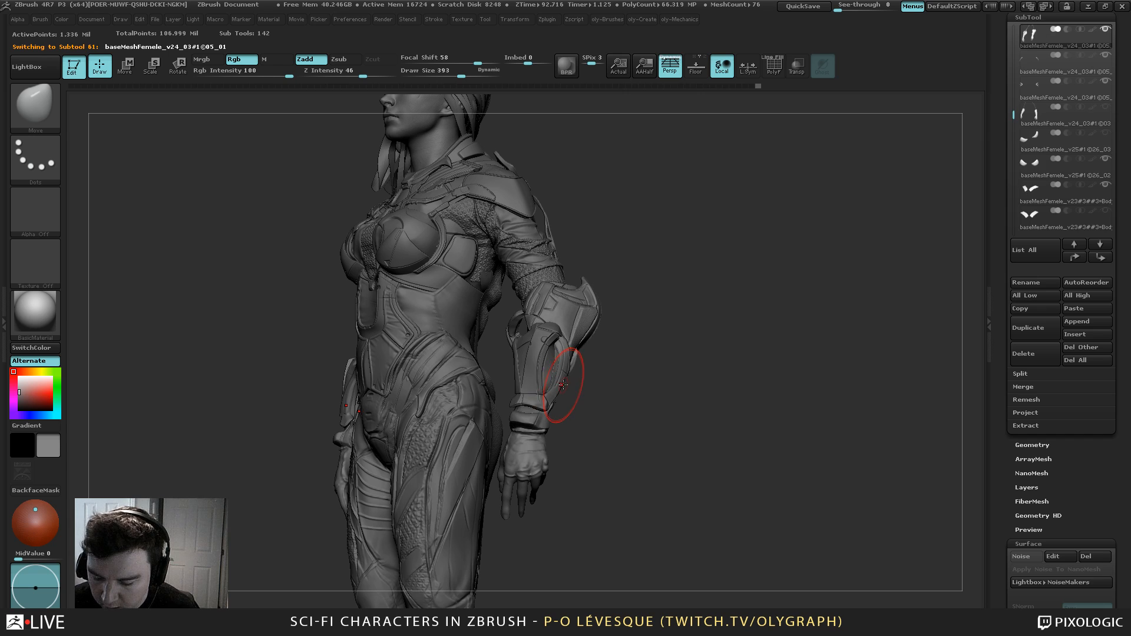
mouse_move(558, 376)
mouse_down()
mouse_move(593, 428)
mouse_move(593, 472)
mouse_move(570, 381)
mouse_move(555, 375)
mouse_move(566, 377)
mouse_move(567, 357)
mouse_move(548, 362)
mouse_move(545, 349)
mouse_up()
key(ctrl+z)
key(s)
key(s)
key(s)
key(s)
key(s)
key(s)
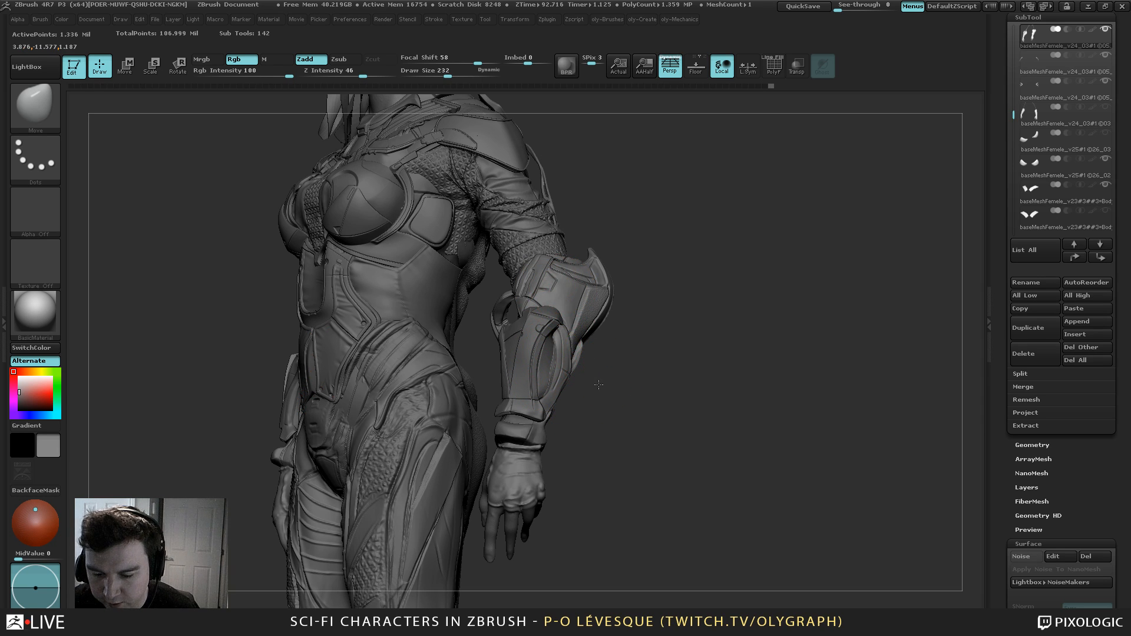
drag(598, 385, 560, 378)
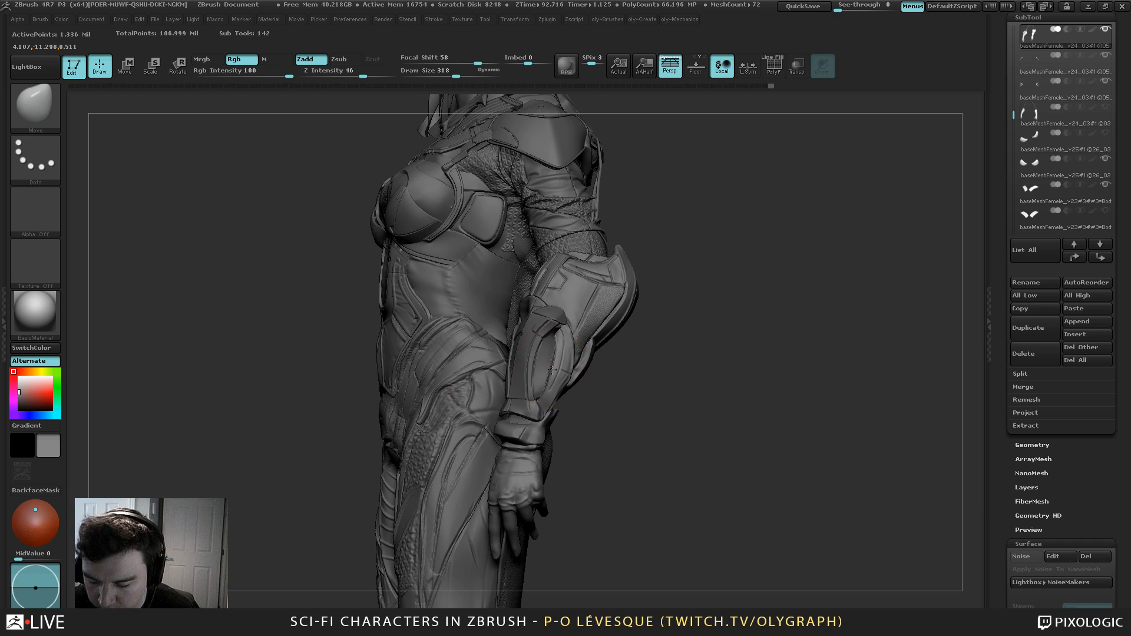
key(s)
drag(555, 370, 547, 372)
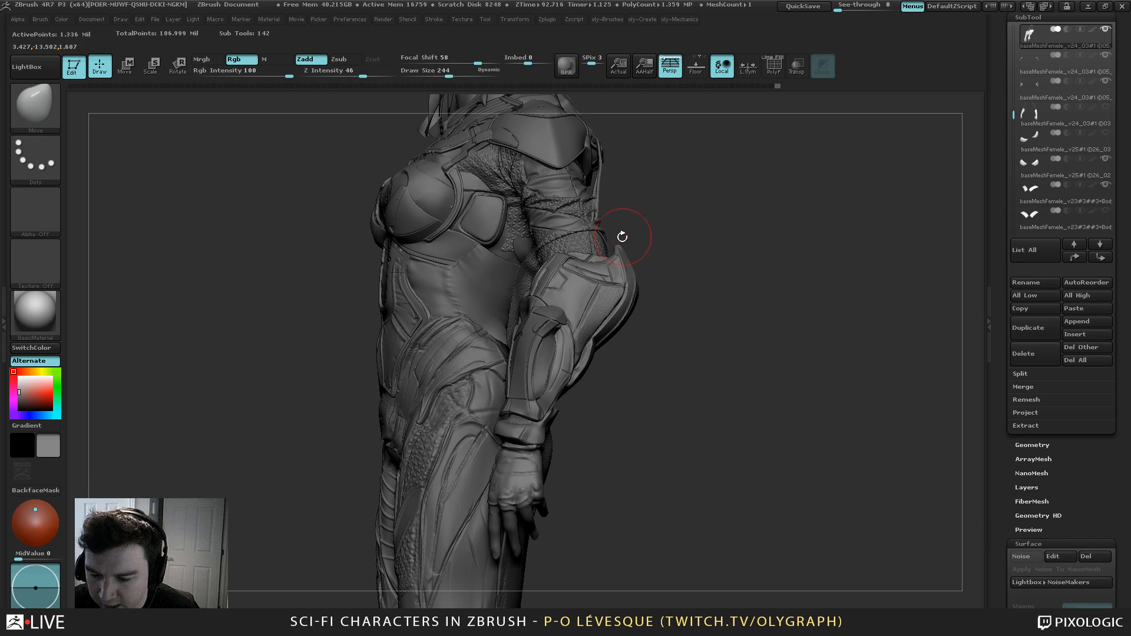
mouse_move(593, 391)
mouse_down()
mouse_move(543, 355)
mouse_move(557, 369)
mouse_up()
Refine the forearm panel toward the wrist with the Move brush at draw sizes 362 and 340, smoothing it at draw size 270
key(s)
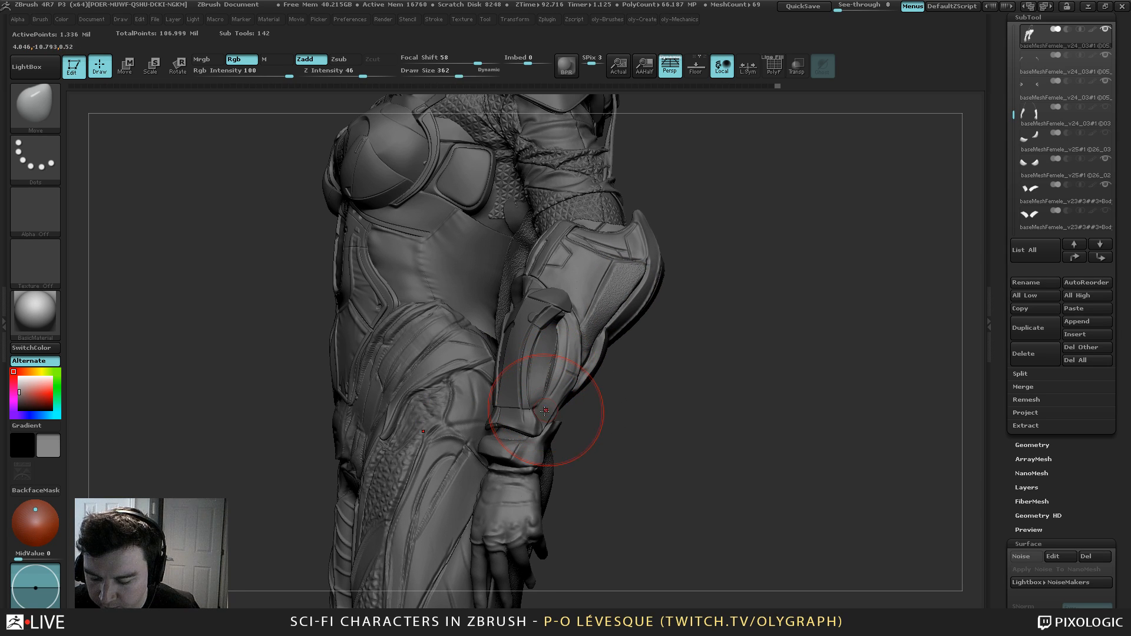
key(s)
drag(546, 419, 536, 420)
key(shift)
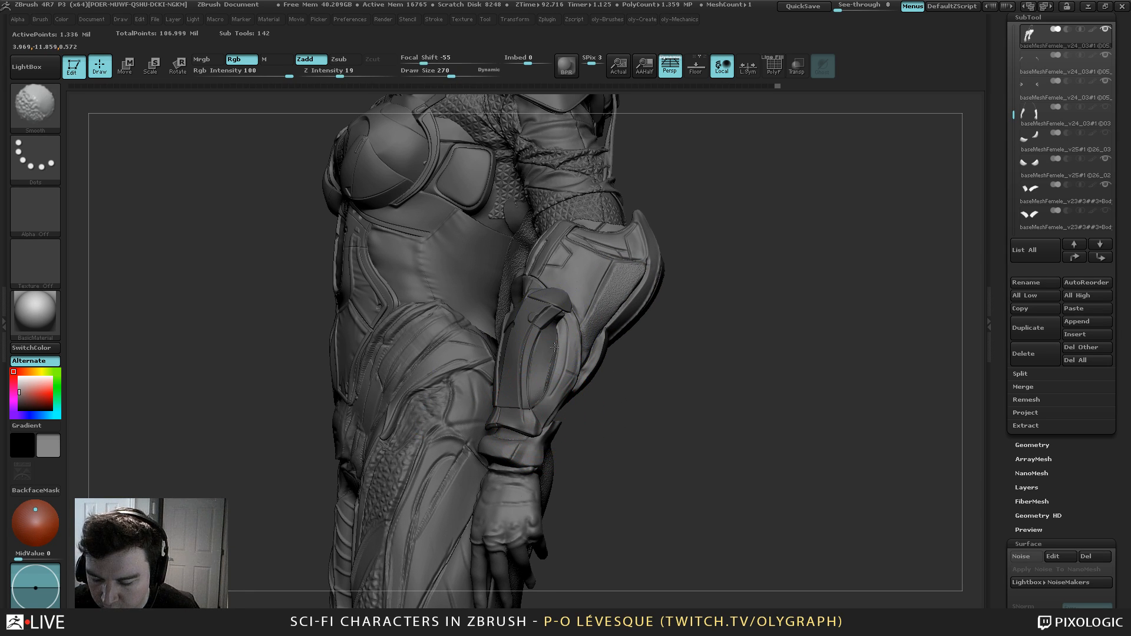
shift+drag(547, 380, 548, 376)
key(s)
mouse_move(545, 373)
mouse_down()
mouse_move(560, 384)
mouse_move(550, 383)
mouse_up()
key(s)
key(s)
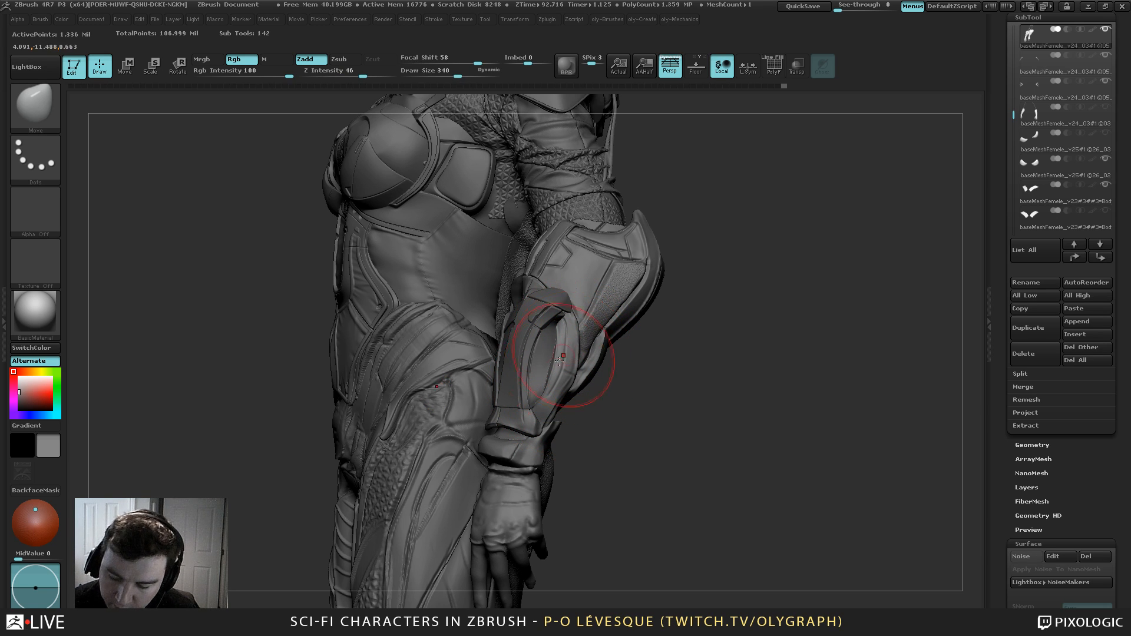
Adjust the arm armour's silhouette near the elbow on the full character with the Move brush at draw sizes 646 and 587
mouse_move(741, 232)
mouse_down()
mouse_move(791, 234)
mouse_move(701, 264)
mouse_move(658, 225)
mouse_up()
key(s)
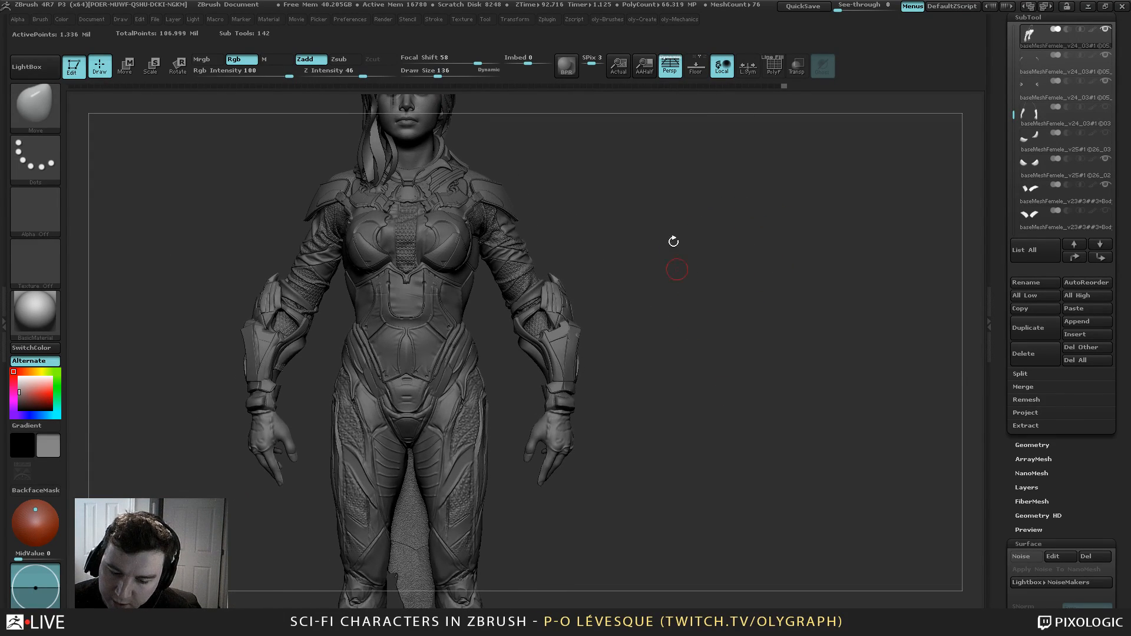
key(s)
mouse_move(626, 300)
mouse_down()
mouse_move(646, 295)
mouse_move(617, 301)
mouse_move(596, 355)
mouse_up()
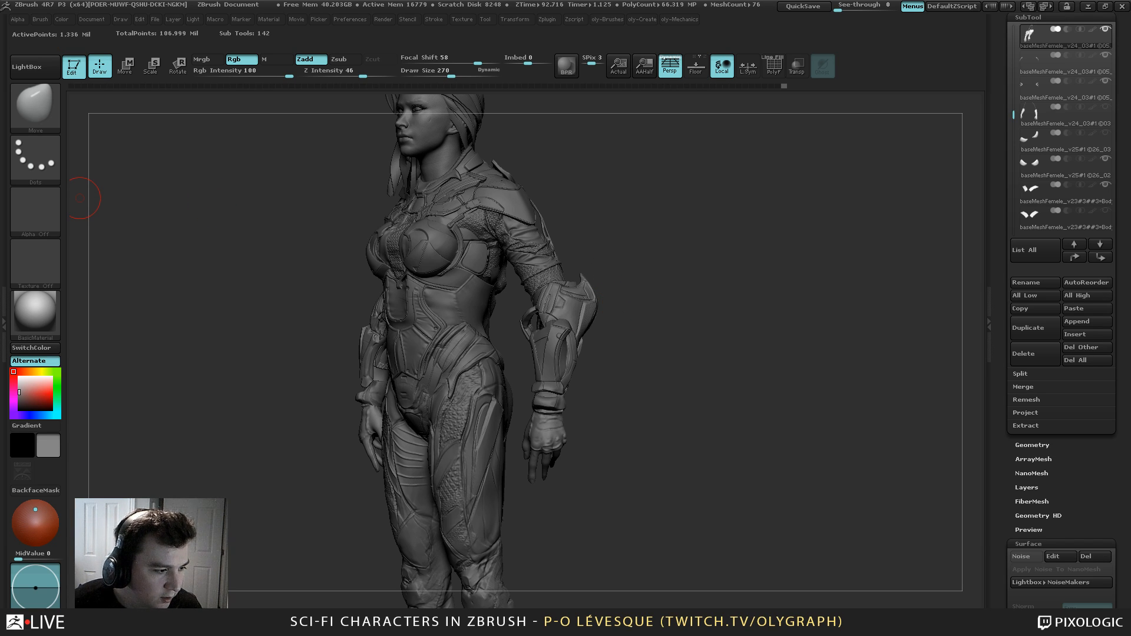
key(s)
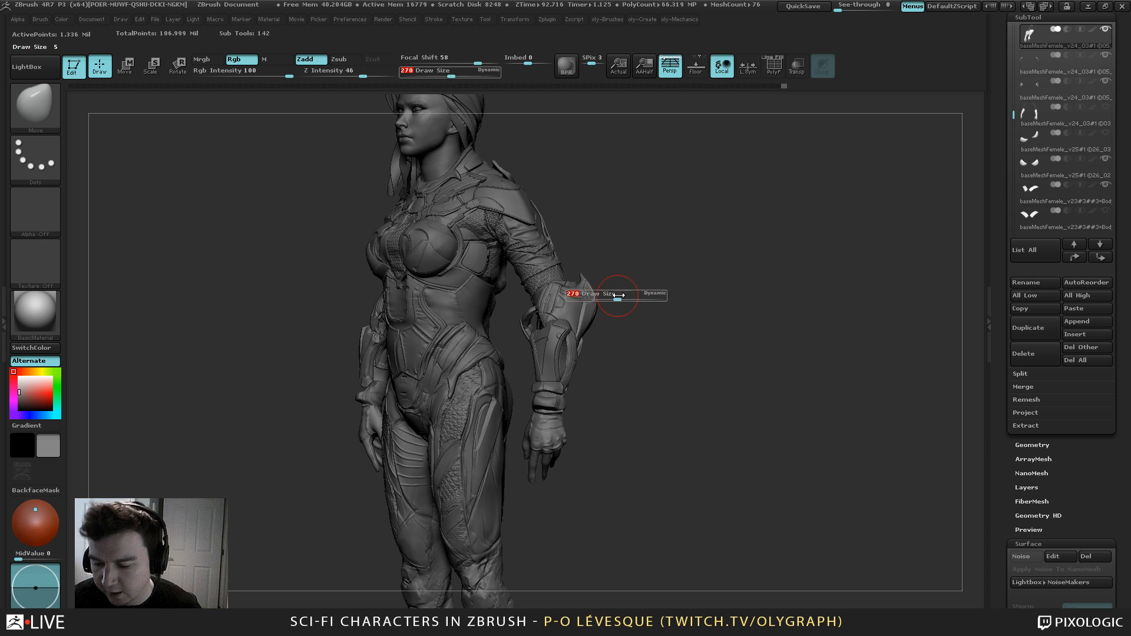
drag(583, 298, 619, 300)
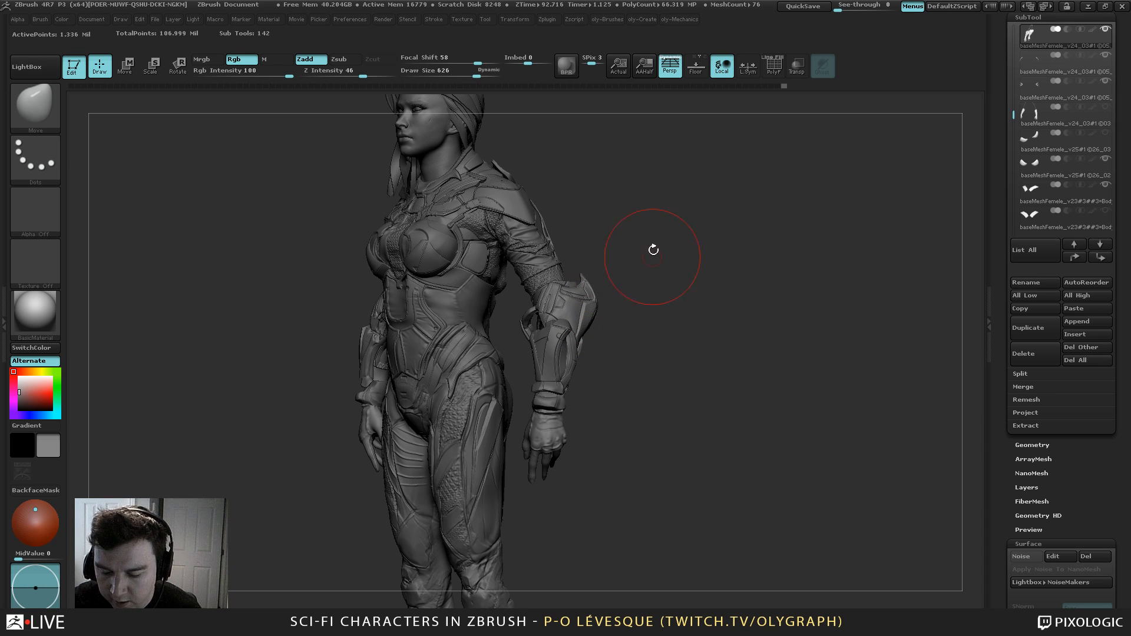
key(s)
mouse_move(648, 239)
mouse_down()
mouse_move(637, 239)
mouse_move(669, 287)
mouse_up()
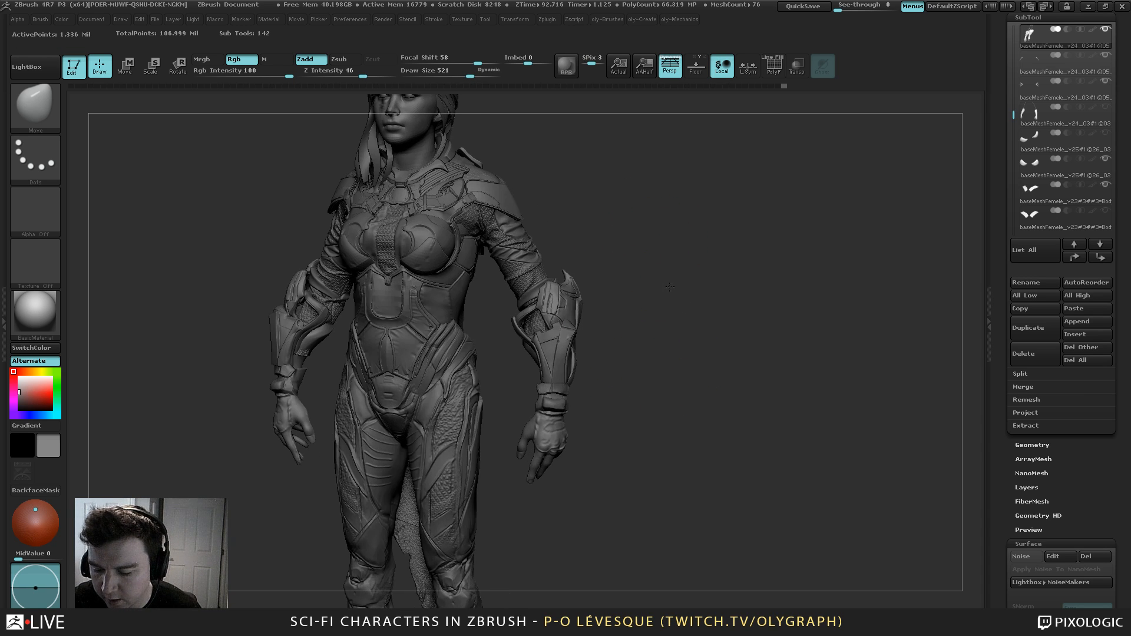
key(s)
click(573, 312)
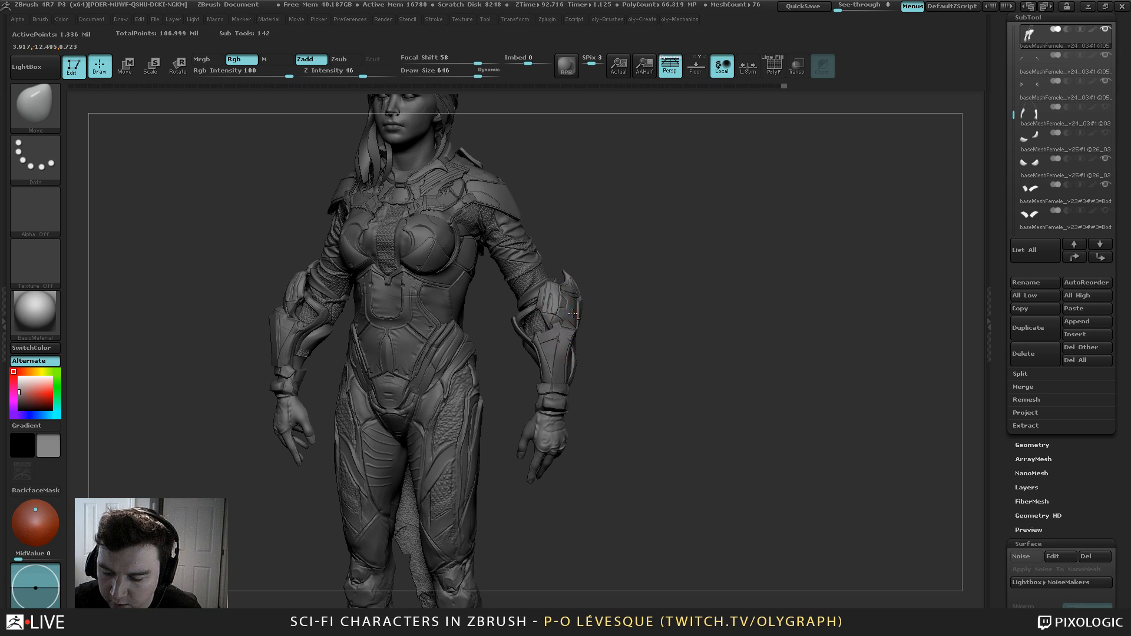
key(s)
drag(573, 314, 560, 322)
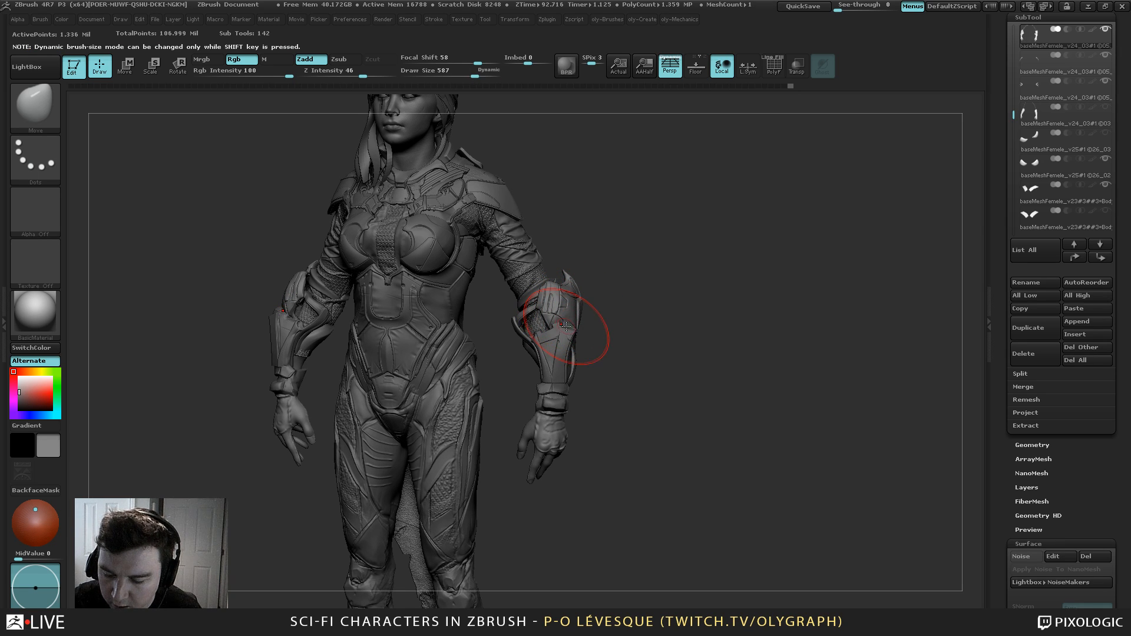
Isolate the narrow forearm strip with its wireframe shown and step it down to one level above its lowest subdivision
alt+click(562, 366)
key(shift+s)
key(shift+f)
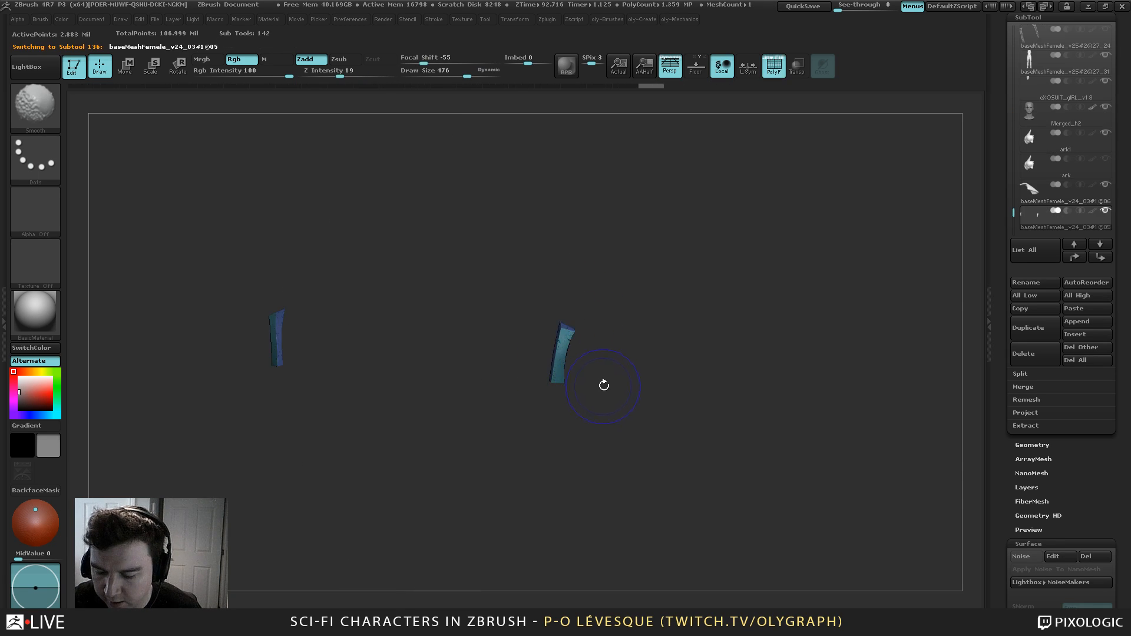
alt+drag(604, 385, 629, 477)
key(shift+d)
key(shift+d)
key(shift+d)
key(shift+d)
key(shift+d)
key(shift+d)
key(shift+d)
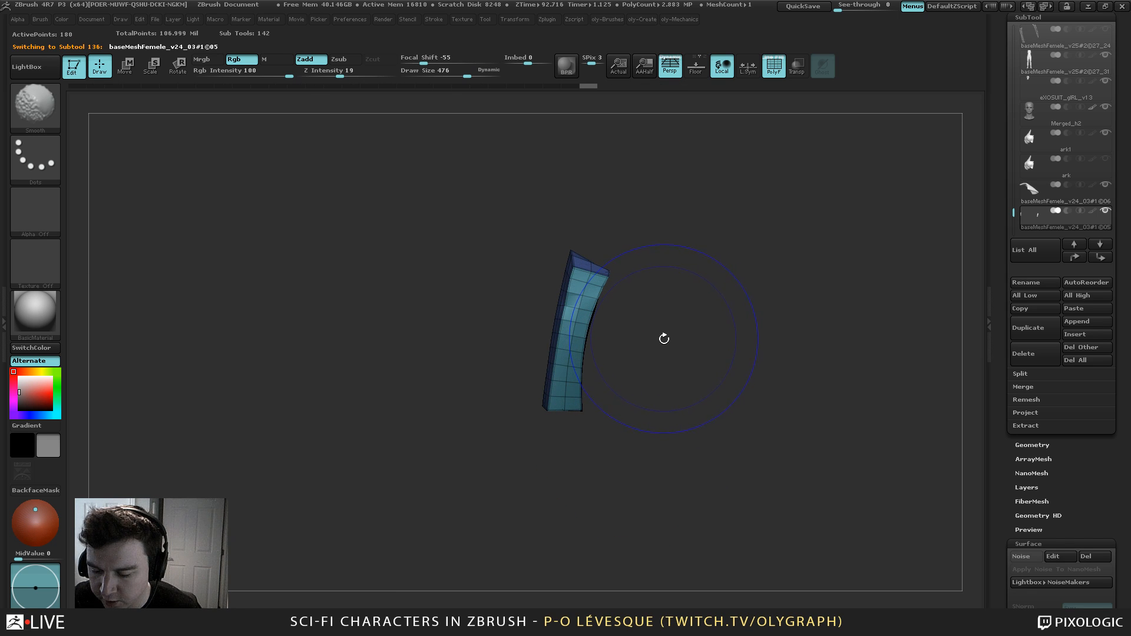
key(d)
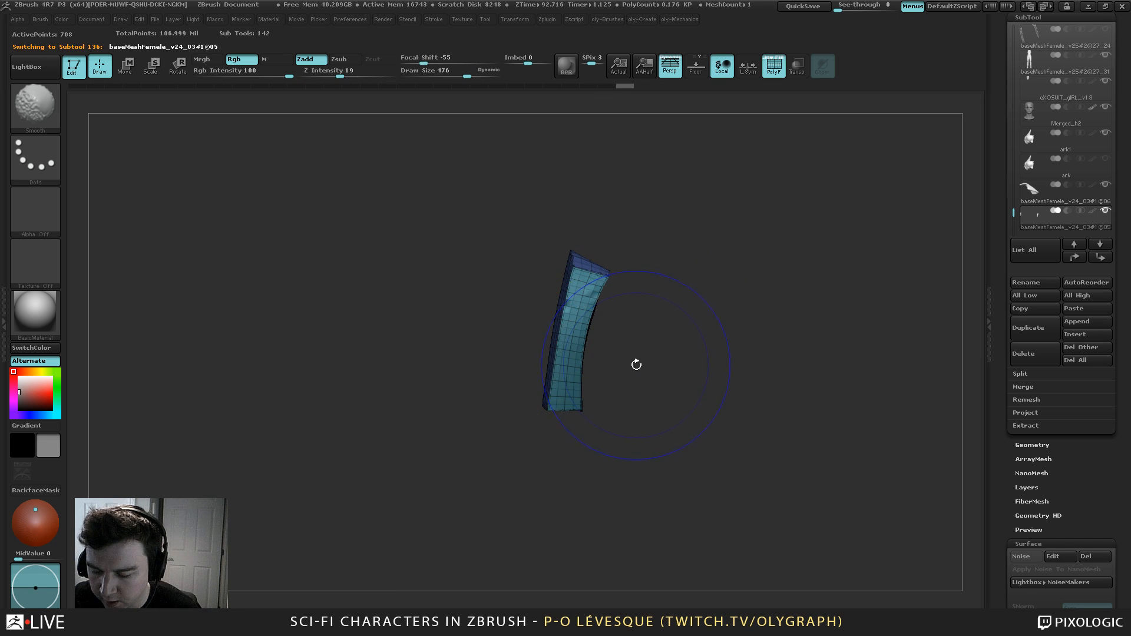
Smooth the isolated forearm strip at draw size 318, hide its wireframe and bring back the surrounding armour
key(shift+f)
key(shift+f)
key(s)
drag(632, 357, 620, 358)
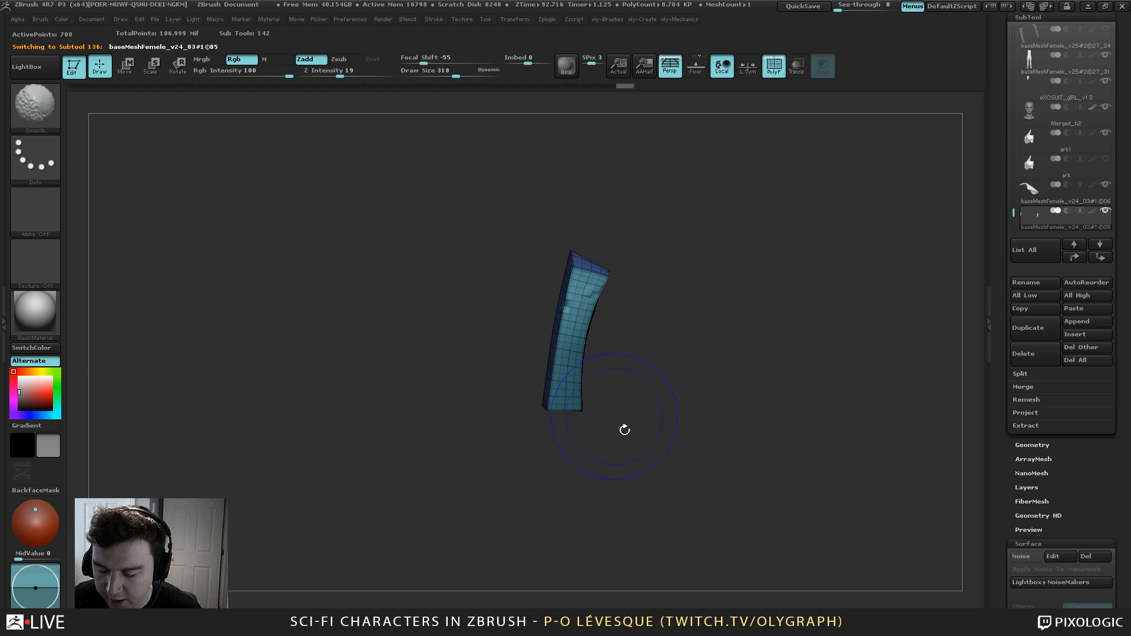
key(shift+s)
Select the elbow and arm armour and adjust its outer contour with the Move brush at draw size 197
alt+click(628, 227)
key(s)
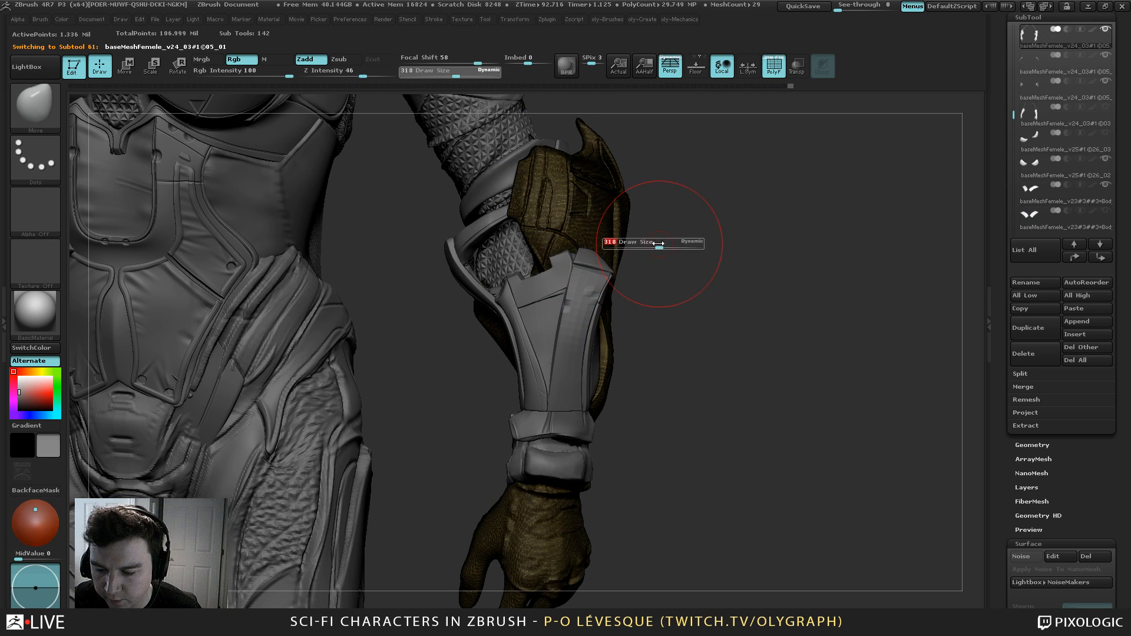
drag(660, 242, 648, 244)
key(shift+f)
key(s)
mouse_move(663, 198)
alt+mouse_down()
mouse_move(643, 170)
mouse_move(637, 190)
alt+mouse_up()
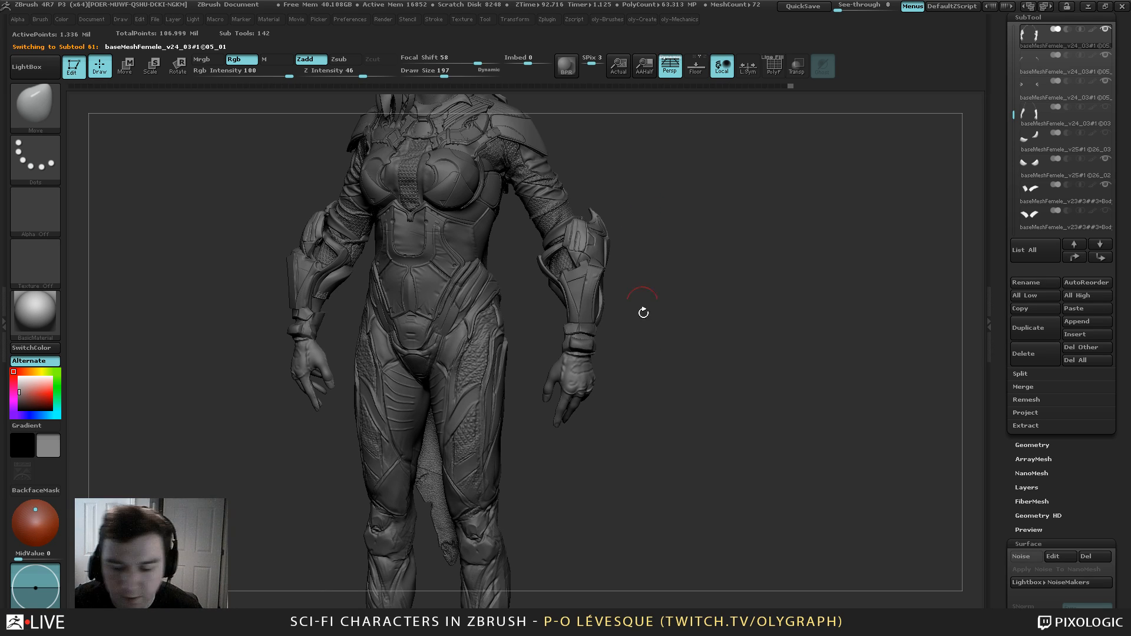
Rework the elbow armour's silhouette on the full character, then isolate the arm armour
key(s)
mouse_move(613, 240)
mouse_down()
mouse_move(638, 323)
mouse_move(624, 238)
mouse_up()
key(s)
mouse_move(638, 324)
mouse_down()
mouse_move(616, 340)
mouse_move(671, 356)
mouse_move(672, 432)
mouse_up()
key(shift+s)
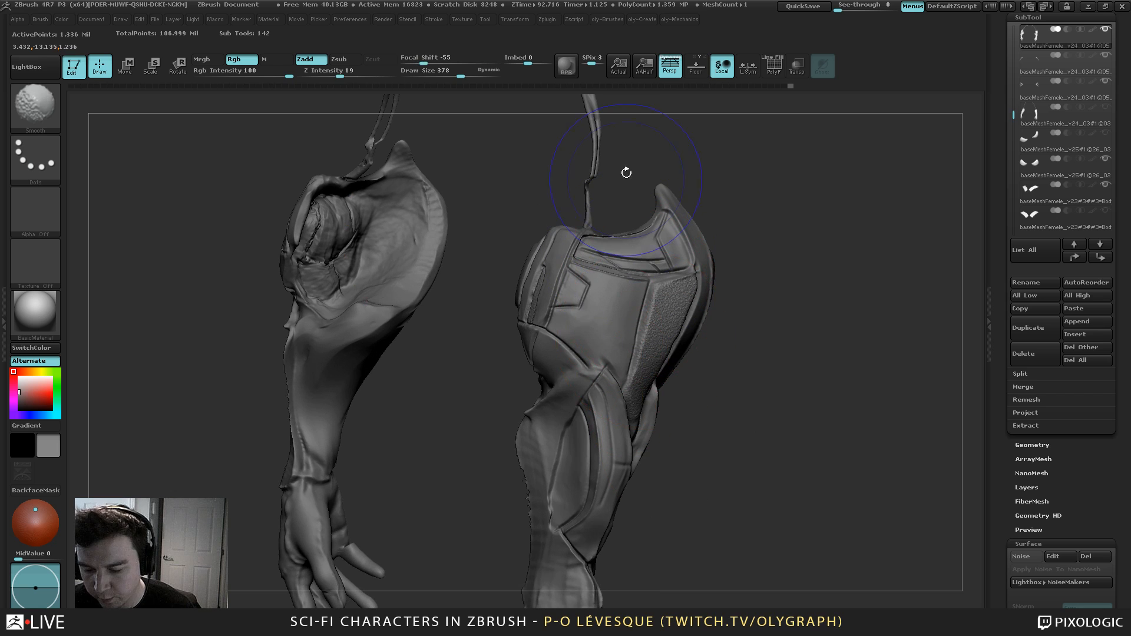
Restore the full character and refine the elbow guard's lower front edge with the Move brush at draw sizes 165 and 136
key(shift+s)
key(b)
key(m)
key(v)
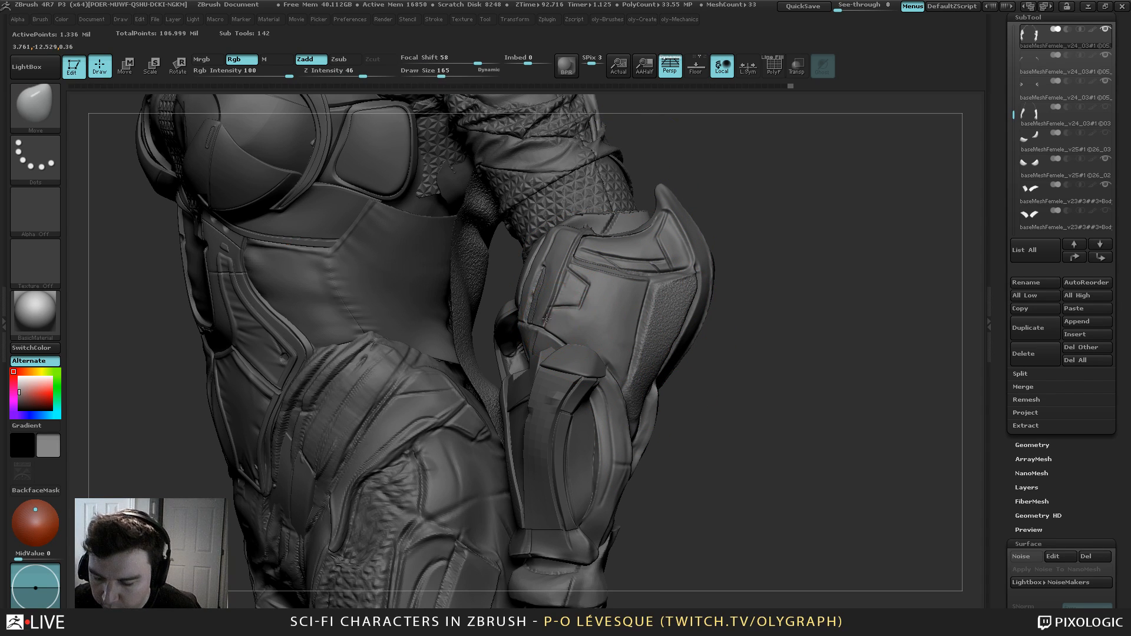
alt+click(551, 306)
key(bracketright)
key(bracketleft)
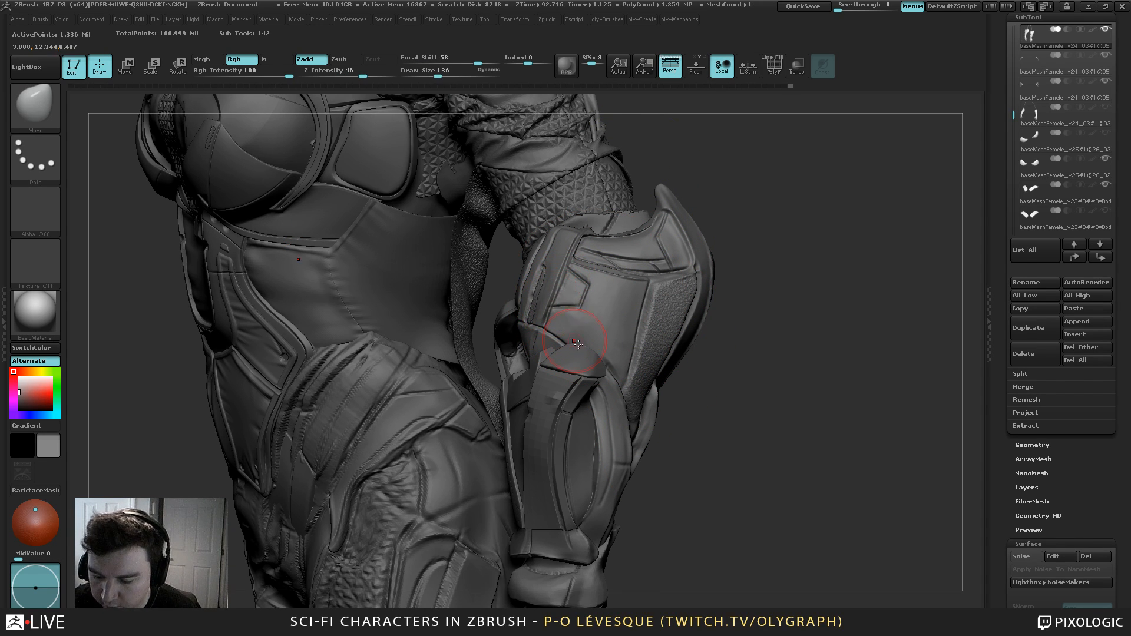
Carve an inner line inside the small notch on the elbow guard with the Orb_Cracks brush at draw size 24
key(b)
click(592, 353)
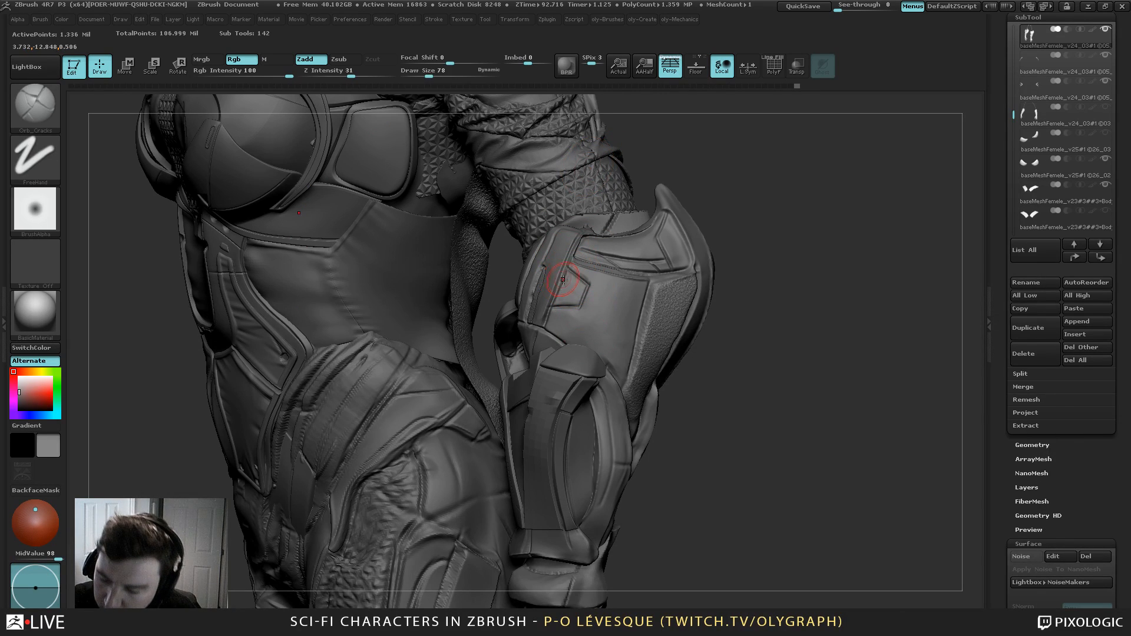
key(bracketleft)
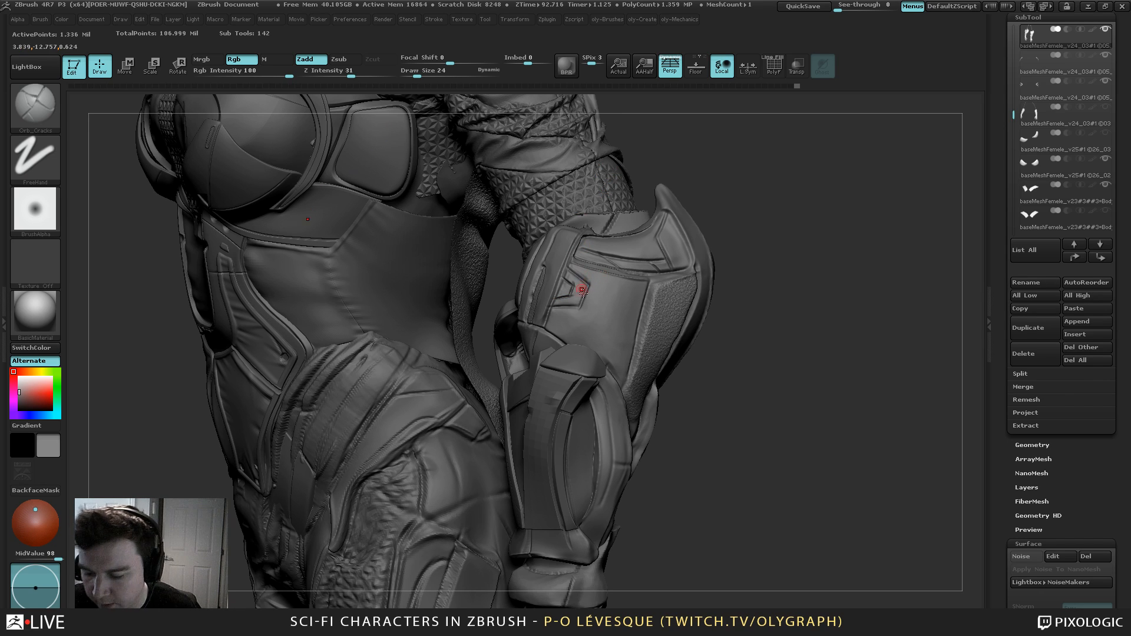
mouse_move(580, 285)
mouse_down()
mouse_move(593, 305)
mouse_move(584, 287)
mouse_move(557, 307)
mouse_up()
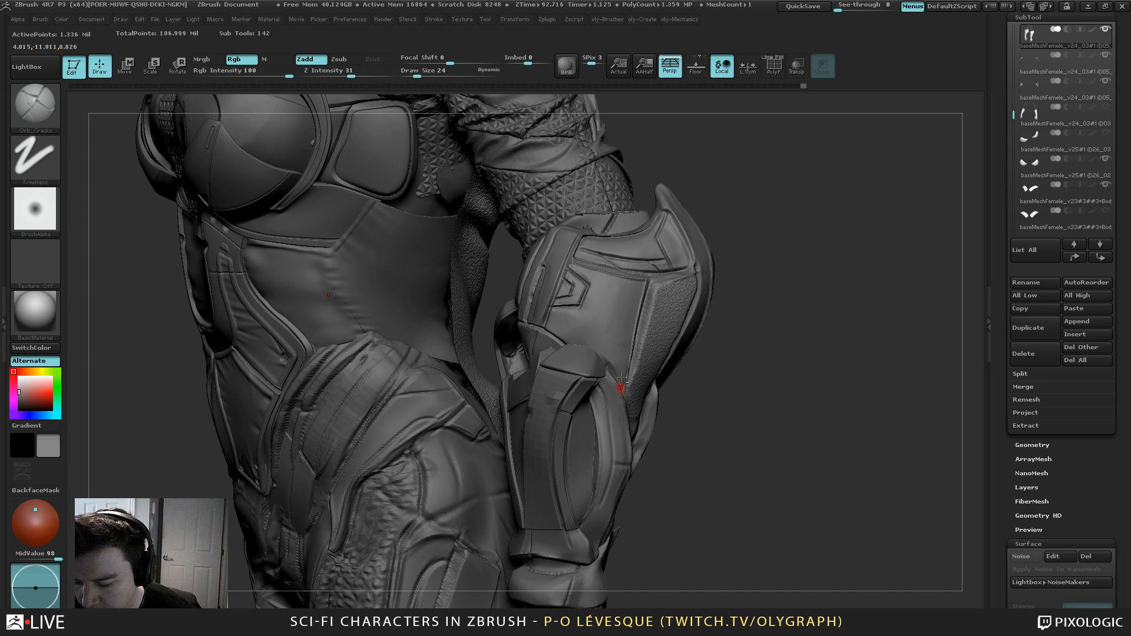
Deepen the seams along the elbow guard's lower edge with the Orb_Cracks brush at draw size 42, isolating the arm armour for access
ctrl+shift+click(546, 327)
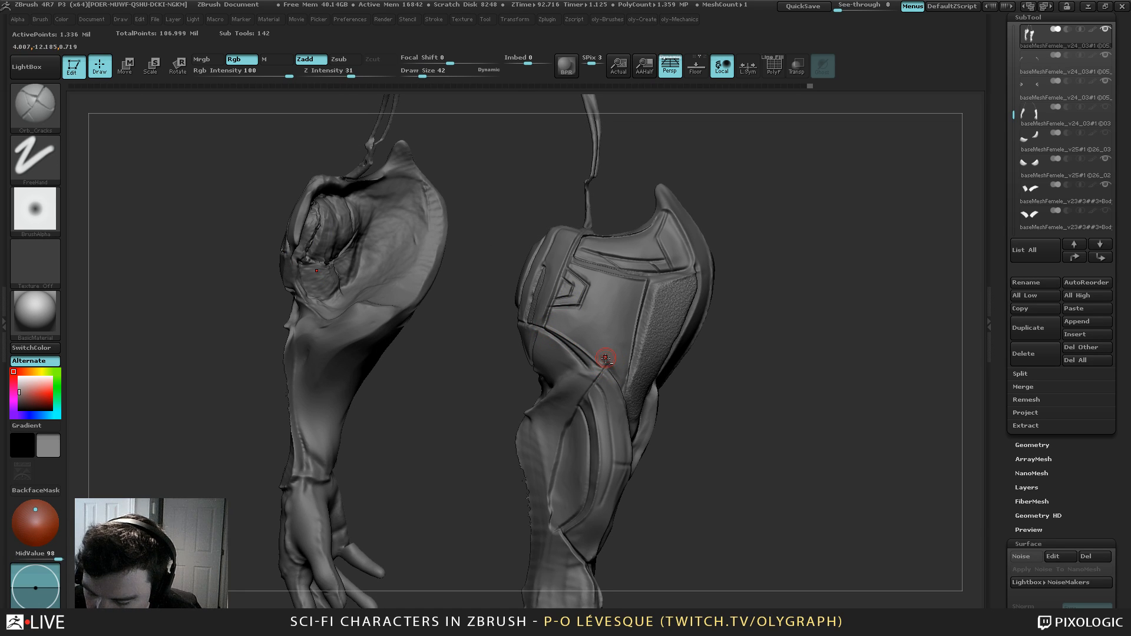
ctrl+shift+click(726, 170)
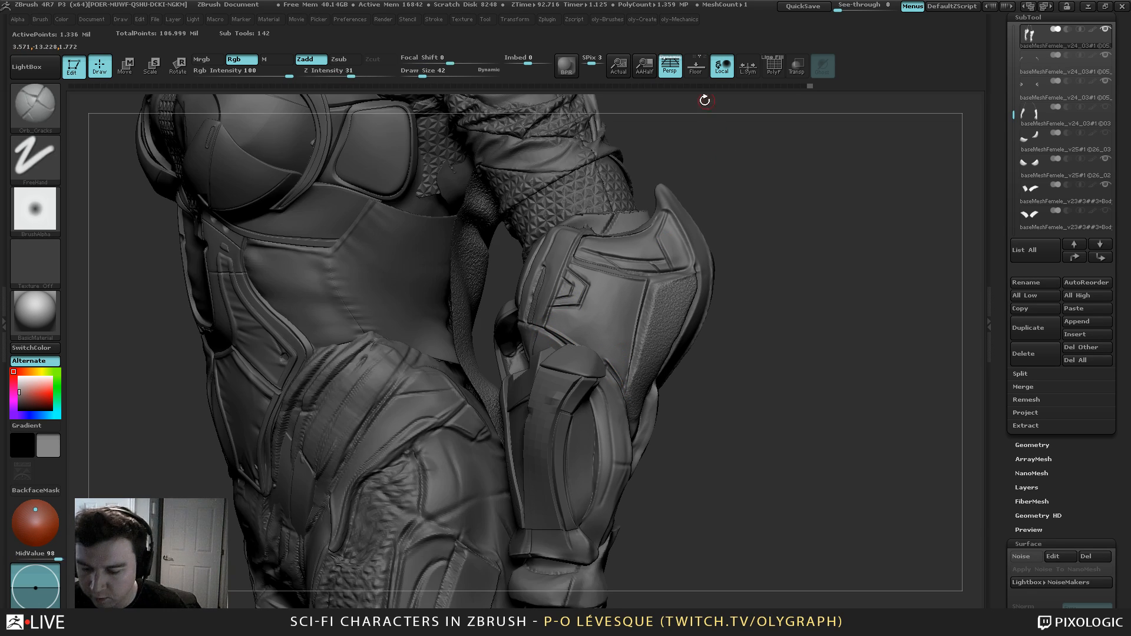
drag(579, 228, 533, 327)
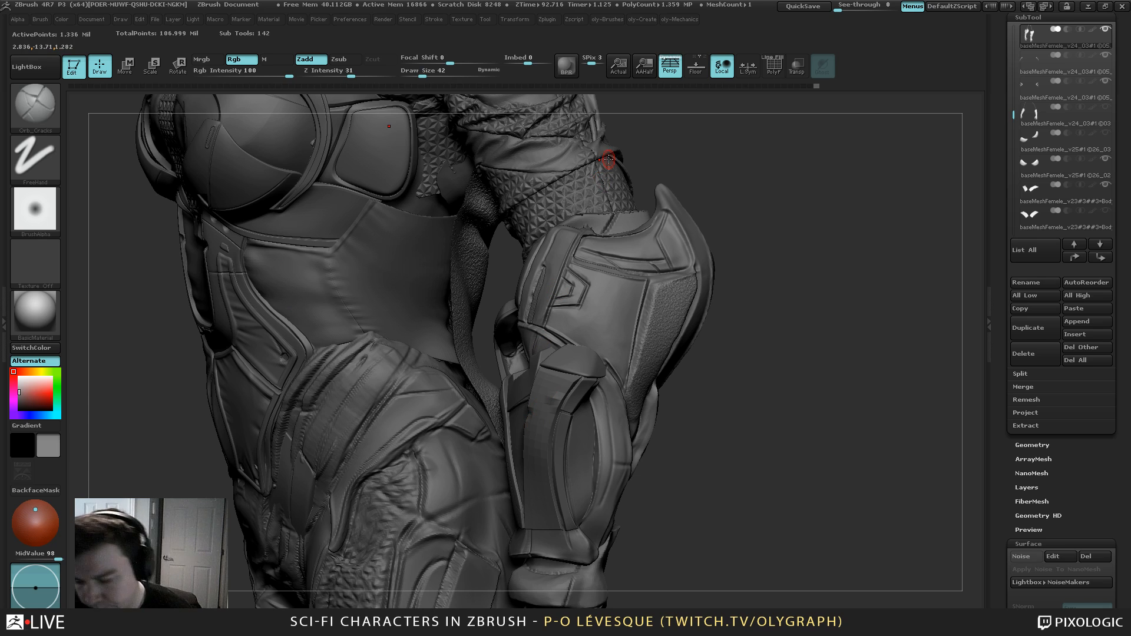
ctrl+shift+click(568, 356)
drag(493, 411, 537, 333)
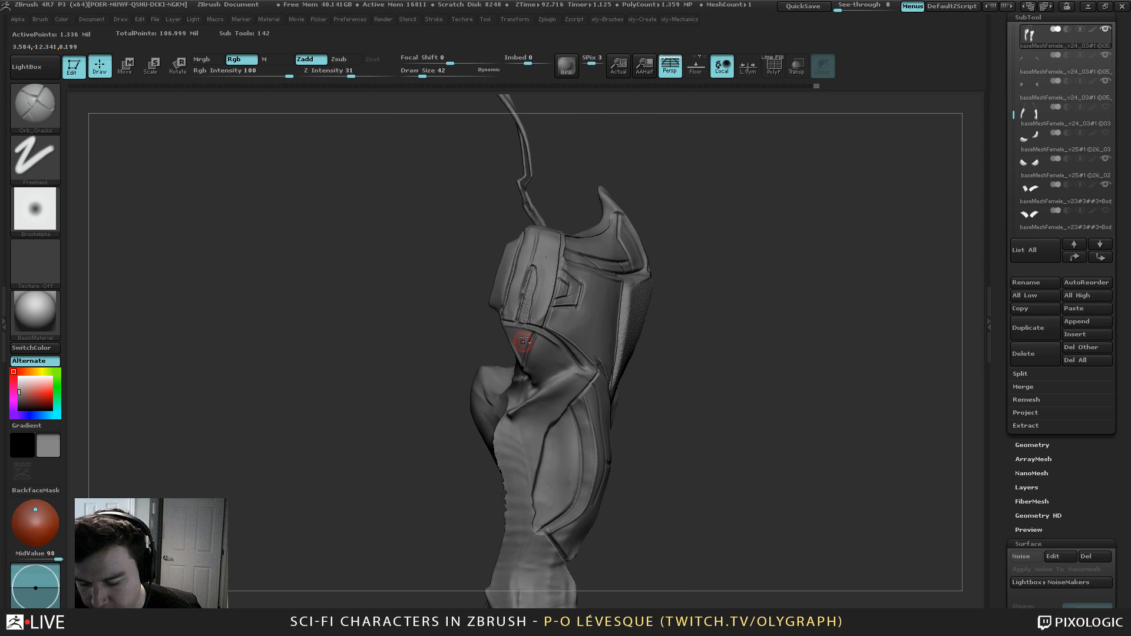
Sharpen the elbow guard's seams with the Pinch brush at draw size 82 and show the full character again
key(b)
key(p)
key(i)
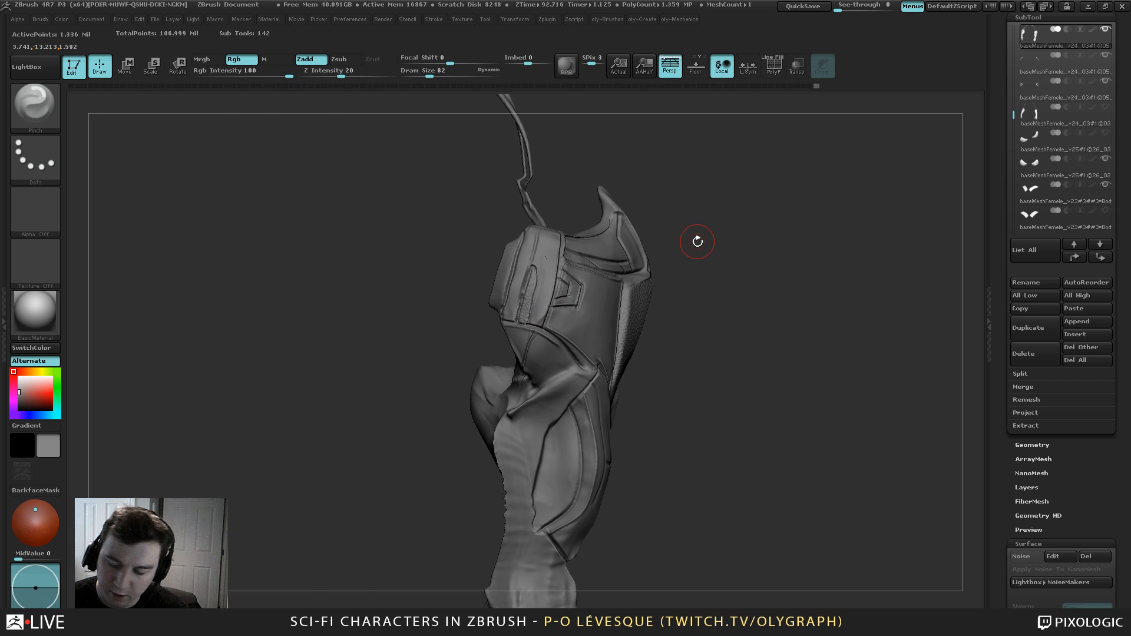
ctrl+shift+click(700, 260)
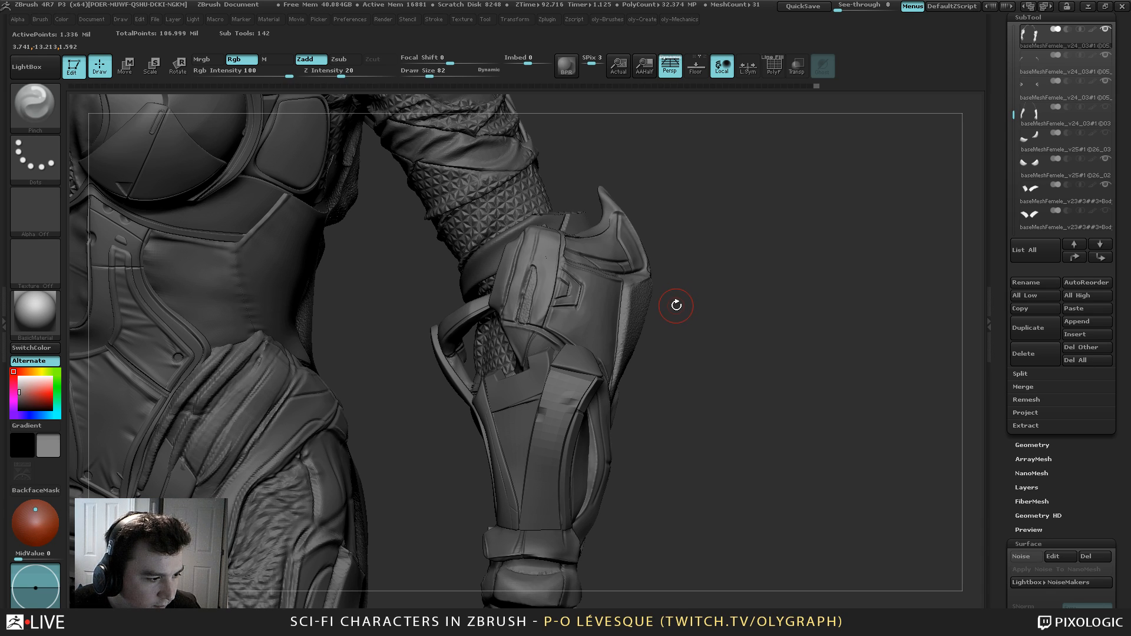
Adjust the elbow guard's front panel around the notch with the Move brush at draw sizes 82 and 126
key(1)
click(636, 309)
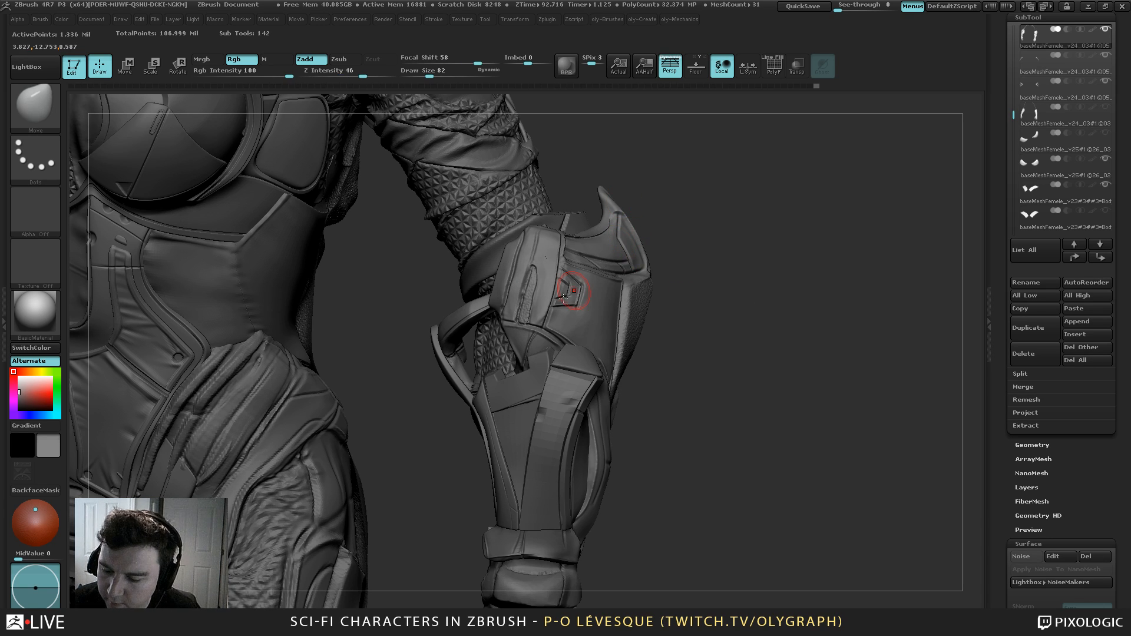
key(bracketright)
key(bracketright)
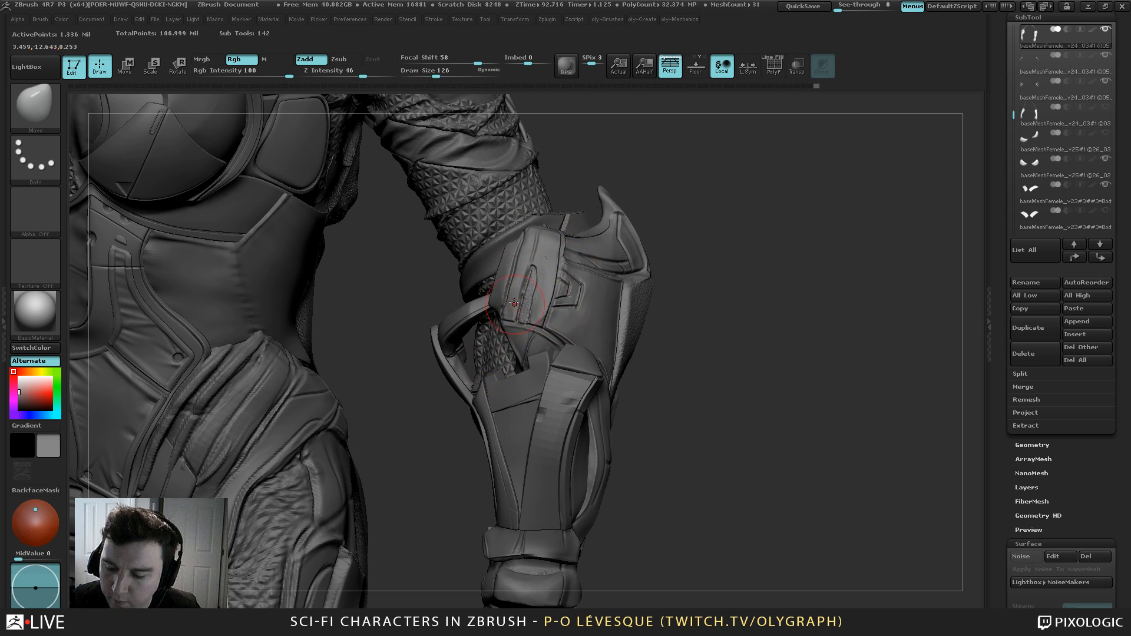
Flatten the elbow guard's front panel with the TrimDynamic brush at draw sizes 78 and 89
key(space)
click(533, 434)
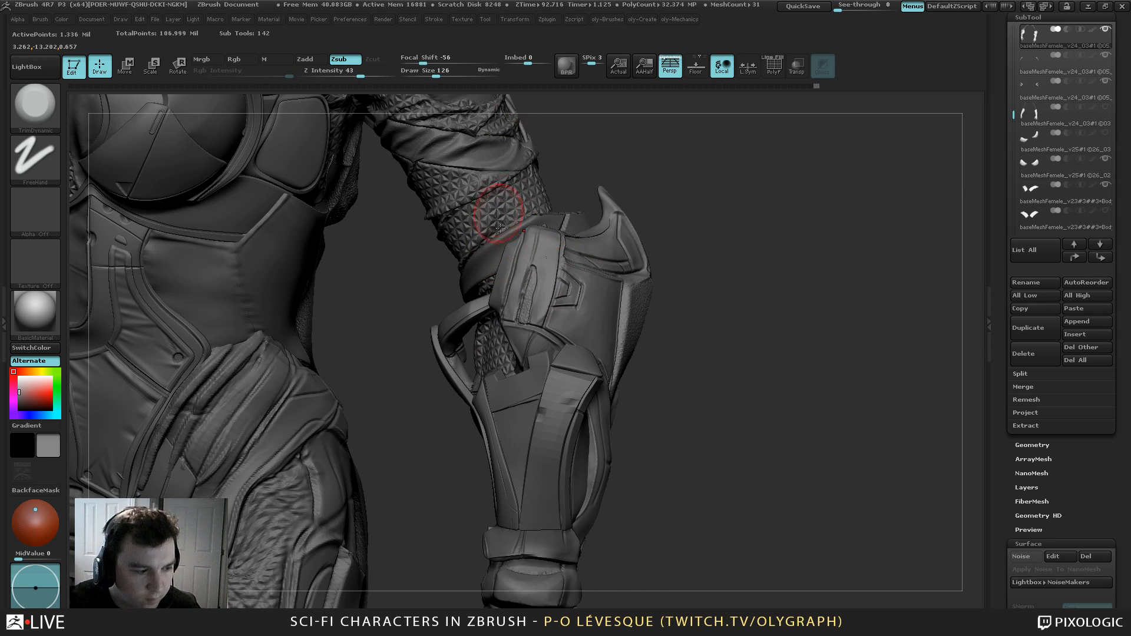
key([)
key(s)
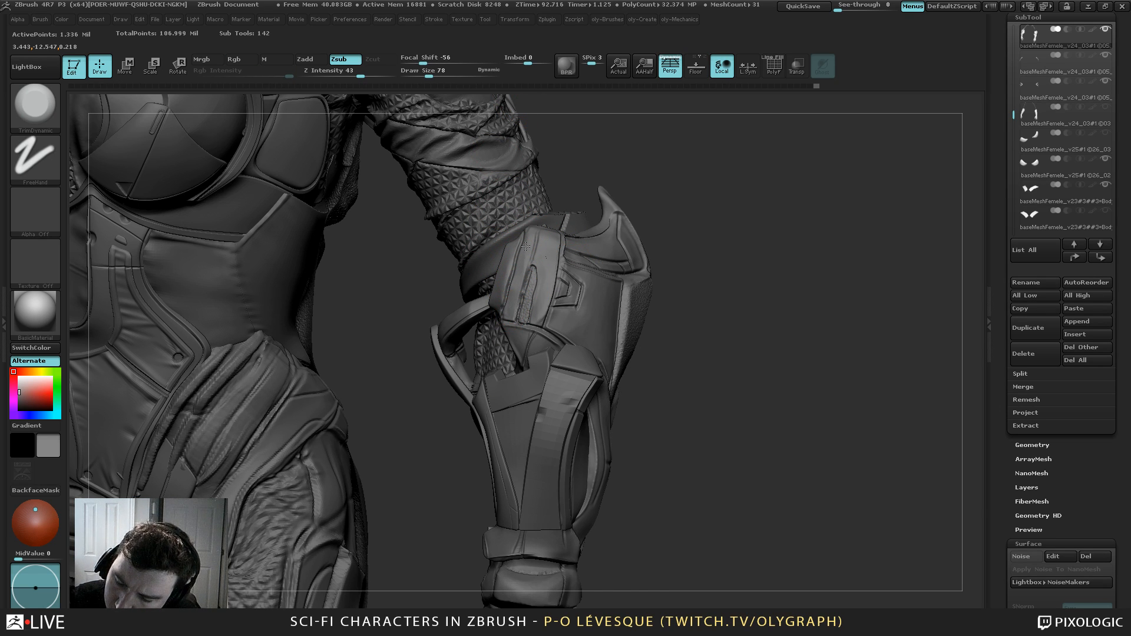
mouse_move(509, 303)
mouse_down()
mouse_move(518, 269)
mouse_move(567, 261)
mouse_up()
key(s)
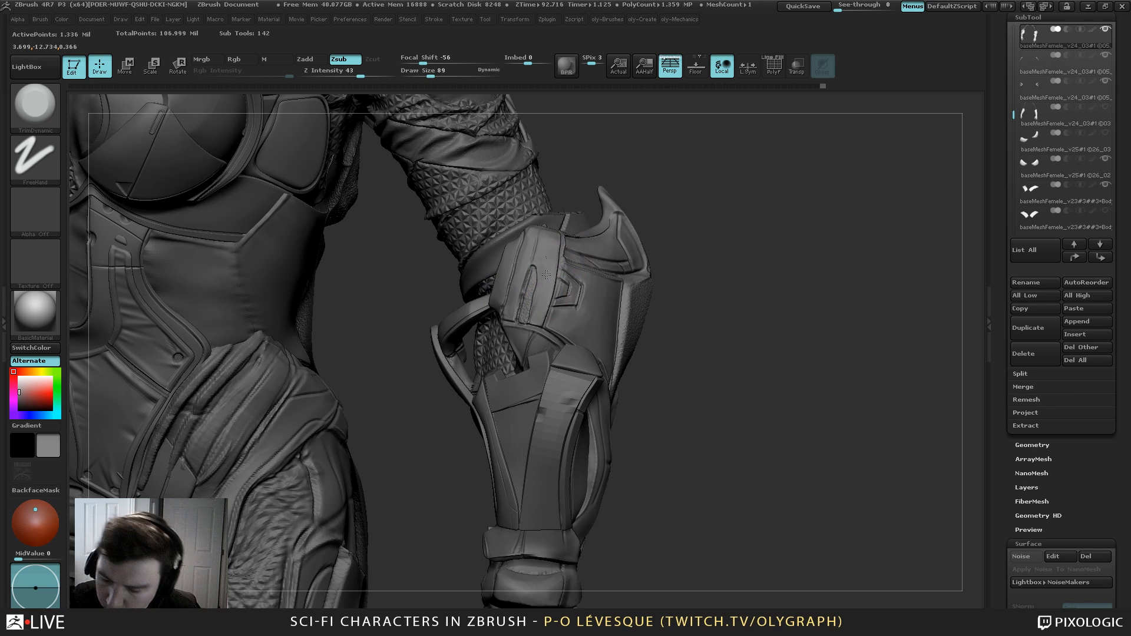
Tweak the narrow slot on the elbow guard's front panel with the Move brush at draw size 78
key(space)
click(513, 313)
key(s)
drag(532, 298, 532, 299)
key(s)
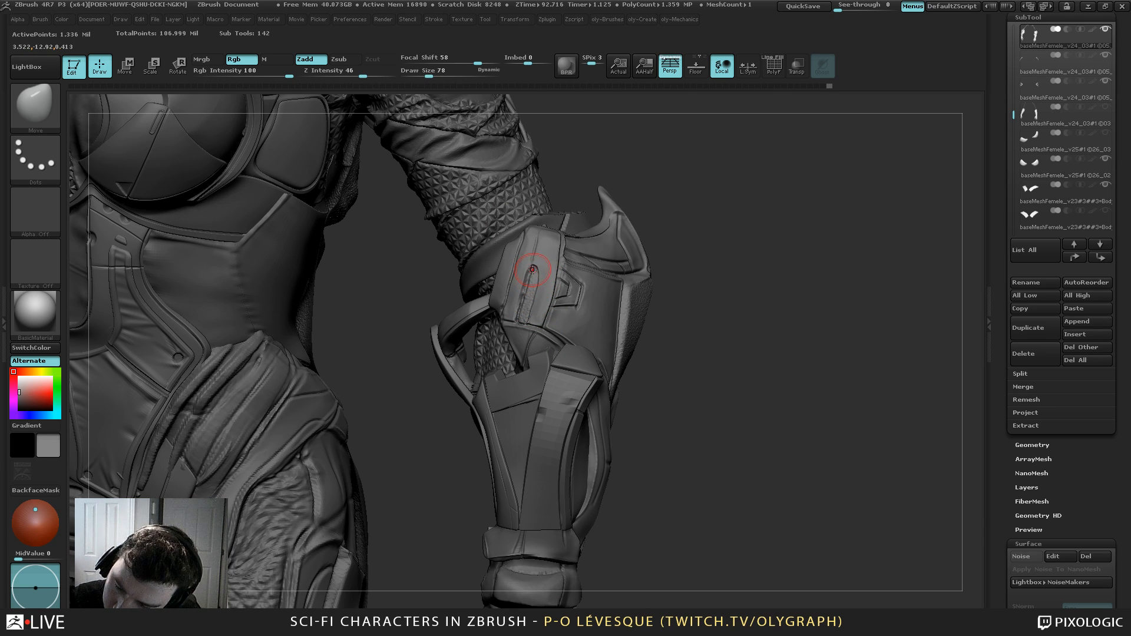
Select the wrist guard and pull its rear flare into shape with the Move brush at draw sizes 434, 355 and 283
mouse_move(613, 141)
alt+mouse_down()
mouse_move(614, 132)
mouse_move(658, 177)
mouse_move(537, 365)
alt+mouse_up()
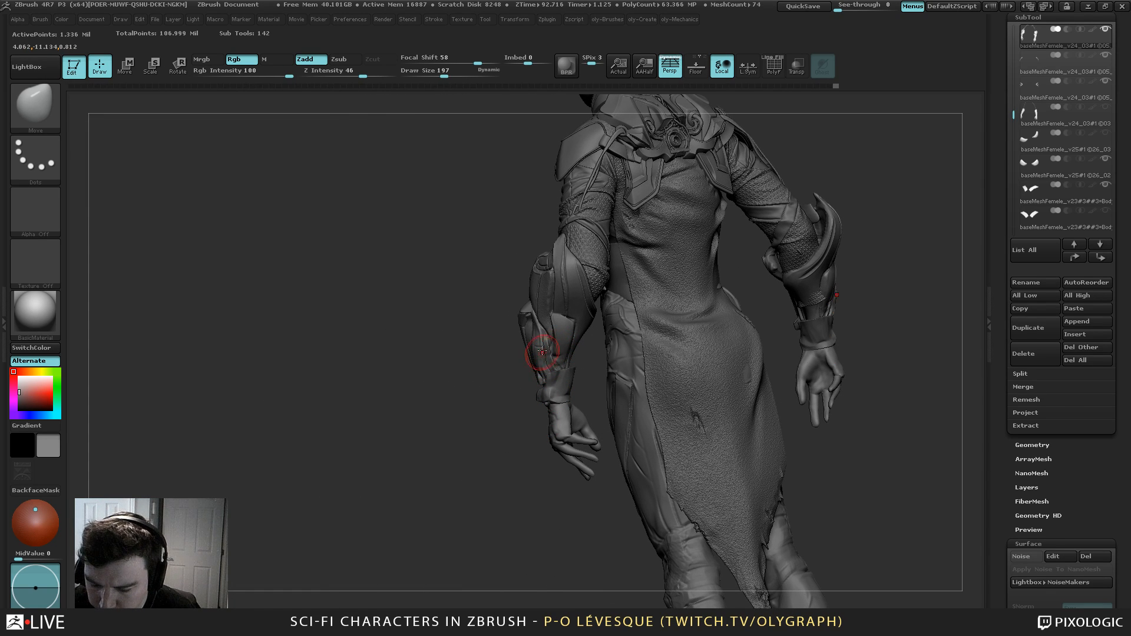
text(s434)
key(Return)
alt+click(558, 393)
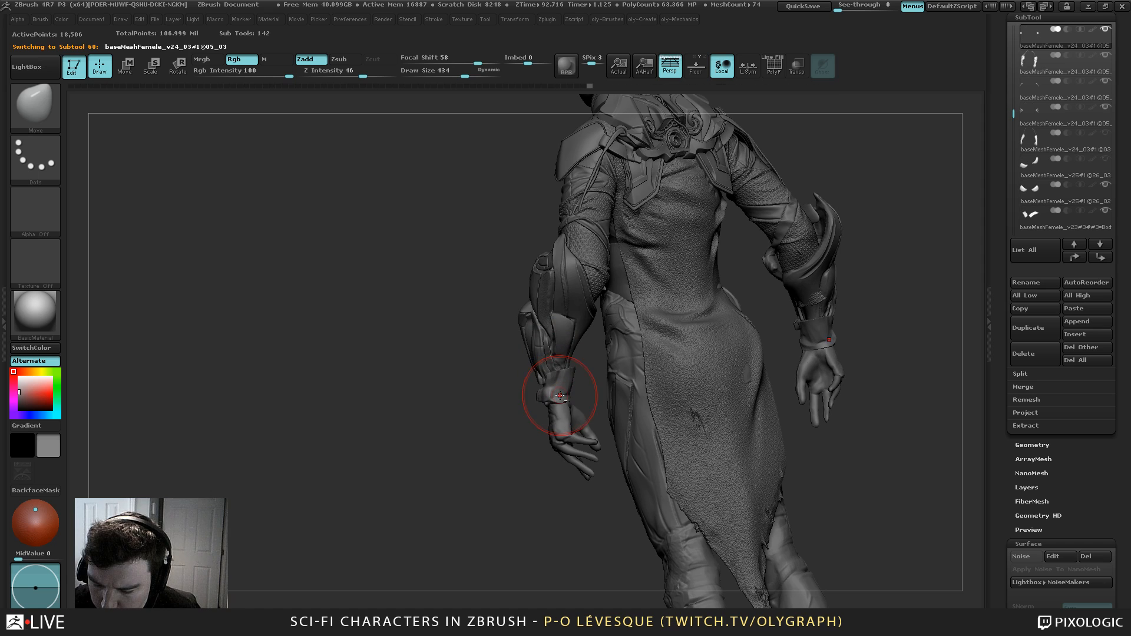
mouse_move(501, 477)
mouse_down()
mouse_move(450, 354)
mouse_move(437, 353)
mouse_move(577, 378)
mouse_up()
key(s)
click(573, 376)
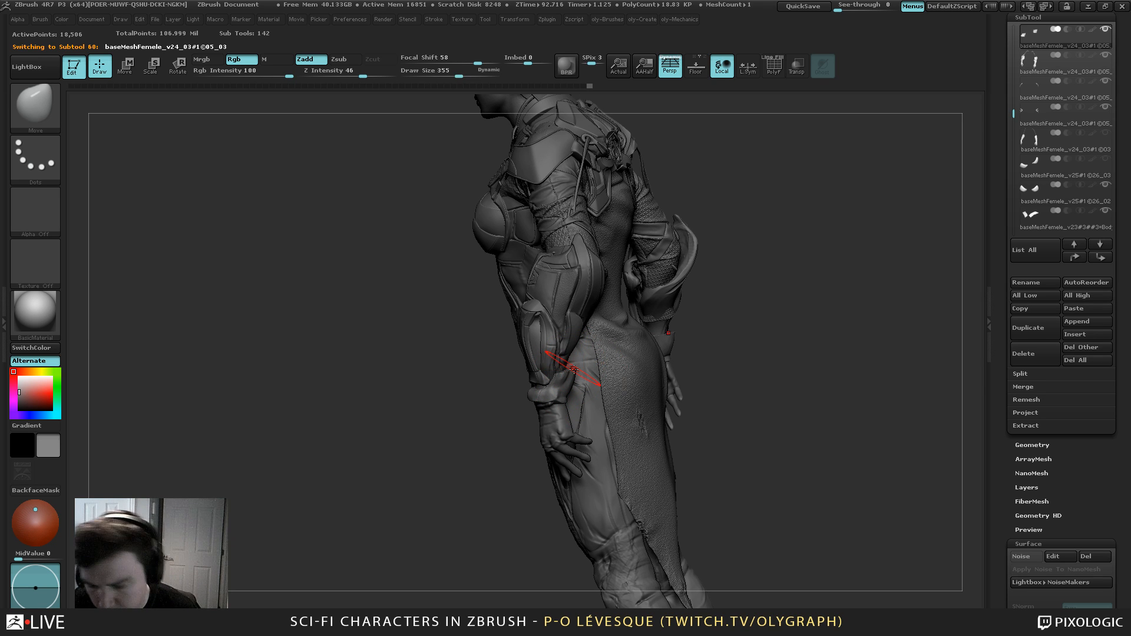
key(s)
click(579, 338)
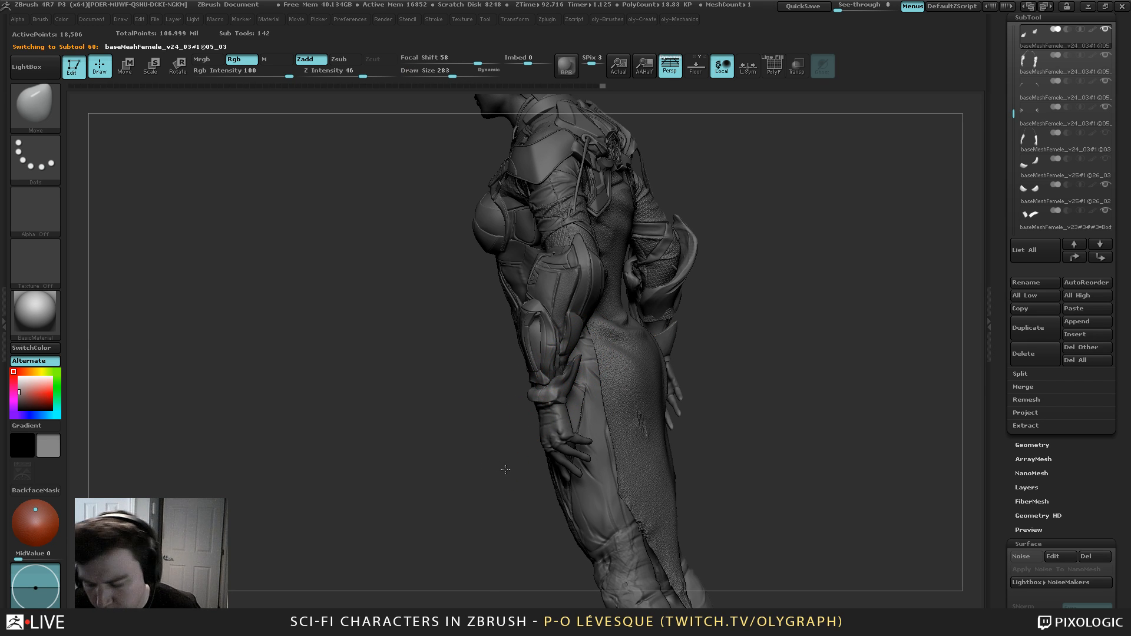
Refine the wrist guard's overall form from behind with the Move brush at draw sizes 577 and 459, then isolate it
drag(506, 470, 580, 366)
key(s)
key(s)
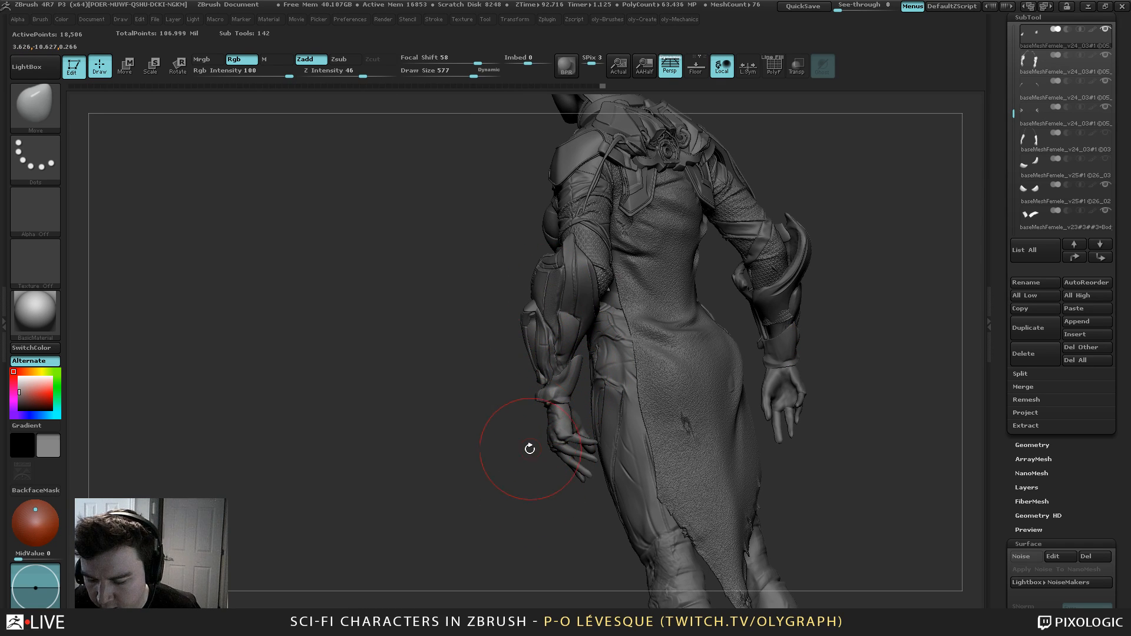
shift+click(533, 487)
mouse_move(532, 459)
mouse_down()
mouse_move(516, 434)
mouse_move(526, 481)
mouse_move(462, 462)
mouse_move(447, 484)
mouse_move(615, 369)
mouse_move(542, 404)
mouse_move(555, 405)
mouse_move(564, 456)
mouse_move(600, 413)
mouse_move(569, 473)
mouse_move(557, 425)
mouse_move(623, 377)
mouse_up()
shift+click(537, 539)
key(bracketleft)
key(r)
key(q)
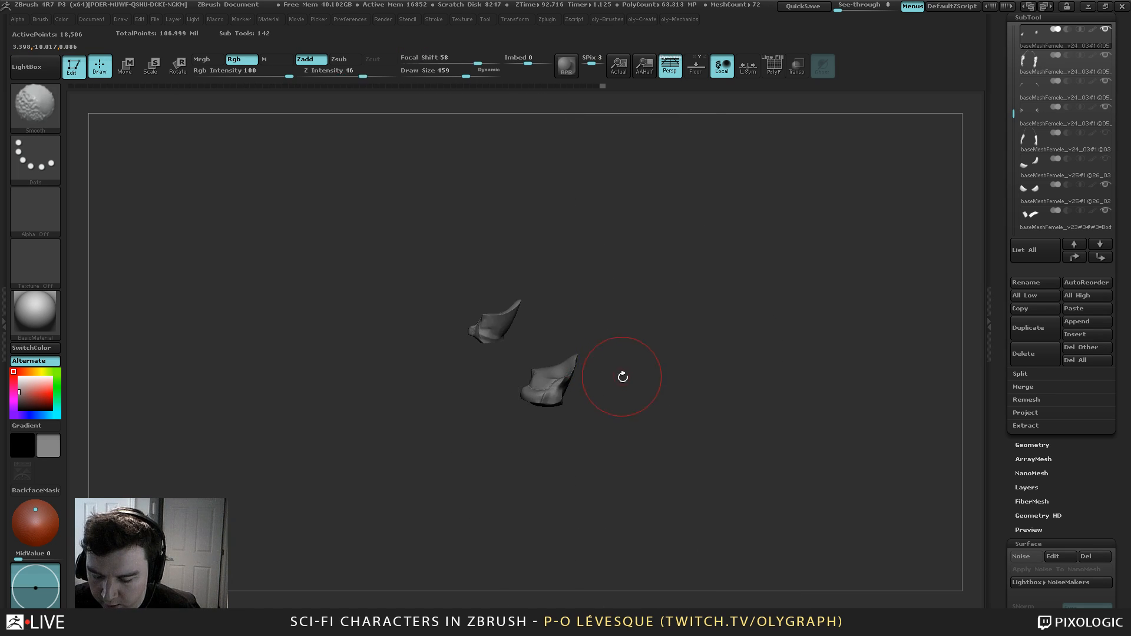
Keep only the wrist guard's green band polygroup, deleting its lower subdivision levels and the hidden flare, and show the full character
drag(571, 296, 626, 346)
mouse_move(489, 360)
mouse_down()
mouse_move(488, 373)
mouse_move(663, 396)
mouse_up()
key(shift+f)
ctrl+shift+click(557, 359)
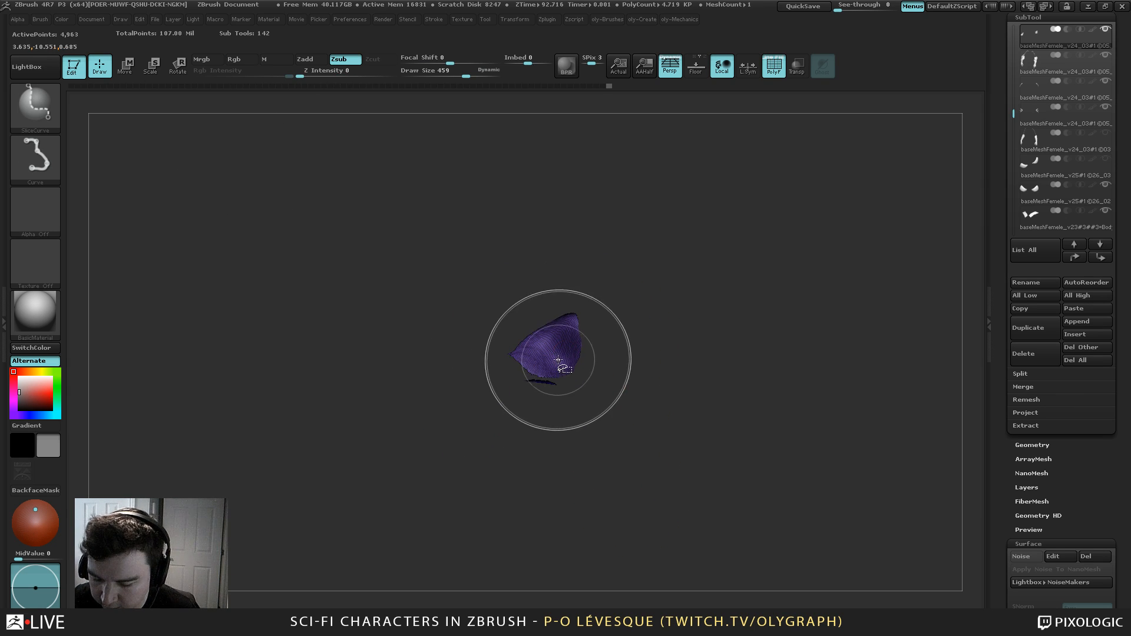
ctrl+shift+click(558, 360)
ctrl+shift+click(540, 368)
key(2)
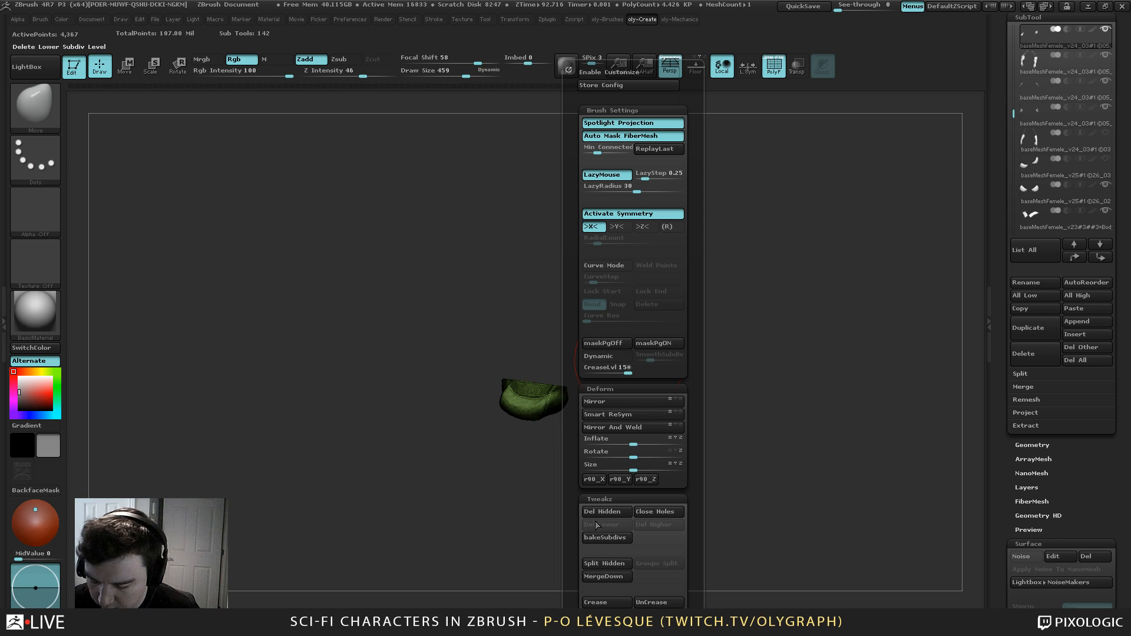
ctrl+shift+click(601, 273)
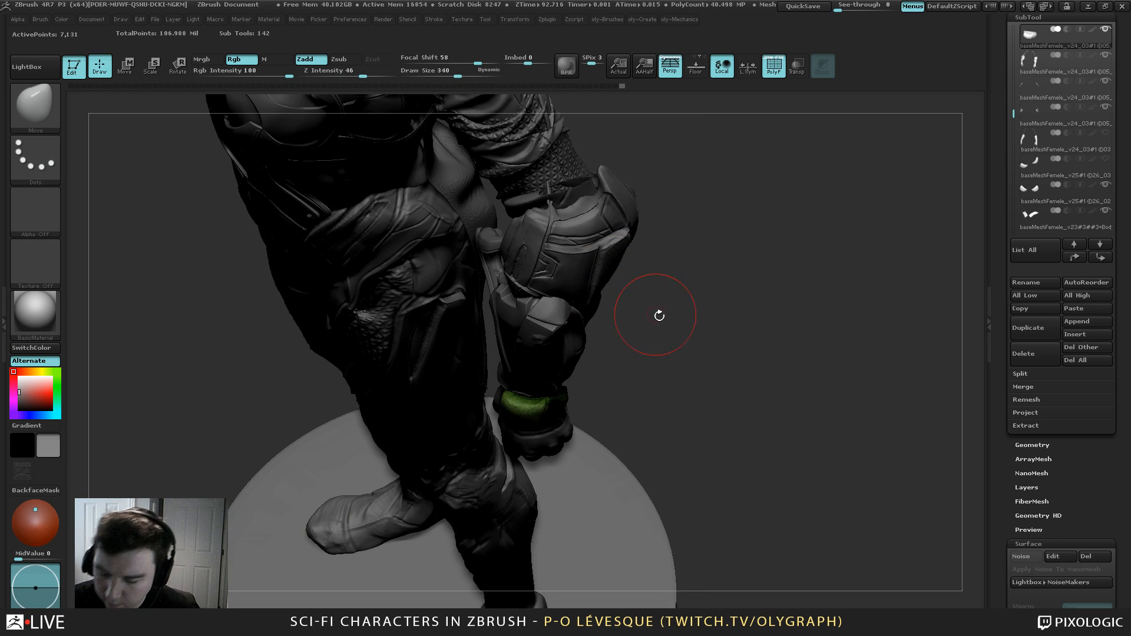
Hide the wireframe and fit the remaining wrist band around the wrist with the Move brush at draw size 186
drag(659, 315, 505, 452)
key(shift+f)
key(s)
key(1)
click(472, 337)
key(s)
mouse_move(522, 411)
mouse_down()
mouse_move(529, 402)
mouse_move(526, 417)
mouse_up()
key(s)
Flatten the wrist band with the TrimDynamic brush, then reshape its edges with the Move brush at draw size 150
key(1)
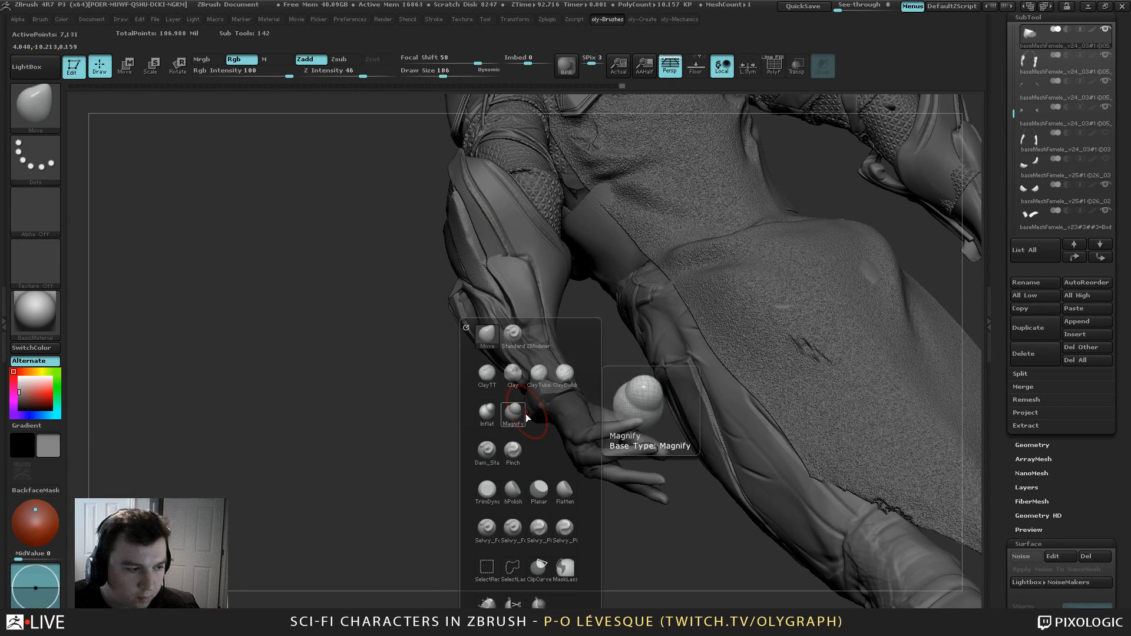
click(487, 491)
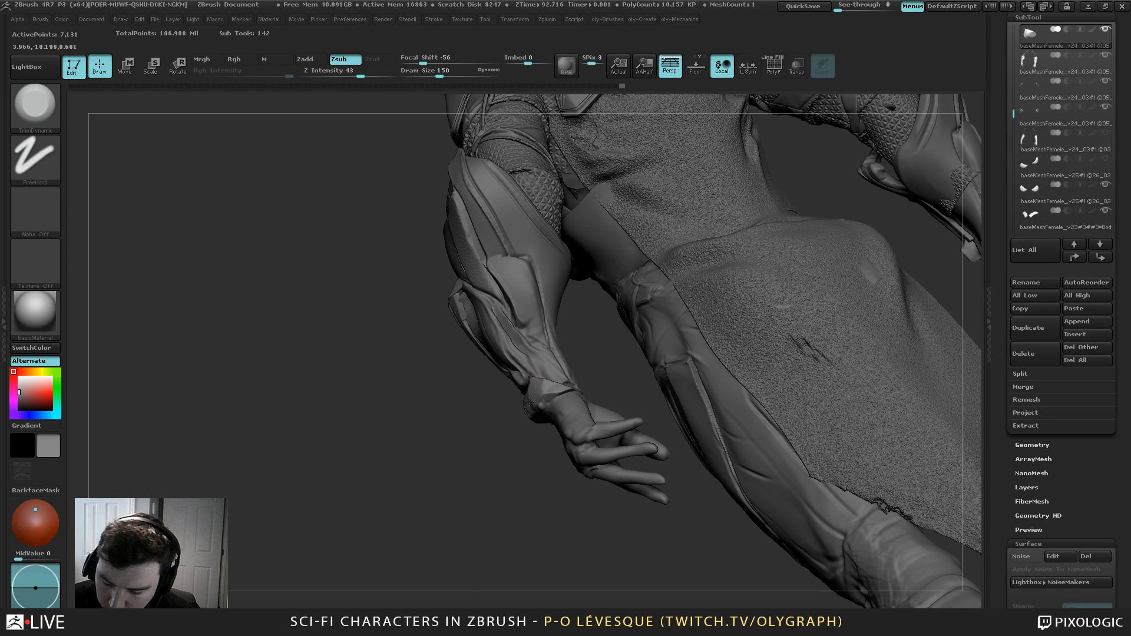
key(1)
click(483, 335)
drag(482, 428, 557, 433)
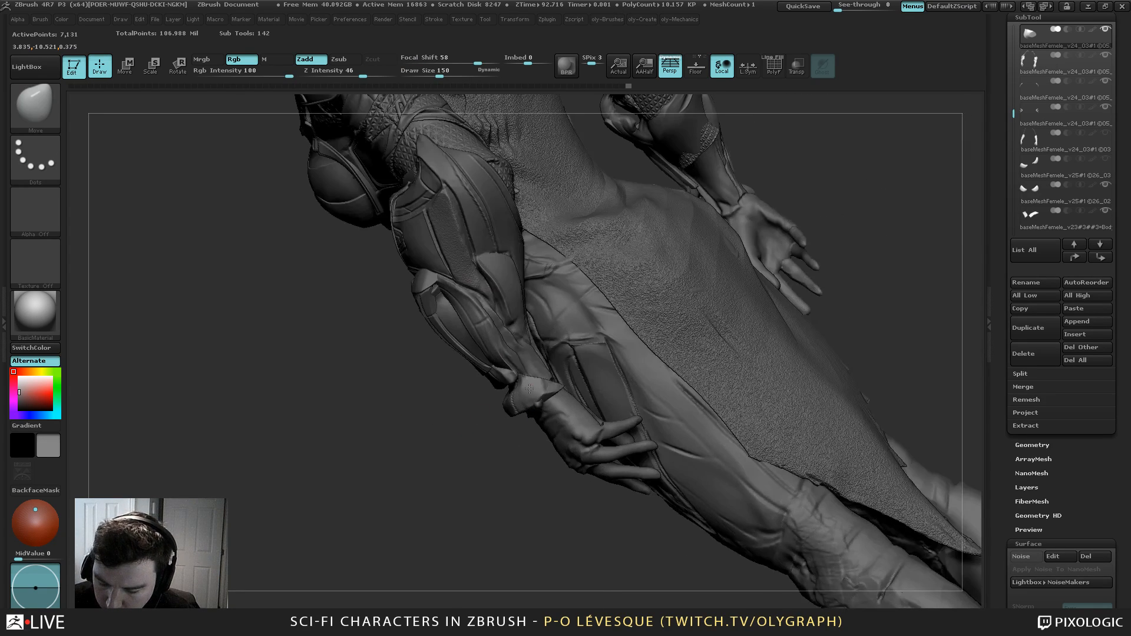
key(s)
drag(529, 388, 518, 385)
key(s)
drag(461, 459, 467, 460)
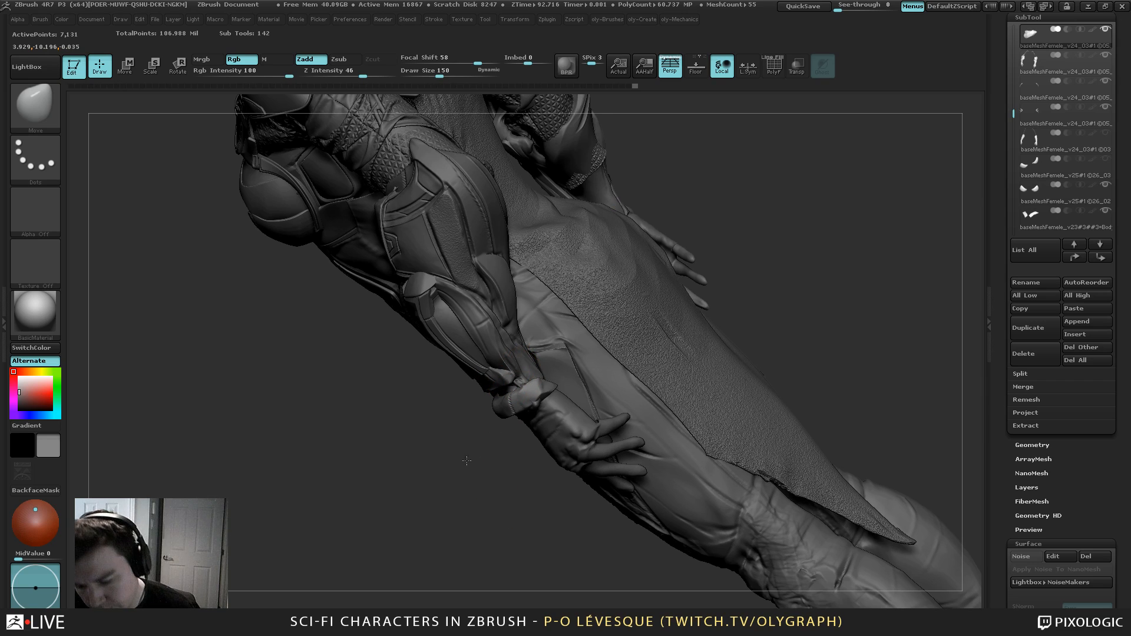
Adjust the wrist band's silhouette from the front of the character with the Move brush at draw size 257
mouse_move(433, 414)
alt+mouse_down()
mouse_move(452, 475)
mouse_move(575, 327)
mouse_move(606, 373)
mouse_move(576, 361)
alt+mouse_up()
key(s)
click(485, 408)
drag(492, 402, 485, 406)
key(s)
click(483, 407)
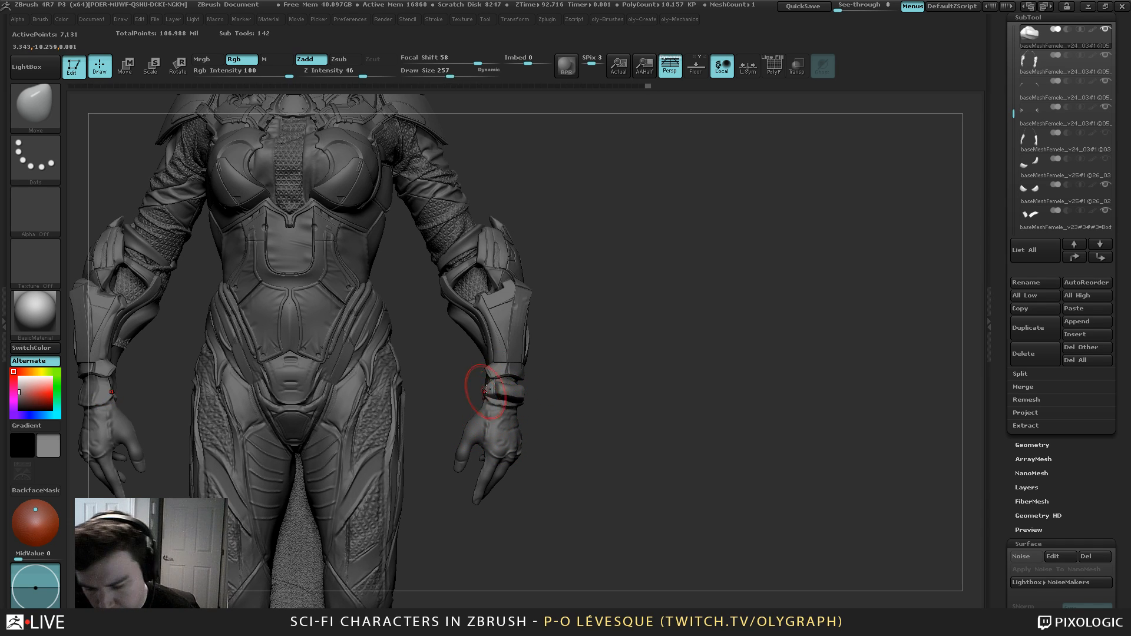
Refine the wrist band's upper edge with the Move brush at draw sizes 145 and 165
key(s)
click(489, 387)
key(s)
click(493, 389)
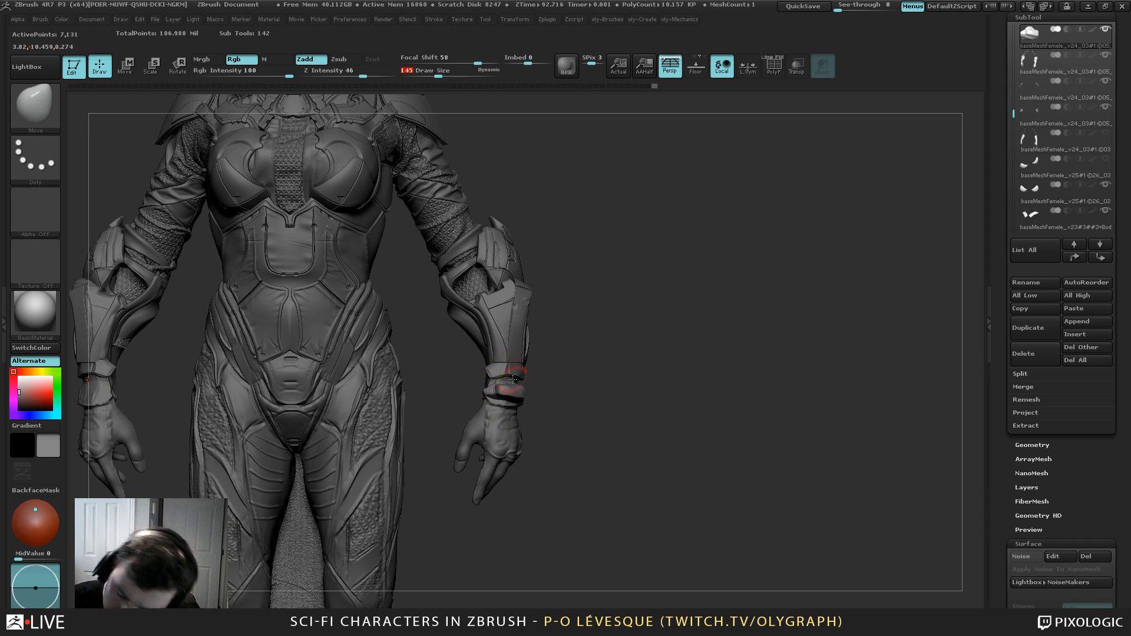
drag(500, 376, 502, 373)
key(s)
click(558, 346)
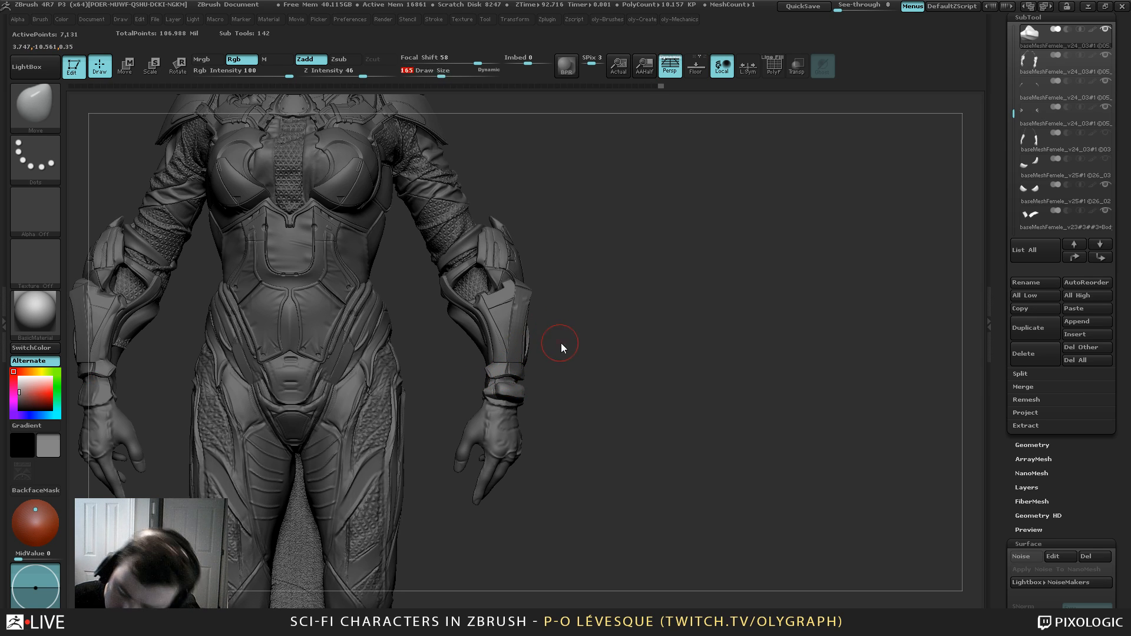
Make the forearm armour piece active and set the Move brush's draw size to 297
alt+drag(593, 247, 573, 242)
key(s)
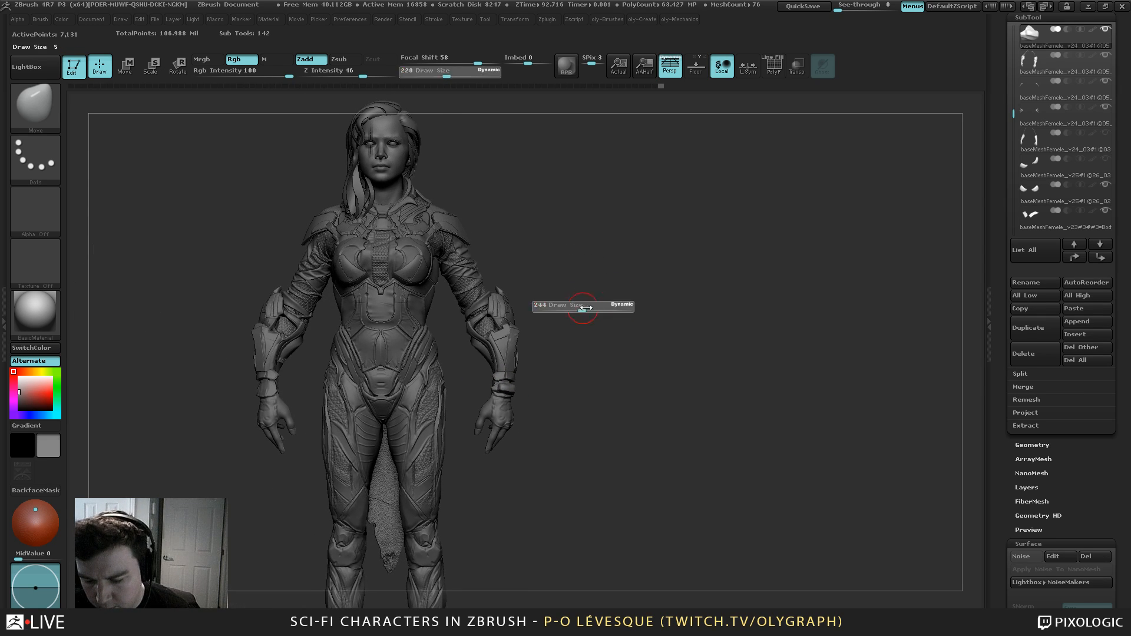
click(591, 307)
alt+click(509, 352)
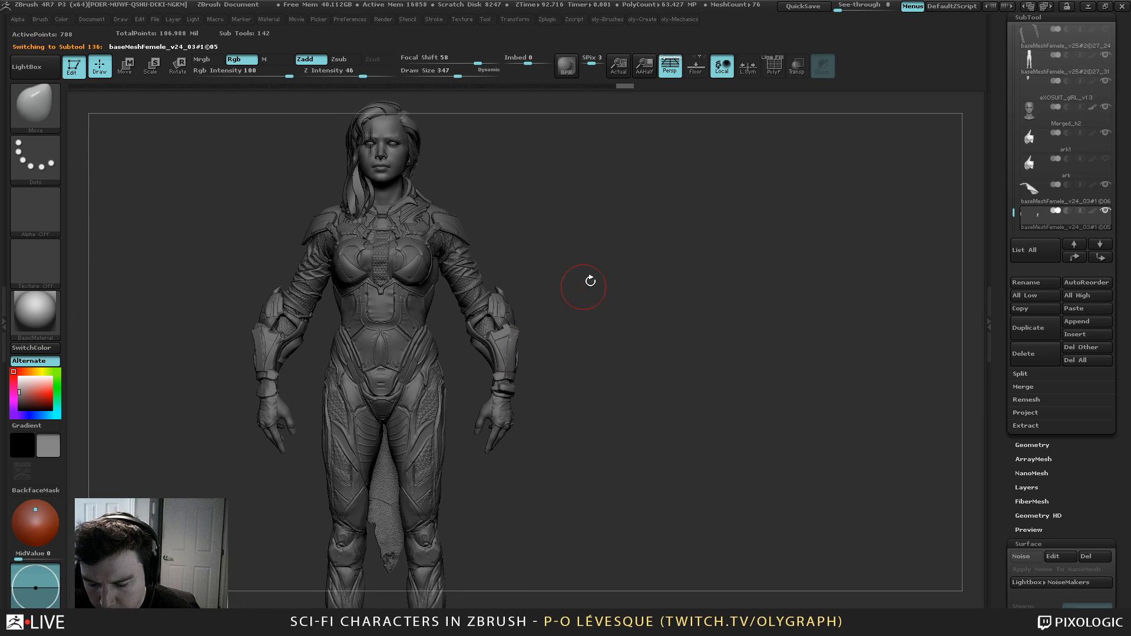
key(s)
click(587, 322)
alt+drag(594, 320, 623, 490)
Select the dummy object floating above the head with TrimDynamic active and place it first in the subtool list
alt+click(412, 180)
key(b)
click(453, 241)
key(b)
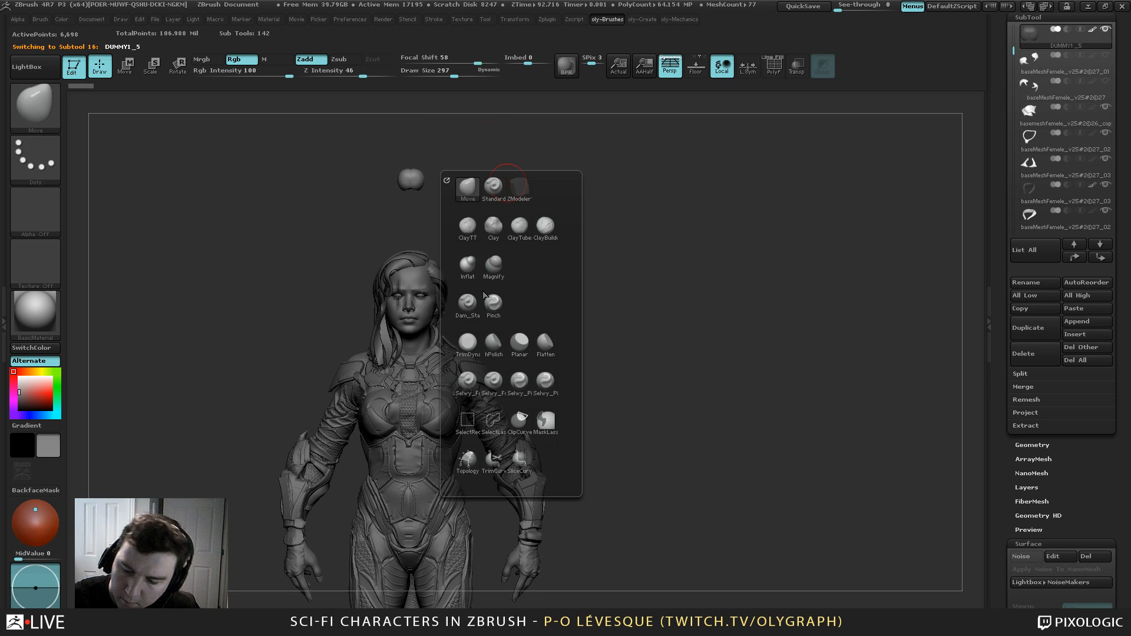
click(465, 341)
mouse_move(399, 174)
mouse_down()
mouse_move(416, 179)
mouse_move(417, 169)
mouse_move(565, 294)
mouse_move(616, 212)
mouse_move(591, 220)
mouse_move(604, 247)
mouse_up()
shift+click(1075, 258)
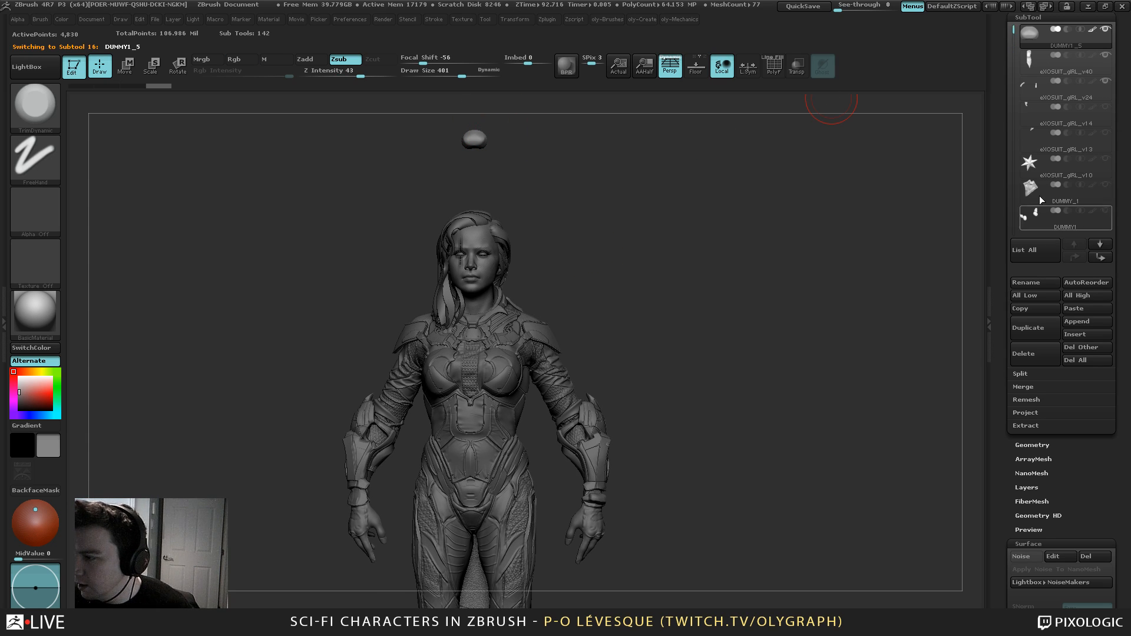
Check the full character's proportions and silhouette from the front, briefly hiding the interface
key(s)
click(548, 186)
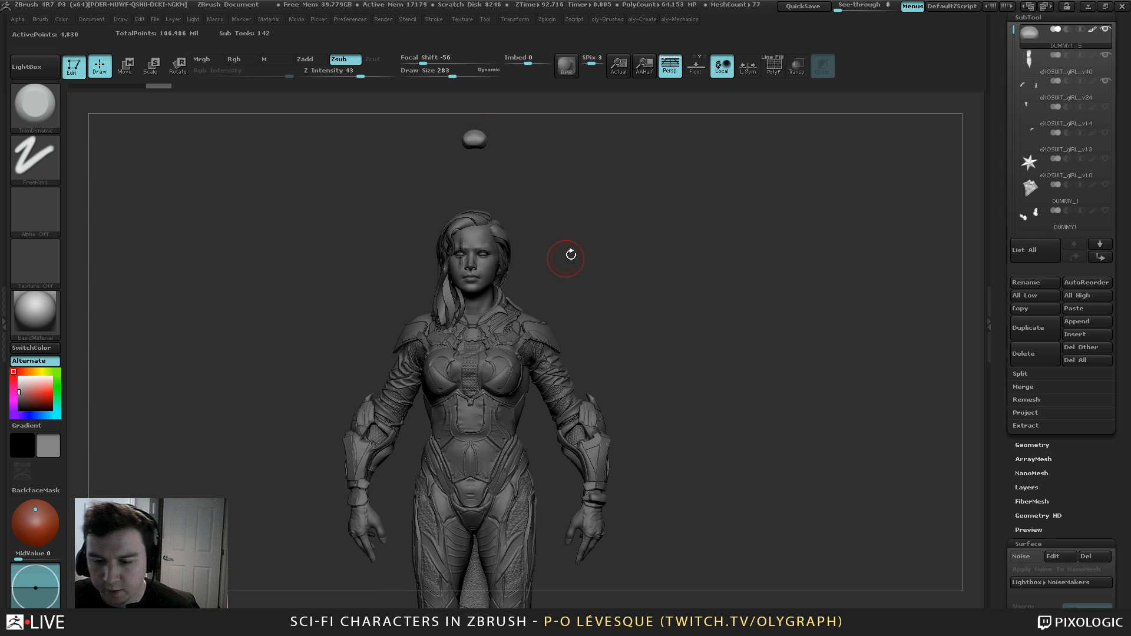
alt+drag(571, 262, 556, 192)
key(s)
click(556, 228)
key(Tab)
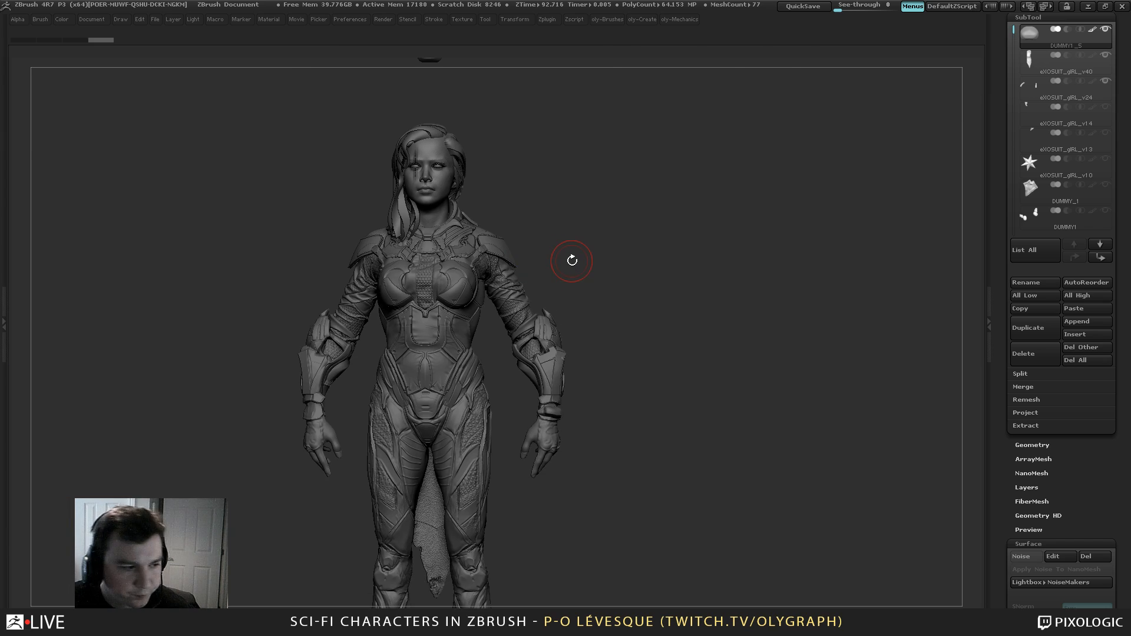
key(Tab)
alt+drag(573, 256, 548, 219)
alt+drag(565, 97, 585, 150)
Switch to the Move brush and select the forearm armour subtool again
key(b)
key(m)
key(v)
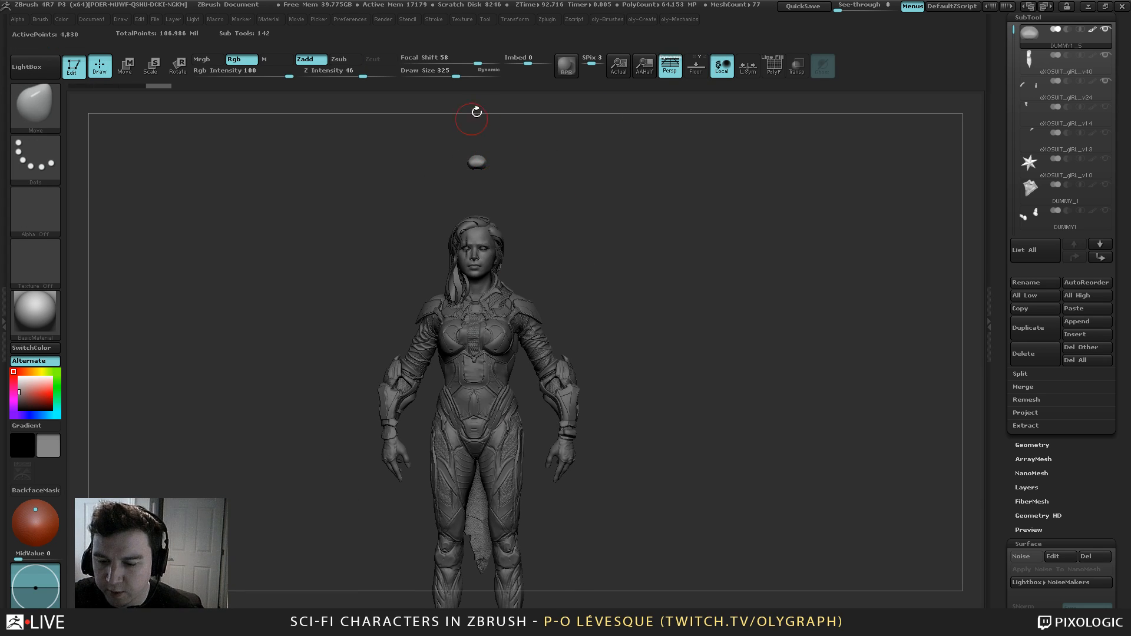
alt+click(512, 297)
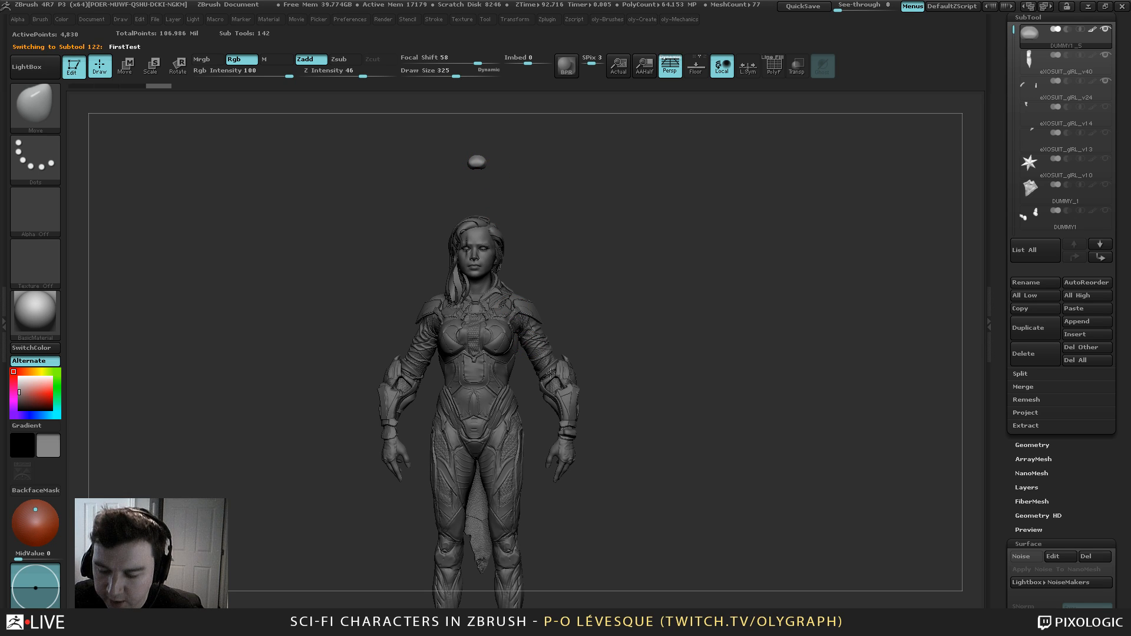
alt+click(493, 394)
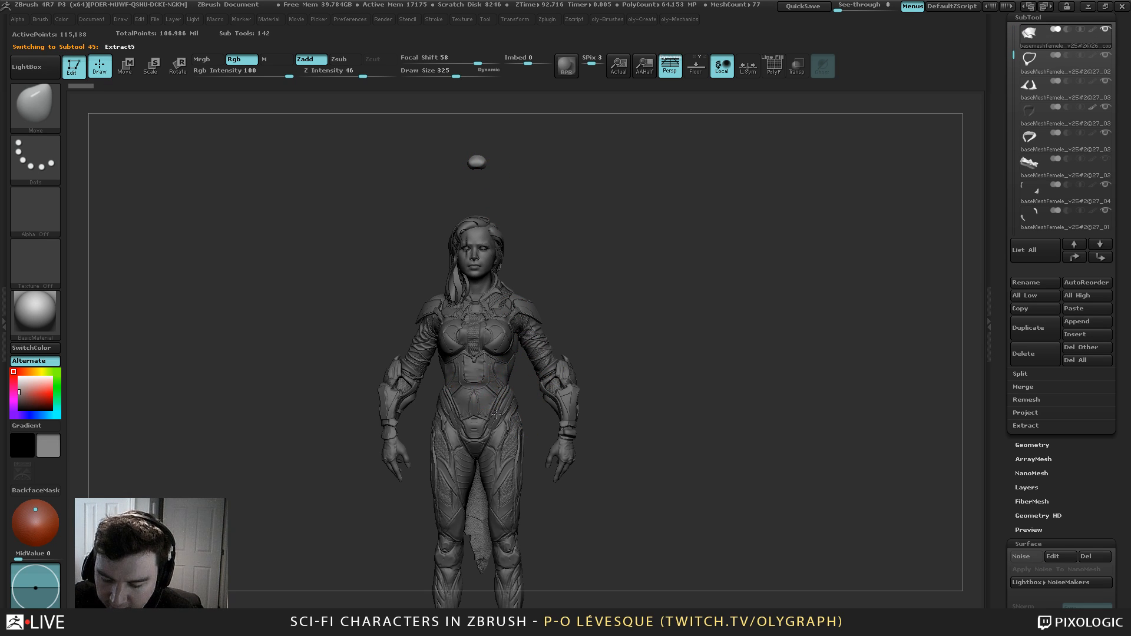
click(359, 18)
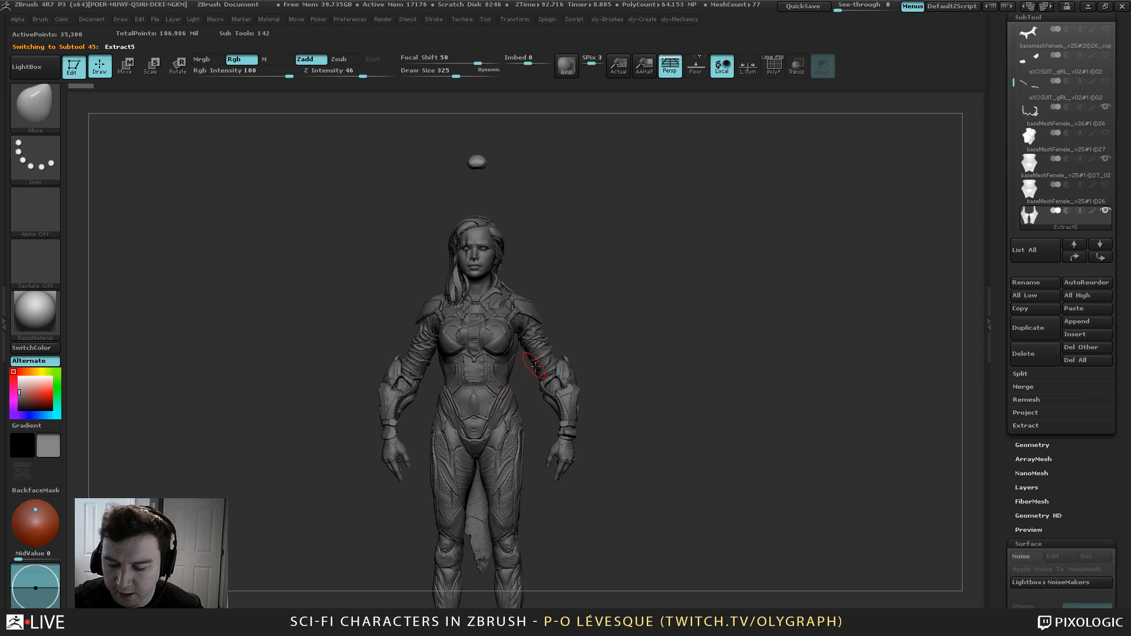
alt+click(570, 411)
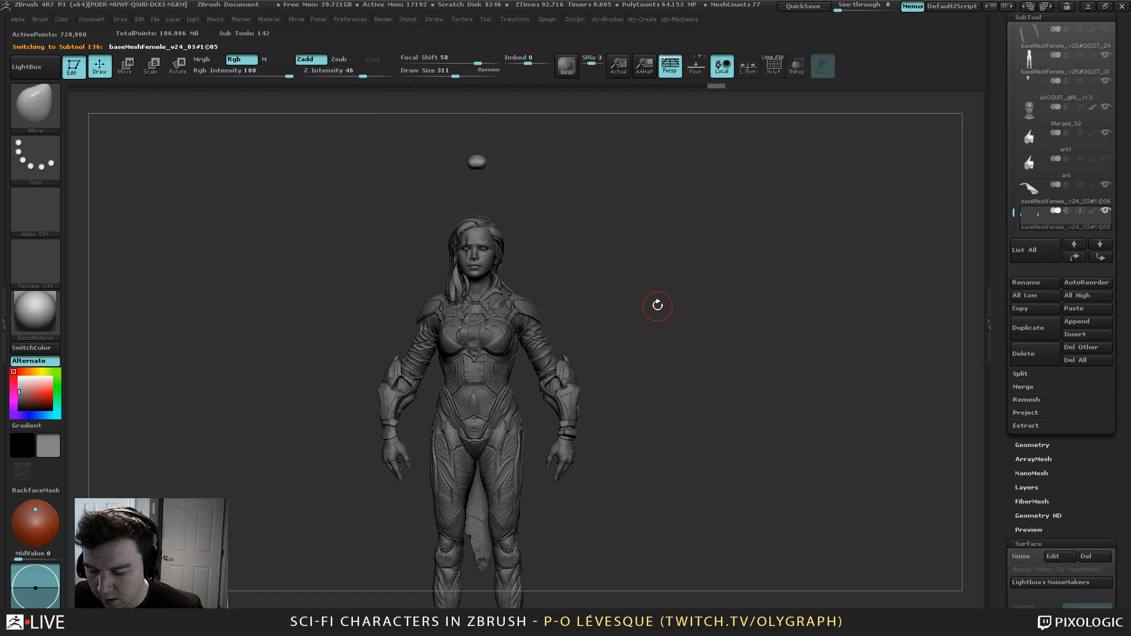
Make the dummy above the head active and examine the whole character with the interface hidden
alt+drag(658, 305, 663, 355)
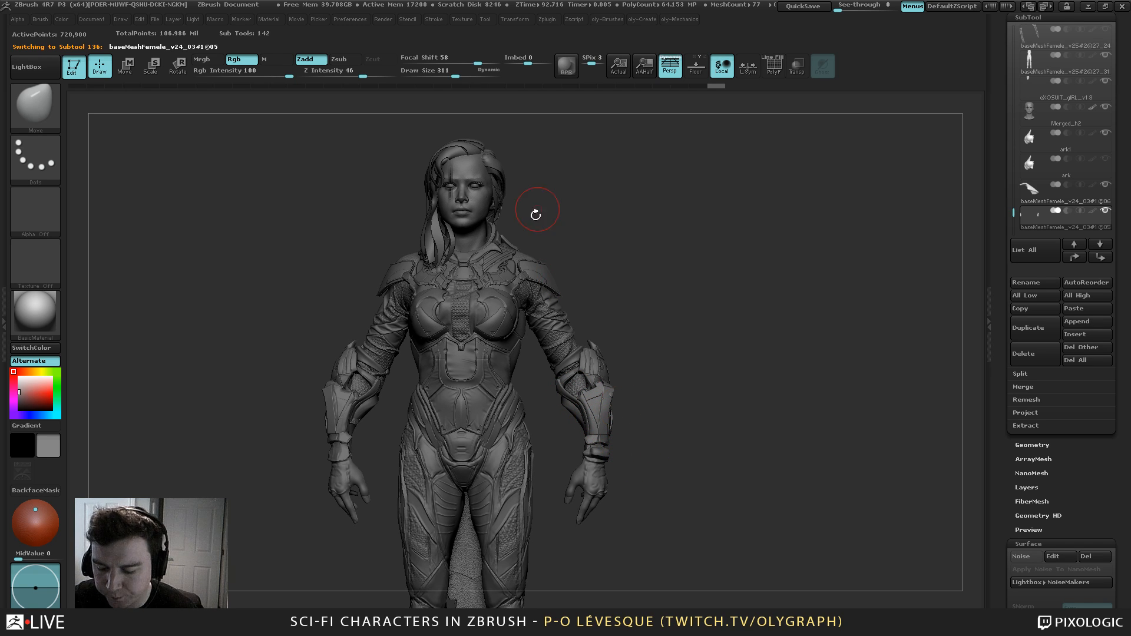
alt+drag(629, 217, 665, 337)
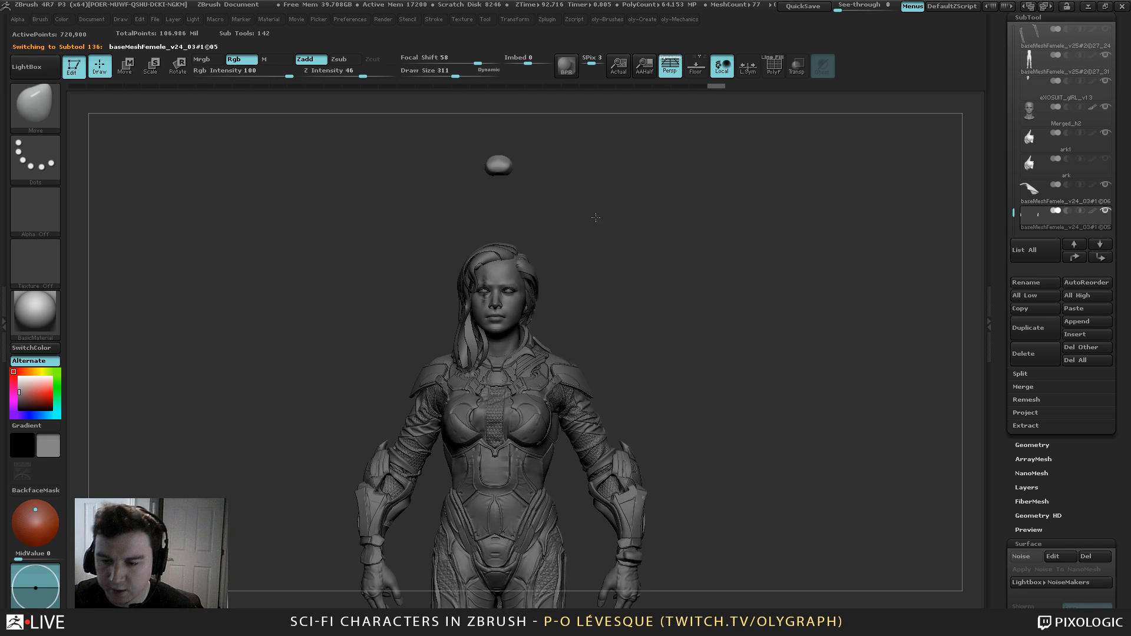
alt+click(503, 180)
alt+drag(670, 391, 528, 200)
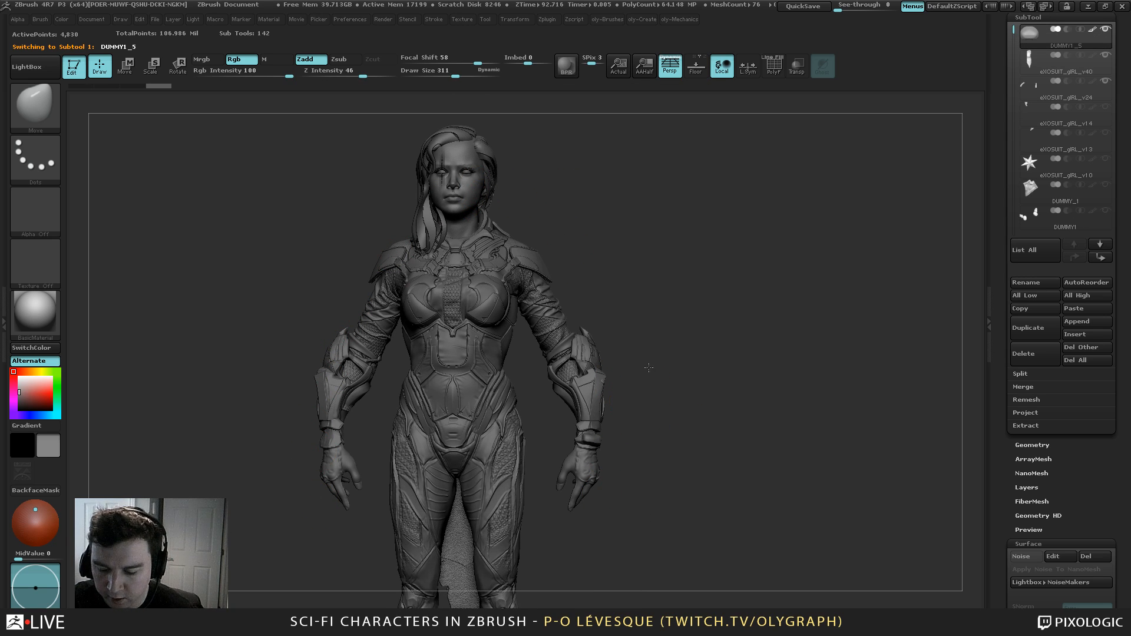
alt+drag(648, 366, 635, 345)
key(Tab)
drag(615, 214, 521, 138)
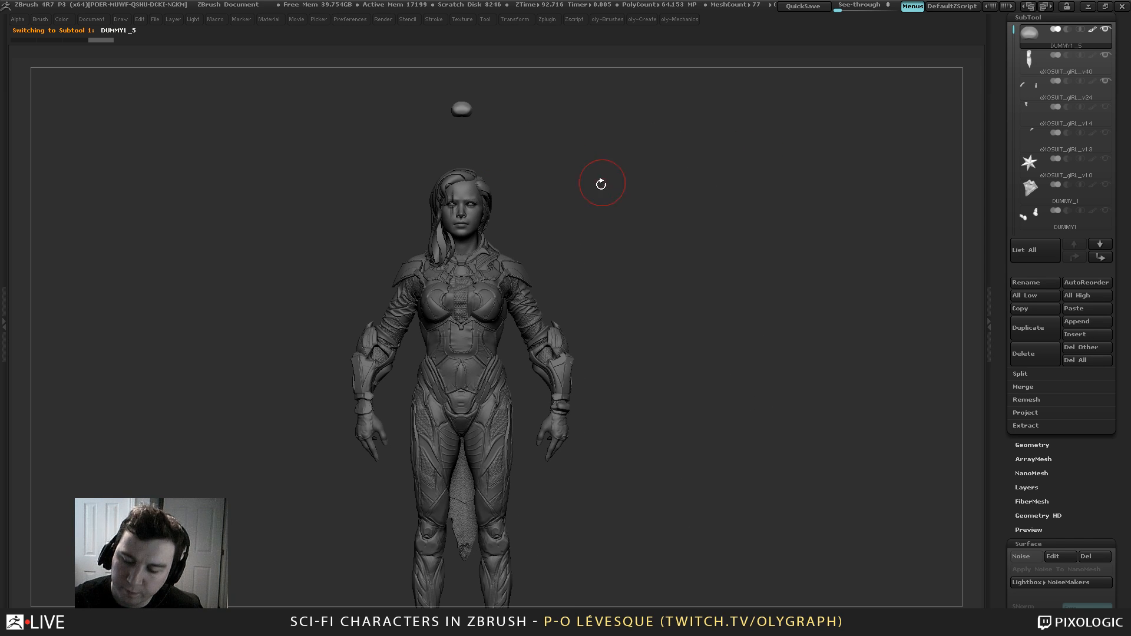
drag(598, 182, 681, 245)
Reshape the forearm panel's outer edge with the Move brush at several draw sizes
key(b)
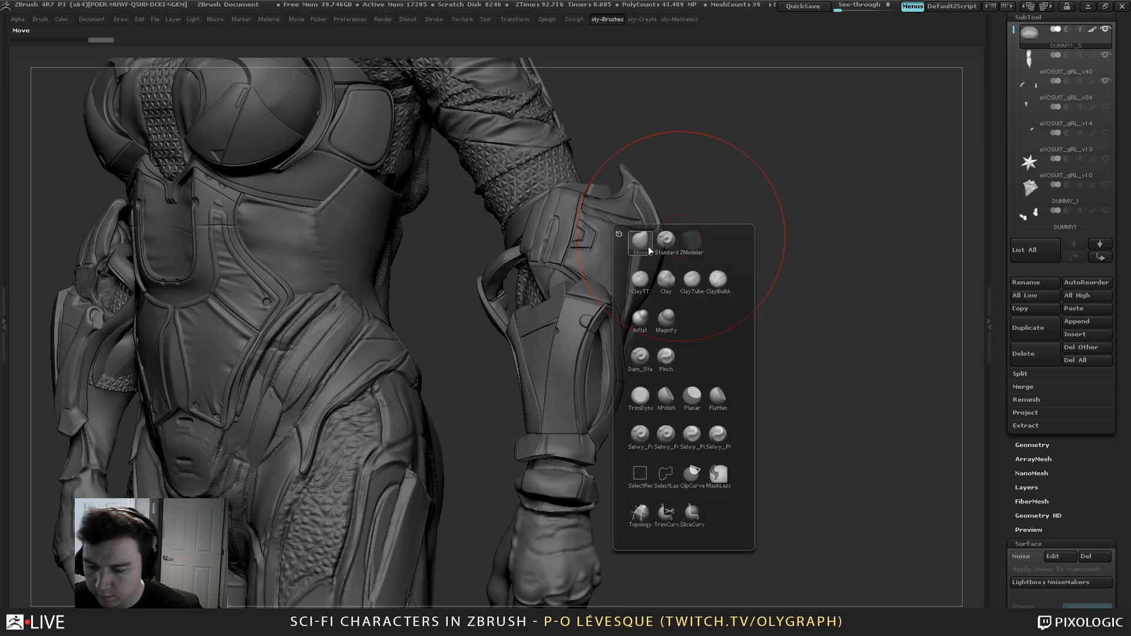
alt+click(623, 366)
key(s)
drag(624, 365, 608, 355)
key(s)
drag(609, 347, 615, 344)
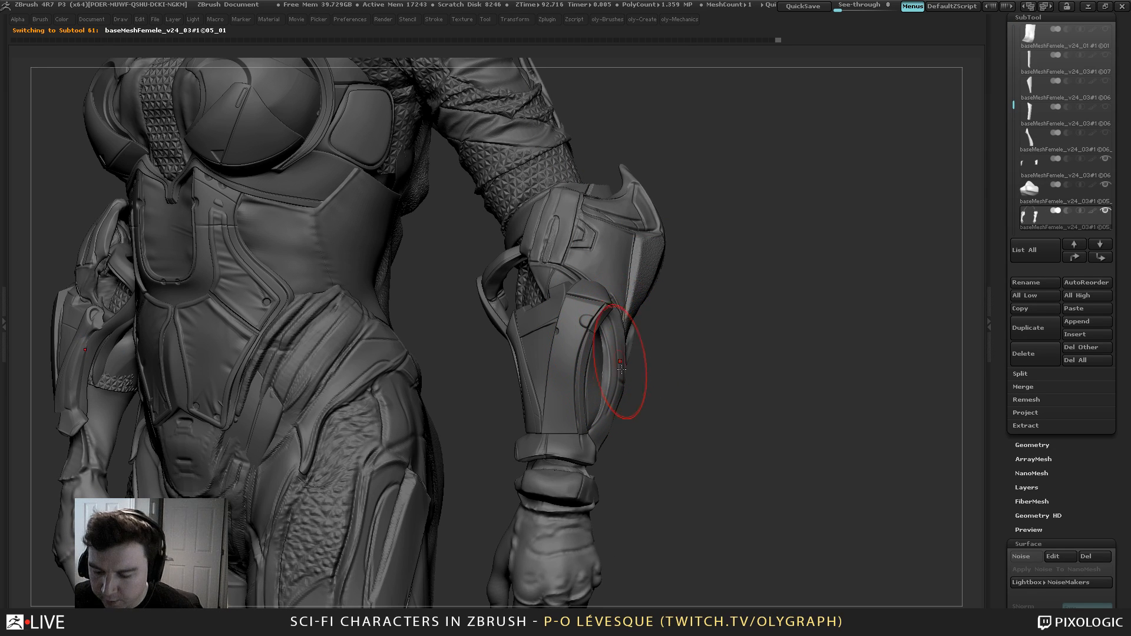
drag(629, 408, 618, 414)
key(s)
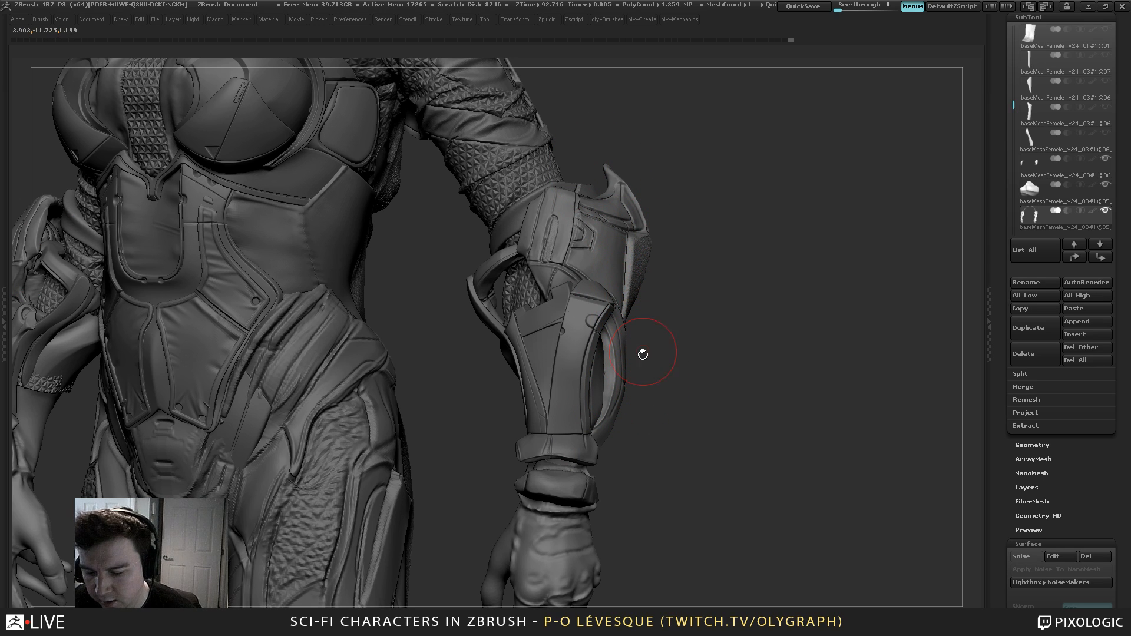
Reshape the curved guard at the inner elbow with the Move brush, then flatten its surface with TrimDynamic
key(s)
alt+click(487, 265)
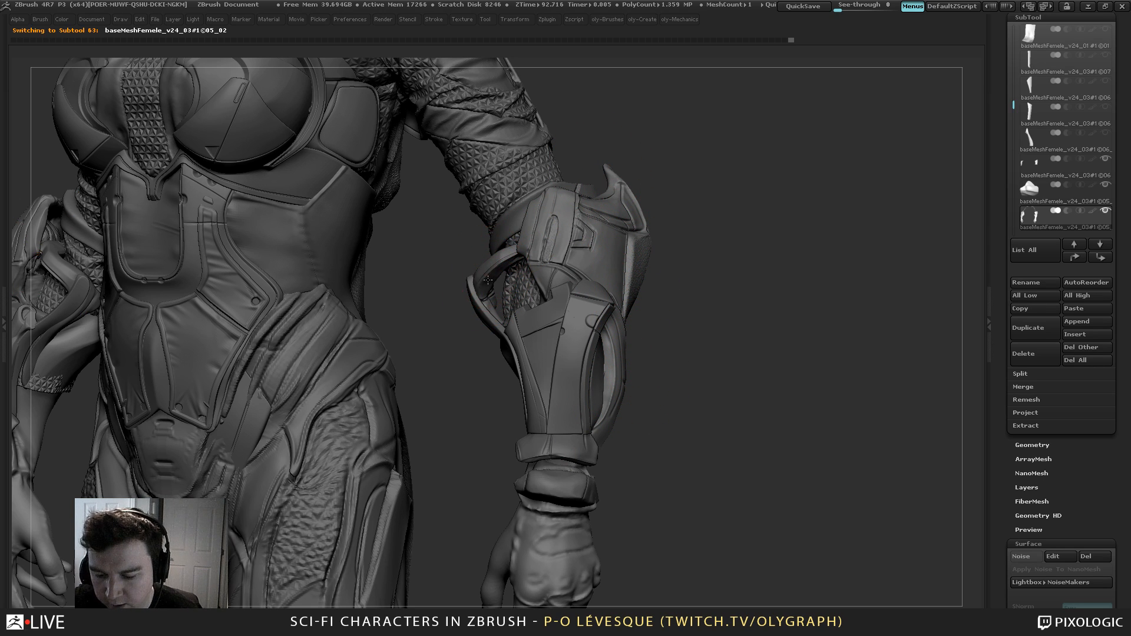
key(s)
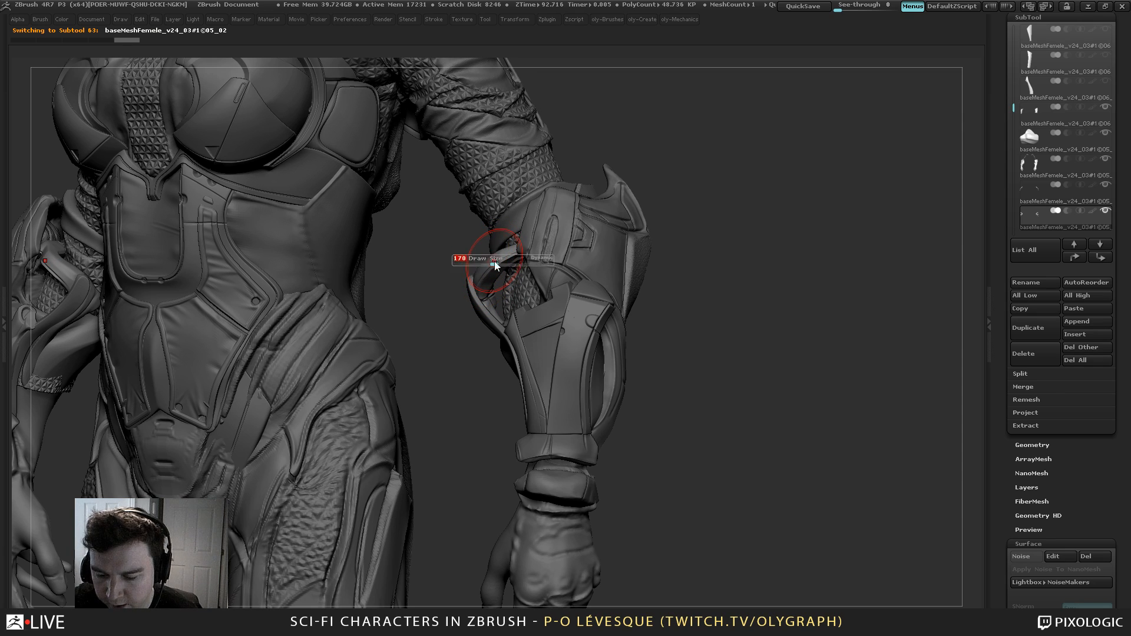
drag(496, 256, 506, 258)
key(b)
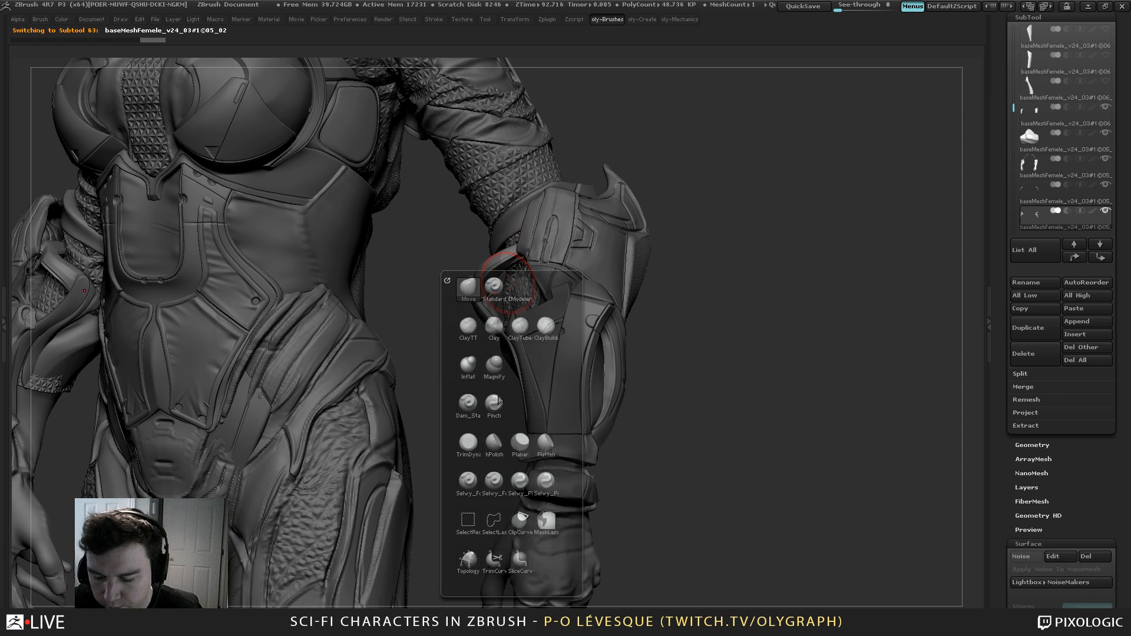
click(470, 443)
key(alt+s)
mouse_move(496, 262)
mouse_down()
mouse_move(512, 252)
mouse_move(493, 266)
mouse_move(512, 266)
mouse_move(510, 253)
mouse_move(499, 258)
mouse_move(489, 279)
mouse_up()
key(alt+s)
Check the arm armour from behind the character and quick-save the project
key(b)
click(527, 336)
key(s)
key(s)
drag(722, 177, 351, 391)
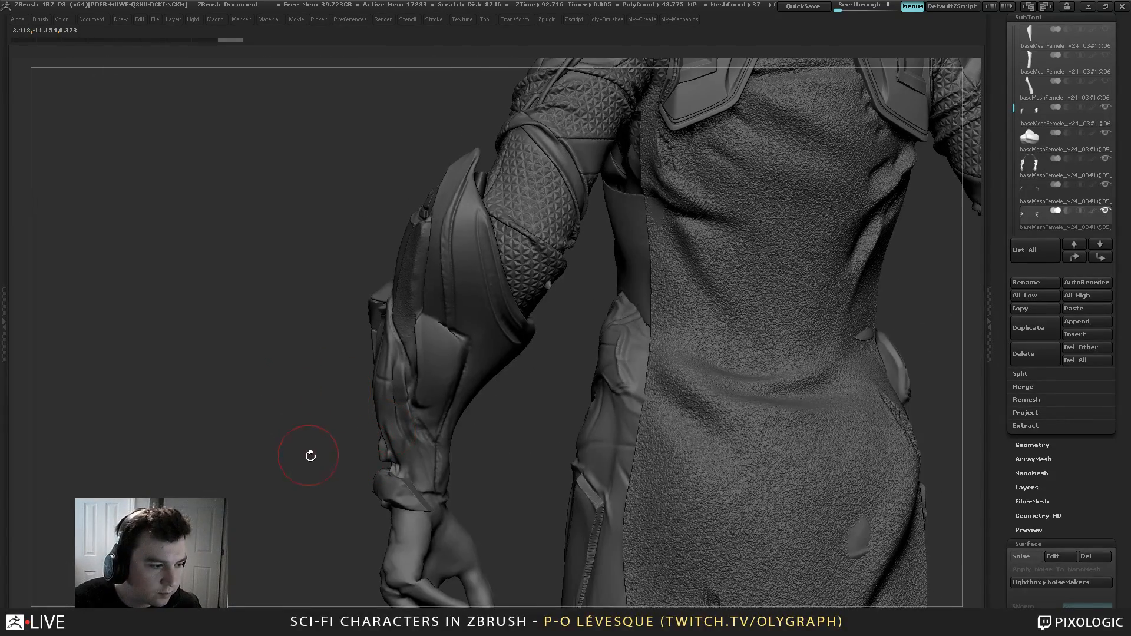
drag(308, 457, 319, 431)
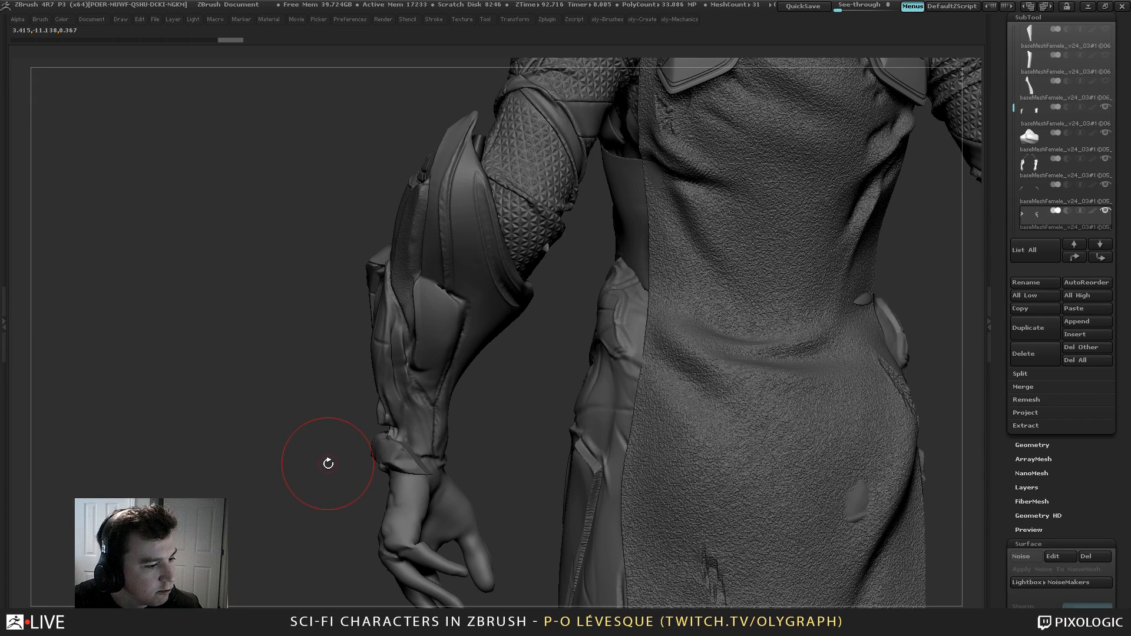
key(ctrl+s)
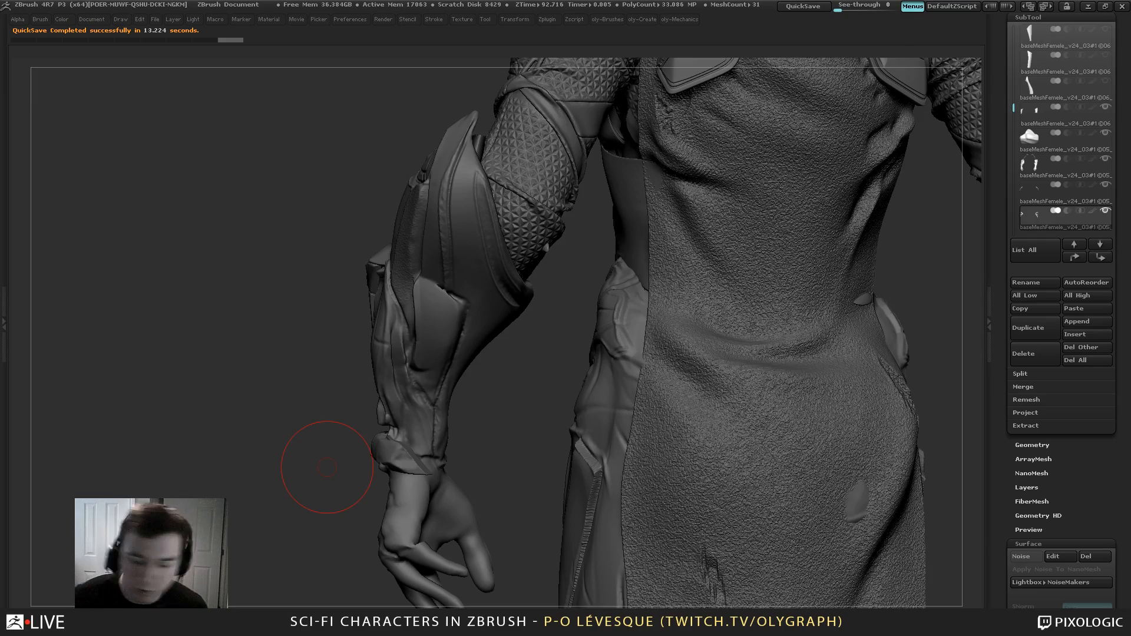
Return to the front three-quarter view and make the outer forearm panel the active subtool
mouse_move(484, 425)
alt+mouse_down()
mouse_move(474, 412)
mouse_move(345, 376)
mouse_move(337, 409)
mouse_move(589, 401)
alt+mouse_up()
key(s)
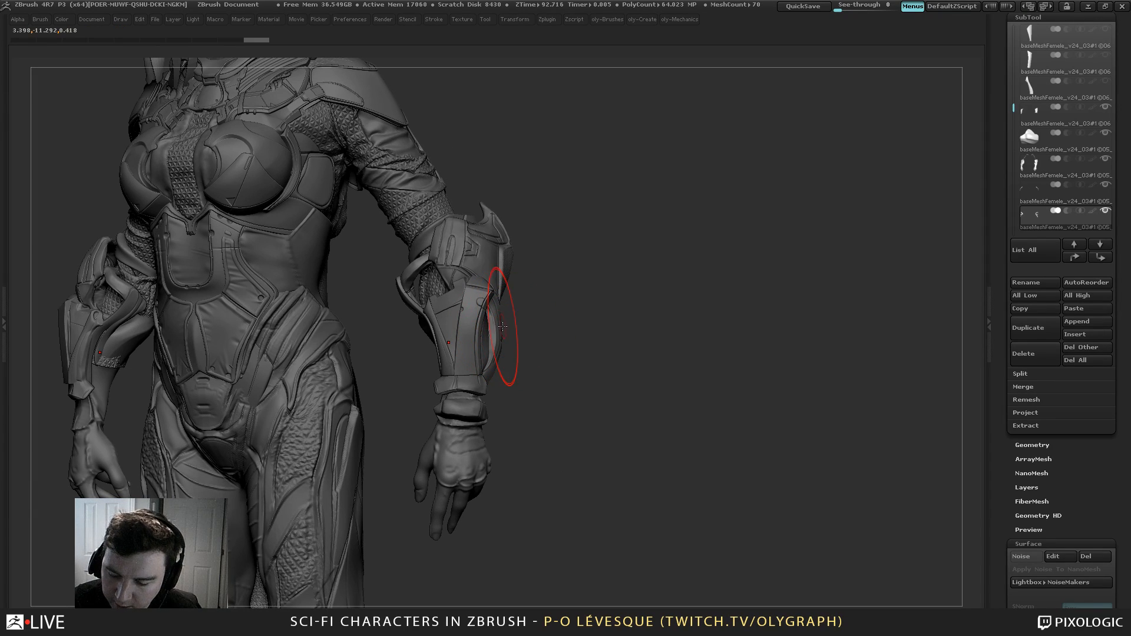
alt+click(499, 328)
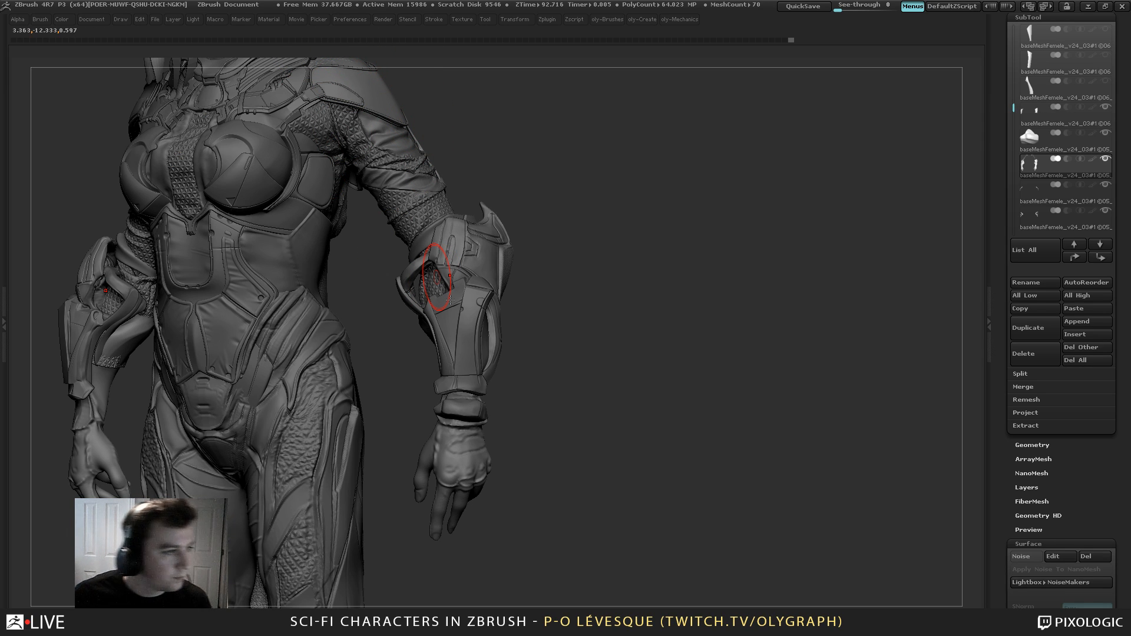
key(alt+Tab)
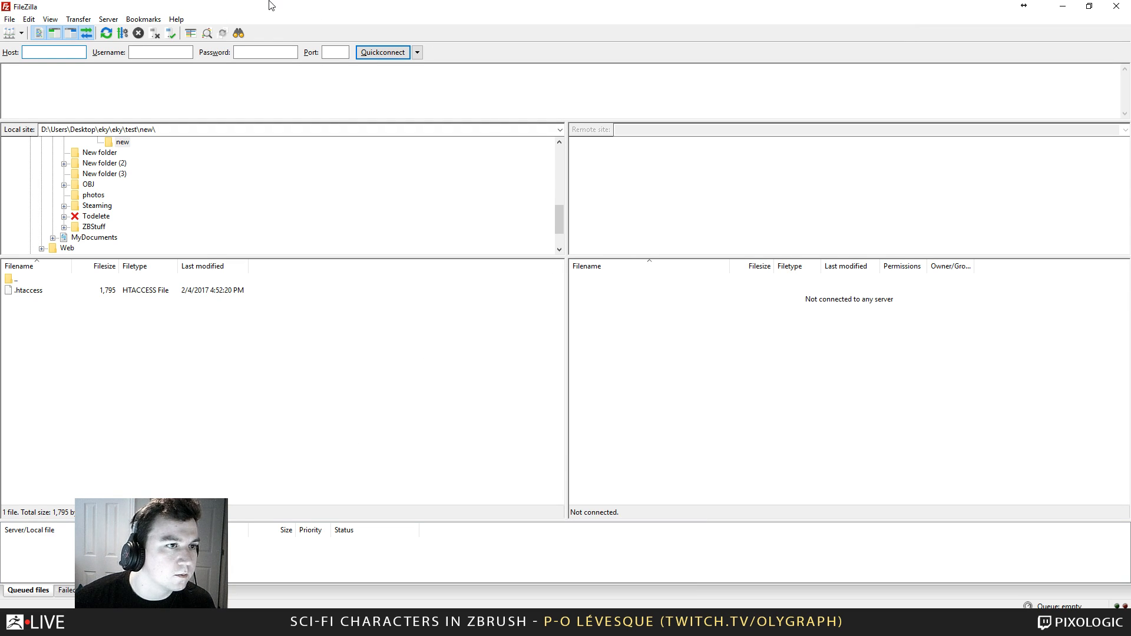
key(alt+Tab)
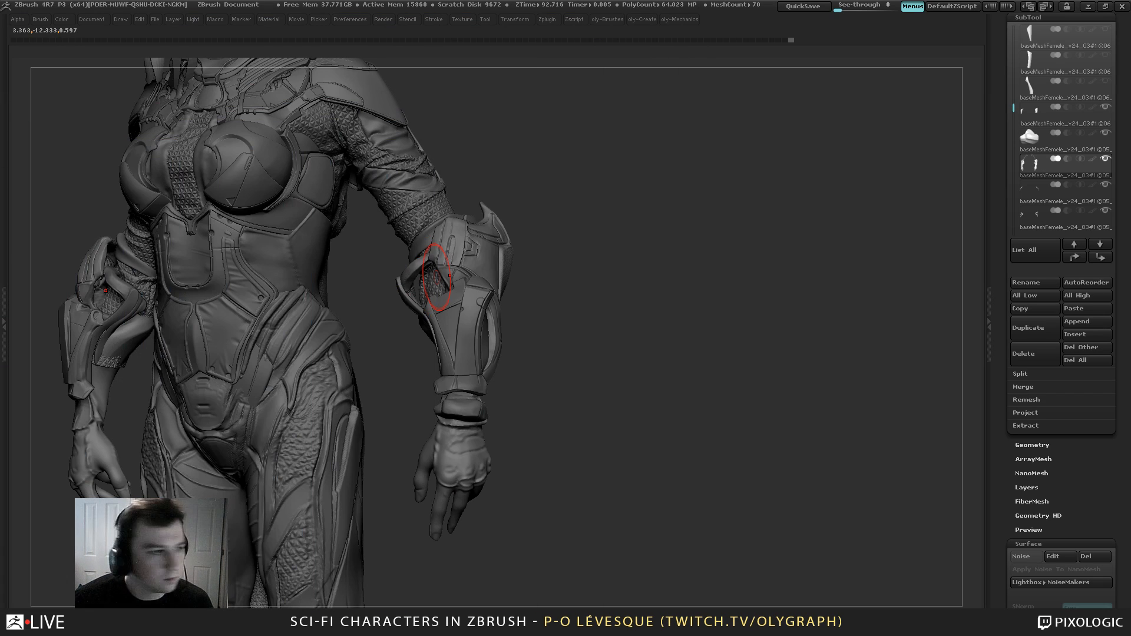
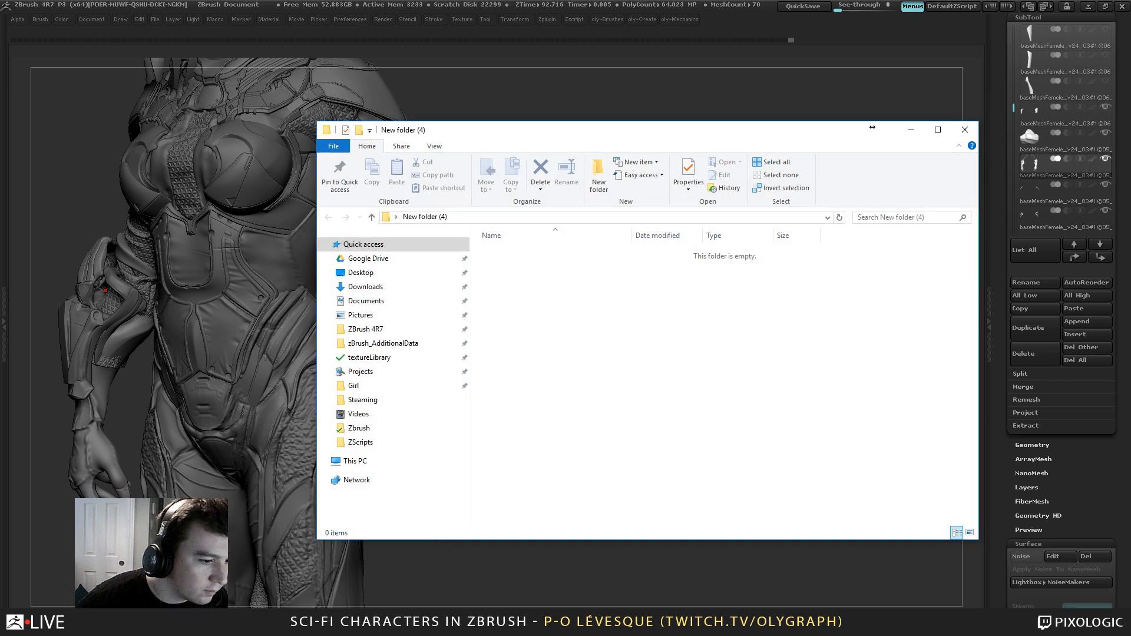
Start saving the user interface configuration and choose New folder (4) on the Desktop as its destination
click(338, 18)
click(350, 19)
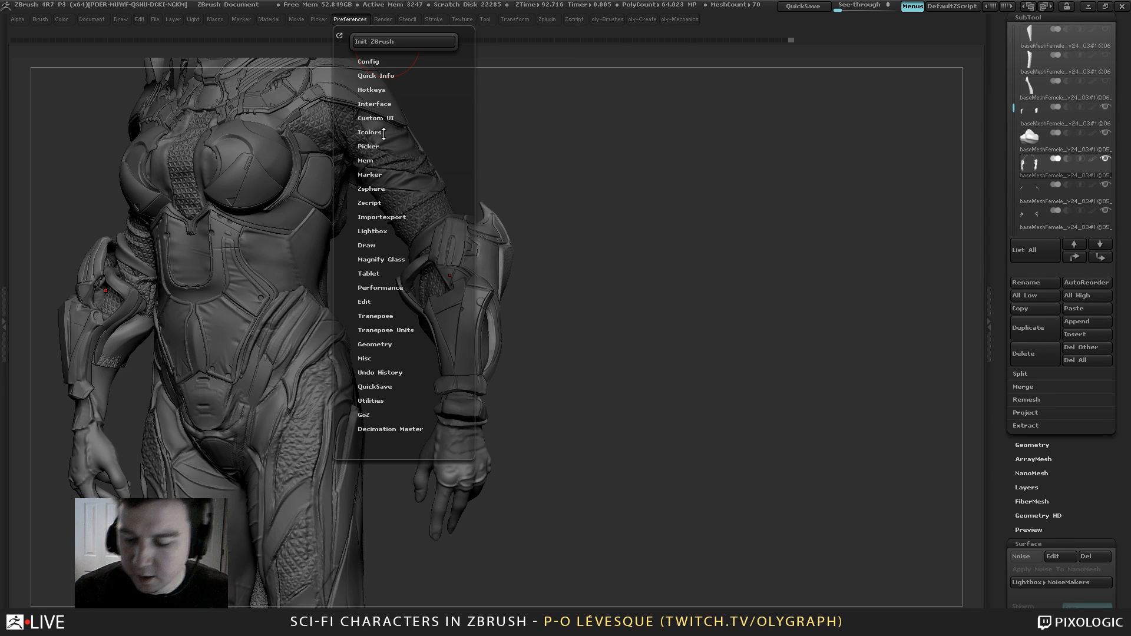
click(377, 104)
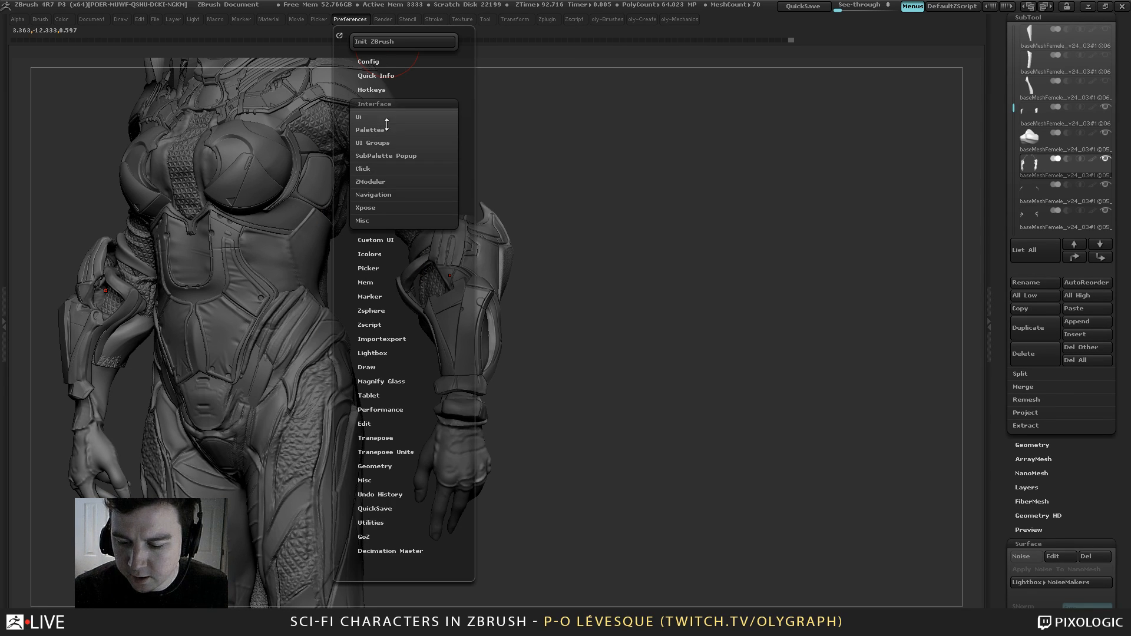
click(368, 61)
click(419, 112)
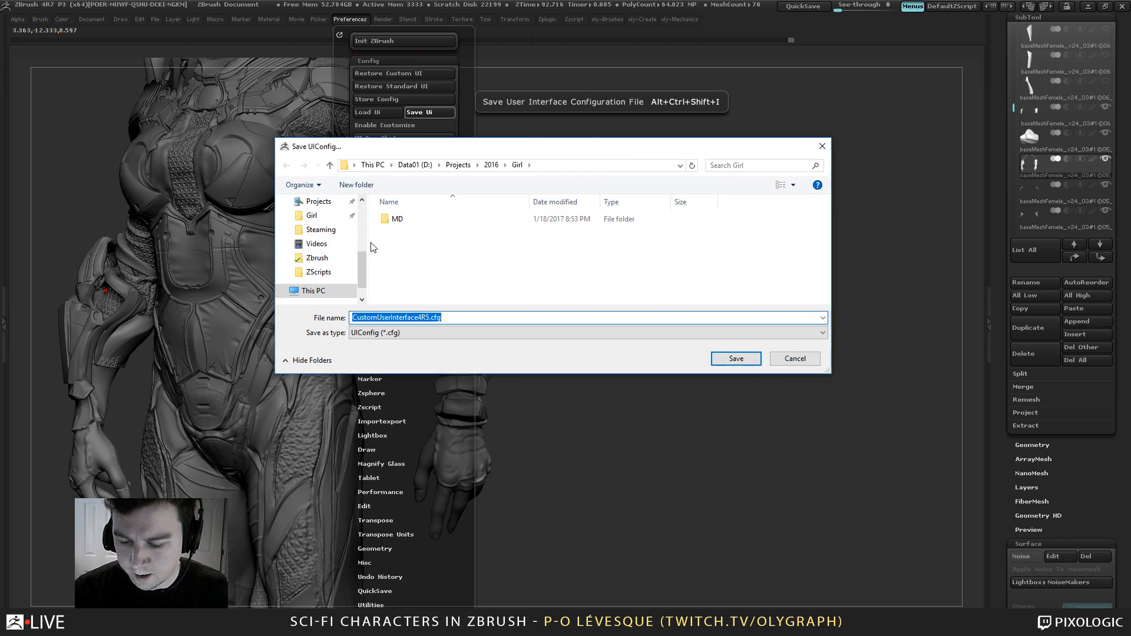
click(326, 225)
click(318, 239)
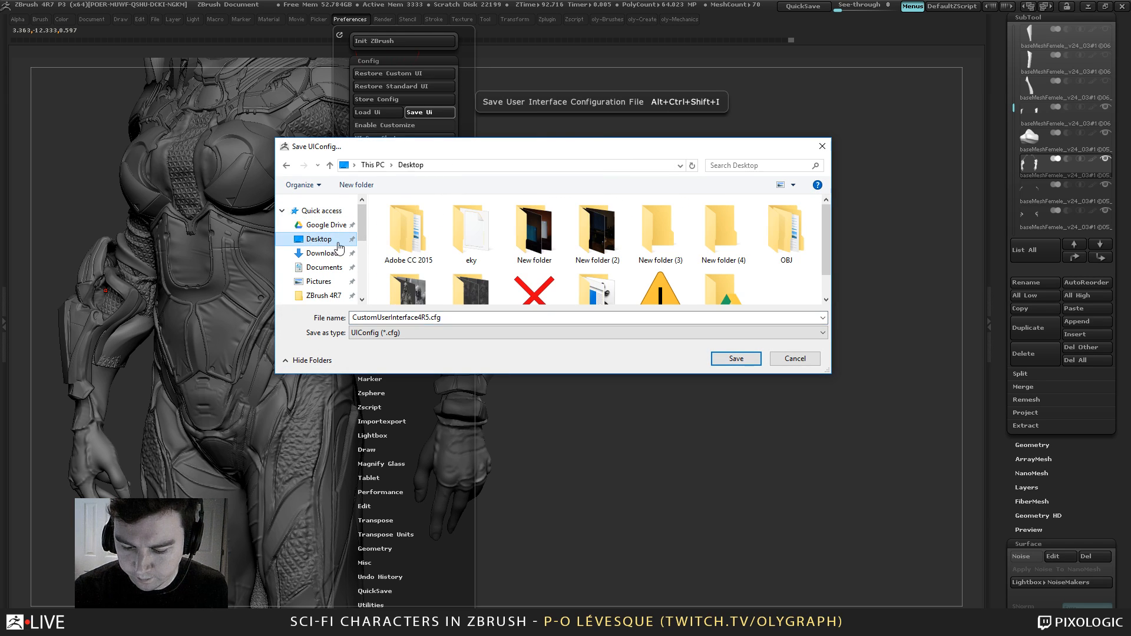
scroll(828, 236, down, 1)
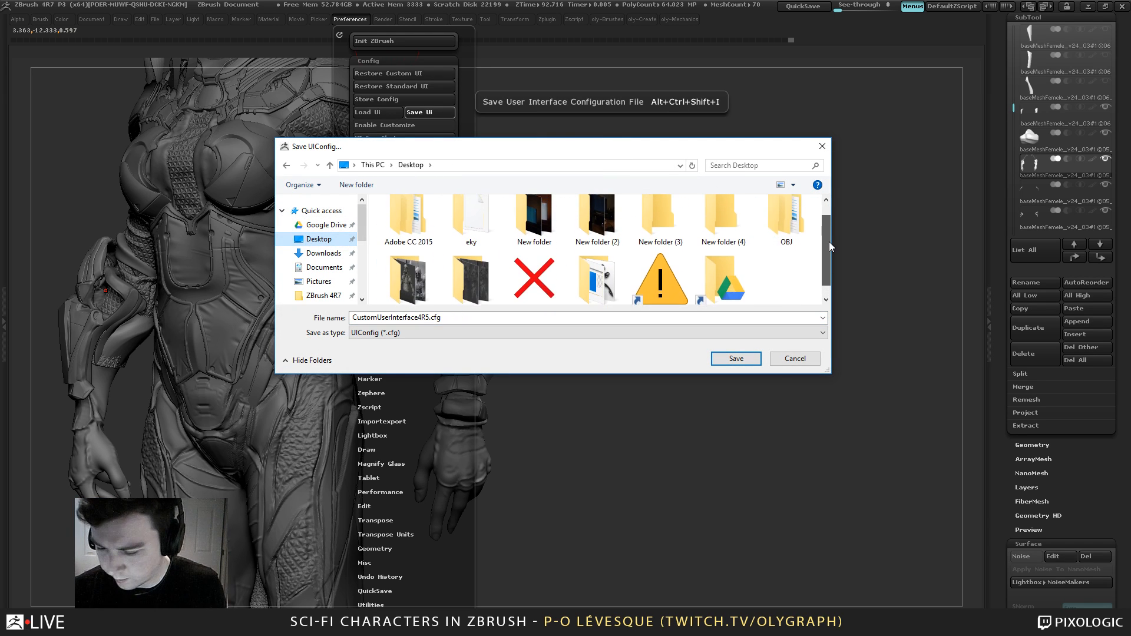
scroll(829, 238, up, 1)
click(726, 230)
double_click(728, 235)
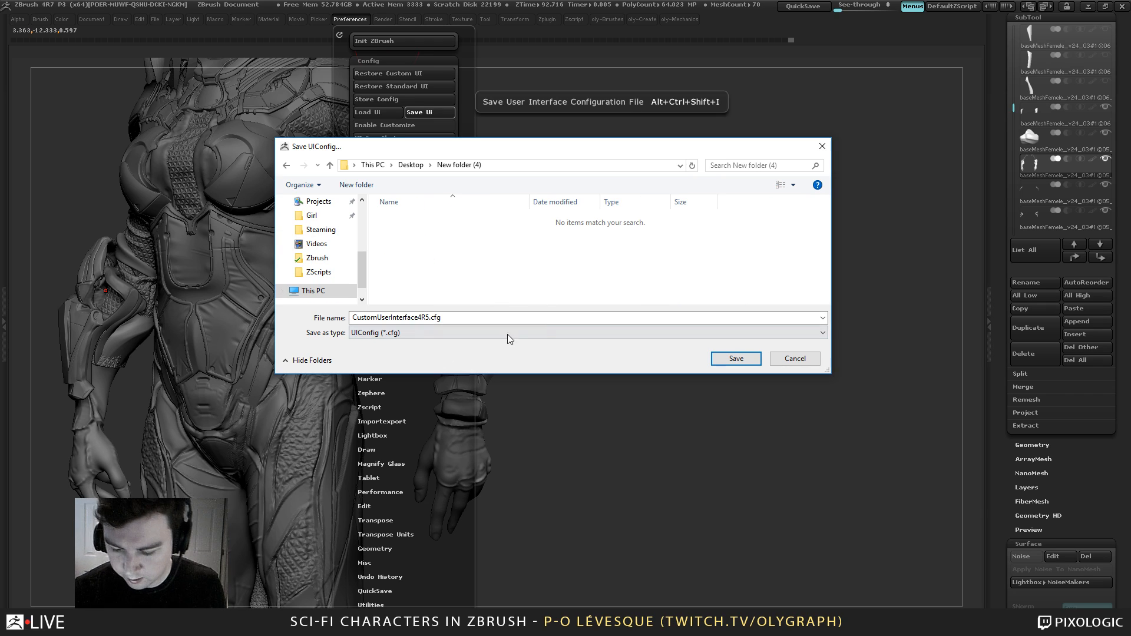
Name the interface configuration file Oly_UI and save it
double_click(604, 315)
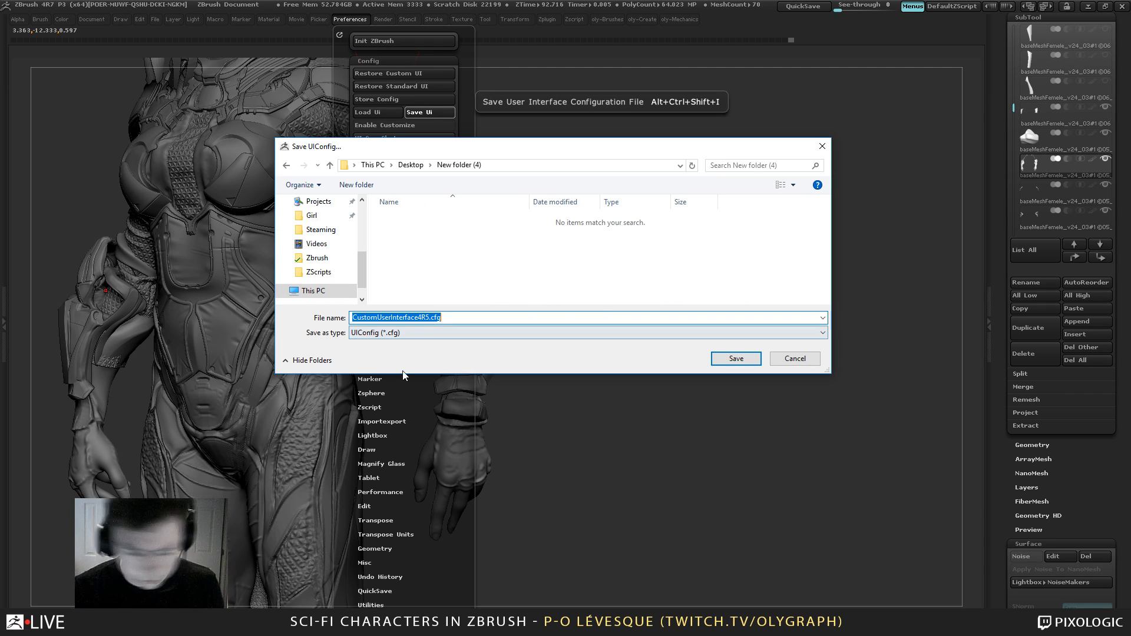
text(Oly_UI)
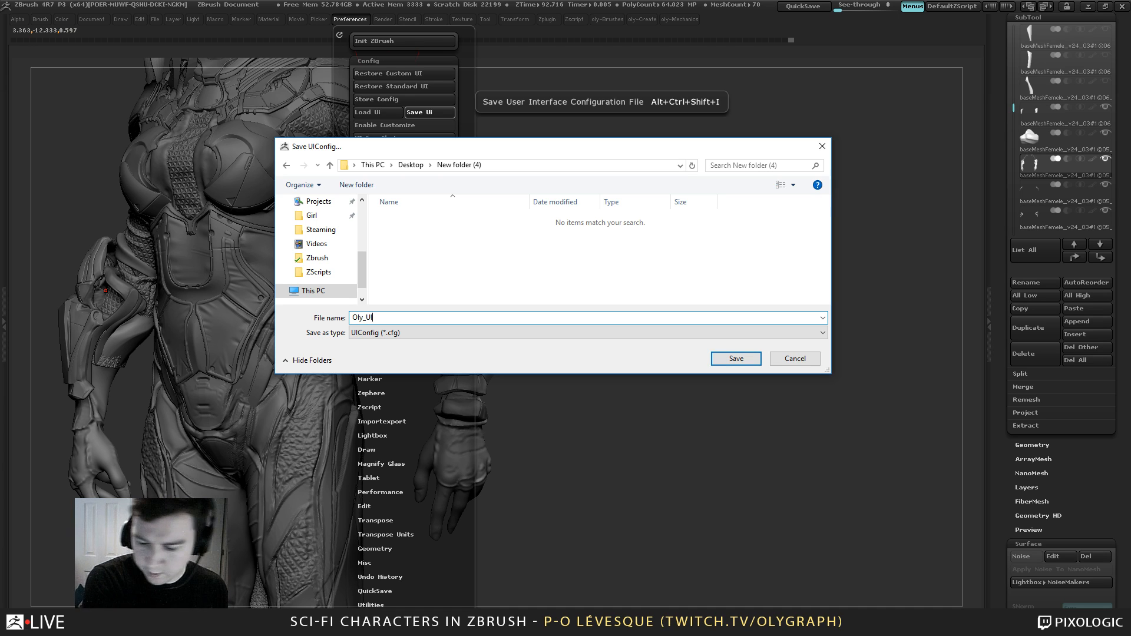
key(Return)
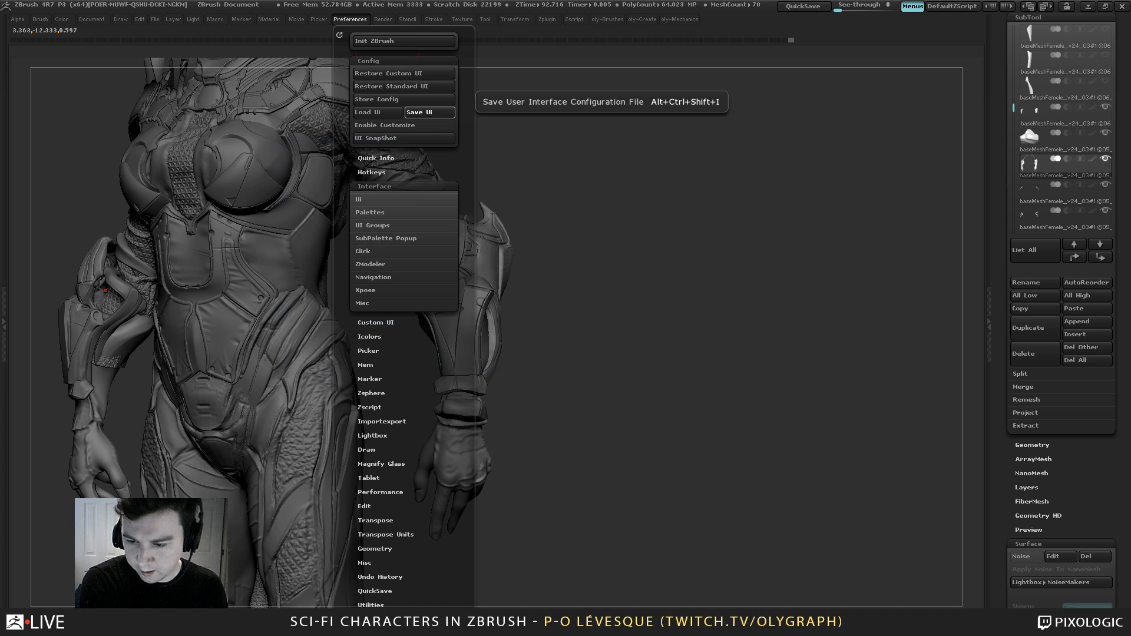
click(652, 351)
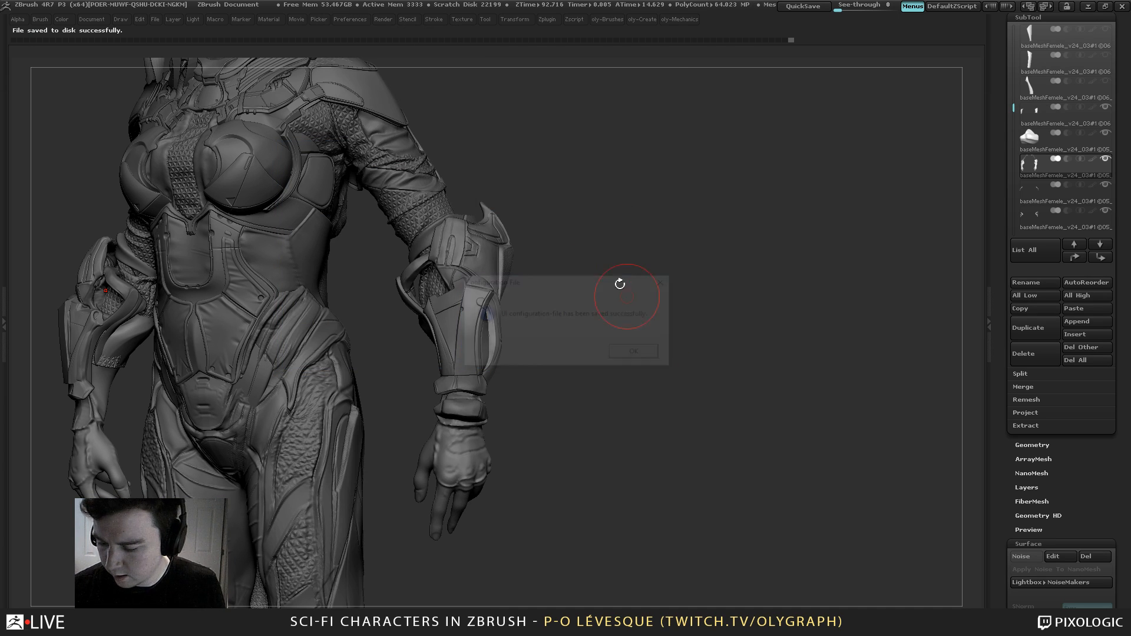
Store the current hotkeys and try to save them as Hotkeys.txt in New folder (4)
click(348, 19)
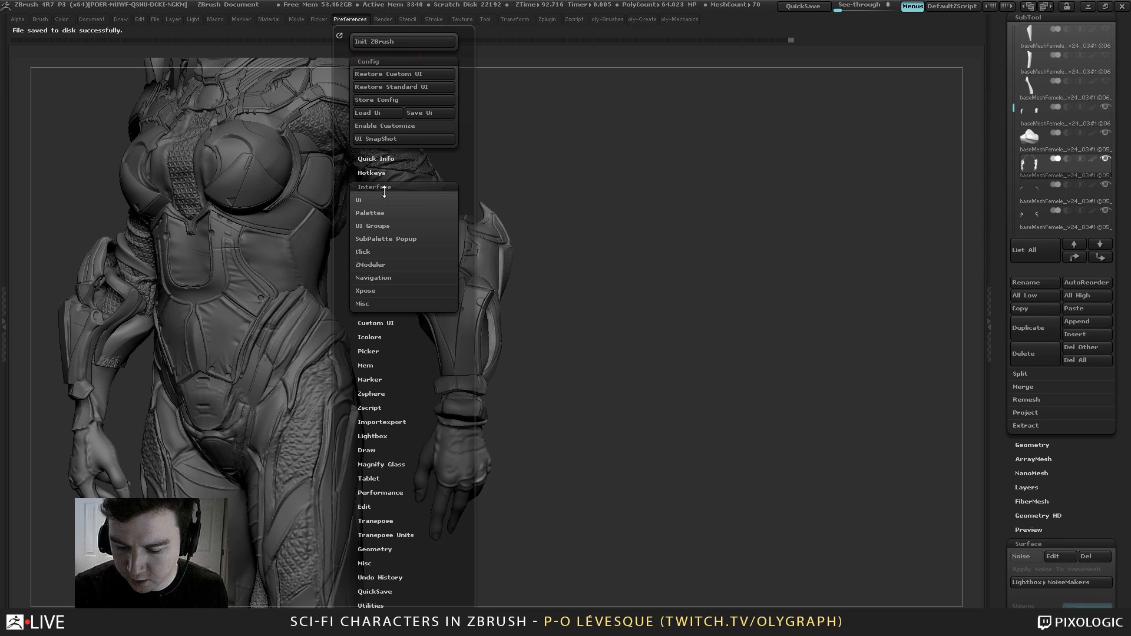
click(378, 173)
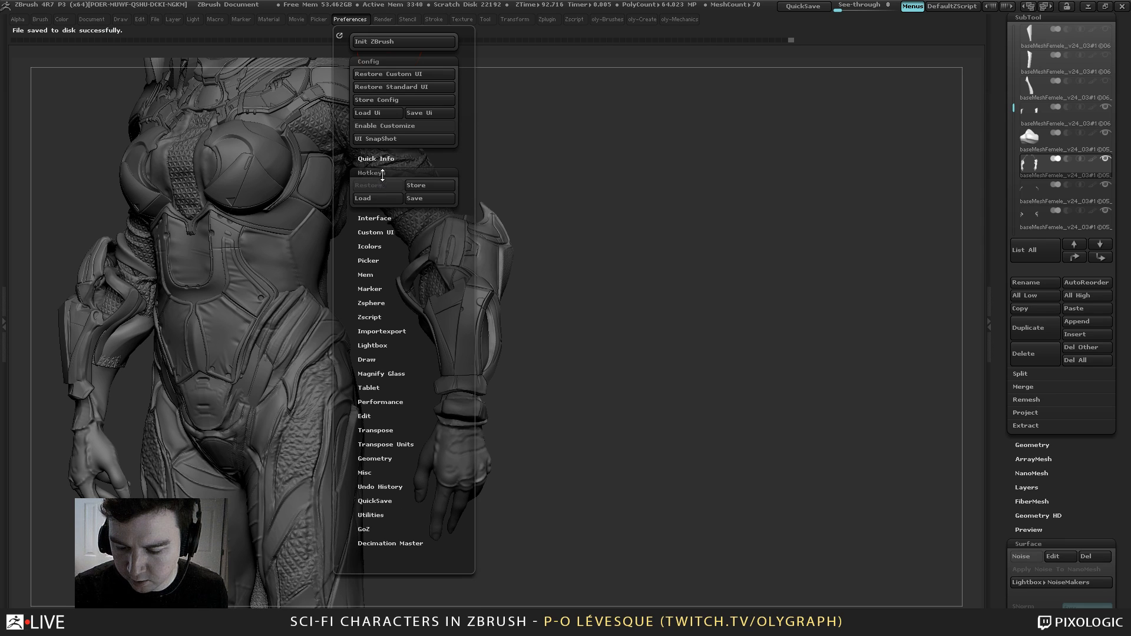
click(427, 185)
click(666, 353)
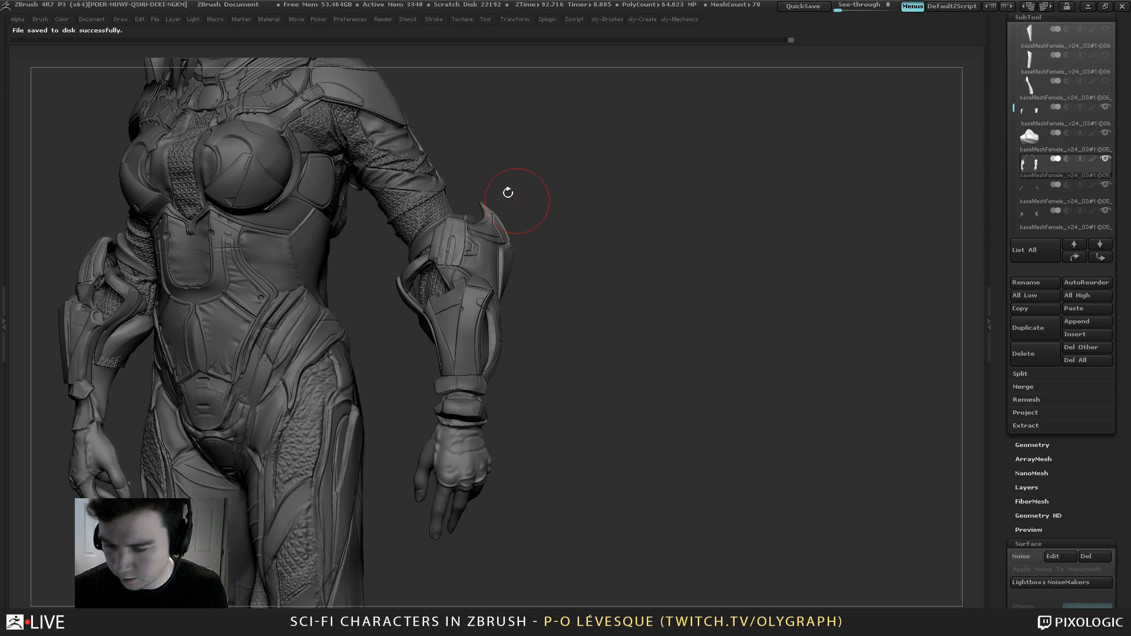
click(350, 20)
click(429, 198)
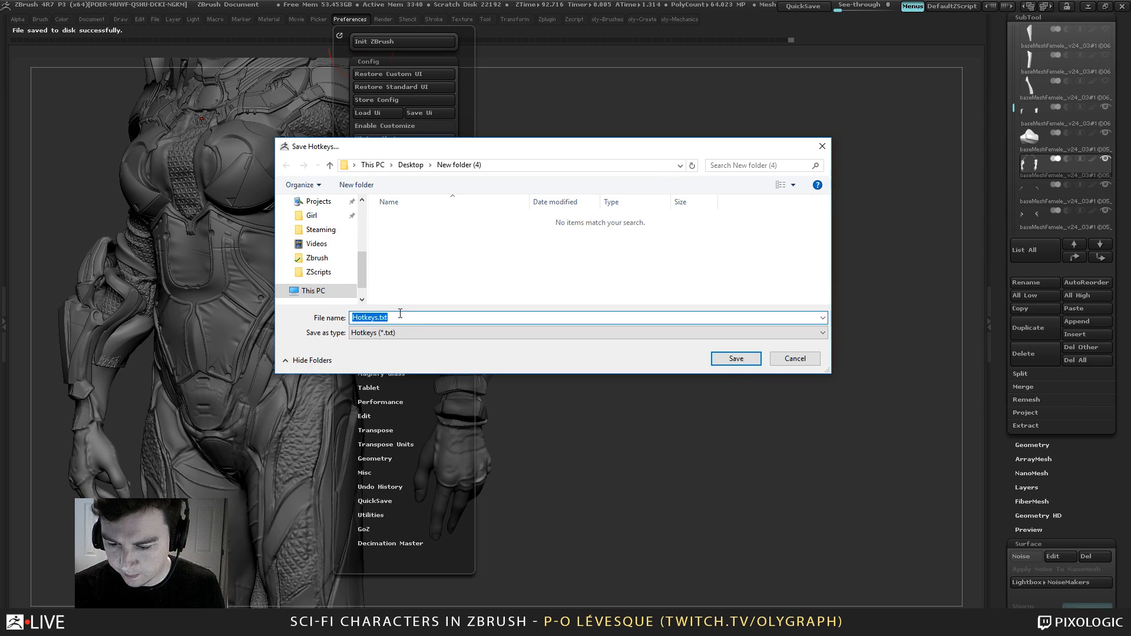
key(Escape)
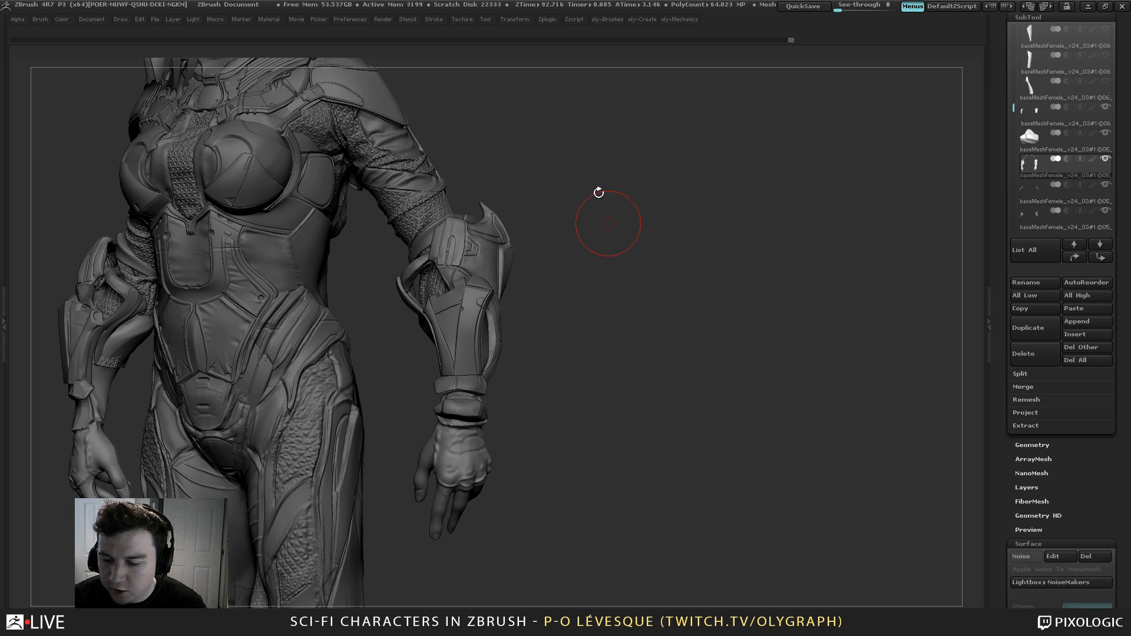
Show the hidden interface panels and look over the custom brush popup and the full 3D sculpting brush library
key(b)
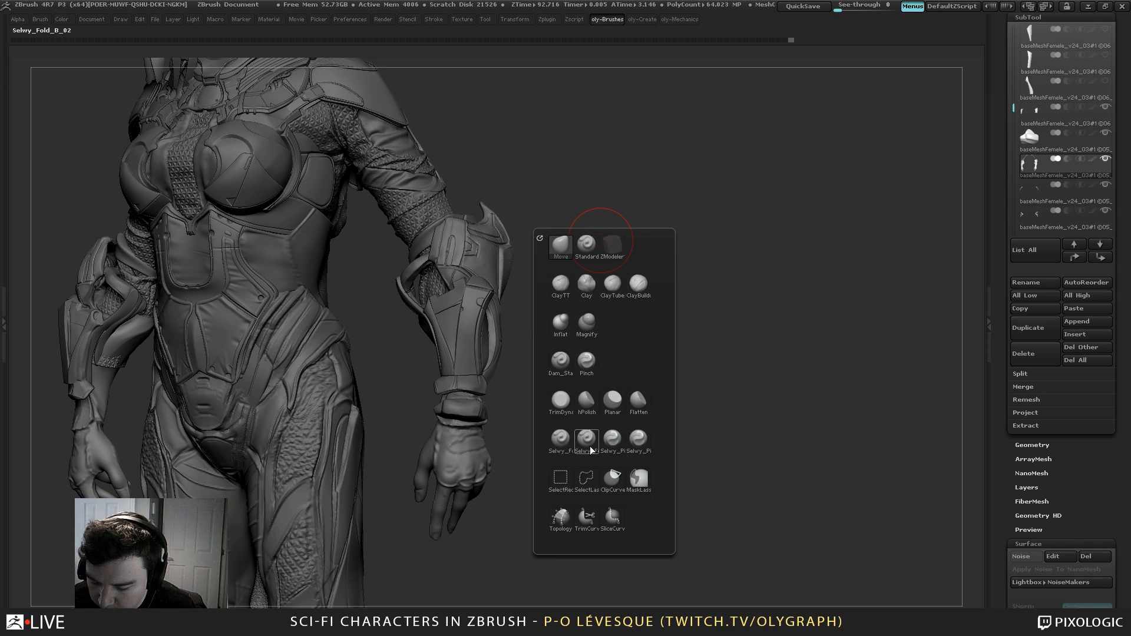
key(Tab)
click(40, 107)
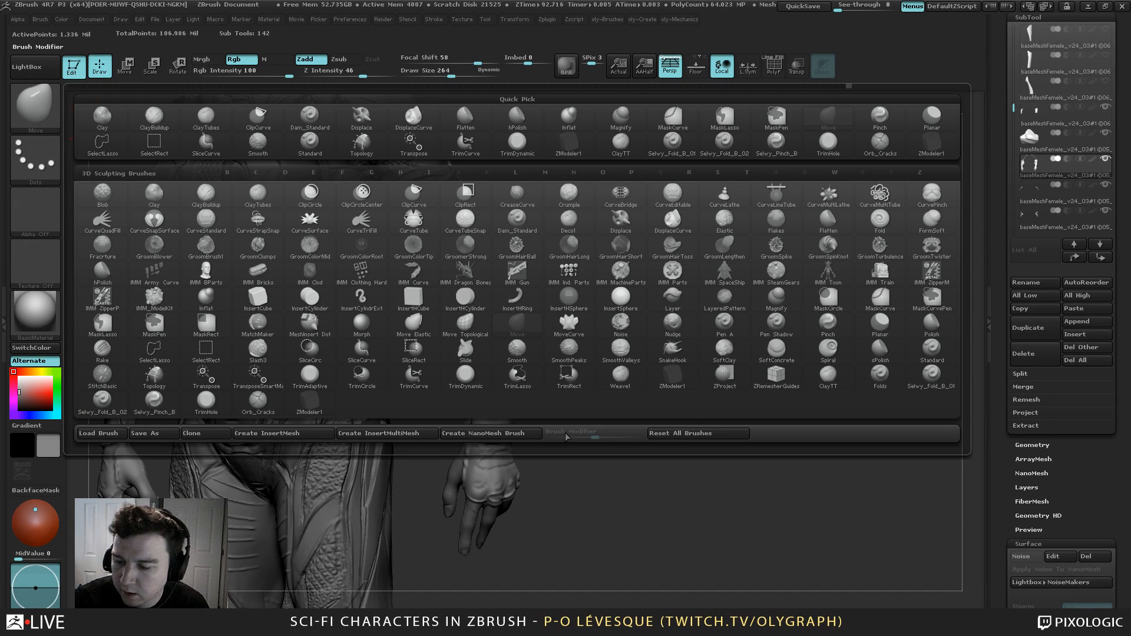
key(b)
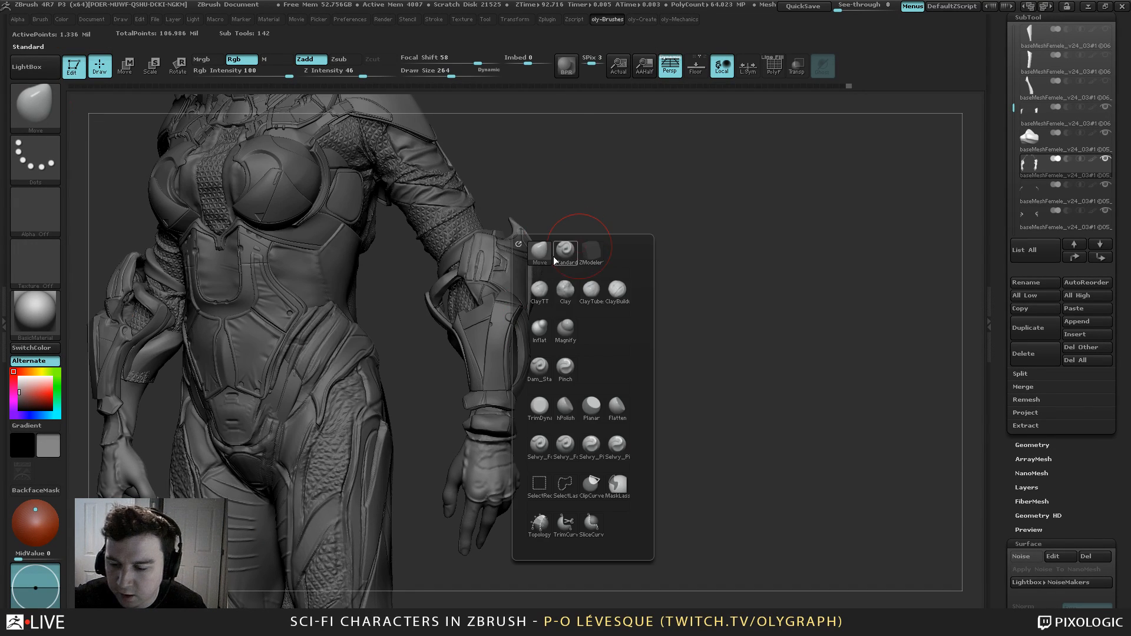
mouse_move(594, 227)
mouse_down()
mouse_move(592, 250)
mouse_move(596, 224)
mouse_up()
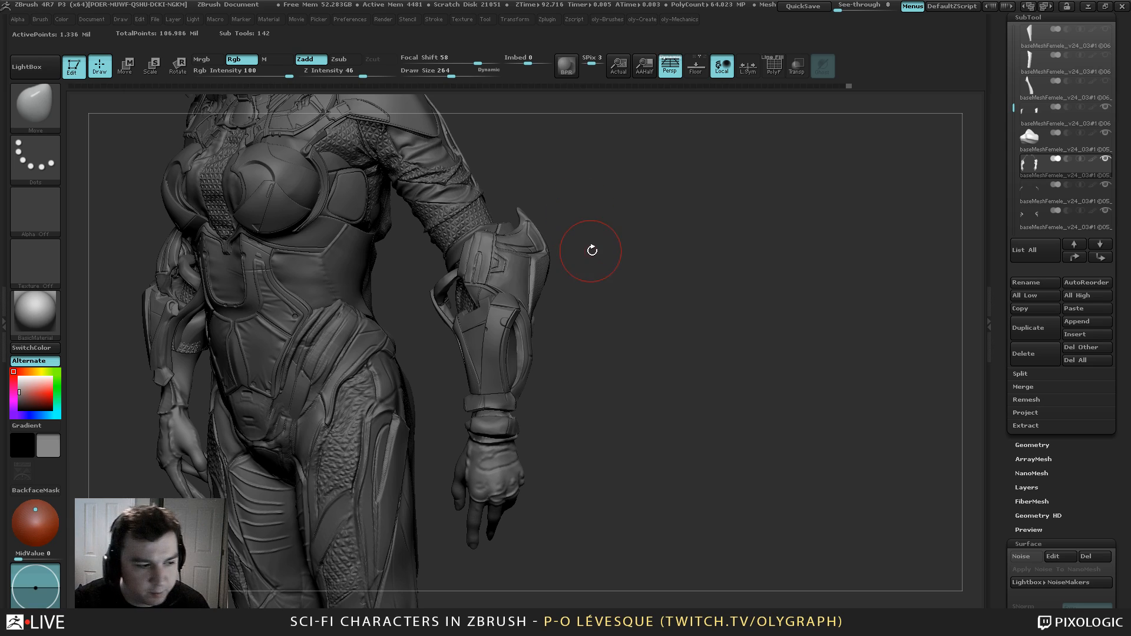
key(space)
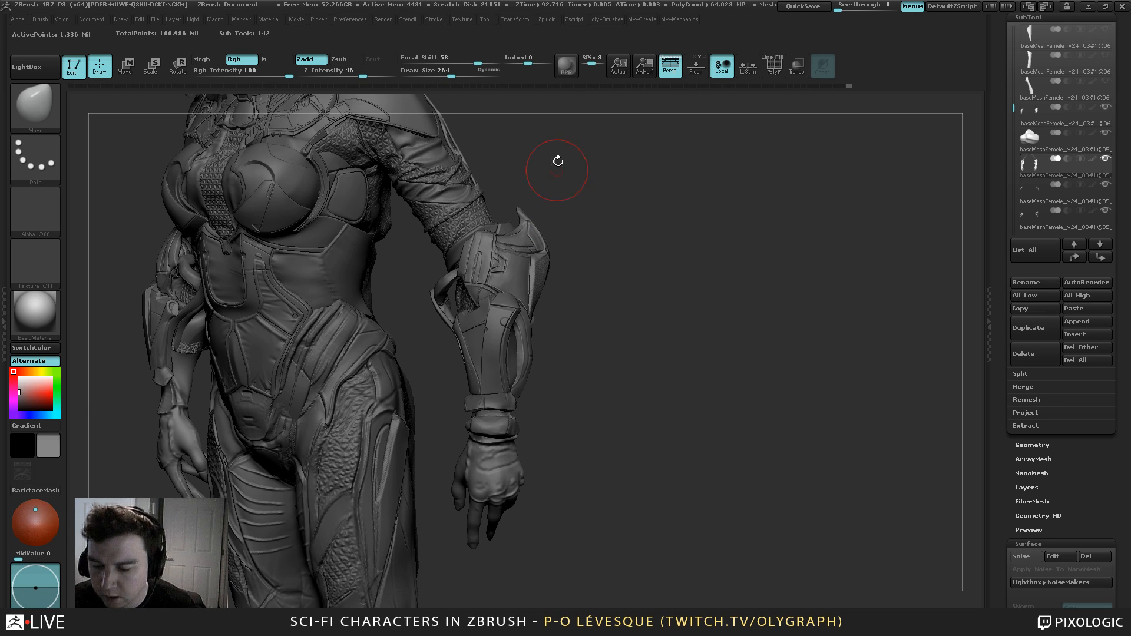
Adjust the outer edge of the forearm panel with the Move brush, setting draw sizes of about 251 and 304
key(s)
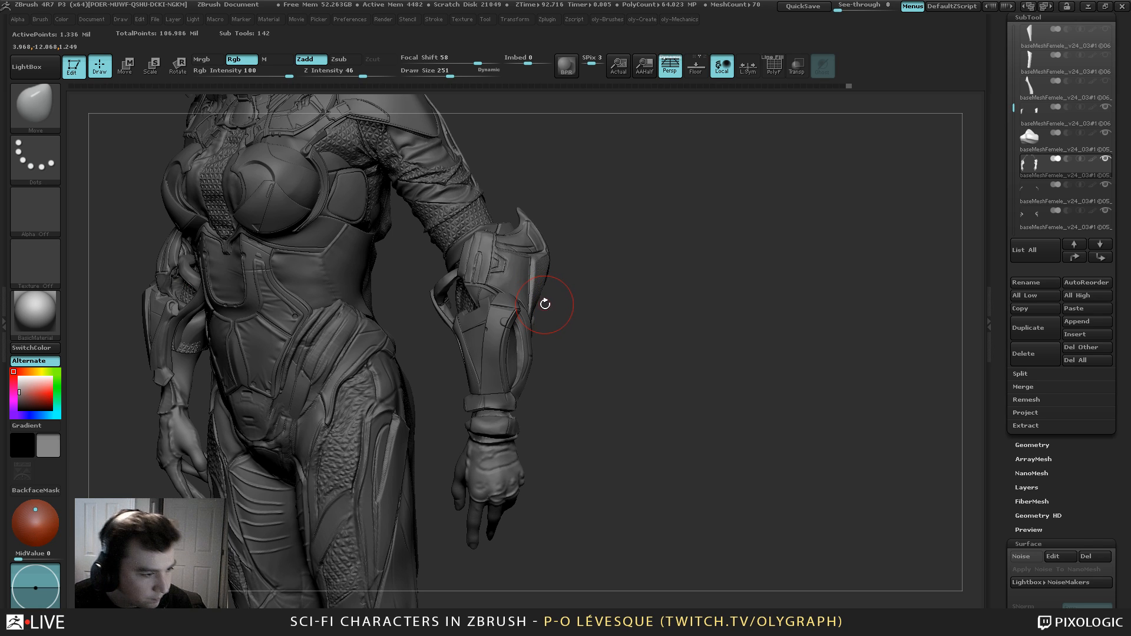
ctrl+right_drag(604, 210, 575, 257)
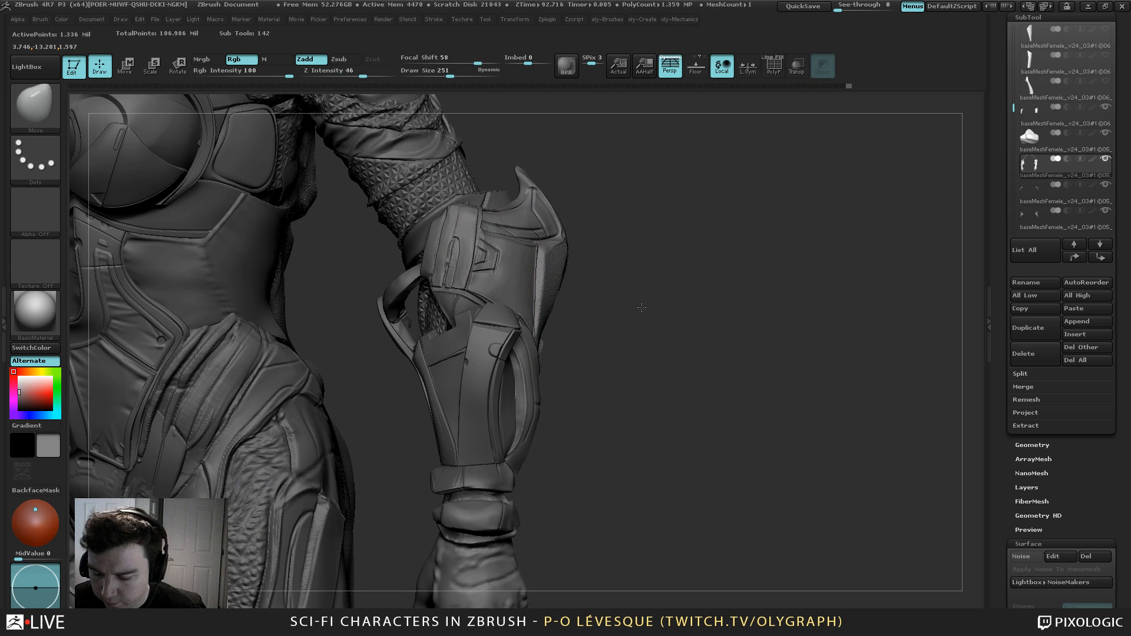
right_drag(642, 307, 575, 248)
key(s)
mouse_move(536, 383)
mouse_down()
mouse_move(546, 383)
mouse_move(516, 392)
mouse_move(516, 375)
mouse_move(533, 373)
mouse_up()
key([)
key(s)
key(s)
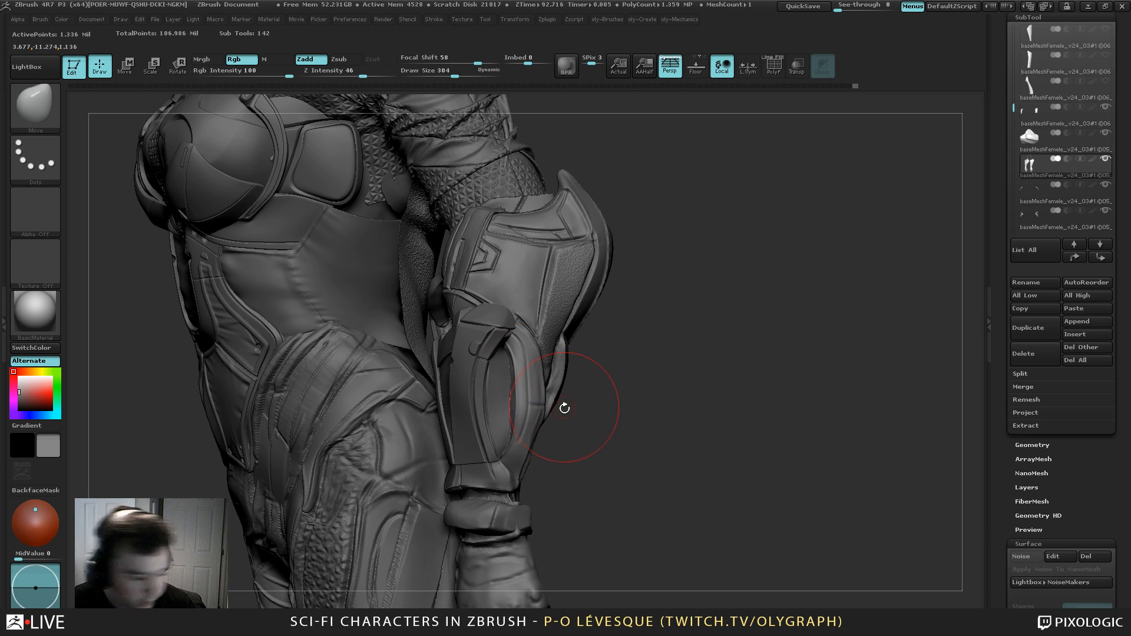
Carve groove lines lengthwise along the outer forearm panel with the Orb_Cracks brush at draw size 42
key(b)
key(o)
key(c)
key(s)
mouse_move(540, 356)
mouse_down()
mouse_move(514, 356)
mouse_move(532, 378)
mouse_move(517, 444)
mouse_move(528, 472)
mouse_up()
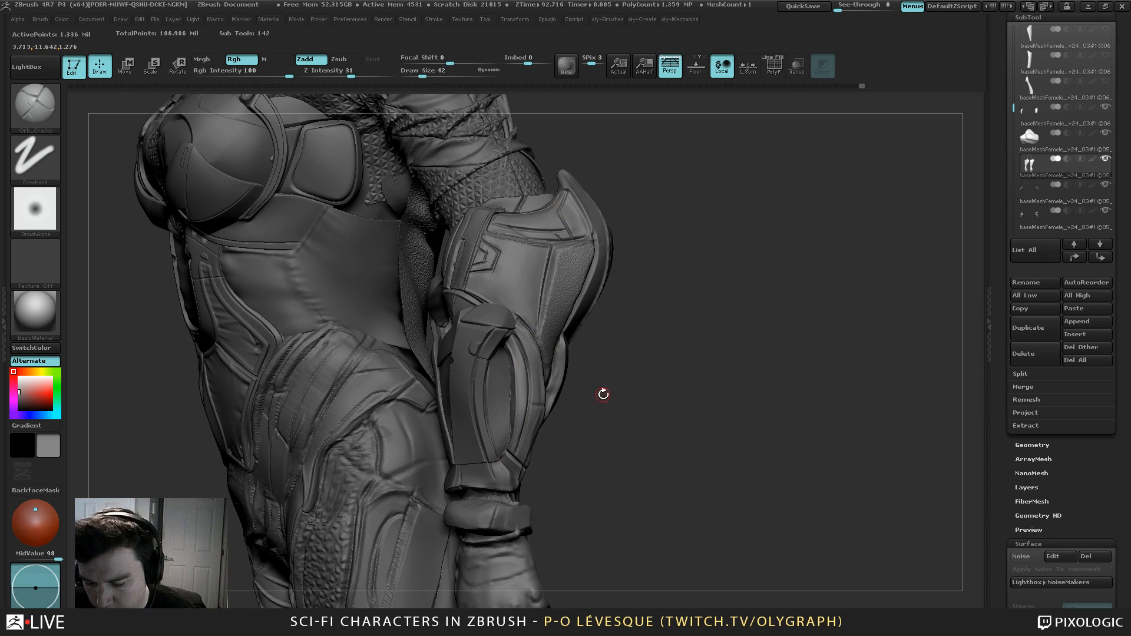
drag(603, 394, 527, 400)
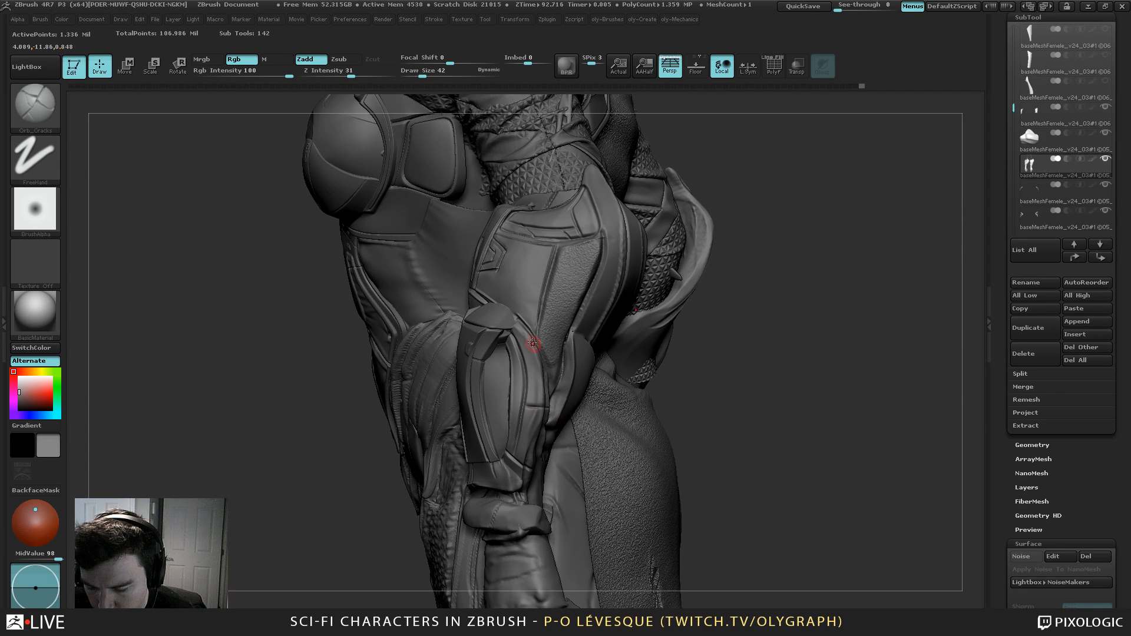
mouse_move(517, 325)
mouse_down()
mouse_move(542, 413)
mouse_move(523, 473)
mouse_up()
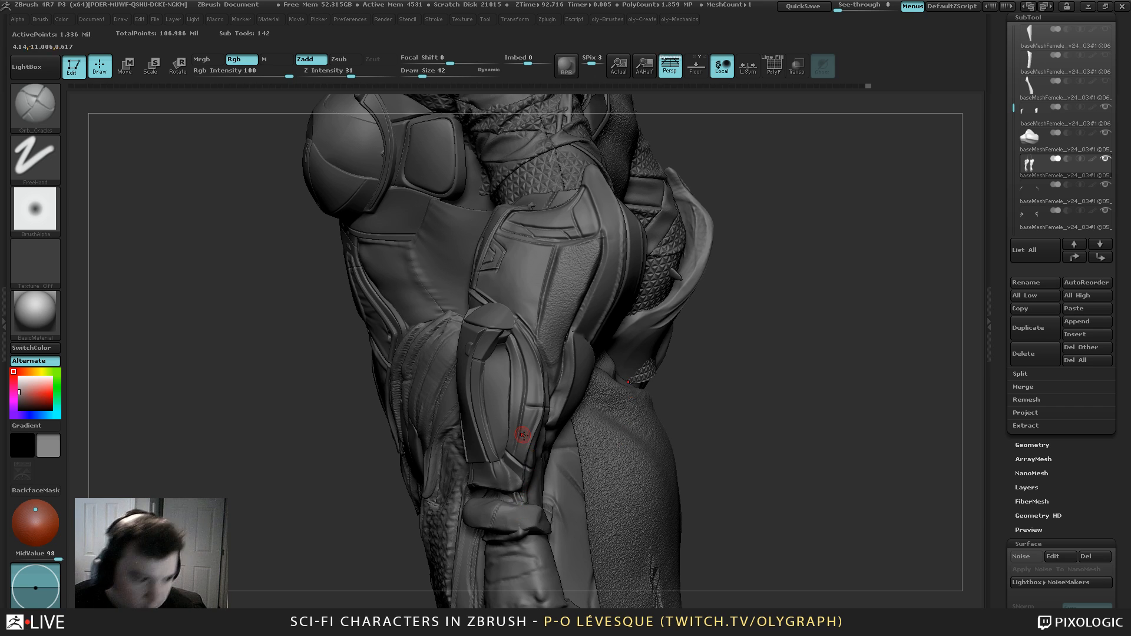
Return to the front view of the arm, start saving the tool and browse to the Girl project folder
drag(720, 370, 783, 371)
key(ctrl+s)
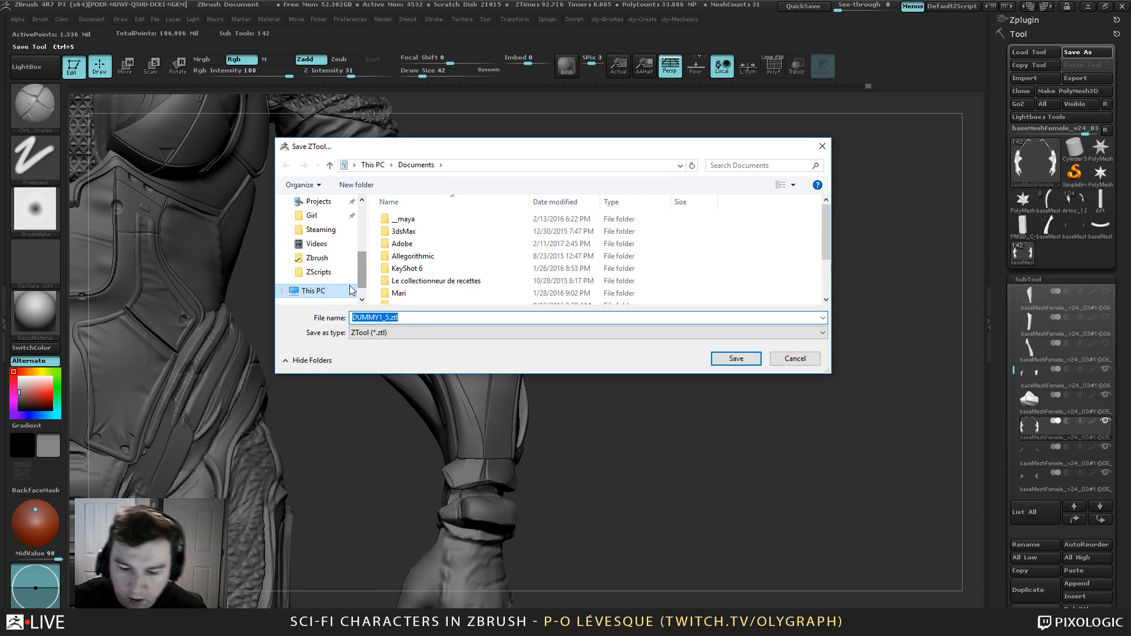
click(340, 260)
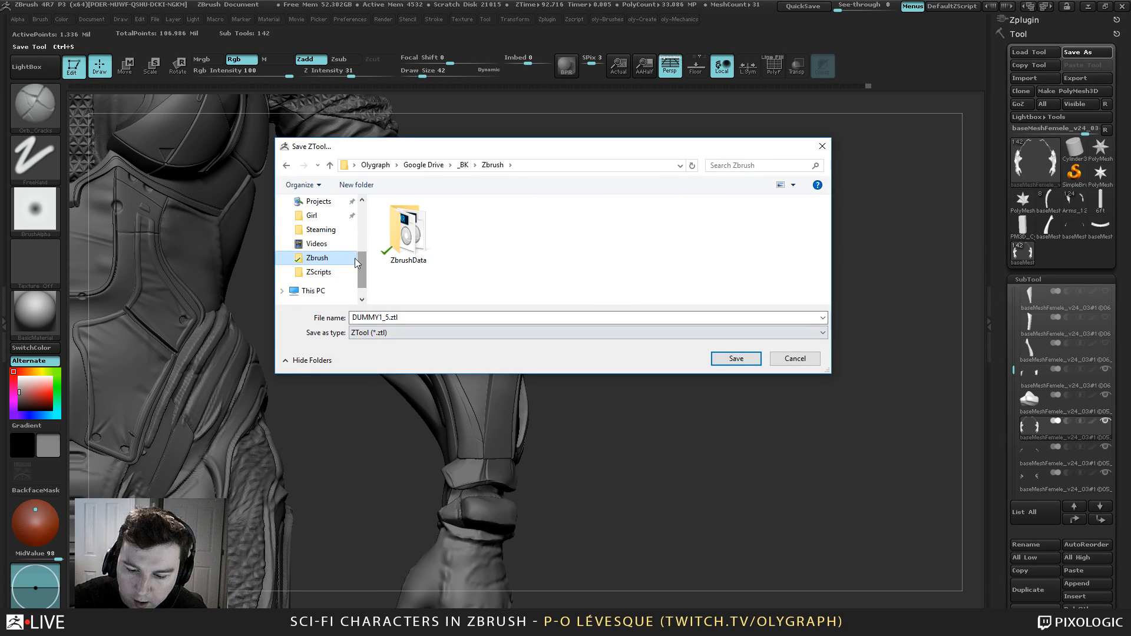
scroll(360, 257, up, 1)
scroll(361, 257, up, 1)
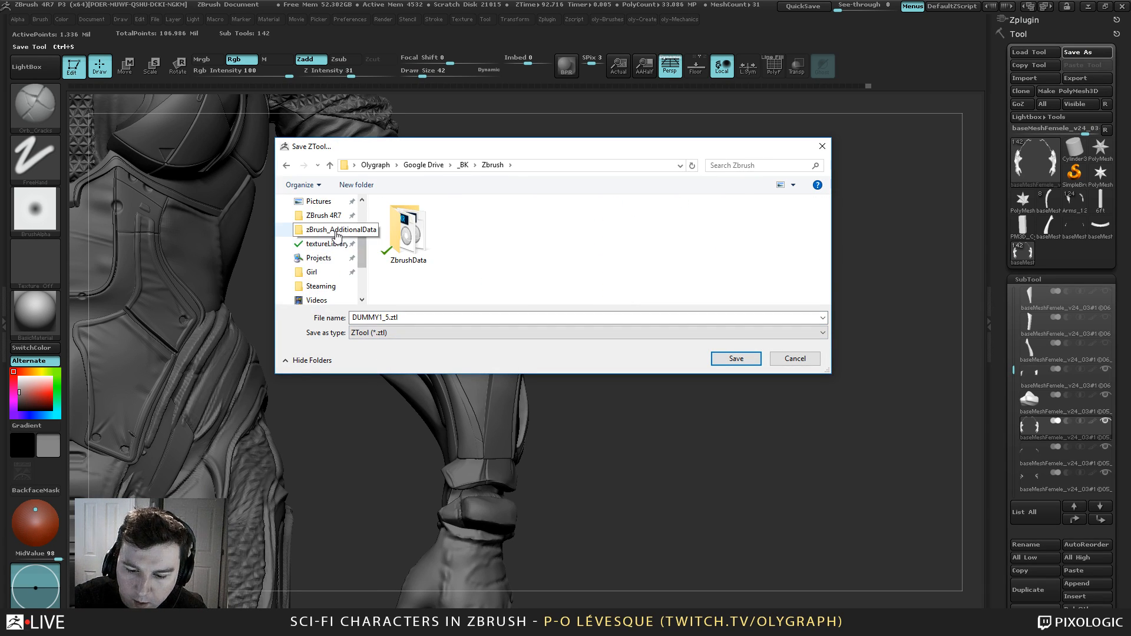
click(328, 230)
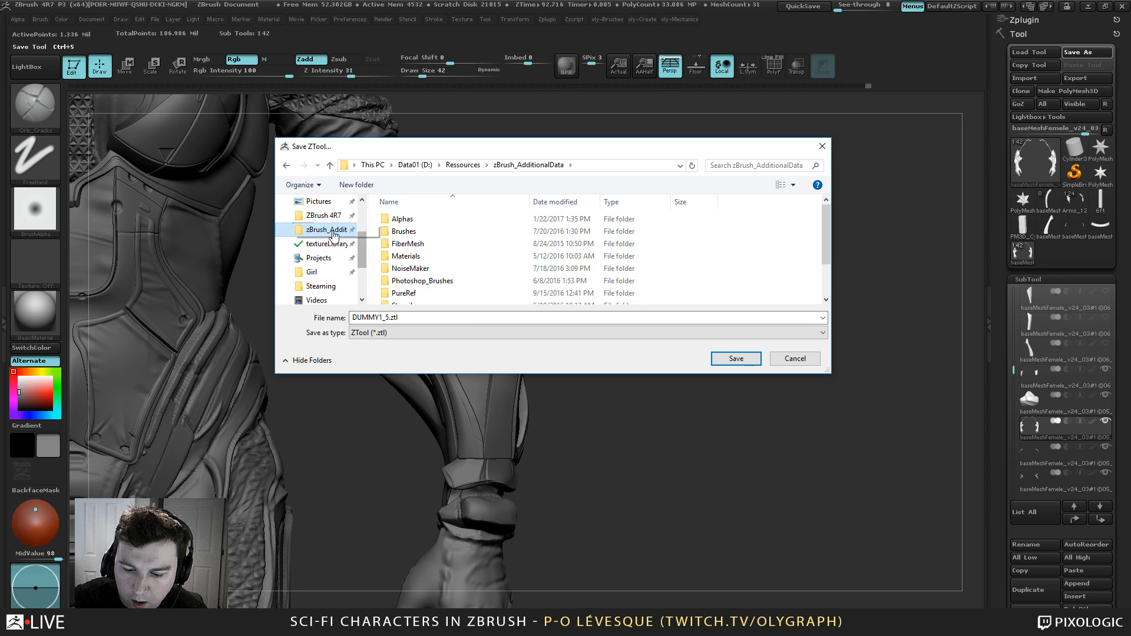
click(334, 273)
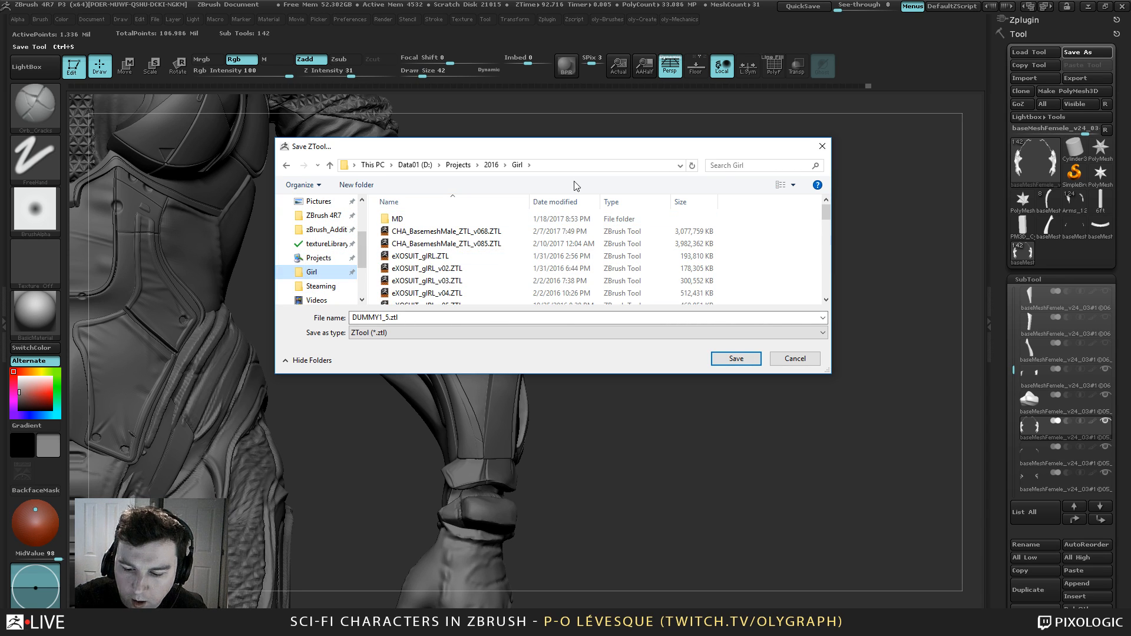
Save the tool as eXOSUIT_gIRL_v41, basing the file name on the existing v40 file
drag(826, 215, 827, 294)
click(533, 288)
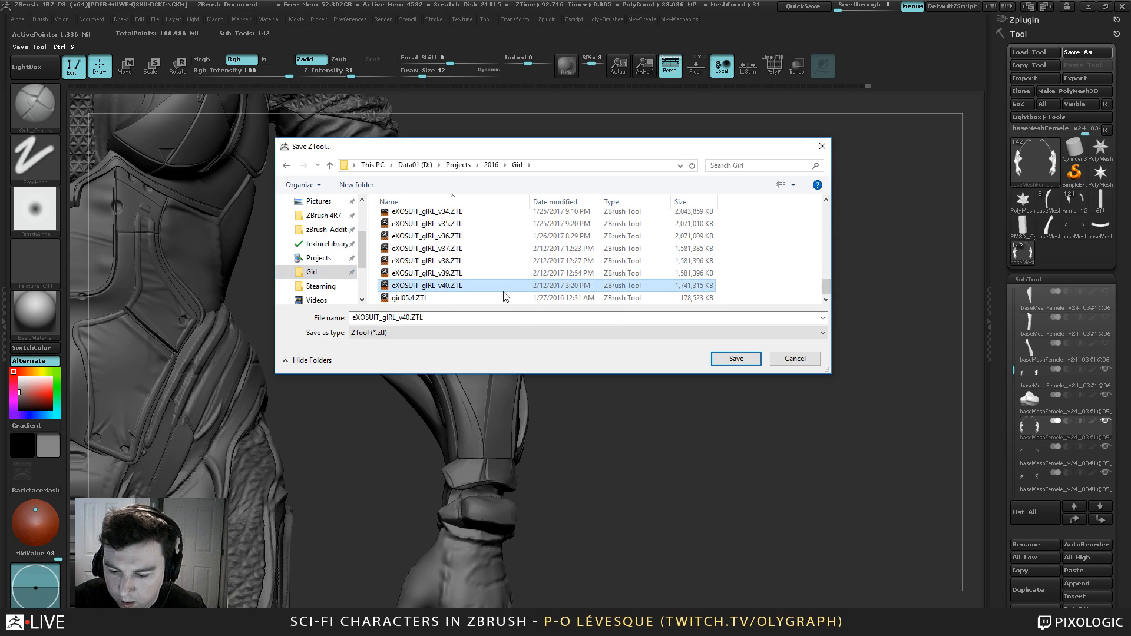
click(420, 319)
drag(406, 319, 451, 320)
text(1)
key(Return)
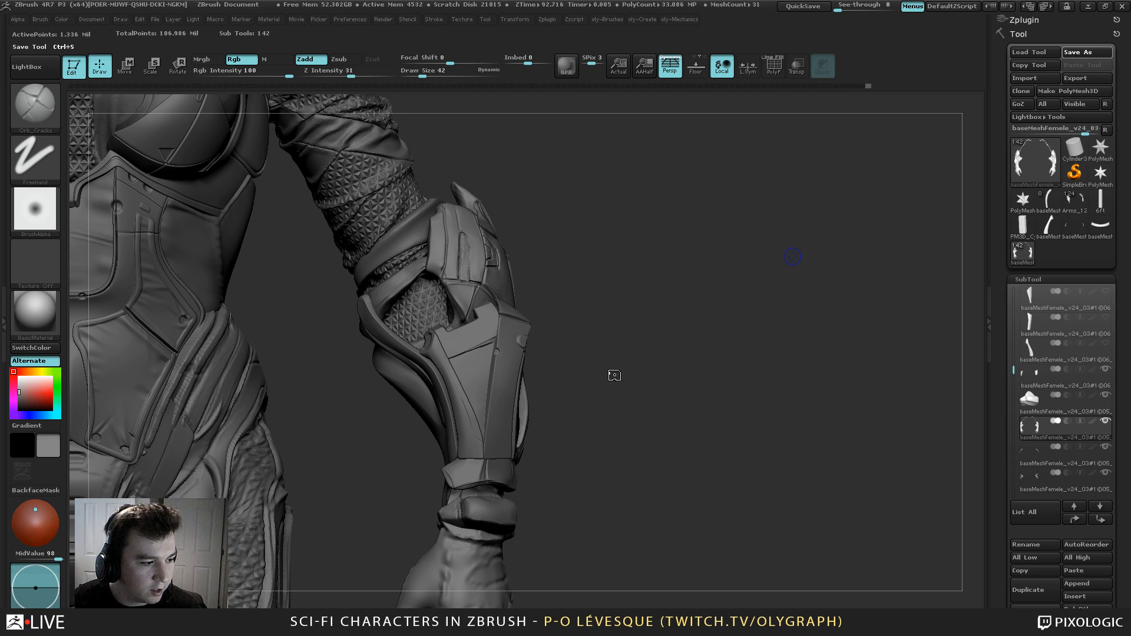
key(ctrl+s)
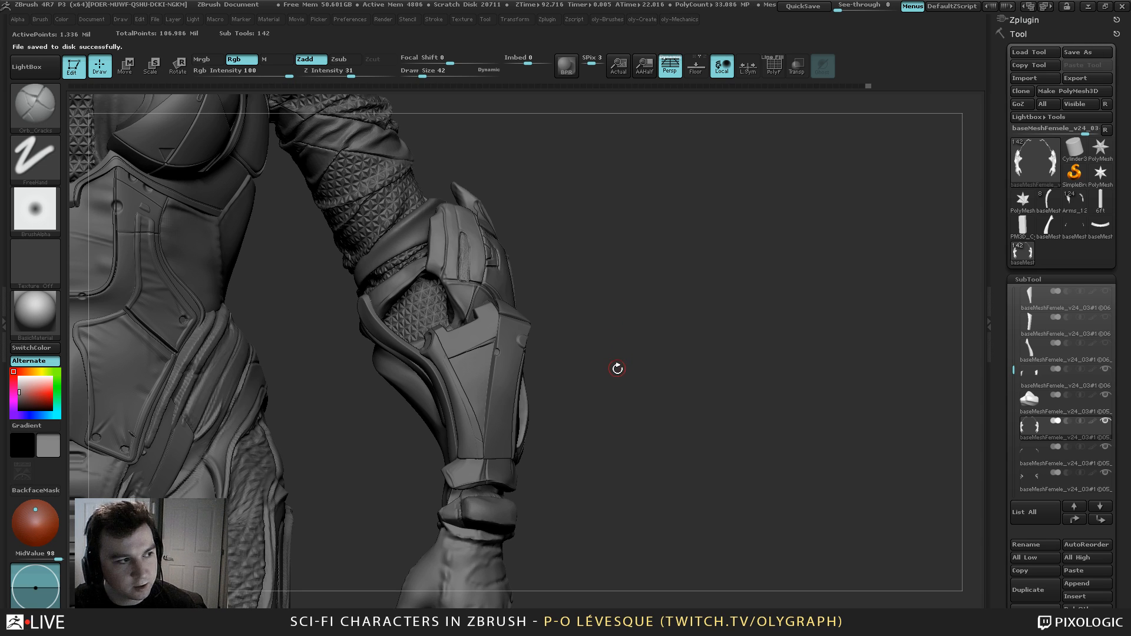
Nudge the outer edge of the forearm armour with the Move brush, using draw sizes of 192, 290 and 251
key(b)
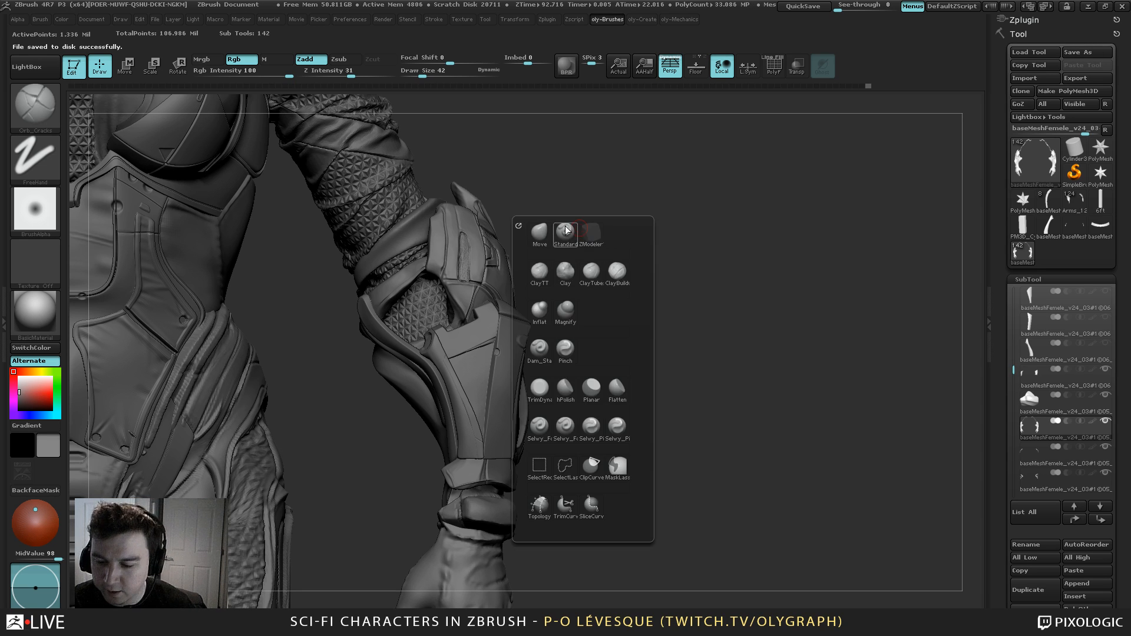
key(m)
key(v)
mouse_move(603, 210)
mouse_down()
mouse_move(599, 222)
mouse_move(631, 273)
mouse_move(603, 297)
mouse_move(566, 266)
mouse_up()
key(s)
drag(600, 300, 606, 320)
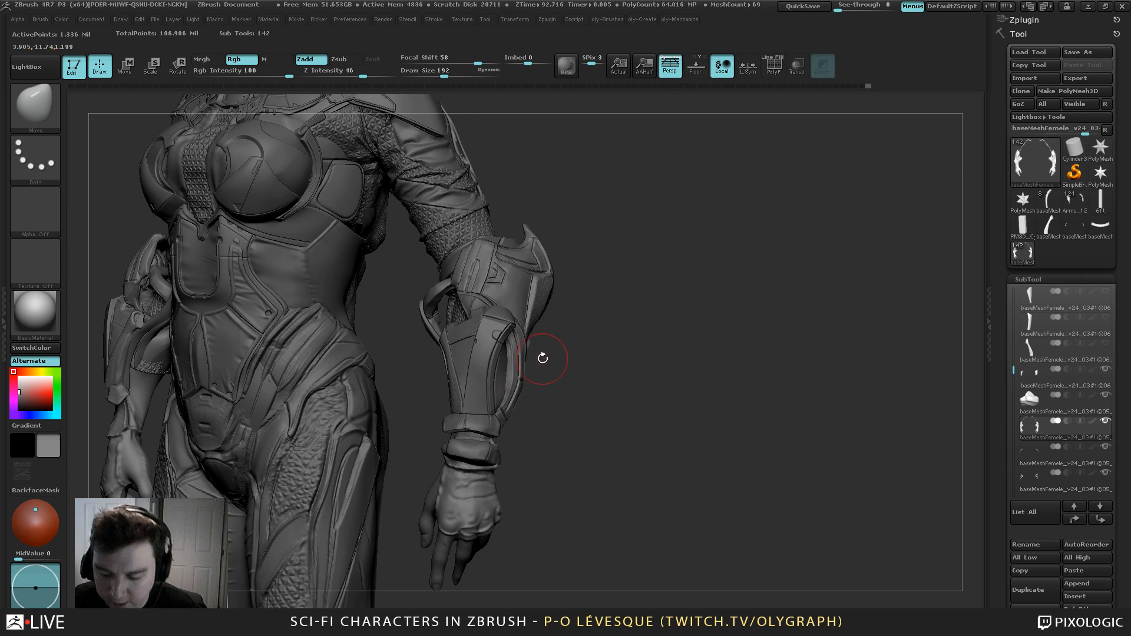
key(b)
click(526, 340)
key(])
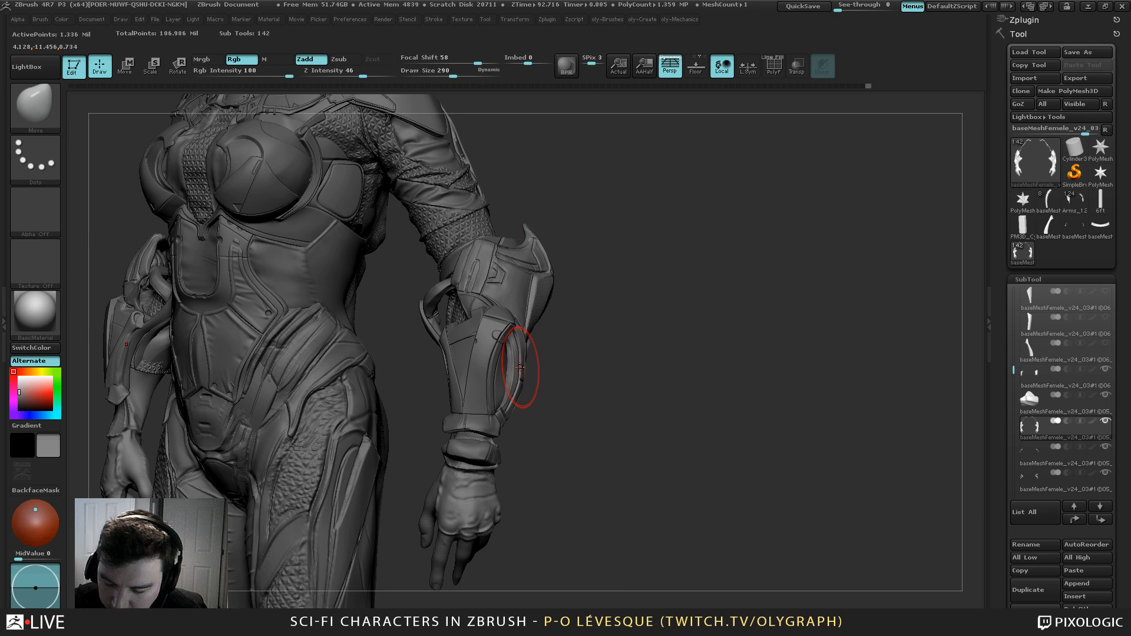
key([)
key([)
drag(538, 396, 558, 419)
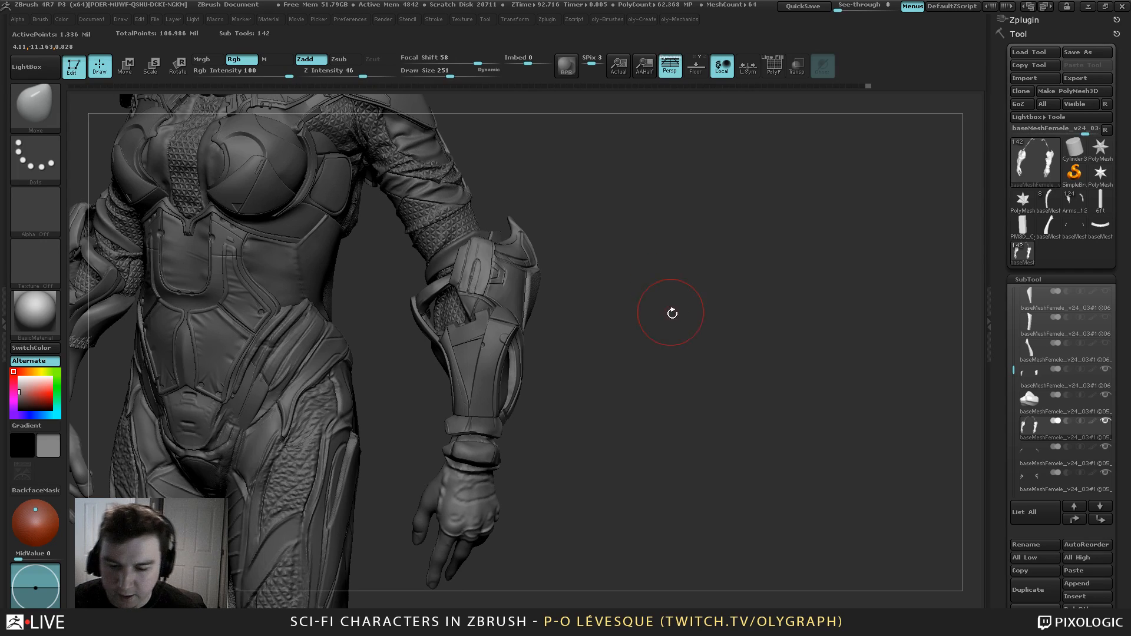
Examine the full character from front three-quarter angles to judge the forearm armour's proportions against the whole suit
key(f)
drag(631, 260, 645, 276)
key(s)
drag(649, 330, 677, 413)
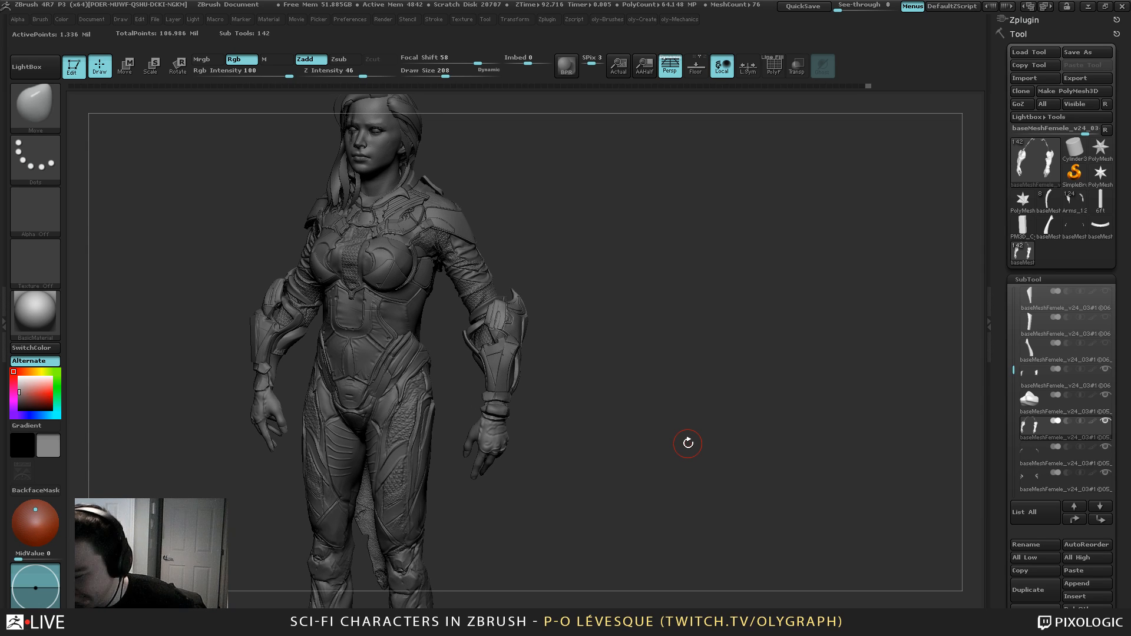
drag(644, 321, 638, 382)
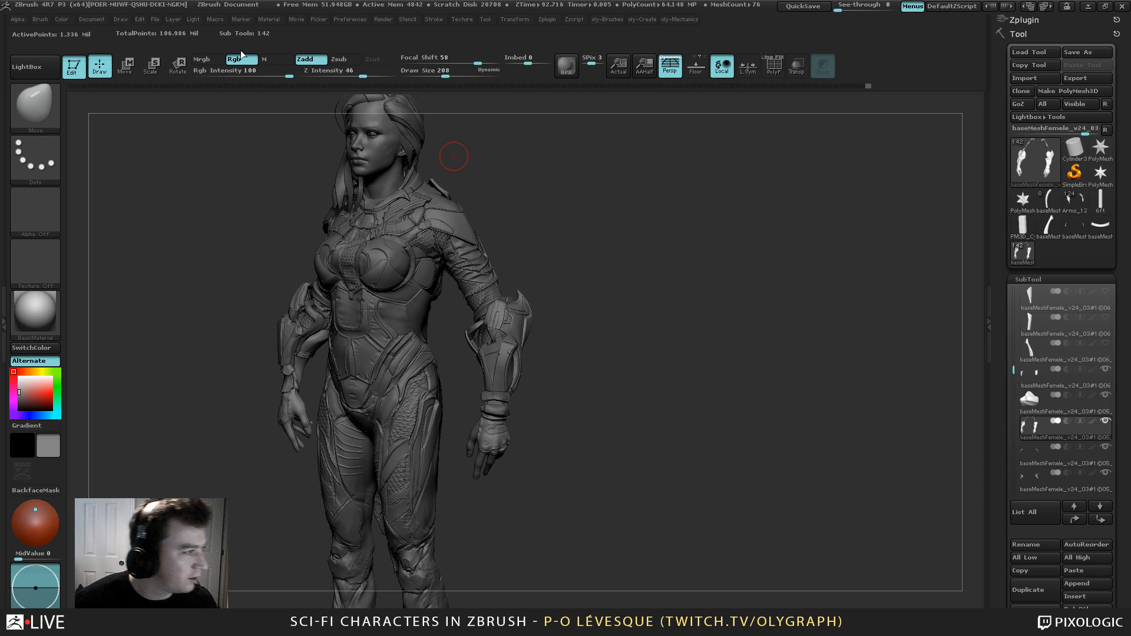
key(e)
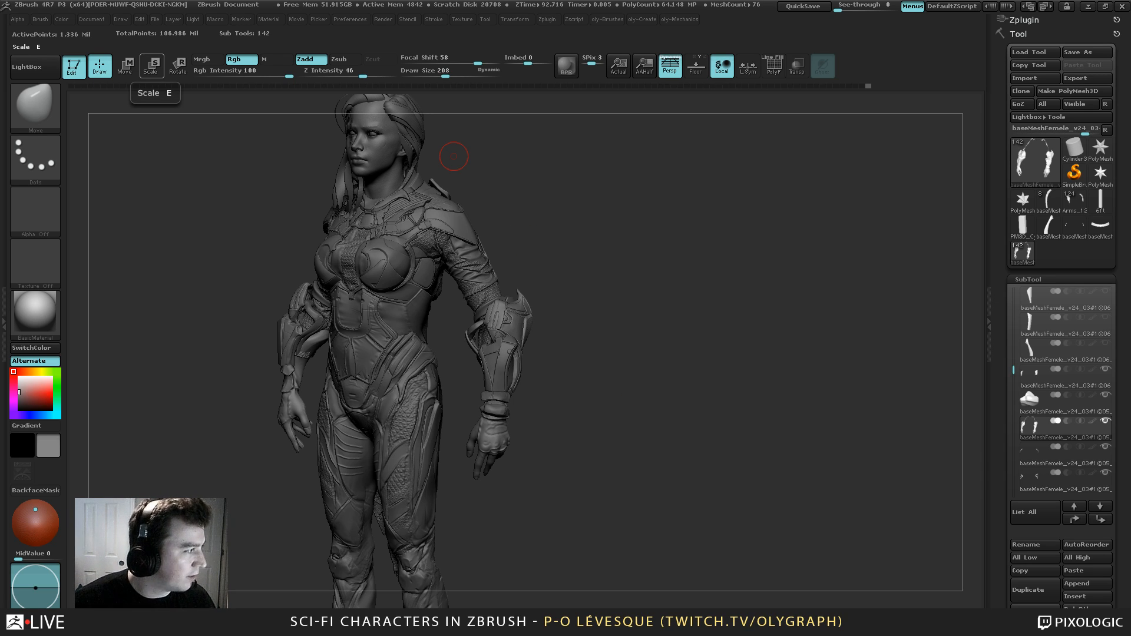